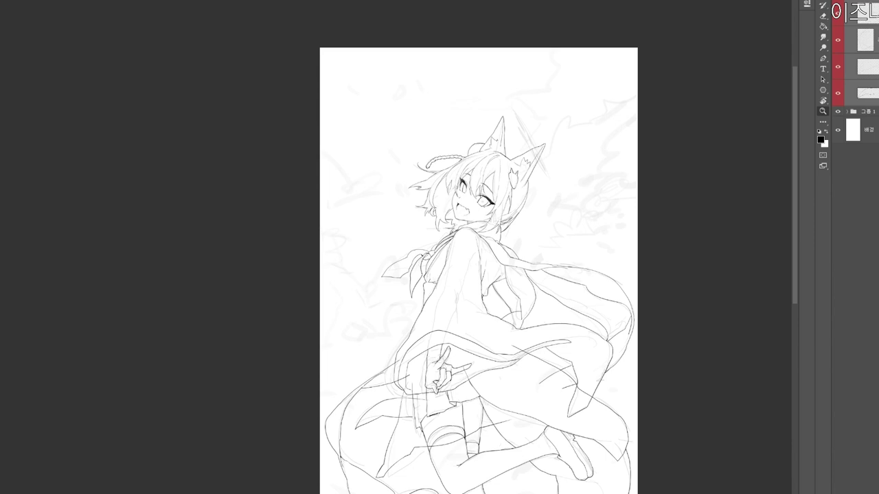
Hide the rough sketch group and every line art layer except the upper figure's, and make the upper figure's layer active.
{"action": "left_click", "coordinate": [870, 89]}
{"action": "left_click", "coordinate": [838, 111]}
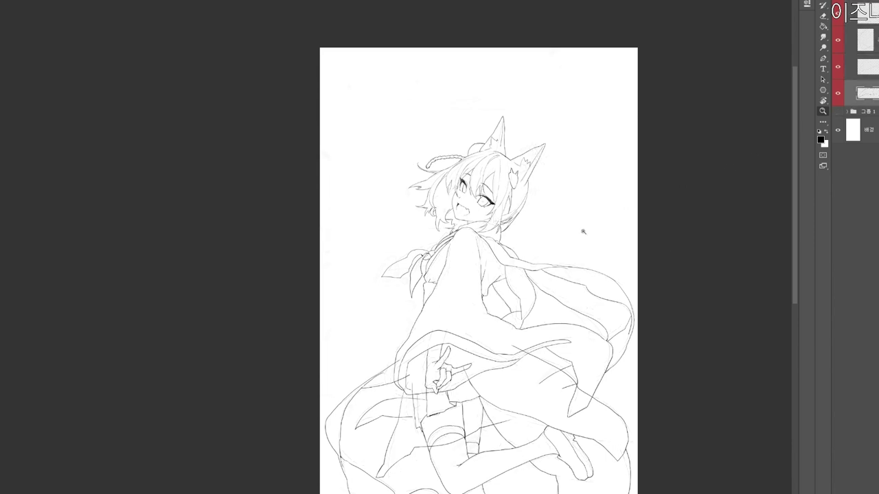
{"action": "left_click", "coordinate": [560, 246]}
{"action": "left_click_drag", "start_coordinate": [536, 324], "coordinate": [539, 267]}
{"action": "left_click_drag", "start_coordinate": [837, 92], "coordinate": [837, 66]}
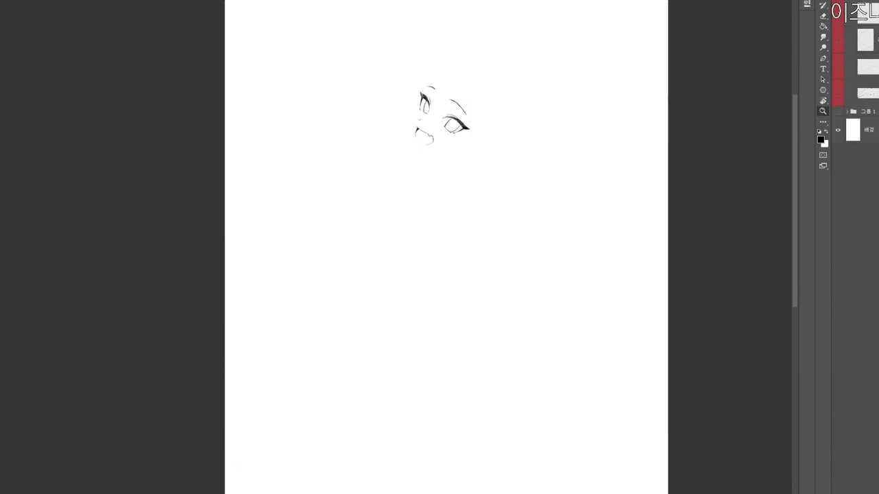
{"action": "left_click", "coordinate": [837, 66]}
{"action": "left_click", "coordinate": [869, 13]}
Select the blank area around the upper figure with the Magic Wand.
{"action": "left_click", "coordinate": [533, 167]}
{"action": "key", "text": "w"}
{"action": "left_click", "coordinate": [536, 168]}
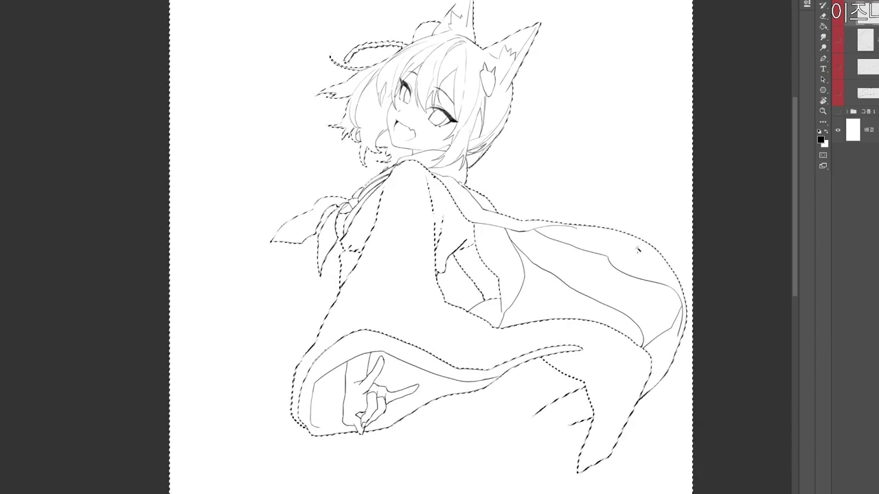
Set the foreground colour to grey afafaf and add a new layer for the base fill.
{"action": "key", "text": "F2"}
{"action": "type", "text": "ababab"}
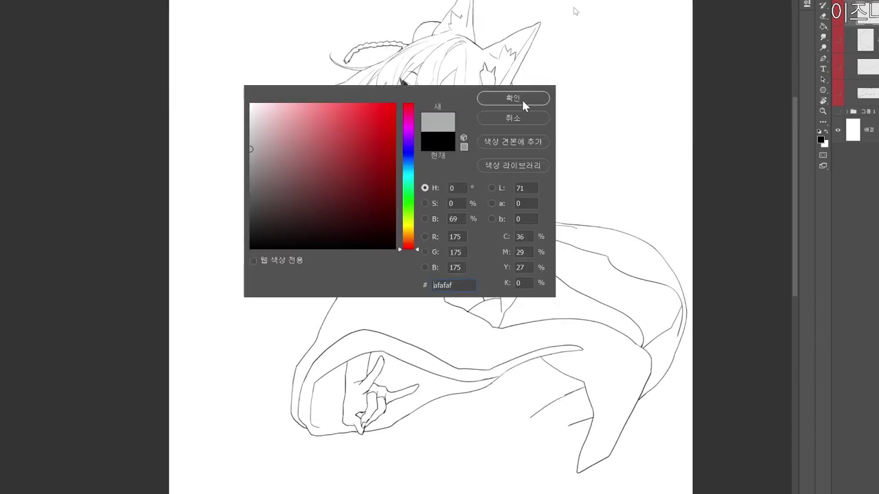
{"action": "key", "text": "Return"}
{"action": "key", "text": "ctrl+shift+n"}
{"action": "left_click", "coordinate": [503, 101]}
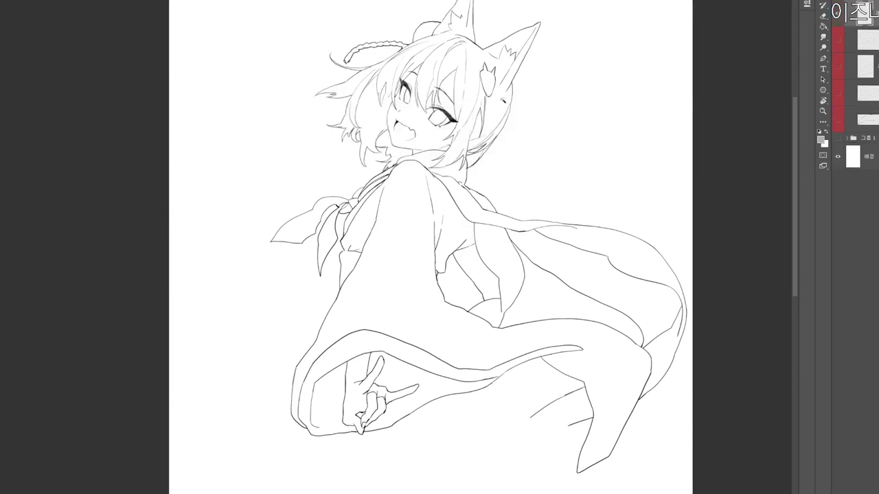
Set the foreground colour to grey b1b1b1.
{"action": "key", "text": "n"}
{"action": "left_click_drag", "start_coordinate": [250, 145], "coordinate": [250, 149]}
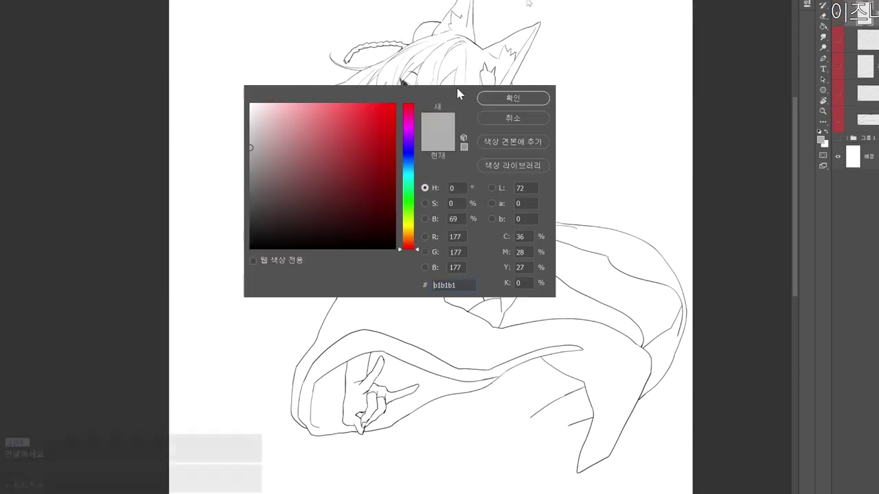
{"action": "left_click", "coordinate": [501, 100]}
{"action": "left_click_drag", "start_coordinate": [504, 337], "coordinate": [464, 238]}
{"action": "left_click_drag", "start_coordinate": [411, 236], "coordinate": [419, 236]}
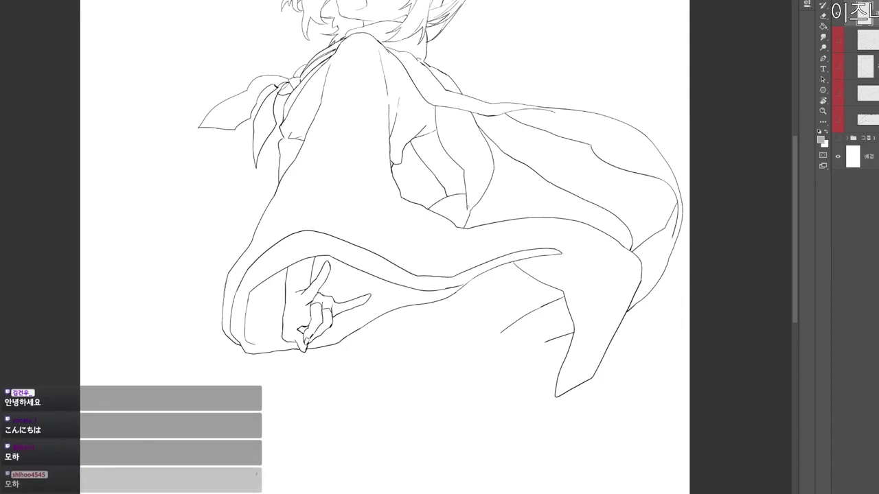
Set the foreground colour to grey aaaaaa and paint a short stroke across the outline gap below the waist.
{"action": "key", "text": "n"}
{"action": "left_click", "coordinate": [497, 102]}
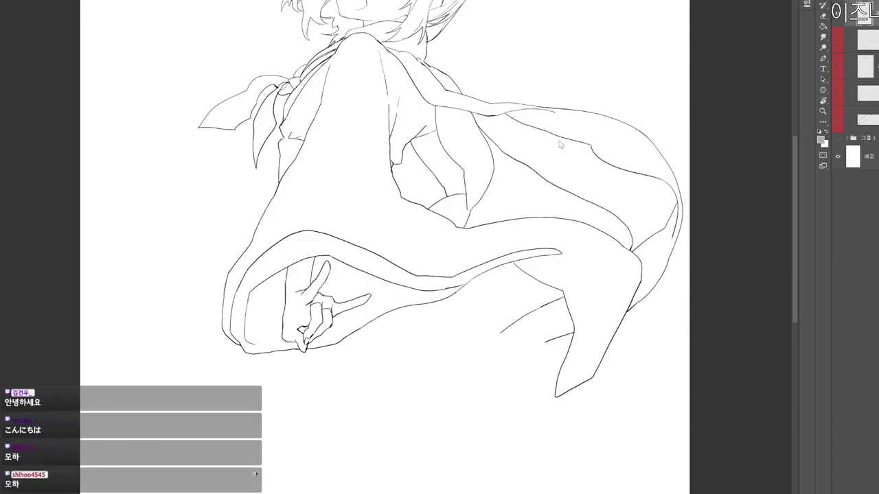
{"action": "left_click_drag", "start_coordinate": [466, 213], "coordinate": [492, 237]}
{"action": "key", "text": "ctrl+z"}
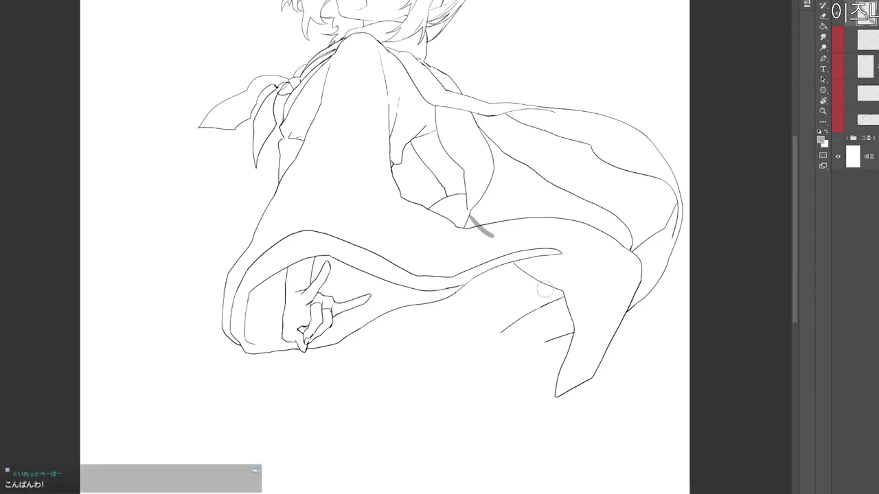
Toggle the lower-body and trailing-cloth line art layers to check how they overlap the upper figure.
{"action": "scroll", "coordinate": [551, 335], "scroll_direction": "down", "scroll_amount": 1}
{"action": "left_click", "coordinate": [837, 44]}
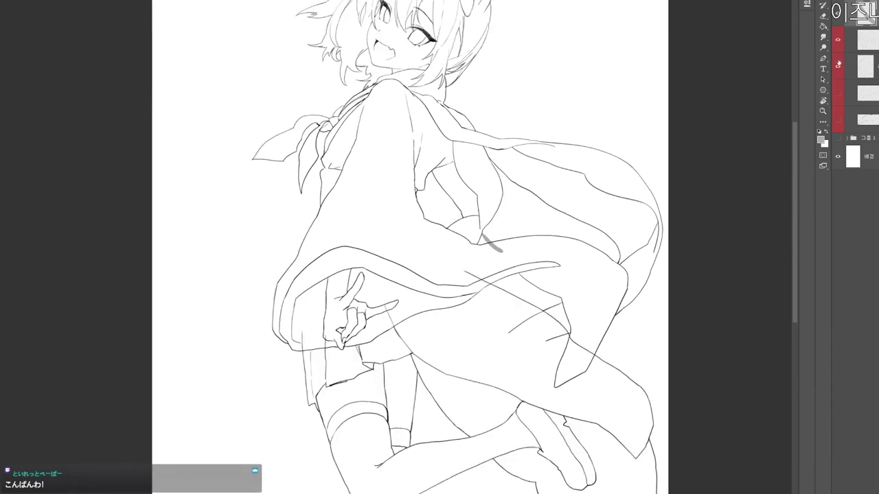
{"action": "left_click", "coordinate": [838, 65]}
{"action": "left_click", "coordinate": [838, 44]}
{"action": "left_click", "coordinate": [839, 44]}
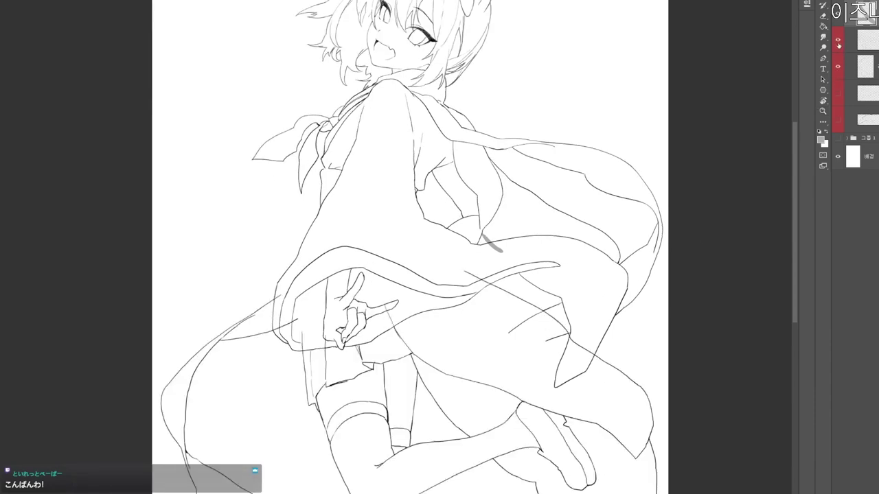
{"action": "left_click", "coordinate": [837, 44]}
{"action": "left_click", "coordinate": [837, 44]}
{"action": "left_click", "coordinate": [837, 43]}
{"action": "scroll", "coordinate": [611, 243], "scroll_direction": "up", "scroll_amount": 2}
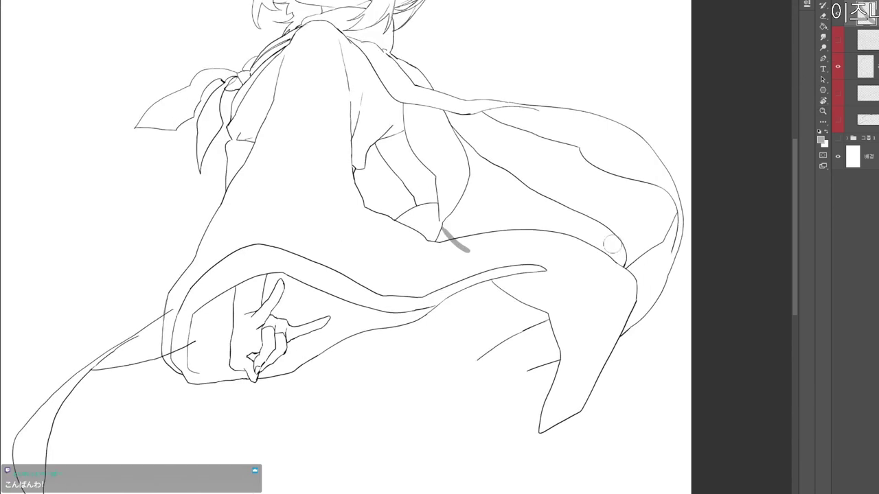
{"action": "left_click", "coordinate": [838, 15]}
{"action": "left_click", "coordinate": [838, 15]}
{"action": "scroll", "coordinate": [516, 341], "scroll_direction": "down", "scroll_amount": 3}
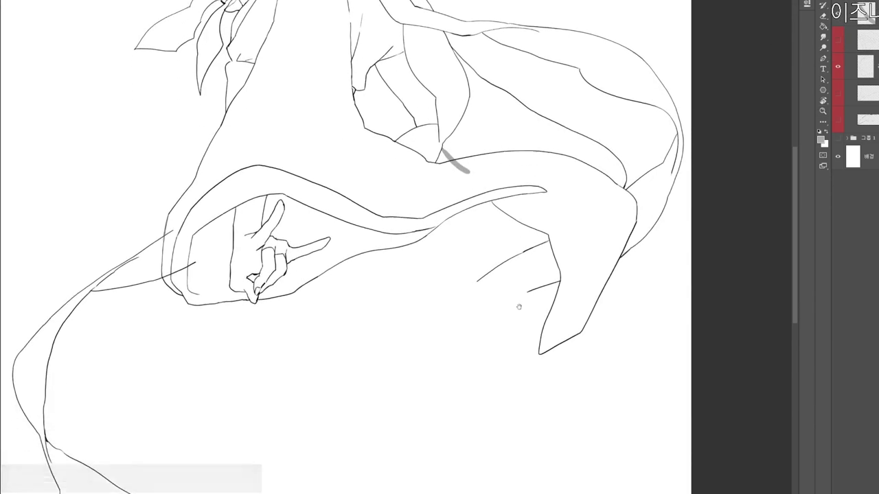
Erase the stray fold lines beside the inner edge of the hanging sleeve tip.
{"action": "mouse_move", "coordinate": [534, 235]}
{"action": "left_mouse_down"}
{"action": "mouse_move", "coordinate": [527, 274]}
{"action": "mouse_move", "coordinate": [481, 285]}
{"action": "mouse_move", "coordinate": [492, 267]}
{"action": "mouse_move", "coordinate": [523, 265]}
{"action": "mouse_move", "coordinate": [540, 280]}
{"action": "mouse_move", "coordinate": [543, 247]}
{"action": "left_mouse_up"}
{"action": "mouse_move", "coordinate": [551, 282]}
{"action": "left_mouse_down"}
{"action": "mouse_move", "coordinate": [545, 239]}
{"action": "mouse_move", "coordinate": [555, 280]}
{"action": "left_mouse_up"}
{"action": "key", "text": "b"}
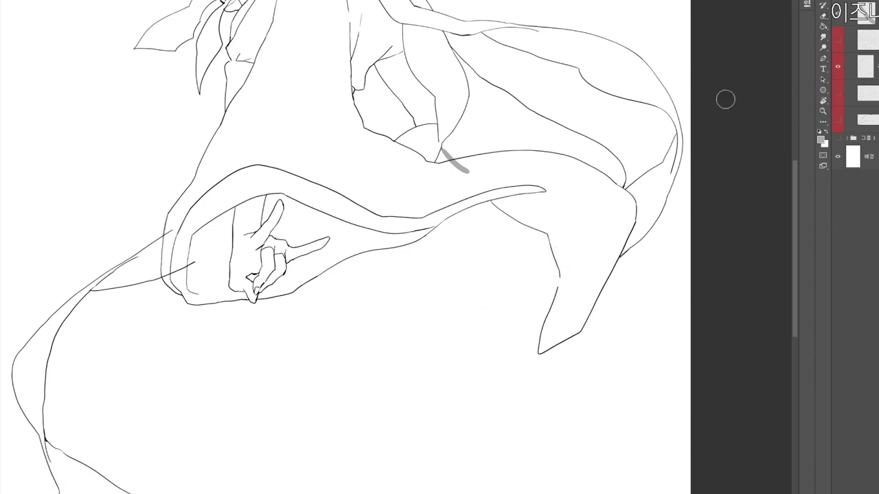
Set the foreground colour to black and redraw the broken part of the hanging sleeve's inner edge.
{"action": "left_click", "coordinate": [821, 140]}
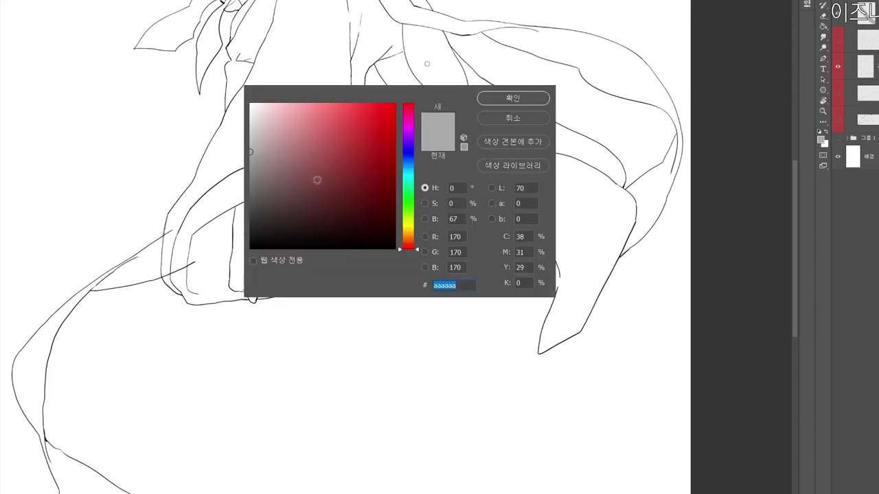
{"action": "left_click_drag", "start_coordinate": [316, 180], "coordinate": [250, 249]}
{"action": "left_click", "coordinate": [511, 100]}
{"action": "key", "text": "Return"}
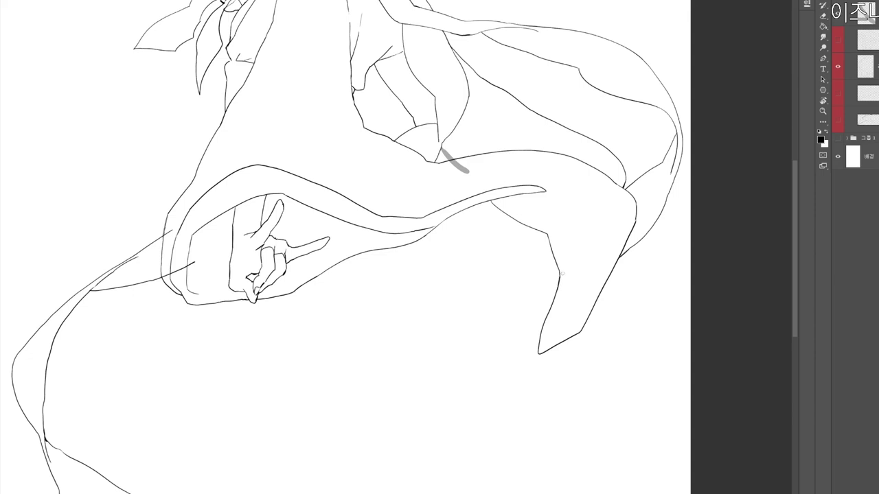
{"action": "left_click_drag", "start_coordinate": [584, 270], "coordinate": [552, 271]}
Test the repaired outline with a Magic Wand selection, clear the selection and hide the trailing-cloth line art layer.
{"action": "key", "text": "w"}
{"action": "left_click", "coordinate": [635, 234]}
{"action": "key", "text": "ctrl+d"}
{"action": "left_click_drag", "start_coordinate": [458, 186], "coordinate": [466, 186]}
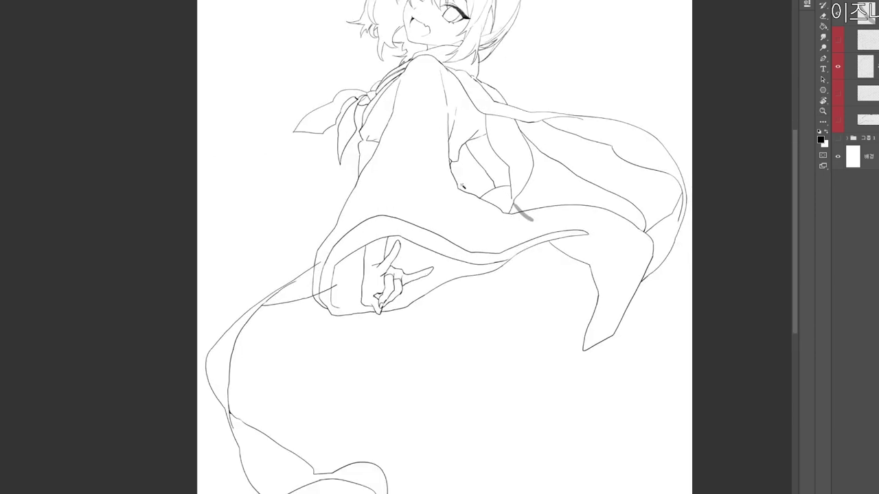
{"action": "left_click", "coordinate": [838, 66]}
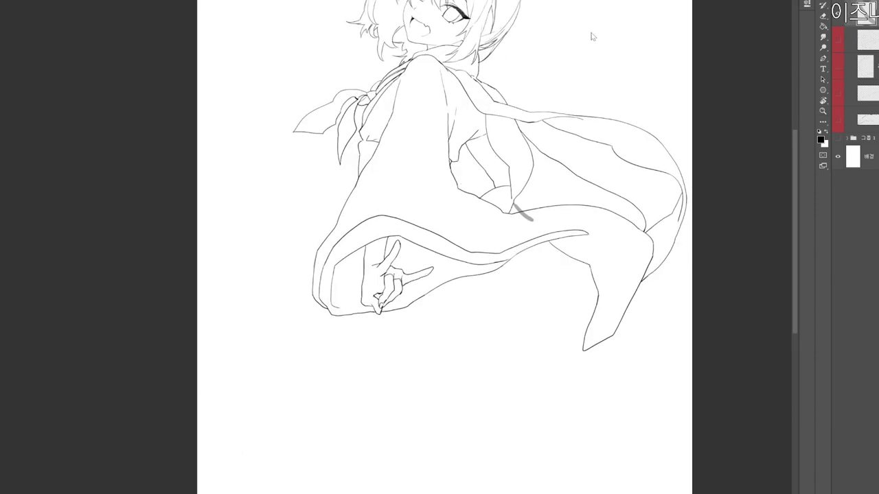
Set the foreground colour to light grey b6b6b6.
{"action": "left_click", "coordinate": [821, 139]}
{"action": "left_click", "coordinate": [251, 145]}
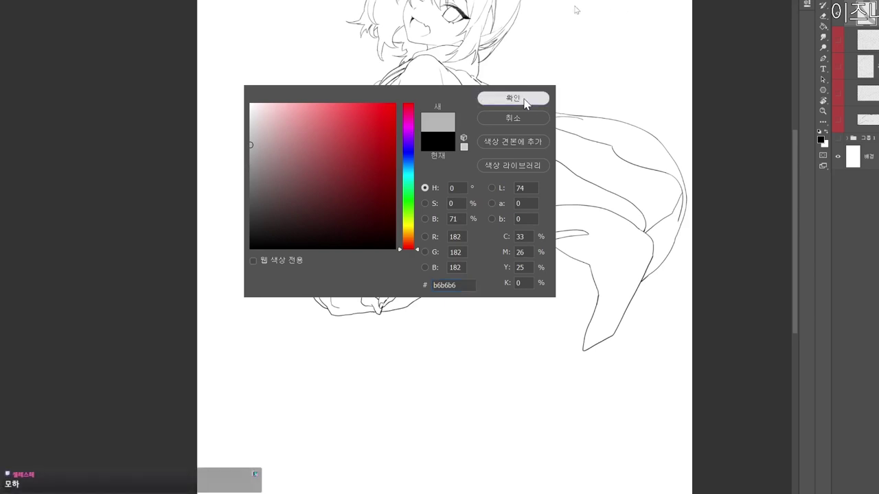
{"action": "left_click", "coordinate": [524, 103]}
Examine the hair, bow, sleeve and cape outlines of the upper figure for open gaps.
{"action": "scroll", "coordinate": [460, 157], "scroll_direction": "up", "scroll_amount": 2}
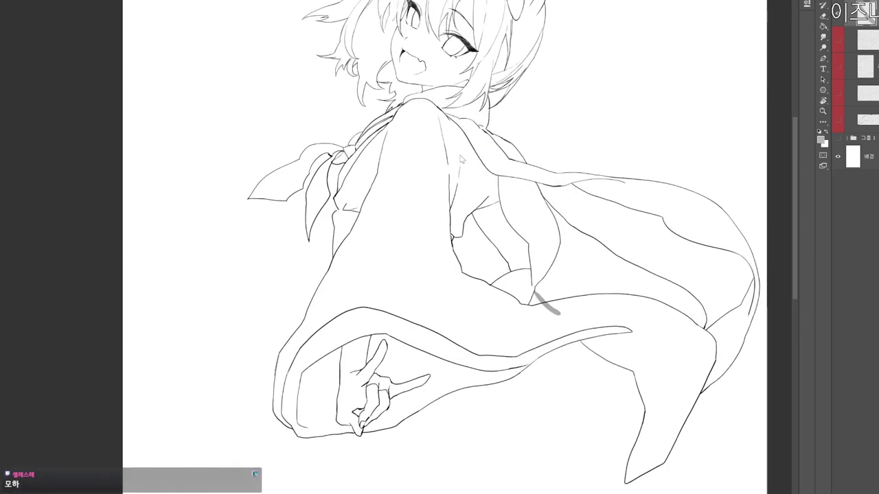
{"action": "left_click_drag", "start_coordinate": [424, 57], "coordinate": [411, 147]}
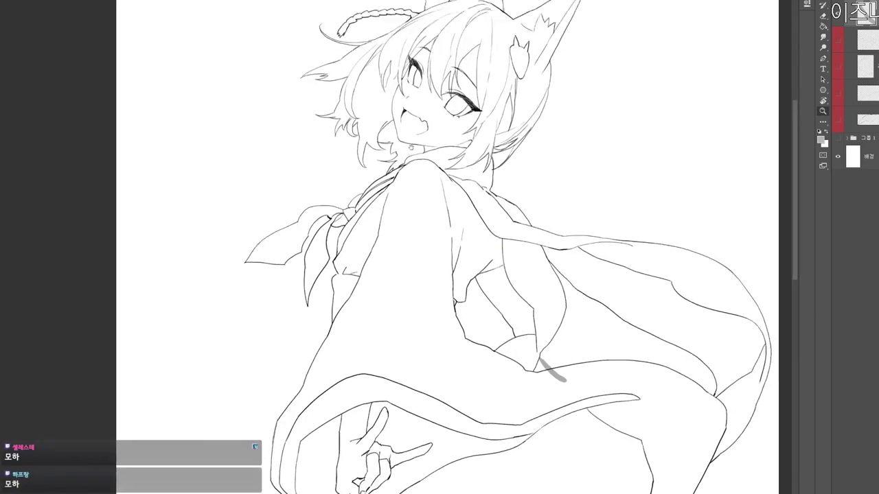
{"action": "scroll", "coordinate": [410, 149], "scroll_direction": "down", "scroll_amount": 2}
{"action": "scroll", "coordinate": [474, 134], "scroll_direction": "up", "scroll_amount": 2}
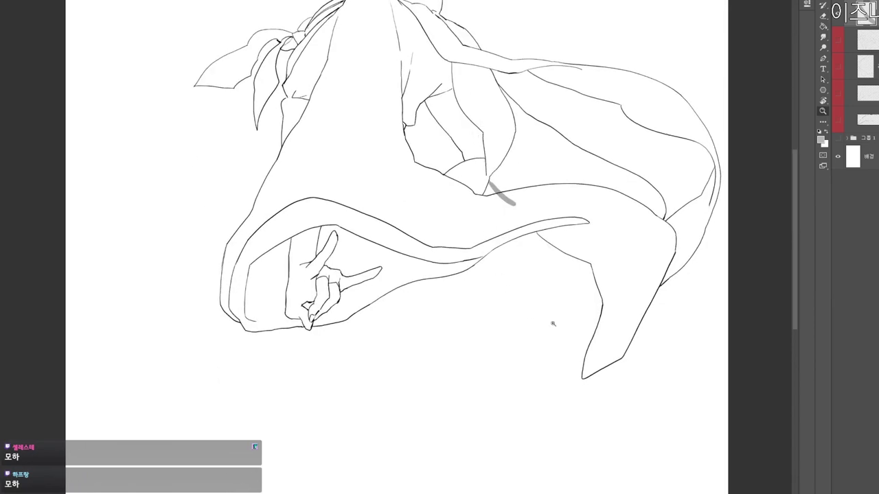
{"action": "scroll", "coordinate": [645, 412], "scroll_direction": "down", "scroll_amount": 2}
{"action": "scroll", "coordinate": [627, 460], "scroll_direction": "up", "scroll_amount": 3}
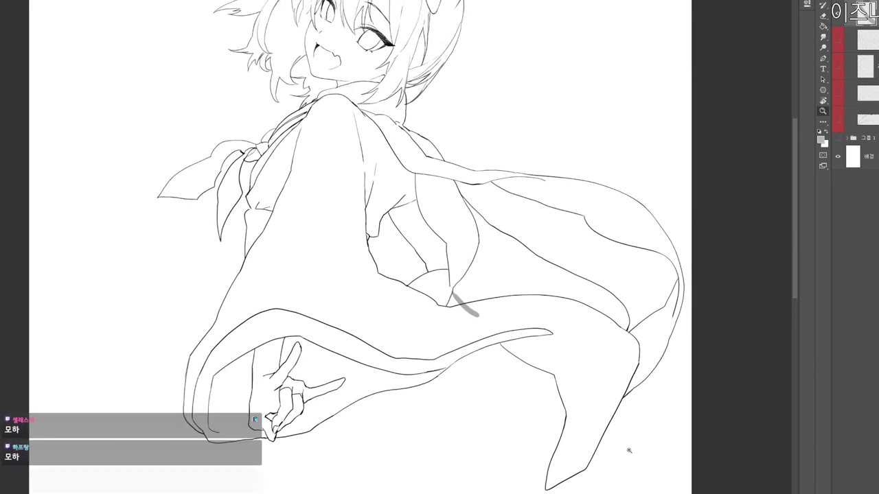
{"action": "left_click_drag", "start_coordinate": [512, 333], "coordinate": [594, 350]}
{"action": "left_click_drag", "start_coordinate": [462, 253], "coordinate": [468, 203]}
{"action": "left_click_drag", "start_coordinate": [516, 268], "coordinate": [503, 218]}
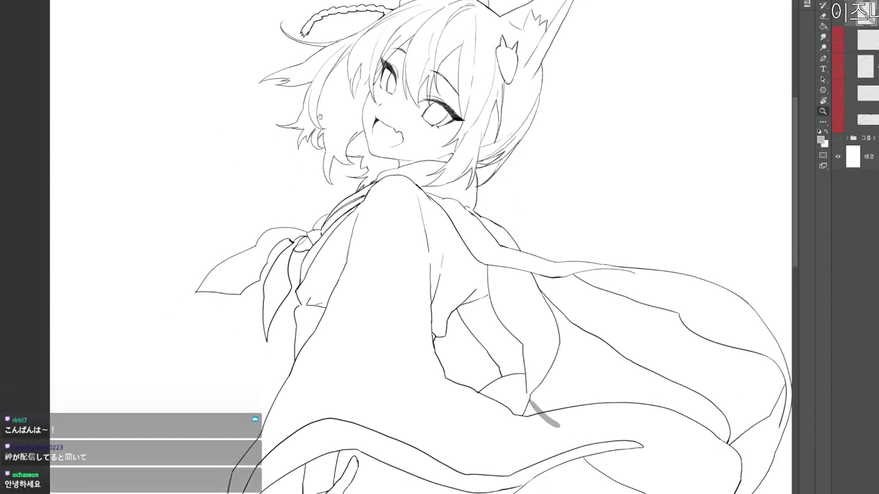
{"action": "left_click_drag", "start_coordinate": [321, 123], "coordinate": [317, 124]}
{"action": "left_click", "coordinate": [270, 262]}
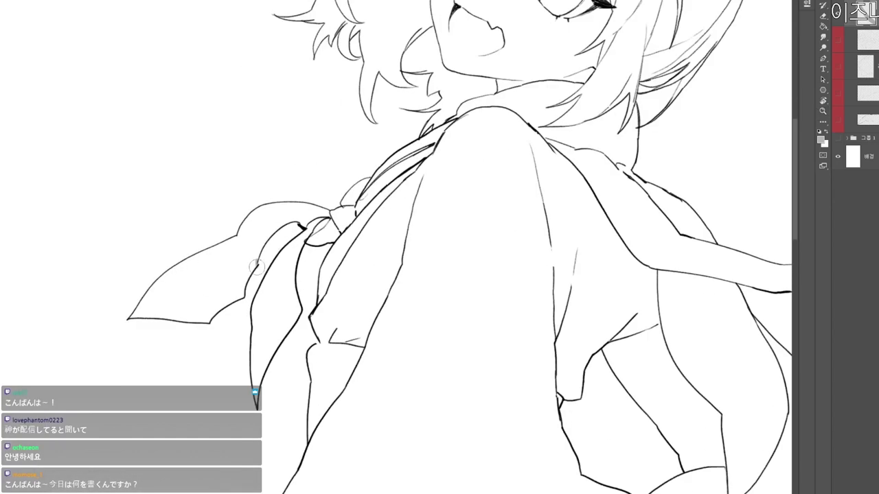
{"action": "left_click", "coordinate": [325, 255], "text": "alt"}
{"action": "left_click_drag", "start_coordinate": [320, 309], "coordinate": [292, 302]}
Select the blank background around the upper figure and add the enclosed openings by the cape and waist to the selection.
{"action": "left_click", "coordinate": [475, 100]}
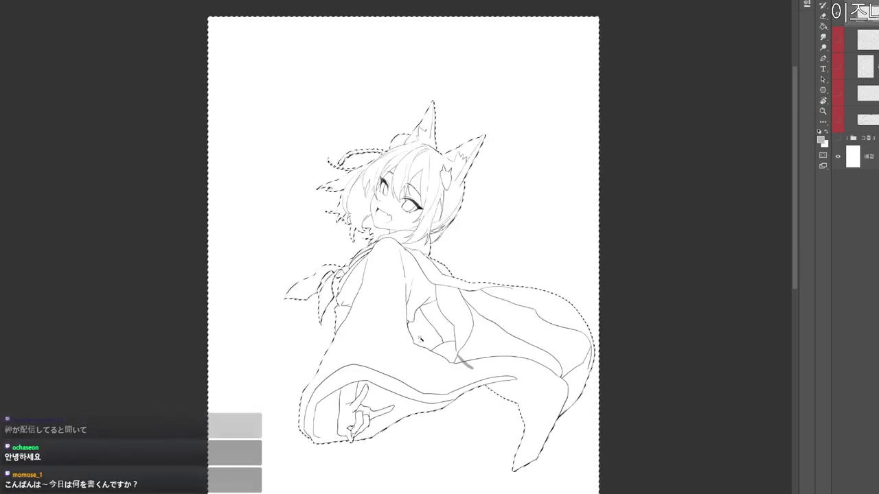
{"action": "left_click", "coordinate": [513, 313], "text": "shift"}
{"action": "scroll", "coordinate": [443, 190], "scroll_direction": "up", "scroll_amount": 3}
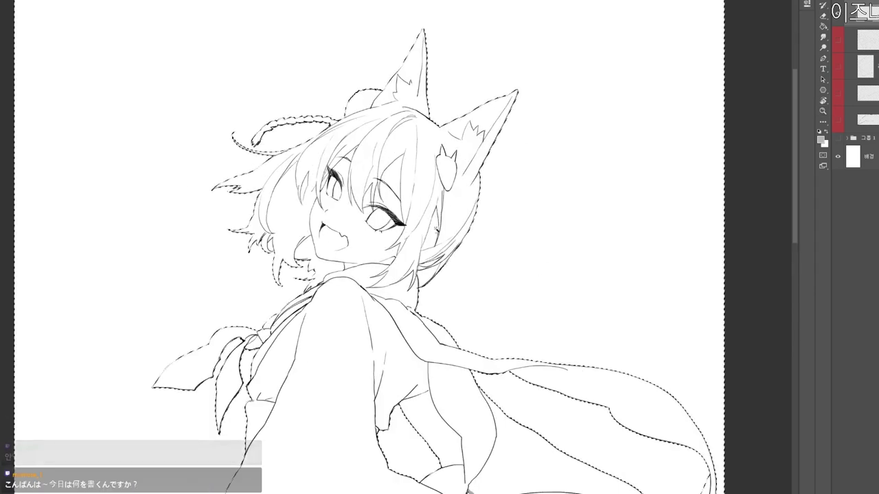
{"action": "left_click_drag", "start_coordinate": [285, 263], "coordinate": [307, 264]}
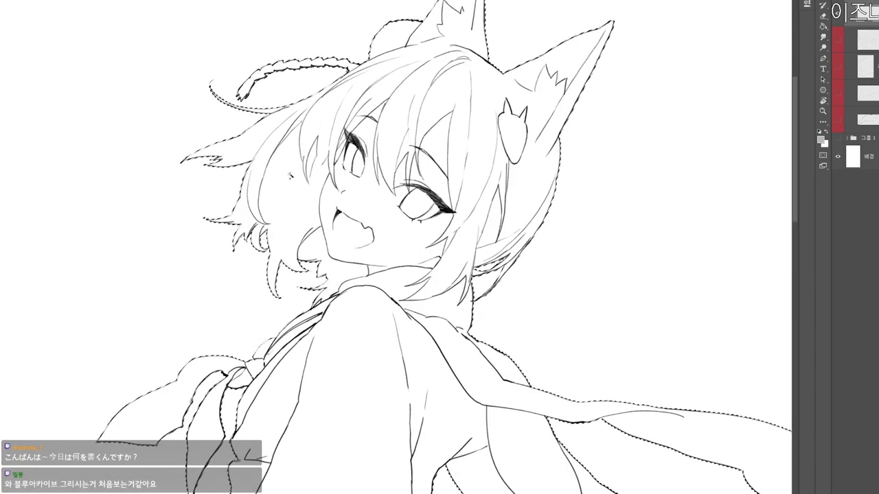
{"action": "left_click_drag", "start_coordinate": [319, 129], "coordinate": [300, 129]}
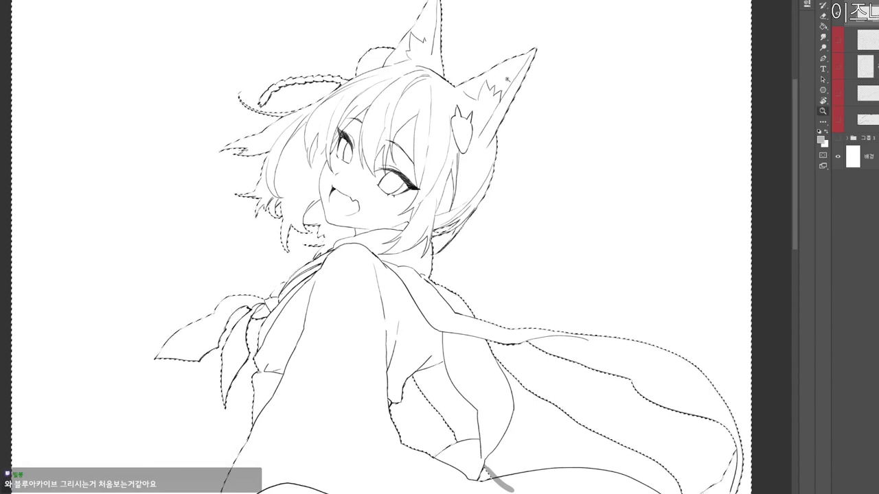
{"action": "scroll", "coordinate": [514, 197], "scroll_direction": "down", "scroll_amount": 3}
{"action": "left_click_drag", "start_coordinate": [537, 152], "coordinate": [523, 152]}
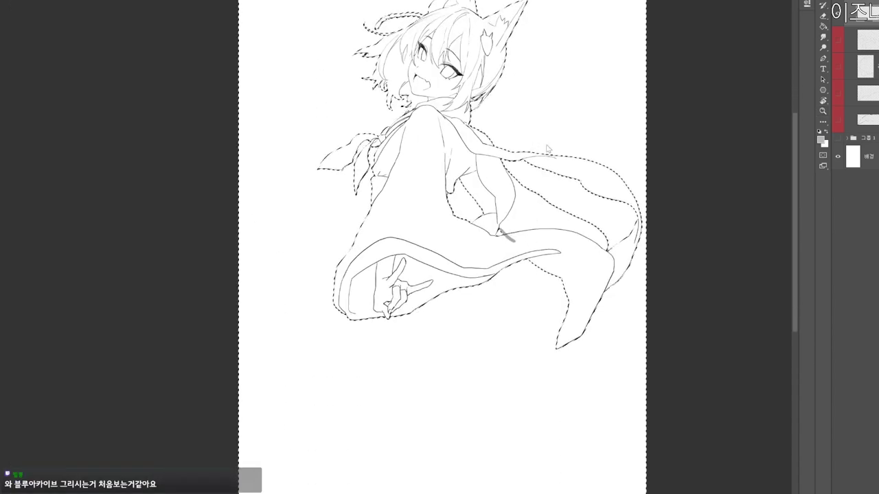
Invert the selection, fill the upper figure's silhouette with the light grey foreground colour and deselect.
{"action": "key", "text": "ctrl+shift+i"}
{"action": "key", "text": "alt+Delete"}
{"action": "key", "text": "ctrl+d"}
{"action": "scroll", "coordinate": [574, 379], "scroll_direction": "down", "scroll_amount": 1}
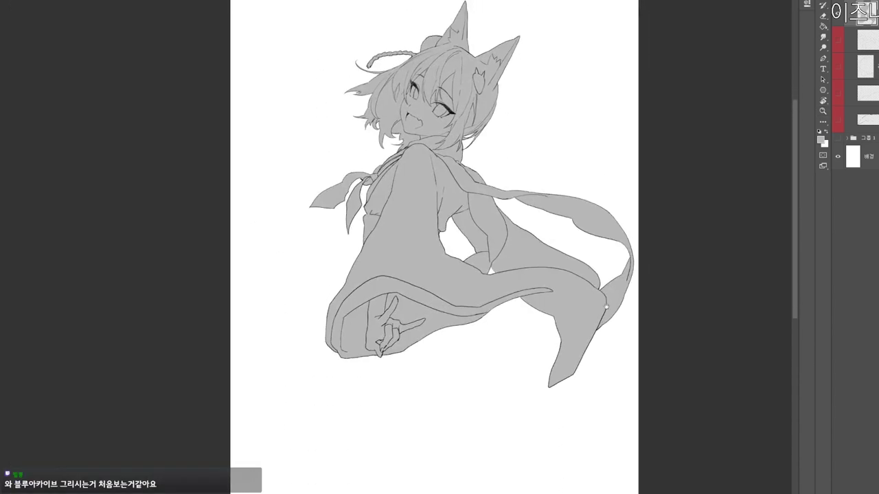
{"action": "left_click_drag", "start_coordinate": [613, 364], "coordinate": [583, 327]}
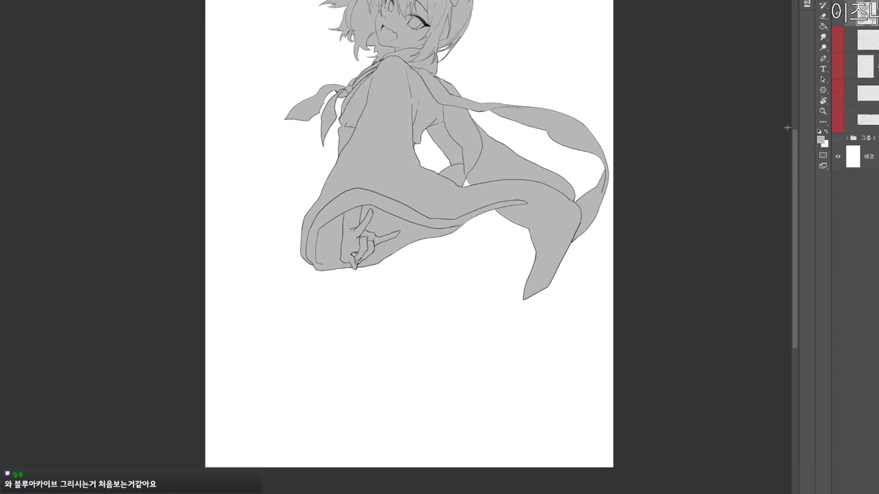
Show the lower-body line art layer and hide the upper figure with its grey fill.
{"action": "left_click", "coordinate": [838, 40]}
{"action": "left_click", "coordinate": [866, 66]}
{"action": "left_click_drag", "start_coordinate": [561, 360], "coordinate": [563, 341]}
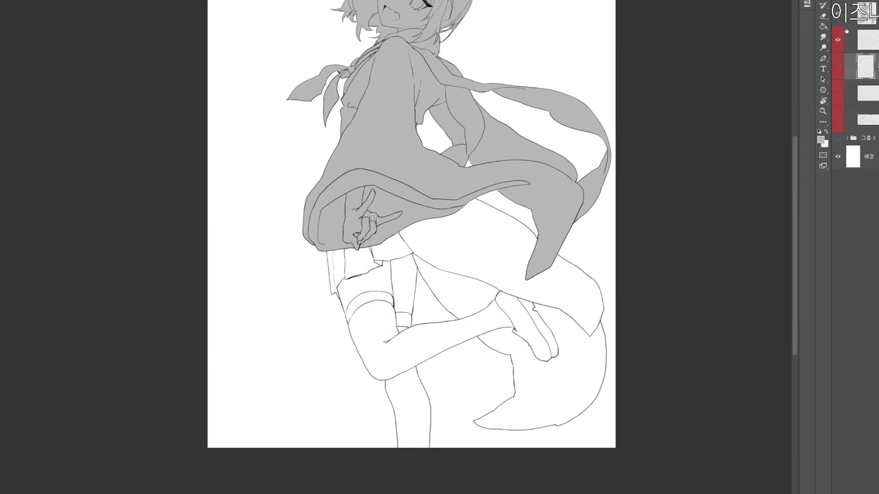
{"action": "left_click", "coordinate": [838, 13]}
Add a new layer and paint a curved grey stroke from the skirt's side to the flowing cloth, closing the open top.
{"action": "key", "text": "ctrl+shift+n"}
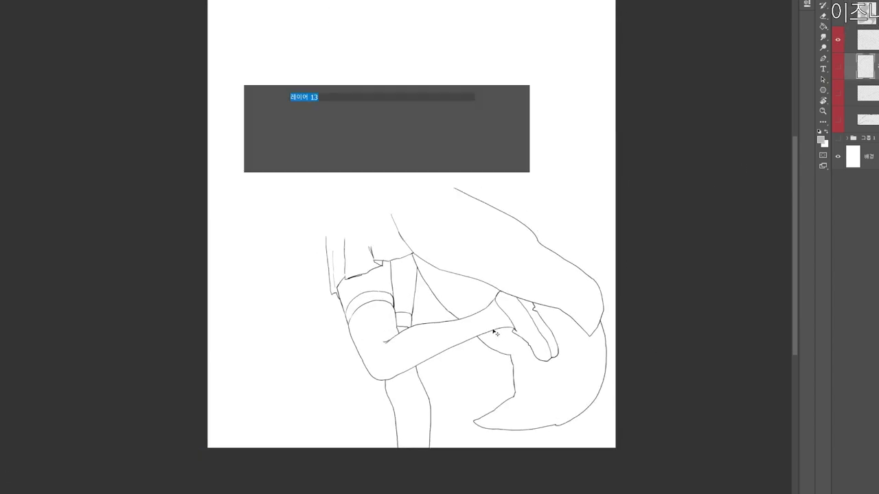
{"action": "key", "text": "Return"}
{"action": "scroll", "coordinate": [348, 274], "scroll_direction": "up", "scroll_amount": 1}
{"action": "mouse_move", "coordinate": [317, 222]}
{"action": "left_mouse_down"}
{"action": "mouse_move", "coordinate": [342, 162]}
{"action": "mouse_move", "coordinate": [417, 126]}
{"action": "mouse_move", "coordinate": [509, 161]}
{"action": "left_mouse_up"}
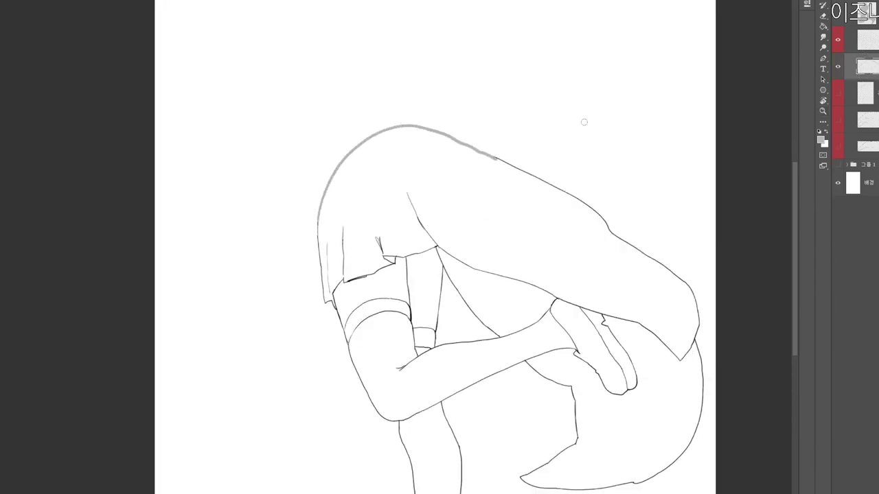
Select the background around the lower body, invert the selection, fill the silhouette with light grey and deselect.
{"action": "left_click", "coordinate": [644, 235]}
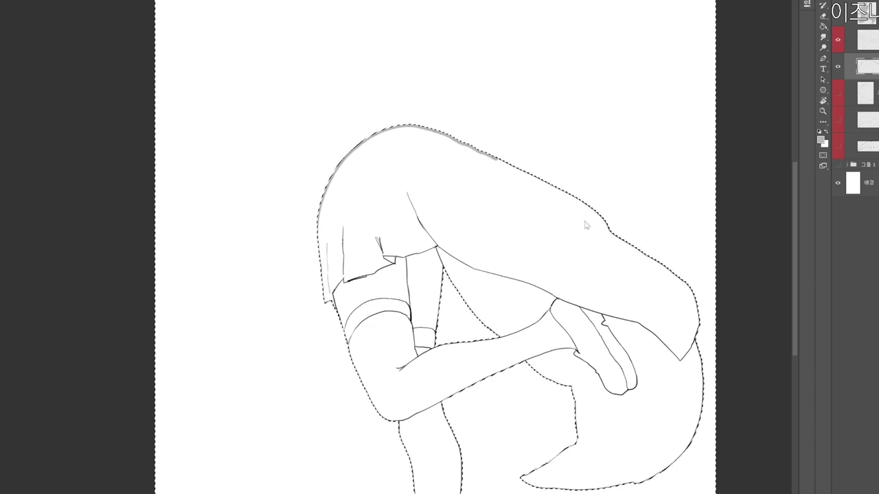
{"action": "key", "text": "ctrl+shift+i"}
{"action": "key", "text": "alt+BackSpace"}
{"action": "key", "text": "ctrl+d"}
Show only the long trailing ribbon's line art, hiding the upper and lower figure layers, and add a new layer beneath it.
{"action": "left_click", "coordinate": [866, 93]}
{"action": "left_click", "coordinate": [838, 93]}
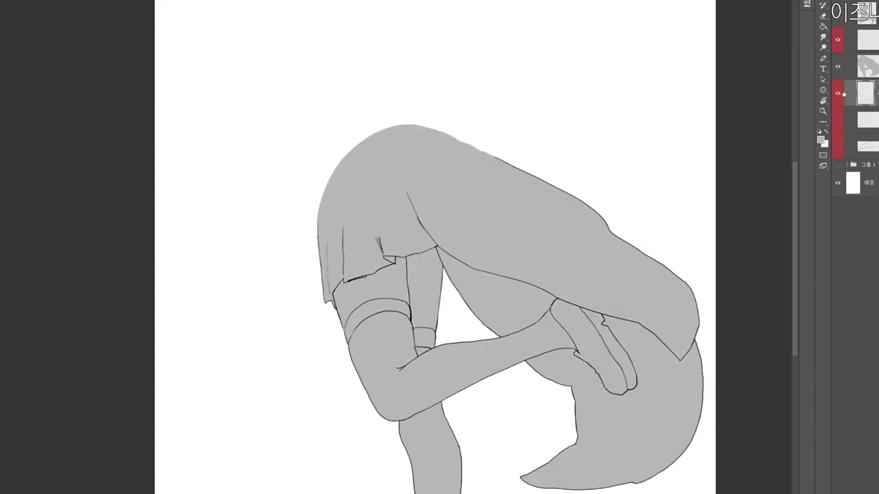
{"action": "left_click", "coordinate": [837, 16]}
{"action": "left_click_drag", "start_coordinate": [838, 66], "coordinate": [837, 15]}
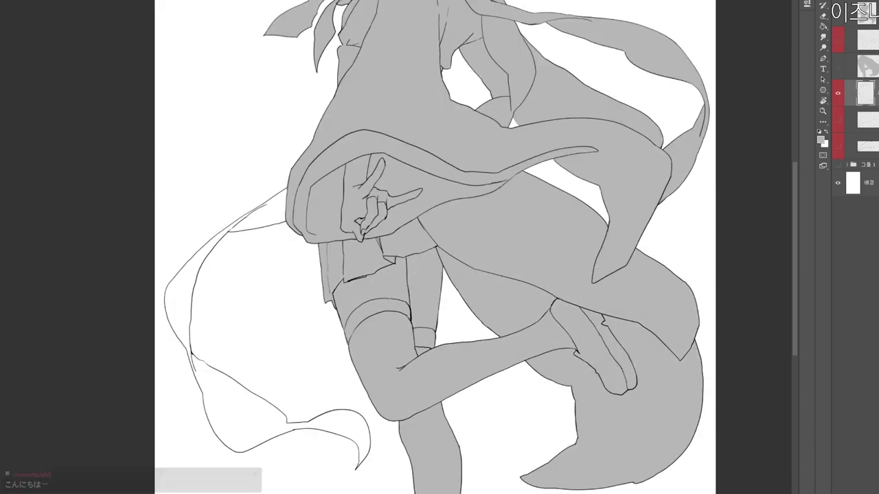
{"action": "left_click", "coordinate": [866, 120]}
{"action": "key", "text": "ctrl+shift+n"}
{"action": "key", "text": "Return"}
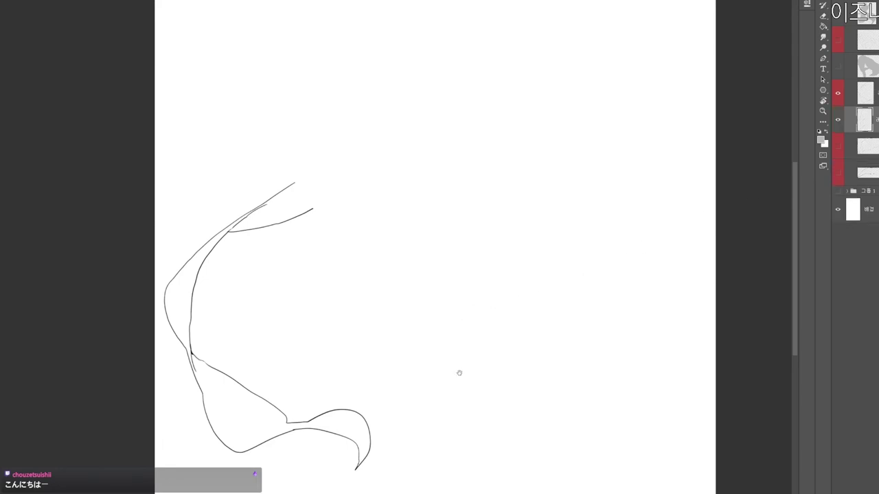
Close the ribbon's open upper end with a rounded grey stroke joining its two lines.
{"action": "left_click_drag", "start_coordinate": [424, 323], "coordinate": [485, 328]}
{"action": "mouse_move", "coordinate": [355, 186]}
{"action": "left_mouse_down"}
{"action": "mouse_move", "coordinate": [380, 185]}
{"action": "mouse_move", "coordinate": [388, 199]}
{"action": "mouse_move", "coordinate": [375, 211]}
{"action": "left_mouse_up"}
{"action": "key", "text": "ctrl+z"}
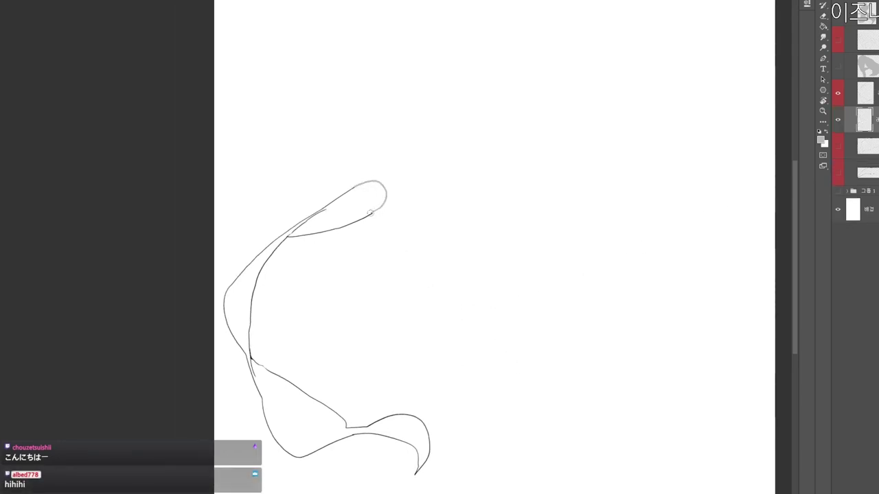
Select the background around the ribbon, invert the selection, fill the ribbon with light grey and deselect.
{"action": "key", "text": "w"}
{"action": "left_click", "coordinate": [433, 189]}
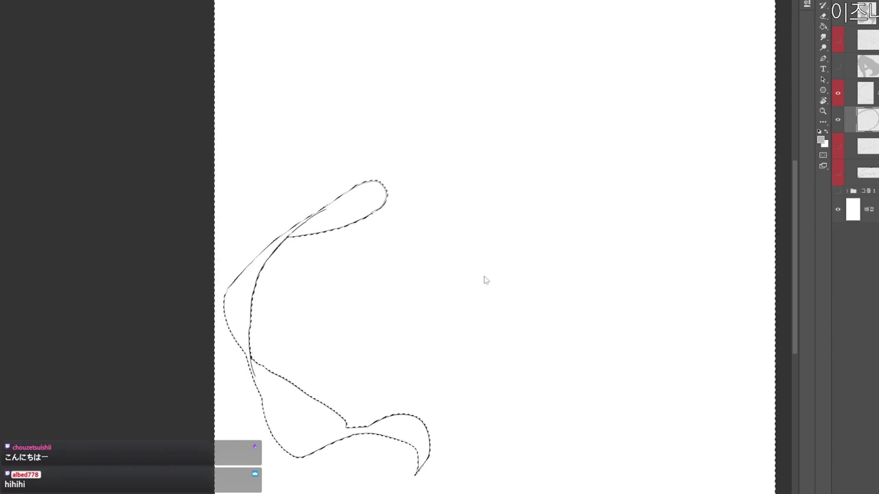
{"action": "key", "text": "ctrl+shift+i"}
{"action": "key", "text": "alt+Delete"}
{"action": "key", "text": "ctrl+d"}
{"action": "left_click_drag", "start_coordinate": [608, 339], "coordinate": [557, 328]}
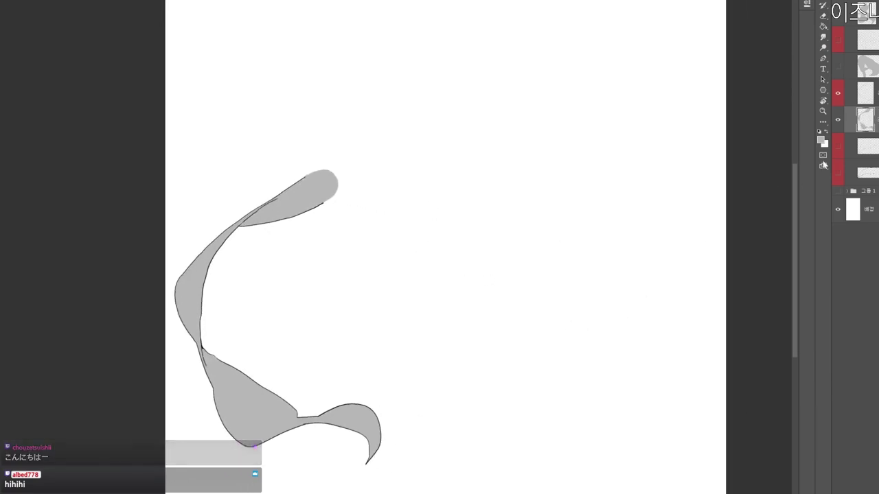
Hide the ribbon's layers, show the line art of the cloth behind the legs and add a new layer beneath it.
{"action": "left_click_drag", "start_coordinate": [838, 119], "coordinate": [838, 95]}
{"action": "left_click", "coordinate": [839, 150]}
{"action": "left_click", "coordinate": [864, 167]}
{"action": "key", "text": "alt+space"}
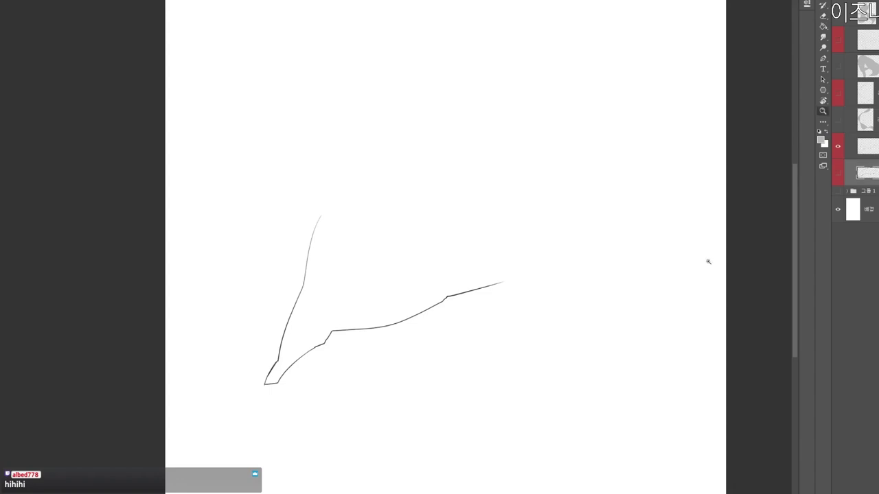
{"action": "left_click", "coordinate": [702, 261], "text": "alt"}
{"action": "key", "text": "ctrl+shift+alt+n"}
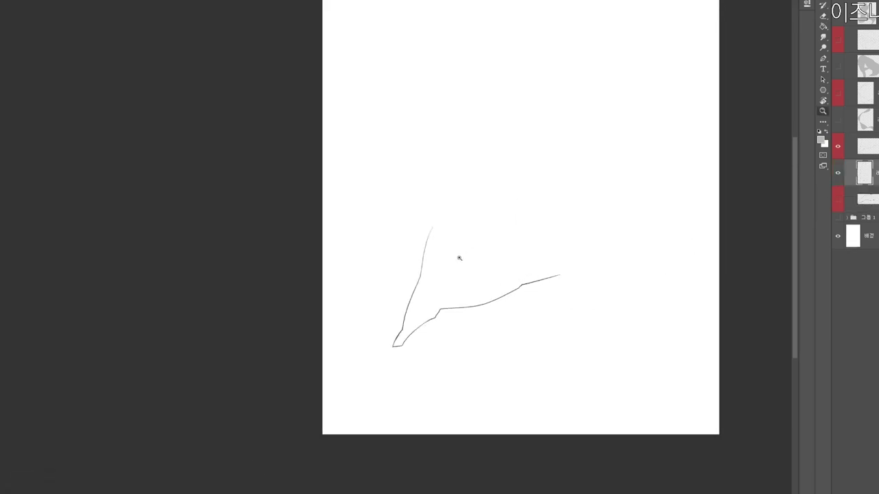
Paint an arched grey stroke between the loose line ends of the back cloth to close its open top.
{"action": "left_click", "coordinate": [461, 247]}
{"action": "key", "text": "b"}
{"action": "mouse_move", "coordinate": [424, 222]}
{"action": "left_mouse_down"}
{"action": "mouse_move", "coordinate": [451, 191]}
{"action": "mouse_move", "coordinate": [508, 180]}
{"action": "mouse_move", "coordinate": [563, 208]}
{"action": "mouse_move", "coordinate": [601, 268]}
{"action": "left_mouse_up"}
Select the background around the back cloth, invert the selection, fill the shape with light grey and deselect.
{"action": "key", "text": "w"}
{"action": "left_click", "coordinate": [617, 285]}
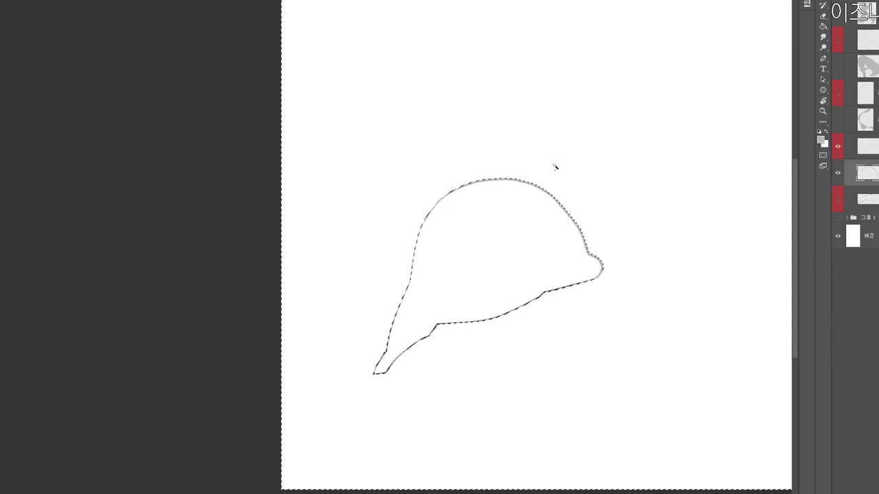
{"action": "key", "text": "ctrl+shift+i"}
{"action": "key", "text": "alt+Delete"}
{"action": "key", "text": "ctrl+d"}
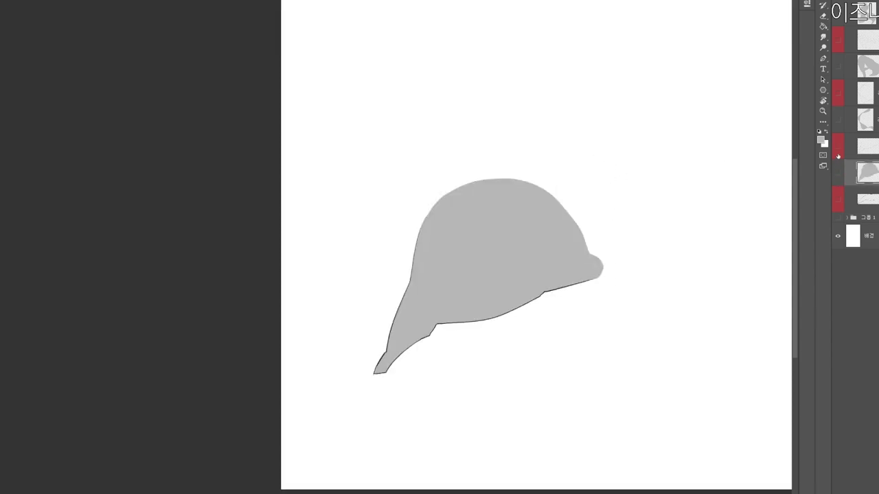
Show only the small pointed cloth end's line art and place a new layer beneath it.
{"action": "left_click", "coordinate": [840, 200]}
{"action": "left_click", "coordinate": [866, 200]}
{"action": "left_click_drag", "start_coordinate": [689, 273], "coordinate": [660, 268]}
{"action": "left_click_drag", "start_coordinate": [572, 281], "coordinate": [579, 280]}
{"action": "left_click_drag", "start_coordinate": [488, 293], "coordinate": [555, 315]}
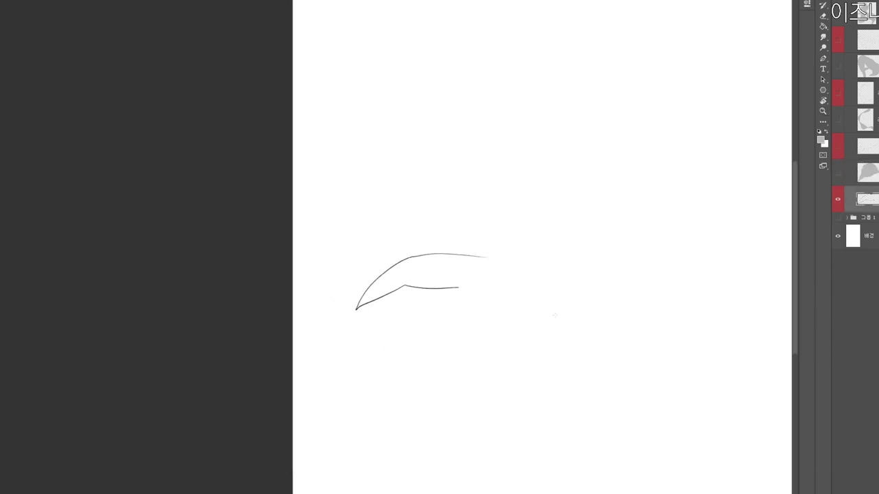
{"action": "scroll", "coordinate": [467, 294], "scroll_direction": "up", "scroll_amount": 1}
{"action": "key", "text": "ctrl+alt+shift+n"}
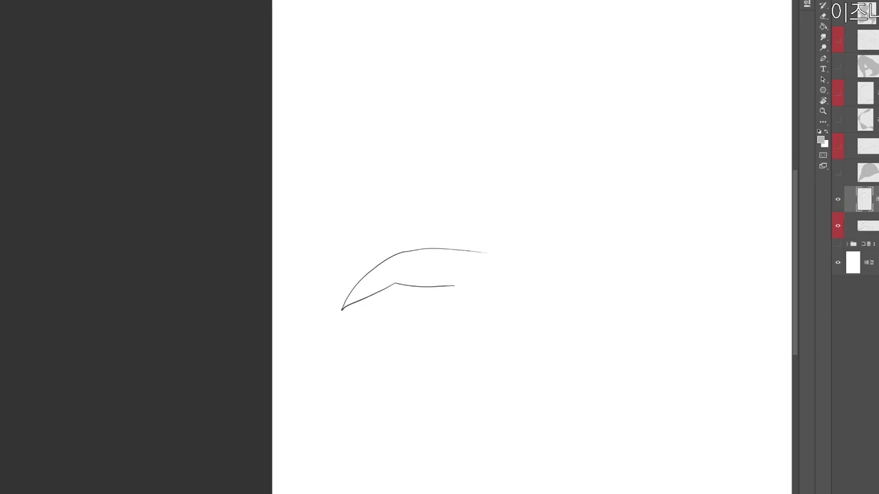
{"action": "left_click_drag", "start_coordinate": [866, 199], "coordinate": [867, 239]}
Close the small pointed cloth's open end with a grey stroke and fill its silhouette with light grey using an inverted background selection.
{"action": "mouse_move", "coordinate": [453, 286]}
{"action": "left_mouse_down"}
{"action": "mouse_move", "coordinate": [505, 269]}
{"action": "mouse_move", "coordinate": [485, 253]}
{"action": "left_mouse_up"}
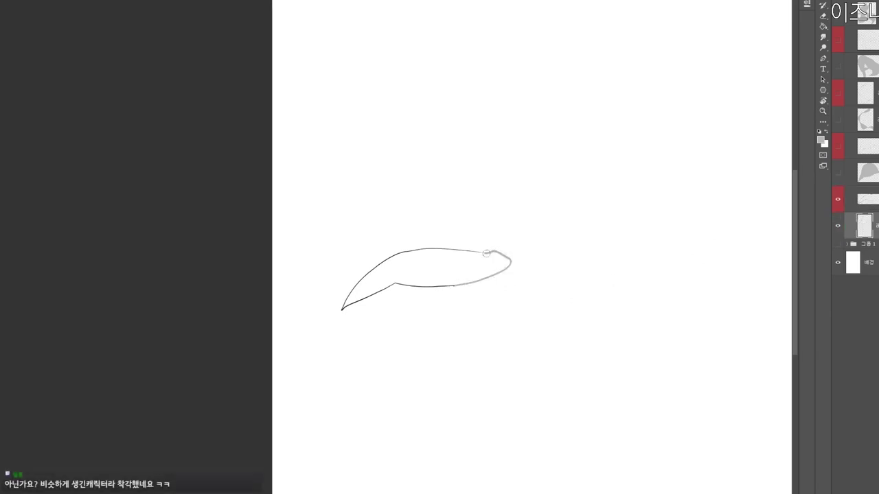
{"action": "key", "text": "w"}
{"action": "left_click", "coordinate": [570, 200]}
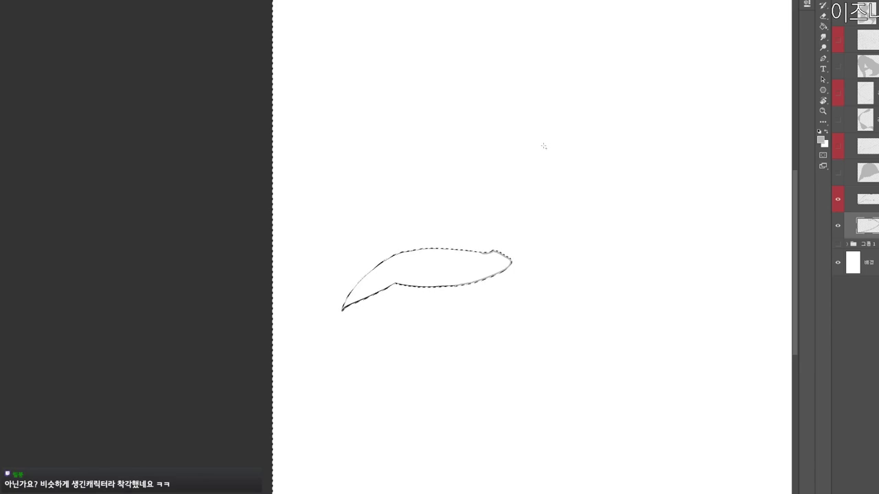
{"action": "key", "text": "ctrl+shift+i"}
{"action": "key", "text": "alt+BackSpace"}
{"action": "key", "text": "ctrl+d"}
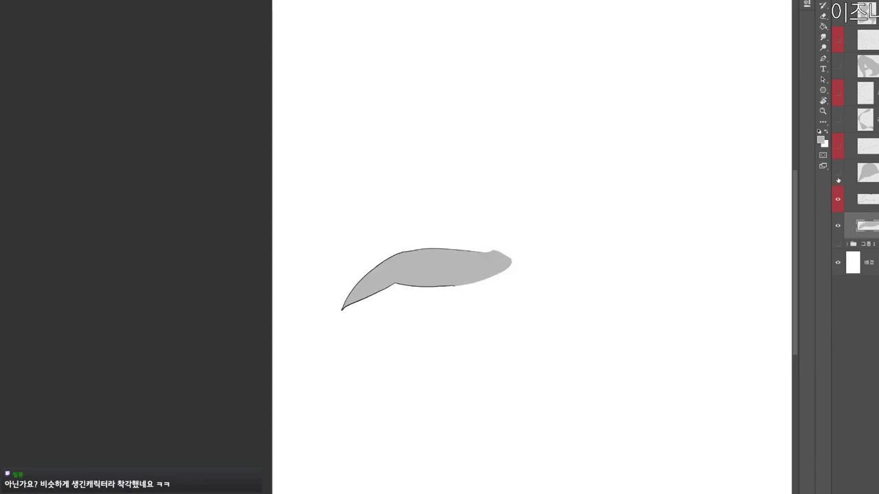
Show all the figure's layers and clip each of the four lower line art layers to the grey fill beneath it.
{"action": "scroll", "coordinate": [626, 415], "scroll_direction": "down", "scroll_amount": 5}
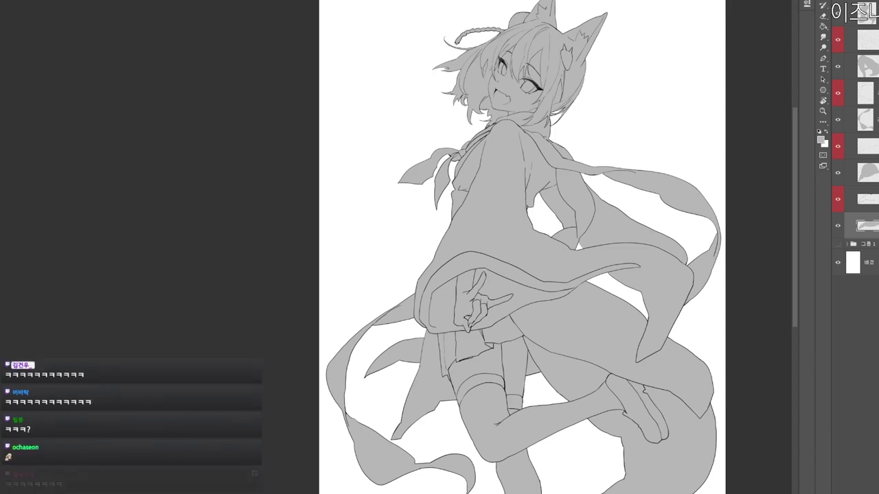
{"action": "left_click_drag", "start_coordinate": [710, 297], "coordinate": [641, 266]}
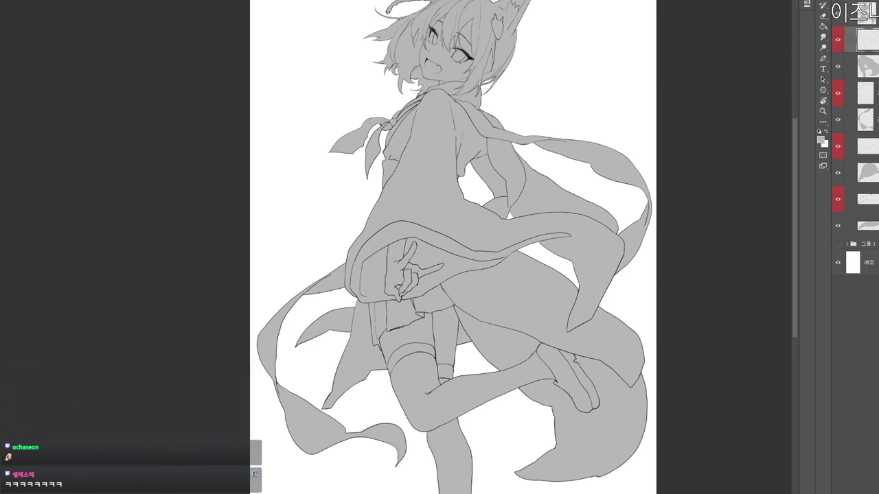
{"action": "key", "text": "ctrl+alt+g"}
{"action": "left_click", "coordinate": [873, 92]}
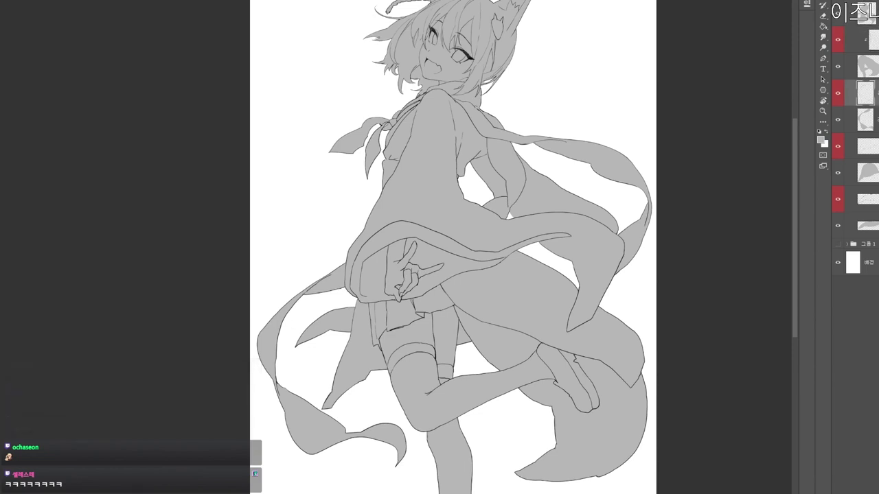
{"action": "key", "text": "ctrl+alt+g"}
{"action": "left_click", "coordinate": [873, 146]}
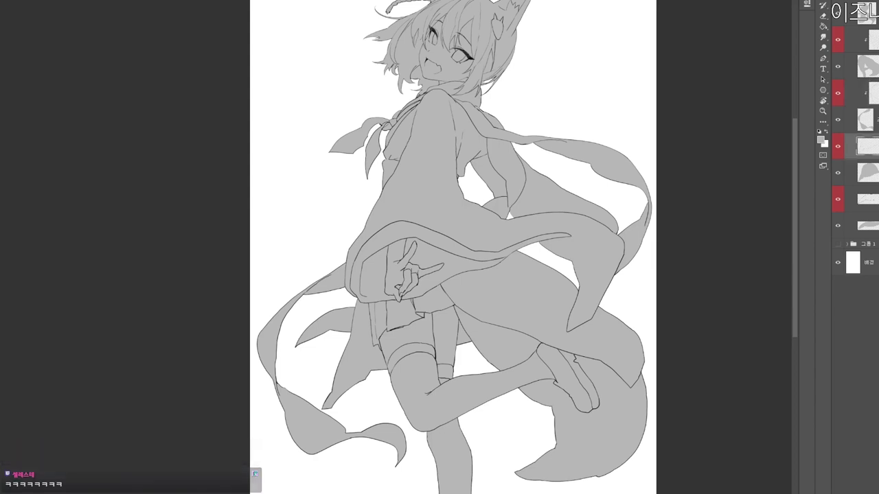
{"action": "key", "text": "ctrl+alt+g"}
{"action": "left_click", "coordinate": [870, 173]}
{"action": "left_click", "coordinate": [870, 199]}
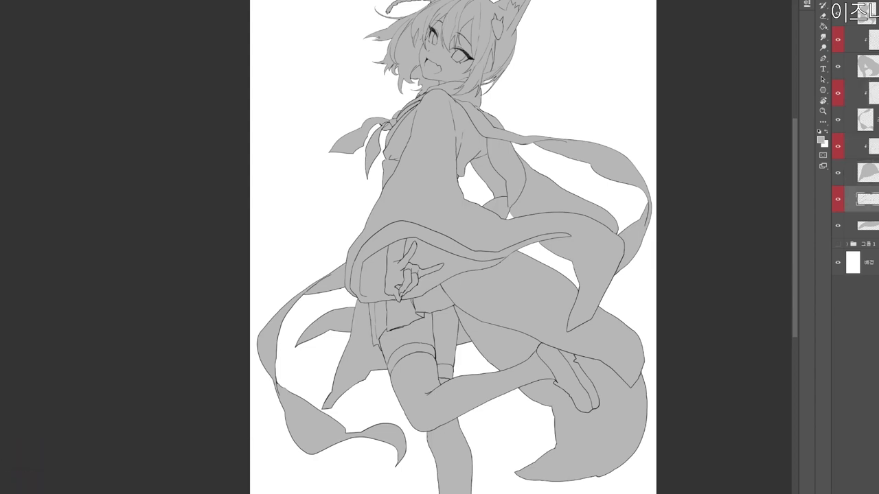
{"action": "key", "text": "ctrl+alt+g"}
Select the upper figure's grey fill layer and set the foreground colour to a pale peach skin tone.
{"action": "left_click_drag", "start_coordinate": [624, 296], "coordinate": [605, 316]}
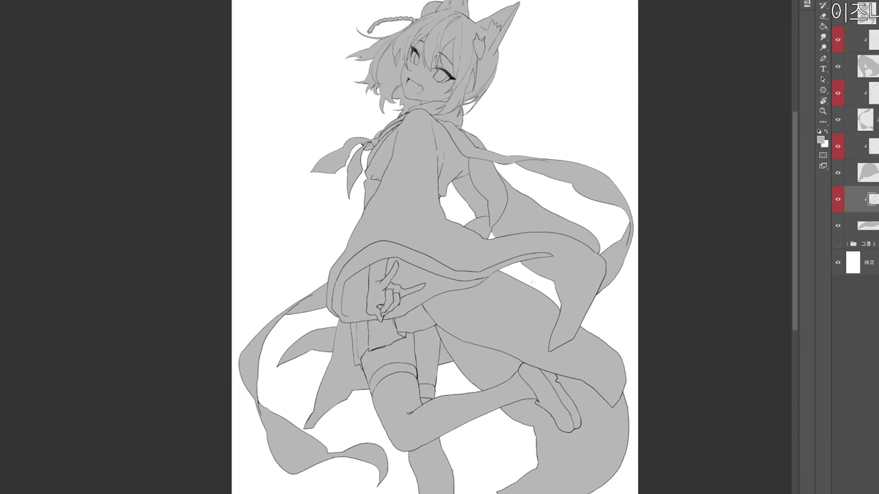
{"action": "left_click_drag", "start_coordinate": [570, 232], "coordinate": [547, 233]}
{"action": "left_click_drag", "start_coordinate": [567, 280], "coordinate": [602, 188]}
{"action": "left_click_drag", "start_coordinate": [598, 261], "coordinate": [579, 365]}
{"action": "left_click", "coordinate": [866, 14]}
{"action": "left_click_drag", "start_coordinate": [507, 221], "coordinate": [536, 221]}
{"action": "key", "text": "n"}
{"action": "left_click_drag", "start_coordinate": [310, 145], "coordinate": [331, 168]}
{"action": "left_click", "coordinate": [408, 235]}
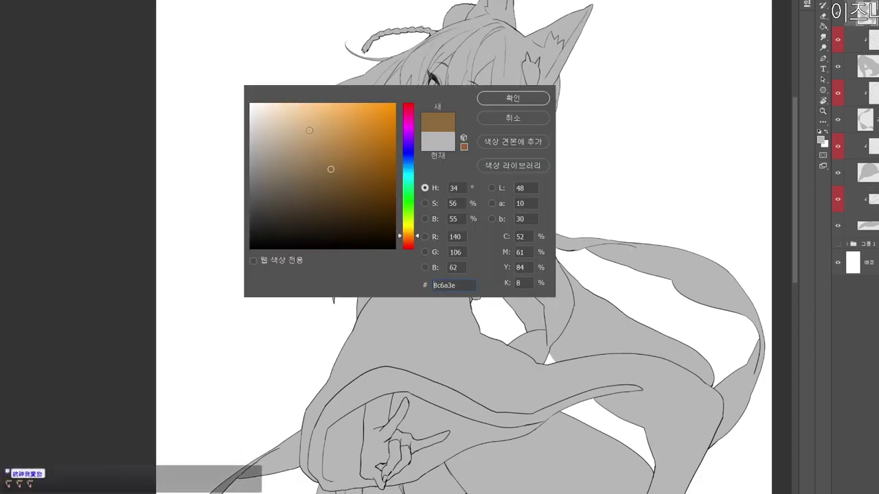
{"action": "left_click", "coordinate": [300, 108]}
{"action": "left_click", "coordinate": [275, 105]}
{"action": "left_click", "coordinate": [409, 241]}
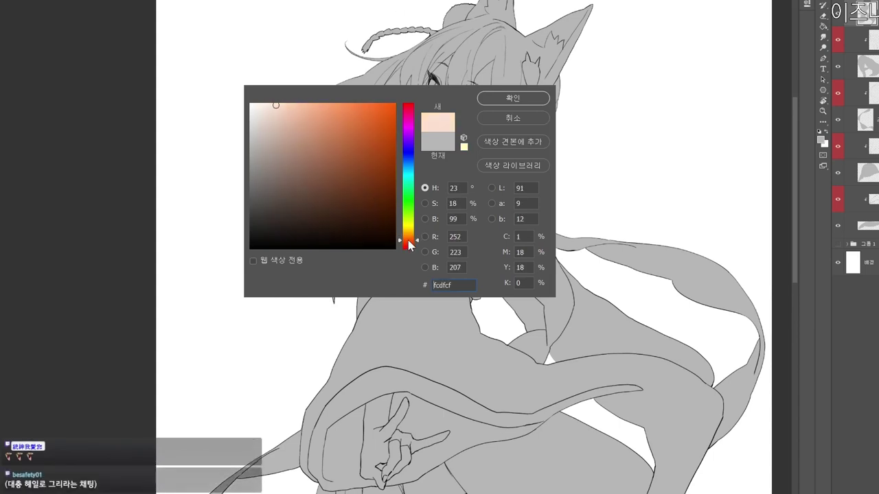
{"action": "left_click_drag", "start_coordinate": [272, 109], "coordinate": [268, 102]}
{"action": "left_click", "coordinate": [508, 103]}
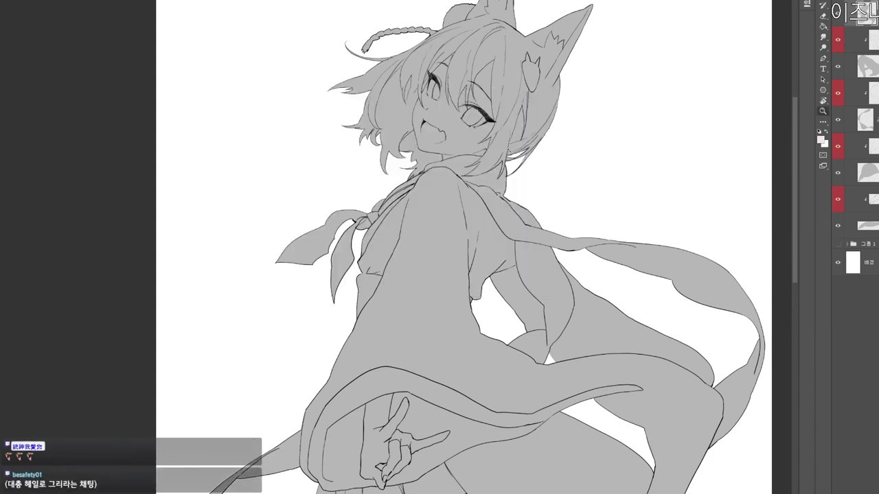
{"action": "left_click_drag", "start_coordinate": [531, 155], "coordinate": [508, 152]}
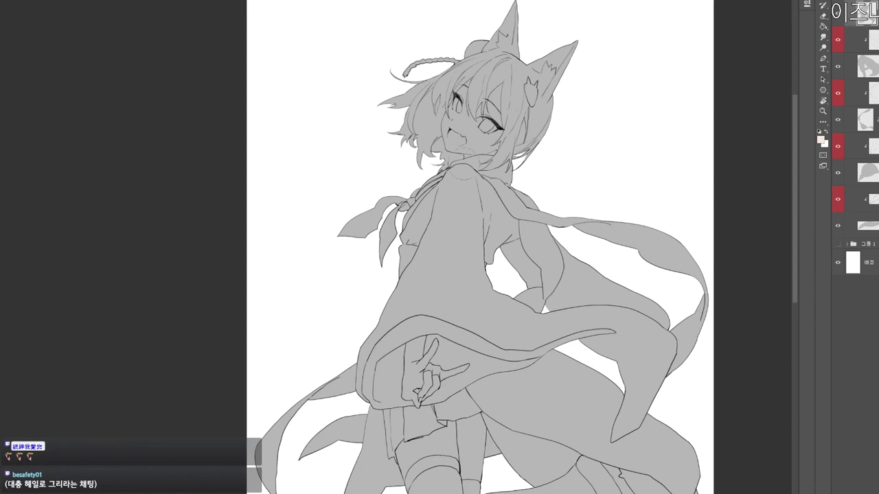
{"action": "mouse_move", "coordinate": [456, 164]}
{"action": "left_mouse_down"}
{"action": "mouse_move", "coordinate": [470, 90]}
{"action": "mouse_move", "coordinate": [465, 143]}
{"action": "mouse_move", "coordinate": [491, 131]}
{"action": "mouse_move", "coordinate": [505, 170]}
{"action": "left_mouse_up"}
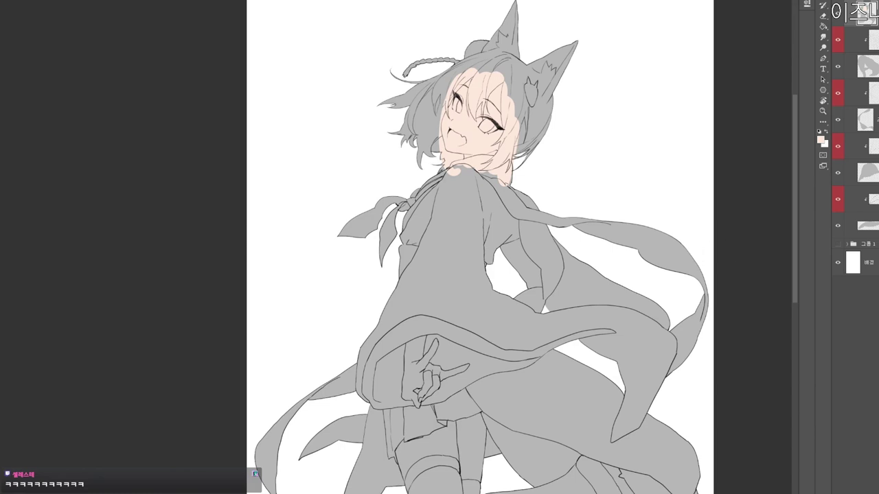
{"action": "key", "text": "ctrl+z"}
{"action": "key", "text": "ctrl+z"}
{"action": "key", "text": "ctrl+z"}
{"action": "key", "text": "ctrl+shift+z"}
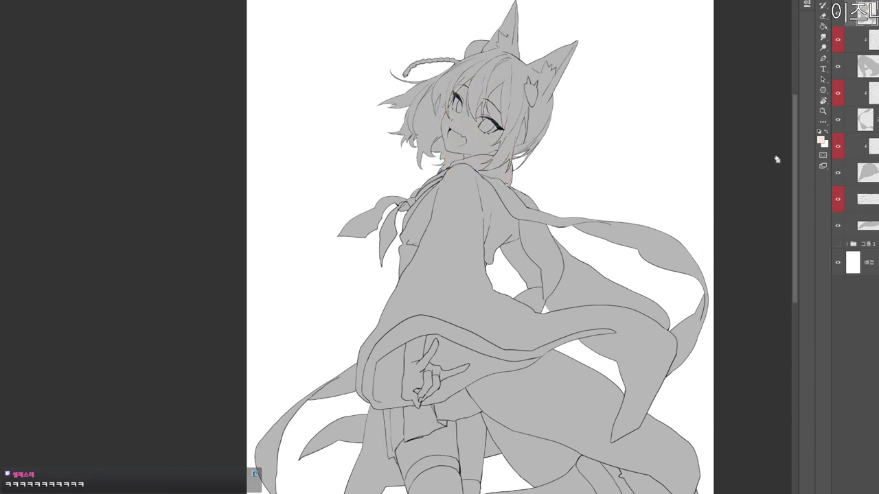
Add a new clipped layer above the upper figure's grey fill and clip the lowest line art layer to its fill again.
{"action": "key", "text": "ctrl+shift+n"}
{"action": "key", "text": "Return"}
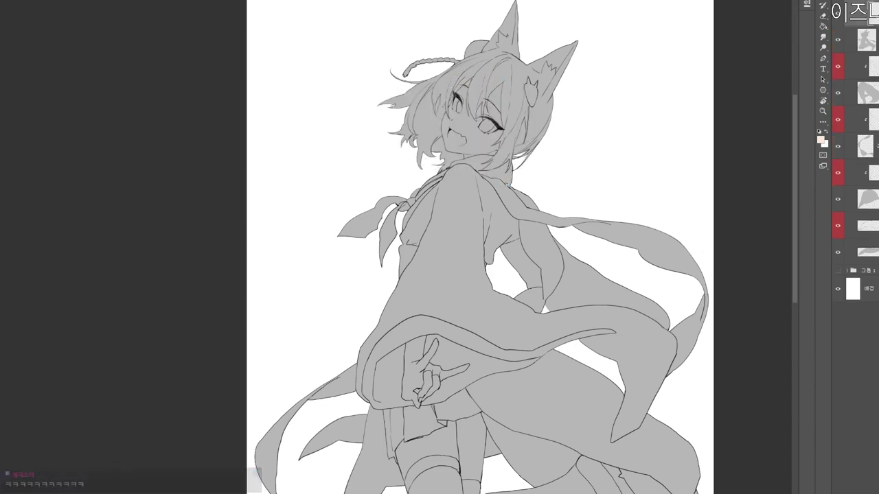
{"action": "left_click", "coordinate": [868, 253]}
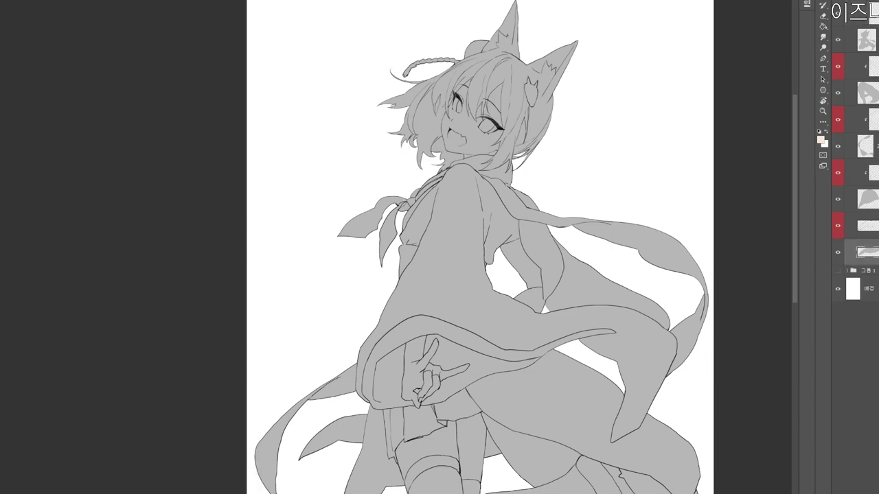
{"action": "left_click", "coordinate": [867, 226]}
{"action": "key", "text": "ctrl+alt+g"}
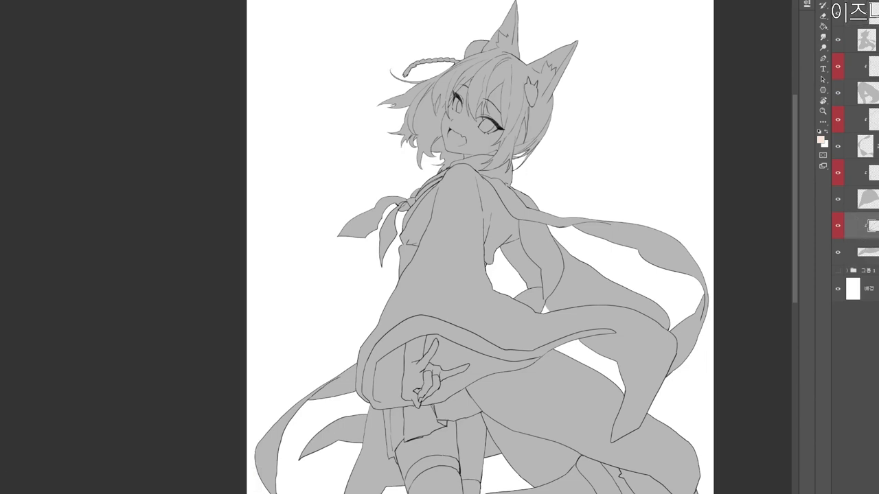
Paint the pale peach skin colour over the face and neck on the new top layer.
{"action": "left_click", "coordinate": [867, 14]}
{"action": "mouse_move", "coordinate": [446, 126]}
{"action": "left_mouse_down"}
{"action": "mouse_move", "coordinate": [466, 87]}
{"action": "mouse_move", "coordinate": [473, 145]}
{"action": "mouse_move", "coordinate": [487, 150]}
{"action": "mouse_move", "coordinate": [484, 89]}
{"action": "mouse_move", "coordinate": [502, 152]}
{"action": "mouse_move", "coordinate": [512, 143]}
{"action": "mouse_move", "coordinate": [467, 134]}
{"action": "mouse_move", "coordinate": [472, 148]}
{"action": "mouse_move", "coordinate": [509, 128]}
{"action": "left_mouse_up"}
{"action": "key", "text": "l"}
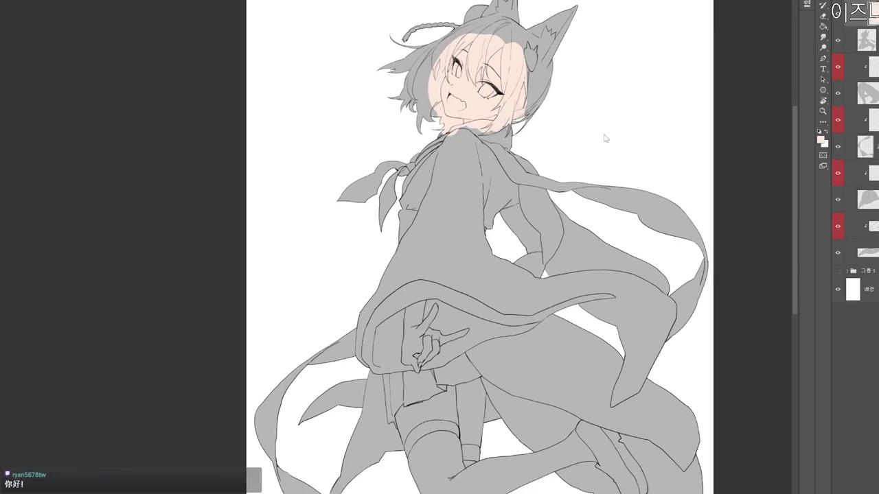
{"action": "left_click_drag", "start_coordinate": [426, 123], "coordinate": [479, 164]}
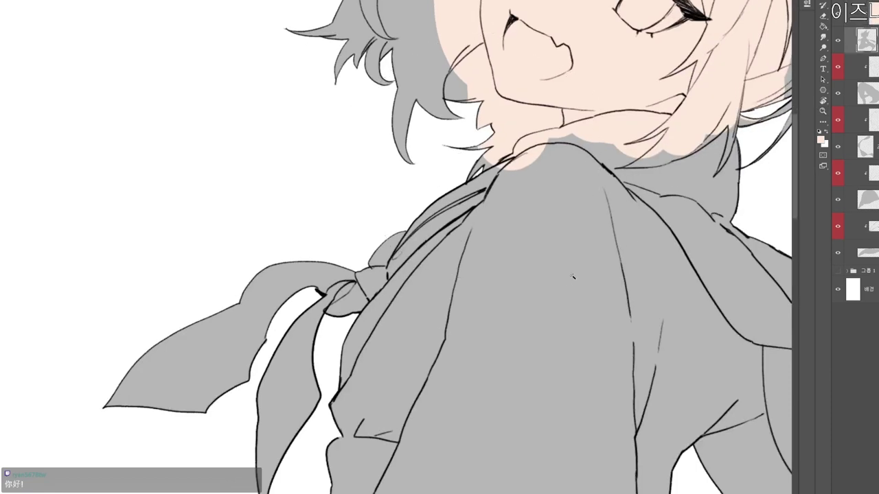
{"action": "scroll", "coordinate": [574, 277], "scroll_direction": "down", "scroll_amount": 4}
{"action": "scroll", "coordinate": [656, 226], "scroll_direction": "up", "scroll_amount": 3}
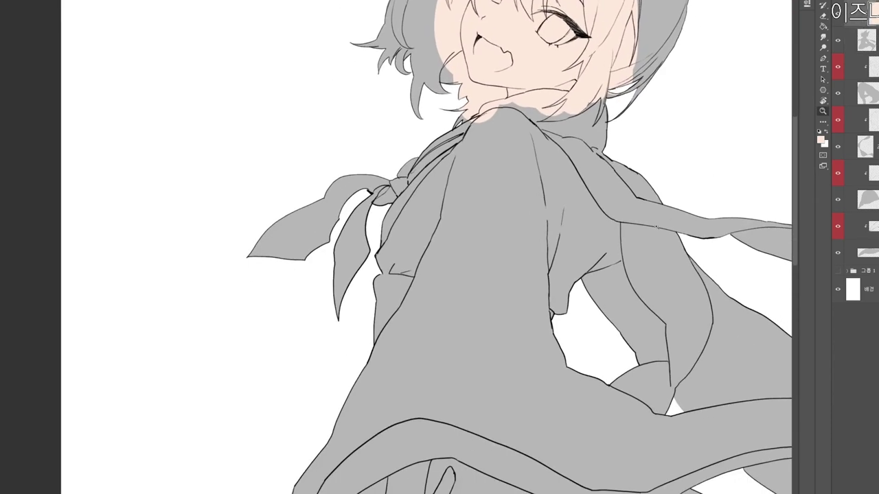
{"action": "scroll", "coordinate": [656, 226], "scroll_direction": "down", "scroll_amount": 4}
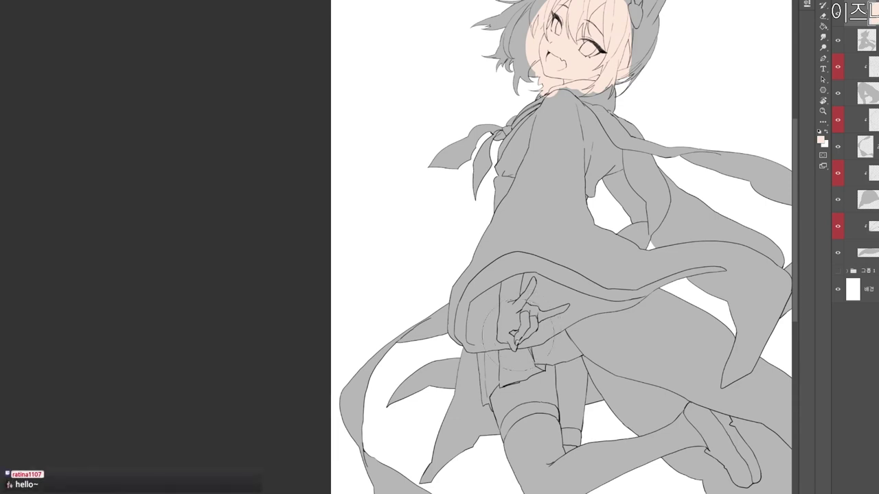
Paint the pale peach skin colour over the hand emerging from the sleeve.
{"action": "mouse_move", "coordinate": [522, 319]}
{"action": "left_mouse_down"}
{"action": "mouse_move", "coordinate": [527, 331]}
{"action": "mouse_move", "coordinate": [534, 314]}
{"action": "left_mouse_up"}
{"action": "left_click_drag", "start_coordinate": [603, 420], "coordinate": [589, 356]}
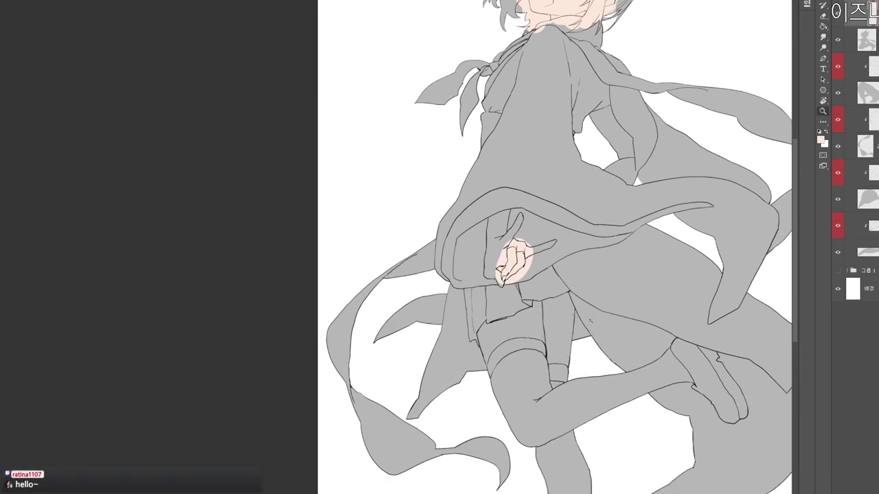
{"action": "scroll", "coordinate": [590, 321], "scroll_direction": "down", "scroll_amount": 1}
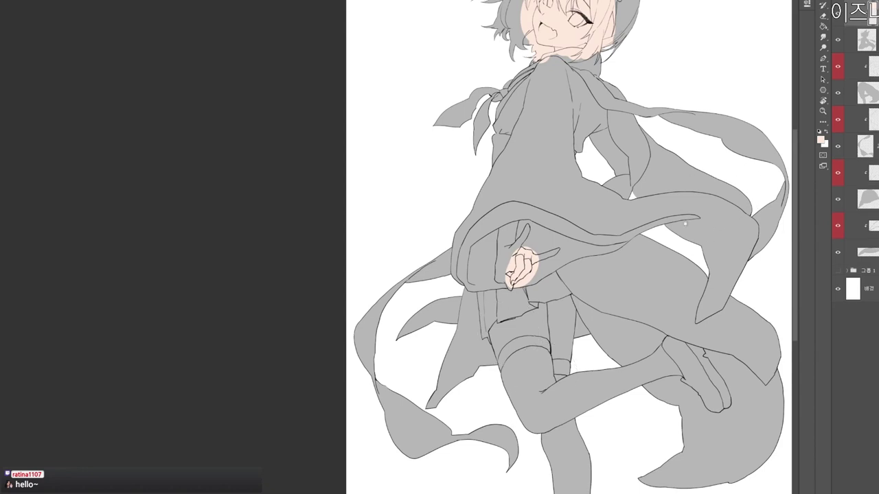
{"action": "left_click_drag", "start_coordinate": [684, 223], "coordinate": [594, 217]}
Add a new clipped layer directly above the grey fill layer that holds the legs.
{"action": "left_click", "coordinate": [868, 199]}
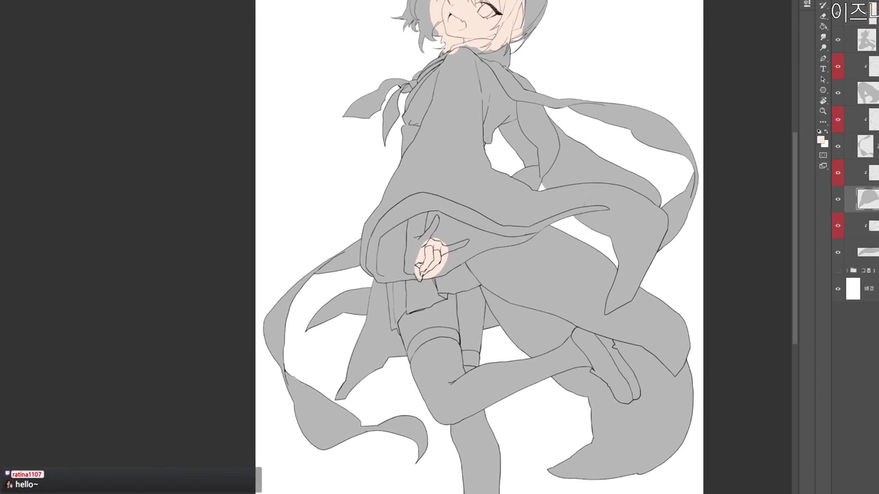
{"action": "left_click", "coordinate": [866, 147]}
{"action": "left_click", "coordinate": [867, 93]}
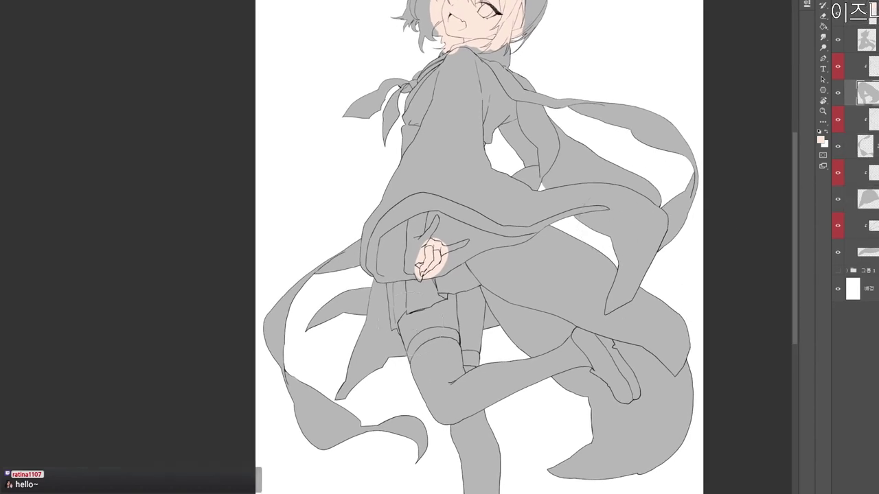
{"action": "key", "text": "ctrl+shift+alt+n"}
Paint the pale peach skin colour over the thighs, both legs and the raised foot on the new layer.
{"action": "mouse_move", "coordinate": [409, 343]}
{"action": "left_mouse_down"}
{"action": "mouse_move", "coordinate": [417, 362]}
{"action": "mouse_move", "coordinate": [453, 298]}
{"action": "left_mouse_up"}
{"action": "mouse_move", "coordinate": [439, 343]}
{"action": "left_mouse_down"}
{"action": "mouse_move", "coordinate": [473, 295]}
{"action": "mouse_move", "coordinate": [479, 364]}
{"action": "mouse_move", "coordinate": [490, 340]}
{"action": "left_mouse_up"}
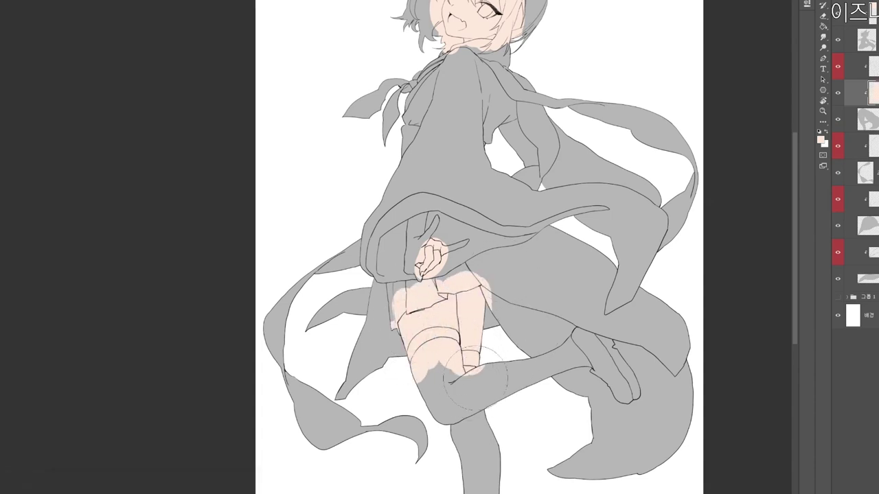
{"action": "mouse_move", "coordinate": [475, 380]}
{"action": "left_mouse_down"}
{"action": "mouse_move", "coordinate": [484, 347]}
{"action": "mouse_move", "coordinate": [453, 411]}
{"action": "mouse_move", "coordinate": [480, 473]}
{"action": "mouse_move", "coordinate": [536, 364]}
{"action": "mouse_move", "coordinate": [582, 364]}
{"action": "left_mouse_up"}
{"action": "left_click_drag", "start_coordinate": [613, 460], "coordinate": [601, 428]}
{"action": "left_click_drag", "start_coordinate": [558, 318], "coordinate": [565, 344]}
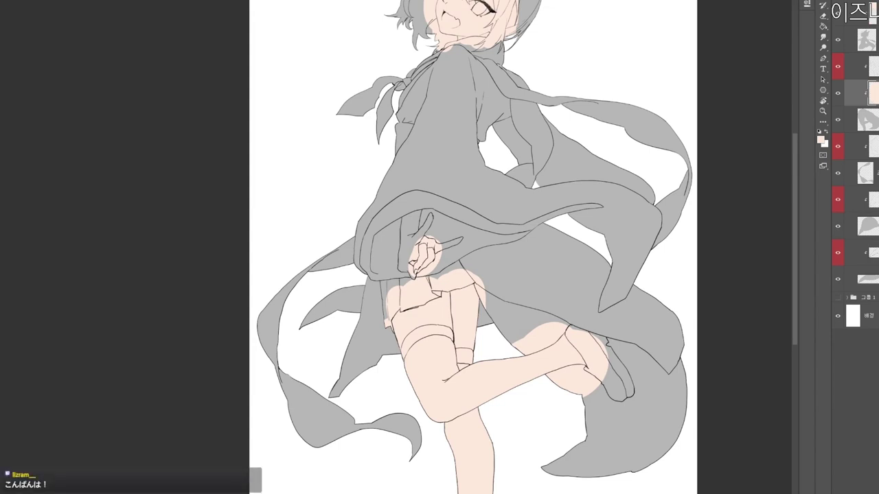
Add a new clipped layer above the upper figure's skin colour layer for the hair.
{"action": "scroll", "coordinate": [582, 389], "scroll_direction": "up", "scroll_amount": 3}
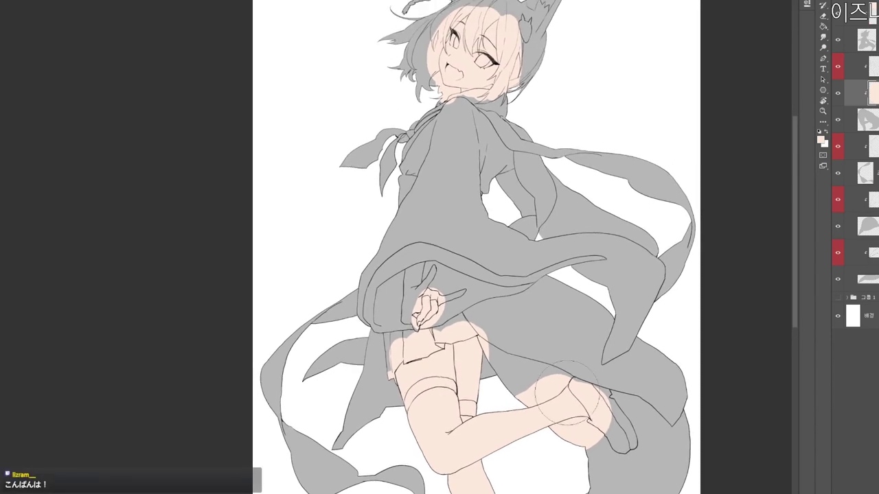
{"action": "scroll", "coordinate": [577, 405], "scroll_direction": "up", "scroll_amount": 4}
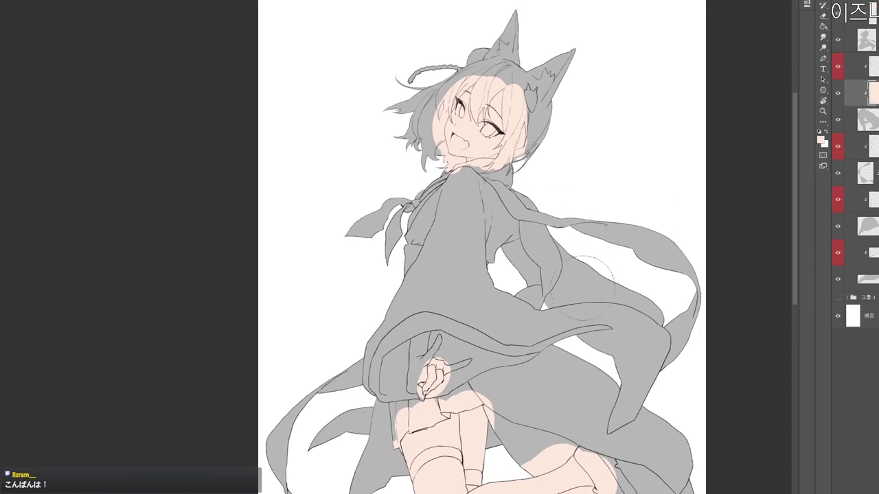
{"action": "scroll", "coordinate": [597, 271], "scroll_direction": "down", "scroll_amount": 3}
{"action": "left_click_drag", "start_coordinate": [621, 377], "coordinate": [608, 377]}
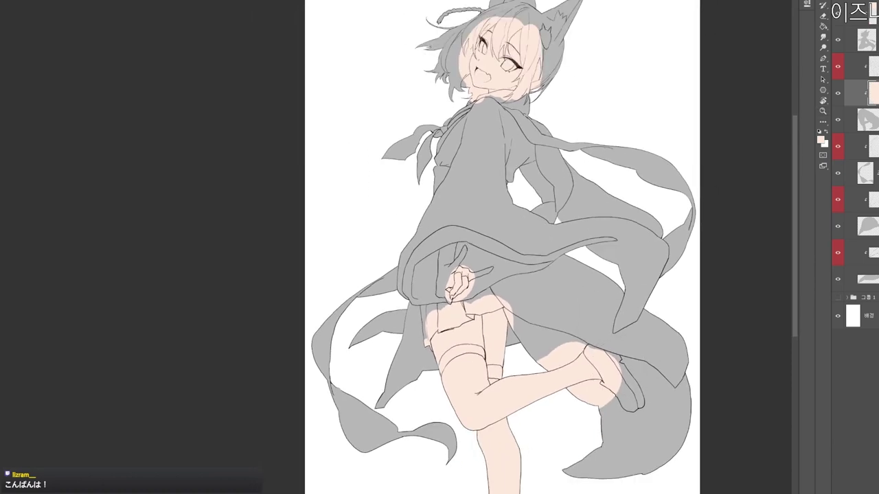
{"action": "left_click", "coordinate": [866, 119]}
{"action": "left_click", "coordinate": [866, 40]}
{"action": "left_click", "coordinate": [871, 14]}
{"action": "left_click", "coordinate": [838, 13]}
{"action": "key", "text": "ctrl+z"}
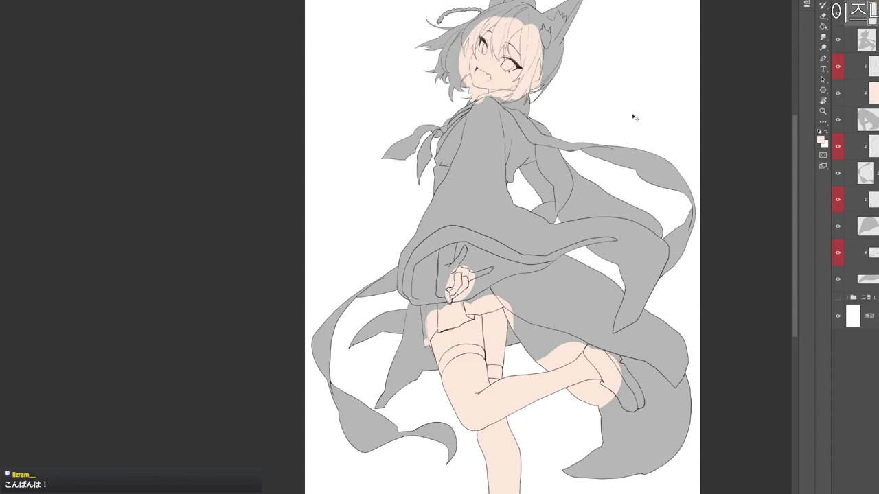
{"action": "key", "text": "ctrl+shift+n"}
{"action": "key", "text": "Return"}
Set the foreground colour to a very dark, greyish brown.
{"action": "key", "text": "n"}
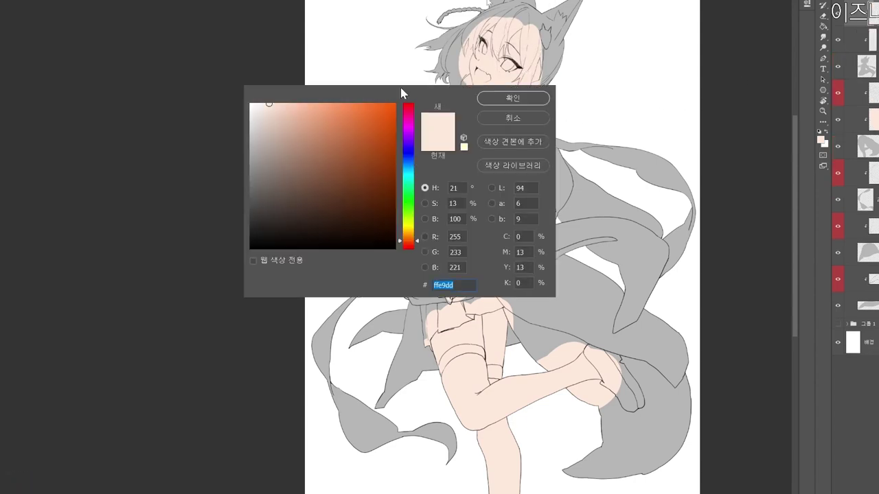
{"action": "left_click", "coordinate": [268, 211]}
{"action": "left_click", "coordinate": [497, 101]}
Block in the outer hair on both sides of the face and both fox ears with the dark brown.
{"action": "left_click_drag", "start_coordinate": [483, 136], "coordinate": [480, 193]}
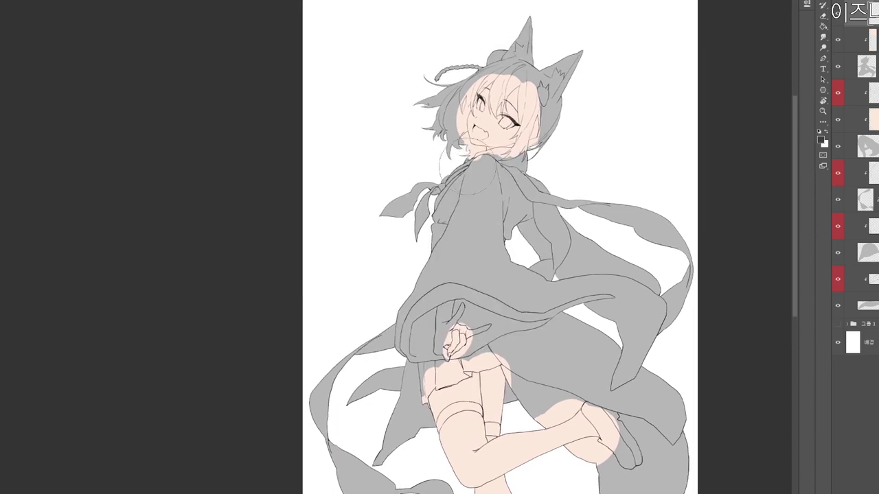
{"action": "left_click_drag", "start_coordinate": [433, 173], "coordinate": [471, 216]}
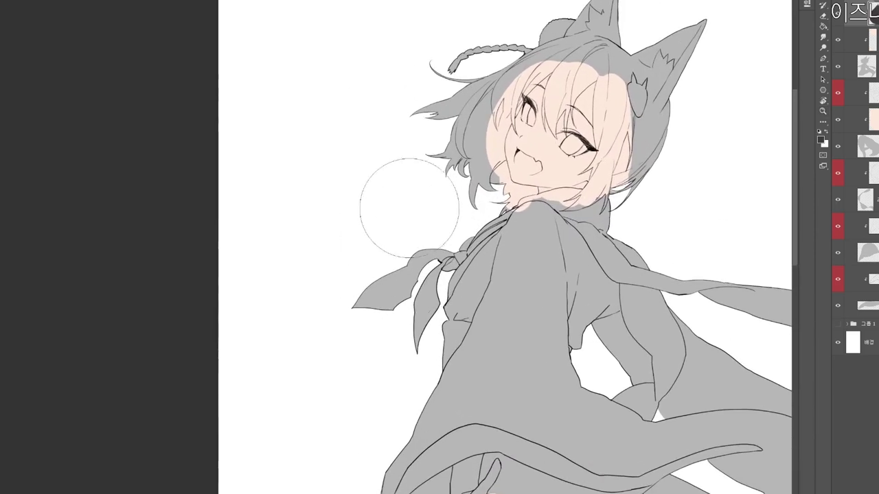
{"action": "mouse_move", "coordinate": [425, 124]}
{"action": "left_mouse_down"}
{"action": "mouse_move", "coordinate": [456, 172]}
{"action": "mouse_move", "coordinate": [465, 127]}
{"action": "mouse_move", "coordinate": [479, 142]}
{"action": "mouse_move", "coordinate": [480, 176]}
{"action": "left_mouse_up"}
{"action": "left_click_drag", "start_coordinate": [508, 121], "coordinate": [456, 204]}
{"action": "mouse_move", "coordinate": [461, 155]}
{"action": "left_mouse_down"}
{"action": "mouse_move", "coordinate": [416, 199]}
{"action": "mouse_move", "coordinate": [444, 165]}
{"action": "mouse_move", "coordinate": [523, 113]}
{"action": "mouse_move", "coordinate": [506, 124]}
{"action": "mouse_move", "coordinate": [559, 115]}
{"action": "left_mouse_up"}
{"action": "left_click_drag", "start_coordinate": [623, 110], "coordinate": [527, 213]}
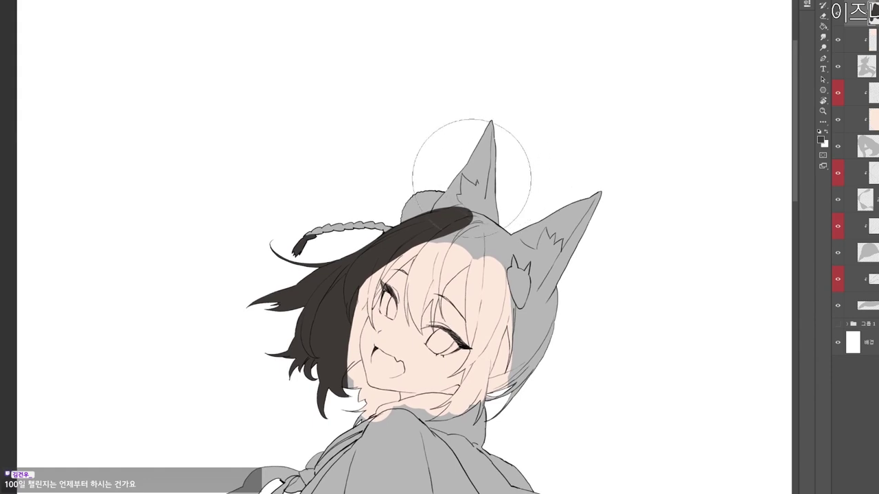
{"action": "mouse_move", "coordinate": [444, 204]}
{"action": "left_mouse_down"}
{"action": "mouse_move", "coordinate": [457, 196]}
{"action": "mouse_move", "coordinate": [481, 88]}
{"action": "mouse_move", "coordinate": [490, 147]}
{"action": "mouse_move", "coordinate": [584, 202]}
{"action": "mouse_move", "coordinate": [555, 292]}
{"action": "mouse_move", "coordinate": [525, 291]}
{"action": "mouse_move", "coordinate": [508, 331]}
{"action": "mouse_move", "coordinate": [515, 353]}
{"action": "mouse_move", "coordinate": [512, 324]}
{"action": "mouse_move", "coordinate": [496, 315]}
{"action": "mouse_move", "coordinate": [497, 295]}
{"action": "mouse_move", "coordinate": [495, 319]}
{"action": "mouse_move", "coordinate": [506, 321]}
{"action": "left_mouse_up"}
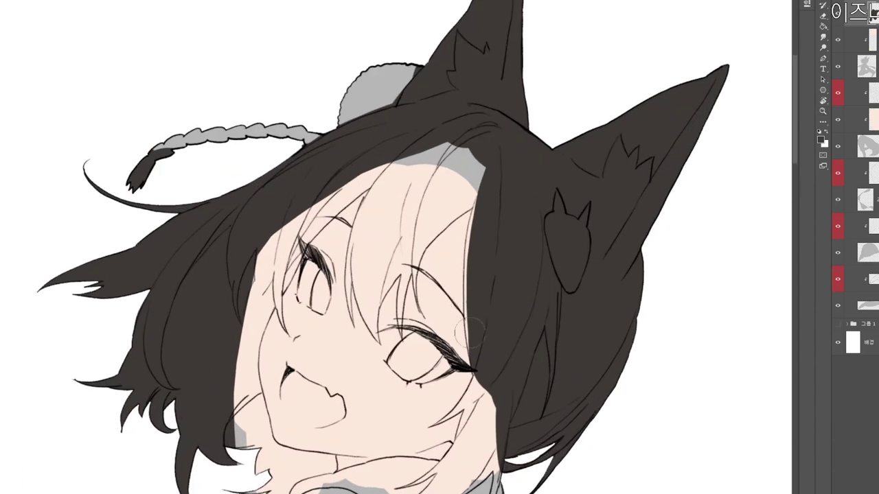
Clean up the hair edge beside the far-right eye and paint the pointed side lock along that cheek dark brown.
{"action": "mouse_move", "coordinate": [472, 349]}
{"action": "left_mouse_down"}
{"action": "mouse_move", "coordinate": [489, 190]}
{"action": "mouse_move", "coordinate": [470, 245]}
{"action": "mouse_move", "coordinate": [481, 203]}
{"action": "mouse_move", "coordinate": [469, 292]}
{"action": "mouse_move", "coordinate": [480, 199]}
{"action": "mouse_move", "coordinate": [471, 318]}
{"action": "mouse_move", "coordinate": [467, 232]}
{"action": "mouse_move", "coordinate": [469, 337]}
{"action": "mouse_move", "coordinate": [470, 307]}
{"action": "mouse_move", "coordinate": [489, 414]}
{"action": "mouse_move", "coordinate": [502, 432]}
{"action": "mouse_move", "coordinate": [524, 212]}
{"action": "left_mouse_up"}
{"action": "key", "text": "e"}
{"action": "key", "text": "b"}
{"action": "key", "text": "e"}
{"action": "left_click_drag", "start_coordinate": [557, 177], "coordinate": [591, 196]}
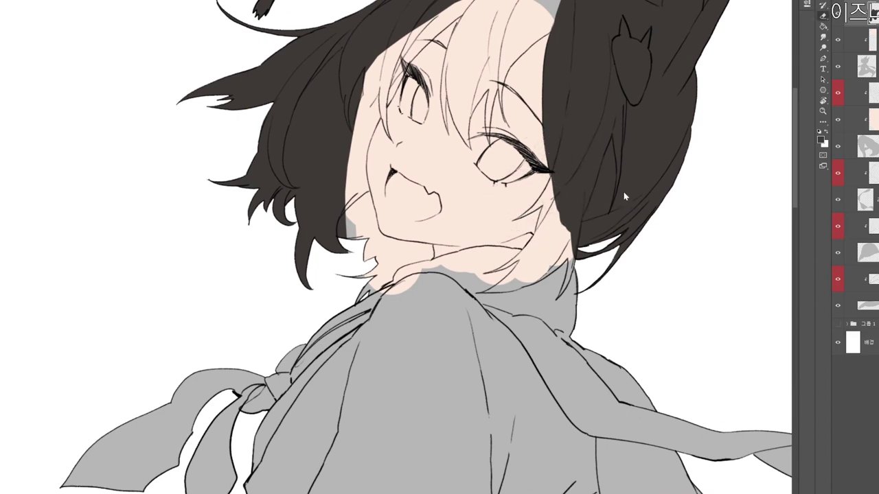
{"action": "key", "text": "b"}
{"action": "mouse_move", "coordinate": [518, 219]}
{"action": "left_mouse_down"}
{"action": "mouse_move", "coordinate": [557, 181]}
{"action": "mouse_move", "coordinate": [554, 170]}
{"action": "mouse_move", "coordinate": [536, 252]}
{"action": "left_mouse_up"}
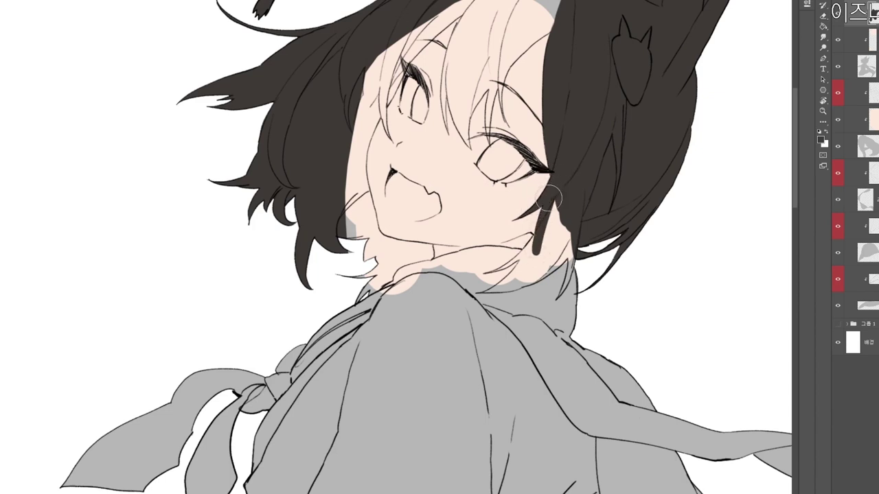
{"action": "mouse_move", "coordinate": [549, 197]}
{"action": "left_mouse_down"}
{"action": "mouse_move", "coordinate": [540, 240]}
{"action": "mouse_move", "coordinate": [558, 251]}
{"action": "mouse_move", "coordinate": [503, 257]}
{"action": "mouse_move", "coordinate": [515, 264]}
{"action": "mouse_move", "coordinate": [546, 226]}
{"action": "mouse_move", "coordinate": [525, 268]}
{"action": "mouse_move", "coordinate": [520, 258]}
{"action": "left_mouse_up"}
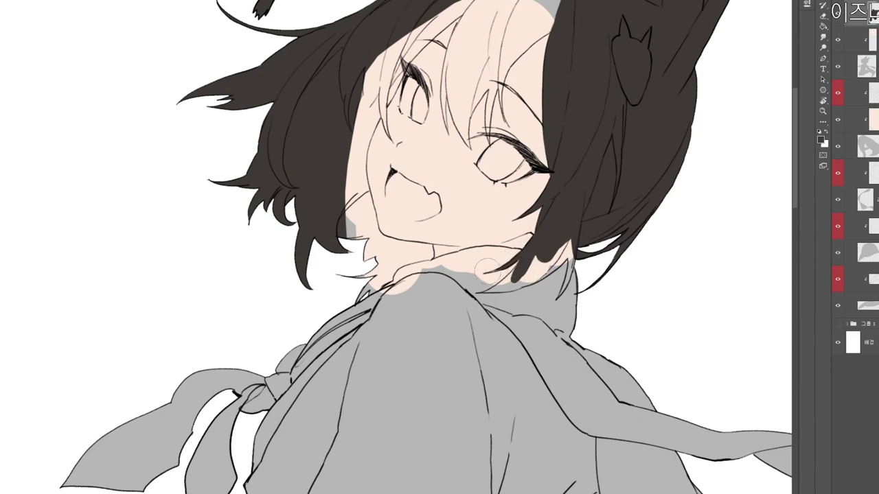
Fill the side lock's lower tips over the neck and collar in dark brown and trim the overflow with the Eraser.
{"action": "key", "text": "e"}
{"action": "key", "text": "b"}
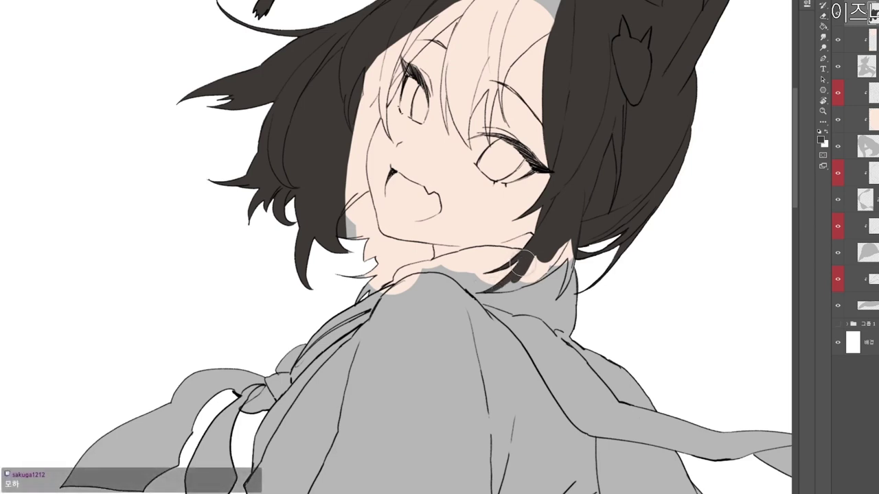
{"action": "scroll", "coordinate": [525, 275], "scroll_direction": "up", "scroll_amount": 2}
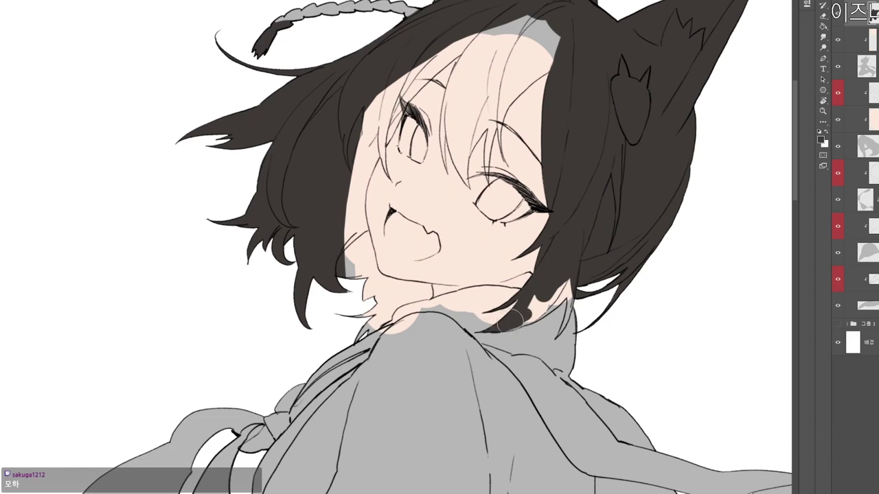
{"action": "left_click_drag", "start_coordinate": [531, 317], "coordinate": [571, 281]}
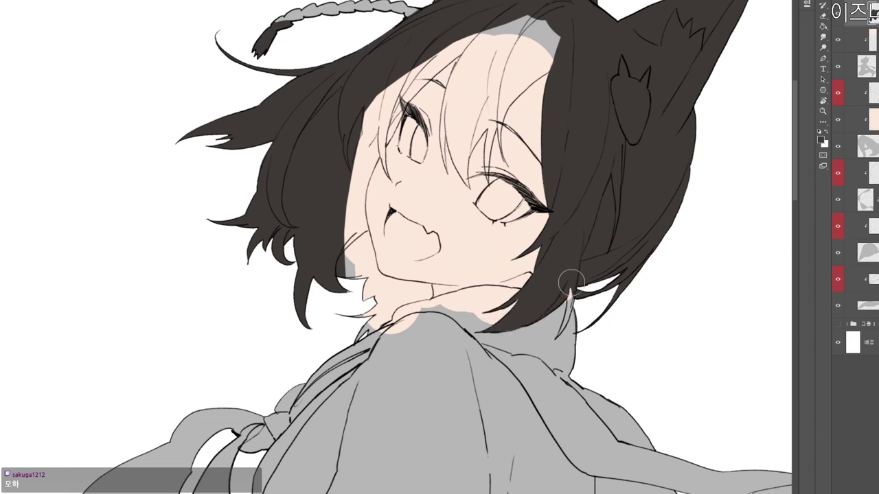
{"action": "key", "text": "e"}
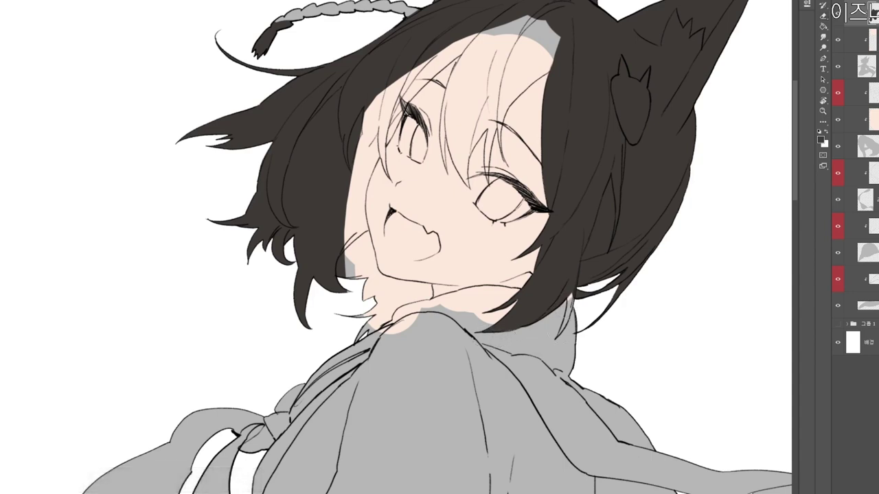
{"action": "left_click_drag", "start_coordinate": [565, 313], "coordinate": [572, 249]}
{"action": "left_click_drag", "start_coordinate": [556, 186], "coordinate": [555, 259]}
Paint dark brown over the upper fringe, the bun behind the ear and the left-hand hair up to the face.
{"action": "scroll", "coordinate": [553, 258], "scroll_direction": "up", "scroll_amount": 3}
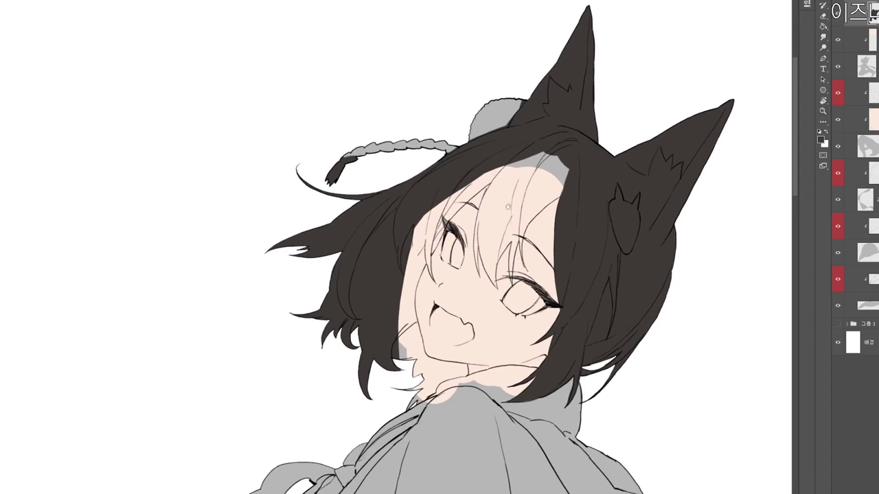
{"action": "mouse_move", "coordinate": [526, 183]}
{"action": "left_mouse_down"}
{"action": "mouse_move", "coordinate": [549, 128]}
{"action": "mouse_move", "coordinate": [623, 98]}
{"action": "mouse_move", "coordinate": [612, 133]}
{"action": "mouse_move", "coordinate": [533, 98]}
{"action": "mouse_move", "coordinate": [404, 161]}
{"action": "mouse_move", "coordinate": [418, 128]}
{"action": "mouse_move", "coordinate": [550, 100]}
{"action": "left_mouse_up"}
{"action": "mouse_move", "coordinate": [399, 332]}
{"action": "left_mouse_down"}
{"action": "mouse_move", "coordinate": [409, 274]}
{"action": "mouse_move", "coordinate": [414, 328]}
{"action": "mouse_move", "coordinate": [422, 314]}
{"action": "mouse_move", "coordinate": [404, 206]}
{"action": "left_mouse_up"}
{"action": "mouse_move", "coordinate": [415, 285]}
{"action": "left_mouse_down"}
{"action": "mouse_move", "coordinate": [412, 254]}
{"action": "mouse_move", "coordinate": [436, 307]}
{"action": "left_mouse_up"}
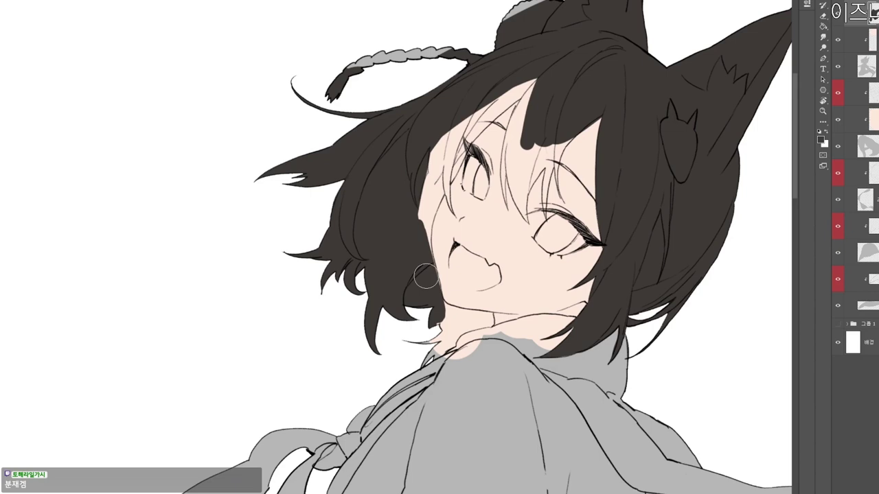
{"action": "mouse_move", "coordinate": [417, 235]}
{"action": "left_mouse_down"}
{"action": "mouse_move", "coordinate": [431, 172]}
{"action": "mouse_move", "coordinate": [419, 226]}
{"action": "mouse_move", "coordinate": [467, 134]}
{"action": "left_mouse_up"}
{"action": "scroll", "coordinate": [456, 158], "scroll_direction": "up", "scroll_amount": 3}
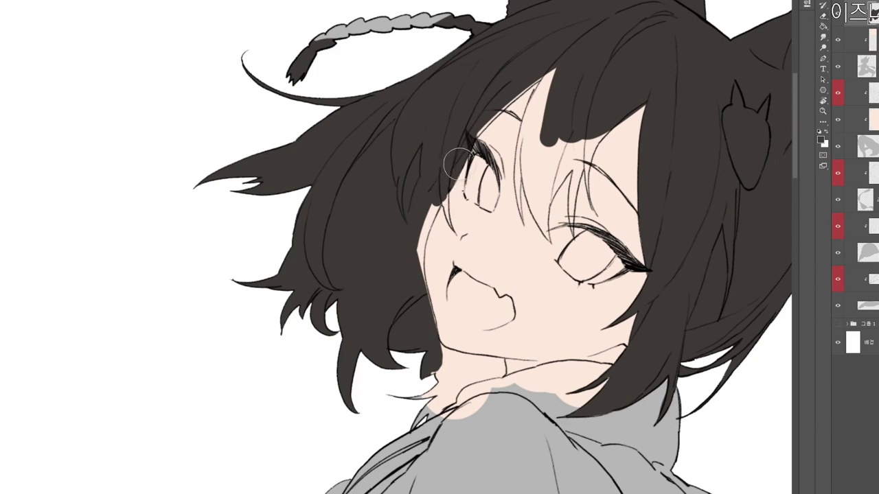
Refine the dark hair edge along the left cheek and fill the thin strand beside the left eye.
{"action": "left_click_drag", "start_coordinate": [421, 267], "coordinate": [439, 180]}
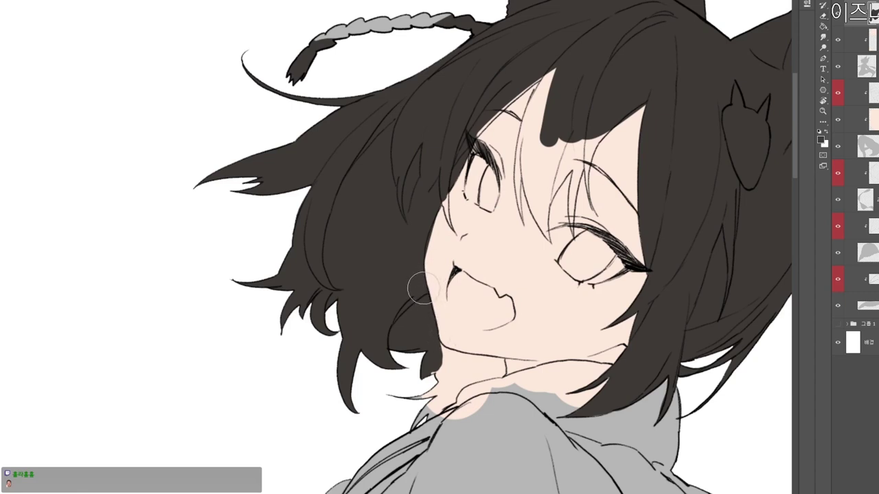
{"action": "left_click_drag", "start_coordinate": [422, 288], "coordinate": [434, 317]}
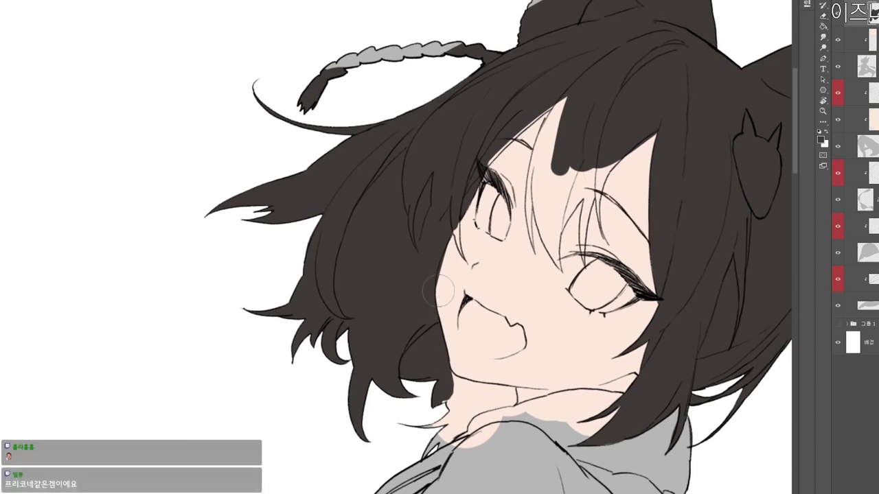
{"action": "left_click_drag", "start_coordinate": [440, 316], "coordinate": [444, 340]}
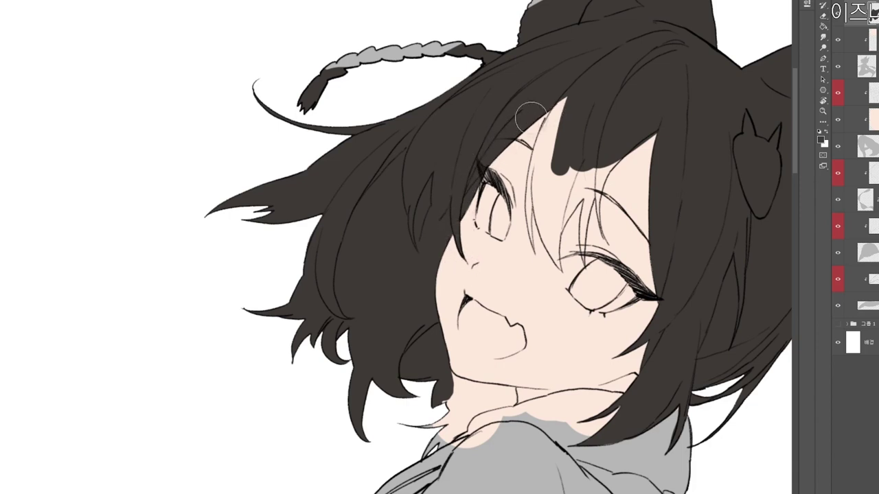
Paint the pointed central fringe lock between the eyes dark brown, following its line art and redoing the stray stroke.
{"action": "mouse_move", "coordinate": [563, 102]}
{"action": "left_mouse_down"}
{"action": "mouse_move", "coordinate": [544, 172]}
{"action": "mouse_move", "coordinate": [561, 107]}
{"action": "mouse_move", "coordinate": [546, 162]}
{"action": "mouse_move", "coordinate": [551, 117]}
{"action": "mouse_move", "coordinate": [547, 131]}
{"action": "mouse_move", "coordinate": [535, 218]}
{"action": "mouse_move", "coordinate": [532, 184]}
{"action": "left_mouse_up"}
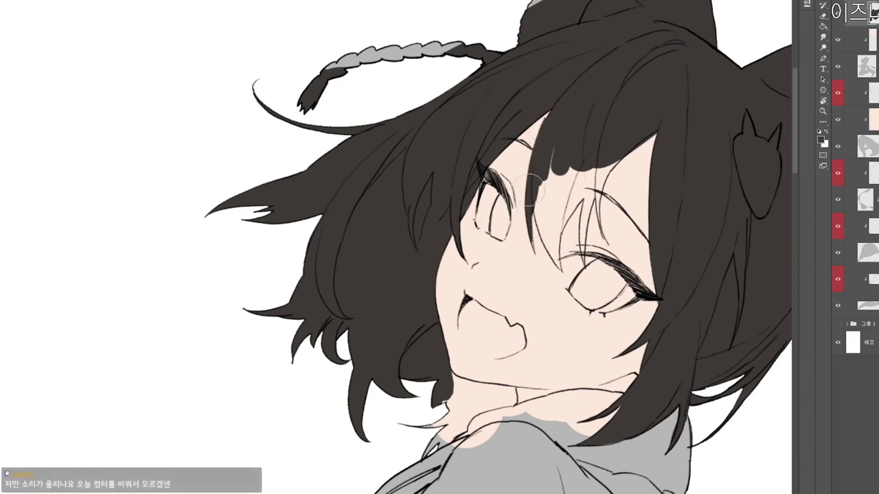
{"action": "left_click_drag", "start_coordinate": [539, 265], "coordinate": [490, 235]}
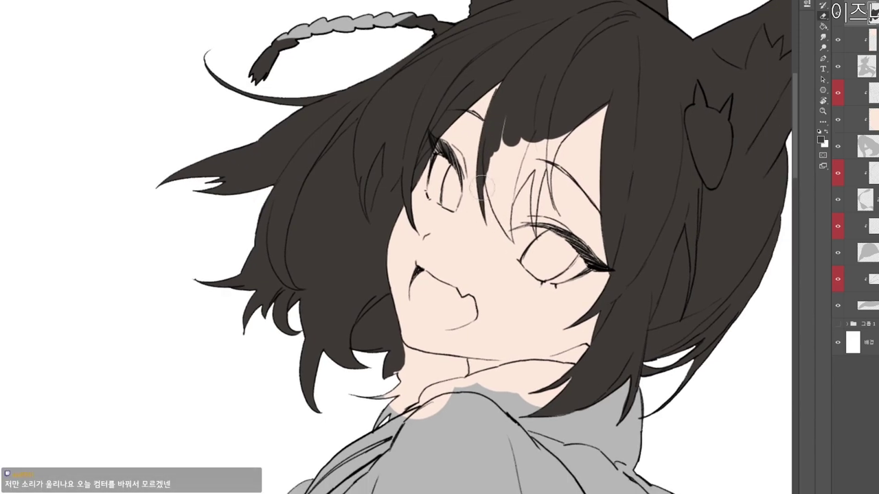
{"action": "left_click_drag", "start_coordinate": [492, 180], "coordinate": [503, 233]}
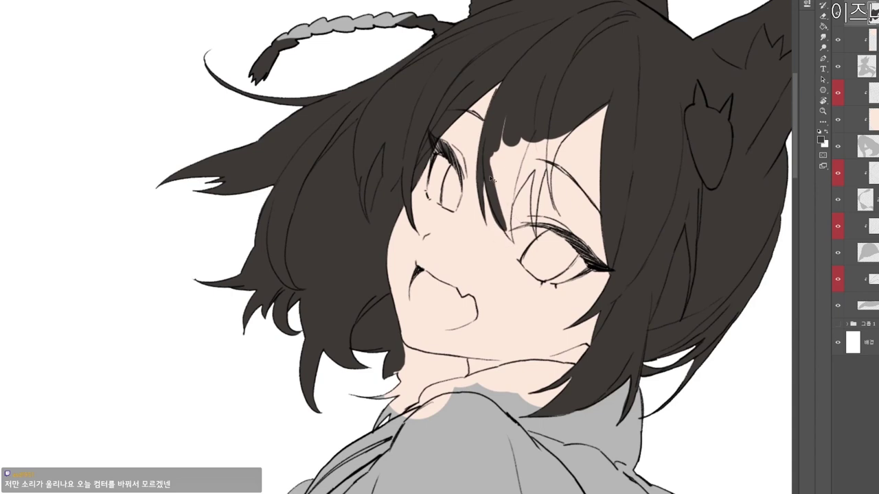
{"action": "key", "text": "ctrl+z"}
{"action": "left_click_drag", "start_coordinate": [490, 179], "coordinate": [499, 216]}
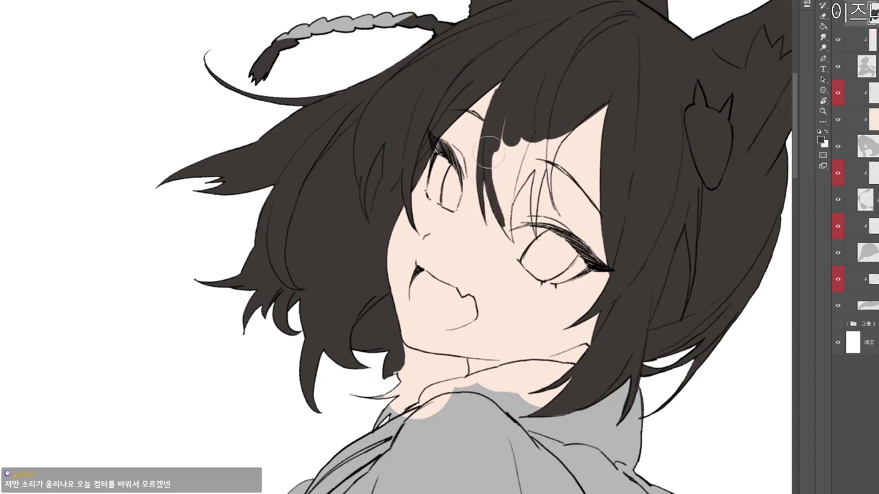
{"action": "mouse_move", "coordinate": [488, 152]}
{"action": "left_mouse_down"}
{"action": "mouse_move", "coordinate": [509, 127]}
{"action": "mouse_move", "coordinate": [514, 166]}
{"action": "mouse_move", "coordinate": [505, 185]}
{"action": "mouse_move", "coordinate": [556, 127]}
{"action": "mouse_move", "coordinate": [506, 192]}
{"action": "mouse_move", "coordinate": [554, 139]}
{"action": "left_mouse_up"}
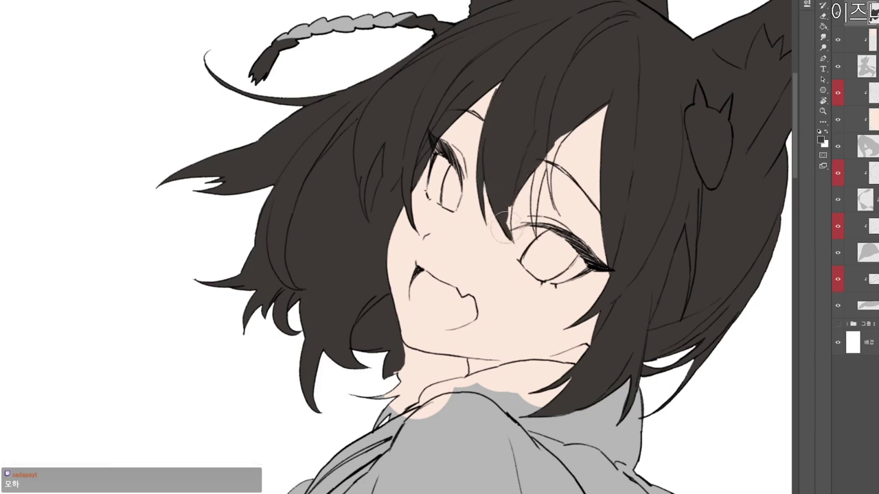
Paint the thin loose hair strands above the right-hand eye dark brown up to the fringe, following their line art.
{"action": "left_click_drag", "start_coordinate": [568, 291], "coordinate": [536, 341]}
{"action": "left_click_drag", "start_coordinate": [544, 379], "coordinate": [535, 363]}
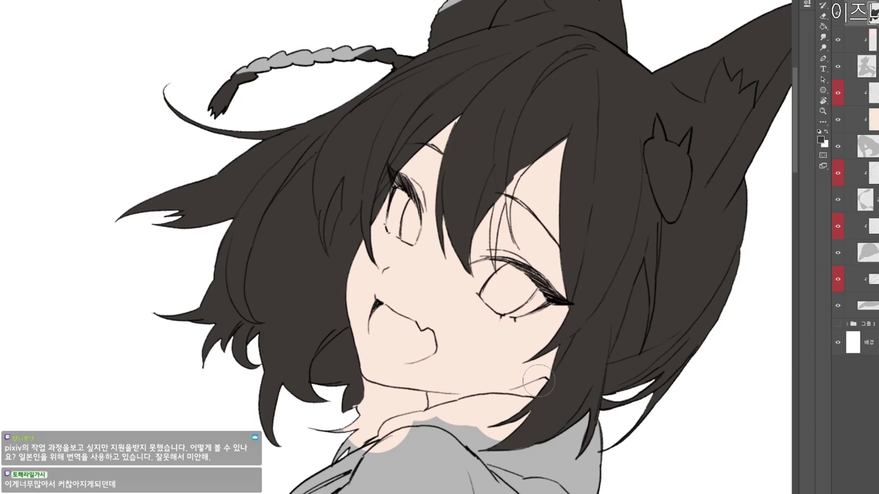
{"action": "left_click_drag", "start_coordinate": [496, 199], "coordinate": [478, 158]}
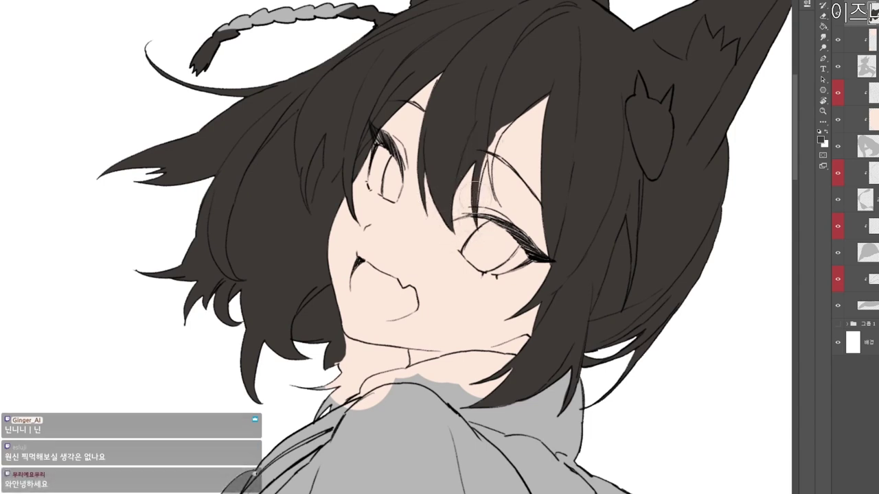
{"action": "left_click_drag", "start_coordinate": [493, 139], "coordinate": [499, 129]}
{"action": "left_click_drag", "start_coordinate": [491, 46], "coordinate": [495, 73]}
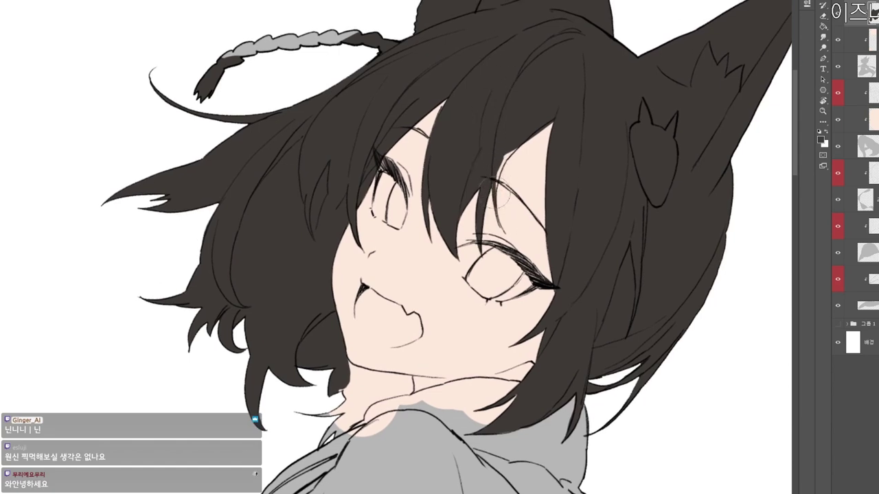
{"action": "left_click_drag", "start_coordinate": [497, 178], "coordinate": [501, 159]}
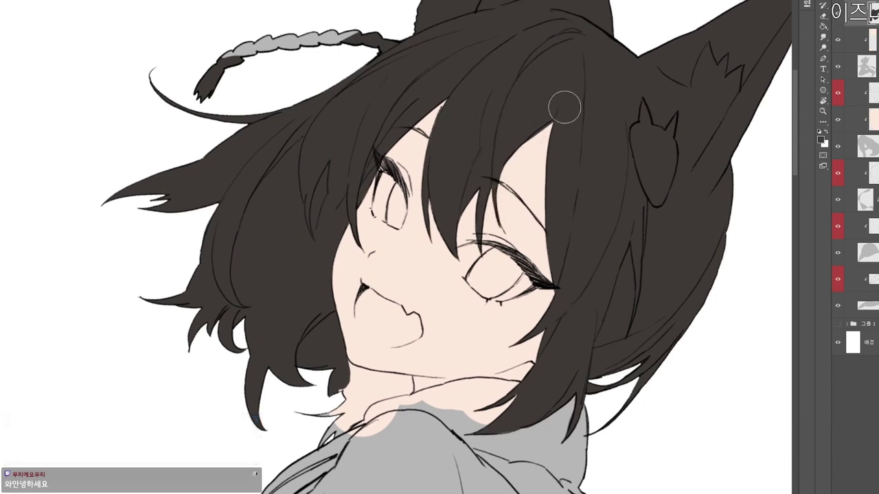
{"action": "key", "text": "e"}
{"action": "scroll", "coordinate": [585, 106], "scroll_direction": "down", "scroll_amount": 3}
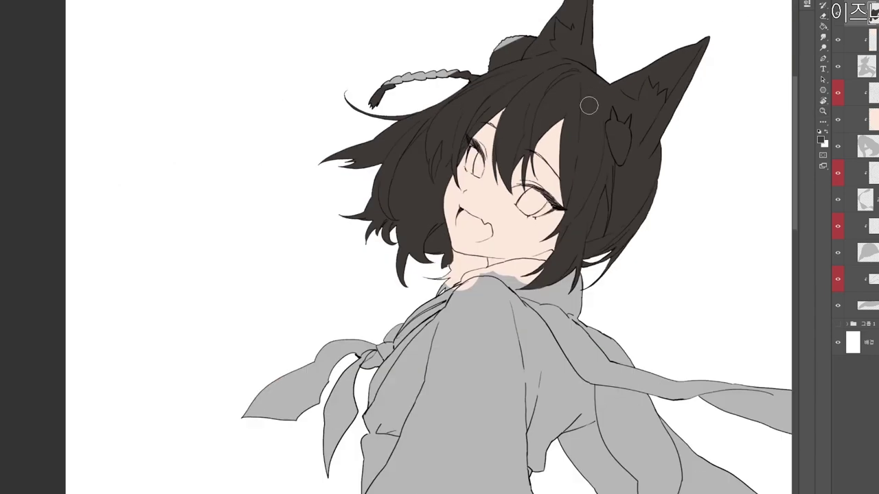
Paint dark brown hair behind the neck below the left jawline and trim the overflow along the jaw.
{"action": "scroll", "coordinate": [505, 112], "scroll_direction": "up", "scroll_amount": 5}
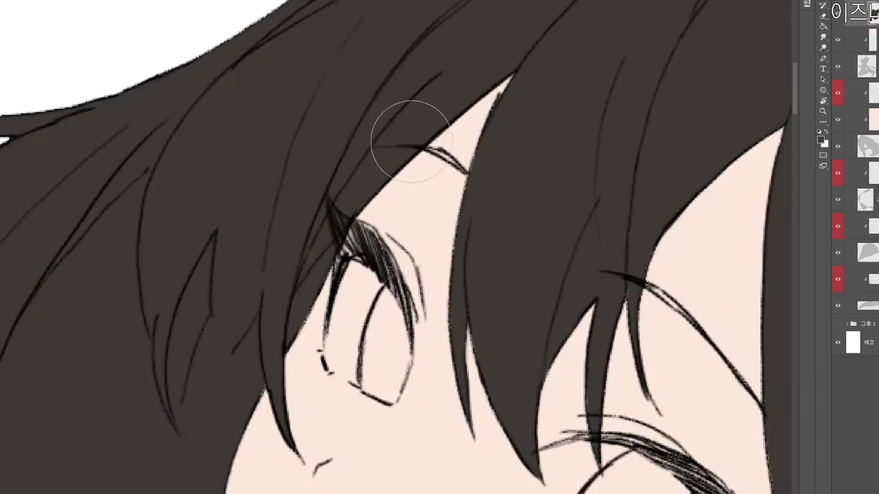
{"action": "scroll", "coordinate": [343, 143], "scroll_direction": "down", "scroll_amount": 6}
{"action": "left_click_drag", "start_coordinate": [383, 214], "coordinate": [439, 216]}
{"action": "mouse_move", "coordinate": [386, 291]}
{"action": "left_mouse_down"}
{"action": "mouse_move", "coordinate": [393, 311]}
{"action": "mouse_move", "coordinate": [369, 315]}
{"action": "mouse_move", "coordinate": [350, 342]}
{"action": "left_mouse_up"}
{"action": "mouse_move", "coordinate": [416, 323]}
{"action": "left_mouse_down"}
{"action": "mouse_move", "coordinate": [463, 273]}
{"action": "mouse_move", "coordinate": [456, 322]}
{"action": "mouse_move", "coordinate": [423, 356]}
{"action": "left_mouse_up"}
{"action": "scroll", "coordinate": [511, 318], "scroll_direction": "down", "scroll_amount": 2}
{"action": "mouse_move", "coordinate": [488, 316]}
{"action": "left_mouse_down"}
{"action": "mouse_move", "coordinate": [482, 270]}
{"action": "mouse_move", "coordinate": [507, 263]}
{"action": "mouse_move", "coordinate": [512, 146]}
{"action": "left_mouse_up"}
{"action": "key", "text": "r"}
{"action": "mouse_move", "coordinate": [442, 120]}
{"action": "left_mouse_down"}
{"action": "mouse_move", "coordinate": [475, 129]}
{"action": "mouse_move", "coordinate": [442, 120]}
{"action": "mouse_move", "coordinate": [531, 104]}
{"action": "left_mouse_up"}
{"action": "key", "text": "e"}
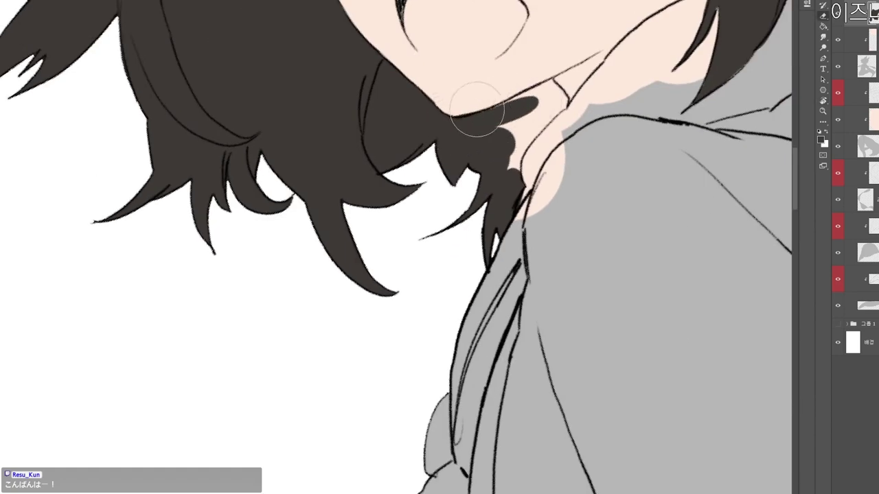
{"action": "mouse_move", "coordinate": [477, 108]}
{"action": "left_mouse_down"}
{"action": "mouse_move", "coordinate": [462, 103]}
{"action": "mouse_move", "coordinate": [540, 94]}
{"action": "mouse_move", "coordinate": [549, 117]}
{"action": "mouse_move", "coordinate": [522, 121]}
{"action": "mouse_move", "coordinate": [542, 128]}
{"action": "mouse_move", "coordinate": [545, 89]}
{"action": "mouse_move", "coordinate": [572, 124]}
{"action": "mouse_move", "coordinate": [522, 118]}
{"action": "left_mouse_up"}
Fill the small gap between the right end of the jaw and the side lock with dark brown.
{"action": "key", "text": "b"}
{"action": "key", "text": "r"}
{"action": "left_click_drag", "start_coordinate": [708, 105], "coordinate": [686, 329]}
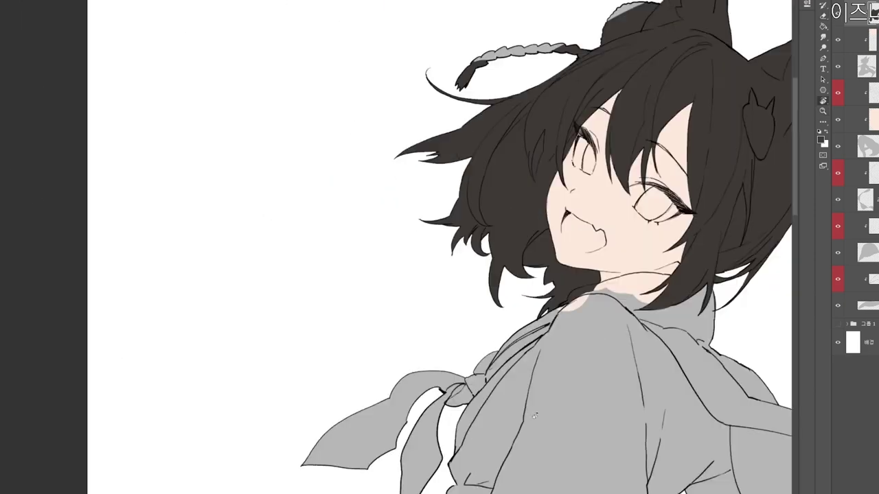
{"action": "left_click_drag", "start_coordinate": [663, 425], "coordinate": [575, 431]}
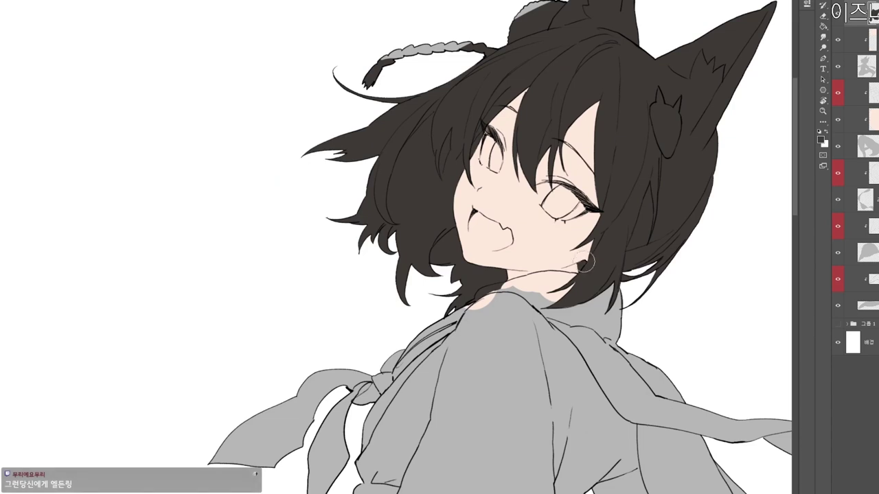
{"action": "scroll", "coordinate": [588, 280], "scroll_direction": "down", "scroll_amount": 4}
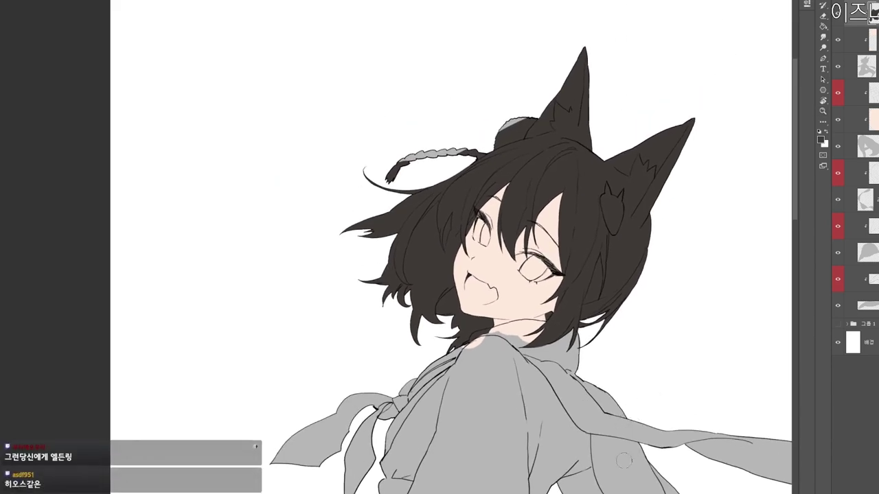
Add a new clipped layer and set the foreground colour to white.
{"action": "scroll", "coordinate": [554, 307], "scroll_direction": "up", "scroll_amount": 3}
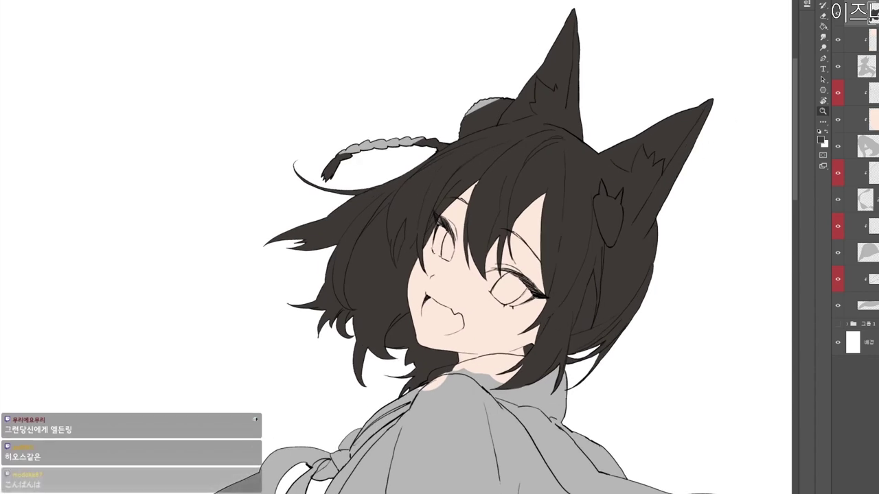
{"action": "key", "text": "ctrl+alt+shift+n"}
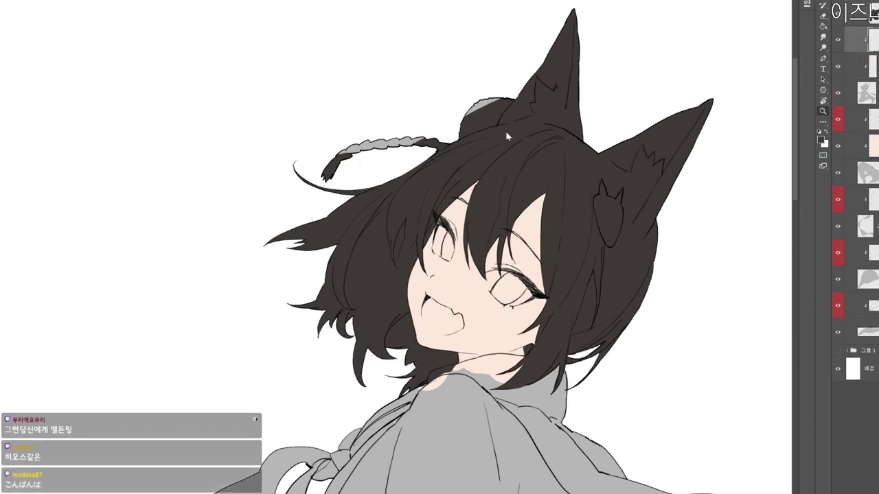
{"action": "key", "text": "n"}
{"action": "left_click_drag", "start_coordinate": [396, 208], "coordinate": [250, 103]}
{"action": "left_click", "coordinate": [521, 98]}
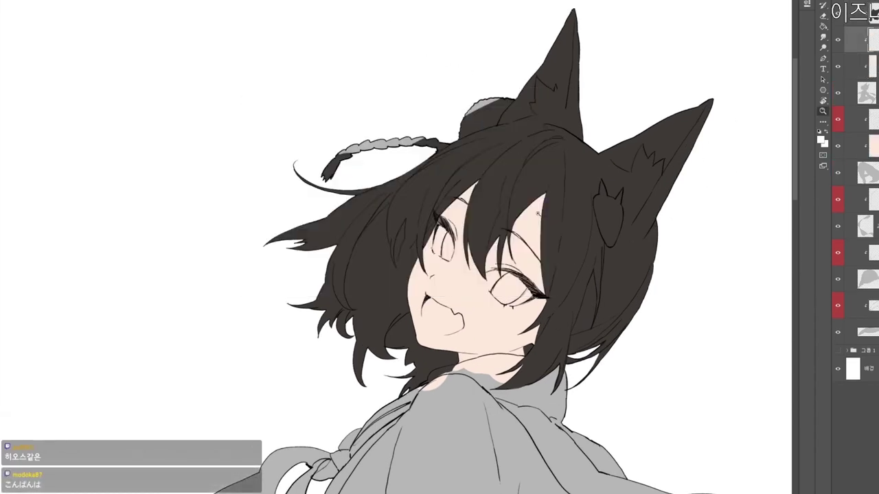
Paint the round bun behind the left-hand ear white with an enlarged brush, up to its scalloped outline.
{"action": "left_click_drag", "start_coordinate": [539, 314], "coordinate": [573, 381]}
{"action": "left_click_drag", "start_coordinate": [500, 232], "coordinate": [516, 186]}
{"action": "mouse_move", "coordinate": [514, 141]}
{"action": "left_mouse_down"}
{"action": "mouse_move", "coordinate": [531, 122]}
{"action": "mouse_move", "coordinate": [528, 132]}
{"action": "mouse_move", "coordinate": [549, 130]}
{"action": "mouse_move", "coordinate": [525, 144]}
{"action": "left_mouse_up"}
{"action": "key", "text": "ctrl+]"}
{"action": "mouse_move", "coordinate": [496, 170]}
{"action": "left_mouse_down"}
{"action": "mouse_move", "coordinate": [537, 160]}
{"action": "mouse_move", "coordinate": [545, 135]}
{"action": "mouse_move", "coordinate": [545, 156]}
{"action": "mouse_move", "coordinate": [558, 103]}
{"action": "mouse_move", "coordinate": [554, 129]}
{"action": "mouse_move", "coordinate": [601, 81]}
{"action": "mouse_move", "coordinate": [553, 133]}
{"action": "mouse_move", "coordinate": [564, 125]}
{"action": "mouse_move", "coordinate": [505, 158]}
{"action": "mouse_move", "coordinate": [566, 128]}
{"action": "left_mouse_up"}
{"action": "scroll", "coordinate": [541, 150], "scroll_direction": "up", "scroll_amount": 3}
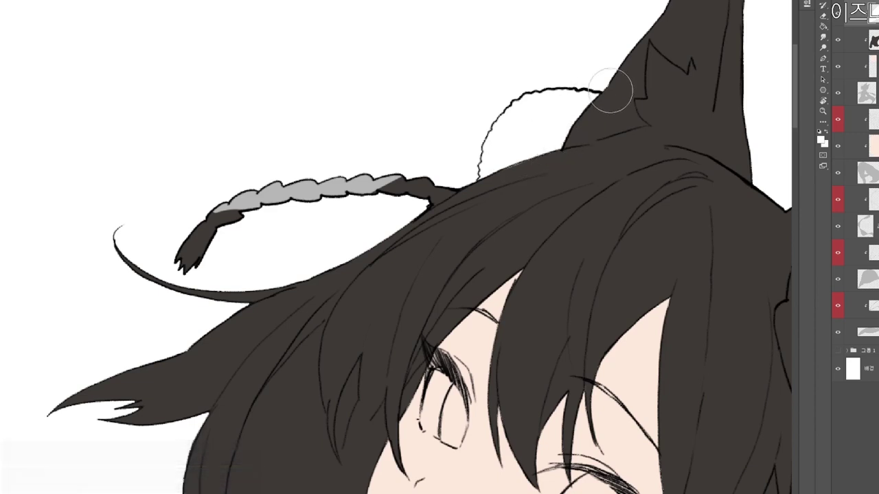
{"action": "scroll", "coordinate": [529, 157], "scroll_direction": "down", "scroll_amount": 2}
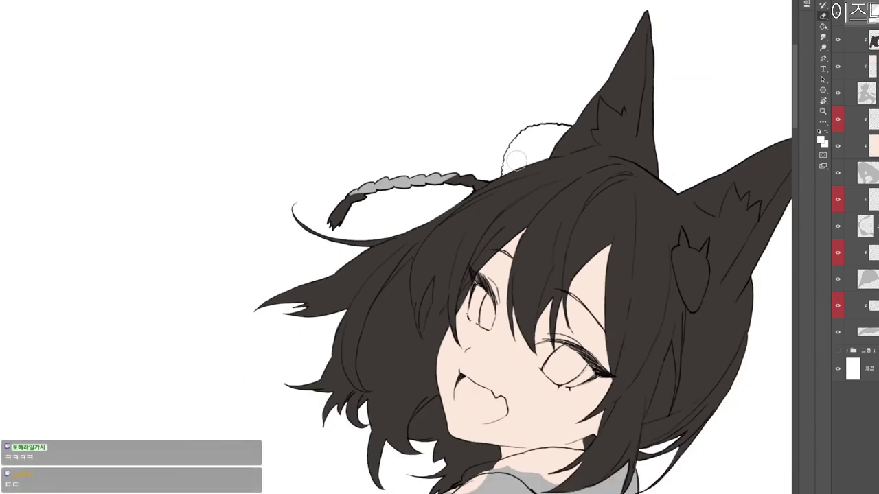
Set the foreground colour to a deep crimson red and add another new layer for the braided cord.
{"action": "left_click_drag", "start_coordinate": [585, 250], "coordinate": [590, 221]}
{"action": "key", "text": "n"}
{"action": "left_click_drag", "start_coordinate": [357, 139], "coordinate": [358, 148]}
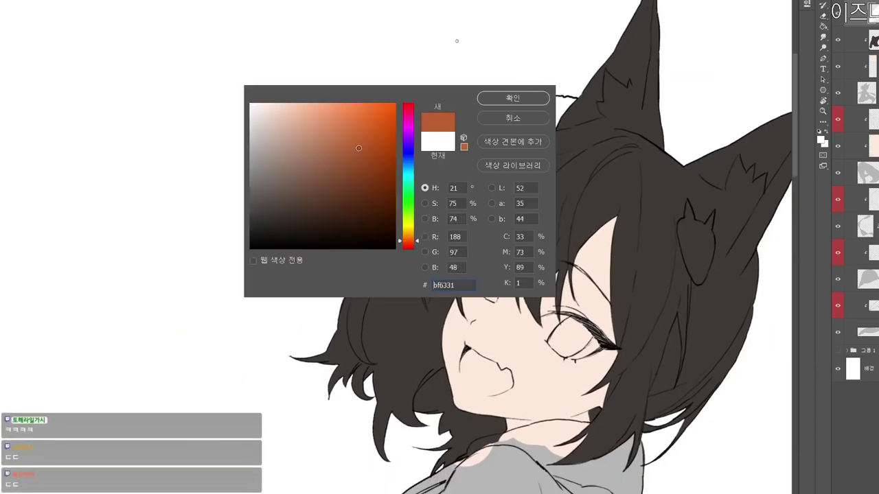
{"action": "left_click", "coordinate": [408, 250]}
{"action": "left_click", "coordinate": [513, 98]}
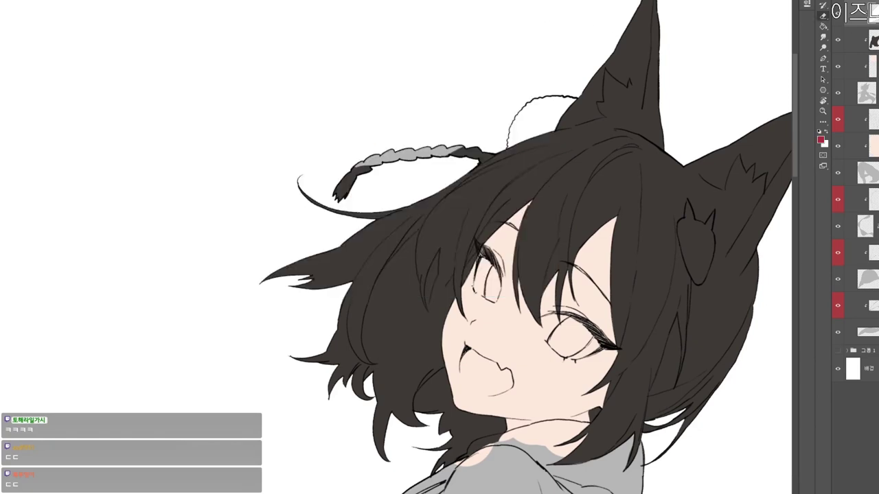
{"action": "key", "text": "ctrl+shift+n"}
{"action": "key", "text": "Return"}
Paint the whole braided cord crimson red from its frayed tip to where it meets the hair.
{"action": "left_click_drag", "start_coordinate": [539, 252], "coordinate": [561, 292]}
{"action": "key", "text": "z"}
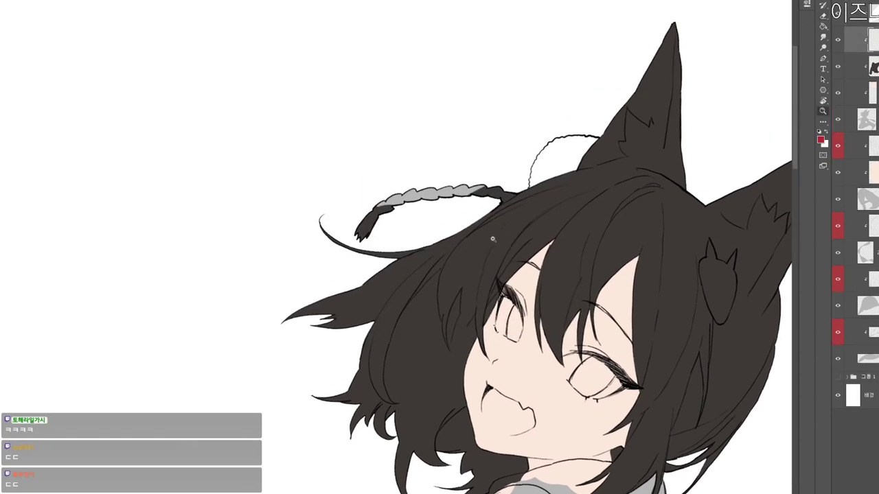
{"action": "left_click", "coordinate": [411, 205]}
{"action": "key", "text": "b"}
{"action": "mouse_move", "coordinate": [333, 238]}
{"action": "left_mouse_down"}
{"action": "mouse_move", "coordinate": [363, 206]}
{"action": "mouse_move", "coordinate": [408, 188]}
{"action": "mouse_move", "coordinate": [505, 179]}
{"action": "mouse_move", "coordinate": [538, 192]}
{"action": "mouse_move", "coordinate": [571, 171]}
{"action": "left_mouse_up"}
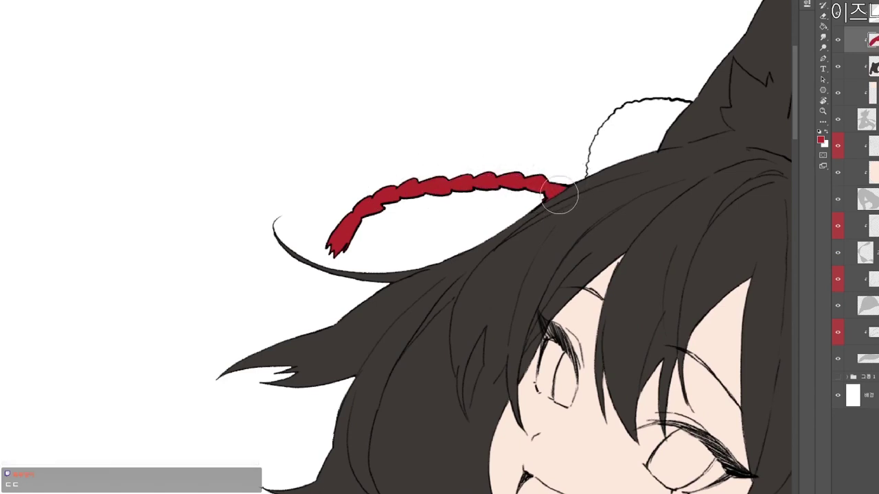
{"action": "scroll", "coordinate": [581, 214], "scroll_direction": "down", "scroll_amount": 2}
{"action": "left_click_drag", "start_coordinate": [645, 278], "coordinate": [472, 187]}
{"action": "scroll", "coordinate": [598, 243], "scroll_direction": "down", "scroll_amount": 2}
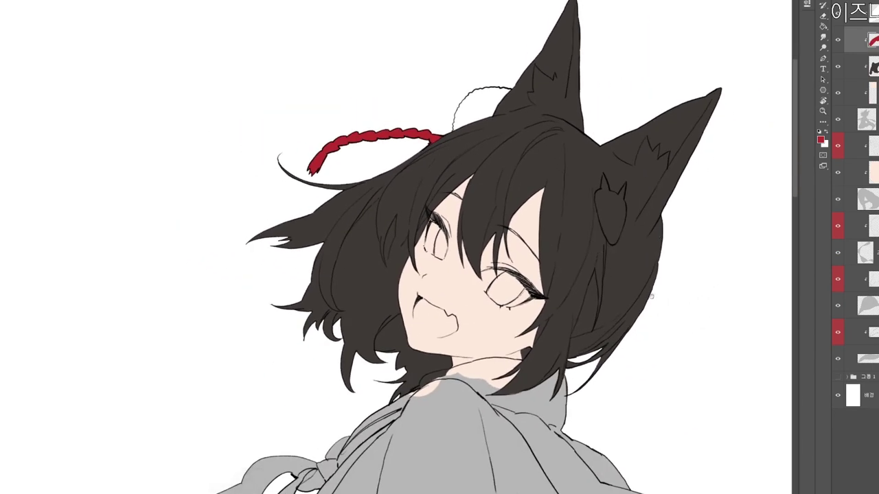
Set the foreground colour to golden yellow f7cd85 and add a new clipped layer directly above the dark hair layer.
{"action": "left_click_drag", "start_coordinate": [652, 297], "coordinate": [609, 326]}
{"action": "key", "text": "z"}
{"action": "left_click", "coordinate": [599, 213]}
{"action": "left_click_drag", "start_coordinate": [571, 216], "coordinate": [577, 315]}
{"action": "left_click_drag", "start_coordinate": [577, 314], "coordinate": [593, 314]}
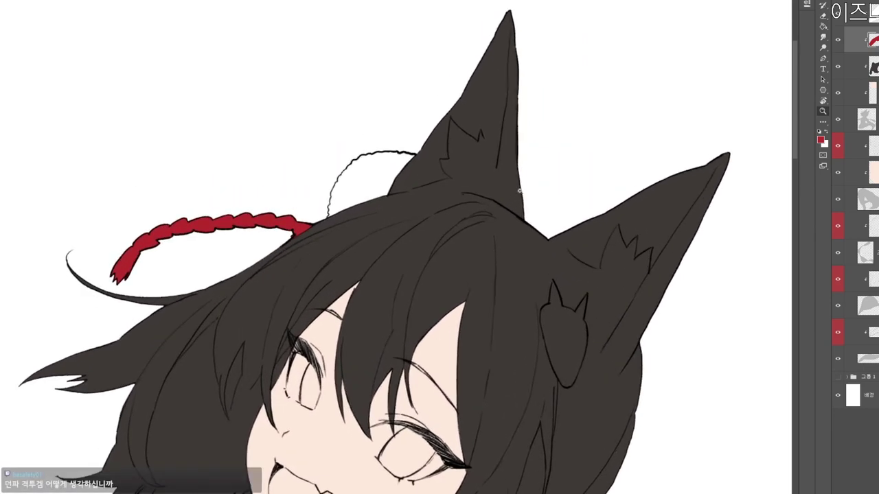
{"action": "key", "text": "n"}
{"action": "left_click", "coordinate": [320, 116]}
{"action": "left_click", "coordinate": [405, 235]}
{"action": "left_click", "coordinate": [318, 109]}
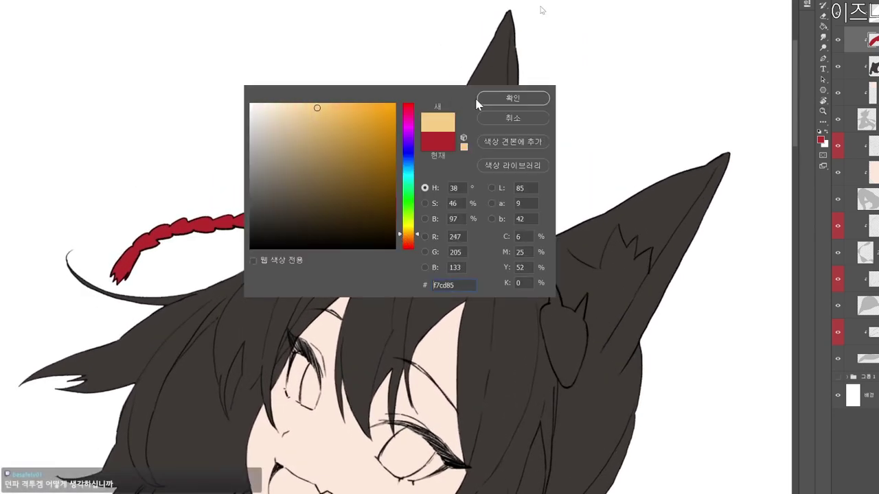
{"action": "key", "text": "z"}
{"action": "left_click", "coordinate": [524, 102]}
{"action": "left_click", "coordinate": [873, 67]}
{"action": "key", "text": "ctrl+shift+n"}
{"action": "key", "text": "Return"}
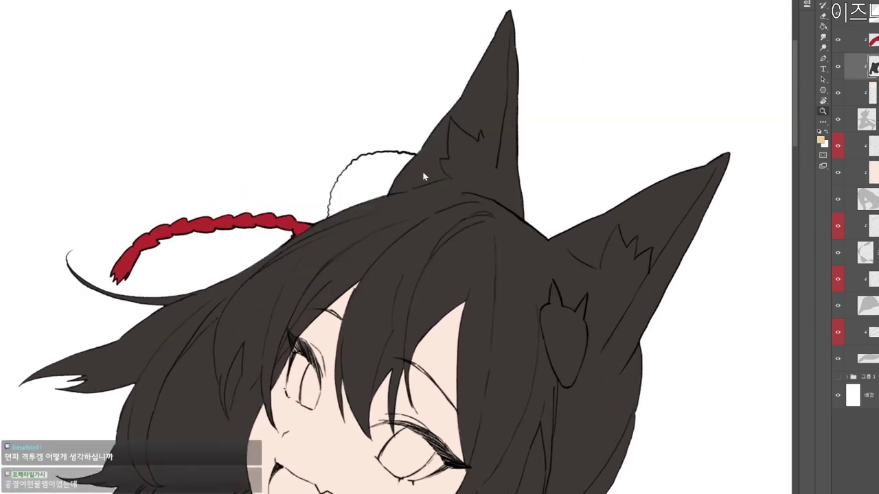
Paint the inside of the left-hand fox ear golden yellow, leaving a dark rim along its outer edges.
{"action": "left_click_drag", "start_coordinate": [425, 202], "coordinate": [471, 241]}
{"action": "left_click", "coordinate": [456, 243]}
{"action": "scroll", "coordinate": [457, 244], "scroll_direction": "up", "scroll_amount": 1}
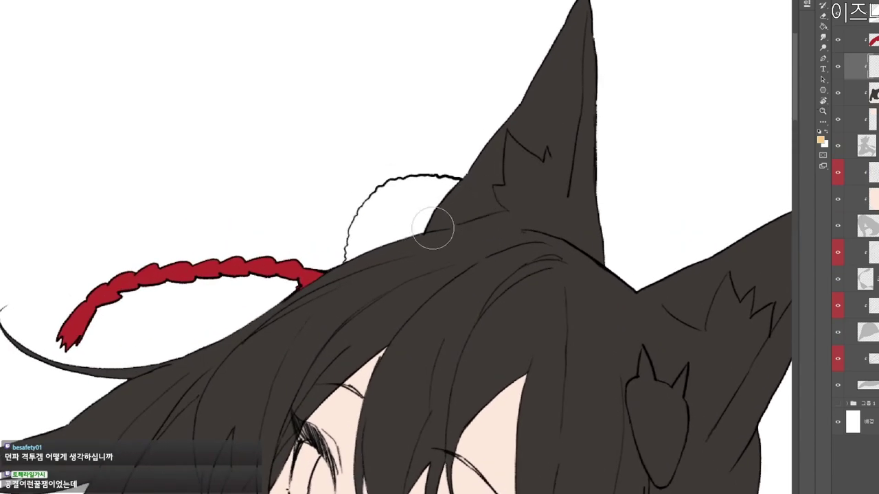
{"action": "mouse_move", "coordinate": [473, 182]}
{"action": "left_mouse_down"}
{"action": "mouse_move", "coordinate": [429, 227]}
{"action": "mouse_move", "coordinate": [475, 219]}
{"action": "mouse_move", "coordinate": [480, 199]}
{"action": "mouse_move", "coordinate": [522, 177]}
{"action": "mouse_move", "coordinate": [529, 128]}
{"action": "mouse_move", "coordinate": [511, 147]}
{"action": "mouse_move", "coordinate": [549, 103]}
{"action": "mouse_move", "coordinate": [553, 113]}
{"action": "mouse_move", "coordinate": [542, 103]}
{"action": "mouse_move", "coordinate": [578, 12]}
{"action": "mouse_move", "coordinate": [570, 96]}
{"action": "mouse_move", "coordinate": [520, 199]}
{"action": "mouse_move", "coordinate": [457, 221]}
{"action": "mouse_move", "coordinate": [557, 214]}
{"action": "mouse_move", "coordinate": [569, 130]}
{"action": "left_mouse_up"}
{"action": "scroll", "coordinate": [591, 72], "scroll_direction": "down", "scroll_amount": 1}
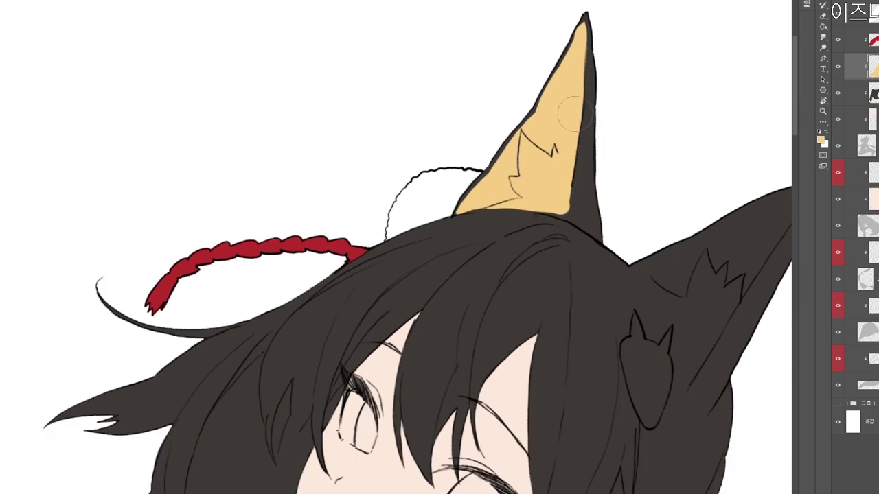
{"action": "left_click_drag", "start_coordinate": [584, 51], "coordinate": [589, 79]}
{"action": "left_click_drag", "start_coordinate": [584, 28], "coordinate": [574, 117]}
{"action": "scroll", "coordinate": [576, 205], "scroll_direction": "down", "scroll_amount": 3}
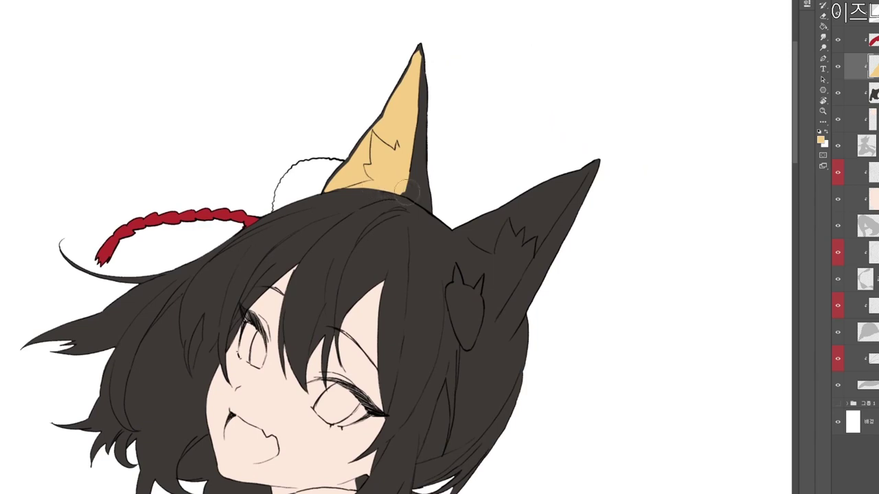
Paint the inside of the right-hand fox ear golden yellow and trim its edges with the Eraser to leave a dark rim.
{"action": "mouse_move", "coordinate": [460, 235]}
{"action": "left_mouse_down"}
{"action": "mouse_move", "coordinate": [542, 225]}
{"action": "mouse_move", "coordinate": [484, 240]}
{"action": "mouse_move", "coordinate": [511, 264]}
{"action": "left_mouse_up"}
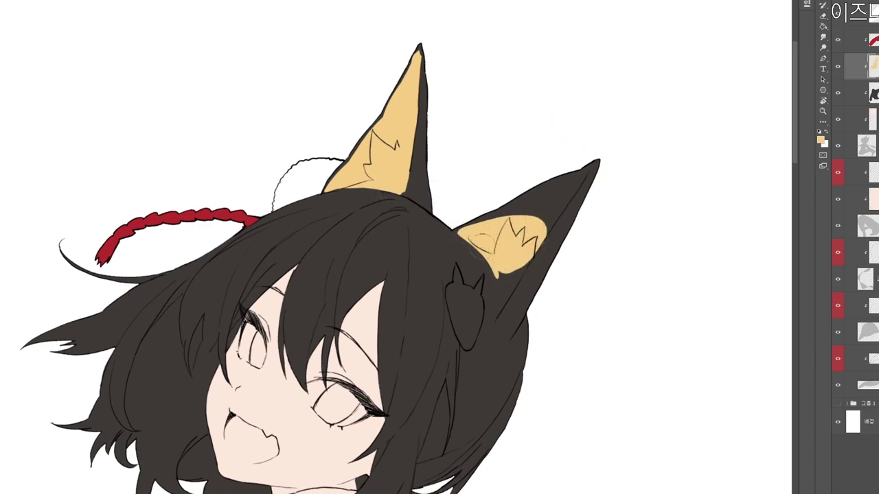
{"action": "mouse_move", "coordinate": [482, 237]}
{"action": "left_mouse_down"}
{"action": "mouse_move", "coordinate": [590, 166]}
{"action": "mouse_move", "coordinate": [501, 309]}
{"action": "left_mouse_up"}
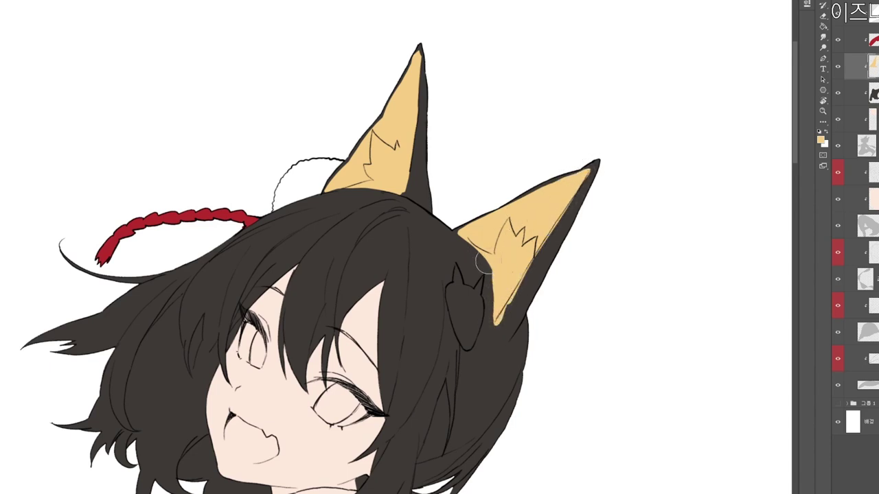
{"action": "left_click_drag", "start_coordinate": [487, 262], "coordinate": [493, 334]}
{"action": "key", "text": "e"}
{"action": "left_click_drag", "start_coordinate": [480, 286], "coordinate": [490, 337]}
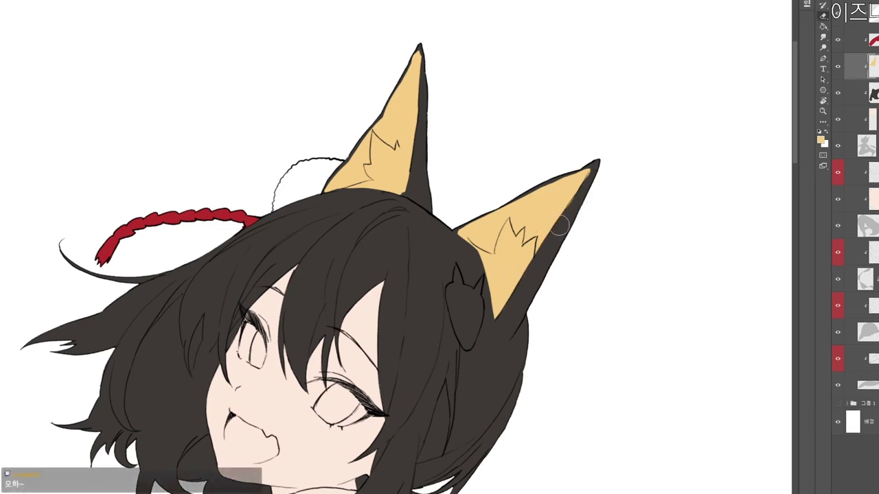
{"action": "mouse_move", "coordinate": [545, 271]}
{"action": "left_mouse_down"}
{"action": "mouse_move", "coordinate": [576, 232]}
{"action": "mouse_move", "coordinate": [607, 238]}
{"action": "left_mouse_up"}
Set the foreground colour to near-white and add a new layer above the golden inner-ear layer.
{"action": "key", "text": "n"}
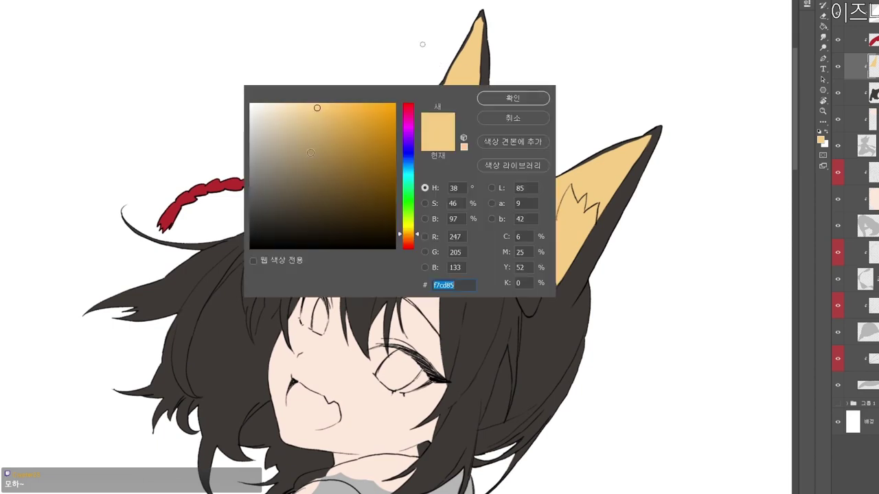
{"action": "left_click", "coordinate": [252, 105]}
{"action": "left_click", "coordinate": [502, 98]}
{"action": "left_click_drag", "start_coordinate": [494, 288], "coordinate": [521, 245]}
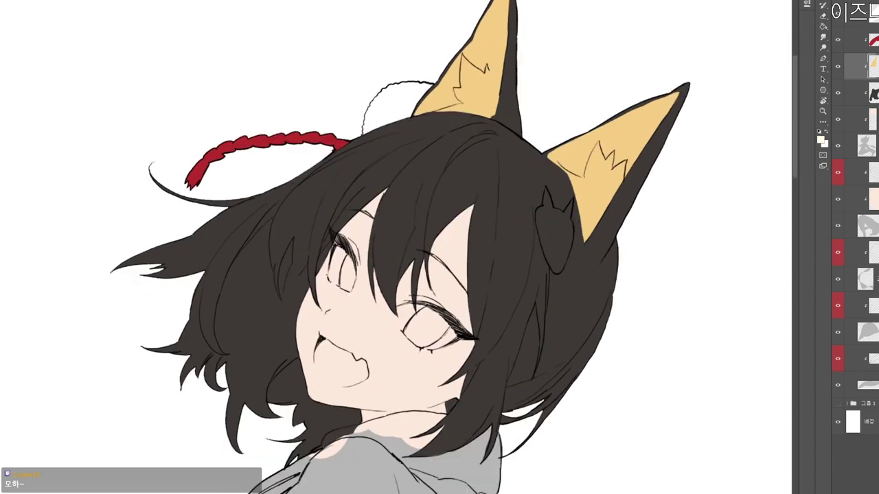
{"action": "key", "text": "ctrl+alt+shift+n"}
Paint the jagged fur tuft inside the left-hand ear white within its line art, redoing the stray strokes.
{"action": "left_click_drag", "start_coordinate": [486, 152], "coordinate": [518, 152]}
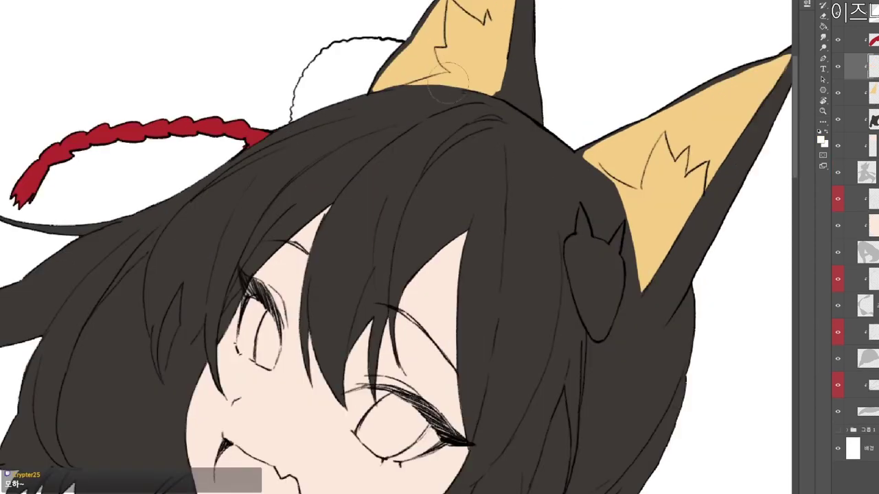
{"action": "mouse_move", "coordinate": [411, 84]}
{"action": "left_mouse_down"}
{"action": "mouse_move", "coordinate": [480, 72]}
{"action": "mouse_move", "coordinate": [432, 69]}
{"action": "mouse_move", "coordinate": [466, 48]}
{"action": "mouse_move", "coordinate": [434, 64]}
{"action": "left_mouse_up"}
{"action": "key", "text": "ctrl+z"}
{"action": "key", "text": "ctrl+z"}
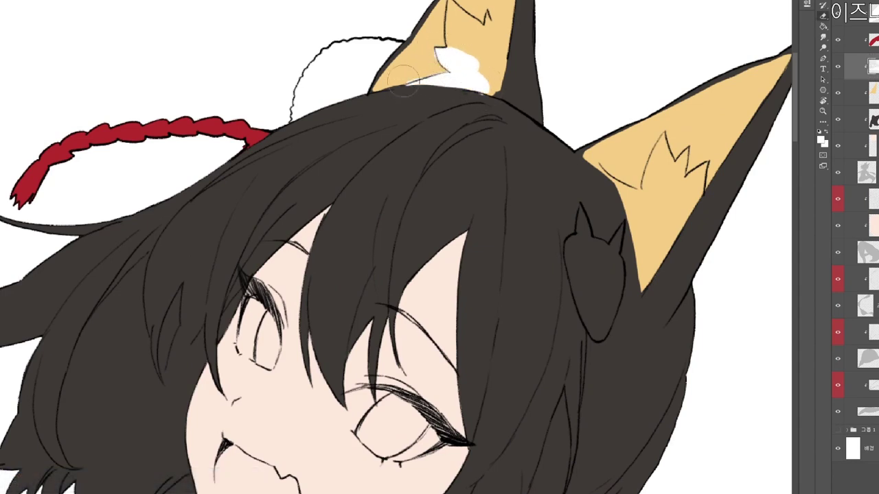
{"action": "scroll", "coordinate": [404, 81], "scroll_direction": "up", "scroll_amount": 6}
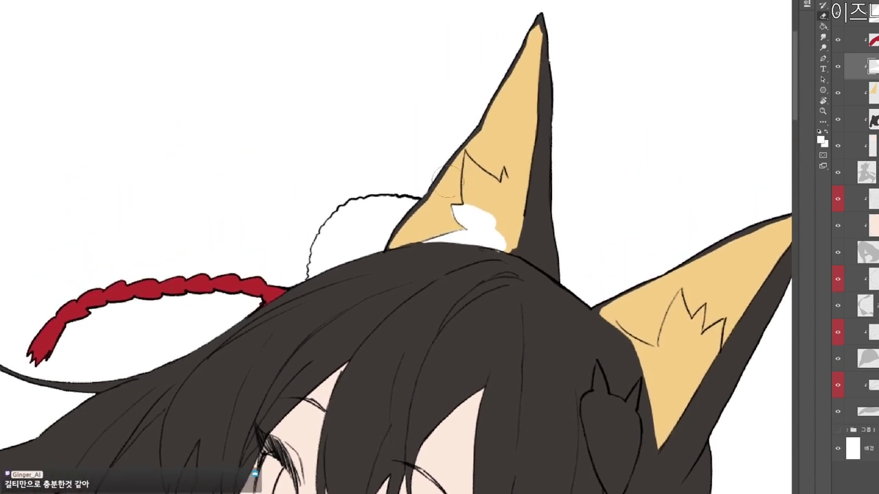
{"action": "mouse_move", "coordinate": [453, 218]}
{"action": "left_mouse_down"}
{"action": "mouse_move", "coordinate": [474, 223]}
{"action": "mouse_move", "coordinate": [469, 156]}
{"action": "mouse_move", "coordinate": [489, 214]}
{"action": "left_mouse_up"}
{"action": "mouse_move", "coordinate": [478, 165]}
{"action": "left_mouse_down"}
{"action": "mouse_move", "coordinate": [503, 233]}
{"action": "mouse_move", "coordinate": [514, 219]}
{"action": "mouse_move", "coordinate": [504, 168]}
{"action": "left_mouse_up"}
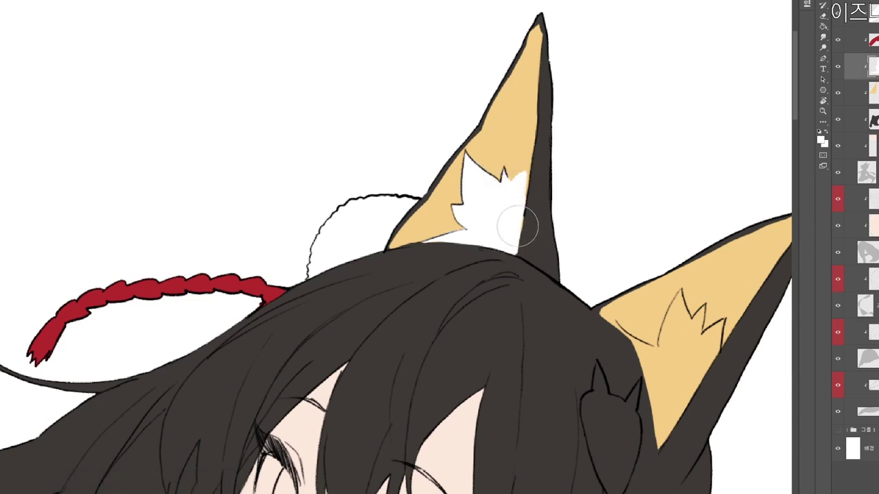
Clean up the edges of the white fur tuft inside the left-hand ear along the dark rim and hairline.
{"action": "left_click_drag", "start_coordinate": [549, 235], "coordinate": [548, 174]}
{"action": "left_click_drag", "start_coordinate": [469, 160], "coordinate": [525, 163]}
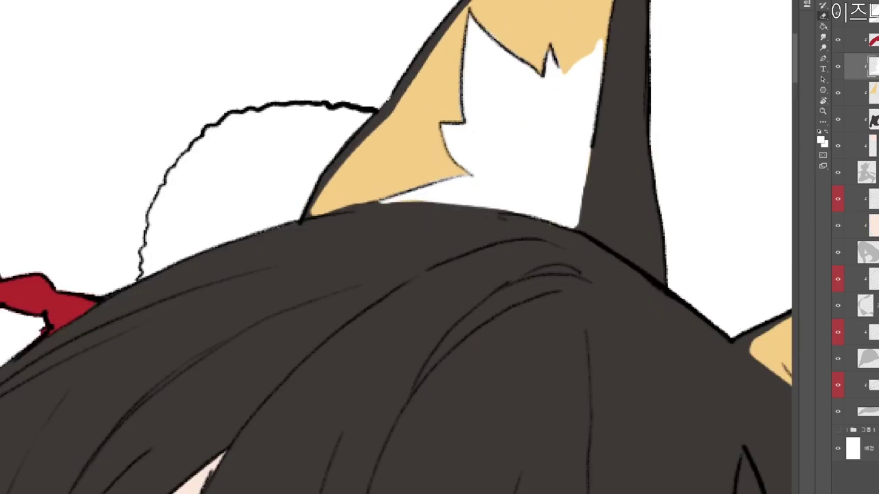
{"action": "scroll", "coordinate": [488, 206], "scroll_direction": "down", "scroll_amount": 4}
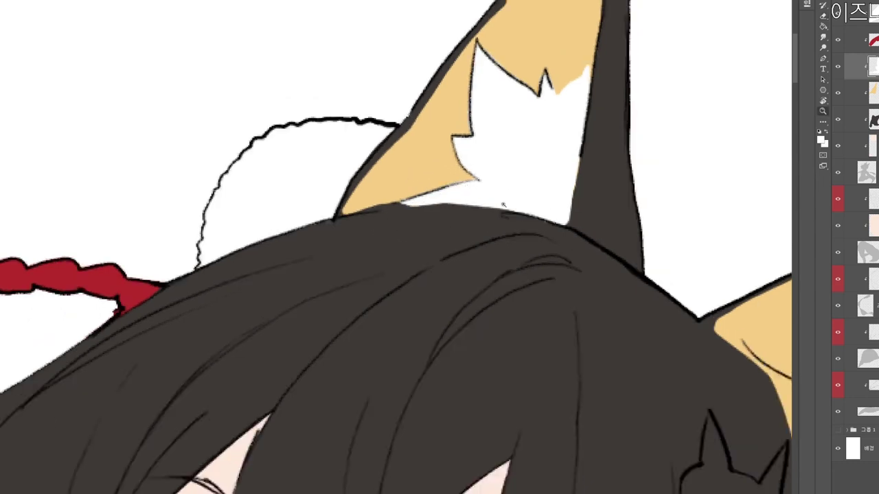
{"action": "scroll", "coordinate": [523, 287], "scroll_direction": "up", "scroll_amount": 2}
{"action": "scroll", "coordinate": [526, 278], "scroll_direction": "down", "scroll_amount": 3}
{"action": "scroll", "coordinate": [564, 262], "scroll_direction": "up", "scroll_amount": 3}
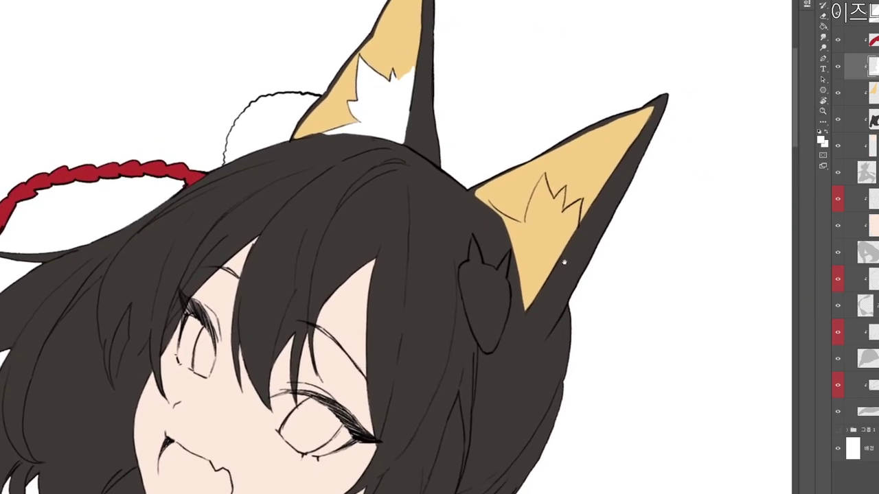
Paint the jagged fur tuft inside the right-hand ear white and trim its edges to the line art with the Eraser.
{"action": "mouse_move", "coordinate": [488, 208]}
{"action": "left_mouse_down"}
{"action": "mouse_move", "coordinate": [522, 238]}
{"action": "mouse_move", "coordinate": [517, 226]}
{"action": "mouse_move", "coordinate": [530, 281]}
{"action": "mouse_move", "coordinate": [518, 251]}
{"action": "mouse_move", "coordinate": [525, 341]}
{"action": "mouse_move", "coordinate": [550, 285]}
{"action": "mouse_move", "coordinate": [530, 313]}
{"action": "mouse_move", "coordinate": [537, 291]}
{"action": "mouse_move", "coordinate": [530, 321]}
{"action": "mouse_move", "coordinate": [584, 225]}
{"action": "mouse_move", "coordinate": [556, 249]}
{"action": "mouse_move", "coordinate": [535, 223]}
{"action": "mouse_move", "coordinate": [545, 164]}
{"action": "mouse_move", "coordinate": [525, 194]}
{"action": "mouse_move", "coordinate": [551, 147]}
{"action": "mouse_move", "coordinate": [531, 194]}
{"action": "mouse_move", "coordinate": [554, 155]}
{"action": "mouse_move", "coordinate": [543, 264]}
{"action": "mouse_move", "coordinate": [543, 162]}
{"action": "mouse_move", "coordinate": [556, 248]}
{"action": "mouse_move", "coordinate": [545, 174]}
{"action": "mouse_move", "coordinate": [565, 225]}
{"action": "mouse_move", "coordinate": [547, 153]}
{"action": "left_mouse_up"}
{"action": "key", "text": "e"}
{"action": "key", "text": "e"}
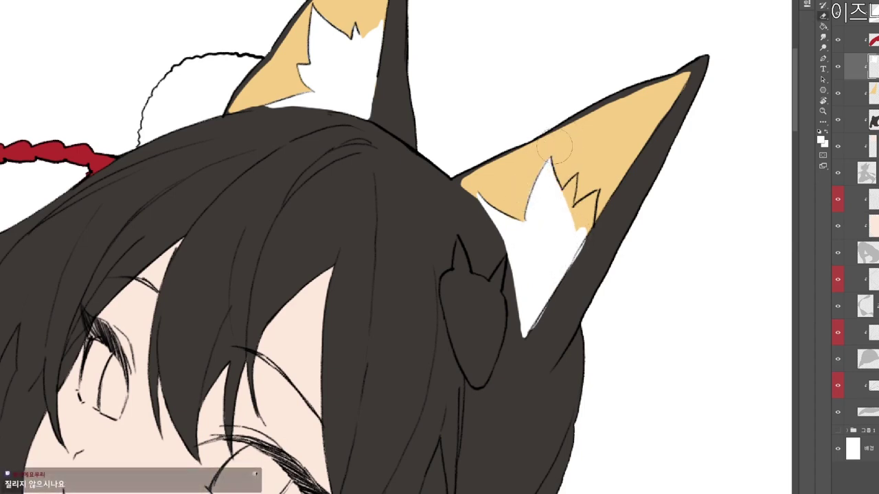
{"action": "mouse_move", "coordinate": [539, 211]}
{"action": "left_mouse_down"}
{"action": "mouse_move", "coordinate": [579, 169]}
{"action": "mouse_move", "coordinate": [569, 222]}
{"action": "mouse_move", "coordinate": [575, 197]}
{"action": "mouse_move", "coordinate": [583, 205]}
{"action": "mouse_move", "coordinate": [595, 193]}
{"action": "mouse_move", "coordinate": [583, 213]}
{"action": "mouse_move", "coordinate": [593, 198]}
{"action": "mouse_move", "coordinate": [595, 221]}
{"action": "mouse_move", "coordinate": [600, 195]}
{"action": "mouse_move", "coordinate": [564, 291]}
{"action": "mouse_move", "coordinate": [593, 233]}
{"action": "mouse_move", "coordinate": [527, 346]}
{"action": "left_mouse_up"}
{"action": "key", "text": "b"}
{"action": "key", "text": "e"}
{"action": "key", "text": "b"}
{"action": "left_click_drag", "start_coordinate": [581, 279], "coordinate": [545, 290]}
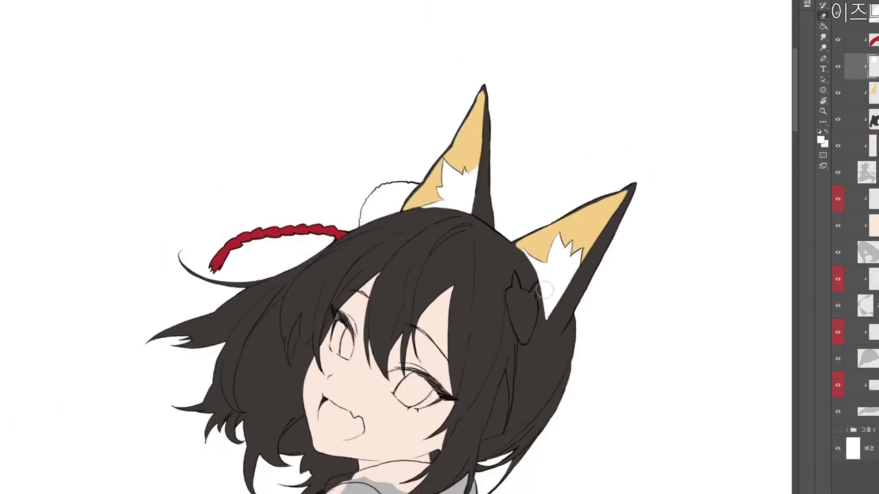
Add a new layer directly above the body's skin layer and paint the left-hand eye white within its outline.
{"action": "left_click_drag", "start_coordinate": [566, 367], "coordinate": [581, 286]}
{"action": "mouse_move", "coordinate": [601, 384]}
{"action": "left_mouse_down"}
{"action": "mouse_move", "coordinate": [596, 407]}
{"action": "mouse_move", "coordinate": [623, 398]}
{"action": "left_mouse_up"}
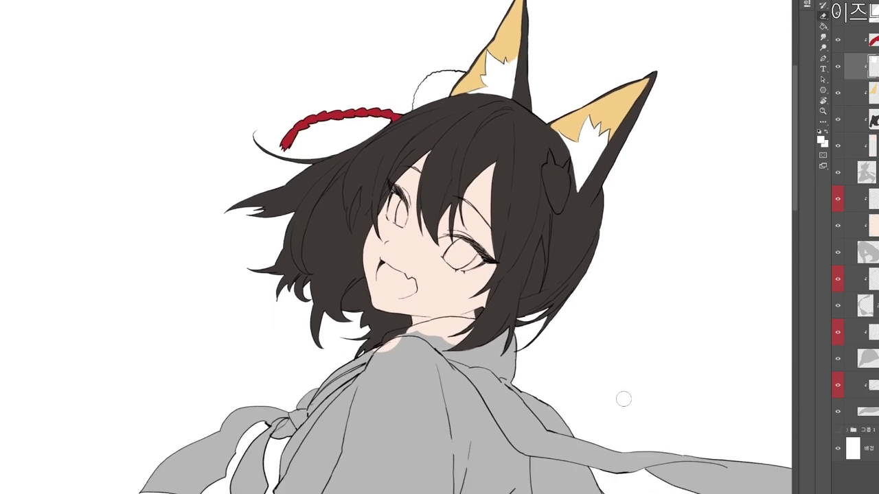
{"action": "left_click_drag", "start_coordinate": [573, 468], "coordinate": [594, 463]}
{"action": "left_click", "coordinate": [871, 145]}
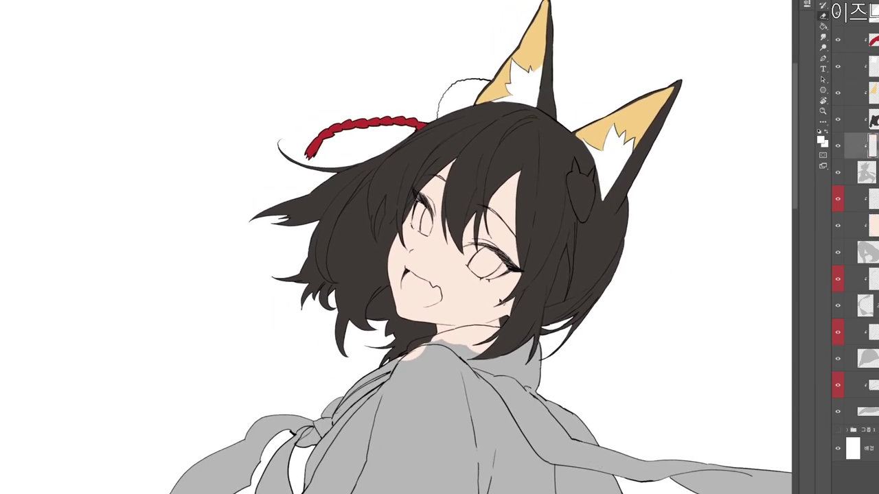
{"action": "key", "text": "ctrl+shift+n"}
{"action": "key", "text": "Return"}
{"action": "left_click_drag", "start_coordinate": [440, 237], "coordinate": [416, 212]}
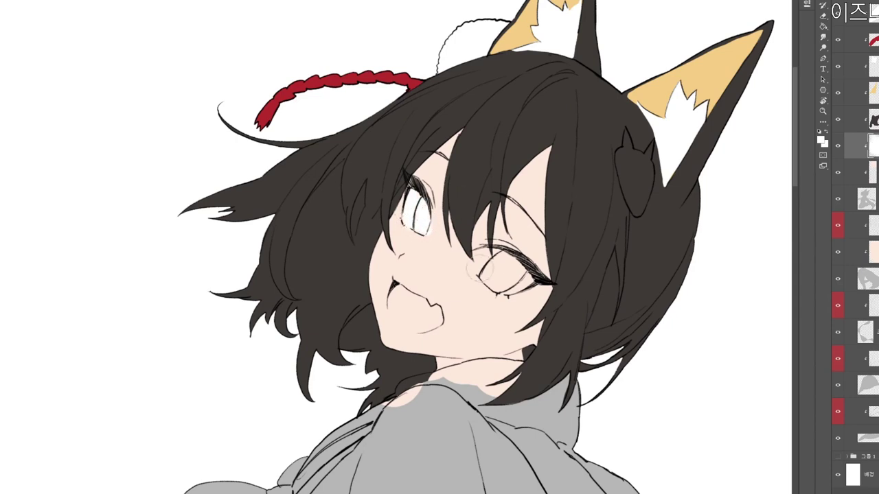
Paint the right-hand eye white within its lash and lid lines, rotating the canvas to follow its shape.
{"action": "scroll", "coordinate": [429, 236], "scroll_direction": "up", "scroll_amount": 2}
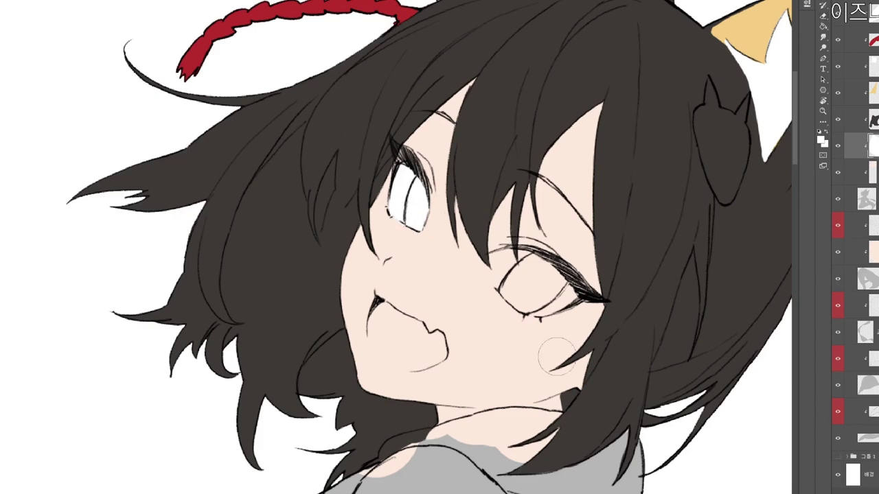
{"action": "key", "text": "r"}
{"action": "mouse_move", "coordinate": [508, 426]}
{"action": "left_mouse_down"}
{"action": "mouse_move", "coordinate": [504, 419]}
{"action": "mouse_move", "coordinate": [559, 330]}
{"action": "left_mouse_up"}
{"action": "mouse_move", "coordinate": [562, 247]}
{"action": "left_mouse_down"}
{"action": "mouse_move", "coordinate": [553, 411]}
{"action": "mouse_move", "coordinate": [547, 295]}
{"action": "mouse_move", "coordinate": [520, 280]}
{"action": "mouse_move", "coordinate": [535, 272]}
{"action": "left_mouse_up"}
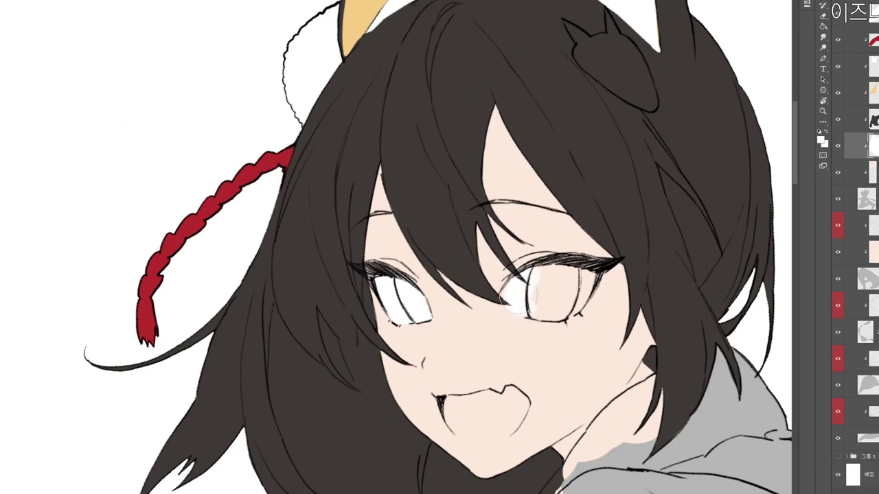
{"action": "left_click_drag", "start_coordinate": [523, 302], "coordinate": [549, 292]}
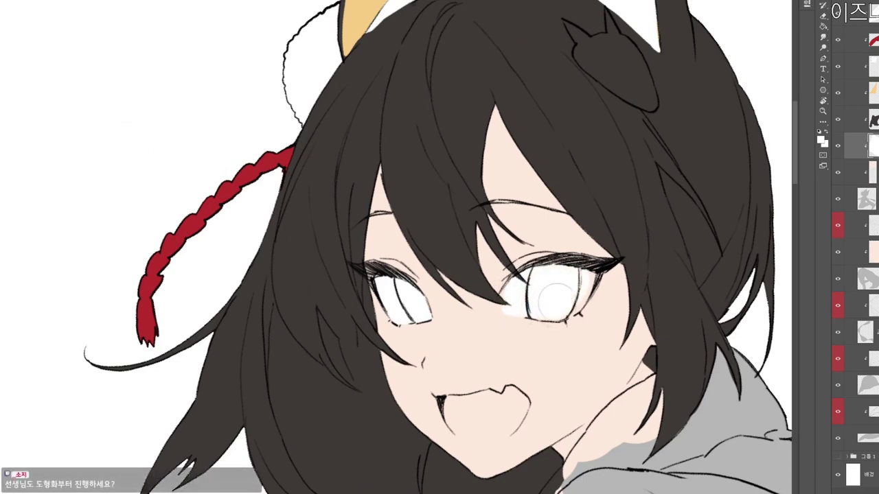
{"action": "scroll", "coordinate": [567, 287], "scroll_direction": "up", "scroll_amount": 5}
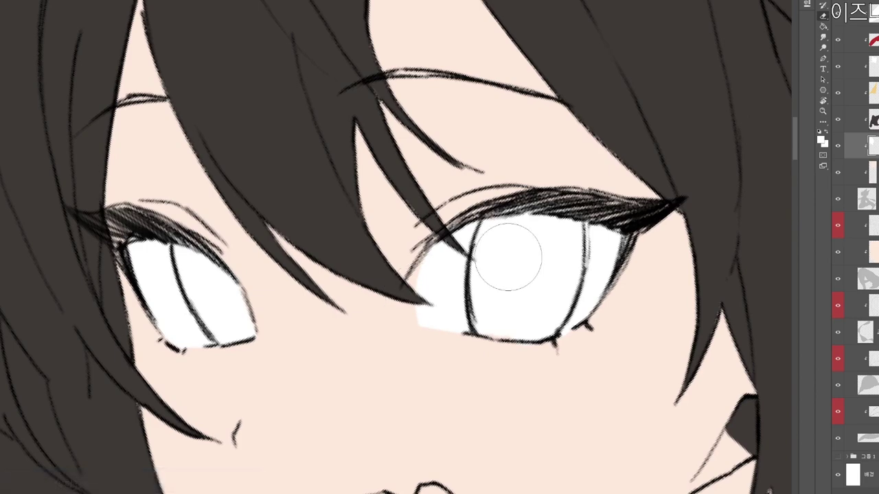
{"action": "left_click", "coordinate": [535, 270]}
{"action": "key", "text": "z"}
{"action": "mouse_move", "coordinate": [564, 279]}
{"action": "left_mouse_down"}
{"action": "mouse_move", "coordinate": [555, 262]}
{"action": "mouse_move", "coordinate": [562, 278]}
{"action": "left_mouse_up"}
{"action": "key", "text": "r"}
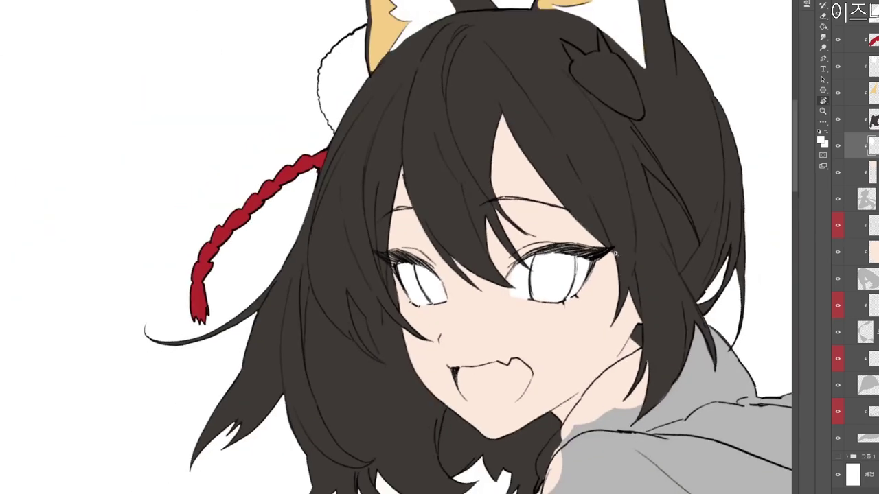
Set the foreground colour to a salmon pink for the mouth.
{"action": "left_click_drag", "start_coordinate": [549, 329], "coordinate": [549, 99]}
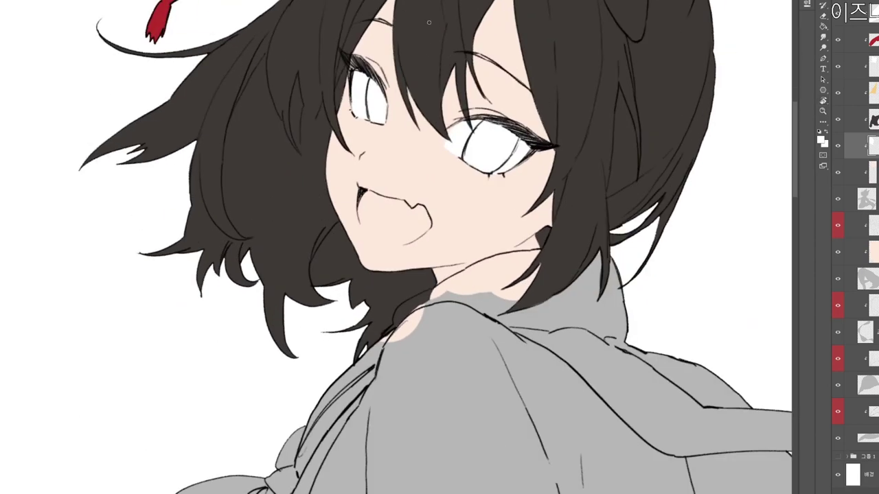
{"action": "key", "text": "n"}
{"action": "left_click", "coordinate": [306, 122]}
{"action": "left_click_drag", "start_coordinate": [411, 232], "coordinate": [412, 247]}
{"action": "left_click", "coordinate": [304, 116]}
{"action": "left_click", "coordinate": [504, 101]}
Paint the inside of the open mouth salmon pink around the fang, and save the file.
{"action": "key", "text": "r"}
{"action": "key", "text": "ctrl+s"}
{"action": "mouse_move", "coordinate": [629, 287]}
{"action": "left_mouse_down"}
{"action": "mouse_move", "coordinate": [560, 179]}
{"action": "mouse_move", "coordinate": [631, 283]}
{"action": "left_mouse_up"}
{"action": "mouse_move", "coordinate": [432, 284]}
{"action": "left_mouse_down"}
{"action": "mouse_move", "coordinate": [445, 303]}
{"action": "mouse_move", "coordinate": [431, 290]}
{"action": "mouse_move", "coordinate": [463, 288]}
{"action": "mouse_move", "coordinate": [451, 285]}
{"action": "left_mouse_up"}
{"action": "key", "text": "r"}
{"action": "mouse_move", "coordinate": [450, 278]}
{"action": "left_mouse_down"}
{"action": "mouse_move", "coordinate": [449, 204]}
{"action": "mouse_move", "coordinate": [445, 257]}
{"action": "mouse_move", "coordinate": [430, 269]}
{"action": "mouse_move", "coordinate": [494, 237]}
{"action": "mouse_move", "coordinate": [519, 241]}
{"action": "mouse_move", "coordinate": [540, 203]}
{"action": "mouse_move", "coordinate": [534, 414]}
{"action": "mouse_move", "coordinate": [569, 357]}
{"action": "left_mouse_up"}
{"action": "scroll", "coordinate": [449, 203], "scroll_direction": "up", "scroll_amount": 2}
{"action": "scroll", "coordinate": [450, 254], "scroll_direction": "up", "scroll_amount": 2}
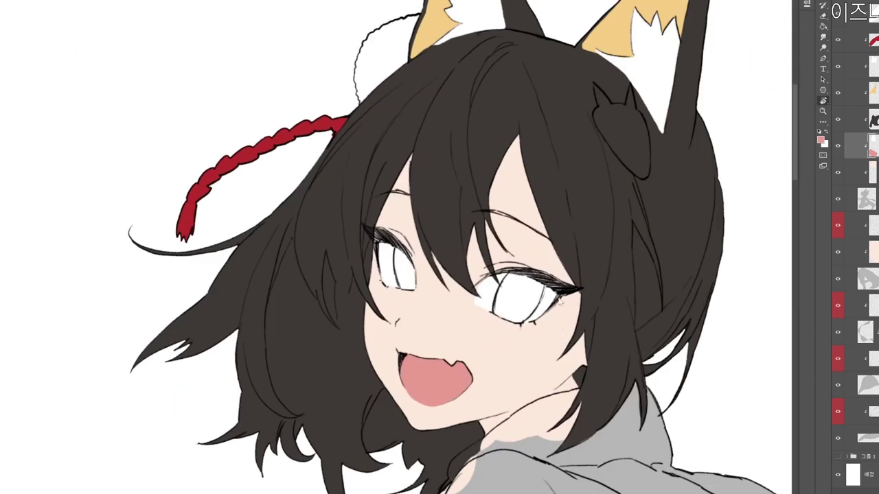
Add a new layer above the eye-white and mouth layer and set the foreground colour to light orange f1b875.
{"action": "key", "text": "ctrl+alt+shift+n"}
{"action": "key", "text": "n"}
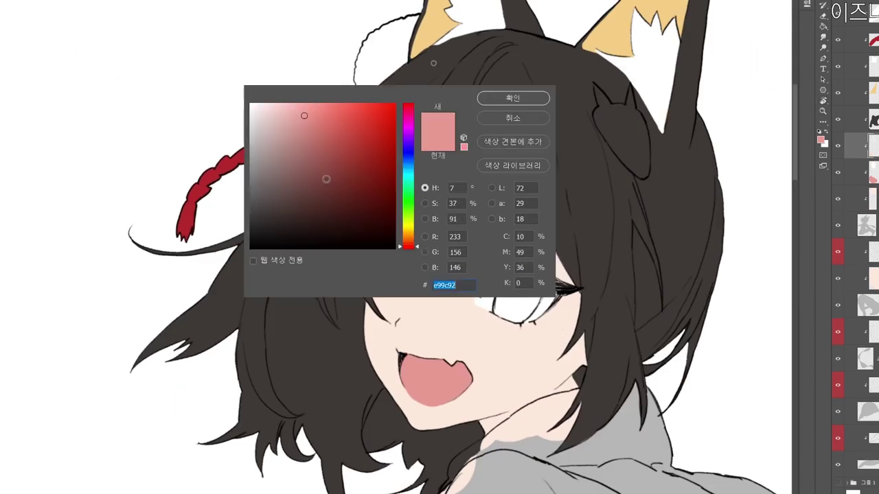
{"action": "left_click", "coordinate": [317, 117]}
{"action": "left_click", "coordinate": [409, 237]}
{"action": "left_click", "coordinate": [433, 13]}
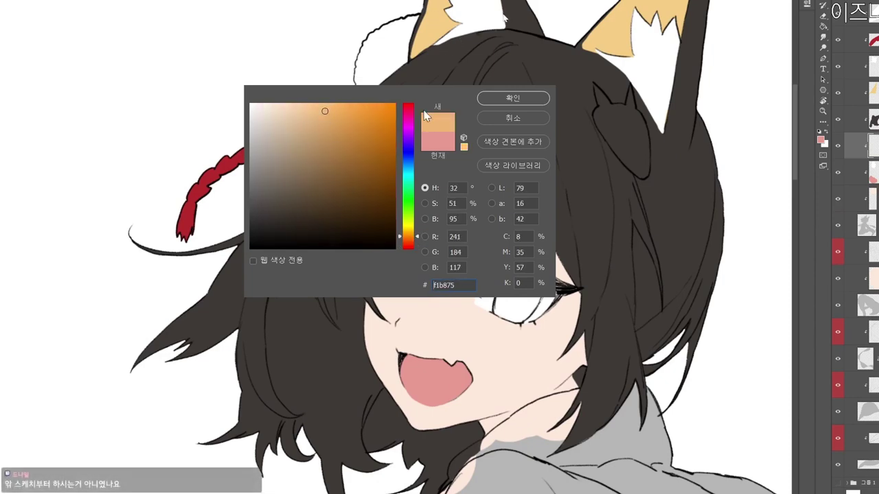
{"action": "left_click", "coordinate": [491, 103]}
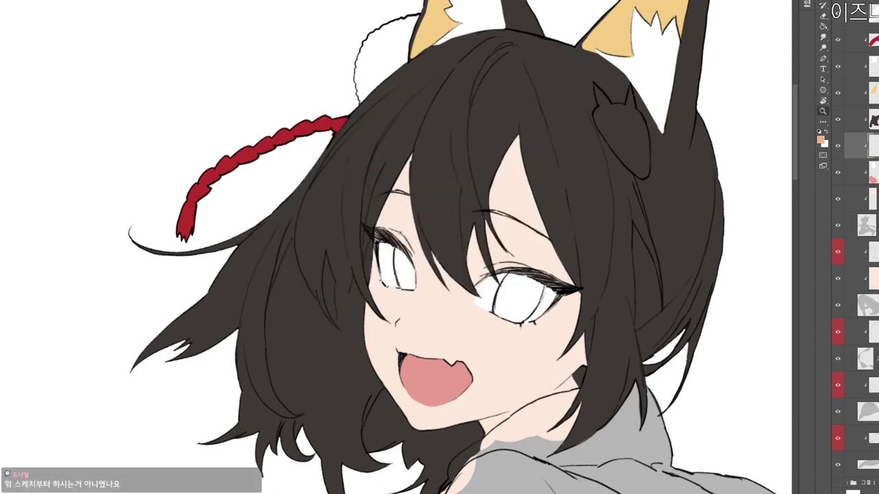
Paint the irises of both eyes light orange within their outlines.
{"action": "left_click", "coordinate": [409, 232], "text": "ctrl"}
{"action": "mouse_move", "coordinate": [397, 270]}
{"action": "left_mouse_down"}
{"action": "mouse_move", "coordinate": [409, 319]}
{"action": "mouse_move", "coordinate": [418, 316]}
{"action": "mouse_move", "coordinate": [407, 275]}
{"action": "mouse_move", "coordinate": [418, 311]}
{"action": "left_mouse_up"}
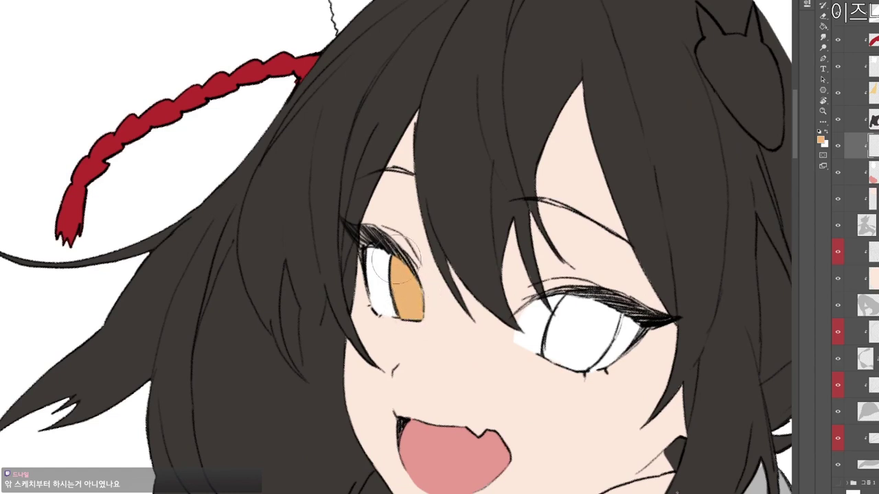
{"action": "left_click_drag", "start_coordinate": [399, 249], "coordinate": [390, 283]}
{"action": "mouse_move", "coordinate": [567, 305]}
{"action": "left_mouse_down"}
{"action": "mouse_move", "coordinate": [575, 342]}
{"action": "mouse_move", "coordinate": [554, 346]}
{"action": "mouse_move", "coordinate": [584, 330]}
{"action": "mouse_move", "coordinate": [587, 313]}
{"action": "mouse_move", "coordinate": [550, 350]}
{"action": "mouse_move", "coordinate": [605, 325]}
{"action": "left_mouse_up"}
{"action": "scroll", "coordinate": [609, 325], "scroll_direction": "down", "scroll_amount": 3}
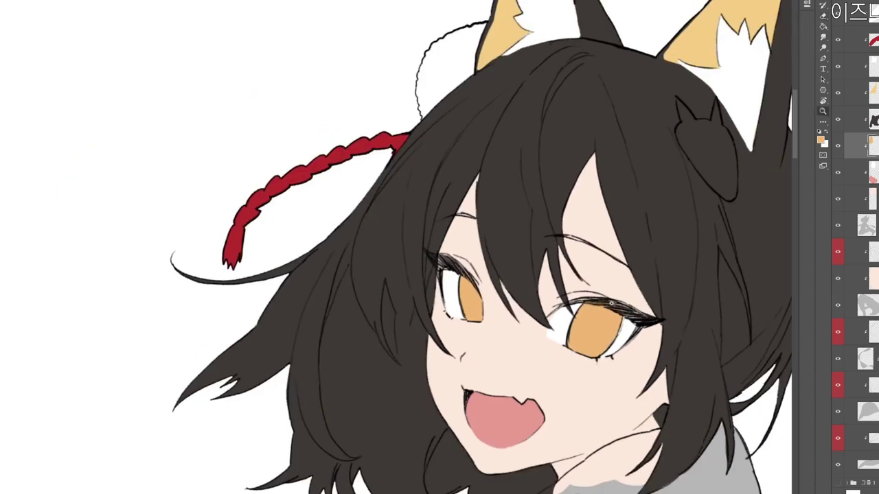
Review the flat colours of the face, hair and ears at a wider zoom and different canvas rotations.
{"action": "left_click_drag", "start_coordinate": [660, 488], "coordinate": [642, 262]}
{"action": "scroll", "coordinate": [642, 268], "scroll_direction": "down", "scroll_amount": 1}
{"action": "key", "text": "r"}
{"action": "mouse_move", "coordinate": [676, 173]}
{"action": "left_mouse_down"}
{"action": "mouse_move", "coordinate": [612, 435]}
{"action": "mouse_move", "coordinate": [690, 268]}
{"action": "left_mouse_up"}
{"action": "key", "text": "z"}
{"action": "left_click_drag", "start_coordinate": [681, 348], "coordinate": [664, 345]}
{"action": "left_click_drag", "start_coordinate": [664, 487], "coordinate": [593, 429]}
{"action": "left_click_drag", "start_coordinate": [698, 401], "coordinate": [605, 479]}
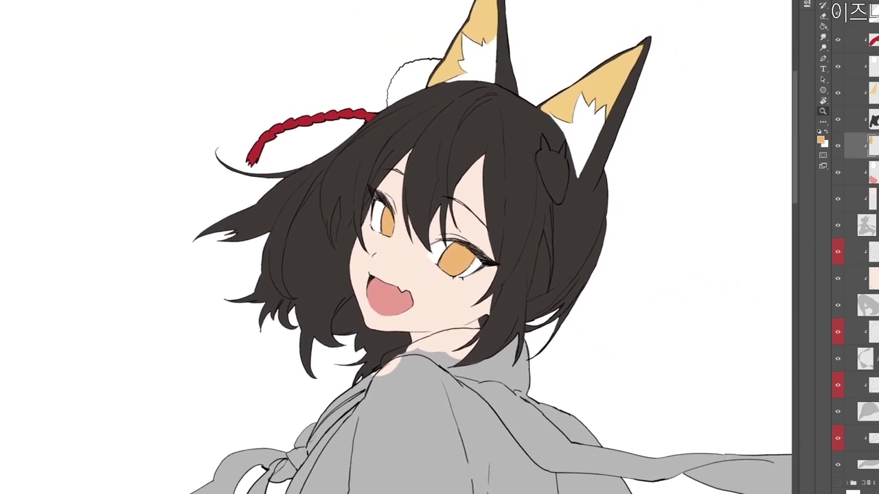
Paint the fox-shaped hair ornament beside the right-hand ear white, including its two small pointed ears.
{"action": "scroll", "coordinate": [508, 117], "scroll_direction": "up", "scroll_amount": 2}
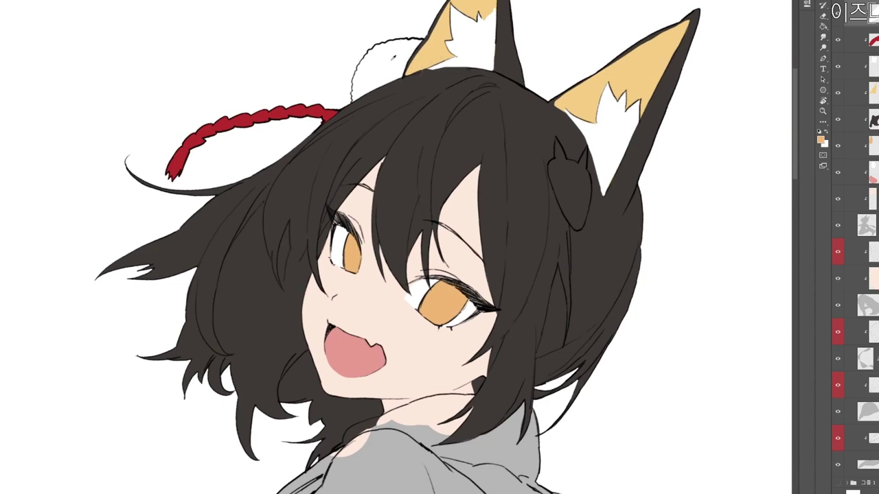
{"action": "scroll", "coordinate": [516, 127], "scroll_direction": "up", "scroll_amount": 2}
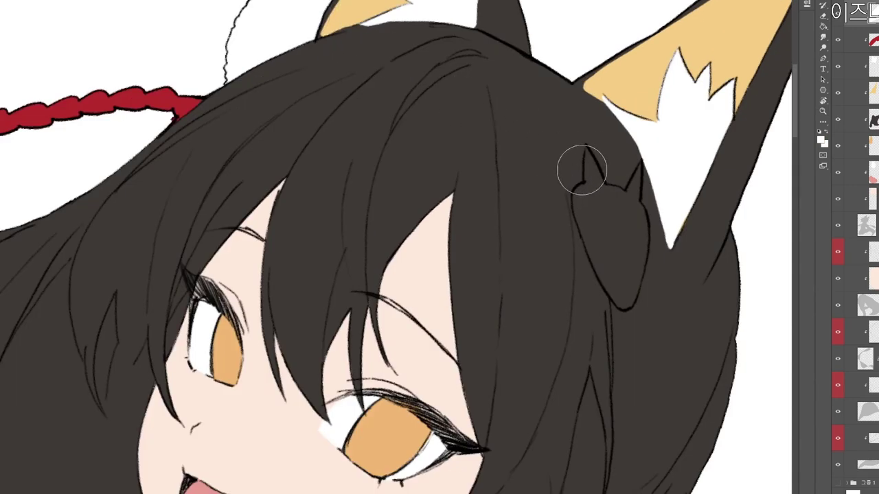
{"action": "mouse_move", "coordinate": [588, 153]}
{"action": "left_mouse_down"}
{"action": "mouse_move", "coordinate": [591, 203]}
{"action": "mouse_move", "coordinate": [600, 201]}
{"action": "left_mouse_up"}
{"action": "left_click_drag", "start_coordinate": [591, 169], "coordinate": [603, 229]}
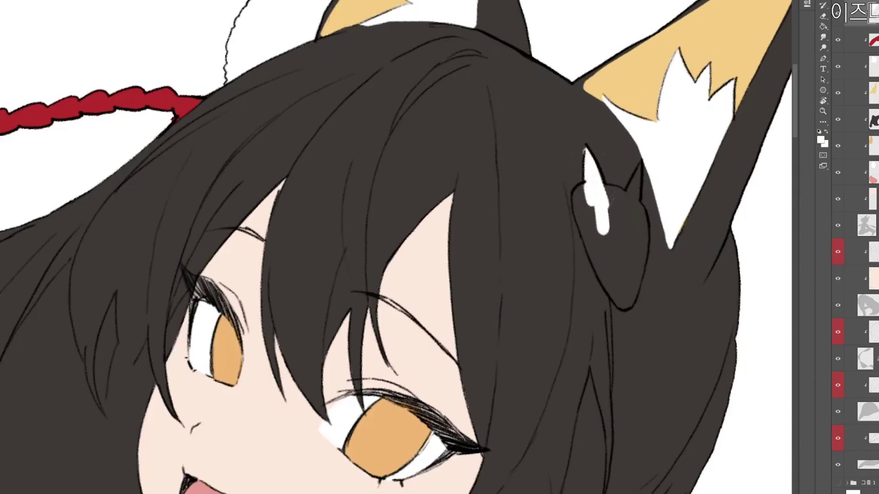
{"action": "mouse_move", "coordinate": [586, 187]}
{"action": "left_mouse_down"}
{"action": "mouse_move", "coordinate": [584, 212]}
{"action": "mouse_move", "coordinate": [608, 266]}
{"action": "left_mouse_up"}
{"action": "left_click_drag", "start_coordinate": [583, 206], "coordinate": [610, 288]}
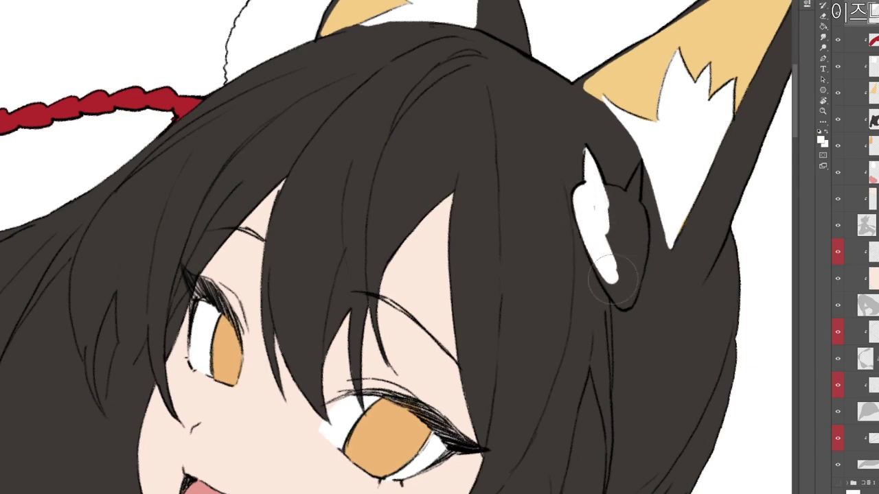
{"action": "left_click_drag", "start_coordinate": [591, 230], "coordinate": [618, 292]}
{"action": "mouse_move", "coordinate": [582, 210]}
{"action": "left_mouse_down"}
{"action": "mouse_move", "coordinate": [621, 294]}
{"action": "mouse_move", "coordinate": [599, 253]}
{"action": "mouse_move", "coordinate": [623, 298]}
{"action": "mouse_move", "coordinate": [613, 292]}
{"action": "mouse_move", "coordinate": [628, 274]}
{"action": "mouse_move", "coordinate": [624, 297]}
{"action": "mouse_move", "coordinate": [606, 193]}
{"action": "mouse_move", "coordinate": [632, 243]}
{"action": "mouse_move", "coordinate": [629, 194]}
{"action": "mouse_move", "coordinate": [641, 159]}
{"action": "mouse_move", "coordinate": [627, 225]}
{"action": "mouse_move", "coordinate": [639, 162]}
{"action": "mouse_move", "coordinate": [631, 249]}
{"action": "left_mouse_up"}
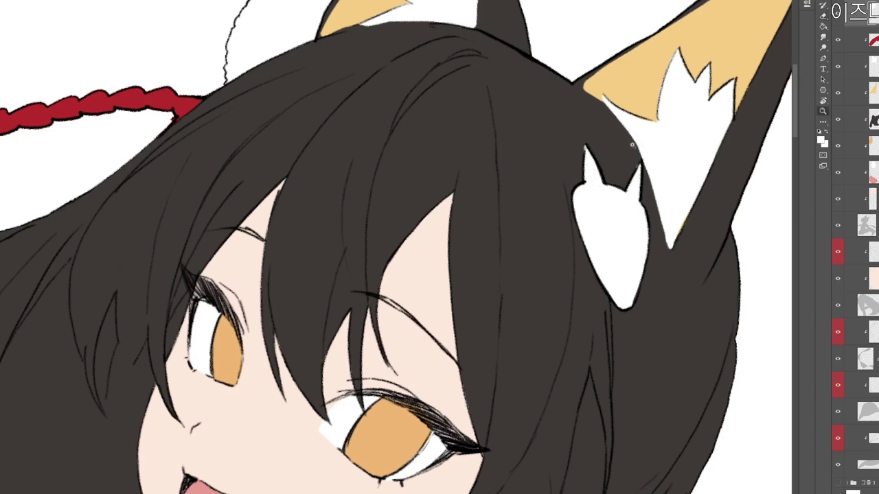
Select the body's skin layer and add a new clipped layer directly above it.
{"action": "scroll", "coordinate": [632, 144], "scroll_direction": "down", "scroll_amount": 2}
{"action": "left_click_drag", "start_coordinate": [635, 158], "coordinate": [625, 142]}
{"action": "left_click_drag", "start_coordinate": [658, 431], "coordinate": [628, 315]}
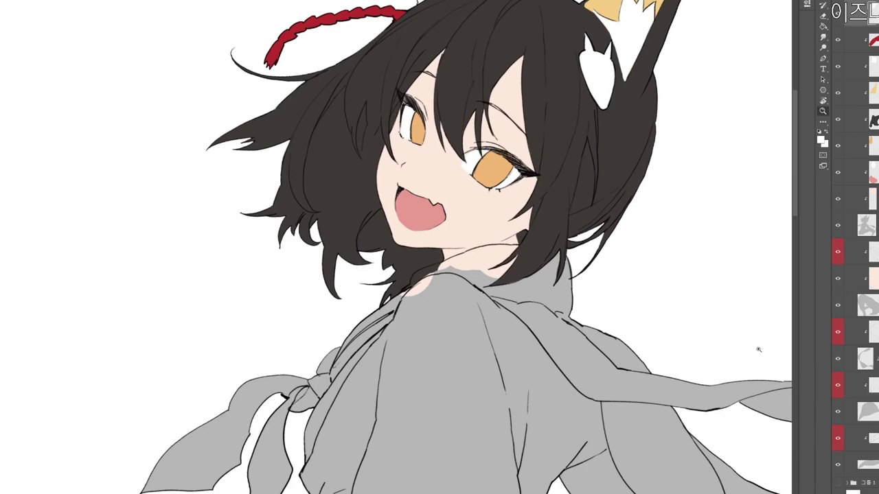
{"action": "left_click_drag", "start_coordinate": [591, 380], "coordinate": [614, 396]}
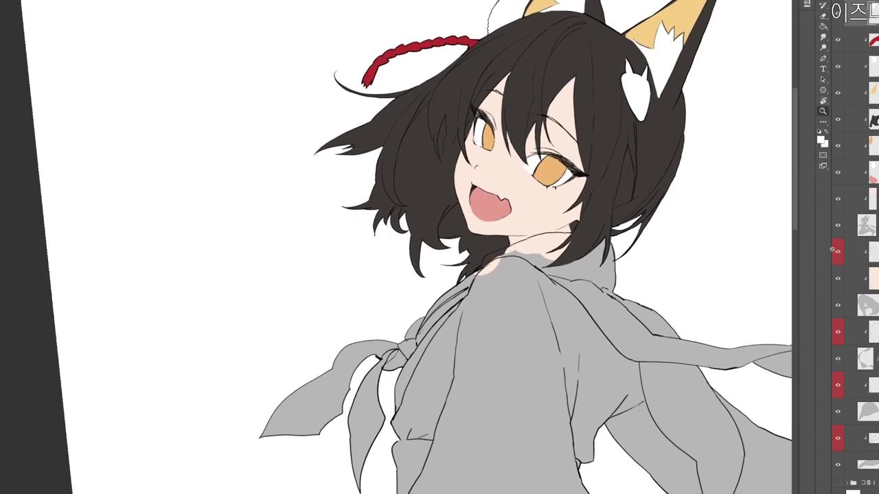
{"action": "left_click", "coordinate": [873, 40]}
{"action": "scroll", "coordinate": [647, 410], "scroll_direction": "down", "scroll_amount": 2}
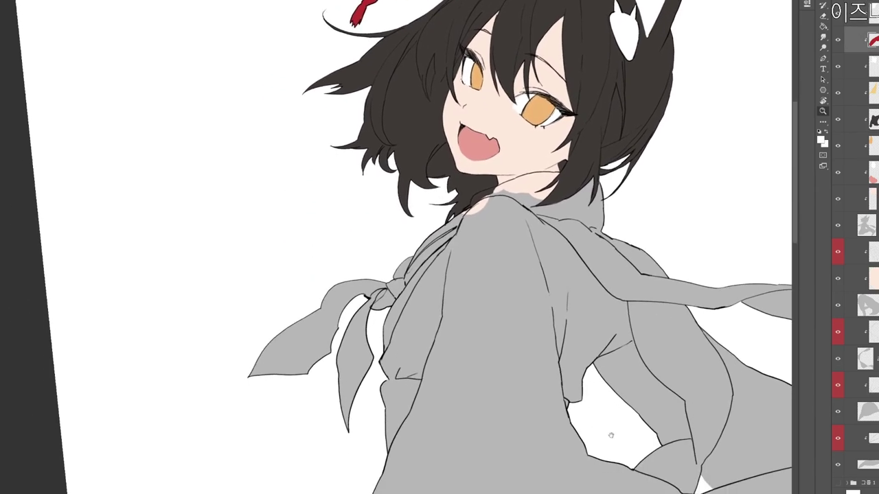
{"action": "left_click", "coordinate": [875, 204]}
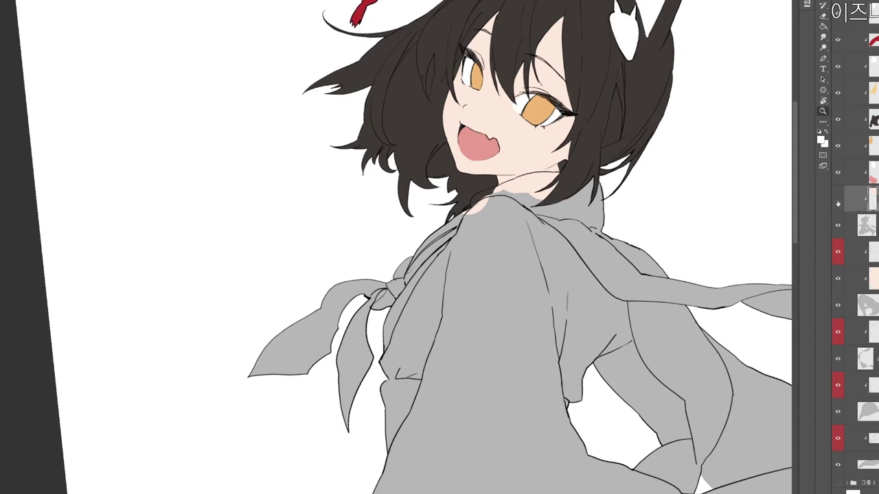
{"action": "key", "text": "ctrl+alt+shift+n"}
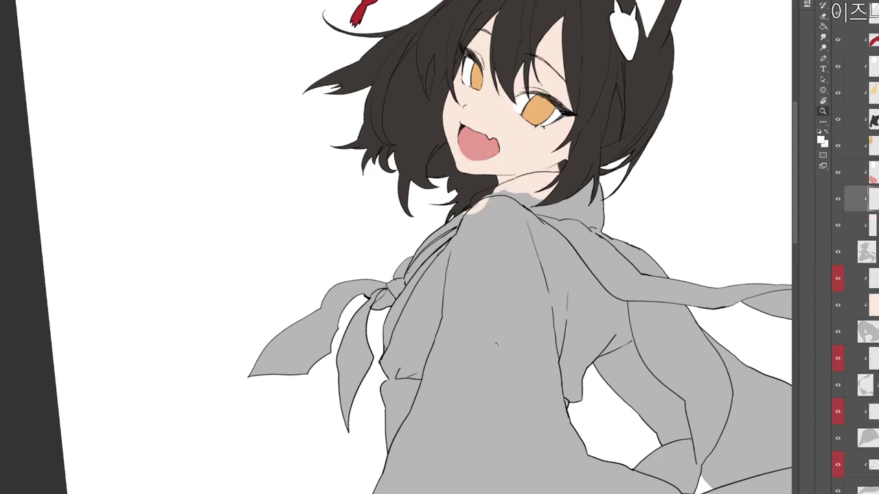
Set the foreground colour to crimson and paint a short patch over the neckline at the shoulder.
{"action": "key", "text": "n"}
{"action": "left_click_drag", "start_coordinate": [321, 159], "coordinate": [361, 129]}
{"action": "left_click", "coordinate": [507, 97]}
{"action": "left_click_drag", "start_coordinate": [511, 88], "coordinate": [552, 93]}
{"action": "left_click_drag", "start_coordinate": [635, 217], "coordinate": [529, 319]}
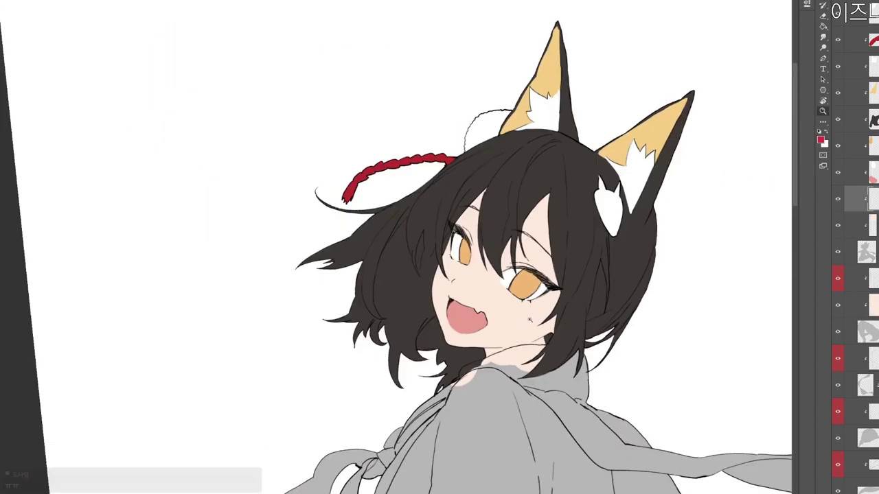
{"action": "left_click_drag", "start_coordinate": [525, 384], "coordinate": [550, 332]}
{"action": "mouse_move", "coordinate": [542, 330]}
{"action": "left_mouse_down"}
{"action": "mouse_move", "coordinate": [551, 299]}
{"action": "mouse_move", "coordinate": [525, 275]}
{"action": "mouse_move", "coordinate": [535, 256]}
{"action": "left_mouse_up"}
Select the hair colour layer and erase its overlap along the scarf edge at the neck.
{"action": "left_click", "coordinate": [872, 120]}
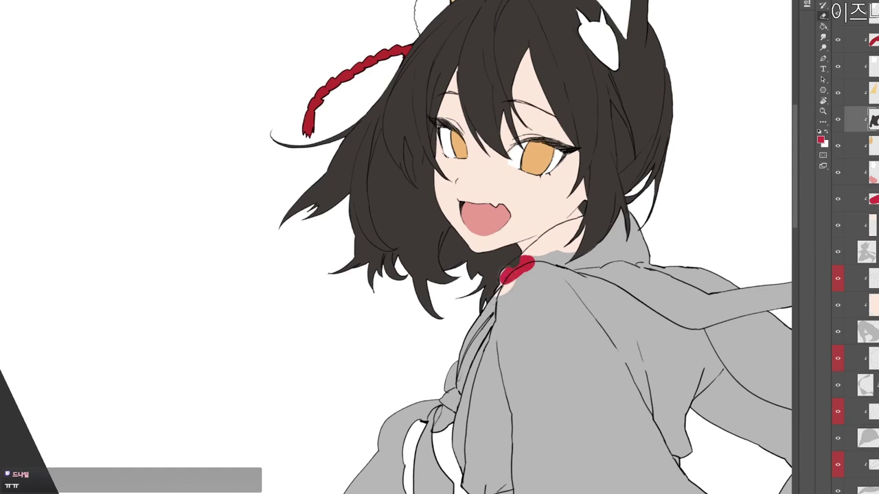
{"action": "scroll", "coordinate": [516, 267], "scroll_direction": "up", "scroll_amount": 5}
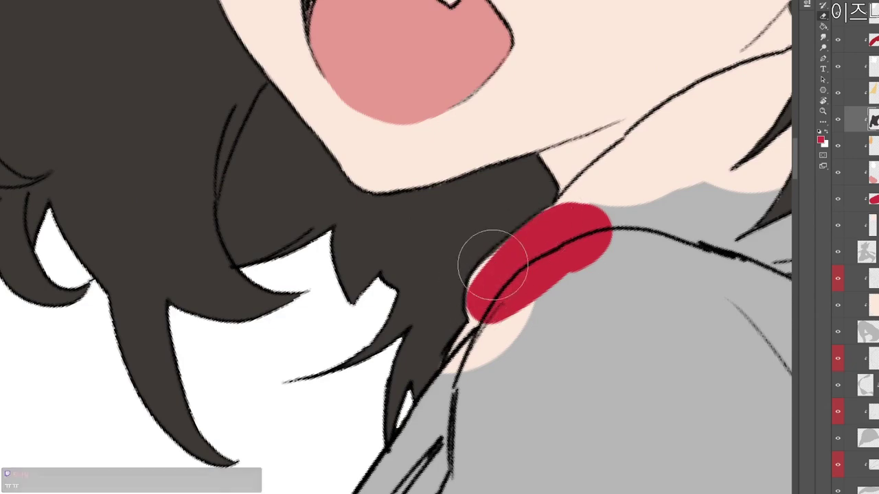
{"action": "scroll", "coordinate": [598, 211], "scroll_direction": "down", "scroll_amount": 5}
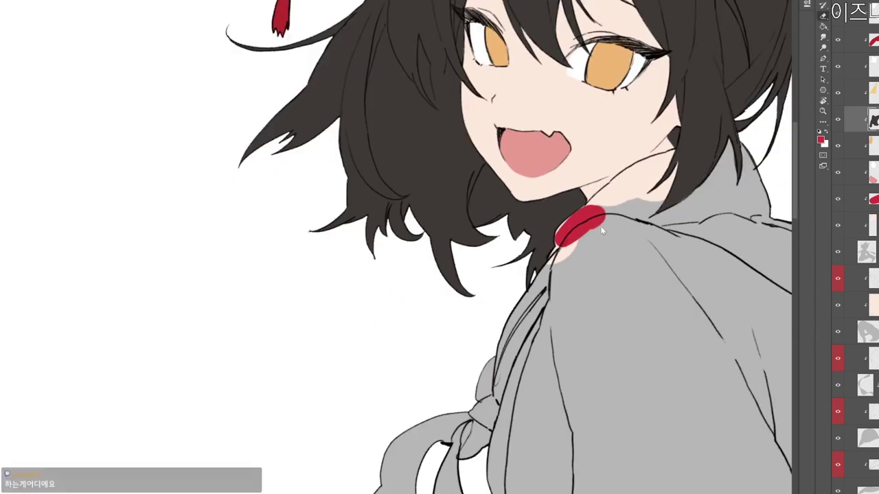
Return to the crimson scarf layer and fill the scarf wrapped around the neck, from the shoulder to behind the hair.
{"action": "left_click", "coordinate": [596, 219], "text": "ctrl"}
{"action": "mouse_move", "coordinate": [605, 236]}
{"action": "left_mouse_down"}
{"action": "mouse_move", "coordinate": [531, 307]}
{"action": "mouse_move", "coordinate": [558, 261]}
{"action": "mouse_move", "coordinate": [507, 294]}
{"action": "mouse_move", "coordinate": [594, 230]}
{"action": "mouse_move", "coordinate": [546, 258]}
{"action": "left_mouse_up"}
{"action": "key", "text": "b"}
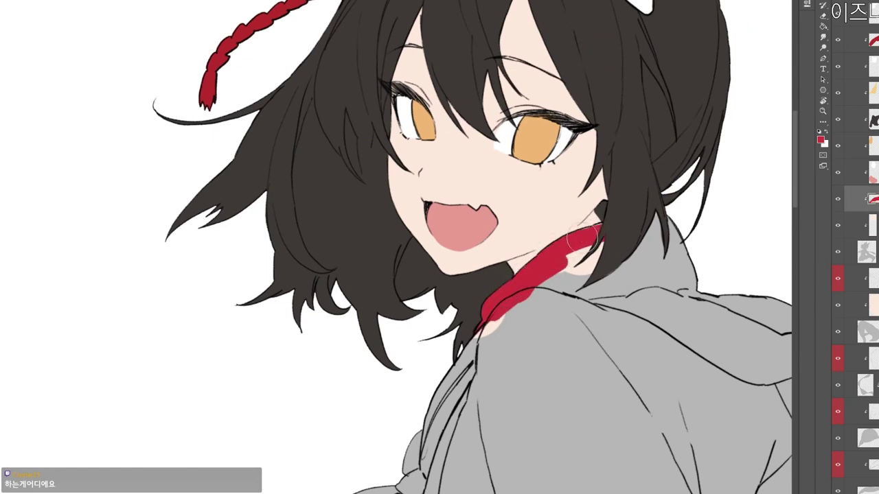
{"action": "mouse_move", "coordinate": [597, 233]}
{"action": "left_mouse_down"}
{"action": "mouse_move", "coordinate": [659, 227]}
{"action": "mouse_move", "coordinate": [617, 264]}
{"action": "mouse_move", "coordinate": [563, 288]}
{"action": "mouse_move", "coordinate": [707, 281]}
{"action": "left_mouse_up"}
{"action": "mouse_move", "coordinate": [598, 298]}
{"action": "left_mouse_down"}
{"action": "mouse_move", "coordinate": [658, 305]}
{"action": "mouse_move", "coordinate": [613, 321]}
{"action": "left_mouse_up"}
{"action": "mouse_move", "coordinate": [672, 359]}
{"action": "left_mouse_down"}
{"action": "mouse_move", "coordinate": [592, 344]}
{"action": "mouse_move", "coordinate": [512, 433]}
{"action": "mouse_move", "coordinate": [484, 384]}
{"action": "left_mouse_up"}
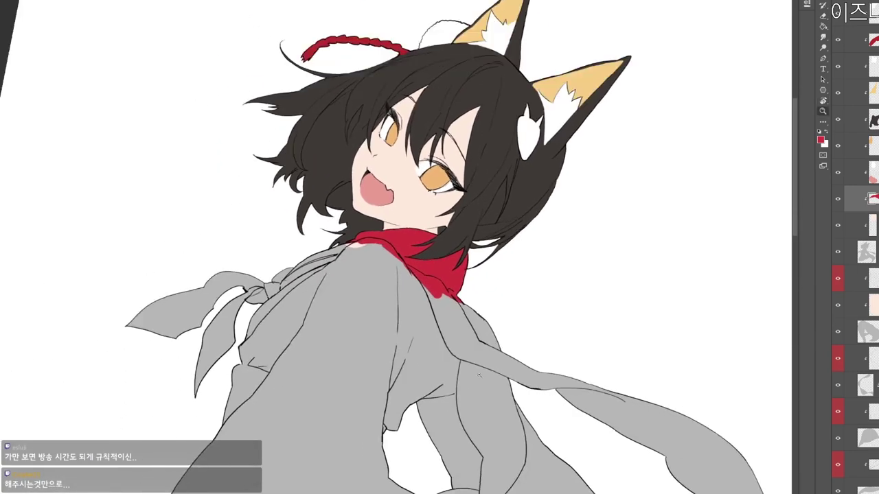
Paint the long trailing scarf tail crimson from the neck to its end beside the large sleeve.
{"action": "left_click_drag", "start_coordinate": [484, 447], "coordinate": [461, 374]}
{"action": "left_click_drag", "start_coordinate": [508, 308], "coordinate": [501, 289]}
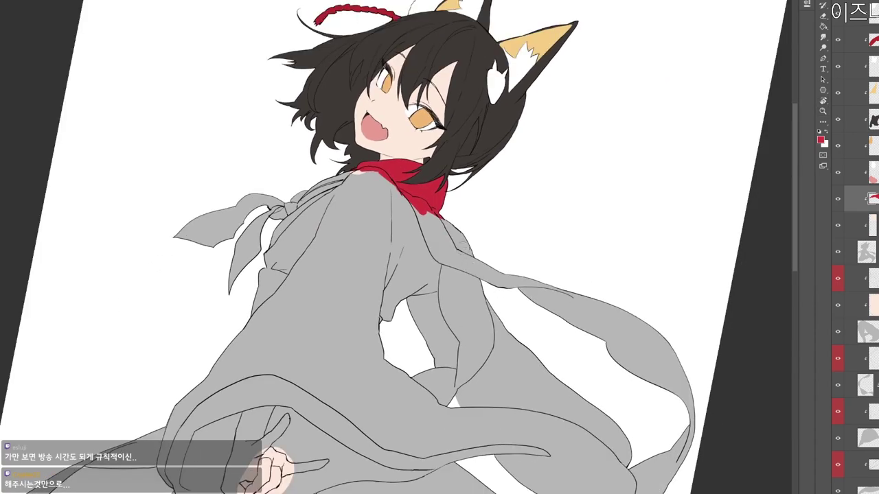
{"action": "mouse_move", "coordinate": [459, 208]}
{"action": "left_mouse_down"}
{"action": "mouse_move", "coordinate": [440, 261]}
{"action": "mouse_move", "coordinate": [512, 282]}
{"action": "mouse_move", "coordinate": [640, 352]}
{"action": "mouse_move", "coordinate": [670, 472]}
{"action": "mouse_move", "coordinate": [645, 483]}
{"action": "mouse_move", "coordinate": [645, 466]}
{"action": "left_mouse_up"}
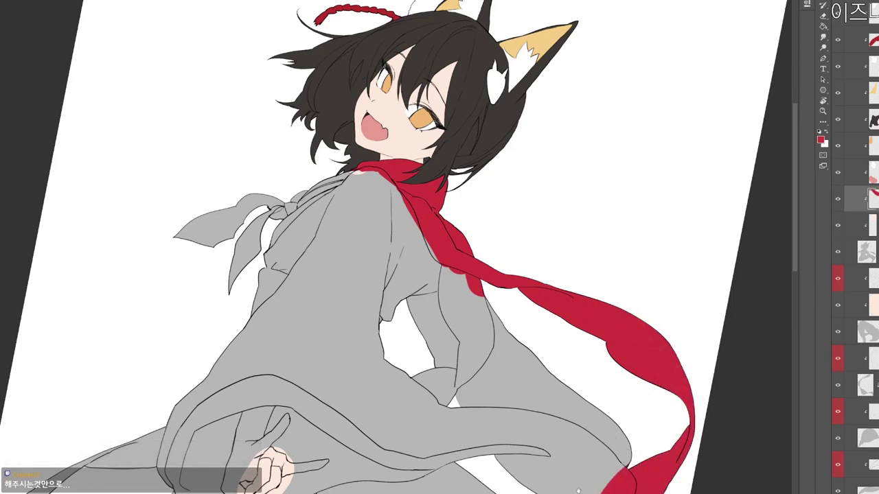
Paint the shorter scarf end hanging behind the back crimson, including its folded lower part.
{"action": "scroll", "coordinate": [412, 274], "scroll_direction": "down", "scroll_amount": 2}
{"action": "mouse_move", "coordinate": [408, 328]}
{"action": "left_mouse_down"}
{"action": "mouse_move", "coordinate": [457, 305]}
{"action": "mouse_move", "coordinate": [481, 261]}
{"action": "mouse_move", "coordinate": [439, 199]}
{"action": "mouse_move", "coordinate": [482, 302]}
{"action": "mouse_move", "coordinate": [488, 285]}
{"action": "left_mouse_up"}
{"action": "scroll", "coordinate": [513, 275], "scroll_direction": "down", "scroll_amount": 1}
{"action": "key", "text": "r"}
{"action": "mouse_move", "coordinate": [422, 336]}
{"action": "left_mouse_down"}
{"action": "mouse_move", "coordinate": [450, 156]}
{"action": "mouse_move", "coordinate": [475, 300]}
{"action": "left_mouse_up"}
{"action": "scroll", "coordinate": [479, 278], "scroll_direction": "up", "scroll_amount": 1}
{"action": "left_click_drag", "start_coordinate": [356, 172], "coordinate": [495, 241]}
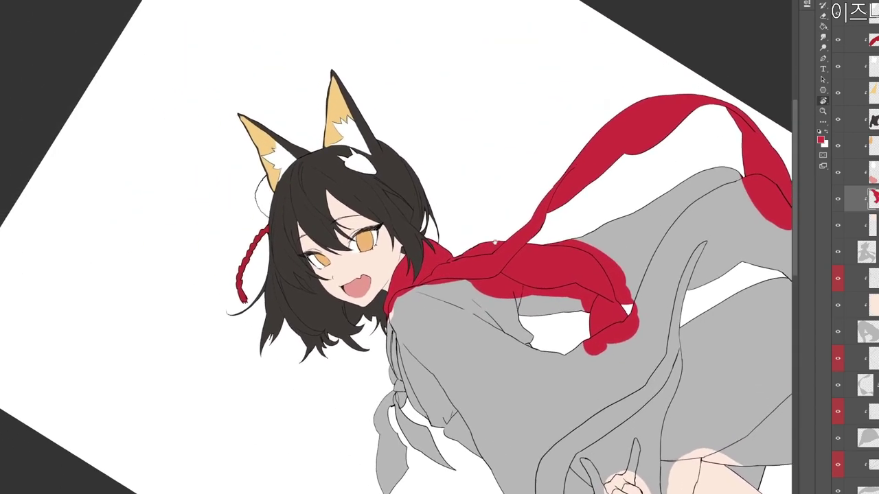
Erase the crimson overflow on the shoulder and upper back along the lower contour of the scarf.
{"action": "scroll", "coordinate": [494, 242], "scroll_direction": "down", "scroll_amount": 1}
{"action": "scroll", "coordinate": [494, 242], "scroll_direction": "up", "scroll_amount": 4}
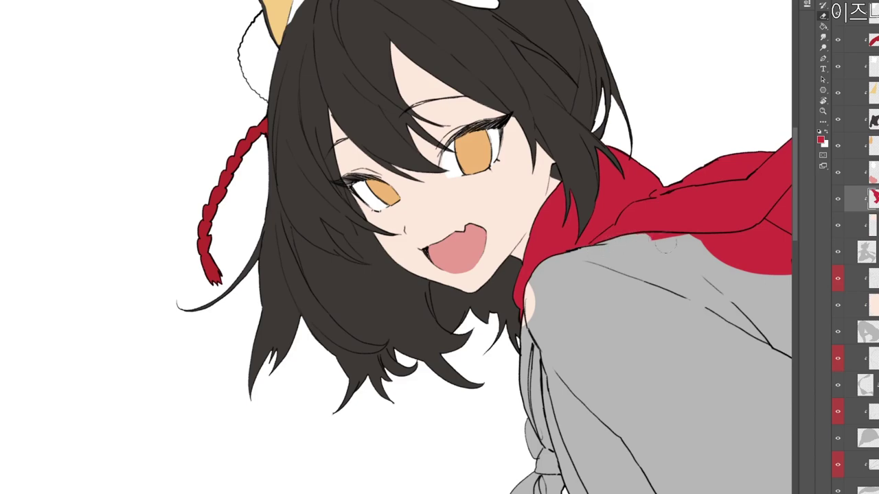
{"action": "left_click_drag", "start_coordinate": [679, 368], "coordinate": [581, 415]}
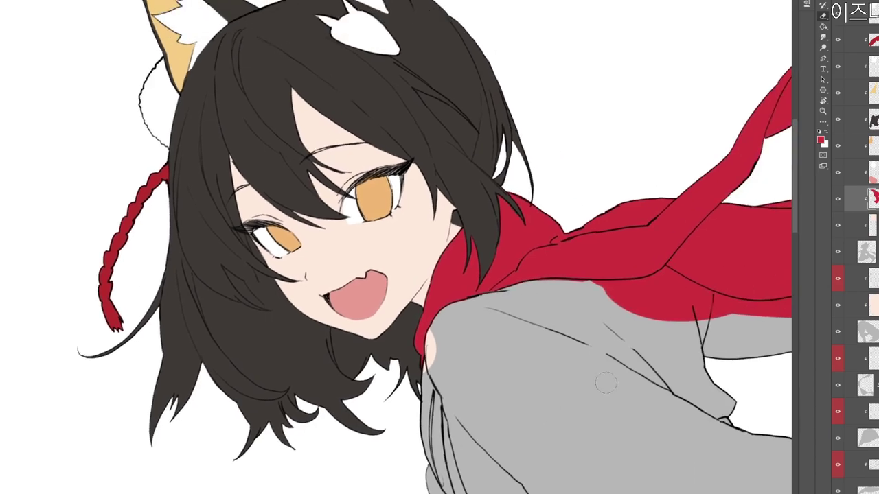
{"action": "left_click_drag", "start_coordinate": [605, 383], "coordinate": [582, 317]}
{"action": "key", "text": "r"}
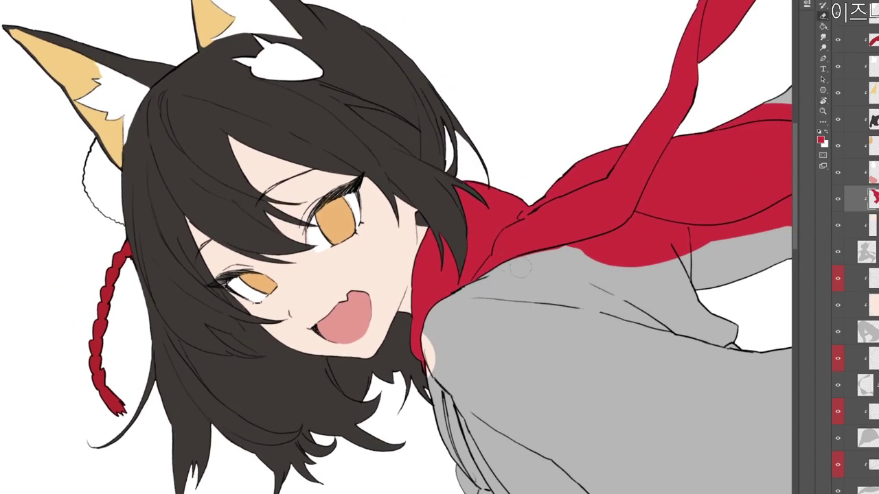
{"action": "mouse_move", "coordinate": [532, 258]}
{"action": "left_mouse_down"}
{"action": "mouse_move", "coordinate": [555, 256]}
{"action": "mouse_move", "coordinate": [543, 276]}
{"action": "mouse_move", "coordinate": [585, 252]}
{"action": "left_mouse_up"}
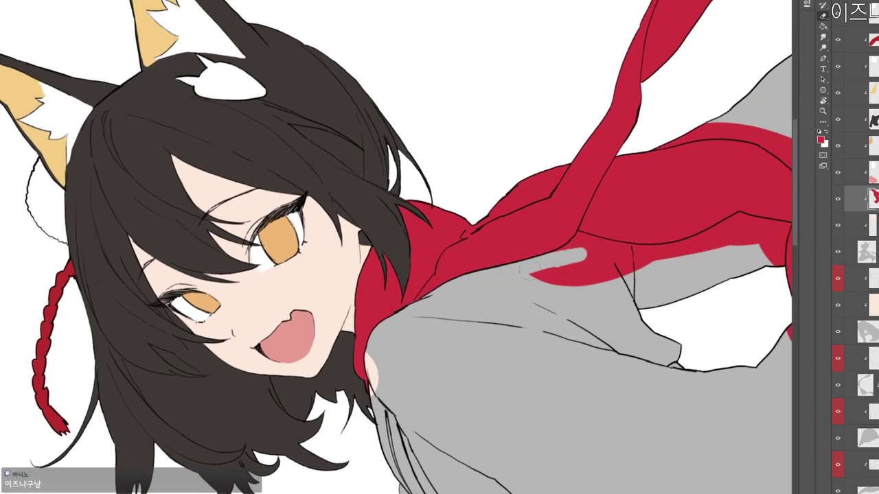
{"action": "left_click_drag", "start_coordinate": [539, 271], "coordinate": [607, 264]}
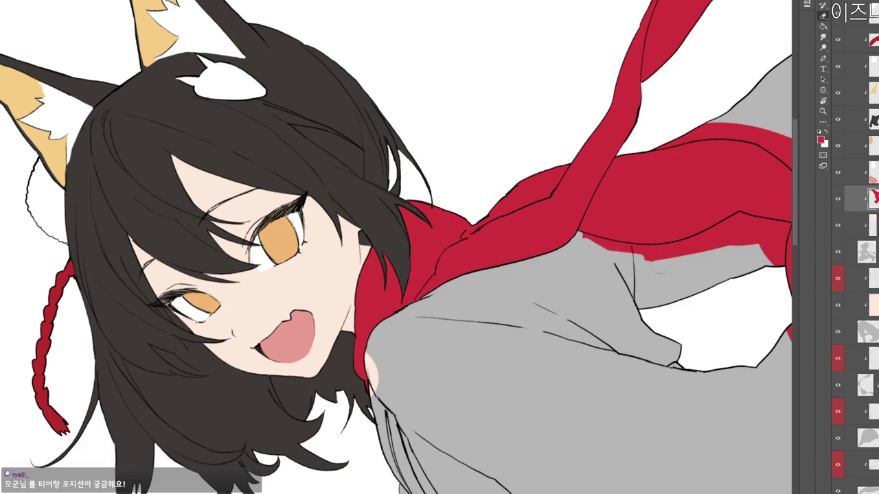
Erase the crimson overflow along the inner edge of the hanging scarf end, down to its sharp bend.
{"action": "mouse_move", "coordinate": [661, 267]}
{"action": "left_mouse_down"}
{"action": "mouse_move", "coordinate": [628, 256]}
{"action": "mouse_move", "coordinate": [674, 256]}
{"action": "mouse_move", "coordinate": [492, 284]}
{"action": "left_mouse_up"}
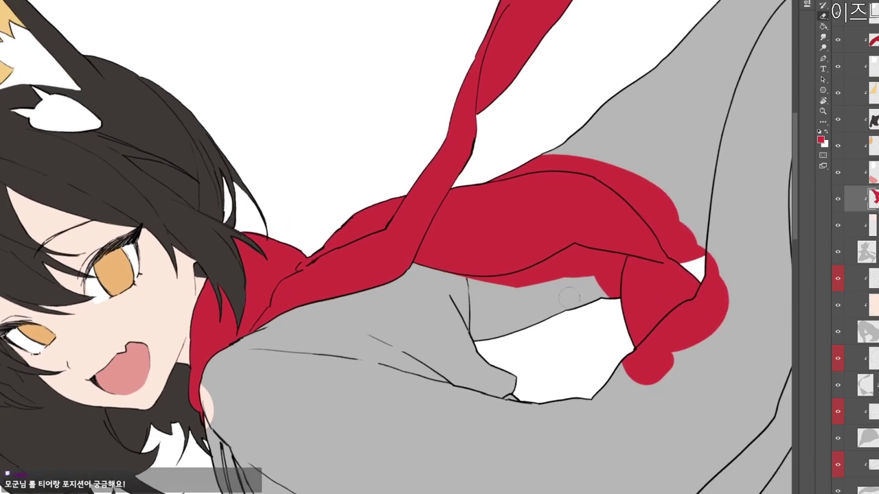
{"action": "key", "text": "r"}
{"action": "left_click_drag", "start_coordinate": [494, 51], "coordinate": [646, 317]}
{"action": "mouse_move", "coordinate": [475, 423]}
{"action": "left_mouse_down"}
{"action": "mouse_move", "coordinate": [382, 455]}
{"action": "mouse_move", "coordinate": [435, 385]}
{"action": "left_mouse_up"}
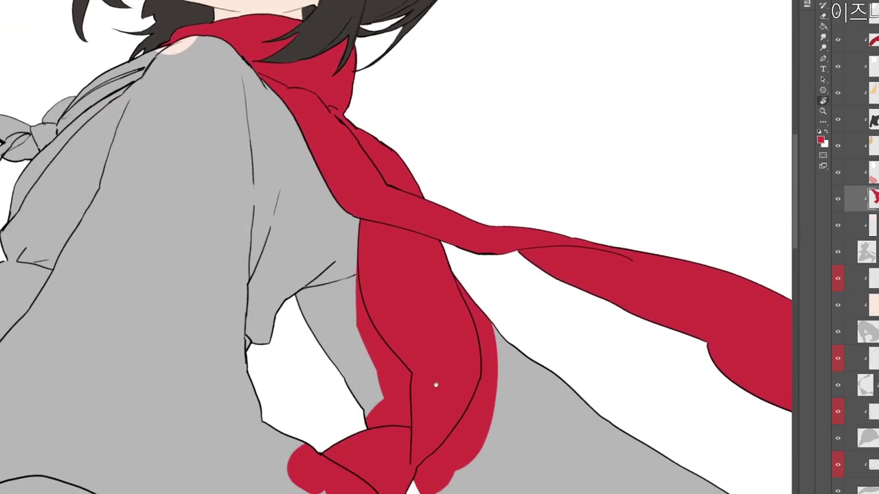
{"action": "left_click", "coordinate": [361, 280]}
{"action": "key", "text": "e"}
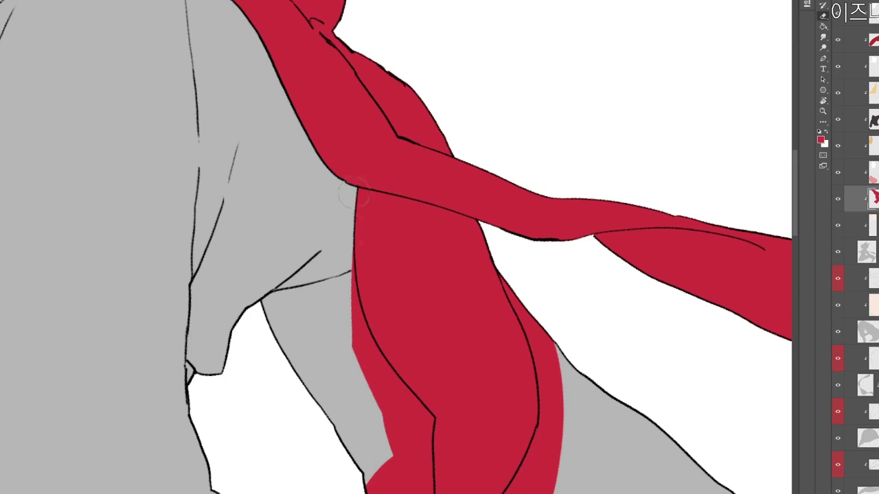
{"action": "mouse_move", "coordinate": [347, 196]}
{"action": "left_mouse_down"}
{"action": "mouse_move", "coordinate": [348, 324]}
{"action": "mouse_move", "coordinate": [349, 230]}
{"action": "mouse_move", "coordinate": [348, 314]}
{"action": "left_mouse_up"}
{"action": "mouse_move", "coordinate": [347, 244]}
{"action": "left_mouse_down"}
{"action": "mouse_move", "coordinate": [352, 260]}
{"action": "mouse_move", "coordinate": [363, 164]}
{"action": "left_mouse_up"}
{"action": "key", "text": "ctrl+z"}
{"action": "key", "text": "ctrl+z"}
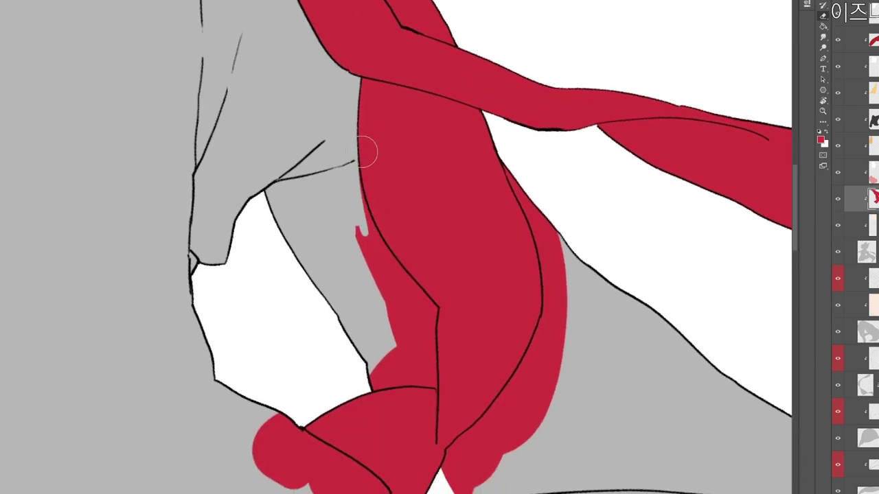
{"action": "mouse_move", "coordinate": [355, 128]}
{"action": "left_mouse_down"}
{"action": "mouse_move", "coordinate": [377, 290]}
{"action": "mouse_move", "coordinate": [392, 313]}
{"action": "mouse_move", "coordinate": [350, 180]}
{"action": "mouse_move", "coordinate": [387, 278]}
{"action": "mouse_move", "coordinate": [368, 221]}
{"action": "mouse_move", "coordinate": [421, 298]}
{"action": "mouse_move", "coordinate": [375, 237]}
{"action": "mouse_move", "coordinate": [395, 276]}
{"action": "left_mouse_up"}
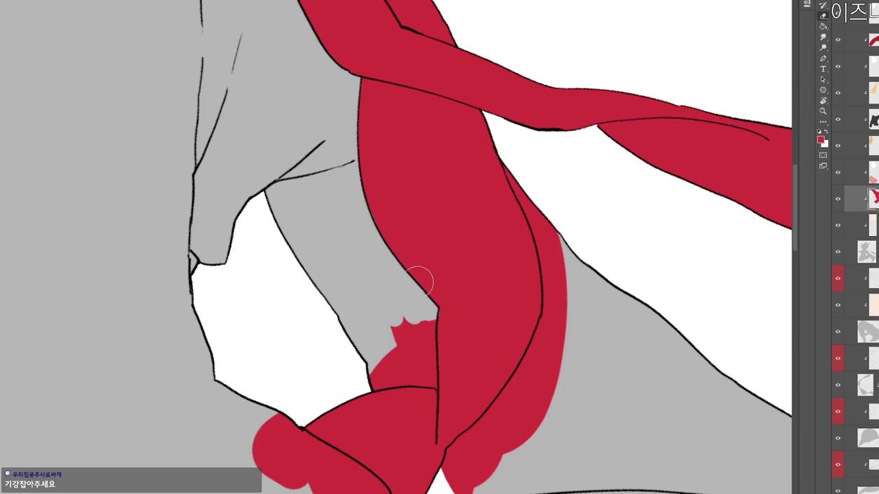
Erase the crimson spill on the far sleeve between the bend and the folded lower part of the hanging scarf end.
{"action": "key", "text": "b"}
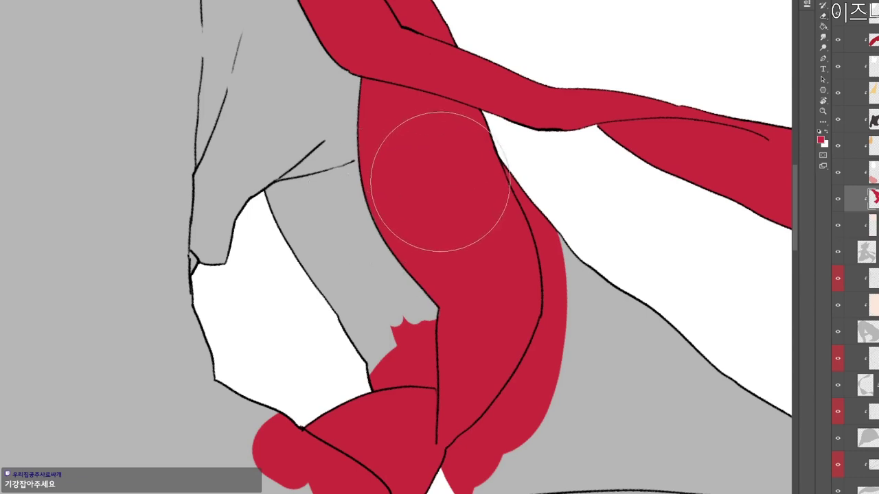
{"action": "left_click_drag", "start_coordinate": [446, 318], "coordinate": [494, 206]}
{"action": "mouse_move", "coordinate": [429, 220]}
{"action": "left_mouse_down"}
{"action": "mouse_move", "coordinate": [408, 268]}
{"action": "mouse_move", "coordinate": [434, 263]}
{"action": "mouse_move", "coordinate": [448, 219]}
{"action": "mouse_move", "coordinate": [470, 254]}
{"action": "mouse_move", "coordinate": [487, 197]}
{"action": "mouse_move", "coordinate": [481, 264]}
{"action": "left_mouse_up"}
{"action": "key", "text": "b"}
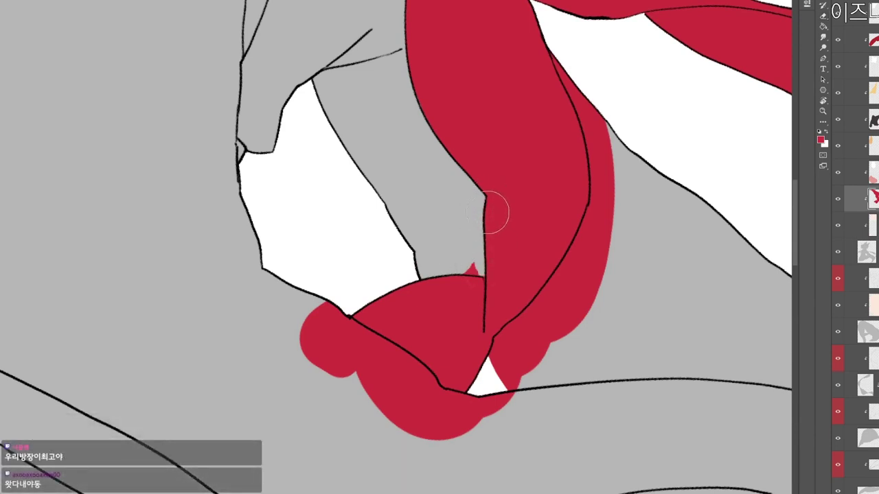
{"action": "key", "text": "r"}
{"action": "left_click_drag", "start_coordinate": [453, 337], "coordinate": [491, 213]}
{"action": "scroll", "coordinate": [492, 208], "scroll_direction": "up", "scroll_amount": 3}
{"action": "key", "text": "e"}
{"action": "left_click_drag", "start_coordinate": [456, 107], "coordinate": [444, 125]}
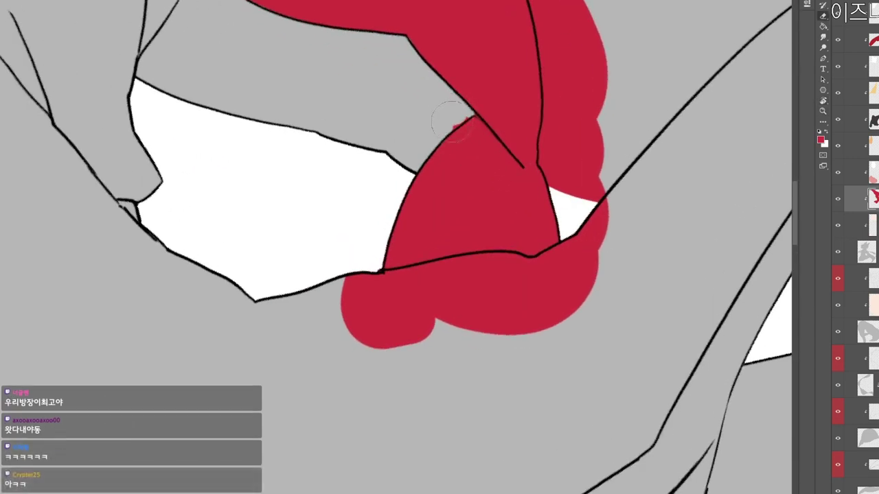
Erase the crimson overflow around the small gap beside the lower tip of the hanging scarf end.
{"action": "key", "text": "r"}
{"action": "scroll", "coordinate": [527, 126], "scroll_direction": "down", "scroll_amount": 3}
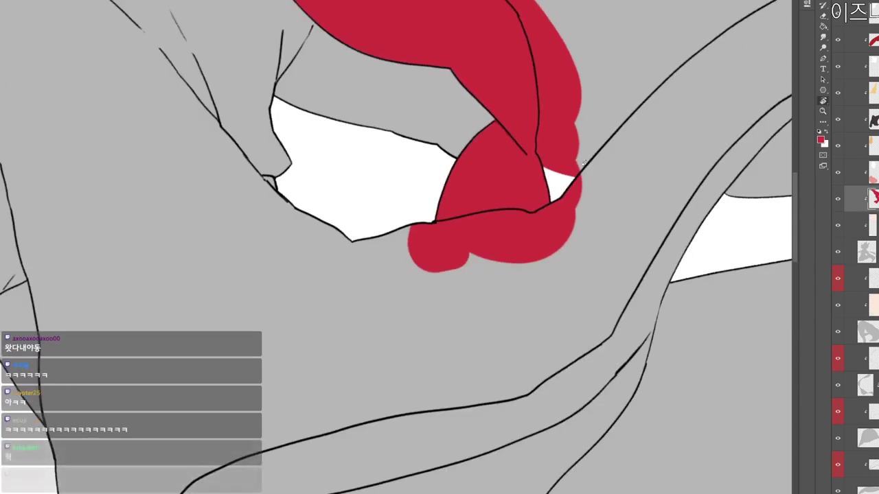
{"action": "mouse_move", "coordinate": [540, 173]}
{"action": "left_mouse_down"}
{"action": "mouse_move", "coordinate": [565, 284]}
{"action": "mouse_move", "coordinate": [553, 327]}
{"action": "mouse_move", "coordinate": [541, 331]}
{"action": "left_mouse_up"}
{"action": "scroll", "coordinate": [595, 275], "scroll_direction": "down", "scroll_amount": 1}
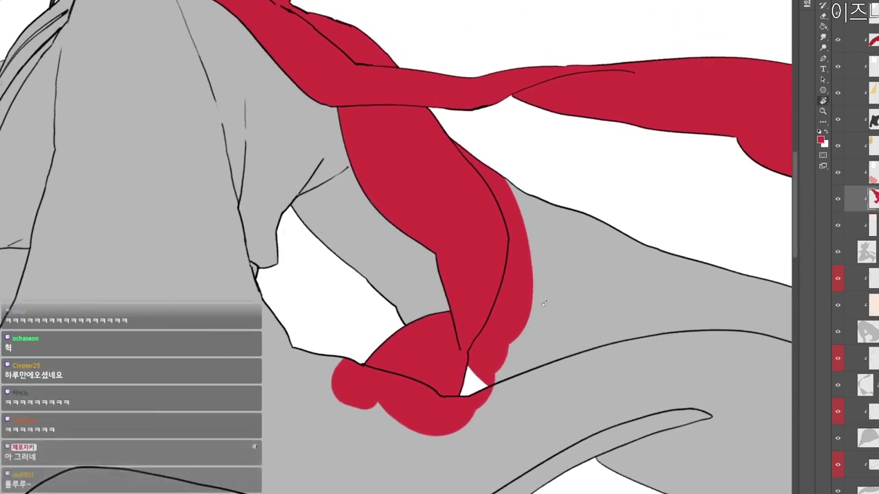
{"action": "key", "text": "e"}
{"action": "mouse_move", "coordinate": [476, 375]}
{"action": "left_mouse_down"}
{"action": "mouse_move", "coordinate": [481, 347]}
{"action": "mouse_move", "coordinate": [473, 364]}
{"action": "mouse_move", "coordinate": [510, 345]}
{"action": "mouse_move", "coordinate": [468, 351]}
{"action": "mouse_move", "coordinate": [467, 374]}
{"action": "mouse_move", "coordinate": [477, 339]}
{"action": "mouse_move", "coordinate": [503, 345]}
{"action": "left_mouse_up"}
Erase the remaining crimson overflow along the outer curve of the hanging scarf end, up to the sleeve's upper edge.
{"action": "key", "text": "r"}
{"action": "mouse_move", "coordinate": [524, 301]}
{"action": "left_mouse_down"}
{"action": "mouse_move", "coordinate": [493, 353]}
{"action": "mouse_move", "coordinate": [490, 331]}
{"action": "mouse_move", "coordinate": [470, 315]}
{"action": "mouse_move", "coordinate": [485, 318]}
{"action": "mouse_move", "coordinate": [477, 324]}
{"action": "mouse_move", "coordinate": [489, 314]}
{"action": "mouse_move", "coordinate": [474, 328]}
{"action": "mouse_move", "coordinate": [507, 283]}
{"action": "mouse_move", "coordinate": [511, 306]}
{"action": "mouse_move", "coordinate": [521, 305]}
{"action": "mouse_move", "coordinate": [500, 310]}
{"action": "left_mouse_up"}
{"action": "key", "text": "e"}
{"action": "left_click_drag", "start_coordinate": [529, 248], "coordinate": [537, 224]}
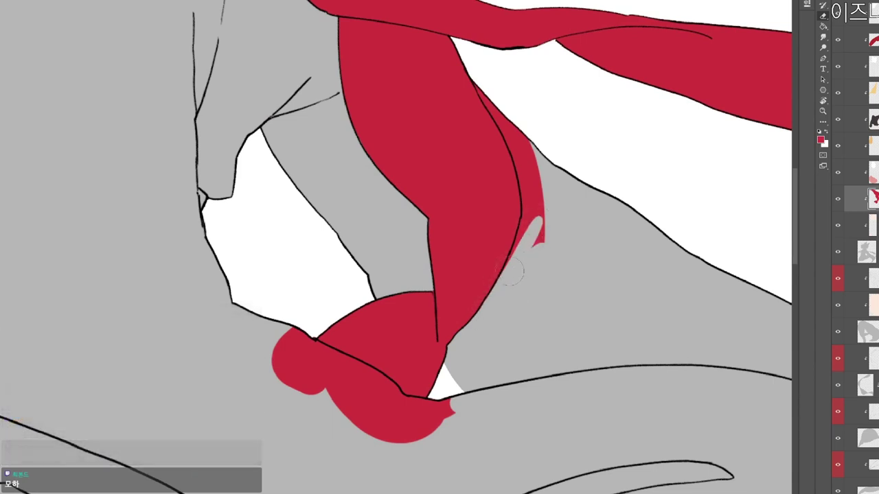
{"action": "mouse_move", "coordinate": [516, 244]}
{"action": "left_mouse_down"}
{"action": "mouse_move", "coordinate": [508, 278]}
{"action": "mouse_move", "coordinate": [521, 254]}
{"action": "left_mouse_up"}
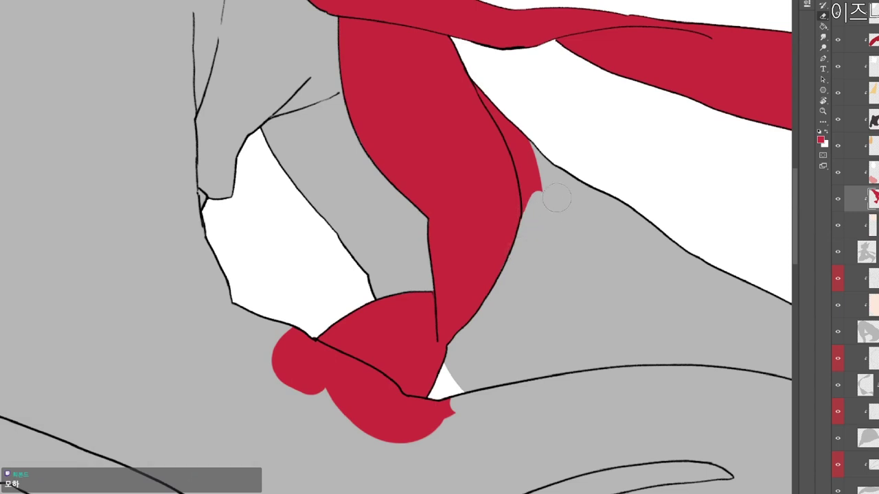
{"action": "key", "text": "r"}
{"action": "left_click_drag", "start_coordinate": [557, 197], "coordinate": [549, 259]}
{"action": "mouse_move", "coordinate": [498, 131]}
{"action": "left_mouse_down"}
{"action": "mouse_move", "coordinate": [513, 175]}
{"action": "mouse_move", "coordinate": [501, 123]}
{"action": "mouse_move", "coordinate": [536, 186]}
{"action": "mouse_move", "coordinate": [529, 243]}
{"action": "left_mouse_up"}
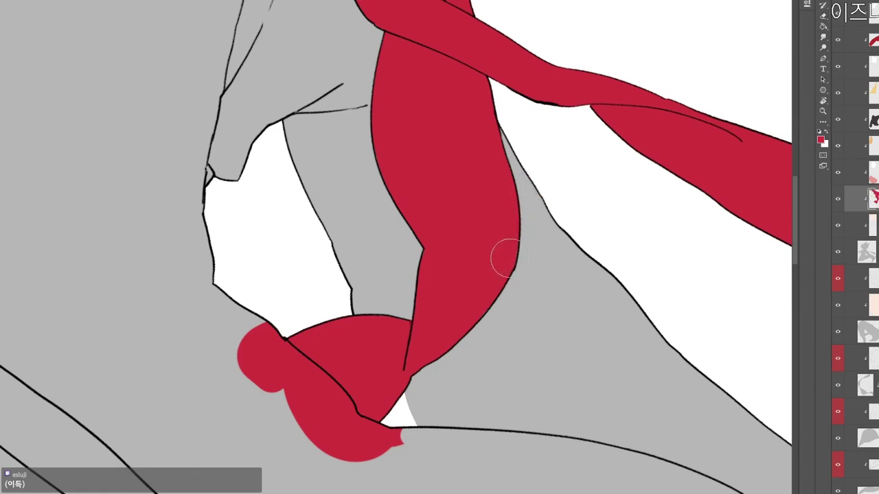
Erase the crimson that covers the large sleeve's corner at the end of the long scarf tail.
{"action": "left_click_drag", "start_coordinate": [516, 285], "coordinate": [321, 197]}
{"action": "left_click_drag", "start_coordinate": [555, 313], "coordinate": [481, 313]}
{"action": "mouse_move", "coordinate": [627, 453]}
{"action": "left_mouse_down"}
{"action": "mouse_move", "coordinate": [630, 324]}
{"action": "mouse_move", "coordinate": [665, 324]}
{"action": "left_mouse_up"}
{"action": "left_click_drag", "start_coordinate": [637, 287], "coordinate": [574, 368]}
{"action": "left_click_drag", "start_coordinate": [609, 313], "coordinate": [568, 390]}
{"action": "left_click_drag", "start_coordinate": [610, 330], "coordinate": [566, 407]}
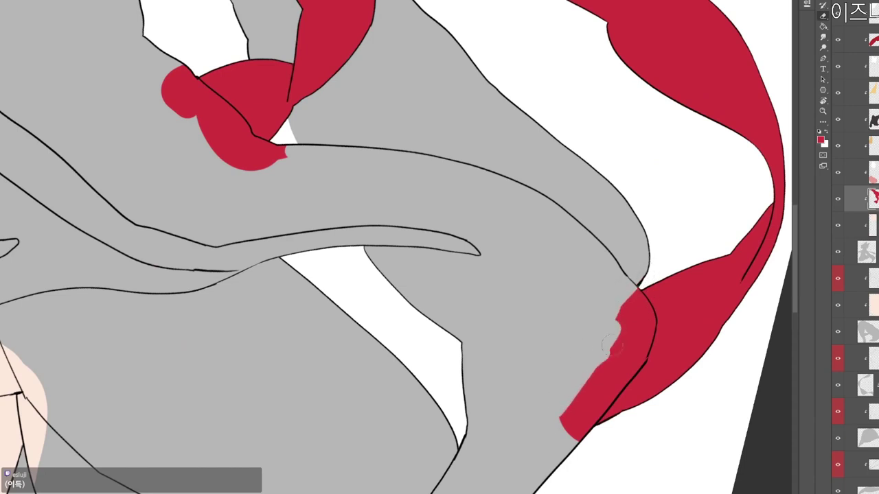
{"action": "mouse_move", "coordinate": [611, 345]}
{"action": "left_mouse_down"}
{"action": "mouse_move", "coordinate": [616, 385]}
{"action": "mouse_move", "coordinate": [598, 407]}
{"action": "mouse_move", "coordinate": [613, 380]}
{"action": "mouse_move", "coordinate": [621, 300]}
{"action": "mouse_move", "coordinate": [619, 329]}
{"action": "mouse_move", "coordinate": [632, 345]}
{"action": "left_mouse_up"}
{"action": "left_click_drag", "start_coordinate": [647, 309], "coordinate": [643, 344]}
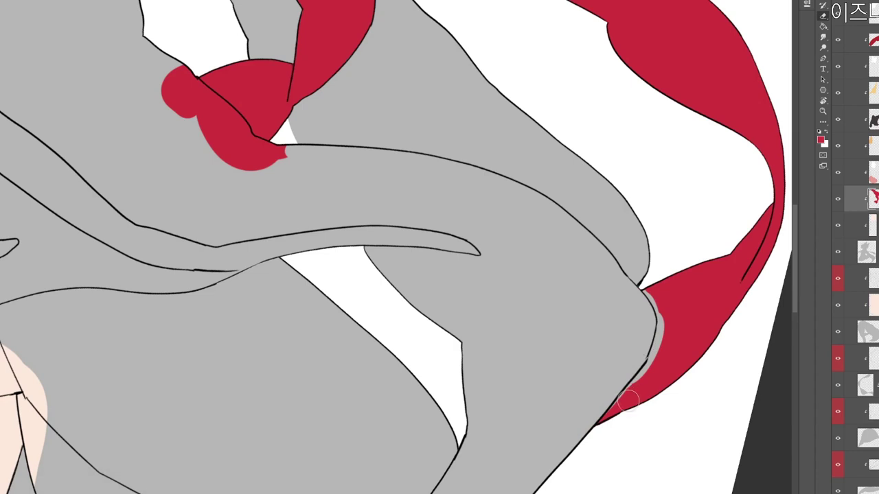
Erase the crimson spill on the large sleeve below the folded part of the hanging scarf end.
{"action": "scroll", "coordinate": [557, 378], "scroll_direction": "down", "scroll_amount": 1}
{"action": "left_click_drag", "start_coordinate": [459, 319], "coordinate": [510, 353]}
{"action": "scroll", "coordinate": [327, 181], "scroll_direction": "up", "scroll_amount": 2}
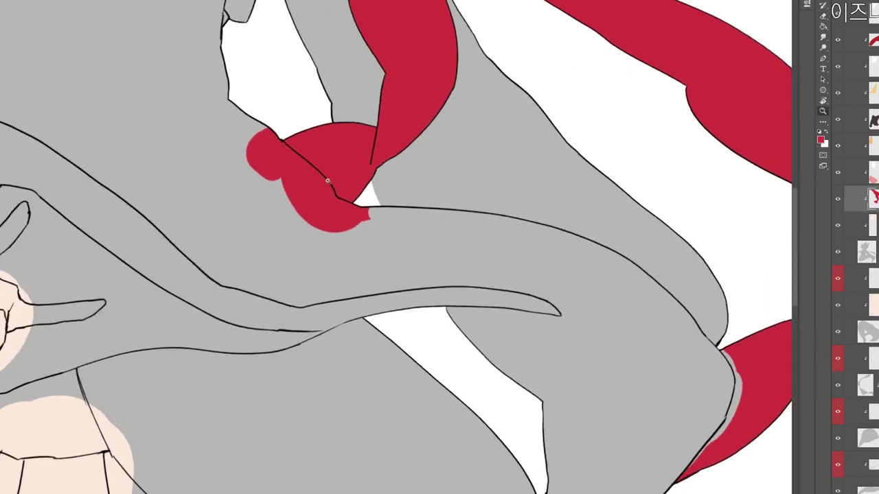
{"action": "mouse_move", "coordinate": [241, 152]}
{"action": "left_mouse_down"}
{"action": "mouse_move", "coordinate": [295, 213]}
{"action": "mouse_move", "coordinate": [262, 118]}
{"action": "mouse_move", "coordinate": [302, 180]}
{"action": "mouse_move", "coordinate": [330, 196]}
{"action": "mouse_move", "coordinate": [319, 200]}
{"action": "mouse_move", "coordinate": [328, 243]}
{"action": "mouse_move", "coordinate": [338, 226]}
{"action": "left_mouse_up"}
{"action": "mouse_move", "coordinate": [429, 277]}
{"action": "left_mouse_down"}
{"action": "mouse_move", "coordinate": [402, 138]}
{"action": "mouse_move", "coordinate": [532, 219]}
{"action": "left_mouse_up"}
{"action": "mouse_move", "coordinate": [459, 256]}
{"action": "left_mouse_down"}
{"action": "mouse_move", "coordinate": [481, 251]}
{"action": "mouse_move", "coordinate": [489, 237]}
{"action": "mouse_move", "coordinate": [501, 262]}
{"action": "left_mouse_up"}
Repaint the over-erased strip of the long scarf tail crimson along the large sleeve's corner.
{"action": "left_click_drag", "start_coordinate": [741, 220], "coordinate": [464, 418]}
{"action": "scroll", "coordinate": [464, 418], "scroll_direction": "down", "scroll_amount": 1}
{"action": "key", "text": "r"}
{"action": "mouse_move", "coordinate": [549, 324]}
{"action": "left_mouse_down"}
{"action": "mouse_move", "coordinate": [447, 450]}
{"action": "mouse_move", "coordinate": [478, 385]}
{"action": "mouse_move", "coordinate": [537, 370]}
{"action": "left_mouse_up"}
{"action": "key", "text": "b"}
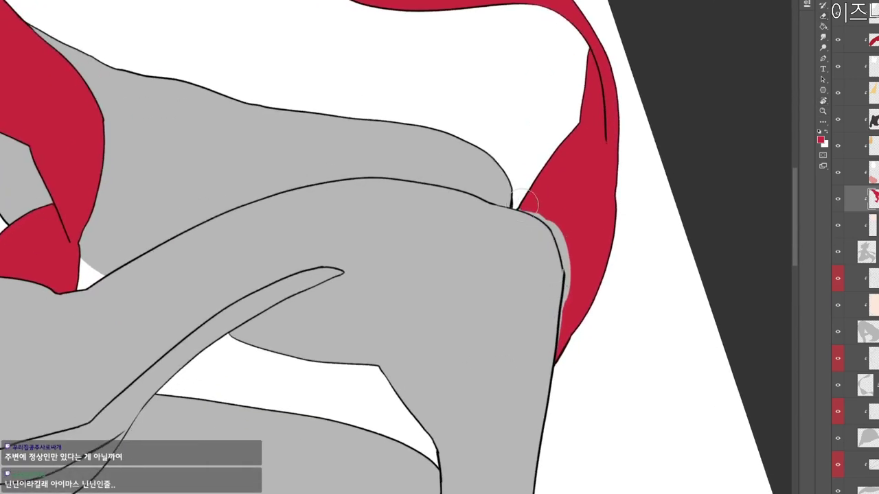
{"action": "mouse_move", "coordinate": [524, 203]}
{"action": "left_mouse_down"}
{"action": "mouse_move", "coordinate": [552, 217]}
{"action": "mouse_move", "coordinate": [525, 201]}
{"action": "mouse_move", "coordinate": [575, 253]}
{"action": "mouse_move", "coordinate": [543, 209]}
{"action": "mouse_move", "coordinate": [575, 297]}
{"action": "mouse_move", "coordinate": [552, 213]}
{"action": "mouse_move", "coordinate": [571, 270]}
{"action": "left_mouse_up"}
{"action": "mouse_move", "coordinate": [605, 329]}
{"action": "left_mouse_down"}
{"action": "mouse_move", "coordinate": [511, 333]}
{"action": "mouse_move", "coordinate": [519, 393]}
{"action": "left_mouse_up"}
{"action": "key", "text": "r"}
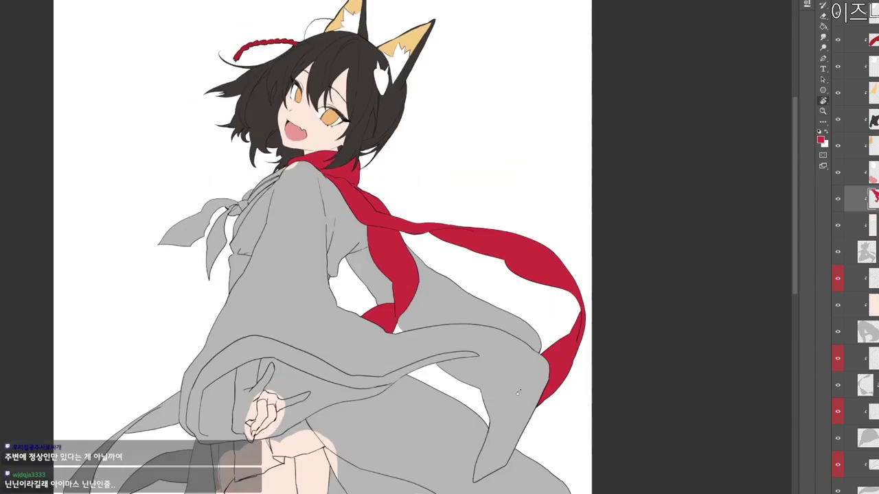
Check the whole figure by toggling the visibility of the scarf layer and the layer below it, keeping the scarf layer selected.
{"action": "left_click_drag", "start_coordinate": [454, 437], "coordinate": [573, 423]}
{"action": "left_click_drag", "start_coordinate": [461, 312], "coordinate": [482, 376]}
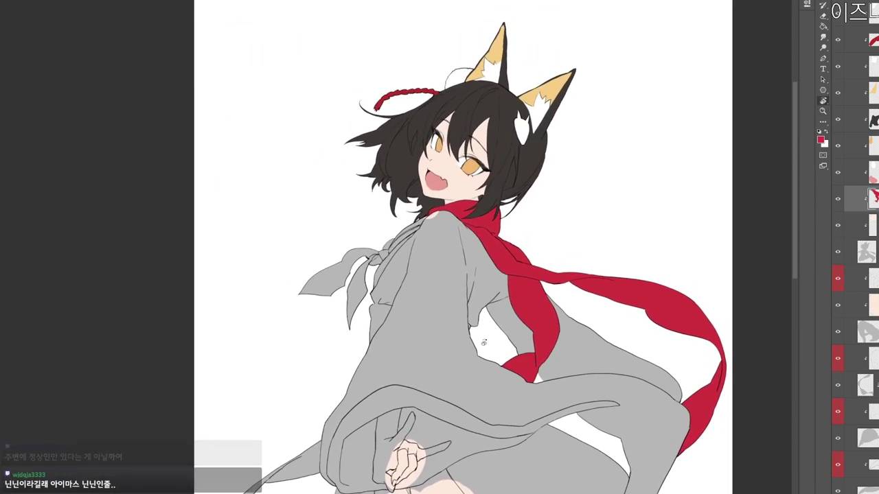
{"action": "left_click", "coordinate": [856, 226]}
{"action": "left_click", "coordinate": [838, 225]}
{"action": "left_click", "coordinate": [838, 226]}
{"action": "left_click", "coordinate": [857, 199]}
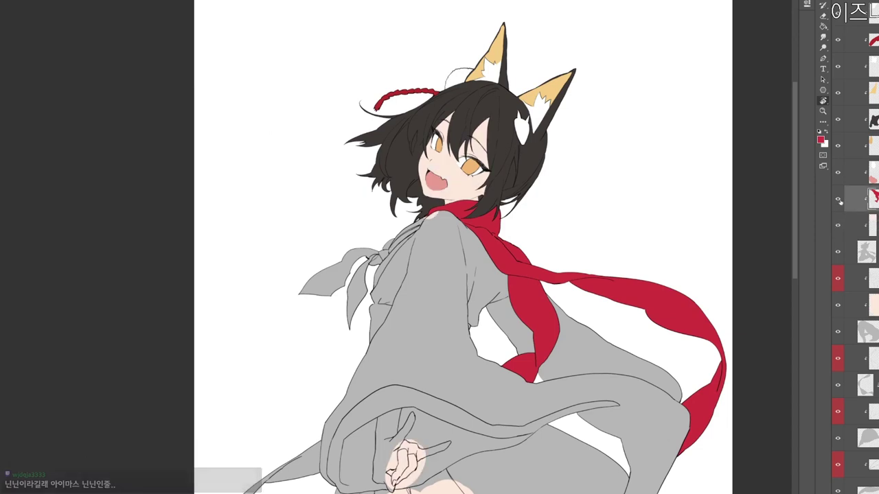
{"action": "left_click", "coordinate": [838, 199]}
{"action": "left_click", "coordinate": [837, 199]}
{"action": "left_click_drag", "start_coordinate": [447, 373], "coordinate": [465, 372]}
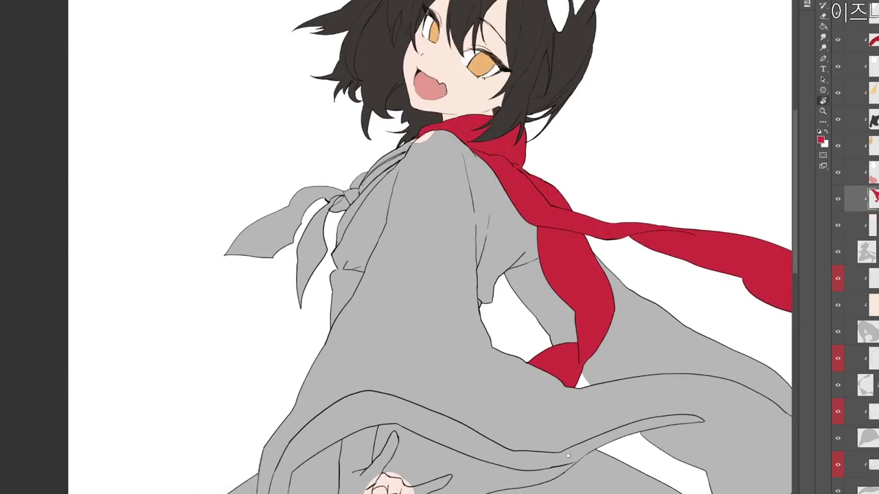
{"action": "left_click_drag", "start_coordinate": [568, 455], "coordinate": [578, 462]}
{"action": "scroll", "coordinate": [637, 455], "scroll_direction": "down", "scroll_amount": 2}
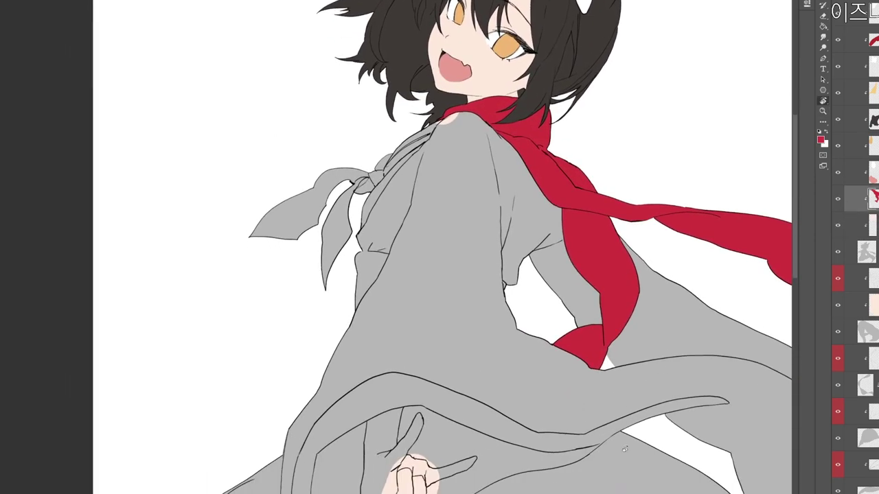
Paint the chest bow's hanging ends and knot and the narrow collar band above it crimson.
{"action": "left_click_drag", "start_coordinate": [568, 359], "coordinate": [611, 397]}
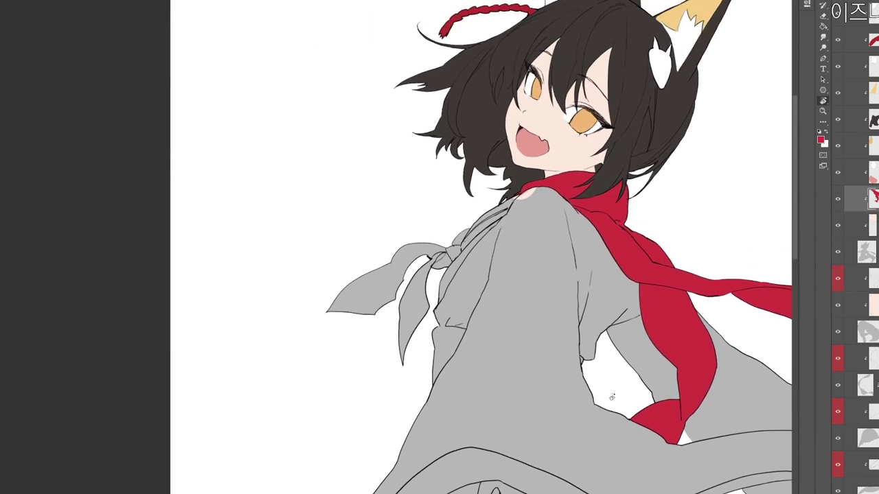
{"action": "scroll", "coordinate": [423, 257], "scroll_direction": "up", "scroll_amount": 2}
{"action": "mouse_move", "coordinate": [297, 329]}
{"action": "left_mouse_down"}
{"action": "mouse_move", "coordinate": [348, 291]}
{"action": "mouse_move", "coordinate": [321, 326]}
{"action": "mouse_move", "coordinate": [324, 354]}
{"action": "mouse_move", "coordinate": [361, 348]}
{"action": "mouse_move", "coordinate": [383, 405]}
{"action": "mouse_move", "coordinate": [415, 344]}
{"action": "mouse_move", "coordinate": [420, 352]}
{"action": "mouse_move", "coordinate": [426, 320]}
{"action": "left_mouse_up"}
{"action": "left_click_drag", "start_coordinate": [456, 233], "coordinate": [454, 238]}
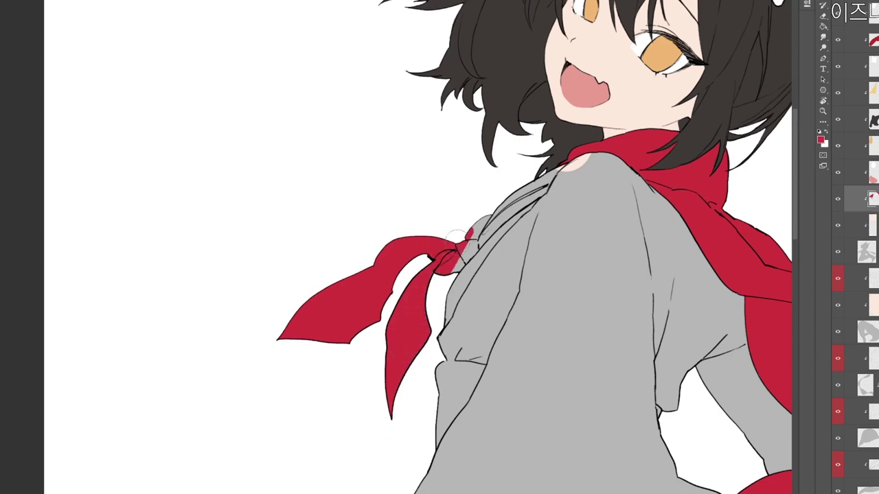
{"action": "mouse_move", "coordinate": [501, 197]}
{"action": "left_mouse_down"}
{"action": "mouse_move", "coordinate": [474, 237]}
{"action": "mouse_move", "coordinate": [484, 216]}
{"action": "mouse_move", "coordinate": [536, 196]}
{"action": "left_mouse_up"}
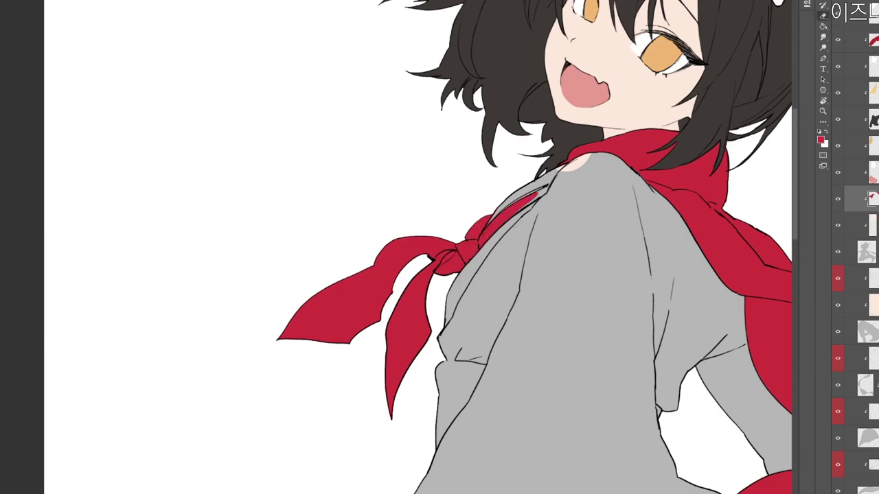
Clean up the crimson along the narrow collar band beside the bow and remove the stray dot near the shoulder.
{"action": "scroll", "coordinate": [509, 222], "scroll_direction": "up", "scroll_amount": 2}
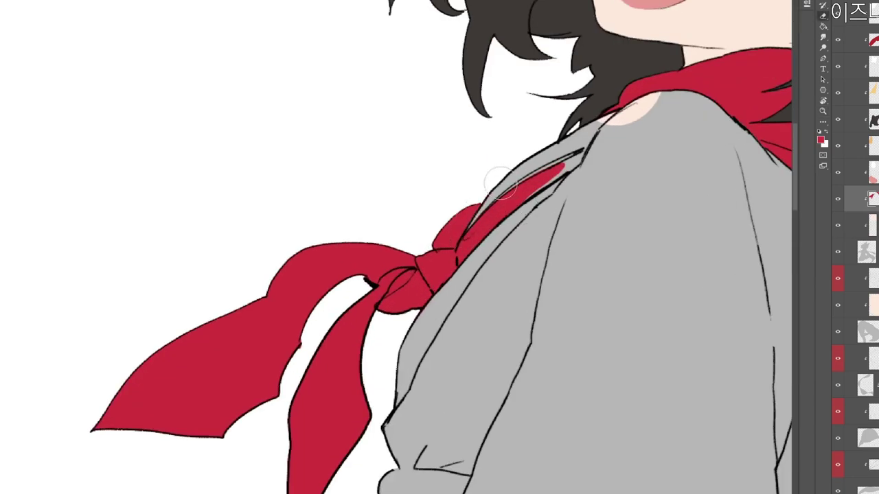
{"action": "left_click_drag", "start_coordinate": [481, 225], "coordinate": [546, 177]}
{"action": "mouse_move", "coordinate": [494, 208]}
{"action": "left_mouse_down"}
{"action": "mouse_move", "coordinate": [569, 162]}
{"action": "mouse_move", "coordinate": [458, 260]}
{"action": "left_mouse_up"}
{"action": "scroll", "coordinate": [573, 162], "scroll_direction": "down", "scroll_amount": 1}
{"action": "scroll", "coordinate": [467, 223], "scroll_direction": "up", "scroll_amount": 1}
{"action": "left_click", "coordinate": [529, 215]}
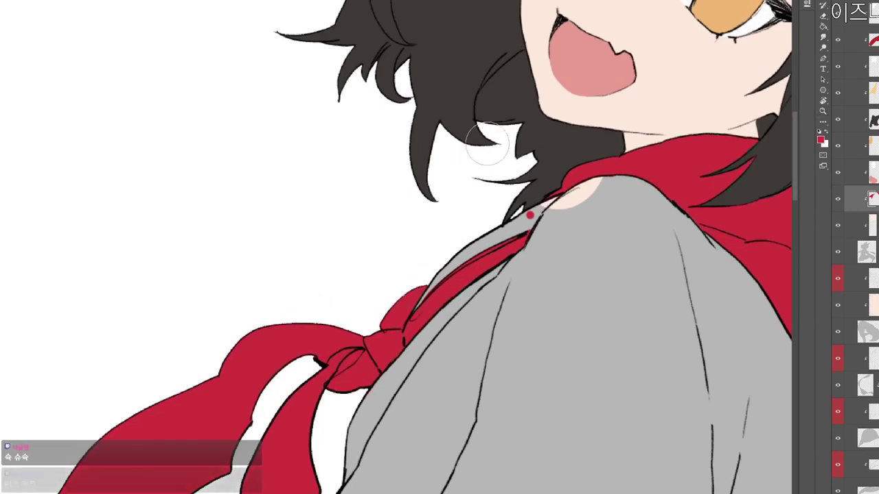
{"action": "key", "text": "e"}
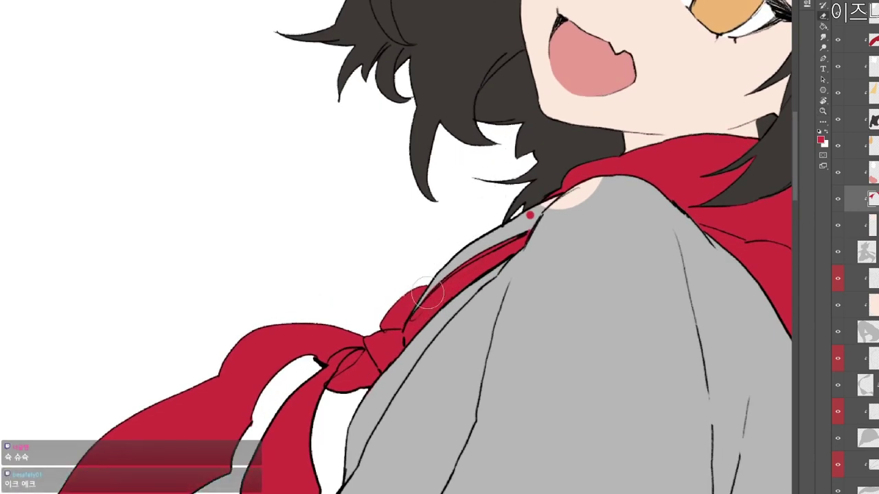
{"action": "scroll", "coordinate": [556, 199], "scroll_direction": "down", "scroll_amount": 1}
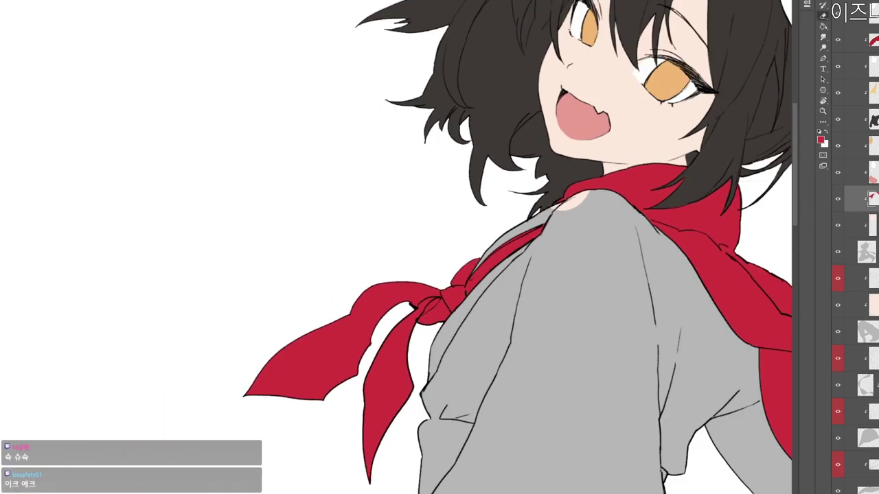
Check the crimson coverage on the bow and scarf by toggling the crimson layer's visibility.
{"action": "left_click_drag", "start_coordinate": [579, 212], "coordinate": [554, 213]}
{"action": "left_click_drag", "start_coordinate": [573, 442], "coordinate": [561, 323]}
{"action": "left_click_drag", "start_coordinate": [613, 420], "coordinate": [593, 446]}
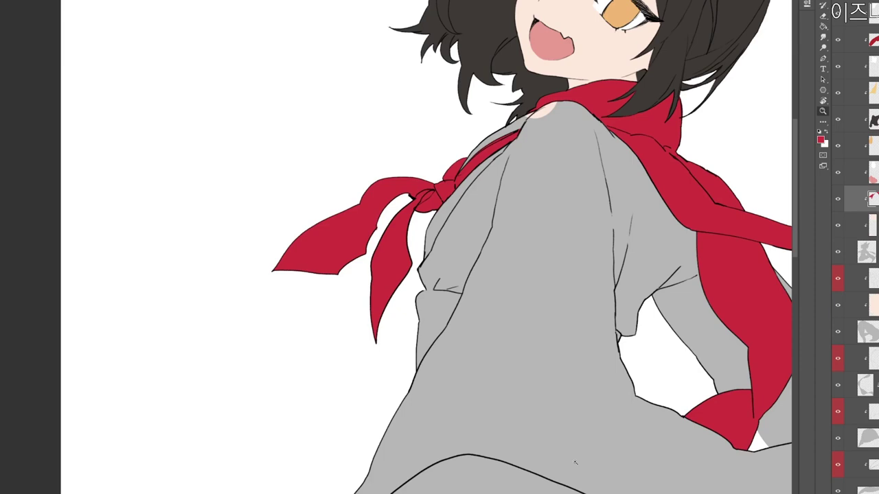
{"action": "left_click_drag", "start_coordinate": [568, 294], "coordinate": [562, 356]}
{"action": "left_click", "coordinate": [838, 199]}
{"action": "left_click", "coordinate": [838, 200]}
Select the layer below the crimson one, check its content, and set the brush colour to a muted dark blue.
{"action": "left_click", "coordinate": [858, 225]}
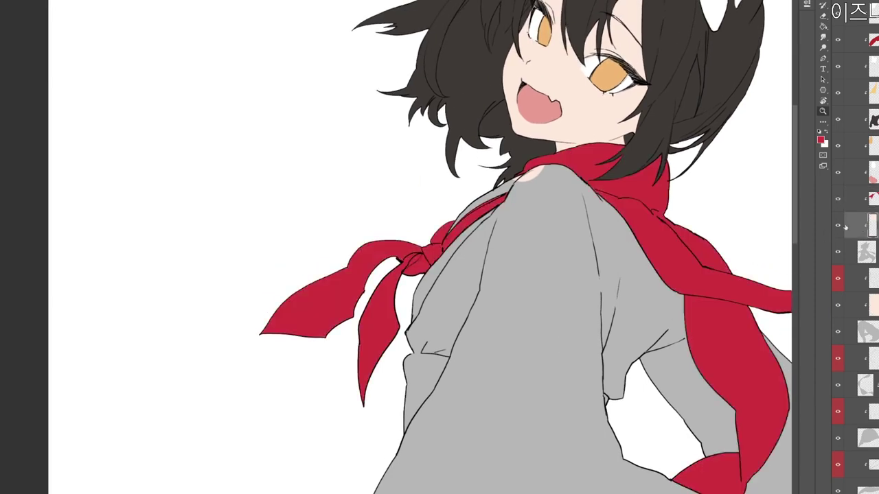
{"action": "left_click", "coordinate": [838, 224]}
{"action": "left_click", "coordinate": [837, 224]}
{"action": "left_click", "coordinate": [820, 139]}
{"action": "left_click", "coordinate": [404, 152]}
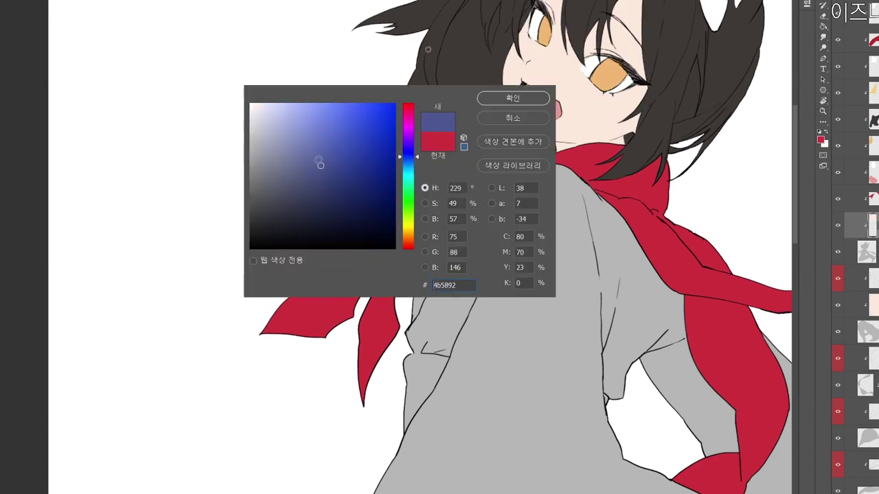
{"action": "left_click", "coordinate": [312, 175]}
{"action": "left_click", "coordinate": [517, 96]}
{"action": "left_click_drag", "start_coordinate": [543, 321], "coordinate": [540, 340]}
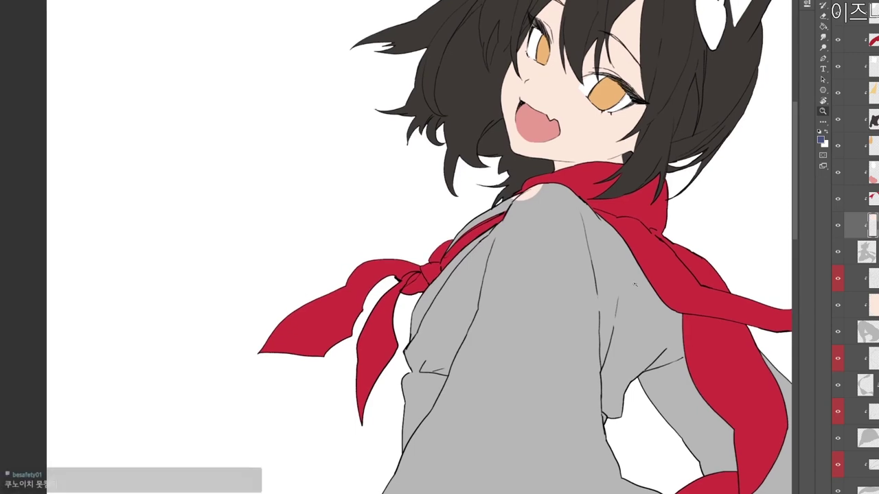
Add a new layer and paint the collar between the bow and the shoulder dark blue.
{"action": "key", "text": "ctrl+shift+n"}
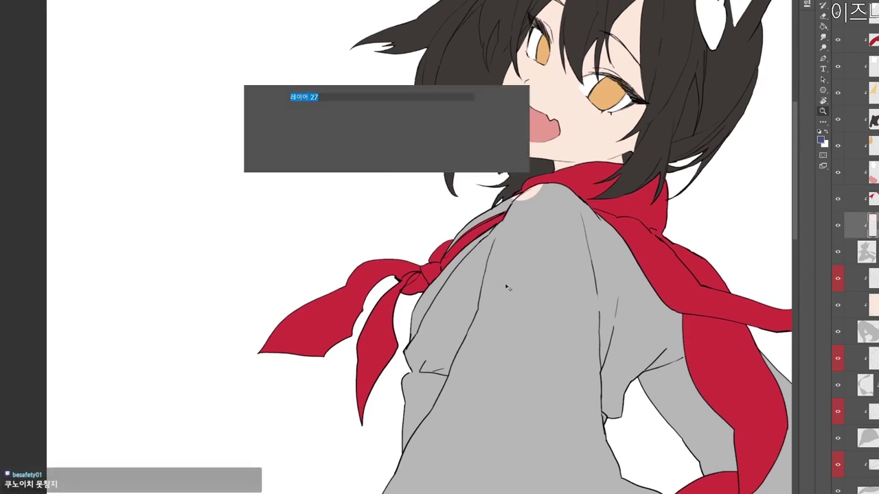
{"action": "key", "text": "Return"}
{"action": "left_click_drag", "start_coordinate": [446, 251], "coordinate": [504, 201]}
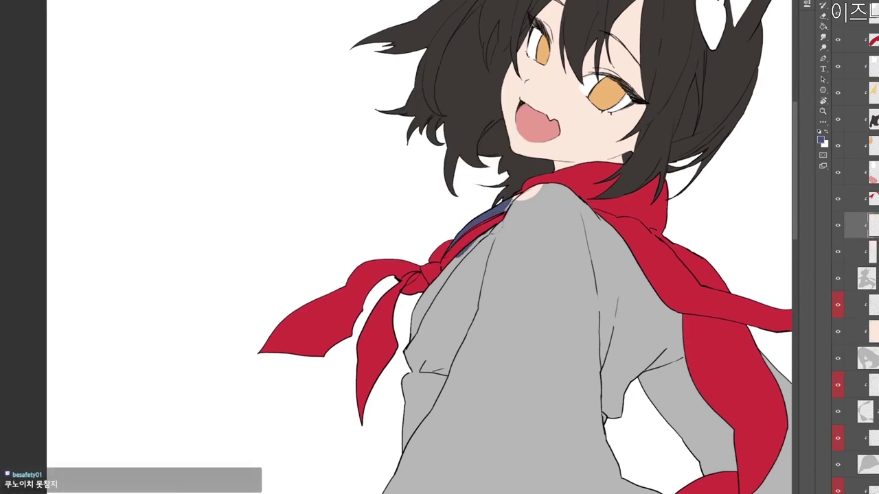
{"action": "left_click_drag", "start_coordinate": [497, 315], "coordinate": [527, 311]}
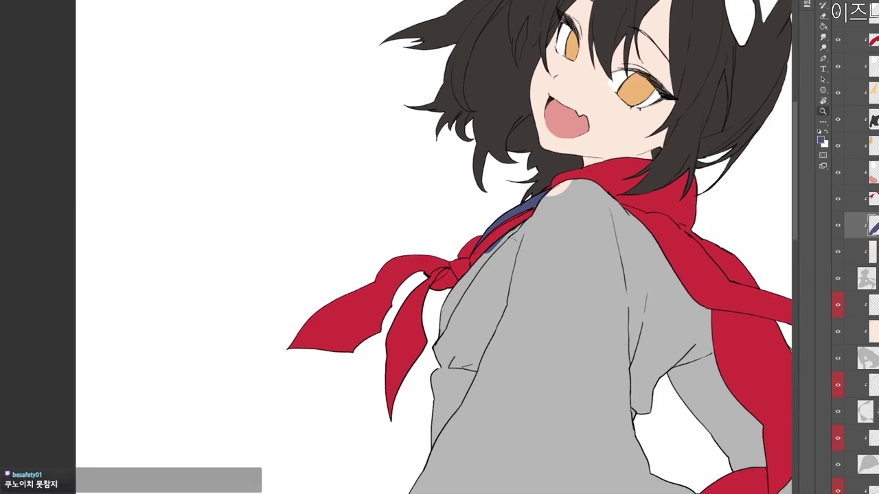
{"action": "scroll", "coordinate": [512, 238], "scroll_direction": "up", "scroll_amount": 1}
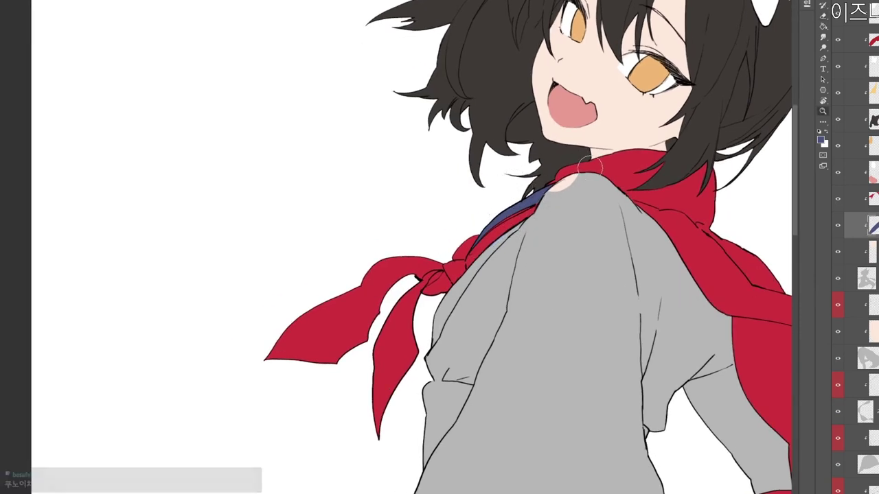
Set the brush colour to white (ffffff).
{"action": "scroll", "coordinate": [587, 165], "scroll_direction": "down", "scroll_amount": 4}
{"action": "left_click_drag", "start_coordinate": [607, 361], "coordinate": [598, 296]}
{"action": "scroll", "coordinate": [597, 297], "scroll_direction": "down", "scroll_amount": 1}
{"action": "left_click_drag", "start_coordinate": [585, 349], "coordinate": [574, 323]}
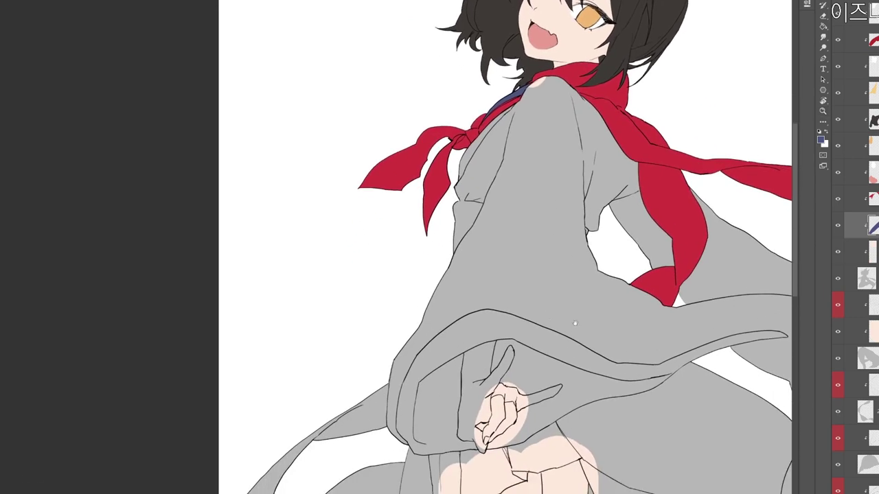
{"action": "key", "text": "n"}
{"action": "left_click_drag", "start_coordinate": [267, 117], "coordinate": [245, 100]}
{"action": "left_click", "coordinate": [539, 97]}
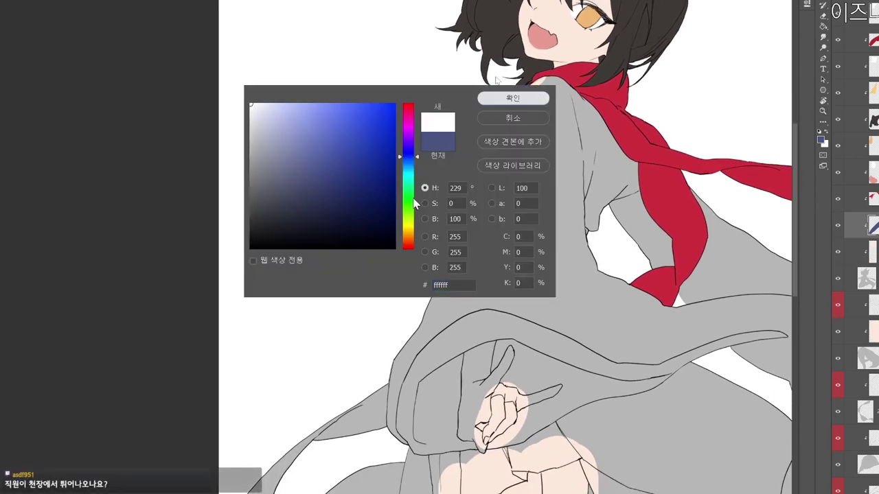
Erase the crimson from the central knot of the chest bow on the crimson layer.
{"action": "key", "text": "z"}
{"action": "left_click_drag", "start_coordinate": [467, 114], "coordinate": [495, 112]}
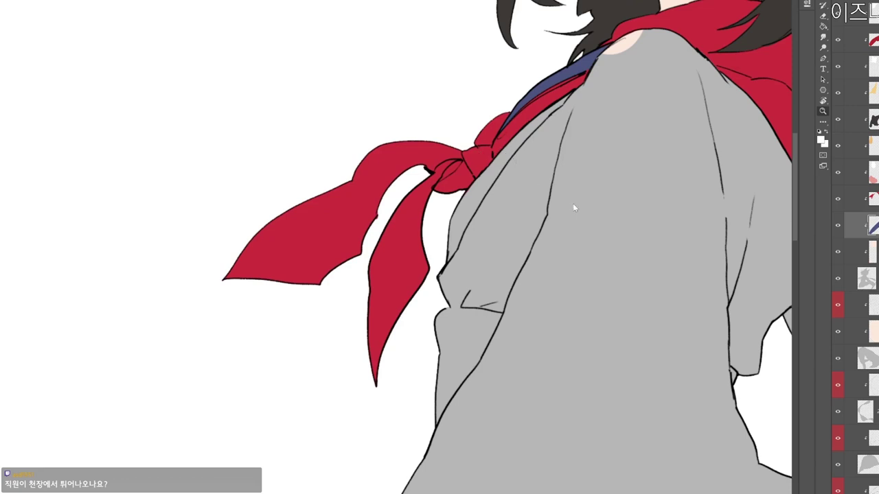
{"action": "left_click", "coordinate": [871, 199]}
{"action": "mouse_move", "coordinate": [453, 163]}
{"action": "left_mouse_down"}
{"action": "mouse_move", "coordinate": [415, 178]}
{"action": "mouse_move", "coordinate": [440, 171]}
{"action": "mouse_move", "coordinate": [443, 196]}
{"action": "mouse_move", "coordinate": [422, 177]}
{"action": "mouse_move", "coordinate": [436, 199]}
{"action": "mouse_move", "coordinate": [453, 168]}
{"action": "left_mouse_up"}
{"action": "key", "text": "e"}
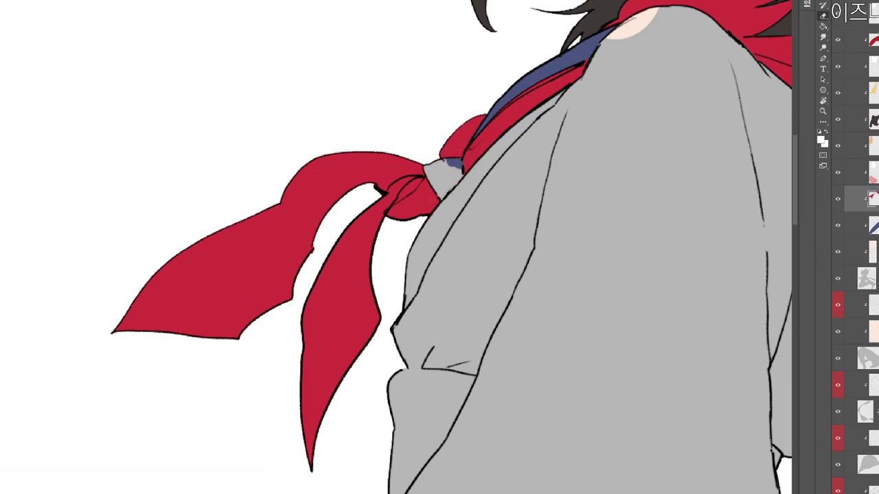
Paint the bow's central knot and the kimono's inner lapel white on the blue collar's layer.
{"action": "key", "text": "alt+bracketleft"}
{"action": "mouse_move", "coordinate": [426, 161]}
{"action": "left_mouse_down"}
{"action": "mouse_move", "coordinate": [446, 209]}
{"action": "mouse_move", "coordinate": [463, 205]}
{"action": "mouse_move", "coordinate": [453, 264]}
{"action": "mouse_move", "coordinate": [530, 150]}
{"action": "mouse_move", "coordinate": [460, 264]}
{"action": "mouse_move", "coordinate": [574, 103]}
{"action": "left_mouse_up"}
{"action": "scroll", "coordinate": [461, 206], "scroll_direction": "down", "scroll_amount": 4}
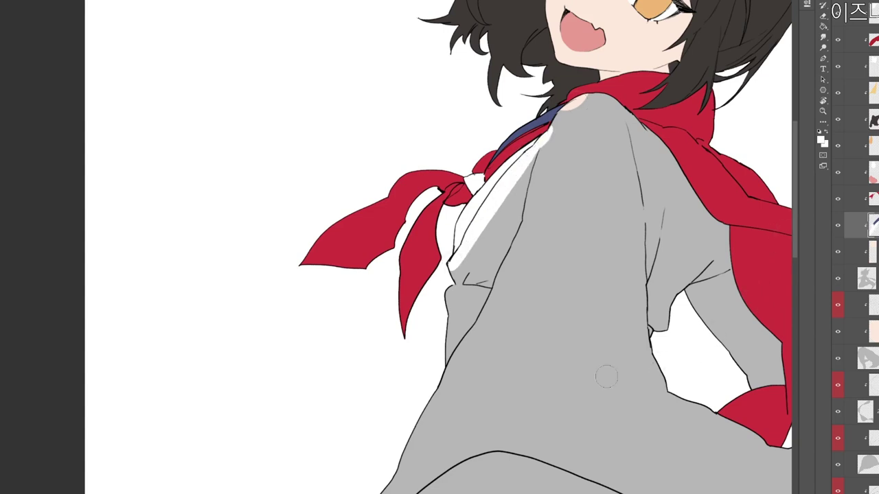
Set the brush colour to a light orange.
{"action": "left_click_drag", "start_coordinate": [632, 377], "coordinate": [611, 311]}
{"action": "key", "text": "n"}
{"action": "left_click", "coordinate": [318, 122]}
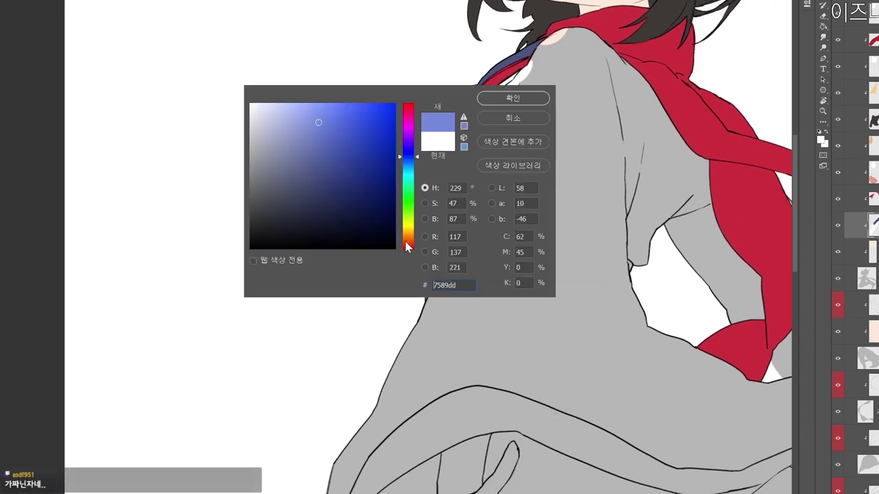
{"action": "left_click", "coordinate": [407, 231]}
{"action": "left_click", "coordinate": [337, 119]}
{"action": "left_click_drag", "start_coordinate": [336, 124], "coordinate": [333, 143]}
{"action": "left_click", "coordinate": [331, 120]}
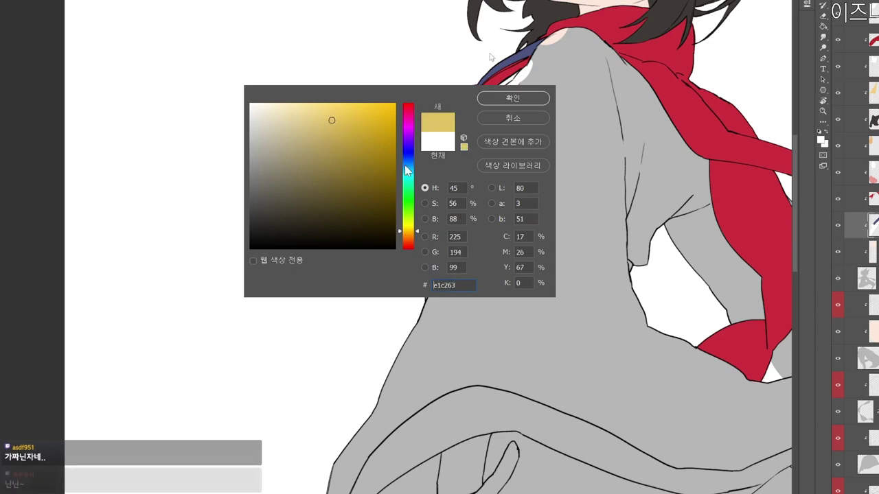
{"action": "left_click", "coordinate": [406, 238]}
{"action": "left_click", "coordinate": [513, 98]}
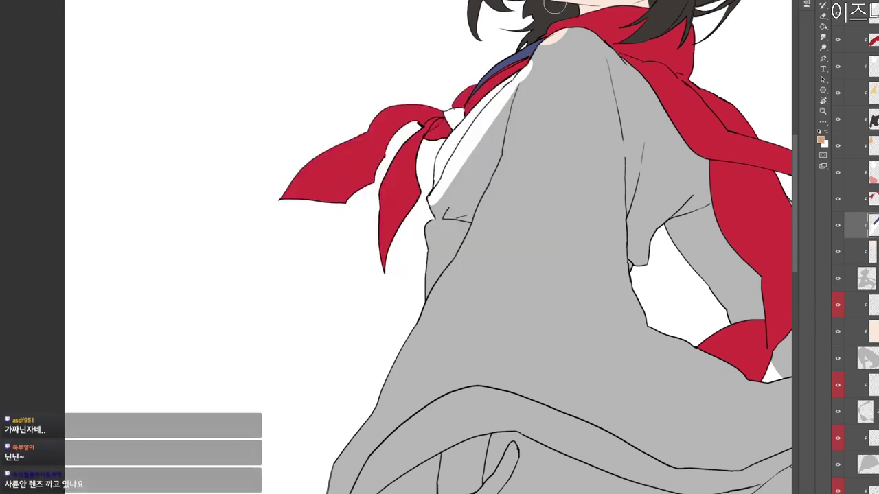
Examine the torso, sleeve and skirt areas and toggle the visibility of the layer with the blue collar and white lapel.
{"action": "key", "text": "z"}
{"action": "left_click_drag", "start_coordinate": [676, 329], "coordinate": [653, 333]}
{"action": "left_click_drag", "start_coordinate": [583, 397], "coordinate": [548, 309]}
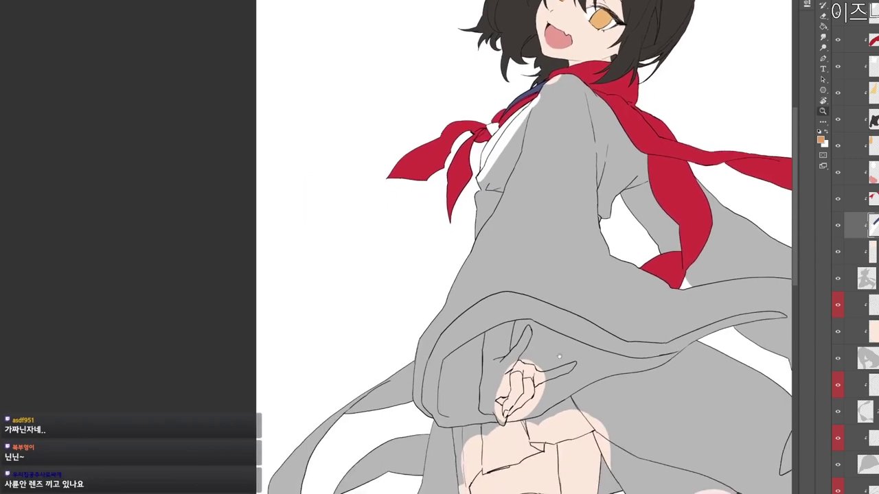
{"action": "left_click_drag", "start_coordinate": [539, 350], "coordinate": [558, 339]}
{"action": "left_click_drag", "start_coordinate": [510, 277], "coordinate": [479, 263]}
{"action": "left_click_drag", "start_coordinate": [440, 219], "coordinate": [461, 216]}
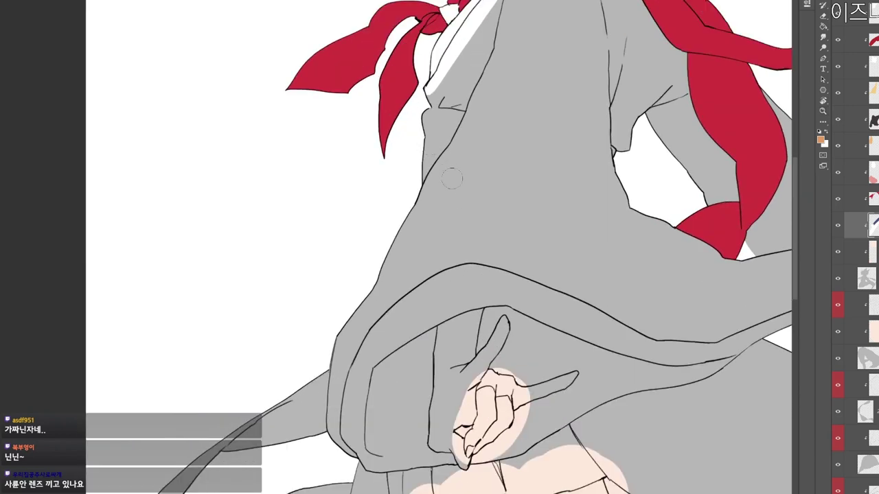
{"action": "left_click_drag", "start_coordinate": [515, 183], "coordinate": [529, 306]}
{"action": "left_click", "coordinate": [837, 227]}
{"action": "left_click", "coordinate": [838, 228]}
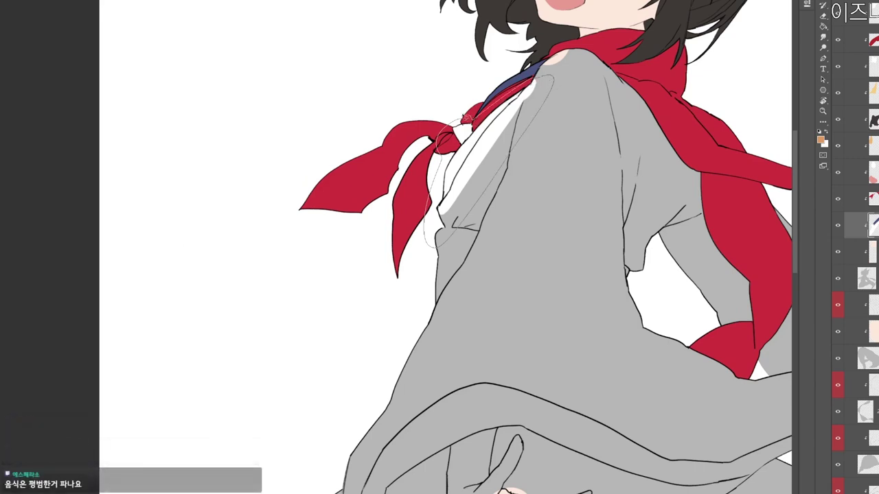
Separate the white knot and lapel from the blue collar onto a layer of their own.
{"action": "left_click_drag", "start_coordinate": [465, 118], "coordinate": [466, 114]}
{"action": "key", "text": "Delete"}
{"action": "key", "text": "ctrl+d"}
{"action": "key", "text": "ctrl+z"}
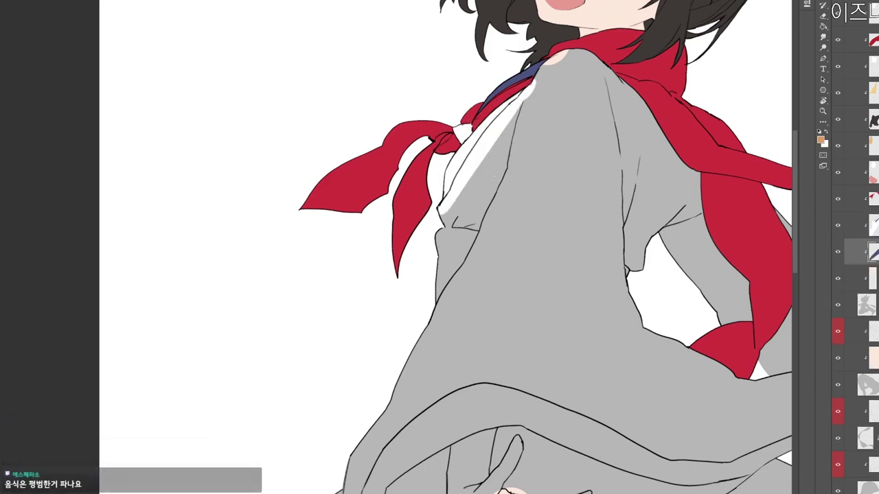
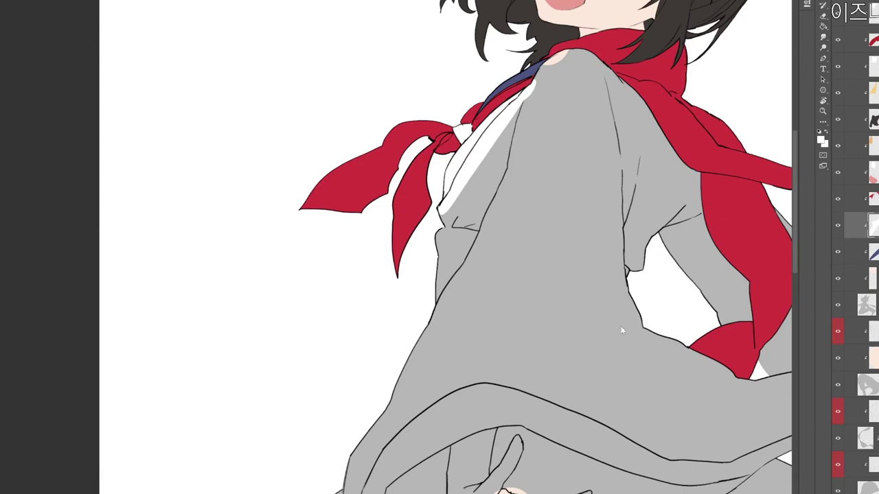
Add a new layer above the white one and set the brush colour to the pink sampled from the mouth.
{"action": "key", "text": "ctrl+alt+shift+n"}
{"action": "key", "text": "n"}
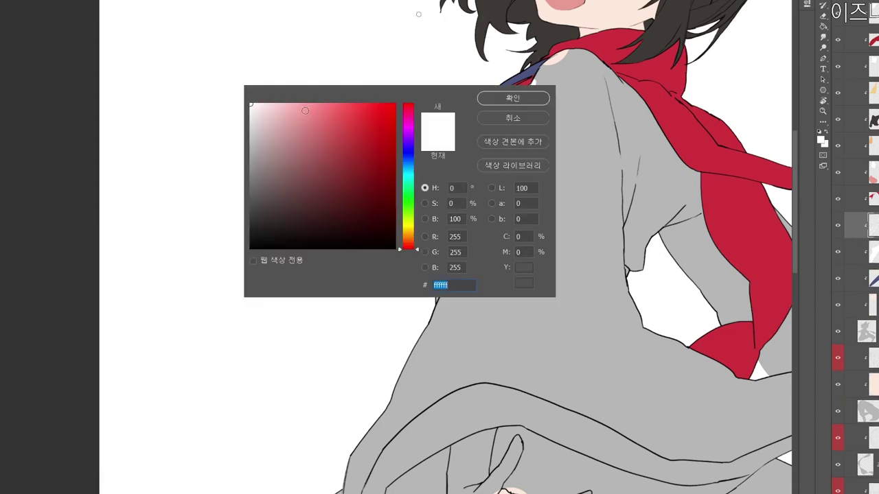
{"action": "left_click", "coordinate": [567, 2]}
{"action": "left_click", "coordinate": [518, 100]}
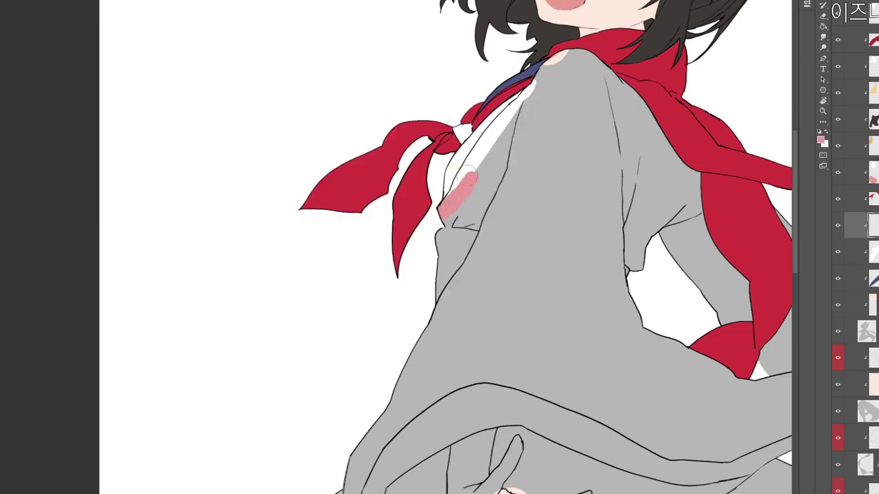
Paint a pink area on the kimono's front along the edge of the white lapel.
{"action": "left_click_drag", "start_coordinate": [464, 176], "coordinate": [480, 155]}
{"action": "scroll", "coordinate": [447, 191], "scroll_direction": "up", "scroll_amount": 3}
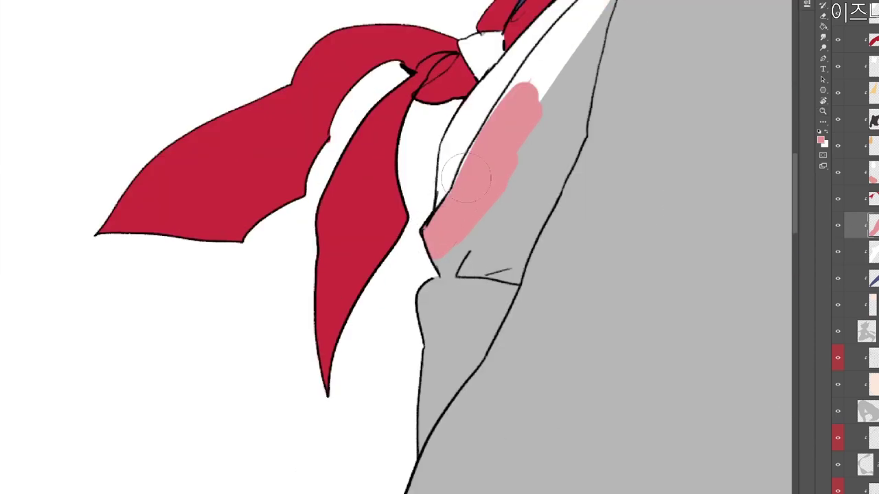
{"action": "left_click_drag", "start_coordinate": [516, 97], "coordinate": [493, 141]}
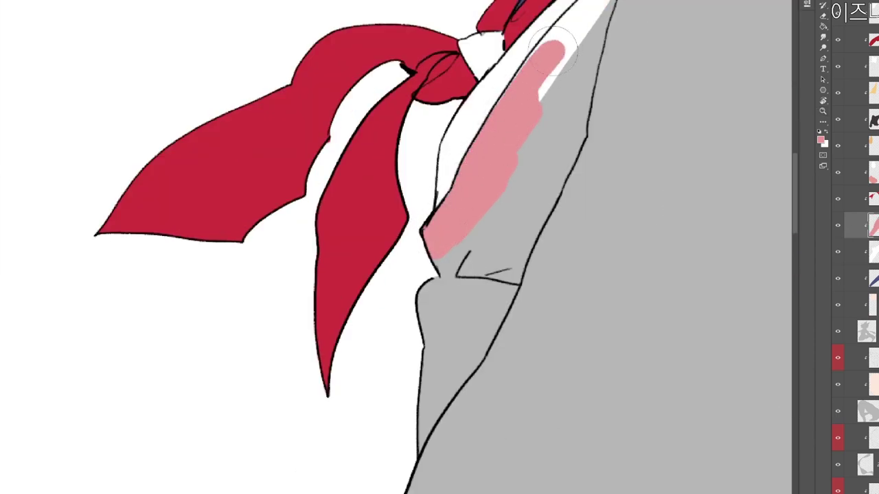
{"action": "mouse_move", "coordinate": [538, 71]}
{"action": "left_mouse_down"}
{"action": "mouse_move", "coordinate": [568, 45]}
{"action": "mouse_move", "coordinate": [585, 60]}
{"action": "left_mouse_up"}
{"action": "scroll", "coordinate": [574, 85], "scroll_direction": "down", "scroll_amount": 2}
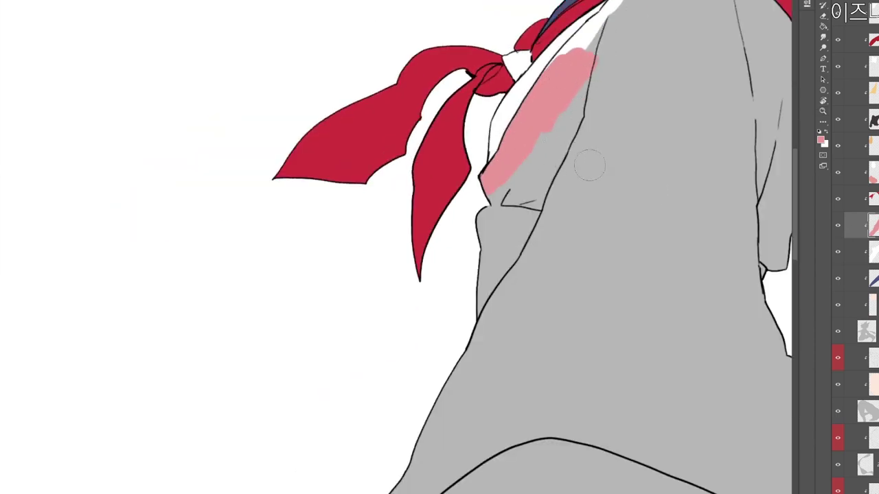
Continue the pink base over the kimono's front edge, shoulder and upper sleeve up to the crimson scarf.
{"action": "left_click_drag", "start_coordinate": [588, 124], "coordinate": [526, 231]}
{"action": "mouse_move", "coordinate": [481, 190]}
{"action": "left_mouse_down"}
{"action": "mouse_move", "coordinate": [553, 122]}
{"action": "mouse_move", "coordinate": [529, 143]}
{"action": "left_mouse_up"}
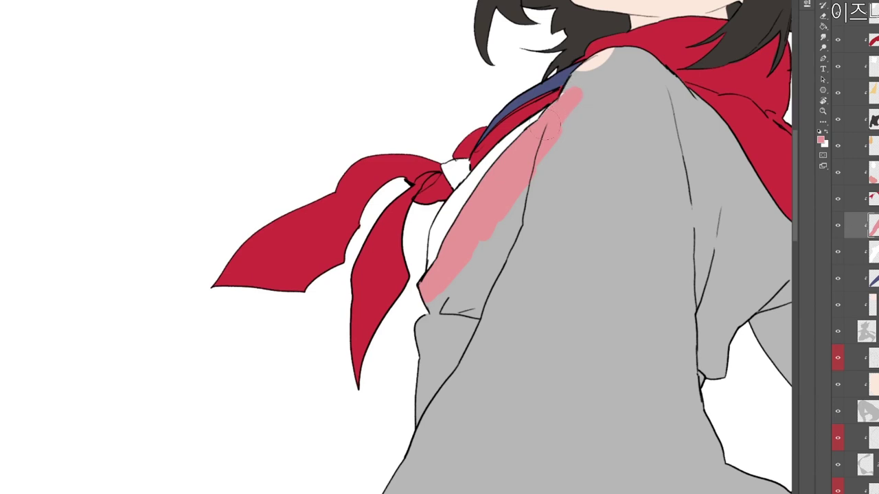
{"action": "left_click_drag", "start_coordinate": [591, 72], "coordinate": [530, 174]}
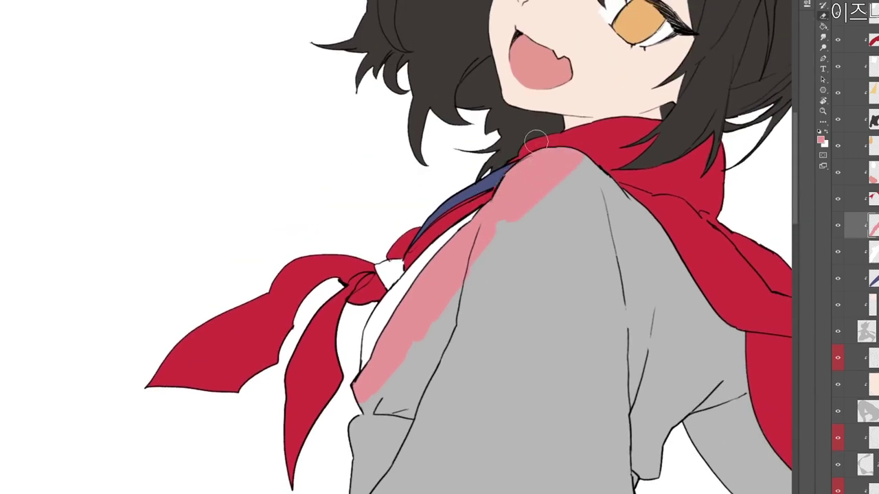
{"action": "mouse_move", "coordinate": [562, 164]}
{"action": "left_mouse_down"}
{"action": "mouse_move", "coordinate": [549, 229]}
{"action": "mouse_move", "coordinate": [559, 238]}
{"action": "mouse_move", "coordinate": [617, 208]}
{"action": "left_mouse_up"}
{"action": "key", "text": "z"}
{"action": "left_click_drag", "start_coordinate": [632, 302], "coordinate": [605, 306]}
{"action": "mouse_move", "coordinate": [605, 307]}
{"action": "left_mouse_down"}
{"action": "mouse_move", "coordinate": [509, 184]}
{"action": "mouse_move", "coordinate": [525, 199]}
{"action": "left_mouse_up"}
{"action": "left_click_drag", "start_coordinate": [539, 230], "coordinate": [486, 240]}
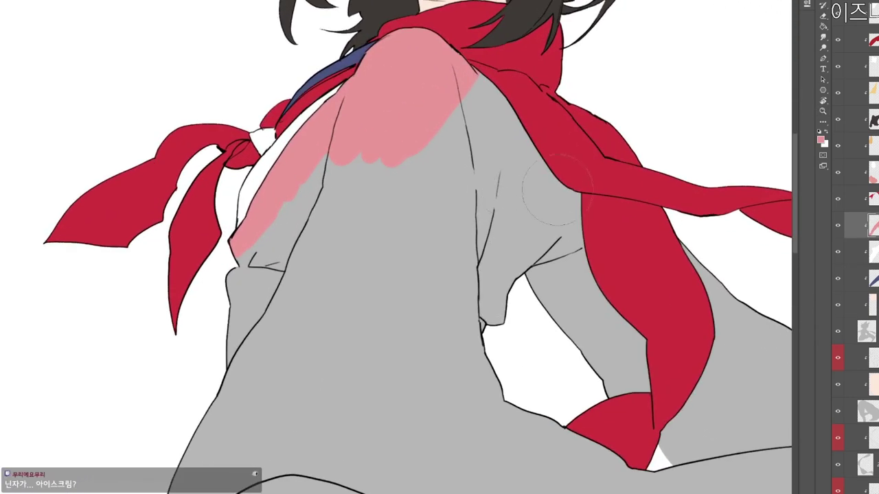
Fill the kimono's back, the far sleeve and the middle of the near sleeve with the same pink.
{"action": "mouse_move", "coordinate": [439, 158]}
{"action": "left_mouse_down"}
{"action": "mouse_move", "coordinate": [427, 231]}
{"action": "mouse_move", "coordinate": [455, 284]}
{"action": "mouse_move", "coordinate": [481, 295]}
{"action": "mouse_move", "coordinate": [534, 281]}
{"action": "mouse_move", "coordinate": [618, 357]}
{"action": "mouse_move", "coordinate": [686, 295]}
{"action": "mouse_move", "coordinate": [742, 343]}
{"action": "mouse_move", "coordinate": [656, 412]}
{"action": "mouse_move", "coordinate": [621, 404]}
{"action": "left_mouse_up"}
{"action": "mouse_move", "coordinate": [657, 378]}
{"action": "left_mouse_down"}
{"action": "mouse_move", "coordinate": [570, 265]}
{"action": "mouse_move", "coordinate": [594, 285]}
{"action": "left_mouse_up"}
{"action": "mouse_move", "coordinate": [575, 322]}
{"action": "left_mouse_down"}
{"action": "mouse_move", "coordinate": [705, 206]}
{"action": "mouse_move", "coordinate": [738, 267]}
{"action": "mouse_move", "coordinate": [635, 340]}
{"action": "left_mouse_up"}
{"action": "mouse_move", "coordinate": [693, 297]}
{"action": "left_mouse_down"}
{"action": "mouse_move", "coordinate": [637, 212]}
{"action": "mouse_move", "coordinate": [584, 224]}
{"action": "left_mouse_up"}
{"action": "mouse_move", "coordinate": [596, 254]}
{"action": "left_mouse_down"}
{"action": "mouse_move", "coordinate": [657, 231]}
{"action": "mouse_move", "coordinate": [693, 264]}
{"action": "mouse_move", "coordinate": [662, 261]}
{"action": "left_mouse_up"}
{"action": "mouse_move", "coordinate": [658, 295]}
{"action": "left_mouse_down"}
{"action": "mouse_move", "coordinate": [668, 319]}
{"action": "mouse_move", "coordinate": [705, 302]}
{"action": "left_mouse_up"}
{"action": "left_click_drag", "start_coordinate": [656, 272], "coordinate": [667, 367]}
{"action": "scroll", "coordinate": [409, 253], "scroll_direction": "up", "scroll_amount": 3}
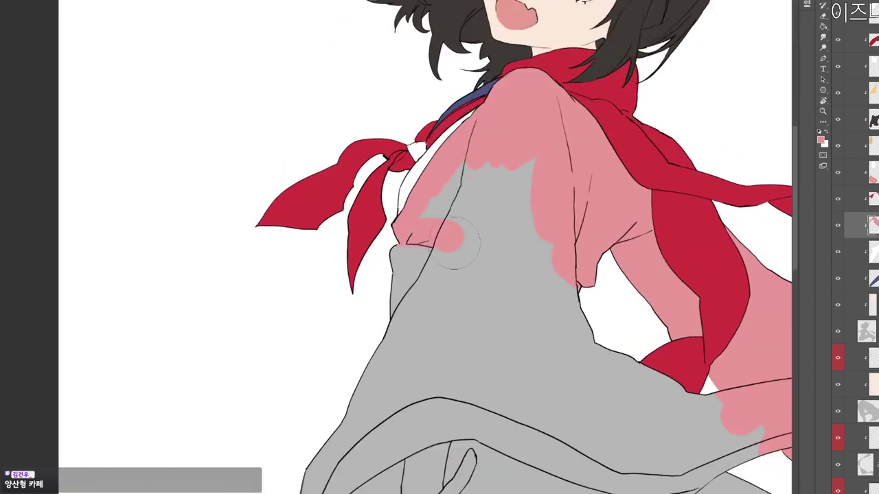
{"action": "mouse_move", "coordinate": [455, 239]}
{"action": "left_mouse_down"}
{"action": "mouse_move", "coordinate": [494, 196]}
{"action": "mouse_move", "coordinate": [357, 336]}
{"action": "mouse_move", "coordinate": [480, 336]}
{"action": "mouse_move", "coordinate": [569, 349]}
{"action": "mouse_move", "coordinate": [521, 361]}
{"action": "left_mouse_up"}
{"action": "left_click_drag", "start_coordinate": [522, 360], "coordinate": [557, 259]}
{"action": "left_click_drag", "start_coordinate": [474, 257], "coordinate": [527, 238]}
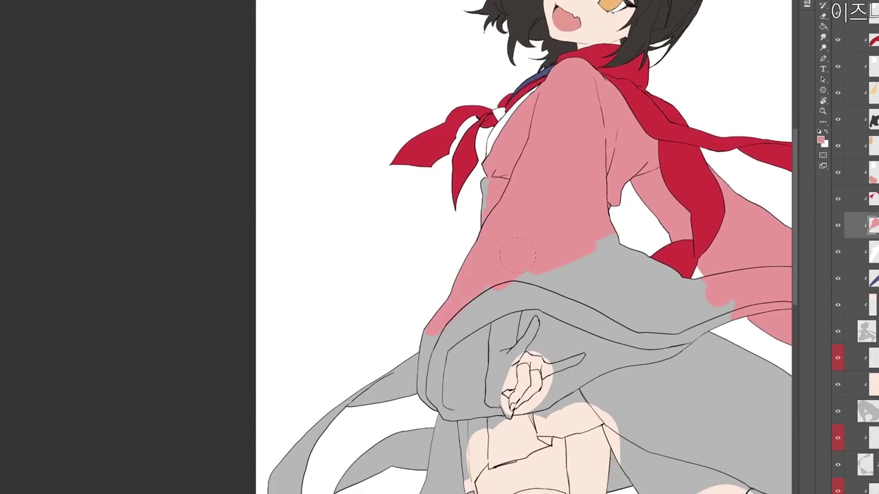
Extend the pink down to the near sleeve's cuff edge, along its lower hem and over the trailing sleeve end.
{"action": "mouse_move", "coordinate": [496, 293]}
{"action": "left_mouse_down"}
{"action": "mouse_move", "coordinate": [460, 281]}
{"action": "mouse_move", "coordinate": [420, 376]}
{"action": "left_mouse_up"}
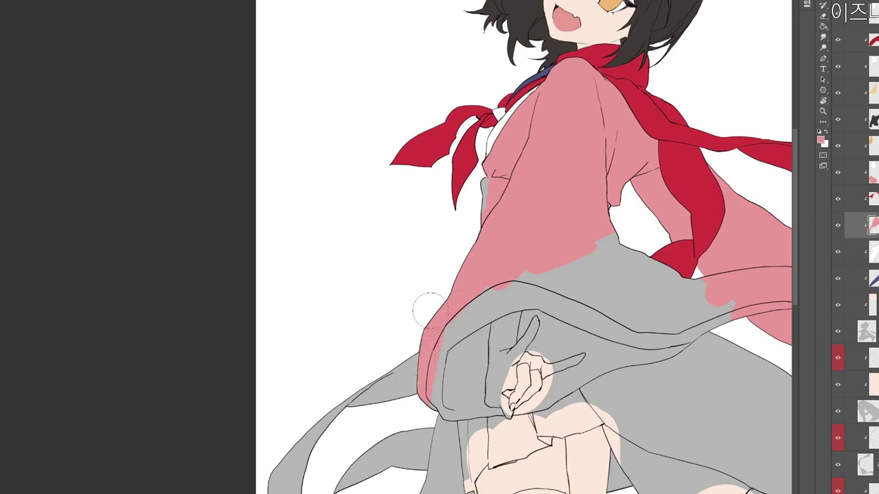
{"action": "mouse_move", "coordinate": [459, 315]}
{"action": "left_mouse_down"}
{"action": "mouse_move", "coordinate": [549, 285]}
{"action": "mouse_move", "coordinate": [645, 316]}
{"action": "left_mouse_up"}
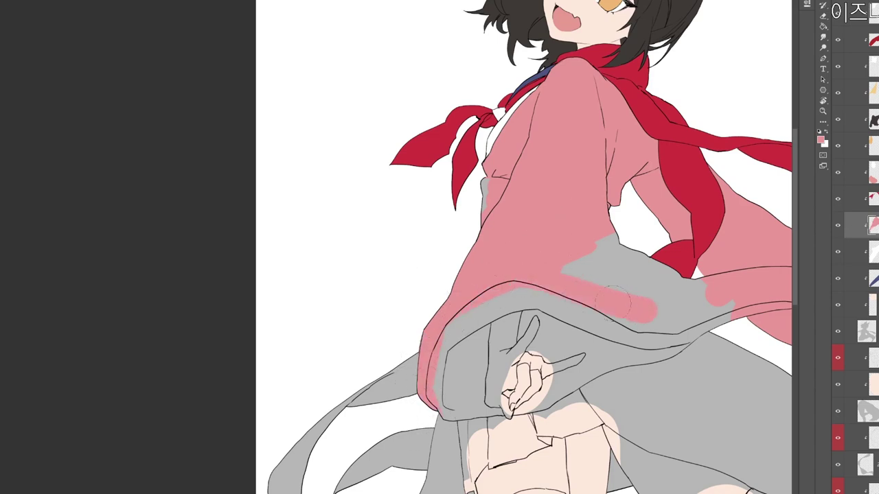
{"action": "mouse_move", "coordinate": [423, 335]}
{"action": "left_mouse_down"}
{"action": "mouse_move", "coordinate": [525, 295]}
{"action": "mouse_move", "coordinate": [643, 316]}
{"action": "left_mouse_up"}
{"action": "mouse_move", "coordinate": [568, 269]}
{"action": "left_mouse_down"}
{"action": "mouse_move", "coordinate": [645, 236]}
{"action": "mouse_move", "coordinate": [686, 309]}
{"action": "mouse_move", "coordinate": [729, 303]}
{"action": "mouse_move", "coordinate": [719, 317]}
{"action": "mouse_move", "coordinate": [581, 311]}
{"action": "left_mouse_up"}
{"action": "left_click_drag", "start_coordinate": [692, 327], "coordinate": [688, 385]}
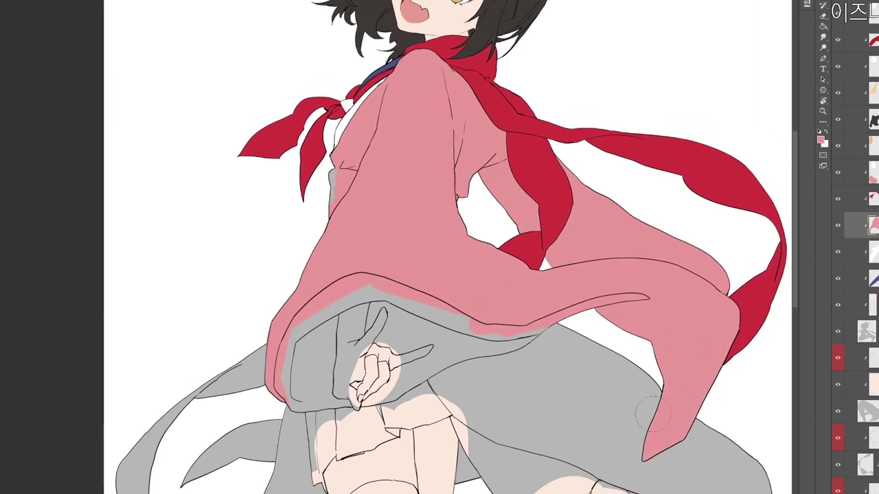
{"action": "left_click_drag", "start_coordinate": [453, 413], "coordinate": [544, 335]}
Add a new layer above the pink kimono layer and choose a golden yellow brush colour.
{"action": "scroll", "coordinate": [545, 335], "scroll_direction": "up", "scroll_amount": 2}
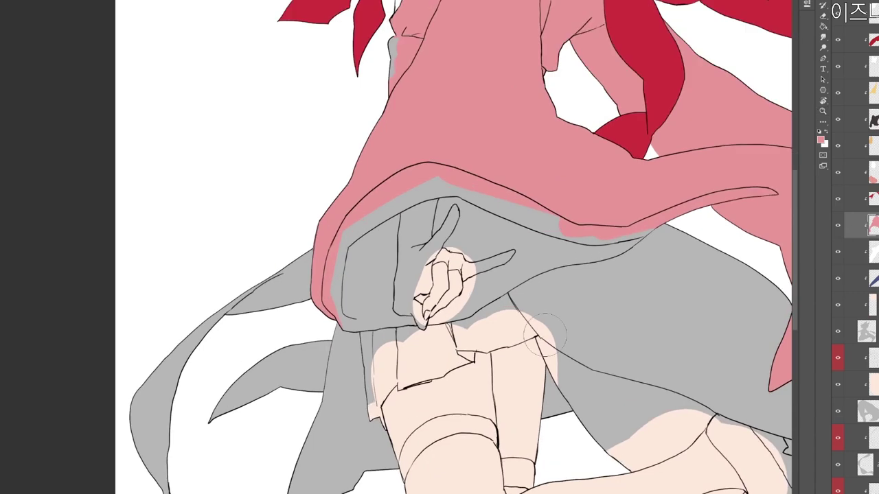
{"action": "scroll", "coordinate": [542, 347], "scroll_direction": "up", "scroll_amount": 3}
{"action": "key", "text": "ctrl+shift+n"}
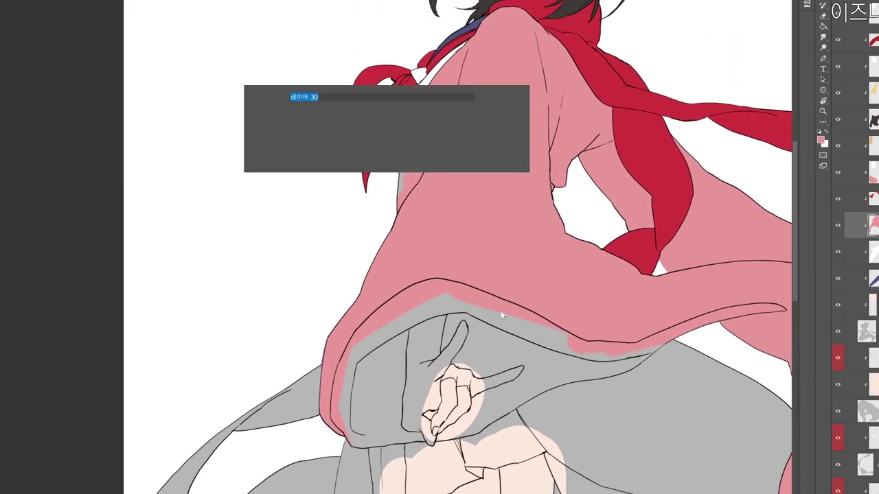
{"action": "key", "text": "Return"}
{"action": "key", "text": "n"}
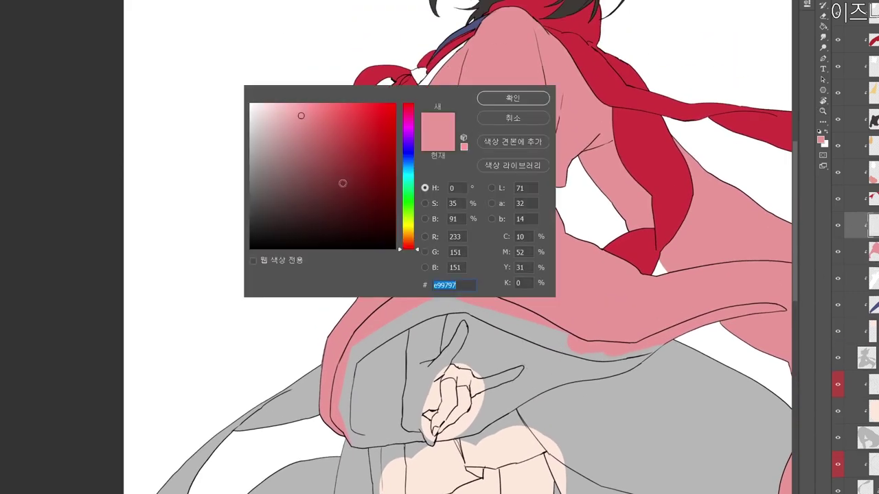
{"action": "left_click_drag", "start_coordinate": [308, 146], "coordinate": [323, 140]}
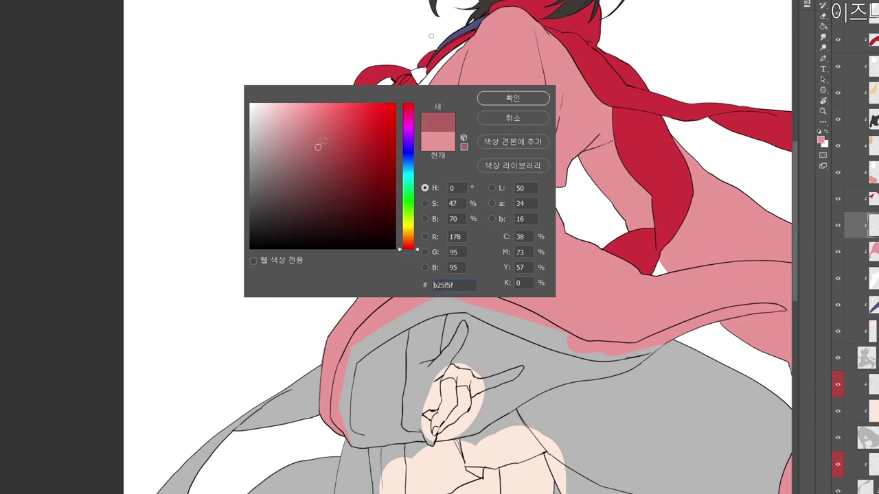
{"action": "left_click", "coordinate": [409, 232]}
{"action": "left_click", "coordinate": [343, 113]}
{"action": "left_click", "coordinate": [512, 100]}
Paint the waist sash golden yellow at the front and in the small gap behind the sleeve, trimming the overflow at the outlines.
{"action": "left_click_drag", "start_coordinate": [461, 157], "coordinate": [529, 237]}
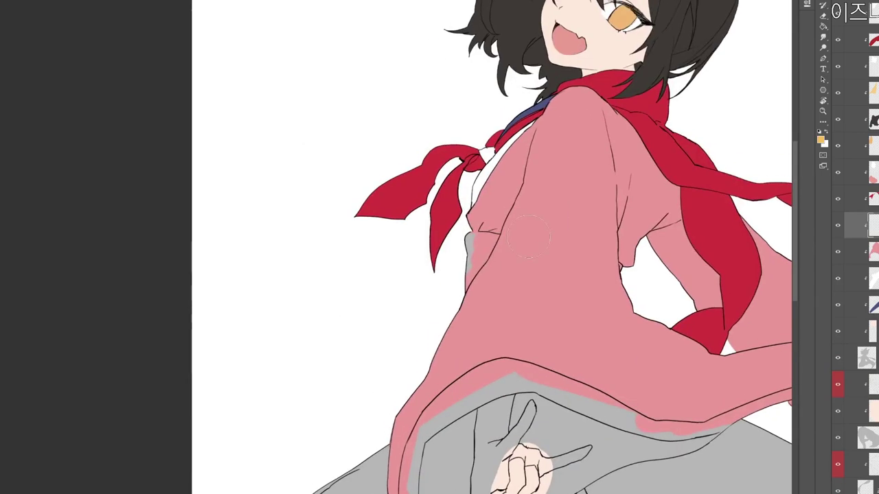
{"action": "mouse_move", "coordinate": [458, 239]}
{"action": "left_mouse_down"}
{"action": "mouse_move", "coordinate": [581, 254]}
{"action": "mouse_move", "coordinate": [476, 250]}
{"action": "mouse_move", "coordinate": [507, 241]}
{"action": "mouse_move", "coordinate": [472, 281]}
{"action": "mouse_move", "coordinate": [483, 275]}
{"action": "mouse_move", "coordinate": [472, 318]}
{"action": "left_mouse_up"}
{"action": "left_click_drag", "start_coordinate": [495, 271], "coordinate": [461, 330]}
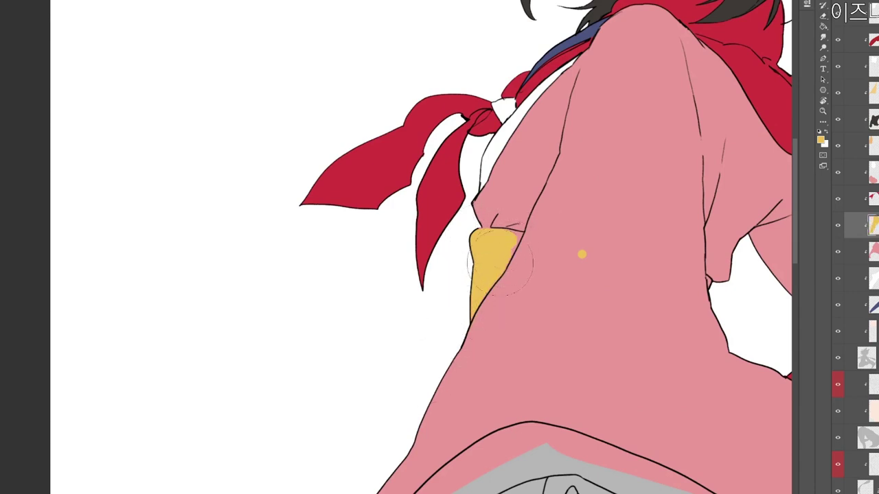
{"action": "scroll", "coordinate": [520, 245], "scroll_direction": "up", "scroll_amount": 3}
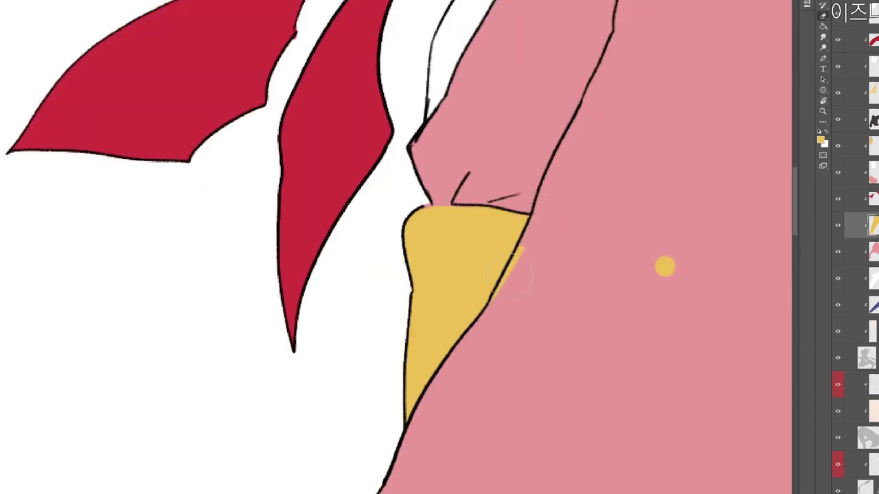
{"action": "scroll", "coordinate": [670, 294], "scroll_direction": "down", "scroll_amount": 5}
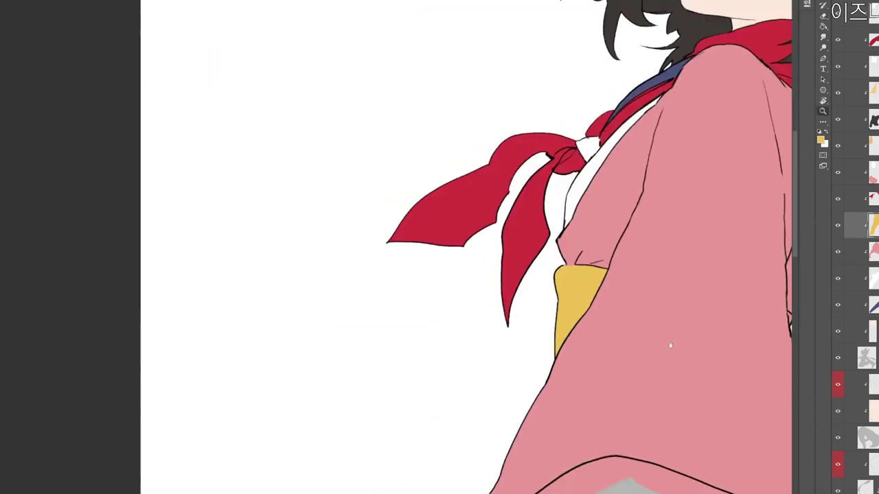
{"action": "scroll", "coordinate": [607, 276], "scroll_direction": "up", "scroll_amount": 4}
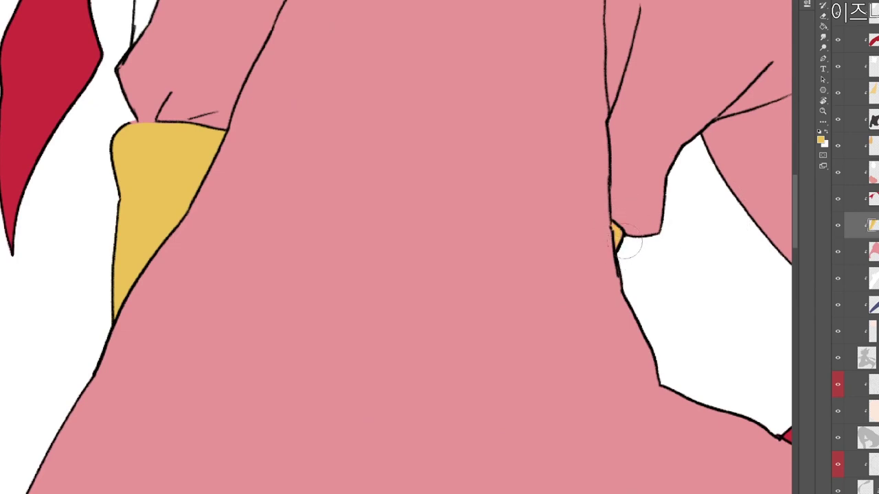
{"action": "scroll", "coordinate": [630, 244], "scroll_direction": "down", "scroll_amount": 6}
{"action": "scroll", "coordinate": [641, 411], "scroll_direction": "down", "scroll_amount": 3}
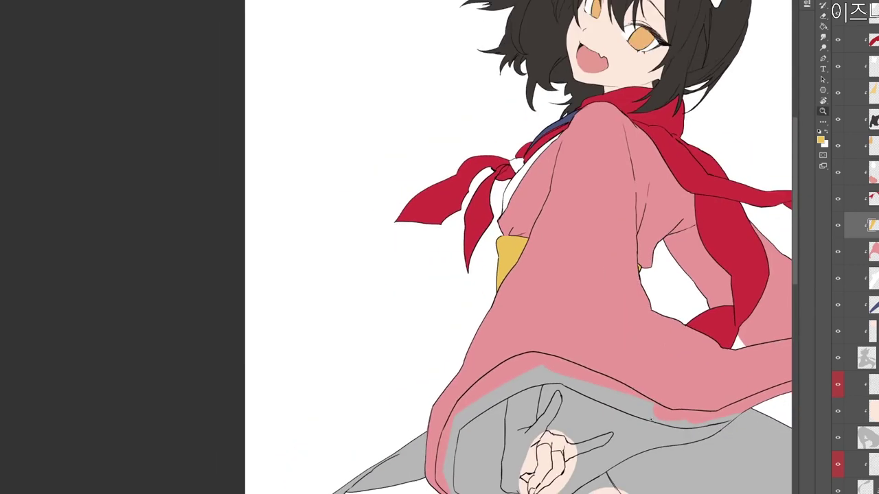
Return to the crimson scarf layer, sample its crimson and start filling the inside of the near sleeve's opening.
{"action": "scroll", "coordinate": [617, 394], "scroll_direction": "up", "scroll_amount": 2}
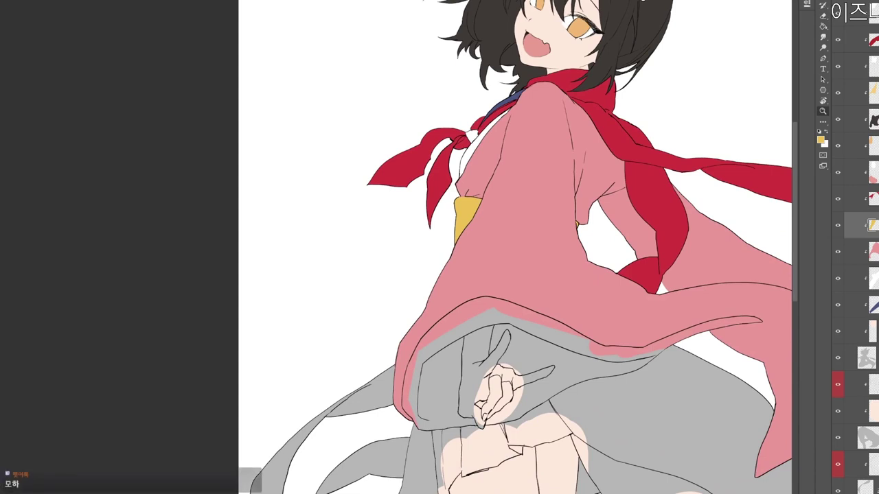
{"action": "left_click", "coordinate": [855, 199]}
{"action": "left_click", "coordinate": [837, 200]}
{"action": "left_click", "coordinate": [838, 200]}
{"action": "key", "text": "i"}
{"action": "left_click", "coordinate": [648, 208]}
{"action": "left_click_drag", "start_coordinate": [562, 311], "coordinate": [562, 244]}
{"action": "left_click_drag", "start_coordinate": [464, 301], "coordinate": [516, 300]}
{"action": "mouse_move", "coordinate": [435, 315]}
{"action": "left_mouse_down"}
{"action": "mouse_move", "coordinate": [412, 330]}
{"action": "mouse_move", "coordinate": [439, 288]}
{"action": "mouse_move", "coordinate": [437, 270]}
{"action": "mouse_move", "coordinate": [388, 336]}
{"action": "mouse_move", "coordinate": [396, 310]}
{"action": "mouse_move", "coordinate": [489, 262]}
{"action": "mouse_move", "coordinate": [469, 324]}
{"action": "mouse_move", "coordinate": [473, 261]}
{"action": "left_mouse_up"}
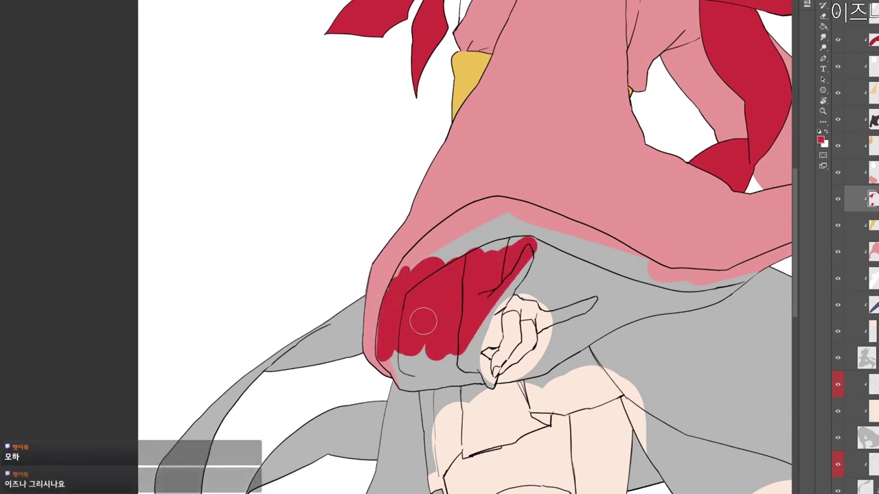
Extend the crimson lining along the sleeve's inner band, down to its lower edge and beneath the hand.
{"action": "left_click_drag", "start_coordinate": [441, 285], "coordinate": [448, 274]}
{"action": "left_click_drag", "start_coordinate": [427, 312], "coordinate": [416, 232]}
{"action": "mouse_move", "coordinate": [353, 244]}
{"action": "left_mouse_down"}
{"action": "mouse_move", "coordinate": [342, 317]}
{"action": "mouse_move", "coordinate": [368, 332]}
{"action": "mouse_move", "coordinate": [378, 356]}
{"action": "mouse_move", "coordinate": [377, 332]}
{"action": "mouse_move", "coordinate": [436, 288]}
{"action": "mouse_move", "coordinate": [440, 319]}
{"action": "mouse_move", "coordinate": [460, 353]}
{"action": "mouse_move", "coordinate": [475, 356]}
{"action": "mouse_move", "coordinate": [497, 343]}
{"action": "mouse_move", "coordinate": [541, 370]}
{"action": "mouse_move", "coordinate": [567, 343]}
{"action": "mouse_move", "coordinate": [534, 353]}
{"action": "mouse_move", "coordinate": [591, 332]}
{"action": "mouse_move", "coordinate": [573, 331]}
{"action": "mouse_move", "coordinate": [598, 310]}
{"action": "left_mouse_up"}
{"action": "left_click_drag", "start_coordinate": [676, 302], "coordinate": [550, 378]}
{"action": "left_click_drag", "start_coordinate": [556, 377], "coordinate": [546, 375], "text": "ctrl"}
{"action": "mouse_move", "coordinate": [364, 330]}
{"action": "left_mouse_down"}
{"action": "mouse_move", "coordinate": [293, 300]}
{"action": "mouse_move", "coordinate": [295, 256]}
{"action": "mouse_move", "coordinate": [309, 263]}
{"action": "mouse_move", "coordinate": [359, 215]}
{"action": "mouse_move", "coordinate": [390, 200]}
{"action": "mouse_move", "coordinate": [352, 222]}
{"action": "mouse_move", "coordinate": [379, 203]}
{"action": "mouse_move", "coordinate": [409, 201]}
{"action": "mouse_move", "coordinate": [422, 229]}
{"action": "mouse_move", "coordinate": [401, 248]}
{"action": "mouse_move", "coordinate": [432, 261]}
{"action": "left_mouse_up"}
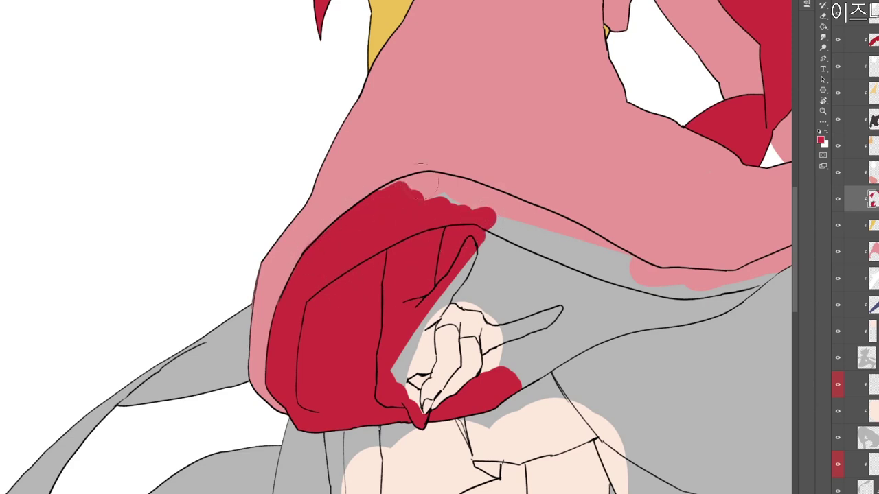
Paint the crimson lining up to the upper hem line and erase the overflow onto the pink sleeve.
{"action": "mouse_move", "coordinate": [420, 181]}
{"action": "left_mouse_down"}
{"action": "mouse_move", "coordinate": [375, 202]}
{"action": "mouse_move", "coordinate": [428, 257]}
{"action": "left_mouse_up"}
{"action": "key", "text": "r"}
{"action": "left_click_drag", "start_coordinate": [453, 197], "coordinate": [458, 168]}
{"action": "key", "text": "e"}
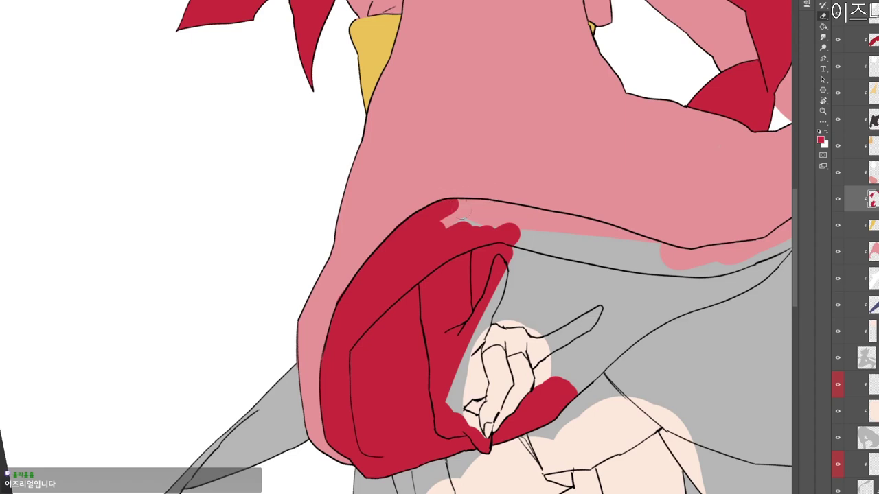
{"action": "mouse_move", "coordinate": [463, 212]}
{"action": "left_mouse_down"}
{"action": "mouse_move", "coordinate": [471, 216]}
{"action": "mouse_move", "coordinate": [455, 210]}
{"action": "mouse_move", "coordinate": [552, 258]}
{"action": "mouse_move", "coordinate": [520, 320]}
{"action": "mouse_move", "coordinate": [547, 356]}
{"action": "mouse_move", "coordinate": [577, 329]}
{"action": "mouse_move", "coordinate": [714, 292]}
{"action": "mouse_move", "coordinate": [600, 294]}
{"action": "mouse_move", "coordinate": [571, 210]}
{"action": "mouse_move", "coordinate": [496, 361]}
{"action": "mouse_move", "coordinate": [535, 255]}
{"action": "left_mouse_up"}
{"action": "key", "text": "r"}
{"action": "mouse_move", "coordinate": [513, 219]}
{"action": "left_mouse_down"}
{"action": "mouse_move", "coordinate": [454, 264]}
{"action": "mouse_move", "coordinate": [427, 262]}
{"action": "mouse_move", "coordinate": [418, 249]}
{"action": "mouse_move", "coordinate": [493, 189]}
{"action": "mouse_move", "coordinate": [549, 159]}
{"action": "mouse_move", "coordinate": [486, 190]}
{"action": "mouse_move", "coordinate": [555, 157]}
{"action": "left_mouse_up"}
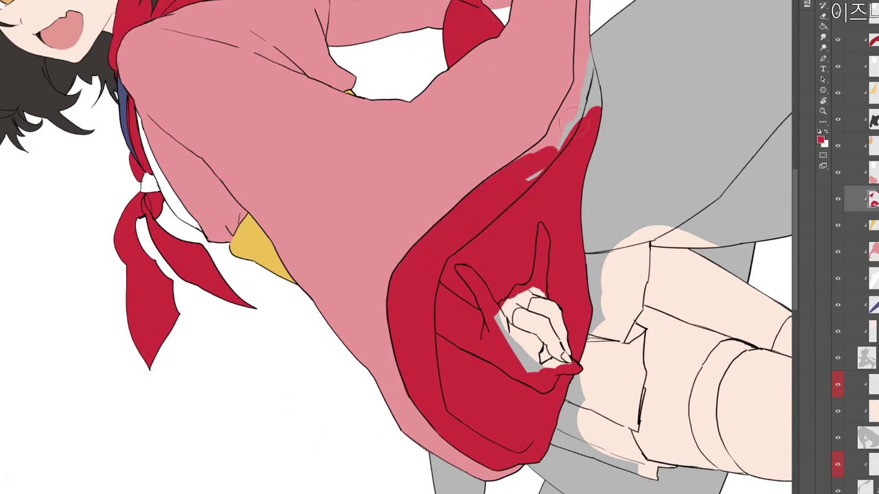
Paint the crimson lining along the sleeve's trailing hem up to the thin pointed fold.
{"action": "left_click_drag", "start_coordinate": [579, 318], "coordinate": [531, 350]}
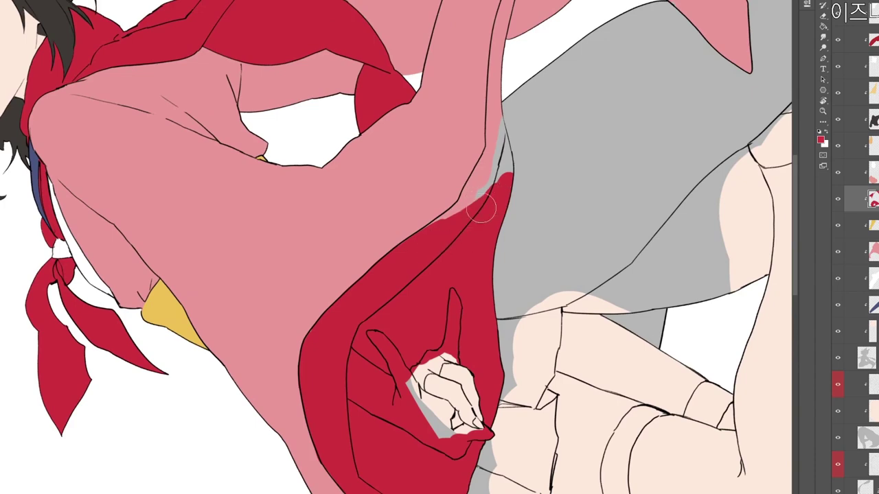
{"action": "mouse_move", "coordinate": [481, 210]}
{"action": "left_mouse_down"}
{"action": "mouse_move", "coordinate": [507, 15]}
{"action": "mouse_move", "coordinate": [509, 60]}
{"action": "mouse_move", "coordinate": [466, 280]}
{"action": "left_mouse_up"}
{"action": "key", "text": "e"}
{"action": "left_click", "coordinate": [461, 241]}
{"action": "left_click_drag", "start_coordinate": [463, 229], "coordinate": [473, 174]}
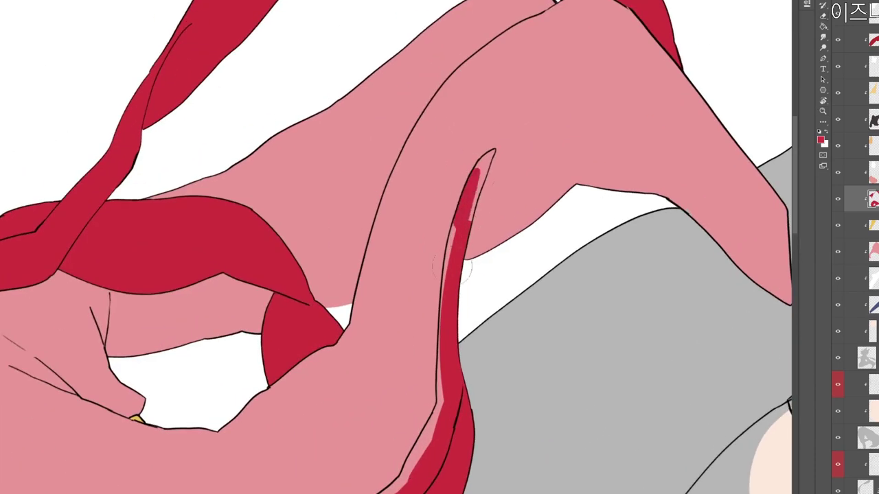
{"action": "left_click_drag", "start_coordinate": [453, 272], "coordinate": [476, 181]}
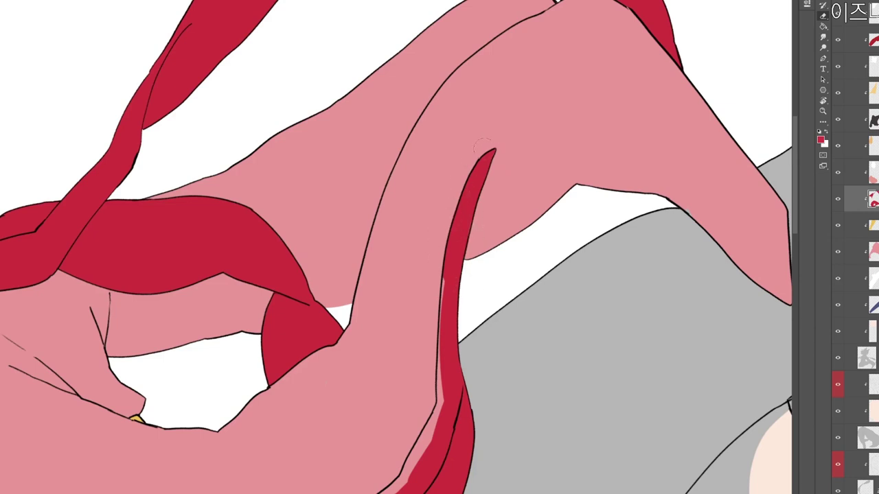
Clean up the tip of the thin fold and fill the remaining gaps along the hem outline with crimson.
{"action": "scroll", "coordinate": [492, 144], "scroll_direction": "up", "scroll_amount": 2}
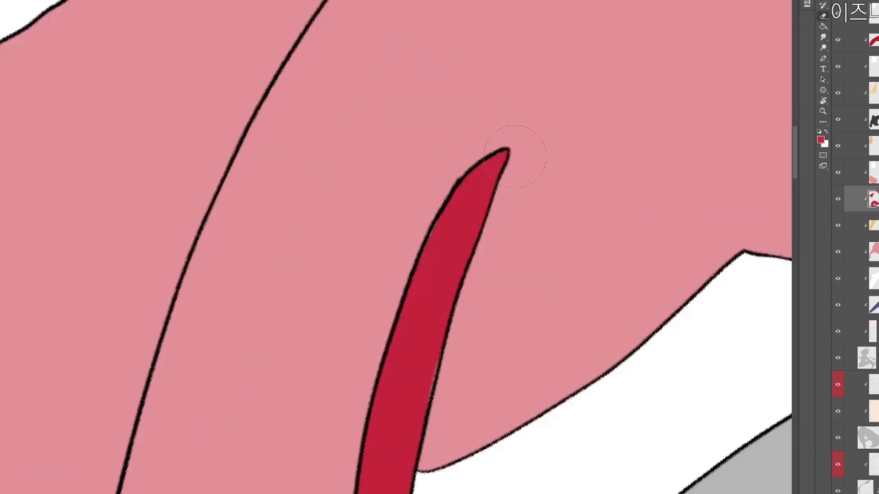
{"action": "scroll", "coordinate": [515, 157], "scroll_direction": "down", "scroll_amount": 2}
{"action": "left_click_drag", "start_coordinate": [482, 215], "coordinate": [461, 217]}
{"action": "left_click_drag", "start_coordinate": [470, 271], "coordinate": [502, 138]}
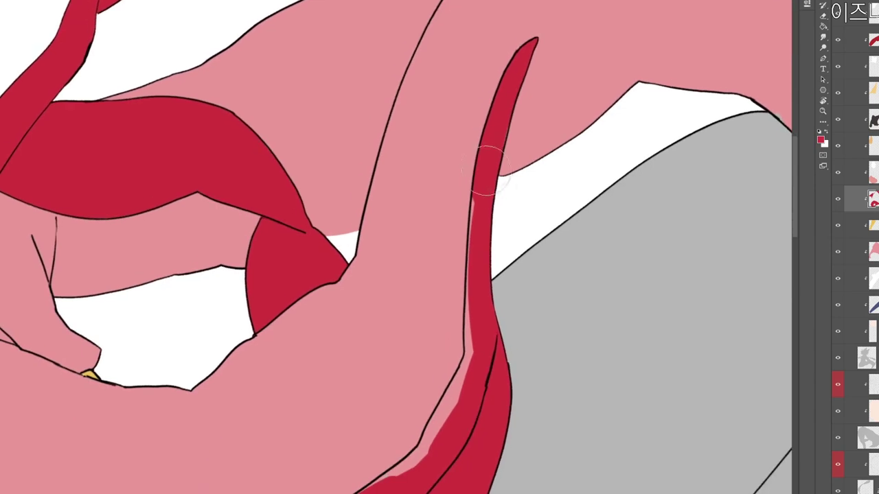
{"action": "left_click_drag", "start_coordinate": [490, 173], "coordinate": [487, 253]}
{"action": "mouse_move", "coordinate": [488, 190]}
{"action": "left_mouse_down"}
{"action": "mouse_move", "coordinate": [493, 309]}
{"action": "mouse_move", "coordinate": [483, 346]}
{"action": "left_mouse_up"}
{"action": "key", "text": "ctrl+z"}
{"action": "left_click_drag", "start_coordinate": [485, 254], "coordinate": [484, 366]}
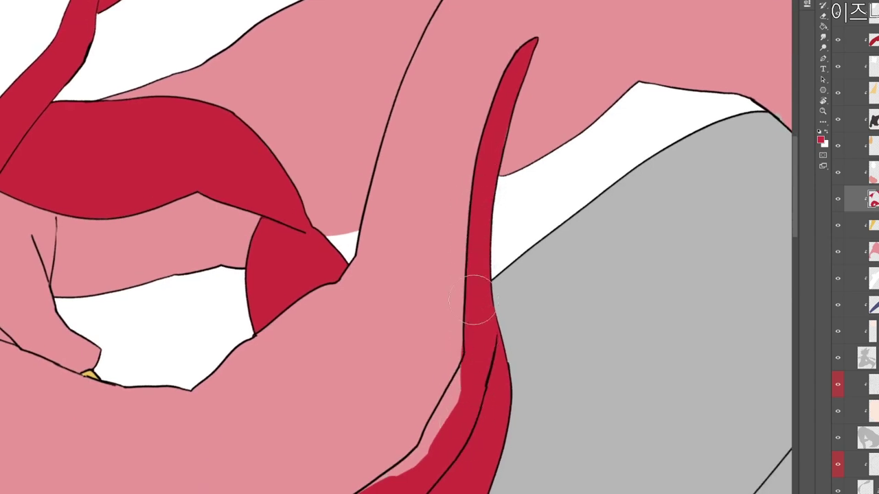
{"action": "mouse_move", "coordinate": [469, 409]}
{"action": "left_mouse_down"}
{"action": "mouse_move", "coordinate": [509, 233]}
{"action": "mouse_move", "coordinate": [484, 278]}
{"action": "mouse_move", "coordinate": [517, 208]}
{"action": "mouse_move", "coordinate": [475, 285]}
{"action": "mouse_move", "coordinate": [408, 349]}
{"action": "mouse_move", "coordinate": [387, 331]}
{"action": "left_mouse_up"}
{"action": "key", "text": "]"}
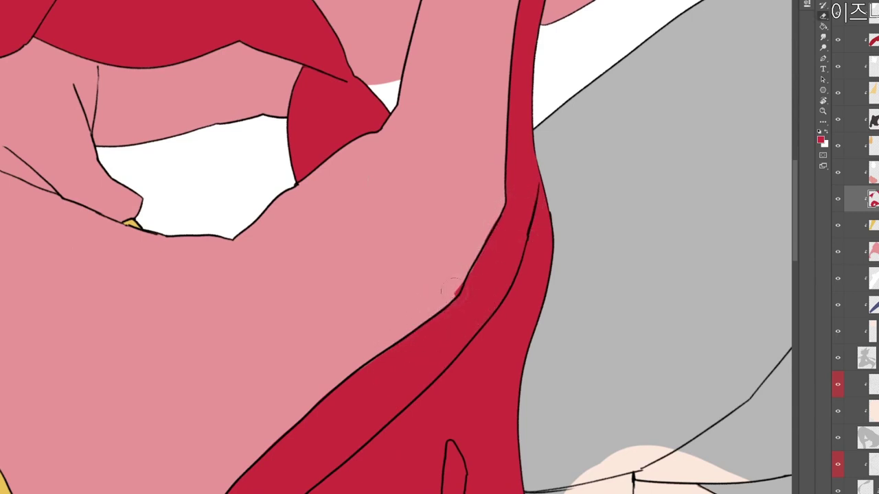
Erase the crimson overflow at the hem's corner and rotate the canvas back to check the whole lining.
{"action": "key", "text": "e"}
{"action": "left_click_drag", "start_coordinate": [524, 209], "coordinate": [477, 220]}
{"action": "key", "text": "r"}
{"action": "left_click_drag", "start_coordinate": [516, 258], "coordinate": [493, 320]}
{"action": "key", "text": "ctrl+space"}
{"action": "left_click_drag", "start_coordinate": [493, 317], "coordinate": [518, 286]}
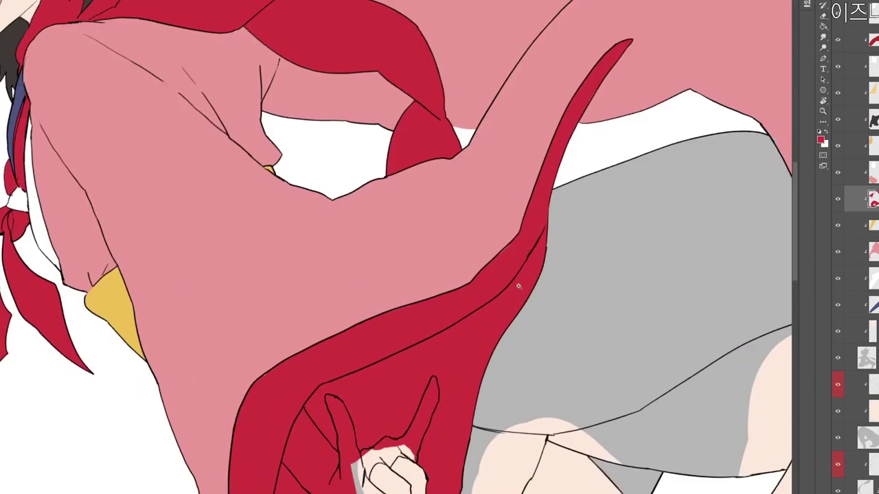
{"action": "key", "text": "space"}
{"action": "left_click_drag", "start_coordinate": [470, 326], "coordinate": [540, 157]}
{"action": "key", "text": "r"}
{"action": "left_click_drag", "start_coordinate": [518, 301], "coordinate": [410, 419]}
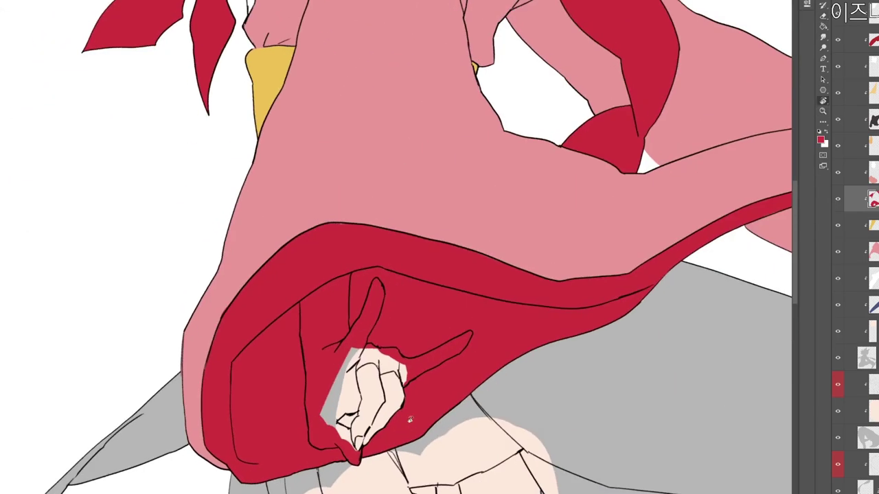
Add a new layer above the crimson one and set the brush colour to a dark grey.
{"action": "key", "text": "ctrl+shift+alt+n"}
{"action": "key", "text": "space"}
{"action": "left_click_drag", "start_coordinate": [677, 389], "coordinate": [773, 265]}
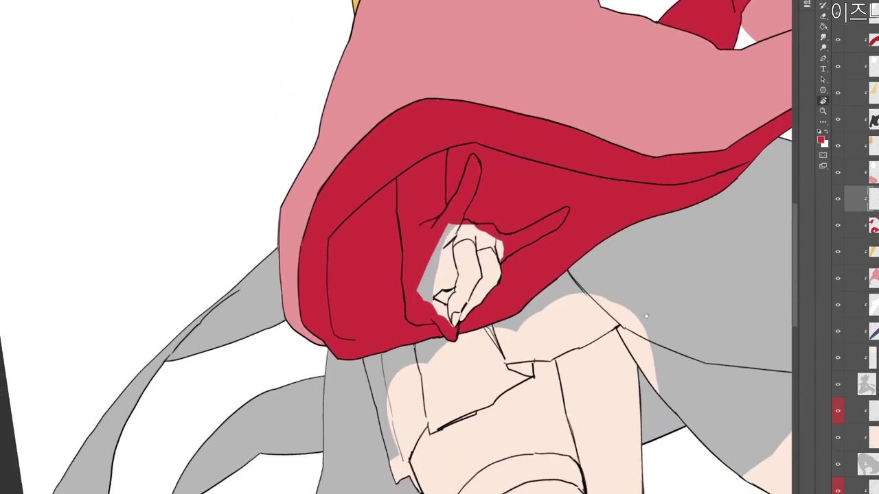
{"action": "left_click", "coordinate": [820, 140]}
{"action": "left_click_drag", "start_coordinate": [277, 187], "coordinate": [247, 208]}
{"action": "left_click", "coordinate": [493, 97]}
Paint the forearm inside the sleeve opening dark grey, starting at the inner lining line.
{"action": "key", "text": "space"}
{"action": "left_click_drag", "start_coordinate": [506, 158], "coordinate": [473, 129]}
{"action": "key", "text": "ctrl+space"}
{"action": "left_click_drag", "start_coordinate": [462, 185], "coordinate": [480, 184]}
{"action": "mouse_move", "coordinate": [377, 174]}
{"action": "left_mouse_down"}
{"action": "mouse_move", "coordinate": [368, 151]}
{"action": "mouse_move", "coordinate": [373, 196]}
{"action": "mouse_move", "coordinate": [392, 148]}
{"action": "mouse_move", "coordinate": [414, 249]}
{"action": "mouse_move", "coordinate": [382, 257]}
{"action": "mouse_move", "coordinate": [384, 212]}
{"action": "mouse_move", "coordinate": [427, 185]}
{"action": "mouse_move", "coordinate": [428, 243]}
{"action": "mouse_move", "coordinate": [441, 179]}
{"action": "mouse_move", "coordinate": [434, 171]}
{"action": "mouse_move", "coordinate": [418, 182]}
{"action": "mouse_move", "coordinate": [421, 190]}
{"action": "left_mouse_up"}
{"action": "key", "text": "space"}
{"action": "key", "text": "e"}
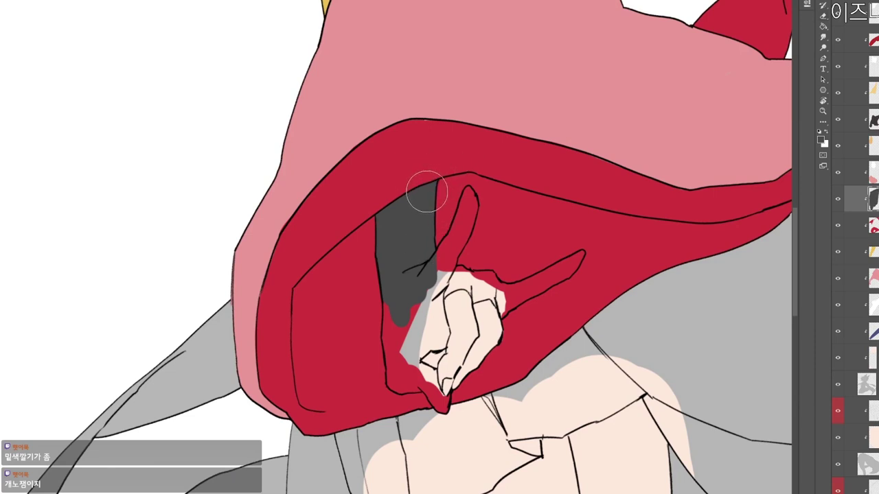
Extend the dark grey down over the palm and up the raised index finger, trimming it along the outlines.
{"action": "key", "text": "bracketright"}
{"action": "key", "text": "bracketright"}
{"action": "key", "text": "bracketright"}
{"action": "mouse_move", "coordinate": [397, 343]}
{"action": "left_mouse_down"}
{"action": "mouse_move", "coordinate": [391, 285]}
{"action": "mouse_move", "coordinate": [391, 372]}
{"action": "mouse_move", "coordinate": [398, 314]}
{"action": "mouse_move", "coordinate": [419, 278]}
{"action": "mouse_move", "coordinate": [427, 319]}
{"action": "mouse_move", "coordinate": [411, 349]}
{"action": "mouse_move", "coordinate": [433, 337]}
{"action": "mouse_move", "coordinate": [424, 247]}
{"action": "mouse_move", "coordinate": [436, 356]}
{"action": "left_mouse_up"}
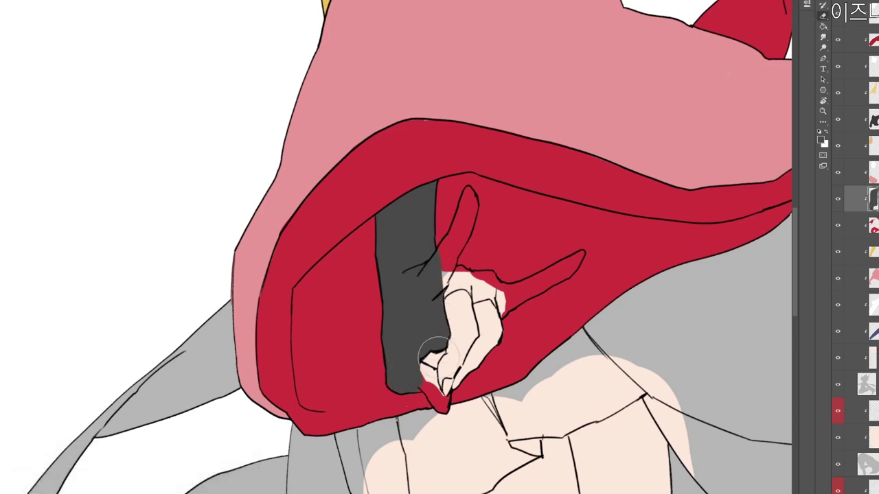
{"action": "key", "text": "b"}
{"action": "mouse_move", "coordinate": [447, 294]}
{"action": "left_mouse_down"}
{"action": "mouse_move", "coordinate": [451, 278]}
{"action": "mouse_move", "coordinate": [426, 295]}
{"action": "mouse_move", "coordinate": [427, 255]}
{"action": "mouse_move", "coordinate": [456, 293]}
{"action": "mouse_move", "coordinate": [472, 199]}
{"action": "left_mouse_up"}
{"action": "key", "text": "e"}
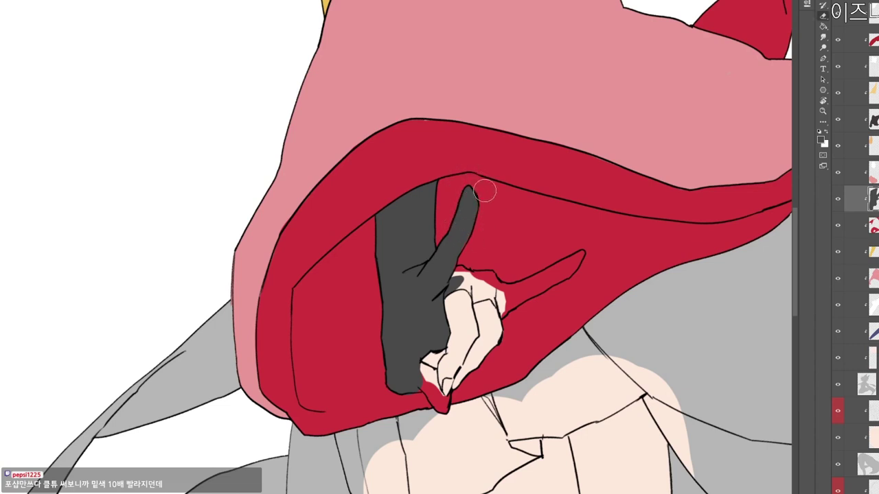
Fill the knuckles and thumb tip with dark grey, keeping the folded fingers skin-coloured.
{"action": "scroll", "coordinate": [484, 191], "scroll_direction": "down", "scroll_amount": 2}
{"action": "mouse_move", "coordinate": [472, 240]}
{"action": "left_mouse_down"}
{"action": "mouse_move", "coordinate": [447, 246]}
{"action": "mouse_move", "coordinate": [456, 232]}
{"action": "left_mouse_up"}
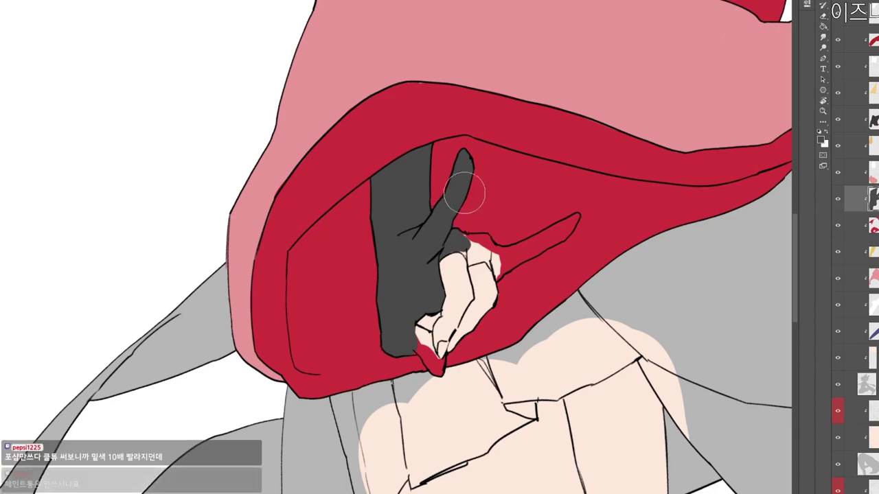
{"action": "mouse_move", "coordinate": [457, 233]}
{"action": "left_mouse_down"}
{"action": "mouse_move", "coordinate": [453, 244]}
{"action": "mouse_move", "coordinate": [484, 247]}
{"action": "left_mouse_up"}
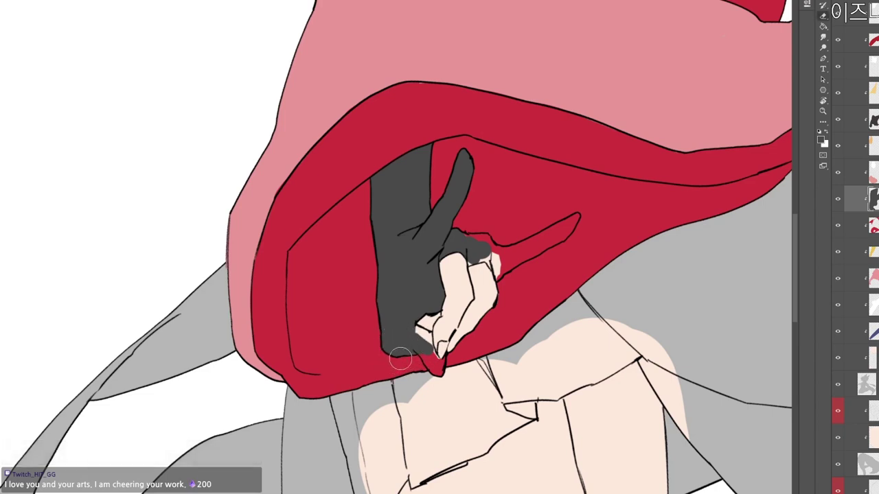
{"action": "key", "text": "b"}
{"action": "left_click_drag", "start_coordinate": [424, 348], "coordinate": [426, 355]}
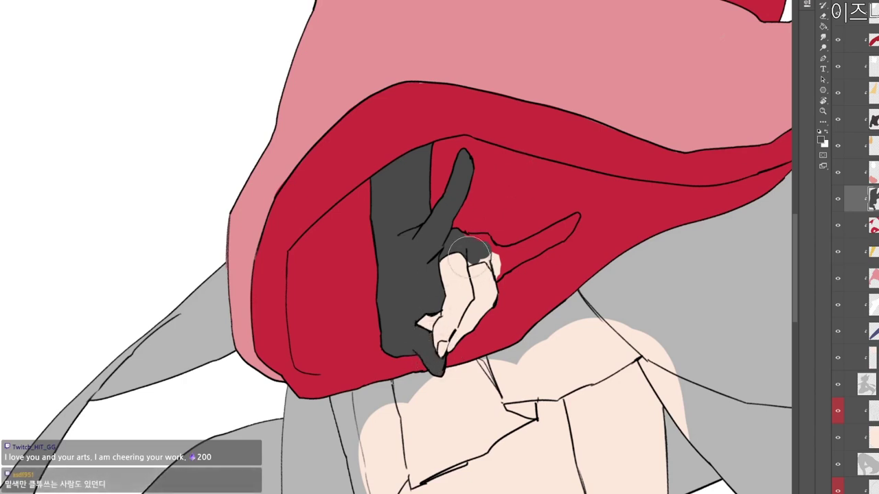
{"action": "mouse_move", "coordinate": [469, 251]}
{"action": "left_mouse_down"}
{"action": "mouse_move", "coordinate": [491, 263]}
{"action": "mouse_move", "coordinate": [491, 252]}
{"action": "mouse_move", "coordinate": [488, 285]}
{"action": "left_mouse_up"}
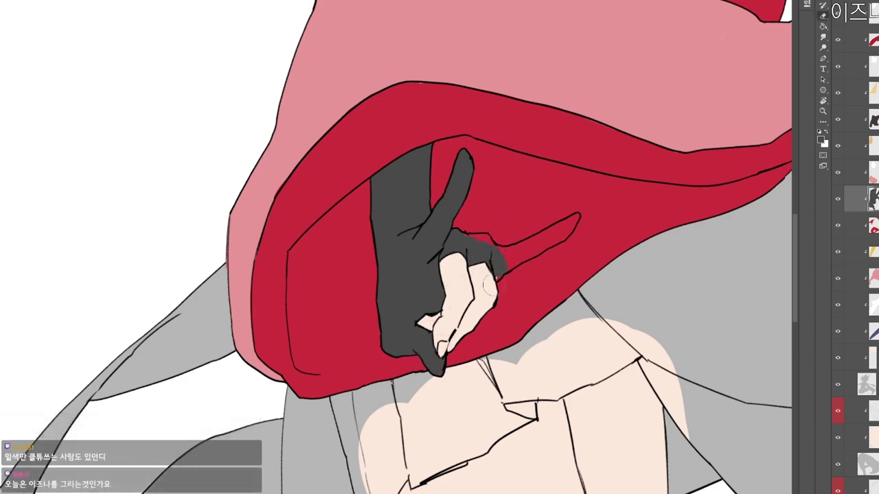
Paint the extended little finger dark grey and erase the overflow along its outline.
{"action": "key", "text": "b"}
{"action": "mouse_move", "coordinate": [461, 236]}
{"action": "left_mouse_down"}
{"action": "mouse_move", "coordinate": [483, 237]}
{"action": "mouse_move", "coordinate": [488, 247]}
{"action": "mouse_move", "coordinate": [484, 237]}
{"action": "mouse_move", "coordinate": [500, 282]}
{"action": "mouse_move", "coordinate": [506, 271]}
{"action": "mouse_move", "coordinate": [500, 283]}
{"action": "mouse_move", "coordinate": [513, 268]}
{"action": "mouse_move", "coordinate": [492, 251]}
{"action": "mouse_move", "coordinate": [527, 253]}
{"action": "mouse_move", "coordinate": [491, 244]}
{"action": "mouse_move", "coordinate": [538, 235]}
{"action": "mouse_move", "coordinate": [492, 245]}
{"action": "mouse_move", "coordinate": [516, 245]}
{"action": "mouse_move", "coordinate": [510, 252]}
{"action": "mouse_move", "coordinate": [553, 237]}
{"action": "mouse_move", "coordinate": [535, 247]}
{"action": "mouse_move", "coordinate": [580, 207]}
{"action": "mouse_move", "coordinate": [594, 221]}
{"action": "mouse_move", "coordinate": [568, 197]}
{"action": "left_mouse_up"}
{"action": "key", "text": "bracketleft"}
{"action": "key", "text": "bracketleft"}
{"action": "key", "text": "bracketleft"}
{"action": "scroll", "coordinate": [567, 197], "scroll_direction": "up", "scroll_amount": 5}
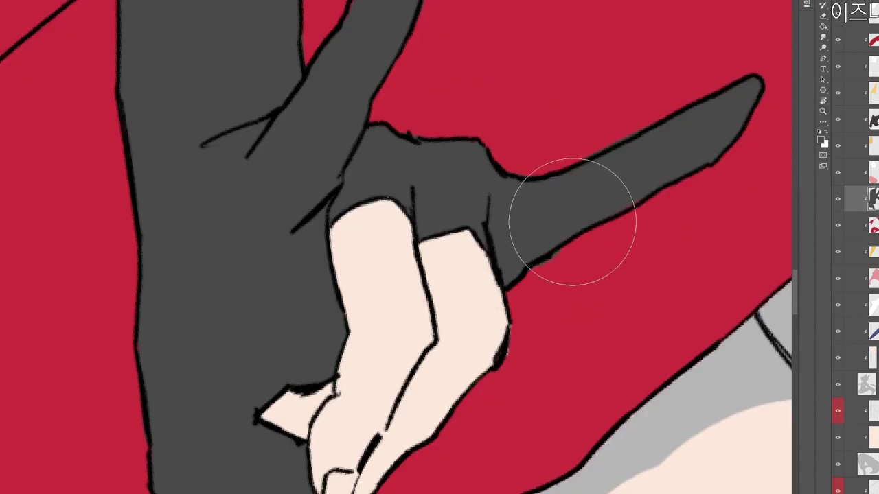
{"action": "key", "text": "bracketleft"}
{"action": "key", "text": "bracketleft"}
{"action": "key", "text": "bracketleft"}
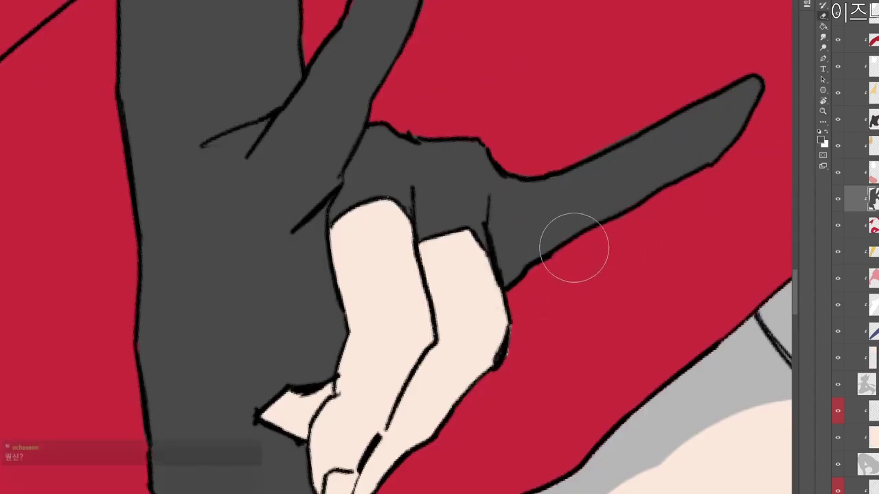
{"action": "left_click_drag", "start_coordinate": [596, 253], "coordinate": [581, 240]}
{"action": "key", "text": "b"}
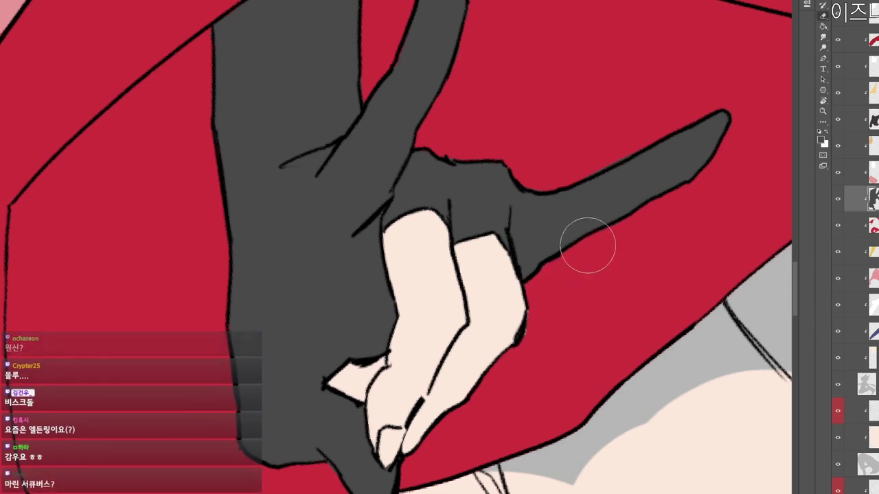
Fill the skin-coloured gap between the thumb and folded fingers with the sampled crimson on the lining layer.
{"action": "scroll", "coordinate": [632, 215], "scroll_direction": "down", "scroll_amount": 2}
{"action": "scroll", "coordinate": [624, 247], "scroll_direction": "down", "scroll_amount": 1}
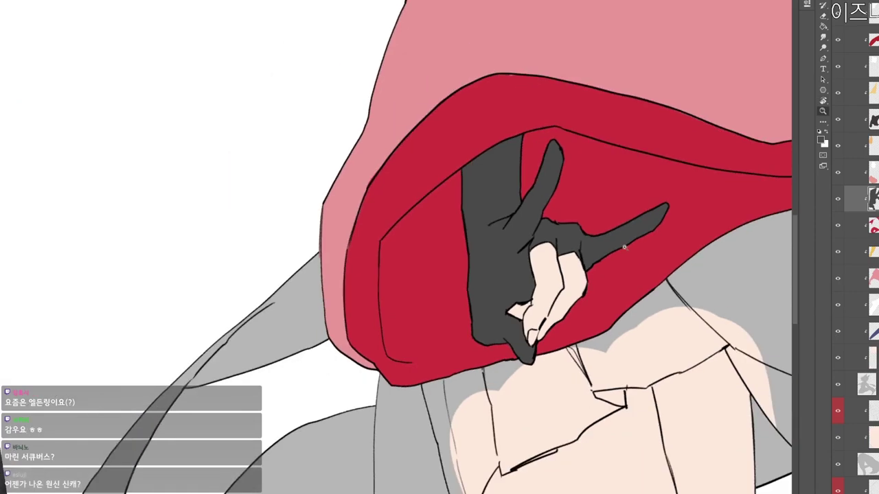
{"action": "left_click", "coordinate": [604, 316], "text": "ctrl"}
{"action": "scroll", "coordinate": [550, 328], "scroll_direction": "up", "scroll_amount": 2}
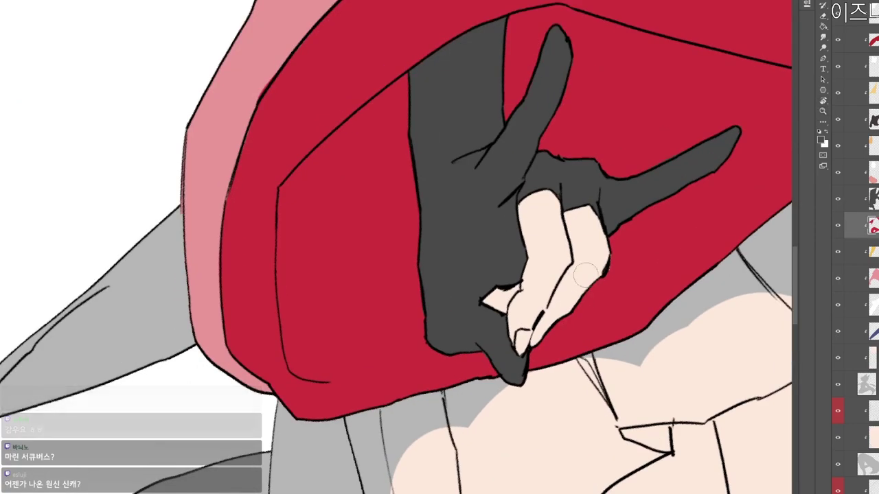
{"action": "left_click", "coordinate": [588, 303], "text": "alt"}
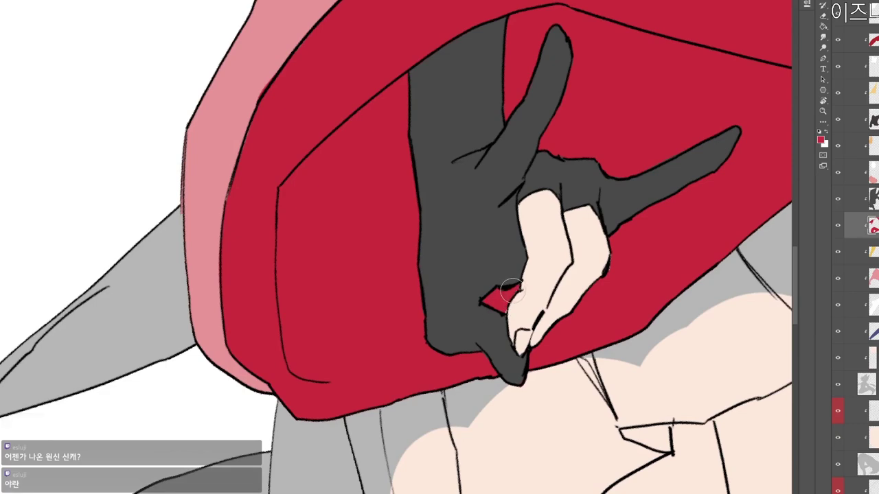
{"action": "scroll", "coordinate": [548, 223], "scroll_direction": "down", "scroll_amount": 4}
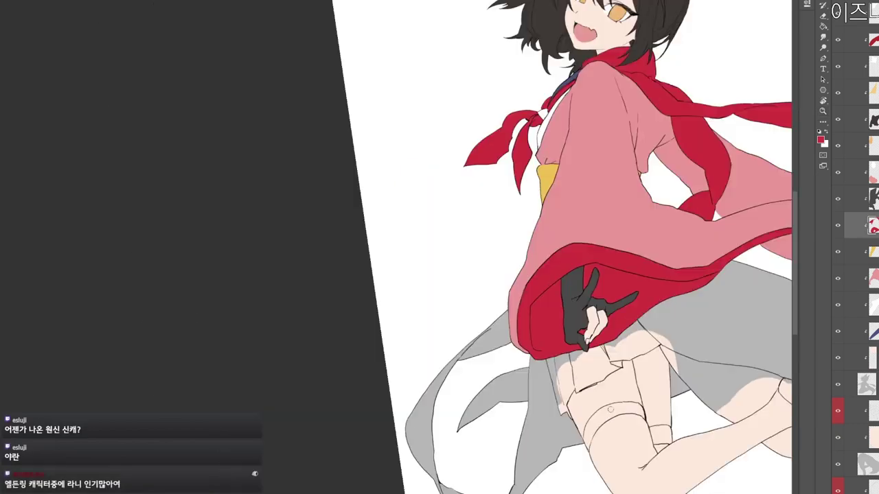
Straighten the canvas and add a new layer directly above the skin base layer.
{"action": "left_click_drag", "start_coordinate": [701, 382], "coordinate": [577, 454]}
{"action": "key", "text": "r"}
{"action": "key", "text": "Escape"}
{"action": "left_click_drag", "start_coordinate": [646, 481], "coordinate": [657, 351]}
{"action": "key", "text": "r"}
{"action": "left_click_drag", "start_coordinate": [606, 466], "coordinate": [612, 456]}
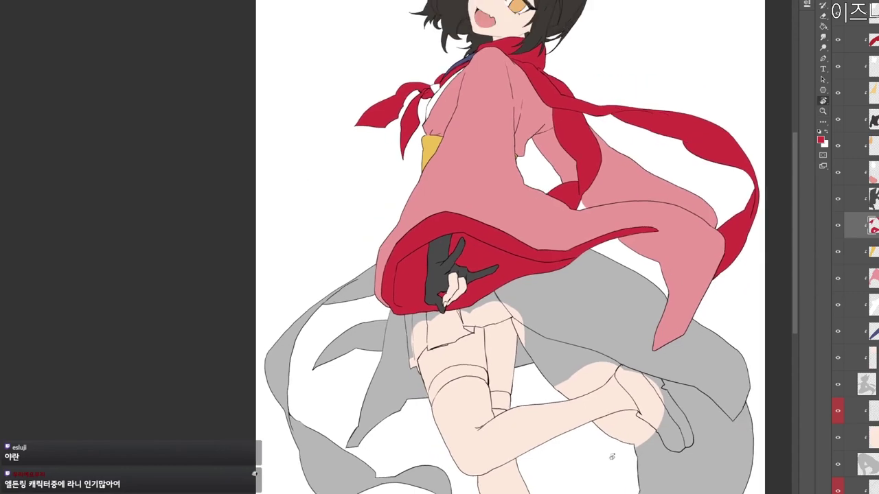
{"action": "left_click_drag", "start_coordinate": [619, 493], "coordinate": [633, 474]}
{"action": "left_click", "coordinate": [868, 384]}
{"action": "left_click", "coordinate": [871, 438]}
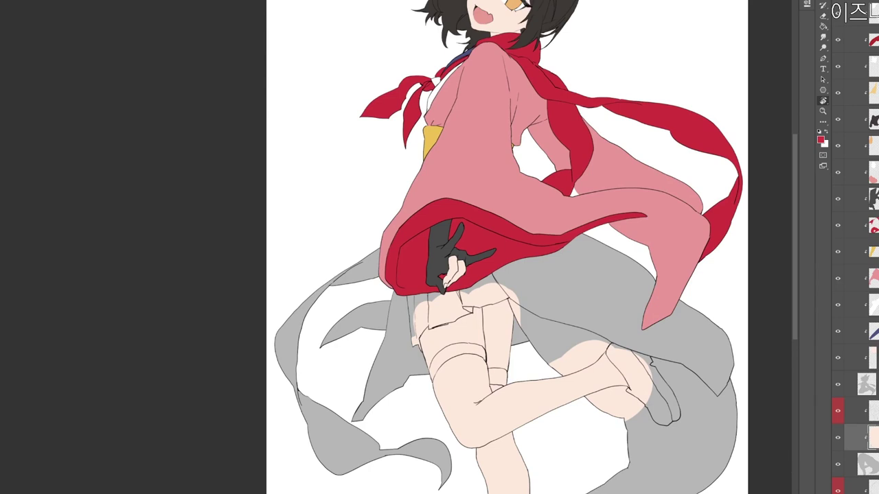
{"action": "key", "text": "ctrl+shift+n"}
{"action": "key", "text": "Return"}
Set the brush colour to dark grey and block in the upper part of the skirt beneath the sleeve hem.
{"action": "left_click_drag", "start_coordinate": [494, 372], "coordinate": [520, 319]}
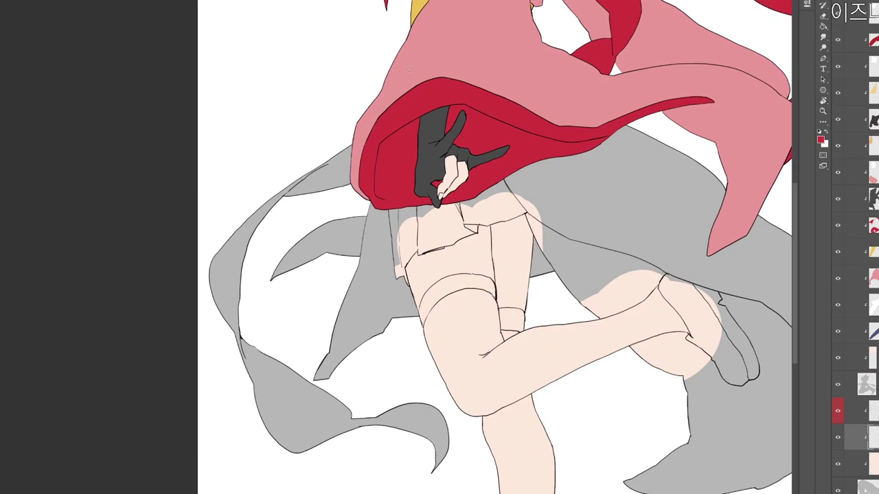
{"action": "key", "text": "n"}
{"action": "left_click", "coordinate": [252, 191]}
{"action": "left_click", "coordinate": [514, 103]}
{"action": "left_click_drag", "start_coordinate": [405, 229], "coordinate": [437, 212]}
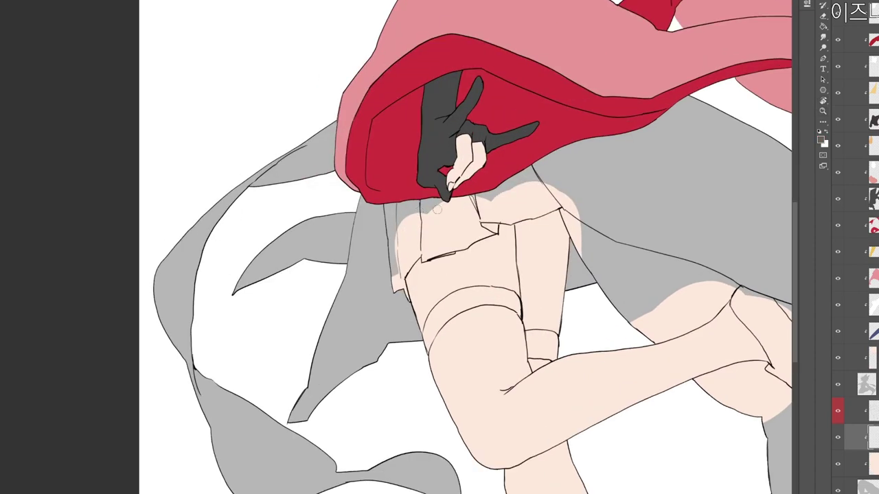
{"action": "mouse_move", "coordinate": [388, 199]}
{"action": "left_mouse_down"}
{"action": "mouse_move", "coordinate": [385, 266]}
{"action": "mouse_move", "coordinate": [389, 243]}
{"action": "mouse_move", "coordinate": [457, 187]}
{"action": "mouse_move", "coordinate": [514, 191]}
{"action": "mouse_move", "coordinate": [484, 212]}
{"action": "mouse_move", "coordinate": [502, 180]}
{"action": "left_mouse_up"}
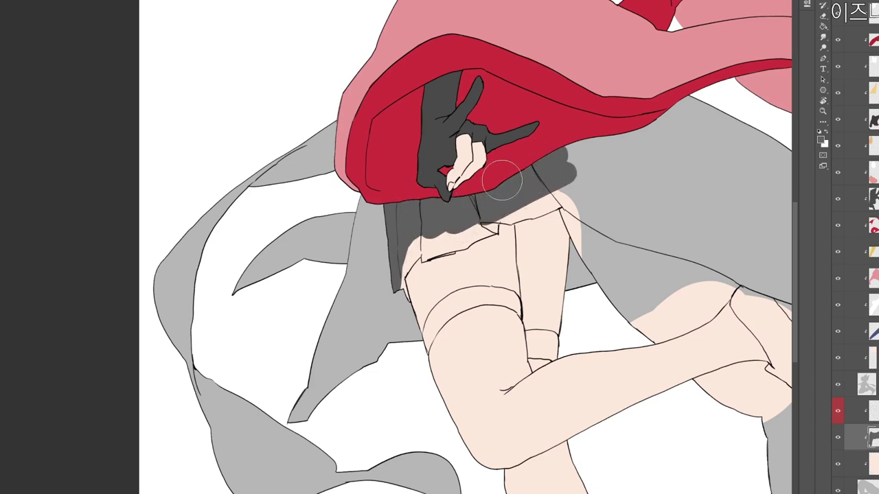
Extend the grey down to the skirt's pleated hem and erase the spill over the thighs.
{"action": "scroll", "coordinate": [461, 219], "scroll_direction": "up", "scroll_amount": 1}
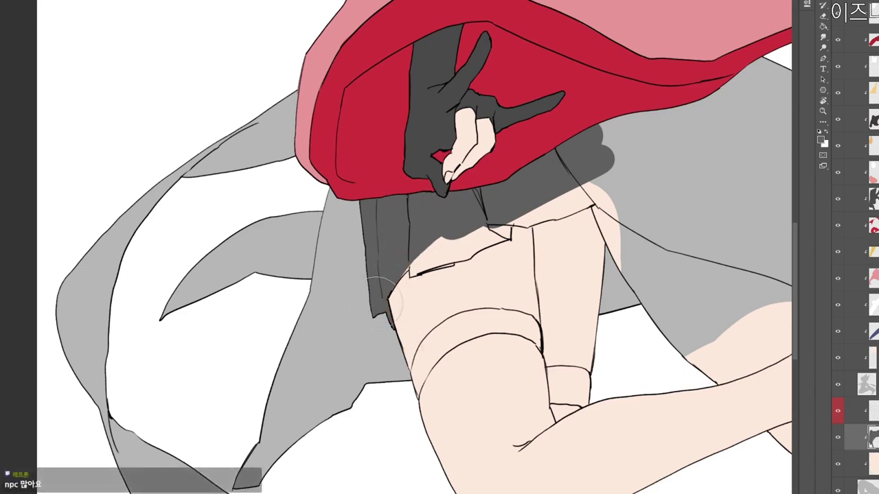
{"action": "key", "text": "e"}
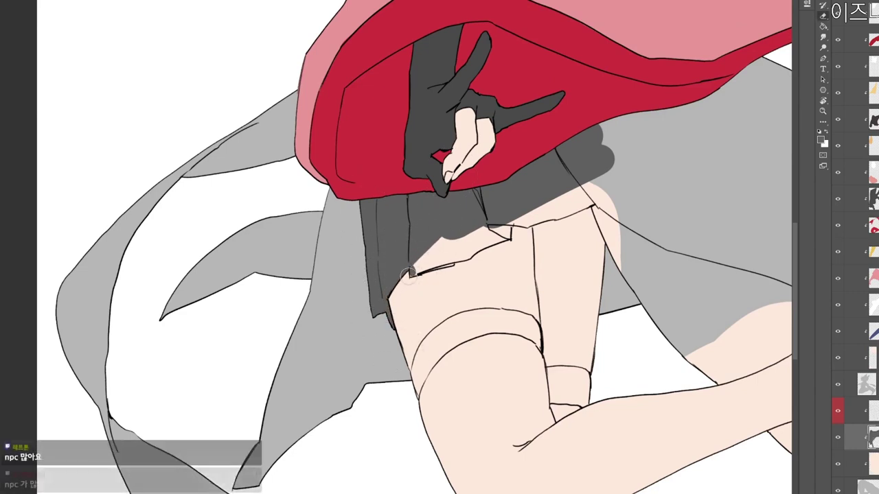
{"action": "left_click_drag", "start_coordinate": [412, 274], "coordinate": [457, 229]}
{"action": "left_click_drag", "start_coordinate": [519, 191], "coordinate": [589, 247]}
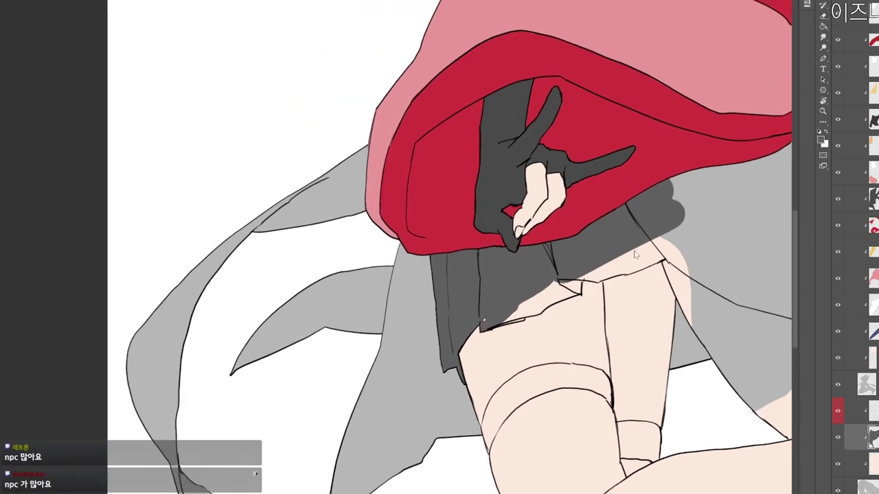
{"action": "left_click_drag", "start_coordinate": [500, 317], "coordinate": [557, 285]}
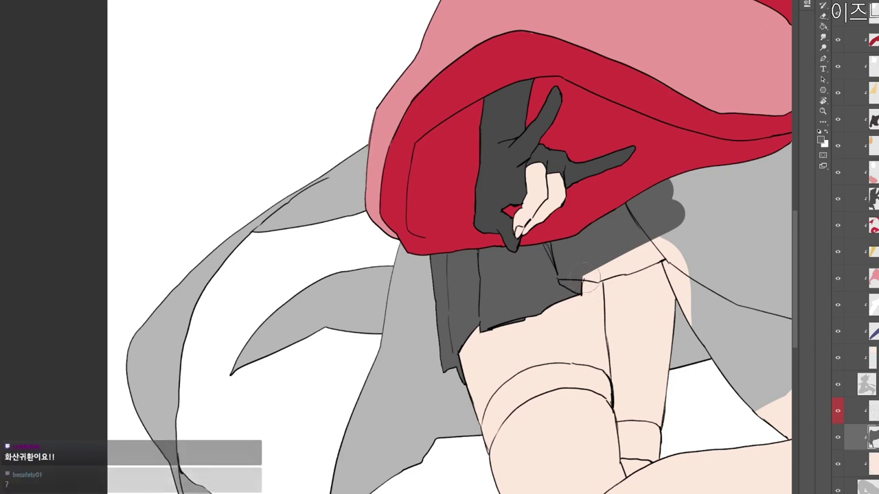
{"action": "mouse_move", "coordinate": [580, 294]}
{"action": "left_mouse_down"}
{"action": "mouse_move", "coordinate": [556, 283]}
{"action": "mouse_move", "coordinate": [529, 259]}
{"action": "mouse_move", "coordinate": [525, 243]}
{"action": "mouse_move", "coordinate": [504, 244]}
{"action": "mouse_move", "coordinate": [528, 250]}
{"action": "mouse_move", "coordinate": [537, 233]}
{"action": "mouse_move", "coordinate": [627, 193]}
{"action": "mouse_move", "coordinate": [523, 243]}
{"action": "mouse_move", "coordinate": [575, 233]}
{"action": "left_mouse_up"}
{"action": "scroll", "coordinate": [573, 231], "scroll_direction": "up", "scroll_amount": 2}
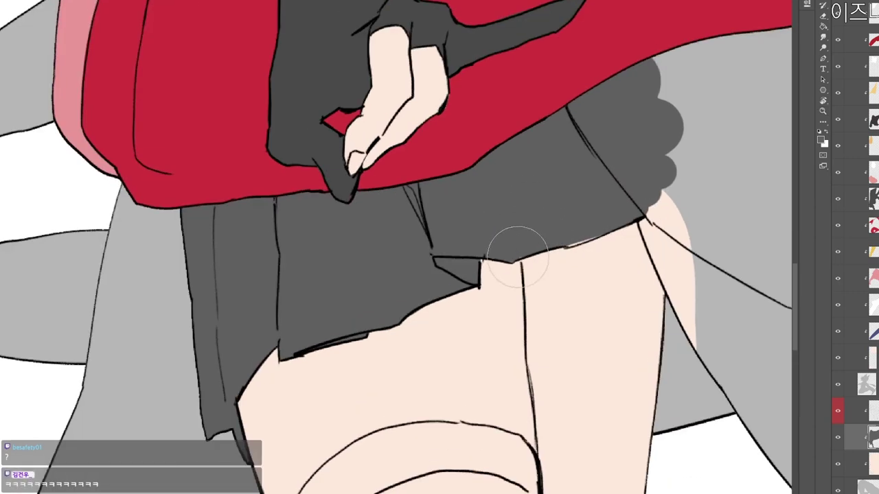
Examine the dark grey skirt against the sleeve, the legs and the unpainted grey cloth around them.
{"action": "scroll", "coordinate": [571, 238], "scroll_direction": "down", "scroll_amount": 5}
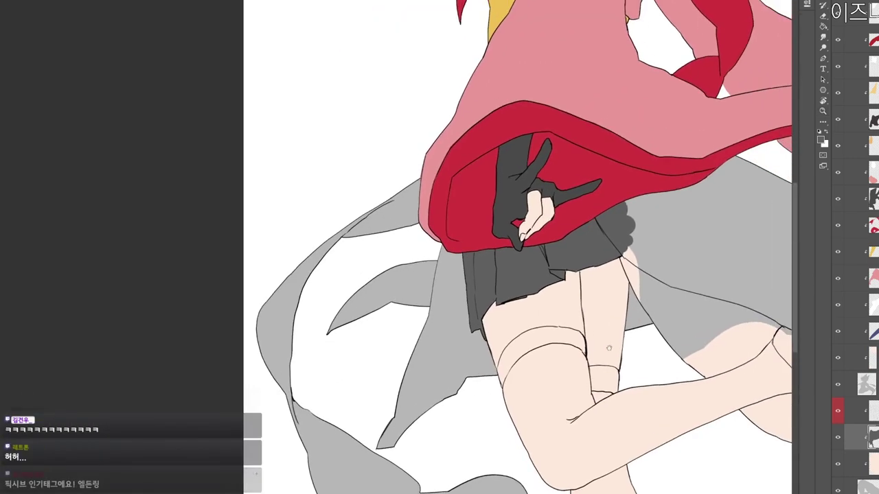
{"action": "left_click_drag", "start_coordinate": [609, 348], "coordinate": [590, 353]}
{"action": "scroll", "coordinate": [632, 353], "scroll_direction": "down", "scroll_amount": 1}
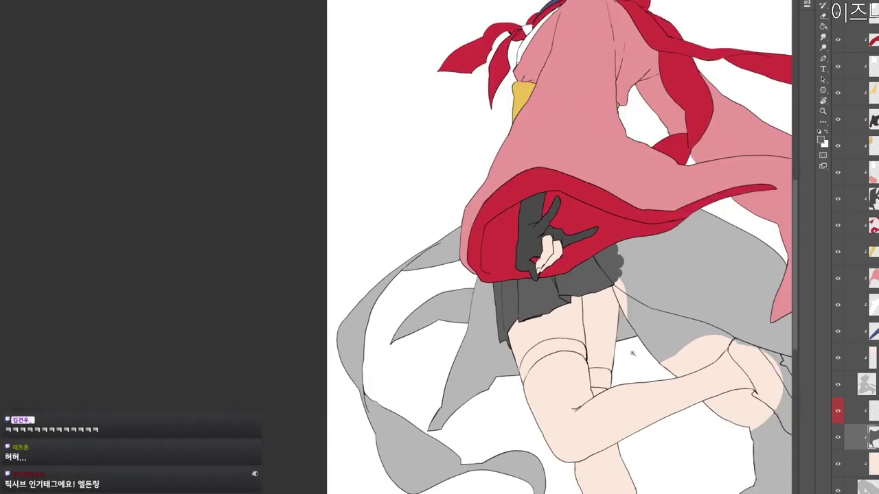
{"action": "scroll", "coordinate": [632, 354], "scroll_direction": "down", "scroll_amount": 2}
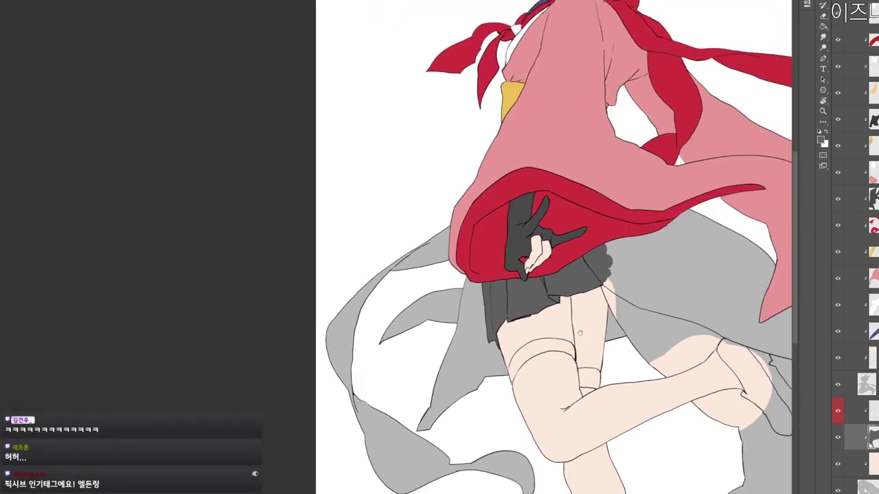
{"action": "scroll", "coordinate": [558, 364], "scroll_direction": "up", "scroll_amount": 6}
{"action": "scroll", "coordinate": [557, 364], "scroll_direction": "down", "scroll_amount": 4}
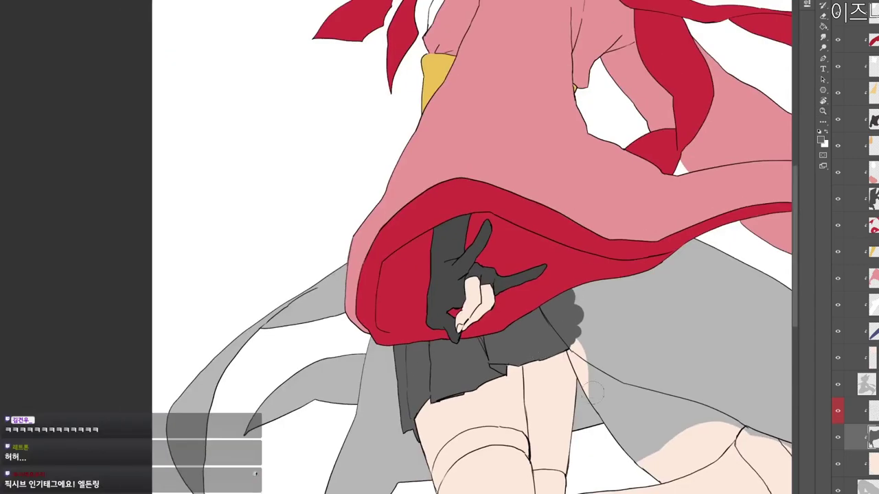
{"action": "scroll", "coordinate": [610, 442], "scroll_direction": "down", "scroll_amount": 2}
{"action": "scroll", "coordinate": [567, 436], "scroll_direction": "up", "scroll_amount": 2}
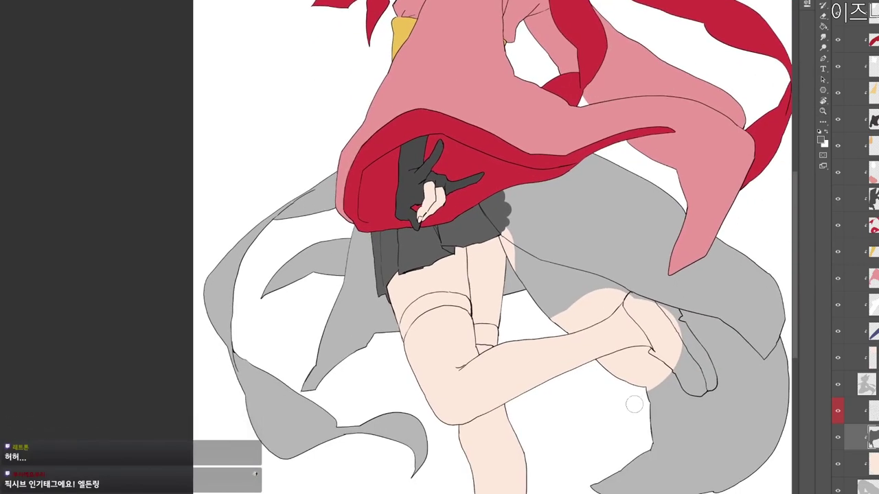
{"action": "left_click_drag", "start_coordinate": [689, 442], "coordinate": [646, 437]}
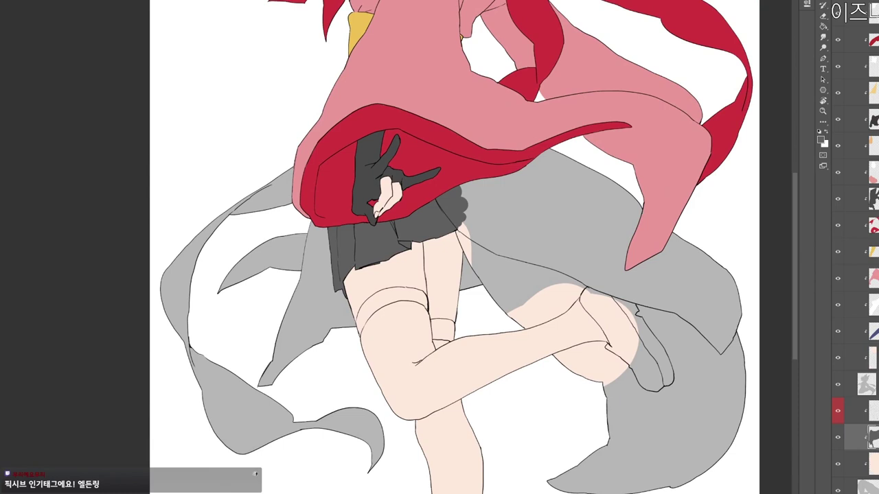
Sample the kimono's pink and add a new layer above the skirt layer.
{"action": "left_click", "coordinate": [856, 464]}
{"action": "left_click", "coordinate": [838, 437]}
{"action": "left_click", "coordinate": [837, 438]}
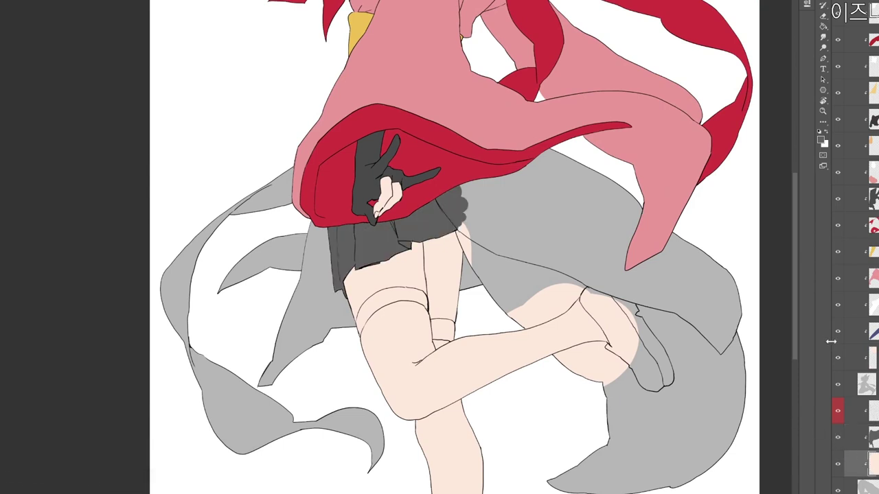
{"action": "left_click", "coordinate": [510, 111], "text": "alt"}
{"action": "left_click", "coordinate": [866, 438]}
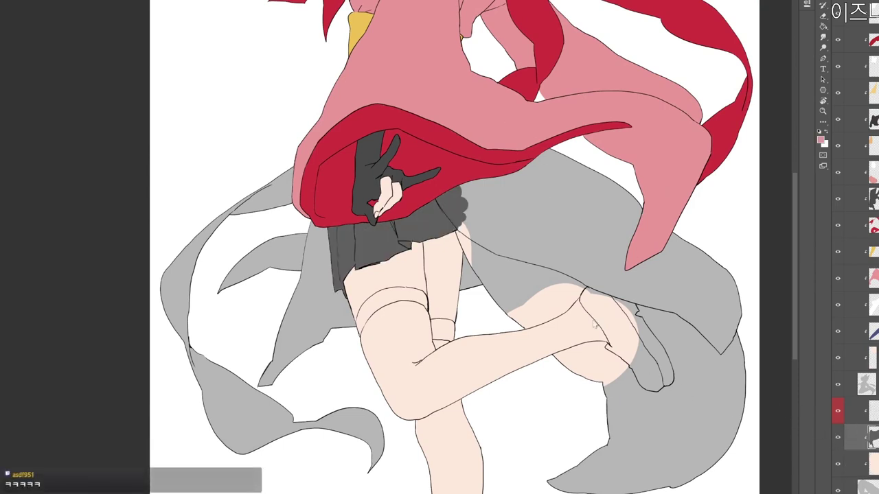
{"action": "key", "text": "ctrl+shift+n"}
{"action": "key", "text": "Return"}
Block in the kimono's trailing back panel in pink from the sleeve hem towards its far tip.
{"action": "left_click_drag", "start_coordinate": [556, 257], "coordinate": [509, 240]}
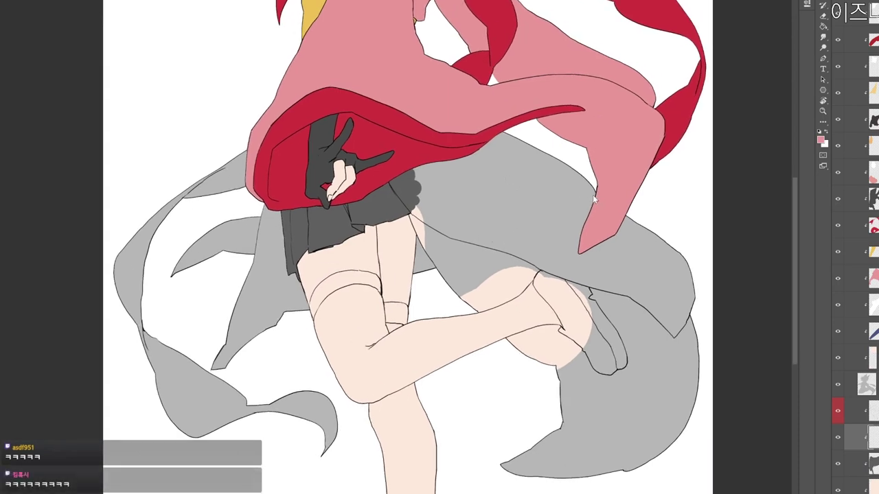
{"action": "mouse_move", "coordinate": [429, 168]}
{"action": "left_mouse_down"}
{"action": "mouse_move", "coordinate": [443, 214]}
{"action": "mouse_move", "coordinate": [505, 220]}
{"action": "mouse_move", "coordinate": [675, 280]}
{"action": "left_mouse_up"}
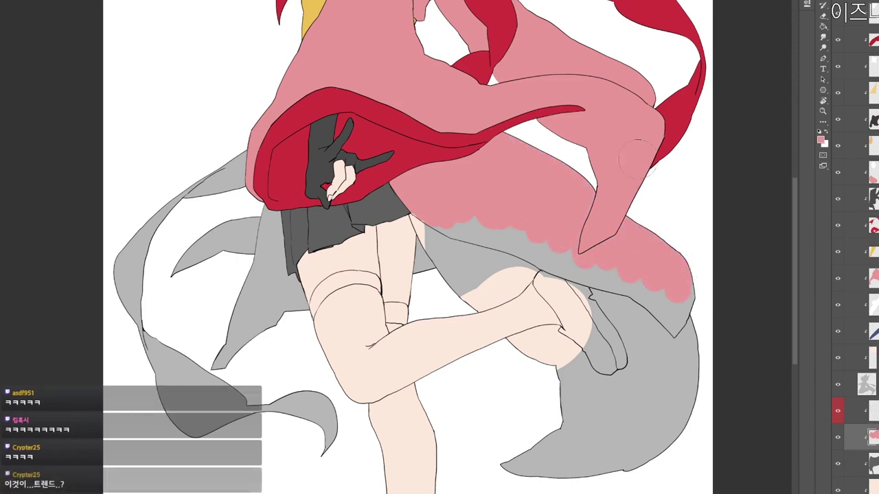
{"action": "left_click", "coordinate": [610, 190], "text": "ctrl"}
{"action": "left_click", "coordinate": [645, 151], "text": "ctrl"}
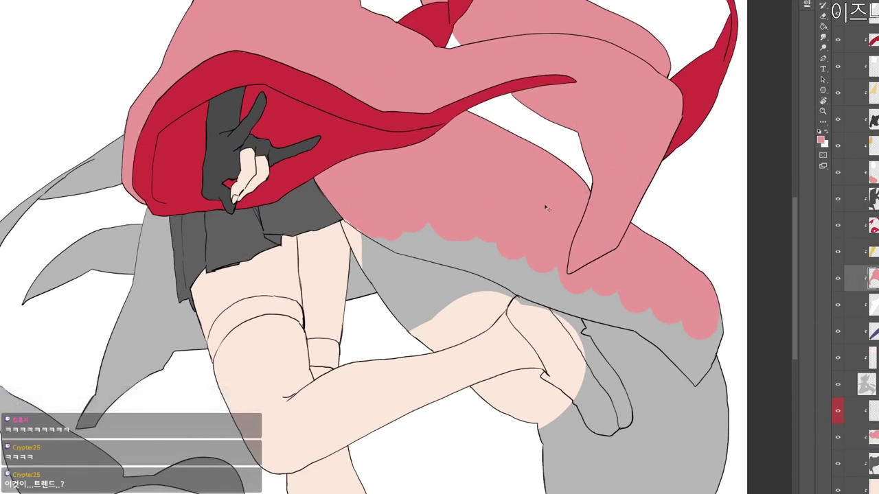
{"action": "left_click", "coordinate": [555, 237], "text": "ctrl"}
{"action": "left_click", "coordinate": [563, 208], "text": "ctrl"}
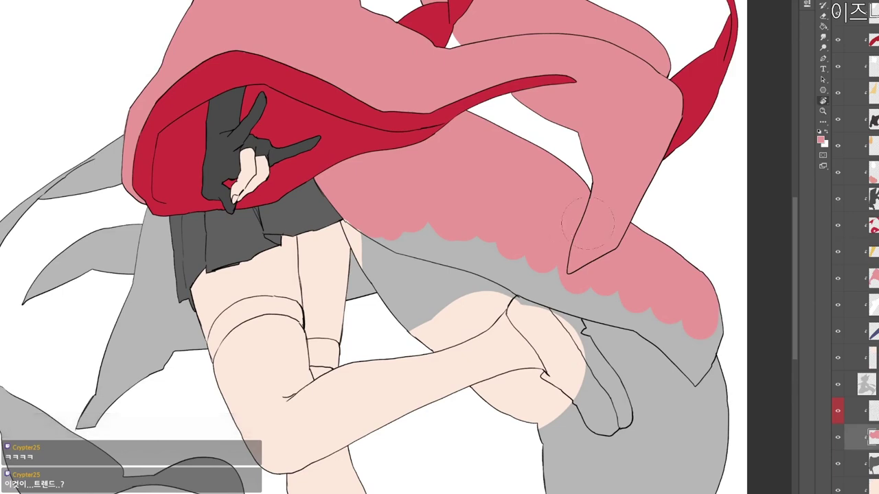
Extend the pink to the back panel's lower edge and pointed corner, and delete the spill over the tail there.
{"action": "key", "text": "r"}
{"action": "left_click_drag", "start_coordinate": [562, 209], "coordinate": [521, 353]}
{"action": "mouse_move", "coordinate": [346, 263]}
{"action": "left_mouse_down"}
{"action": "mouse_move", "coordinate": [360, 302]}
{"action": "mouse_move", "coordinate": [436, 371]}
{"action": "mouse_move", "coordinate": [467, 422]}
{"action": "left_mouse_up"}
{"action": "mouse_move", "coordinate": [423, 354]}
{"action": "left_mouse_down"}
{"action": "mouse_move", "coordinate": [434, 251]}
{"action": "mouse_move", "coordinate": [377, 161]}
{"action": "mouse_move", "coordinate": [376, 192]}
{"action": "mouse_move", "coordinate": [396, 224]}
{"action": "mouse_move", "coordinate": [384, 211]}
{"action": "mouse_move", "coordinate": [374, 192]}
{"action": "mouse_move", "coordinate": [455, 241]}
{"action": "mouse_move", "coordinate": [502, 314]}
{"action": "left_mouse_up"}
{"action": "left_click_drag", "start_coordinate": [481, 348], "coordinate": [508, 349]}
{"action": "left_click", "coordinate": [430, 353]}
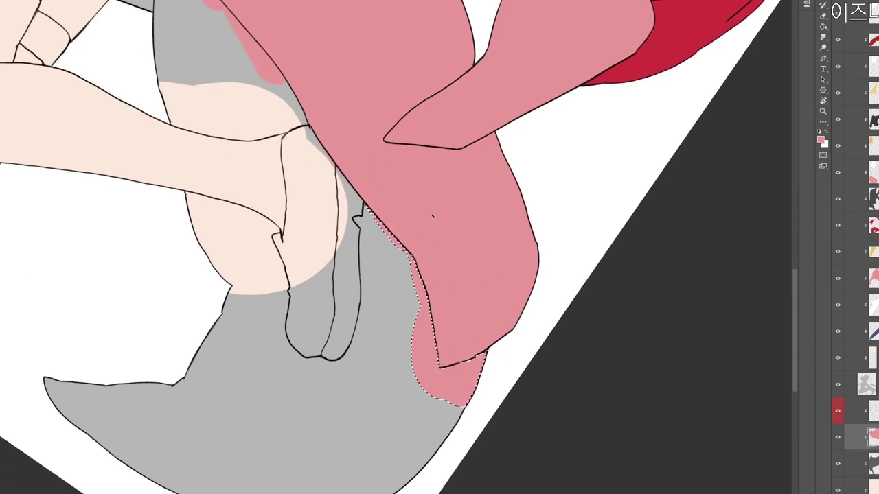
{"action": "key", "text": "Delete"}
{"action": "key", "text": "ctrl+d"}
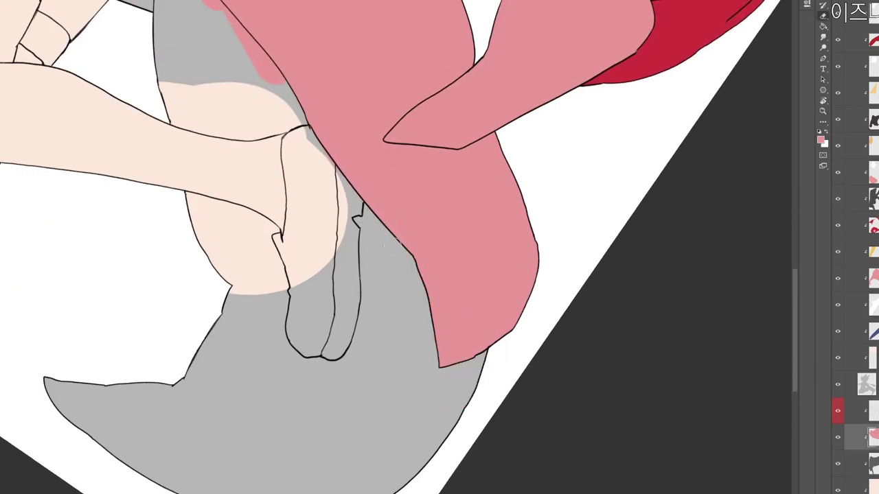
Delete the pink spill beyond the back panel's edge between the thigh and the raised foot.
{"action": "left_click_drag", "start_coordinate": [365, 224], "coordinate": [407, 224]}
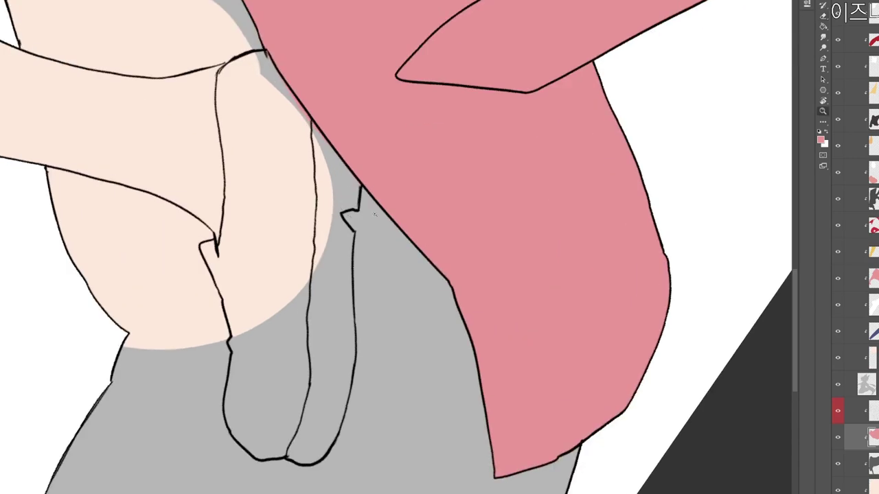
{"action": "left_click_drag", "start_coordinate": [353, 180], "coordinate": [325, 180]}
{"action": "mouse_move", "coordinate": [298, 93]}
{"action": "left_mouse_down"}
{"action": "mouse_move", "coordinate": [393, 289]}
{"action": "mouse_move", "coordinate": [472, 404]}
{"action": "mouse_move", "coordinate": [462, 401]}
{"action": "left_mouse_up"}
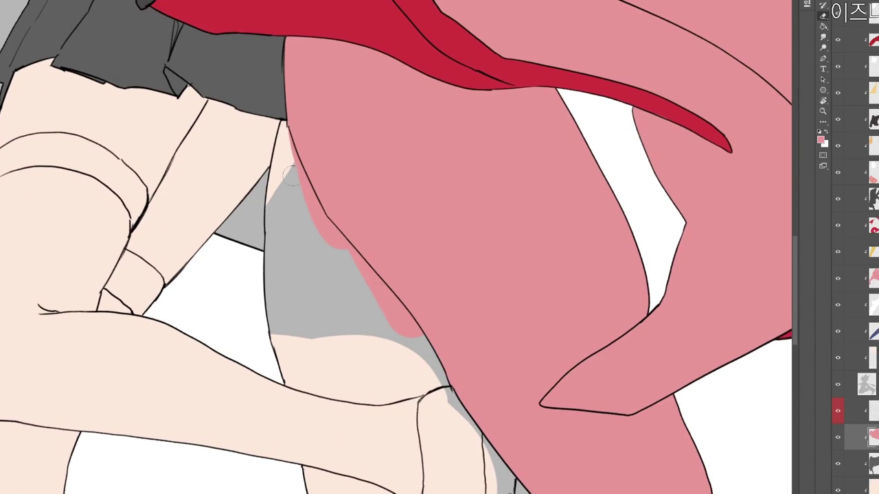
{"action": "key", "text": "w"}
{"action": "left_click", "coordinate": [311, 200]}
{"action": "key", "text": "Delete"}
{"action": "key", "text": "ctrl+d"}
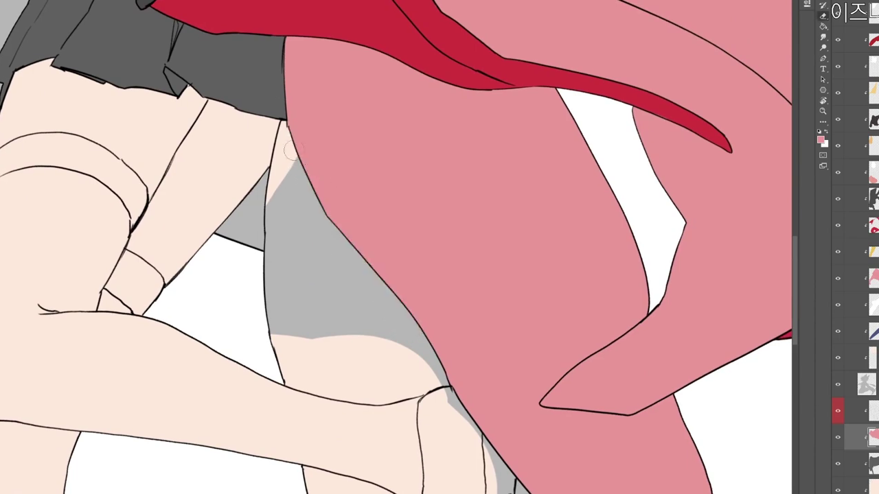
Add a new layer below the back panel's pink and set the brush colour to light tan, #e8c58f.
{"action": "left_click_drag", "start_coordinate": [354, 215], "coordinate": [317, 216]}
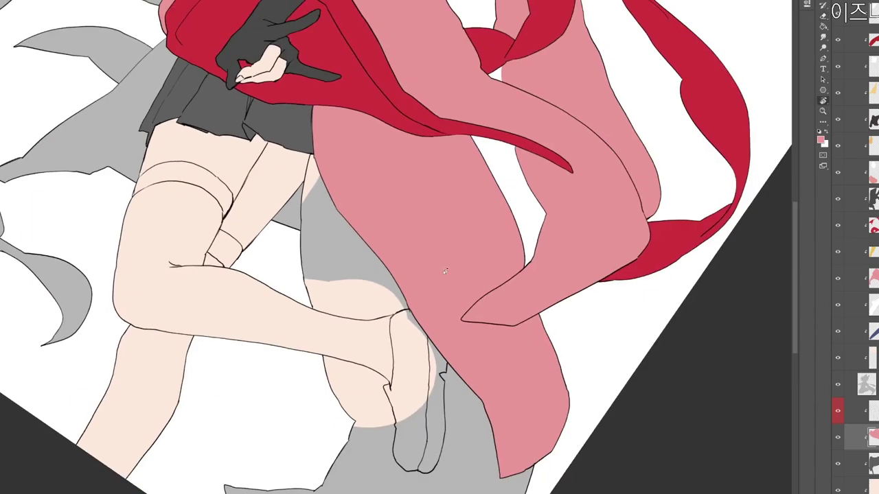
{"action": "left_click_drag", "start_coordinate": [439, 412], "coordinate": [622, 366]}
{"action": "scroll", "coordinate": [622, 368], "scroll_direction": "down", "scroll_amount": 2}
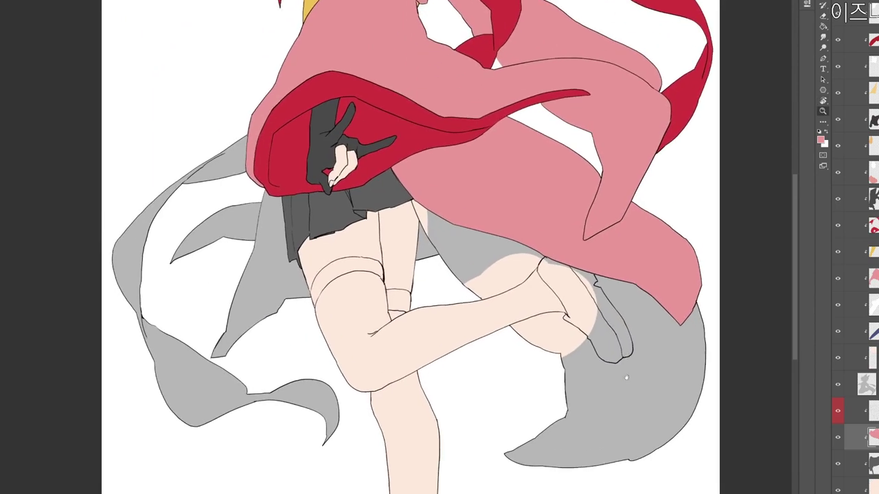
{"action": "key", "text": "ctrl+shift+n"}
{"action": "key", "text": "Return"}
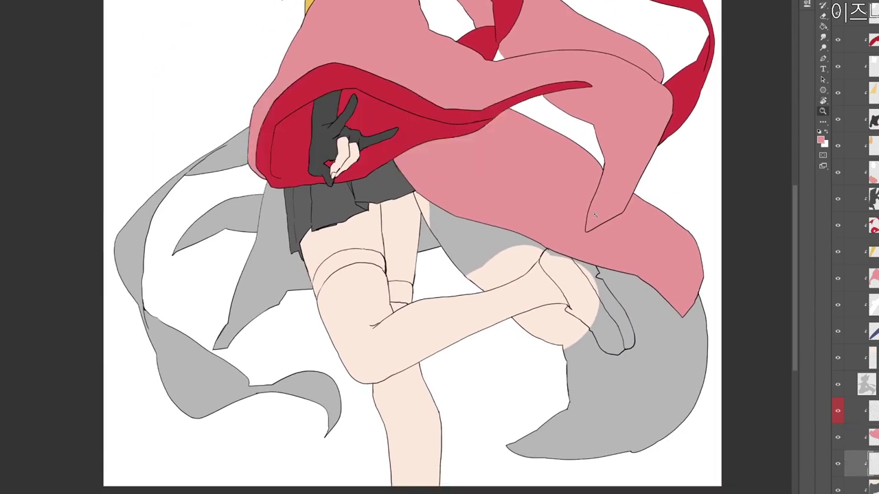
{"action": "key", "text": "n"}
{"action": "left_click", "coordinate": [285, 118]}
{"action": "left_click", "coordinate": [408, 236]}
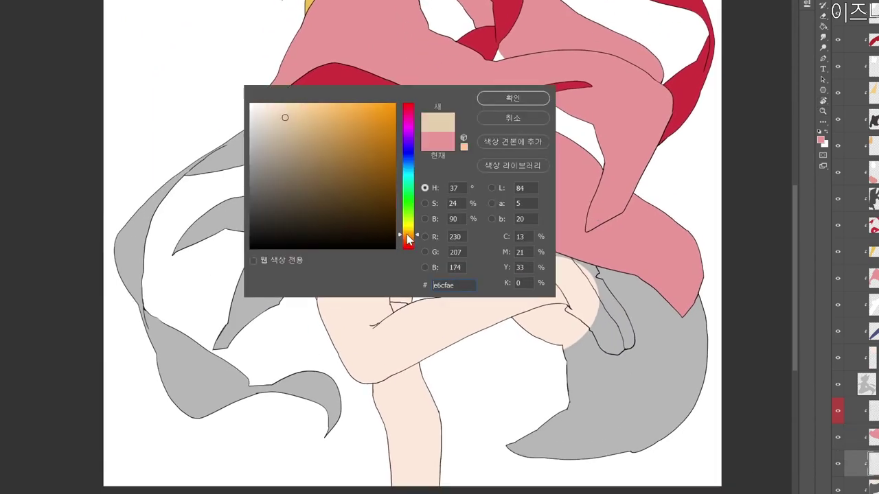
{"action": "left_click", "coordinate": [512, 100]}
{"action": "scroll", "coordinate": [567, 233], "scroll_direction": "down", "scroll_amount": 1}
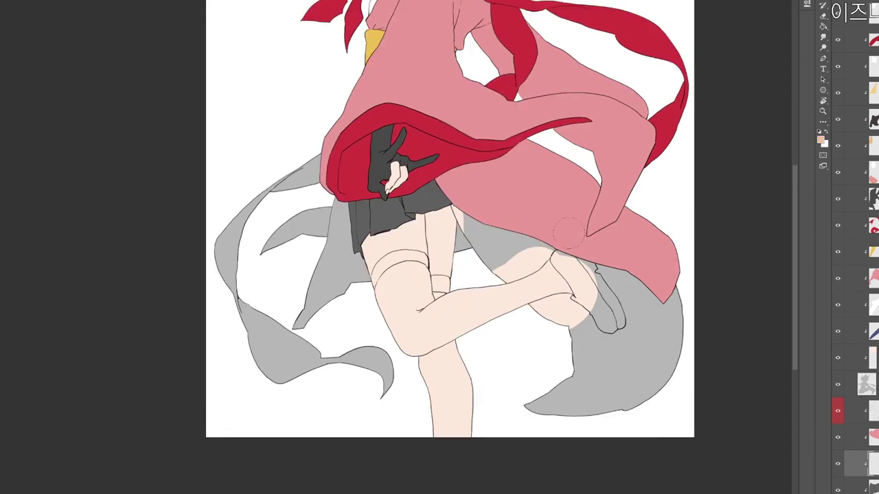
Paint the whole fox tail tan down to its pointed tip and erase the spill on the thigh beside the skirt.
{"action": "mouse_move", "coordinate": [456, 211]}
{"action": "left_mouse_down"}
{"action": "mouse_move", "coordinate": [501, 260]}
{"action": "mouse_move", "coordinate": [487, 237]}
{"action": "mouse_move", "coordinate": [482, 244]}
{"action": "mouse_move", "coordinate": [492, 257]}
{"action": "mouse_move", "coordinate": [501, 230]}
{"action": "mouse_move", "coordinate": [494, 279]}
{"action": "mouse_move", "coordinate": [521, 232]}
{"action": "mouse_move", "coordinate": [558, 235]}
{"action": "mouse_move", "coordinate": [574, 298]}
{"action": "mouse_move", "coordinate": [594, 321]}
{"action": "mouse_move", "coordinate": [549, 400]}
{"action": "mouse_move", "coordinate": [551, 433]}
{"action": "mouse_move", "coordinate": [673, 290]}
{"action": "mouse_move", "coordinate": [661, 382]}
{"action": "left_mouse_up"}
{"action": "scroll", "coordinate": [555, 353], "scroll_direction": "up", "scroll_amount": 1}
{"action": "scroll", "coordinate": [527, 398], "scroll_direction": "up", "scroll_amount": 1}
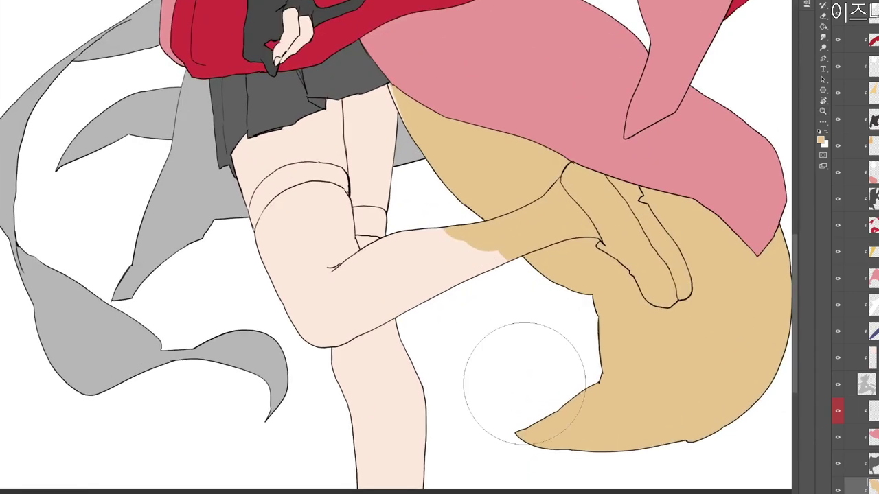
{"action": "scroll", "coordinate": [397, 143], "scroll_direction": "up", "scroll_amount": 1}
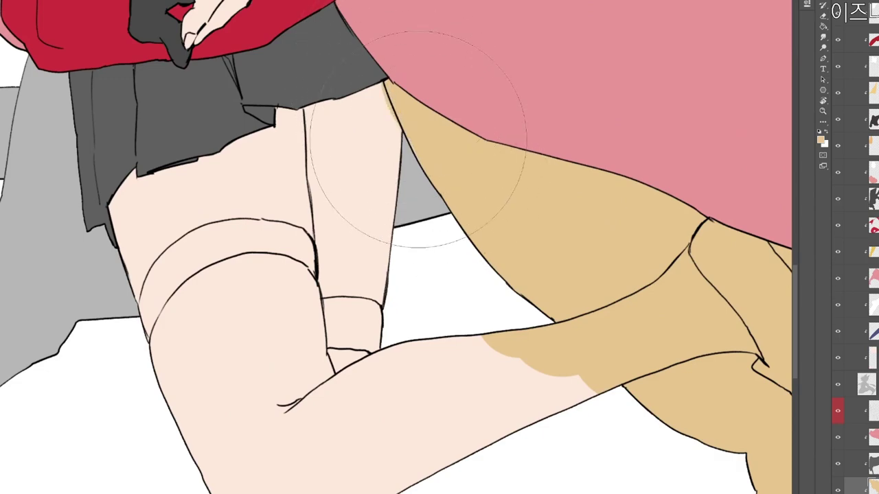
{"action": "key", "text": "e"}
{"action": "scroll", "coordinate": [449, 98], "scroll_direction": "down", "scroll_amount": 2}
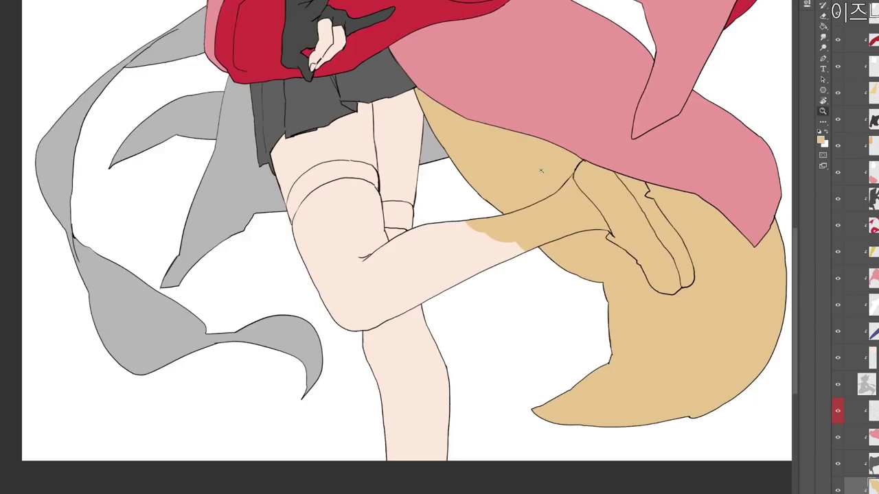
Erase the tan from the raised lower leg up to the ankle, just past the shoe opening.
{"action": "mouse_move", "coordinate": [597, 280]}
{"action": "left_mouse_down"}
{"action": "mouse_move", "coordinate": [581, 329]}
{"action": "mouse_move", "coordinate": [592, 305]}
{"action": "left_mouse_up"}
{"action": "key", "text": "r"}
{"action": "mouse_move", "coordinate": [503, 247]}
{"action": "left_mouse_down"}
{"action": "mouse_move", "coordinate": [486, 251]}
{"action": "mouse_move", "coordinate": [604, 224]}
{"action": "left_mouse_up"}
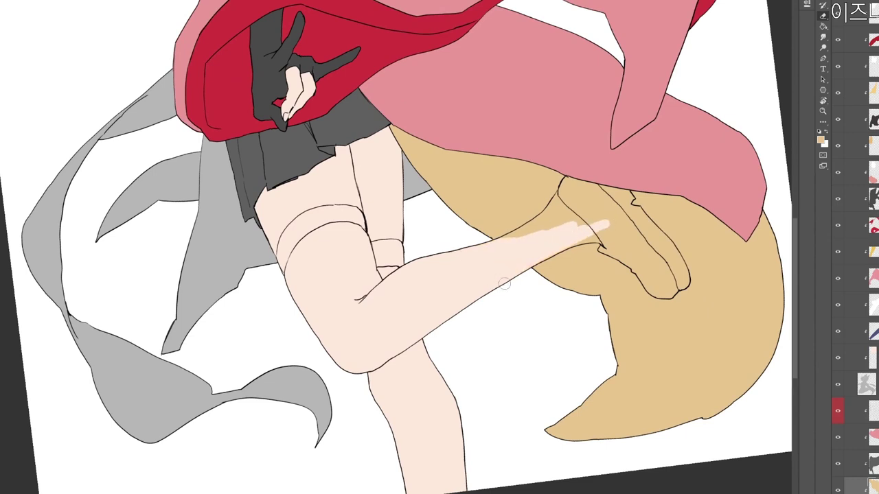
{"action": "left_click_drag", "start_coordinate": [539, 261], "coordinate": [584, 261]}
{"action": "mouse_move", "coordinate": [469, 215]}
{"action": "left_mouse_down"}
{"action": "mouse_move", "coordinate": [448, 232]}
{"action": "mouse_move", "coordinate": [511, 192]}
{"action": "mouse_move", "coordinate": [489, 206]}
{"action": "mouse_move", "coordinate": [593, 168]}
{"action": "mouse_move", "coordinate": [532, 179]}
{"action": "left_mouse_up"}
{"action": "key", "text": "ctrl+z"}
{"action": "key", "text": "ctrl+z"}
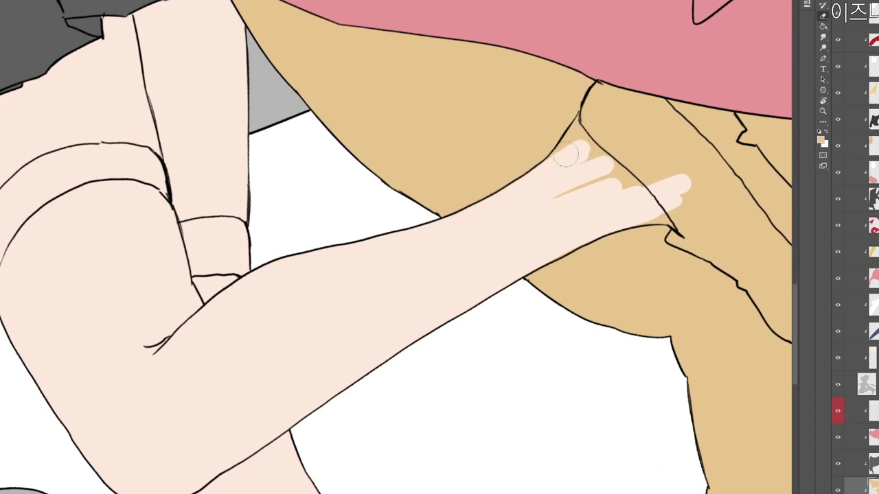
{"action": "left_click_drag", "start_coordinate": [566, 155], "coordinate": [552, 170]}
{"action": "mouse_move", "coordinate": [575, 143]}
{"action": "left_mouse_down"}
{"action": "mouse_move", "coordinate": [660, 148]}
{"action": "mouse_move", "coordinate": [673, 183]}
{"action": "left_mouse_up"}
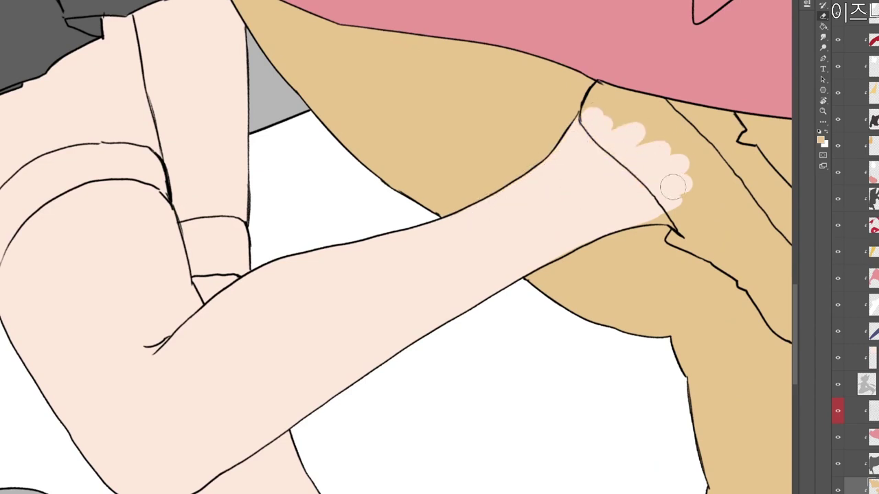
{"action": "scroll", "coordinate": [612, 233], "scroll_direction": "down", "scroll_amount": 2}
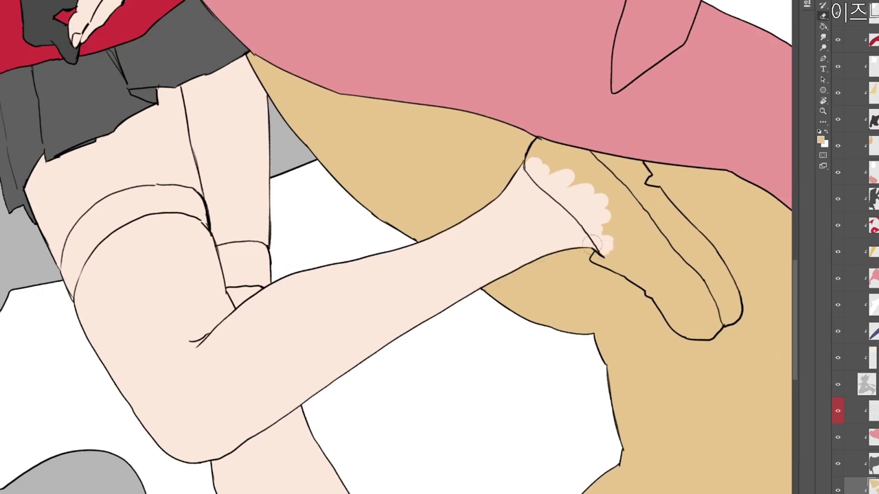
{"action": "scroll", "coordinate": [609, 248], "scroll_direction": "down", "scroll_amount": 3}
{"action": "left_click_drag", "start_coordinate": [619, 169], "coordinate": [580, 173]}
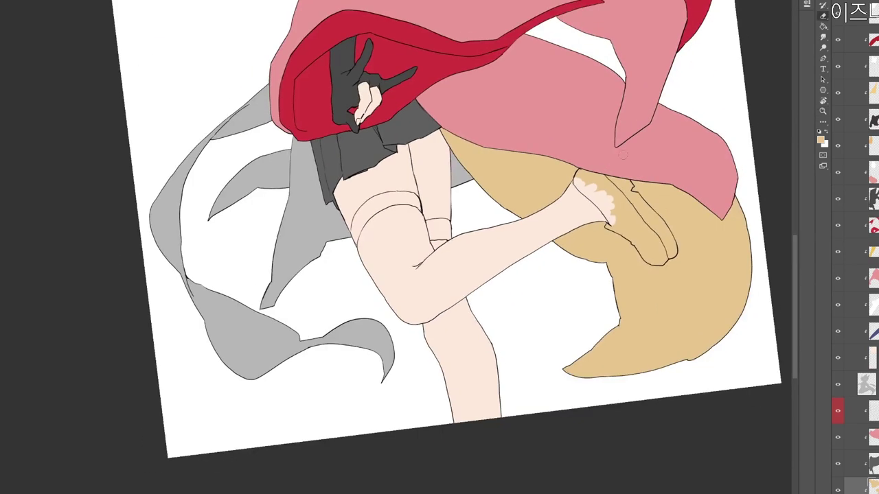
Switch from the tail's tan layer to the layer beneath it.
{"action": "key", "text": "r"}
{"action": "left_click_drag", "start_coordinate": [628, 354], "coordinate": [613, 396]}
{"action": "left_click_drag", "start_coordinate": [613, 396], "coordinate": [599, 361]}
{"action": "left_click_drag", "start_coordinate": [510, 326], "coordinate": [554, 359]}
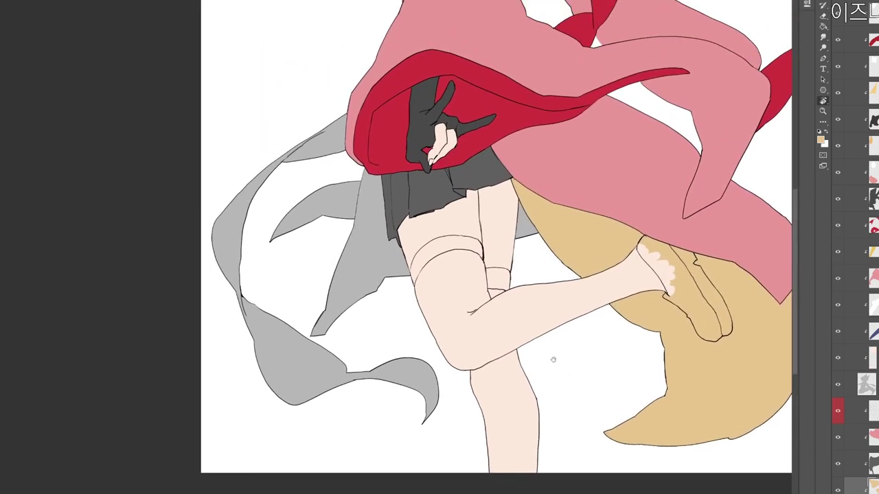
{"action": "key", "text": "alt+bracketright"}
{"action": "key", "text": "alt+bracketleft"}
{"action": "key", "text": "alt+bracketright"}
{"action": "left_click_drag", "start_coordinate": [681, 493], "coordinate": [616, 455]}
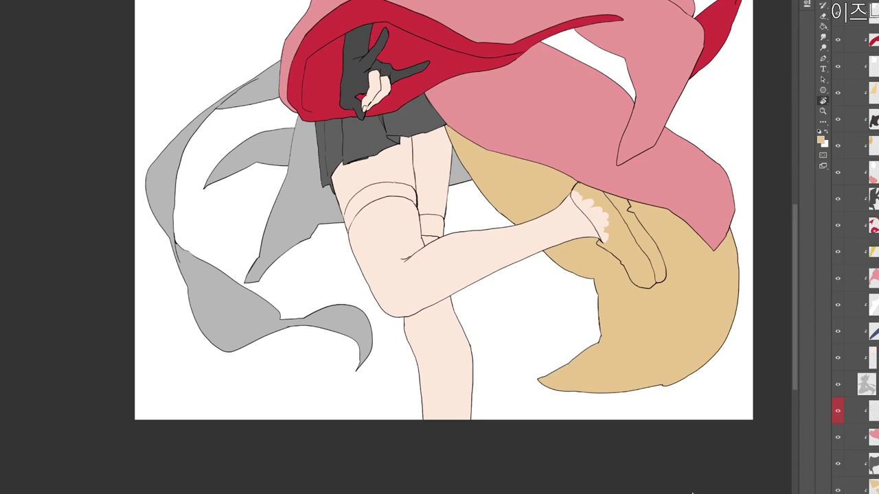
Set the brush colour to dark grey, #484848.
{"action": "left_click", "coordinate": [395, 136], "text": "ctrl"}
{"action": "key", "text": "n"}
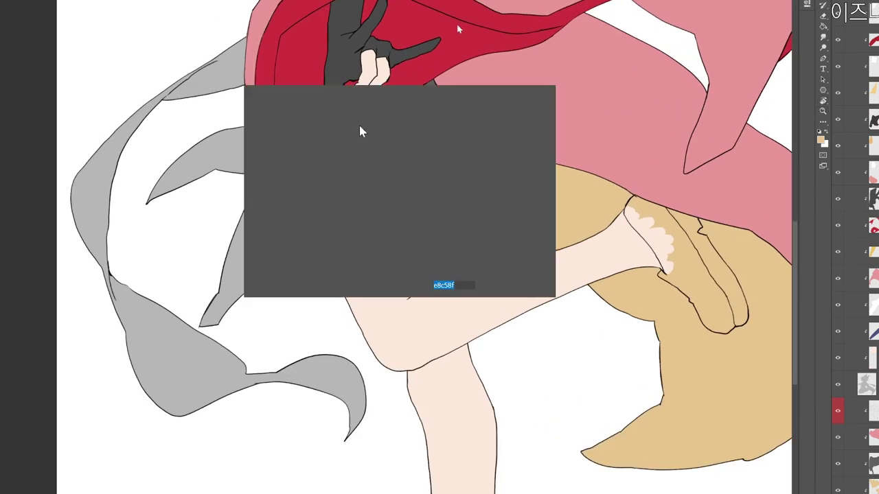
{"action": "left_click_drag", "start_coordinate": [318, 167], "coordinate": [249, 189]}
{"action": "left_click", "coordinate": [513, 101]}
{"action": "key", "text": "r"}
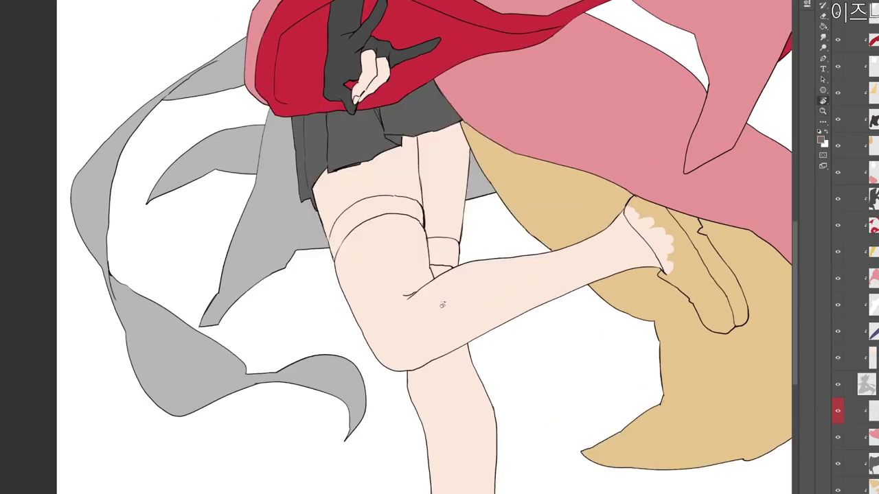
{"action": "left_click_drag", "start_coordinate": [442, 304], "coordinate": [467, 232]}
{"action": "key", "text": "n"}
{"action": "left_click_drag", "start_coordinate": [268, 183], "coordinate": [249, 207]}
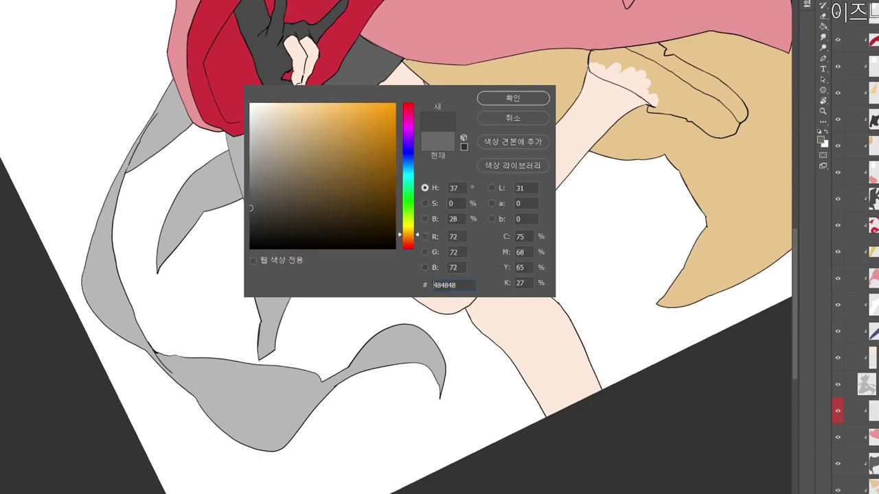
{"action": "left_click", "coordinate": [516, 101]}
Paint the strap around the front thigh dark grey and trim its edges to the line art.
{"action": "left_click_drag", "start_coordinate": [335, 171], "coordinate": [382, 187]}
{"action": "scroll", "coordinate": [381, 187], "scroll_direction": "up", "scroll_amount": 1}
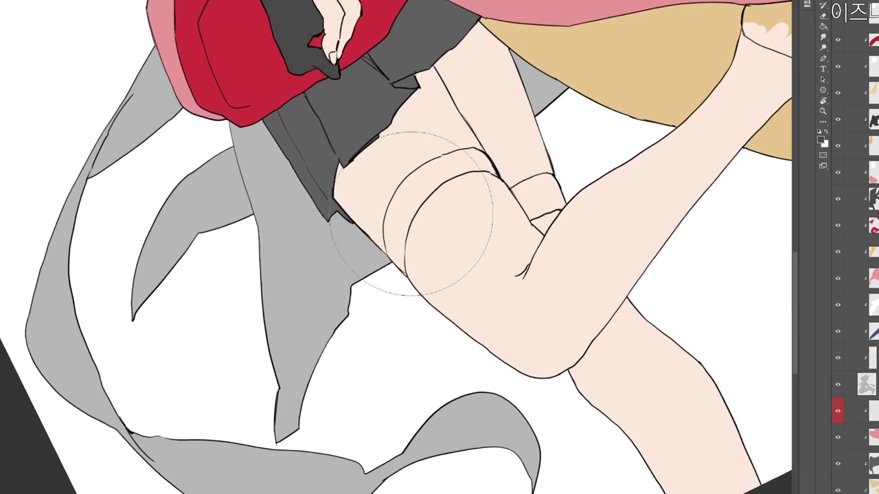
{"action": "mouse_move", "coordinate": [389, 244]}
{"action": "left_mouse_down"}
{"action": "mouse_move", "coordinate": [406, 206]}
{"action": "mouse_move", "coordinate": [398, 262]}
{"action": "mouse_move", "coordinate": [417, 205]}
{"action": "mouse_move", "coordinate": [394, 230]}
{"action": "mouse_move", "coordinate": [392, 249]}
{"action": "mouse_move", "coordinate": [406, 197]}
{"action": "mouse_move", "coordinate": [379, 225]}
{"action": "mouse_move", "coordinate": [377, 258]}
{"action": "mouse_move", "coordinate": [389, 268]}
{"action": "mouse_move", "coordinate": [389, 220]}
{"action": "mouse_move", "coordinate": [413, 180]}
{"action": "mouse_move", "coordinate": [381, 206]}
{"action": "mouse_move", "coordinate": [411, 164]}
{"action": "mouse_move", "coordinate": [376, 225]}
{"action": "mouse_move", "coordinate": [467, 232]}
{"action": "mouse_move", "coordinate": [456, 276]}
{"action": "mouse_move", "coordinate": [482, 251]}
{"action": "mouse_move", "coordinate": [434, 278]}
{"action": "mouse_move", "coordinate": [472, 250]}
{"action": "mouse_move", "coordinate": [497, 239]}
{"action": "mouse_move", "coordinate": [465, 263]}
{"action": "mouse_move", "coordinate": [509, 240]}
{"action": "mouse_move", "coordinate": [461, 271]}
{"action": "mouse_move", "coordinate": [447, 312]}
{"action": "left_mouse_up"}
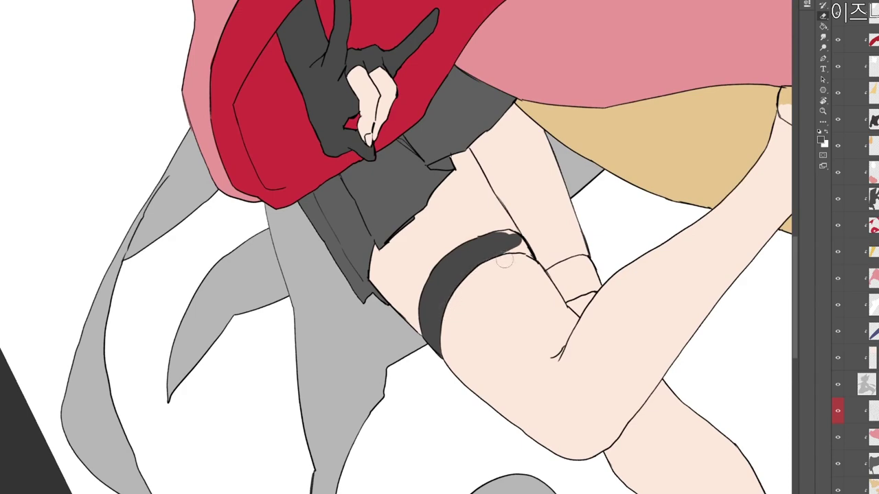
{"action": "key", "text": "r"}
{"action": "mouse_move", "coordinate": [505, 260]}
{"action": "left_mouse_down"}
{"action": "mouse_move", "coordinate": [375, 364]}
{"action": "mouse_move", "coordinate": [401, 224]}
{"action": "mouse_move", "coordinate": [371, 255]}
{"action": "mouse_move", "coordinate": [382, 279]}
{"action": "left_mouse_up"}
{"action": "key", "text": "b"}
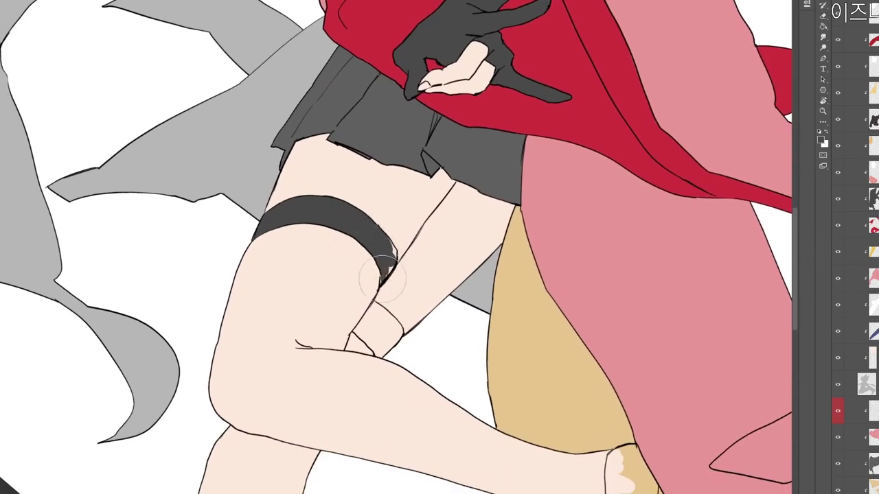
{"action": "key", "text": "e"}
{"action": "key", "text": "b"}
Fill the strap on the rear thigh with the same dark grey and erase the spill around it.
{"action": "mouse_move", "coordinate": [356, 328]}
{"action": "left_mouse_down"}
{"action": "mouse_move", "coordinate": [376, 340]}
{"action": "mouse_move", "coordinate": [367, 342]}
{"action": "mouse_move", "coordinate": [398, 347]}
{"action": "mouse_move", "coordinate": [376, 323]}
{"action": "mouse_move", "coordinate": [395, 339]}
{"action": "mouse_move", "coordinate": [362, 326]}
{"action": "left_mouse_up"}
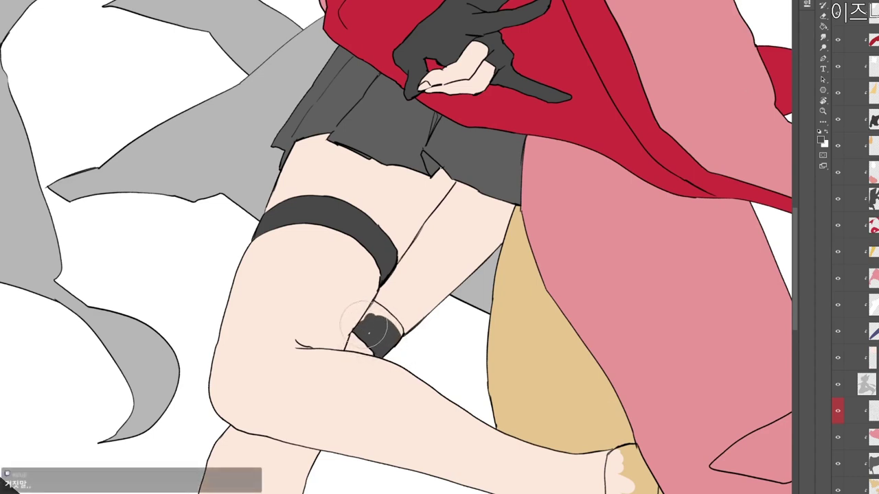
{"action": "key", "text": "e"}
{"action": "mouse_move", "coordinate": [360, 321]}
{"action": "left_mouse_down"}
{"action": "mouse_move", "coordinate": [374, 304]}
{"action": "mouse_move", "coordinate": [388, 325]}
{"action": "mouse_move", "coordinate": [373, 301]}
{"action": "mouse_move", "coordinate": [398, 333]}
{"action": "mouse_move", "coordinate": [378, 306]}
{"action": "left_mouse_up"}
{"action": "key", "text": "e"}
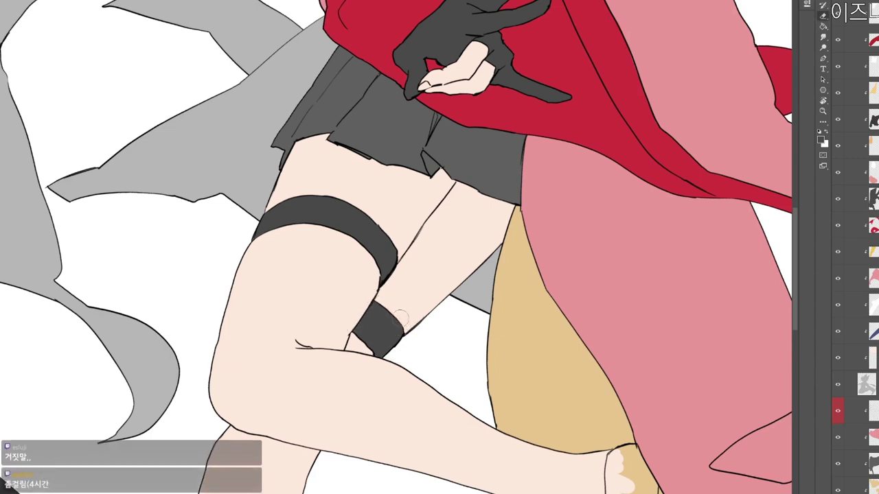
{"action": "key", "text": "b"}
{"action": "key", "text": "e"}
{"action": "key", "text": "b"}
{"action": "mouse_move", "coordinate": [372, 300]}
{"action": "left_mouse_down"}
{"action": "mouse_move", "coordinate": [387, 316]}
{"action": "mouse_move", "coordinate": [366, 266]}
{"action": "mouse_move", "coordinate": [378, 285]}
{"action": "mouse_move", "coordinate": [370, 290]}
{"action": "mouse_move", "coordinate": [402, 309]}
{"action": "mouse_move", "coordinate": [411, 276]}
{"action": "mouse_move", "coordinate": [383, 282]}
{"action": "mouse_move", "coordinate": [517, 393]}
{"action": "mouse_move", "coordinate": [652, 301]}
{"action": "mouse_move", "coordinate": [681, 337]}
{"action": "left_mouse_up"}
Paint over the raised foot's shoe in dark grey and move the thigh straps' layer above the tail's tan layer.
{"action": "key", "text": "e"}
{"action": "key", "text": "r"}
{"action": "left_click_drag", "start_coordinate": [682, 374], "coordinate": [656, 464]}
{"action": "left_click_drag", "start_coordinate": [658, 466], "coordinate": [596, 443]}
{"action": "left_click_drag", "start_coordinate": [823, 462], "coordinate": [822, 469]}
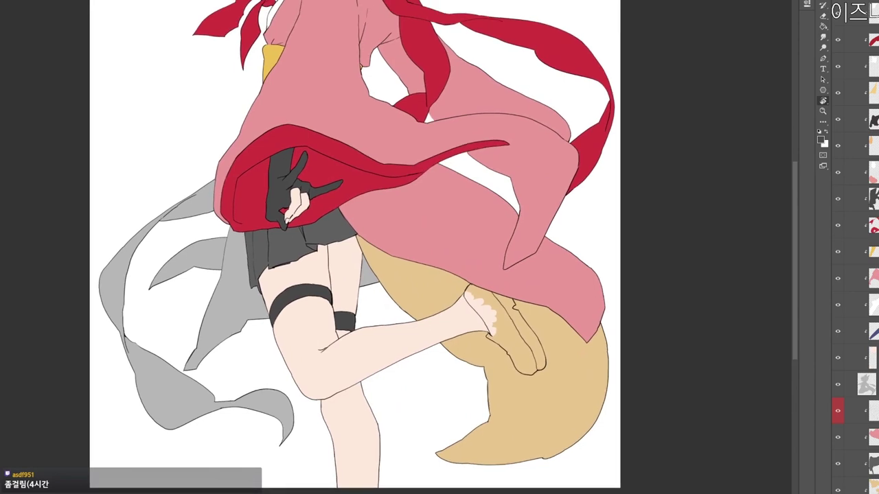
{"action": "scroll", "coordinate": [873, 408], "scroll_direction": "down", "scroll_amount": 3}
{"action": "left_click", "coordinate": [873, 408]}
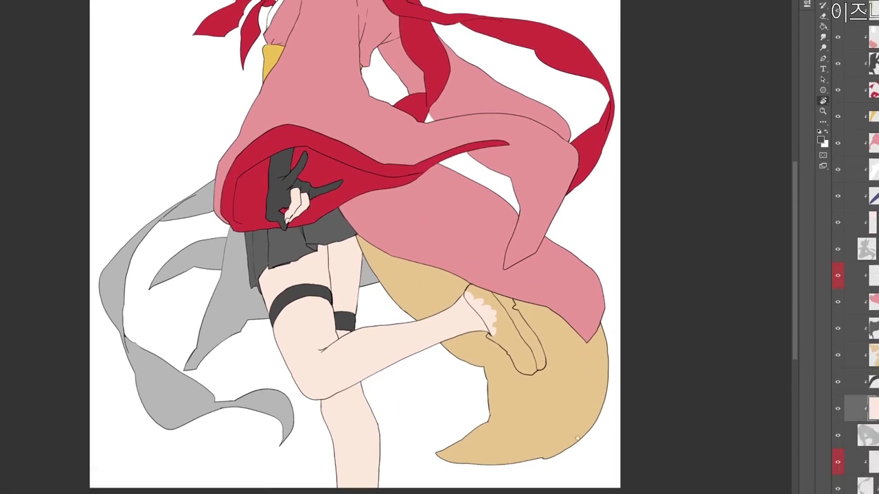
{"action": "mouse_move", "coordinate": [577, 438]}
{"action": "left_mouse_down"}
{"action": "mouse_move", "coordinate": [545, 428]}
{"action": "mouse_move", "coordinate": [543, 443]}
{"action": "left_mouse_up"}
{"action": "left_click", "coordinate": [873, 381]}
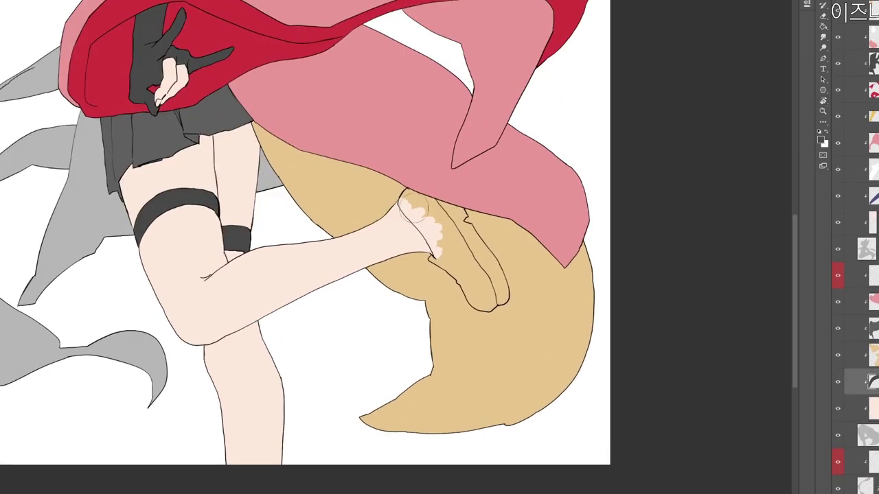
{"action": "mouse_move", "coordinate": [414, 206]}
{"action": "left_mouse_down"}
{"action": "mouse_move", "coordinate": [435, 235]}
{"action": "mouse_move", "coordinate": [409, 196]}
{"action": "mouse_move", "coordinate": [420, 221]}
{"action": "mouse_move", "coordinate": [404, 209]}
{"action": "mouse_move", "coordinate": [426, 228]}
{"action": "mouse_move", "coordinate": [406, 196]}
{"action": "mouse_move", "coordinate": [463, 243]}
{"action": "mouse_move", "coordinate": [466, 230]}
{"action": "mouse_move", "coordinate": [455, 215]}
{"action": "mouse_move", "coordinate": [404, 215]}
{"action": "mouse_move", "coordinate": [401, 222]}
{"action": "mouse_move", "coordinate": [392, 211]}
{"action": "mouse_move", "coordinate": [415, 240]}
{"action": "mouse_move", "coordinate": [430, 229]}
{"action": "mouse_move", "coordinate": [415, 213]}
{"action": "mouse_move", "coordinate": [454, 263]}
{"action": "mouse_move", "coordinate": [435, 239]}
{"action": "mouse_move", "coordinate": [449, 284]}
{"action": "mouse_move", "coordinate": [433, 287]}
{"action": "mouse_move", "coordinate": [454, 289]}
{"action": "mouse_move", "coordinate": [438, 282]}
{"action": "mouse_move", "coordinate": [447, 274]}
{"action": "mouse_move", "coordinate": [440, 278]}
{"action": "mouse_move", "coordinate": [472, 304]}
{"action": "mouse_move", "coordinate": [429, 285]}
{"action": "mouse_move", "coordinate": [470, 316]}
{"action": "mouse_move", "coordinate": [466, 297]}
{"action": "mouse_move", "coordinate": [495, 318]}
{"action": "mouse_move", "coordinate": [471, 278]}
{"action": "mouse_move", "coordinate": [522, 295]}
{"action": "left_mouse_up"}
{"action": "key", "text": "ctrl+bracketright"}
Fill the rest of the raised shoe, including its sole, with dark grey and trim the edges to the line art.
{"action": "scroll", "coordinate": [431, 237], "scroll_direction": "up", "scroll_amount": 1}
{"action": "scroll", "coordinate": [518, 292], "scroll_direction": "down", "scroll_amount": 1}
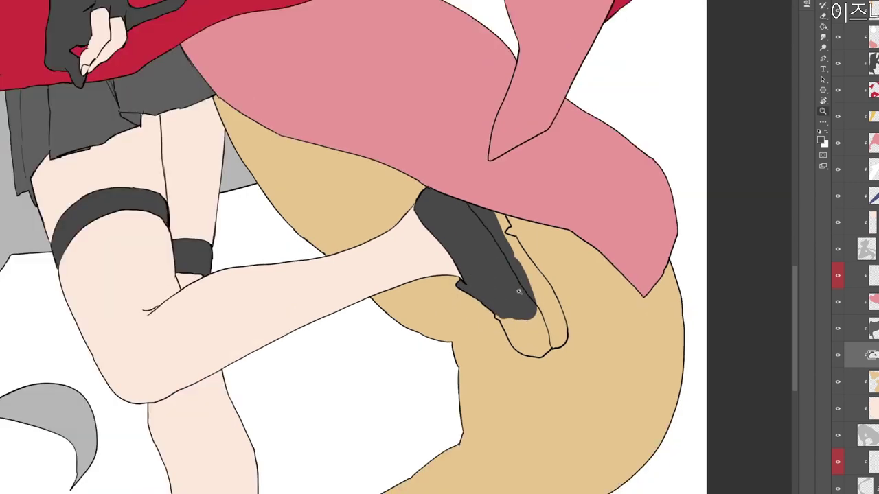
{"action": "scroll", "coordinate": [519, 291], "scroll_direction": "down", "scroll_amount": 3}
{"action": "scroll", "coordinate": [508, 285], "scroll_direction": "right", "scroll_amount": 1}
{"action": "mouse_move", "coordinate": [475, 237]}
{"action": "left_mouse_down"}
{"action": "mouse_move", "coordinate": [501, 271]}
{"action": "mouse_move", "coordinate": [507, 233]}
{"action": "mouse_move", "coordinate": [512, 271]}
{"action": "mouse_move", "coordinate": [500, 286]}
{"action": "mouse_move", "coordinate": [512, 285]}
{"action": "mouse_move", "coordinate": [521, 263]}
{"action": "mouse_move", "coordinate": [490, 281]}
{"action": "mouse_move", "coordinate": [503, 288]}
{"action": "mouse_move", "coordinate": [531, 266]}
{"action": "mouse_move", "coordinate": [495, 197]}
{"action": "mouse_move", "coordinate": [495, 213]}
{"action": "mouse_move", "coordinate": [473, 152]}
{"action": "left_mouse_up"}
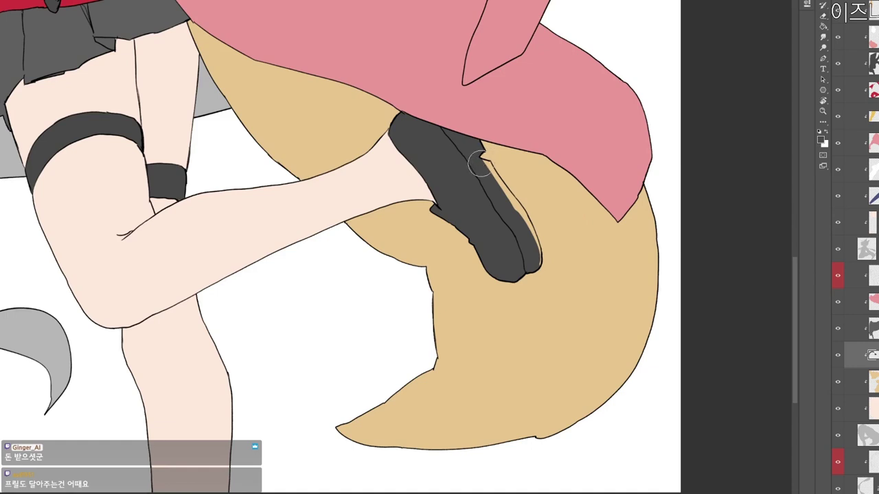
{"action": "mouse_move", "coordinate": [482, 160]}
{"action": "left_mouse_down"}
{"action": "mouse_move", "coordinate": [539, 269]}
{"action": "mouse_move", "coordinate": [527, 239]}
{"action": "mouse_move", "coordinate": [544, 283]}
{"action": "left_mouse_up"}
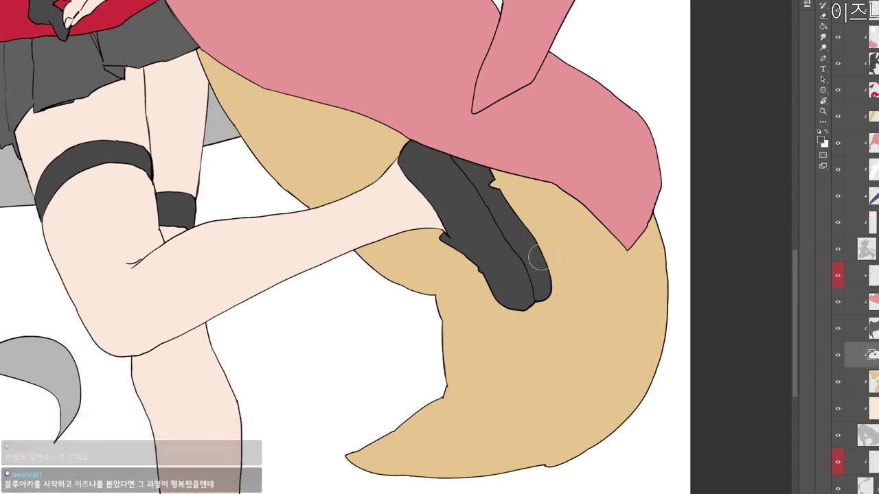
{"action": "scroll", "coordinate": [542, 256], "scroll_direction": "up", "scroll_amount": 2}
{"action": "left_click_drag", "start_coordinate": [546, 273], "coordinate": [525, 311]}
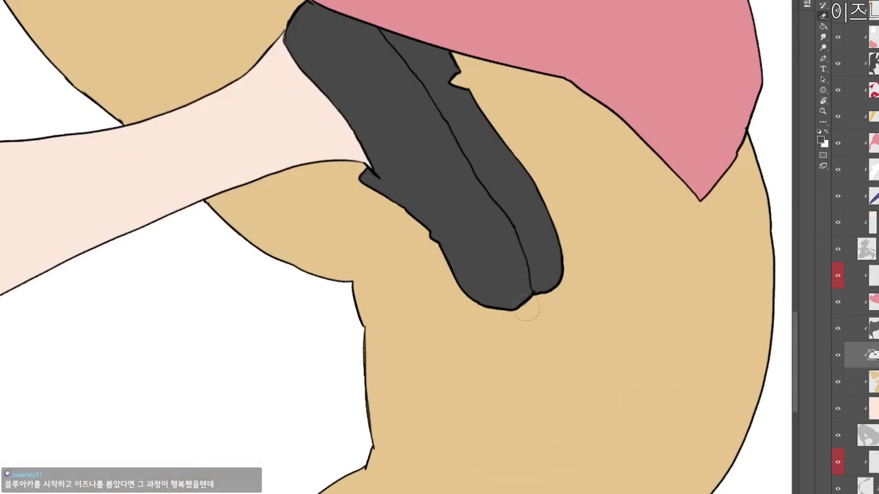
{"action": "left_click_drag", "start_coordinate": [572, 292], "coordinate": [645, 449]}
{"action": "left_click_drag", "start_coordinate": [645, 450], "coordinate": [610, 392]}
{"action": "left_click_drag", "start_coordinate": [564, 492], "coordinate": [574, 463]}
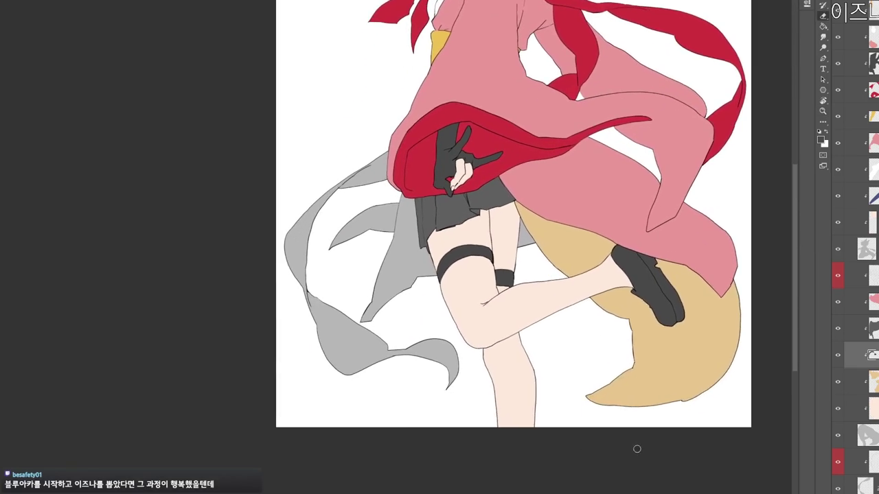
{"action": "left_click_drag", "start_coordinate": [620, 407], "coordinate": [624, 457]}
{"action": "scroll", "coordinate": [624, 458], "scroll_direction": "up", "scroll_amount": 1}
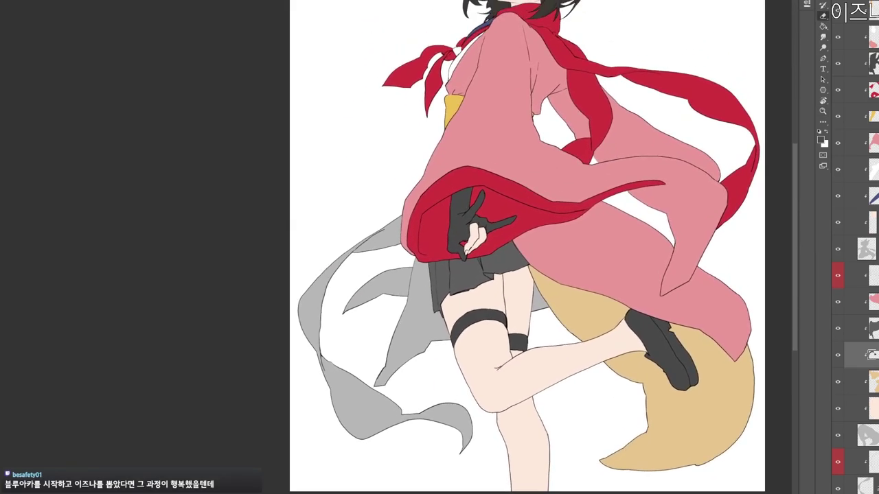
Paint the kimono's hanging back panel behind the legs pink on its own clipped layer.
{"action": "left_click", "coordinate": [867, 487]}
{"action": "scroll", "coordinate": [866, 412], "scroll_direction": "down", "scroll_amount": 3}
{"action": "left_click", "coordinate": [866, 460]}
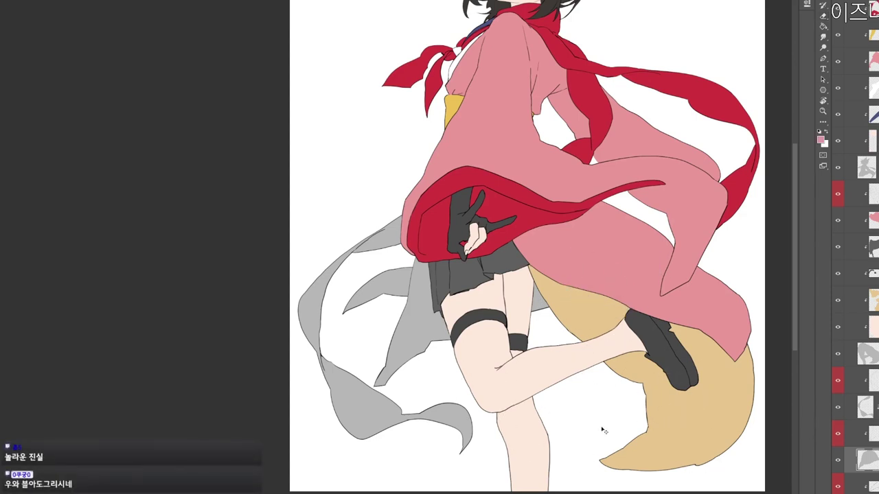
{"action": "left_click", "coordinate": [861, 220]}
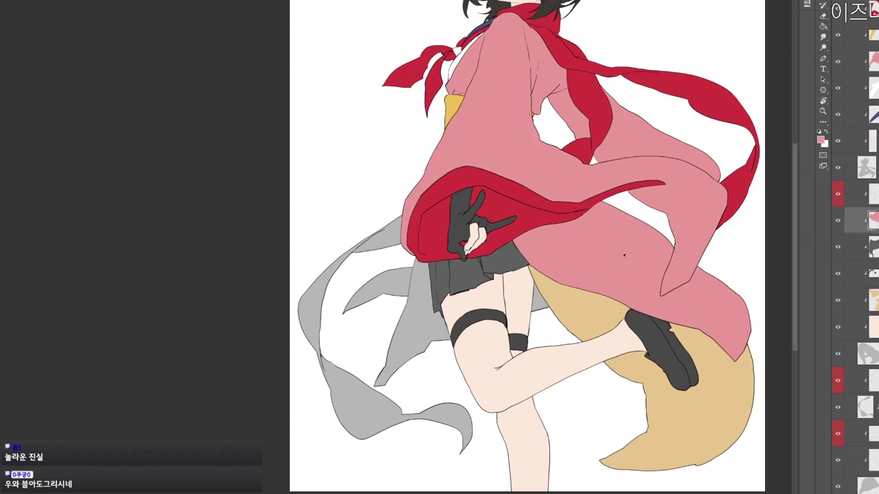
{"action": "mouse_move", "coordinate": [446, 283]}
{"action": "left_mouse_down"}
{"action": "mouse_move", "coordinate": [367, 381]}
{"action": "mouse_move", "coordinate": [417, 357]}
{"action": "left_mouse_up"}
{"action": "key", "text": "ctrl+z"}
{"action": "left_click", "coordinate": [860, 460]}
{"action": "mouse_move", "coordinate": [422, 278]}
{"action": "left_mouse_down"}
{"action": "mouse_move", "coordinate": [428, 309]}
{"action": "mouse_move", "coordinate": [587, 251]}
{"action": "mouse_move", "coordinate": [593, 295]}
{"action": "left_mouse_up"}
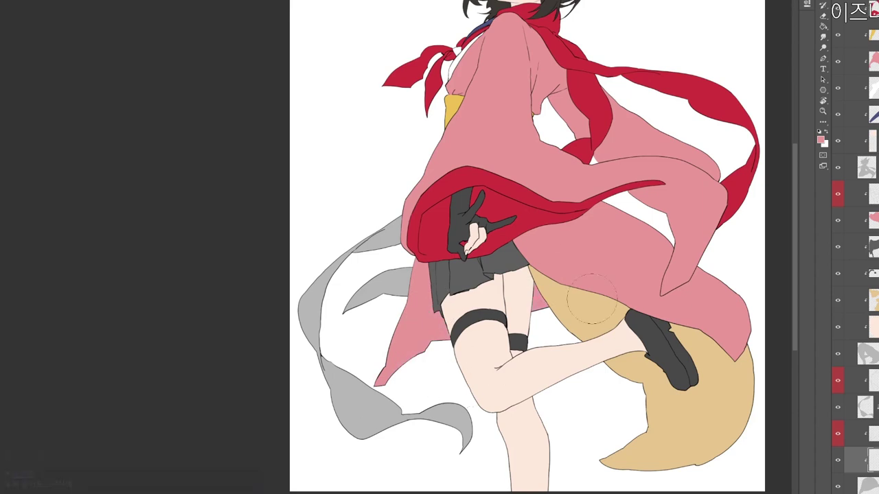
{"action": "left_click_drag", "start_coordinate": [735, 478], "coordinate": [720, 460]}
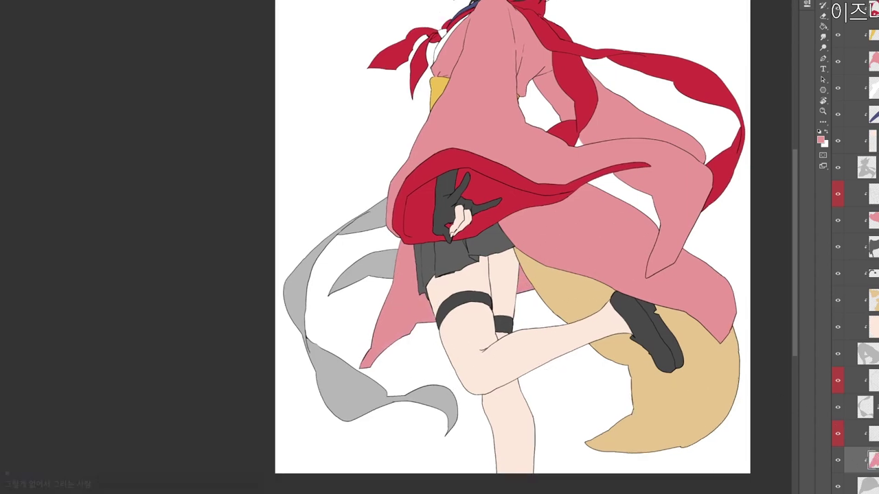
Fill the gaps between the rear sleeve and the kimono's lower panel with the grey base colour.
{"action": "left_click", "coordinate": [863, 485]}
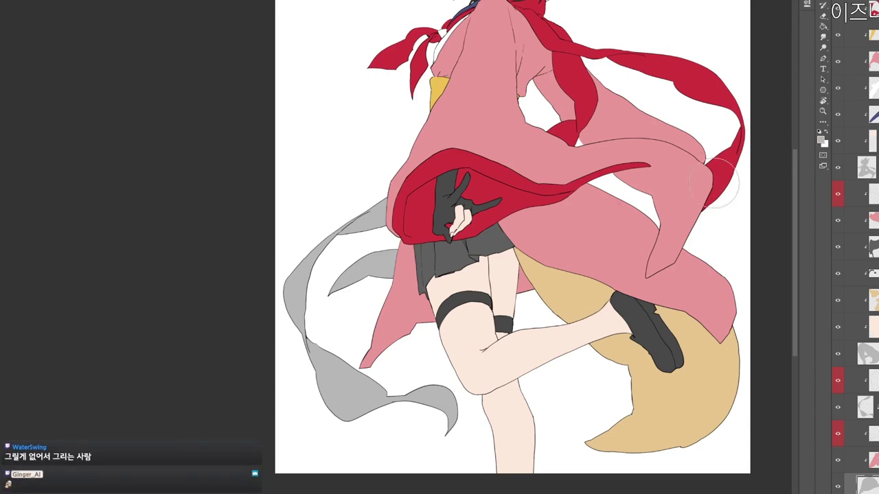
{"action": "left_click_drag", "start_coordinate": [714, 182], "coordinate": [692, 207]}
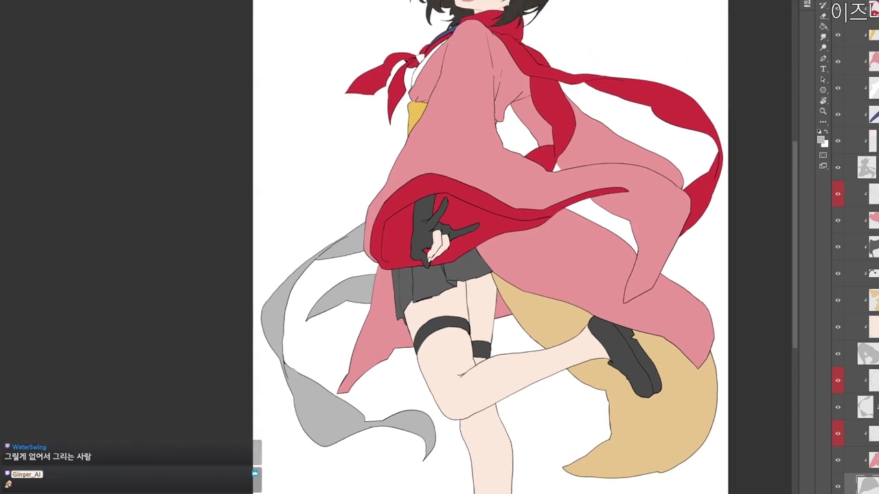
{"action": "left_click_drag", "start_coordinate": [605, 384], "coordinate": [630, 336]}
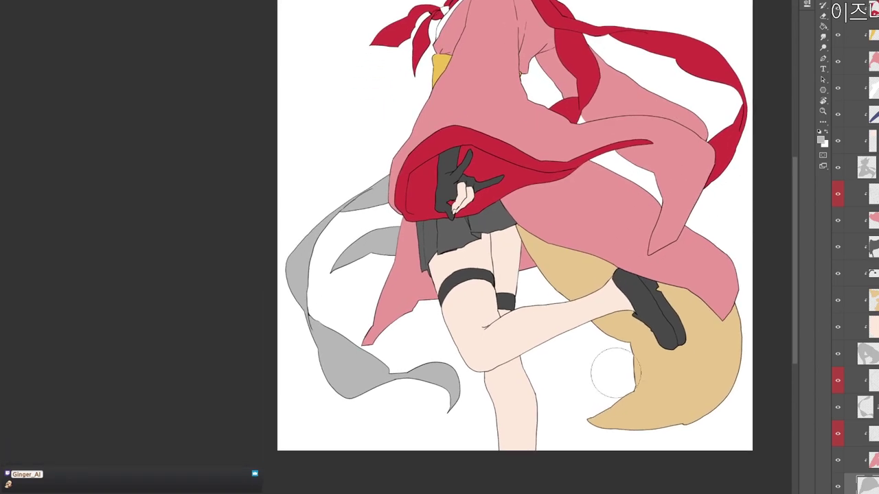
{"action": "left_click_drag", "start_coordinate": [588, 410], "coordinate": [552, 493]}
{"action": "scroll", "coordinate": [573, 455], "scroll_direction": "down", "scroll_amount": 2}
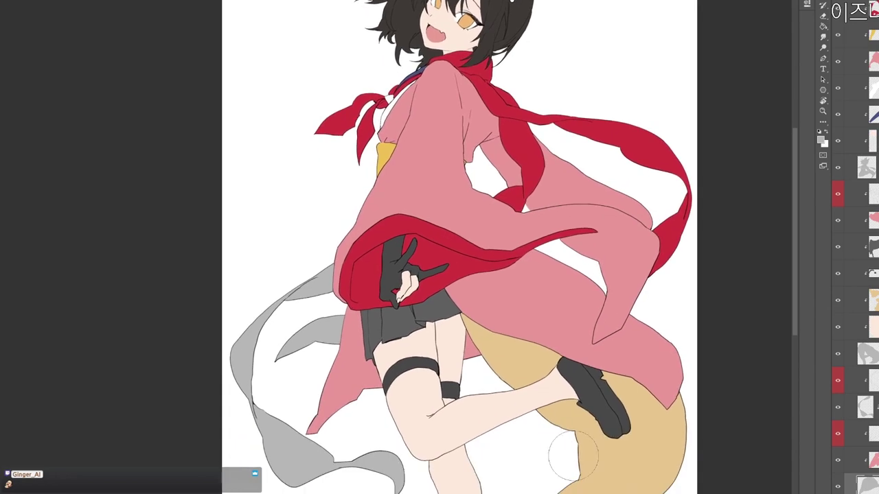
{"action": "left_click_drag", "start_coordinate": [589, 427], "coordinate": [603, 474]}
{"action": "scroll", "coordinate": [602, 491], "scroll_direction": "down", "scroll_amount": 1}
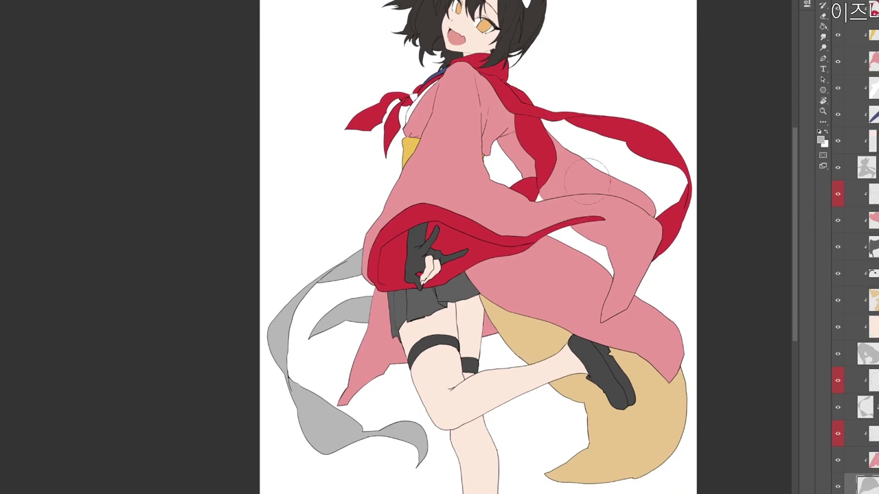
{"action": "left_click_drag", "start_coordinate": [591, 356], "coordinate": [624, 335]}
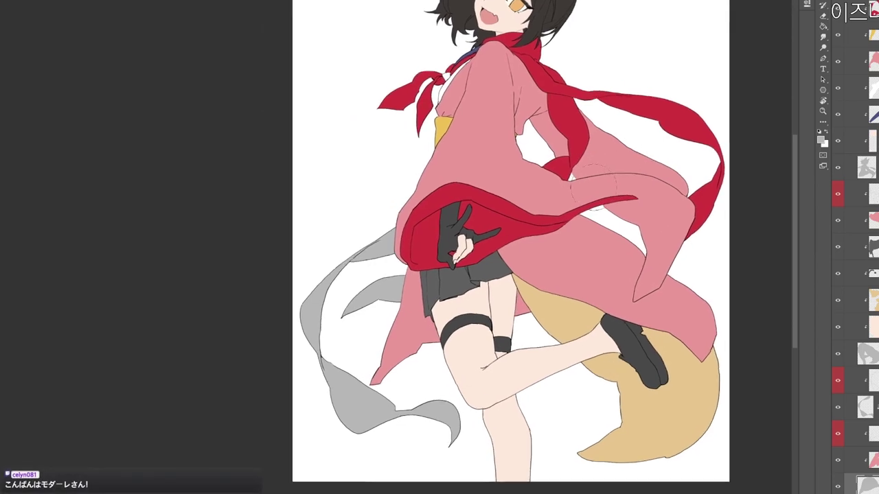
{"action": "key", "text": "z"}
{"action": "left_click", "coordinate": [585, 174]}
{"action": "left_click", "coordinate": [618, 221], "text": "alt"}
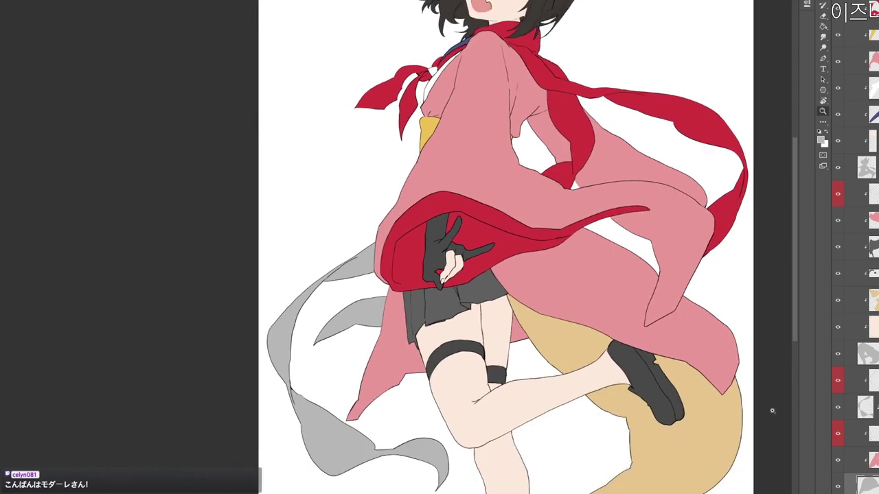
{"action": "left_click", "coordinate": [403, 320], "text": "ctrl"}
{"action": "key", "text": "b"}
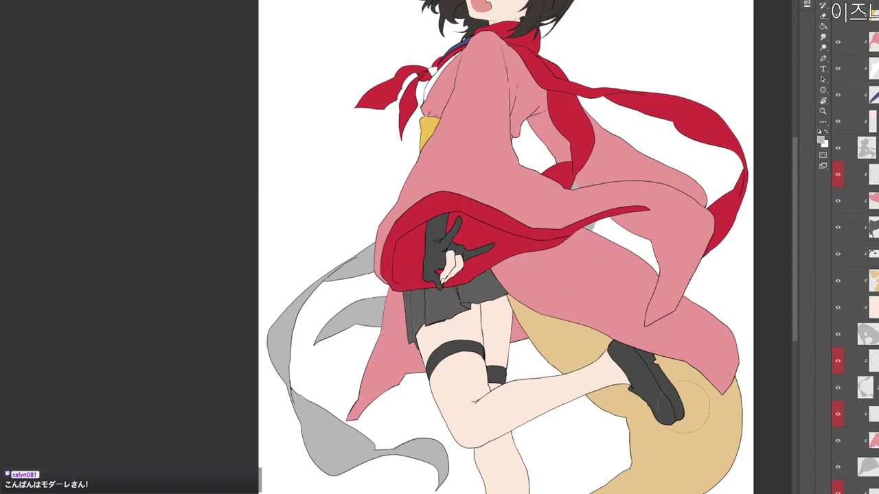
{"action": "left_click_drag", "start_coordinate": [599, 219], "coordinate": [646, 233]}
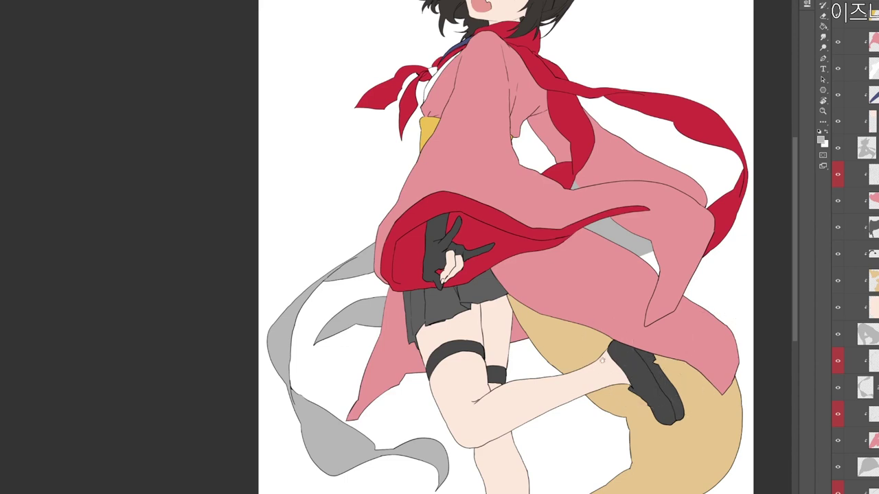
{"action": "left_click_drag", "start_coordinate": [602, 360], "coordinate": [622, 351]}
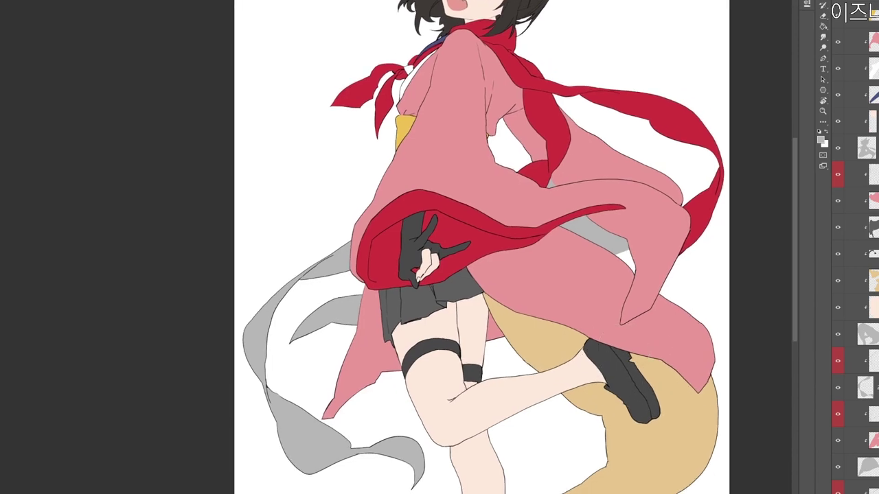
{"action": "scroll", "coordinate": [851, 322], "scroll_direction": "down", "scroll_amount": 2}
{"action": "left_click", "coordinate": [698, 219], "text": "alt"}
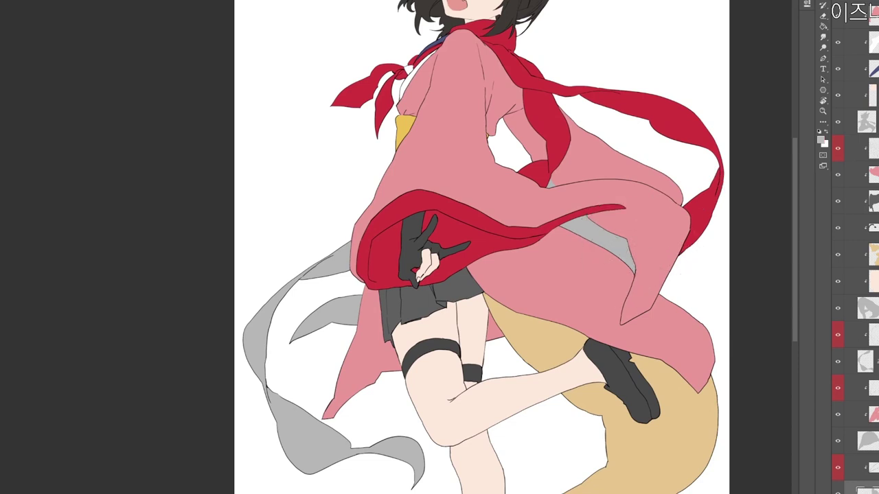
Colour the kimono piece in the sleeve gap pink with a red corner, and the short ribbon behind the skirt red.
{"action": "left_click", "coordinate": [685, 208], "text": "alt"}
{"action": "left_click_drag", "start_coordinate": [582, 209], "coordinate": [632, 218]}
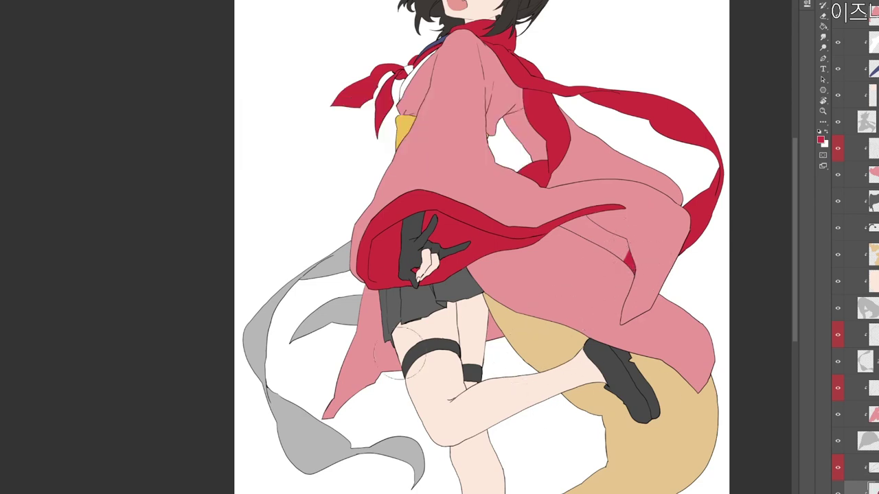
{"action": "left_click_drag", "start_coordinate": [331, 271], "coordinate": [390, 220]}
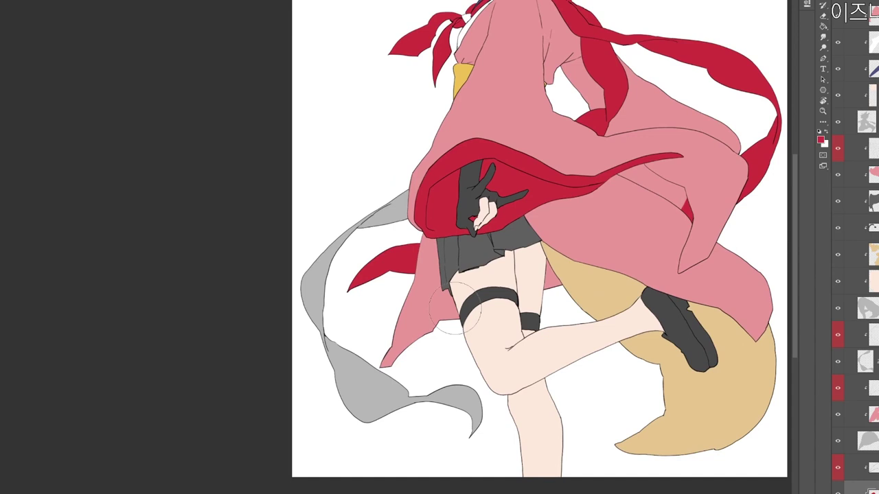
Add a clipped layer above the long trailing ribbon's grey base and paint the whole ribbon red.
{"action": "left_click", "coordinate": [391, 220], "text": "ctrl"}
{"action": "left_click_drag", "start_coordinate": [448, 279], "coordinate": [427, 278]}
{"action": "left_click_drag", "start_coordinate": [411, 215], "coordinate": [351, 270]}
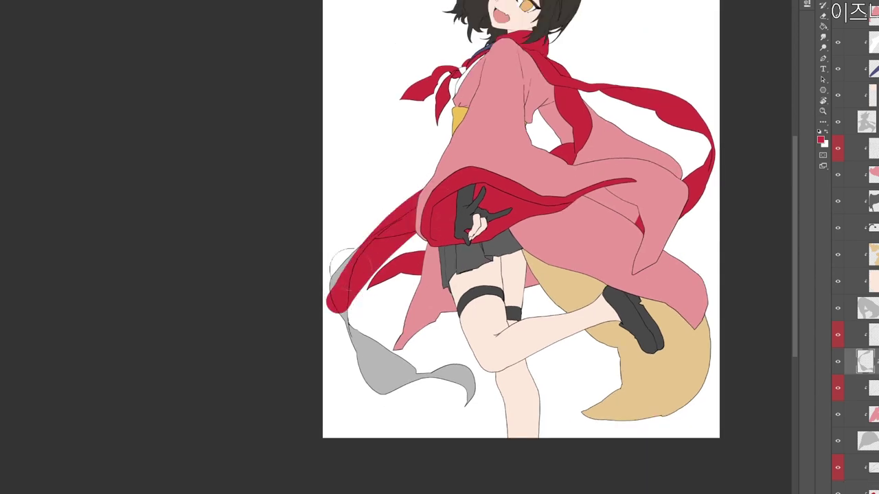
{"action": "key", "text": "ctrl+z"}
{"action": "key", "text": "ctrl+alt+shift+n"}
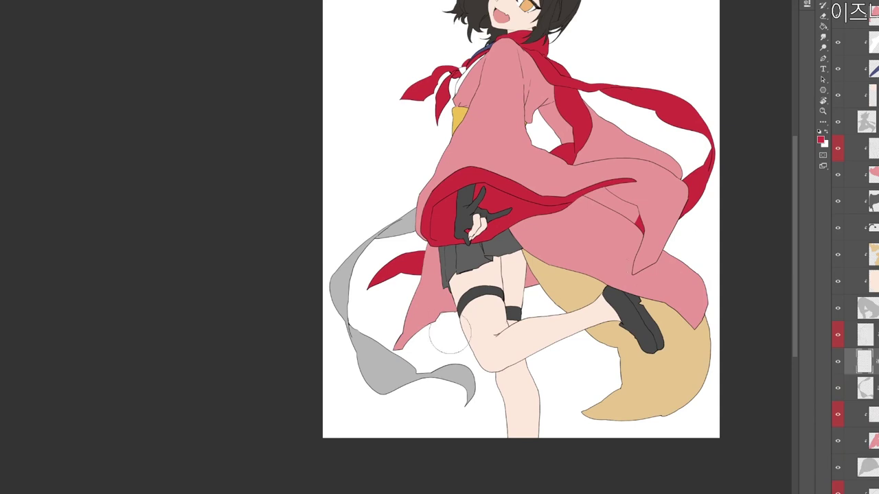
{"action": "key", "text": "ctrl+z"}
{"action": "mouse_move", "coordinate": [405, 244]}
{"action": "left_mouse_down"}
{"action": "mouse_move", "coordinate": [339, 309]}
{"action": "mouse_move", "coordinate": [436, 412]}
{"action": "mouse_move", "coordinate": [474, 397]}
{"action": "left_mouse_up"}
{"action": "left_click_drag", "start_coordinate": [638, 387], "coordinate": [611, 447]}
{"action": "left_click_drag", "start_coordinate": [655, 415], "coordinate": [638, 410]}
{"action": "left_click_drag", "start_coordinate": [631, 492], "coordinate": [615, 413]}
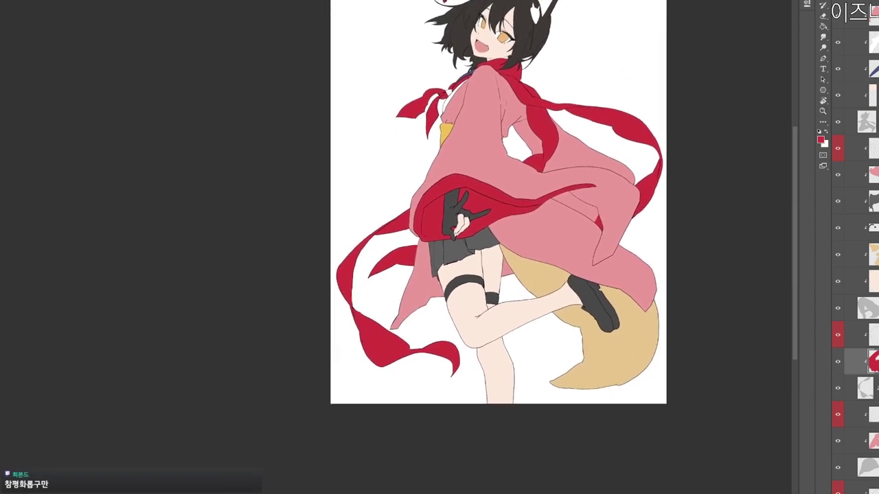
Select the lower flat colour layers, from the inner kimono pink to the shoe, tail and skin layers, and label them orange.
{"action": "scroll", "coordinate": [866, 305], "scroll_direction": "down", "scroll_amount": 3}
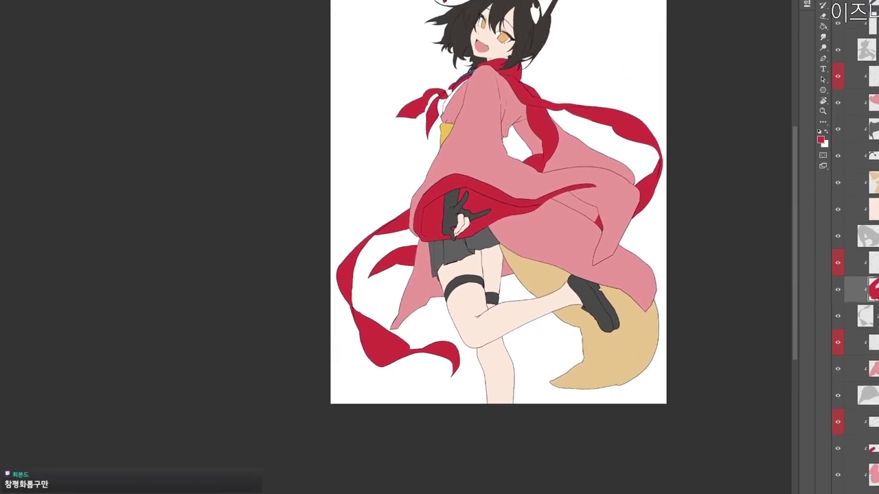
{"action": "left_click", "coordinate": [866, 305]}
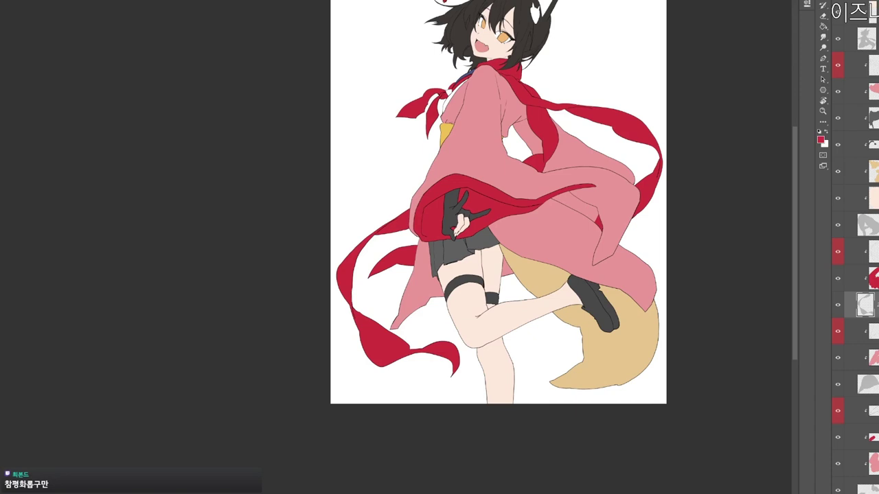
{"action": "left_click", "coordinate": [868, 489]}
{"action": "left_click", "coordinate": [866, 305]}
{"action": "left_click", "coordinate": [867, 464]}
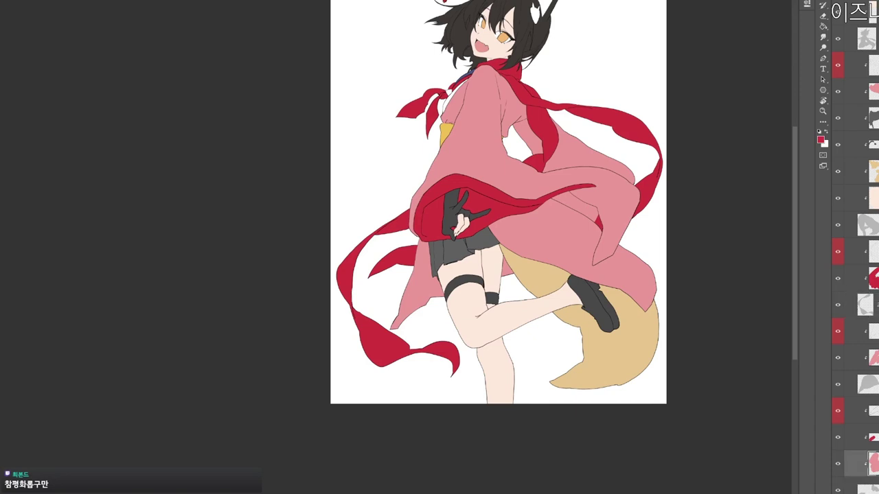
{"action": "left_click", "coordinate": [867, 437], "text": "ctrl"}
{"action": "left_click", "coordinate": [867, 358], "text": "ctrl"}
{"action": "left_click", "coordinate": [868, 278], "text": "ctrl"}
{"action": "left_click", "coordinate": [868, 198], "text": "ctrl"}
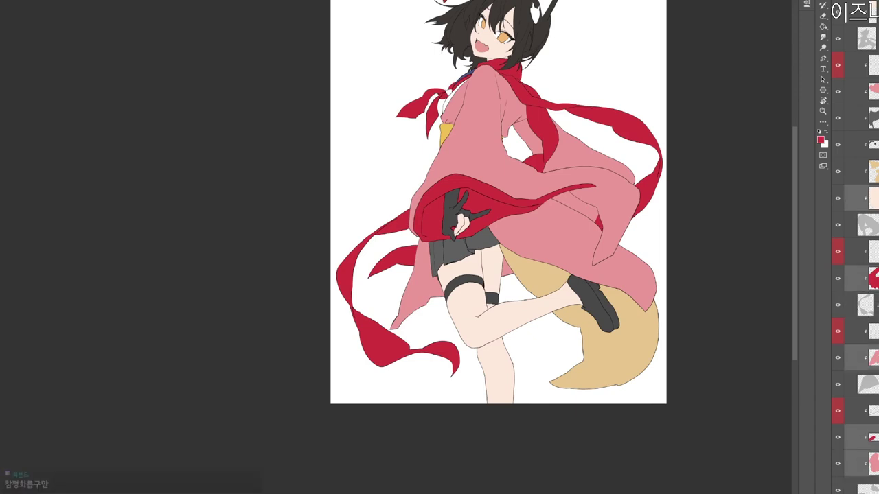
{"action": "left_click", "coordinate": [867, 172], "text": "ctrl"}
{"action": "left_click", "coordinate": [867, 145], "text": "ctrl"}
{"action": "left_click", "coordinate": [867, 118], "text": "ctrl"}
{"action": "left_click", "coordinate": [868, 92], "text": "ctrl"}
{"action": "right_click", "coordinate": [838, 92]}
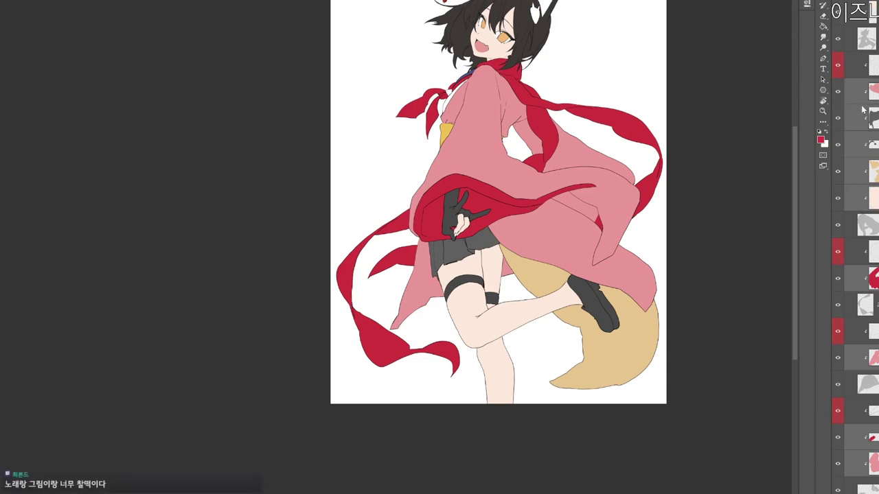
{"action": "left_click", "coordinate": [856, 133]}
{"action": "scroll", "coordinate": [855, 248], "scroll_direction": "up", "scroll_amount": 6}
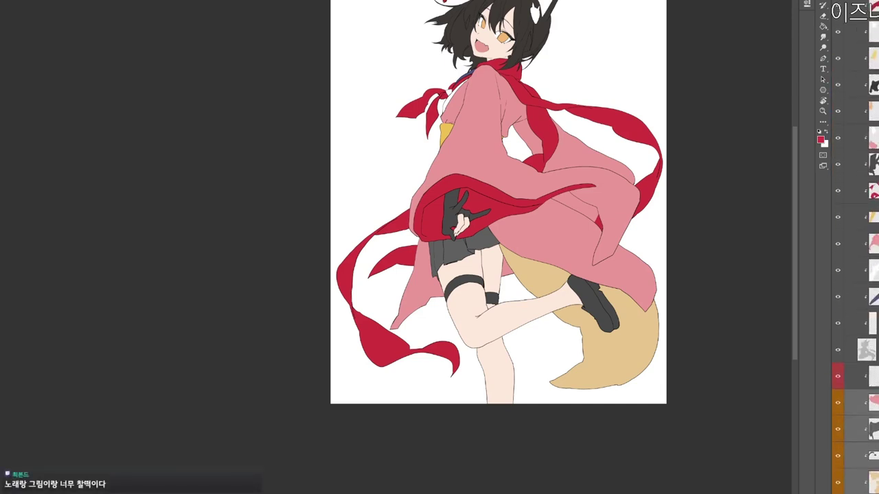
Select the clipped flat colour layers of the upper body from the lowest one upward and label them orange.
{"action": "left_click", "coordinate": [867, 323]}
{"action": "left_click", "coordinate": [867, 7], "text": "shift"}
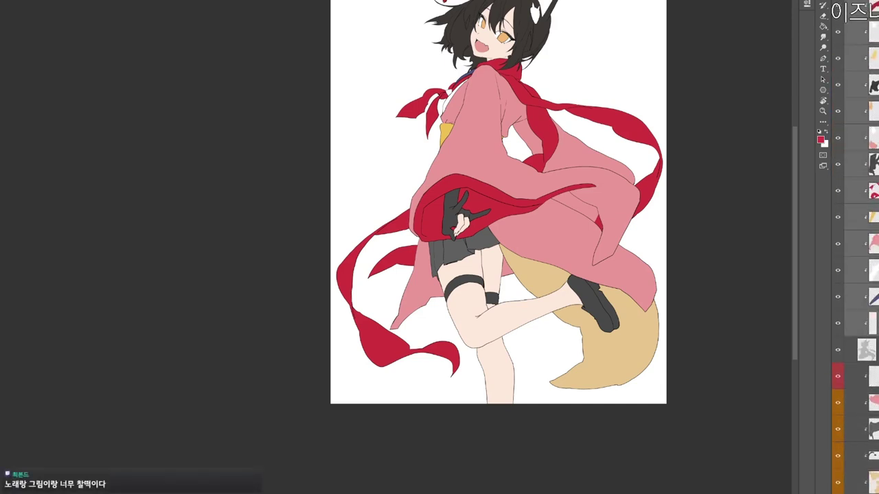
{"action": "right_click", "coordinate": [839, 5]}
{"action": "left_click", "coordinate": [851, 23]}
{"action": "scroll", "coordinate": [855, 206], "scroll_direction": "up", "scroll_amount": 1}
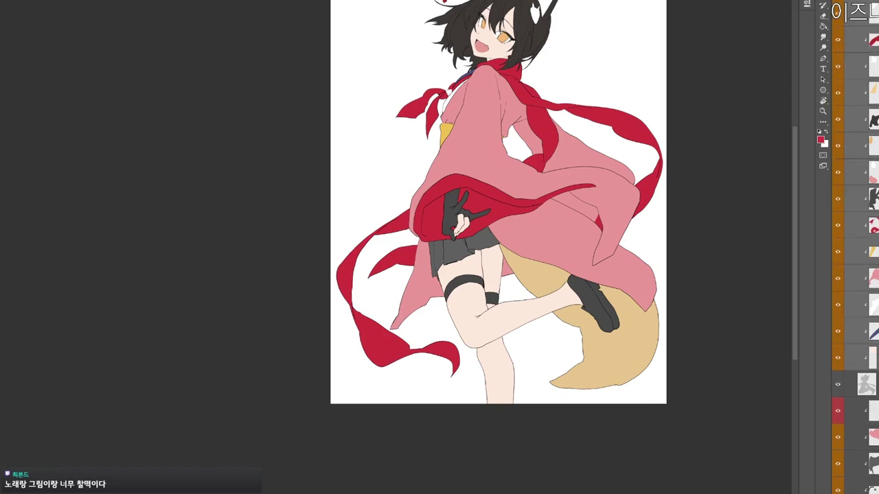
Select the red-labelled clipped layers at the head of each base layer's stack together.
{"action": "left_click", "coordinate": [850, 2]}
{"action": "left_click", "coordinate": [837, 2]}
{"action": "left_click", "coordinate": [837, 2]}
{"action": "left_click", "coordinate": [850, 2]}
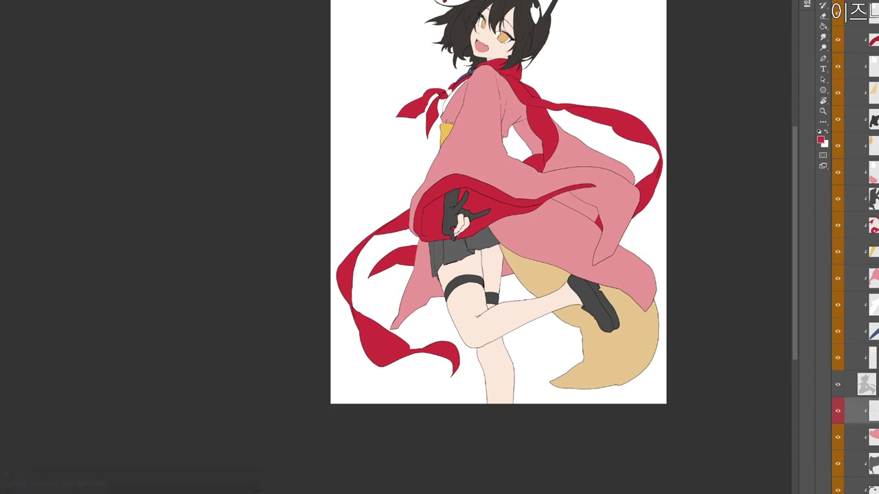
{"action": "scroll", "coordinate": [854, 247], "scroll_direction": "down", "scroll_amount": 5}
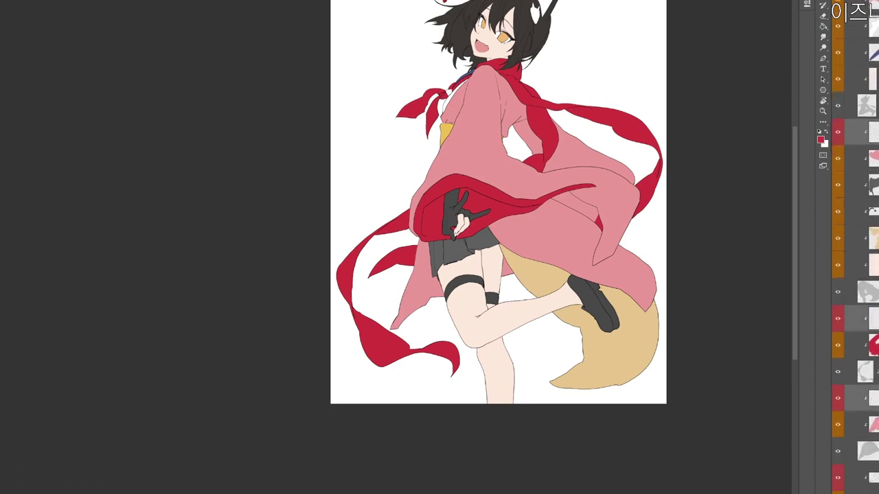
{"action": "scroll", "coordinate": [854, 248], "scroll_direction": "down", "scroll_amount": 2}
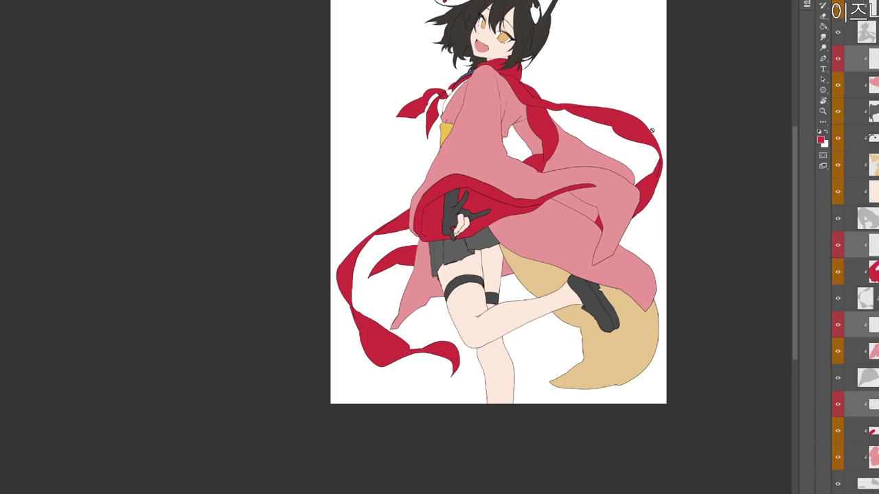
{"action": "left_click_drag", "start_coordinate": [598, 268], "coordinate": [561, 339]}
{"action": "scroll", "coordinate": [667, 459], "scroll_direction": "down", "scroll_amount": 1}
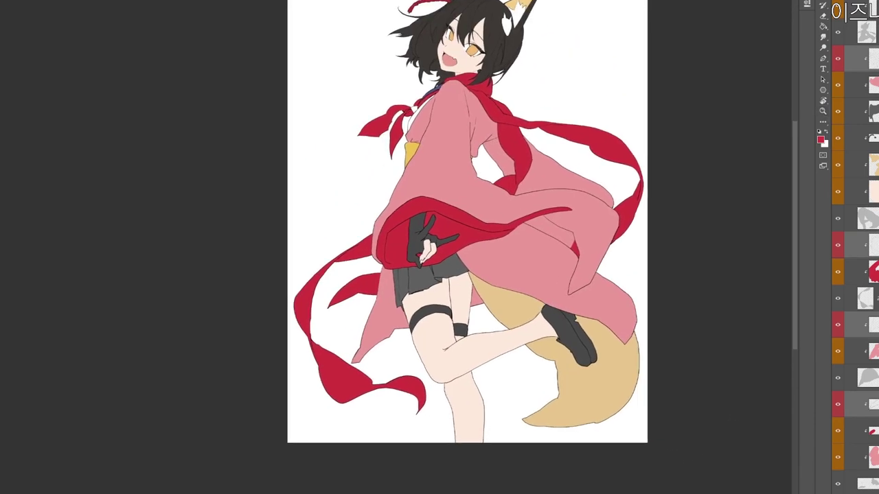
{"action": "scroll", "coordinate": [854, 247], "scroll_direction": "up", "scroll_amount": 6}
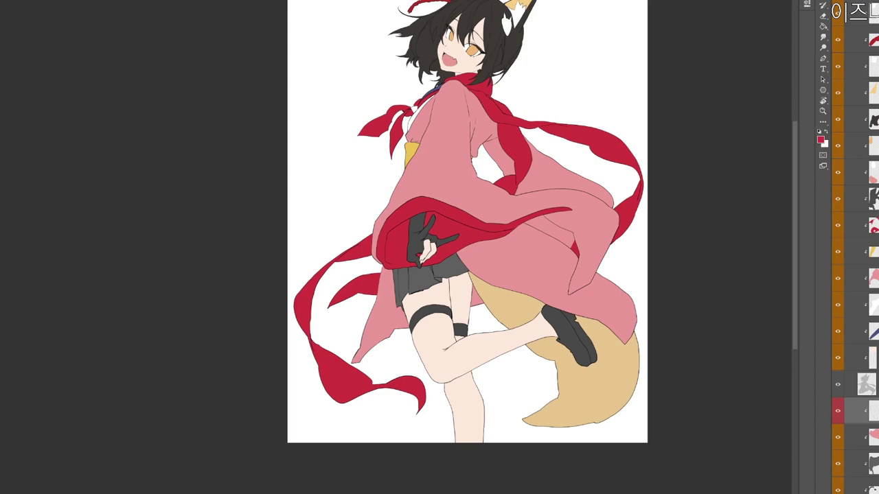
Set the foreground colour to greyish mauve 867273, try it as a darkening fill over the upper body, and undo that fill.
{"action": "key", "text": "ctrl+e"}
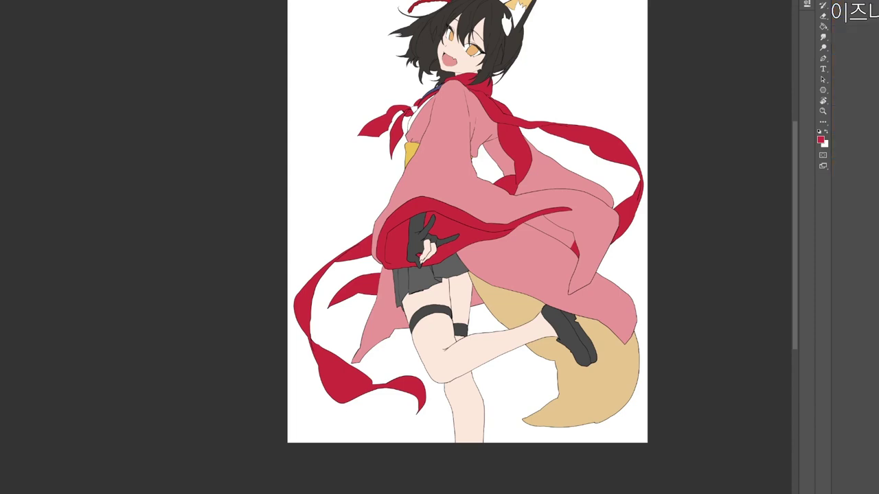
{"action": "key", "text": "F7"}
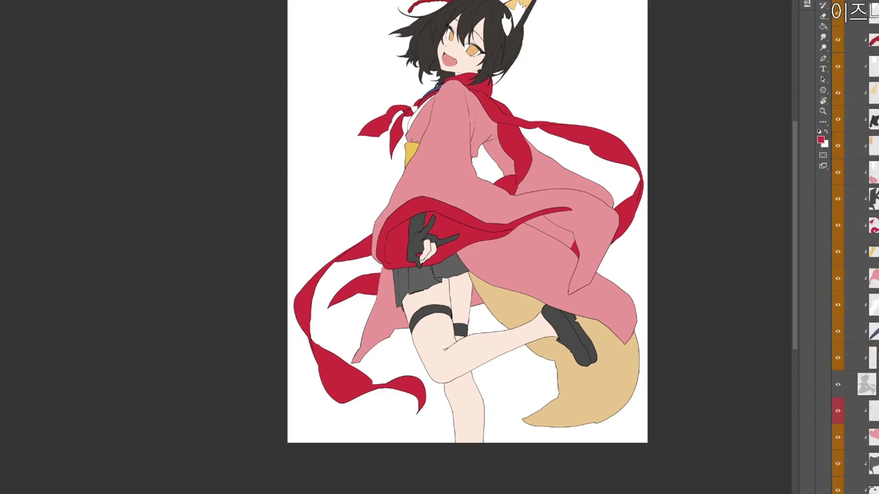
{"action": "left_click", "coordinate": [820, 140]}
{"action": "left_click", "coordinate": [272, 172]}
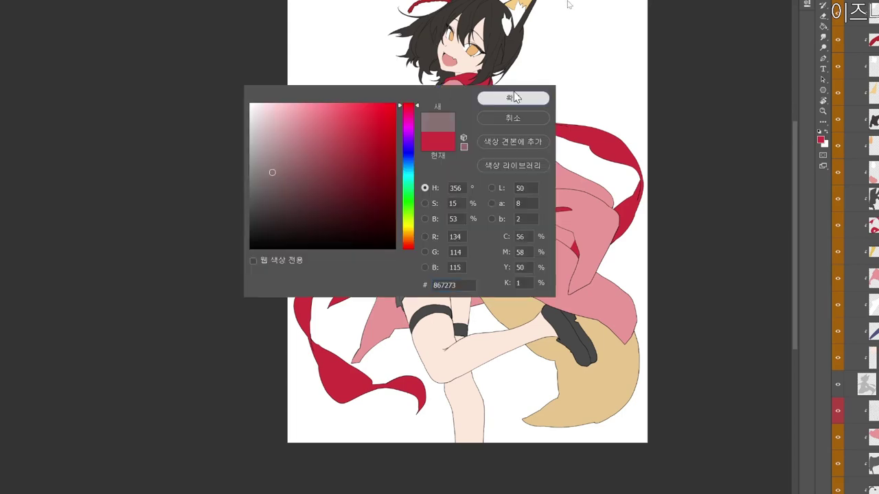
{"action": "left_click", "coordinate": [513, 98]}
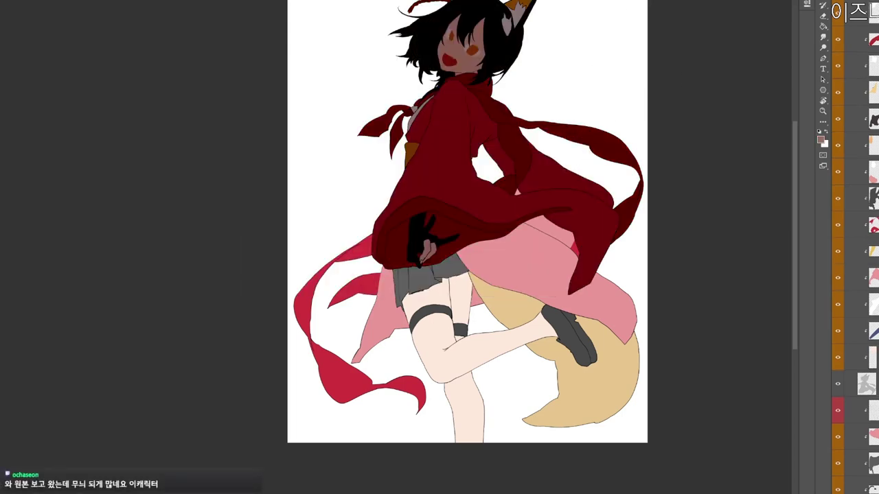
{"action": "key", "text": "ctrl+z"}
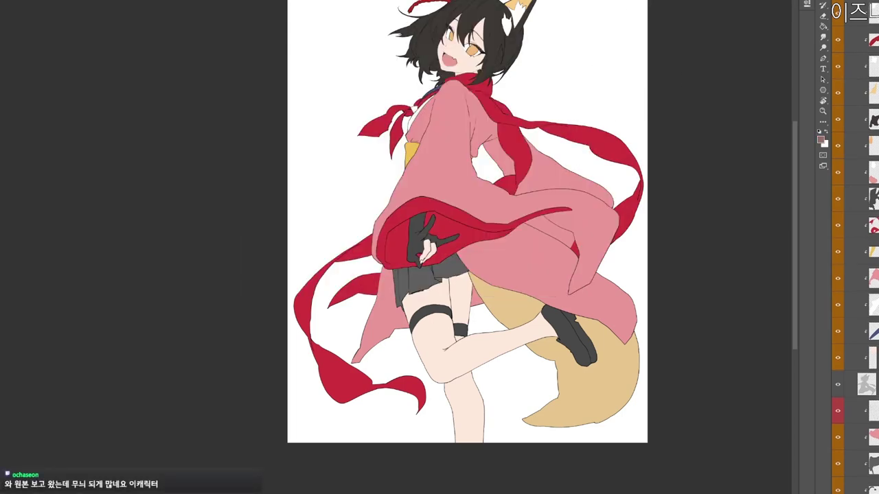
Save the document and select the red-labelled clipped layer directly below the upper body's grey base layer.
{"action": "scroll", "coordinate": [854, 254], "scroll_direction": "down", "scroll_amount": 10}
{"action": "left_click", "coordinate": [866, 484], "text": "shift"}
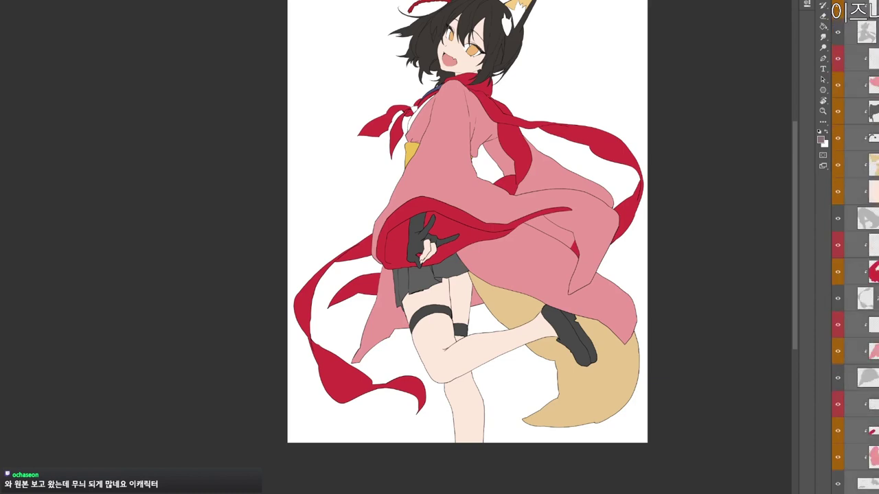
{"action": "scroll", "coordinate": [854, 254], "scroll_direction": "up", "scroll_amount": 10}
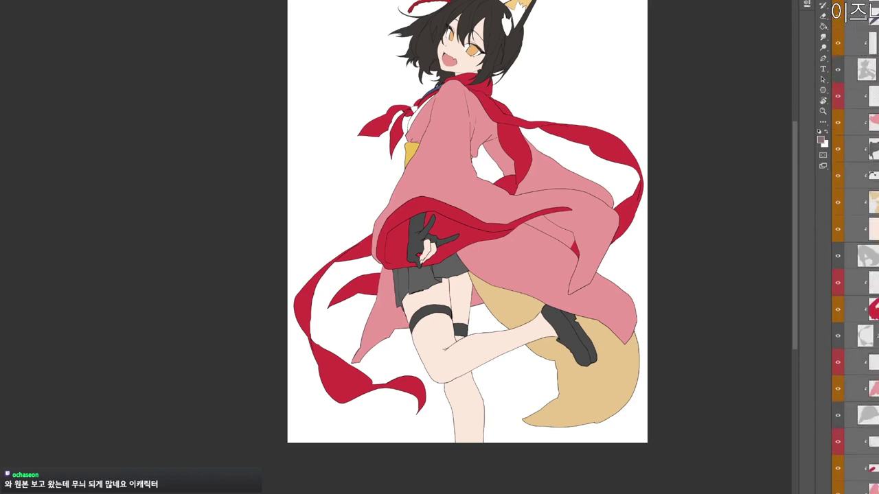
{"action": "left_click", "coordinate": [857, 14]}
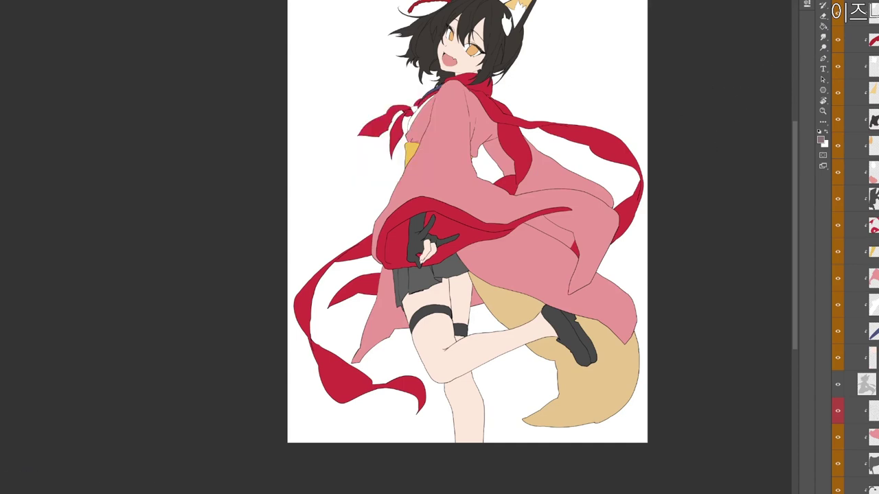
{"action": "key", "text": "ctrl+s"}
{"action": "left_click", "coordinate": [872, 411]}
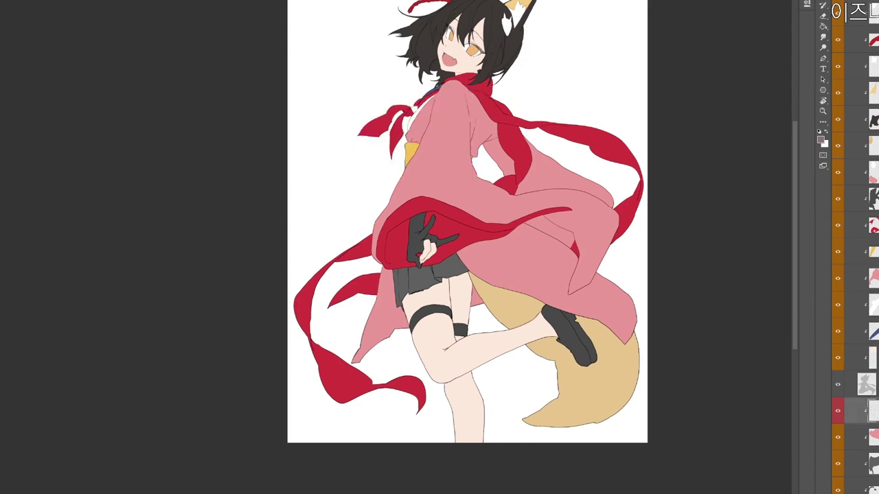
Select the next three red-labelled clipped layers down the stack one after another and try to fill each with the foreground colour.
{"action": "scroll", "coordinate": [854, 275], "scroll_direction": "down", "scroll_amount": 10}
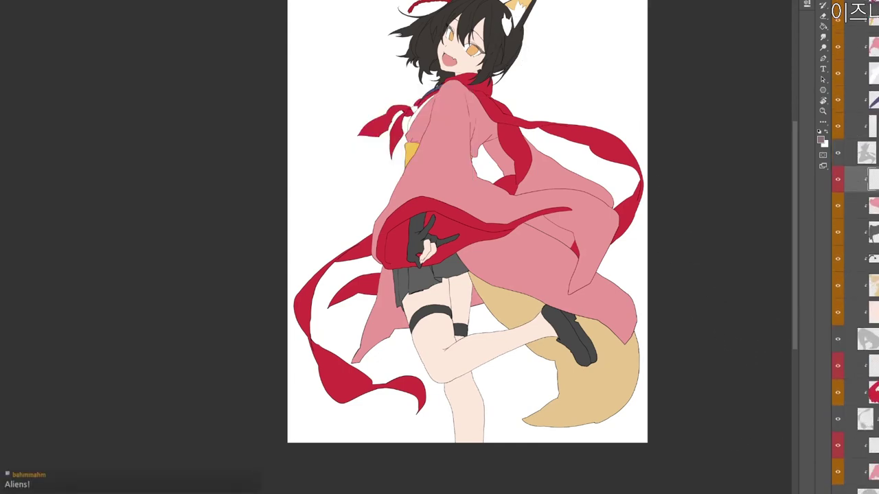
{"action": "left_click", "coordinate": [872, 309]}
{"action": "key", "text": "shift+F5"}
{"action": "key", "text": "Return"}
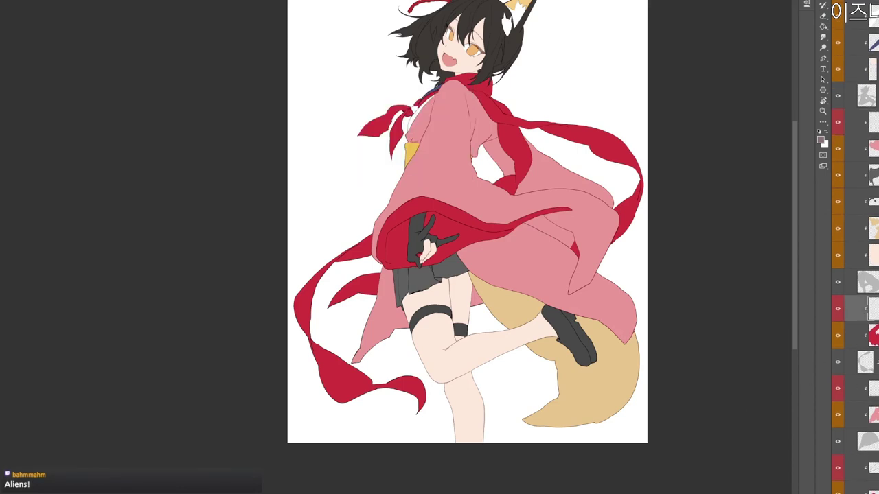
{"action": "left_click", "coordinate": [871, 389]}
{"action": "key", "text": "shift+F5"}
{"action": "key", "text": "Return"}
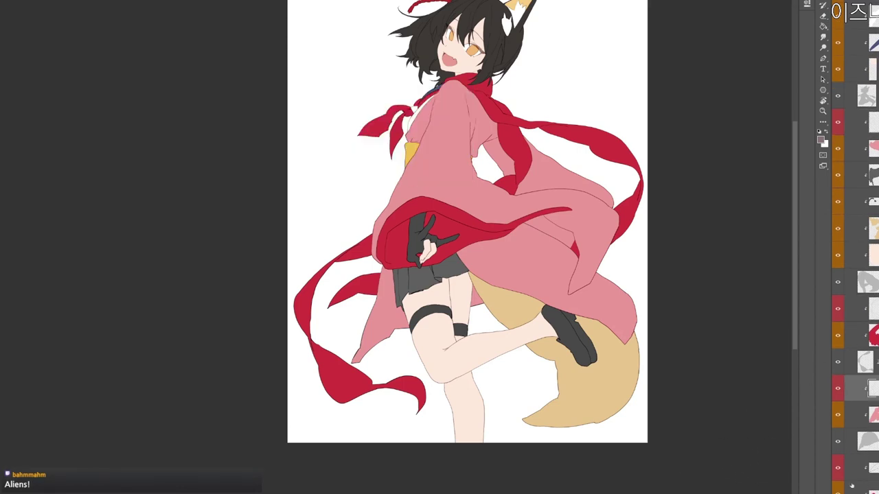
{"action": "left_click", "coordinate": [871, 468]}
{"action": "key", "text": "shift+F5"}
{"action": "key", "text": "Return"}
{"action": "scroll", "coordinate": [854, 275], "scroll_direction": "down", "scroll_amount": 2}
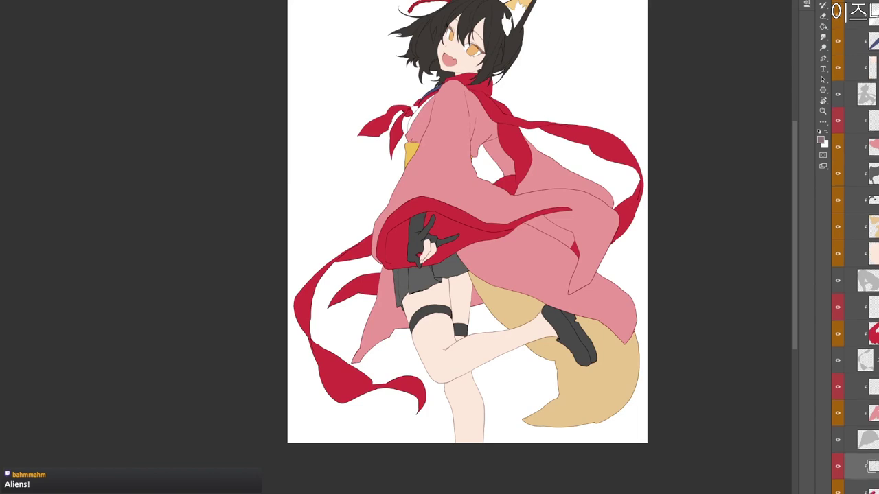
Restore the rough background sketch layer behind the character to full opacity.
{"action": "left_click", "coordinate": [870, 490]}
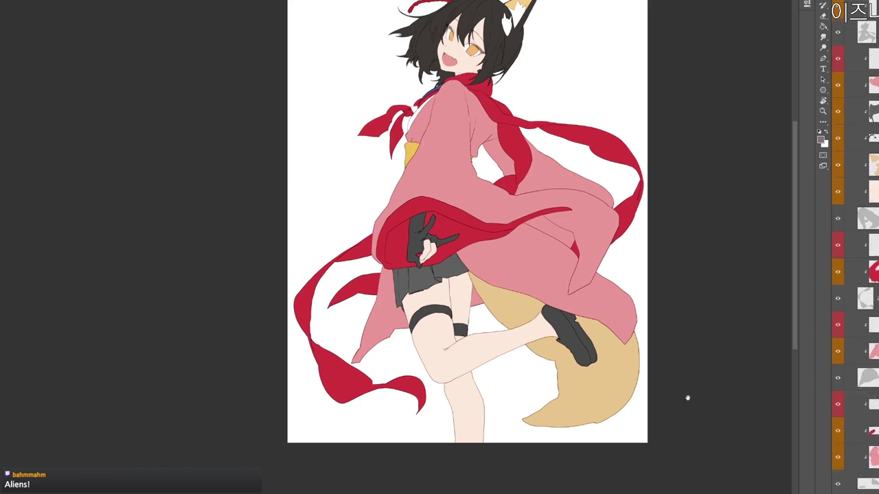
{"action": "left_click_drag", "start_coordinate": [688, 398], "coordinate": [695, 417]}
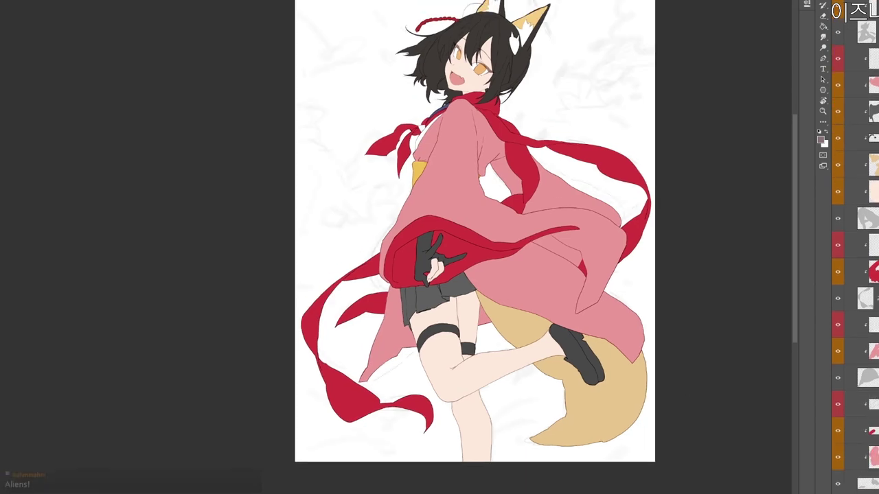
{"action": "key", "text": "0"}
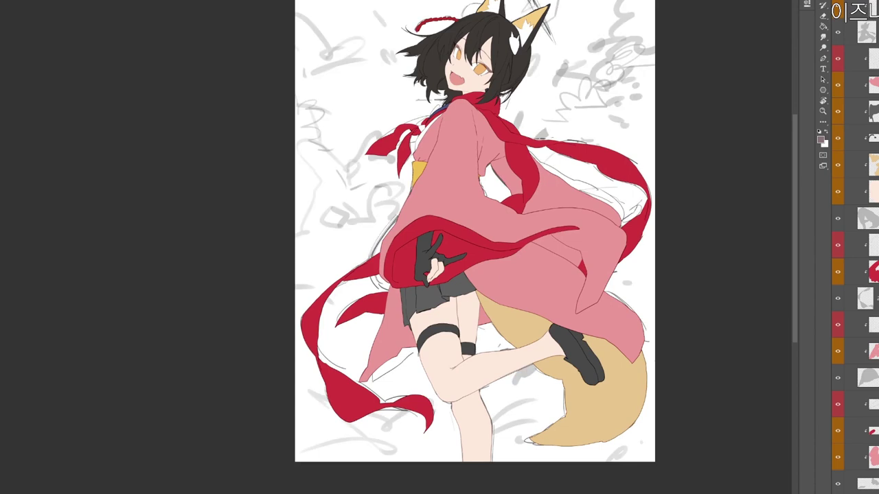
Create a new layer directly beneath the background sketch layer.
{"action": "left_click", "coordinate": [869, 484]}
{"action": "left_click_drag", "start_coordinate": [678, 426], "coordinate": [669, 419]}
{"action": "left_click_drag", "start_coordinate": [627, 386], "coordinate": [616, 411]}
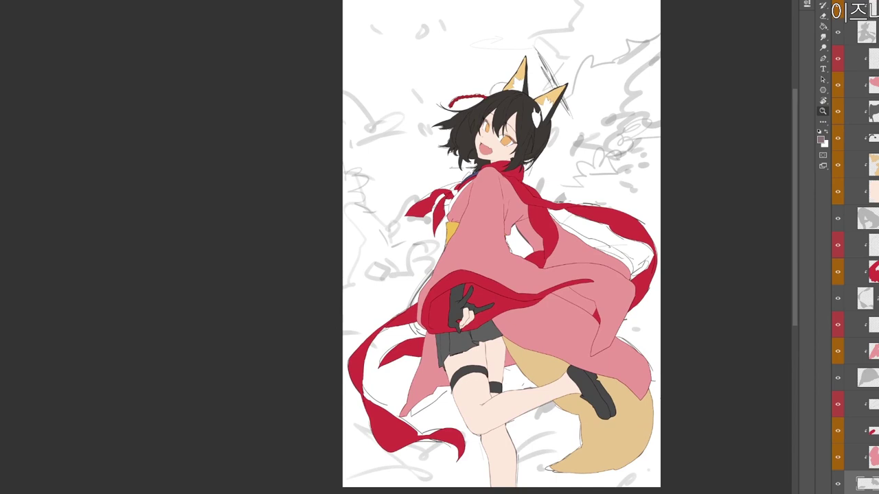
{"action": "key", "text": "ctrl+shift+n"}
{"action": "key", "text": "Return"}
{"action": "key", "text": "ctrl+["}
{"action": "left_click_drag", "start_coordinate": [659, 472], "coordinate": [648, 446]}
Set the brush colour to light pink #e4adb0.
{"action": "key", "text": "b"}
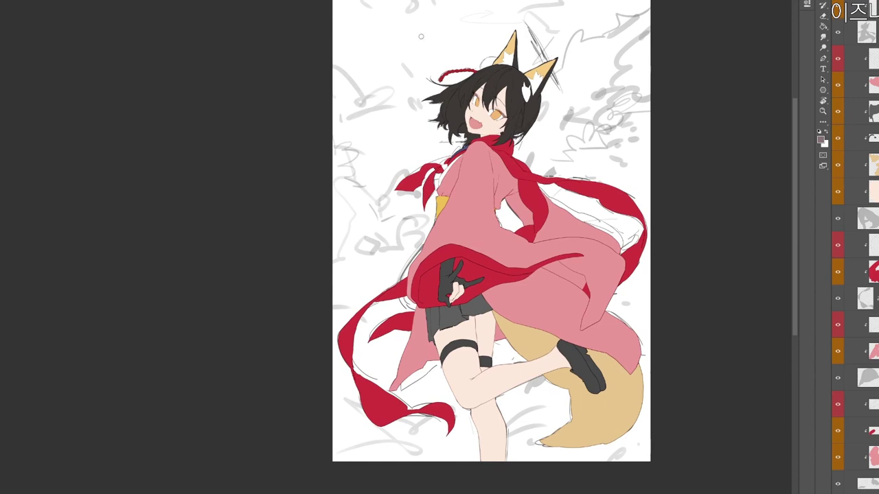
{"action": "left_click", "coordinate": [821, 139]}
{"action": "left_click", "coordinate": [300, 118]}
{"action": "left_click_drag", "start_coordinate": [300, 119], "coordinate": [284, 119]}
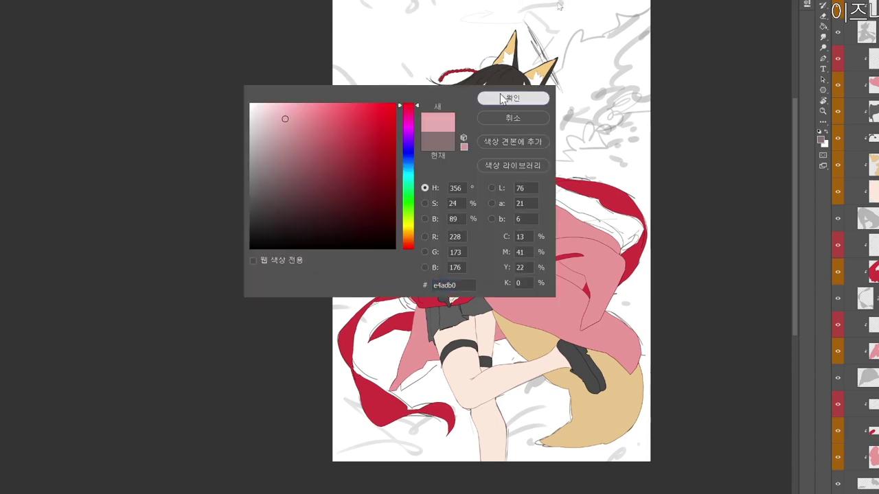
{"action": "left_click", "coordinate": [501, 99]}
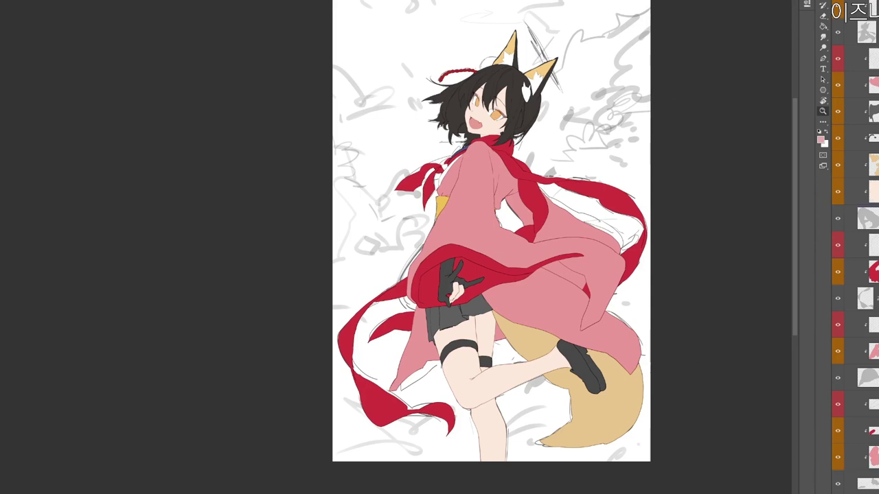
Paint clusters of pink cherry blossoms across the illustration's upper right, from above the fox ears down beside the hair.
{"action": "scroll", "coordinate": [855, 247], "scroll_direction": "up", "scroll_amount": 5}
{"action": "scroll", "coordinate": [854, 248], "scroll_direction": "up", "scroll_amount": 5}
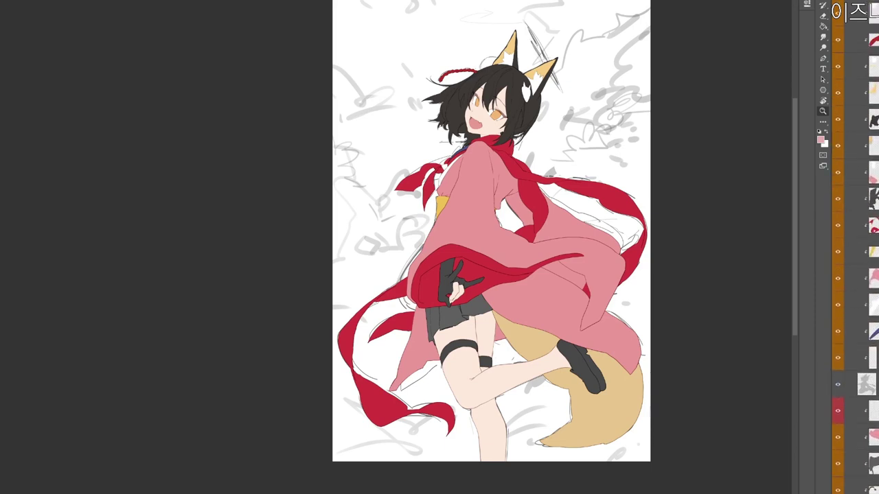
{"action": "scroll", "coordinate": [854, 247], "scroll_direction": "up", "scroll_amount": 1}
{"action": "scroll", "coordinate": [855, 247], "scroll_direction": "up", "scroll_amount": 1}
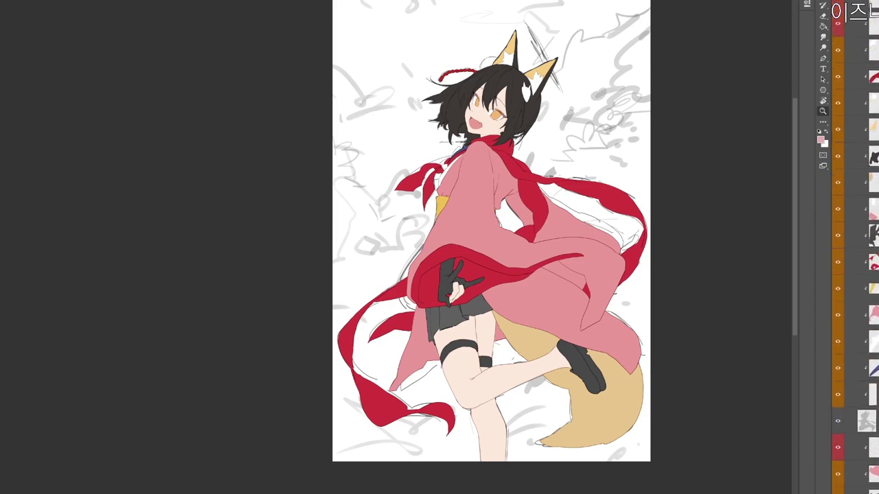
{"action": "key", "text": "b"}
{"action": "mouse_move", "coordinate": [521, 9]}
{"action": "left_mouse_down"}
{"action": "mouse_move", "coordinate": [534, 7]}
{"action": "mouse_move", "coordinate": [520, 38]}
{"action": "mouse_move", "coordinate": [479, 55]}
{"action": "mouse_move", "coordinate": [478, 42]}
{"action": "mouse_move", "coordinate": [482, 55]}
{"action": "mouse_move", "coordinate": [473, 58]}
{"action": "left_mouse_up"}
{"action": "mouse_move", "coordinate": [542, 27]}
{"action": "left_mouse_down"}
{"action": "mouse_move", "coordinate": [527, 37]}
{"action": "mouse_move", "coordinate": [549, 21]}
{"action": "mouse_move", "coordinate": [536, 15]}
{"action": "mouse_move", "coordinate": [573, 9]}
{"action": "mouse_move", "coordinate": [557, 20]}
{"action": "mouse_move", "coordinate": [581, 7]}
{"action": "left_mouse_up"}
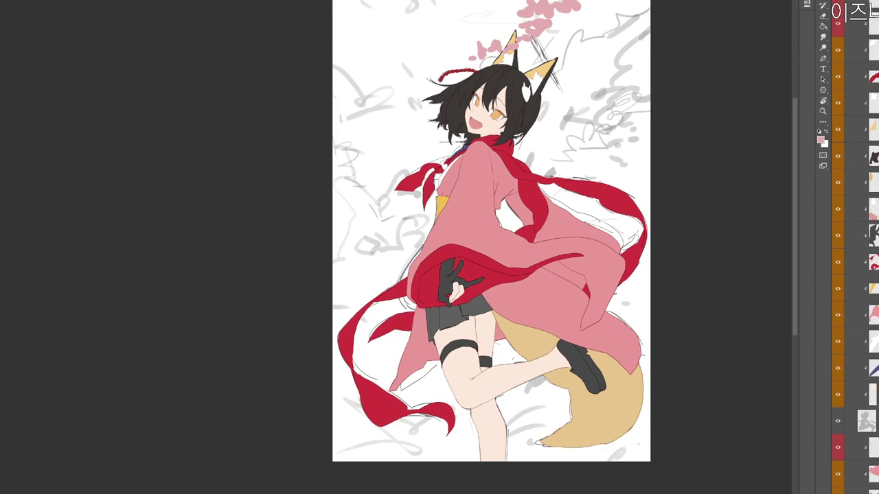
{"action": "mouse_move", "coordinate": [584, 5]}
{"action": "left_mouse_down"}
{"action": "mouse_move", "coordinate": [592, 15]}
{"action": "mouse_move", "coordinate": [576, 41]}
{"action": "mouse_move", "coordinate": [571, 31]}
{"action": "mouse_move", "coordinate": [560, 84]}
{"action": "mouse_move", "coordinate": [571, 68]}
{"action": "mouse_move", "coordinate": [575, 74]}
{"action": "mouse_move", "coordinate": [581, 50]}
{"action": "mouse_move", "coordinate": [584, 60]}
{"action": "mouse_move", "coordinate": [582, 43]}
{"action": "mouse_move", "coordinate": [592, 53]}
{"action": "mouse_move", "coordinate": [607, 18]}
{"action": "mouse_move", "coordinate": [563, 26]}
{"action": "mouse_move", "coordinate": [562, 34]}
{"action": "mouse_move", "coordinate": [604, 5]}
{"action": "mouse_move", "coordinate": [613, 16]}
{"action": "left_mouse_up"}
{"action": "mouse_move", "coordinate": [595, 74]}
{"action": "left_mouse_down"}
{"action": "mouse_move", "coordinate": [595, 84]}
{"action": "mouse_move", "coordinate": [601, 78]}
{"action": "left_mouse_up"}
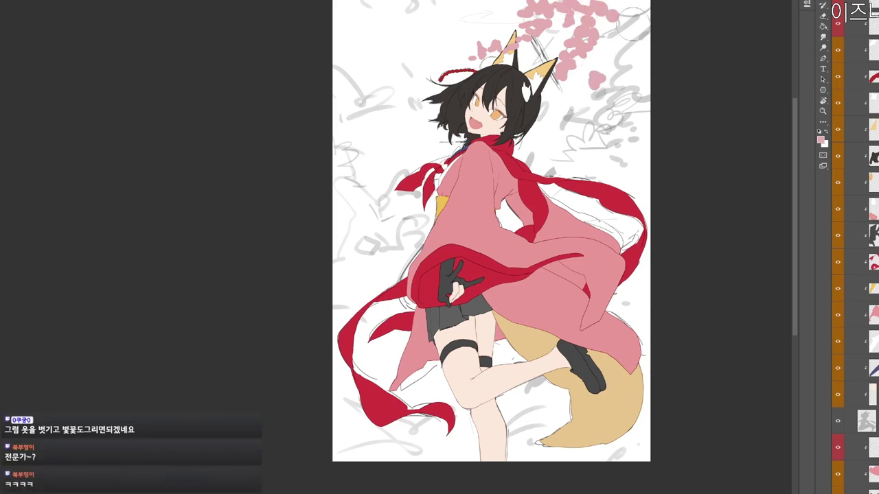
{"action": "mouse_move", "coordinate": [630, 19]}
{"action": "left_mouse_down"}
{"action": "mouse_move", "coordinate": [607, 54]}
{"action": "mouse_move", "coordinate": [629, 22]}
{"action": "mouse_move", "coordinate": [625, 31]}
{"action": "mouse_move", "coordinate": [619, 20]}
{"action": "mouse_move", "coordinate": [628, 13]}
{"action": "mouse_move", "coordinate": [620, 13]}
{"action": "mouse_move", "coordinate": [649, 11]}
{"action": "mouse_move", "coordinate": [612, 4]}
{"action": "left_mouse_up"}
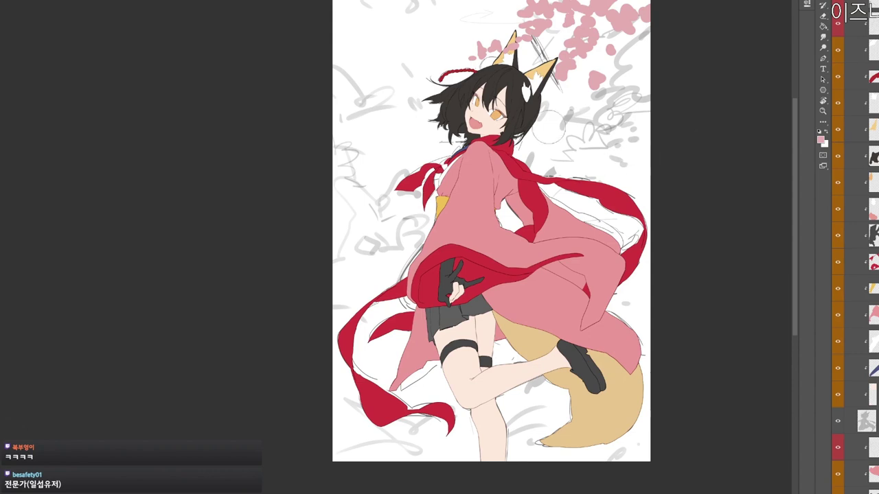
{"action": "mouse_move", "coordinate": [548, 132]}
{"action": "left_mouse_down"}
{"action": "mouse_move", "coordinate": [568, 113]}
{"action": "mouse_move", "coordinate": [564, 122]}
{"action": "mouse_move", "coordinate": [589, 107]}
{"action": "mouse_move", "coordinate": [556, 138]}
{"action": "left_mouse_up"}
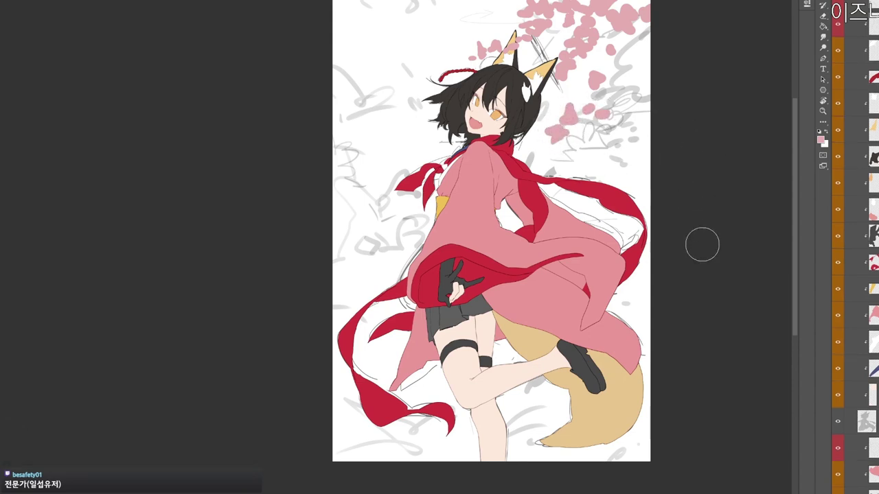
Paint another pink blossom cluster along the illustration's left edge beside the red bow, plus a few loose petals at the right.
{"action": "left_click", "coordinate": [837, 24]}
{"action": "left_click", "coordinate": [837, 24]}
{"action": "left_click_drag", "start_coordinate": [484, 304], "coordinate": [611, 332]}
{"action": "key", "text": "ctrl+minus"}
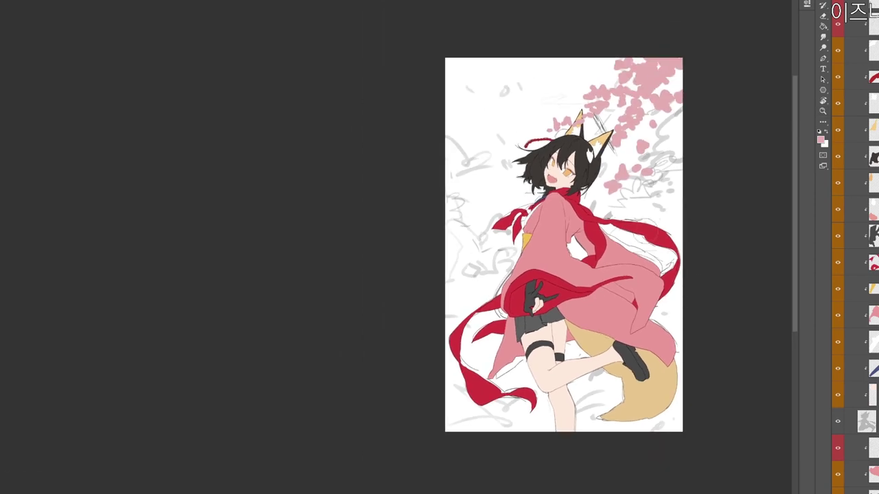
{"action": "mouse_move", "coordinate": [450, 198]}
{"action": "left_mouse_down"}
{"action": "mouse_move", "coordinate": [451, 206]}
{"action": "mouse_move", "coordinate": [465, 195]}
{"action": "mouse_move", "coordinate": [469, 205]}
{"action": "left_mouse_up"}
{"action": "mouse_move", "coordinate": [456, 186]}
{"action": "left_mouse_down"}
{"action": "mouse_move", "coordinate": [463, 223]}
{"action": "mouse_move", "coordinate": [477, 215]}
{"action": "mouse_move", "coordinate": [464, 232]}
{"action": "mouse_move", "coordinate": [491, 233]}
{"action": "left_mouse_up"}
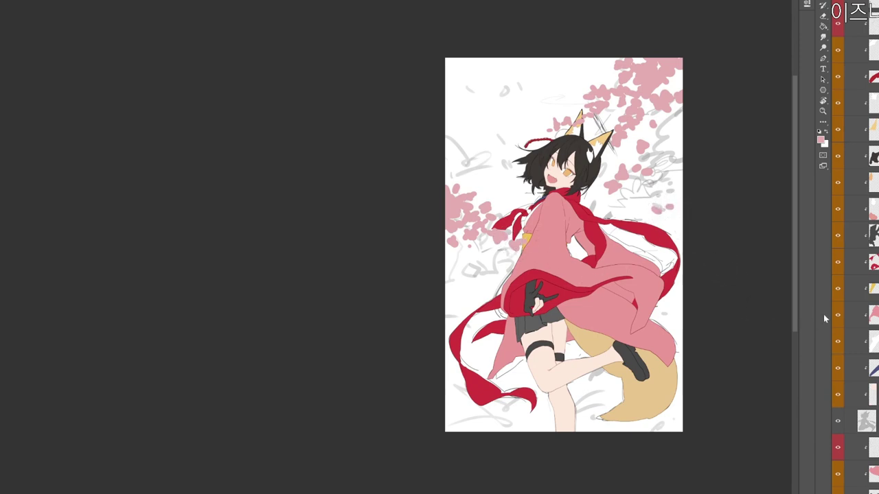
Add a new layer with its default name for the background colours behind the character.
{"action": "scroll", "coordinate": [676, 396], "scroll_direction": "down", "scroll_amount": 2}
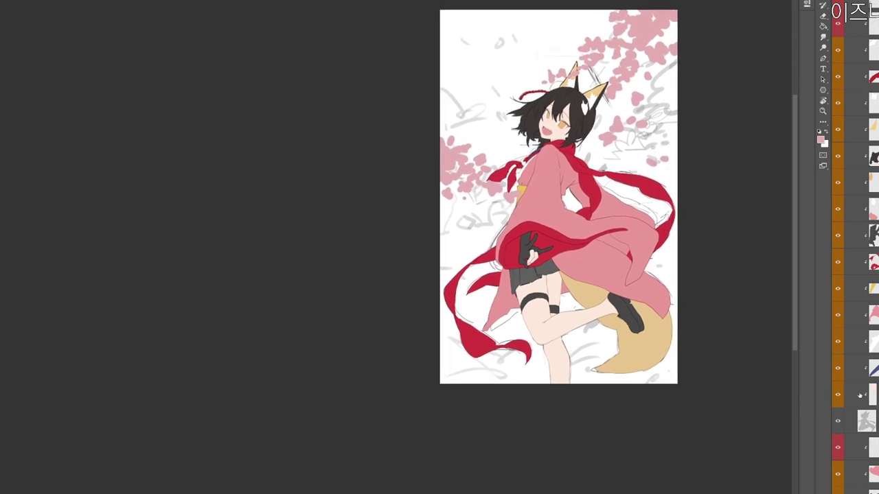
{"action": "scroll", "coordinate": [855, 251], "scroll_direction": "down", "scroll_amount": 3}
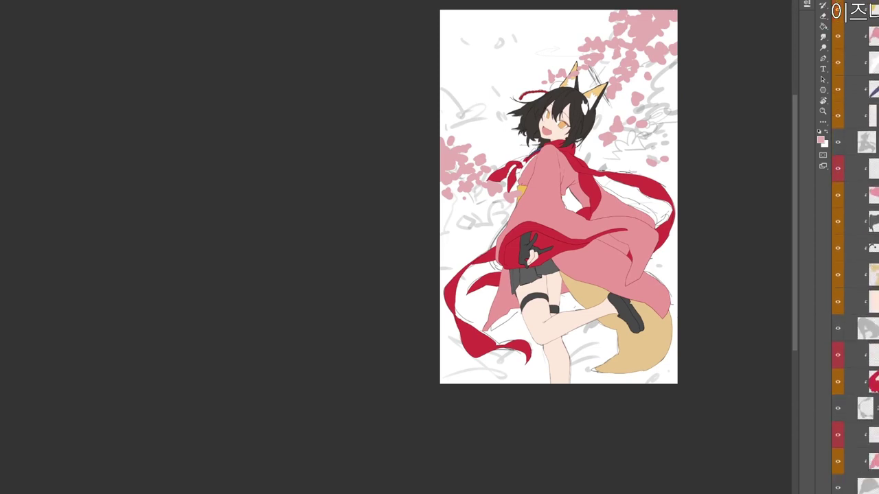
{"action": "key", "text": "ctrl+shift+n"}
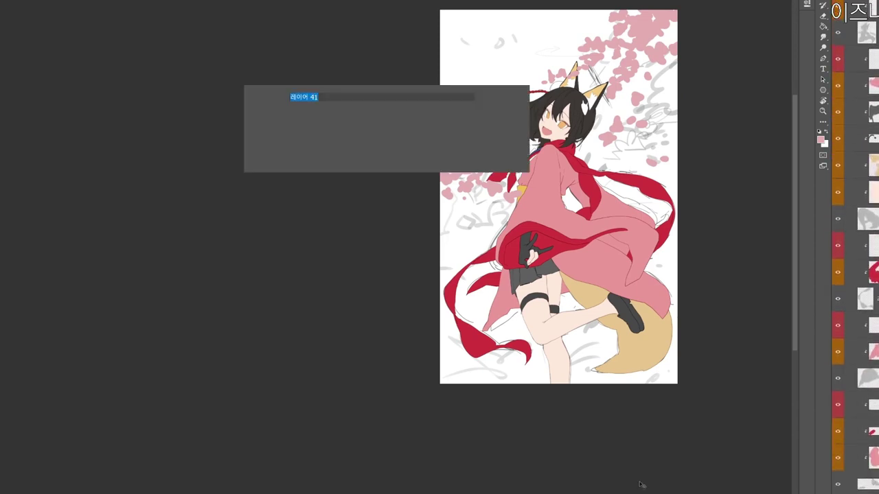
{"action": "key", "text": "Return"}
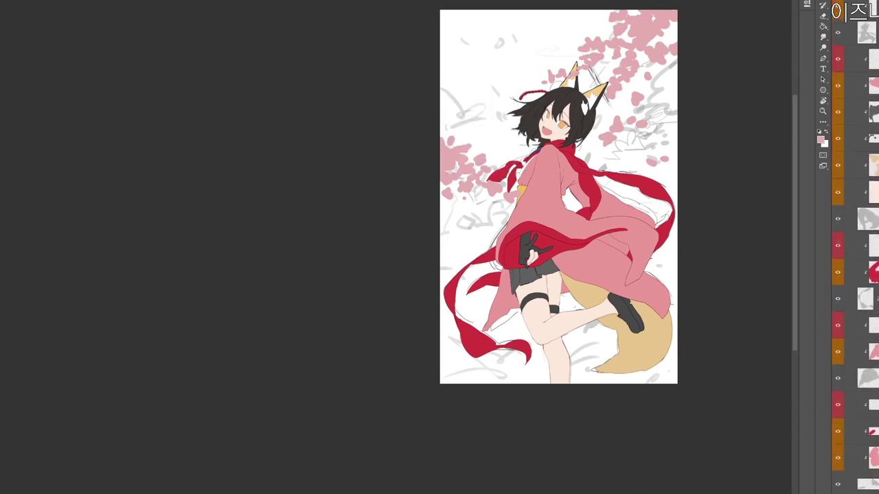
{"action": "scroll", "coordinate": [669, 456], "scroll_direction": "down", "scroll_amount": 1}
Choose a light blue brush colour and block in the sky behind the character's head and blossoms.
{"action": "key", "text": "n"}
{"action": "left_click_drag", "start_coordinate": [311, 131], "coordinate": [301, 115]}
{"action": "left_click", "coordinate": [410, 163]}
{"action": "key", "text": "Return"}
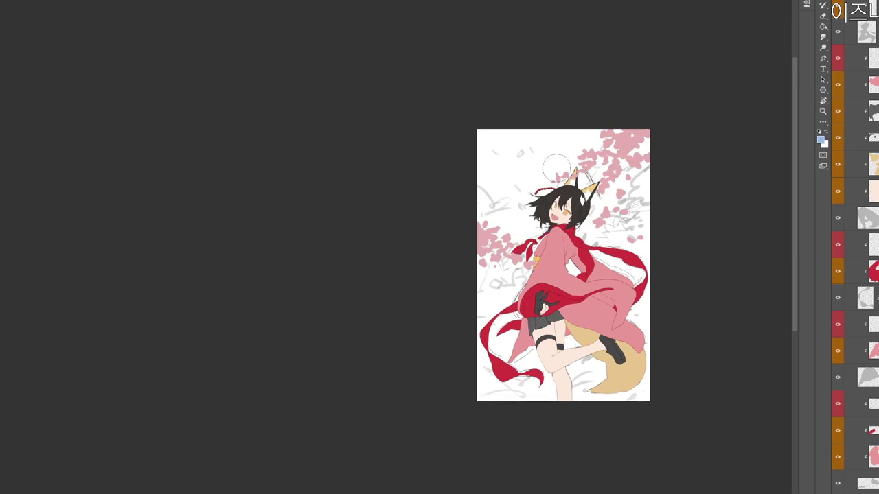
{"action": "mouse_move", "coordinate": [488, 120]}
{"action": "left_mouse_down"}
{"action": "mouse_move", "coordinate": [536, 192]}
{"action": "mouse_move", "coordinate": [559, 206]}
{"action": "mouse_move", "coordinate": [643, 126]}
{"action": "mouse_move", "coordinate": [647, 195]}
{"action": "left_mouse_up"}
{"action": "mouse_move", "coordinate": [466, 133]}
{"action": "left_mouse_down"}
{"action": "mouse_move", "coordinate": [500, 215]}
{"action": "mouse_move", "coordinate": [553, 203]}
{"action": "left_mouse_up"}
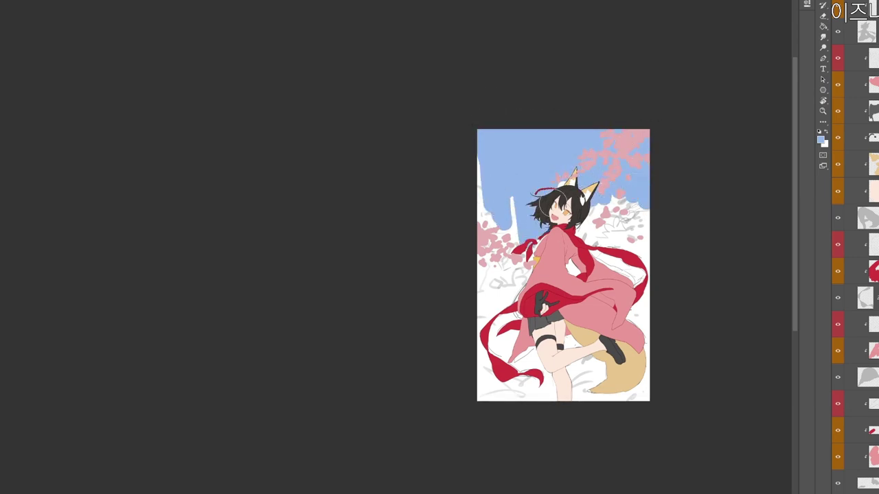
{"action": "mouse_move", "coordinate": [571, 265]}
{"action": "left_mouse_down"}
{"action": "mouse_move", "coordinate": [607, 206]}
{"action": "mouse_move", "coordinate": [589, 277]}
{"action": "left_mouse_up"}
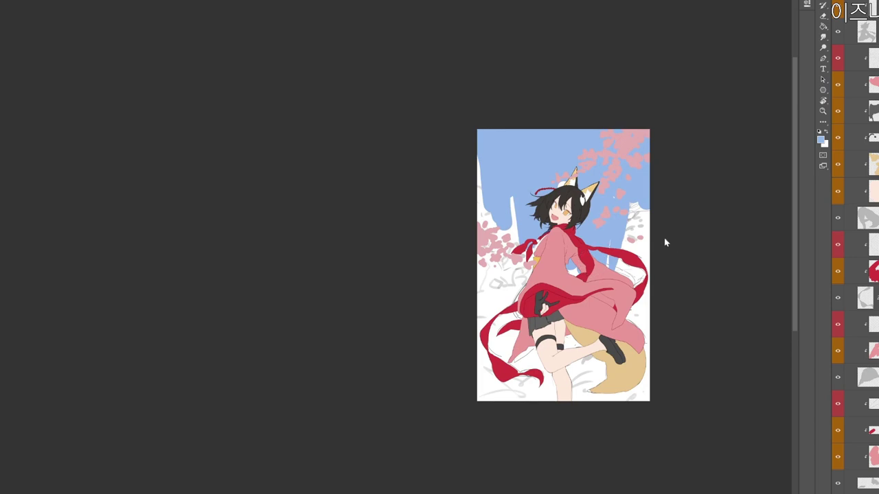
Choose a darker blue and paint tall vertical shapes on both sides of the character down to the lower background.
{"action": "key", "text": "n"}
{"action": "left_click", "coordinate": [313, 171]}
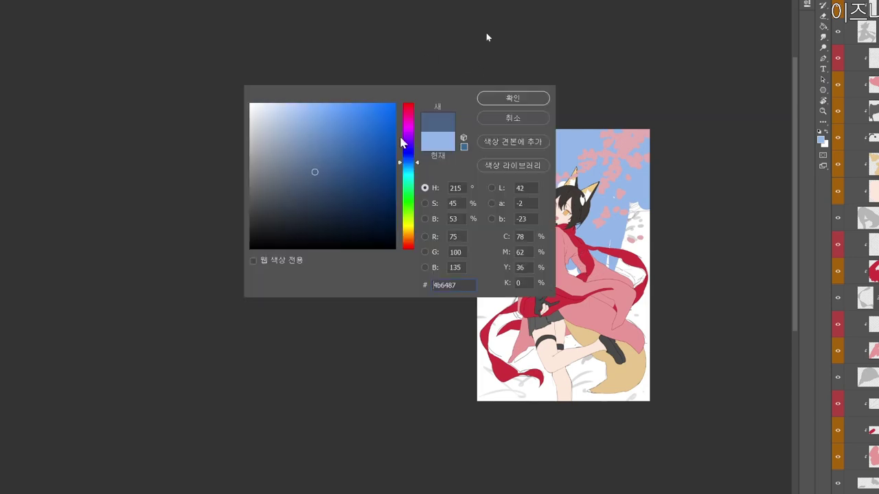
{"action": "left_click", "coordinate": [337, 162]}
{"action": "left_click", "coordinate": [519, 100]}
{"action": "left_click_drag", "start_coordinate": [506, 183], "coordinate": [515, 354]}
{"action": "left_click_drag", "start_coordinate": [522, 199], "coordinate": [536, 357]}
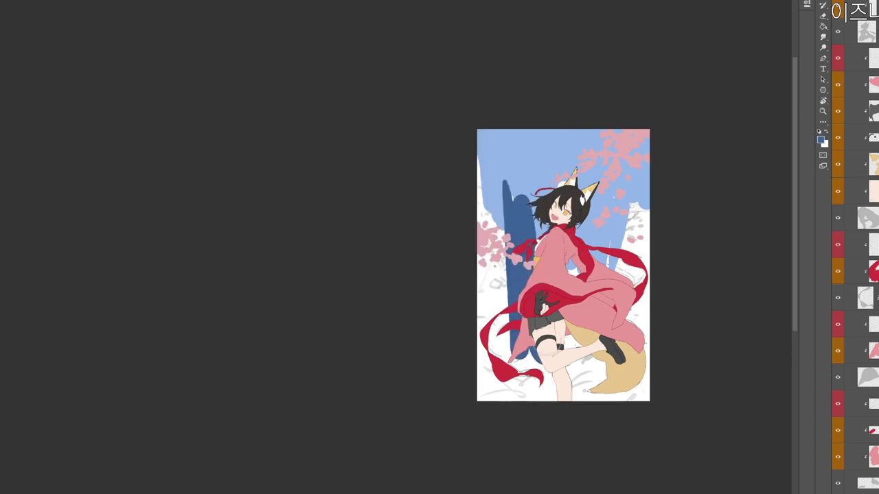
{"action": "left_click_drag", "start_coordinate": [600, 236], "coordinate": [626, 273]}
{"action": "mouse_move", "coordinate": [637, 159]}
{"action": "left_mouse_down"}
{"action": "mouse_move", "coordinate": [626, 244]}
{"action": "mouse_move", "coordinate": [643, 329]}
{"action": "left_mouse_up"}
{"action": "mouse_move", "coordinate": [504, 345]}
{"action": "left_mouse_down"}
{"action": "mouse_move", "coordinate": [488, 170]}
{"action": "mouse_move", "coordinate": [507, 374]}
{"action": "left_mouse_up"}
{"action": "left_click_drag", "start_coordinate": [484, 273], "coordinate": [486, 379]}
{"action": "left_click_drag", "start_coordinate": [534, 355], "coordinate": [540, 378]}
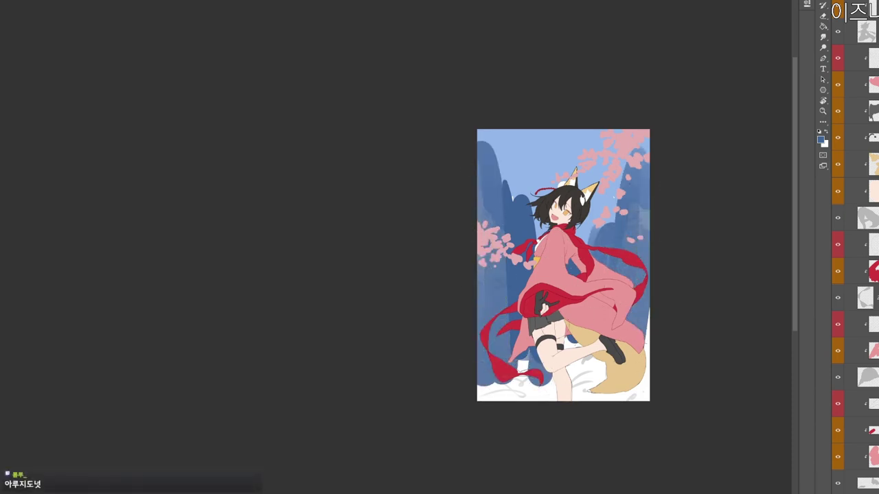
Set the brush colour to dark navy #151d28 and paint over the upper background around the character's head.
{"action": "key", "text": "n"}
{"action": "left_click_drag", "start_coordinate": [318, 219], "coordinate": [318, 227]}
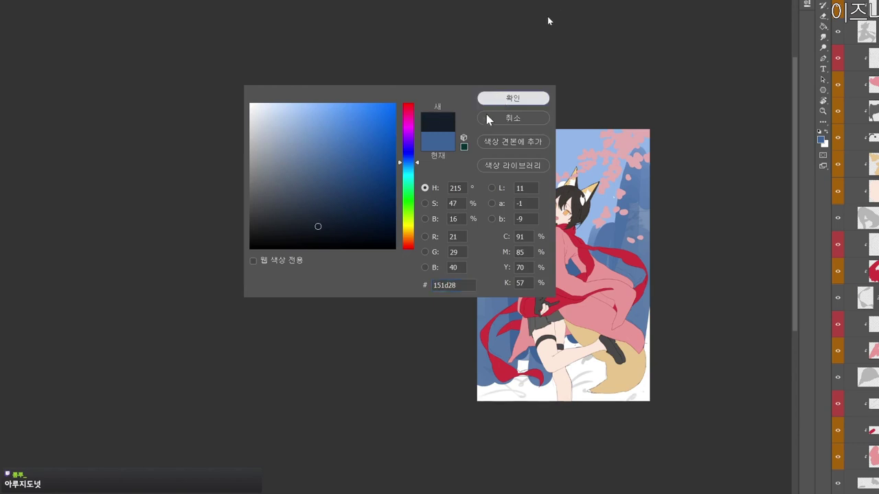
{"action": "left_click", "coordinate": [497, 98]}
{"action": "mouse_move", "coordinate": [502, 123]}
{"action": "left_mouse_down"}
{"action": "mouse_move", "coordinate": [504, 172]}
{"action": "mouse_move", "coordinate": [519, 181]}
{"action": "mouse_move", "coordinate": [534, 165]}
{"action": "mouse_move", "coordinate": [546, 187]}
{"action": "mouse_move", "coordinate": [562, 160]}
{"action": "mouse_move", "coordinate": [575, 183]}
{"action": "mouse_move", "coordinate": [589, 145]}
{"action": "mouse_move", "coordinate": [600, 225]}
{"action": "mouse_move", "coordinate": [619, 217]}
{"action": "mouse_move", "coordinate": [626, 240]}
{"action": "left_mouse_up"}
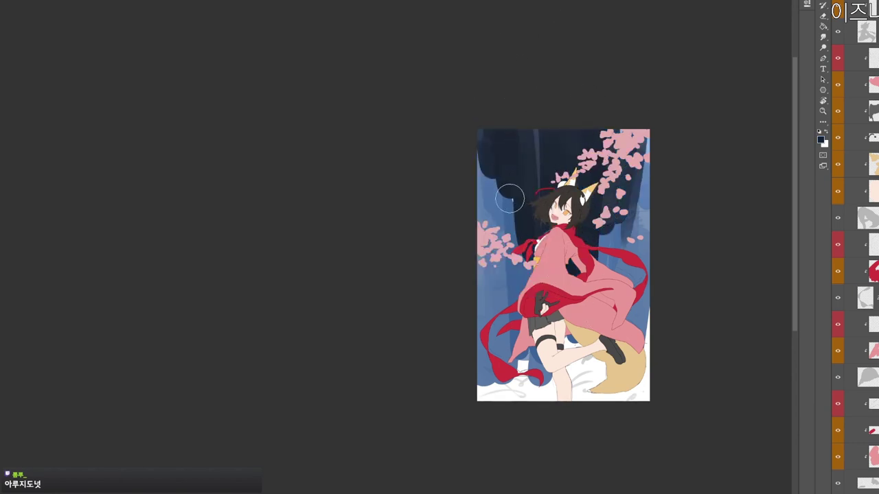
{"action": "left_click_drag", "start_coordinate": [509, 199], "coordinate": [513, 254]}
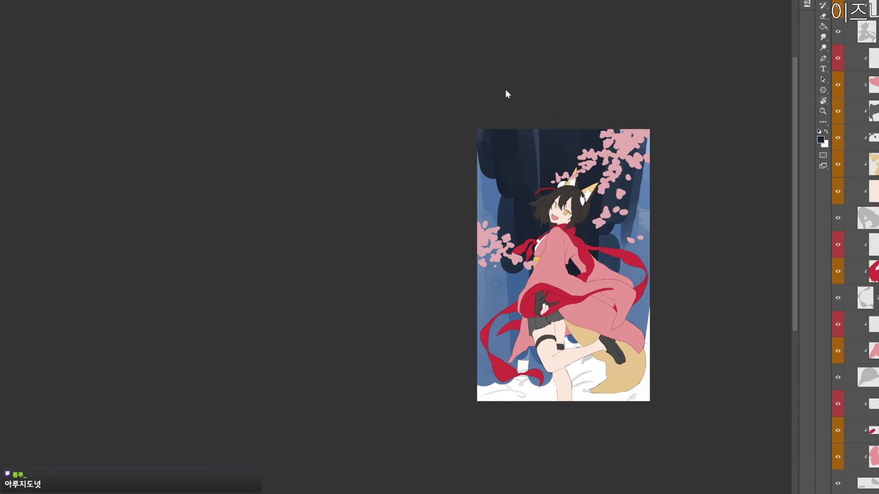
Choose a mid-dark blue and paint vertical strokes down both sides of the background and beside the standing leg.
{"action": "key", "text": "n"}
{"action": "left_click", "coordinate": [322, 178]}
{"action": "left_click", "coordinate": [513, 100]}
{"action": "mouse_move", "coordinate": [489, 225]}
{"action": "left_mouse_down"}
{"action": "mouse_move", "coordinate": [494, 149]}
{"action": "mouse_move", "coordinate": [500, 181]}
{"action": "mouse_move", "coordinate": [529, 157]}
{"action": "mouse_move", "coordinate": [539, 206]}
{"action": "mouse_move", "coordinate": [613, 208]}
{"action": "mouse_move", "coordinate": [649, 123]}
{"action": "mouse_move", "coordinate": [586, 277]}
{"action": "left_mouse_up"}
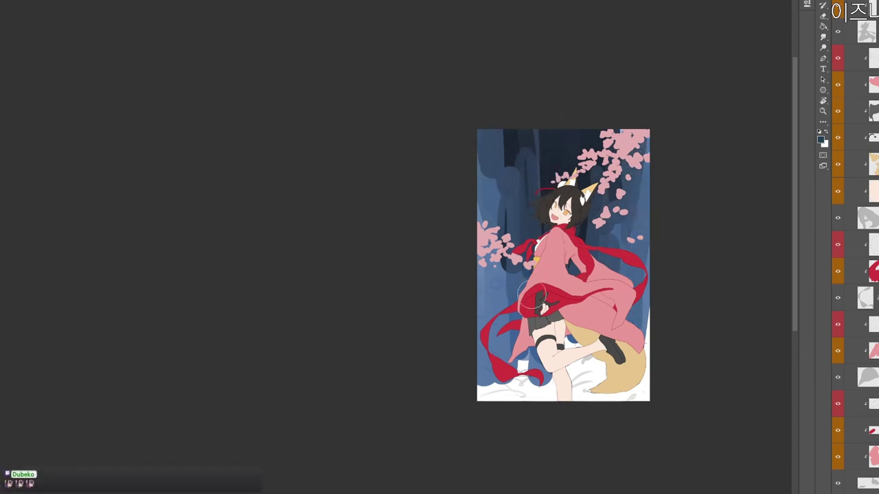
{"action": "mouse_move", "coordinate": [583, 359]}
{"action": "left_mouse_down"}
{"action": "mouse_move", "coordinate": [589, 374]}
{"action": "mouse_move", "coordinate": [577, 427]}
{"action": "left_mouse_up"}
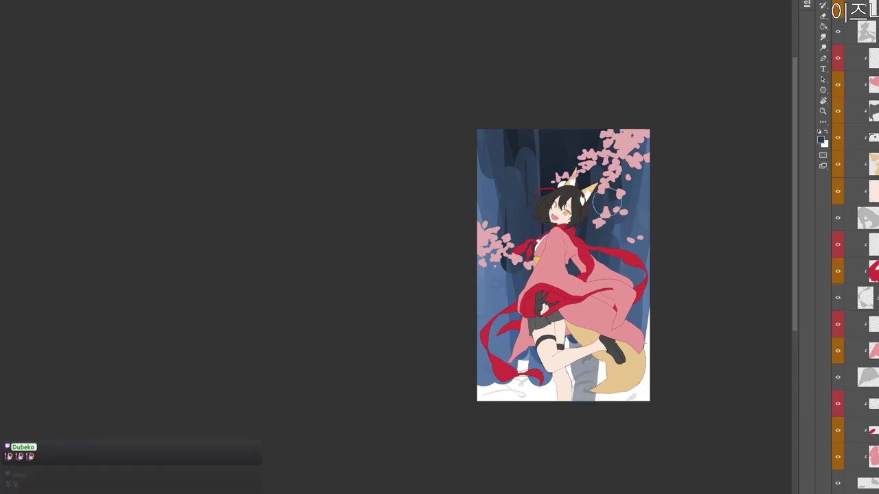
{"action": "left_click_drag", "start_coordinate": [640, 145], "coordinate": [614, 362]}
Set the brush colour to saturated blue #2161b6 and paint the lower background around the legs and tail.
{"action": "left_click", "coordinate": [820, 139]}
{"action": "left_click", "coordinate": [367, 144]}
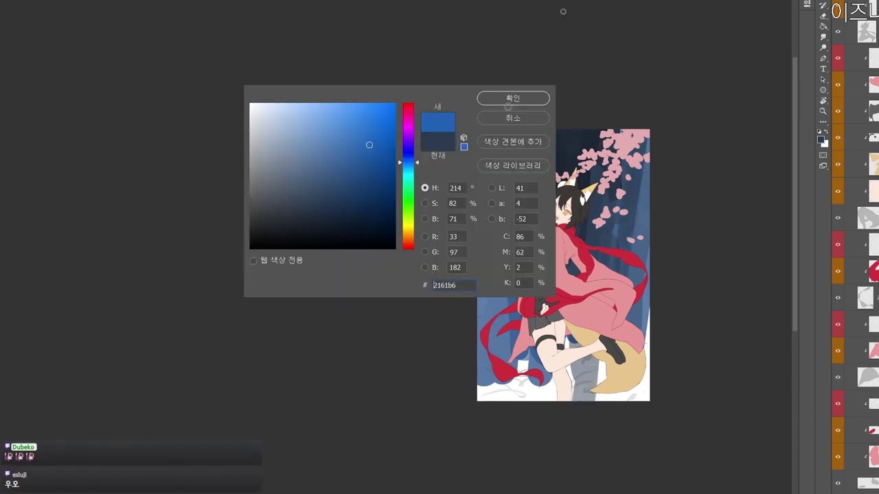
{"action": "left_click", "coordinate": [518, 98]}
{"action": "mouse_move", "coordinate": [515, 316]}
{"action": "left_mouse_down"}
{"action": "mouse_move", "coordinate": [539, 371]}
{"action": "mouse_move", "coordinate": [604, 399]}
{"action": "left_mouse_up"}
{"action": "left_click_drag", "start_coordinate": [633, 267], "coordinate": [621, 398]}
{"action": "left_click_drag", "start_coordinate": [648, 369], "coordinate": [647, 397]}
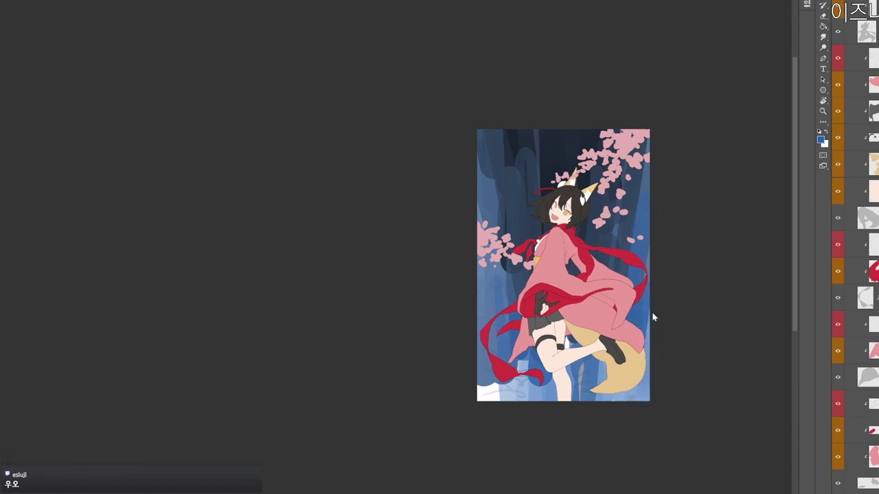
Set the brush colour to light pink #f697c2 and add a new layer for the background blossoms.
{"action": "key", "text": "n"}
{"action": "left_click", "coordinate": [305, 120]}
{"action": "left_click", "coordinate": [408, 237]}
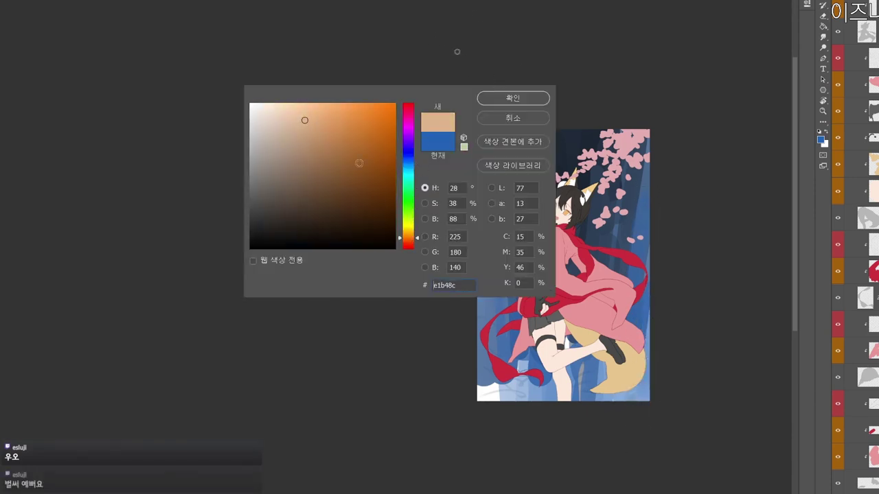
{"action": "left_click", "coordinate": [333, 118]}
{"action": "left_click", "coordinate": [410, 122]}
{"action": "left_click", "coordinate": [326, 116]}
{"action": "left_click", "coordinate": [324, 108]}
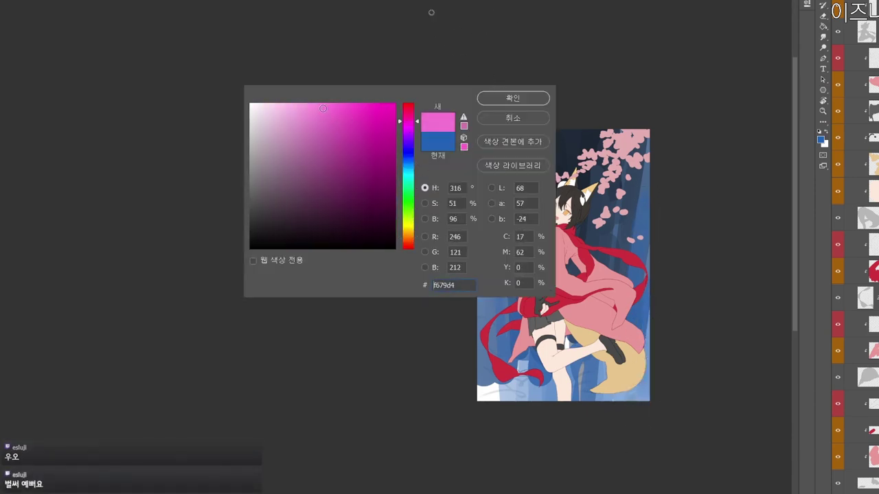
{"action": "left_click", "coordinate": [410, 243]}
{"action": "left_click", "coordinate": [315, 108]}
{"action": "left_click", "coordinate": [408, 114]}
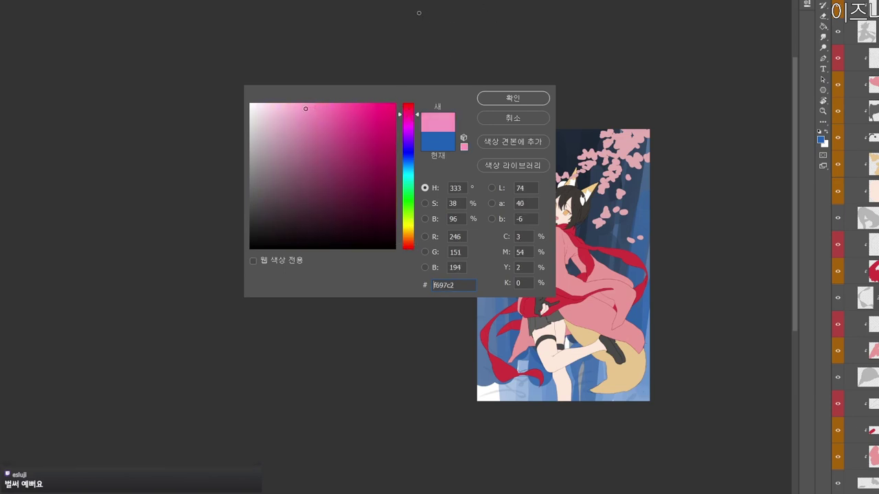
{"action": "left_click", "coordinate": [513, 98]}
{"action": "key", "text": "ctrl+shift+n"}
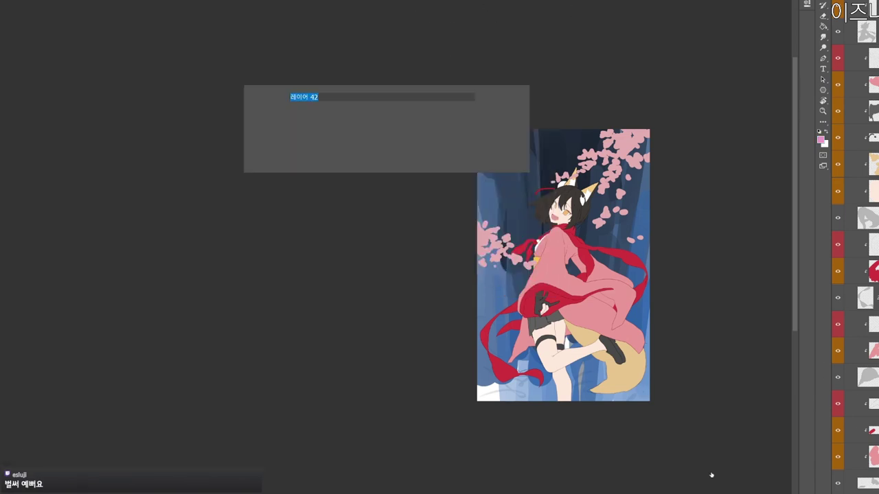
{"action": "key", "text": "Return"}
Hide the blue background layer and paint pink blossom masses along the left edge, the bottom and beside the head on the right.
{"action": "left_click_drag", "start_coordinate": [484, 292], "coordinate": [500, 284]}
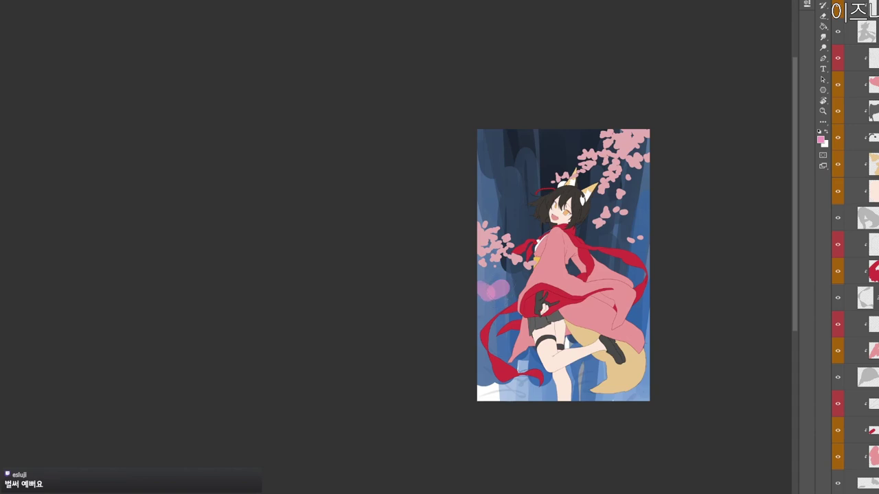
{"action": "scroll", "coordinate": [854, 344], "scroll_direction": "down", "scroll_amount": 3}
{"action": "left_click", "coordinate": [838, 484]}
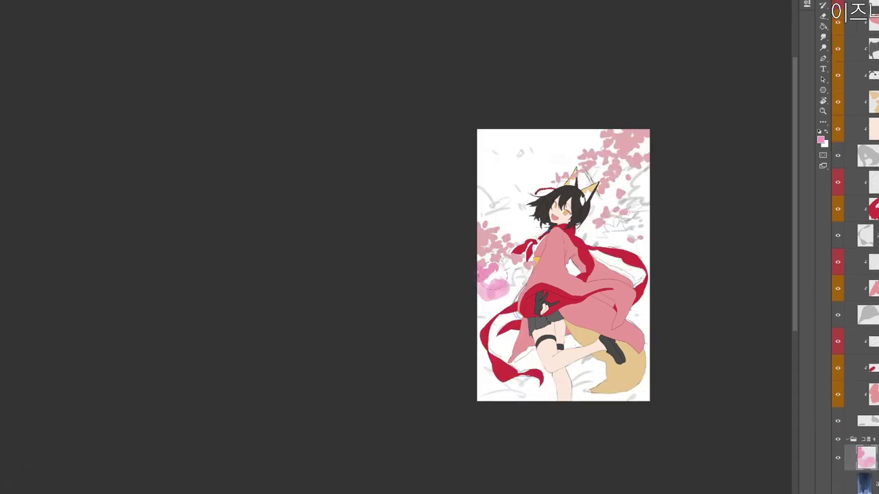
{"action": "mouse_move", "coordinate": [484, 294]}
{"action": "left_mouse_down"}
{"action": "mouse_move", "coordinate": [504, 278]}
{"action": "mouse_move", "coordinate": [482, 300]}
{"action": "mouse_move", "coordinate": [501, 292]}
{"action": "mouse_move", "coordinate": [510, 341]}
{"action": "left_mouse_up"}
{"action": "mouse_move", "coordinate": [495, 391]}
{"action": "left_mouse_down"}
{"action": "mouse_move", "coordinate": [505, 399]}
{"action": "mouse_move", "coordinate": [529, 394]}
{"action": "mouse_move", "coordinate": [535, 360]}
{"action": "mouse_move", "coordinate": [559, 397]}
{"action": "mouse_move", "coordinate": [593, 360]}
{"action": "mouse_move", "coordinate": [613, 406]}
{"action": "left_mouse_up"}
{"action": "mouse_move", "coordinate": [597, 237]}
{"action": "left_mouse_down"}
{"action": "mouse_move", "coordinate": [615, 224]}
{"action": "mouse_move", "coordinate": [622, 184]}
{"action": "mouse_move", "coordinate": [633, 191]}
{"action": "mouse_move", "coordinate": [650, 175]}
{"action": "left_mouse_up"}
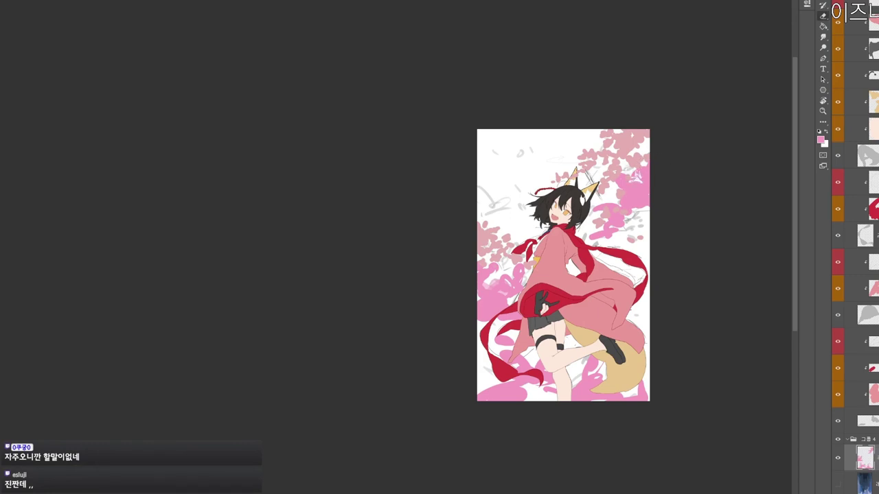
Add a pink blossom branch at the left edge level with the head and show the blue background layer again.
{"action": "key", "text": "b"}
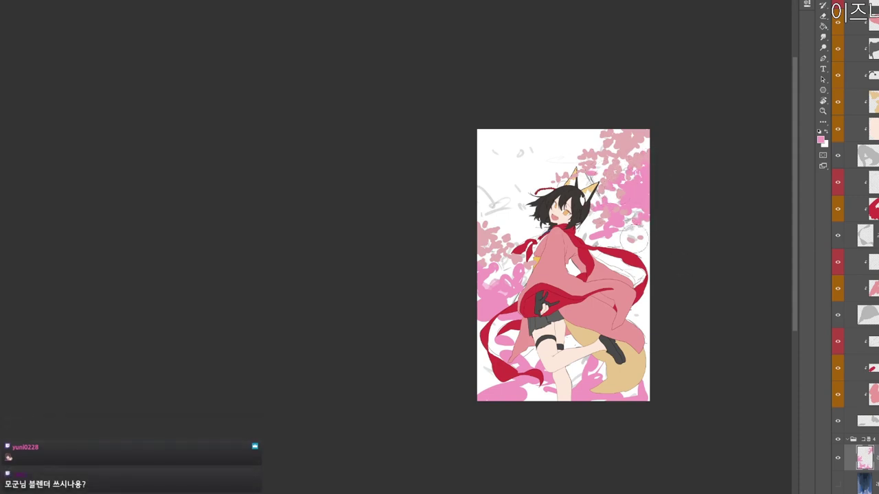
{"action": "mouse_move", "coordinate": [483, 210]}
{"action": "left_mouse_down"}
{"action": "mouse_move", "coordinate": [477, 220]}
{"action": "mouse_move", "coordinate": [492, 224]}
{"action": "mouse_move", "coordinate": [519, 203]}
{"action": "mouse_move", "coordinate": [481, 196]}
{"action": "left_mouse_up"}
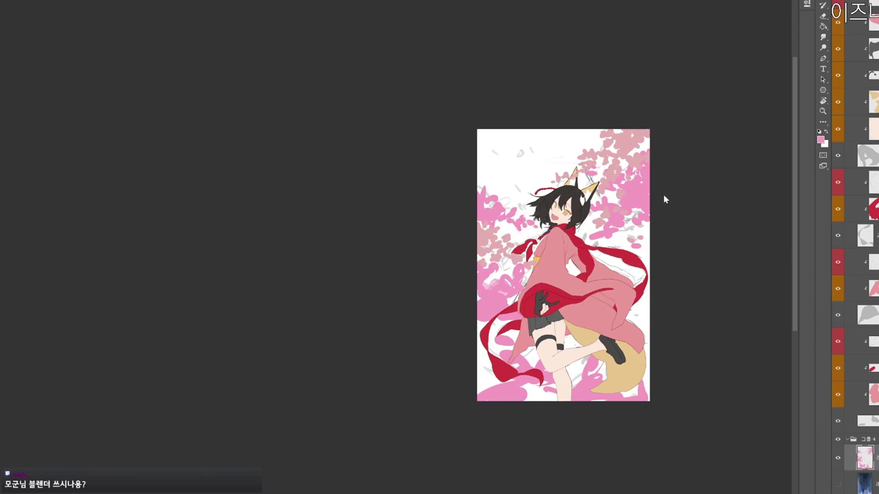
{"action": "left_click_drag", "start_coordinate": [607, 320], "coordinate": [611, 286]}
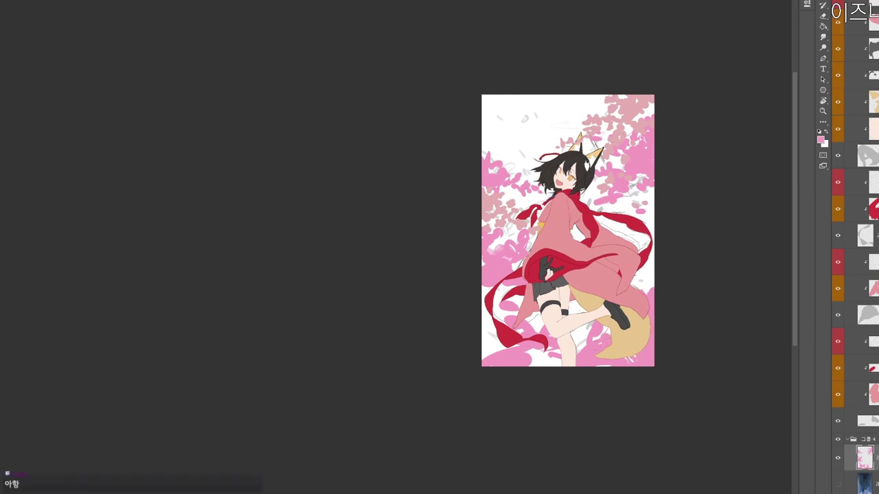
{"action": "left_click_drag", "start_coordinate": [657, 360], "coordinate": [645, 370]}
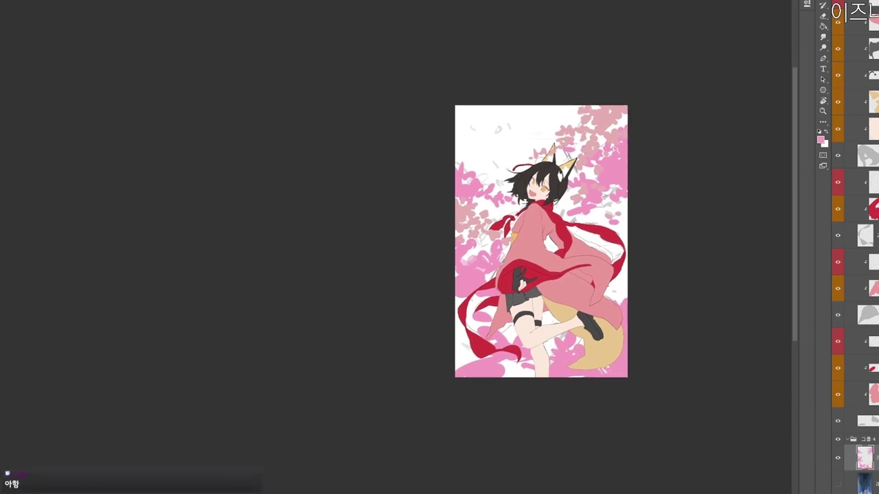
{"action": "left_click", "coordinate": [836, 484]}
{"action": "left_click_drag", "start_coordinate": [639, 453], "coordinate": [641, 471]}
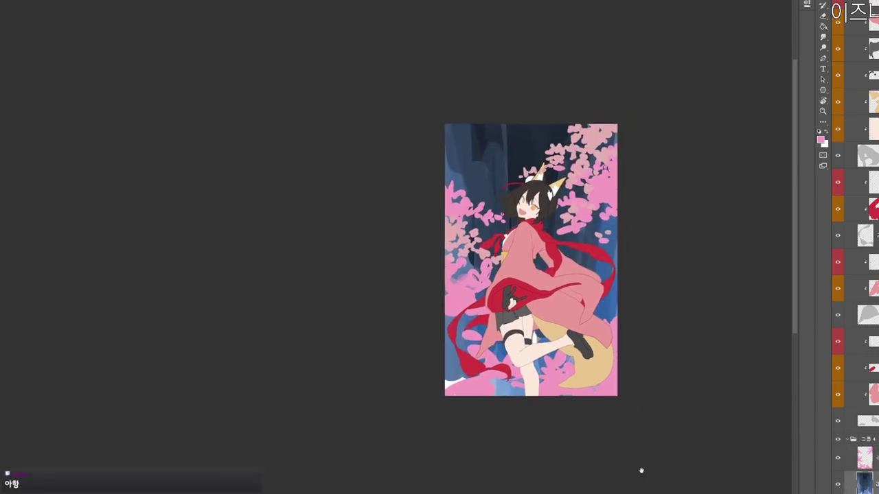
{"action": "left_click_drag", "start_coordinate": [687, 493], "coordinate": [706, 477]}
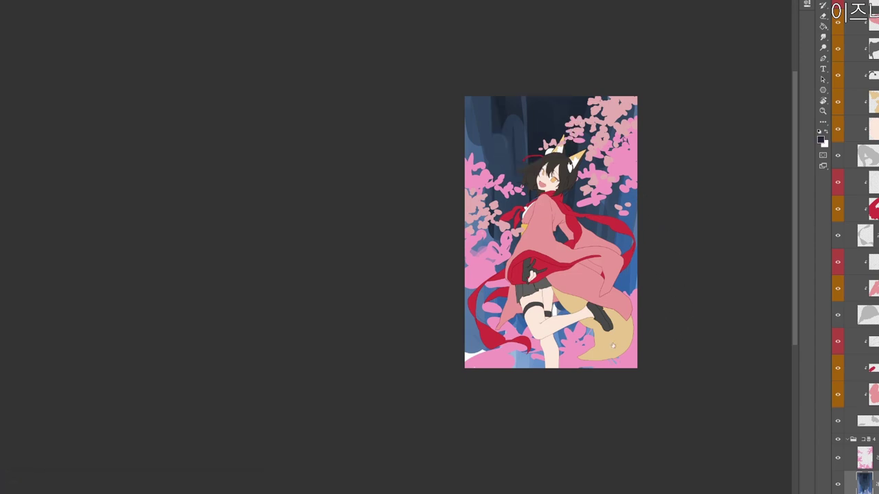
Paint dark navy vertical strokes through the middle of the background on a new layer and merge it into the blue layer.
{"action": "key", "text": "ctrl+alt+shift+n"}
{"action": "left_click_drag", "start_coordinate": [515, 90], "coordinate": [524, 389]}
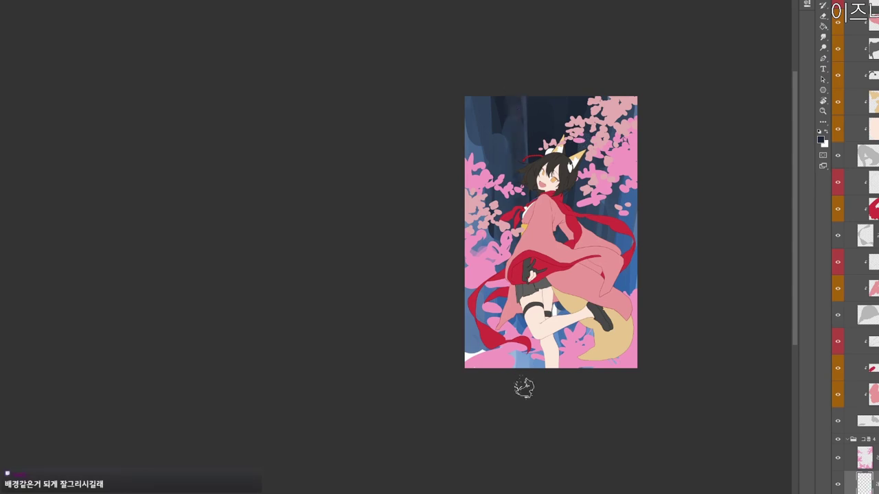
{"action": "left_click_drag", "start_coordinate": [553, 187], "coordinate": [556, 313]}
{"action": "key", "text": "ctrl+e"}
Choose a dark teal-blue and brush it over the upper, left and lower background behind the character.
{"action": "key", "text": "n"}
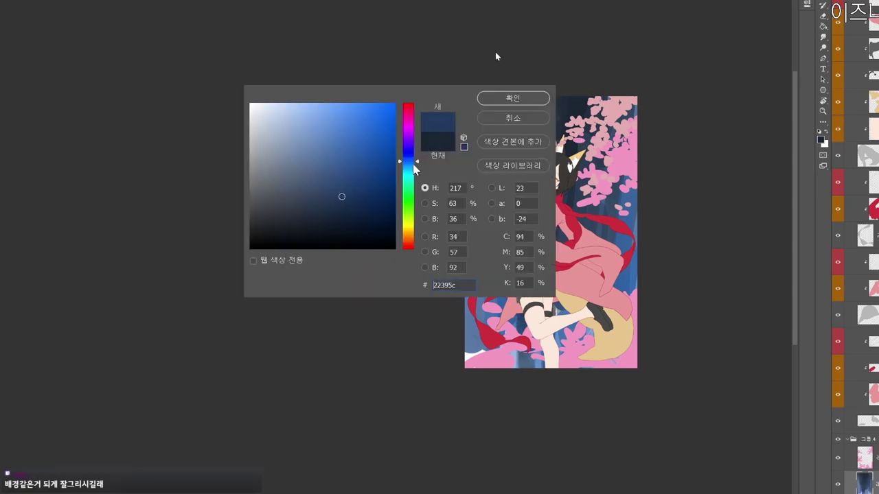
{"action": "left_click", "coordinate": [410, 168]}
{"action": "left_click", "coordinate": [512, 101]}
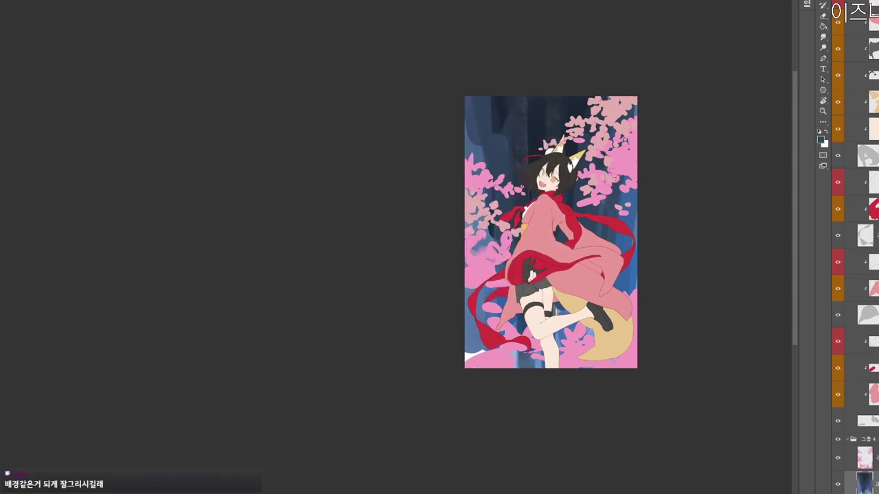
{"action": "left_click_drag", "start_coordinate": [493, 98], "coordinate": [501, 168]}
{"action": "mouse_move", "coordinate": [563, 89]}
{"action": "left_mouse_down"}
{"action": "mouse_move", "coordinate": [512, 120]}
{"action": "mouse_move", "coordinate": [481, 225]}
{"action": "left_mouse_up"}
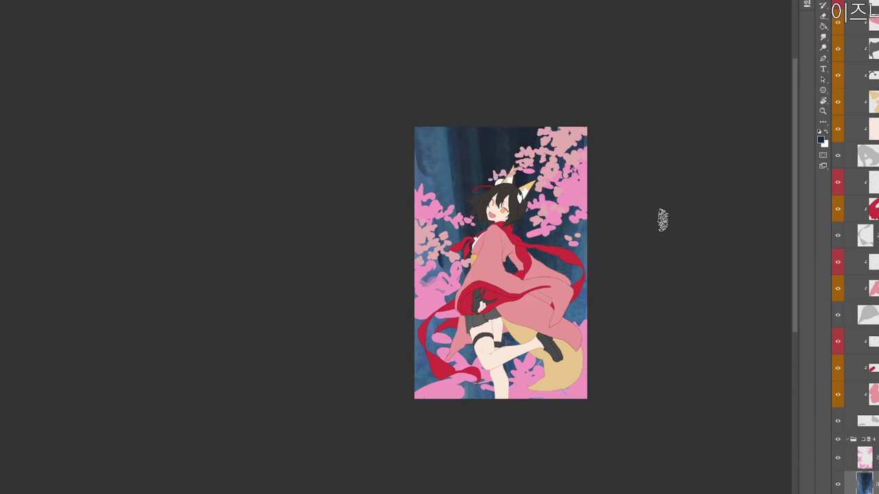
Choose a dark navy blue and paint long vertical strokes down the upper-left background.
{"action": "key", "text": "n"}
{"action": "left_click_drag", "start_coordinate": [341, 211], "coordinate": [344, 204]}
{"action": "left_click", "coordinate": [506, 97]}
{"action": "left_click_drag", "start_coordinate": [430, 82], "coordinate": [433, 186]}
{"action": "left_click_drag", "start_coordinate": [443, 97], "coordinate": [451, 237]}
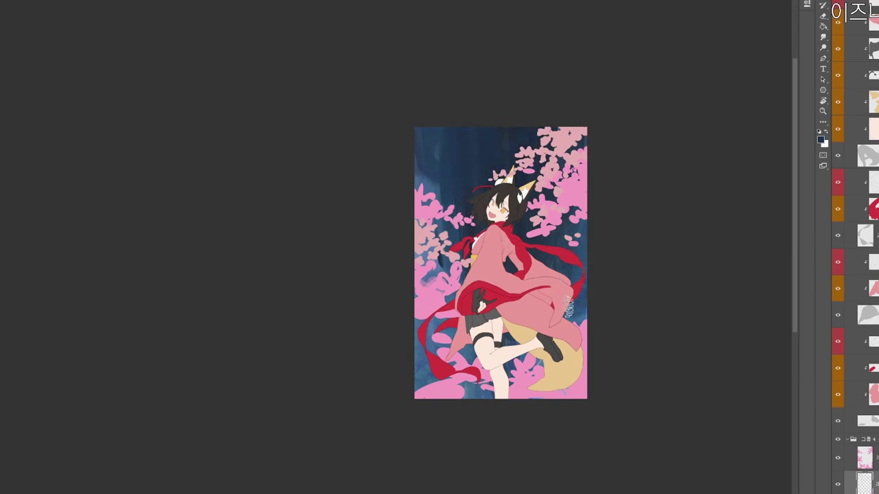
Choose a lighter teal-blue and brush it over the lower background around the legs.
{"action": "key", "text": "F12"}
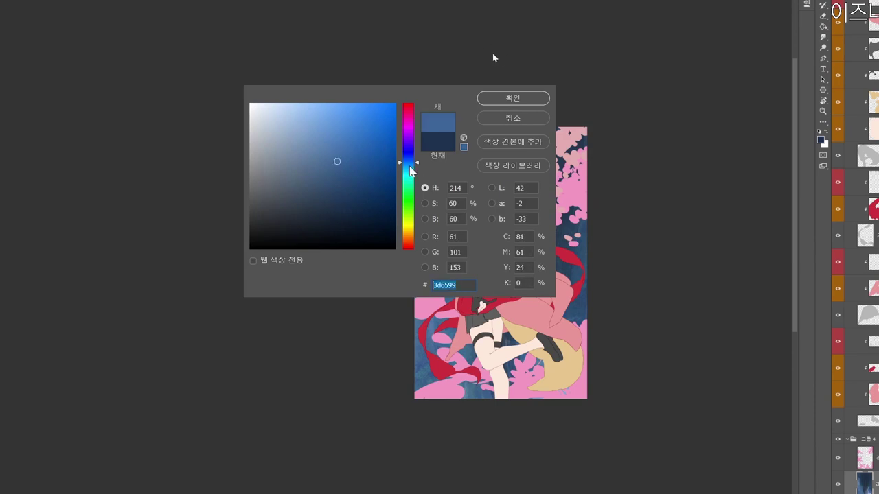
{"action": "left_click_drag", "start_coordinate": [411, 172], "coordinate": [411, 180]}
{"action": "left_click", "coordinate": [513, 98]}
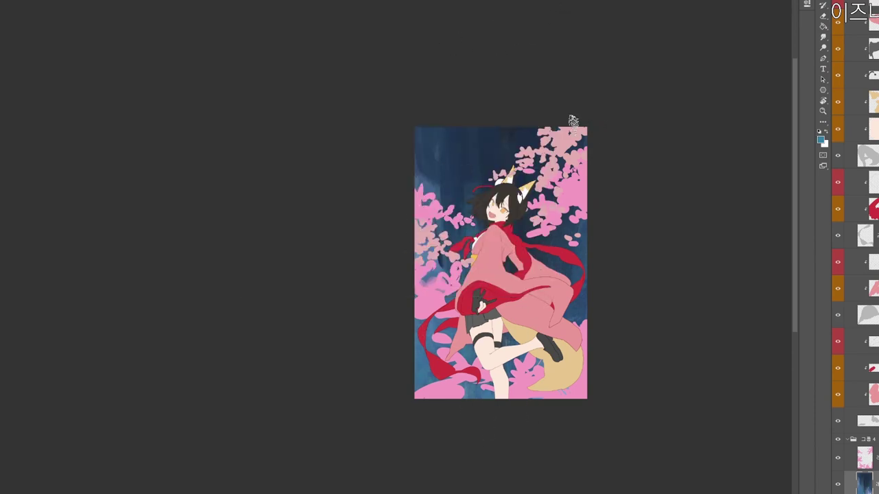
Choose a vivid purple and paint it over the pink blossoms along the bottom of the illustration.
{"action": "key", "text": "F12"}
{"action": "left_click", "coordinate": [343, 216]}
{"action": "left_click_drag", "start_coordinate": [410, 160], "coordinate": [410, 131]}
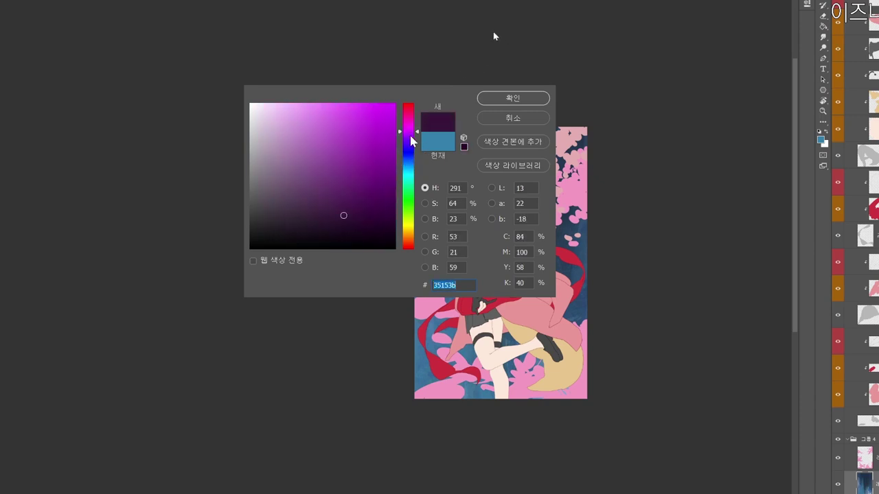
{"action": "left_click", "coordinate": [355, 133]}
{"action": "left_click", "coordinate": [513, 97]}
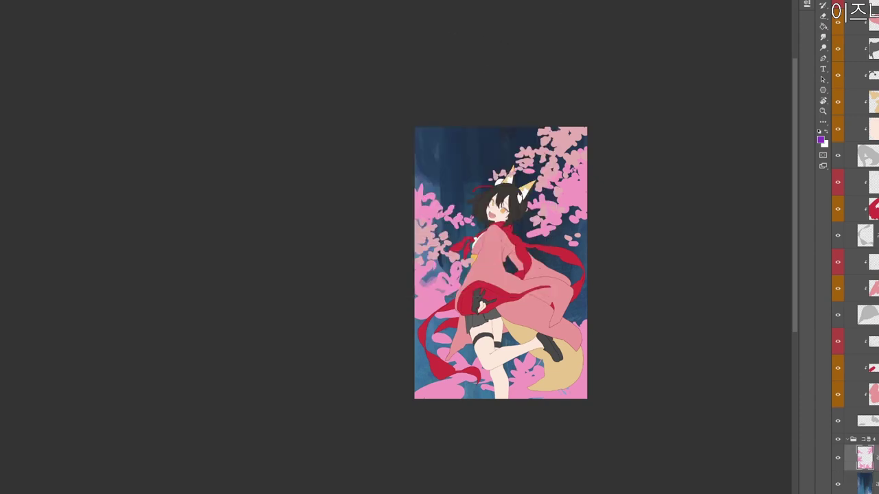
{"action": "left_click", "coordinate": [870, 484]}
{"action": "key", "text": "ctrl+shift+n"}
{"action": "key", "text": "Return"}
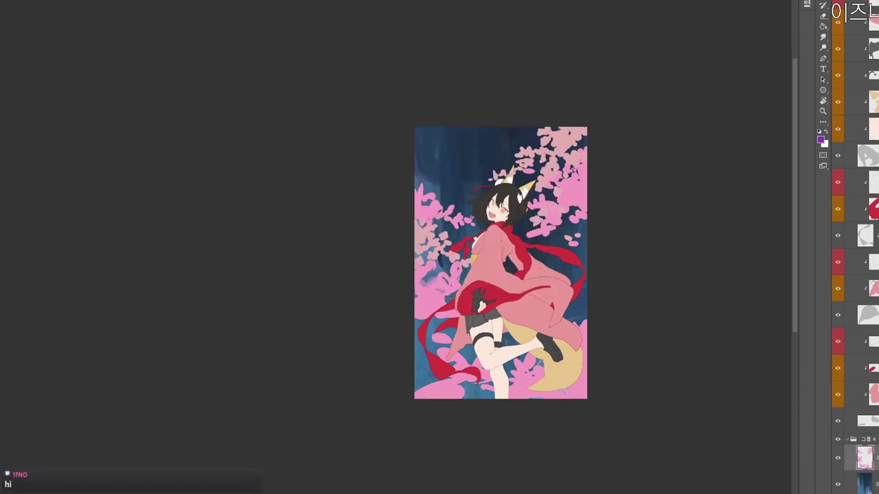
{"action": "mouse_move", "coordinate": [456, 376]}
{"action": "left_mouse_down"}
{"action": "mouse_move", "coordinate": [431, 393]}
{"action": "mouse_move", "coordinate": [426, 409]}
{"action": "mouse_move", "coordinate": [443, 339]}
{"action": "mouse_move", "coordinate": [548, 407]}
{"action": "mouse_move", "coordinate": [580, 329]}
{"action": "left_mouse_up"}
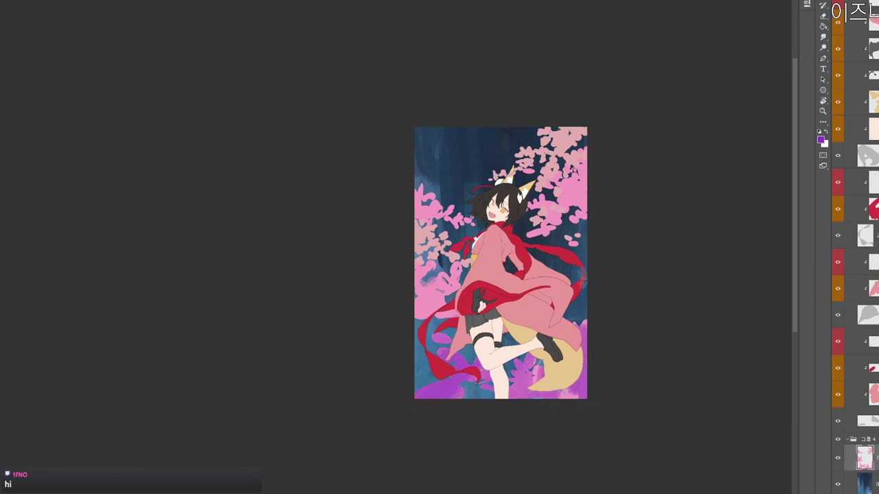
Sample dark blue from the background and shade the bottom, left and right blossom masses with it.
{"action": "left_click", "coordinate": [546, 239], "text": "alt"}
{"action": "mouse_move", "coordinate": [536, 359]}
{"action": "left_mouse_down"}
{"action": "mouse_move", "coordinate": [549, 395]}
{"action": "mouse_move", "coordinate": [522, 410]}
{"action": "mouse_move", "coordinate": [472, 339]}
{"action": "mouse_move", "coordinate": [446, 402]}
{"action": "mouse_move", "coordinate": [476, 413]}
{"action": "mouse_move", "coordinate": [584, 360]}
{"action": "mouse_move", "coordinate": [556, 261]}
{"action": "mouse_move", "coordinate": [570, 206]}
{"action": "mouse_move", "coordinate": [547, 195]}
{"action": "mouse_move", "coordinate": [424, 335]}
{"action": "mouse_move", "coordinate": [465, 255]}
{"action": "left_mouse_up"}
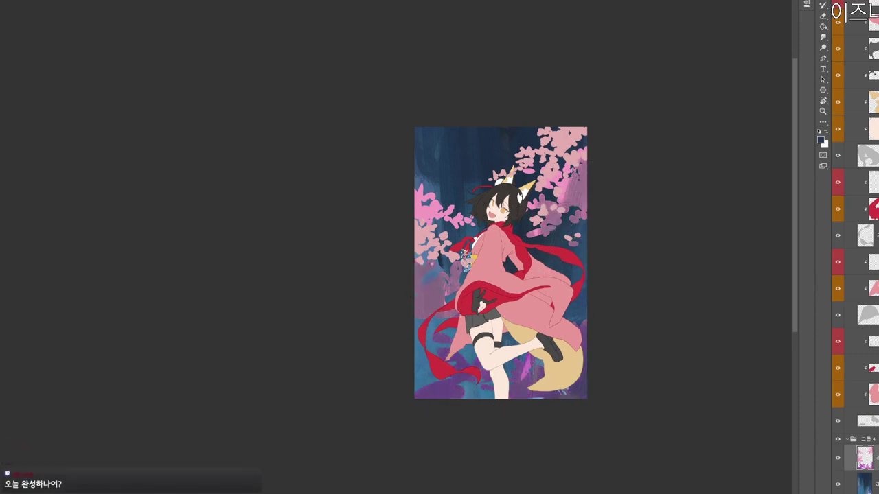
Choose a bright violet and paint it onto the shaded blossoms right of the head and above the left ribbon.
{"action": "key", "text": "n"}
{"action": "left_click", "coordinate": [329, 125]}
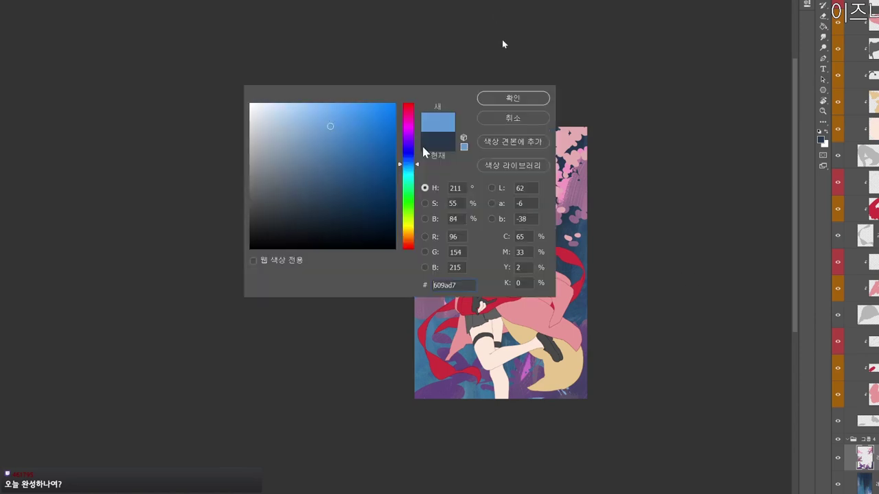
{"action": "mouse_move", "coordinate": [410, 163]}
{"action": "left_mouse_down"}
{"action": "mouse_move", "coordinate": [410, 152]}
{"action": "mouse_move", "coordinate": [410, 167]}
{"action": "left_mouse_up"}
{"action": "left_click", "coordinate": [323, 107]}
{"action": "left_click", "coordinate": [417, 129]}
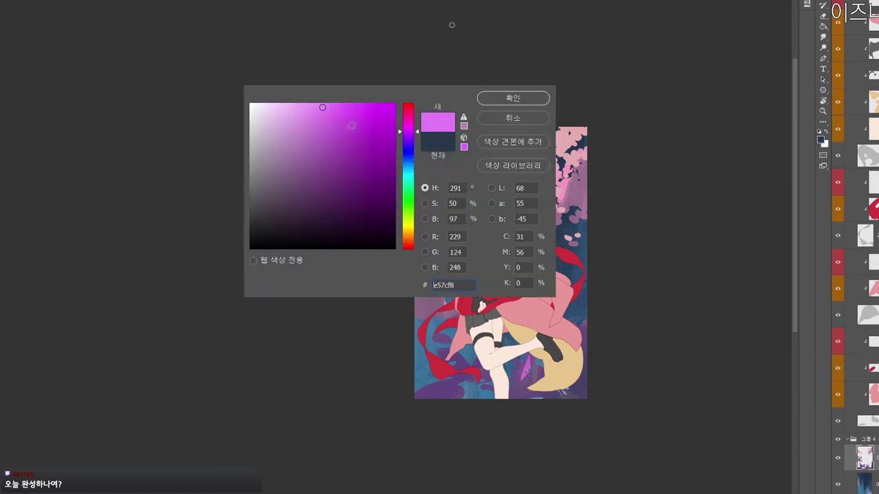
{"action": "left_click", "coordinate": [513, 98]}
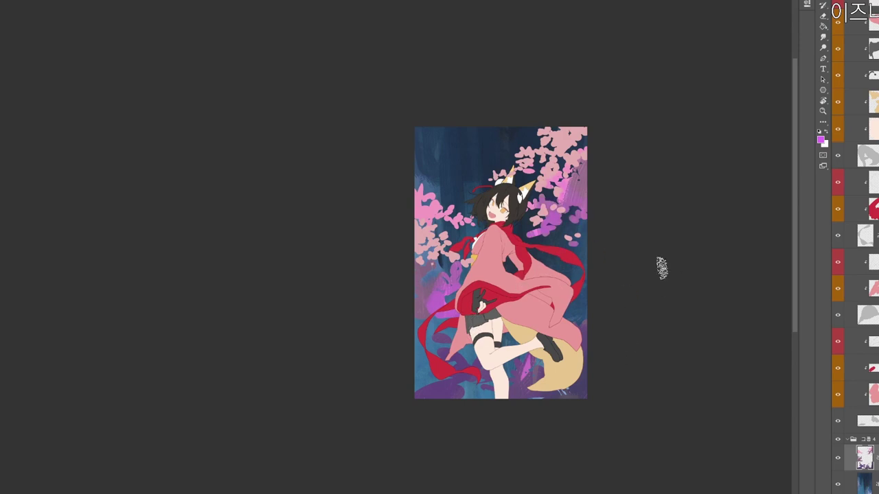
Set the brush colour to pale lilac #efd5f4 and brush it over the foreground cherry blossoms at the upper right and left.
{"action": "key", "text": "n"}
{"action": "left_click", "coordinate": [268, 109]}
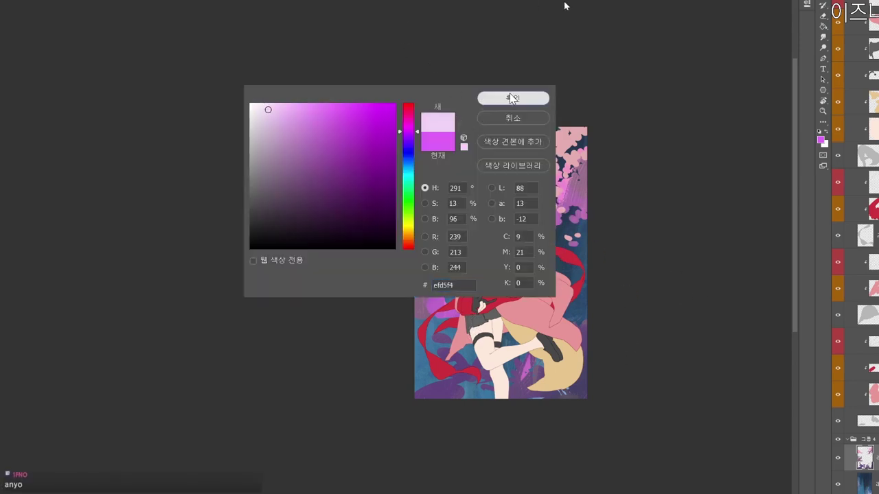
{"action": "left_click", "coordinate": [513, 98]}
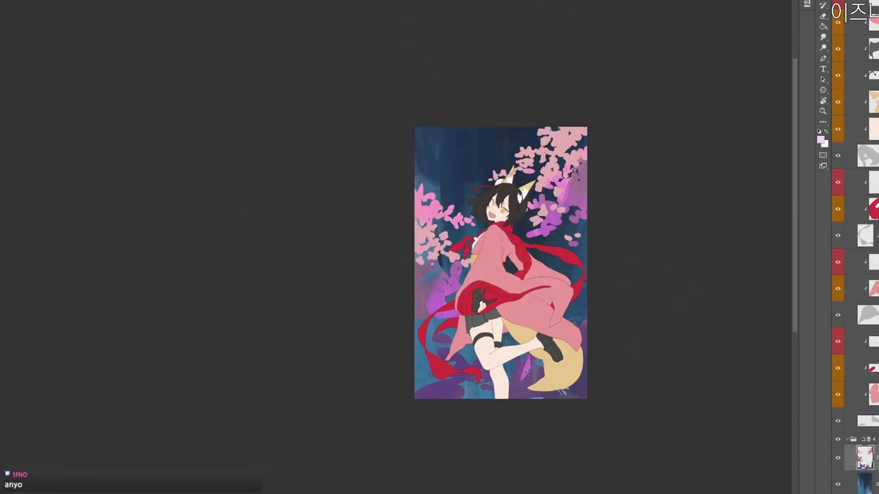
{"action": "left_click", "coordinate": [456, 249], "text": "ctrl"}
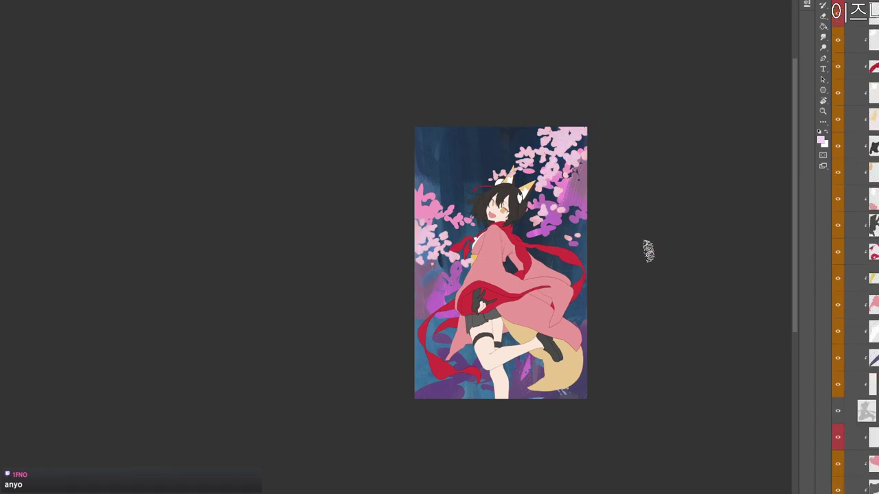
Choose a magenta-pink and paint it over the purple blossoms at the lower right and on both sides of the character.
{"action": "scroll", "coordinate": [637, 402], "scroll_direction": "down", "scroll_amount": 3}
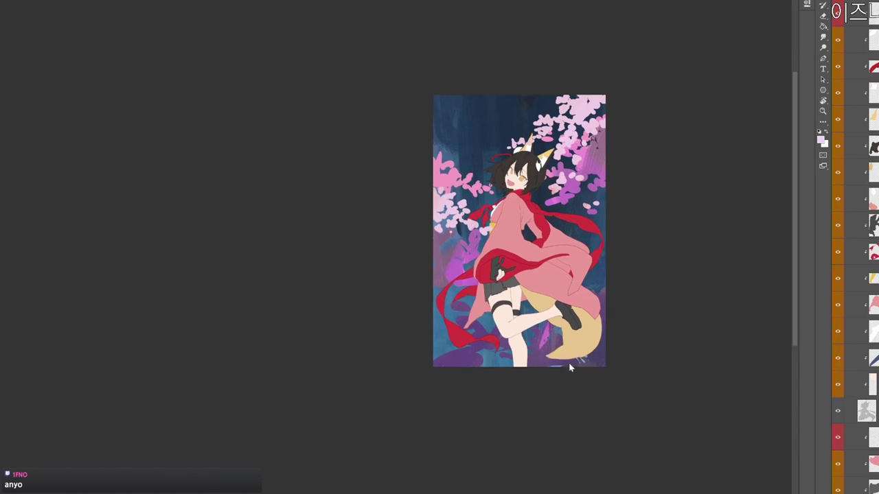
{"action": "left_click", "coordinate": [535, 357], "text": "alt"}
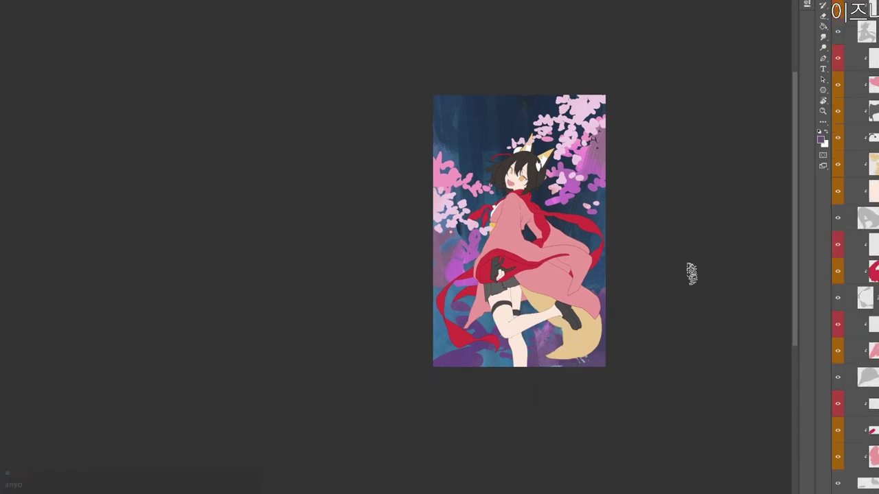
{"action": "key", "text": "n"}
{"action": "left_click", "coordinate": [348, 128]}
{"action": "left_click", "coordinate": [408, 113]}
{"action": "left_click", "coordinate": [490, 101]}
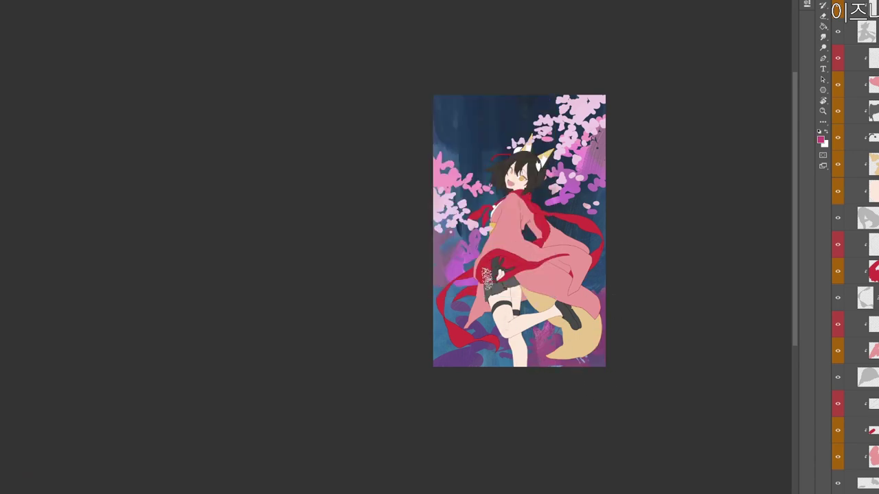
{"action": "left_click_drag", "start_coordinate": [555, 203], "coordinate": [531, 251]}
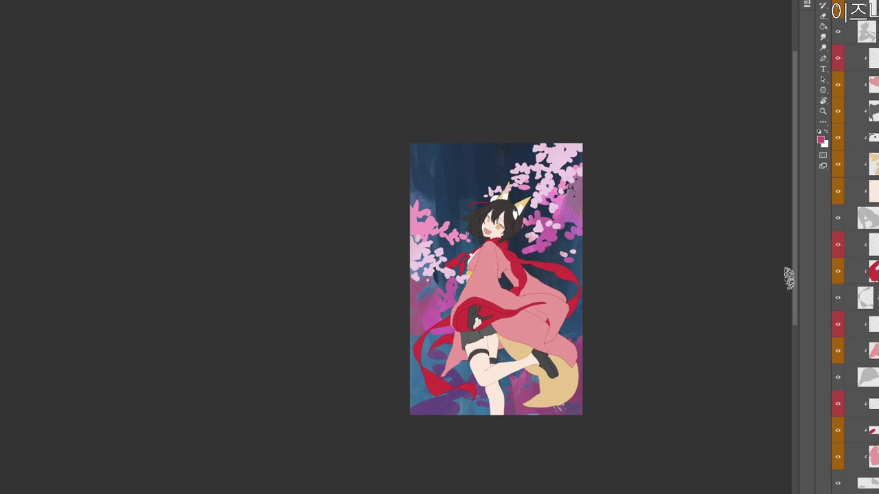
Set the brush colour to a near-white pink and brush it over the blossoms on both sides of the character.
{"action": "type", "text": "f2edef"}
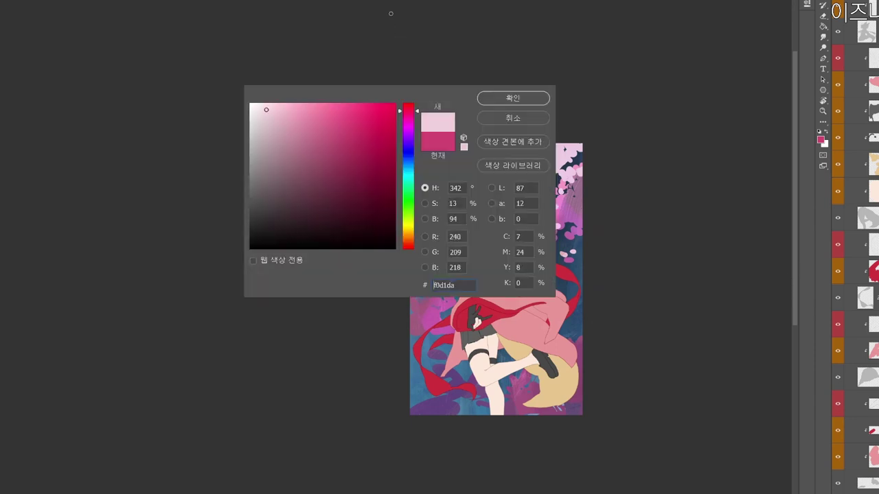
{"action": "key", "text": "Return"}
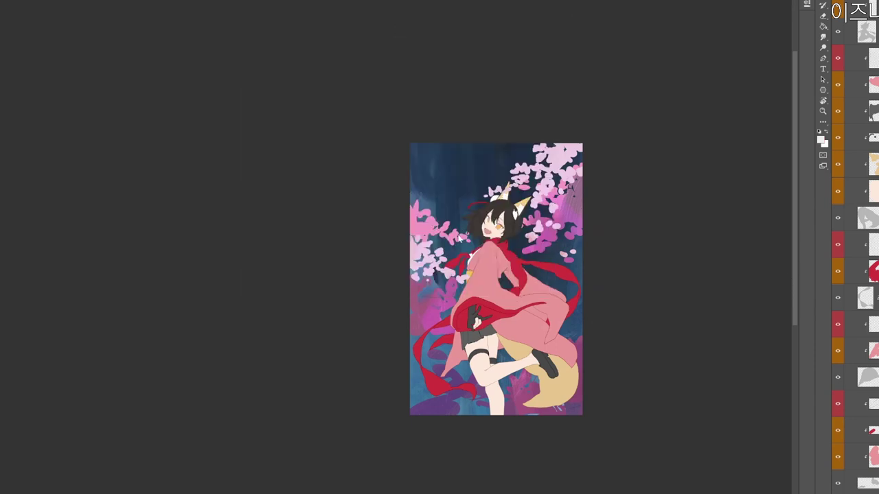
{"action": "left_click_drag", "start_coordinate": [426, 221], "coordinate": [452, 232]}
{"action": "mouse_move", "coordinate": [532, 224]}
{"action": "left_mouse_down"}
{"action": "mouse_move", "coordinate": [569, 206]}
{"action": "mouse_move", "coordinate": [558, 230]}
{"action": "mouse_move", "coordinate": [565, 246]}
{"action": "left_mouse_up"}
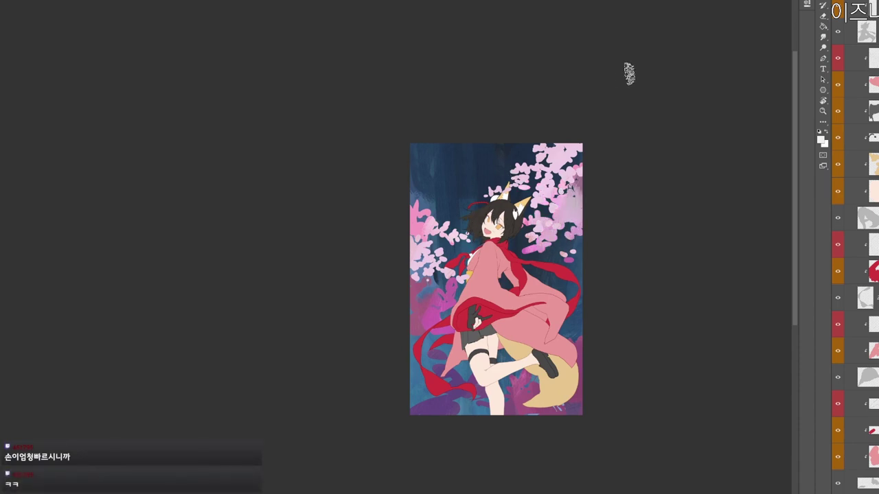
Sample a pink from the upper-right blossoms, choose a deeper pink and paint that cluster with these tones.
{"action": "left_click", "coordinate": [577, 169], "text": "alt"}
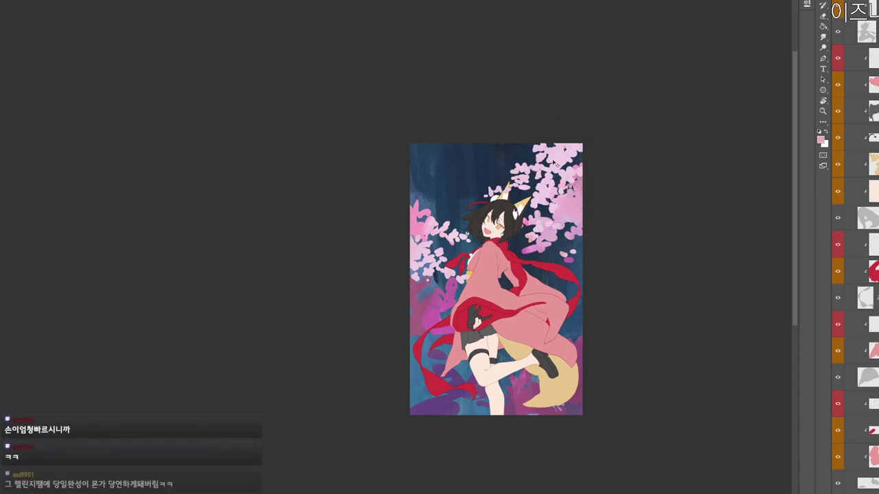
{"action": "left_click", "coordinate": [555, 164], "text": "ctrl"}
{"action": "mouse_move", "coordinate": [546, 159]}
{"action": "left_mouse_down"}
{"action": "mouse_move", "coordinate": [581, 131]}
{"action": "mouse_move", "coordinate": [596, 171]}
{"action": "left_mouse_up"}
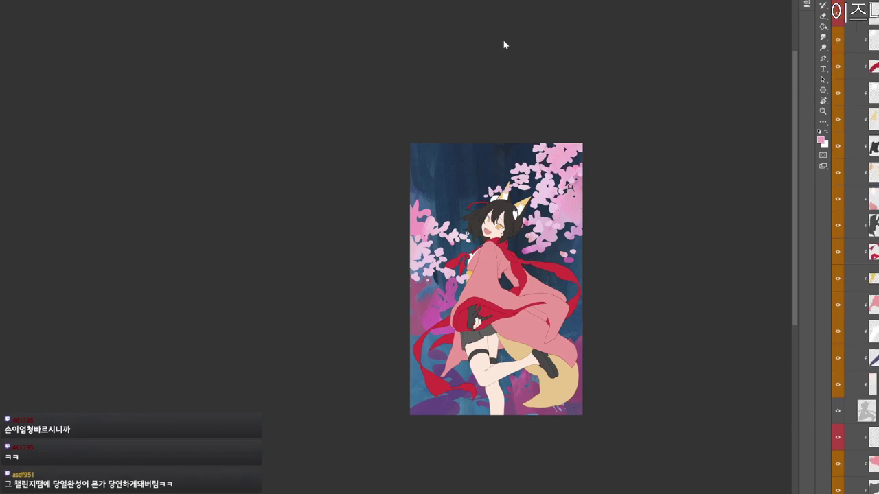
{"action": "key", "text": "n"}
{"action": "left_click", "coordinate": [321, 128]}
{"action": "left_click", "coordinate": [515, 103]}
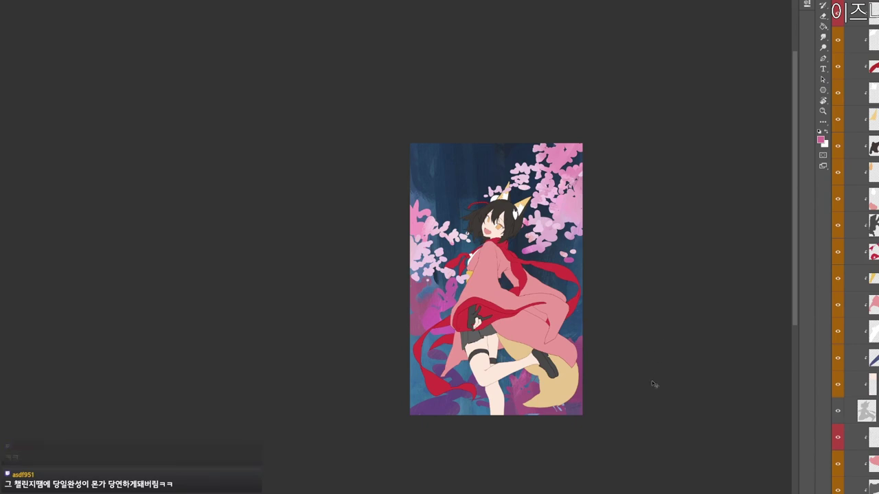
Try a vertical pink streak on the dark blue background above the left blossoms.
{"action": "left_click_drag", "start_coordinate": [622, 426], "coordinate": [628, 400]}
{"action": "left_click", "coordinate": [476, 305], "text": "ctrl"}
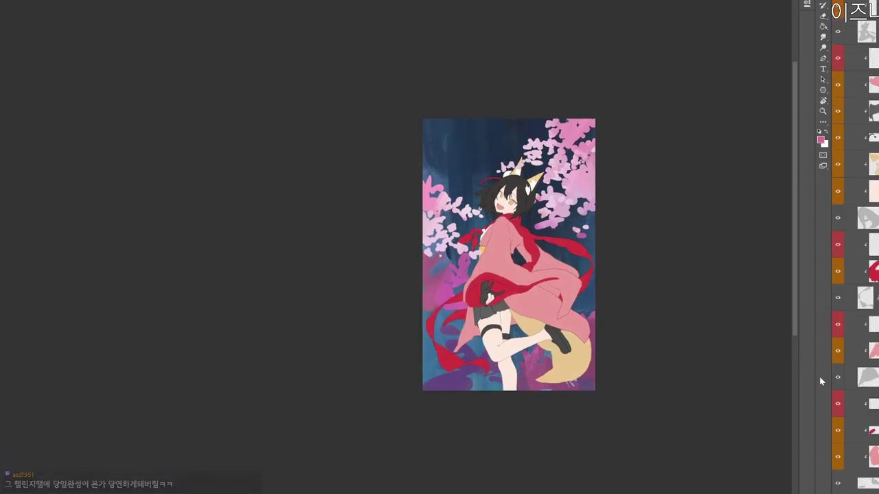
{"action": "left_click_drag", "start_coordinate": [507, 282], "coordinate": [551, 297]}
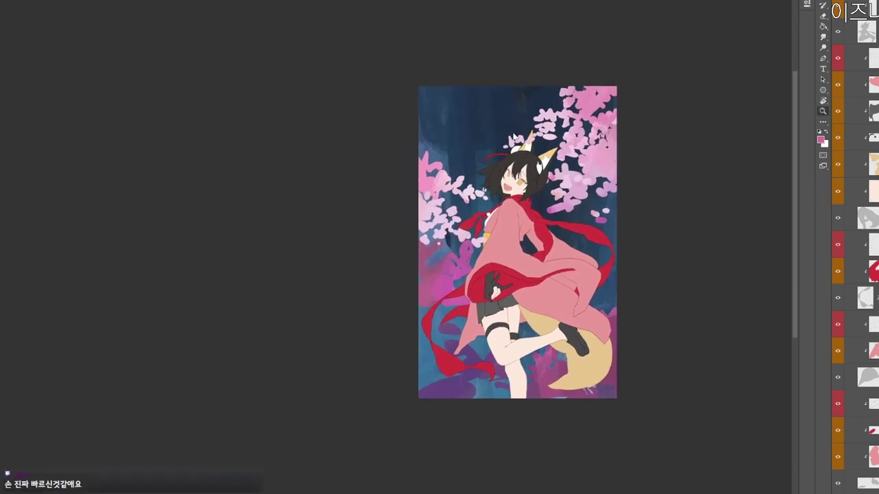
{"action": "left_click", "coordinate": [515, 137], "text": "ctrl"}
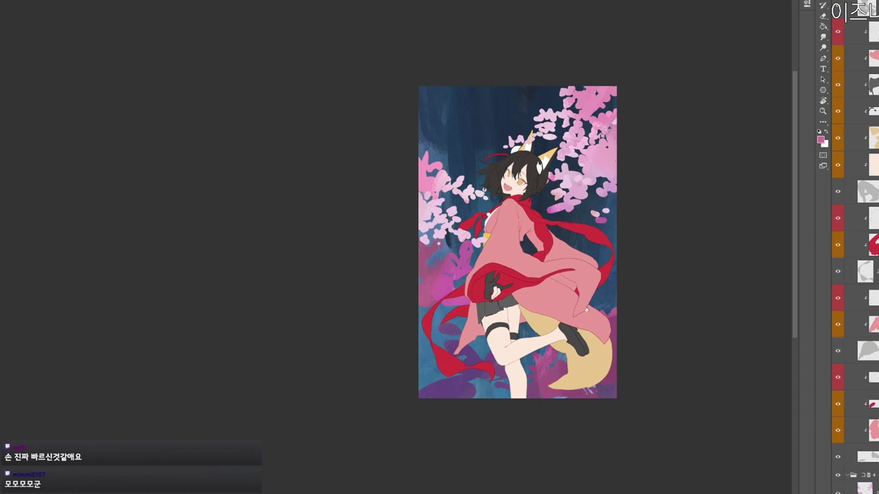
{"action": "left_click_drag", "start_coordinate": [430, 87], "coordinate": [440, 162]}
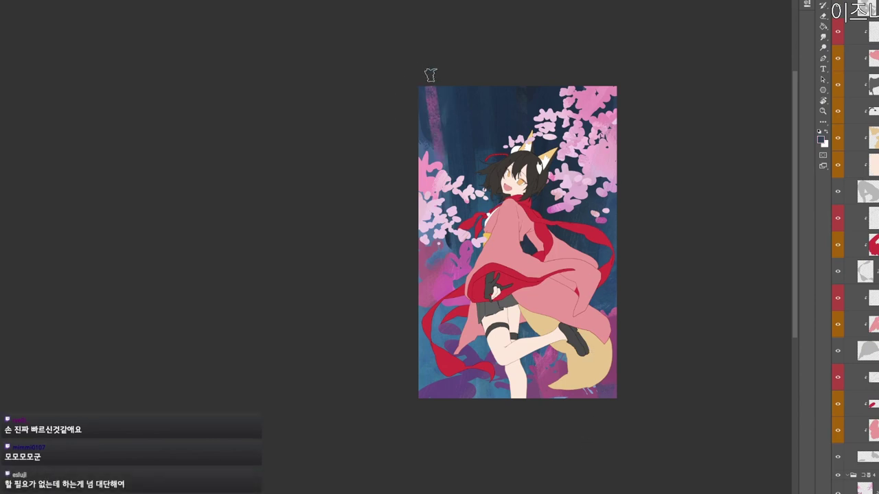
Paint the upper background with dark blue, choosing a deeper navy to even out the streaks behind the head.
{"action": "mouse_move", "coordinate": [430, 75]}
{"action": "left_mouse_down"}
{"action": "mouse_move", "coordinate": [472, 260]}
{"action": "mouse_move", "coordinate": [488, 129]}
{"action": "mouse_move", "coordinate": [517, 171]}
{"action": "left_mouse_up"}
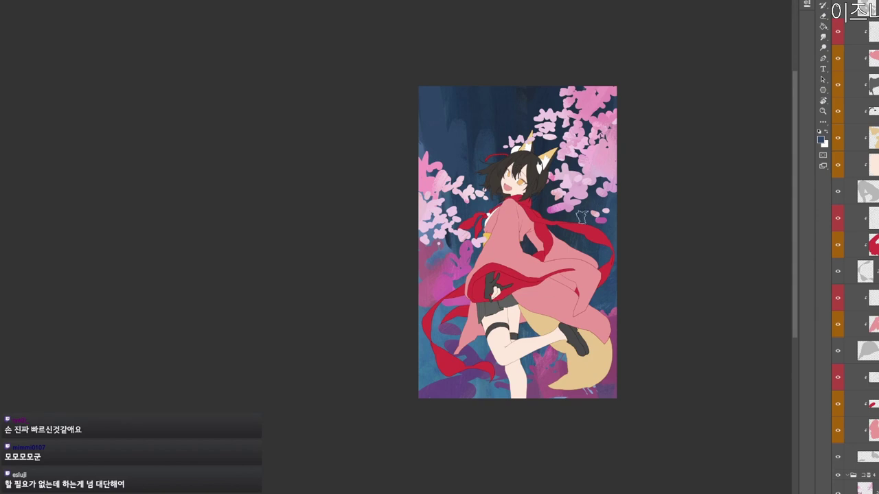
{"action": "left_click", "coordinate": [820, 139]}
{"action": "left_click_drag", "start_coordinate": [327, 161], "coordinate": [285, 204]}
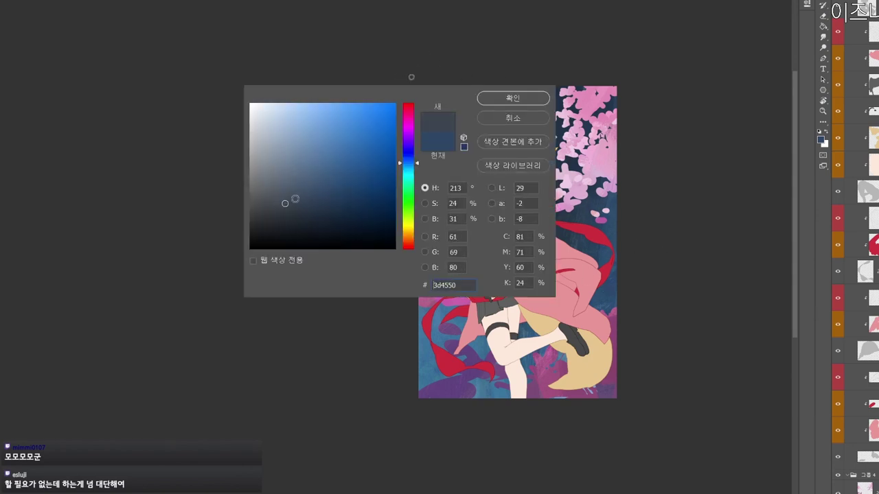
{"action": "left_click", "coordinate": [409, 158]}
{"action": "key", "text": "Return"}
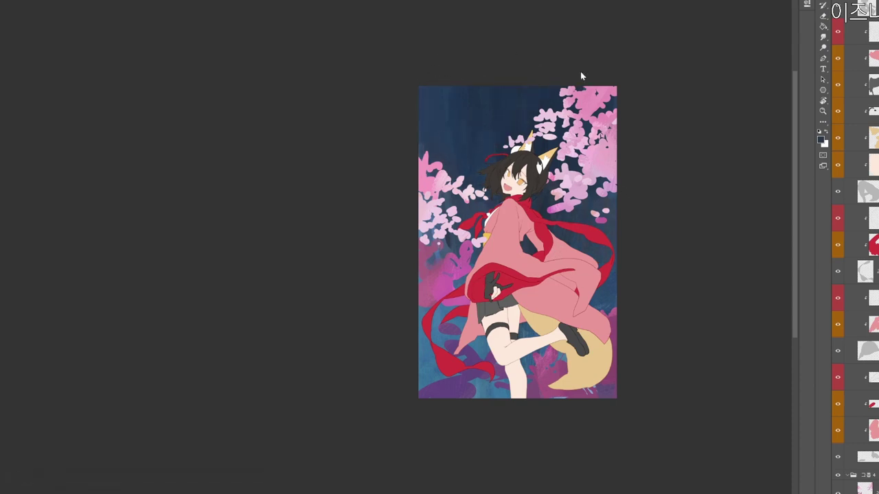
Set the brush colour to teal #2c898a, brush it into the blue background around the character, and sample a darker teal.
{"action": "left_click", "coordinate": [820, 139]}
{"action": "left_click", "coordinate": [350, 171]}
{"action": "left_click", "coordinate": [409, 175]}
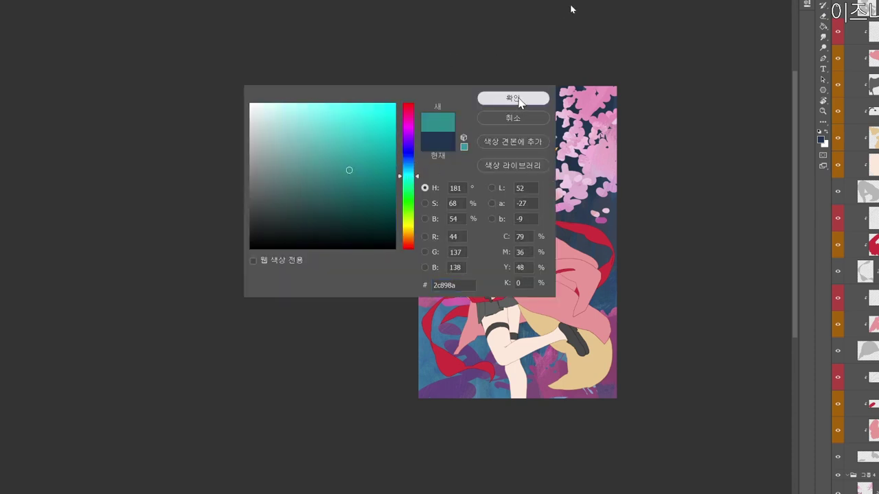
{"action": "left_click", "coordinate": [513, 99]}
{"action": "mouse_move", "coordinate": [617, 249]}
{"action": "left_mouse_down"}
{"action": "mouse_move", "coordinate": [447, 302]}
{"action": "mouse_move", "coordinate": [515, 237]}
{"action": "mouse_move", "coordinate": [625, 259]}
{"action": "left_mouse_up"}
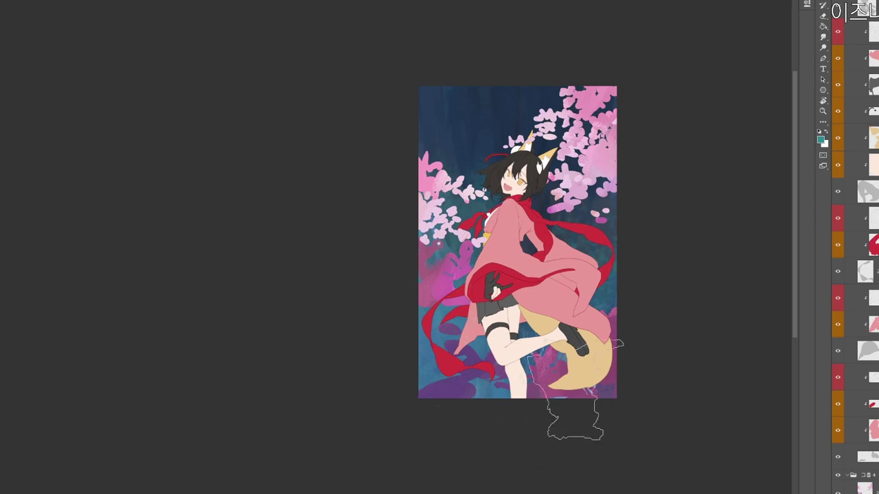
{"action": "left_click", "coordinate": [493, 286], "text": "alt"}
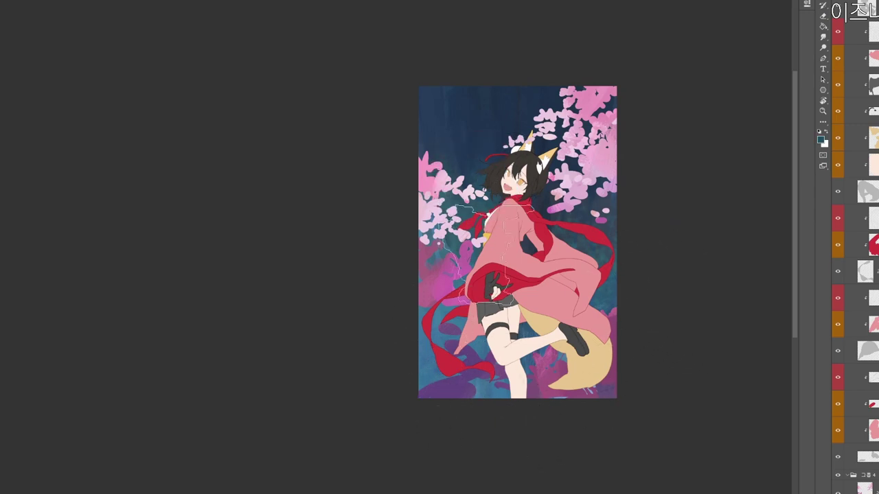
Set the brush colour to a vivid magenta.
{"action": "key", "text": "n"}
{"action": "left_click", "coordinate": [408, 112]}
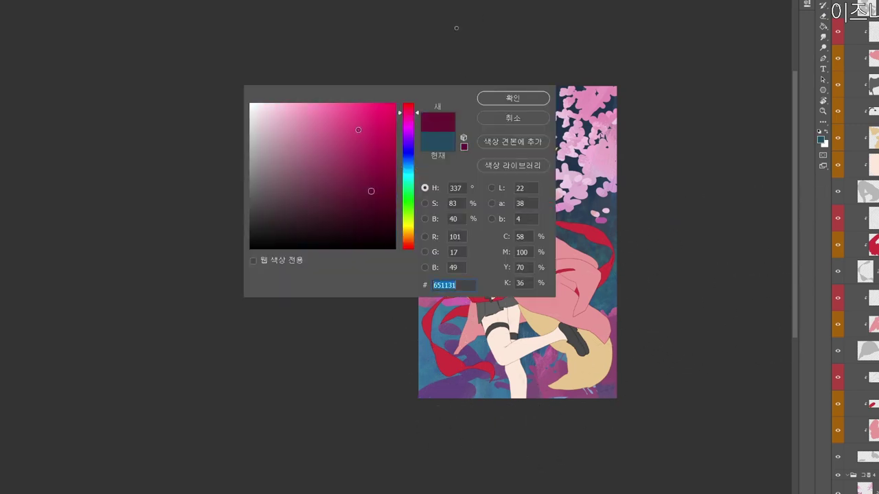
{"action": "left_click", "coordinate": [364, 123]}
{"action": "key", "text": "Return"}
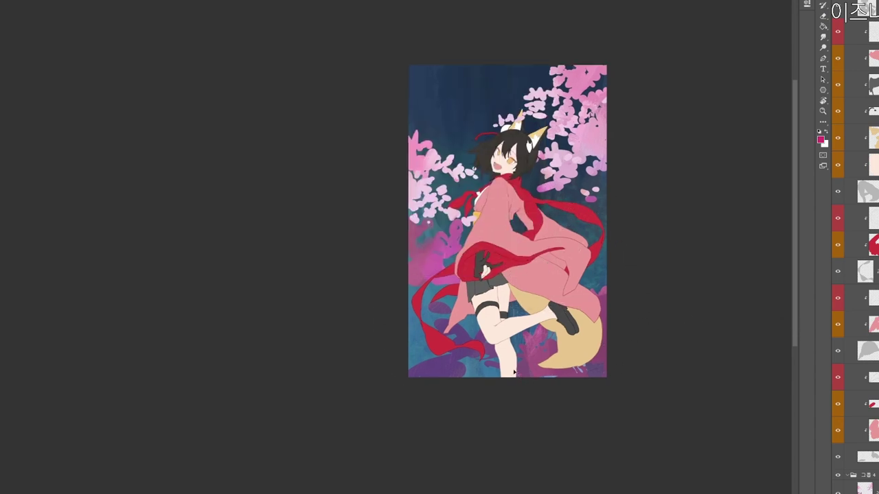
Add a new layer and brush a soft pale pink #fae9f6 glow behind the lower blossoms.
{"action": "key", "text": "ctrl+shift+n"}
{"action": "key", "text": "Return"}
{"action": "left_click", "coordinate": [565, 167], "text": "alt"}
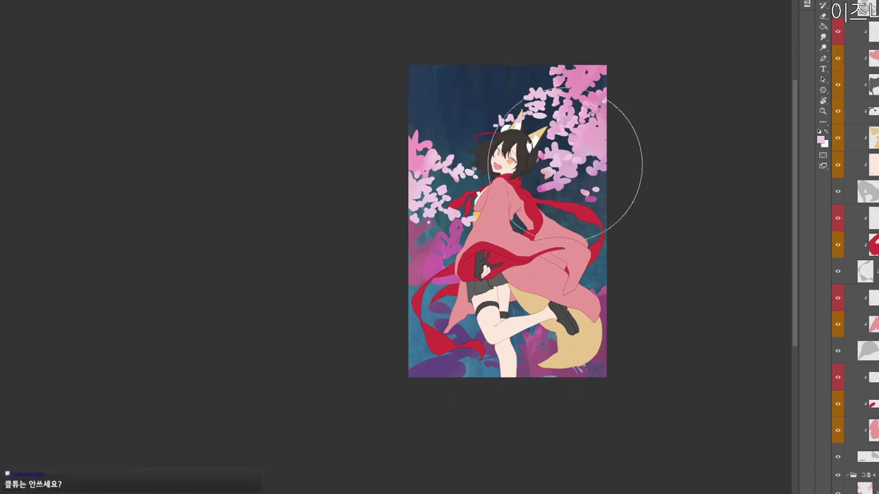
{"action": "key", "text": "n"}
{"action": "left_click", "coordinate": [279, 129]}
{"action": "left_click", "coordinate": [256, 106]}
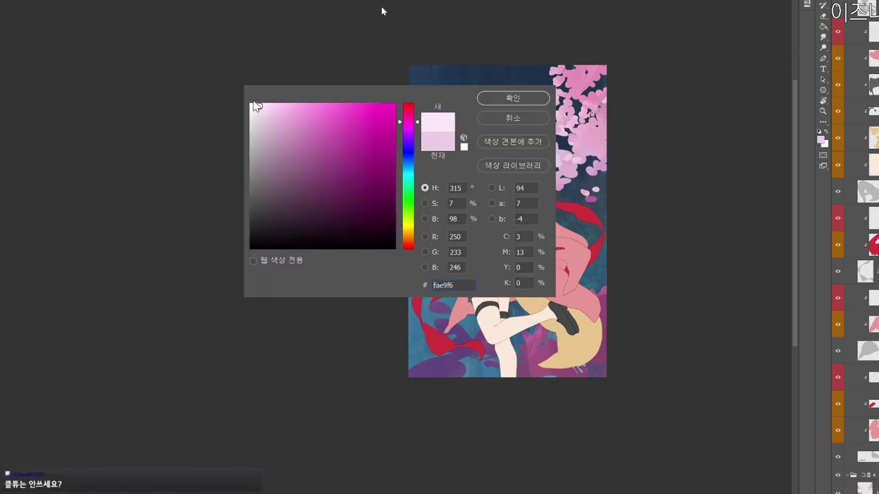
{"action": "left_click", "coordinate": [513, 98]}
{"action": "left_click_drag", "start_coordinate": [498, 428], "coordinate": [522, 406]}
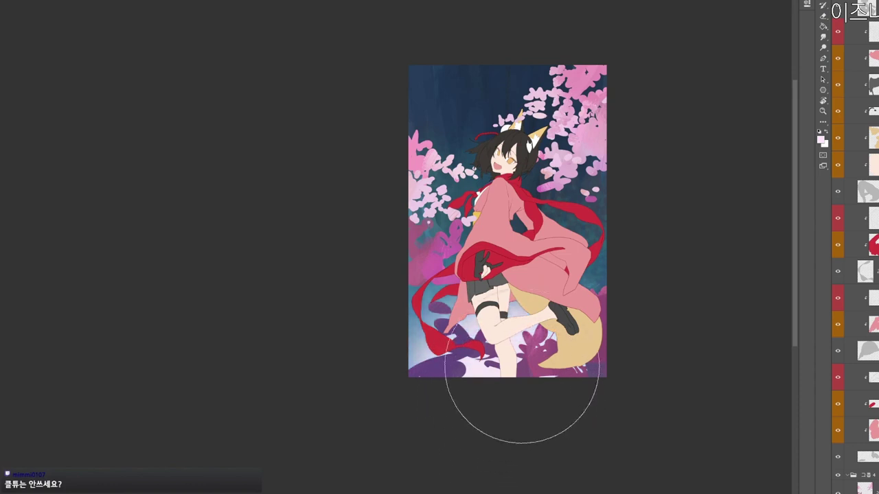
Set the brush colour to pale yellow #fce7a9 and tint the glow behind the lower blossoms with it.
{"action": "left_click_drag", "start_coordinate": [308, 124], "coordinate": [297, 105]}
{"action": "left_click", "coordinate": [410, 232]}
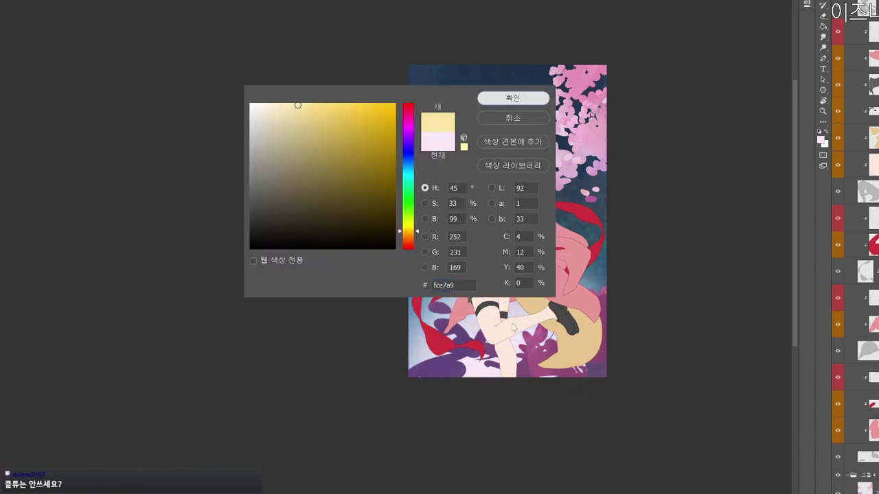
{"action": "left_click", "coordinate": [512, 99]}
{"action": "left_click_drag", "start_coordinate": [527, 328], "coordinate": [534, 342]}
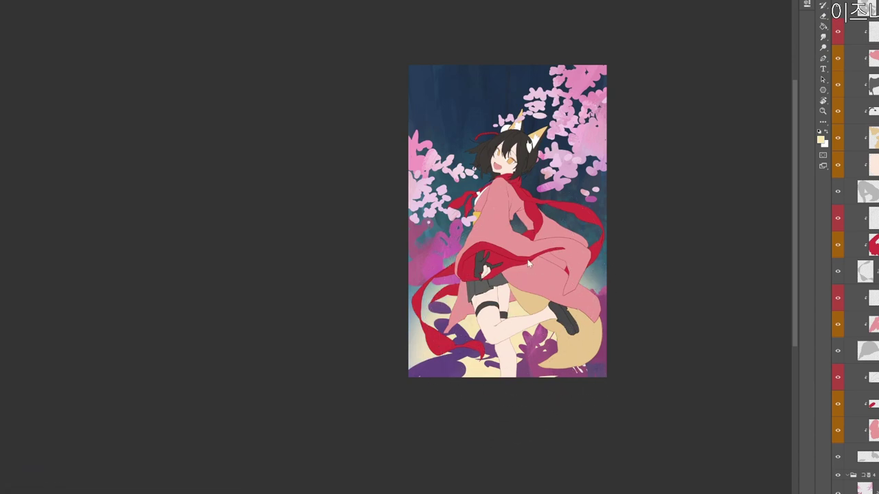
Choose a near-white peach #f5e9e5 and brush it over the yellow glow around the legs.
{"action": "key", "text": "n"}
{"action": "left_click_drag", "start_coordinate": [270, 134], "coordinate": [260, 108]}
{"action": "left_click", "coordinate": [408, 242]}
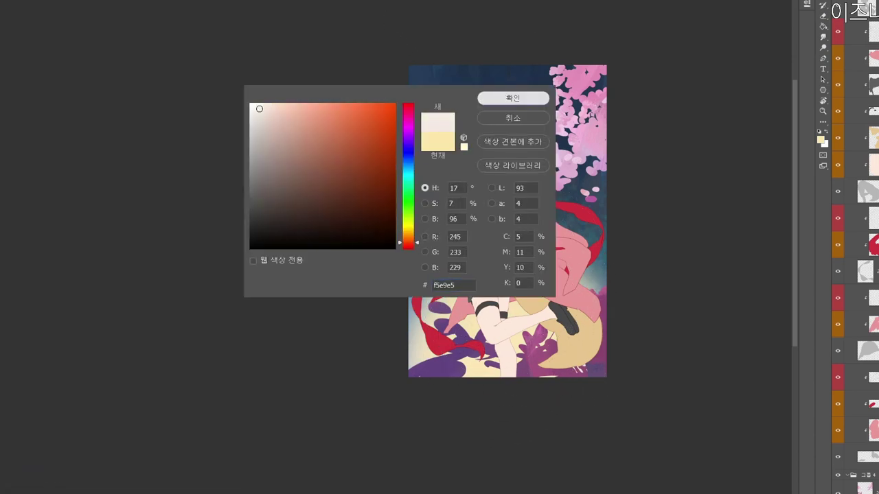
{"action": "key", "text": "Return"}
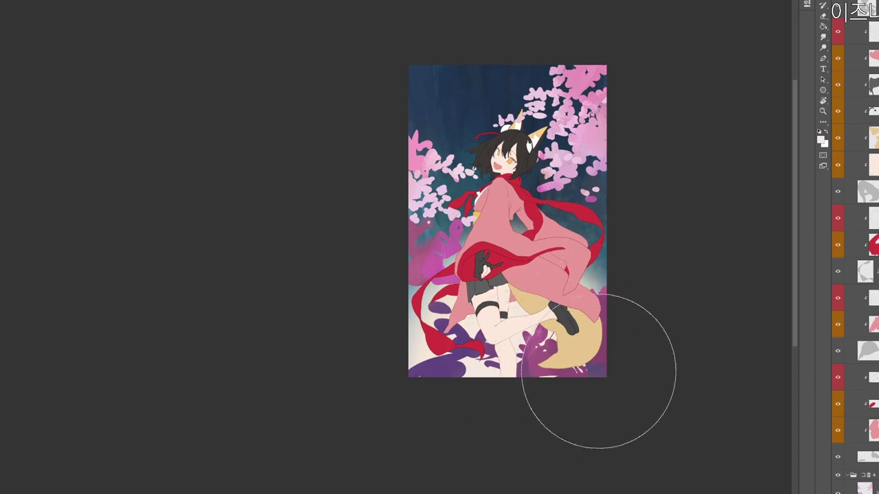
Choose a golden ochre and brush it softly around the edges of the glow at both sides.
{"action": "key", "text": "alt+shift+c"}
{"action": "type", "text": "d68a6b"}
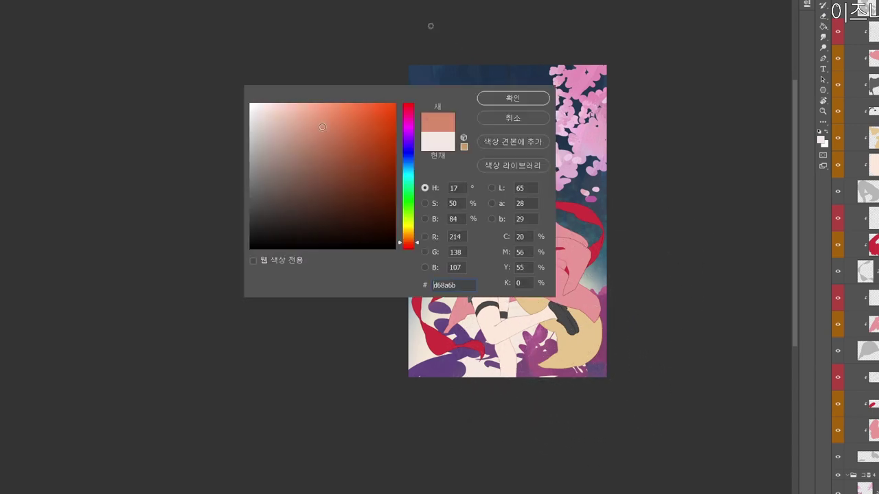
{"action": "left_click_drag", "start_coordinate": [408, 237], "coordinate": [412, 233]}
{"action": "left_click", "coordinate": [335, 127]}
{"action": "left_click", "coordinate": [503, 97]}
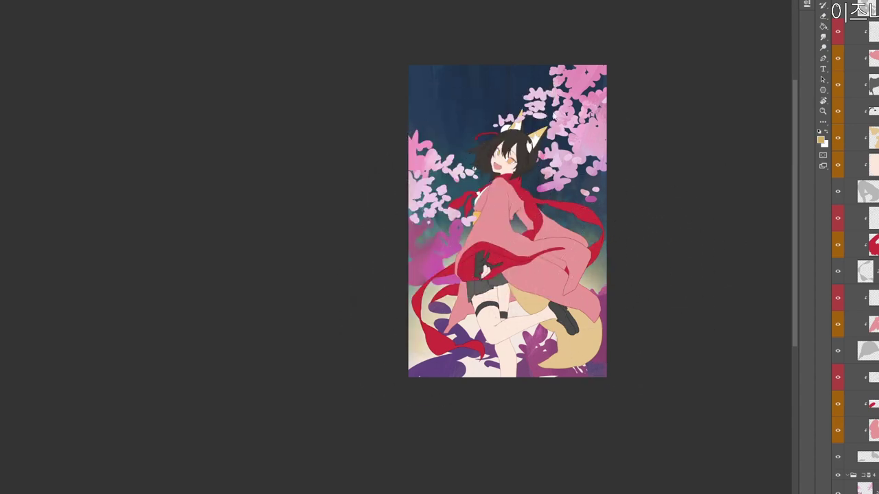
Set the brush colour to bright blue #5d9bf0, blend it above the glow, and toggle a background layer to compare.
{"action": "key", "text": "n"}
{"action": "left_click", "coordinate": [408, 161]}
{"action": "left_click_drag", "start_coordinate": [384, 139], "coordinate": [337, 112]}
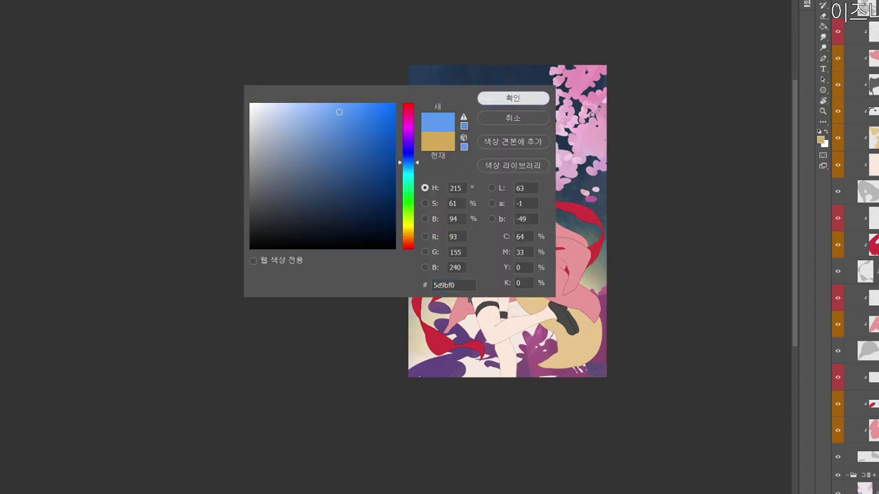
{"action": "left_click", "coordinate": [502, 99]}
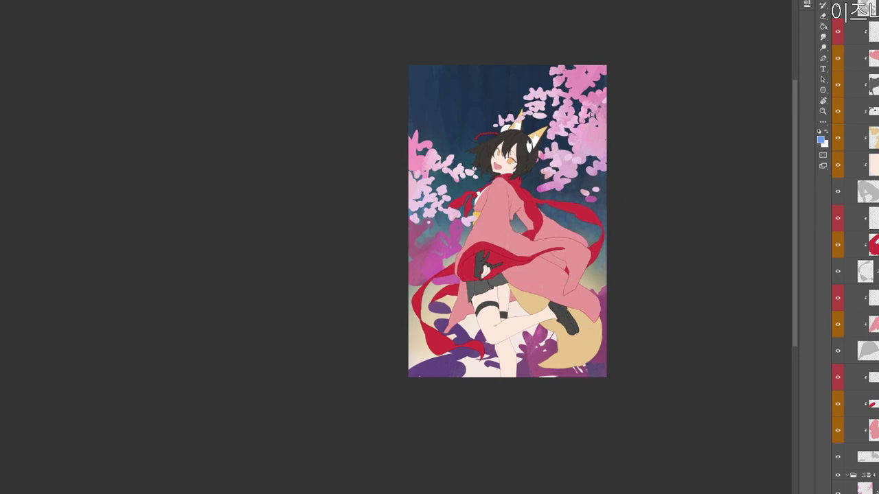
{"action": "left_click", "coordinate": [838, 493]}
{"action": "left_click", "coordinate": [837, 492]}
{"action": "key", "text": "ctrl+z"}
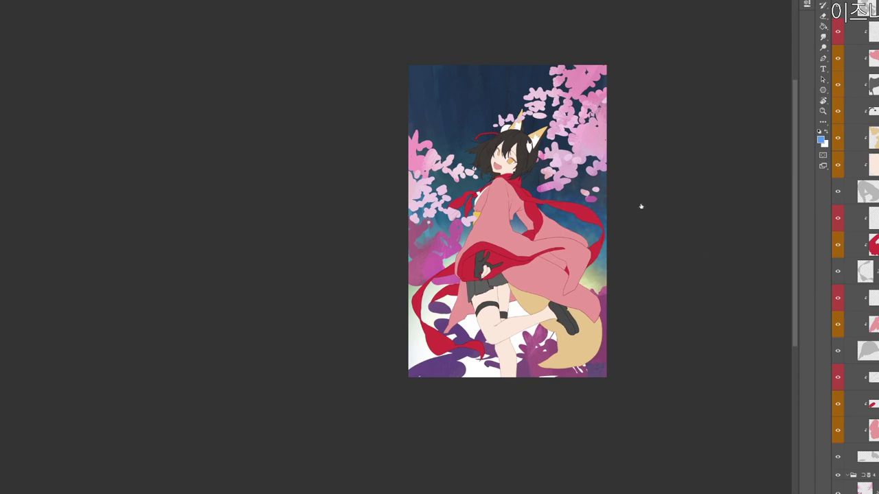
Brush the bright blue, followed by a pale lilac, over the purple blossoms along the bottom and lower left.
{"action": "scroll", "coordinate": [601, 306], "scroll_direction": "down", "scroll_amount": 1}
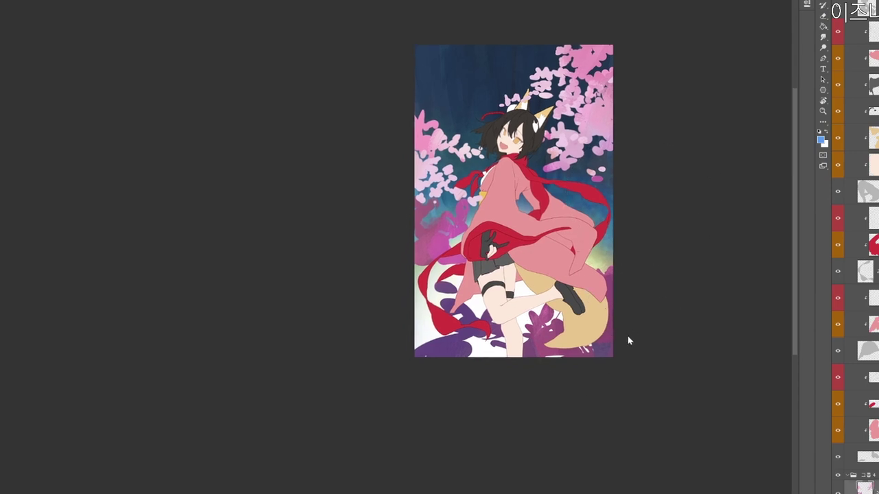
{"action": "scroll", "coordinate": [627, 339], "scroll_direction": "down", "scroll_amount": 3}
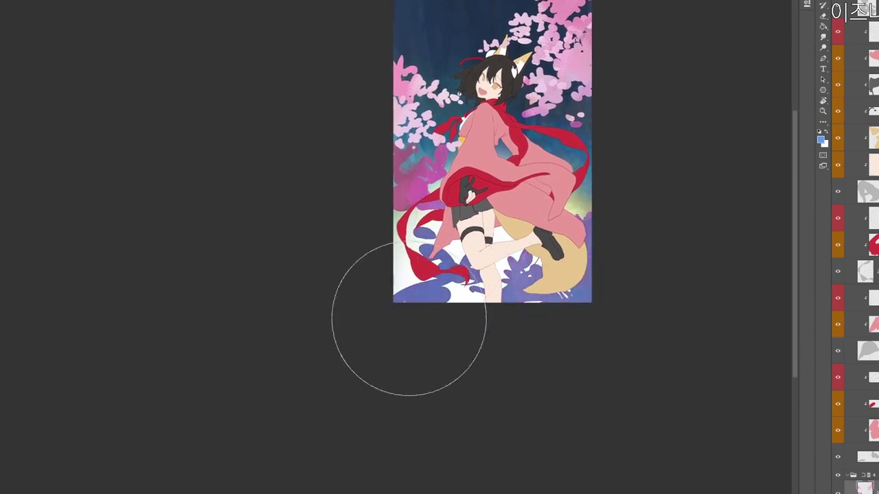
{"action": "left_click", "coordinate": [821, 140]}
{"action": "left_click", "coordinate": [278, 115]}
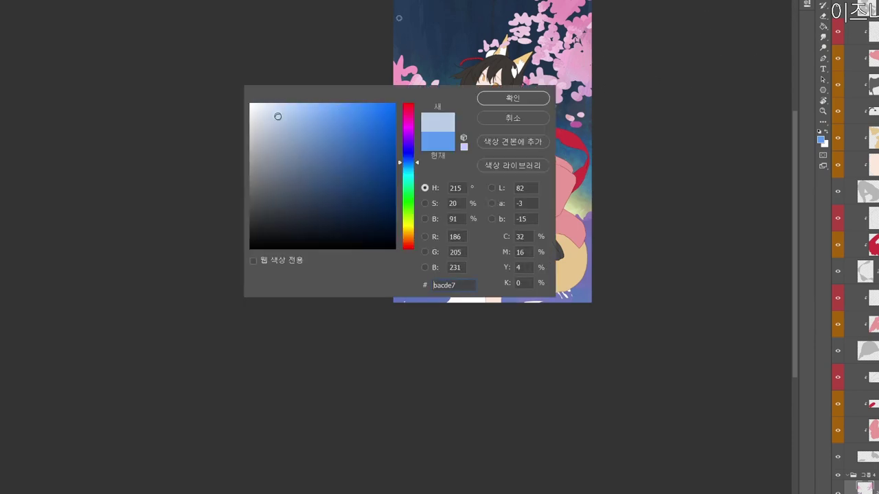
{"action": "left_click", "coordinate": [406, 125]}
{"action": "left_click_drag", "start_coordinate": [291, 119], "coordinate": [266, 104]}
{"action": "left_click", "coordinate": [516, 97]}
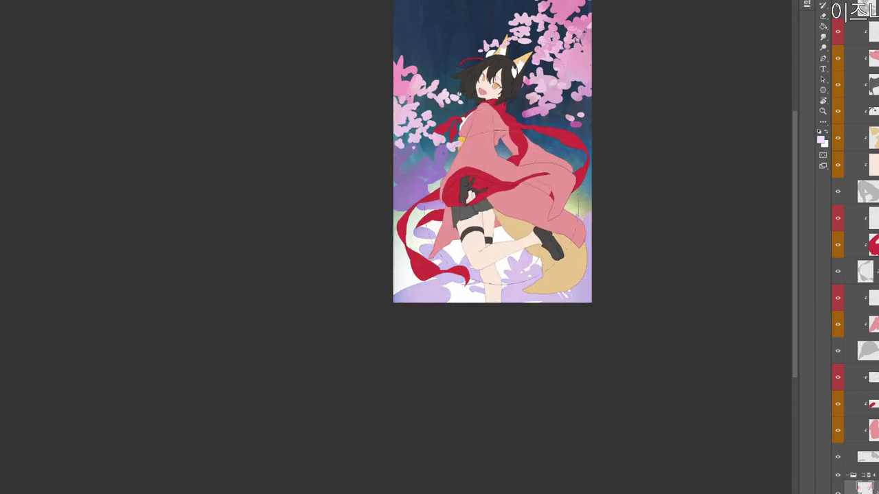
Choose pink #e795de and brush it over the lilac blossoms at the lower left and bottom, followed by a deep purple over them.
{"action": "left_click", "coordinate": [821, 140]}
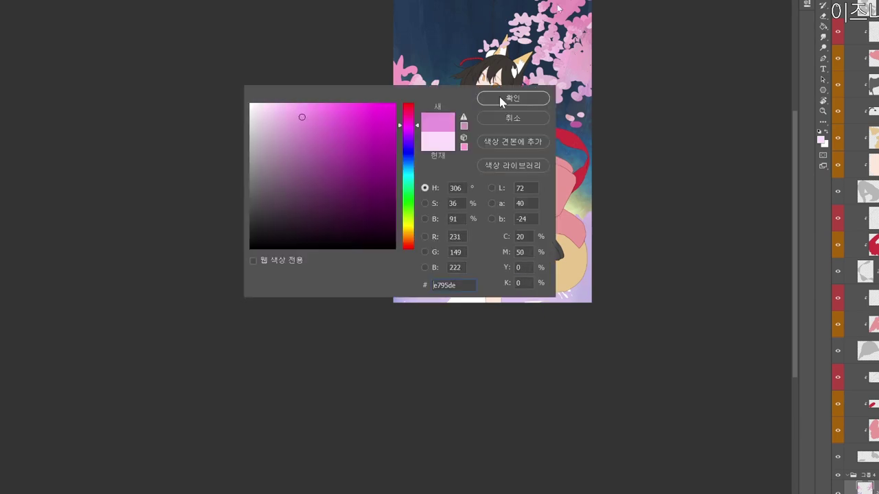
{"action": "left_click", "coordinate": [508, 100]}
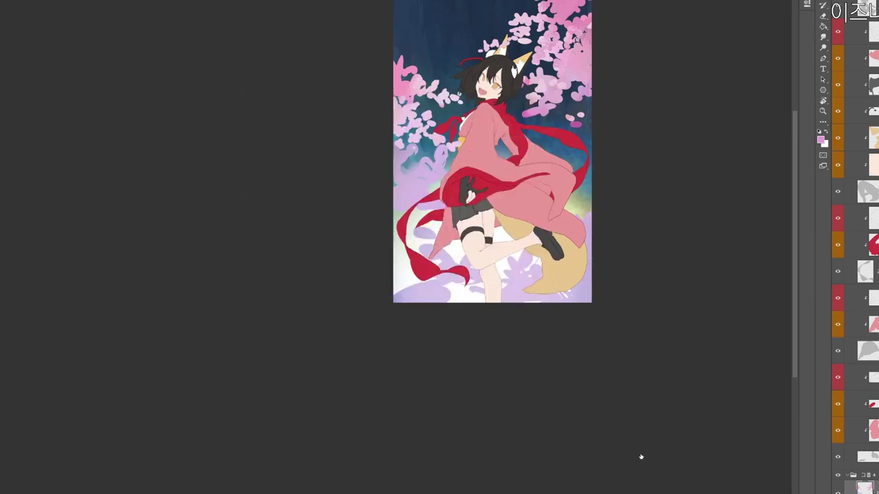
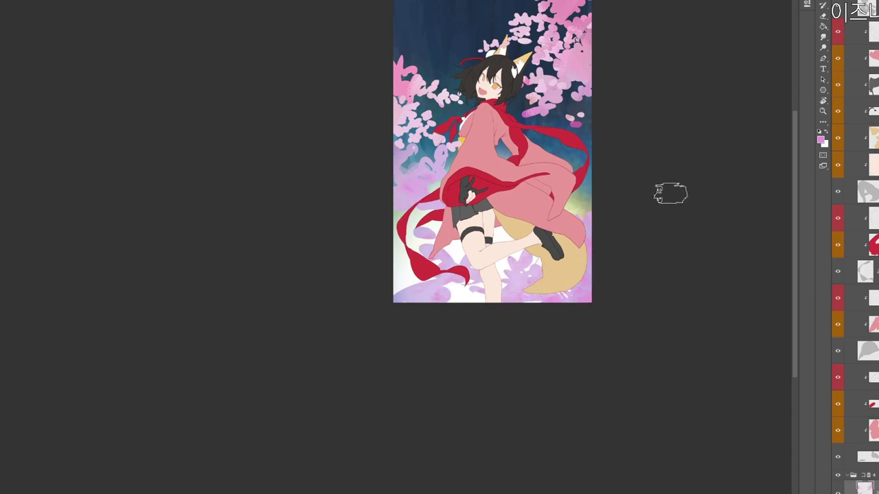
{"action": "left_click", "coordinate": [321, 163]}
{"action": "left_click", "coordinate": [509, 98]}
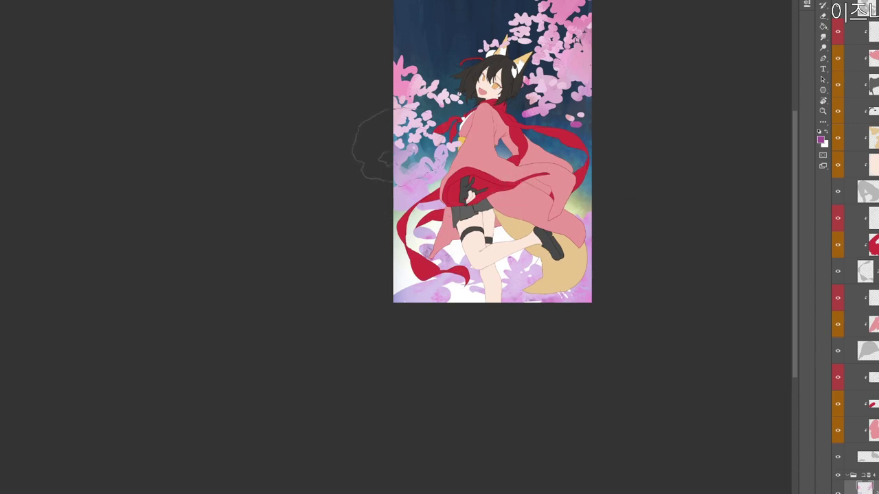
{"action": "mouse_move", "coordinate": [374, 144]}
{"action": "left_mouse_down"}
{"action": "mouse_move", "coordinate": [467, 289]}
{"action": "mouse_move", "coordinate": [608, 284]}
{"action": "left_mouse_up"}
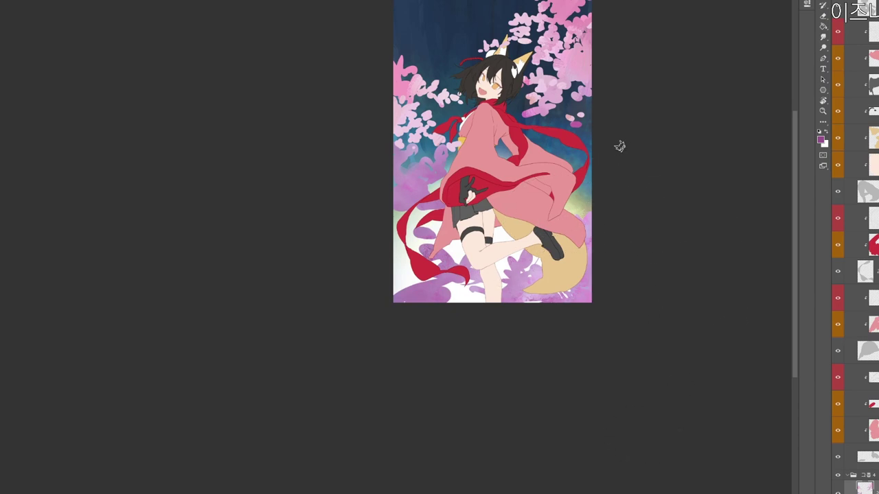
Set the brush colour to pale orchid #dea0d7.
{"action": "left_click", "coordinate": [820, 139]}
{"action": "left_click", "coordinate": [290, 122]}
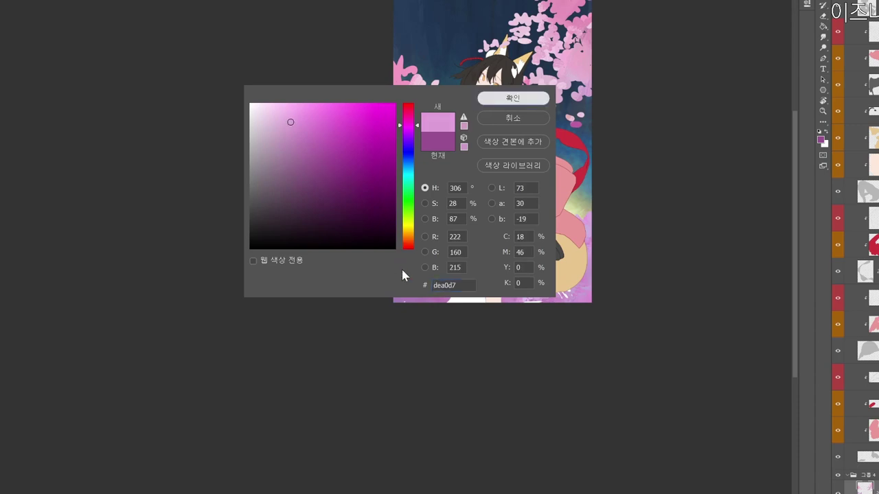
{"action": "key", "text": "Return"}
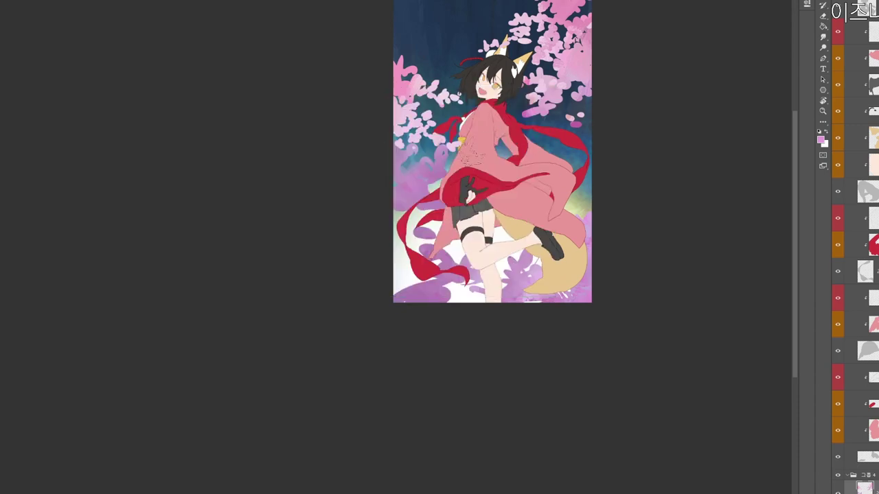
{"action": "scroll", "coordinate": [597, 338], "scroll_direction": "up", "scroll_amount": 3}
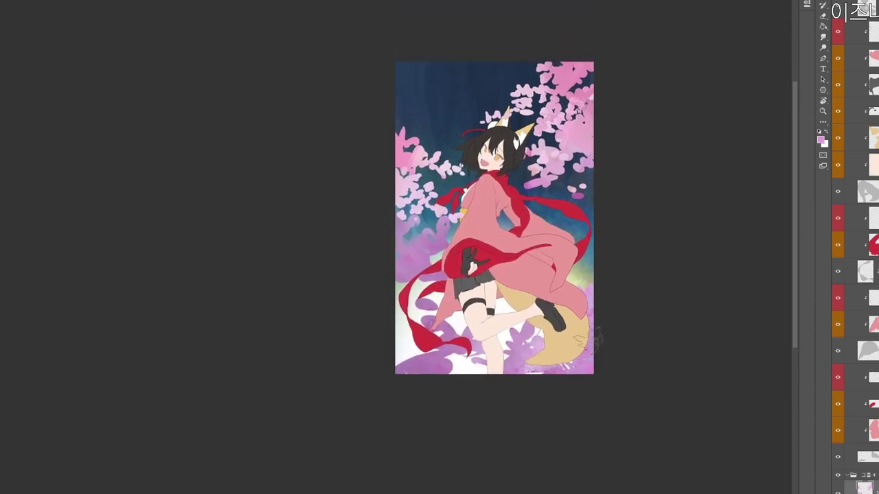
Switch to another layer by picking it on the canvas and set the brush colour to a muted reddish brown.
{"action": "left_click", "coordinate": [525, 177], "text": "ctrl"}
{"action": "key", "text": "n"}
{"action": "left_click_drag", "start_coordinate": [295, 137], "coordinate": [312, 164]}
{"action": "left_click", "coordinate": [410, 242]}
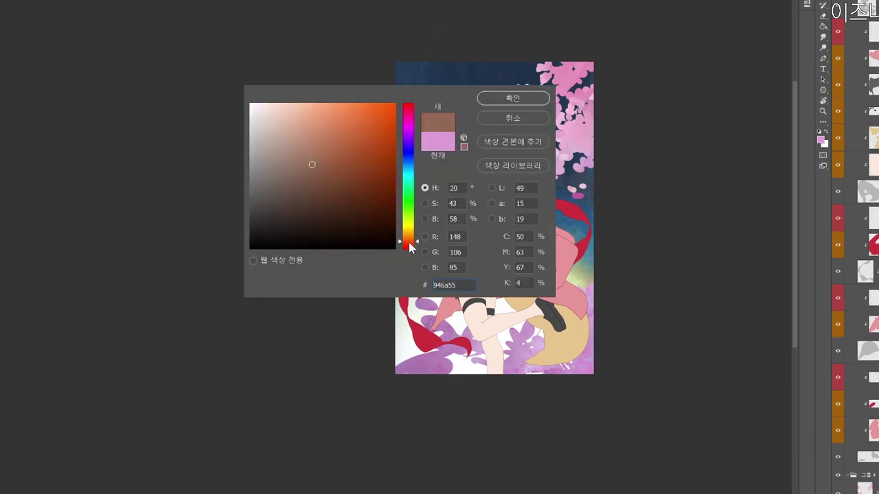
{"action": "left_click", "coordinate": [312, 150]}
{"action": "left_click", "coordinate": [517, 98]}
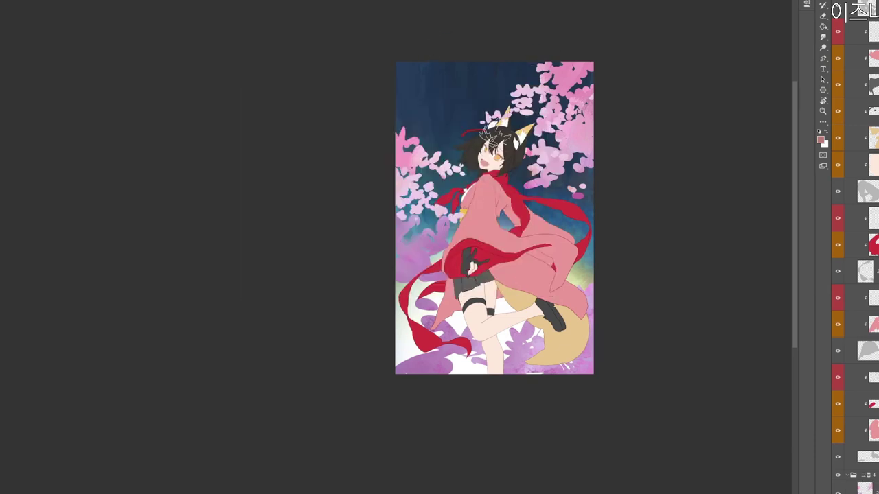
Blend a pale mint softly into the yellow-green glow at the picture's right edge, beside the blowing robe.
{"action": "key", "text": "z"}
{"action": "left_click", "coordinate": [510, 230]}
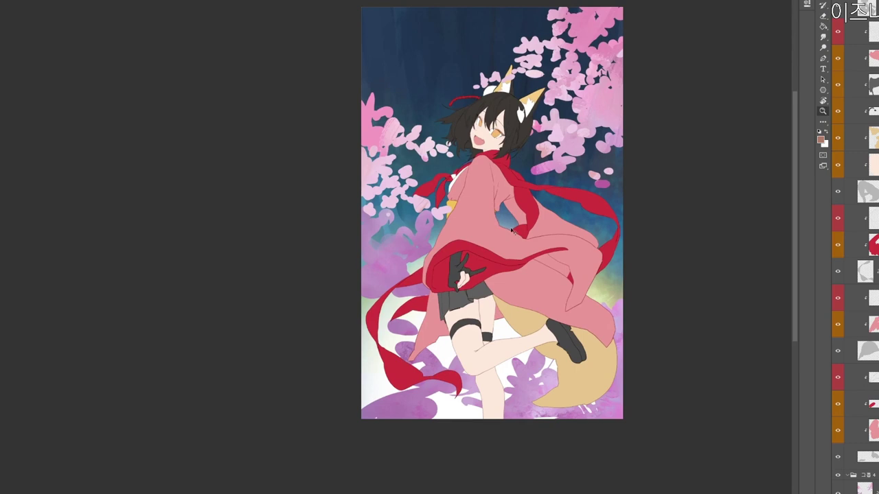
{"action": "left_click_drag", "start_coordinate": [577, 260], "coordinate": [553, 206]}
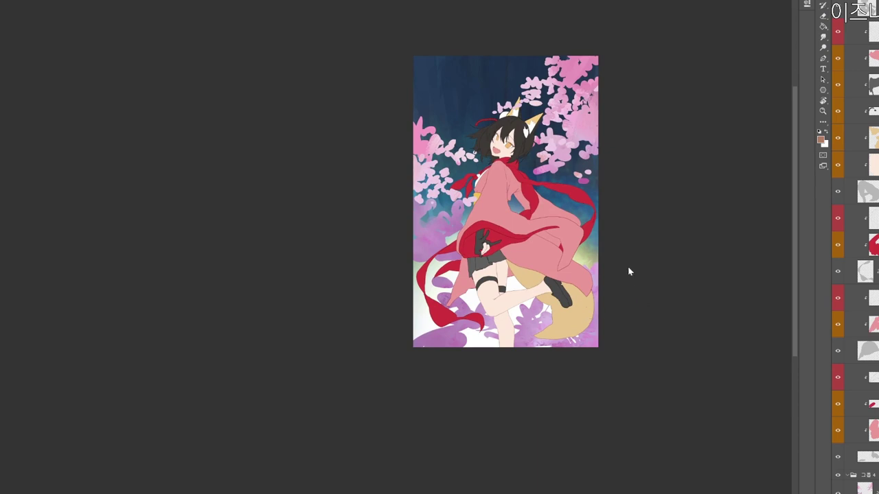
{"action": "mouse_move", "coordinate": [460, 215]}
{"action": "left_mouse_down"}
{"action": "mouse_move", "coordinate": [511, 242]}
{"action": "mouse_move", "coordinate": [618, 248]}
{"action": "left_mouse_up"}
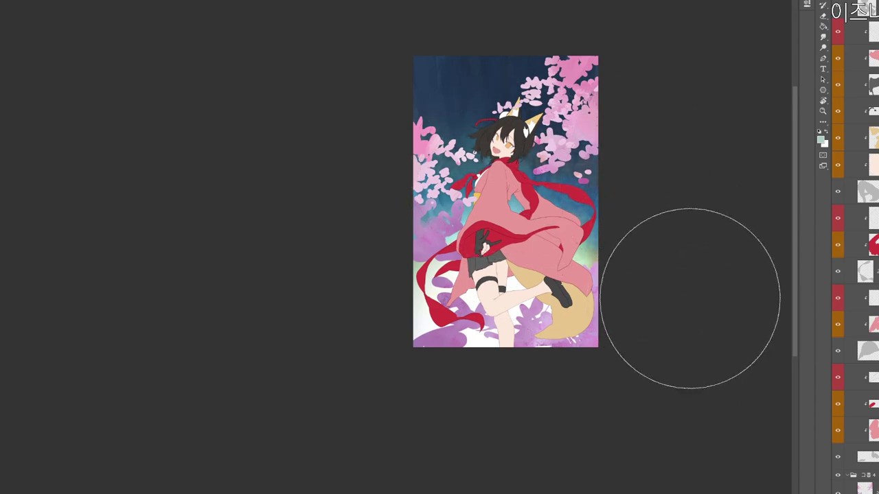
{"action": "left_click_drag", "start_coordinate": [535, 172], "coordinate": [530, 230]}
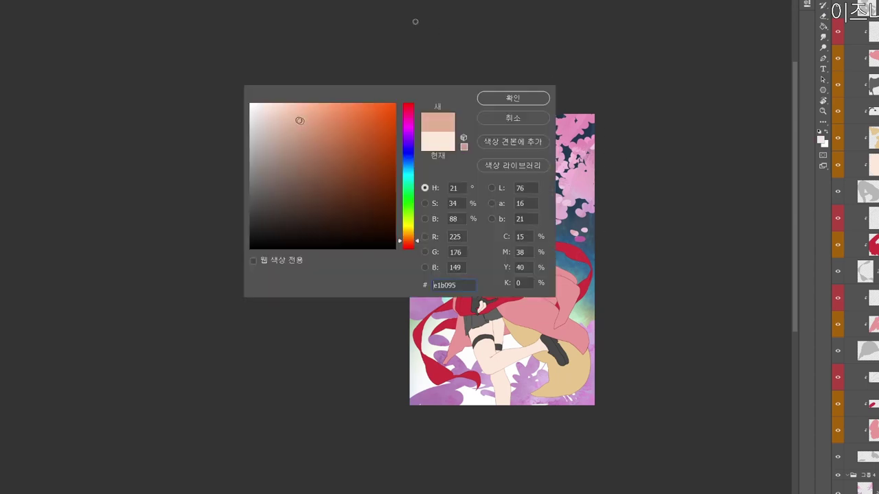
Set the brush colour to dusty pink #d99d97 and brush it over the skin of the girl's face.
{"action": "left_click", "coordinate": [414, 247]}
{"action": "left_click_drag", "start_coordinate": [299, 120], "coordinate": [294, 125]}
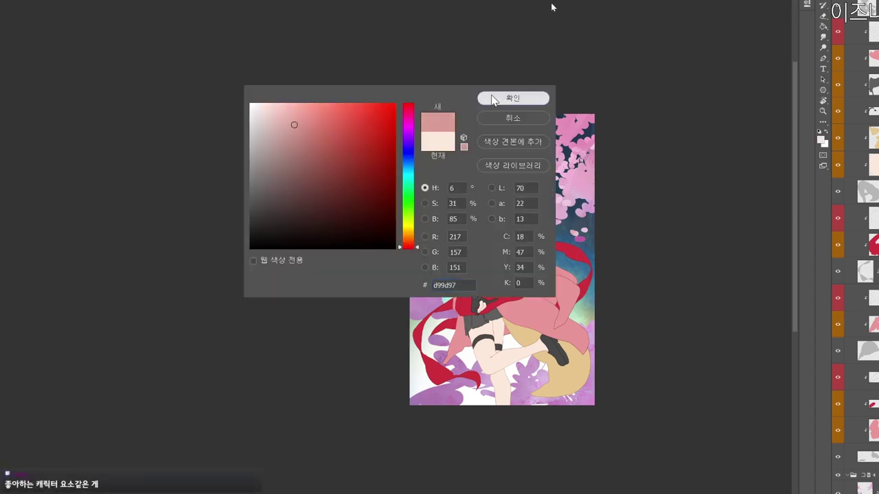
{"action": "left_click", "coordinate": [497, 97]}
{"action": "key", "text": "ctrl+0"}
{"action": "left_click_drag", "start_coordinate": [466, 209], "coordinate": [492, 228]}
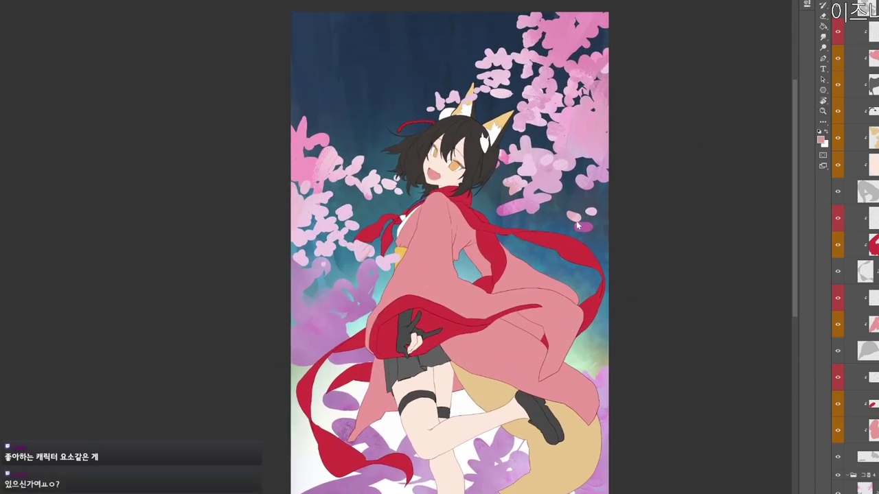
{"action": "left_click_drag", "start_coordinate": [552, 224], "coordinate": [416, 229]}
{"action": "scroll", "coordinate": [412, 223], "scroll_direction": "up", "scroll_amount": 2}
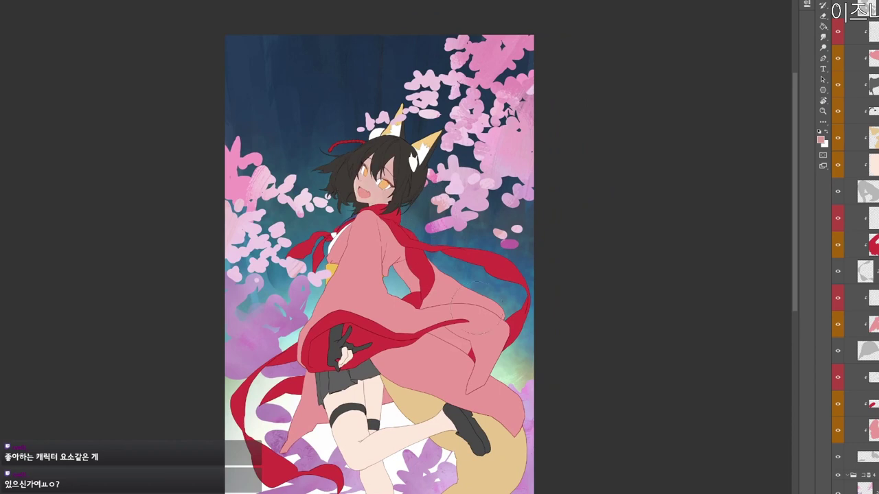
Lighten the skin colour to #e3b0a9, select the skin layer, and recolour the exposed hand and legs with it.
{"action": "key", "text": "n"}
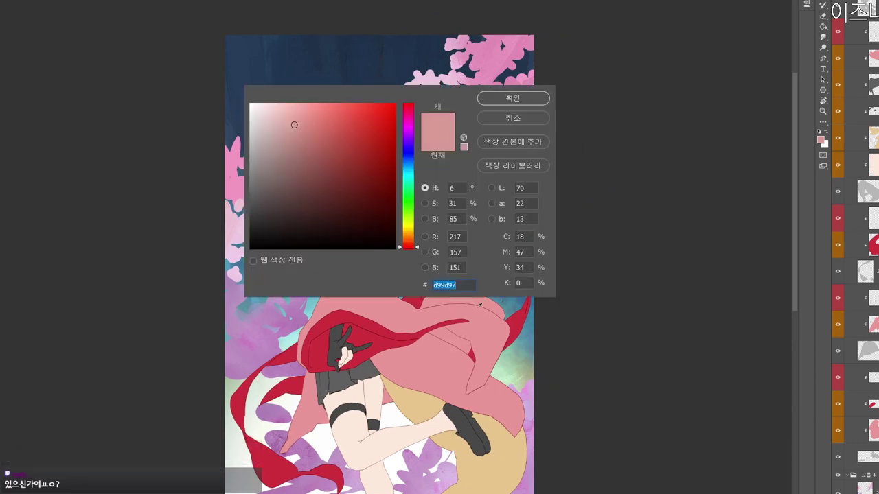
{"action": "left_click", "coordinate": [501, 100]}
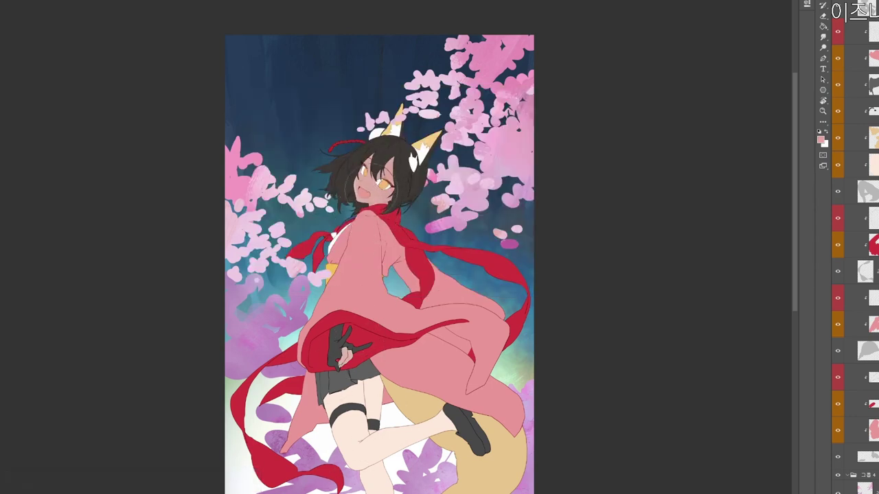
{"action": "key", "text": "n"}
{"action": "left_click", "coordinate": [527, 96]}
{"action": "left_click", "coordinate": [379, 401], "text": "ctrl"}
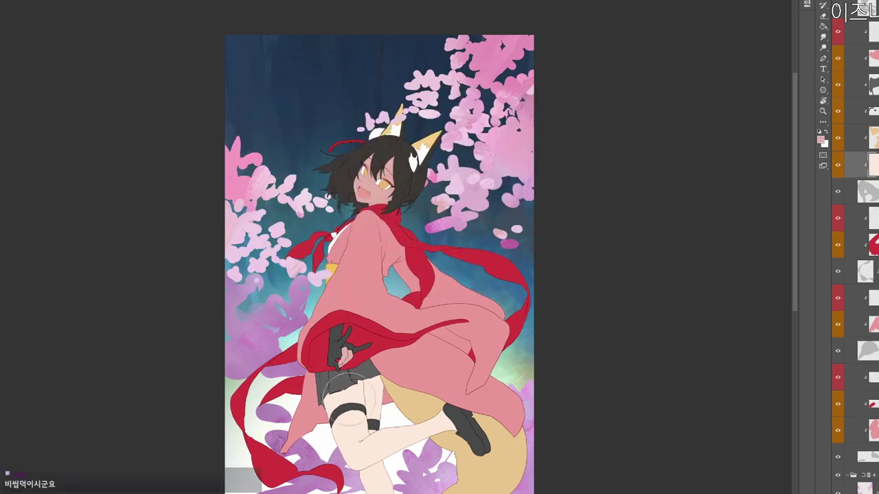
{"action": "mouse_move", "coordinate": [328, 405]}
{"action": "left_mouse_down"}
{"action": "mouse_move", "coordinate": [338, 443]}
{"action": "mouse_move", "coordinate": [422, 433]}
{"action": "left_mouse_up"}
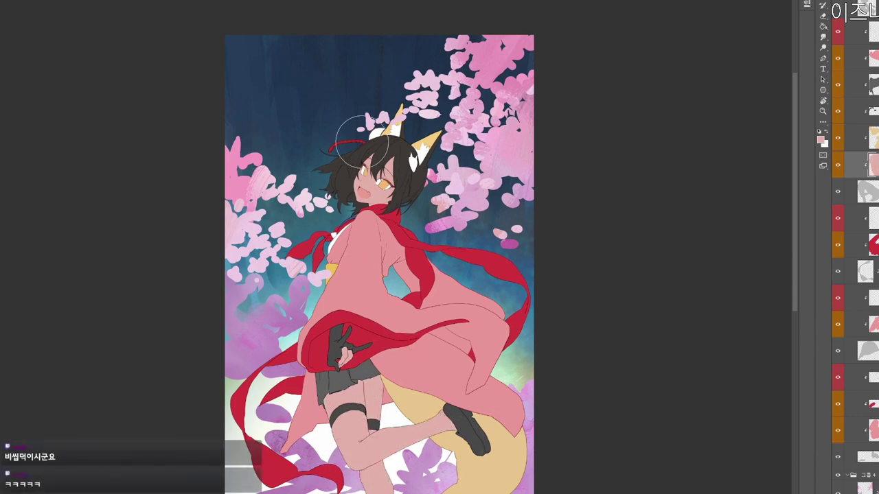
Choose pale greyish pink #e0ccc9 and select the eye area in a close view of the face.
{"action": "key", "text": "z"}
{"action": "left_click", "coordinate": [354, 149]}
{"action": "left_click", "coordinate": [401, 206], "text": "alt"}
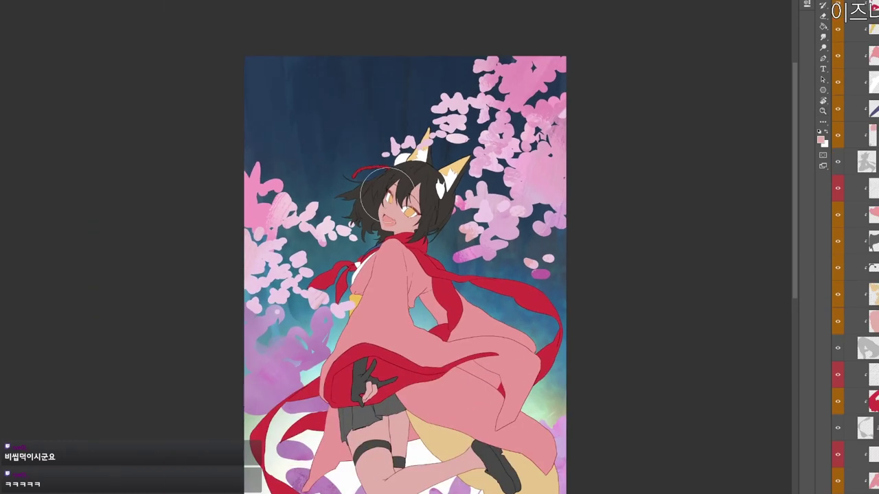
{"action": "key", "text": "b"}
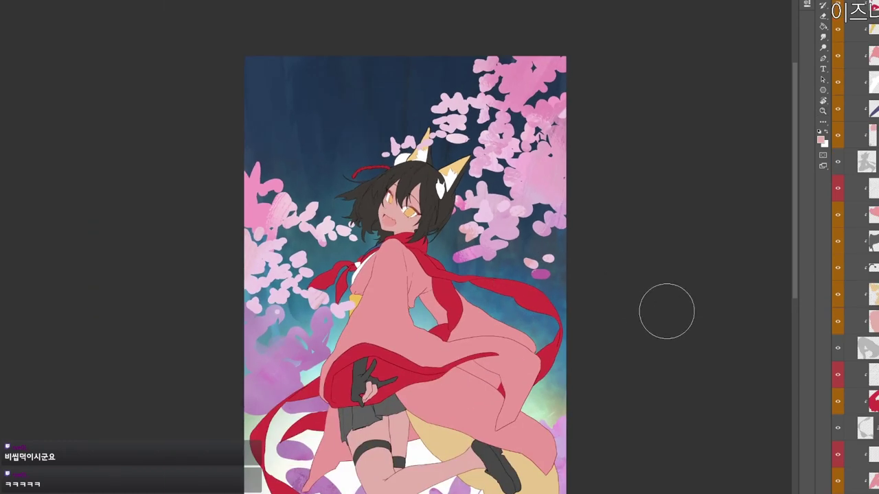
{"action": "key", "text": "n"}
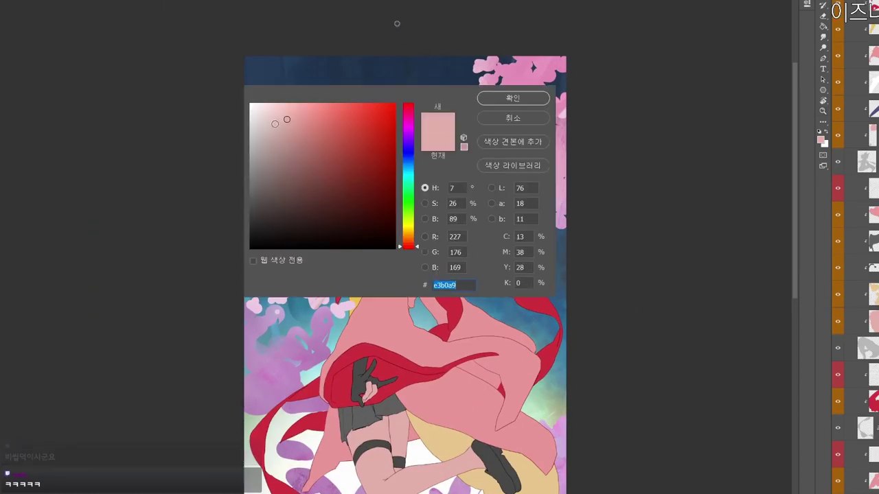
{"action": "left_click", "coordinate": [264, 121]}
{"action": "left_click", "coordinate": [493, 96]}
{"action": "left_click", "coordinate": [385, 200], "text": "ctrl"}
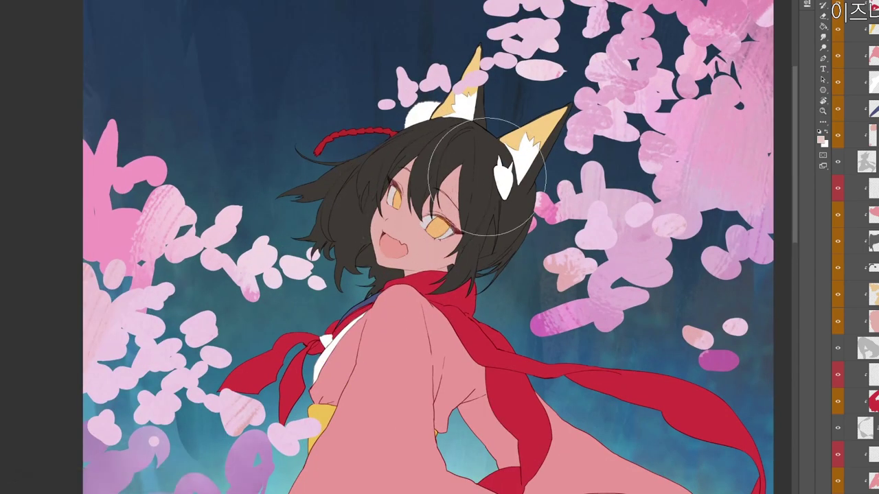
Shift the brush colour to a light greyish blue and brush it over the whites of the eyes.
{"action": "left_click", "coordinate": [820, 140]}
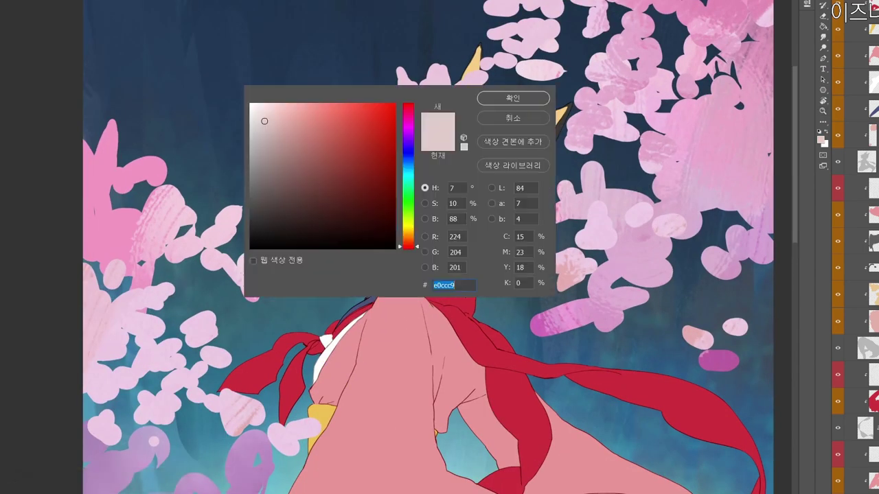
{"action": "left_click", "coordinate": [262, 135]}
{"action": "left_click", "coordinate": [410, 155]}
{"action": "left_click", "coordinate": [506, 103]}
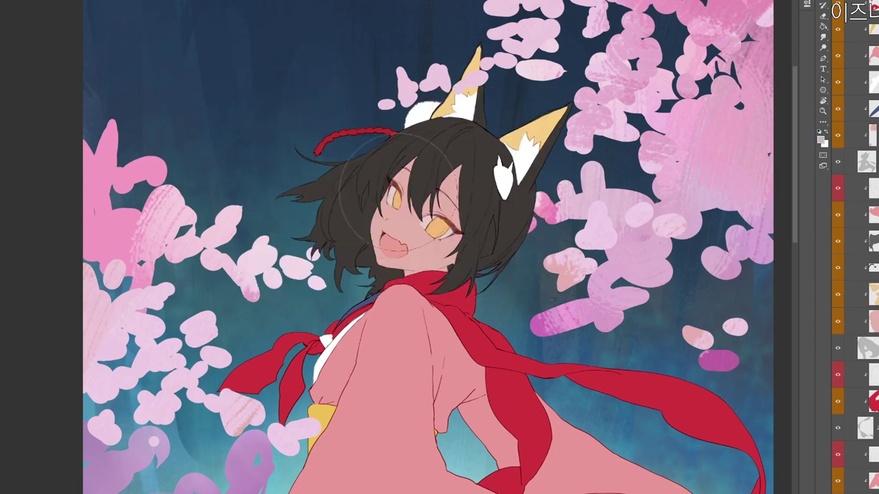
Sample the mouth's pink, darken it to #c87165, and brush it over the inside of the open mouth.
{"action": "scroll", "coordinate": [478, 265], "scroll_direction": "down", "scroll_amount": 1}
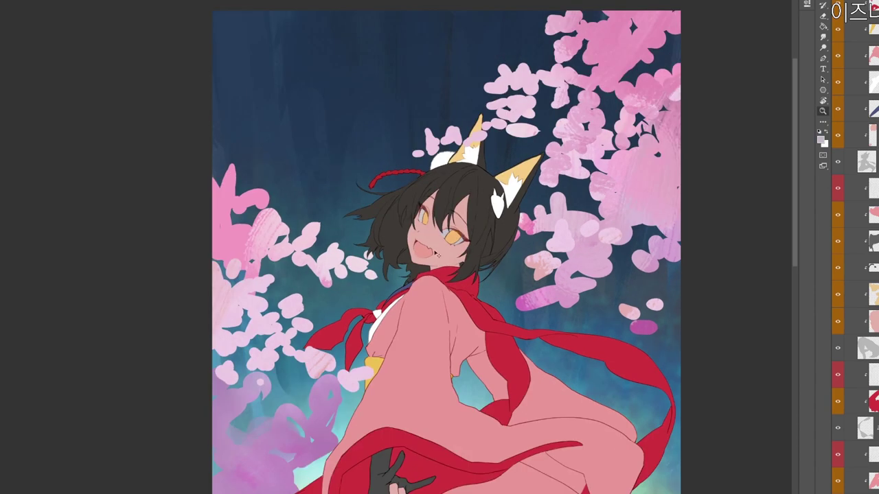
{"action": "scroll", "coordinate": [447, 241], "scroll_direction": "down", "scroll_amount": 1}
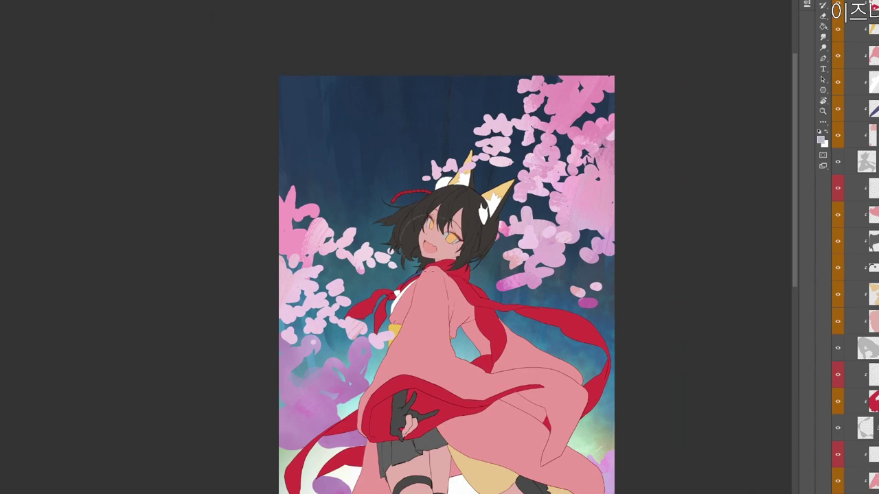
{"action": "left_click", "coordinate": [428, 247], "text": "alt"}
{"action": "key", "text": "n"}
{"action": "left_click", "coordinate": [321, 135]}
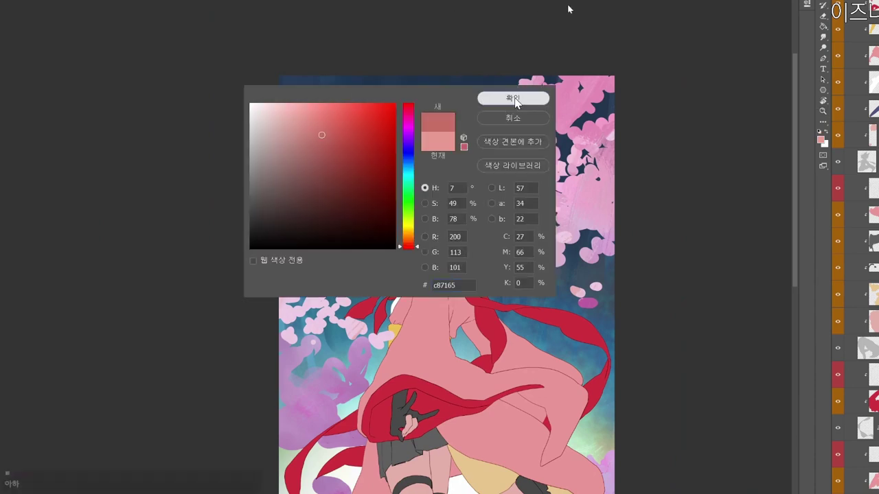
{"action": "left_click", "coordinate": [513, 98]}
{"action": "scroll", "coordinate": [432, 251], "scroll_direction": "up", "scroll_amount": 1}
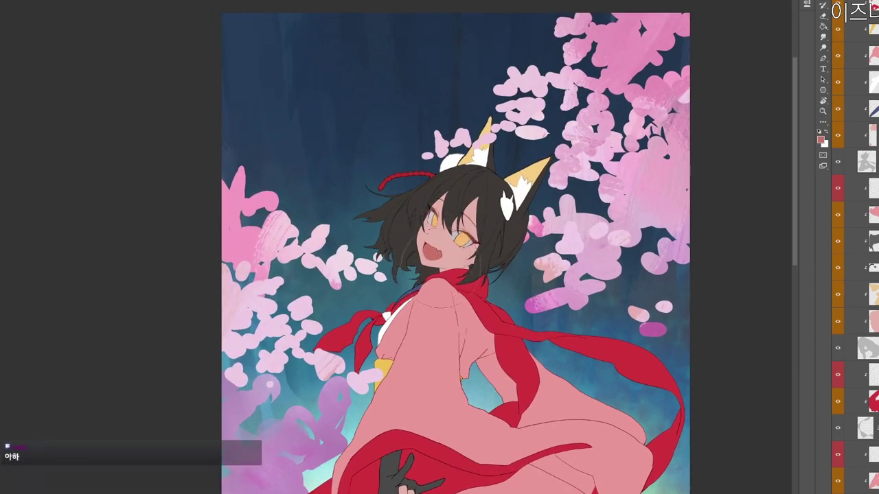
Recolour the mouth with light salmon #e2988f, followed by darker red-brown #c97b71 over its interior.
{"action": "key", "text": "F6"}
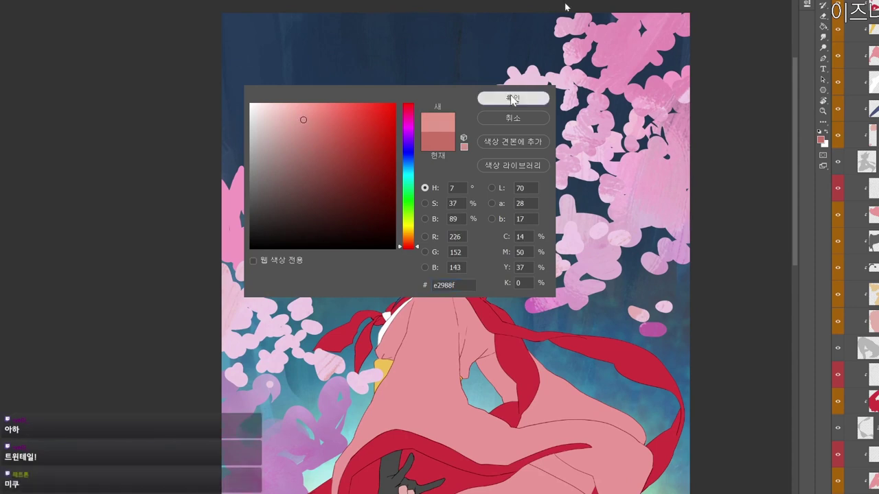
{"action": "left_click", "coordinate": [513, 98]}
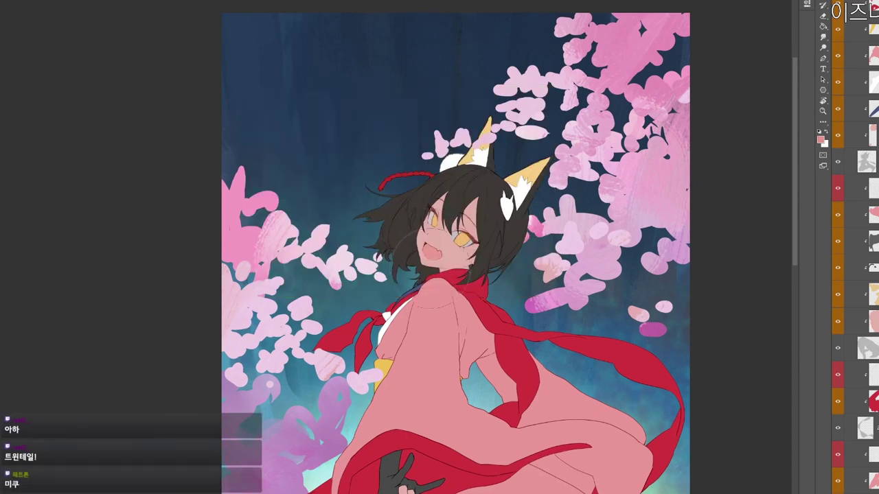
{"action": "key", "text": "F6"}
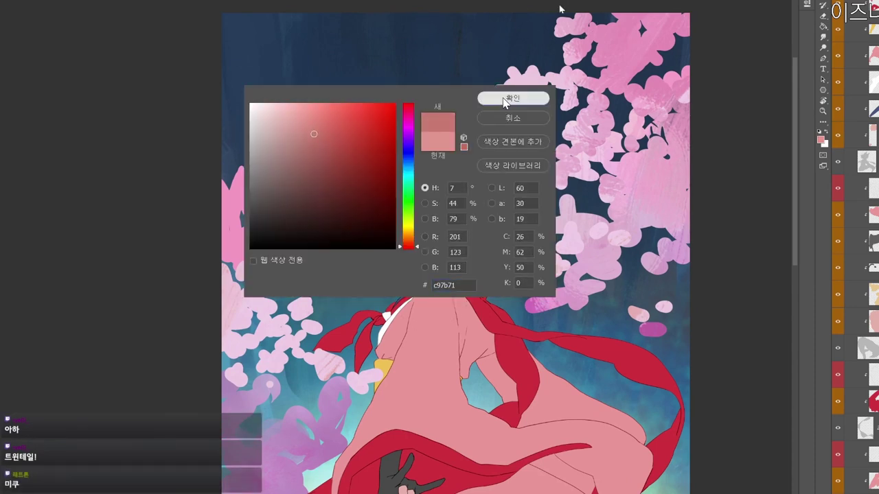
{"action": "left_click", "coordinate": [512, 98]}
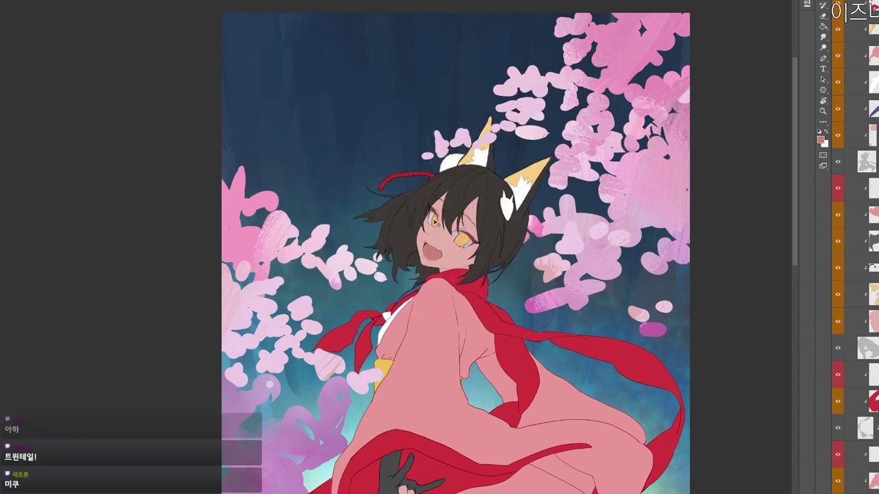
Brush salmon over both irises on a new layer, and switch to a deeper red-brown to darken them.
{"action": "key", "text": "ctrl+shift+alt+n"}
{"action": "left_click_drag", "start_coordinate": [444, 230], "coordinate": [499, 240]}
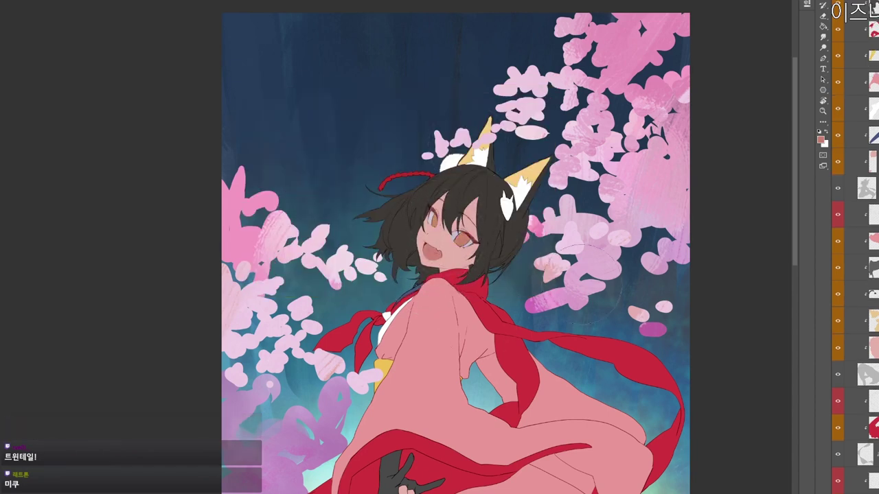
{"action": "scroll", "coordinate": [580, 278], "scroll_direction": "down", "scroll_amount": 1}
{"action": "key", "text": "n"}
{"action": "left_click_drag", "start_coordinate": [325, 156], "coordinate": [334, 168]}
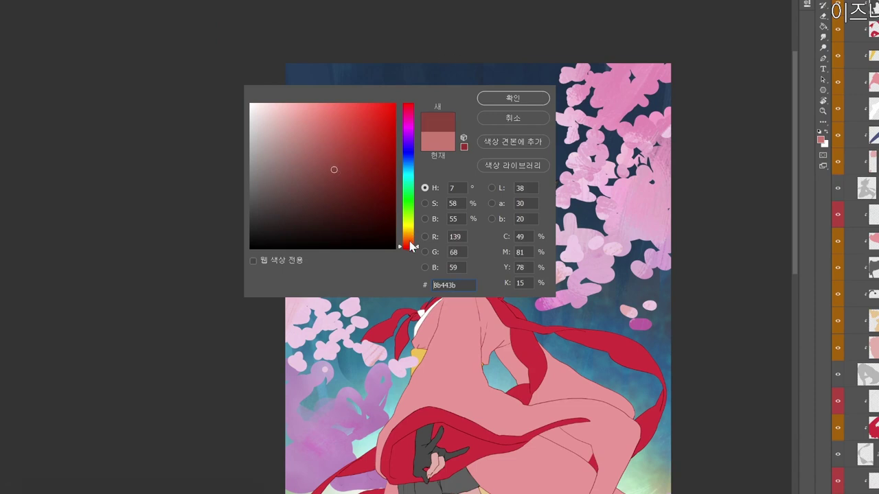
{"action": "left_click", "coordinate": [407, 240]}
{"action": "left_click", "coordinate": [347, 173]}
{"action": "left_click", "coordinate": [508, 99]}
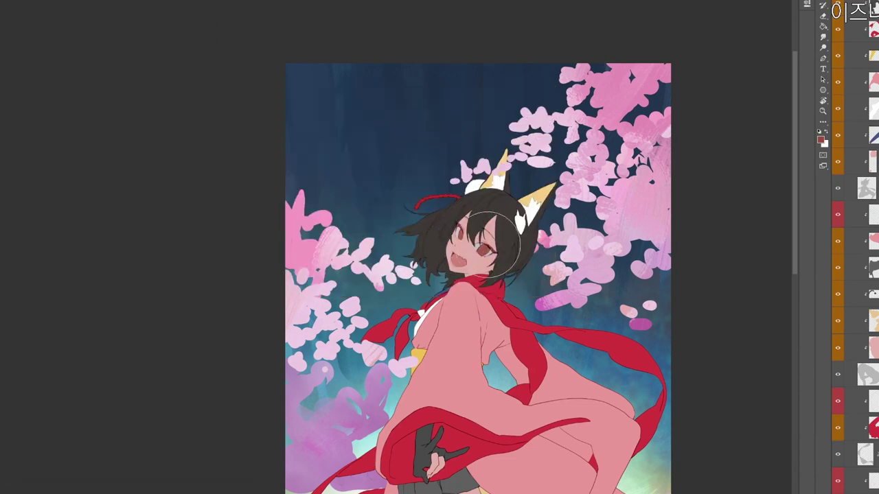
Sample the face's skin tone, shift it to dusty pink #c69997, and brush it over the face.
{"action": "left_click", "coordinate": [490, 260], "text": "ctrl"}
{"action": "left_click", "coordinate": [483, 260], "text": "alt"}
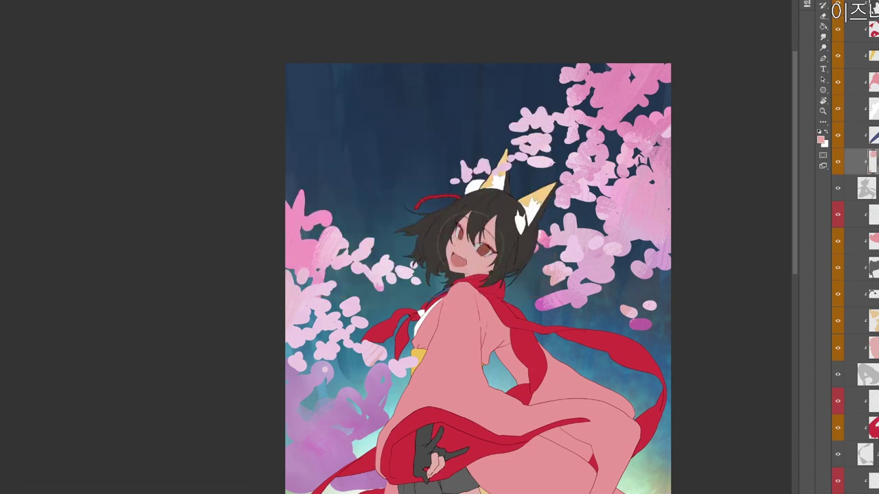
{"action": "key", "text": "n"}
{"action": "left_click", "coordinate": [284, 129]}
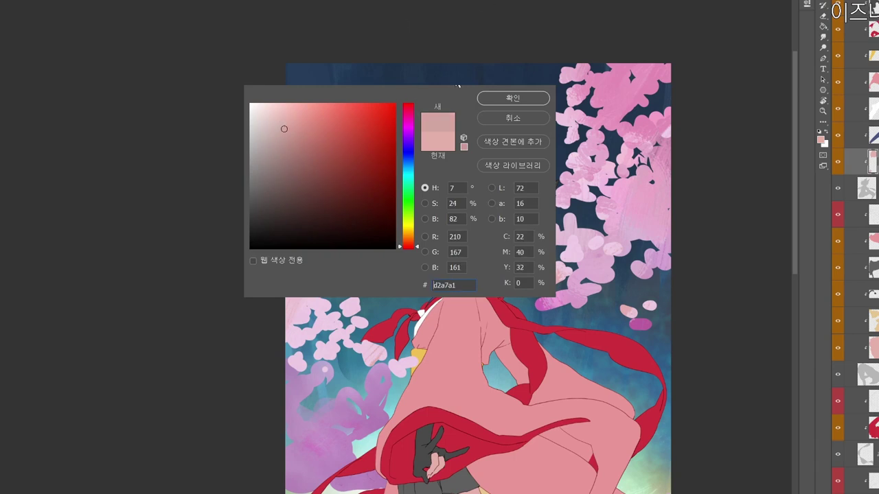
{"action": "left_click", "coordinate": [284, 136]}
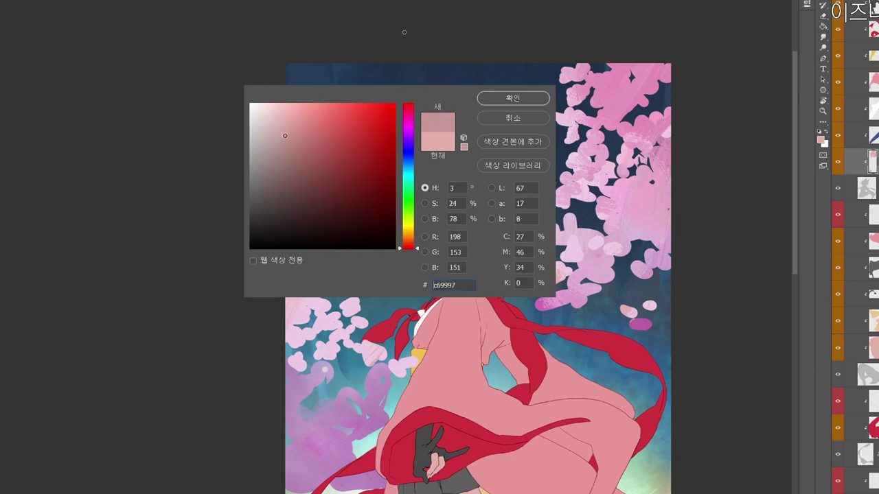
{"action": "left_click", "coordinate": [513, 98]}
{"action": "scroll", "coordinate": [469, 251], "scroll_direction": "up", "scroll_amount": 1}
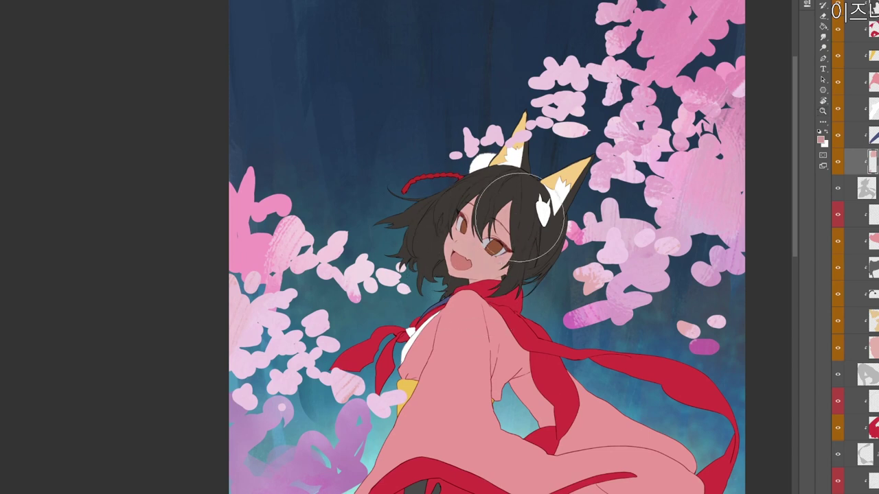
{"action": "left_click_drag", "start_coordinate": [511, 397], "coordinate": [503, 333]}
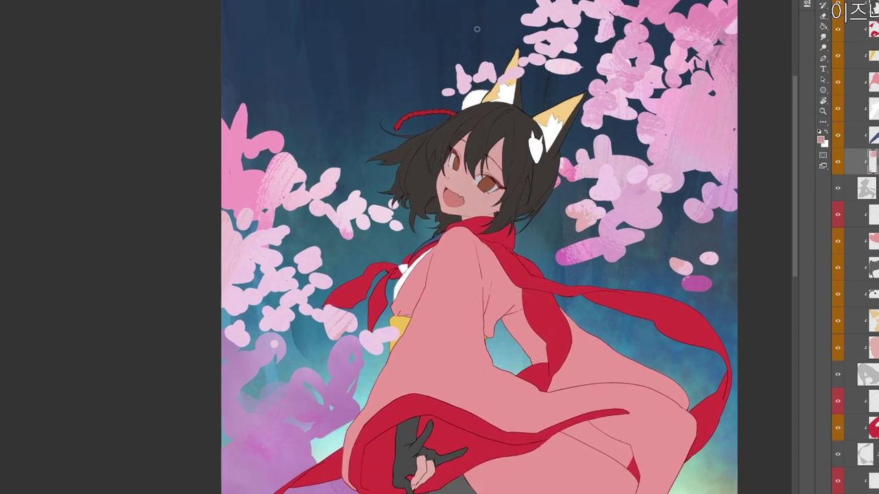
Recolour the face with cooler pink #c6979b, followed by the slightly lighter #cd9ea2.
{"action": "type", "text": "nd0949a"}
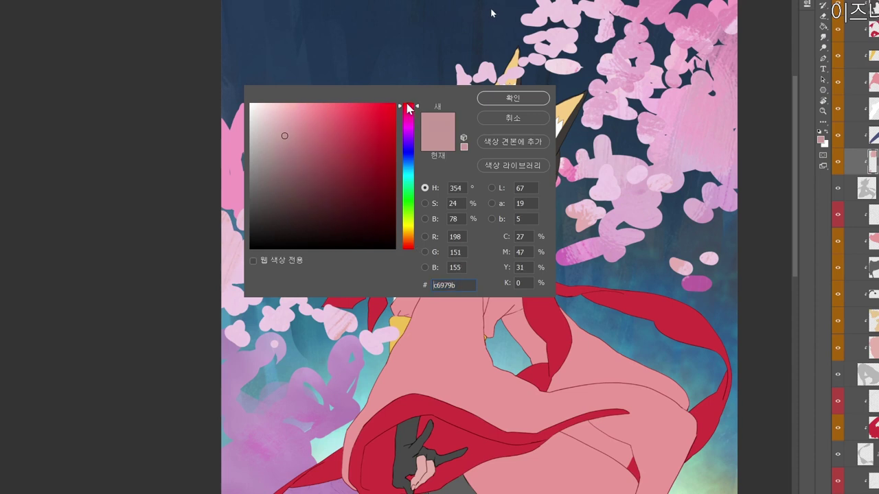
{"action": "key", "text": "Return"}
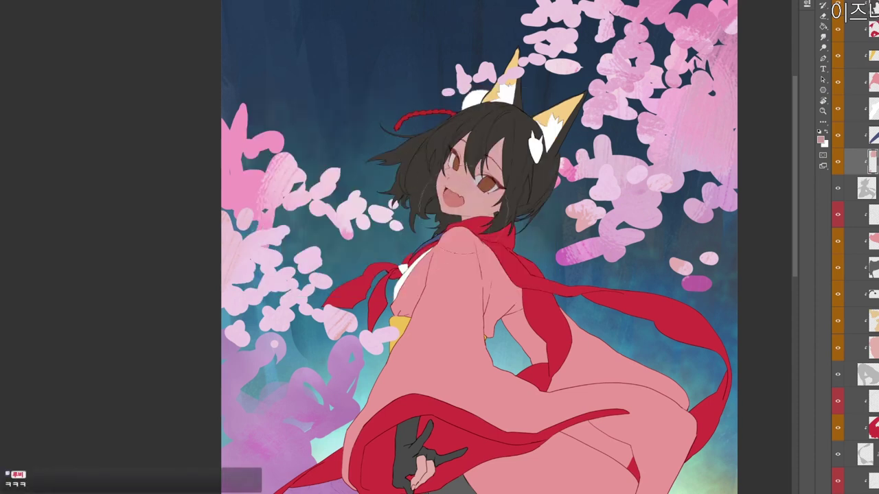
{"action": "key", "text": "n"}
{"action": "left_click", "coordinate": [282, 131]}
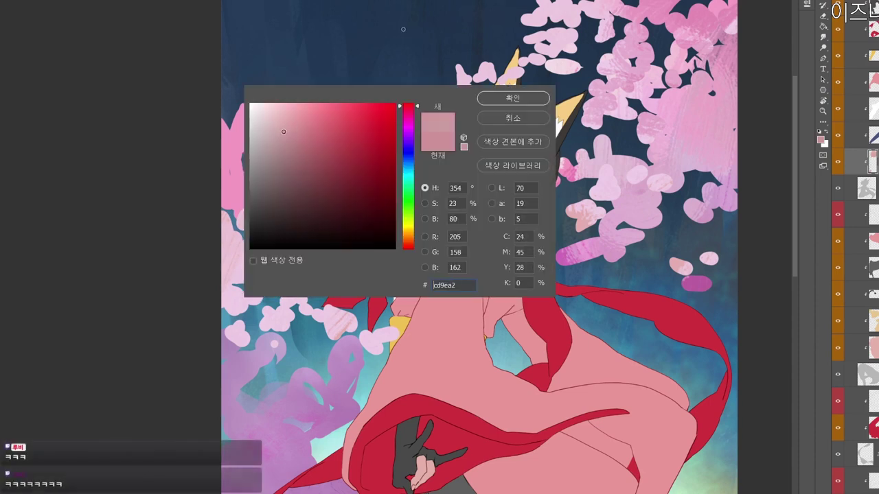
{"action": "left_click", "coordinate": [500, 100]}
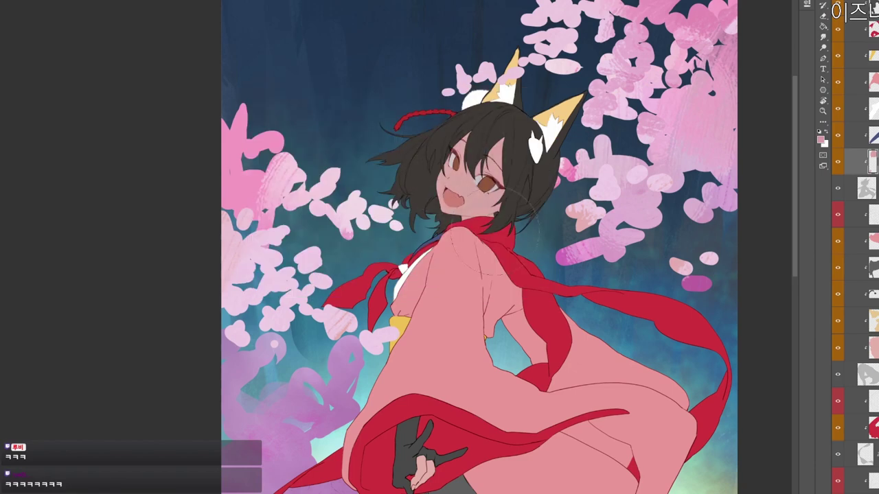
Brush the same cool skin pink over both legs on the leg skin layer.
{"action": "left_click_drag", "start_coordinate": [520, 304], "coordinate": [477, 323]}
{"action": "mouse_move", "coordinate": [452, 387]}
{"action": "left_mouse_down"}
{"action": "mouse_move", "coordinate": [431, 289]}
{"action": "mouse_move", "coordinate": [386, 270]}
{"action": "left_mouse_up"}
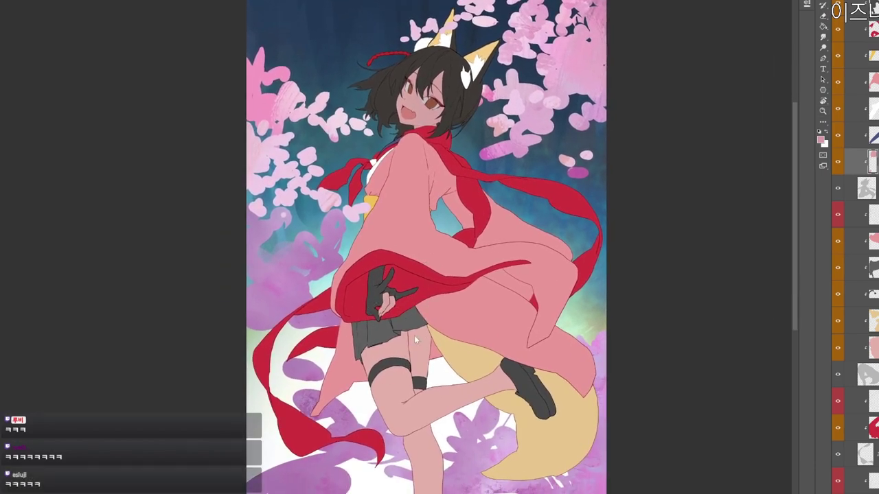
{"action": "left_click", "coordinate": [415, 339], "text": "ctrl"}
{"action": "mouse_move", "coordinate": [406, 345]}
{"action": "left_mouse_down"}
{"action": "mouse_move", "coordinate": [411, 382]}
{"action": "mouse_move", "coordinate": [431, 379]}
{"action": "mouse_move", "coordinate": [429, 484]}
{"action": "left_mouse_up"}
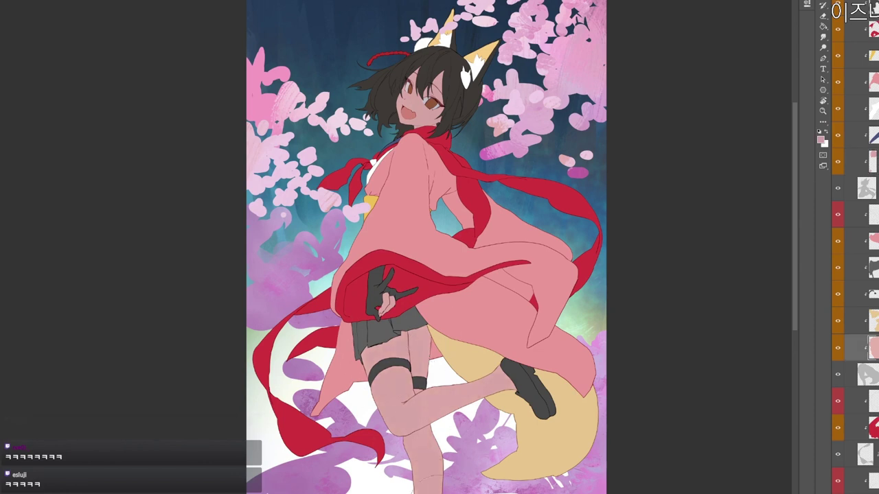
{"action": "left_click_drag", "start_coordinate": [396, 353], "coordinate": [408, 406]}
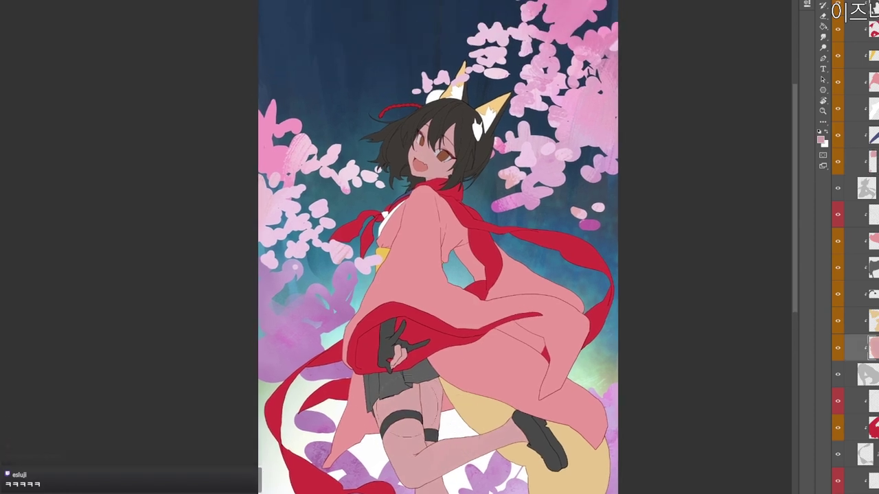
Recolour the hair from its sampled grey to dark brown #332c28, followed by a deeper near-black brown.
{"action": "key", "text": "z"}
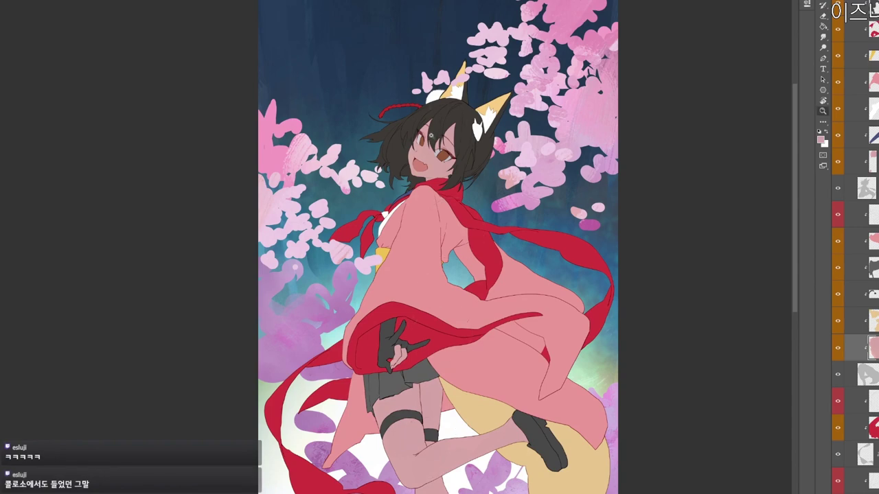
{"action": "left_click", "coordinate": [425, 148]}
{"action": "left_click", "coordinate": [444, 134], "text": "ctrl"}
{"action": "key", "text": "b"}
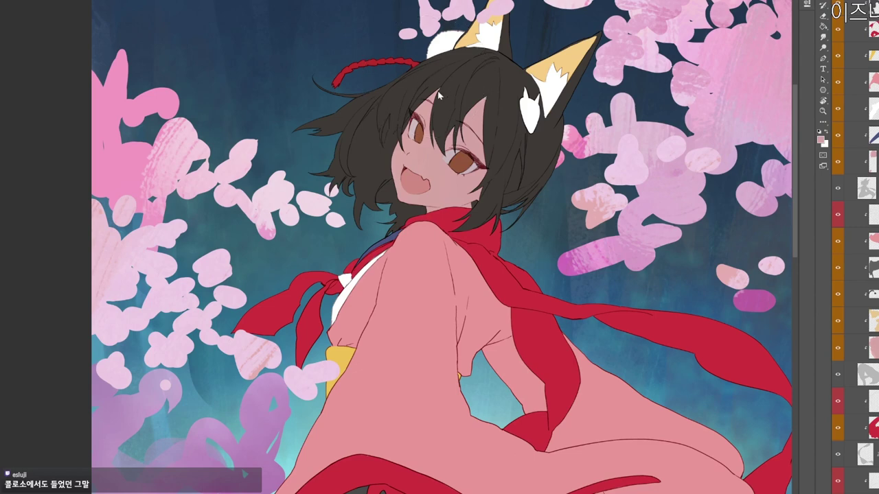
{"action": "scroll", "coordinate": [439, 96], "scroll_direction": "down", "scroll_amount": 3}
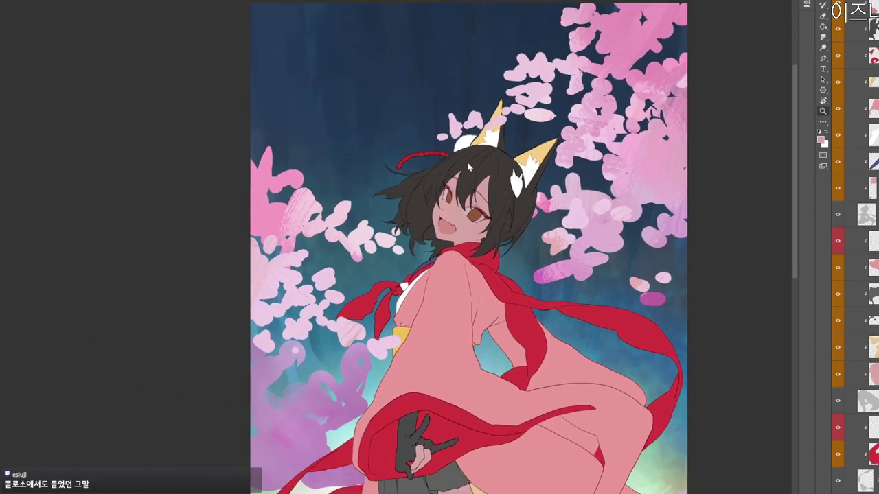
{"action": "left_click", "coordinate": [484, 174], "text": "alt"}
{"action": "key", "text": "n"}
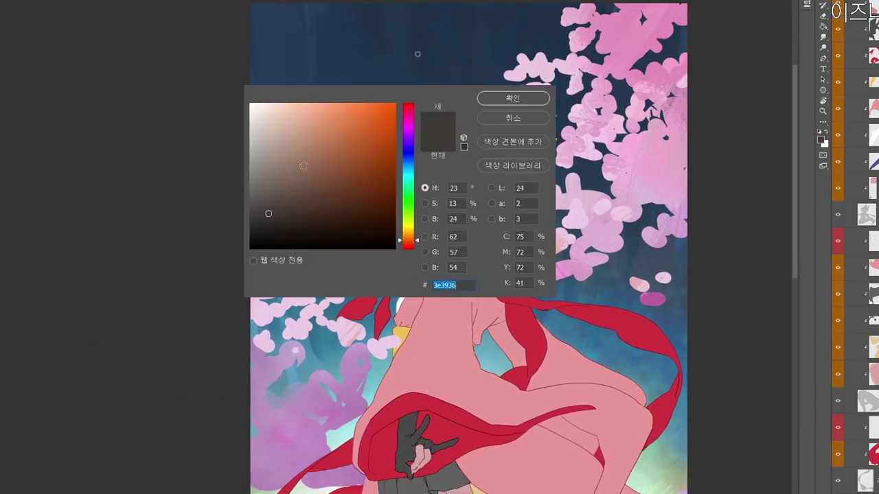
{"action": "left_click", "coordinate": [513, 97]}
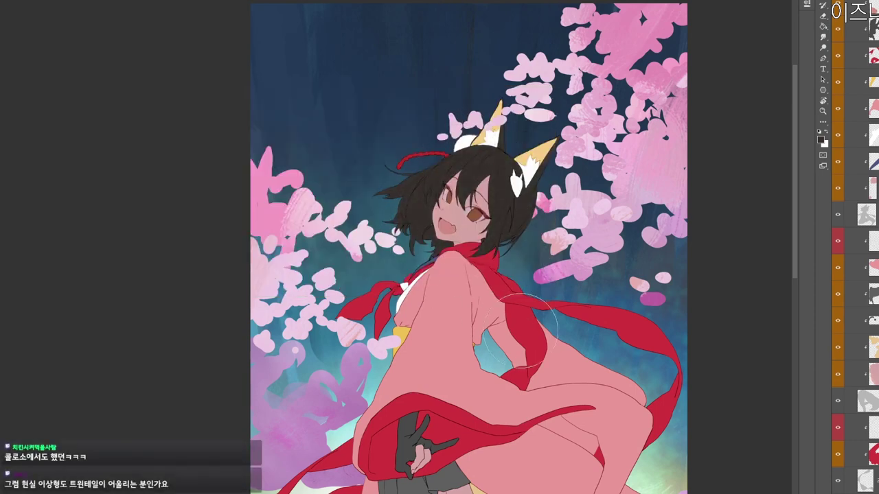
{"action": "key", "text": "n"}
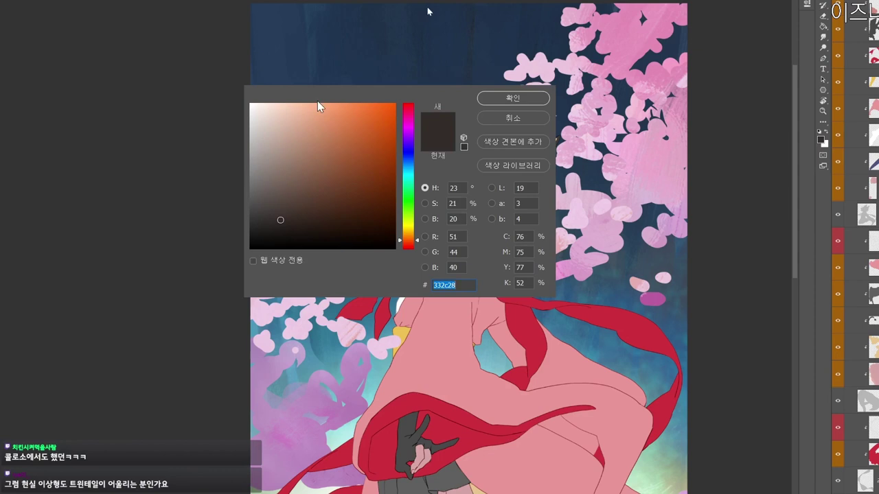
{"action": "left_click", "coordinate": [286, 232]}
{"action": "left_click", "coordinate": [513, 97]}
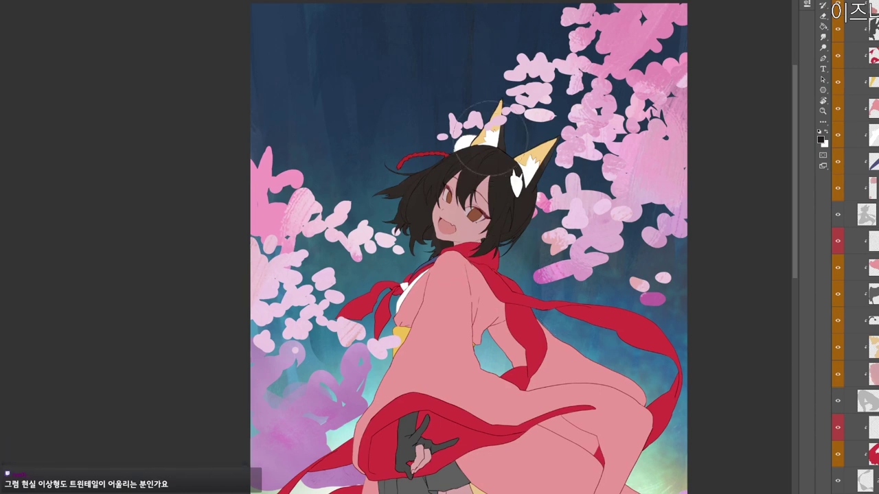
Add a new layer above the ear colour and shade the golden ears with brown #7c5138.
{"action": "left_click", "coordinate": [501, 113], "text": "ctrl"}
{"action": "key", "text": "ctrl+alt+shift+n"}
{"action": "mouse_move", "coordinate": [508, 123]}
{"action": "left_mouse_down"}
{"action": "mouse_move", "coordinate": [517, 194]}
{"action": "mouse_move", "coordinate": [539, 179]}
{"action": "left_mouse_up"}
{"action": "key", "text": "z"}
{"action": "key", "text": "n"}
{"action": "left_click", "coordinate": [329, 179]}
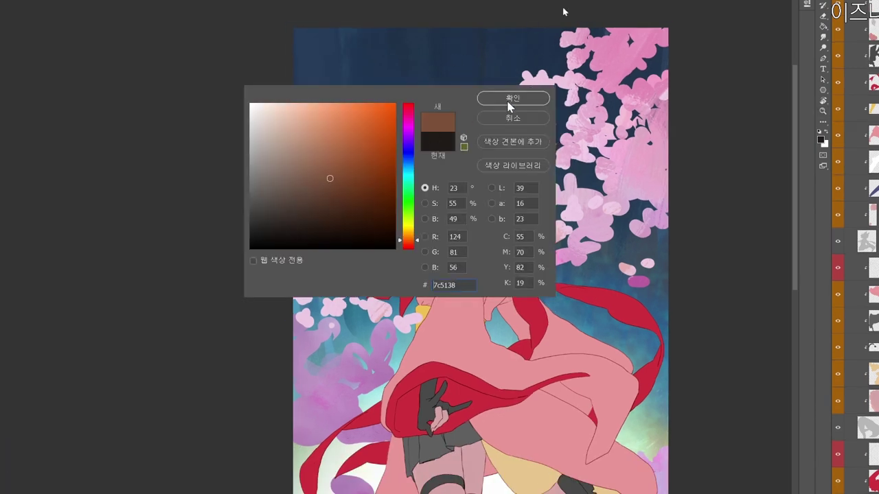
{"action": "left_click", "coordinate": [513, 98]}
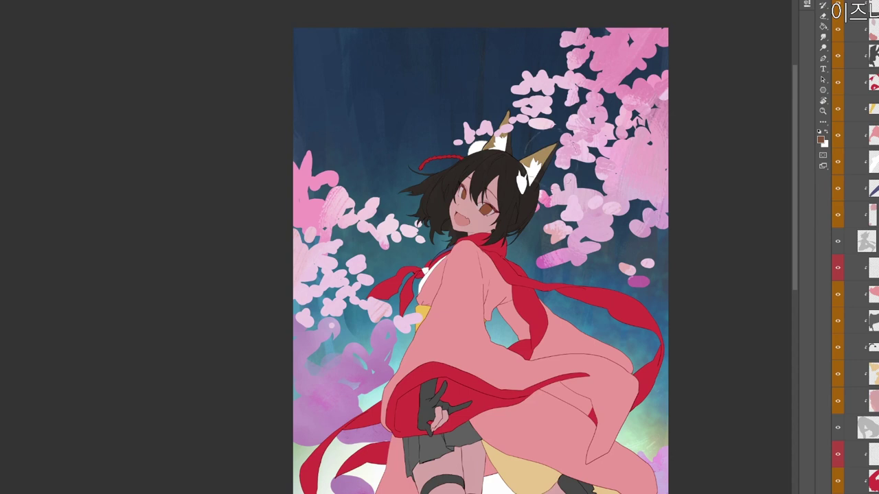
Sample the background's dark navy and shade the white fur inside the ears and the white tuft beside them.
{"action": "left_click", "coordinate": [517, 141], "text": "alt"}
{"action": "mouse_move", "coordinate": [490, 167]}
{"action": "left_mouse_down"}
{"action": "mouse_move", "coordinate": [511, 149]}
{"action": "mouse_move", "coordinate": [540, 144]}
{"action": "left_mouse_up"}
{"action": "left_click_drag", "start_coordinate": [568, 184], "coordinate": [518, 173]}
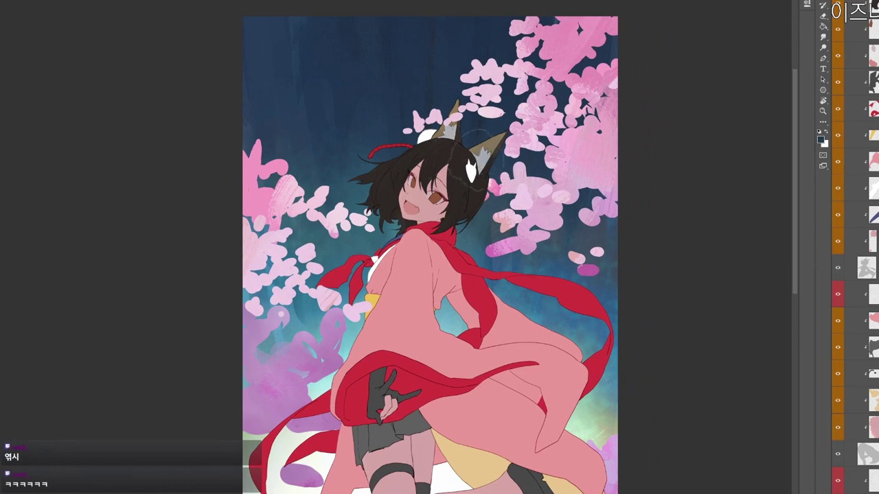
{"action": "left_click", "coordinate": [473, 172], "text": "ctrl"}
{"action": "left_click_drag", "start_coordinate": [474, 168], "coordinate": [485, 202]}
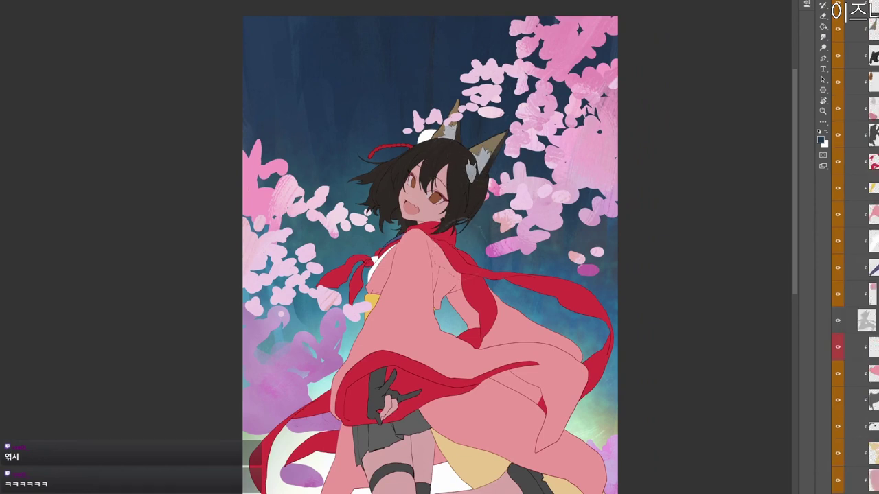
Shade the face's skin with the navy, sample the greyish mauve it gives, and brush the legs darker.
{"action": "left_click", "coordinate": [426, 198], "text": "ctrl"}
{"action": "mouse_move", "coordinate": [407, 165]}
{"action": "left_mouse_down"}
{"action": "mouse_move", "coordinate": [444, 192]}
{"action": "mouse_move", "coordinate": [438, 235]}
{"action": "left_mouse_up"}
{"action": "left_click", "coordinate": [430, 208], "text": "alt"}
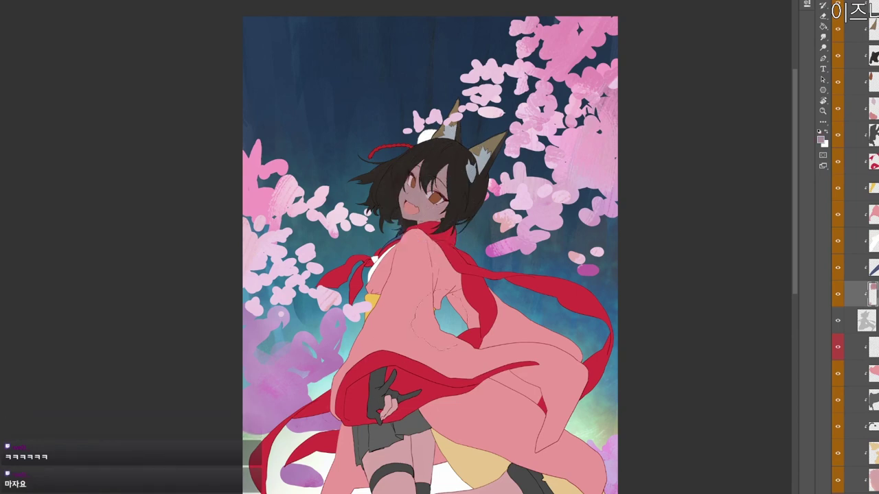
{"action": "left_click_drag", "start_coordinate": [404, 478], "coordinate": [405, 355]}
{"action": "left_click_drag", "start_coordinate": [472, 389], "coordinate": [447, 337]}
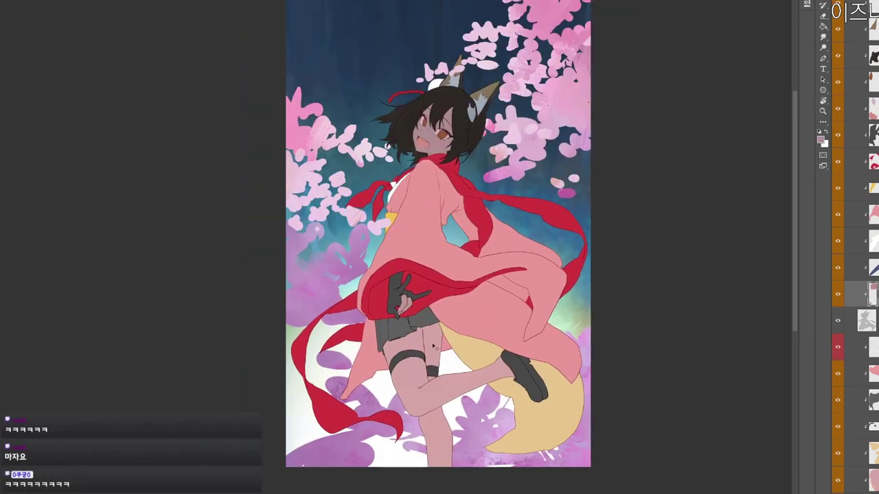
{"action": "left_click", "coordinate": [420, 385], "text": "ctrl"}
{"action": "mouse_move", "coordinate": [394, 347]}
{"action": "left_mouse_down"}
{"action": "mouse_move", "coordinate": [403, 396]}
{"action": "mouse_move", "coordinate": [439, 429]}
{"action": "mouse_move", "coordinate": [530, 401]}
{"action": "left_mouse_up"}
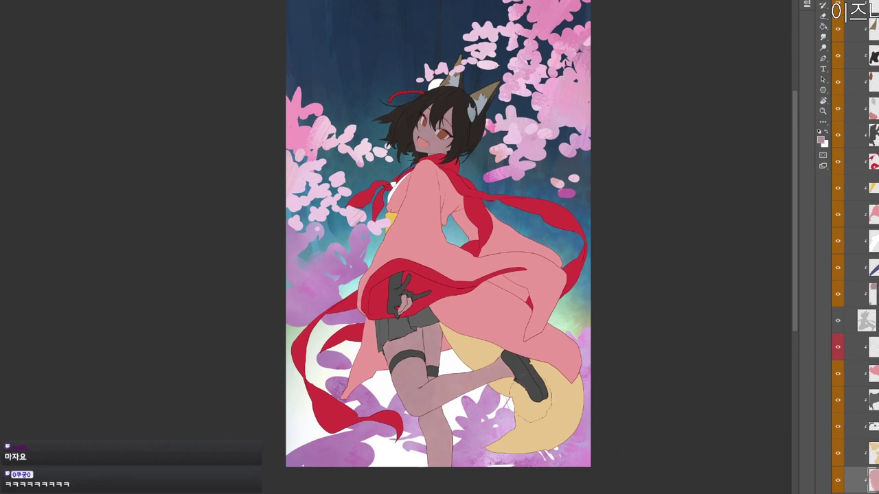
Select the mouth colour layer and repaint the inside of the mouth with dark red-brown #97514b.
{"action": "left_click", "coordinate": [446, 156], "text": "ctrl"}
{"action": "key", "text": "n"}
{"action": "left_click", "coordinate": [323, 163]}
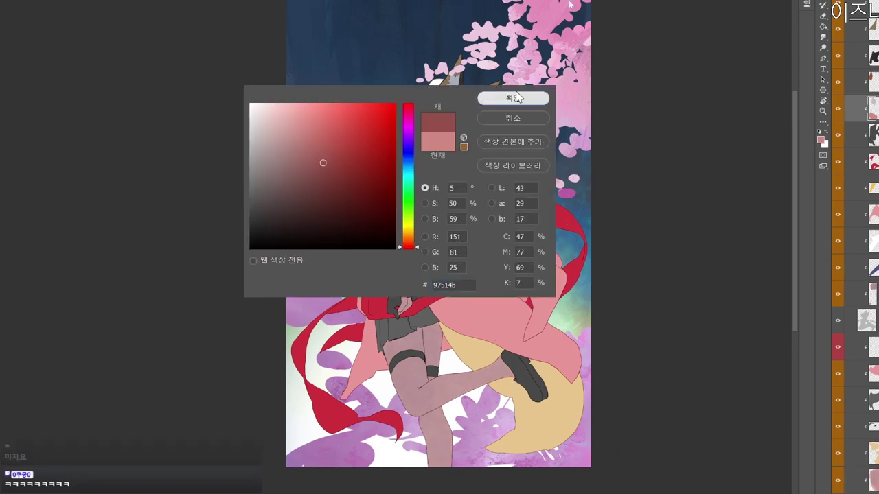
{"action": "left_click", "coordinate": [513, 100]}
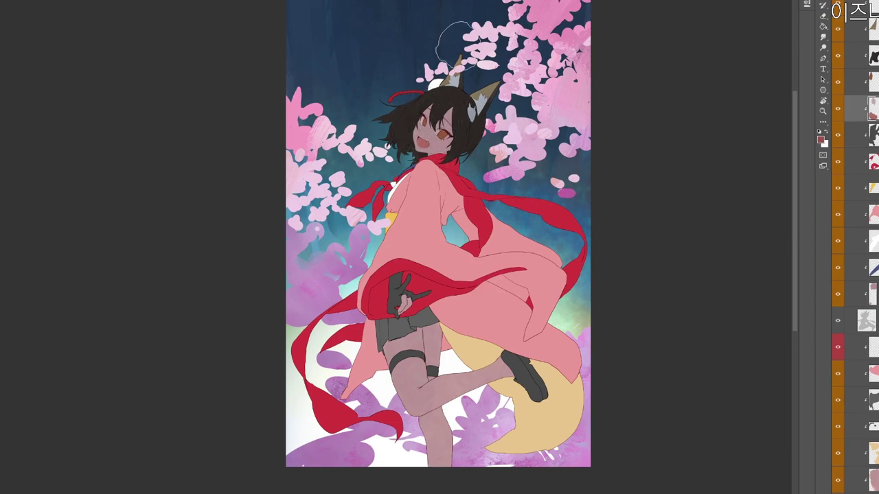
Repaint the kimono's body and sleeves with greyish mauve #8e6a6e on the kimono layer.
{"action": "left_click_drag", "start_coordinate": [497, 220], "coordinate": [510, 235]}
{"action": "left_click", "coordinate": [474, 200], "text": "ctrl"}
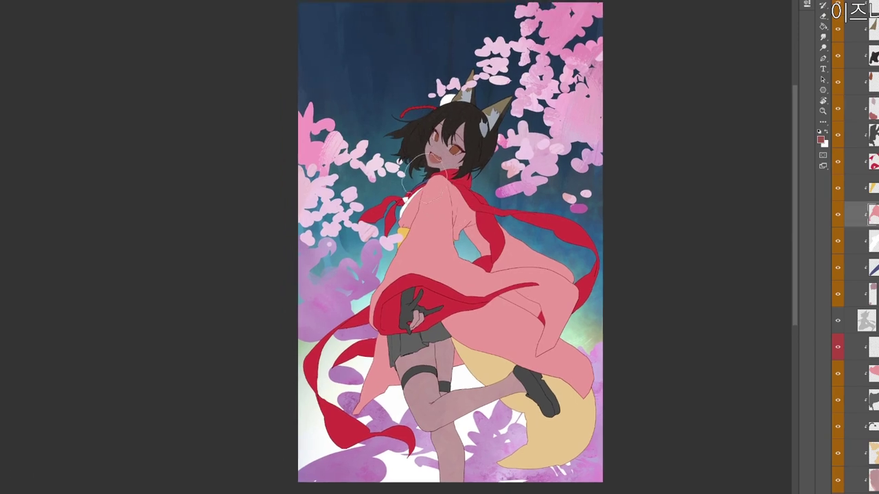
{"action": "mouse_move", "coordinate": [430, 189]}
{"action": "left_mouse_down"}
{"action": "mouse_move", "coordinate": [443, 271]}
{"action": "mouse_move", "coordinate": [475, 237]}
{"action": "mouse_move", "coordinate": [528, 284]}
{"action": "left_mouse_up"}
{"action": "left_click", "coordinate": [480, 176], "text": "alt"}
{"action": "mouse_move", "coordinate": [392, 208]}
{"action": "left_mouse_down"}
{"action": "mouse_move", "coordinate": [396, 217]}
{"action": "mouse_move", "coordinate": [466, 230]}
{"action": "left_mouse_up"}
{"action": "left_click", "coordinate": [431, 208], "text": "alt"}
{"action": "left_click_drag", "start_coordinate": [394, 305], "coordinate": [429, 203]}
{"action": "mouse_move", "coordinate": [509, 192]}
{"action": "left_mouse_down"}
{"action": "mouse_move", "coordinate": [545, 218]}
{"action": "mouse_move", "coordinate": [572, 292]}
{"action": "mouse_move", "coordinate": [553, 347]}
{"action": "left_mouse_up"}
Choose a more vivid pinkish red as the brush colour.
{"action": "key", "text": "n"}
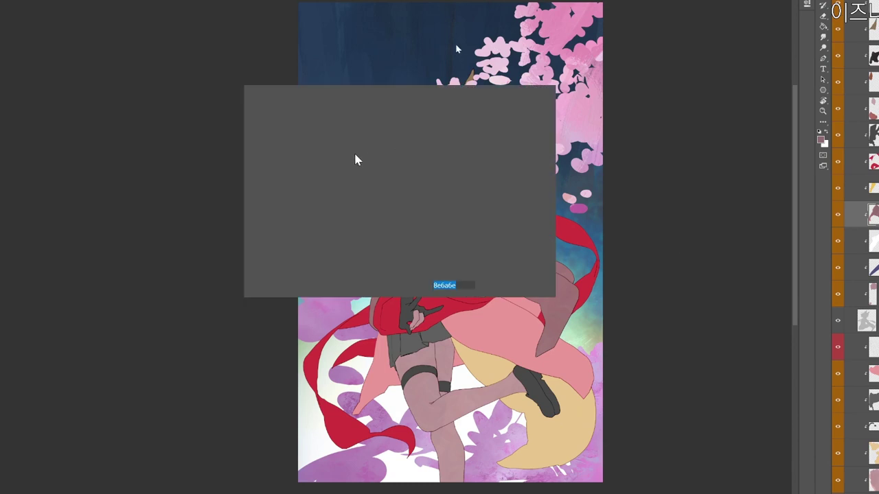
{"action": "left_click", "coordinate": [337, 119]}
{"action": "left_click", "coordinate": [511, 100]}
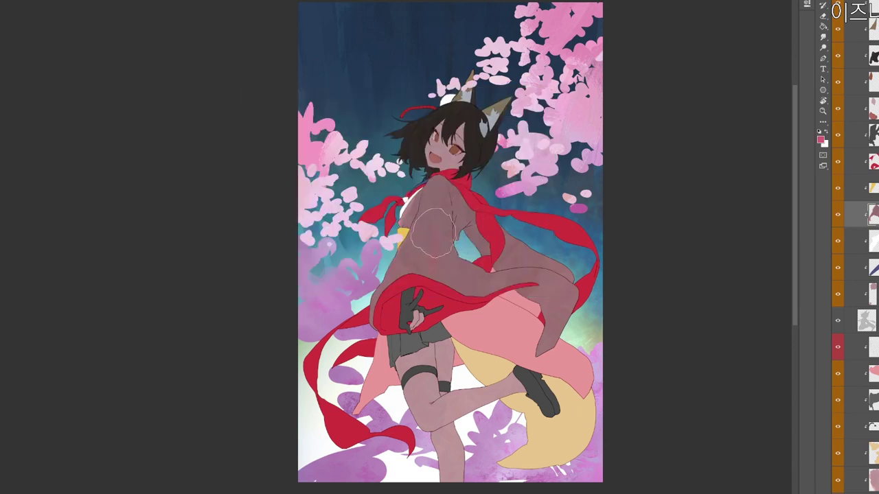
Sample the kimono's greyish mauve and repaint its pink lower panels behind the legs and beside the skirt.
{"action": "left_click", "coordinate": [536, 339], "text": "ctrl"}
{"action": "left_click", "coordinate": [544, 332], "text": "alt"}
{"action": "mouse_move", "coordinate": [524, 334]}
{"action": "left_mouse_down"}
{"action": "mouse_move", "coordinate": [467, 360]}
{"action": "mouse_move", "coordinate": [462, 351]}
{"action": "left_mouse_up"}
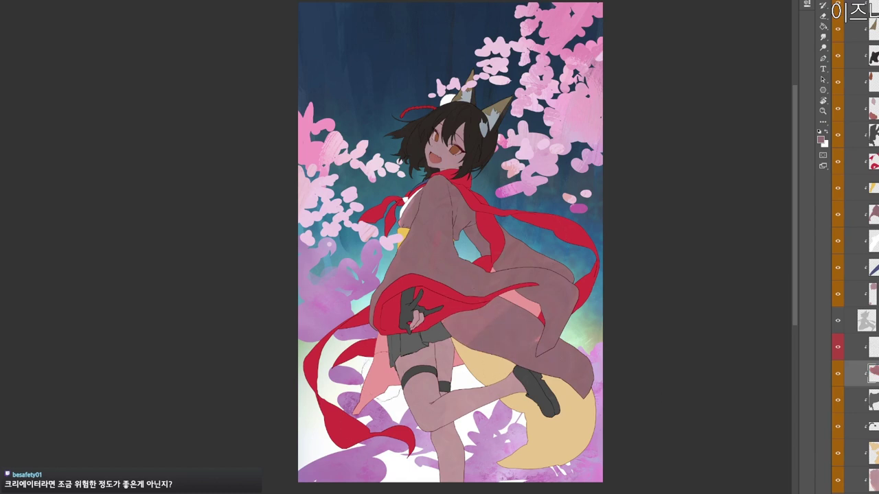
{"action": "left_click", "coordinate": [387, 380], "text": "ctrl"}
{"action": "left_click_drag", "start_coordinate": [374, 367], "coordinate": [407, 390]}
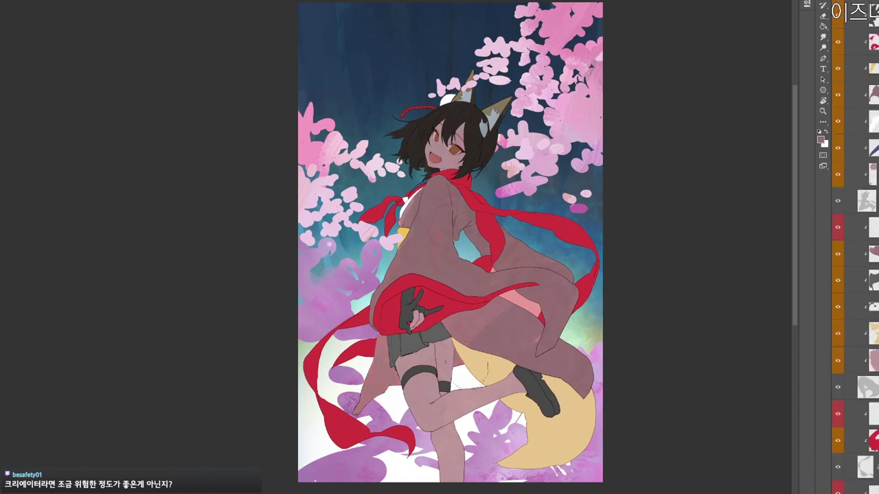
Repaint the pink inner fold at the kimono's hem and the yellow sleeve band with the same greyish mauve.
{"action": "left_click", "coordinate": [561, 314], "text": "ctrl"}
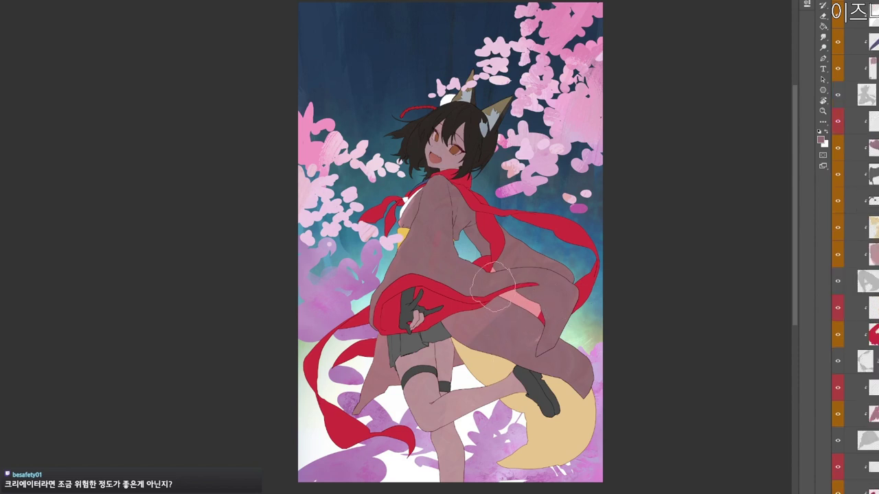
{"action": "mouse_move", "coordinate": [493, 287]}
{"action": "left_mouse_down"}
{"action": "mouse_move", "coordinate": [558, 292]}
{"action": "mouse_move", "coordinate": [546, 325]}
{"action": "left_mouse_up"}
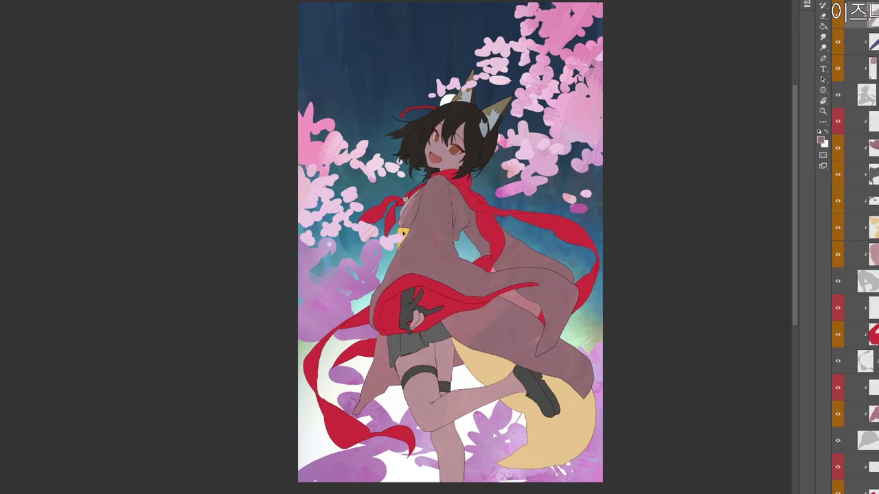
{"action": "left_click", "coordinate": [433, 236], "text": "ctrl"}
{"action": "mouse_move", "coordinate": [417, 220]}
{"action": "left_mouse_down"}
{"action": "mouse_move", "coordinate": [389, 245]}
{"action": "mouse_move", "coordinate": [429, 269]}
{"action": "mouse_move", "coordinate": [438, 294]}
{"action": "mouse_move", "coordinate": [396, 300]}
{"action": "left_mouse_up"}
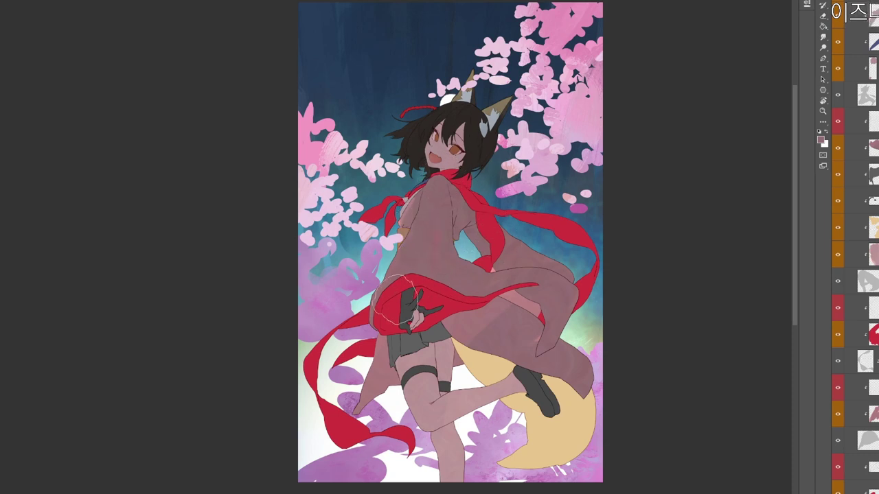
{"action": "left_click", "coordinate": [405, 223], "text": "ctrl"}
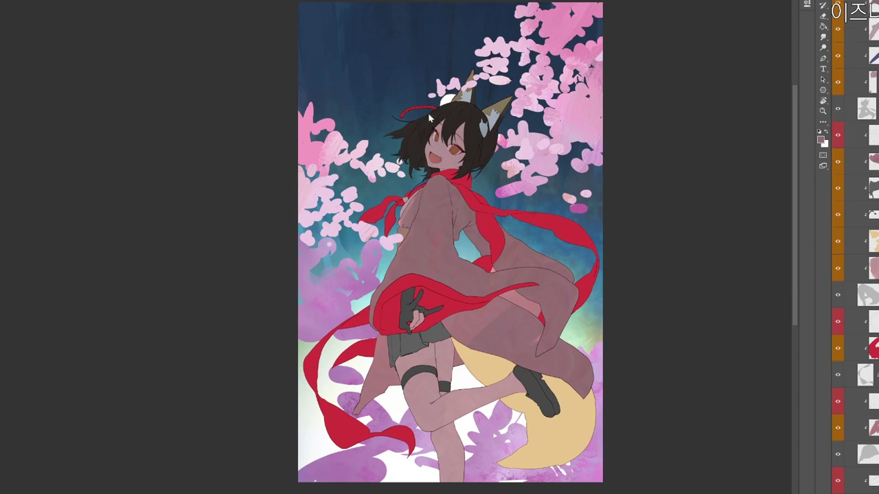
Choose a very dark reddish black and darken the red scarf and the kimono's red lining with it.
{"action": "left_click", "coordinate": [820, 140]}
{"action": "left_click", "coordinate": [349, 215]}
{"action": "key", "text": "Return"}
{"action": "left_click_drag", "start_coordinate": [495, 236], "coordinate": [484, 264]}
{"action": "mouse_move", "coordinate": [516, 216]}
{"action": "left_mouse_down"}
{"action": "mouse_move", "coordinate": [561, 226]}
{"action": "mouse_move", "coordinate": [618, 258]}
{"action": "mouse_move", "coordinate": [590, 300]}
{"action": "left_mouse_up"}
{"action": "left_click_drag", "start_coordinate": [526, 288], "coordinate": [377, 325]}
{"action": "left_click_drag", "start_coordinate": [373, 209], "coordinate": [362, 221]}
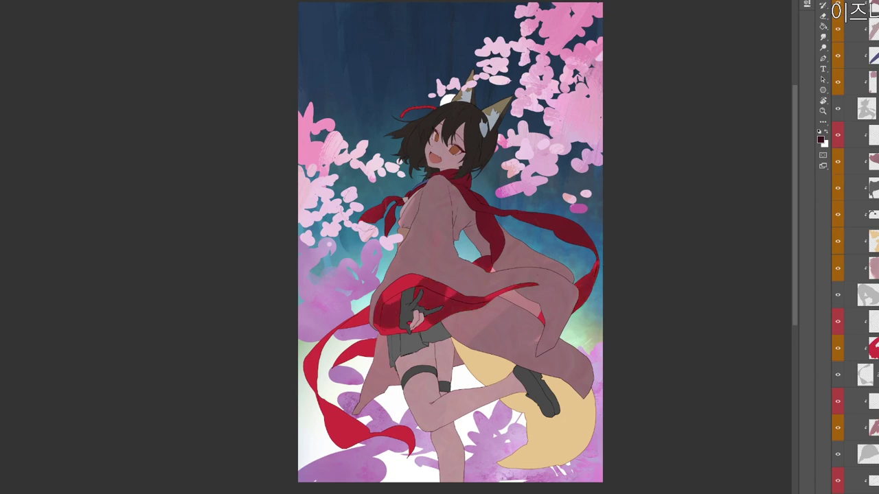
{"action": "left_click_drag", "start_coordinate": [421, 279], "coordinate": [388, 302]}
{"action": "left_click_drag", "start_coordinate": [414, 331], "coordinate": [429, 319]}
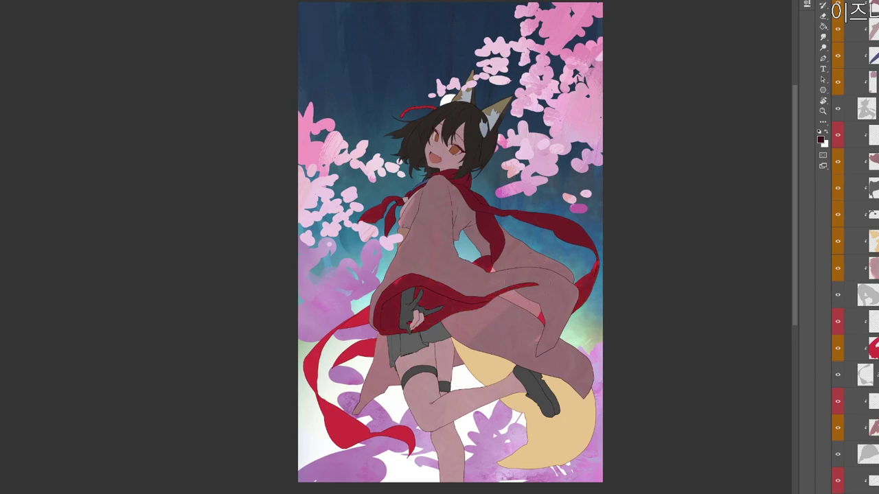
{"action": "mouse_move", "coordinate": [393, 289]}
{"action": "left_mouse_down"}
{"action": "mouse_move", "coordinate": [461, 217]}
{"action": "mouse_move", "coordinate": [533, 283]}
{"action": "left_mouse_up"}
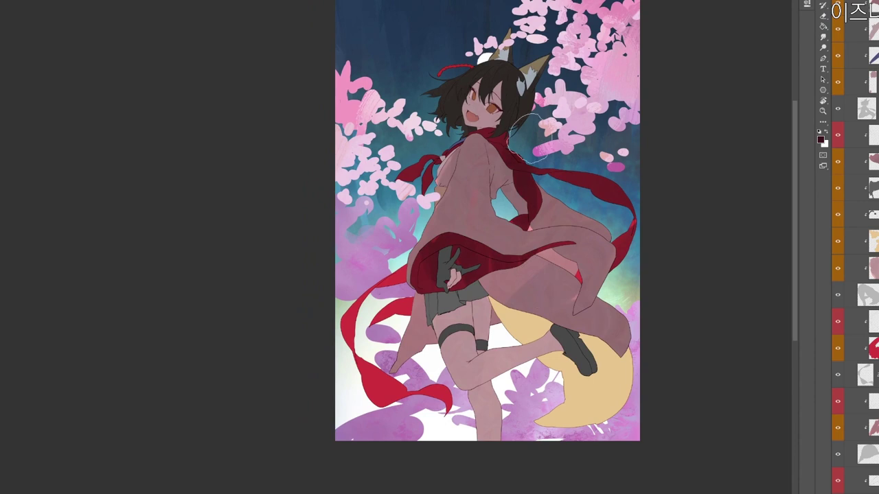
Sample the scarf's dark red, adjust it, and repaint the long lower ribbon and the short ribbon beside the skirt.
{"action": "left_click", "coordinate": [505, 140], "text": "alt"}
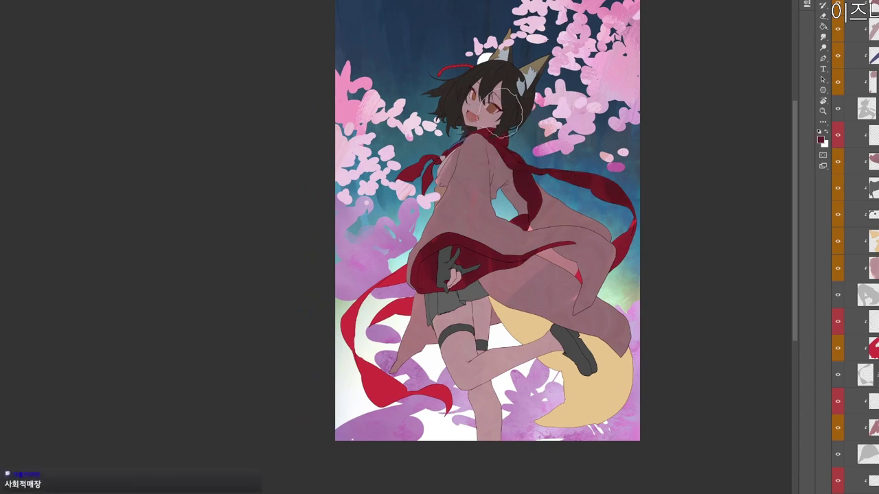
{"action": "key", "text": "n"}
{"action": "left_click", "coordinate": [373, 192]}
{"action": "left_click", "coordinate": [524, 98]}
{"action": "mouse_move", "coordinate": [427, 288]}
{"action": "left_mouse_down"}
{"action": "mouse_move", "coordinate": [357, 344]}
{"action": "mouse_move", "coordinate": [371, 391]}
{"action": "mouse_move", "coordinate": [439, 371]}
{"action": "left_mouse_up"}
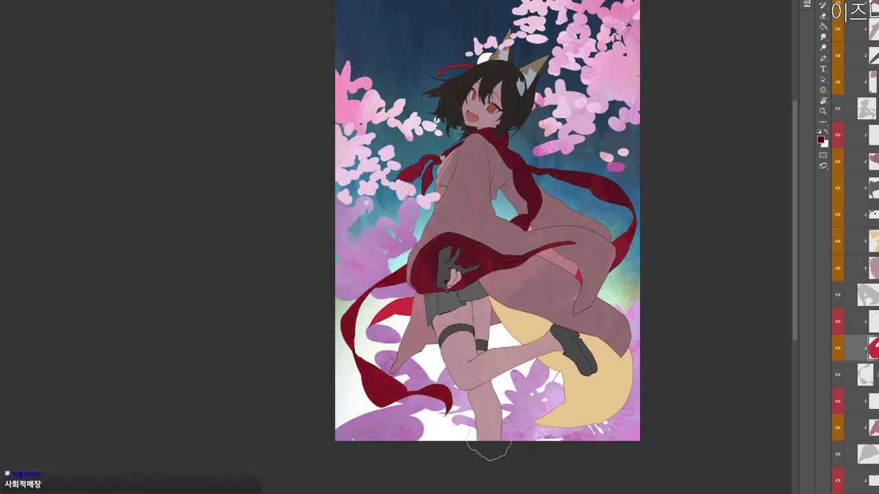
{"action": "left_click", "coordinate": [401, 310], "text": "ctrl"}
{"action": "left_click_drag", "start_coordinate": [405, 307], "coordinate": [382, 329]}
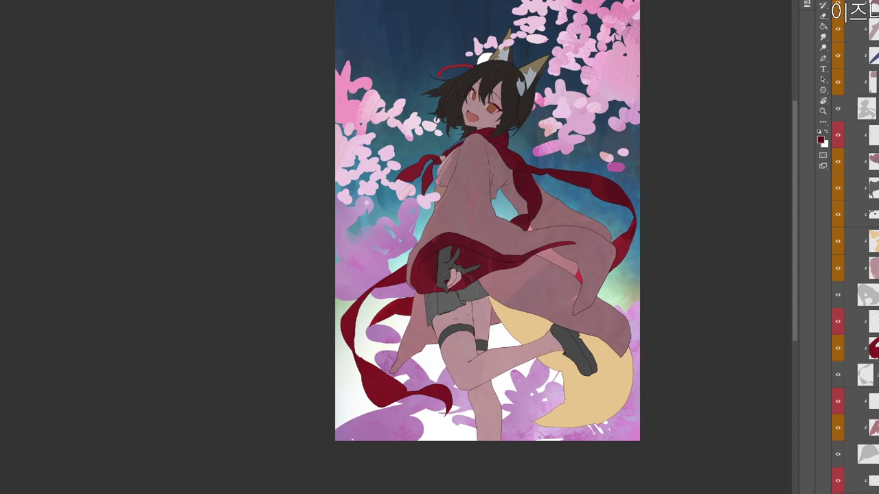
Repaint the pleated skirt dark red and deepen it with near-black #050608.
{"action": "left_click", "coordinate": [478, 307], "text": "ctrl"}
{"action": "left_click_drag", "start_coordinate": [433, 303], "coordinate": [479, 295]}
{"action": "left_click", "coordinate": [821, 139]}
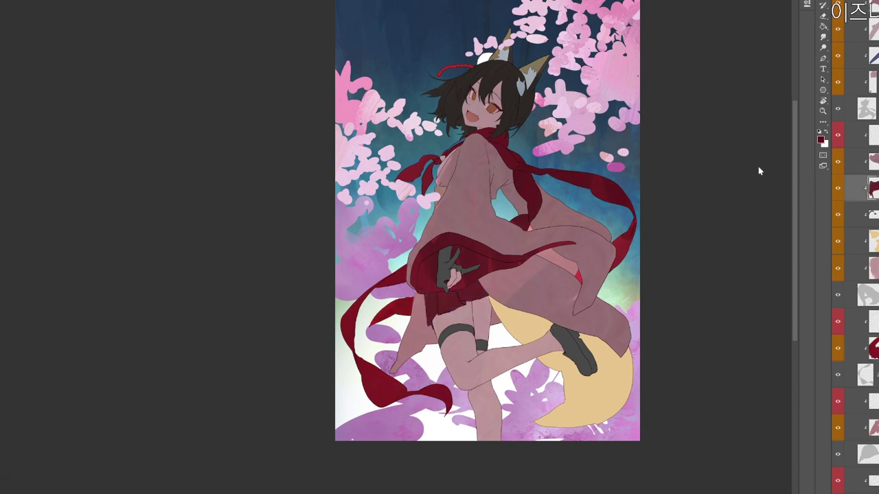
{"action": "left_click_drag", "start_coordinate": [325, 211], "coordinate": [333, 219]}
{"action": "left_click", "coordinate": [408, 155]}
{"action": "left_click", "coordinate": [295, 245]}
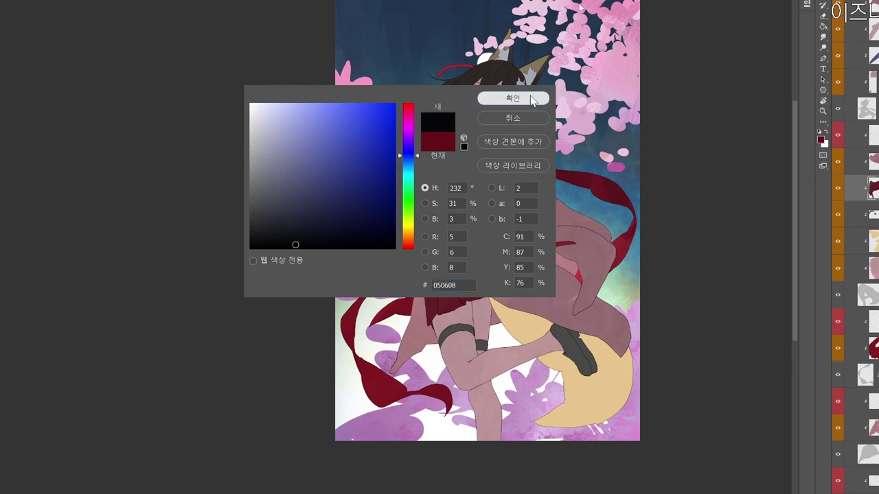
{"action": "left_click", "coordinate": [513, 98]}
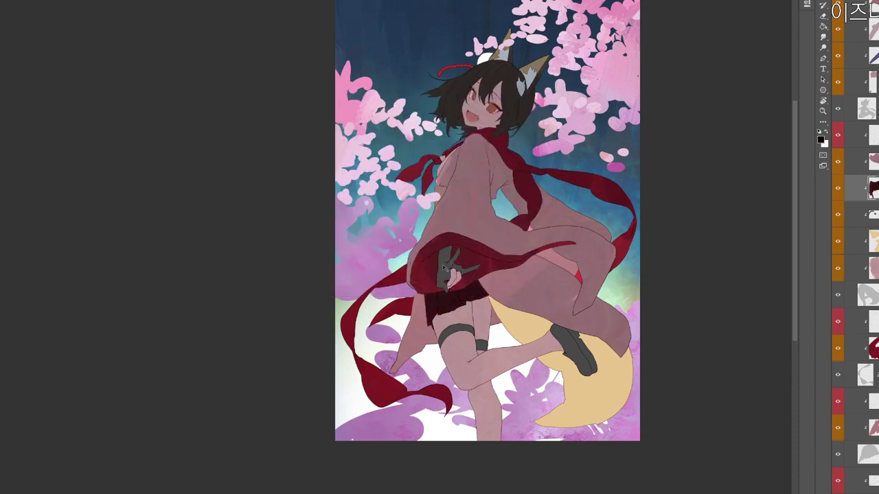
Darken the glove, thigh straps and shoes with the near-black on their own layers.
{"action": "left_click", "coordinate": [474, 275], "text": "ctrl"}
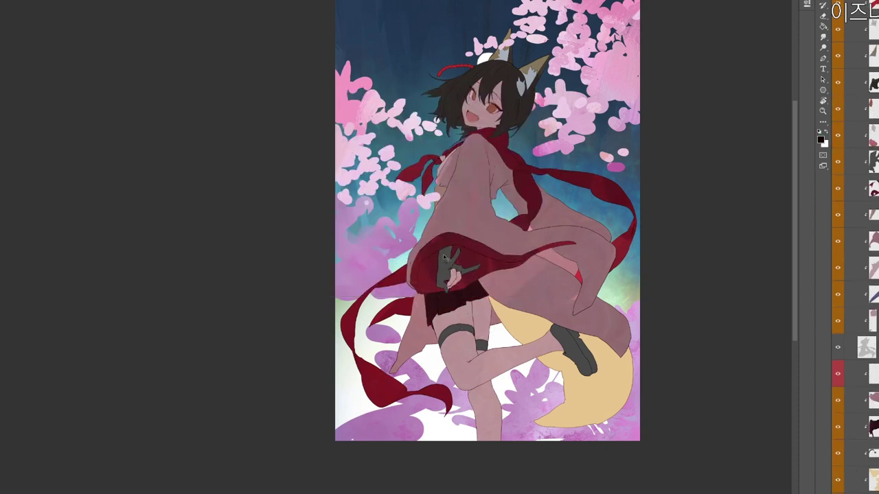
{"action": "left_click", "coordinate": [475, 270], "text": "ctrl"}
{"action": "left_click_drag", "start_coordinate": [438, 276], "coordinate": [493, 278]}
{"action": "key", "text": "ctrl+z"}
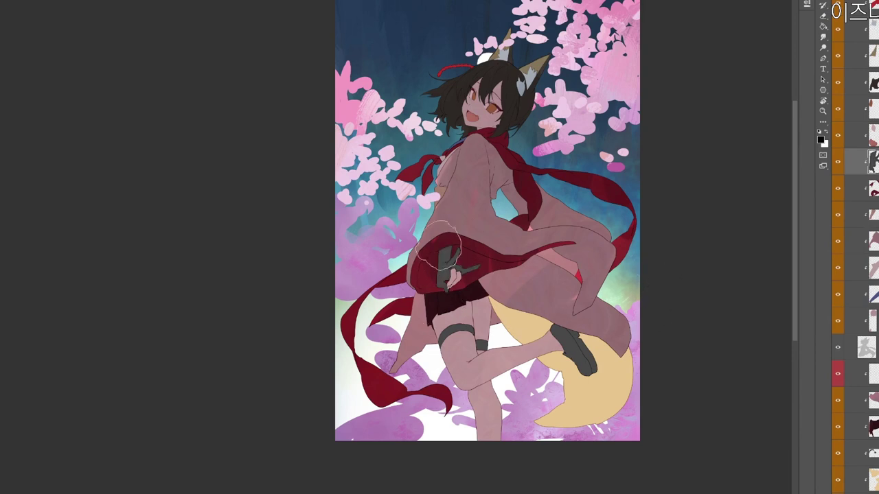
{"action": "left_click_drag", "start_coordinate": [437, 243], "coordinate": [486, 295]}
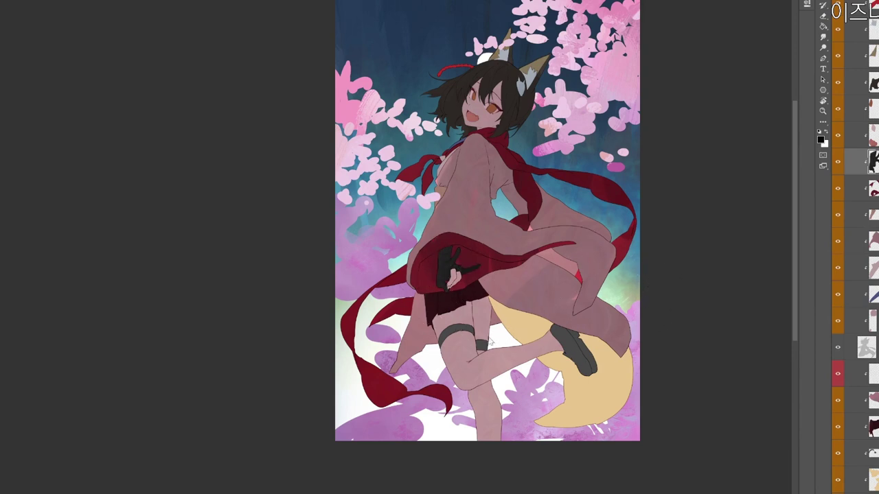
{"action": "left_click", "coordinate": [486, 342], "text": "ctrl"}
{"action": "mouse_move", "coordinate": [445, 341]}
{"action": "left_mouse_down"}
{"action": "mouse_move", "coordinate": [576, 345]}
{"action": "mouse_move", "coordinate": [589, 372]}
{"action": "left_mouse_up"}
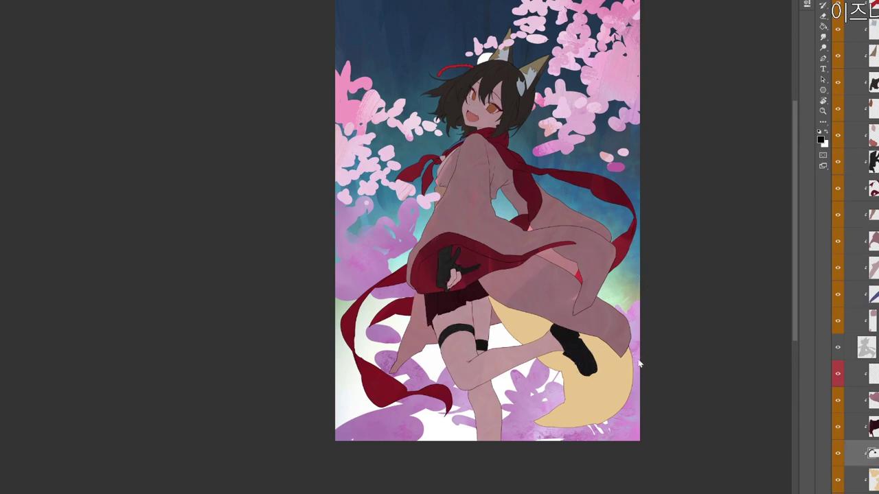
Select the tail layer, sample the kimono's mauve and tone down the yellow tail with it.
{"action": "left_click", "coordinate": [607, 364], "text": "ctrl"}
{"action": "mouse_move", "coordinate": [492, 295]}
{"action": "left_mouse_down"}
{"action": "mouse_move", "coordinate": [514, 321]}
{"action": "mouse_move", "coordinate": [549, 293]}
{"action": "mouse_move", "coordinate": [604, 358]}
{"action": "mouse_move", "coordinate": [659, 400]}
{"action": "left_mouse_up"}
{"action": "left_click", "coordinate": [551, 282], "text": "alt"}
{"action": "left_click_drag", "start_coordinate": [587, 233], "coordinate": [570, 290]}
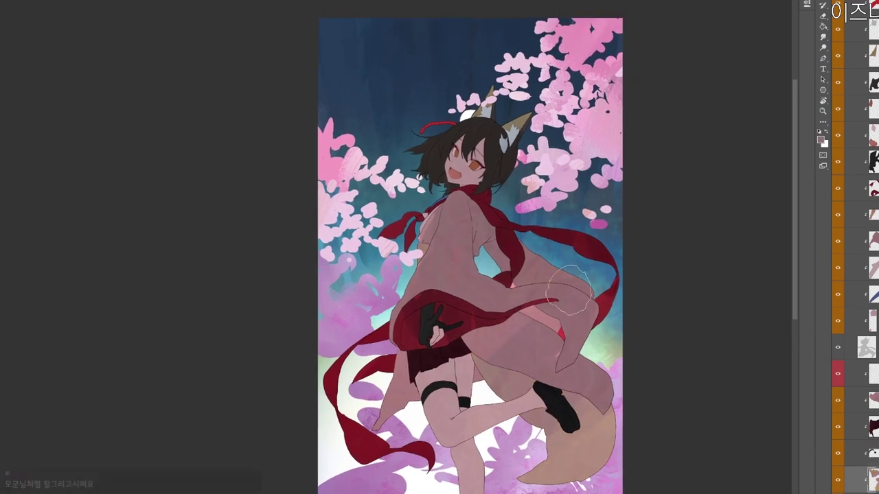
Toggle the greyscale proof to check the tonal values of the whole illustration.
{"action": "scroll", "coordinate": [564, 296], "scroll_direction": "down", "scroll_amount": 1}
{"action": "key", "text": "ctrl+y"}
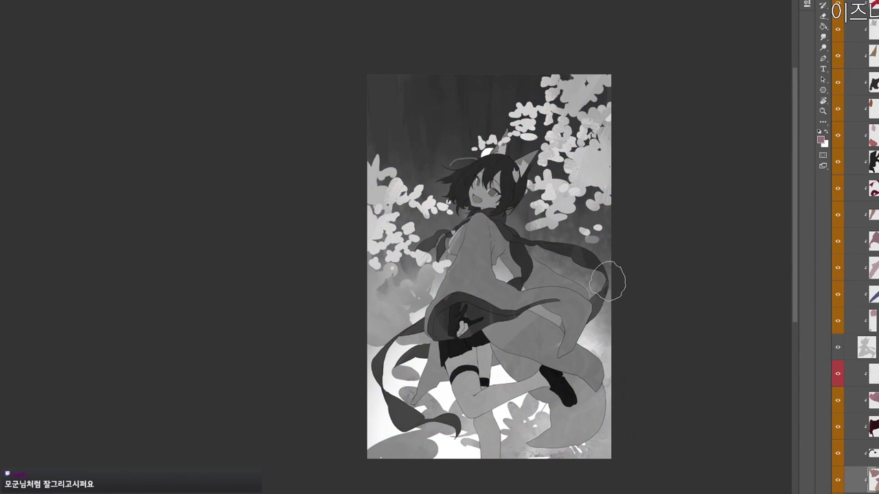
{"action": "key", "text": "ctrl+y"}
{"action": "left_click_drag", "start_coordinate": [531, 283], "coordinate": [493, 255]}
{"action": "left_click_drag", "start_coordinate": [492, 255], "coordinate": [523, 239]}
Sample the kimono's mauve, choose a pinker variant and brush it over the kimono's body and sleeve.
{"action": "left_click", "coordinate": [436, 203], "text": "ctrl"}
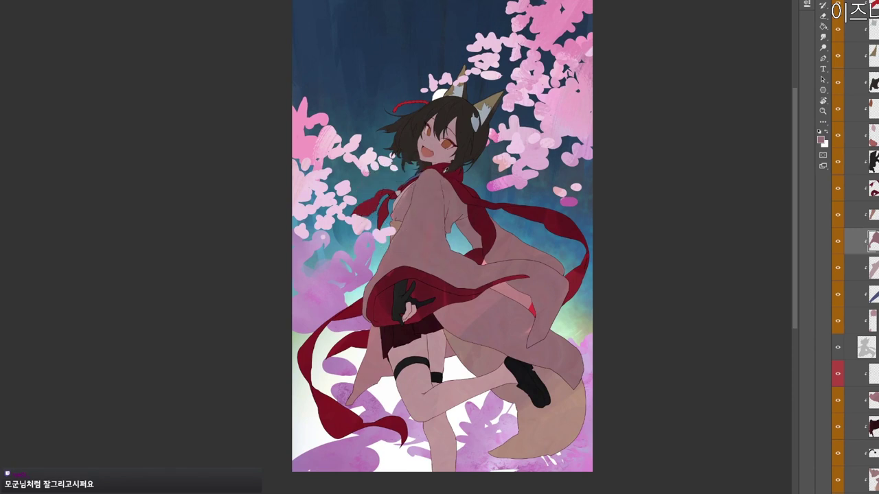
{"action": "left_click", "coordinate": [438, 172], "text": "alt"}
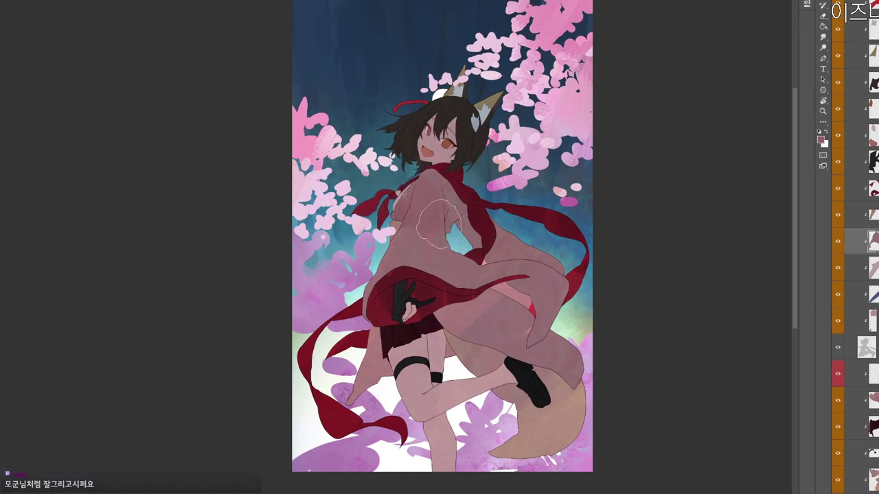
{"action": "key", "text": "n"}
{"action": "left_click", "coordinate": [316, 153]}
{"action": "left_click", "coordinate": [500, 98]}
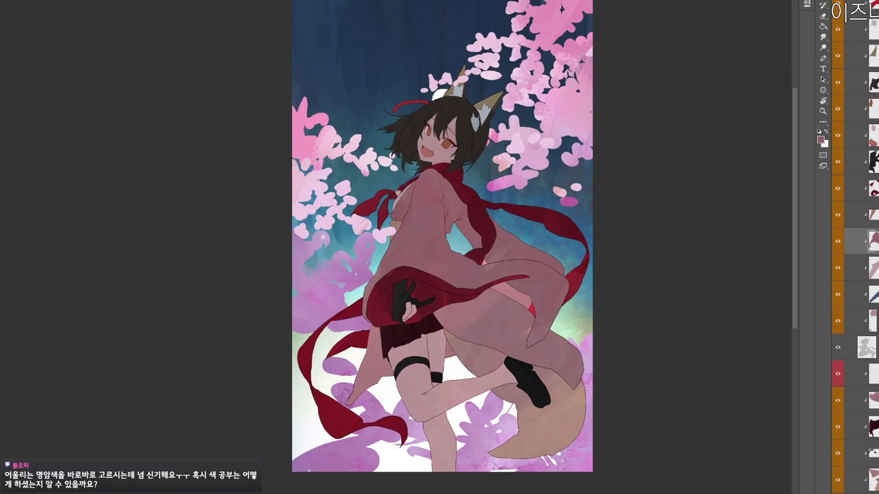
{"action": "left_click_drag", "start_coordinate": [488, 235], "coordinate": [481, 223]}
Examine the head and ears up close and check the painting's values in the greyscale proof.
{"action": "key", "text": "z"}
{"action": "left_click", "coordinate": [401, 182]}
{"action": "left_click", "coordinate": [516, 139], "text": "alt"}
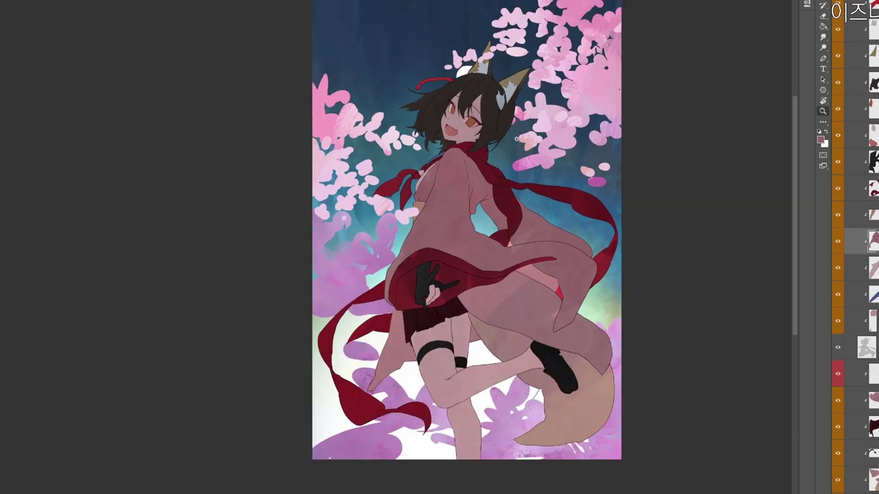
{"action": "left_click", "coordinate": [463, 121]}
{"action": "left_click", "coordinate": [500, 137], "text": "ctrl"}
{"action": "left_click_drag", "start_coordinate": [500, 136], "coordinate": [488, 180]}
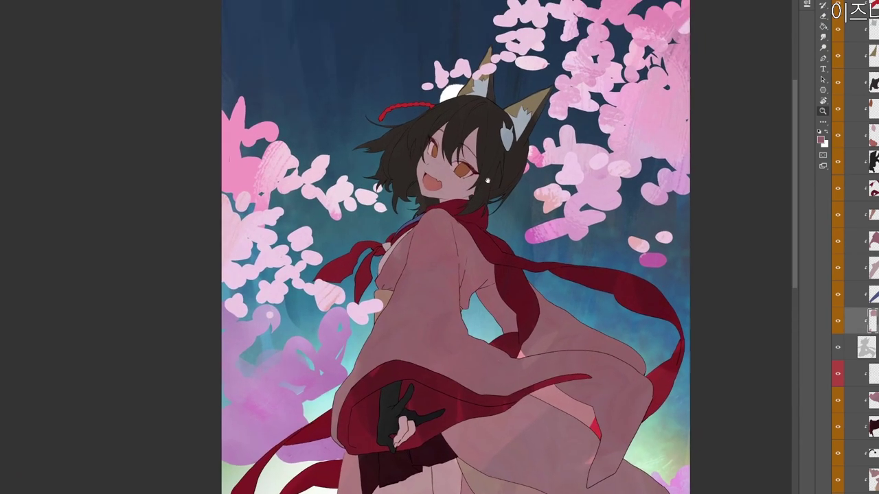
{"action": "left_click", "coordinate": [521, 122], "text": "ctrl"}
{"action": "key", "text": "b"}
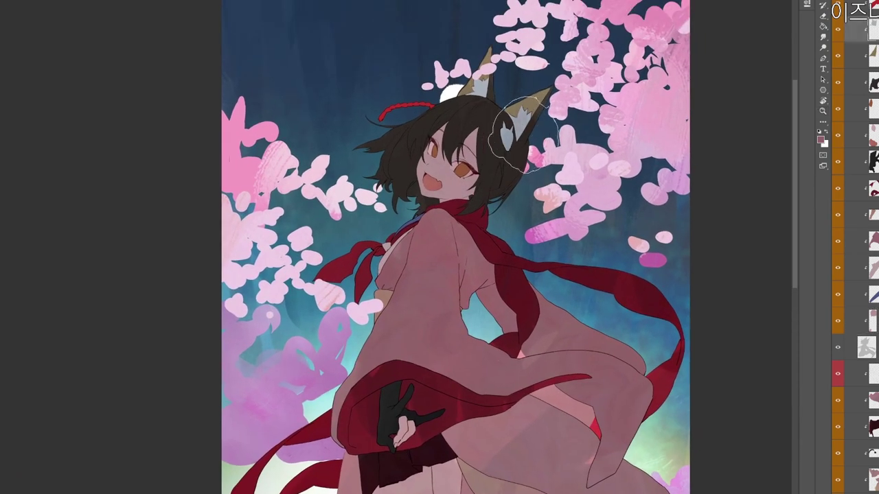
{"action": "key", "text": "z"}
{"action": "left_click_drag", "start_coordinate": [557, 90], "coordinate": [511, 93]}
{"action": "key", "text": "ctrl+y"}
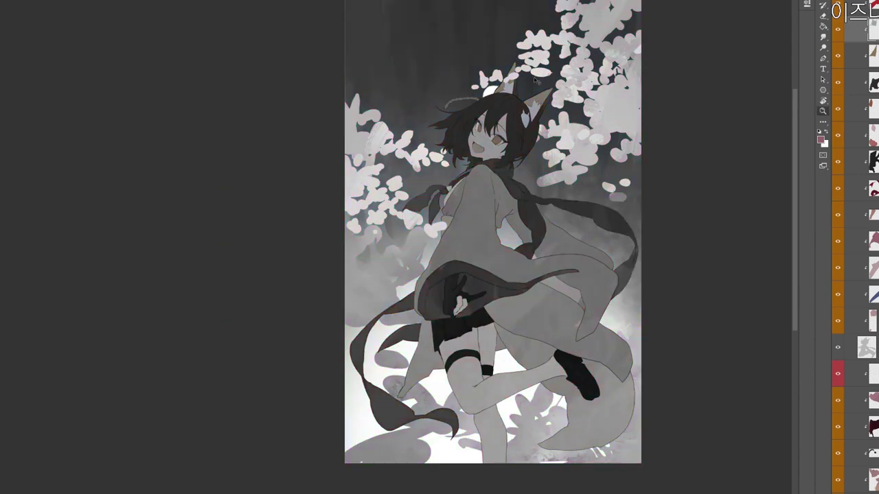
{"action": "key", "text": "ctrl+y"}
Select the skin layer and sample the skirt's near-black as the brush colour.
{"action": "left_click", "coordinate": [487, 315], "text": "ctrl"}
{"action": "key", "text": "b"}
{"action": "left_click", "coordinate": [468, 302], "text": "alt"}
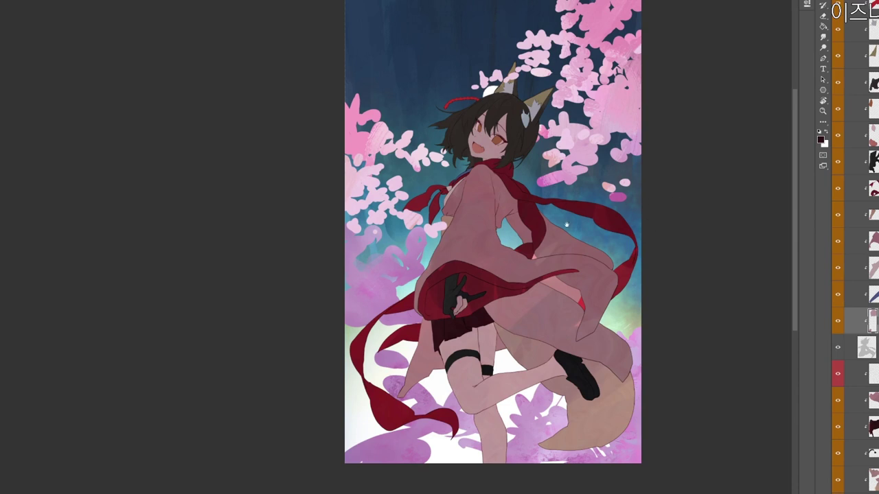
{"action": "left_click_drag", "start_coordinate": [566, 224], "coordinate": [542, 204]}
{"action": "left_click_drag", "start_coordinate": [564, 273], "coordinate": [538, 279]}
{"action": "left_click_drag", "start_coordinate": [510, 261], "coordinate": [521, 254]}
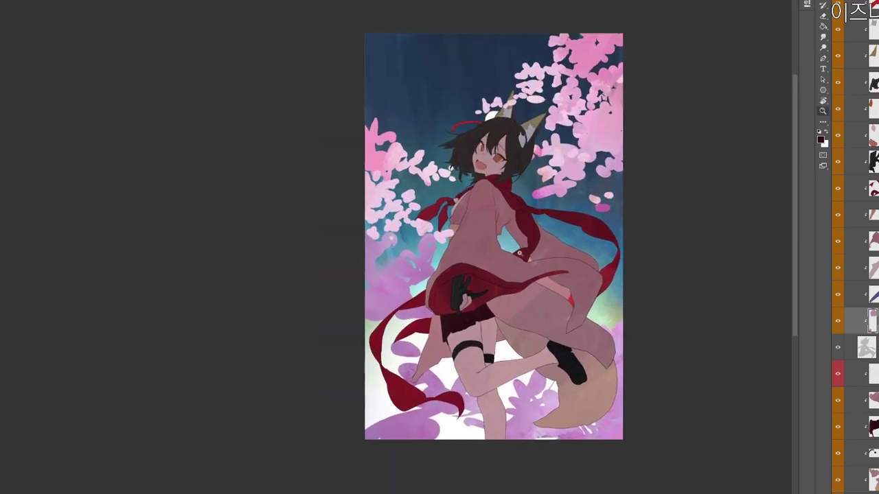
Select the kimono layer, sample its colour and change the brush colour to pale pink #fdd6dc.
{"action": "left_click", "coordinate": [512, 217], "text": "ctrl"}
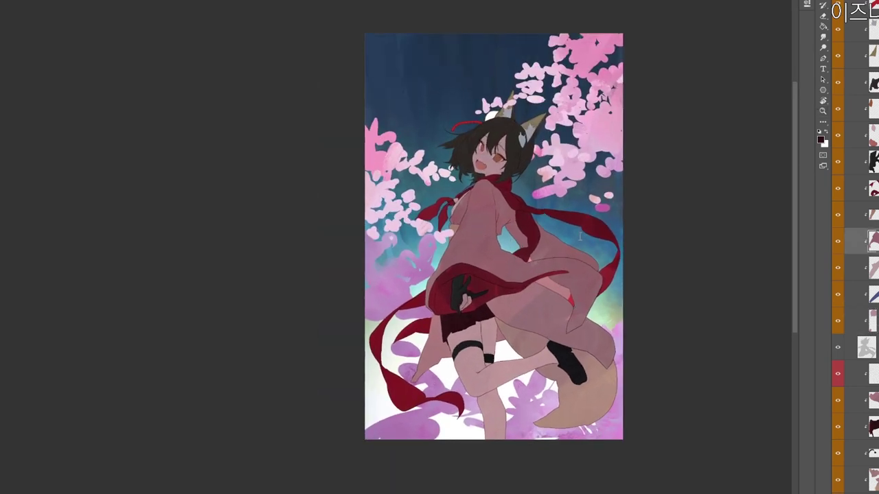
{"action": "left_click", "coordinate": [503, 205], "text": "alt"}
{"action": "key", "text": "n"}
{"action": "left_click", "coordinate": [278, 108]}
{"action": "left_click", "coordinate": [272, 104]}
{"action": "left_click", "coordinate": [510, 103]}
{"action": "left_click_drag", "start_coordinate": [480, 133], "coordinate": [490, 136]}
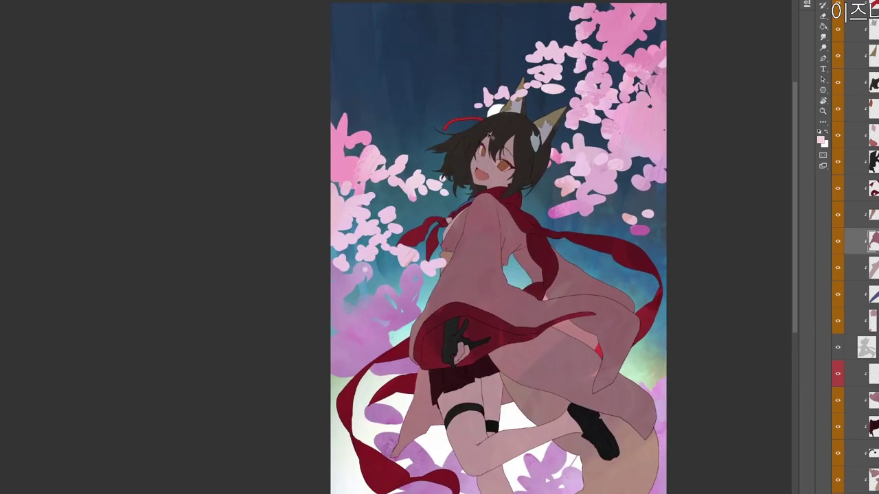
Select the hair layer, set the brush colour to salmon #e48d79 and brush it over the hair tips on both sides of the face.
{"action": "left_click", "coordinate": [513, 138], "text": "ctrl"}
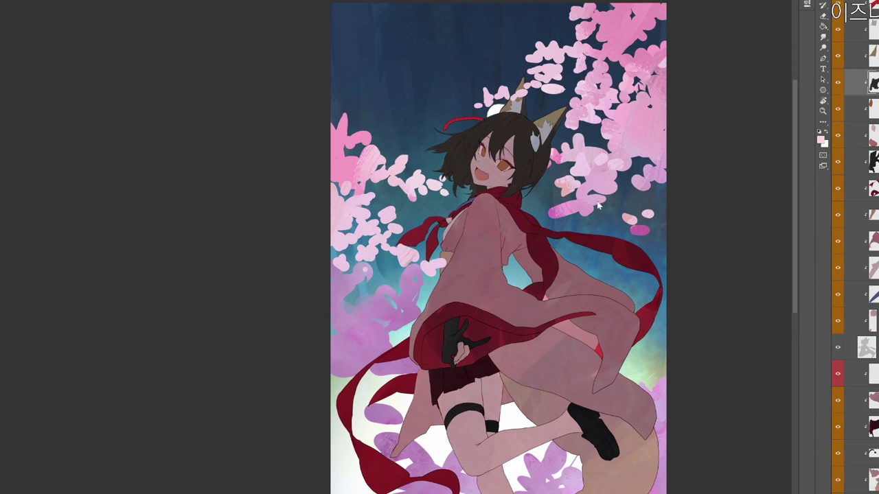
{"action": "left_click_drag", "start_coordinate": [446, 172], "coordinate": [461, 180]}
{"action": "key", "text": "n"}
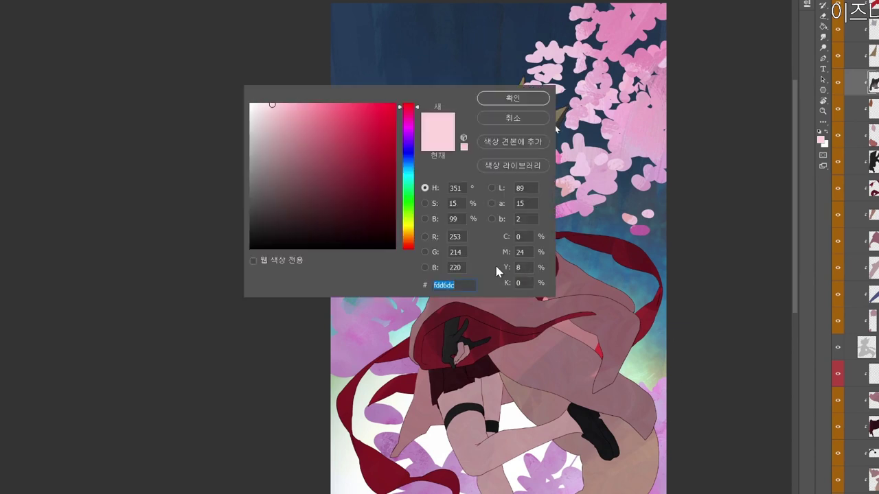
{"action": "left_click", "coordinate": [318, 118]}
{"action": "left_click", "coordinate": [403, 244]}
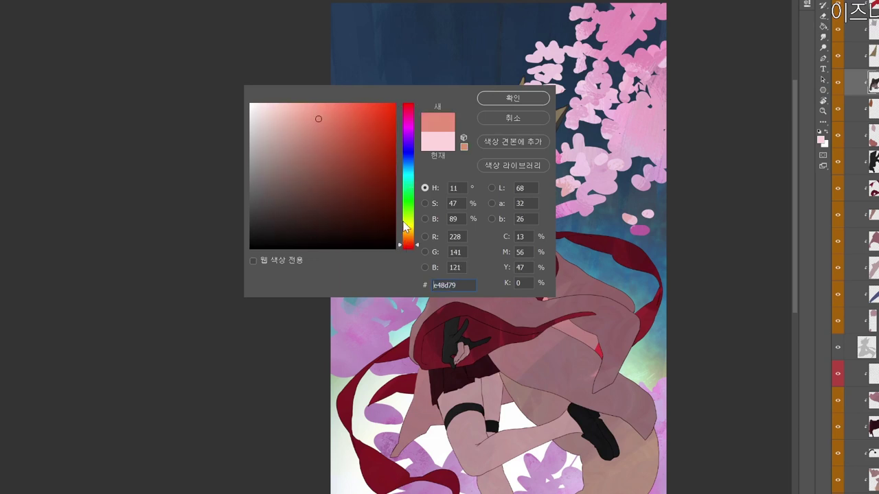
{"action": "left_click", "coordinate": [527, 100]}
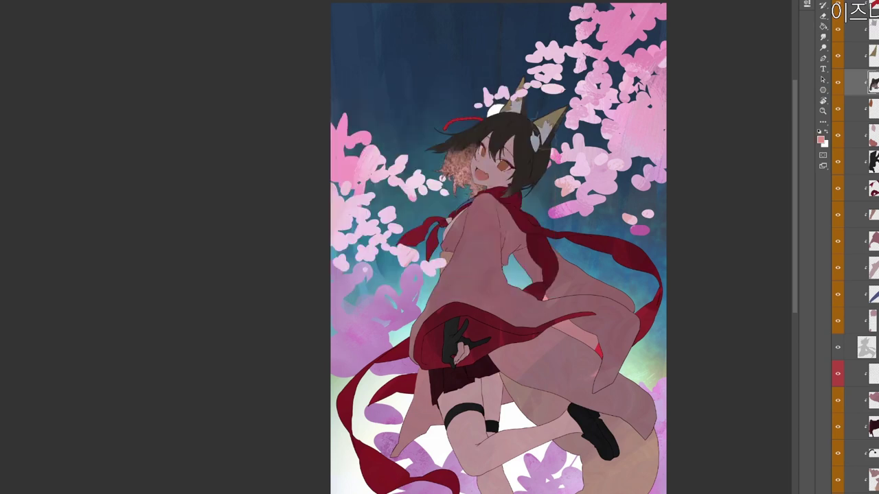
{"action": "scroll", "coordinate": [535, 232], "scroll_direction": "up", "scroll_amount": 1}
{"action": "left_click_drag", "start_coordinate": [528, 175], "coordinate": [536, 203]}
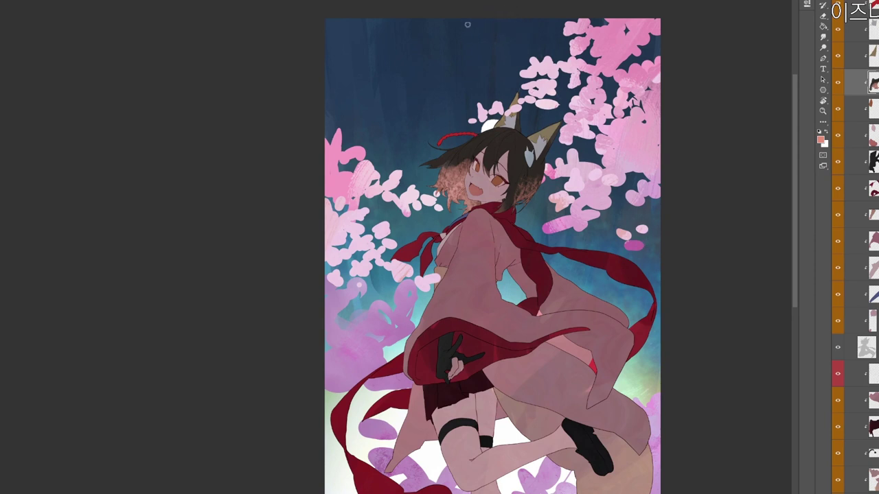
Choose a saturated magenta and brush it over the coloured hair tips on both sides of the face.
{"action": "key", "text": "n"}
{"action": "left_click", "coordinate": [365, 133]}
{"action": "left_click", "coordinate": [407, 122]}
{"action": "left_click", "coordinate": [520, 101]}
{"action": "left_click_drag", "start_coordinate": [451, 166], "coordinate": [476, 195]}
{"action": "mouse_move", "coordinate": [529, 184]}
{"action": "left_mouse_down"}
{"action": "mouse_move", "coordinate": [532, 214]}
{"action": "mouse_move", "coordinate": [556, 163]}
{"action": "left_mouse_up"}
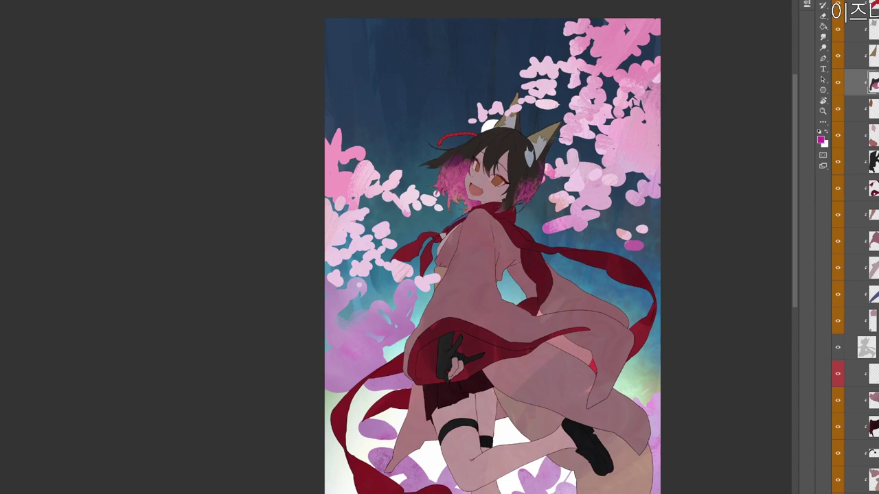
Set the brush colour to terracotta #c06955 and brush it over the outer hair locks on the left side of the head.
{"action": "key", "text": "n"}
{"action": "left_click", "coordinate": [287, 126]}
{"action": "left_click", "coordinate": [409, 245]}
{"action": "left_click", "coordinate": [331, 139]}
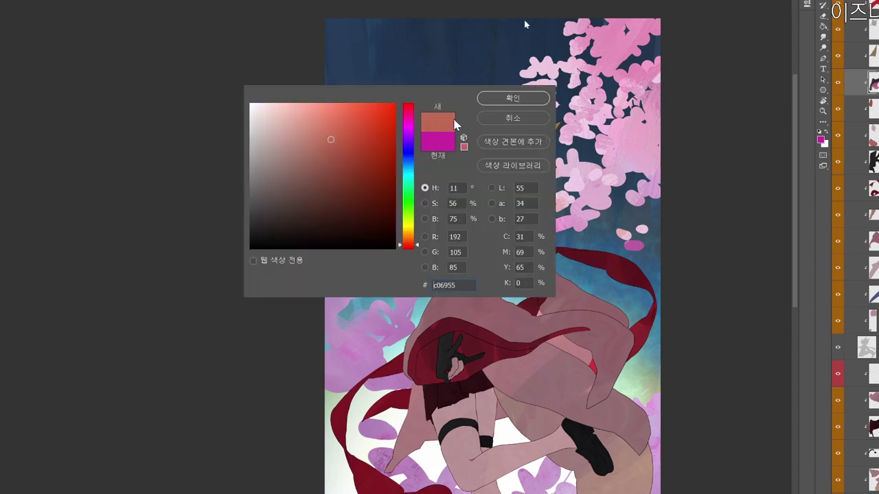
{"action": "key", "text": "Return"}
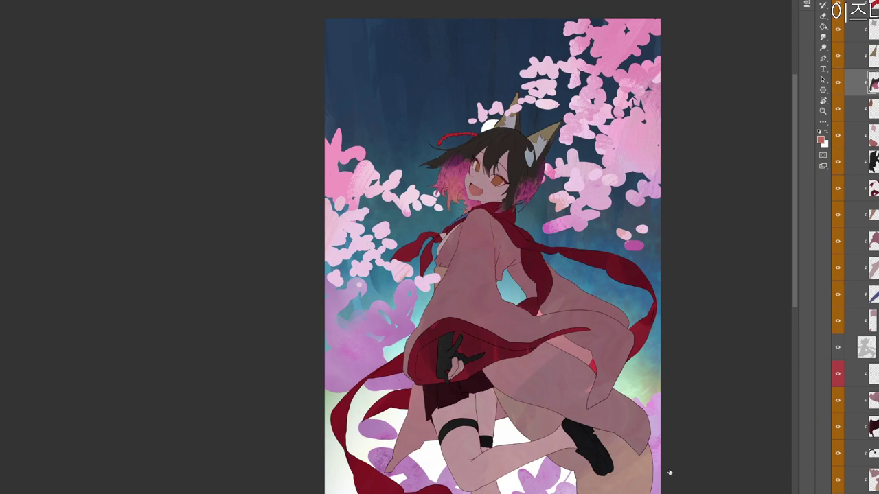
{"action": "mouse_move", "coordinate": [477, 141]}
{"action": "left_mouse_down"}
{"action": "mouse_move", "coordinate": [432, 164]}
{"action": "mouse_move", "coordinate": [443, 179]}
{"action": "left_mouse_up"}
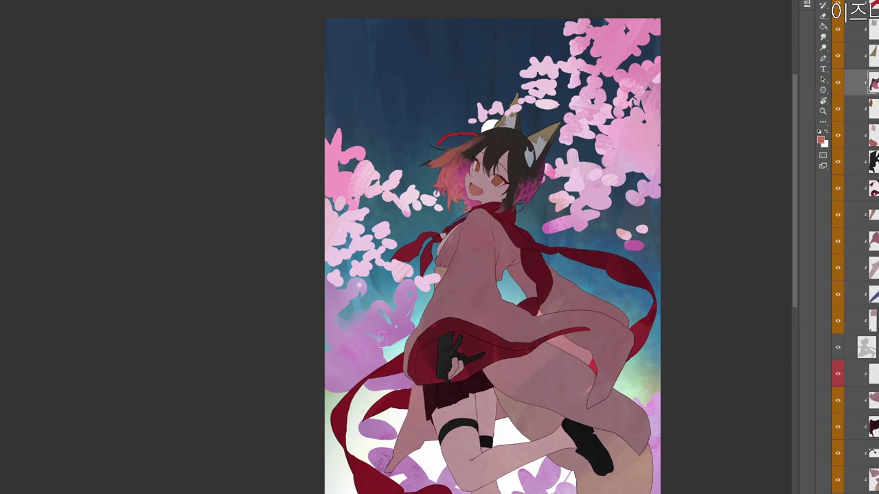
Set the brush colour to dark crimson #8e163b and brush it through the hair locks on the left of the face.
{"action": "key", "text": "n"}
{"action": "left_click", "coordinate": [359, 163]}
{"action": "left_click", "coordinate": [408, 110]}
{"action": "left_click", "coordinate": [372, 167]}
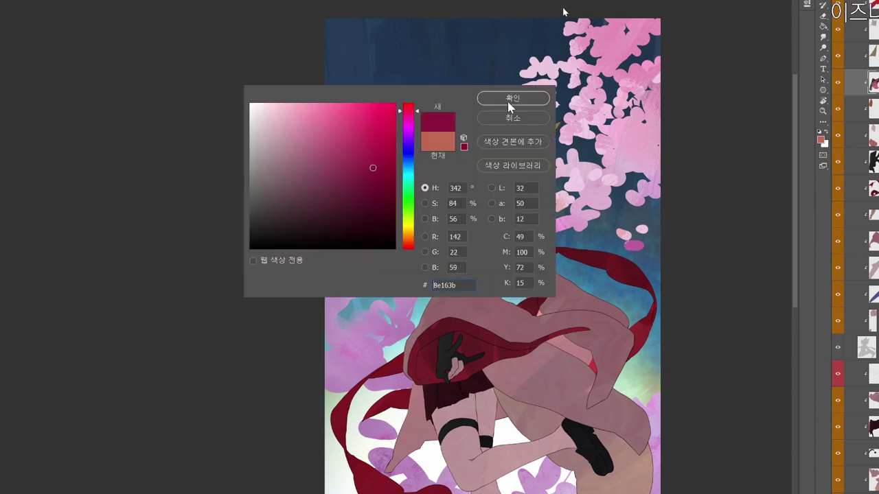
{"action": "left_click", "coordinate": [513, 99]}
{"action": "mouse_move", "coordinate": [471, 137]}
{"action": "left_mouse_down"}
{"action": "mouse_move", "coordinate": [446, 167]}
{"action": "mouse_move", "coordinate": [450, 193]}
{"action": "left_mouse_up"}
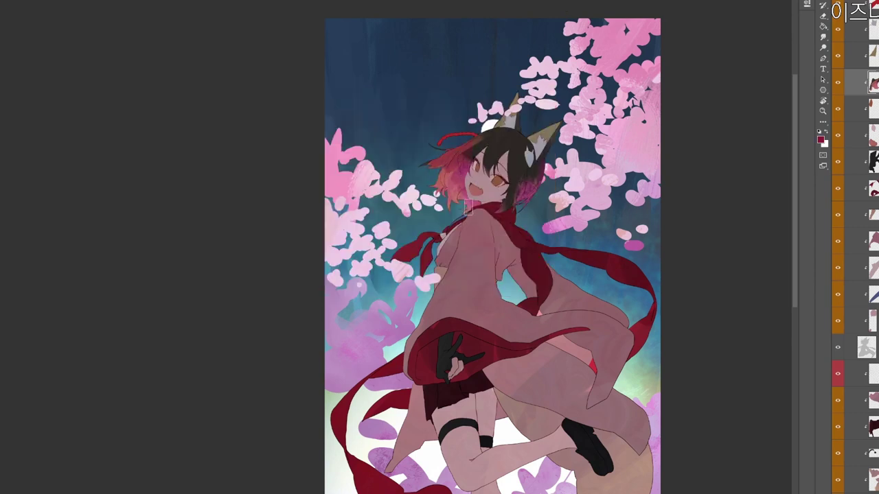
Set the brush colour to pale yellow #e8ce75 and brush a warm tint over the left hair tips.
{"action": "key", "text": "n"}
{"action": "left_click", "coordinate": [313, 114]}
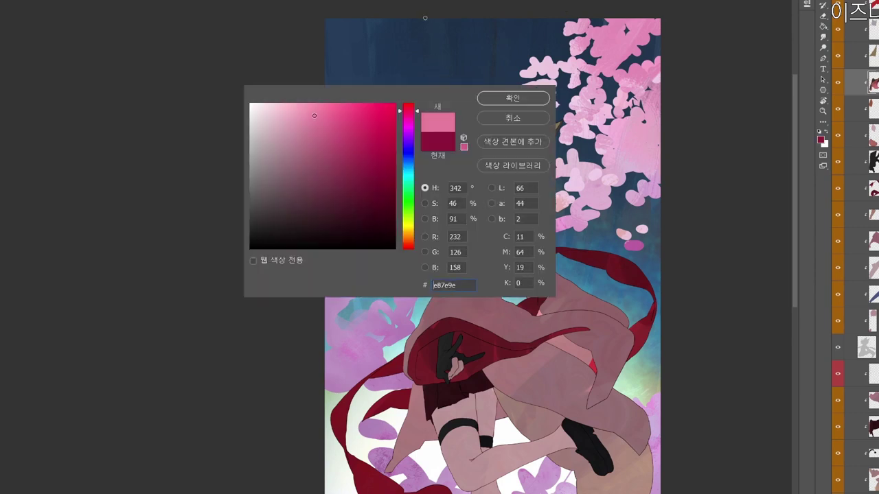
{"action": "mouse_move", "coordinate": [411, 231]}
{"action": "left_mouse_down"}
{"action": "mouse_move", "coordinate": [411, 238]}
{"action": "mouse_move", "coordinate": [410, 231]}
{"action": "left_mouse_up"}
{"action": "left_click", "coordinate": [322, 117]}
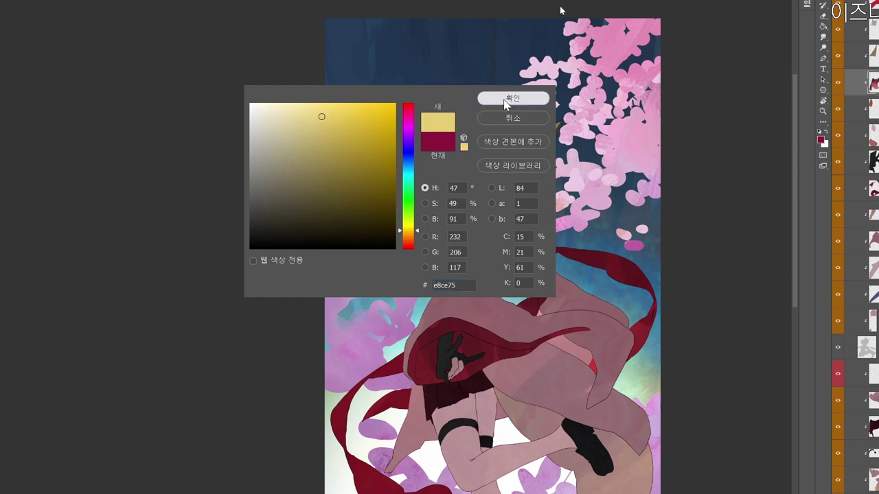
{"action": "left_click", "coordinate": [512, 97]}
{"action": "left_click_drag", "start_coordinate": [439, 172], "coordinate": [455, 206]}
{"action": "mouse_move", "coordinate": [452, 165]}
{"action": "left_mouse_down"}
{"action": "mouse_move", "coordinate": [457, 183]}
{"action": "mouse_move", "coordinate": [475, 145]}
{"action": "mouse_move", "coordinate": [441, 168]}
{"action": "mouse_move", "coordinate": [459, 177]}
{"action": "mouse_move", "coordinate": [468, 145]}
{"action": "mouse_move", "coordinate": [439, 160]}
{"action": "left_mouse_up"}
Sample the hair's dark tones and brush them into the left locks to blend the coloured tips with the dark hair.
{"action": "left_click", "coordinate": [475, 151], "text": "alt"}
{"action": "left_click", "coordinate": [494, 147], "text": "alt"}
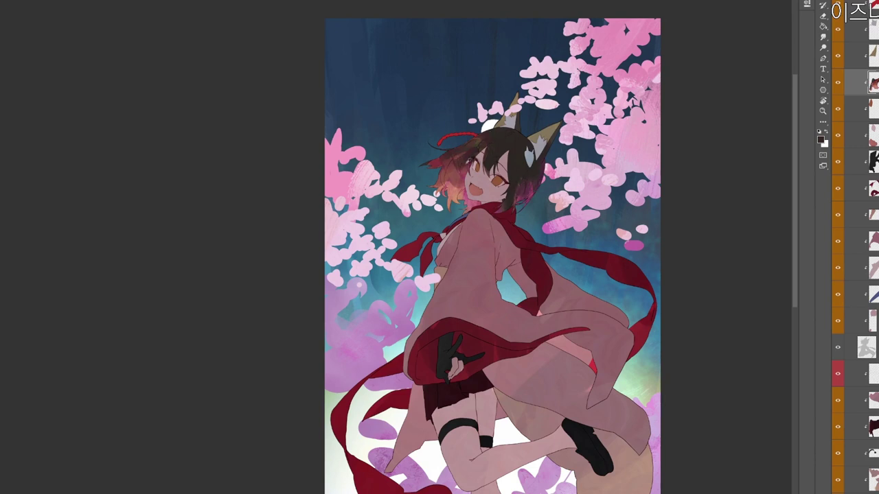
{"action": "left_click", "coordinate": [468, 161], "text": "alt"}
{"action": "left_click_drag", "start_coordinate": [467, 167], "coordinate": [456, 188]}
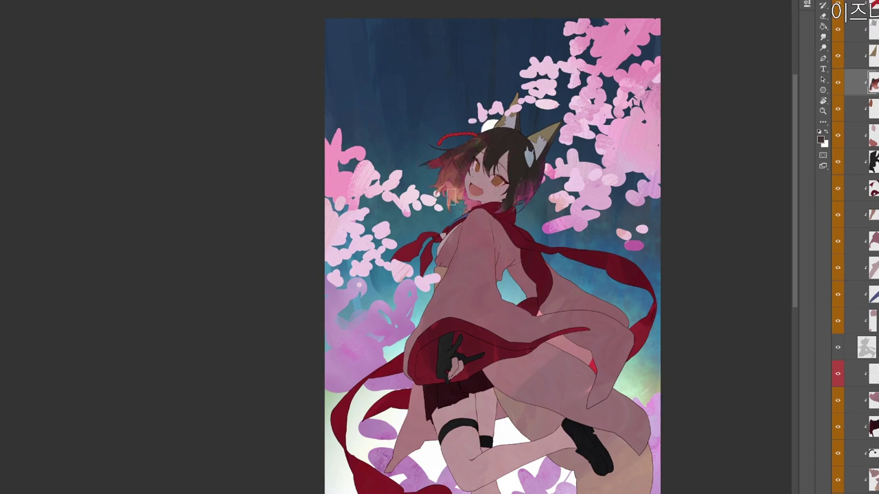
Select the skin layer and choose a light peach brush colour.
{"action": "left_click", "coordinate": [520, 195], "text": "ctrl"}
{"action": "left_click", "coordinate": [485, 210], "text": "ctrl"}
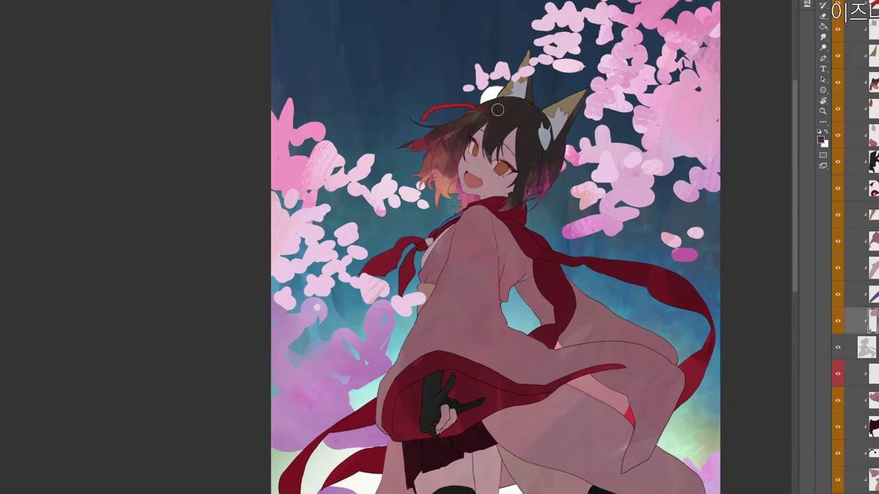
{"action": "key", "text": "n"}
{"action": "left_click", "coordinate": [271, 105]}
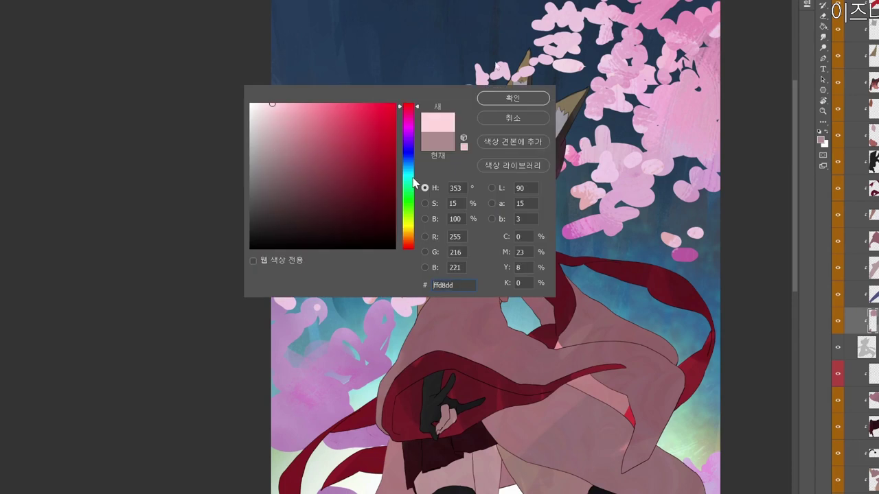
{"action": "left_click", "coordinate": [408, 238]}
{"action": "left_click", "coordinate": [289, 106]}
{"action": "left_click", "coordinate": [505, 101]}
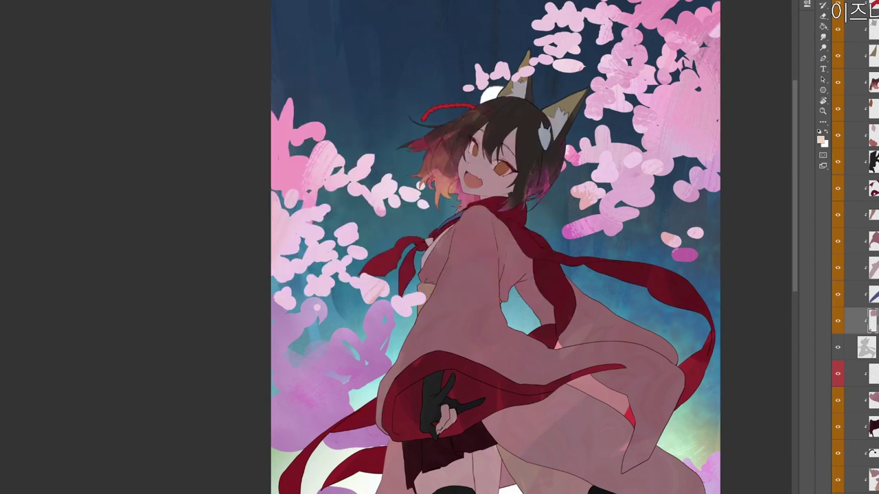
Try a dark red brush colour on the face's edge and below the fringe, and undo the strokes.
{"action": "key", "text": "F8"}
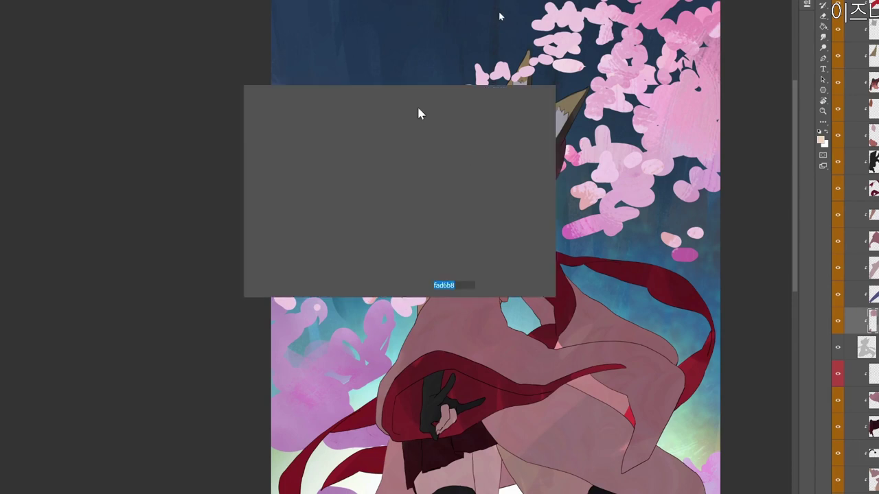
{"action": "left_click", "coordinate": [356, 130]}
{"action": "left_click", "coordinate": [408, 246]}
{"action": "left_click", "coordinate": [357, 157]}
{"action": "left_click", "coordinate": [502, 101]}
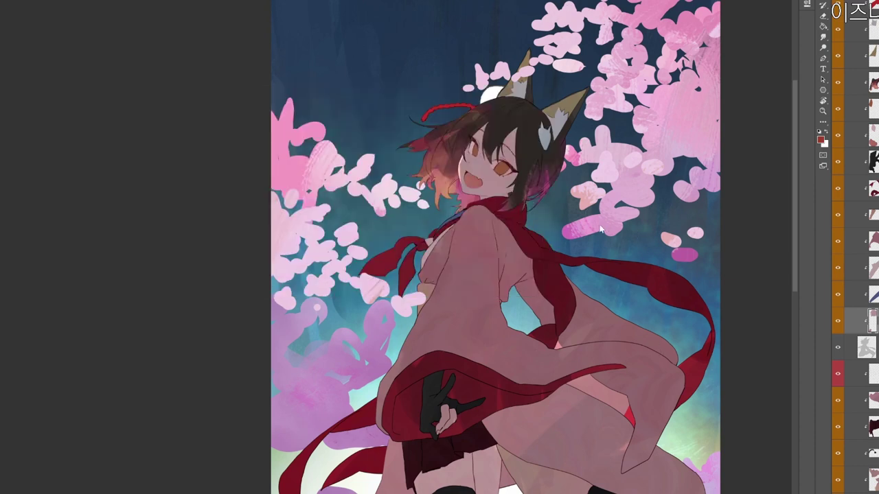
{"action": "left_click_drag", "start_coordinate": [464, 164], "coordinate": [460, 186]}
{"action": "left_click_drag", "start_coordinate": [485, 127], "coordinate": [484, 163]}
{"action": "key", "text": "ctrl+z"}
{"action": "key", "text": "ctrl+z"}
{"action": "key", "text": "ctrl+z"}
{"action": "key", "text": "ctrl+z"}
Sample the facial skin colour and set the brush to the darker mauve #9a7279.
{"action": "left_click", "coordinate": [482, 133], "text": "alt"}
{"action": "left_click", "coordinate": [820, 139]}
{"action": "type", "text": "9a7279"}
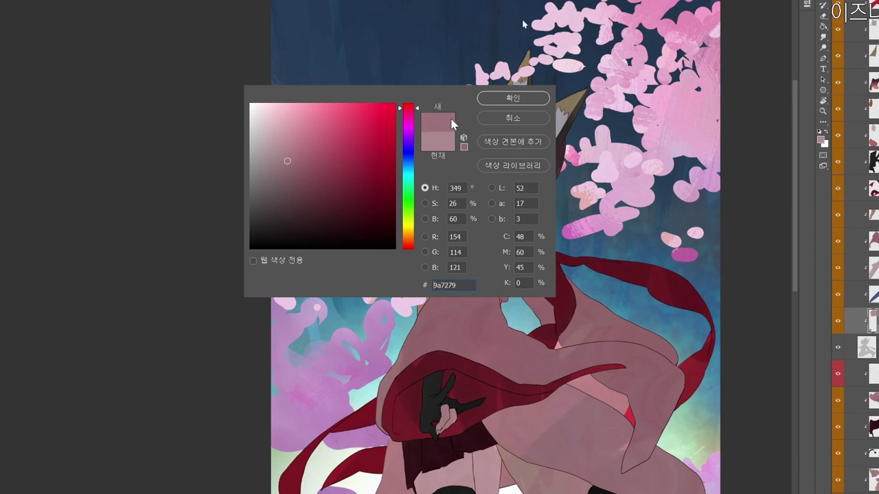
{"action": "left_click", "coordinate": [508, 100]}
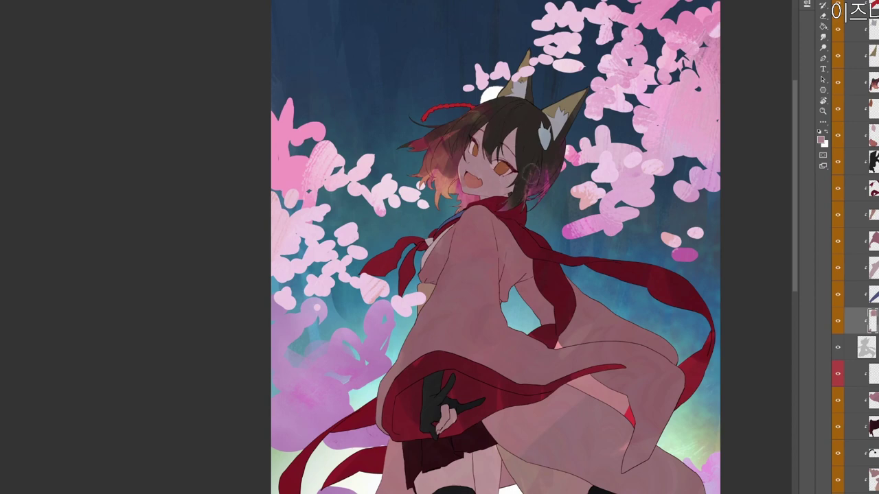
Choose a very pale cream and brush a light rim along the left edge of the face, sampling the painted colour.
{"action": "left_click_drag", "start_coordinate": [527, 294], "coordinate": [518, 275]}
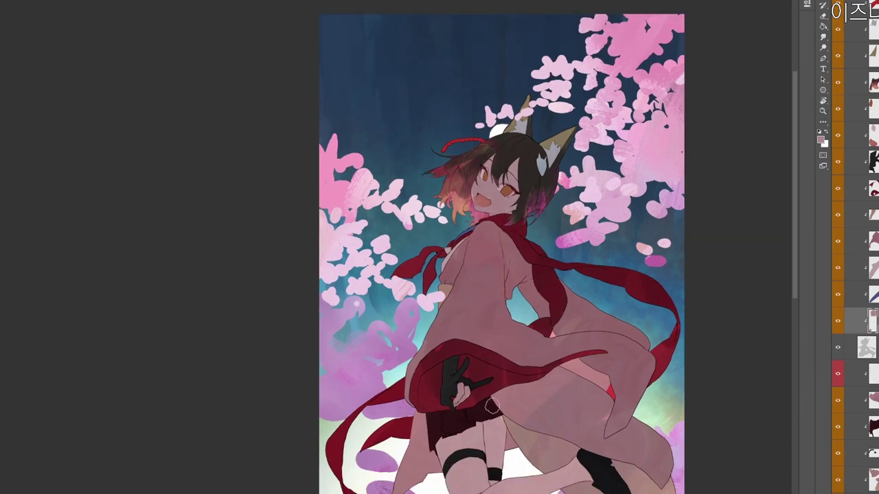
{"action": "scroll", "coordinate": [486, 208], "scroll_direction": "up", "scroll_amount": 1}
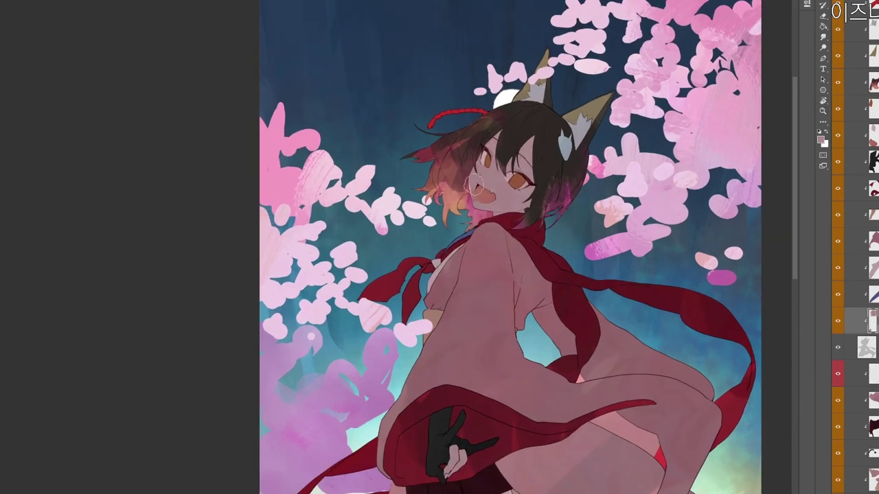
{"action": "key", "text": "n"}
{"action": "left_click_drag", "start_coordinate": [300, 129], "coordinate": [270, 112]}
{"action": "left_click", "coordinate": [408, 236]}
{"action": "left_click", "coordinate": [512, 98]}
{"action": "scroll", "coordinate": [453, 158], "scroll_direction": "right", "scroll_amount": 1}
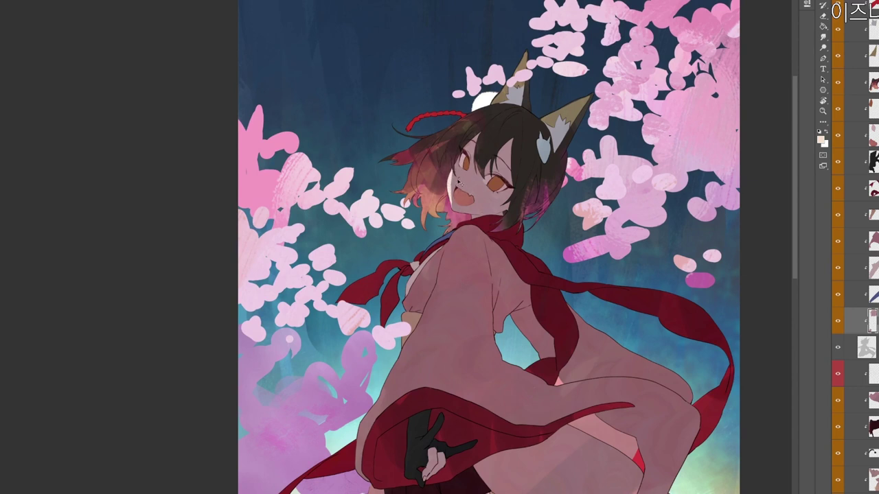
{"action": "left_click_drag", "start_coordinate": [460, 184], "coordinate": [458, 180]}
{"action": "left_click_drag", "start_coordinate": [451, 171], "coordinate": [451, 204]}
{"action": "left_click", "coordinate": [453, 172], "text": "alt"}
Change the brush colour to a darker, muted reddish brown for the skin layer.
{"action": "scroll", "coordinate": [509, 209], "scroll_direction": "down", "scroll_amount": 2}
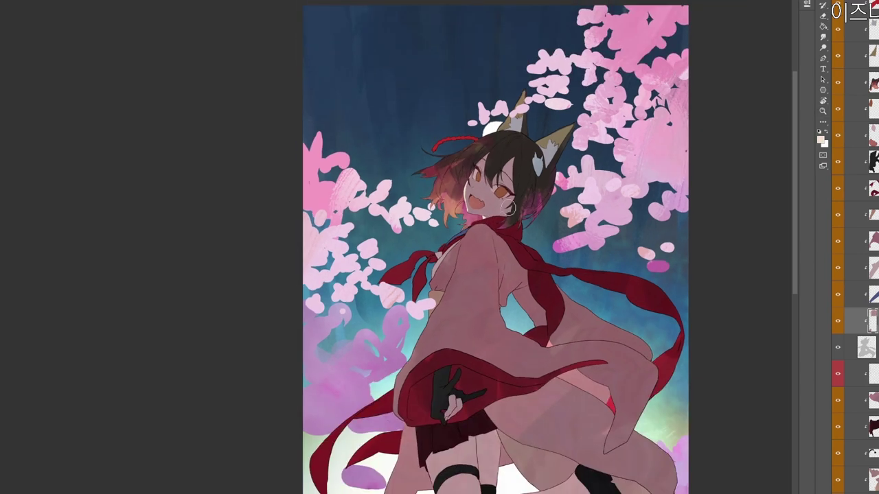
{"action": "left_click_drag", "start_coordinate": [513, 287], "coordinate": [497, 265]}
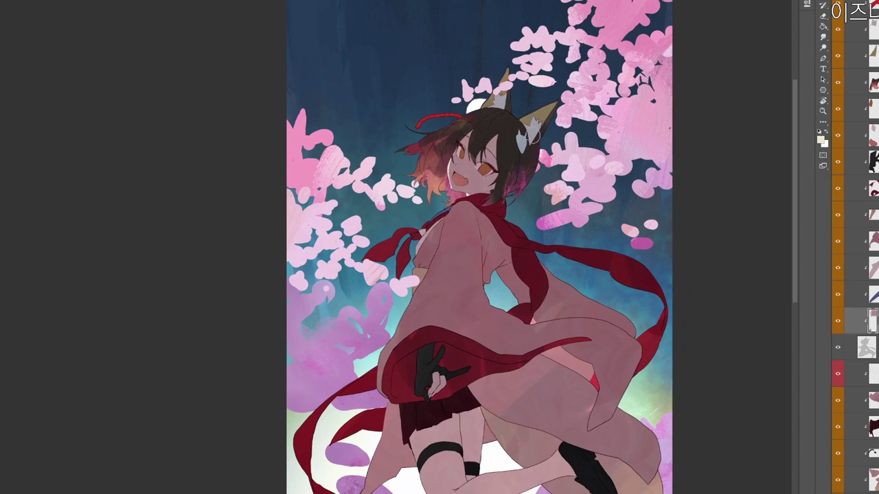
{"action": "left_click", "coordinate": [543, 128], "text": "alt"}
{"action": "key", "text": "n"}
{"action": "left_click", "coordinate": [298, 165]}
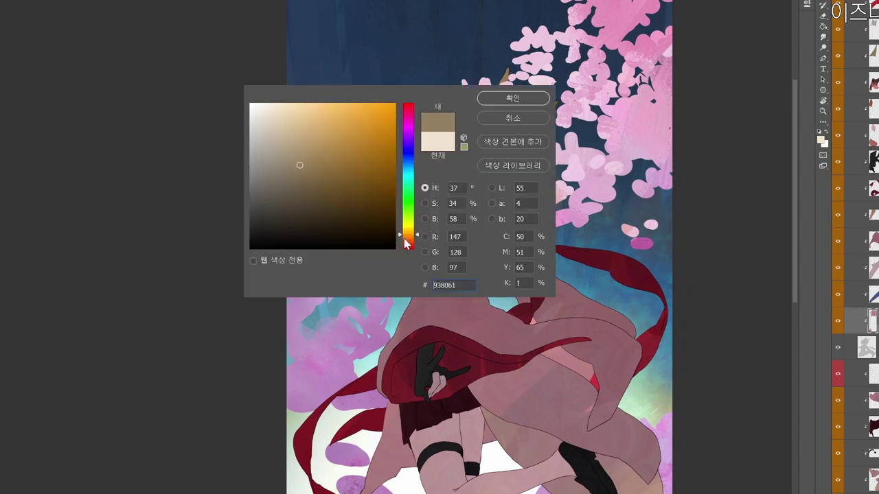
{"action": "left_click", "coordinate": [406, 243]}
{"action": "left_click", "coordinate": [311, 174]}
{"action": "left_click", "coordinate": [504, 99]}
{"action": "scroll", "coordinate": [470, 81], "scroll_direction": "up", "scroll_amount": 1}
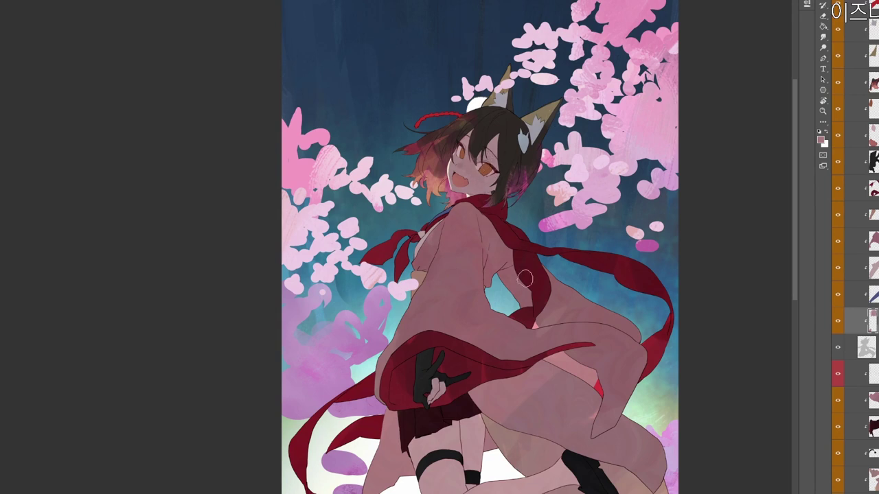
Select the kimono layer and shift the brush colour from its mauve to a deeper, more saturated rose.
{"action": "scroll", "coordinate": [525, 278], "scroll_direction": "down", "scroll_amount": 1}
{"action": "left_click", "coordinate": [502, 243], "text": "ctrl"}
{"action": "key", "text": "n"}
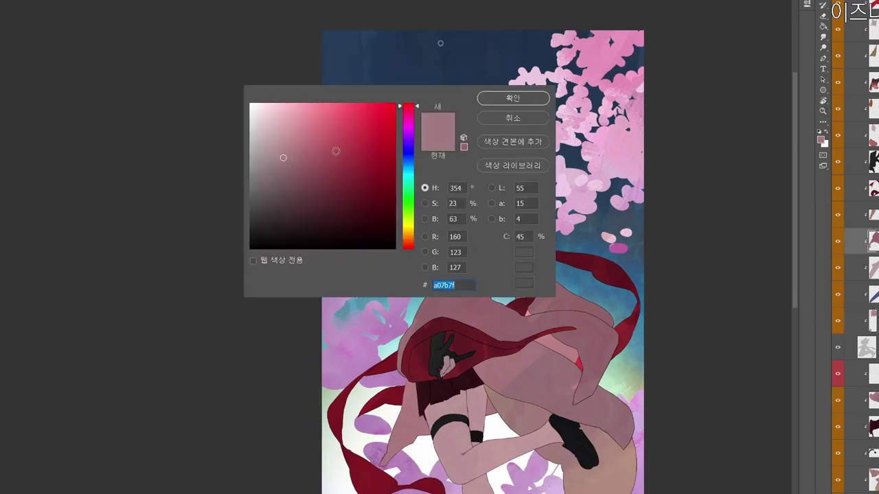
{"action": "left_click", "coordinate": [308, 174]}
{"action": "left_click", "coordinate": [508, 99]}
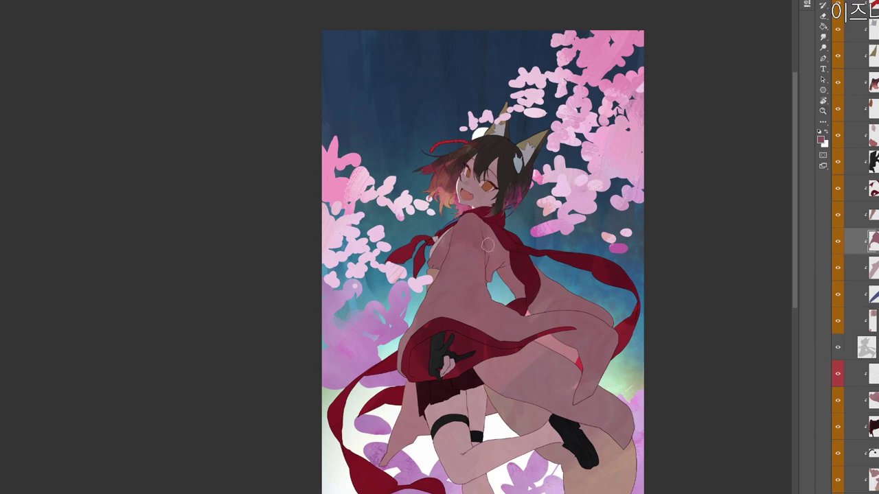
{"action": "left_click_drag", "start_coordinate": [535, 321], "coordinate": [512, 243]}
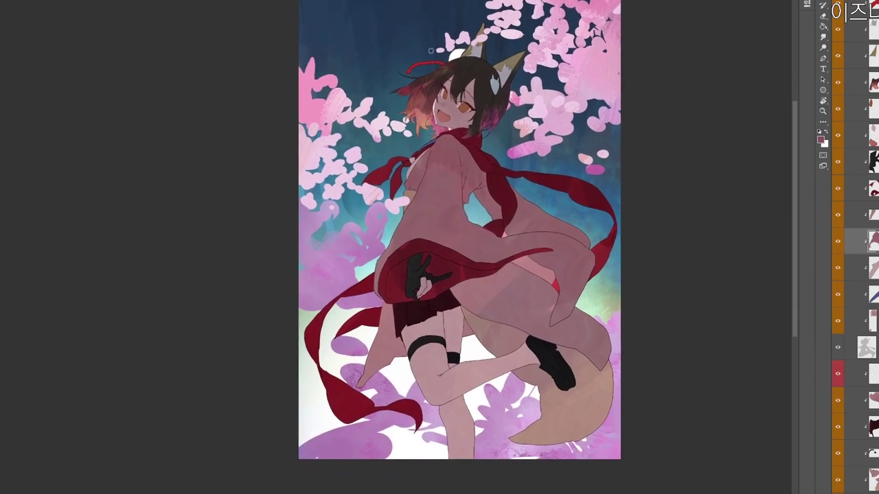
{"action": "key", "text": "n"}
{"action": "left_click", "coordinate": [317, 161]}
{"action": "left_click", "coordinate": [498, 101]}
{"action": "scroll", "coordinate": [549, 191], "scroll_direction": "up", "scroll_amount": 2}
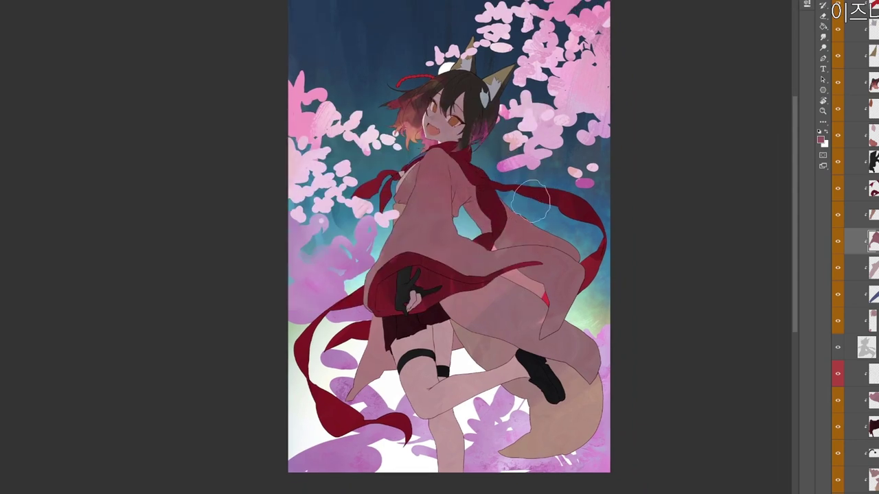
Set the brush colour to light pink #efa5ad and brush it over the kimono's far sleeve behind the scarf.
{"action": "key", "text": "n"}
{"action": "left_click", "coordinate": [294, 112]}
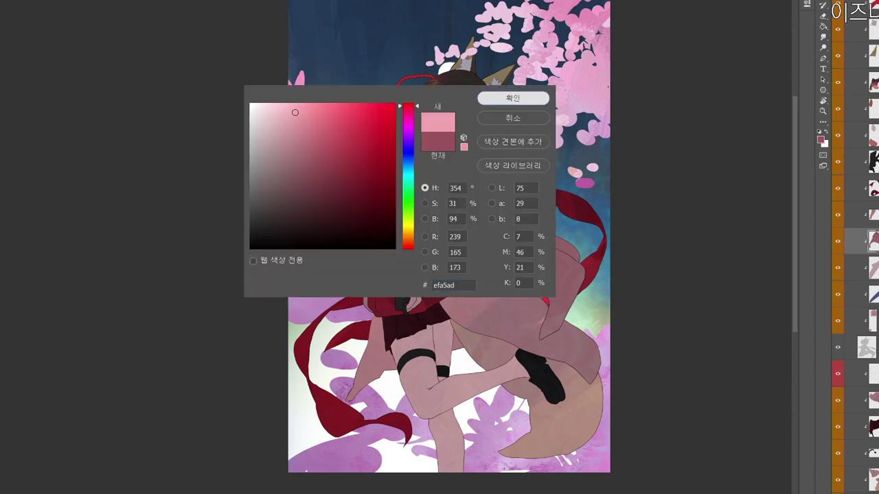
{"action": "left_click", "coordinate": [506, 98]}
{"action": "mouse_move", "coordinate": [467, 206]}
{"action": "left_mouse_down"}
{"action": "mouse_move", "coordinate": [487, 224]}
{"action": "mouse_move", "coordinate": [482, 234]}
{"action": "mouse_move", "coordinate": [501, 244]}
{"action": "mouse_move", "coordinate": [517, 224]}
{"action": "mouse_move", "coordinate": [495, 244]}
{"action": "mouse_move", "coordinate": [559, 237]}
{"action": "mouse_move", "coordinate": [577, 255]}
{"action": "left_mouse_up"}
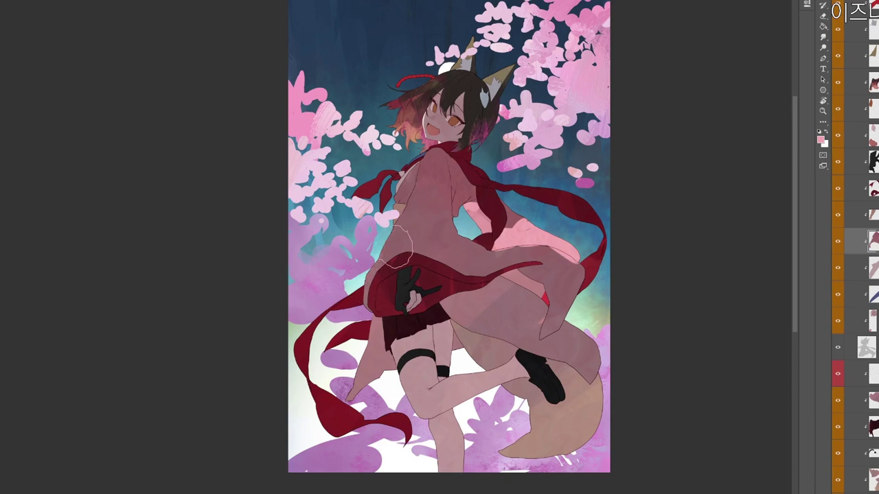
Brush the light pink along the kimono's front edge, its shoulder area and the far sleeve beside the scarf.
{"action": "mouse_move", "coordinate": [397, 246]}
{"action": "left_mouse_down"}
{"action": "mouse_move", "coordinate": [379, 268]}
{"action": "mouse_move", "coordinate": [383, 261]}
{"action": "left_mouse_up"}
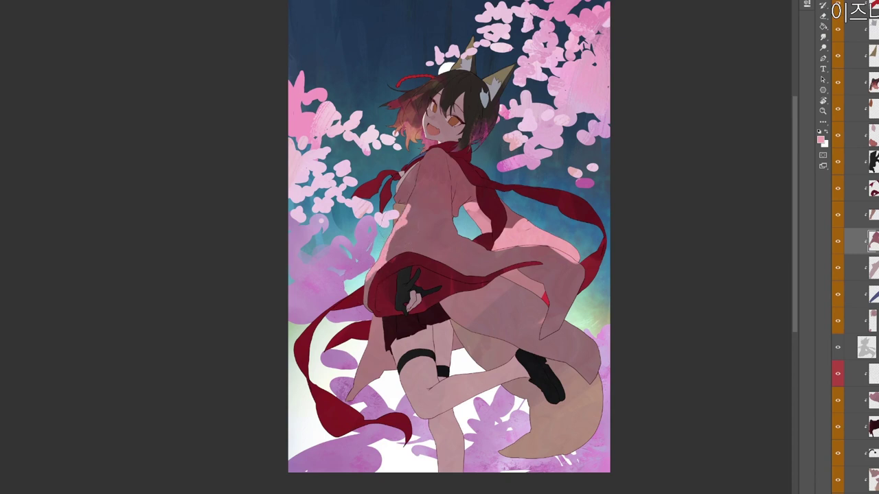
{"action": "mouse_move", "coordinate": [414, 184]}
{"action": "left_mouse_down"}
{"action": "mouse_move", "coordinate": [411, 196]}
{"action": "mouse_move", "coordinate": [455, 206]}
{"action": "mouse_move", "coordinate": [456, 197]}
{"action": "left_mouse_up"}
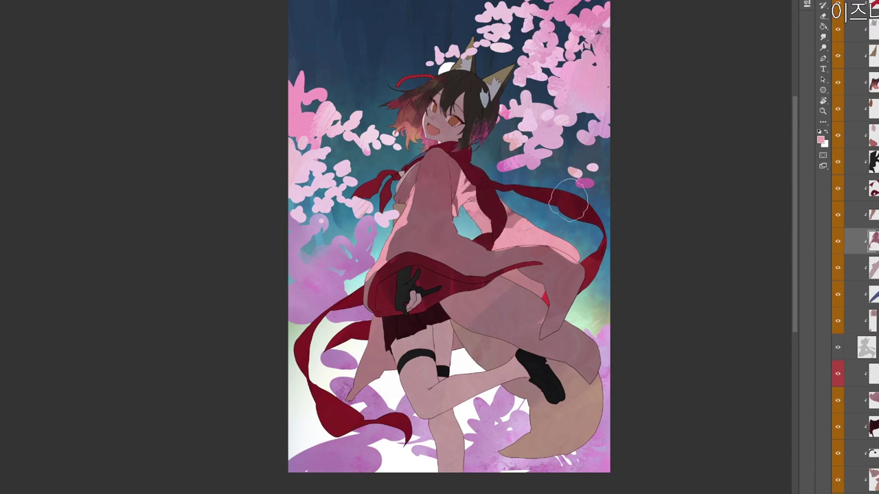
{"action": "left_click_drag", "start_coordinate": [504, 194], "coordinate": [516, 223]}
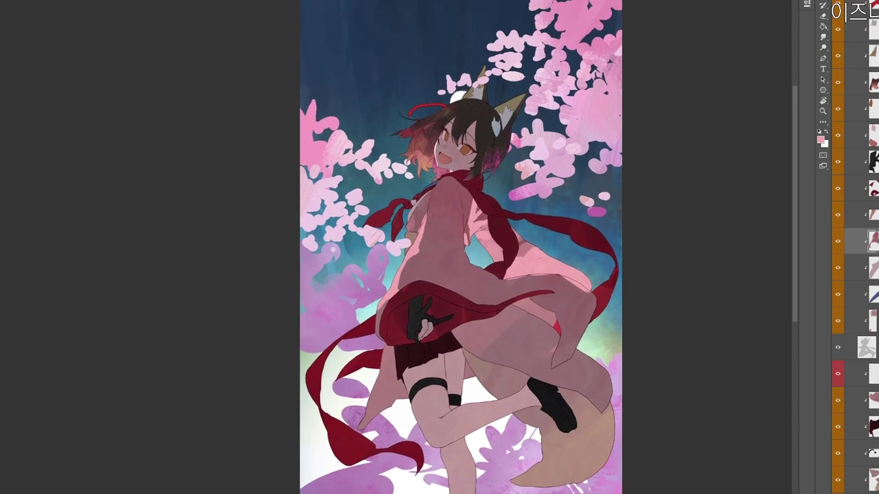
Select the scarf layer, set the brush colour to coral #ee6070 and brush it over the flying scarf's lower trailing end.
{"action": "left_click", "coordinate": [475, 188], "text": "ctrl"}
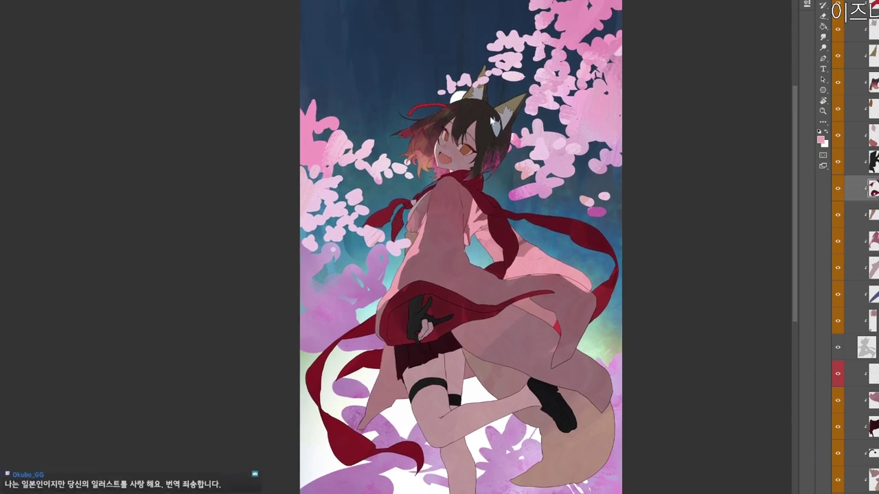
{"action": "key", "text": "n"}
{"action": "left_click", "coordinate": [329, 137]}
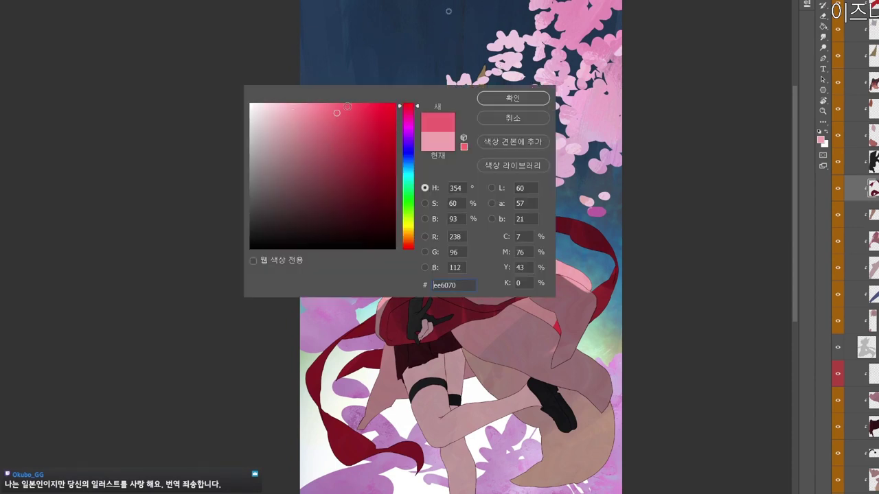
{"action": "left_click", "coordinate": [518, 97]}
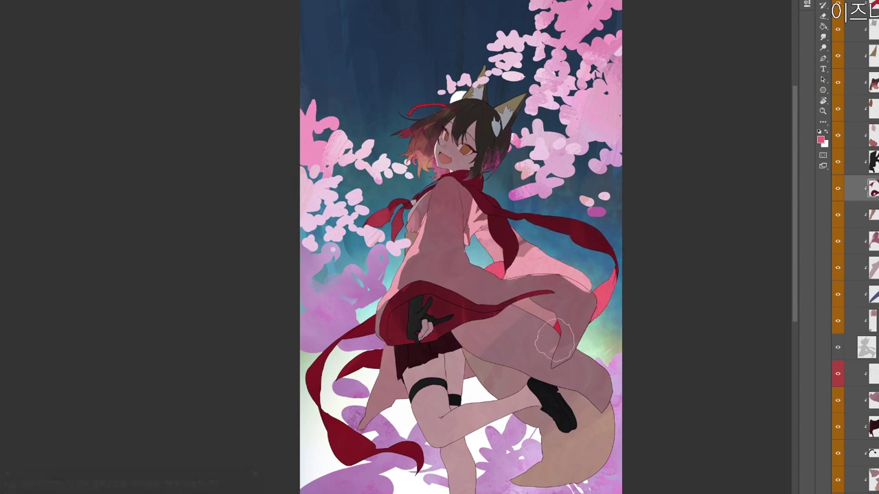
{"action": "scroll", "coordinate": [578, 342], "scroll_direction": "down", "scroll_amount": 1}
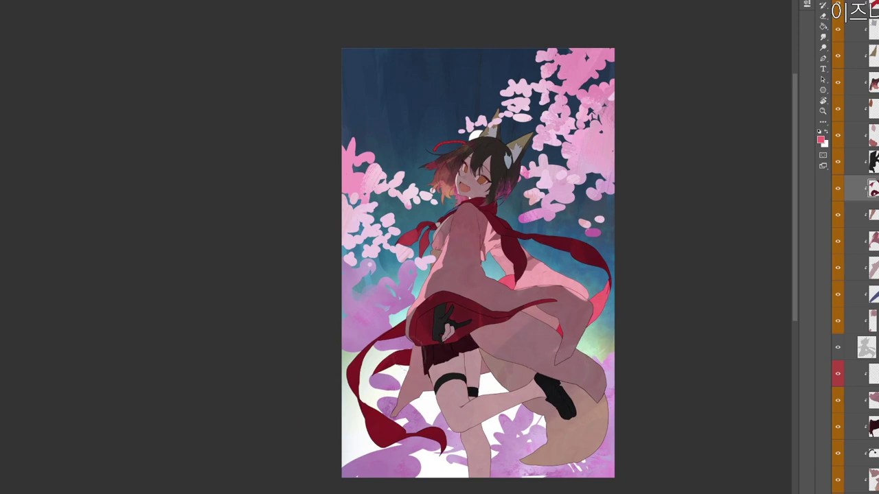
Select the layers of the ribbons trailing behind the legs and brush both the short and the long curling ribbon with coral.
{"action": "left_click", "coordinate": [400, 360], "text": "ctrl"}
{"action": "left_click_drag", "start_coordinate": [390, 364], "coordinate": [407, 374]}
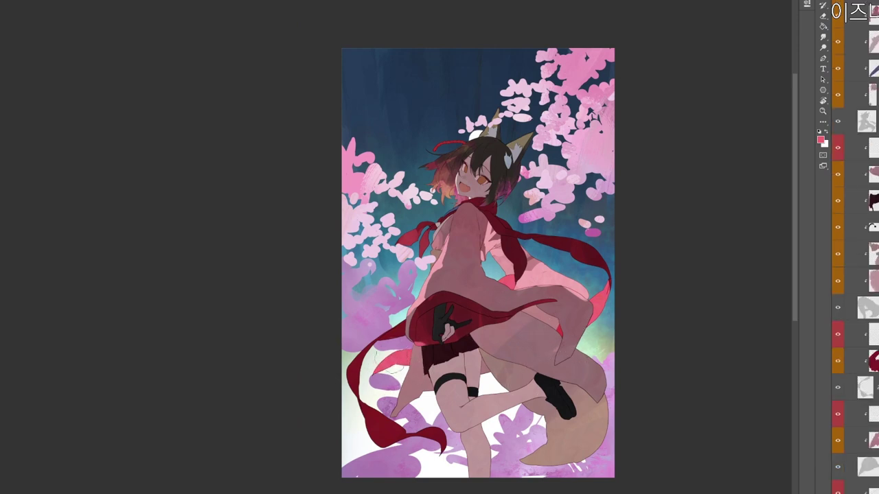
{"action": "left_click", "coordinate": [430, 345], "text": "ctrl"}
{"action": "left_click_drag", "start_coordinate": [404, 331], "coordinate": [382, 337]}
{"action": "mouse_move", "coordinate": [370, 394]}
{"action": "left_mouse_down"}
{"action": "mouse_move", "coordinate": [373, 429]}
{"action": "mouse_move", "coordinate": [434, 438]}
{"action": "left_mouse_up"}
Set the brush colour to vivid magenta #f544fb and tint the long trailing ribbon and the scarf knot at the chest.
{"action": "left_click", "coordinate": [820, 140]}
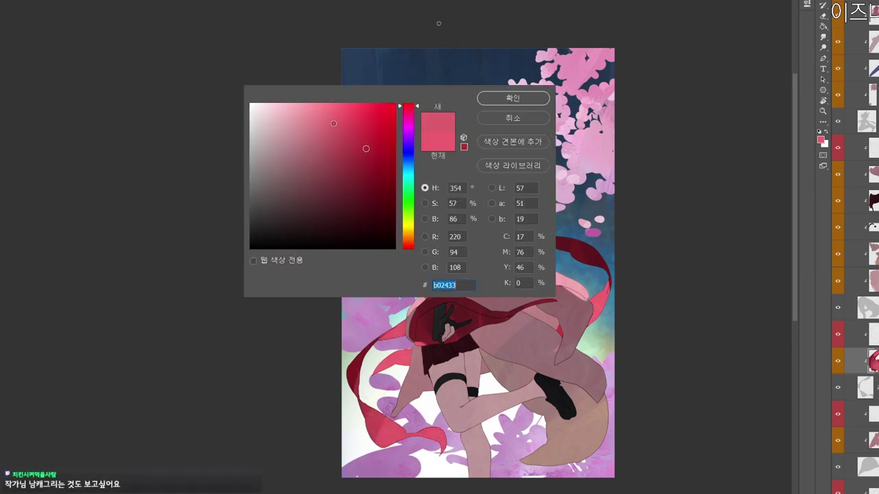
{"action": "type", "text": "f544fb"}
{"action": "left_click", "coordinate": [507, 100]}
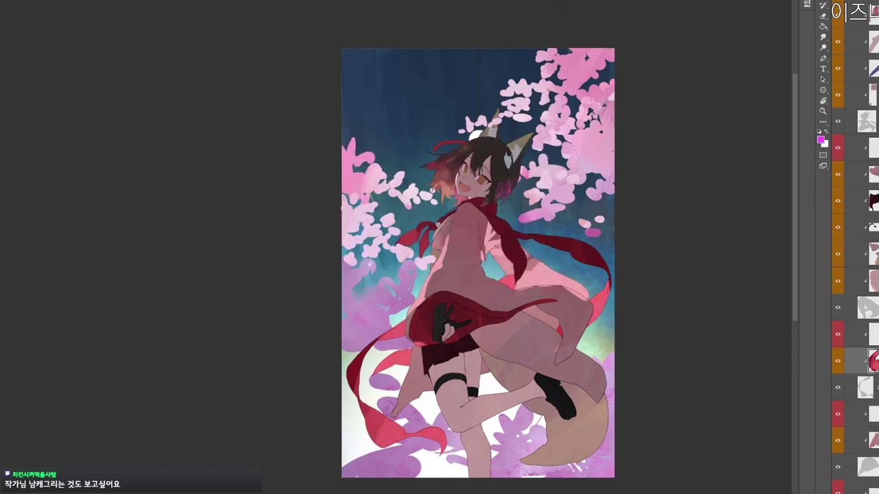
{"action": "left_click_drag", "start_coordinate": [349, 379], "coordinate": [390, 437]}
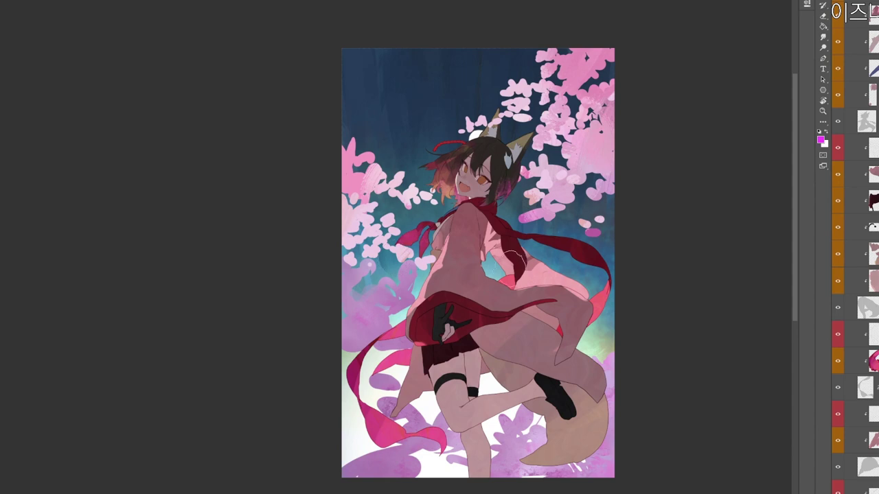
Sample purplish red from the hanging scarf end and brush tonal variation over it and the flying ribbon.
{"action": "left_click", "coordinate": [518, 270], "text": "alt"}
{"action": "left_click", "coordinate": [522, 281], "text": "alt"}
{"action": "left_click", "coordinate": [522, 258], "text": "alt"}
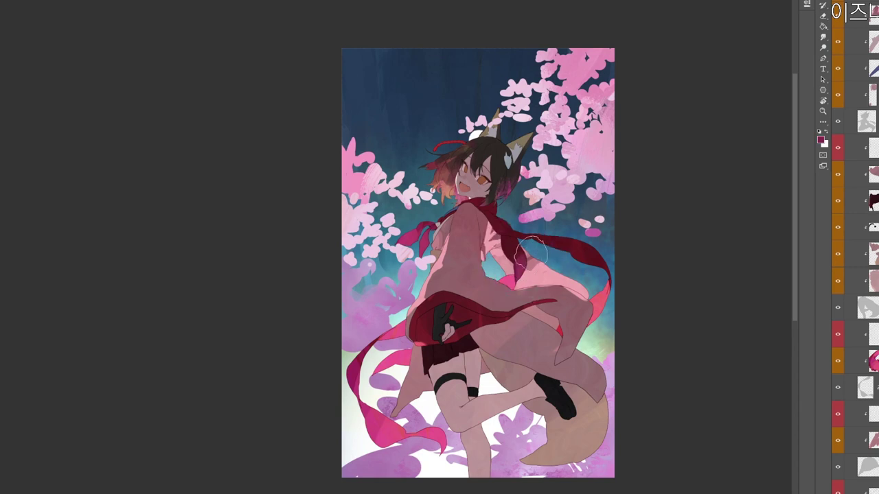
{"action": "mouse_move", "coordinate": [547, 248]}
{"action": "left_mouse_down"}
{"action": "mouse_move", "coordinate": [573, 243]}
{"action": "mouse_move", "coordinate": [555, 246]}
{"action": "mouse_move", "coordinate": [574, 251]}
{"action": "mouse_move", "coordinate": [562, 247]}
{"action": "mouse_move", "coordinate": [575, 266]}
{"action": "left_mouse_up"}
{"action": "left_click", "coordinate": [582, 247], "text": "alt"}
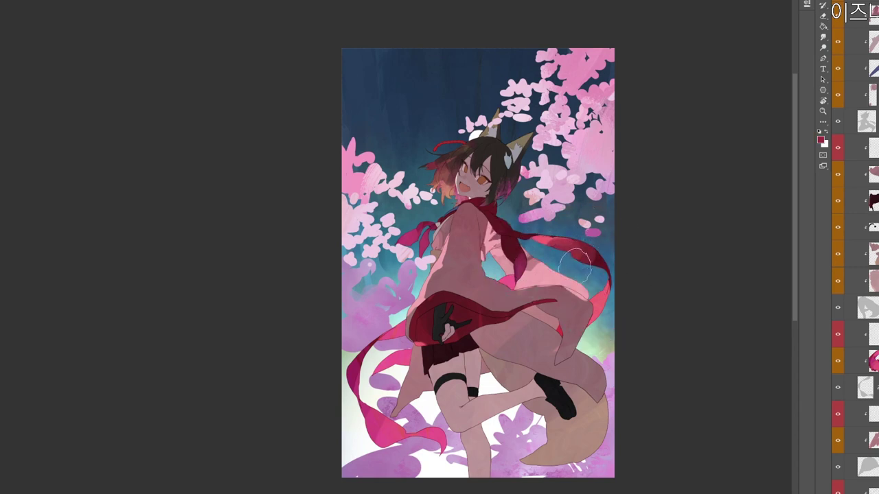
Set the brush colour to dark red #841020 and shade the scarf tail hanging over the back.
{"action": "key", "text": "n"}
{"action": "left_click", "coordinate": [379, 174]}
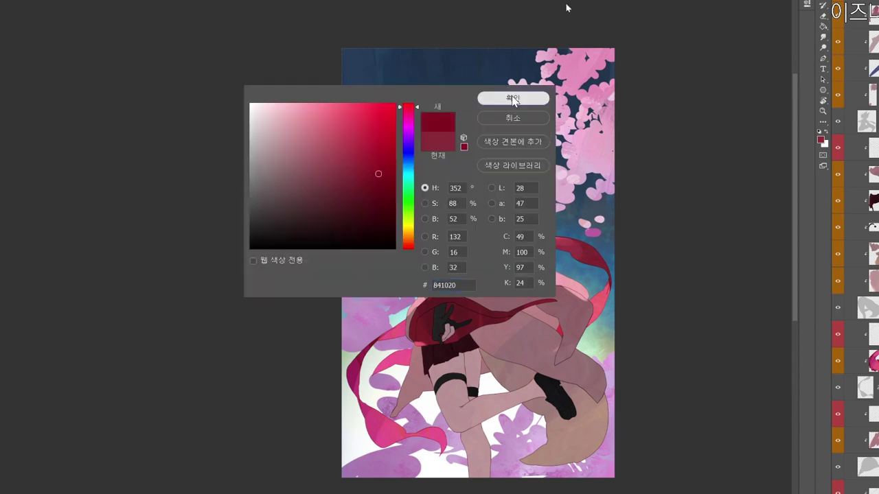
{"action": "left_click", "coordinate": [514, 100]}
{"action": "left_click_drag", "start_coordinate": [524, 267], "coordinate": [534, 264]}
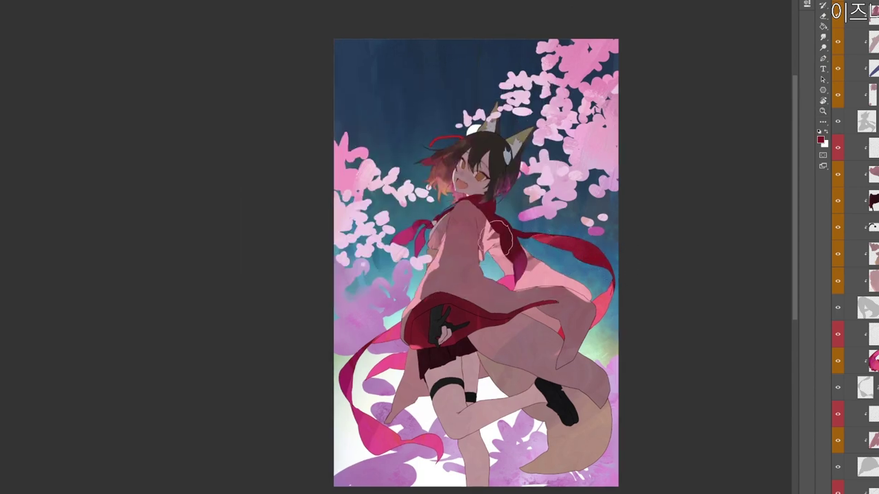
Set the brush colour to deep pink #c50e5b and brush it over the scarf around the neck.
{"action": "scroll", "coordinate": [486, 220], "scroll_direction": "up", "scroll_amount": 1}
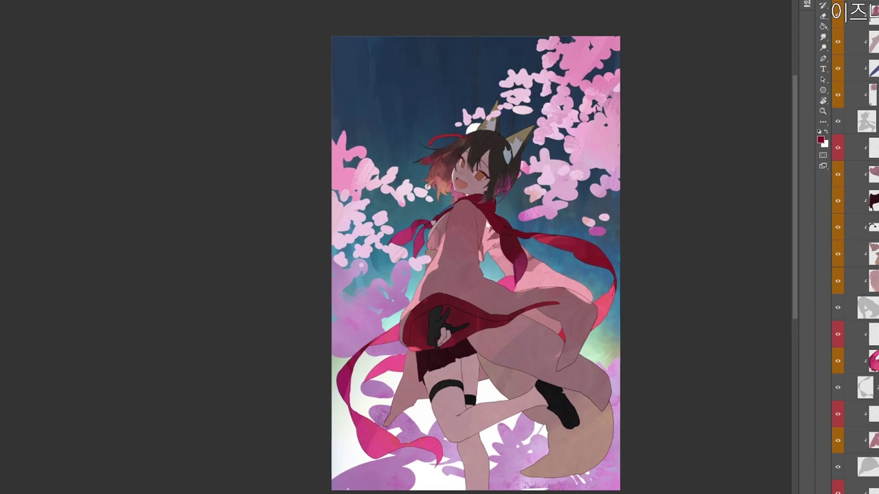
{"action": "key", "text": "n"}
{"action": "left_click", "coordinate": [362, 125]}
{"action": "left_click", "coordinate": [408, 116]}
{"action": "left_click", "coordinate": [384, 135]}
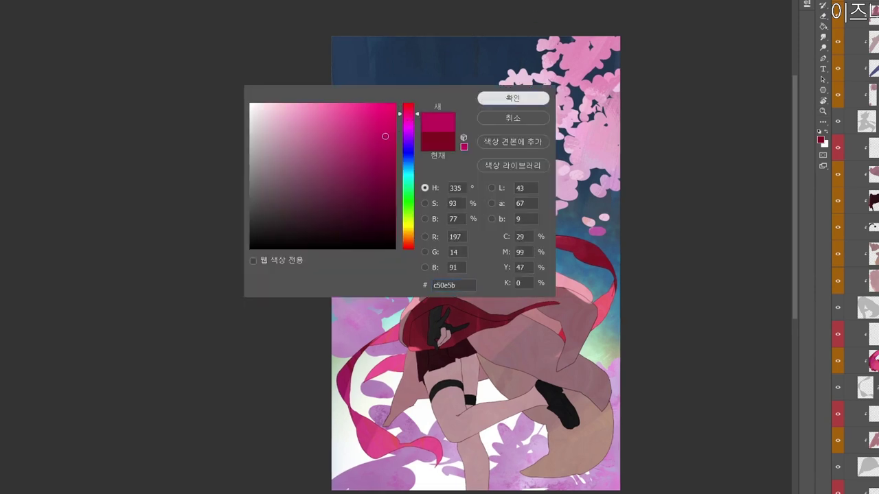
{"action": "left_click", "coordinate": [508, 98]}
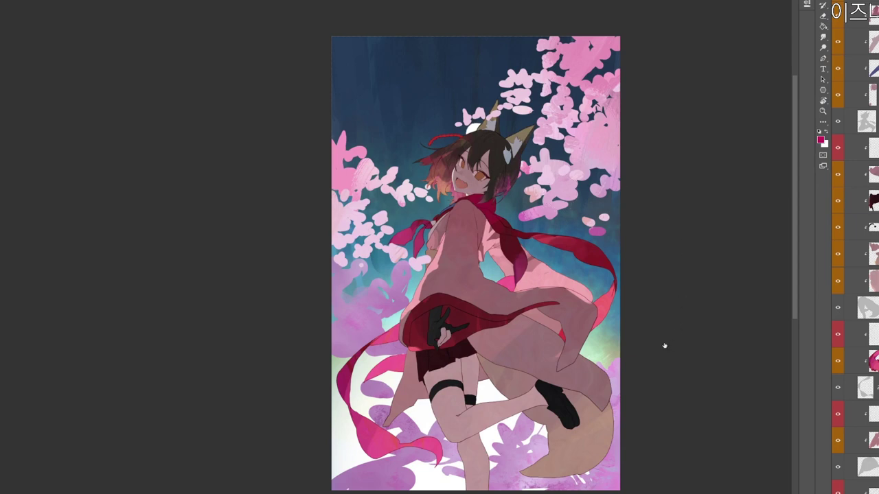
{"action": "left_click_drag", "start_coordinate": [496, 211], "coordinate": [483, 219]}
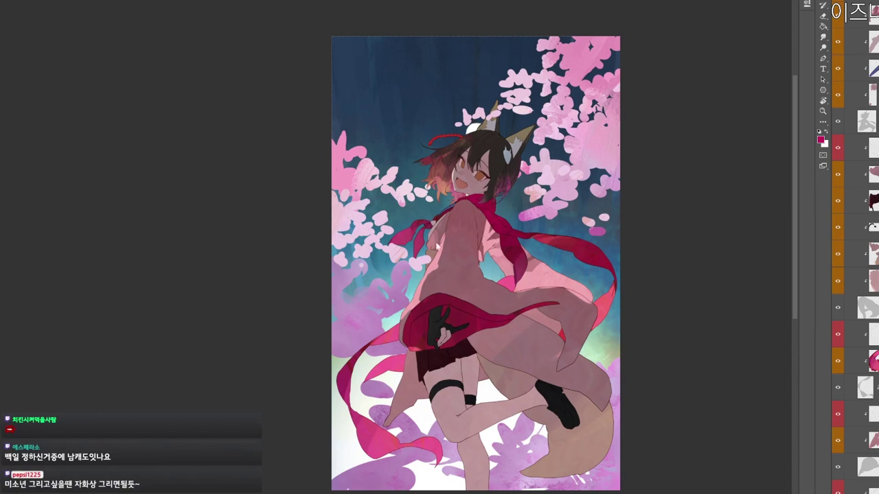
Choose a slightly darker magenta as the brush colour for the scarf.
{"action": "left_click", "coordinate": [820, 140]}
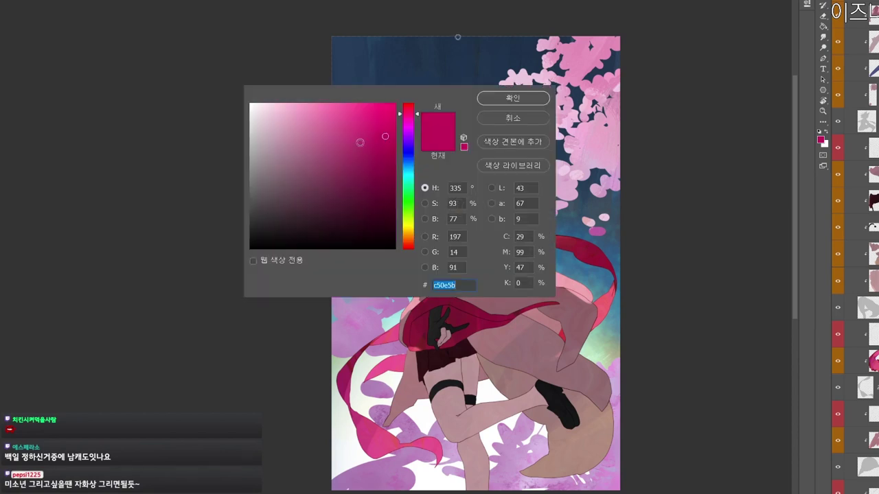
{"action": "left_click", "coordinate": [382, 153]}
{"action": "left_click", "coordinate": [508, 102]}
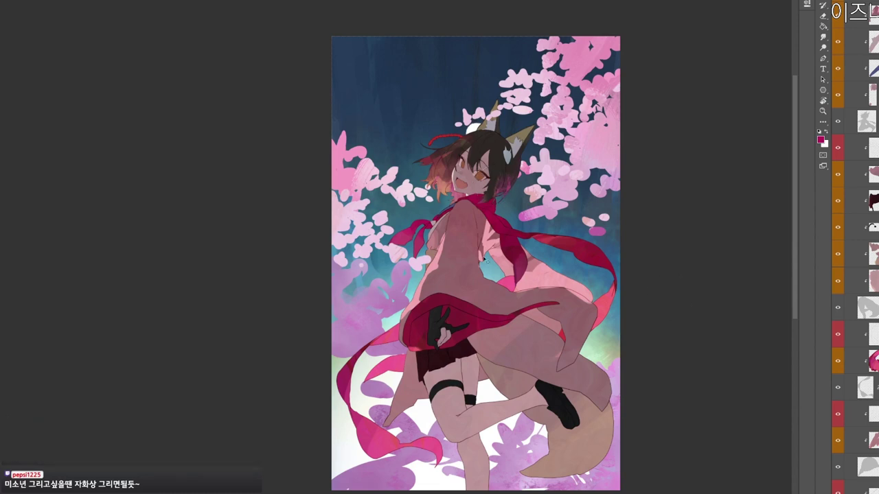
Switch to the kimono layer, sample its light pink and brush the light along the near sleeve.
{"action": "left_click", "coordinate": [492, 248], "text": "alt"}
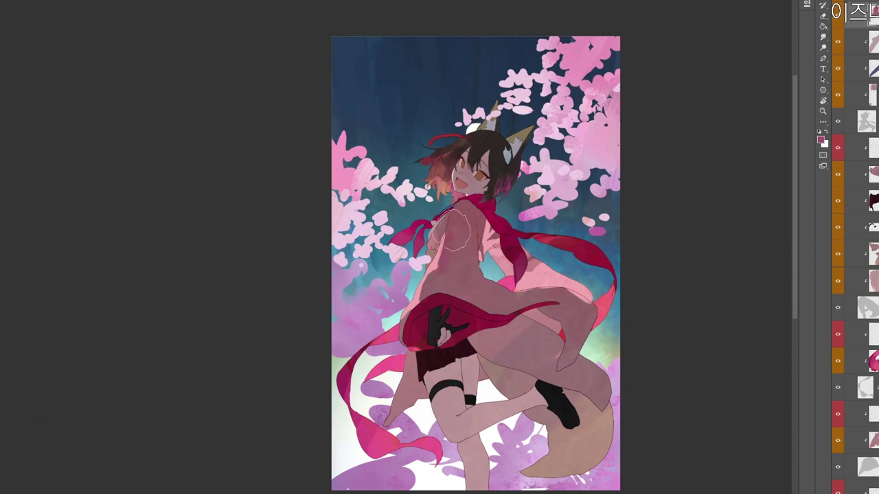
{"action": "left_click", "coordinate": [436, 255], "text": "alt"}
{"action": "left_click_drag", "start_coordinate": [441, 250], "coordinate": [441, 274]}
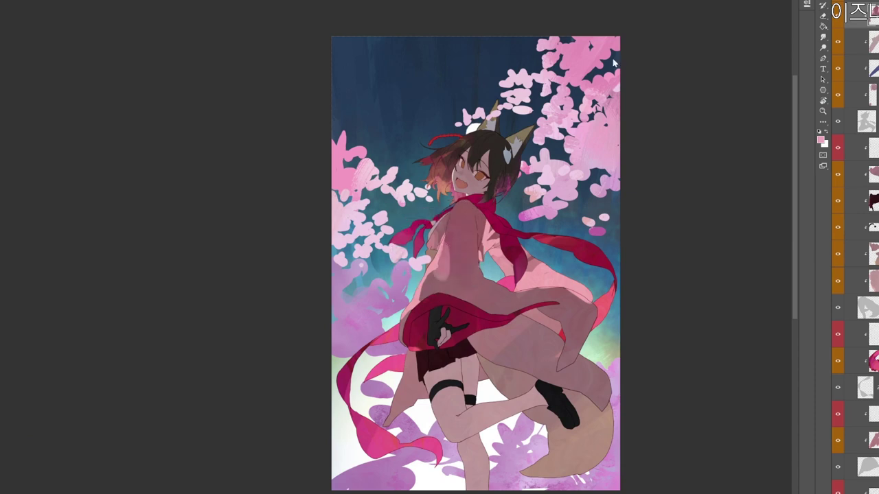
Lighten the brush's pink and brush it broadly over the kimono's near sleeve, waist and billowing hem.
{"action": "key", "text": "n"}
{"action": "left_click", "coordinate": [509, 98]}
{"action": "mouse_move", "coordinate": [446, 251]}
{"action": "left_mouse_down"}
{"action": "mouse_move", "coordinate": [453, 283]}
{"action": "mouse_move", "coordinate": [472, 289]}
{"action": "mouse_move", "coordinate": [470, 257]}
{"action": "mouse_move", "coordinate": [508, 305]}
{"action": "mouse_move", "coordinate": [549, 301]}
{"action": "mouse_move", "coordinate": [580, 330]}
{"action": "mouse_move", "coordinate": [569, 350]}
{"action": "left_mouse_up"}
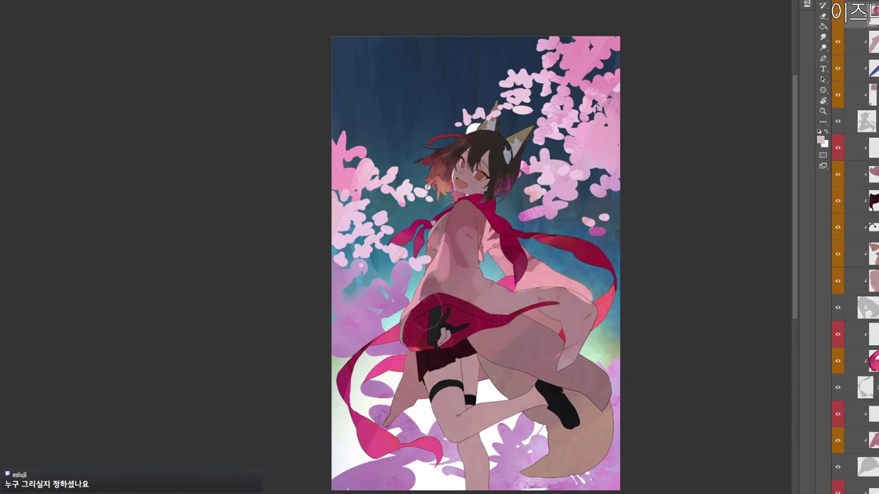
{"action": "mouse_move", "coordinate": [445, 256]}
{"action": "left_mouse_down"}
{"action": "mouse_move", "coordinate": [432, 306]}
{"action": "mouse_move", "coordinate": [546, 306]}
{"action": "mouse_move", "coordinate": [625, 378]}
{"action": "left_mouse_up"}
{"action": "left_click_drag", "start_coordinate": [602, 323], "coordinate": [571, 346]}
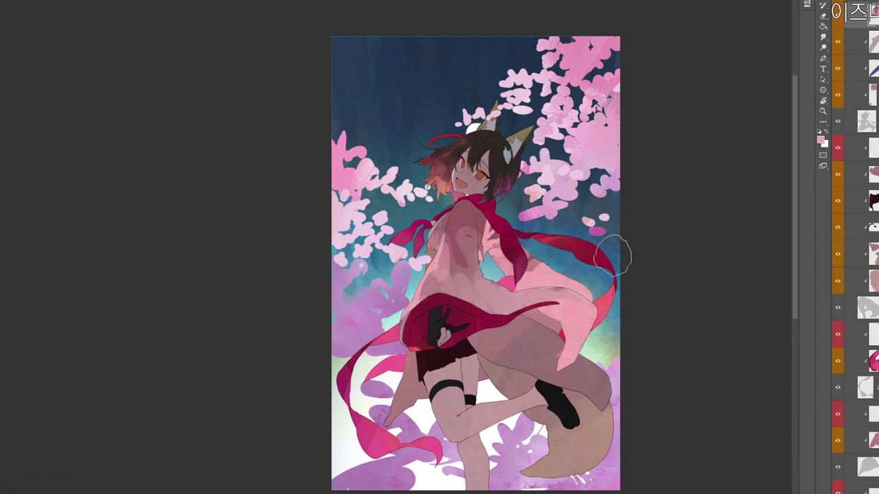
{"action": "left_click_drag", "start_coordinate": [473, 176], "coordinate": [492, 178]}
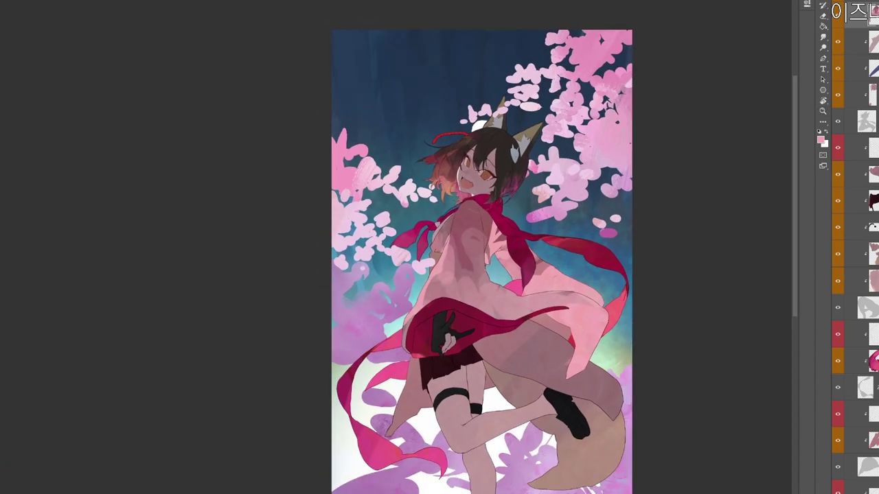
{"action": "left_click", "coordinate": [510, 185], "text": "ctrl"}
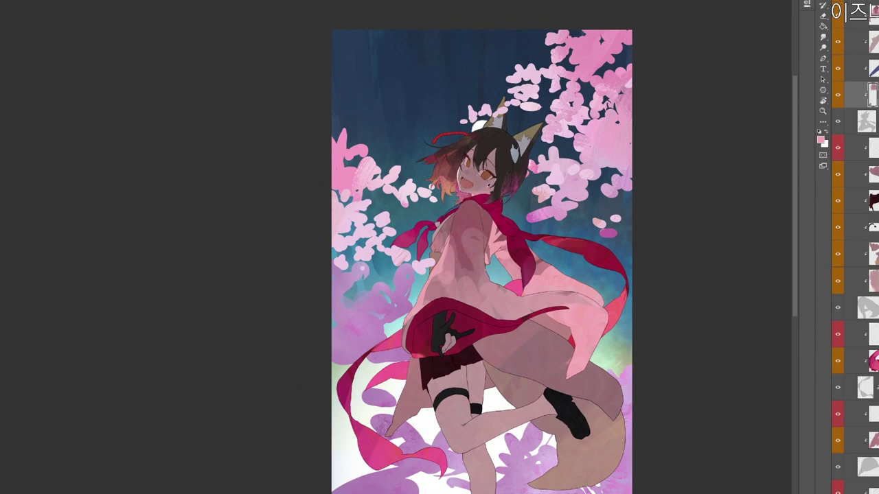
{"action": "left_click", "coordinate": [480, 191], "text": "alt"}
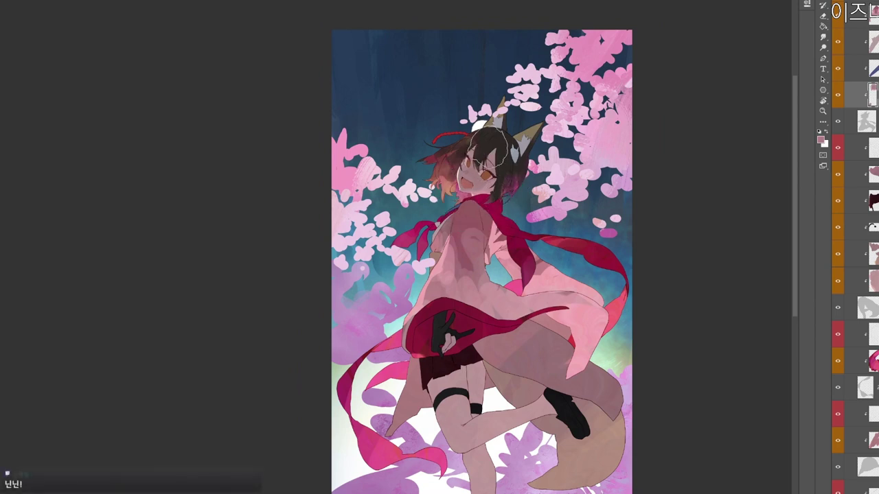
{"action": "left_click_drag", "start_coordinate": [525, 261], "coordinate": [520, 230]}
{"action": "left_click_drag", "start_coordinate": [554, 265], "coordinate": [530, 255]}
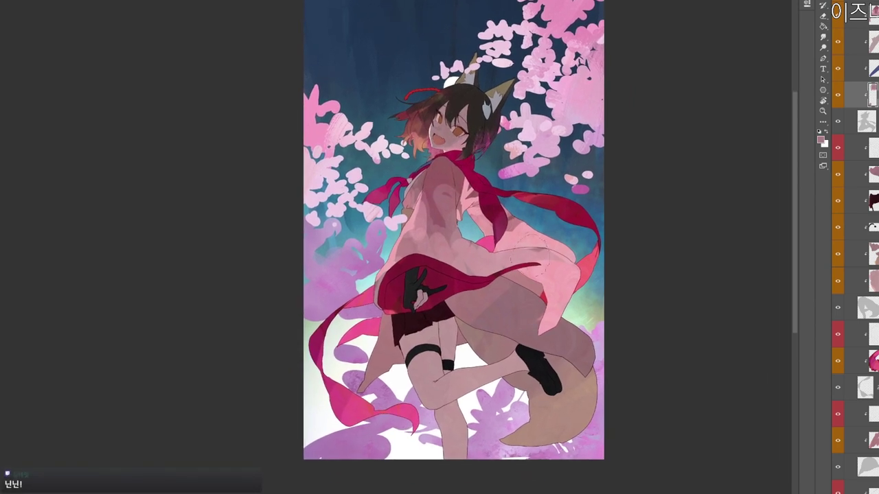
Select the layer of the kimono flap beside the thigh, sample light pink from the sleeve and brush it over the flap.
{"action": "left_click", "coordinate": [432, 338], "text": "ctrl"}
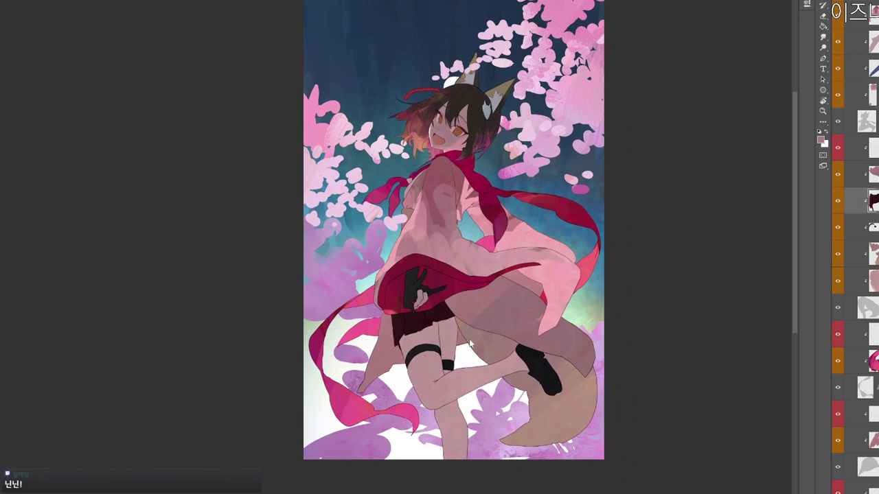
{"action": "left_click", "coordinate": [399, 352], "text": "ctrl"}
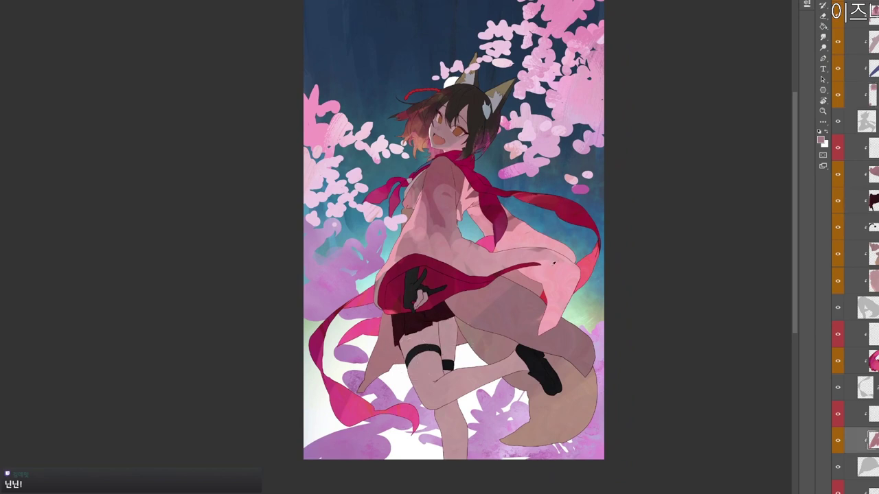
{"action": "left_click", "coordinate": [534, 238], "text": "alt"}
{"action": "mouse_move", "coordinate": [390, 372]}
{"action": "left_mouse_down"}
{"action": "mouse_move", "coordinate": [395, 324]}
{"action": "mouse_move", "coordinate": [405, 358]}
{"action": "left_mouse_up"}
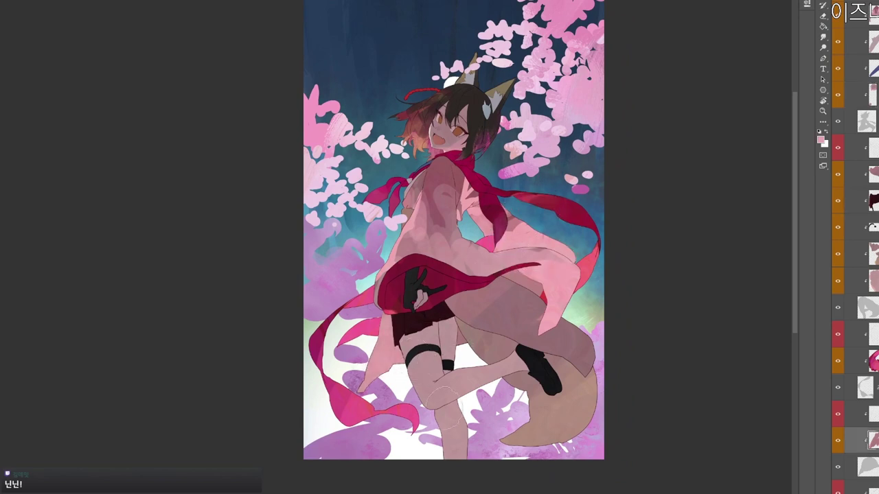
Set the brush colour to pale pink #fcd3d9 and brush it over the thigh-side flap and the fold beneath the billowing hem.
{"action": "key", "text": "n"}
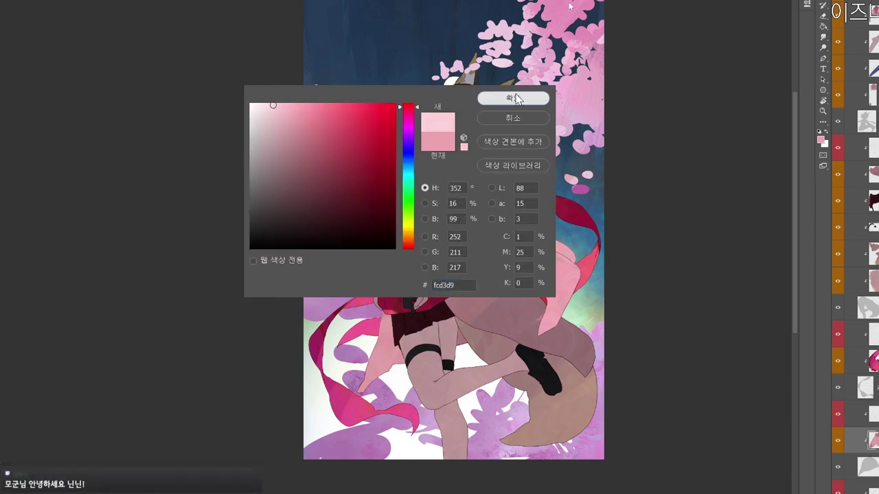
{"action": "left_click", "coordinate": [511, 97]}
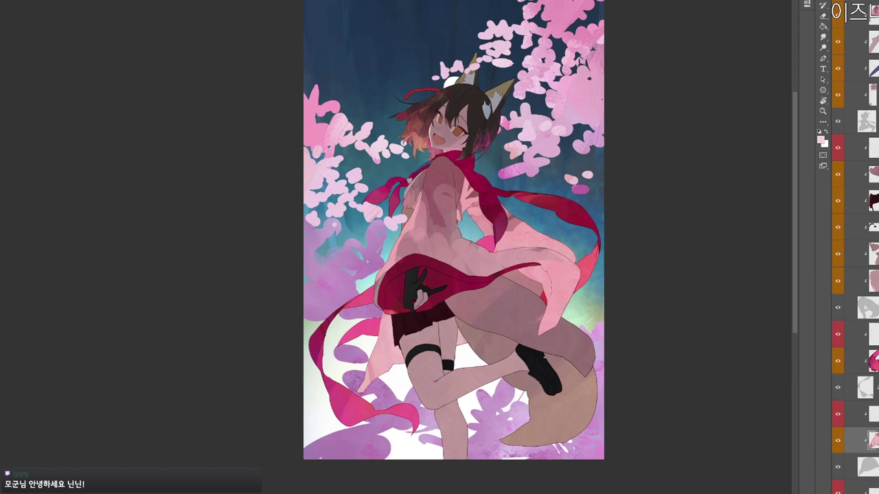
{"action": "left_click", "coordinate": [555, 293], "text": "ctrl"}
{"action": "left_click_drag", "start_coordinate": [513, 280], "coordinate": [550, 306]}
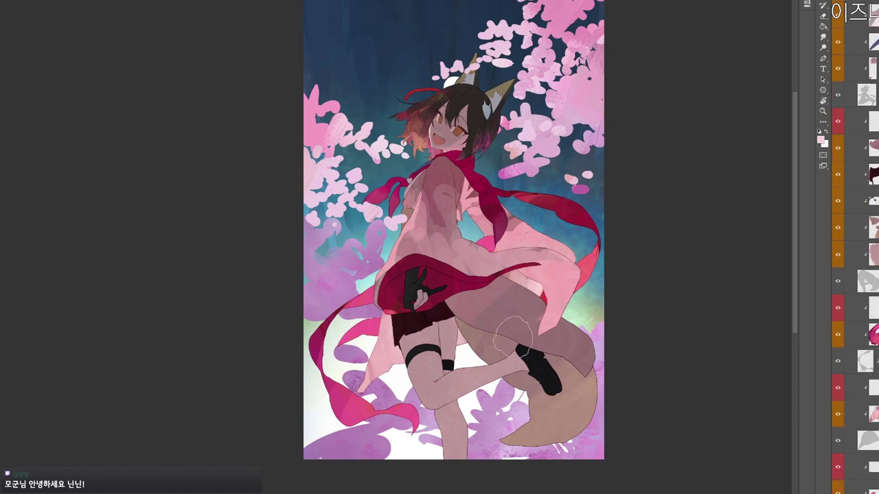
Select the layer of the billowing hem's inner lining, set the brush to dark rose #90444d and brush it across the lining.
{"action": "left_click", "coordinate": [551, 333], "text": "ctrl"}
{"action": "left_click_drag", "start_coordinate": [506, 339], "coordinate": [582, 369]}
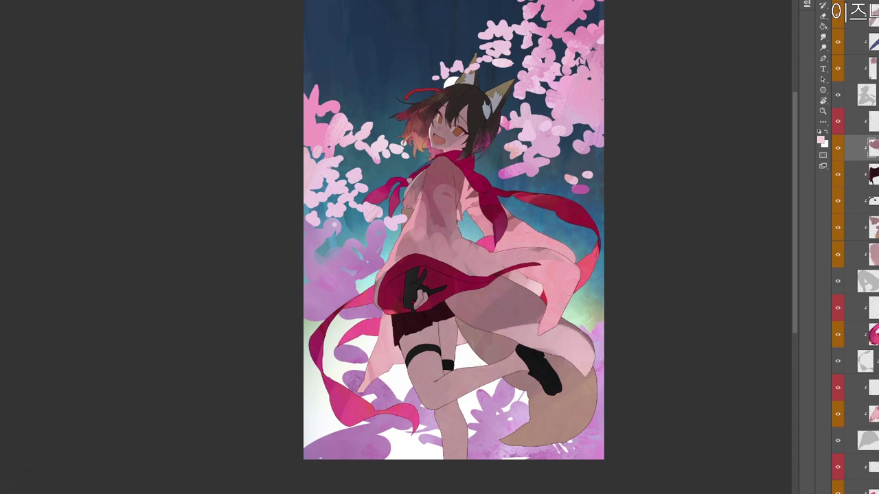
{"action": "key", "text": "ctrl+z"}
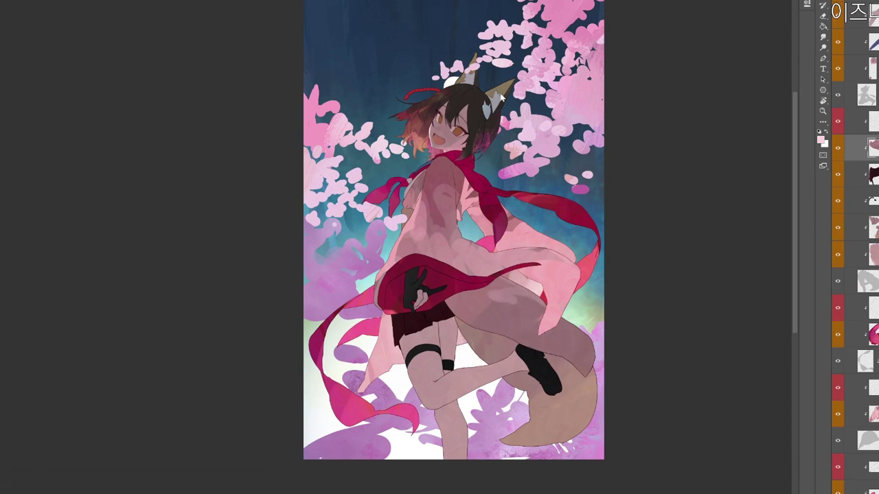
{"action": "left_click", "coordinate": [820, 139]}
{"action": "left_click", "coordinate": [325, 113]}
{"action": "left_click", "coordinate": [328, 167]}
{"action": "left_click", "coordinate": [512, 99]}
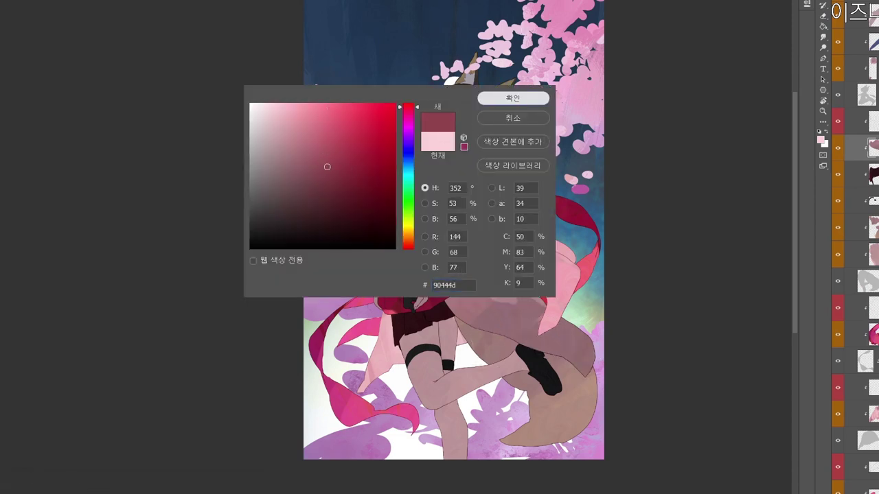
{"action": "mouse_move", "coordinate": [484, 299]}
{"action": "left_mouse_down"}
{"action": "mouse_move", "coordinate": [511, 294]}
{"action": "mouse_move", "coordinate": [540, 307]}
{"action": "left_mouse_up"}
{"action": "left_click", "coordinate": [489, 299], "text": "alt"}
{"action": "left_click_drag", "start_coordinate": [461, 301], "coordinate": [519, 288]}
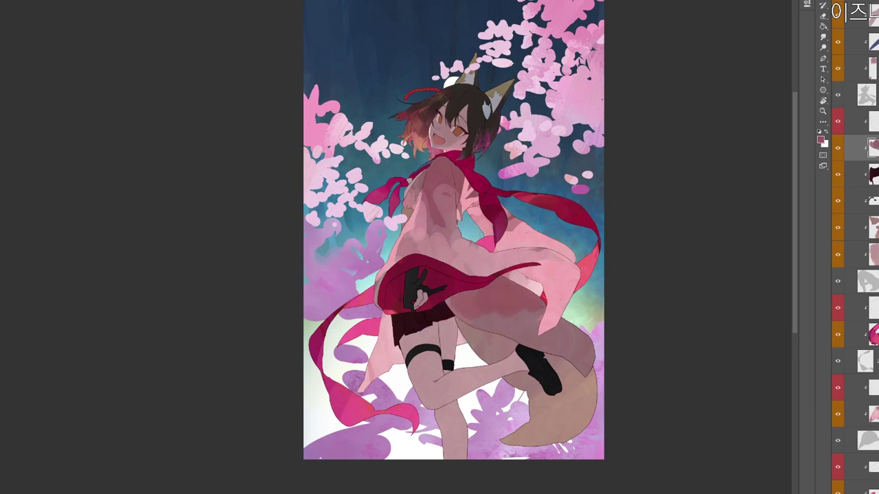
{"action": "left_click_drag", "start_coordinate": [442, 172], "coordinate": [461, 238]}
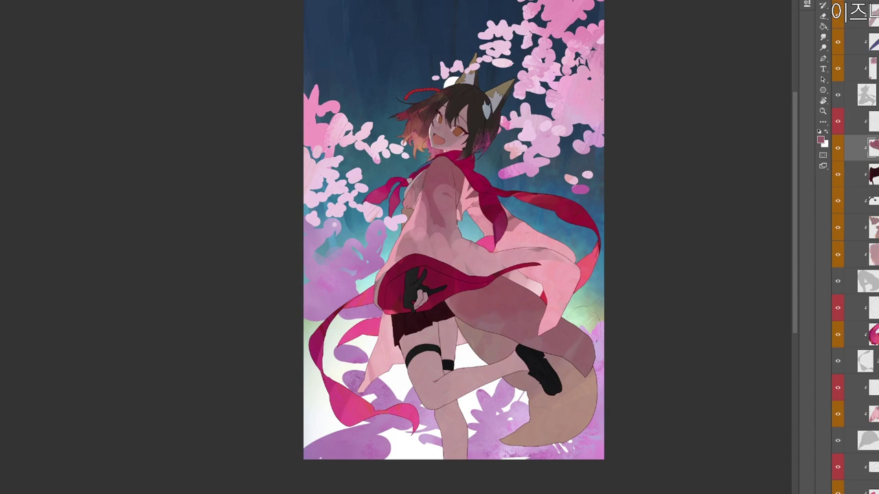
{"action": "left_click", "coordinate": [526, 222], "text": "alt"}
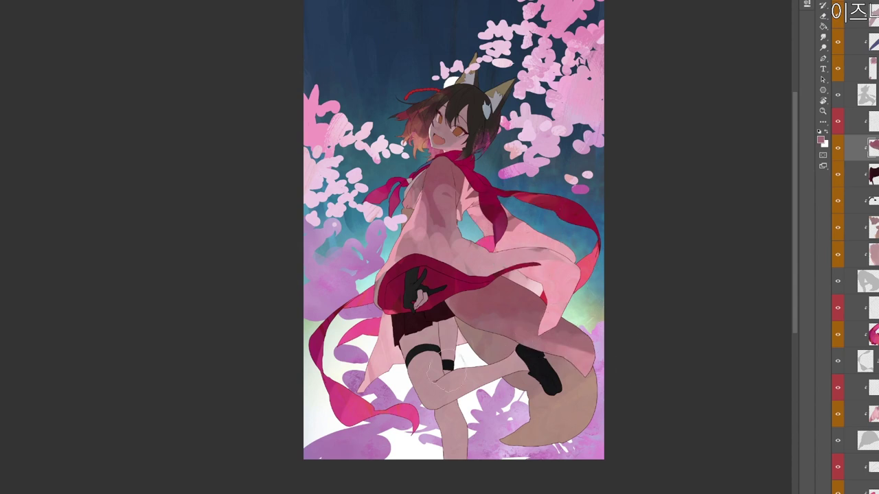
Select the fox tail's layer, lighten the brush to a soft pink and brush it over the lower tail.
{"action": "left_click", "coordinate": [511, 333], "text": "ctrl"}
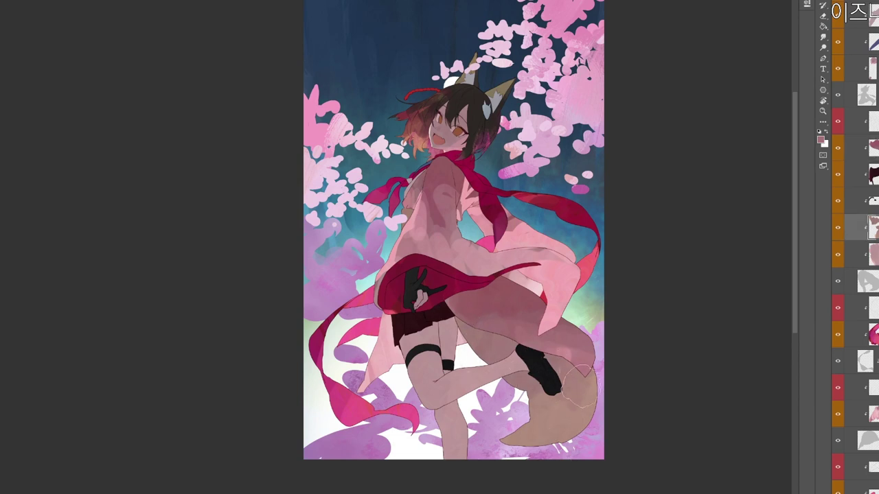
{"action": "key", "text": "n"}
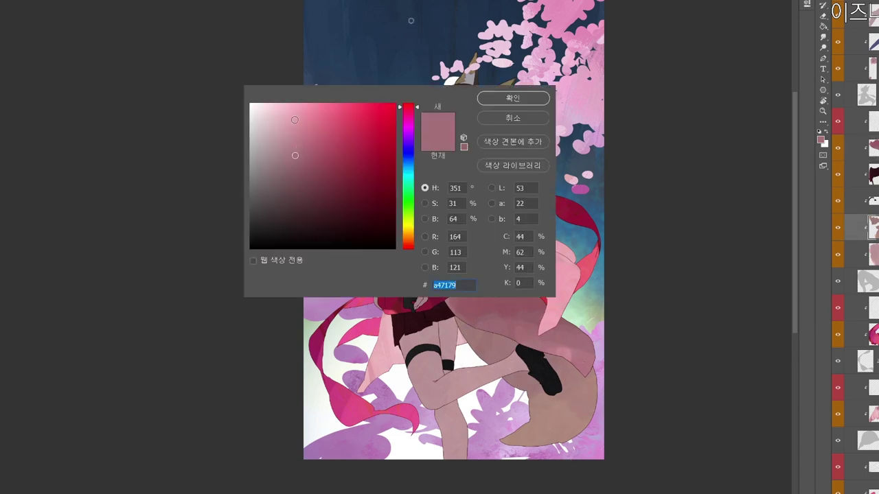
{"action": "left_click", "coordinate": [284, 114]}
{"action": "left_click", "coordinate": [516, 100]}
{"action": "mouse_move", "coordinate": [539, 373]}
{"action": "left_mouse_down"}
{"action": "mouse_move", "coordinate": [525, 300]}
{"action": "mouse_move", "coordinate": [546, 323]}
{"action": "mouse_move", "coordinate": [554, 352]}
{"action": "left_mouse_up"}
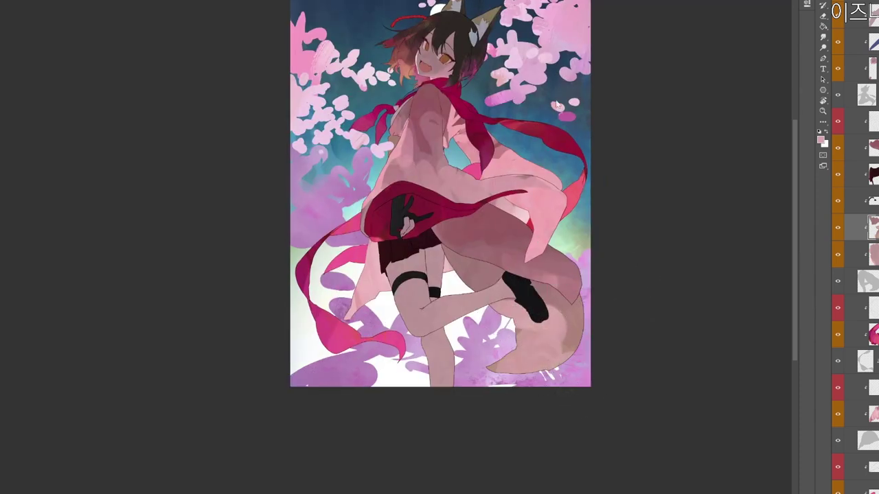
Set the brush colour to pale cream #e8dfc2 and brush it over the tail's lower curve and tip.
{"action": "left_click", "coordinate": [820, 139]}
{"action": "left_click", "coordinate": [274, 117]}
{"action": "left_click", "coordinate": [407, 233]}
{"action": "left_click", "coordinate": [510, 98]}
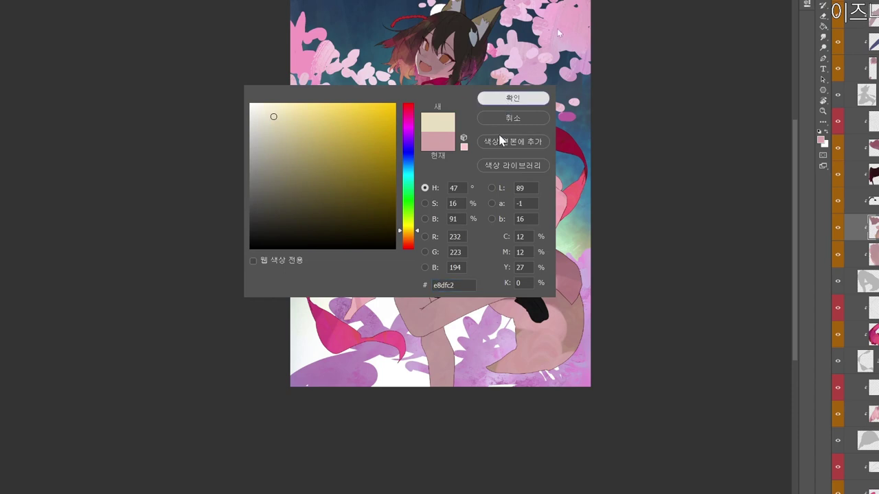
{"action": "mouse_move", "coordinate": [515, 367]}
{"action": "left_mouse_down"}
{"action": "mouse_move", "coordinate": [534, 323]}
{"action": "mouse_move", "coordinate": [549, 367]}
{"action": "left_mouse_up"}
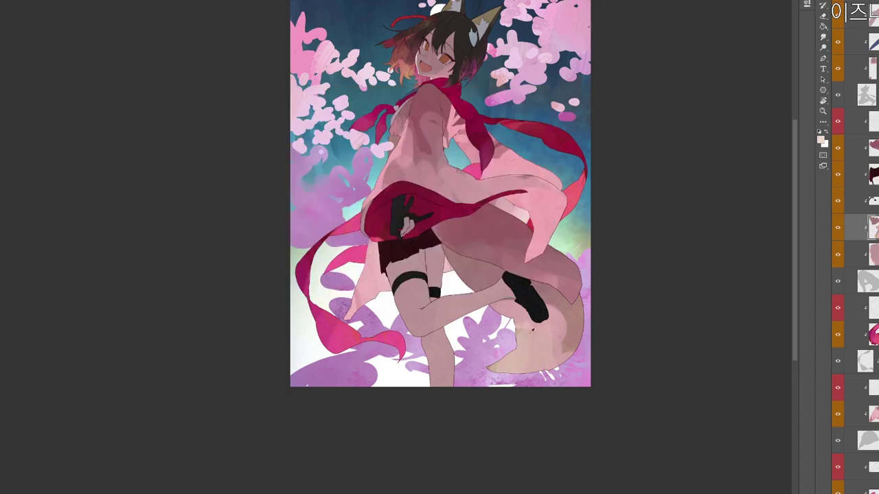
{"action": "scroll", "coordinate": [615, 158], "scroll_direction": "up", "scroll_amount": 3}
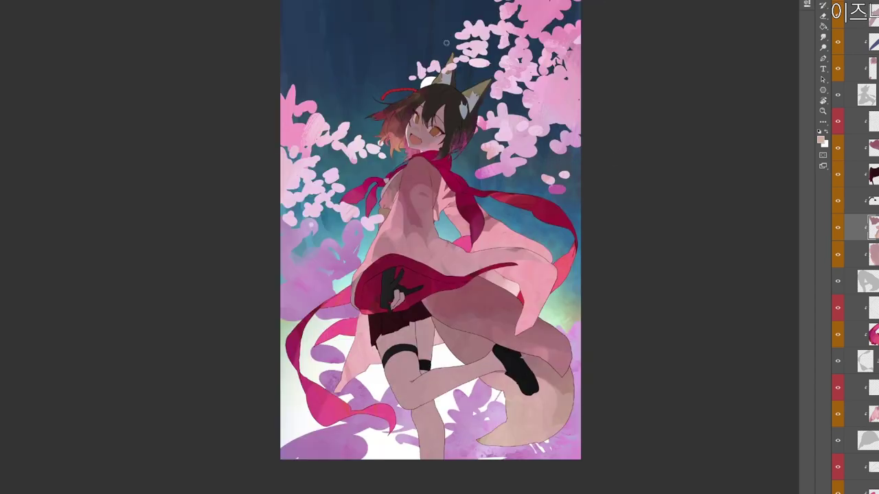
Darken the brush through dusty pink to reddish brown #8b5a48 and shade the fox tail around the raised shoe.
{"action": "key", "text": "n"}
{"action": "left_click", "coordinate": [298, 148]}
{"action": "left_click", "coordinate": [514, 99]}
{"action": "left_click_drag", "start_coordinate": [672, 370], "coordinate": [543, 362]}
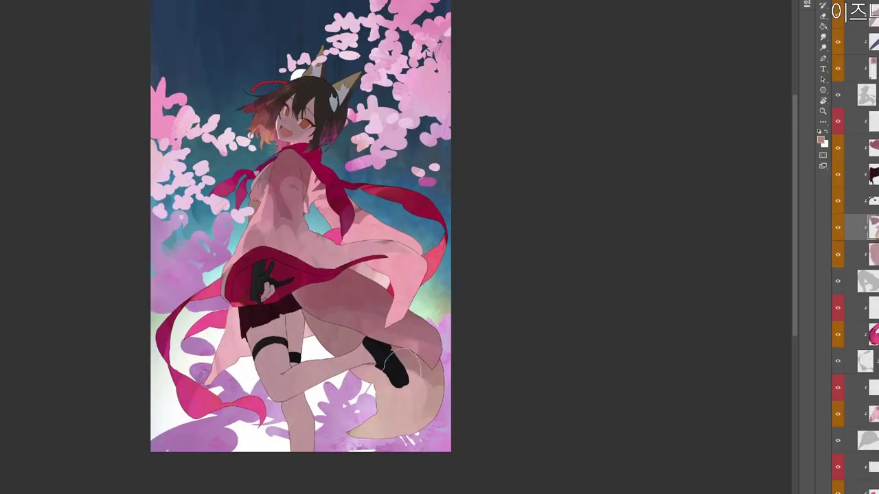
{"action": "left_click_drag", "start_coordinate": [402, 365], "coordinate": [541, 376]}
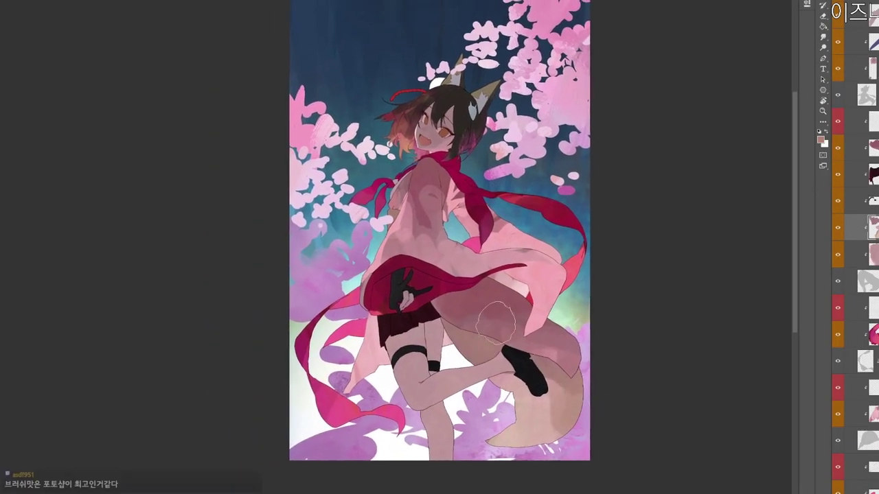
{"action": "key", "text": "n"}
{"action": "left_click", "coordinate": [320, 170]}
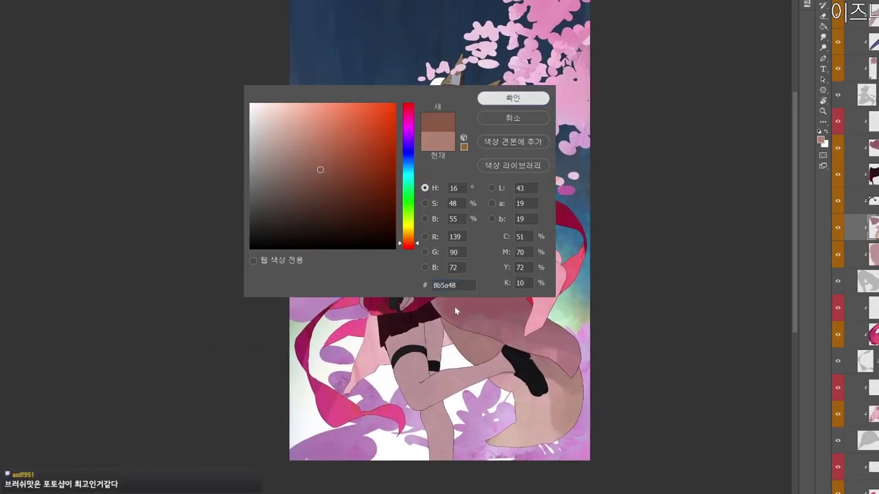
{"action": "left_click_drag", "start_coordinate": [611, 396], "coordinate": [637, 369]}
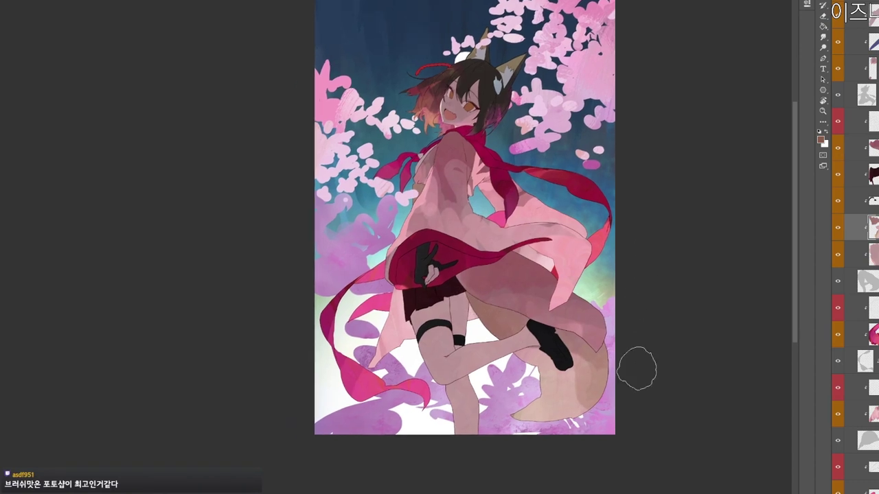
{"action": "key", "text": "ctrl+y"}
{"action": "key", "text": "ctrl+y"}
{"action": "left_click_drag", "start_coordinate": [596, 436], "coordinate": [608, 409]}
{"action": "left_click_drag", "start_coordinate": [578, 313], "coordinate": [551, 378]}
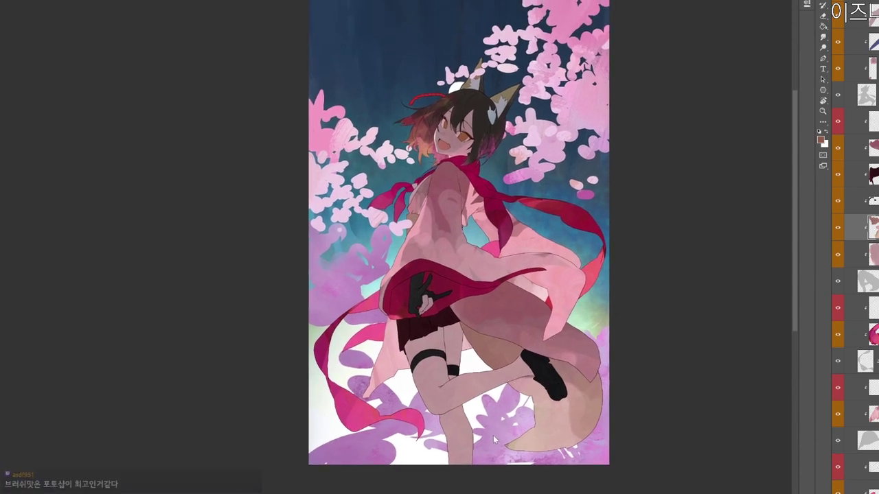
Select the leg skin layer, set the brush to dark brown #5c3426 and shade the thighs beneath the skirt.
{"action": "left_click", "coordinate": [470, 351], "text": "ctrl"}
{"action": "key", "text": "n"}
{"action": "left_click", "coordinate": [336, 196]}
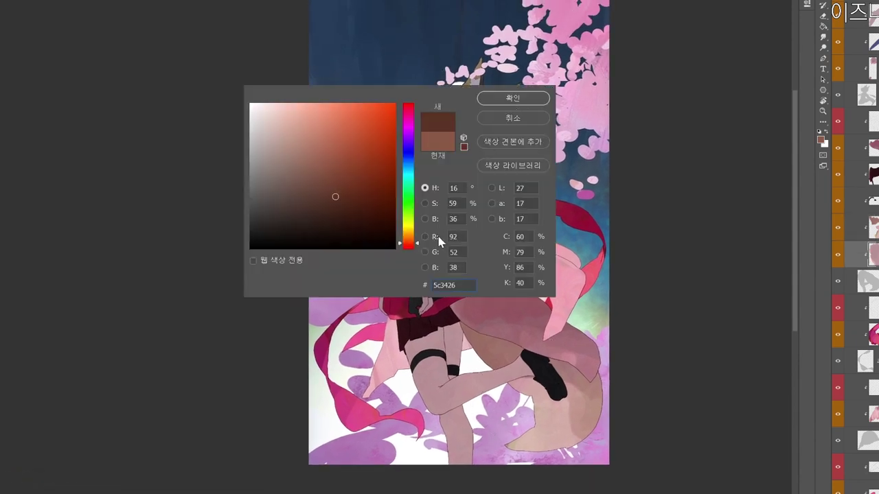
{"action": "left_click", "coordinate": [514, 99]}
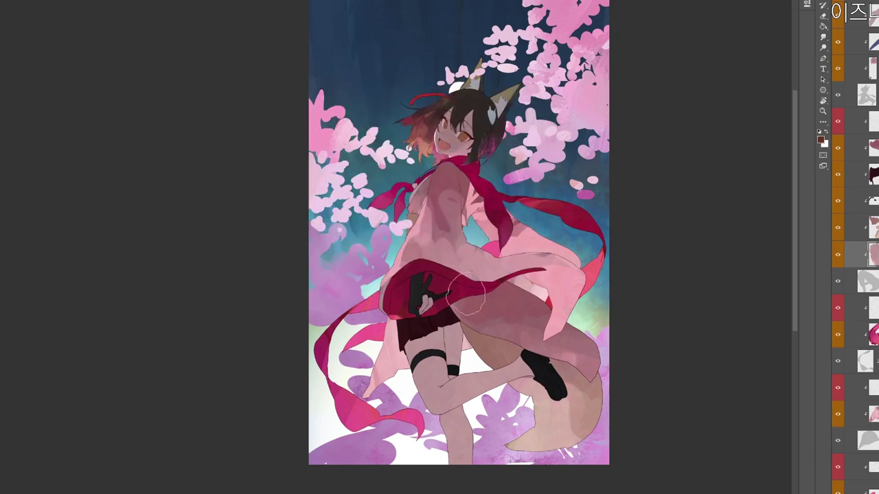
{"action": "mouse_move", "coordinate": [411, 343]}
{"action": "left_mouse_down"}
{"action": "mouse_move", "coordinate": [415, 316]}
{"action": "mouse_move", "coordinate": [439, 357]}
{"action": "mouse_move", "coordinate": [457, 330]}
{"action": "left_mouse_up"}
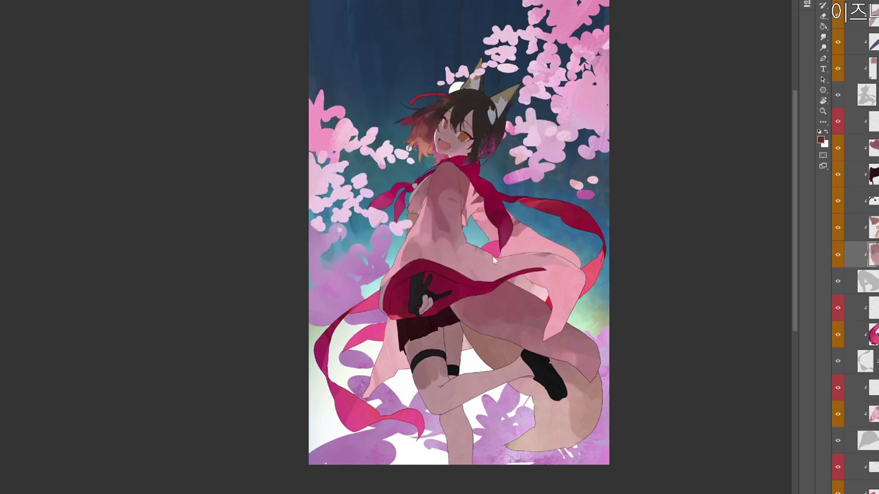
Switch the brush to lighter reddish tones, including coral #d37264, and brush warm shading over the bare legs.
{"action": "key", "text": "n"}
{"action": "left_click", "coordinate": [329, 140]}
{"action": "left_click", "coordinate": [490, 103]}
{"action": "mouse_move", "coordinate": [432, 386]}
{"action": "left_mouse_down"}
{"action": "mouse_move", "coordinate": [454, 398]}
{"action": "mouse_move", "coordinate": [459, 416]}
{"action": "left_mouse_up"}
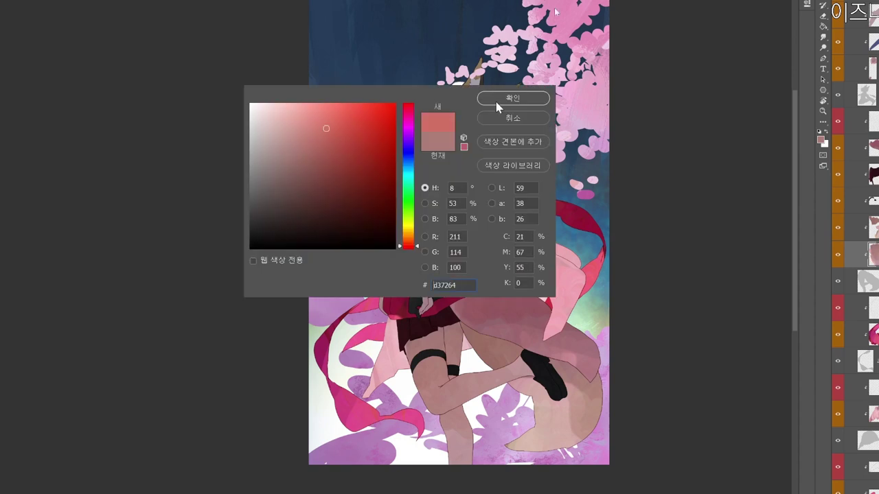
{"action": "left_click", "coordinate": [512, 98]}
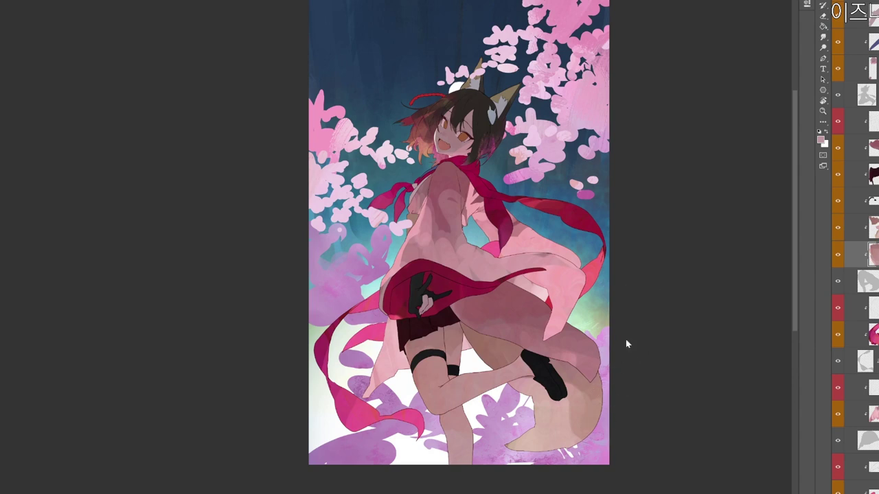
{"action": "left_click", "coordinate": [513, 96]}
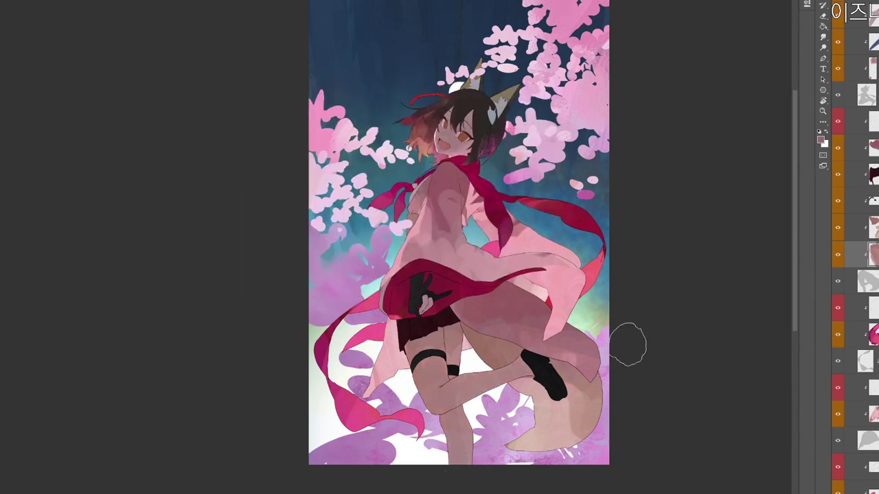
Set the brush colour to dark indigo and brush it over the skirt and the raised shoe on their own layers.
{"action": "left_click", "coordinate": [820, 139]}
{"action": "left_click", "coordinate": [349, 181]}
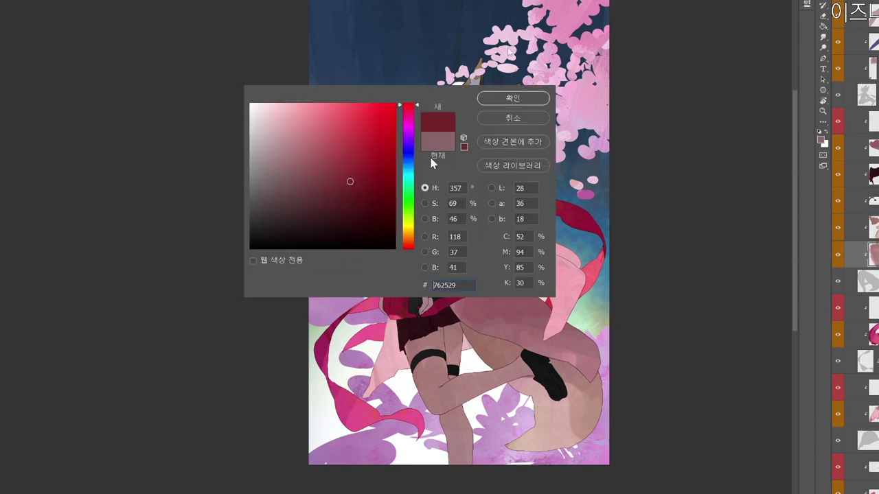
{"action": "left_click", "coordinate": [409, 159]}
{"action": "left_click", "coordinate": [411, 145]}
{"action": "left_click", "coordinate": [515, 98]}
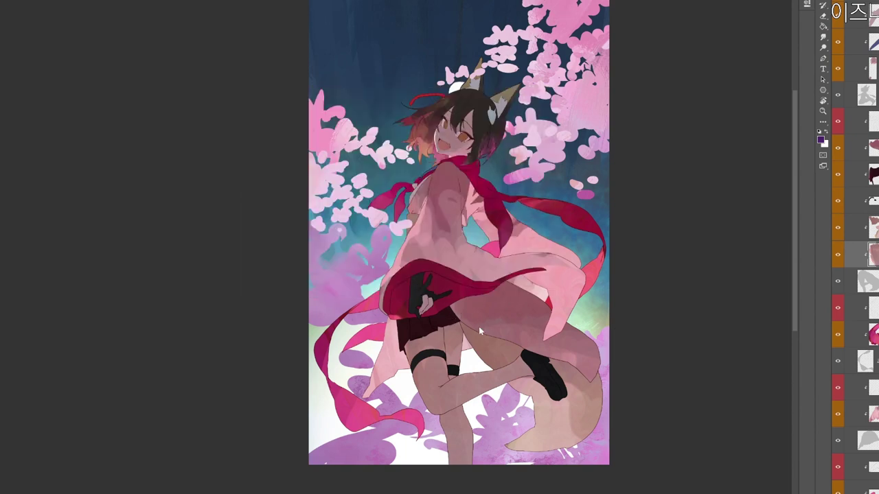
{"action": "left_click", "coordinate": [454, 321], "text": "ctrl"}
{"action": "mouse_move", "coordinate": [464, 322]}
{"action": "left_mouse_down"}
{"action": "mouse_move", "coordinate": [433, 347]}
{"action": "mouse_move", "coordinate": [448, 324]}
{"action": "left_mouse_up"}
{"action": "left_click_drag", "start_coordinate": [565, 408], "coordinate": [564, 385]}
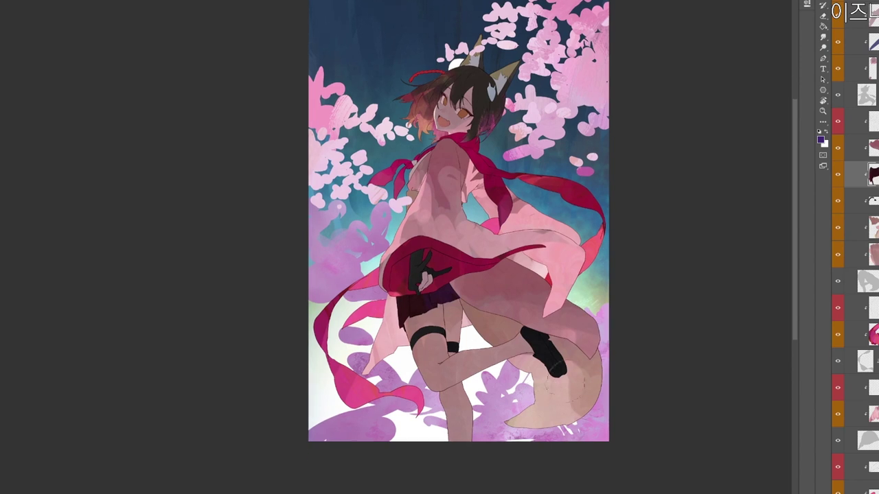
{"action": "left_click", "coordinate": [559, 357], "text": "ctrl"}
{"action": "left_click_drag", "start_coordinate": [527, 328], "coordinate": [560, 372]}
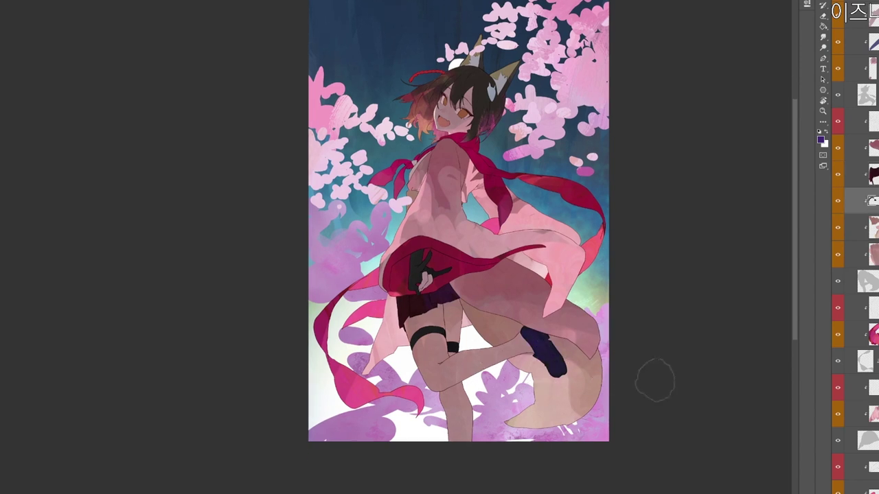
Select the hem's inner lining layer and brush indigo and a sampled purple over its shaded folds.
{"action": "left_click", "coordinate": [585, 328], "text": "ctrl"}
{"action": "mouse_move", "coordinate": [536, 310]}
{"action": "left_mouse_down"}
{"action": "mouse_move", "coordinate": [475, 308]}
{"action": "mouse_move", "coordinate": [514, 283]}
{"action": "mouse_move", "coordinate": [514, 273]}
{"action": "mouse_move", "coordinate": [488, 311]}
{"action": "mouse_move", "coordinate": [549, 304]}
{"action": "left_mouse_up"}
{"action": "left_click", "coordinate": [516, 272], "text": "alt"}
{"action": "left_click_drag", "start_coordinate": [484, 298], "coordinate": [471, 301]}
{"action": "left_click_drag", "start_coordinate": [536, 317], "coordinate": [580, 330]}
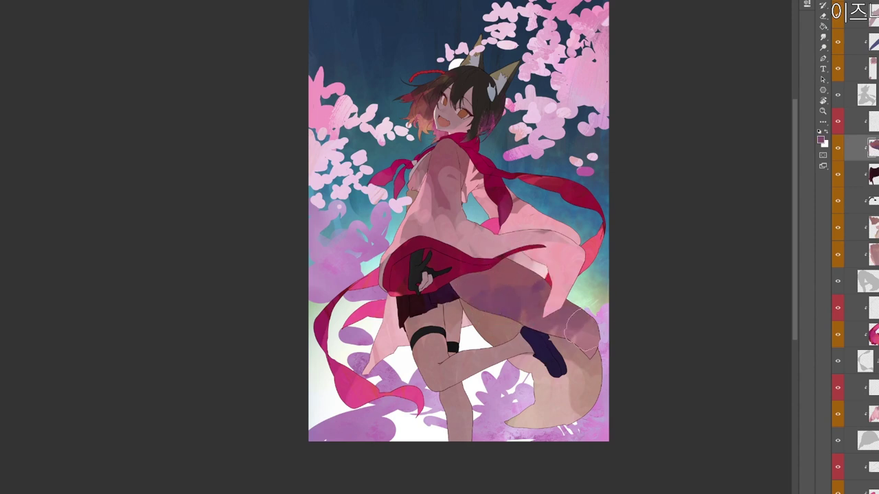
Select the kimono layer and brush mauve shading over the lower sleeve and waist, sampling a lighter mauve to blend.
{"action": "left_click_drag", "start_coordinate": [476, 234], "coordinate": [481, 278]}
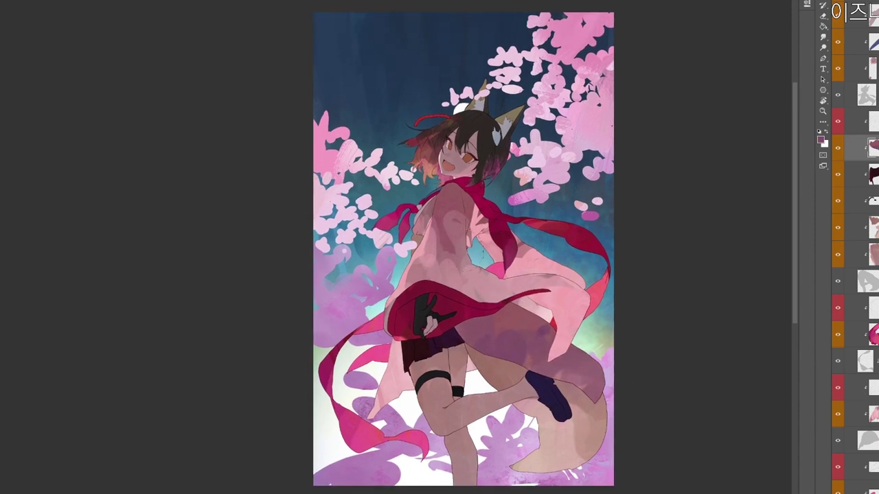
{"action": "left_click", "coordinate": [451, 261], "text": "ctrl"}
{"action": "mouse_move", "coordinate": [439, 247]}
{"action": "left_mouse_down"}
{"action": "mouse_move", "coordinate": [434, 262]}
{"action": "mouse_move", "coordinate": [450, 269]}
{"action": "left_mouse_up"}
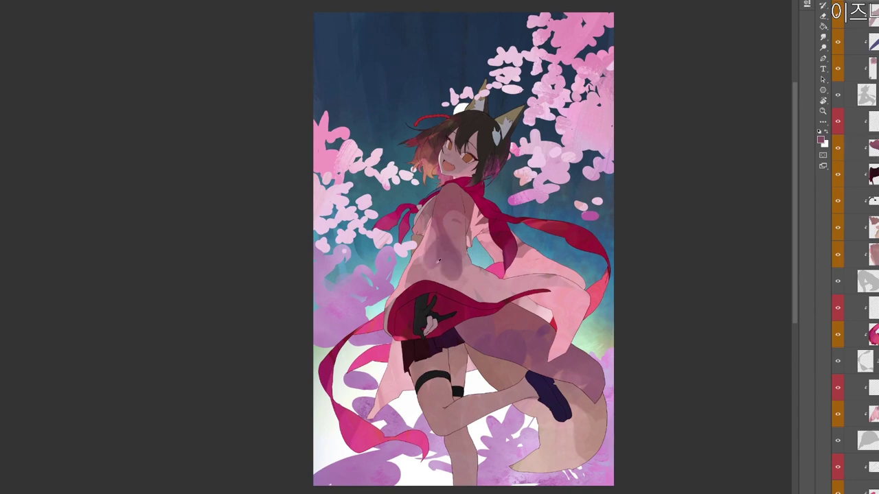
{"action": "left_click", "coordinate": [442, 262], "text": "alt"}
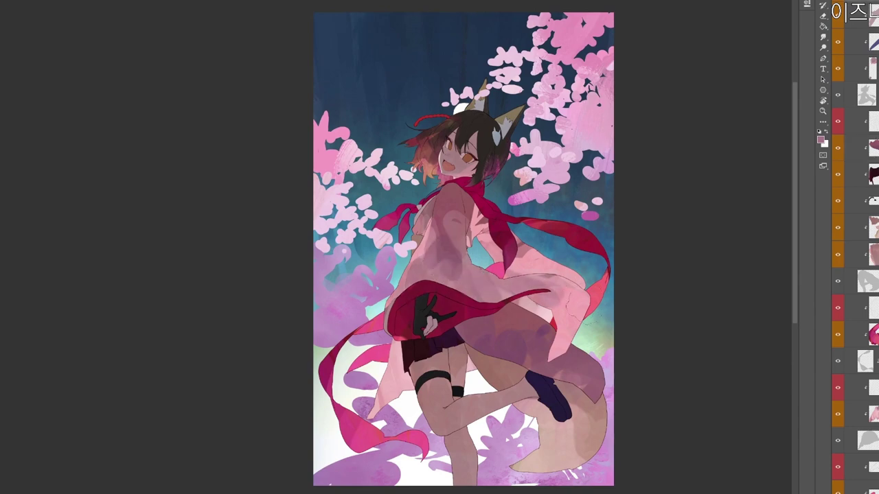
{"action": "left_click_drag", "start_coordinate": [481, 158], "coordinate": [414, 57]}
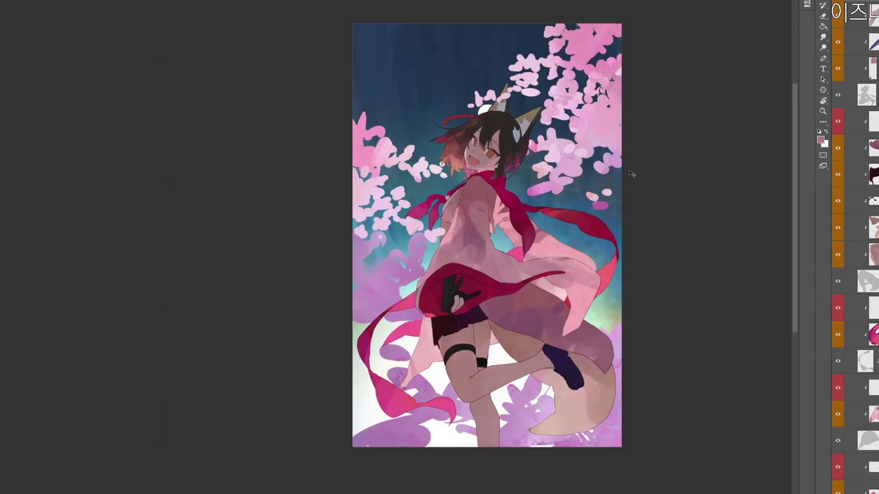
{"action": "left_click_drag", "start_coordinate": [592, 429], "coordinate": [537, 408]}
{"action": "left_click_drag", "start_coordinate": [466, 289], "coordinate": [511, 334]}
Set the brush colour to burnt orange #c76a3d for tinting the kimono.
{"action": "key", "text": "n"}
{"action": "left_click", "coordinate": [311, 121]}
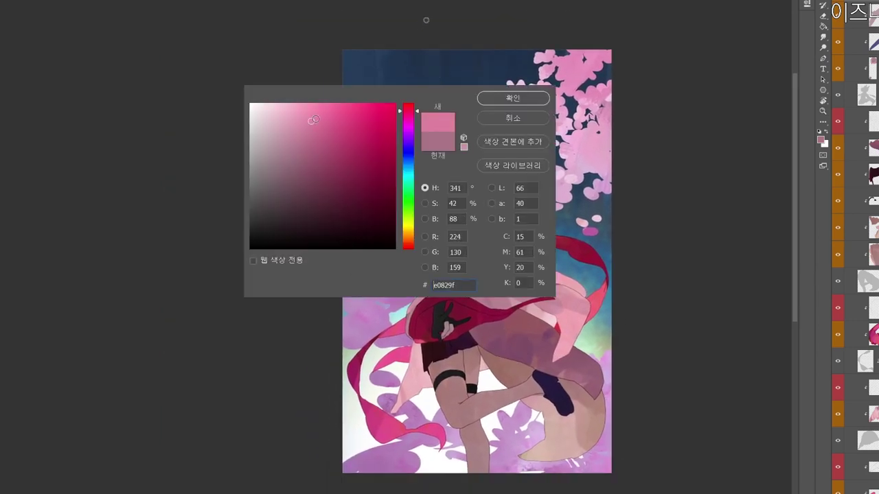
{"action": "left_click", "coordinate": [412, 179]}
{"action": "left_click_drag", "start_coordinate": [414, 184], "coordinate": [408, 247]}
{"action": "left_click", "coordinate": [349, 133]}
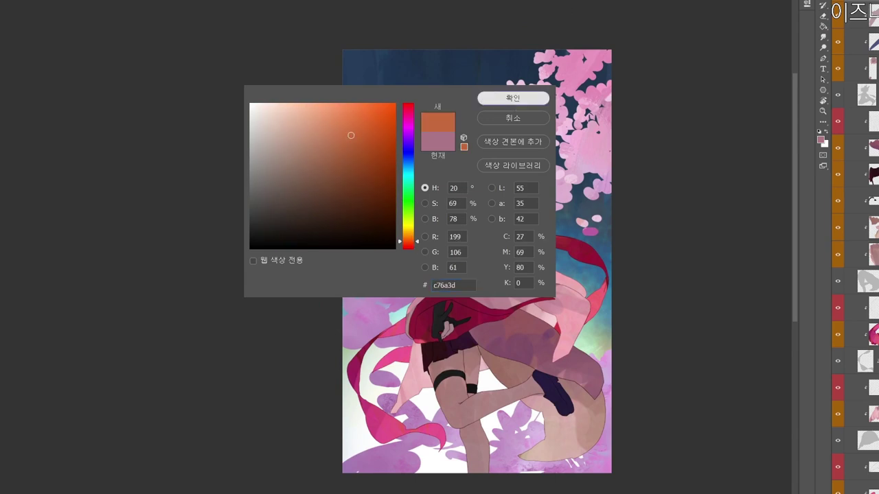
{"action": "left_click", "coordinate": [508, 100]}
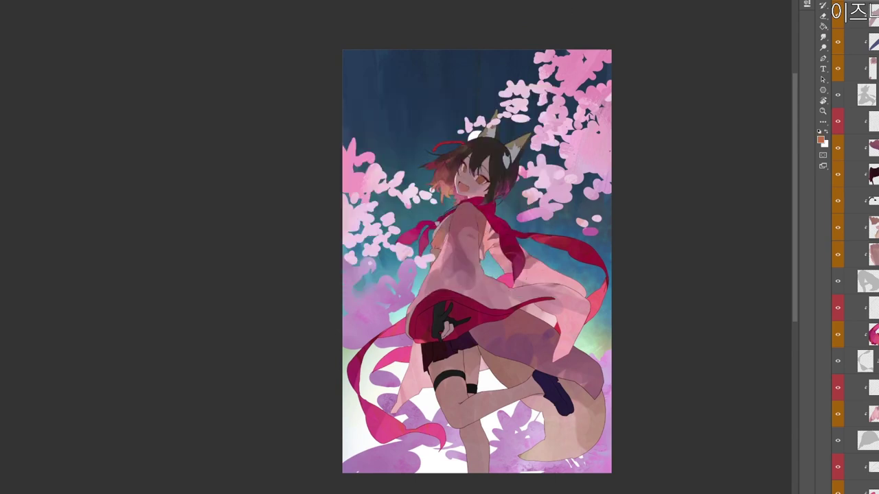
Change the brush colour to a light pink, sample a mauve from the kimono, and blend it into the sleeve.
{"action": "key", "text": "n"}
{"action": "left_click", "coordinate": [340, 123]}
{"action": "left_click", "coordinate": [410, 134]}
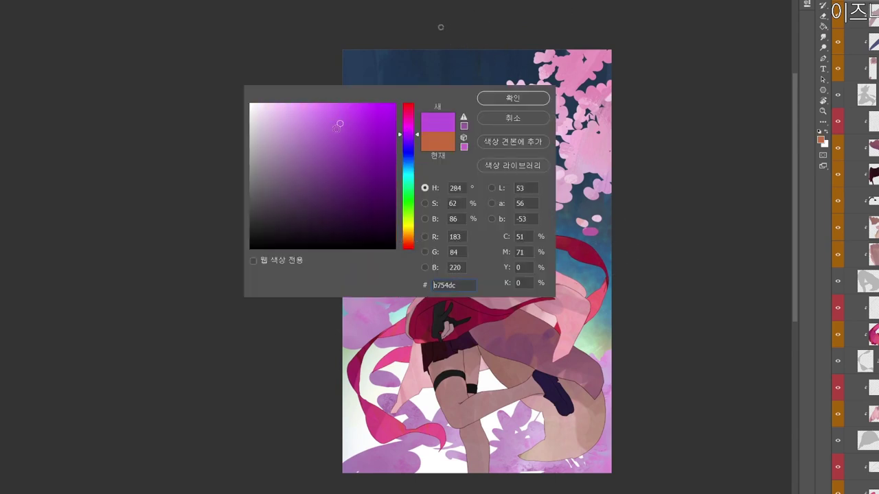
{"action": "left_click", "coordinate": [307, 109]}
{"action": "left_click", "coordinate": [408, 104]}
{"action": "left_click", "coordinate": [498, 103]}
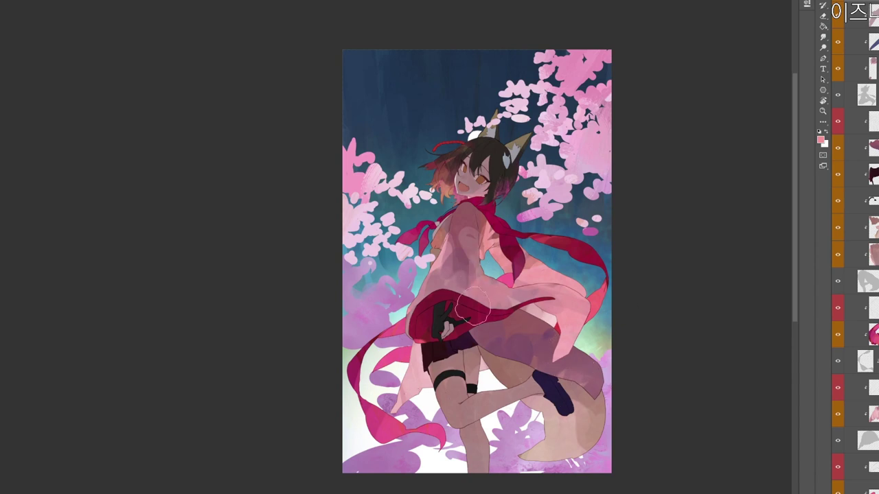
{"action": "left_click", "coordinate": [505, 289], "text": "alt"}
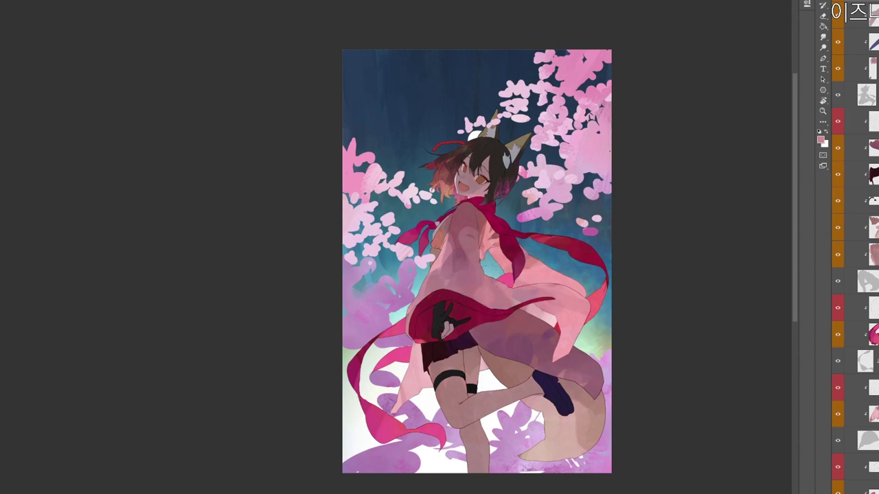
{"action": "left_click_drag", "start_coordinate": [462, 251], "coordinate": [472, 241]}
Select the hair layer, sample its dark tone, shift the brush colour away from brown, and darken the crown.
{"action": "left_click_drag", "start_coordinate": [513, 141], "coordinate": [508, 211]}
{"action": "left_click_drag", "start_coordinate": [476, 146], "coordinate": [487, 140]}
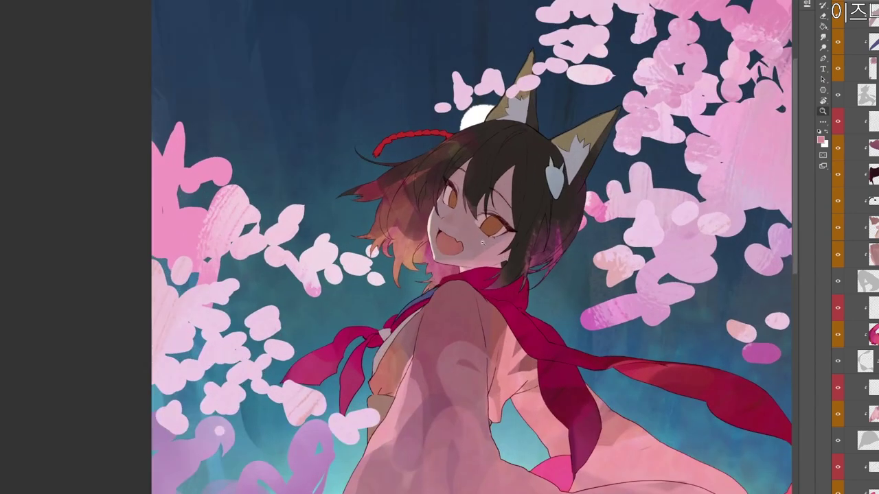
{"action": "left_click", "coordinate": [504, 193], "text": "ctrl"}
{"action": "left_click", "coordinate": [479, 180], "text": "alt"}
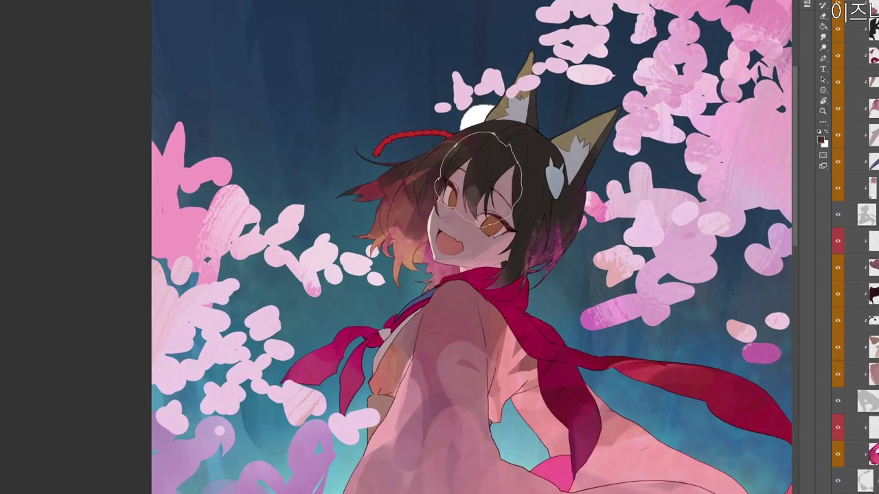
{"action": "key", "text": "n"}
{"action": "left_click", "coordinate": [329, 223]}
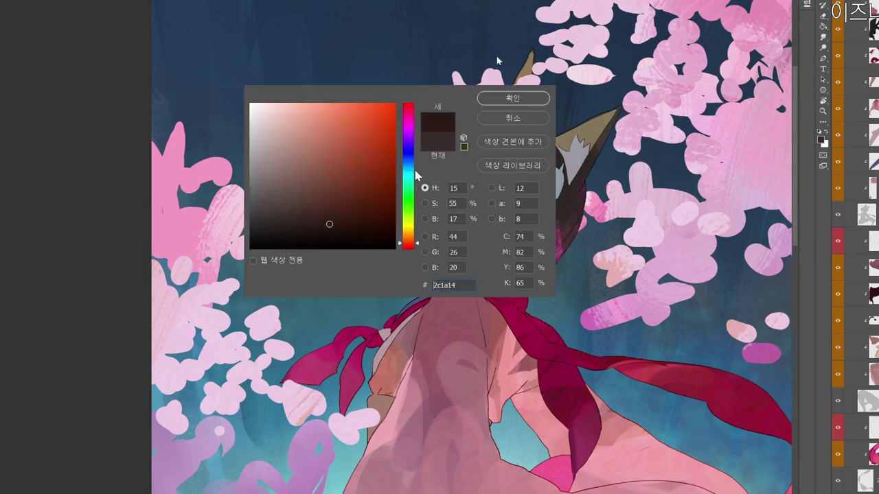
{"action": "left_click", "coordinate": [412, 114]}
{"action": "left_click", "coordinate": [502, 95]}
{"action": "key", "text": "Return"}
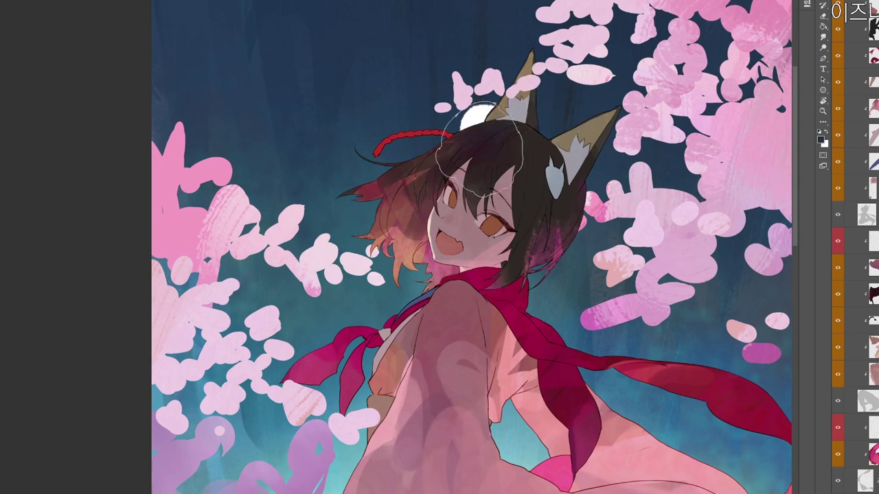
Sample the navy night sky, deepen the brush colour to #0f1721, and brush it over the dark hair.
{"action": "left_click", "coordinate": [638, 70], "text": "alt"}
{"action": "key", "text": "n"}
{"action": "left_click", "coordinate": [329, 230]}
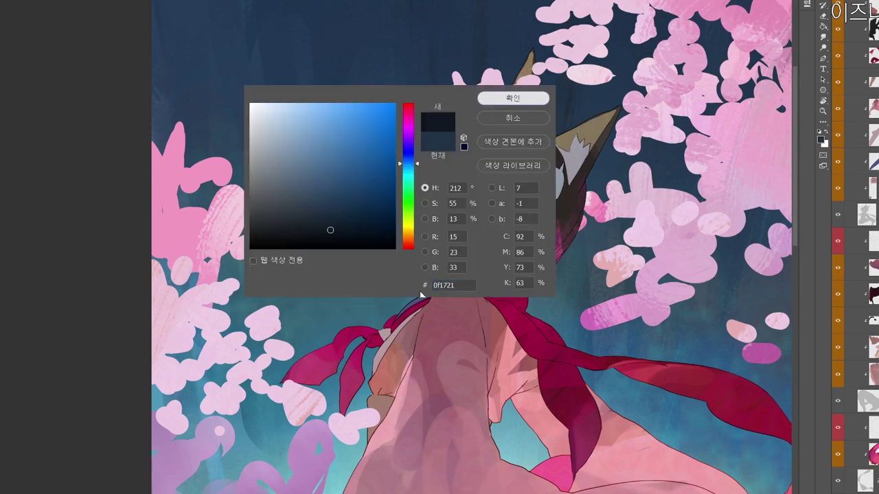
{"action": "left_click", "coordinate": [493, 102]}
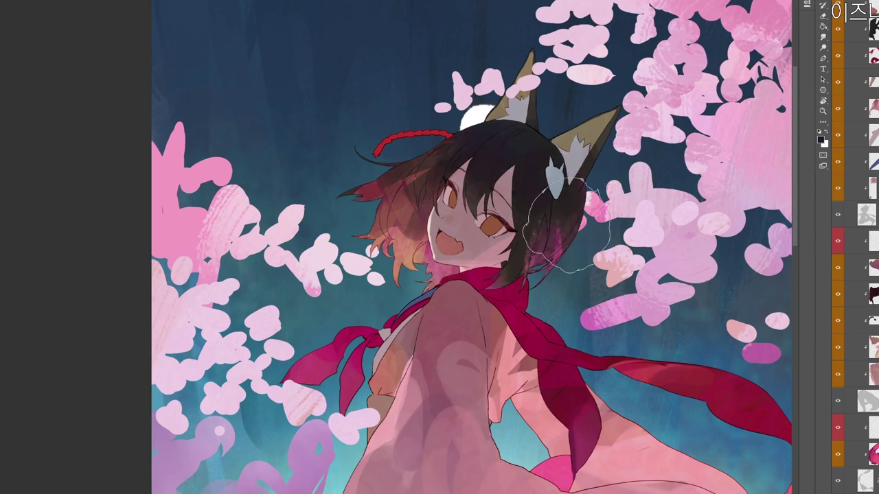
{"action": "left_click_drag", "start_coordinate": [574, 254], "coordinate": [558, 245]}
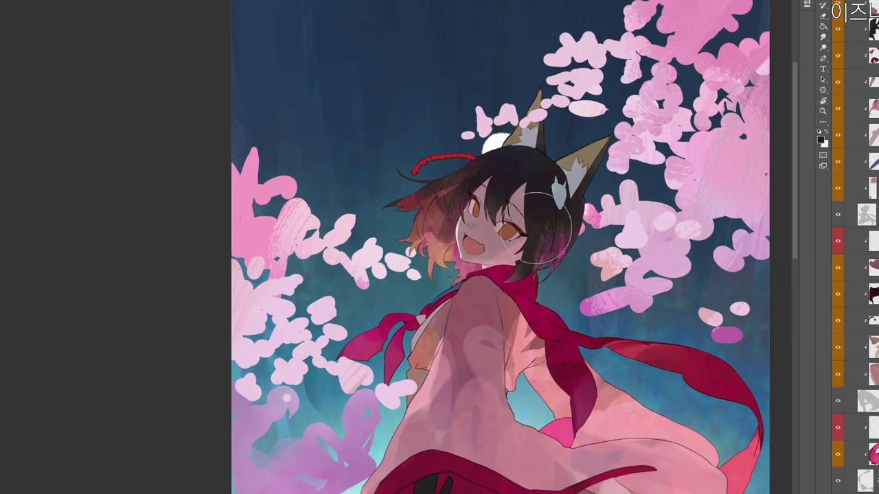
{"action": "left_click_drag", "start_coordinate": [578, 257], "coordinate": [528, 237]}
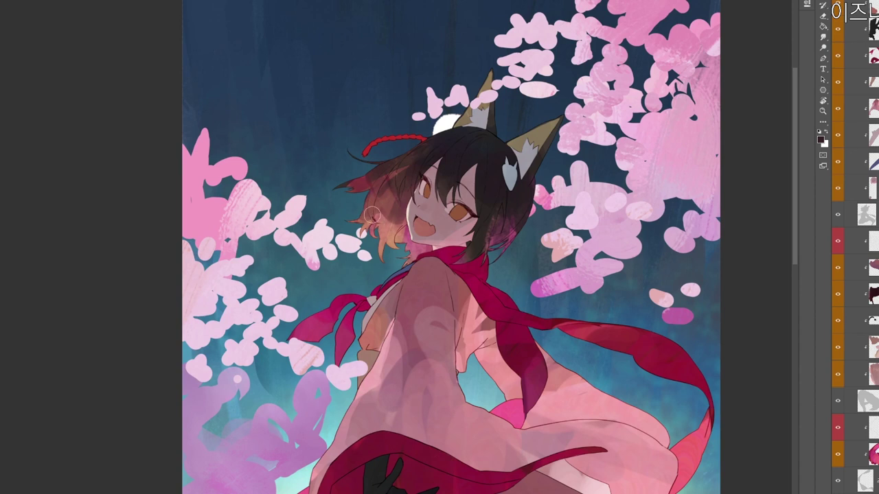
Shade the windblown hair left of the face, setting the brush colour to dark red #63181d.
{"action": "left_click_drag", "start_coordinate": [371, 212], "coordinate": [375, 221]}
{"action": "left_click", "coordinate": [371, 178], "text": "alt"}
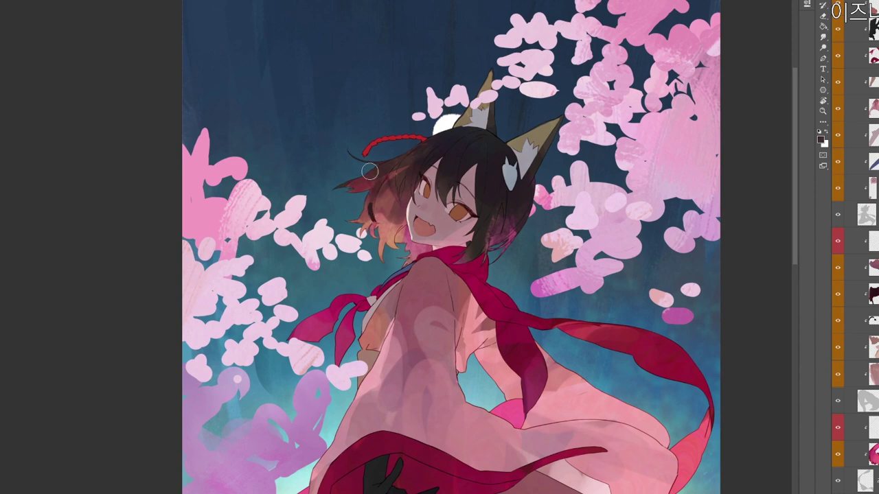
{"action": "key", "text": "n"}
{"action": "left_click", "coordinate": [359, 192]}
{"action": "left_click", "coordinate": [505, 100]}
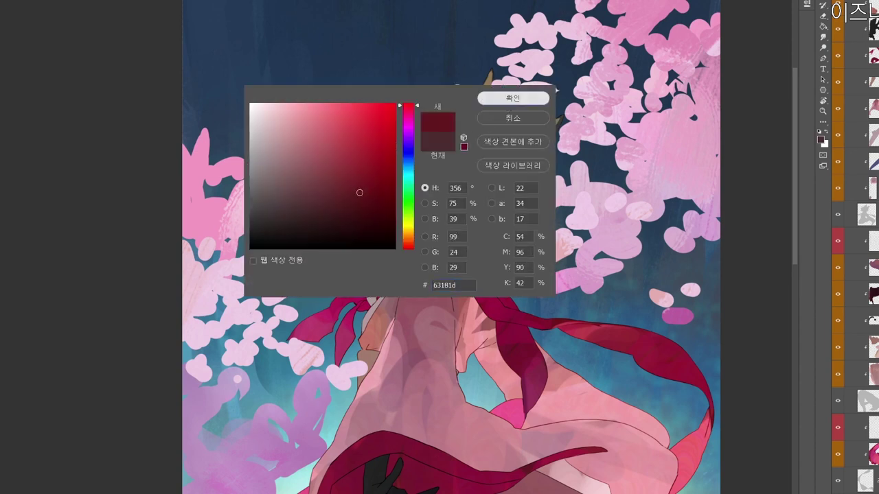
{"action": "key", "text": "Return"}
{"action": "left_click_drag", "start_coordinate": [392, 173], "coordinate": [375, 206]}
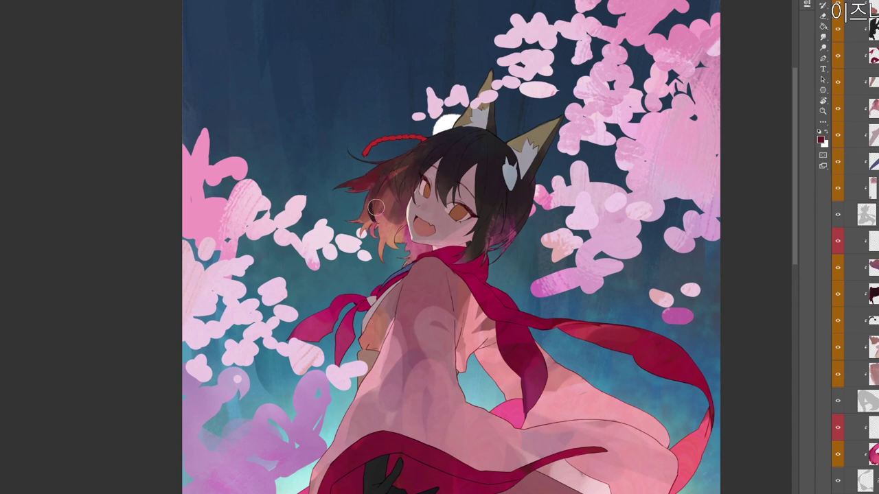
Set the brush colour to dark brown #3c2022 and blend it over the upper part of the windblown hair.
{"action": "key", "text": "n"}
{"action": "left_click", "coordinate": [318, 214]}
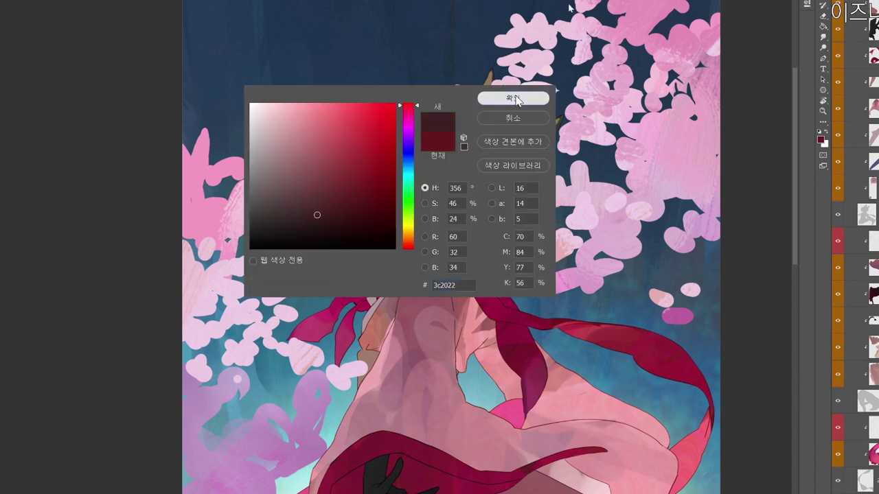
{"action": "left_click", "coordinate": [518, 101]}
{"action": "left_click_drag", "start_coordinate": [388, 183], "coordinate": [376, 200]}
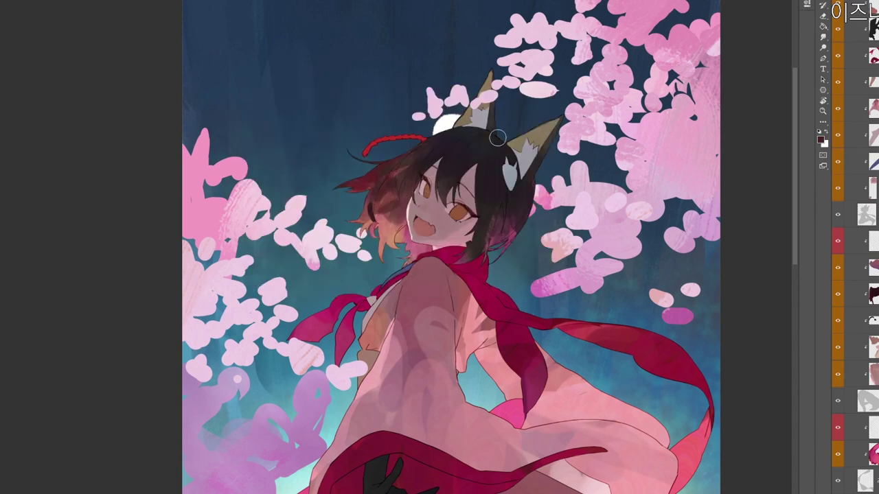
Set the brush colour to purple #7d3ba6 and add a purple patch to the windblown hair beside the face.
{"action": "key", "text": "r"}
{"action": "left_click_drag", "start_coordinate": [530, 184], "coordinate": [535, 45]}
{"action": "key", "text": "F8"}
{"action": "left_click", "coordinate": [409, 152]}
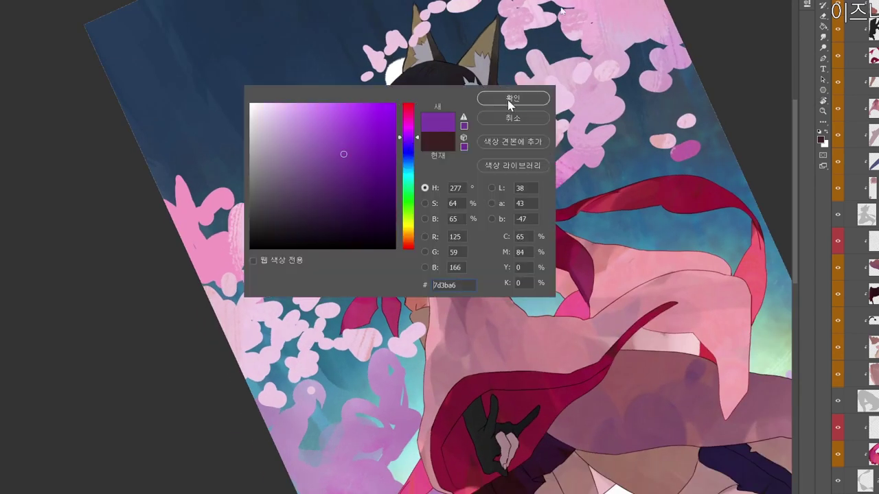
{"action": "left_click", "coordinate": [510, 98]}
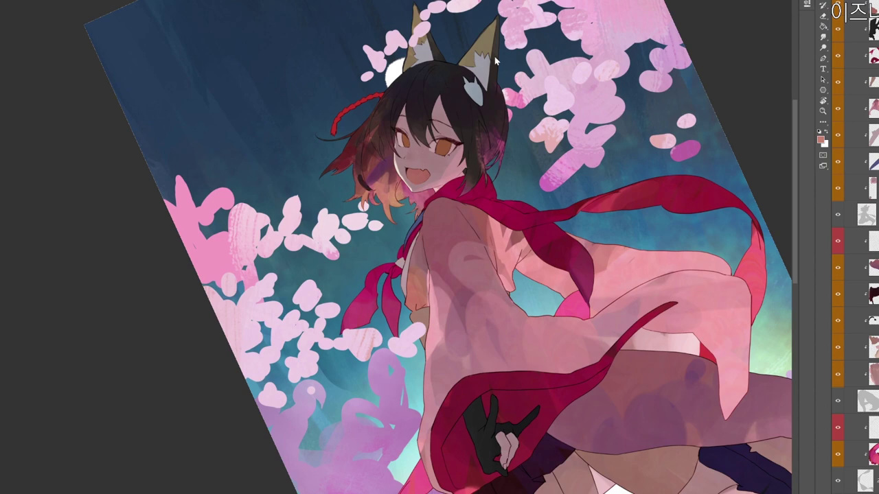
Set the brush colour to cream #eee2b7 and brush a light glow into the hair below the chin.
{"action": "key", "text": "F8"}
{"action": "left_click", "coordinate": [412, 236]}
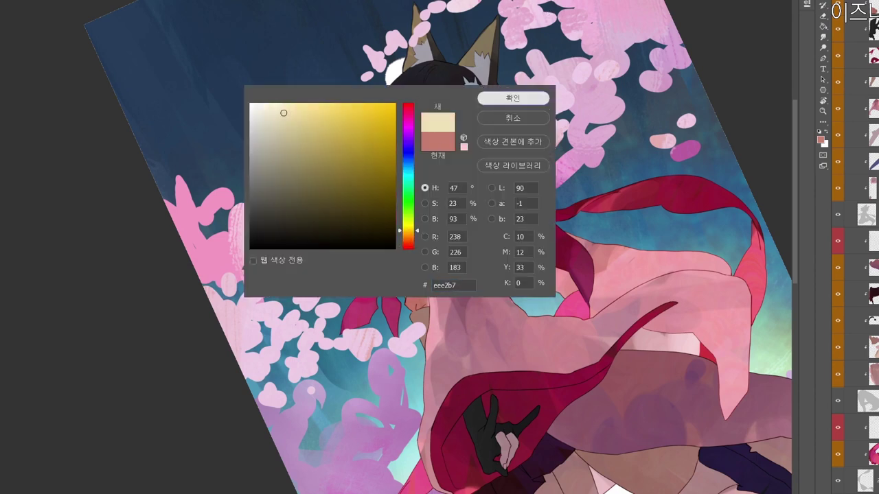
{"action": "left_click", "coordinate": [498, 98]}
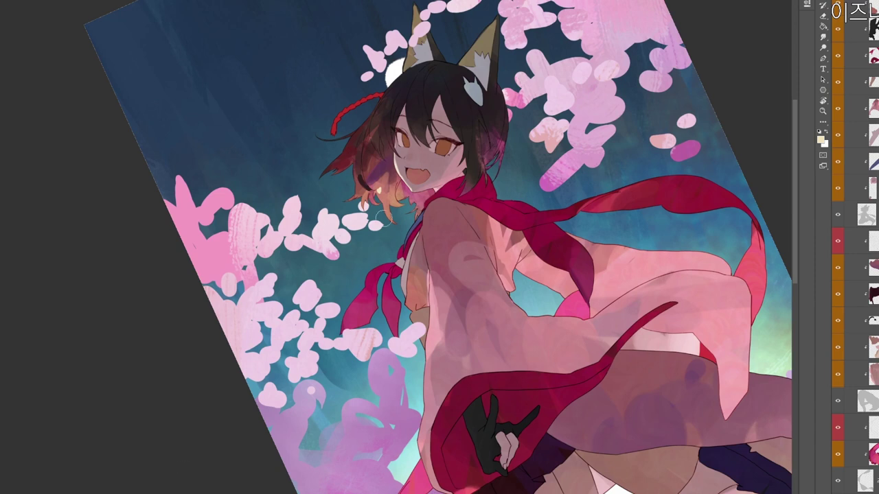
{"action": "mouse_move", "coordinate": [409, 195]}
{"action": "left_mouse_down"}
{"action": "mouse_move", "coordinate": [416, 208]}
{"action": "mouse_move", "coordinate": [425, 206]}
{"action": "left_mouse_up"}
Lighten the brush colour to near white and brush over the glowing hair behind the neck.
{"action": "key", "text": "r"}
{"action": "left_click_drag", "start_coordinate": [336, 90], "coordinate": [473, 85]}
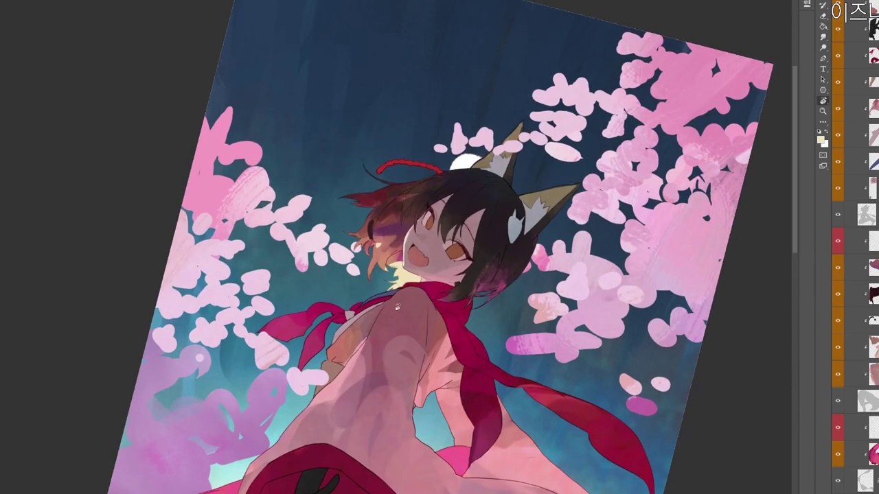
{"action": "key", "text": "F8"}
{"action": "left_click_drag", "start_coordinate": [268, 107], "coordinate": [256, 102]}
{"action": "left_click", "coordinate": [502, 99]}
{"action": "key", "text": "r"}
{"action": "left_click_drag", "start_coordinate": [376, 23], "coordinate": [310, 9]}
{"action": "left_click_drag", "start_coordinate": [427, 245], "coordinate": [401, 221]}
Straighten the canvas and brush a near-white highlight into the hair at the neck, right of the face.
{"action": "key", "text": "r"}
{"action": "left_click_drag", "start_coordinate": [503, 183], "coordinate": [503, 203]}
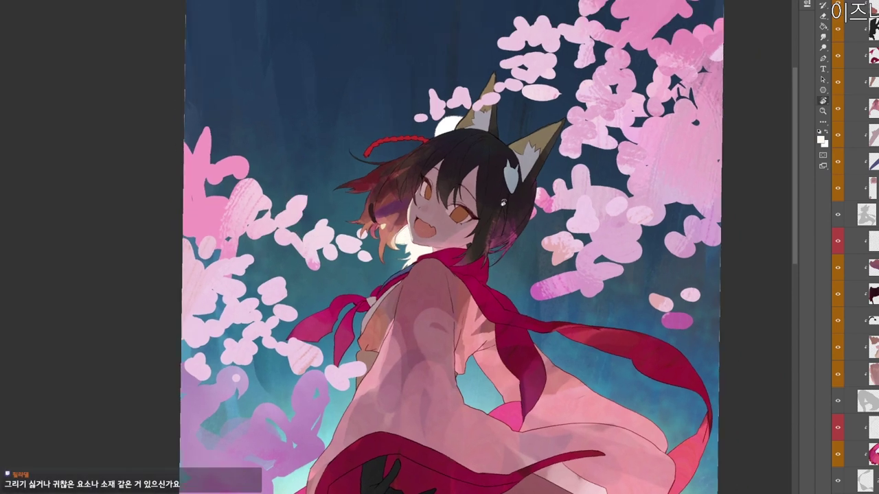
{"action": "scroll", "coordinate": [491, 265], "scroll_direction": "down", "scroll_amount": 1}
{"action": "key", "text": "b"}
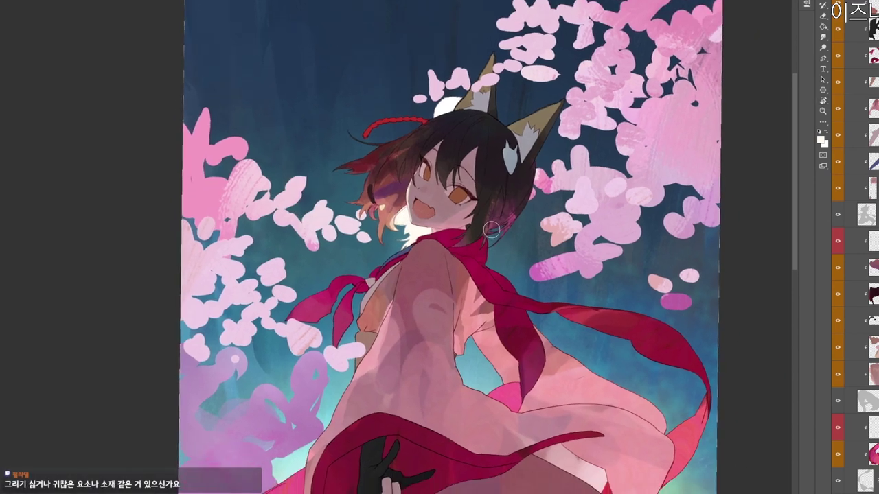
{"action": "left_click_drag", "start_coordinate": [491, 222], "coordinate": [489, 232]}
{"action": "scroll", "coordinate": [501, 307], "scroll_direction": "down", "scroll_amount": 4}
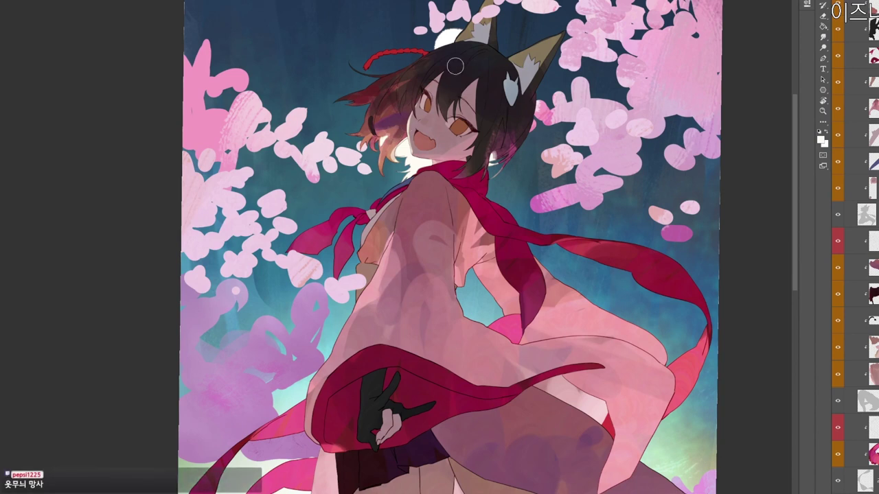
Sample dark red and near-black tones from the hair to blend its reddish locks into the dark fringe.
{"action": "left_click", "coordinate": [376, 115], "text": "alt"}
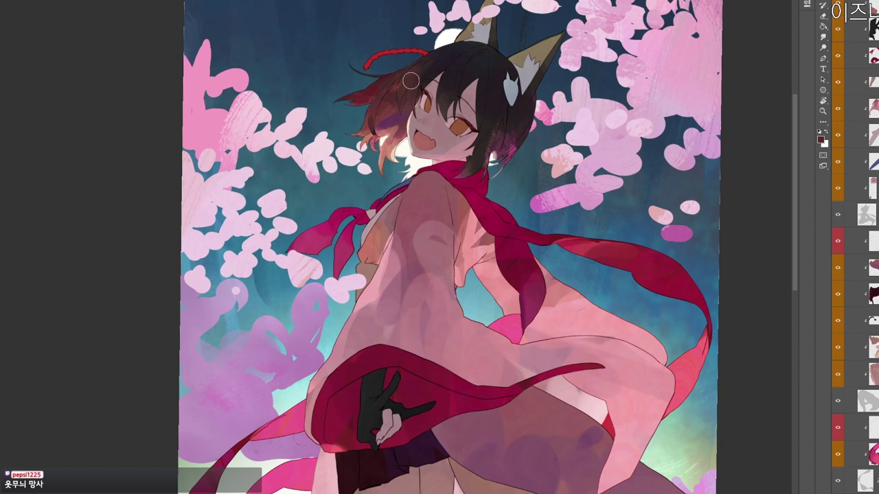
{"action": "left_click_drag", "start_coordinate": [502, 184], "coordinate": [515, 278]}
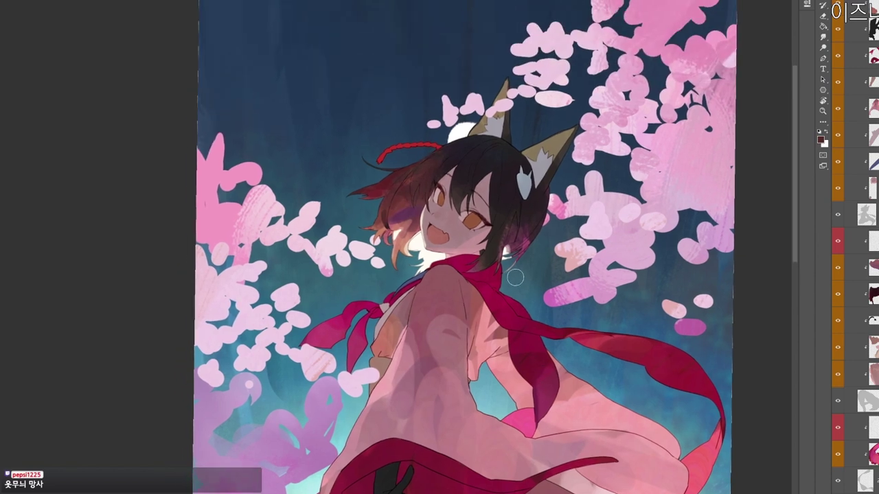
{"action": "left_click", "coordinate": [463, 174], "text": "alt"}
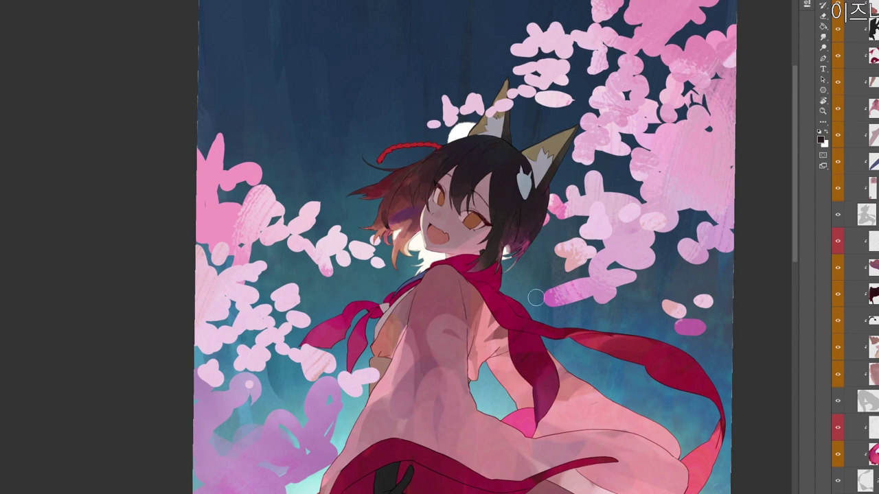
Pick a dark red, sample the dark hair tone, and brush over the lower hair right of the face.
{"action": "key", "text": "n"}
{"action": "left_click", "coordinate": [334, 116]}
{"action": "left_click", "coordinate": [409, 249]}
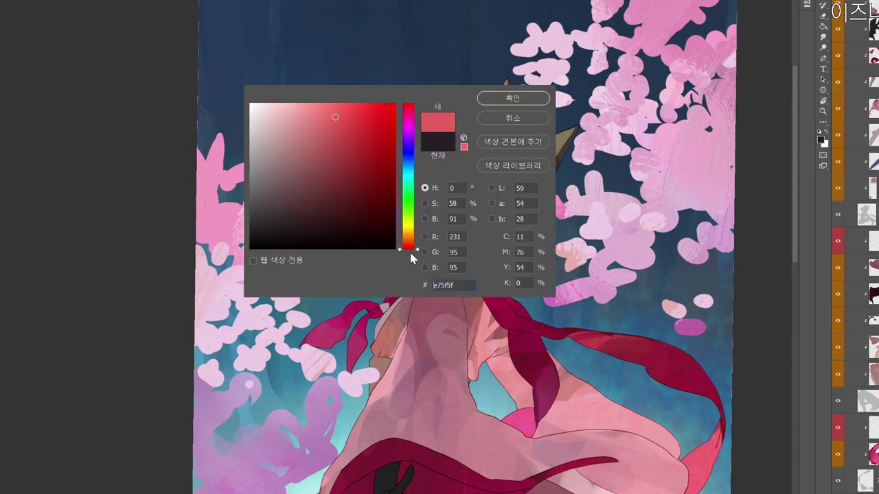
{"action": "left_click", "coordinate": [356, 177]}
{"action": "left_click", "coordinate": [519, 100]}
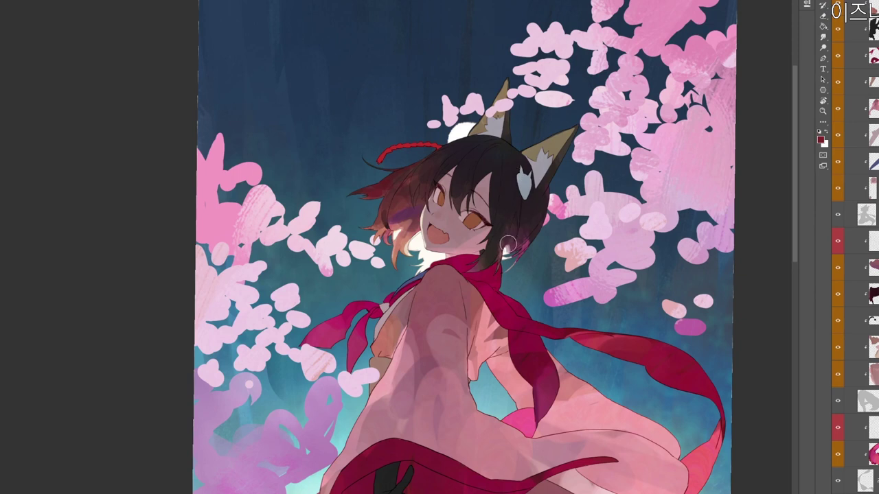
{"action": "left_click", "coordinate": [527, 218], "text": "alt"}
{"action": "mouse_move", "coordinate": [504, 246]}
{"action": "left_mouse_down"}
{"action": "mouse_move", "coordinate": [521, 239]}
{"action": "mouse_move", "coordinate": [511, 250]}
{"action": "left_mouse_up"}
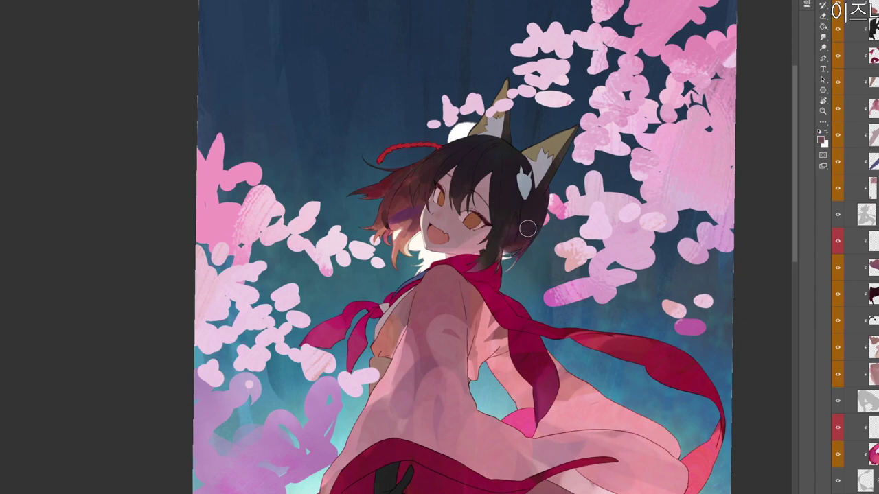
Set the brush colour to purple #80247f for tinting the hair tips right of the neck.
{"action": "key", "text": "n"}
{"action": "left_click_drag", "start_coordinate": [346, 128], "coordinate": [355, 176]}
{"action": "left_click_drag", "start_coordinate": [407, 140], "coordinate": [411, 127]}
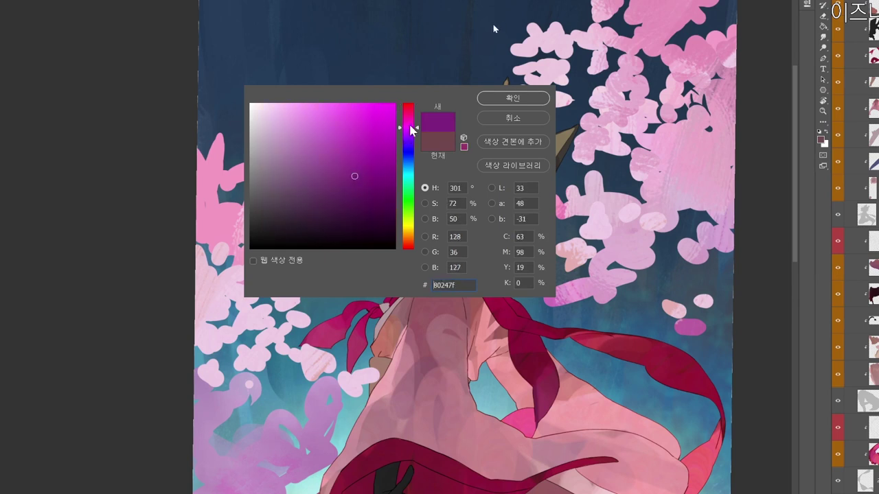
{"action": "left_click", "coordinate": [514, 97]}
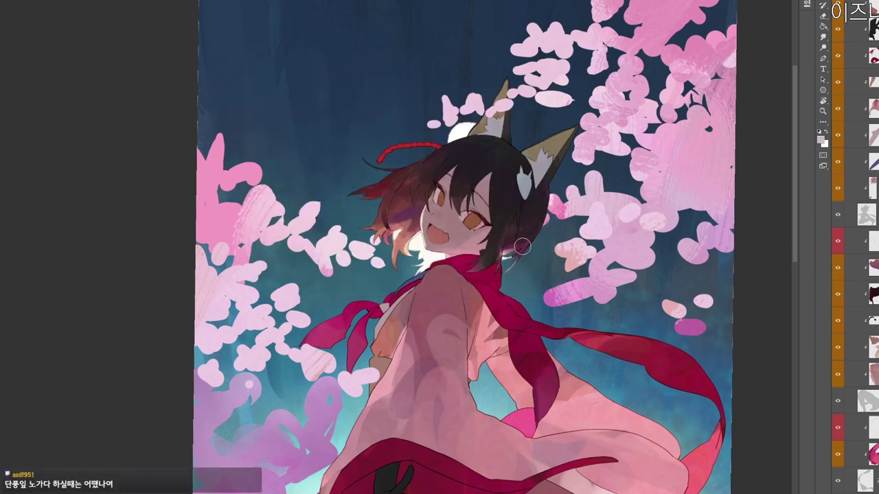
Pick salmon #dd9d8a and pale pink #f2d7cf for lightening the hair tips right of the neck.
{"action": "left_click_drag", "start_coordinate": [527, 236], "coordinate": [530, 213]}
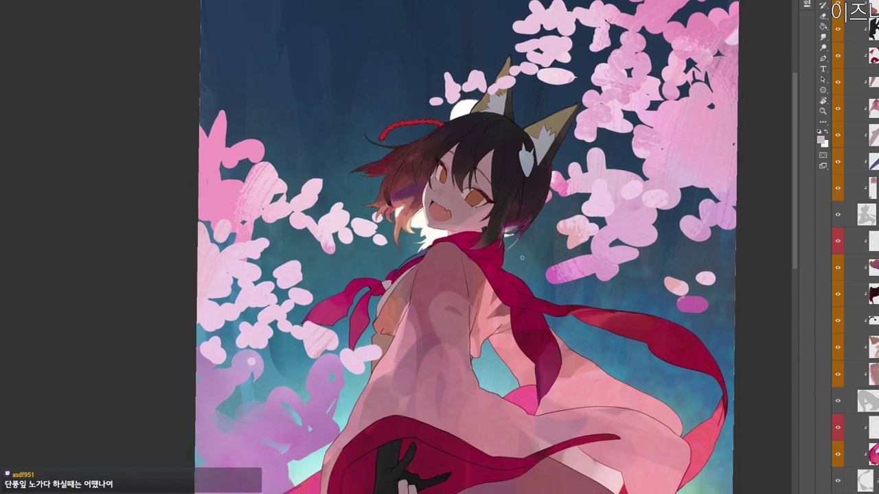
{"action": "key", "text": "n"}
{"action": "left_click_drag", "start_coordinate": [313, 131], "coordinate": [304, 123]}
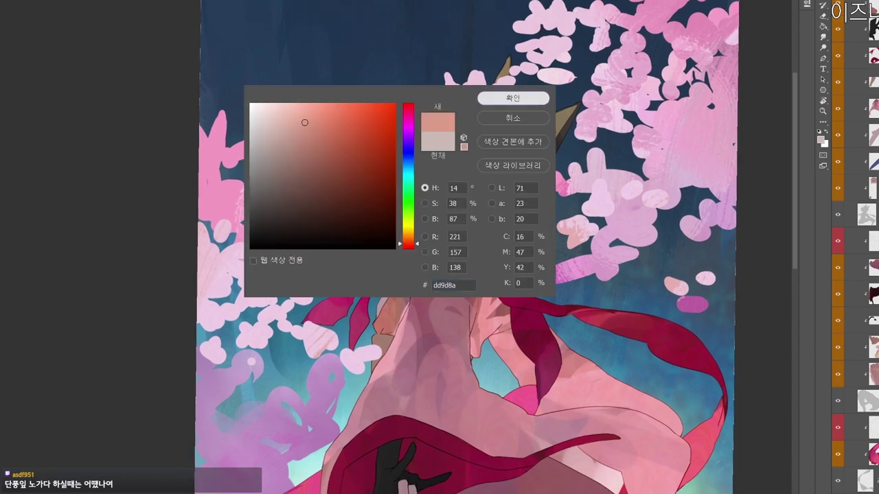
{"action": "left_click", "coordinate": [523, 103]}
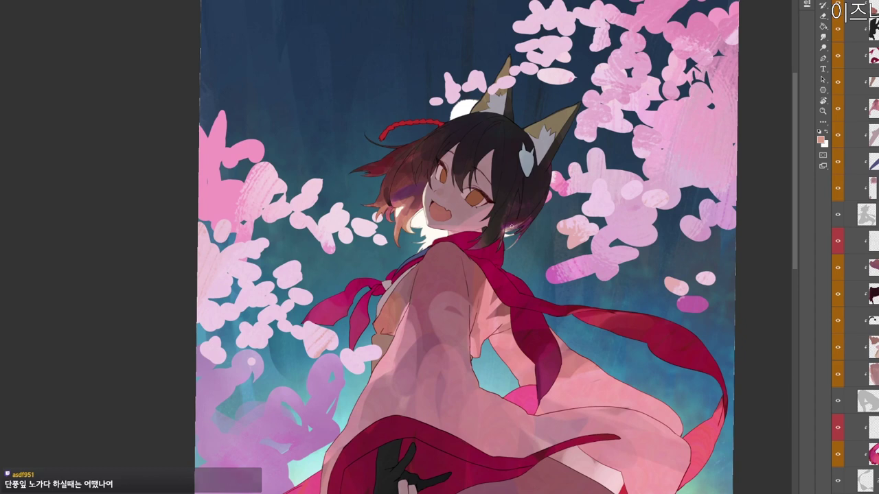
{"action": "left_click", "coordinate": [507, 226], "text": "alt"}
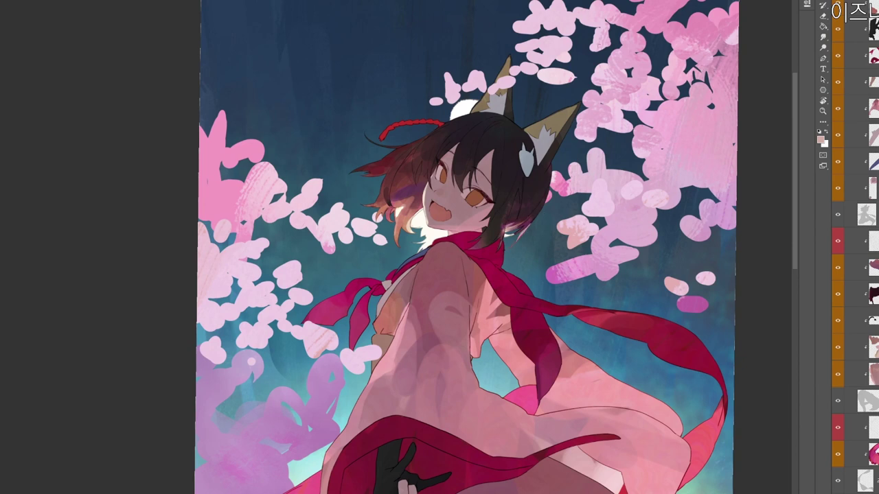
{"action": "key", "text": "n"}
{"action": "left_click_drag", "start_coordinate": [276, 114], "coordinate": [270, 109]}
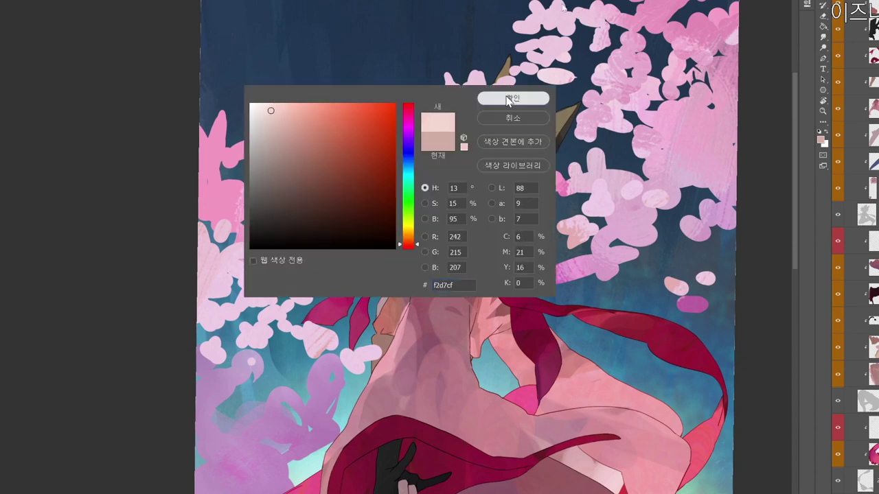
{"action": "left_click", "coordinate": [511, 99]}
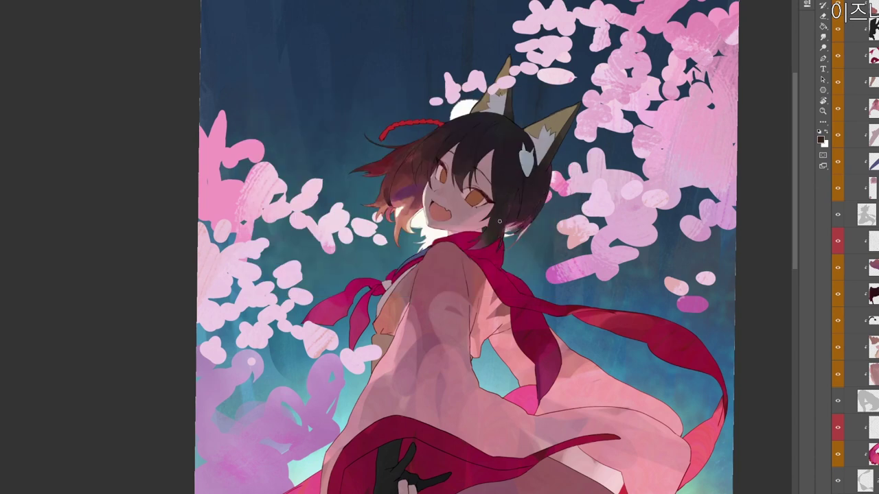
Confirm a near-black brush colour and sample the dark hair lock beside the neck.
{"action": "left_click_drag", "start_coordinate": [518, 283], "coordinate": [525, 298]}
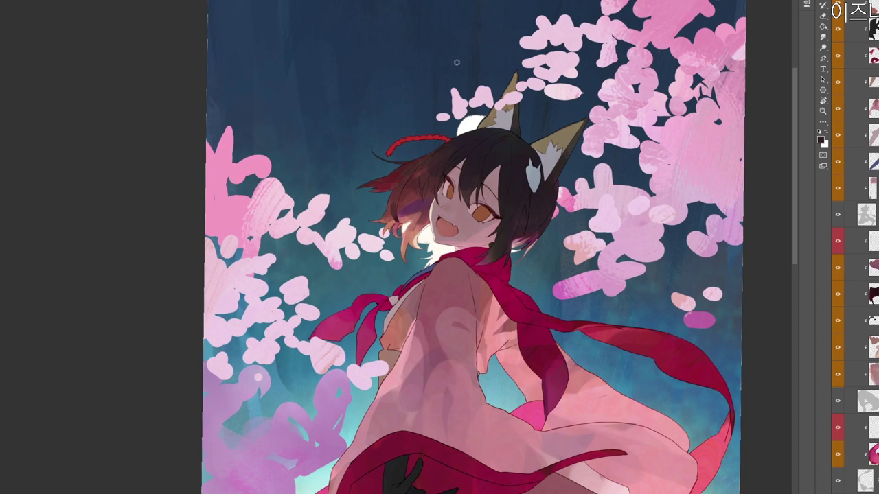
{"action": "key", "text": "n"}
{"action": "left_click", "coordinate": [514, 99]}
{"action": "left_click", "coordinate": [487, 250], "text": "alt"}
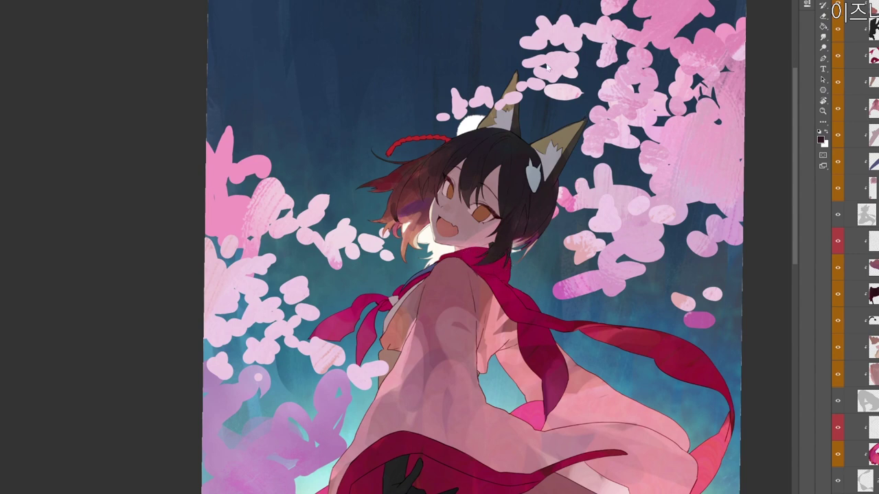
Adjust the sampled tone to a dark red and brush it over the dark hair lock beside the neck.
{"action": "key", "text": "F12"}
{"action": "left_click", "coordinate": [342, 155]}
{"action": "left_click", "coordinate": [411, 237]}
{"action": "left_click", "coordinate": [513, 101]}
{"action": "left_click_drag", "start_coordinate": [484, 258], "coordinate": [505, 251]}
{"action": "left_click", "coordinate": [493, 254], "text": "alt"}
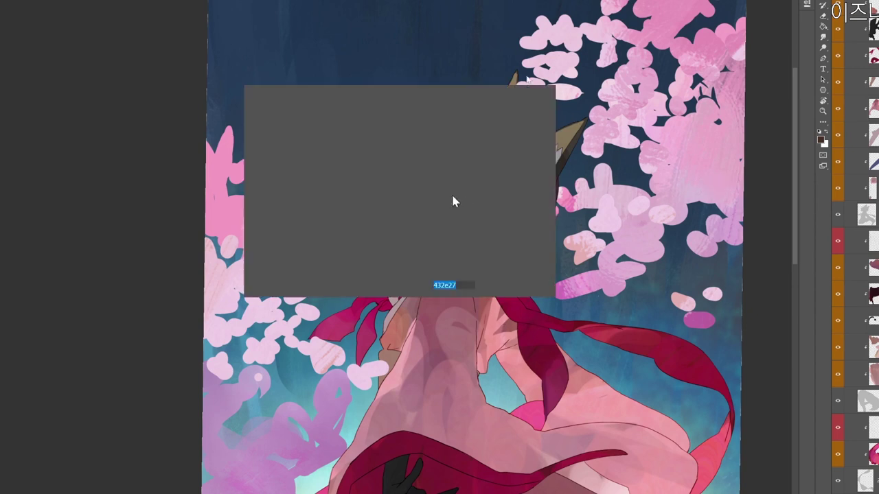
{"action": "key", "text": "F12"}
{"action": "key", "text": "ctrl+v"}
{"action": "left_click", "coordinate": [513, 97]}
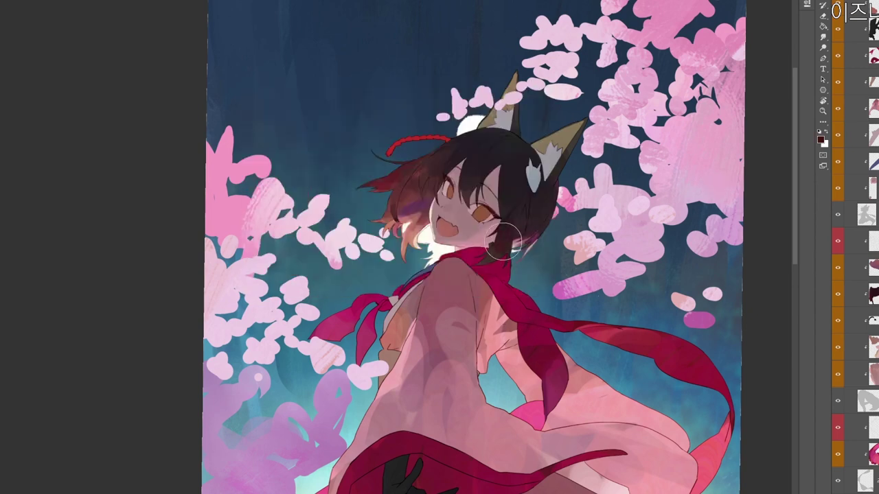
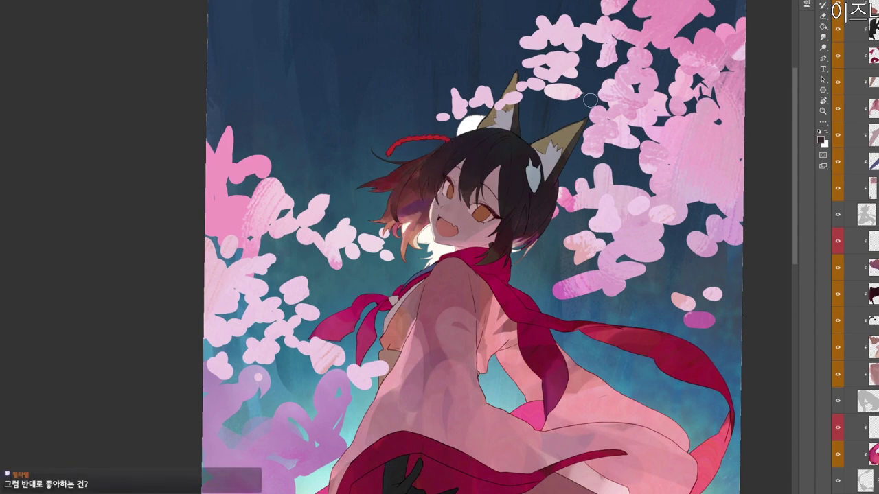
Sample the fringe's dark tone and set the brush colour to dark reddish brown #2f1c1f for shading it.
{"action": "left_click_drag", "start_coordinate": [502, 253], "coordinate": [520, 288]}
{"action": "left_click", "coordinate": [483, 228], "text": "alt"}
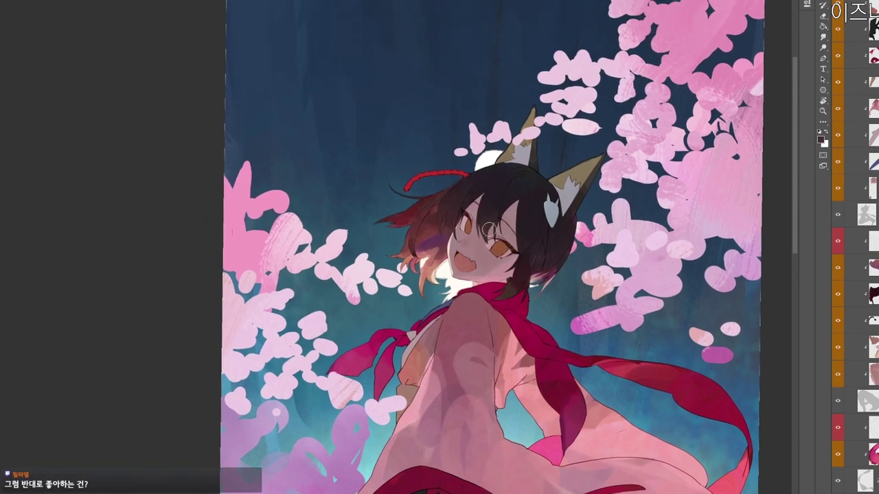
{"action": "left_click", "coordinate": [821, 140]}
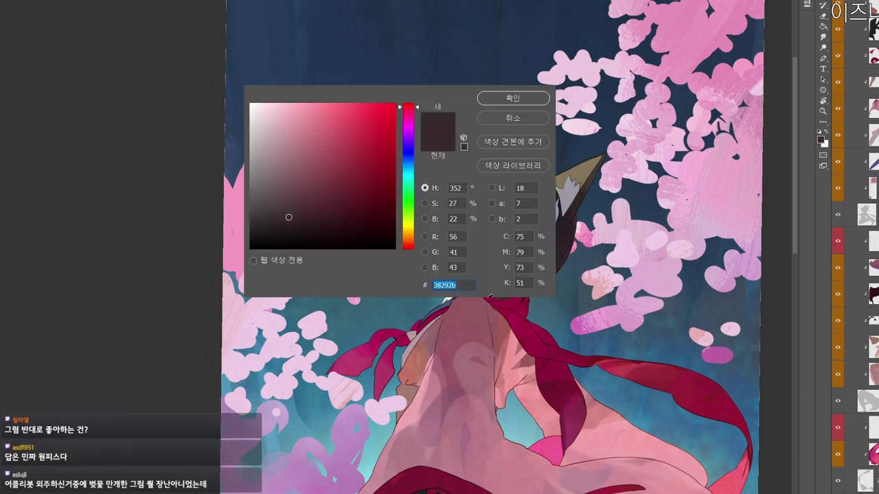
{"action": "left_click", "coordinate": [309, 217]}
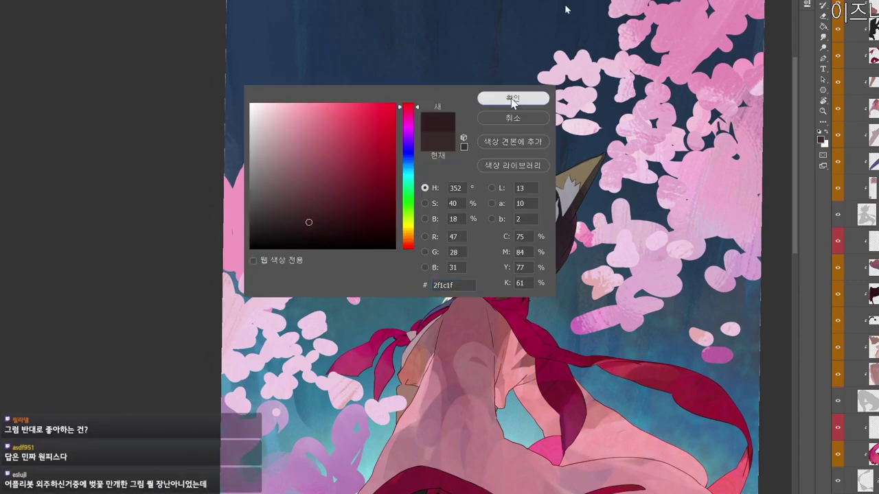
{"action": "left_click", "coordinate": [513, 100]}
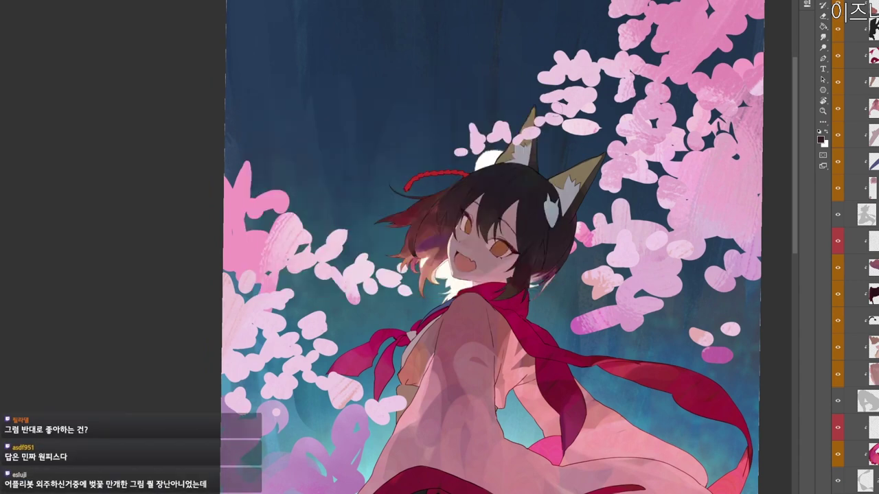
Sample the fringe again and set the brush colour to near-black #181213 for deepening the dark hair.
{"action": "left_click", "coordinate": [484, 220], "text": "alt"}
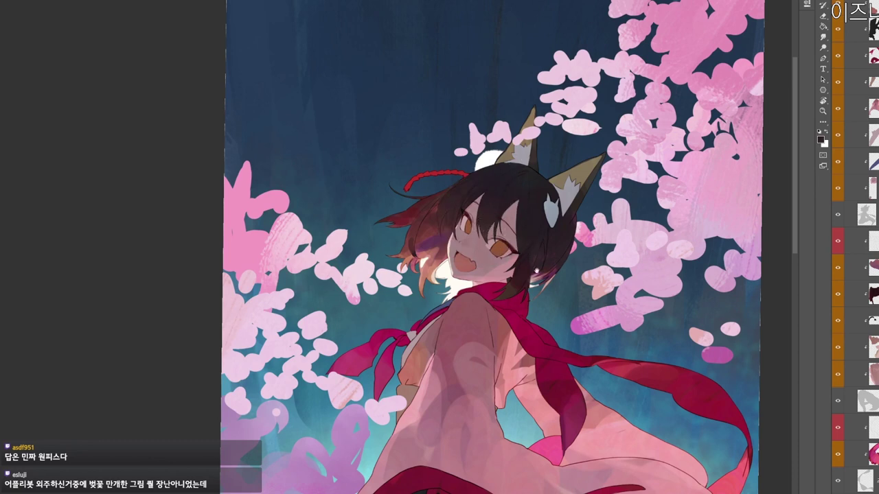
{"action": "left_click_drag", "start_coordinate": [553, 137], "coordinate": [567, 148]}
{"action": "key", "text": "n"}
{"action": "left_click_drag", "start_coordinate": [281, 237], "coordinate": [284, 236]}
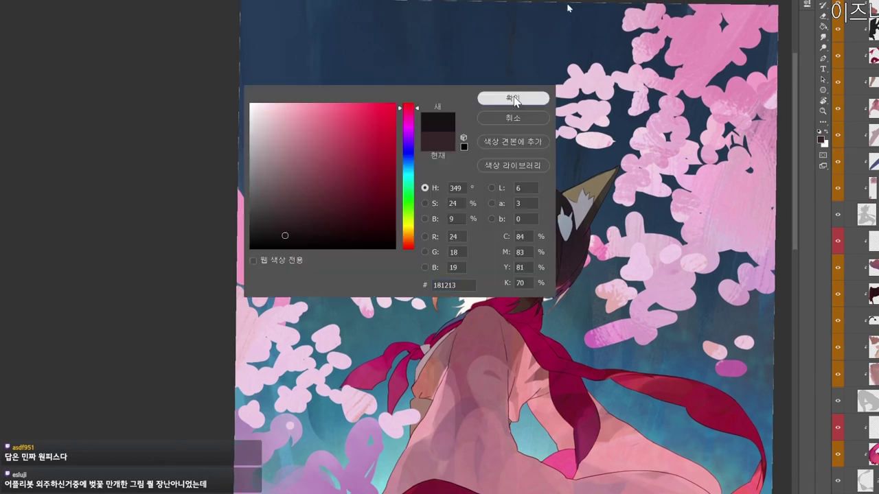
{"action": "left_click", "coordinate": [515, 101]}
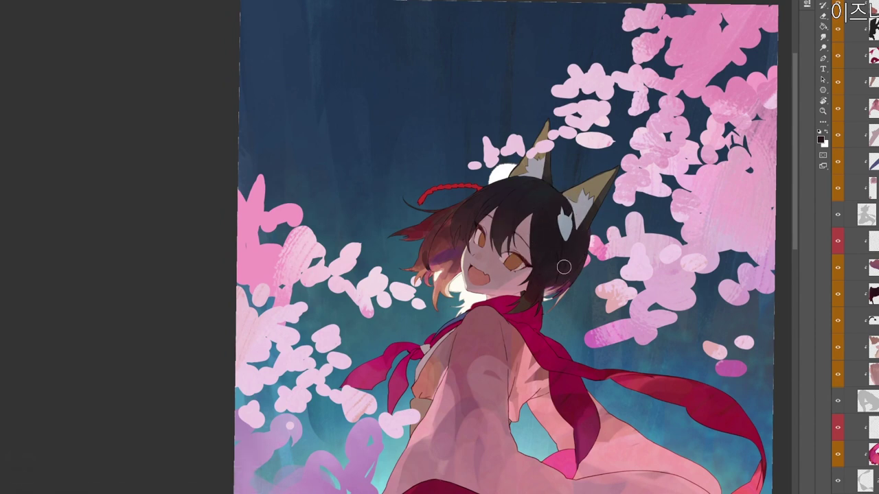
Sample the dark hair left of the face and brush the tone down over the side lock.
{"action": "scroll", "coordinate": [468, 239], "scroll_direction": "up", "scroll_amount": 2}
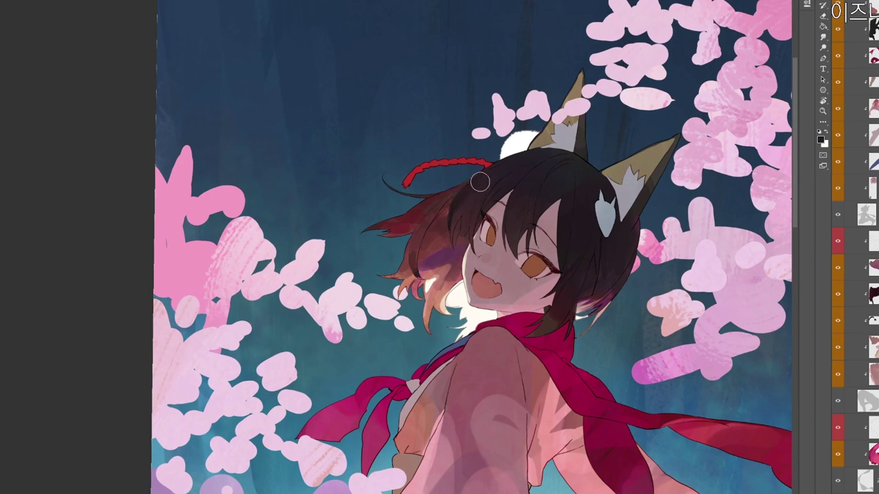
{"action": "scroll", "coordinate": [531, 154], "scroll_direction": "down", "scroll_amount": 1}
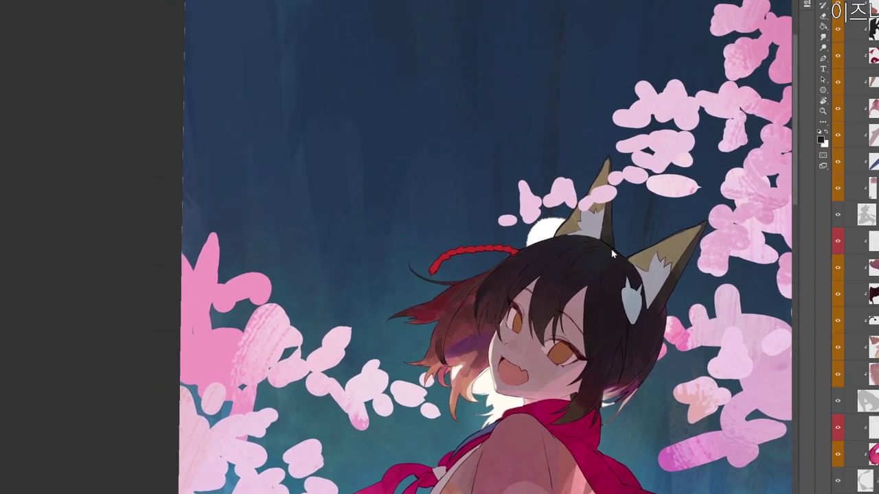
{"action": "scroll", "coordinate": [493, 298], "scroll_direction": "up", "scroll_amount": 2}
{"action": "left_click", "coordinate": [490, 279], "text": "alt"}
{"action": "left_click_drag", "start_coordinate": [485, 281], "coordinate": [478, 336]}
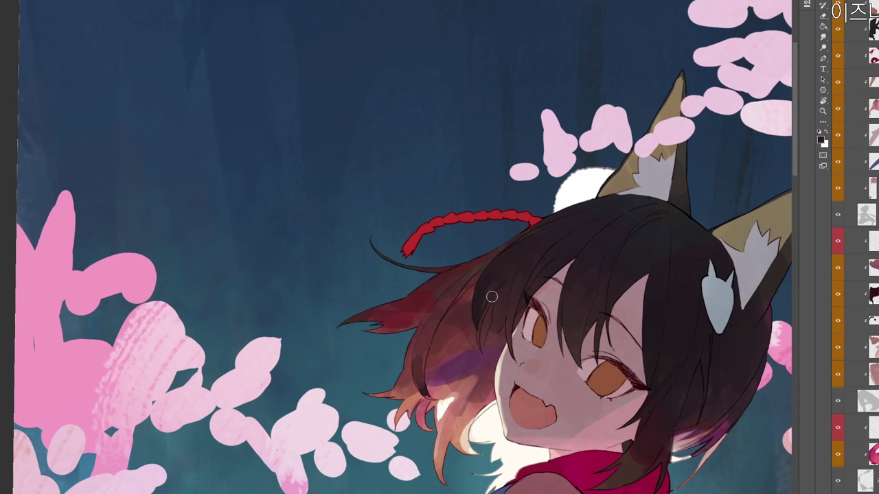
Sample reddish and dark tones from the hair left of the face and brush them over the outer side lock.
{"action": "scroll", "coordinate": [510, 280], "scroll_direction": "down", "scroll_amount": 2}
{"action": "left_click", "coordinate": [480, 304], "text": "alt"}
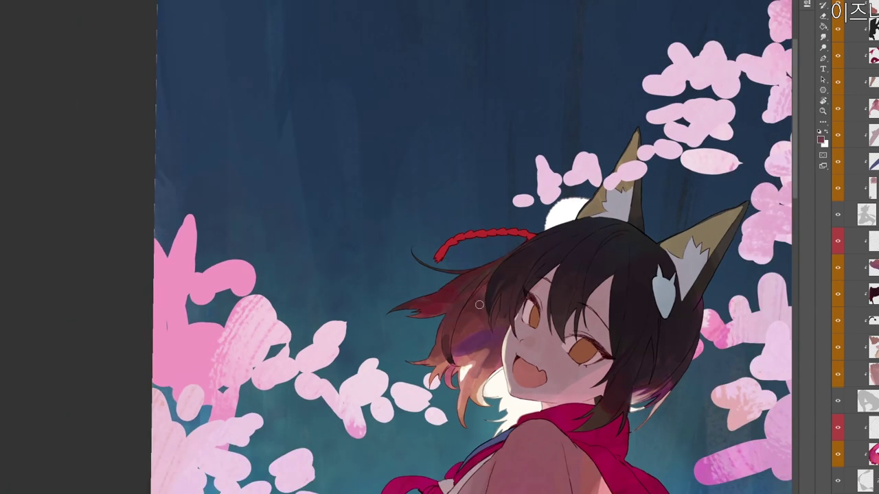
{"action": "left_click", "coordinate": [448, 336], "text": "alt"}
{"action": "left_click_drag", "start_coordinate": [446, 337], "coordinate": [449, 278]}
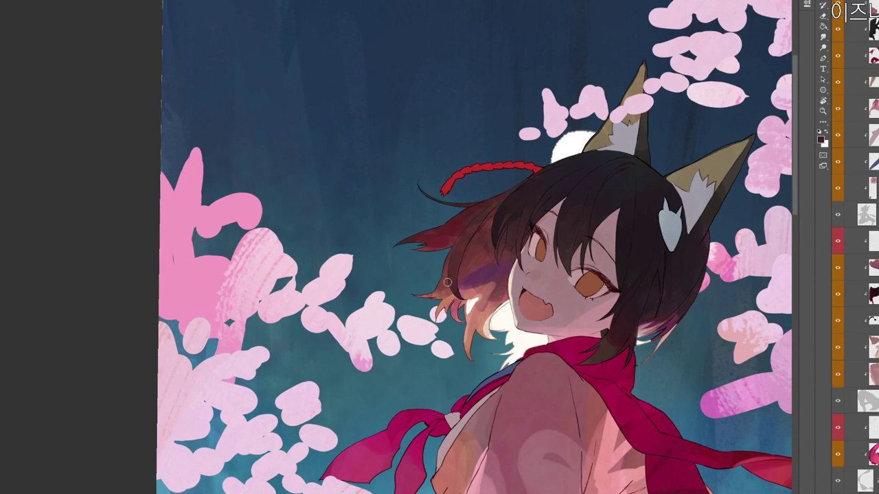
{"action": "scroll", "coordinate": [465, 273], "scroll_direction": "down", "scroll_amount": 1}
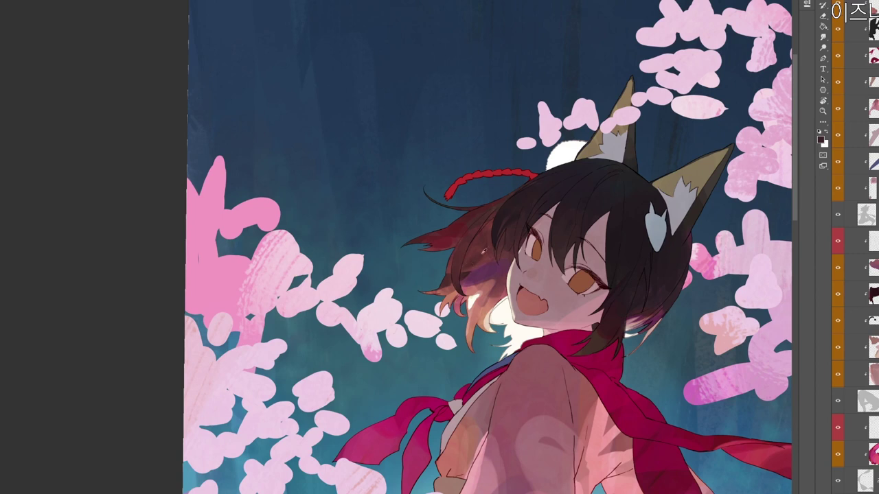
{"action": "scroll", "coordinate": [546, 264], "scroll_direction": "down", "scroll_amount": 1}
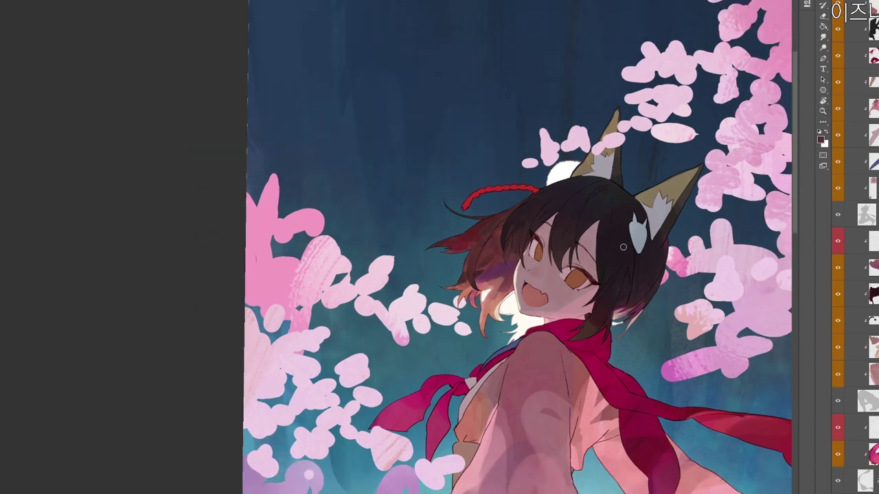
Sample the lit hair left of the face, lighten the colour to pale pink #eac9c4 and brush over the purple patch.
{"action": "left_click", "coordinate": [494, 282], "text": "alt"}
{"action": "key", "text": "n"}
{"action": "left_click_drag", "start_coordinate": [280, 111], "coordinate": [273, 116]}
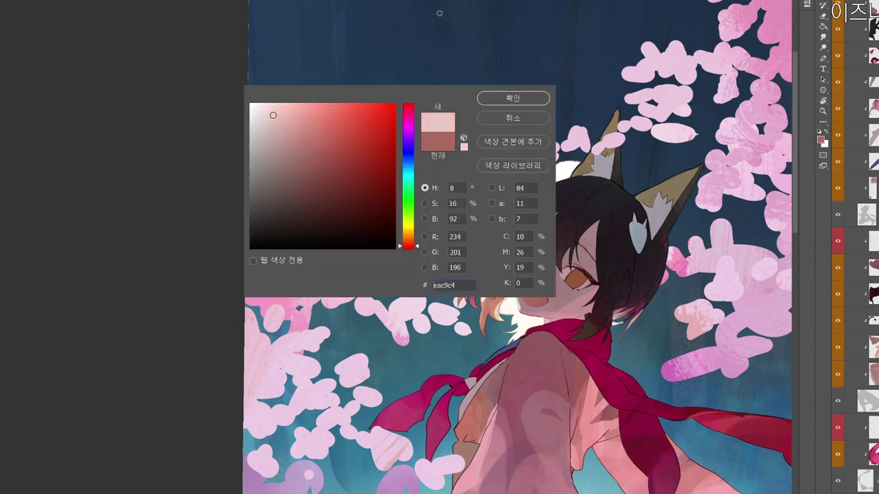
{"action": "left_click", "coordinate": [509, 98]}
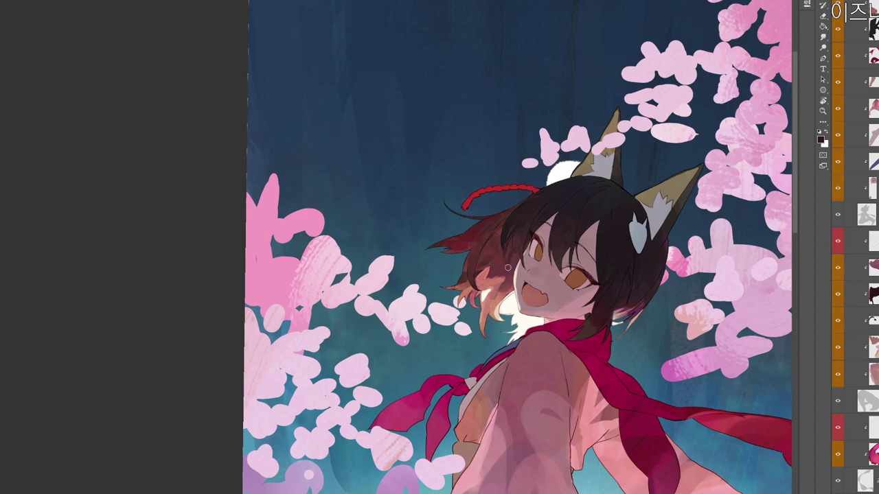
Sample the hair edge beside the cheek and pick a muted red for blending the locks left of the face.
{"action": "left_click", "coordinate": [510, 265], "text": "alt"}
{"action": "left_click", "coordinate": [820, 139]}
{"action": "left_click", "coordinate": [349, 192]}
{"action": "left_click", "coordinate": [493, 106]}
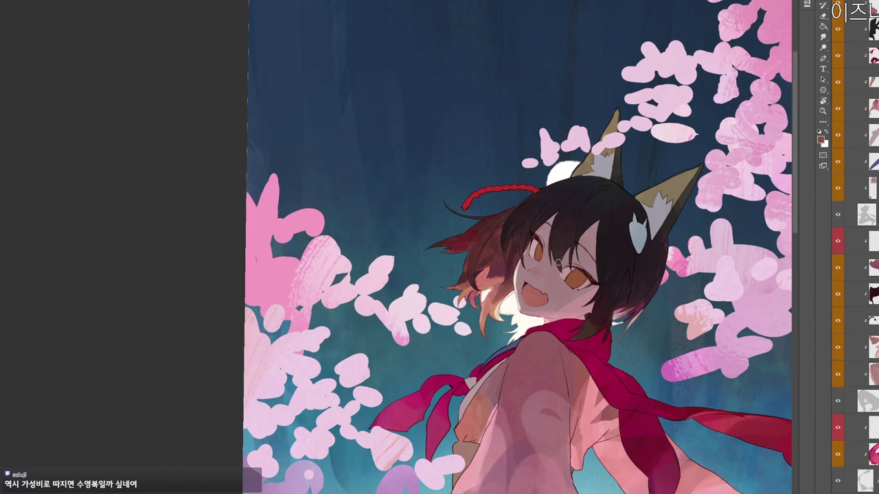
{"action": "left_click_drag", "start_coordinate": [617, 215], "coordinate": [607, 190]}
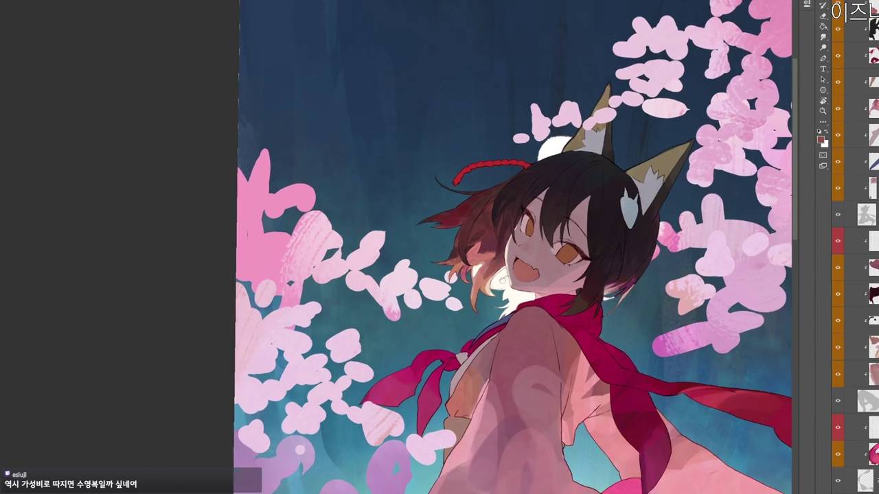
{"action": "left_click_drag", "start_coordinate": [562, 308], "coordinate": [503, 296]}
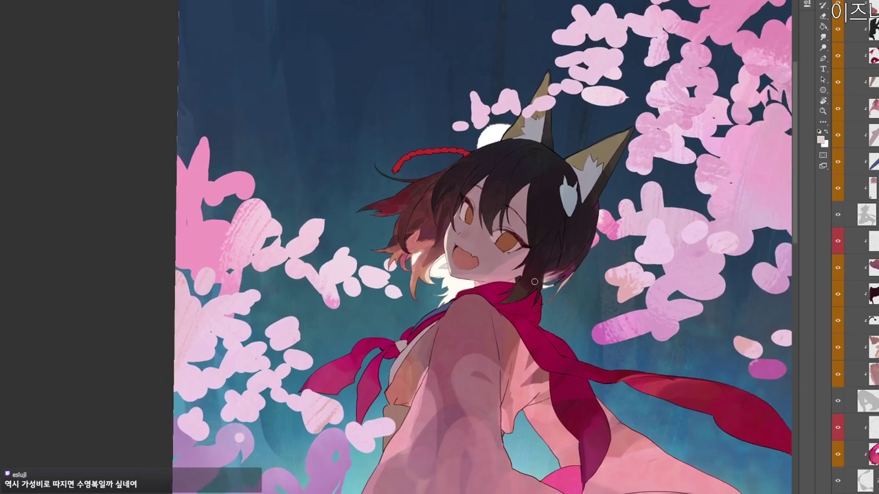
Rotate the canvas to bring the head upright and change the pale brush colour to a light salmon.
{"action": "key", "text": "r"}
{"action": "left_click_drag", "start_coordinate": [542, 231], "coordinate": [597, 78]}
{"action": "left_click", "coordinate": [820, 139]}
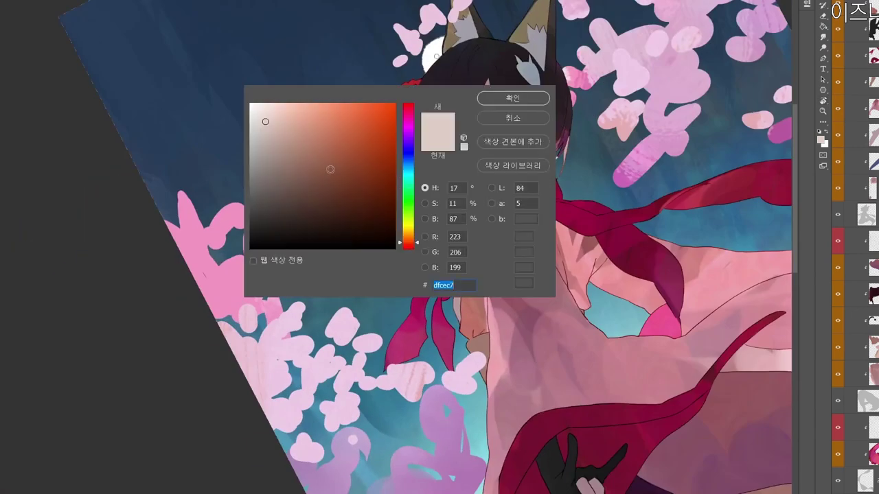
{"action": "left_click", "coordinate": [293, 117]}
{"action": "left_click", "coordinate": [514, 98]}
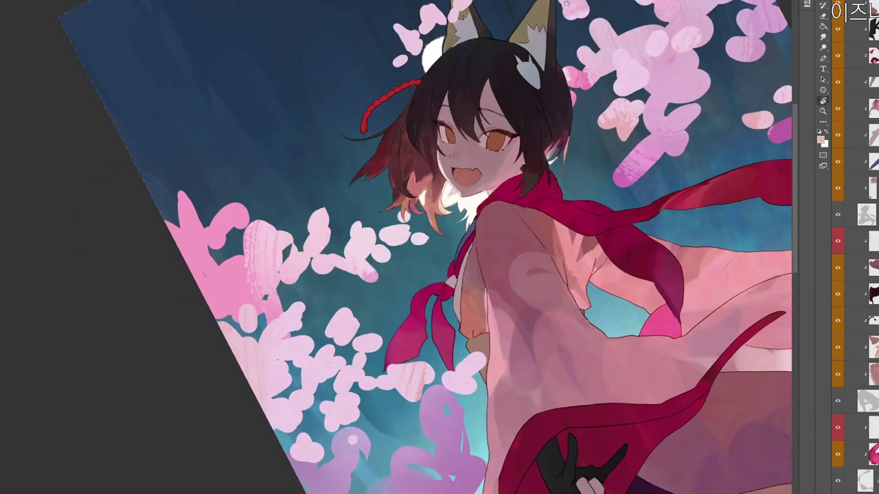
Return to the Brush, sample a pale tone from the lower hair left of the face and rotate the canvas for painting.
{"action": "key", "text": "b"}
{"action": "key", "text": "x"}
{"action": "left_click_drag", "start_coordinate": [574, 143], "coordinate": [459, 271]}
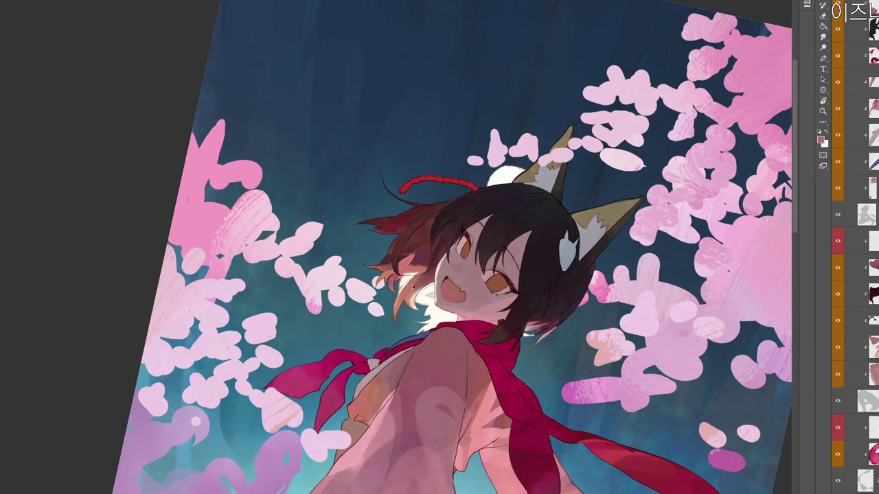
{"action": "left_click", "coordinate": [409, 291], "text": "alt"}
{"action": "left_click_drag", "start_coordinate": [515, 306], "coordinate": [500, 221]}
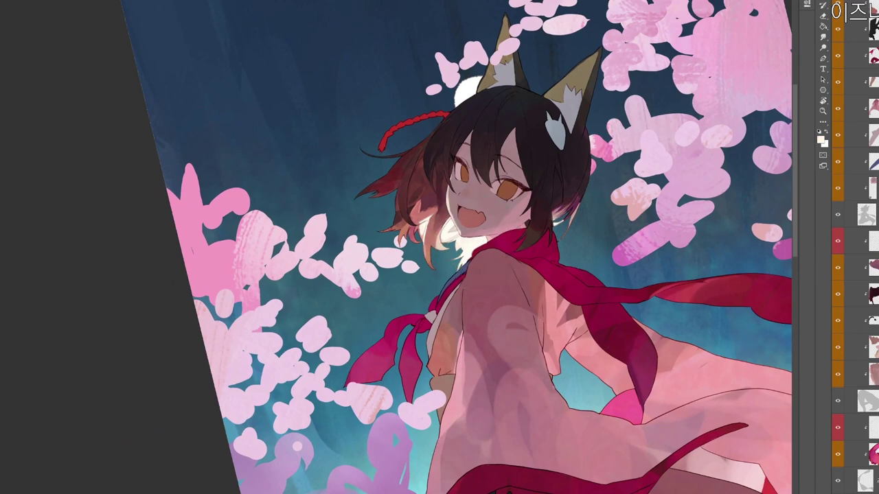
{"action": "key", "text": "r"}
{"action": "left_click_drag", "start_coordinate": [675, 210], "coordinate": [613, 158]}
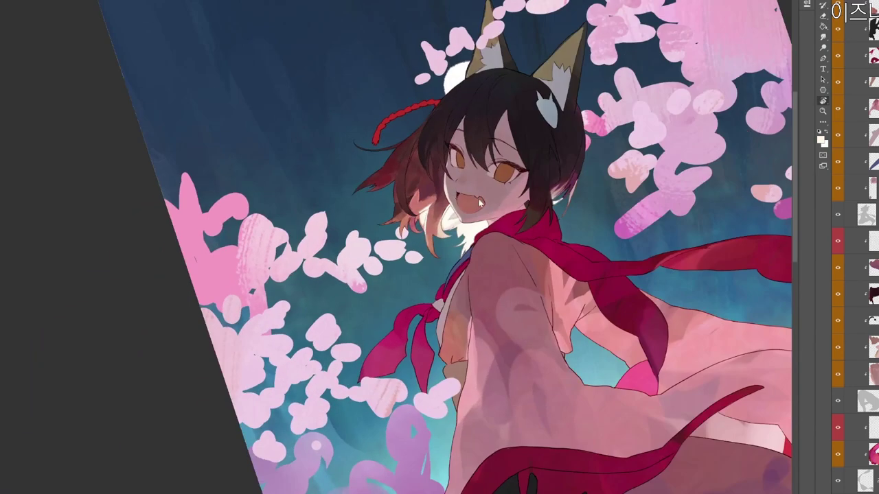
Set the brush colour to muted rose #8c5c61 for the face shading and tilt the canvas closer to upright.
{"action": "scroll", "coordinate": [479, 203], "scroll_direction": "up", "scroll_amount": 2}
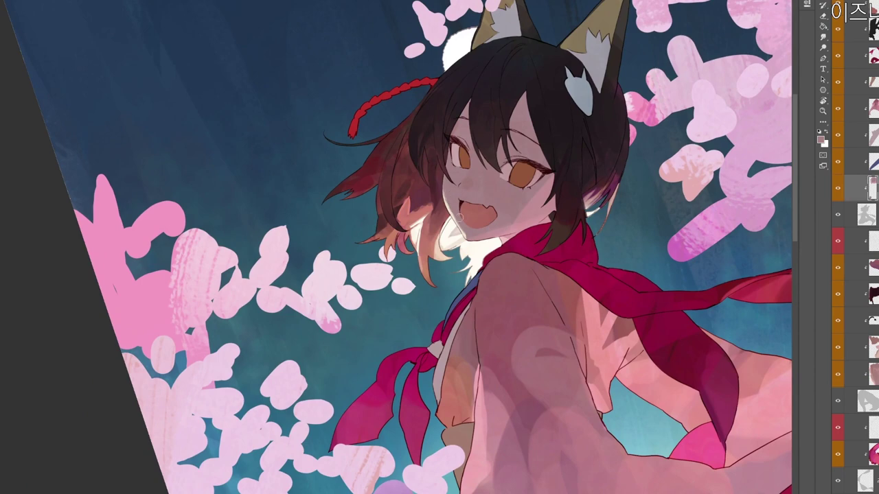
{"action": "left_click", "coordinate": [821, 140]}
{"action": "left_click", "coordinate": [300, 169]}
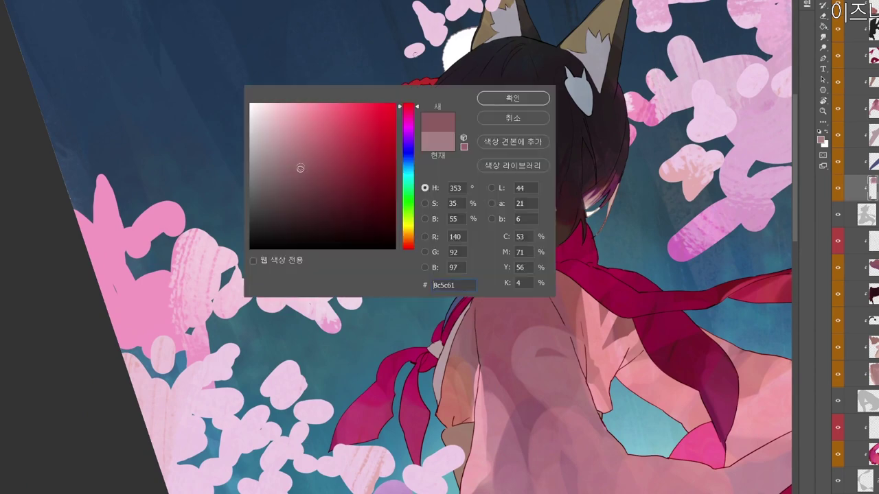
{"action": "left_click", "coordinate": [498, 101]}
{"action": "key", "text": "r"}
{"action": "left_click_drag", "start_coordinate": [482, 232], "coordinate": [486, 263]}
Try several hues in the Color Picker and set the brush colour to deep magenta-rose #883f5b.
{"action": "key", "text": "n"}
{"action": "left_click", "coordinate": [310, 159]}
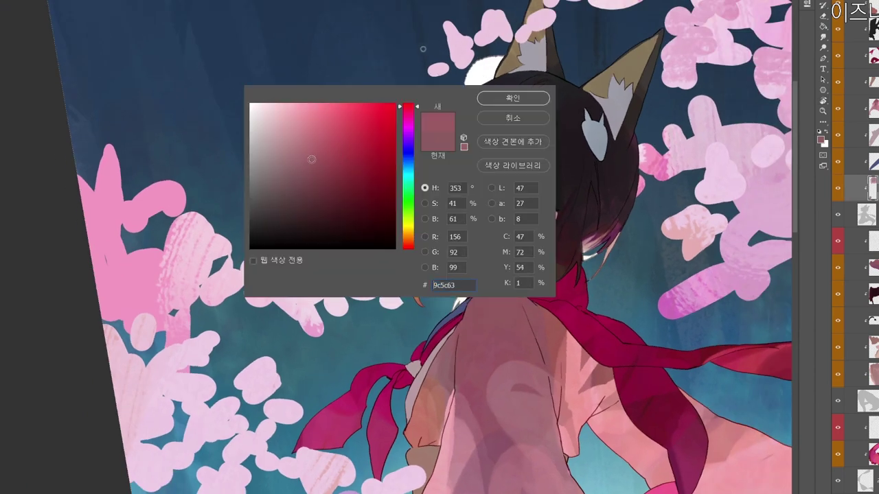
{"action": "left_click", "coordinate": [407, 245]}
{"action": "left_click", "coordinate": [327, 171]}
{"action": "left_click", "coordinate": [408, 113]}
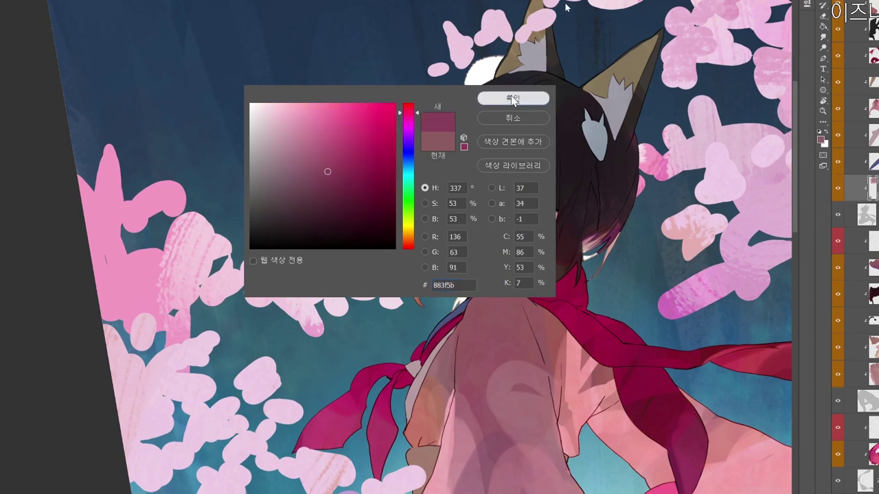
{"action": "left_click", "coordinate": [513, 100]}
Sample the shaded skin beside the mouth and shift the colour's hue towards warm red in the Color Picker.
{"action": "key", "text": "r"}
{"action": "key", "text": "Escape"}
{"action": "key", "text": "z"}
{"action": "left_click_drag", "start_coordinate": [530, 235], "coordinate": [513, 235]}
{"action": "key", "text": "b"}
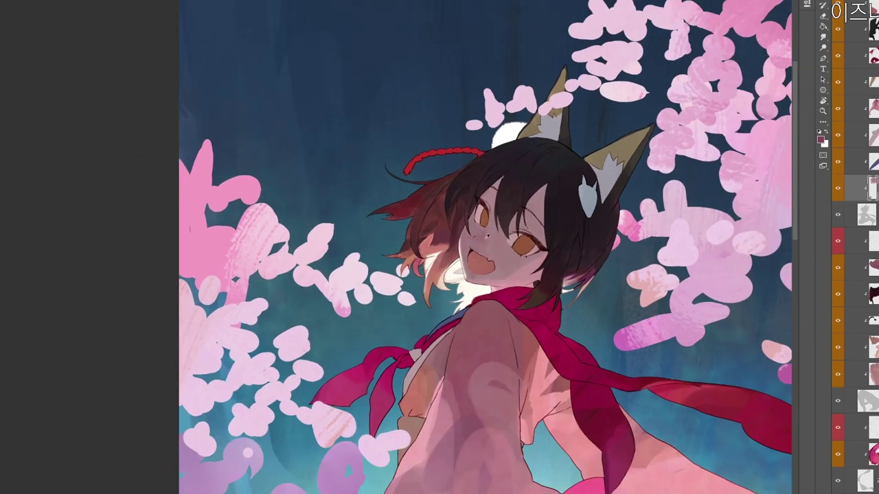
{"action": "left_click", "coordinate": [478, 253], "text": "alt"}
{"action": "key", "text": "n"}
{"action": "left_click_drag", "start_coordinate": [292, 155], "coordinate": [298, 157]}
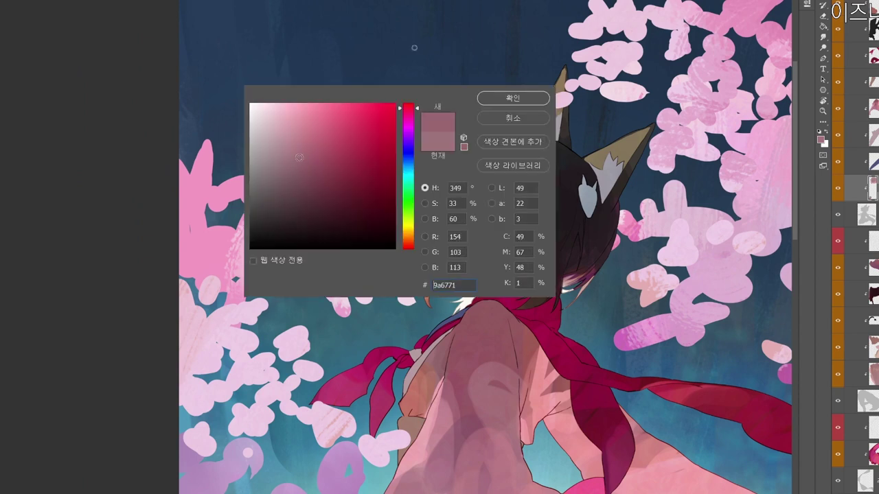
{"action": "left_click", "coordinate": [409, 240]}
{"action": "left_click", "coordinate": [515, 100]}
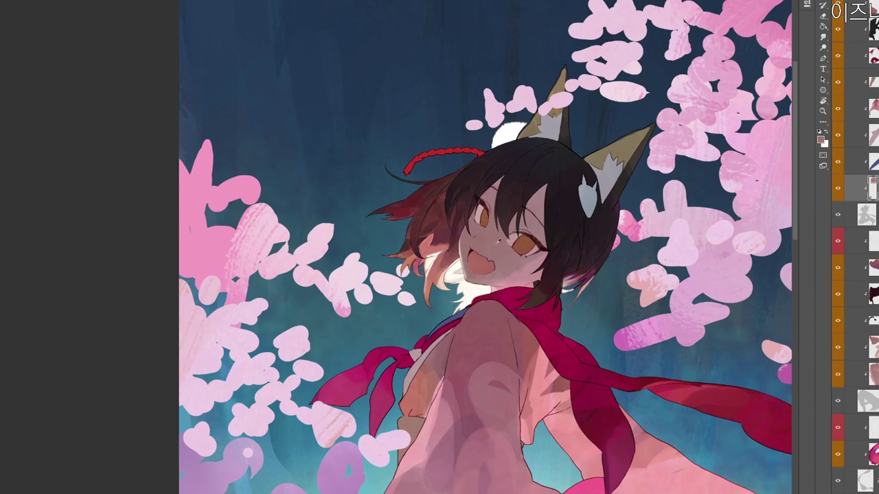
Rotate the canvas sideways and back to upright, and choose a muted dusty pink for the face.
{"action": "key", "text": "r"}
{"action": "left_click_drag", "start_coordinate": [592, 262], "coordinate": [395, 446]}
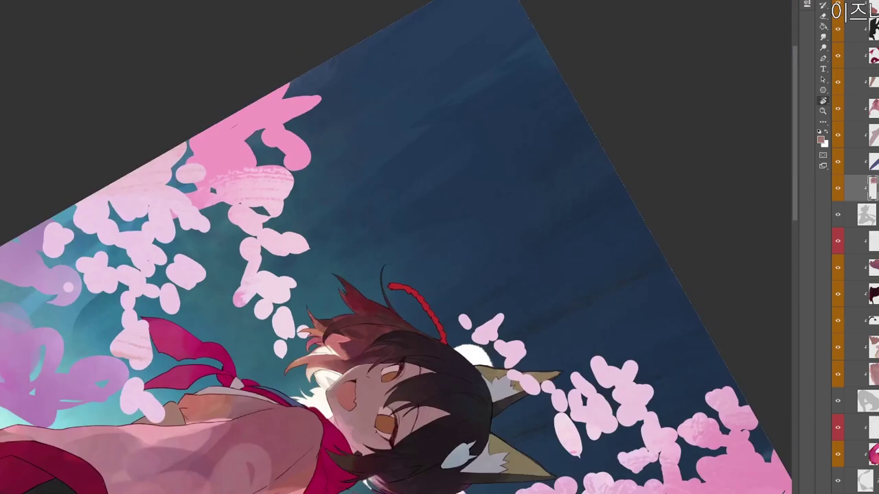
{"action": "left_click_drag", "start_coordinate": [493, 400], "coordinate": [573, 169]}
{"action": "key", "text": "n"}
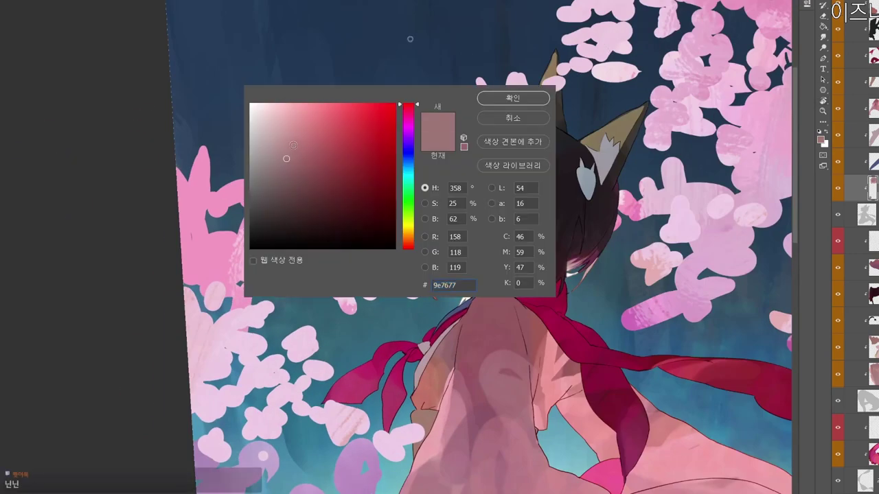
{"action": "left_click", "coordinate": [511, 100]}
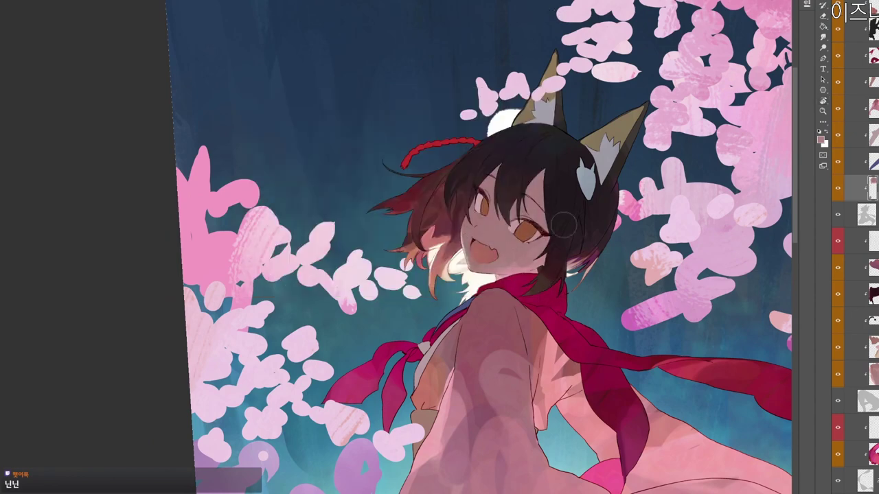
Tilt the canvas slightly and lighten the brush colour to pale pink #fbe1e2.
{"action": "key", "text": "r"}
{"action": "left_click_drag", "start_coordinate": [570, 258], "coordinate": [554, 305]}
{"action": "key", "text": "n"}
{"action": "left_click", "coordinate": [266, 106]}
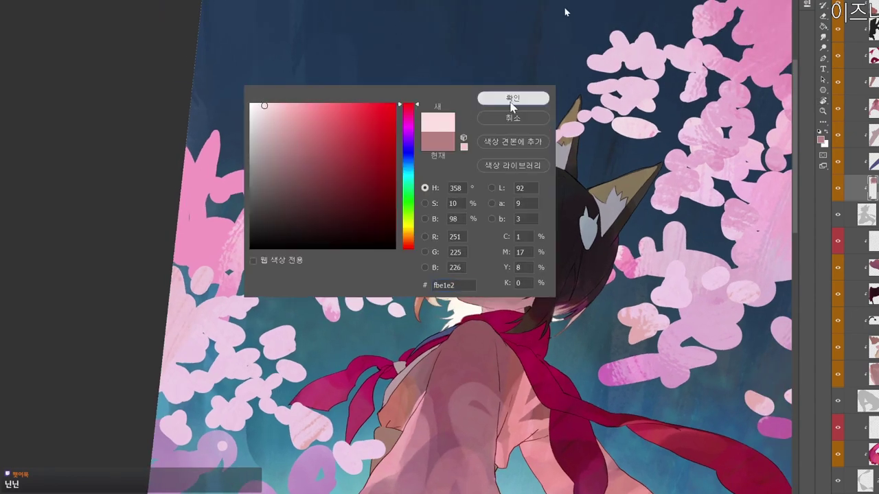
{"action": "left_click", "coordinate": [512, 104]}
Brush the pale pink along the lower jawline and rotate the canvas until the head lies sideways.
{"action": "key", "text": "r"}
{"action": "left_click_drag", "start_coordinate": [514, 127], "coordinate": [481, 92]}
{"action": "left_click_drag", "start_coordinate": [444, 217], "coordinate": [492, 222]}
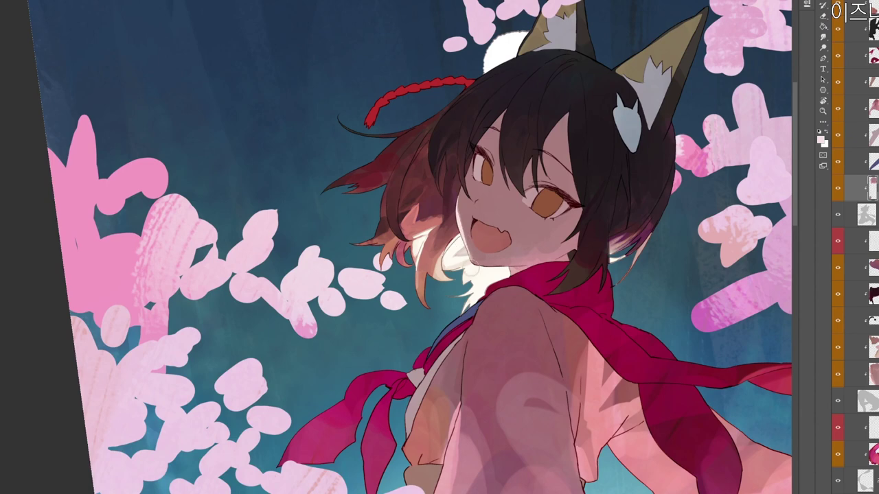
{"action": "left_click_drag", "start_coordinate": [474, 263], "coordinate": [569, 256]}
{"action": "mouse_move", "coordinate": [566, 254]}
{"action": "left_mouse_down"}
{"action": "mouse_move", "coordinate": [525, 254]}
{"action": "mouse_move", "coordinate": [457, 360]}
{"action": "left_mouse_up"}
{"action": "key", "text": "r"}
{"action": "left_click_drag", "start_coordinate": [398, 343], "coordinate": [432, 343]}
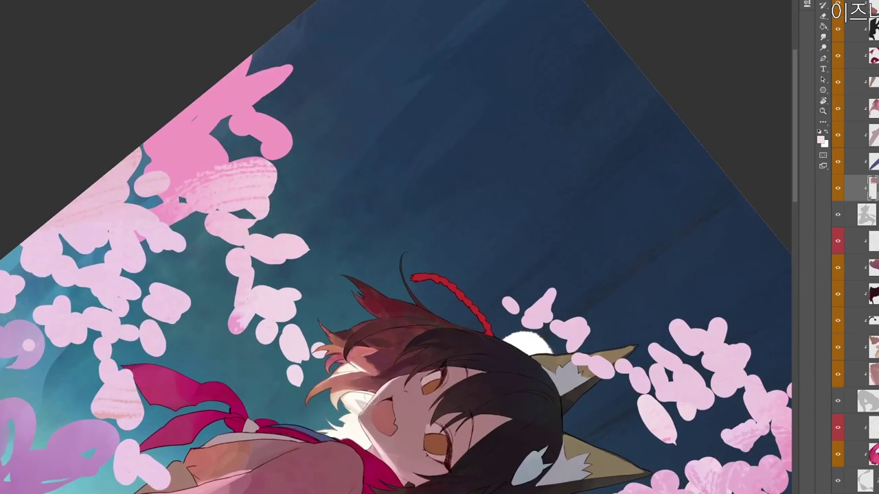
Change the brush colour to salmon pink #e78d8d and rotate the canvas to bring the head upright.
{"action": "key", "text": "n"}
{"action": "left_click", "coordinate": [305, 117]}
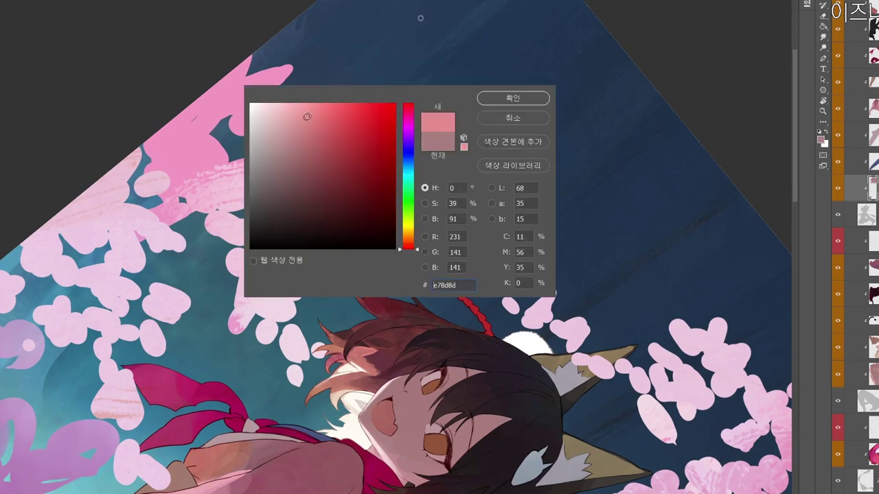
{"action": "left_click", "coordinate": [510, 103]}
{"action": "left_click_drag", "start_coordinate": [432, 322], "coordinate": [424, 259]}
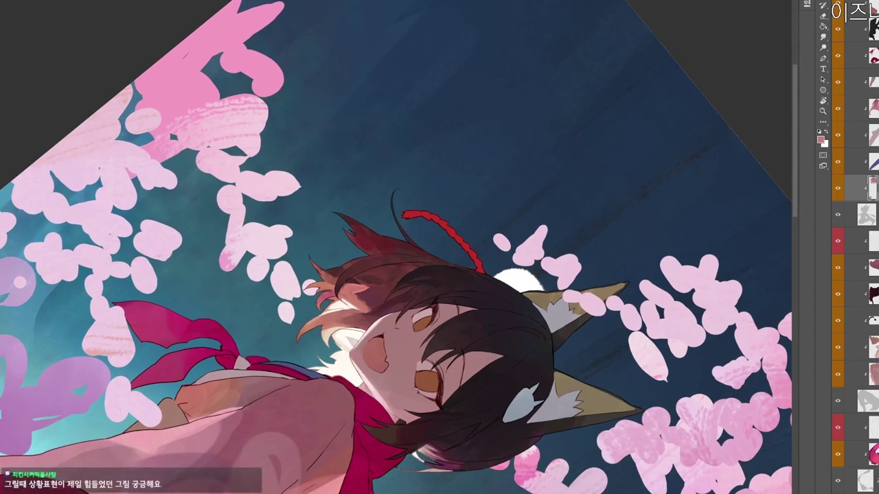
{"action": "key", "text": "r"}
{"action": "left_click_drag", "start_coordinate": [449, 456], "coordinate": [451, 169]}
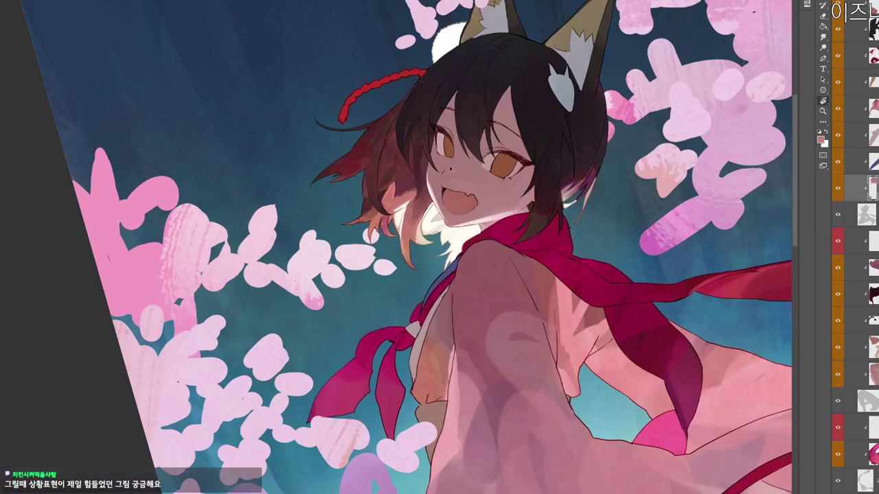
Mix the dark reddish brown #6a220c and darken the irises of both eyes with it.
{"action": "key", "text": "b"}
{"action": "left_click", "coordinate": [531, 168], "text": "ctrl"}
{"action": "key", "text": "n"}
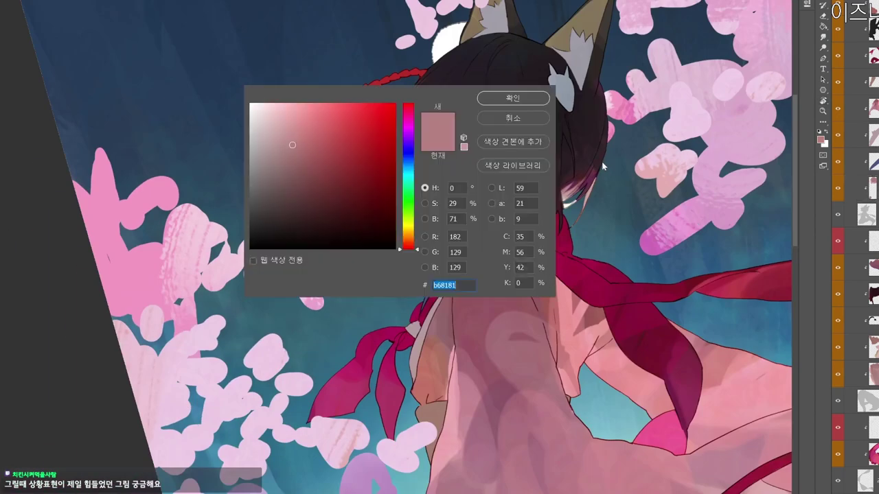
{"action": "mouse_move", "coordinate": [330, 182]}
{"action": "left_mouse_down"}
{"action": "mouse_move", "coordinate": [377, 134]}
{"action": "mouse_move", "coordinate": [342, 149]}
{"action": "mouse_move", "coordinate": [371, 184]}
{"action": "left_mouse_up"}
{"action": "left_click", "coordinate": [410, 234]}
{"action": "left_click", "coordinate": [409, 245]}
{"action": "left_click_drag", "start_coordinate": [409, 250], "coordinate": [409, 251]}
{"action": "left_click", "coordinate": [513, 98]}
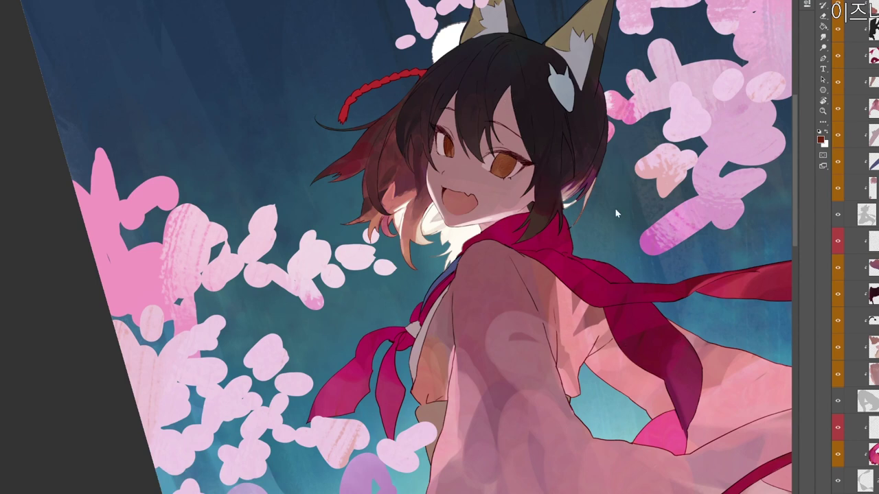
Mix a bright orange and paint a lighter glow into the lower part of both irises.
{"action": "left_click", "coordinate": [821, 140]}
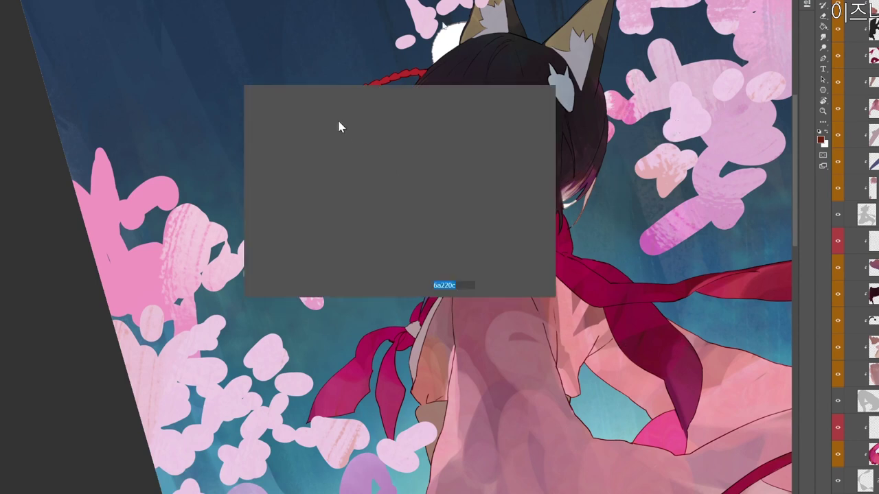
{"action": "left_click", "coordinate": [338, 127]}
{"action": "left_click", "coordinate": [409, 234]}
{"action": "left_click", "coordinate": [358, 116]}
{"action": "left_click", "coordinate": [504, 97]}
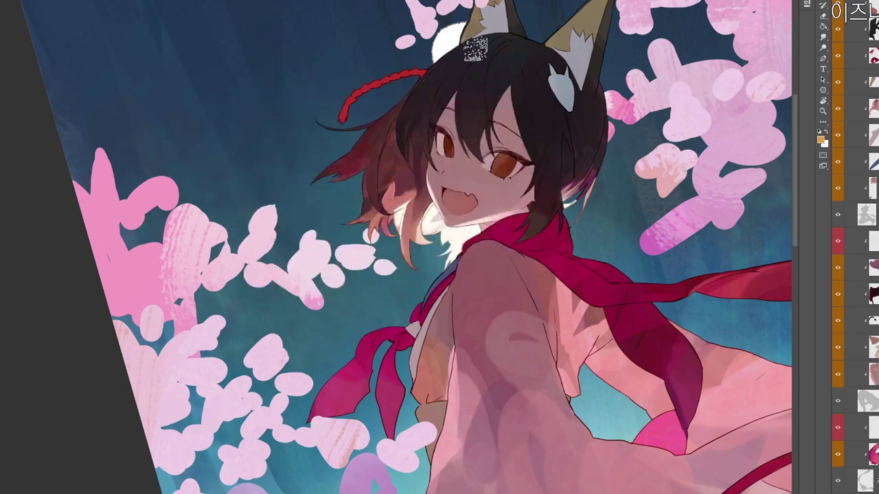
{"action": "left_click_drag", "start_coordinate": [508, 151], "coordinate": [487, 219]}
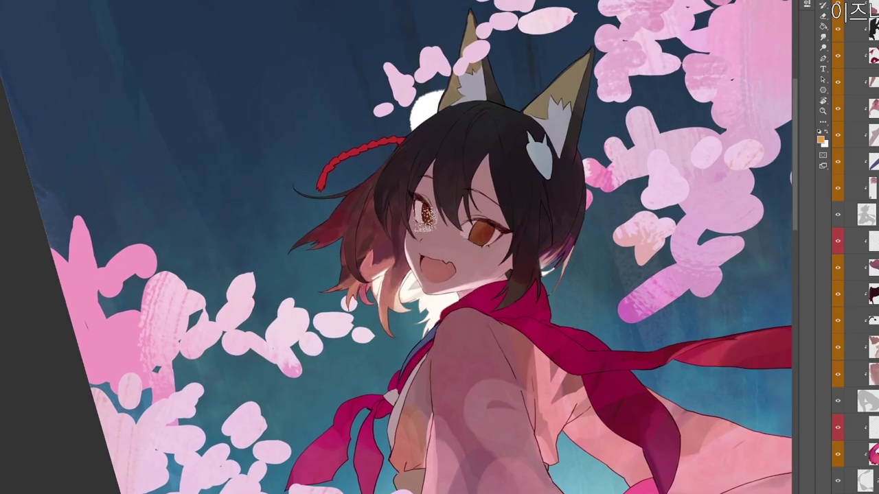
{"action": "left_click_drag", "start_coordinate": [425, 219], "coordinate": [435, 230]}
{"action": "mouse_move", "coordinate": [478, 248]}
{"action": "left_mouse_down"}
{"action": "mouse_move", "coordinate": [467, 243]}
{"action": "mouse_move", "coordinate": [497, 245]}
{"action": "left_mouse_up"}
Mix a very dark reddish brown and paint the pupils of both eyes.
{"action": "key", "text": "r"}
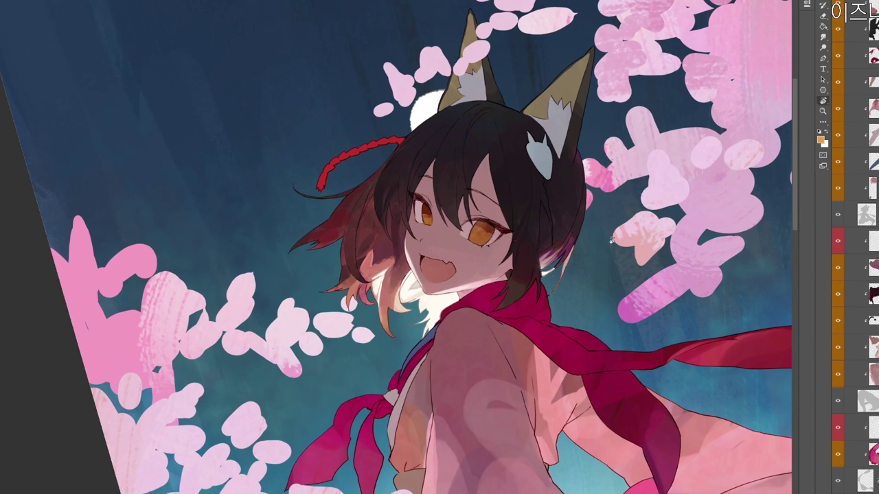
{"action": "left_click_drag", "start_coordinate": [612, 240], "coordinate": [467, 478]}
{"action": "key", "text": "n"}
{"action": "left_click", "coordinate": [309, 213]}
{"action": "left_click", "coordinate": [523, 98]}
{"action": "key", "text": "r"}
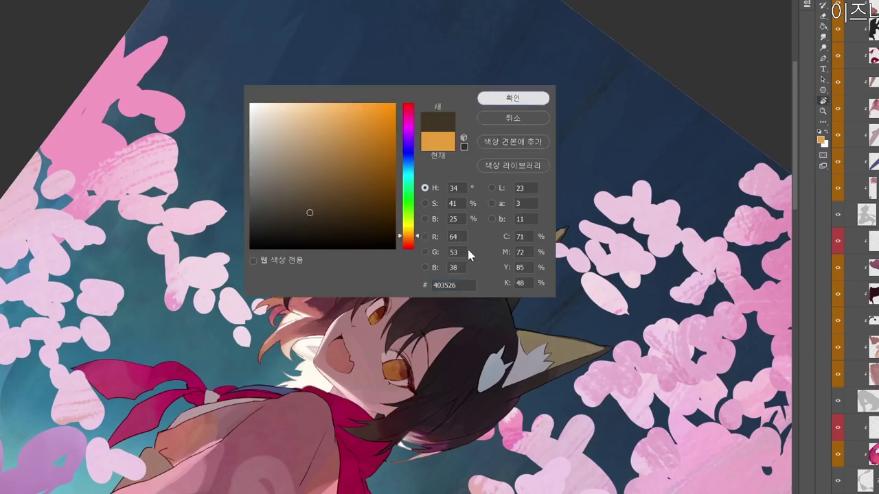
{"action": "left_click_drag", "start_coordinate": [448, 285], "coordinate": [469, 221]}
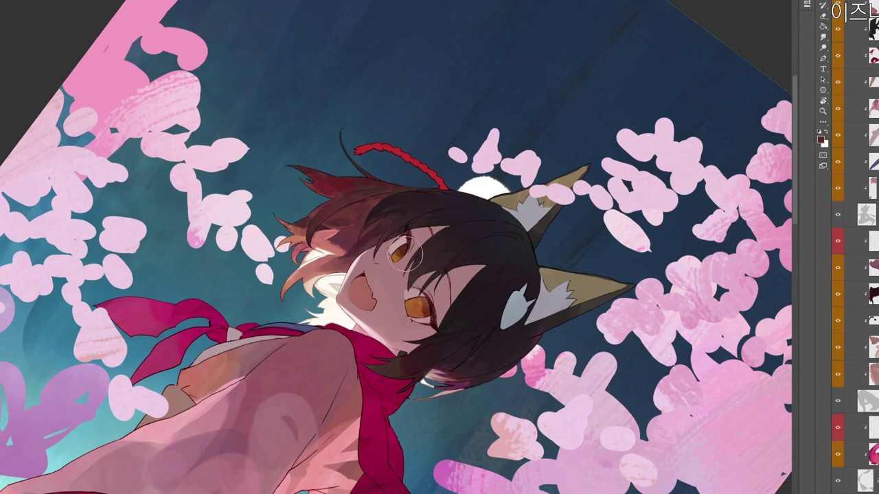
{"action": "left_click_drag", "start_coordinate": [420, 302], "coordinate": [427, 306]}
{"action": "left_click", "coordinate": [430, 307], "text": "alt"}
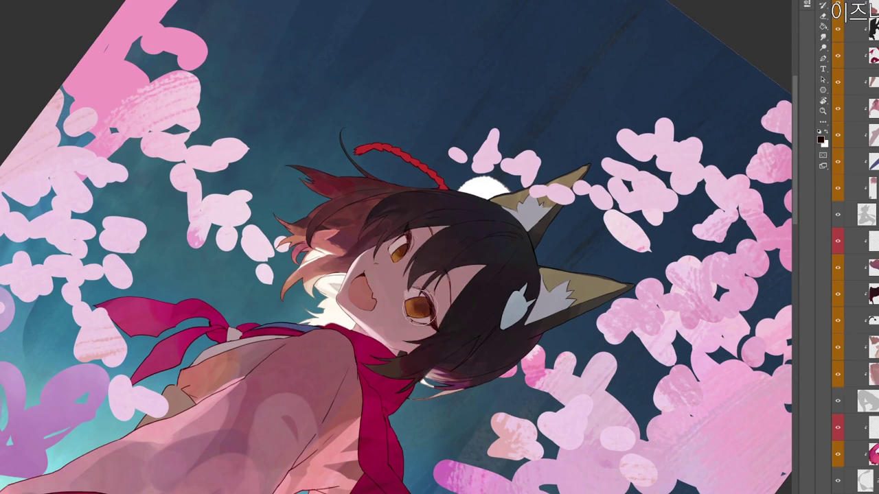
{"action": "left_click", "coordinate": [406, 248], "text": "alt"}
Mix the reddish brown #713a2e and refine the dark shading in the irises, sampling the eye's own tones.
{"action": "key", "text": "r"}
{"action": "left_click_drag", "start_coordinate": [443, 377], "coordinate": [509, 92]}
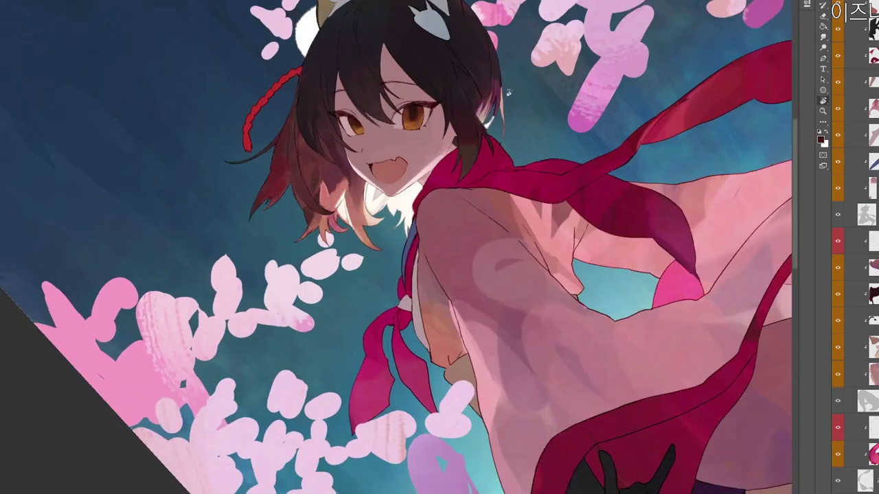
{"action": "left_click_drag", "start_coordinate": [505, 213], "coordinate": [500, 265]}
{"action": "key", "text": "n"}
{"action": "left_click", "coordinate": [336, 184]}
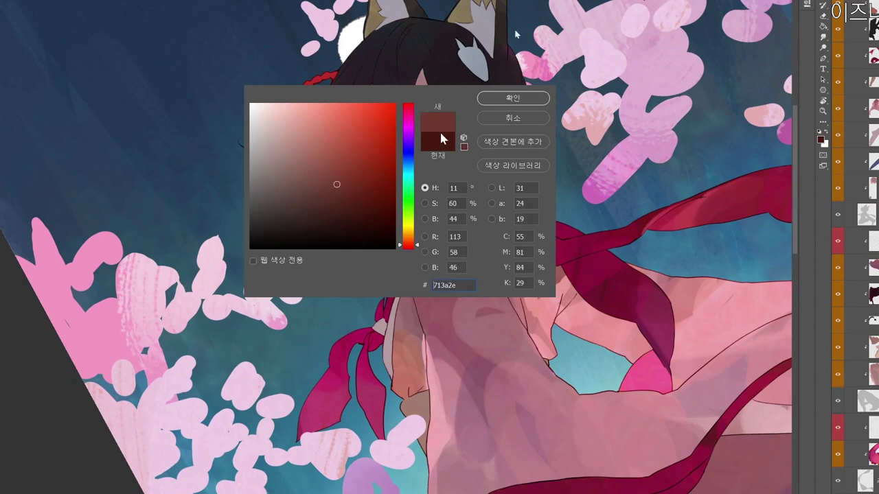
{"action": "left_click", "coordinate": [513, 98]}
{"action": "scroll", "coordinate": [506, 198], "scroll_direction": "up", "scroll_amount": 2}
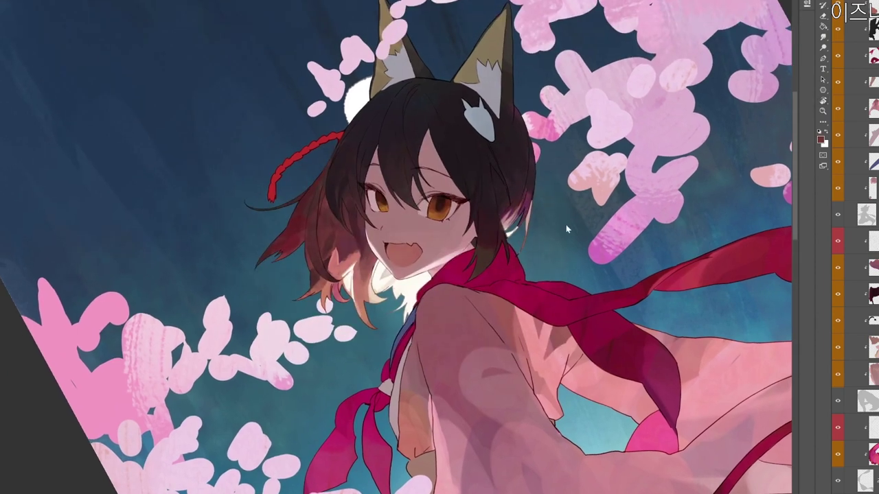
{"action": "left_click", "coordinate": [440, 197], "text": "alt"}
{"action": "left_click", "coordinate": [446, 202], "text": "alt"}
{"action": "key", "text": "r"}
{"action": "left_click_drag", "start_coordinate": [539, 349], "coordinate": [316, 490]}
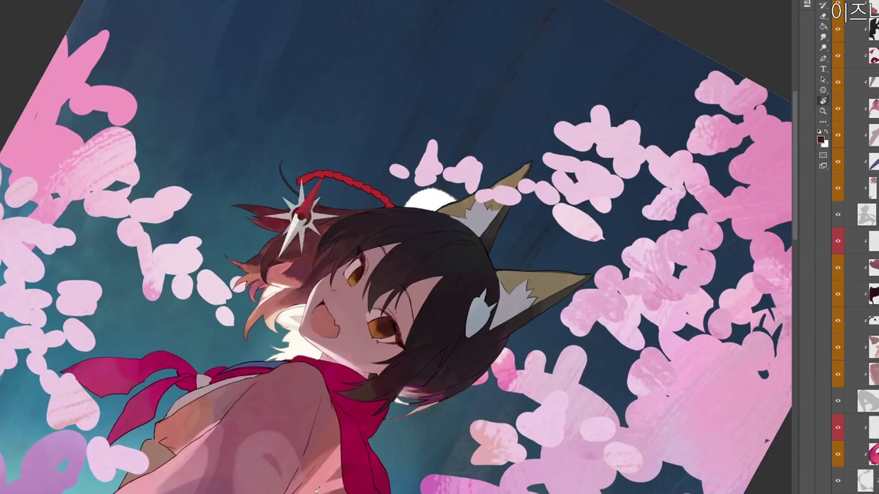
Sample the face's skin tone, mix a redder shade from it and touch up the nose area.
{"action": "left_click_drag", "start_coordinate": [491, 335], "coordinate": [520, 177]}
{"action": "key", "text": "b"}
{"action": "left_click", "coordinate": [392, 246], "text": "alt"}
{"action": "key", "text": "n"}
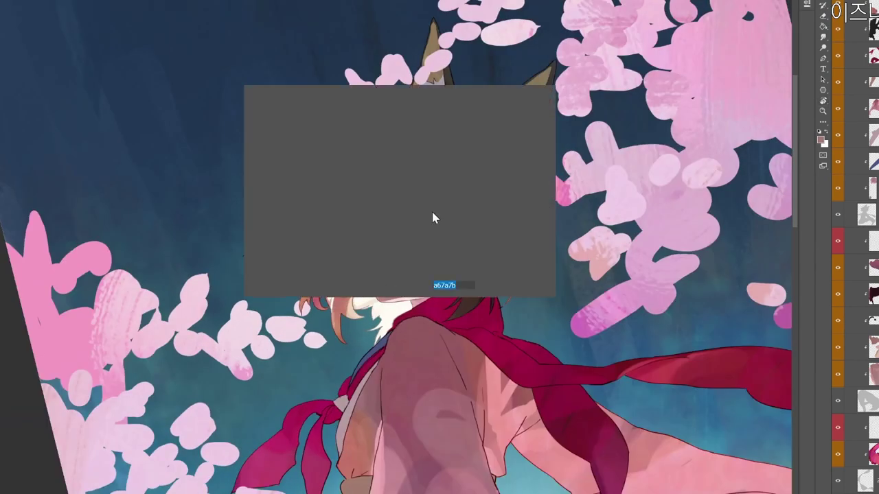
{"action": "left_click", "coordinate": [513, 97]}
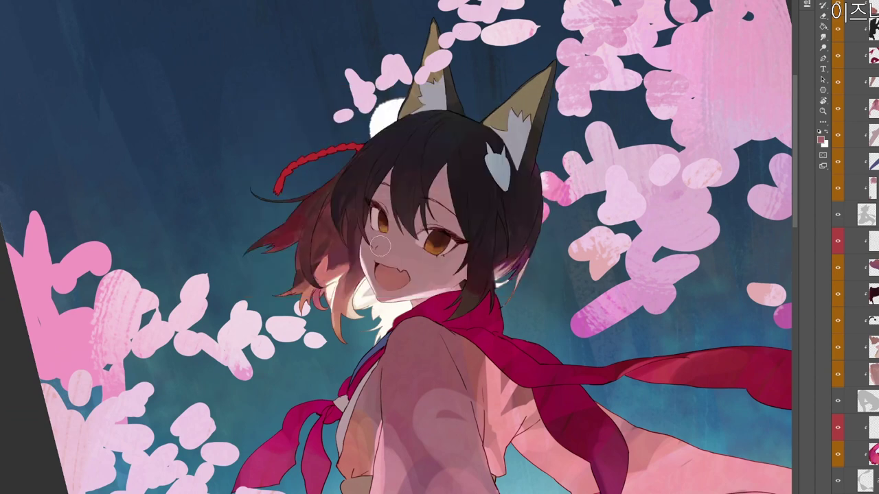
{"action": "key", "text": "F12"}
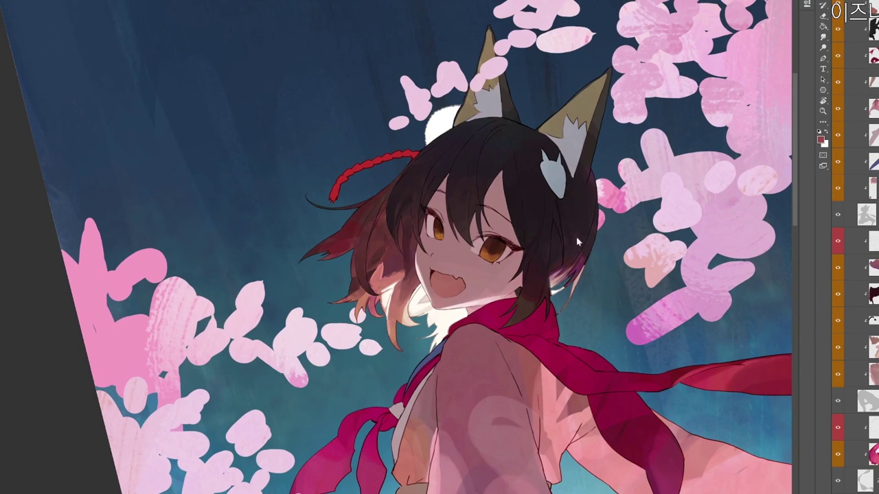
Activate the skin layer from the face and mix a dusty pink for shading around the nose.
{"action": "left_click", "coordinate": [479, 263], "text": "ctrl"}
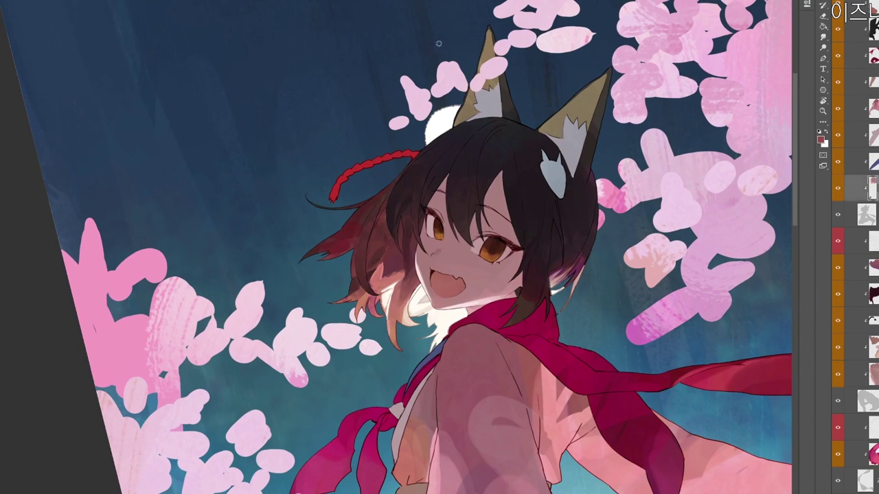
{"action": "key", "text": "n"}
{"action": "left_click", "coordinate": [509, 101]}
{"action": "key", "text": "r"}
{"action": "left_click_drag", "start_coordinate": [587, 254], "coordinate": [267, 477]}
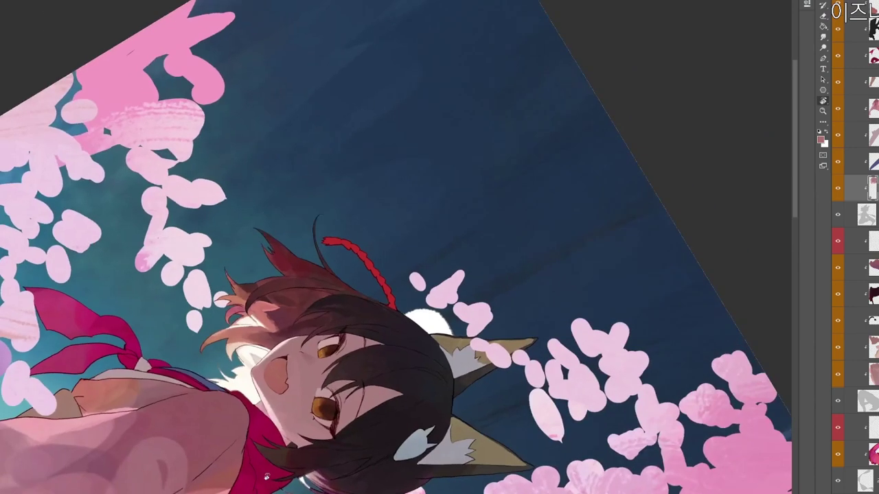
{"action": "left_click_drag", "start_coordinate": [342, 377], "coordinate": [434, 219]}
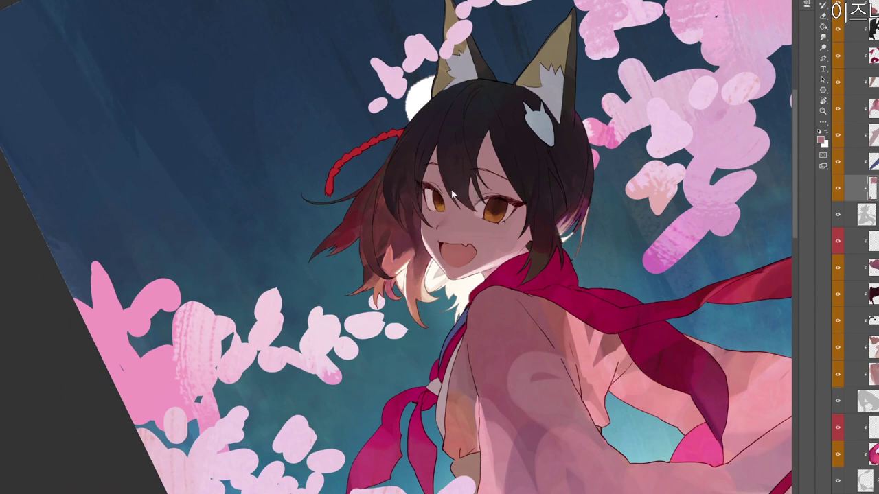
Reactivate the skin layer and blend the nose and cheek shading with skin tones sampled from the face.
{"action": "left_click", "coordinate": [453, 209], "text": "ctrl"}
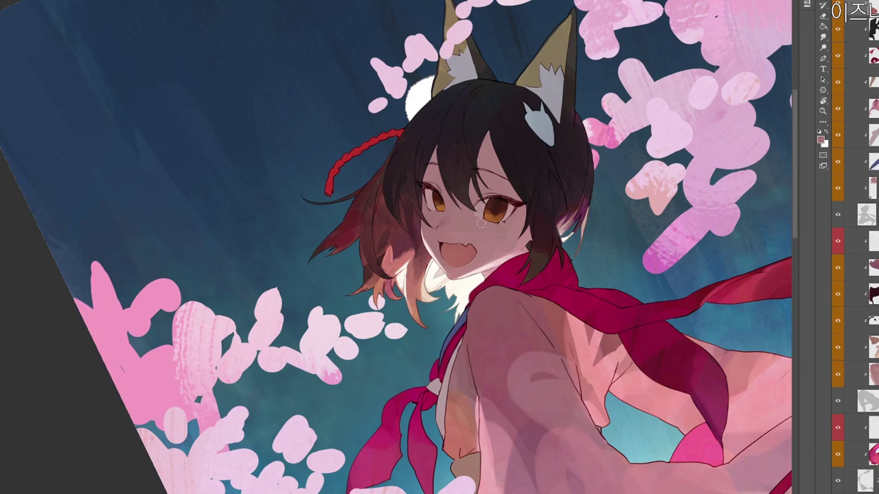
{"action": "key", "text": "r"}
{"action": "left_click_drag", "start_coordinate": [573, 295], "coordinate": [363, 446]}
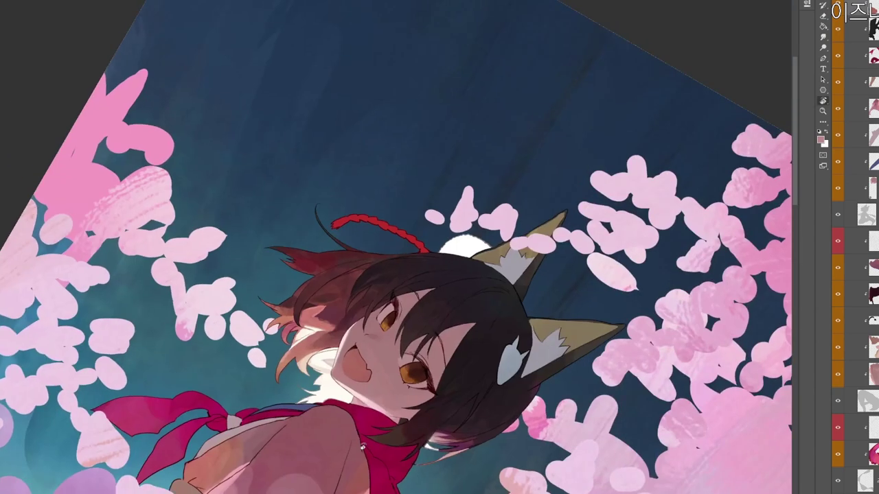
{"action": "left_click_drag", "start_coordinate": [469, 380], "coordinate": [364, 385]}
{"action": "key", "text": "b"}
{"action": "left_click", "coordinate": [396, 368], "text": "ctrl"}
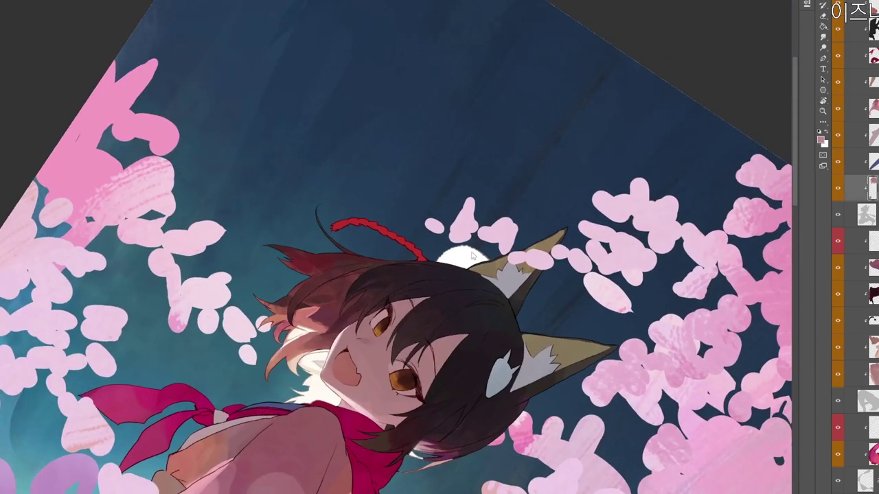
{"action": "left_click", "coordinate": [368, 354], "text": "alt"}
{"action": "left_click", "coordinate": [380, 401], "text": "alt"}
Mix the cool greyish pink #a2828d and soften the skin shadow on the face with it.
{"action": "key", "text": "r"}
{"action": "left_click_drag", "start_coordinate": [471, 337], "coordinate": [497, 142]}
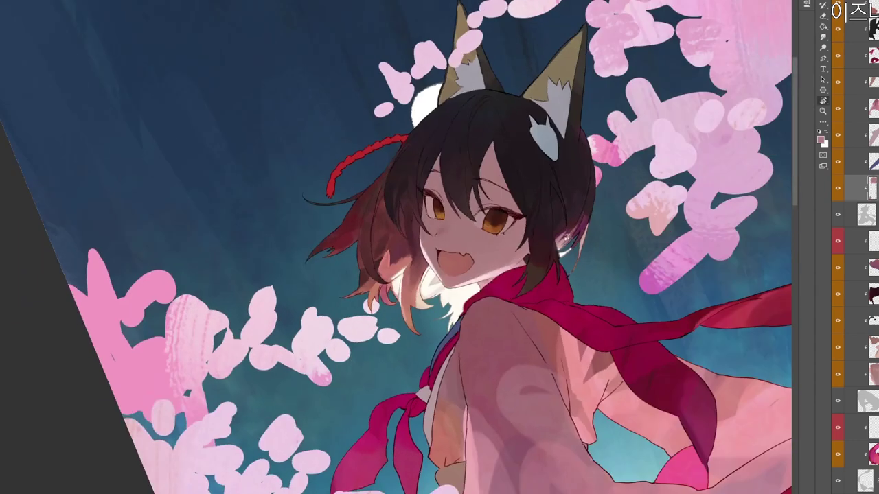
{"action": "left_click", "coordinate": [821, 139]}
{"action": "left_click_drag", "start_coordinate": [297, 150], "coordinate": [278, 156]}
{"action": "left_click_drag", "start_coordinate": [411, 122], "coordinate": [411, 113]}
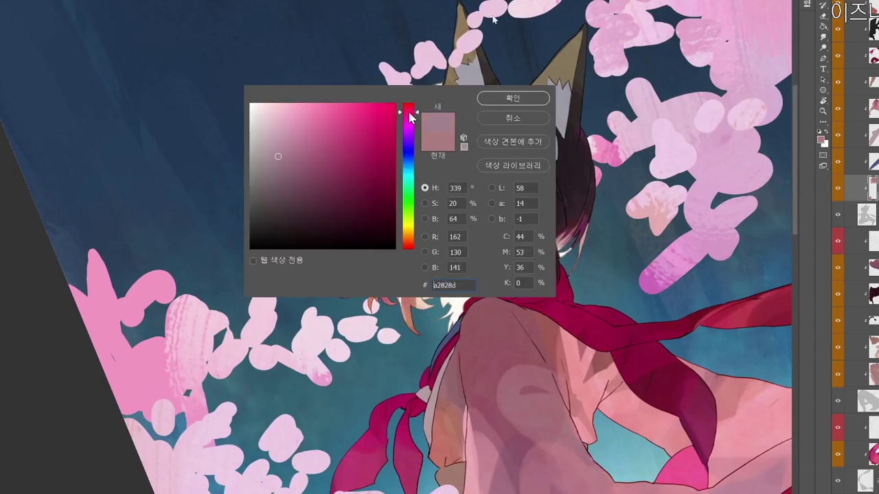
{"action": "left_click", "coordinate": [512, 99]}
{"action": "left_click_drag", "start_coordinate": [506, 249], "coordinate": [493, 279]}
{"action": "key", "text": "b"}
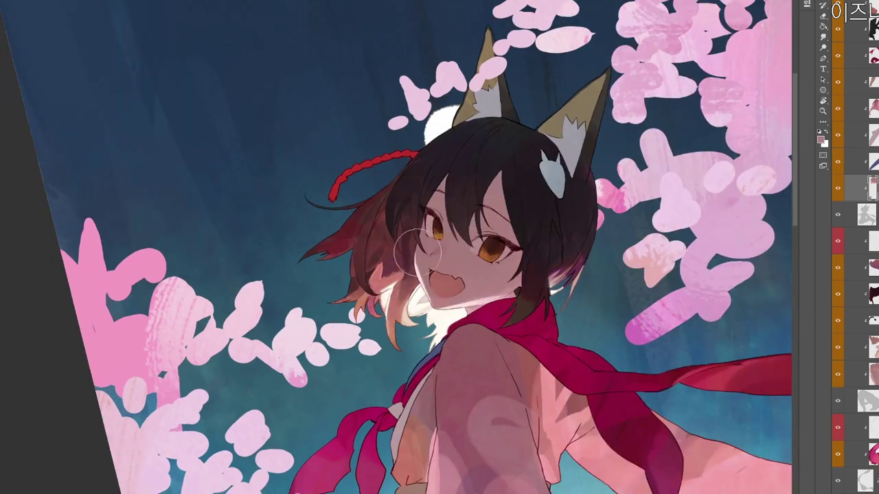
{"action": "mouse_move", "coordinate": [438, 291]}
{"action": "left_mouse_down"}
{"action": "mouse_move", "coordinate": [454, 258]}
{"action": "mouse_move", "coordinate": [479, 297]}
{"action": "mouse_move", "coordinate": [497, 278]}
{"action": "mouse_move", "coordinate": [401, 432]}
{"action": "left_mouse_up"}
Blend the shadow edges on the face using several skin tones sampled from the cheek and jaw.
{"action": "key", "text": "r"}
{"action": "key", "text": "b"}
{"action": "left_click", "coordinate": [318, 398], "text": "alt"}
{"action": "mouse_move", "coordinate": [315, 392]}
{"action": "left_mouse_down"}
{"action": "mouse_move", "coordinate": [349, 419]}
{"action": "mouse_move", "coordinate": [341, 440]}
{"action": "mouse_move", "coordinate": [343, 407]}
{"action": "mouse_move", "coordinate": [542, 227]}
{"action": "left_mouse_up"}
{"action": "left_click", "coordinate": [334, 415], "text": "alt"}
{"action": "left_click", "coordinate": [349, 417], "text": "alt"}
{"action": "left_click", "coordinate": [335, 438], "text": "alt"}
{"action": "key", "text": "r"}
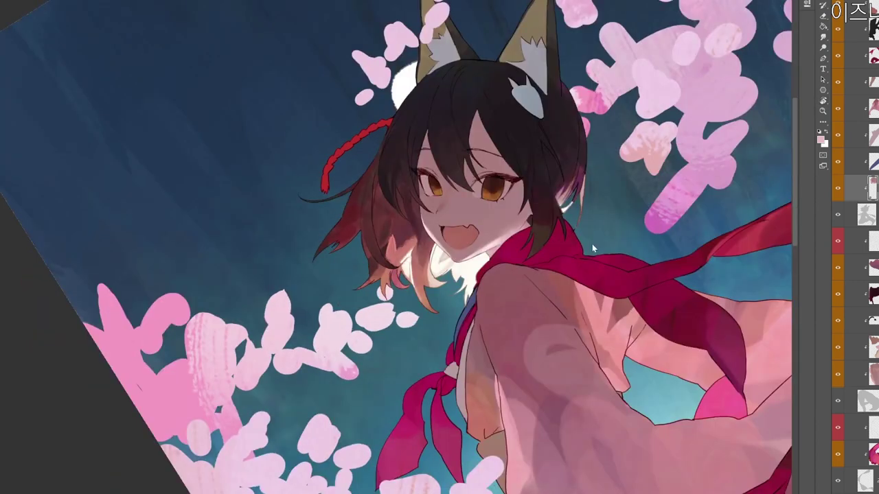
Shade the cheek and jaw beside the side hair with sampled skin tones and the darker mauve #6a474e.
{"action": "left_click", "coordinate": [506, 222], "text": "alt"}
{"action": "mouse_move", "coordinate": [502, 235]}
{"action": "left_mouse_down"}
{"action": "mouse_move", "coordinate": [484, 255]}
{"action": "mouse_move", "coordinate": [525, 231]}
{"action": "left_mouse_up"}
{"action": "left_click", "coordinate": [493, 256], "text": "alt"}
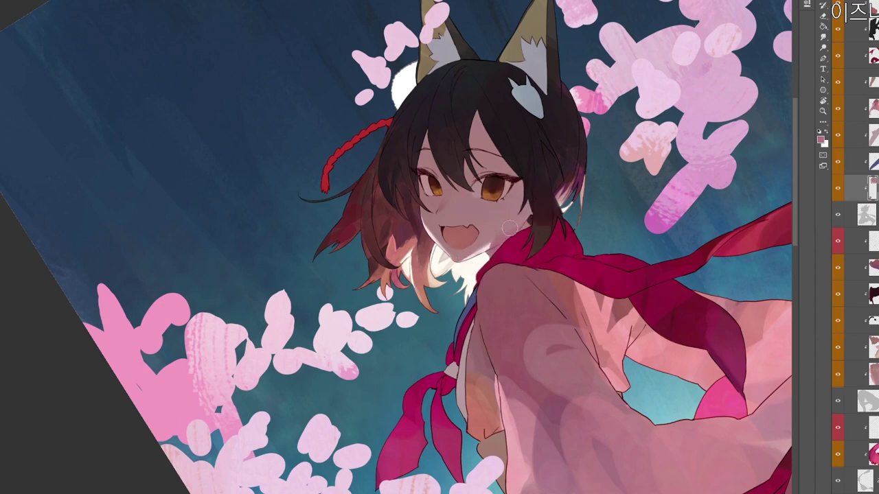
{"action": "left_click", "coordinate": [502, 235], "text": "alt"}
{"action": "key", "text": "n"}
{"action": "left_click", "coordinate": [302, 183]}
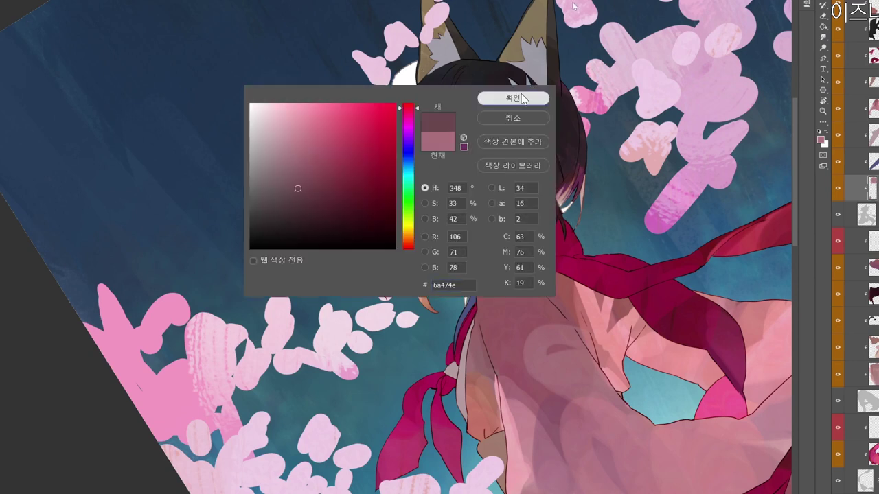
{"action": "left_click", "coordinate": [513, 98]}
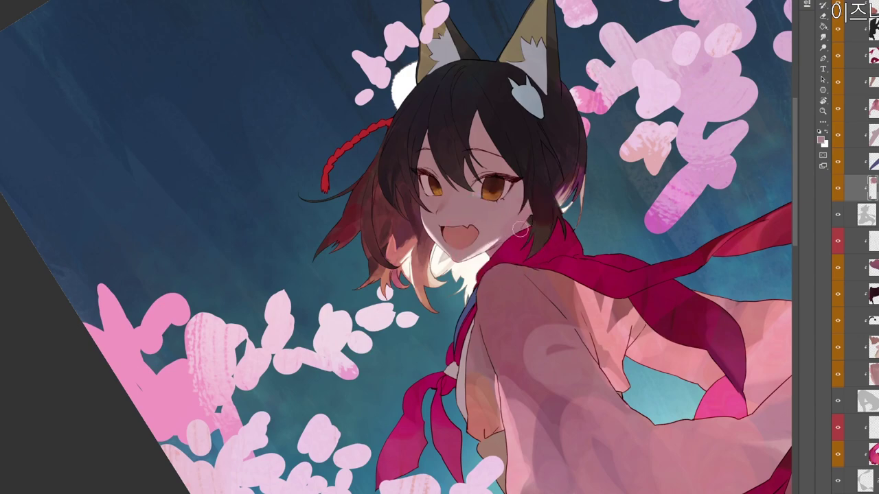
Sample skin tones between the eyes and even out the shading around the nose bridge.
{"action": "key", "text": "r"}
{"action": "mouse_move", "coordinate": [549, 233]}
{"action": "left_mouse_down"}
{"action": "mouse_move", "coordinate": [508, 354]}
{"action": "mouse_move", "coordinate": [357, 473]}
{"action": "mouse_move", "coordinate": [661, 59]}
{"action": "left_mouse_up"}
{"action": "left_click_drag", "start_coordinate": [589, 238], "coordinate": [575, 266]}
{"action": "key", "text": "b"}
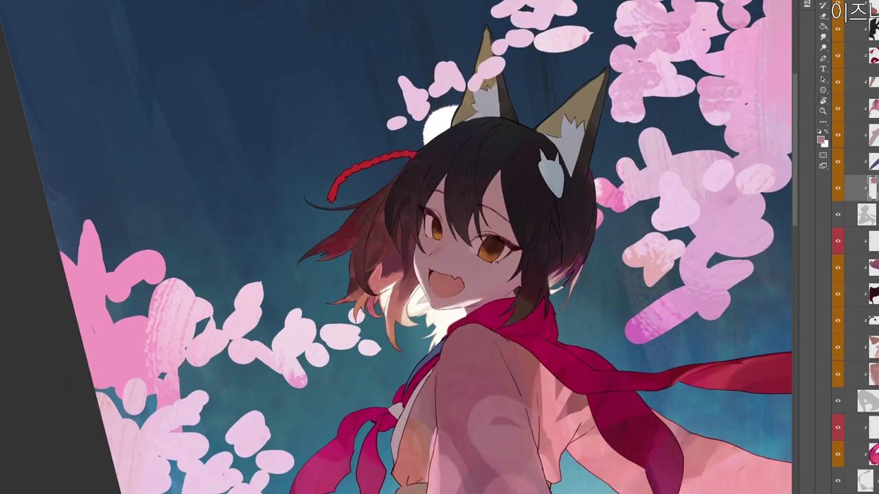
{"action": "left_click", "coordinate": [488, 239], "text": "alt"}
{"action": "left_click", "coordinate": [461, 249], "text": "alt"}
Mix a more saturated reddish pink from the sampled skin tone and paint a blush on both cheeks.
{"action": "key", "text": "r"}
{"action": "left_click_drag", "start_coordinate": [587, 287], "coordinate": [444, 372]}
{"action": "left_click_drag", "start_coordinate": [461, 413], "coordinate": [592, 196]}
{"action": "key", "text": "n"}
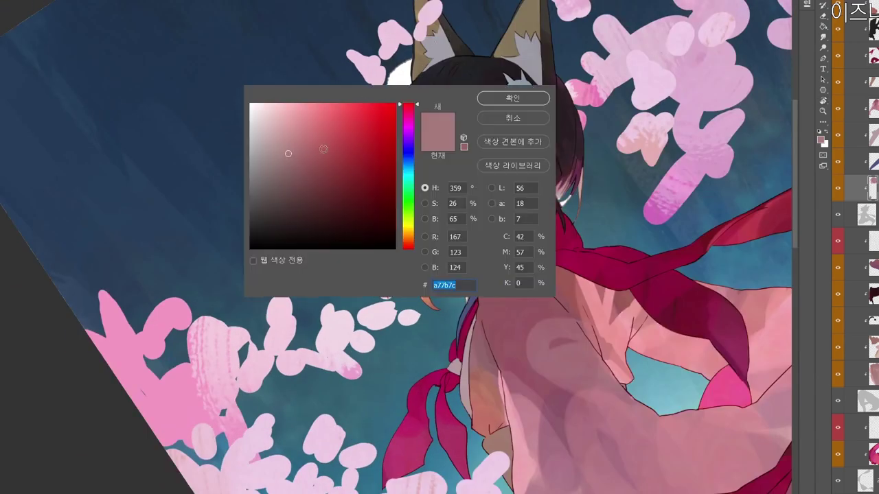
{"action": "left_click", "coordinate": [327, 153]}
{"action": "left_click", "coordinate": [514, 103]}
{"action": "mouse_move", "coordinate": [481, 203]}
{"action": "left_mouse_down"}
{"action": "mouse_move", "coordinate": [498, 234]}
{"action": "mouse_move", "coordinate": [524, 232]}
{"action": "left_mouse_up"}
{"action": "mouse_move", "coordinate": [443, 237]}
{"action": "left_mouse_down"}
{"action": "mouse_move", "coordinate": [449, 228]}
{"action": "mouse_move", "coordinate": [444, 242]}
{"action": "left_mouse_up"}
{"action": "left_click", "coordinate": [449, 230], "text": "alt"}
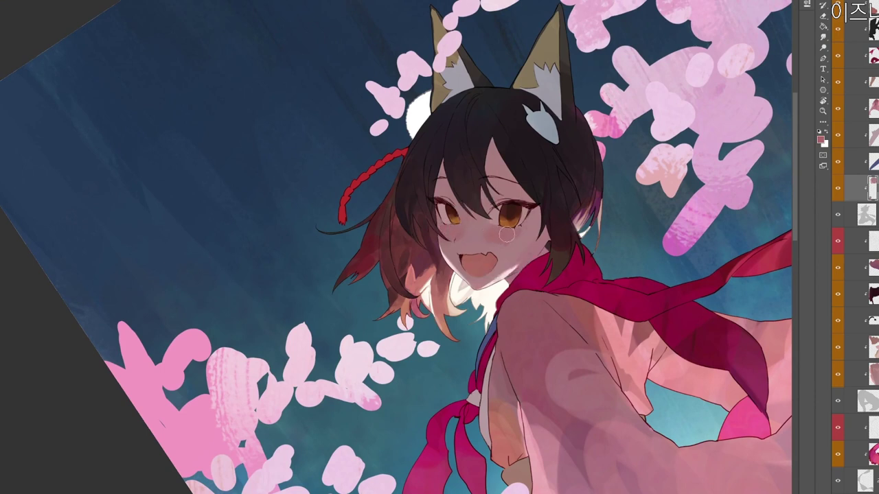
Mix the magenta pink #a65083 and widen the soft blush on the cheek below the eye.
{"action": "key", "text": "n"}
{"action": "left_click", "coordinate": [408, 117]}
{"action": "left_click", "coordinate": [328, 151]}
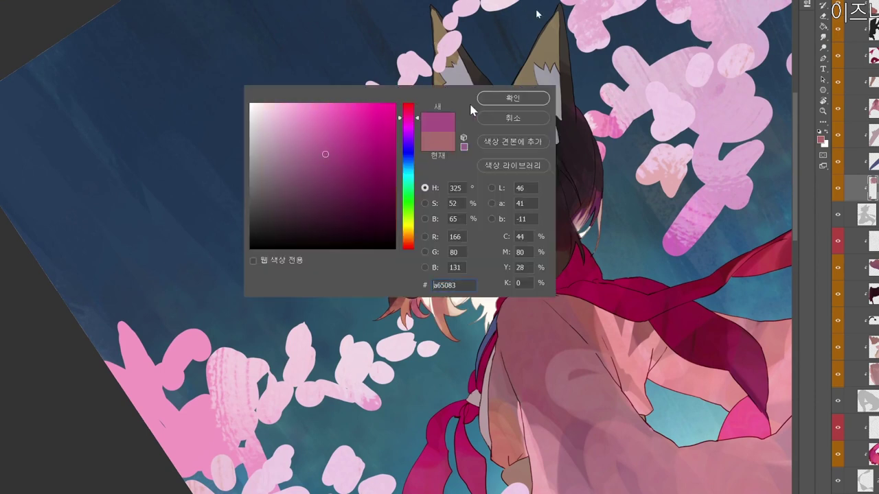
{"action": "left_click", "coordinate": [513, 98]}
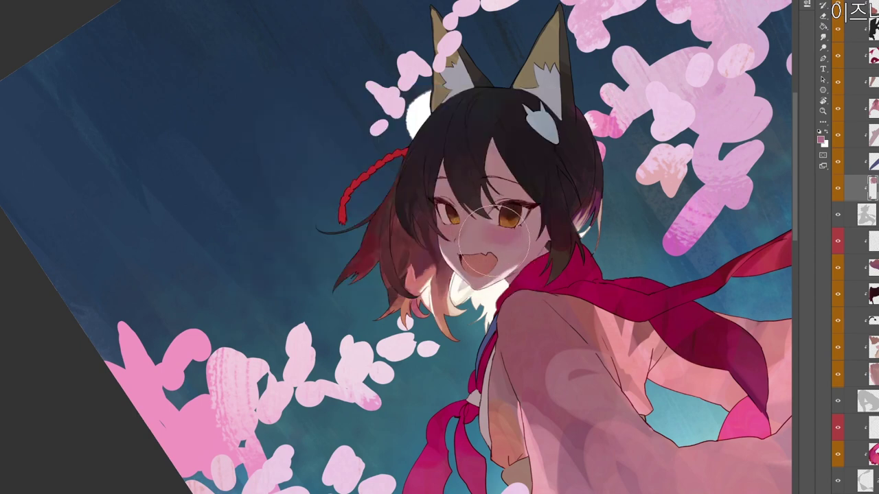
{"action": "key", "text": "r"}
{"action": "mouse_move", "coordinate": [534, 287]}
{"action": "left_mouse_down"}
{"action": "mouse_move", "coordinate": [342, 407]}
{"action": "mouse_move", "coordinate": [525, 305]}
{"action": "left_mouse_up"}
{"action": "key", "text": "b"}
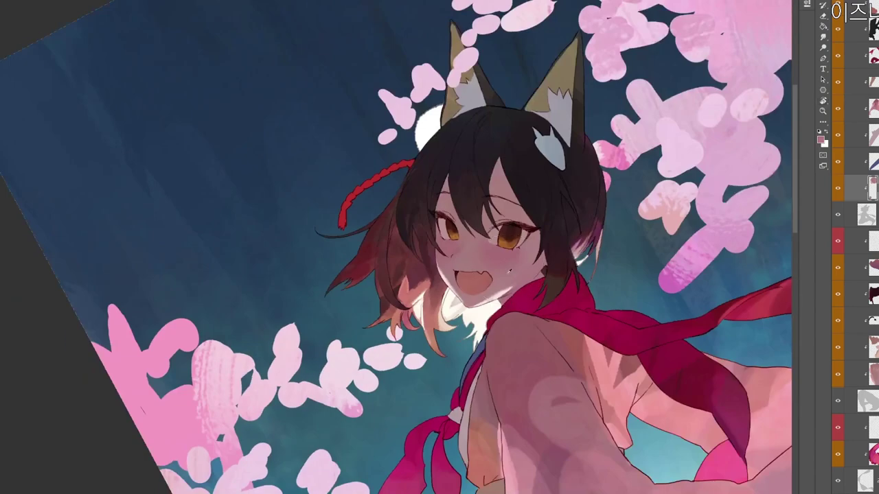
Mix a near-white colour and paint small highlights in the girl's eyes.
{"action": "left_click", "coordinate": [546, 241], "text": "ctrl"}
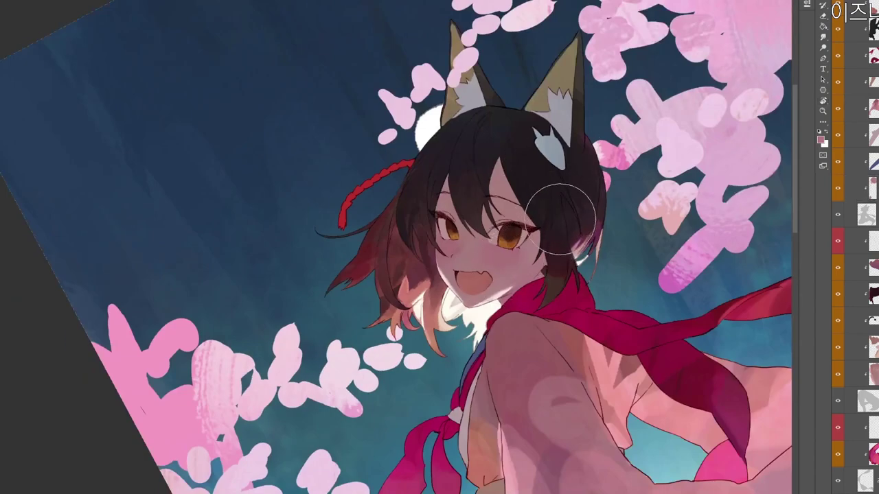
{"action": "key", "text": "r"}
{"action": "left_click_drag", "start_coordinate": [556, 221], "coordinate": [545, 251]}
{"action": "key", "text": "n"}
{"action": "left_click_drag", "start_coordinate": [269, 129], "coordinate": [249, 119]}
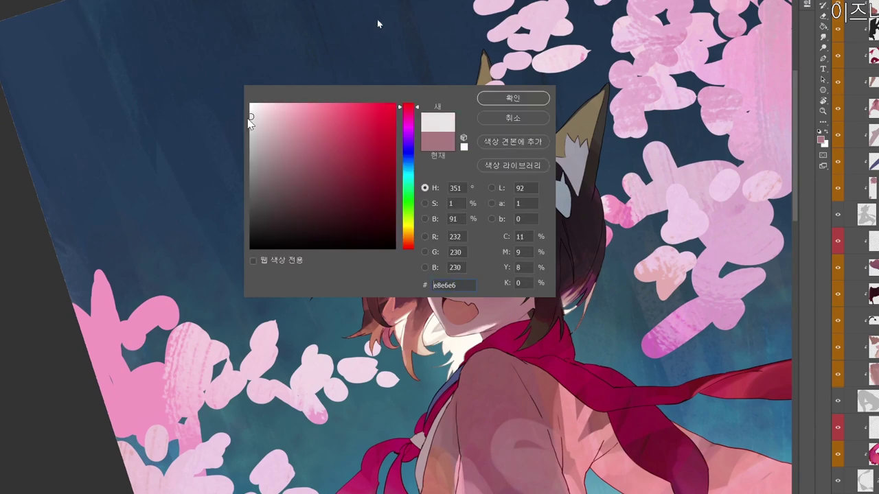
{"action": "left_click", "coordinate": [410, 236]}
{"action": "left_click", "coordinate": [511, 99]}
{"action": "key", "text": "r"}
{"action": "left_click_drag", "start_coordinate": [552, 324], "coordinate": [505, 307]}
{"action": "key", "text": "Escape"}
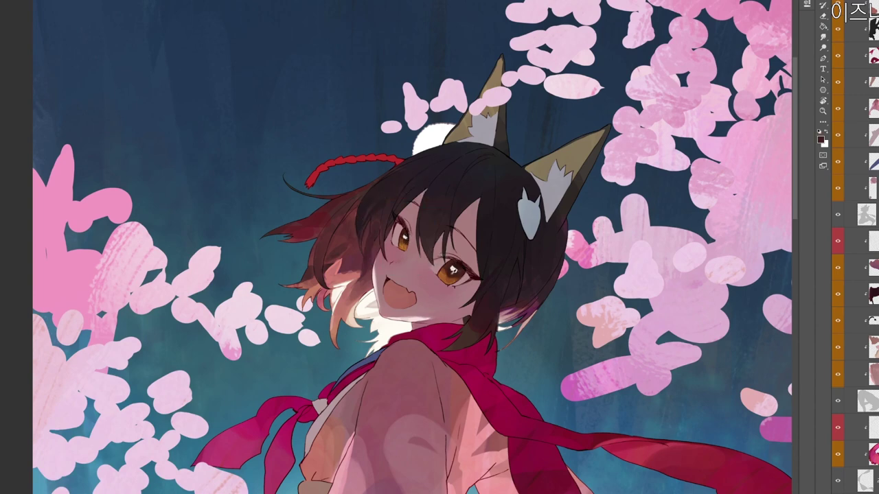
Switch to the skin layer and mix the muted rose #8c565c from the sampled skin tone.
{"action": "scroll", "coordinate": [490, 252], "scroll_direction": "down", "scroll_amount": 1}
{"action": "key", "text": "r"}
{"action": "left_click_drag", "start_coordinate": [489, 251], "coordinate": [453, 221]}
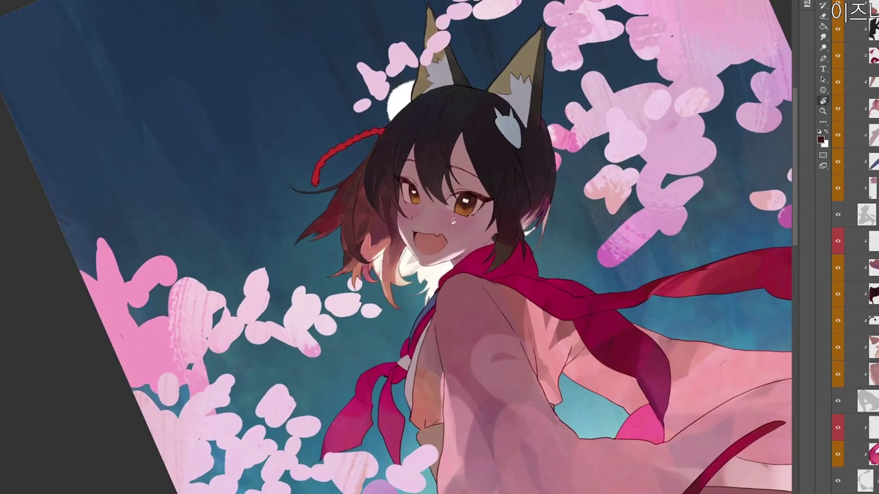
{"action": "key", "text": "v"}
{"action": "left_click", "coordinate": [413, 192]}
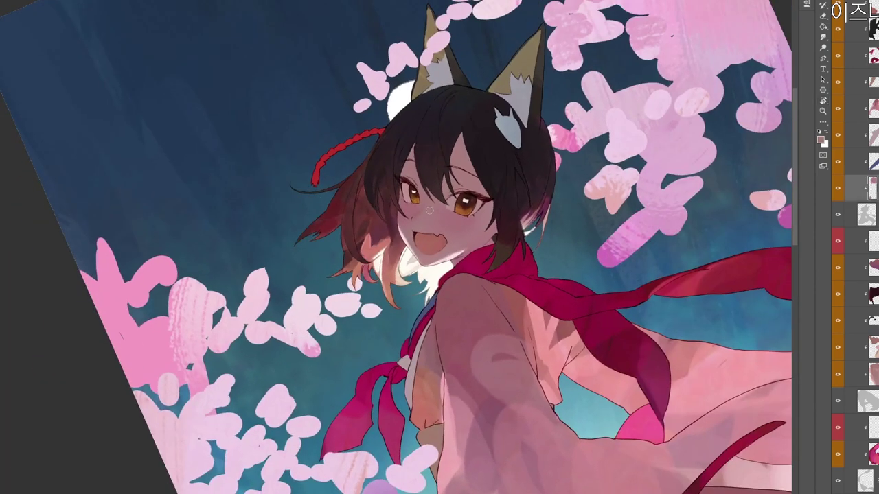
{"action": "left_click", "coordinate": [820, 140]}
{"action": "left_click", "coordinate": [304, 168]}
{"action": "left_click", "coordinate": [514, 99]}
Mix a more saturated rose and deepen the skin shading around the eyes and nose.
{"action": "key", "text": "r"}
{"action": "left_click_drag", "start_coordinate": [436, 184], "coordinate": [454, 207]}
{"action": "key", "text": "n"}
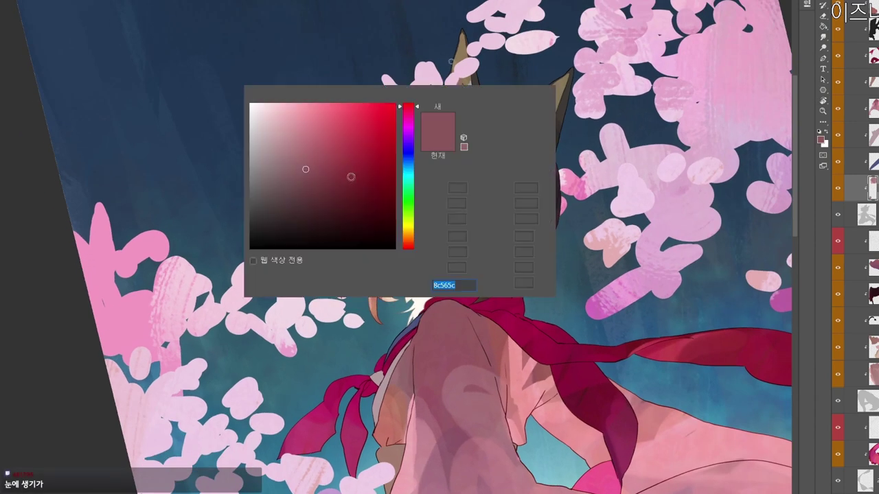
{"action": "key", "text": "Return"}
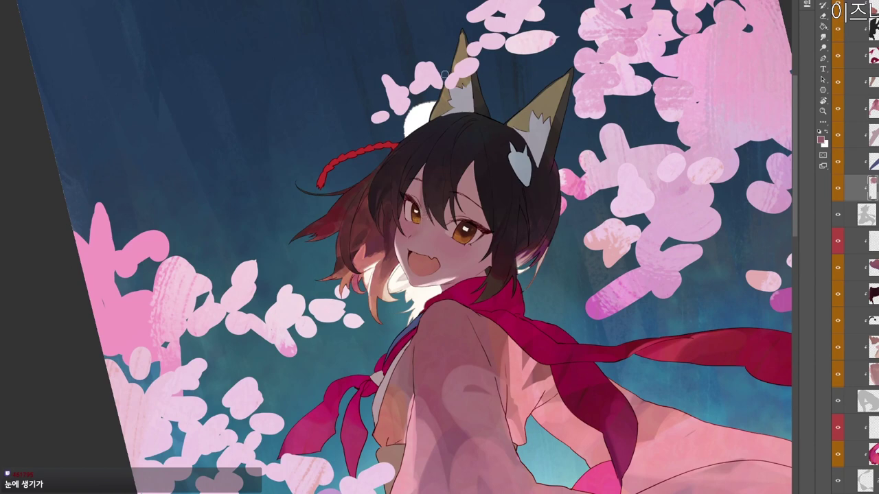
{"action": "key", "text": "r"}
{"action": "left_click_drag", "start_coordinate": [490, 302], "coordinate": [320, 453]}
{"action": "left_click_drag", "start_coordinate": [432, 340], "coordinate": [427, 293]}
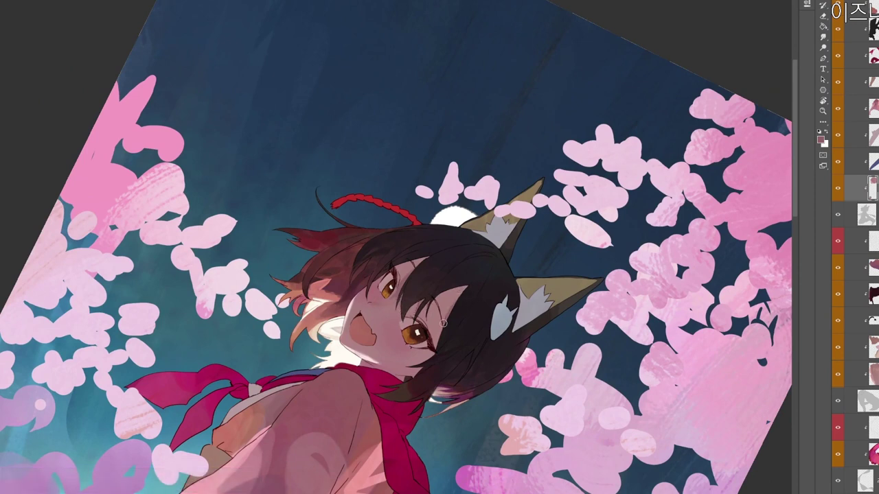
Mix the darker rose #845257 and shade the skin around the brow and bangs.
{"action": "key", "text": "r"}
{"action": "left_click_drag", "start_coordinate": [441, 348], "coordinate": [569, 127]}
{"action": "left_click_drag", "start_coordinate": [552, 188], "coordinate": [524, 213]}
{"action": "key", "text": "n"}
{"action": "left_click", "coordinate": [306, 173]}
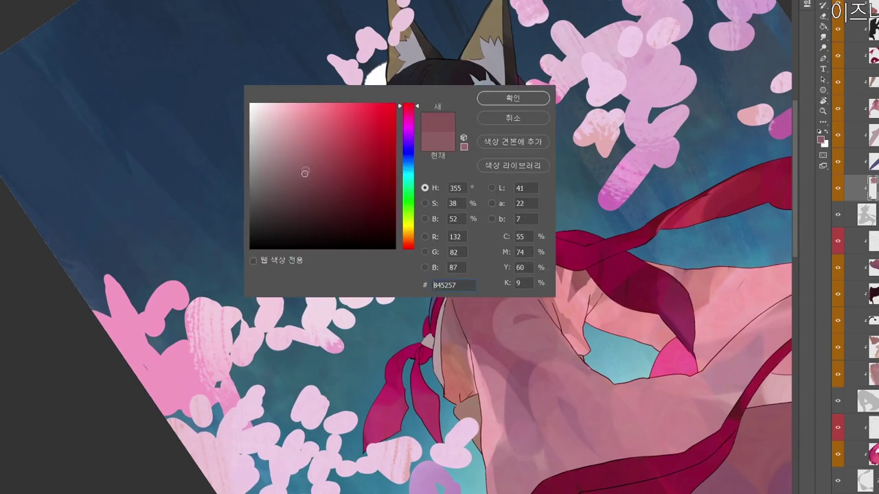
{"action": "left_click", "coordinate": [513, 98]}
{"action": "left_click_drag", "start_coordinate": [472, 238], "coordinate": [463, 199]}
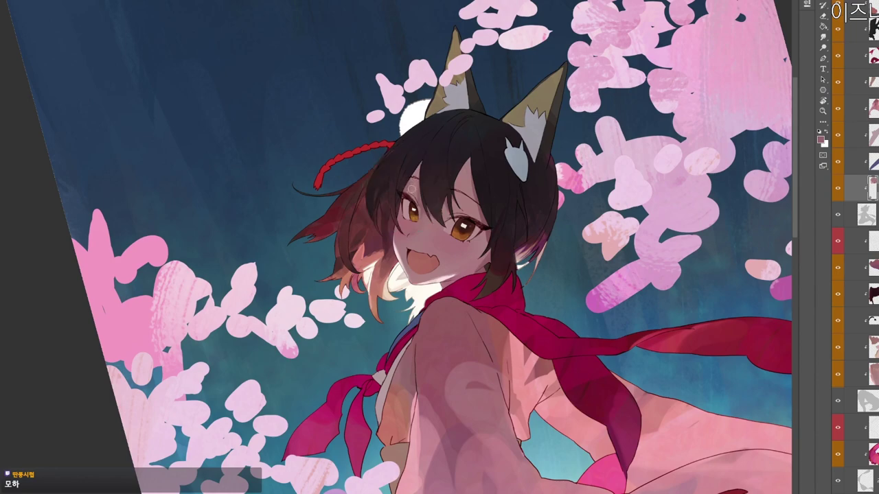
Sample the forehead skin tone beside the bangs and blend the shading above the eye.
{"action": "left_click", "coordinate": [412, 183], "text": "alt"}
{"action": "key", "text": "r"}
{"action": "left_click_drag", "start_coordinate": [517, 342], "coordinate": [511, 350]}
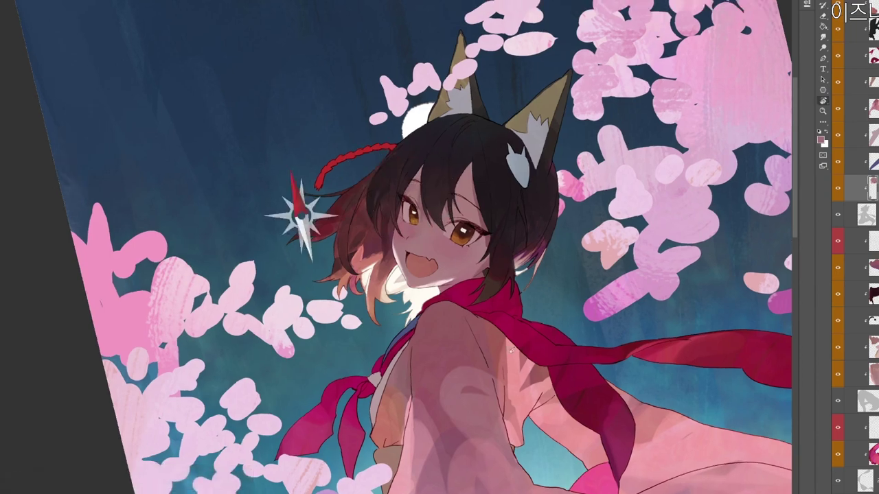
{"action": "left_click_drag", "start_coordinate": [301, 214], "coordinate": [565, 96]}
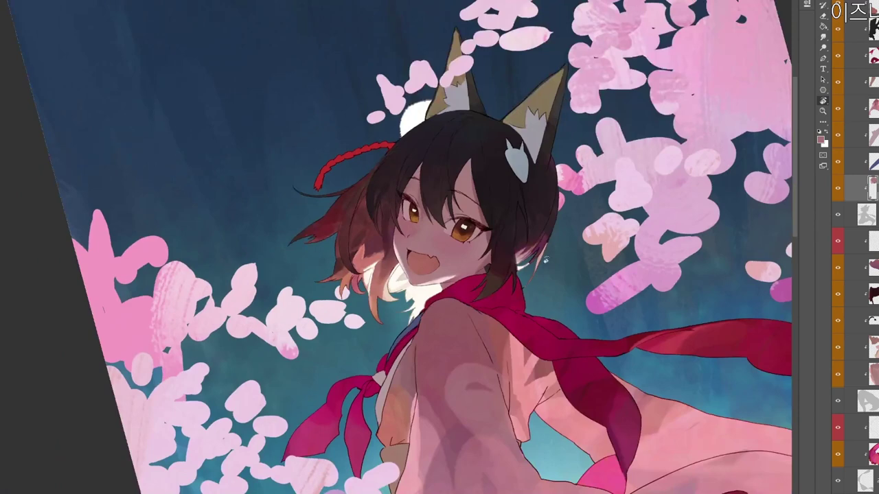
{"action": "left_click_drag", "start_coordinate": [545, 258], "coordinate": [428, 323]}
Select the side hair's layer, mix a more saturated red from #a07275, and paint sampled hair tones into the lower strands.
{"action": "left_click", "coordinate": [407, 255], "text": "ctrl"}
{"action": "key", "text": "n"}
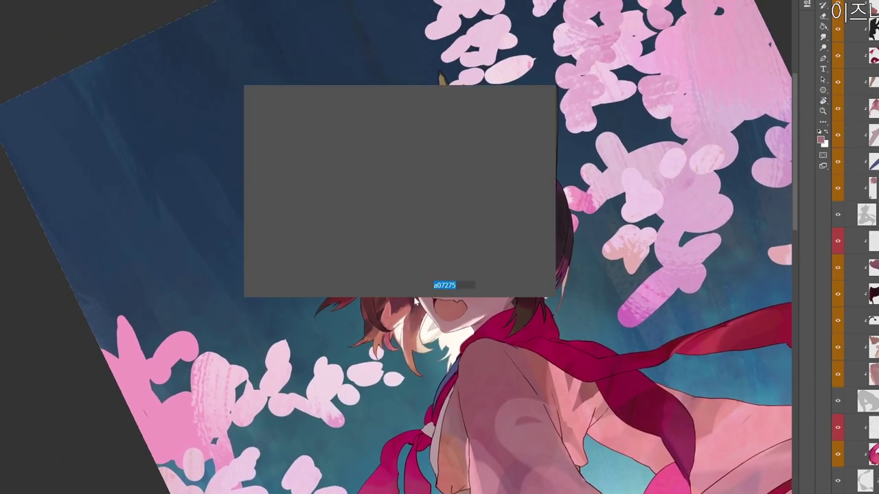
{"action": "left_click", "coordinate": [333, 162]}
{"action": "left_click", "coordinate": [513, 98]}
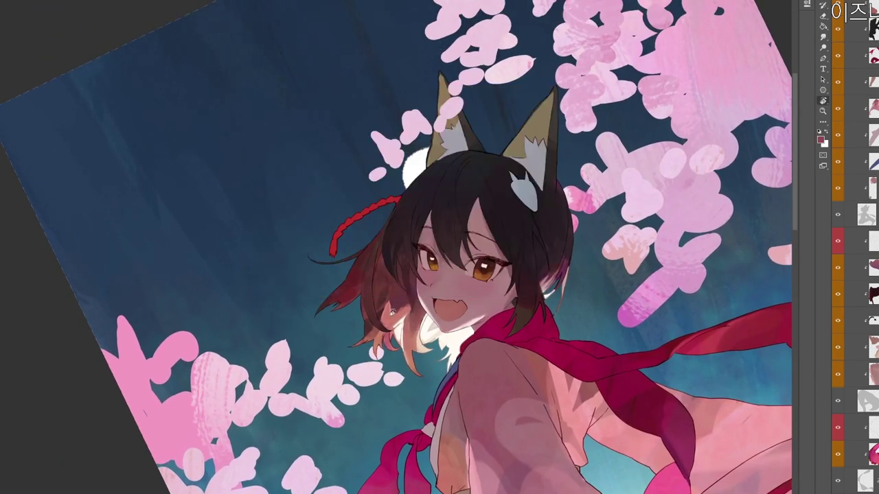
{"action": "left_click", "coordinate": [406, 307], "text": "alt"}
{"action": "mouse_move", "coordinate": [394, 315]}
{"action": "left_mouse_down"}
{"action": "mouse_move", "coordinate": [405, 307]}
{"action": "mouse_move", "coordinate": [395, 314]}
{"action": "left_mouse_up"}
Mix a dark reddish brown and deepen the shadows in the side hair.
{"action": "key", "text": "r"}
{"action": "mouse_move", "coordinate": [546, 251]}
{"action": "left_mouse_down"}
{"action": "mouse_move", "coordinate": [431, 360]}
{"action": "mouse_move", "coordinate": [471, 285]}
{"action": "left_mouse_up"}
{"action": "key", "text": "n"}
{"action": "left_click_drag", "start_coordinate": [366, 192], "coordinate": [369, 209]}
{"action": "left_click", "coordinate": [513, 98]}
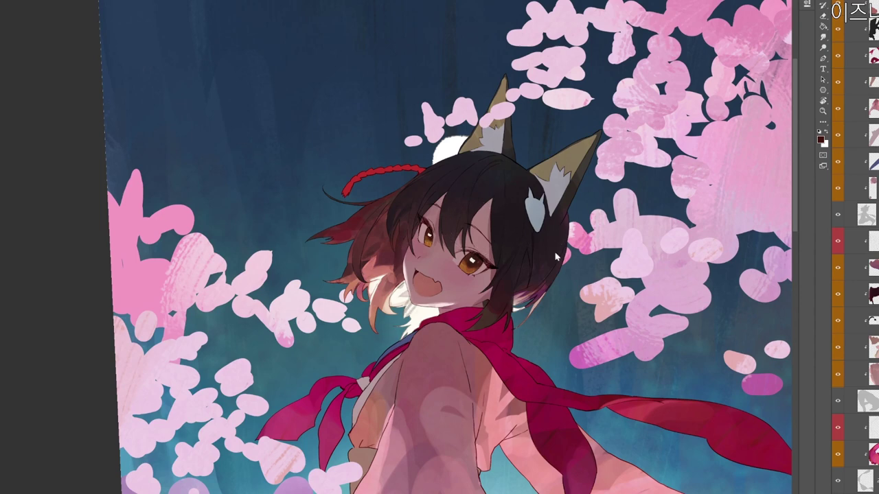
Sample the white beside the chin and paint pale, backlit strands into the side hair's tips.
{"action": "left_click", "coordinate": [411, 309], "text": "alt"}
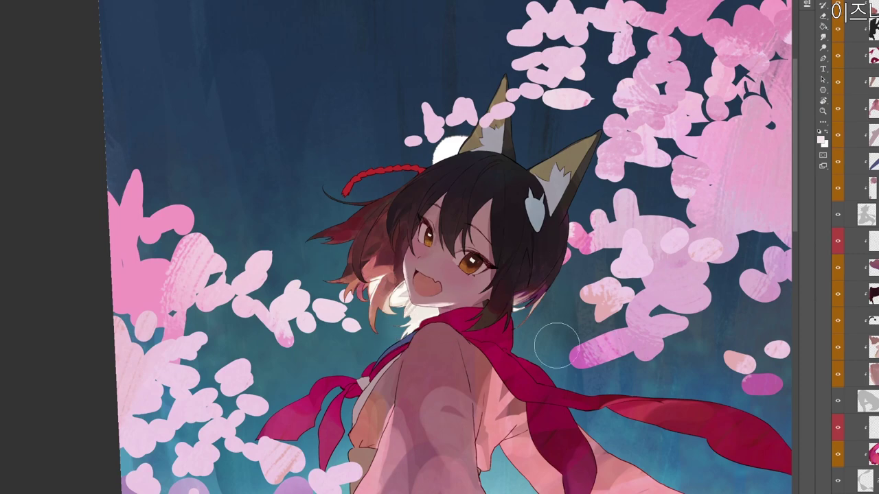
{"action": "key", "text": "r"}
{"action": "mouse_move", "coordinate": [556, 345]}
{"action": "left_mouse_down"}
{"action": "mouse_move", "coordinate": [330, 377]}
{"action": "mouse_move", "coordinate": [478, 206]}
{"action": "left_mouse_up"}
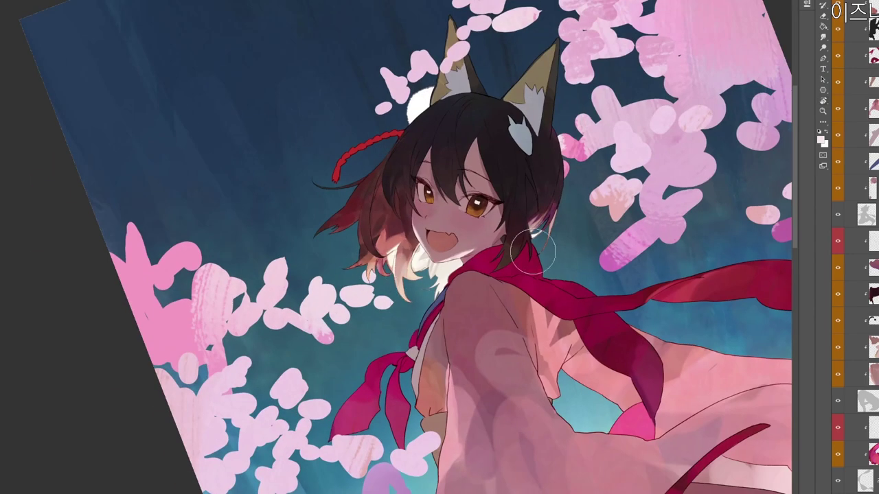
{"action": "key", "text": "r"}
{"action": "left_click_drag", "start_coordinate": [563, 299], "coordinate": [480, 336]}
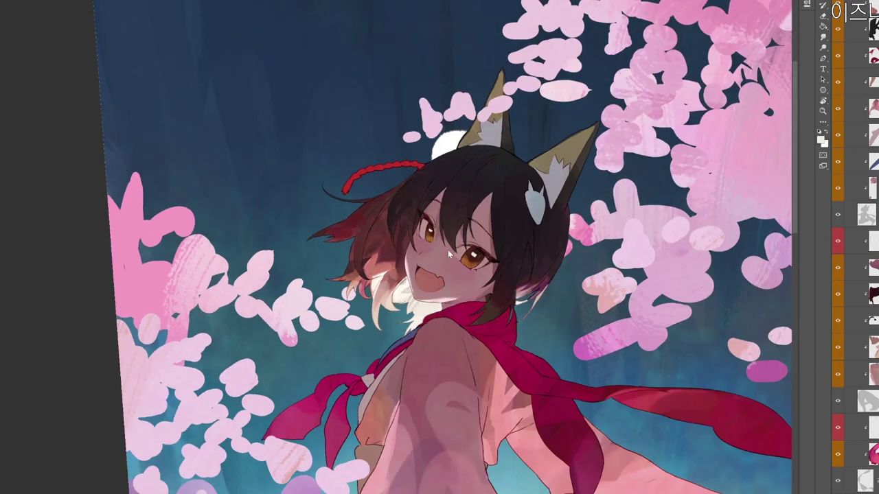
{"action": "key", "text": "space"}
{"action": "left_click_drag", "start_coordinate": [441, 316], "coordinate": [526, 348]}
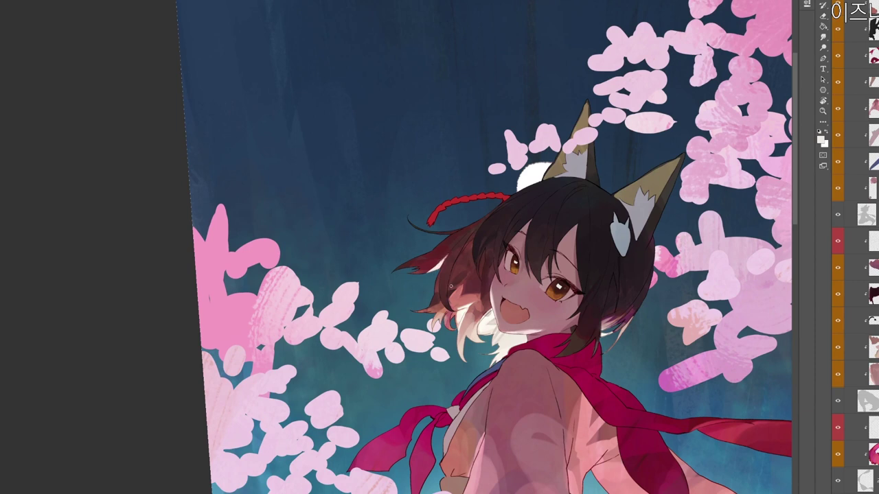
Sample the side hair's reddish tone and refine the strands next to the cheek.
{"action": "left_click", "coordinate": [466, 277], "text": "alt"}
{"action": "key", "text": "r"}
{"action": "left_click_drag", "start_coordinate": [617, 303], "coordinate": [398, 322]}
{"action": "key", "text": "space"}
{"action": "left_click_drag", "start_coordinate": [558, 319], "coordinate": [374, 477]}
{"action": "left_click_drag", "start_coordinate": [204, 277], "coordinate": [396, 284]}
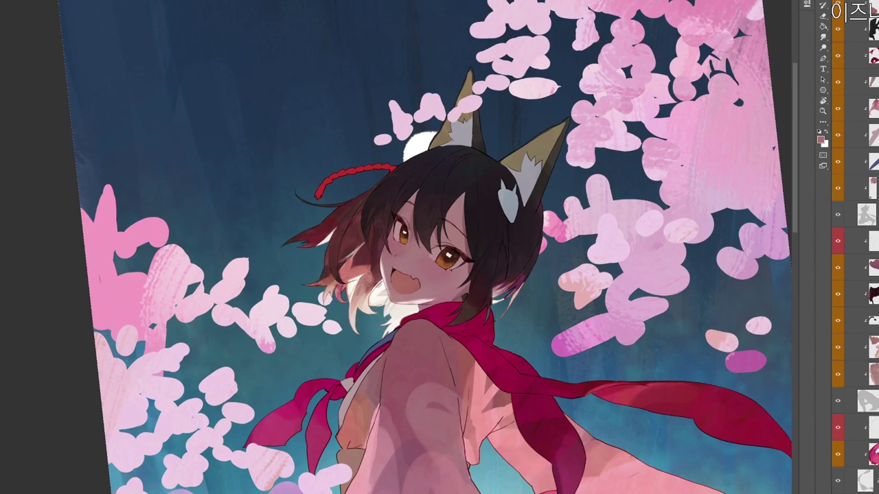
{"action": "left_click_drag", "start_coordinate": [377, 268], "coordinate": [370, 282]}
{"action": "key", "text": "r"}
{"action": "left_click_drag", "start_coordinate": [582, 324], "coordinate": [401, 8]}
{"action": "left_click_drag", "start_coordinate": [499, 280], "coordinate": [412, 394]}
{"action": "left_click_drag", "start_coordinate": [531, 358], "coordinate": [578, 239]}
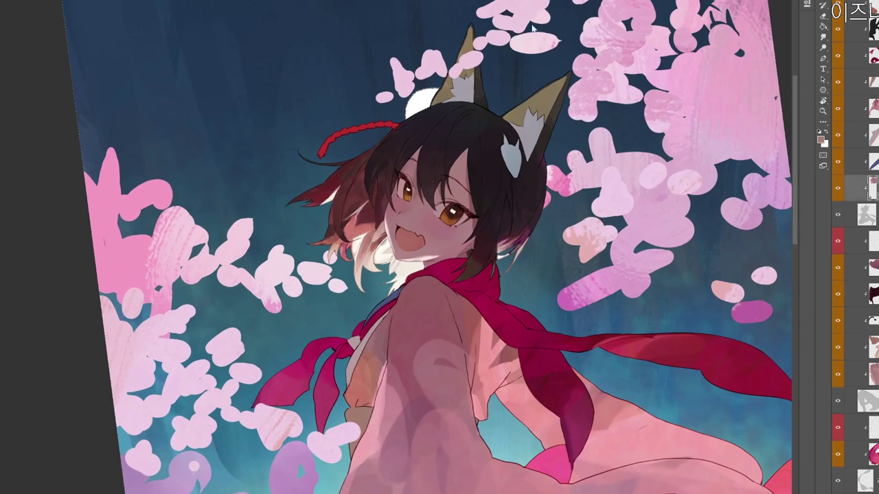
Mix the dusty rose #a86d6d for the face shading on the skin layer.
{"action": "key", "text": "n"}
{"action": "left_click", "coordinate": [300, 154]}
{"action": "left_click", "coordinate": [410, 250]}
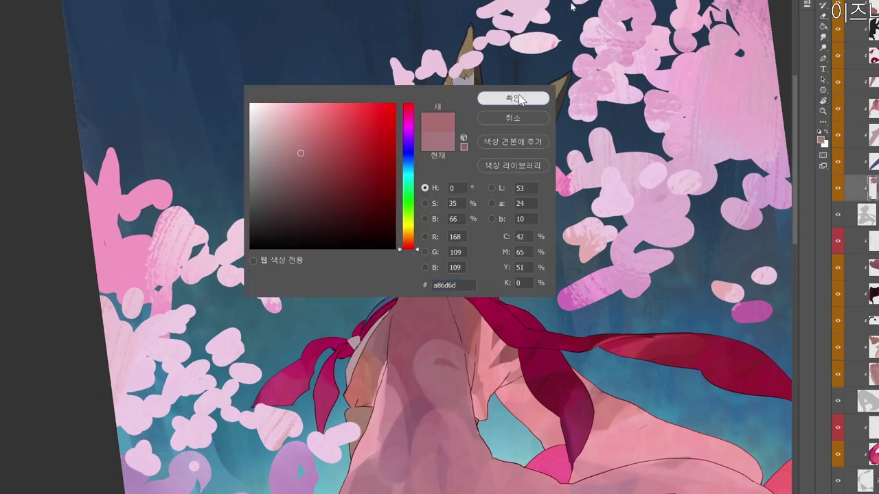
{"action": "left_click", "coordinate": [520, 100]}
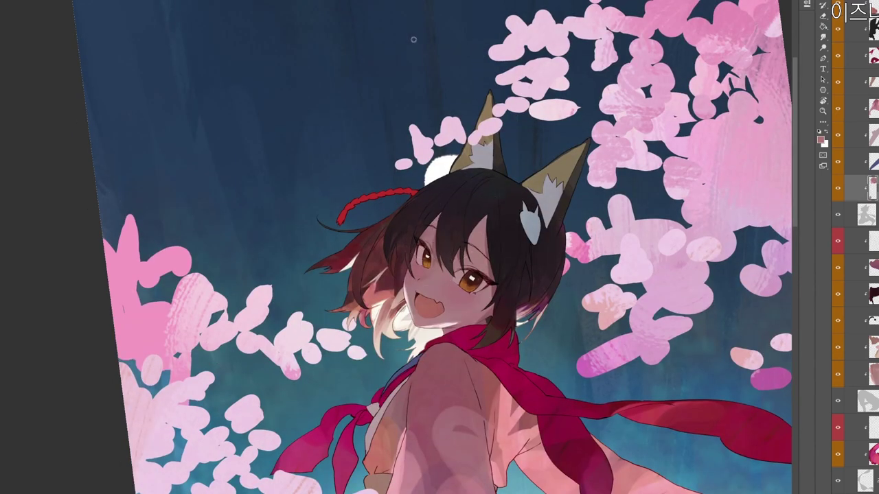
Mix the greyish mauve #947d7f and soften the face shading with a large brush.
{"action": "key", "text": "n"}
{"action": "left_click", "coordinate": [273, 165]}
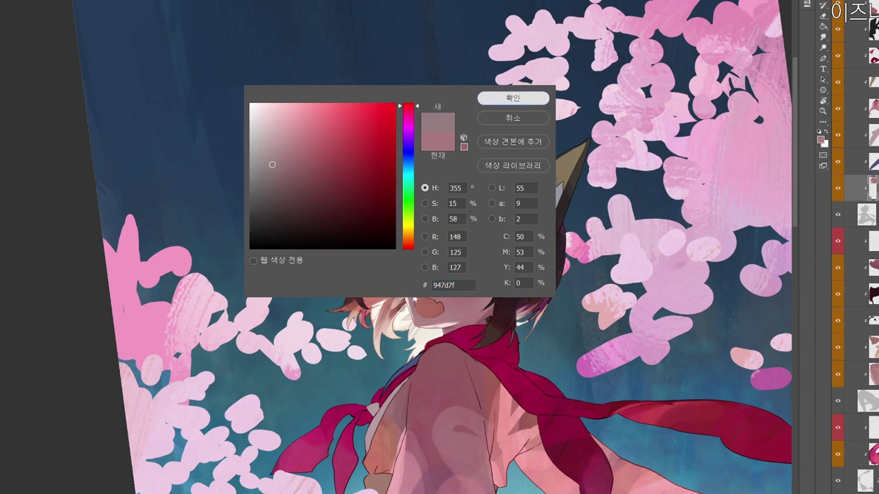
{"action": "left_click", "coordinate": [520, 102]}
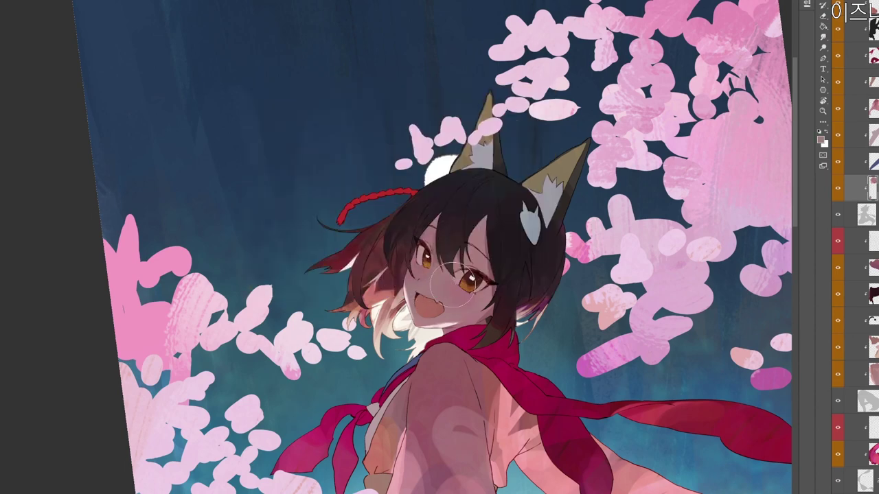
{"action": "key", "text": "r"}
{"action": "key", "text": "Escape"}
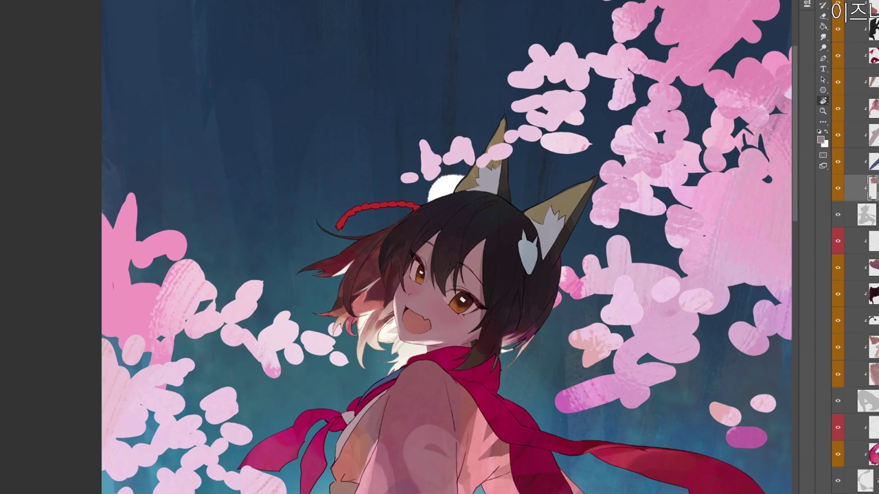
Adjust the skin layer's colour with Hue/Saturation, setting hue to +4 and saturation to -13.
{"action": "key", "text": "ctrl+u"}
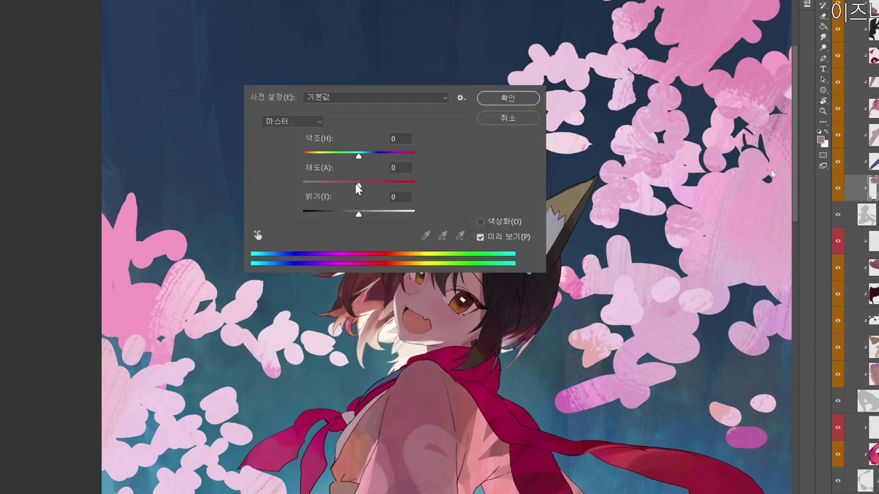
{"action": "left_click_drag", "start_coordinate": [357, 184], "coordinate": [351, 185]}
{"action": "mouse_move", "coordinate": [358, 157]}
{"action": "left_mouse_down"}
{"action": "mouse_move", "coordinate": [350, 159]}
{"action": "mouse_move", "coordinate": [362, 158]}
{"action": "left_mouse_up"}
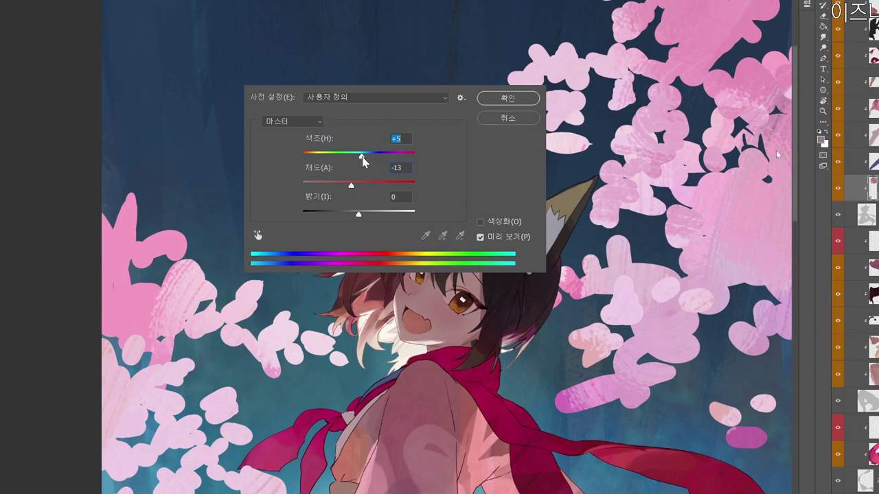
{"action": "left_click", "coordinate": [507, 99]}
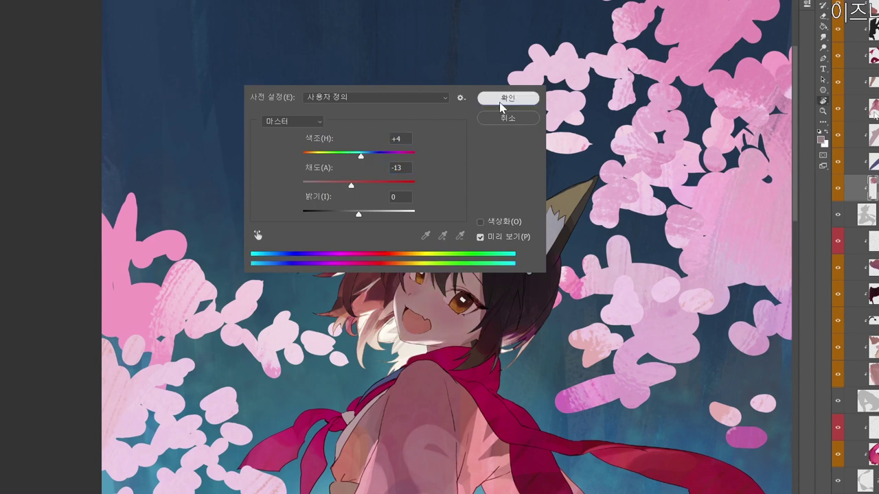
{"action": "left_click_drag", "start_coordinate": [532, 422], "coordinate": [544, 353]}
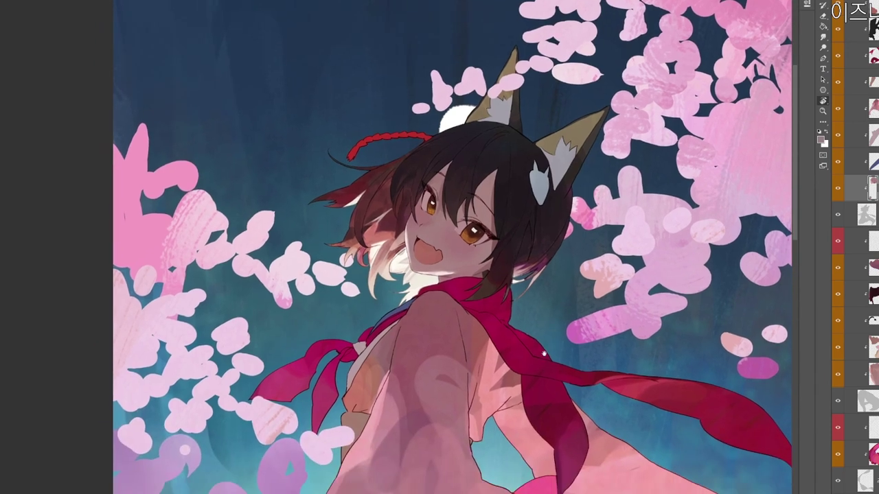
{"action": "left_click_drag", "start_coordinate": [570, 234], "coordinate": [545, 265]}
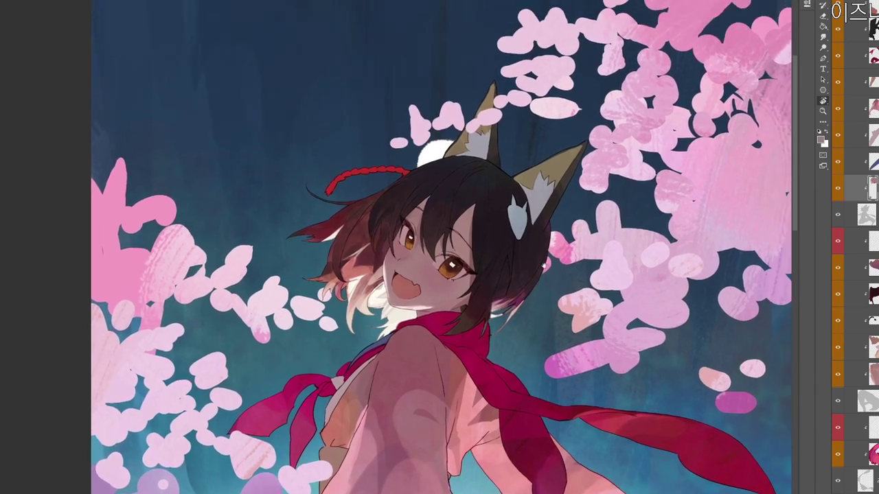
Select the fox ear's layer and mix a dusty pink for tinting the ears.
{"action": "left_click", "coordinate": [583, 182], "text": "ctrl"}
{"action": "left_click_drag", "start_coordinate": [576, 166], "coordinate": [519, 155]}
{"action": "left_click", "coordinate": [820, 140]}
{"action": "left_click", "coordinate": [315, 157]}
{"action": "left_click", "coordinate": [509, 98]}
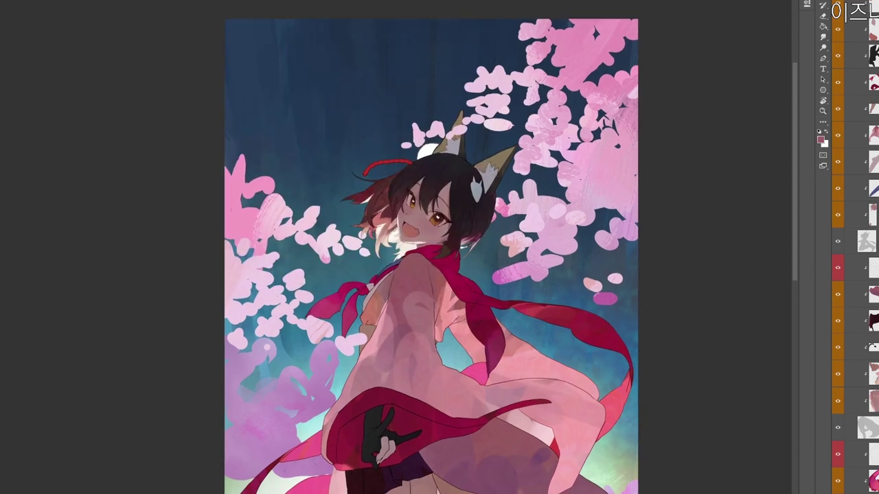
Mix a warmer, brighter red and tint the tan fur of the fox ears.
{"action": "left_click", "coordinate": [820, 140]}
{"action": "left_click", "coordinate": [322, 155]}
{"action": "left_click", "coordinate": [411, 248]}
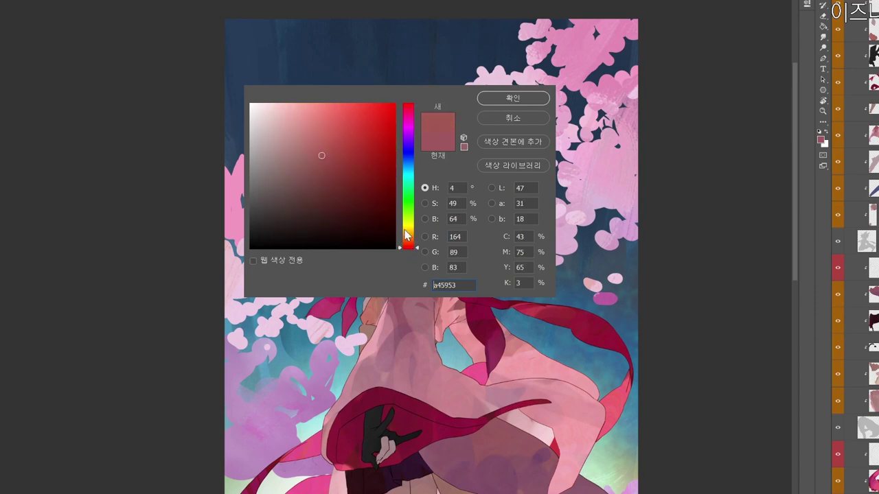
{"action": "left_click", "coordinate": [324, 151]}
{"action": "left_click", "coordinate": [508, 100]}
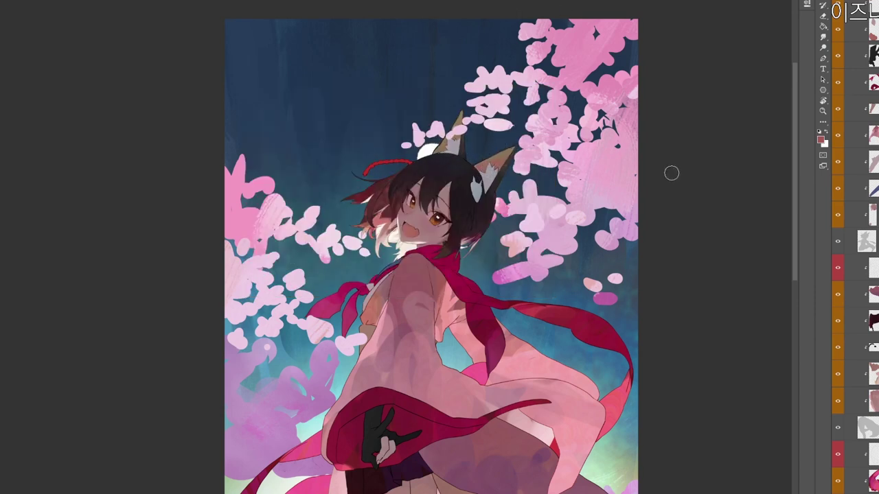
{"action": "left_click_drag", "start_coordinate": [481, 268], "coordinate": [501, 237]}
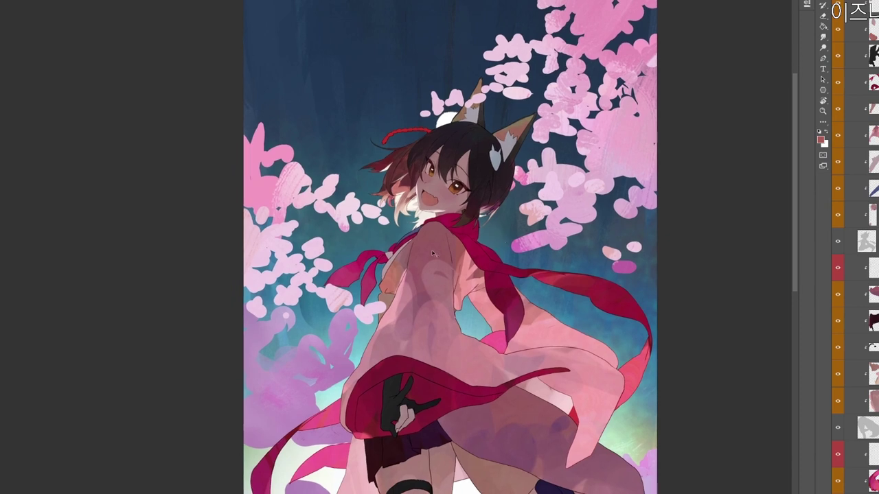
Select the coat's layer, sample its dusty pink and smooth the shading on the upper sleeve.
{"action": "left_click", "coordinate": [470, 263], "text": "ctrl"}
{"action": "left_click", "coordinate": [431, 249], "text": "alt"}
{"action": "mouse_move", "coordinate": [431, 267]}
{"action": "left_mouse_down"}
{"action": "mouse_move", "coordinate": [443, 267]}
{"action": "mouse_move", "coordinate": [421, 293]}
{"action": "mouse_move", "coordinate": [459, 305]}
{"action": "mouse_move", "coordinate": [460, 253]}
{"action": "left_mouse_up"}
{"action": "scroll", "coordinate": [429, 223], "scroll_direction": "up", "scroll_amount": 2}
{"action": "scroll", "coordinate": [469, 136], "scroll_direction": "up", "scroll_amount": 2}
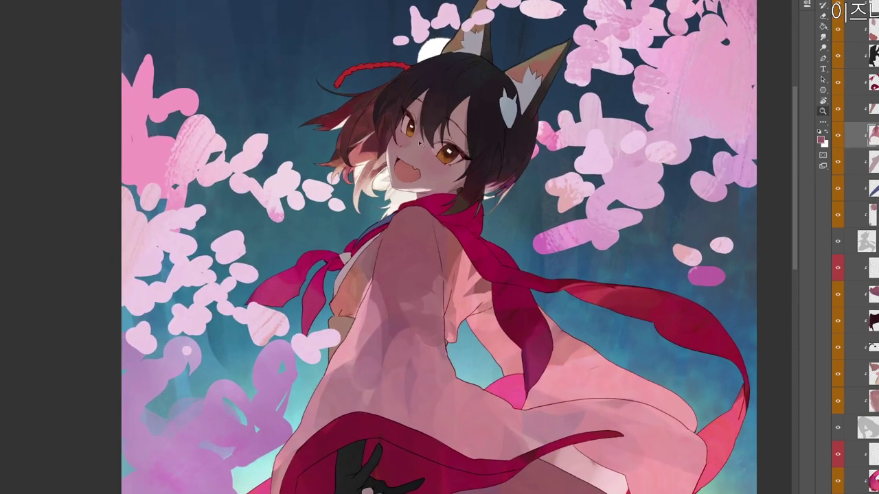
Select the layer under the girl's eye, sample its skin tone and mix a dark maroon from it.
{"action": "left_click", "coordinate": [443, 158], "text": "ctrl"}
{"action": "left_click", "coordinate": [462, 134], "text": "alt"}
{"action": "key", "text": "n"}
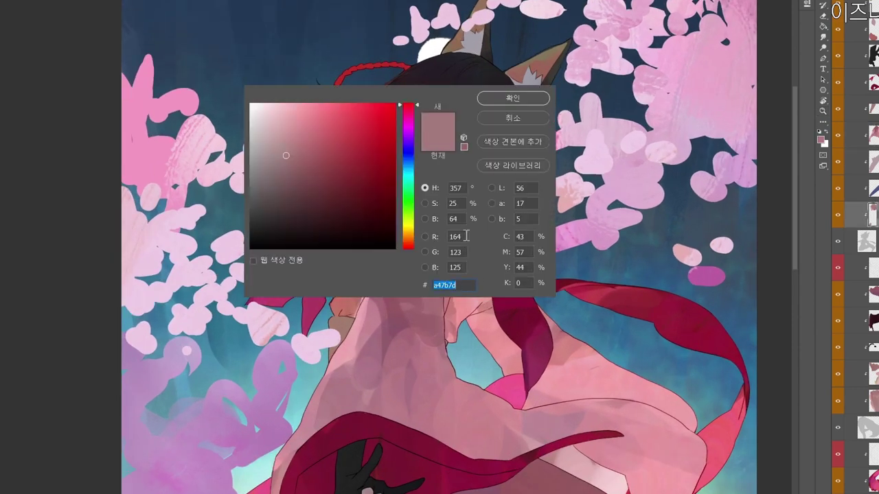
{"action": "left_click_drag", "start_coordinate": [314, 167], "coordinate": [357, 172]}
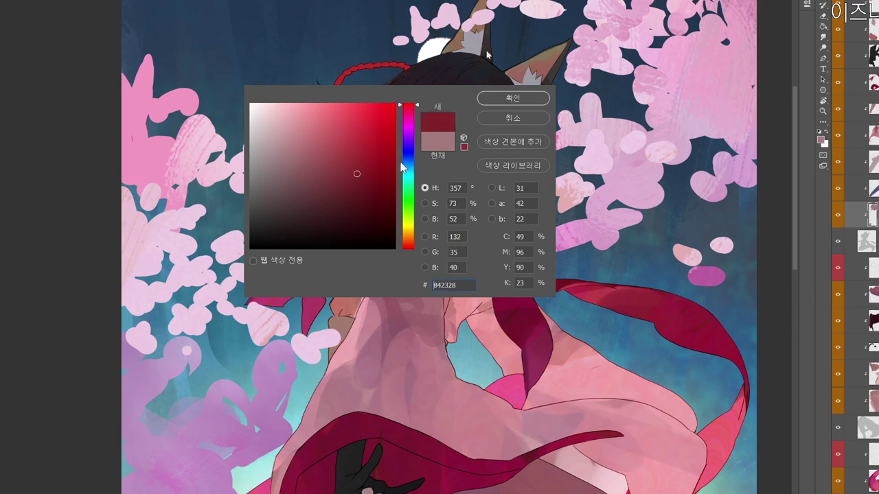
{"action": "left_click", "coordinate": [365, 198]}
{"action": "left_click", "coordinate": [356, 196]}
{"action": "left_click", "coordinate": [524, 99]}
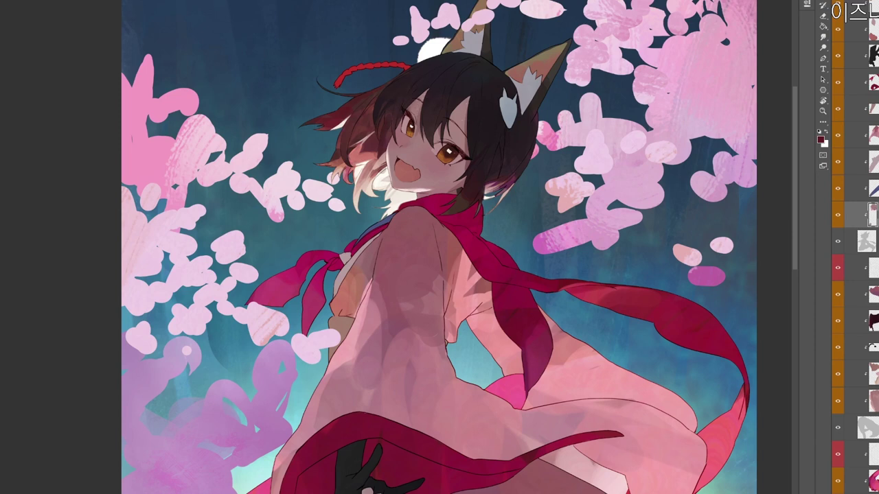
Shift the brush colour to the deep crimson #7a152f for tinting around the eyes.
{"action": "key", "text": "n"}
{"action": "left_click_drag", "start_coordinate": [344, 157], "coordinate": [352, 179]}
{"action": "left_click", "coordinate": [409, 110]}
{"action": "left_click", "coordinate": [371, 179]}
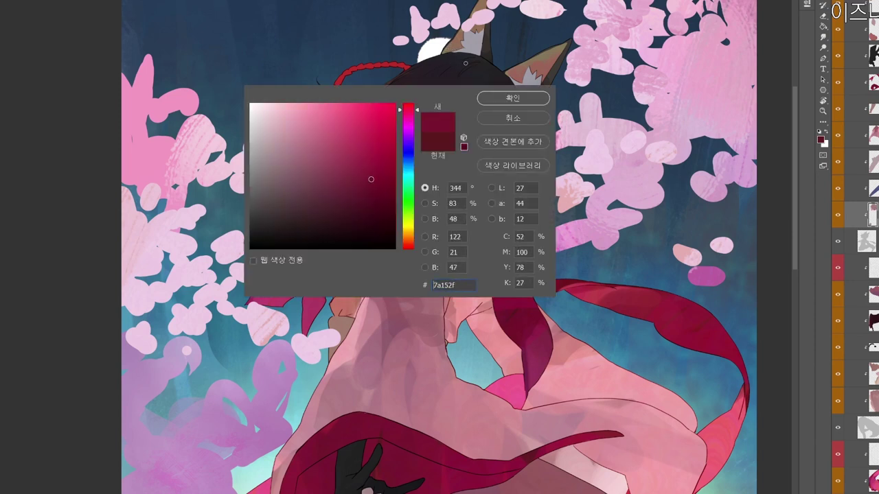
{"action": "left_click", "coordinate": [491, 103]}
{"action": "scroll", "coordinate": [405, 113], "scroll_direction": "up", "scroll_amount": 2}
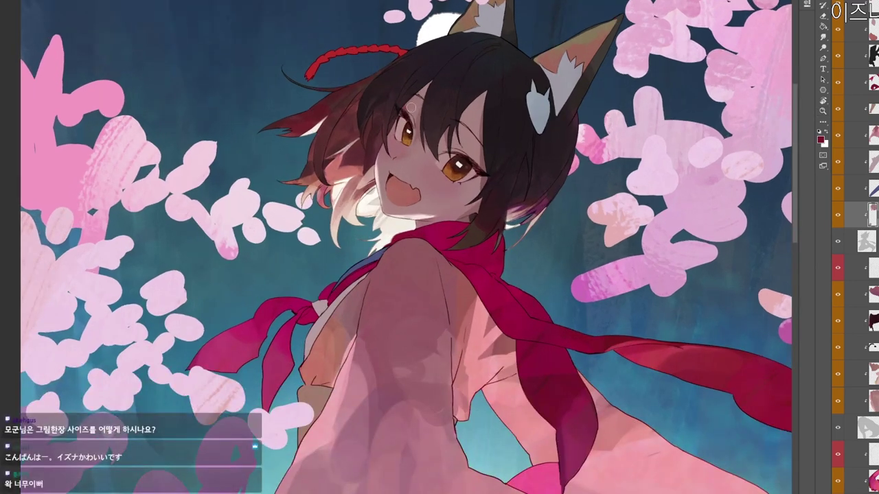
Paint crimson accents along the outer corners and lash lines of both eyes.
{"action": "scroll", "coordinate": [411, 109], "scroll_direction": "down", "scroll_amount": 1}
{"action": "key", "text": "r"}
{"action": "left_click_drag", "start_coordinate": [511, 161], "coordinate": [486, 164]}
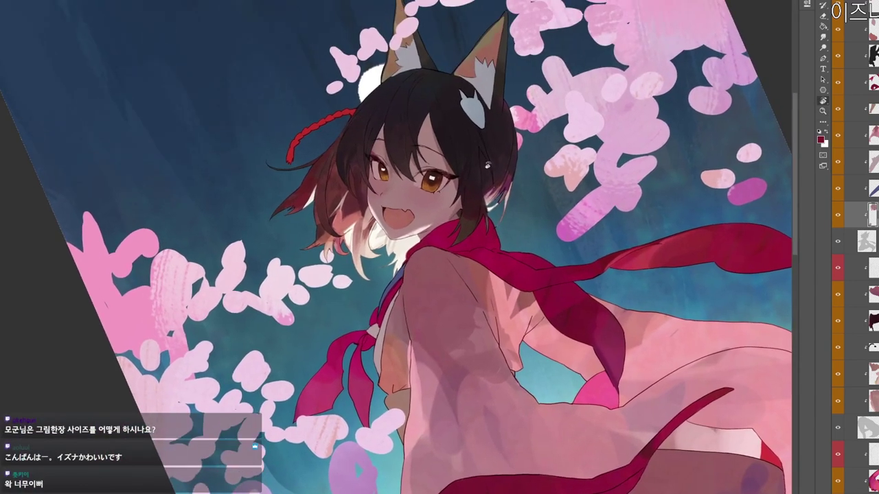
{"action": "key", "text": "b"}
{"action": "key", "text": "r"}
{"action": "left_click_drag", "start_coordinate": [478, 300], "coordinate": [381, 261]}
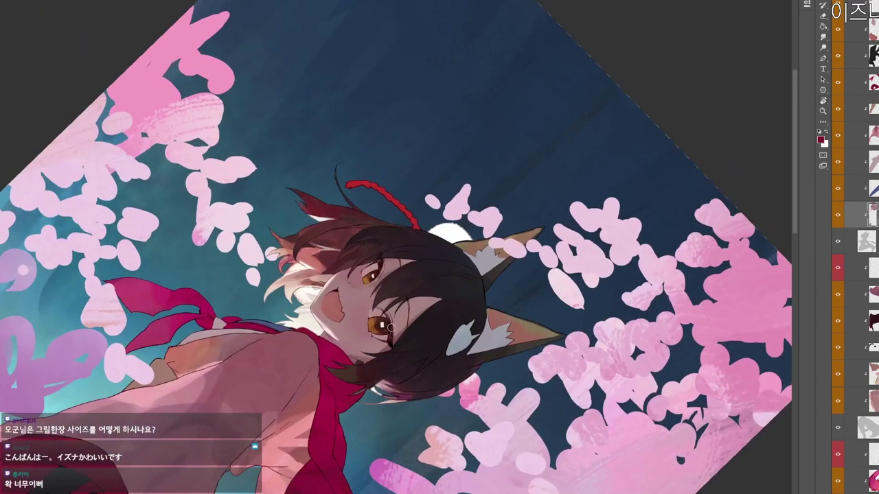
{"action": "key", "text": "r"}
{"action": "left_click_drag", "start_coordinate": [390, 328], "coordinate": [587, 140]}
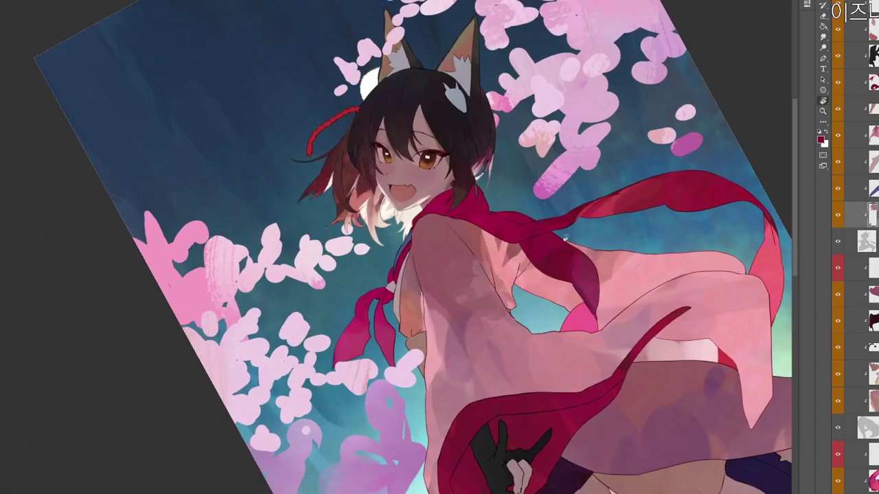
{"action": "left_click_drag", "start_coordinate": [564, 237], "coordinate": [453, 351]}
{"action": "left_click_drag", "start_coordinate": [572, 345], "coordinate": [528, 375]}
{"action": "key", "text": "z"}
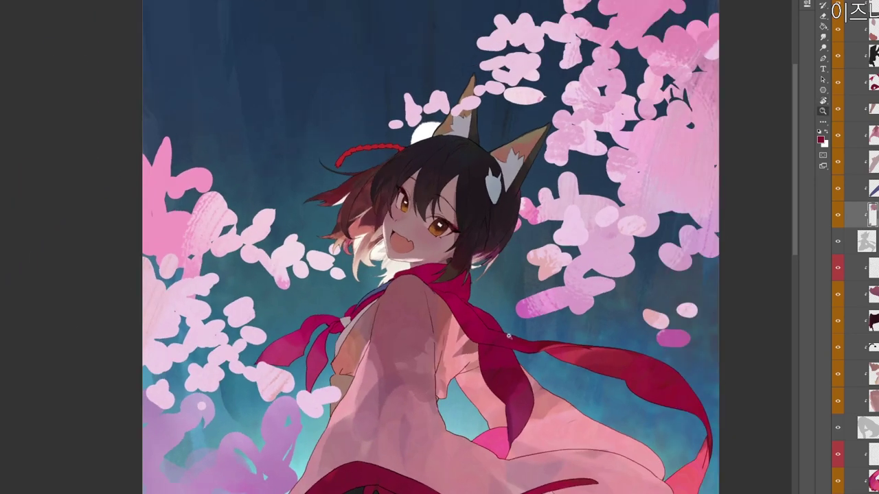
{"action": "left_click_drag", "start_coordinate": [509, 337], "coordinate": [500, 326]}
{"action": "left_click_drag", "start_coordinate": [389, 237], "coordinate": [416, 236]}
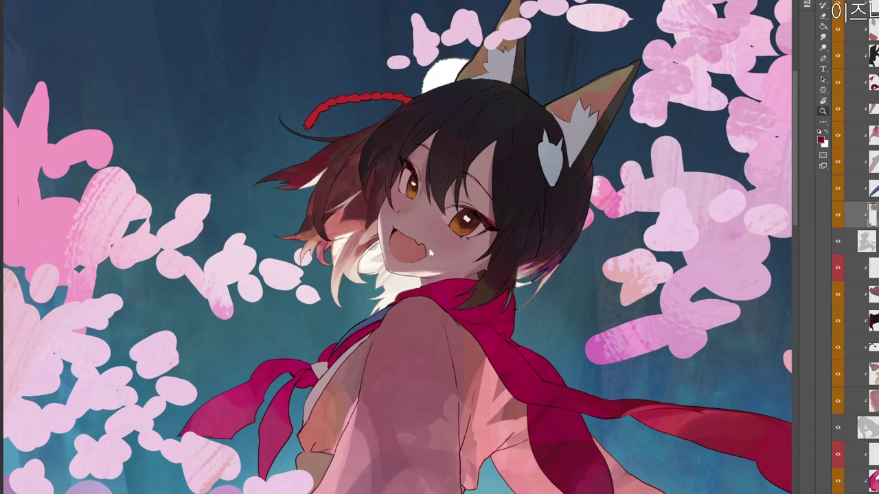
Switch to the mouth's layer, mix a muted red from its sampled colour and shade inside the open mouth.
{"action": "left_click", "coordinate": [428, 247], "text": "alt"}
{"action": "left_click_drag", "start_coordinate": [467, 304], "coordinate": [494, 258]}
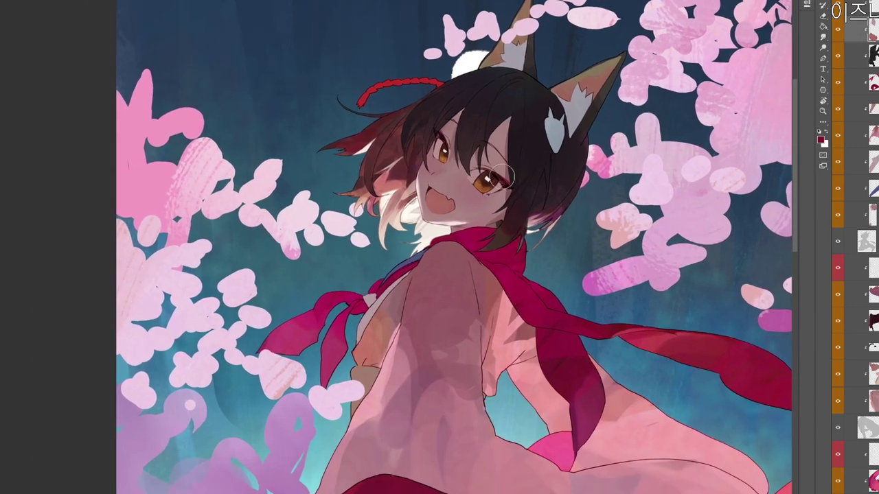
{"action": "left_click", "coordinate": [439, 199], "text": "alt"}
{"action": "key", "text": "n"}
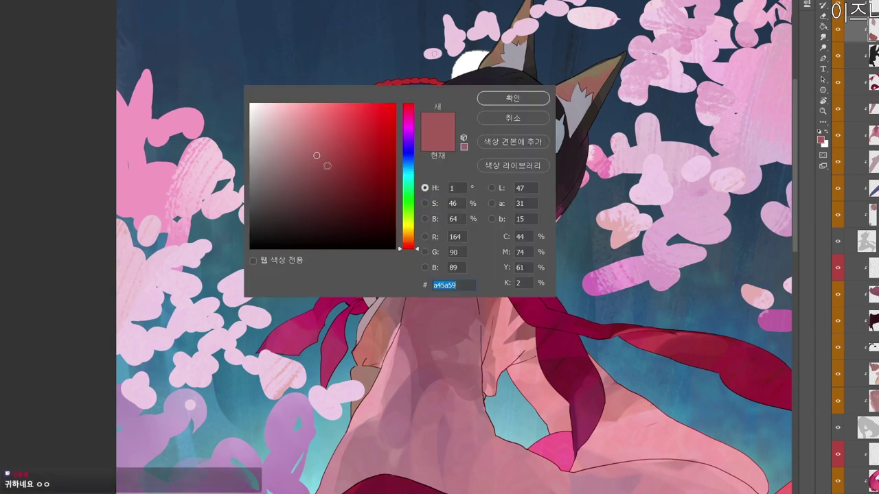
{"action": "left_click", "coordinate": [304, 166]}
{"action": "left_click", "coordinate": [409, 107]}
{"action": "left_click", "coordinate": [513, 98]}
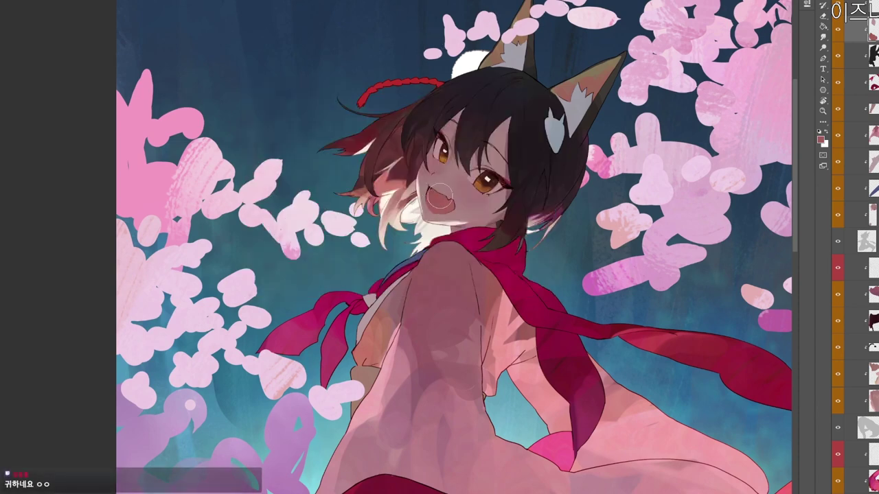
{"action": "left_click_drag", "start_coordinate": [554, 274], "coordinate": [537, 256]}
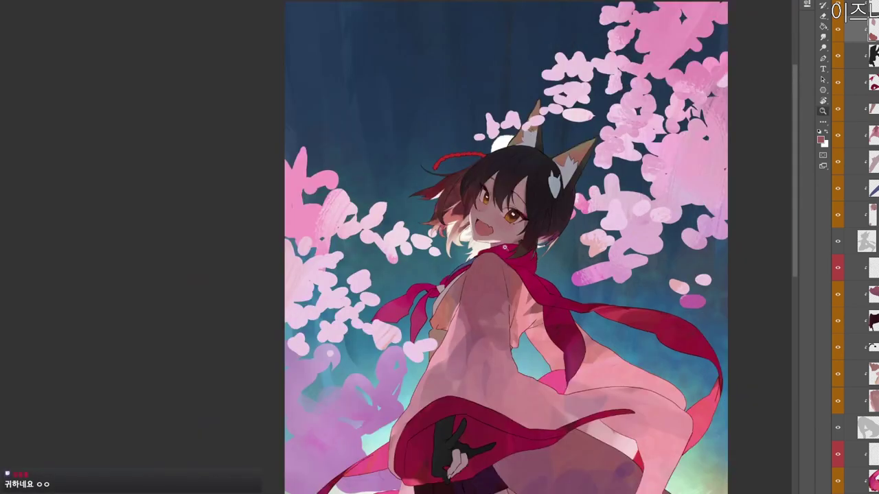
Select the scarf's layer, mix a dark crimson and shade the folds around the neck.
{"action": "left_click", "coordinate": [520, 255], "text": "ctrl"}
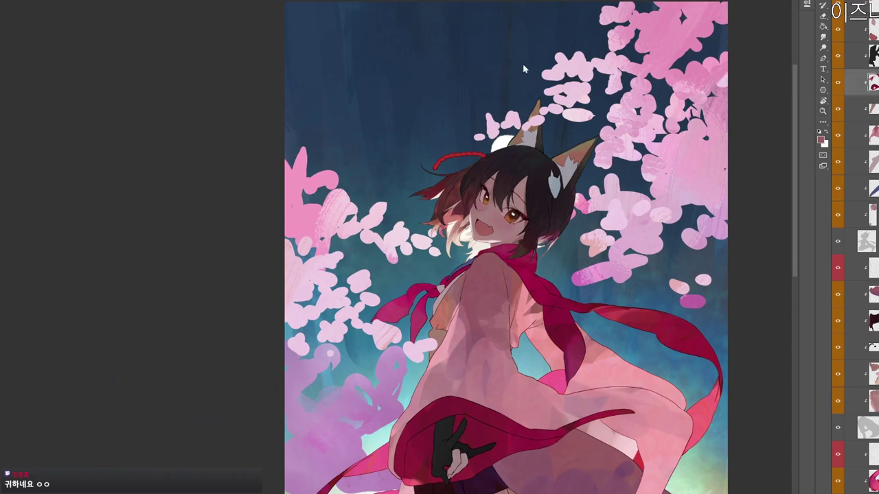
{"action": "key", "text": "n"}
{"action": "left_click", "coordinate": [340, 210]}
{"action": "left_click", "coordinate": [523, 106]}
{"action": "left_click_drag", "start_coordinate": [480, 249], "coordinate": [514, 249]}
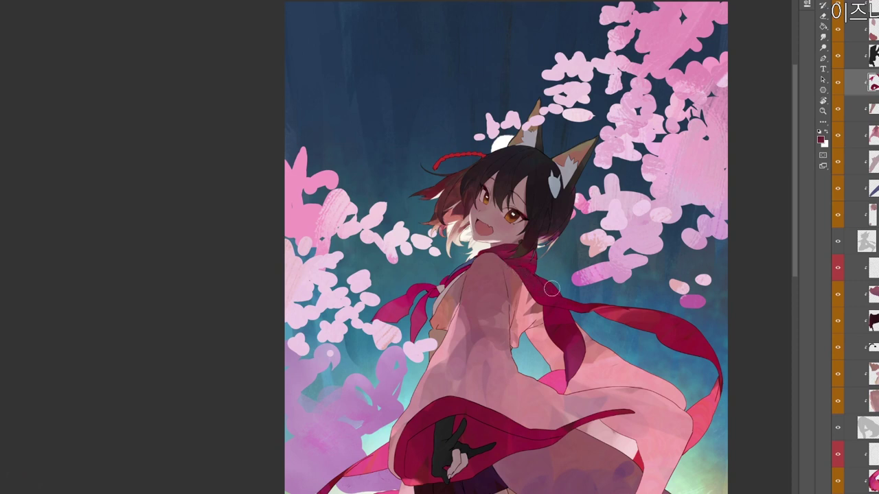
{"action": "scroll", "coordinate": [573, 353], "scroll_direction": "down", "scroll_amount": 2}
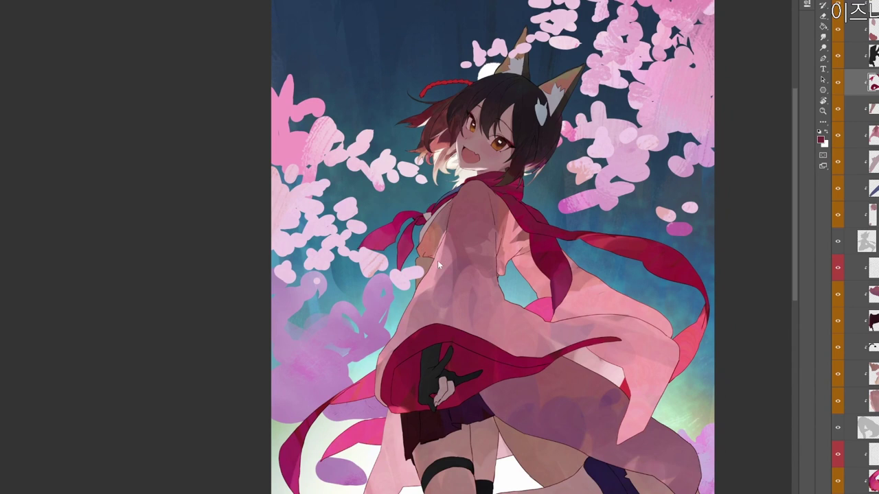
{"action": "key", "text": "n"}
{"action": "left_click", "coordinate": [511, 98]}
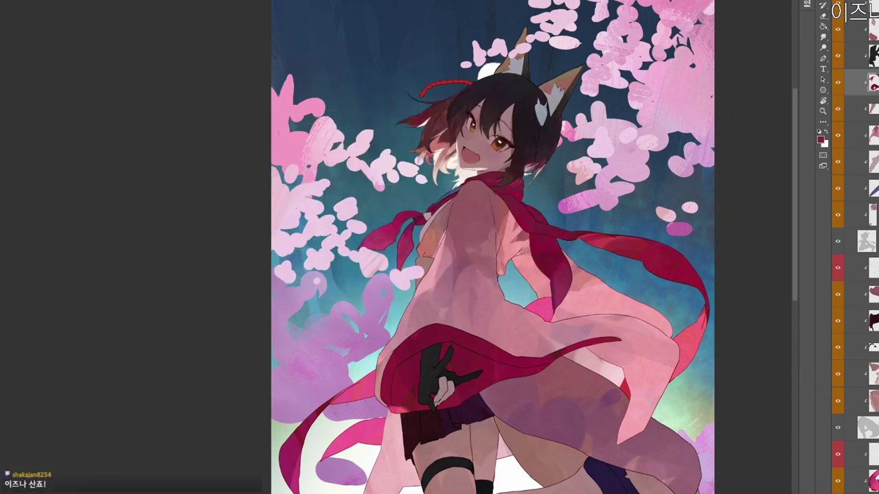
Mix the pinks #ef8ea7 and #ffd4df and paint light highlights on the short scarf tail beside the knot.
{"action": "key", "text": "F6"}
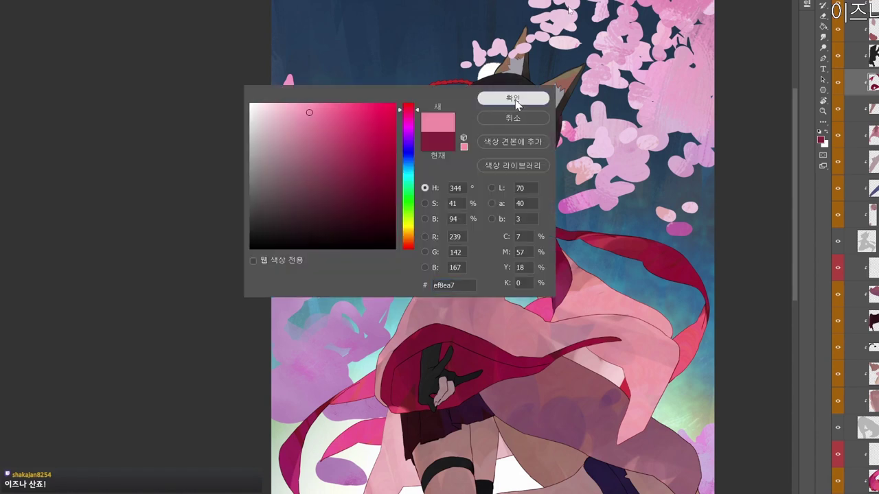
{"action": "left_click", "coordinate": [514, 94]}
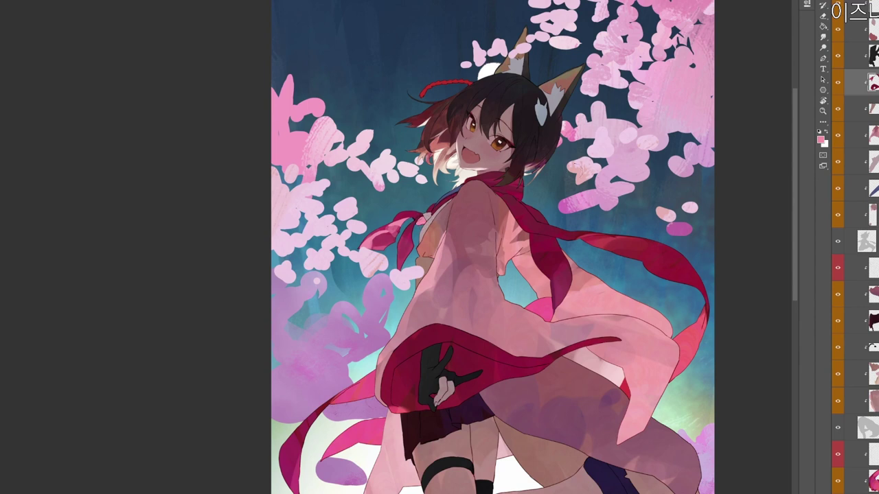
{"action": "key", "text": "n"}
{"action": "left_click", "coordinate": [277, 104]}
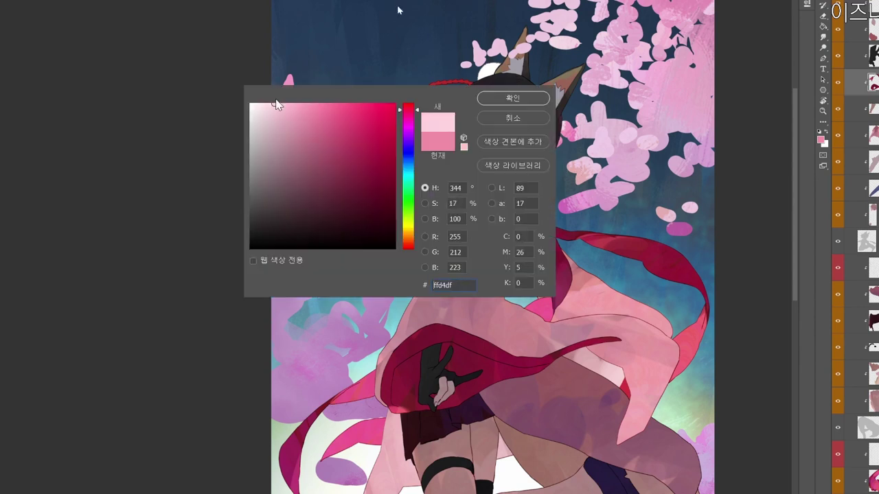
{"action": "left_click", "coordinate": [501, 101]}
{"action": "left_click_drag", "start_coordinate": [462, 261], "coordinate": [527, 276]}
{"action": "scroll", "coordinate": [489, 233], "scroll_direction": "up", "scroll_amount": 3}
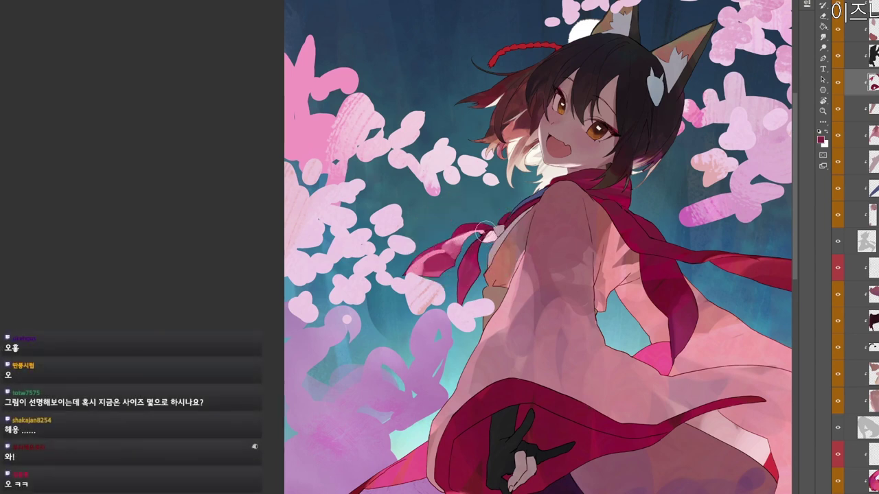
Sample the short scarf tail's pink and mix a darker crimson for shading its folds.
{"action": "scroll", "coordinate": [497, 225], "scroll_direction": "down", "scroll_amount": 2}
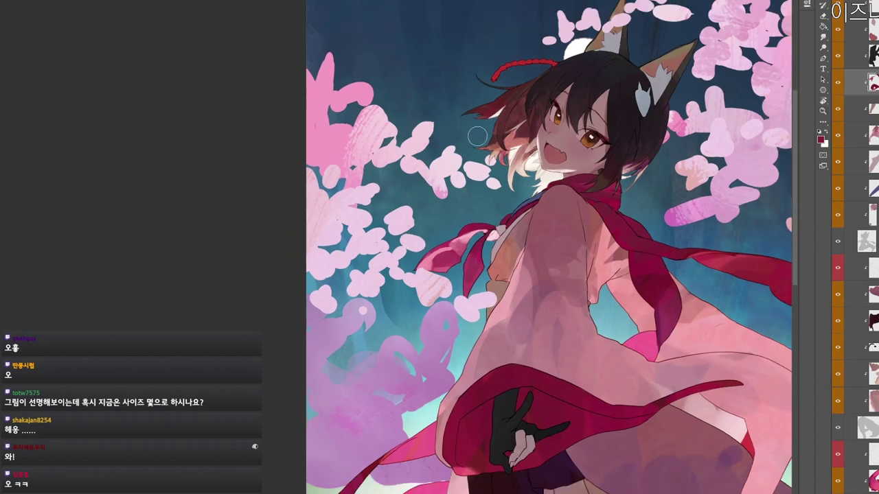
{"action": "scroll", "coordinate": [477, 136], "scroll_direction": "up", "scroll_amount": 4}
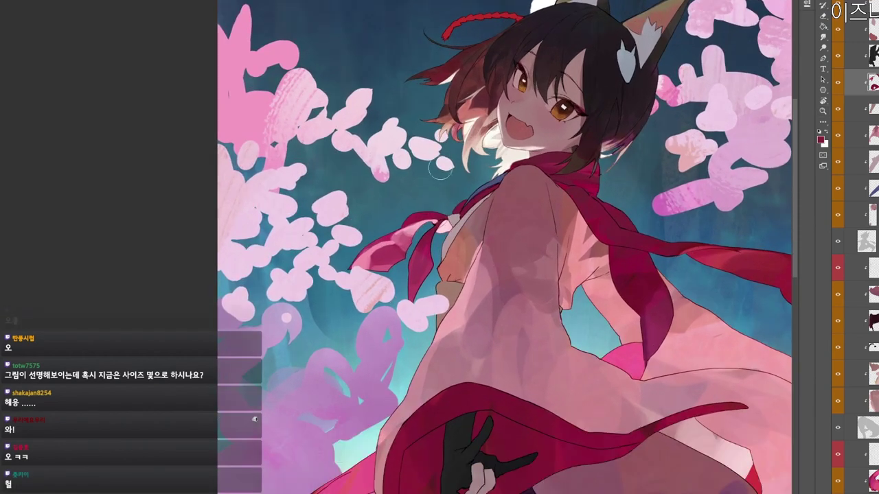
{"action": "left_click", "coordinate": [414, 228], "text": "alt"}
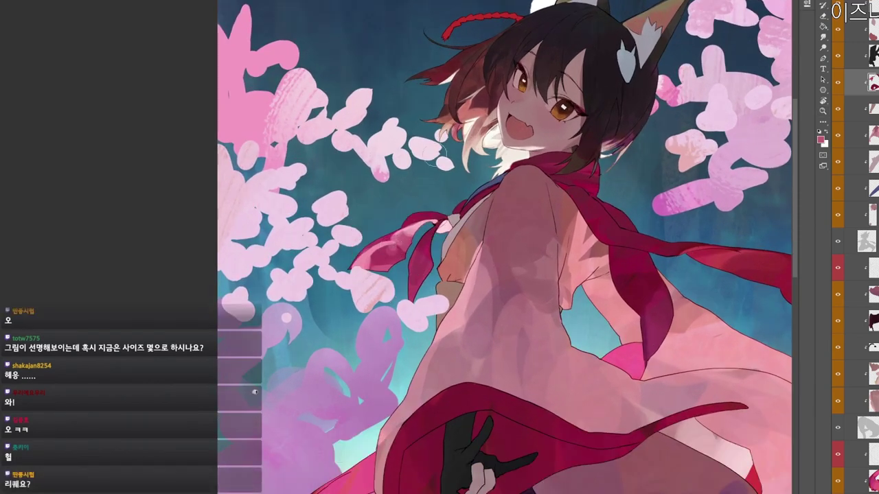
{"action": "key", "text": "n"}
{"action": "left_click", "coordinate": [353, 140]}
{"action": "left_click", "coordinate": [409, 136]}
{"action": "left_click", "coordinate": [358, 167]}
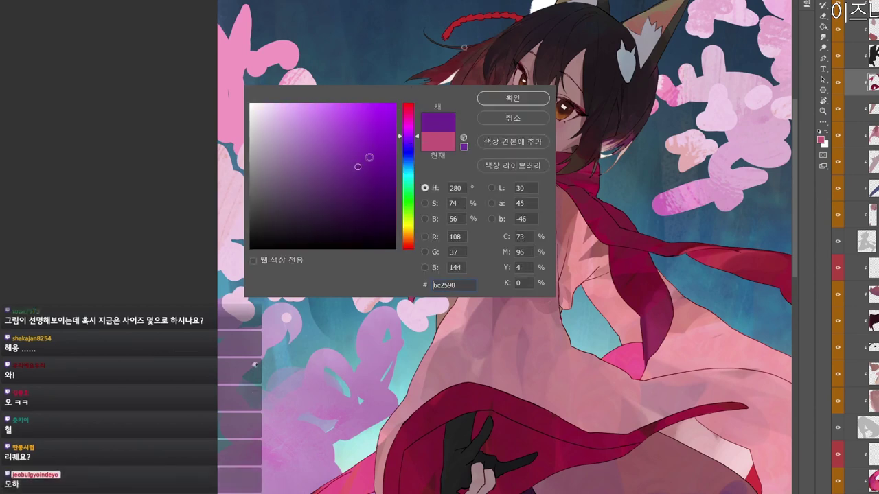
{"action": "left_click", "coordinate": [408, 109]}
{"action": "left_click", "coordinate": [501, 97]}
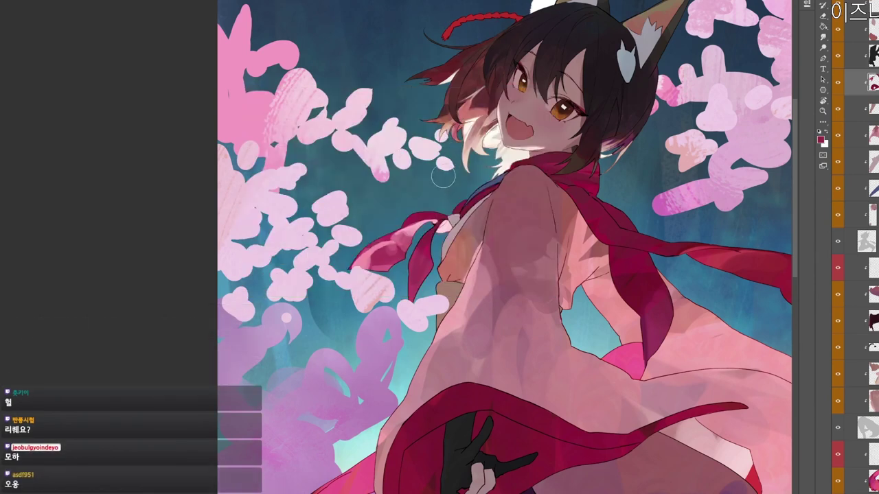
Blend sampled pink into the short scarf tail, mix the bright red #d2202d and add red accents to it.
{"action": "left_click", "coordinate": [397, 245], "text": "alt"}
{"action": "left_click_drag", "start_coordinate": [399, 240], "coordinate": [385, 254]}
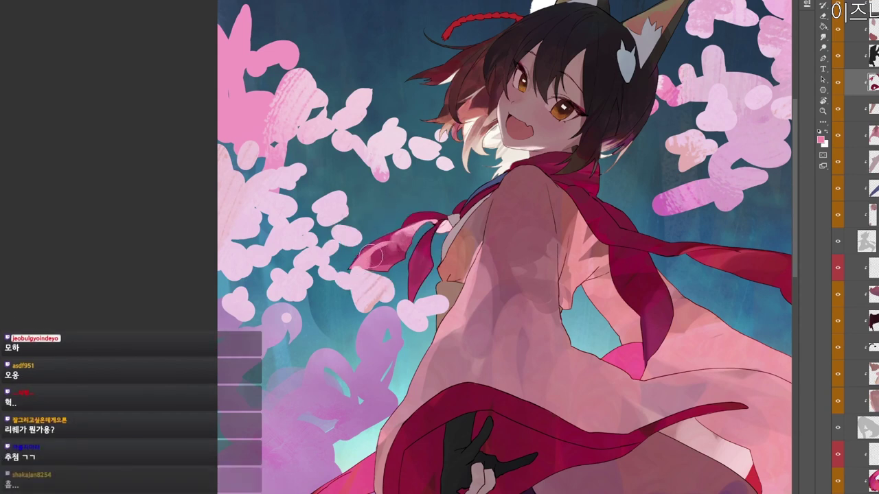
{"action": "key", "text": "n"}
{"action": "left_click", "coordinate": [373, 130]}
{"action": "left_click_drag", "start_coordinate": [411, 114], "coordinate": [411, 105]}
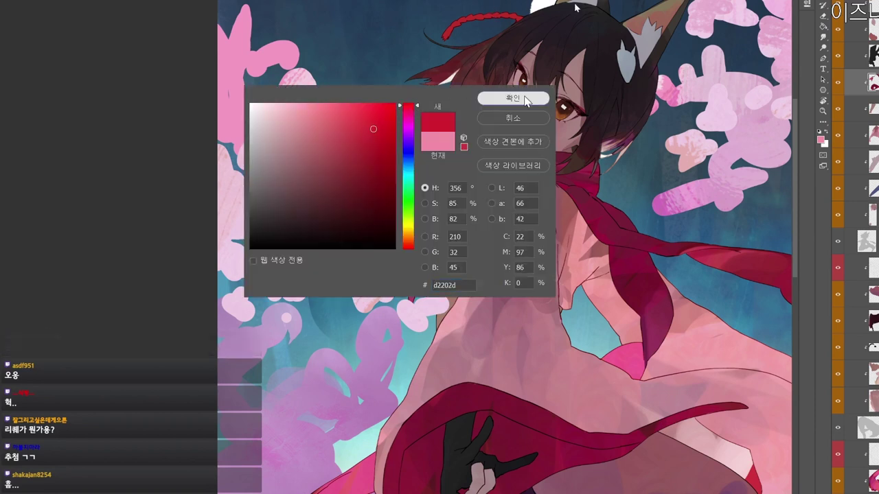
{"action": "left_click", "coordinate": [525, 99]}
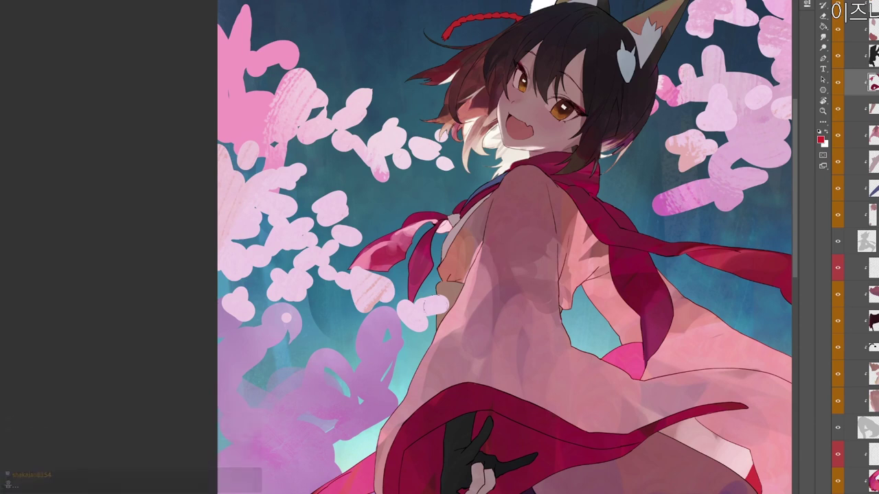
Sample the scarf's magenta, mix the brighter pink #e45b8d and touch up the short scarf tails.
{"action": "left_click", "coordinate": [421, 260], "text": "alt"}
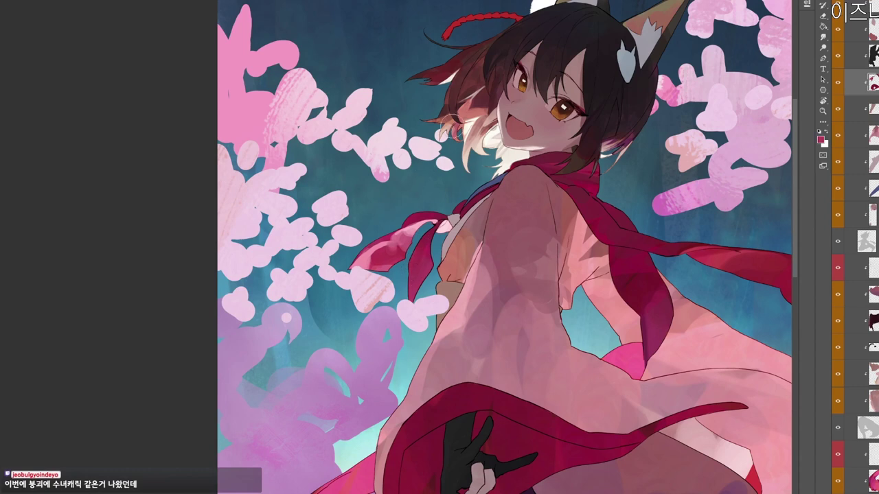
{"action": "left_click", "coordinate": [820, 140]}
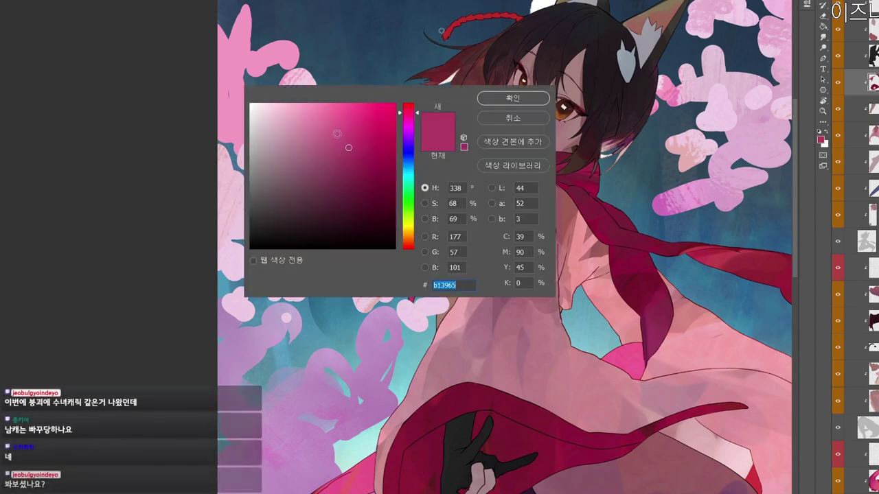
{"action": "left_click_drag", "start_coordinate": [349, 123], "coordinate": [337, 120]}
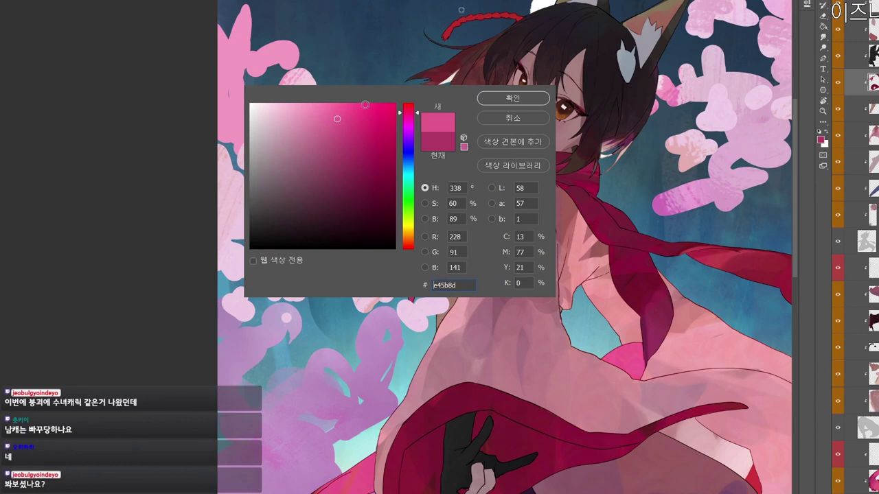
{"action": "left_click", "coordinate": [507, 98]}
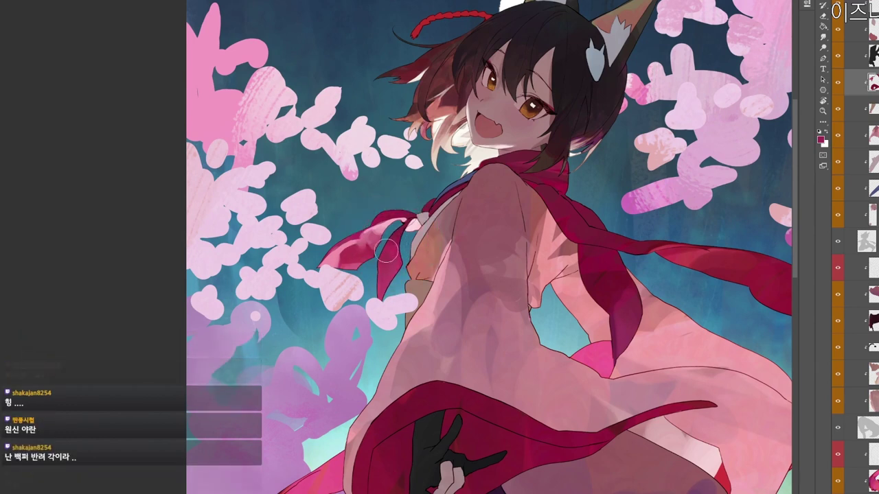
Sample the dark crimson beside the scarf knot and deepen the shadow at the base of the short tails.
{"action": "left_click_drag", "start_coordinate": [452, 270], "coordinate": [486, 300]}
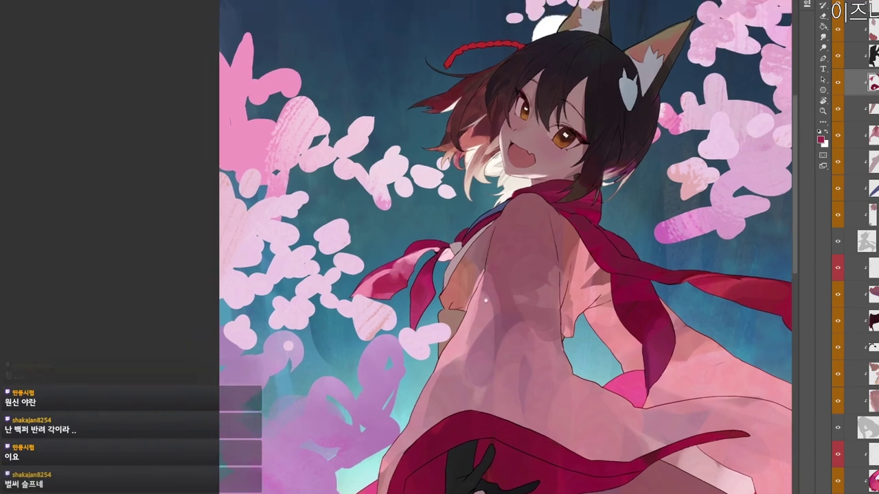
{"action": "scroll", "coordinate": [485, 300], "scroll_direction": "up", "scroll_amount": 2}
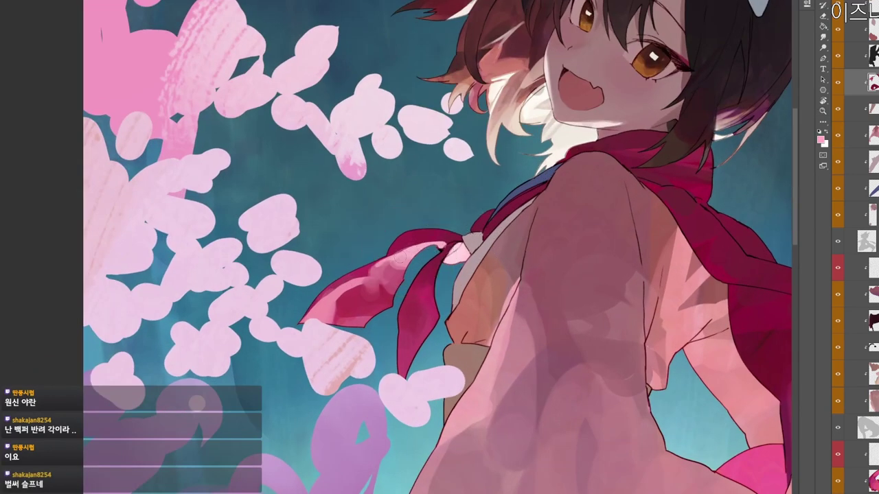
{"action": "left_click", "coordinate": [448, 240], "text": "alt"}
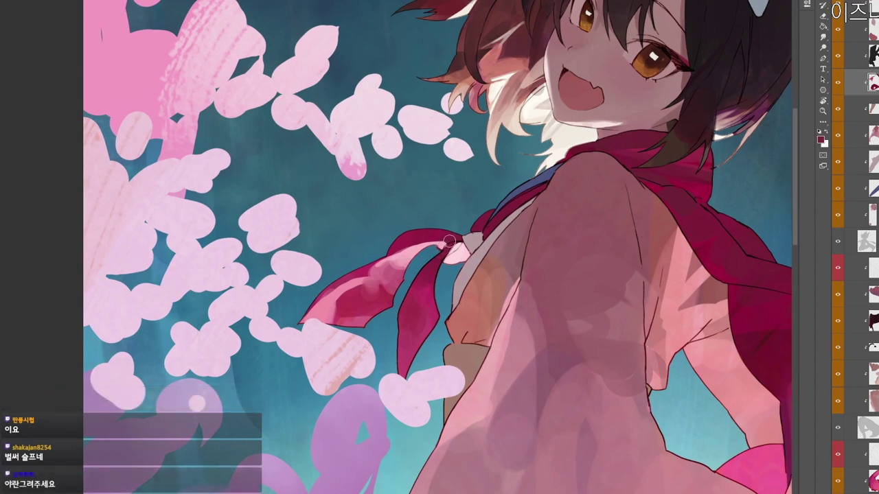
{"action": "left_click_drag", "start_coordinate": [447, 247], "coordinate": [472, 241]}
Mix a brighter crimson from #801f3d for touching up the scarf around the knot.
{"action": "key", "text": "n"}
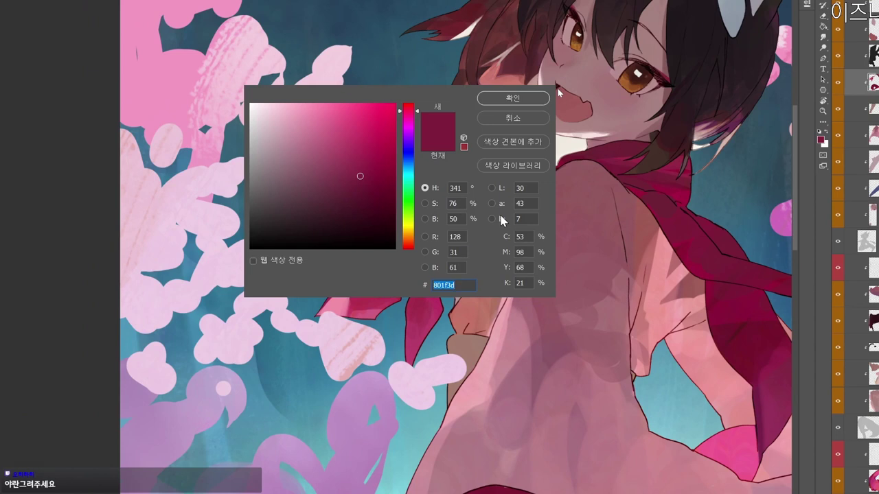
{"action": "left_click", "coordinate": [359, 158]}
{"action": "key", "text": "Return"}
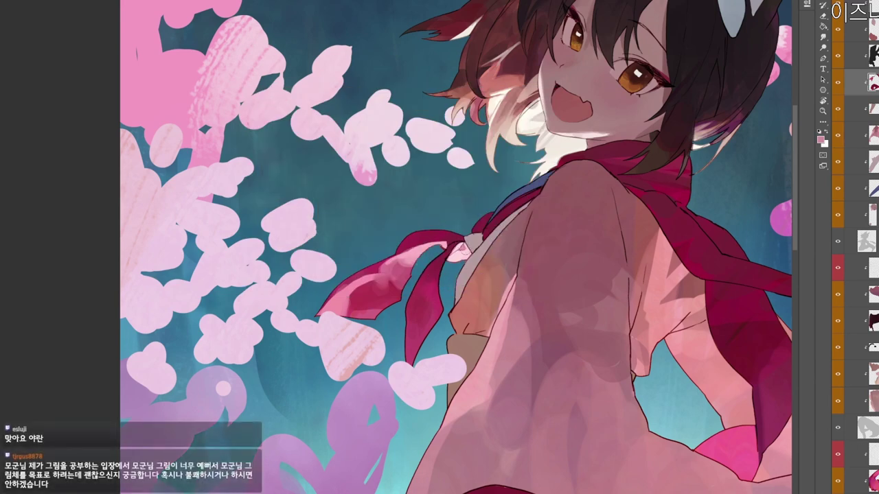
{"action": "left_click_drag", "start_coordinate": [496, 251], "coordinate": [426, 214]}
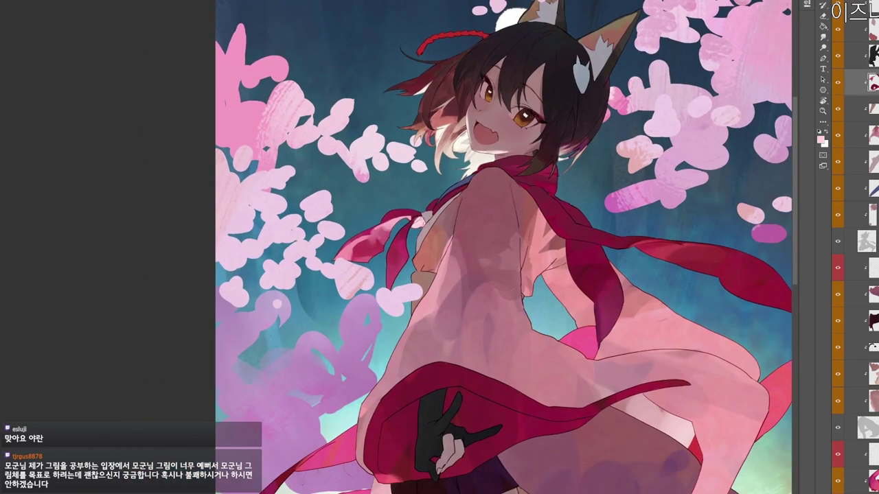
Mix the soft pink #fca9be for highlights on the scarf wrapped around the neck.
{"action": "scroll", "coordinate": [398, 227], "scroll_direction": "up", "scroll_amount": 1}
{"action": "key", "text": "n"}
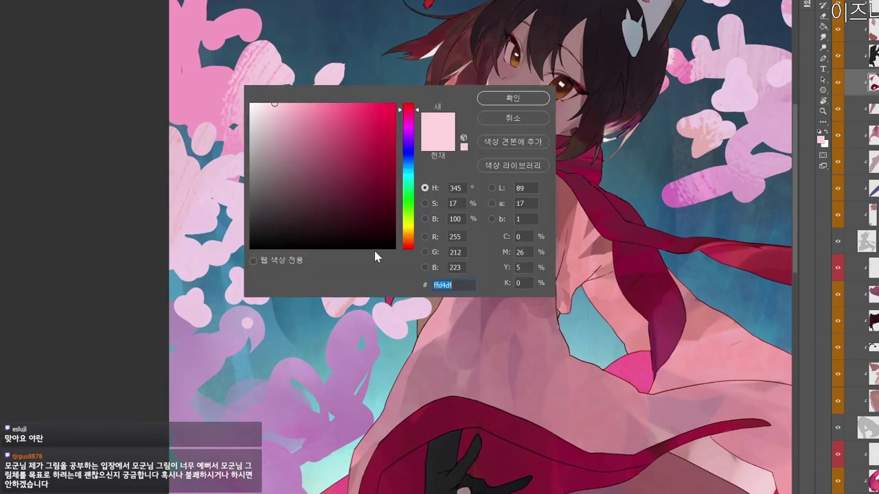
{"action": "left_click", "coordinate": [297, 105]}
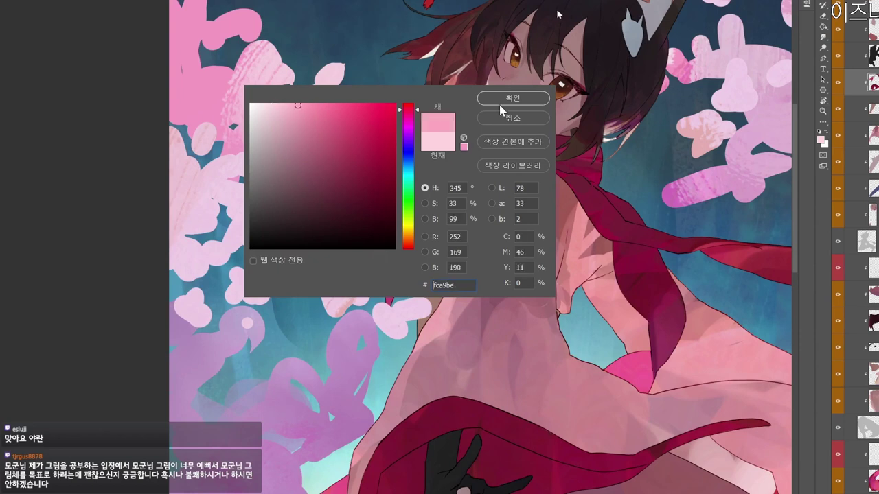
{"action": "key", "text": "Return"}
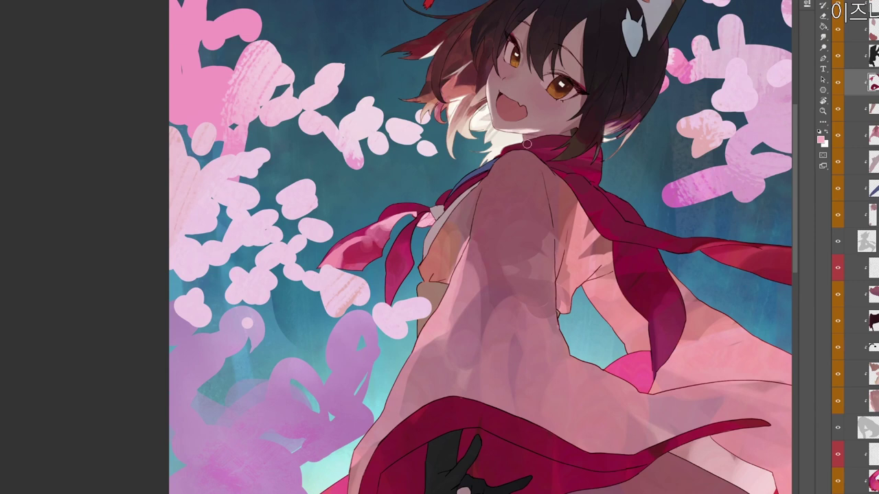
{"action": "left_click_drag", "start_coordinate": [601, 236], "coordinate": [554, 224]}
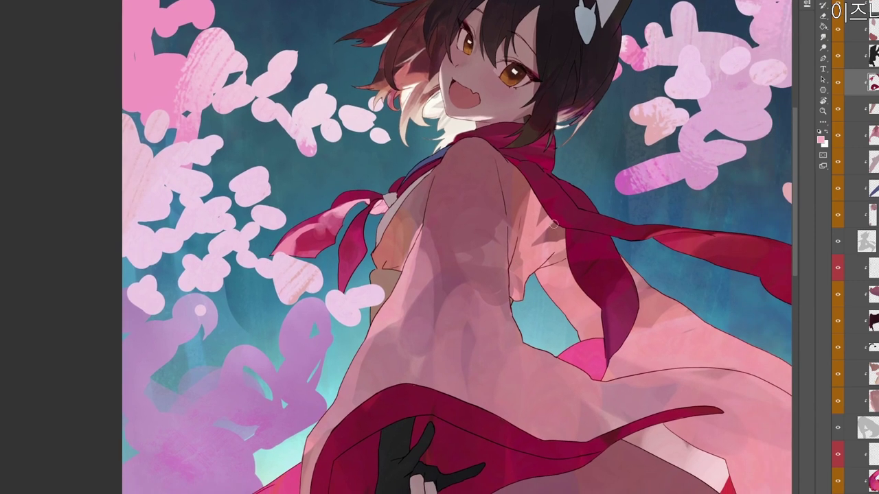
Sample the dark red of the scarf at the neck and mix a deeper crimson for its shadows.
{"action": "left_click", "coordinate": [493, 132], "text": "alt"}
{"action": "key", "text": "n"}
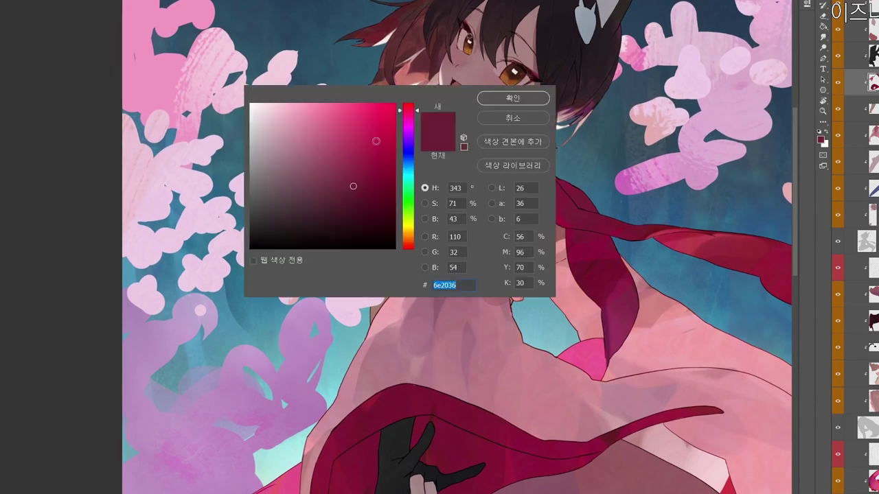
{"action": "left_click", "coordinate": [376, 196]}
{"action": "left_click", "coordinate": [410, 104]}
{"action": "left_click", "coordinate": [530, 97]}
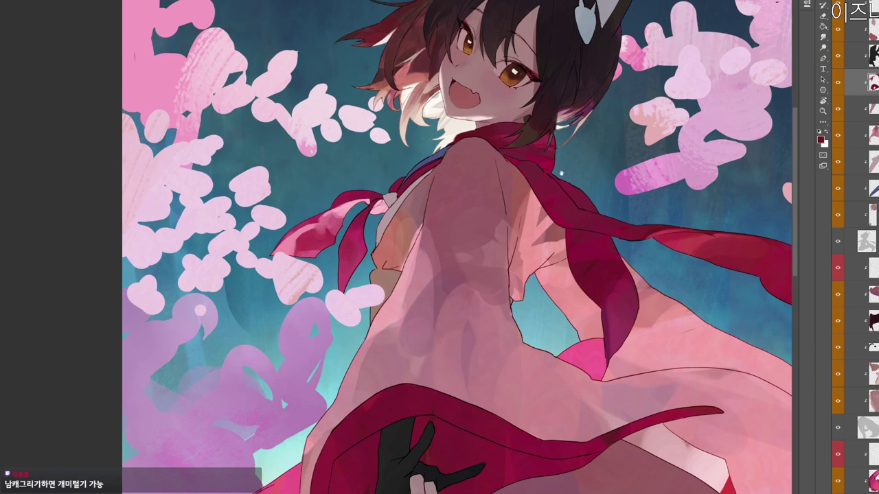
Mix the very dark wine red #4b0424 for shading the scarf's folds below the neck.
{"action": "left_click_drag", "start_coordinate": [562, 173], "coordinate": [516, 248]}
{"action": "key", "text": "n"}
{"action": "left_click", "coordinate": [409, 111]}
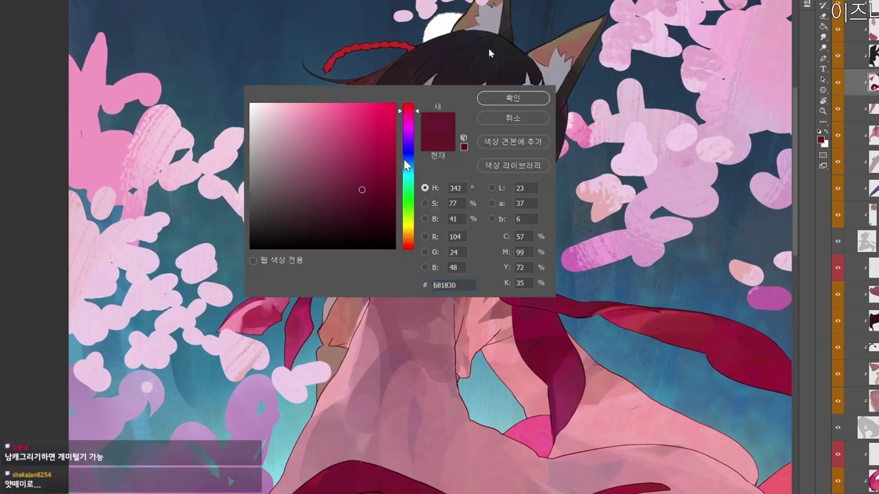
{"action": "type", "text": "4b0424"}
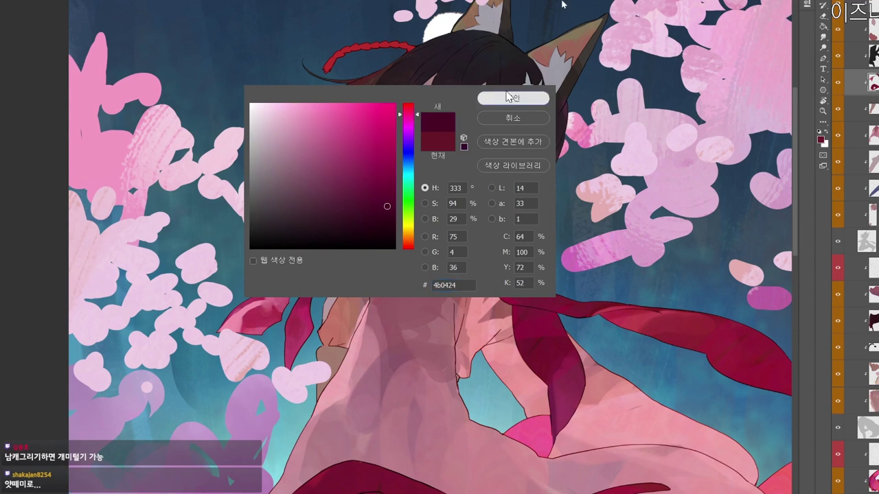
{"action": "left_click", "coordinate": [510, 98]}
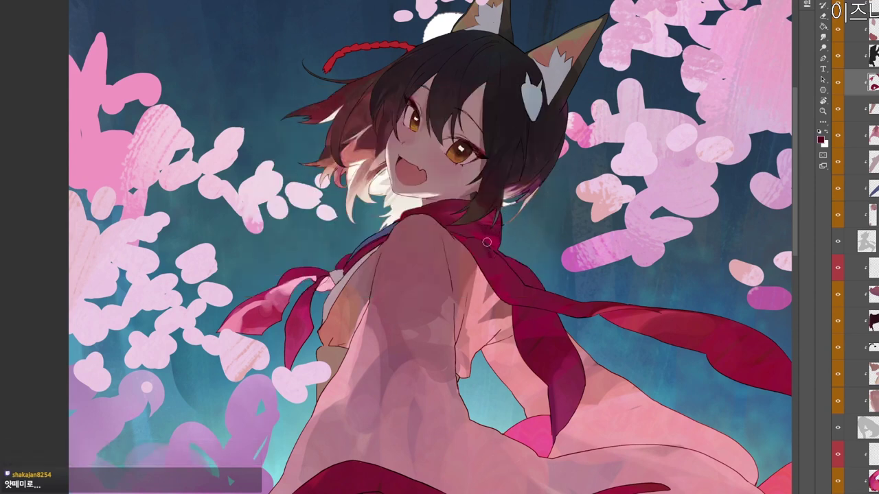
{"action": "left_click_drag", "start_coordinate": [473, 253], "coordinate": [389, 233]}
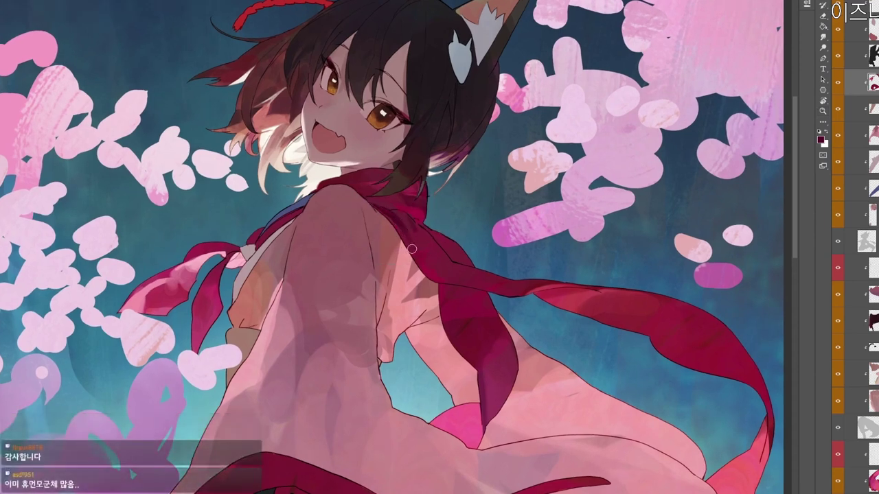
{"action": "mouse_move", "coordinate": [425, 265]}
{"action": "left_mouse_down"}
{"action": "mouse_move", "coordinate": [484, 225]}
{"action": "mouse_move", "coordinate": [435, 234]}
{"action": "left_mouse_up"}
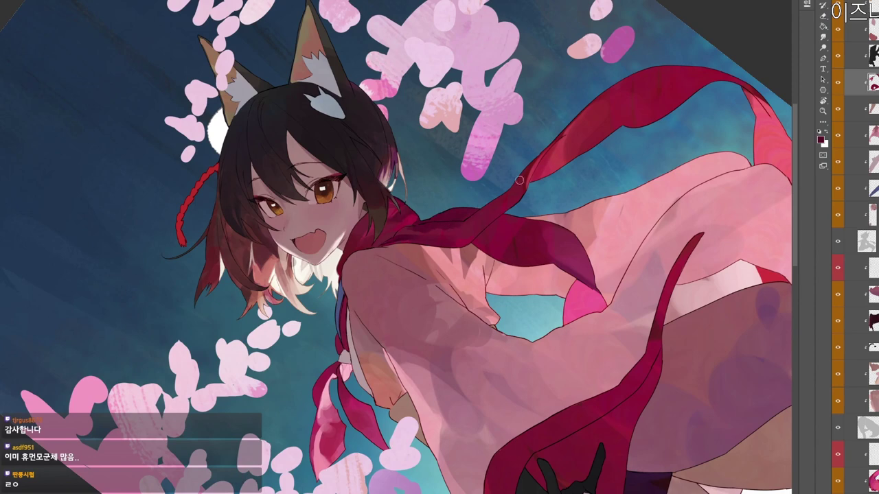
Sample nearby colors and touch up the upper fold where the long scarf tail leaves the shoulder.
{"action": "left_click", "coordinate": [475, 180], "text": "alt"}
{"action": "left_click_drag", "start_coordinate": [463, 210], "coordinate": [476, 207]}
{"action": "left_click", "coordinate": [463, 212], "text": "alt"}
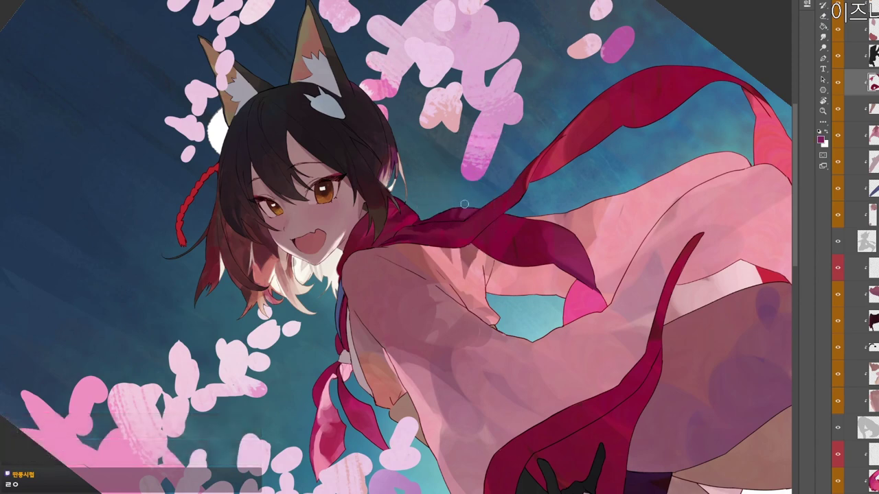
{"action": "scroll", "coordinate": [479, 212], "scroll_direction": "down", "scroll_amount": 1}
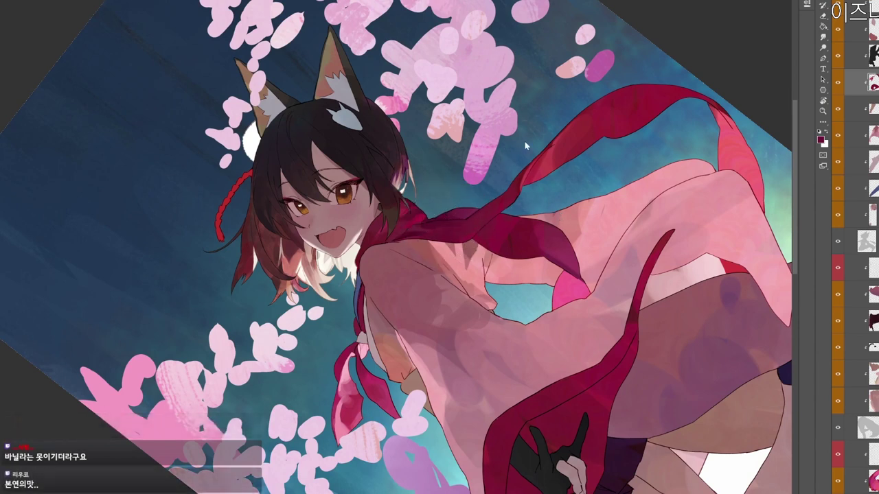
Mix the dark crimson #610c22 and shade the scarf end hanging behind the back.
{"action": "key", "text": "n"}
{"action": "left_click", "coordinate": [408, 110]}
{"action": "left_click", "coordinate": [377, 193]}
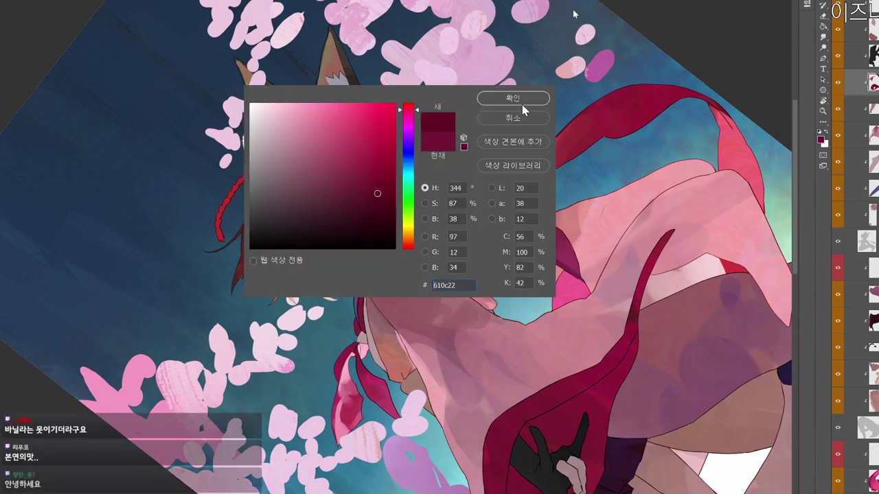
{"action": "left_click", "coordinate": [515, 102]}
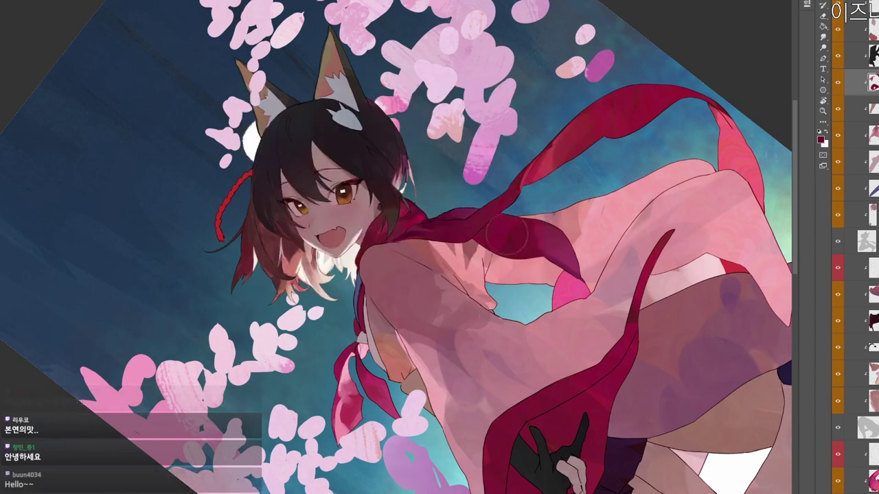
{"action": "key", "text": "r"}
{"action": "left_click_drag", "start_coordinate": [516, 255], "coordinate": [414, 405]}
{"action": "scroll", "coordinate": [414, 405], "scroll_direction": "down", "scroll_amount": 3}
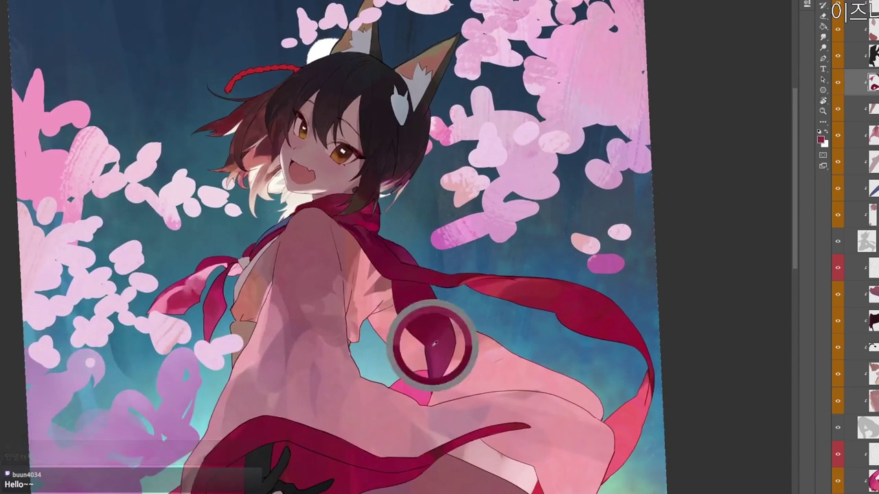
{"action": "left_click_drag", "start_coordinate": [448, 415], "coordinate": [457, 340]}
{"action": "scroll", "coordinate": [465, 304], "scroll_direction": "down", "scroll_amount": 1}
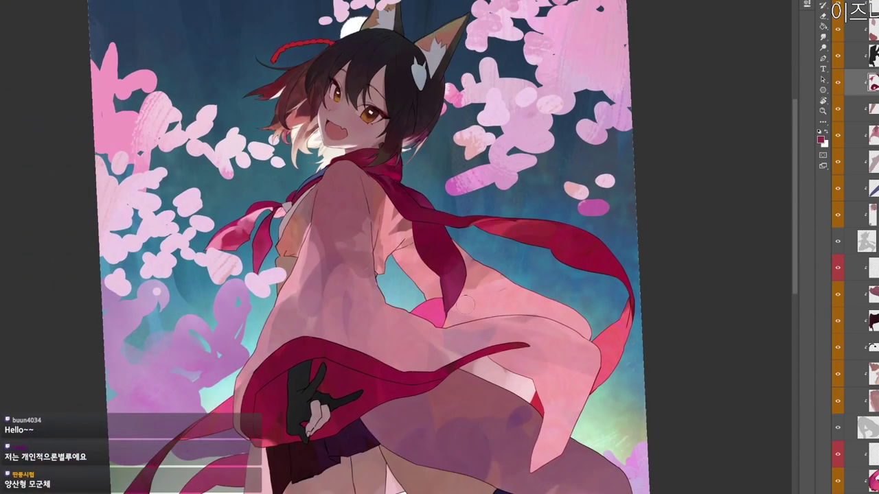
Mix a pale pink for light accents on the scarf.
{"action": "key", "text": "n"}
{"action": "left_click", "coordinate": [273, 114]}
{"action": "left_click", "coordinate": [524, 98]}
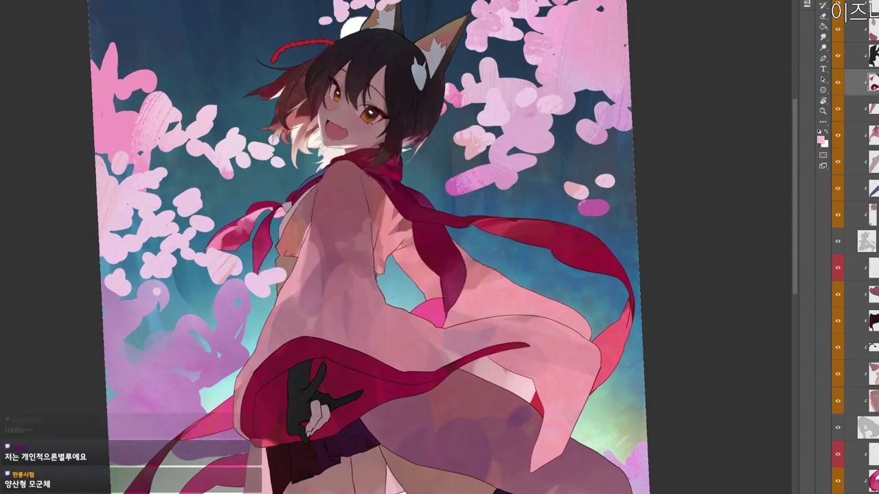
{"action": "left_click_drag", "start_coordinate": [439, 202], "coordinate": [487, 232]}
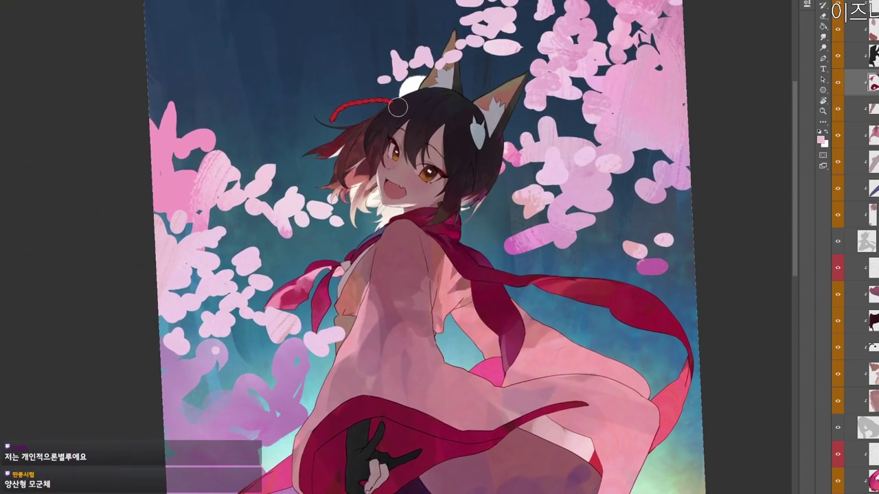
Switch to the braided hair cord's layer, sample the scarf's dark crimson and paint it along the cord.
{"action": "key", "text": "r"}
{"action": "left_click_drag", "start_coordinate": [448, 149], "coordinate": [422, 153]}
{"action": "left_click_drag", "start_coordinate": [324, 100], "coordinate": [330, 144]}
{"action": "scroll", "coordinate": [330, 144], "scroll_direction": "up", "scroll_amount": 2}
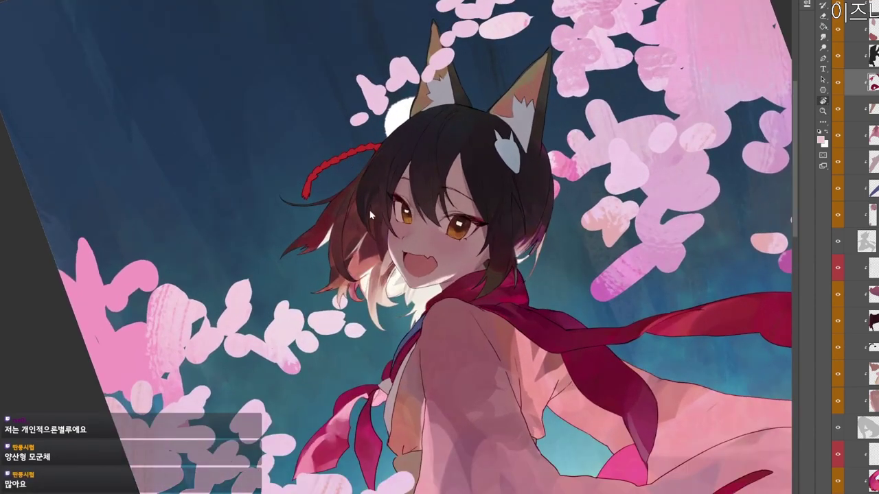
{"action": "key", "text": "b"}
{"action": "left_click", "coordinate": [319, 181], "text": "ctrl"}
{"action": "left_click", "coordinate": [479, 282], "text": "alt"}
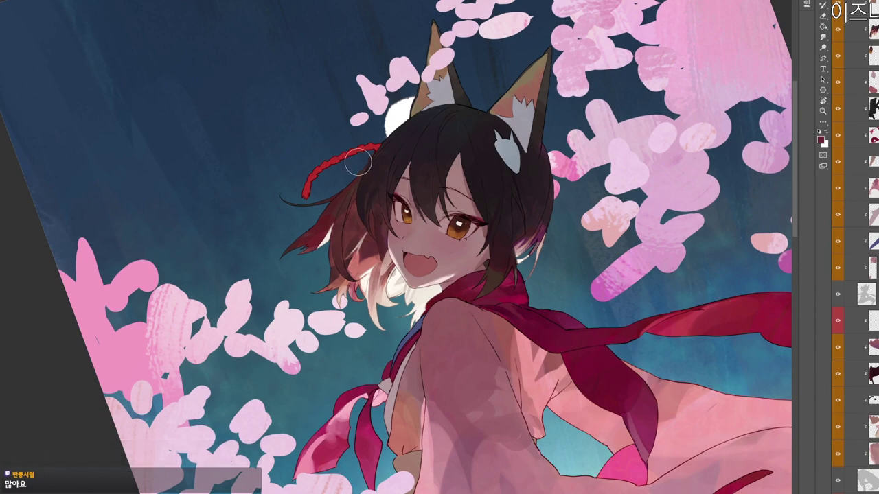
{"action": "mouse_move", "coordinate": [368, 152]}
{"action": "left_mouse_down"}
{"action": "mouse_move", "coordinate": [308, 179]}
{"action": "mouse_move", "coordinate": [307, 189]}
{"action": "left_mouse_up"}
Mix a darker crimson and shade the end of the braided cord where it meets the hair.
{"action": "key", "text": "r"}
{"action": "left_click_drag", "start_coordinate": [335, 214], "coordinate": [328, 462]}
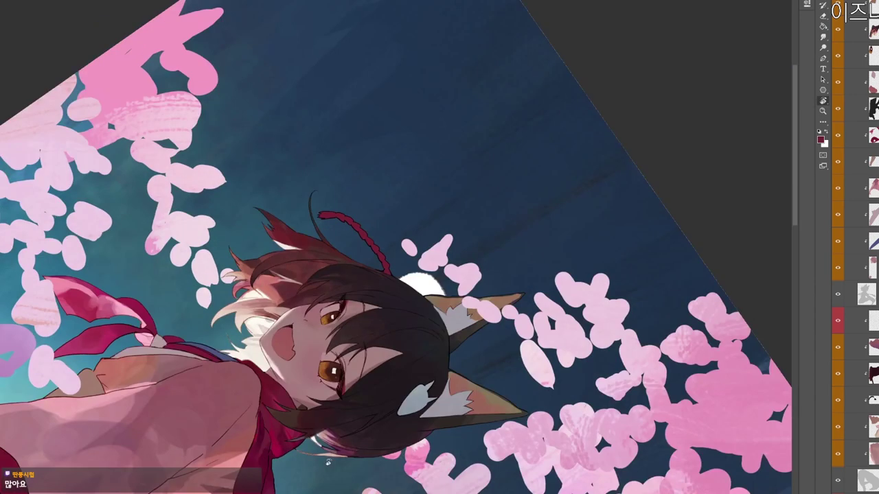
{"action": "key", "text": "n"}
{"action": "left_click", "coordinate": [380, 206]}
{"action": "left_click", "coordinate": [510, 101]}
{"action": "key", "text": "b"}
{"action": "left_click_drag", "start_coordinate": [375, 244], "coordinate": [383, 264]}
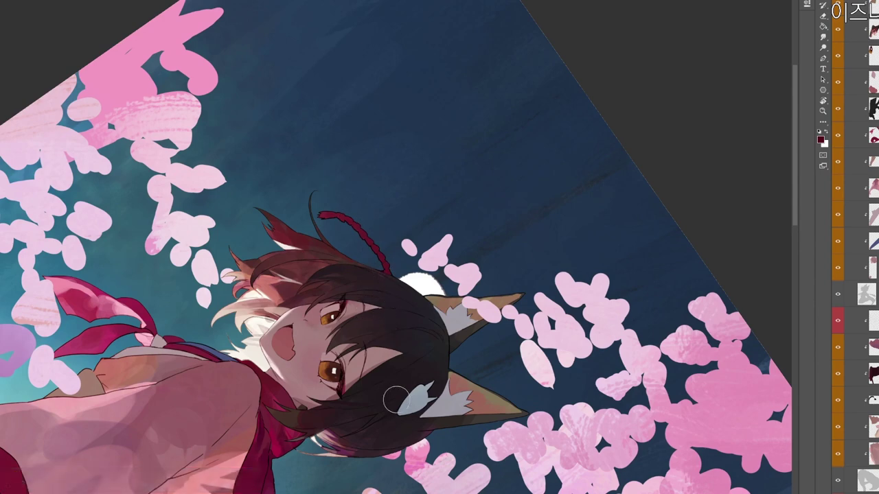
Mix the pink #fa9db6 and paint highlights on the braided hair cord from its tip up to the hair.
{"action": "key", "text": "r"}
{"action": "left_click_drag", "start_coordinate": [397, 400], "coordinate": [514, 62]}
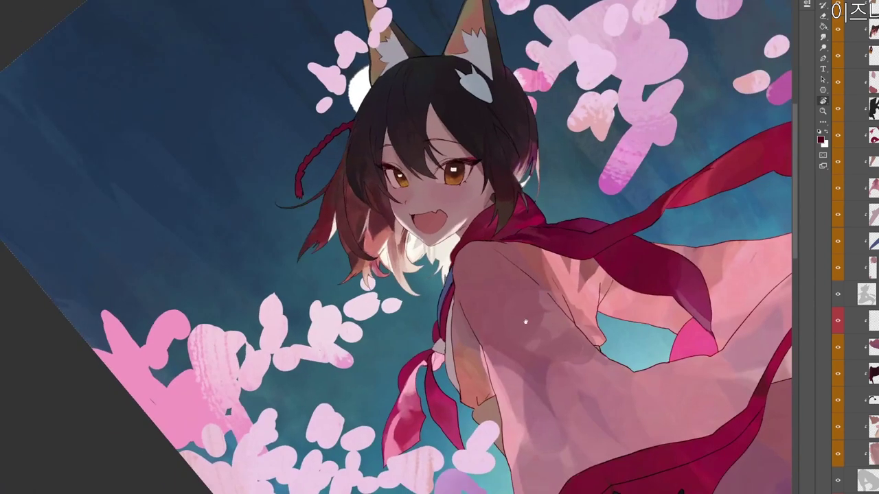
{"action": "left_click_drag", "start_coordinate": [526, 321], "coordinate": [532, 390]}
{"action": "key", "text": "n"}
{"action": "left_click", "coordinate": [340, 131]}
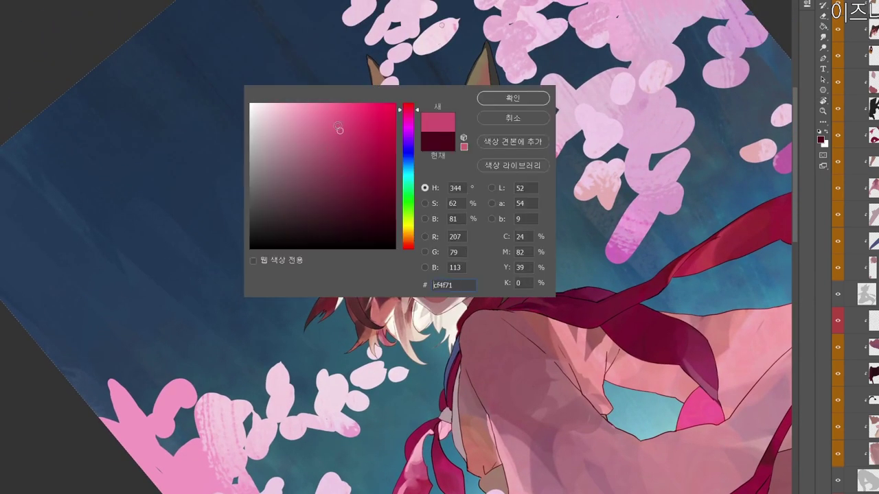
{"action": "left_click", "coordinate": [318, 112]}
{"action": "left_click_drag", "start_coordinate": [317, 113], "coordinate": [304, 106]}
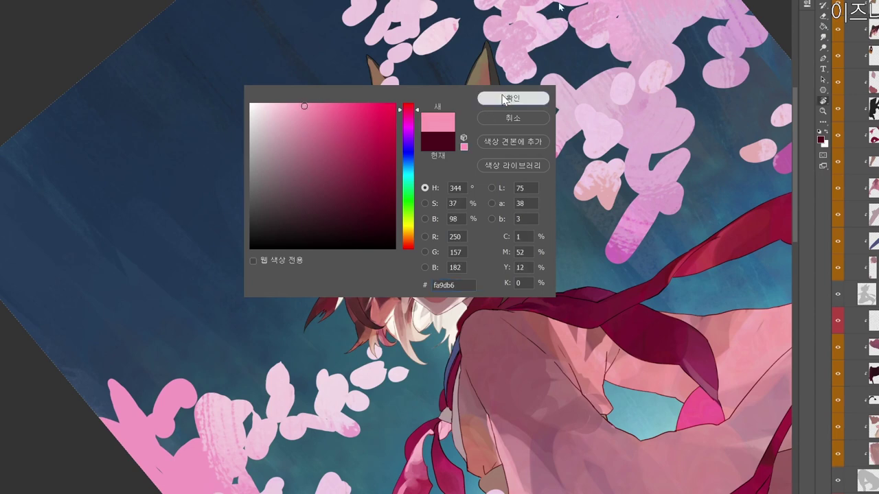
{"action": "left_click", "coordinate": [506, 100]}
{"action": "scroll", "coordinate": [332, 243], "scroll_direction": "up", "scroll_amount": 2}
{"action": "left_click_drag", "start_coordinate": [294, 258], "coordinate": [298, 275]}
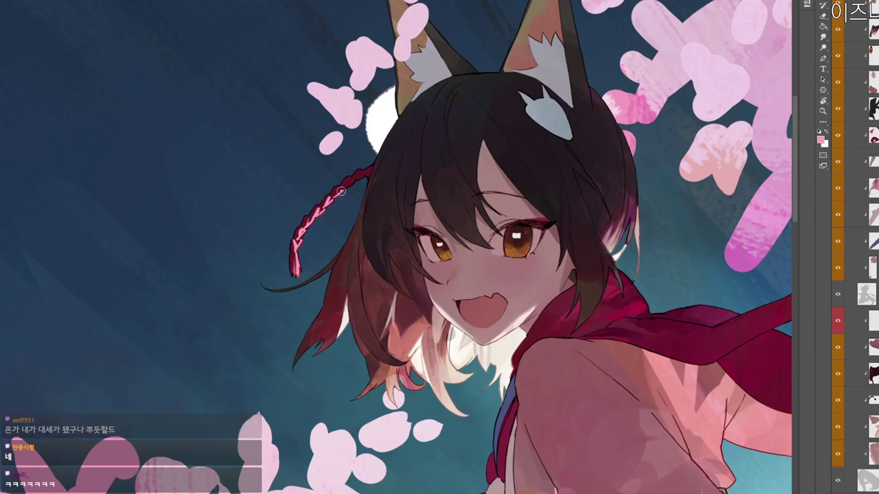
{"action": "left_click_drag", "start_coordinate": [347, 189], "coordinate": [355, 181]}
Sample a near-white color and brighten the highlights along the braided cord and its tip.
{"action": "scroll", "coordinate": [388, 174], "scroll_direction": "down", "scroll_amount": 3}
{"action": "key", "text": "r"}
{"action": "left_click_drag", "start_coordinate": [486, 249], "coordinate": [299, 402]}
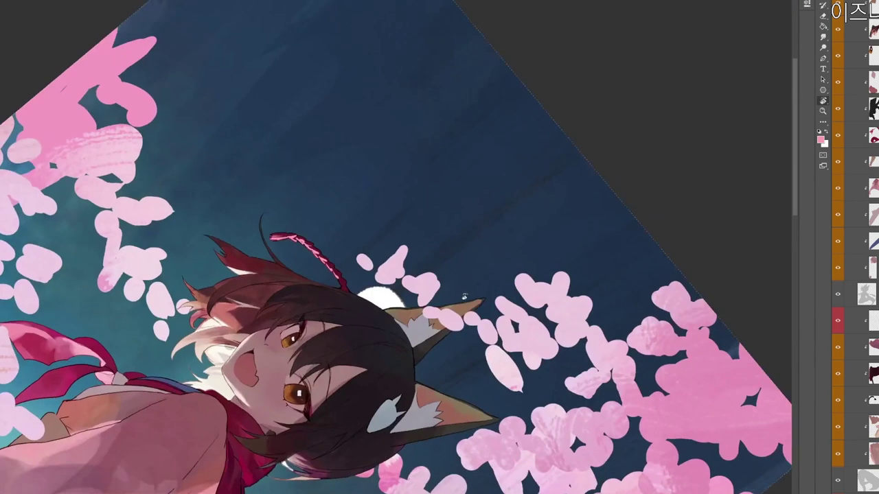
{"action": "left_click_drag", "start_coordinate": [465, 296], "coordinate": [446, 229]}
{"action": "key", "text": "z"}
{"action": "left_click_drag", "start_coordinate": [446, 328], "coordinate": [458, 339]}
{"action": "key", "text": "r"}
{"action": "left_click_drag", "start_coordinate": [423, 325], "coordinate": [439, 309]}
{"action": "left_click", "coordinate": [427, 310], "text": "alt"}
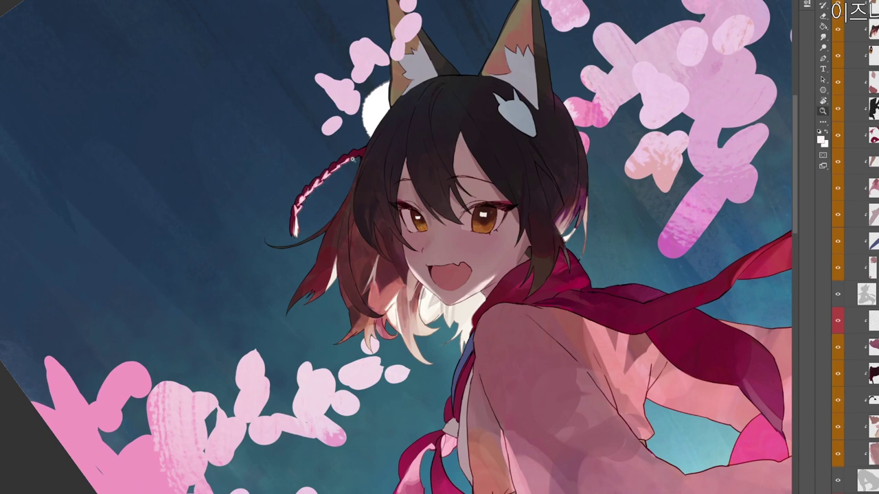
Switch to the hair layer, sample its dark red-brown, mix a more muted shade and paint the hair strands below the braided cord.
{"action": "scroll", "coordinate": [348, 160], "scroll_direction": "up", "scroll_amount": 1}
{"action": "left_click_drag", "start_coordinate": [436, 149], "coordinate": [428, 110]}
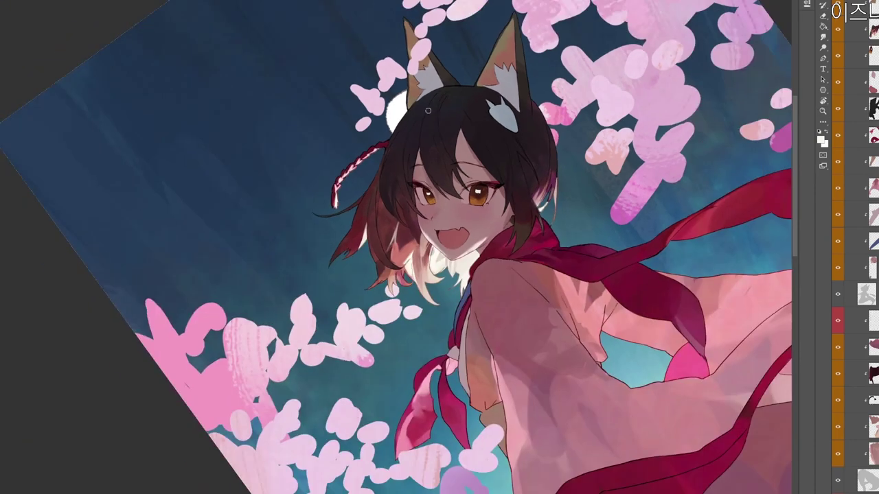
{"action": "left_click_drag", "start_coordinate": [440, 178], "coordinate": [520, 163]}
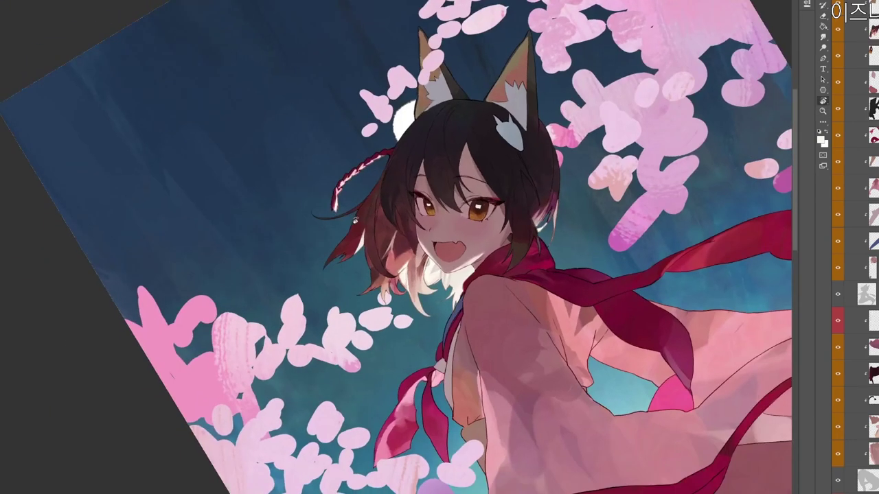
{"action": "left_click", "coordinate": [393, 230], "text": "ctrl"}
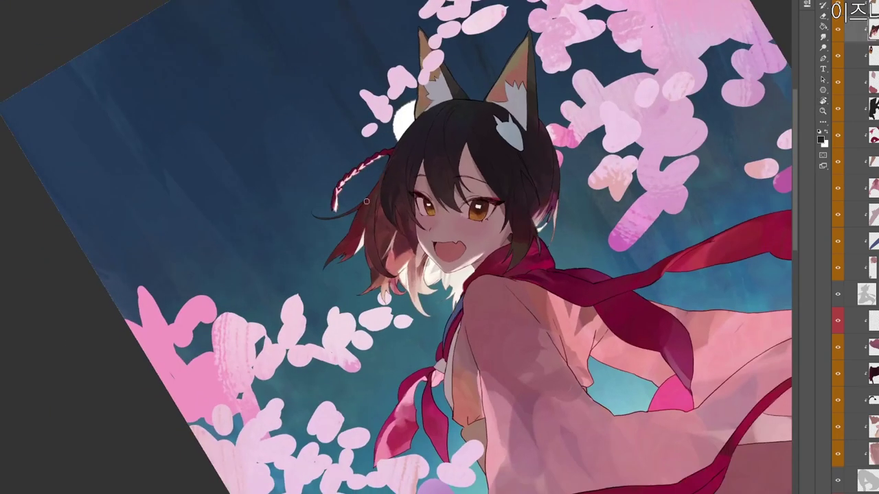
{"action": "left_click", "coordinate": [359, 223], "text": "alt"}
{"action": "left_click", "coordinate": [820, 140]}
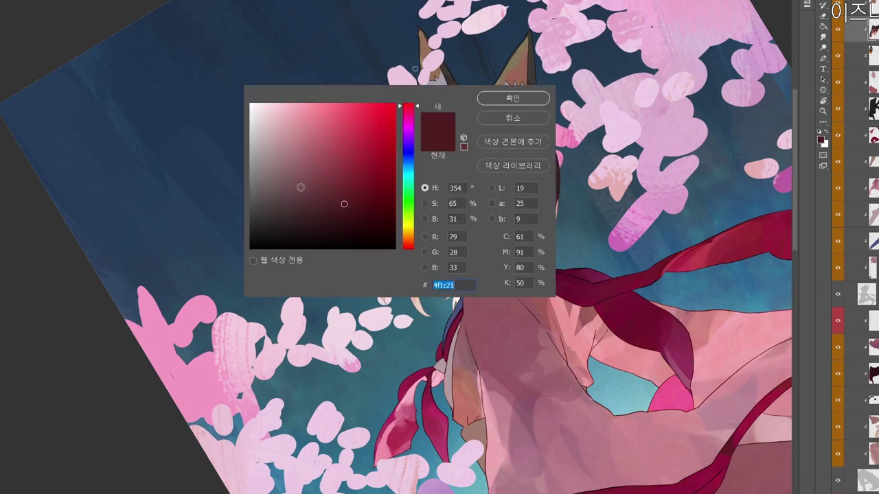
{"action": "left_click", "coordinate": [299, 211]}
{"action": "left_click", "coordinate": [517, 100]}
{"action": "left_click_drag", "start_coordinate": [460, 184], "coordinate": [452, 235]}
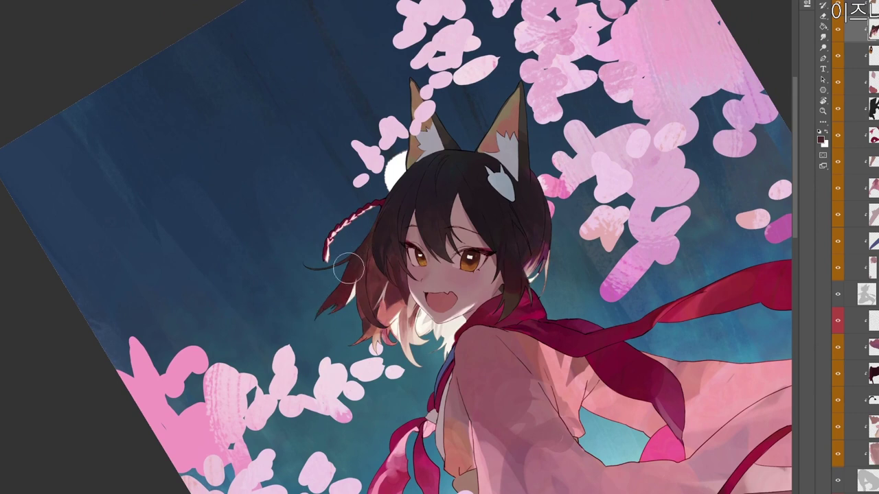
{"action": "mouse_move", "coordinate": [372, 233]}
{"action": "left_mouse_down"}
{"action": "mouse_move", "coordinate": [365, 291]}
{"action": "mouse_move", "coordinate": [361, 263]}
{"action": "left_mouse_up"}
Sample neighboring hair tones and blend the shading along the windblown side locks.
{"action": "left_click", "coordinate": [374, 269], "text": "alt"}
{"action": "left_click", "coordinate": [352, 270], "text": "alt"}
{"action": "key", "text": "r"}
{"action": "left_click_drag", "start_coordinate": [576, 378], "coordinate": [253, 489]}
{"action": "left_click_drag", "start_coordinate": [533, 300], "coordinate": [252, 447]}
{"action": "left_click_drag", "start_coordinate": [338, 308], "coordinate": [335, 275]}
{"action": "key", "text": "b"}
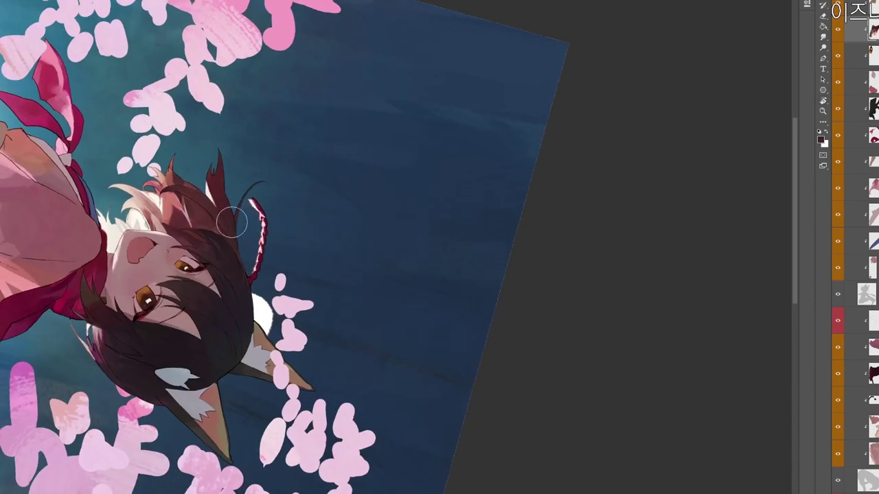
{"action": "left_click", "coordinate": [223, 244], "text": "alt"}
{"action": "mouse_move", "coordinate": [228, 252]}
{"action": "left_mouse_down"}
{"action": "mouse_move", "coordinate": [241, 260]}
{"action": "mouse_move", "coordinate": [212, 258]}
{"action": "left_mouse_up"}
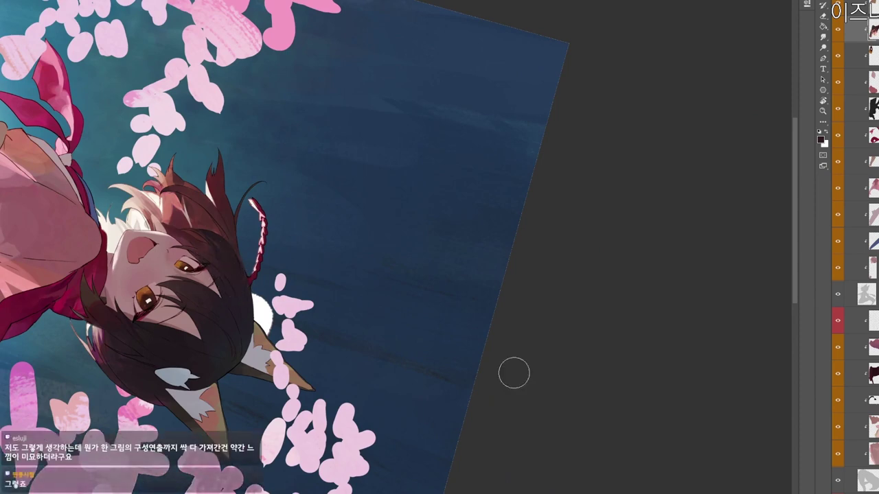
Switch to the layer of the white pompom behind the ear, mix a medium blue and shade the pompom.
{"action": "key", "text": "r"}
{"action": "left_click_drag", "start_coordinate": [370, 483], "coordinate": [419, 203]}
{"action": "left_click", "coordinate": [438, 222], "text": "ctrl"}
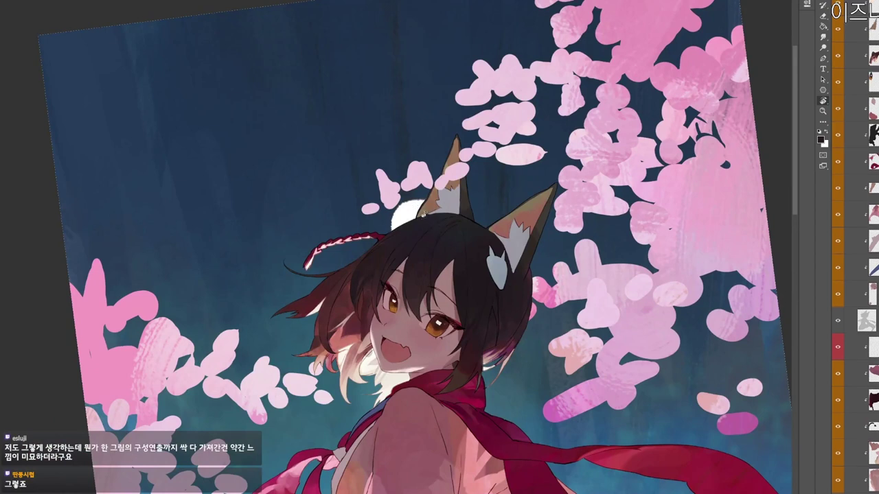
{"action": "key", "text": "b"}
{"action": "left_click", "coordinate": [416, 227], "text": "alt"}
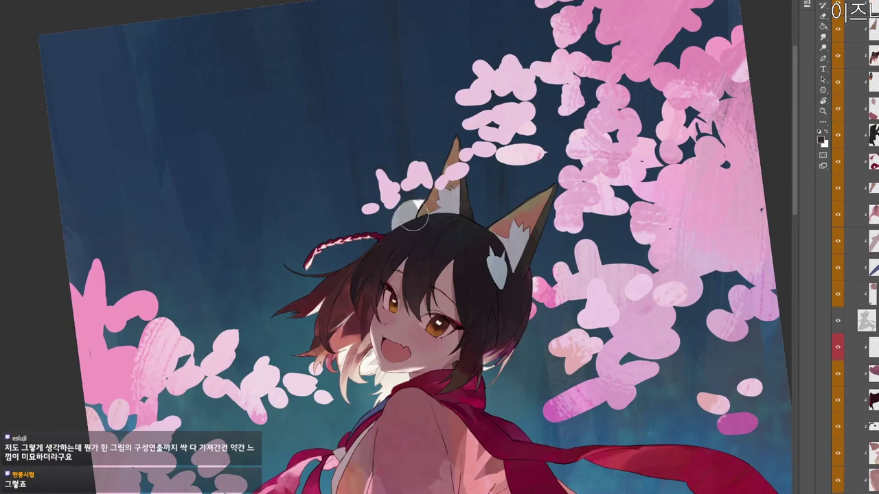
{"action": "key", "text": "n"}
{"action": "left_click", "coordinate": [322, 157]}
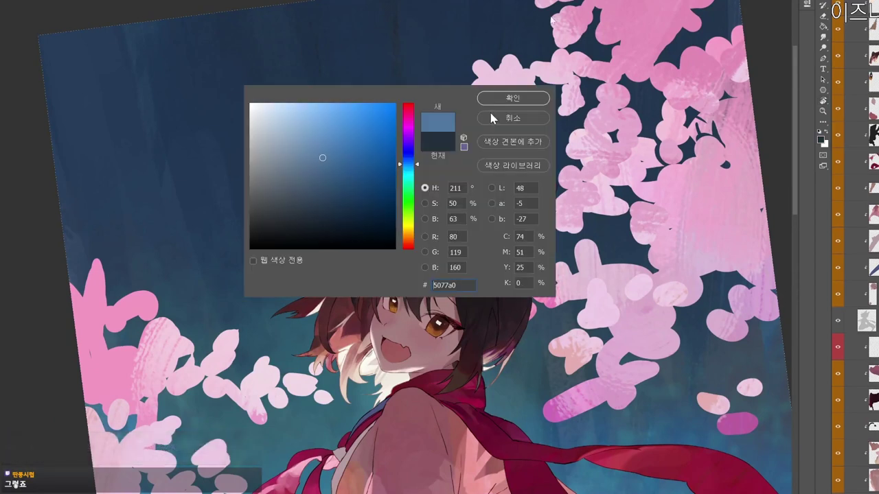
{"action": "left_click", "coordinate": [344, 161]}
{"action": "left_click", "coordinate": [512, 98]}
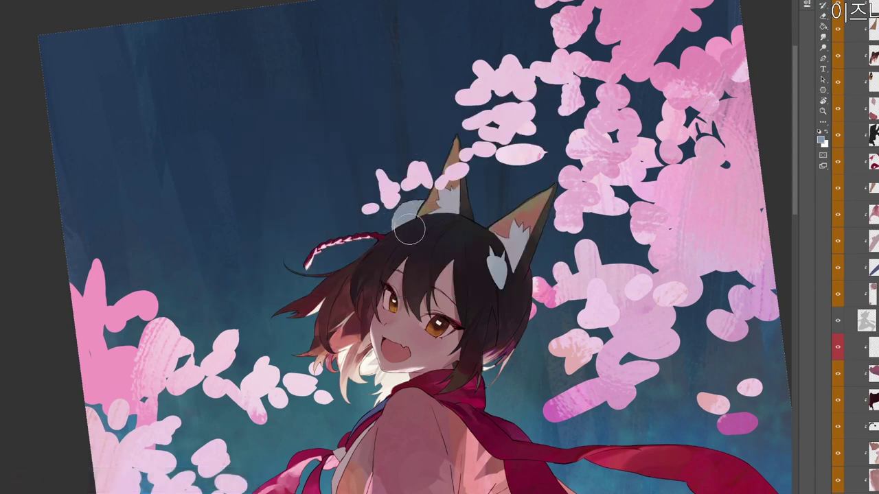
{"action": "left_click_drag", "start_coordinate": [400, 223], "coordinate": [403, 216]}
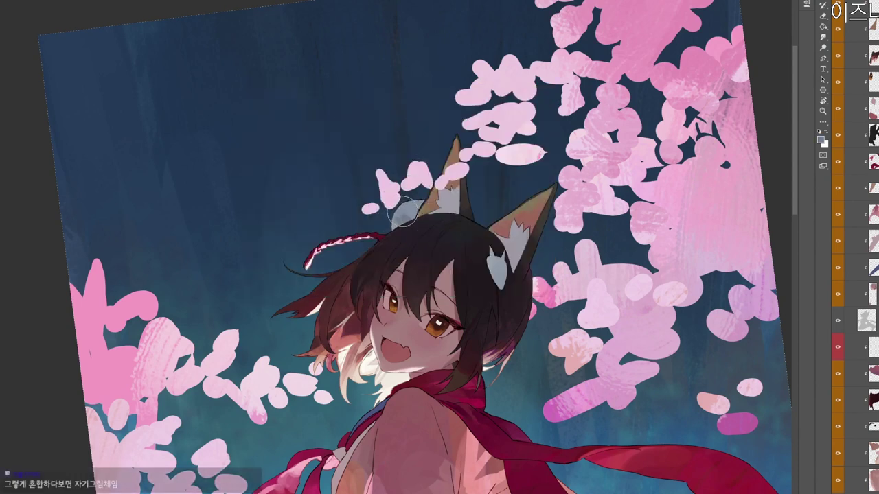
Mix the muted blue-gray #56647d for the pompom's shadow.
{"action": "key", "text": "r"}
{"action": "left_click_drag", "start_coordinate": [604, 361], "coordinate": [587, 393]}
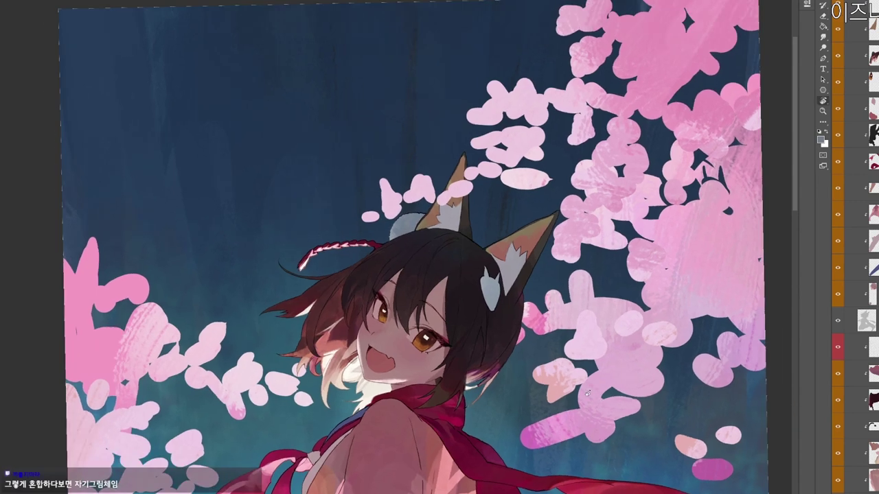
{"action": "key", "text": "n"}
{"action": "left_click", "coordinate": [295, 176]}
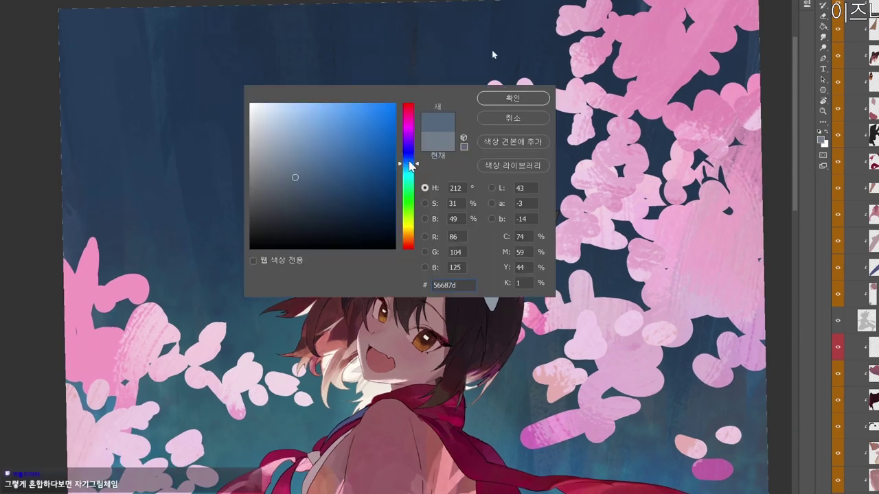
{"action": "left_click", "coordinate": [513, 97]}
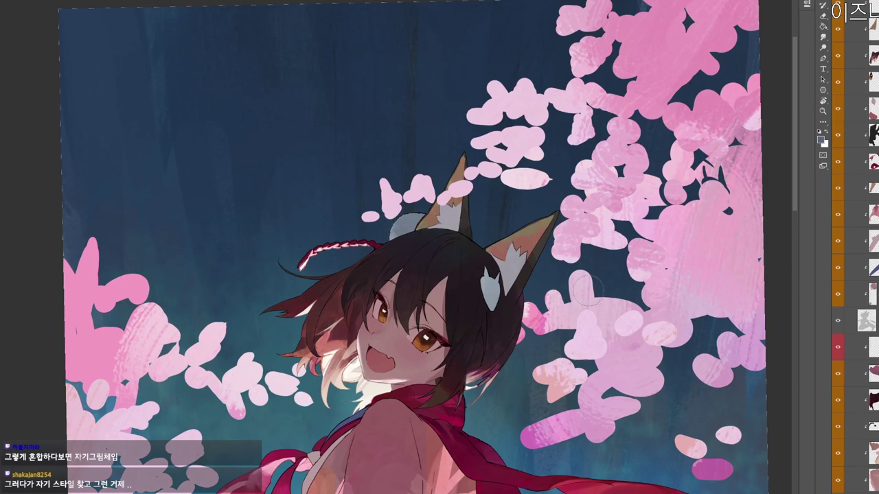
Choose a near-white color and paint fluffy highlights along the pompom's outer edge beside the hair.
{"action": "key", "text": "c"}
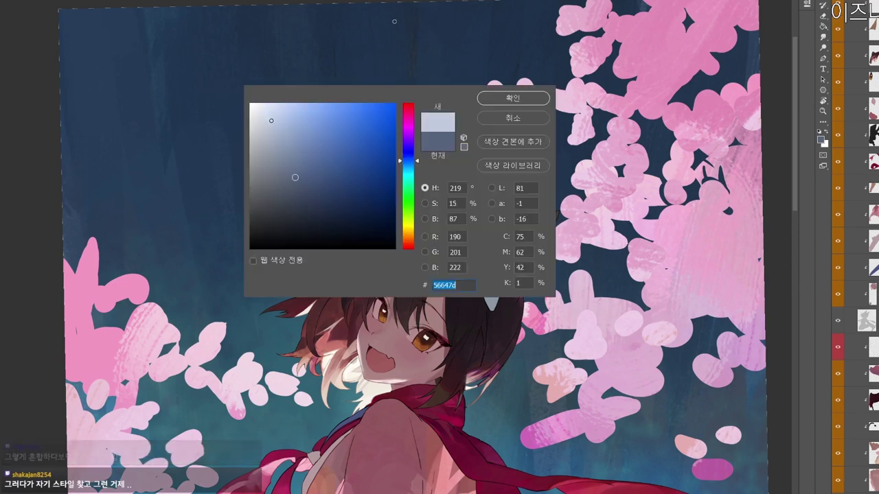
{"action": "left_click", "coordinate": [253, 107]}
{"action": "left_click", "coordinate": [511, 97]}
{"action": "scroll", "coordinate": [414, 254], "scroll_direction": "up", "scroll_amount": 2}
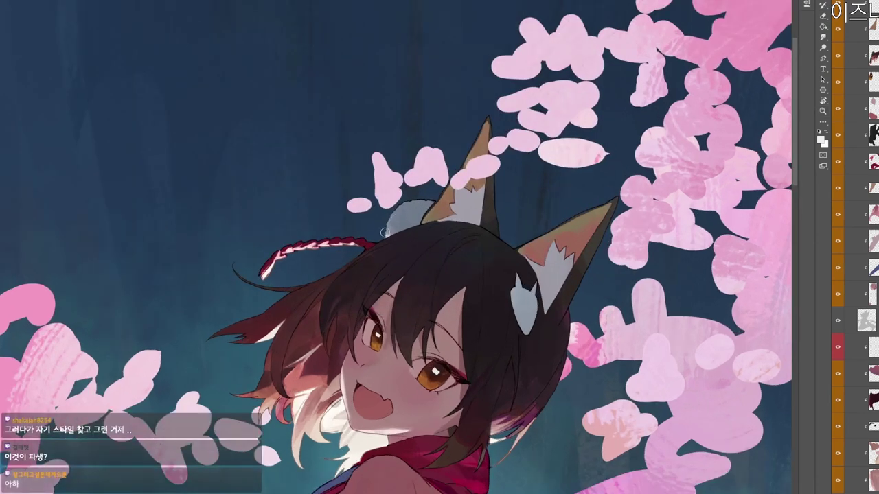
{"action": "left_click_drag", "start_coordinate": [386, 228], "coordinate": [389, 236]}
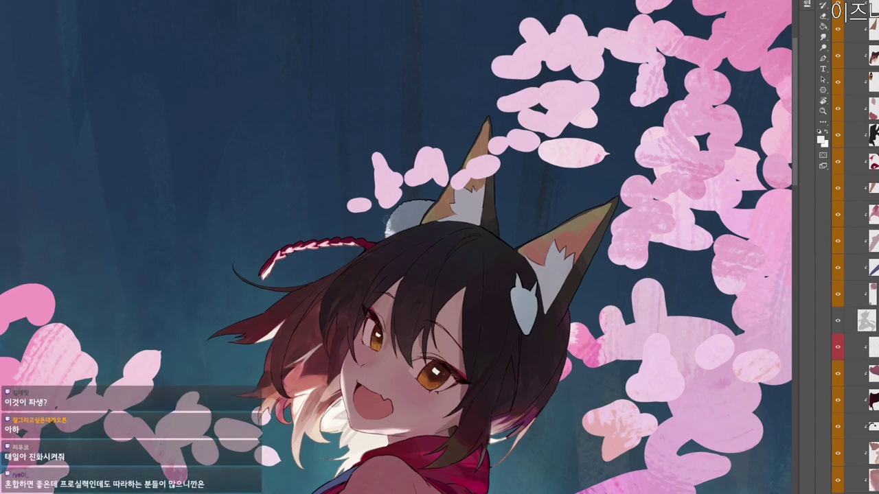
{"action": "left_click_drag", "start_coordinate": [386, 230], "coordinate": [389, 236]}
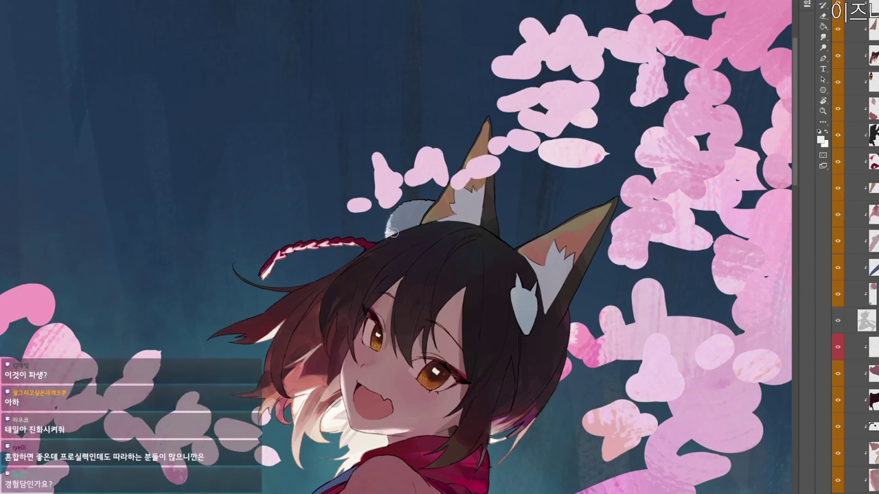
Sample the pompom's blue-gray shadow color and refine the fur texture along its outer edge.
{"action": "left_click", "coordinate": [403, 223], "text": "alt"}
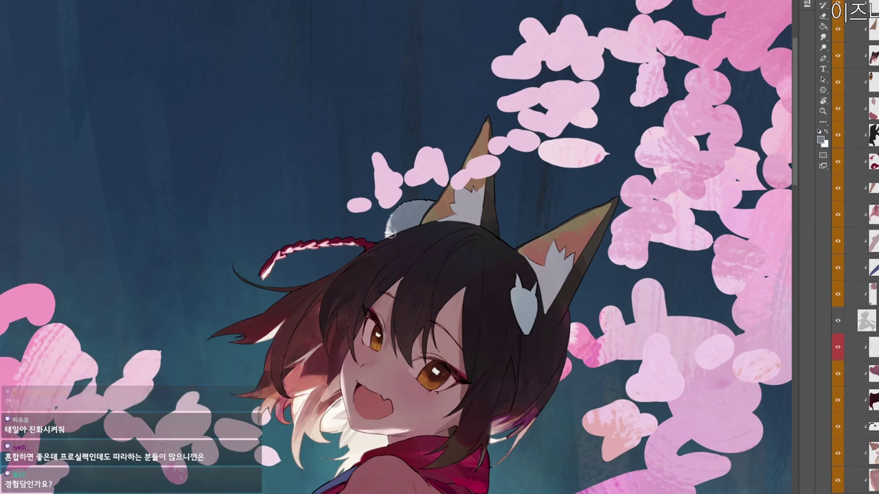
{"action": "left_click_drag", "start_coordinate": [389, 229], "coordinate": [389, 222]}
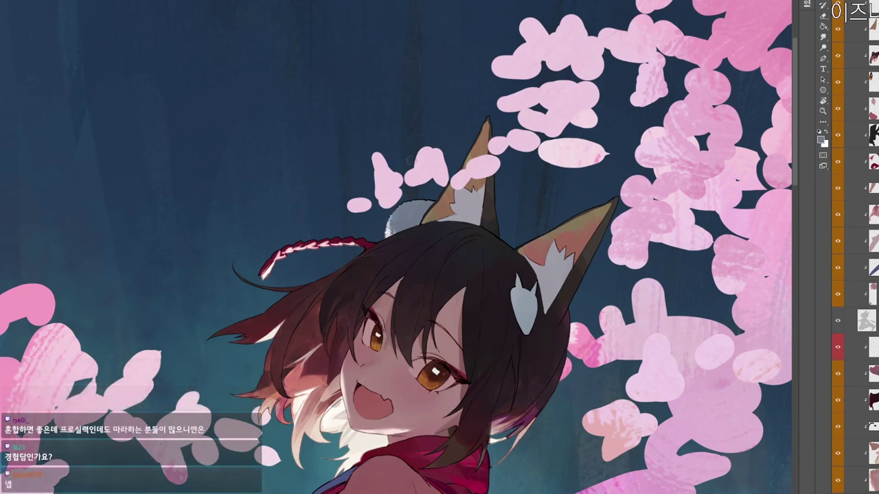
{"action": "scroll", "coordinate": [562, 327], "scroll_direction": "down", "scroll_amount": 2}
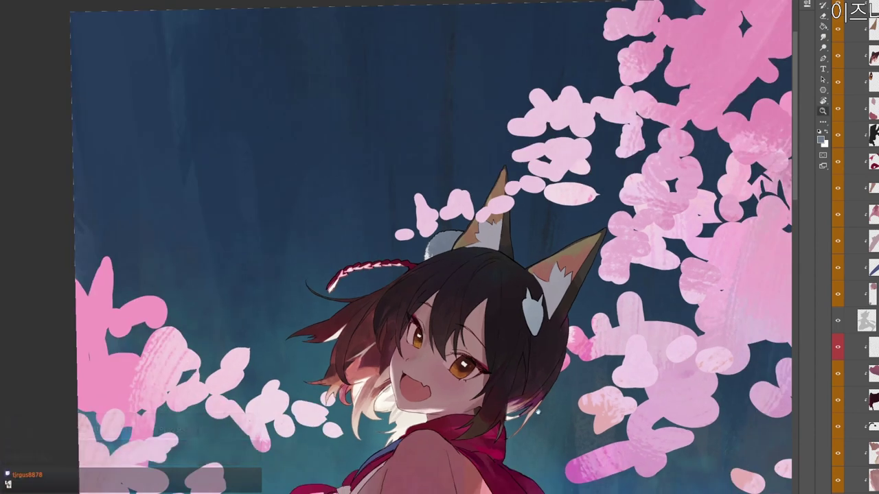
{"action": "left_click_drag", "start_coordinate": [541, 408], "coordinate": [501, 378]}
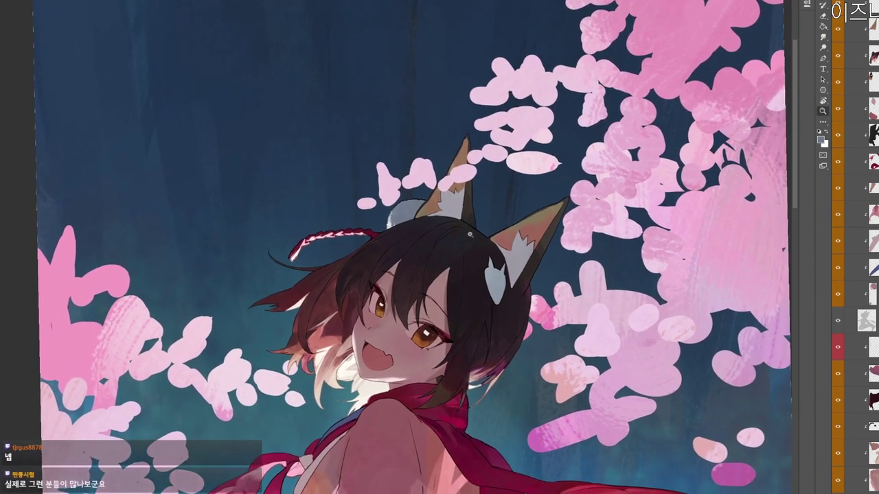
{"action": "key", "text": "b"}
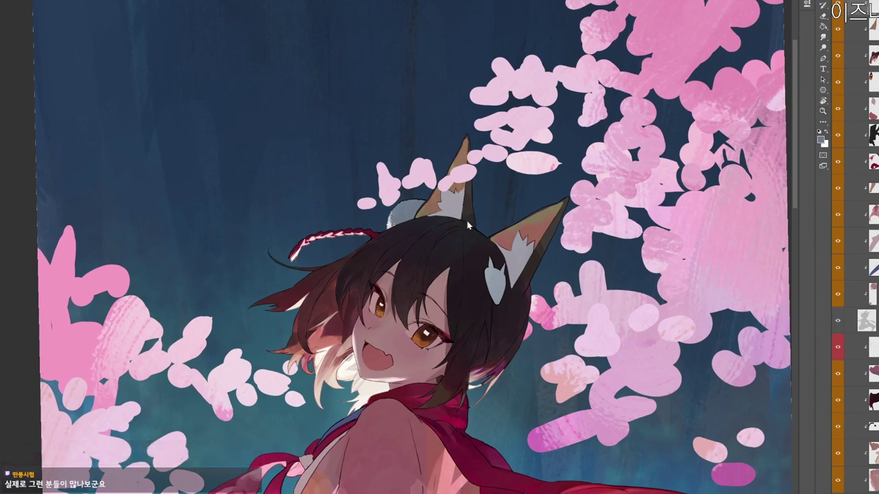
Switch back to the hair layer, mix a darker tone and shade the dark hair beside the face using sampled hair colors.
{"action": "left_click", "coordinate": [497, 232], "text": "ctrl"}
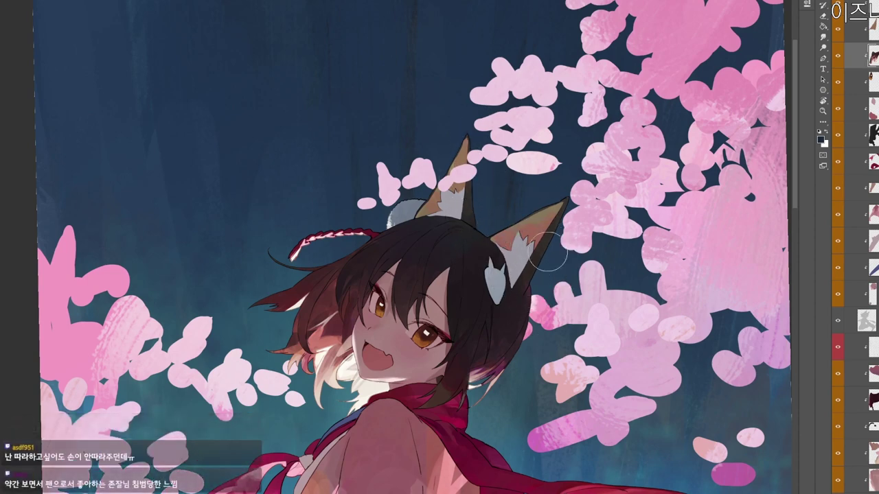
{"action": "scroll", "coordinate": [525, 309], "scroll_direction": "down", "scroll_amount": 2}
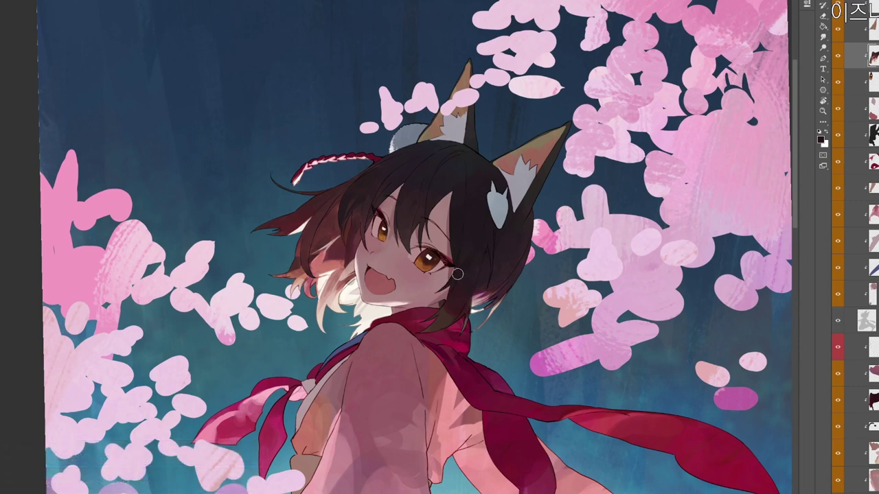
{"action": "left_click_drag", "start_coordinate": [506, 248], "coordinate": [509, 218]}
{"action": "left_click", "coordinate": [821, 139]}
{"action": "left_click_drag", "start_coordinate": [307, 233], "coordinate": [304, 243]}
{"action": "left_click", "coordinate": [513, 101]}
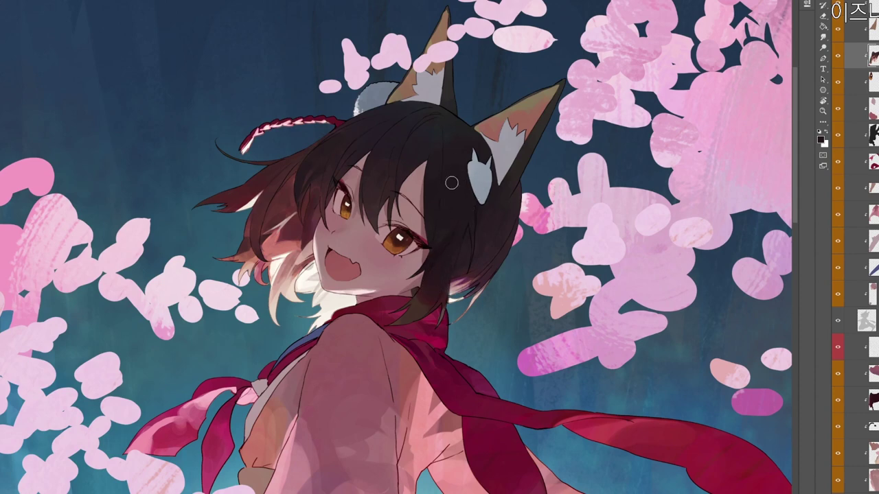
{"action": "left_click", "coordinate": [457, 241], "text": "alt"}
{"action": "left_click_drag", "start_coordinate": [528, 314], "coordinate": [491, 298]}
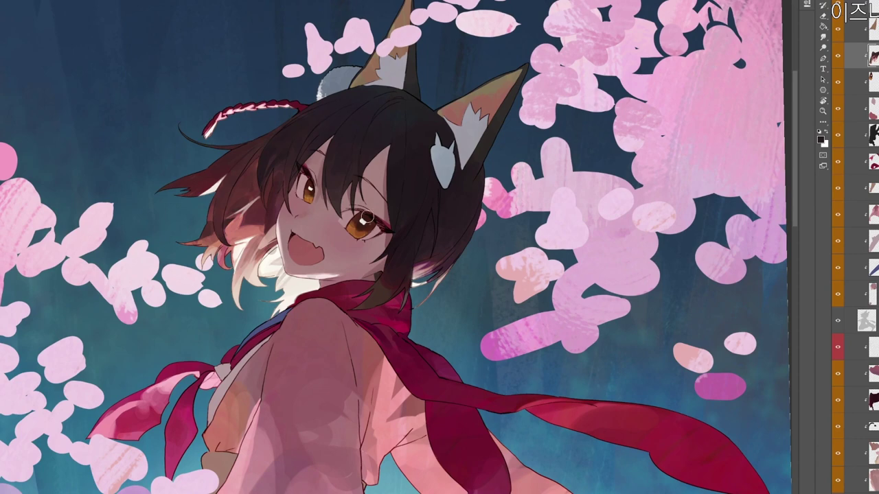
{"action": "left_click_drag", "start_coordinate": [490, 268], "coordinate": [491, 305]}
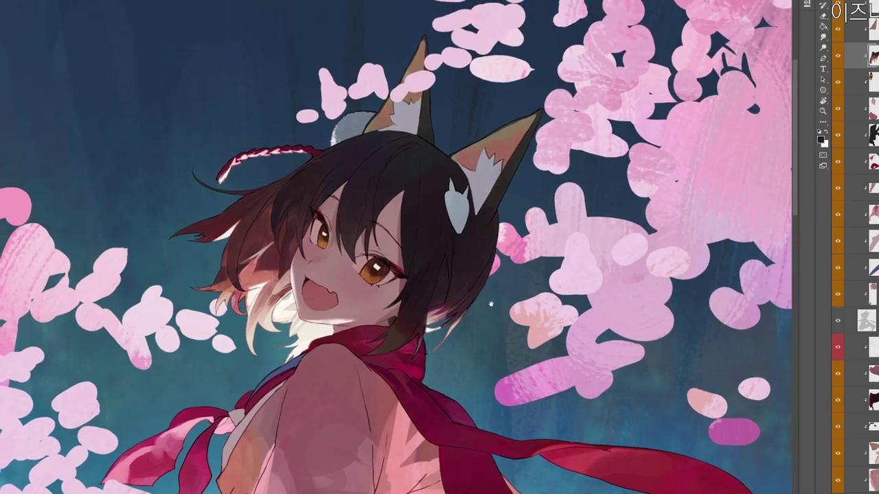
Mix the deep maroon #250e16 and tint the dark hair around the bangs with a large brush.
{"action": "key", "text": "n"}
{"action": "left_click", "coordinate": [409, 112]}
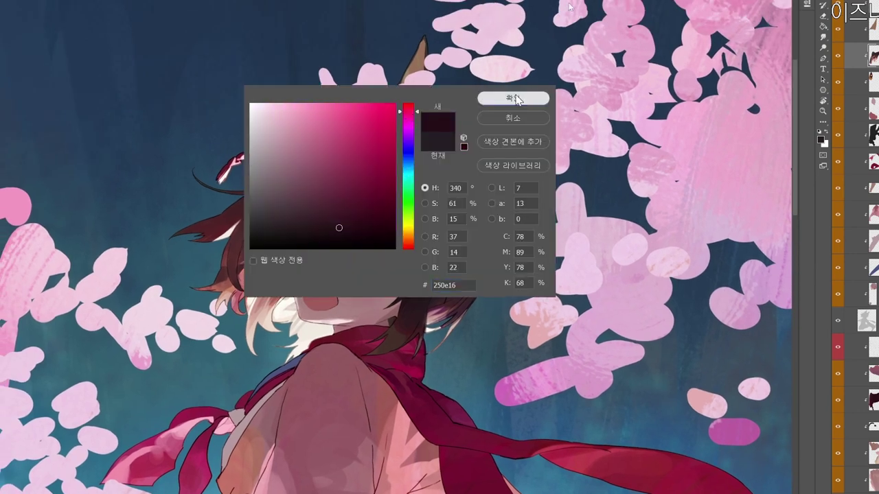
{"action": "left_click", "coordinate": [517, 99]}
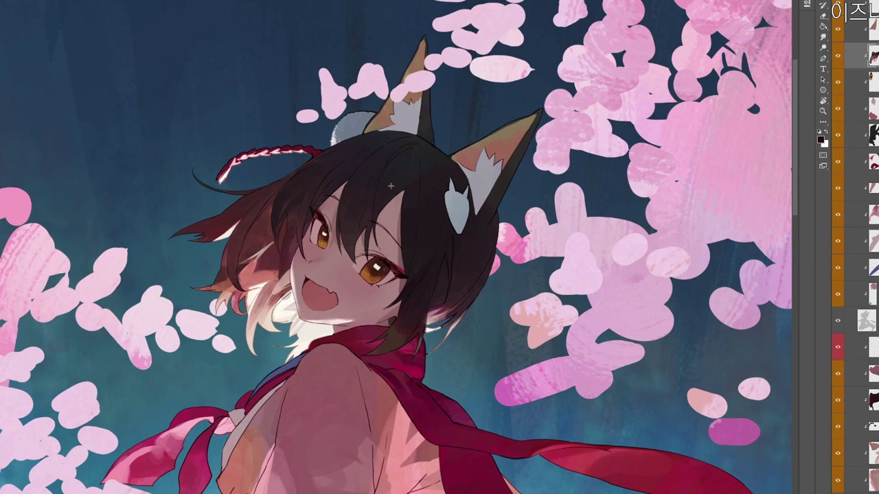
{"action": "left_click_drag", "start_coordinate": [362, 207], "coordinate": [419, 206]}
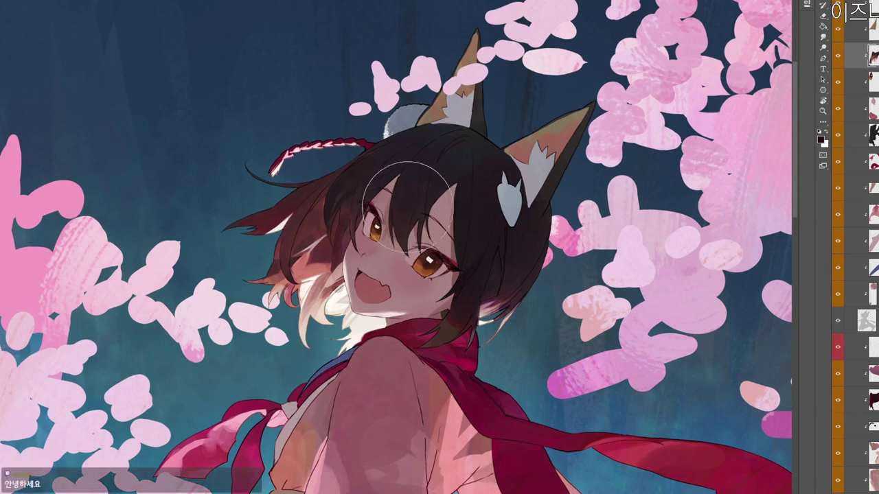
{"action": "left_click_drag", "start_coordinate": [421, 196], "coordinate": [432, 214]}
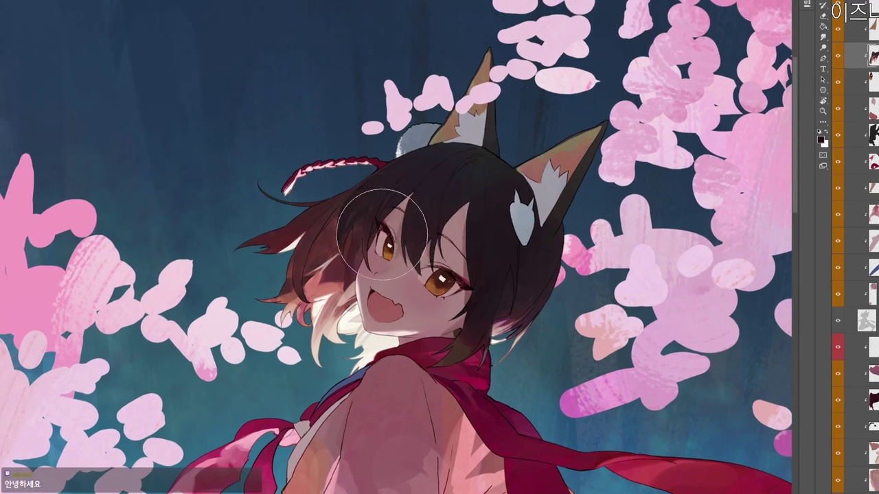
Mix the dark plum #21171a, adjust it to a slightly different dark tone and tint the dark hair on the crown.
{"action": "left_click_drag", "start_coordinate": [559, 378], "coordinate": [550, 358]}
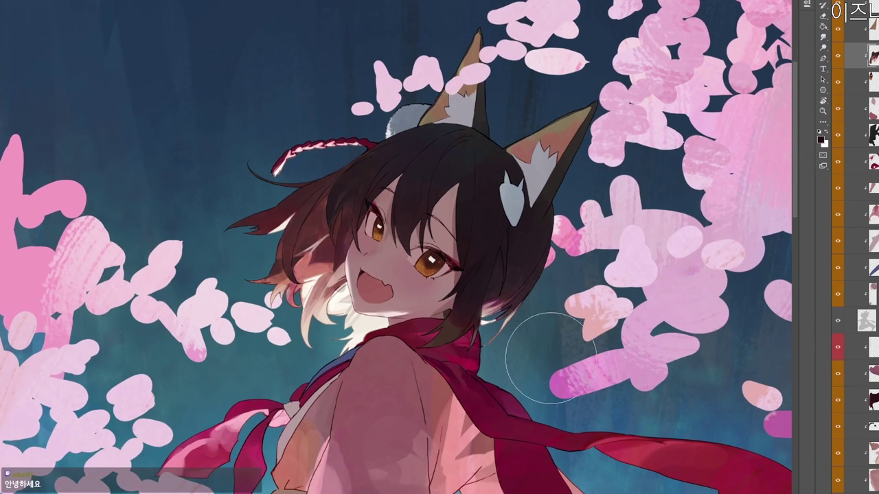
{"action": "left_click_drag", "start_coordinate": [512, 319], "coordinate": [506, 314]}
{"action": "key", "text": "n"}
{"action": "left_click", "coordinate": [292, 229]}
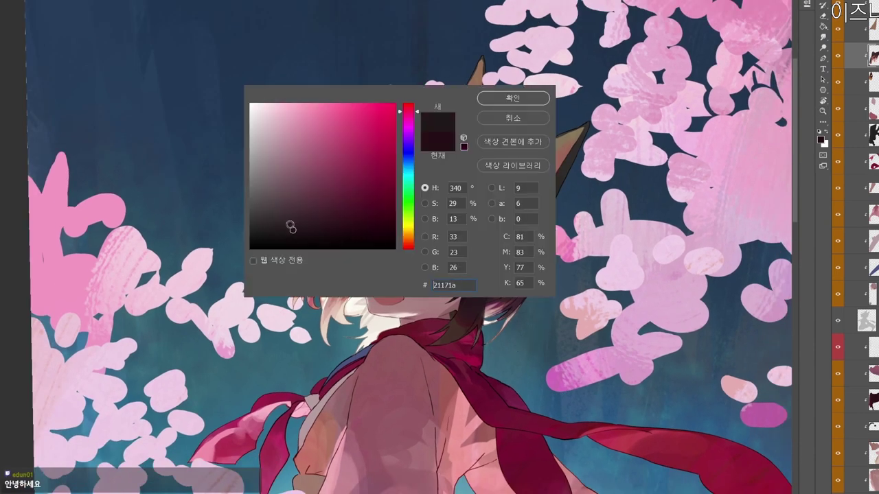
{"action": "left_click", "coordinate": [511, 100]}
{"action": "left_click", "coordinate": [821, 139]}
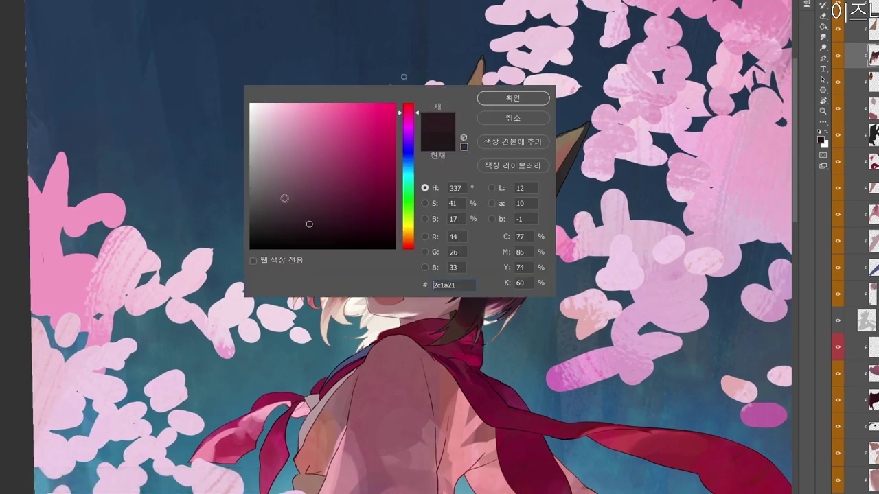
{"action": "left_click", "coordinate": [511, 94]}
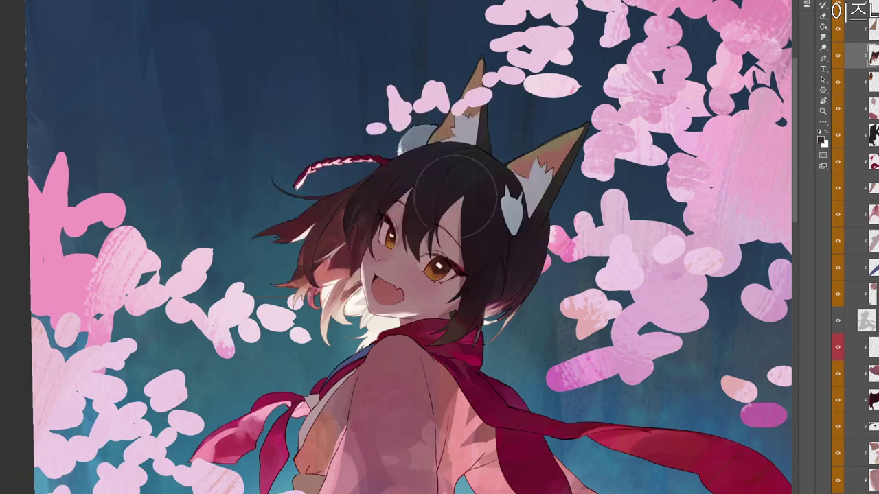
Mix the dark navy #141b22 and tint the dark hair around the ears with a large brush.
{"action": "type", "text": "n"}
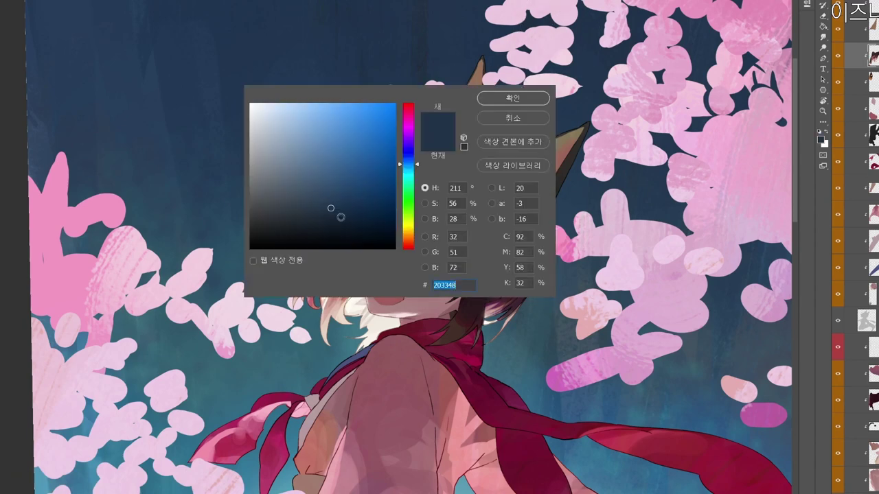
{"action": "type", "text": "141b22"}
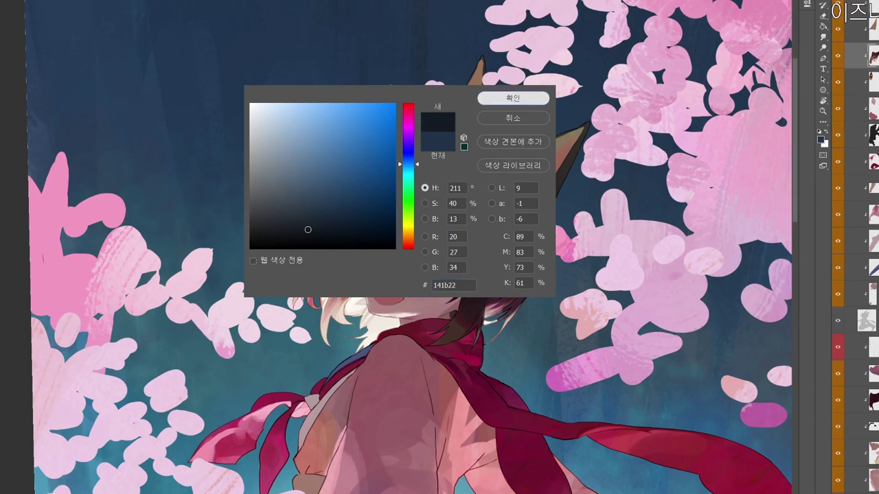
{"action": "left_click", "coordinate": [511, 98]}
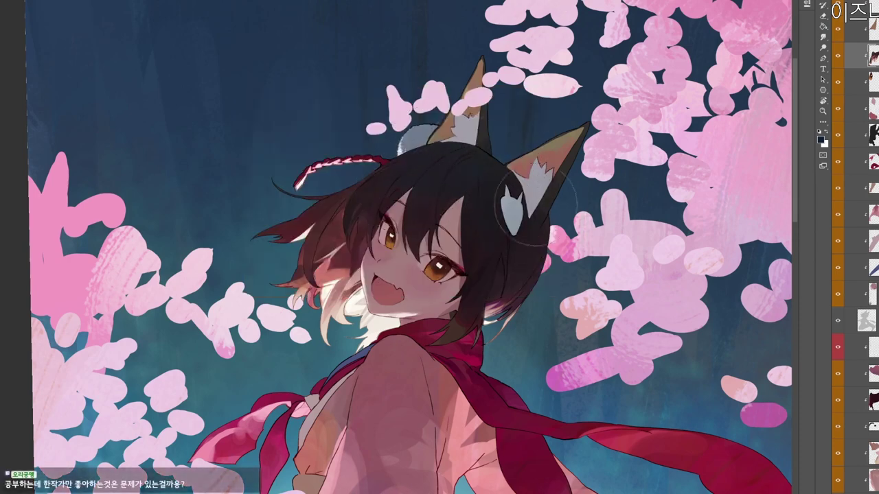
{"action": "key", "text": "r"}
{"action": "left_click_drag", "start_coordinate": [570, 329], "coordinate": [453, 374]}
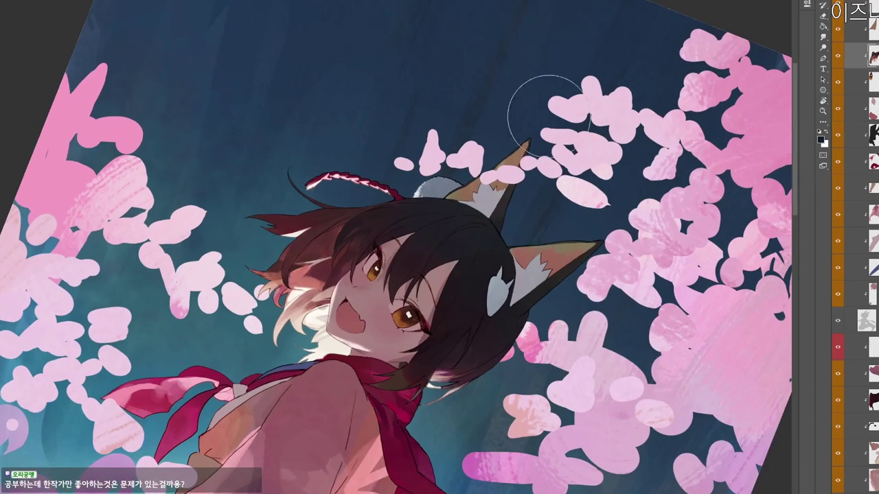
{"action": "key", "text": "r"}
{"action": "mouse_move", "coordinate": [374, 400]}
{"action": "left_mouse_down"}
{"action": "mouse_move", "coordinate": [553, 313]}
{"action": "mouse_move", "coordinate": [529, 379]}
{"action": "left_mouse_up"}
Switch to the coat's color layer and paint the area just below the scarf using sampled coat colors.
{"action": "left_click_drag", "start_coordinate": [558, 428], "coordinate": [529, 368]}
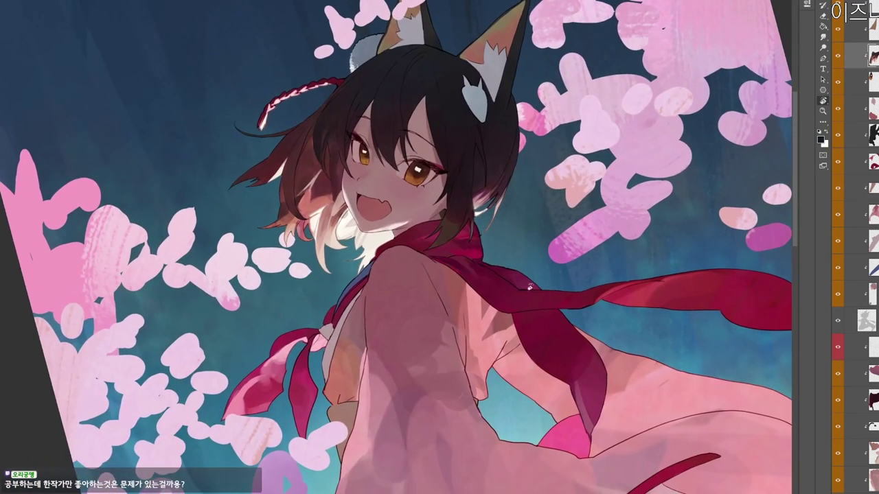
{"action": "left_click", "coordinate": [530, 291], "text": "ctrl"}
{"action": "left_click_drag", "start_coordinate": [531, 315], "coordinate": [527, 279]}
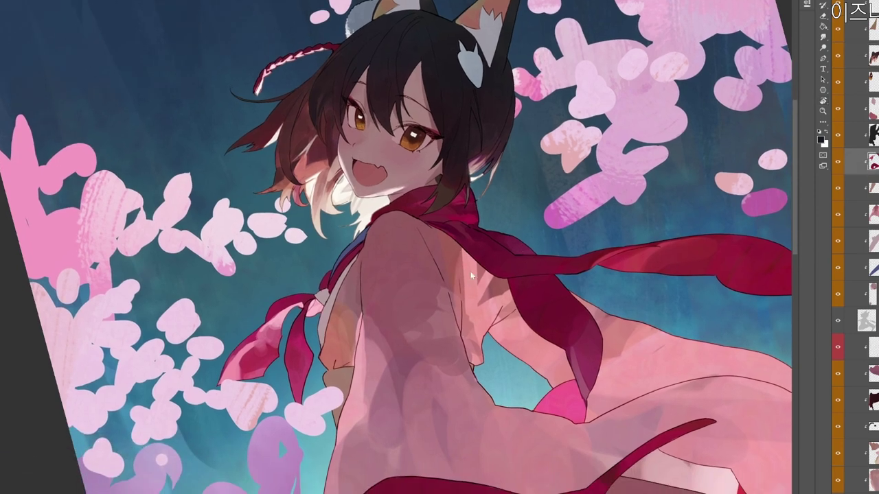
{"action": "left_click", "coordinate": [489, 282], "text": "ctrl"}
{"action": "left_click", "coordinate": [450, 247], "text": "alt"}
{"action": "left_click", "coordinate": [431, 244], "text": "alt"}
{"action": "left_click_drag", "start_coordinate": [444, 265], "coordinate": [453, 250]}
{"action": "mouse_move", "coordinate": [509, 266]}
{"action": "left_mouse_down"}
{"action": "mouse_move", "coordinate": [497, 264]}
{"action": "mouse_move", "coordinate": [545, 231]}
{"action": "left_mouse_up"}
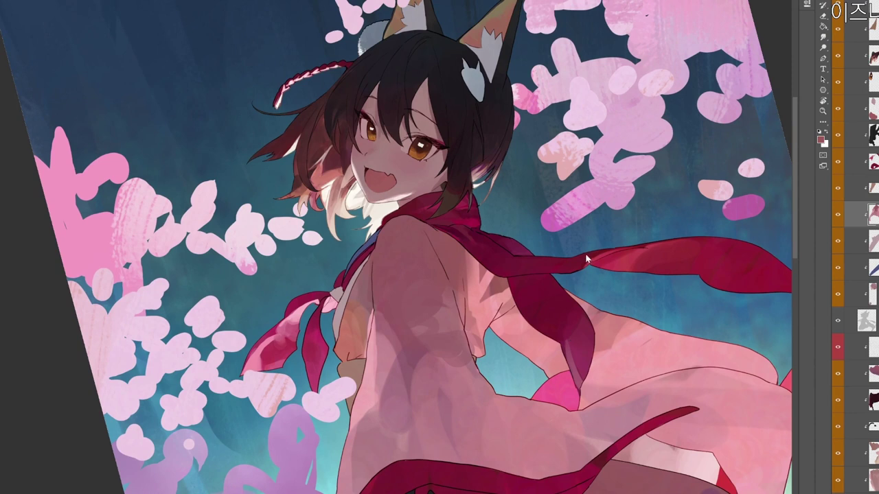
Sample the shadow tones beside the scarf and extend the soft shadow down the coat's back behind the sleeve.
{"action": "left_click", "coordinate": [468, 245], "text": "alt"}
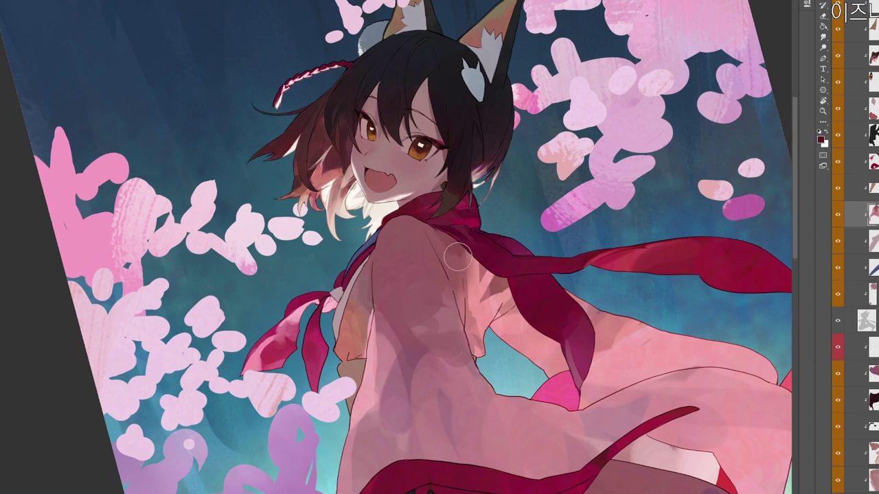
{"action": "left_click", "coordinate": [457, 257], "text": "alt"}
{"action": "left_click_drag", "start_coordinate": [458, 257], "coordinate": [476, 273]}
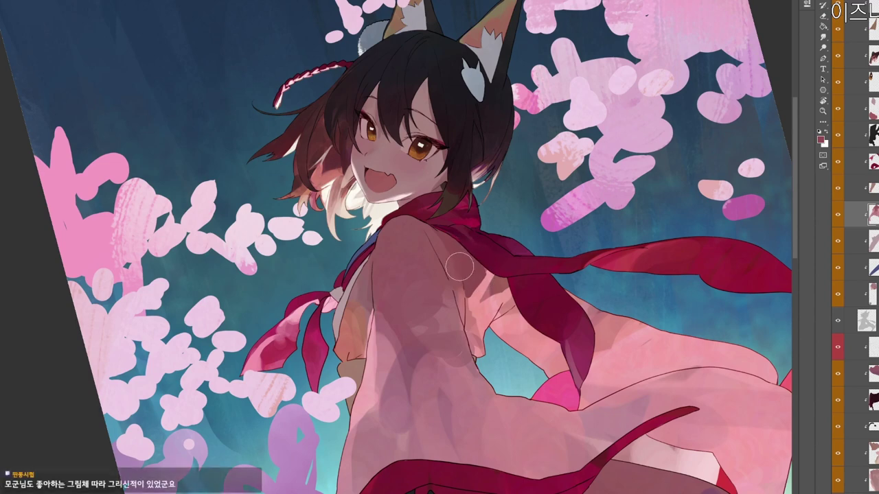
{"action": "left_click_drag", "start_coordinate": [450, 299], "coordinate": [459, 313]}
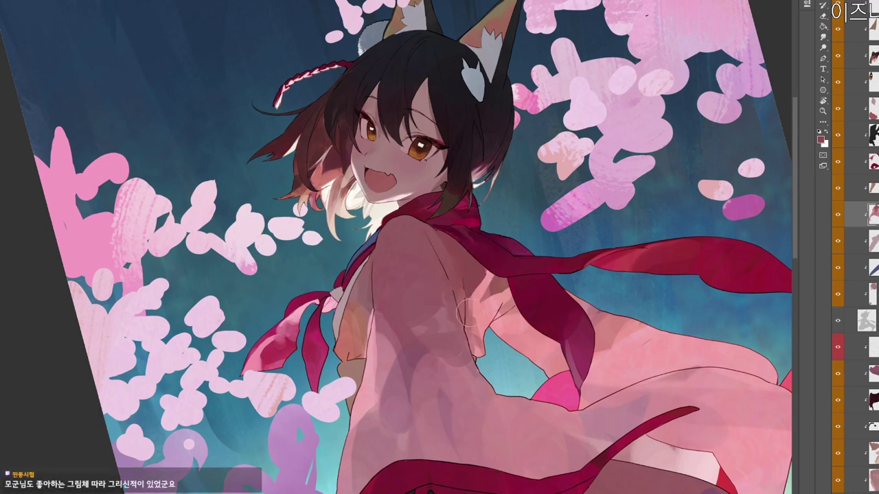
{"action": "scroll", "coordinate": [494, 295], "scroll_direction": "down", "scroll_amount": 3}
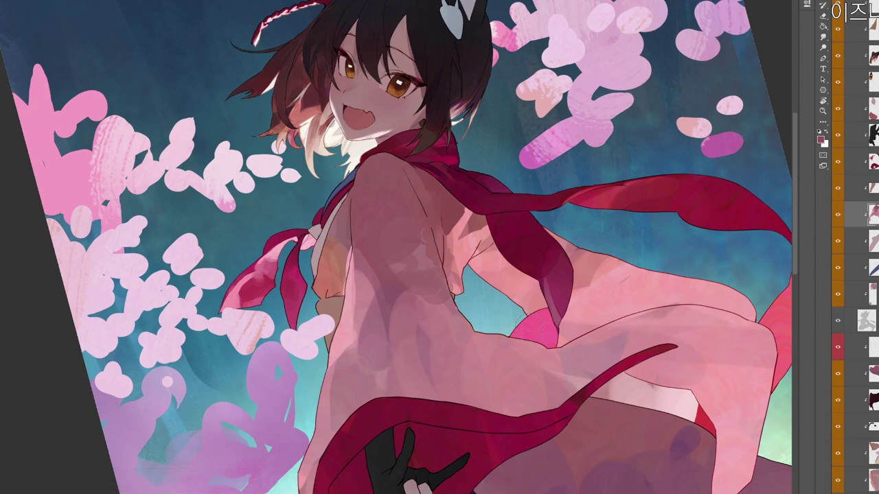
Mix the light pink #e1969d and blend it with a sampled coat color on the coat's back below the scarf.
{"action": "key", "text": "n"}
{"action": "left_click", "coordinate": [298, 121]}
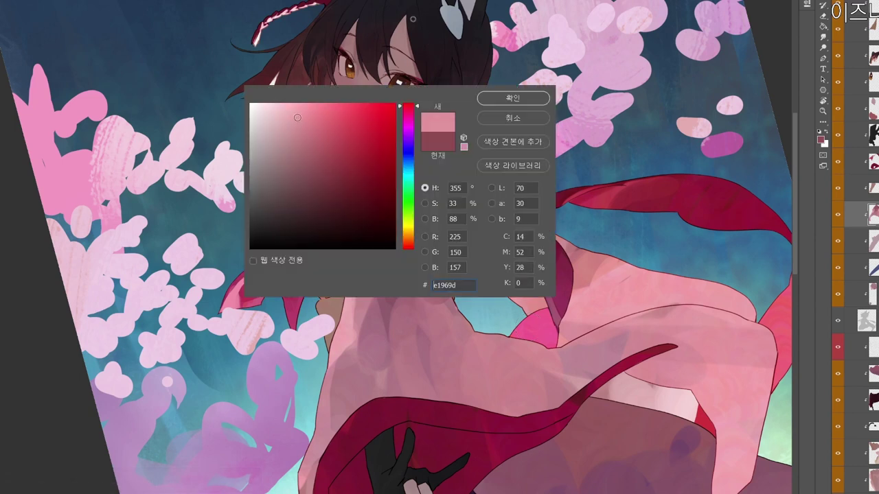
{"action": "left_click", "coordinate": [509, 99]}
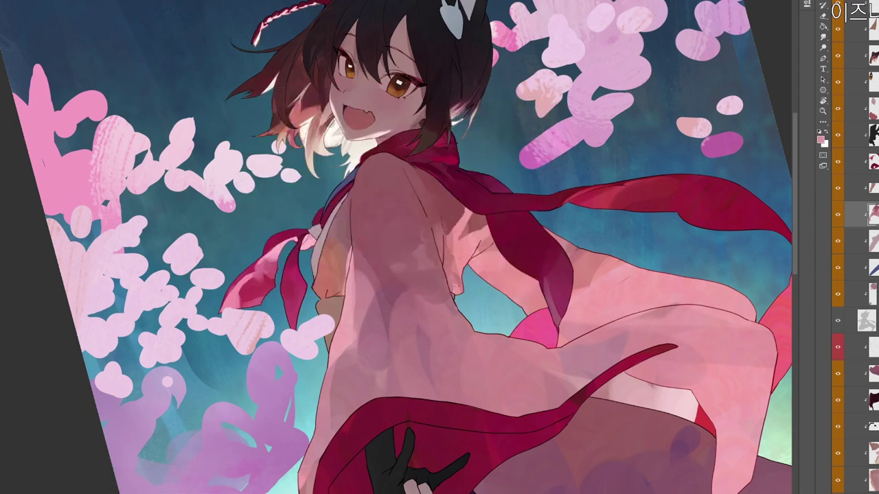
{"action": "left_click", "coordinate": [436, 233], "text": "alt"}
{"action": "left_click_drag", "start_coordinate": [435, 181], "coordinate": [454, 172]}
Mix a more saturated red and paint warm shading on the coat between the sleeve and the hanging scarf end.
{"action": "key", "text": "alt+F9"}
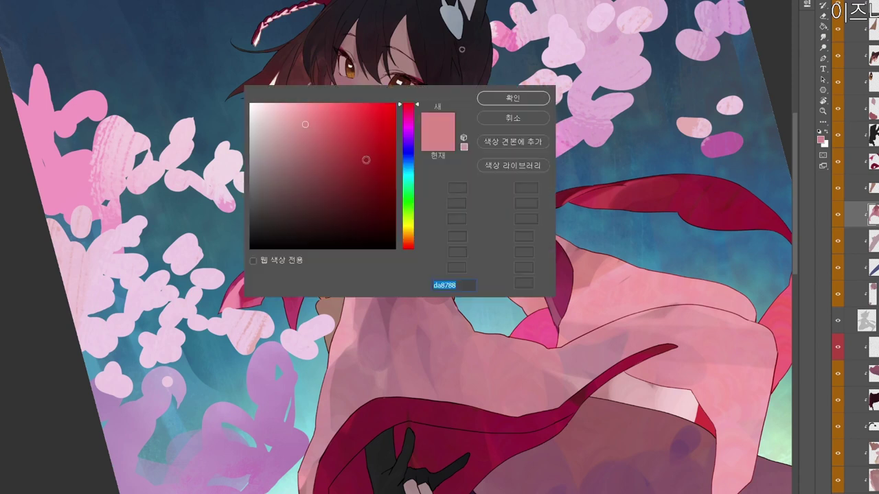
{"action": "key", "text": "Return"}
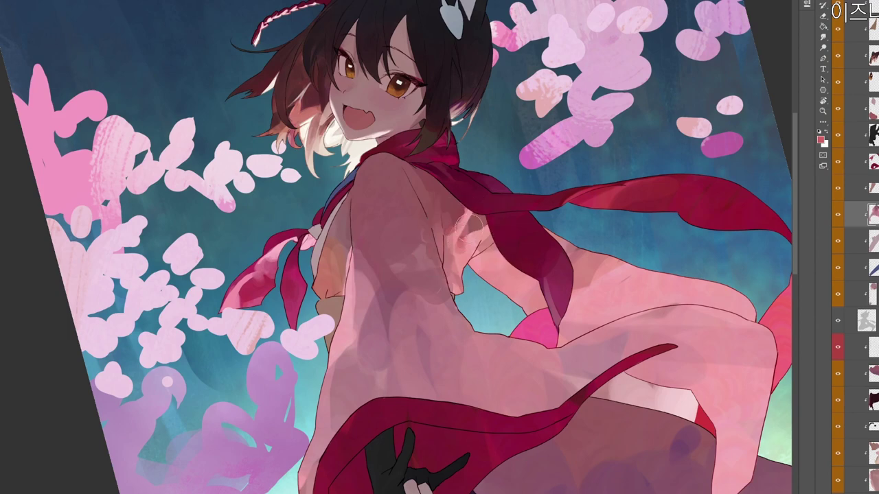
{"action": "left_click", "coordinate": [460, 252], "text": "alt"}
{"action": "mouse_move", "coordinate": [472, 225]}
{"action": "left_mouse_down"}
{"action": "mouse_move", "coordinate": [482, 208]}
{"action": "mouse_move", "coordinate": [493, 217]}
{"action": "mouse_move", "coordinate": [504, 210]}
{"action": "mouse_move", "coordinate": [503, 230]}
{"action": "left_mouse_up"}
{"action": "key", "text": "r"}
{"action": "left_click", "coordinate": [479, 260], "text": "alt"}
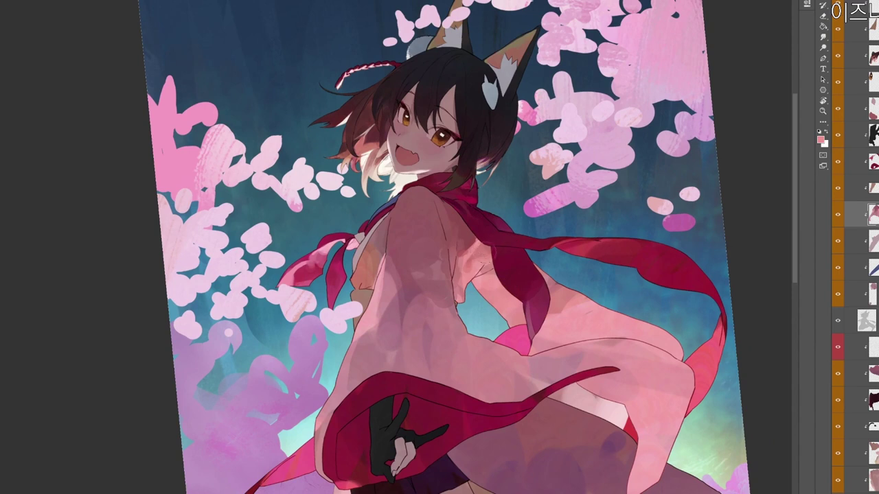
Set the painting color to the magenta #ba508c for shading the coat.
{"action": "left_click", "coordinate": [821, 140]}
{"action": "left_click", "coordinate": [334, 142]}
{"action": "left_click", "coordinate": [415, 118]}
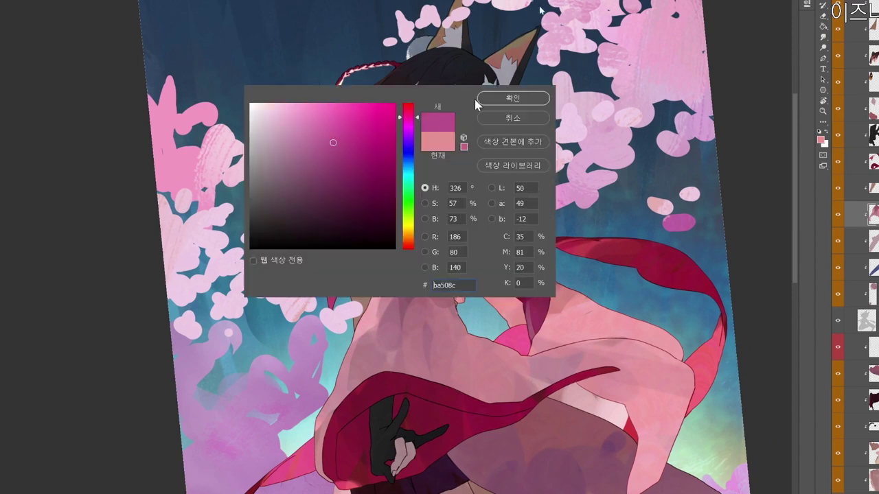
{"action": "left_click", "coordinate": [510, 100]}
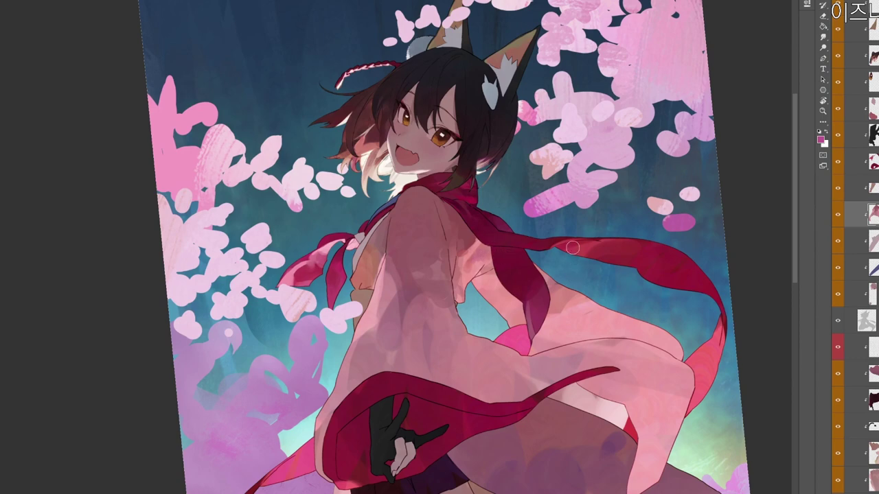
{"action": "key", "text": "r"}
{"action": "key", "text": "Escape"}
{"action": "key", "text": "z"}
{"action": "left_click_drag", "start_coordinate": [536, 363], "coordinate": [504, 309]}
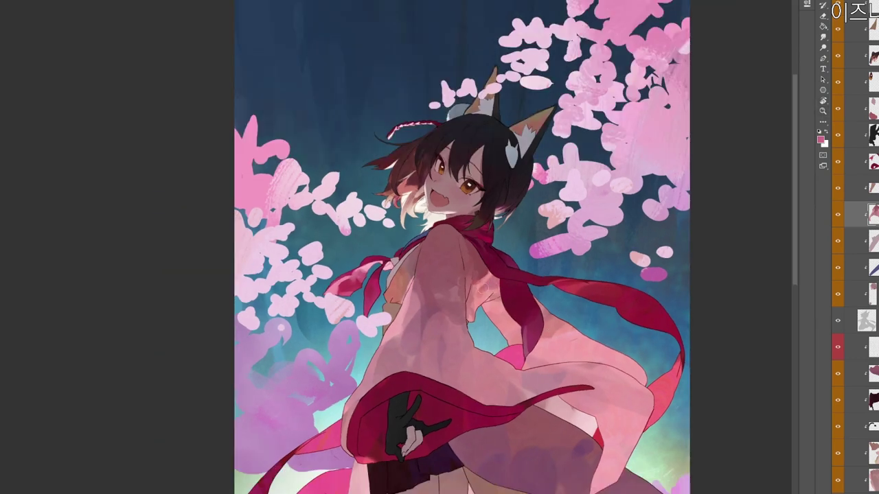
Shade the coat's back beside the sleeve with a sampled color and mix a darker, more muted tone from it.
{"action": "left_click", "coordinate": [482, 265], "text": "alt"}
{"action": "left_click_drag", "start_coordinate": [479, 258], "coordinate": [481, 270]}
{"action": "left_click_drag", "start_coordinate": [477, 306], "coordinate": [471, 267]}
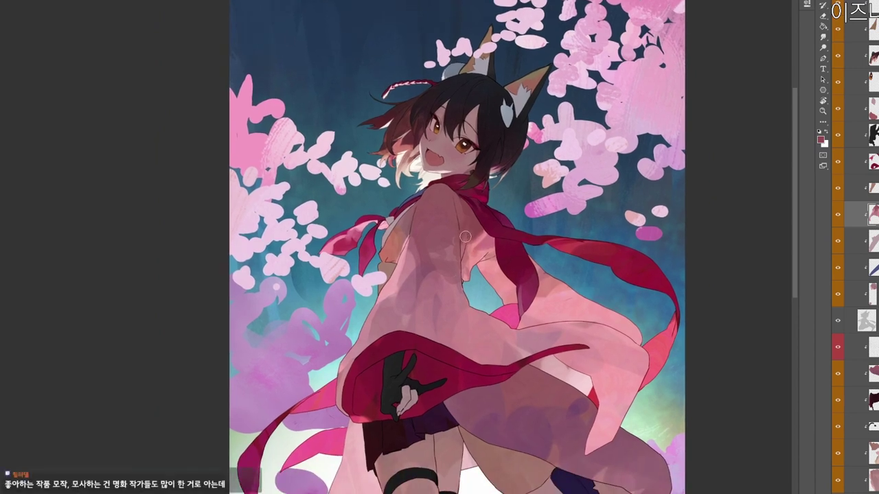
{"action": "key", "text": "n"}
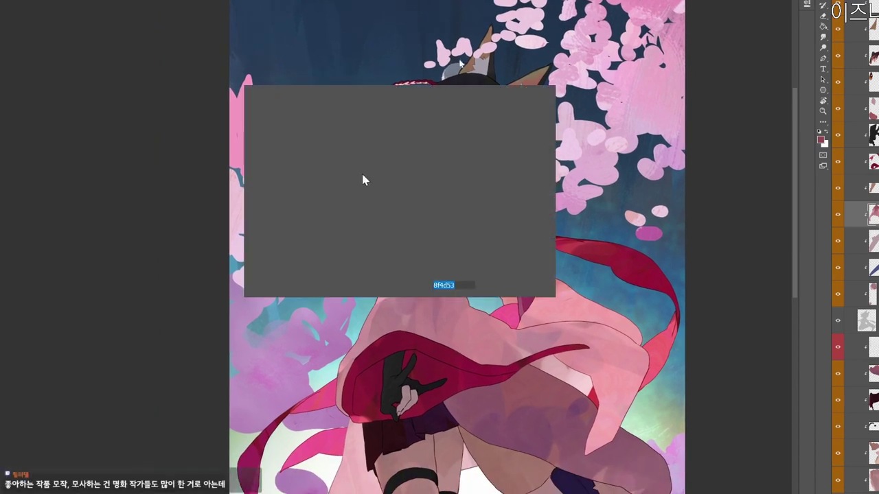
{"action": "left_click", "coordinate": [302, 187]}
{"action": "left_click", "coordinate": [485, 98]}
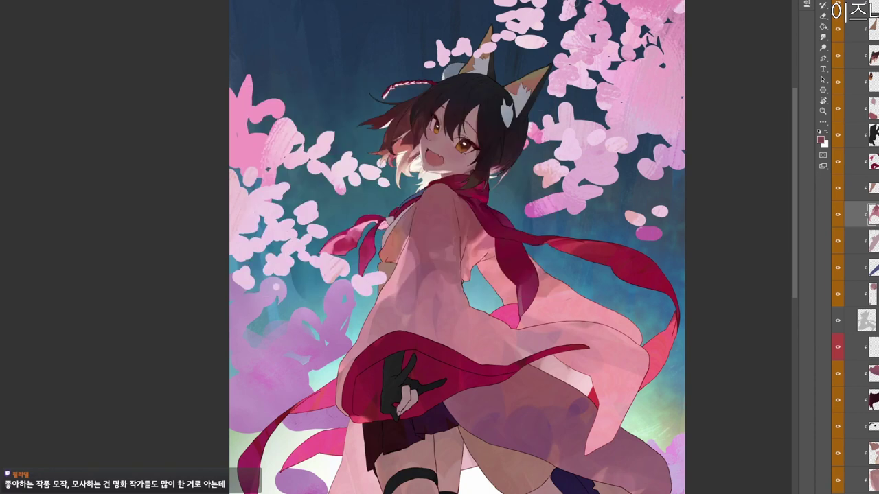
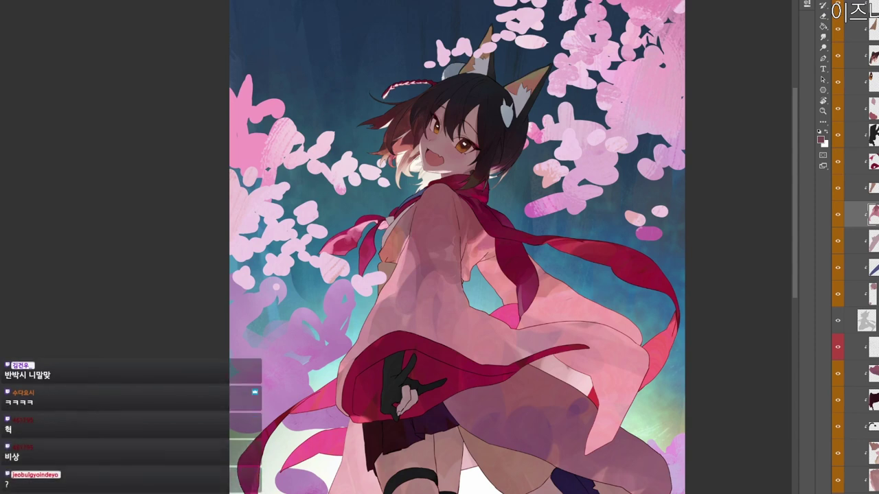
{"action": "left_click_drag", "start_coordinate": [453, 302], "coordinate": [464, 243]}
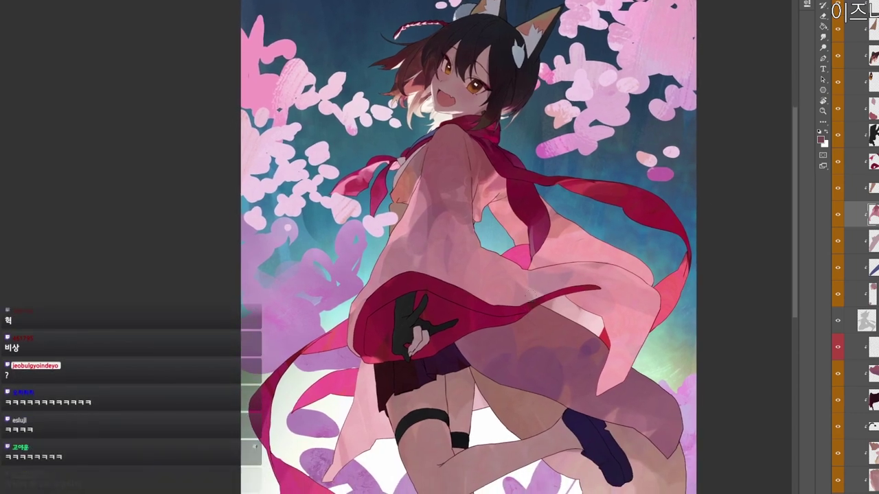
Try to paint a thin dark maroon strap diagonally across the coat's back, using a color sampled from the scarf.
{"action": "left_click_drag", "start_coordinate": [493, 151], "coordinate": [416, 260]}
{"action": "left_click", "coordinate": [478, 162], "text": "alt"}
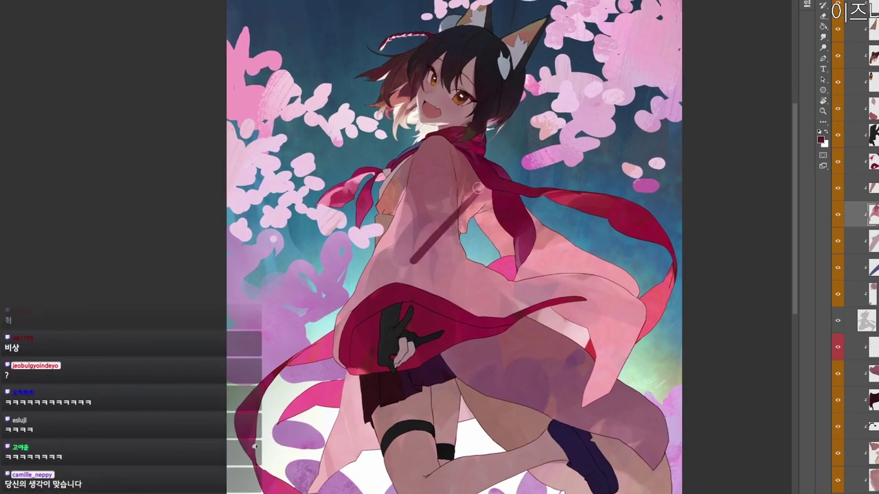
{"action": "key", "text": "ctrl+z"}
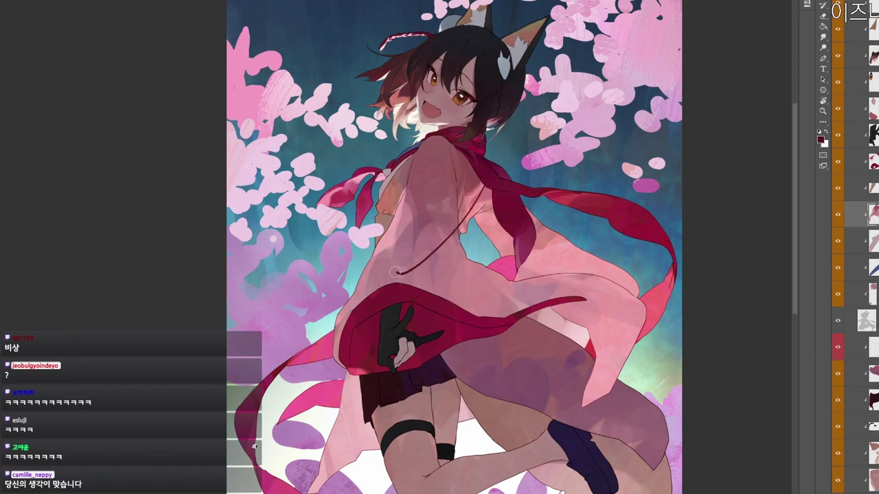
{"action": "left_click_drag", "start_coordinate": [407, 284], "coordinate": [469, 218]}
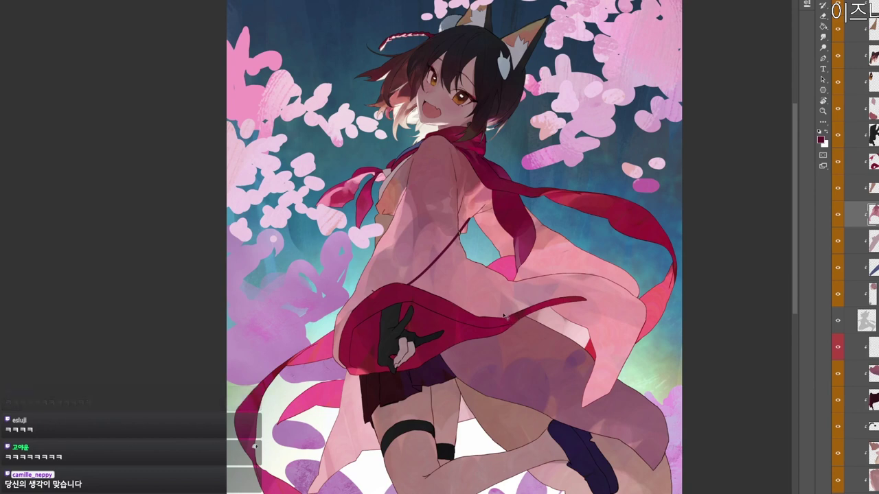
{"action": "key", "text": "ctrl+z"}
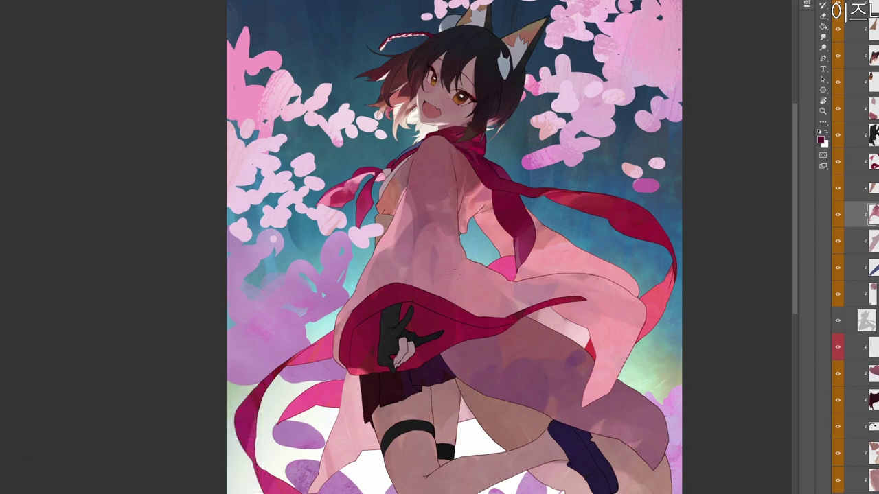
Touch up the clothing edge between the near sleeve and the scarf knot with colors sampled from the coat.
{"action": "left_click_drag", "start_coordinate": [448, 237], "coordinate": [463, 263]}
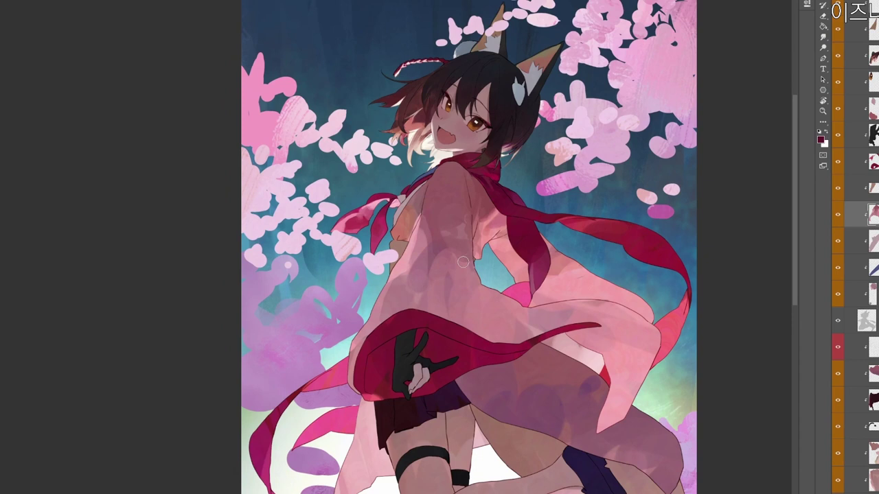
{"action": "scroll", "coordinate": [463, 262], "scroll_direction": "down", "scroll_amount": 2}
{"action": "scroll", "coordinate": [462, 120], "scroll_direction": "up", "scroll_amount": 1}
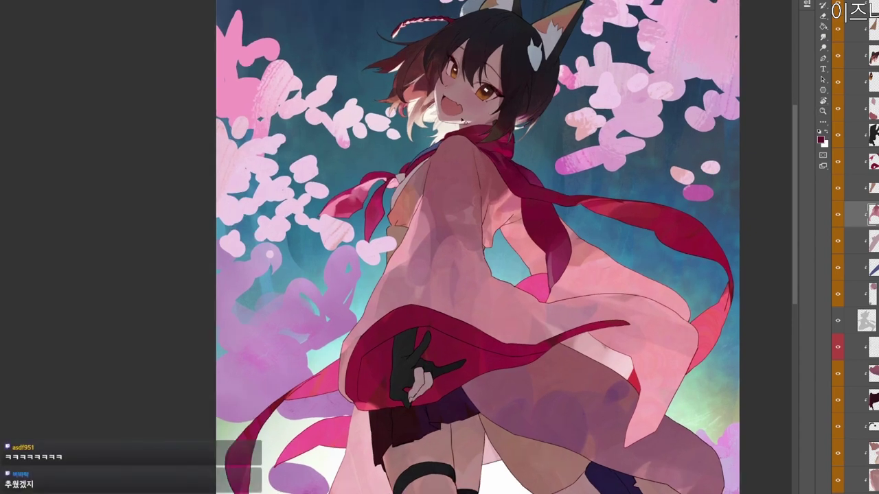
{"action": "left_click", "coordinate": [436, 183], "text": "alt"}
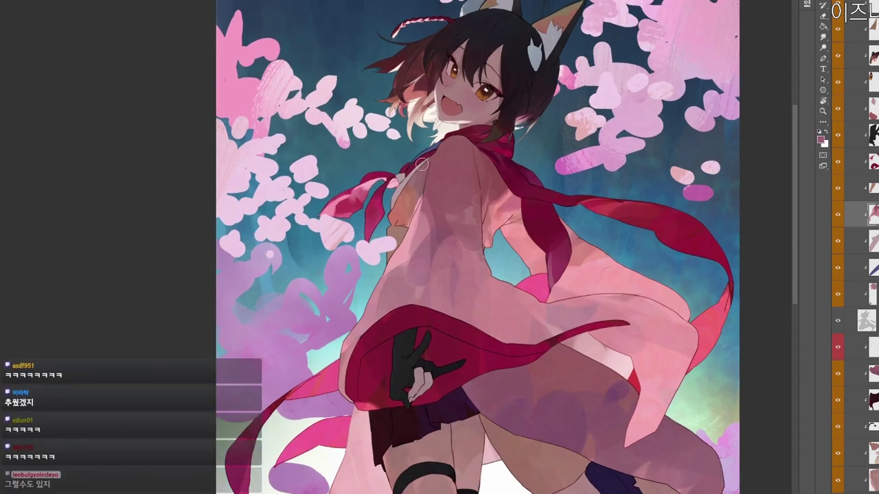
{"action": "left_click_drag", "start_coordinate": [409, 190], "coordinate": [410, 195]}
{"action": "left_click", "coordinate": [413, 176], "text": "alt"}
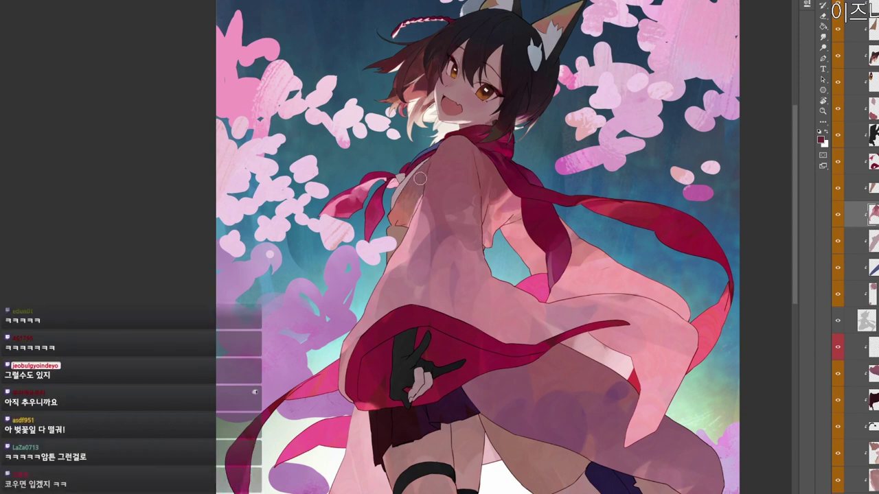
Paint warm pink shading on the chest fold beside the near sleeve and set the painting color to the muted pink #bc8f8e.
{"action": "left_click_drag", "start_coordinate": [450, 198], "coordinate": [462, 188]}
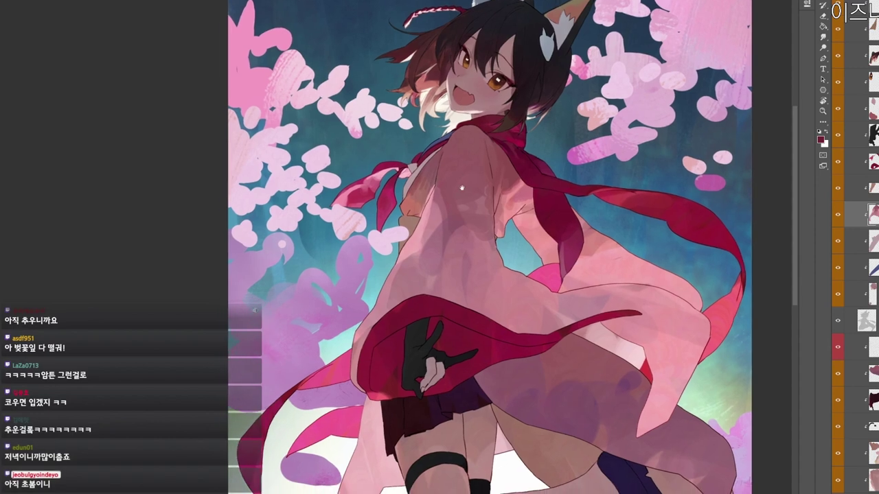
{"action": "left_click", "coordinate": [410, 198], "text": "alt"}
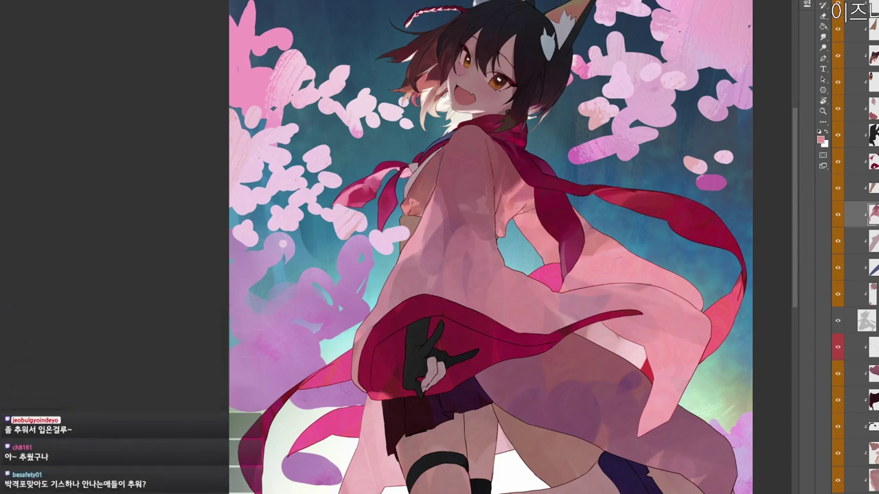
{"action": "left_click", "coordinate": [421, 196], "text": "alt"}
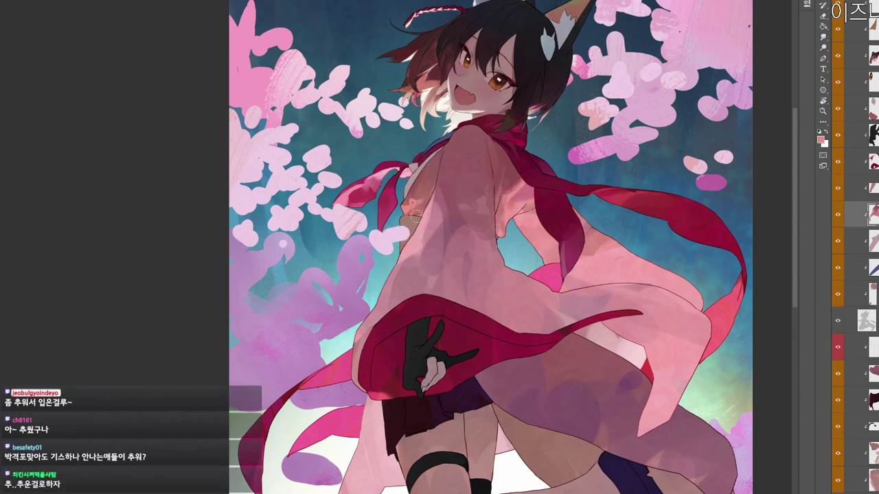
{"action": "key", "text": "n"}
{"action": "left_click", "coordinate": [285, 141]}
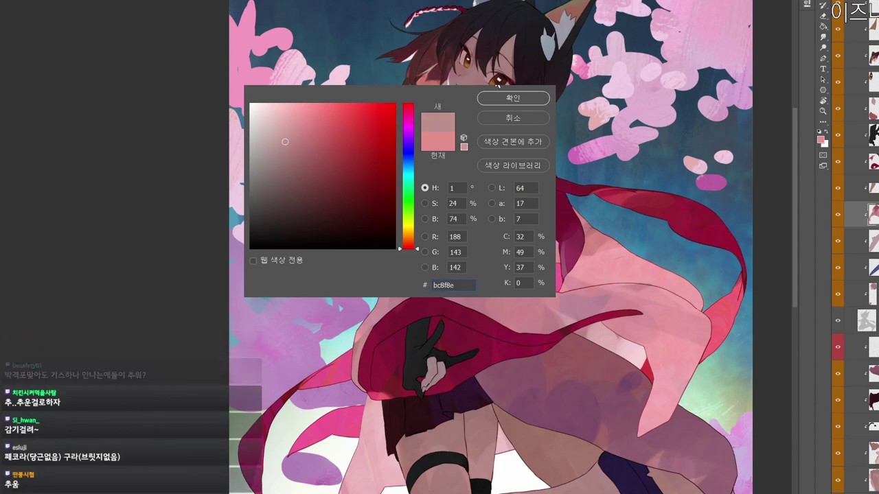
{"action": "left_click", "coordinate": [521, 100]}
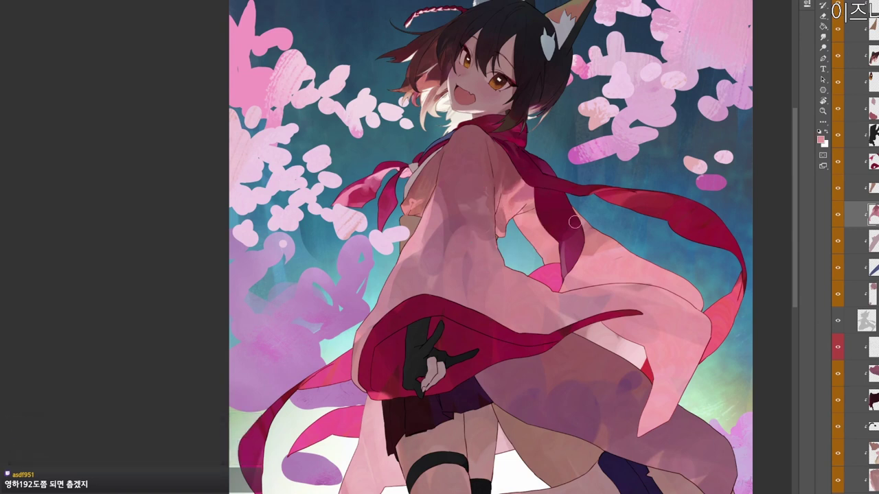
Mix a very pale pink for lighting the far sleeve beside the hanging scarf end.
{"action": "left_click_drag", "start_coordinate": [575, 221], "coordinate": [557, 213]}
{"action": "left_click_drag", "start_coordinate": [543, 134], "coordinate": [537, 134]}
{"action": "key", "text": "n"}
{"action": "left_click_drag", "start_coordinate": [304, 115], "coordinate": [267, 103]}
{"action": "left_click", "coordinate": [501, 100]}
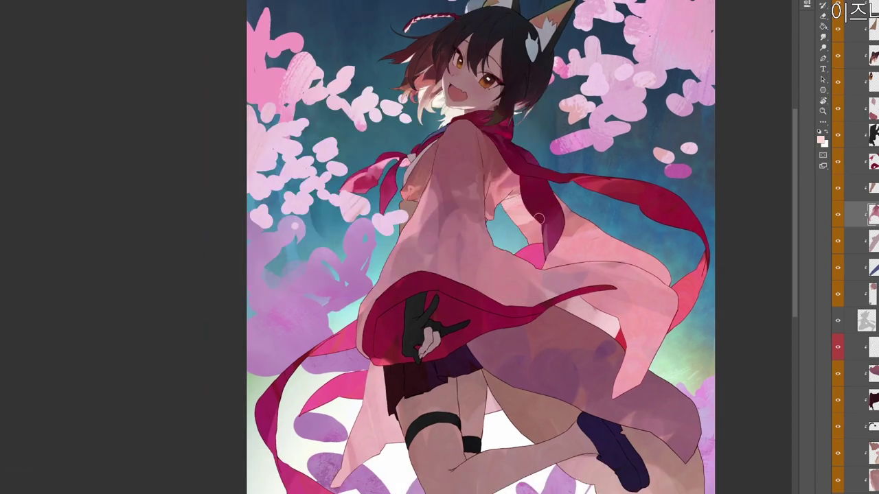
{"action": "scroll", "coordinate": [553, 216], "scroll_direction": "down", "scroll_amount": 1}
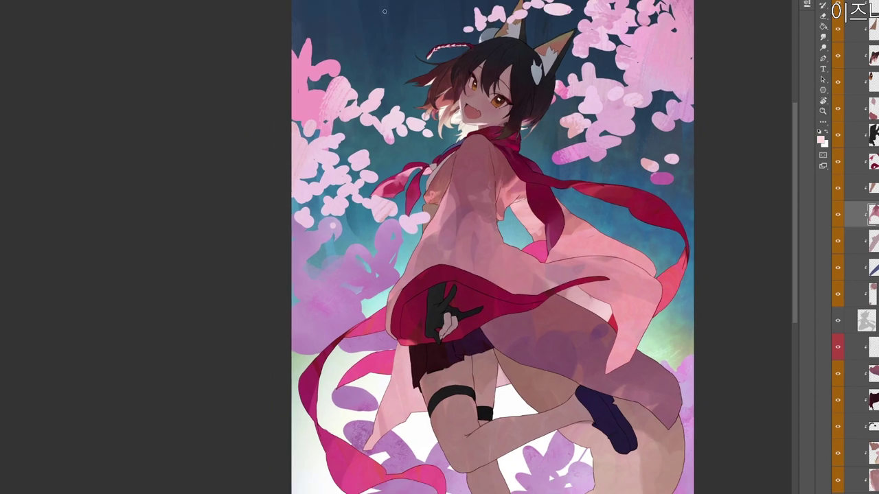
Mix a near-white warm tone and paint a bright highlight on the far sleeve around the hanging scarf end.
{"action": "left_click", "coordinate": [819, 140]}
{"action": "left_click", "coordinate": [411, 236]}
{"action": "left_click", "coordinate": [527, 98]}
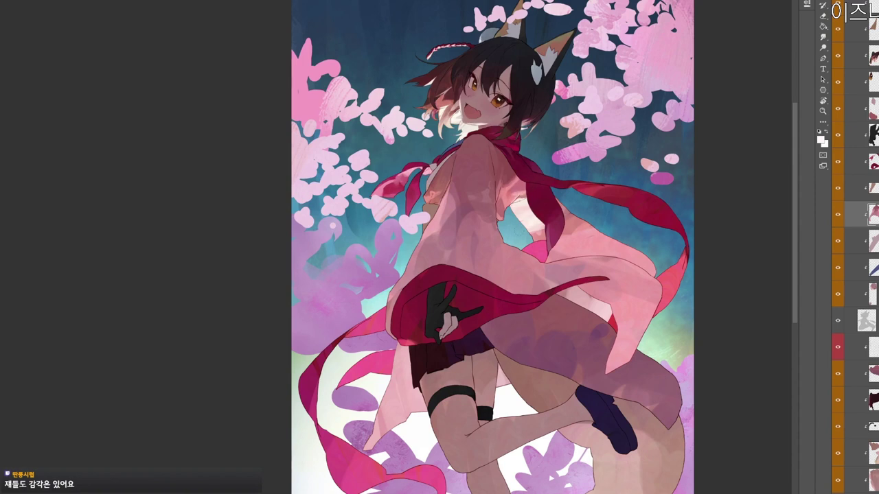
{"action": "mouse_move", "coordinate": [524, 221]}
{"action": "left_mouse_down"}
{"action": "mouse_move", "coordinate": [551, 252]}
{"action": "mouse_move", "coordinate": [608, 246]}
{"action": "left_mouse_up"}
{"action": "left_click_drag", "start_coordinate": [606, 182], "coordinate": [567, 150]}
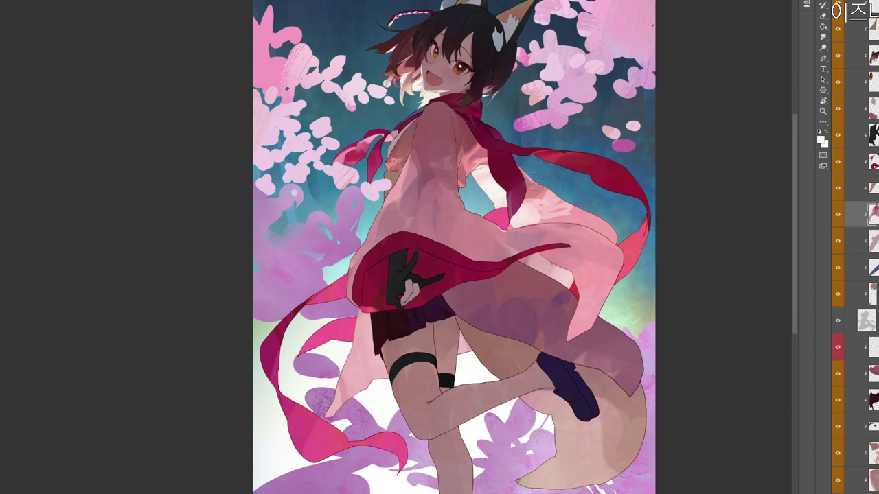
Extend the cream highlight across the far sleeve and onto the fold below it, using colors sampled from the coat.
{"action": "left_click", "coordinate": [532, 187], "text": "alt"}
{"action": "left_click", "coordinate": [497, 192], "text": "alt"}
{"action": "left_click", "coordinate": [529, 184], "text": "alt"}
{"action": "left_click", "coordinate": [536, 185], "text": "alt"}
{"action": "left_click", "coordinate": [539, 202], "text": "alt"}
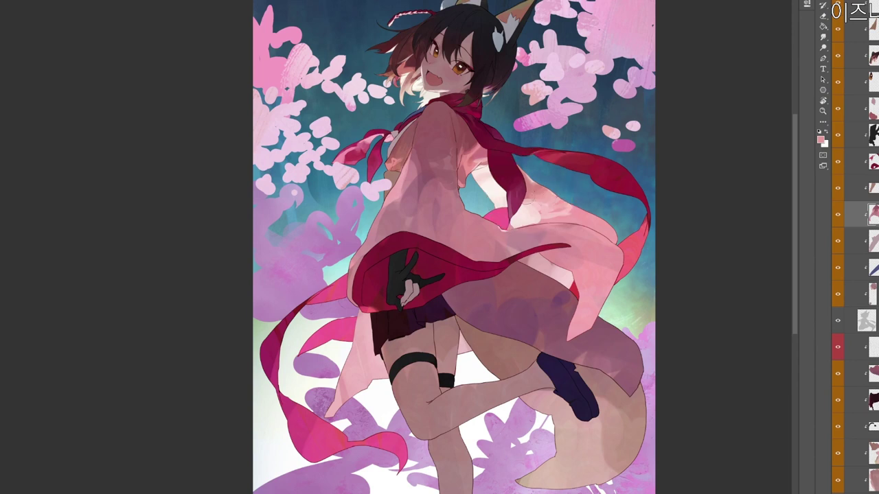
{"action": "left_click", "coordinate": [527, 208], "text": "alt"}
{"action": "scroll", "coordinate": [555, 205], "scroll_direction": "up", "scroll_amount": 2}
{"action": "left_click", "coordinate": [531, 222], "text": "alt"}
{"action": "mouse_move", "coordinate": [532, 224]}
{"action": "left_mouse_down"}
{"action": "mouse_move", "coordinate": [540, 244]}
{"action": "mouse_move", "coordinate": [536, 218]}
{"action": "mouse_move", "coordinate": [545, 212]}
{"action": "mouse_move", "coordinate": [566, 220]}
{"action": "left_mouse_up"}
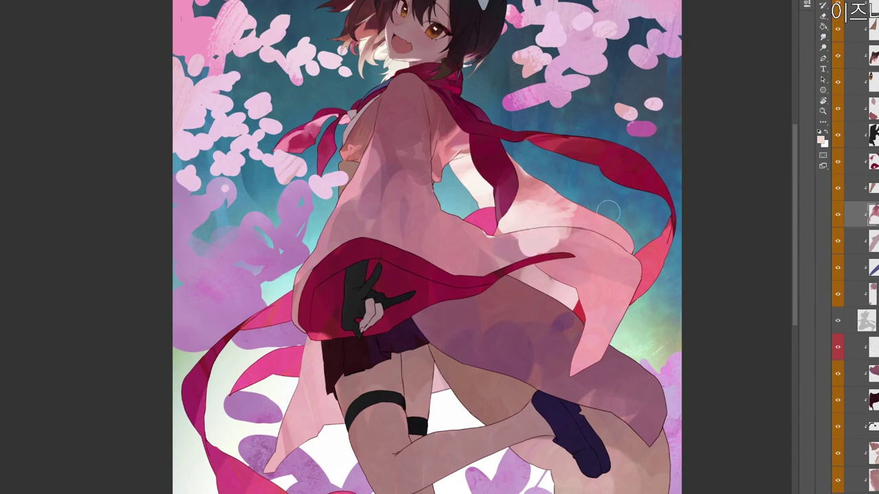
Blend the far sleeve's cream highlight into the surrounding pink with sampled mid-tones and check the picture mirrored.
{"action": "left_click", "coordinate": [558, 200], "text": "alt"}
{"action": "left_click", "coordinate": [531, 202], "text": "alt"}
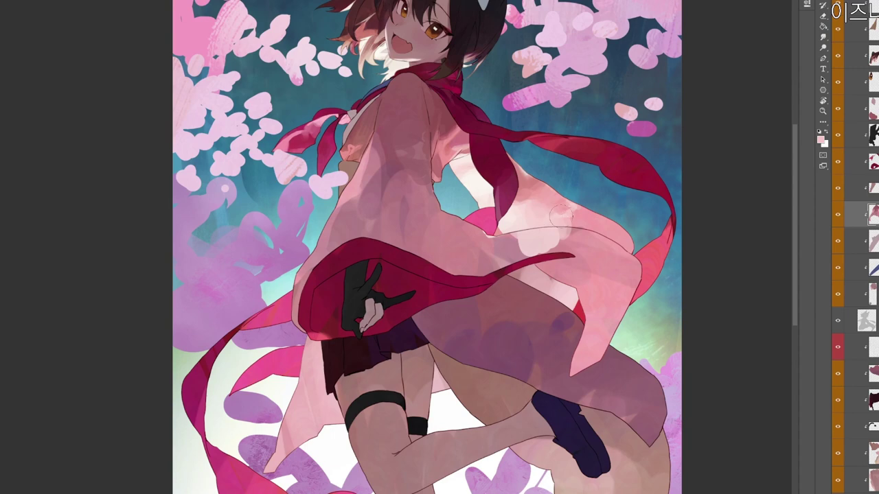
{"action": "left_click_drag", "start_coordinate": [539, 204], "coordinate": [522, 256]}
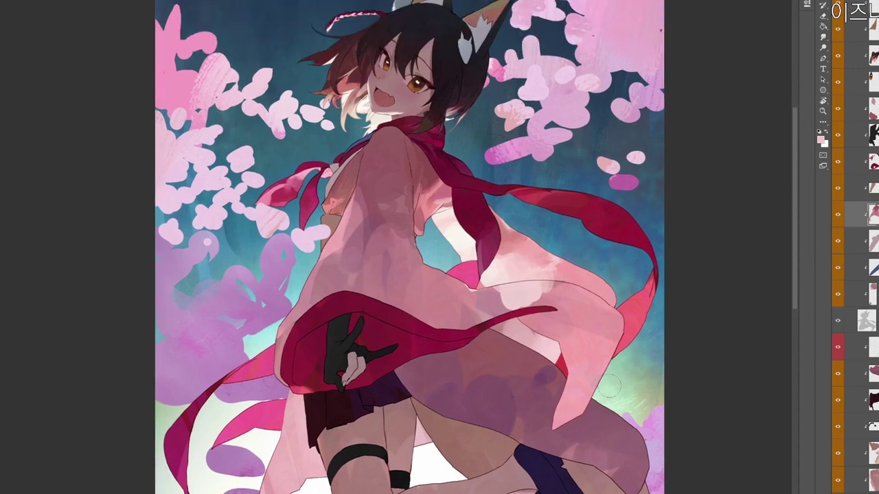
{"action": "scroll", "coordinate": [604, 420], "scroll_direction": "down", "scroll_amount": 3}
{"action": "key", "text": "ctrl+h"}
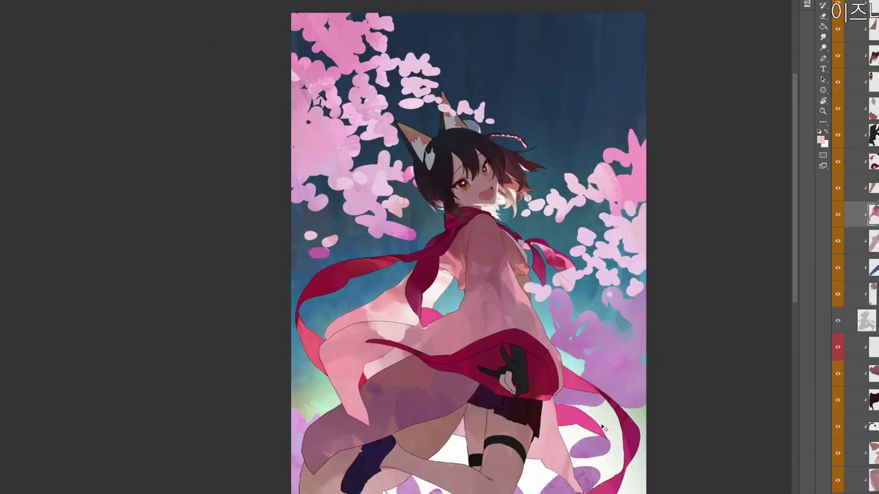
{"action": "key", "text": "h"}
{"action": "left_click_drag", "start_coordinate": [489, 185], "coordinate": [473, 155]}
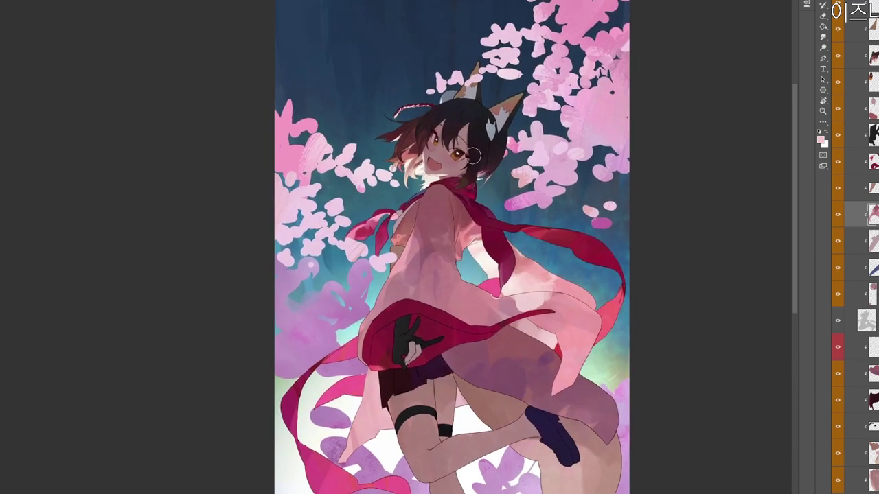
Shade the billowing far sleeve with a sampled pink and set the painting color to the coral red #f06868.
{"action": "left_click_drag", "start_coordinate": [558, 276], "coordinate": [534, 244]}
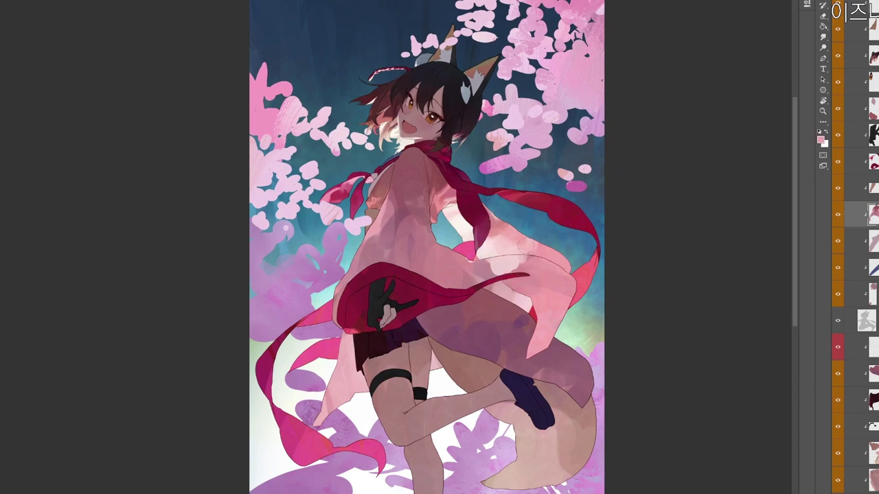
{"action": "left_click", "coordinate": [512, 248], "text": "alt"}
{"action": "left_click_drag", "start_coordinate": [533, 244], "coordinate": [568, 269]}
{"action": "left_click", "coordinate": [821, 139]}
{"action": "left_click", "coordinate": [334, 111]}
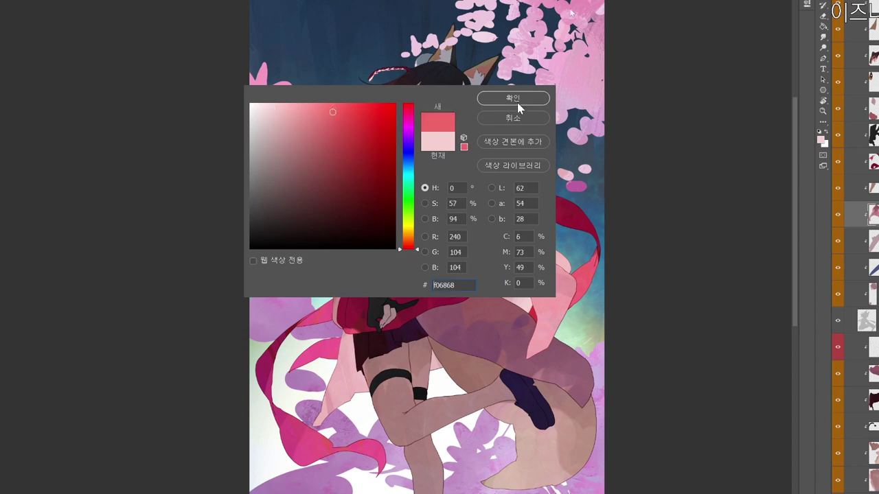
{"action": "left_click", "coordinate": [522, 98]}
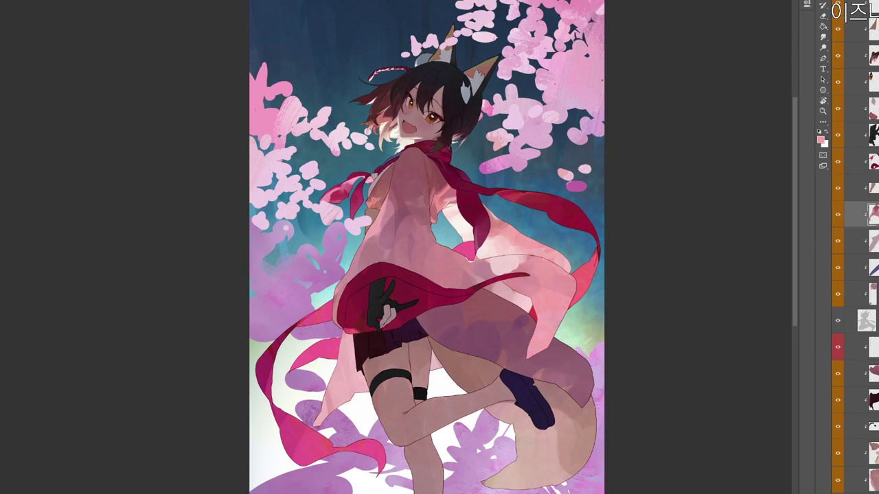
Sample the far sleeve's pink and shift it to a warmer peach tone for tinting the fabric.
{"action": "left_click", "coordinate": [495, 223], "text": "alt"}
{"action": "left_click", "coordinate": [539, 250], "text": "alt"}
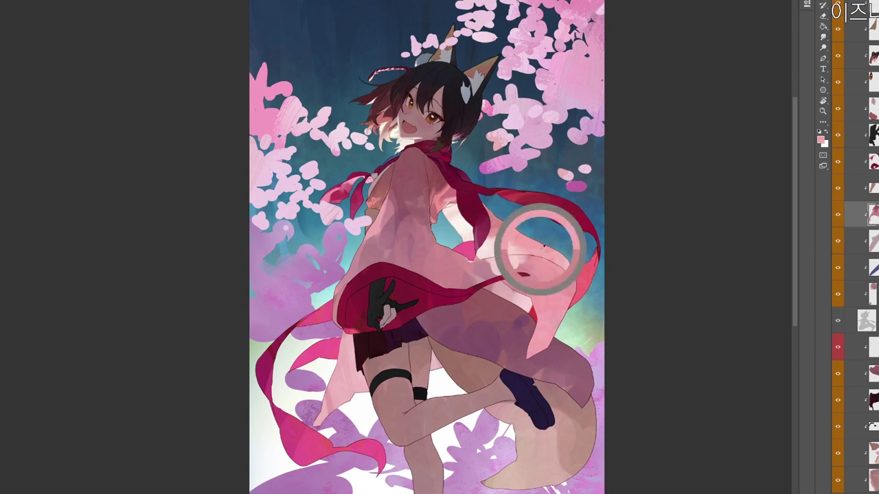
{"action": "key", "text": "n"}
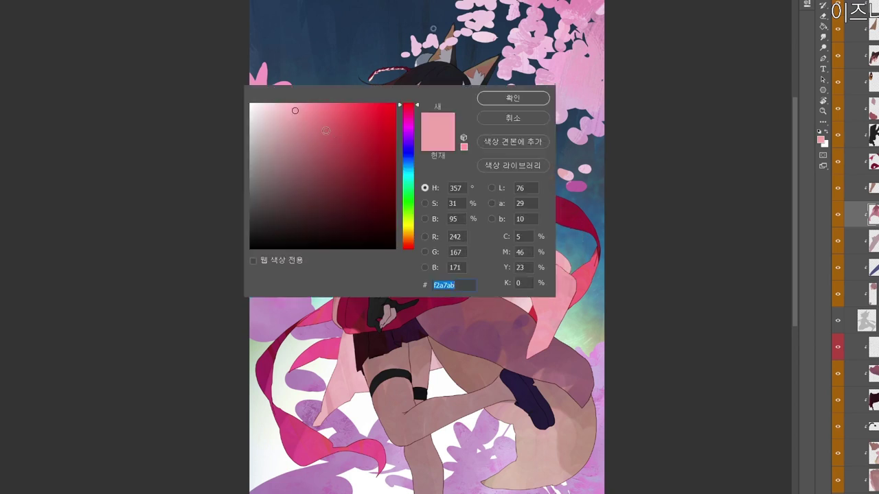
{"action": "left_click", "coordinate": [305, 109]}
{"action": "left_click", "coordinate": [410, 236]}
{"action": "left_click", "coordinate": [512, 99]}
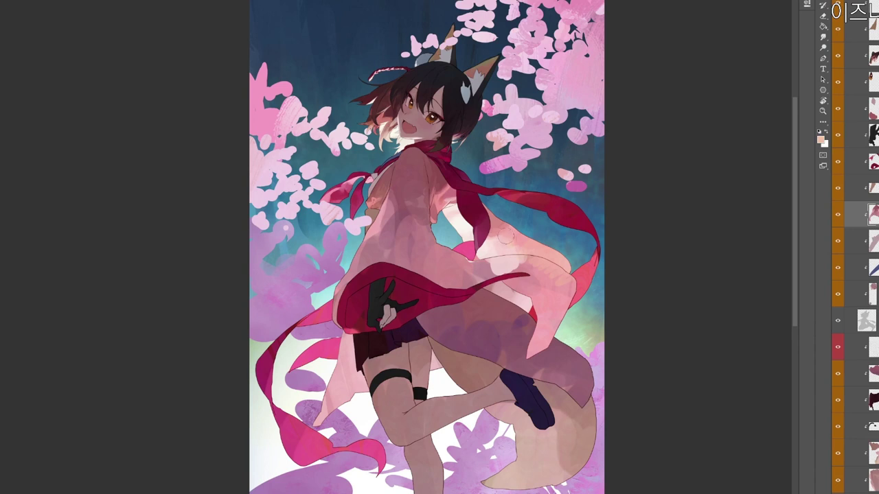
Switch to the layer of the coat's inner side and paint pale light on it below the thin red trim.
{"action": "left_click", "coordinate": [488, 250], "text": "alt"}
{"action": "left_click", "coordinate": [502, 269], "text": "ctrl"}
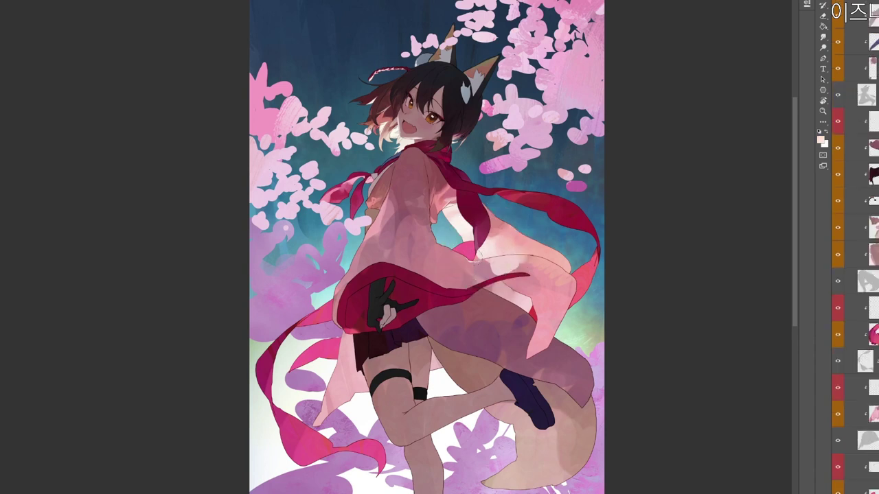
{"action": "left_click", "coordinate": [495, 298], "text": "alt"}
{"action": "left_click_drag", "start_coordinate": [507, 296], "coordinate": [495, 295]}
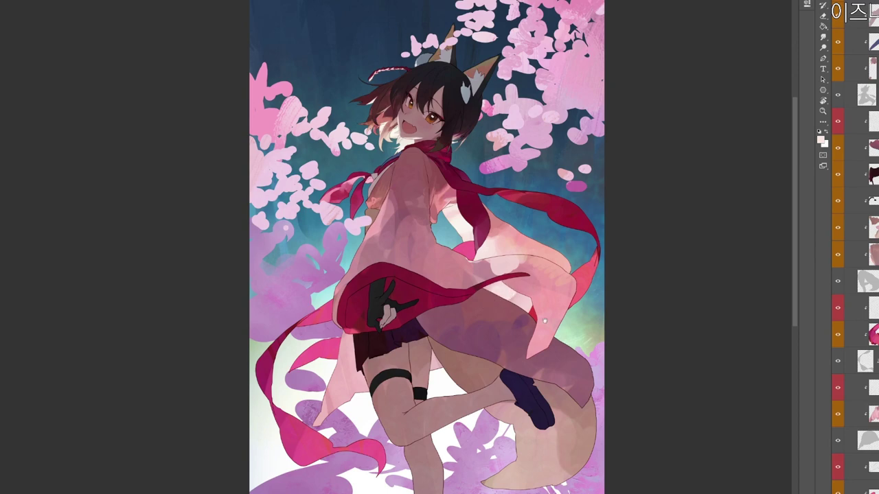
{"action": "left_click_drag", "start_coordinate": [545, 321], "coordinate": [583, 341]}
{"action": "left_click", "coordinate": [595, 260], "text": "alt"}
{"action": "left_click_drag", "start_coordinate": [535, 316], "coordinate": [519, 309]}
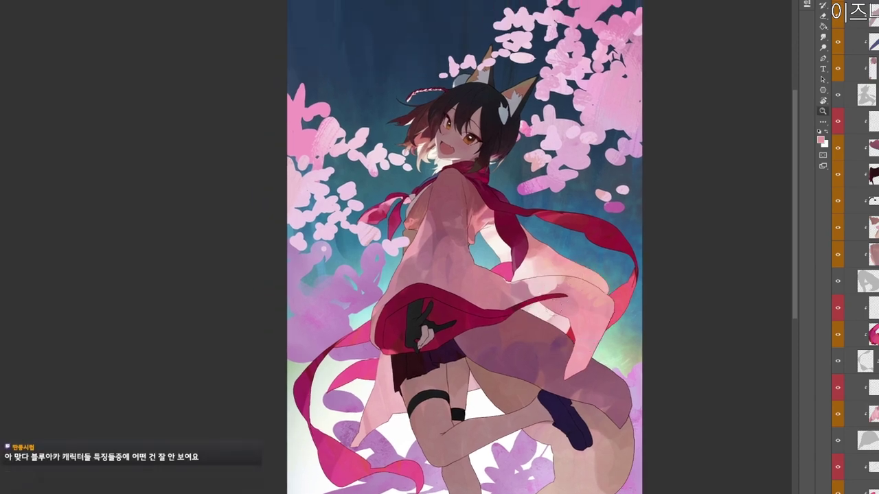
Refine the edge of the pale patch below the red trim with tones sampled from the coat's inner side.
{"action": "scroll", "coordinate": [541, 319], "scroll_direction": "up", "scroll_amount": 1}
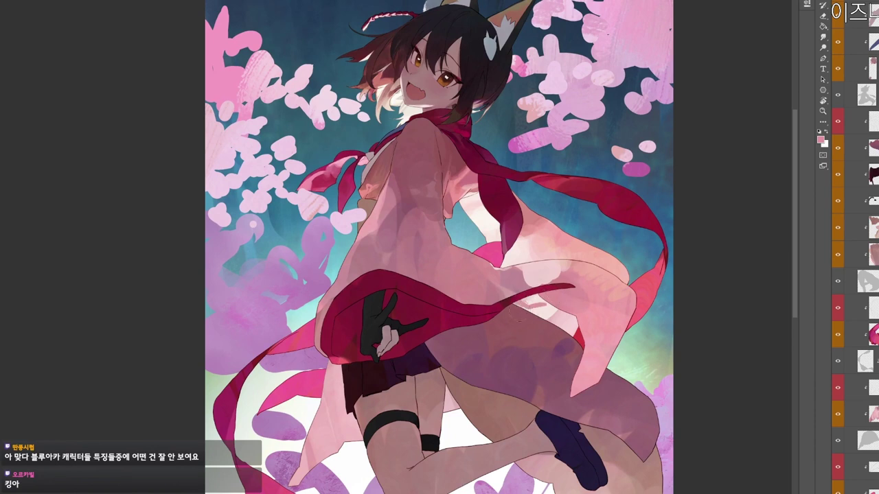
{"action": "left_click", "coordinate": [522, 319], "text": "alt"}
{"action": "left_click_drag", "start_coordinate": [520, 306], "coordinate": [526, 311]}
{"action": "left_click", "coordinate": [525, 309], "text": "alt"}
{"action": "scroll", "coordinate": [568, 334], "scroll_direction": "down", "scroll_amount": 1}
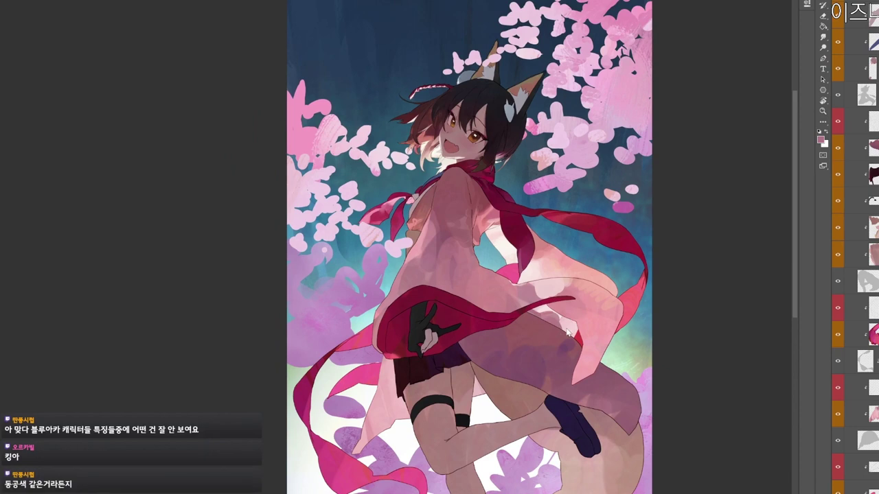
Mix a muted mauve pink, dab soft shadows over the pale patch below the red trim, and mix a darker maroon.
{"action": "key", "text": "n"}
{"action": "left_click", "coordinate": [320, 171]}
{"action": "left_click", "coordinate": [526, 102]}
{"action": "left_click_drag", "start_coordinate": [536, 307], "coordinate": [541, 311]}
{"action": "left_click", "coordinate": [540, 310], "text": "alt"}
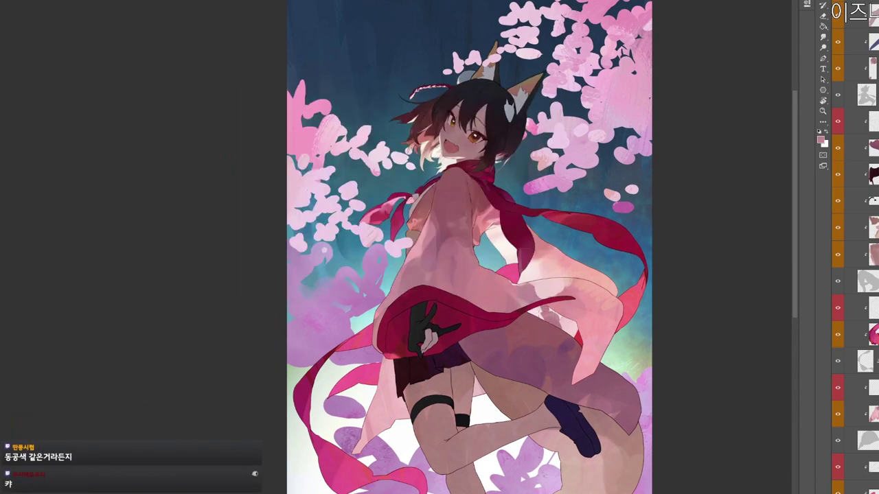
{"action": "left_click_drag", "start_coordinate": [554, 314], "coordinate": [575, 332]}
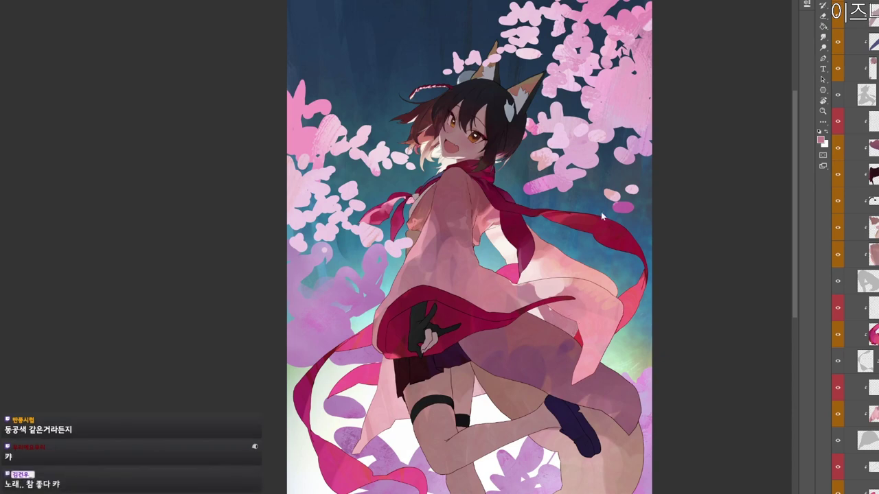
{"action": "key", "text": "n"}
{"action": "left_click", "coordinate": [341, 189]}
{"action": "left_click", "coordinate": [515, 97]}
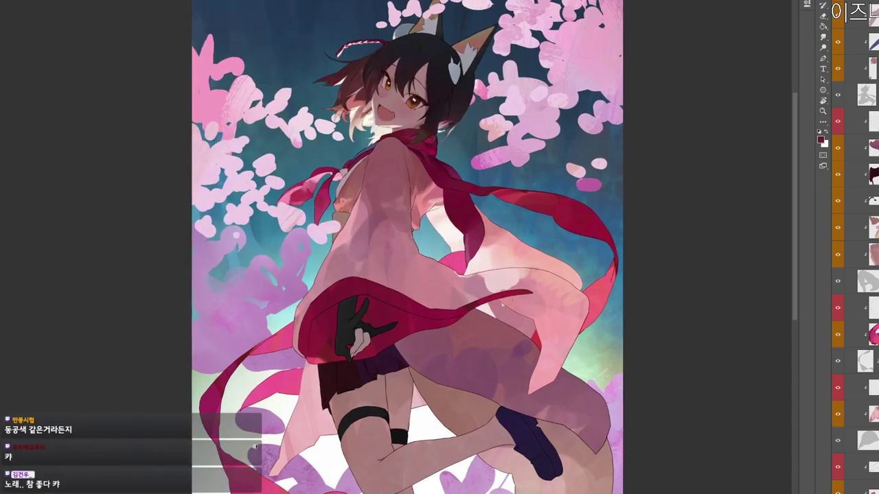
Reshape the round pale highlight on the coat fold beneath the hanging scarf end with sampled pinks.
{"action": "left_click", "coordinate": [492, 307], "text": "alt"}
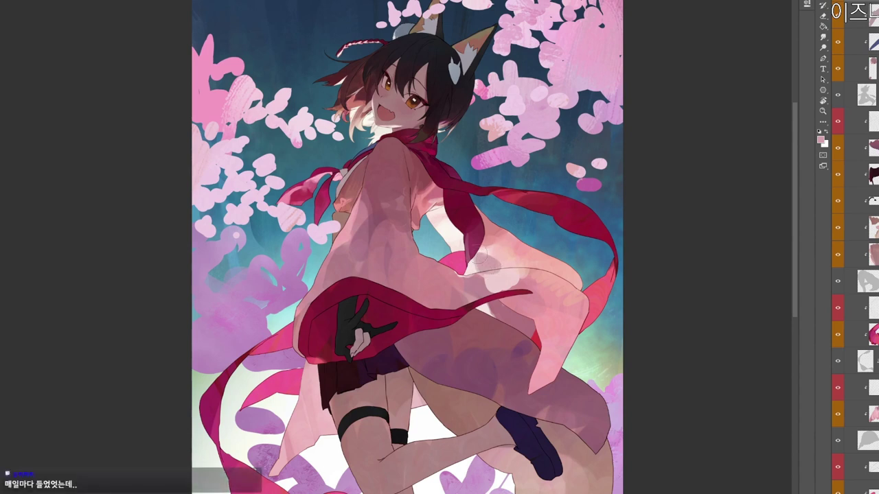
{"action": "left_click", "coordinate": [464, 283], "text": "alt"}
{"action": "left_click_drag", "start_coordinate": [482, 263], "coordinate": [487, 266]}
{"action": "left_click", "coordinate": [511, 264], "text": "alt"}
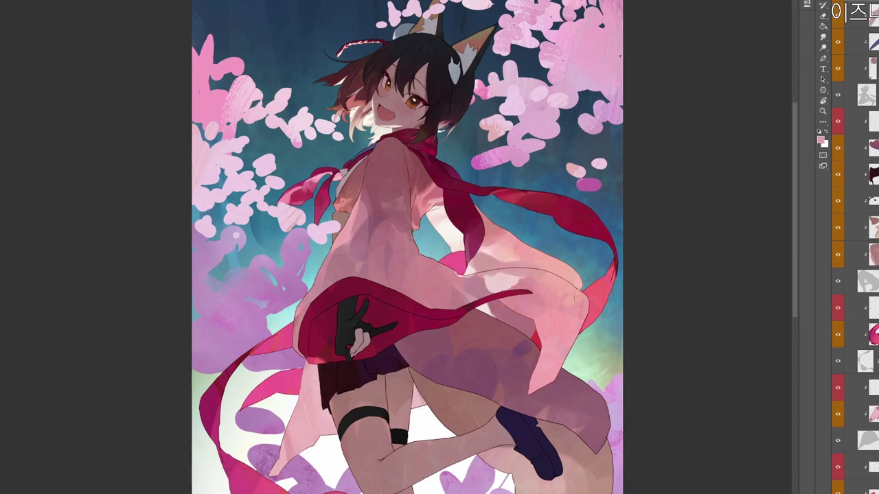
Sample pinks from the coat's lower fold and back sleeve and touch up the tones on the sleeve.
{"action": "key", "text": "r"}
{"action": "left_click_drag", "start_coordinate": [677, 261], "coordinate": [515, 463]}
{"action": "left_click", "coordinate": [423, 407], "text": "alt"}
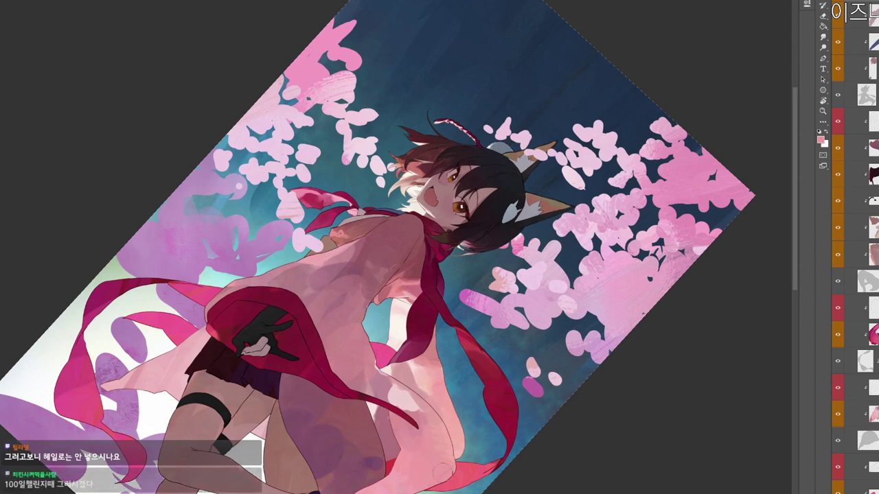
{"action": "key", "text": "r"}
{"action": "left_click_drag", "start_coordinate": [471, 337], "coordinate": [470, 236]}
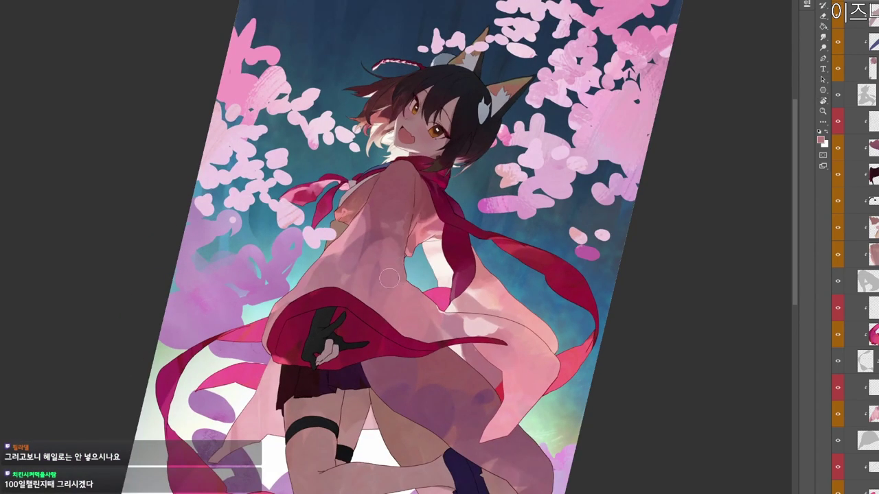
{"action": "key", "text": "r"}
{"action": "left_click_drag", "start_coordinate": [500, 302], "coordinate": [552, 276]}
{"action": "key", "text": "space"}
{"action": "left_click", "coordinate": [456, 234], "text": "alt"}
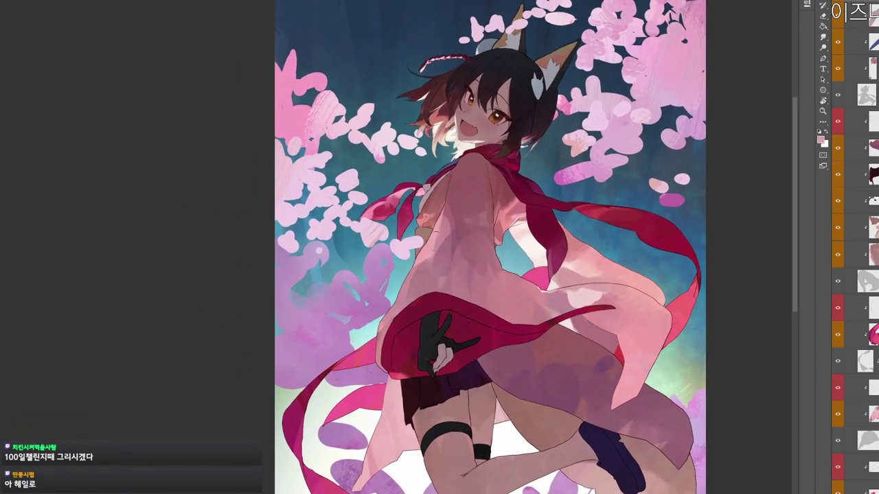
{"action": "left_click_drag", "start_coordinate": [438, 243], "coordinate": [449, 254]}
{"action": "key", "text": "space"}
{"action": "left_click_drag", "start_coordinate": [511, 315], "coordinate": [547, 348]}
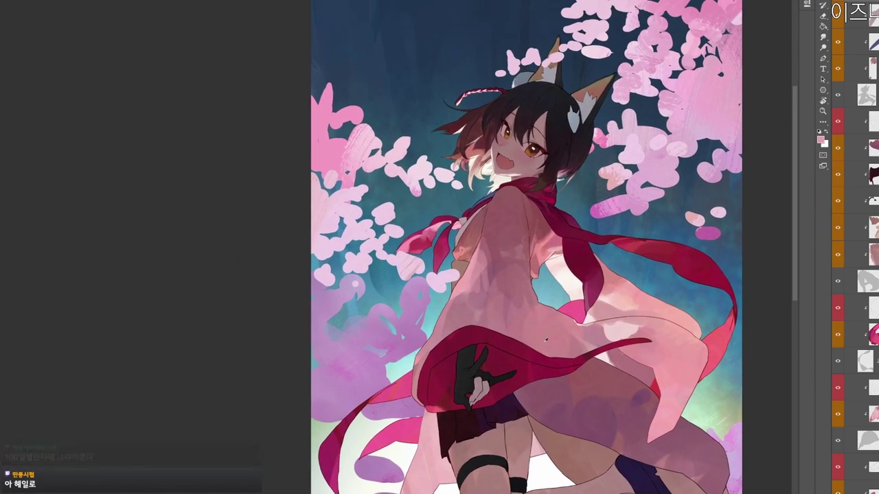
Mix a darker mauve and brush soft shadow along the upper part of the coat sleeve.
{"action": "key", "text": "n"}
{"action": "left_click", "coordinate": [326, 183]}
{"action": "left_click", "coordinate": [525, 98]}
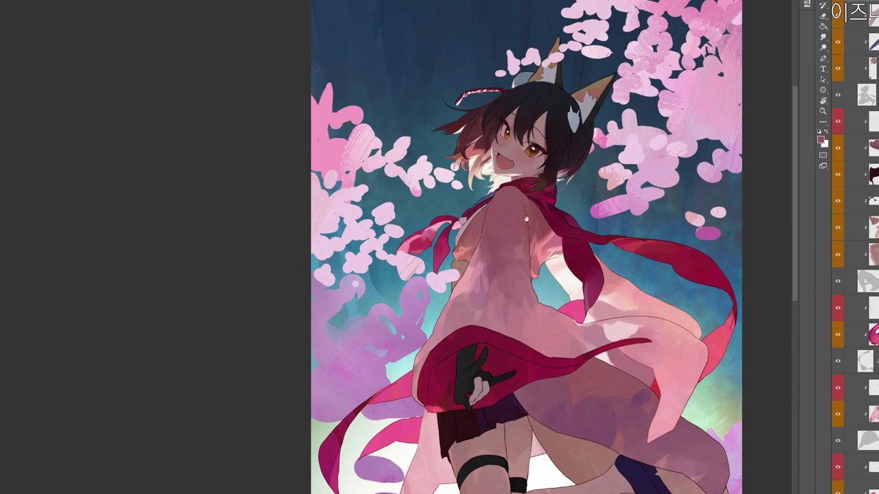
{"action": "left_click_drag", "start_coordinate": [526, 219], "coordinate": [523, 245]}
Mix maroon #84303f and a still darker tone, and paint a shadow on the coat's front between collar and sleeve.
{"action": "key", "text": "n"}
{"action": "left_click", "coordinate": [342, 174]}
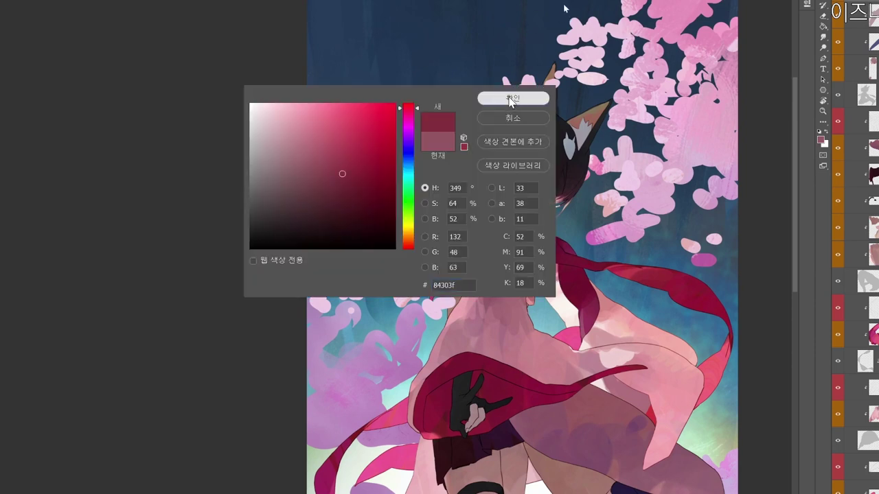
{"action": "left_click", "coordinate": [513, 98]}
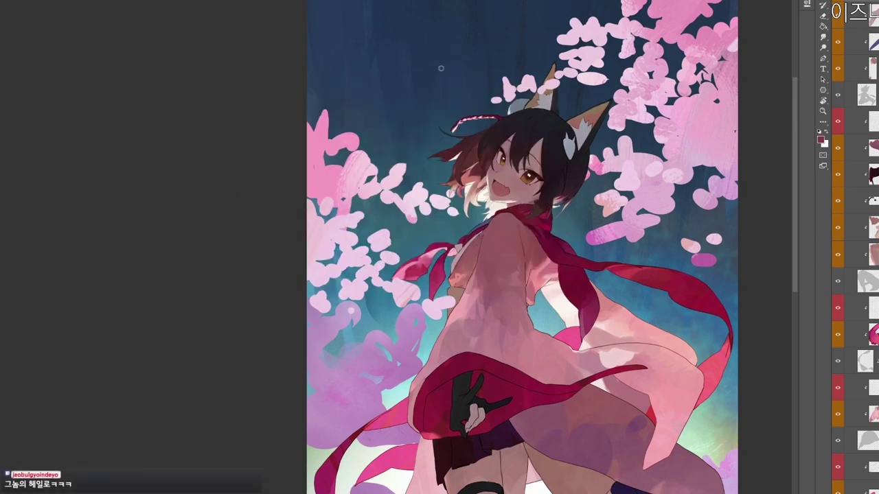
{"action": "left_click", "coordinate": [820, 140]}
{"action": "left_click", "coordinate": [513, 100]}
{"action": "left_click_drag", "start_coordinate": [465, 252], "coordinate": [488, 228]}
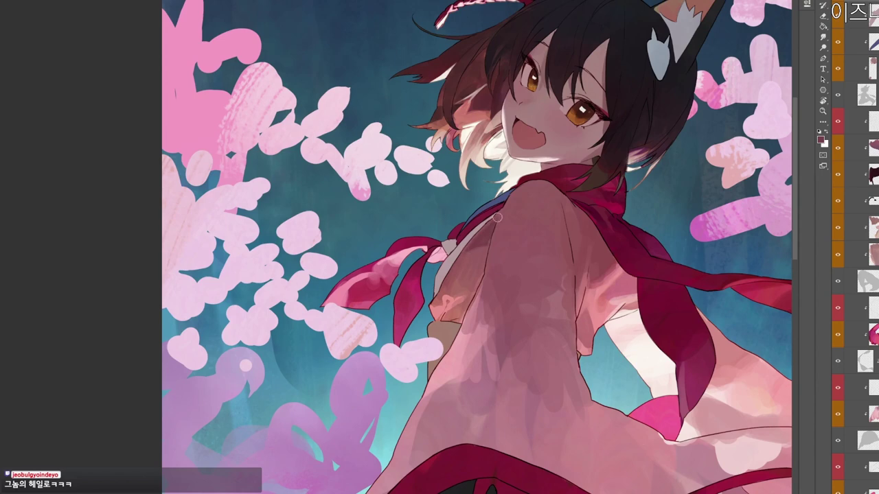
Refine the shape of the dark shadow on the coat's front beside the shoulder.
{"action": "scroll", "coordinate": [488, 240], "scroll_direction": "down", "scroll_amount": 1}
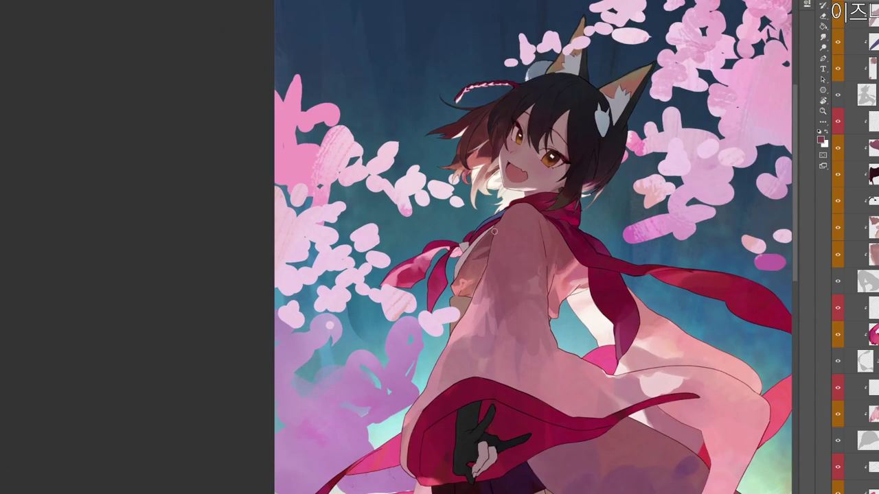
{"action": "scroll", "coordinate": [494, 232], "scroll_direction": "down", "scroll_amount": 1}
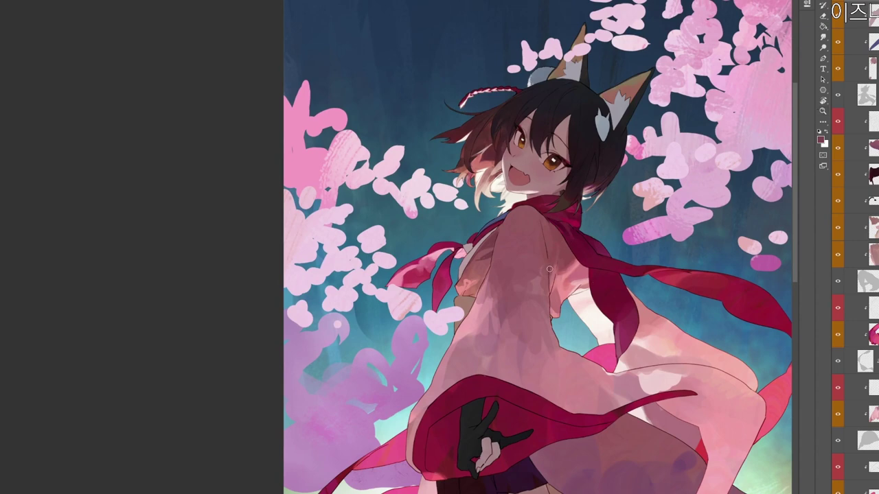
{"action": "scroll", "coordinate": [551, 265], "scroll_direction": "down", "scroll_amount": 1}
{"action": "scroll", "coordinate": [540, 271], "scroll_direction": "up", "scroll_amount": 2}
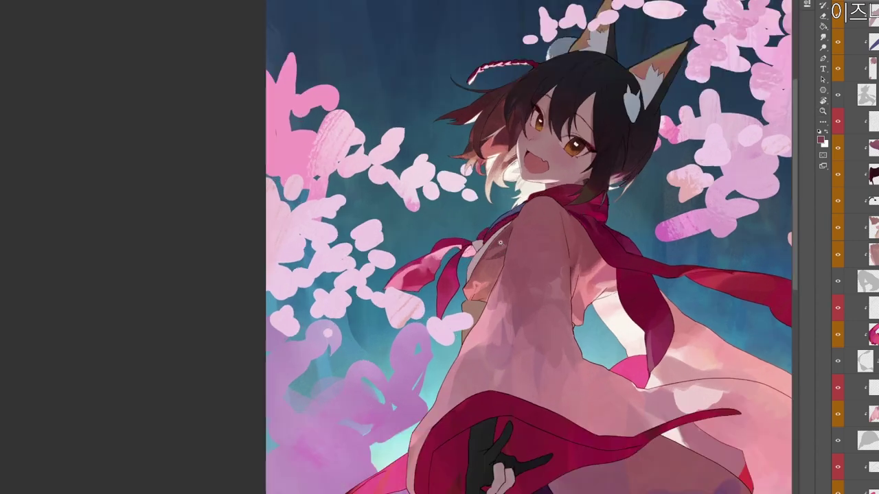
{"action": "scroll", "coordinate": [537, 208], "scroll_direction": "down", "scroll_amount": 1}
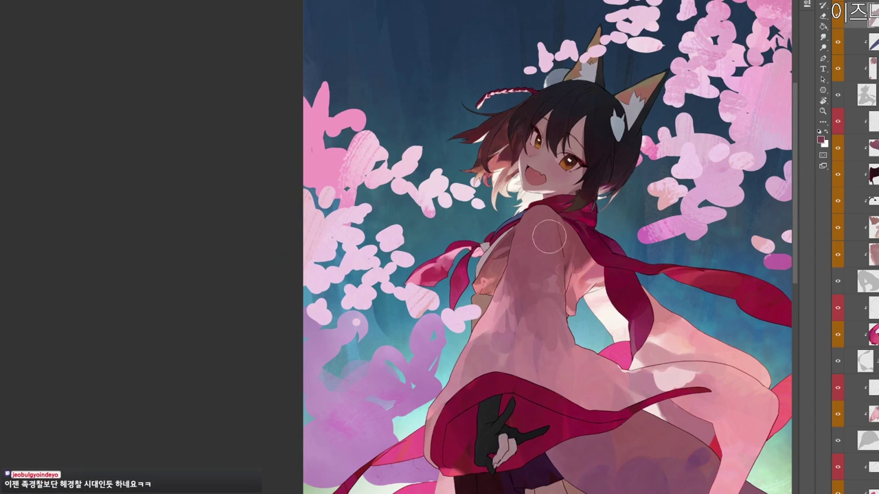
{"action": "scroll", "coordinate": [517, 288], "scroll_direction": "up", "scroll_amount": 1}
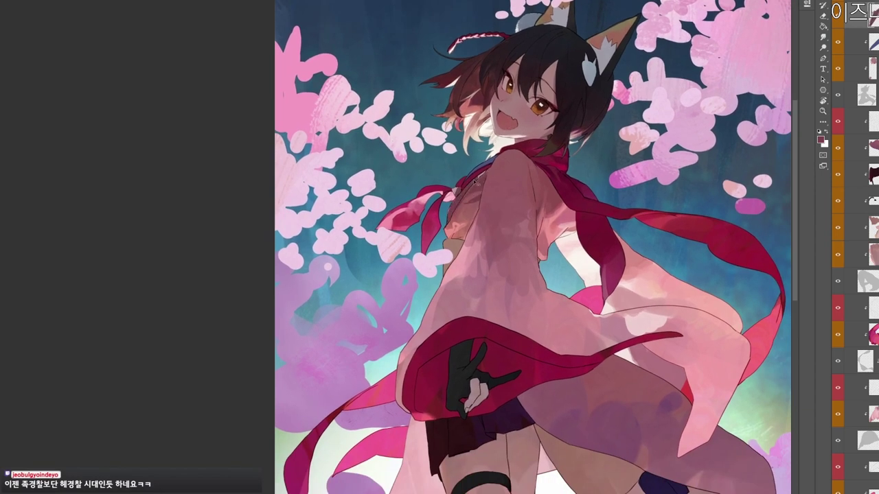
Mix a greyish mauve, sample the tone at the chest, and shade the white shirt edge beside the coat's front.
{"action": "left_click", "coordinate": [541, 125], "text": "alt"}
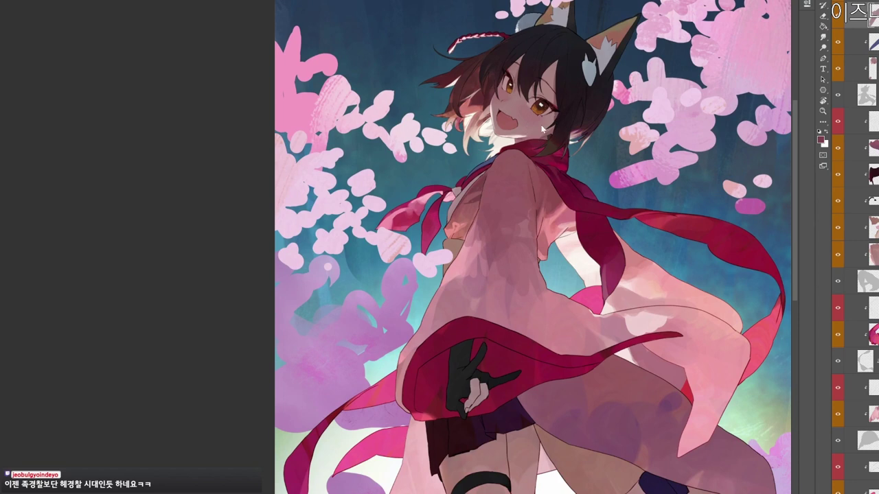
{"action": "key", "text": "n"}
{"action": "left_click", "coordinate": [281, 188]}
{"action": "left_click", "coordinate": [523, 101]}
{"action": "left_click", "coordinate": [463, 185], "text": "alt"}
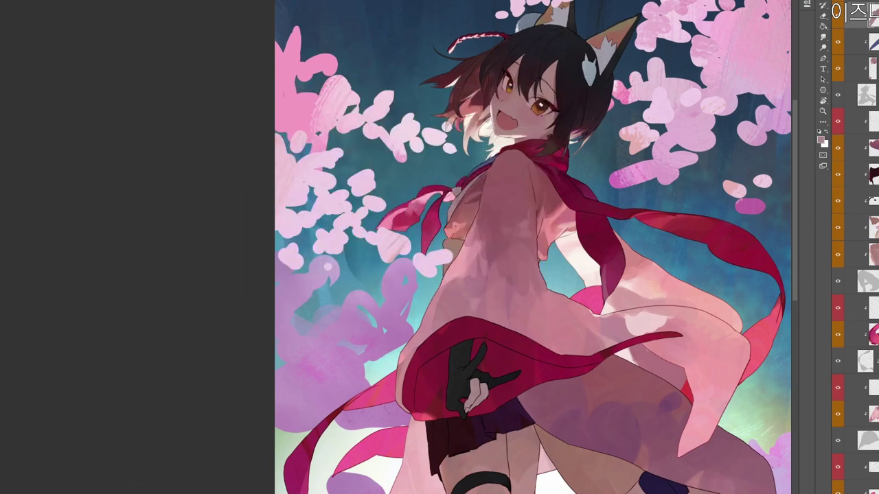
{"action": "left_click_drag", "start_coordinate": [581, 102], "coordinate": [551, 115]}
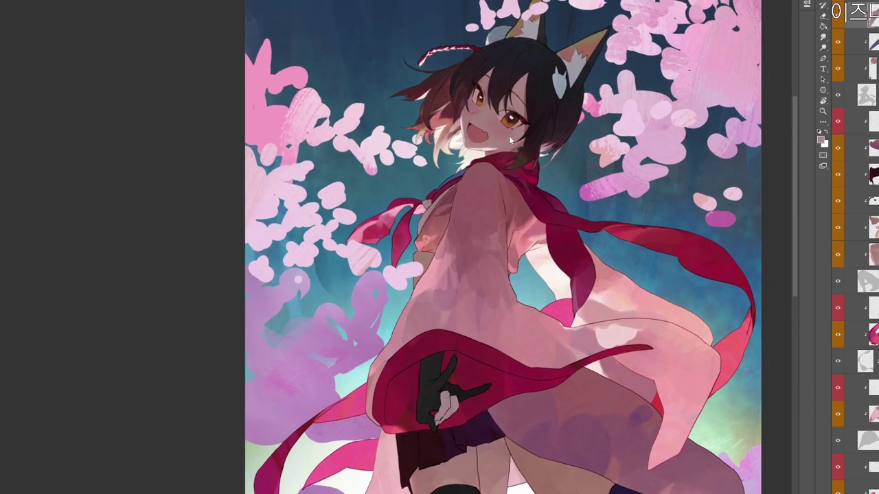
Mix a near-white tone and paint light on the tan band below the coat's front, behind the petals.
{"action": "key", "text": "n"}
{"action": "left_click", "coordinate": [259, 122]}
{"action": "left_click", "coordinate": [514, 98]}
{"action": "left_click_drag", "start_coordinate": [482, 270], "coordinate": [466, 253]}
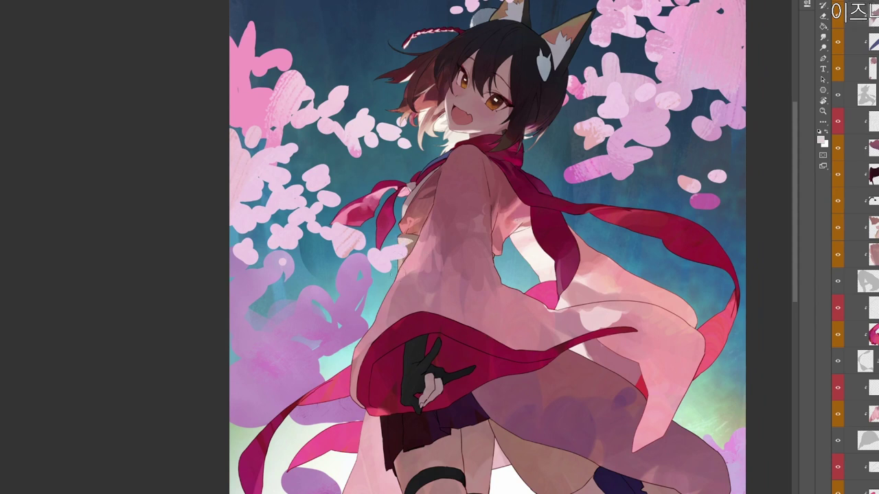
Mix warm orange tones from sampled colours and tint the pale band below the coat's front.
{"action": "key", "text": "n"}
{"action": "left_click", "coordinate": [330, 120]}
{"action": "left_click_drag", "start_coordinate": [409, 231], "coordinate": [399, 238]}
{"action": "left_click", "coordinate": [499, 100]}
{"action": "left_click", "coordinate": [413, 237], "text": "alt"}
{"action": "left_click", "coordinate": [402, 236], "text": "alt"}
{"action": "left_click", "coordinate": [334, 123]}
{"action": "left_click", "coordinate": [514, 100]}
{"action": "left_click_drag", "start_coordinate": [491, 146], "coordinate": [478, 186]}
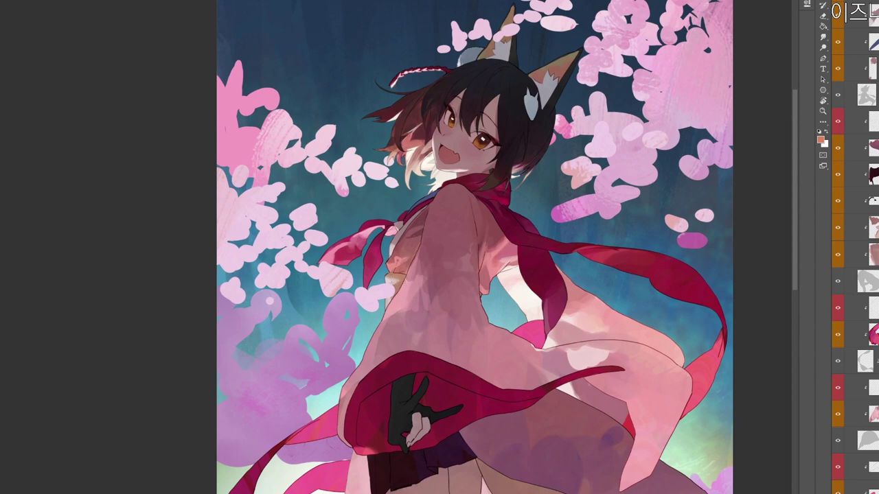
Sample mauve from the sleeve and dab dappled light and shadow over its upper part.
{"action": "left_click_drag", "start_coordinate": [584, 373], "coordinate": [555, 323]}
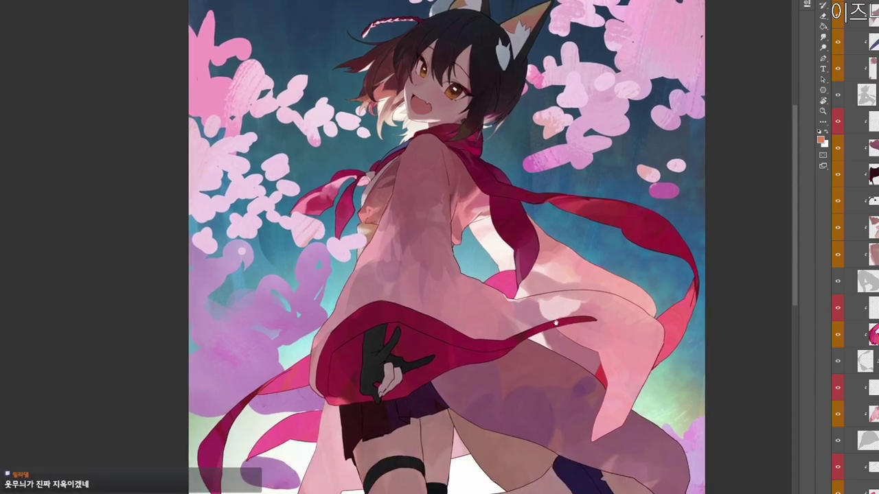
{"action": "left_click", "coordinate": [430, 206], "text": "alt"}
{"action": "left_click", "coordinate": [430, 207], "text": "alt"}
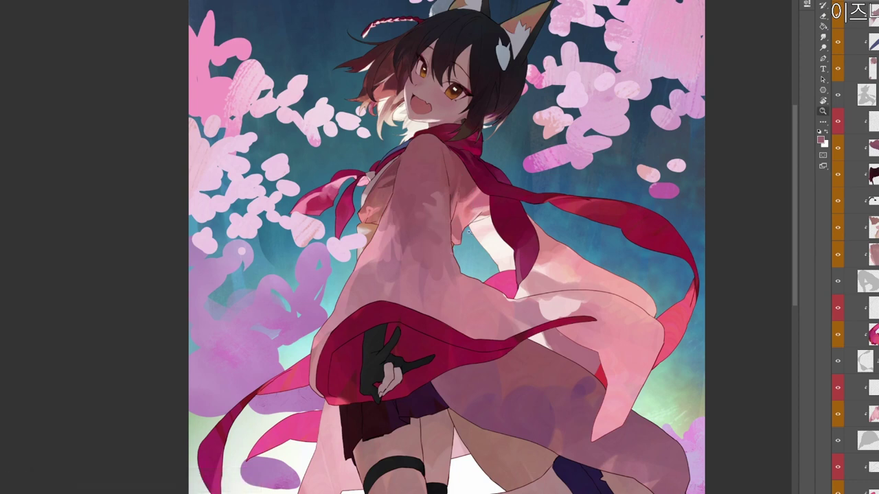
{"action": "scroll", "coordinate": [432, 237], "scroll_direction": "down", "scroll_amount": 1, "text": "alt"}
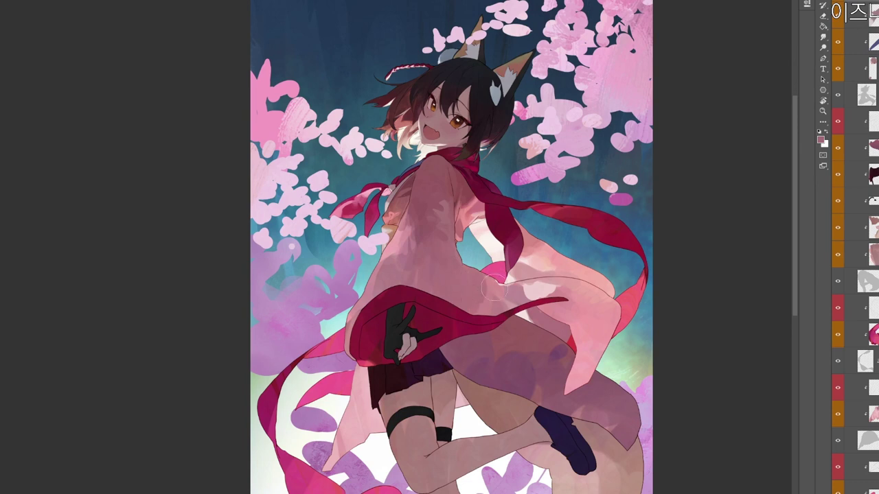
{"action": "left_click_drag", "start_coordinate": [560, 340], "coordinate": [592, 370]}
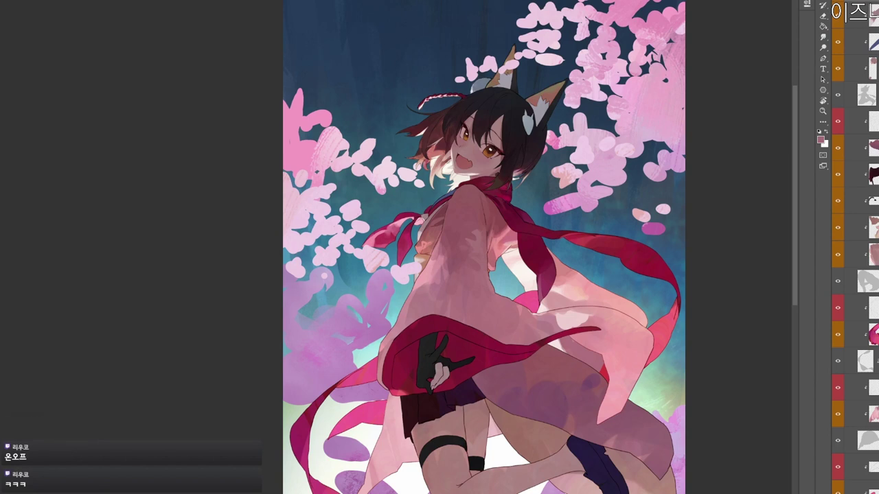
Mix a light grey-blue and glaze long soft strokes down the sleeve and over the coat's back.
{"action": "scroll", "coordinate": [605, 299], "scroll_direction": "down", "scroll_amount": 1}
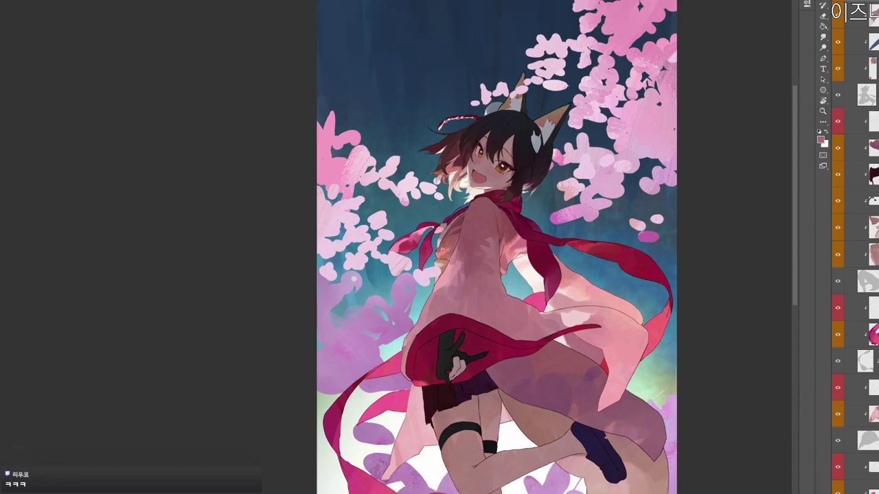
{"action": "type", "text": "na1a8b4"}
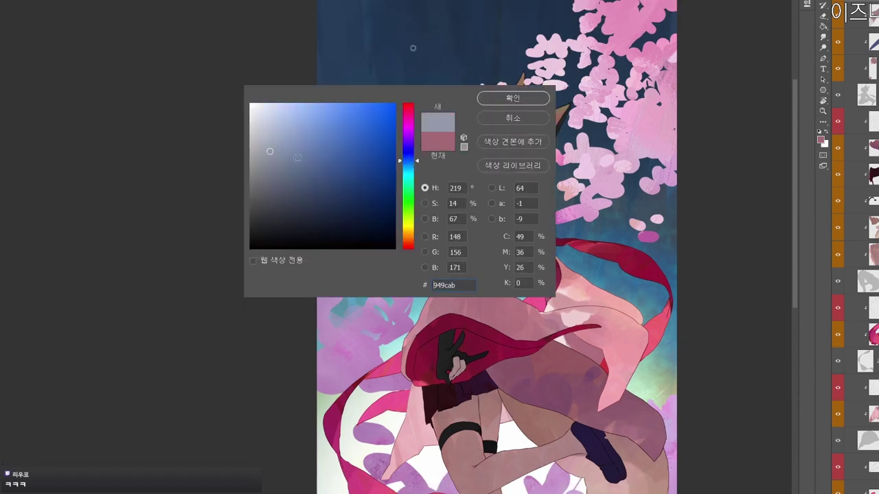
{"action": "key", "text": "Return"}
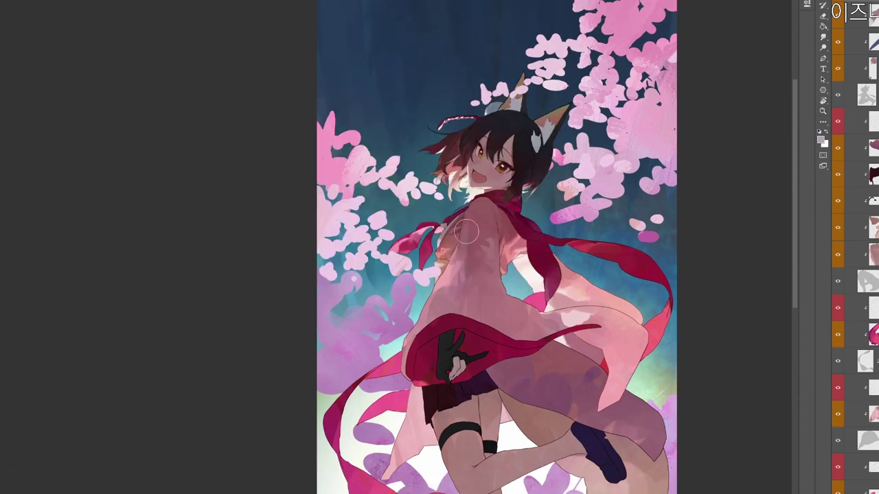
{"action": "left_click_drag", "start_coordinate": [477, 215], "coordinate": [478, 289]}
{"action": "mouse_move", "coordinate": [482, 210]}
{"action": "left_mouse_down"}
{"action": "mouse_move", "coordinate": [482, 274]}
{"action": "mouse_move", "coordinate": [482, 260]}
{"action": "left_mouse_up"}
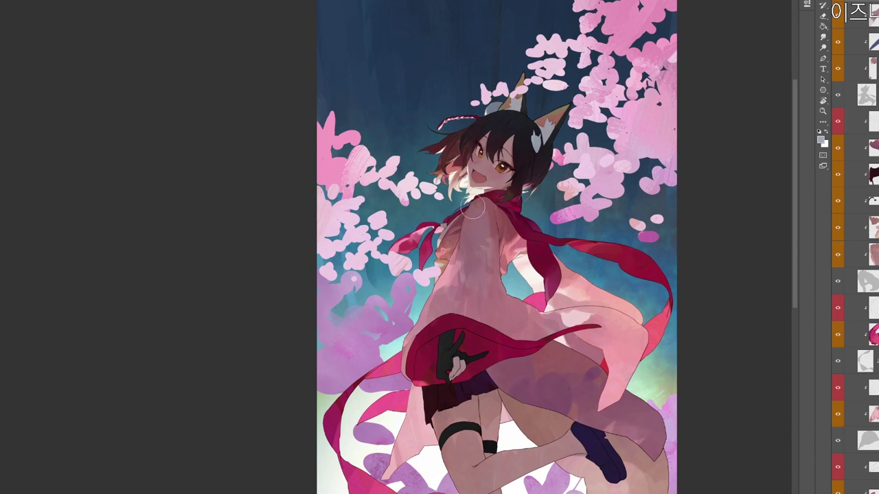
{"action": "mouse_move", "coordinate": [494, 218]}
{"action": "left_mouse_down"}
{"action": "mouse_move", "coordinate": [489, 261]}
{"action": "mouse_move", "coordinate": [444, 326]}
{"action": "mouse_move", "coordinate": [446, 290]}
{"action": "mouse_move", "coordinate": [479, 331]}
{"action": "mouse_move", "coordinate": [491, 275]}
{"action": "mouse_move", "coordinate": [533, 343]}
{"action": "left_mouse_up"}
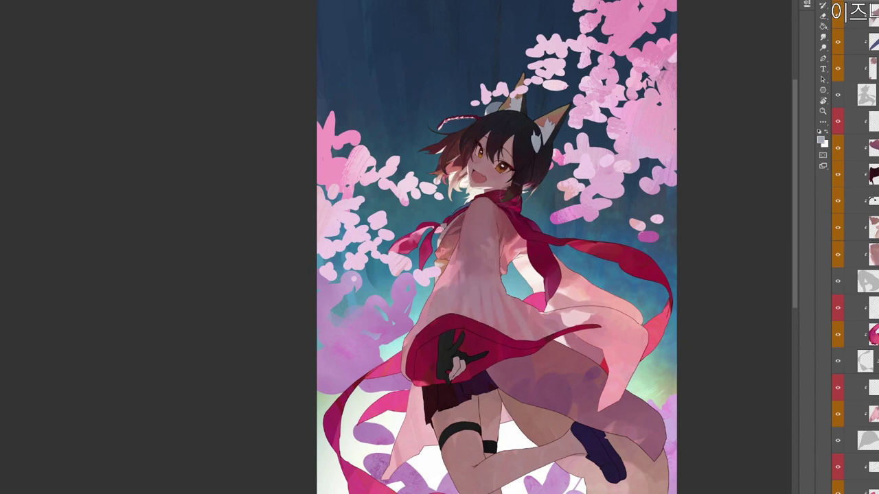
{"action": "left_click_drag", "start_coordinate": [473, 328], "coordinate": [526, 348]}
Mix a muted grey mauve and blend the shading on the upper sleeve and shoulder with sampled sleeve tones.
{"action": "key", "text": "n"}
{"action": "left_click", "coordinate": [278, 174]}
{"action": "left_click", "coordinate": [513, 103]}
{"action": "key", "text": "z"}
{"action": "left_click_drag", "start_coordinate": [462, 250], "coordinate": [469, 247]}
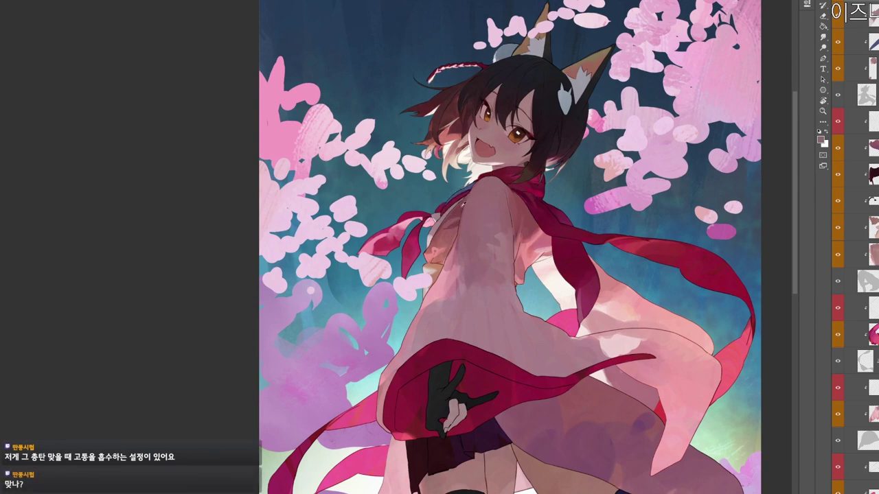
{"action": "left_click", "coordinate": [463, 204], "text": "alt"}
{"action": "left_click", "coordinate": [483, 201], "text": "alt"}
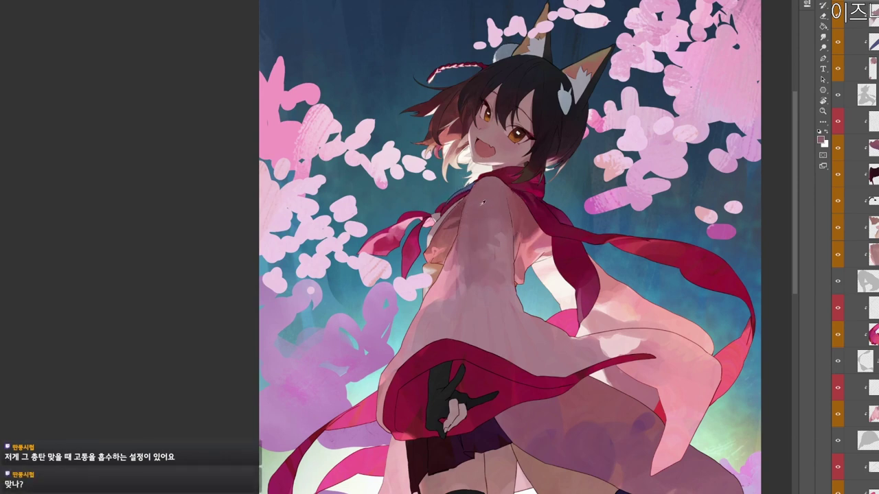
{"action": "left_click", "coordinate": [501, 238], "text": "alt"}
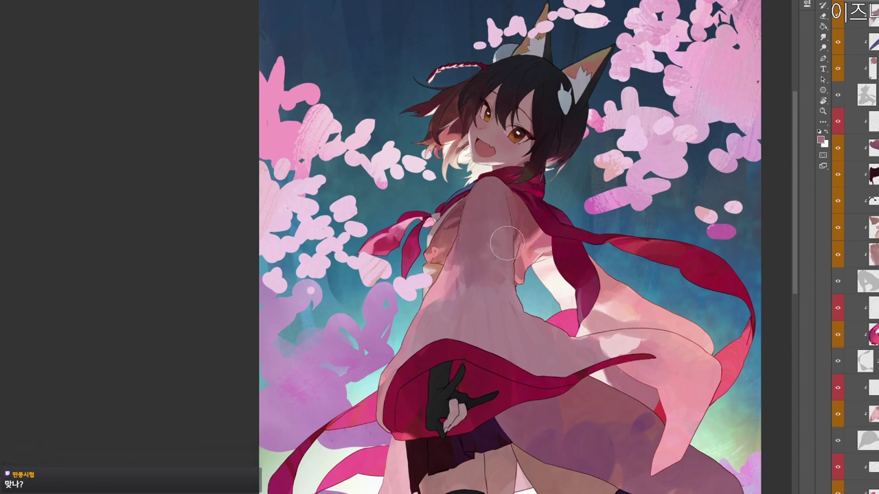
{"action": "left_click", "coordinate": [504, 212], "text": "alt"}
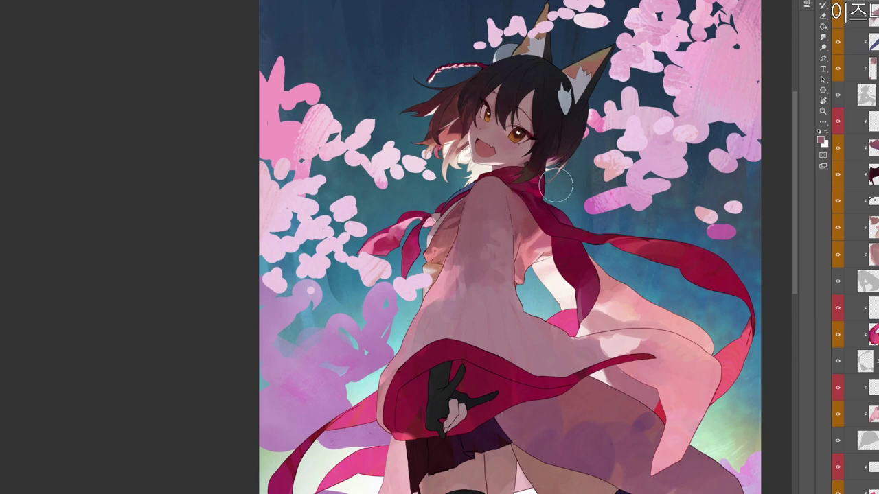
Mix a darker maroon and paint a cast shadow on the coat's shoulder just below the scarf.
{"action": "left_click_drag", "start_coordinate": [531, 317], "coordinate": [496, 278]}
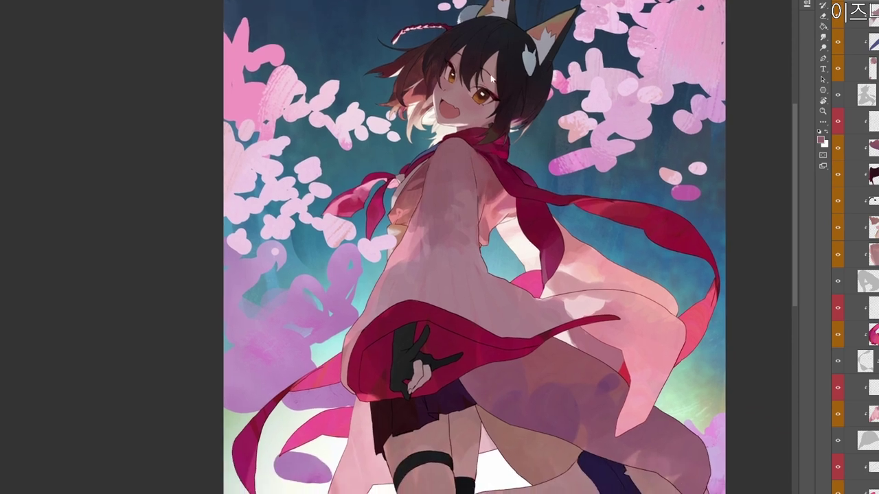
{"action": "left_click", "coordinate": [512, 95]}
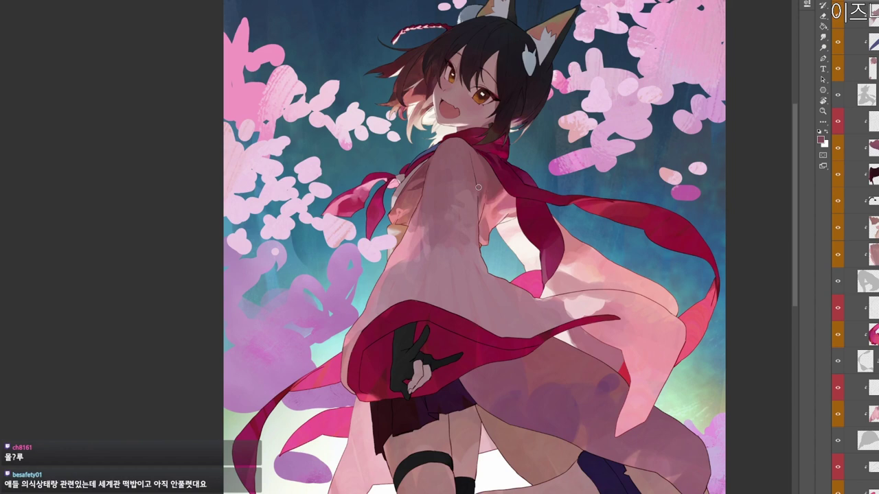
{"action": "left_click_drag", "start_coordinate": [511, 263], "coordinate": [526, 294]}
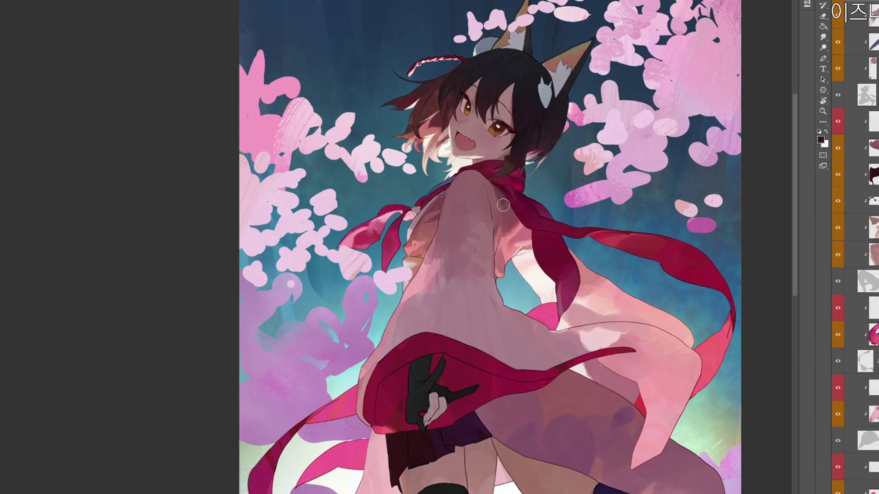
{"action": "left_click", "coordinate": [503, 204], "text": "alt"}
{"action": "mouse_move", "coordinate": [505, 195]}
{"action": "left_mouse_down"}
{"action": "mouse_move", "coordinate": [511, 218]}
{"action": "mouse_move", "coordinate": [552, 222]}
{"action": "left_mouse_up"}
Mix maroon 682c36 and deepen the coat's cast shadow below the scarf, touching it up with sampled pink.
{"action": "key", "text": "n"}
{"action": "left_click", "coordinate": [334, 191]}
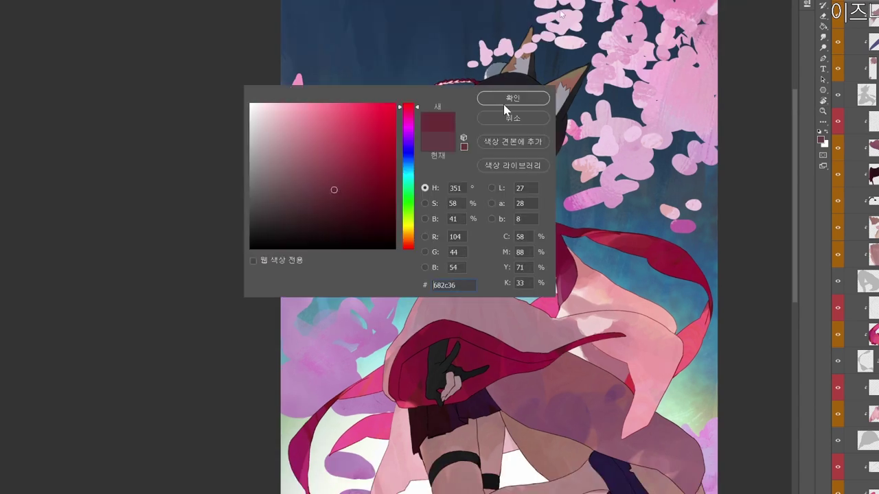
{"action": "left_click", "coordinate": [512, 100]}
{"action": "key", "text": "ctrl+plus"}
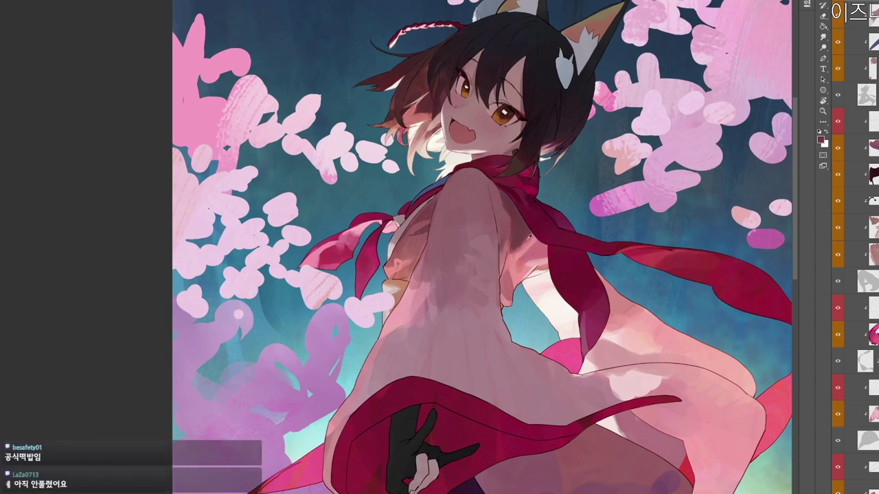
{"action": "left_click", "coordinate": [520, 250], "text": "alt"}
{"action": "scroll", "coordinate": [545, 219], "scroll_direction": "down", "scroll_amount": 2}
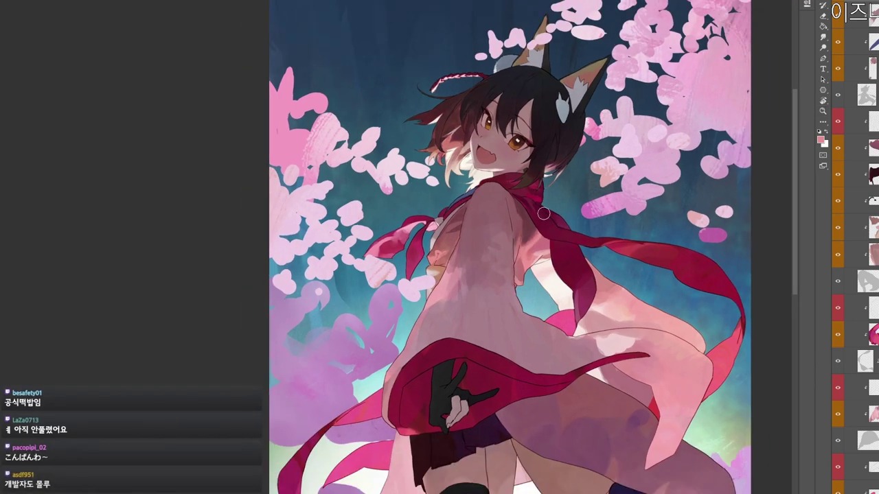
{"action": "left_click_drag", "start_coordinate": [560, 338], "coordinate": [565, 236]}
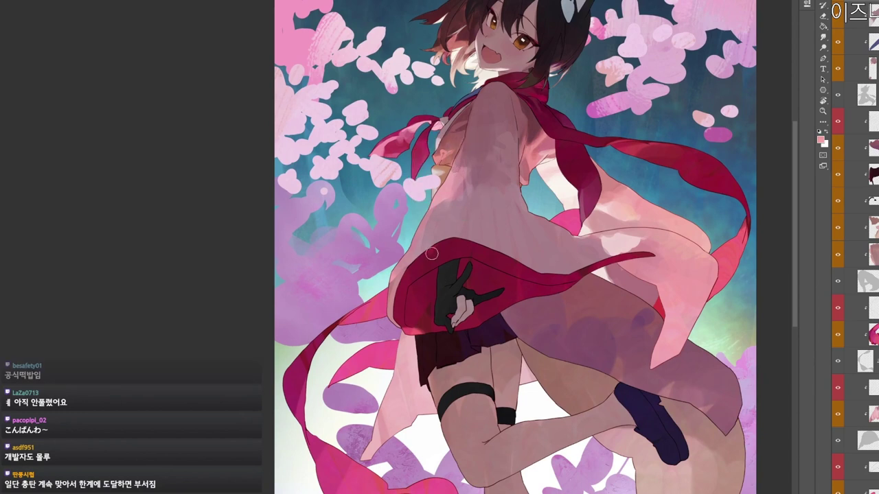
Mix a deeper pink, c76372, and tint the lower sleeve above the cuff, softening it with sampled light pink.
{"action": "key", "text": "n"}
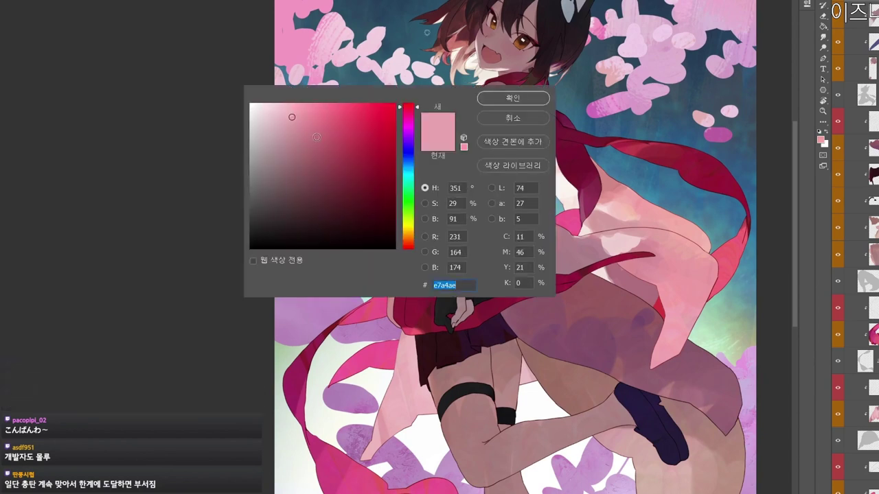
{"action": "left_click", "coordinate": [323, 135]}
{"action": "left_click", "coordinate": [513, 101]}
{"action": "left_click_drag", "start_coordinate": [504, 217], "coordinate": [480, 269]}
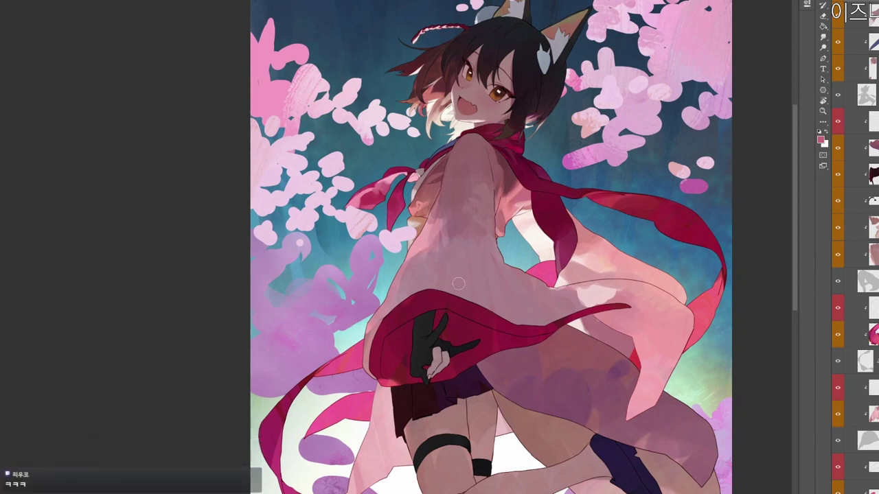
{"action": "scroll", "coordinate": [461, 280], "scroll_direction": "down", "scroll_amount": 1}
{"action": "key", "text": "n"}
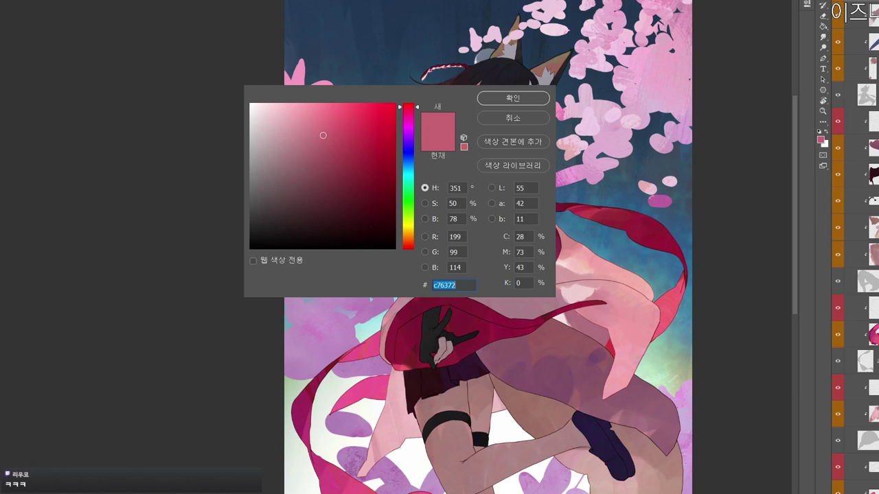
{"action": "left_click", "coordinate": [509, 98]}
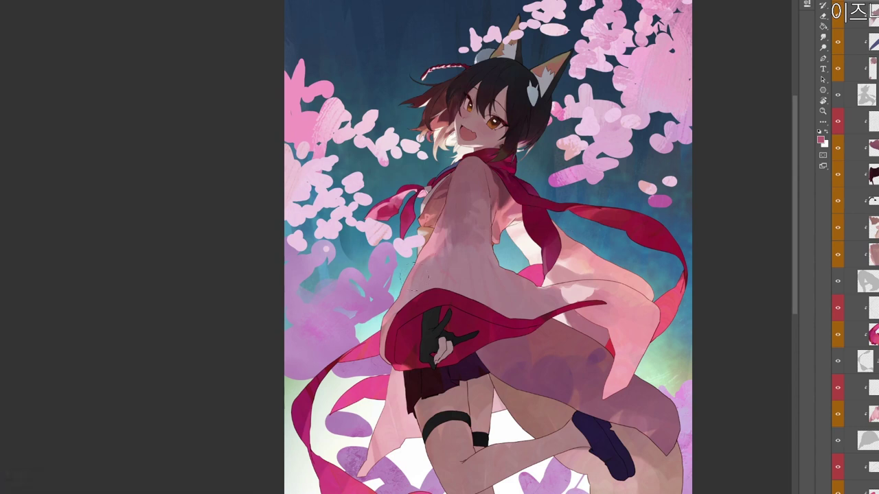
{"action": "mouse_move", "coordinate": [421, 297]}
{"action": "left_mouse_down"}
{"action": "mouse_move", "coordinate": [400, 307]}
{"action": "mouse_move", "coordinate": [461, 300]}
{"action": "left_mouse_up"}
{"action": "left_click", "coordinate": [416, 283], "text": "alt"}
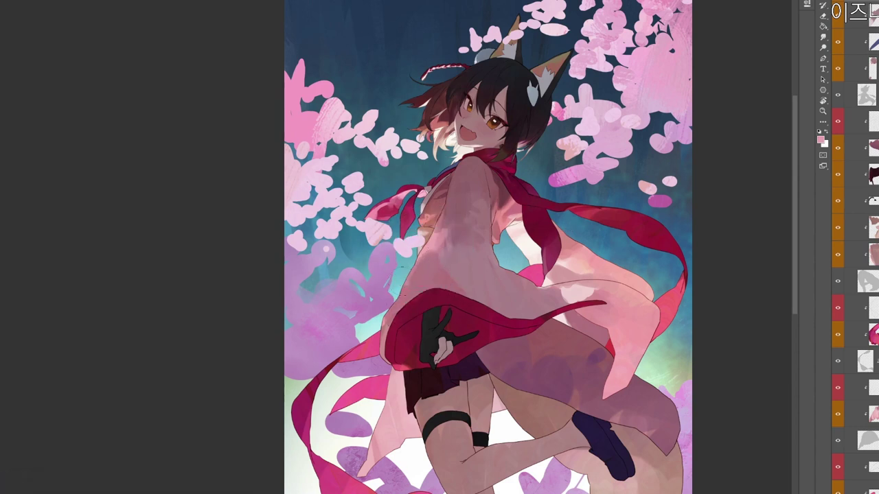
{"action": "left_click_drag", "start_coordinate": [445, 239], "coordinate": [445, 265]}
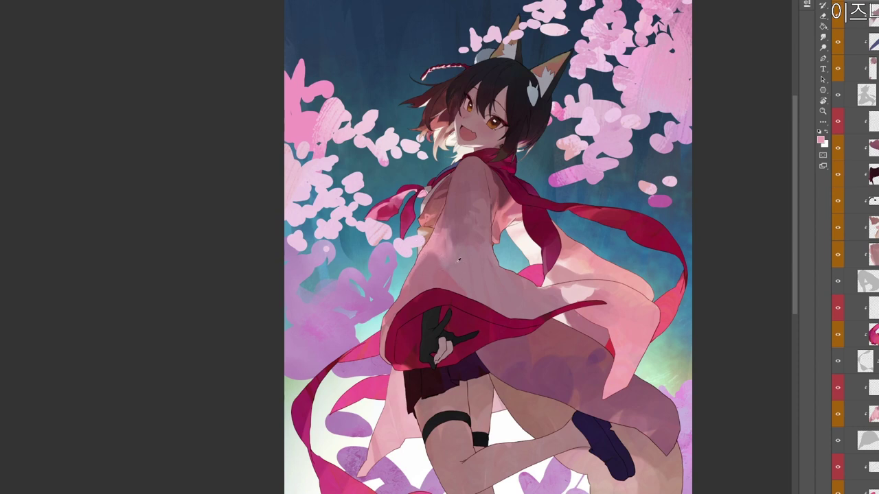
Mix pale cream fcfbe6 and paint a bright light patch on the sleeve around the elbow.
{"action": "left_click", "coordinate": [457, 262], "text": "alt"}
{"action": "key", "text": "n"}
{"action": "left_click_drag", "start_coordinate": [273, 122], "coordinate": [267, 110]}
{"action": "left_click", "coordinate": [406, 219]}
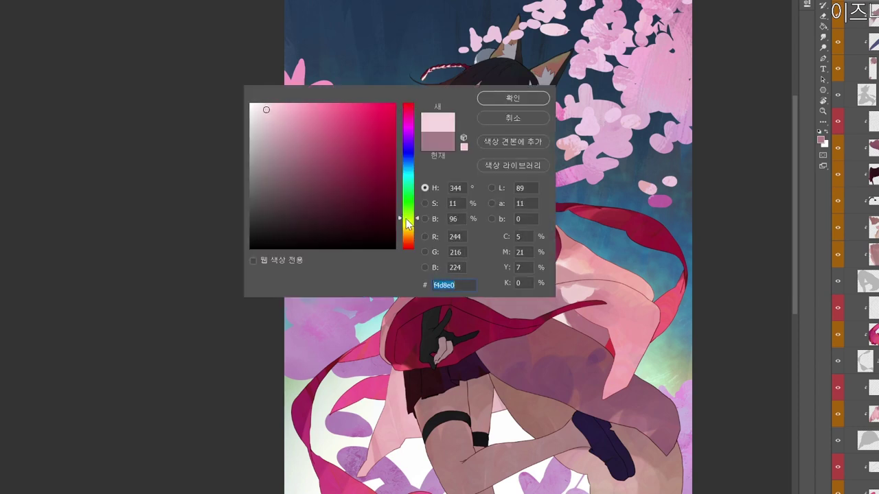
{"action": "left_click_drag", "start_coordinate": [406, 219], "coordinate": [406, 227]}
{"action": "left_click", "coordinate": [261, 105]}
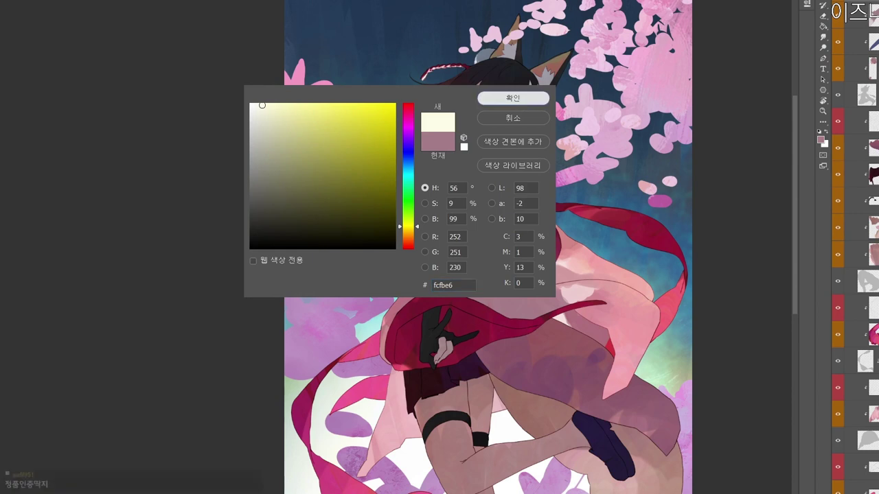
{"action": "left_click", "coordinate": [522, 100]}
{"action": "mouse_move", "coordinate": [433, 232]}
{"action": "left_mouse_down"}
{"action": "mouse_move", "coordinate": [446, 265]}
{"action": "mouse_move", "coordinate": [443, 250]}
{"action": "left_mouse_up"}
{"action": "left_click", "coordinate": [436, 238], "text": "alt"}
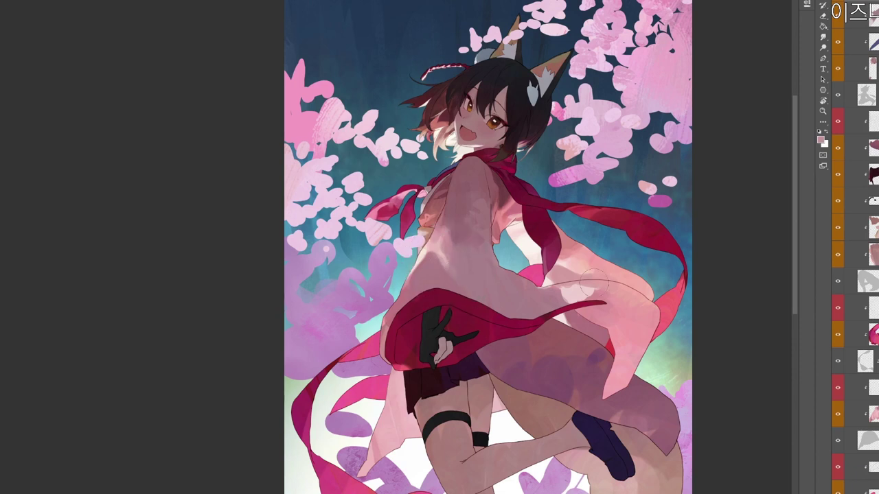
Blend the light patch into the sleeve and waist shading with pink and mauve tones sampled from the coat.
{"action": "left_click", "coordinate": [431, 245], "text": "alt"}
{"action": "left_click", "coordinate": [399, 303], "text": "alt"}
{"action": "left_click", "coordinate": [384, 333], "text": "alt"}
{"action": "key", "text": "n"}
{"action": "left_click", "coordinate": [513, 100]}
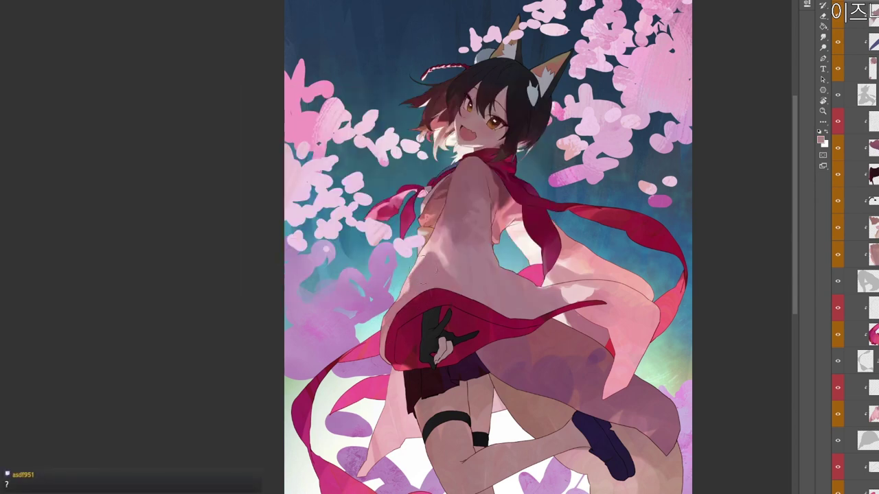
{"action": "left_click", "coordinate": [452, 277], "text": "alt"}
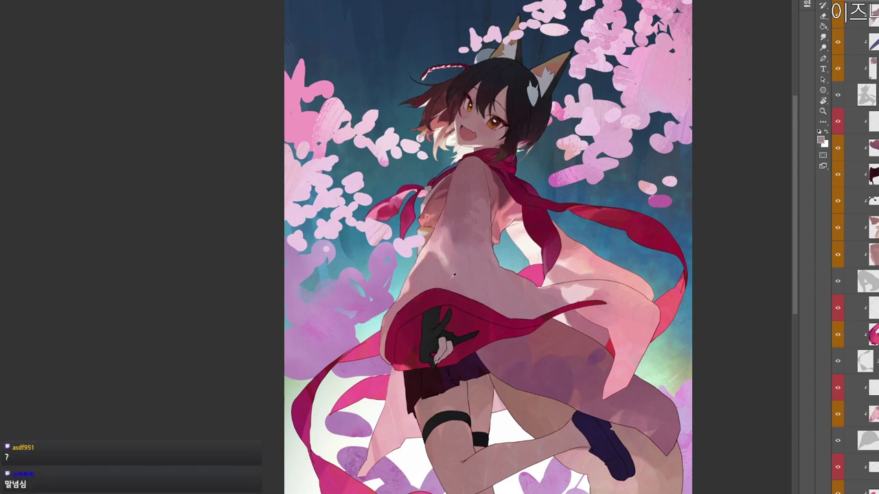
{"action": "left_click_drag", "start_coordinate": [471, 300], "coordinate": [442, 265]}
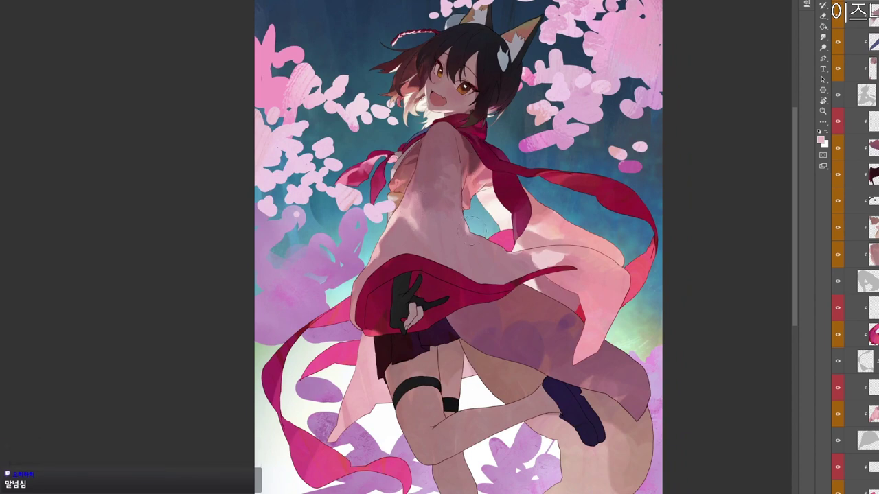
{"action": "left_click", "coordinate": [471, 240], "text": "alt"}
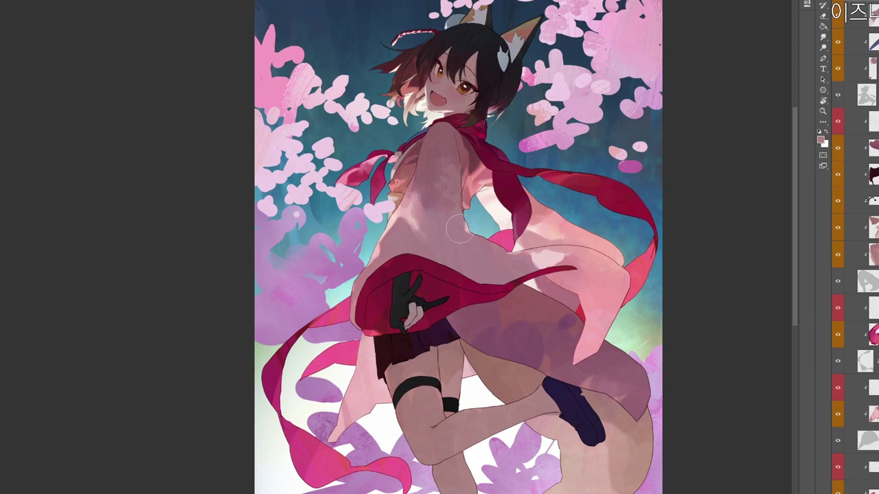
{"action": "left_click", "coordinate": [437, 203], "text": "alt"}
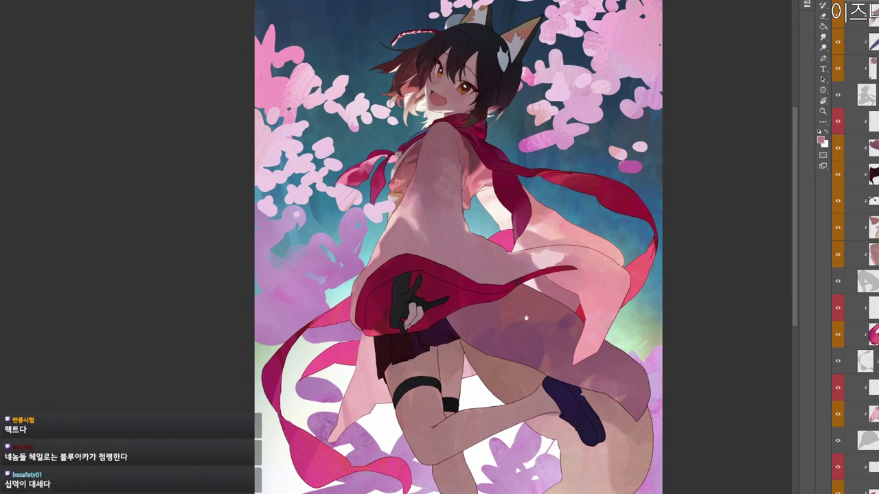
Mix dark grey-mauve 73575c and shade the coat around the shoulder and scarf.
{"action": "scroll", "coordinate": [535, 334], "scroll_direction": "up", "scroll_amount": 2}
{"action": "key", "text": "n"}
{"action": "left_click", "coordinate": [284, 184]}
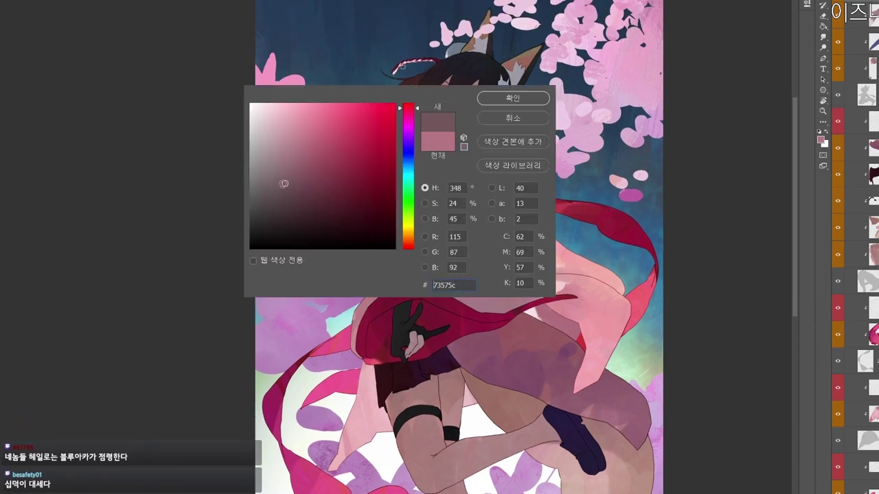
{"action": "left_click", "coordinate": [515, 99]}
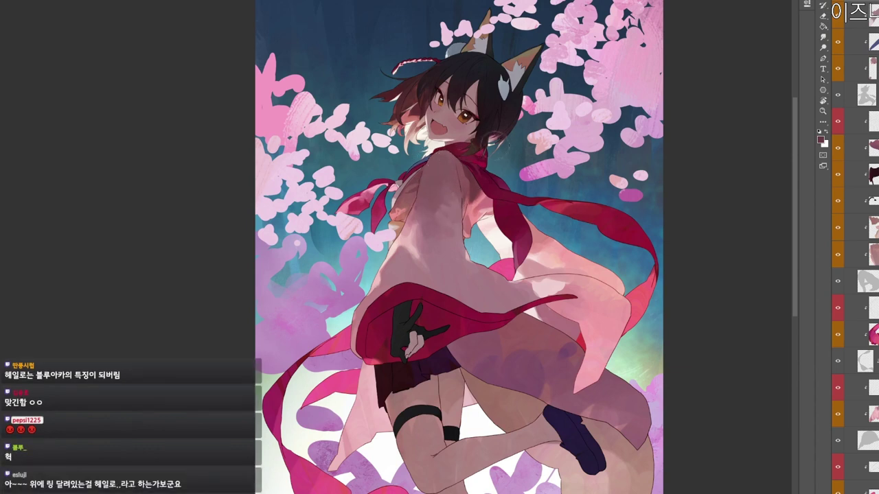
{"action": "scroll", "coordinate": [490, 190], "scroll_direction": "up", "scroll_amount": 1}
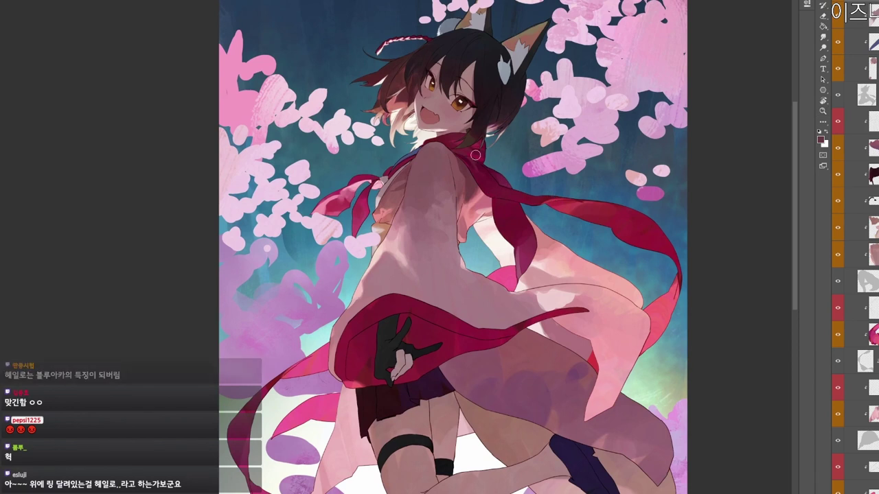
Sample pale and rosy coat tones and refine the lit patches on the shoulder below the scarf.
{"action": "left_click", "coordinate": [494, 219], "text": "alt"}
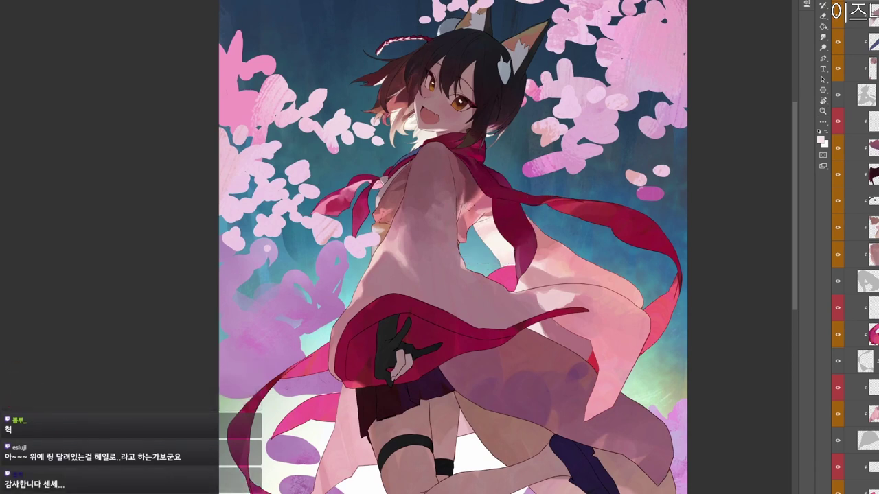
{"action": "left_click", "coordinate": [465, 207], "text": "alt"}
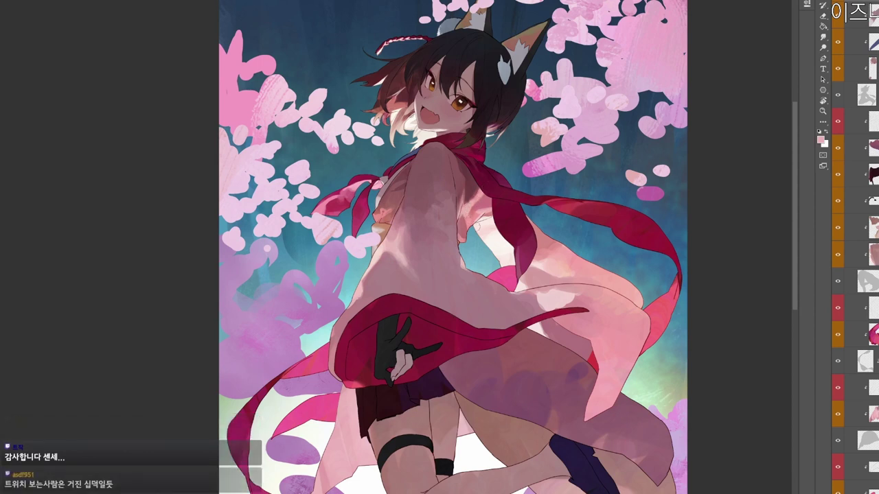
{"action": "left_click_drag", "start_coordinate": [520, 212], "coordinate": [507, 208]}
{"action": "left_click_drag", "start_coordinate": [586, 481], "coordinate": [589, 392]}
{"action": "left_click_drag", "start_coordinate": [496, 119], "coordinate": [522, 115]}
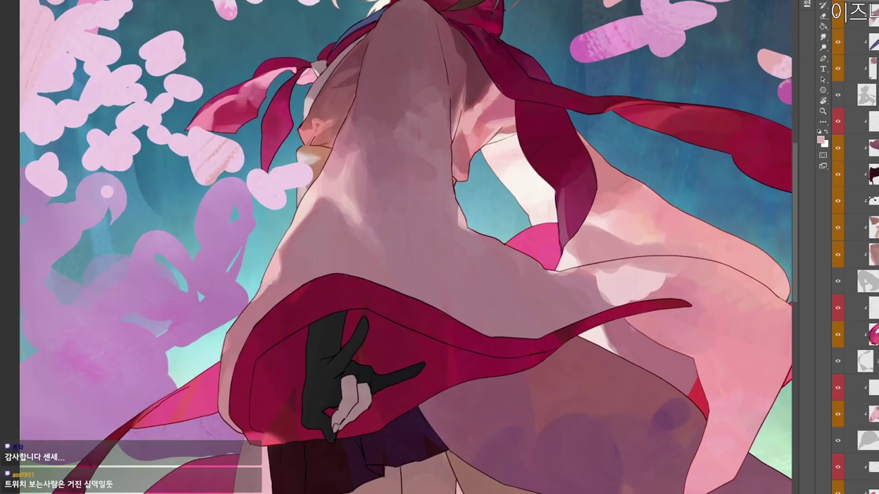
{"action": "left_click", "coordinate": [493, 95], "text": "alt"}
{"action": "left_click_drag", "start_coordinate": [552, 87], "coordinate": [513, 75]}
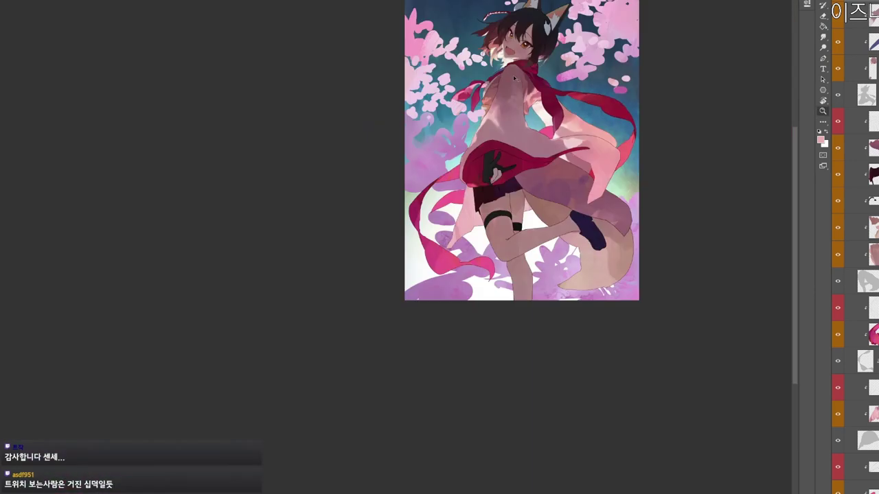
{"action": "key", "text": "ctrl+y"}
{"action": "key", "text": "ctrl+y"}
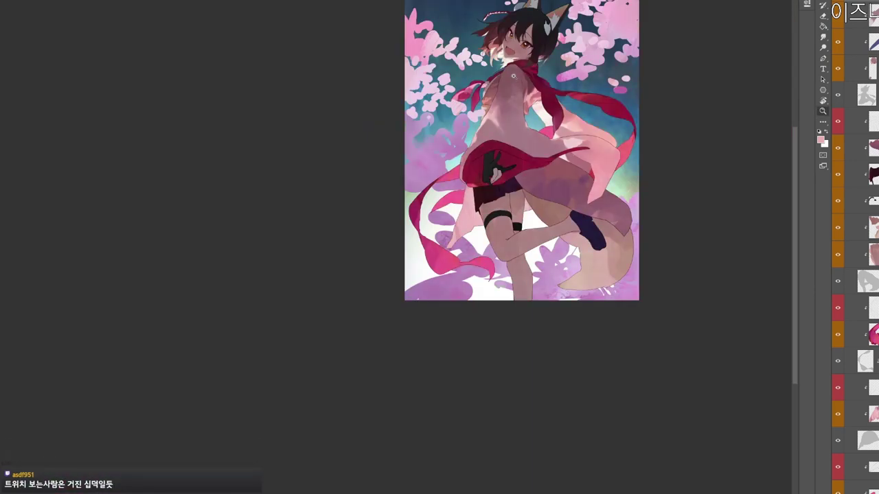
Paint pale pink light on the coat's billowing fold above the cuff tip, shaping its edges with sampled mauve and pink.
{"action": "scroll", "coordinate": [513, 76], "scroll_direction": "up", "scroll_amount": 3}
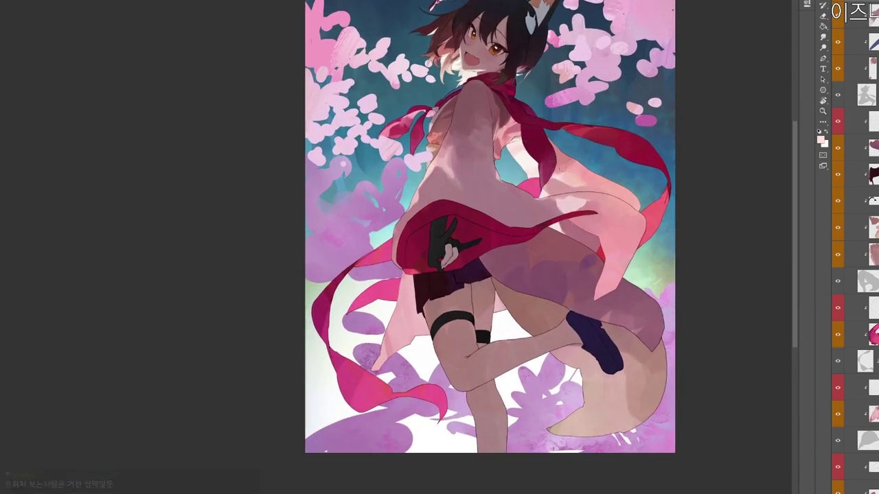
{"action": "left_click_drag", "start_coordinate": [647, 274], "coordinate": [630, 248]}
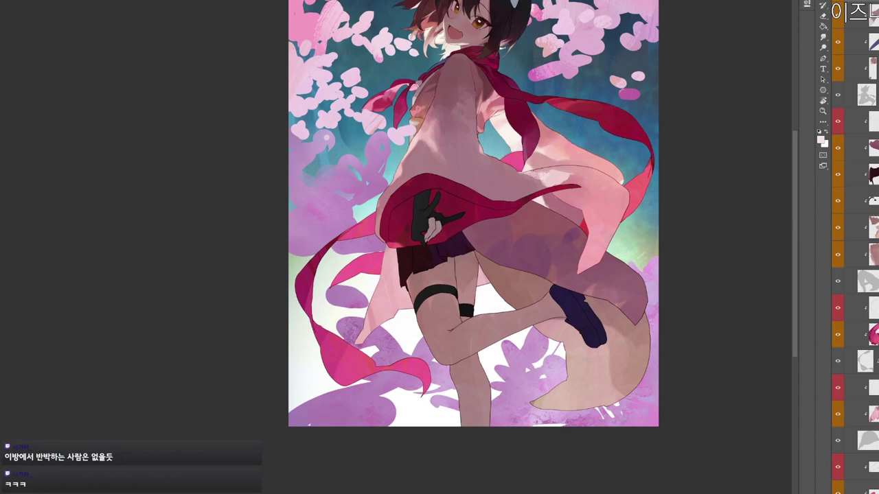
{"action": "scroll", "coordinate": [562, 172], "scroll_direction": "up", "scroll_amount": 1}
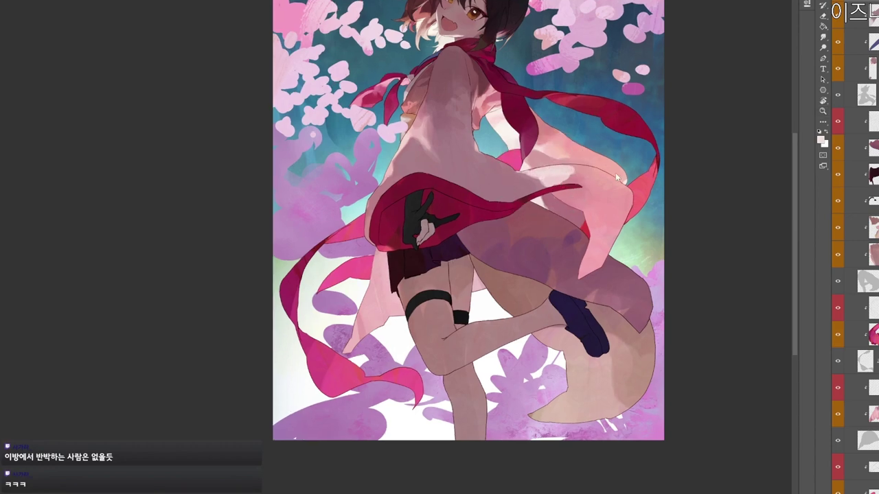
{"action": "left_click_drag", "start_coordinate": [535, 215], "coordinate": [517, 165]}
{"action": "key", "text": "r"}
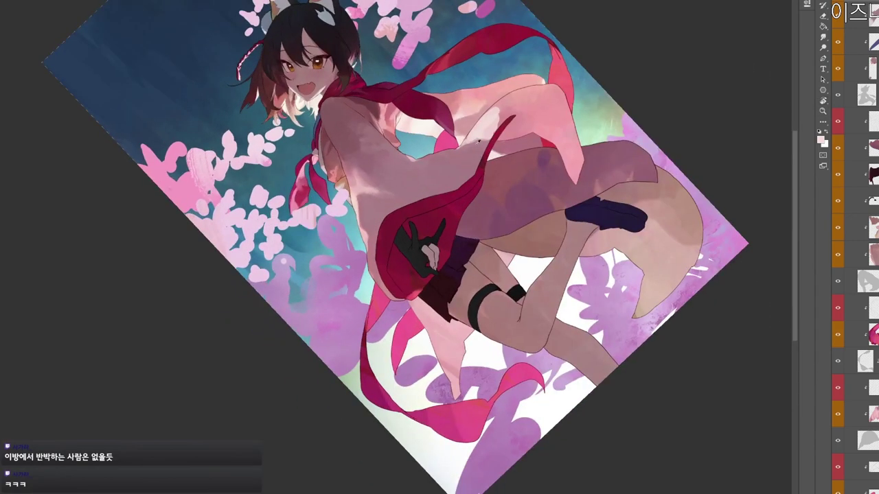
{"action": "left_click", "coordinate": [479, 141], "text": "alt"}
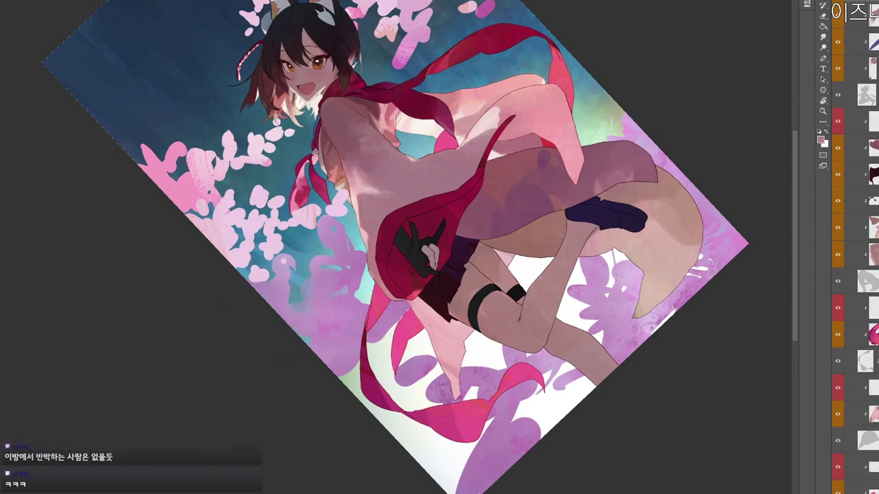
{"action": "left_click", "coordinate": [486, 128], "text": "alt"}
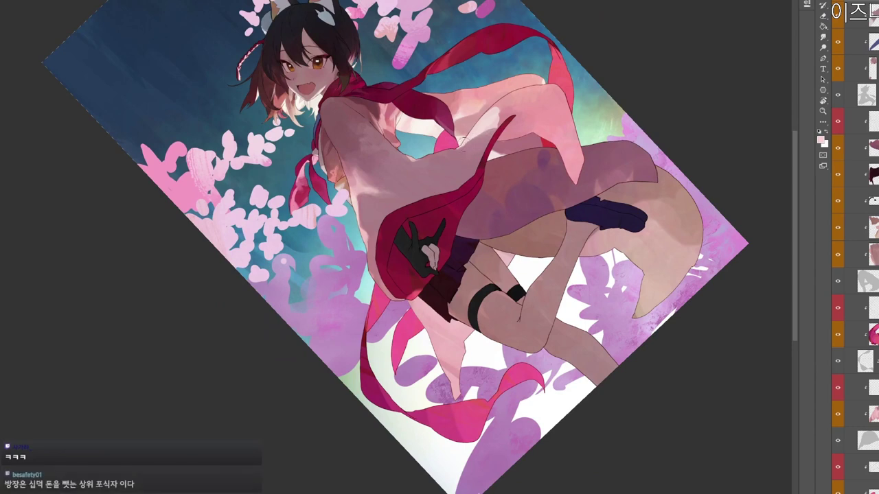
{"action": "left_click", "coordinate": [488, 132], "text": "alt"}
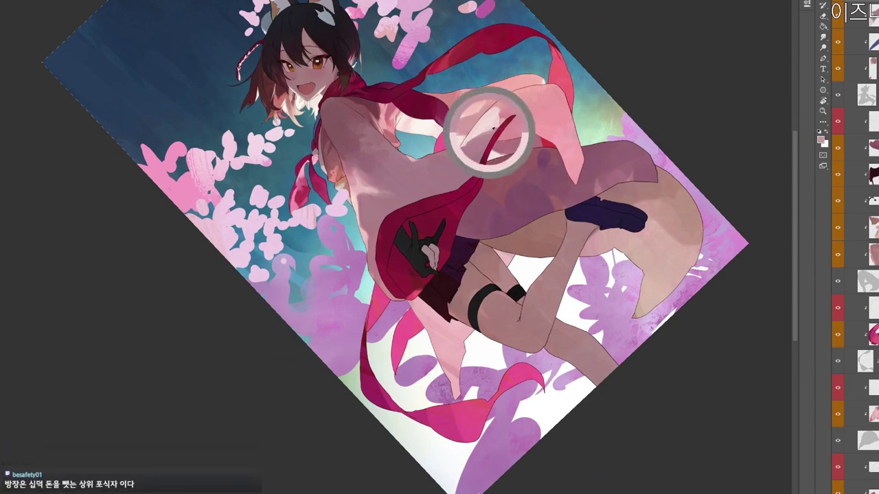
Mix dusky mauve 724d56 and paint a shadow on the coat beneath the cuff's pointed tip.
{"action": "left_click", "coordinate": [821, 140]}
{"action": "left_click", "coordinate": [297, 184]}
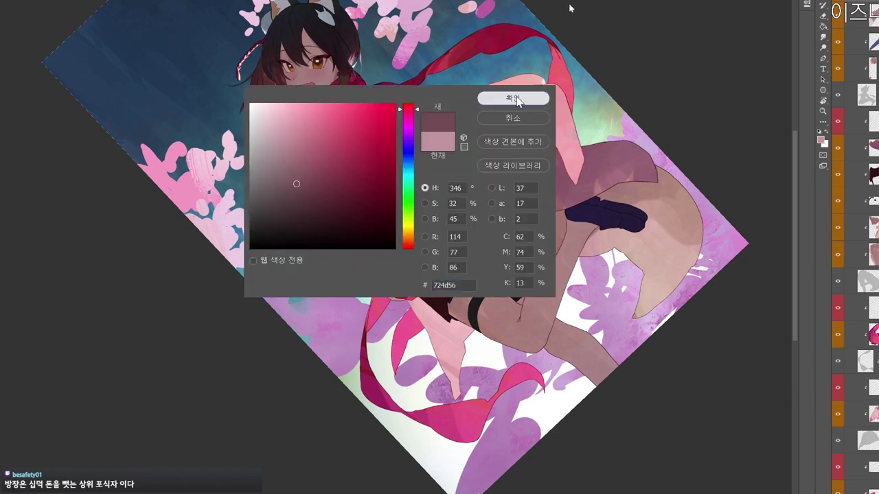
{"action": "left_click", "coordinate": [521, 101]}
{"action": "left_click_drag", "start_coordinate": [514, 165], "coordinate": [501, 195]}
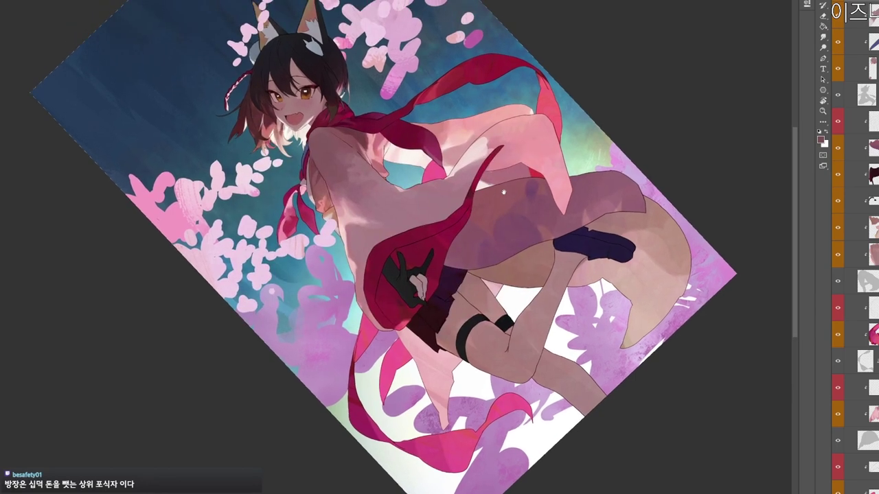
Mix grey-mauve 9c7c84 and, with sampled pale pinks, paint light across the outer half of the coat's billowing fold.
{"action": "left_click", "coordinate": [472, 169], "text": "alt"}
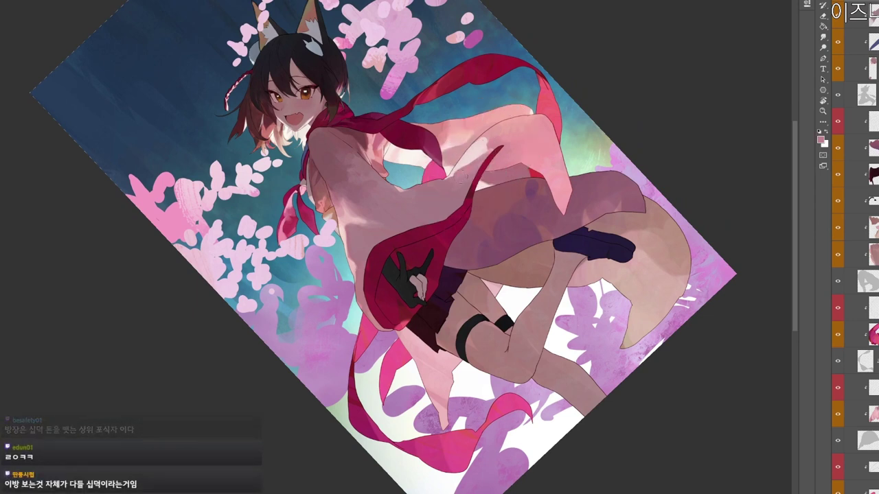
{"action": "left_click", "coordinate": [820, 140]}
{"action": "left_click", "coordinate": [280, 159]}
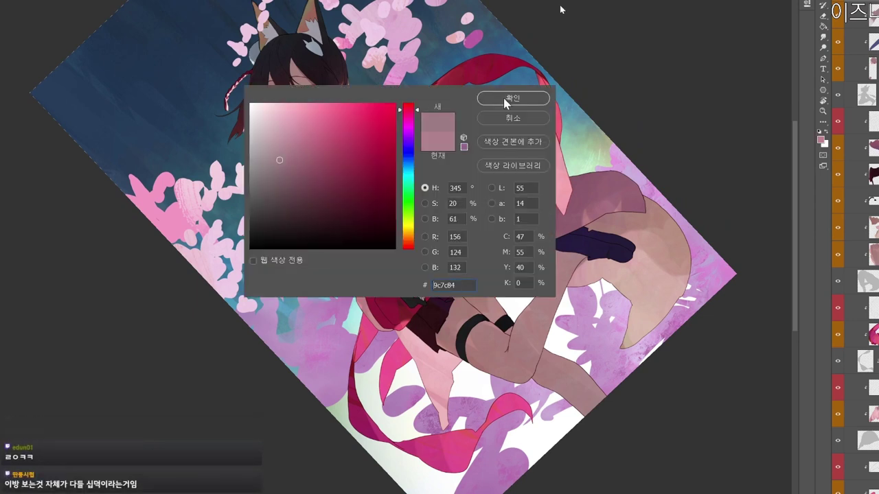
{"action": "left_click", "coordinate": [507, 104]}
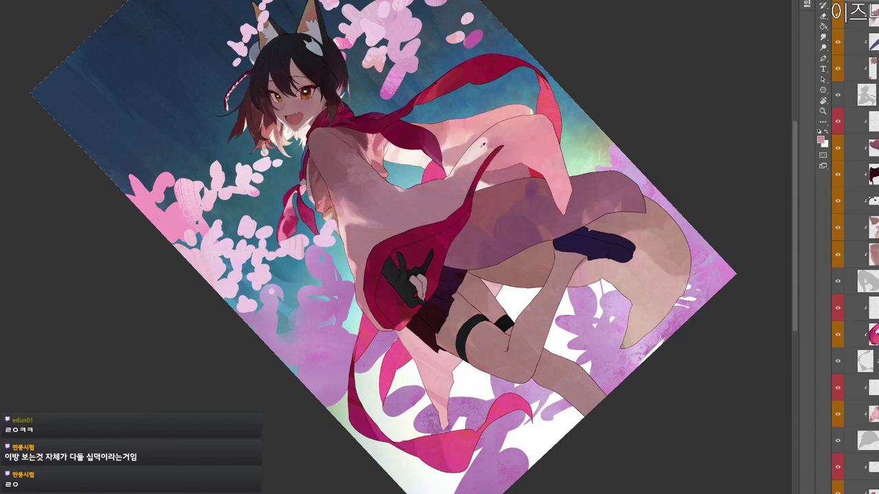
{"action": "left_click", "coordinate": [482, 146], "text": "alt"}
{"action": "mouse_move", "coordinate": [484, 145]}
{"action": "left_mouse_down"}
{"action": "mouse_move", "coordinate": [499, 132]}
{"action": "mouse_move", "coordinate": [499, 141]}
{"action": "mouse_move", "coordinate": [511, 127]}
{"action": "mouse_move", "coordinate": [499, 129]}
{"action": "mouse_move", "coordinate": [518, 122]}
{"action": "mouse_move", "coordinate": [549, 142]}
{"action": "left_mouse_up"}
{"action": "left_click", "coordinate": [497, 133], "text": "alt"}
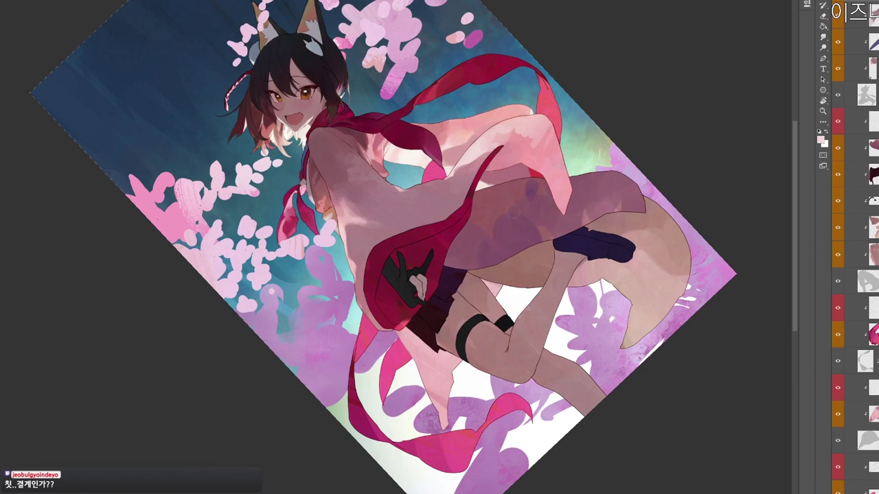
Undo the last stroke and brighten the pale highlight near the outer end of the coat's billowing fold.
{"action": "left_click_drag", "start_coordinate": [618, 171], "coordinate": [462, 289]}
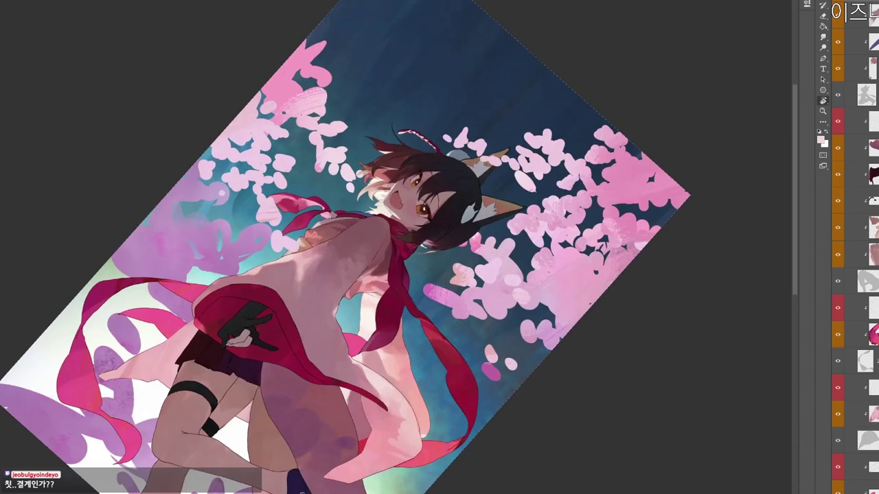
{"action": "mouse_move", "coordinate": [544, 277]}
{"action": "left_mouse_down"}
{"action": "mouse_move", "coordinate": [384, 391]}
{"action": "mouse_move", "coordinate": [409, 461]}
{"action": "left_mouse_up"}
{"action": "key", "text": "ctrl+z"}
{"action": "left_click_drag", "start_coordinate": [387, 409], "coordinate": [416, 446]}
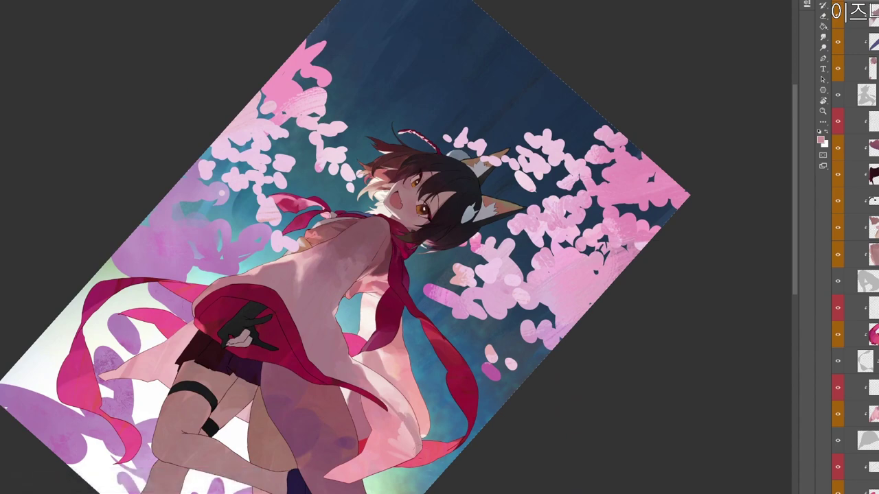
{"action": "mouse_move", "coordinate": [408, 409]}
{"action": "left_mouse_down"}
{"action": "mouse_move", "coordinate": [415, 426]}
{"action": "mouse_move", "coordinate": [499, 120]}
{"action": "left_mouse_up"}
{"action": "key", "text": "r"}
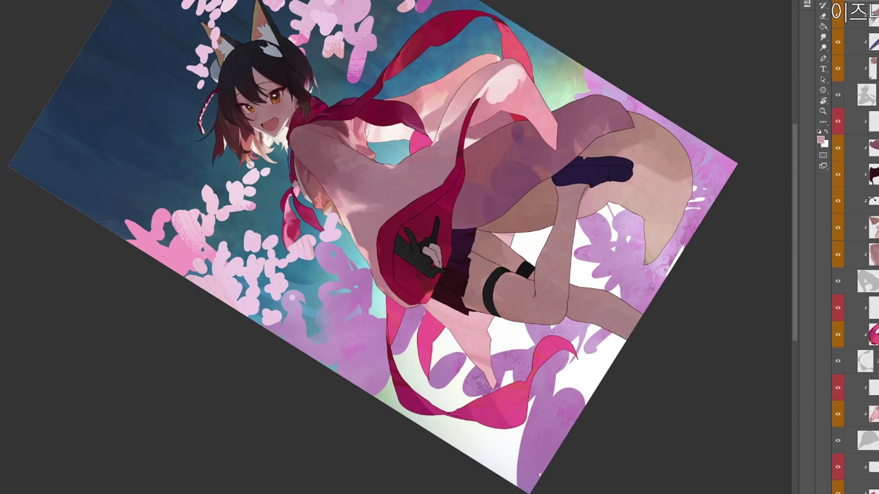
Mix dark maroon 642730 and shade the billowing fold beside the cuff's pointed tip, blending with a sampled coat tone.
{"action": "key", "text": "r"}
{"action": "left_click_drag", "start_coordinate": [580, 119], "coordinate": [446, 392]}
{"action": "left_click", "coordinate": [820, 139]}
{"action": "left_click", "coordinate": [339, 192]}
{"action": "key", "text": "r"}
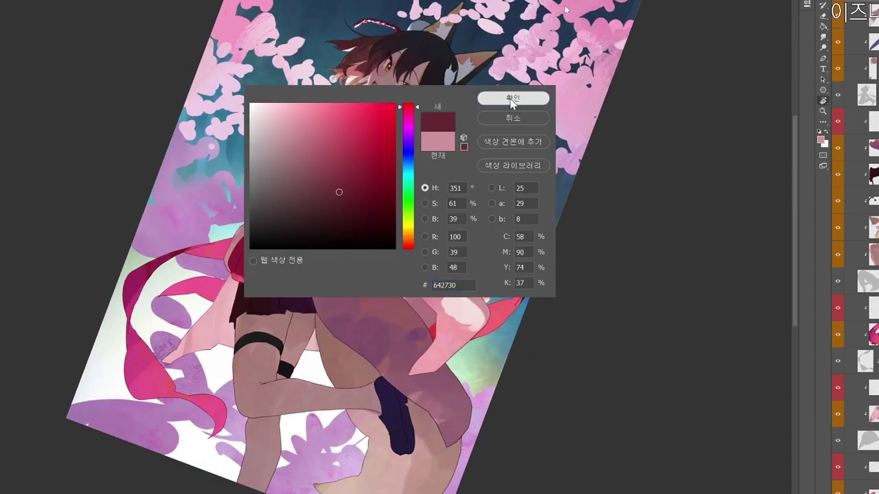
{"action": "left_click", "coordinate": [512, 100]}
{"action": "left_click_drag", "start_coordinate": [494, 338], "coordinate": [513, 296]}
{"action": "left_click_drag", "start_coordinate": [439, 274], "coordinate": [482, 316]}
{"action": "left_click", "coordinate": [469, 288], "text": "alt"}
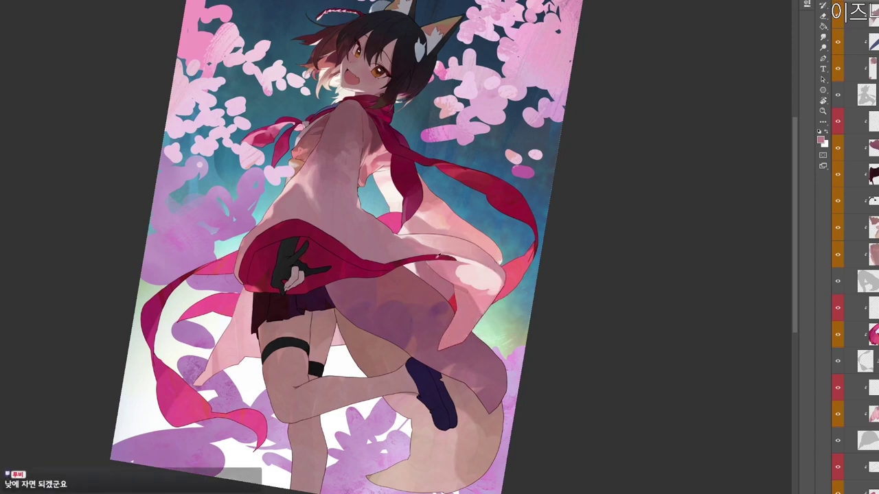
Sample shadow and light tones from the coat and refine the fold around and below the cuff's pointed tip.
{"action": "left_click", "coordinate": [436, 257], "text": "alt"}
{"action": "mouse_move", "coordinate": [425, 260]}
{"action": "left_mouse_down"}
{"action": "mouse_move", "coordinate": [448, 282]}
{"action": "mouse_move", "coordinate": [433, 267]}
{"action": "left_mouse_up"}
{"action": "left_click", "coordinate": [447, 278], "text": "alt"}
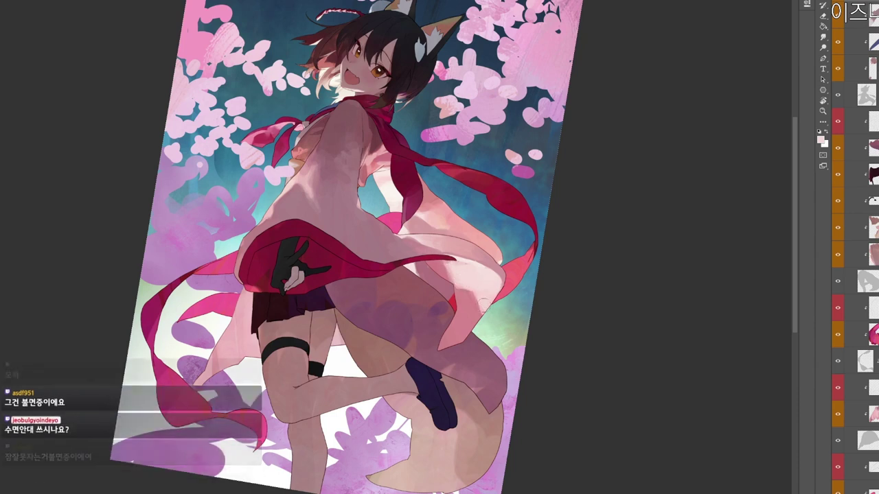
{"action": "left_click", "coordinate": [499, 277], "text": "alt"}
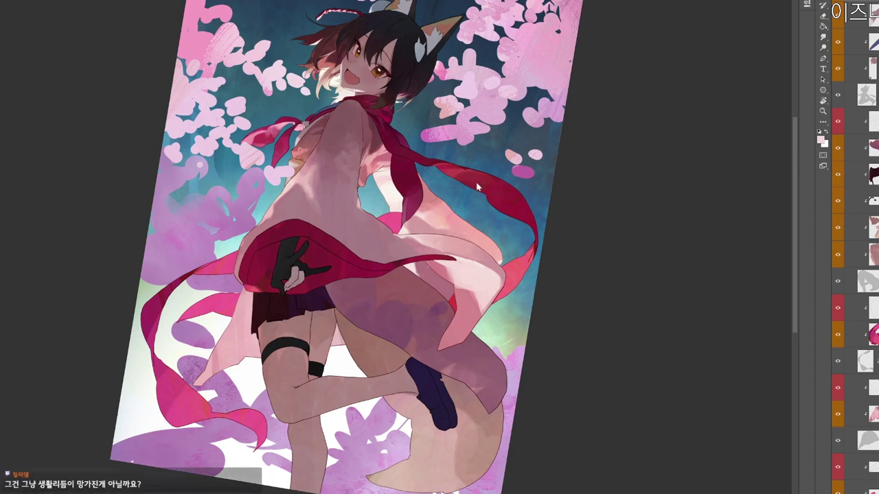
Mix dusky red 895357 and shade the lower, hanging part of the coat's billowing fold.
{"action": "key", "text": "n"}
{"action": "left_click", "coordinate": [303, 172]}
{"action": "key", "text": "Return"}
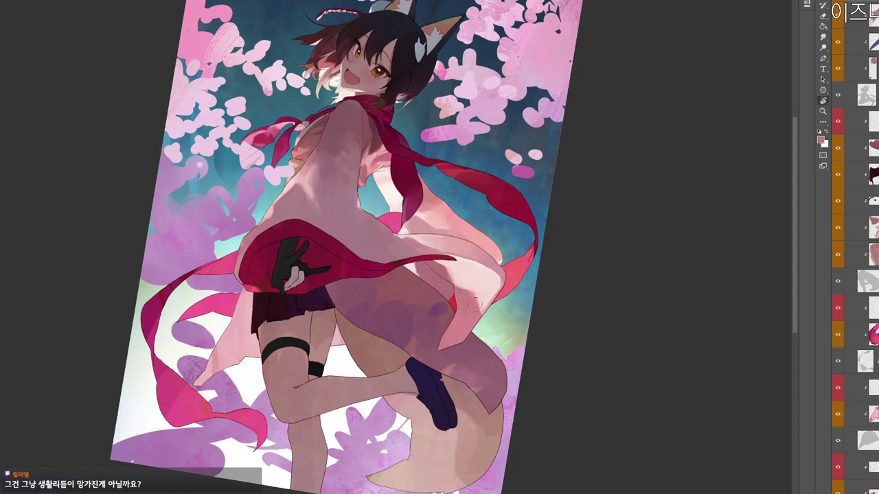
{"action": "left_click_drag", "start_coordinate": [475, 305], "coordinate": [485, 221]}
{"action": "key", "text": "n"}
{"action": "left_click", "coordinate": [308, 171]}
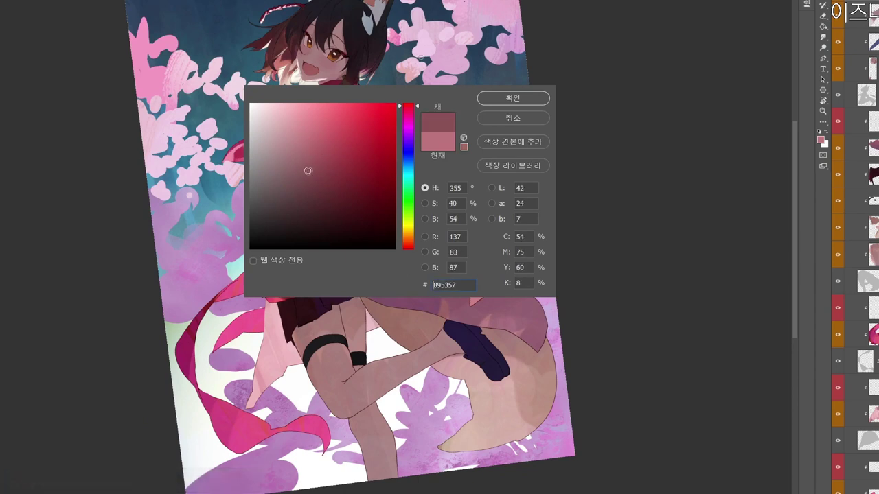
{"action": "left_click", "coordinate": [529, 98]}
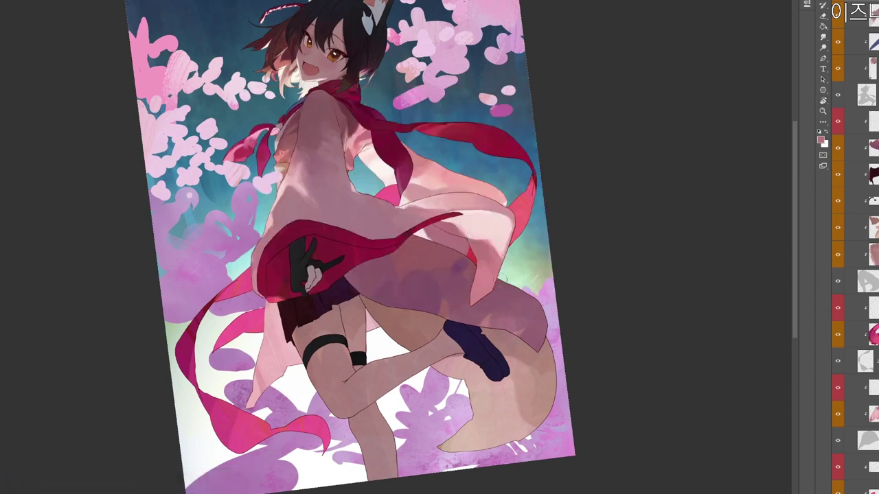
Mix a deep crimson and, with a pink sampled from the fold, work on the hanging corner of the coat.
{"action": "left_click", "coordinate": [490, 266], "text": "alt"}
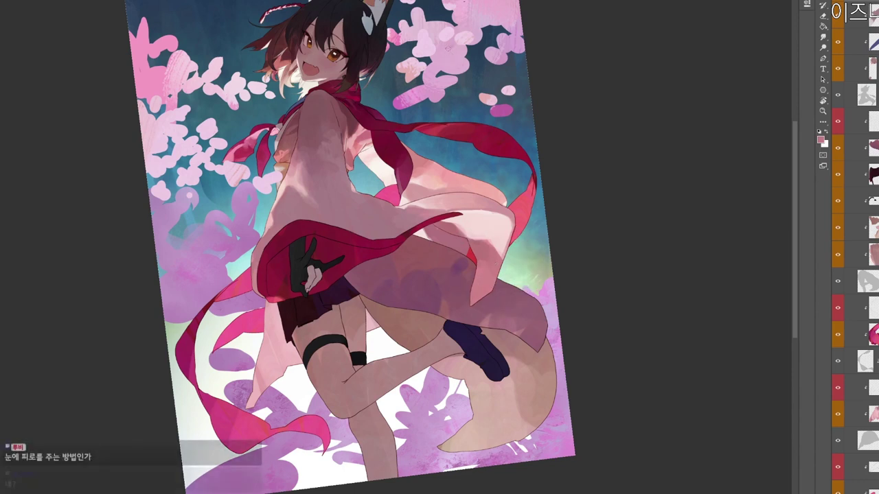
{"action": "key", "text": "n"}
{"action": "left_click", "coordinate": [348, 158]}
{"action": "left_click", "coordinate": [501, 101]}
{"action": "left_click_drag", "start_coordinate": [425, 267], "coordinate": [434, 302]}
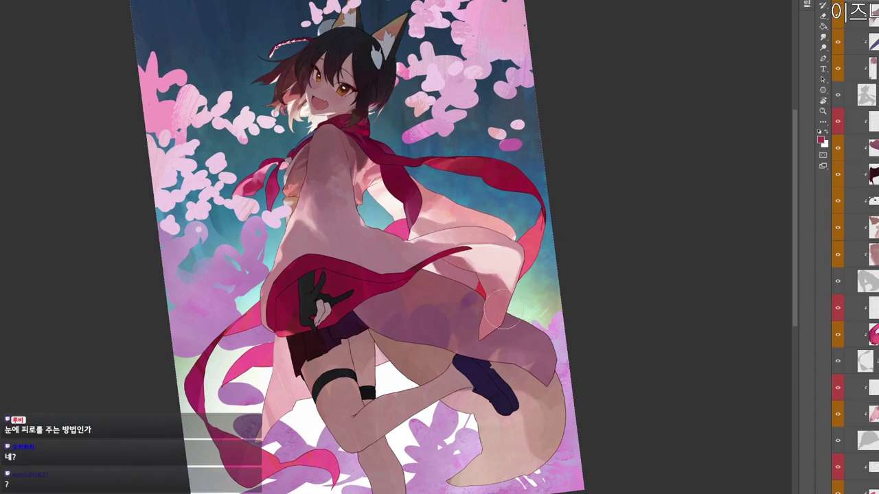
{"action": "left_click", "coordinate": [495, 283], "text": "alt"}
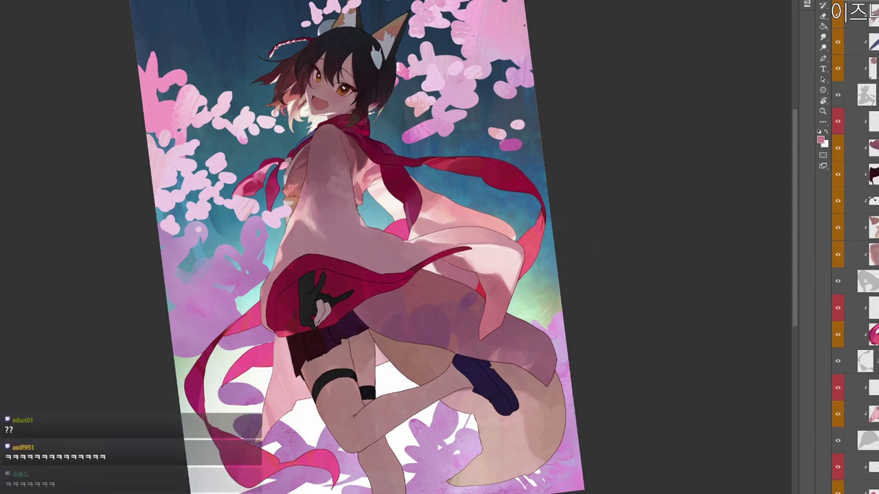
Mix rose d2616d and tint the coat's hanging corner, blending it with pale pink sampled from the fold.
{"action": "key", "text": "r"}
{"action": "left_click_drag", "start_coordinate": [555, 367], "coordinate": [525, 408]}
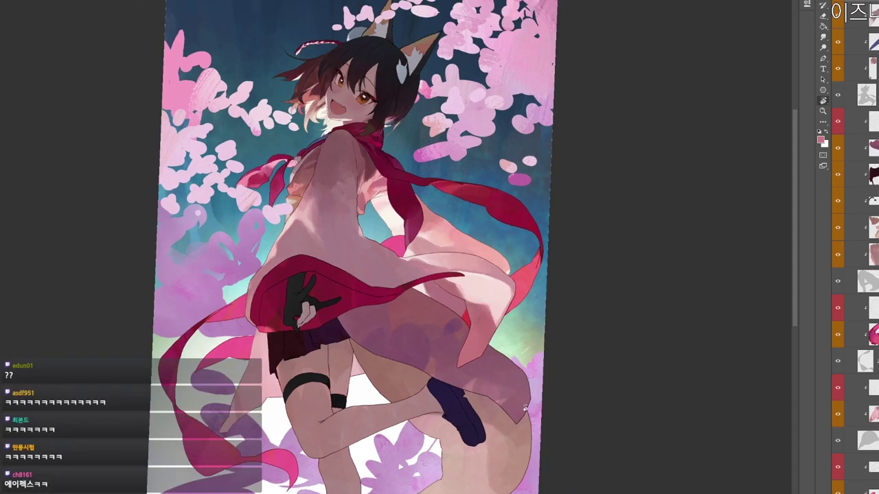
{"action": "key", "text": "n"}
{"action": "left_click", "coordinate": [328, 130]}
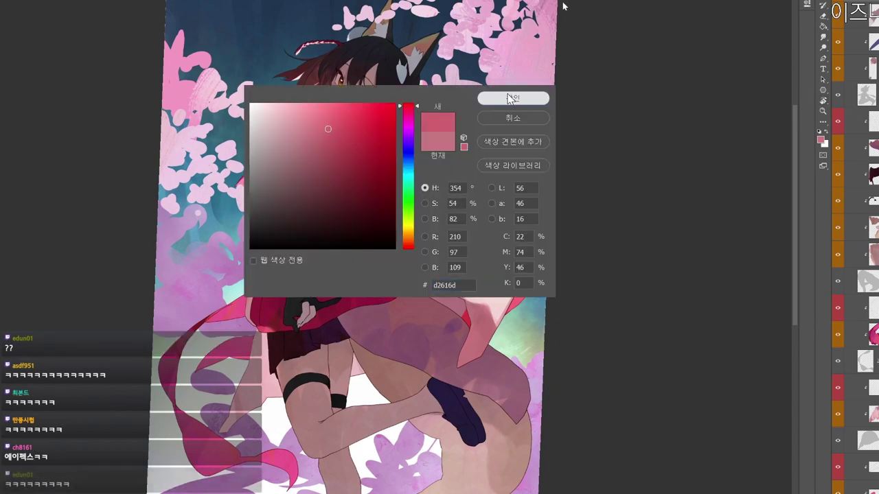
{"action": "left_click", "coordinate": [513, 98]}
{"action": "key", "text": "r"}
{"action": "left_click_drag", "start_coordinate": [500, 255], "coordinate": [464, 333]}
{"action": "key", "text": "z"}
{"action": "left_click_drag", "start_coordinate": [463, 333], "coordinate": [484, 335]}
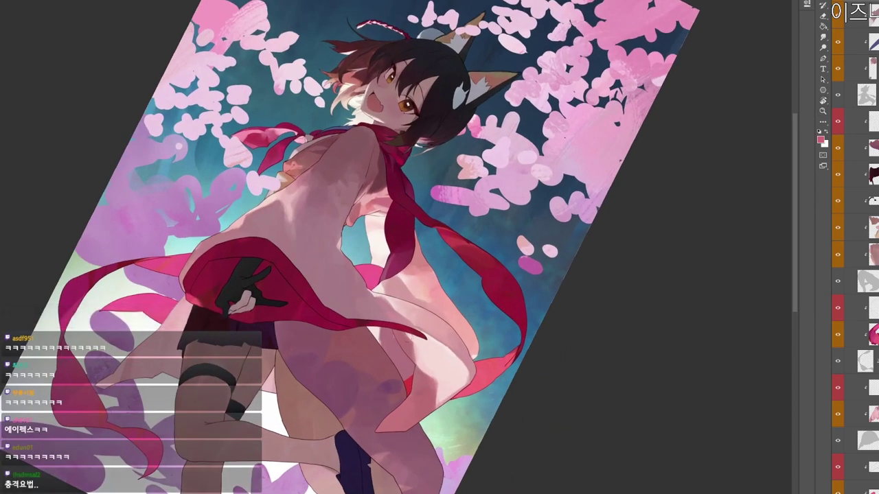
{"action": "left_click", "coordinate": [413, 338], "text": "alt"}
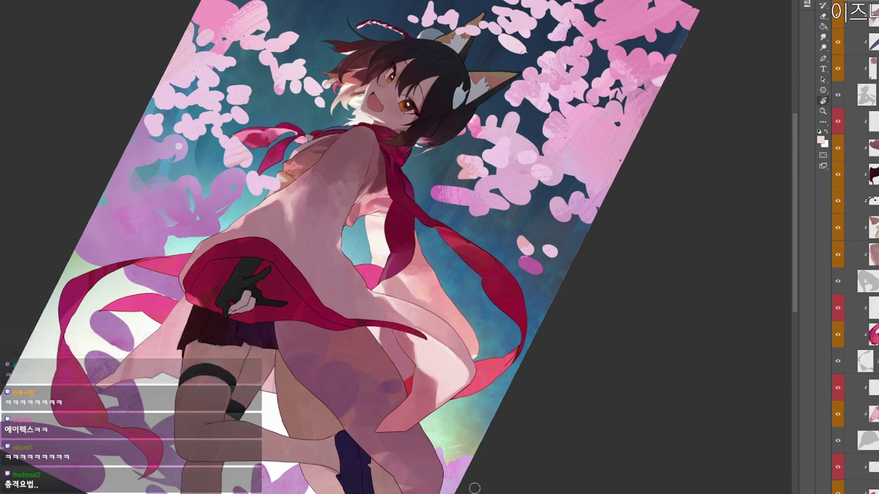
Mix salmon db847d and refine the coat's billowing fold near the red ribbon with warm and pale pinks.
{"action": "key", "text": "r"}
{"action": "left_click_drag", "start_coordinate": [473, 488], "coordinate": [552, 266]}
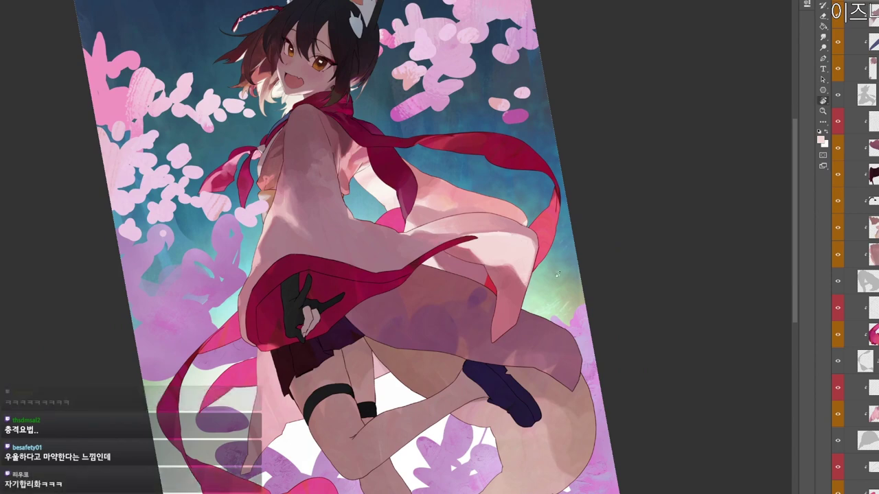
{"action": "key", "text": "r"}
{"action": "left_click_drag", "start_coordinate": [571, 193], "coordinate": [570, 230]}
{"action": "key", "text": "n"}
{"action": "left_click", "coordinate": [311, 123]}
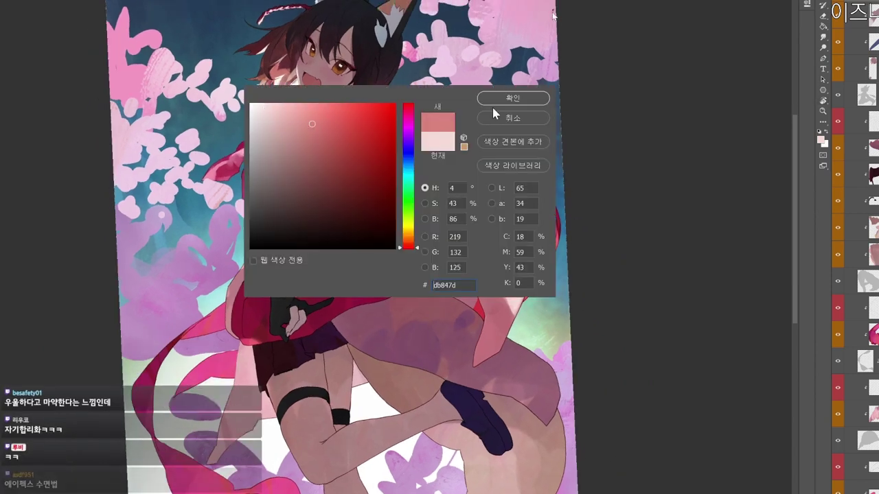
{"action": "left_click", "coordinate": [514, 98]}
{"action": "key", "text": "r"}
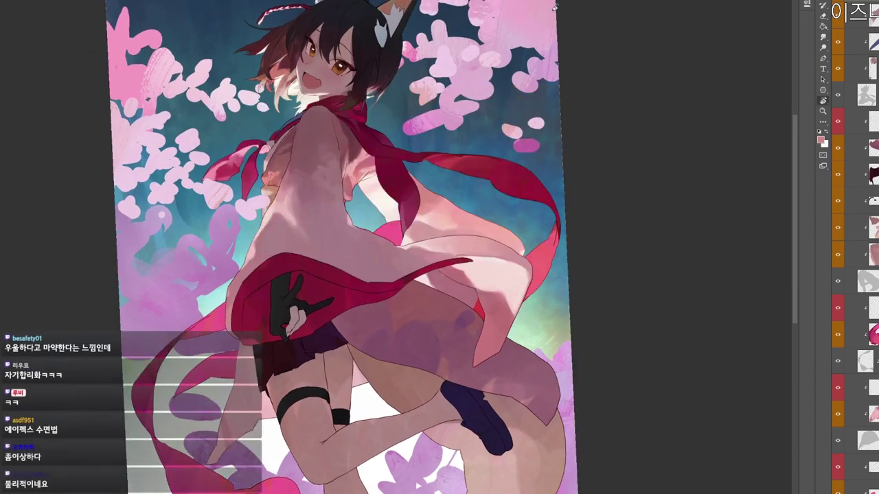
{"action": "left_click_drag", "start_coordinate": [537, 363], "coordinate": [554, 314]}
{"action": "key", "text": "b"}
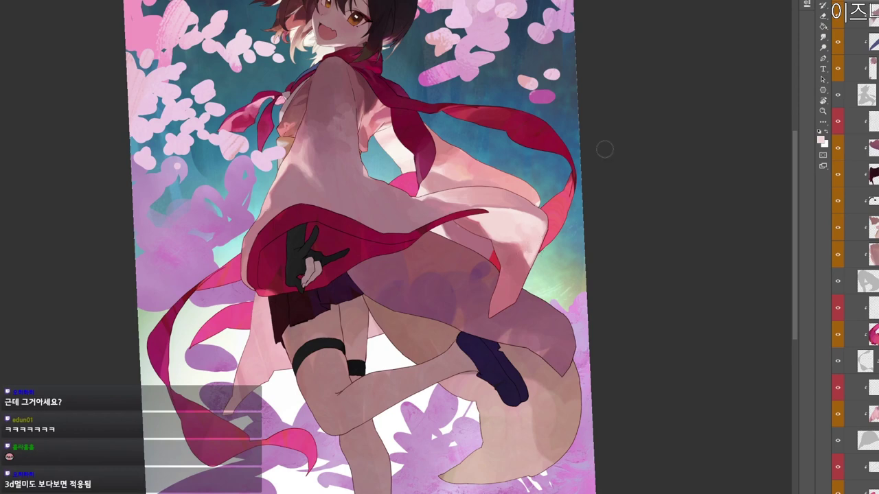
Mix a dusky mauve and deepen the shading on the coat's billowing fold beside the ribbon.
{"action": "key", "text": "r"}
{"action": "left_click_drag", "start_coordinate": [622, 317], "coordinate": [368, 352]}
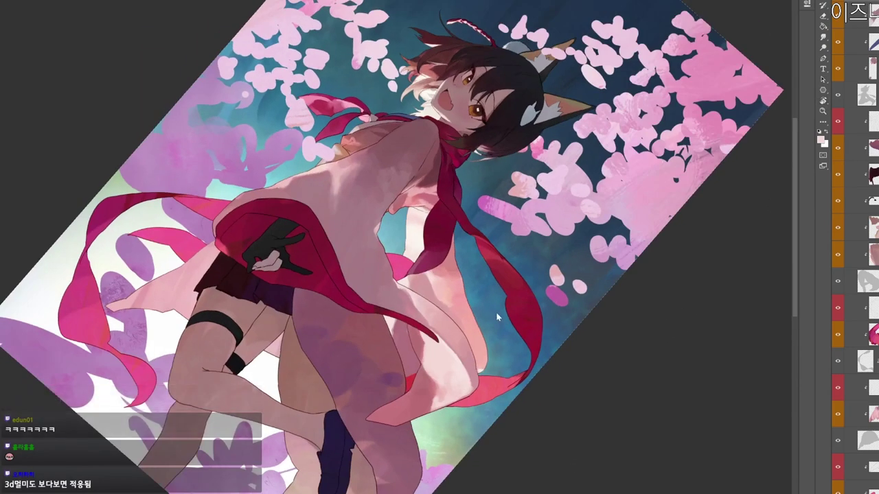
{"action": "left_click", "coordinate": [508, 96]}
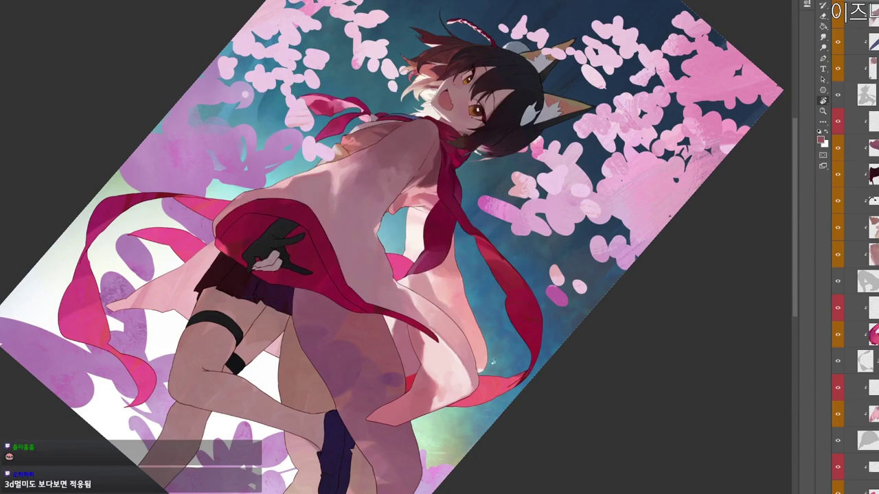
{"action": "left_click_drag", "start_coordinate": [493, 361], "coordinate": [516, 335]}
{"action": "left_click_drag", "start_coordinate": [516, 335], "coordinate": [547, 282]}
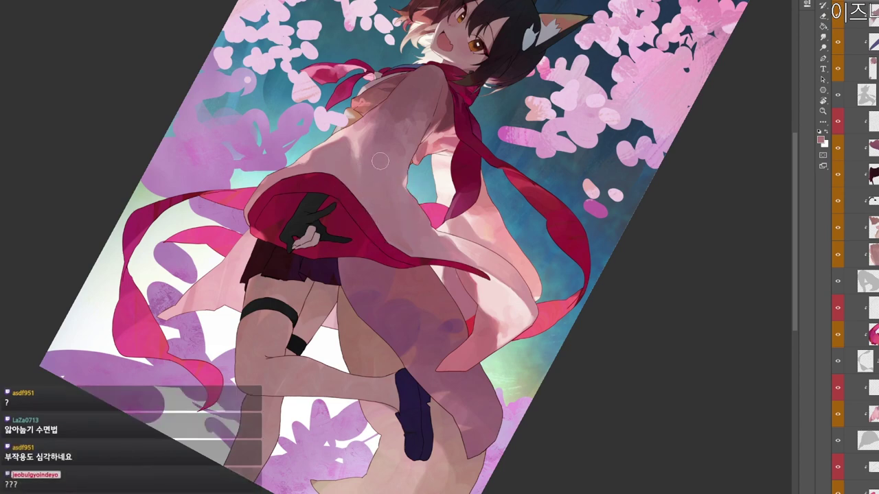
Mix a darker mauve and shade the coat's sleeve between the elbow and the red cuff.
{"action": "left_click_drag", "start_coordinate": [421, 371], "coordinate": [475, 257]}
{"action": "left_click_drag", "start_coordinate": [475, 257], "coordinate": [442, 145]}
{"action": "left_click_drag", "start_coordinate": [398, 250], "coordinate": [517, 302]}
{"action": "left_click", "coordinate": [821, 140]}
{"action": "left_click", "coordinate": [300, 173]}
{"action": "left_click", "coordinate": [523, 101]}
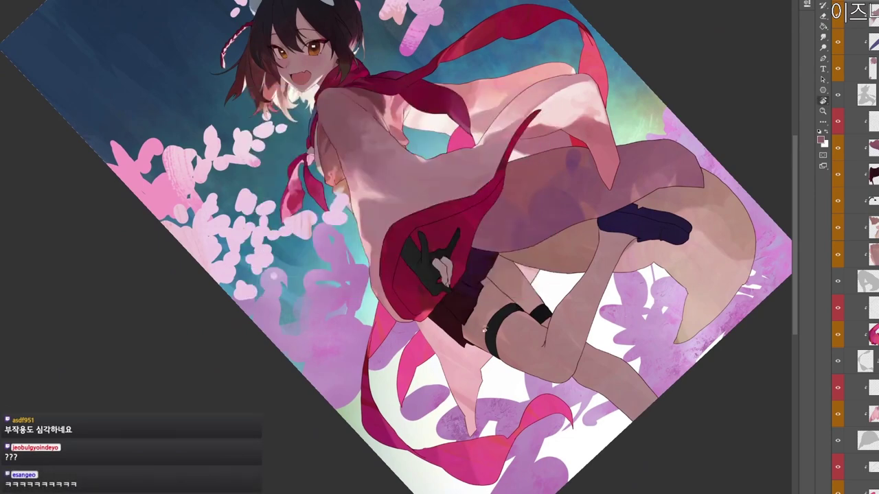
{"action": "left_click_drag", "start_coordinate": [485, 329], "coordinate": [608, 222]}
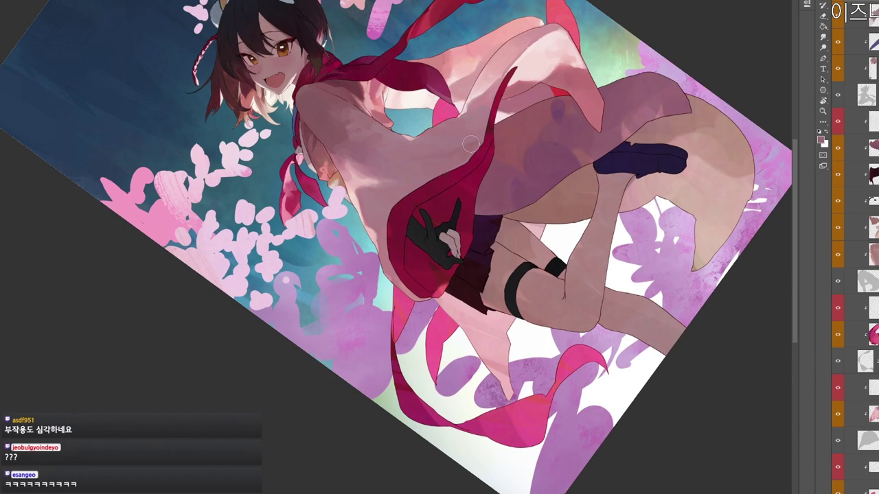
{"action": "left_click_drag", "start_coordinate": [436, 153], "coordinate": [399, 108]}
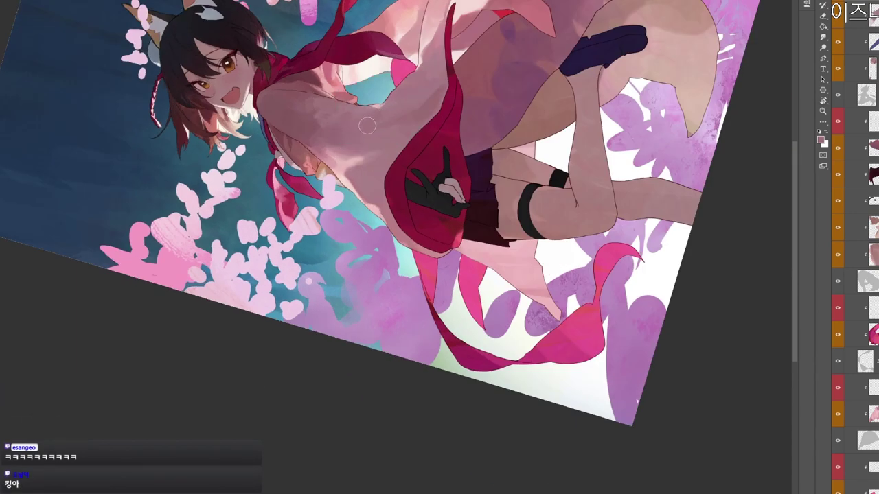
Sample rosy mauves from the sleeve and blend its shading along the edge of the red cuff.
{"action": "left_click", "coordinate": [421, 118], "text": "alt"}
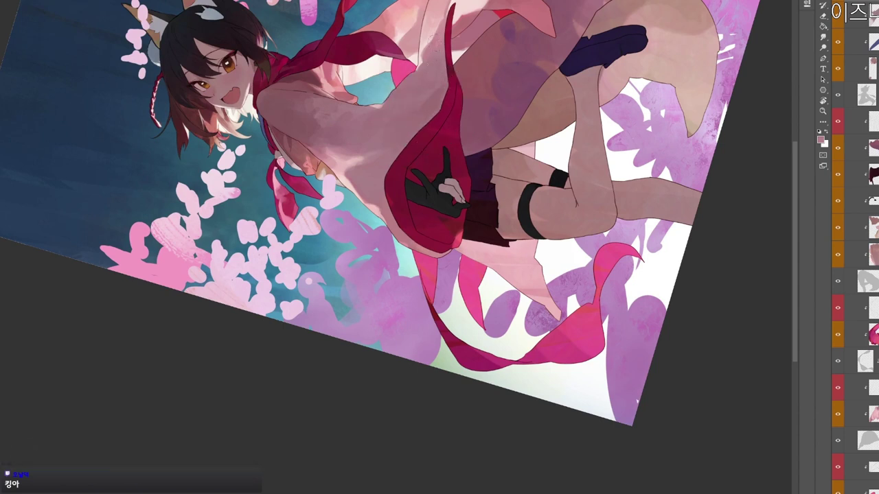
{"action": "left_click_drag", "start_coordinate": [447, 133], "coordinate": [455, 214]}
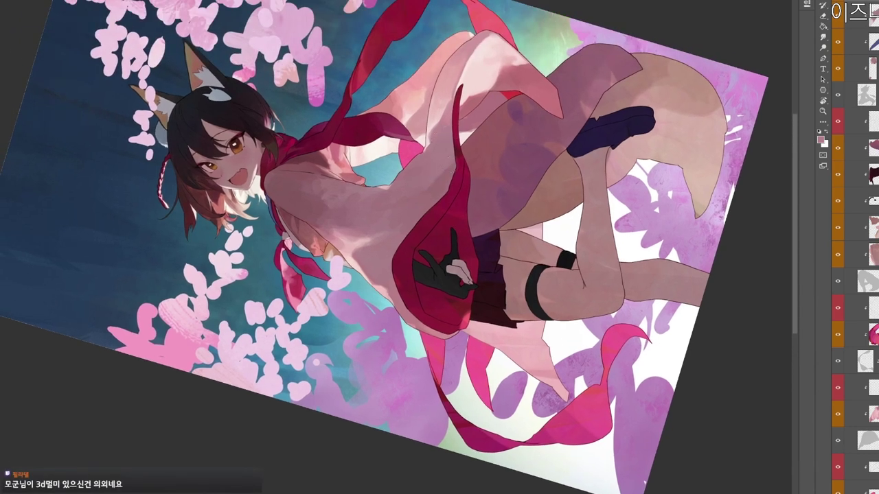
{"action": "left_click", "coordinate": [441, 159], "text": "alt"}
{"action": "key", "text": "r"}
{"action": "left_click_drag", "start_coordinate": [564, 237], "coordinate": [377, 460]}
{"action": "left_click_drag", "start_coordinate": [538, 283], "coordinate": [295, 460]}
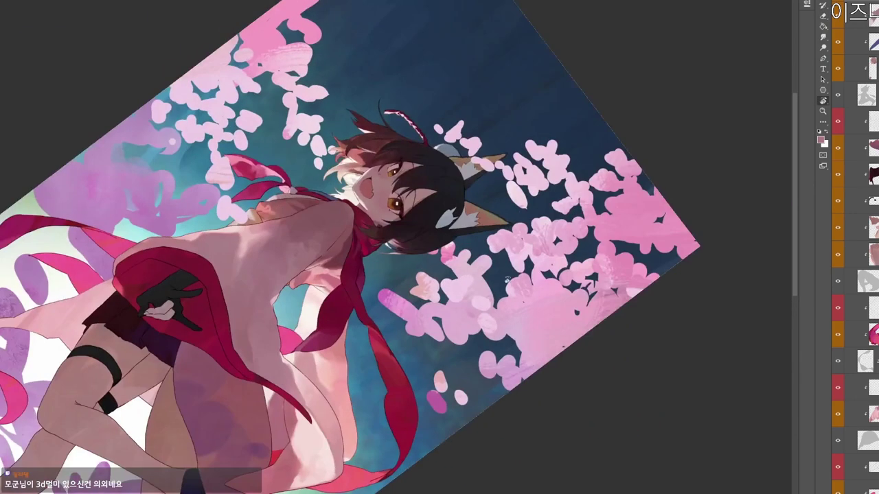
{"action": "mouse_move", "coordinate": [508, 279]}
{"action": "left_mouse_down"}
{"action": "mouse_move", "coordinate": [333, 449]}
{"action": "mouse_move", "coordinate": [570, 86]}
{"action": "left_mouse_up"}
{"action": "left_click_drag", "start_coordinate": [530, 288], "coordinate": [557, 185]}
{"action": "left_click_drag", "start_coordinate": [538, 403], "coordinate": [577, 354]}
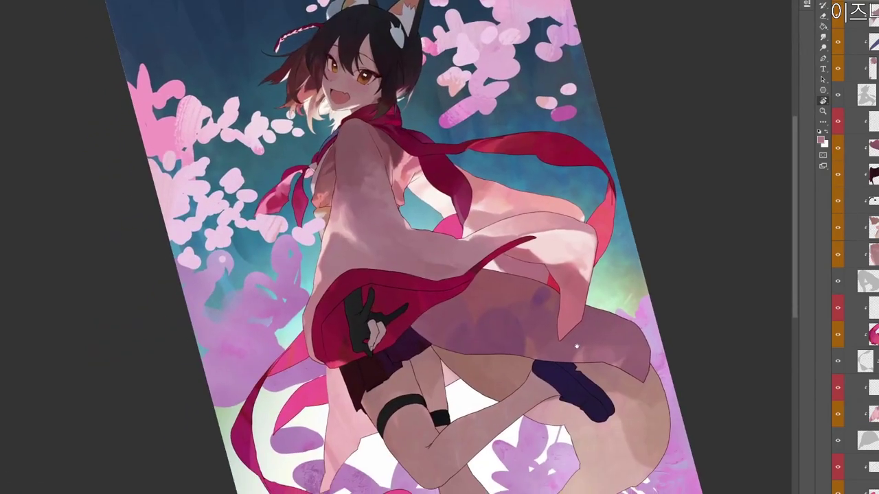
Select the red sleeve lining's layer and shade the lining beside the gloved hand with a sampled dark maroon.
{"action": "key", "text": "z"}
{"action": "left_click_drag", "start_coordinate": [585, 384], "coordinate": [525, 374]}
{"action": "left_click_drag", "start_coordinate": [525, 371], "coordinate": [545, 326]}
{"action": "left_click_drag", "start_coordinate": [470, 327], "coordinate": [490, 324]}
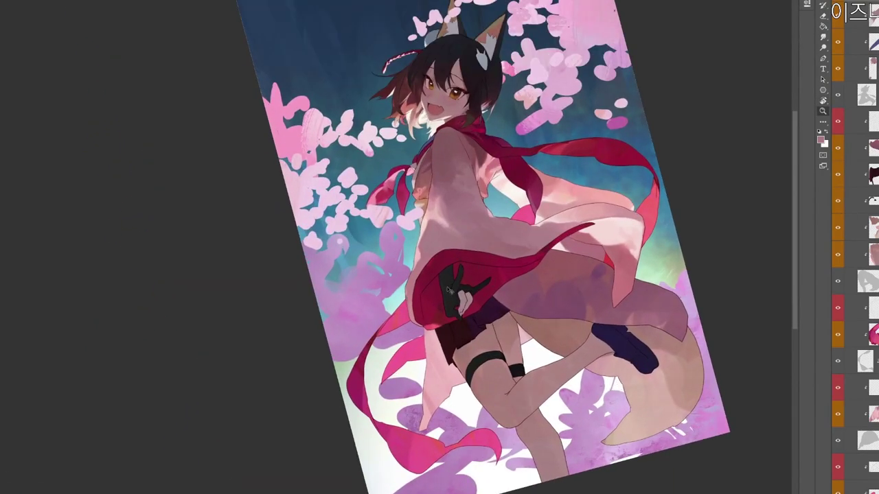
{"action": "left_click", "coordinate": [468, 284], "text": "ctrl"}
{"action": "left_click", "coordinate": [446, 252], "text": "alt"}
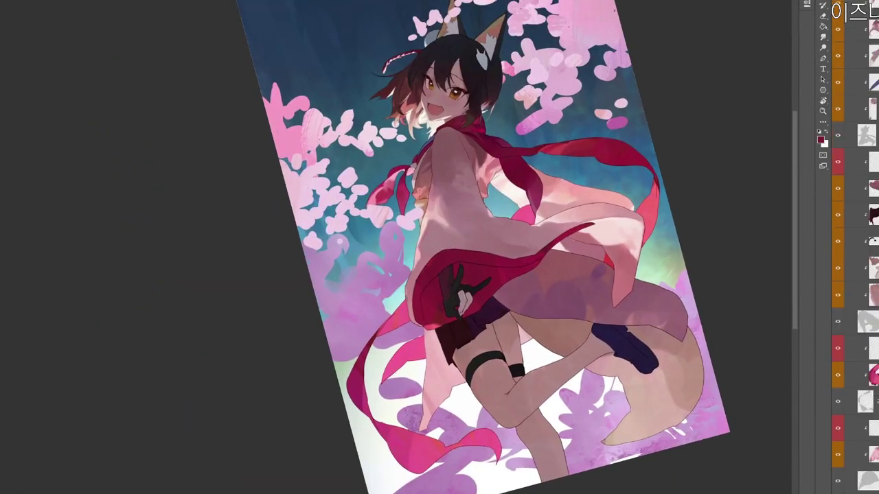
{"action": "left_click", "coordinate": [820, 140]}
{"action": "key", "text": "Return"}
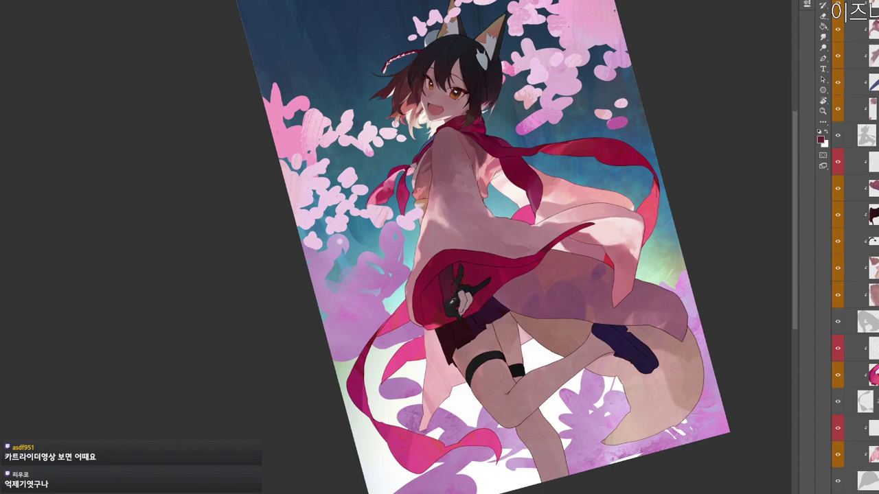
Mix a muted grey and paint the wrist between the black glove and the sleeve lining.
{"action": "left_click", "coordinate": [445, 291], "text": "alt"}
{"action": "left_click", "coordinate": [443, 227], "text": "alt"}
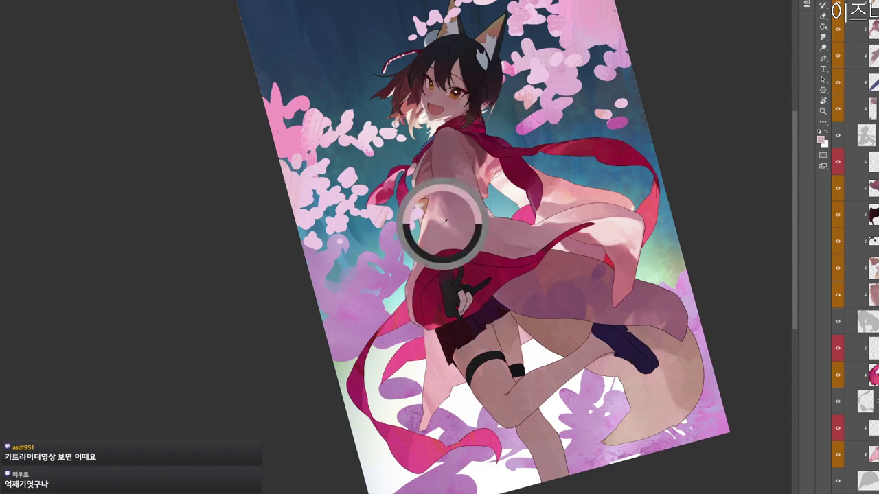
{"action": "key", "text": "n"}
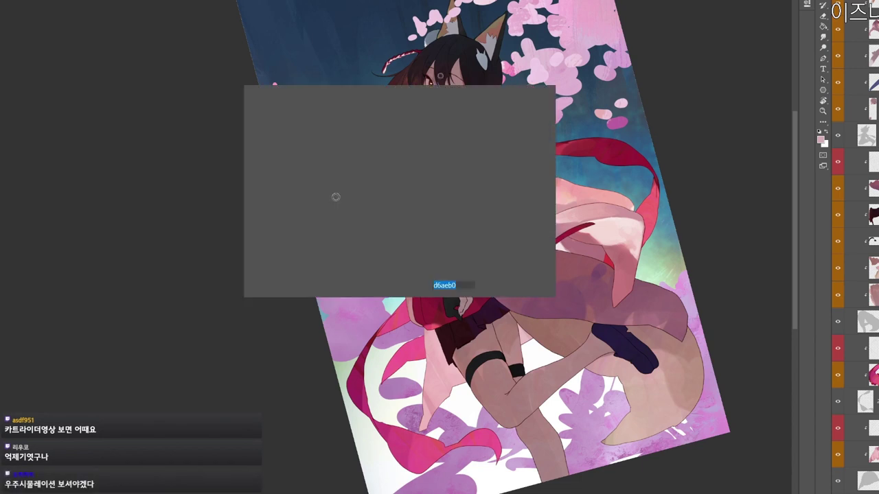
{"action": "left_click", "coordinate": [271, 167]}
{"action": "left_click", "coordinate": [514, 101]}
{"action": "scroll", "coordinate": [437, 289], "scroll_direction": "up", "scroll_amount": 1}
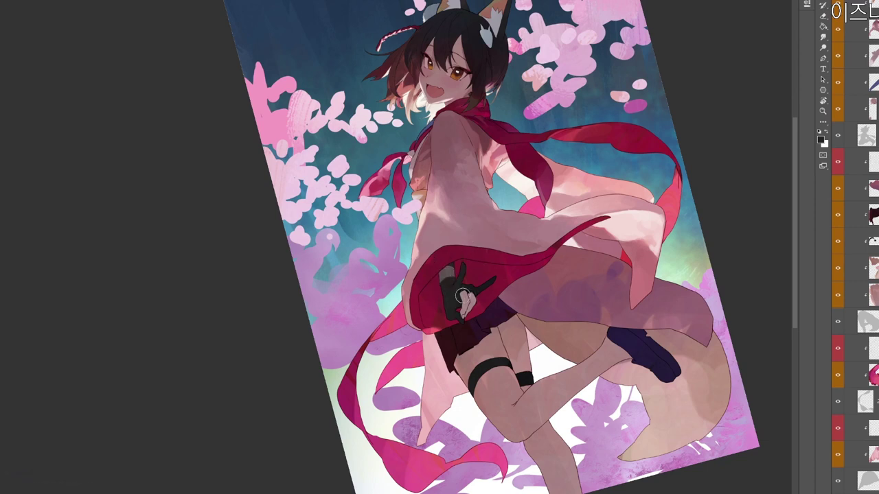
Mix dark maroon 26080f and deepen the shadow on the red lining beside the glove.
{"action": "left_click", "coordinate": [453, 265], "text": "alt"}
{"action": "key", "text": "n"}
{"action": "left_click", "coordinate": [365, 225]}
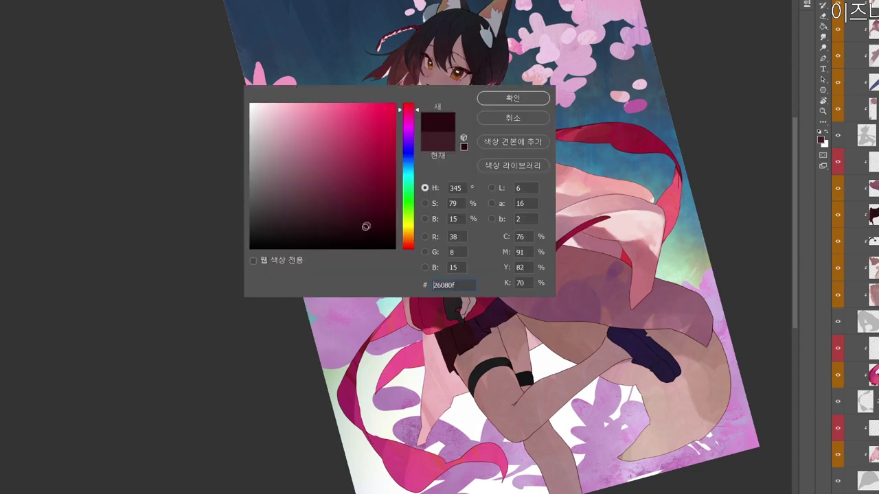
{"action": "left_click", "coordinate": [520, 96]}
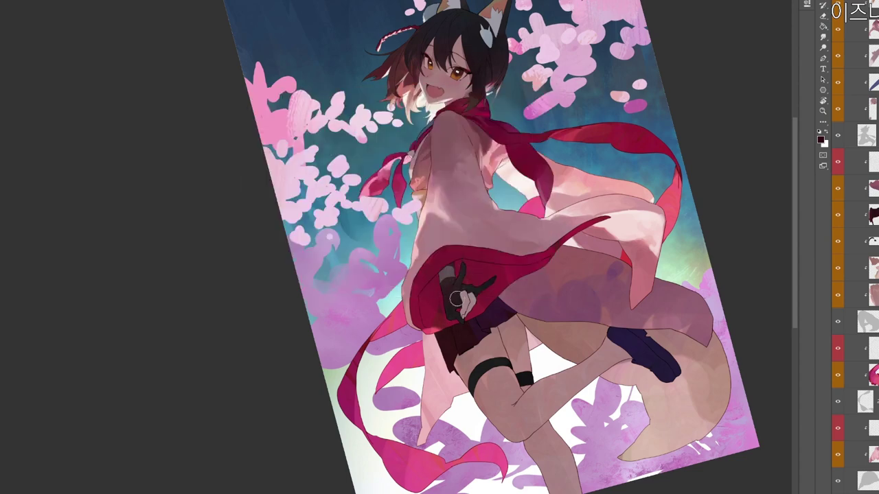
{"action": "key", "text": "r"}
{"action": "left_click_drag", "start_coordinate": [613, 231], "coordinate": [550, 143]}
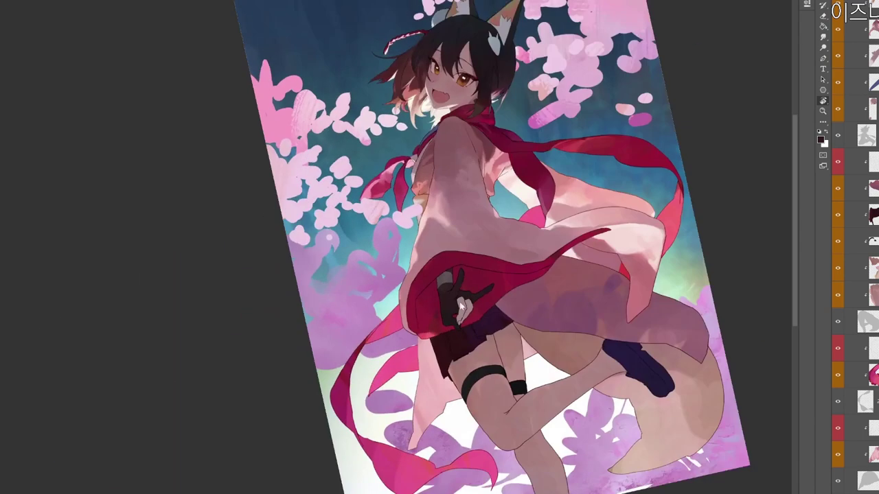
{"action": "key", "text": "z"}
{"action": "mouse_move", "coordinate": [431, 312]}
{"action": "left_mouse_down"}
{"action": "mouse_move", "coordinate": [462, 311]}
{"action": "mouse_move", "coordinate": [420, 295]}
{"action": "mouse_move", "coordinate": [423, 317]}
{"action": "left_mouse_up"}
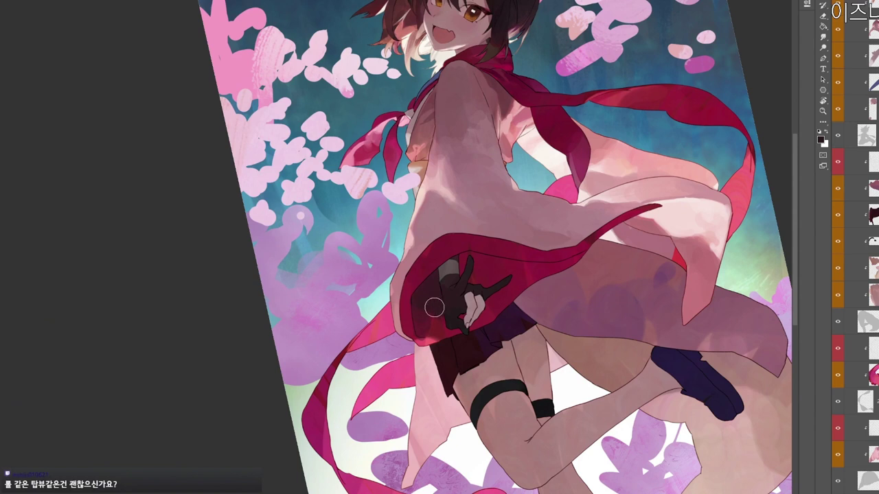
Sample the lining's dark shades, mix wine red 530c1e and shade the inside of the sleeve around the gloved hand.
{"action": "left_click", "coordinate": [431, 308], "text": "alt"}
{"action": "mouse_move", "coordinate": [428, 313]}
{"action": "left_mouse_down"}
{"action": "mouse_move", "coordinate": [419, 336]}
{"action": "mouse_move", "coordinate": [420, 317]}
{"action": "left_mouse_up"}
{"action": "left_click", "coordinate": [421, 306], "text": "alt"}
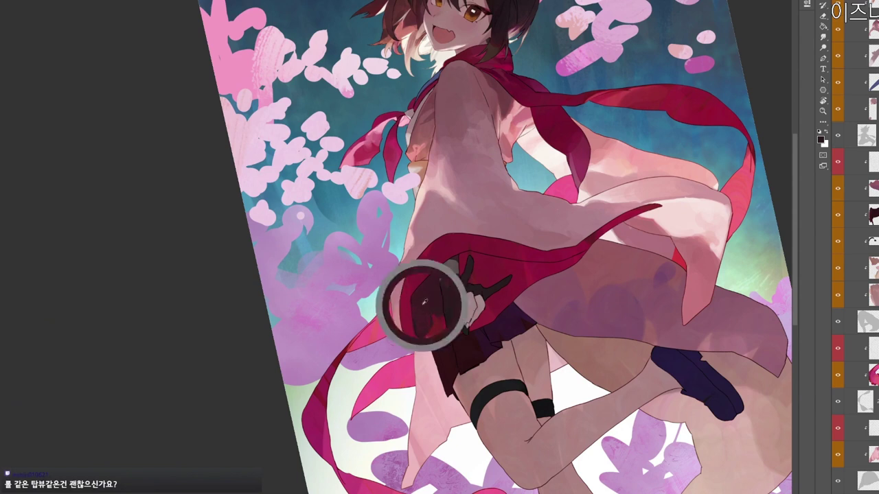
{"action": "left_click", "coordinate": [373, 201]}
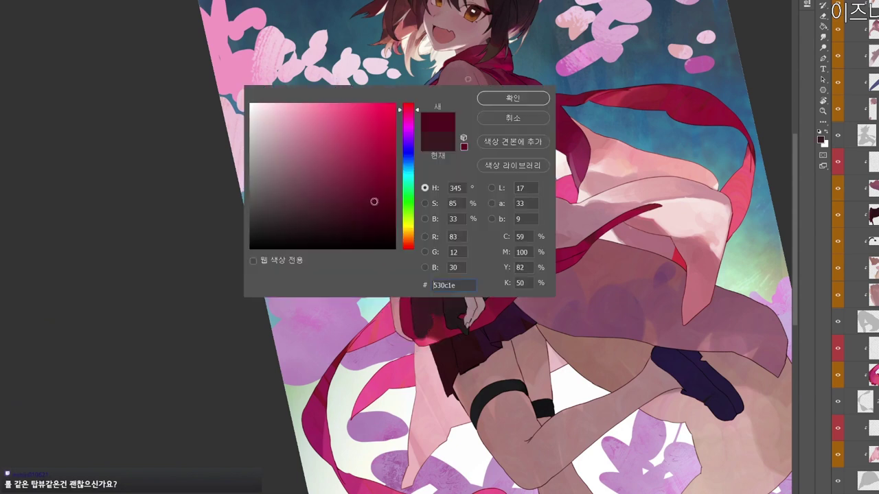
{"action": "left_click", "coordinate": [519, 103]}
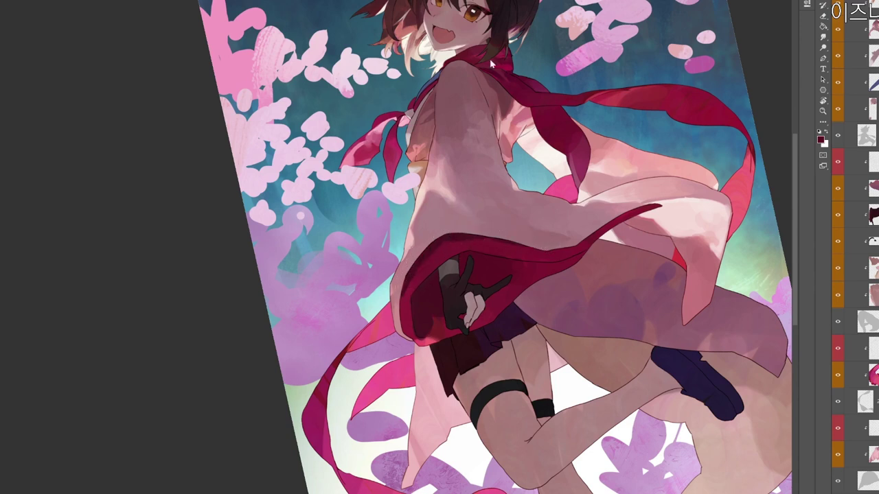
Mix a slightly darker wine red and shade the red cuff's outer rim above the glove.
{"action": "key", "text": "n"}
{"action": "left_click", "coordinate": [373, 208]}
{"action": "left_click", "coordinate": [514, 98]}
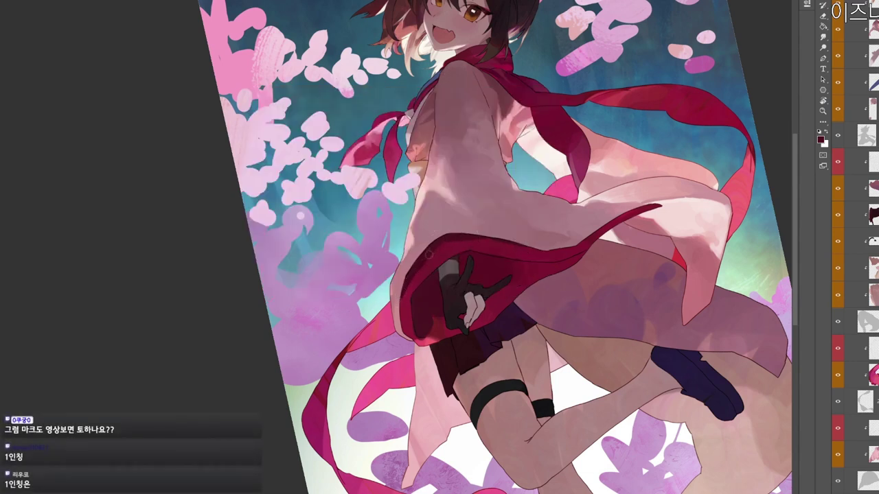
{"action": "left_click_drag", "start_coordinate": [403, 277], "coordinate": [397, 335]}
{"action": "mouse_move", "coordinate": [520, 298]}
{"action": "left_mouse_down"}
{"action": "mouse_move", "coordinate": [508, 295]}
{"action": "mouse_move", "coordinate": [521, 312]}
{"action": "left_mouse_up"}
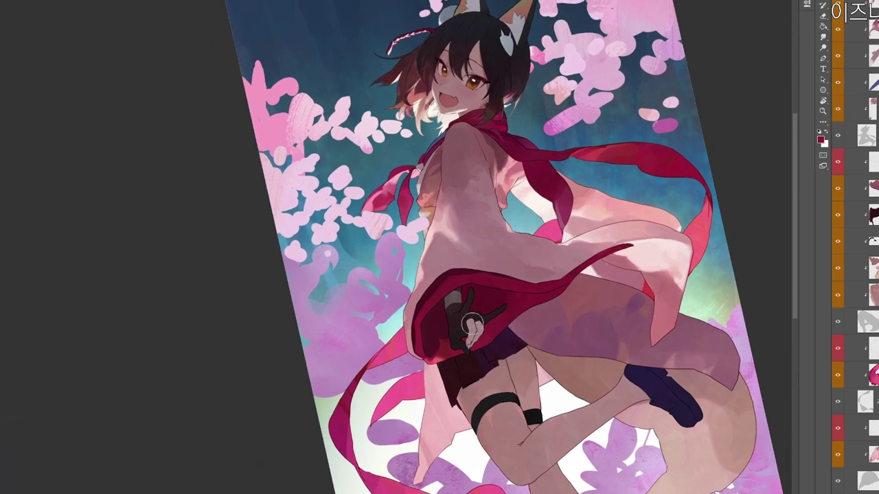
Shade the red lining around the glove's fingers with 5d0e22 and reds sampled from the cuff.
{"action": "left_click", "coordinate": [505, 302], "text": "alt"}
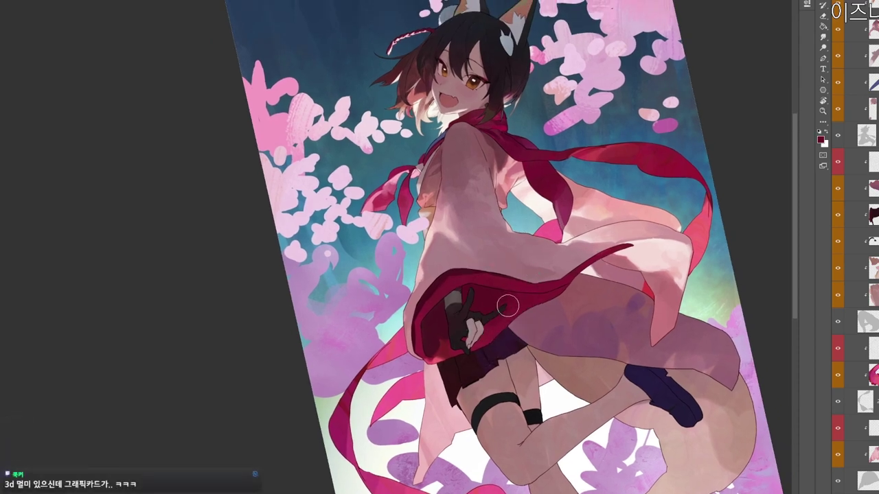
{"action": "left_click", "coordinate": [821, 140]}
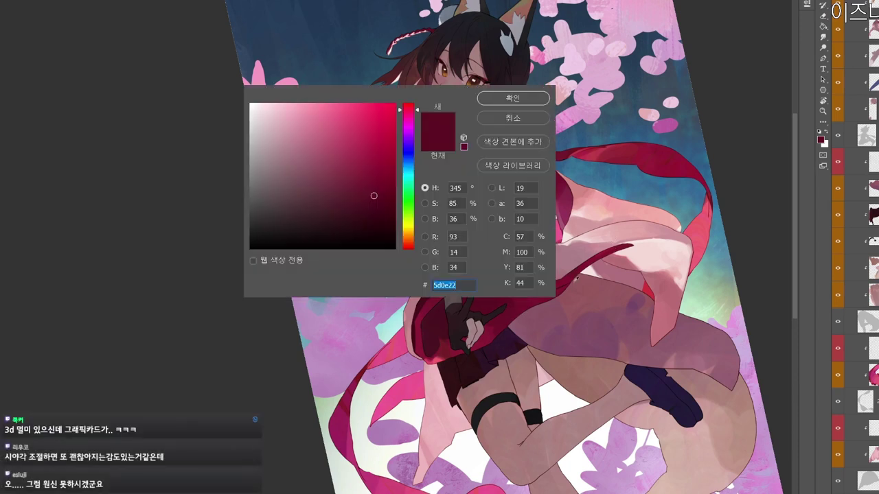
{"action": "left_click", "coordinate": [526, 96]}
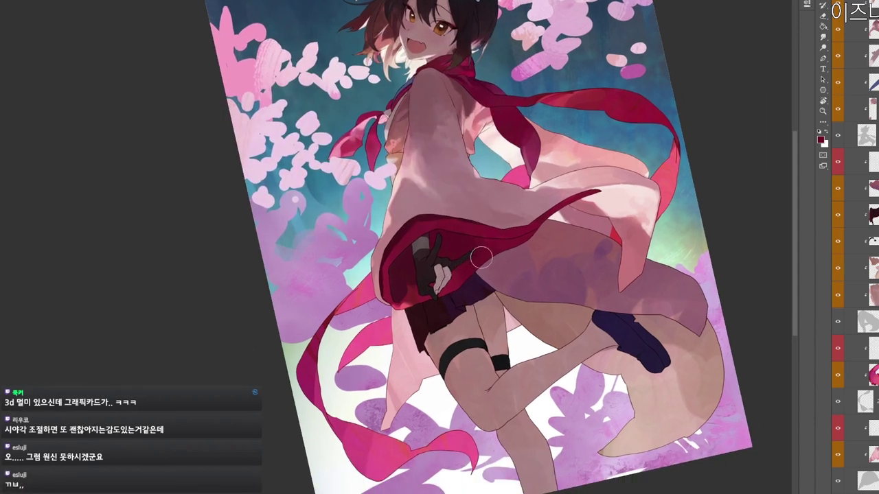
{"action": "left_click", "coordinate": [460, 276], "text": "alt"}
{"action": "left_click", "coordinate": [407, 303], "text": "alt"}
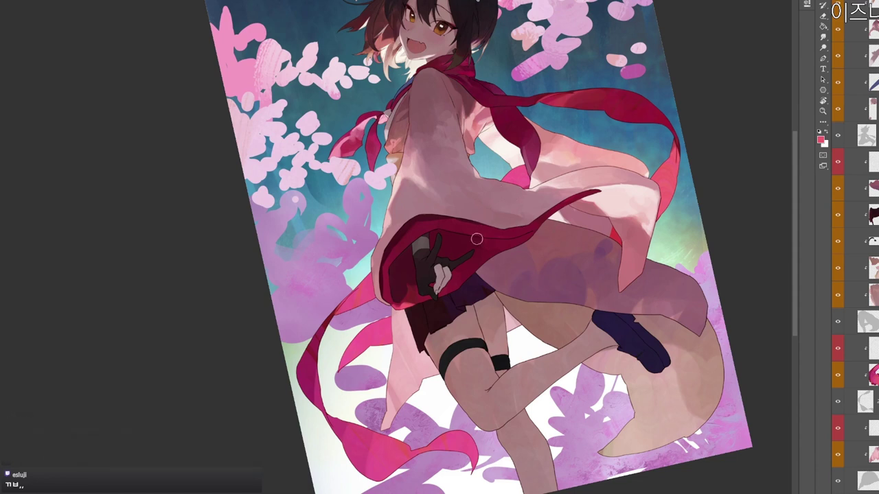
{"action": "scroll", "coordinate": [445, 272], "scroll_direction": "down", "scroll_amount": 2}
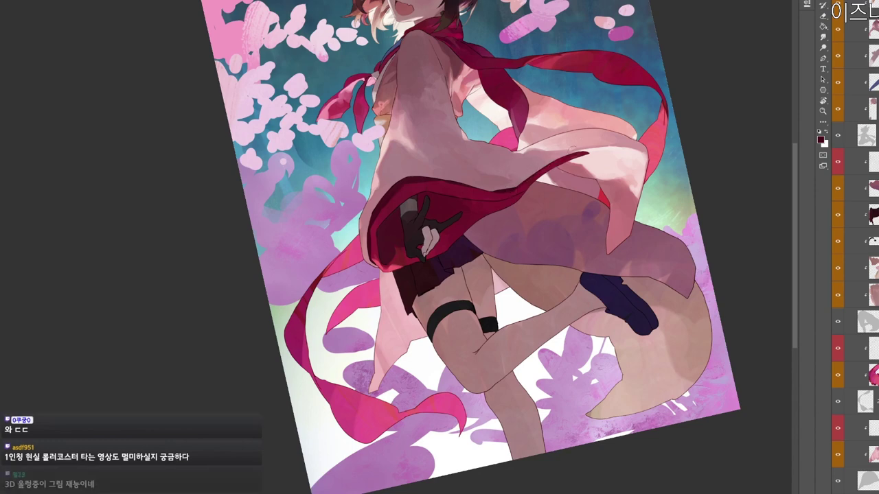
Refine the dark shading along the red cuff's rim and mix wine red 580c1e for the lining.
{"action": "key", "text": "r"}
{"action": "left_click_drag", "start_coordinate": [611, 200], "coordinate": [371, 370]}
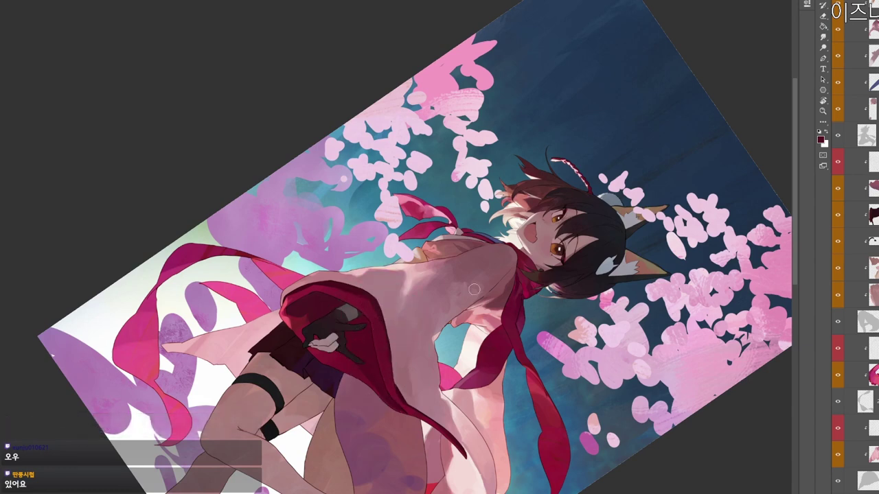
{"action": "key", "text": "r"}
{"action": "left_click_drag", "start_coordinate": [474, 289], "coordinate": [416, 59]}
{"action": "left_click_drag", "start_coordinate": [588, 406], "coordinate": [614, 461]}
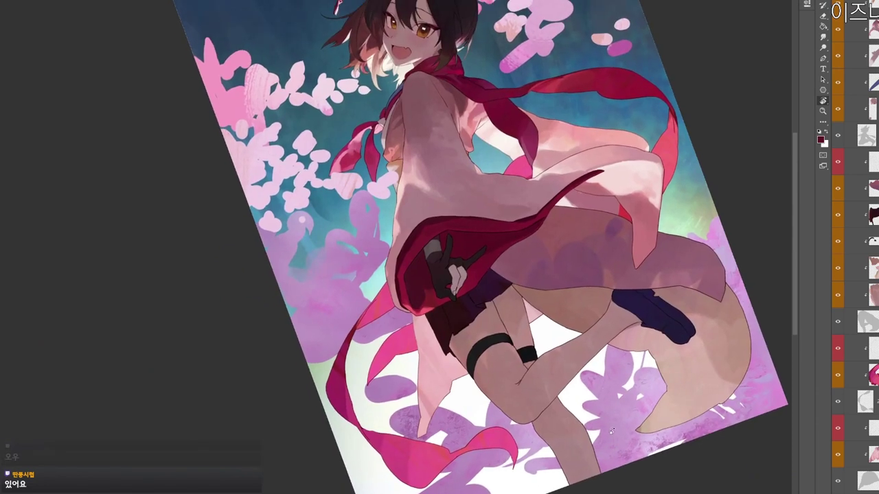
{"action": "key", "text": "n"}
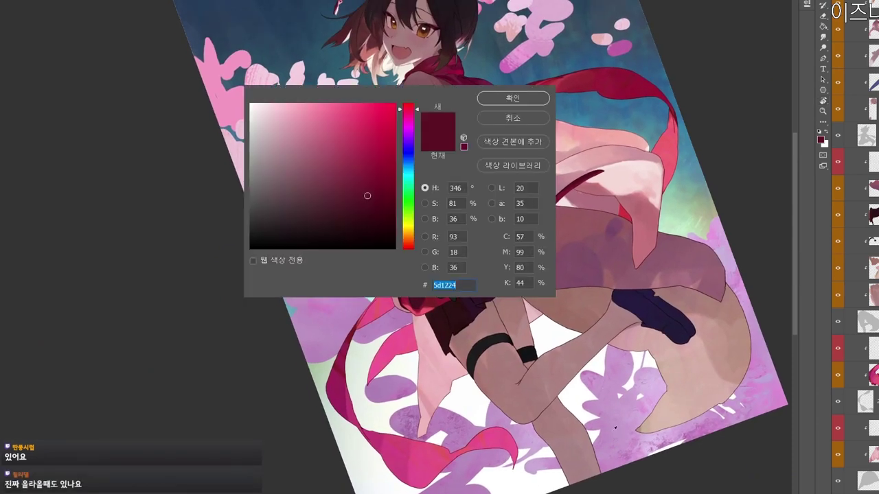
{"action": "left_click", "coordinate": [376, 199]}
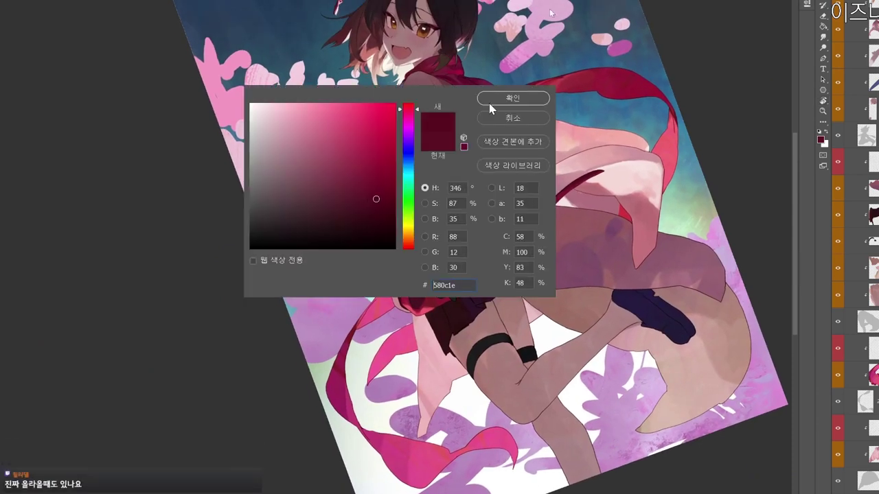
{"action": "left_click", "coordinate": [508, 100]}
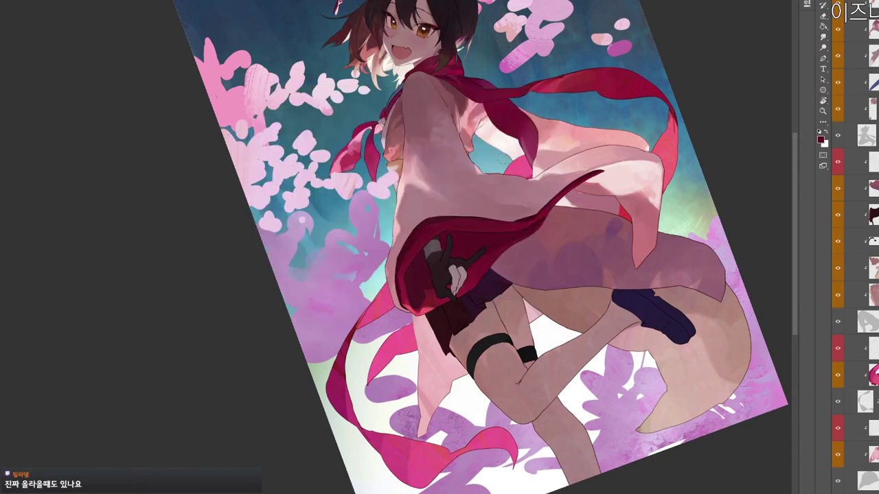
Select the coat sleeve's layer, sample its mauves and refine the shading on the upper arm with a smaller brush.
{"action": "key", "text": "r"}
{"action": "key", "text": "Escape"}
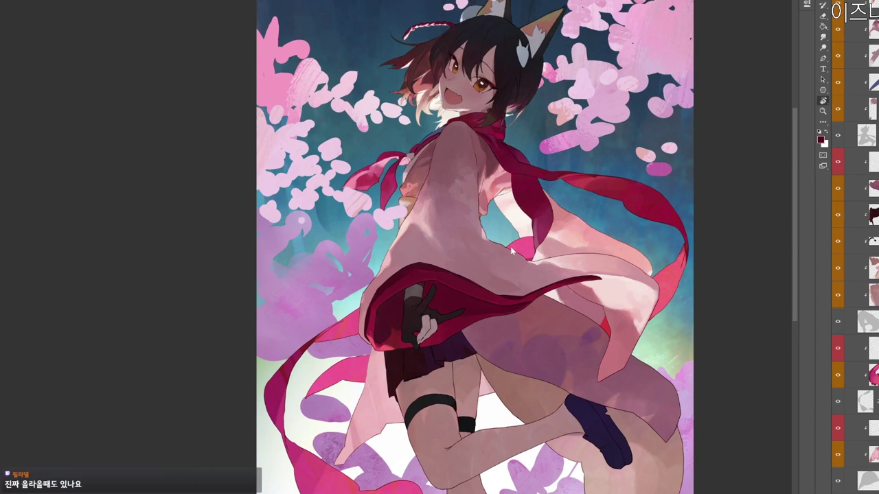
{"action": "key", "text": "b"}
{"action": "left_click", "coordinate": [465, 193], "text": "ctrl"}
{"action": "left_click", "coordinate": [459, 183], "text": "alt"}
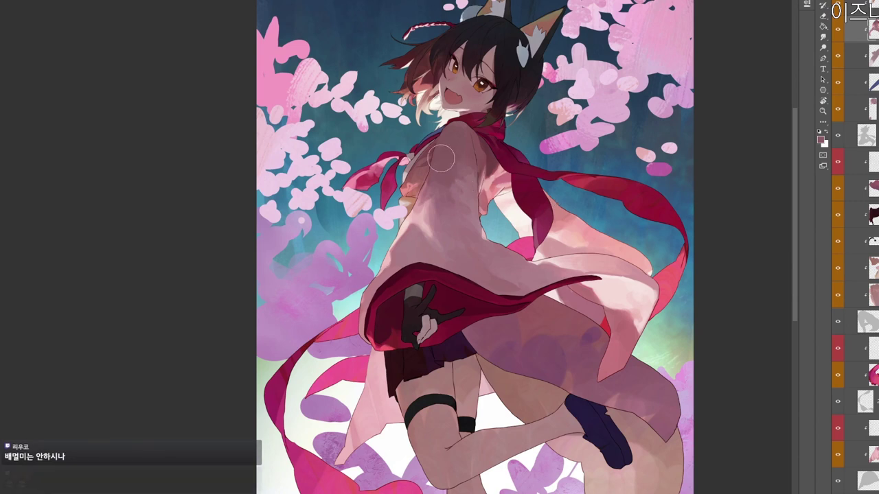
{"action": "left_click", "coordinate": [430, 185], "text": "alt"}
{"action": "key", "text": "bracketleft"}
{"action": "key", "text": "bracketleft"}
{"action": "key", "text": "bracketleft"}
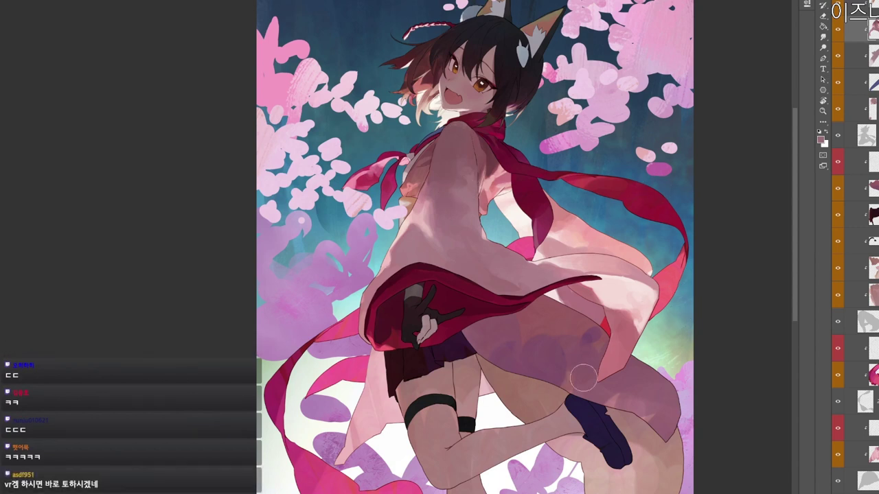
Select the skin layer, mix a muted brownish pink and shade the bare fingers of the gloved hand.
{"action": "left_click_drag", "start_coordinate": [505, 381], "coordinate": [545, 322]}
{"action": "left_click", "coordinate": [496, 272], "text": "ctrl"}
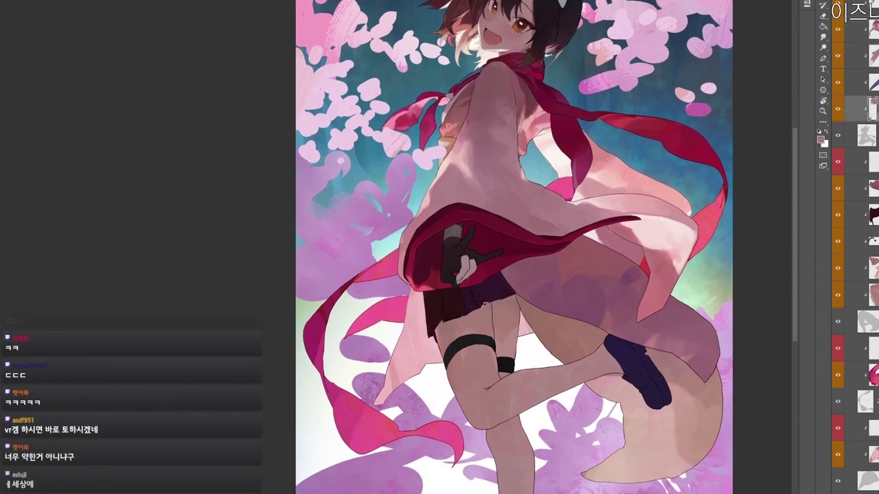
{"action": "left_click_drag", "start_coordinate": [487, 252], "coordinate": [508, 310]}
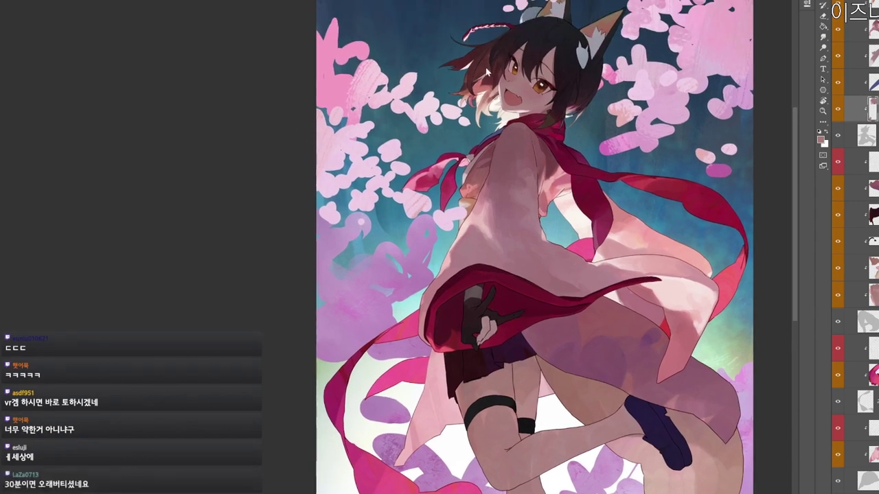
{"action": "key", "text": "n"}
{"action": "left_click", "coordinate": [309, 171]}
{"action": "left_click", "coordinate": [503, 101]}
{"action": "left_click_drag", "start_coordinate": [513, 187], "coordinate": [529, 170]}
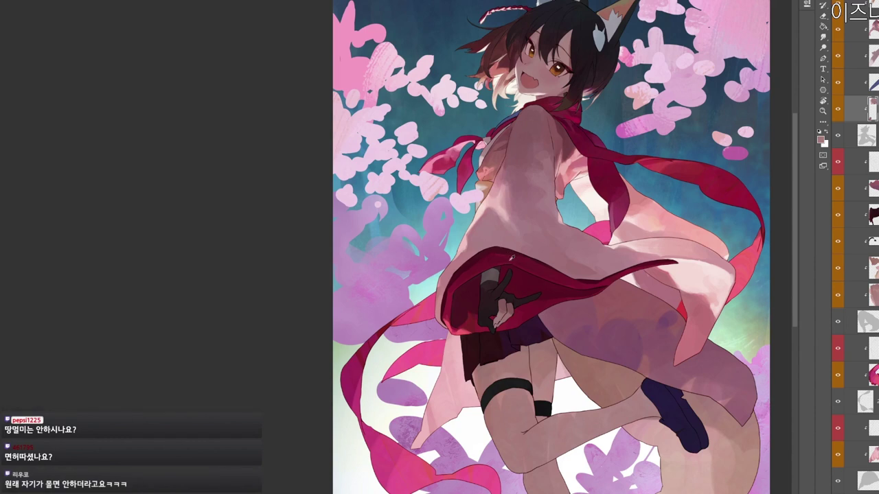
Mix pale pink ffd3ce and add light to the bare fingers of the gloved hand.
{"action": "left_click", "coordinate": [820, 139]}
{"action": "left_click", "coordinate": [277, 103]}
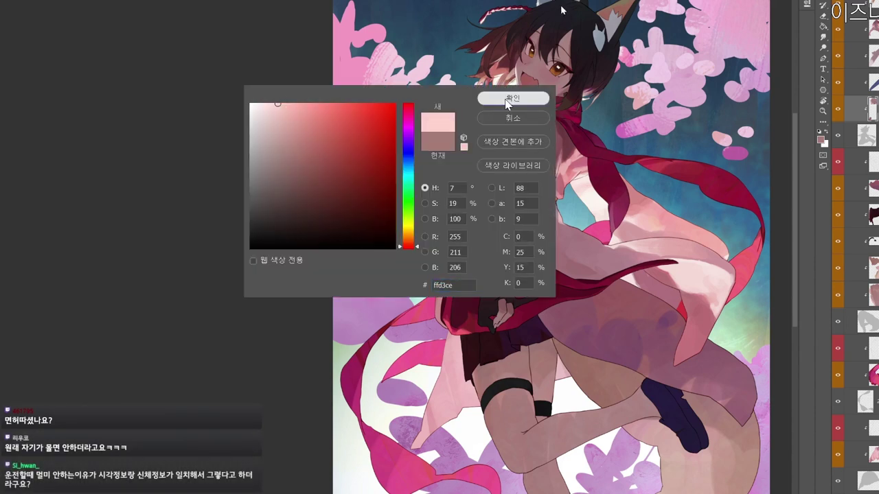
{"action": "left_click", "coordinate": [508, 99]}
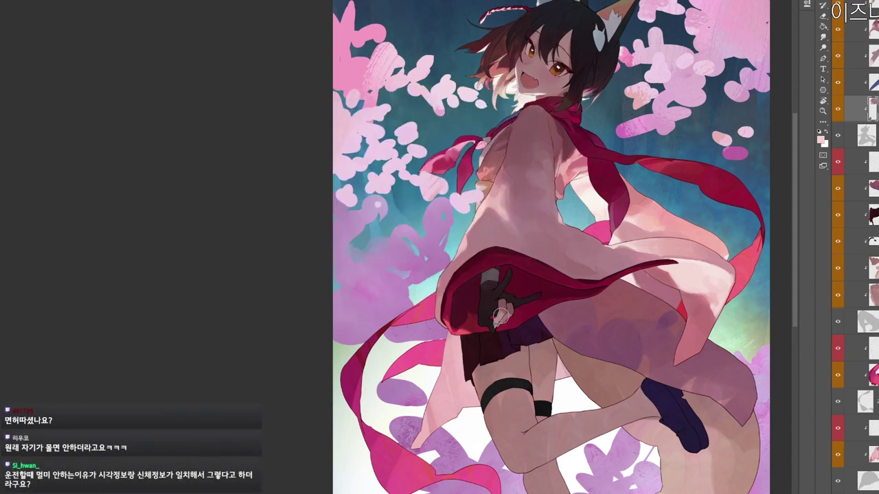
Sample the skin tones on the gloved hand's bare fingers and mix rosy red c46268 for tinting them.
{"action": "left_click", "coordinate": [502, 315], "text": "alt"}
{"action": "scroll", "coordinate": [510, 312], "scroll_direction": "up", "scroll_amount": 3}
{"action": "left_click", "coordinate": [513, 311], "text": "alt"}
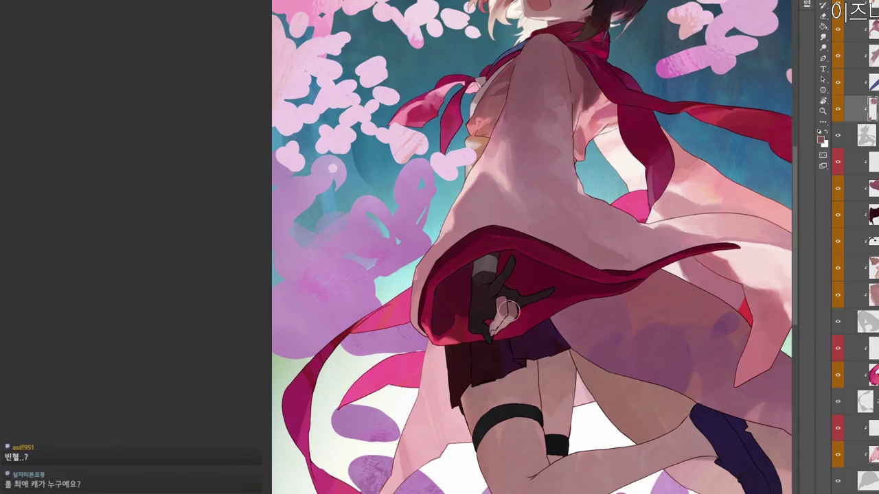
{"action": "scroll", "coordinate": [489, 351], "scroll_direction": "down", "scroll_amount": 1}
{"action": "key", "text": "n"}
{"action": "left_click", "coordinate": [324, 137]}
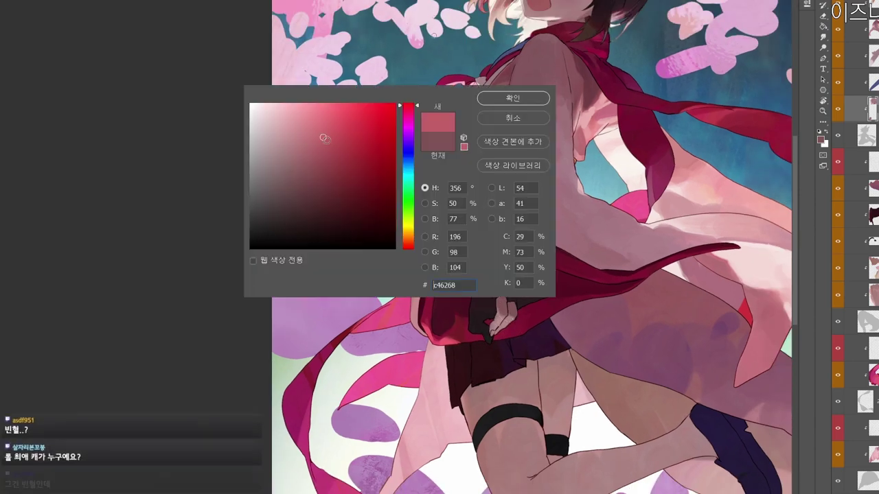
{"action": "left_click", "coordinate": [514, 100]}
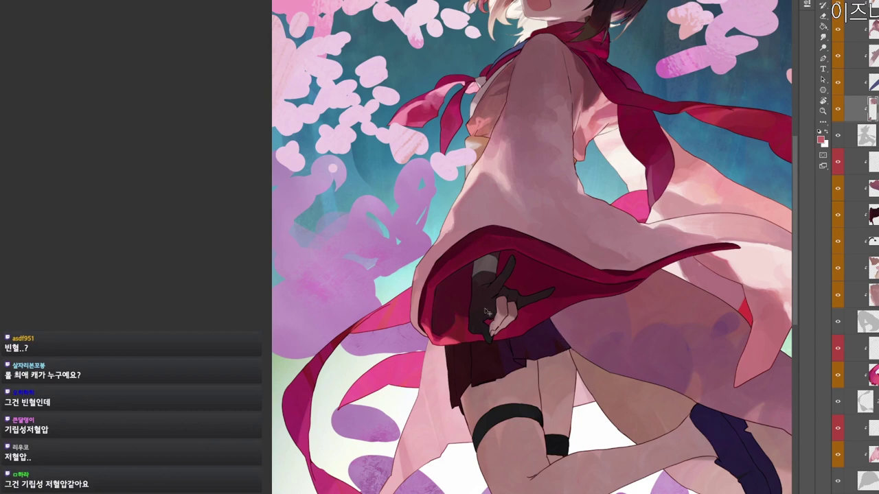
Sample the dark wine red of the sleeve lining and deepen the shadow along its outer edge beside the gloved hand.
{"action": "left_click", "coordinate": [481, 278], "text": "alt"}
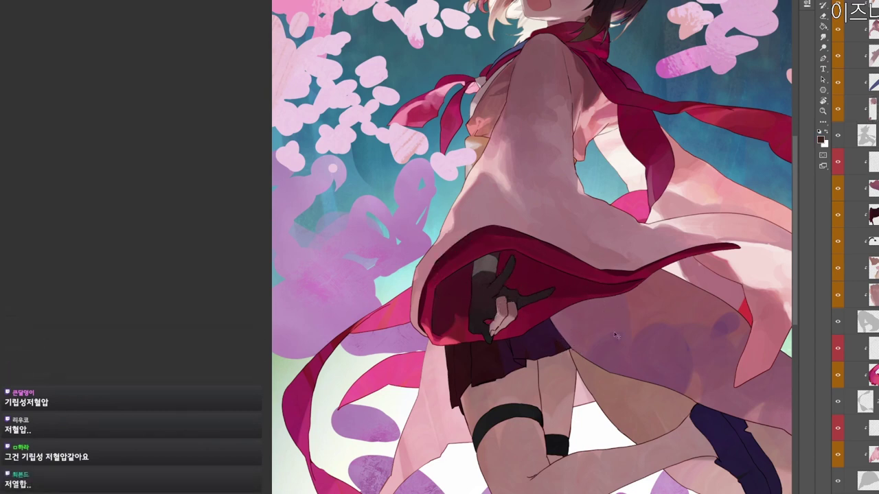
{"action": "left_click_drag", "start_coordinate": [617, 336], "coordinate": [598, 338]}
{"action": "left_click_drag", "start_coordinate": [623, 441], "coordinate": [564, 394]}
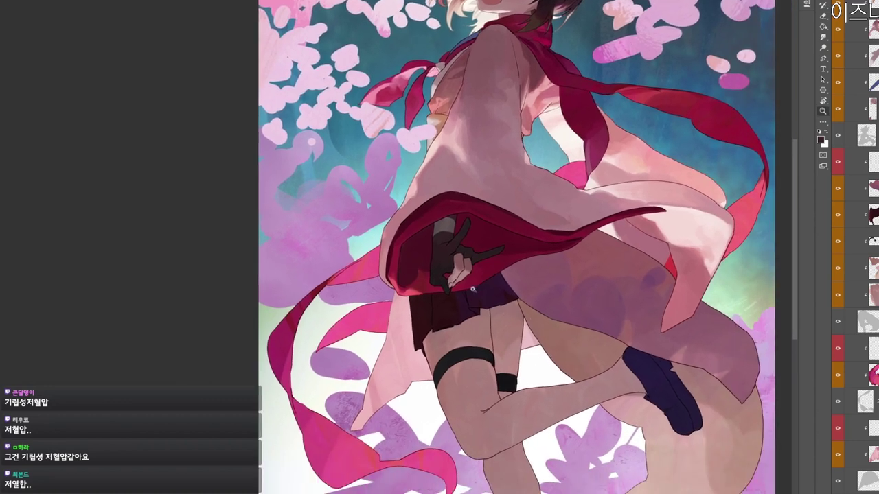
{"action": "left_click", "coordinate": [399, 246], "text": "alt"}
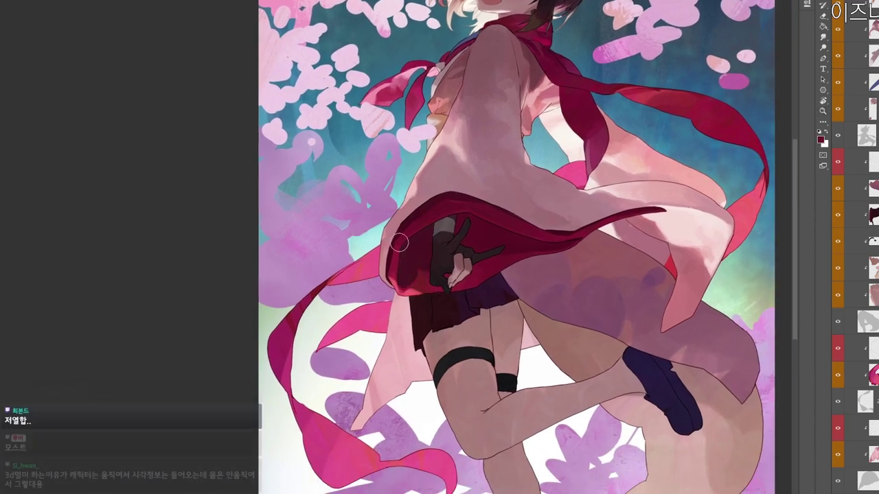
{"action": "left_click_drag", "start_coordinate": [398, 243], "coordinate": [392, 272]}
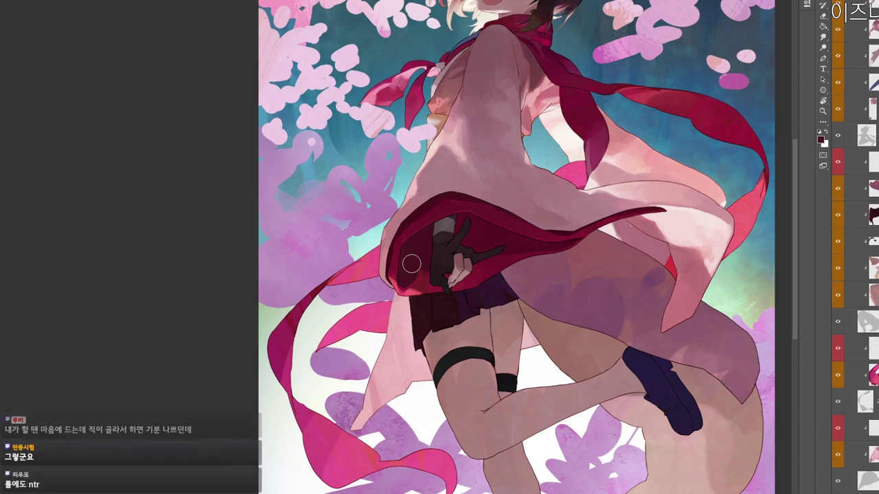
Sample mauves from the jacket's front edge beside the scarf knot, touch up its shading and open the foreground colour for editing.
{"action": "left_click_drag", "start_coordinate": [469, 87], "coordinate": [436, 79]}
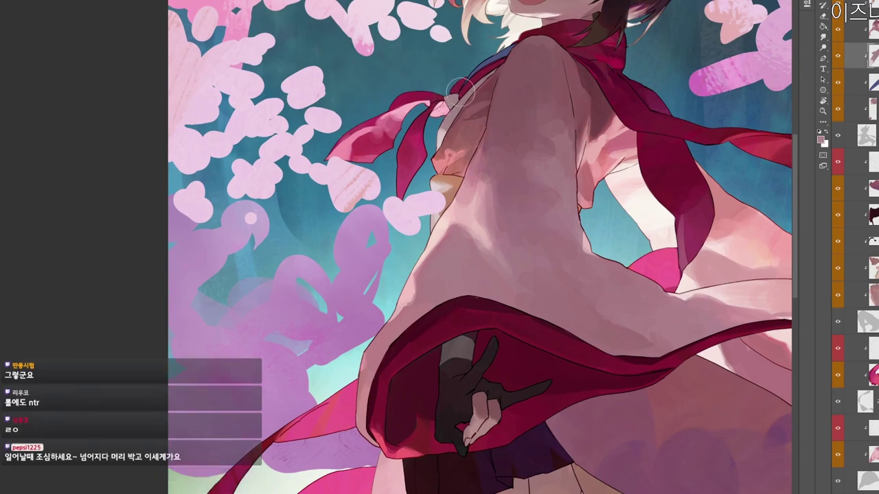
{"action": "left_click", "coordinate": [453, 97], "text": "alt"}
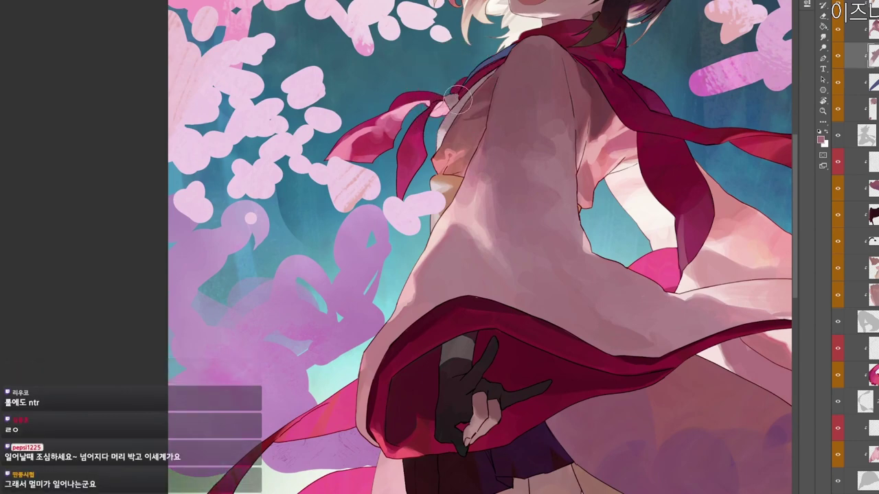
{"action": "scroll", "coordinate": [459, 112], "scroll_direction": "down", "scroll_amount": 3}
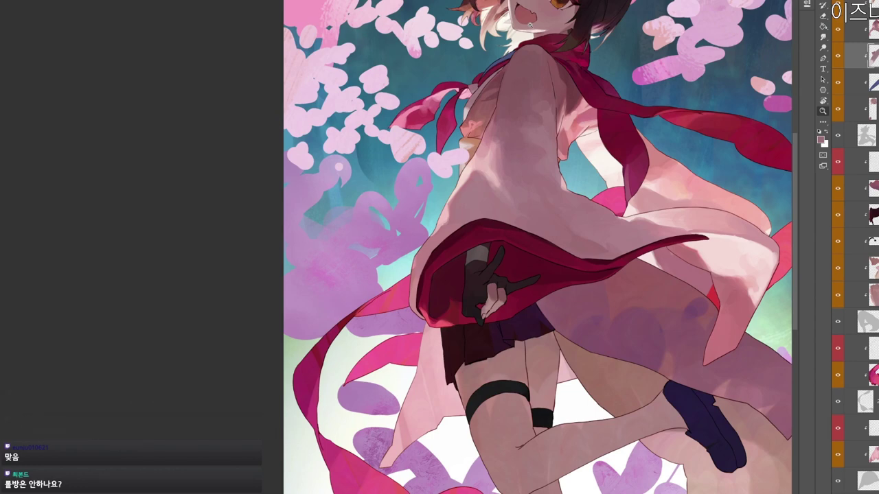
{"action": "scroll", "coordinate": [489, 311], "scroll_direction": "down", "scroll_amount": 2}
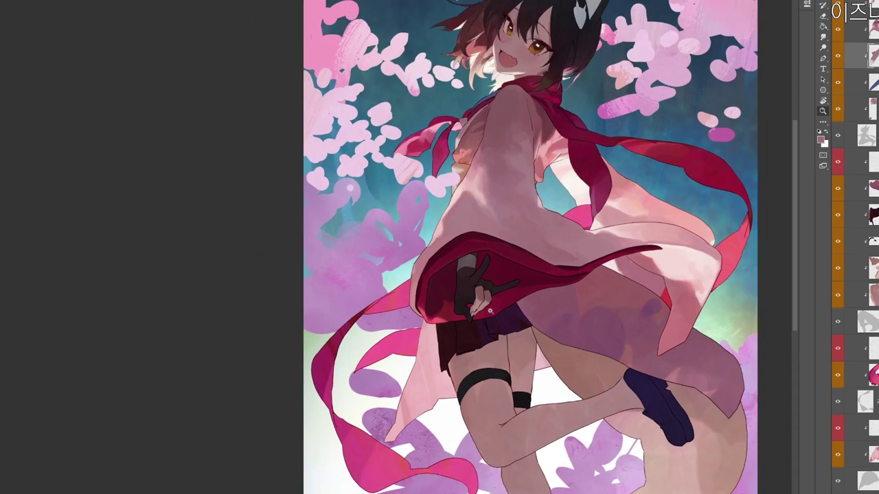
{"action": "scroll", "coordinate": [481, 282], "scroll_direction": "up", "scroll_amount": 1}
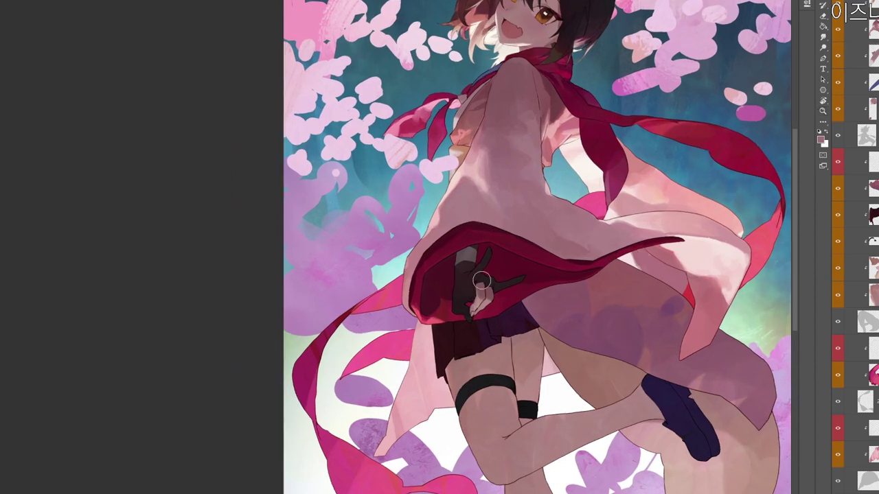
{"action": "key", "text": "n"}
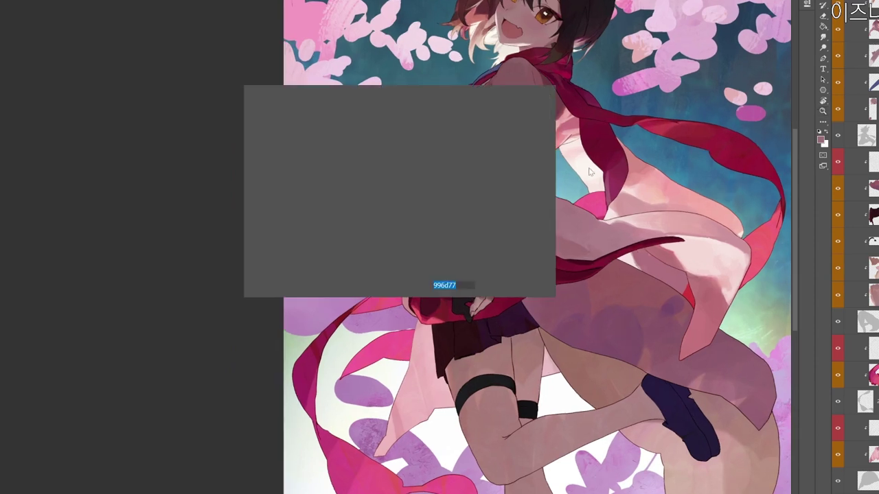
Set the painting colour to a pale pinkish white and add a small highlight at the gloved hand's lower fingertip.
{"action": "left_click", "coordinate": [257, 110]}
{"action": "left_click", "coordinate": [504, 101]}
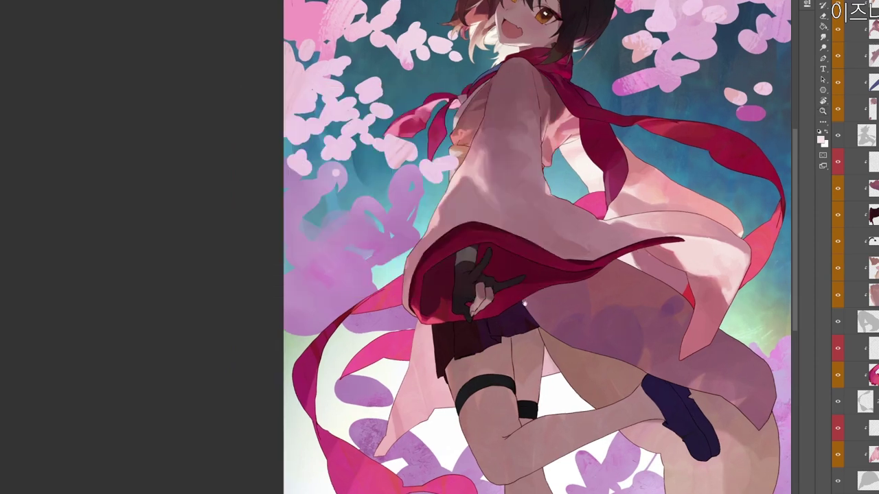
{"action": "scroll", "coordinate": [492, 308], "scroll_direction": "up", "scroll_amount": 2}
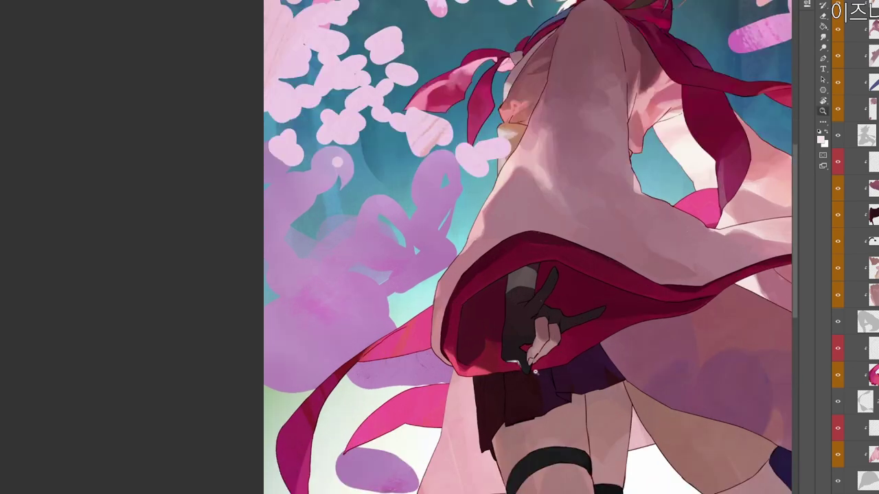
{"action": "scroll", "coordinate": [521, 366], "scroll_direction": "down", "scroll_amount": 2}
Set the painting colour to pale beige e5d0b5 and paint thin rim highlights along the gloved hand's fingers.
{"action": "key", "text": "F12"}
{"action": "left_click", "coordinate": [280, 118]}
{"action": "left_click", "coordinate": [412, 231]}
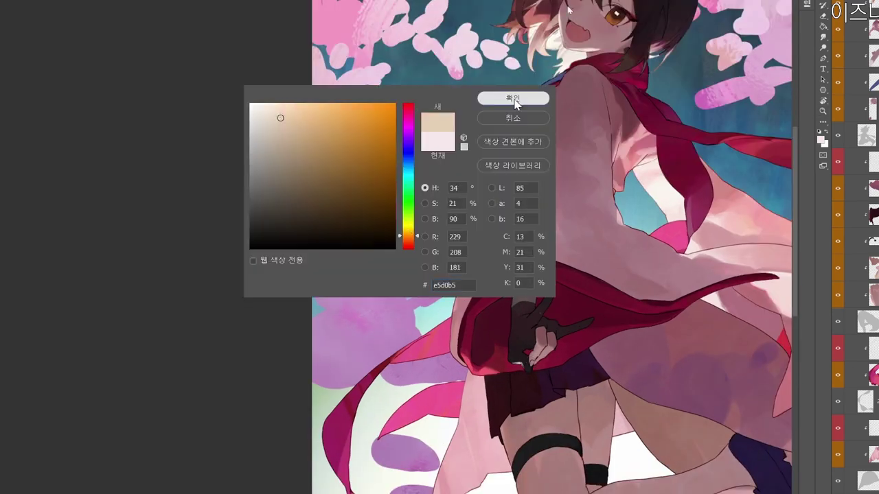
{"action": "left_click", "coordinate": [513, 98]}
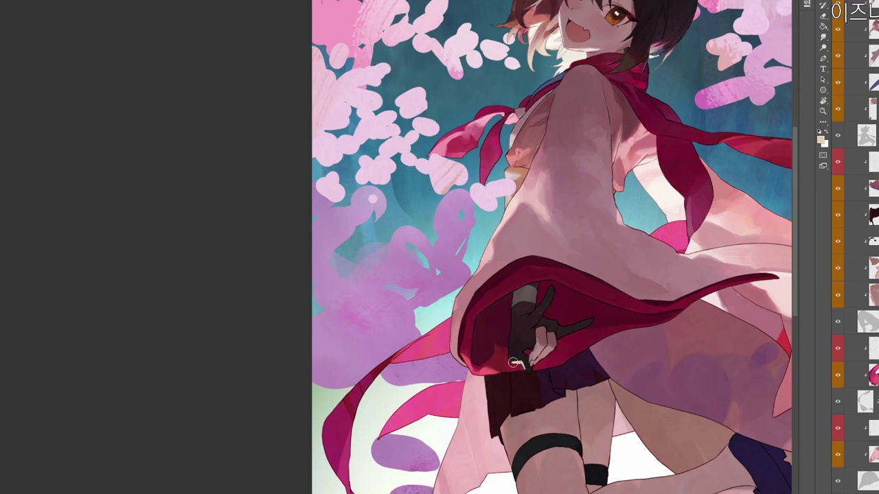
{"action": "left_click_drag", "start_coordinate": [539, 397], "coordinate": [512, 360]}
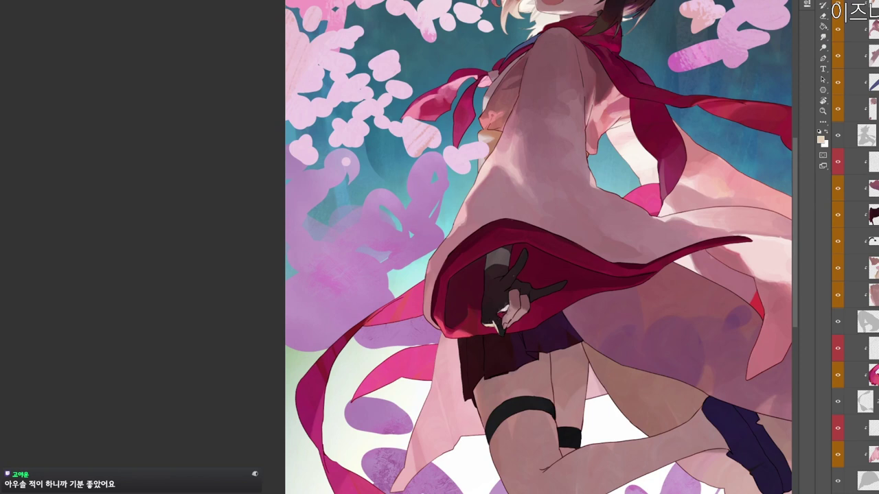
{"action": "left_click_drag", "start_coordinate": [533, 302], "coordinate": [545, 296]}
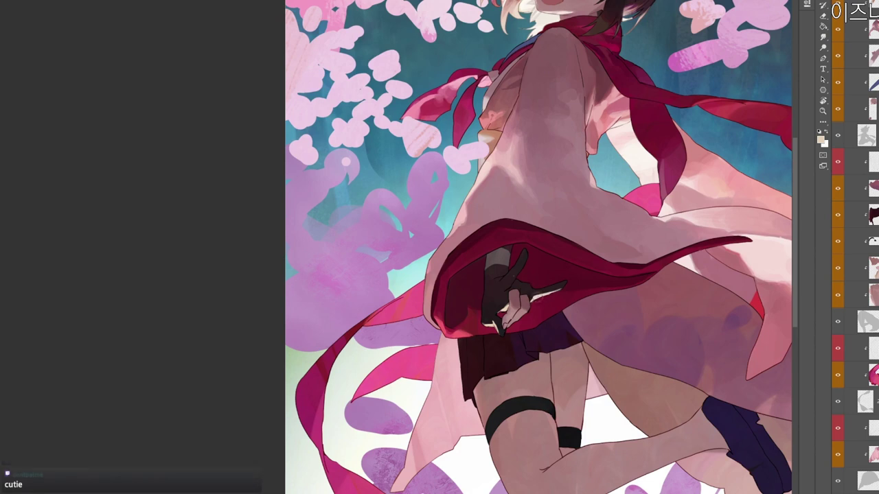
Refine the edges of the glove's finger highlights with the dark brown 2e1e22.
{"action": "scroll", "coordinate": [561, 289], "scroll_direction": "down", "scroll_amount": 1}
{"action": "left_click_drag", "start_coordinate": [539, 382], "coordinate": [556, 303]}
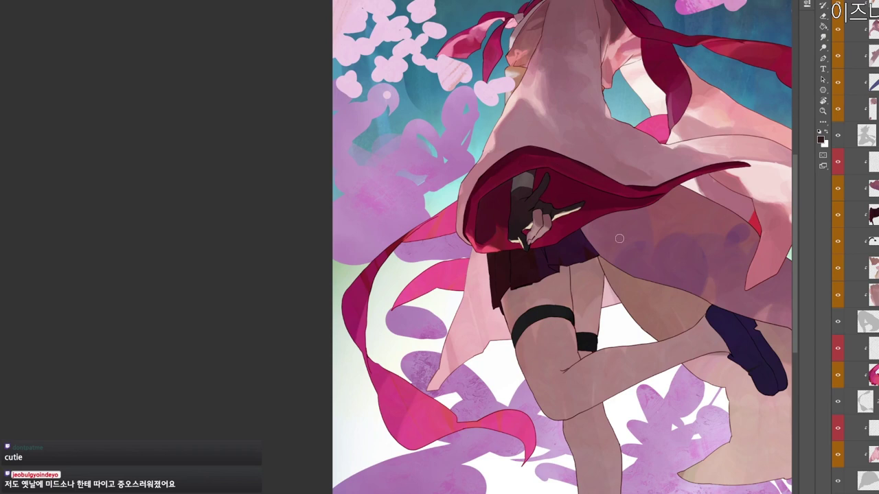
{"action": "left_click_drag", "start_coordinate": [552, 218], "coordinate": [536, 241]}
{"action": "left_click_drag", "start_coordinate": [552, 303], "coordinate": [547, 303]}
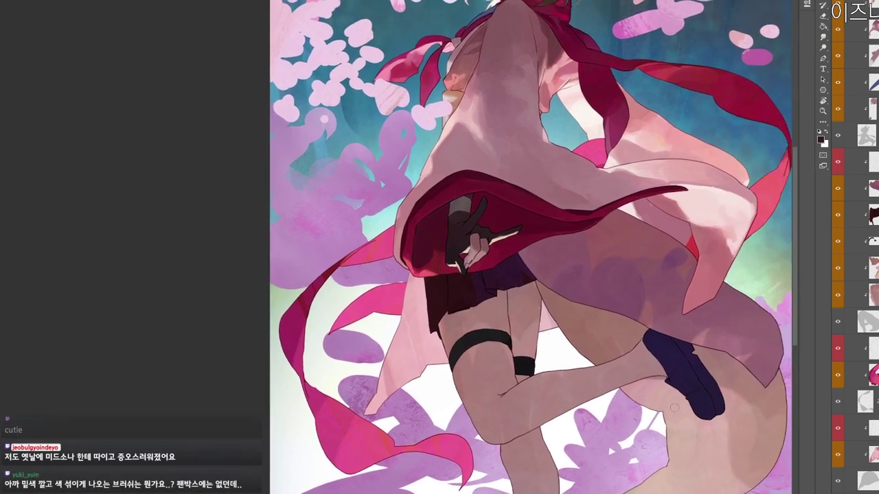
{"action": "left_click_drag", "start_coordinate": [586, 405], "coordinate": [566, 392]}
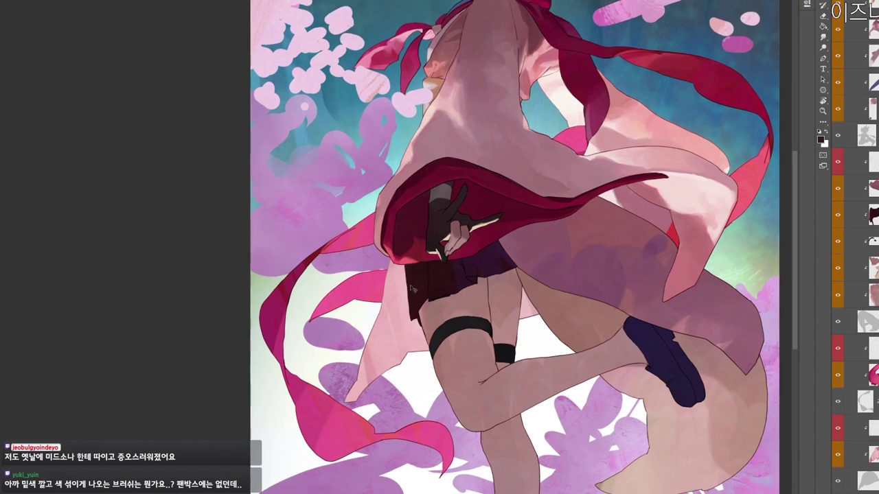
Select the layer of the coat tail beside the skirt, enlarge the brush and try a dark shadow stroke there.
{"action": "left_click", "coordinate": [558, 260], "text": "ctrl"}
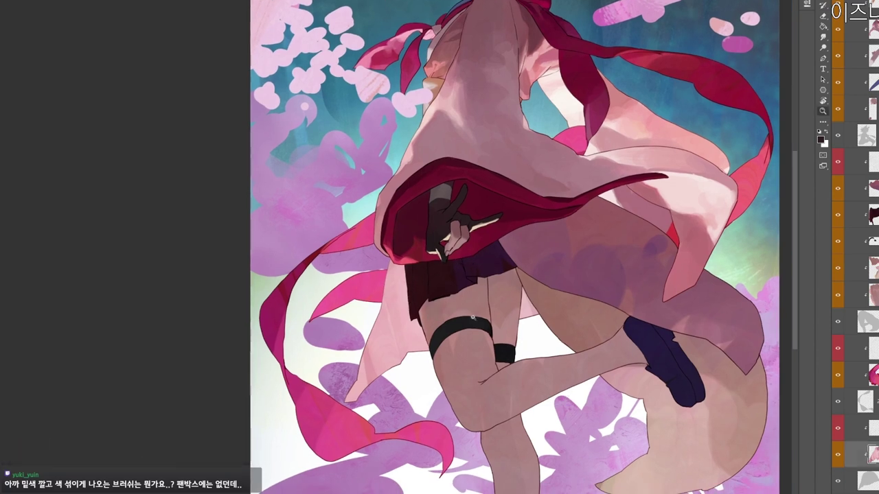
{"action": "left_click_drag", "start_coordinate": [558, 260], "coordinate": [493, 275]}
{"action": "key", "text": "]"}
{"action": "key", "text": "]"}
{"action": "key", "text": "]"}
{"action": "key", "text": "]"}
{"action": "mouse_move", "coordinate": [407, 285]}
{"action": "left_mouse_down"}
{"action": "mouse_move", "coordinate": [415, 236]}
{"action": "mouse_move", "coordinate": [417, 295]}
{"action": "mouse_move", "coordinate": [406, 318]}
{"action": "left_mouse_up"}
{"action": "key", "text": "ctrl+z"}
Choose a muted rose colour and paint soft shadows on the coat tail beside the skirt, sampling a lighter rose from it.
{"action": "key", "text": "n"}
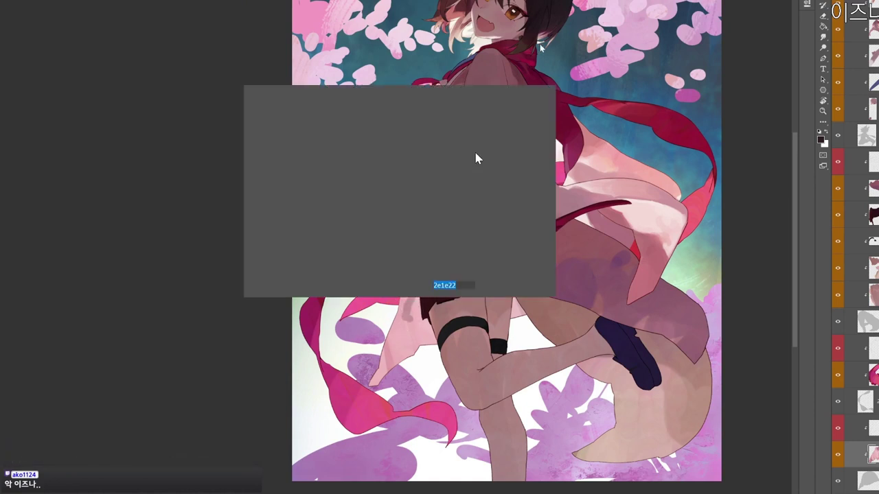
{"action": "left_click", "coordinate": [324, 145]}
{"action": "left_click", "coordinate": [513, 97]}
{"action": "scroll", "coordinate": [396, 355], "scroll_direction": "up", "scroll_amount": 2}
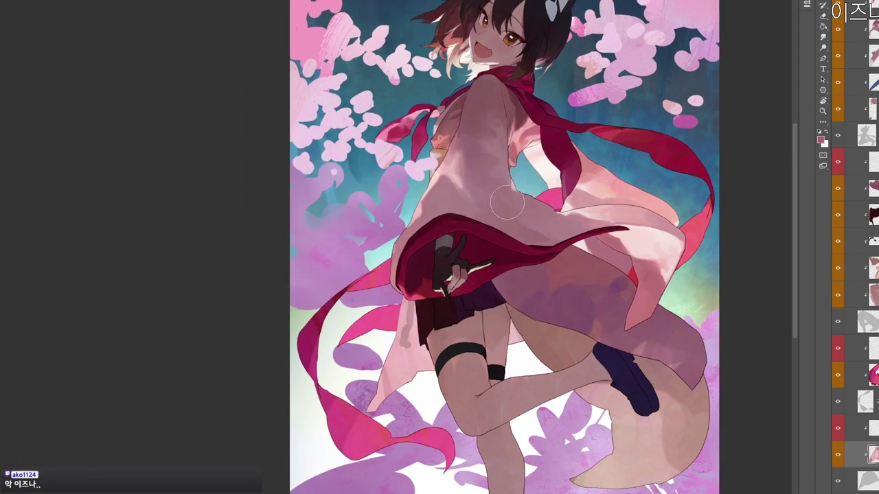
{"action": "mouse_move", "coordinate": [396, 352]}
{"action": "left_mouse_down"}
{"action": "mouse_move", "coordinate": [413, 348]}
{"action": "mouse_move", "coordinate": [411, 358]}
{"action": "left_mouse_up"}
{"action": "left_click", "coordinate": [404, 348], "text": "alt"}
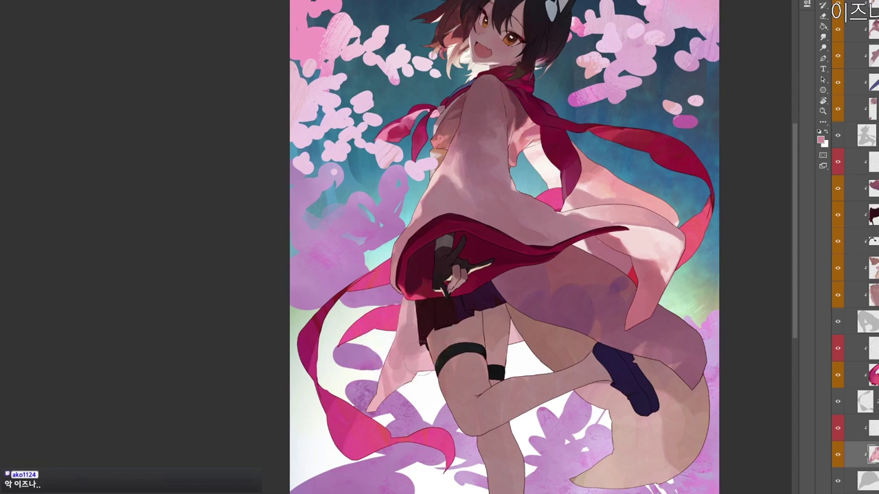
Choose a pale cream colour and lighten the lower part of the coat tail beside the skirt.
{"action": "key", "text": "n"}
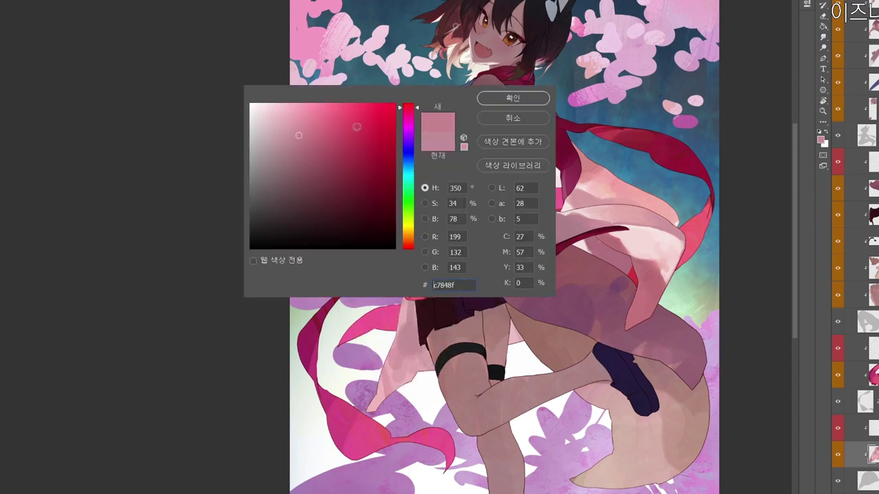
{"action": "left_click", "coordinate": [288, 116]}
{"action": "left_click", "coordinate": [411, 230]}
{"action": "left_click", "coordinate": [518, 101]}
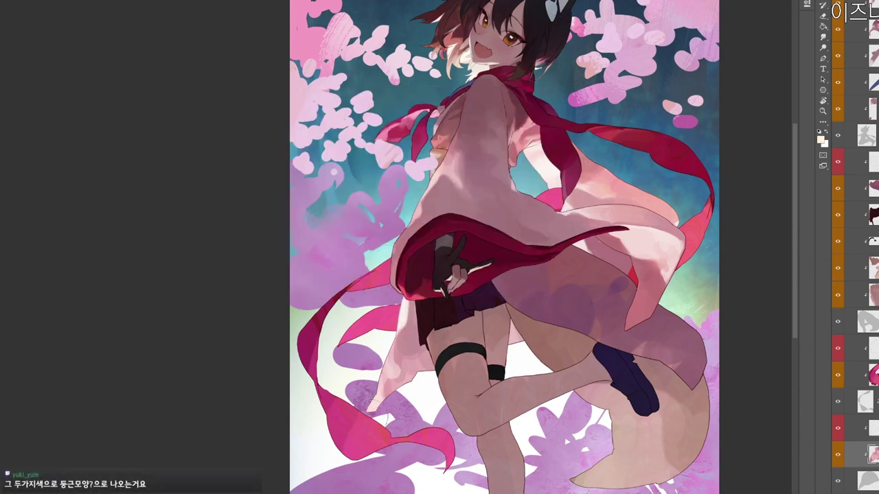
{"action": "left_click_drag", "start_coordinate": [405, 382], "coordinate": [408, 368]}
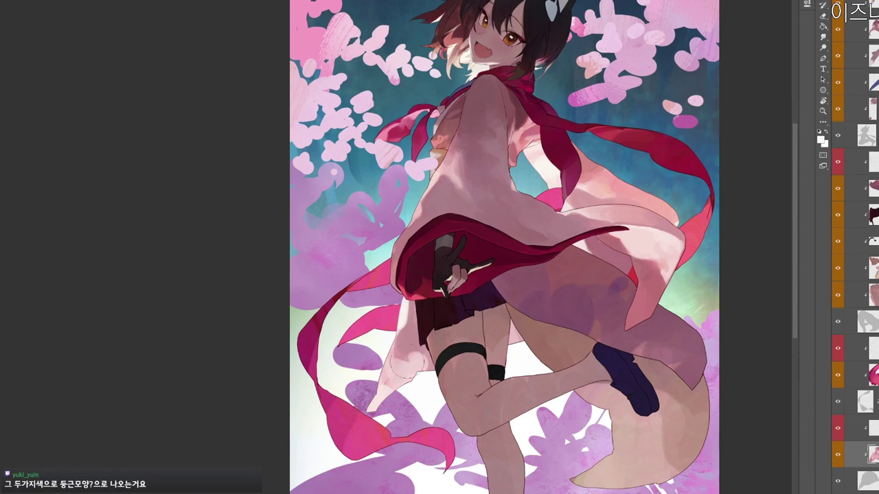
Blend the coat tail's light areas with pale pinks sampled from it, undoing the last stroke.
{"action": "left_click", "coordinate": [411, 369], "text": "alt"}
{"action": "left_click", "coordinate": [400, 319], "text": "alt"}
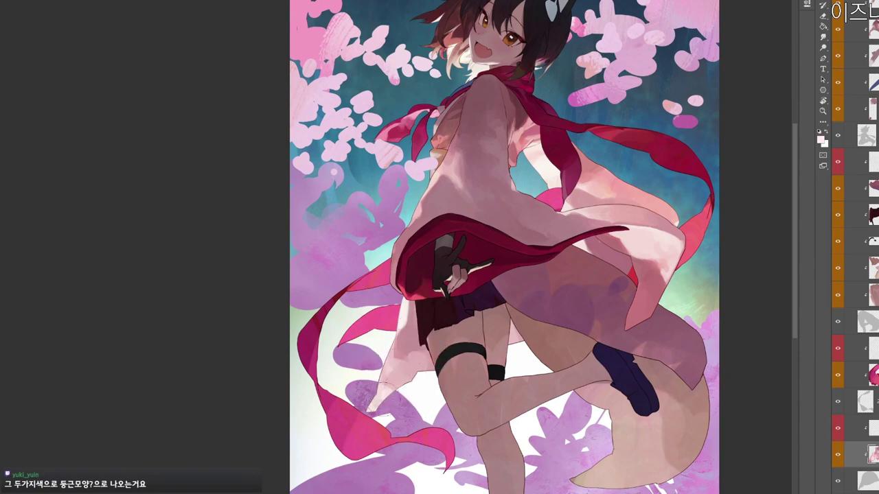
{"action": "left_click", "coordinate": [417, 362], "text": "alt"}
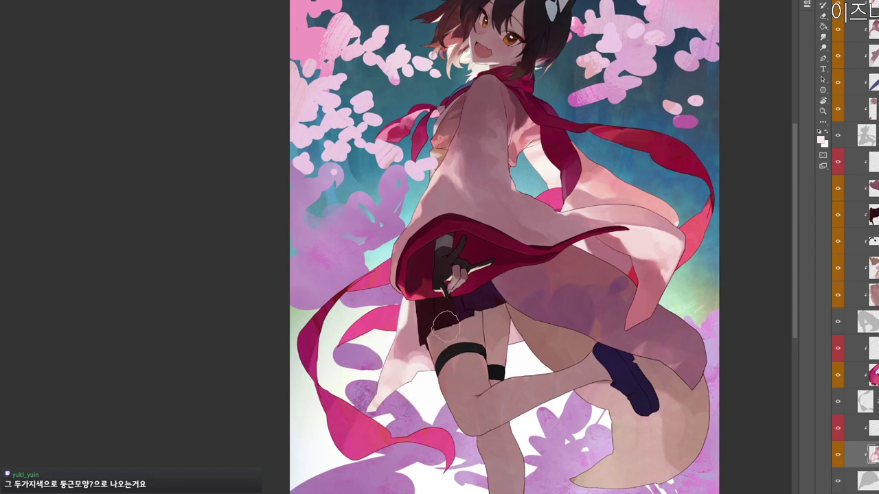
{"action": "left_click_drag", "start_coordinate": [401, 358], "coordinate": [419, 339]}
{"action": "key", "text": "ctrl+z"}
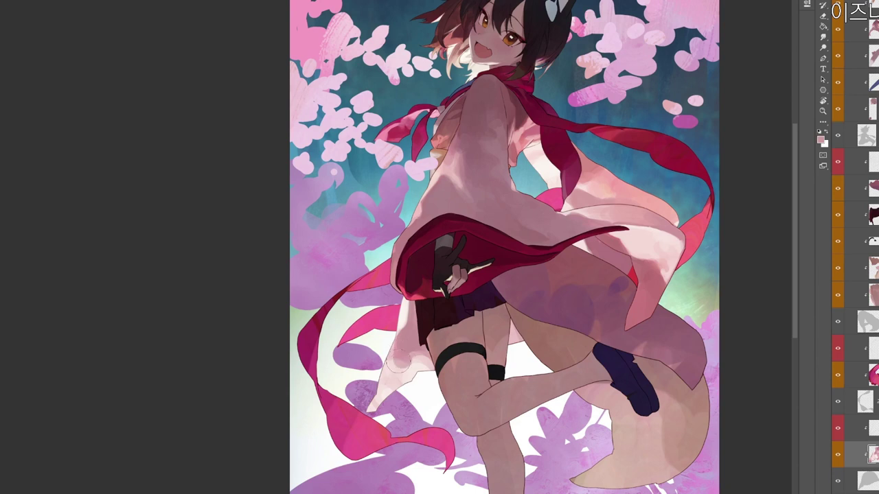
Soften the coat tail's shading with sampled pinks, including the part behind the legs, and set the painting colour to near-white.
{"action": "left_click", "coordinate": [389, 361], "text": "alt"}
{"action": "left_click", "coordinate": [401, 361], "text": "alt"}
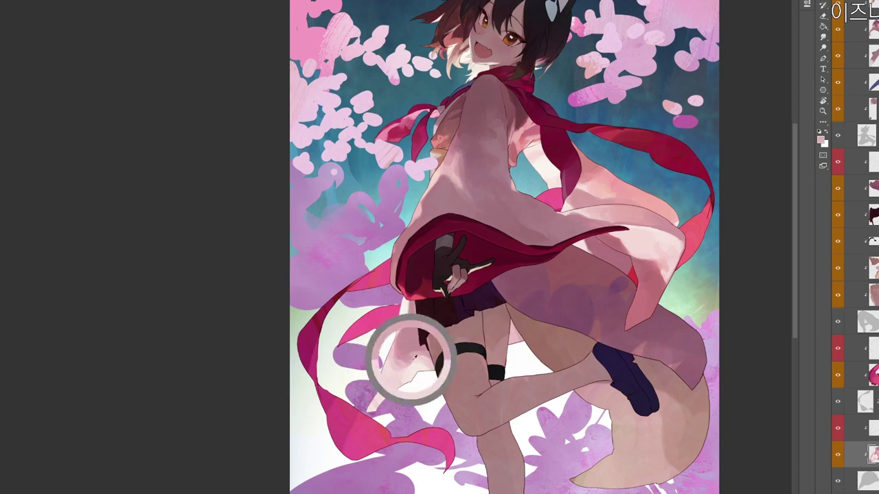
{"action": "left_click_drag", "start_coordinate": [517, 332], "coordinate": [527, 359]}
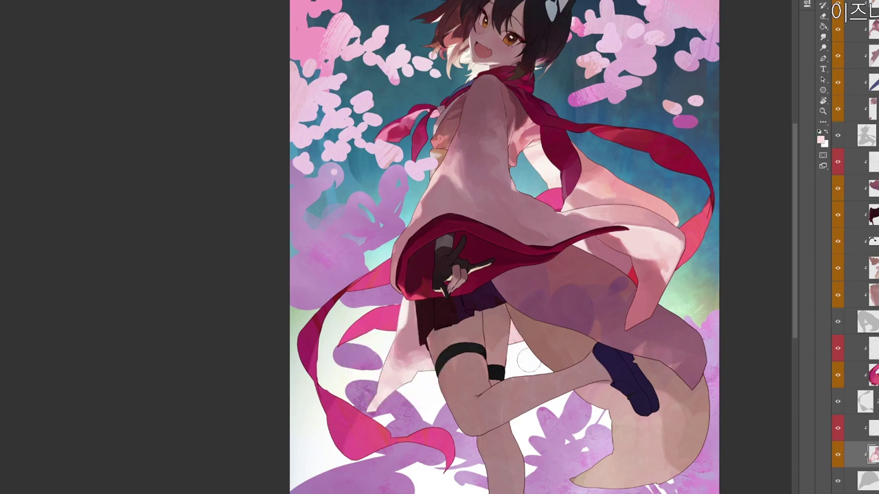
{"action": "left_click_drag", "start_coordinate": [586, 373], "coordinate": [569, 381]}
{"action": "key", "text": "n"}
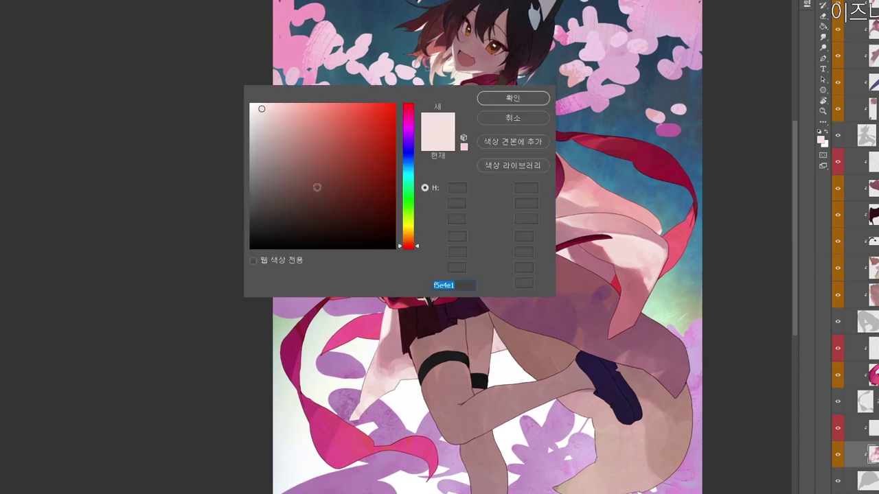
{"action": "left_click", "coordinate": [254, 104]}
{"action": "left_click", "coordinate": [489, 98]}
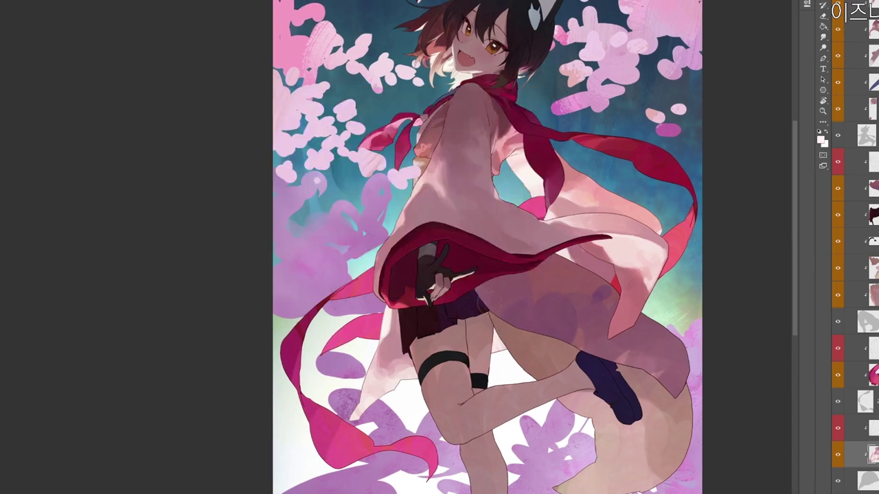
Select the layer of the coat's flowing panel, set the painting colour to orange f7a65e and fit the whole illustration in view.
{"action": "left_click", "coordinate": [636, 260], "text": "ctrl"}
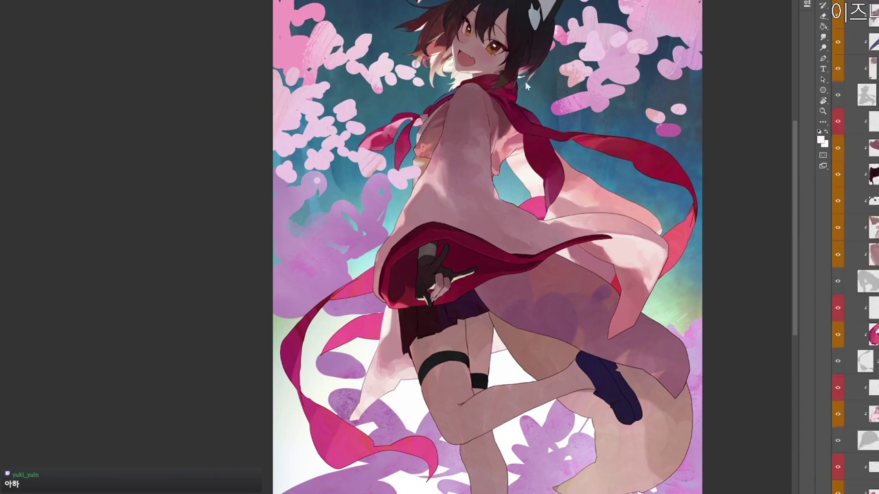
{"action": "key", "text": "n"}
{"action": "left_click", "coordinate": [330, 113]}
{"action": "left_click", "coordinate": [410, 238]}
{"action": "left_click", "coordinate": [339, 108]}
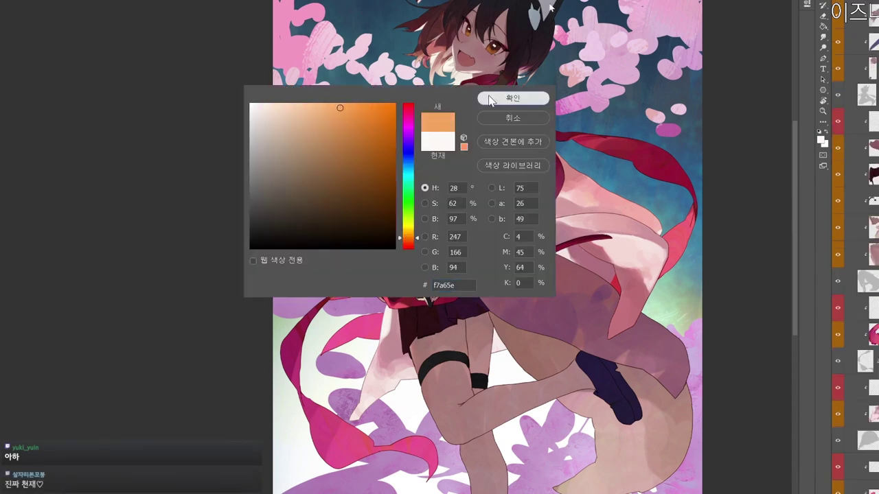
{"action": "left_click", "coordinate": [489, 98]}
{"action": "left_click_drag", "start_coordinate": [489, 99], "coordinate": [484, 129]}
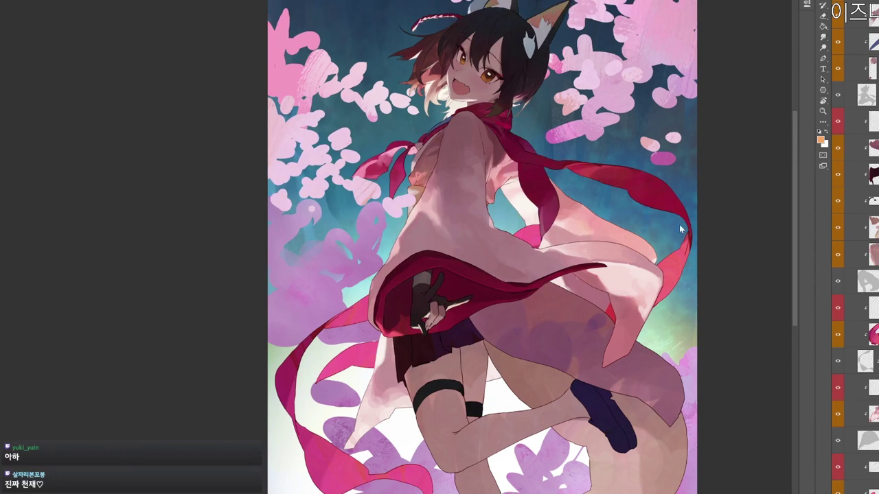
{"action": "key", "text": "ctrl+0"}
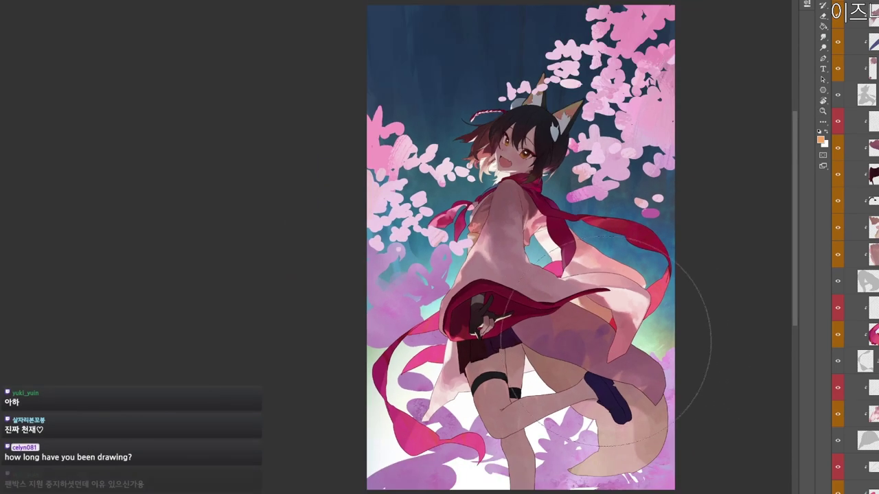
Select the coat tail layer beside the skirt and brush a soft warm glow into it, blending with a colour sampled from it.
{"action": "left_click", "coordinate": [456, 386], "text": "ctrl"}
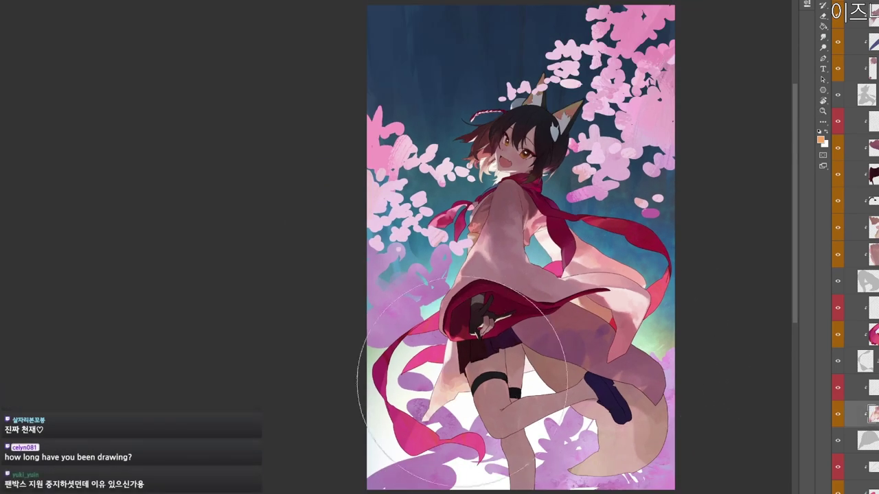
{"action": "left_click_drag", "start_coordinate": [457, 367], "coordinate": [453, 361]}
{"action": "left_click", "coordinate": [450, 399], "text": "alt"}
{"action": "left_click_drag", "start_coordinate": [449, 412], "coordinate": [464, 351]}
{"action": "key", "text": "ctrl+y"}
{"action": "key", "text": "ctrl+y"}
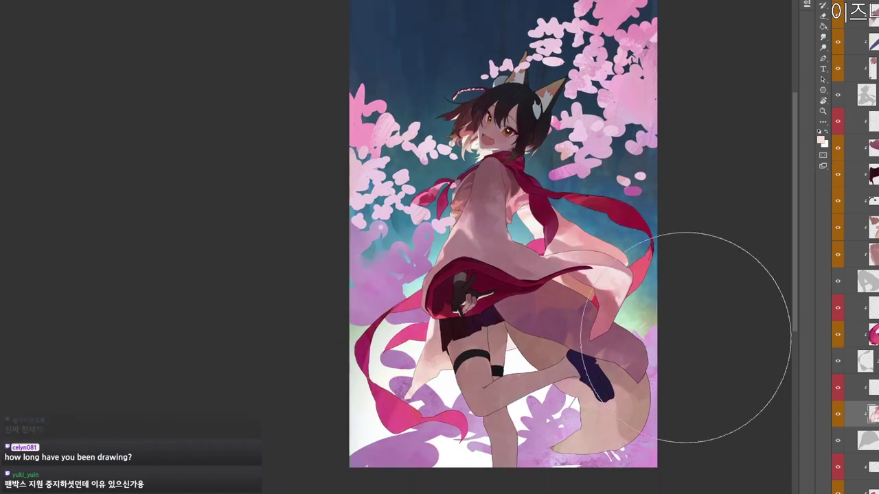
Select the layer of the coat's mauve lower panel and paint over its blotchy shading with sampled mauve and reddish mauve a05768.
{"action": "mouse_move", "coordinate": [551, 324]}
{"action": "left_mouse_down"}
{"action": "mouse_move", "coordinate": [534, 297]}
{"action": "mouse_move", "coordinate": [553, 271]}
{"action": "left_mouse_up"}
{"action": "left_click", "coordinate": [569, 313], "text": "ctrl"}
{"action": "left_click", "coordinate": [540, 285], "text": "alt"}
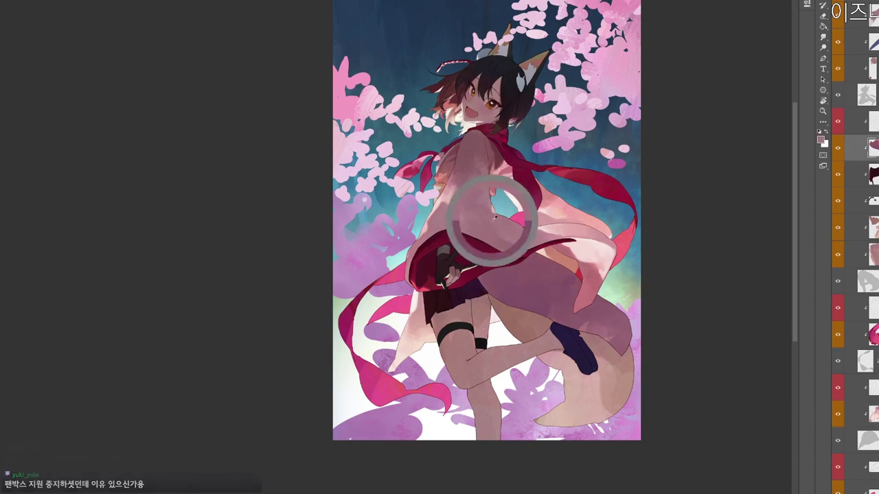
{"action": "key", "text": "n"}
{"action": "left_click", "coordinate": [315, 158]}
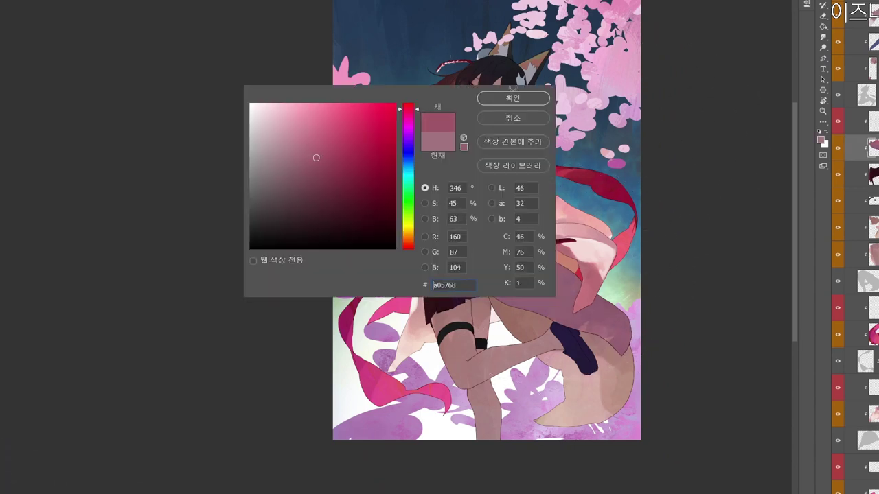
{"action": "left_click", "coordinate": [522, 96]}
{"action": "left_click_drag", "start_coordinate": [567, 296], "coordinate": [513, 264]}
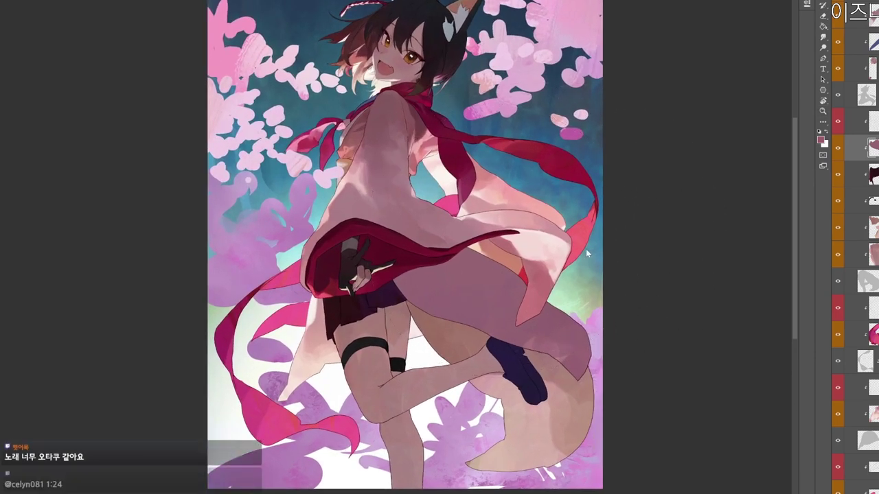
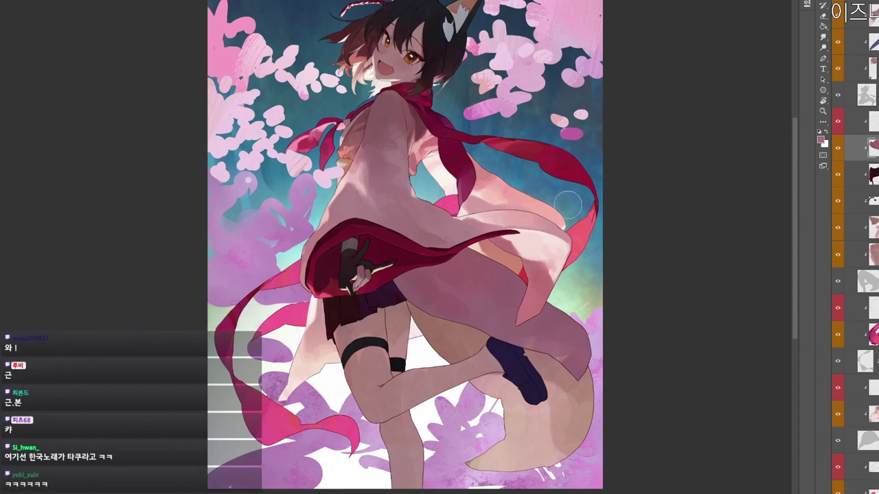
Set the painting colour to light mauve b48a93 and brush soft lighter patches onto the coat's lower panel above the shoe.
{"action": "key", "text": "n"}
{"action": "left_click", "coordinate": [284, 146]}
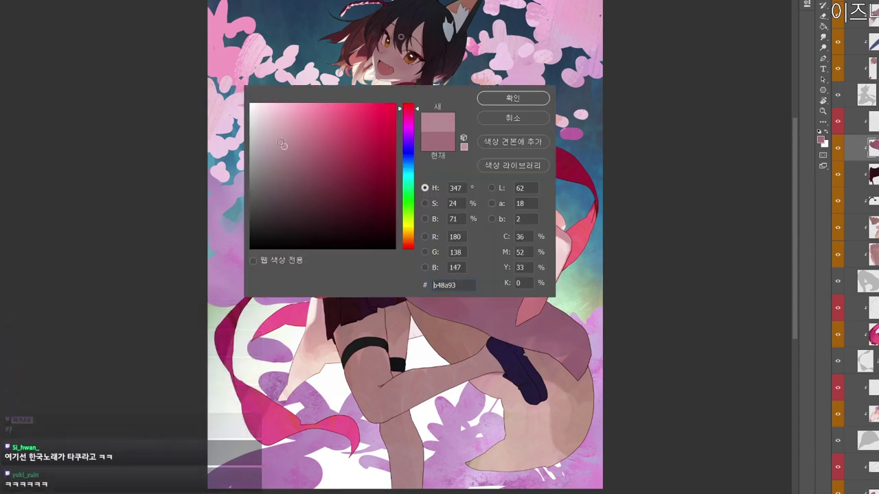
{"action": "left_click", "coordinate": [500, 99]}
{"action": "key", "text": "z"}
{"action": "left_click_drag", "start_coordinate": [507, 461], "coordinate": [522, 461]}
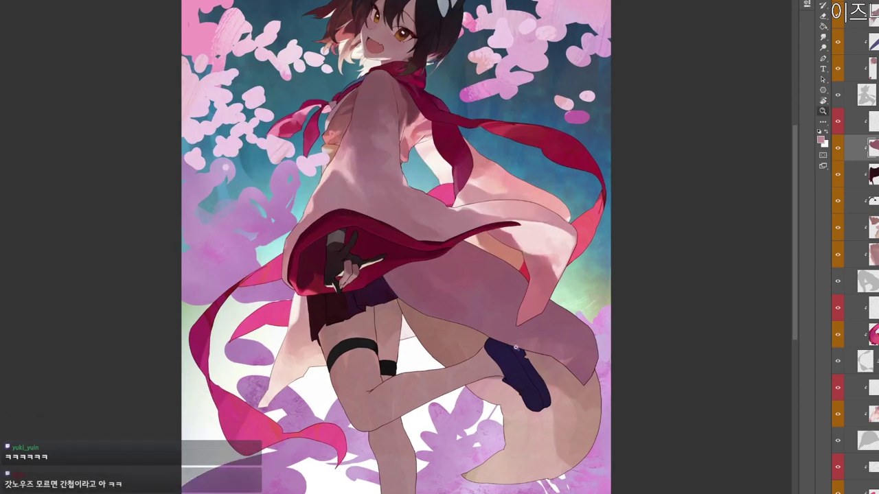
{"action": "key", "text": "r"}
{"action": "left_click_drag", "start_coordinate": [527, 347], "coordinate": [542, 331]}
{"action": "scroll", "coordinate": [543, 331], "scroll_direction": "up", "scroll_amount": 2}
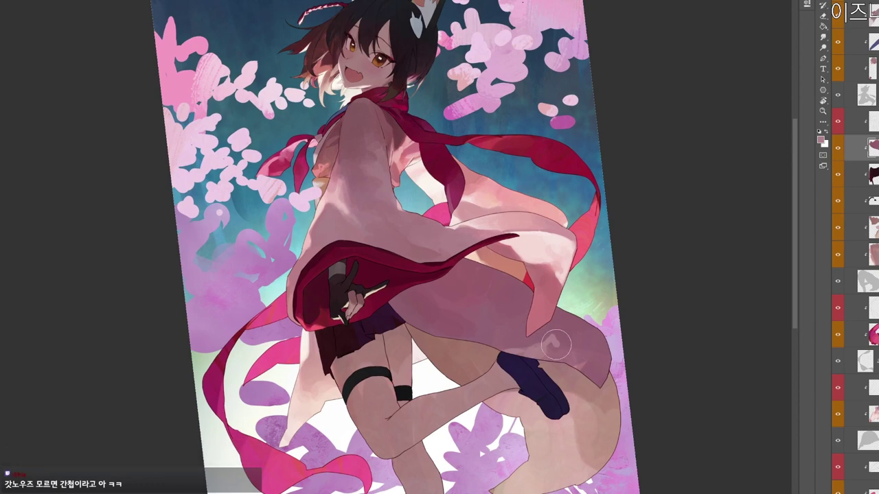
{"action": "scroll", "coordinate": [569, 353], "scroll_direction": "down", "scroll_amount": 1}
{"action": "key", "text": "r"}
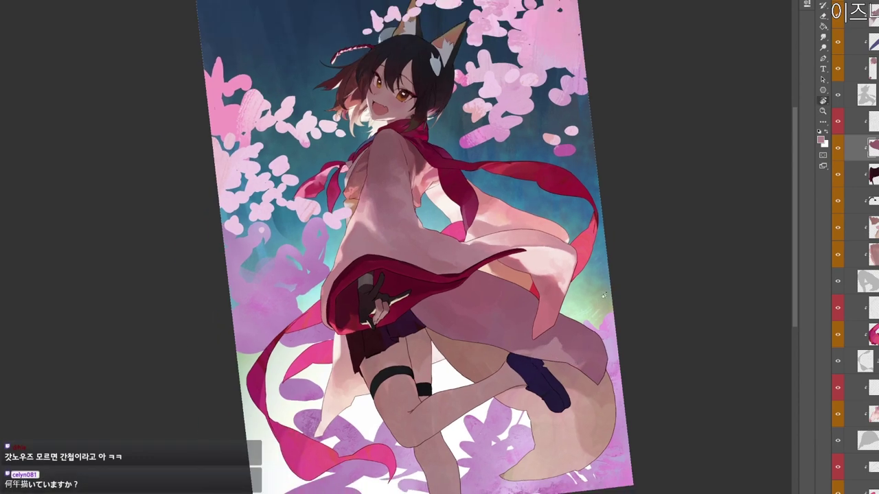
{"action": "left_click_drag", "start_coordinate": [571, 352], "coordinate": [579, 300]}
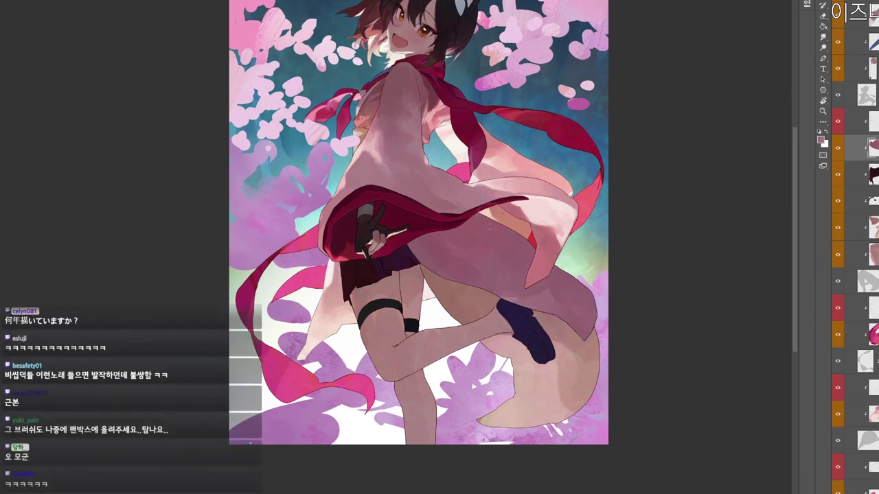
Deepen the shading of the coat's mauve lower panel using dark plum 5f303d, a darker muted purple and mauve sampled from the panel.
{"action": "key", "text": "n"}
{"action": "left_click", "coordinate": [322, 195]}
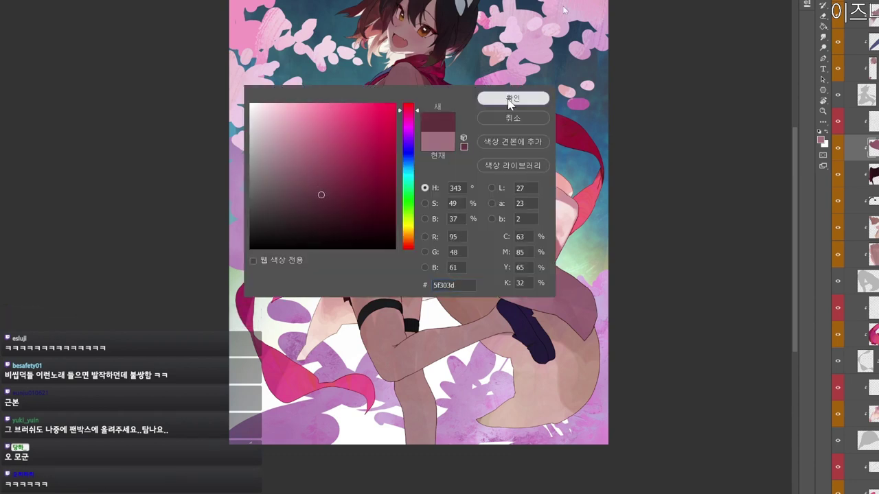
{"action": "key", "text": "Return"}
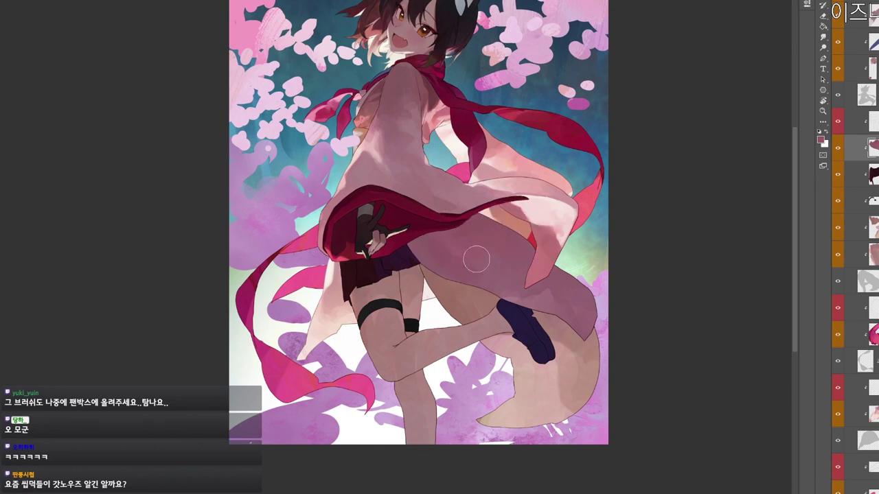
{"action": "key", "text": "n"}
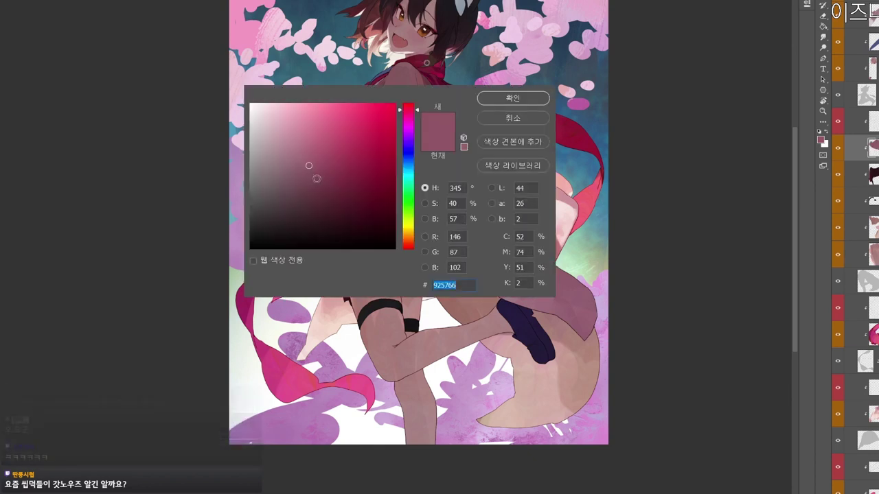
{"action": "left_click", "coordinate": [315, 188]}
{"action": "left_click", "coordinate": [410, 124]}
{"action": "left_click", "coordinate": [516, 98]}
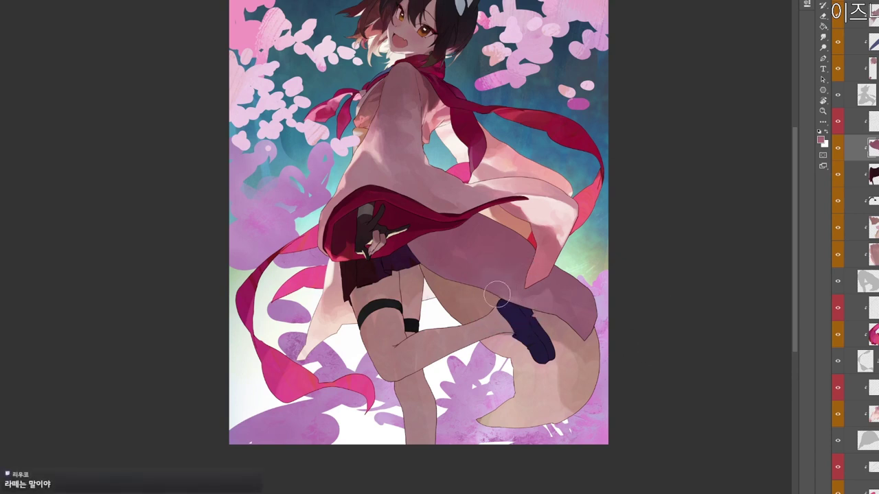
{"action": "left_click", "coordinate": [576, 320], "text": "alt"}
Select the layer of the coat tail beside the skirt and smooth its pointed lower end with sampled pale pinks.
{"action": "left_click_drag", "start_coordinate": [540, 326], "coordinate": [587, 352]}
{"action": "left_click_drag", "start_coordinate": [487, 362], "coordinate": [512, 374]}
{"action": "left_click", "coordinate": [404, 345], "text": "ctrl"}
{"action": "left_click_drag", "start_coordinate": [404, 273], "coordinate": [414, 247]}
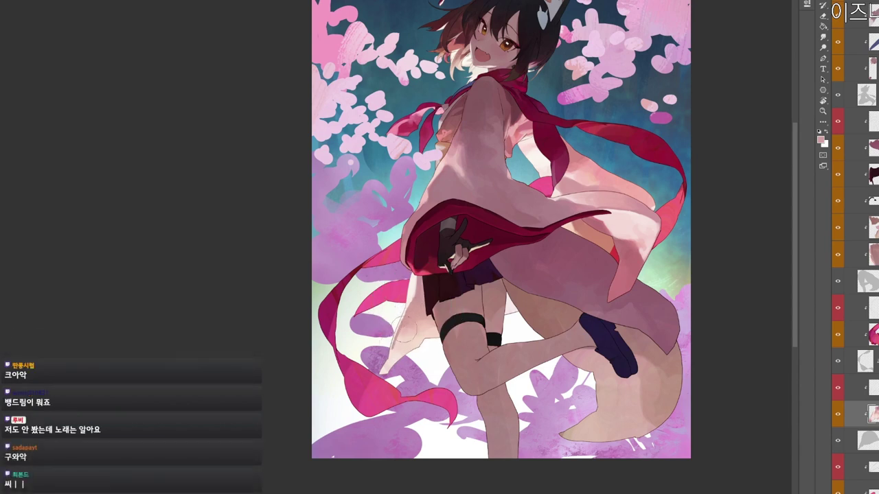
{"action": "left_click", "coordinate": [402, 349], "text": "alt"}
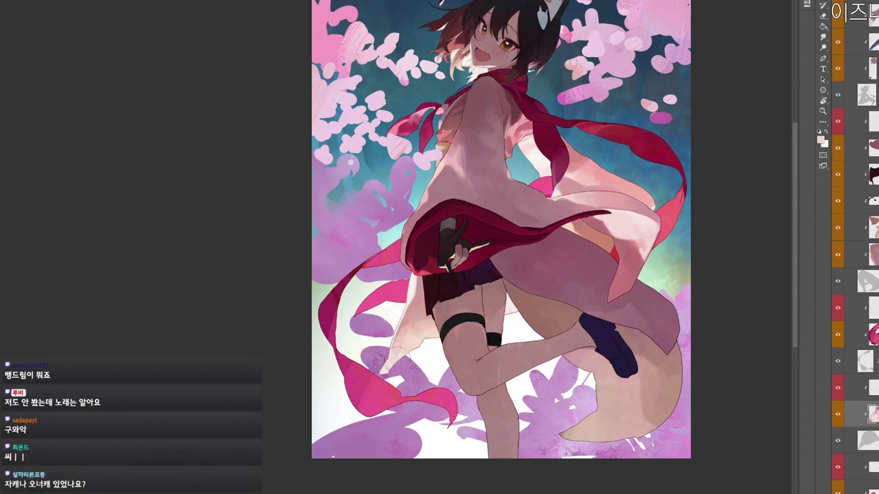
{"action": "left_click", "coordinate": [403, 336], "text": "alt"}
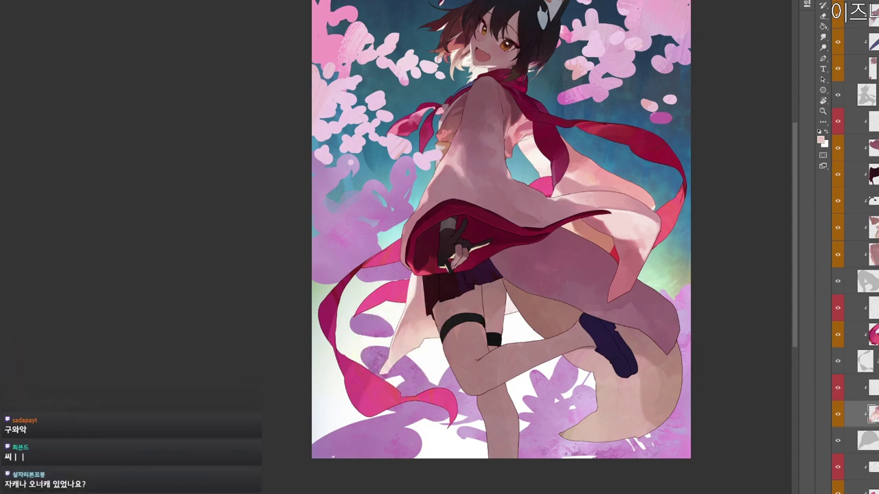
Retouch the coat tail beside the thigh with sampled near-white, a reddish pink and pinks sampled from the cloth.
{"action": "left_click", "coordinate": [515, 304], "text": "alt"}
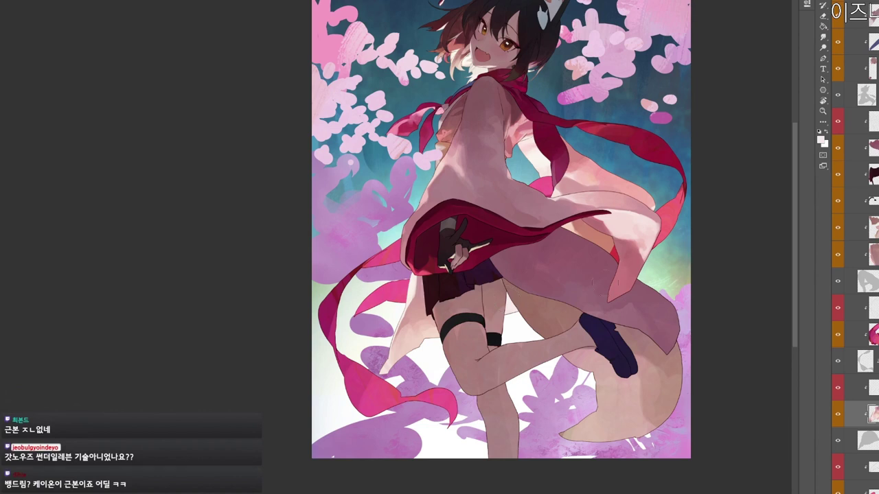
{"action": "left_click", "coordinate": [414, 317], "text": "alt"}
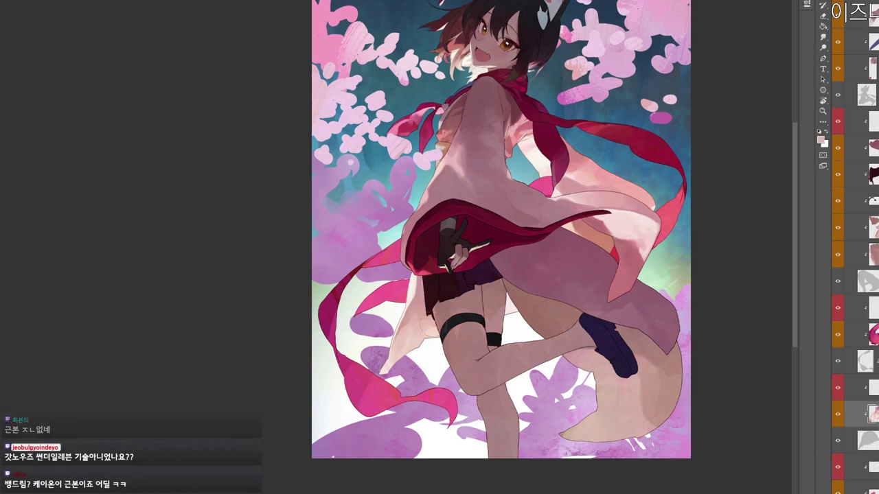
{"action": "key", "text": "n"}
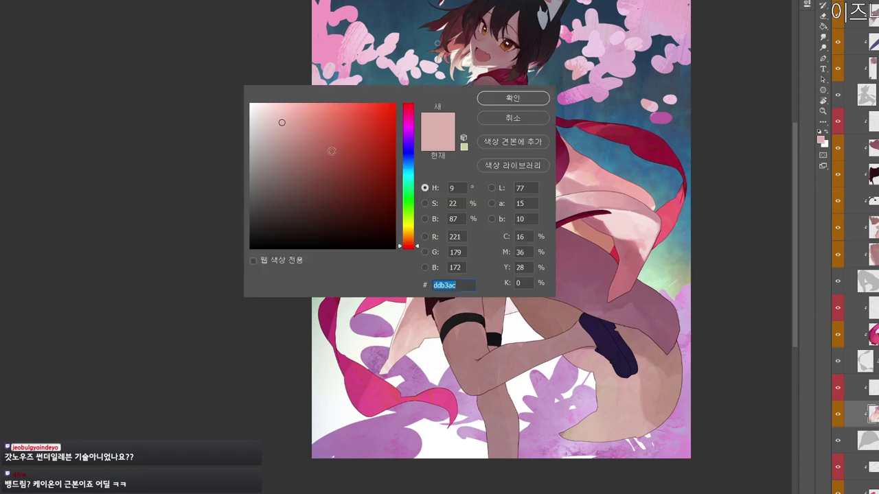
{"action": "left_click", "coordinate": [518, 96]}
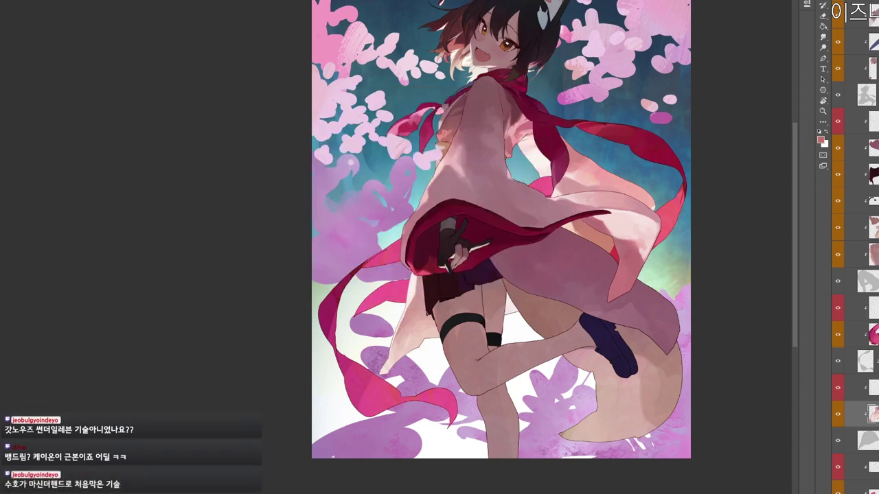
{"action": "left_click", "coordinate": [416, 336], "text": "alt"}
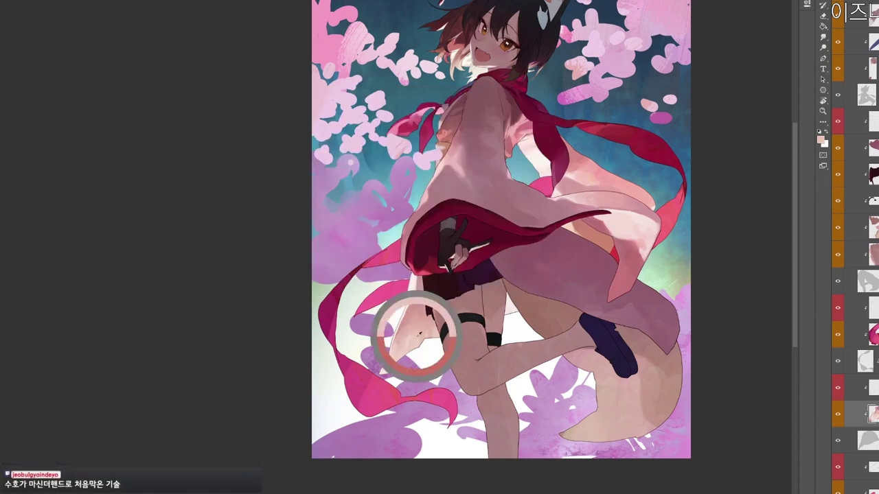
Select the fox tail's layer and brush muted reddish shading onto it below the coat and behind the shoe, blending with sampled colours.
{"action": "left_click_drag", "start_coordinate": [582, 319], "coordinate": [580, 392]}
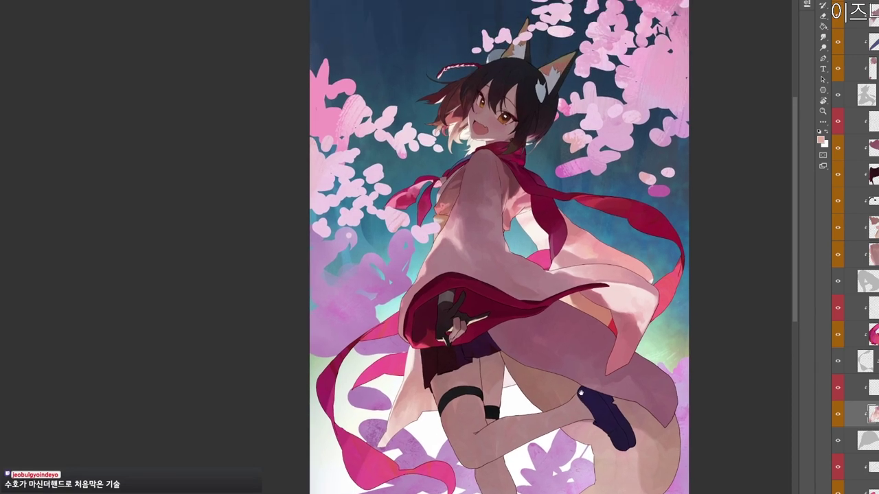
{"action": "left_click_drag", "start_coordinate": [693, 386], "coordinate": [690, 328]}
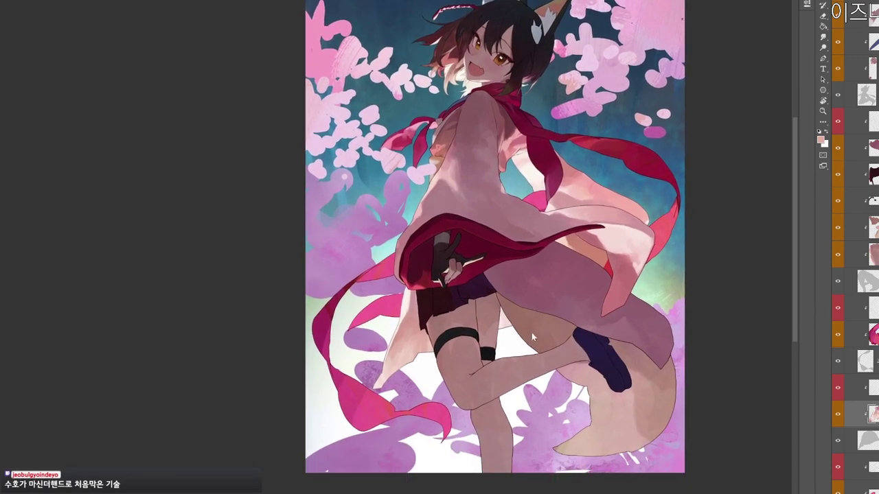
{"action": "left_click", "coordinate": [570, 344], "text": "ctrl"}
{"action": "left_click_drag", "start_coordinate": [569, 343], "coordinate": [481, 324]}
{"action": "key", "text": "n"}
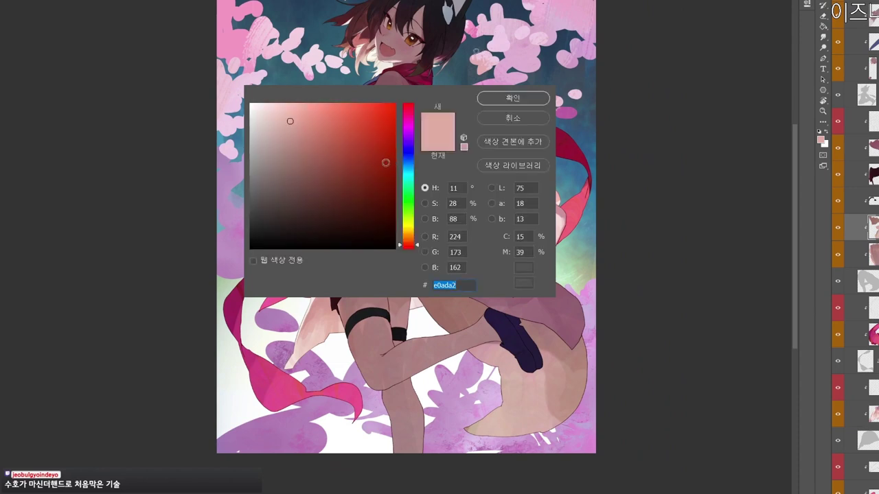
{"action": "left_click_drag", "start_coordinate": [387, 163], "coordinate": [326, 160]}
{"action": "left_click", "coordinate": [516, 100]}
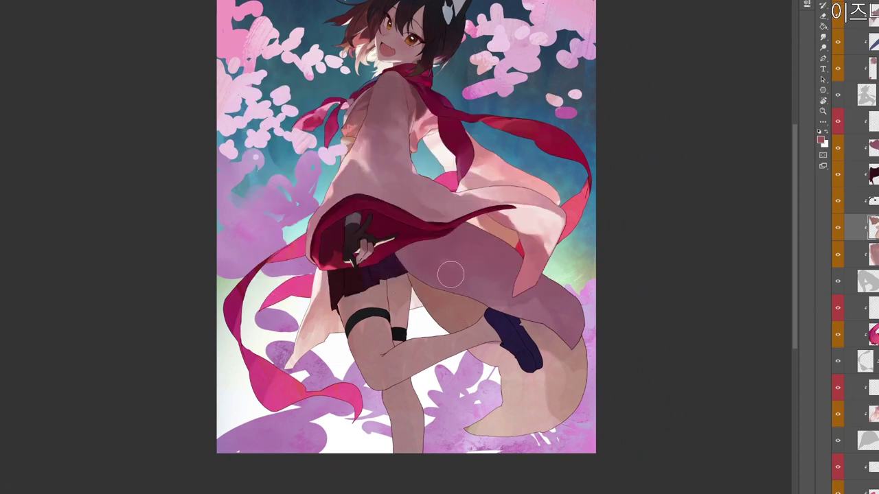
{"action": "left_click", "coordinate": [418, 105], "text": "alt"}
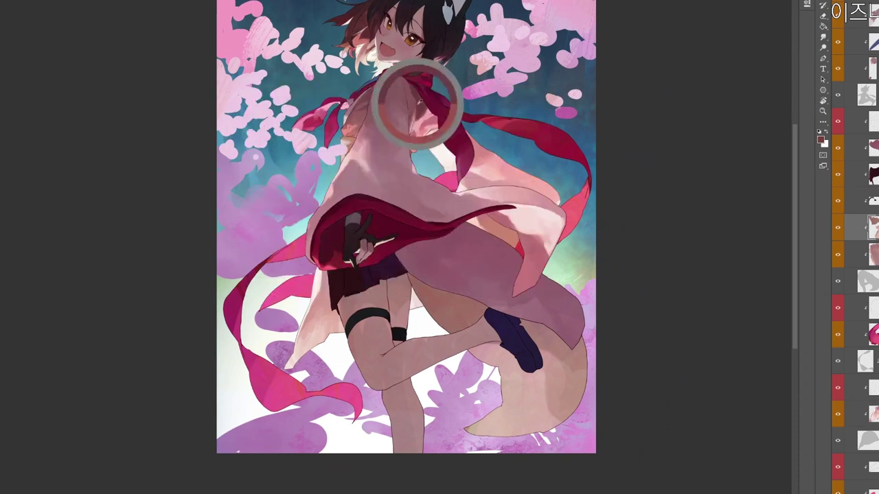
{"action": "left_click", "coordinate": [443, 304], "text": "alt"}
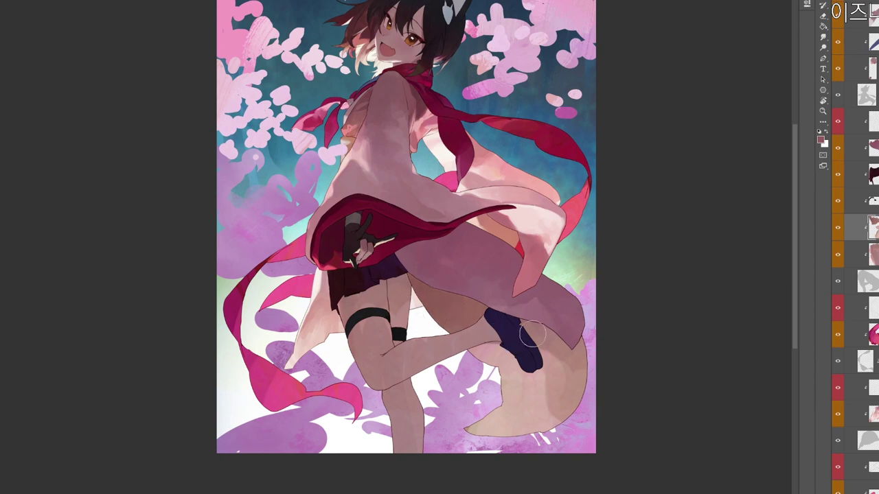
{"action": "mouse_move", "coordinate": [533, 350]}
{"action": "left_mouse_down"}
{"action": "mouse_move", "coordinate": [554, 339]}
{"action": "mouse_move", "coordinate": [573, 362]}
{"action": "mouse_move", "coordinate": [562, 390]}
{"action": "mouse_move", "coordinate": [557, 374]}
{"action": "mouse_move", "coordinate": [535, 408]}
{"action": "left_mouse_up"}
Set the painting colour to salmon d4786c and brush a warm tint over the fox tail around the raised leg.
{"action": "left_click", "coordinate": [557, 374], "text": "alt"}
{"action": "key", "text": "n"}
{"action": "left_click", "coordinate": [320, 128]}
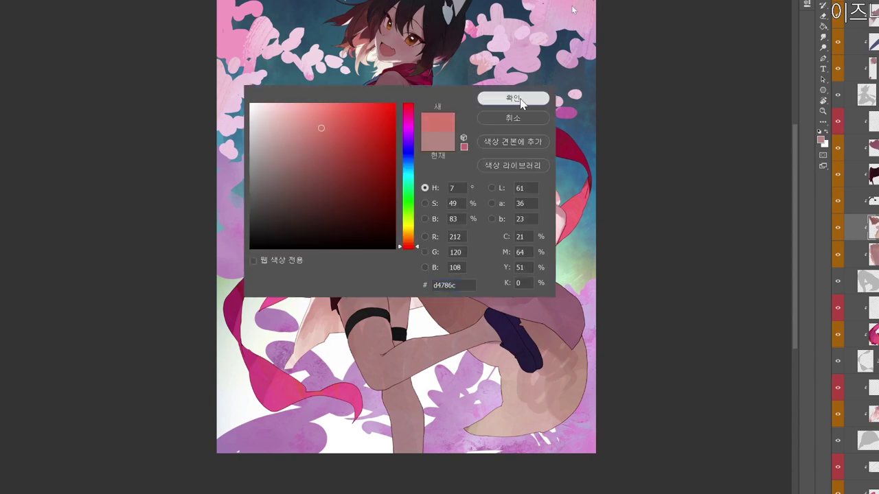
{"action": "left_click", "coordinate": [519, 101]}
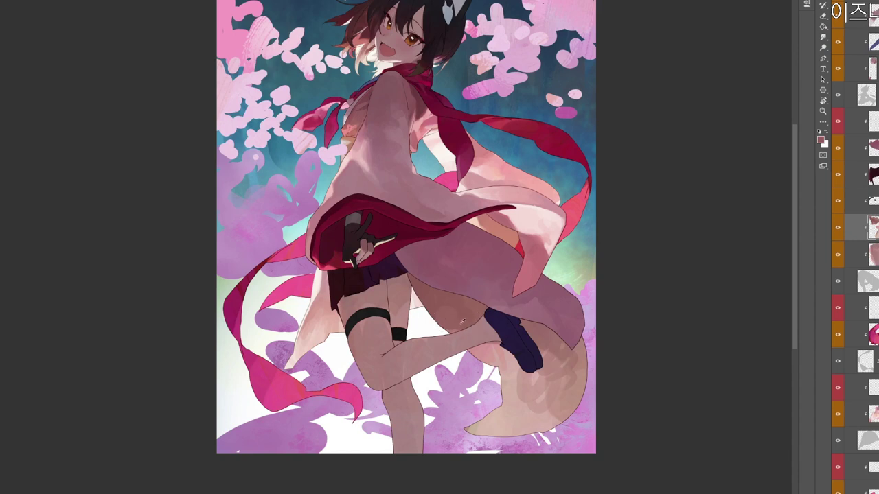
Set the painting colour to orange e7a651 and brush it across the fox tail, blending with tones sampled from the fur.
{"action": "left_click_drag", "start_coordinate": [592, 377], "coordinate": [526, 372]}
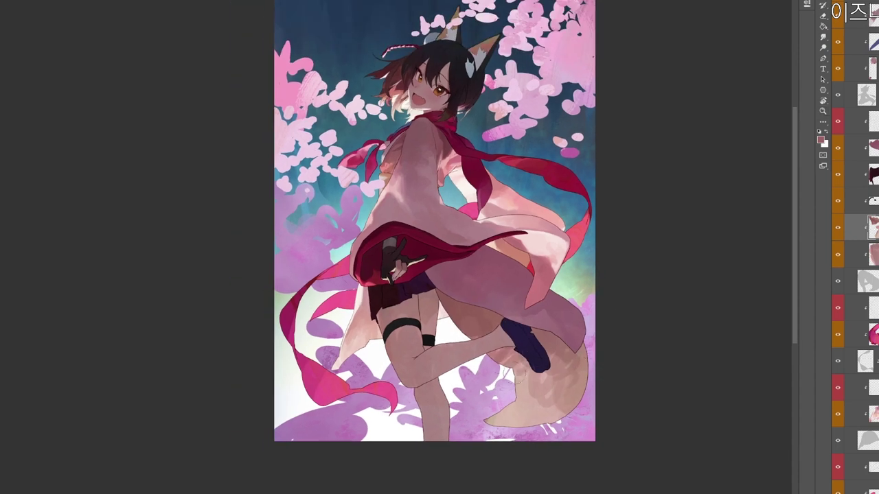
{"action": "left_click_drag", "start_coordinate": [556, 430], "coordinate": [539, 366]}
{"action": "key", "text": "n"}
{"action": "left_click", "coordinate": [312, 120]}
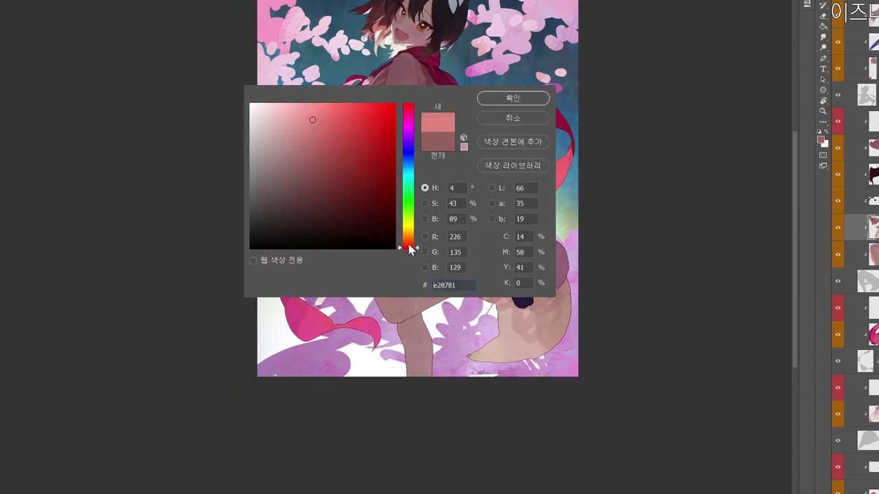
{"action": "left_click", "coordinate": [409, 242]}
{"action": "left_click", "coordinate": [345, 116]}
{"action": "left_click", "coordinate": [408, 235]}
{"action": "left_click", "coordinate": [511, 101]}
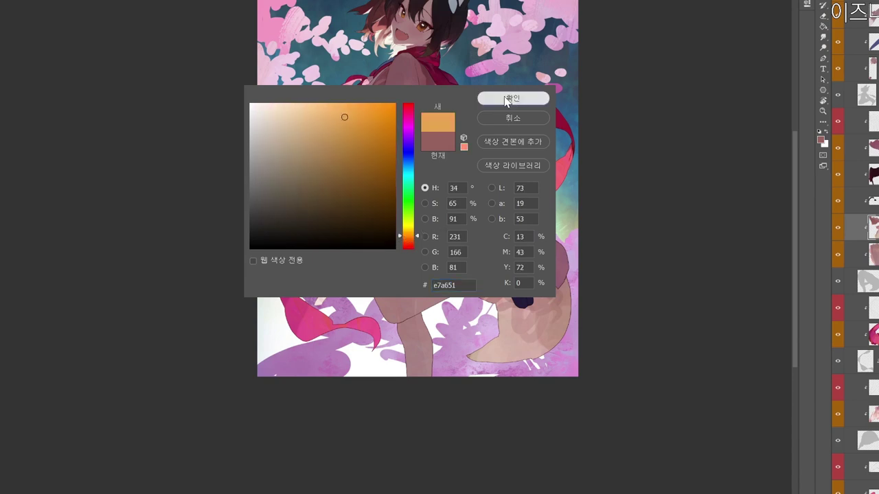
{"action": "mouse_move", "coordinate": [540, 291]}
{"action": "left_mouse_down"}
{"action": "mouse_move", "coordinate": [553, 311]}
{"action": "mouse_move", "coordinate": [505, 344]}
{"action": "left_mouse_up"}
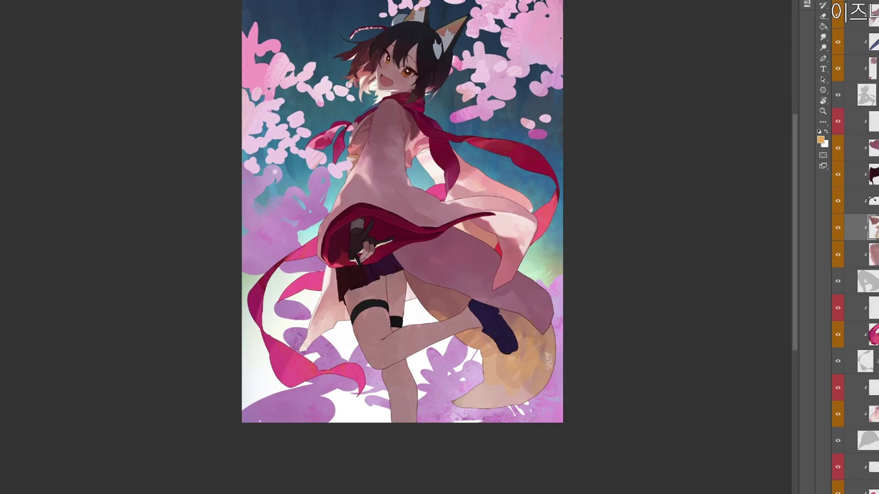
{"action": "left_click", "coordinate": [443, 298], "text": "alt"}
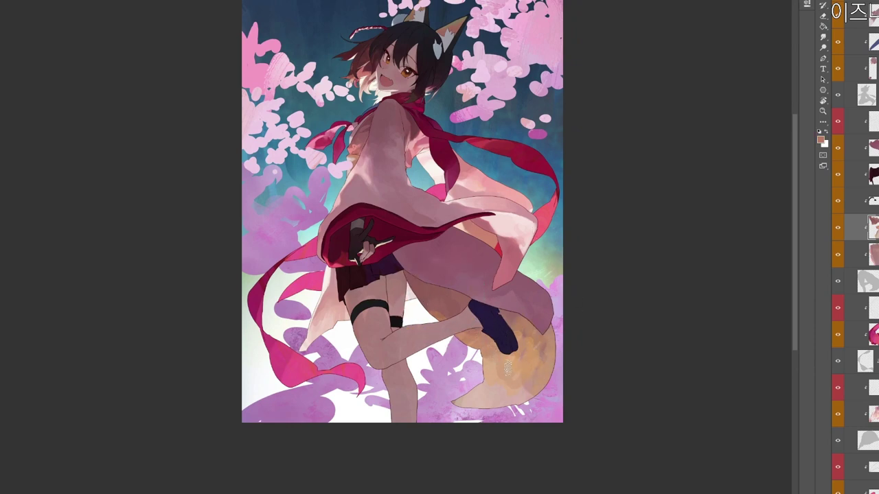
{"action": "left_click", "coordinate": [505, 375], "text": "alt"}
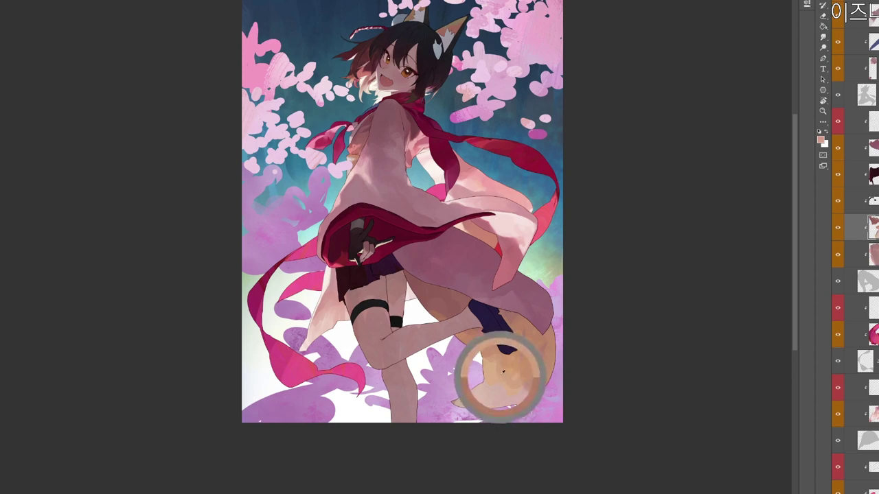
Set the painting colour to light lilac and tint the fox tail's lower part, softening it with colours sampled around the shoe and tail.
{"action": "key", "text": "n"}
{"action": "left_click", "coordinate": [294, 126]}
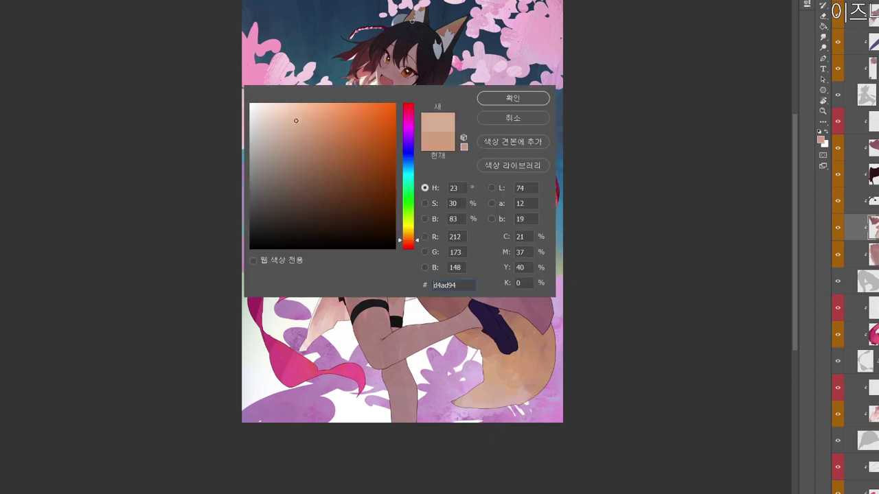
{"action": "left_click", "coordinate": [405, 135]}
{"action": "left_click", "coordinate": [294, 113]}
{"action": "left_click", "coordinate": [515, 102]}
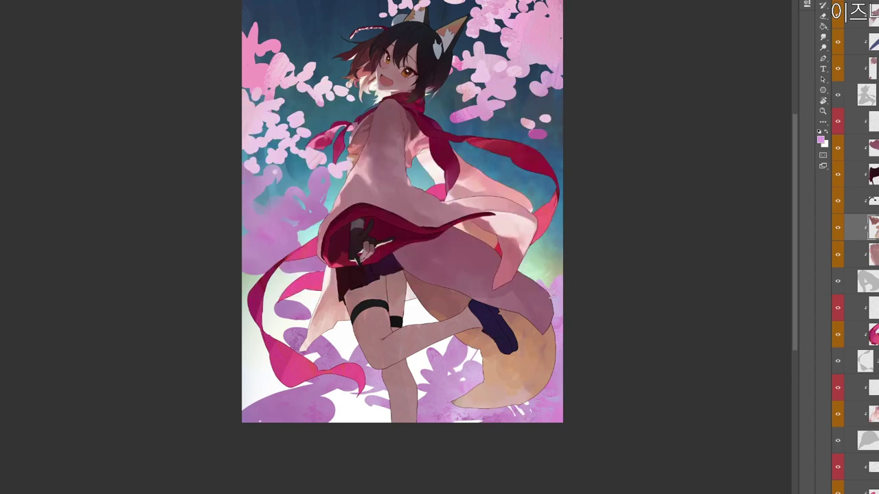
{"action": "mouse_move", "coordinate": [541, 354]}
{"action": "left_mouse_down"}
{"action": "mouse_move", "coordinate": [490, 400]}
{"action": "mouse_move", "coordinate": [600, 356]}
{"action": "left_mouse_up"}
{"action": "left_click", "coordinate": [507, 349], "text": "alt"}
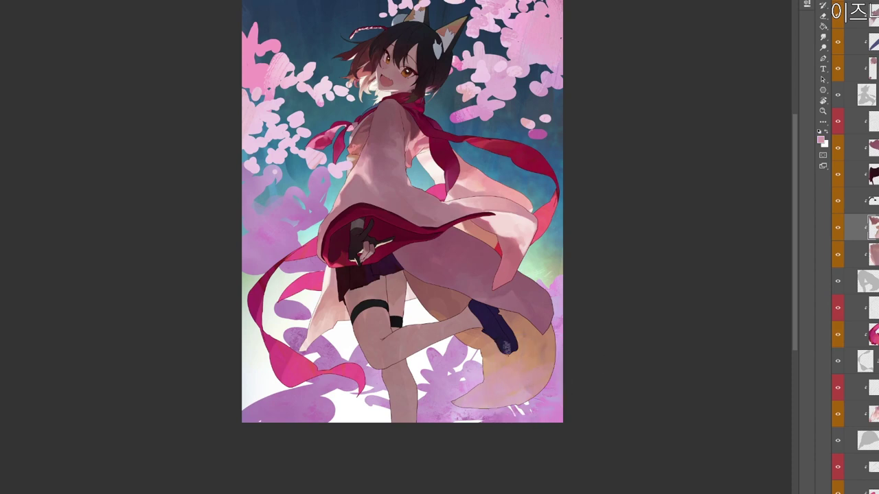
{"action": "left_click_drag", "start_coordinate": [507, 348], "coordinate": [524, 389]}
{"action": "mouse_move", "coordinate": [522, 319]}
{"action": "left_mouse_down"}
{"action": "mouse_move", "coordinate": [494, 354]}
{"action": "mouse_move", "coordinate": [557, 326]}
{"action": "mouse_move", "coordinate": [498, 312]}
{"action": "mouse_move", "coordinate": [505, 346]}
{"action": "mouse_move", "coordinate": [536, 359]}
{"action": "mouse_move", "coordinate": [532, 328]}
{"action": "mouse_move", "coordinate": [539, 352]}
{"action": "mouse_move", "coordinate": [548, 337]}
{"action": "mouse_move", "coordinate": [523, 374]}
{"action": "left_mouse_up"}
{"action": "left_click", "coordinate": [502, 316], "text": "alt"}
{"action": "left_click", "coordinate": [514, 363], "text": "alt"}
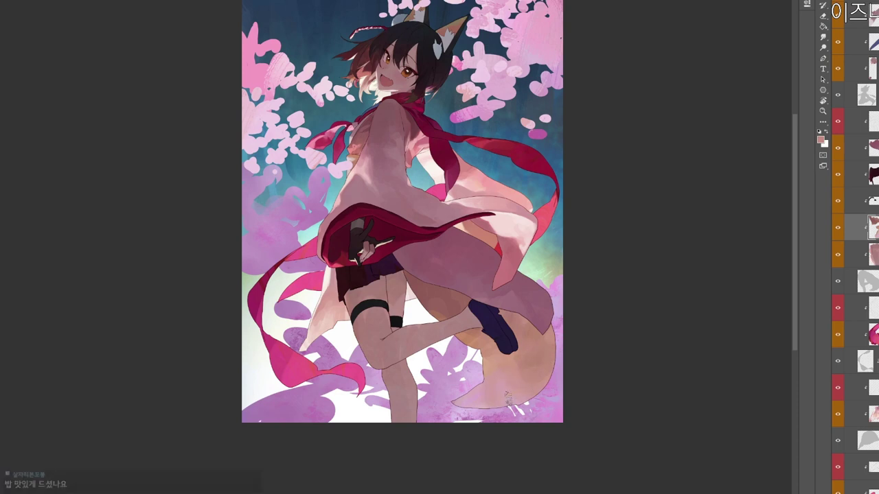
Set the painting colour to a warm near-white and brush highlights along the fox tail's edges and tip, then sample fur tones.
{"action": "left_click_drag", "start_coordinate": [475, 284], "coordinate": [482, 242]}
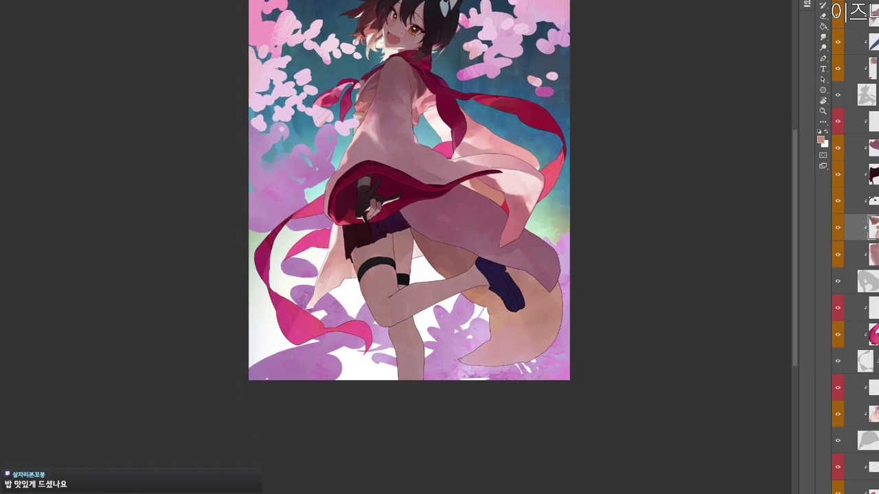
{"action": "left_click", "coordinate": [821, 140]}
{"action": "left_click", "coordinate": [263, 105]}
{"action": "left_click", "coordinate": [509, 101]}
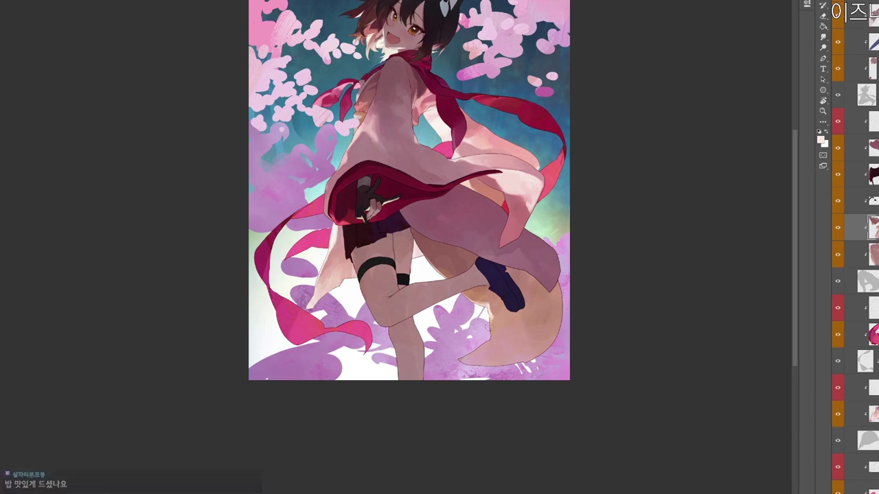
{"action": "left_click_drag", "start_coordinate": [490, 317], "coordinate": [490, 340]}
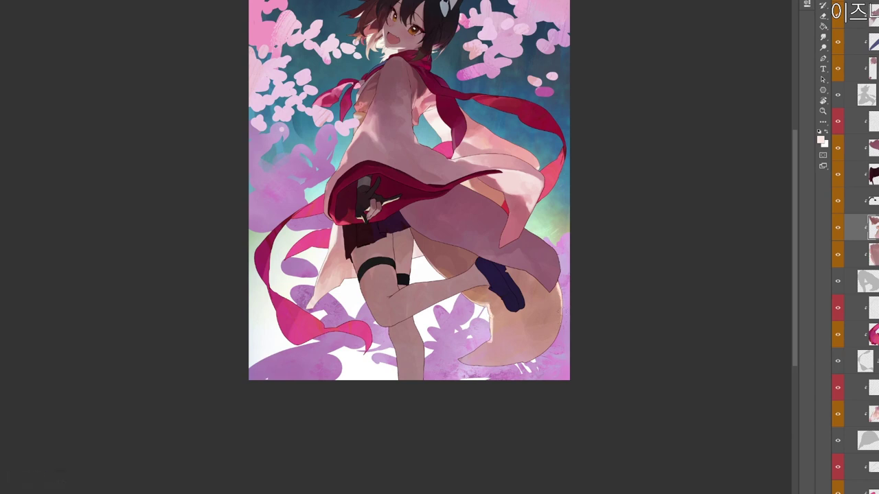
{"action": "mouse_move", "coordinate": [488, 344]}
{"action": "left_mouse_down"}
{"action": "mouse_move", "coordinate": [470, 355]}
{"action": "mouse_move", "coordinate": [487, 348]}
{"action": "left_mouse_up"}
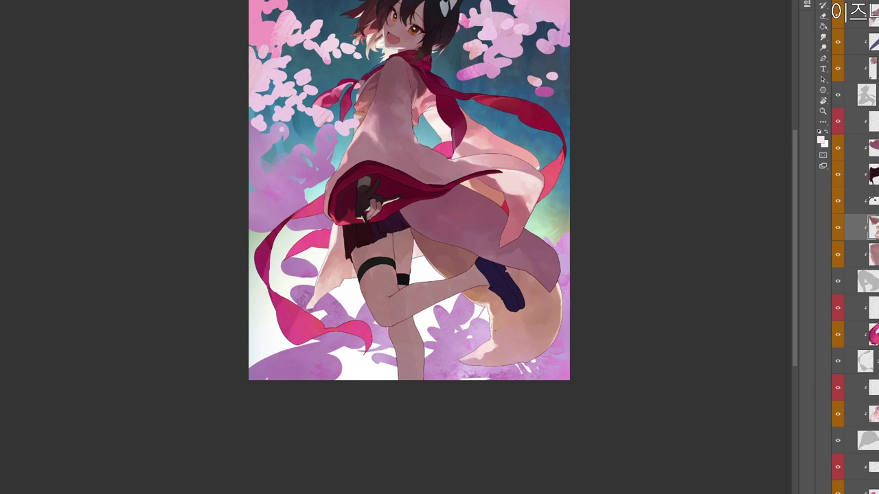
{"action": "left_click_drag", "start_coordinate": [535, 287], "coordinate": [528, 281]}
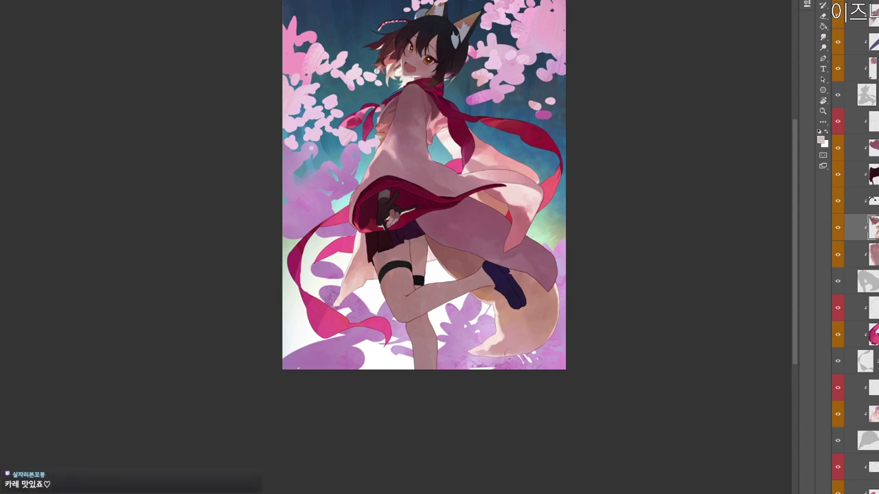
{"action": "left_click_drag", "start_coordinate": [569, 246], "coordinate": [552, 301]}
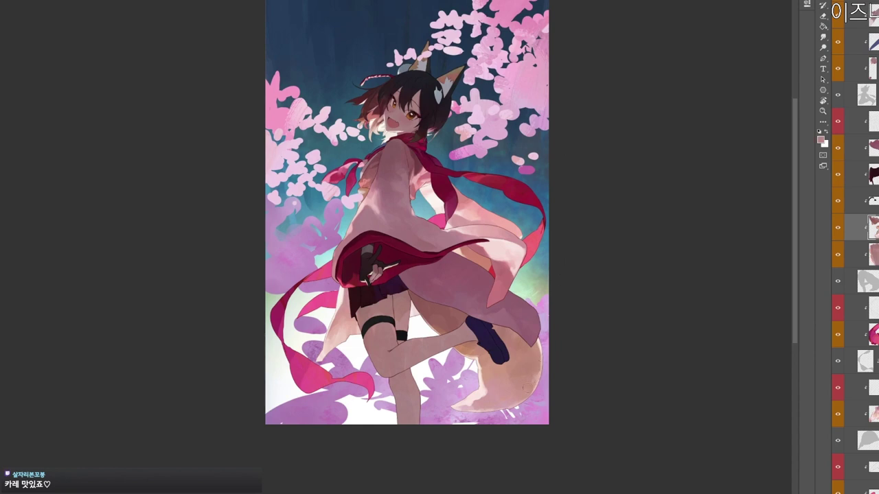
{"action": "left_click", "coordinate": [486, 383], "text": "alt"}
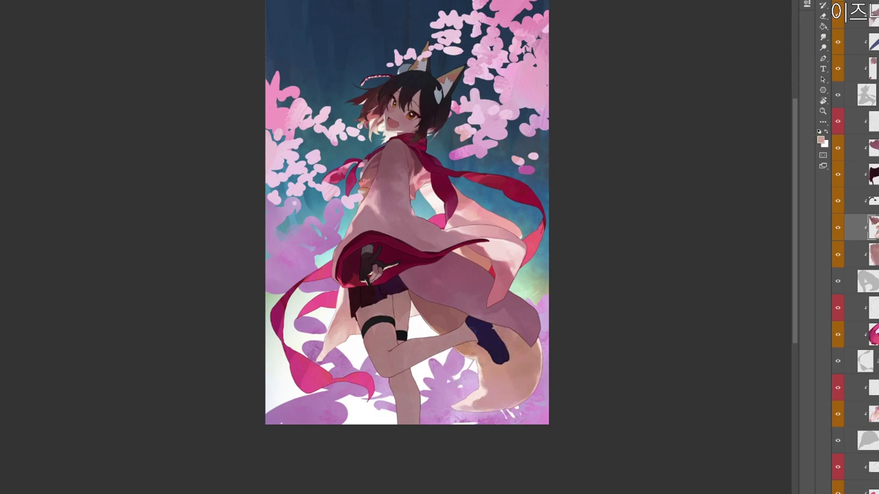
{"action": "left_click", "coordinate": [442, 326], "text": "alt"}
Set the painting colour to pale lilac and brush it over the fox tail's lower part and tip, blending with tones sampled from the fur.
{"action": "key", "text": "n"}
{"action": "left_click", "coordinate": [261, 109]}
{"action": "left_click", "coordinate": [408, 138]}
{"action": "left_click", "coordinate": [521, 98]}
{"action": "left_click_drag", "start_coordinate": [462, 410], "coordinate": [490, 394]}
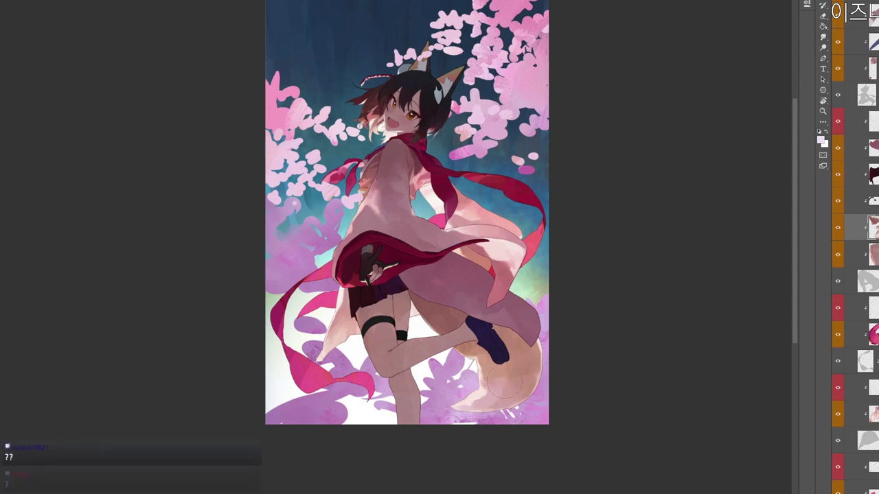
{"action": "left_click_drag", "start_coordinate": [494, 400], "coordinate": [518, 387]}
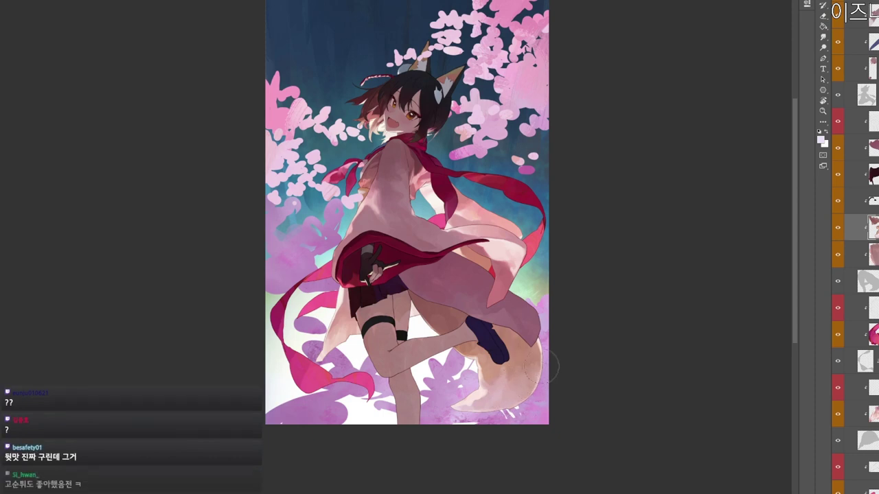
{"action": "mouse_move", "coordinate": [505, 400]}
{"action": "left_mouse_down"}
{"action": "mouse_move", "coordinate": [489, 425]}
{"action": "mouse_move", "coordinate": [467, 424]}
{"action": "left_mouse_up"}
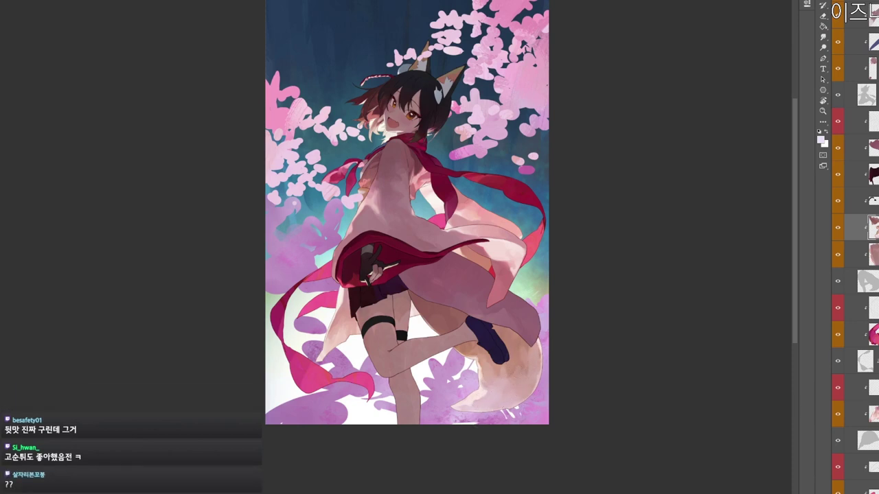
{"action": "left_click", "coordinate": [495, 361], "text": "alt"}
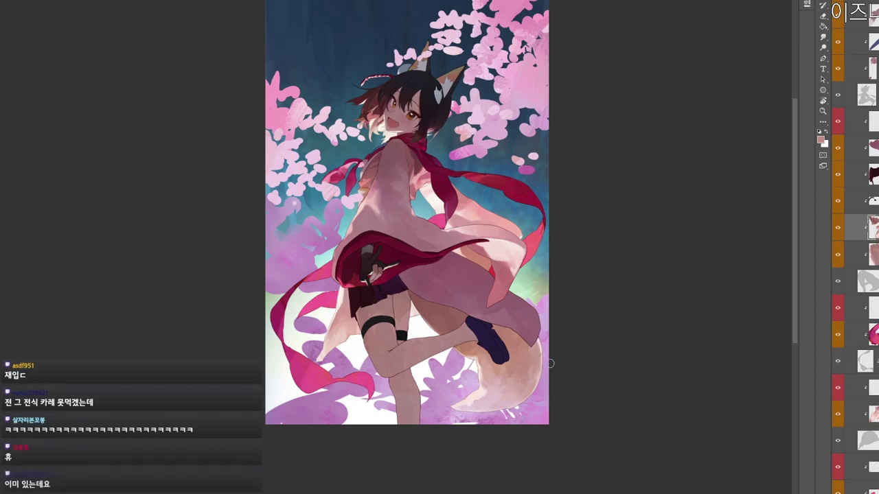
{"action": "left_click", "coordinate": [473, 399], "text": "alt"}
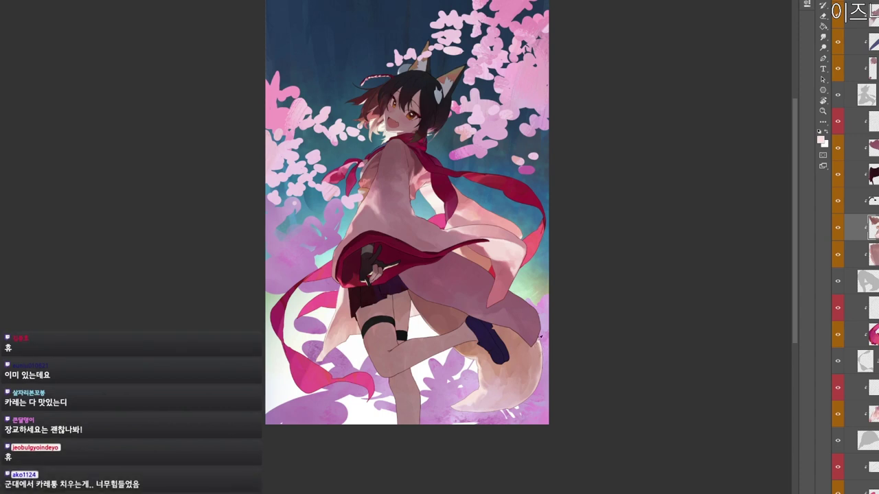
Select the coat's layer and brush pale highlights along the sleeve's edge beside the waist, using colours sampled from the coat.
{"action": "left_click", "coordinate": [402, 197]}
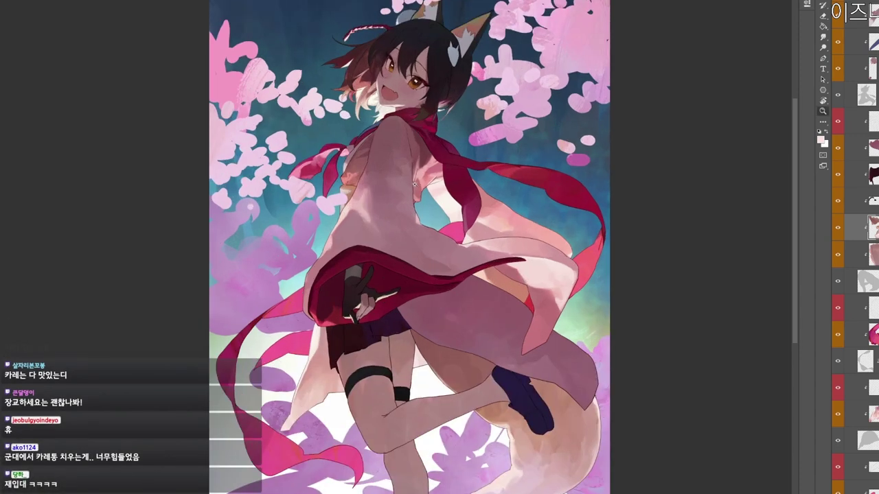
{"action": "left_click", "coordinate": [425, 223], "text": "ctrl"}
{"action": "key", "text": "b"}
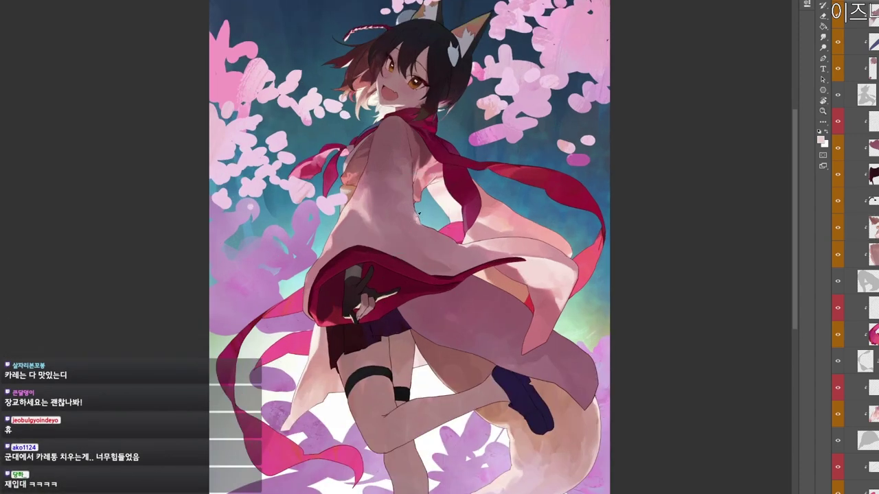
{"action": "left_click", "coordinate": [412, 220], "text": "alt"}
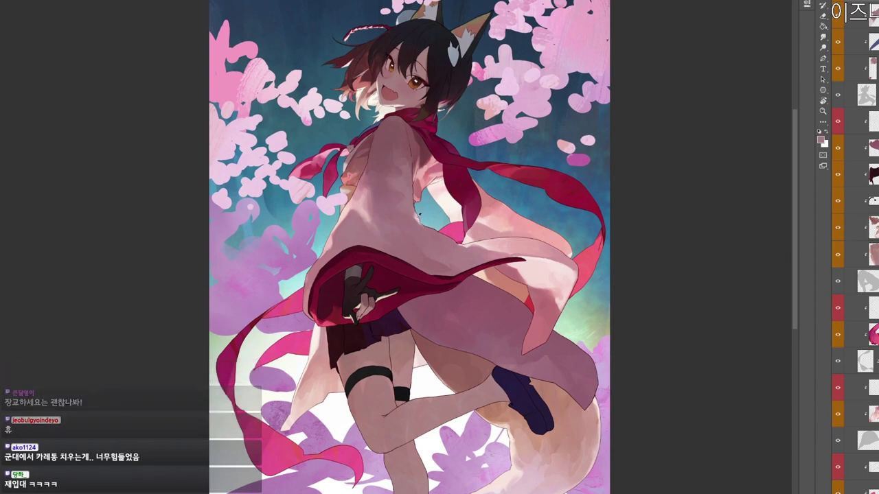
{"action": "left_click", "coordinate": [417, 208], "text": "alt"}
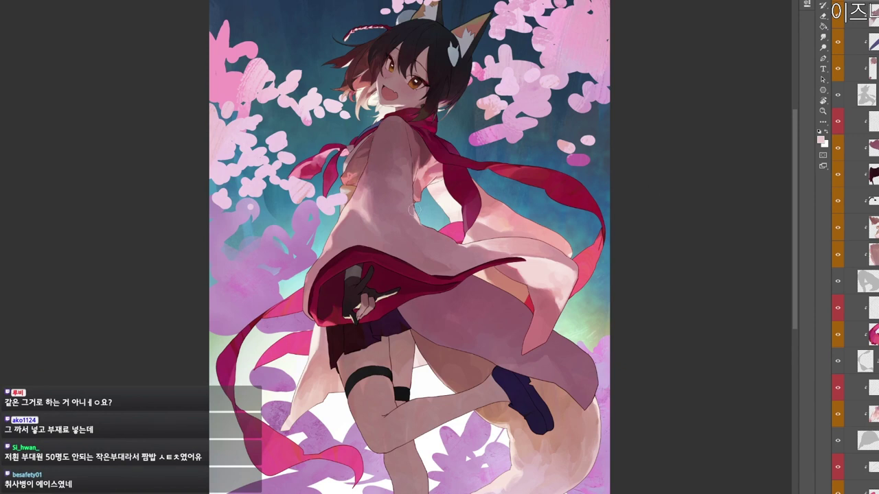
{"action": "left_click", "coordinate": [416, 187], "text": "alt"}
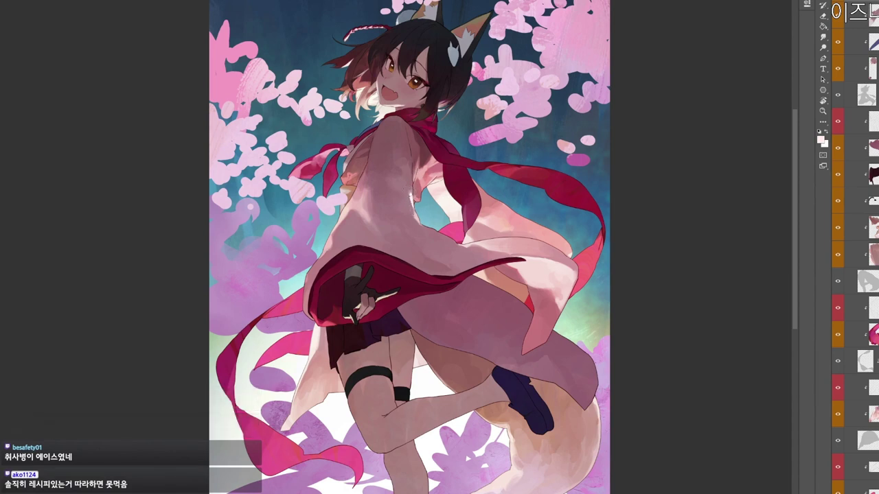
{"action": "left_click", "coordinate": [407, 190], "text": "alt"}
{"action": "scroll", "coordinate": [409, 193], "scroll_direction": "up", "scroll_amount": 1}
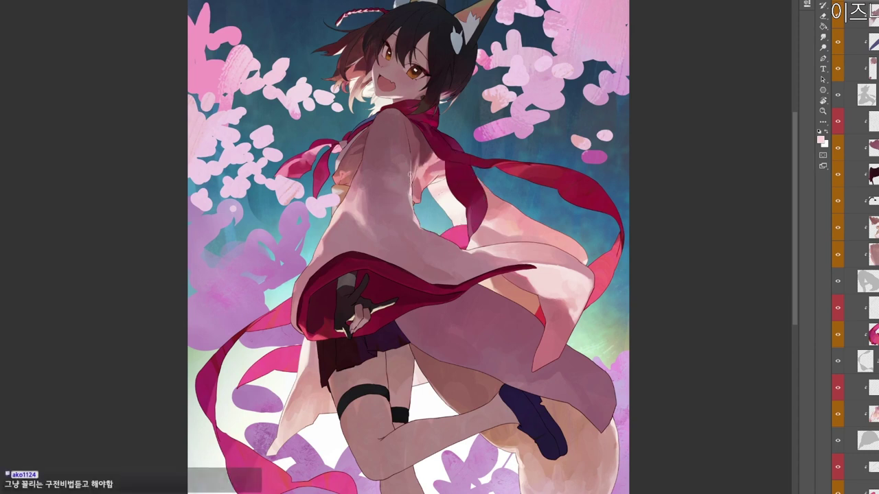
{"action": "scroll", "coordinate": [456, 106], "scroll_direction": "down", "scroll_amount": 1}
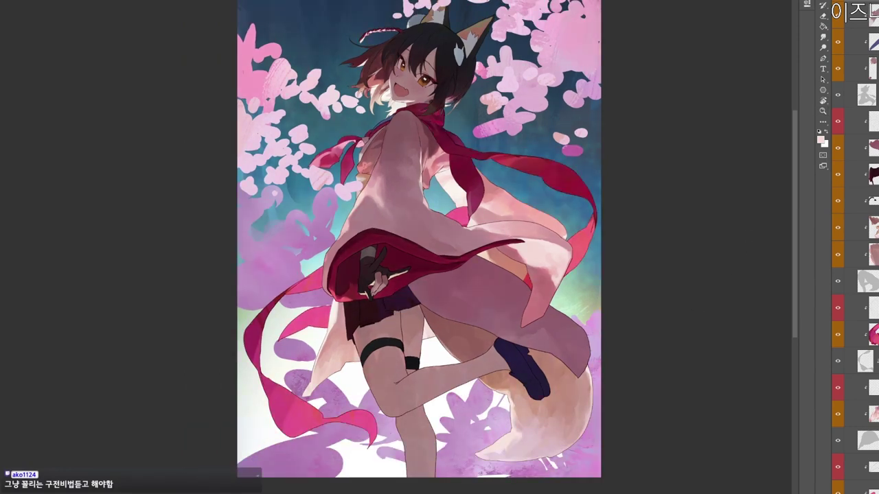
Pick a brighter magenta-pink based on the scarf's dark red and brush it onto the scarf's hanging end, blending with sampled tones.
{"action": "left_click_drag", "start_coordinate": [513, 217], "coordinate": [475, 195]}
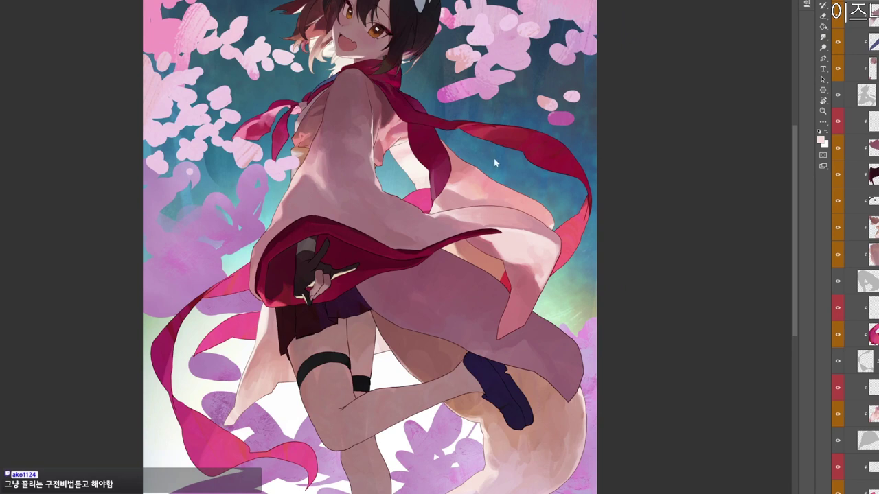
{"action": "left_click_drag", "start_coordinate": [420, 67], "coordinate": [426, 108]}
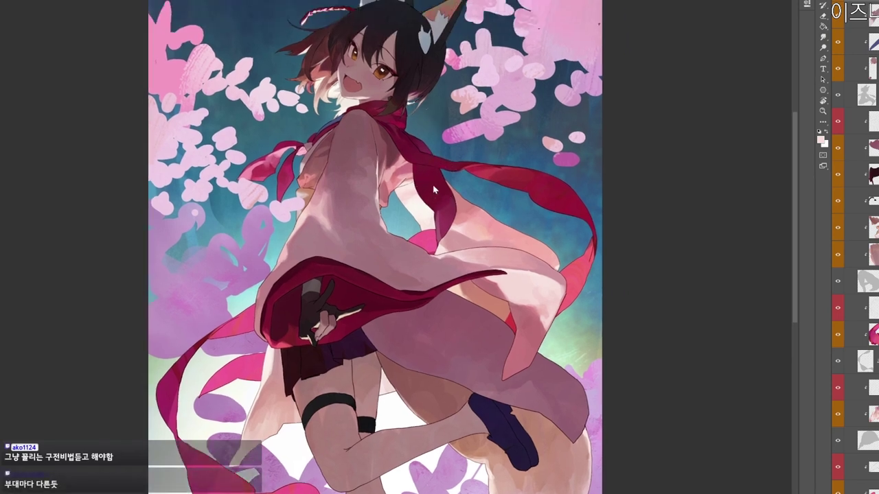
{"action": "left_click", "coordinate": [394, 132], "text": "alt"}
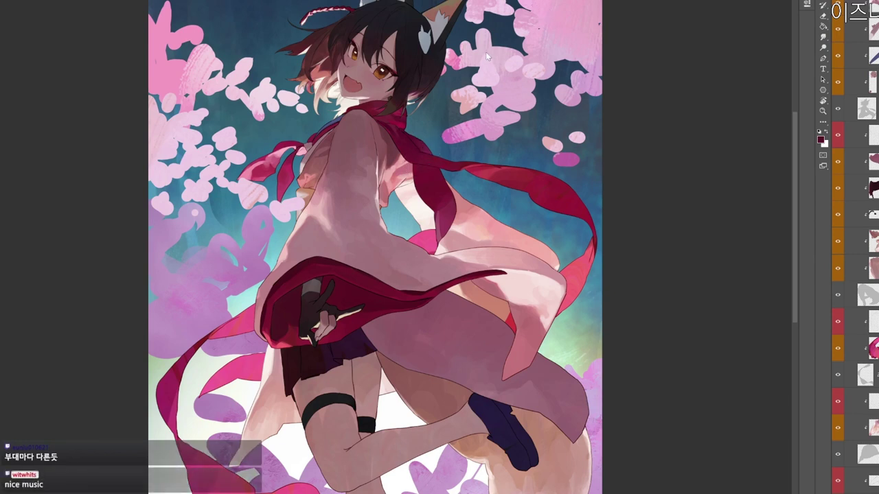
{"action": "key", "text": "n"}
{"action": "left_click_drag", "start_coordinate": [349, 119], "coordinate": [361, 130]}
{"action": "left_click", "coordinate": [499, 100]}
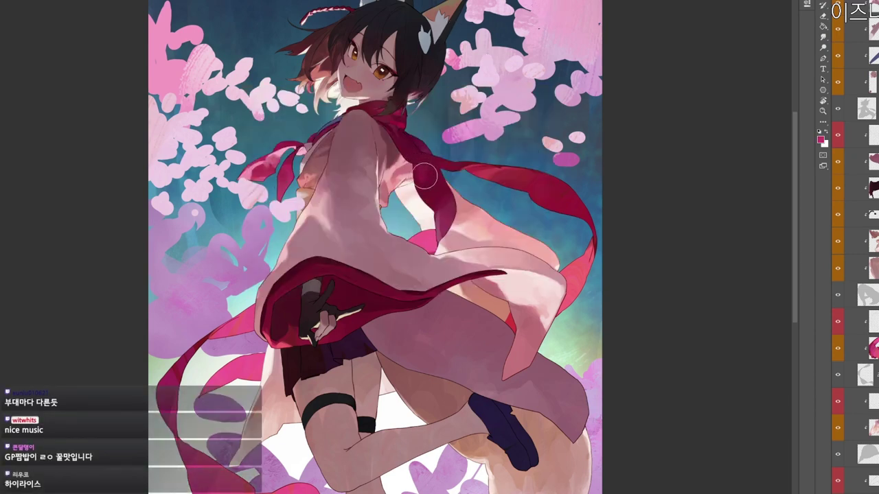
{"action": "left_click", "coordinate": [429, 177], "text": "alt"}
{"action": "left_click", "coordinate": [434, 180], "text": "alt"}
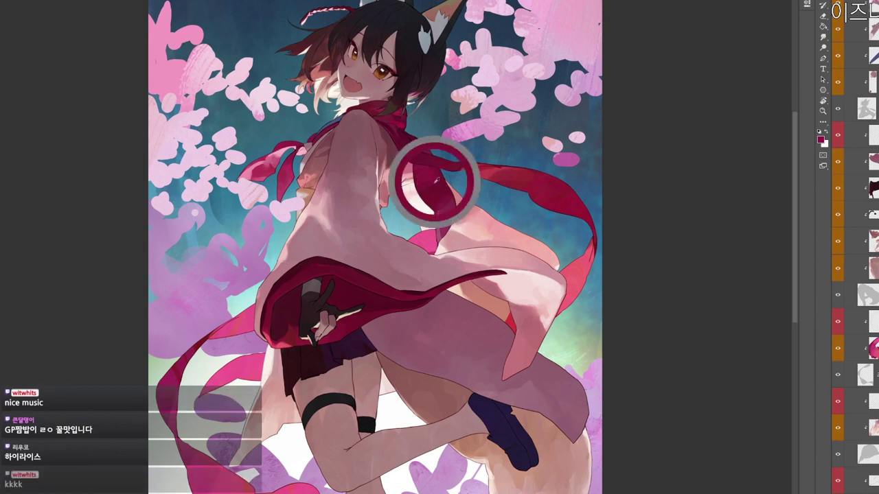
{"action": "left_click", "coordinate": [439, 186], "text": "alt"}
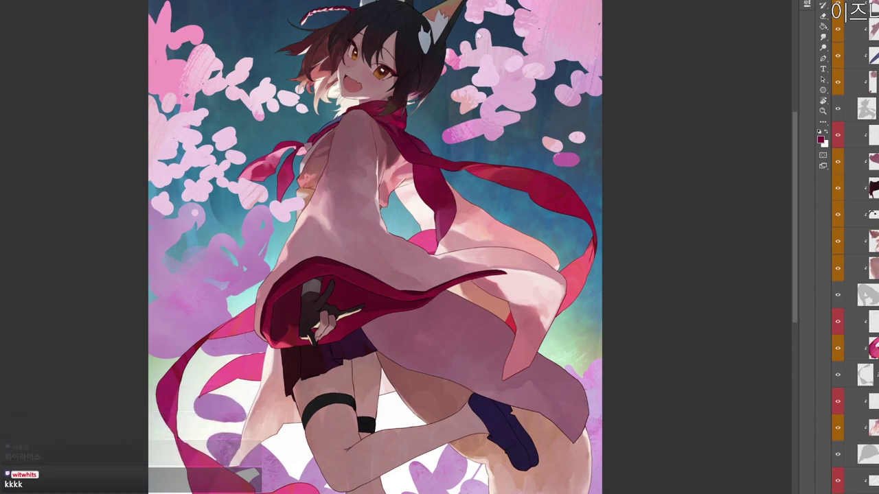
Set the painting colour to dark red 4c000b and shade the scarf's hanging end, sampling a tone from its lower part.
{"action": "key", "text": "n"}
{"action": "left_click", "coordinate": [409, 107]}
{"action": "left_click", "coordinate": [394, 205]}
{"action": "left_click", "coordinate": [512, 100]}
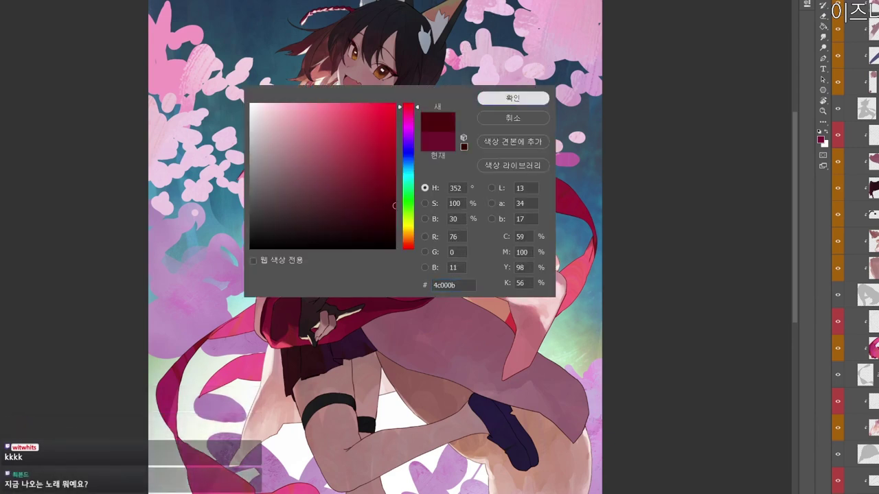
{"action": "left_click", "coordinate": [512, 97]}
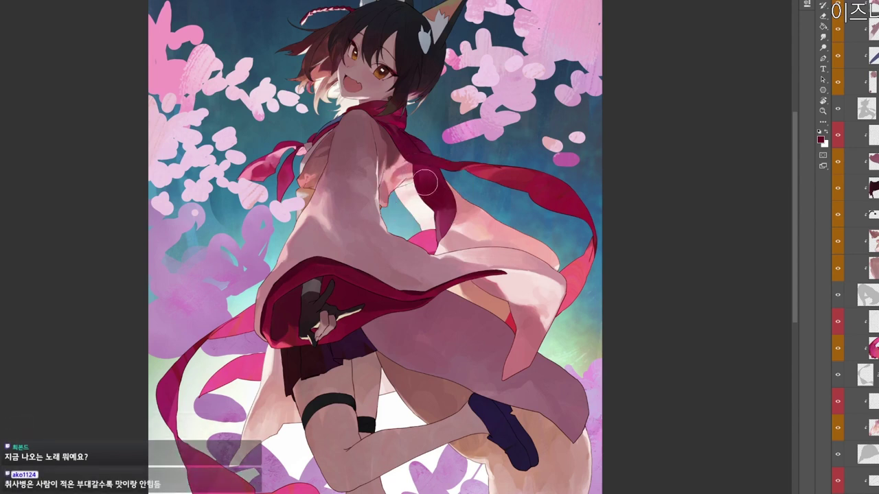
{"action": "left_click", "coordinate": [443, 212], "text": "alt"}
Brush pink c94c76 touches and darker wine-red shading onto the lower part of the scarf's hanging end, blending with sampled scarf colours.
{"action": "left_click", "coordinate": [820, 140]}
{"action": "left_click_drag", "start_coordinate": [325, 152], "coordinate": [340, 134]}
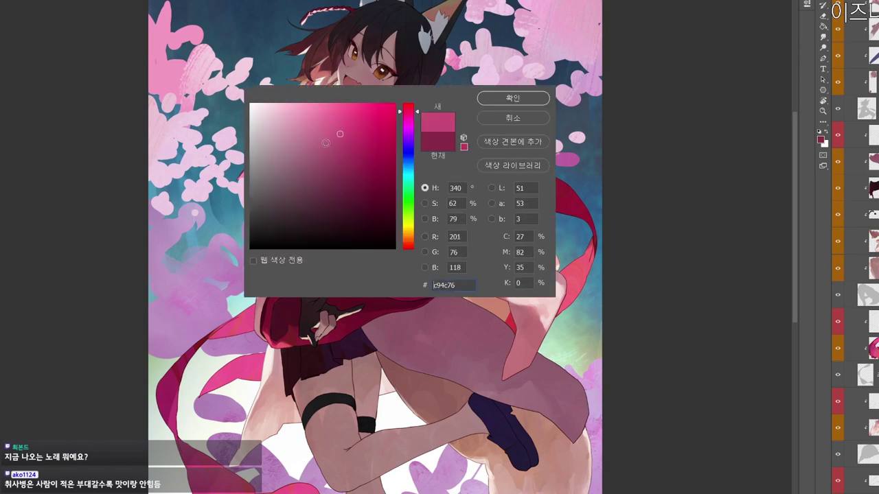
{"action": "left_click", "coordinate": [508, 100]}
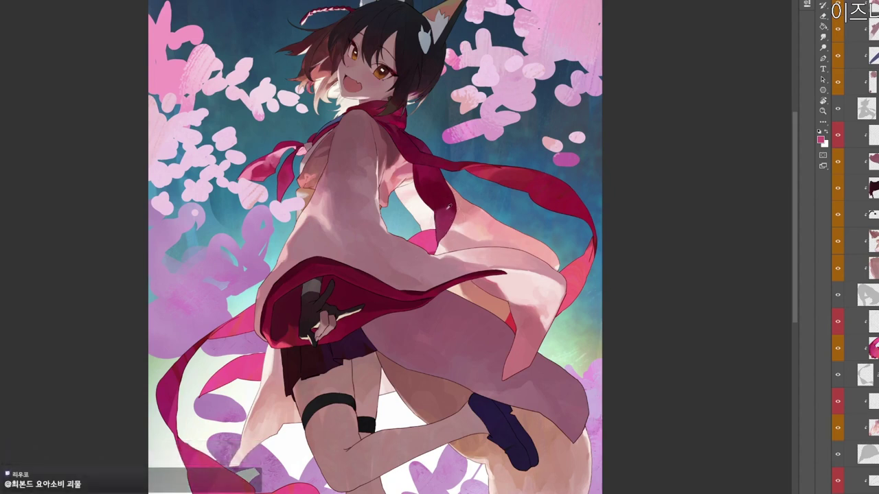
{"action": "left_click", "coordinate": [449, 207], "text": "alt"}
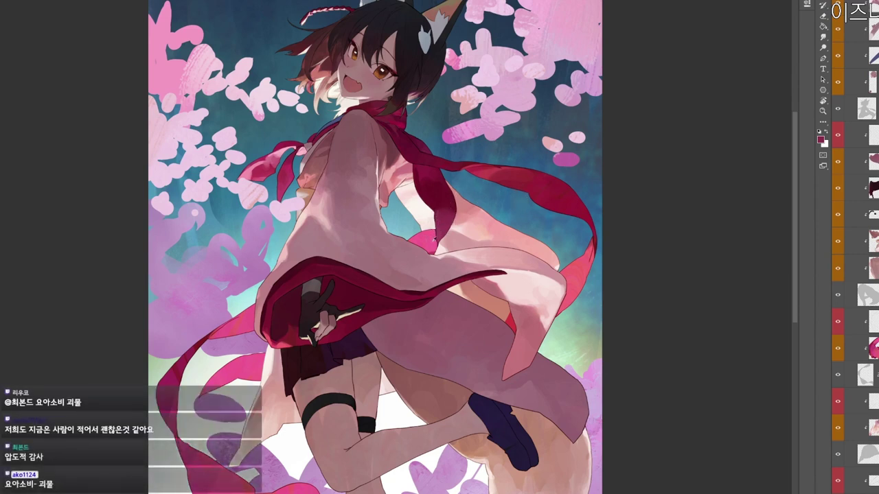
{"action": "key", "text": "n"}
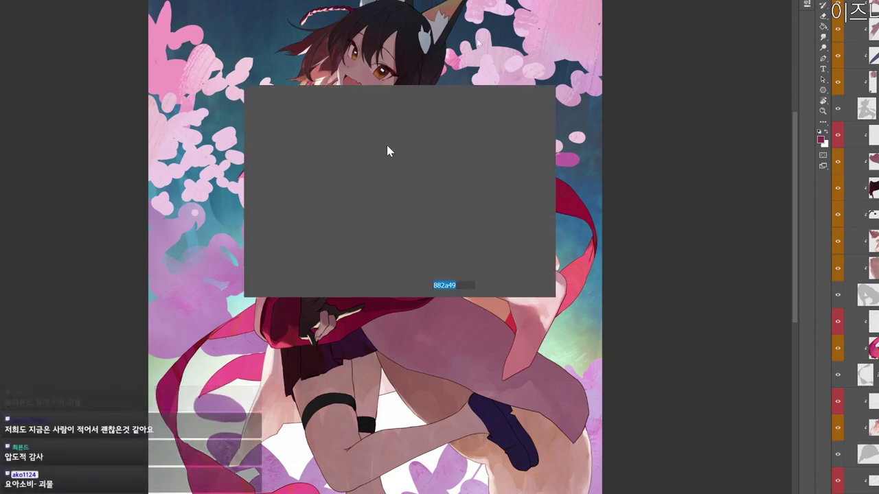
{"action": "left_click", "coordinate": [370, 179]}
{"action": "left_click", "coordinate": [508, 100]}
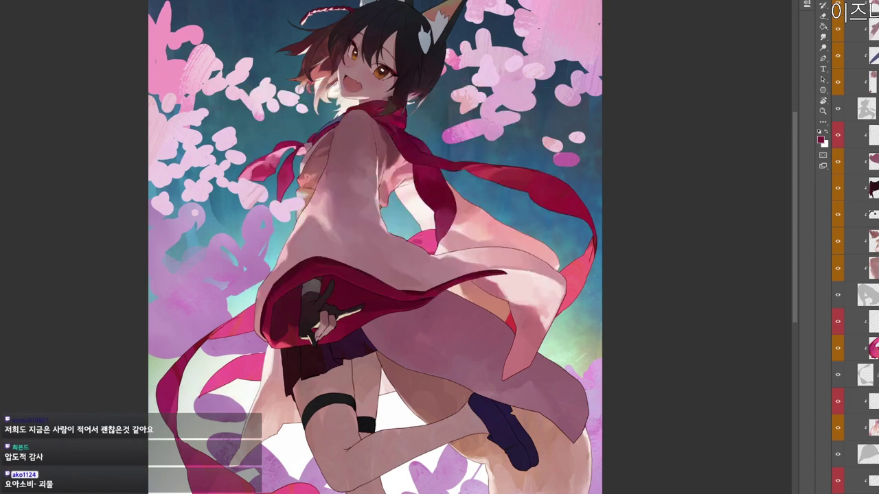
{"action": "left_click", "coordinate": [426, 236], "text": "alt"}
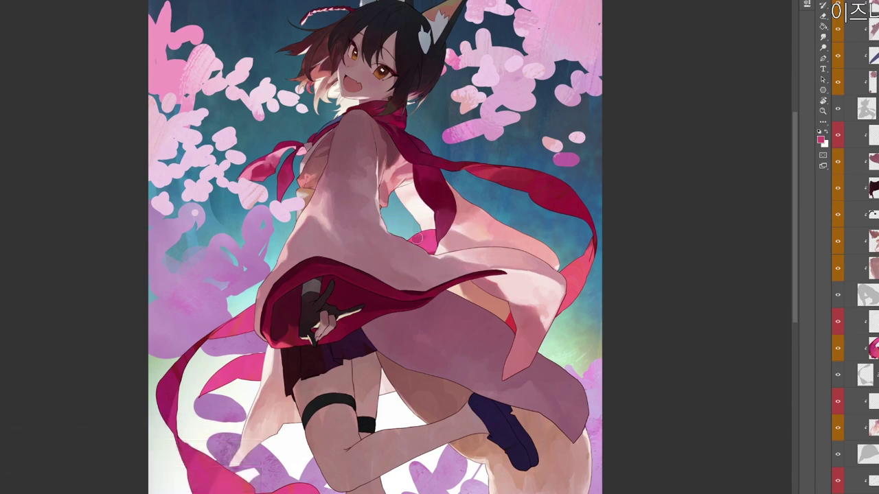
Pick a lighter pink based on c9436f and brush highlights along the scarf's flying band, blending with sampled scarf colours.
{"action": "left_click_drag", "start_coordinate": [561, 199], "coordinate": [538, 200]}
{"action": "key", "text": "n"}
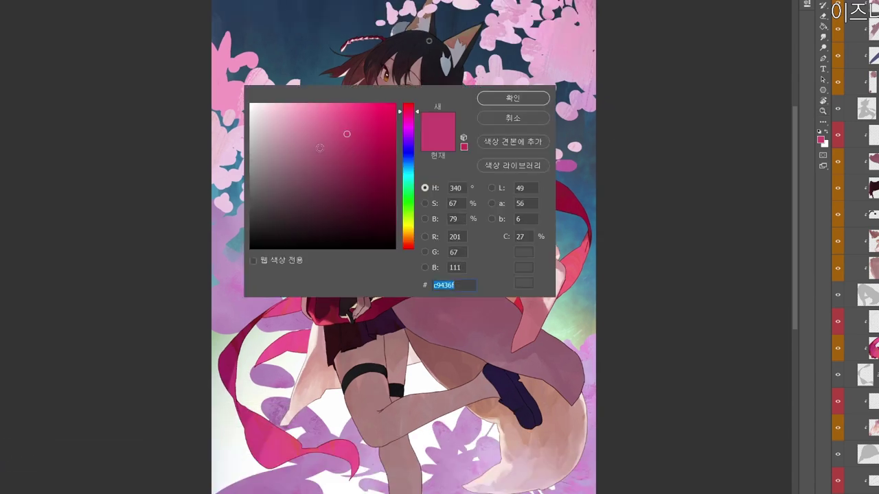
{"action": "left_click_drag", "start_coordinate": [333, 116], "coordinate": [309, 100]}
{"action": "left_click", "coordinate": [506, 105]}
{"action": "key", "text": "r"}
{"action": "left_click_drag", "start_coordinate": [532, 164], "coordinate": [474, 85]}
{"action": "key", "text": "space"}
{"action": "left_click_drag", "start_coordinate": [474, 83], "coordinate": [452, 156]}
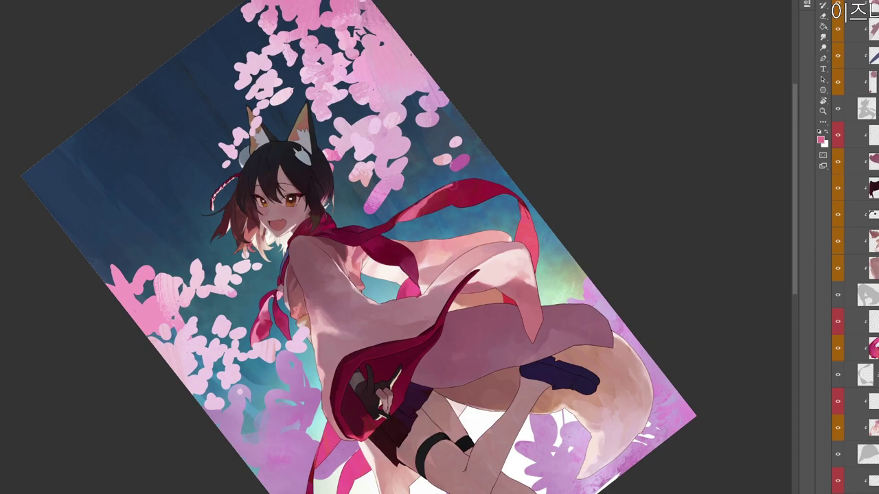
{"action": "key", "text": "r"}
{"action": "mouse_move", "coordinate": [482, 186]}
{"action": "left_mouse_down"}
{"action": "mouse_move", "coordinate": [380, 371]}
{"action": "mouse_move", "coordinate": [369, 365]}
{"action": "mouse_move", "coordinate": [330, 271]}
{"action": "left_mouse_up"}
{"action": "left_click", "coordinate": [377, 377], "text": "alt"}
{"action": "left_click", "coordinate": [374, 376], "text": "alt"}
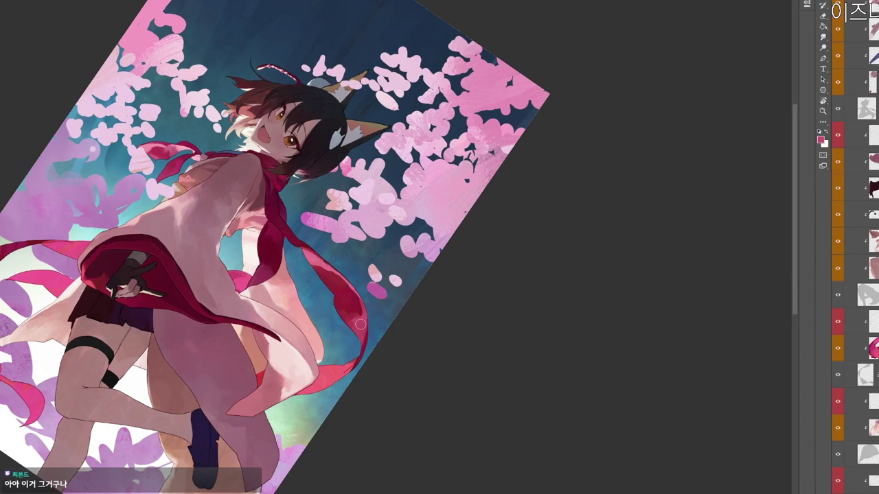
Try a sampled pink stroke along the upper edge of the scarf's flying band.
{"action": "key", "text": "r"}
{"action": "left_click_drag", "start_coordinate": [383, 323], "coordinate": [389, 11]}
{"action": "left_click_drag", "start_coordinate": [421, 241], "coordinate": [473, 281]}
{"action": "left_click", "coordinate": [379, 150], "text": "alt"}
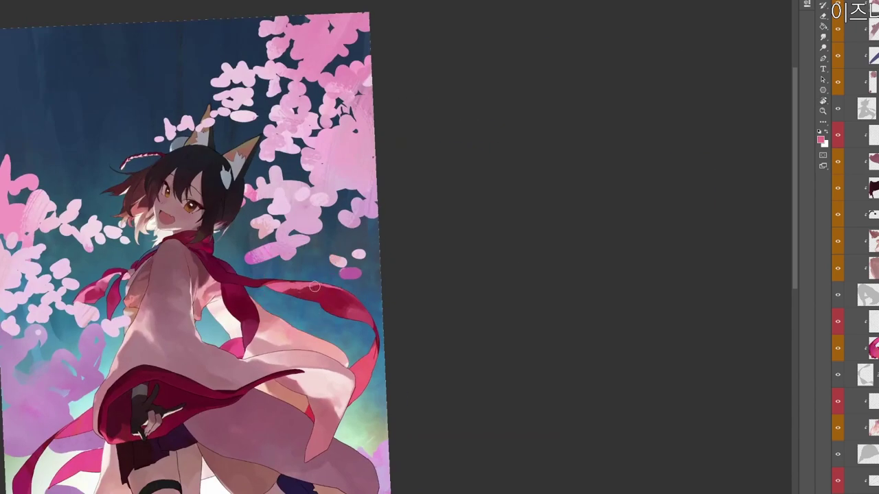
{"action": "left_click_drag", "start_coordinate": [315, 287], "coordinate": [348, 295]}
{"action": "key", "text": "ctrl+z"}
Pick a dark wine-red and shade the scarf's flying band, blending with tones sampled from its red areas.
{"action": "key", "text": "r"}
{"action": "left_click_drag", "start_coordinate": [386, 331], "coordinate": [447, 113]}
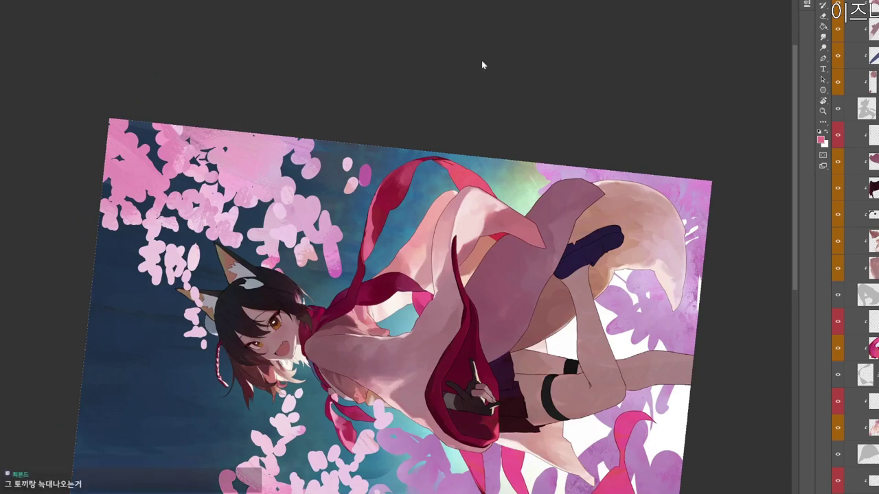
{"action": "key", "text": "n"}
{"action": "left_click", "coordinate": [353, 187]}
{"action": "left_click", "coordinate": [514, 99]}
{"action": "left_click", "coordinate": [377, 227], "text": "alt"}
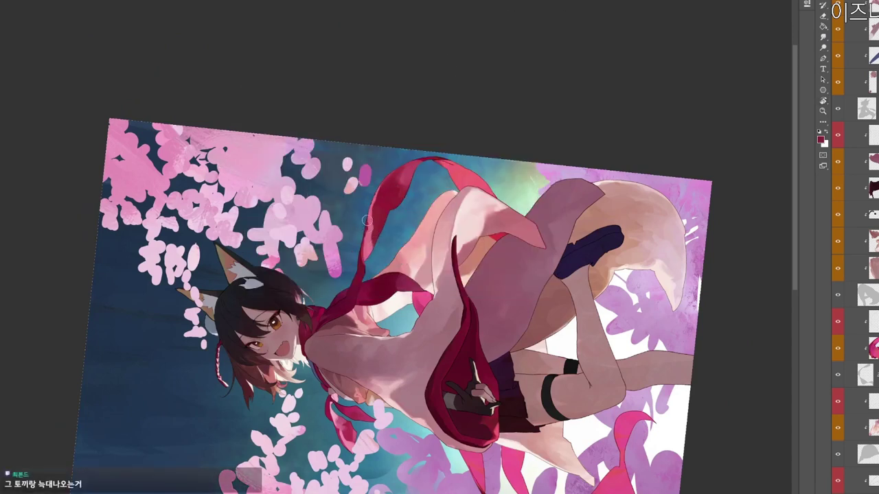
{"action": "left_click", "coordinate": [396, 179], "text": "alt"}
{"action": "left_click", "coordinate": [385, 199], "text": "alt"}
Set the painting colour to pale pink f4bcc8 and brush it onto the flying band's lower end beside the coat.
{"action": "key", "text": "r"}
{"action": "key", "text": "Escape"}
{"action": "left_click_drag", "start_coordinate": [370, 456], "coordinate": [452, 346]}
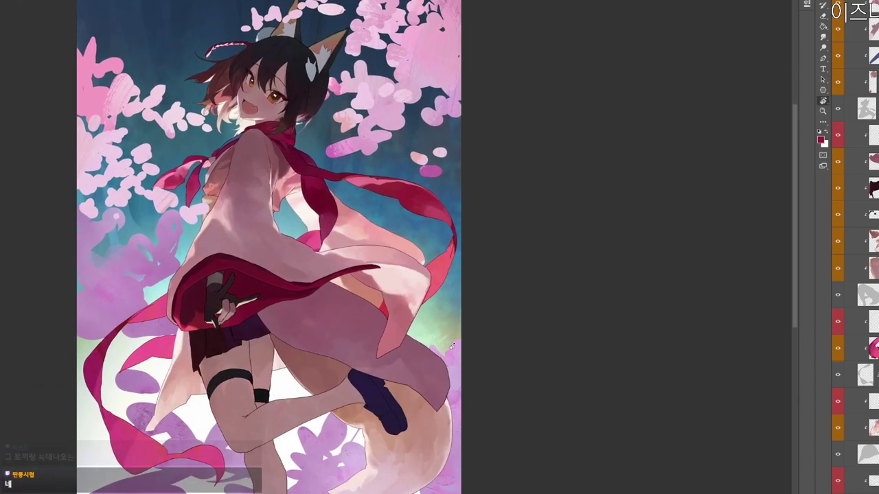
{"action": "key", "text": "n"}
{"action": "left_click", "coordinate": [284, 112]}
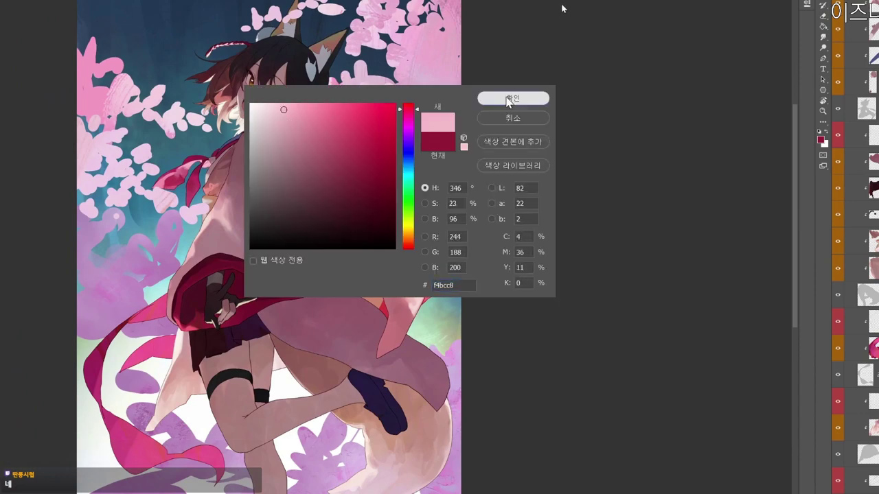
{"action": "left_click", "coordinate": [513, 98]}
{"action": "mouse_move", "coordinate": [453, 244]}
{"action": "left_mouse_down"}
{"action": "mouse_move", "coordinate": [440, 271]}
{"action": "mouse_move", "coordinate": [445, 284]}
{"action": "left_mouse_up"}
Pick a pale cream and warm up the flying band's lower end, blending with a sampled tone.
{"action": "key", "text": "r"}
{"action": "left_click_drag", "start_coordinate": [514, 153], "coordinate": [501, 242]}
{"action": "key", "text": "n"}
{"action": "left_click", "coordinate": [408, 231]}
{"action": "left_click", "coordinate": [523, 102]}
{"action": "key", "text": "r"}
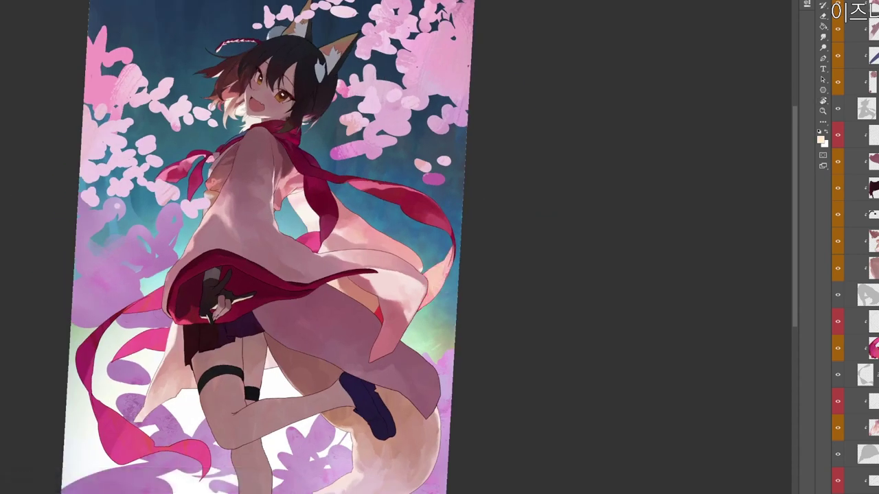
{"action": "left_click_drag", "start_coordinate": [468, 310], "coordinate": [529, 274]}
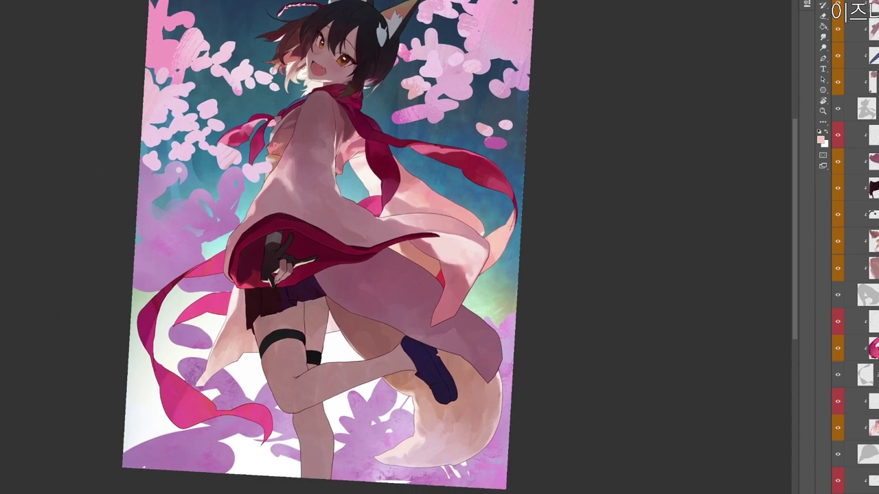
{"action": "mouse_move", "coordinate": [513, 211]}
{"action": "left_mouse_down"}
{"action": "mouse_move", "coordinate": [514, 225]}
{"action": "mouse_move", "coordinate": [542, 238]}
{"action": "mouse_move", "coordinate": [567, 233]}
{"action": "left_mouse_up"}
{"action": "left_click", "coordinate": [555, 226], "text": "alt"}
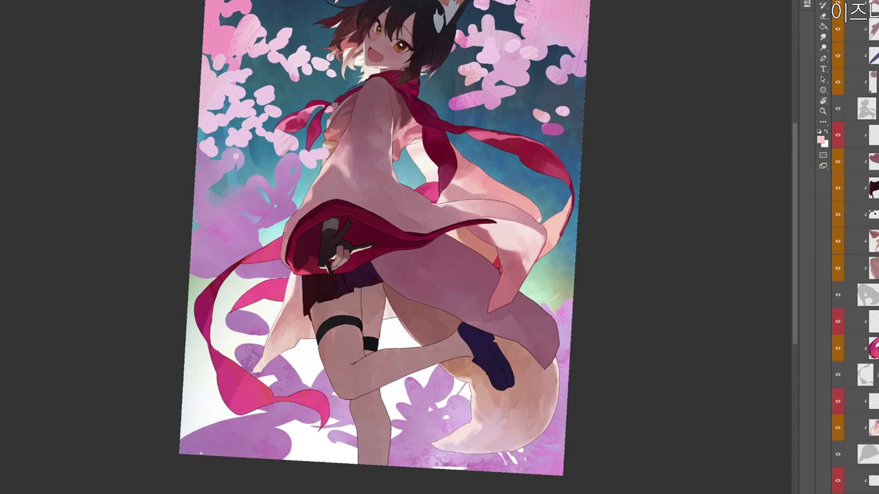
Brush pale pink highlights onto the scarf's short end hanging below the sleeve, behind the skirt.
{"action": "key", "text": "r"}
{"action": "left_click_drag", "start_coordinate": [553, 299], "coordinate": [560, 210]}
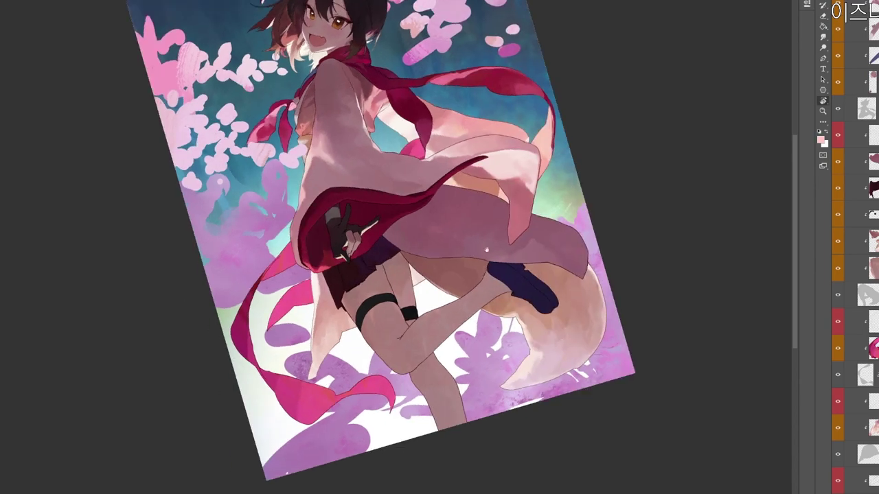
{"action": "left_click_drag", "start_coordinate": [487, 249], "coordinate": [580, 238]}
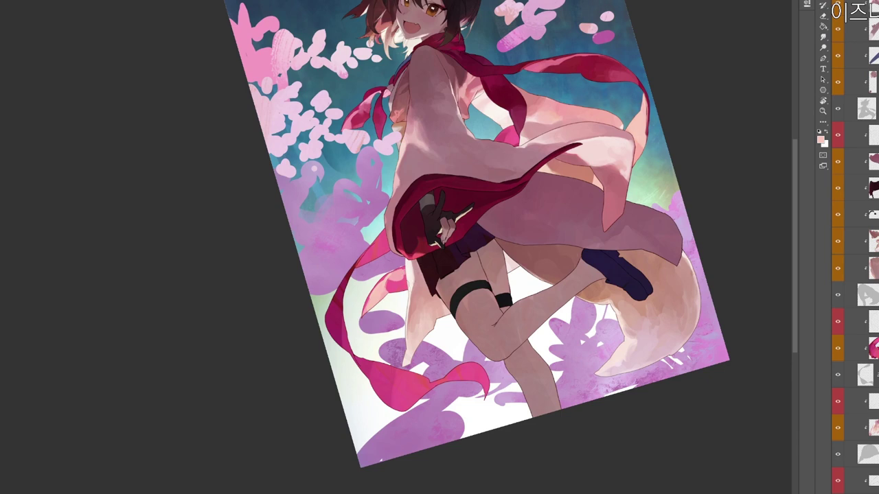
{"action": "left_click_drag", "start_coordinate": [469, 329], "coordinate": [484, 349]}
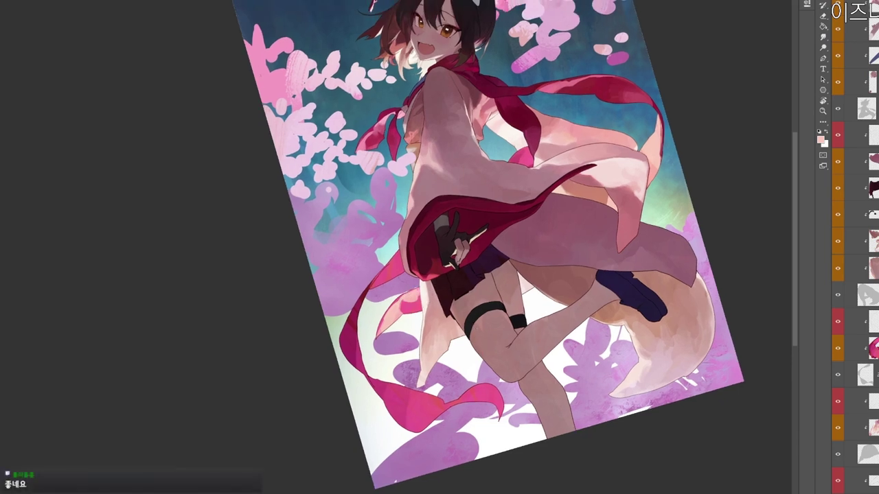
{"action": "left_click_drag", "start_coordinate": [432, 333], "coordinate": [474, 308]}
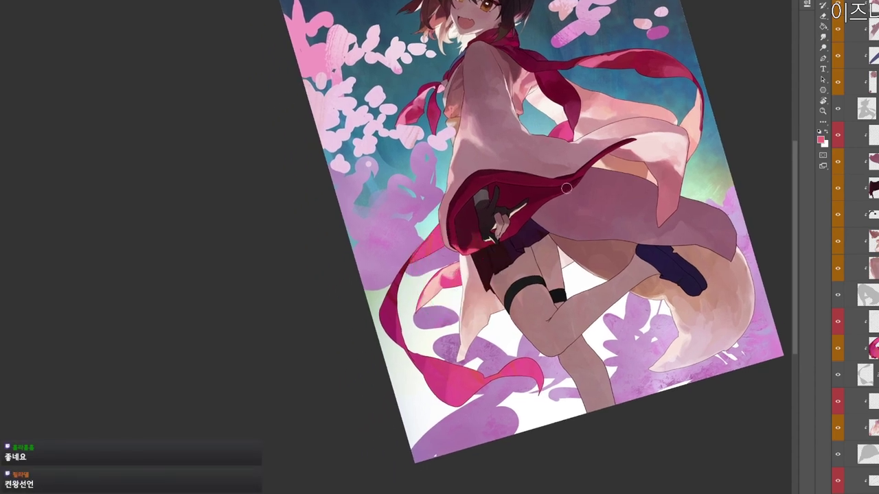
Set the painting colour to light pink fcafc5 and select the layer of the long scarf ribbon below the sleeve.
{"action": "left_click", "coordinate": [820, 140]}
{"action": "left_click", "coordinate": [500, 99]}
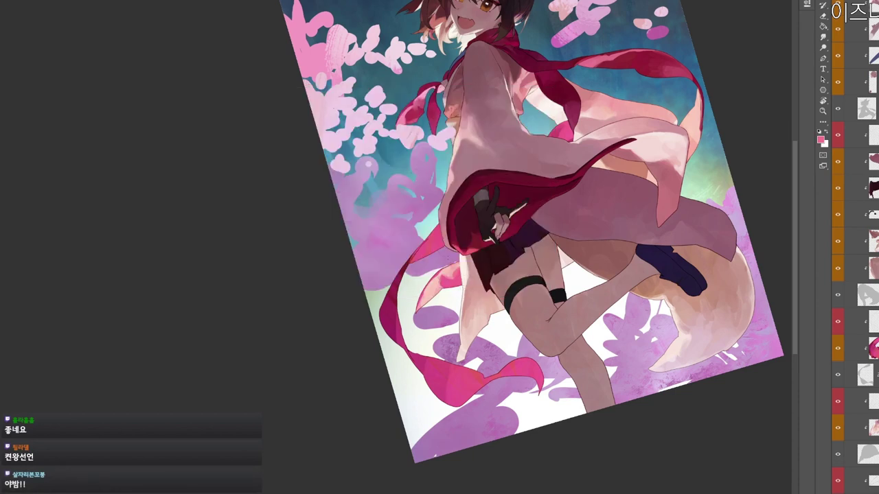
{"action": "left_click", "coordinate": [820, 140]}
{"action": "left_click", "coordinate": [293, 105]}
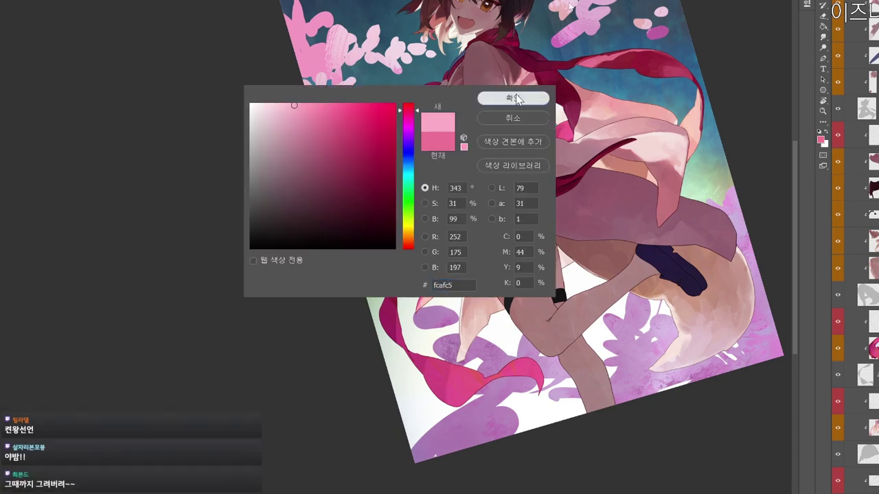
{"action": "left_click", "coordinate": [515, 98]}
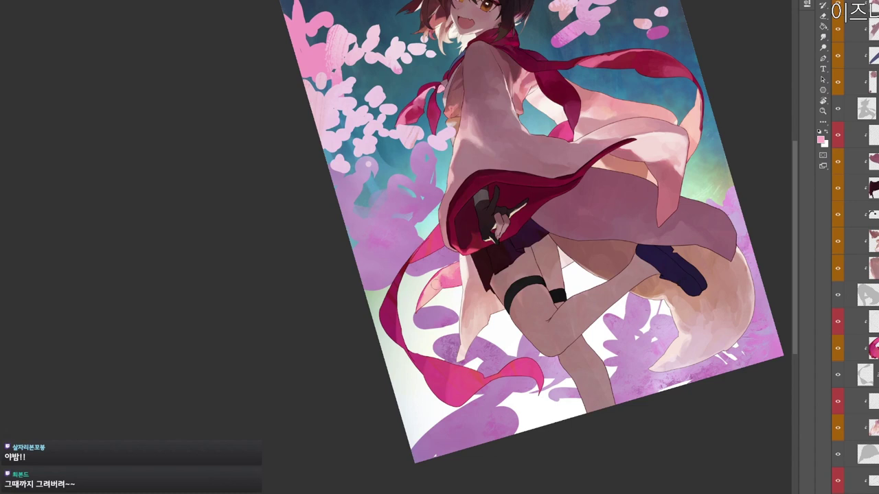
{"action": "left_click", "coordinate": [415, 259], "text": "ctrl"}
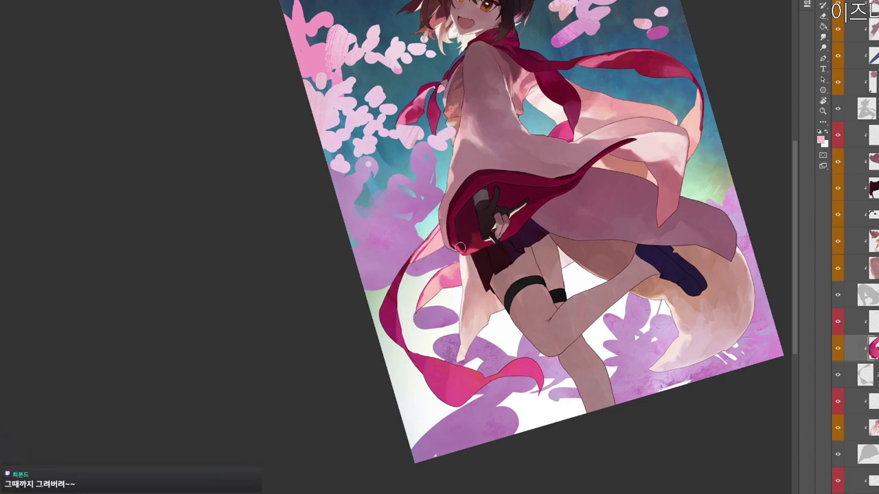
Set the painting colour to coral de675f and brush it onto the long ribbon's upper section beside the sleeve.
{"action": "key", "text": "n"}
{"action": "left_click", "coordinate": [334, 122]}
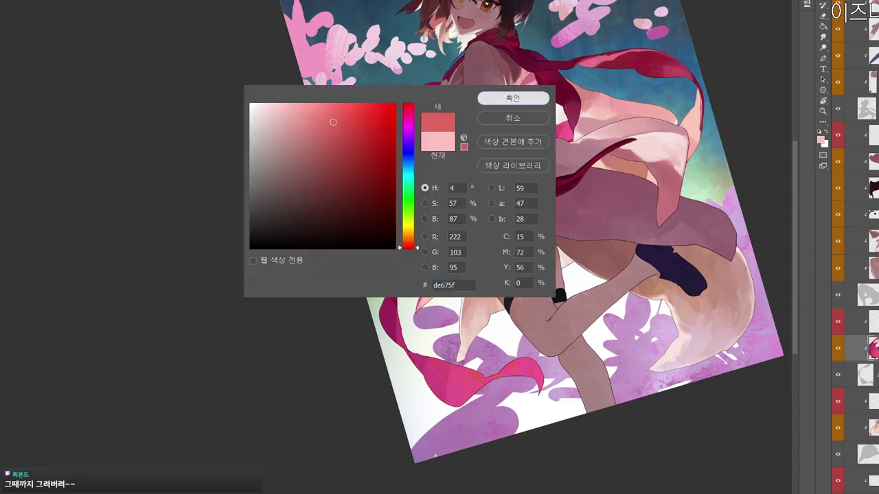
{"action": "left_click", "coordinate": [514, 98]}
{"action": "left_click_drag", "start_coordinate": [415, 260], "coordinate": [433, 244]}
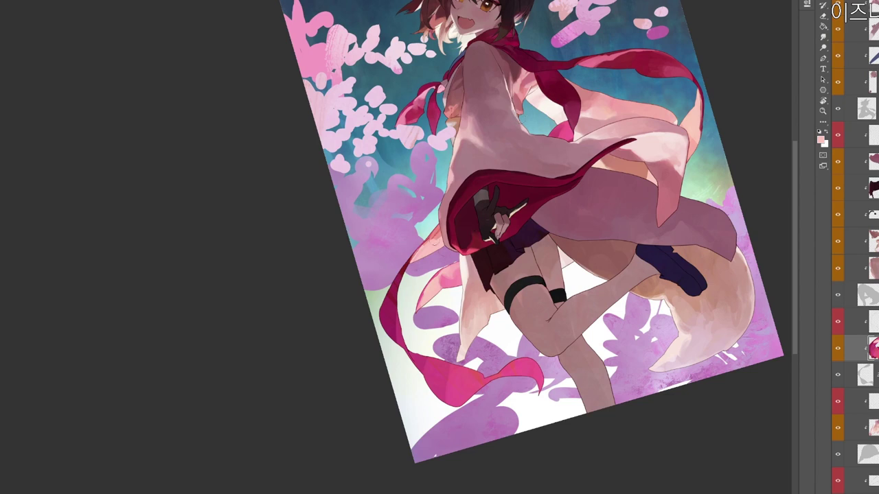
Sample the ribbon's upper section and change the painting colour to pink ef72ad for blending it.
{"action": "left_click", "coordinate": [436, 243], "text": "alt"}
{"action": "key", "text": "n"}
{"action": "left_click", "coordinate": [325, 113]}
{"action": "left_click", "coordinate": [407, 115]}
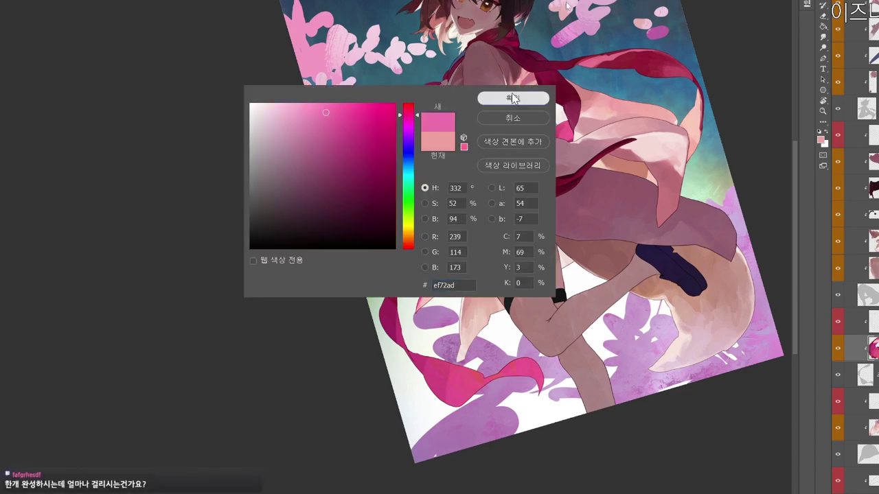
{"action": "left_click", "coordinate": [512, 96]}
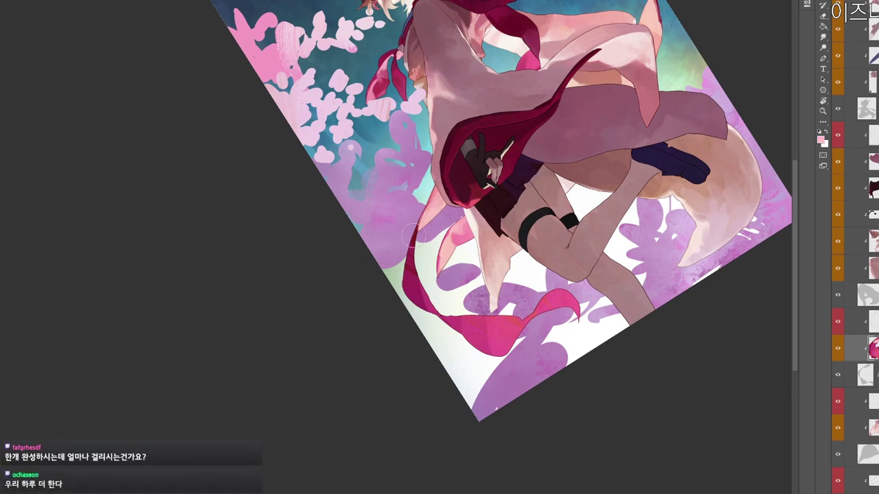
Shift dark red a4151c to a pinker hue and shade the long ribbon's upper bend with it.
{"action": "key", "text": "n"}
{"action": "left_click", "coordinate": [376, 155]}
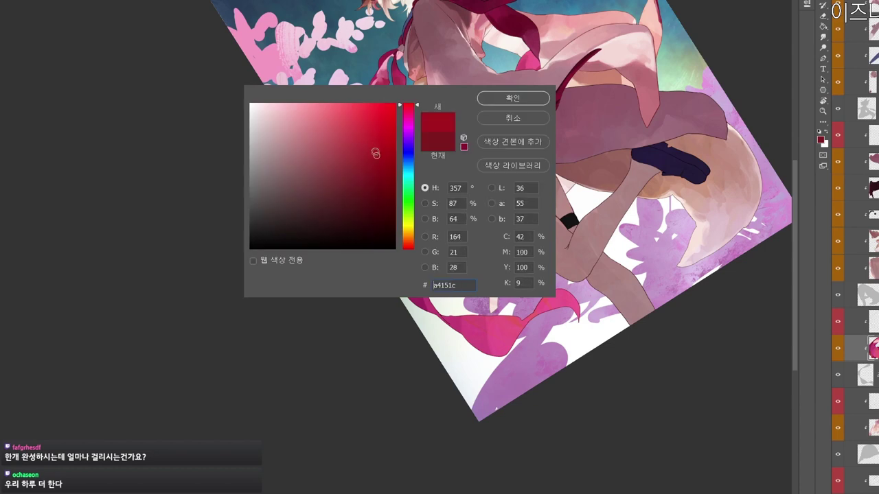
{"action": "left_click", "coordinate": [411, 108]}
{"action": "left_click", "coordinate": [519, 101]}
{"action": "left_click_drag", "start_coordinate": [504, 148], "coordinate": [447, 226]}
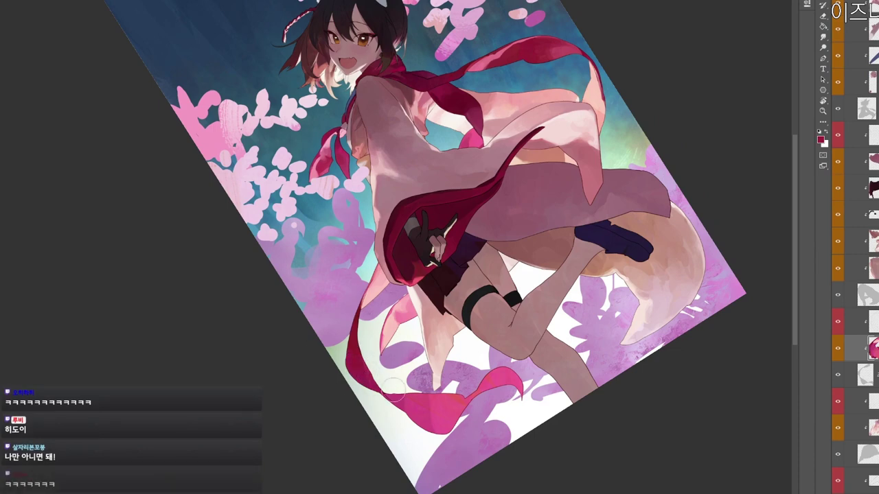
{"action": "left_click_drag", "start_coordinate": [421, 222], "coordinate": [421, 202]}
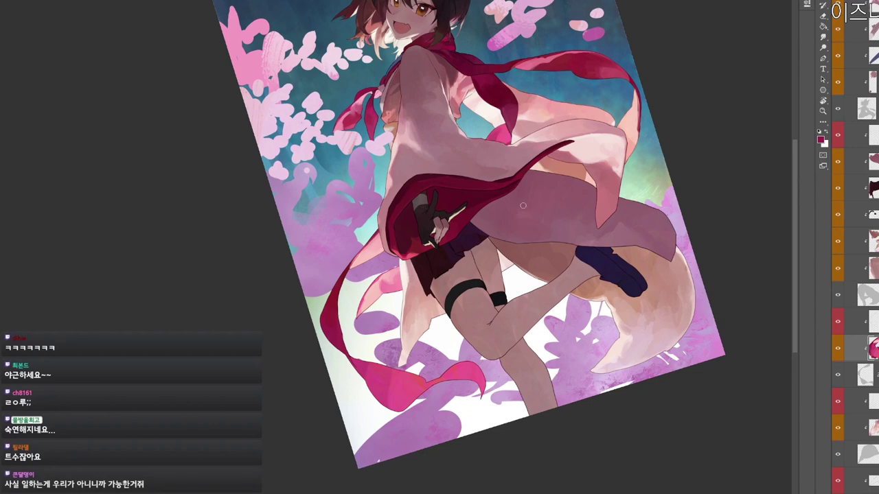
Select the layer of the magenta scarf piece behind the sleeve and brush highlights onto it with sampled pale pinks.
{"action": "key", "text": "r"}
{"action": "left_click_drag", "start_coordinate": [656, 307], "coordinate": [651, 323]}
{"action": "key", "text": "z"}
{"action": "left_click_drag", "start_coordinate": [510, 200], "coordinate": [518, 192]}
{"action": "left_click", "coordinate": [525, 134], "text": "ctrl"}
{"action": "key", "text": "b"}
{"action": "left_click", "coordinate": [522, 127], "text": "alt"}
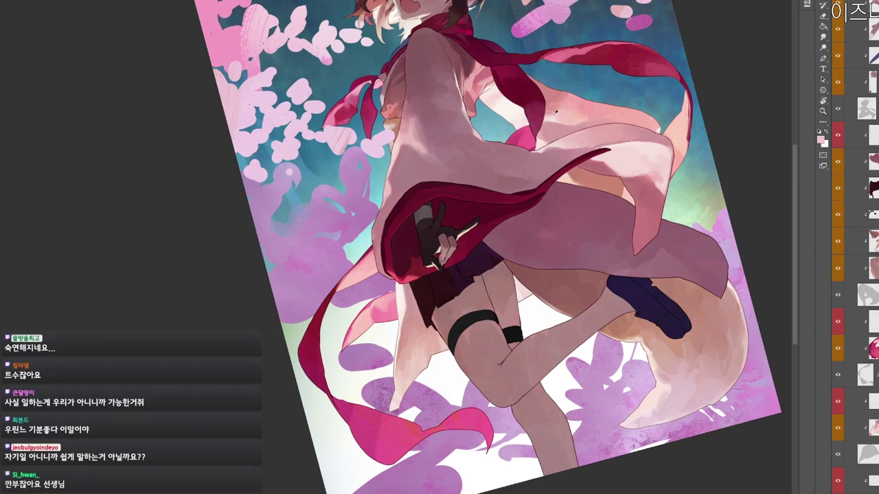
{"action": "left_click", "coordinate": [527, 129], "text": "alt"}
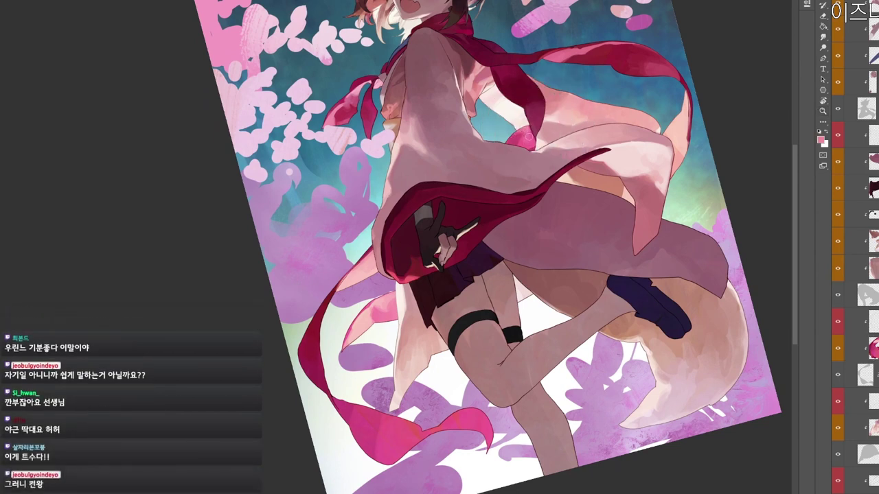
Shift pink ee7c9a to a warmer orange-red hue and brush salmon accents onto the magenta scarf piece.
{"action": "left_click_drag", "start_coordinate": [531, 16], "coordinate": [517, 49]}
{"action": "key", "text": "n"}
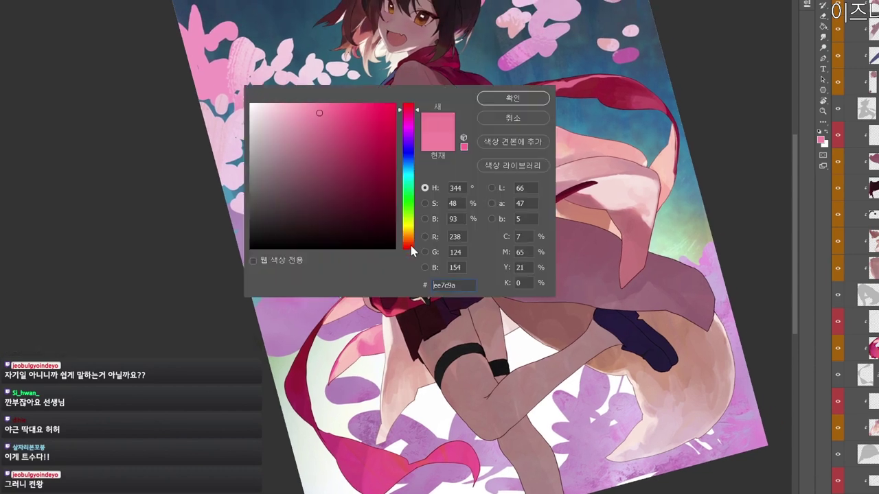
{"action": "left_click", "coordinate": [411, 239]}
{"action": "left_click", "coordinate": [511, 99]}
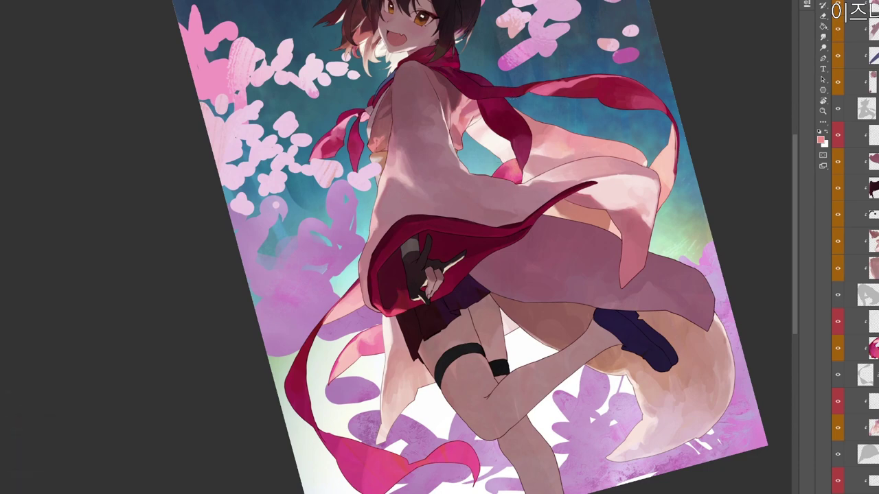
Pick a pale orange-yellow painting colour and select the layer of the scarf's long hanging ribbon.
{"action": "key", "text": "r"}
{"action": "left_click_drag", "start_coordinate": [534, 113], "coordinate": [522, 378]}
{"action": "key", "text": "ctrl+space"}
{"action": "key", "text": "Escape"}
{"action": "key", "text": "space"}
{"action": "left_click_drag", "start_coordinate": [520, 340], "coordinate": [559, 294]}
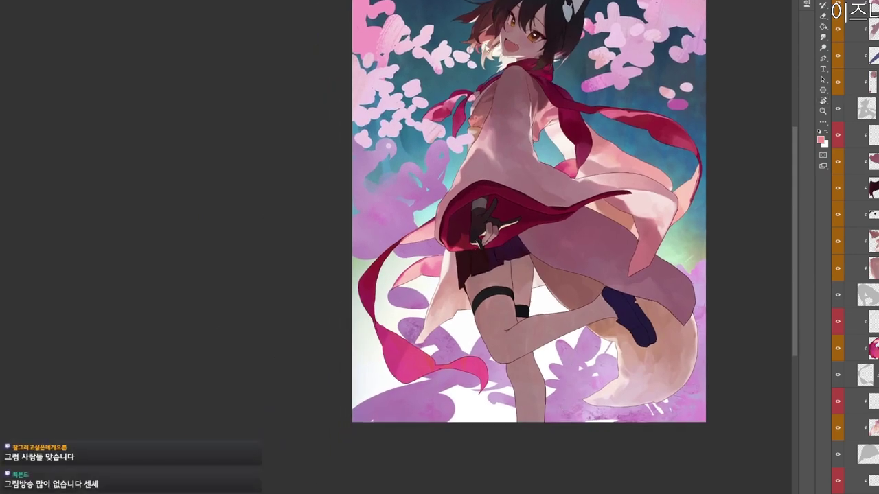
{"action": "key", "text": "n"}
{"action": "left_click", "coordinate": [308, 106]}
{"action": "left_click", "coordinate": [411, 234]}
{"action": "left_click", "coordinate": [513, 102]}
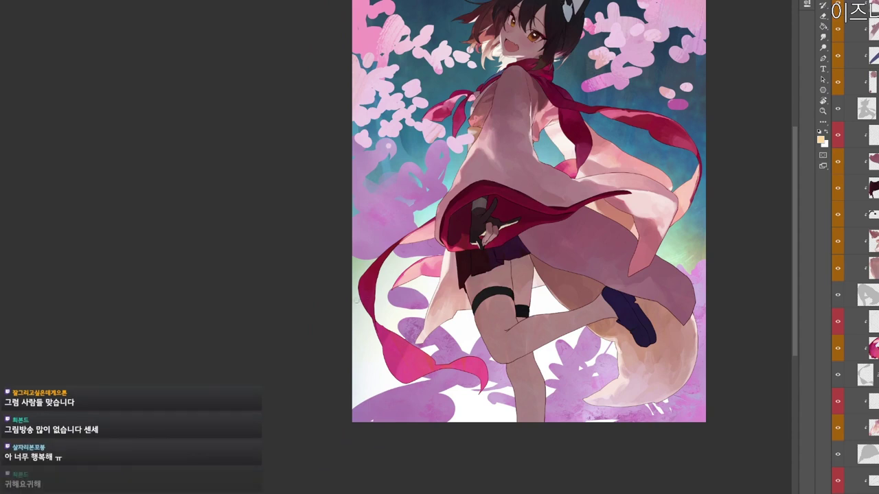
{"action": "left_click", "coordinate": [366, 293], "text": "ctrl"}
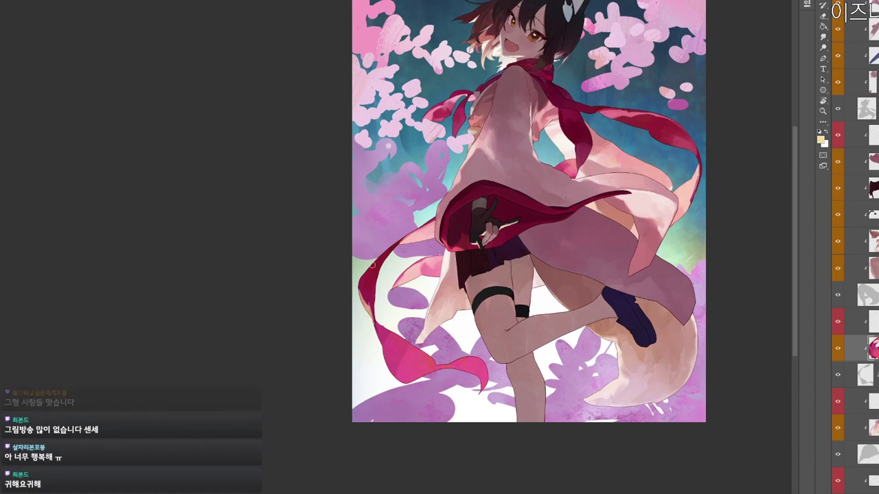
Sample peach tones from the long hanging ribbon and brush a warm highlight along its outer bend.
{"action": "left_click", "coordinate": [364, 294], "text": "alt"}
{"action": "left_click", "coordinate": [369, 305], "text": "alt"}
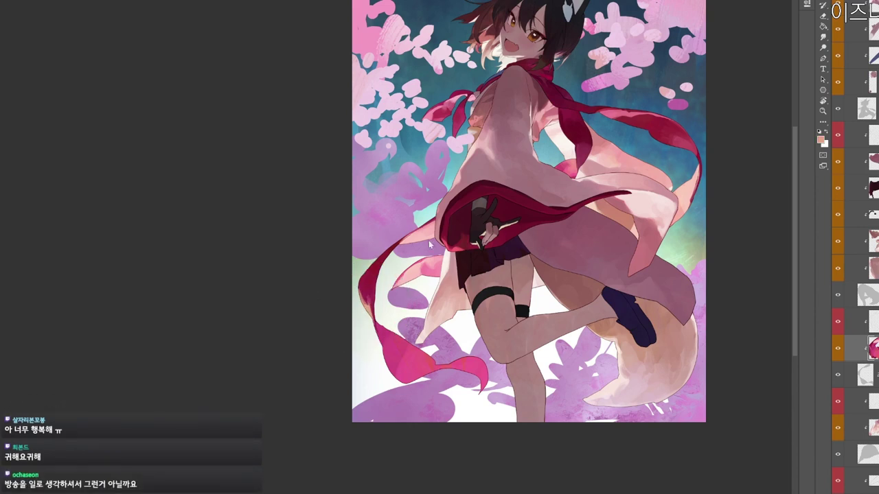
{"action": "left_click_drag", "start_coordinate": [369, 303], "coordinate": [366, 280]}
{"action": "left_click", "coordinate": [366, 283], "text": "alt"}
Shift the sampled red to a muted orange and brush a warm glow onto the hanging ribbon's outer bend.
{"action": "key", "text": "n"}
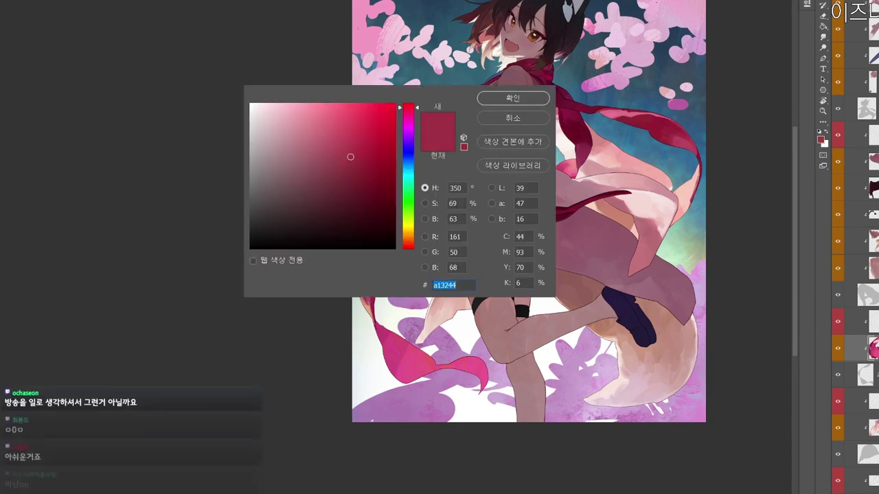
{"action": "left_click", "coordinate": [306, 131]}
{"action": "left_click", "coordinate": [416, 238]}
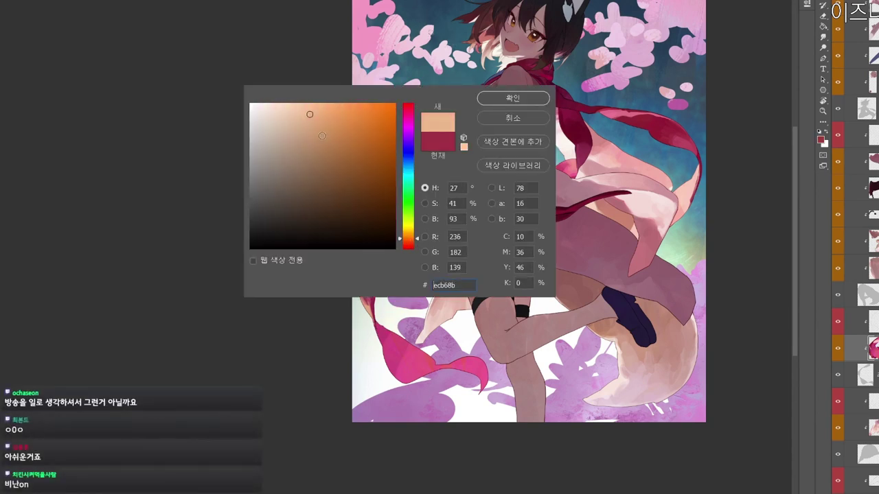
{"action": "left_click", "coordinate": [348, 135]}
{"action": "left_click", "coordinate": [508, 98]}
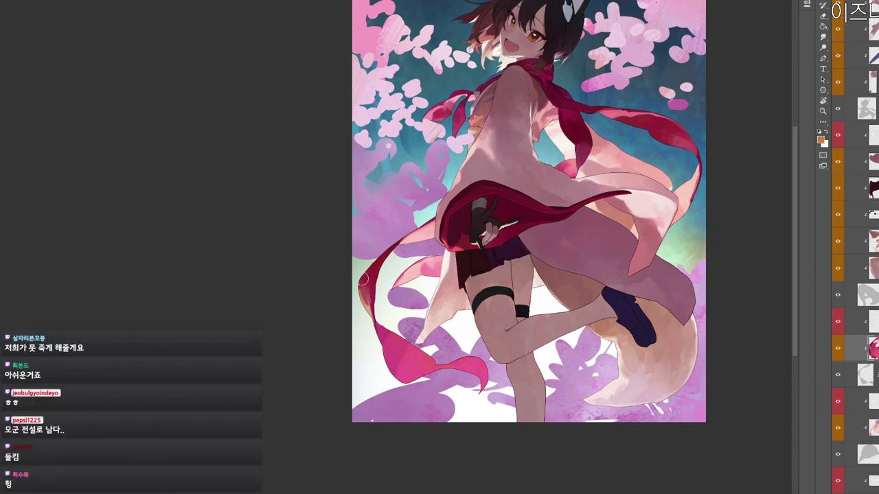
{"action": "left_click", "coordinate": [366, 296], "text": "alt"}
{"action": "left_click_drag", "start_coordinate": [366, 292], "coordinate": [370, 305]}
Blend the orange glow into the hanging ribbon's bend with dark red and salmon tones sampled from the ribbon.
{"action": "left_click", "coordinate": [372, 274], "text": "alt"}
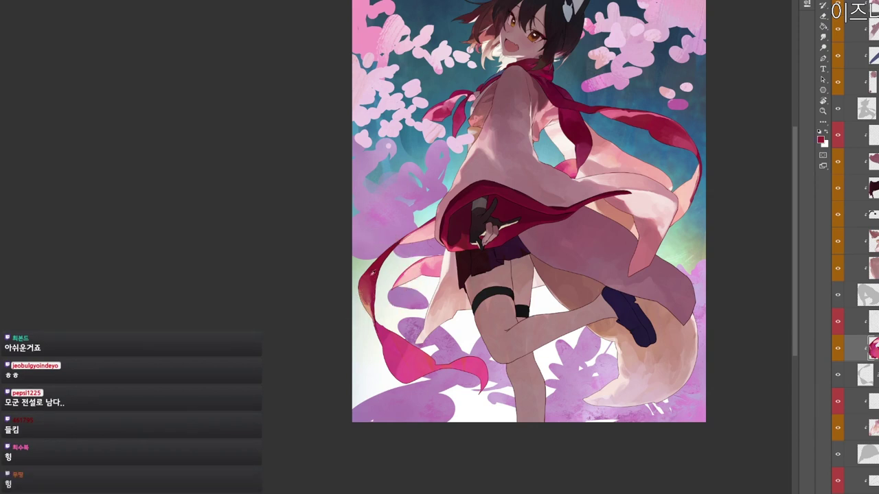
{"action": "left_click", "coordinate": [363, 298], "text": "alt"}
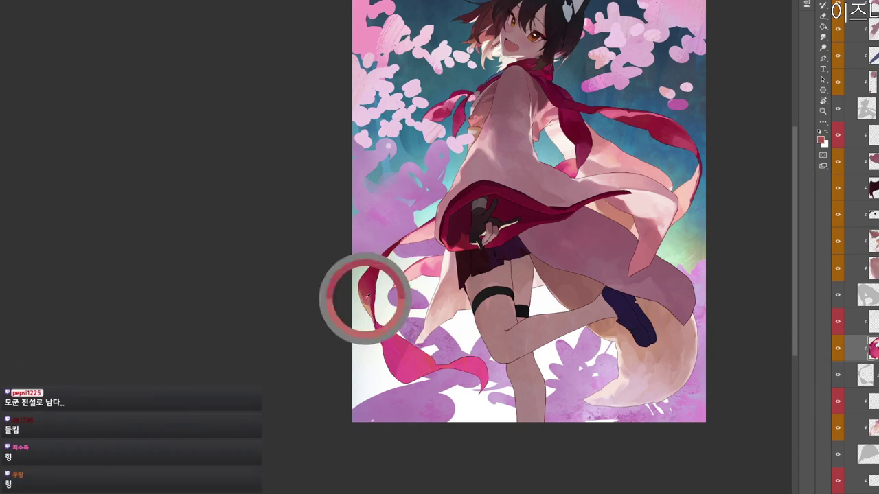
{"action": "left_click", "coordinate": [363, 300], "text": "alt"}
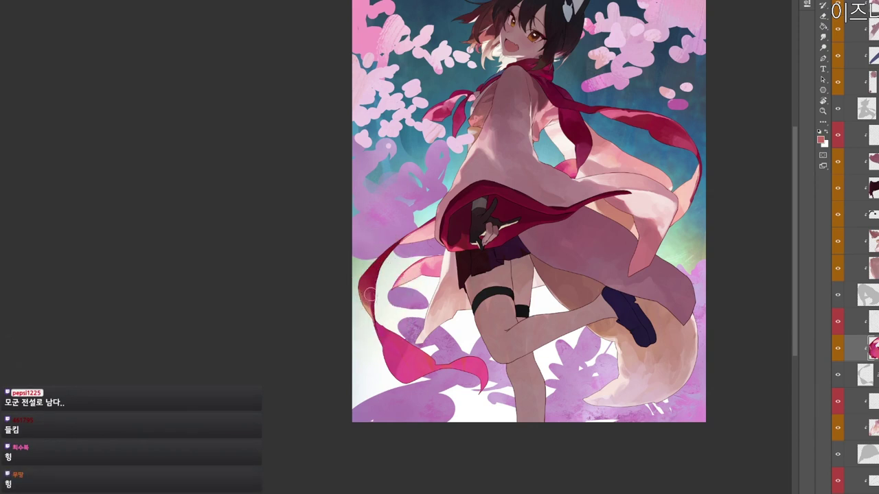
{"action": "left_click", "coordinate": [376, 331], "text": "alt"}
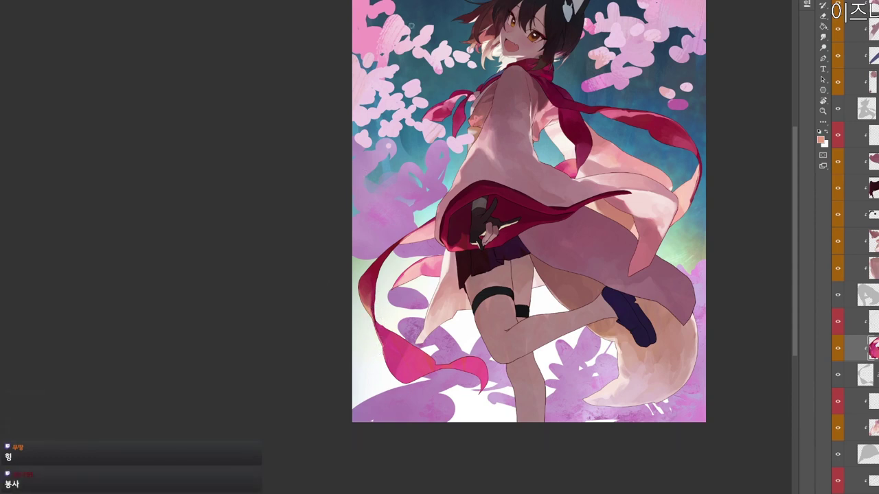
Brush a light rim along the hanging ribbon's wide lower fold with pale peach fcdcc6 and white ffffff.
{"action": "left_click", "coordinate": [821, 139]}
{"action": "left_click", "coordinate": [281, 105]}
{"action": "left_click_drag", "start_coordinate": [473, 109], "coordinate": [448, 103]}
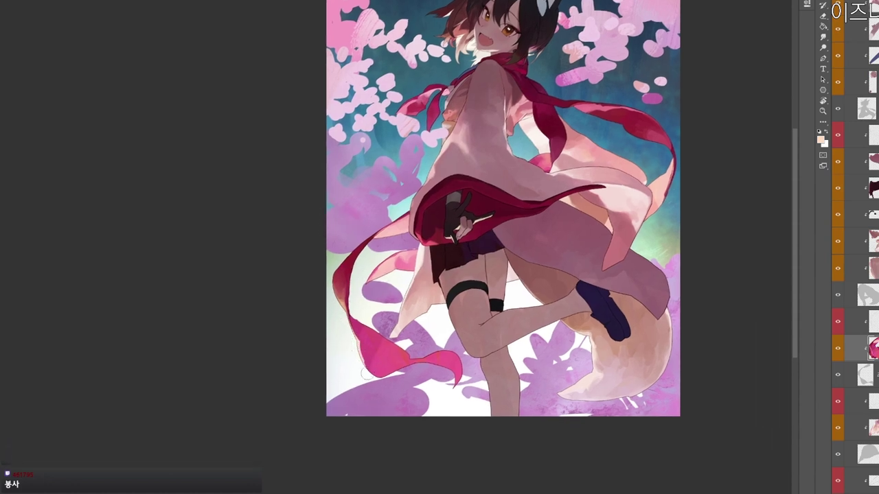
{"action": "left_click_drag", "start_coordinate": [429, 361], "coordinate": [462, 397]}
{"action": "type", "text": "n"}
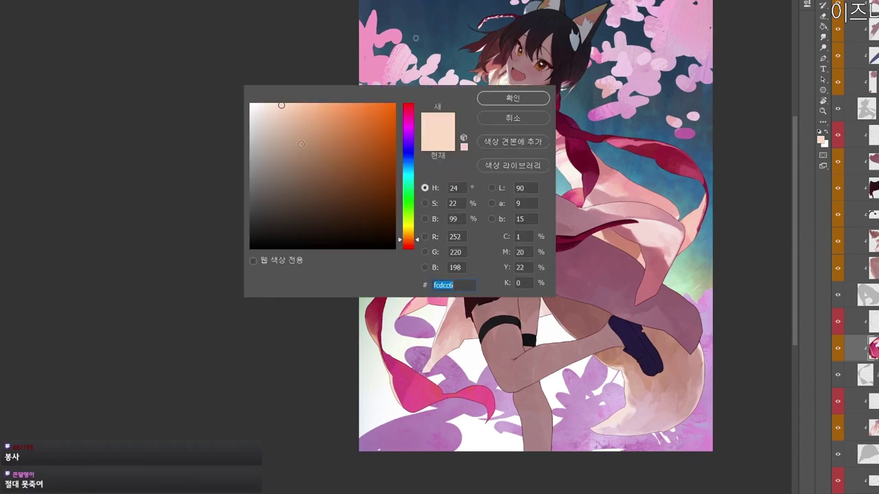
{"action": "type", "text": "ffffff"}
{"action": "left_click", "coordinate": [513, 98]}
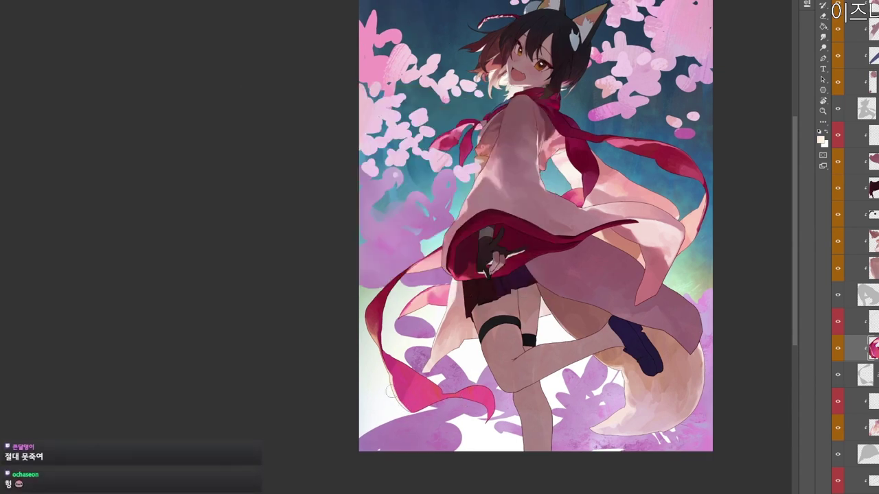
{"action": "mouse_move", "coordinate": [417, 380]}
{"action": "left_mouse_down"}
{"action": "mouse_move", "coordinate": [439, 394]}
{"action": "mouse_move", "coordinate": [428, 389]}
{"action": "mouse_move", "coordinate": [460, 377]}
{"action": "left_mouse_up"}
Set the painting colour to deep pink df3f6a and shade the hanging ribbon's wide lower fold.
{"action": "key", "text": "n"}
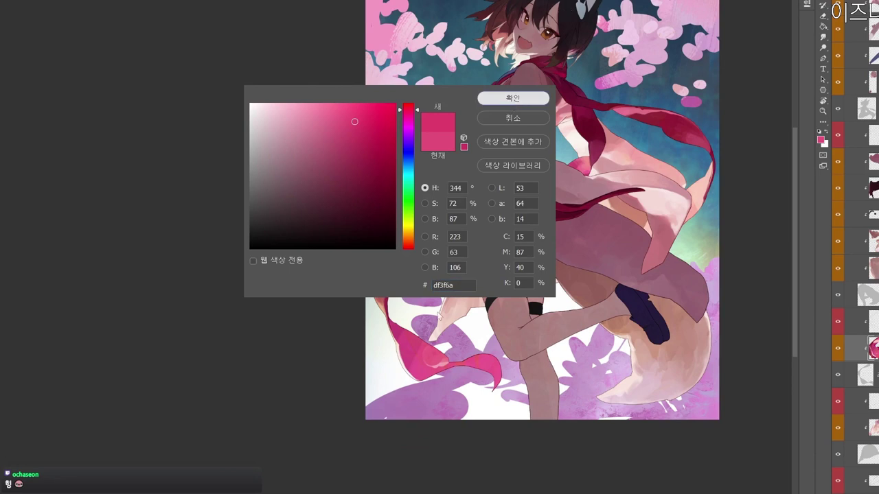
{"action": "left_click", "coordinate": [513, 98]}
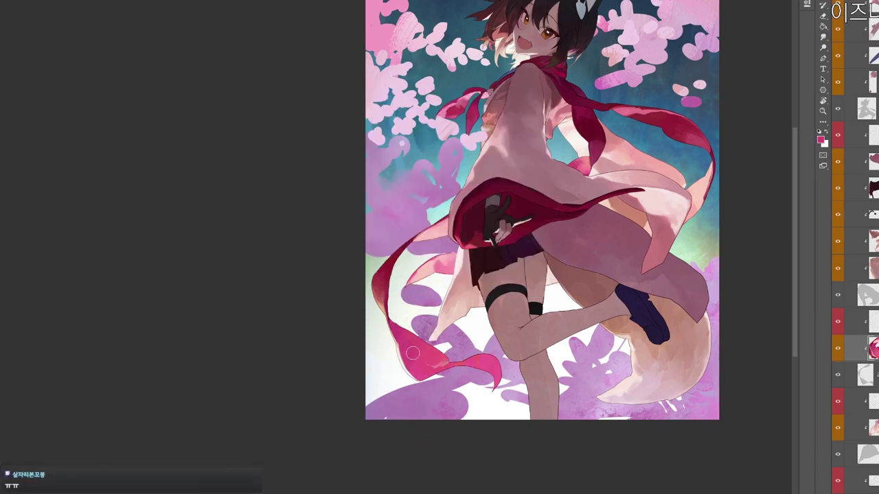
{"action": "left_click_drag", "start_coordinate": [416, 340], "coordinate": [428, 376]}
Set the painting colour to pale yellow f0e19b and brush it onto the hanging ribbon's curled tip.
{"action": "left_click", "coordinate": [443, 361], "text": "alt"}
{"action": "left_click_drag", "start_coordinate": [545, 337], "coordinate": [551, 313]}
{"action": "left_click", "coordinate": [820, 140]}
{"action": "left_click", "coordinate": [301, 112]}
{"action": "left_click_drag", "start_coordinate": [409, 237], "coordinate": [409, 226]}
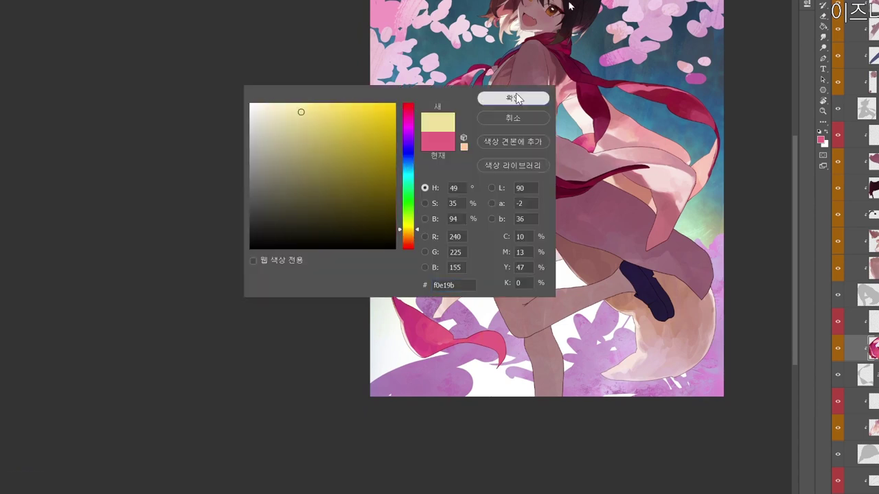
{"action": "left_click", "coordinate": [513, 97]}
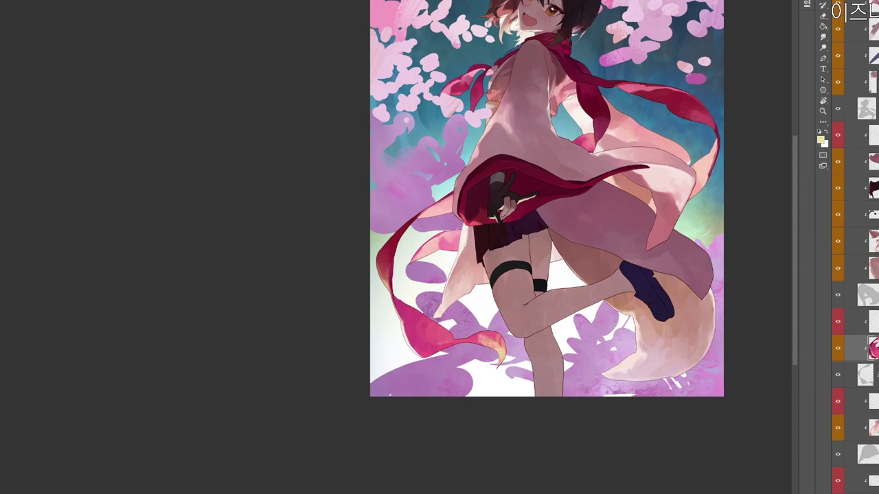
Blend the ribbon's curled tip and wide lower fold with pinks and dark reds sampled from the ribbon.
{"action": "left_click", "coordinate": [487, 335], "text": "alt"}
{"action": "left_click", "coordinate": [504, 349], "text": "alt"}
{"action": "left_click_drag", "start_coordinate": [502, 350], "coordinate": [495, 342]}
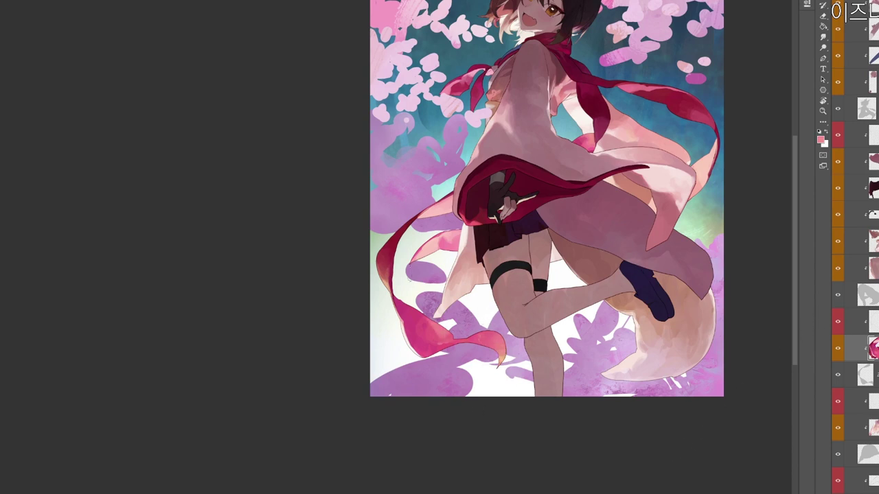
{"action": "left_click", "coordinate": [410, 314], "text": "alt"}
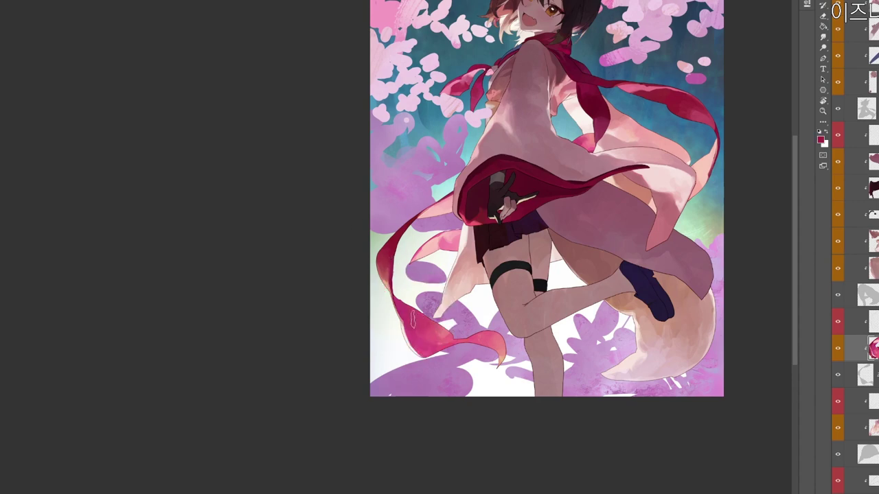
{"action": "left_click", "coordinate": [439, 334], "text": "alt"}
Select the layer of the fox ears' inner fur and shade the white tufts of both ears with a sampled muted tone.
{"action": "left_click_drag", "start_coordinate": [553, 374], "coordinate": [488, 493]}
{"action": "left_click_drag", "start_coordinate": [532, 444], "coordinate": [550, 401]}
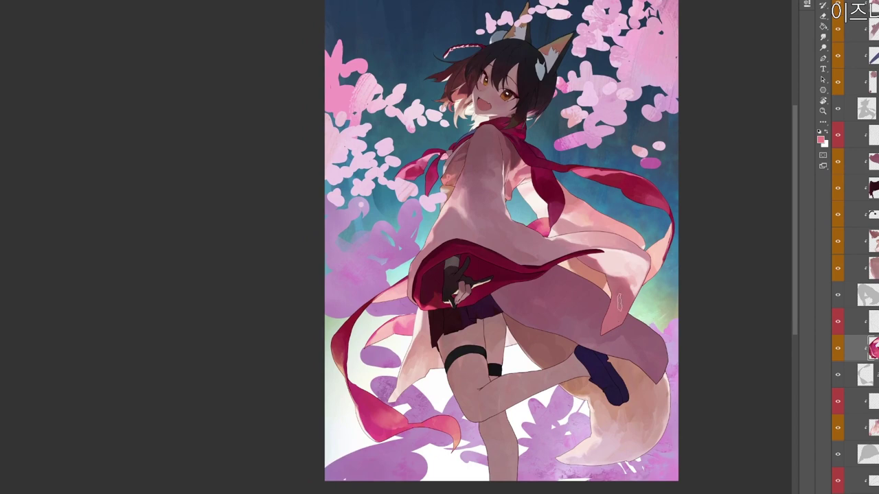
{"action": "scroll", "coordinate": [619, 302], "scroll_direction": "up", "scroll_amount": 2}
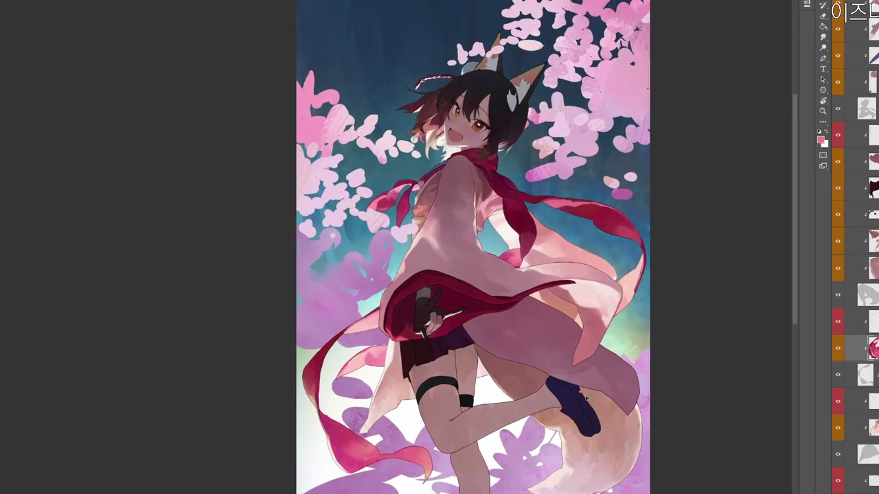
{"action": "left_click_drag", "start_coordinate": [619, 302], "coordinate": [623, 334]}
{"action": "left_click_drag", "start_coordinate": [517, 140], "coordinate": [534, 113]}
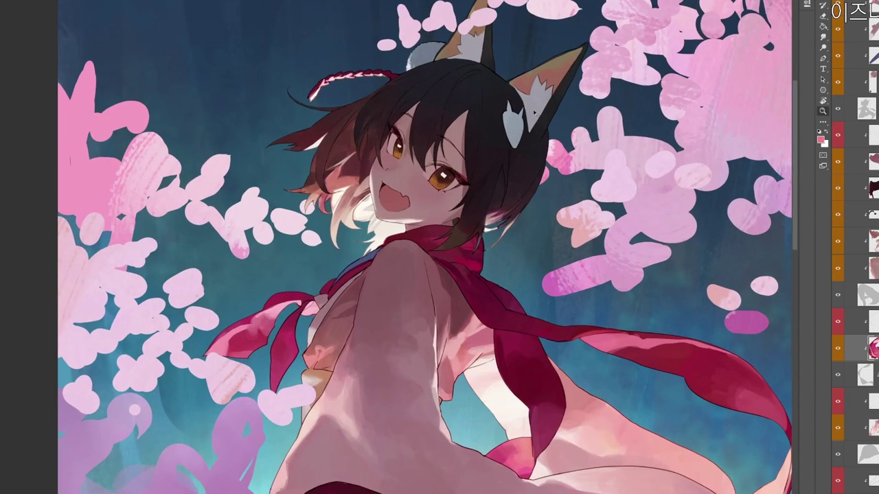
{"action": "left_click", "coordinate": [542, 110], "text": "ctrl"}
{"action": "left_click", "coordinate": [548, 71], "text": "alt"}
{"action": "left_click_drag", "start_coordinate": [549, 70], "coordinate": [536, 135]}
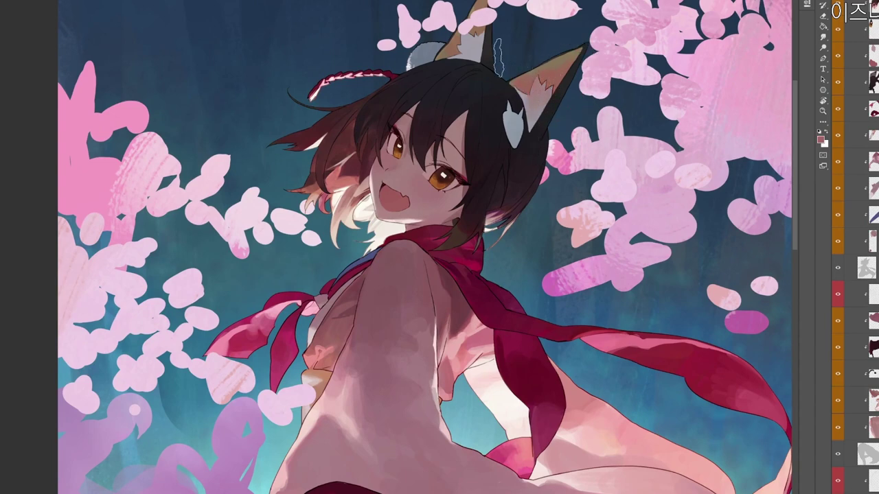
{"action": "left_click_drag", "start_coordinate": [451, 43], "coordinate": [477, 42]}
Select the layer of the white hair ornament below the ear and shade it with a sampled blue-grey.
{"action": "scroll", "coordinate": [549, 46], "scroll_direction": "down", "scroll_amount": 3}
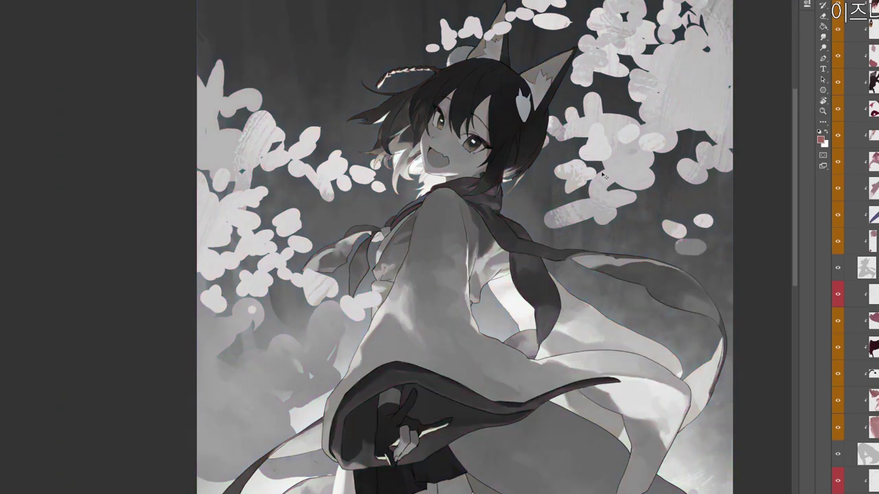
{"action": "left_click", "coordinate": [525, 110], "text": "ctrl"}
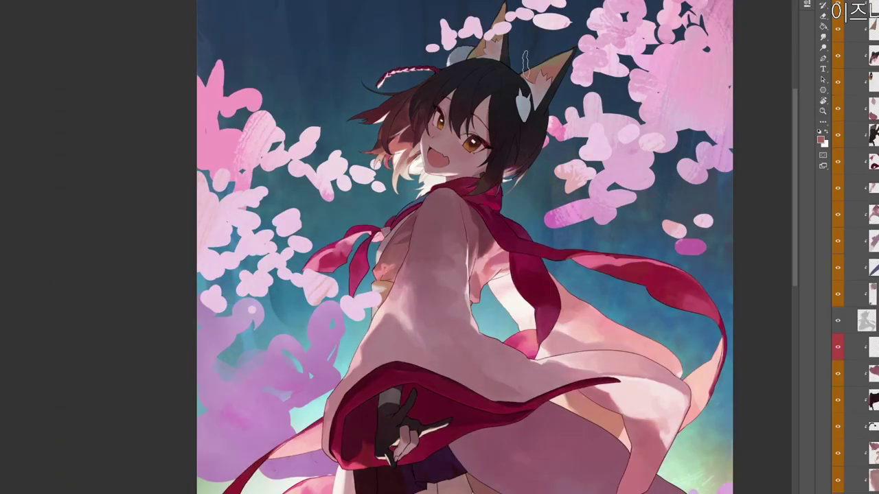
{"action": "left_click", "coordinate": [521, 85], "text": "alt"}
{"action": "left_click_drag", "start_coordinate": [528, 117], "coordinate": [527, 102]}
Select the black glove's layer, set the sampled dark colour to plum 783846 and brush reddish tones onto the glove.
{"action": "scroll", "coordinate": [593, 202], "scroll_direction": "down", "scroll_amount": 2}
{"action": "left_click_drag", "start_coordinate": [644, 462], "coordinate": [629, 417]}
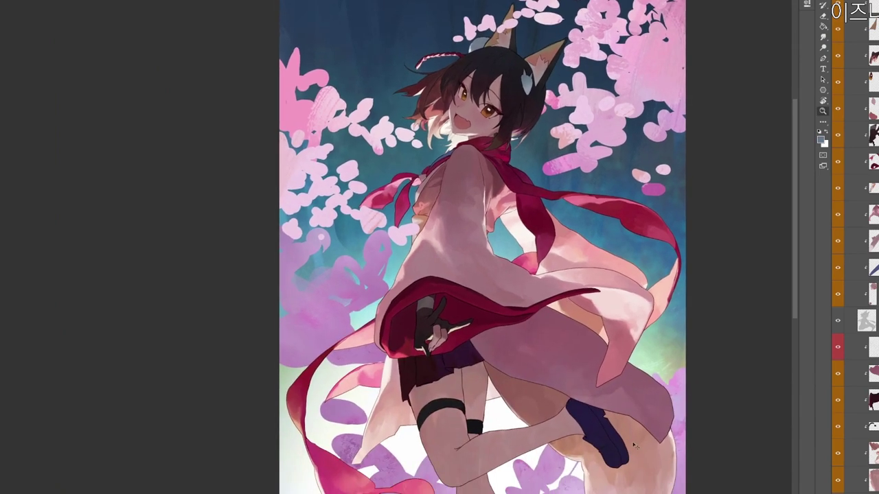
{"action": "left_click_drag", "start_coordinate": [638, 451], "coordinate": [675, 364]}
{"action": "scroll", "coordinate": [656, 439], "scroll_direction": "down", "scroll_amount": 2}
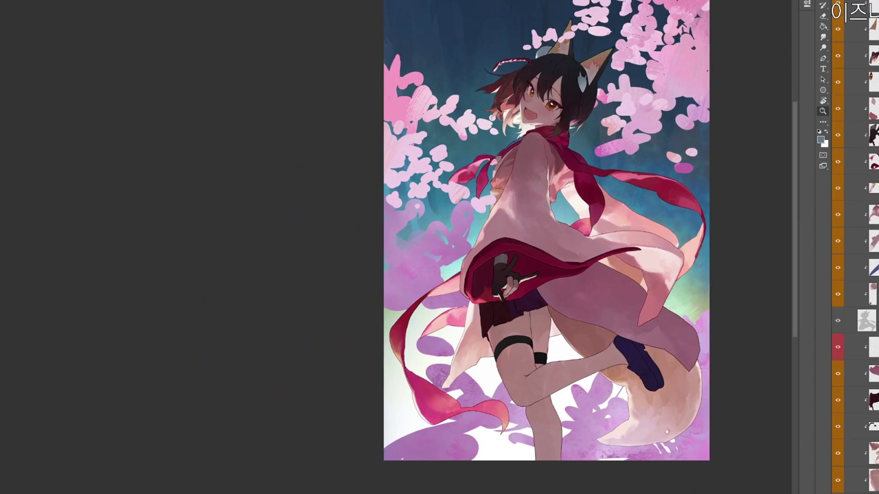
{"action": "left_click_drag", "start_coordinate": [678, 436], "coordinate": [653, 474]}
{"action": "scroll", "coordinate": [513, 392], "scroll_direction": "up", "scroll_amount": 2}
{"action": "left_click_drag", "start_coordinate": [473, 308], "coordinate": [479, 277]}
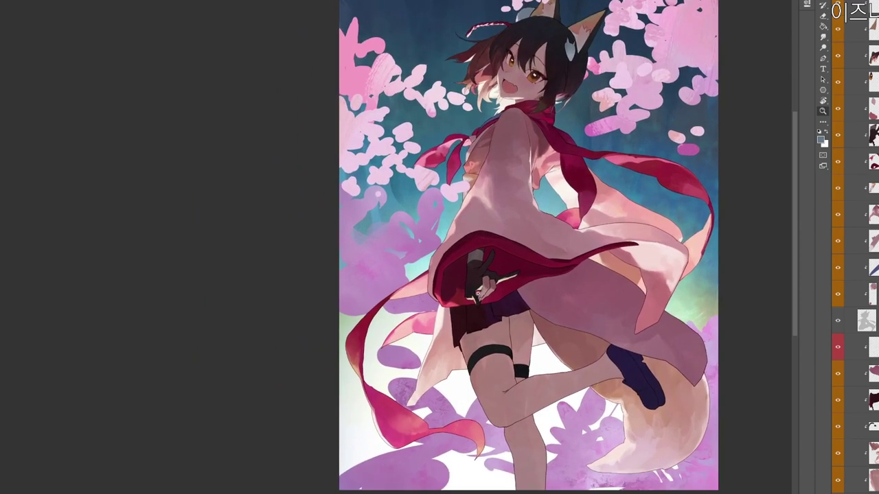
{"action": "scroll", "coordinate": [478, 276], "scroll_direction": "up", "scroll_amount": 3}
{"action": "left_click", "coordinate": [502, 286], "text": "ctrl"}
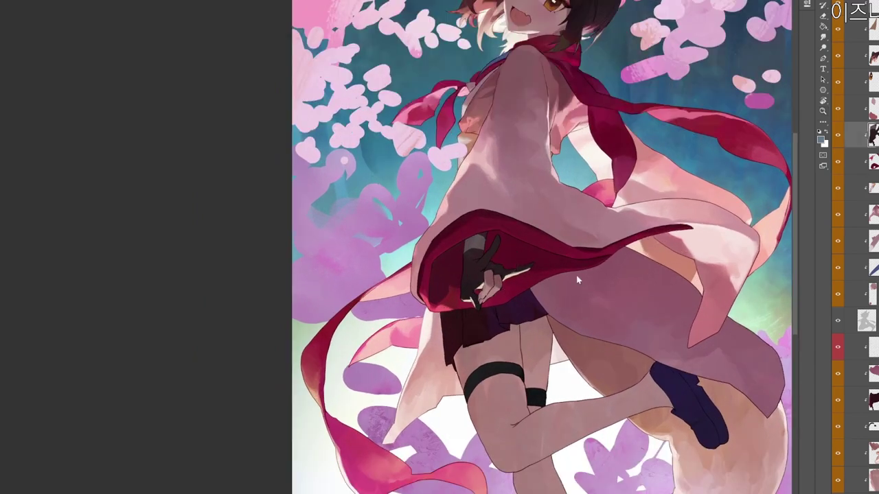
{"action": "left_click", "coordinate": [472, 294], "text": "alt"}
{"action": "scroll", "coordinate": [575, 325], "scroll_direction": "down", "scroll_amount": 1}
{"action": "left_click", "coordinate": [820, 138]}
{"action": "left_click", "coordinate": [326, 181]}
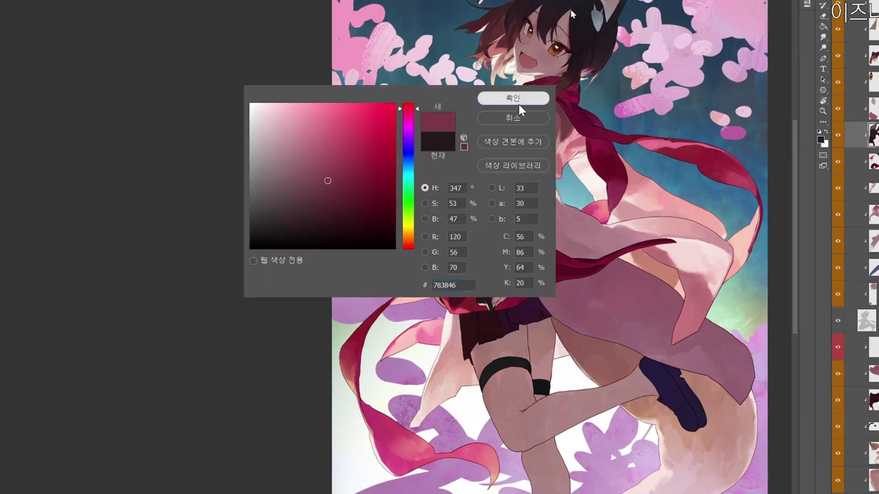
{"action": "left_click", "coordinate": [517, 96]}
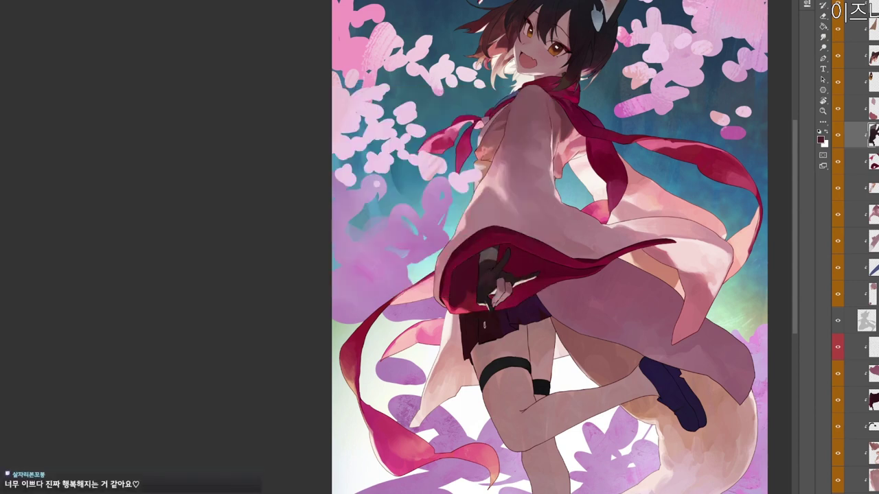
{"action": "left_click_drag", "start_coordinate": [699, 357], "coordinate": [681, 318]}
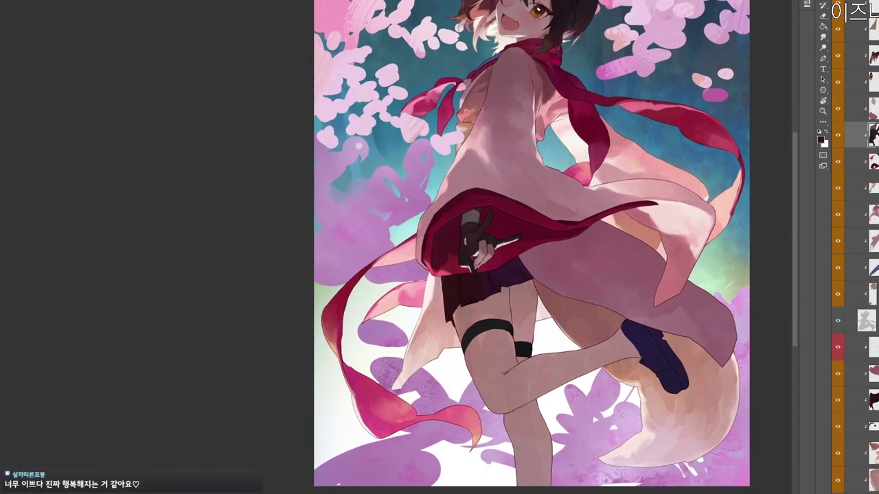
Select the pleated skirt's layer, set the painting colour to dark maroon 351219 and shade the skirt's pleats.
{"action": "left_click", "coordinate": [511, 300], "text": "ctrl"}
{"action": "key", "text": "n"}
{"action": "left_click", "coordinate": [346, 218]}
{"action": "left_click", "coordinate": [514, 96]}
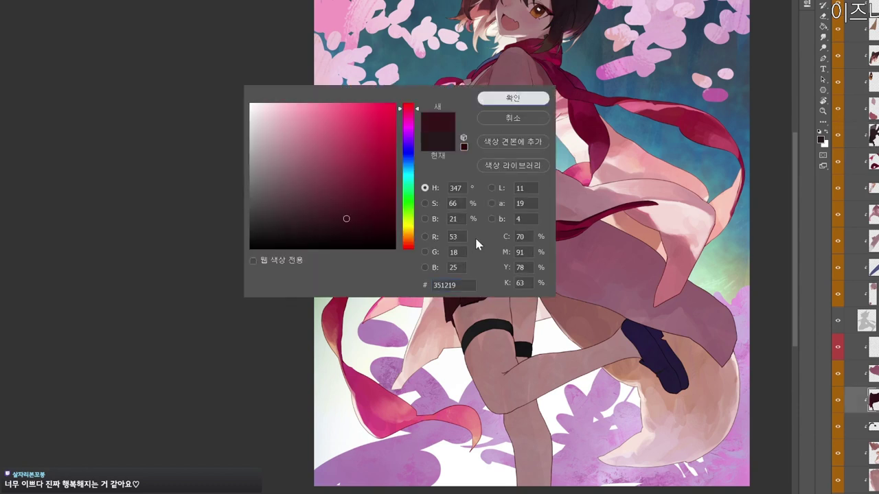
{"action": "key", "text": "Return"}
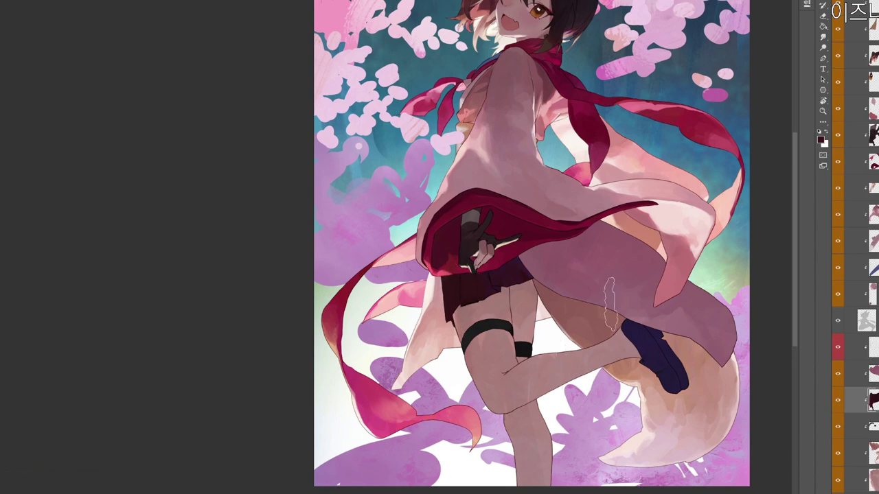
Set the painting colour to near-black 17090f and darken the whole skirt with it.
{"action": "type", "text": "n"}
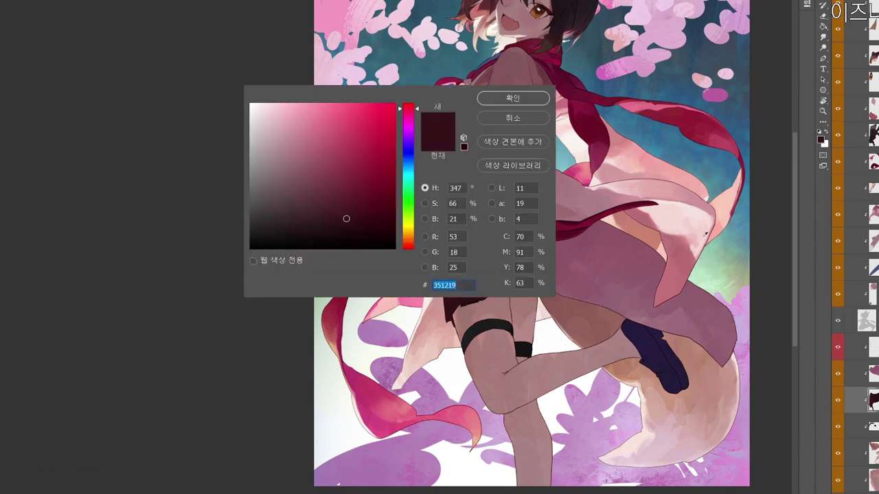
{"action": "type", "text": "17090f"}
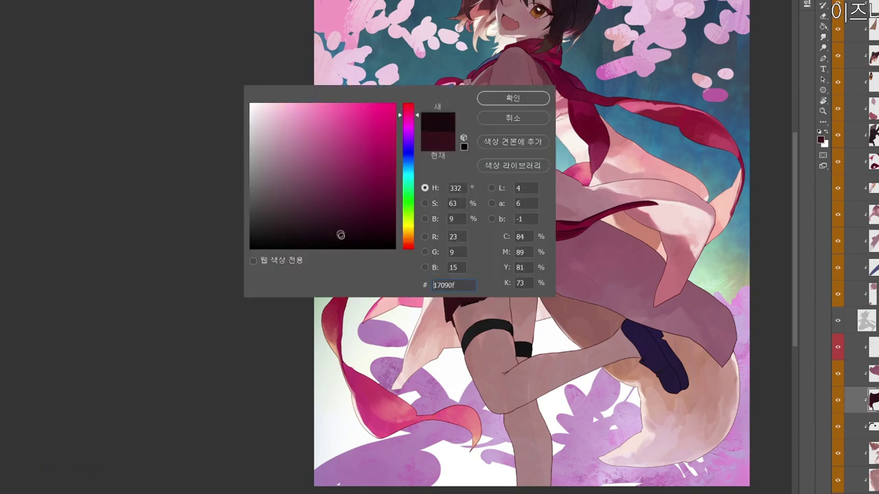
{"action": "left_click", "coordinate": [521, 106]}
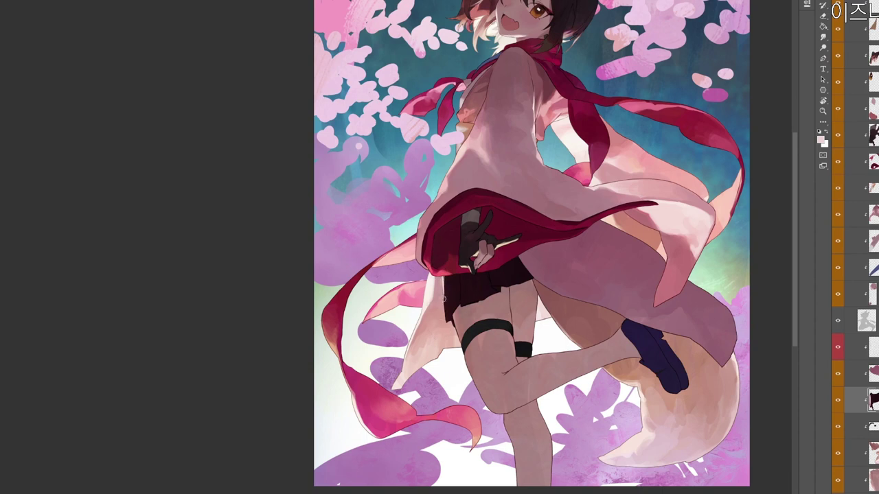
Brush lighter vertical accents and darker folds onto the skirt's pleats using greys and dark tones sampled from the artwork.
{"action": "mouse_move", "coordinate": [457, 286]}
{"action": "left_mouse_down"}
{"action": "mouse_move", "coordinate": [472, 285]}
{"action": "mouse_move", "coordinate": [450, 277]}
{"action": "left_mouse_up"}
{"action": "left_click", "coordinate": [446, 282], "text": "alt"}
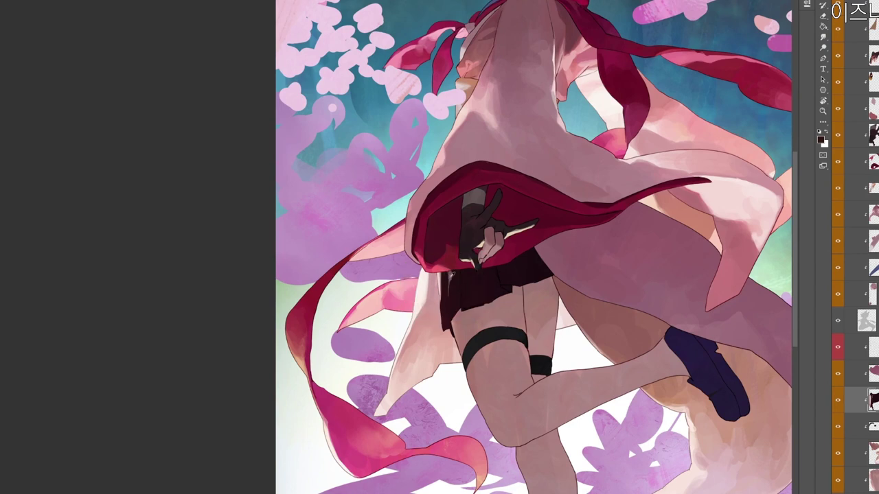
{"action": "left_click", "coordinate": [450, 278], "text": "alt"}
{"action": "mouse_move", "coordinate": [452, 273]}
{"action": "left_mouse_down"}
{"action": "mouse_move", "coordinate": [448, 285]}
{"action": "mouse_move", "coordinate": [480, 323]}
{"action": "left_mouse_up"}
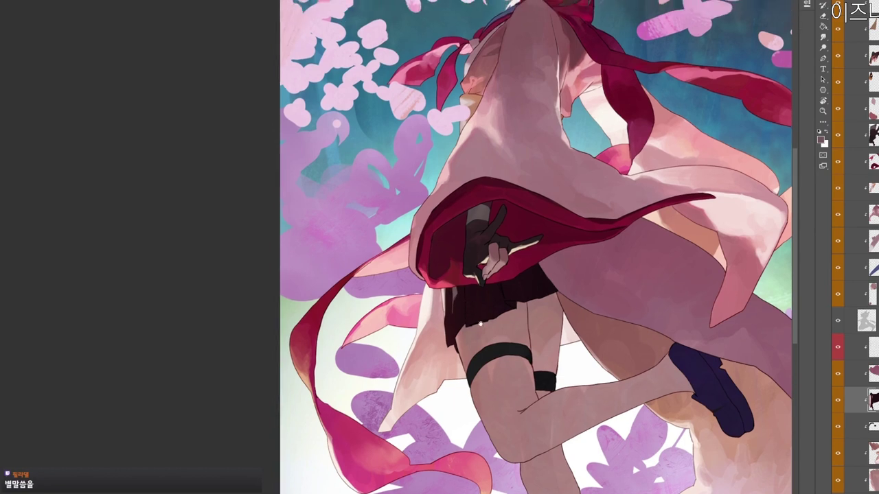
{"action": "scroll", "coordinate": [480, 322], "scroll_direction": "down", "scroll_amount": 1}
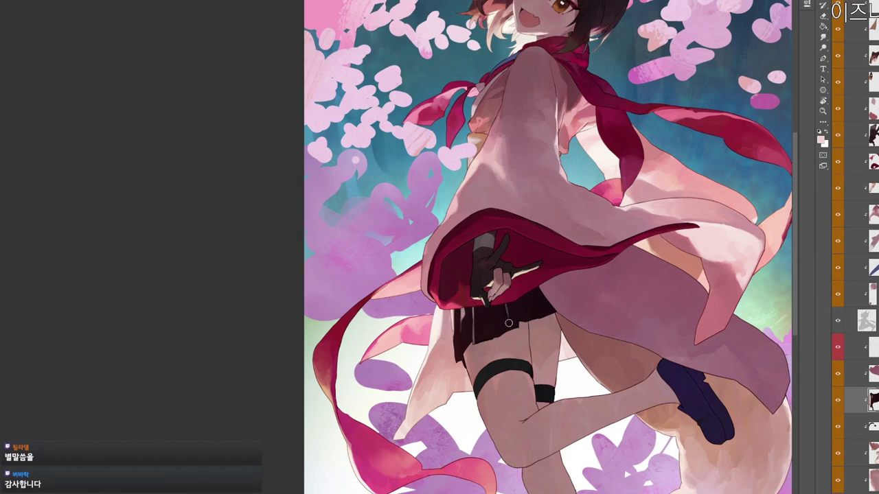
{"action": "mouse_move", "coordinate": [527, 347]}
{"action": "left_mouse_down"}
{"action": "mouse_move", "coordinate": [512, 337]}
{"action": "mouse_move", "coordinate": [532, 309]}
{"action": "mouse_move", "coordinate": [506, 304]}
{"action": "mouse_move", "coordinate": [520, 308]}
{"action": "left_mouse_up"}
{"action": "left_click", "coordinate": [510, 303], "text": "alt"}
{"action": "scroll", "coordinate": [519, 310], "scroll_direction": "down", "scroll_amount": 3}
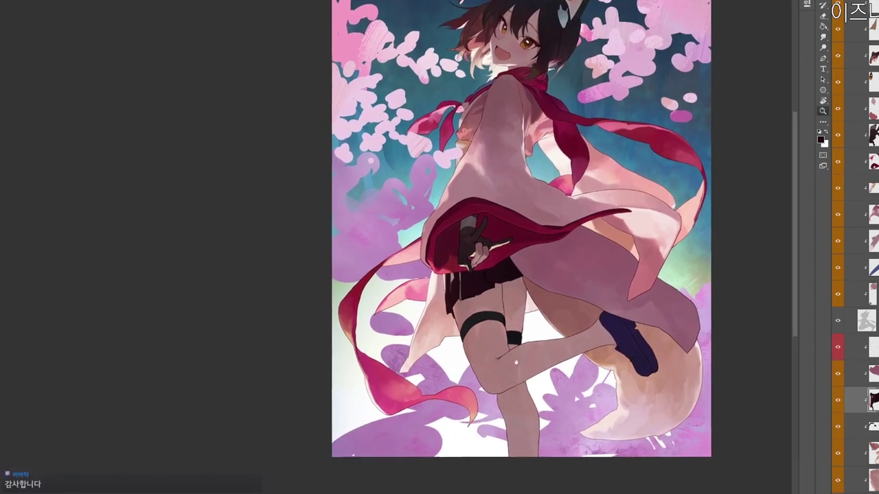
Select the legs' skin layer, set the sampled colour to reddish brown 8e5957 and shade the thighs below the skirt.
{"action": "left_click", "coordinate": [486, 299], "text": "ctrl"}
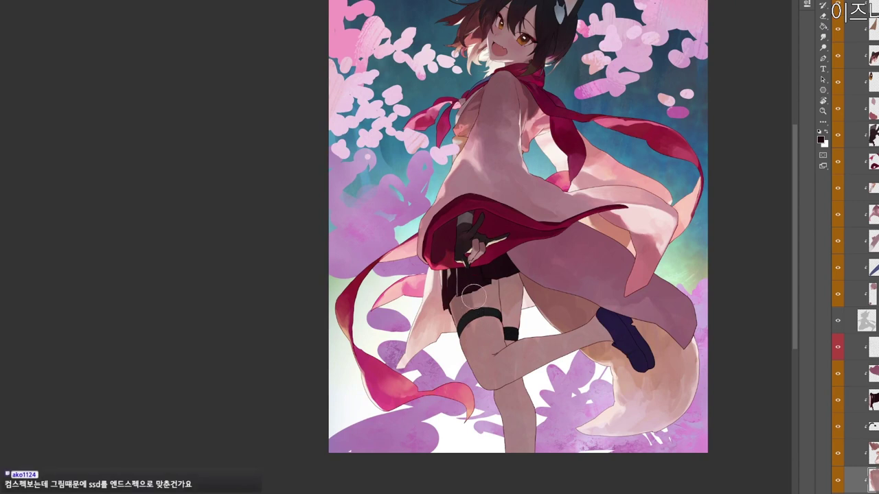
{"action": "left_click", "coordinate": [486, 307], "text": "alt"}
{"action": "left_click_drag", "start_coordinate": [464, 317], "coordinate": [489, 298]}
{"action": "scroll", "coordinate": [504, 300], "scroll_direction": "down", "scroll_amount": 1}
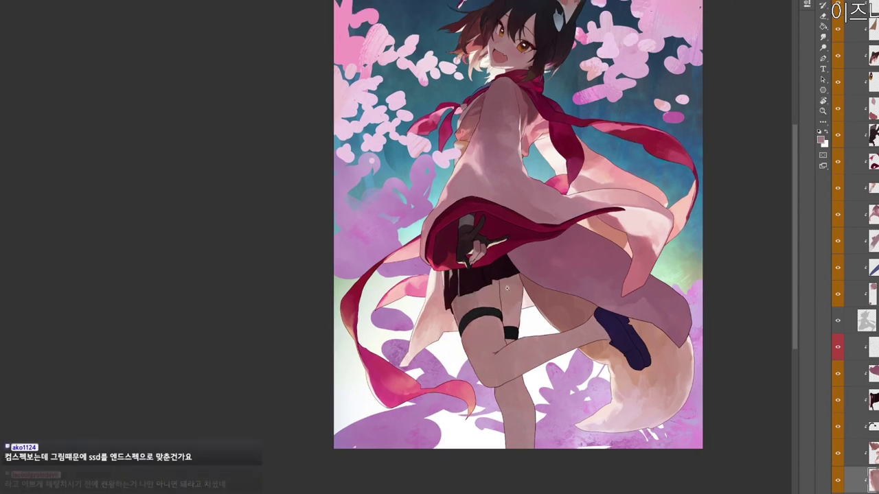
{"action": "key", "text": "n"}
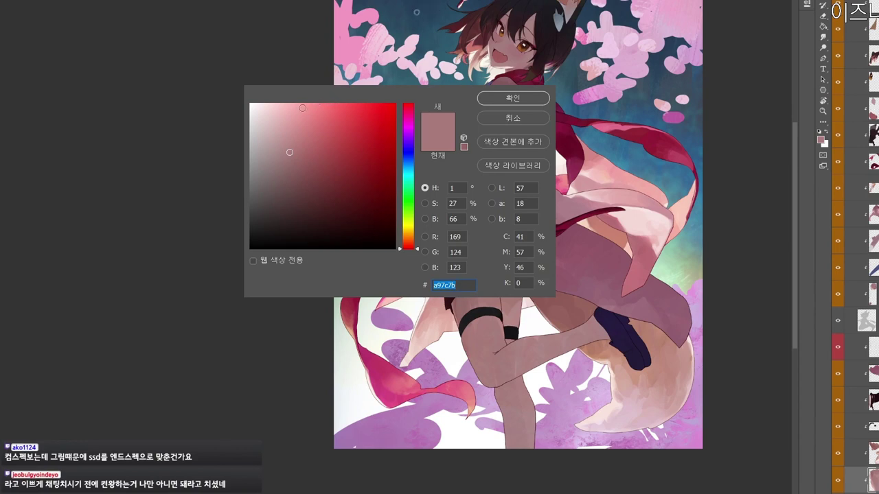
{"action": "left_click", "coordinate": [306, 168]}
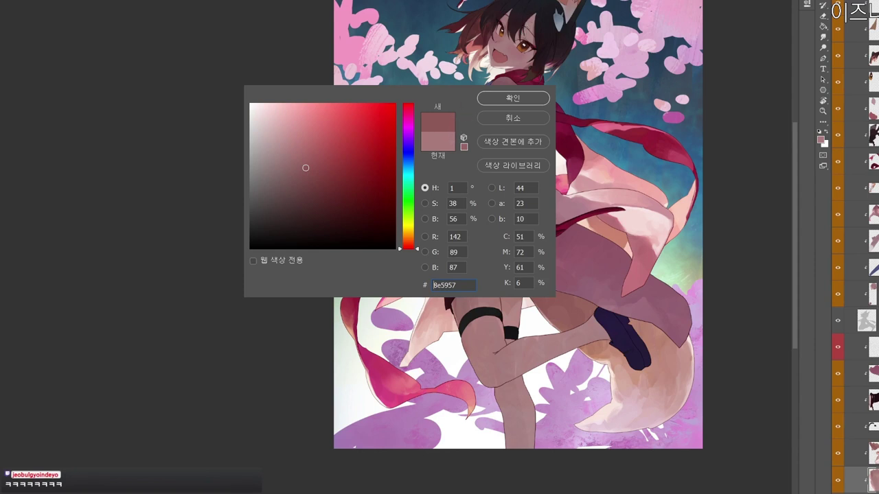
{"action": "left_click", "coordinate": [512, 99]}
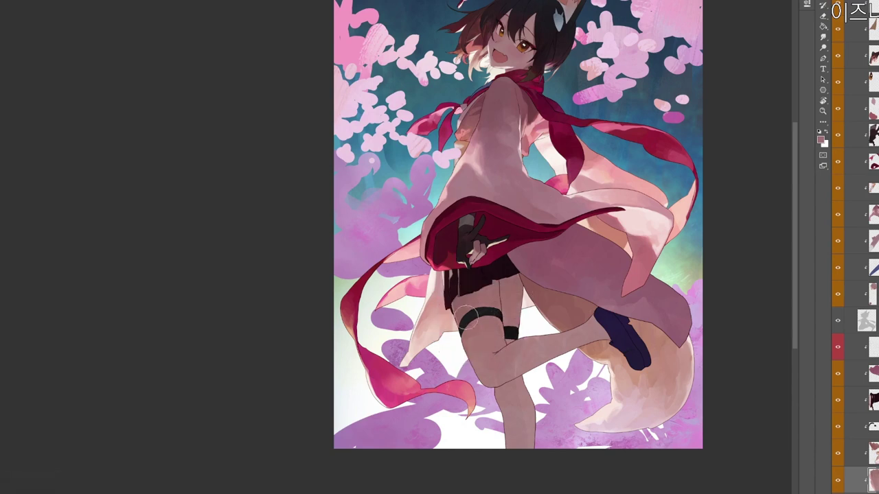
{"action": "left_click_drag", "start_coordinate": [537, 368], "coordinate": [498, 330]}
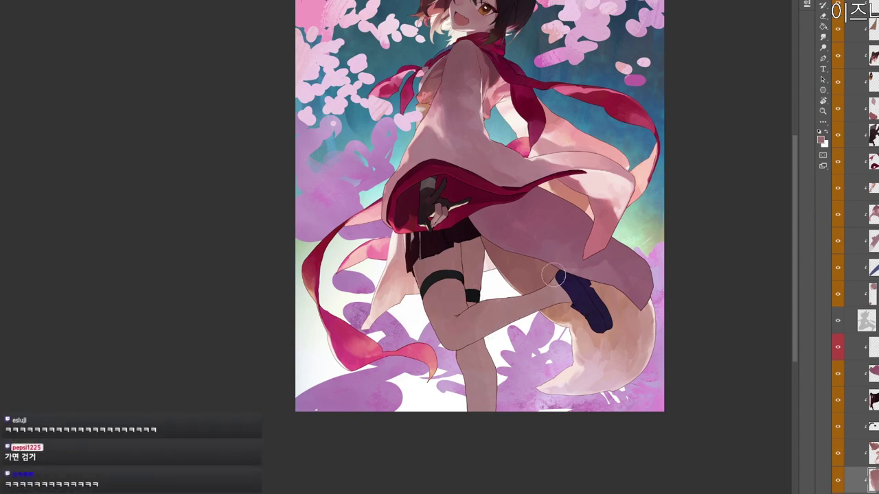
Set the painting colour to warmer red 9c4f4c and brush reddish shading around the bent knee.
{"action": "scroll", "coordinate": [545, 245], "scroll_direction": "up", "scroll_amount": 2}
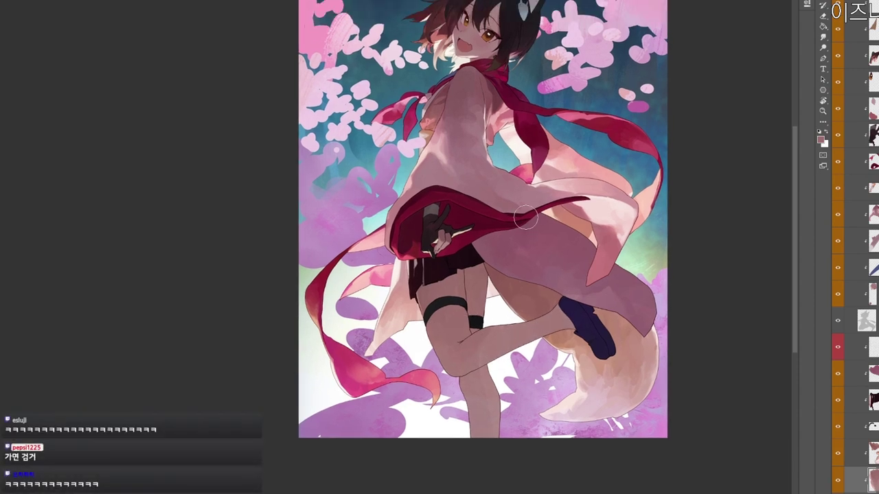
{"action": "key", "text": "n"}
{"action": "left_click", "coordinate": [325, 160]}
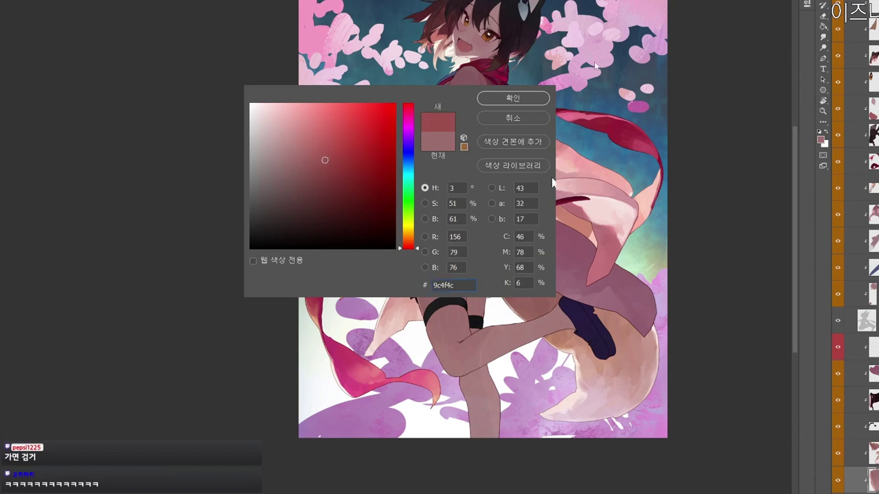
{"action": "left_click", "coordinate": [534, 103]}
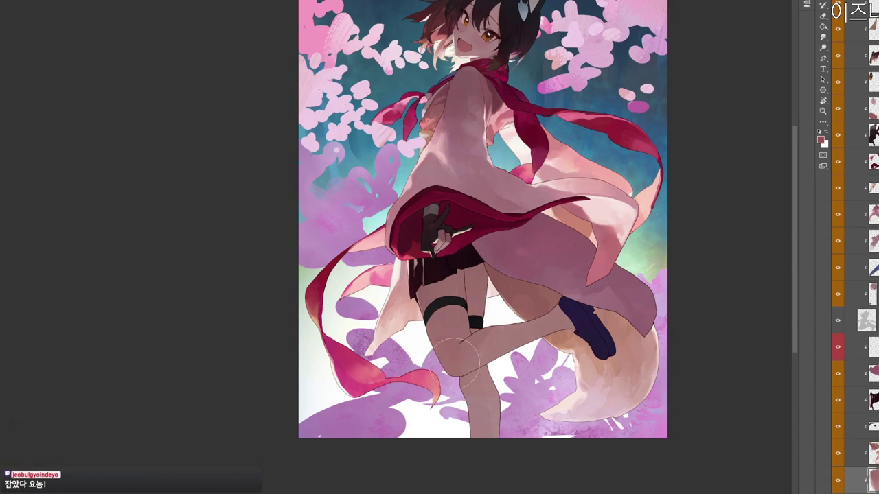
{"action": "scroll", "coordinate": [502, 336], "scroll_direction": "down", "scroll_amount": 2}
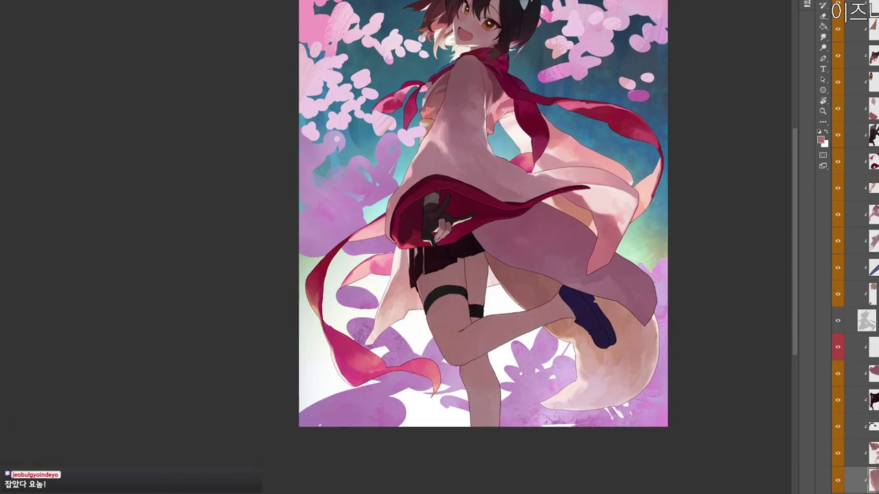
{"action": "scroll", "coordinate": [501, 335], "scroll_direction": "up", "scroll_amount": 2}
Set the painting colour to a darker muted reddish brown and deepen the shading on the legs.
{"action": "key", "text": "n"}
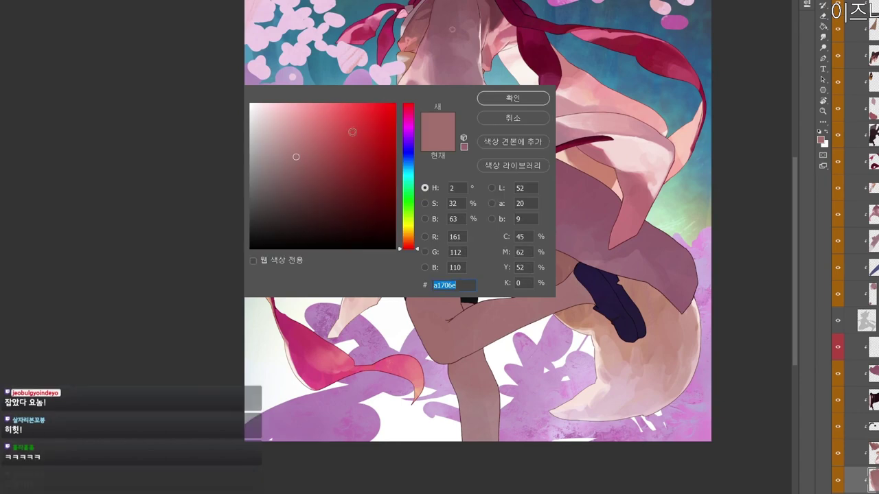
{"action": "left_click", "coordinate": [316, 215]}
{"action": "left_click", "coordinate": [513, 100]}
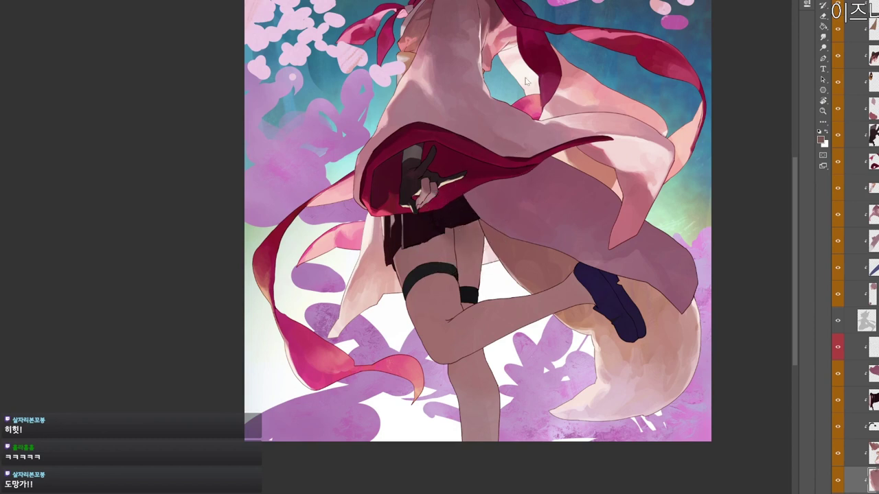
{"action": "key", "text": "n"}
{"action": "left_click", "coordinate": [321, 193]}
{"action": "left_click", "coordinate": [514, 99]}
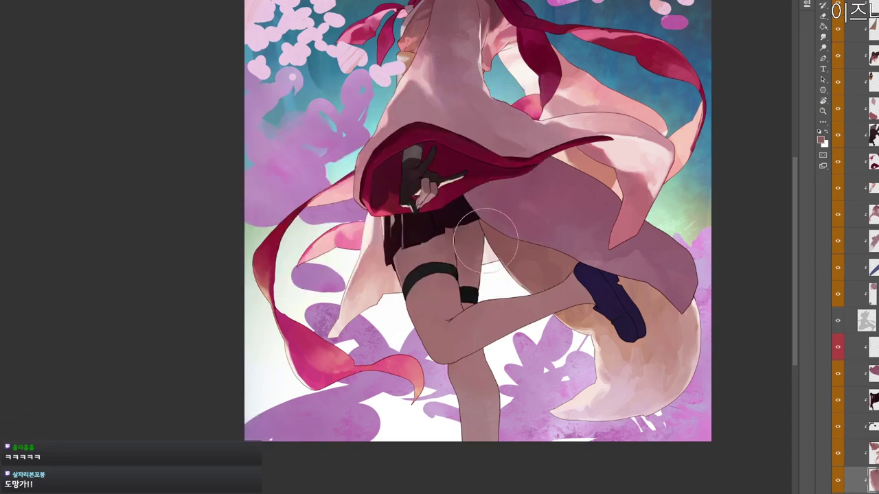
{"action": "scroll", "coordinate": [494, 197], "scroll_direction": "down", "scroll_amount": 3}
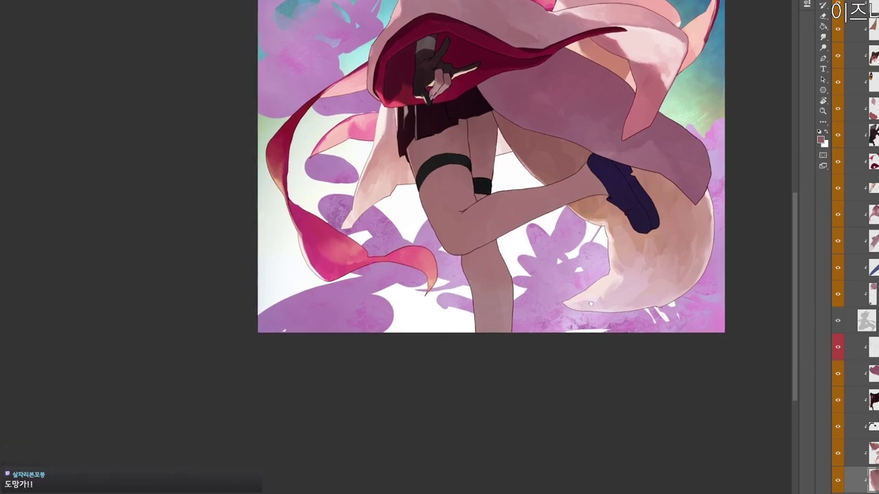
{"action": "mouse_move", "coordinate": [470, 255]}
{"action": "left_mouse_down"}
{"action": "mouse_move", "coordinate": [496, 248]}
{"action": "mouse_move", "coordinate": [466, 269]}
{"action": "mouse_move", "coordinate": [490, 288]}
{"action": "mouse_move", "coordinate": [500, 330]}
{"action": "left_mouse_up"}
Lighten the standing leg with a sampled pale tone, set the colour to peach e1a188 and warm the leg's skin.
{"action": "left_click", "coordinate": [488, 253], "text": "alt"}
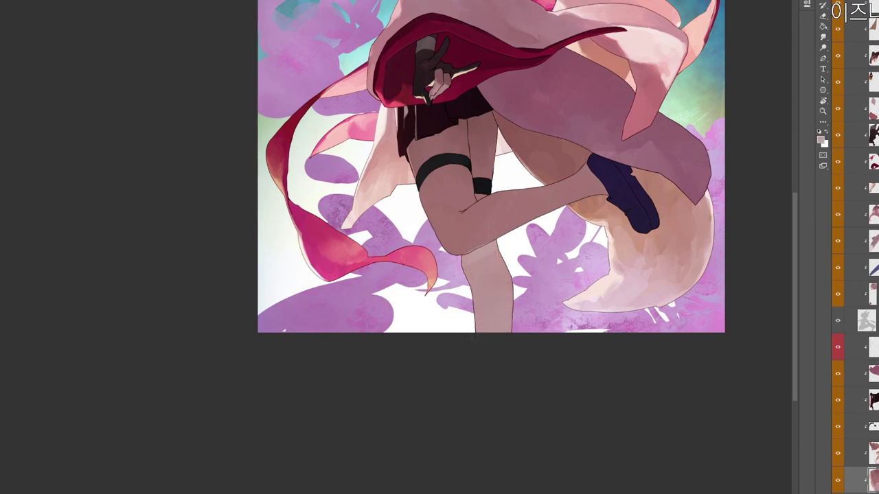
{"action": "left_click", "coordinate": [537, 322], "text": "alt"}
{"action": "left_click", "coordinate": [821, 140]}
{"action": "left_click", "coordinate": [307, 120]}
{"action": "left_click", "coordinate": [408, 243]}
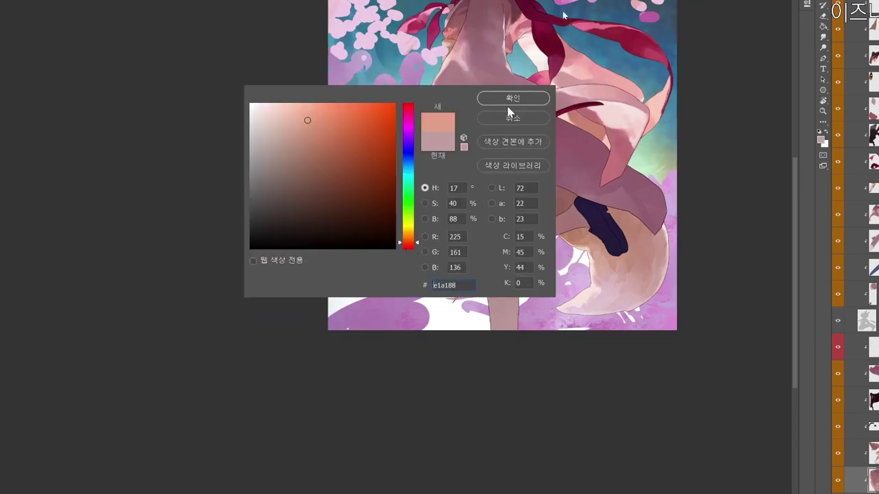
{"action": "left_click", "coordinate": [513, 98]}
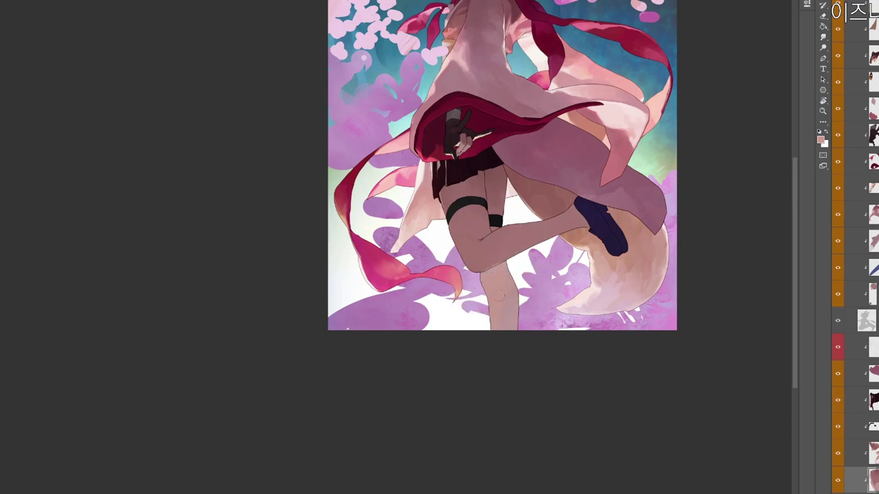
{"action": "left_click_drag", "start_coordinate": [523, 138], "coordinate": [484, 192]}
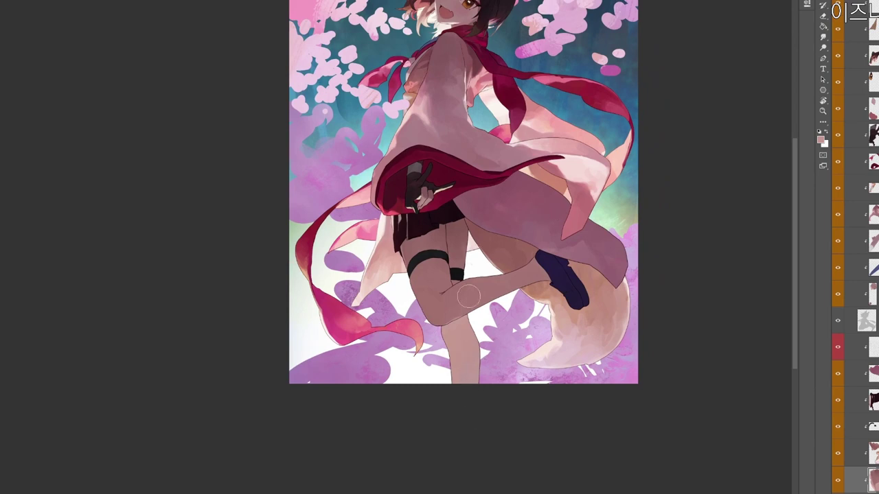
{"action": "left_click", "coordinate": [452, 328], "text": "ctrl"}
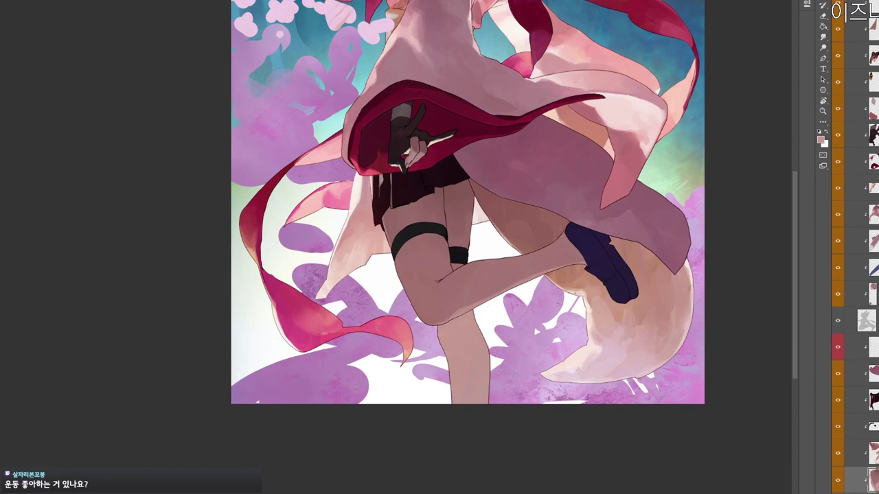
Sample white from the background and brush light accents along the edges of the legs.
{"action": "left_click", "coordinate": [482, 243], "text": "alt"}
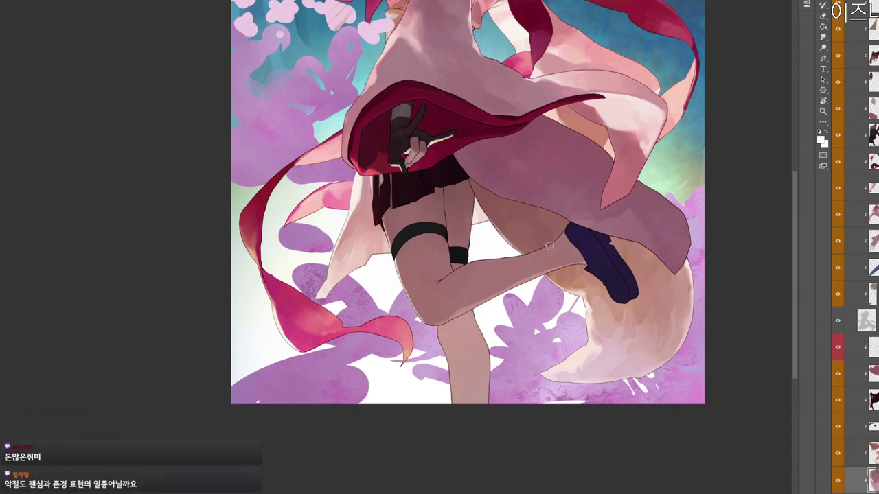
{"action": "left_click_drag", "start_coordinate": [494, 297], "coordinate": [495, 371]}
{"action": "left_click_drag", "start_coordinate": [504, 350], "coordinate": [490, 349]}
{"action": "left_click_drag", "start_coordinate": [498, 394], "coordinate": [503, 350]}
{"action": "left_click_drag", "start_coordinate": [503, 350], "coordinate": [512, 349]}
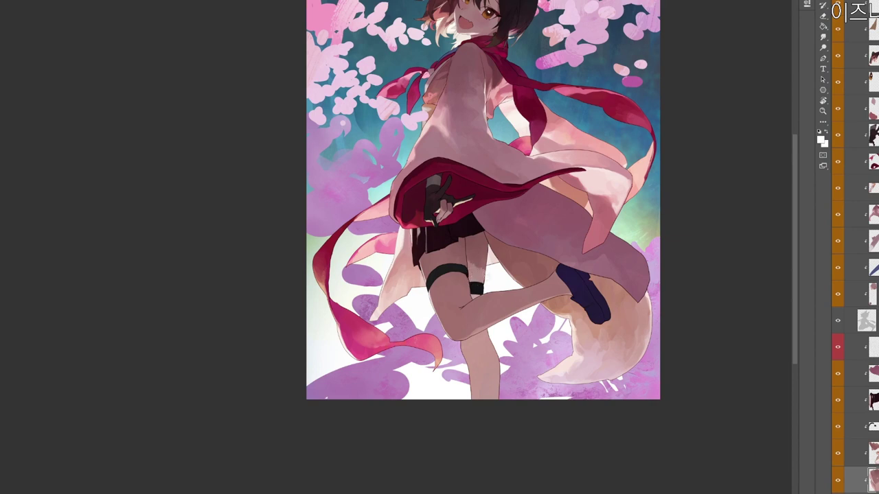
{"action": "left_click_drag", "start_coordinate": [500, 291], "coordinate": [526, 236]}
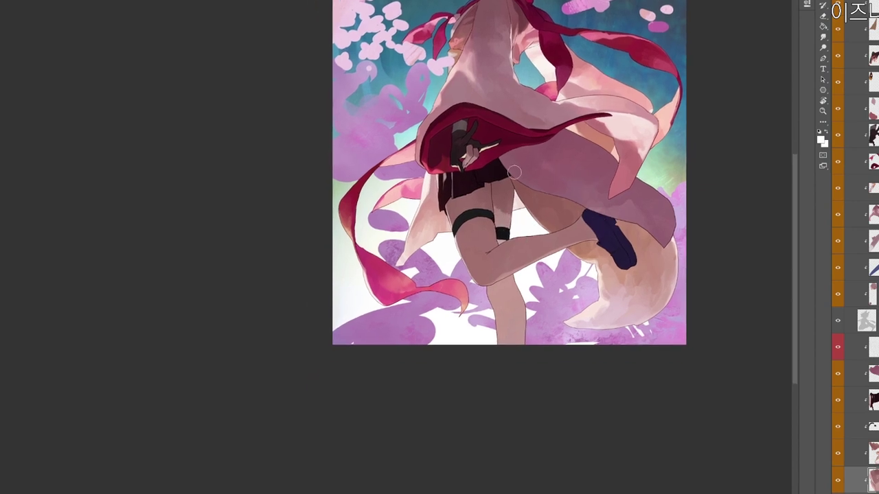
{"action": "mouse_move", "coordinate": [514, 172]}
{"action": "left_mouse_down"}
{"action": "mouse_move", "coordinate": [478, 286]}
{"action": "mouse_move", "coordinate": [475, 246]}
{"action": "mouse_move", "coordinate": [483, 289]}
{"action": "mouse_move", "coordinate": [493, 238]}
{"action": "left_mouse_up"}
Set the sampled leg colour to orange-tan c78f57 and paint warm light onto the far thigh.
{"action": "left_click", "coordinate": [477, 286], "text": "alt"}
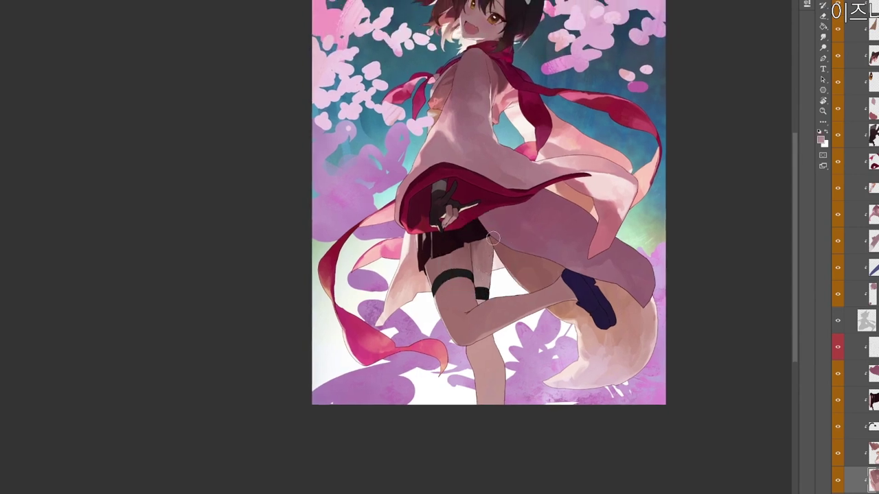
{"action": "left_click", "coordinate": [820, 139]}
{"action": "left_click", "coordinate": [331, 136]}
{"action": "left_click_drag", "start_coordinate": [409, 248], "coordinate": [410, 238]}
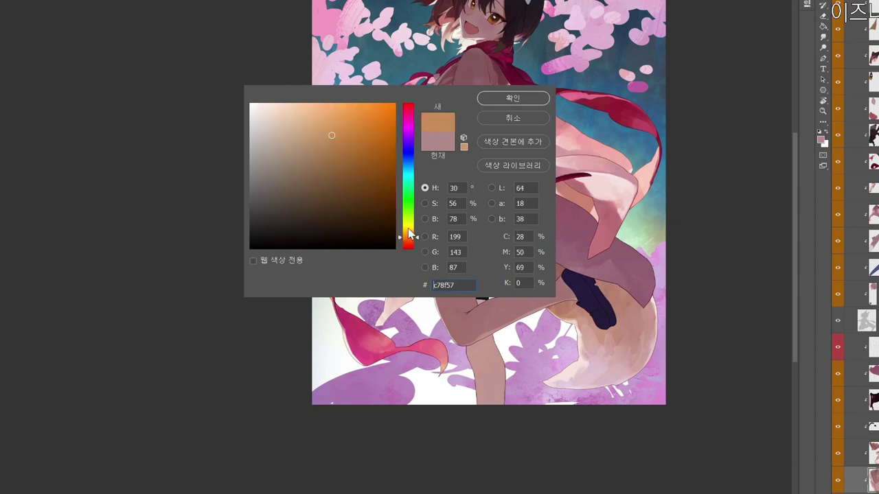
{"action": "key", "text": "Return"}
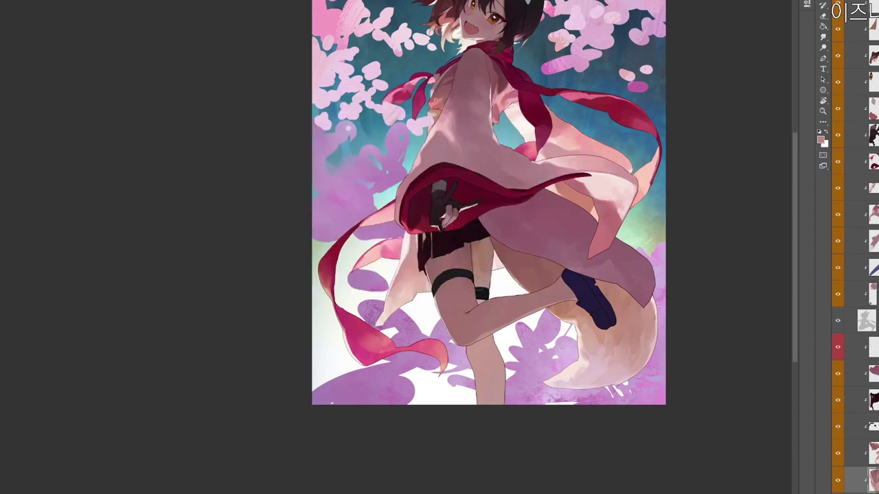
{"action": "left_click_drag", "start_coordinate": [477, 244], "coordinate": [485, 273]}
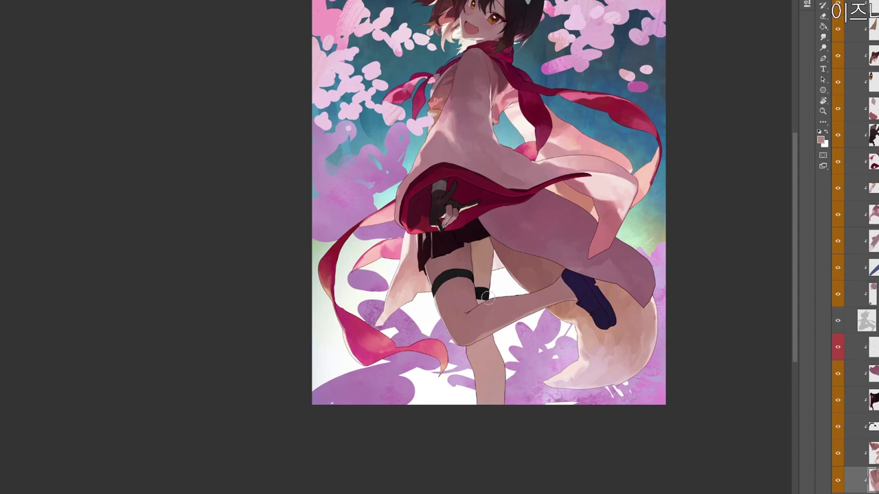
Blend the warm light on the far thigh into its shadow with skin tones sampled from the legs.
{"action": "left_click", "coordinate": [468, 261], "text": "alt"}
{"action": "left_click", "coordinate": [468, 256], "text": "alt"}
{"action": "left_click_drag", "start_coordinate": [472, 253], "coordinate": [476, 233]}
{"action": "left_click", "coordinate": [476, 254], "text": "alt"}
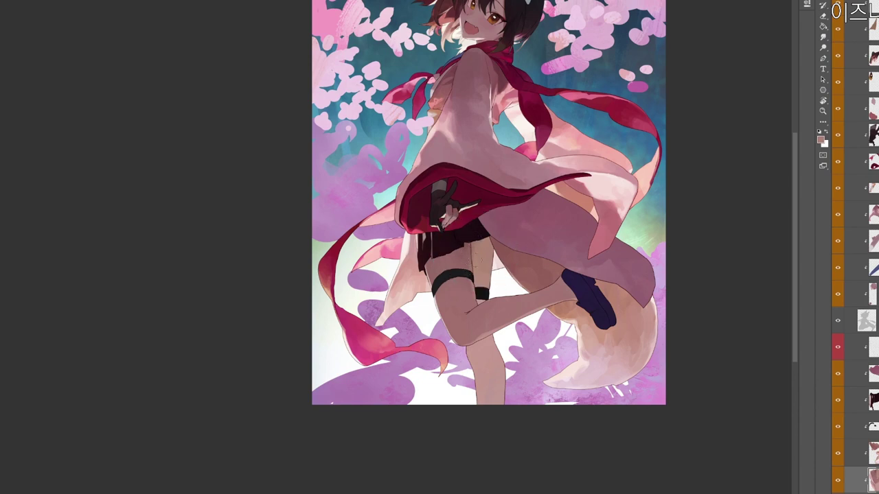
{"action": "left_click", "coordinate": [466, 248], "text": "alt"}
{"action": "left_click", "coordinate": [474, 248], "text": "alt"}
{"action": "key", "text": "r"}
{"action": "mouse_move", "coordinate": [544, 216]}
{"action": "left_mouse_down"}
{"action": "mouse_move", "coordinate": [513, 329]}
{"action": "mouse_move", "coordinate": [264, 471]}
{"action": "mouse_move", "coordinate": [560, 269]}
{"action": "mouse_move", "coordinate": [549, 218]}
{"action": "left_mouse_up"}
{"action": "left_click", "coordinate": [464, 287], "text": "alt"}
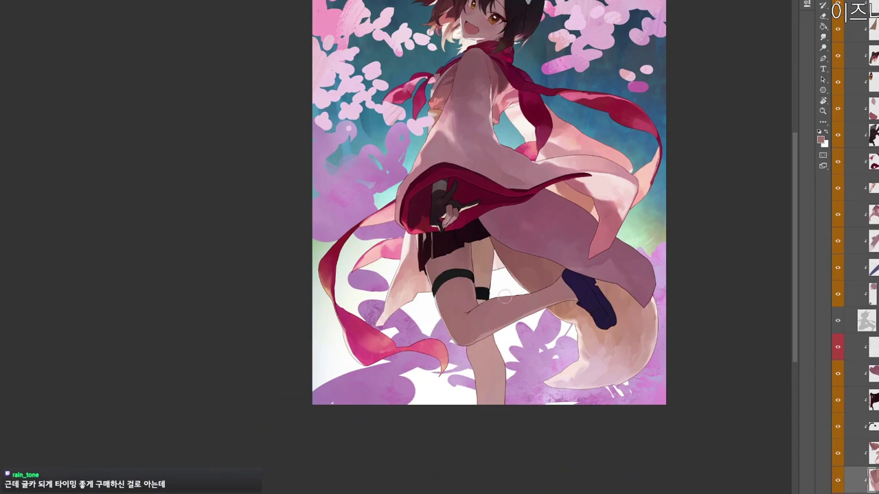
Set the painting colour to a darker reddish brown, accent the bent knee's crease and resample the leg's skin tone.
{"action": "left_click_drag", "start_coordinate": [582, 319], "coordinate": [590, 295]}
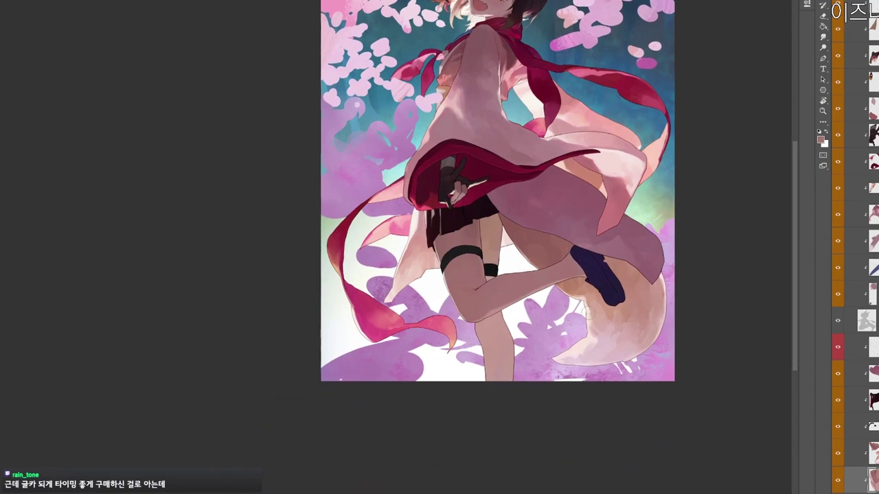
{"action": "left_click_drag", "start_coordinate": [612, 405], "coordinate": [622, 426]}
{"action": "key", "text": "n"}
{"action": "left_click_drag", "start_coordinate": [292, 156], "coordinate": [321, 176]}
{"action": "left_click", "coordinate": [513, 99]}
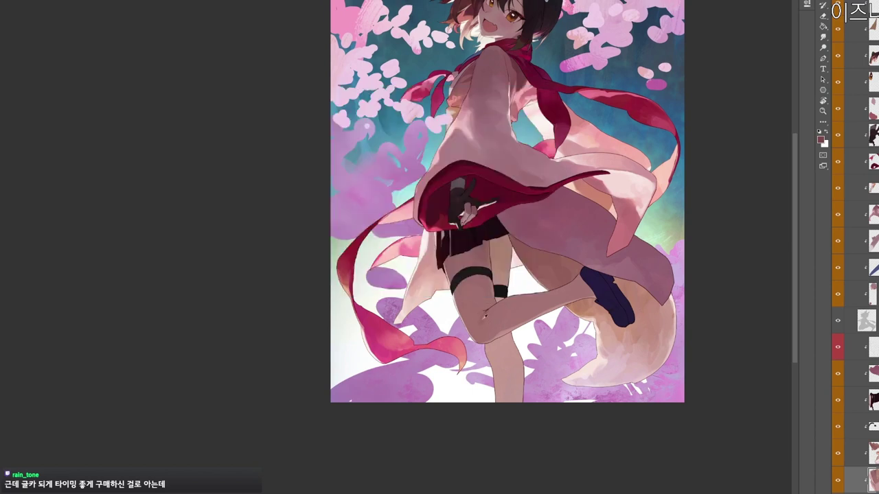
{"action": "left_click", "coordinate": [473, 321], "text": "alt"}
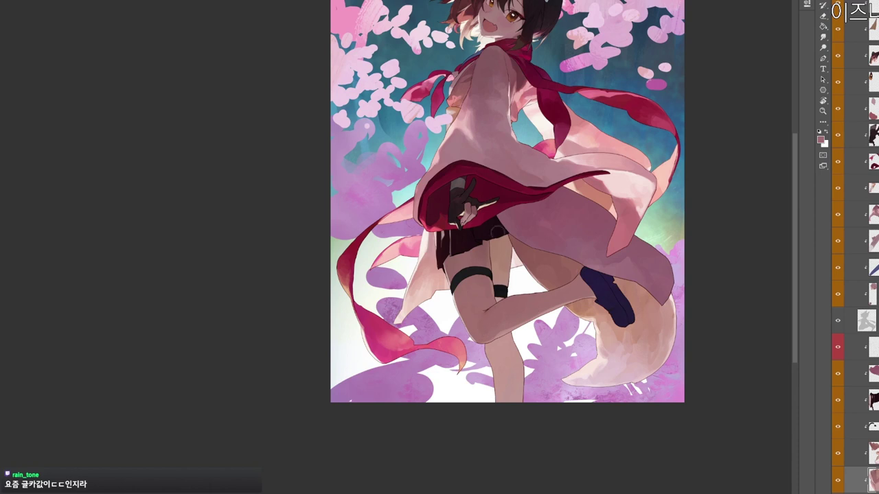
Set the painting colour to dark reddish brown 734544 and deepen the crease behind the bent knee.
{"action": "left_click_drag", "start_coordinate": [498, 313], "coordinate": [481, 286]}
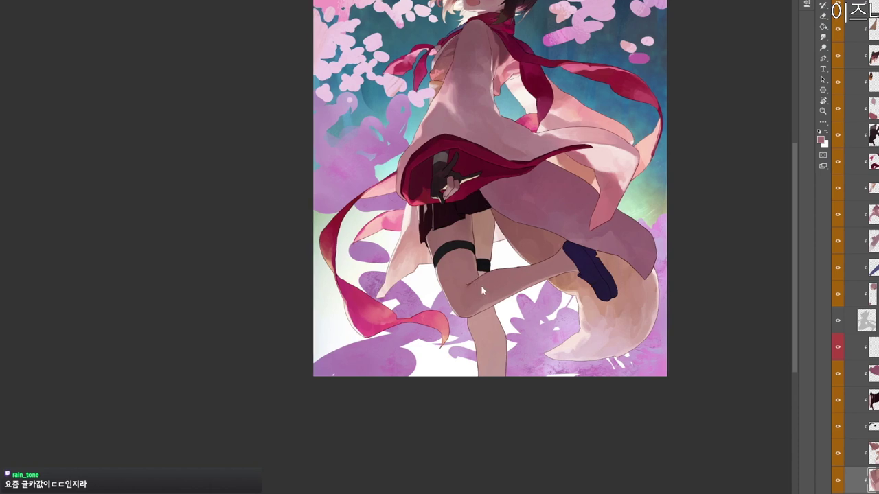
{"action": "key", "text": "n"}
{"action": "left_click", "coordinate": [309, 184]}
{"action": "left_click", "coordinate": [520, 101]}
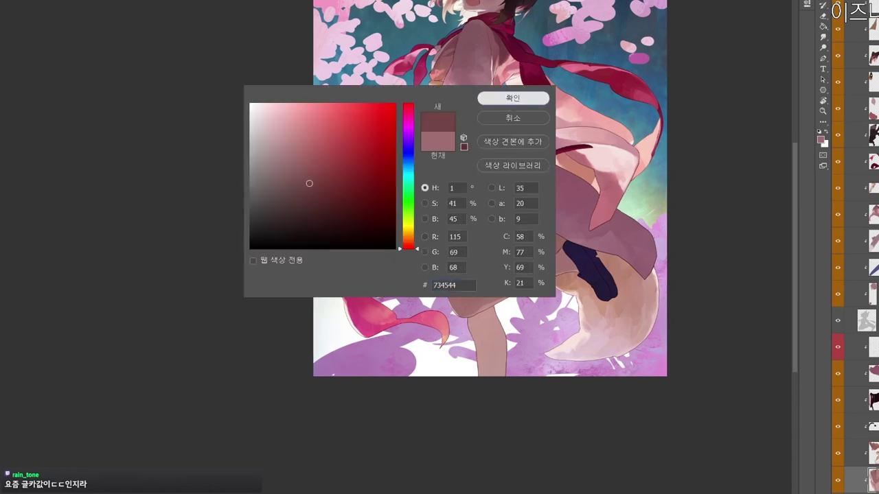
{"action": "key", "text": "Return"}
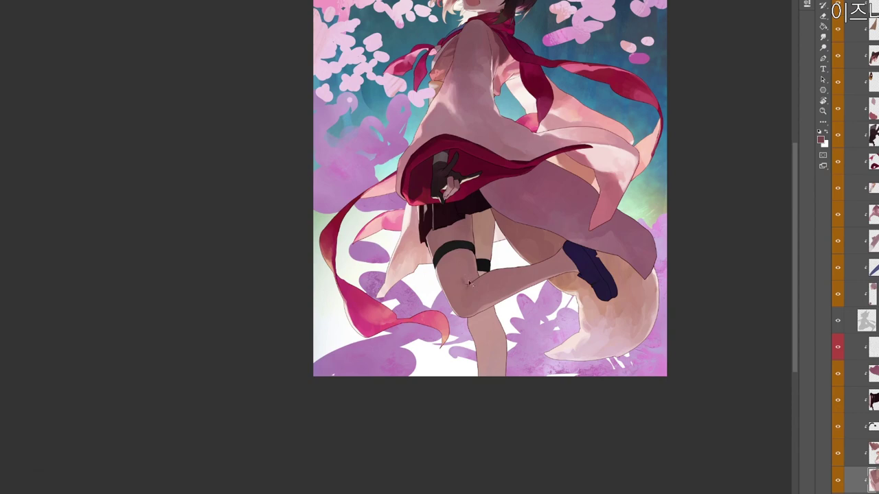
{"action": "scroll", "coordinate": [464, 282], "scroll_direction": "up", "scroll_amount": 2}
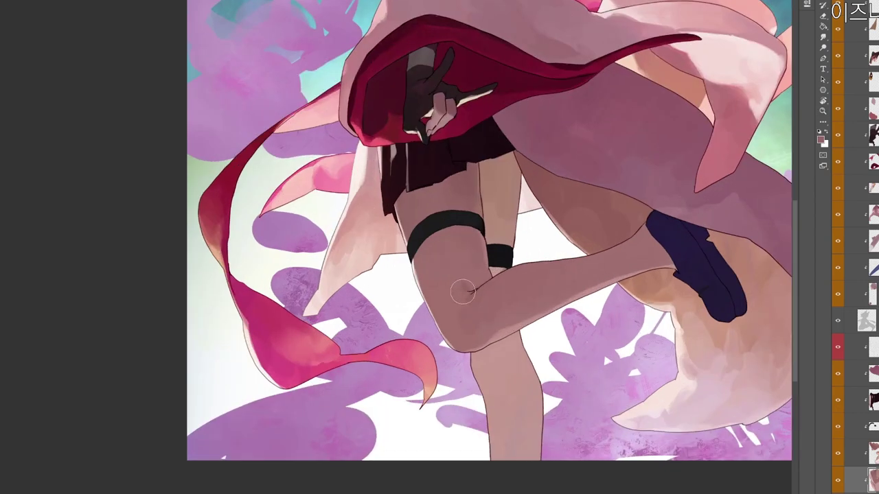
Set the painting colour to a softer reddish brown and blend the shading around the bent knee's crease.
{"action": "key", "text": "n"}
{"action": "left_click", "coordinate": [330, 169]}
{"action": "left_click", "coordinate": [519, 100]}
{"action": "scroll", "coordinate": [473, 275], "scroll_direction": "down", "scroll_amount": 2}
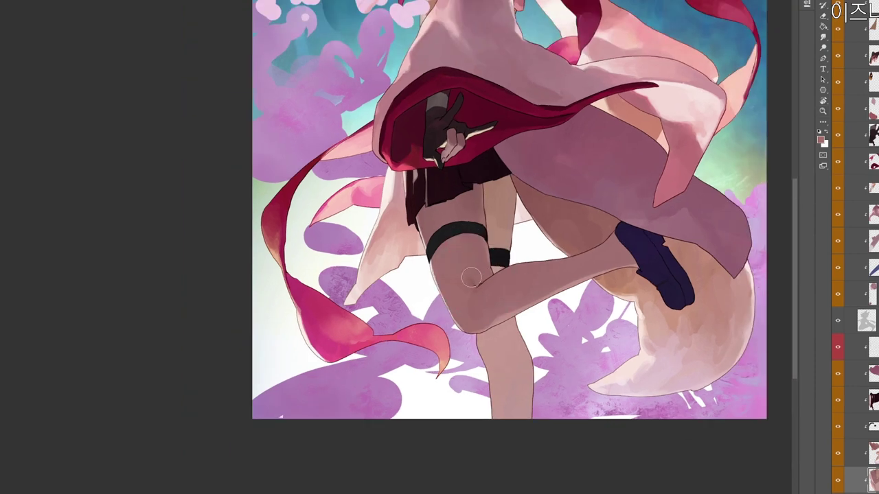
{"action": "scroll", "coordinate": [476, 260], "scroll_direction": "down", "scroll_amount": 1}
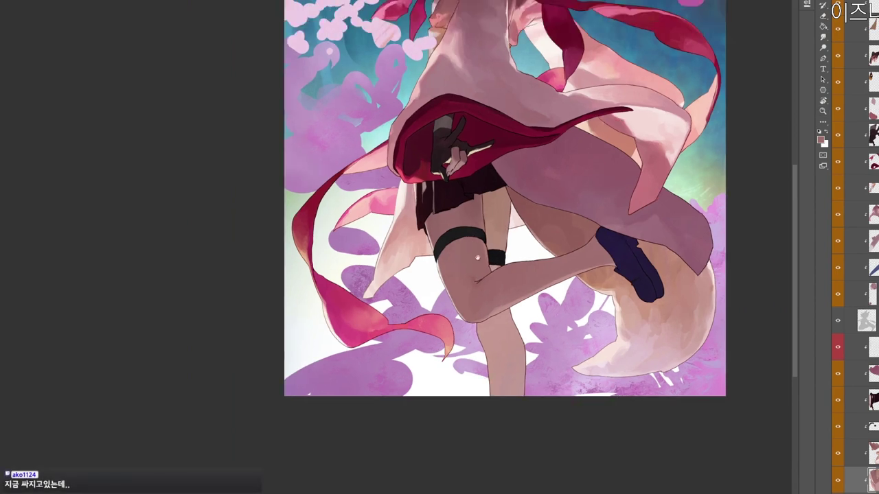
{"action": "scroll", "coordinate": [487, 256], "scroll_direction": "up", "scroll_amount": 1}
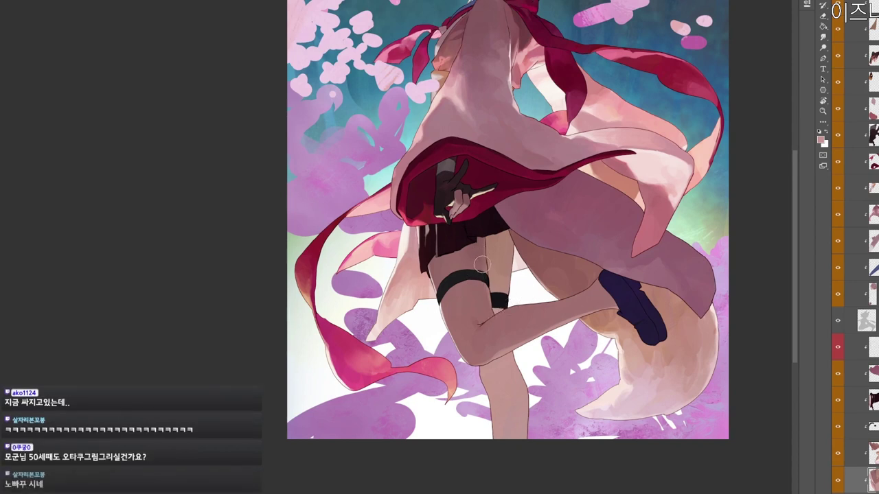
Sample skin tones from the raised leg and smooth the shading along its calf toward the ankle.
{"action": "mouse_move", "coordinate": [494, 255]}
{"action": "left_mouse_down"}
{"action": "mouse_move", "coordinate": [497, 283]}
{"action": "mouse_move", "coordinate": [472, 280]}
{"action": "left_mouse_up"}
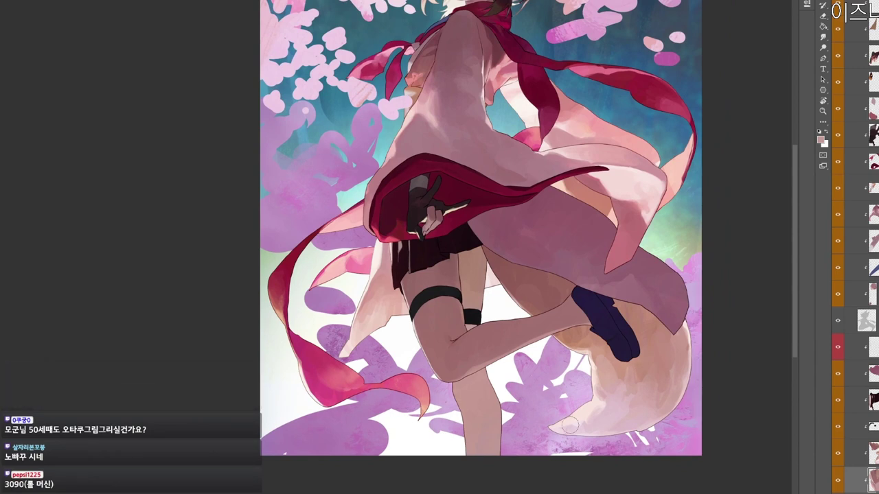
{"action": "left_click", "coordinate": [450, 337], "text": "alt"}
{"action": "left_click", "coordinate": [567, 310], "text": "alt"}
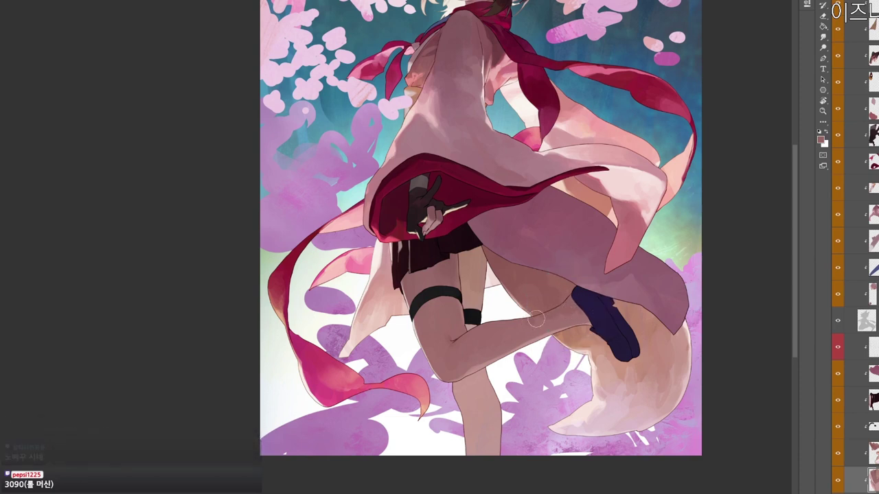
{"action": "left_click", "coordinate": [520, 325], "text": "alt"}
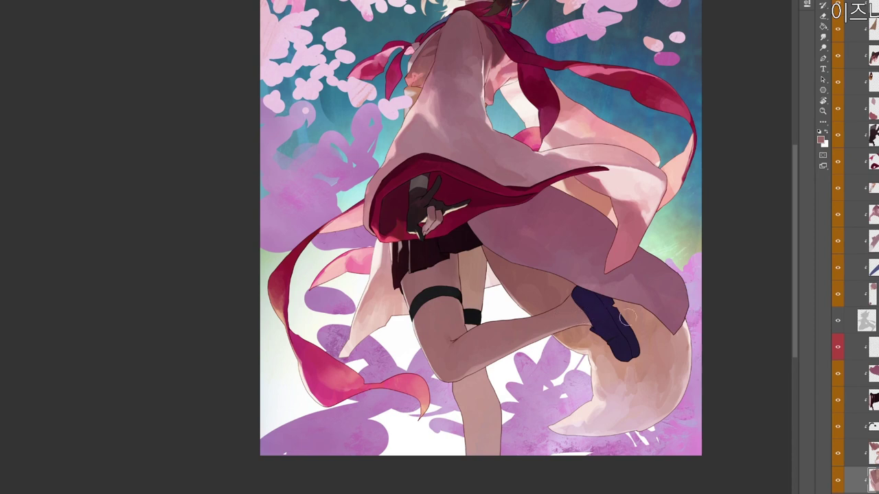
{"action": "key", "text": "z"}
{"action": "left_click_drag", "start_coordinate": [646, 313], "coordinate": [626, 339]}
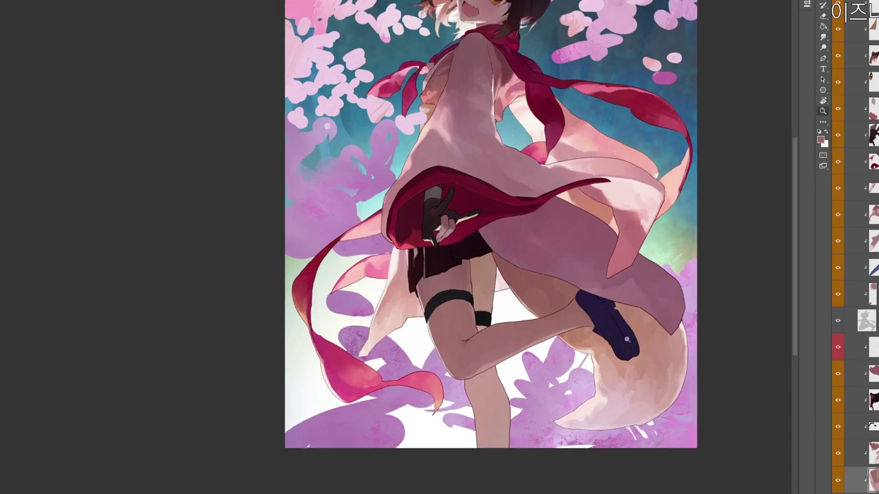
{"action": "left_click_drag", "start_coordinate": [507, 288], "coordinate": [467, 286]}
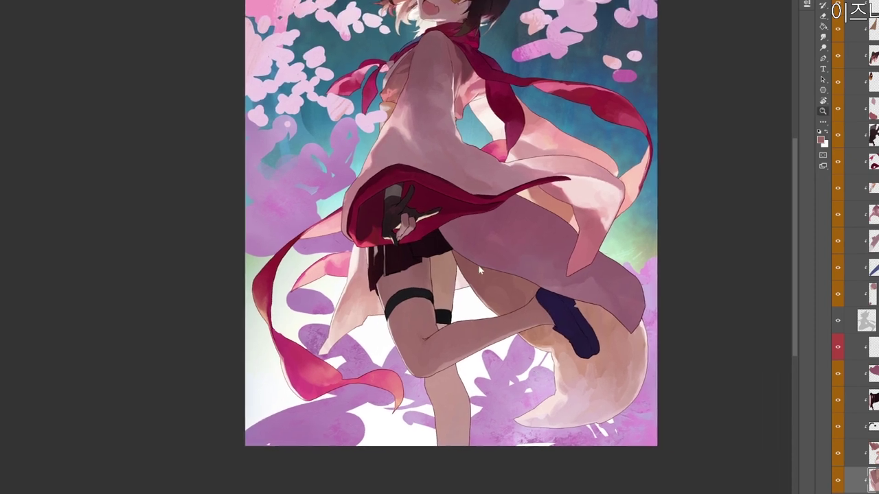
Set the painting colour to a more saturated reddish brown and refine the shadows on the far thigh and raised calf.
{"action": "key", "text": "b"}
{"action": "key", "text": "n"}
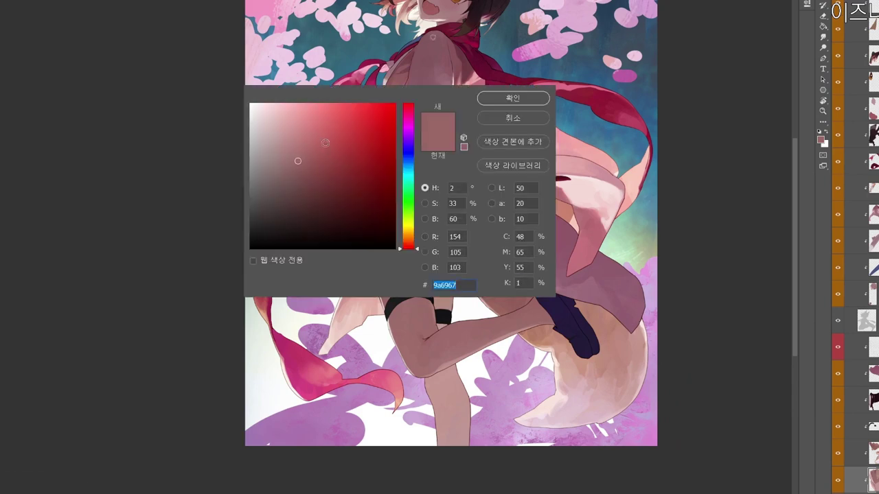
{"action": "left_click", "coordinate": [513, 98]}
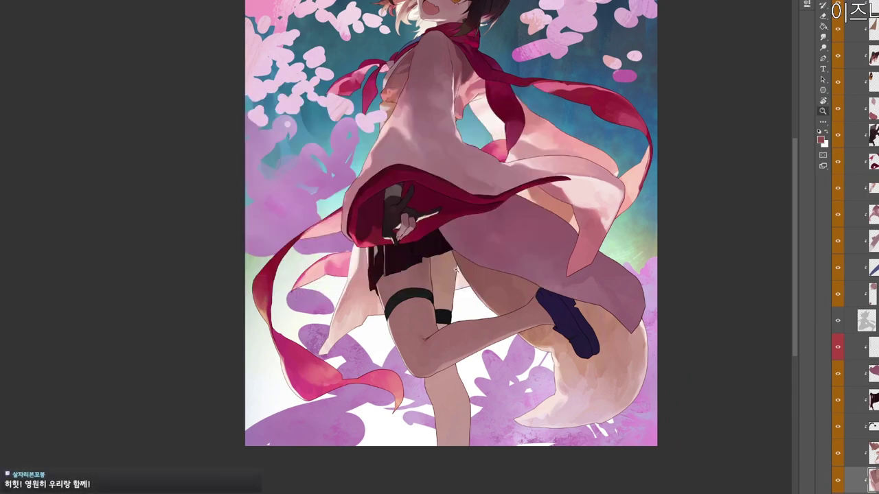
{"action": "scroll", "coordinate": [455, 270], "scroll_direction": "up", "scroll_amount": 1}
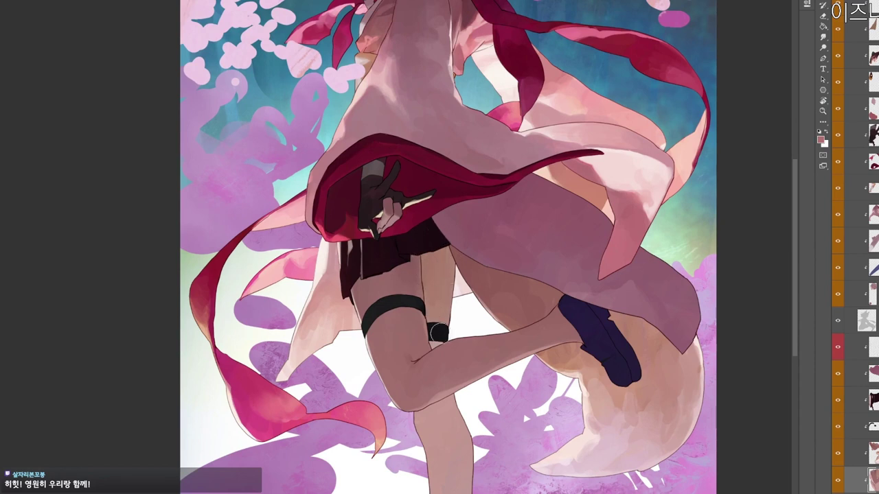
{"action": "scroll", "coordinate": [467, 371], "scroll_direction": "down", "scroll_amount": 2}
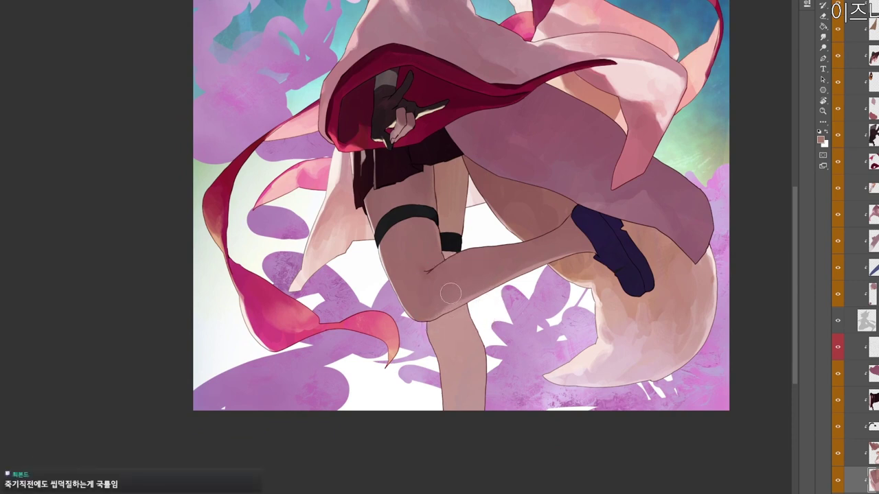
{"action": "scroll", "coordinate": [564, 245], "scroll_direction": "down", "scroll_amount": 1}
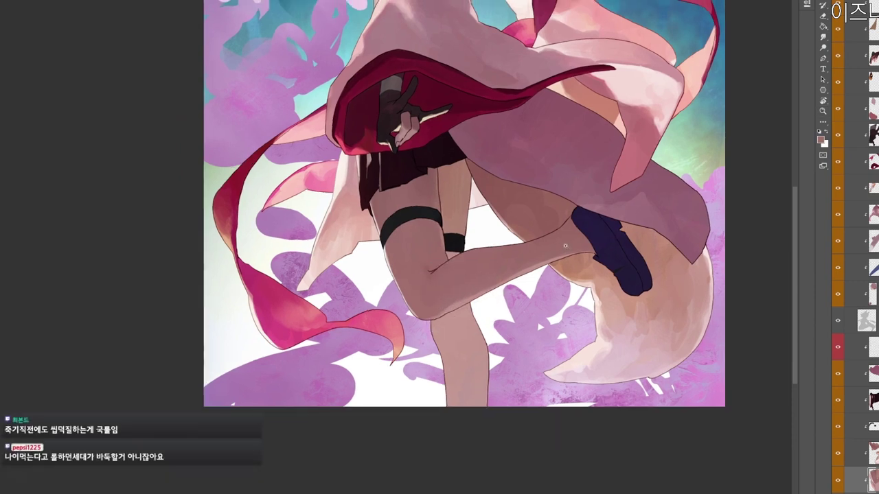
{"action": "left_click", "coordinate": [525, 266], "text": "alt"}
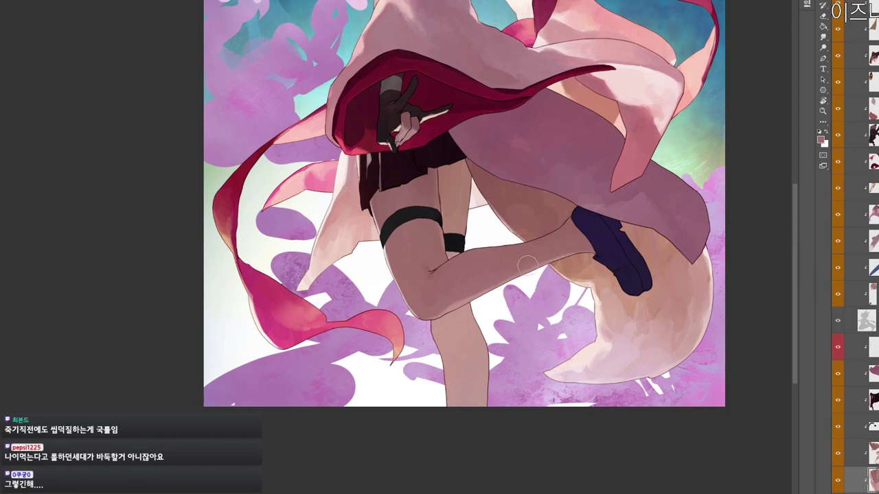
Switch the painting colour to white, select the raised shoe's layer and brush a highlight along the edge of its heel.
{"action": "key", "text": "x"}
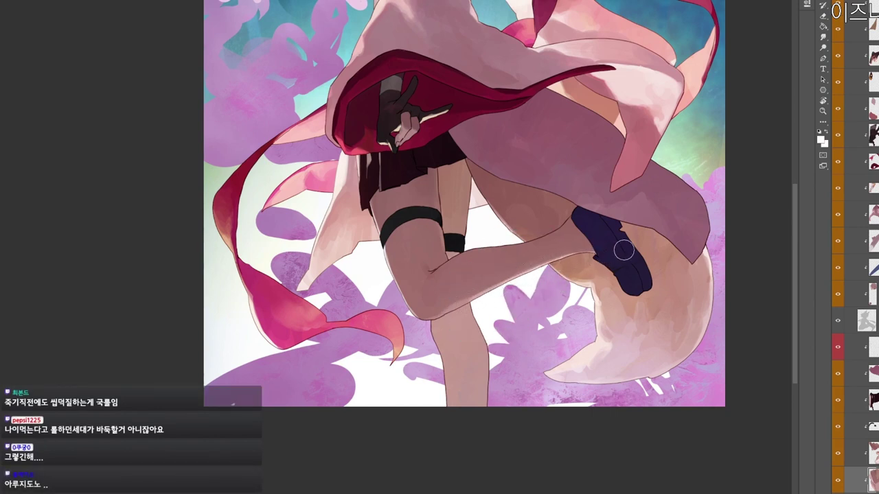
{"action": "left_click_drag", "start_coordinate": [629, 328], "coordinate": [589, 394]}
{"action": "key", "text": "ctrl+0"}
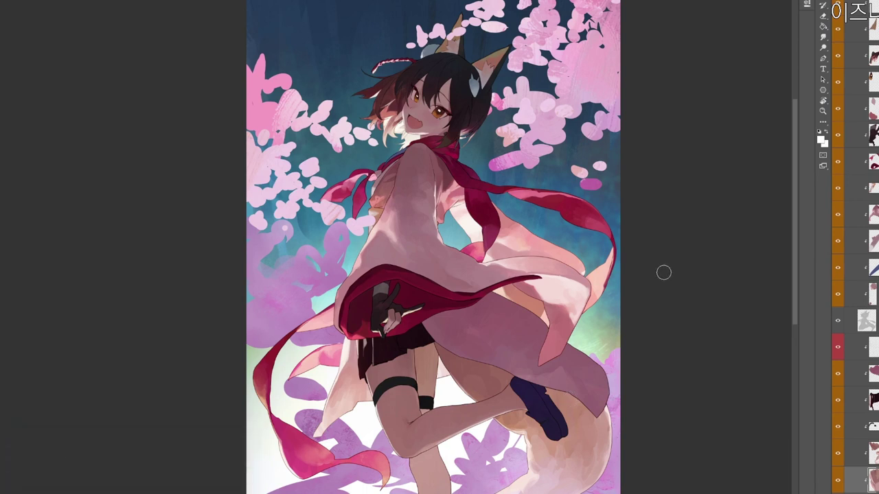
{"action": "left_click_drag", "start_coordinate": [592, 334], "coordinate": [611, 281]}
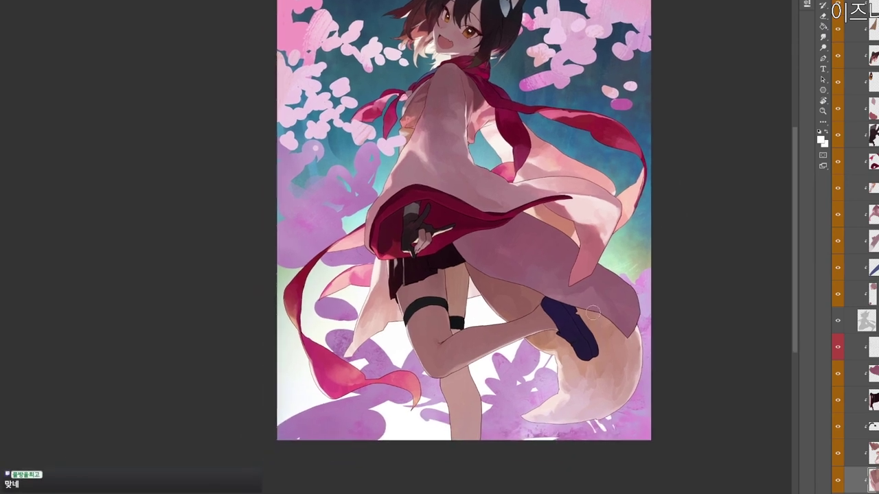
{"action": "left_click_drag", "start_coordinate": [584, 333], "coordinate": [538, 296]}
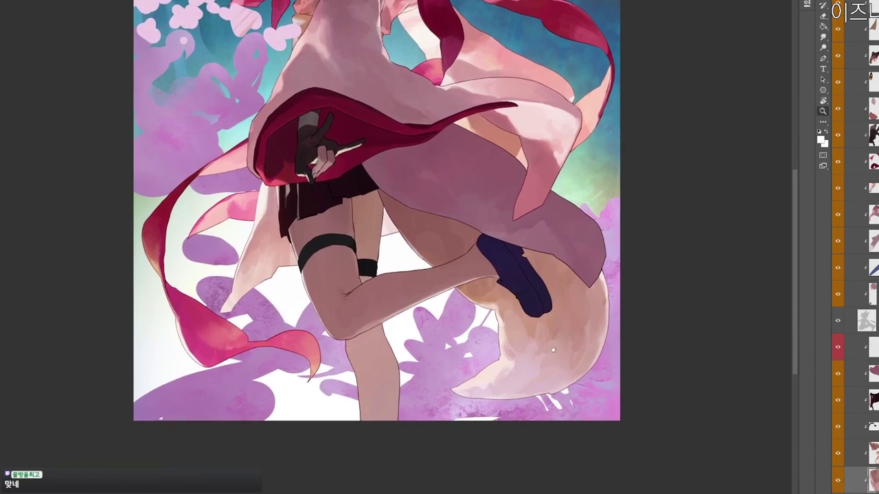
{"action": "left_click", "coordinate": [534, 289], "text": "ctrl"}
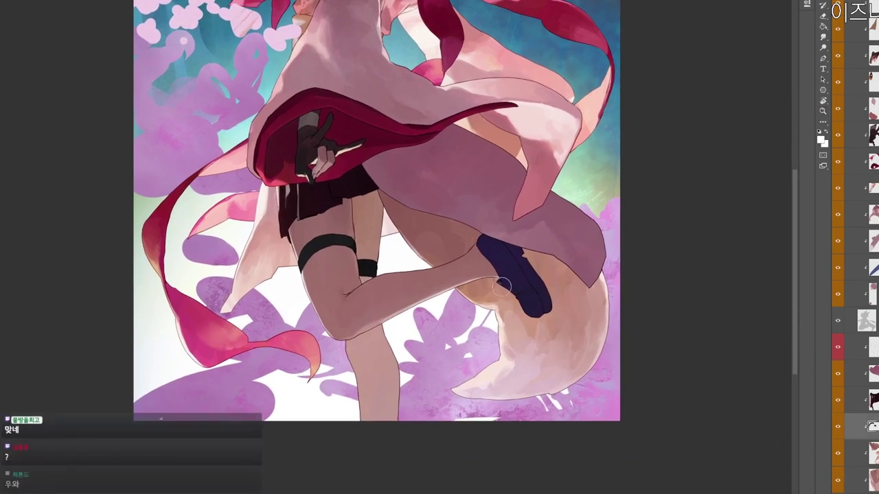
{"action": "left_click_drag", "start_coordinate": [512, 290], "coordinate": [498, 283]}
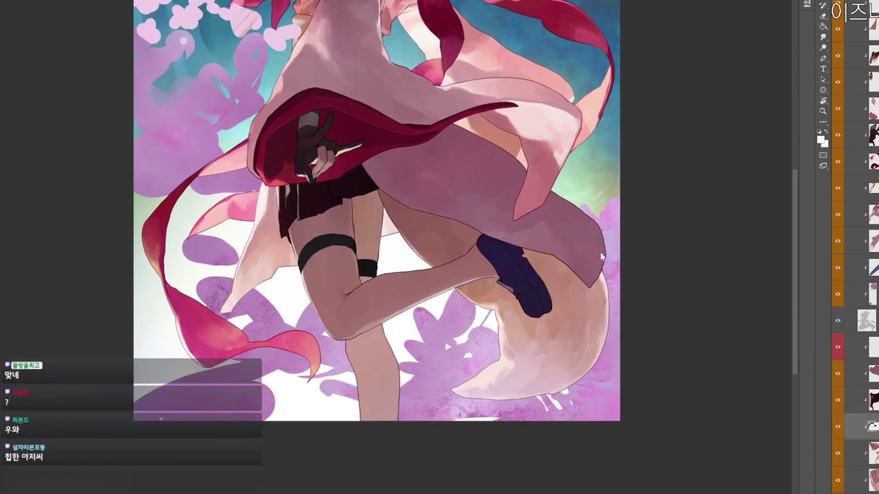
{"action": "left_click_drag", "start_coordinate": [568, 339], "coordinate": [514, 329]}
{"action": "left_click_drag", "start_coordinate": [496, 300], "coordinate": [451, 293]}
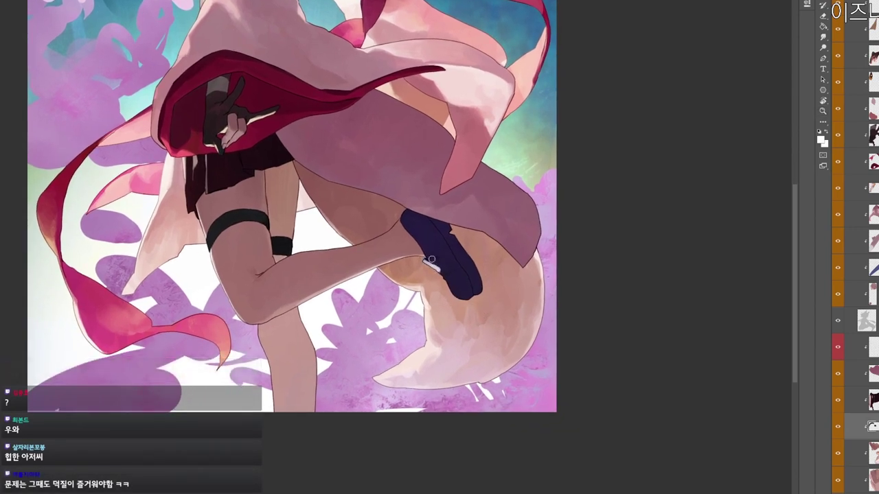
Paint the shoe's sole edge from heel to toe with a pale tone sampled from the tail, trimming it with sampled navy.
{"action": "left_click", "coordinate": [423, 287], "text": "alt"}
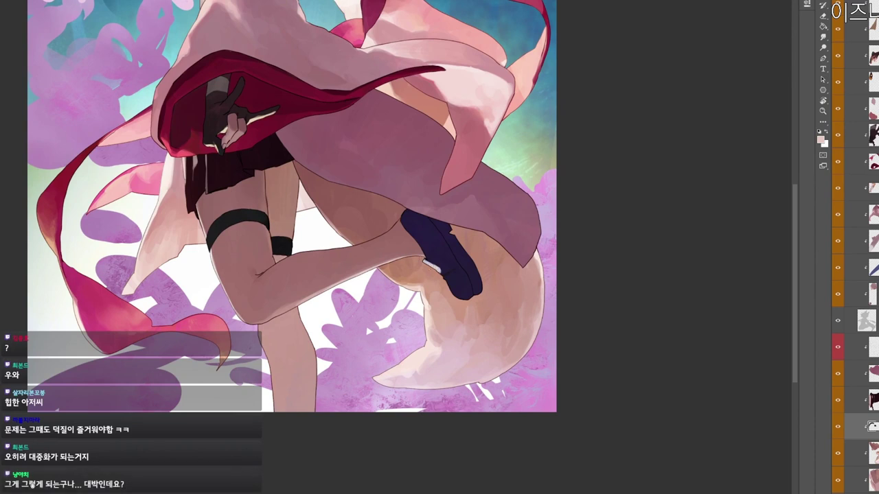
{"action": "left_click_drag", "start_coordinate": [431, 262], "coordinate": [442, 274]}
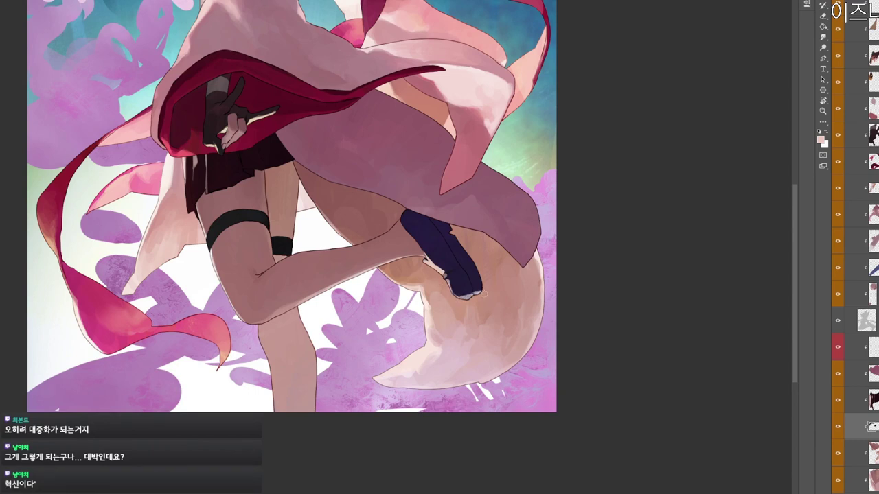
{"action": "left_click_drag", "start_coordinate": [484, 294], "coordinate": [493, 246]}
{"action": "left_click", "coordinate": [474, 266], "text": "alt"}
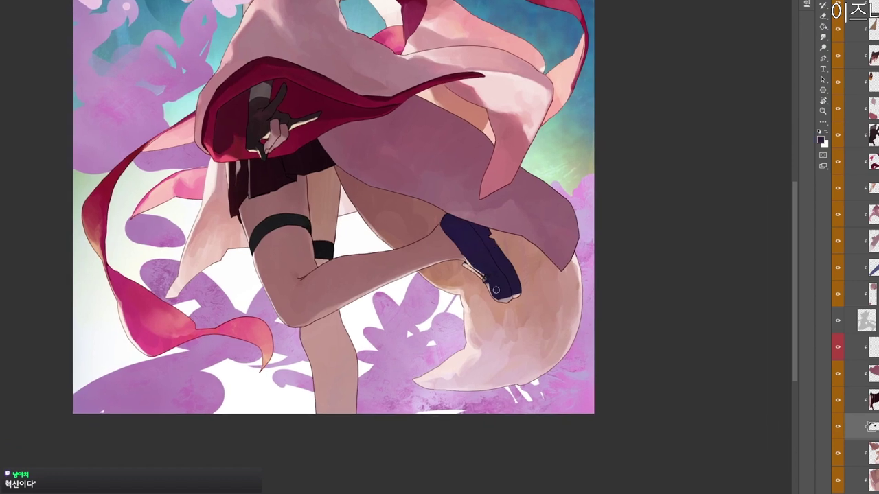
{"action": "left_click_drag", "start_coordinate": [495, 291], "coordinate": [490, 282]}
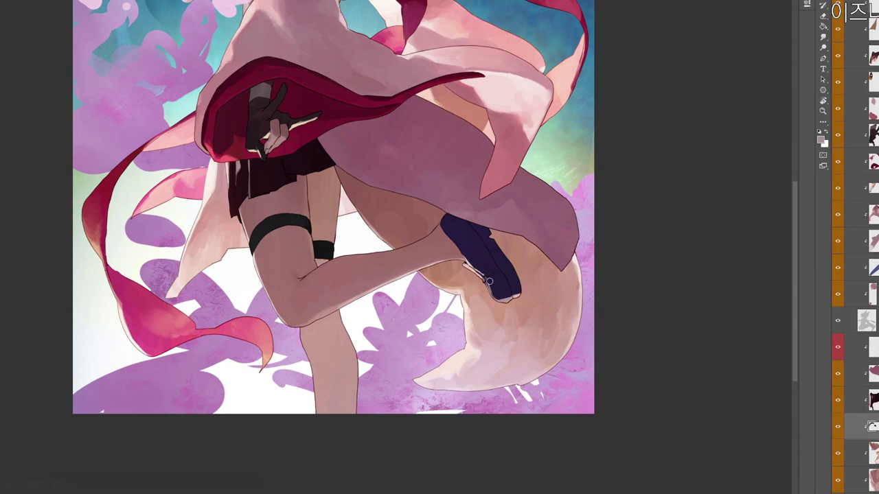
Set the painting colour to a very dark reddish tone, define the sole's outline and tone down the toe highlights with a sampled shade.
{"action": "key", "text": "n"}
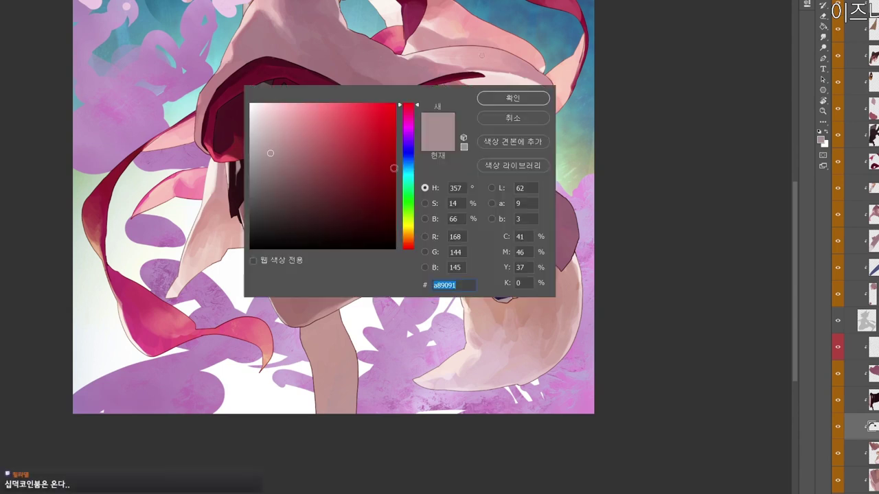
{"action": "mouse_move", "coordinate": [338, 190]}
{"action": "left_mouse_down"}
{"action": "mouse_move", "coordinate": [314, 204]}
{"action": "mouse_move", "coordinate": [318, 215]}
{"action": "left_mouse_up"}
{"action": "left_click", "coordinate": [520, 104]}
{"action": "scroll", "coordinate": [489, 285], "scroll_direction": "up", "scroll_amount": 2}
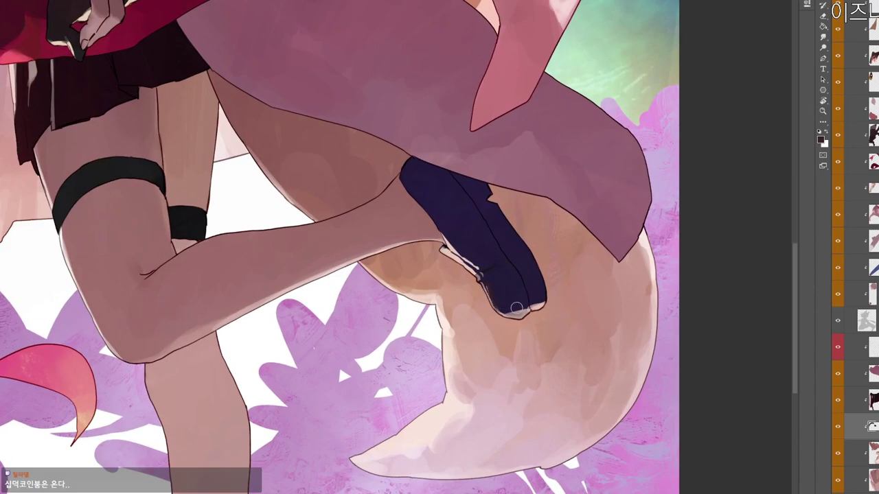
{"action": "left_click", "coordinate": [518, 312], "text": "alt"}
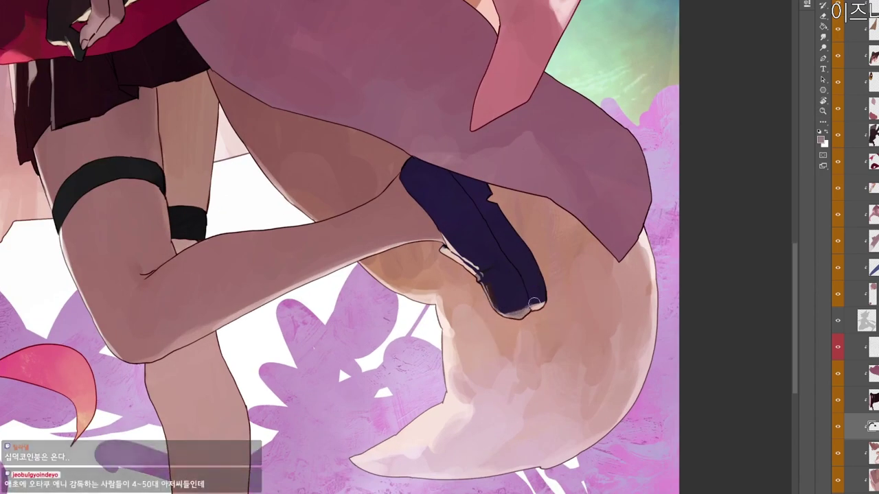
Set the painting colour to near-black blue 0c0c13 and paint shadow over the far shoe.
{"action": "scroll", "coordinate": [534, 302], "scroll_direction": "down", "scroll_amount": 1}
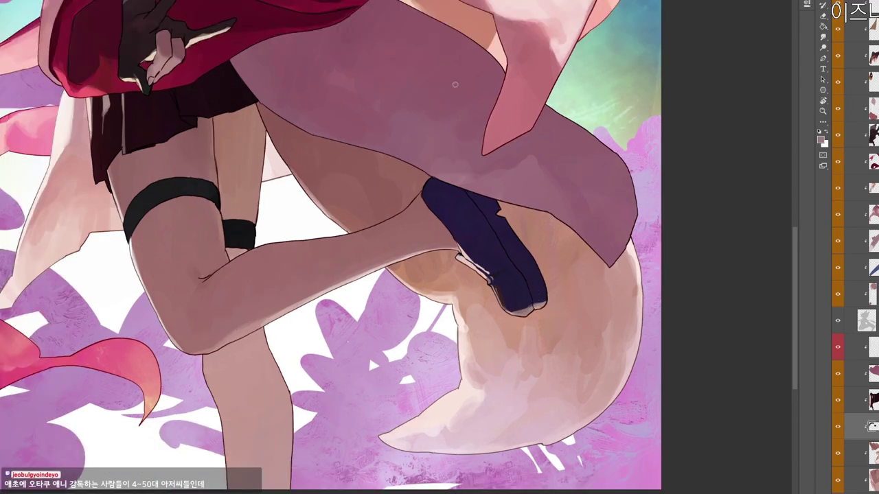
{"action": "key", "text": "n"}
{"action": "left_click", "coordinate": [305, 238]}
{"action": "left_click", "coordinate": [408, 153]}
{"action": "key", "text": "Return"}
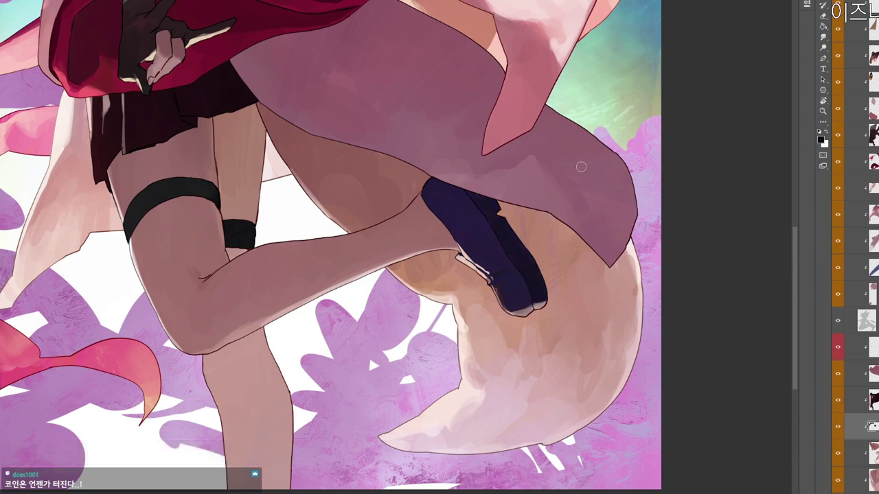
Pick a slightly lighter, more saturated dark blue as the painting colour and touch up the shading around the far shoe.
{"action": "key", "text": "n"}
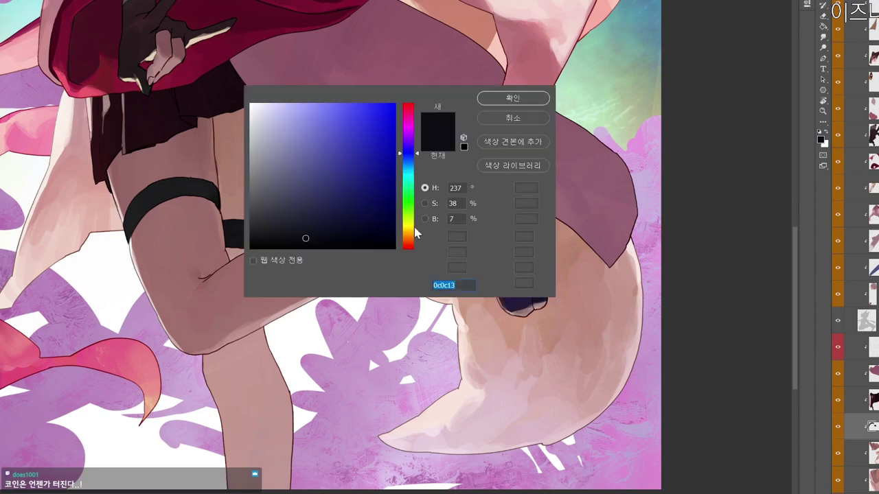
{"action": "left_click", "coordinate": [340, 231]}
{"action": "left_click", "coordinate": [512, 99]}
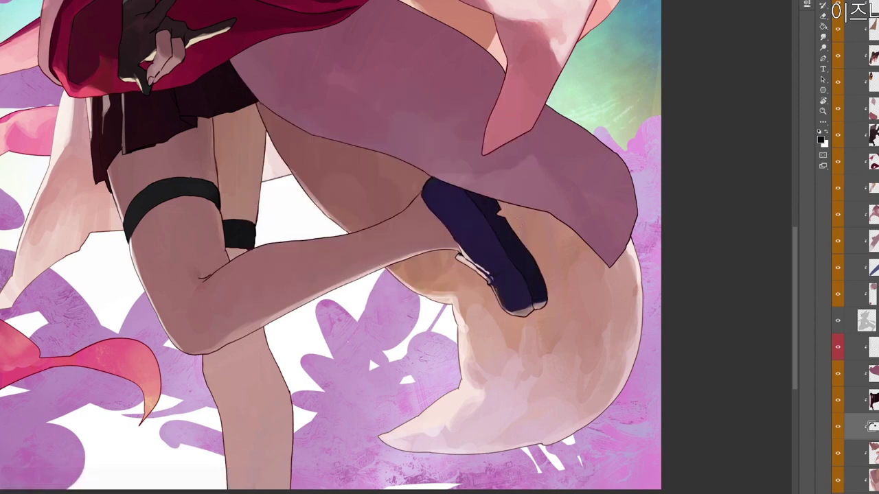
{"action": "left_click_drag", "start_coordinate": [533, 218], "coordinate": [525, 196]}
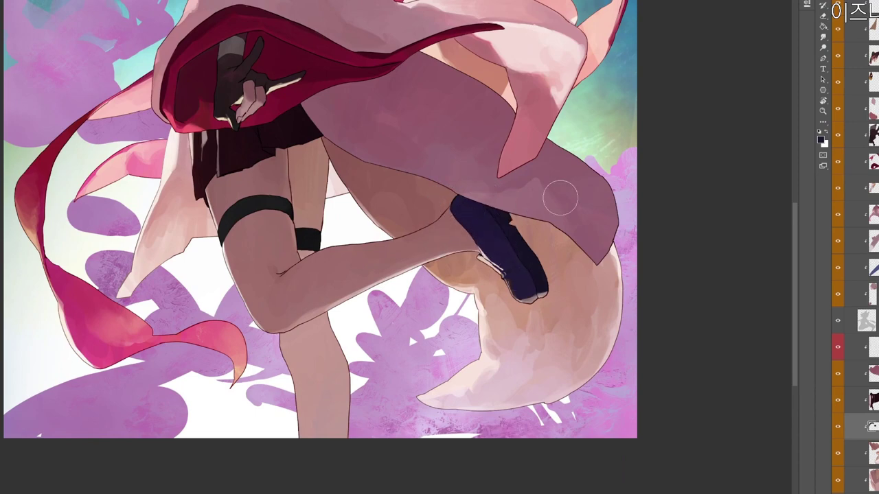
{"action": "scroll", "coordinate": [491, 274], "scroll_direction": "up", "scroll_amount": 2}
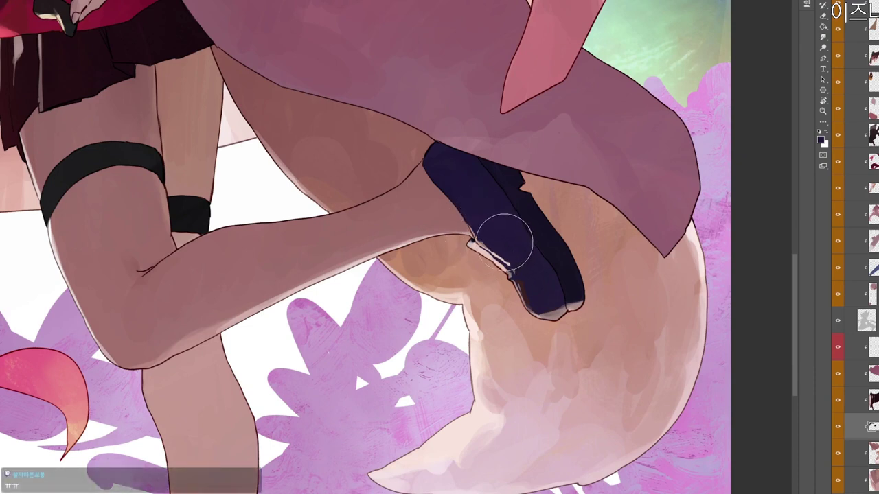
Set the painting colour to dark plum 45172d and brush it softly over the middle of the near shoe.
{"action": "key", "text": "n"}
{"action": "left_click", "coordinate": [406, 116]}
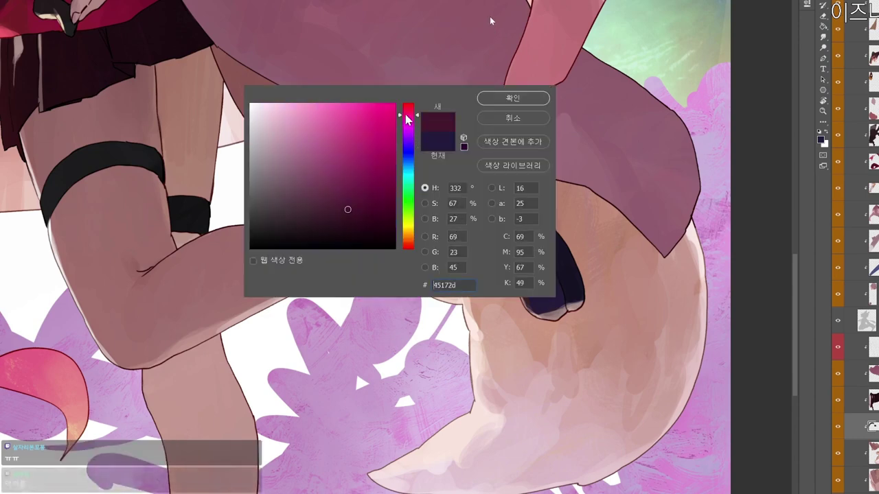
{"action": "left_click", "coordinate": [518, 101]}
{"action": "left_click_drag", "start_coordinate": [522, 224], "coordinate": [480, 230]}
{"action": "left_click_drag", "start_coordinate": [525, 229], "coordinate": [517, 227]}
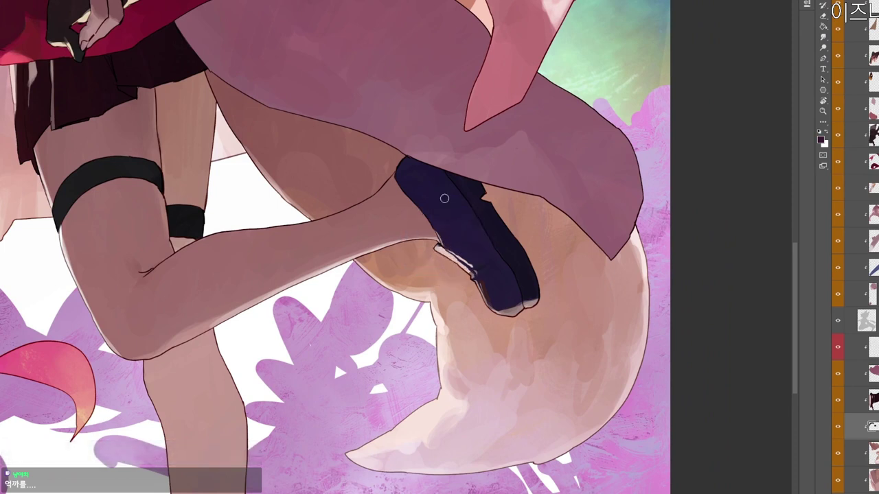
Tone down the white edge of the near shoe's heel and refine the shoe's shading with a tone sampled there.
{"action": "left_click_drag", "start_coordinate": [437, 247], "coordinate": [442, 251]}
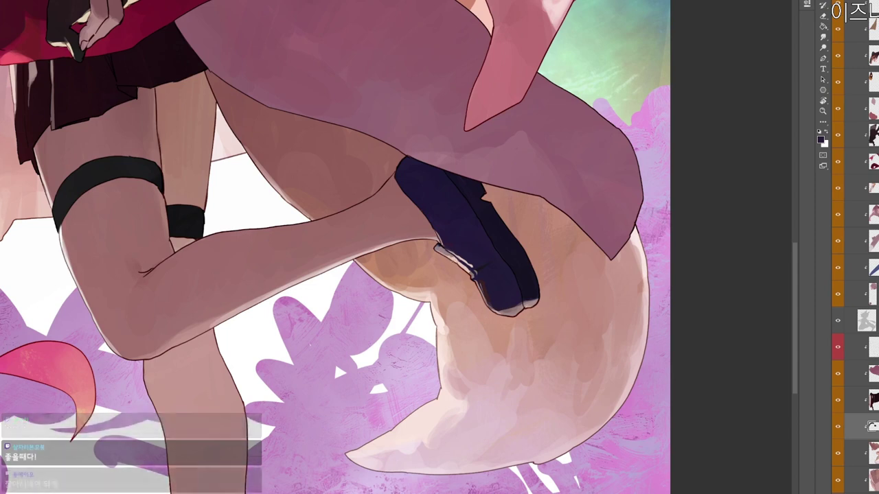
{"action": "left_click", "coordinate": [442, 249], "text": "alt"}
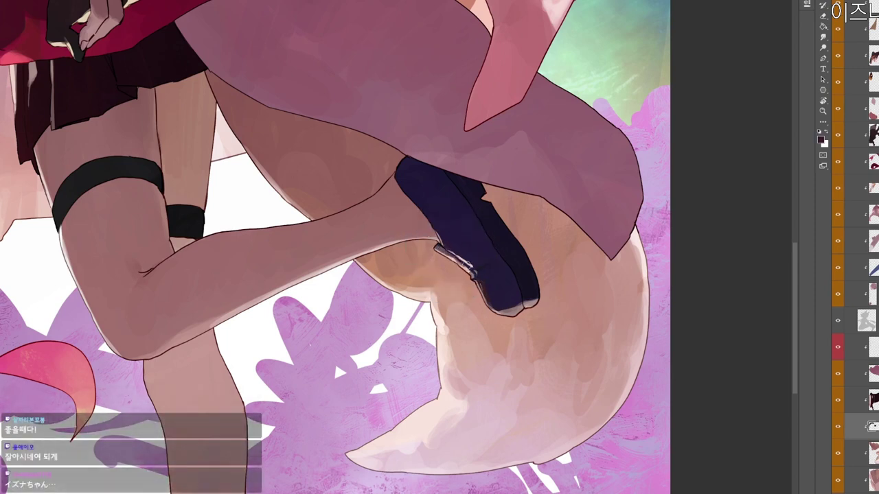
{"action": "left_click_drag", "start_coordinate": [479, 222], "coordinate": [486, 246]}
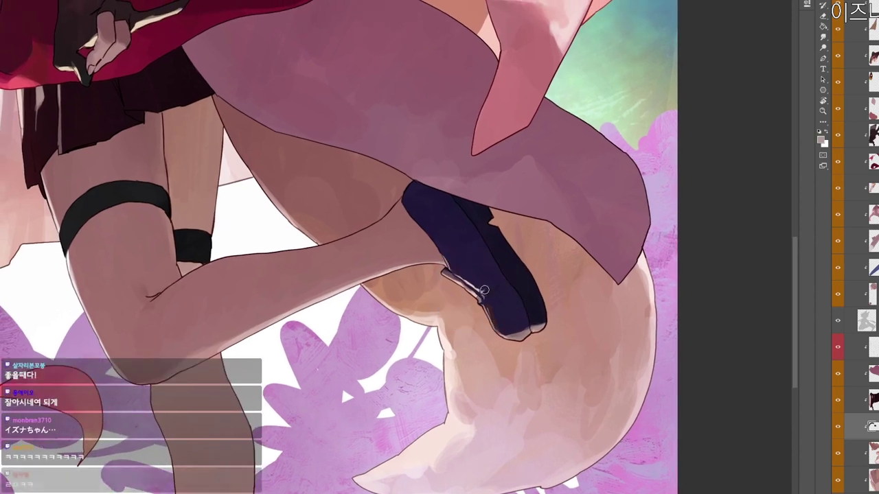
Sample the dark navy near the toe of the near shoe and deepen the shading around its toe cap.
{"action": "scroll", "coordinate": [479, 294], "scroll_direction": "down", "scroll_amount": 2}
{"action": "left_click_drag", "start_coordinate": [363, 370], "coordinate": [427, 378]}
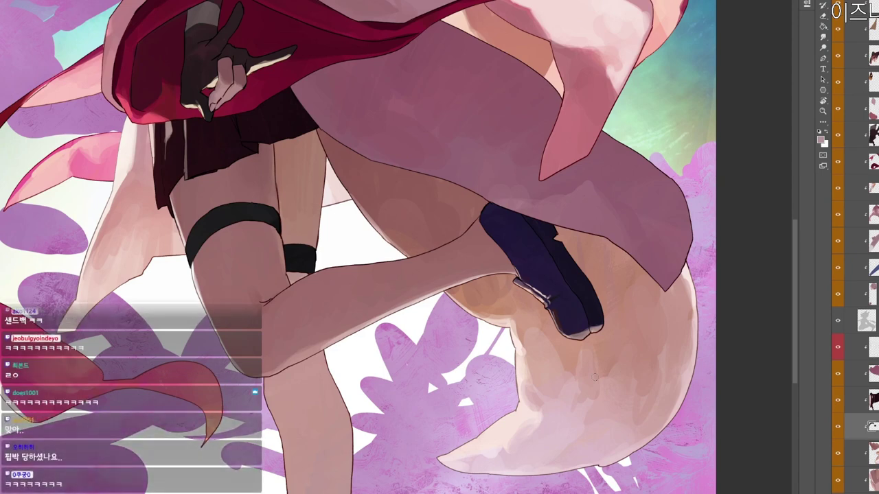
{"action": "left_click_drag", "start_coordinate": [559, 306], "coordinate": [570, 319]}
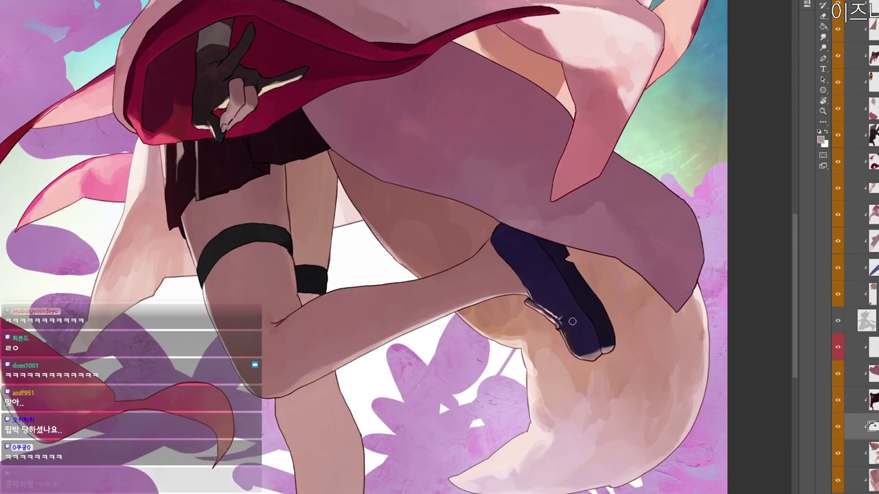
{"action": "left_click", "coordinate": [569, 329], "text": "alt"}
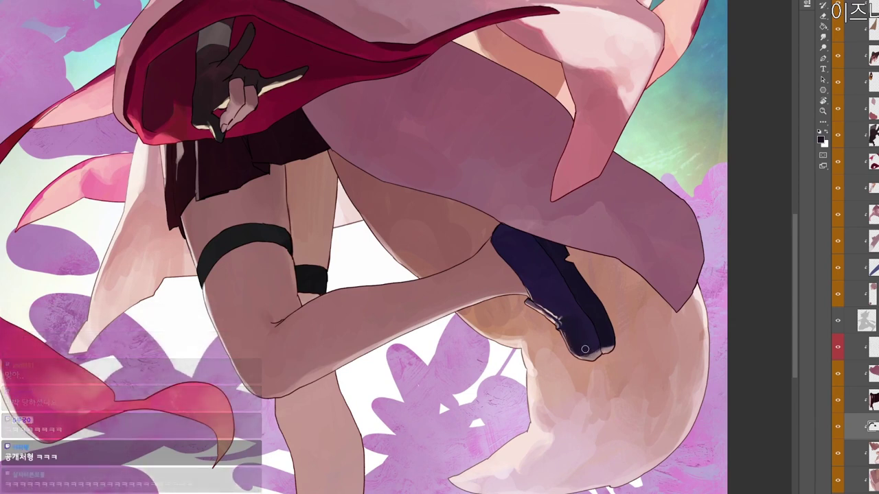
{"action": "left_click_drag", "start_coordinate": [439, 399], "coordinate": [413, 376]}
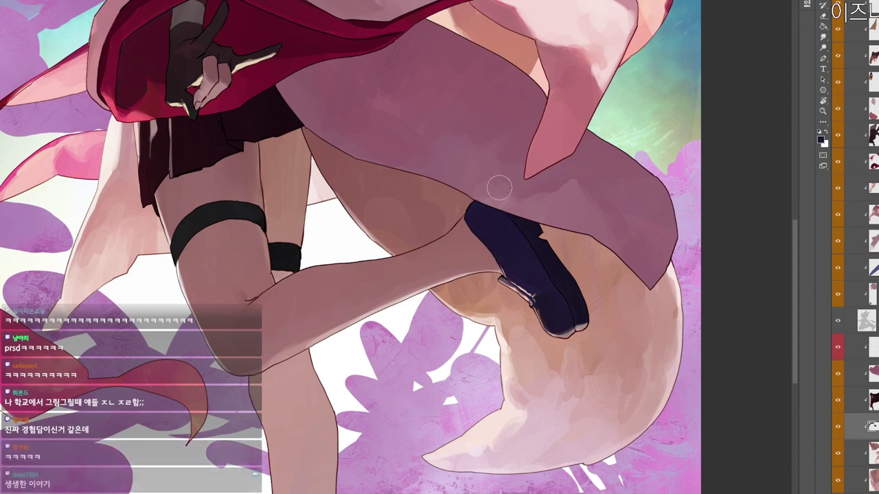
Set the painting colour to a very dark, muted magenta tone and brush it along the near shoe.
{"action": "key", "text": "n"}
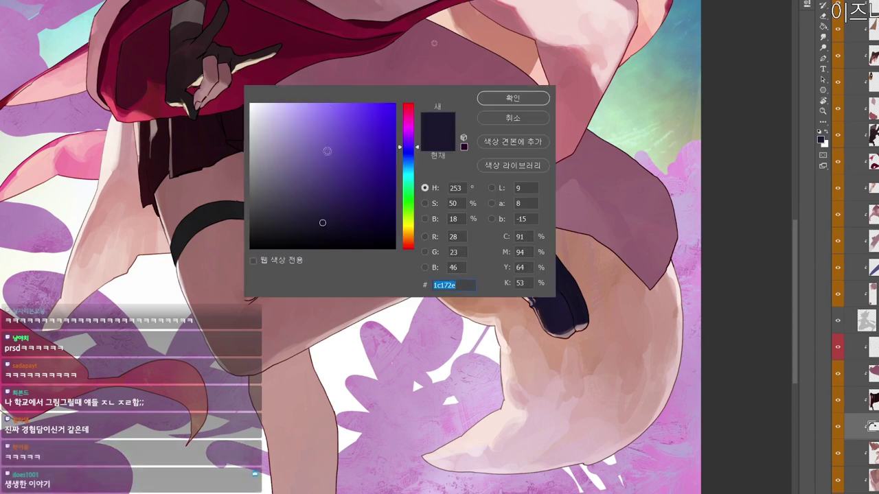
{"action": "left_click", "coordinate": [291, 229]}
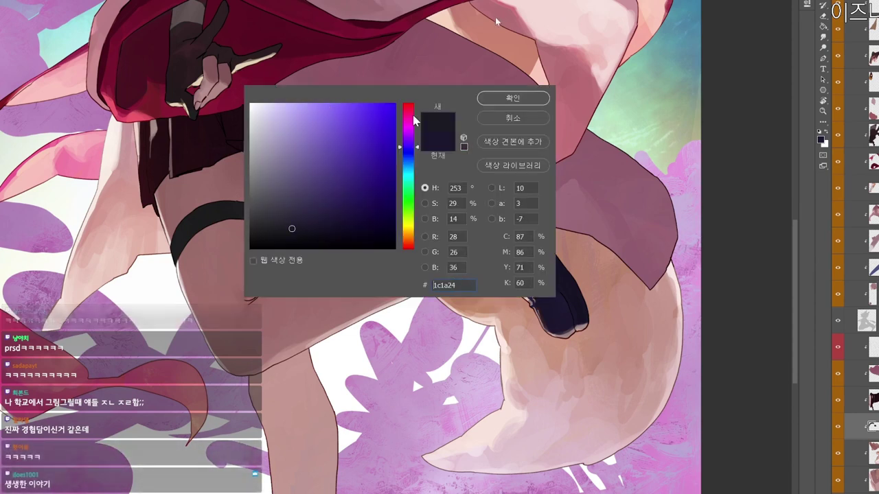
{"action": "left_click", "coordinate": [407, 119]}
{"action": "left_click", "coordinate": [513, 98]}
{"action": "mouse_move", "coordinate": [462, 189]}
{"action": "left_mouse_down"}
{"action": "mouse_move", "coordinate": [467, 226]}
{"action": "mouse_move", "coordinate": [518, 263]}
{"action": "left_mouse_up"}
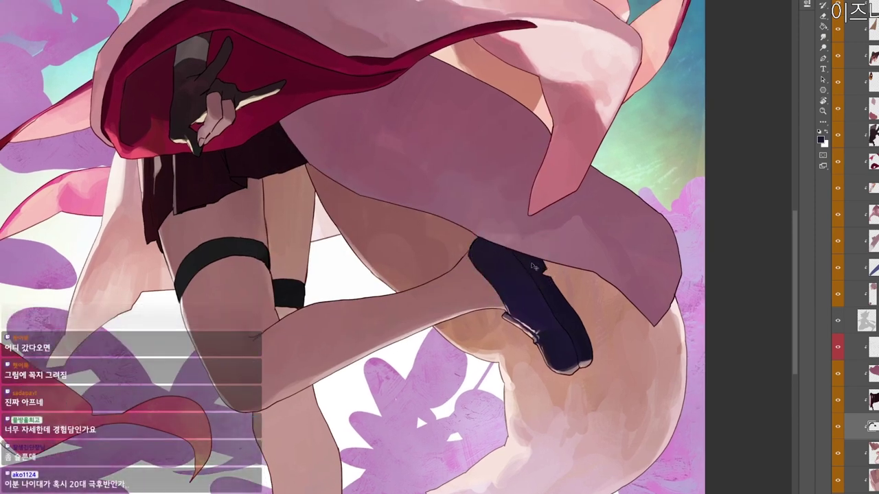
Sample a dark tone between the two raised shoes and darken the far shoe where it meets the coat hem.
{"action": "left_click", "coordinate": [524, 265], "text": "alt"}
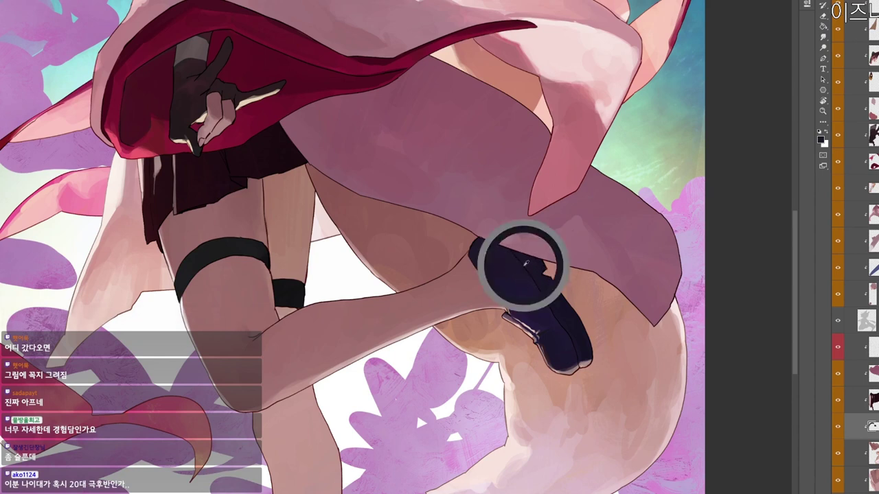
{"action": "left_click_drag", "start_coordinate": [510, 247], "coordinate": [532, 247]}
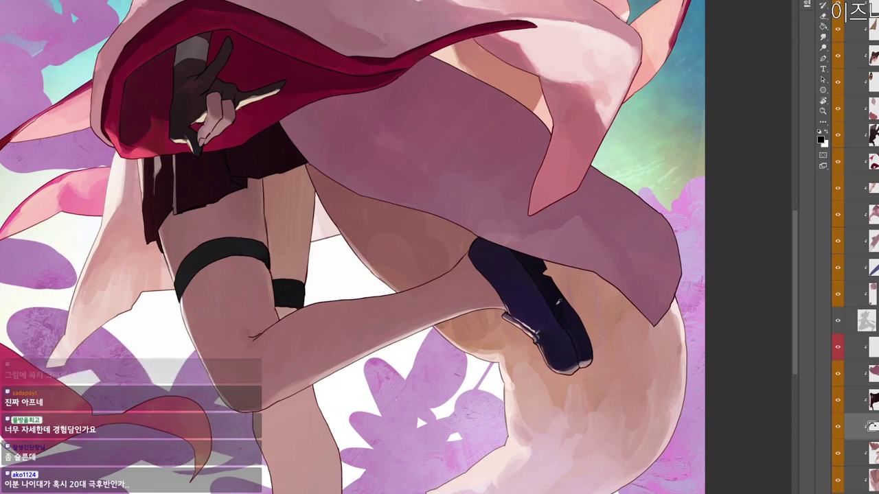
{"action": "left_click_drag", "start_coordinate": [568, 354], "coordinate": [547, 333]}
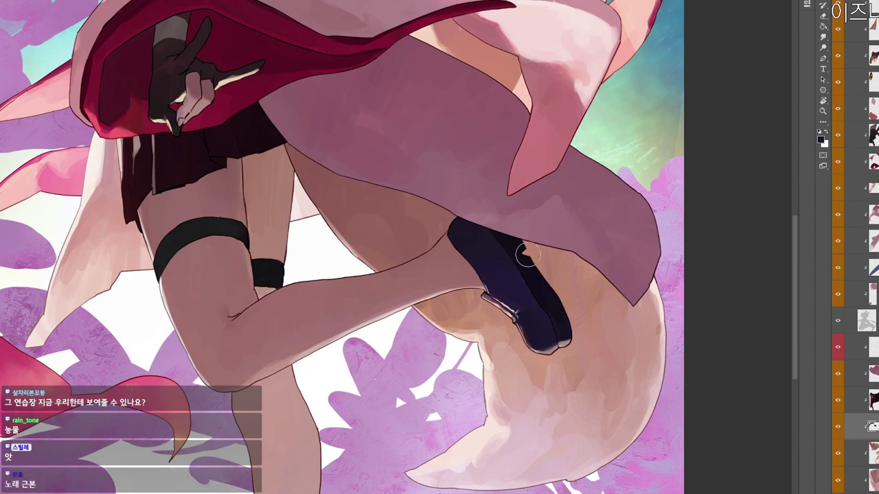
Set the painting colour to reddish brown 6f3a2e and add a subtle warm accent along the near shoe's upper rim.
{"action": "scroll", "coordinate": [558, 319], "scroll_direction": "down", "scroll_amount": 2}
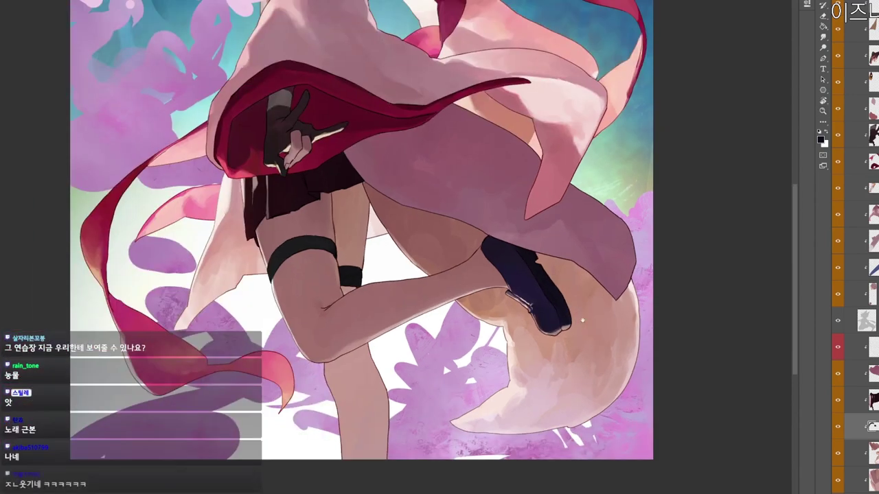
{"action": "left_click_drag", "start_coordinate": [583, 321], "coordinate": [661, 336]}
{"action": "key", "text": "n"}
{"action": "left_click", "coordinate": [326, 199]}
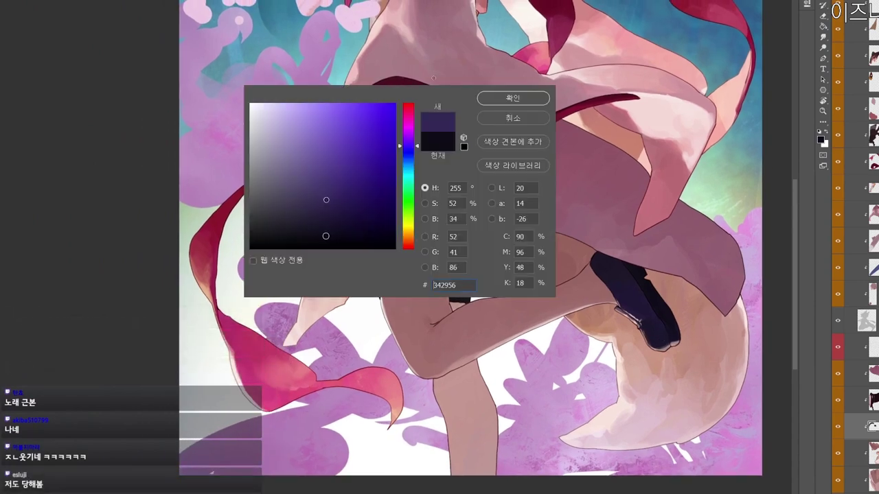
{"action": "left_click", "coordinate": [407, 164]}
{"action": "left_click", "coordinate": [408, 245]}
{"action": "left_click", "coordinate": [336, 185]}
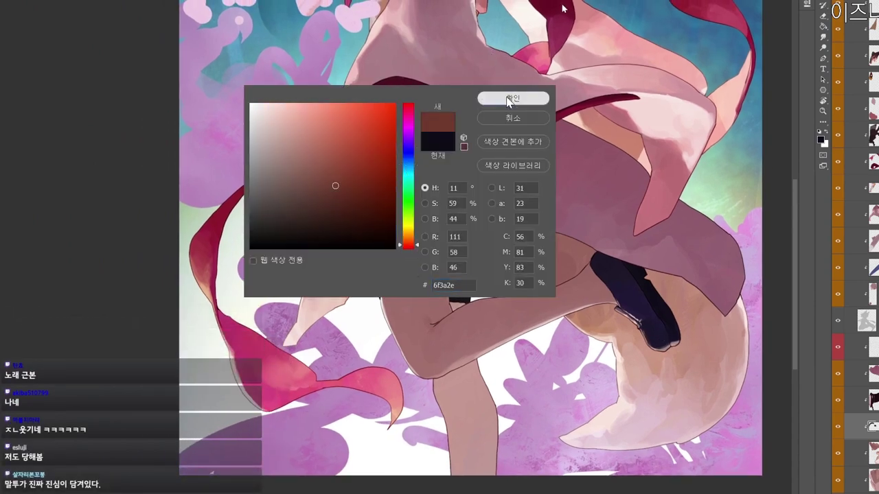
{"action": "left_click", "coordinate": [513, 97]}
{"action": "scroll", "coordinate": [617, 295], "scroll_direction": "up", "scroll_amount": 2}
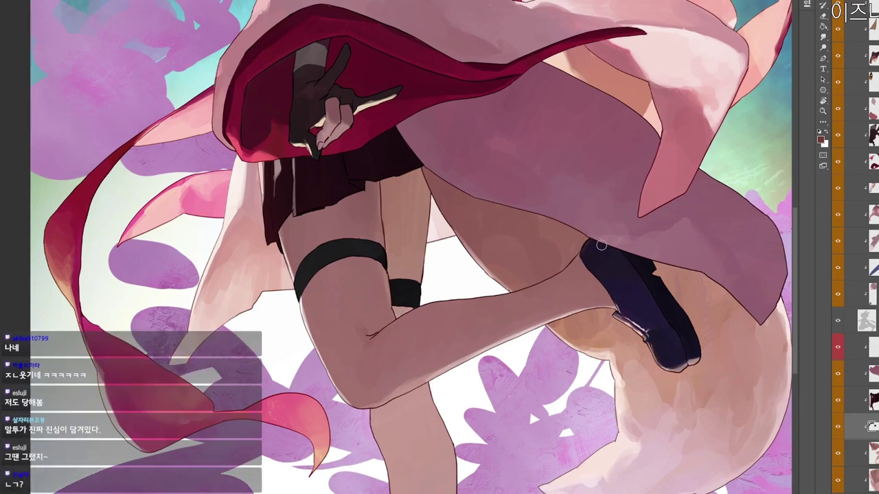
{"action": "scroll", "coordinate": [580, 253], "scroll_direction": "down", "scroll_amount": 1}
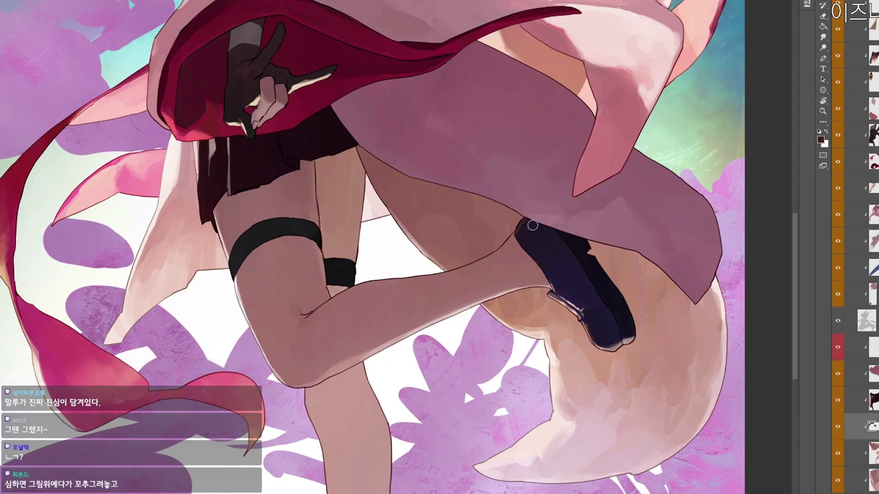
{"action": "scroll", "coordinate": [532, 225], "scroll_direction": "down", "scroll_amount": 1}
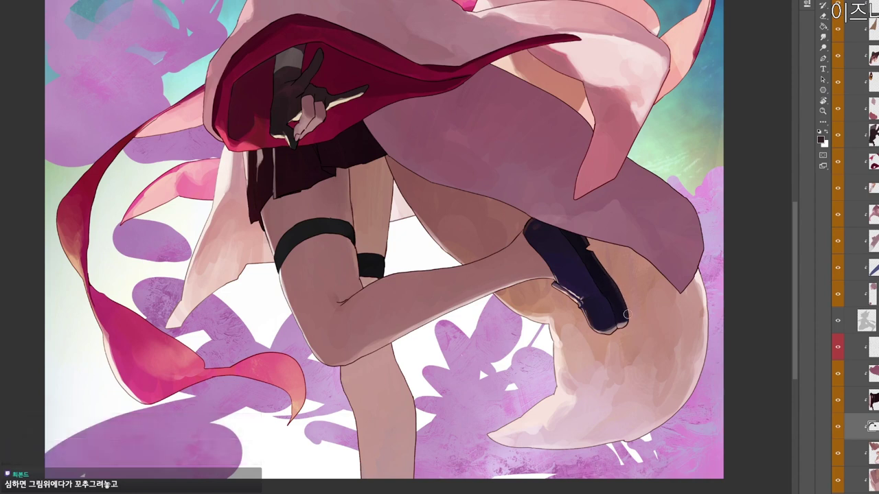
Redo the last two brush strokes on the raised shoes.
{"action": "scroll", "coordinate": [625, 313], "scroll_direction": "down", "scroll_amount": 1}
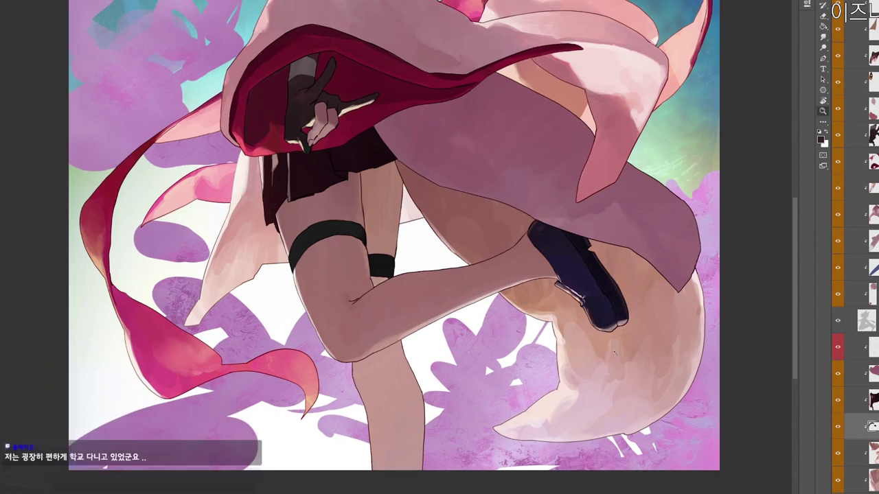
{"action": "scroll", "coordinate": [615, 384], "scroll_direction": "up", "scroll_amount": 1}
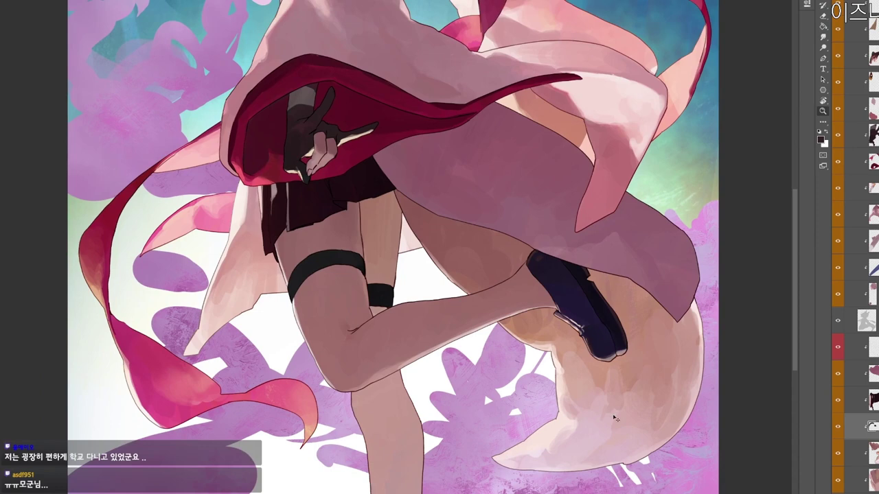
{"action": "key", "text": "ctrl+y"}
{"action": "key", "text": "ctrl+y"}
{"action": "left_click_drag", "start_coordinate": [613, 416], "coordinate": [648, 439]}
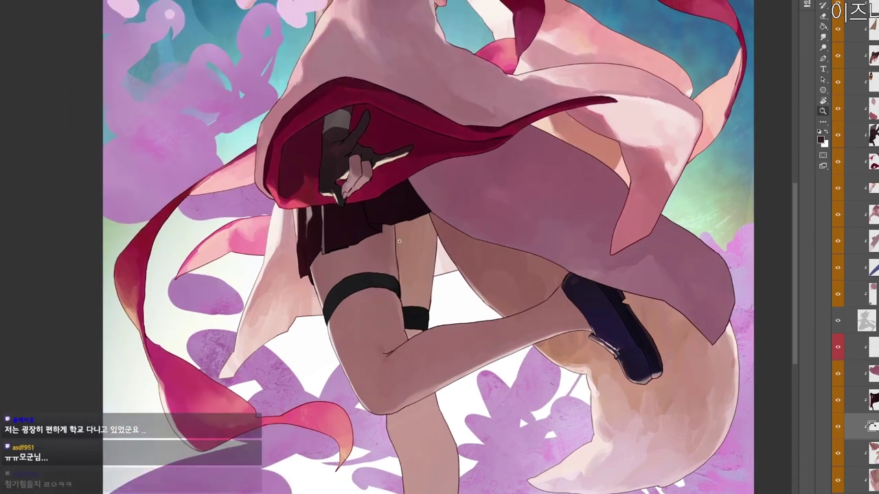
Select the leg's layer and set the painting colour to a medium-dark wine red.
{"action": "left_click", "coordinate": [427, 250], "text": "ctrl"}
{"action": "key", "text": "n"}
{"action": "left_click", "coordinate": [333, 182]}
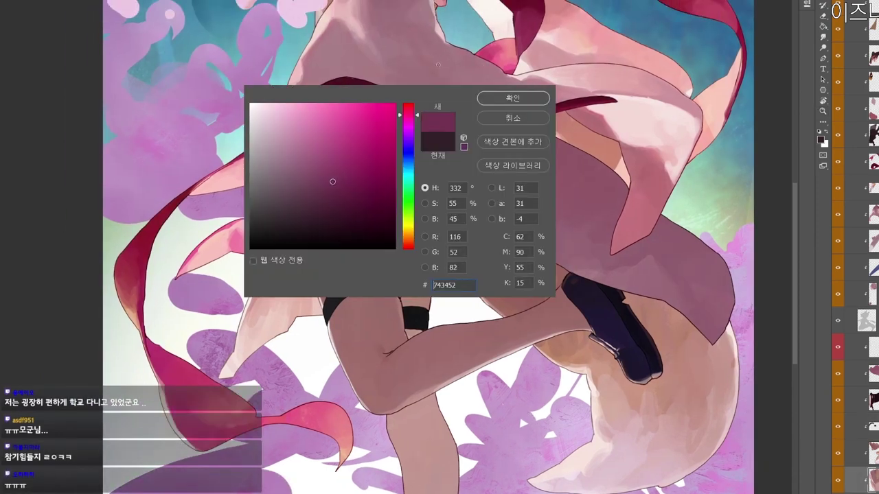
{"action": "left_click", "coordinate": [410, 107]}
{"action": "left_click", "coordinate": [516, 101]}
Shade the upper thighs just below the skirt hem with tones sampled from the skin, undoing the last stroke on the outer thigh.
{"action": "left_click_drag", "start_coordinate": [518, 287], "coordinate": [545, 315]}
{"action": "mouse_move", "coordinate": [545, 315]}
{"action": "left_mouse_down"}
{"action": "mouse_move", "coordinate": [541, 284]}
{"action": "mouse_move", "coordinate": [533, 299]}
{"action": "left_mouse_up"}
{"action": "left_click_drag", "start_coordinate": [532, 299], "coordinate": [553, 273]}
{"action": "left_click", "coordinate": [553, 272]}
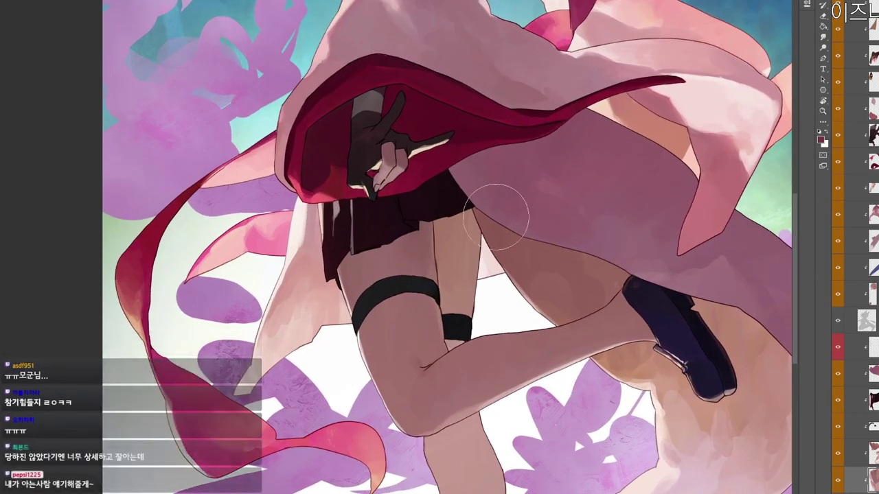
{"action": "mouse_move", "coordinate": [440, 262]}
{"action": "left_mouse_down"}
{"action": "mouse_move", "coordinate": [448, 249]}
{"action": "mouse_move", "coordinate": [465, 244]}
{"action": "mouse_move", "coordinate": [453, 256]}
{"action": "mouse_move", "coordinate": [479, 203]}
{"action": "mouse_move", "coordinate": [450, 228]}
{"action": "mouse_move", "coordinate": [449, 246]}
{"action": "mouse_move", "coordinate": [466, 254]}
{"action": "mouse_move", "coordinate": [440, 249]}
{"action": "left_mouse_up"}
{"action": "left_click", "coordinate": [449, 250], "text": "alt"}
{"action": "left_click", "coordinate": [451, 229], "text": "alt"}
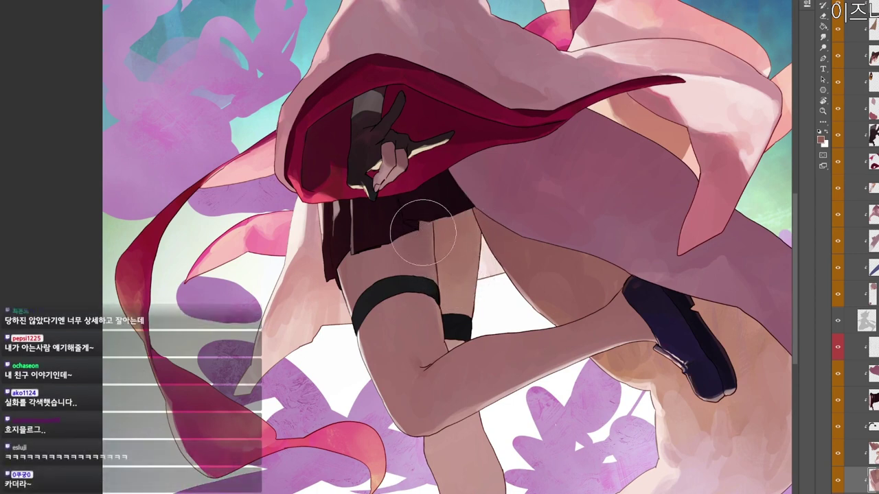
{"action": "left_click", "coordinate": [417, 217], "text": "alt"}
{"action": "left_click_drag", "start_coordinate": [354, 256], "coordinate": [354, 276]}
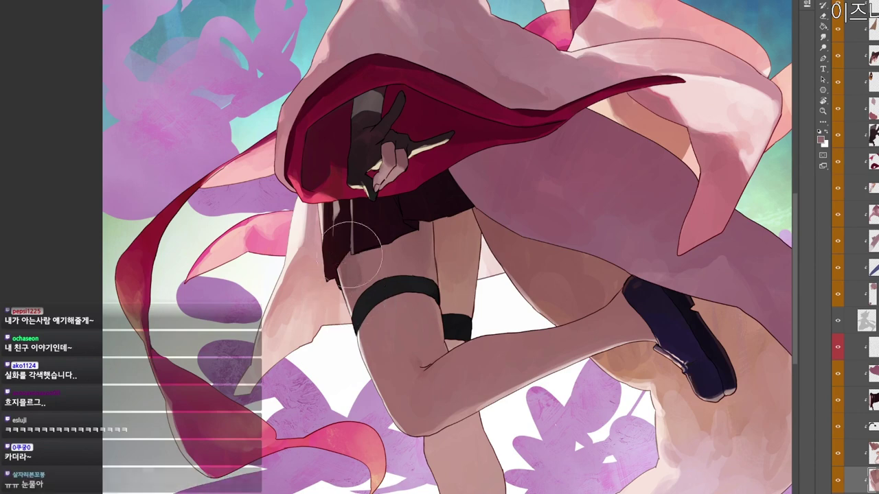
{"action": "key", "text": "ctrl+z"}
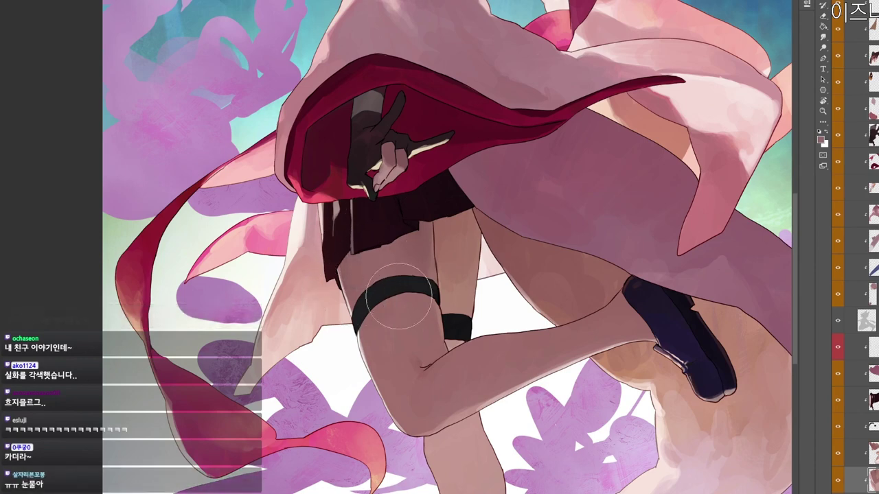
Select the thigh bands' layer, set the painting colour to dark reddish brown 542115 and tint both bands.
{"action": "scroll", "coordinate": [457, 235], "scroll_direction": "down", "scroll_amount": 2}
{"action": "left_click_drag", "start_coordinate": [456, 234], "coordinate": [517, 242]}
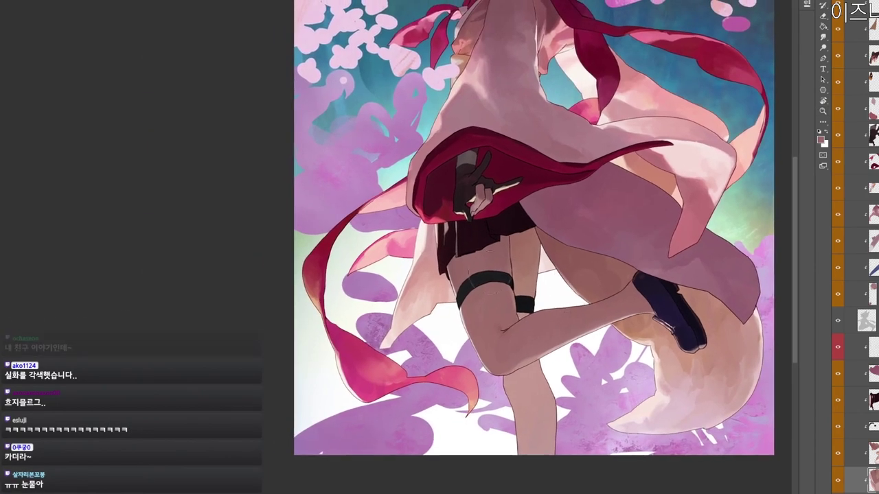
{"action": "mouse_move", "coordinate": [478, 312]}
{"action": "left_mouse_down"}
{"action": "mouse_move", "coordinate": [488, 311]}
{"action": "mouse_move", "coordinate": [465, 337]}
{"action": "left_mouse_up"}
{"action": "left_click", "coordinate": [506, 282], "text": "ctrl"}
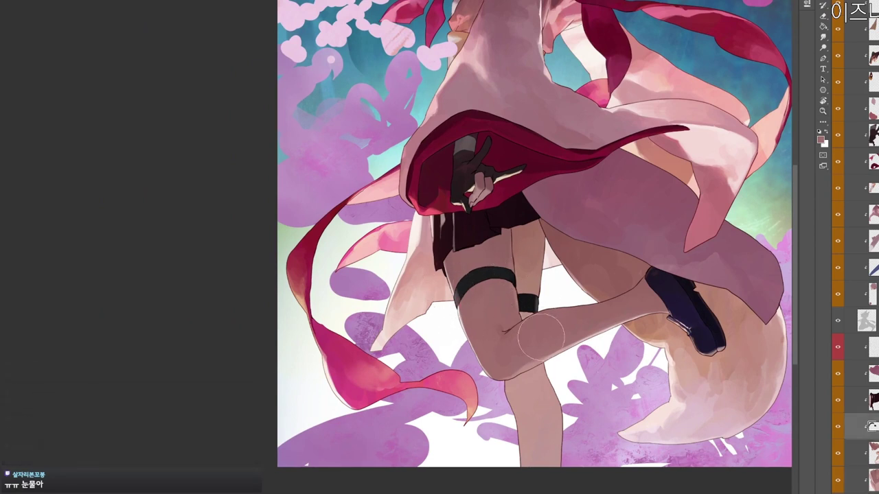
{"action": "left_click_drag", "start_coordinate": [531, 316], "coordinate": [528, 335]}
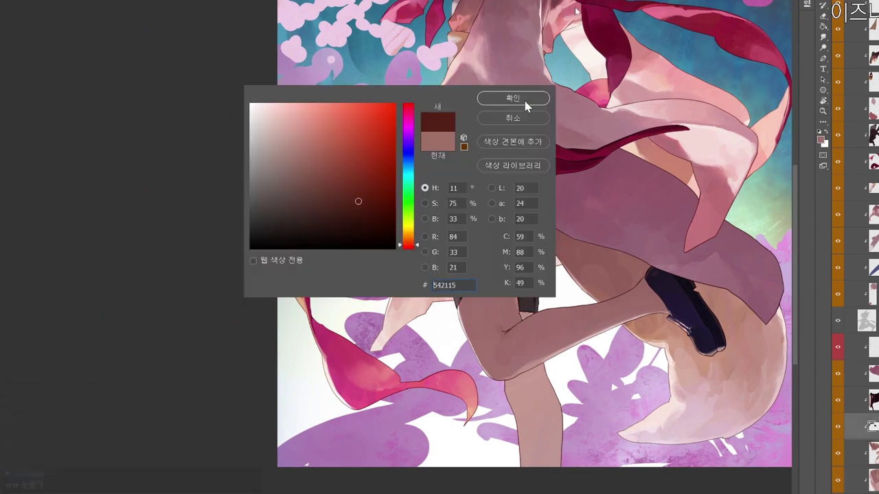
{"action": "left_click", "coordinate": [514, 96]}
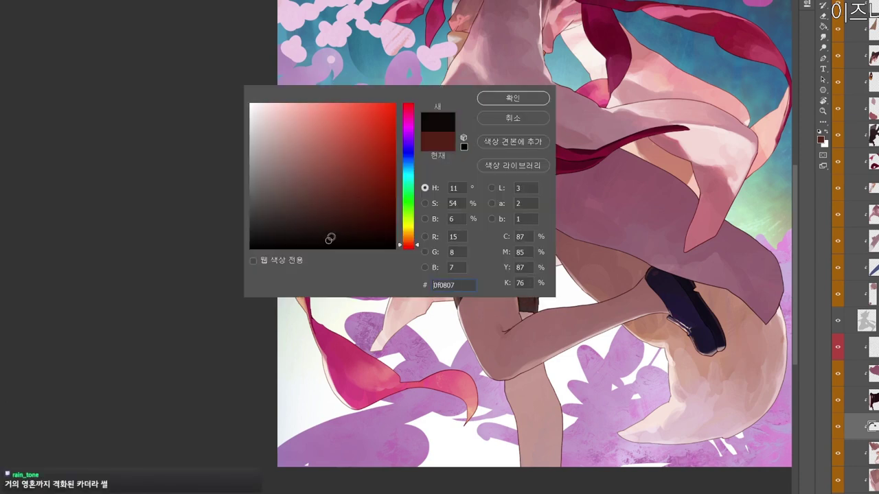
Set the painting colour to near-black brown 0f0807 and shade the near and far thigh bands with sampled tones.
{"action": "left_click", "coordinate": [512, 96]}
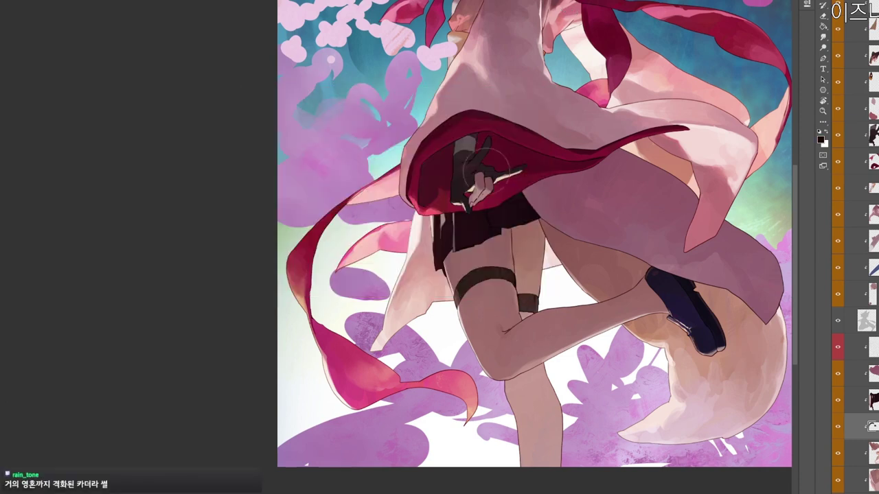
{"action": "left_click", "coordinate": [464, 286], "text": "alt"}
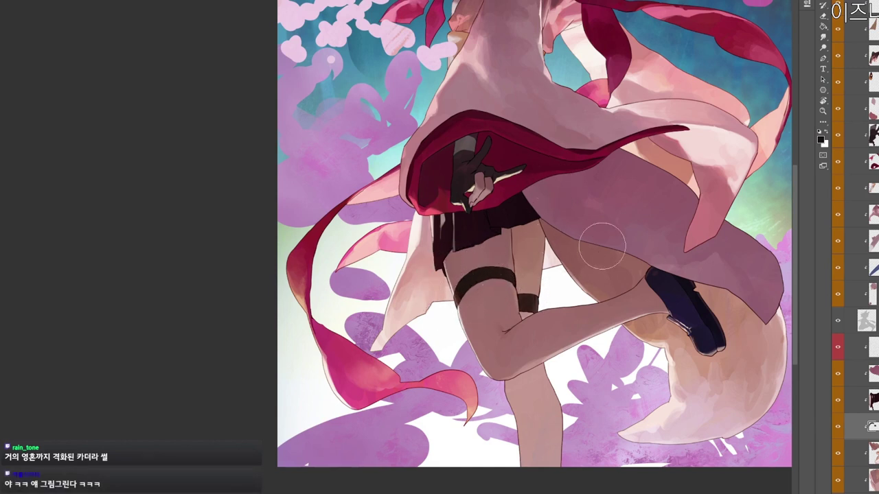
{"action": "left_click", "coordinate": [520, 318], "text": "alt"}
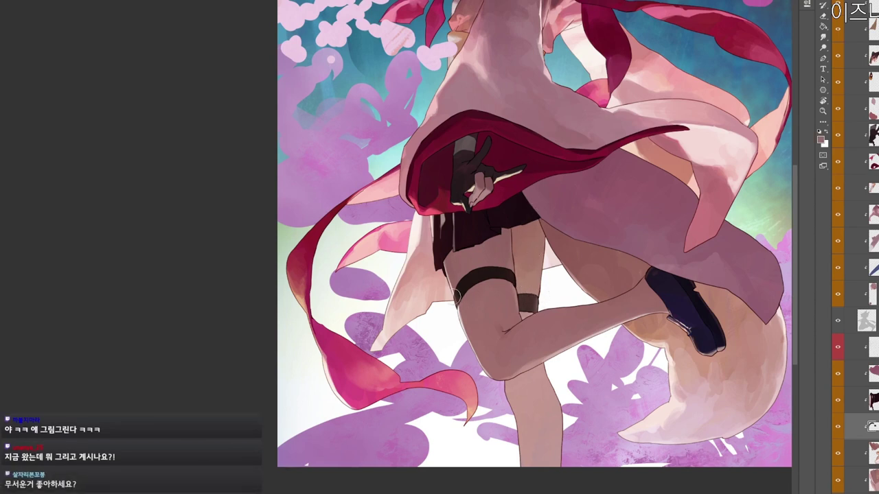
{"action": "left_click", "coordinate": [542, 289], "text": "alt"}
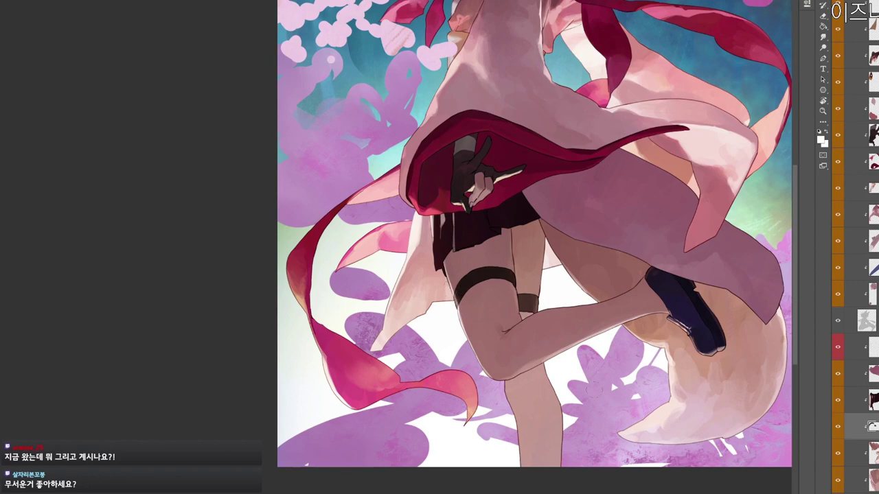
Examine the whole figure in the illustration and the sleeve and chest folds up close.
{"action": "left_click_drag", "start_coordinate": [642, 311], "coordinate": [580, 436]}
{"action": "left_click_drag", "start_coordinate": [580, 436], "coordinate": [561, 438]}
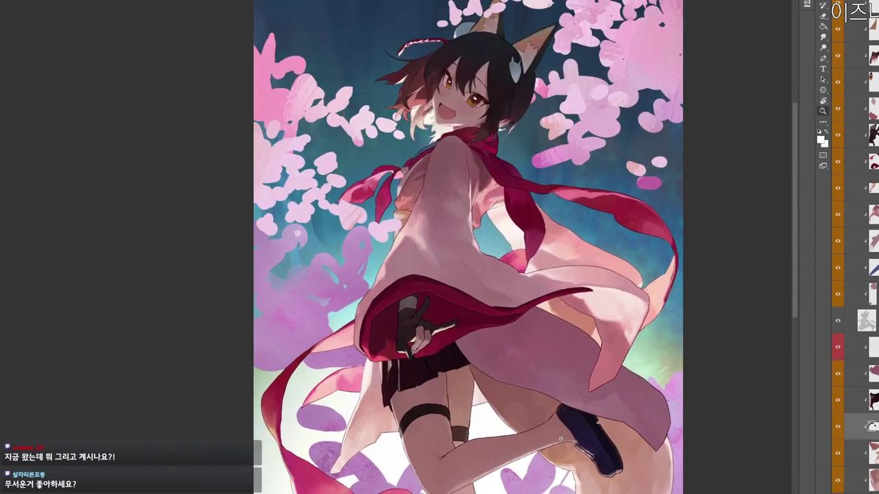
{"action": "key", "text": "ctrl+y"}
{"action": "key", "text": "ctrl+y"}
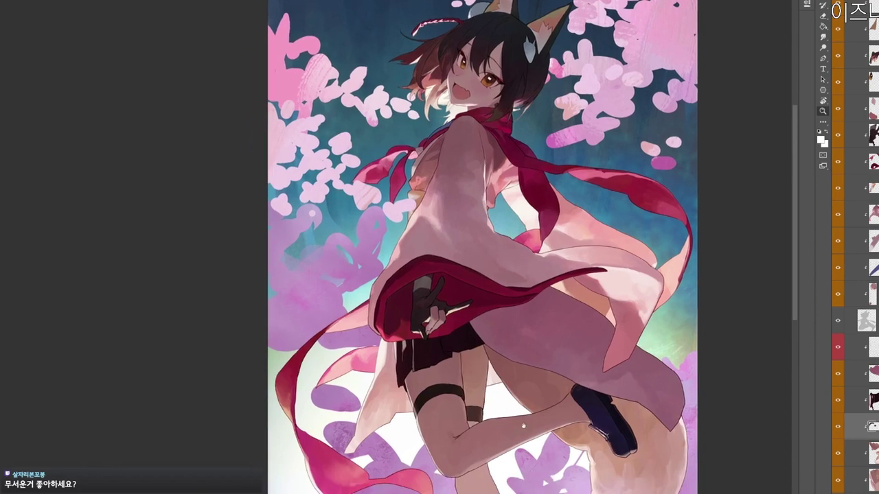
{"action": "scroll", "coordinate": [457, 165], "scroll_direction": "up", "scroll_amount": 4}
{"action": "left_click", "coordinate": [427, 165], "text": "ctrl"}
{"action": "left_click", "coordinate": [423, 166], "text": "alt"}
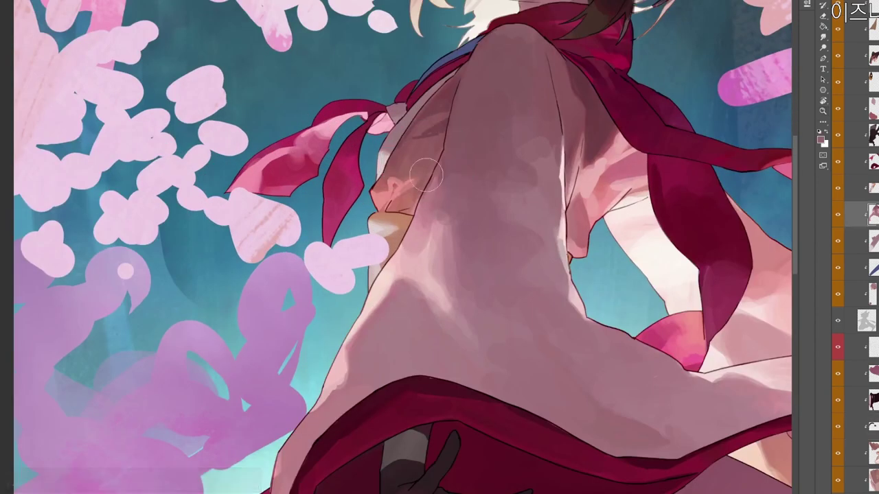
{"action": "scroll", "coordinate": [445, 105], "scroll_direction": "down", "scroll_amount": 4}
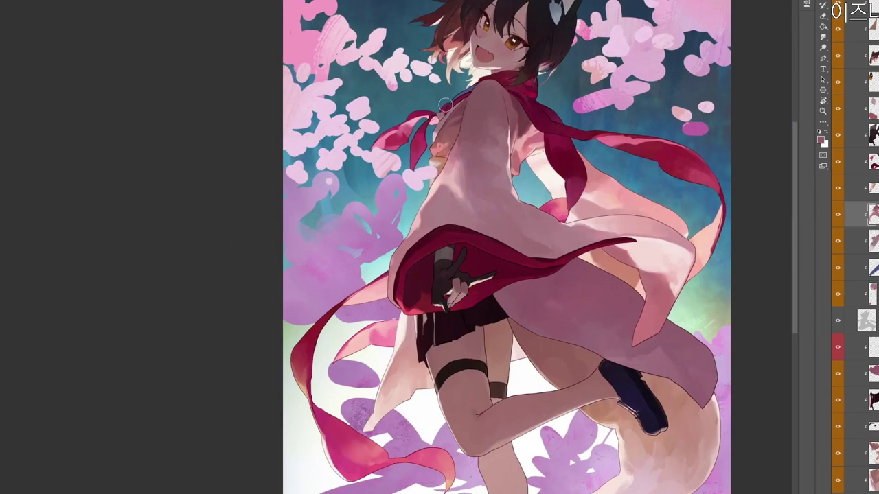
Select the hair's layer and set the painting colour to a dark navy.
{"action": "scroll", "coordinate": [618, 292], "scroll_direction": "up", "scroll_amount": 4}
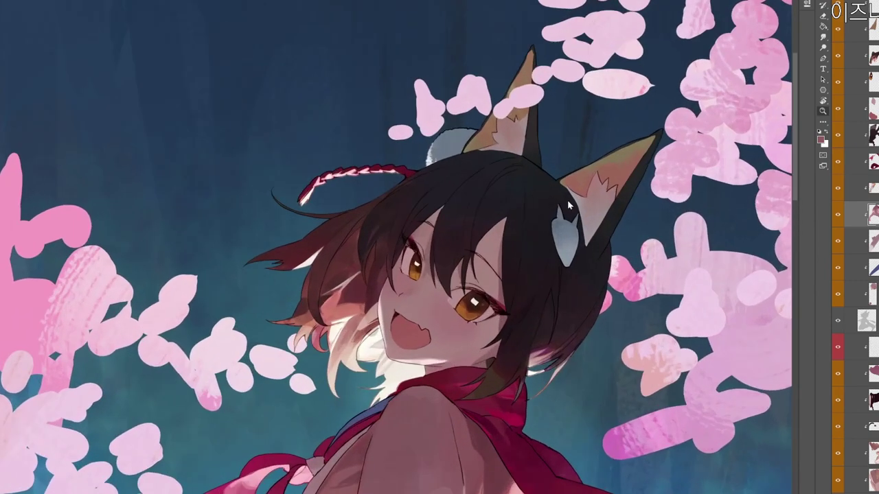
{"action": "left_click", "coordinate": [568, 201], "text": "ctrl"}
{"action": "left_click_drag", "start_coordinate": [569, 205], "coordinate": [550, 195]}
{"action": "key", "text": "n"}
{"action": "left_click_drag", "start_coordinate": [341, 163], "coordinate": [345, 228]}
{"action": "left_click", "coordinate": [407, 158]}
{"action": "left_click", "coordinate": [506, 98]}
Set the painting colour to a light warm grey and paint a first highlight on the bangs above the near eye.
{"action": "mouse_move", "coordinate": [512, 264]}
{"action": "left_mouse_down"}
{"action": "mouse_move", "coordinate": [525, 228]}
{"action": "mouse_move", "coordinate": [571, 206]}
{"action": "left_mouse_up"}
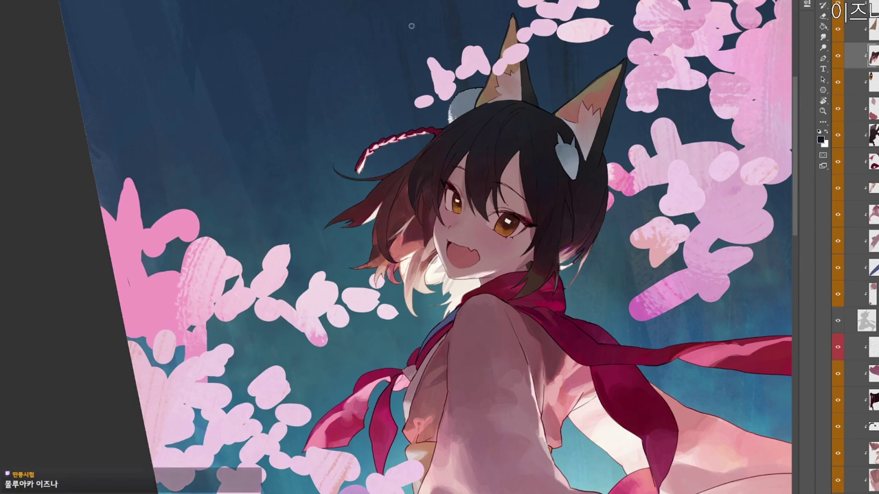
{"action": "key", "text": "n"}
{"action": "left_click", "coordinate": [272, 138]}
{"action": "left_click", "coordinate": [408, 230]}
{"action": "key", "text": "Return"}
{"action": "scroll", "coordinate": [505, 192], "scroll_direction": "up", "scroll_amount": 3}
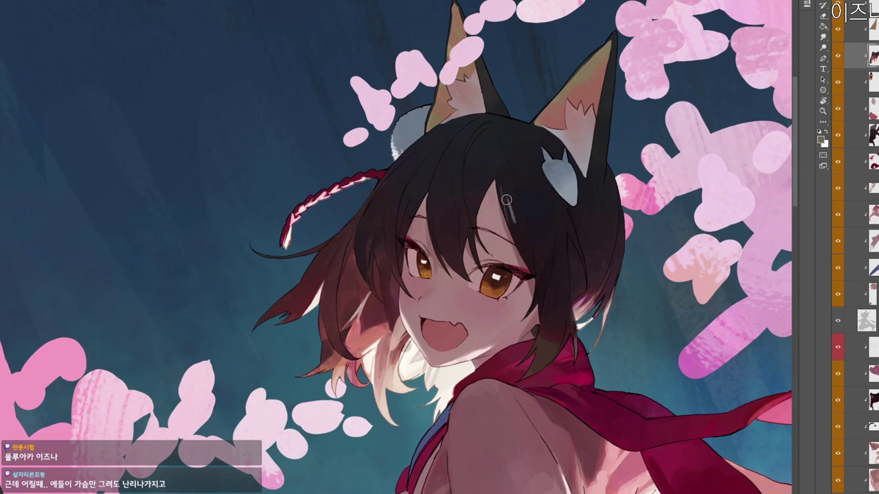
{"action": "left_click_drag", "start_coordinate": [511, 206], "coordinate": [525, 232]}
{"action": "left_click_drag", "start_coordinate": [501, 192], "coordinate": [509, 222]}
Trim the highlight on the bangs to a thin sliver using dark tones sampled from the hair.
{"action": "scroll", "coordinate": [529, 156], "scroll_direction": "down", "scroll_amount": 3}
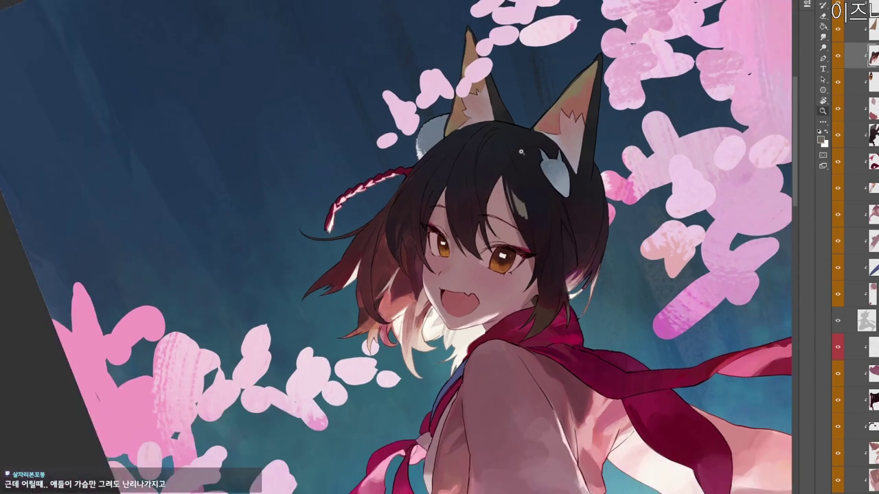
{"action": "left_click", "coordinate": [518, 146], "text": "alt"}
{"action": "key", "text": "r"}
{"action": "left_click_drag", "start_coordinate": [600, 315], "coordinate": [516, 328]}
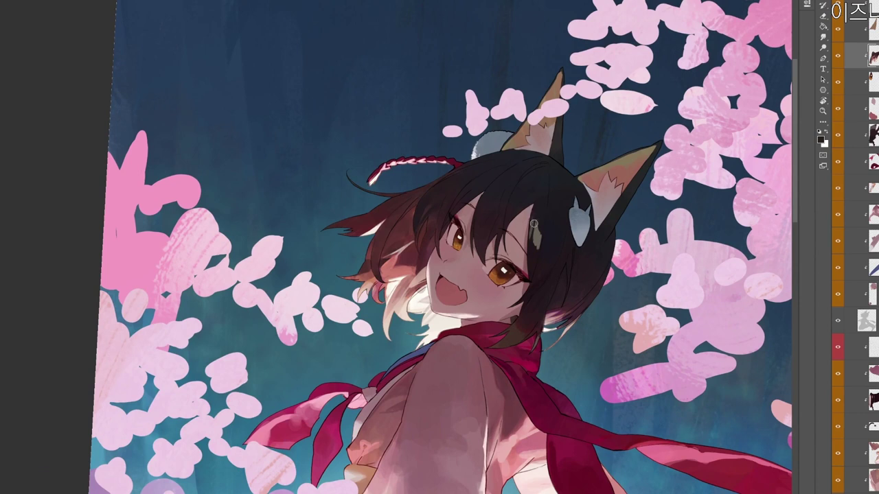
{"action": "left_click", "coordinate": [537, 223], "text": "alt"}
{"action": "left_click_drag", "start_coordinate": [535, 226], "coordinate": [536, 218]}
{"action": "left_click", "coordinate": [539, 219], "text": "alt"}
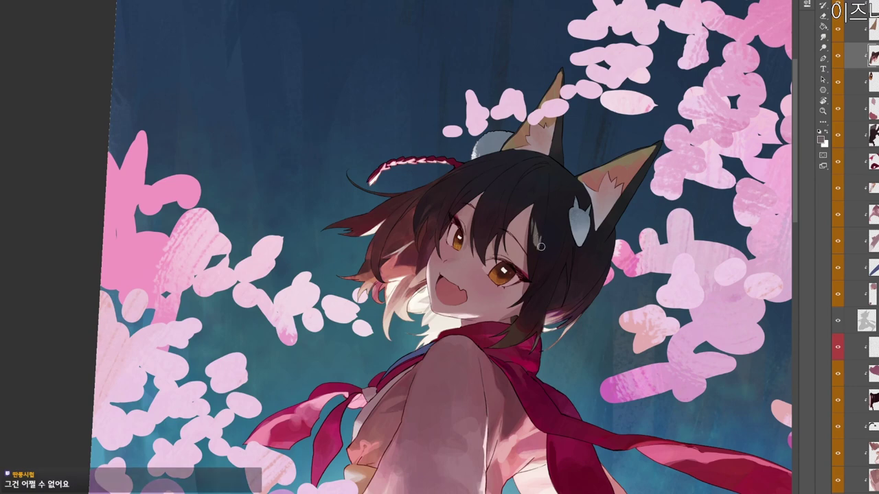
Build up the row of grey highlights on the bangs below the hair ornament and start highlights on the central bangs.
{"action": "key", "text": "r"}
{"action": "left_click_drag", "start_coordinate": [566, 288], "coordinate": [552, 195]}
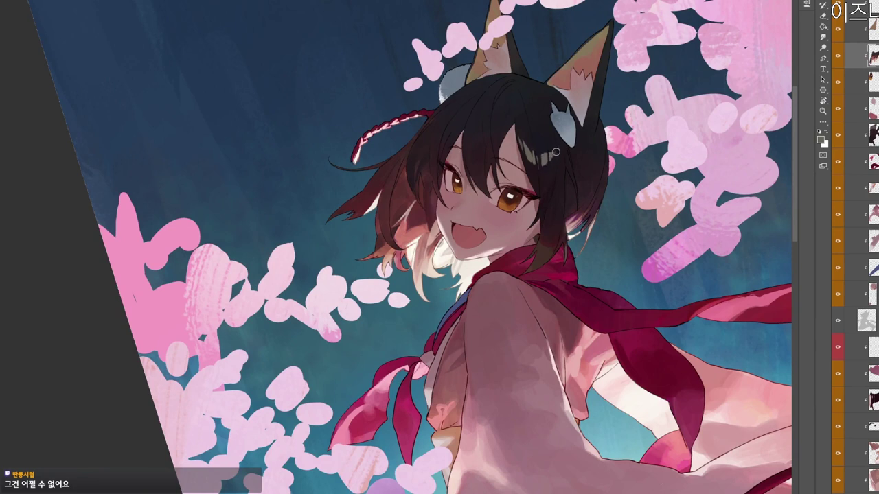
{"action": "key", "text": "r"}
{"action": "left_click_drag", "start_coordinate": [584, 136], "coordinate": [552, 166]}
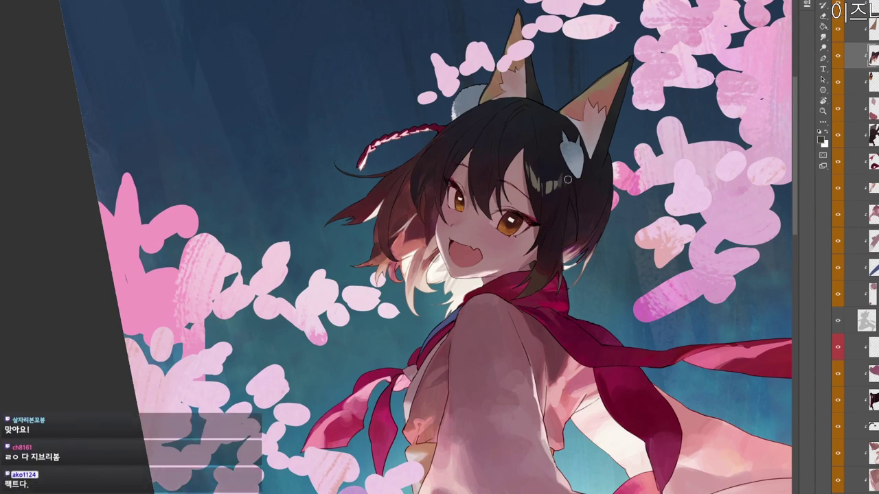
{"action": "key", "text": "r"}
{"action": "left_click_drag", "start_coordinate": [592, 238], "coordinate": [584, 203]}
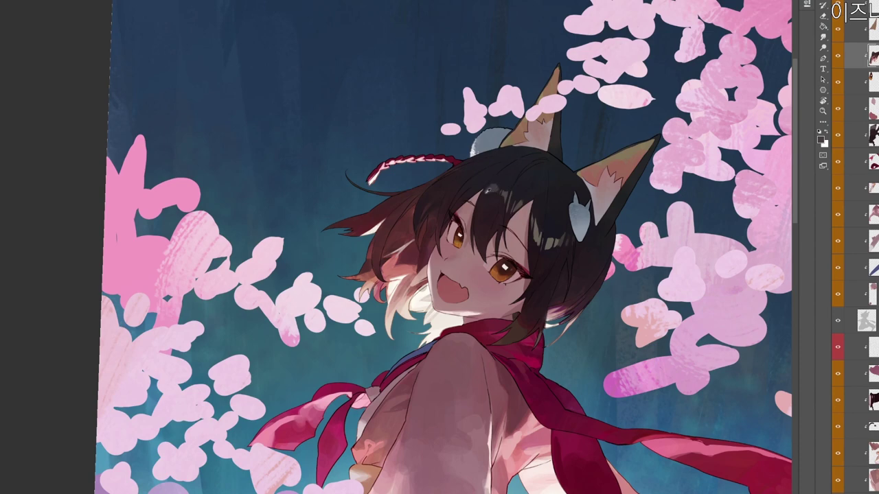
Continue the band of grey highlights across the central bangs and the hair on the braid's side.
{"action": "key", "text": "r"}
{"action": "left_click_drag", "start_coordinate": [499, 182], "coordinate": [446, 86]}
{"action": "key", "text": "space"}
{"action": "left_click_drag", "start_coordinate": [445, 94], "coordinate": [500, 200]}
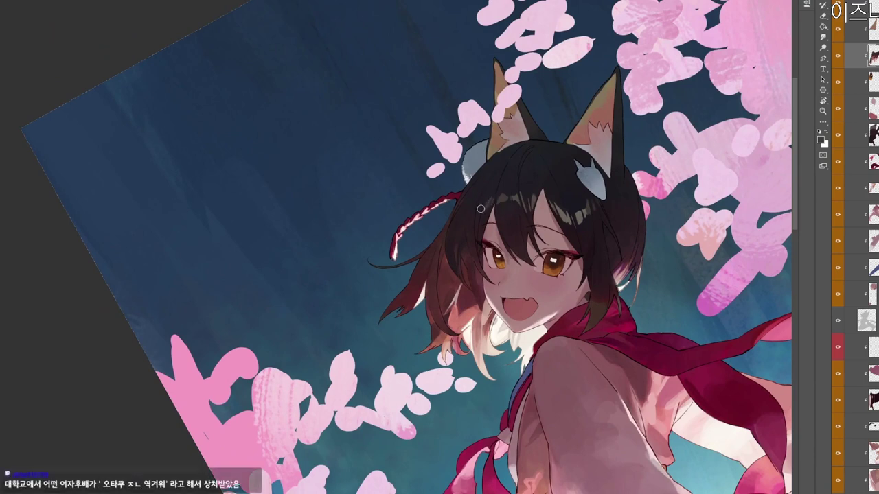
{"action": "key", "text": "space"}
{"action": "left_click_drag", "start_coordinate": [495, 211], "coordinate": [499, 238]}
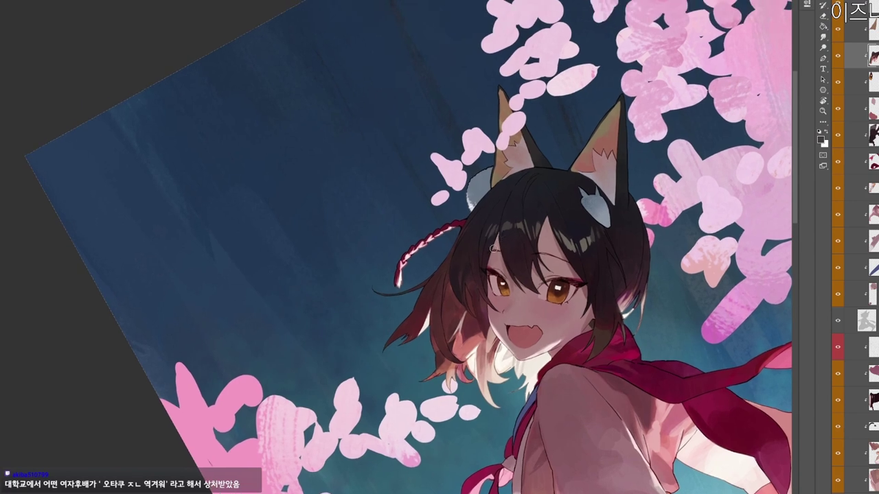
{"action": "key", "text": "r"}
{"action": "left_click_drag", "start_coordinate": [536, 177], "coordinate": [533, 151]}
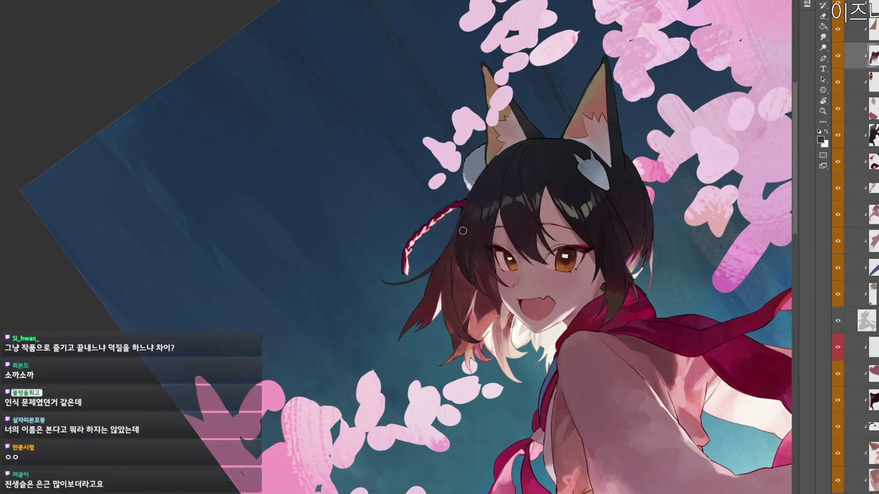
Set the painting colour to a saturated blue for the hair.
{"action": "key", "text": "r"}
{"action": "left_click_drag", "start_coordinate": [663, 193], "coordinate": [446, 450]}
{"action": "left_click_drag", "start_coordinate": [542, 227], "coordinate": [491, 367]}
{"action": "left_click_drag", "start_coordinate": [425, 484], "coordinate": [483, 300]}
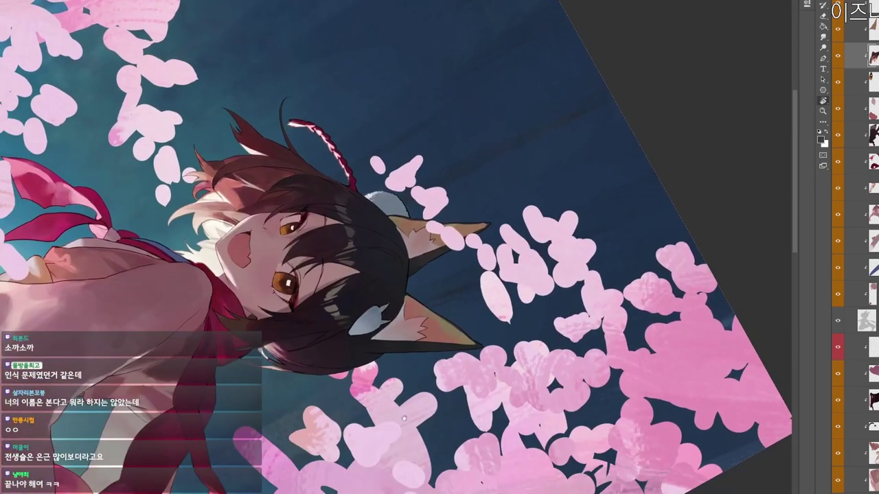
{"action": "left_click_drag", "start_coordinate": [459, 364], "coordinate": [480, 40]}
{"action": "key", "text": "n"}
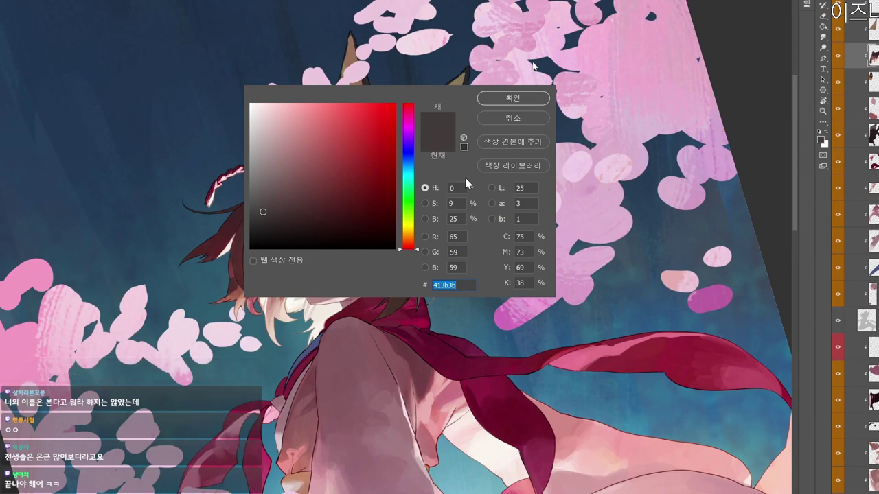
{"action": "type", "text": "1d3080"}
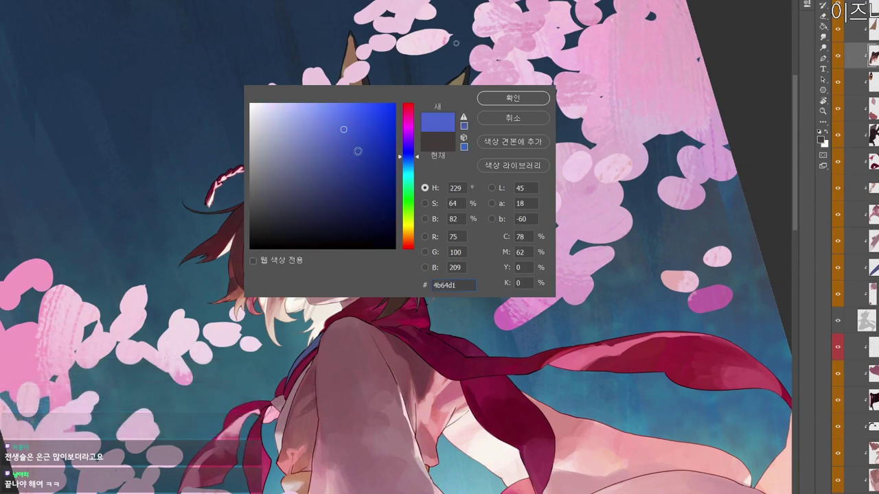
{"action": "left_click", "coordinate": [512, 99]}
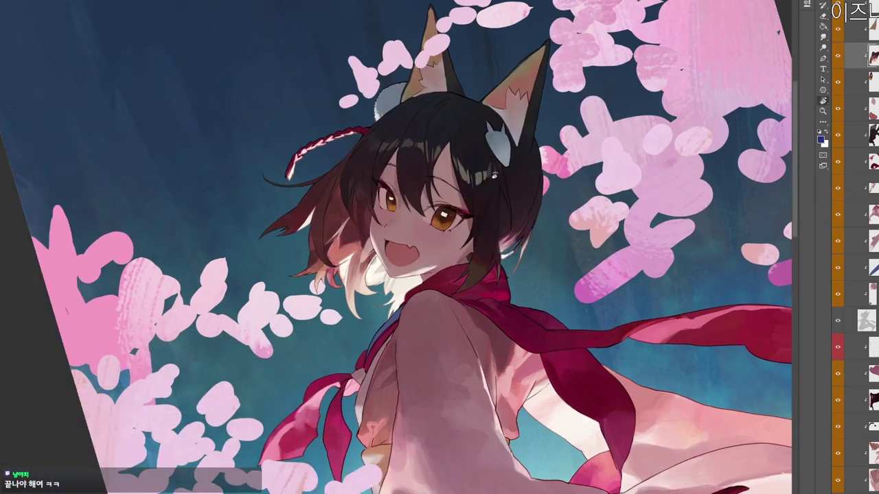
Paint blue reflected highlights across the crown of the hair between the ears and the bangs.
{"action": "mouse_move", "coordinate": [513, 90]}
{"action": "left_mouse_down"}
{"action": "mouse_move", "coordinate": [499, 181]}
{"action": "mouse_move", "coordinate": [456, 150]}
{"action": "left_mouse_up"}
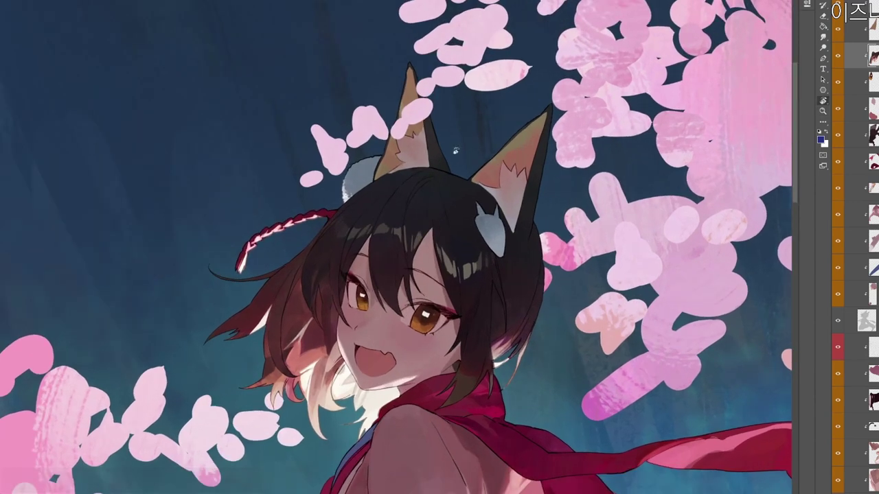
{"action": "left_click", "coordinate": [432, 205], "text": "alt"}
{"action": "key", "text": "r"}
{"action": "mouse_move", "coordinate": [566, 269]}
{"action": "left_mouse_down"}
{"action": "mouse_move", "coordinate": [570, 291]}
{"action": "mouse_move", "coordinate": [410, 401]}
{"action": "left_mouse_up"}
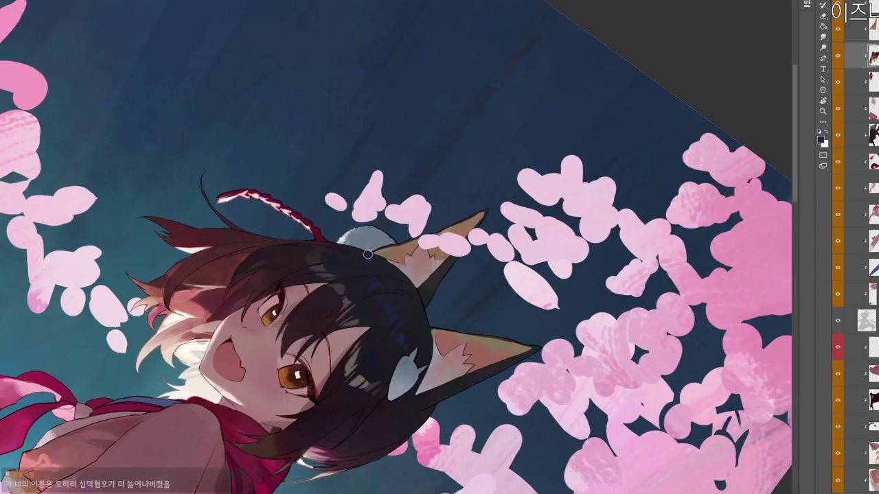
{"action": "key", "text": "r"}
{"action": "left_click_drag", "start_coordinate": [435, 327], "coordinate": [504, 116]}
{"action": "left_click_drag", "start_coordinate": [438, 246], "coordinate": [531, 276]}
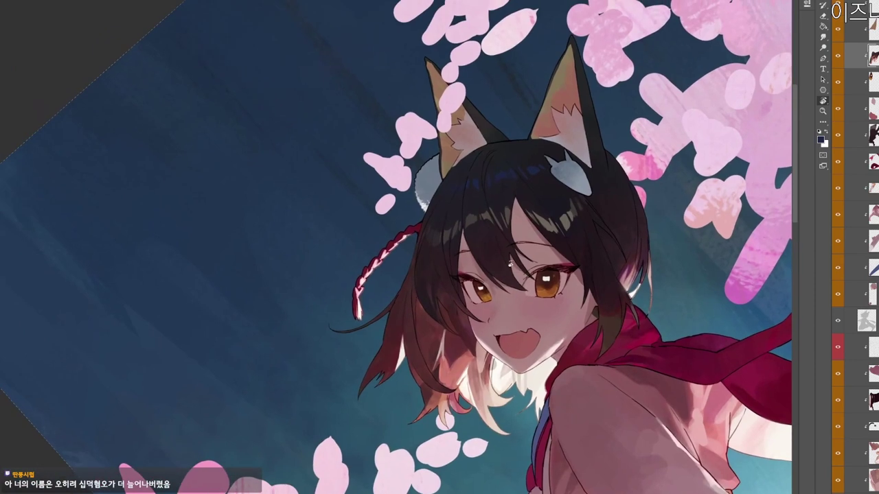
Set the painting colour to a muted steel blue.
{"action": "key", "text": "n"}
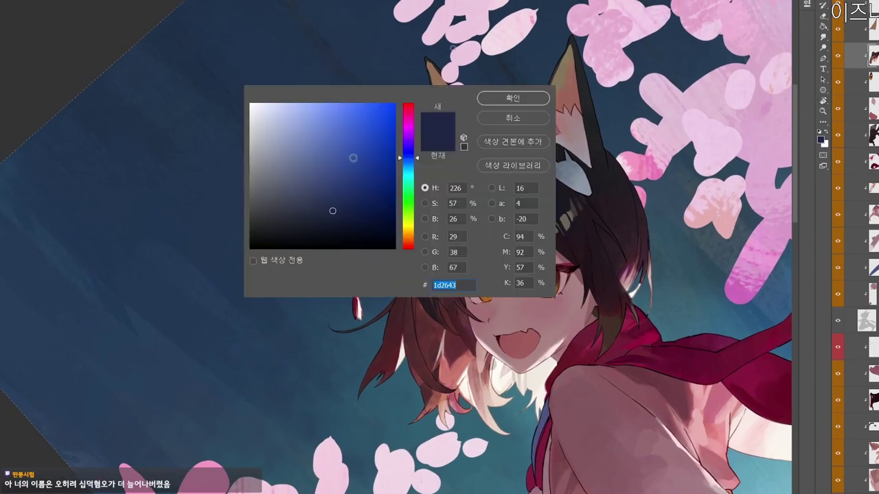
{"action": "left_click_drag", "start_coordinate": [329, 186], "coordinate": [318, 192]}
{"action": "left_click", "coordinate": [512, 97]}
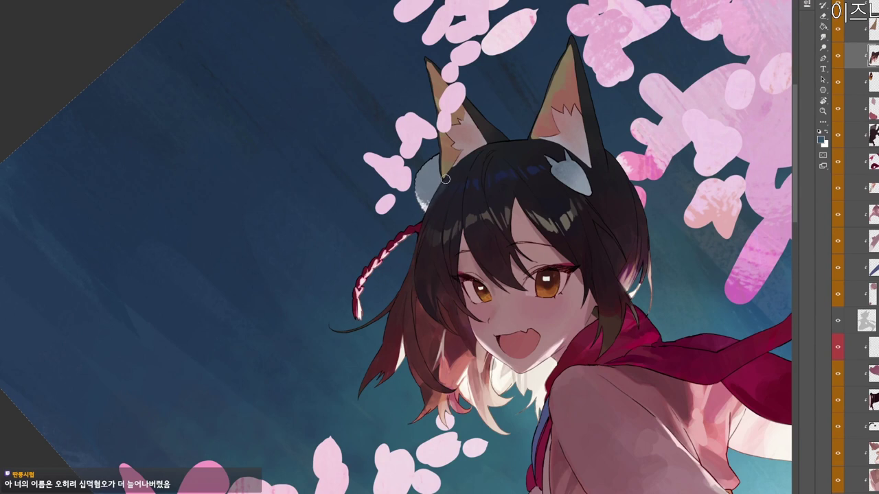
Set the painting colour to the near-black blue #080a10 for the hair.
{"action": "left_click", "coordinate": [484, 132], "text": "alt"}
{"action": "key", "text": "n"}
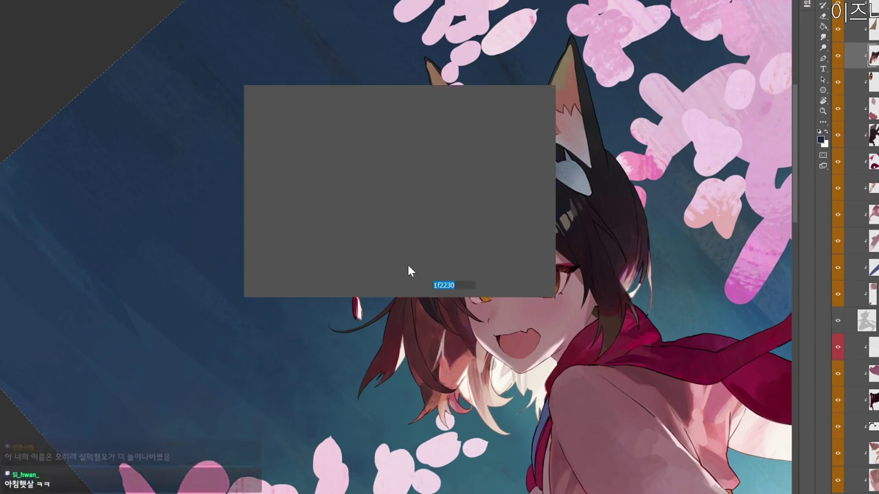
{"action": "left_click", "coordinate": [318, 240]}
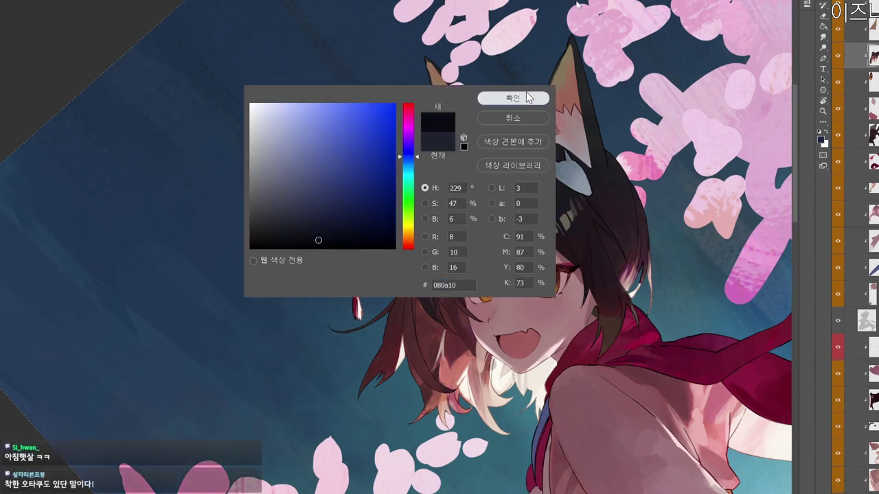
{"action": "left_click", "coordinate": [527, 97]}
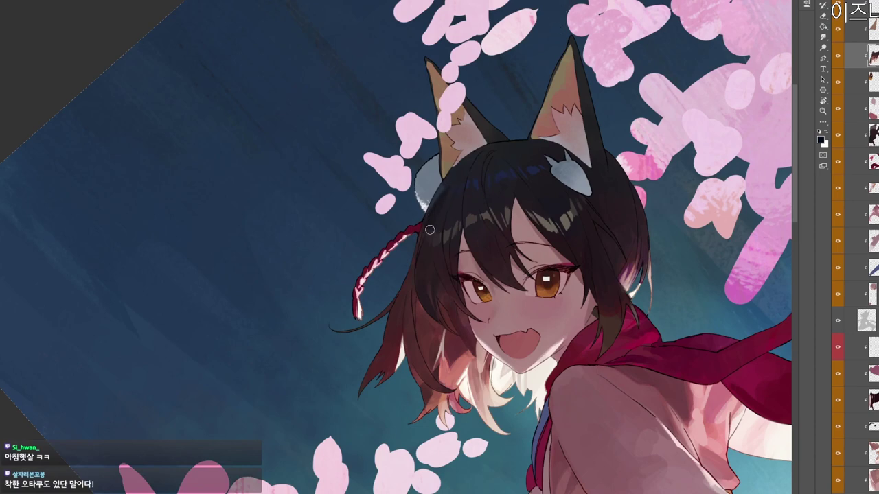
{"action": "key", "text": "r"}
{"action": "left_click_drag", "start_coordinate": [451, 217], "coordinate": [316, 354]}
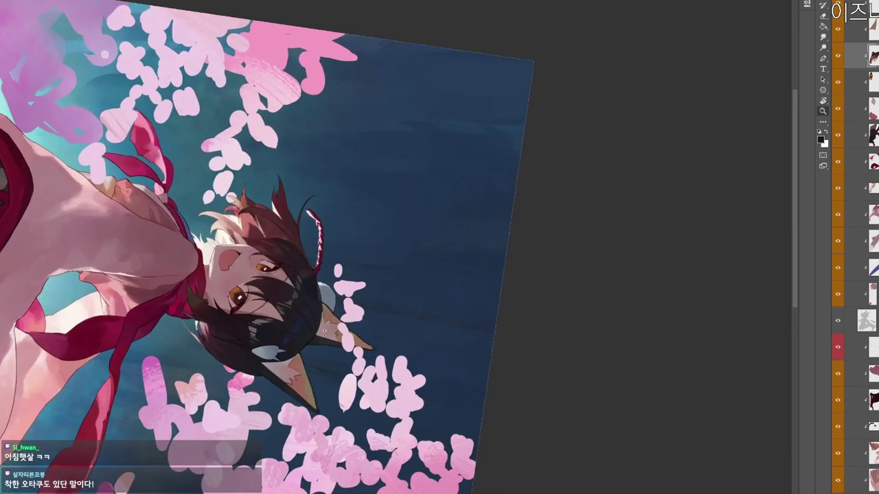
{"action": "scroll", "coordinate": [314, 340], "scroll_direction": "up", "scroll_amount": 3}
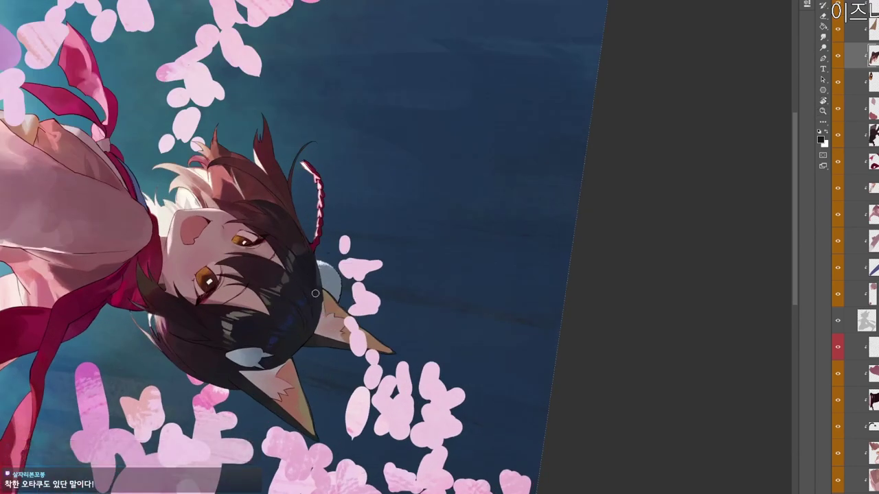
{"action": "scroll", "coordinate": [318, 297], "scroll_direction": "down", "scroll_amount": 3}
{"action": "key", "text": "r"}
{"action": "left_click_drag", "start_coordinate": [318, 296], "coordinate": [440, 165]}
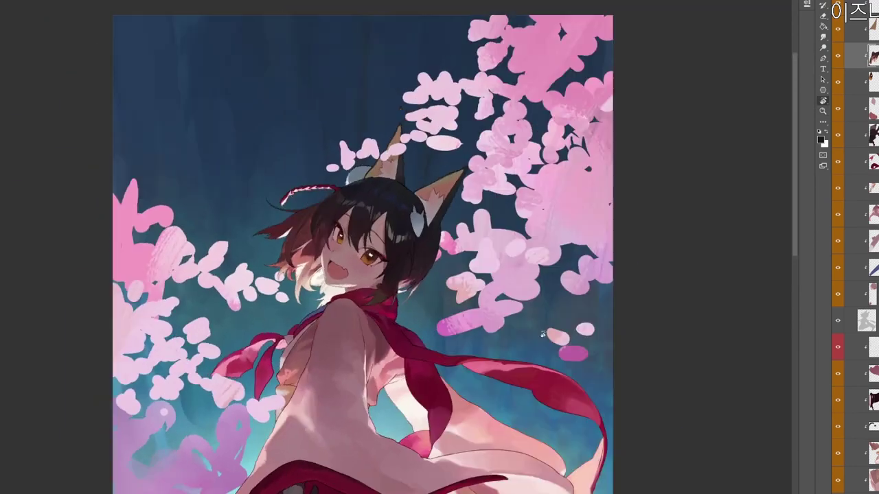
{"action": "left_click_drag", "start_coordinate": [531, 409], "coordinate": [545, 336]}
Select the red-labelled layer above the hair layers, set the painting colour to near-white, and undo the last stroke.
{"action": "scroll", "coordinate": [545, 336], "scroll_direction": "down", "scroll_amount": 1}
{"action": "scroll", "coordinate": [853, 60], "scroll_direction": "up", "scroll_amount": 3}
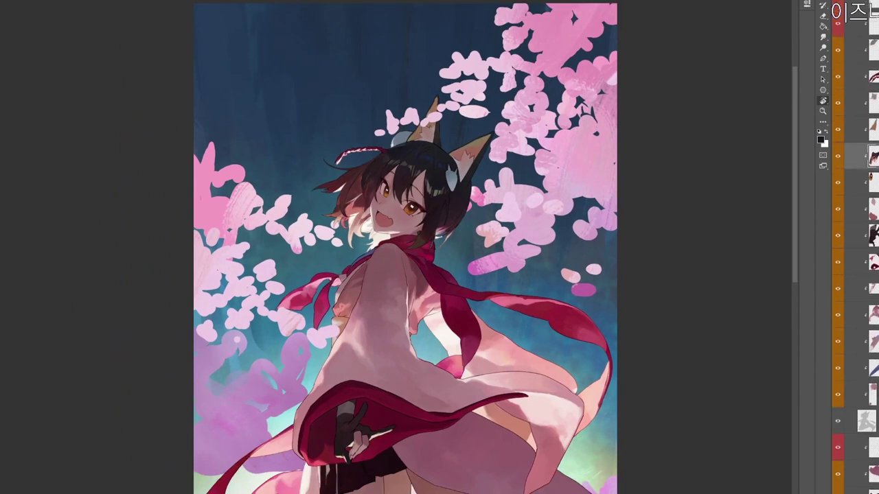
{"action": "key", "text": "n"}
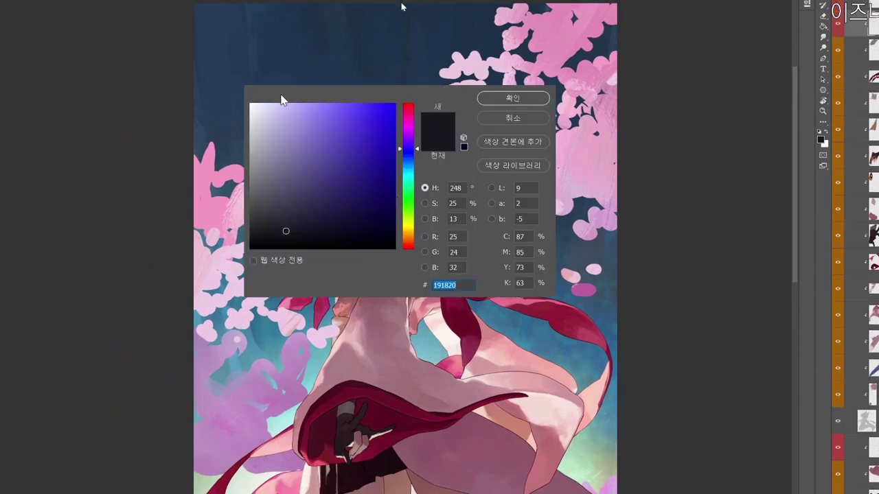
{"action": "left_click_drag", "start_coordinate": [263, 116], "coordinate": [255, 110]}
{"action": "left_click", "coordinate": [508, 100]}
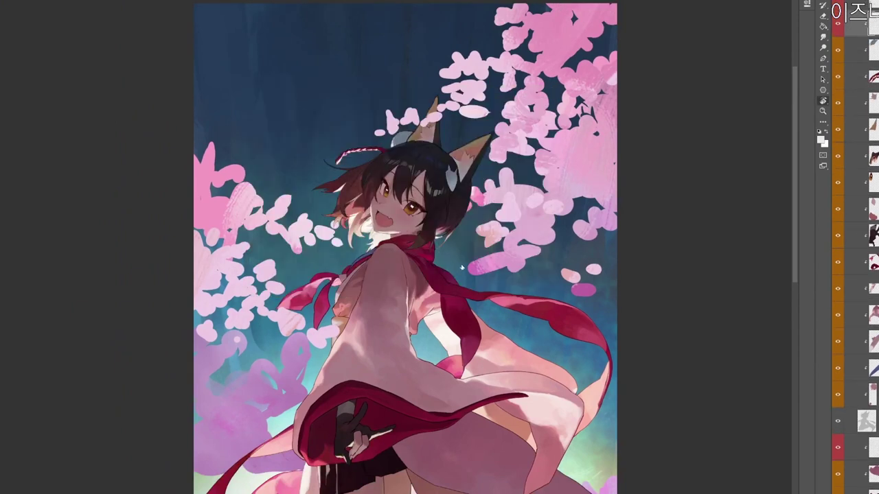
{"action": "left_click_drag", "start_coordinate": [452, 300], "coordinate": [486, 197]}
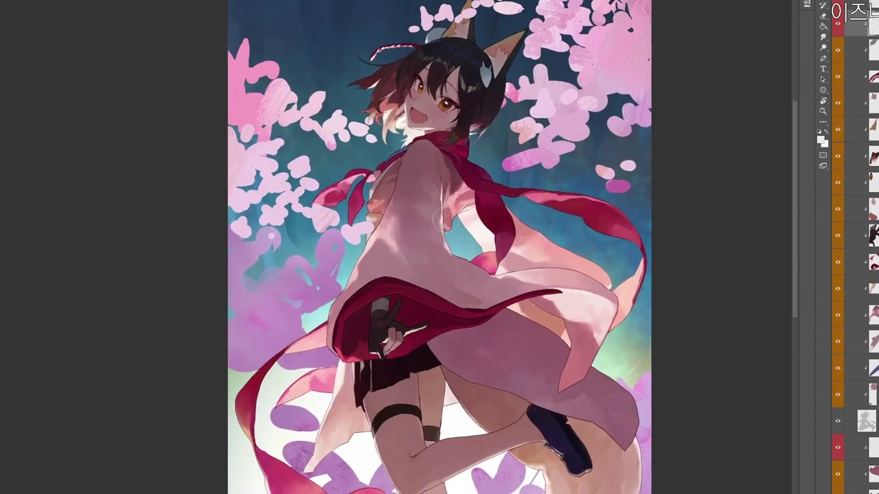
{"action": "key", "text": "ctrl+z"}
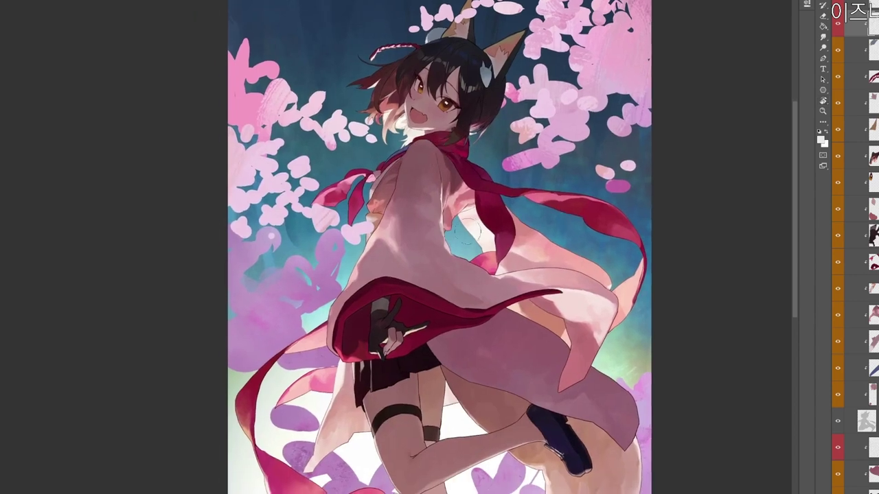
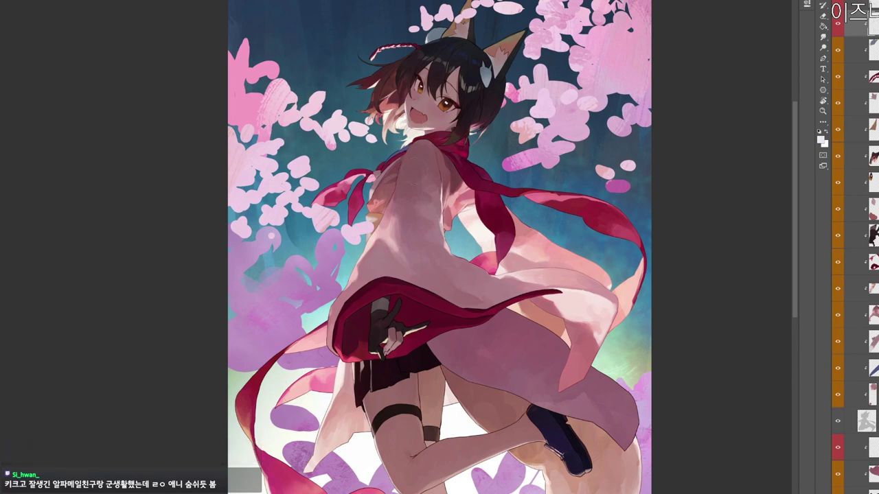
Select the red-labelled layer above the magenta ribbon's colour layer and switch its visibility off and on to check its effect.
{"action": "left_click_drag", "start_coordinate": [414, 171], "coordinate": [416, 259]}
{"action": "key", "text": "ctrl+plus"}
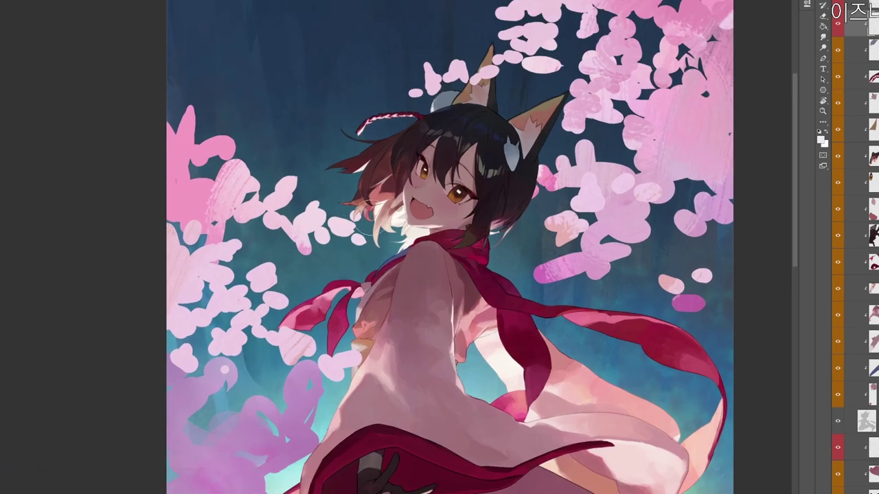
{"action": "scroll", "coordinate": [501, 215], "scroll_direction": "down", "scroll_amount": 1}
{"action": "scroll", "coordinate": [565, 312], "scroll_direction": "down", "scroll_amount": 1}
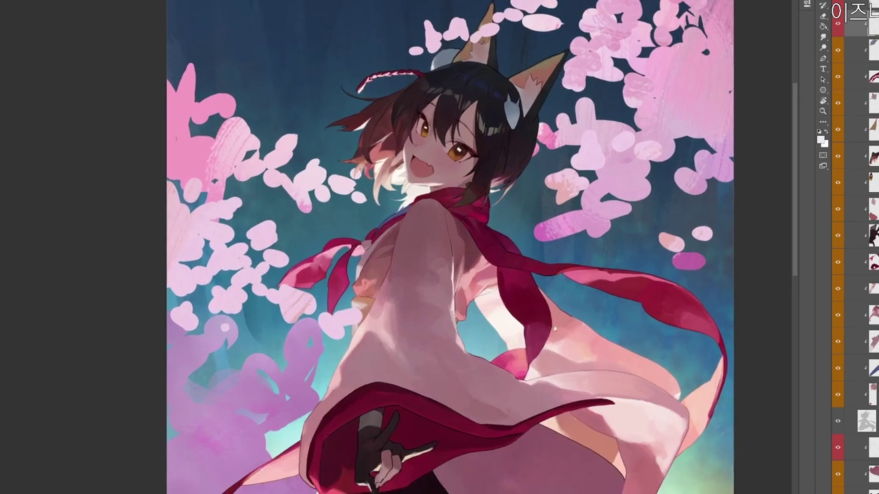
{"action": "scroll", "coordinate": [556, 328], "scroll_direction": "down", "scroll_amount": 4}
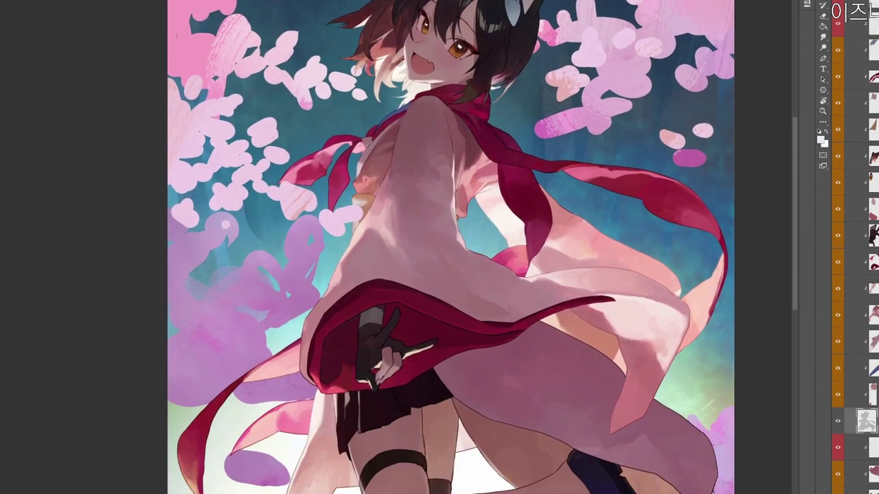
{"action": "scroll", "coordinate": [855, 274], "scroll_direction": "down", "scroll_amount": 8}
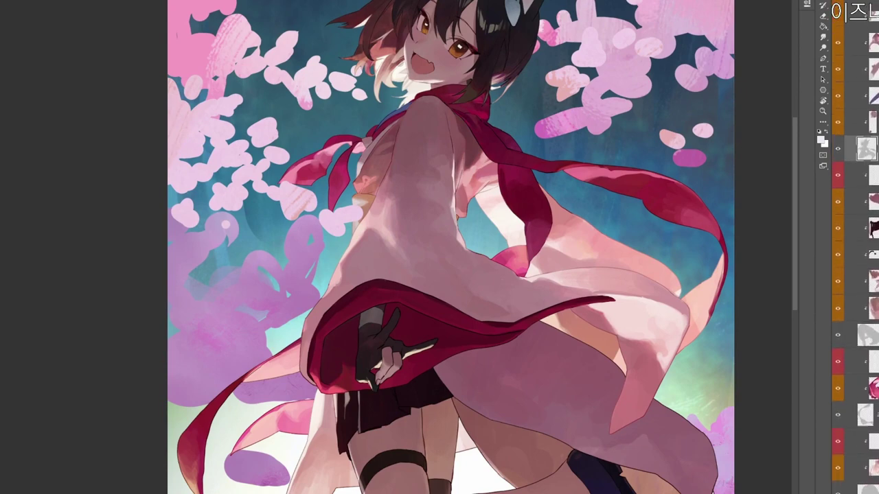
{"action": "left_click", "coordinate": [862, 358]}
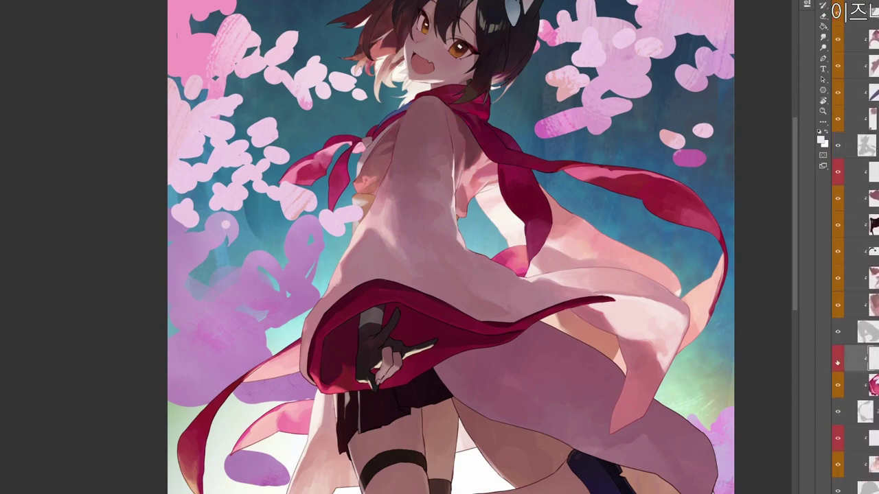
{"action": "left_click", "coordinate": [837, 358]}
{"action": "left_click", "coordinate": [837, 358]}
Move down the layer stack to the red-labelled layers of the next two groups, checking the visibility of the first.
{"action": "left_click_drag", "start_coordinate": [569, 365], "coordinate": [534, 405]}
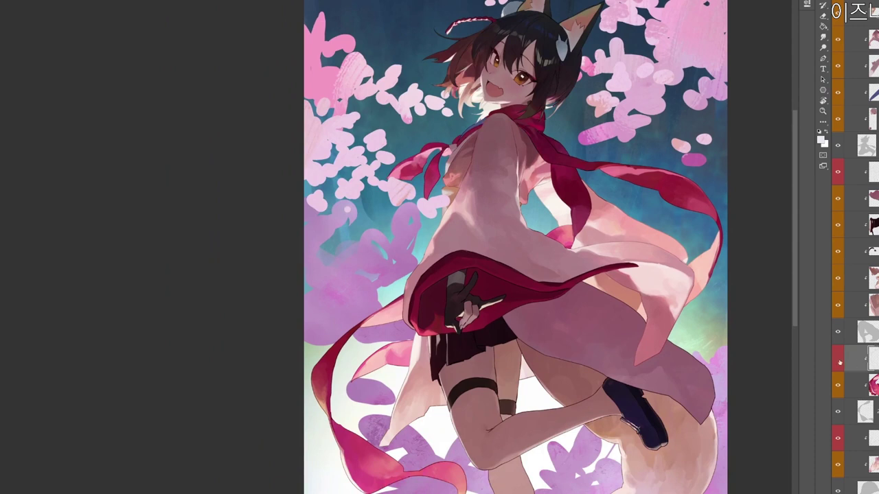
{"action": "scroll", "coordinate": [515, 247], "scroll_direction": "down", "scroll_amount": 3}
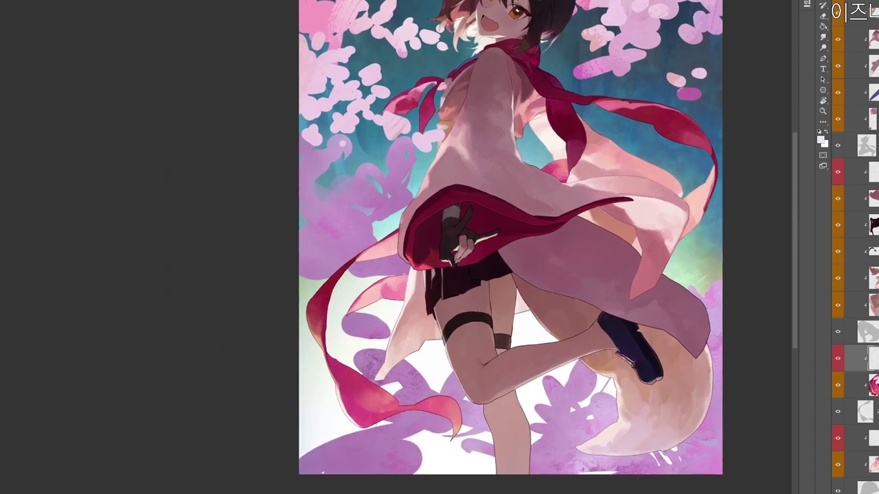
{"action": "left_click", "coordinate": [861, 412]}
{"action": "left_click", "coordinate": [858, 441]}
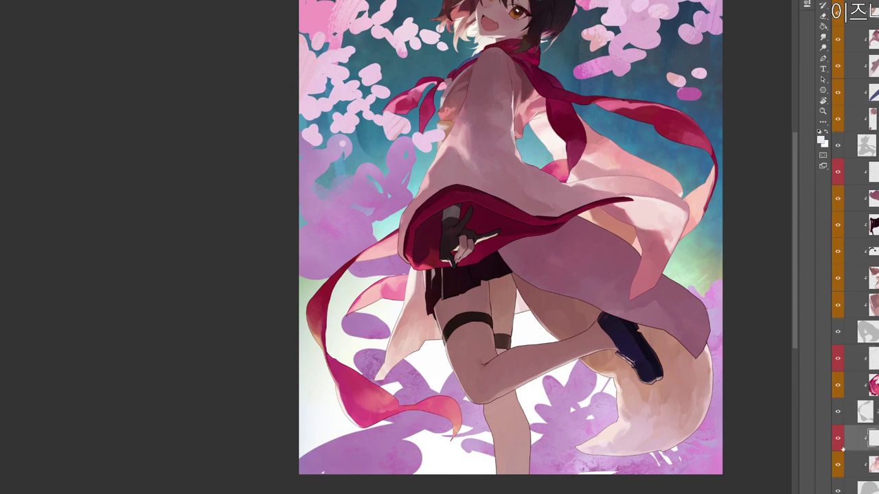
{"action": "left_click", "coordinate": [836, 443]}
{"action": "scroll", "coordinate": [384, 343], "scroll_direction": "down", "scroll_amount": 2}
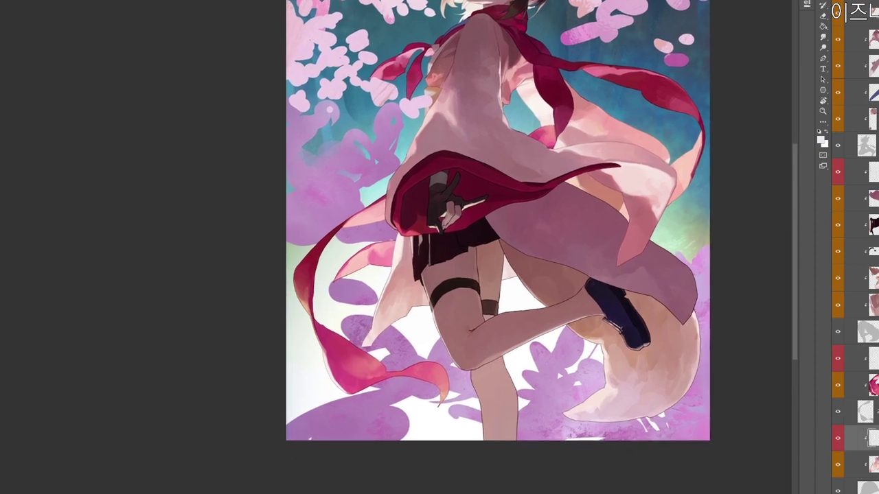
{"action": "scroll", "coordinate": [839, 411], "scroll_direction": "down", "scroll_amount": 4}
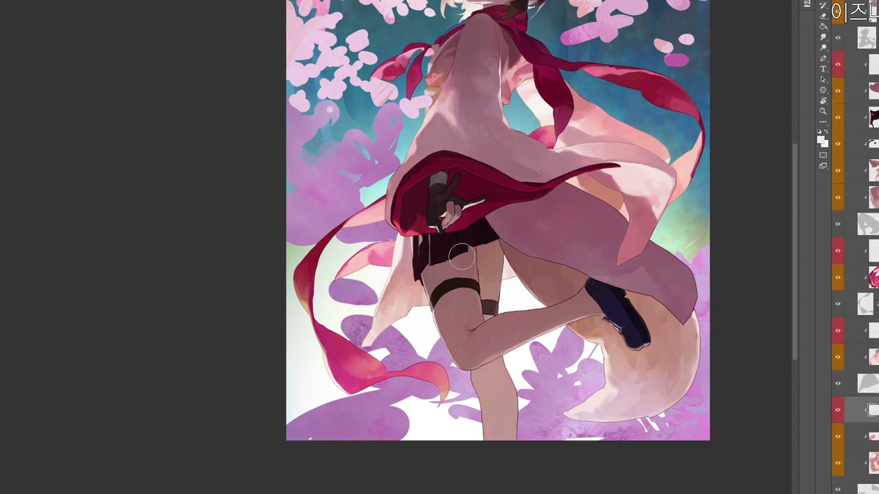
Select the red-labelled layer directly below the grey base layer of the character's main group.
{"action": "left_click_drag", "start_coordinate": [640, 411], "coordinate": [599, 431]}
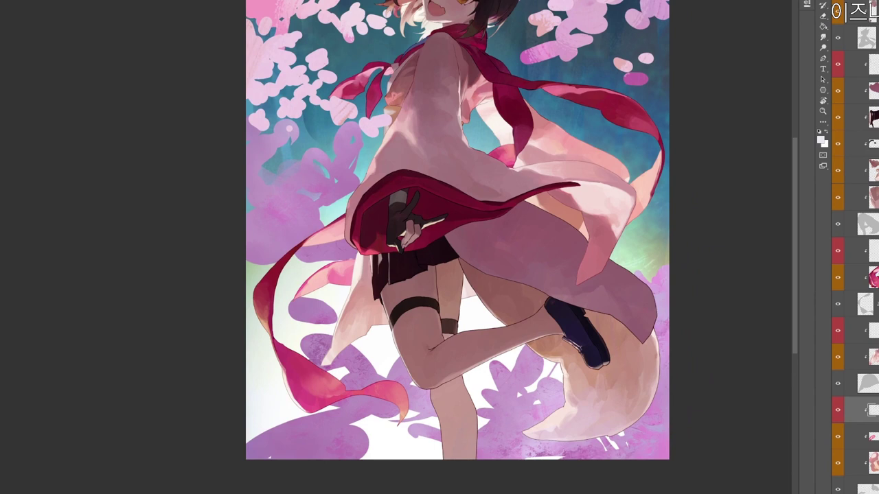
{"action": "left_click_drag", "start_coordinate": [658, 409], "coordinate": [604, 391]}
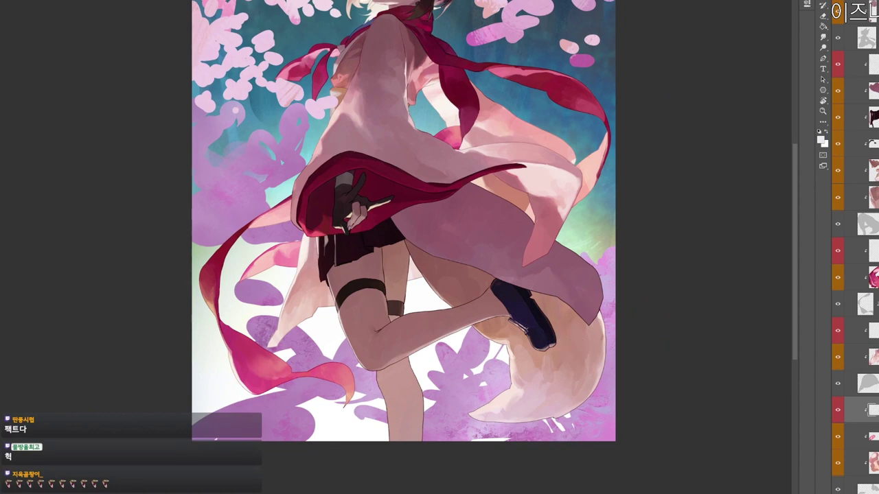
{"action": "scroll", "coordinate": [857, 261], "scroll_direction": "up", "scroll_amount": 10}
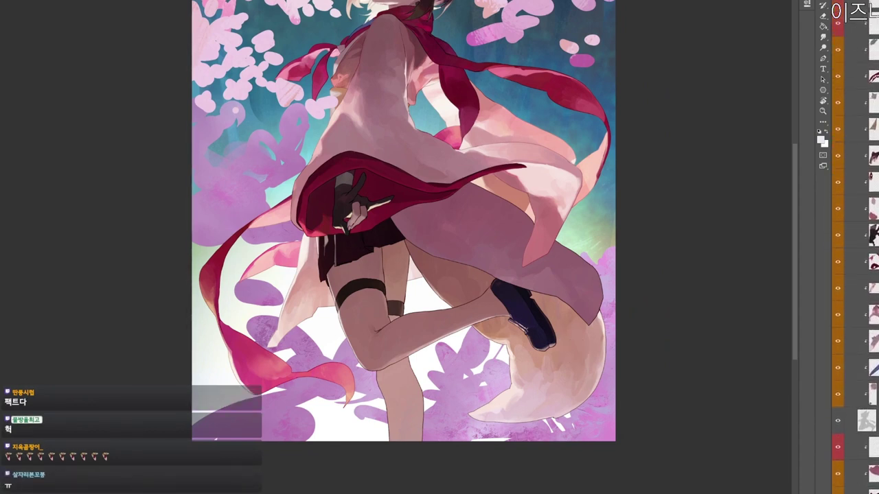
{"action": "scroll", "coordinate": [858, 275], "scroll_direction": "down", "scroll_amount": 4}
{"action": "left_click", "coordinate": [862, 281]}
{"action": "left_click_drag", "start_coordinate": [571, 326], "coordinate": [559, 346]}
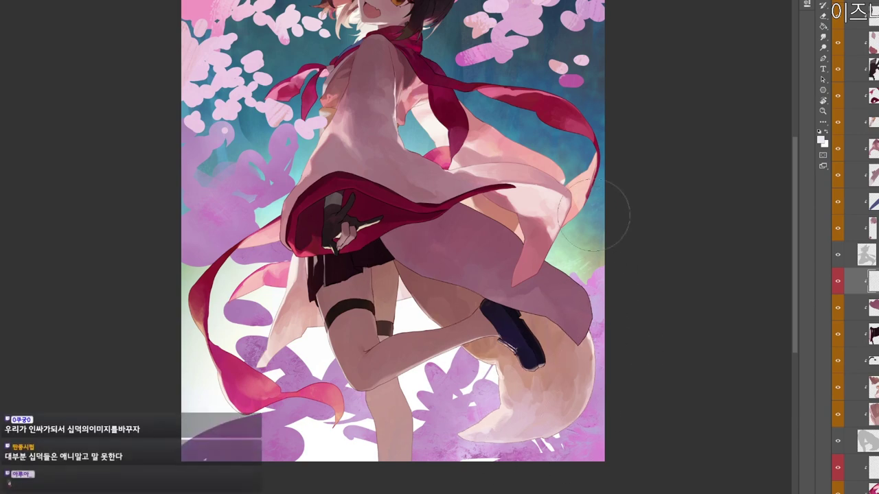
{"action": "left_click_drag", "start_coordinate": [551, 240], "coordinate": [570, 332]}
Return to the red-labelled layer above the hair layers to work around the character's head.
{"action": "key", "text": "z"}
{"action": "left_click_drag", "start_coordinate": [478, 260], "coordinate": [504, 260]}
{"action": "left_click_drag", "start_coordinate": [434, 42], "coordinate": [490, 201]}
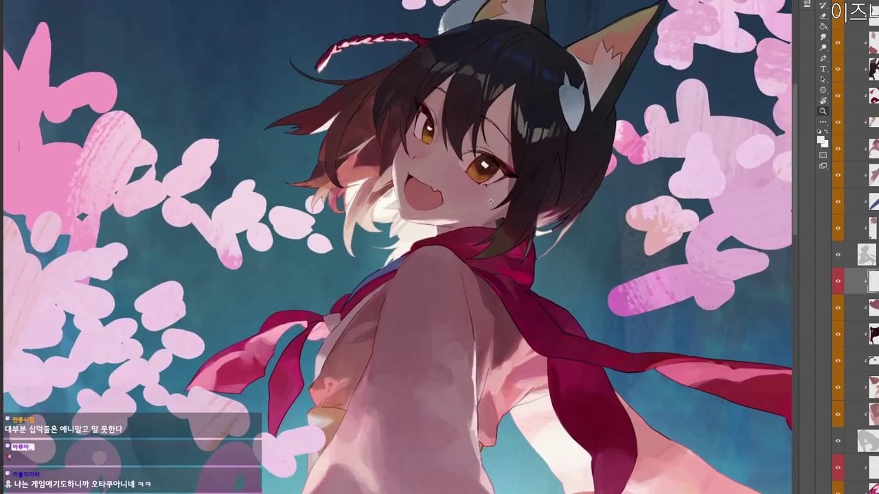
{"action": "scroll", "coordinate": [858, 247], "scroll_direction": "up", "scroll_amount": 5}
{"action": "left_click", "coordinate": [866, 4]}
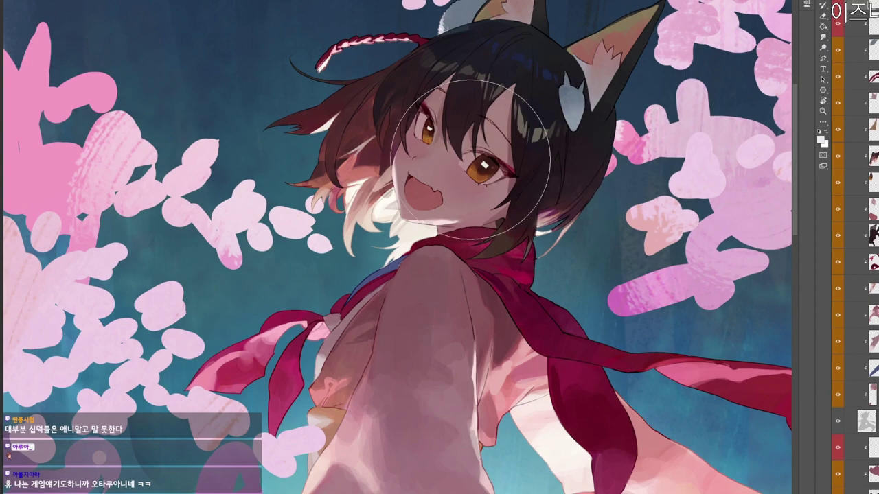
Examine the overall composition and the rendering of the character's head and upper body.
{"action": "scroll", "coordinate": [562, 197], "scroll_direction": "down", "scroll_amount": 3}
{"action": "left_click_drag", "start_coordinate": [609, 400], "coordinate": [594, 317]}
{"action": "key", "text": "ctrl+y"}
{"action": "key", "text": "ctrl+y"}
{"action": "left_click_drag", "start_coordinate": [614, 348], "coordinate": [597, 443]}
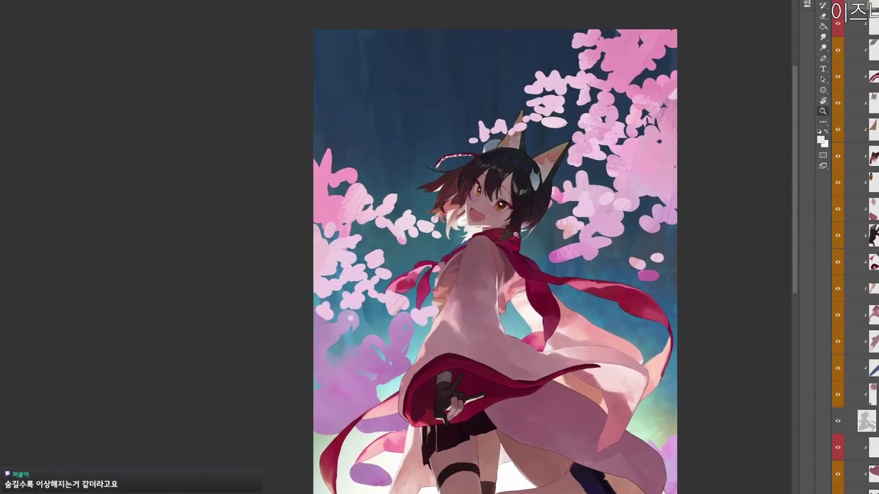
{"action": "left_click_drag", "start_coordinate": [516, 234], "coordinate": [542, 233]}
{"action": "left_click_drag", "start_coordinate": [539, 232], "coordinate": [521, 174]}
{"action": "left_click_drag", "start_coordinate": [474, 158], "coordinate": [490, 153]}
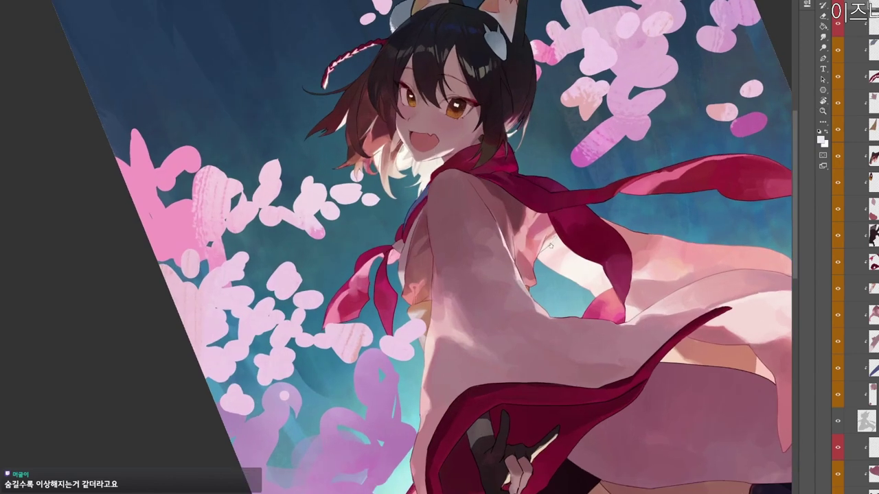
{"action": "left_click_drag", "start_coordinate": [461, 217], "coordinate": [502, 320]}
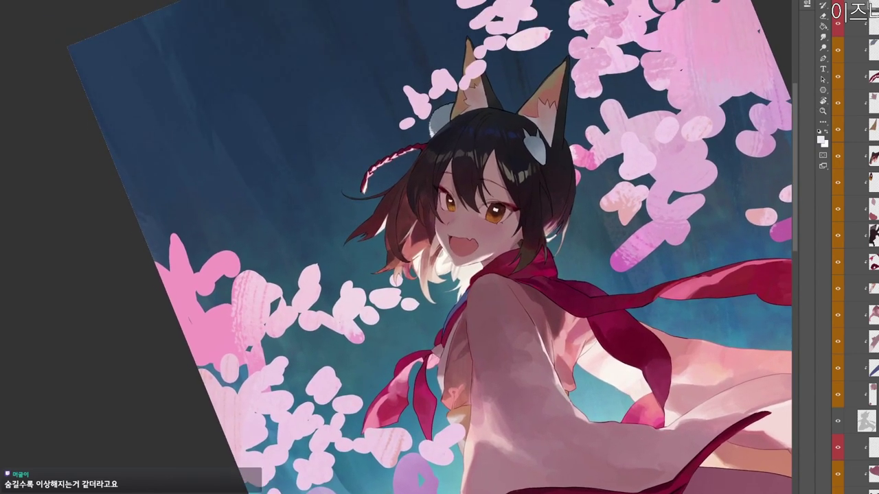
Add a new layer above the character's hair and face layers for detailing the face.
{"action": "key", "text": "ctrl+shift+n"}
{"action": "key", "text": "Return"}
{"action": "scroll", "coordinate": [443, 204], "scroll_direction": "up", "scroll_amount": 4}
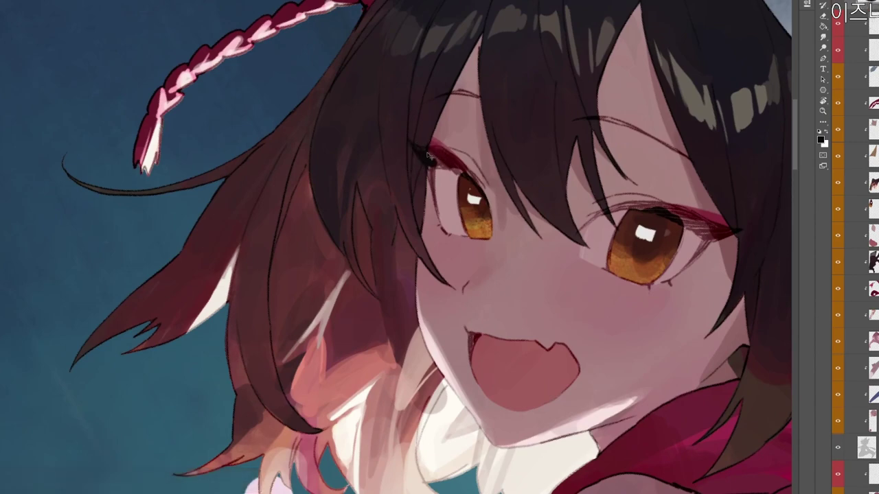
{"action": "scroll", "coordinate": [475, 158], "scroll_direction": "down", "scroll_amount": 3}
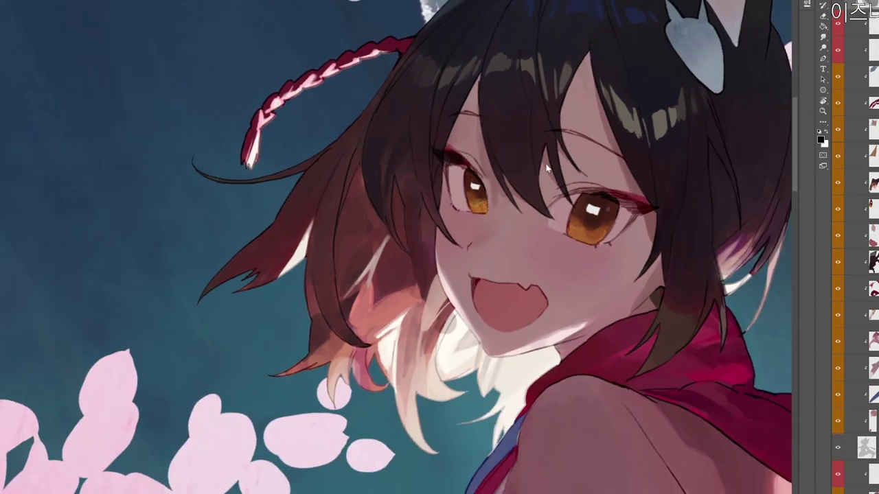
Retouch the upper lash line and outer corner of the far eye with colours sampled around it.
{"action": "left_click", "coordinate": [437, 190], "text": "alt"}
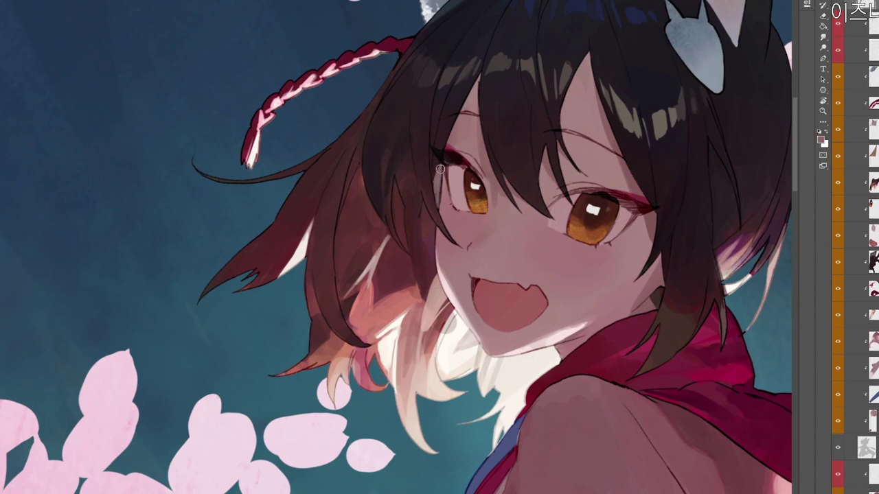
{"action": "left_click", "coordinate": [443, 157], "text": "alt"}
{"action": "key", "text": "r"}
{"action": "mouse_move", "coordinate": [453, 156]}
{"action": "left_mouse_down"}
{"action": "mouse_move", "coordinate": [482, 211]}
{"action": "mouse_move", "coordinate": [464, 218]}
{"action": "left_mouse_up"}
{"action": "left_click", "coordinate": [473, 224], "text": "alt"}
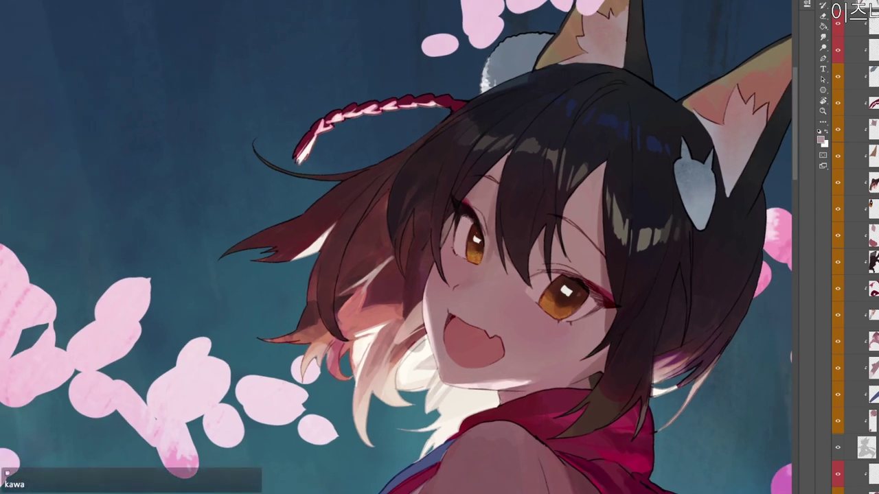
Clean up the outer edge of the far eye's white with tones sampled beside the lashes.
{"action": "left_click", "coordinate": [463, 216], "text": "alt"}
{"action": "left_click", "coordinate": [454, 249], "text": "alt"}
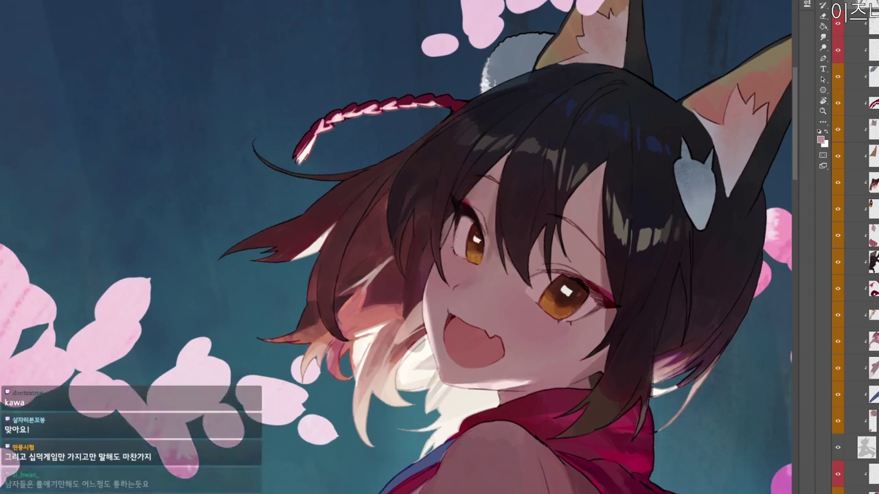
{"action": "left_click", "coordinate": [457, 215], "text": "alt"}
{"action": "left_click_drag", "start_coordinate": [456, 217], "coordinate": [452, 237]}
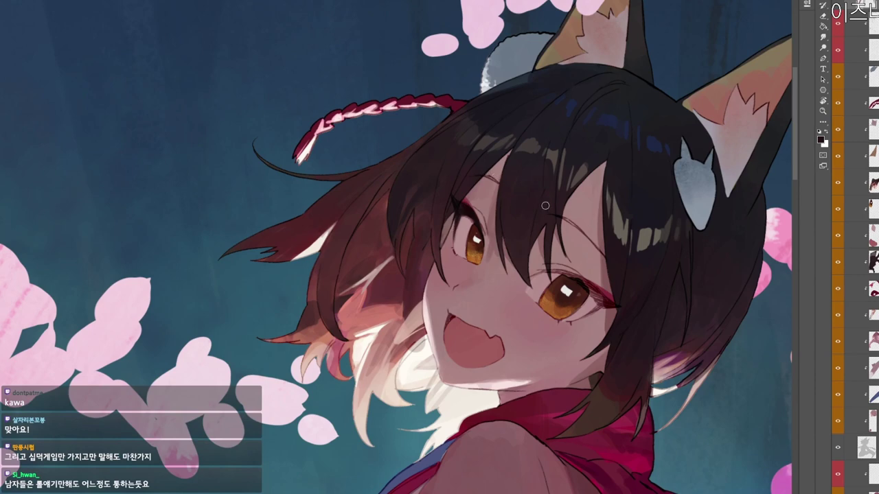
Soften the shading beneath the far eye's upper lashes with a sampled muted pink.
{"action": "scroll", "coordinate": [545, 205], "scroll_direction": "down", "scroll_amount": 2}
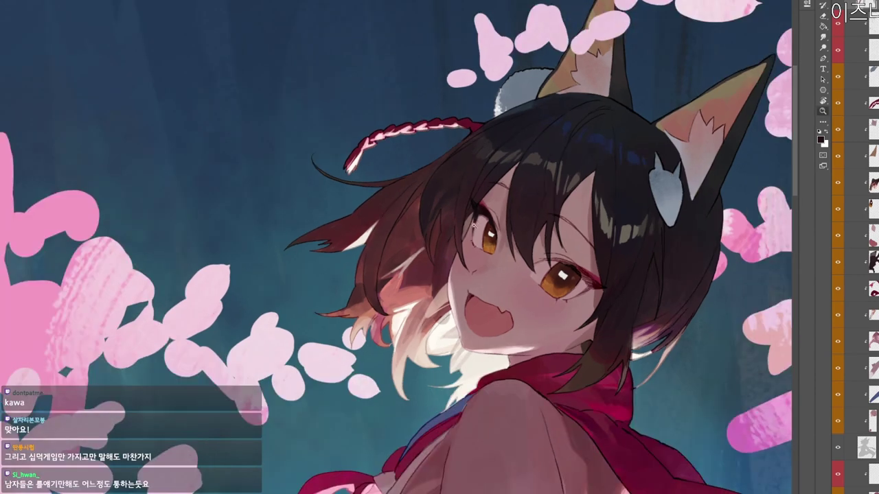
{"action": "scroll", "coordinate": [472, 226], "scroll_direction": "up", "scroll_amount": 3}
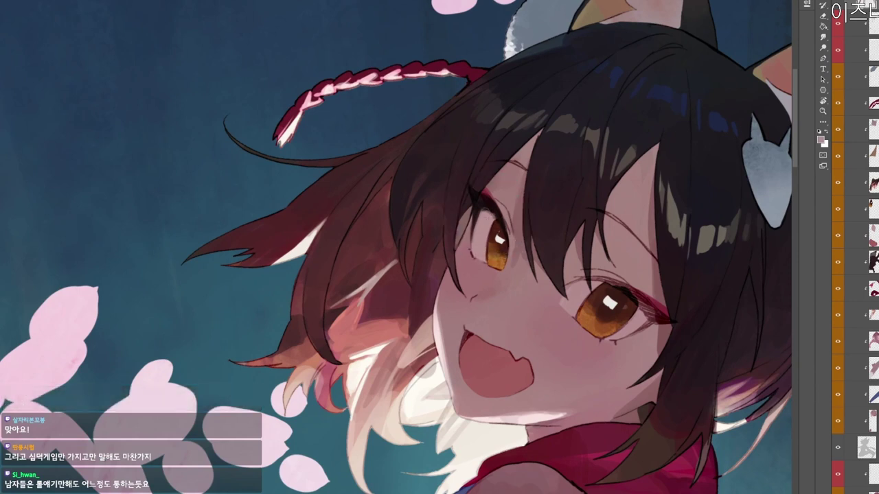
{"action": "left_click", "coordinate": [479, 214], "text": "alt"}
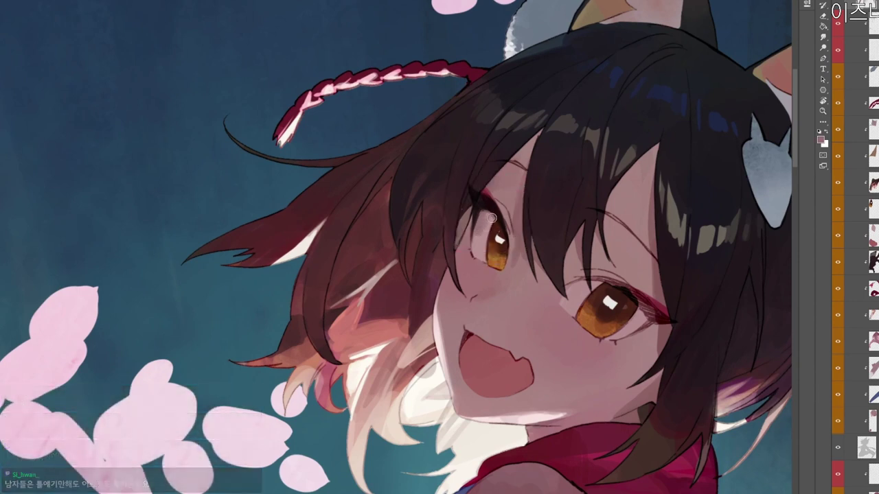
{"action": "left_click_drag", "start_coordinate": [482, 220], "coordinate": [480, 238]}
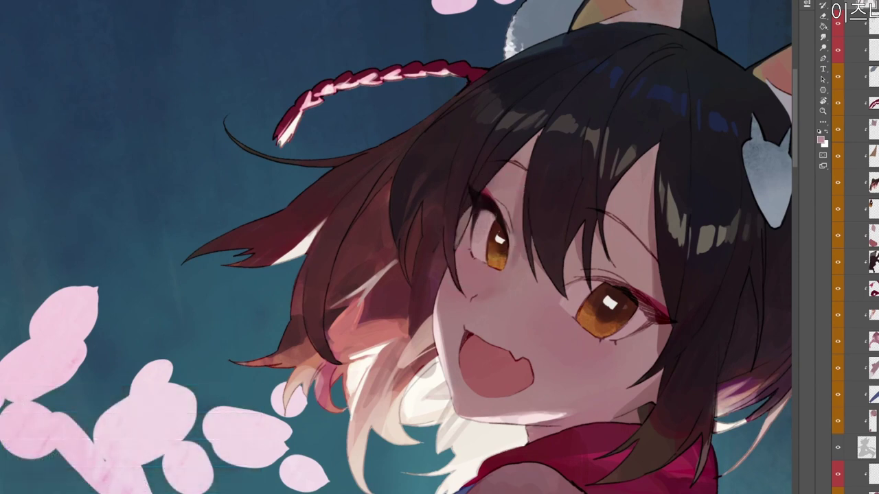
Set the paint colour to orange dc873c and add a warm glow to the lower part of the far eye's iris.
{"action": "scroll", "coordinate": [511, 220], "scroll_direction": "down", "scroll_amount": 1}
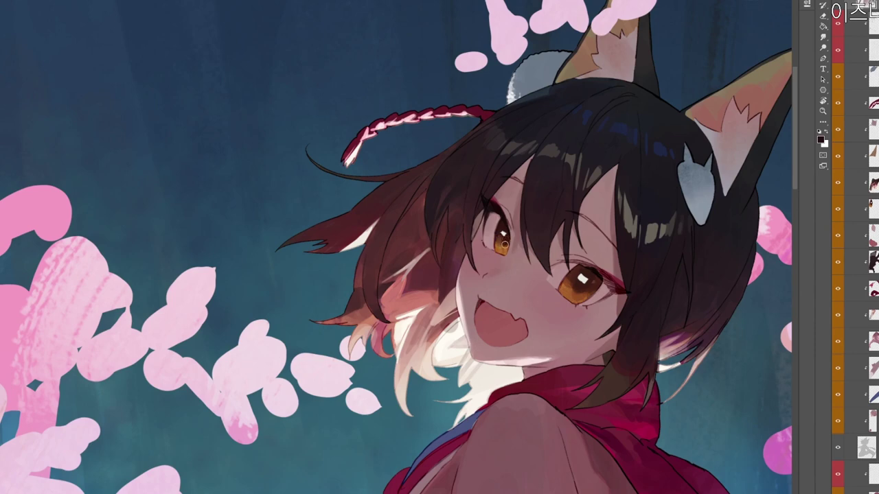
{"action": "key", "text": "r"}
{"action": "left_click_drag", "start_coordinate": [638, 254], "coordinate": [682, 137]}
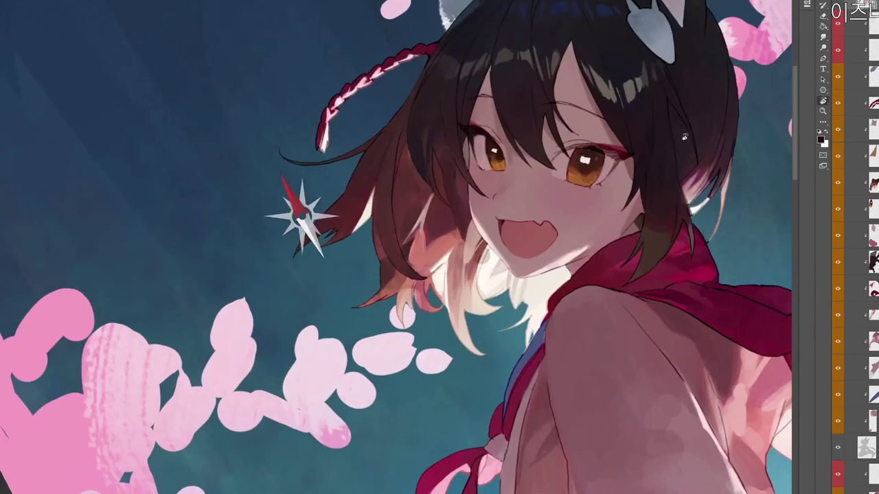
{"action": "left_click_drag", "start_coordinate": [688, 105], "coordinate": [637, 335]}
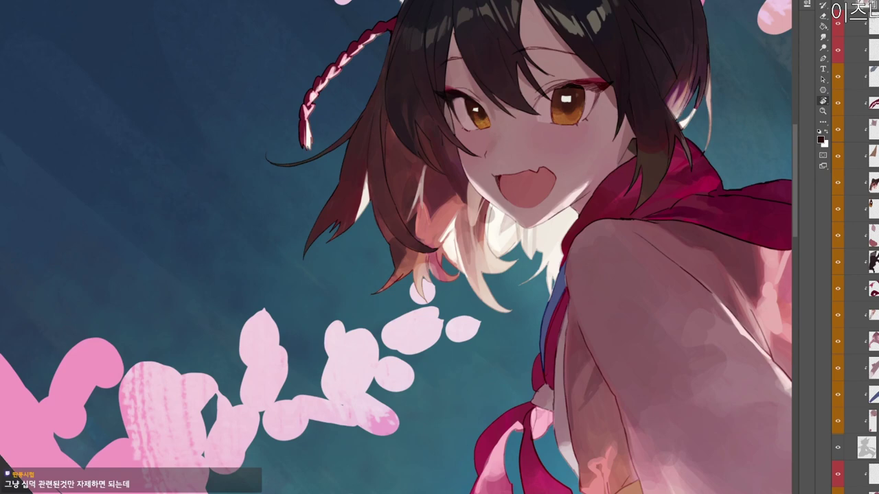
{"action": "left_click_drag", "start_coordinate": [467, 101], "coordinate": [493, 154]}
{"action": "key", "text": "n"}
{"action": "left_click_drag", "start_coordinate": [327, 121], "coordinate": [336, 131]}
{"action": "left_click_drag", "start_coordinate": [408, 244], "coordinate": [408, 242]}
{"action": "left_click", "coordinate": [340, 117]}
{"action": "left_click", "coordinate": [408, 238]}
{"action": "left_click", "coordinate": [355, 122]}
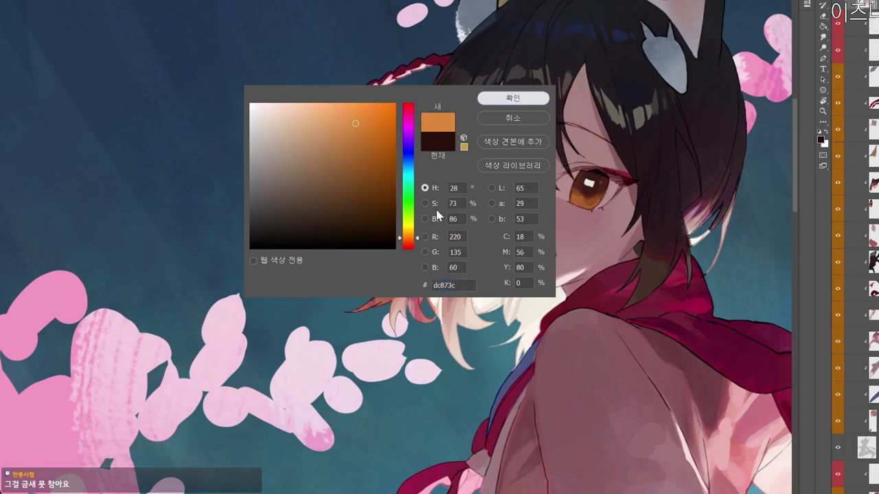
{"action": "left_click", "coordinate": [514, 98]}
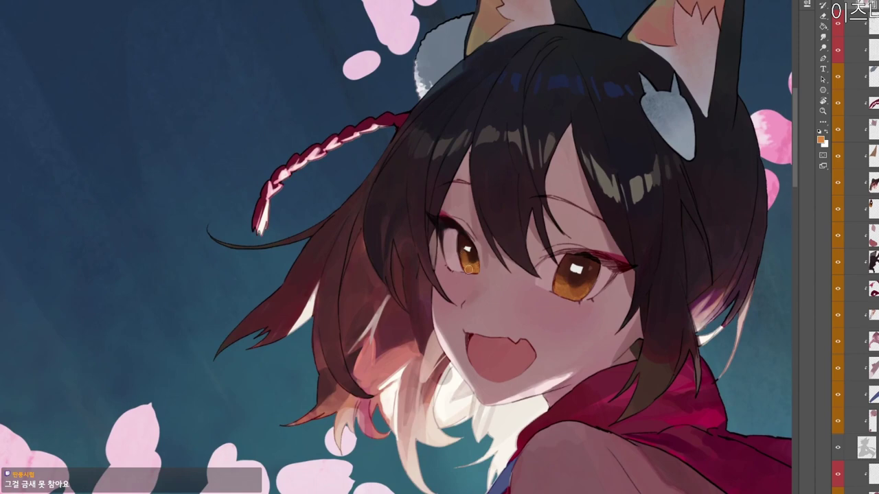
{"action": "left_click", "coordinate": [471, 262], "text": "alt"}
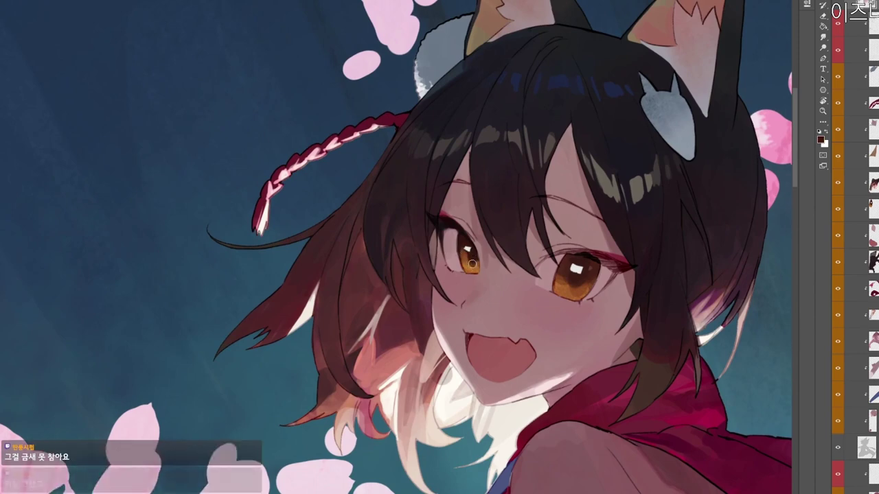
Refine the far eye's iris and pupil with dark and amber tones sampled from the iris.
{"action": "scroll", "coordinate": [478, 233], "scroll_direction": "down", "scroll_amount": 2}
{"action": "key", "text": "r"}
{"action": "left_click_drag", "start_coordinate": [474, 254], "coordinate": [374, 384]}
{"action": "left_click_drag", "start_coordinate": [447, 330], "coordinate": [488, 212]}
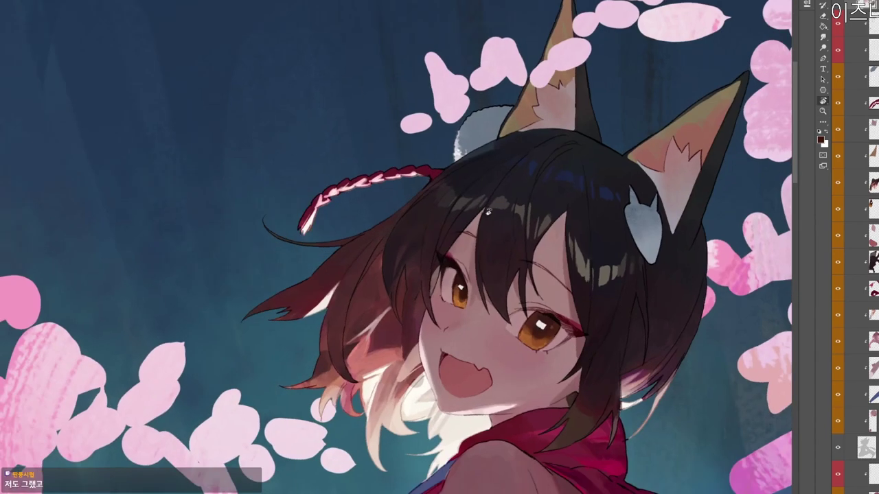
{"action": "left_click", "coordinate": [458, 295], "text": "alt"}
{"action": "left_click", "coordinate": [464, 296], "text": "alt"}
{"action": "key", "text": "r"}
{"action": "left_click_drag", "start_coordinate": [598, 173], "coordinate": [474, 384]}
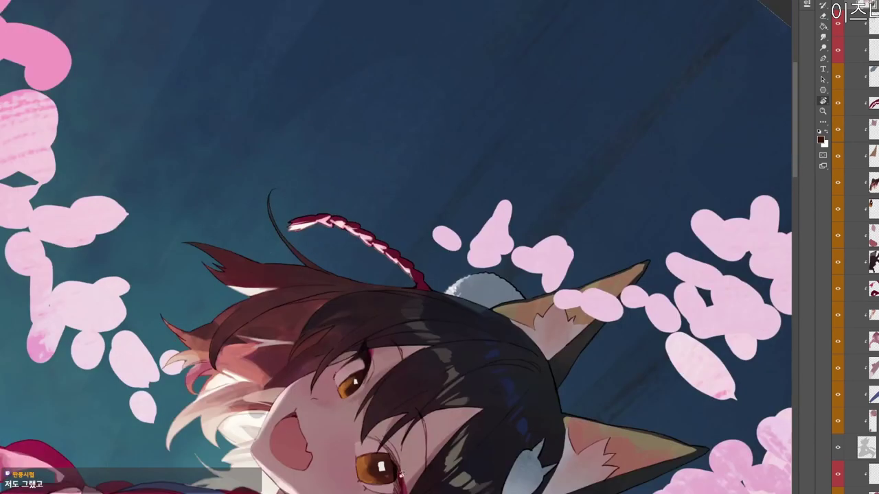
{"action": "left_click_drag", "start_coordinate": [401, 474], "coordinate": [441, 323]}
{"action": "left_click_drag", "start_coordinate": [478, 419], "coordinate": [505, 243]}
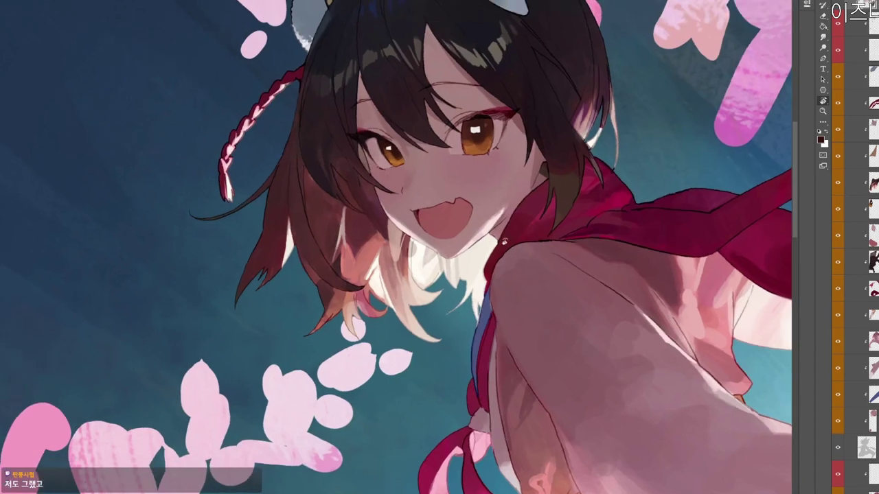
Set the paint colour to brownish red 75322d and touch up the lower outline of the far eye.
{"action": "key", "text": "n"}
{"action": "left_click", "coordinate": [350, 178]}
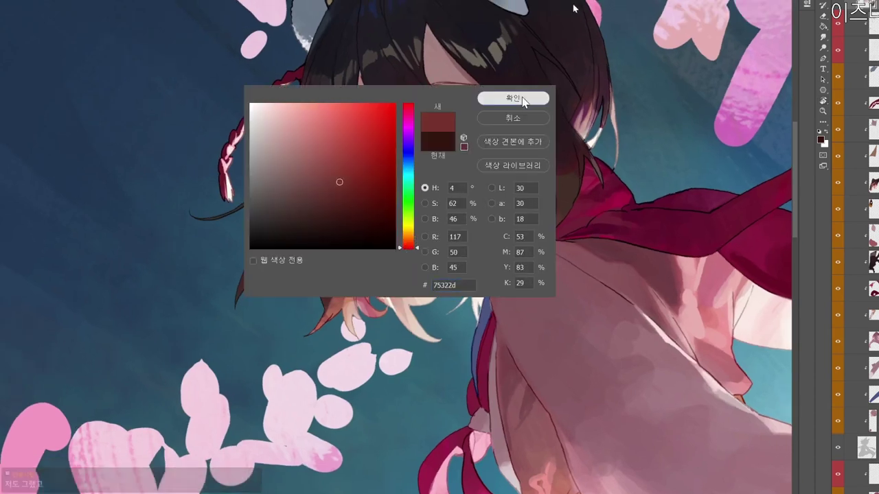
{"action": "left_click", "coordinate": [513, 98]}
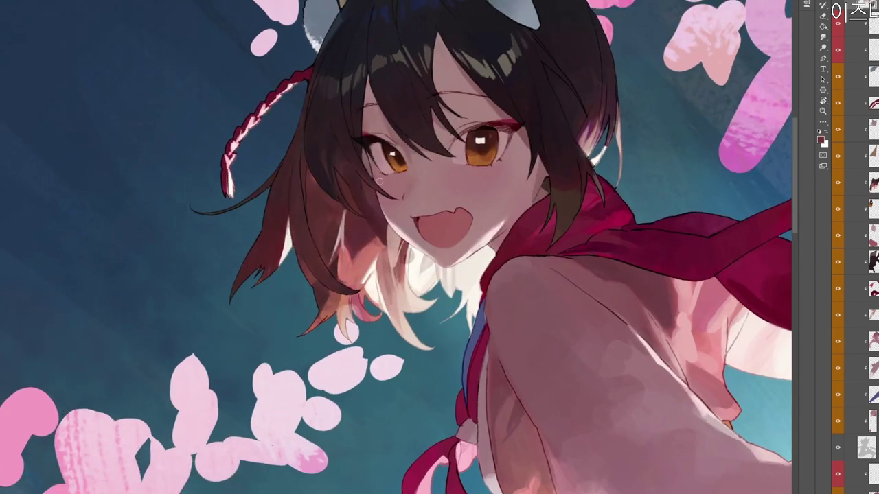
{"action": "key", "text": "r"}
{"action": "left_click_drag", "start_coordinate": [384, 107], "coordinate": [420, 156]}
{"action": "left_click", "coordinate": [394, 179], "text": "alt"}
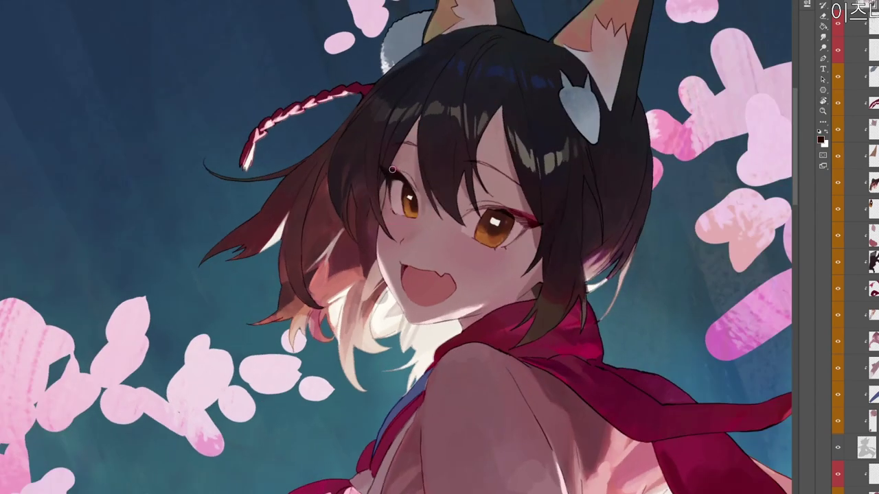
Rework the far eye's upper lid, white and iris edge with colours sampled from each area.
{"action": "key", "text": "space"}
{"action": "left_click_drag", "start_coordinate": [513, 212], "coordinate": [535, 257]}
{"action": "key", "text": "r"}
{"action": "left_click_drag", "start_coordinate": [522, 291], "coordinate": [530, 266]}
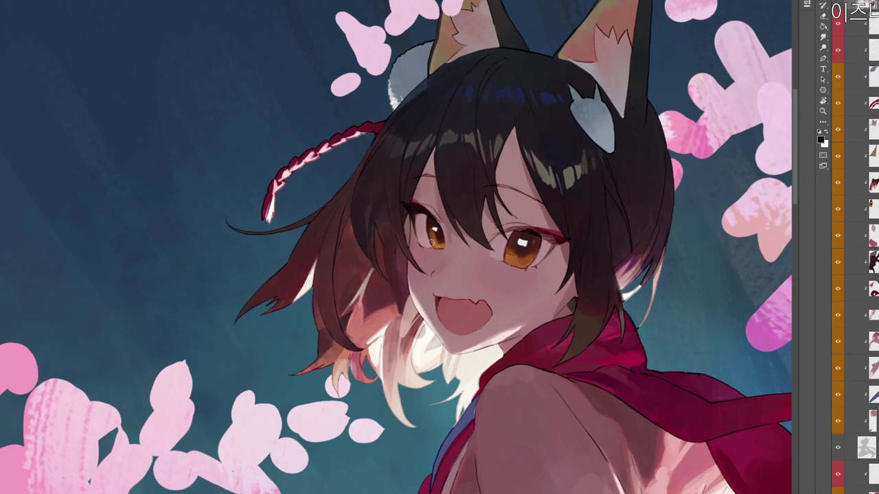
{"action": "left_click", "coordinate": [430, 235], "text": "alt"}
{"action": "left_click", "coordinate": [432, 231], "text": "alt"}
{"action": "left_click", "coordinate": [432, 217], "text": "alt"}
Choose a very dark red and strengthen the near eye's upper lash line and eyebrow.
{"action": "key", "text": "r"}
{"action": "left_click_drag", "start_coordinate": [517, 245], "coordinate": [406, 406]}
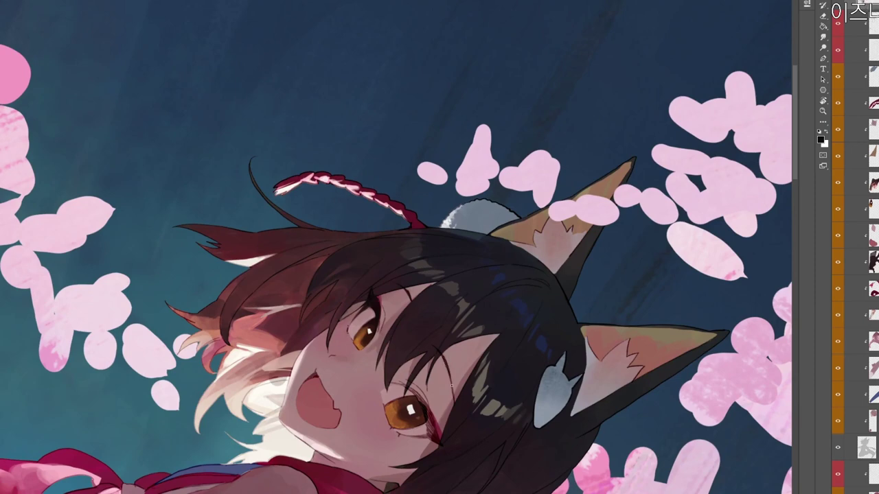
{"action": "key", "text": "z"}
{"action": "left_click_drag", "start_coordinate": [451, 386], "coordinate": [412, 391]}
{"action": "key", "text": "r"}
{"action": "left_click_drag", "start_coordinate": [302, 412], "coordinate": [551, 315]}
{"action": "key", "text": "r"}
{"action": "left_click_drag", "start_coordinate": [549, 274], "coordinate": [542, 302]}
{"action": "key", "text": "z"}
{"action": "left_click_drag", "start_coordinate": [453, 241], "coordinate": [487, 234]}
{"action": "key", "text": "n"}
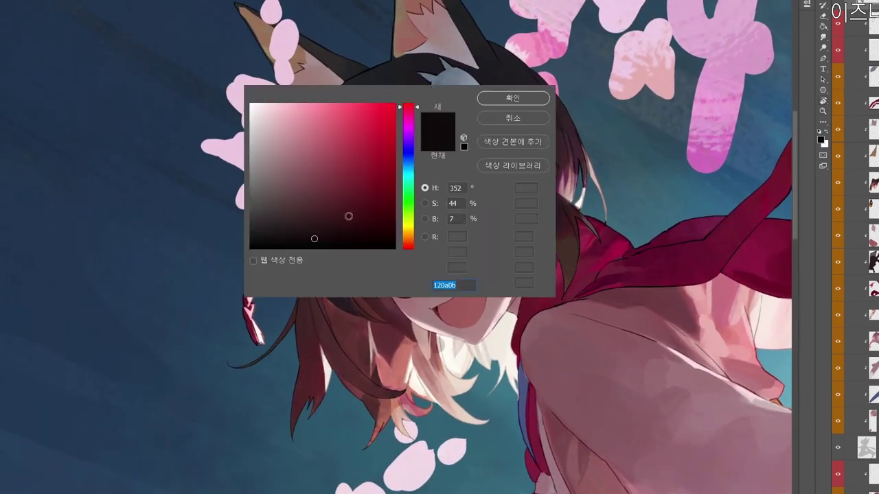
{"action": "left_click", "coordinate": [309, 233]}
{"action": "left_click", "coordinate": [513, 97]}
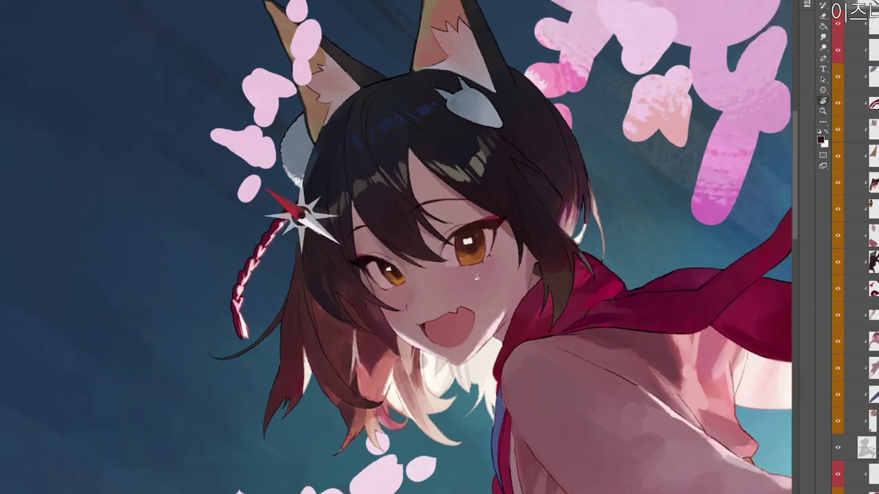
{"action": "left_click_drag", "start_coordinate": [482, 273], "coordinate": [522, 357]}
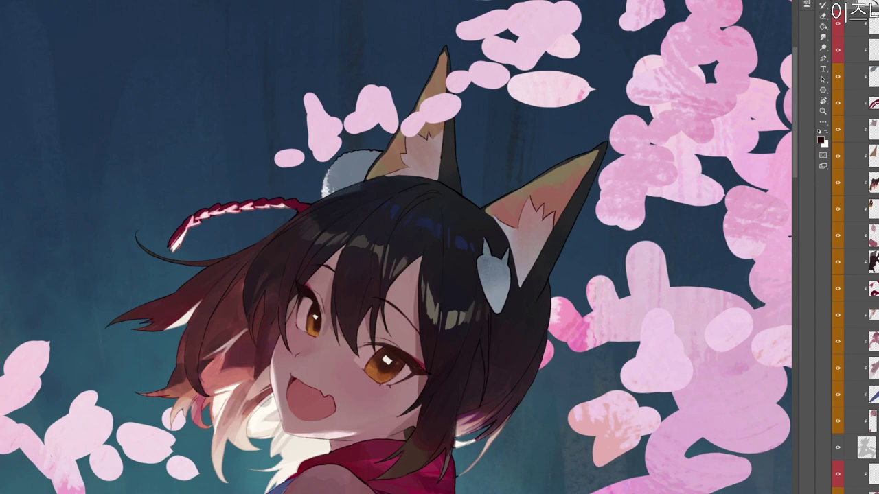
Choose a darker reddish black and deepen the outer lashes of the near eye.
{"action": "key", "text": "r"}
{"action": "left_click_drag", "start_coordinate": [453, 375], "coordinate": [494, 183]}
{"action": "key", "text": "n"}
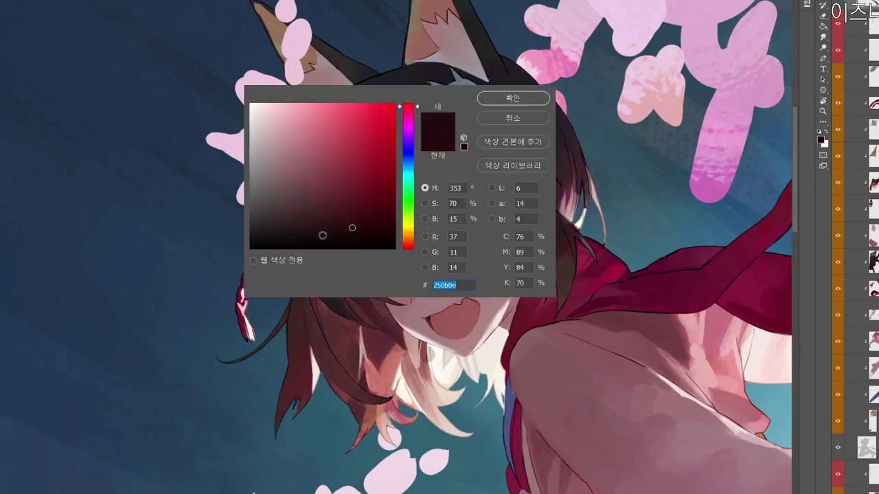
{"action": "left_click", "coordinate": [322, 236]}
{"action": "left_click", "coordinate": [514, 99]}
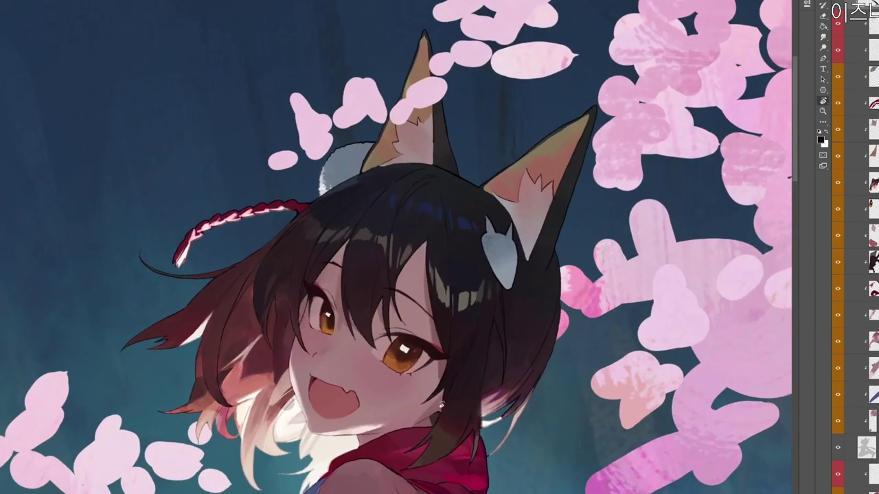
Repaint the near eye's pupil, upper iris shadow and catchlight, using tones sampled around the iris.
{"action": "left_click_drag", "start_coordinate": [441, 405], "coordinate": [508, 249]}
{"action": "scroll", "coordinate": [526, 232], "scroll_direction": "up", "scroll_amount": 2}
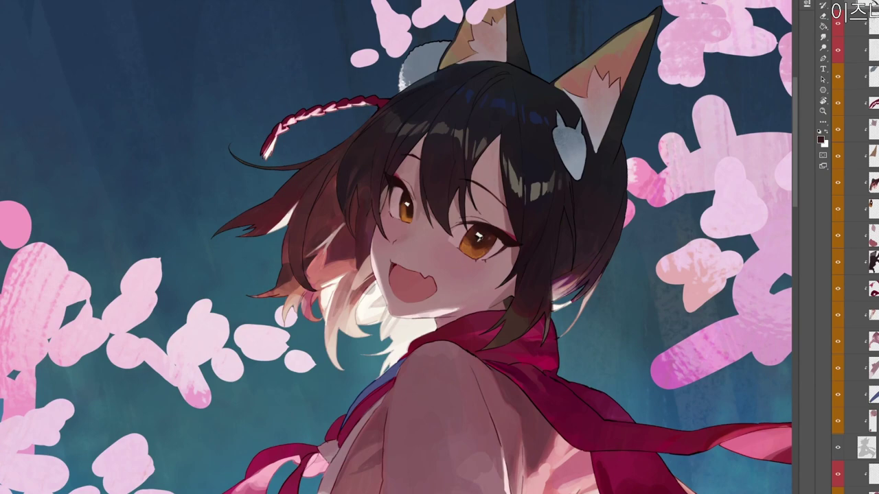
{"action": "scroll", "coordinate": [505, 226], "scroll_direction": "down", "scroll_amount": 1}
{"action": "key", "text": "r"}
{"action": "left_click_drag", "start_coordinate": [505, 274], "coordinate": [484, 43]}
{"action": "left_click_drag", "start_coordinate": [501, 200], "coordinate": [540, 332]}
{"action": "scroll", "coordinate": [432, 220], "scroll_direction": "up", "scroll_amount": 1}
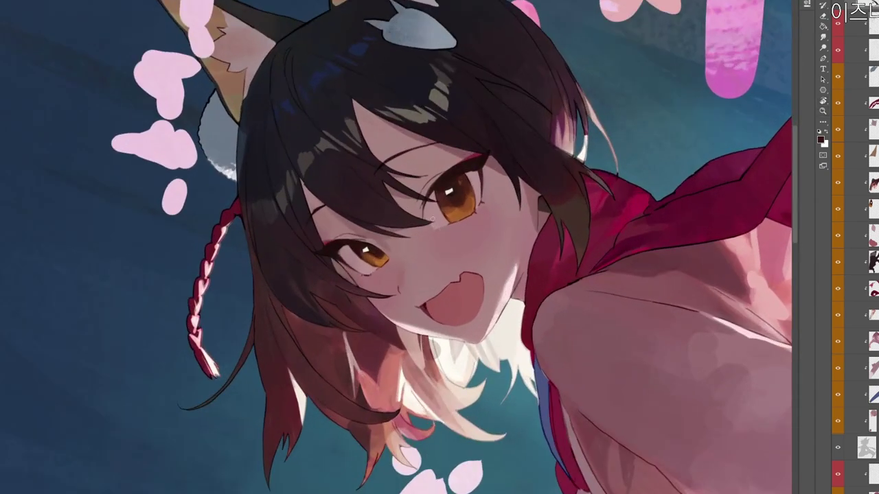
{"action": "left_click", "coordinate": [432, 191], "text": "alt"}
{"action": "key", "text": "ctrl+space"}
{"action": "left_click_drag", "start_coordinate": [469, 185], "coordinate": [456, 184]}
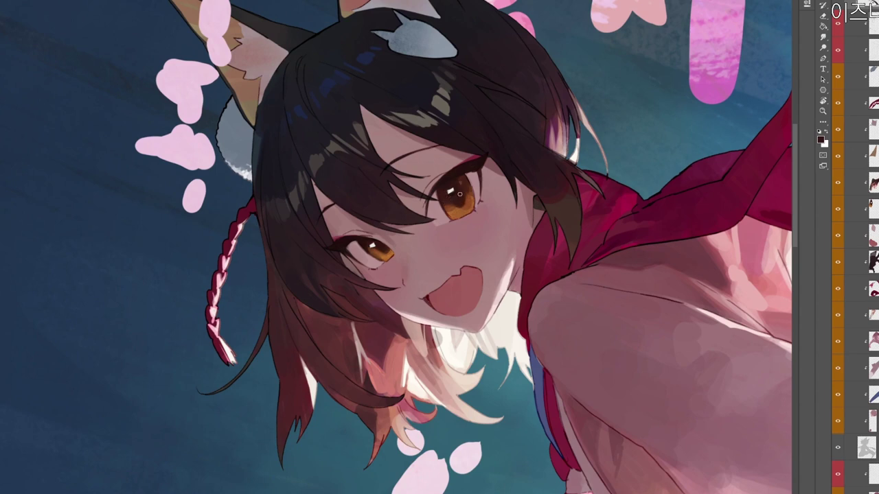
{"action": "key", "text": "ctrl+space"}
{"action": "left_click_drag", "start_coordinate": [501, 191], "coordinate": [481, 190]}
Try a light yellow for the irises, and set the paint colour to dark gold 7f6014.
{"action": "key", "text": "n"}
{"action": "left_click_drag", "start_coordinate": [298, 148], "coordinate": [276, 119]}
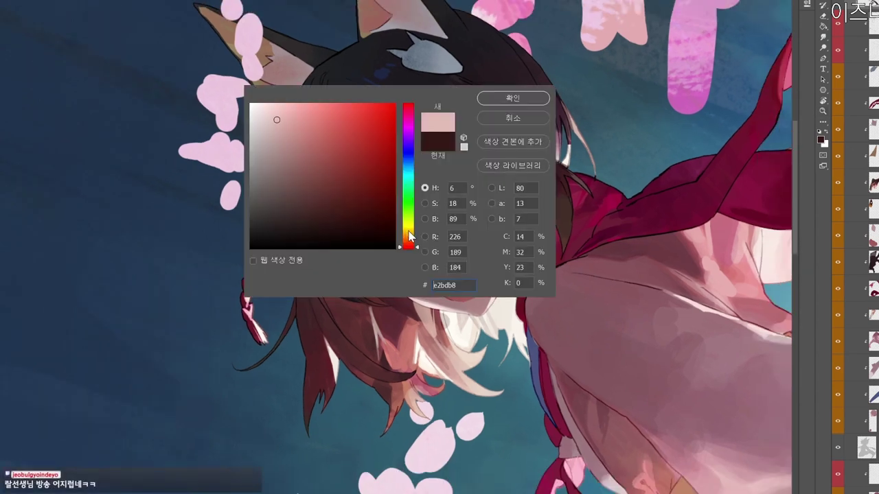
{"action": "left_click_drag", "start_coordinate": [410, 236], "coordinate": [410, 223]}
{"action": "left_click", "coordinate": [336, 118]}
{"action": "left_click", "coordinate": [511, 97]}
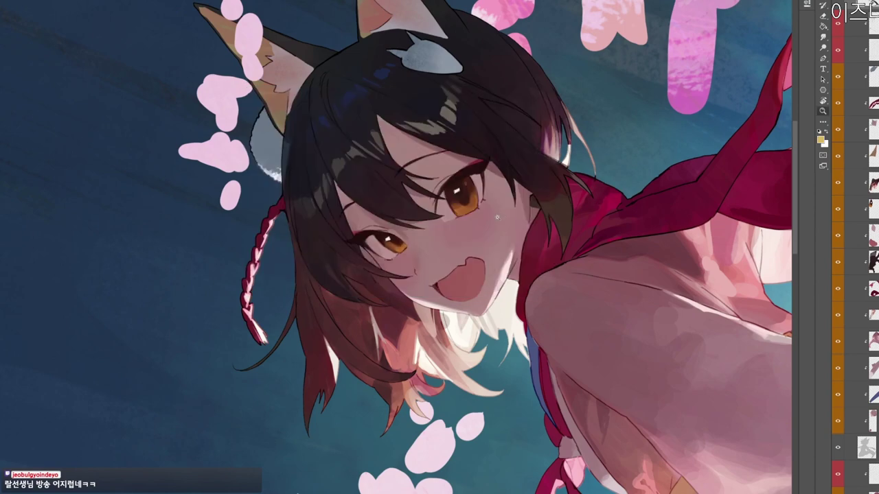
{"action": "left_click_drag", "start_coordinate": [497, 217], "coordinate": [493, 214]}
{"action": "key", "text": "n"}
{"action": "left_click_drag", "start_coordinate": [359, 159], "coordinate": [373, 177]}
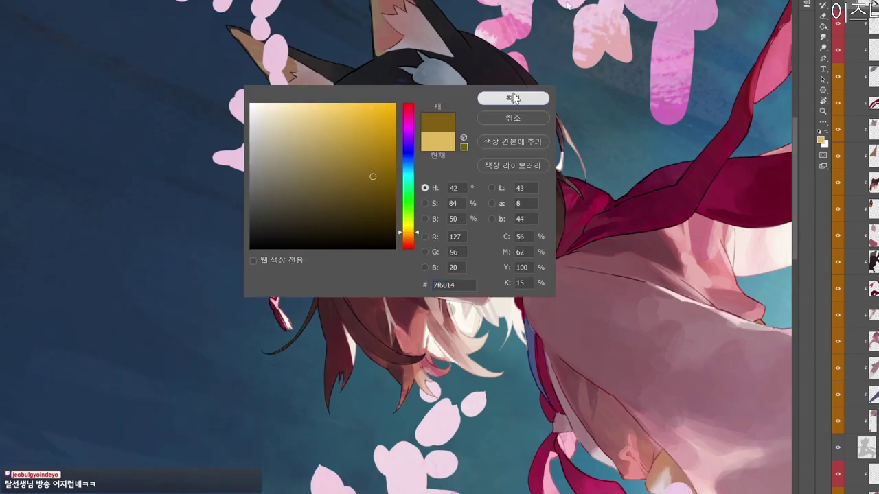
{"action": "left_click", "coordinate": [513, 99]}
Tint both irises with the dark gold and blend the near eye's iris with sampled tones.
{"action": "scroll", "coordinate": [473, 240], "scroll_direction": "up", "scroll_amount": 1}
{"action": "left_click_drag", "start_coordinate": [387, 275], "coordinate": [398, 279]}
{"action": "mouse_move", "coordinate": [455, 261]}
{"action": "left_mouse_down"}
{"action": "mouse_move", "coordinate": [464, 267]}
{"action": "mouse_move", "coordinate": [456, 254]}
{"action": "mouse_move", "coordinate": [454, 266]}
{"action": "mouse_move", "coordinate": [470, 258]}
{"action": "mouse_move", "coordinate": [469, 270]}
{"action": "mouse_move", "coordinate": [474, 259]}
{"action": "left_mouse_up"}
{"action": "left_click", "coordinate": [464, 262], "text": "alt"}
{"action": "left_click", "coordinate": [457, 258], "text": "alt"}
{"action": "left_click", "coordinate": [459, 266], "text": "alt"}
{"action": "left_click", "coordinate": [468, 254], "text": "alt"}
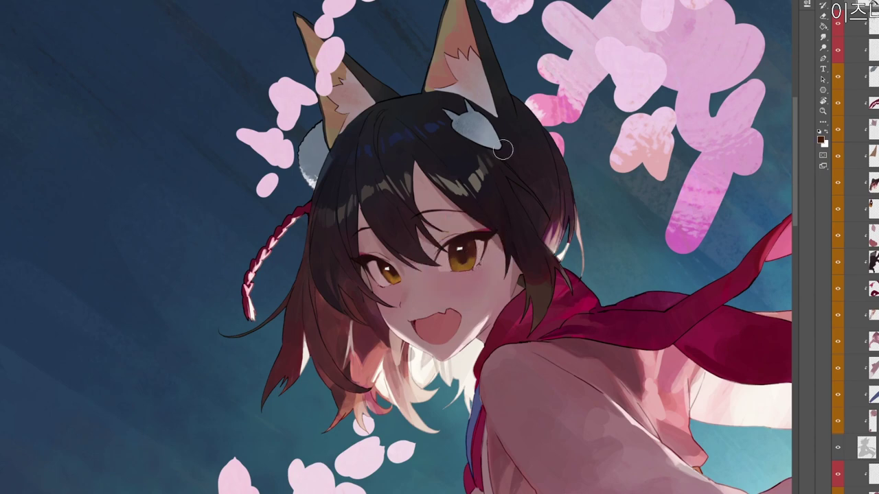
{"action": "key", "text": "r"}
{"action": "mouse_move", "coordinate": [569, 150]}
{"action": "left_mouse_down"}
{"action": "mouse_move", "coordinate": [498, 334]}
{"action": "mouse_move", "coordinate": [543, 227]}
{"action": "mouse_move", "coordinate": [472, 194]}
{"action": "left_mouse_up"}
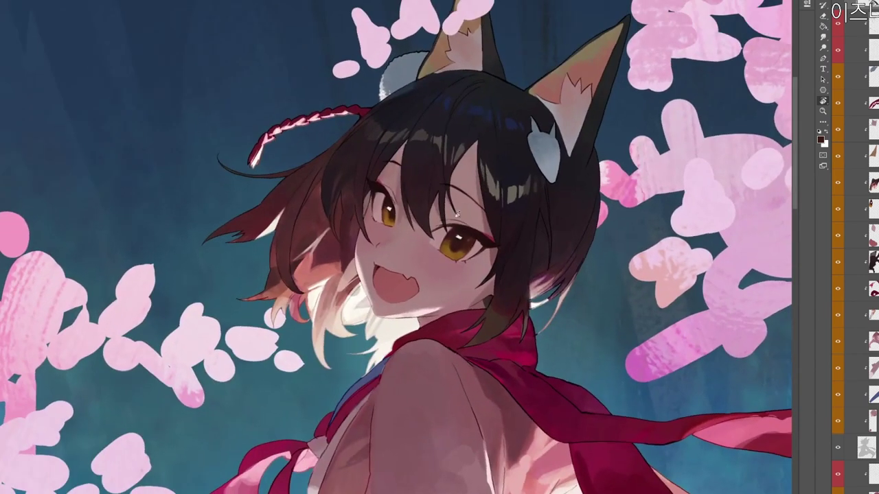
Retouch the far eye's iris edge and lashes with tones sampled around that eye.
{"action": "left_click", "coordinate": [390, 196], "text": "alt"}
{"action": "mouse_move", "coordinate": [391, 193]}
{"action": "left_mouse_down"}
{"action": "mouse_move", "coordinate": [393, 208]}
{"action": "mouse_move", "coordinate": [465, 200]}
{"action": "left_mouse_up"}
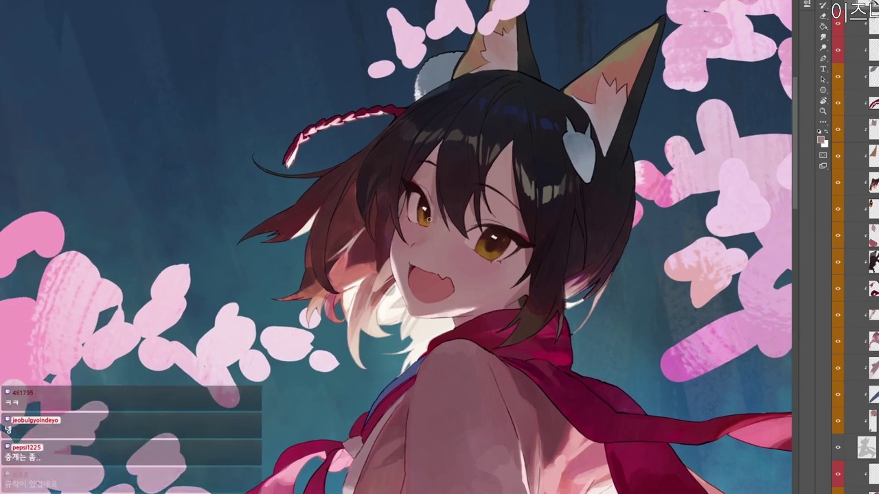
{"action": "left_click", "coordinate": [429, 214], "text": "alt"}
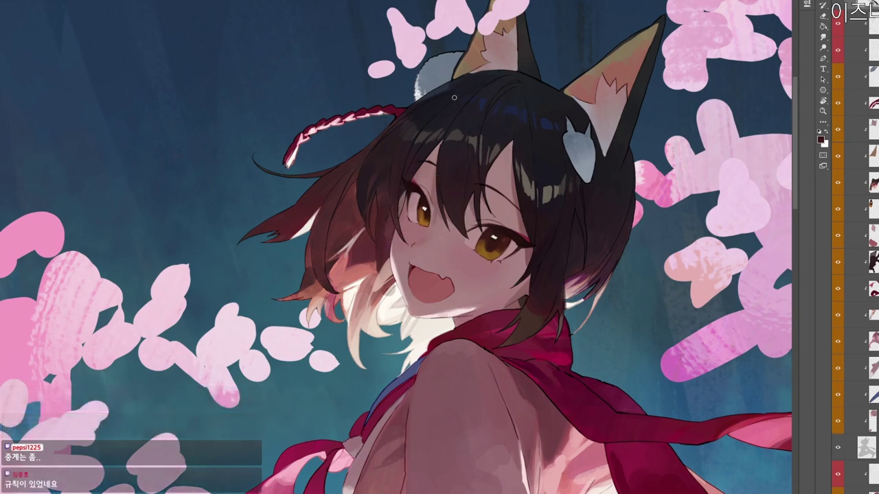
{"action": "key", "text": "r"}
{"action": "left_click_drag", "start_coordinate": [516, 176], "coordinate": [396, 377]}
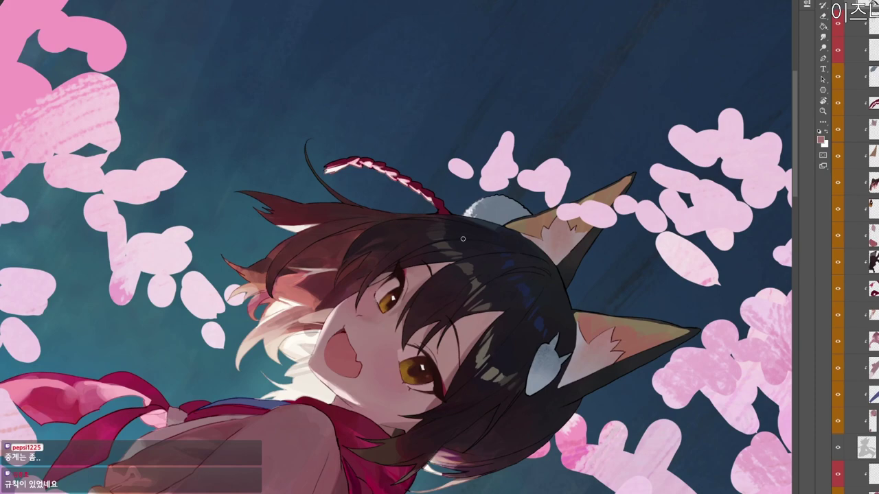
Set the paint colour to dark red 512024 and refine the far eye's lower lash line.
{"action": "key", "text": "r"}
{"action": "left_click_drag", "start_coordinate": [460, 362], "coordinate": [588, 43]}
{"action": "key", "text": "n"}
{"action": "left_click", "coordinate": [337, 203]}
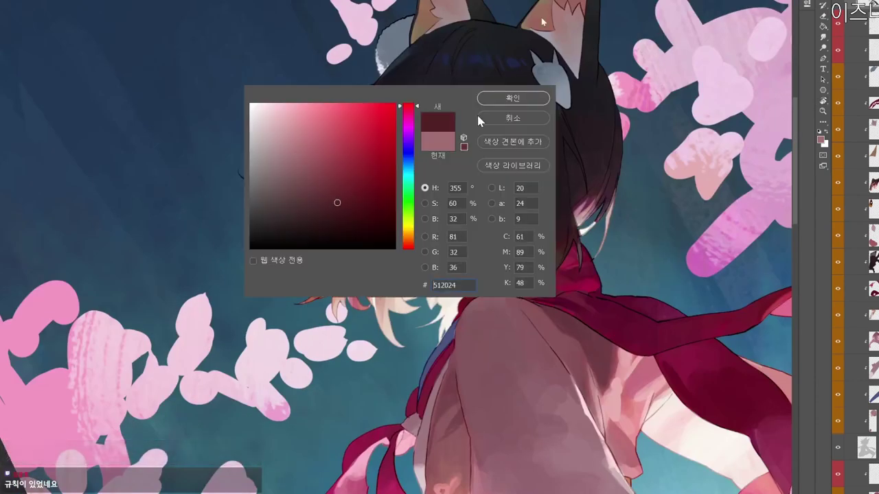
{"action": "left_click", "coordinate": [512, 99]}
{"action": "key", "text": "r"}
{"action": "left_click_drag", "start_coordinate": [553, 208], "coordinate": [513, 360]}
{"action": "key", "text": "z"}
{"action": "left_click_drag", "start_coordinate": [422, 287], "coordinate": [456, 287]}
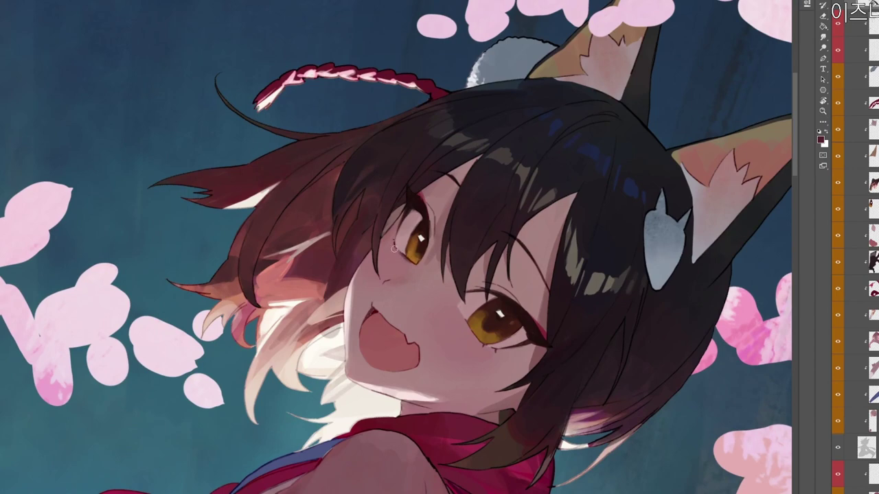
{"action": "left_click_drag", "start_coordinate": [431, 194], "coordinate": [388, 201]}
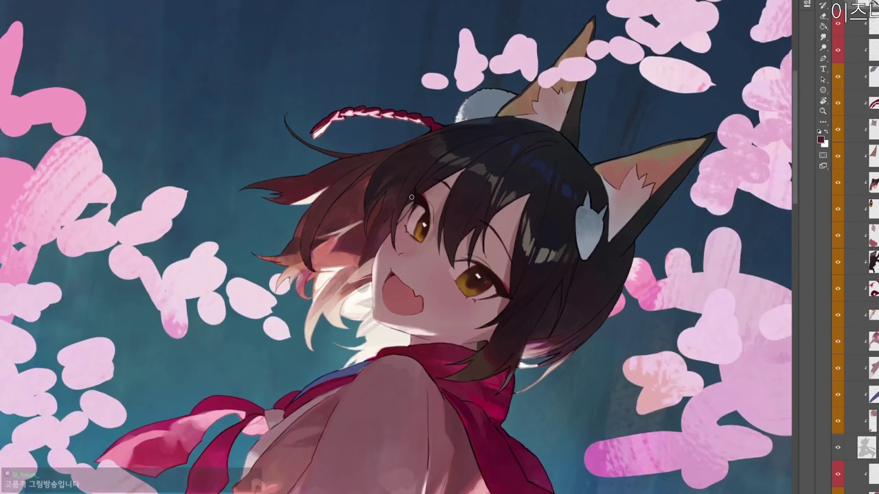
{"action": "left_click_drag", "start_coordinate": [466, 292], "coordinate": [463, 213]}
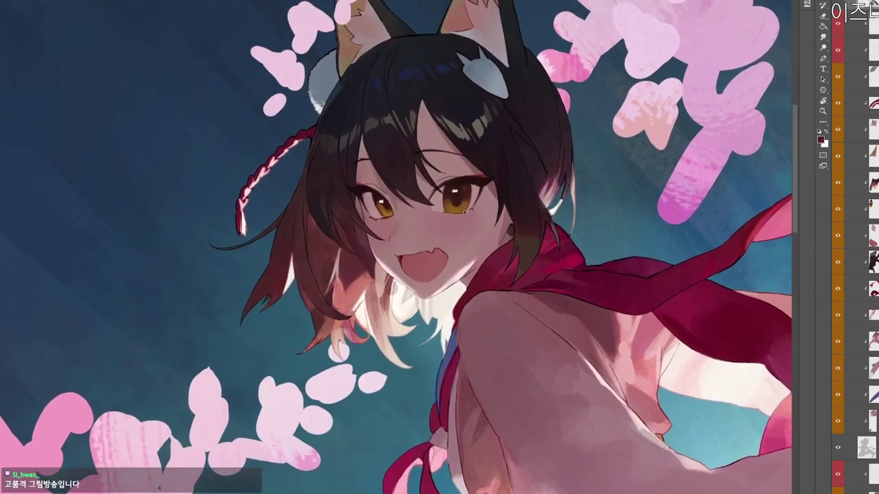
Refine the near eye's outer corner and lower lashes using dark and skin tones sampled around the eye.
{"action": "key", "text": "r"}
{"action": "left_click_drag", "start_coordinate": [485, 290], "coordinate": [523, 168]}
{"action": "left_click_drag", "start_coordinate": [523, 167], "coordinate": [551, 192]}
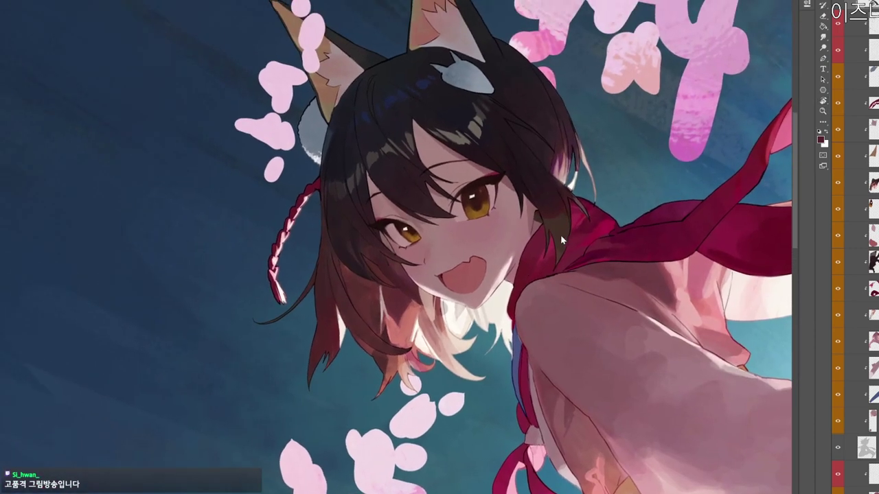
{"action": "left_click_drag", "start_coordinate": [484, 247], "coordinate": [467, 287]}
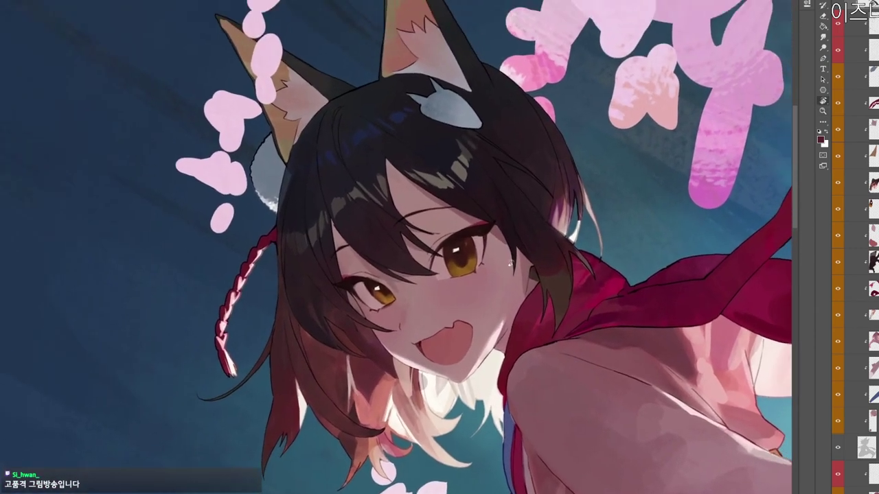
{"action": "left_click_drag", "start_coordinate": [516, 184], "coordinate": [515, 165]}
{"action": "left_click", "coordinate": [483, 212], "text": "alt"}
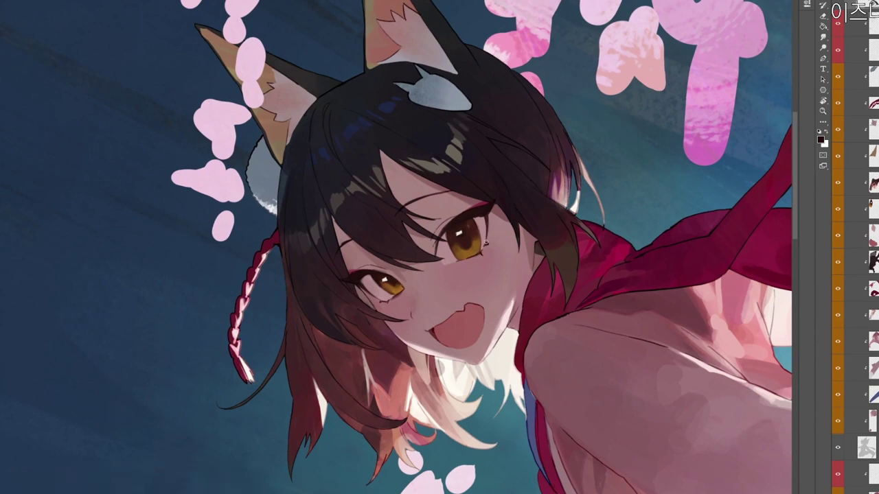
{"action": "scroll", "coordinate": [487, 226], "scroll_direction": "down", "scroll_amount": 1}
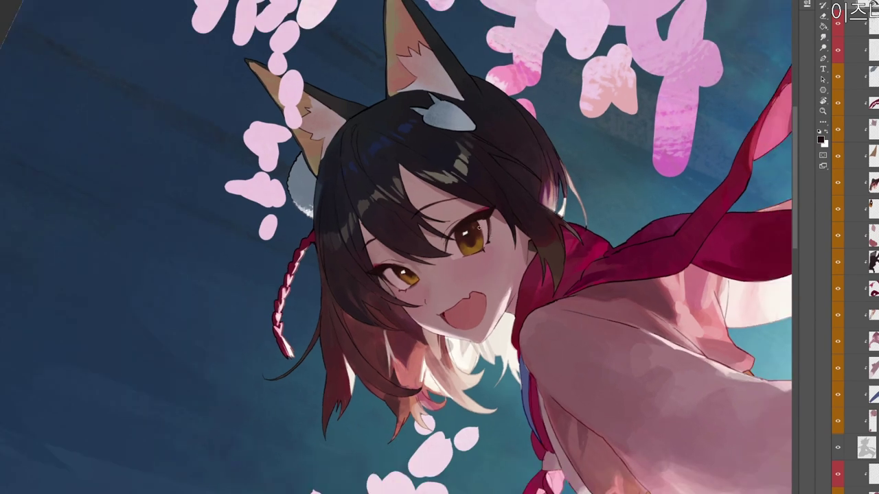
{"action": "left_click", "coordinate": [484, 227], "text": "alt"}
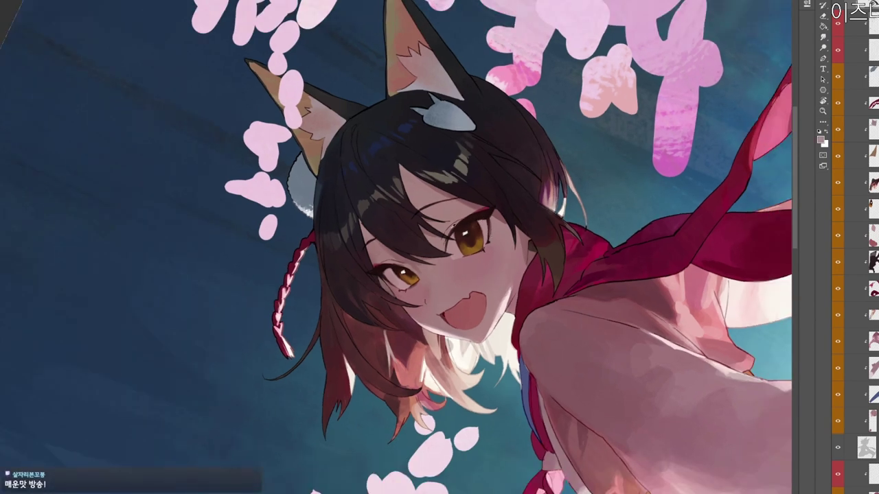
{"action": "left_click", "coordinate": [457, 234], "text": "alt"}
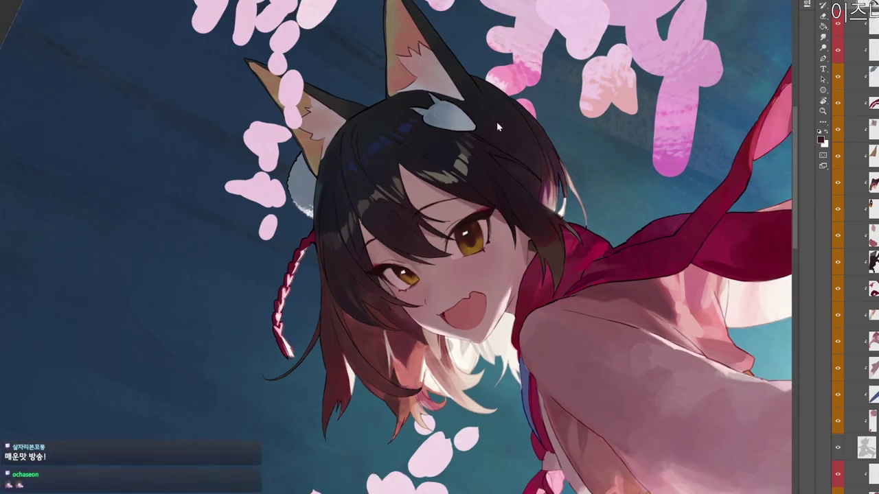
Set the paint colour to reddish brown 803331 and warm the lash line at the near eye's inner corner.
{"action": "key", "text": "n"}
{"action": "left_click", "coordinate": [517, 97]}
{"action": "left_click", "coordinate": [451, 226], "text": "alt"}
{"action": "key", "text": "F12"}
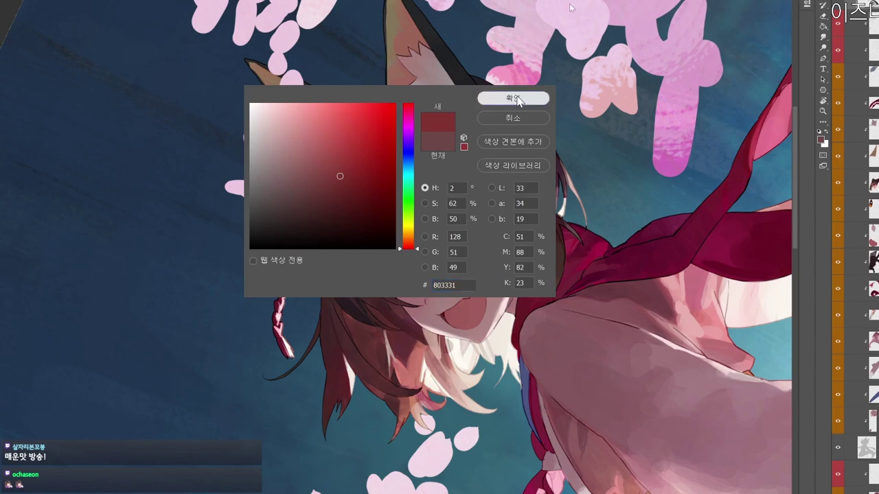
{"action": "left_click", "coordinate": [514, 95]}
{"action": "left_click_drag", "start_coordinate": [450, 236], "coordinate": [479, 257]}
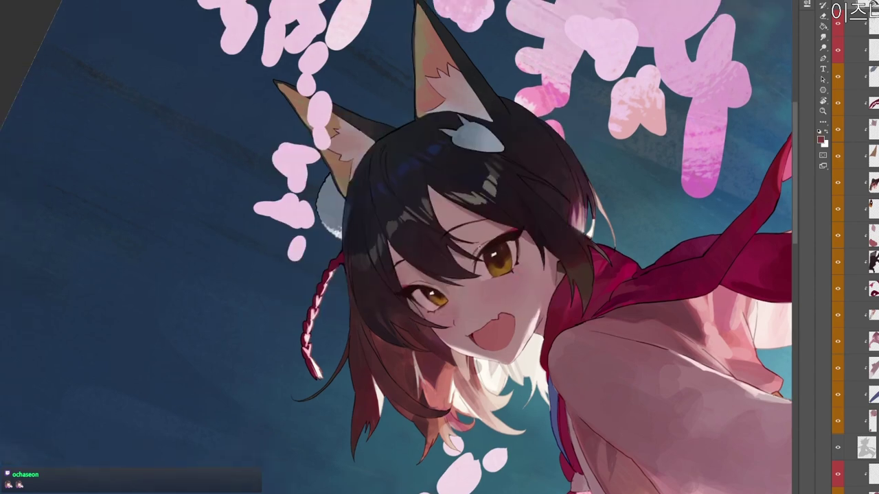
Sample a dark tone beside the far eye's inner corner to continue retouching the eye area.
{"action": "key", "text": "r"}
{"action": "left_click_drag", "start_coordinate": [539, 247], "coordinate": [322, 453]}
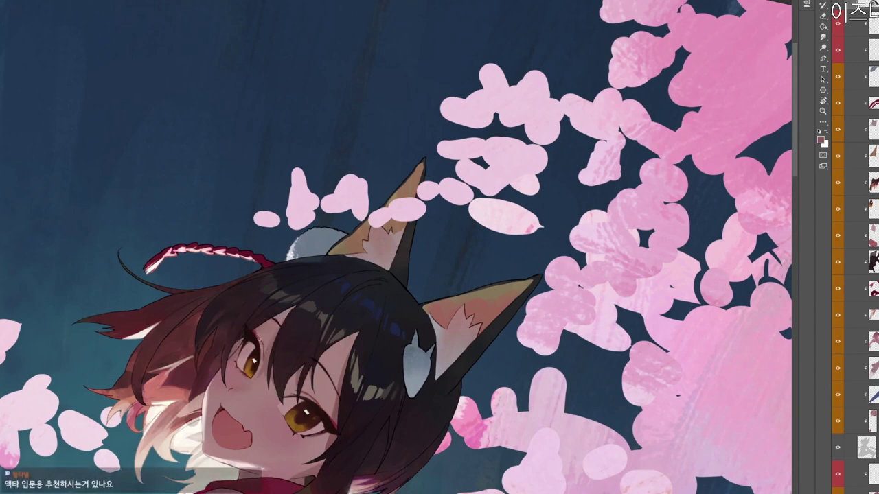
{"action": "left_click", "coordinate": [264, 351], "text": "alt"}
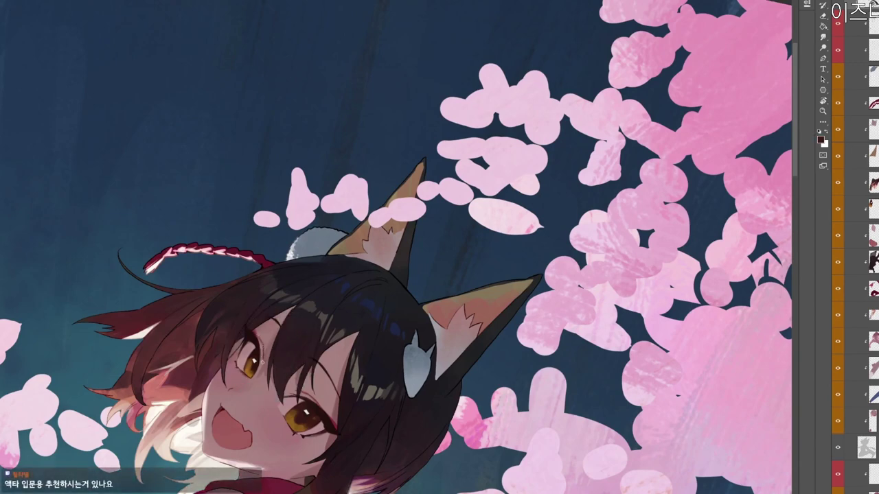
{"action": "key", "text": "r"}
{"action": "left_click_drag", "start_coordinate": [309, 405], "coordinate": [510, 322]}
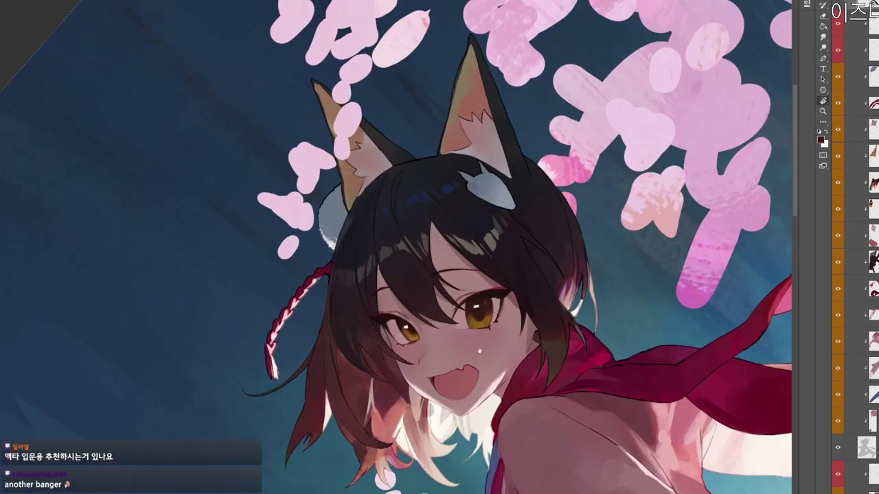
Set the foreground colour to dark reddish brown #54292c for the facial details.
{"action": "left_click_drag", "start_coordinate": [477, 349], "coordinate": [484, 323]}
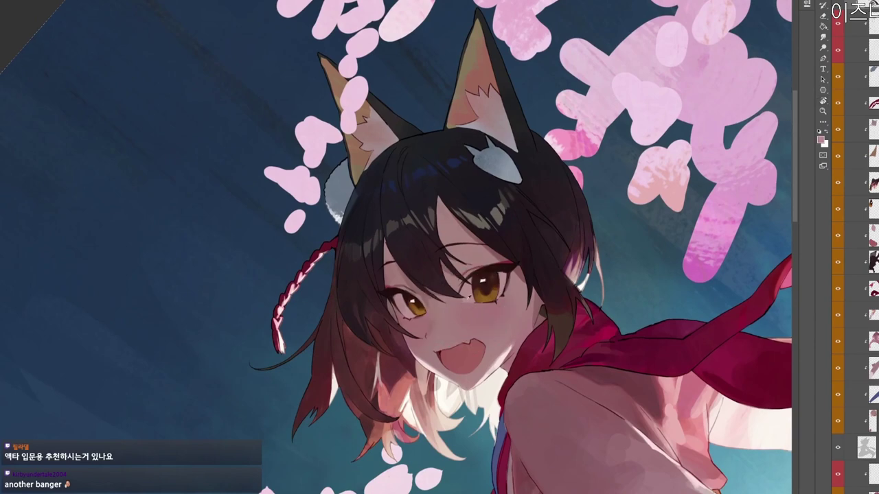
{"action": "left_click_drag", "start_coordinate": [468, 121], "coordinate": [479, 61]}
{"action": "key", "text": "r"}
{"action": "left_click_drag", "start_coordinate": [479, 61], "coordinate": [517, 121]}
{"action": "key", "text": "n"}
{"action": "left_click", "coordinate": [324, 201]}
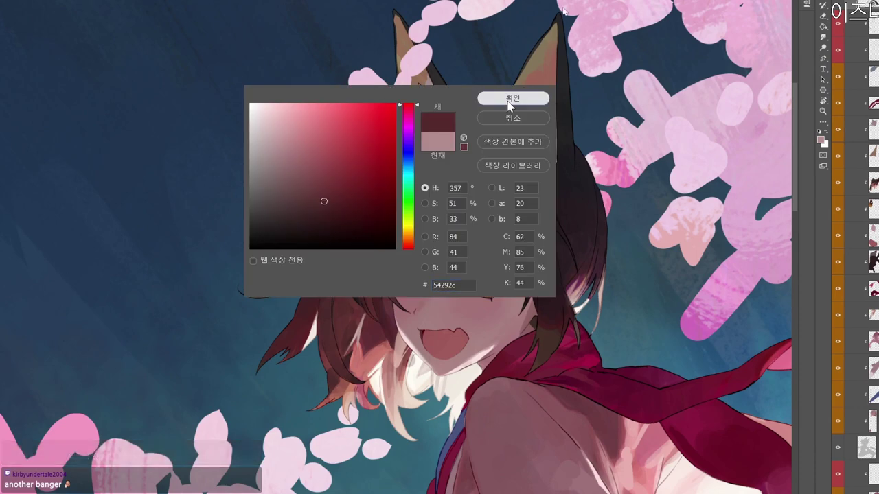
{"action": "left_click", "coordinate": [513, 106]}
Sample the shaded skin tones beside the nose and apply a muted rose tone as the foreground colour.
{"action": "left_click_drag", "start_coordinate": [453, 305], "coordinate": [464, 267]}
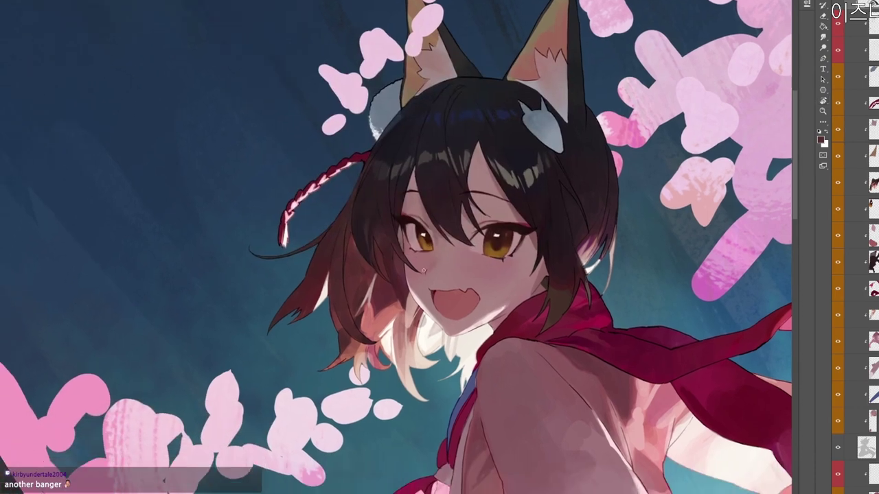
{"action": "left_click", "coordinate": [430, 267], "text": "alt"}
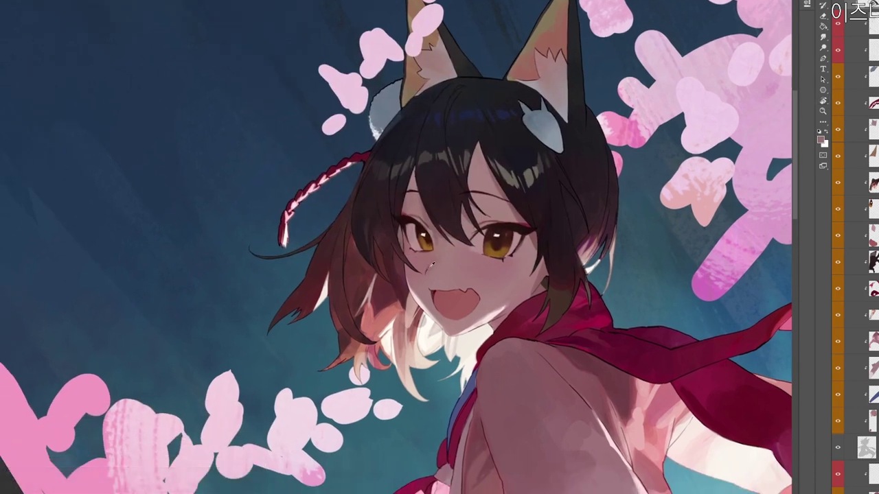
{"action": "left_click", "coordinate": [426, 271], "text": "alt"}
{"action": "key", "text": "r"}
{"action": "left_click_drag", "start_coordinate": [528, 300], "coordinate": [534, 276]}
{"action": "key", "text": "n"}
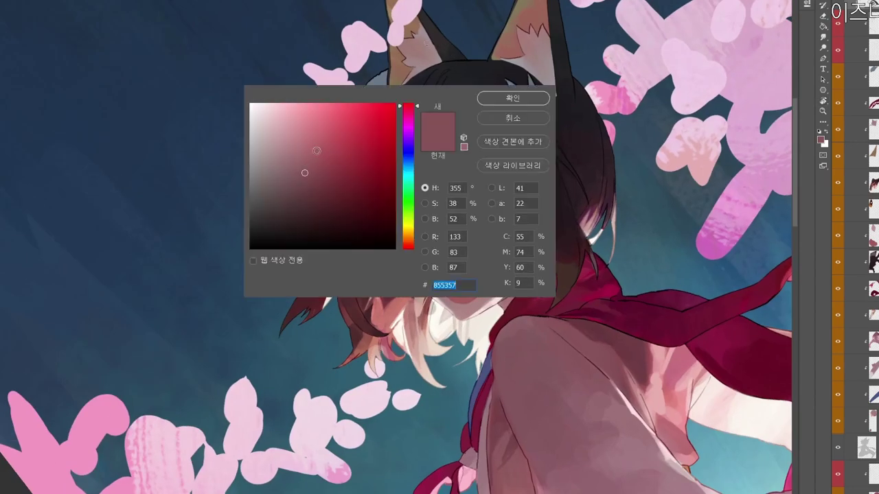
{"action": "left_click", "coordinate": [516, 96]}
Examine the face and hair of the fox-eared girl at different canvas rotations and zoom levels.
{"action": "key", "text": "r"}
{"action": "left_click_drag", "start_coordinate": [464, 168], "coordinate": [475, 180]}
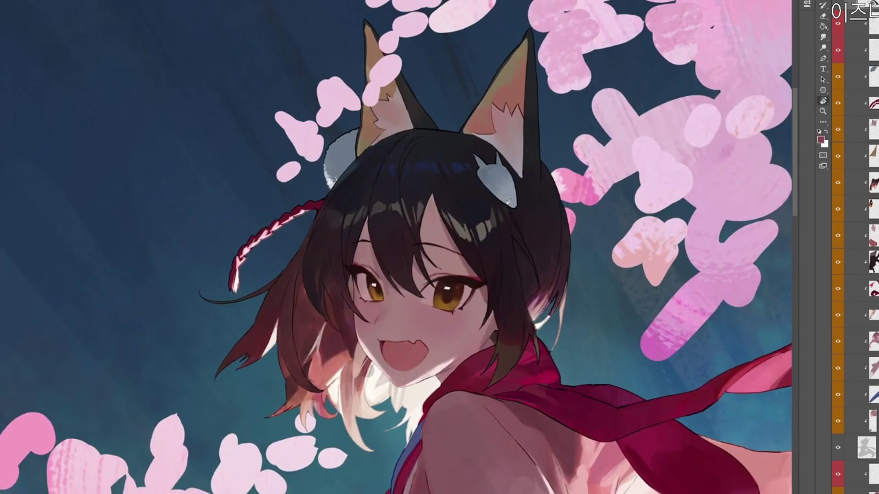
{"action": "left_click_drag", "start_coordinate": [474, 258], "coordinate": [416, 260]}
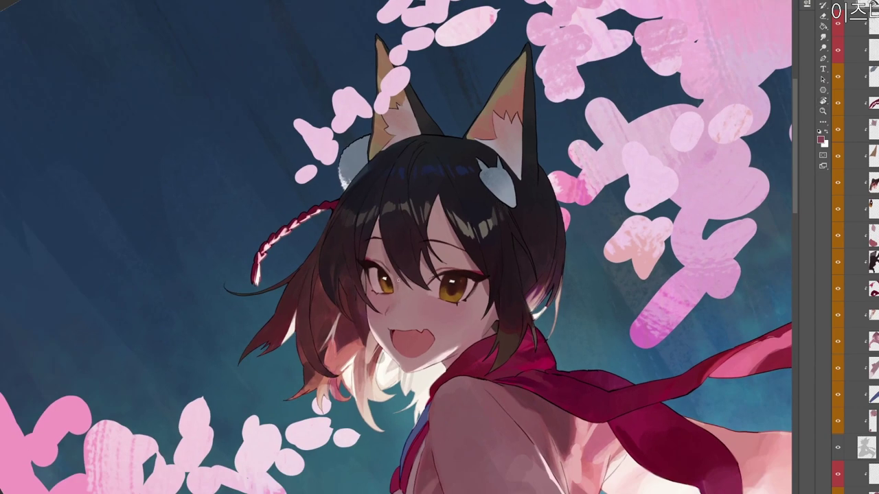
{"action": "key", "text": "r"}
{"action": "left_click_drag", "start_coordinate": [505, 263], "coordinate": [394, 367]}
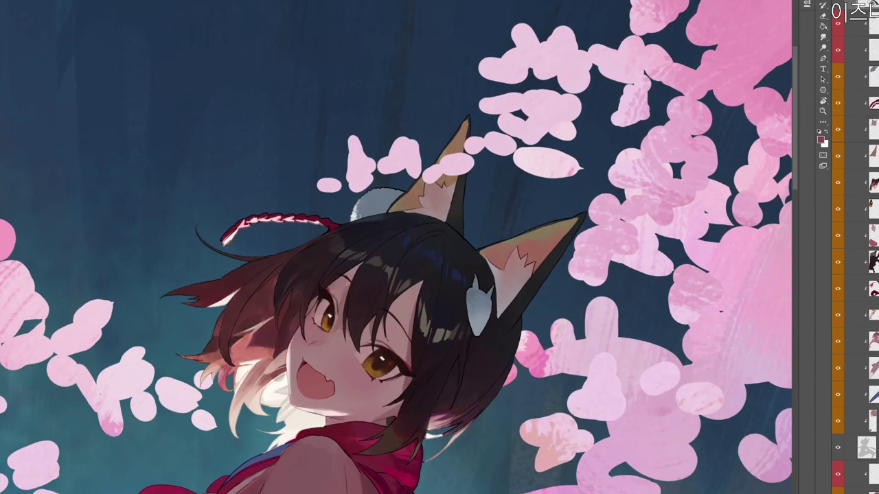
{"action": "key", "text": "z"}
{"action": "left_click_drag", "start_coordinate": [386, 257], "coordinate": [344, 262]}
{"action": "key", "text": "r"}
{"action": "left_click_drag", "start_coordinate": [405, 280], "coordinate": [435, 216]}
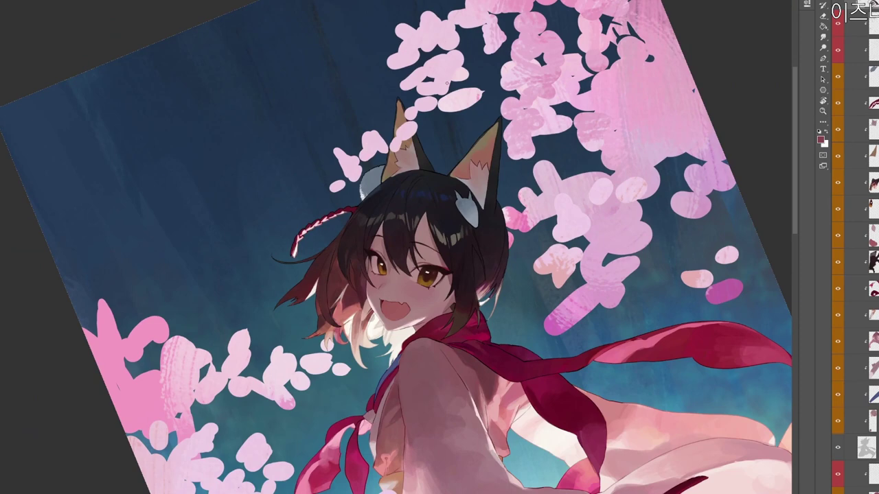
Sample the dark tone at the edge of the smaller eye and set the foreground colour to dark red #571713.
{"action": "key", "text": "n"}
{"action": "left_click", "coordinate": [502, 101]}
{"action": "left_click", "coordinate": [370, 254], "text": "alt"}
{"action": "left_click", "coordinate": [820, 139]}
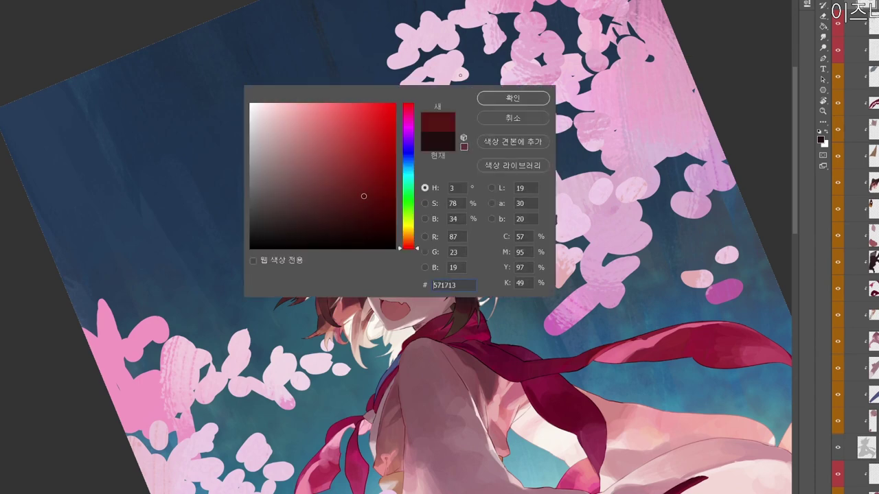
{"action": "left_click", "coordinate": [517, 95]}
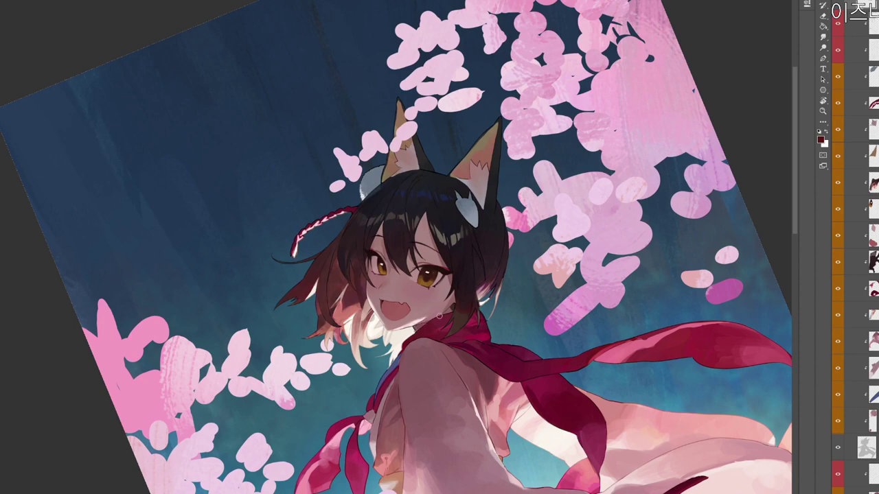
Swap the foreground and background colours and set the foreground to a dark greyish blue for the hair.
{"action": "key", "text": "x"}
{"action": "key", "text": "r"}
{"action": "left_click_drag", "start_coordinate": [724, 54], "coordinate": [729, 14]}
{"action": "left_click_drag", "start_coordinate": [371, 170], "coordinate": [390, 170]}
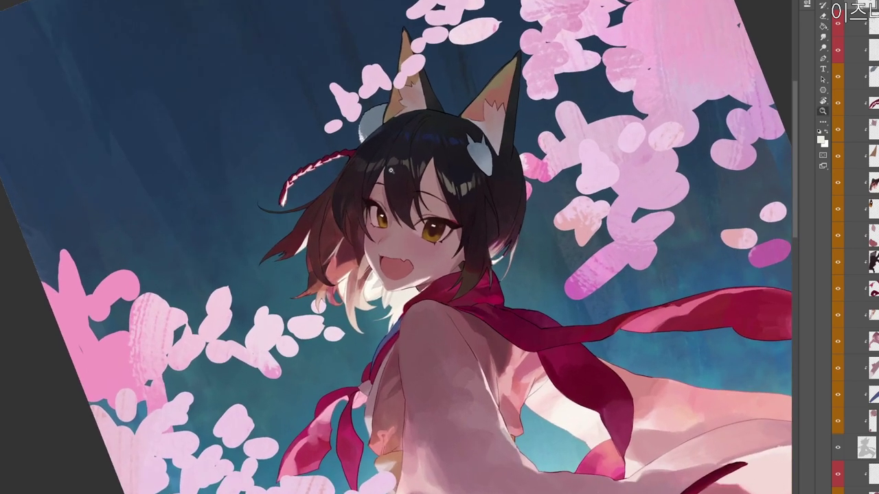
{"action": "left_click", "coordinate": [389, 171]}
{"action": "key", "text": "n"}
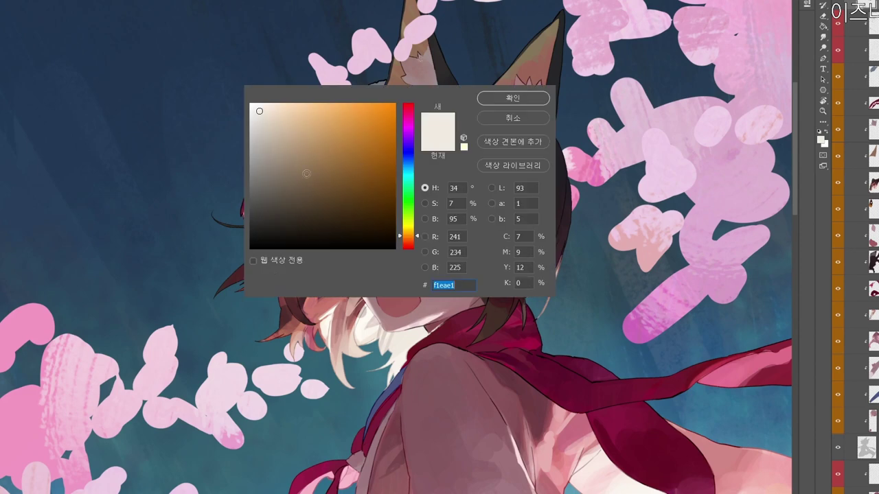
{"action": "left_click", "coordinate": [298, 201]}
{"action": "left_click", "coordinate": [409, 165]}
{"action": "left_click", "coordinate": [515, 100]}
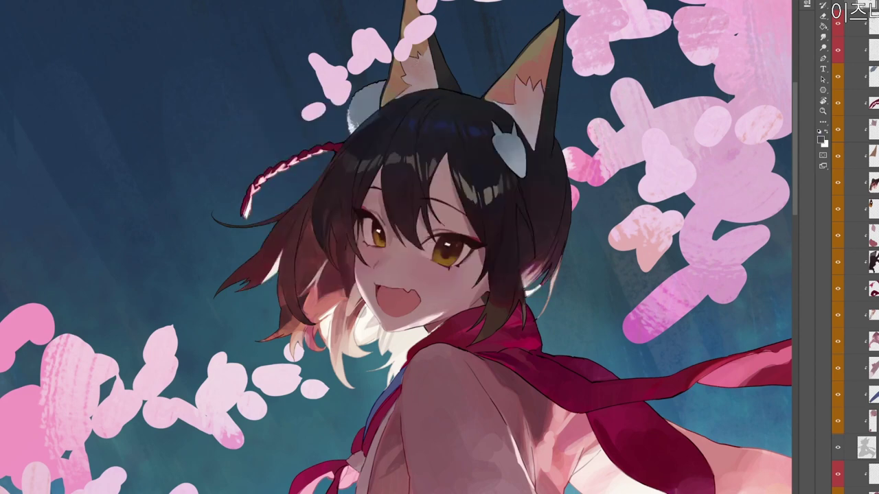
Sample dark hair tones from the bangs above the smaller eye as the painting colour.
{"action": "left_click", "coordinate": [392, 197], "text": "alt"}
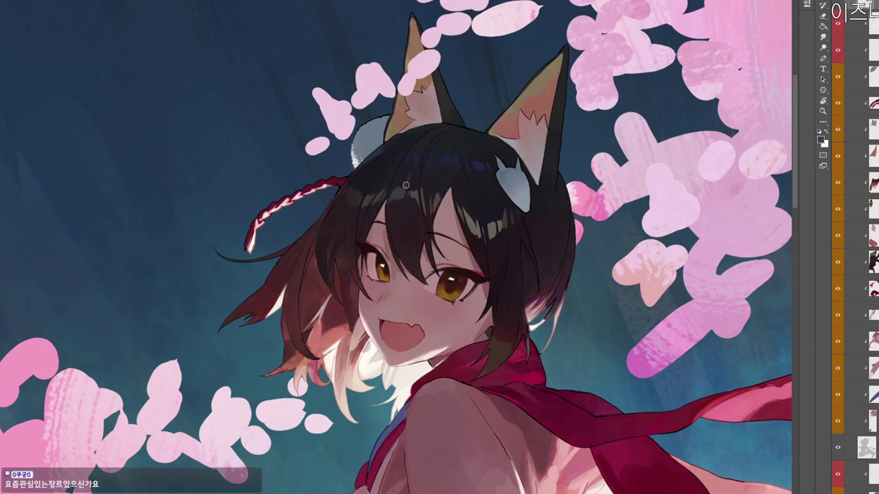
{"action": "left_click", "coordinate": [396, 182], "text": "alt"}
{"action": "left_click", "coordinate": [516, 95]}
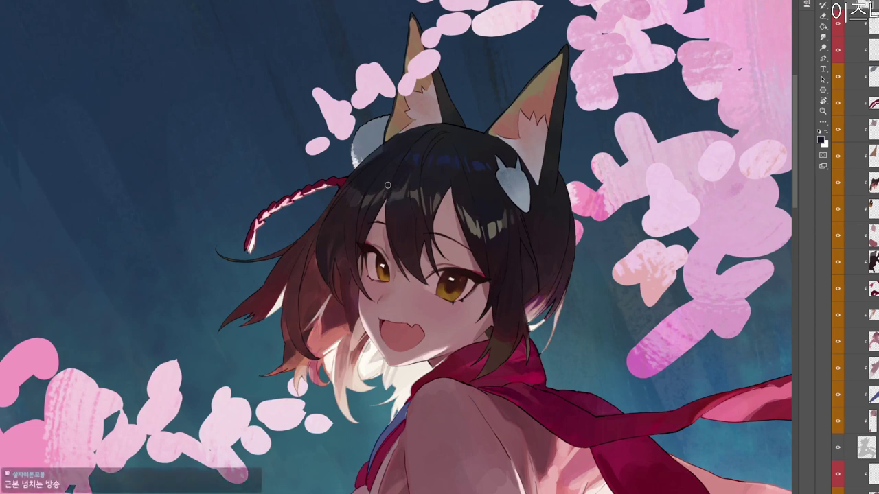
Sample the dark hair beside the smaller eye and set the foreground colour to near-black brown #140908.
{"action": "key", "text": "r"}
{"action": "left_click_drag", "start_coordinate": [442, 157], "coordinate": [456, 206]}
{"action": "left_click_drag", "start_coordinate": [455, 237], "coordinate": [463, 215]}
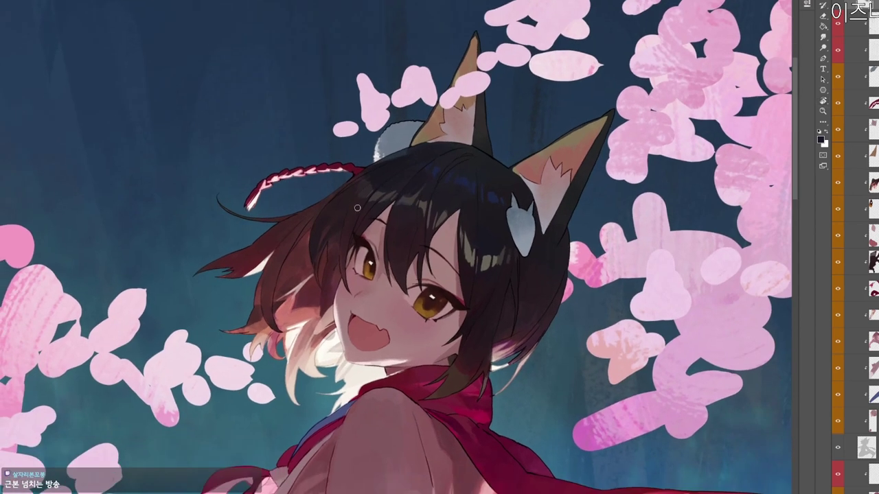
{"action": "left_click", "coordinate": [357, 233], "text": "alt"}
{"action": "key", "text": "n"}
{"action": "left_click", "coordinate": [336, 238]}
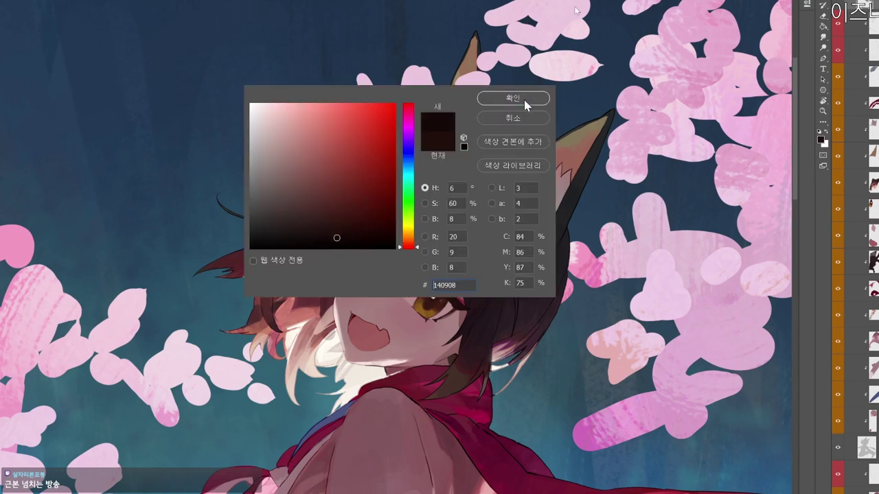
{"action": "left_click", "coordinate": [523, 100]}
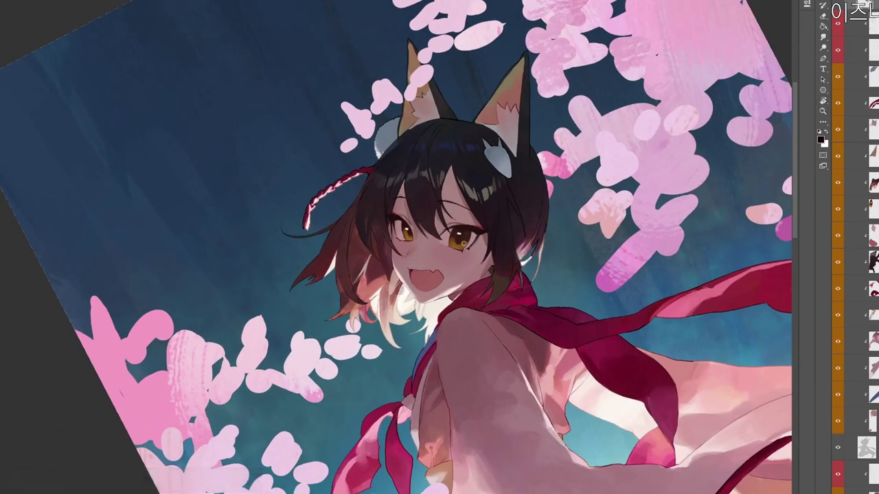
Sample the iris and pupil tones of the larger eye and adjust the foreground to a more saturated dark reddish brown.
{"action": "left_click", "coordinate": [463, 244], "text": "alt"}
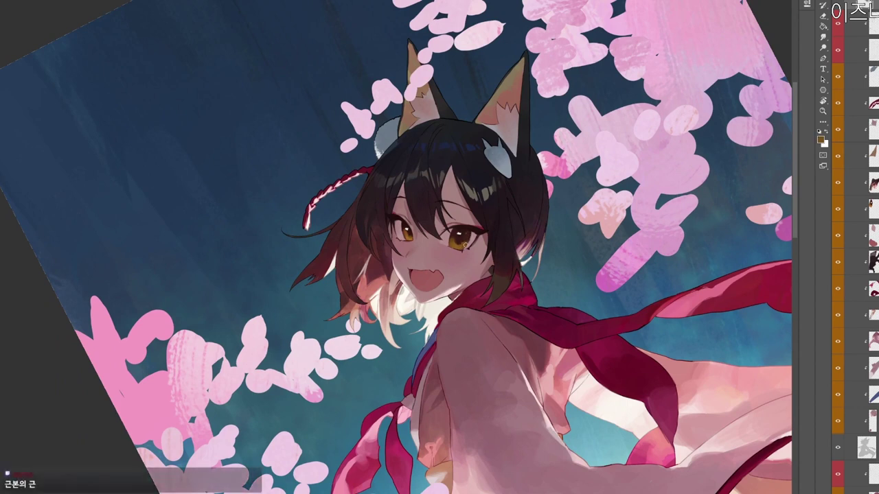
{"action": "left_click", "coordinate": [456, 226], "text": "alt"}
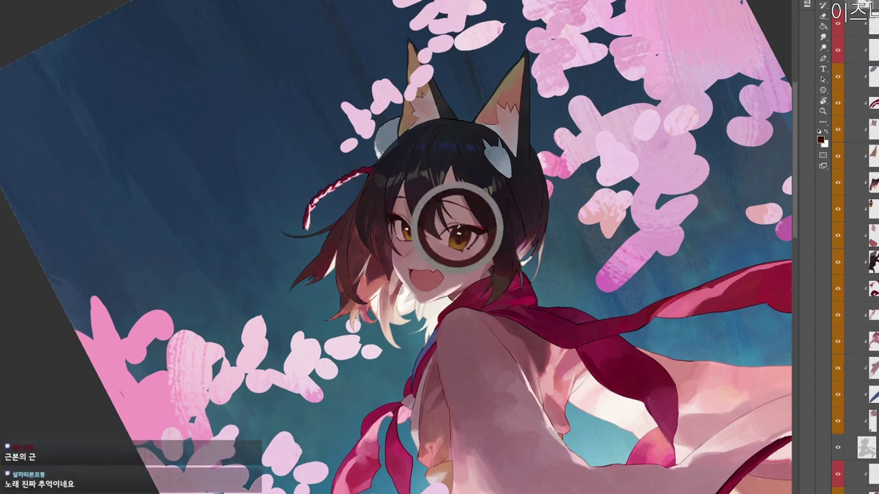
{"action": "key", "text": "n"}
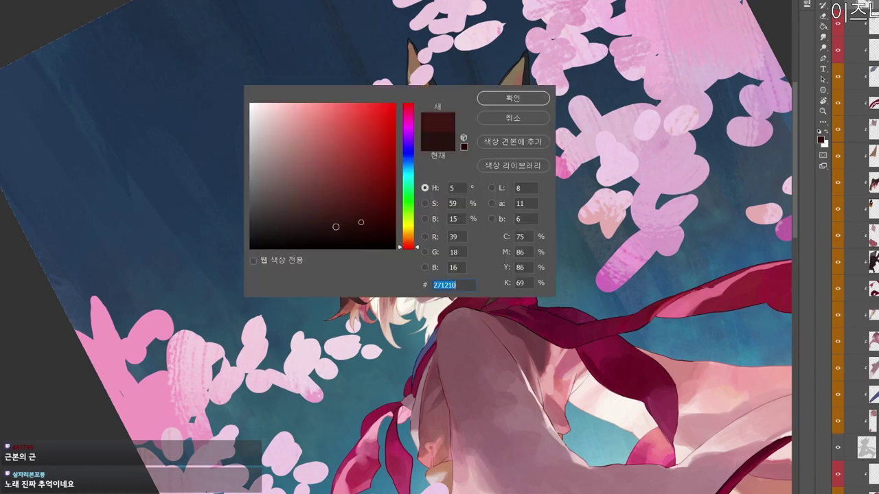
{"action": "left_click", "coordinate": [355, 212]}
{"action": "left_click", "coordinate": [514, 102]}
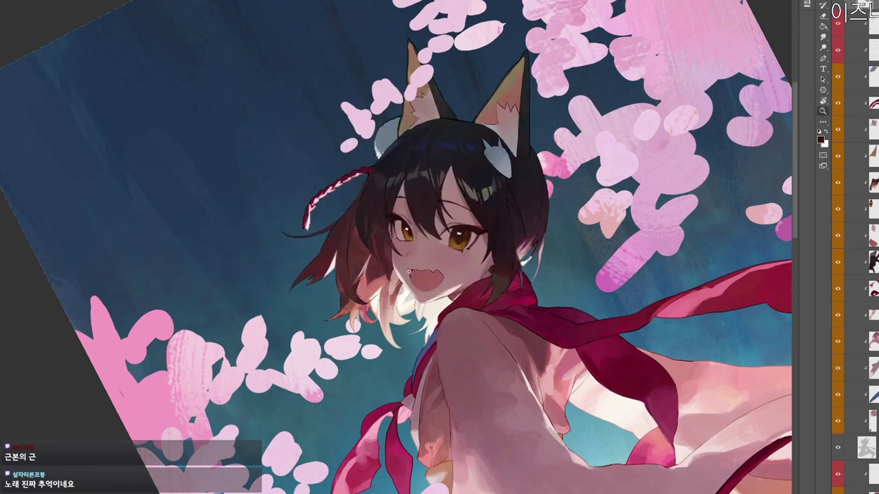
Set the foreground colour to deep dark red #3b0909 for the outline of the open mouth.
{"action": "left_click", "coordinate": [411, 273], "text": "ctrl"}
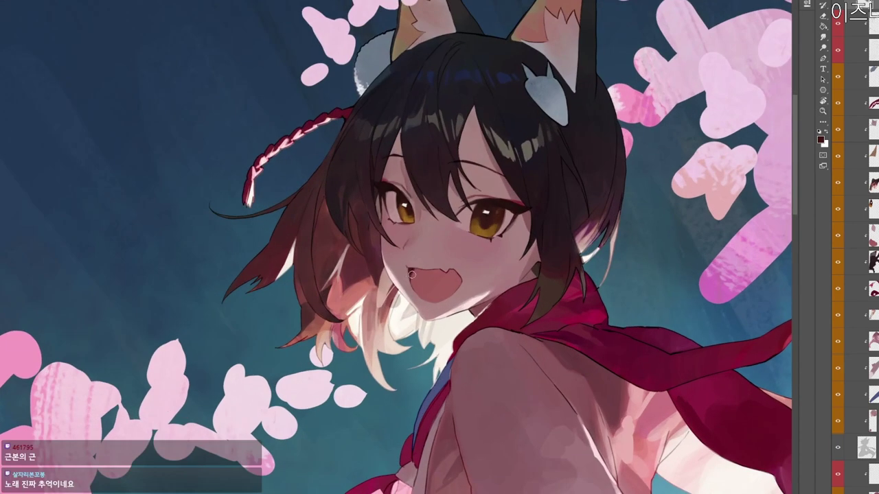
{"action": "key", "text": "r"}
{"action": "left_click_drag", "start_coordinate": [468, 262], "coordinate": [463, 144]}
{"action": "key", "text": "n"}
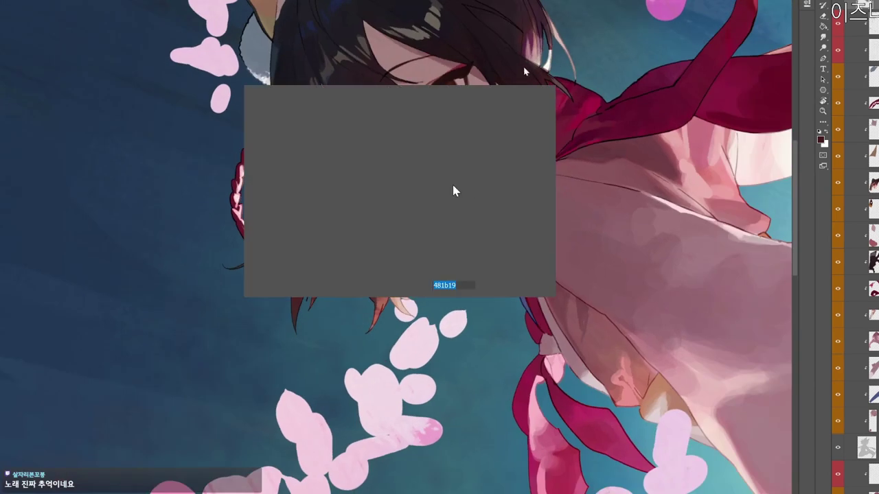
{"action": "left_click", "coordinate": [370, 213]}
{"action": "left_click", "coordinate": [407, 249]}
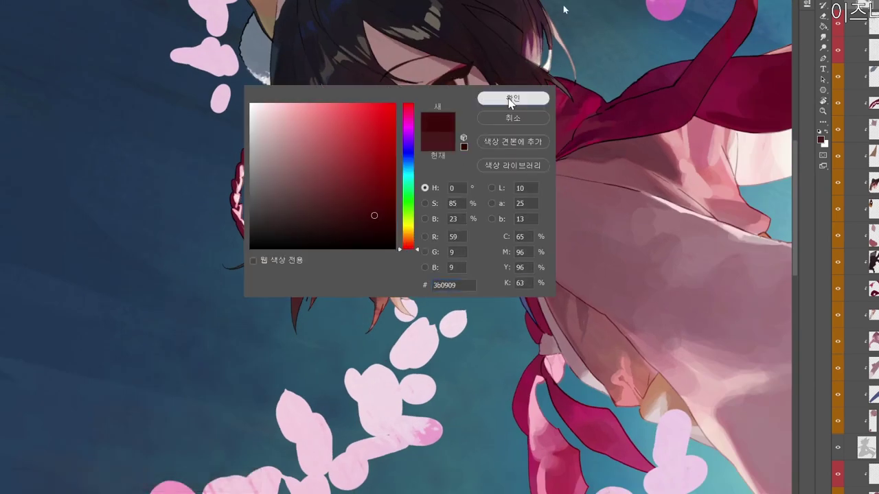
{"action": "left_click", "coordinate": [513, 98]}
Swap the foreground and background colours and set the foreground to a muted brown for the hair highlights.
{"action": "scroll", "coordinate": [420, 248], "scroll_direction": "up", "scroll_amount": 2}
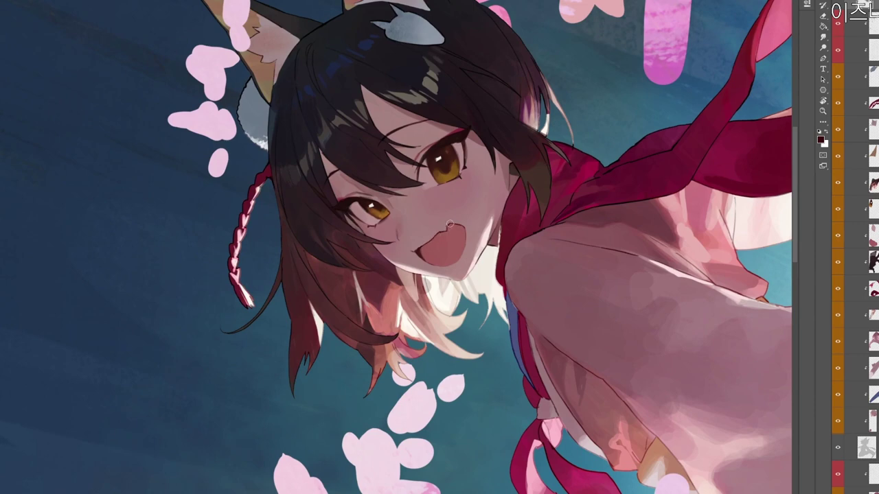
{"action": "key", "text": "r"}
{"action": "left_click_drag", "start_coordinate": [540, 272], "coordinate": [504, 299]}
{"action": "scroll", "coordinate": [506, 300], "scroll_direction": "down", "scroll_amount": 2}
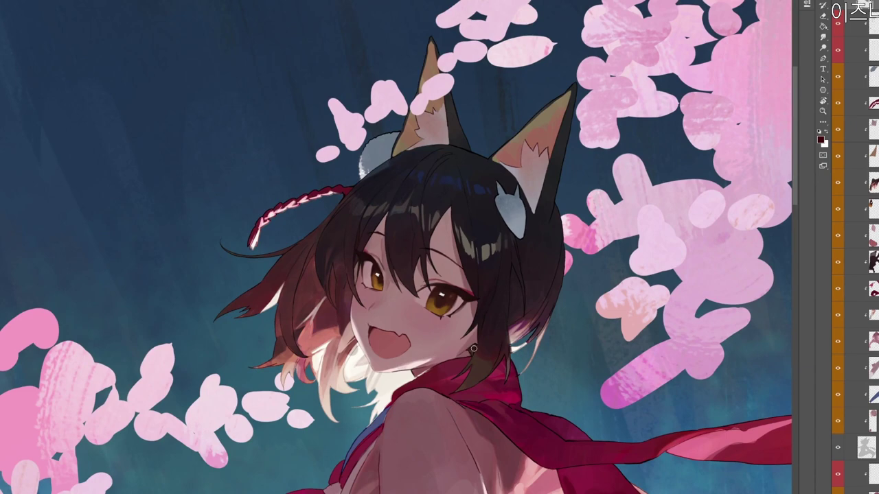
{"action": "mouse_move", "coordinate": [502, 357]}
{"action": "left_mouse_down"}
{"action": "mouse_move", "coordinate": [493, 361]}
{"action": "mouse_move", "coordinate": [514, 306]}
{"action": "left_mouse_up"}
{"action": "left_click_drag", "start_coordinate": [561, 256], "coordinate": [482, 196]}
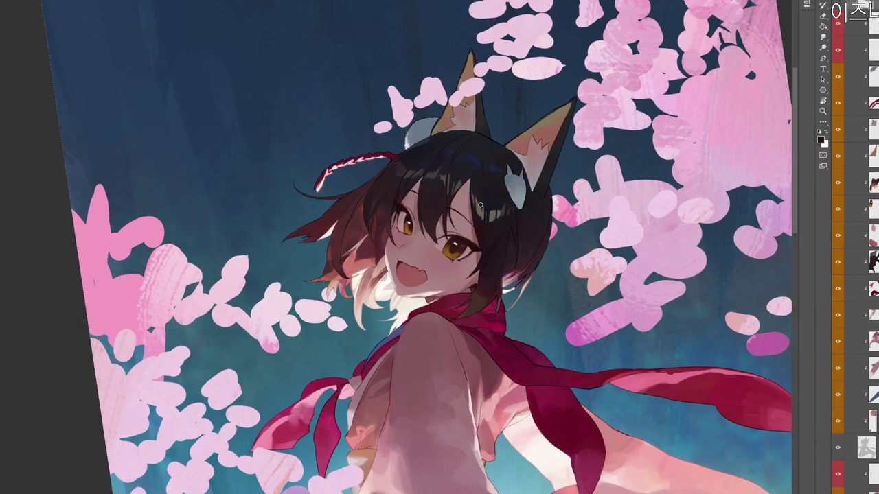
{"action": "key", "text": "x"}
{"action": "key", "text": "n"}
{"action": "left_click", "coordinate": [332, 195]}
{"action": "left_click", "coordinate": [498, 99]}
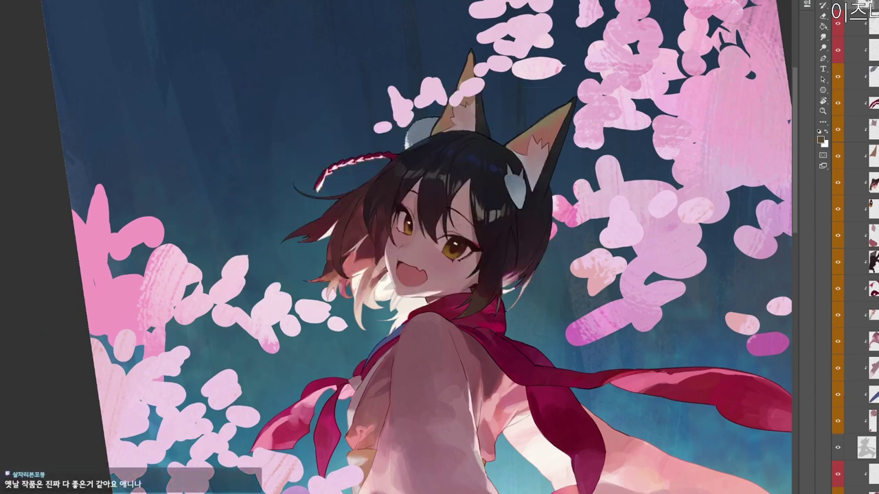
Sample the hair tones around the highlights and set the foreground colour to near-black purple #0a060c.
{"action": "left_click", "coordinate": [493, 203], "text": "alt"}
{"action": "left_click", "coordinate": [479, 177], "text": "alt"}
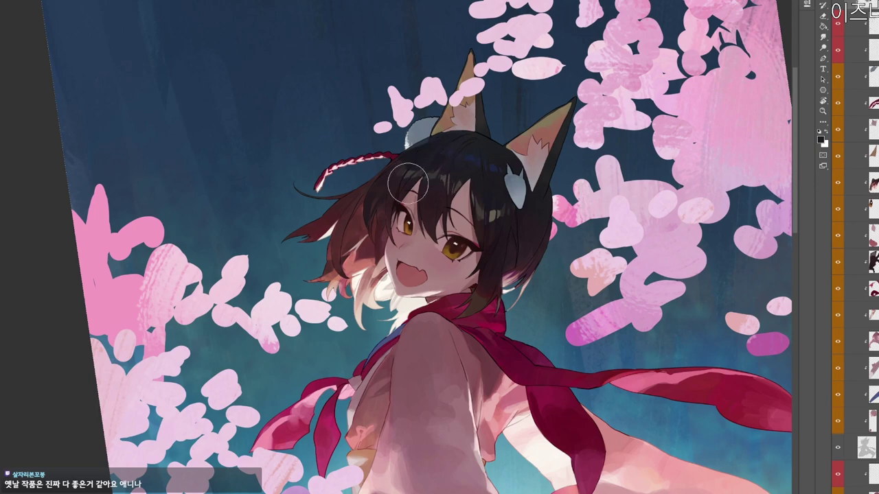
{"action": "left_click_drag", "start_coordinate": [479, 190], "coordinate": [441, 159]}
{"action": "key", "text": "n"}
{"action": "left_click", "coordinate": [322, 243]}
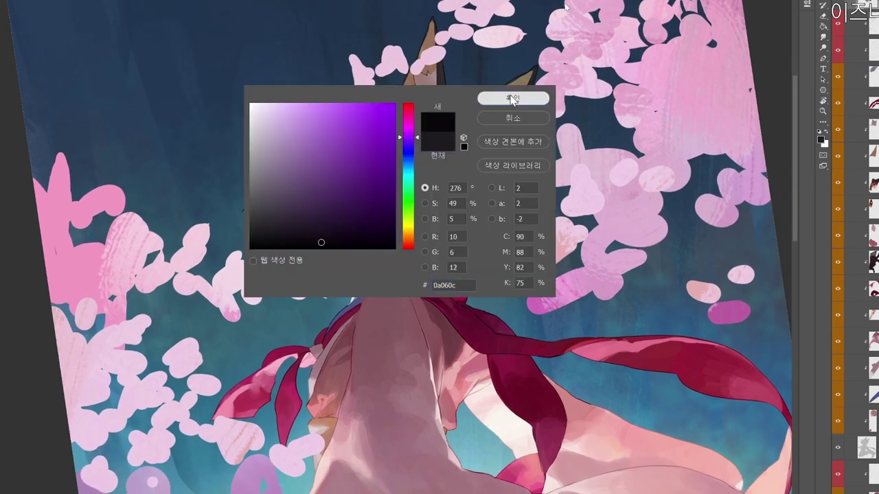
{"action": "left_click", "coordinate": [512, 99]}
Sample dark hair tones from the bangs between the eyes for close-up work on the strands.
{"action": "key", "text": "z"}
{"action": "left_click_drag", "start_coordinate": [403, 203], "coordinate": [423, 196]}
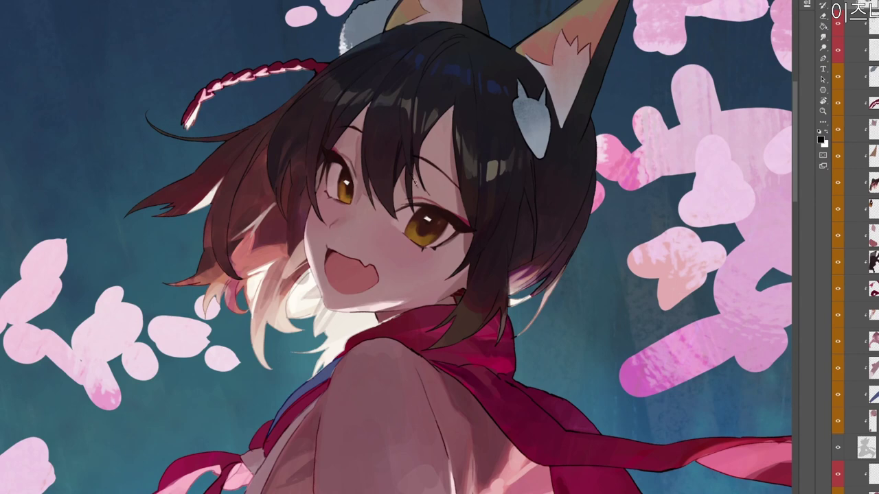
{"action": "left_click", "coordinate": [411, 169], "text": "alt"}
{"action": "left_click_drag", "start_coordinate": [434, 136], "coordinate": [408, 138]}
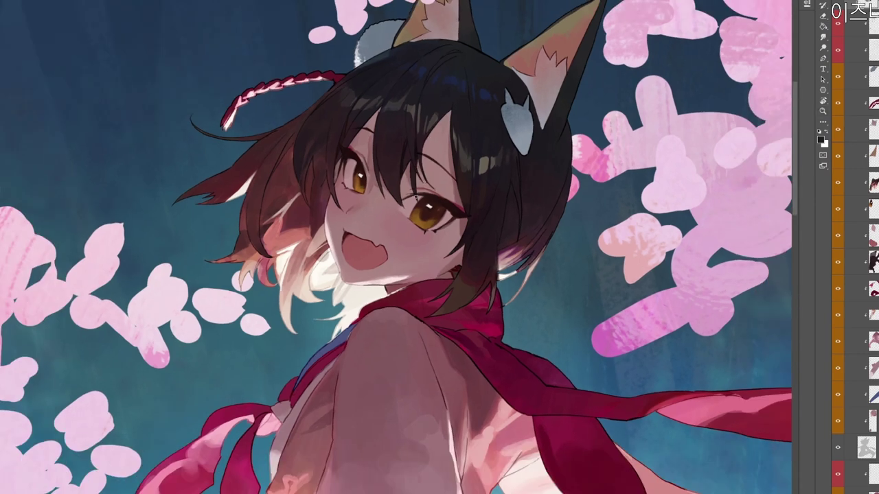
{"action": "left_click", "coordinate": [402, 170], "text": "alt"}
{"action": "scroll", "coordinate": [406, 164], "scroll_direction": "up", "scroll_amount": 2}
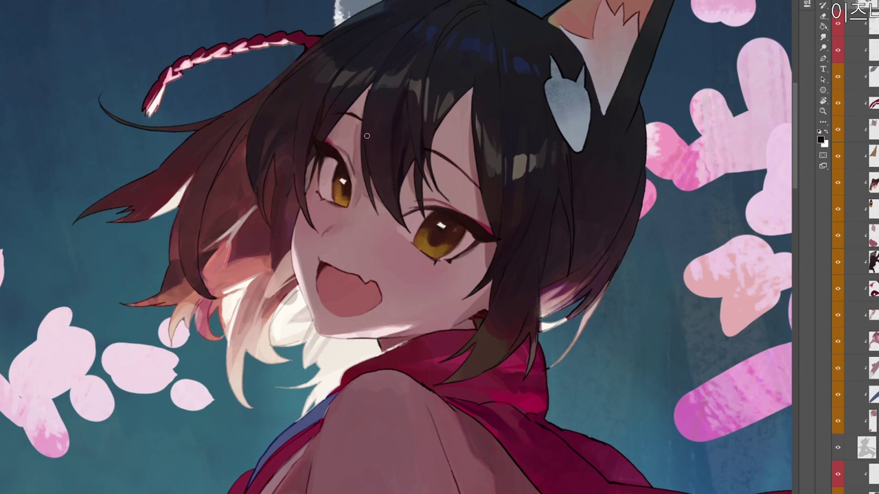
Choose a near-black foreground colour and paint the dark strand line at the parting on the crown of the hair.
{"action": "left_click_drag", "start_coordinate": [428, 68], "coordinate": [455, 81]}
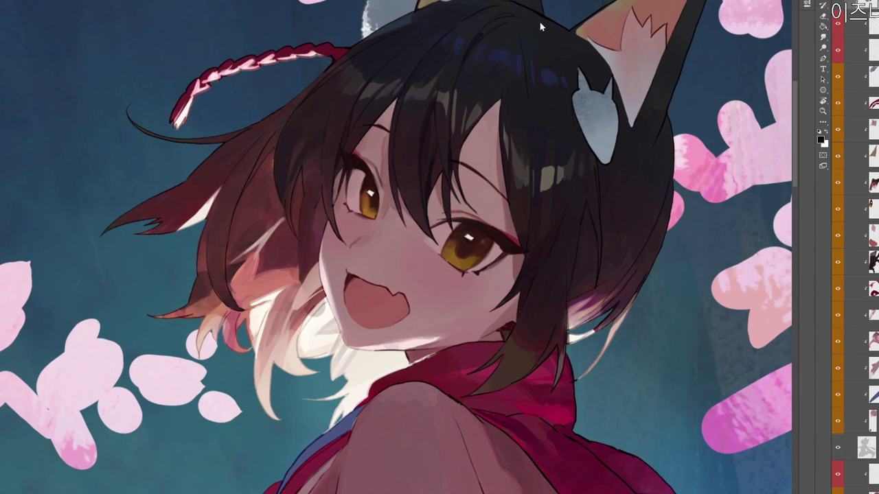
{"action": "left_click", "coordinate": [821, 139]}
{"action": "left_click", "coordinate": [512, 100]}
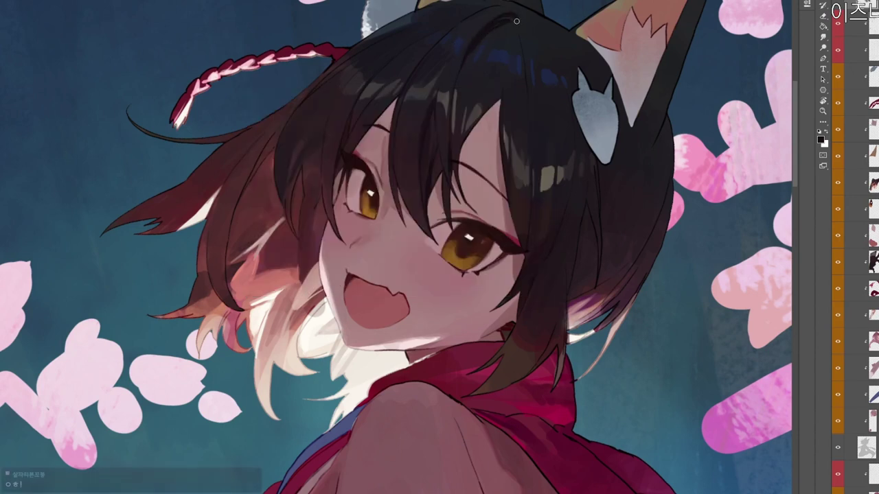
{"action": "left_click_drag", "start_coordinate": [533, 82], "coordinate": [508, 83]}
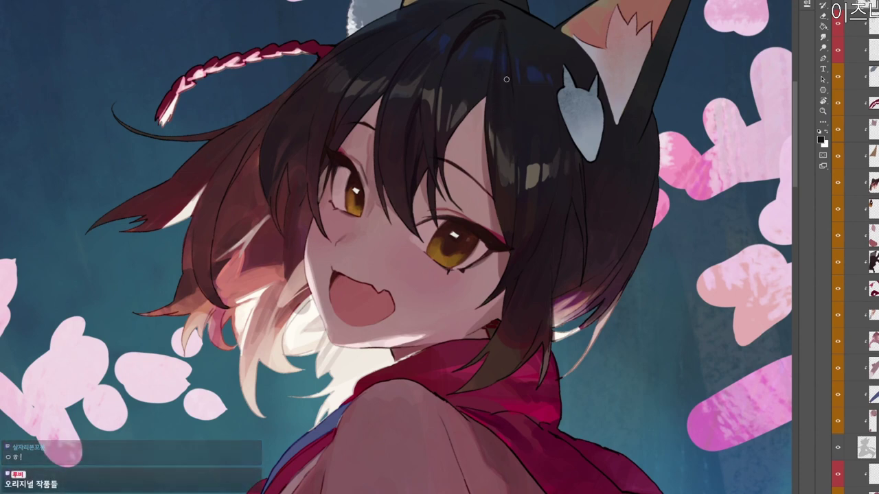
Set the foreground colour to a deeper near-black purple with hue 276 for the dark hair.
{"action": "left_click_drag", "start_coordinate": [538, 220], "coordinate": [518, 252]}
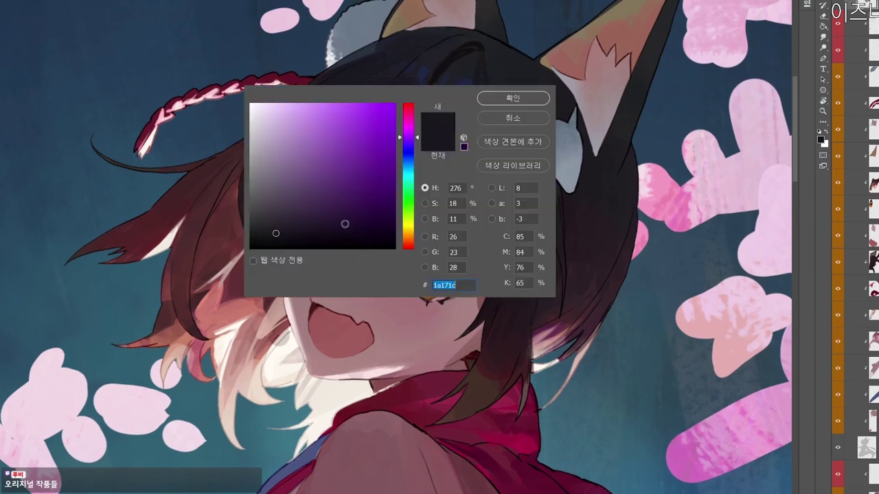
{"action": "left_click", "coordinate": [344, 232]}
{"action": "left_click", "coordinate": [512, 103]}
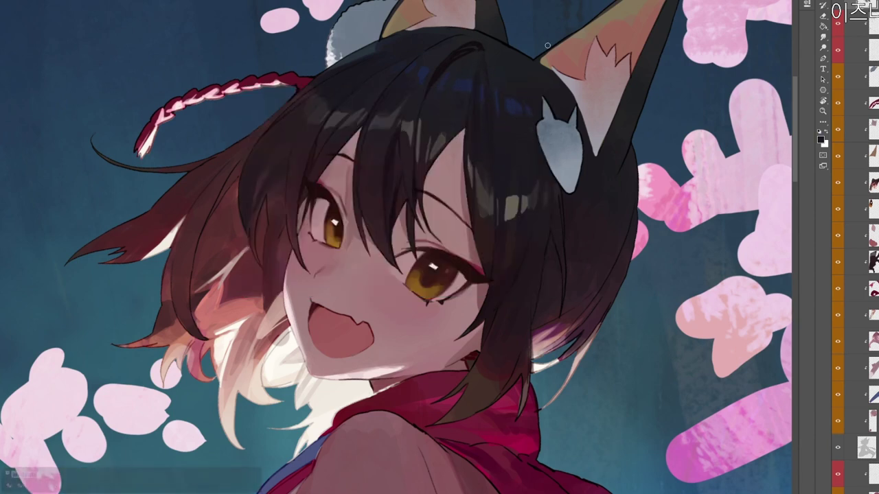
{"action": "left_click_drag", "start_coordinate": [525, 269], "coordinate": [522, 244]}
{"action": "left_click_drag", "start_coordinate": [522, 219], "coordinate": [507, 217]}
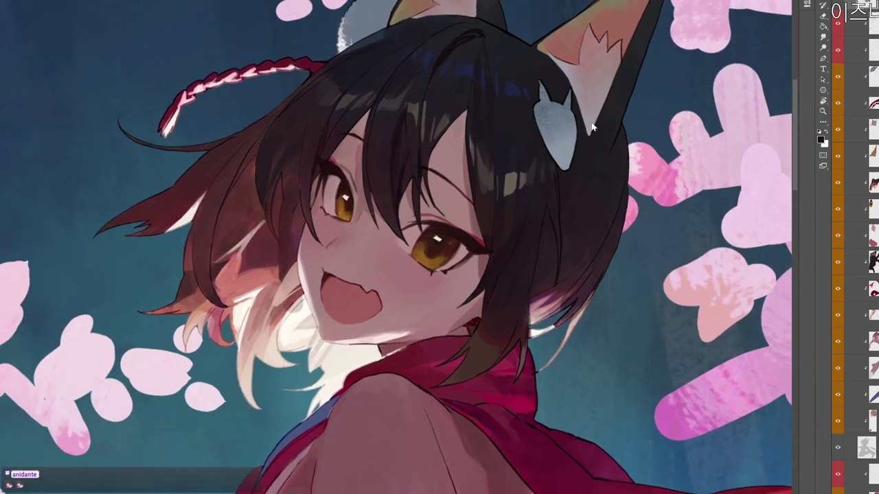
Sample the dark hair colour beside the blue crown highlights with the Brush tool and make the brush three steps smaller.
{"action": "key", "text": "b"}
{"action": "left_click", "coordinate": [480, 92], "text": "alt"}
{"action": "key", "text": "bracketleft"}
{"action": "key", "text": "bracketleft"}
{"action": "key", "text": "bracketleft"}
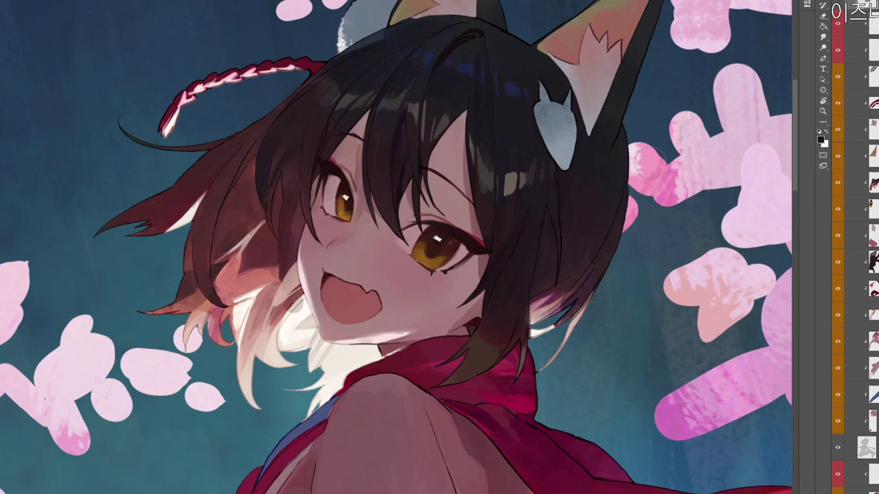
{"action": "scroll", "coordinate": [559, 189], "scroll_direction": "up", "scroll_amount": 2}
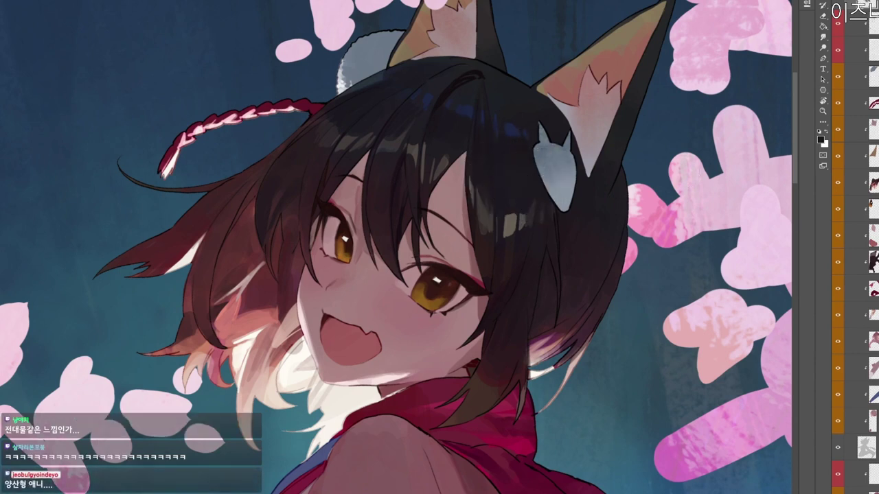
Set the foreground colour to a darker violet-black with hue 260 and shade the hair around the white mask ornament.
{"action": "left_click_drag", "start_coordinate": [594, 354], "coordinate": [532, 293]}
{"action": "key", "text": "n"}
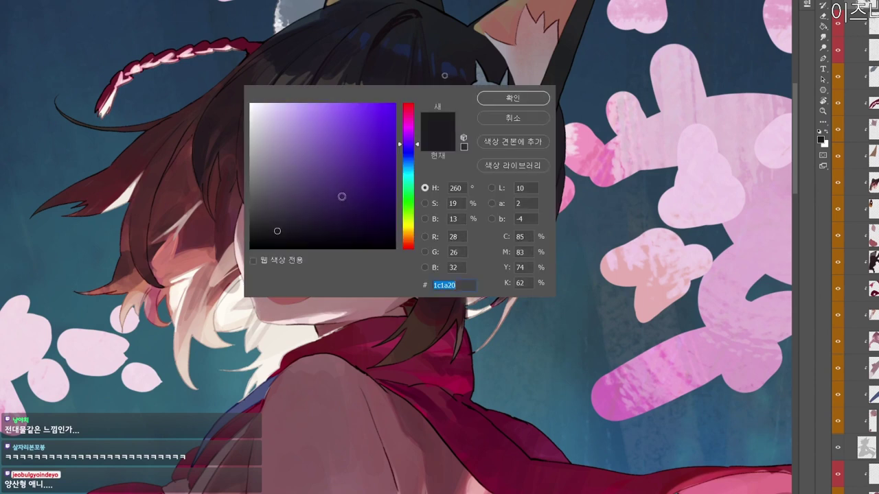
{"action": "left_click", "coordinate": [320, 239]}
{"action": "left_click", "coordinate": [501, 103]}
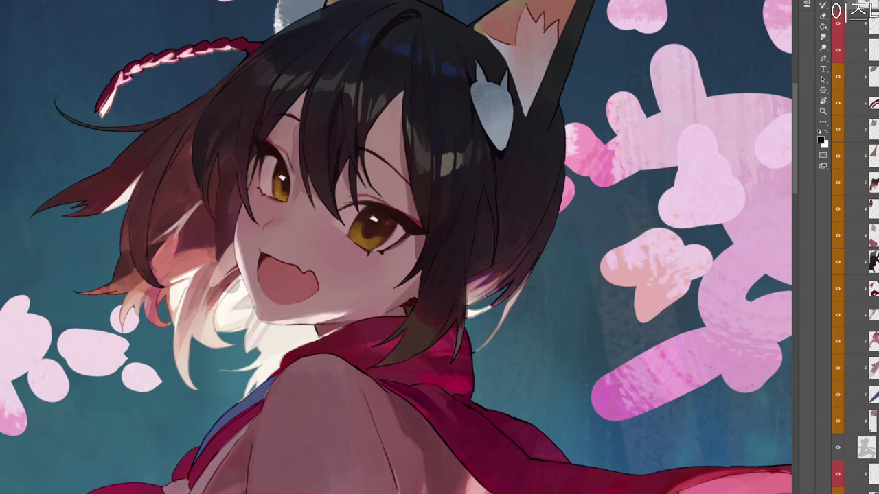
Sample the blue-tinted tones at the top of the hair and the darker tones in the bangs for the highlights.
{"action": "left_click_drag", "start_coordinate": [447, 30], "coordinate": [465, 73]}
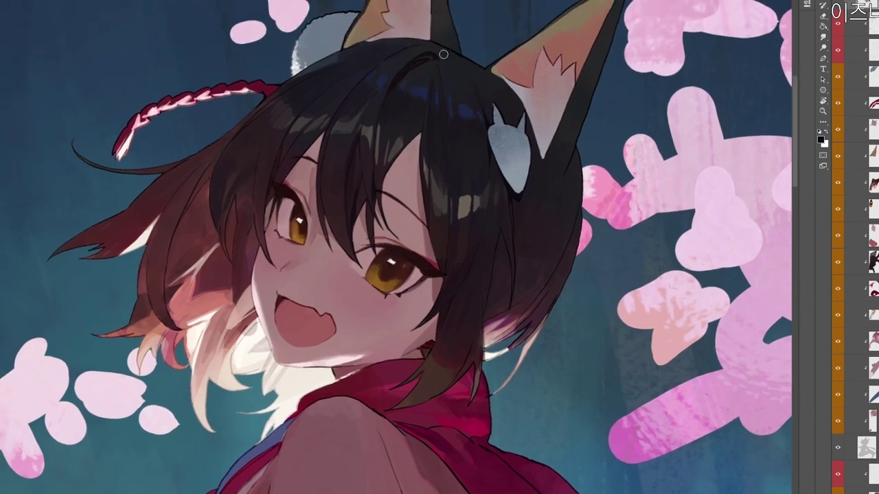
{"action": "left_click", "coordinate": [359, 85], "text": "alt"}
{"action": "left_click", "coordinate": [373, 84], "text": "alt"}
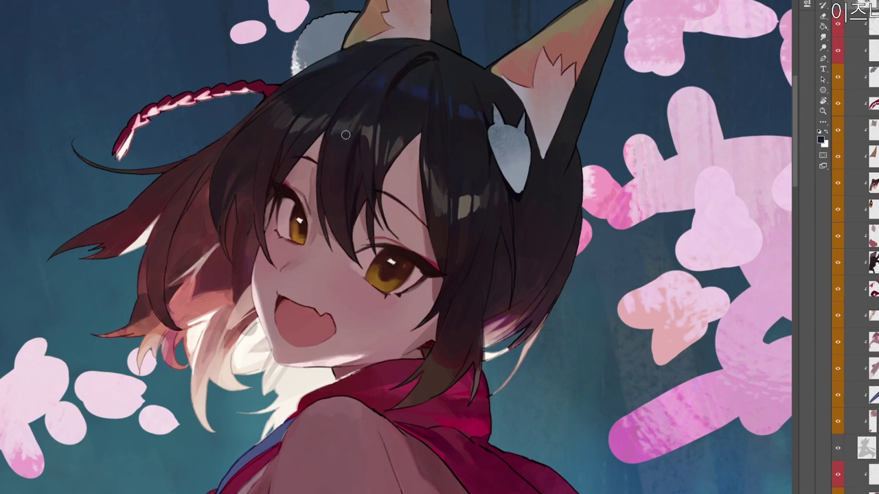
{"action": "left_click_drag", "start_coordinate": [369, 123], "coordinate": [466, 158]}
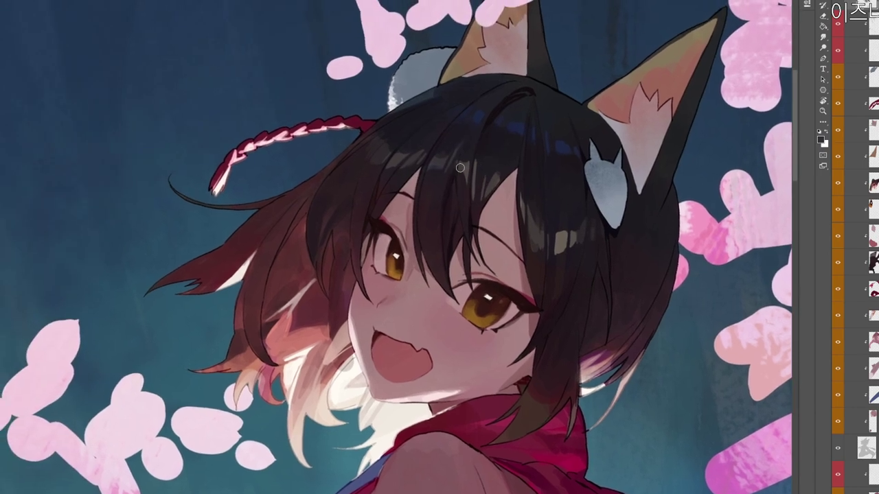
{"action": "left_click", "coordinate": [449, 242], "text": "alt"}
{"action": "left_click", "coordinate": [459, 170], "text": "alt"}
Rotate the canvas to check the head, restore an upright angle and sample dark tones from the bangs between the eyes.
{"action": "left_click_drag", "start_coordinate": [624, 204], "coordinate": [446, 339]}
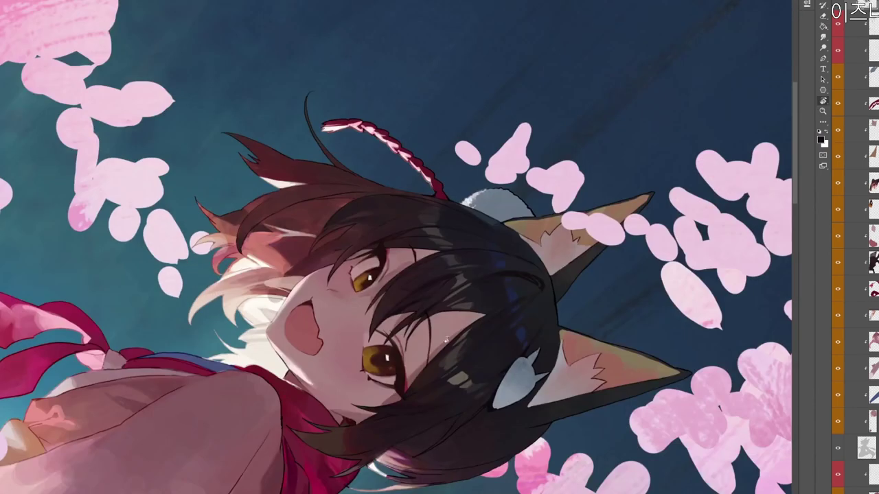
{"action": "left_click_drag", "start_coordinate": [448, 401], "coordinate": [533, 176]}
{"action": "left_click_drag", "start_coordinate": [525, 233], "coordinate": [529, 270]}
{"action": "left_click_drag", "start_coordinate": [529, 270], "coordinate": [534, 238]}
{"action": "left_click_drag", "start_coordinate": [502, 262], "coordinate": [528, 291]}
{"action": "key", "text": "b"}
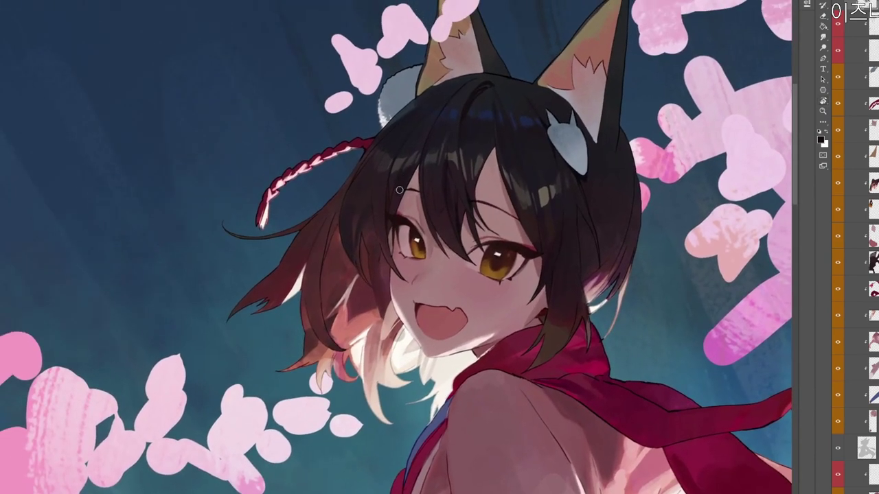
{"action": "key", "text": "r"}
{"action": "left_click_drag", "start_coordinate": [573, 180], "coordinate": [525, 234]}
{"action": "left_click", "coordinate": [439, 235], "text": "alt"}
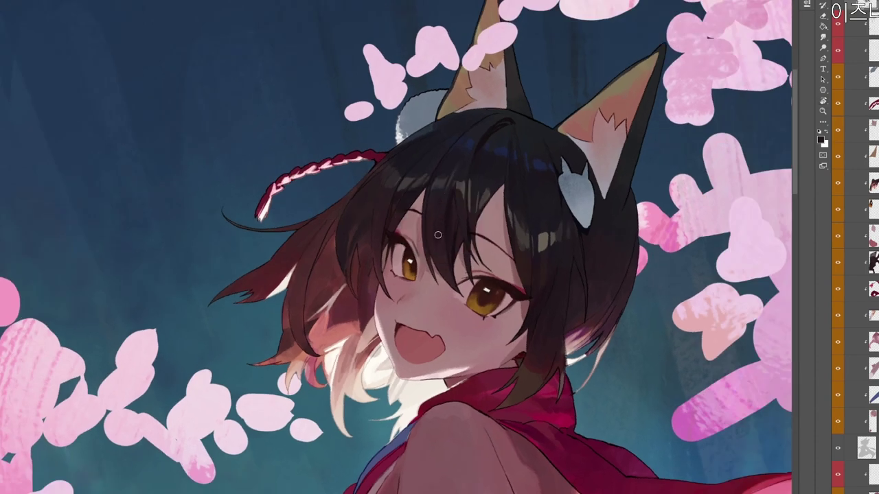
{"action": "left_click", "coordinate": [431, 233], "text": "alt"}
Tilt the canvas to follow the hair strands and set the foreground colour to near-black maroon #180b11.
{"action": "key", "text": "space"}
{"action": "left_click_drag", "start_coordinate": [495, 307], "coordinate": [482, 257]}
{"action": "key", "text": "r"}
{"action": "left_click_drag", "start_coordinate": [568, 290], "coordinate": [518, 342]}
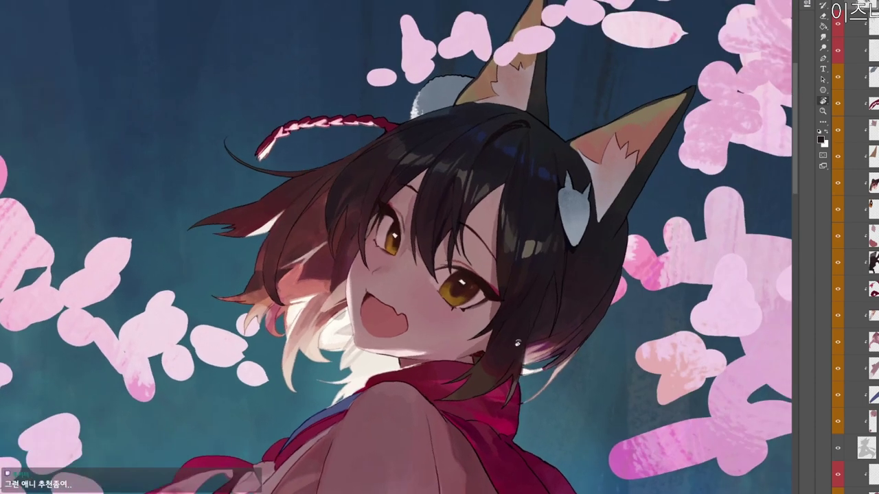
{"action": "key", "text": "space"}
{"action": "left_click_drag", "start_coordinate": [536, 405], "coordinate": [529, 320]}
{"action": "key", "text": "n"}
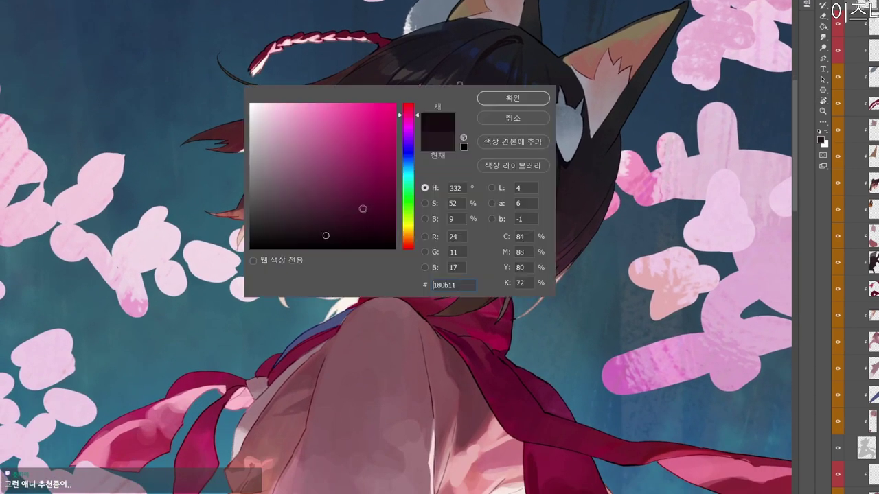
{"action": "left_click", "coordinate": [509, 99]}
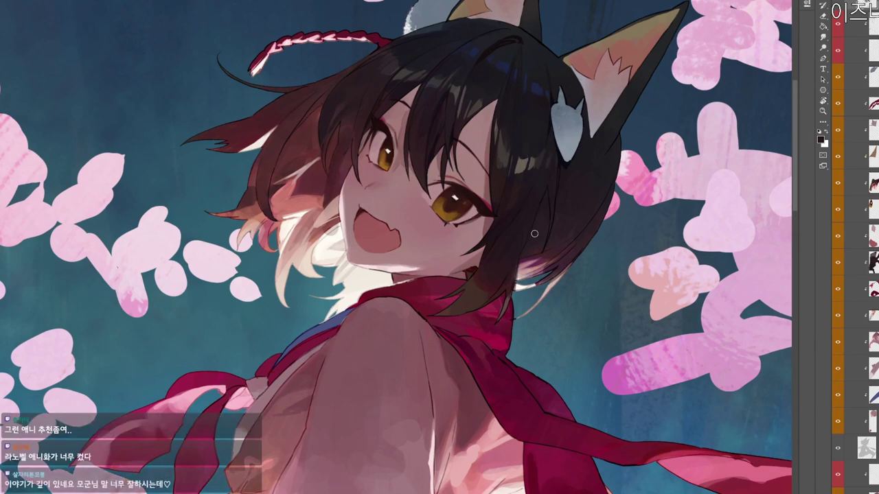
Readjust the foreground colour for the bangs and sample the hair tone at the highlight beside the larger eye.
{"action": "key", "text": "r"}
{"action": "left_click_drag", "start_coordinate": [534, 232], "coordinate": [547, 163]}
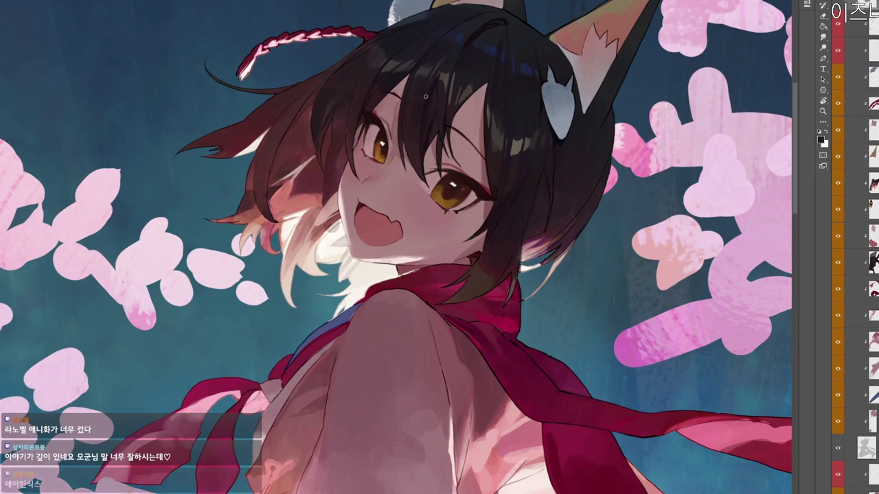
{"action": "key", "text": "n"}
{"action": "left_click", "coordinate": [520, 96]}
{"action": "key", "text": "b"}
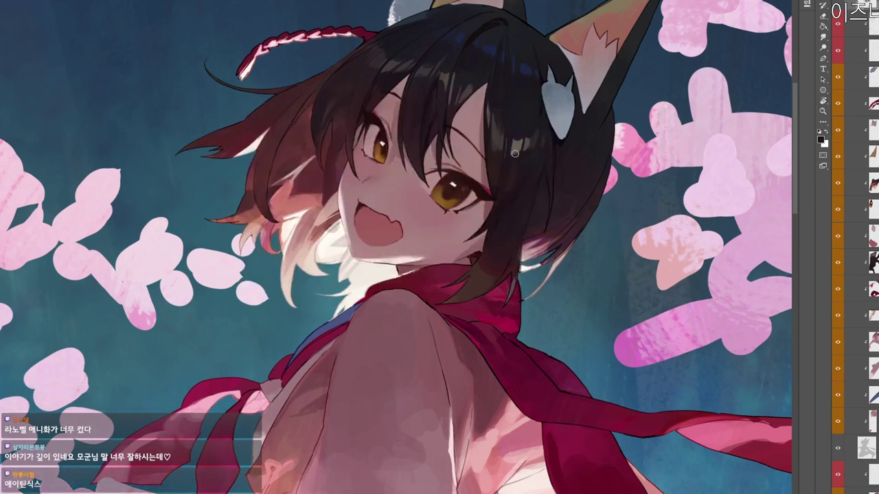
{"action": "left_click", "coordinate": [516, 154], "text": "alt"}
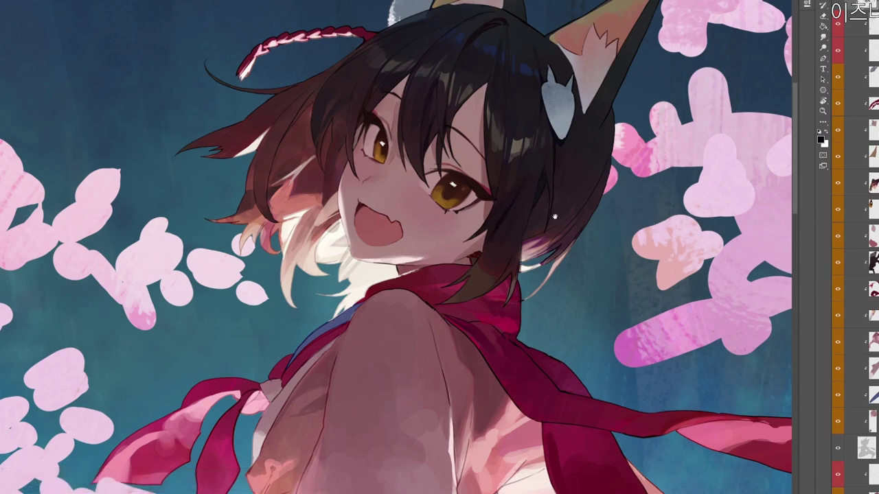
Sample the dark hair tone next to the outer corner of the larger eye for the side strands.
{"action": "left_click_drag", "start_coordinate": [558, 217], "coordinate": [538, 216]}
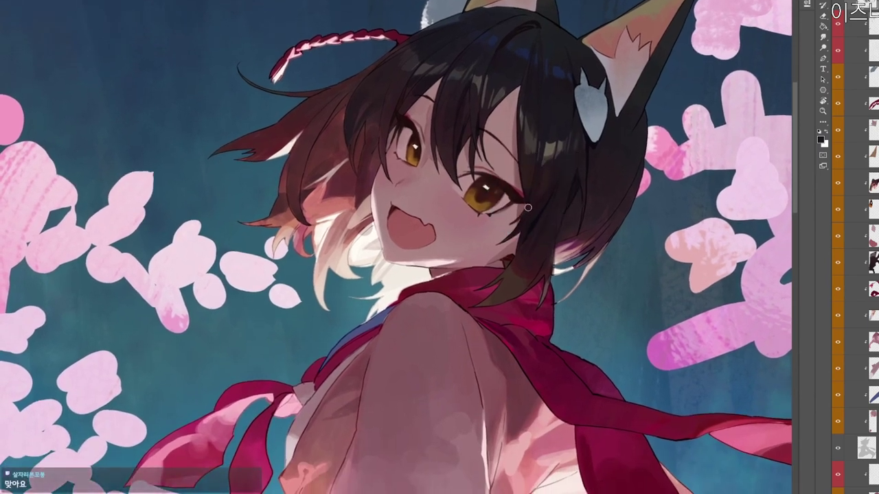
{"action": "left_click", "coordinate": [529, 203], "text": "alt"}
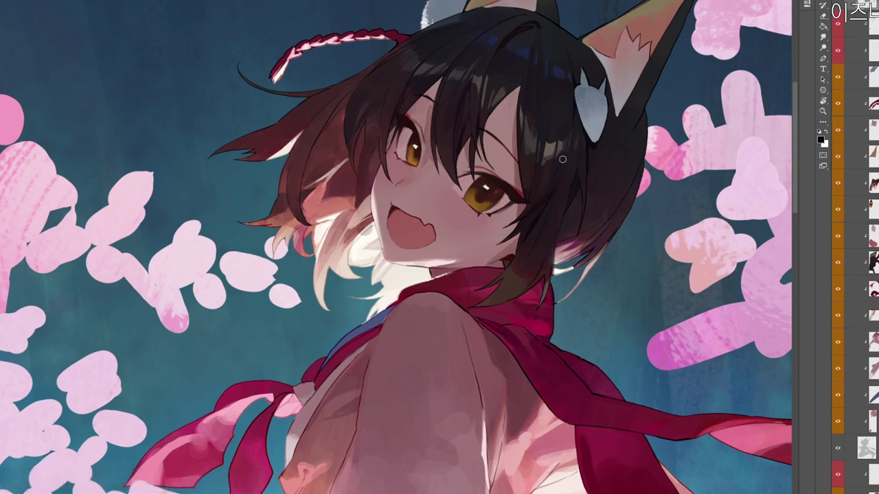
{"action": "left_click_drag", "start_coordinate": [585, 218], "coordinate": [575, 220]}
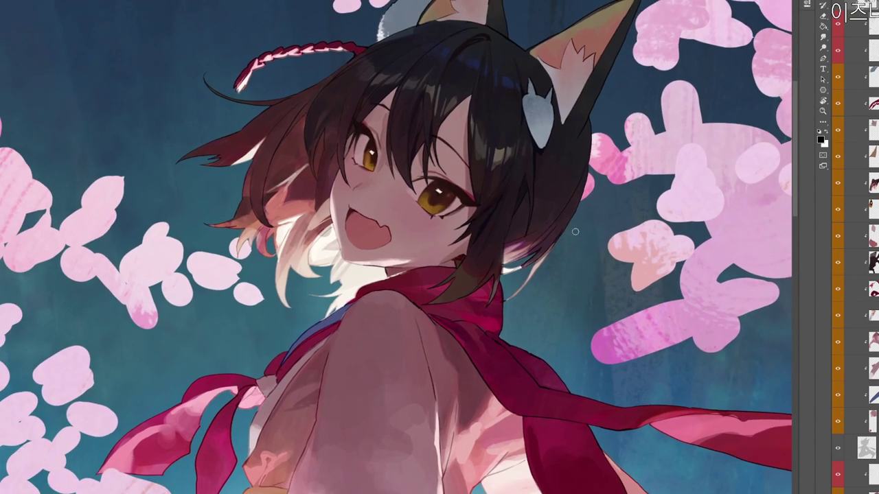
{"action": "left_click_drag", "start_coordinate": [574, 274], "coordinate": [568, 239]}
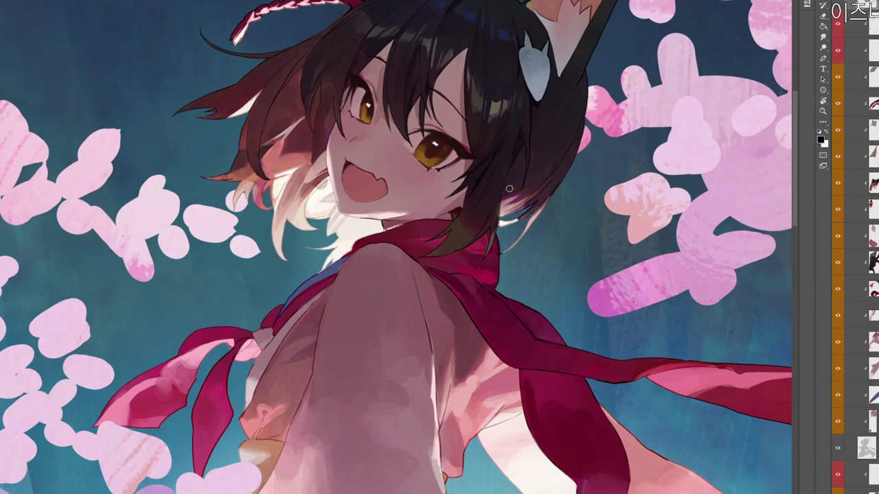
{"action": "left_click_drag", "start_coordinate": [492, 226], "coordinate": [556, 262]}
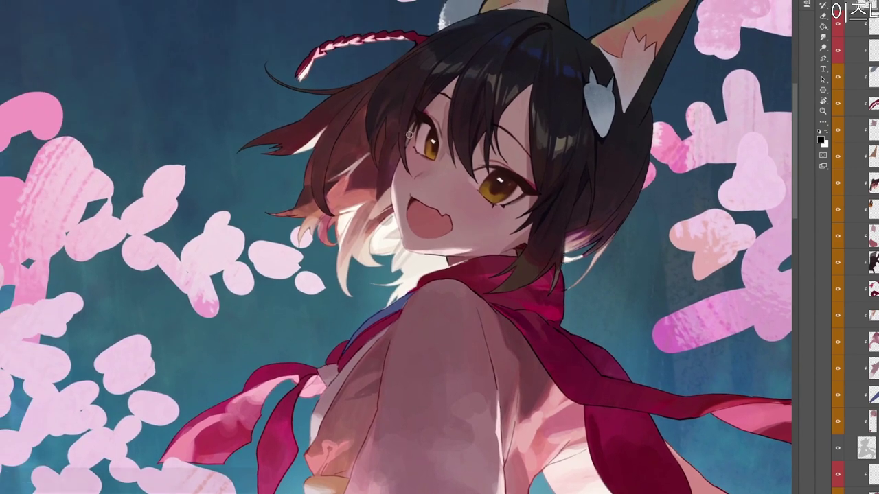
Sample the muted mauve and dark maroon tones of the side lock beside the smaller eye's cheek.
{"action": "scroll", "coordinate": [403, 136], "scroll_direction": "left", "scroll_amount": 2}
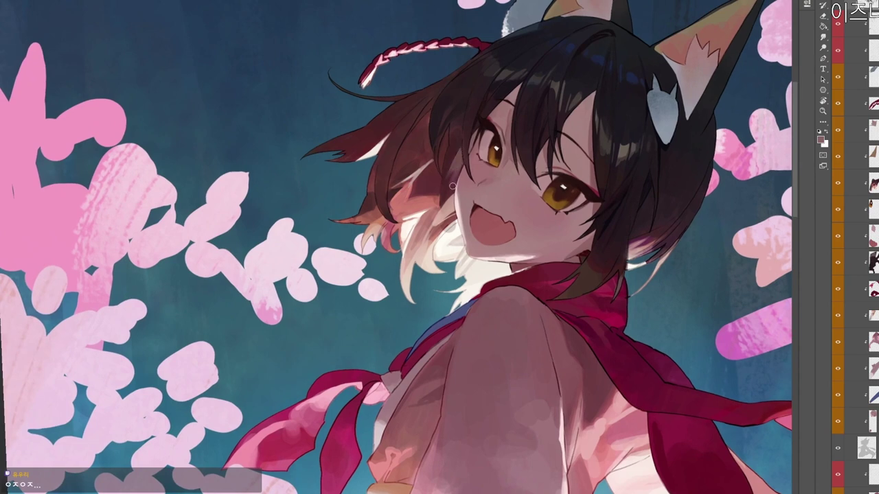
{"action": "left_click", "coordinate": [445, 178], "text": "alt"}
{"action": "left_click", "coordinate": [445, 186], "text": "alt"}
{"action": "left_click", "coordinate": [443, 196], "text": "alt"}
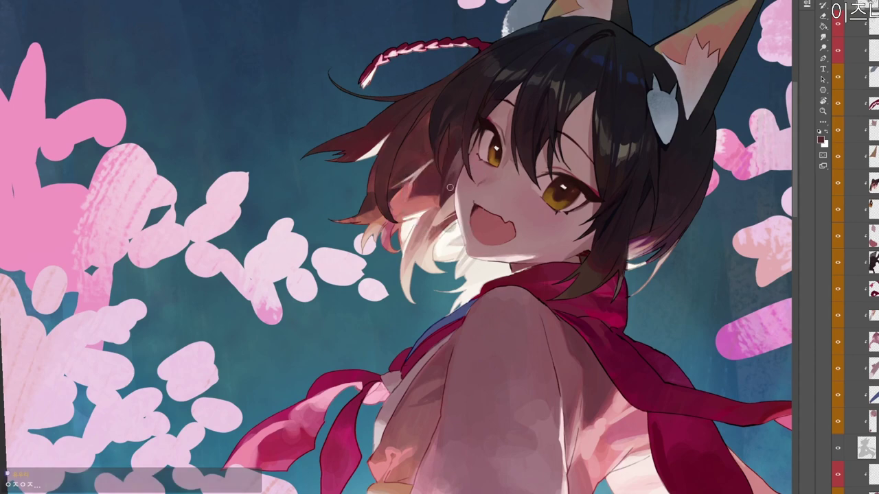
Shift the foreground colour from maroon to a lighter reddish brown for the inner side hair.
{"action": "key", "text": "n"}
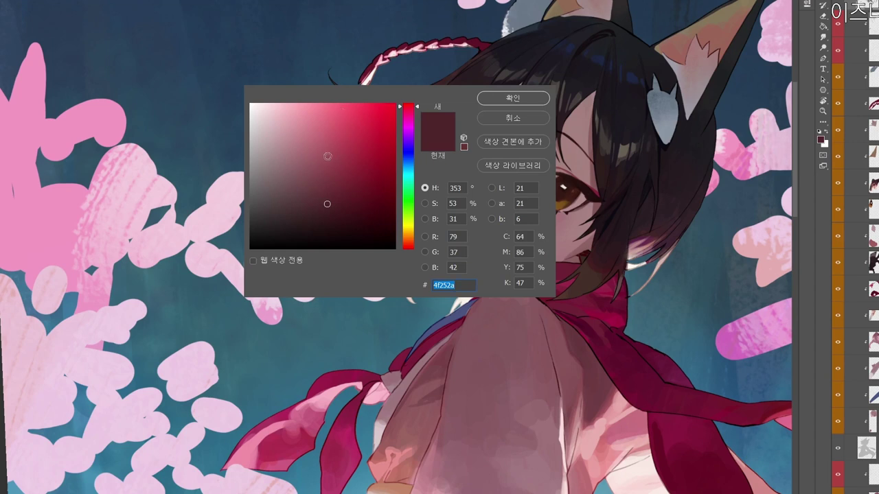
{"action": "left_click", "coordinate": [337, 167]}
{"action": "left_click", "coordinate": [407, 243]}
{"action": "left_click", "coordinate": [510, 100]}
Sample the dark hair and mauve skin tones around the outer corner of the smaller eye for close-up work on the side lock.
{"action": "left_click_drag", "start_coordinate": [498, 147], "coordinate": [489, 202]}
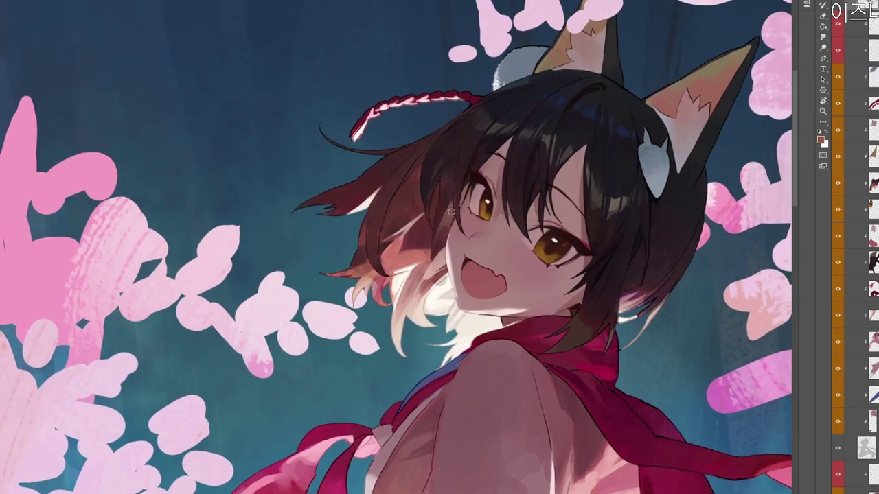
{"action": "left_click", "coordinate": [455, 191], "text": "alt"}
{"action": "left_click", "coordinate": [475, 177], "text": "alt"}
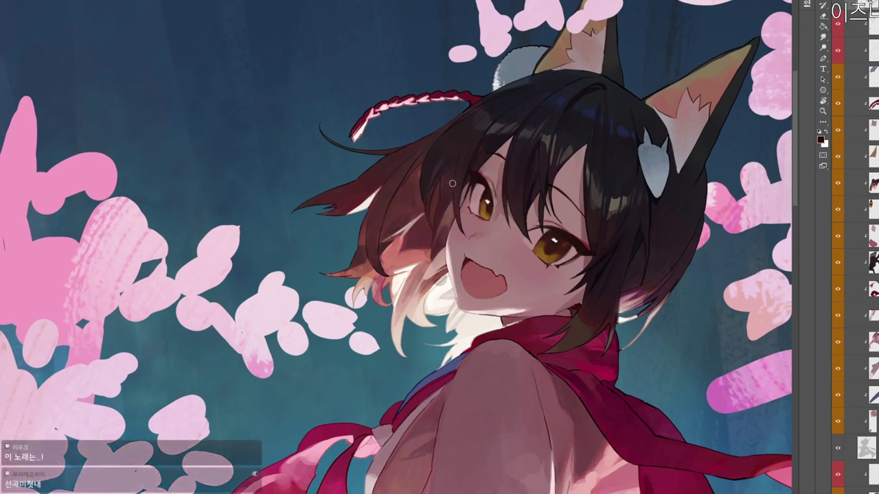
{"action": "left_click_drag", "start_coordinate": [475, 241], "coordinate": [451, 198]}
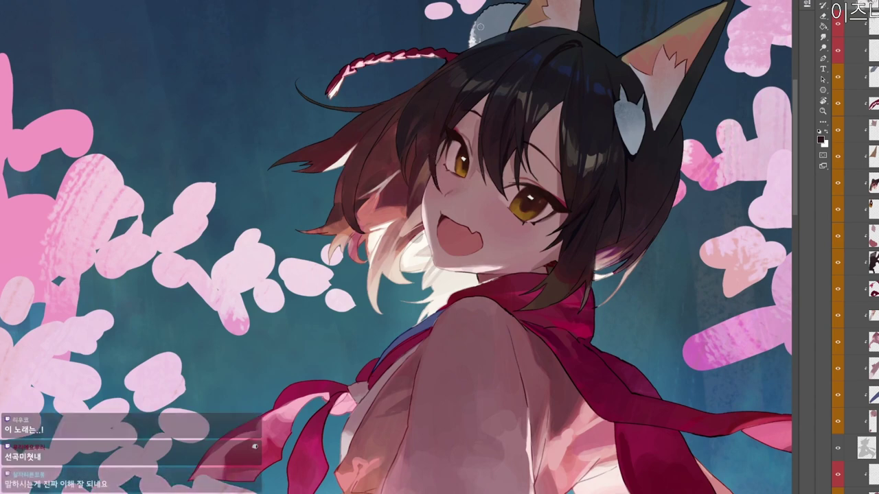
{"action": "key", "text": "z"}
{"action": "left_click", "coordinate": [456, 188]}
{"action": "left_click", "coordinate": [436, 176], "text": "alt"}
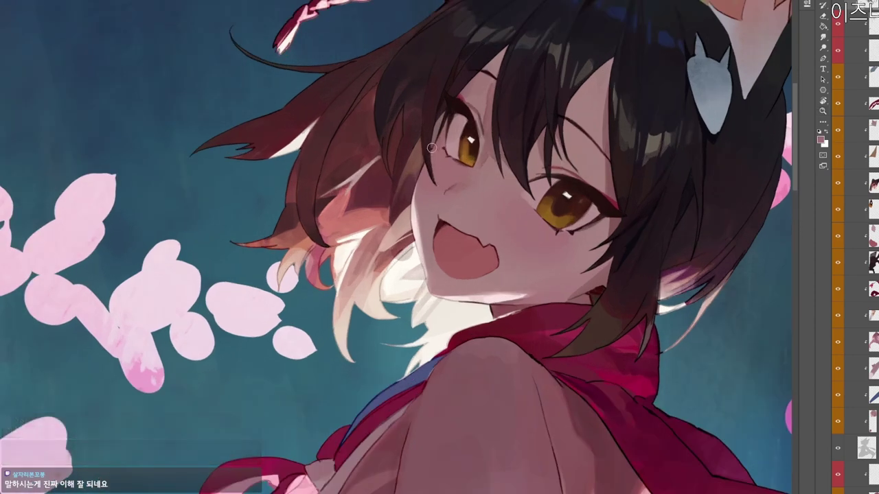
{"action": "scroll", "coordinate": [461, 109], "scroll_direction": "down", "scroll_amount": 2}
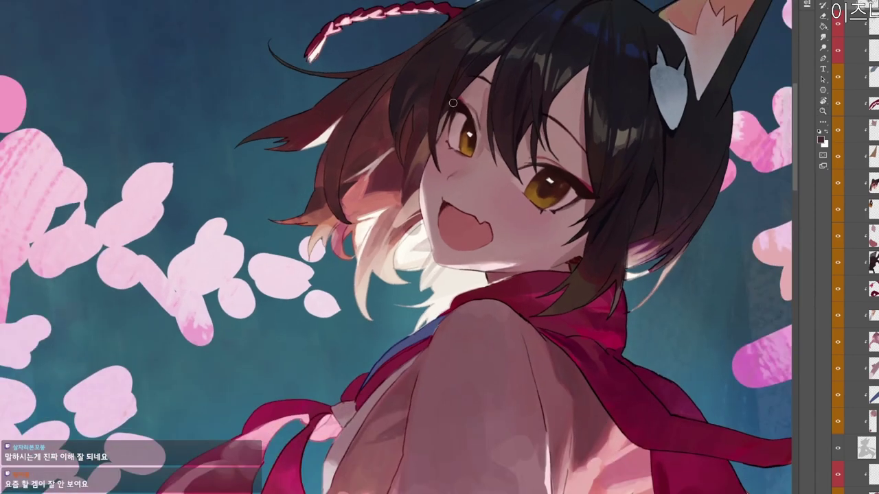
Sample the dark hair tone beside the smaller eye's outer corner and deepen the foreground colour to 180a0f.
{"action": "left_click", "coordinate": [445, 107], "text": "alt"}
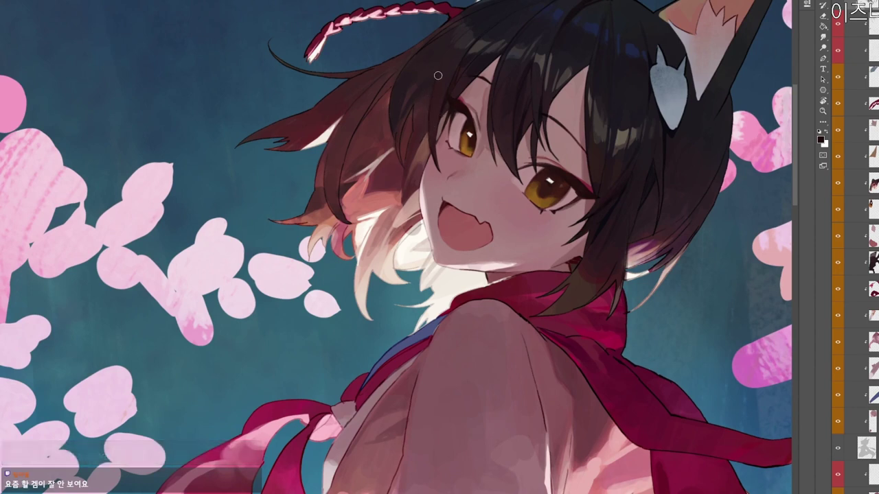
{"action": "scroll", "coordinate": [447, 55], "scroll_direction": "up", "scroll_amount": 2}
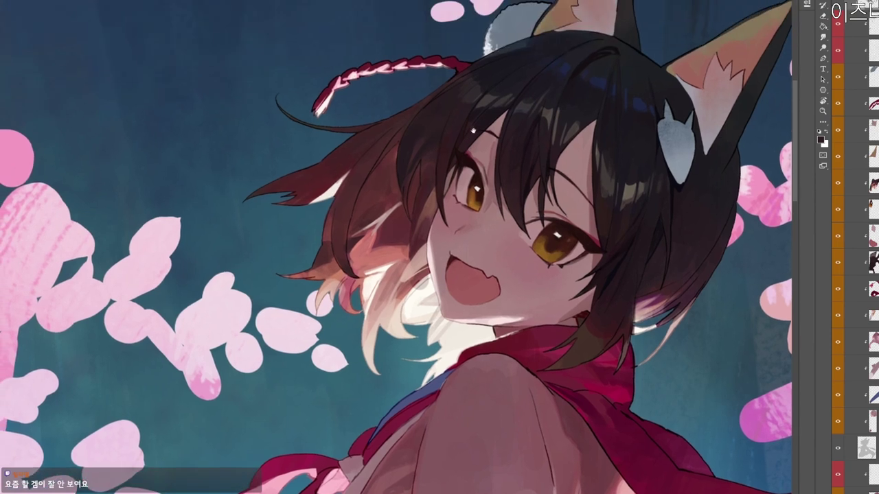
{"action": "left_click_drag", "start_coordinate": [432, 182], "coordinate": [439, 179]}
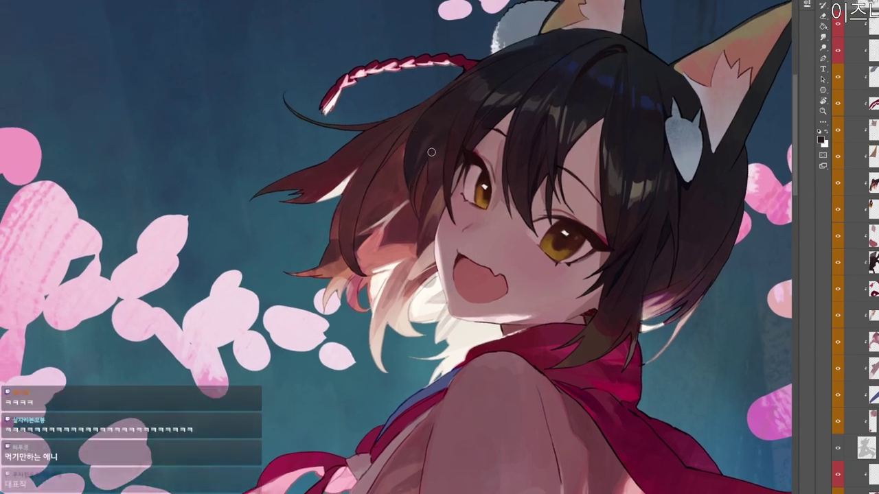
{"action": "key", "text": "n"}
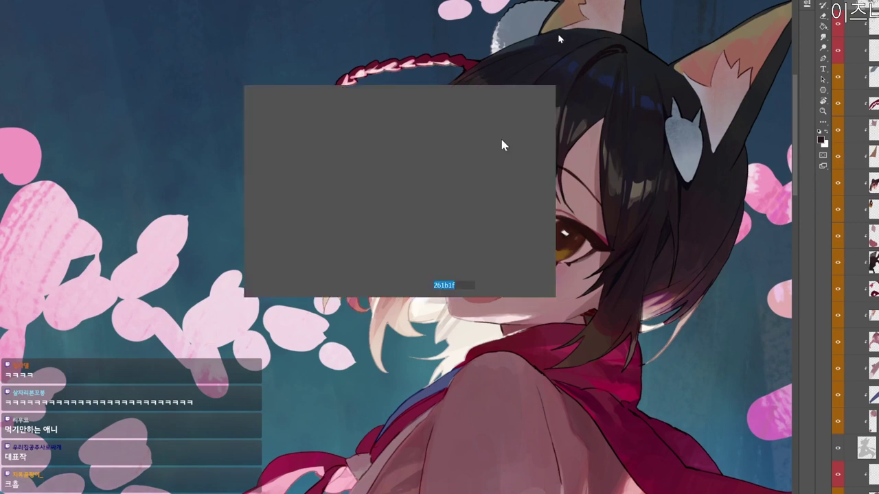
{"action": "left_click", "coordinate": [333, 235]}
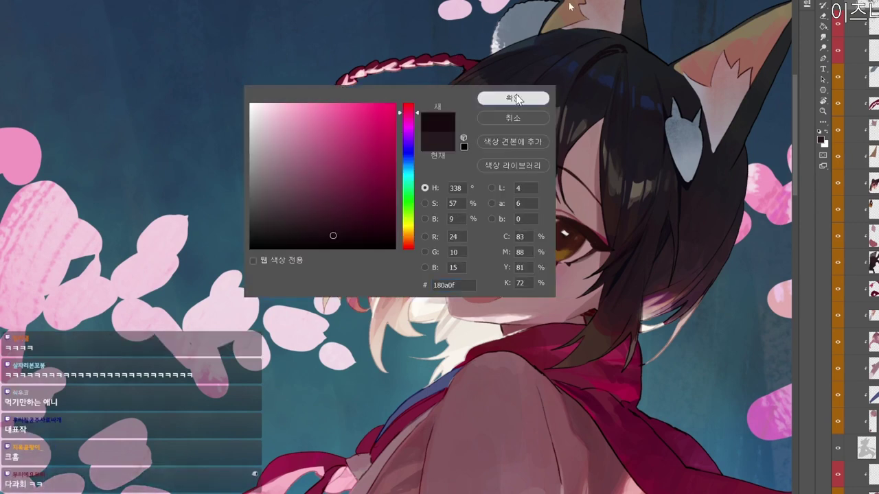
{"action": "left_click", "coordinate": [519, 100]}
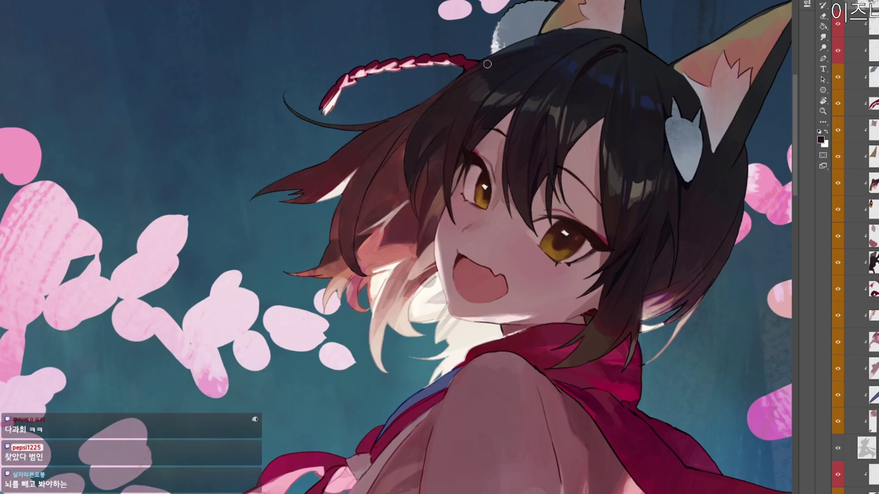
Fine-tune the near-black foreground colour in two passes for the dark side strands above the smaller eye.
{"action": "left_click_drag", "start_coordinate": [582, 347], "coordinate": [572, 321]}
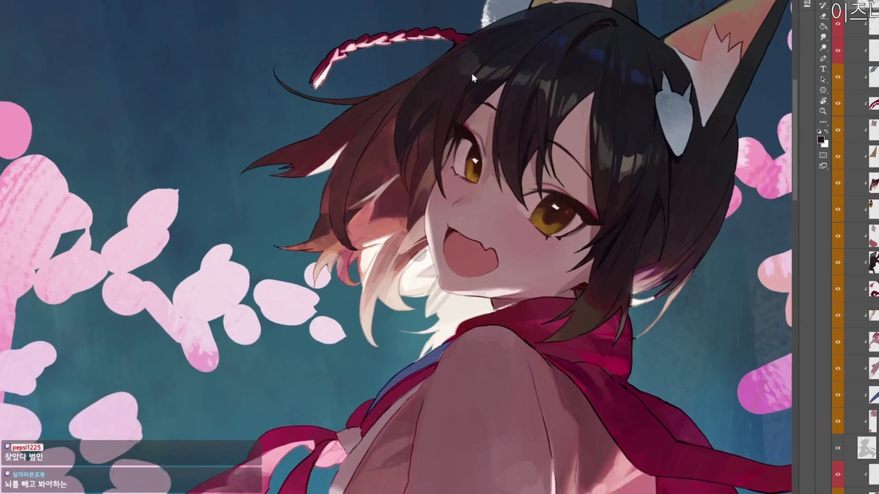
{"action": "key", "text": "n"}
{"action": "left_click", "coordinate": [336, 230]}
{"action": "left_click", "coordinate": [525, 98]}
{"action": "left_click_drag", "start_coordinate": [425, 80], "coordinate": [436, 120]}
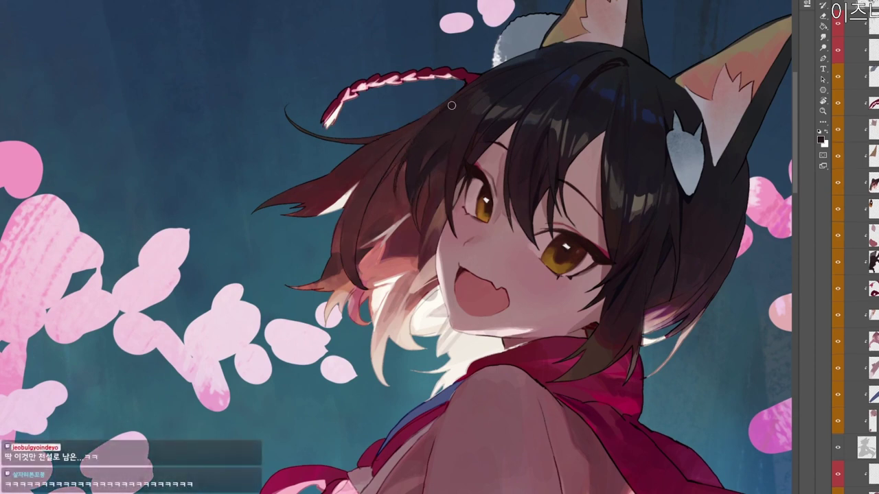
{"action": "key", "text": "alt+c"}
{"action": "left_click", "coordinate": [334, 234]}
{"action": "left_click", "coordinate": [510, 97]}
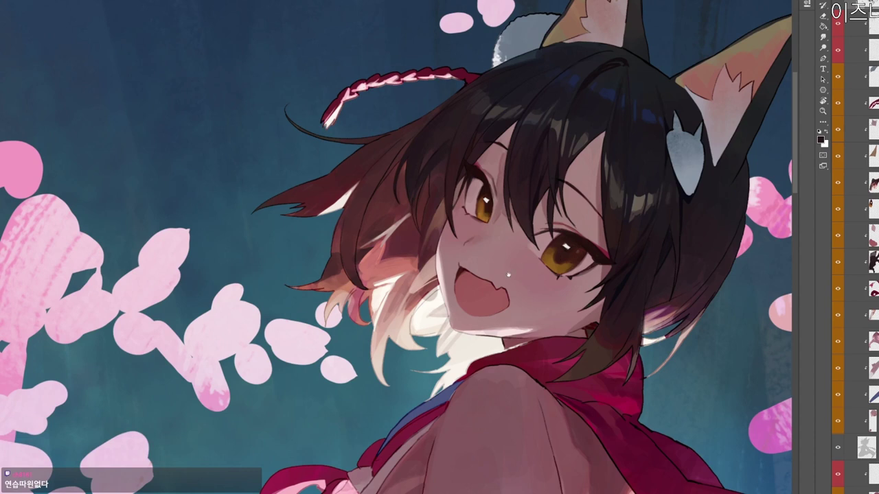
{"action": "scroll", "coordinate": [592, 108], "scroll_direction": "down", "scroll_amount": 1}
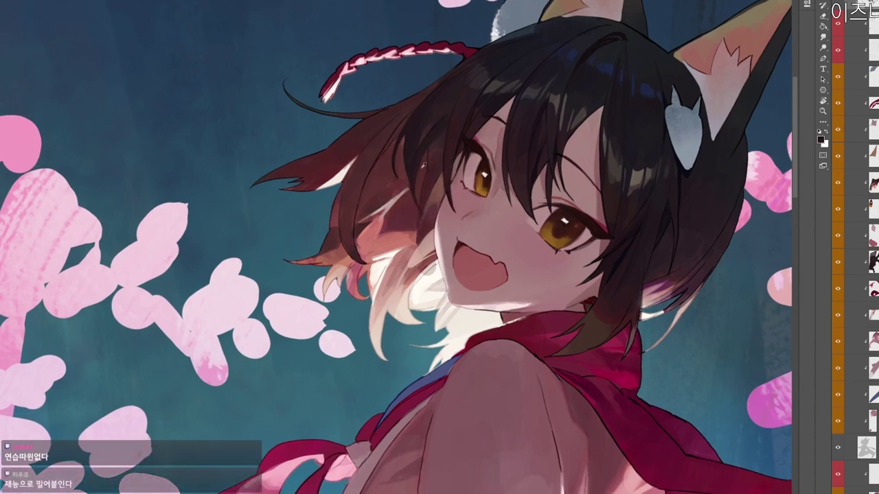
Sample the muted mauve of the side lock beside the smaller eye and change the foreground colour to peach e8b992.
{"action": "left_click", "coordinate": [423, 156], "text": "alt"}
{"action": "scroll", "coordinate": [453, 133], "scroll_direction": "down", "scroll_amount": 2}
{"action": "key", "text": "r"}
{"action": "left_click_drag", "start_coordinate": [522, 336], "coordinate": [542, 247]}
{"action": "left_click_drag", "start_coordinate": [435, 181], "coordinate": [445, 221]}
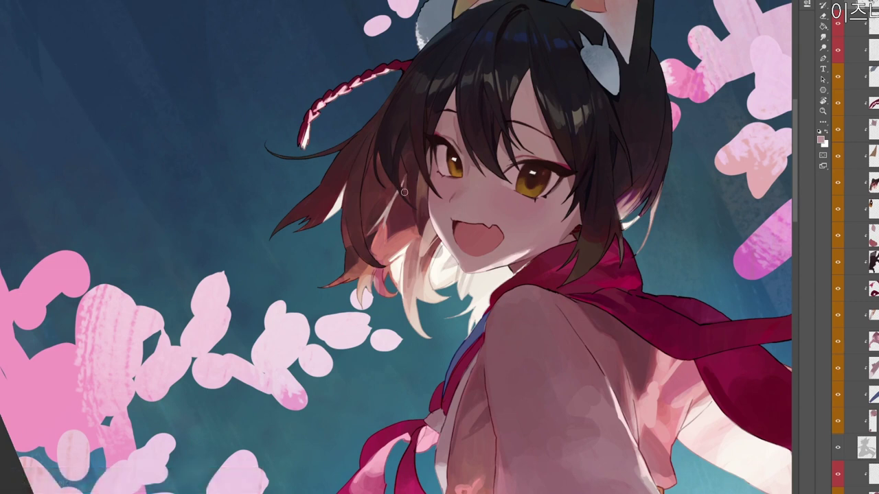
{"action": "key", "text": "n"}
{"action": "left_click", "coordinate": [302, 116]}
{"action": "left_click", "coordinate": [414, 236]}
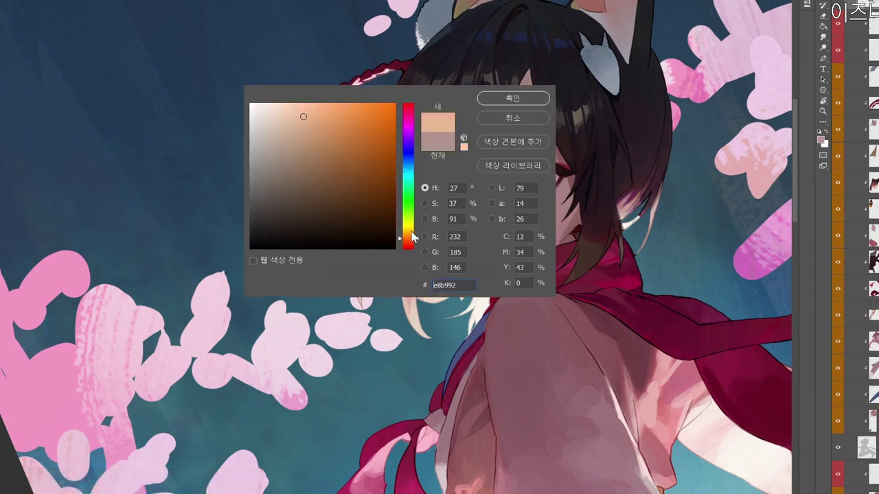
{"action": "left_click", "coordinate": [521, 98]}
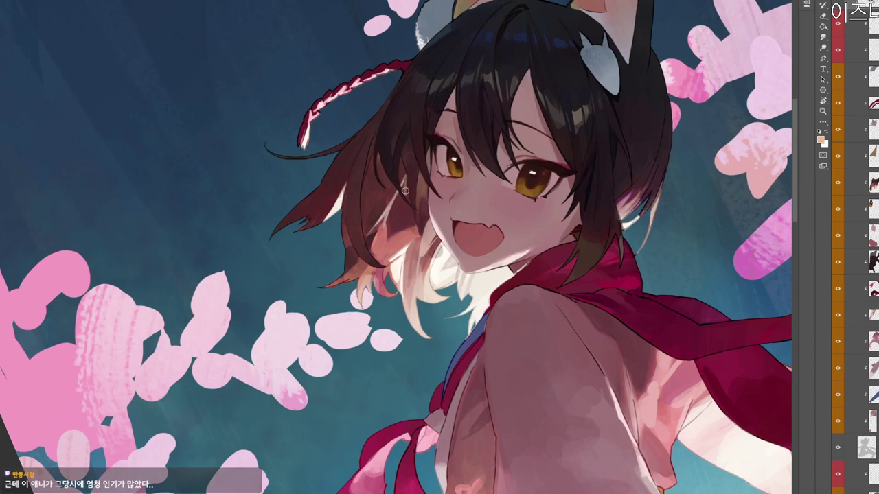
Sample the reddish brown of the inner side lock beside the smaller eye's cheek.
{"action": "left_click", "coordinate": [405, 191], "text": "alt"}
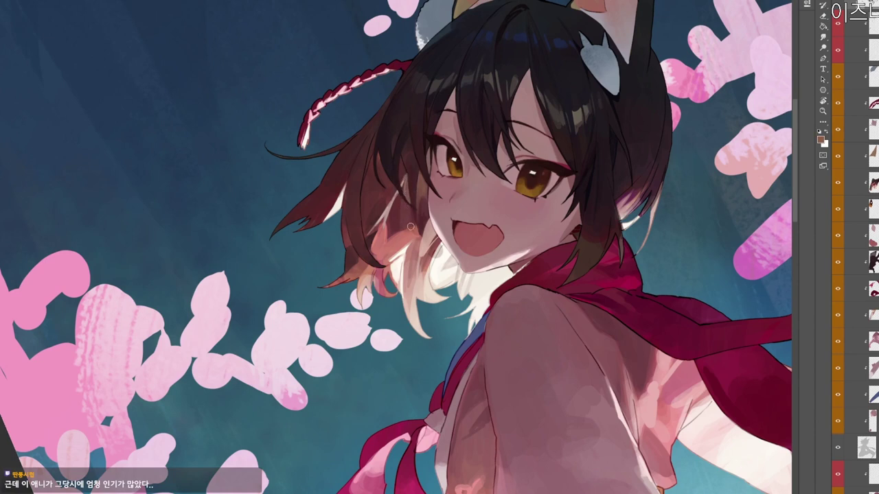
{"action": "key", "text": "r"}
{"action": "left_click_drag", "start_coordinate": [620, 143], "coordinate": [483, 436]}
{"action": "left_click_drag", "start_coordinate": [541, 343], "coordinate": [317, 424]}
{"action": "left_click_drag", "start_coordinate": [369, 438], "coordinate": [496, 25]}
{"action": "left_click_drag", "start_coordinate": [564, 226], "coordinate": [553, 147]}
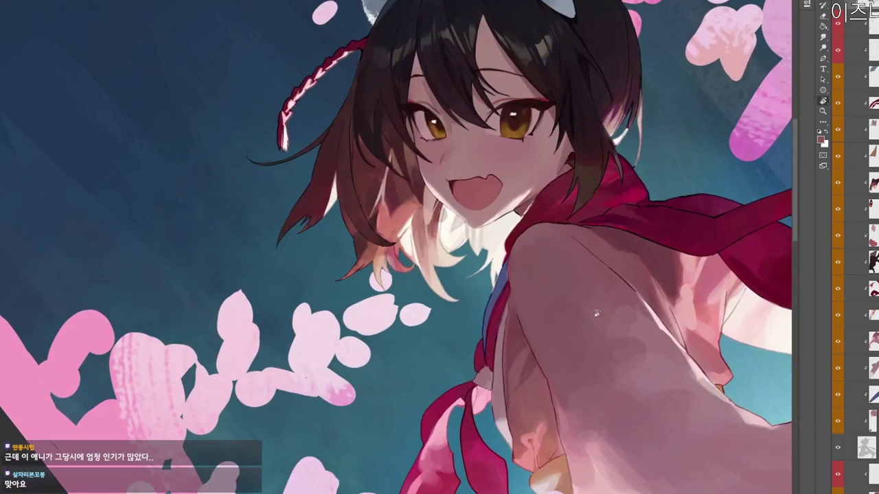
{"action": "left_click_drag", "start_coordinate": [597, 313], "coordinate": [504, 402]}
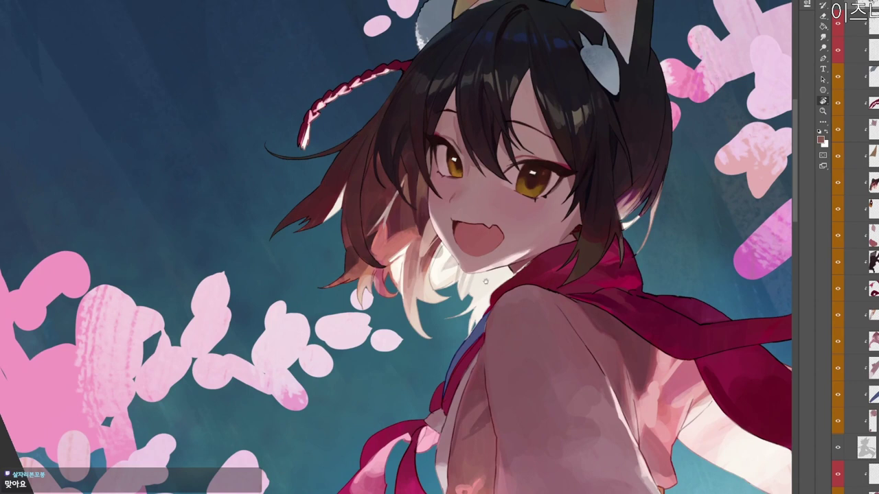
{"action": "left_click_drag", "start_coordinate": [485, 280], "coordinate": [493, 341]}
Sample the dark hair tone below the braid and retouch the inner edge of the flying outer lock.
{"action": "left_click", "coordinate": [402, 166], "text": "alt"}
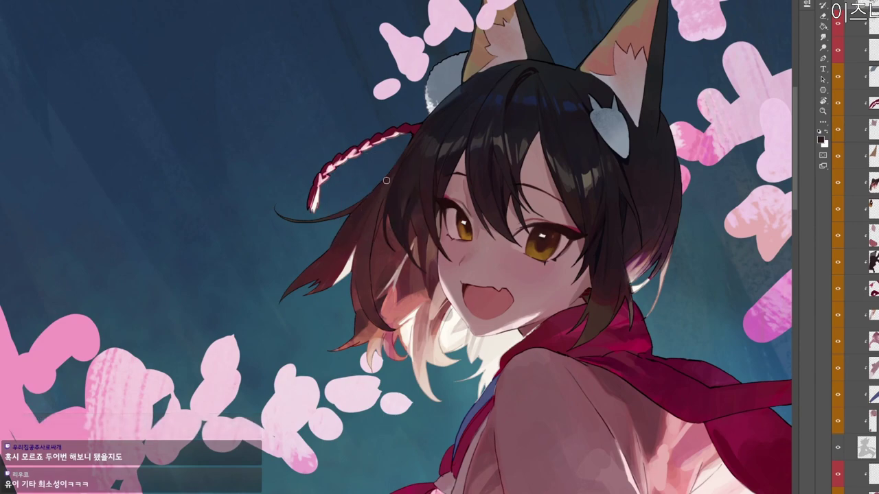
{"action": "key", "text": "r"}
{"action": "left_click_drag", "start_coordinate": [413, 132], "coordinate": [437, 136]}
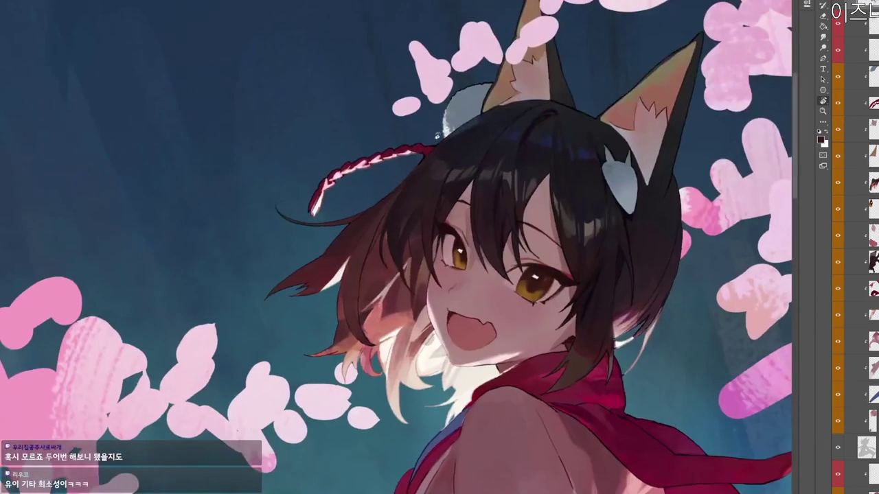
{"action": "left_click_drag", "start_coordinate": [403, 267], "coordinate": [390, 214]}
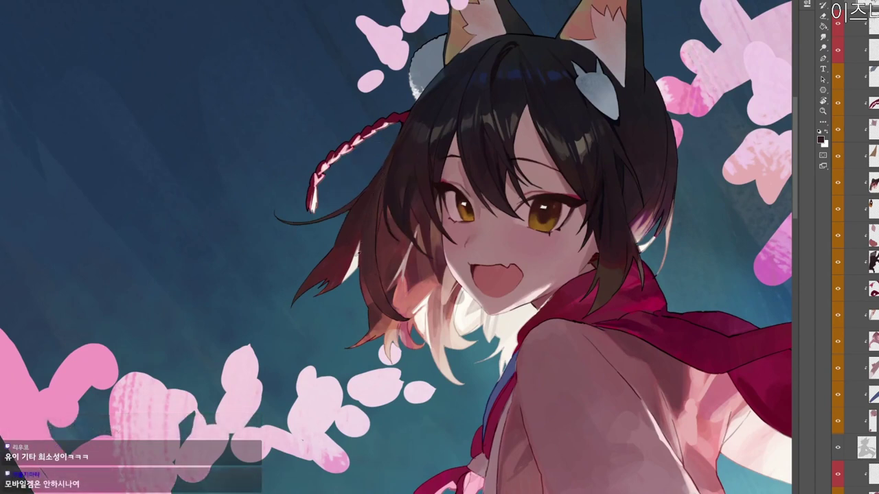
{"action": "left_click_drag", "start_coordinate": [359, 243], "coordinate": [362, 224]}
{"action": "left_click", "coordinate": [361, 222], "text": "alt"}
Sample the near-white rim light of the flying outer lock and extend it with a short stroke towards the tip.
{"action": "key", "text": "r"}
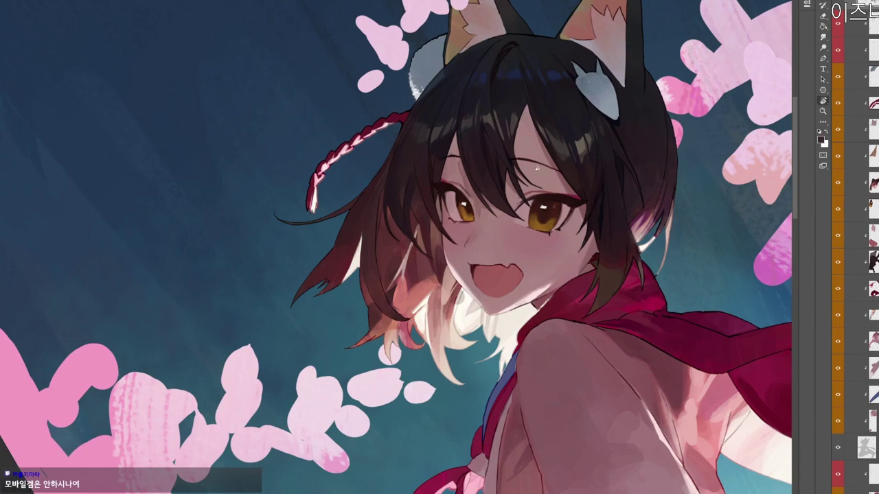
{"action": "left_click_drag", "start_coordinate": [401, 169], "coordinate": [290, 215]}
{"action": "left_click", "coordinate": [251, 170], "text": "alt"}
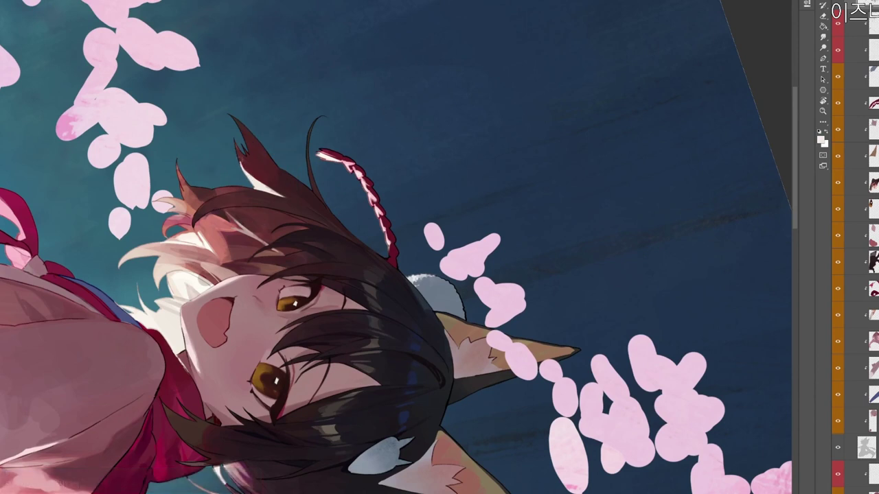
{"action": "mouse_move", "coordinate": [252, 177]}
{"action": "left_mouse_down"}
{"action": "mouse_move", "coordinate": [239, 158]}
{"action": "mouse_move", "coordinate": [246, 155]}
{"action": "left_mouse_up"}
{"action": "key", "text": "z"}
{"action": "left_click", "coordinate": [263, 162], "text": "alt"}
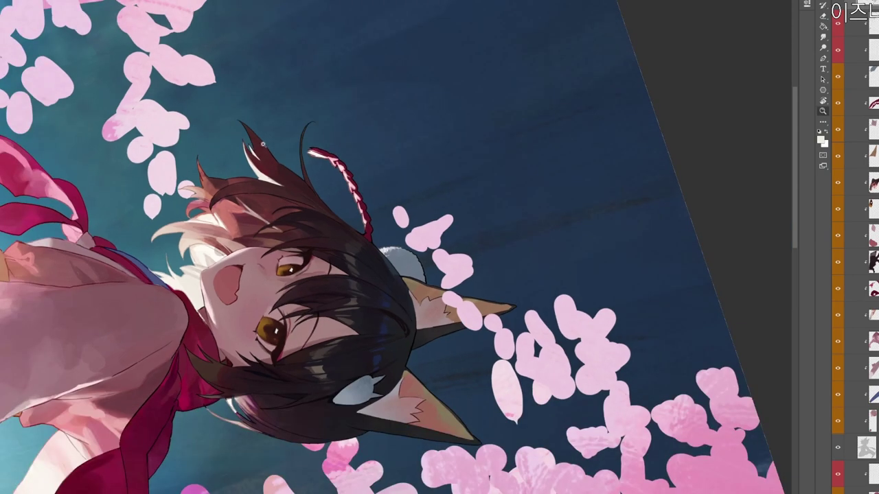
Set the foreground to a dark brown, then sample the flying outer lock's own tone and add a small touch-up stroke there.
{"action": "key", "text": "r"}
{"action": "left_click_drag", "start_coordinate": [367, 440], "coordinate": [498, 68]}
{"action": "left_click_drag", "start_coordinate": [537, 372], "coordinate": [593, 310]}
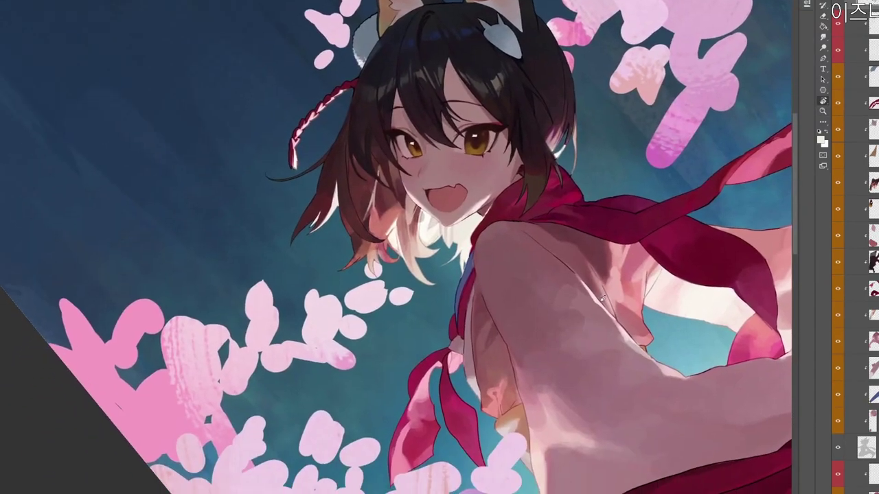
{"action": "key", "text": "b"}
{"action": "key", "text": "n"}
{"action": "left_click_drag", "start_coordinate": [337, 200], "coordinate": [344, 211]}
{"action": "left_click", "coordinate": [531, 101]}
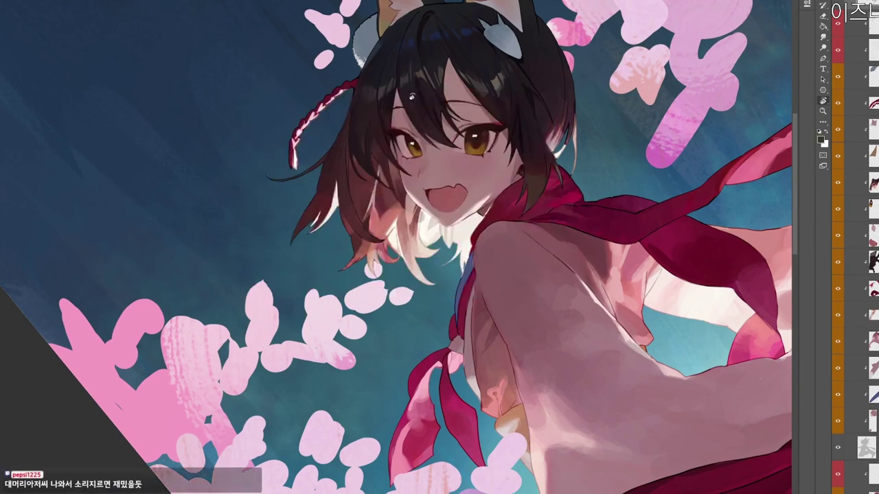
{"action": "left_click", "coordinate": [333, 191], "text": "ctrl"}
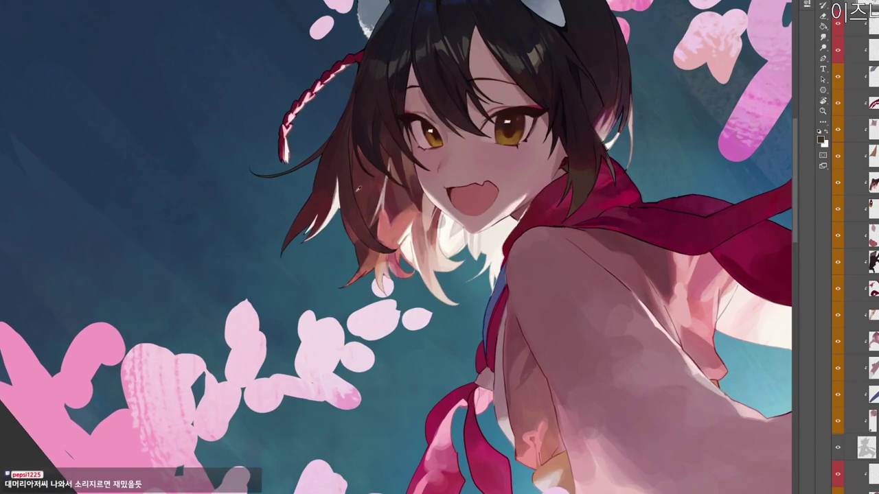
{"action": "left_click", "coordinate": [337, 180], "text": "alt"}
{"action": "mouse_move", "coordinate": [336, 182]}
{"action": "left_mouse_down"}
{"action": "mouse_move", "coordinate": [328, 210]}
{"action": "mouse_move", "coordinate": [337, 180]}
{"action": "left_mouse_up"}
Sample the dark tone at the inner side lock and paint a short dark strand over the reddish hair beneath it.
{"action": "key", "text": "r"}
{"action": "left_click_drag", "start_coordinate": [416, 215], "coordinate": [391, 254]}
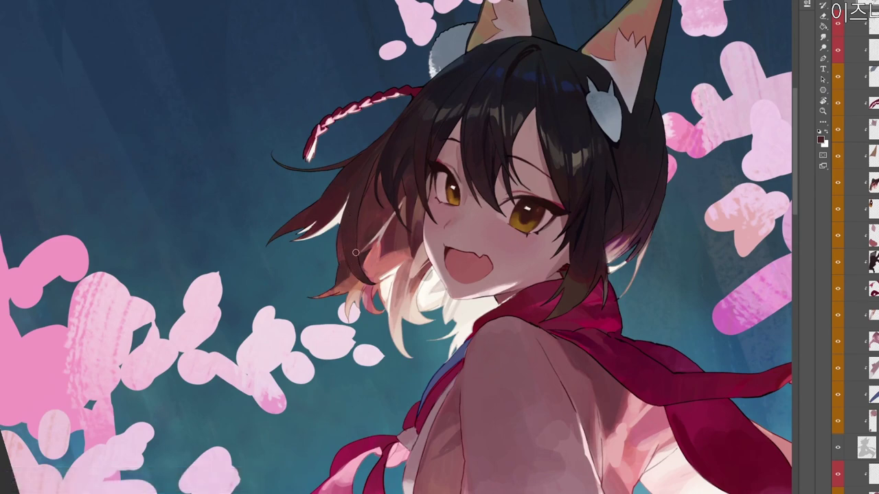
{"action": "key", "text": "r"}
{"action": "left_click_drag", "start_coordinate": [370, 213], "coordinate": [356, 232]}
{"action": "key", "text": "space"}
{"action": "left_click_drag", "start_coordinate": [438, 317], "coordinate": [454, 282]}
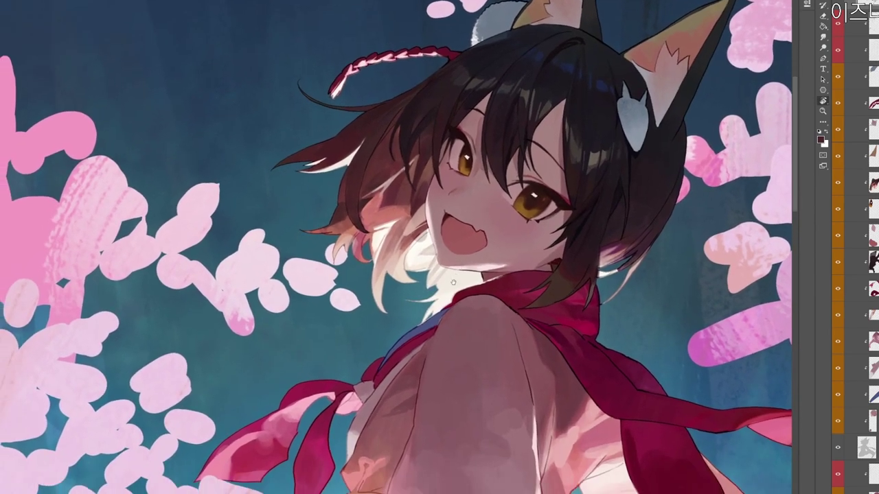
{"action": "key", "text": "b"}
{"action": "left_click", "coordinate": [365, 201], "text": "alt"}
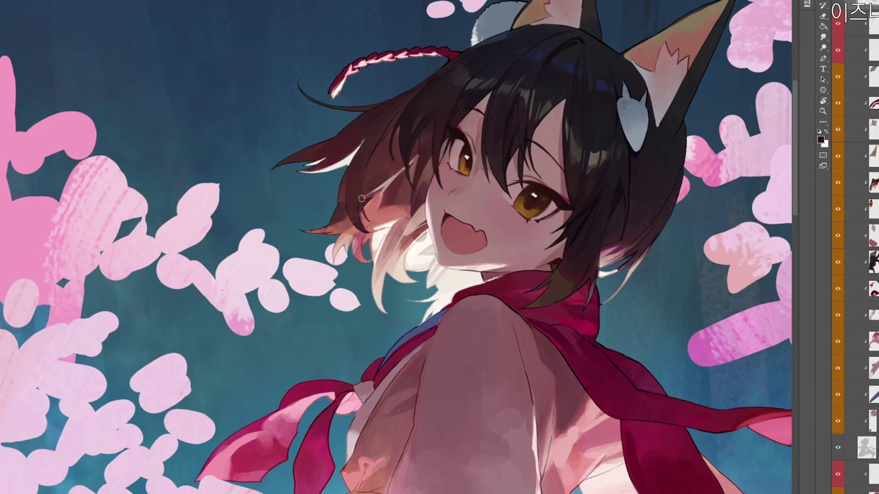
{"action": "left_click_drag", "start_coordinate": [362, 206], "coordinate": [371, 222]}
Sample the near-white light along the inner edge of the flying outer lock for its rim highlights.
{"action": "key", "text": "r"}
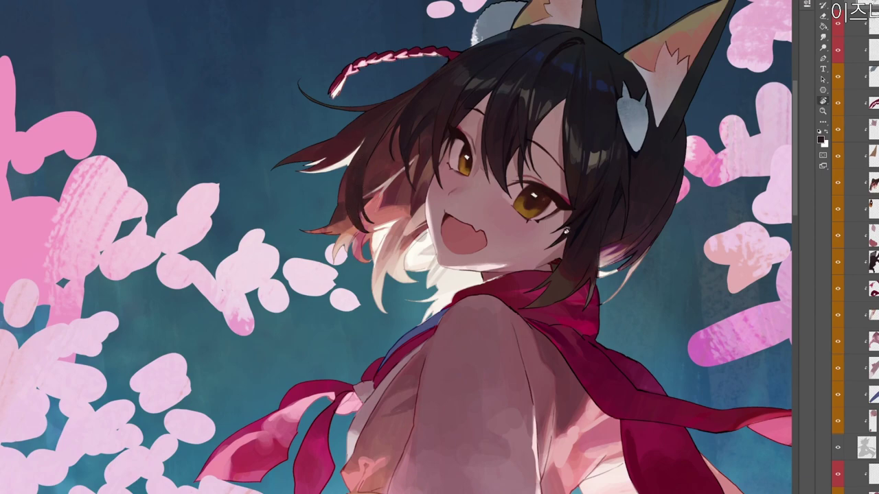
{"action": "left_click_drag", "start_coordinate": [567, 230], "coordinate": [545, 233]}
{"action": "key", "text": "z"}
{"action": "left_click_drag", "start_coordinate": [542, 230], "coordinate": [513, 223]}
{"action": "key", "text": "r"}
{"action": "key", "text": "b"}
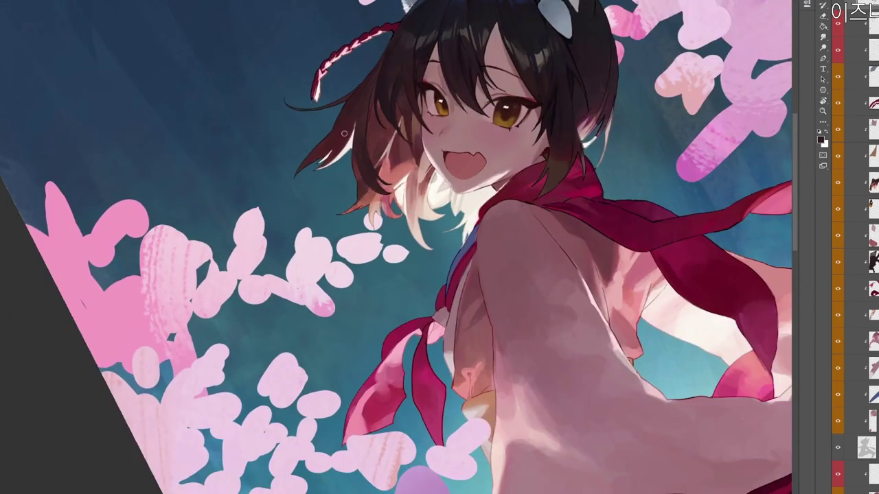
{"action": "left_click", "coordinate": [349, 142], "text": "alt"}
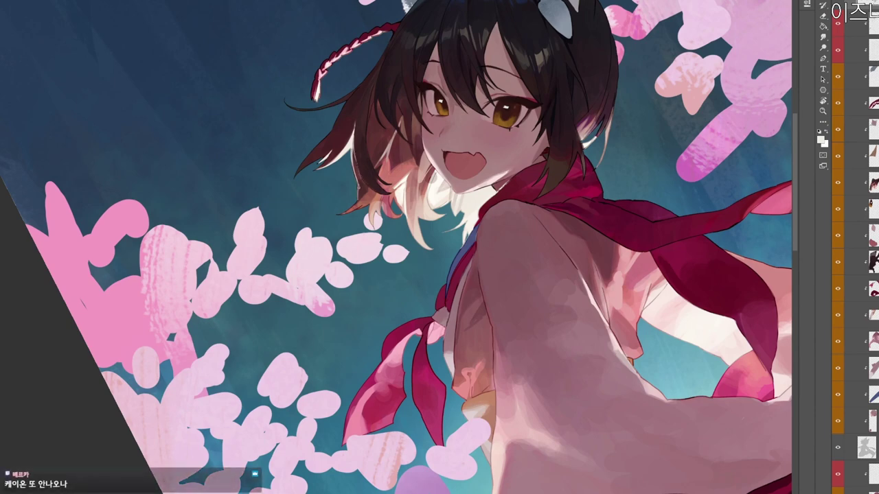
{"action": "key", "text": "r"}
{"action": "left_click_drag", "start_coordinate": [429, 208], "coordinate": [413, 222]}
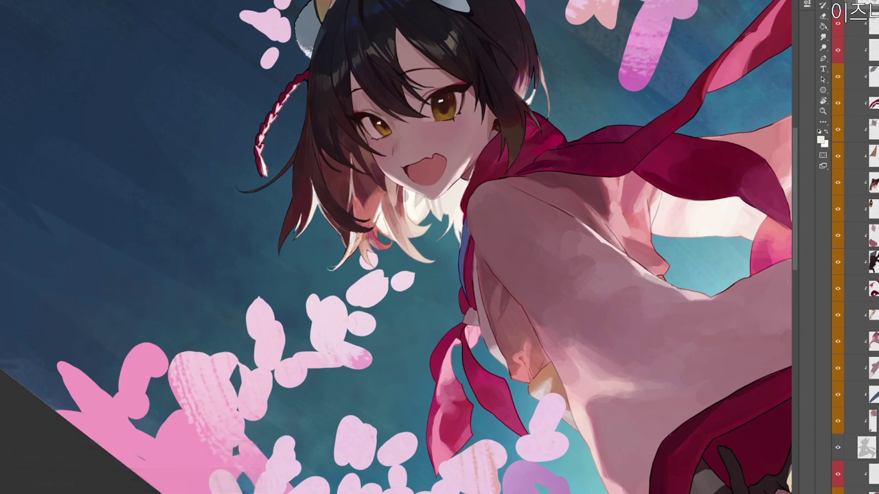
{"action": "key", "text": "r"}
{"action": "left_click_drag", "start_coordinate": [544, 155], "coordinate": [162, 101]}
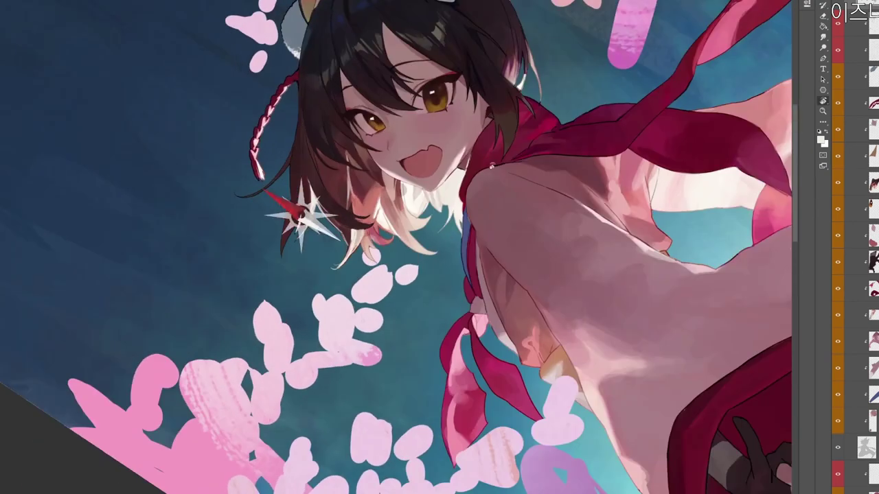
{"action": "left_click_drag", "start_coordinate": [412, 261], "coordinate": [475, 242]}
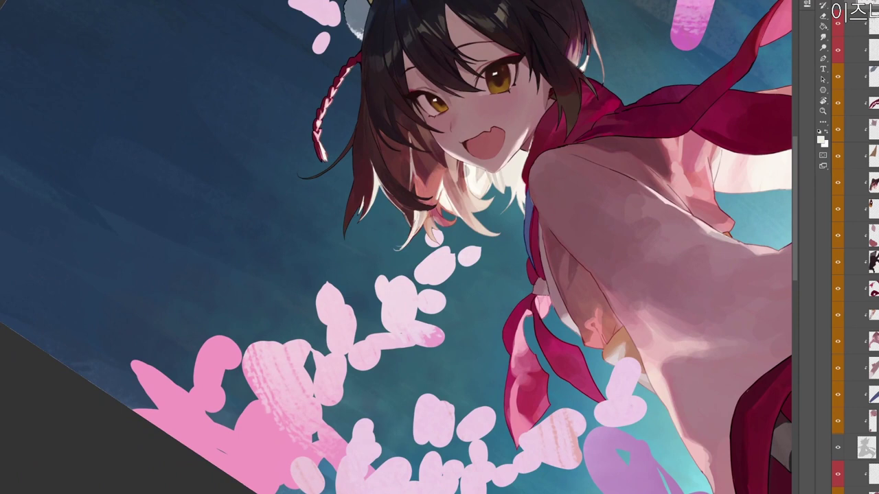
Sample the pale tones around the lower tips of the side hair for their edge highlights.
{"action": "left_click", "coordinate": [405, 215], "text": "alt"}
{"action": "left_click", "coordinate": [414, 223], "text": "alt"}
{"action": "left_click_drag", "start_coordinate": [444, 202], "coordinate": [416, 206]}
{"action": "left_click_drag", "start_coordinate": [531, 304], "coordinate": [341, 419]}
{"action": "left_click_drag", "start_coordinate": [523, 323], "coordinate": [280, 477]}
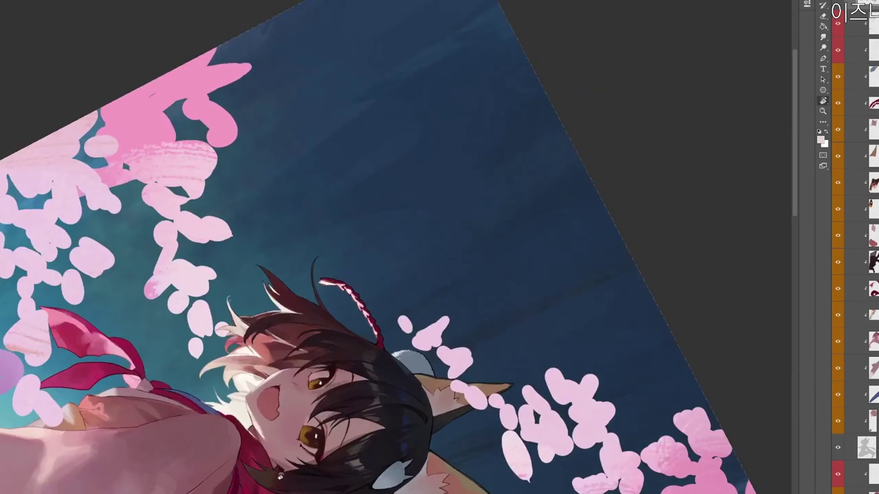
Set the foreground colour to a warm orange for the side hair.
{"action": "left_click_drag", "start_coordinate": [416, 389], "coordinate": [594, 149]}
{"action": "left_click_drag", "start_coordinate": [546, 316], "coordinate": [528, 314]}
{"action": "key", "text": "n"}
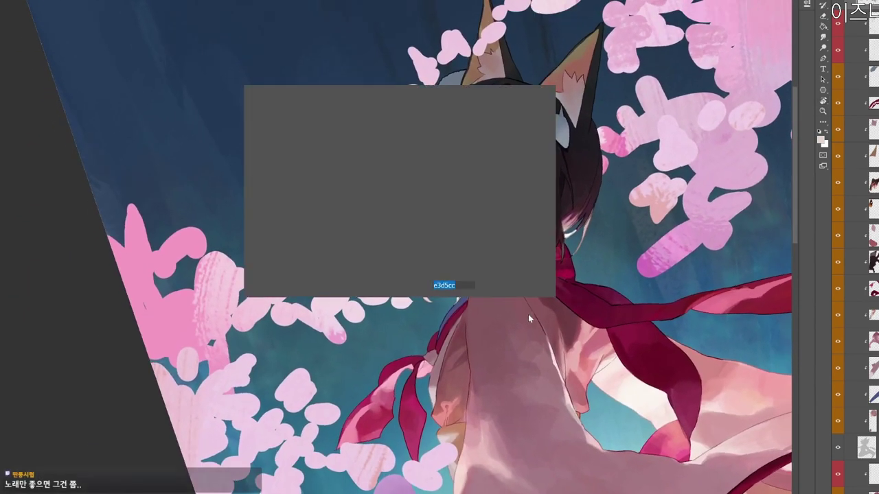
{"action": "left_click", "coordinate": [349, 131]}
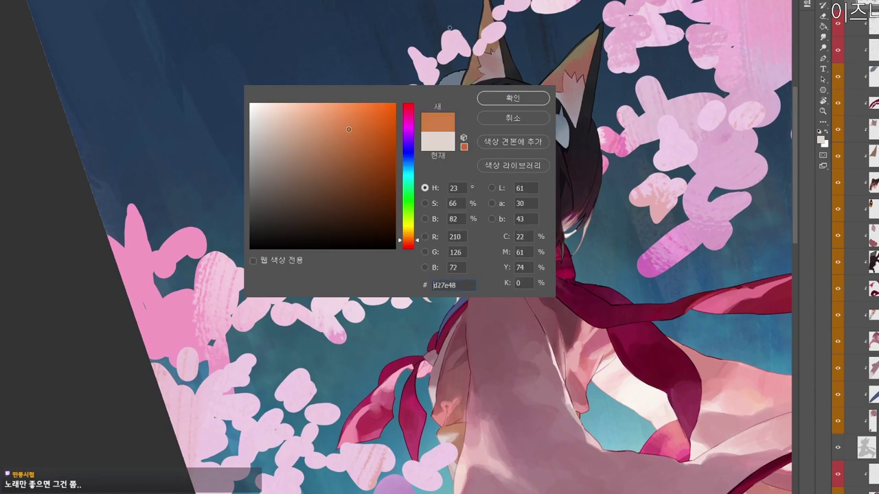
{"action": "left_click", "coordinate": [513, 98]}
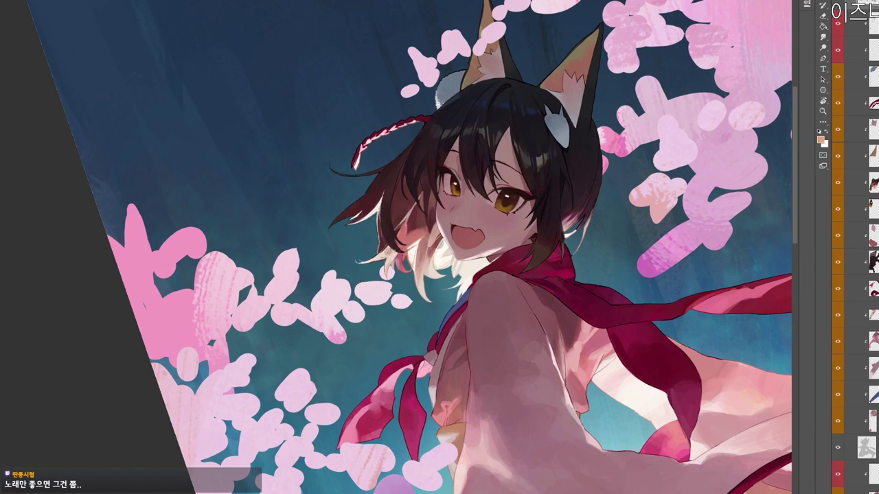
Sample the pale pink at the side hair's lower tips, then the reddish pink tone just above them.
{"action": "left_click", "coordinate": [391, 256], "text": "alt"}
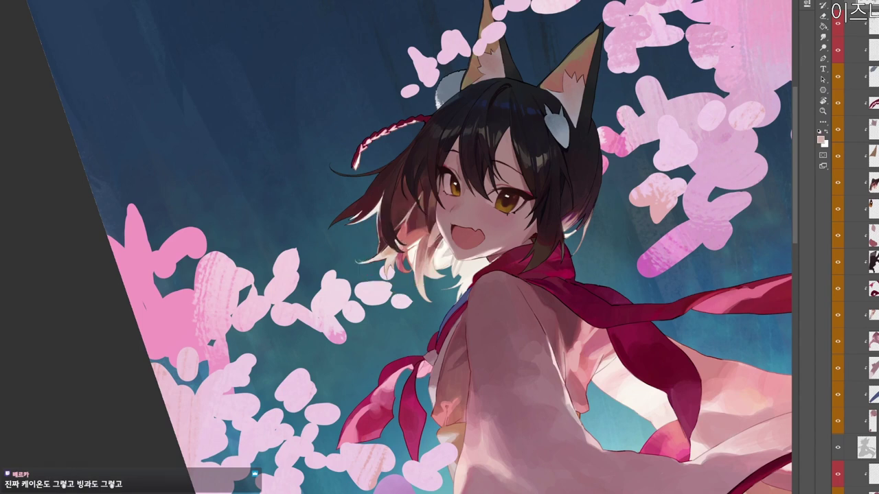
{"action": "key", "text": "x"}
{"action": "left_click", "coordinate": [398, 242], "text": "alt"}
{"action": "key", "text": "r"}
{"action": "left_click_drag", "start_coordinate": [573, 169], "coordinate": [401, 79]}
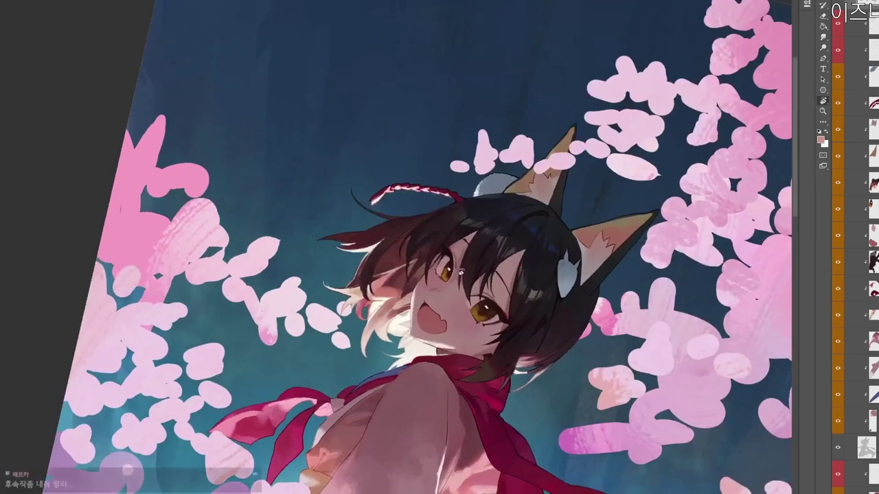
{"action": "left_click_drag", "start_coordinate": [468, 324], "coordinate": [492, 164]}
{"action": "left_click_drag", "start_coordinate": [458, 237], "coordinate": [398, 295]}
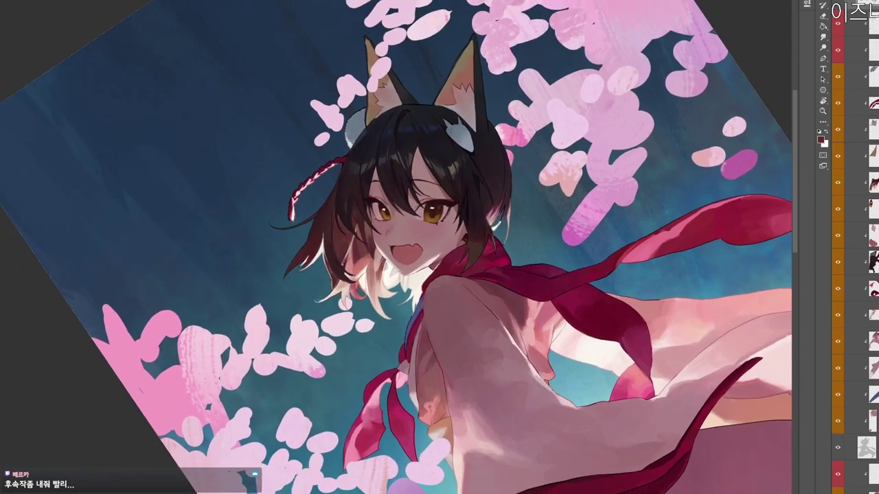
Sample the dark maroon of the side lock and paint short strands over the reddish lower side hair.
{"action": "left_click", "coordinate": [343, 266], "text": "alt"}
{"action": "left_click", "coordinate": [341, 265], "text": "alt"}
{"action": "mouse_move", "coordinate": [375, 110]}
{"action": "left_mouse_down"}
{"action": "mouse_move", "coordinate": [420, 223]}
{"action": "mouse_move", "coordinate": [334, 312]}
{"action": "left_mouse_up"}
{"action": "left_click_drag", "start_coordinate": [225, 229], "coordinate": [240, 224]}
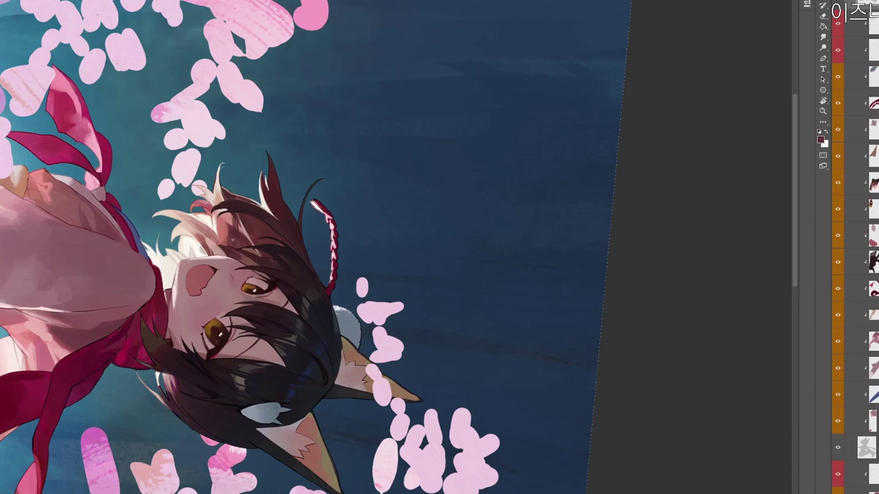
{"action": "left_click_drag", "start_coordinate": [251, 225], "coordinate": [230, 232]}
{"action": "left_click_drag", "start_coordinate": [228, 235], "coordinate": [403, 201]}
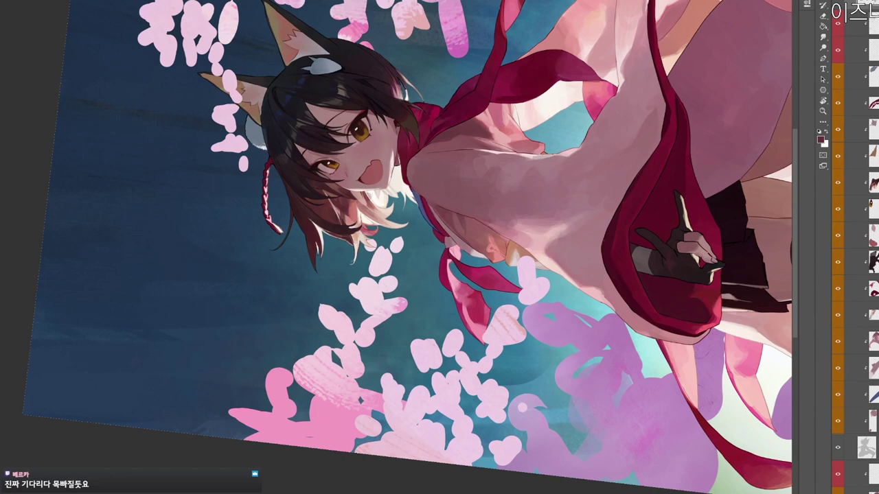
Swap the foreground and background colours and activate the Brush over the face and side hair.
{"action": "key", "text": "x"}
{"action": "mouse_move", "coordinate": [369, 194]}
{"action": "left_mouse_down"}
{"action": "mouse_move", "coordinate": [376, 206]}
{"action": "mouse_move", "coordinate": [370, 198]}
{"action": "mouse_move", "coordinate": [410, 196]}
{"action": "mouse_move", "coordinate": [418, 274]}
{"action": "mouse_move", "coordinate": [356, 365]}
{"action": "left_mouse_up"}
{"action": "key", "text": "r"}
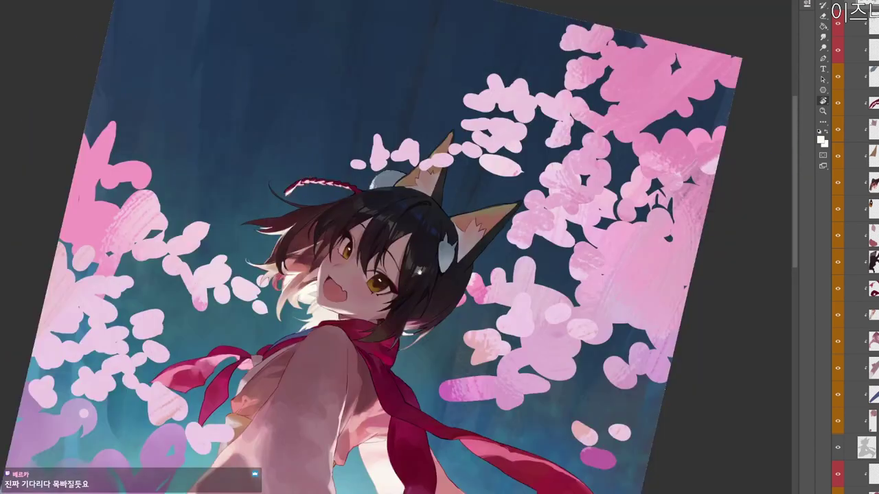
{"action": "left_click_drag", "start_coordinate": [460, 316], "coordinate": [466, 246]}
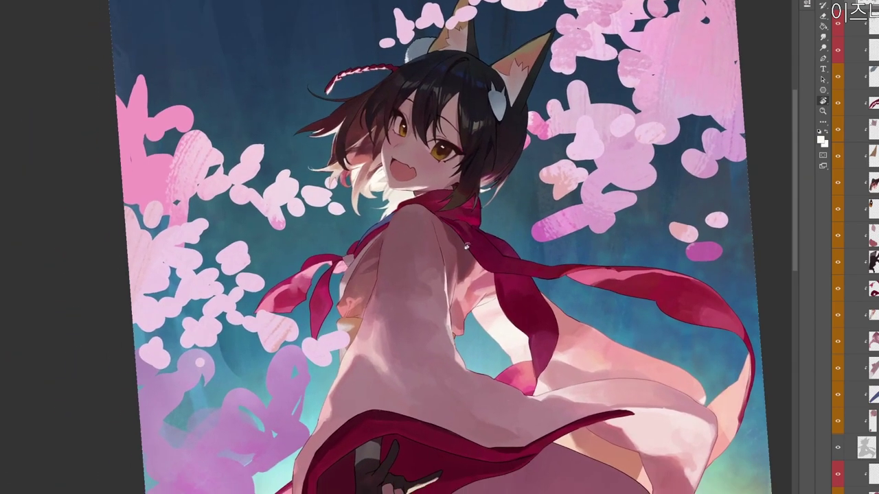
{"action": "key", "text": "b"}
{"action": "left_click", "coordinate": [394, 177], "text": "ctrl"}
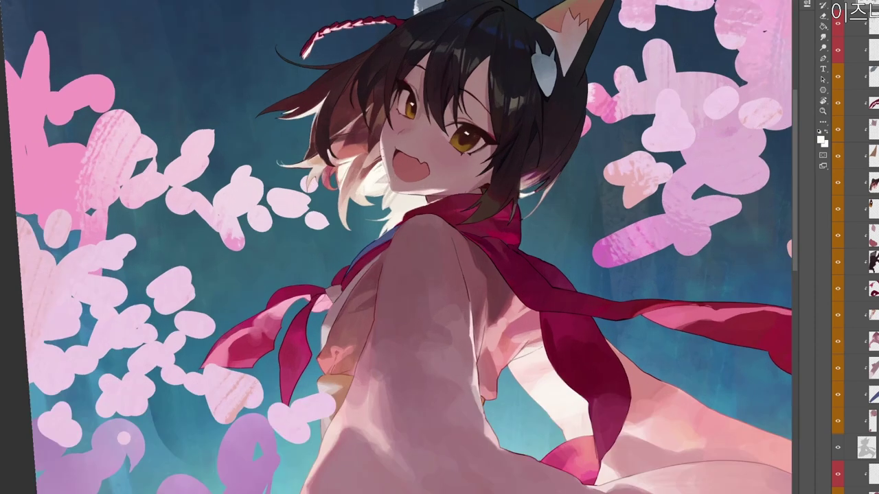
Set the foreground colour to the reddish brown 6f331b.
{"action": "key", "text": "n"}
{"action": "mouse_move", "coordinate": [311, 163]}
{"action": "left_mouse_down"}
{"action": "mouse_move", "coordinate": [320, 193]}
{"action": "mouse_move", "coordinate": [387, 240]}
{"action": "left_mouse_up"}
{"action": "left_click", "coordinate": [408, 242]}
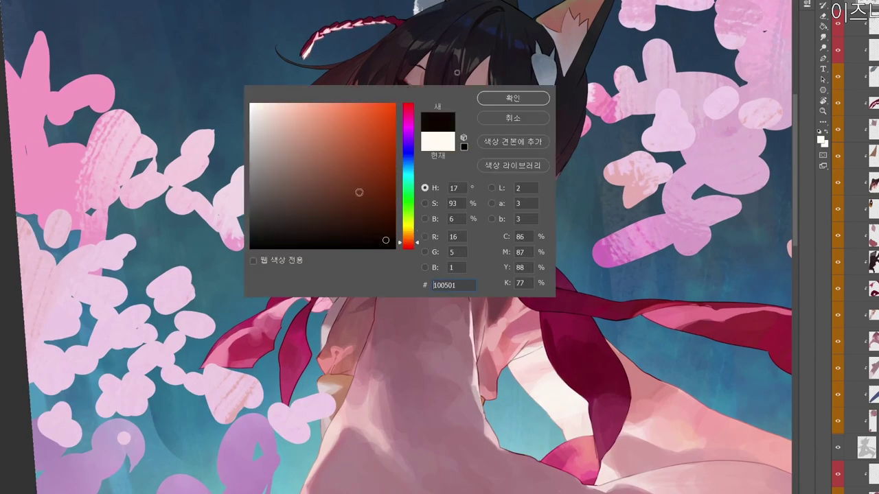
{"action": "left_click", "coordinate": [369, 196]}
{"action": "left_click", "coordinate": [505, 103]}
{"action": "left_click_drag", "start_coordinate": [448, 166], "coordinate": [440, 152]}
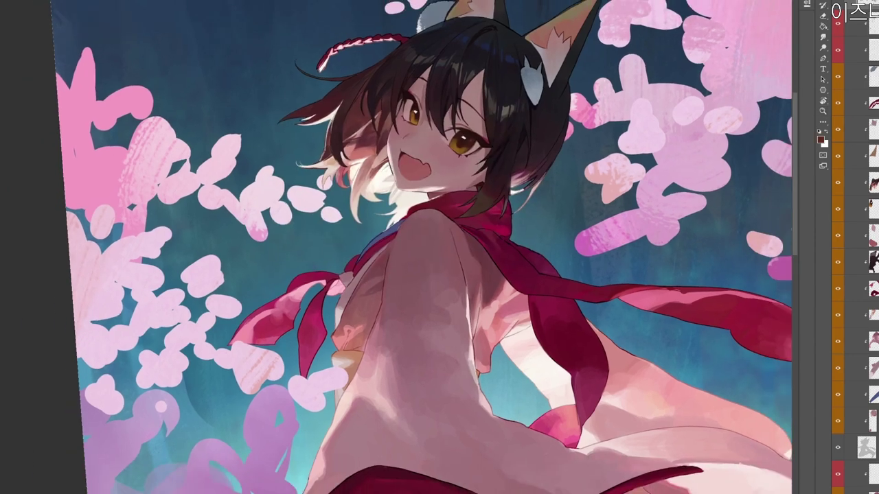
{"action": "key", "text": "n"}
{"action": "left_click", "coordinate": [359, 186]}
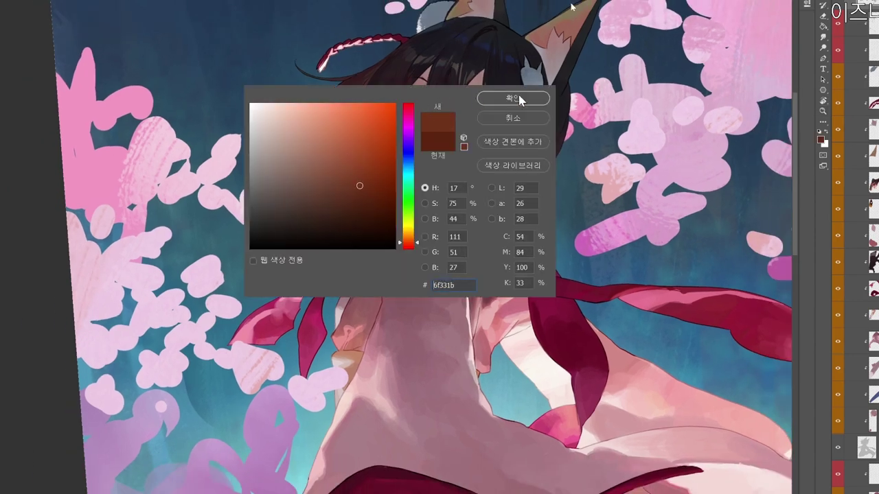
{"action": "left_click", "coordinate": [519, 98]}
{"action": "key", "text": "Return"}
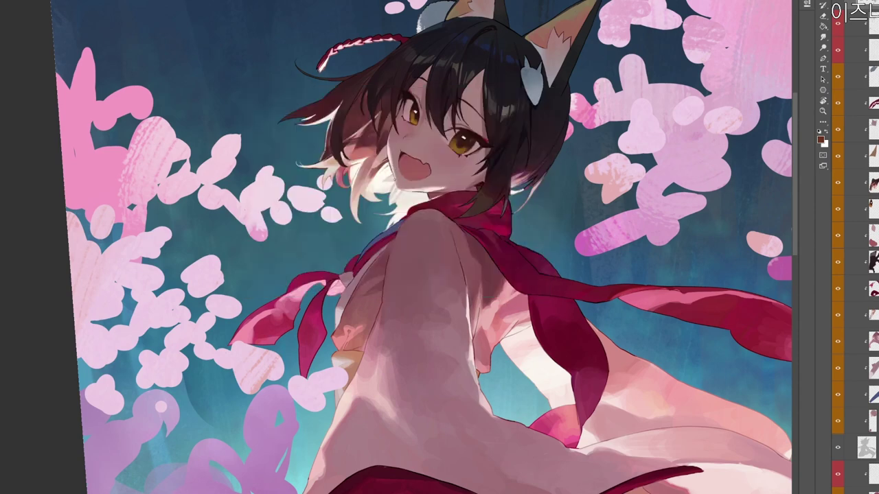
Add a short reddish-brown touch-up stroke along the underside of the chin.
{"action": "key", "text": "r"}
{"action": "left_click_drag", "start_coordinate": [464, 188], "coordinate": [425, 104]}
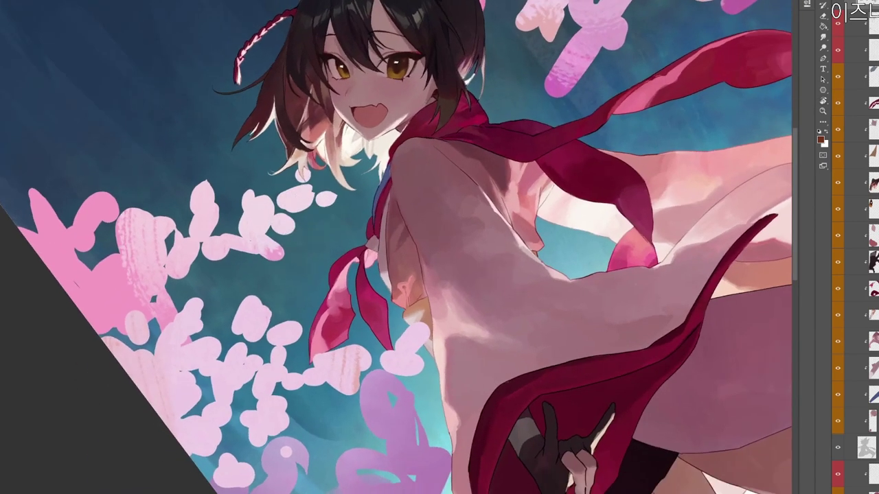
{"action": "left_click_drag", "start_coordinate": [368, 136], "coordinate": [381, 139]}
{"action": "key", "text": "r"}
{"action": "left_click_drag", "start_coordinate": [453, 89], "coordinate": [416, 175]}
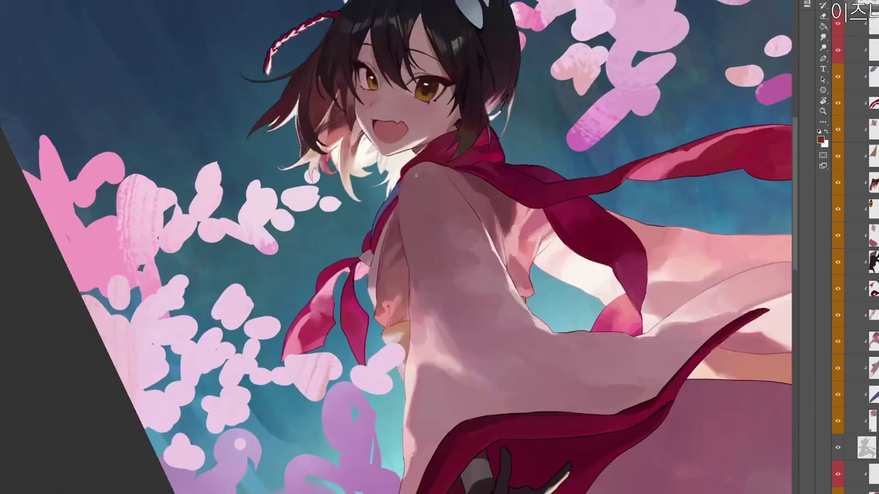
Sample the light hair below the chin, add a small strand there, and pick the muted blue beside the neck hair.
{"action": "left_click", "coordinate": [368, 160], "text": "alt"}
{"action": "left_click_drag", "start_coordinate": [363, 169], "coordinate": [372, 171]}
{"action": "left_click", "coordinate": [416, 156], "text": "alt"}
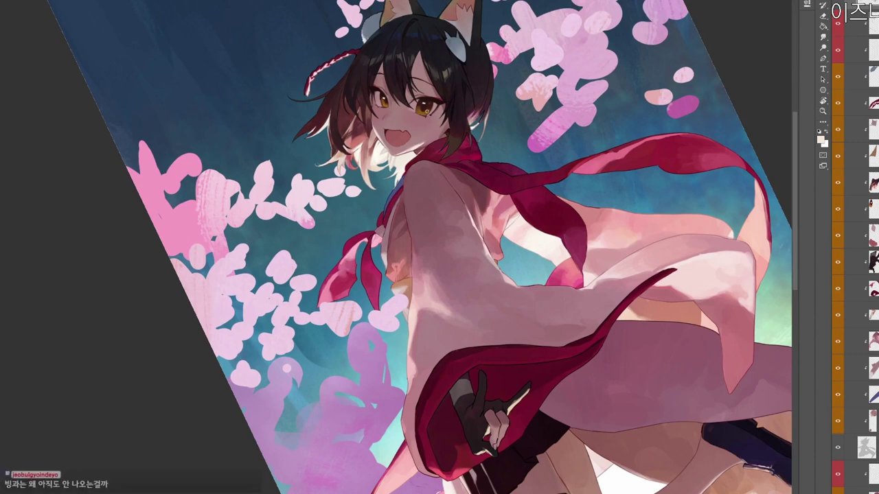
{"action": "left_click_drag", "start_coordinate": [474, 148], "coordinate": [480, 209]}
{"action": "left_click", "coordinate": [394, 221], "text": "alt"}
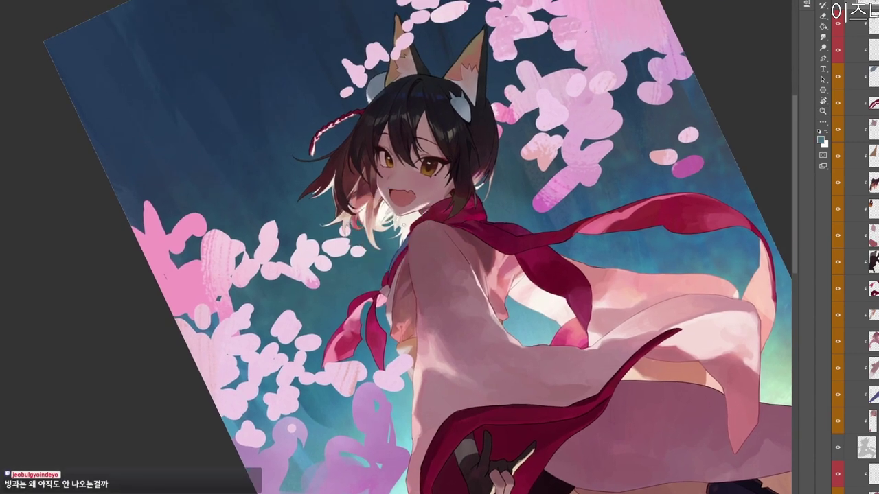
Sample the near-white tone of the bright hair beside the neck for its highlights.
{"action": "left_click", "coordinate": [407, 227], "text": "alt"}
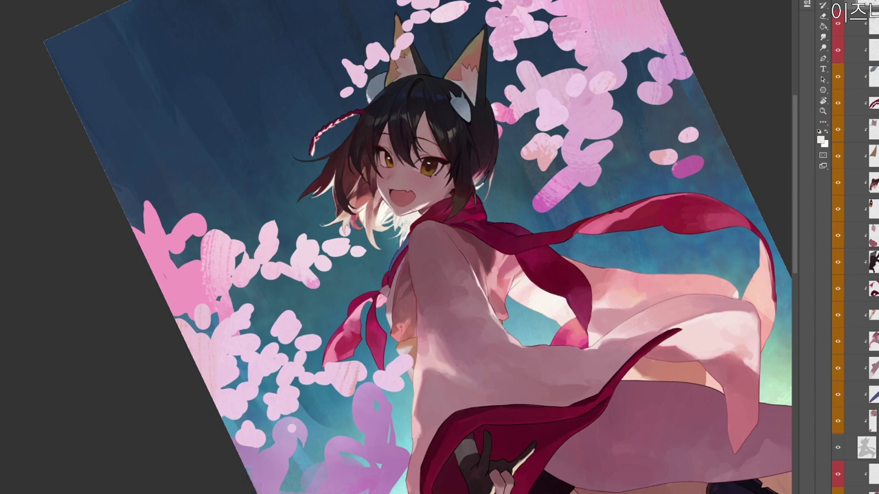
{"action": "left_click", "coordinate": [405, 223], "text": "alt"}
{"action": "key", "text": "r"}
{"action": "left_click_drag", "start_coordinate": [565, 218], "coordinate": [402, 53]}
{"action": "key", "text": "x"}
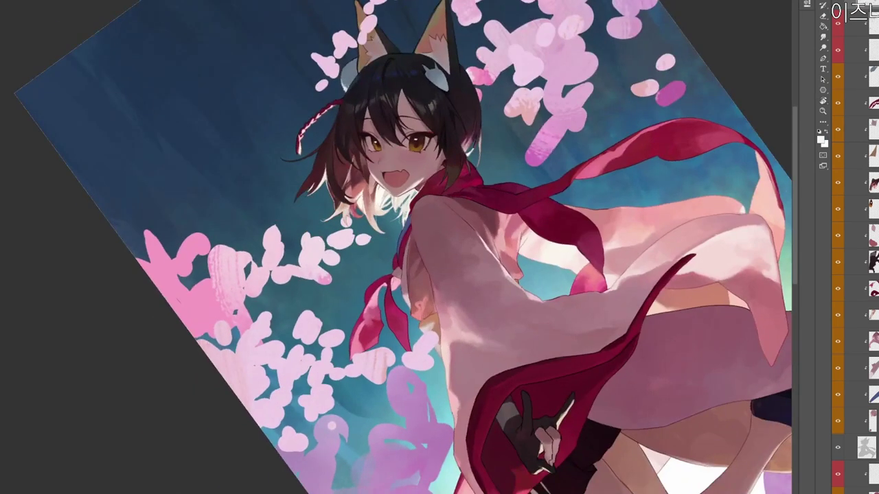
Paint short near-white rim-light strokes down the outer edge of the back hair.
{"action": "key", "text": "r"}
{"action": "left_click_drag", "start_coordinate": [471, 235], "coordinate": [422, 284]}
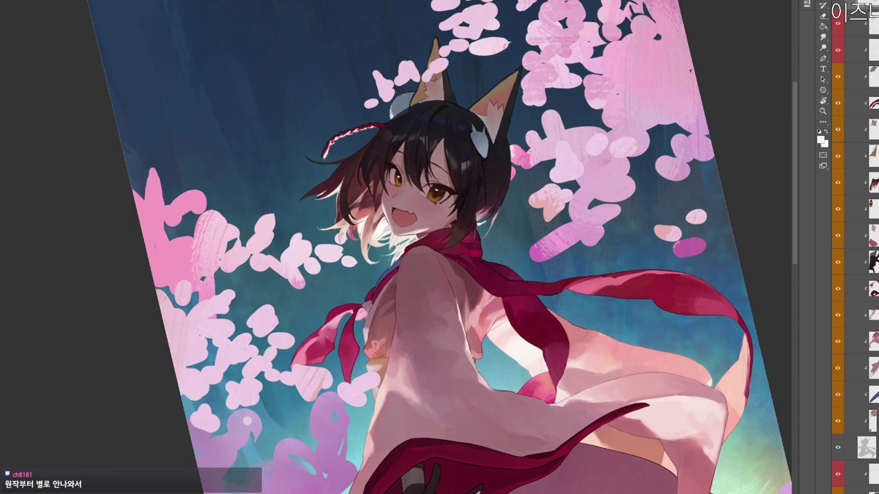
{"action": "key", "text": "r"}
{"action": "mouse_move", "coordinate": [489, 240]}
{"action": "left_mouse_down"}
{"action": "mouse_move", "coordinate": [490, 248]}
{"action": "mouse_move", "coordinate": [539, 221]}
{"action": "mouse_move", "coordinate": [484, 231]}
{"action": "left_mouse_up"}
{"action": "key", "text": "z"}
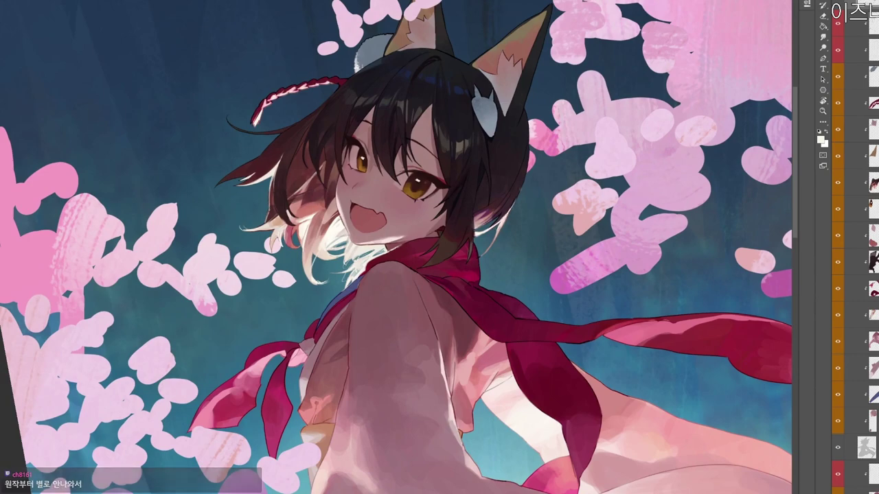
{"action": "key", "text": "r"}
{"action": "left_click_drag", "start_coordinate": [548, 286], "coordinate": [501, 197]}
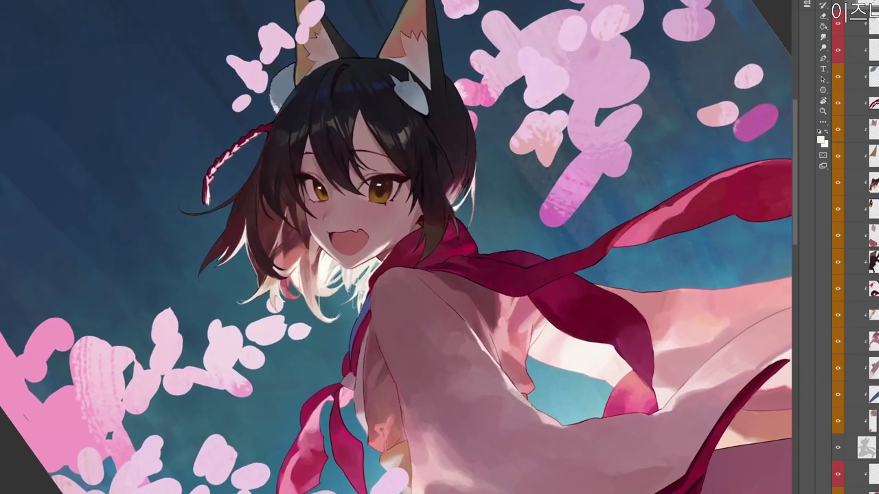
{"action": "mouse_move", "coordinate": [465, 177]}
{"action": "left_mouse_down"}
{"action": "mouse_move", "coordinate": [456, 199]}
{"action": "mouse_move", "coordinate": [460, 193]}
{"action": "left_mouse_up"}
{"action": "key", "text": "r"}
{"action": "mouse_move", "coordinate": [508, 140]}
{"action": "left_mouse_down"}
{"action": "mouse_move", "coordinate": [456, 371]}
{"action": "mouse_move", "coordinate": [242, 427]}
{"action": "mouse_move", "coordinate": [514, 128]}
{"action": "left_mouse_up"}
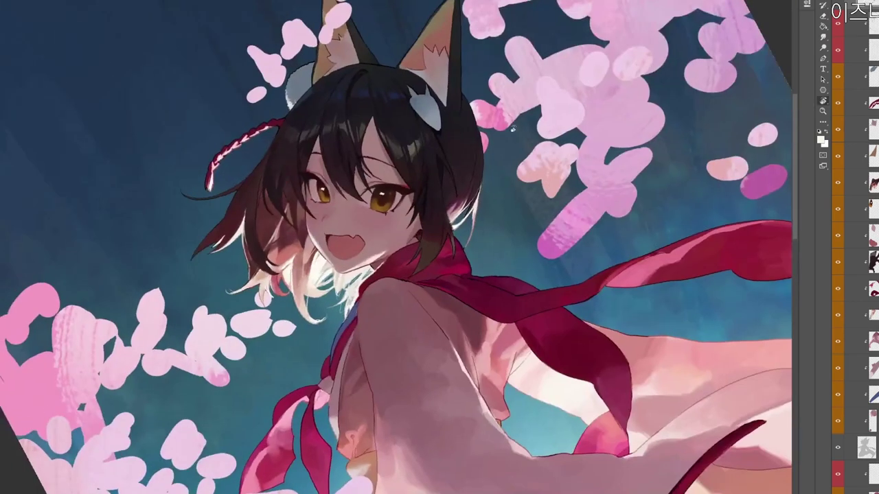
{"action": "mouse_move", "coordinate": [483, 170]}
{"action": "left_mouse_down"}
{"action": "mouse_move", "coordinate": [471, 229]}
{"action": "mouse_move", "coordinate": [494, 228]}
{"action": "mouse_move", "coordinate": [500, 173]}
{"action": "mouse_move", "coordinate": [488, 195]}
{"action": "left_mouse_up"}
Examine the rim lighting on the face and hair at several rotations and zoom levels.
{"action": "key", "text": "r"}
{"action": "key", "text": "z"}
{"action": "key", "text": "r"}
{"action": "left_click_drag", "start_coordinate": [489, 266], "coordinate": [356, 471]}
{"action": "left_click_drag", "start_coordinate": [448, 414], "coordinate": [503, 123]}
{"action": "left_click_drag", "start_coordinate": [514, 180], "coordinate": [478, 238]}
{"action": "key", "text": "z"}
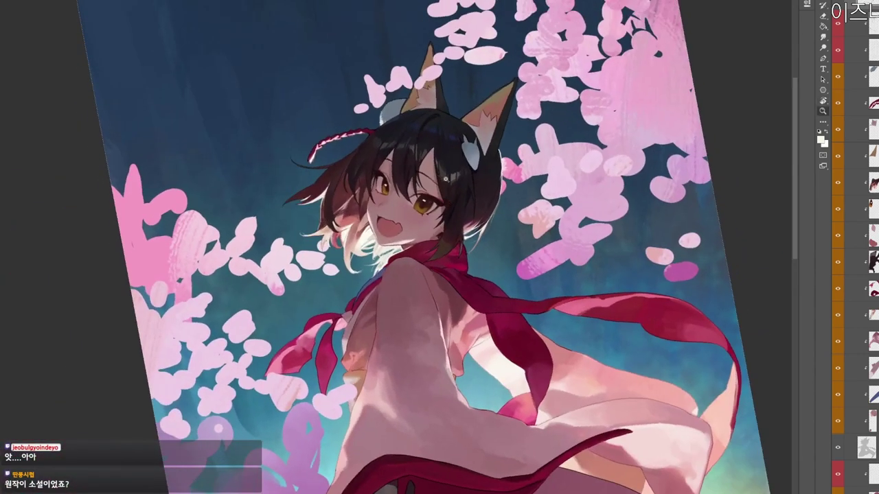
{"action": "left_click_drag", "start_coordinate": [445, 192], "coordinate": [462, 182]}
{"action": "key", "text": "r"}
{"action": "left_click_drag", "start_coordinate": [414, 118], "coordinate": [382, 96]}
{"action": "key", "text": "b"}
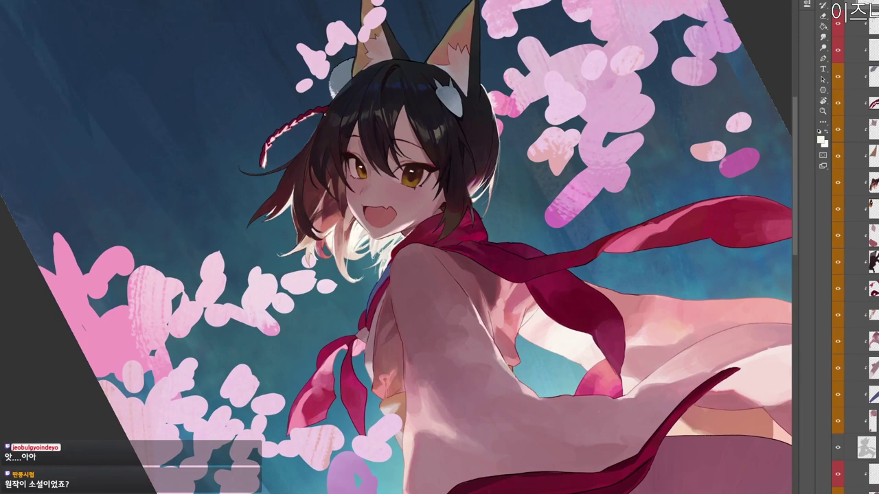
{"action": "key", "text": "r"}
{"action": "left_click_drag", "start_coordinate": [325, 114], "coordinate": [307, 111]}
{"action": "key", "text": "z"}
{"action": "left_click_drag", "start_coordinate": [264, 154], "coordinate": [285, 152]}
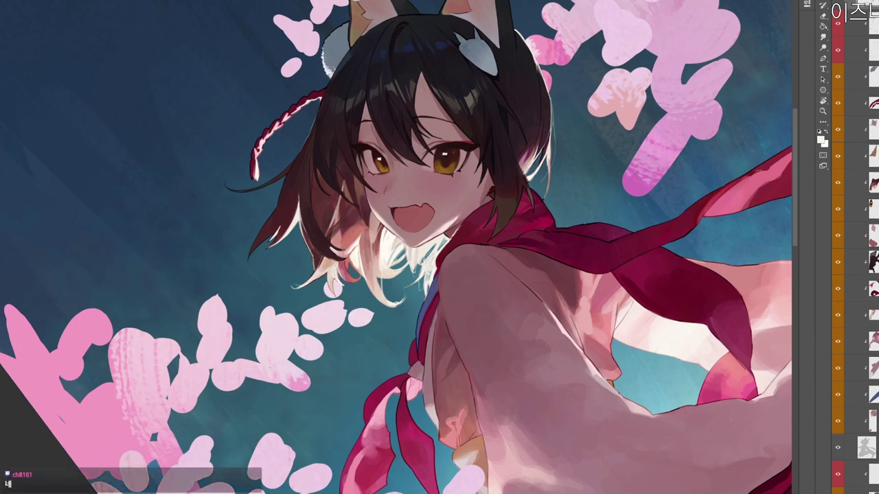
Add a near-white rim-light stroke at the lower tips of the back hair.
{"action": "left_click_drag", "start_coordinate": [470, 59], "coordinate": [519, 208]}
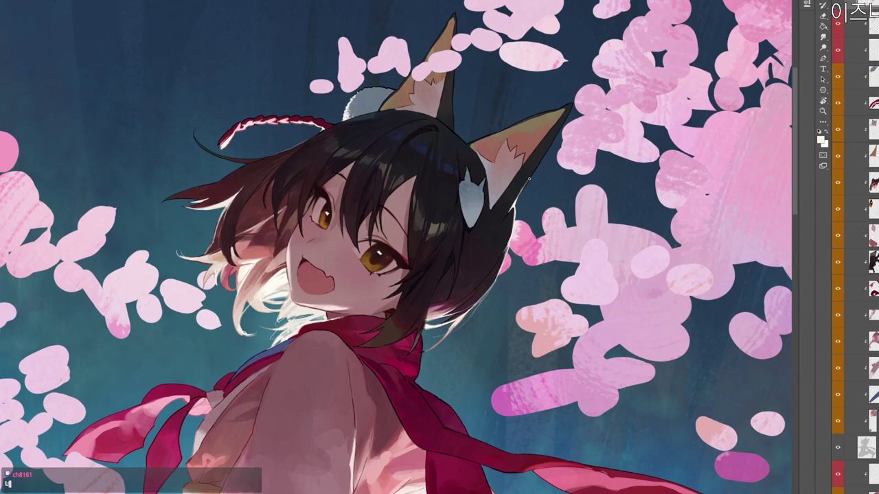
{"action": "left_click_drag", "start_coordinate": [591, 113], "coordinate": [583, 92]}
{"action": "left_click_drag", "start_coordinate": [505, 274], "coordinate": [554, 87]}
{"action": "left_click_drag", "start_coordinate": [544, 193], "coordinate": [499, 258]}
{"action": "key", "text": "b"}
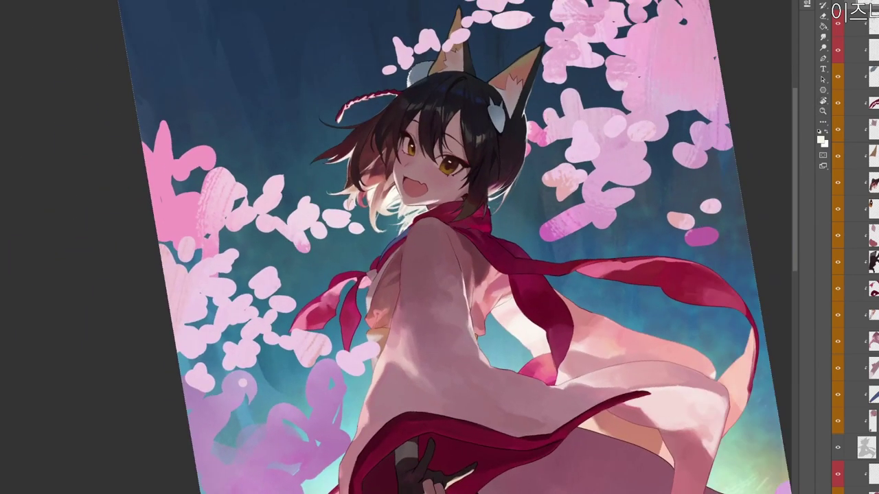
{"action": "left_click_drag", "start_coordinate": [490, 190], "coordinate": [486, 208]}
{"action": "left_click_drag", "start_coordinate": [508, 274], "coordinate": [523, 274]}
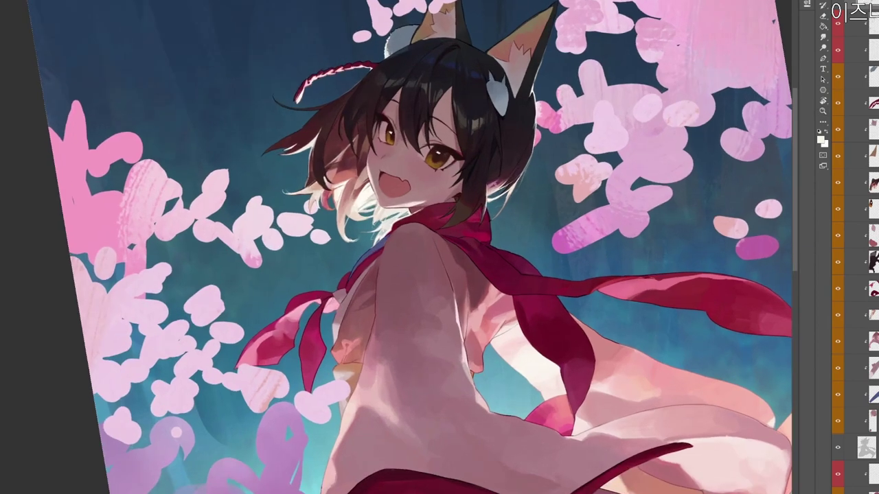
Paint a thin near-white strand inside the back hair and touch up the rim light along its outer edge.
{"action": "left_click_drag", "start_coordinate": [507, 240], "coordinate": [432, 364]}
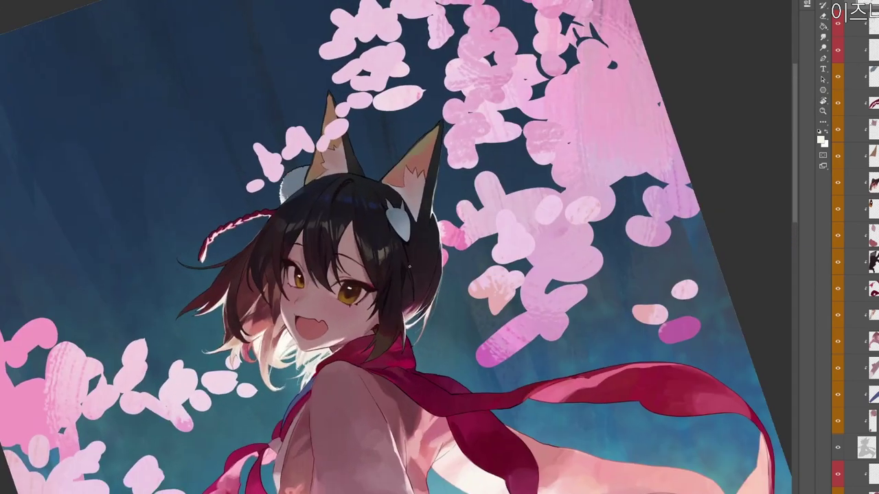
{"action": "left_click_drag", "start_coordinate": [409, 264], "coordinate": [415, 296]}
{"action": "key", "text": "r"}
{"action": "left_click_drag", "start_coordinate": [444, 271], "coordinate": [403, 326]}
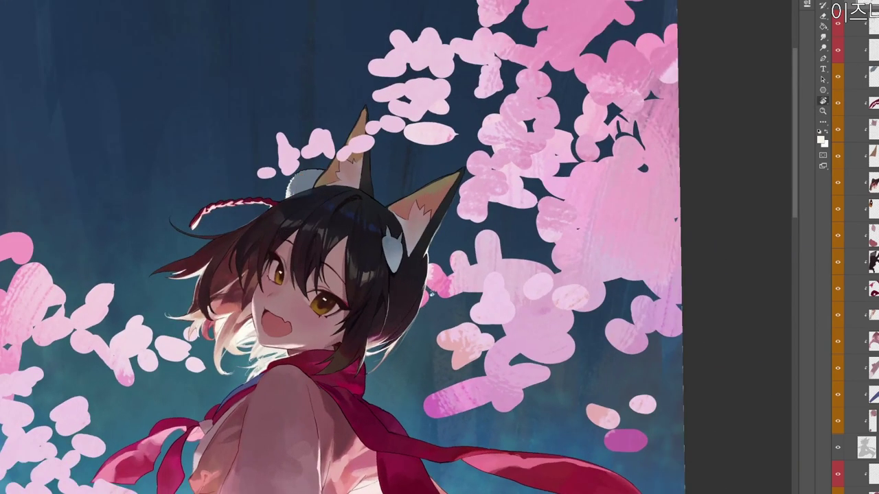
{"action": "left_click_drag", "start_coordinate": [432, 293], "coordinate": [443, 268]}
{"action": "left_click_drag", "start_coordinate": [421, 330], "coordinate": [452, 223]}
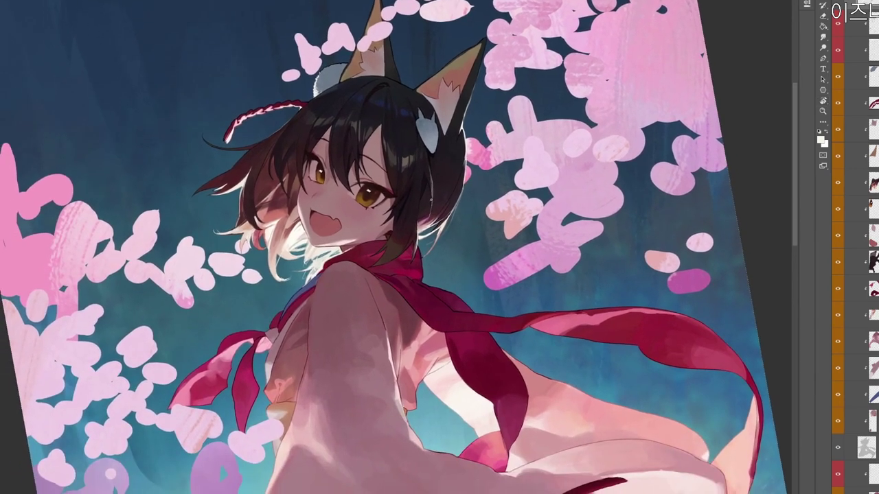
Sample the light tones inside the back hair and around its lower tips for further rim highlights.
{"action": "left_click", "coordinate": [433, 179], "text": "alt"}
{"action": "key", "text": "r"}
{"action": "left_click_drag", "start_coordinate": [478, 198], "coordinate": [478, 223]}
{"action": "left_click", "coordinate": [440, 245], "text": "alt"}
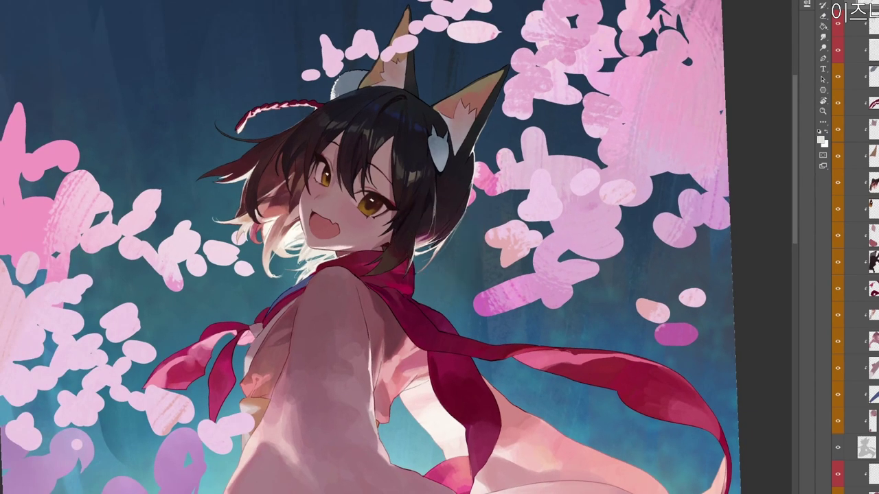
Set the painting colour to a very dark red, #2a0407.
{"action": "key", "text": "x"}
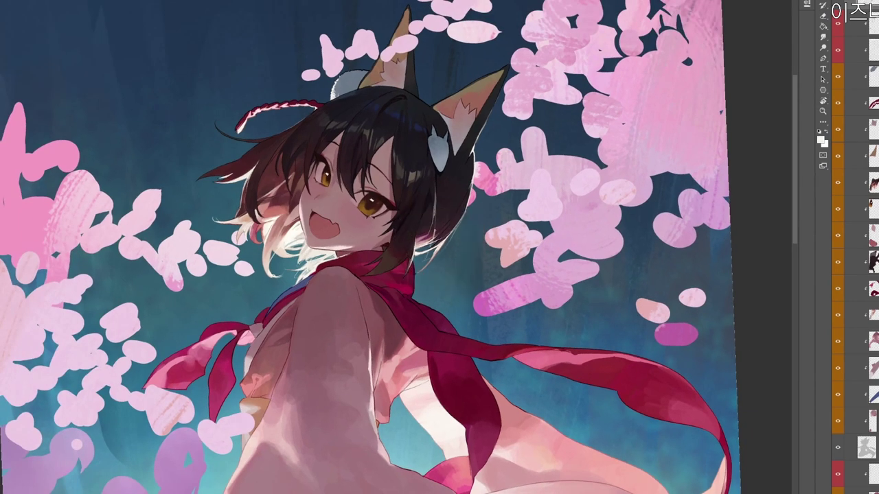
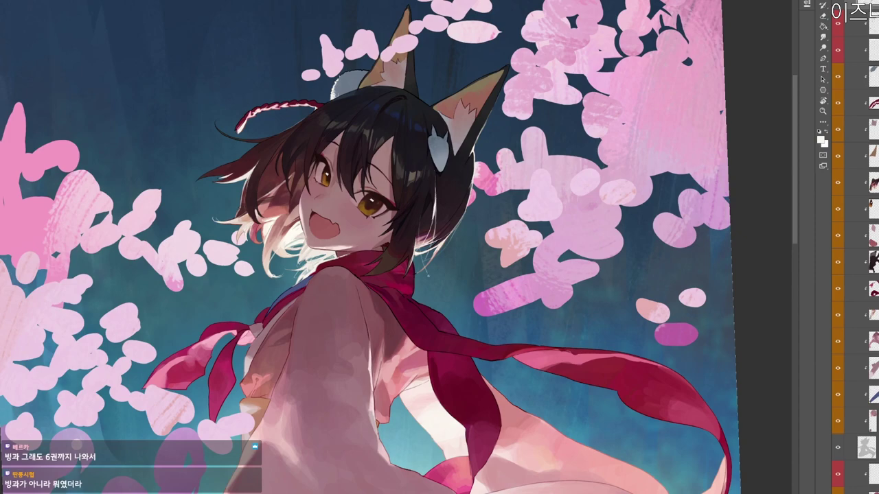
{"action": "key", "text": "r"}
{"action": "left_click_drag", "start_coordinate": [573, 238], "coordinate": [439, 271]}
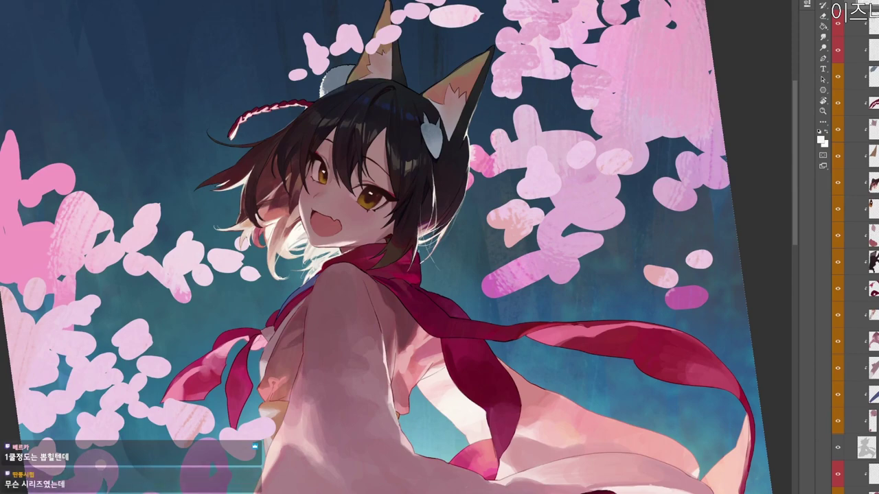
{"action": "left_click_drag", "start_coordinate": [445, 219], "coordinate": [421, 134]}
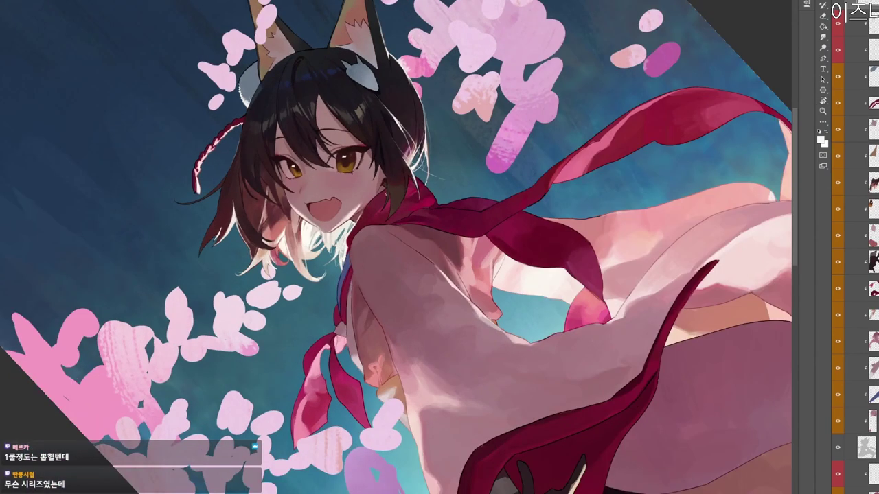
{"action": "left_click", "coordinate": [466, 247], "text": "alt"}
{"action": "key", "text": "r"}
{"action": "left_click_drag", "start_coordinate": [491, 212], "coordinate": [492, 235]}
{"action": "left_click_drag", "start_coordinate": [492, 235], "coordinate": [494, 178]}
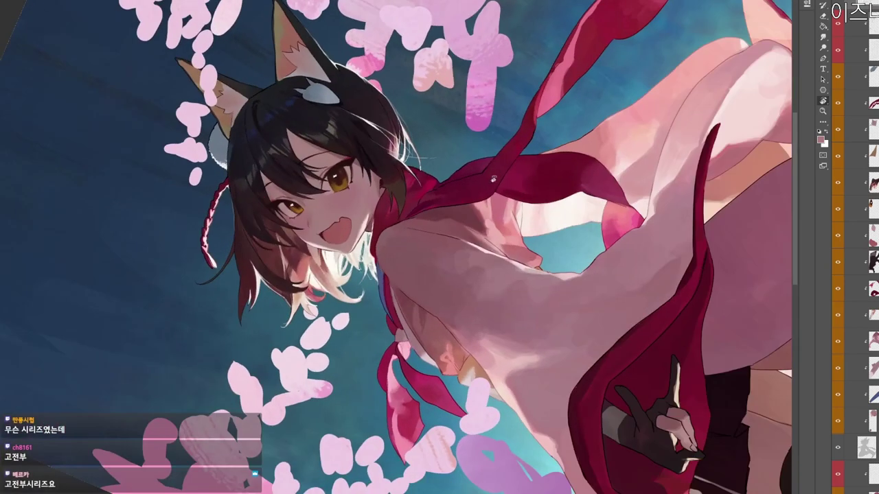
{"action": "key", "text": "n"}
{"action": "left_click_drag", "start_coordinate": [353, 205], "coordinate": [382, 226]}
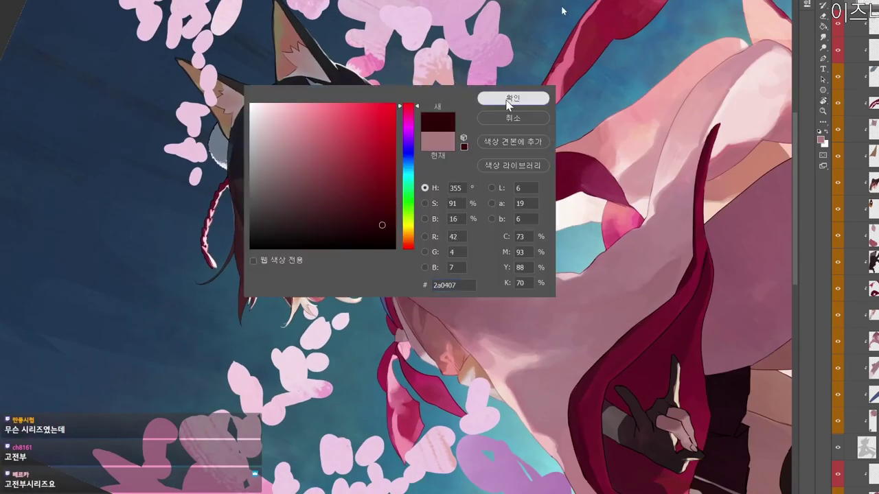
{"action": "left_click", "coordinate": [510, 103]}
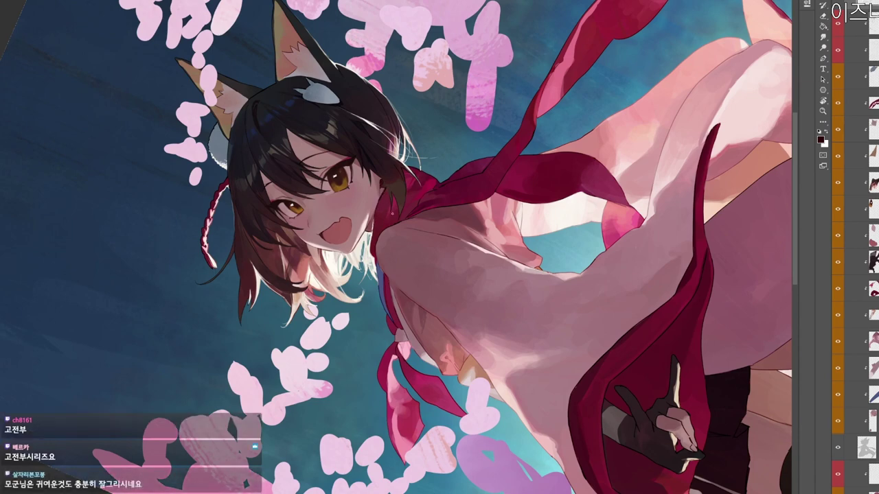
Sample the dark crimson of the scarf below the neck and adjust the painting colour to a deep wine red.
{"action": "left_click_drag", "start_coordinate": [407, 207], "coordinate": [390, 207]}
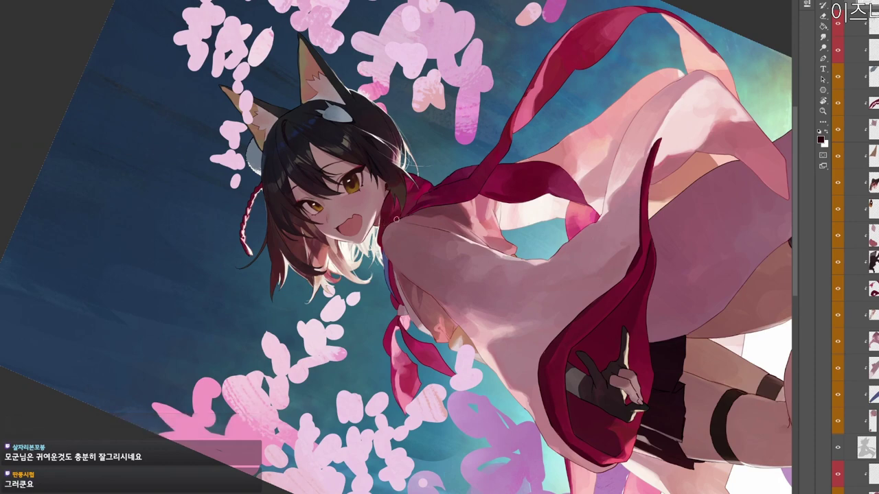
{"action": "key", "text": "r"}
{"action": "mouse_move", "coordinate": [499, 307]}
{"action": "left_mouse_down"}
{"action": "mouse_move", "coordinate": [329, 427]}
{"action": "mouse_move", "coordinate": [415, 210]}
{"action": "left_mouse_up"}
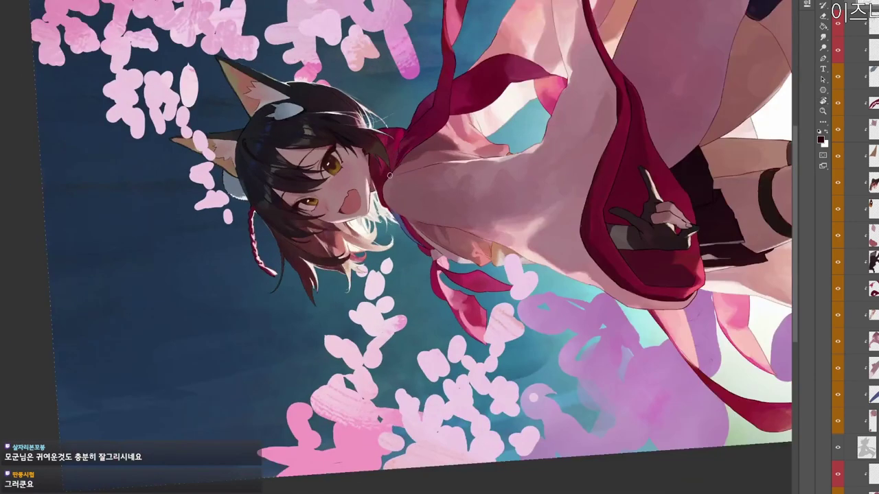
{"action": "scroll", "coordinate": [430, 137], "scroll_direction": "down", "scroll_amount": 1}
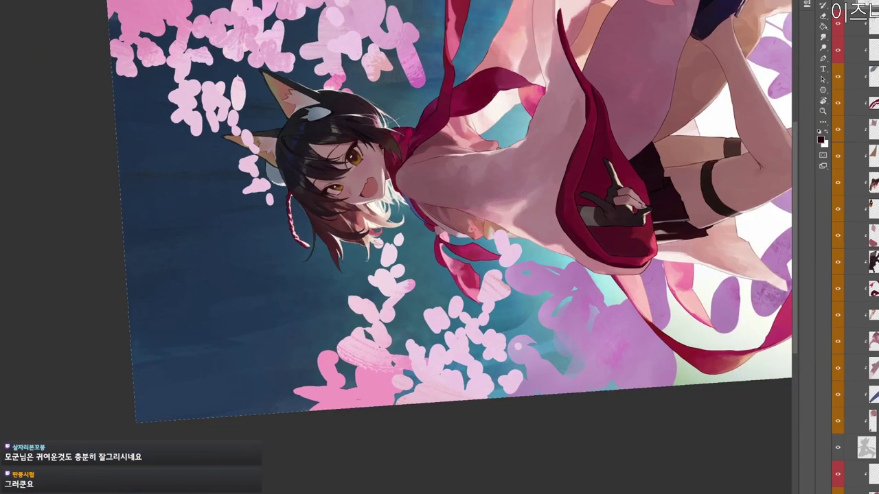
{"action": "key", "text": "r"}
{"action": "mouse_move", "coordinate": [540, 174]}
{"action": "left_mouse_down"}
{"action": "mouse_move", "coordinate": [368, 399]}
{"action": "mouse_move", "coordinate": [218, 358]}
{"action": "mouse_move", "coordinate": [312, 329]}
{"action": "left_mouse_up"}
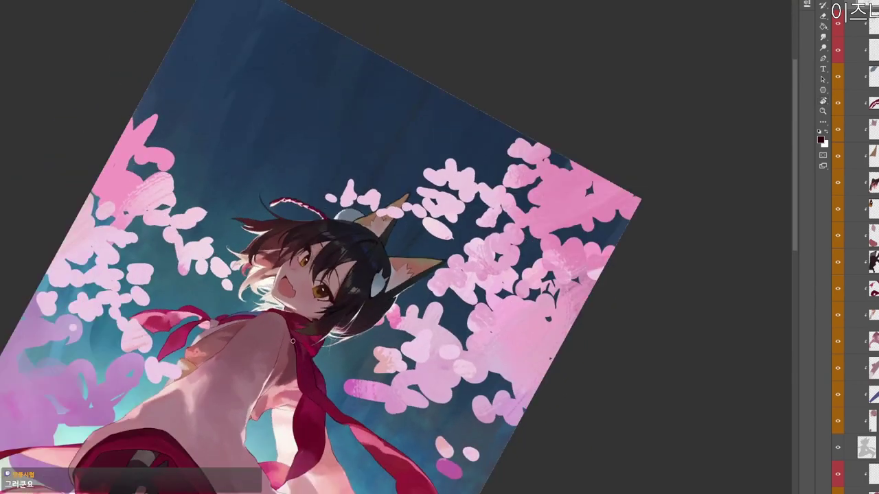
{"action": "scroll", "coordinate": [316, 361], "scroll_direction": "down", "scroll_amount": 2}
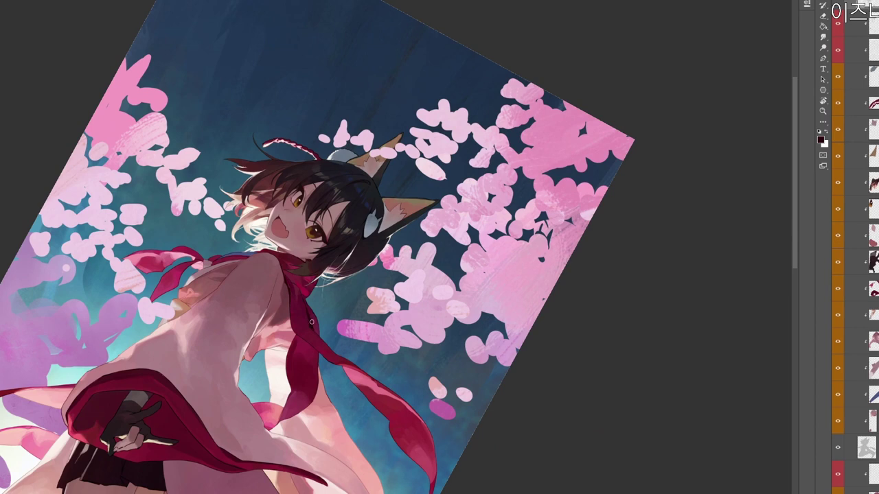
{"action": "left_click", "coordinate": [310, 320], "text": "alt"}
{"action": "left_click_drag", "start_coordinate": [298, 268], "coordinate": [324, 177]}
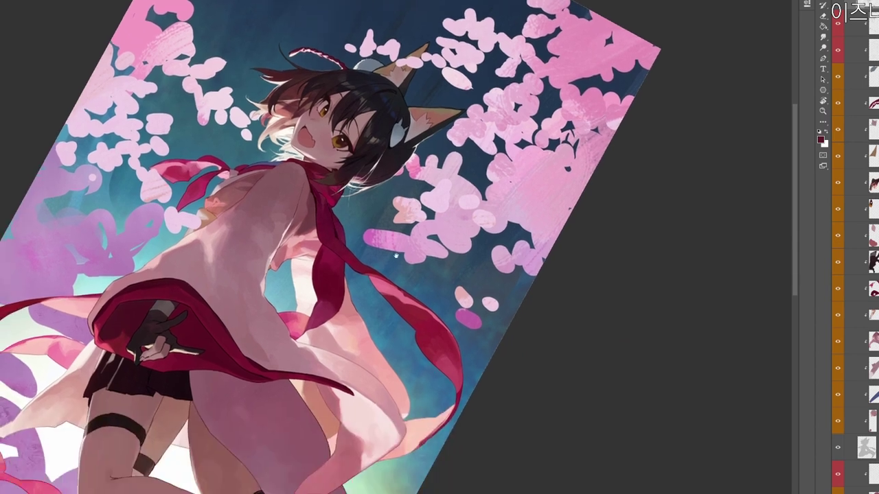
{"action": "key", "text": "n"}
{"action": "left_click_drag", "start_coordinate": [367, 204], "coordinate": [376, 184]}
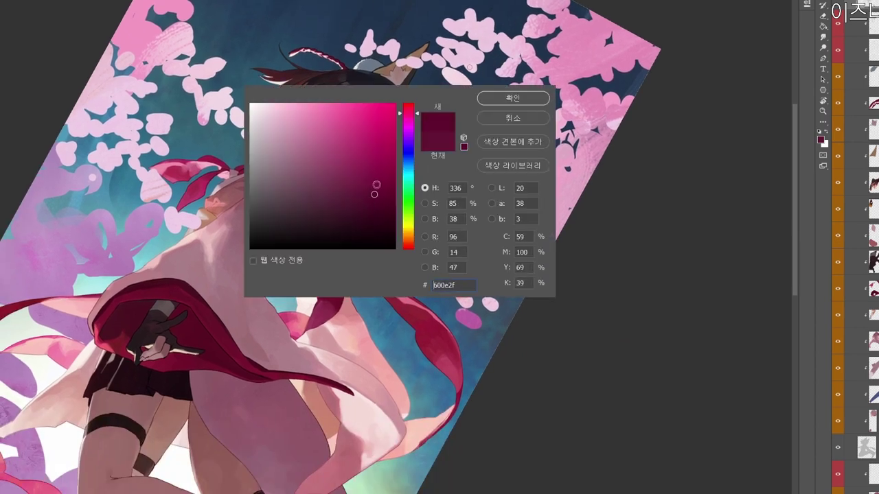
{"action": "left_click", "coordinate": [512, 97]}
Sample the dusky pink of the coat's shoulder and the shaded skin tone above the eye.
{"action": "scroll", "coordinate": [454, 272], "scroll_direction": "up", "scroll_amount": 1}
{"action": "left_click_drag", "start_coordinate": [455, 271], "coordinate": [470, 300]}
{"action": "key", "text": "r"}
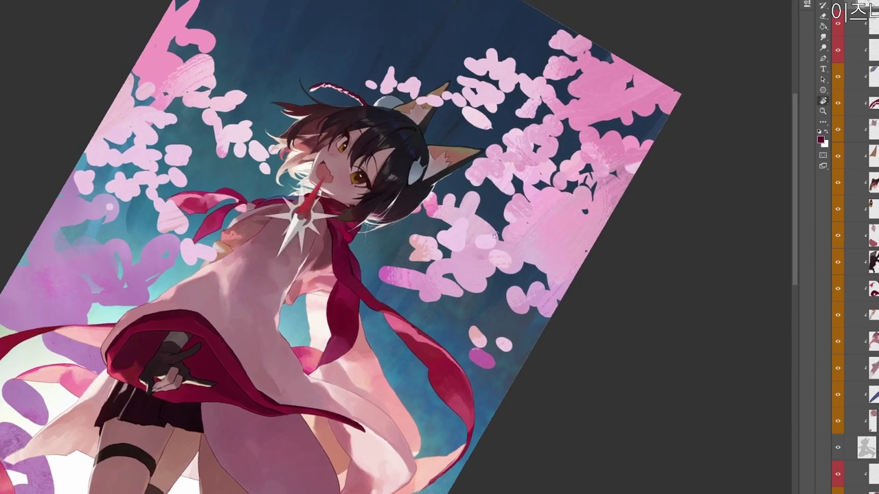
{"action": "left_click_drag", "start_coordinate": [384, 274], "coordinate": [364, 289]}
{"action": "left_click_drag", "start_coordinate": [346, 235], "coordinate": [369, 232]}
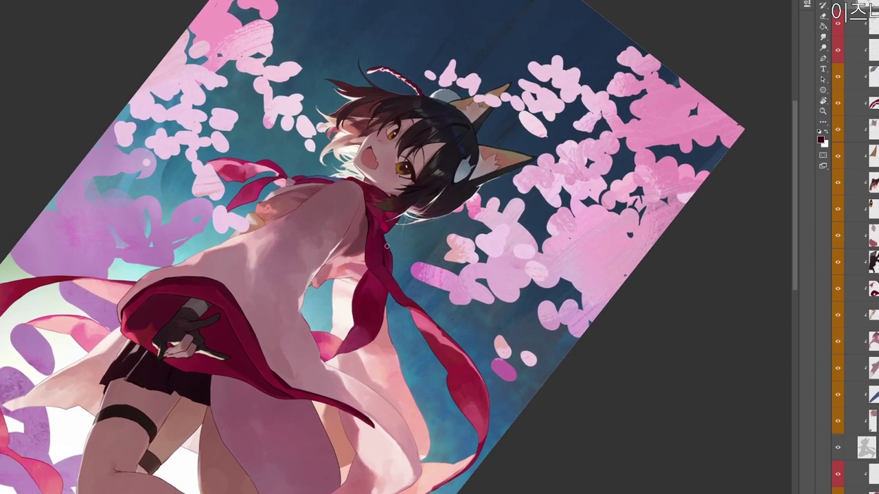
{"action": "key", "text": "r"}
{"action": "left_click_drag", "start_coordinate": [392, 261], "coordinate": [458, 254]}
{"action": "scroll", "coordinate": [359, 261], "scroll_direction": "up", "scroll_amount": 1}
{"action": "left_click", "coordinate": [334, 255], "text": "alt"}
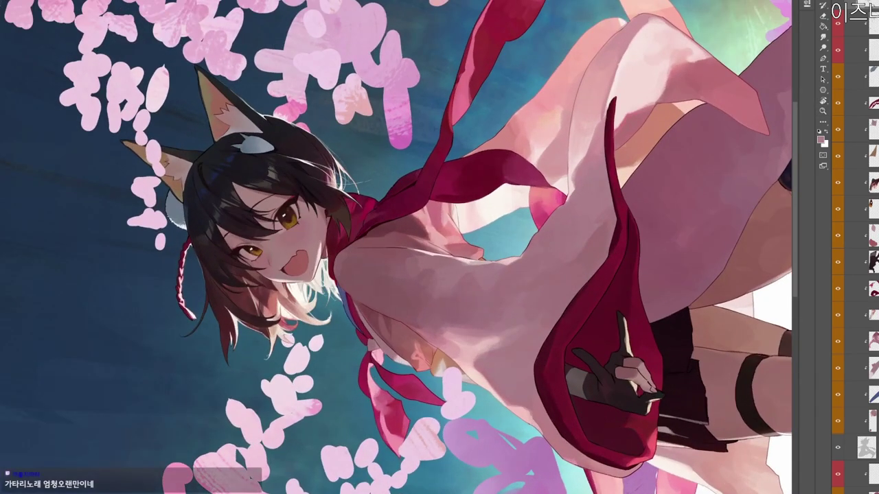
{"action": "left_click_drag", "start_coordinate": [504, 173], "coordinate": [496, 199]}
{"action": "key", "text": "z"}
{"action": "left_click_drag", "start_coordinate": [330, 147], "coordinate": [357, 149]}
{"action": "left_click", "coordinate": [282, 170], "text": "alt"}
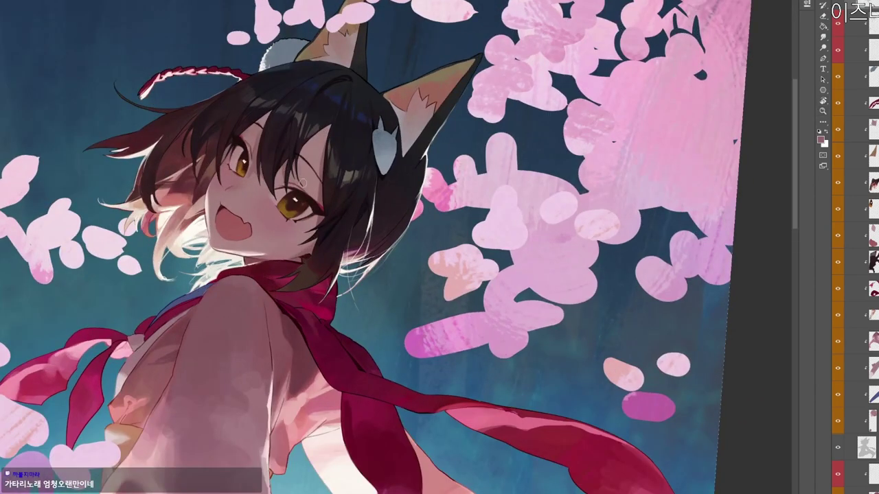
{"action": "left_click", "coordinate": [307, 171], "text": "alt"}
Examine the face, scarf and coat at several rotations and zoom levels.
{"action": "key", "text": "z"}
{"action": "left_click_drag", "start_coordinate": [374, 108], "coordinate": [344, 108]}
{"action": "left_click_drag", "start_coordinate": [381, 474], "coordinate": [578, 87]}
{"action": "key", "text": "z"}
{"action": "left_click_drag", "start_coordinate": [564, 247], "coordinate": [533, 261]}
{"action": "left_click_drag", "start_coordinate": [560, 291], "coordinate": [583, 314]}
{"action": "mouse_move", "coordinate": [478, 326]}
{"action": "left_mouse_down"}
{"action": "mouse_move", "coordinate": [489, 338]}
{"action": "mouse_move", "coordinate": [480, 321]}
{"action": "left_mouse_up"}
{"action": "key", "text": "r"}
{"action": "key", "text": "z"}
{"action": "left_click_drag", "start_coordinate": [448, 317], "coordinate": [480, 232]}
{"action": "key", "text": "b"}
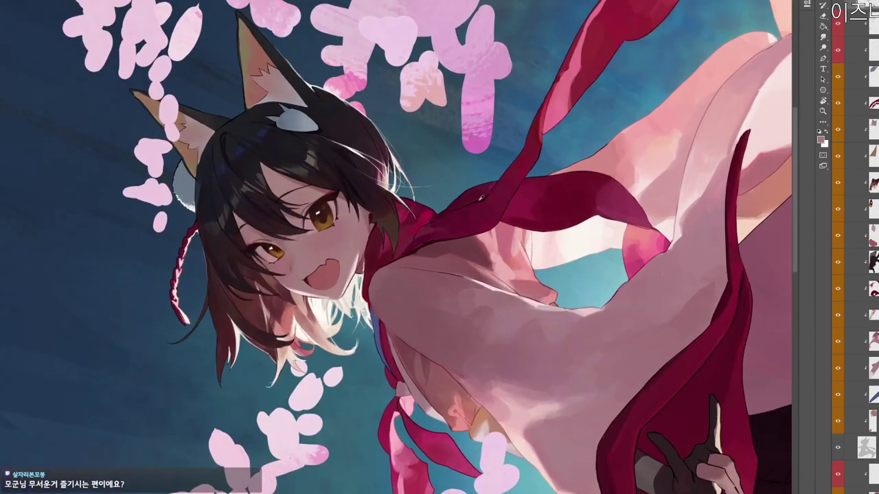
Sample the dark shadow tone and the crimson of the scarf where it leaves the neck.
{"action": "left_click", "coordinate": [440, 218], "text": "alt"}
{"action": "key", "text": "z"}
{"action": "scroll", "coordinate": [480, 217], "scroll_direction": "down", "scroll_amount": 1}
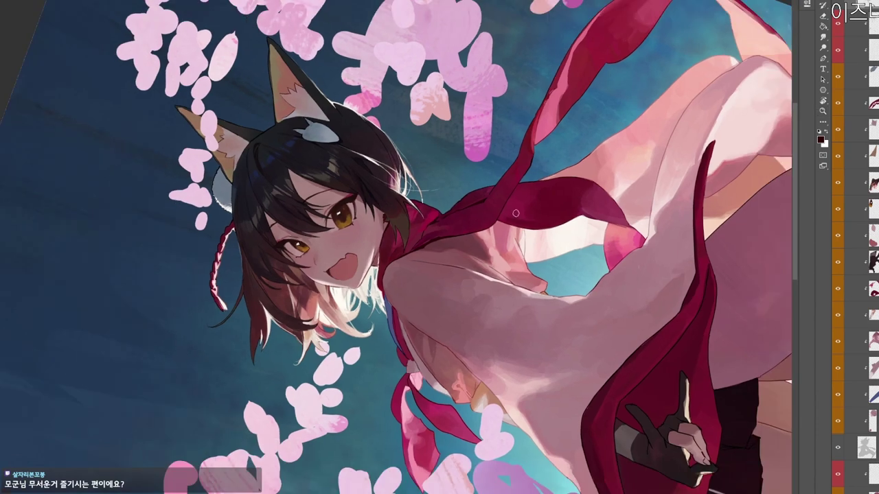
{"action": "left_click", "coordinate": [498, 180], "text": "alt"}
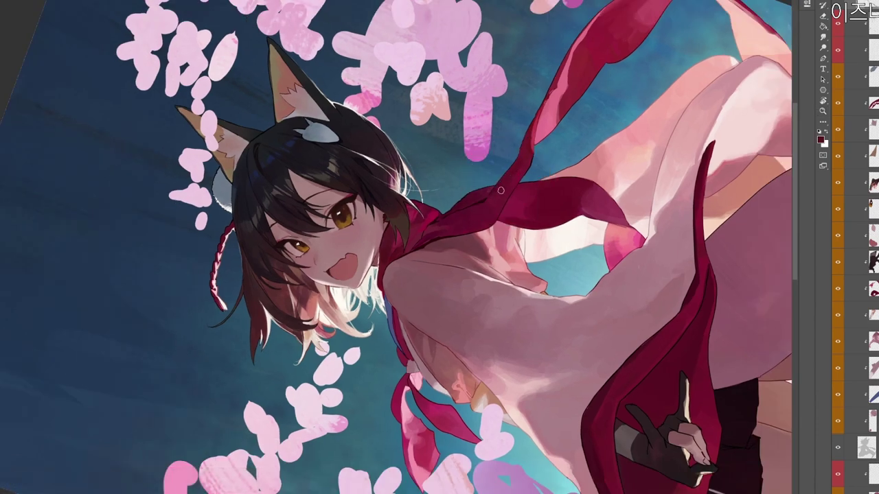
{"action": "left_click_drag", "start_coordinate": [547, 169], "coordinate": [431, 321]}
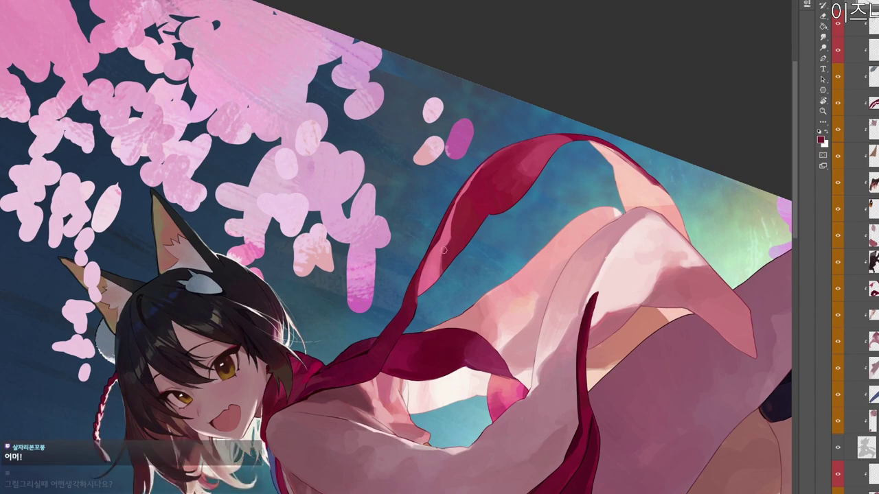
Sample the crimson and lit pink of the flowing scarf tail and shift the painting colour to a brighter coral red.
{"action": "left_click", "coordinate": [421, 281], "text": "alt"}
{"action": "key", "text": "r"}
{"action": "left_click_drag", "start_coordinate": [415, 306], "coordinate": [453, 255]}
{"action": "left_click", "coordinate": [419, 302], "text": "alt"}
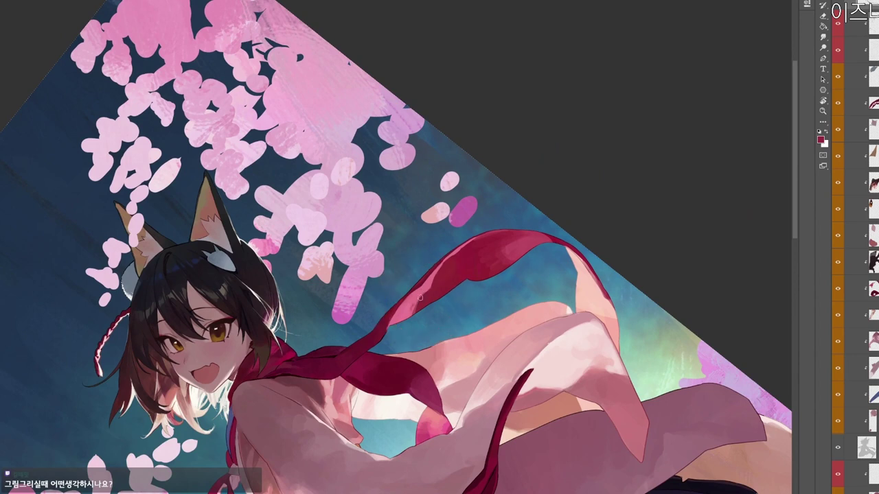
{"action": "left_click", "coordinate": [413, 307], "text": "alt"}
{"action": "key", "text": "n"}
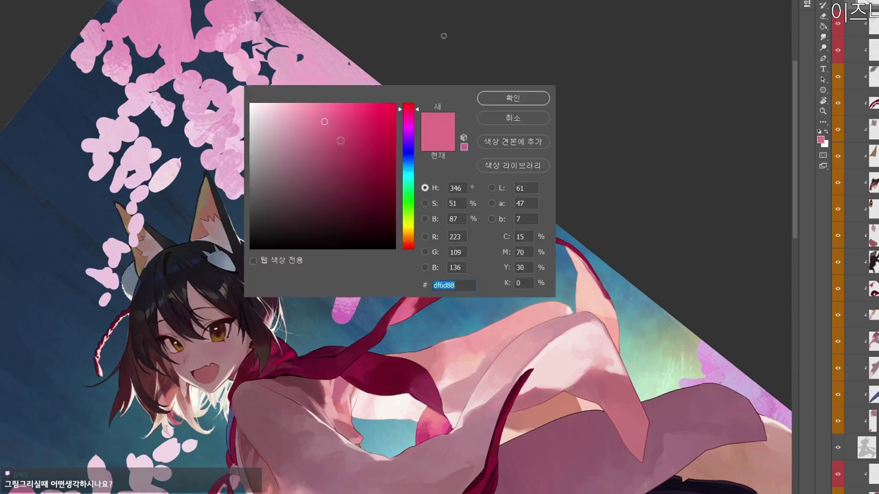
{"action": "left_click", "coordinate": [347, 121]}
{"action": "left_click", "coordinate": [409, 246]}
{"action": "left_click", "coordinate": [512, 99]}
Set the painting colour to pale pink #f8c4d3 and paint a thin rim highlight on the scarf tail's edge near its narrow twist.
{"action": "scroll", "coordinate": [508, 206], "scroll_direction": "down", "scroll_amount": 5}
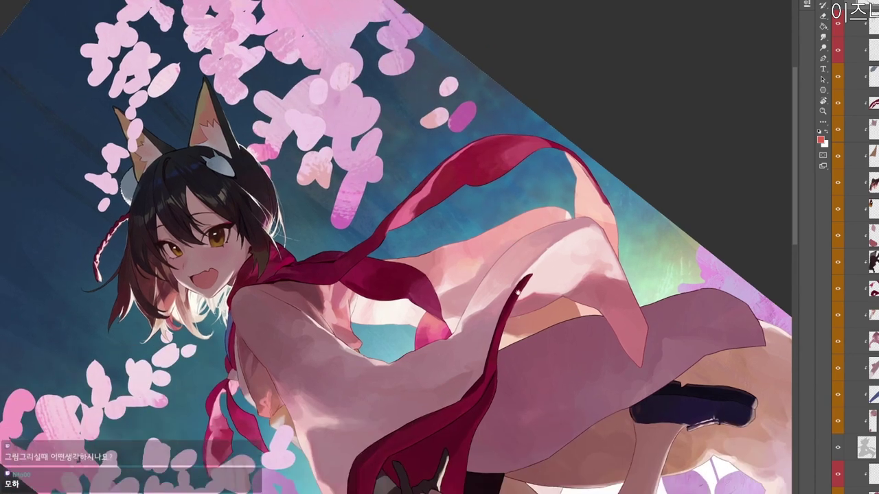
{"action": "key", "text": "z"}
{"action": "left_click_drag", "start_coordinate": [410, 172], "coordinate": [414, 172]}
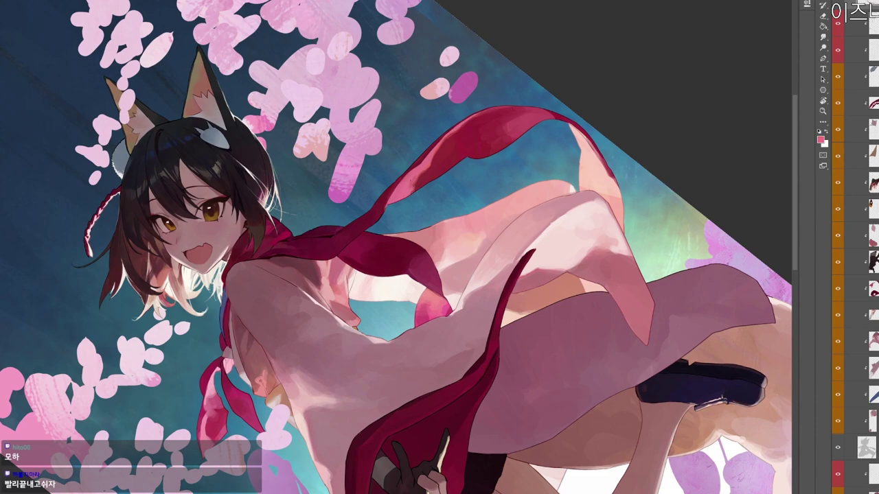
{"action": "key", "text": "n"}
{"action": "left_click_drag", "start_coordinate": [323, 120], "coordinate": [280, 107]}
{"action": "left_click", "coordinate": [526, 99]}
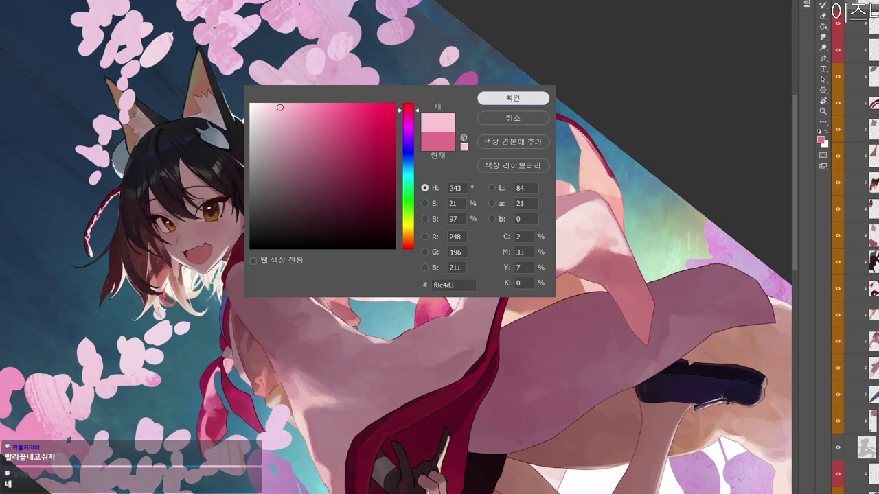
{"action": "key", "text": "ctrl+space"}
{"action": "left_click", "coordinate": [353, 211]}
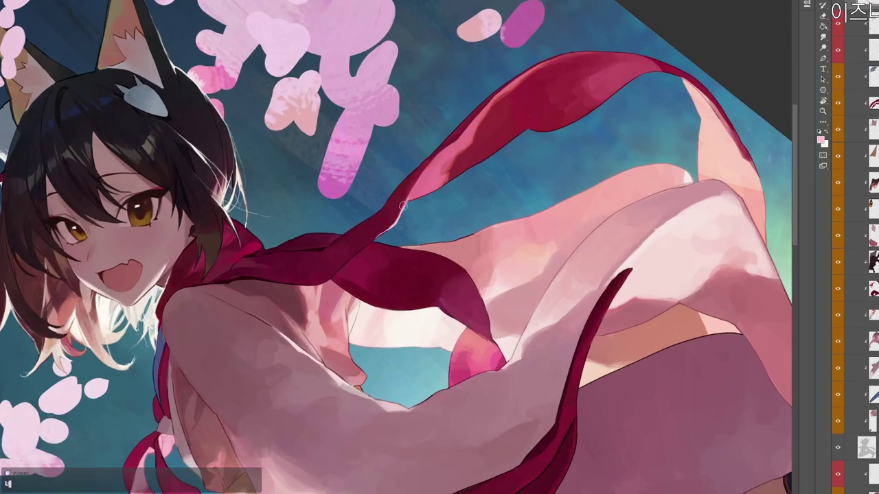
{"action": "left_click_drag", "start_coordinate": [409, 197], "coordinate": [416, 184]}
Sample the lit pink of the scarf tail just past its narrow twist and check the whole ribbon from further out.
{"action": "left_click", "coordinate": [430, 166], "text": "alt"}
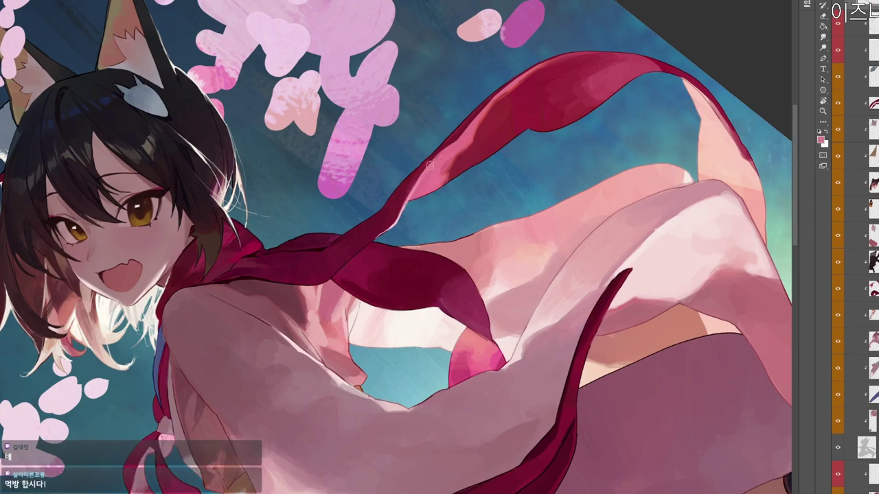
{"action": "key", "text": "ctrl+alt+space"}
{"action": "left_click", "coordinate": [408, 168]}
{"action": "key", "text": "space"}
{"action": "left_click_drag", "start_coordinate": [630, 85], "coordinate": [567, 166]}
{"action": "key", "text": "r"}
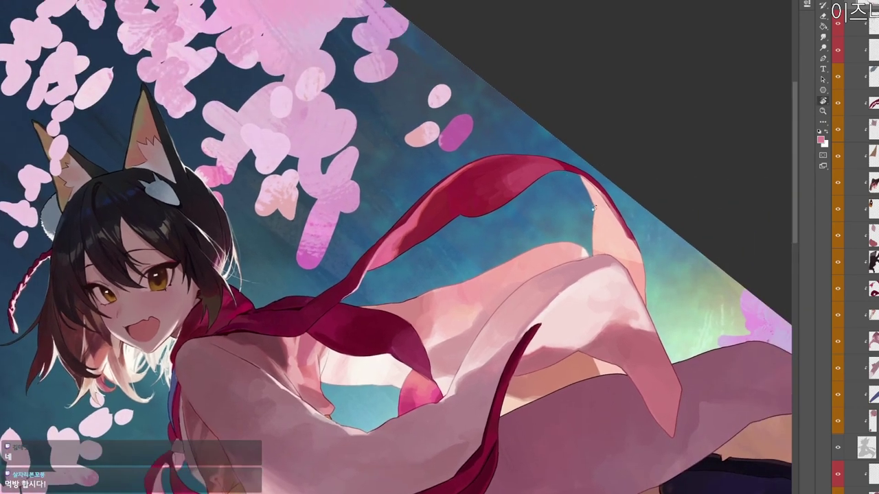
{"action": "left_click_drag", "start_coordinate": [549, 206], "coordinate": [485, 360]}
{"action": "key", "text": "ctrl+space"}
{"action": "left_click", "coordinate": [459, 210], "text": "alt"}
{"action": "key", "text": "r"}
{"action": "left_click_drag", "start_coordinate": [484, 209], "coordinate": [440, 196]}
{"action": "key", "text": "space"}
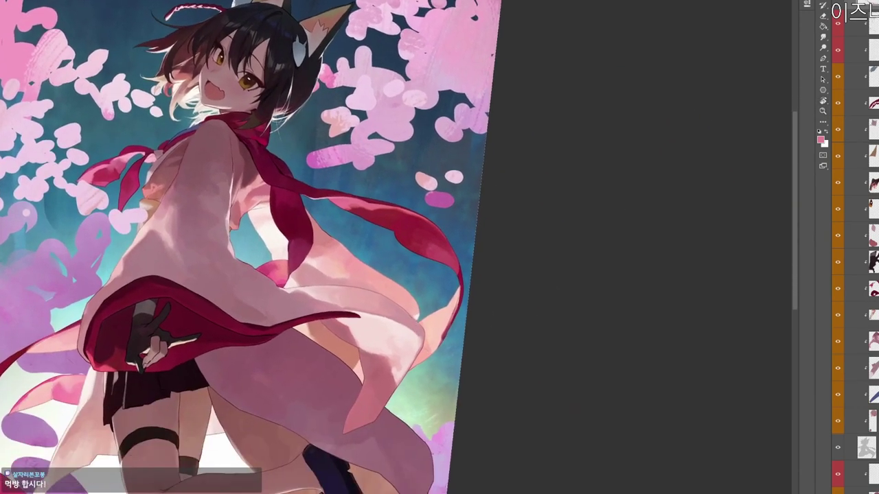
Sample the crimson and rose tones in the wide part of the scarf tail and choose a rose painting colour.
{"action": "left_click", "coordinate": [398, 218], "text": "alt"}
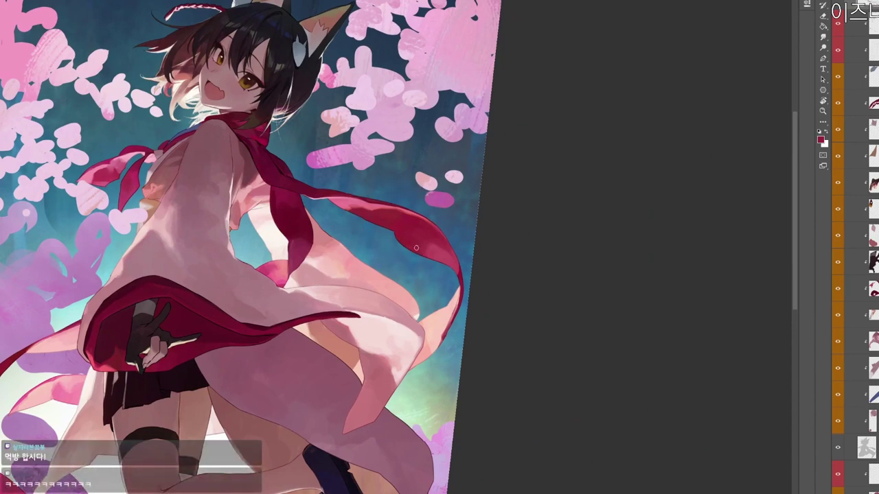
{"action": "left_click", "coordinate": [437, 258], "text": "alt"}
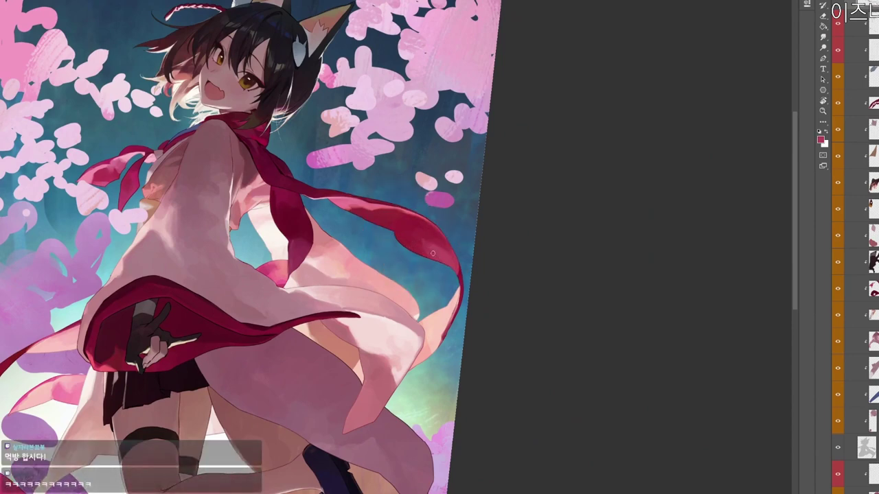
{"action": "key", "text": "r"}
{"action": "mouse_move", "coordinate": [441, 252]}
{"action": "left_mouse_down"}
{"action": "mouse_move", "coordinate": [399, 473]}
{"action": "mouse_move", "coordinate": [453, 378]}
{"action": "mouse_move", "coordinate": [409, 260]}
{"action": "mouse_move", "coordinate": [398, 134]}
{"action": "left_mouse_up"}
{"action": "left_click_drag", "start_coordinate": [402, 236], "coordinate": [394, 152]}
{"action": "key", "text": "z"}
{"action": "left_click_drag", "start_coordinate": [330, 227], "coordinate": [344, 228]}
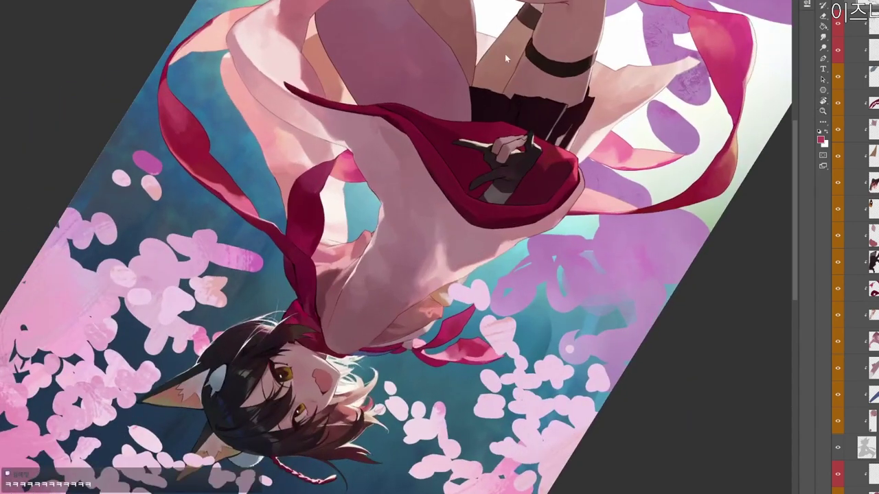
{"action": "key", "text": "n"}
{"action": "left_click", "coordinate": [512, 99]}
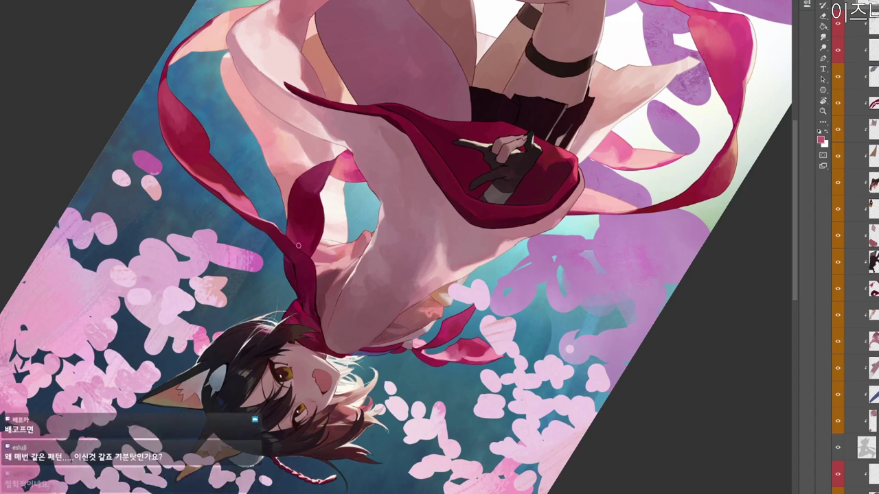
Sample the pink and near-white tones of the lit robe opening behind the sleeve, beneath the hanging scarf end.
{"action": "key", "text": "r"}
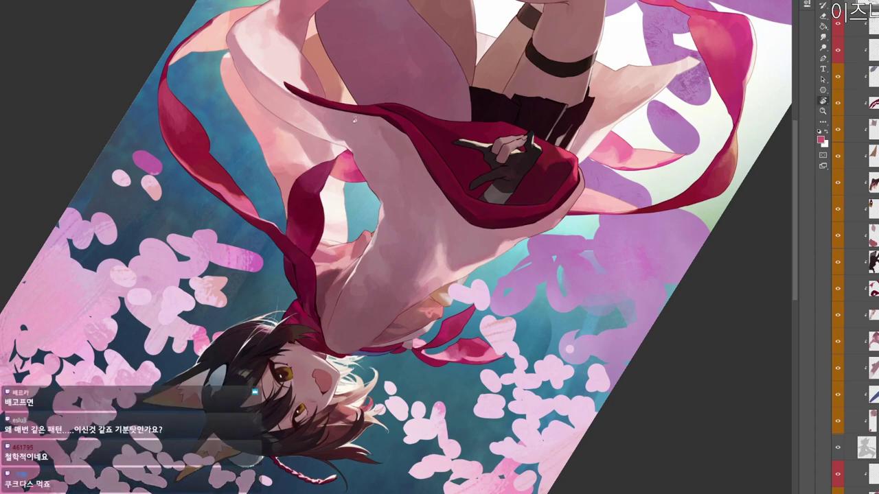
{"action": "left_click_drag", "start_coordinate": [278, 167], "coordinate": [310, 180]}
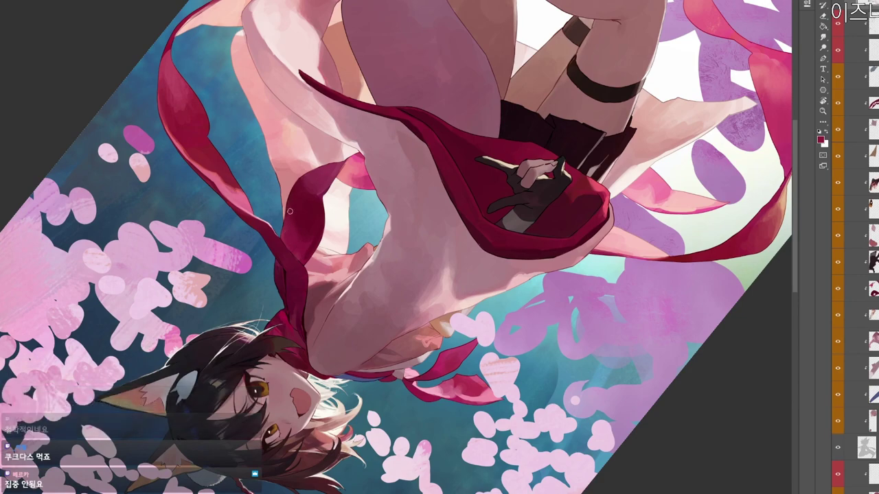
{"action": "left_click_drag", "start_coordinate": [533, 104], "coordinate": [295, 103]}
{"action": "left_click", "coordinate": [259, 218], "text": "alt"}
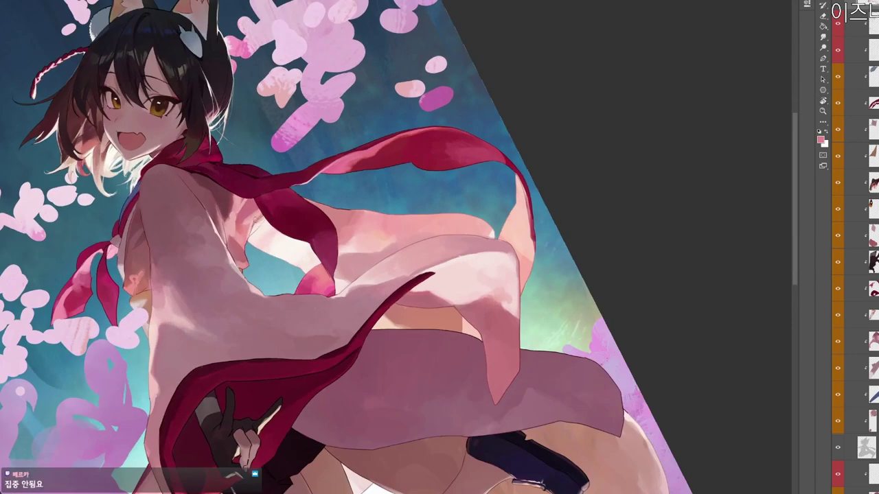
{"action": "left_click", "coordinate": [255, 226], "text": "alt"}
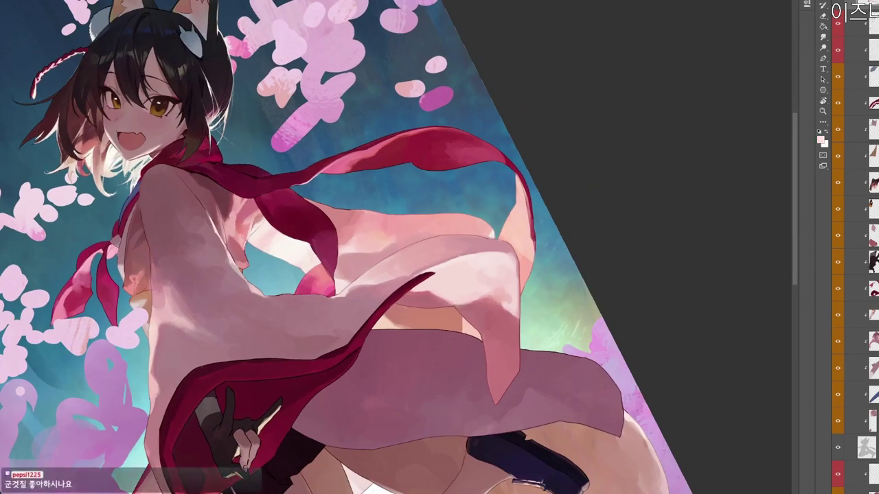
{"action": "left_click", "coordinate": [253, 232], "text": "alt"}
{"action": "left_click", "coordinate": [255, 237], "text": "alt"}
Sample the mauve shadow tones of the robe's back between the sleeve's shoulder and the scarf.
{"action": "key", "text": "r"}
{"action": "left_click_drag", "start_coordinate": [336, 136], "coordinate": [355, 149]}
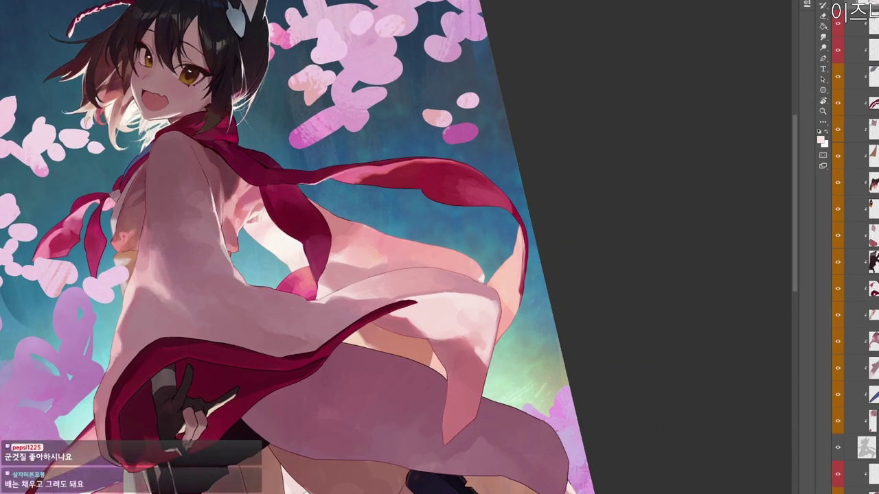
{"action": "left_click_drag", "start_coordinate": [209, 192], "coordinate": [245, 264]}
{"action": "key", "text": "r"}
{"action": "left_click_drag", "start_coordinate": [308, 186], "coordinate": [326, 175]}
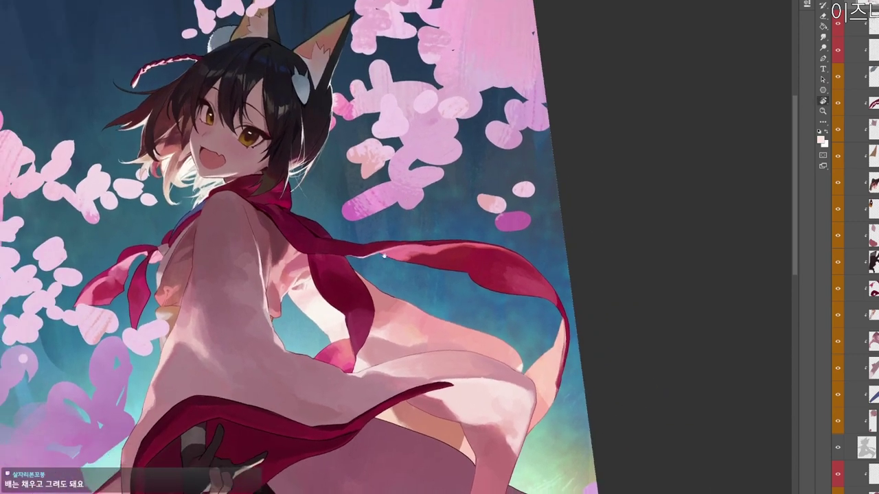
{"action": "left_click_drag", "start_coordinate": [349, 260], "coordinate": [411, 221]}
{"action": "left_click", "coordinate": [306, 182], "text": "alt"}
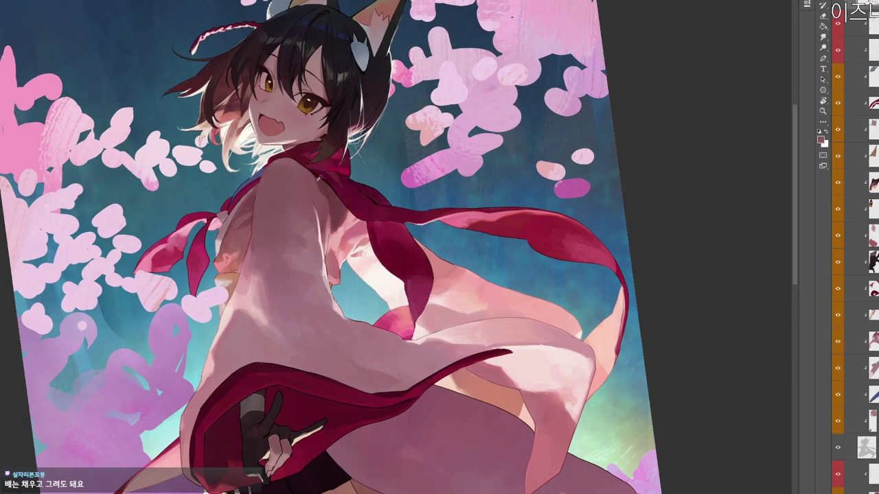
{"action": "left_click", "coordinate": [309, 172], "text": "alt"}
Examine the scarf, robe and whole figure from several rotations and zoom levels.
{"action": "key", "text": "r"}
{"action": "left_click_drag", "start_coordinate": [511, 223], "coordinate": [493, 260]}
{"action": "left_click_drag", "start_coordinate": [363, 242], "coordinate": [379, 225]}
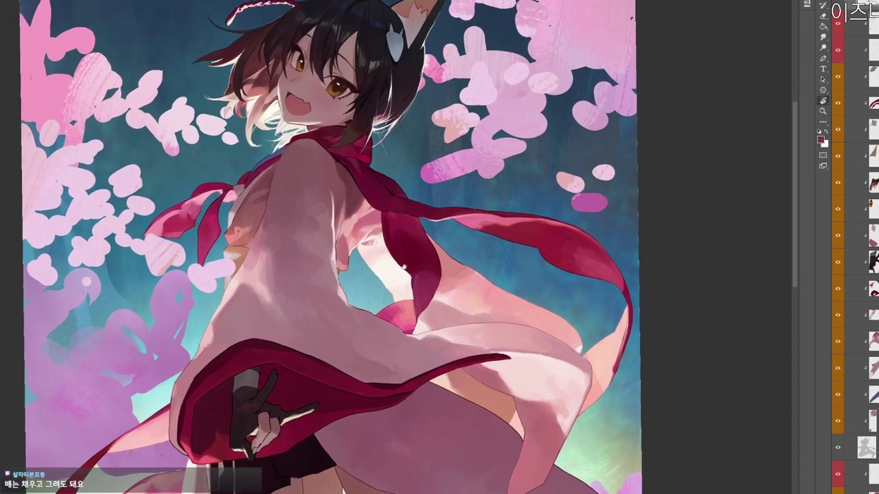
{"action": "left_click_drag", "start_coordinate": [418, 160], "coordinate": [349, 159]}
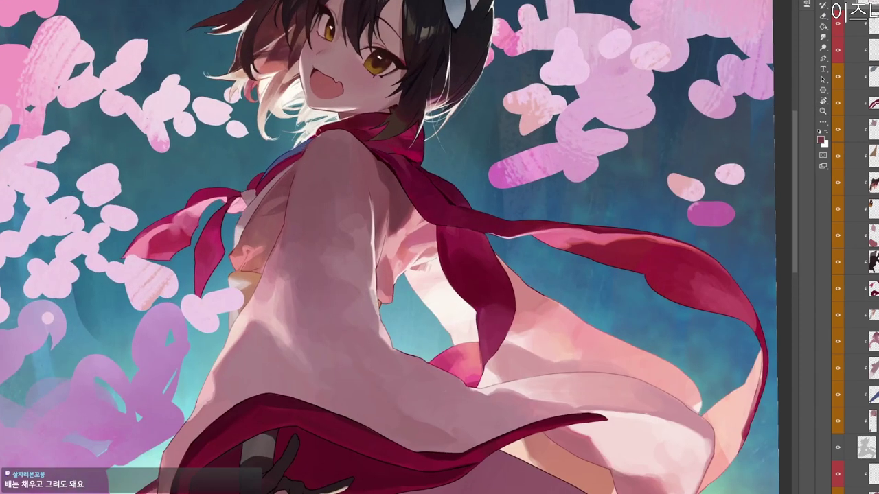
{"action": "left_click_drag", "start_coordinate": [424, 125], "coordinate": [406, 119]}
{"action": "left_click_drag", "start_coordinate": [502, 263], "coordinate": [486, 262]}
{"action": "key", "text": "r"}
{"action": "left_click_drag", "start_coordinate": [514, 406], "coordinate": [580, 281]}
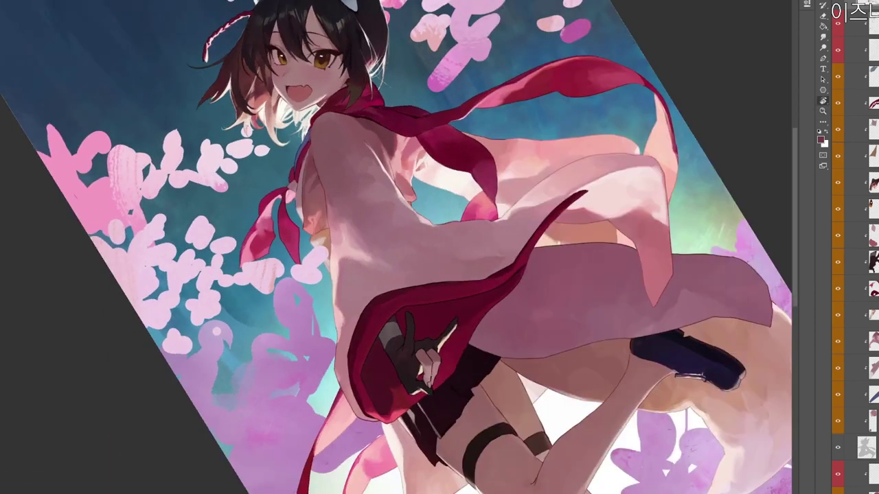
{"action": "left_click_drag", "start_coordinate": [559, 168], "coordinate": [532, 211]}
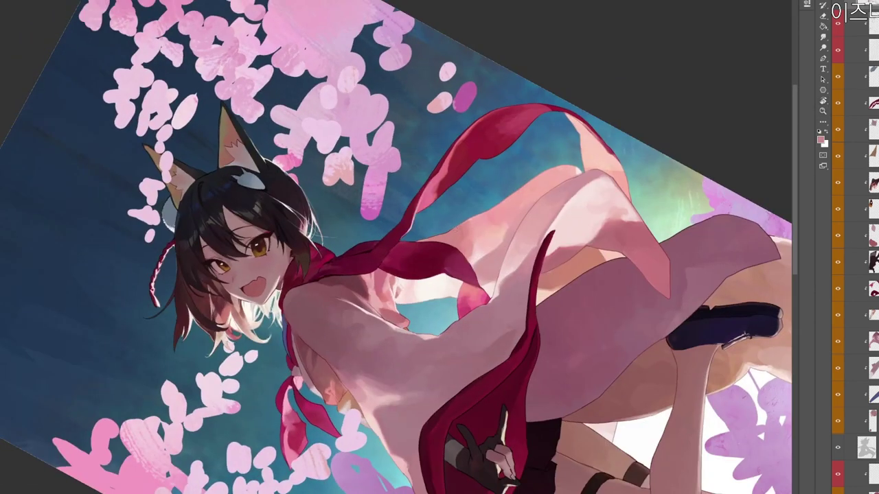
{"action": "left_click_drag", "start_coordinate": [587, 158], "coordinate": [567, 165]}
{"action": "key", "text": "r"}
{"action": "left_click_drag", "start_coordinate": [564, 307], "coordinate": [535, 314]}
{"action": "left_click_drag", "start_coordinate": [534, 315], "coordinate": [497, 351]}
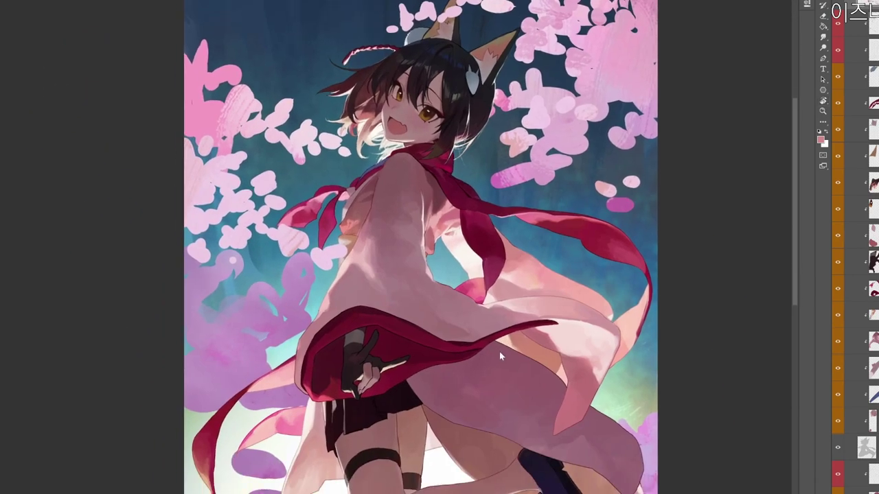
Set the painting colour to pale pink #ffeeee and check the lit edges of the whole figure.
{"action": "key", "text": "n"}
{"action": "left_click_drag", "start_coordinate": [263, 104], "coordinate": [258, 103]}
{"action": "left_click", "coordinate": [513, 97]}
{"action": "scroll", "coordinate": [562, 323], "scroll_direction": "down", "scroll_amount": 3}
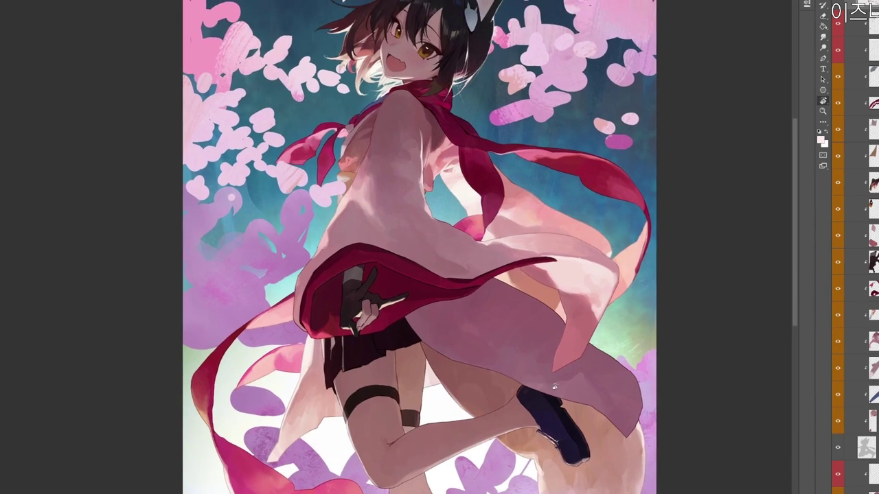
{"action": "left_click_drag", "start_coordinate": [576, 280], "coordinate": [552, 329]}
{"action": "left_click_drag", "start_coordinate": [583, 301], "coordinate": [544, 377]}
{"action": "key", "text": "Escape"}
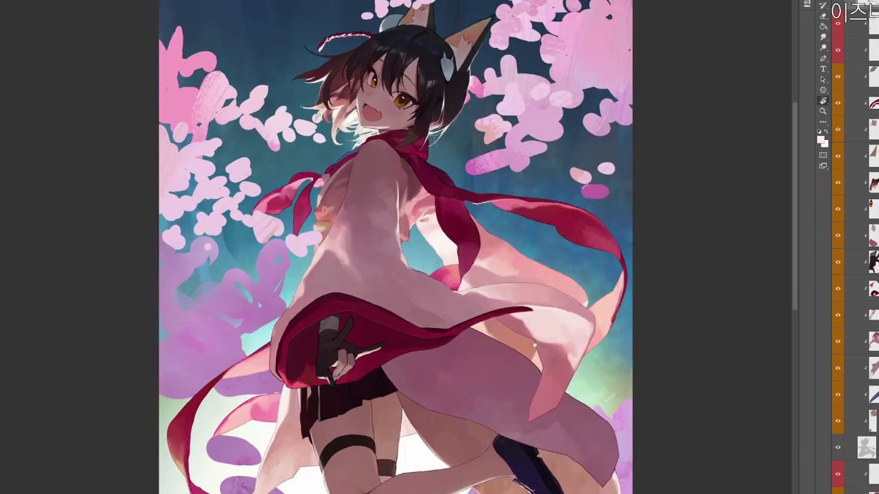
{"action": "left_click_drag", "start_coordinate": [535, 345], "coordinate": [551, 334]}
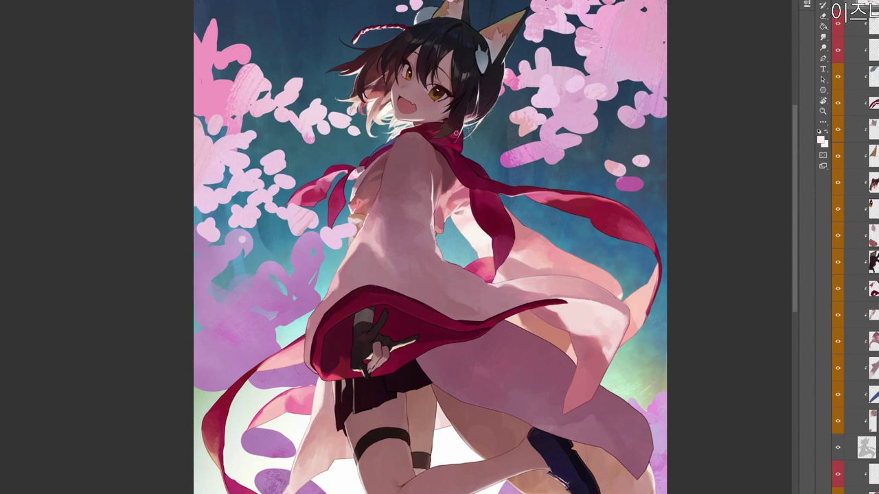
{"action": "left_click_drag", "start_coordinate": [413, 137], "coordinate": [530, 213]}
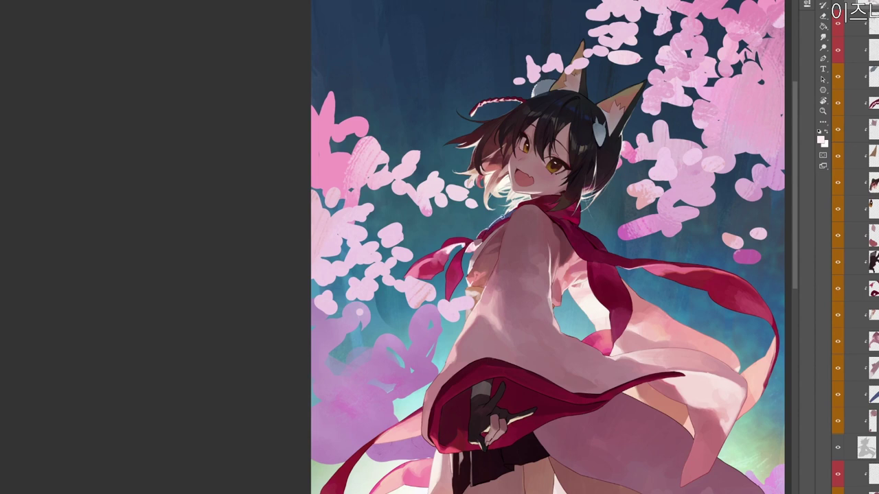
Choose a near-black plum painting colour and darken the blue collar beneath the scarf.
{"action": "key", "text": "n"}
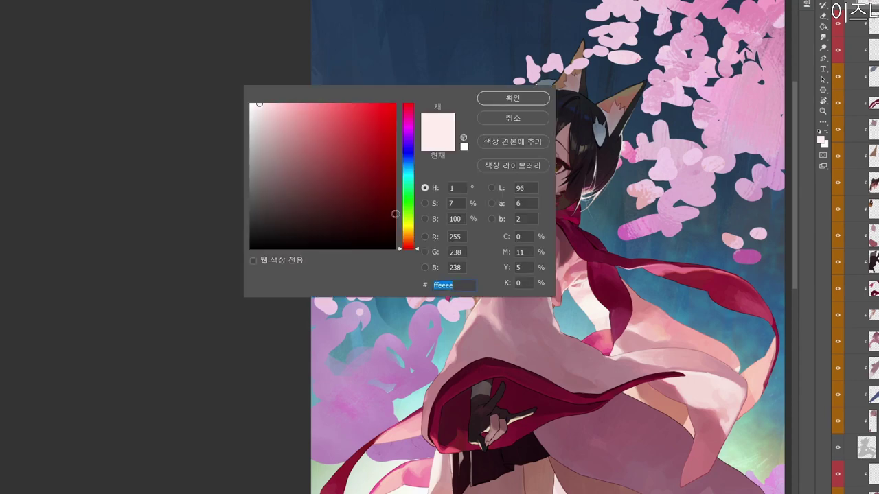
{"action": "left_click_drag", "start_coordinate": [351, 200], "coordinate": [294, 237]}
{"action": "left_click", "coordinate": [514, 102]}
{"action": "mouse_move", "coordinate": [478, 233]}
{"action": "left_mouse_down"}
{"action": "mouse_move", "coordinate": [453, 206]}
{"action": "mouse_move", "coordinate": [480, 207]}
{"action": "mouse_move", "coordinate": [494, 182]}
{"action": "left_mouse_up"}
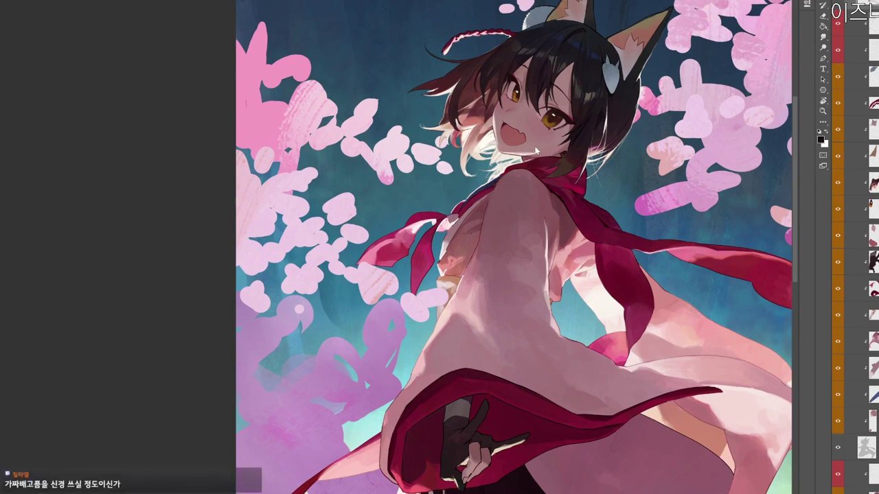
{"action": "key", "text": "n"}
{"action": "left_click", "coordinate": [345, 224]}
{"action": "left_click", "coordinate": [519, 98]}
Paint mauve shadow folds on the front of the chest beside the sleeve.
{"action": "scroll", "coordinate": [490, 194], "scroll_direction": "down", "scroll_amount": 3}
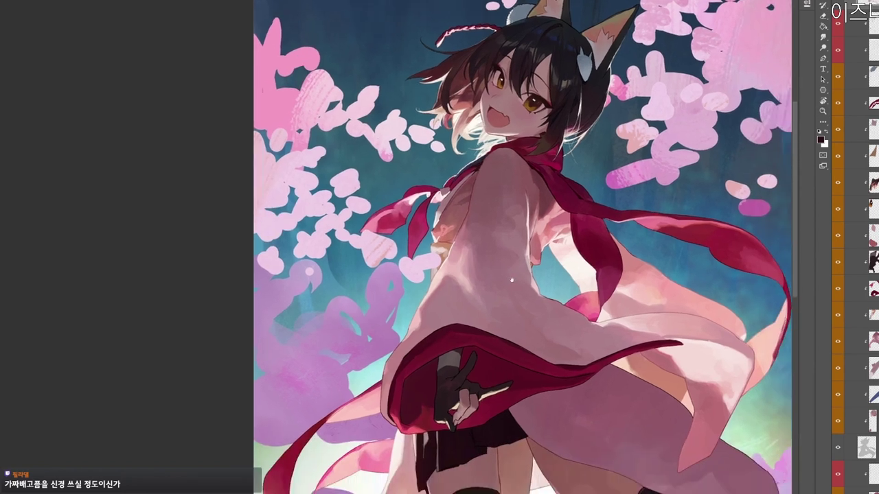
{"action": "scroll", "coordinate": [474, 254], "scroll_direction": "down", "scroll_amount": 1}
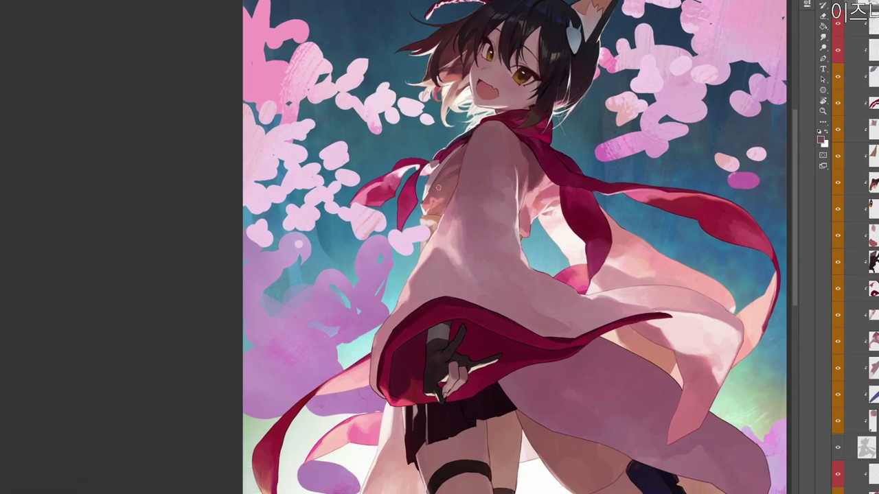
{"action": "scroll", "coordinate": [471, 172], "scroll_direction": "down", "scroll_amount": 2}
{"action": "scroll", "coordinate": [476, 211], "scroll_direction": "up", "scroll_amount": 3}
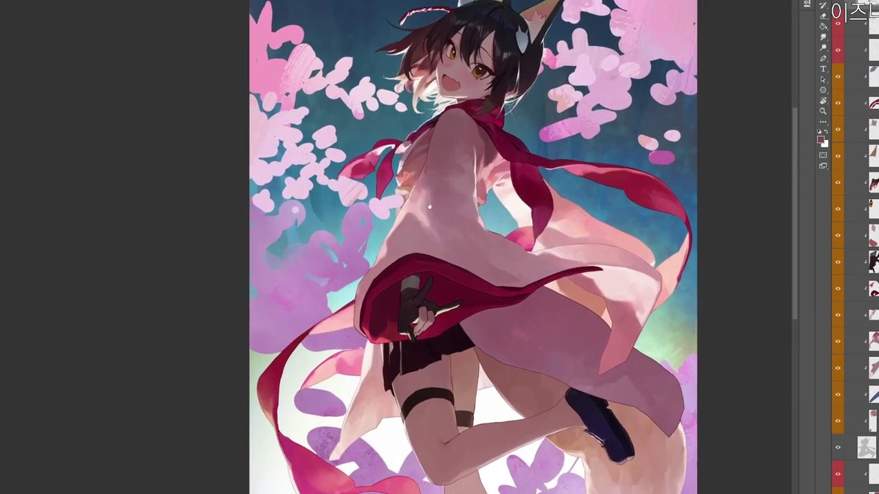
{"action": "left_click_drag", "start_coordinate": [536, 245], "coordinate": [510, 239]}
{"action": "left_click_drag", "start_coordinate": [512, 140], "coordinate": [501, 143]}
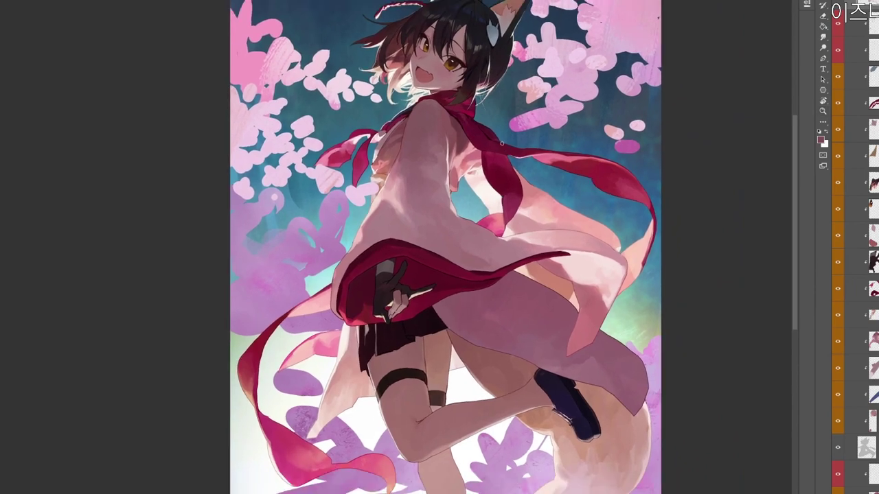
{"action": "left_click_drag", "start_coordinate": [502, 143], "coordinate": [499, 174]}
{"action": "left_click_drag", "start_coordinate": [487, 317], "coordinate": [510, 298]}
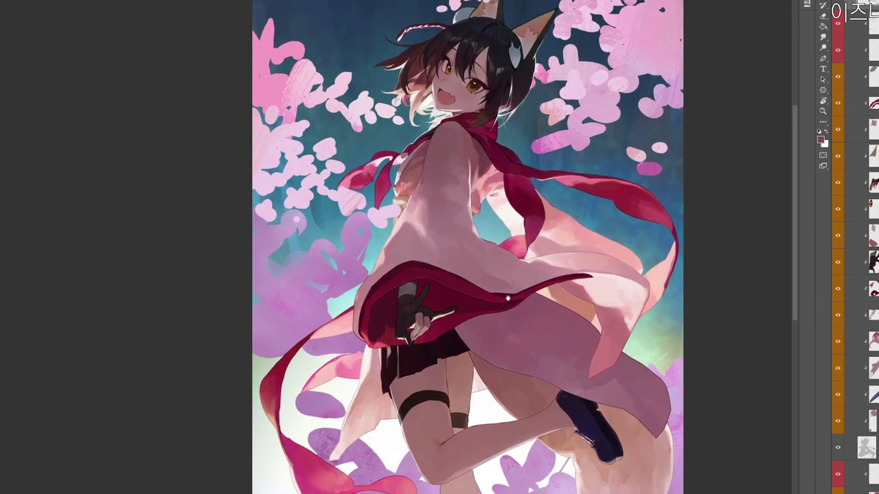
Sample the crimson and lit pink tones of the short scarf ends in front of the chest.
{"action": "left_click_drag", "start_coordinate": [380, 157], "coordinate": [408, 157]}
{"action": "left_click", "coordinate": [389, 156], "text": "alt"}
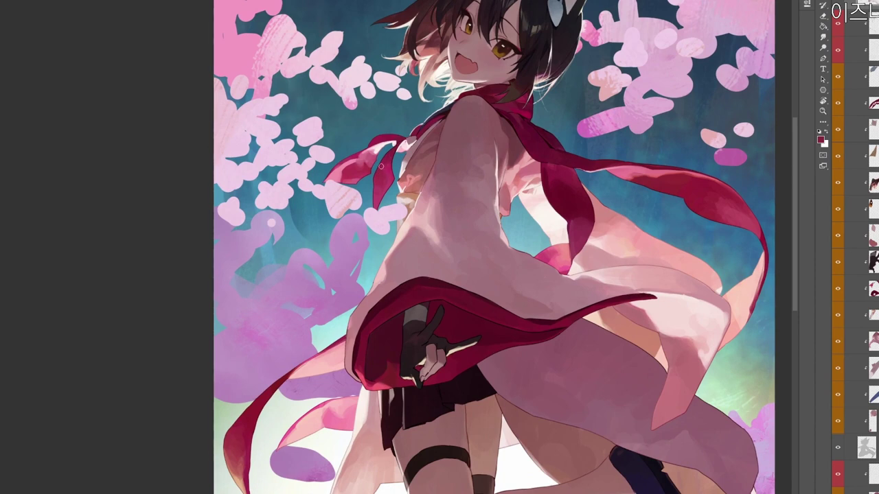
{"action": "left_click", "coordinate": [377, 156], "text": "alt"}
{"action": "left_click", "coordinate": [375, 151], "text": "alt"}
{"action": "left_click_drag", "start_coordinate": [540, 305], "coordinate": [546, 281]}
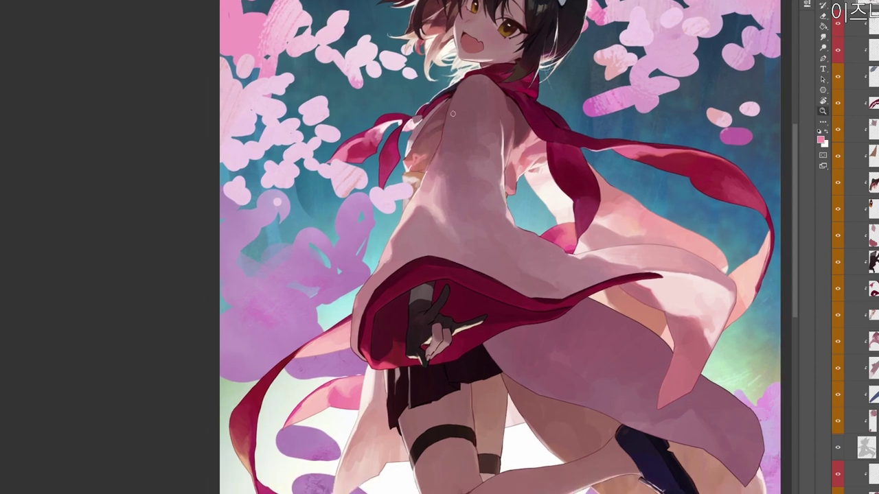
Refine the short scarf ends near the chest with sampled near-white highlight and dark crimson shadow tones.
{"action": "left_click_drag", "start_coordinate": [437, 88], "coordinate": [447, 89]}
{"action": "left_click", "coordinate": [469, 69], "text": "alt"}
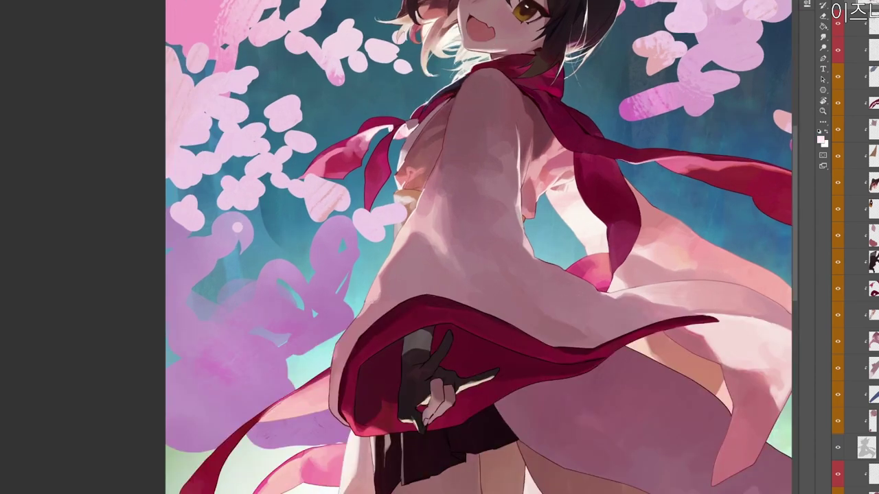
{"action": "left_click", "coordinate": [395, 128], "text": "alt"}
{"action": "left_click", "coordinate": [458, 89], "text": "alt"}
{"action": "left_click", "coordinate": [385, 140], "text": "alt"}
{"action": "scroll", "coordinate": [388, 140], "scroll_direction": "down", "scroll_amount": 2}
{"action": "left_click_drag", "start_coordinate": [526, 352], "coordinate": [525, 361]}
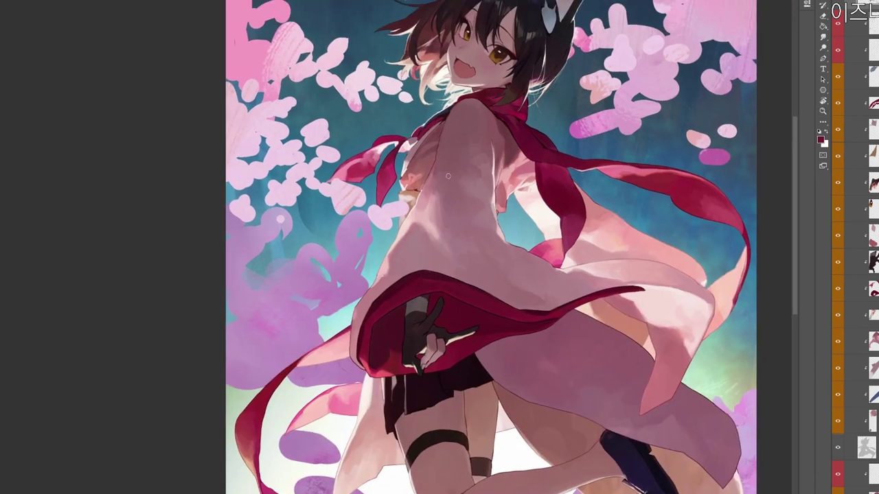
Choose a dark plum painting colour for the shadows.
{"action": "left_click_drag", "start_coordinate": [538, 221], "coordinate": [501, 220]}
{"action": "scroll", "coordinate": [511, 191], "scroll_direction": "down", "scroll_amount": 1}
{"action": "key", "text": "n"}
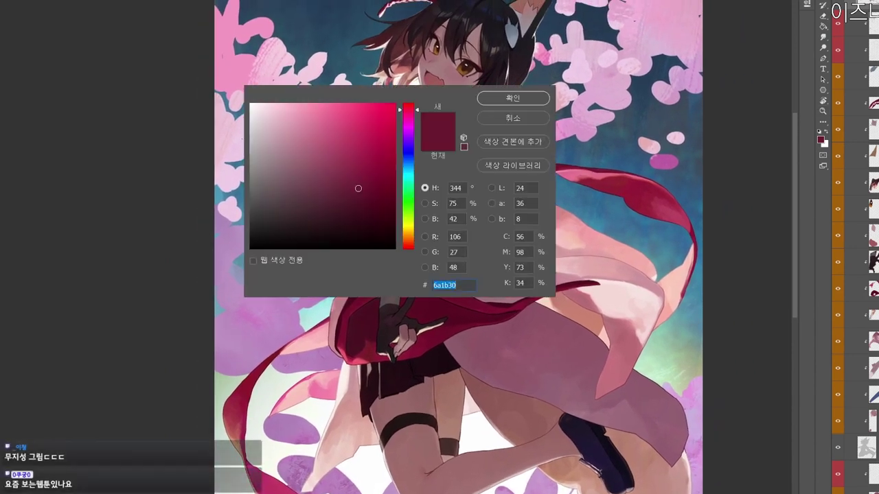
{"action": "left_click", "coordinate": [513, 100]}
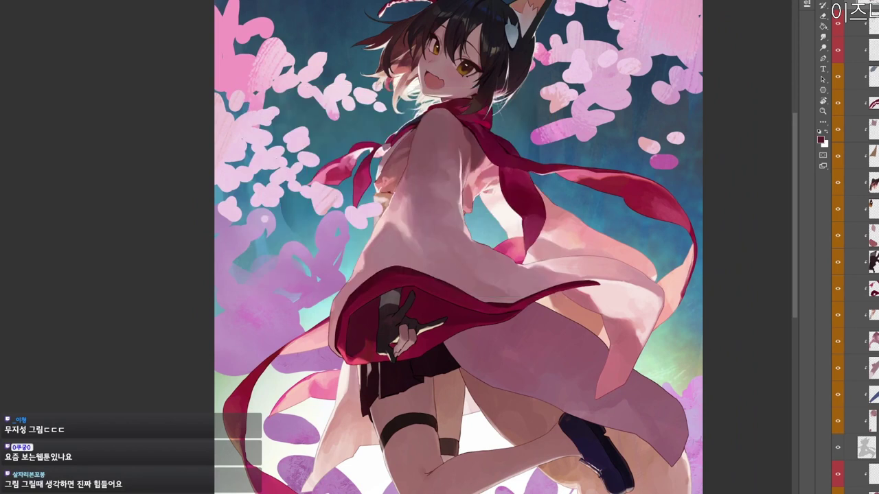
Sample the salmon and near-white tones around the waist sash below the chest.
{"action": "scroll", "coordinate": [527, 333], "scroll_direction": "down", "scroll_amount": 2}
{"action": "scroll", "coordinate": [527, 332], "scroll_direction": "down", "scroll_amount": 1}
{"action": "left_click", "coordinate": [398, 150], "text": "alt"}
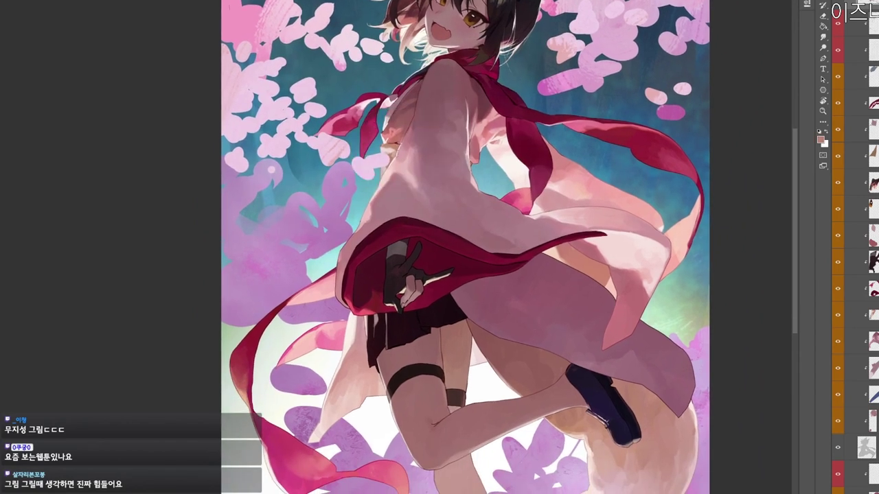
{"action": "left_click", "coordinate": [393, 156], "text": "alt"}
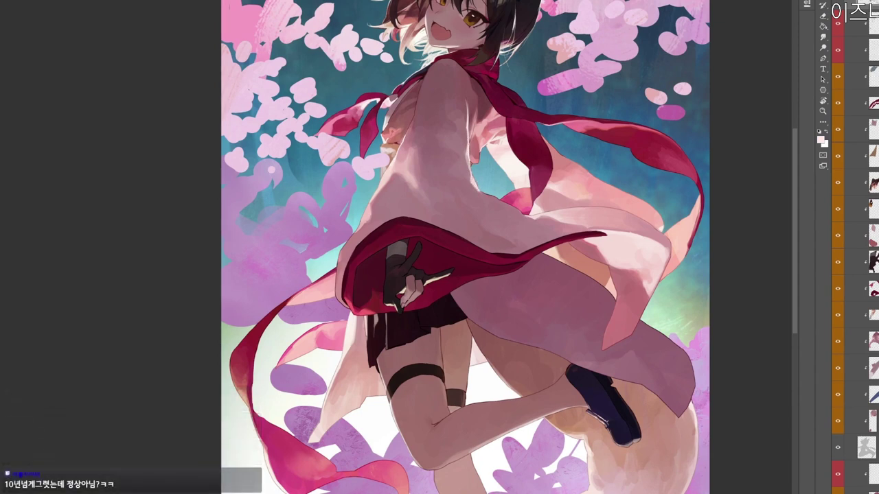
Paint a thin pale pink rim on the scarf end hanging behind the sleeve and sample the ribbon's crimson.
{"action": "left_click_drag", "start_coordinate": [528, 221], "coordinate": [498, 195]}
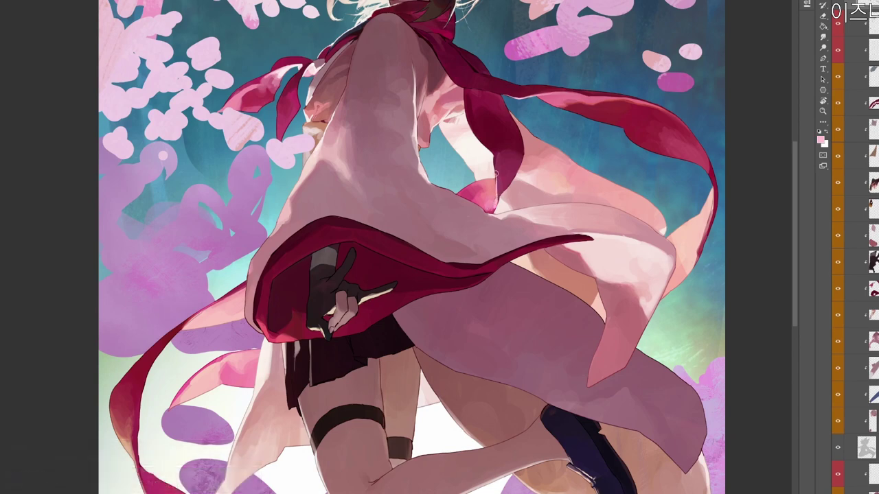
{"action": "scroll", "coordinate": [542, 168], "scroll_direction": "down", "scroll_amount": 1}
{"action": "left_click_drag", "start_coordinate": [692, 203], "coordinate": [586, 265]}
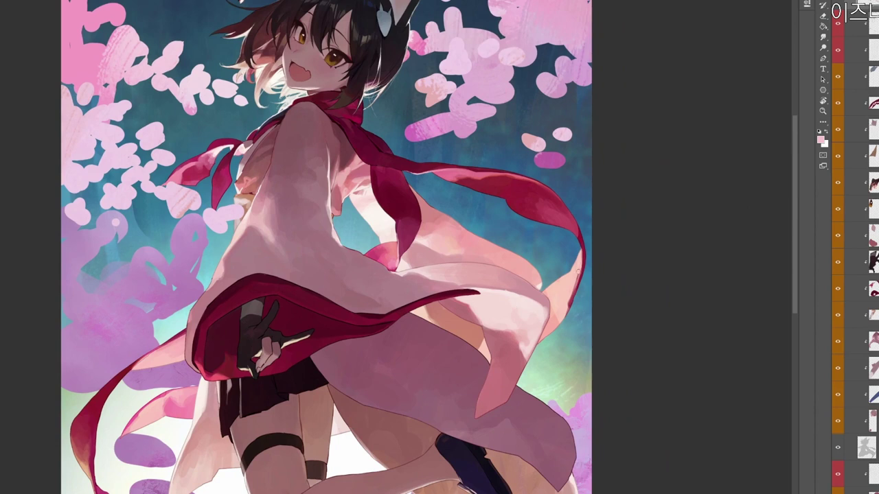
{"action": "left_click", "coordinate": [584, 244], "text": "alt"}
{"action": "left_click", "coordinate": [410, 195], "text": "alt"}
{"action": "left_click_drag", "start_coordinate": [443, 310], "coordinate": [514, 272]}
{"action": "left_click_drag", "start_coordinate": [407, 183], "coordinate": [421, 184]}
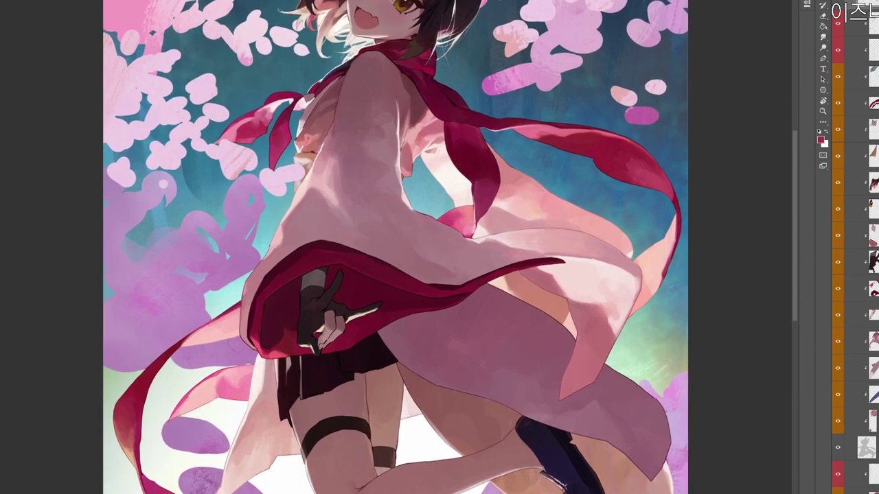
Sample the shadow and pale pink tones of the robe's back along the sleeve edge.
{"action": "left_click", "coordinate": [405, 130], "text": "alt"}
{"action": "left_click", "coordinate": [413, 123], "text": "alt"}
{"action": "mouse_move", "coordinate": [404, 138]}
{"action": "left_mouse_down"}
{"action": "mouse_move", "coordinate": [413, 182]}
{"action": "mouse_move", "coordinate": [406, 169]}
{"action": "left_mouse_up"}
{"action": "left_click", "coordinate": [407, 170], "text": "alt"}
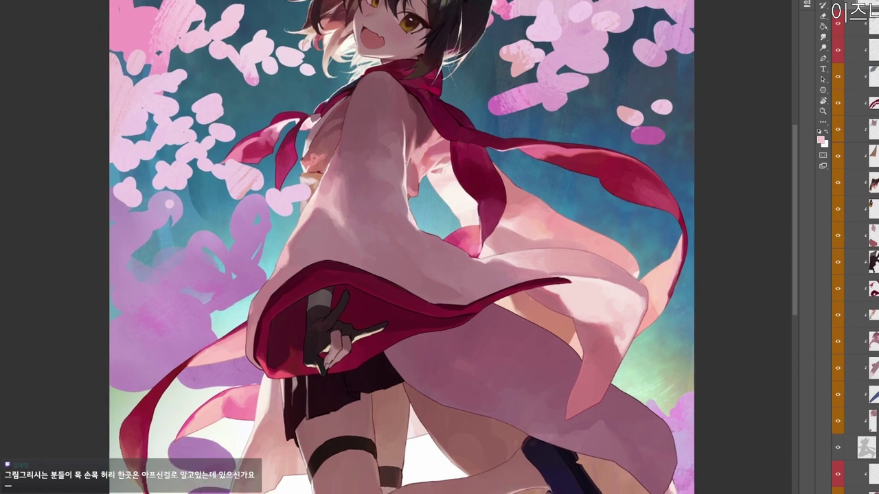
Sample the pale pink tone where the scarf's front knot meets the chest.
{"action": "left_click_drag", "start_coordinate": [403, 242], "coordinate": [406, 202]}
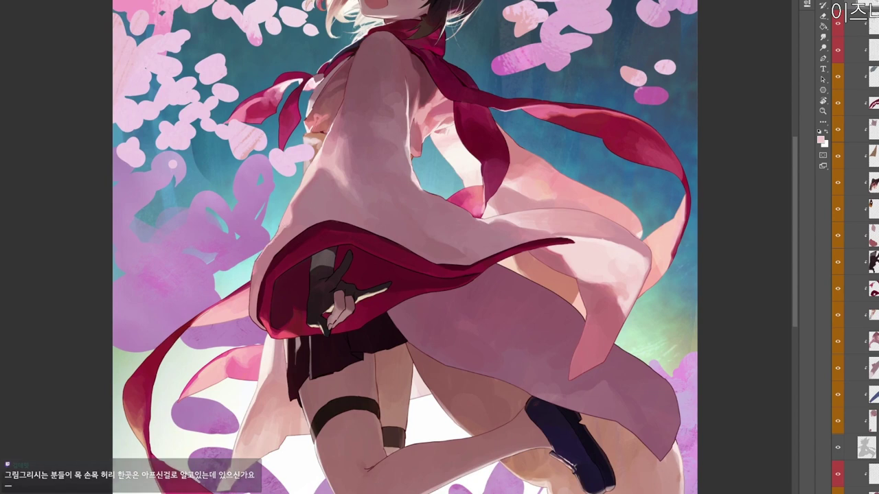
{"action": "left_click_drag", "start_coordinate": [521, 296], "coordinate": [571, 278]}
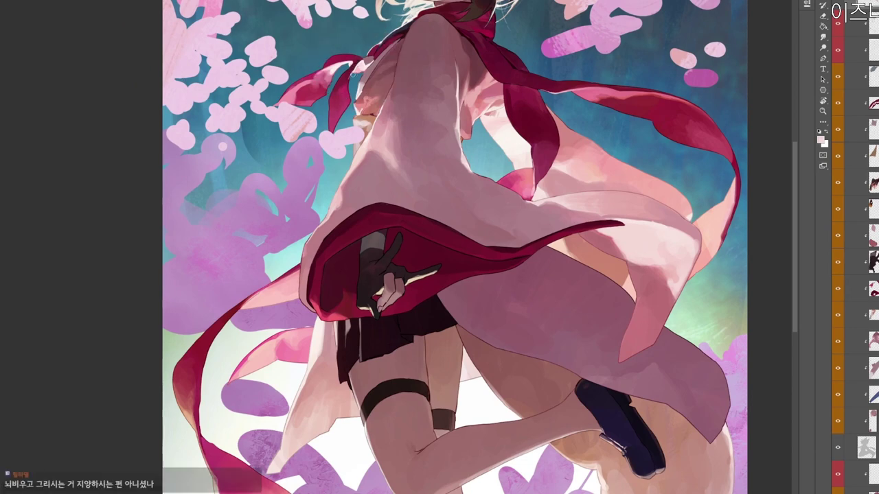
{"action": "left_click", "coordinate": [357, 70], "text": "alt"}
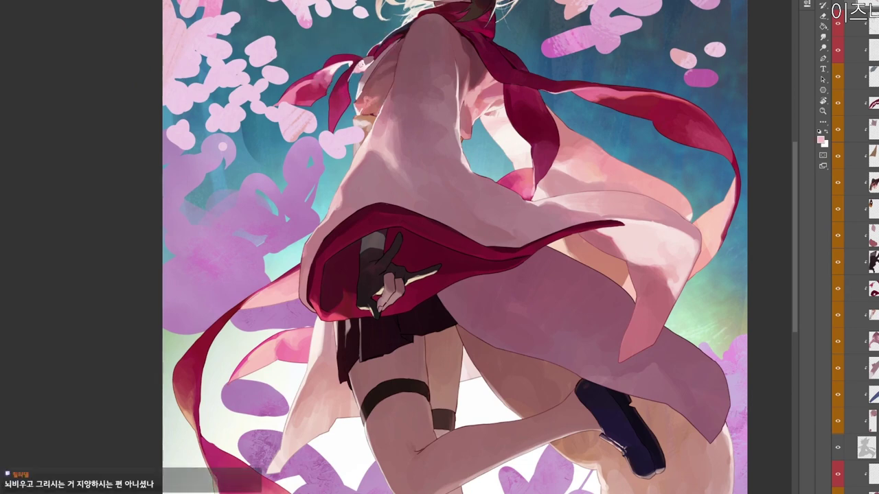
Sample the dark and pale tones of the inner hair strands beside the cheek.
{"action": "left_click_drag", "start_coordinate": [574, 277], "coordinate": [581, 239]}
{"action": "scroll", "coordinate": [591, 274], "scroll_direction": "down", "scroll_amount": 1}
{"action": "left_click_drag", "start_coordinate": [580, 284], "coordinate": [556, 372]}
{"action": "scroll", "coordinate": [520, 322], "scroll_direction": "up", "scroll_amount": 3}
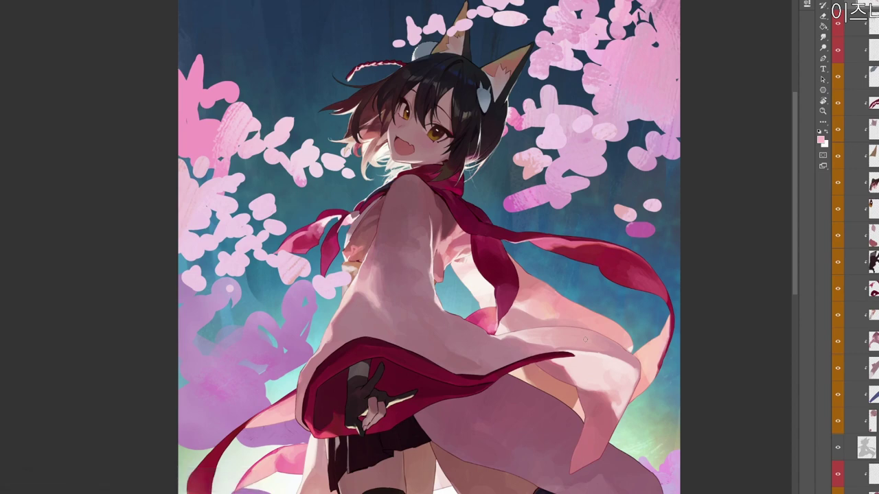
{"action": "left_click_drag", "start_coordinate": [481, 274], "coordinate": [499, 330]}
{"action": "left_click_drag", "start_coordinate": [381, 180], "coordinate": [429, 181]}
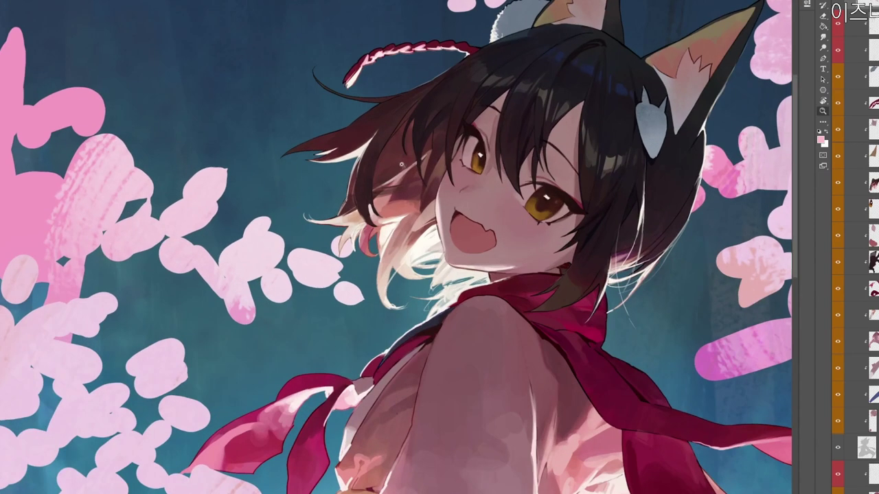
{"action": "left_click", "coordinate": [396, 180], "text": "alt"}
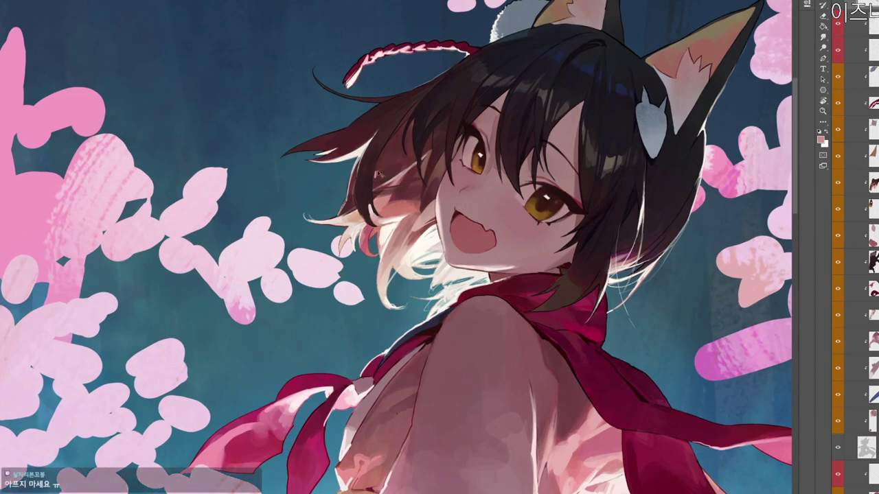
{"action": "left_click", "coordinate": [378, 170], "text": "alt"}
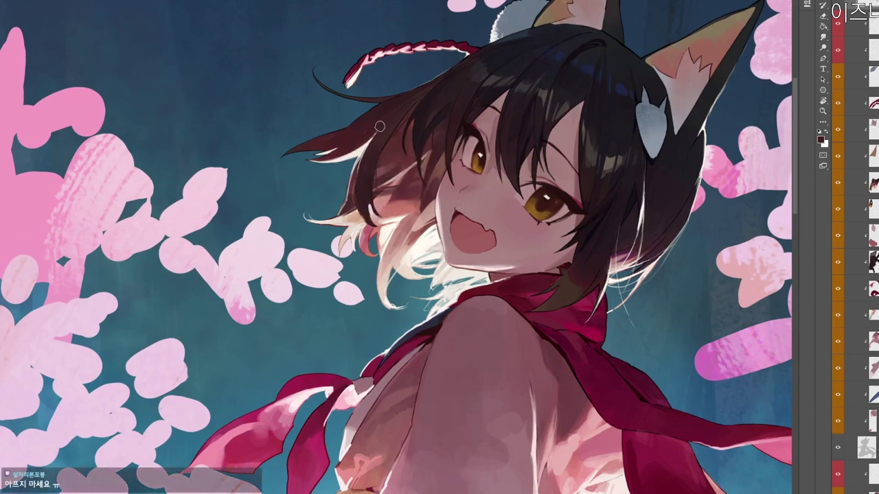
{"action": "left_click", "coordinate": [378, 165], "text": "alt"}
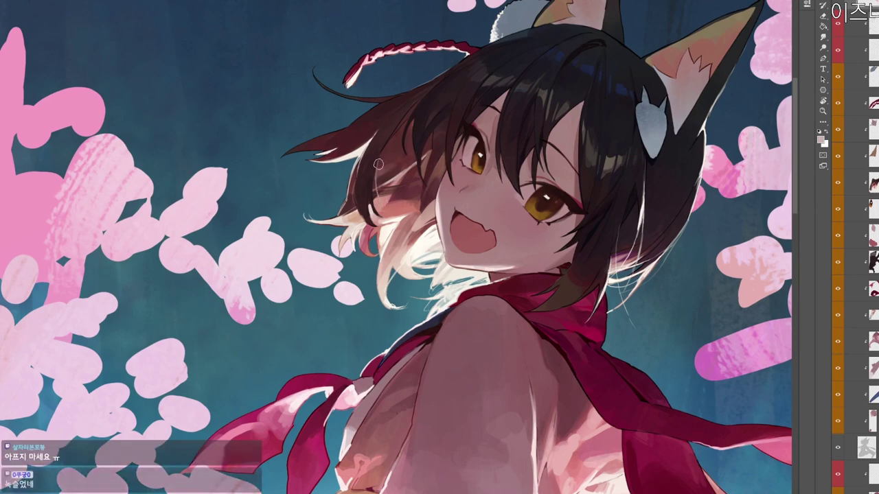
{"action": "left_click_drag", "start_coordinate": [454, 101], "coordinate": [443, 90]}
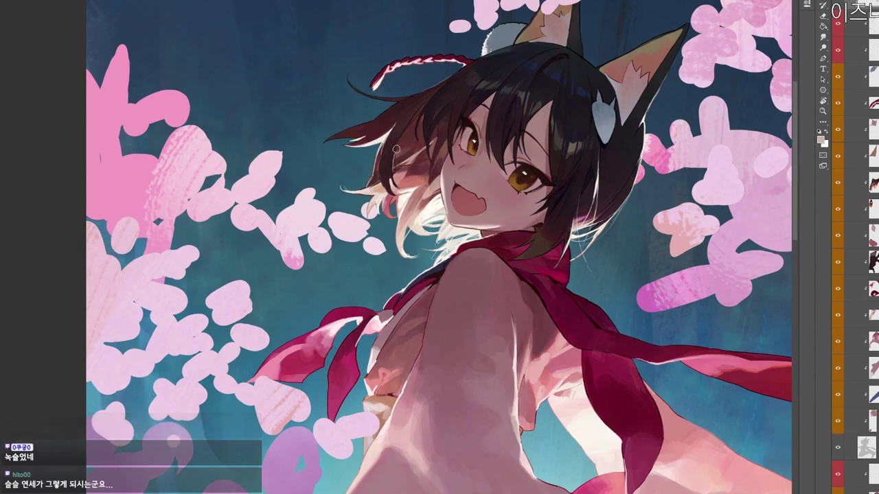
Sample the near-white and salmon tones of the robe front just above the waist sash.
{"action": "left_click_drag", "start_coordinate": [641, 222], "coordinate": [597, 227]}
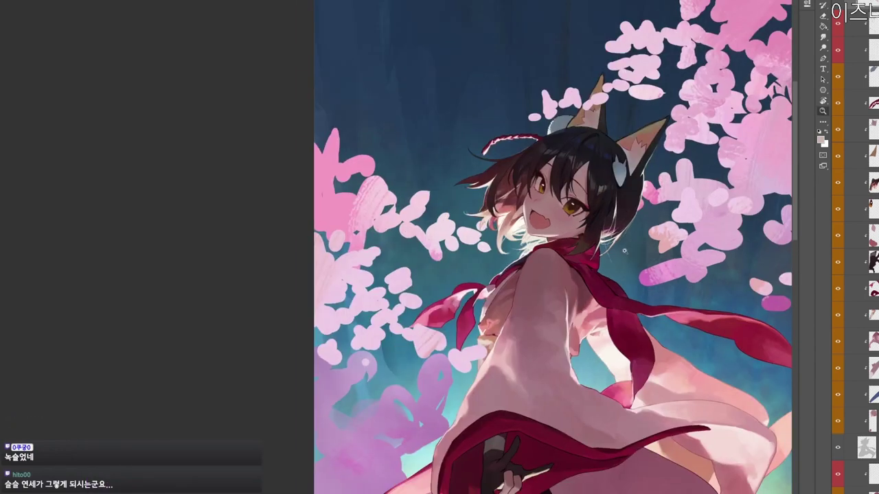
{"action": "left_click_drag", "start_coordinate": [648, 413], "coordinate": [538, 332]}
{"action": "left_click_drag", "start_coordinate": [531, 419], "coordinate": [519, 398]}
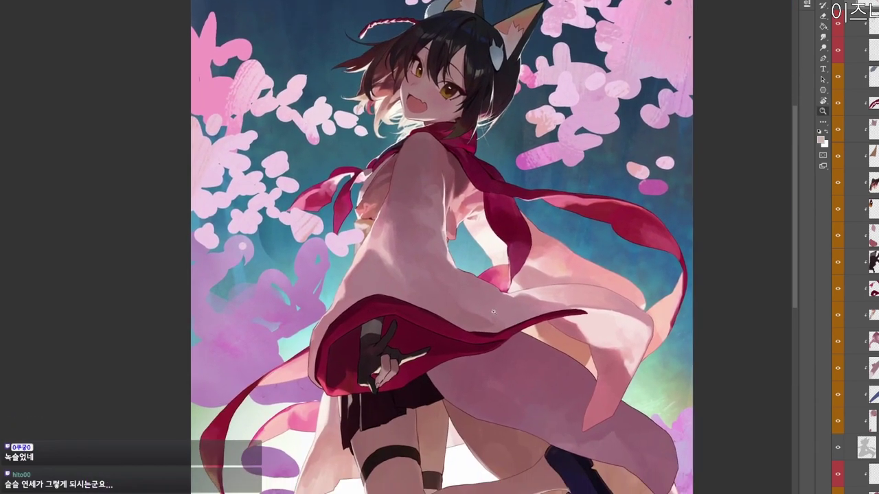
{"action": "mouse_move", "coordinate": [450, 269]}
{"action": "left_mouse_down"}
{"action": "mouse_move", "coordinate": [478, 272]}
{"action": "mouse_move", "coordinate": [490, 256]}
{"action": "left_mouse_up"}
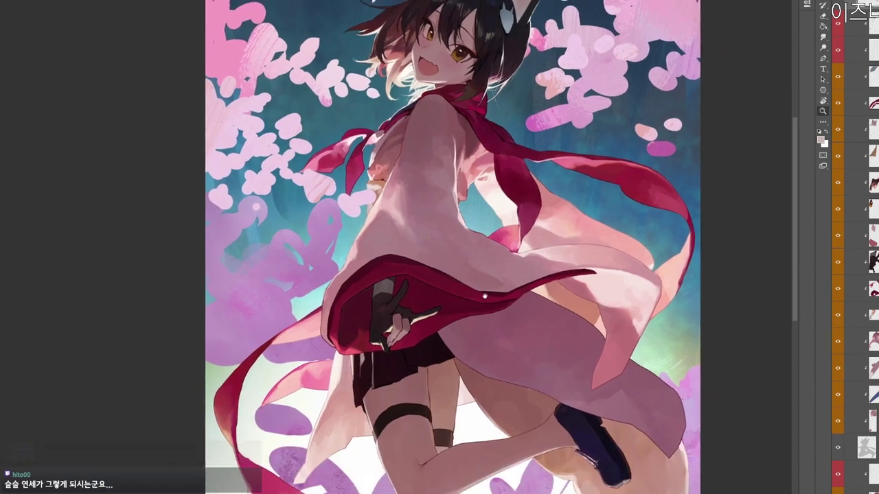
{"action": "left_click_drag", "start_coordinate": [484, 296], "coordinate": [501, 292]}
{"action": "left_click_drag", "start_coordinate": [460, 268], "coordinate": [451, 269]}
{"action": "left_click_drag", "start_coordinate": [439, 261], "coordinate": [527, 302]}
{"action": "left_click", "coordinate": [443, 204], "text": "alt"}
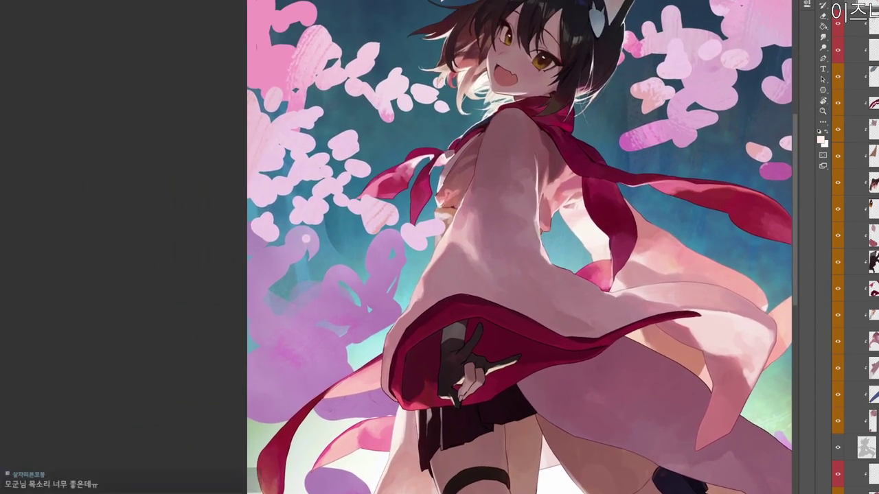
{"action": "left_click", "coordinate": [449, 195], "text": "alt"}
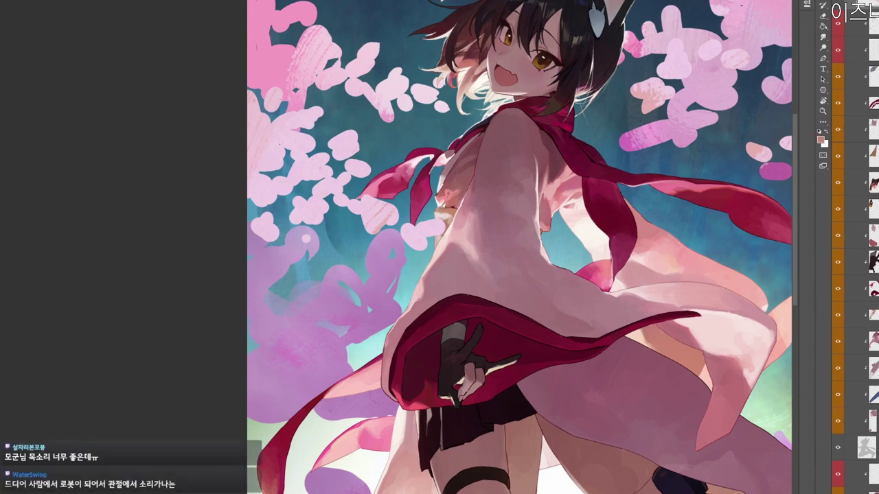
Sample the plum shadow tones along the shoulder's edge and the dark maroon of the scarf behind the neck.
{"action": "left_click_drag", "start_coordinate": [530, 303], "coordinate": [525, 276]}
{"action": "left_click_drag", "start_coordinate": [569, 331], "coordinate": [487, 265]}
{"action": "left_click_drag", "start_coordinate": [488, 265], "coordinate": [494, 266], "text": "ctrl"}
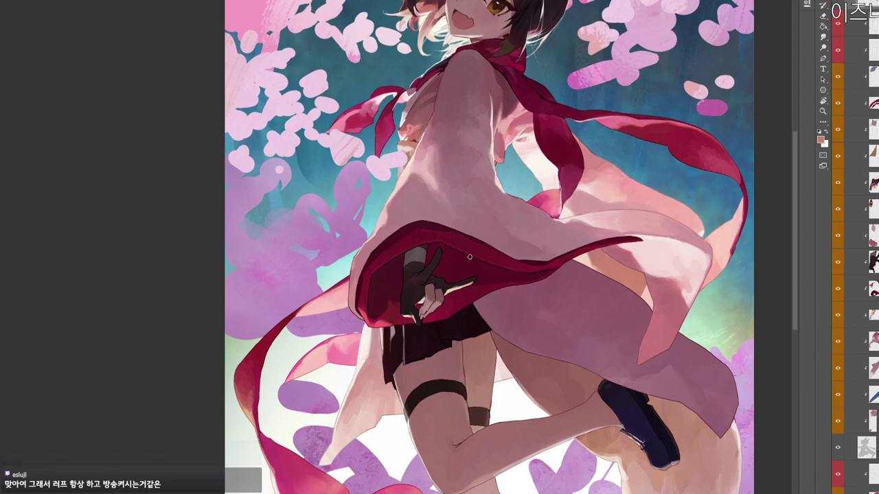
{"action": "left_click_drag", "start_coordinate": [465, 172], "coordinate": [462, 223]}
{"action": "mouse_move", "coordinate": [439, 138]}
{"action": "left_mouse_down", "text": "ctrl"}
{"action": "mouse_move", "coordinate": [479, 135]}
{"action": "mouse_move", "coordinate": [441, 121]}
{"action": "left_mouse_up", "text": "ctrl"}
{"action": "left_click", "coordinate": [442, 114], "text": "alt"}
{"action": "left_click", "coordinate": [442, 116], "text": "alt"}
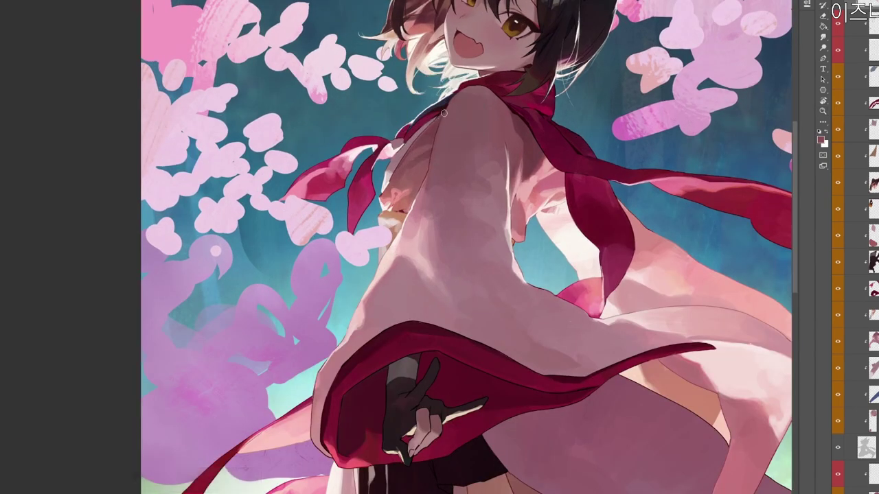
{"action": "left_click", "coordinate": [446, 109], "text": "alt"}
{"action": "left_click", "coordinate": [455, 97], "text": "alt"}
{"action": "scroll", "coordinate": [482, 105], "scroll_direction": "down", "scroll_amount": 2}
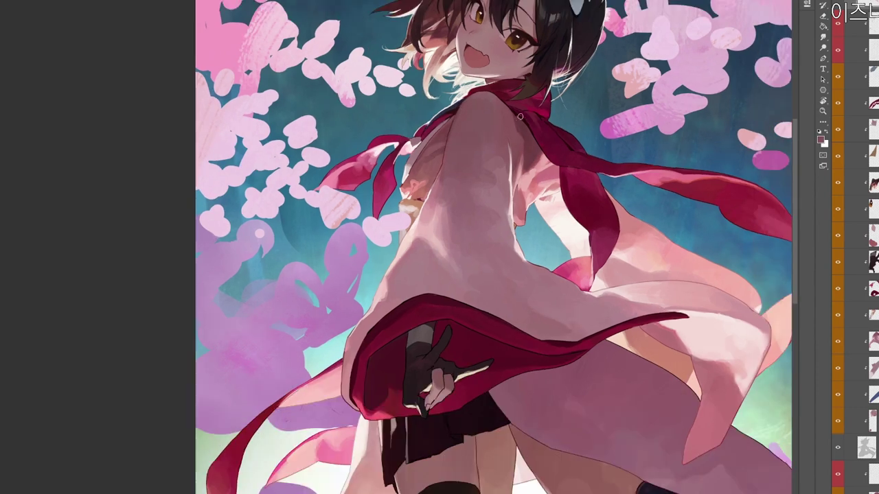
{"action": "left_click", "coordinate": [517, 123], "text": "alt"}
{"action": "left_click", "coordinate": [549, 137], "text": "alt"}
Sample the pink at the sleeve's elbow fold and choose a muted dusty rose painting colour.
{"action": "left_click_drag", "start_coordinate": [624, 412], "coordinate": [591, 360]}
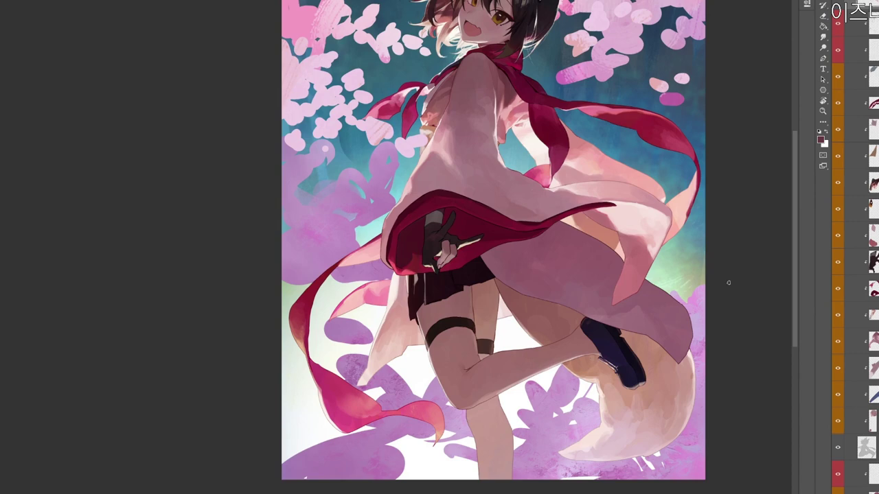
{"action": "left_click_drag", "start_coordinate": [549, 237], "coordinate": [491, 281]}
{"action": "key", "text": "r"}
{"action": "left_click_drag", "start_coordinate": [472, 344], "coordinate": [479, 279]}
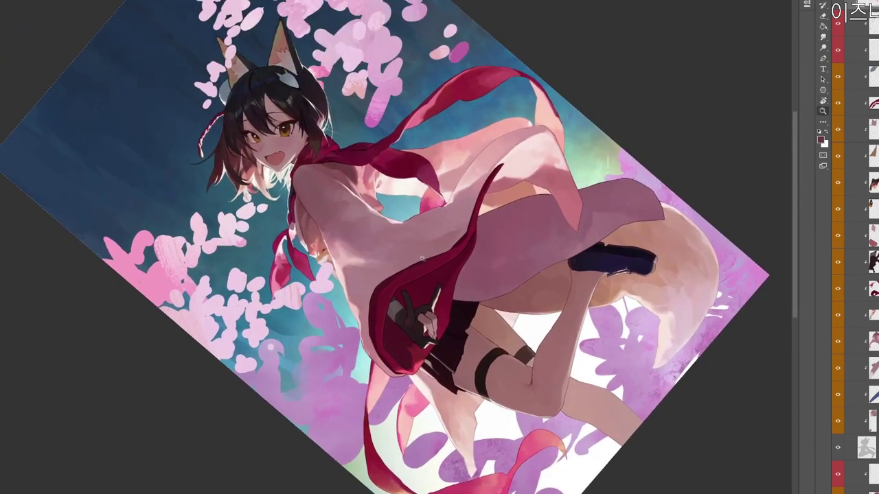
{"action": "scroll", "coordinate": [421, 258], "scroll_direction": "up", "scroll_amount": 2}
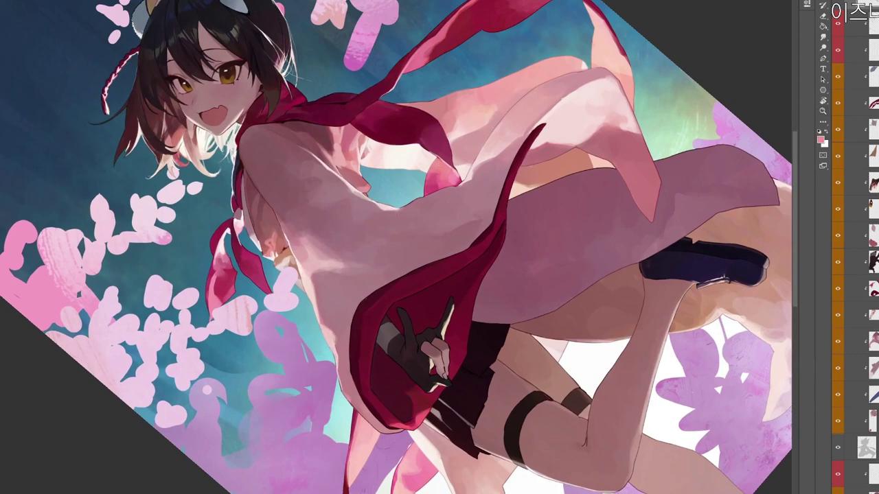
{"action": "left_click", "coordinate": [394, 216], "text": "alt"}
{"action": "left_click", "coordinate": [820, 139]}
{"action": "left_click", "coordinate": [315, 169]}
{"action": "left_click", "coordinate": [515, 101]}
Sample the mauve shadow tone of the sleeve beside the elbow fold.
{"action": "key", "text": "r"}
{"action": "left_click_drag", "start_coordinate": [483, 222], "coordinate": [476, 153]}
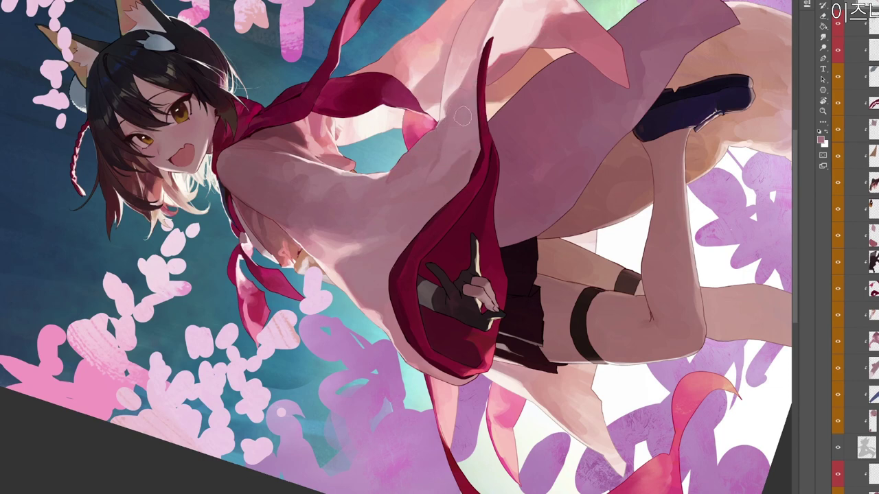
{"action": "left_click", "coordinate": [406, 179], "text": "alt"}
{"action": "left_click_drag", "start_coordinate": [577, 69], "coordinate": [335, 434]}
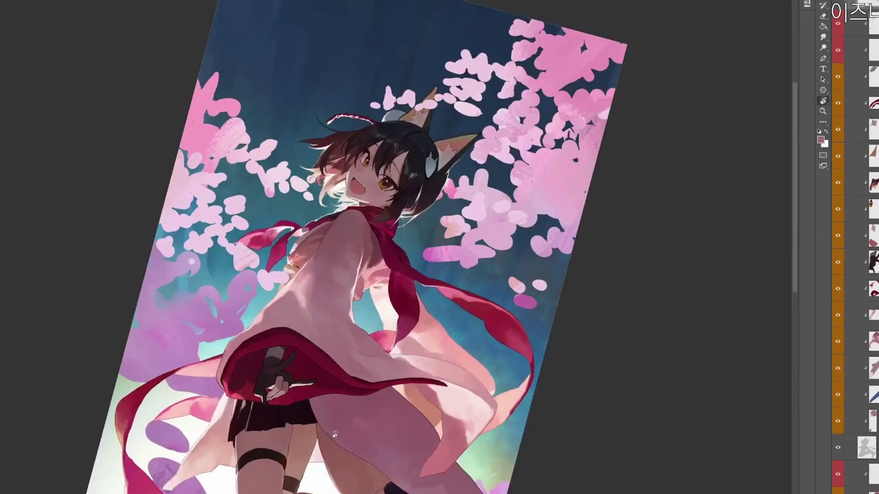
{"action": "key", "text": "Escape"}
{"action": "left_click_drag", "start_coordinate": [476, 353], "coordinate": [513, 258]}
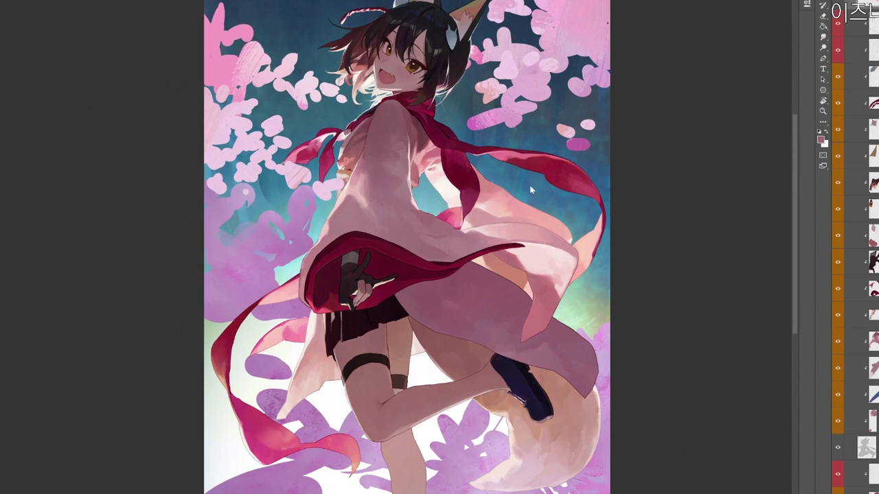
{"action": "left_click_drag", "start_coordinate": [421, 304], "coordinate": [514, 314]}
{"action": "left_click_drag", "start_coordinate": [439, 328], "coordinate": [484, 329]}
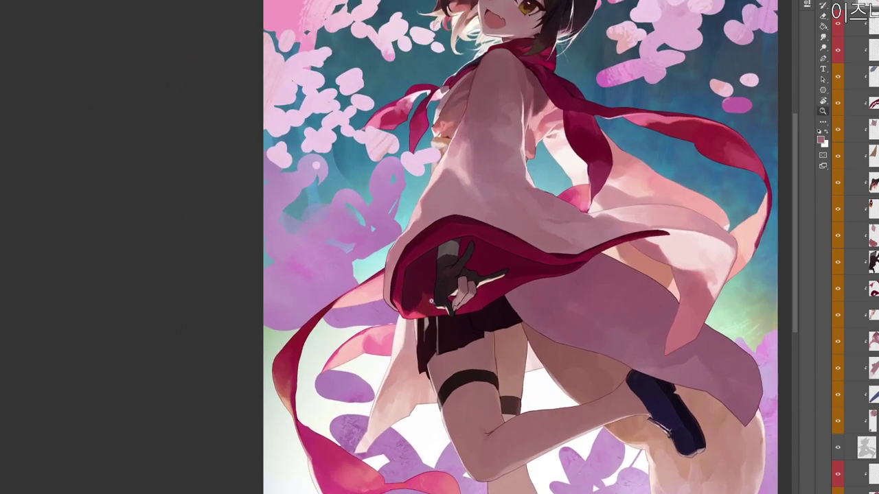
Sample the pale pink of the robe's flying back and choose a lighter, near-white pink painting colour.
{"action": "left_click", "coordinate": [639, 185], "text": "alt"}
{"action": "left_click_drag", "start_coordinate": [387, 254], "coordinate": [384, 295]}
{"action": "left_click_drag", "start_coordinate": [580, 262], "coordinate": [561, 304]}
{"action": "key", "text": "n"}
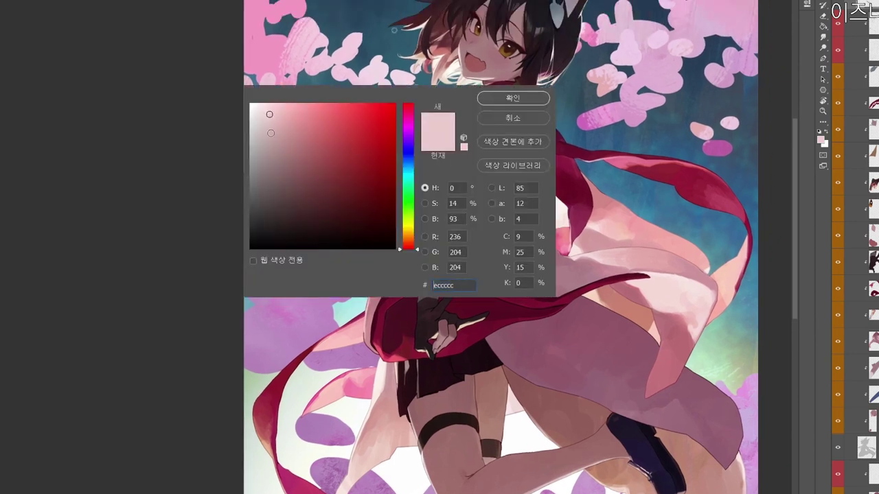
{"action": "left_click", "coordinate": [259, 109]}
{"action": "left_click", "coordinate": [522, 102]}
{"action": "key", "text": "Return"}
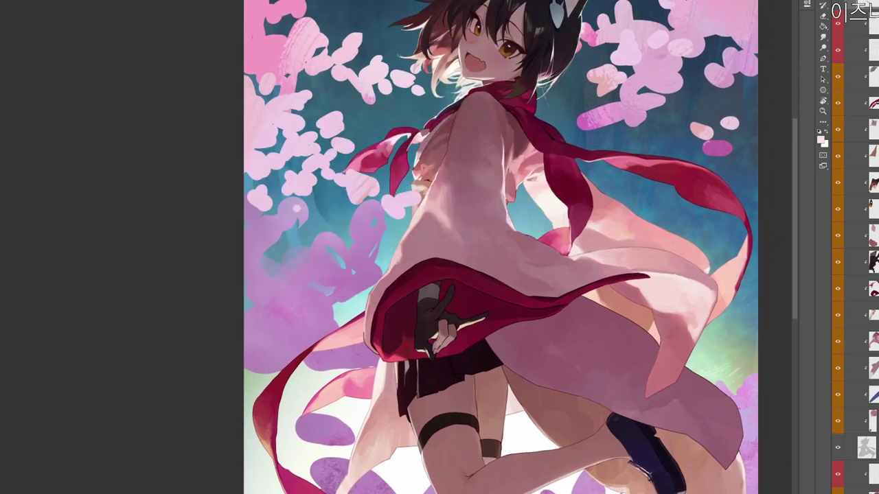
{"action": "left_click_drag", "start_coordinate": [571, 154], "coordinate": [546, 115]}
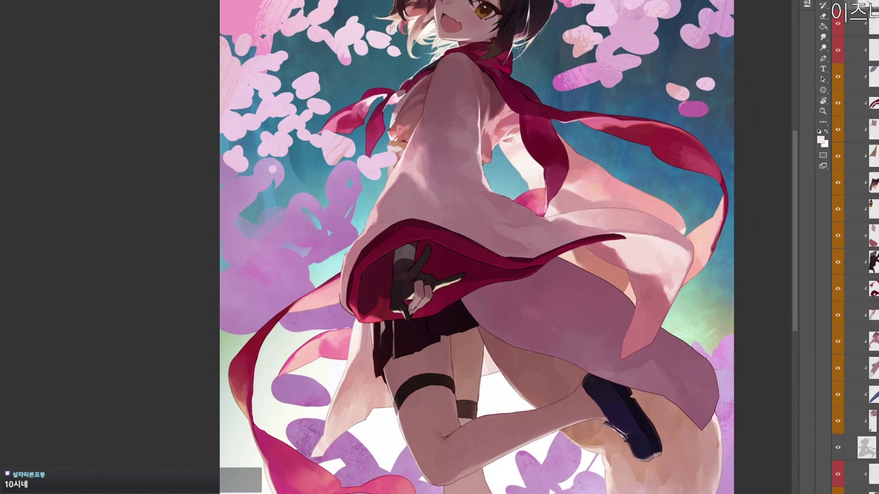
{"action": "left_click_drag", "start_coordinate": [612, 157], "coordinate": [598, 242]}
{"action": "left_click_drag", "start_coordinate": [598, 242], "coordinate": [591, 241]}
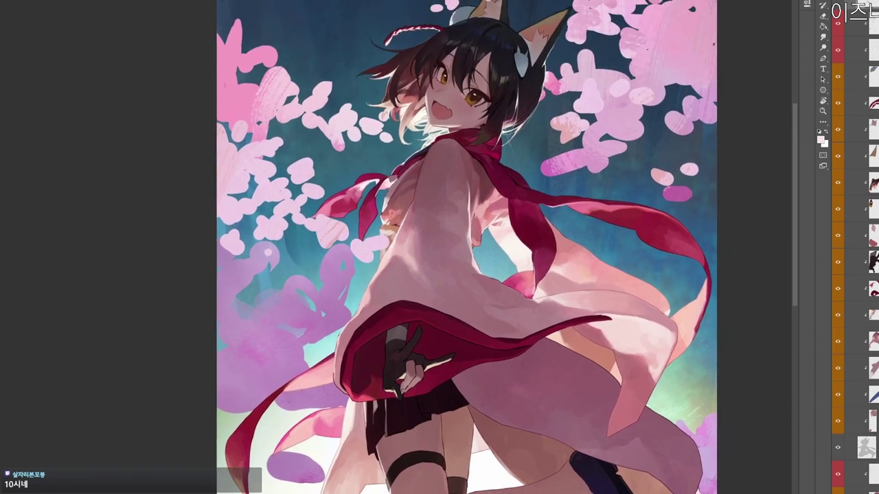
{"action": "left_click_drag", "start_coordinate": [559, 295], "coordinate": [582, 291]}
{"action": "left_click_drag", "start_coordinate": [622, 268], "coordinate": [581, 269]}
{"action": "left_click_drag", "start_coordinate": [670, 259], "coordinate": [625, 222]}
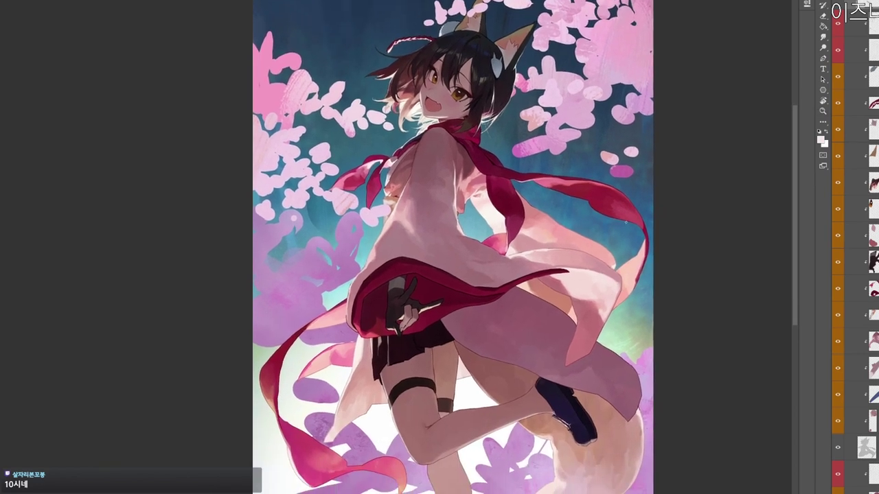
{"action": "left_click_drag", "start_coordinate": [549, 328], "coordinate": [511, 275]}
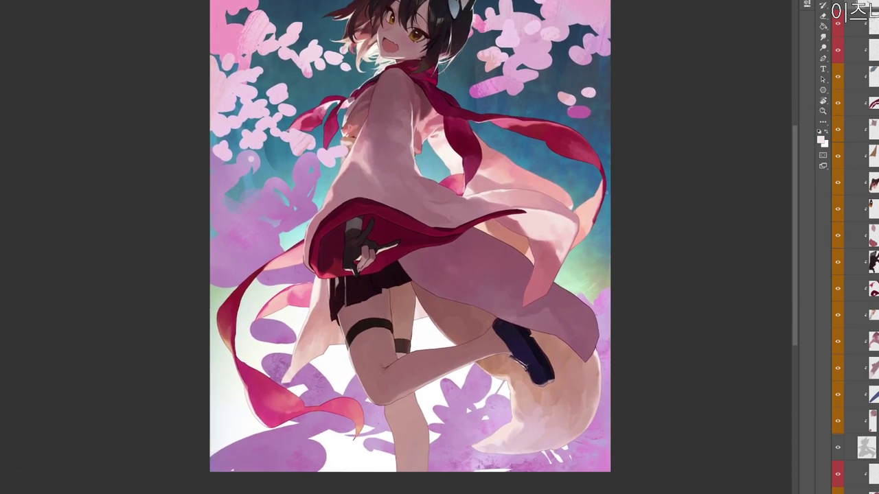
{"action": "left_click_drag", "start_coordinate": [578, 263], "coordinate": [574, 289]}
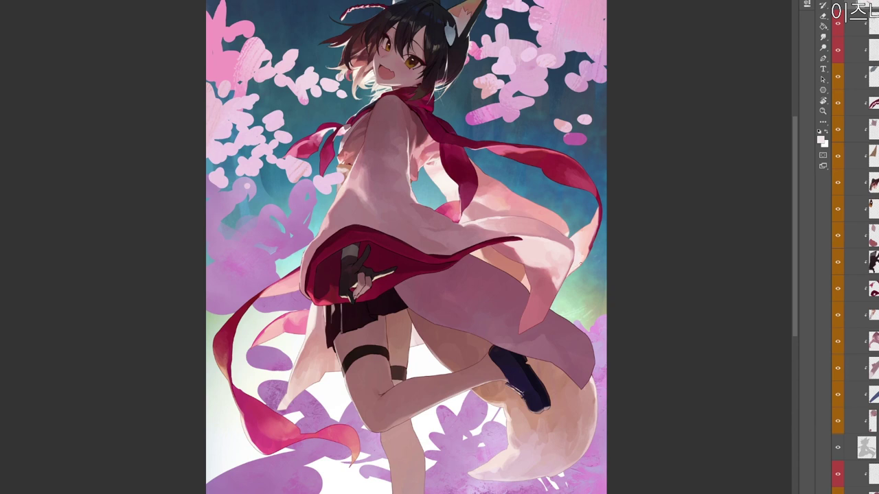
{"action": "left_click_drag", "start_coordinate": [549, 456], "coordinate": [517, 449]}
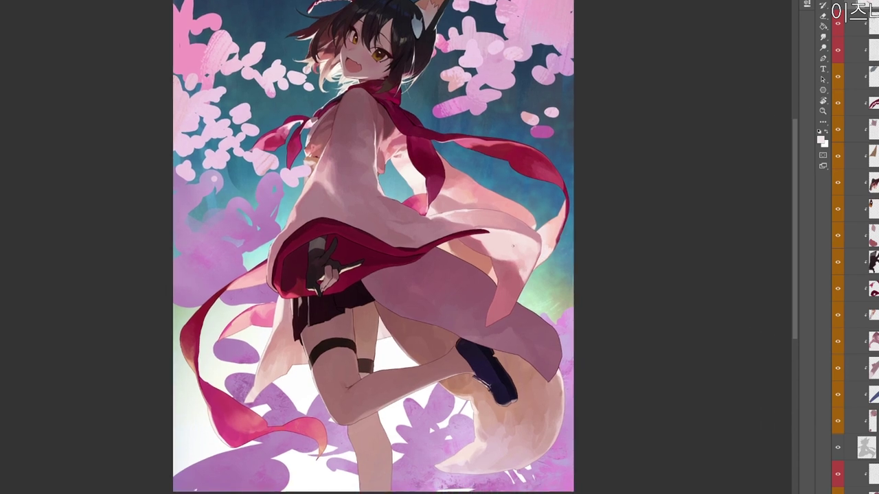
Sample the near-white tones along the upper edge of the flared robe tail behind the sleeve.
{"action": "left_click", "coordinate": [549, 228], "text": "alt"}
{"action": "left_click", "coordinate": [541, 231], "text": "alt"}
{"action": "left_click", "coordinate": [533, 222], "text": "alt"}
{"action": "left_click", "coordinate": [534, 225], "text": "alt"}
{"action": "left_click_drag", "start_coordinate": [437, 206], "coordinate": [444, 205]}
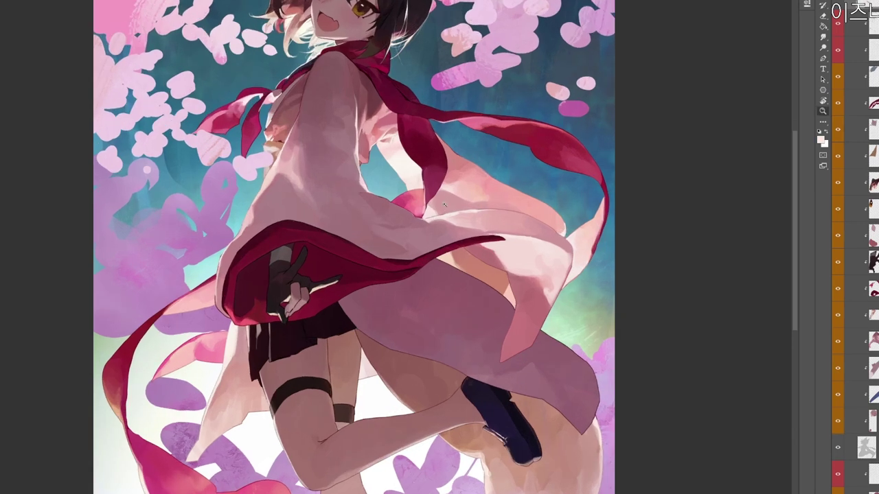
{"action": "left_click", "coordinate": [444, 203]}
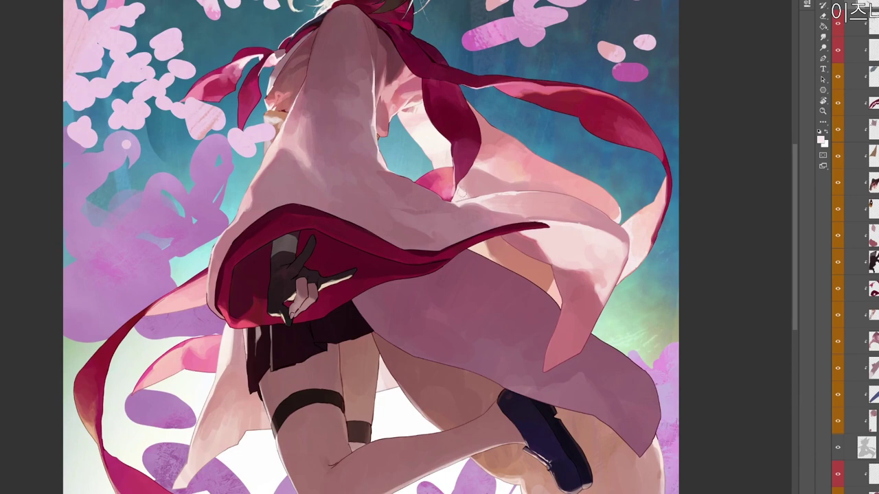
{"action": "left_click", "coordinate": [465, 196], "text": "alt"}
{"action": "left_click_drag", "start_coordinate": [628, 234], "coordinate": [603, 214]}
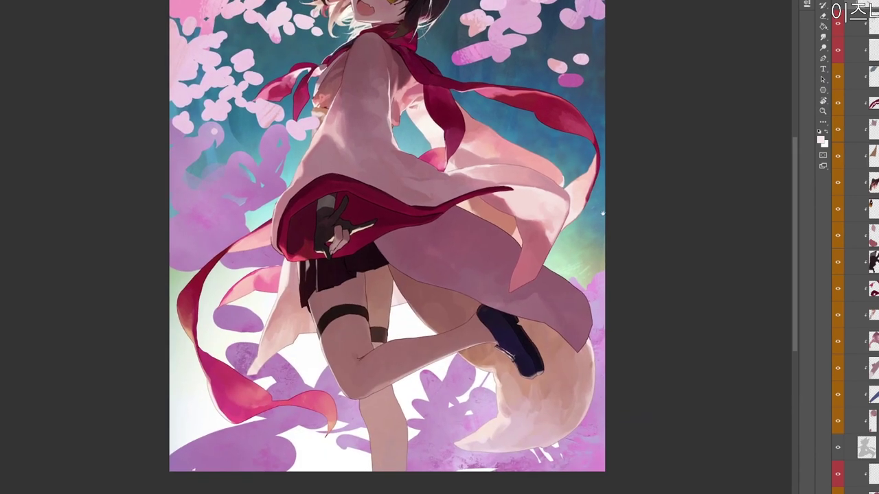
Sample the pale pinks at the hanging end of the flying robe tail and choose a deeper dusty pink painting colour.
{"action": "left_click", "coordinate": [589, 187], "text": "alt"}
{"action": "left_click", "coordinate": [565, 197], "text": "alt"}
{"action": "left_click_drag", "start_coordinate": [578, 184], "coordinate": [552, 164]}
{"action": "left_click_drag", "start_coordinate": [509, 225], "coordinate": [524, 224], "text": "ctrl"}
{"action": "key", "text": "n"}
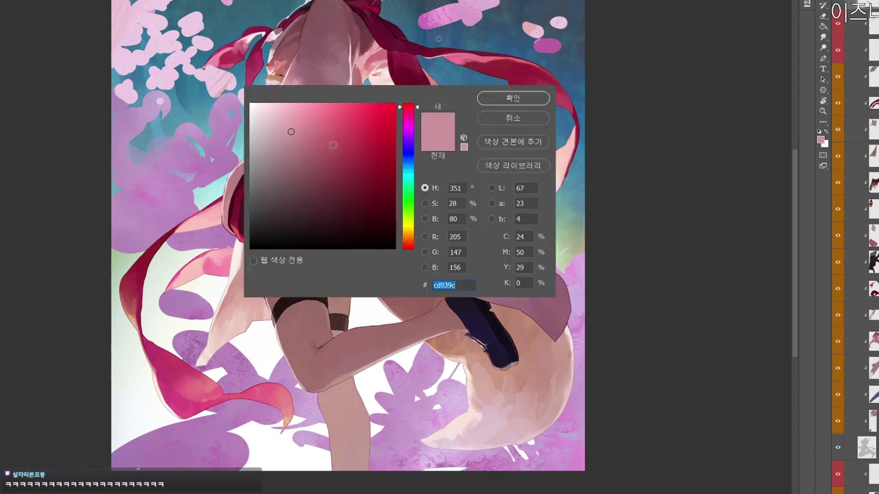
{"action": "left_click", "coordinate": [512, 98]}
{"action": "left_click_drag", "start_coordinate": [501, 217], "coordinate": [514, 244]}
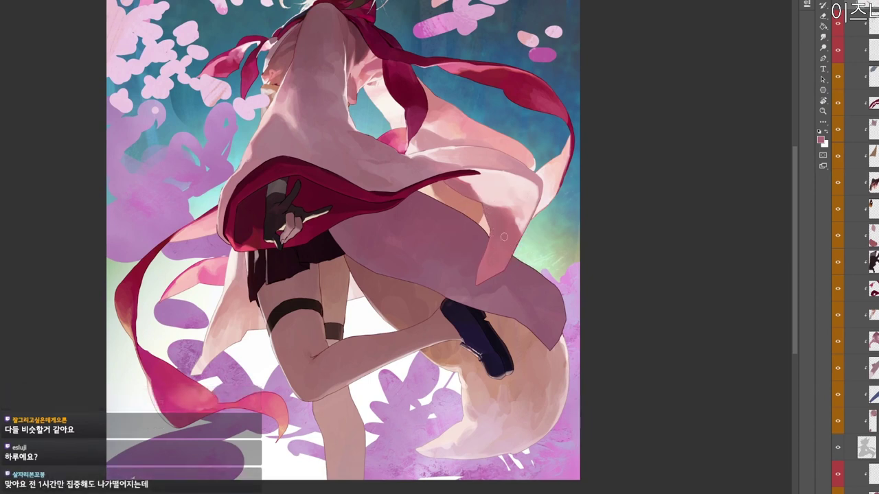
Choose the dark muted red #824049 as the painting colour.
{"action": "mouse_move", "coordinate": [540, 377]}
{"action": "left_mouse_down"}
{"action": "mouse_move", "coordinate": [543, 405]}
{"action": "mouse_move", "coordinate": [523, 417]}
{"action": "left_mouse_up"}
{"action": "left_click", "coordinate": [821, 140]}
{"action": "left_click", "coordinate": [324, 175]}
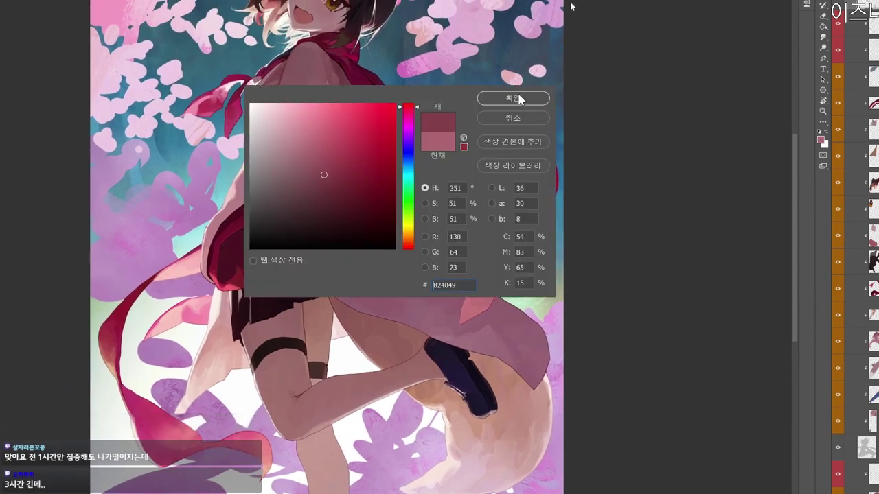
{"action": "left_click", "coordinate": [517, 100]}
Sample the dark crimson at the sleeve lining's pointed tip and paint along the lining's lower edge.
{"action": "scroll", "coordinate": [400, 178], "scroll_direction": "up", "scroll_amount": 3}
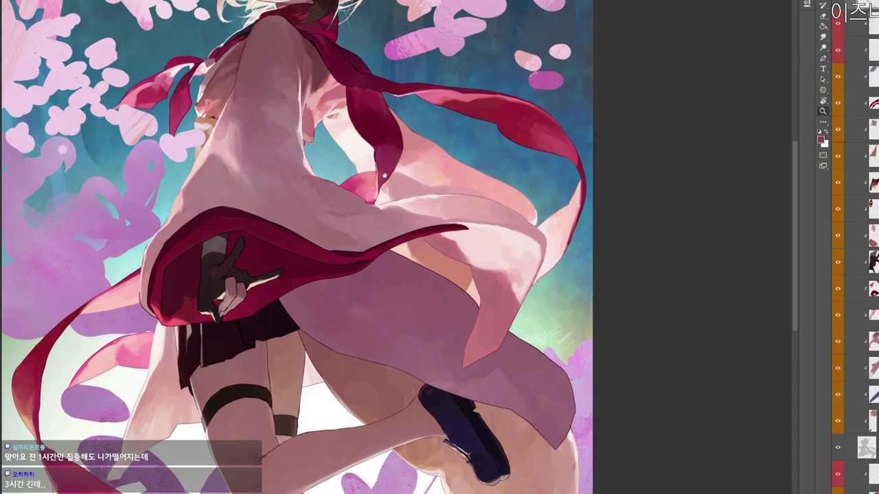
{"action": "scroll", "coordinate": [384, 176], "scroll_direction": "down", "scroll_amount": 1}
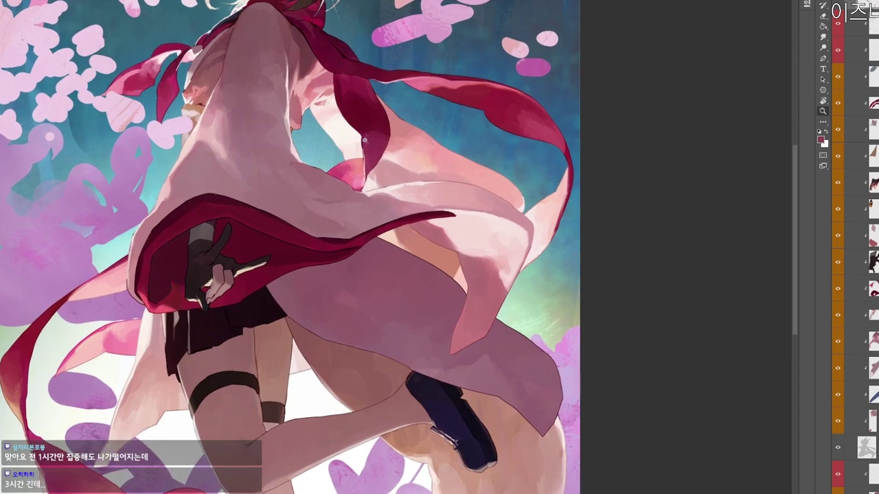
{"action": "left_click", "coordinate": [411, 221], "text": "alt"}
{"action": "key", "text": "r"}
{"action": "left_click_drag", "start_coordinate": [412, 221], "coordinate": [403, 185]}
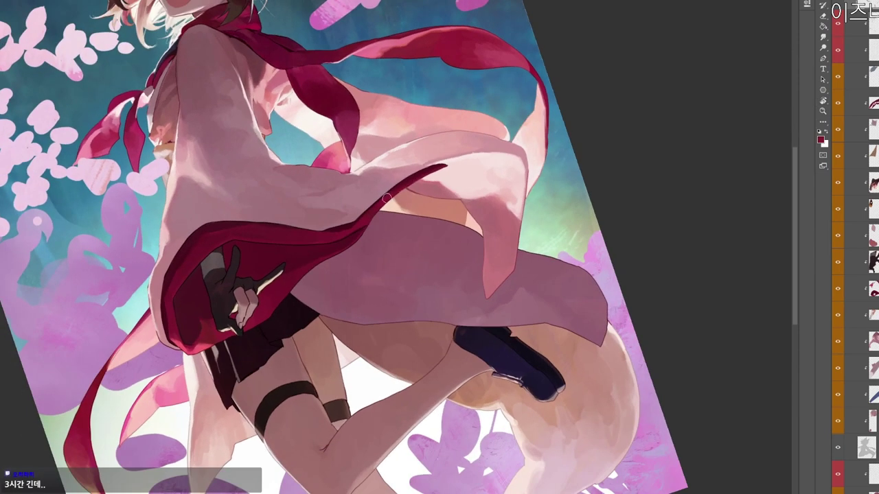
{"action": "left_click", "coordinate": [434, 166], "text": "alt"}
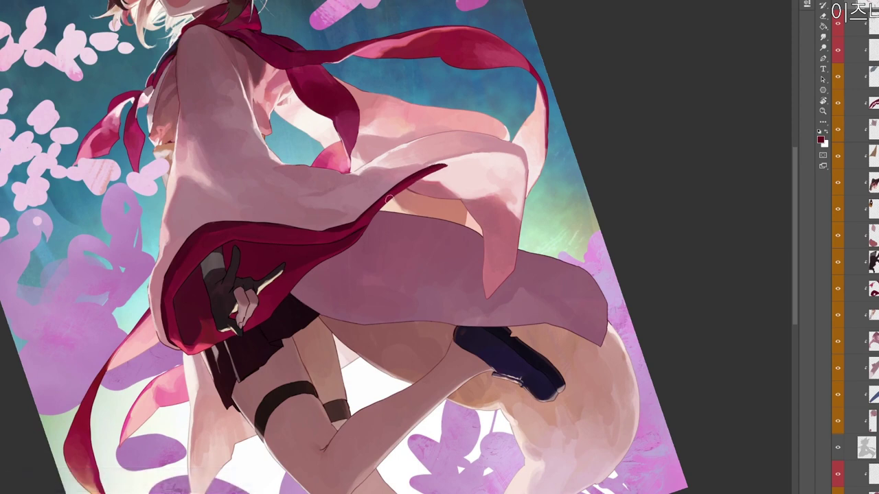
{"action": "left_click_drag", "start_coordinate": [389, 199], "coordinate": [438, 169]}
Sample the pale pink tones of the robe tail just beyond the sleeve lining's tip.
{"action": "left_click", "coordinate": [468, 169], "text": "alt"}
{"action": "key", "text": "r"}
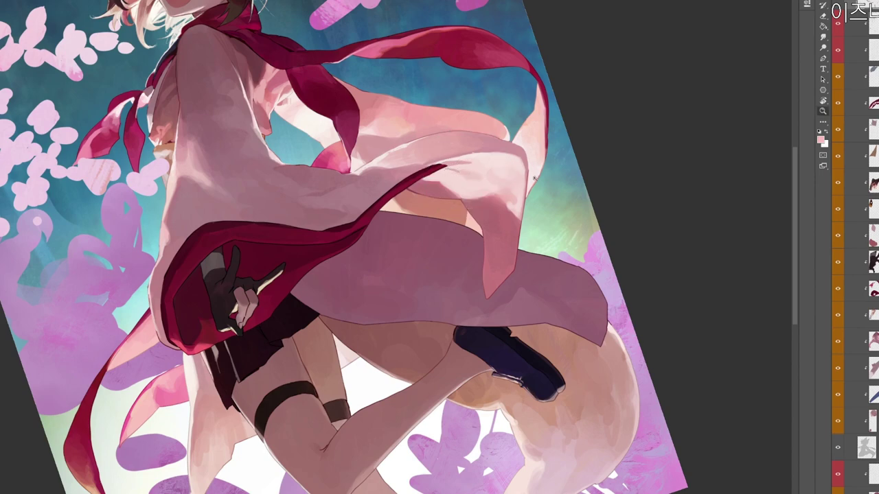
{"action": "left_click_drag", "start_coordinate": [474, 180], "coordinate": [431, 343]}
{"action": "left_click", "coordinate": [419, 364], "text": "alt"}
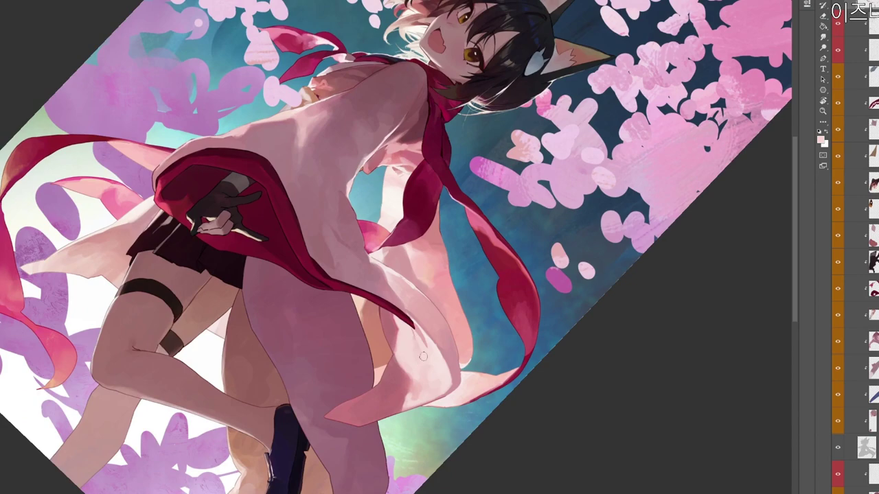
{"action": "left_click", "coordinate": [414, 336], "text": "alt"}
Sample the mauve-pink of the sleeve's upper fold and choose a darker muted rose painting colour.
{"action": "key", "text": "r"}
{"action": "left_click_drag", "start_coordinate": [470, 471], "coordinate": [585, 64]}
{"action": "left_click_drag", "start_coordinate": [492, 270], "coordinate": [483, 84]}
{"action": "left_click_drag", "start_coordinate": [237, 178], "coordinate": [275, 173]}
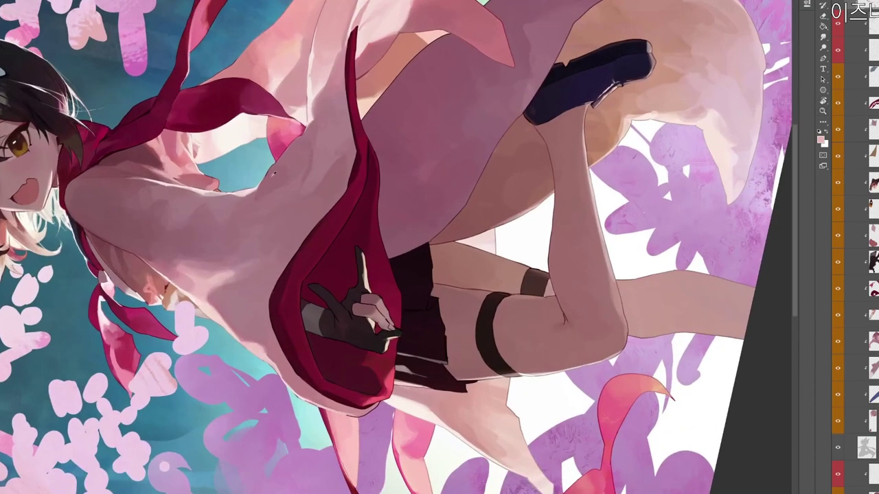
{"action": "left_click", "coordinate": [269, 177], "text": "alt"}
{"action": "key", "text": "z"}
{"action": "left_click_drag", "start_coordinate": [426, 94], "coordinate": [589, 317]}
{"action": "key", "text": "r"}
{"action": "key", "text": "Escape"}
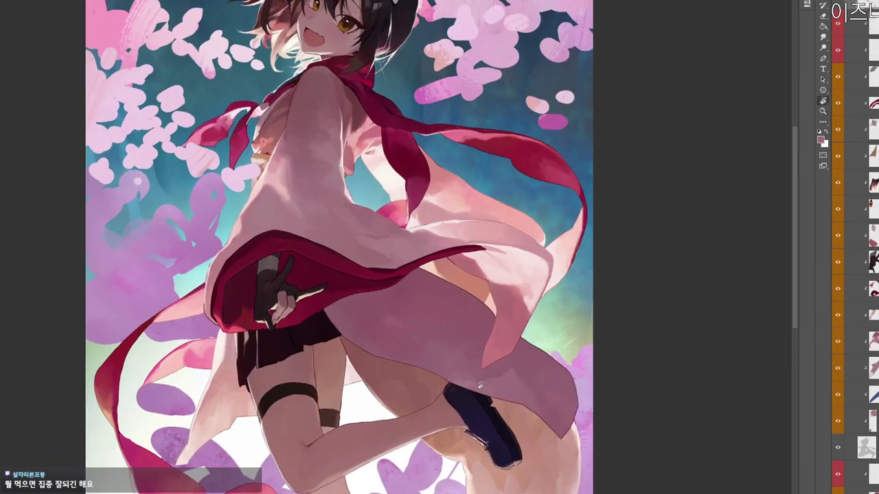
{"action": "key", "text": "n"}
{"action": "left_click_drag", "start_coordinate": [309, 166], "coordinate": [315, 173]}
{"action": "left_click", "coordinate": [504, 102]}
Sample the dark crimson shadows inside the sleeve opening and choose a darker, less saturated maroon painting colour.
{"action": "key", "text": "r"}
{"action": "left_click_drag", "start_coordinate": [481, 389], "coordinate": [537, 298]}
{"action": "key", "text": "r"}
{"action": "left_click_drag", "start_coordinate": [420, 267], "coordinate": [506, 219]}
{"action": "left_click_drag", "start_coordinate": [354, 206], "coordinate": [384, 208]}
{"action": "left_click", "coordinate": [377, 220], "text": "alt"}
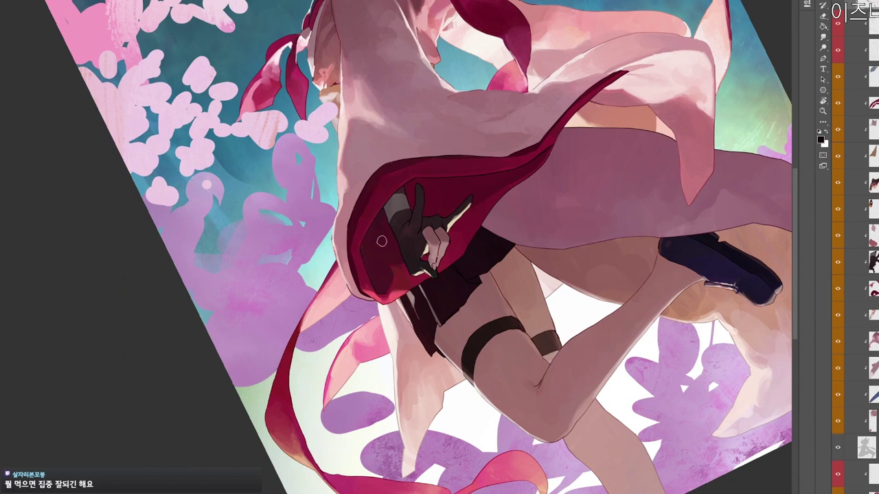
{"action": "left_click", "coordinate": [380, 221], "text": "alt"}
{"action": "left_click", "coordinate": [358, 257], "text": "alt"}
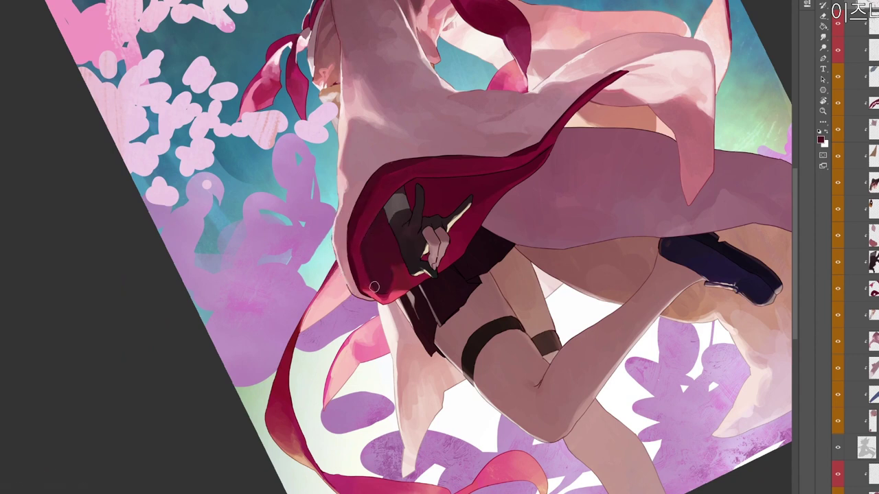
{"action": "key", "text": "n"}
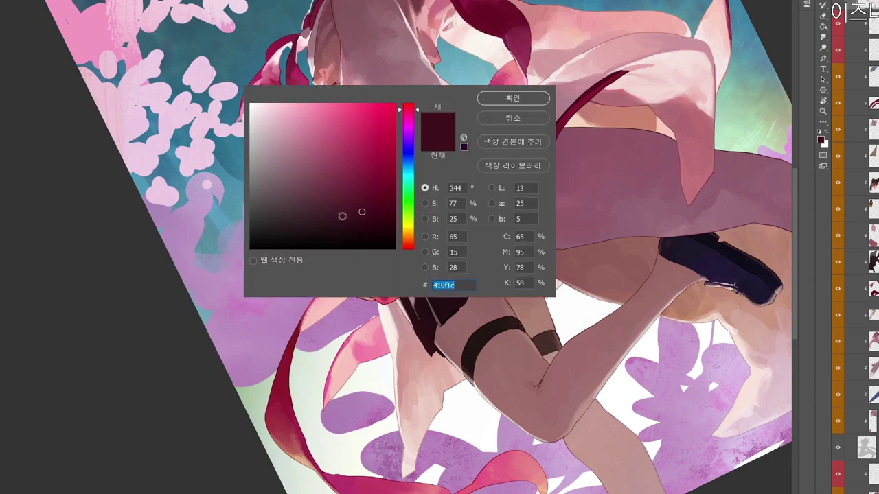
{"action": "left_click", "coordinate": [353, 226]}
{"action": "left_click", "coordinate": [524, 99]}
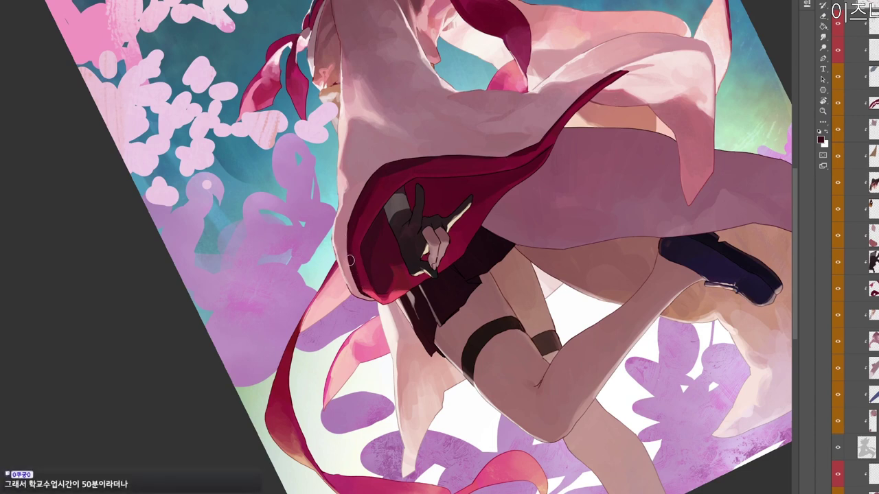
Sample the sleeve's outer edge and the lining's shadow, and choose a near-black painting colour.
{"action": "left_click", "coordinate": [335, 238], "text": "alt"}
{"action": "left_click_drag", "start_coordinate": [333, 242], "coordinate": [338, 260]}
{"action": "left_click", "coordinate": [335, 247], "text": "alt"}
{"action": "left_click", "coordinate": [369, 242], "text": "alt"}
{"action": "left_click", "coordinate": [821, 139]}
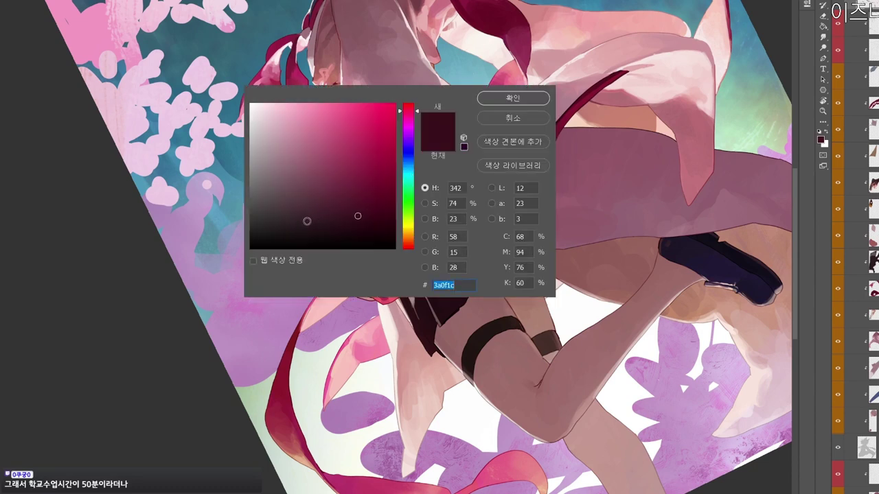
{"action": "left_click", "coordinate": [306, 238]}
{"action": "left_click", "coordinate": [511, 98]}
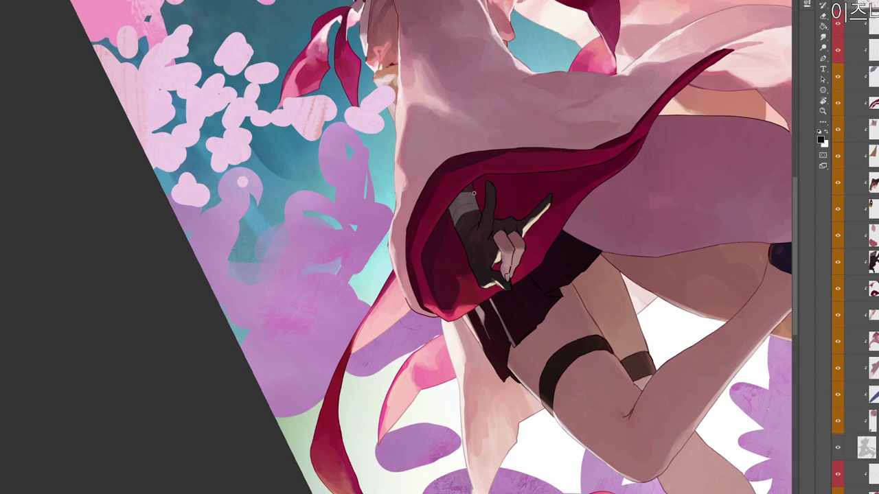
Sample the grey of the wrist cuff and the black on the back of the glove to shade the hand.
{"action": "left_click", "coordinate": [472, 191], "text": "alt"}
{"action": "left_click", "coordinate": [463, 192], "text": "alt"}
{"action": "left_click_drag", "start_coordinate": [482, 171], "coordinate": [472, 154]}
{"action": "left_click", "coordinate": [471, 204], "text": "alt"}
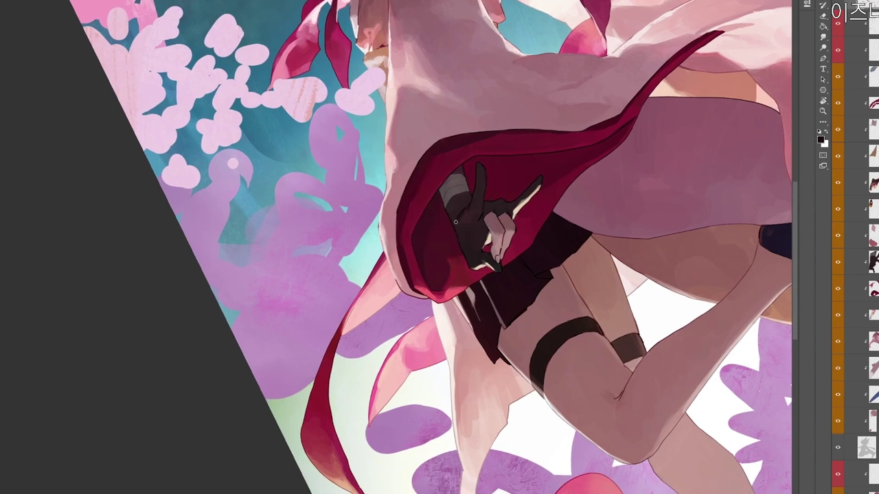
{"action": "left_click", "coordinate": [468, 220], "text": "alt"}
{"action": "left_click_drag", "start_coordinate": [506, 191], "coordinate": [490, 182]}
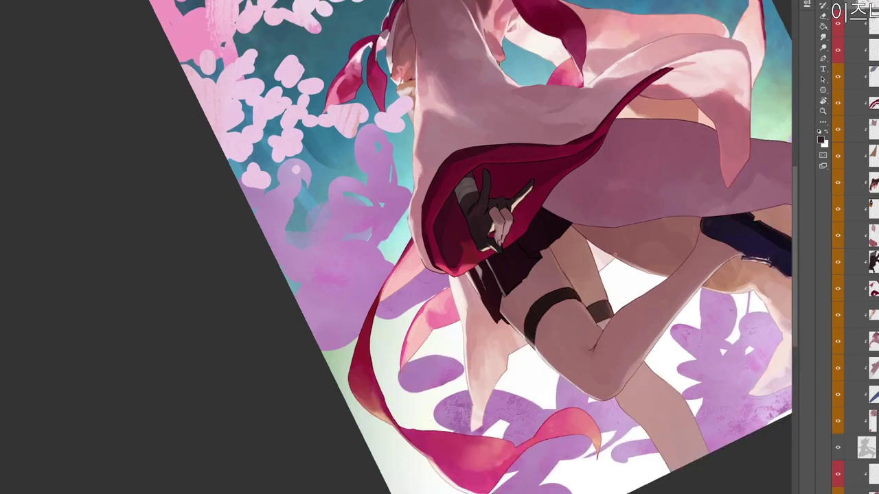
Sample the dark tones around the glove's palm to refine the shading beside the bare fingers.
{"action": "scroll", "coordinate": [479, 211], "scroll_direction": "up", "scroll_amount": 2}
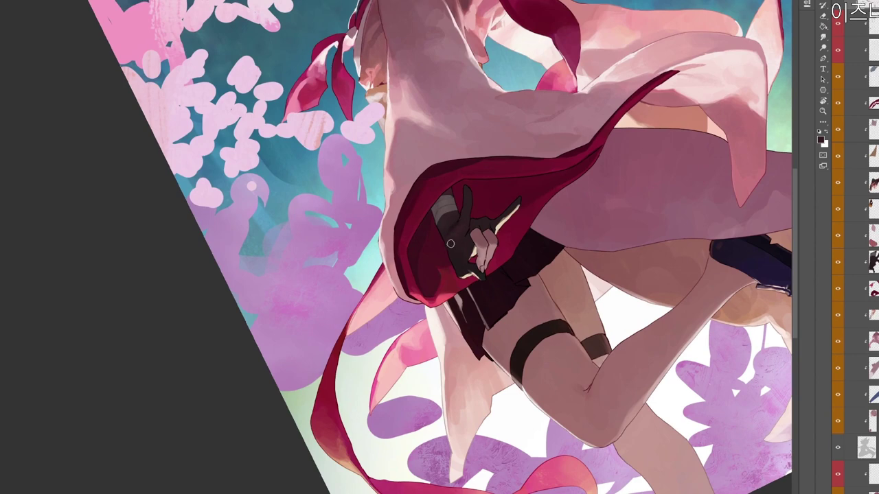
{"action": "left_click", "coordinate": [467, 235], "text": "alt"}
{"action": "key", "text": "z"}
{"action": "left_click_drag", "start_coordinate": [481, 214], "coordinate": [499, 210]}
{"action": "left_click", "coordinate": [469, 225], "text": "alt"}
{"action": "key", "text": "r"}
{"action": "mouse_move", "coordinate": [502, 253]}
{"action": "left_mouse_down"}
{"action": "mouse_move", "coordinate": [492, 269]}
{"action": "mouse_move", "coordinate": [495, 258]}
{"action": "left_mouse_up"}
{"action": "left_click", "coordinate": [464, 238], "text": "alt"}
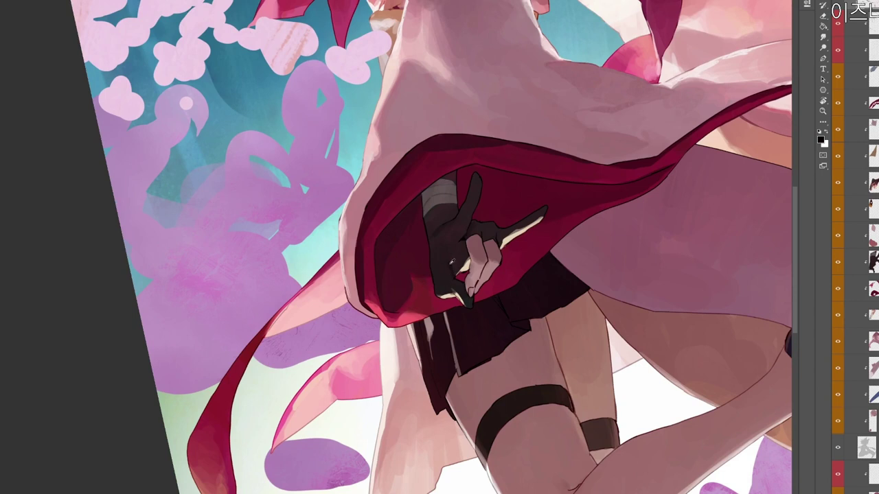
Sample the glove's palm and the muted skin tones of the folded bare fingers.
{"action": "left_click", "coordinate": [450, 257], "text": "alt"}
{"action": "left_click", "coordinate": [474, 256], "text": "alt"}
{"action": "left_click", "coordinate": [484, 259], "text": "alt"}
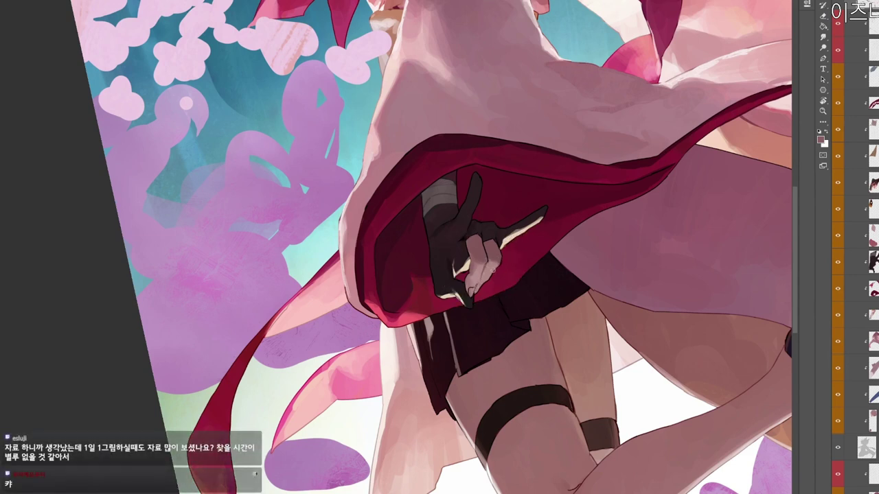
Sample the pale cream highlight on the pointing gloved finger and paint rim light along its underside.
{"action": "left_click", "coordinate": [500, 247], "text": "alt"}
{"action": "left_click_drag", "start_coordinate": [540, 219], "coordinate": [497, 234]}
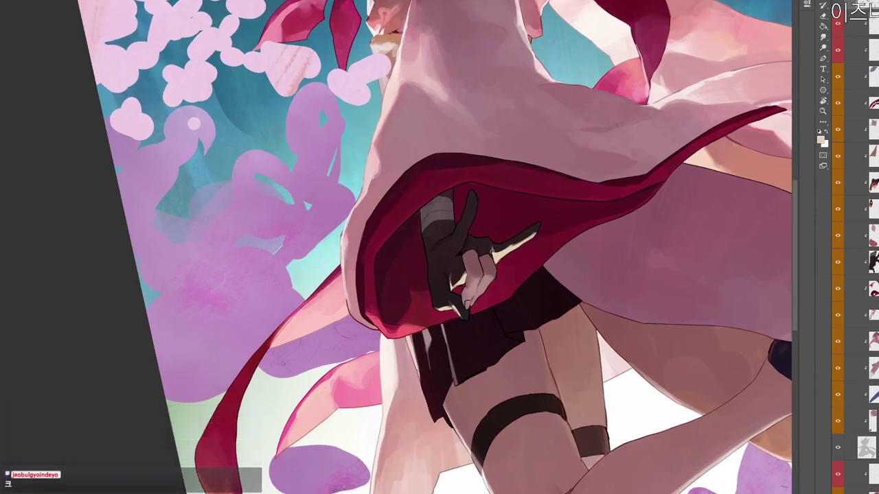
{"action": "left_click_drag", "start_coordinate": [513, 228], "coordinate": [492, 230]}
{"action": "mouse_move", "coordinate": [609, 205]}
{"action": "left_mouse_down"}
{"action": "mouse_move", "coordinate": [542, 385]}
{"action": "mouse_move", "coordinate": [601, 209]}
{"action": "left_mouse_up"}
{"action": "left_click_drag", "start_coordinate": [472, 246], "coordinate": [506, 245]}
Sample the glove's black to rework the raised finger, and pick up the pale cream rim colour at the thumb.
{"action": "left_click", "coordinate": [460, 247], "text": "alt"}
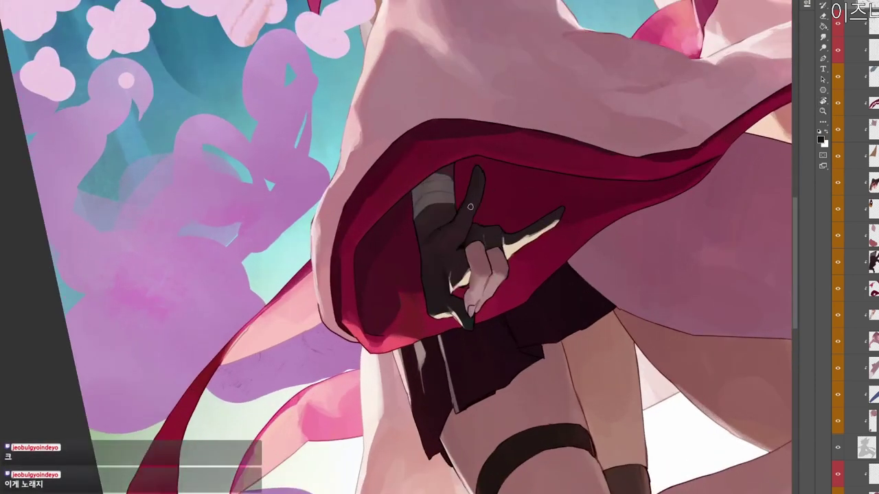
{"action": "left_click_drag", "start_coordinate": [474, 203], "coordinate": [450, 204]}
{"action": "left_click_drag", "start_coordinate": [551, 275], "coordinate": [536, 318]}
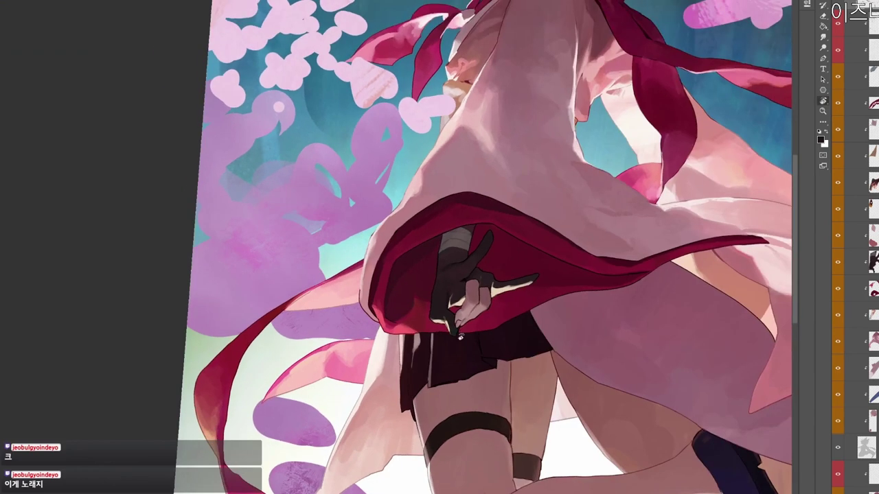
{"action": "mouse_move", "coordinate": [435, 314]}
{"action": "left_mouse_down"}
{"action": "mouse_move", "coordinate": [450, 314]}
{"action": "mouse_move", "coordinate": [441, 269]}
{"action": "mouse_move", "coordinate": [429, 305]}
{"action": "left_mouse_up"}
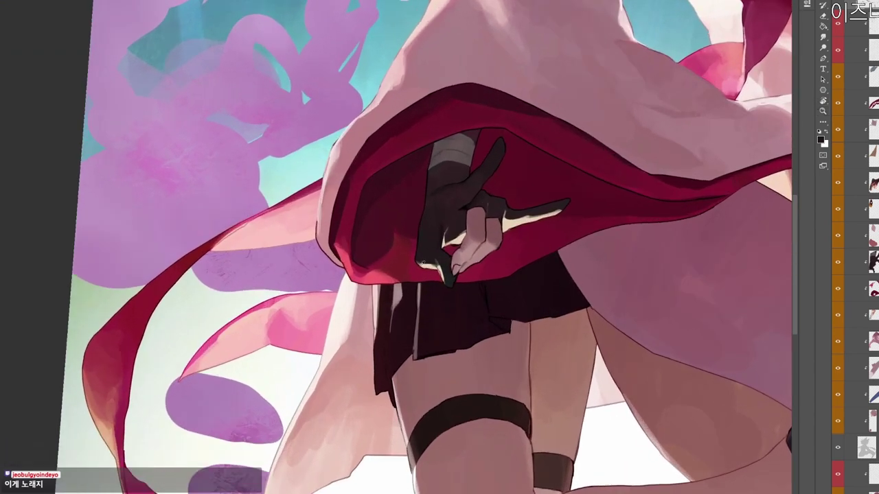
{"action": "left_click", "coordinate": [425, 264], "text": "alt"}
{"action": "scroll", "coordinate": [420, 217], "scroll_direction": "down", "scroll_amount": 1}
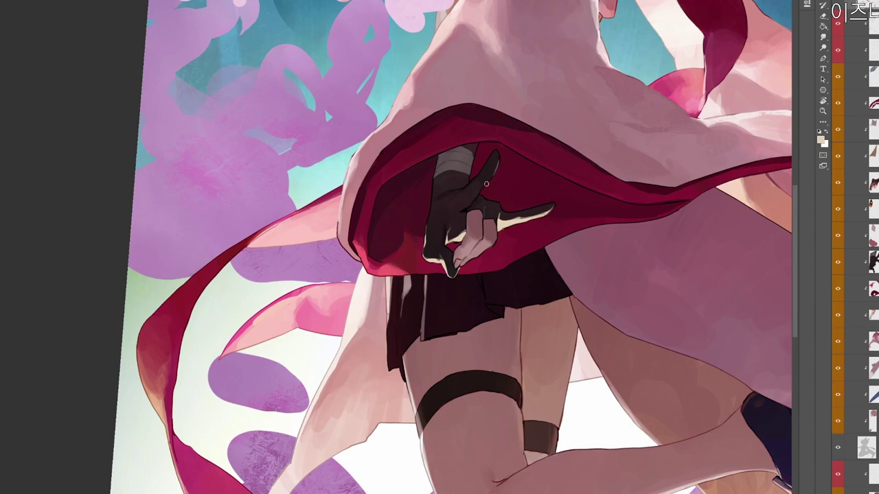
Examine the gloved hand, skirt and raised leg from several rotated and magnified views.
{"action": "key", "text": "z"}
{"action": "left_click_drag", "start_coordinate": [538, 152], "coordinate": [522, 133]}
{"action": "key", "text": "r"}
{"action": "left_click_drag", "start_coordinate": [660, 269], "coordinate": [353, 488]}
{"action": "left_click_drag", "start_coordinate": [573, 357], "coordinate": [504, 55]}
{"action": "left_click_drag", "start_coordinate": [587, 182], "coordinate": [551, 320]}
{"action": "left_click_drag", "start_coordinate": [609, 305], "coordinate": [617, 153]}
{"action": "key", "text": "z"}
{"action": "left_click_drag", "start_coordinate": [525, 258], "coordinate": [549, 244]}
{"action": "key", "text": "r"}
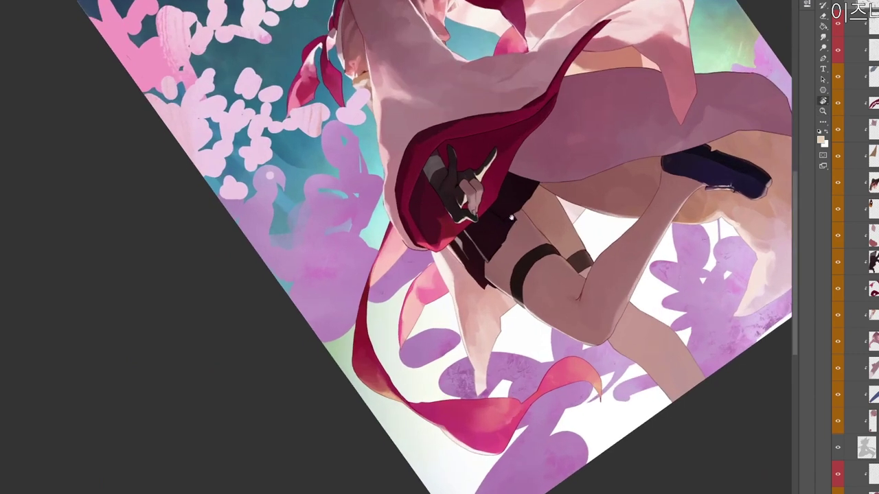
{"action": "left_click_drag", "start_coordinate": [512, 217], "coordinate": [469, 245]}
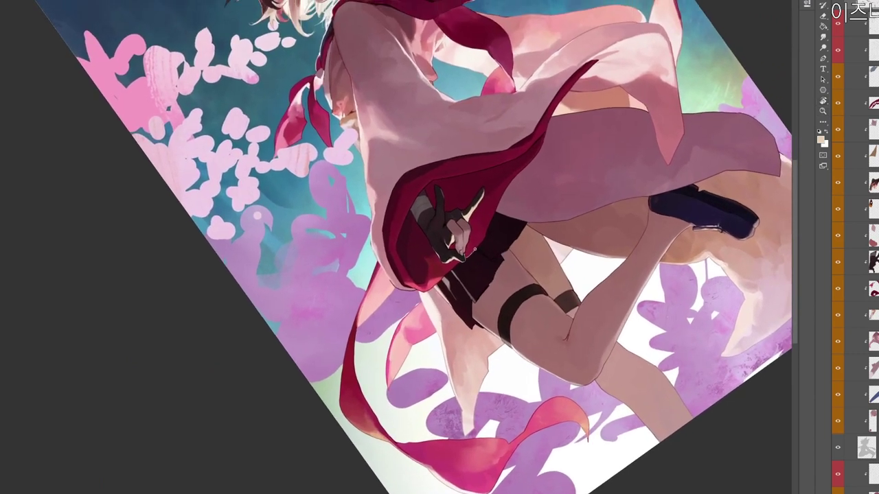
{"action": "left_click_drag", "start_coordinate": [463, 275], "coordinate": [484, 252]}
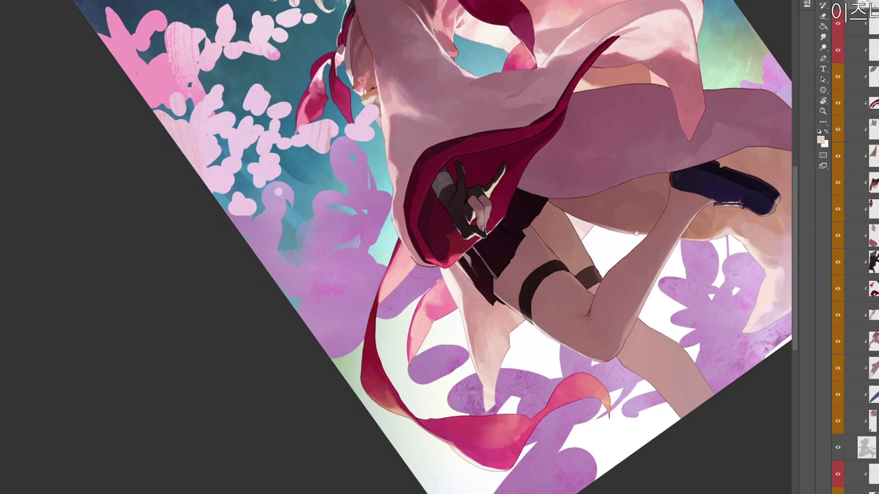
{"action": "left_click_drag", "start_coordinate": [636, 233], "coordinate": [541, 316]}
Check the whole illustration upright, and look closer at the robe, sleeve and legs.
{"action": "key", "text": "r"}
{"action": "left_click_drag", "start_coordinate": [628, 180], "coordinate": [539, 310]}
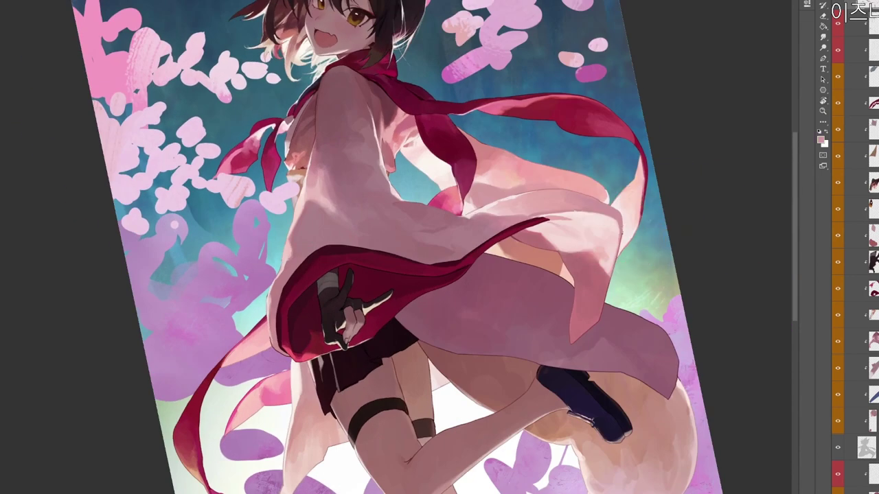
{"action": "key", "text": "z"}
{"action": "left_click_drag", "start_coordinate": [624, 227], "coordinate": [609, 230]}
{"action": "key", "text": "r"}
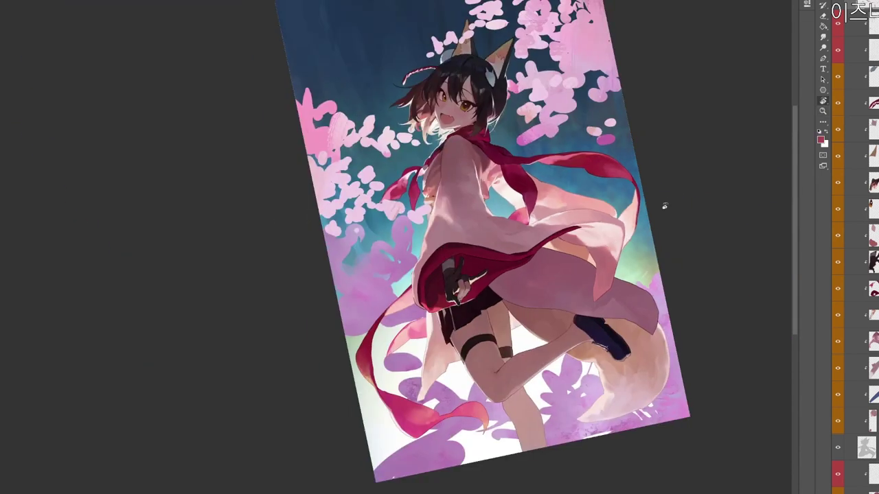
{"action": "key", "text": "Escape"}
{"action": "key", "text": "ctrl+y"}
{"action": "key", "text": "ctrl+y"}
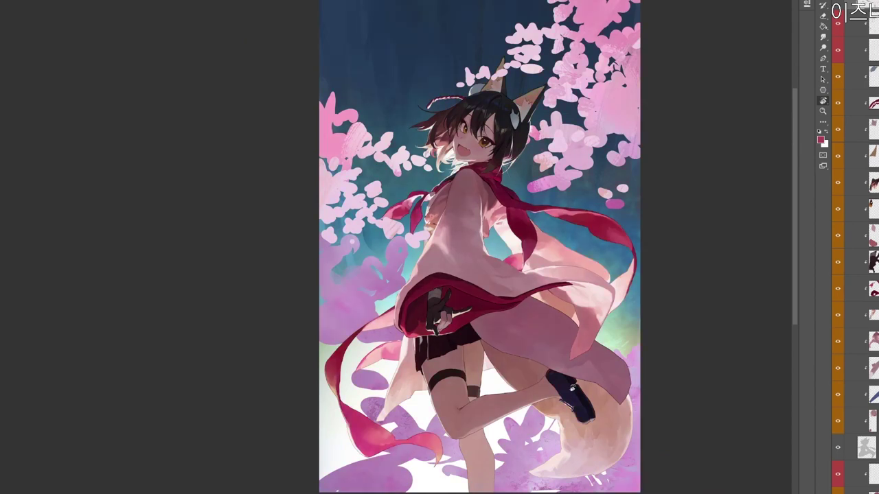
{"action": "left_click_drag", "start_coordinate": [573, 389], "coordinate": [535, 356]}
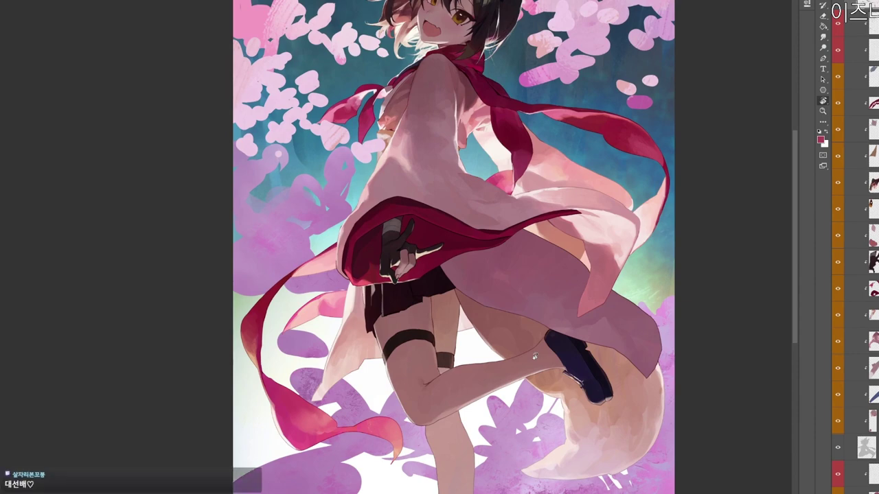
{"action": "left_click_drag", "start_coordinate": [503, 374], "coordinate": [521, 355]}
{"action": "left_click_drag", "start_coordinate": [430, 315], "coordinate": [442, 313]}
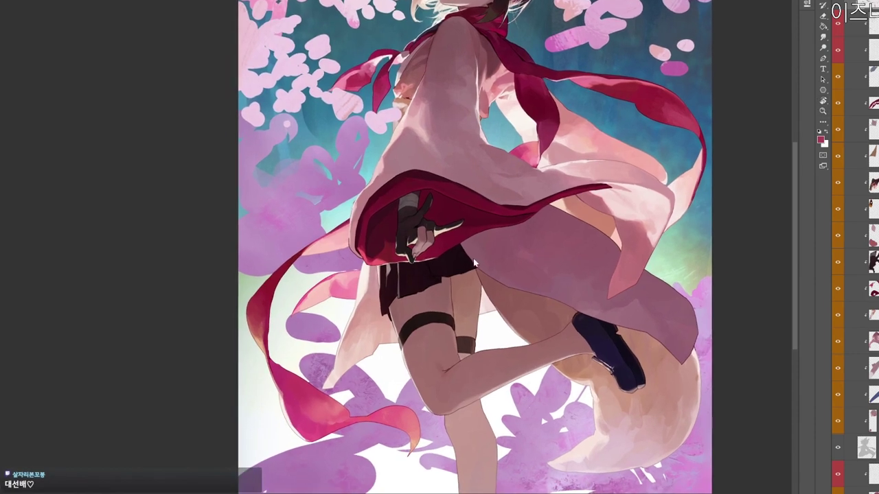
Sample the glove's dark tones and repaint the knuckle and base of the pointing finger.
{"action": "scroll", "coordinate": [405, 236], "scroll_direction": "up", "scroll_amount": 5}
{"action": "left_click", "coordinate": [427, 254], "text": "alt"}
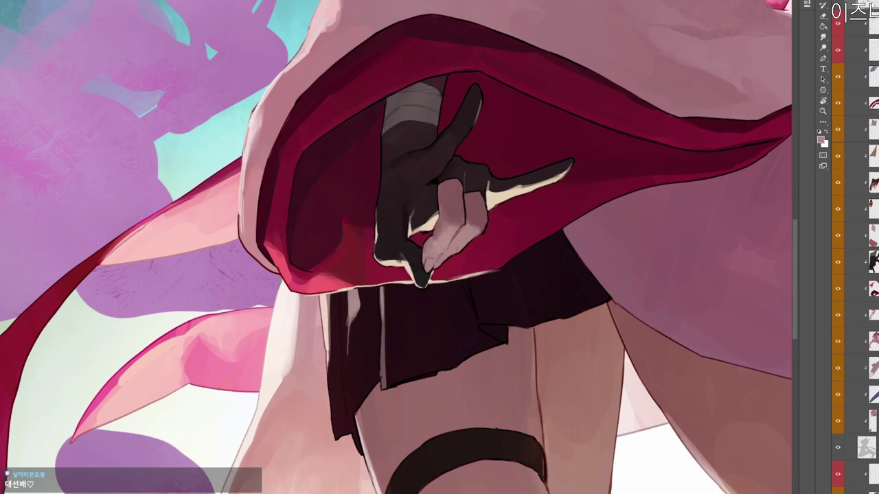
{"action": "scroll", "coordinate": [455, 246], "scroll_direction": "down", "scroll_amount": 3}
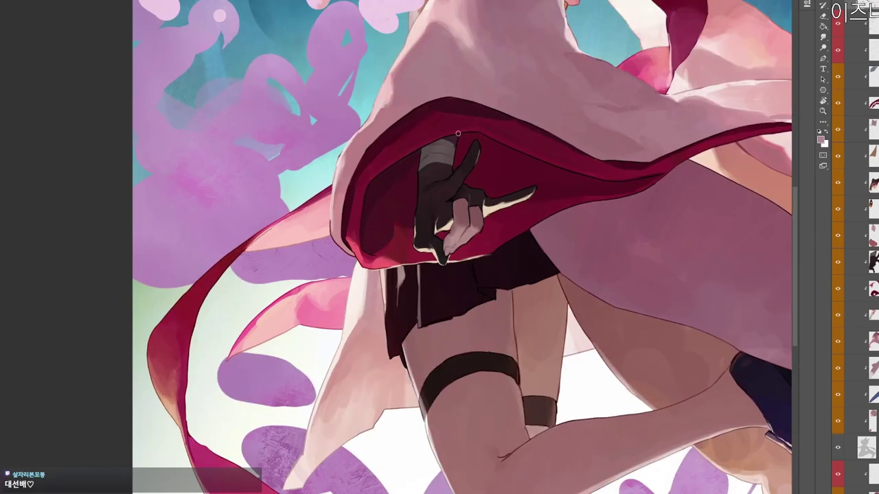
{"action": "left_click", "coordinate": [462, 190], "text": "alt"}
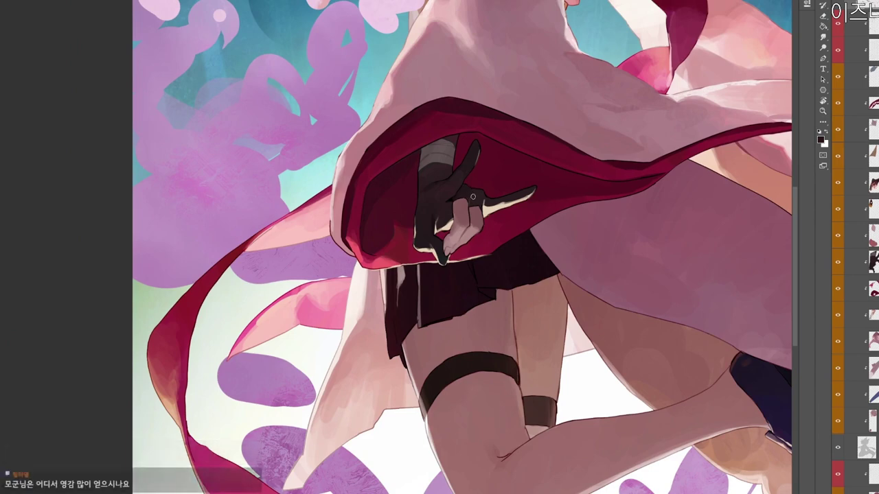
{"action": "scroll", "coordinate": [475, 169], "scroll_direction": "up", "scroll_amount": 4}
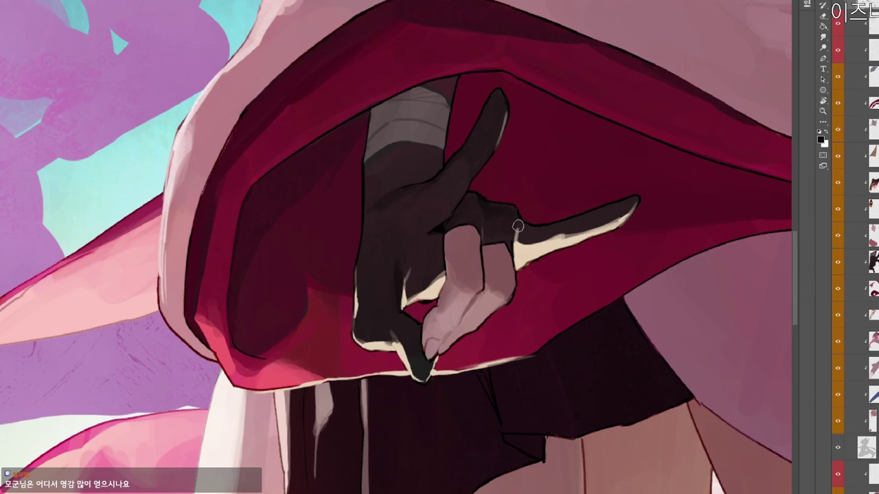
{"action": "left_click", "coordinate": [514, 210], "text": "alt"}
{"action": "left_click_drag", "start_coordinate": [514, 209], "coordinate": [531, 227]}
{"action": "left_click", "coordinate": [509, 205], "text": "alt"}
{"action": "left_click_drag", "start_coordinate": [571, 204], "coordinate": [555, 201]}
{"action": "scroll", "coordinate": [555, 200], "scroll_direction": "down", "scroll_amount": 3}
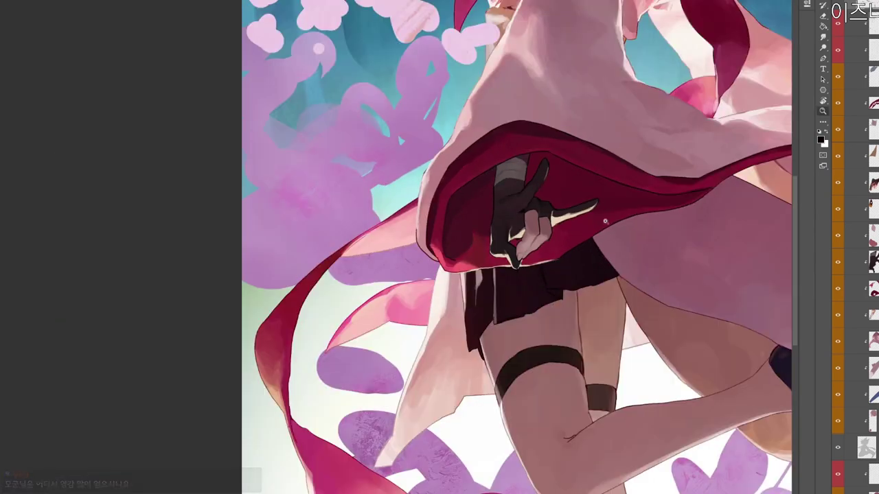
Sample the crimson lining and the pale pink robe colour to touch up the sleeve's edge.
{"action": "left_click_drag", "start_coordinate": [554, 264], "coordinate": [530, 279]}
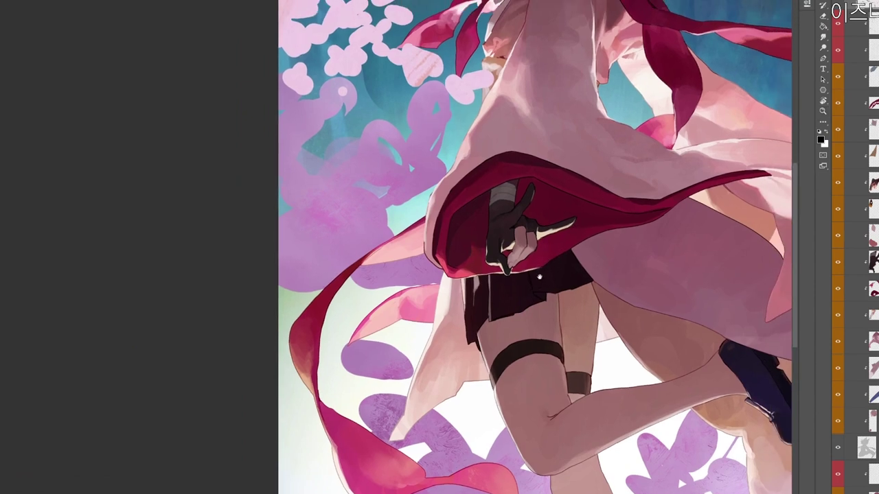
{"action": "left_click", "coordinate": [443, 254], "text": "alt"}
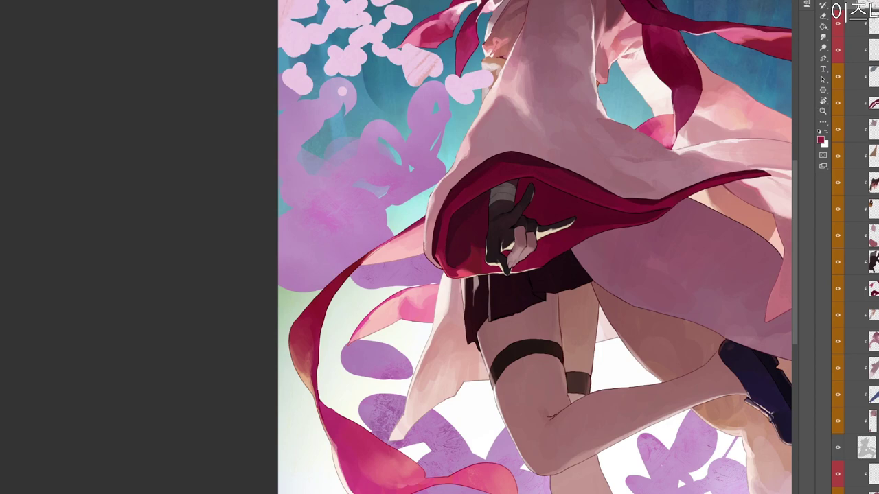
{"action": "left_click", "coordinate": [428, 228], "text": "alt"}
{"action": "left_click_drag", "start_coordinate": [549, 209], "coordinate": [542, 258]}
{"action": "scroll", "coordinate": [542, 258], "scroll_direction": "down", "scroll_amount": 3}
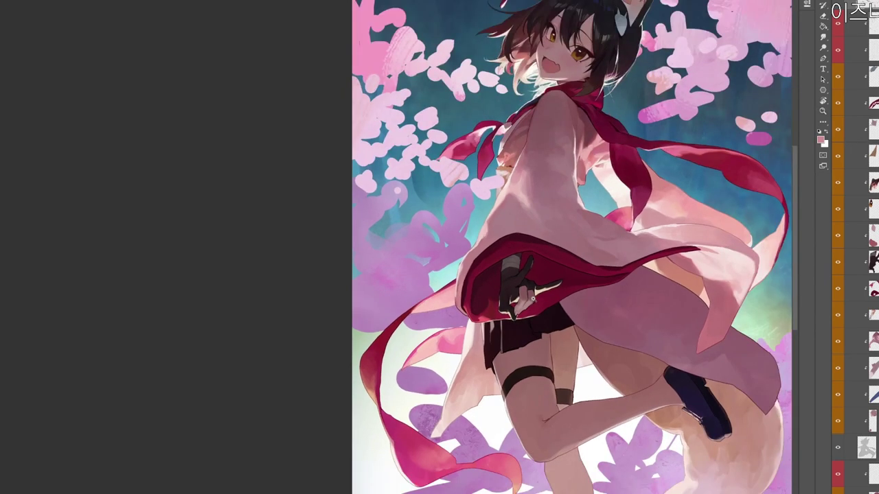
{"action": "left_click_drag", "start_coordinate": [592, 413], "coordinate": [528, 334]}
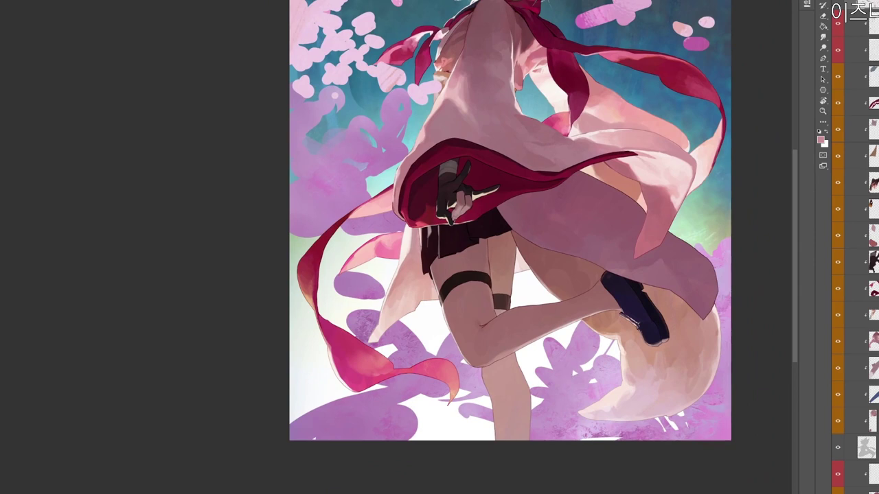
Check the character's base layers by toggling their visibility, and add a new layer above the lower body's clipped layers.
{"action": "left_click", "coordinate": [837, 450]}
{"action": "left_click", "coordinate": [838, 450]}
{"action": "scroll", "coordinate": [854, 247], "scroll_direction": "down", "scroll_amount": 5}
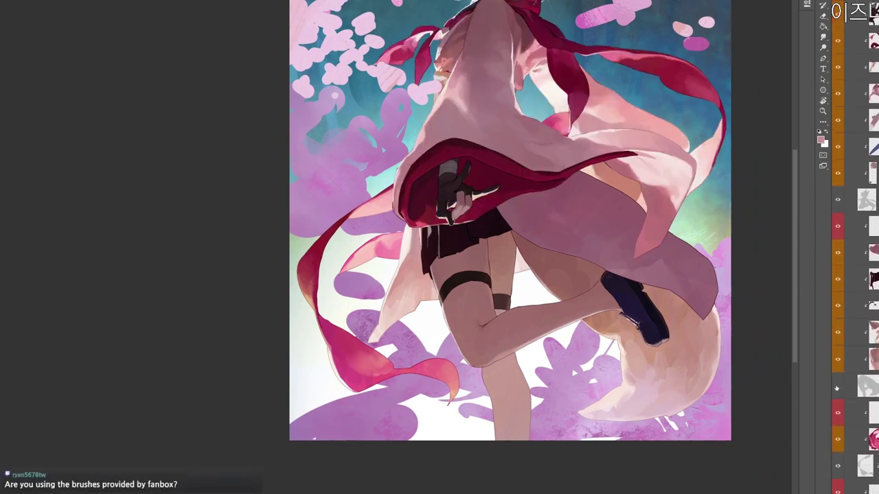
{"action": "left_click", "coordinate": [837, 387]}
{"action": "left_click", "coordinate": [837, 387]}
{"action": "left_click", "coordinate": [871, 226]}
{"action": "key", "text": "ctrl+shift+n"}
{"action": "key", "text": "Return"}
Sample pale tones and paint thin highlights along the front pleats of the dark skirt.
{"action": "left_click_drag", "start_coordinate": [497, 265], "coordinate": [471, 275]}
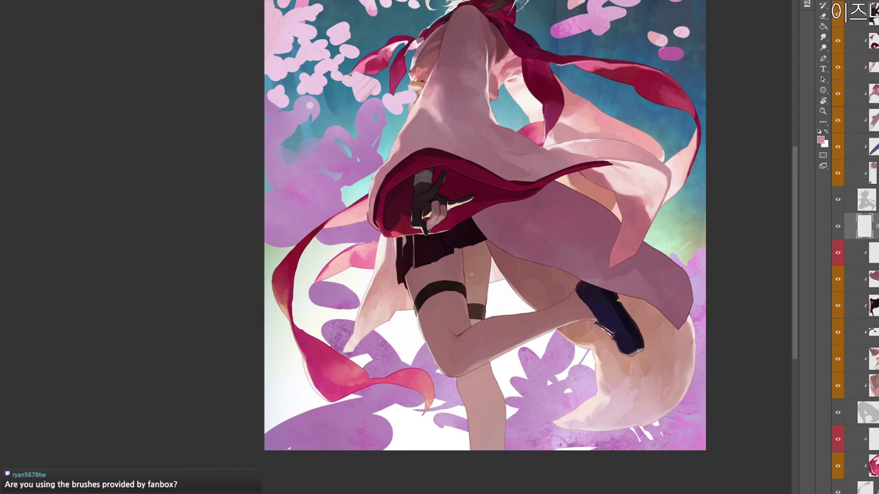
{"action": "left_click_drag", "start_coordinate": [506, 233], "coordinate": [524, 258]}
{"action": "mouse_move", "coordinate": [419, 268]}
{"action": "left_mouse_down"}
{"action": "mouse_move", "coordinate": [430, 263]}
{"action": "mouse_move", "coordinate": [432, 227]}
{"action": "mouse_move", "coordinate": [412, 252]}
{"action": "mouse_move", "coordinate": [415, 273]}
{"action": "left_mouse_up"}
{"action": "left_click", "coordinate": [412, 234], "text": "alt"}
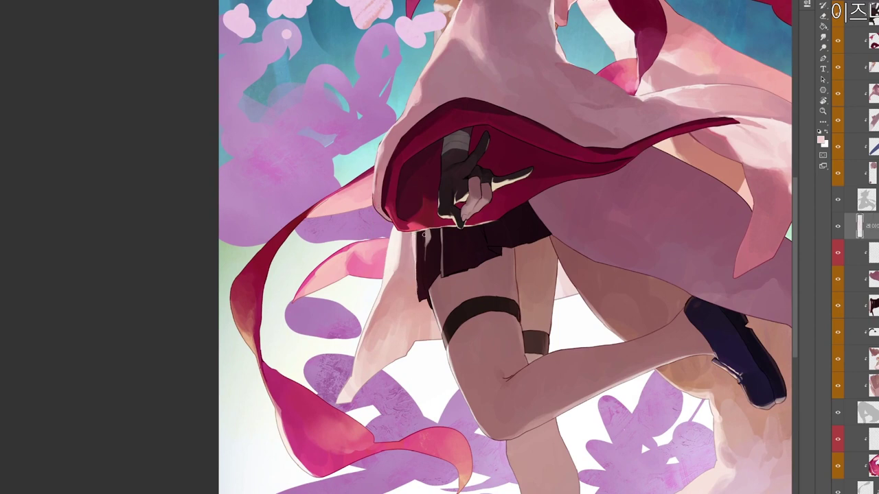
{"action": "mouse_move", "coordinate": [426, 228]}
{"action": "left_mouse_down"}
{"action": "mouse_move", "coordinate": [426, 243]}
{"action": "mouse_move", "coordinate": [441, 250]}
{"action": "mouse_move", "coordinate": [442, 275]}
{"action": "mouse_move", "coordinate": [445, 256]}
{"action": "left_mouse_up"}
{"action": "left_click", "coordinate": [445, 268], "text": "alt"}
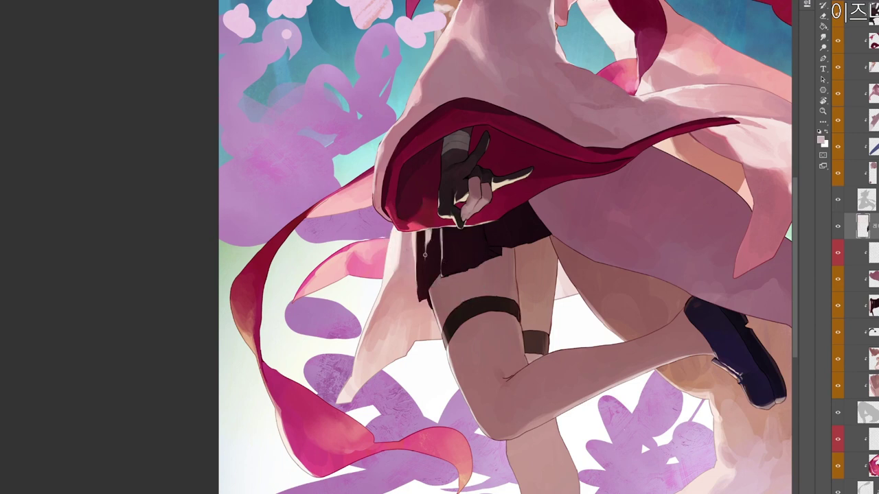
{"action": "left_click_drag", "start_coordinate": [420, 287], "coordinate": [419, 303]}
{"action": "scroll", "coordinate": [484, 233], "scroll_direction": "up", "scroll_amount": 3}
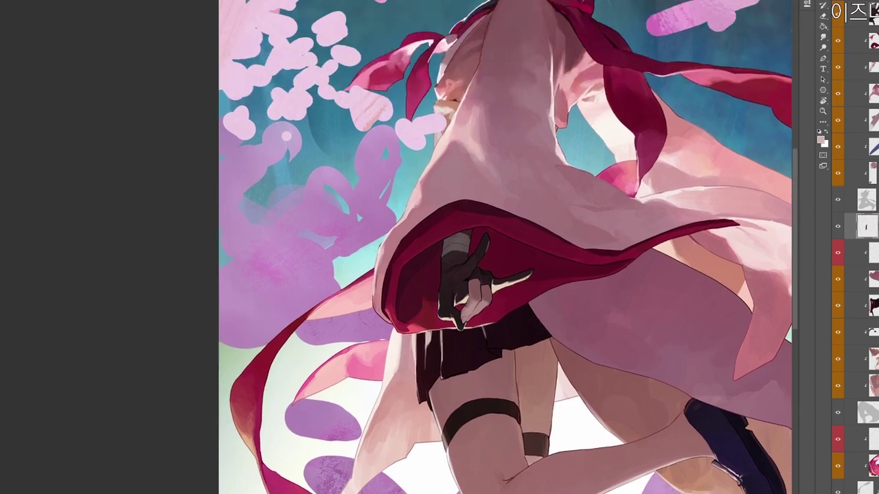
Sample the skirt's near-black and rework the folds and jagged edge of its pleated hem.
{"action": "left_click", "coordinate": [484, 332], "text": "alt"}
{"action": "left_click_drag", "start_coordinate": [554, 321], "coordinate": [515, 321]}
{"action": "left_click_drag", "start_coordinate": [595, 406], "coordinate": [611, 376]}
{"action": "mouse_move", "coordinate": [536, 326]}
{"action": "left_mouse_down"}
{"action": "mouse_move", "coordinate": [559, 324]}
{"action": "mouse_move", "coordinate": [535, 304]}
{"action": "left_mouse_up"}
{"action": "left_click_drag", "start_coordinate": [485, 346], "coordinate": [505, 286]}
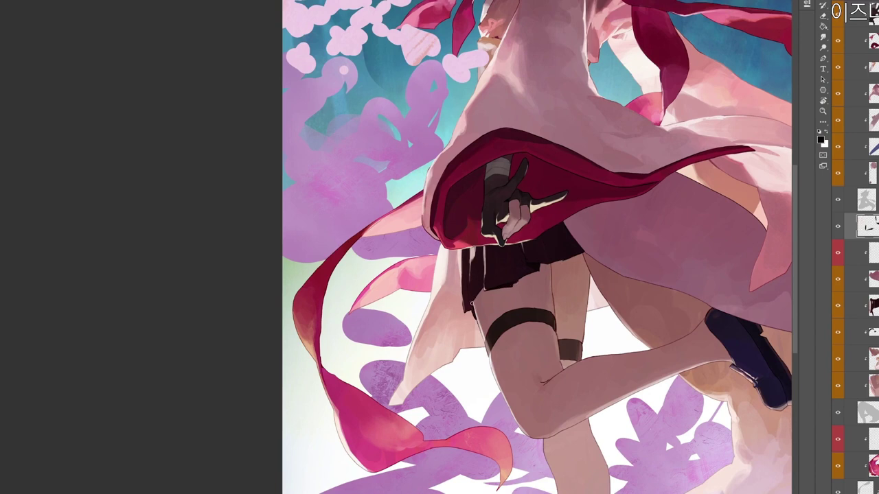
{"action": "left_click_drag", "start_coordinate": [575, 325], "coordinate": [538, 342]}
{"action": "left_click_drag", "start_coordinate": [439, 322], "coordinate": [435, 331]}
{"action": "left_click", "coordinate": [435, 322], "text": "alt"}
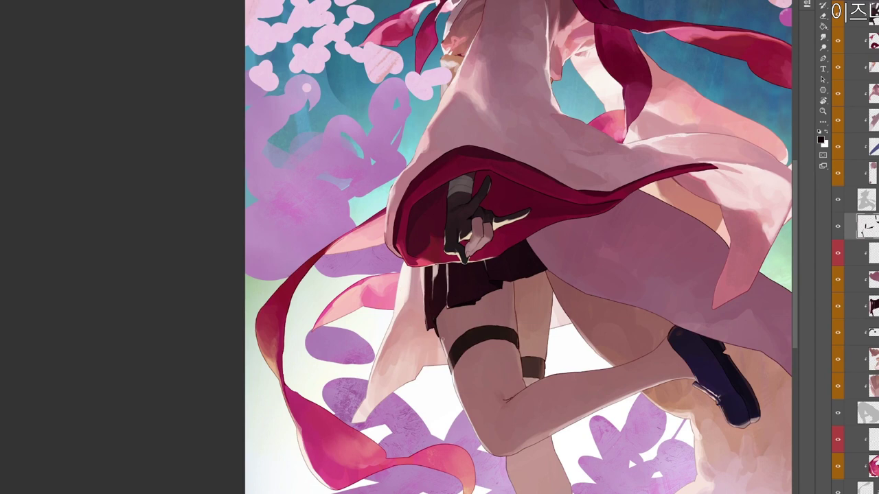
Choose near-white as the painting colour and add rim light to the thigh's outer edge below the strap.
{"action": "left_click_drag", "start_coordinate": [492, 386], "coordinate": [477, 283]}
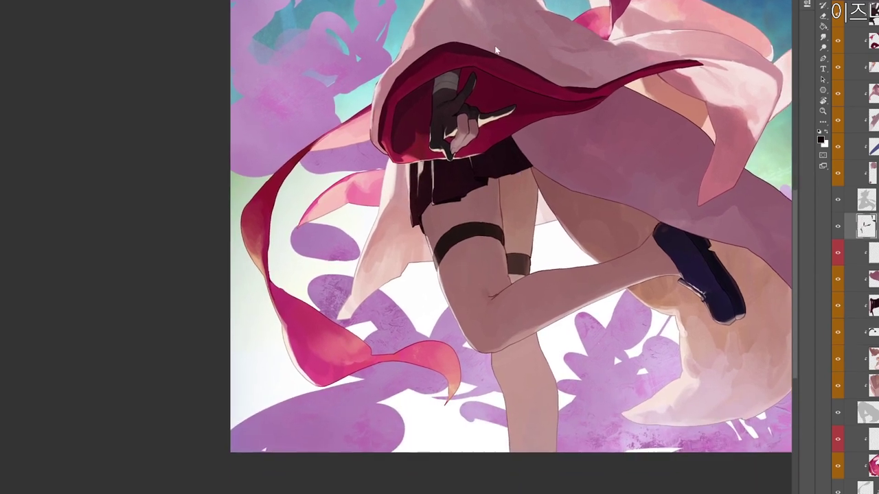
{"action": "key", "text": "n"}
{"action": "left_click", "coordinate": [277, 105]}
{"action": "left_click", "coordinate": [518, 102]}
{"action": "left_click", "coordinate": [440, 270], "text": "alt"}
{"action": "left_click_drag", "start_coordinate": [438, 271], "coordinate": [442, 287]}
{"action": "scroll", "coordinate": [522, 245], "scroll_direction": "up", "scroll_amount": 3}
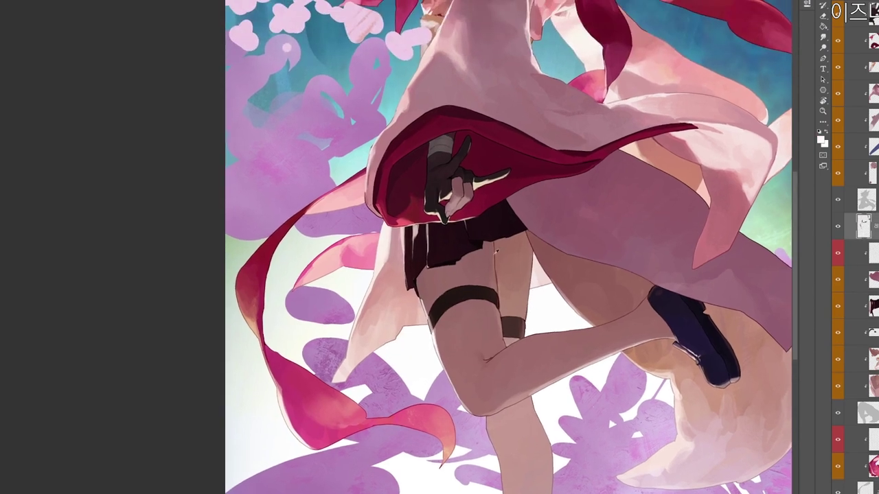
Darken the sampled skin colour to brown #3c1a17 and redraw the contour between the thighs below the skirt.
{"action": "left_click", "coordinate": [496, 252], "text": "alt"}
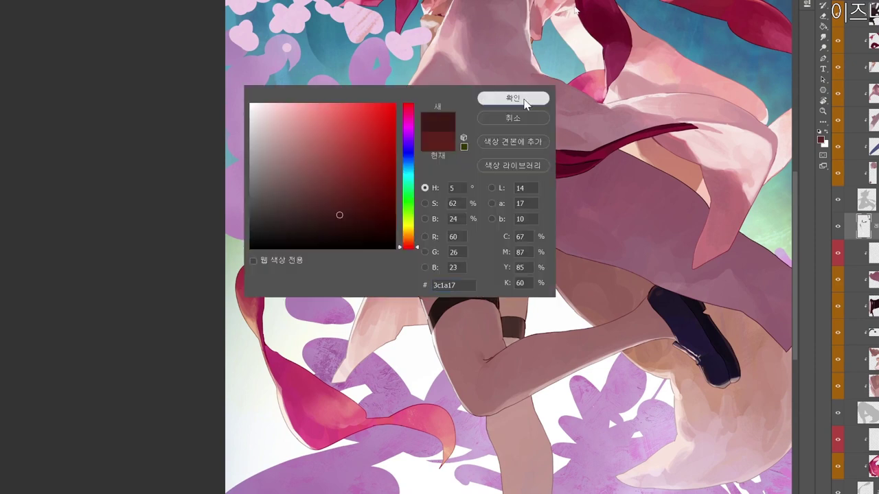
{"action": "left_click", "coordinate": [525, 102]}
{"action": "left_click_drag", "start_coordinate": [495, 263], "coordinate": [494, 272]}
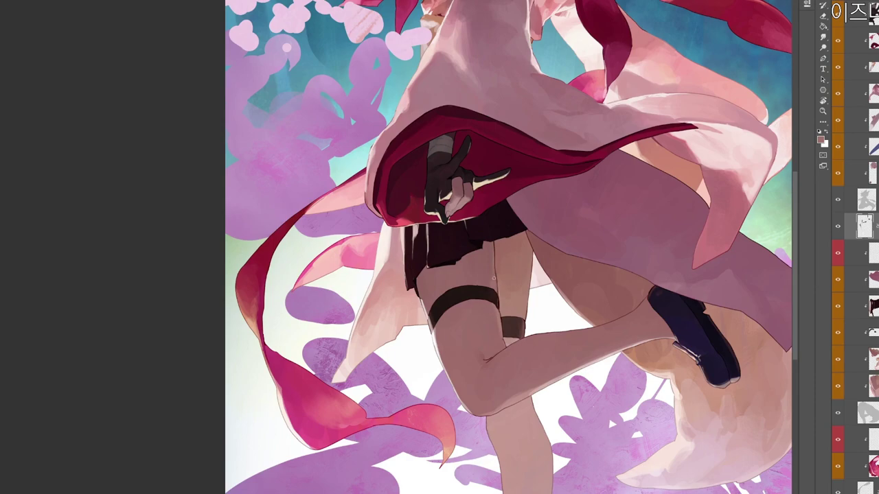
Sample the skin and strap colours on the rotated canvas and refine the near thigh strap's inner end.
{"action": "key", "text": "r"}
{"action": "left_click_drag", "start_coordinate": [542, 343], "coordinate": [535, 190]}
{"action": "left_click_drag", "start_coordinate": [525, 147], "coordinate": [504, 282]}
{"action": "key", "text": "r"}
{"action": "scroll", "coordinate": [503, 283], "scroll_direction": "up", "scroll_amount": 2}
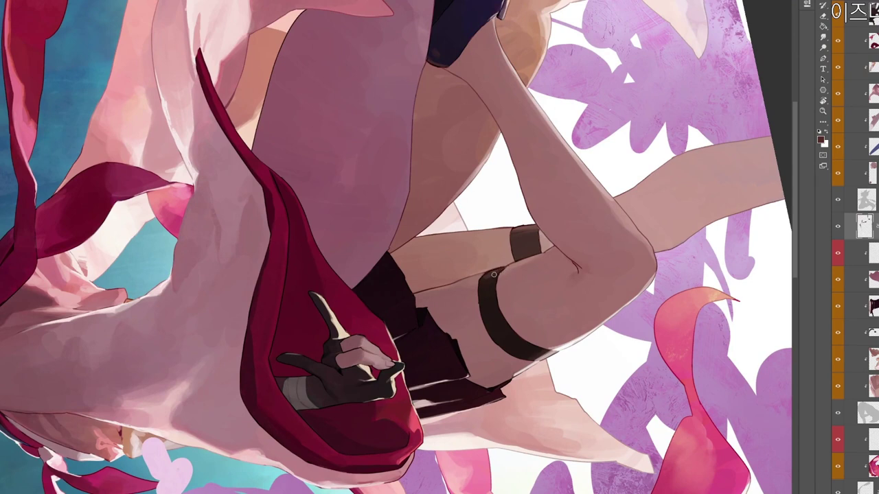
{"action": "left_click", "coordinate": [509, 267], "text": "alt"}
{"action": "left_click_drag", "start_coordinate": [500, 275], "coordinate": [494, 290]}
{"action": "left_click", "coordinate": [495, 287], "text": "alt"}
{"action": "left_click", "coordinate": [518, 262], "text": "alt"}
{"action": "scroll", "coordinate": [574, 249], "scroll_direction": "down", "scroll_amount": 3}
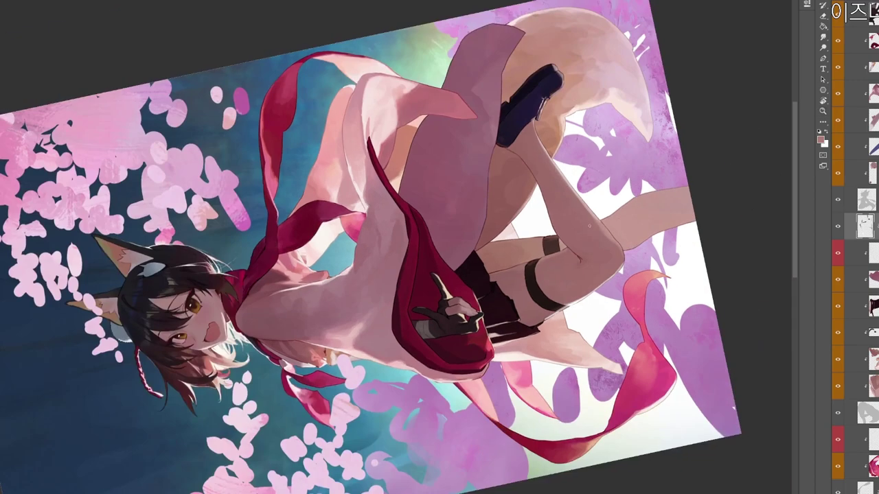
Turn the canvas upright, and sample nearby colours to repaint the far thigh's strap in lighter grey.
{"action": "key", "text": "r"}
{"action": "left_click_drag", "start_coordinate": [494, 165], "coordinate": [417, 242]}
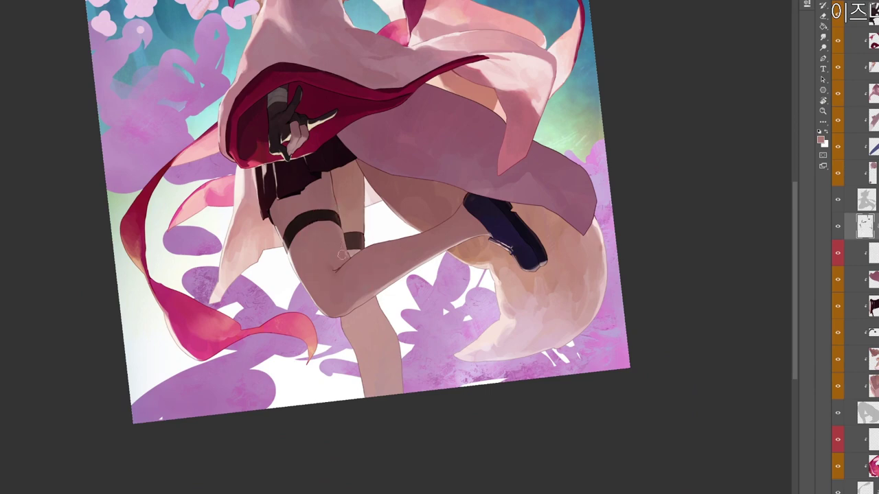
{"action": "key", "text": "z"}
{"action": "left_click_drag", "start_coordinate": [342, 250], "coordinate": [352, 394]}
{"action": "key", "text": "r"}
{"action": "left_click_drag", "start_coordinate": [592, 245], "coordinate": [592, 271]}
{"action": "left_click_drag", "start_coordinate": [493, 417], "coordinate": [543, 353]}
{"action": "left_click_drag", "start_coordinate": [468, 357], "coordinate": [486, 355]}
{"action": "left_click_drag", "start_coordinate": [482, 430], "coordinate": [514, 370]}
{"action": "mouse_move", "coordinate": [430, 279]}
{"action": "left_mouse_down"}
{"action": "mouse_move", "coordinate": [446, 279]}
{"action": "mouse_move", "coordinate": [436, 307]}
{"action": "left_mouse_up"}
{"action": "left_click", "coordinate": [420, 272], "text": "alt"}
{"action": "left_click", "coordinate": [435, 302], "text": "alt"}
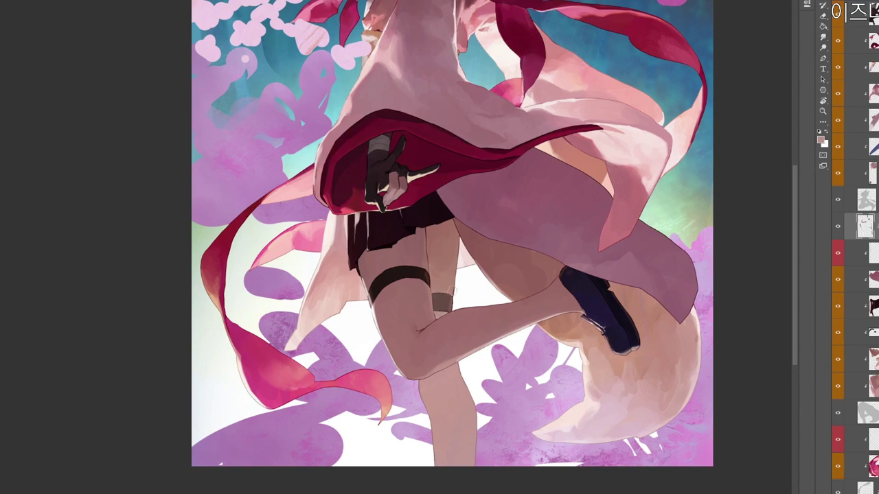
{"action": "left_click", "coordinate": [458, 297], "text": "alt"}
Sample the skin tone at the bent knee, darken it to a deep reddish brown and redraw the knee crease.
{"action": "key", "text": "r"}
{"action": "left_click_drag", "start_coordinate": [494, 391], "coordinate": [535, 313]}
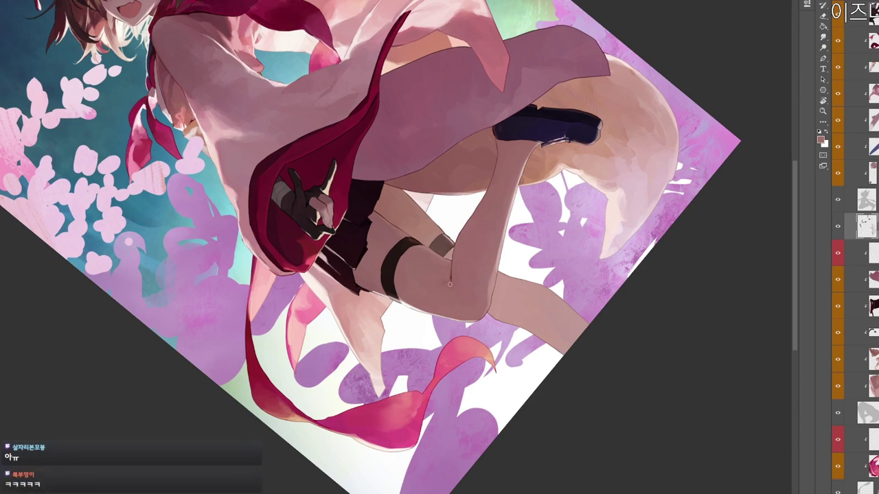
{"action": "left_click", "coordinate": [450, 275], "text": "alt"}
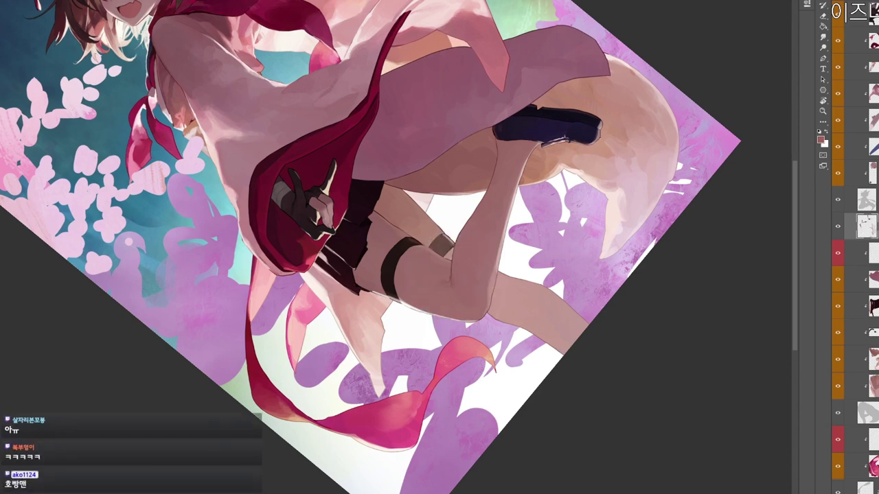
{"action": "left_click", "coordinate": [821, 140]}
{"action": "left_click", "coordinate": [334, 186]}
{"action": "left_click", "coordinate": [511, 100]}
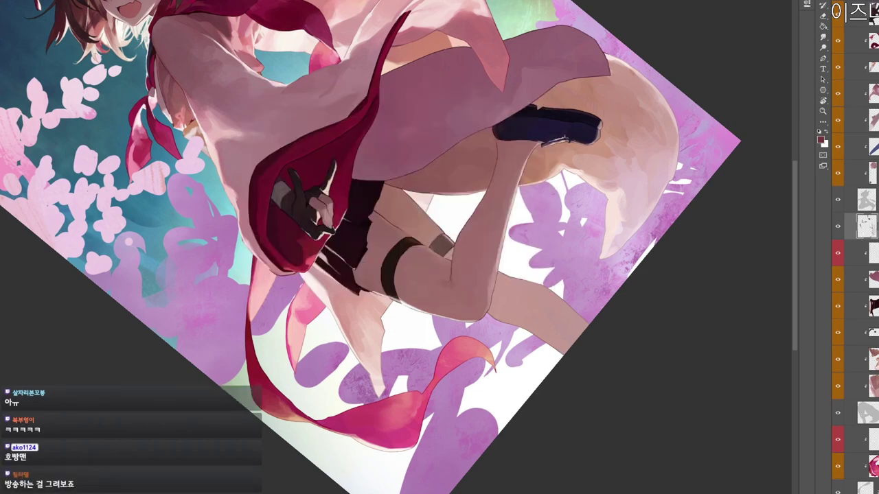
{"action": "scroll", "coordinate": [458, 256], "scroll_direction": "up", "scroll_amount": 2}
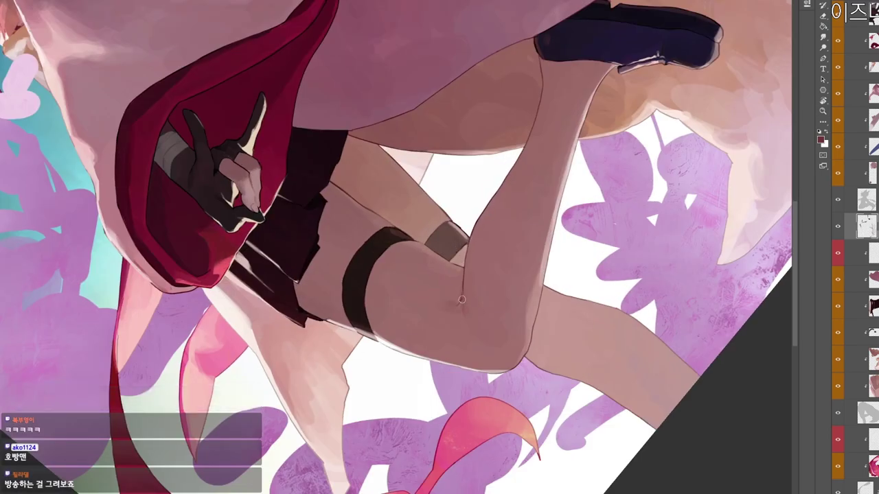
{"action": "scroll", "coordinate": [461, 299], "scroll_direction": "down", "scroll_amount": 2}
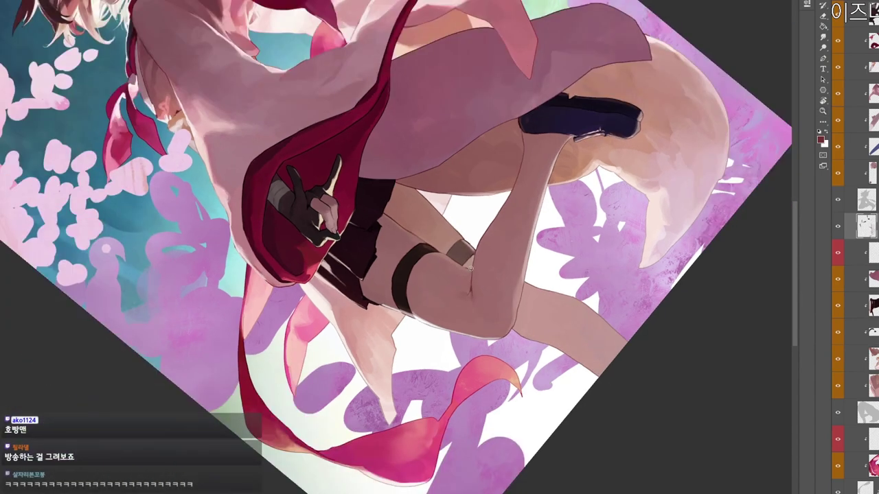
Sample the shoe's dark navy and sharpen the shoe's upper edge where it meets the raised ankle.
{"action": "left_click_drag", "start_coordinate": [472, 268], "coordinate": [417, 401]}
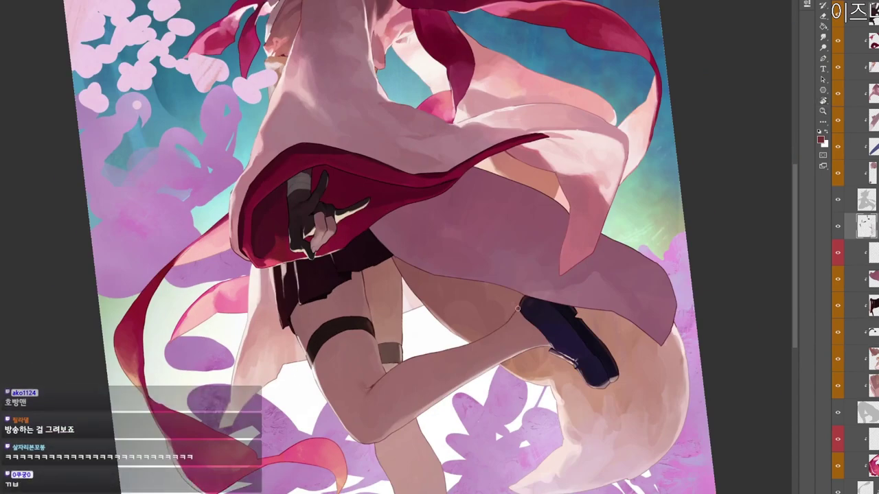
{"action": "left_click", "coordinate": [528, 302], "text": "alt"}
{"action": "left_click_drag", "start_coordinate": [520, 309], "coordinate": [522, 304]}
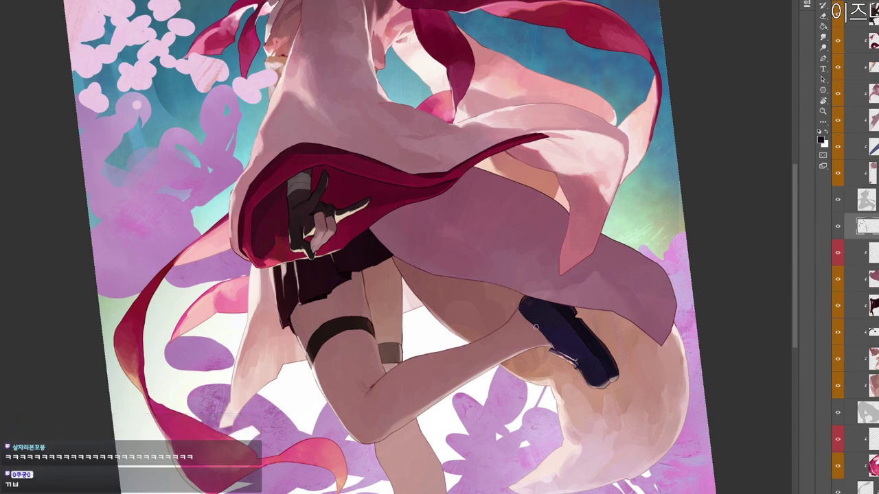
Sample the skin tone above the shoe on the rotated canvas and touch up the raised ankle's edge.
{"action": "left_click_drag", "start_coordinate": [558, 324], "coordinate": [499, 236]}
{"action": "left_click_drag", "start_coordinate": [545, 276], "coordinate": [374, 376]}
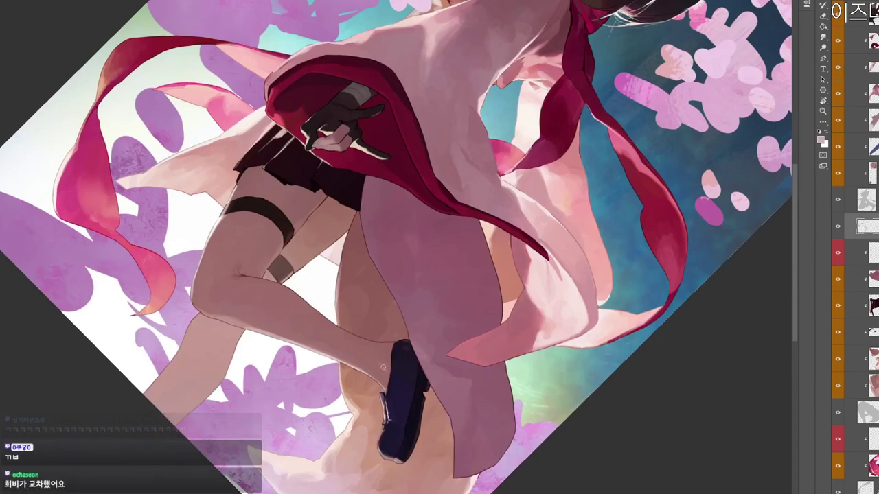
{"action": "left_click", "coordinate": [382, 367], "text": "alt"}
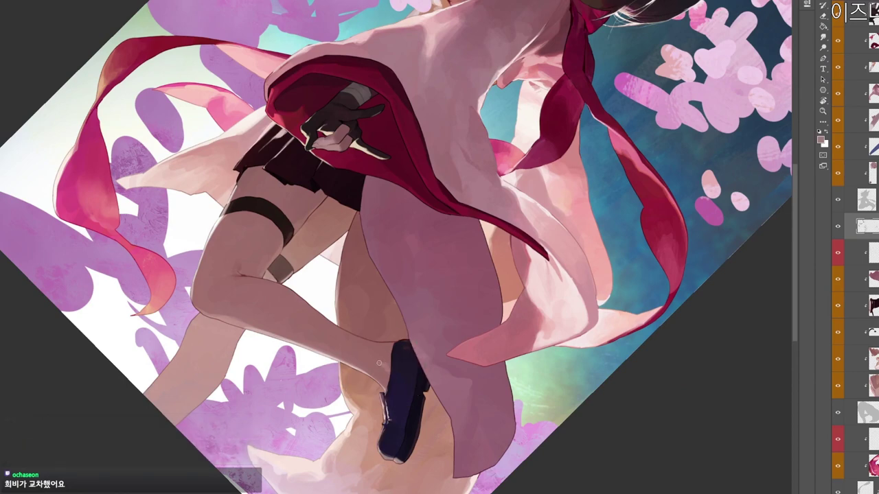
{"action": "left_click_drag", "start_coordinate": [382, 292], "coordinate": [371, 259]}
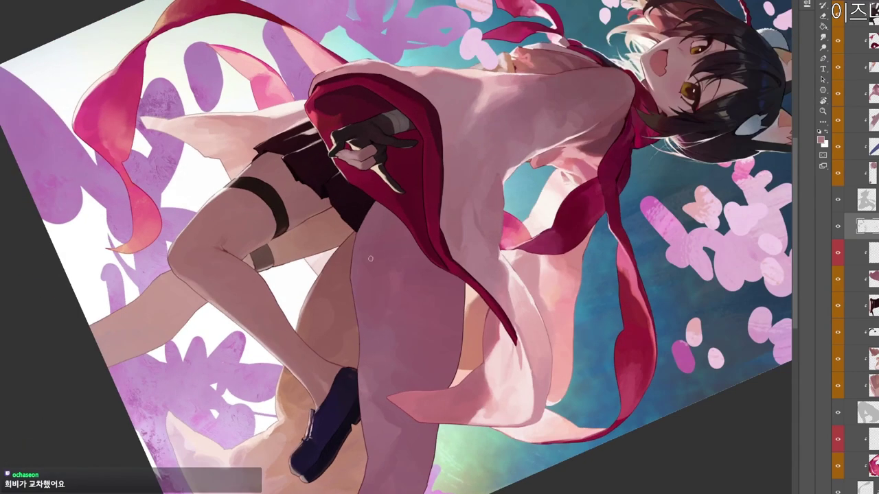
Sample neighbouring skin tones along the lower calf and ankle and repaint the contour where the leg enters the shoe.
{"action": "left_click", "coordinate": [274, 357], "text": "alt"}
{"action": "left_click", "coordinate": [293, 367], "text": "alt"}
{"action": "left_click", "coordinate": [309, 390], "text": "alt"}
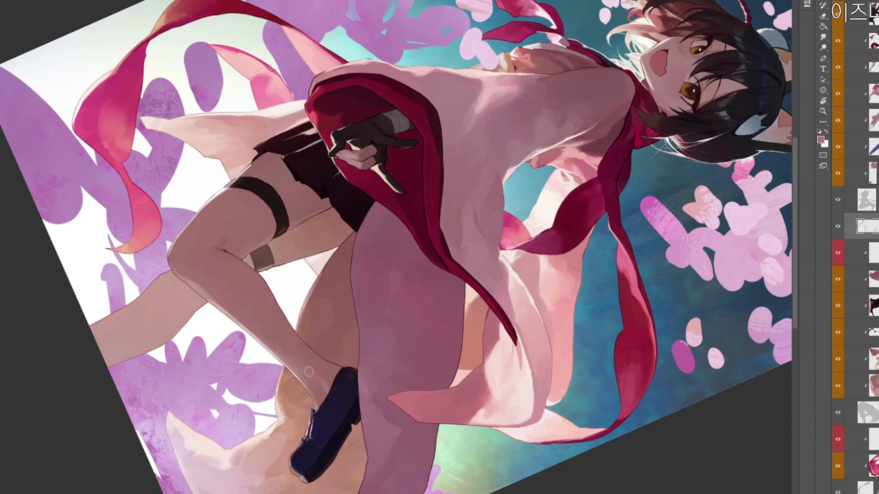
{"action": "left_click", "coordinate": [303, 375], "text": "alt"}
{"action": "left_click", "coordinate": [313, 385], "text": "alt"}
{"action": "left_click", "coordinate": [322, 365], "text": "alt"}
{"action": "left_click", "coordinate": [300, 369], "text": "alt"}
{"action": "key", "text": "r"}
{"action": "left_click_drag", "start_coordinate": [268, 278], "coordinate": [241, 249]}
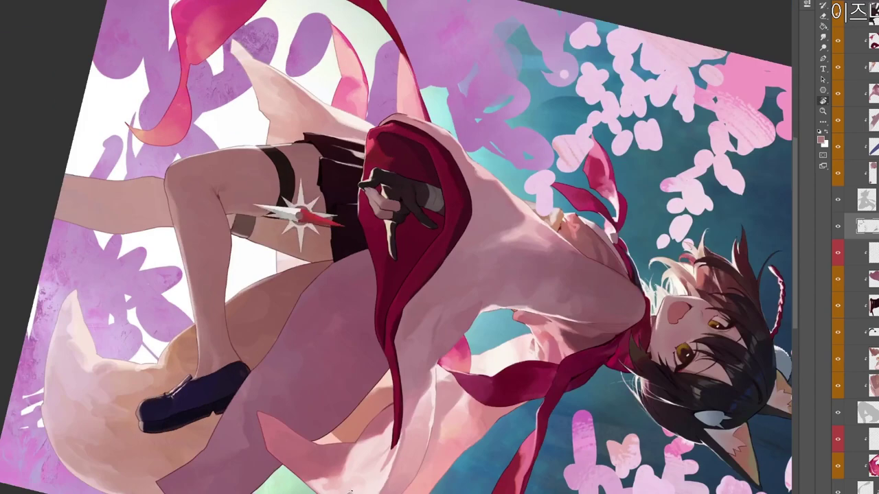
{"action": "mouse_move", "coordinate": [502, 155]}
{"action": "left_mouse_down"}
{"action": "mouse_move", "coordinate": [491, 304]}
{"action": "mouse_move", "coordinate": [405, 340]}
{"action": "mouse_move", "coordinate": [495, 134]}
{"action": "mouse_move", "coordinate": [299, 380]}
{"action": "left_mouse_up"}
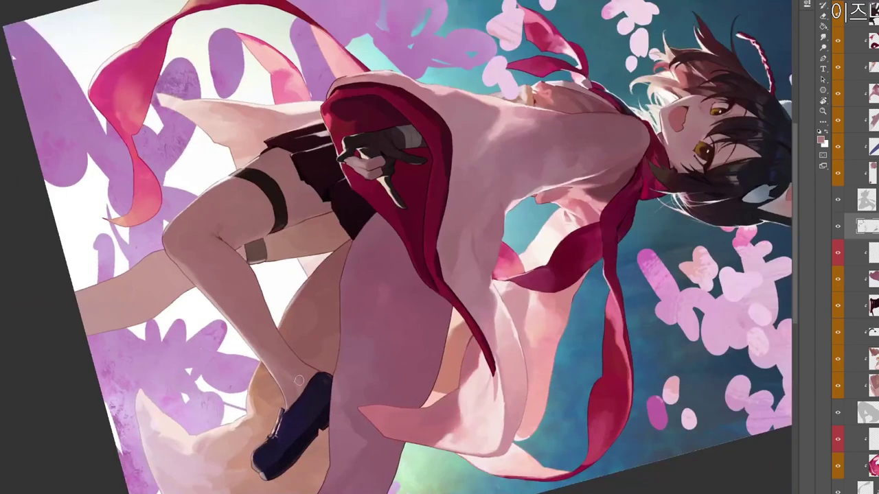
{"action": "left_click", "coordinate": [297, 376], "text": "alt"}
{"action": "left_click_drag", "start_coordinate": [386, 387], "coordinate": [486, 408]}
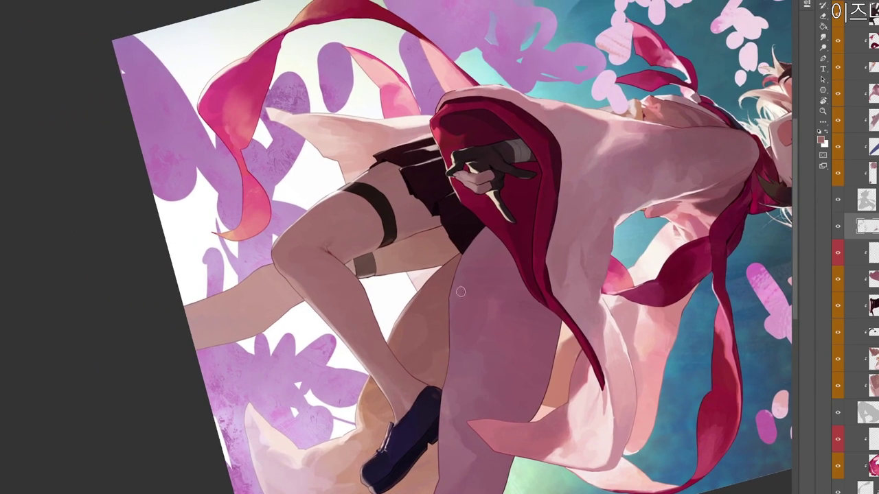
Sample a pale pink and refine the rim light along the bent knee, and return the canvas to upright.
{"action": "key", "text": "r"}
{"action": "left_click_drag", "start_coordinate": [460, 294], "coordinate": [385, 55]}
{"action": "key", "text": "r"}
{"action": "left_click_drag", "start_coordinate": [333, 222], "coordinate": [320, 244]}
{"action": "left_click", "coordinate": [306, 250], "text": "alt"}
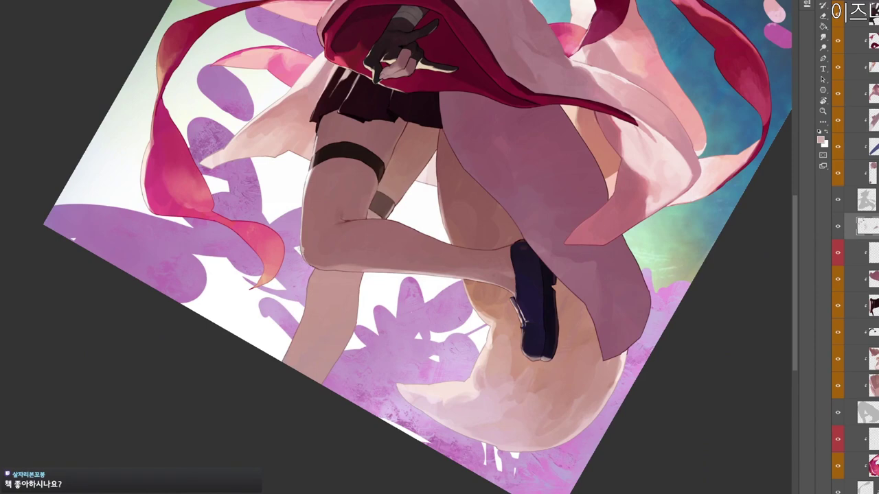
{"action": "key", "text": "r"}
{"action": "mouse_move", "coordinate": [488, 323]}
{"action": "left_mouse_down"}
{"action": "mouse_move", "coordinate": [519, 258]}
{"action": "mouse_move", "coordinate": [522, 321]}
{"action": "mouse_move", "coordinate": [506, 339]}
{"action": "left_mouse_up"}
{"action": "left_click_drag", "start_coordinate": [355, 192], "coordinate": [434, 223]}
{"action": "key", "text": "b"}
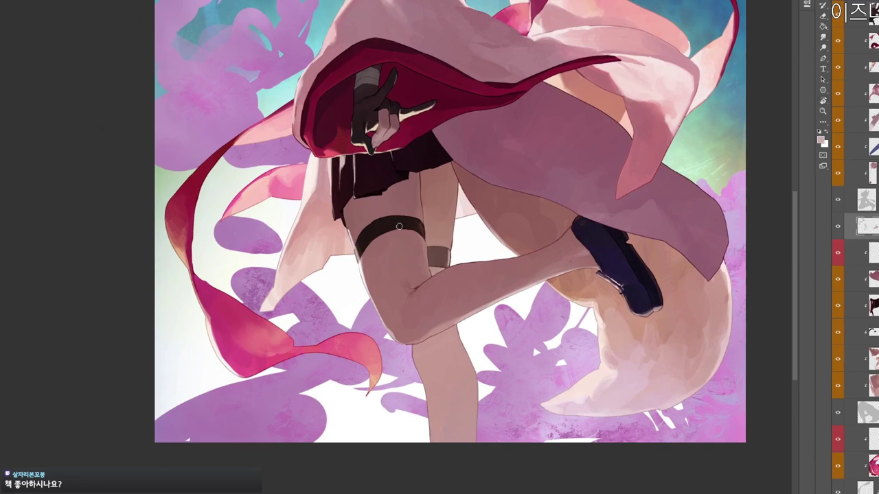
Select the upper paint layer and sample the teal background beside the chest to clean up the garment's outer edge.
{"action": "left_click_drag", "start_coordinate": [595, 414], "coordinate": [595, 493]}
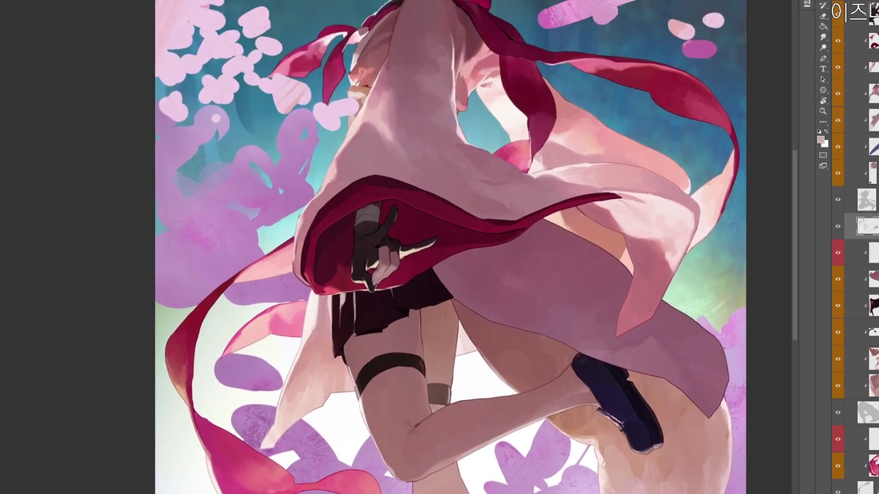
{"action": "left_click_drag", "start_coordinate": [420, 162], "coordinate": [473, 315]}
{"action": "left_click_drag", "start_coordinate": [391, 199], "coordinate": [423, 201]}
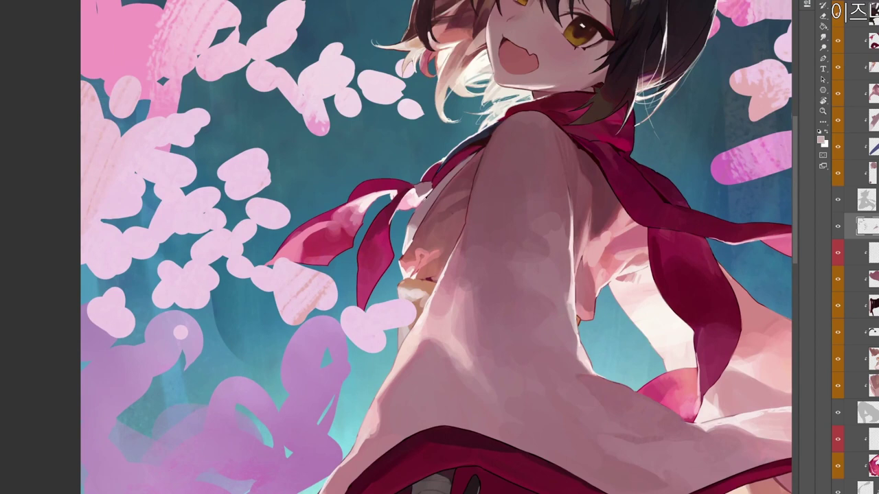
{"action": "scroll", "coordinate": [865, 227], "scroll_direction": "up", "scroll_amount": 7}
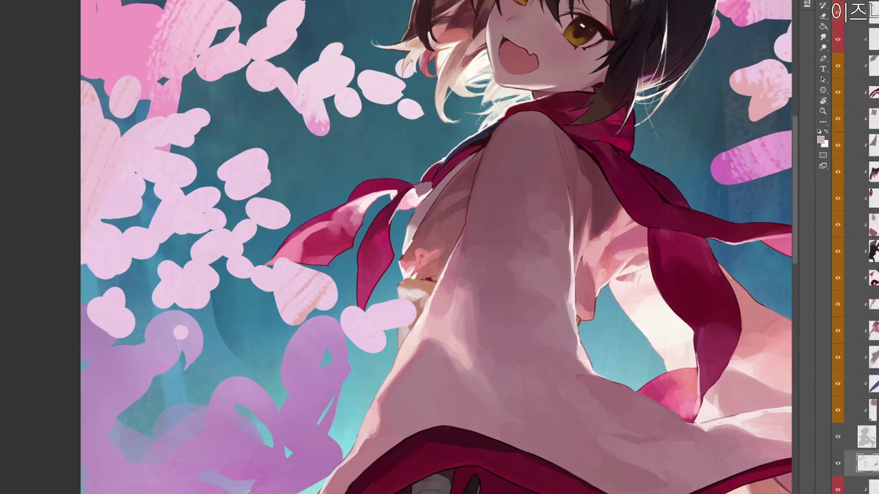
{"action": "left_click", "coordinate": [866, 4]}
{"action": "left_click", "coordinate": [414, 217], "text": "alt"}
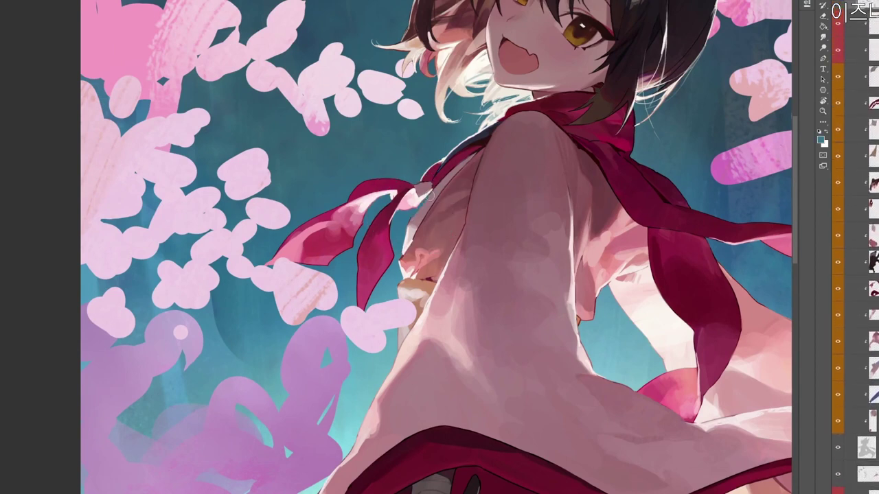
{"action": "left_click", "coordinate": [411, 216], "text": "alt"}
Sample the pale pink and nearby colours at the chest and shoulder to refine the collar edge beneath the scarf.
{"action": "left_click", "coordinate": [426, 198], "text": "alt"}
{"action": "left_click", "coordinate": [489, 146], "text": "alt"}
{"action": "left_click_drag", "start_coordinate": [418, 213], "coordinate": [436, 198]}
{"action": "left_click", "coordinate": [411, 221], "text": "alt"}
{"action": "left_click", "coordinate": [420, 195], "text": "alt"}
{"action": "left_click", "coordinate": [415, 200], "text": "alt"}
{"action": "key", "text": "z"}
{"action": "left_click", "coordinate": [489, 146], "text": "alt"}
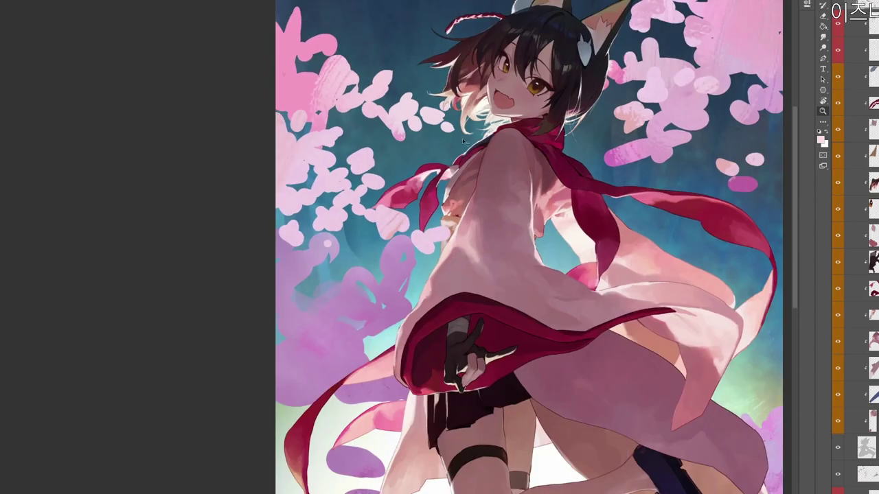
Examine the lower half of the figure, from the coat hem to the legs, shoe and tail.
{"action": "mouse_move", "coordinate": [561, 470]}
{"action": "left_mouse_down"}
{"action": "mouse_move", "coordinate": [513, 367]}
{"action": "mouse_move", "coordinate": [563, 482]}
{"action": "left_mouse_up"}
{"action": "left_click_drag", "start_coordinate": [568, 493], "coordinate": [562, 467]}
{"action": "key", "text": "ctrl+y"}
{"action": "key", "text": "ctrl+y"}
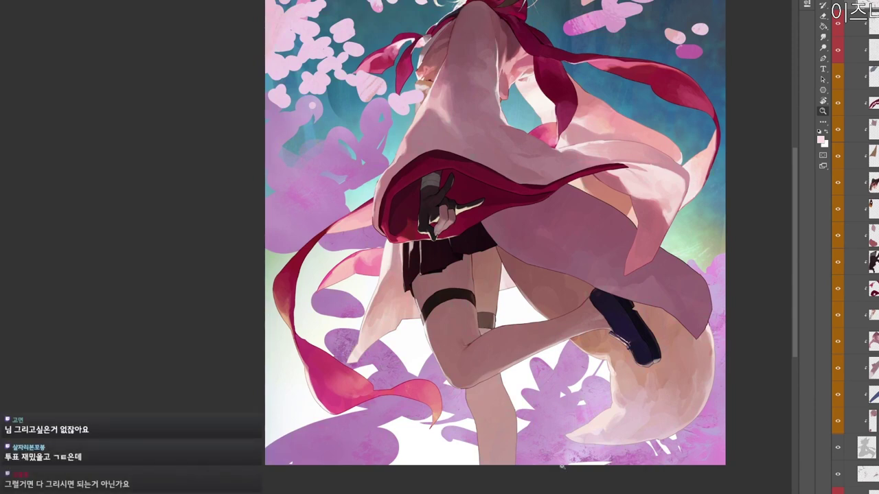
{"action": "left_click_drag", "start_coordinate": [562, 466], "coordinate": [531, 438]}
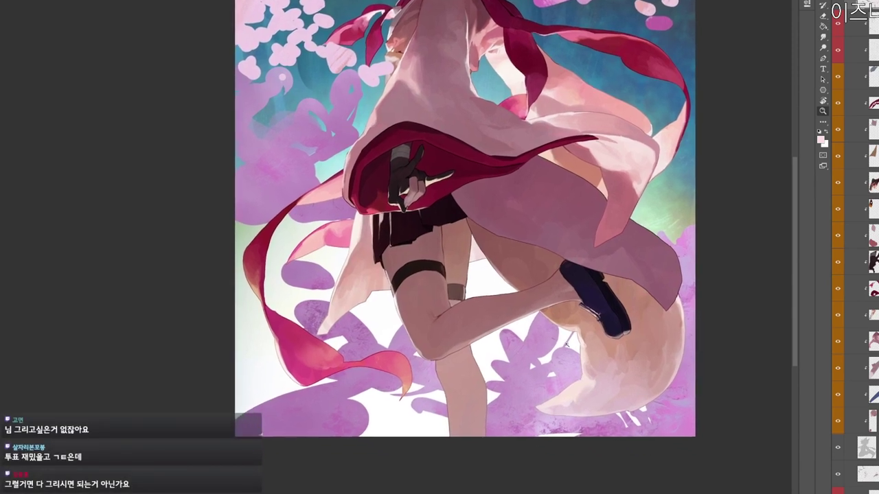
{"action": "left_click_drag", "start_coordinate": [545, 327], "coordinate": [550, 327]}
{"action": "left_click_drag", "start_coordinate": [558, 286], "coordinate": [558, 338]}
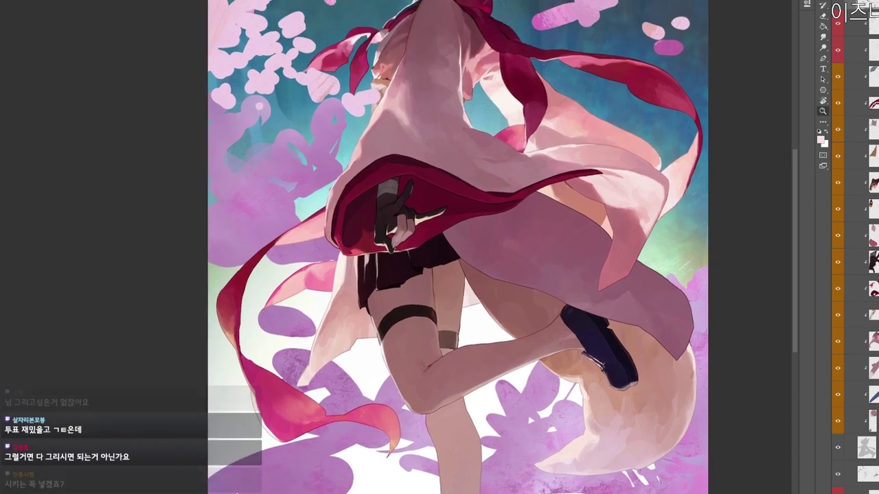
{"action": "left_click_drag", "start_coordinate": [563, 431], "coordinate": [574, 377]}
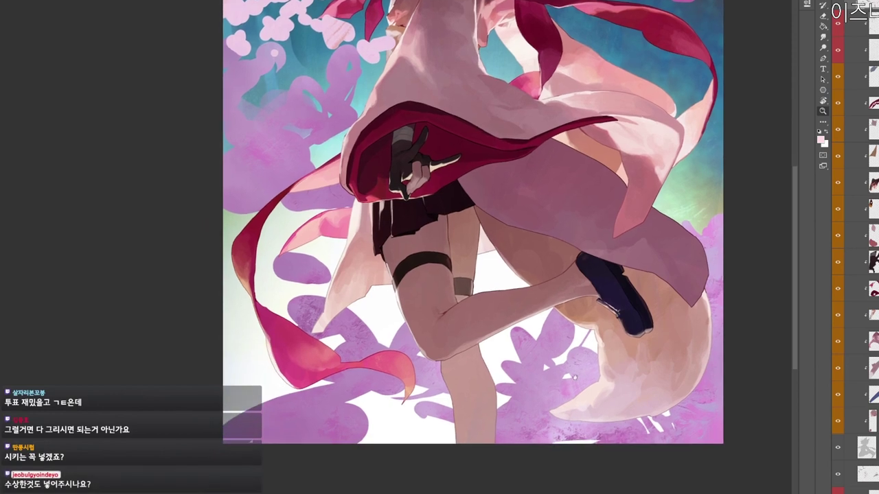
{"action": "left_click_drag", "start_coordinate": [480, 391], "coordinate": [489, 353]}
Set the brush colour to rose #d8616d and brush a reddish tint onto the tip of the bent knee.
{"action": "key", "text": "n"}
{"action": "left_click", "coordinate": [367, 130]}
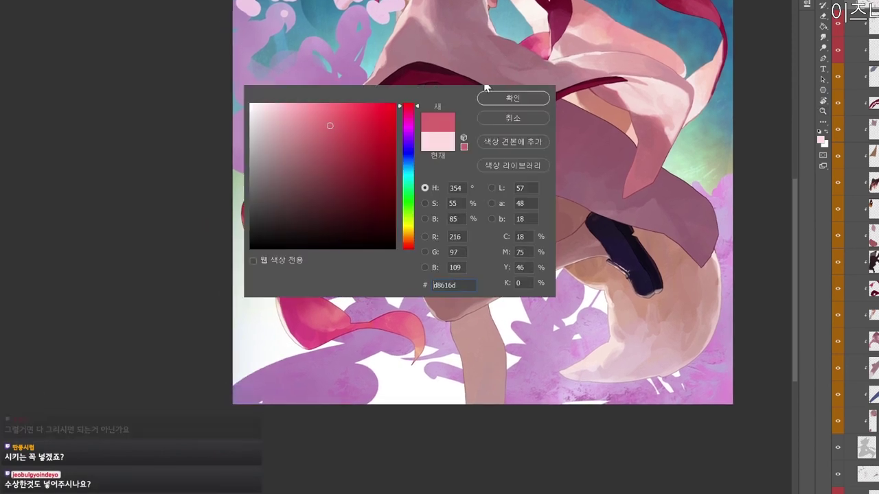
{"action": "left_click", "coordinate": [513, 97]}
{"action": "scroll", "coordinate": [415, 180], "scroll_direction": "up", "scroll_amount": 2}
{"action": "scroll", "coordinate": [416, 180], "scroll_direction": "down", "scroll_amount": 1}
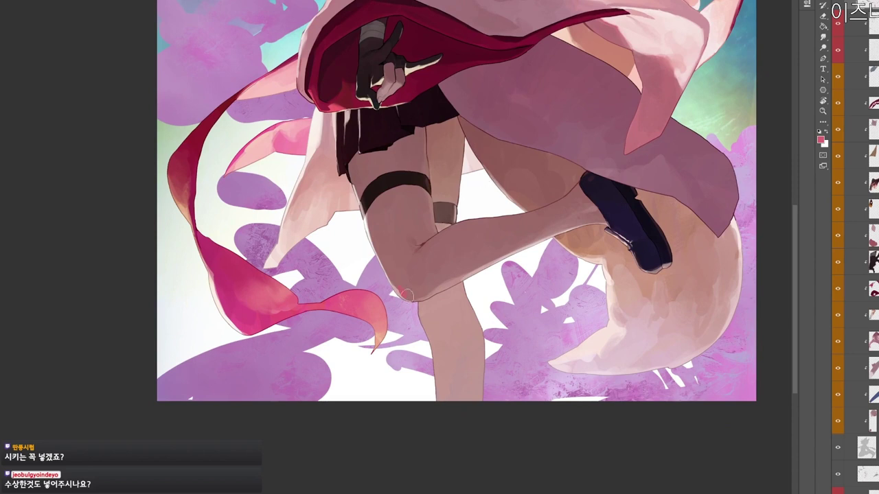
Darken the brush colour to #bc4d58 and paint a soft blush on the bent knee, checking it at different canvas angles.
{"action": "key", "text": "n"}
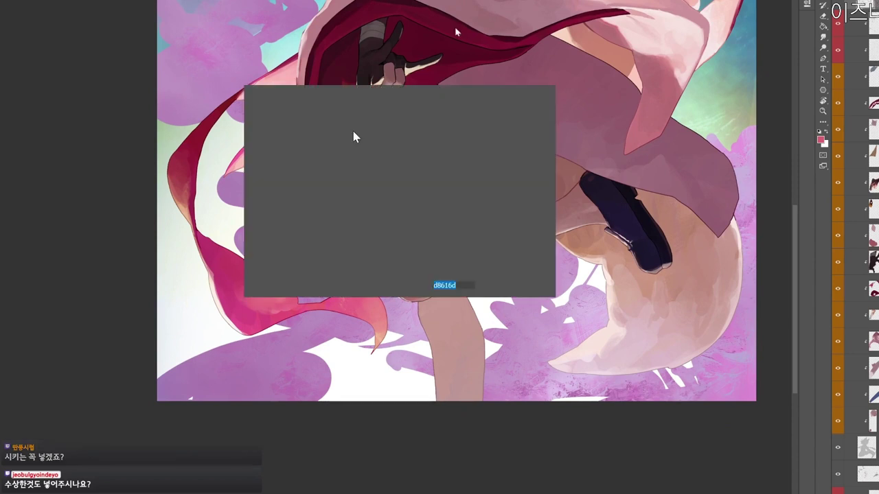
{"action": "left_click_drag", "start_coordinate": [333, 125], "coordinate": [335, 142]}
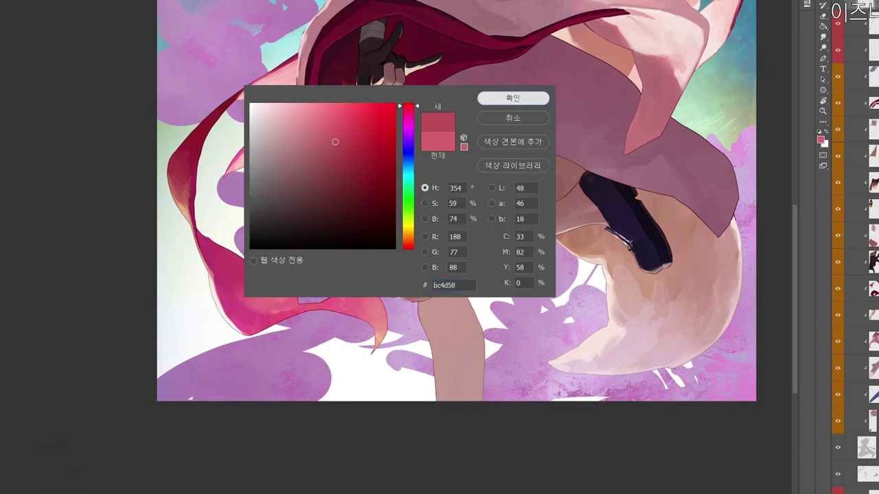
{"action": "left_click", "coordinate": [520, 100]}
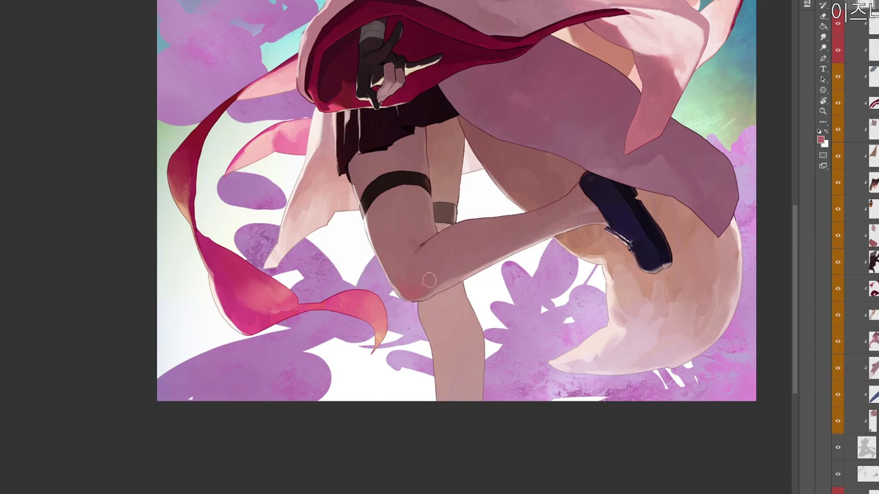
{"action": "key", "text": "z"}
{"action": "left_click_drag", "start_coordinate": [531, 277], "coordinate": [514, 299]}
{"action": "key", "text": "r"}
{"action": "left_click_drag", "start_coordinate": [531, 333], "coordinate": [538, 226]}
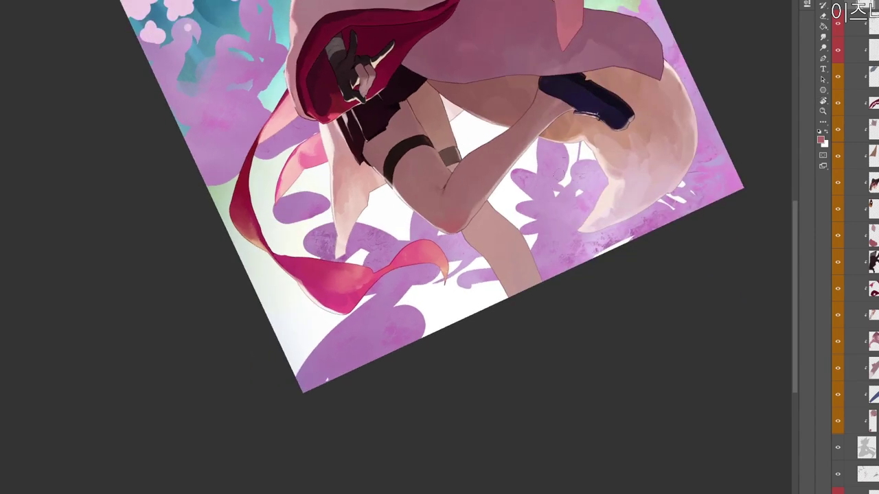
{"action": "key", "text": "r"}
{"action": "left_click_drag", "start_coordinate": [482, 199], "coordinate": [470, 261]}
{"action": "key", "text": "r"}
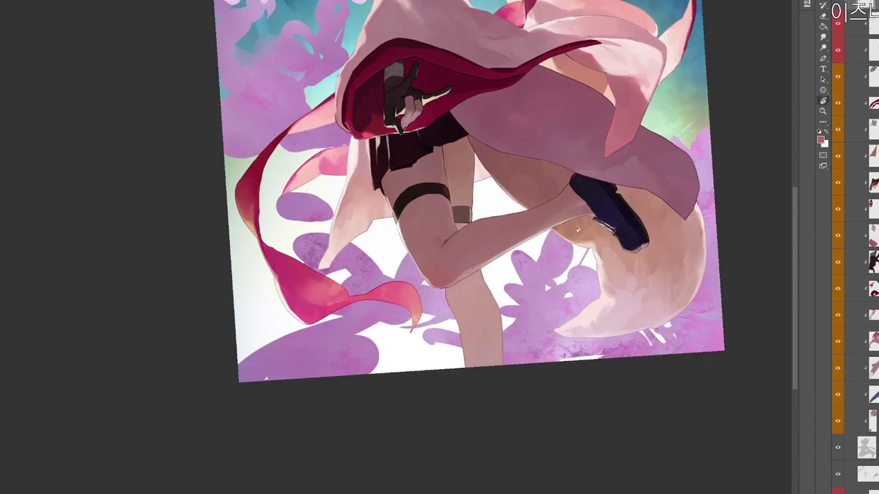
{"action": "key", "text": "Escape"}
{"action": "mouse_move", "coordinate": [524, 297]}
{"action": "left_mouse_down"}
{"action": "mouse_move", "coordinate": [545, 330]}
{"action": "mouse_move", "coordinate": [572, 301]}
{"action": "left_mouse_up"}
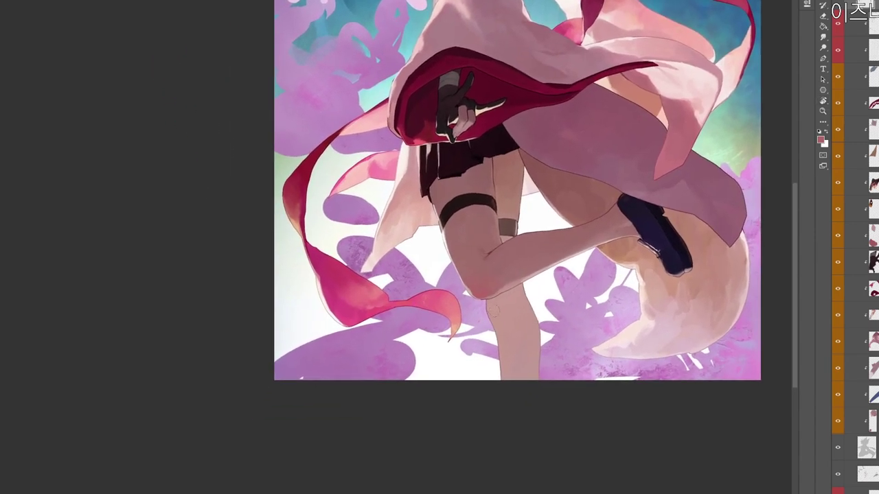
Sample the far leg's skin tone, shift it to a more saturated rose pink and tint the area just below the bent knee.
{"action": "key", "text": "n"}
{"action": "left_click", "coordinate": [411, 106]}
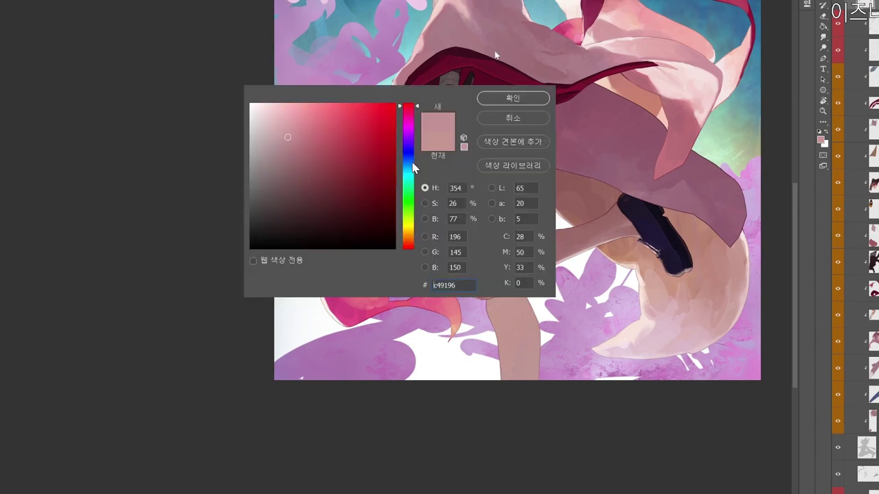
{"action": "left_click_drag", "start_coordinate": [323, 134], "coordinate": [314, 130]}
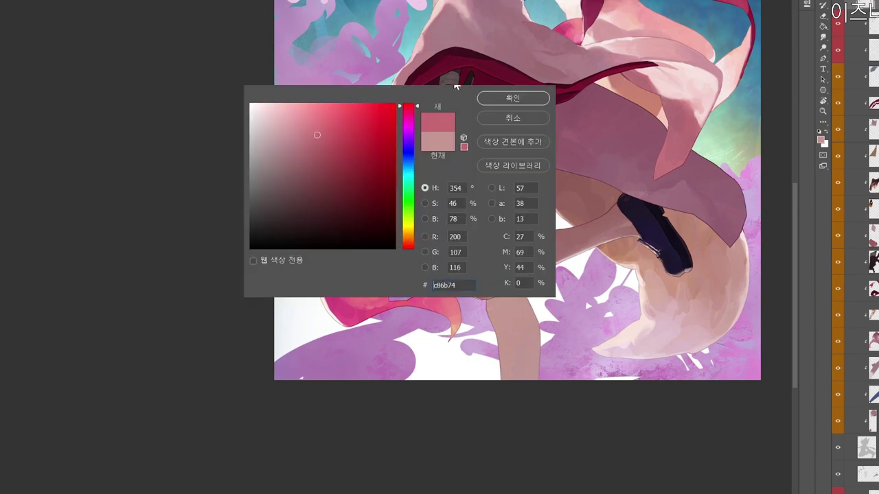
{"action": "type", "text": "c77880"}
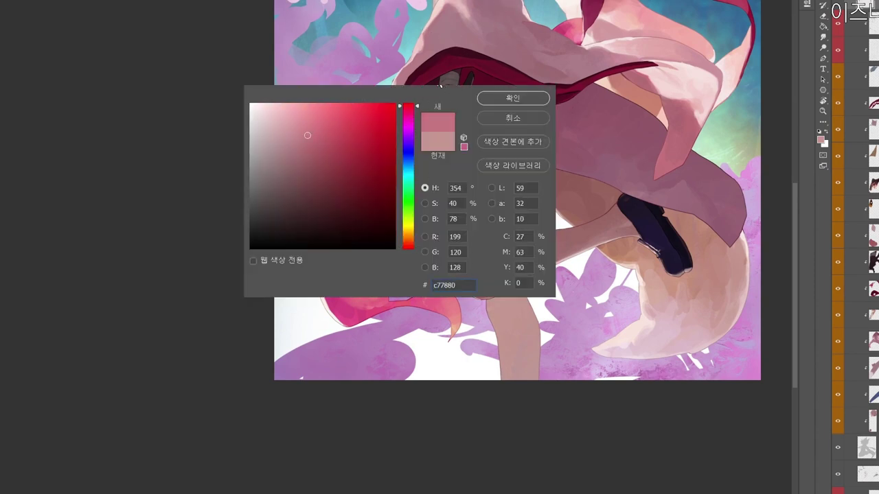
{"action": "type", "text": "cd757d"}
{"action": "left_click_drag", "start_coordinate": [313, 131], "coordinate": [312, 126]}
{"action": "left_click", "coordinate": [517, 101]}
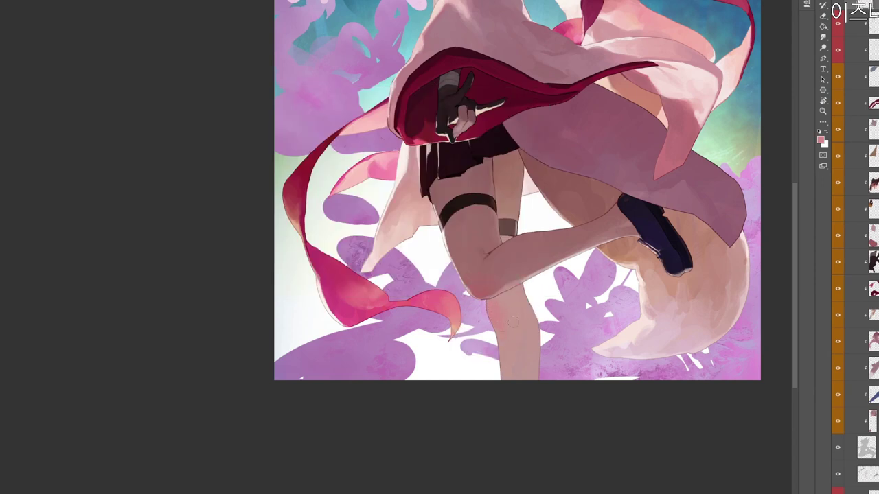
Sample the skin and blush tones beneath the bent knee and blend the pink tint into the far leg.
{"action": "scroll", "coordinate": [544, 323], "scroll_direction": "down", "scroll_amount": 3}
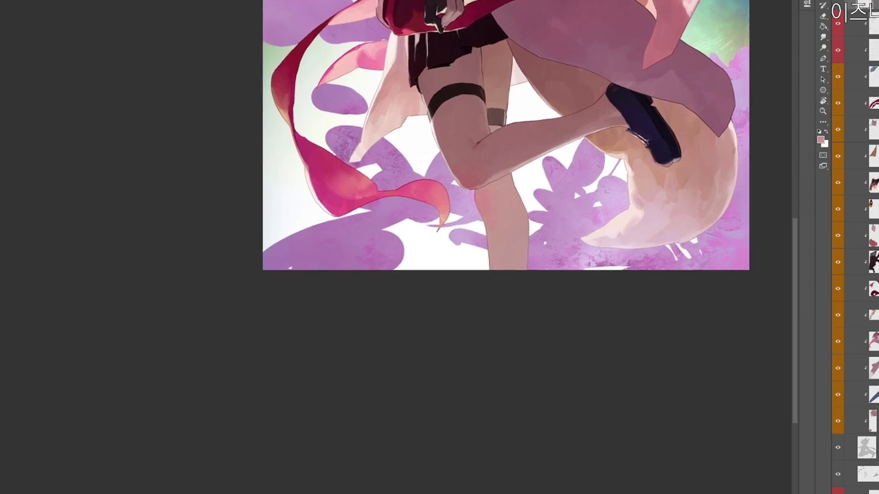
{"action": "scroll", "coordinate": [504, 149], "scroll_direction": "up", "scroll_amount": 1}
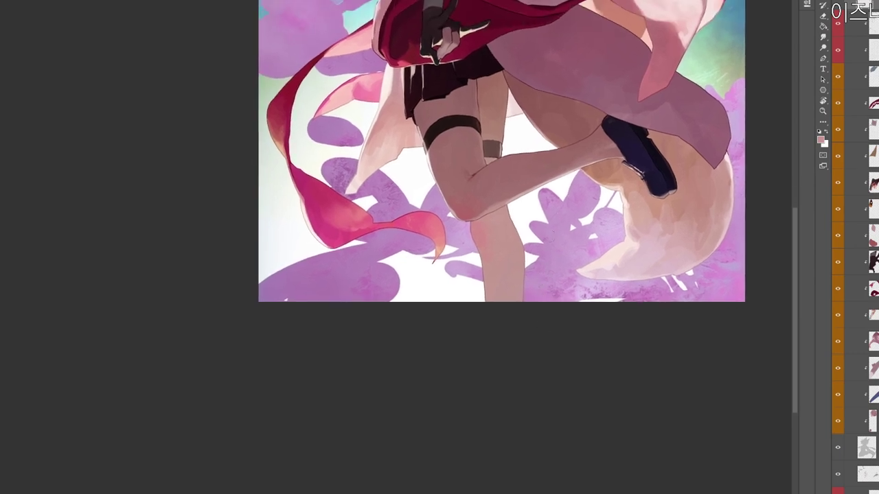
{"action": "left_click", "coordinate": [480, 219], "text": "alt"}
{"action": "left_click", "coordinate": [480, 218], "text": "alt"}
{"action": "left_click", "coordinate": [490, 232], "text": "alt"}
{"action": "left_click", "coordinate": [484, 233], "text": "alt"}
{"action": "left_click", "coordinate": [479, 244], "text": "alt"}
Choose a new brush colour and touch up the bent calf's lower contour where it crosses the far leg.
{"action": "left_click", "coordinate": [299, 148]}
{"action": "left_click", "coordinate": [507, 98]}
{"action": "scroll", "coordinate": [509, 213], "scroll_direction": "up", "scroll_amount": 1}
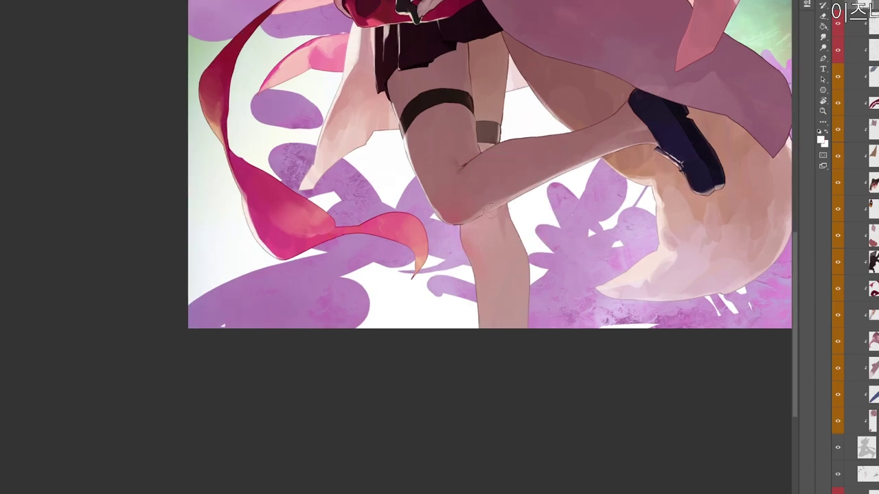
{"action": "scroll", "coordinate": [607, 161], "scroll_direction": "down", "scroll_amount": 1}
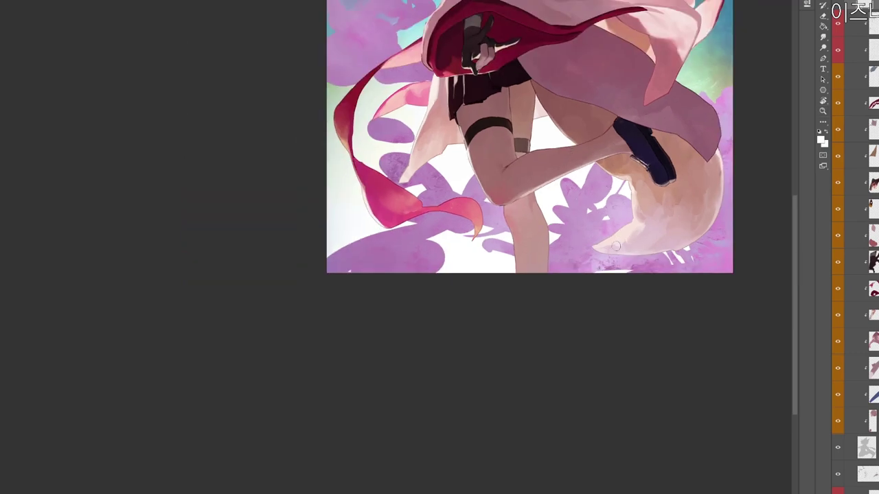
{"action": "scroll", "coordinate": [527, 177], "scroll_direction": "up", "scroll_amount": 2}
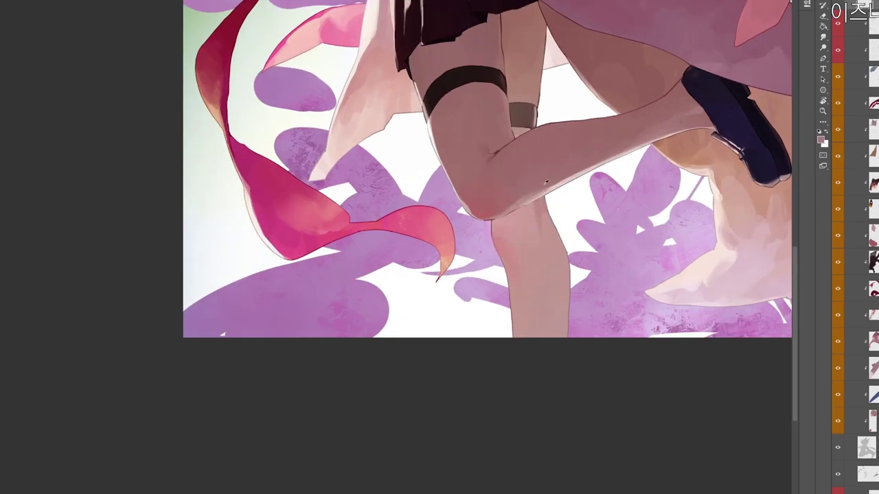
Set the brush colour to the muted brown #956a66 for retouching the bent leg.
{"action": "scroll", "coordinate": [588, 162], "scroll_direction": "down", "scroll_amount": 1}
{"action": "left_click_drag", "start_coordinate": [571, 194], "coordinate": [523, 290]}
{"action": "key", "text": "n"}
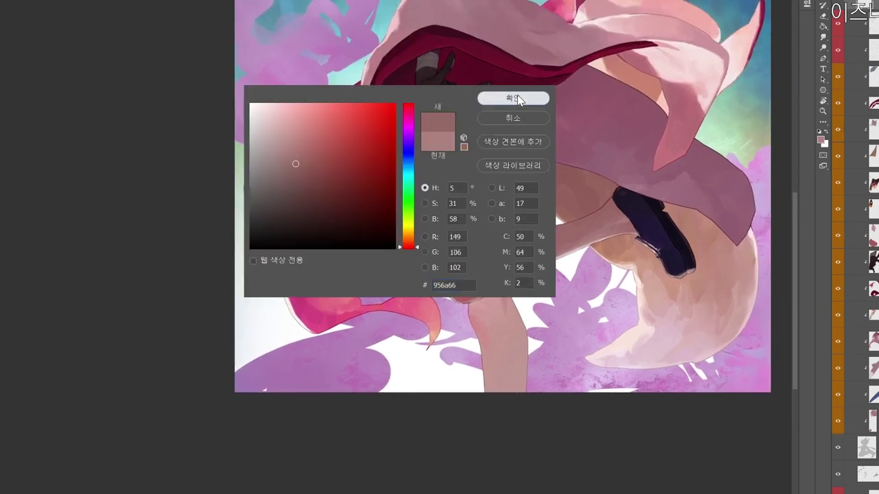
{"action": "left_click", "coordinate": [513, 97]}
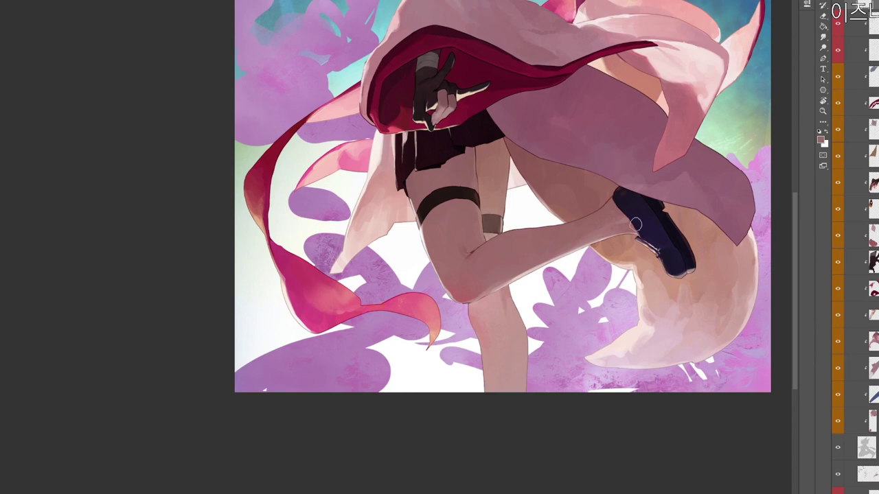
{"action": "left_click_drag", "start_coordinate": [626, 135], "coordinate": [591, 259]}
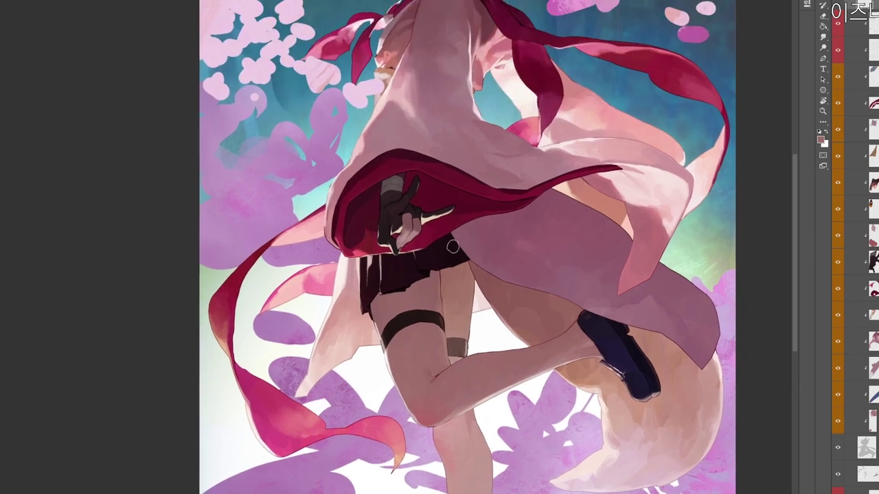
Sample the dark skirt and neighbouring tail tones and touch up the corner where the skirt hem meets the coat.
{"action": "left_click", "coordinate": [455, 262], "text": "alt"}
{"action": "left_click", "coordinate": [473, 266], "text": "alt"}
{"action": "left_click", "coordinate": [469, 264], "text": "alt"}
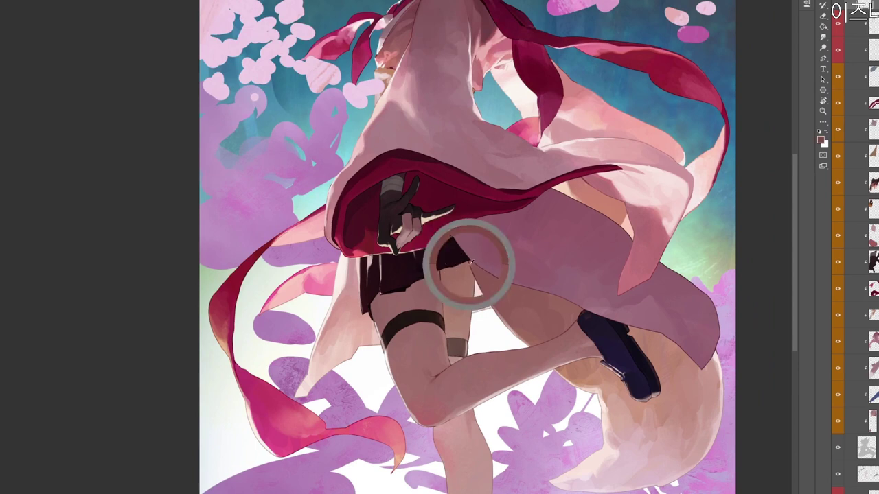
{"action": "left_click_drag", "start_coordinate": [466, 264], "coordinate": [480, 295]}
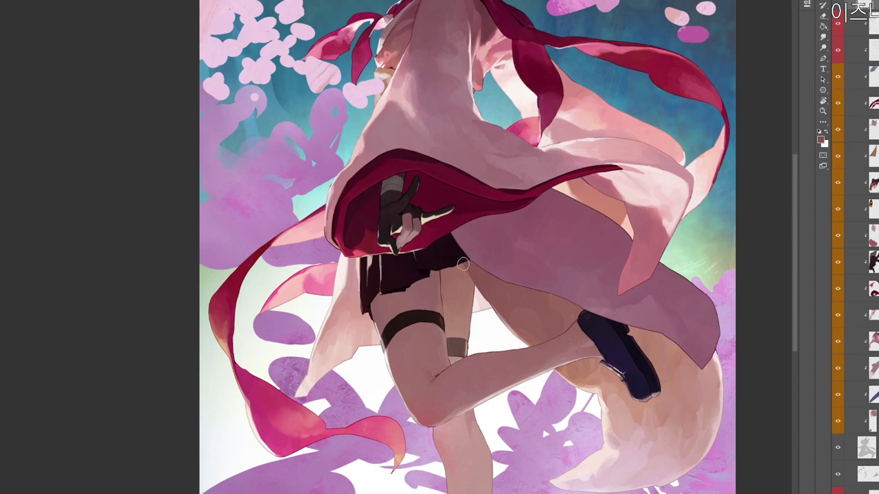
{"action": "left_click", "coordinate": [466, 263], "text": "alt"}
{"action": "left_click", "coordinate": [467, 264], "text": "alt"}
{"action": "left_click", "coordinate": [472, 267], "text": "alt"}
Sample the tail's brown tones beside the coat's lower panel and retouch the shading along that boundary.
{"action": "left_click_drag", "start_coordinate": [556, 232], "coordinate": [539, 237]}
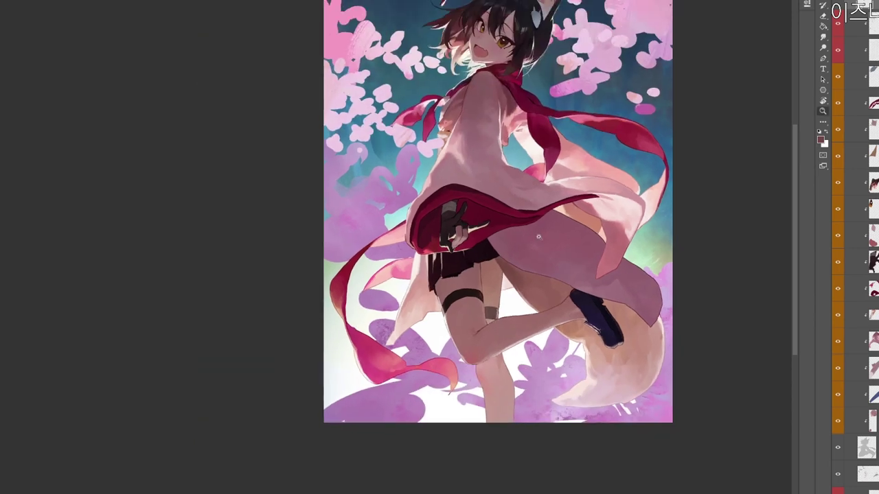
{"action": "left_click_drag", "start_coordinate": [538, 268], "coordinate": [538, 249]}
{"action": "left_click_drag", "start_coordinate": [545, 265], "coordinate": [551, 158]}
{"action": "left_click_drag", "start_coordinate": [553, 157], "coordinate": [567, 156]}
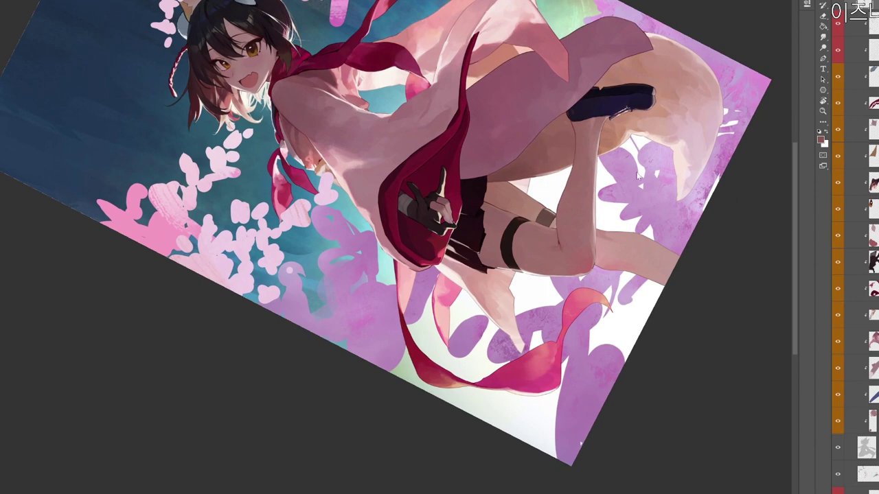
{"action": "left_click", "coordinate": [519, 168], "text": "alt"}
{"action": "key", "text": "r"}
{"action": "mouse_move", "coordinate": [707, 147]}
{"action": "left_mouse_down"}
{"action": "mouse_move", "coordinate": [422, 416]}
{"action": "mouse_move", "coordinate": [354, 441]}
{"action": "left_mouse_up"}
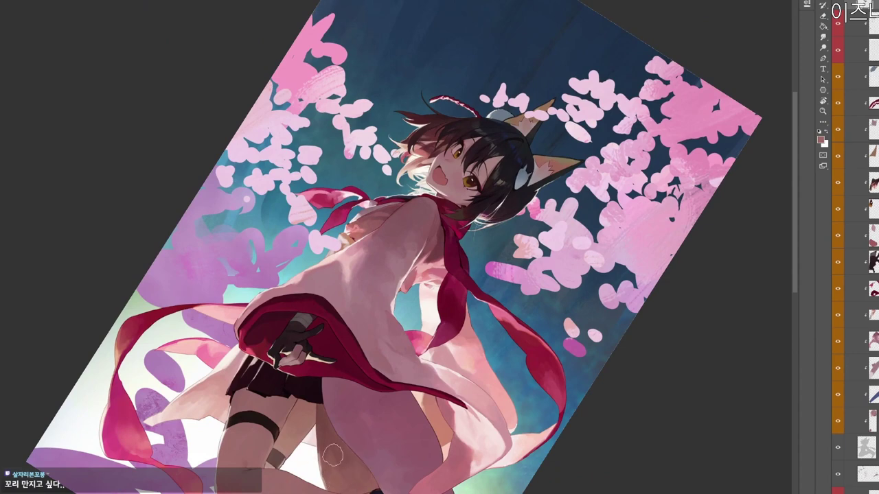
{"action": "left_click", "coordinate": [329, 446], "text": "alt"}
Sample the tail's shadow near the skirt, darken the brush colour to #481e18 and deepen the tail's edge under the coat.
{"action": "left_click_drag", "start_coordinate": [421, 463], "coordinate": [484, 245]}
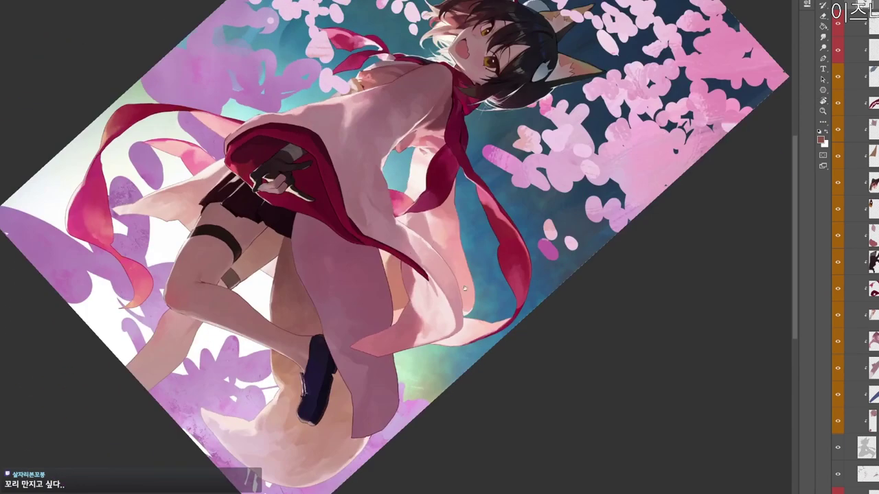
{"action": "mouse_move", "coordinate": [363, 308]}
{"action": "left_mouse_down"}
{"action": "mouse_move", "coordinate": [445, 332]}
{"action": "mouse_move", "coordinate": [447, 348]}
{"action": "left_mouse_up"}
{"action": "left_click_drag", "start_coordinate": [395, 273], "coordinate": [413, 277]}
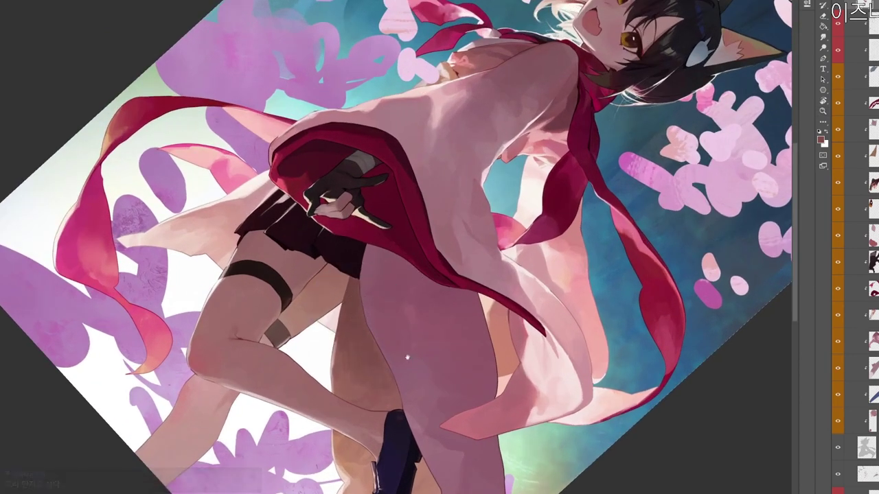
{"action": "left_click_drag", "start_coordinate": [406, 355], "coordinate": [423, 273]}
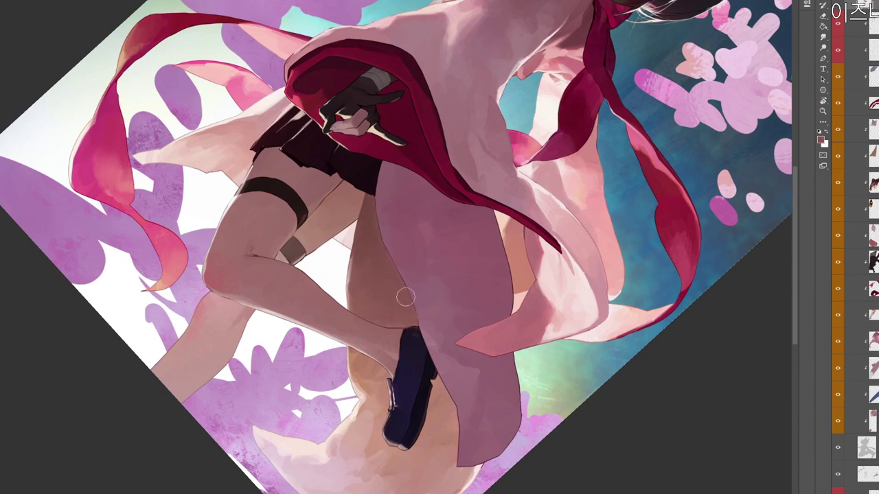
{"action": "left_click", "coordinate": [376, 206], "text": "alt"}
{"action": "left_click", "coordinate": [820, 140]}
{"action": "left_click", "coordinate": [347, 207]}
{"action": "left_click", "coordinate": [511, 102]}
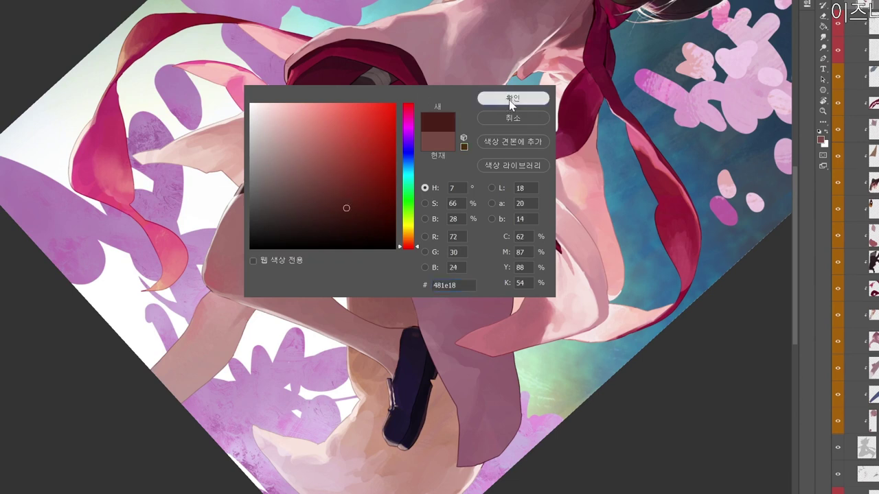
{"action": "left_click_drag", "start_coordinate": [478, 154], "coordinate": [497, 223]}
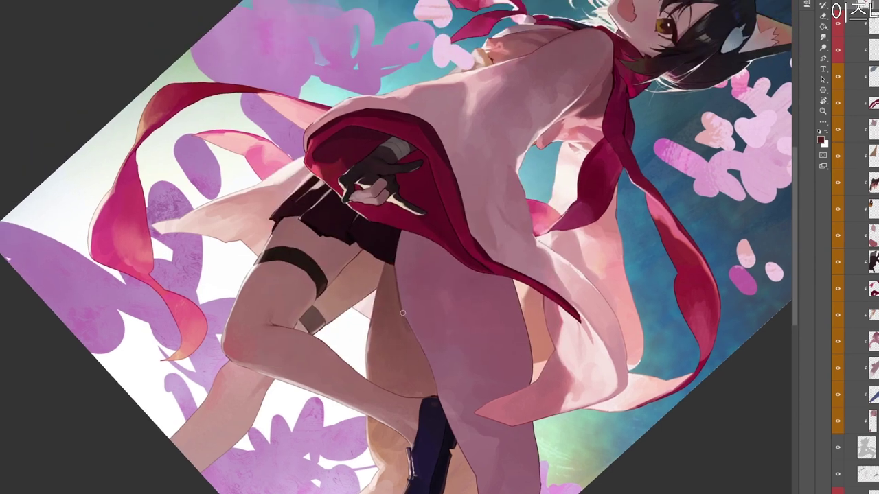
{"action": "left_click_drag", "start_coordinate": [443, 306], "coordinate": [615, 238]}
{"action": "left_click_drag", "start_coordinate": [606, 352], "coordinate": [601, 374]}
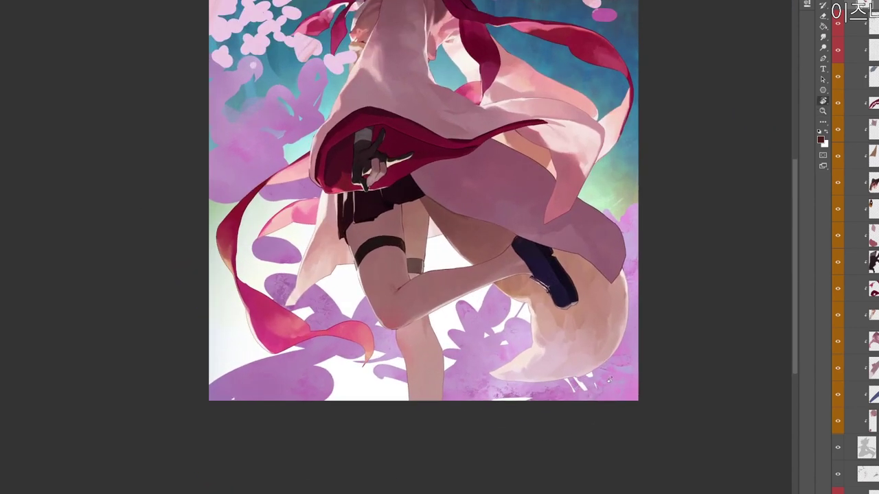
Choose a near-white brush colour and dab a tiny highlight where the skirt's corner meets the coat.
{"action": "scroll", "coordinate": [621, 273], "scroll_direction": "up", "scroll_amount": 2}
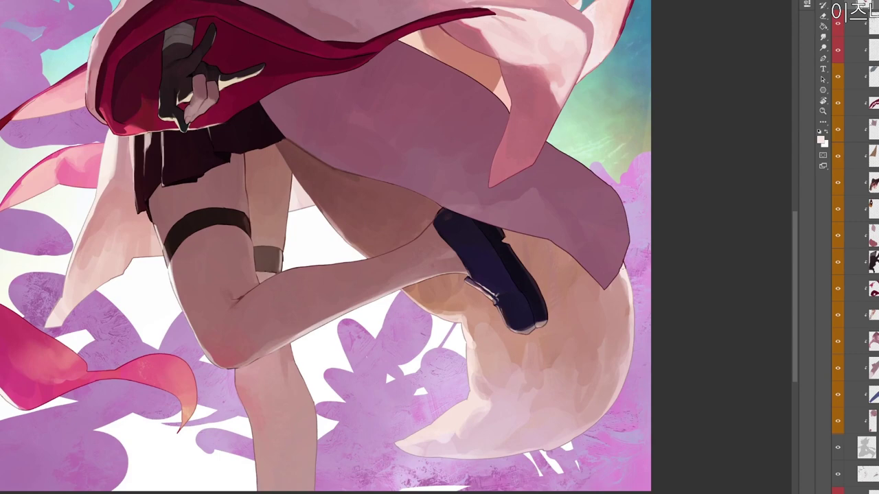
{"action": "scroll", "coordinate": [624, 273], "scroll_direction": "down", "scroll_amount": 2}
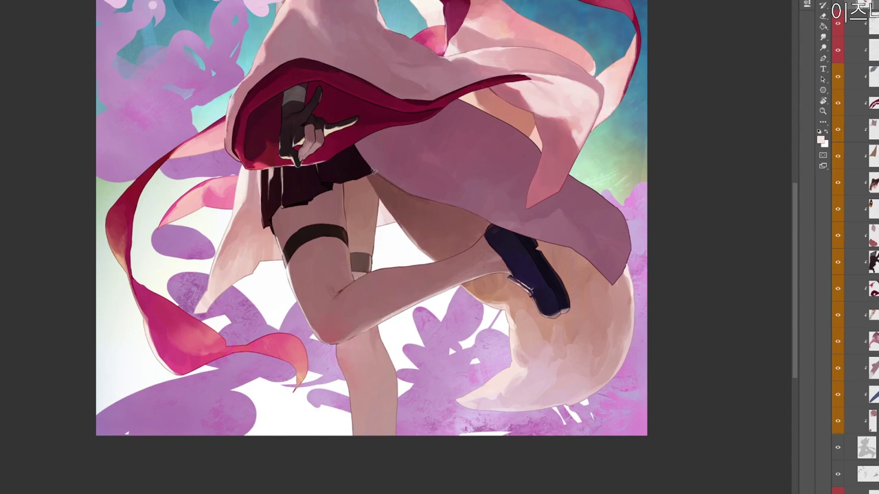
{"action": "mouse_move", "coordinate": [372, 171]}
{"action": "left_mouse_down"}
{"action": "mouse_move", "coordinate": [281, 329]}
{"action": "mouse_move", "coordinate": [646, 268]}
{"action": "mouse_move", "coordinate": [570, 206]}
{"action": "mouse_move", "coordinate": [434, 173]}
{"action": "mouse_move", "coordinate": [372, 171]}
{"action": "left_mouse_up"}
Duplicate the layer below the grey character silhouette and switch its visibility off and on to compare the artwork.
{"action": "left_click", "coordinate": [872, 474]}
{"action": "key", "text": "ctrl+j"}
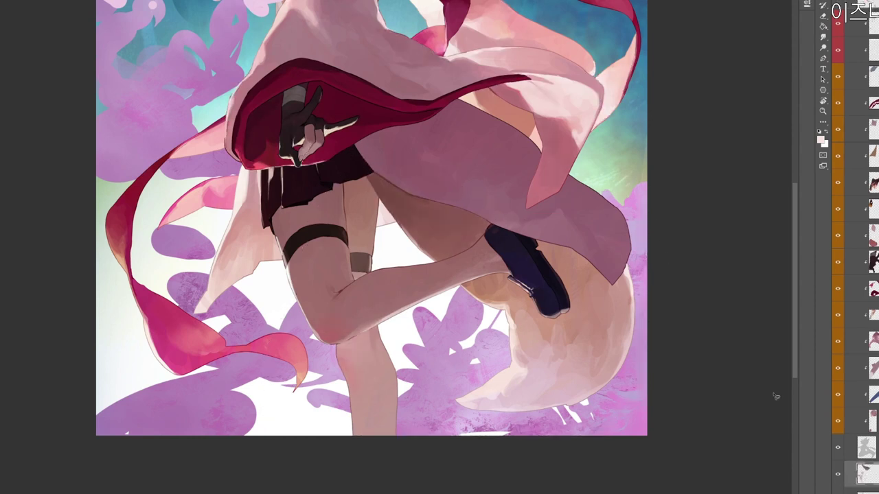
{"action": "left_click", "coordinate": [837, 475]}
{"action": "left_click", "coordinate": [838, 475]}
{"action": "left_click", "coordinate": [838, 474]}
{"action": "left_click", "coordinate": [837, 475]}
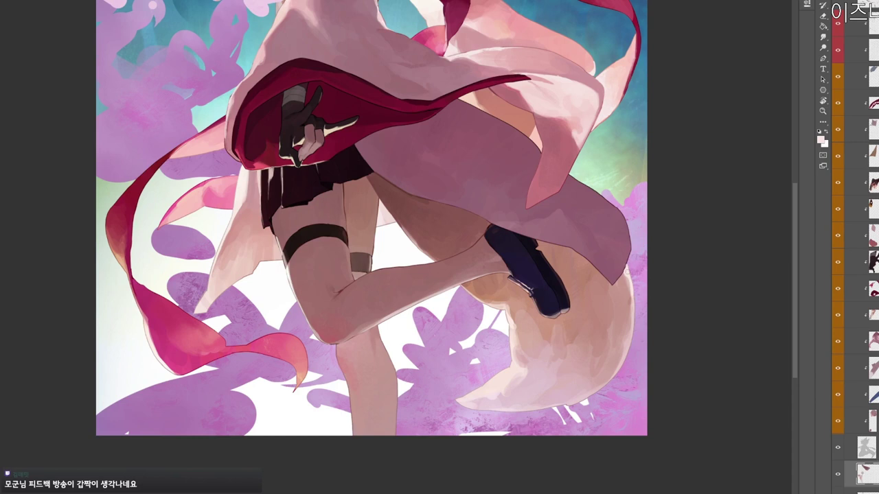
{"action": "scroll", "coordinate": [621, 278], "scroll_direction": "down", "scroll_amount": 2}
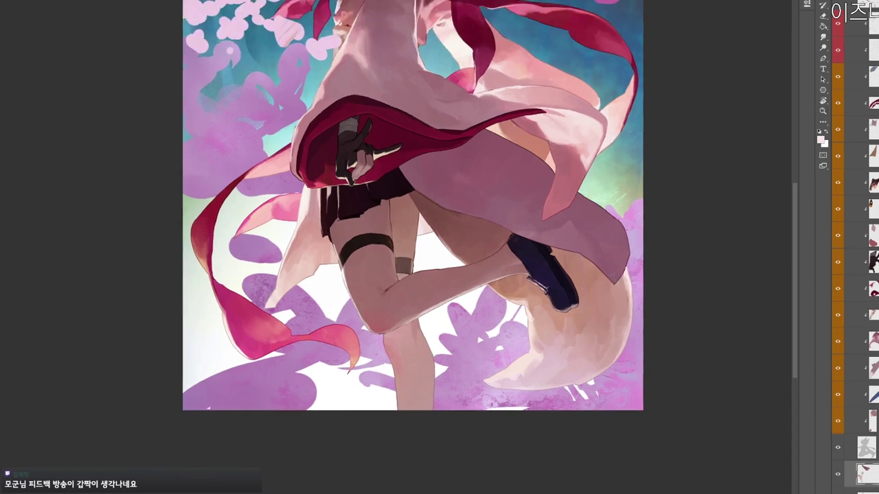
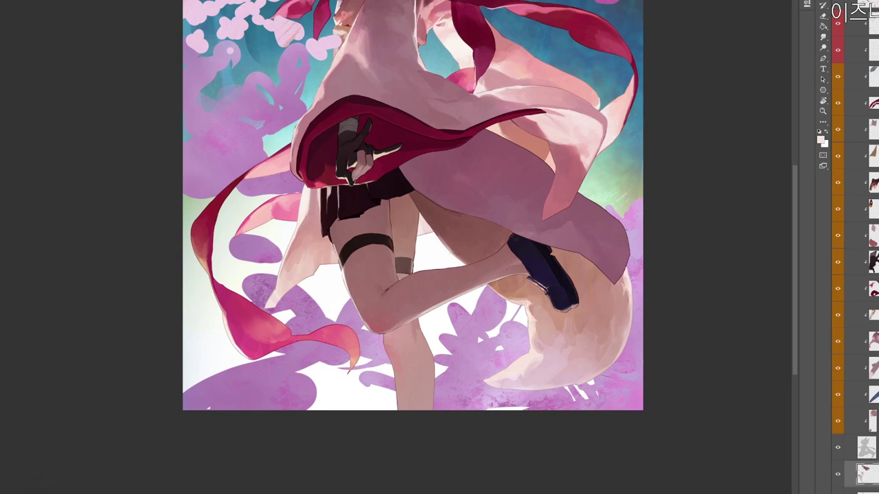
Sample the purple-pink tones of the coat's lower panel and blend its shading from several canvas angles.
{"action": "left_click_drag", "start_coordinate": [486, 144], "coordinate": [514, 269]}
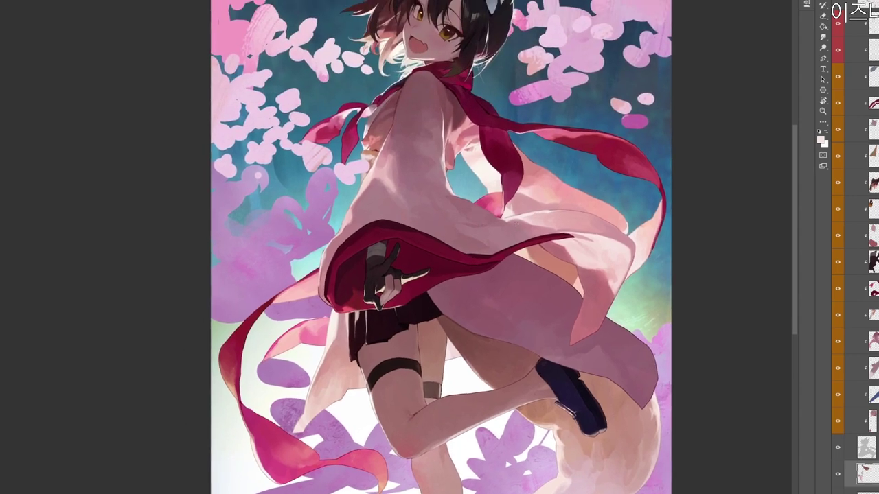
{"action": "key", "text": "r"}
{"action": "left_click_drag", "start_coordinate": [516, 224], "coordinate": [412, 72]}
{"action": "left_click_drag", "start_coordinate": [451, 94], "coordinate": [454, 263]}
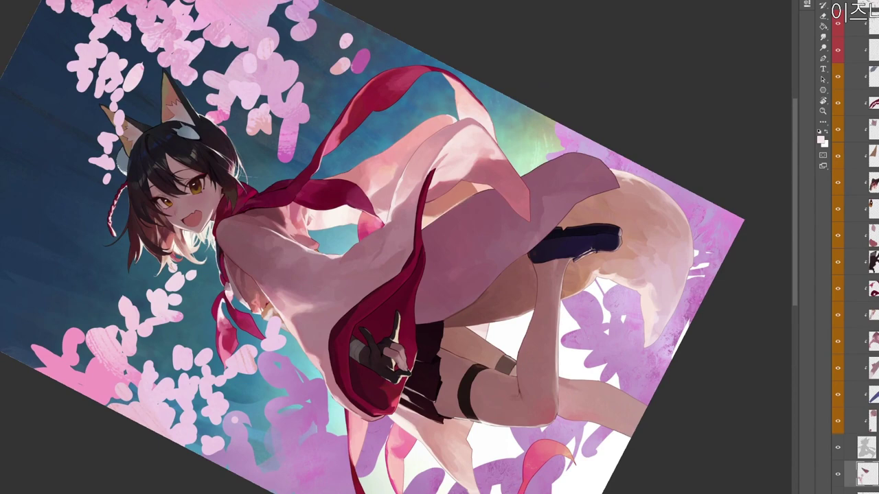
{"action": "left_click", "coordinate": [460, 203], "text": "alt"}
{"action": "left_click", "coordinate": [462, 204], "text": "alt"}
{"action": "left_click_drag", "start_coordinate": [468, 204], "coordinate": [276, 383]}
{"action": "left_click_drag", "start_coordinate": [360, 395], "coordinate": [420, 248]}
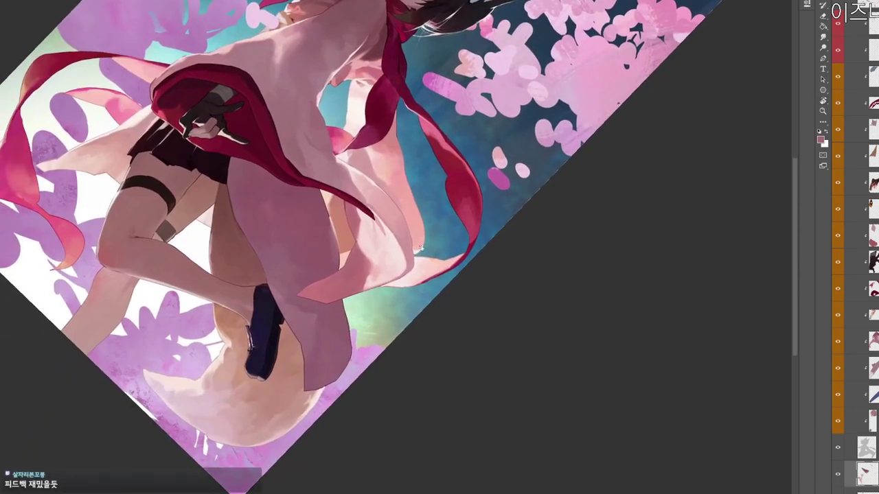
{"action": "left_click", "coordinate": [322, 210], "text": "alt"}
{"action": "left_click", "coordinate": [322, 209], "text": "alt"}
Darken the brush colour to #6b3443 and paint shadow on the coat's lower panel beside the pale cloth tip.
{"action": "key", "text": "r"}
{"action": "left_click_drag", "start_coordinate": [354, 289], "coordinate": [500, 53]}
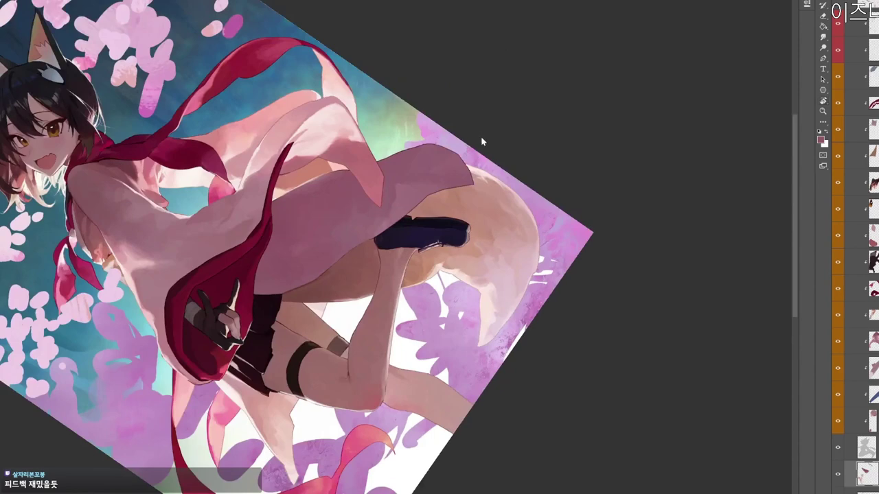
{"action": "key", "text": "n"}
{"action": "left_click", "coordinate": [325, 188]}
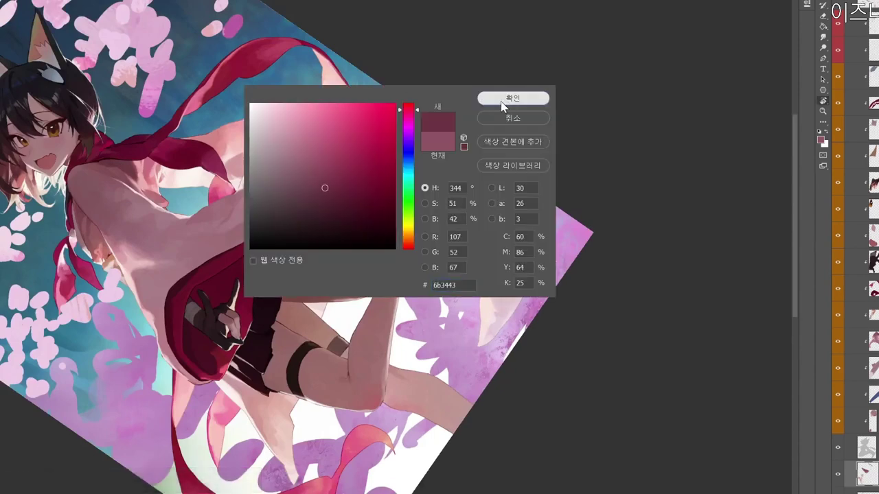
{"action": "left_click", "coordinate": [504, 103]}
{"action": "key", "text": "space"}
{"action": "left_click_drag", "start_coordinate": [420, 252], "coordinate": [469, 350]}
{"action": "key", "text": "r"}
{"action": "left_click_drag", "start_coordinate": [471, 349], "coordinate": [482, 334]}
{"action": "left_click_drag", "start_coordinate": [453, 165], "coordinate": [448, 187]}
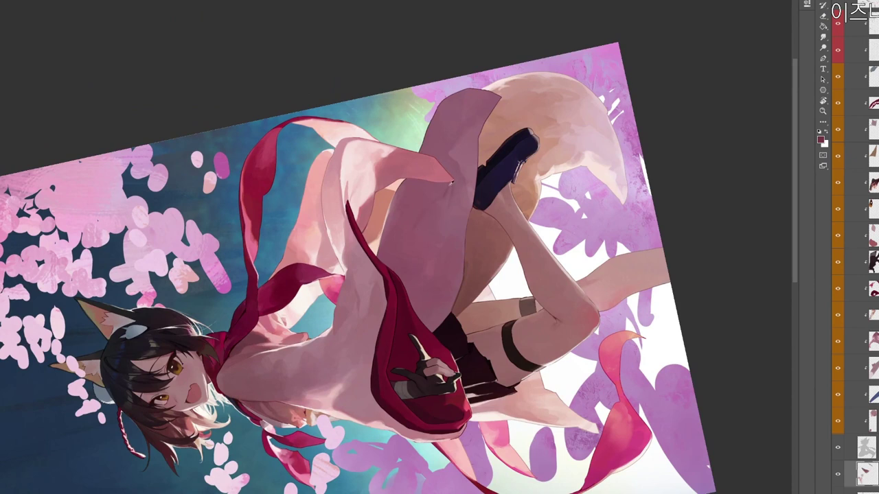
Sample the shadow beside the cloth tip, darken the brush colour to #683745 and continue shading the coat's lower panel.
{"action": "left_click", "coordinate": [447, 189], "text": "alt"}
{"action": "key", "text": "n"}
{"action": "left_click", "coordinate": [318, 190]}
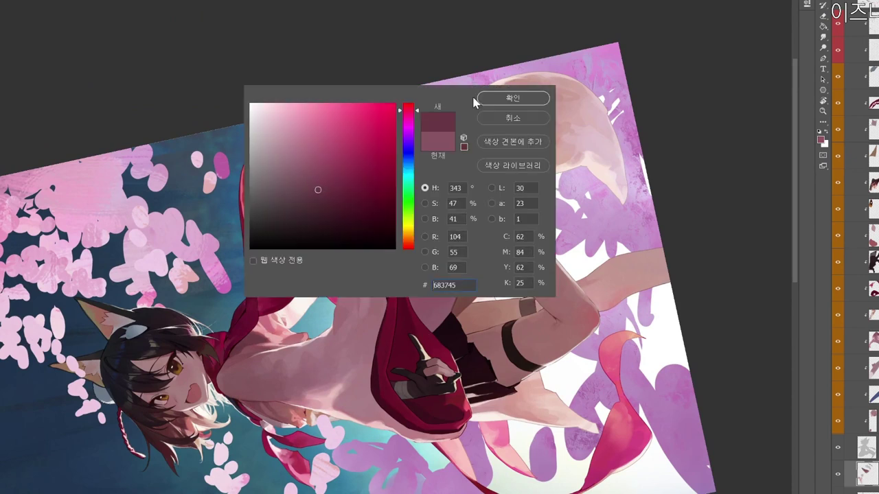
{"action": "left_click", "coordinate": [497, 100]}
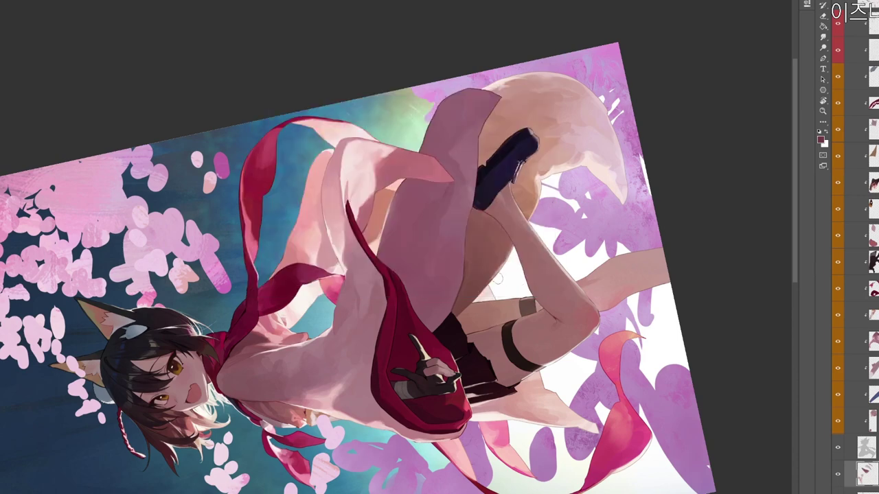
{"action": "key", "text": "r"}
{"action": "left_click_drag", "start_coordinate": [498, 279], "coordinate": [466, 221]}
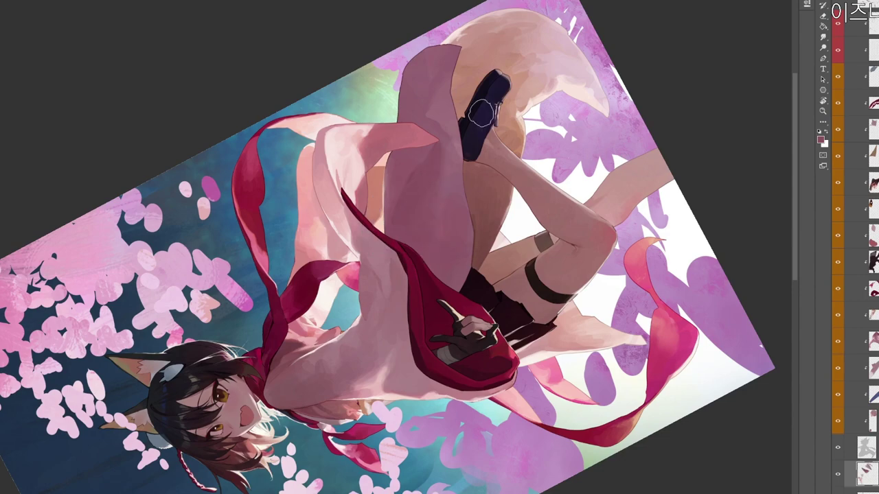
Adjust the brush size and blend the coat's lower panel towards its hem using tones sampled from the panel.
{"action": "key", "text": "r"}
{"action": "left_click_drag", "start_coordinate": [576, 187], "coordinate": [331, 321]}
{"action": "key", "text": "b"}
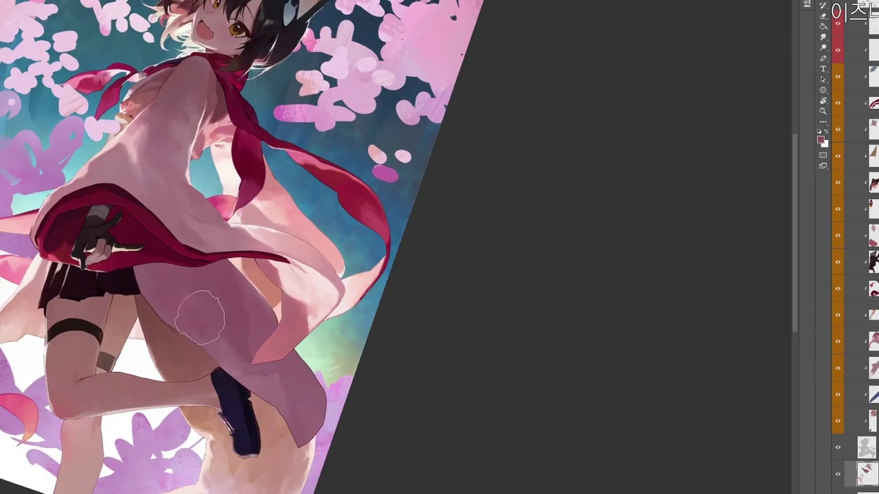
{"action": "left_click", "coordinate": [221, 345], "text": "alt"}
{"action": "key", "text": "bracketleft"}
{"action": "key", "text": "bracketleft"}
{"action": "key", "text": "bracketleft"}
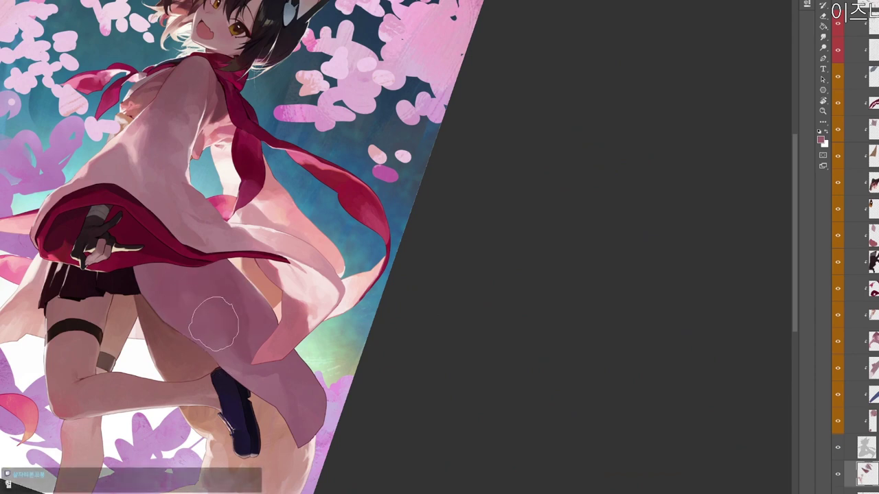
{"action": "key", "text": "bracketleft"}
{"action": "key", "text": "bracketleft"}
{"action": "left_click_drag", "start_coordinate": [220, 333], "coordinate": [394, 130]}
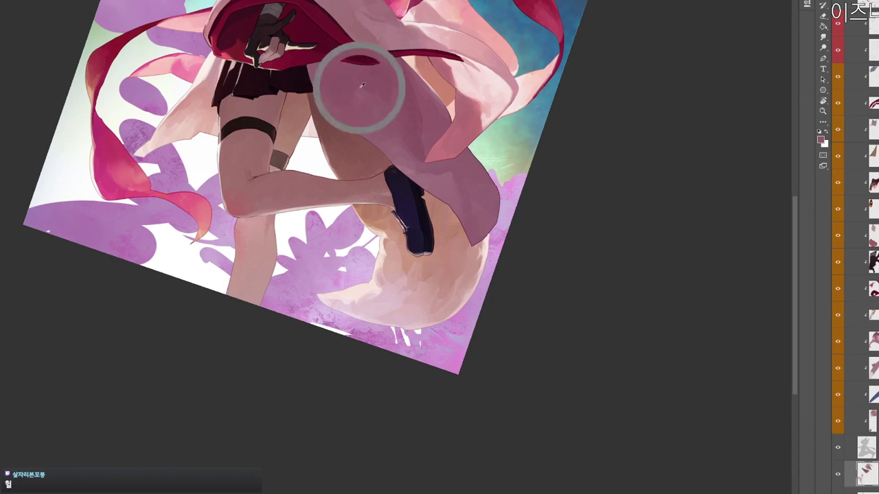
{"action": "left_click", "coordinate": [411, 140], "text": "alt"}
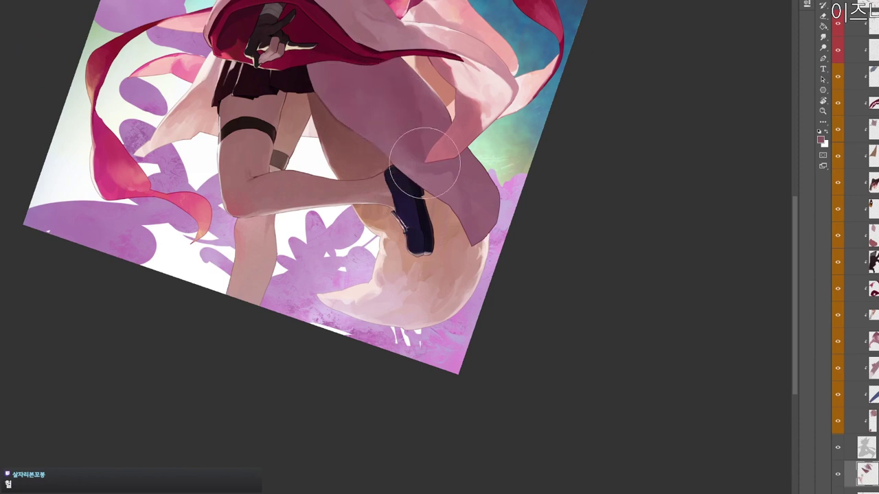
Return the canvas to upright and check the coat panel's shading against the whole lower figure.
{"action": "key", "text": "z"}
{"action": "left_click_drag", "start_coordinate": [445, 66], "coordinate": [413, 225]}
{"action": "key", "text": "r"}
{"action": "mouse_move", "coordinate": [541, 276]}
{"action": "left_mouse_down"}
{"action": "mouse_move", "coordinate": [549, 262]}
{"action": "mouse_move", "coordinate": [653, 218]}
{"action": "left_mouse_up"}
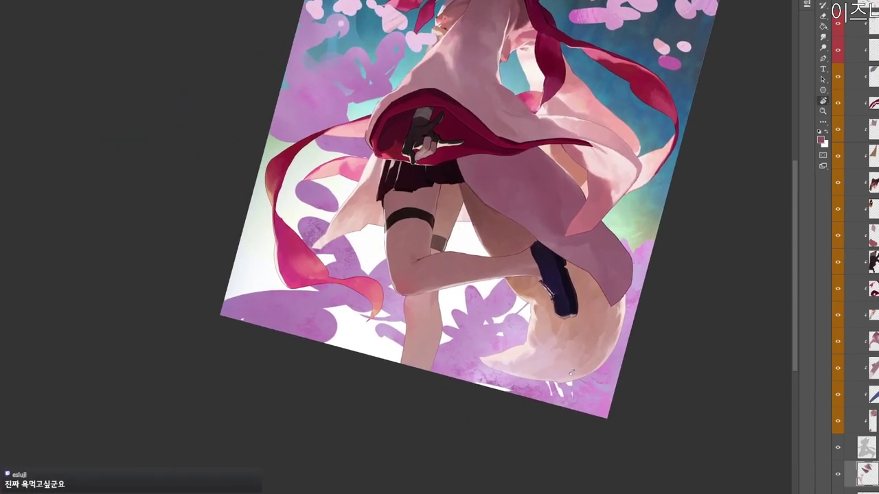
{"action": "key", "text": "Escape"}
{"action": "left_click_drag", "start_coordinate": [547, 340], "coordinate": [558, 398]}
{"action": "key", "text": "b"}
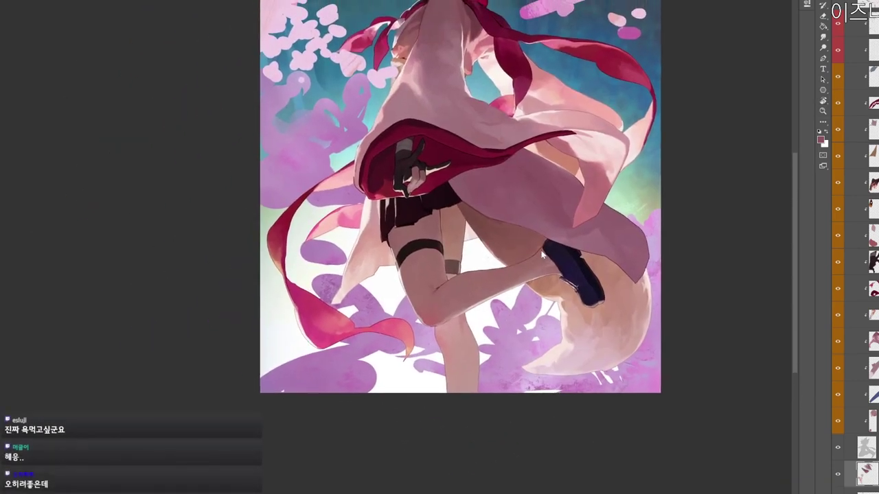
Toggle the visibility of the figure's lower layers to identify the long ribbon's colour layer and select it.
{"action": "scroll", "coordinate": [854, 247], "scroll_direction": "down", "scroll_amount": 10}
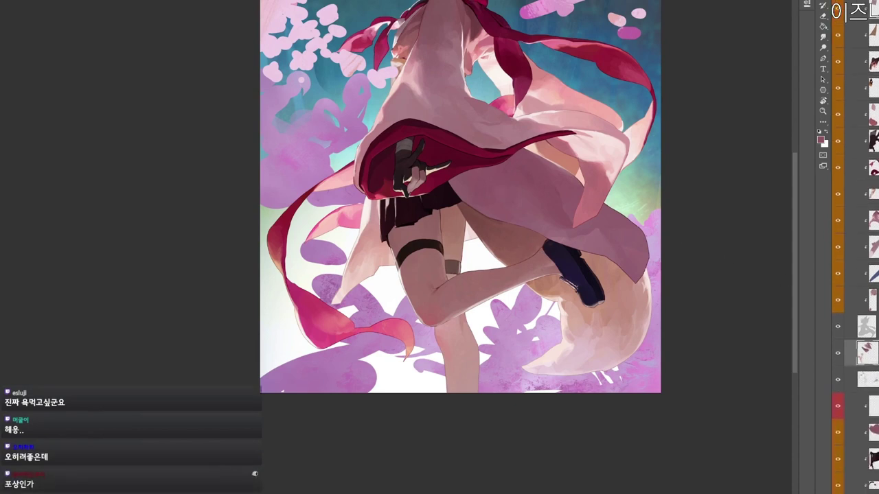
{"action": "left_click", "coordinate": [858, 376]}
{"action": "left_click", "coordinate": [838, 377]}
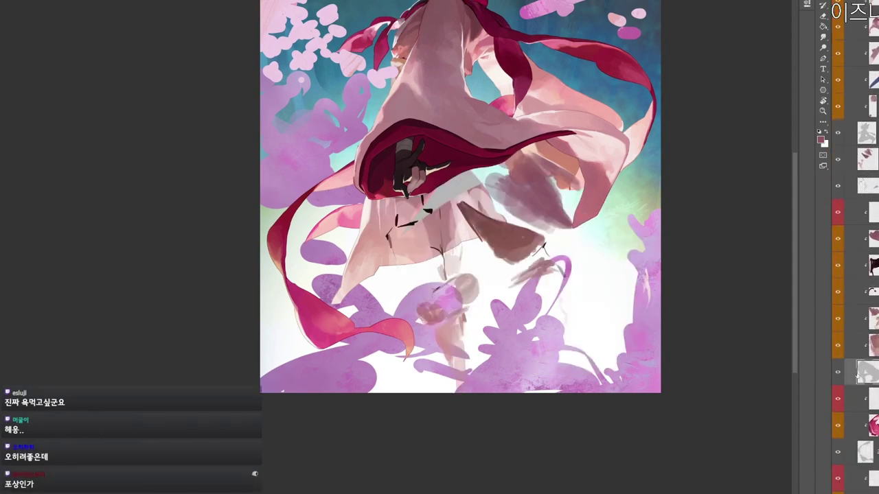
{"action": "left_click", "coordinate": [838, 376]}
{"action": "left_click", "coordinate": [872, 426]}
{"action": "left_click", "coordinate": [837, 430]}
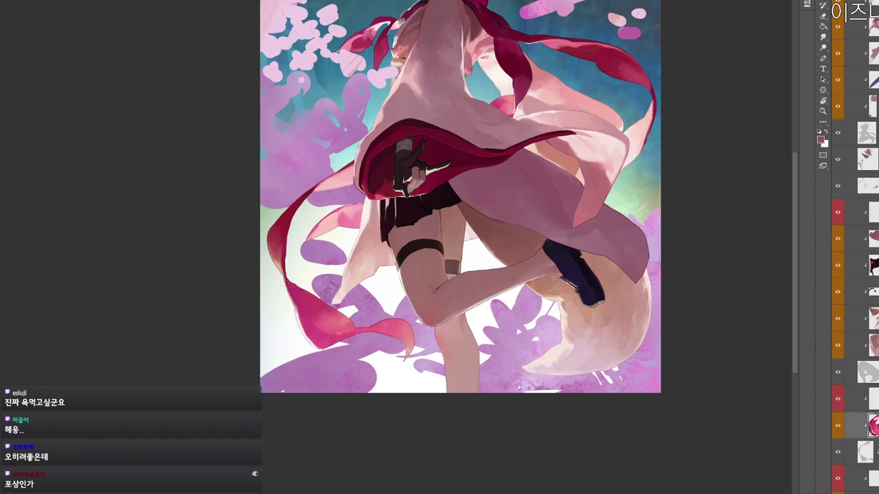
Add a new empty layer directly above the ribbon's clipped layer for painting the ribbon's edges.
{"action": "left_click_drag", "start_coordinate": [364, 289], "coordinate": [456, 364]}
{"action": "left_click_drag", "start_coordinate": [453, 410], "coordinate": [450, 367]}
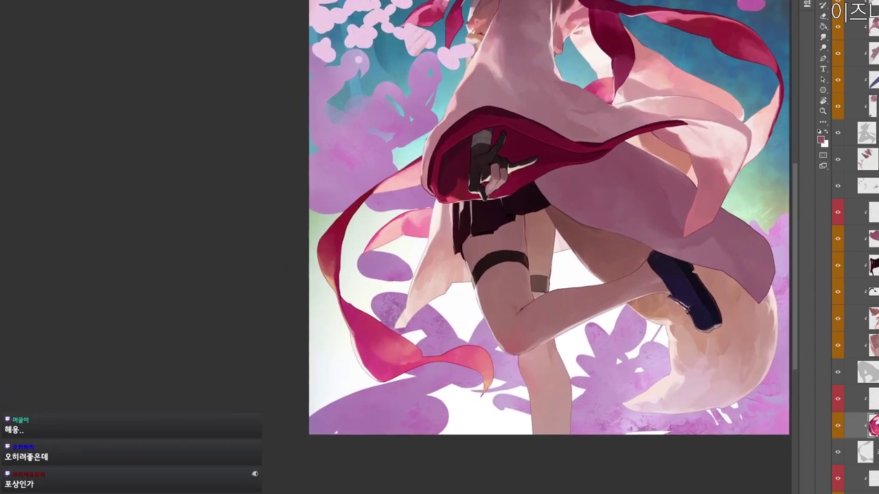
{"action": "left_click", "coordinate": [871, 400]}
{"action": "key", "text": "ctrl+alt+shift+n"}
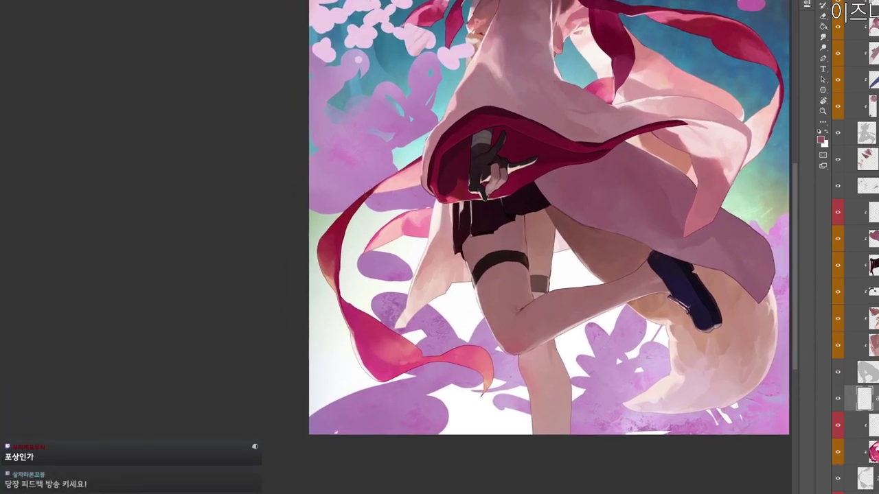
Sample the ribbon's dark red and paint along the upper edge of the long ribbon where it meets the sleeve.
{"action": "left_click", "coordinate": [370, 192], "text": "alt"}
{"action": "left_click", "coordinate": [372, 190], "text": "alt"}
{"action": "left_click_drag", "start_coordinate": [372, 190], "coordinate": [393, 176]}
{"action": "scroll", "coordinate": [413, 177], "scroll_direction": "up", "scroll_amount": 1}
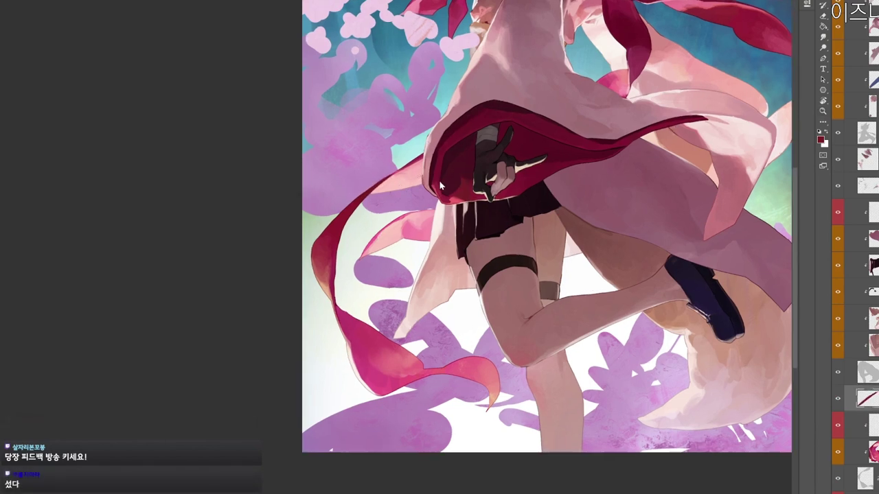
{"action": "left_click_drag", "start_coordinate": [388, 177], "coordinate": [421, 154]}
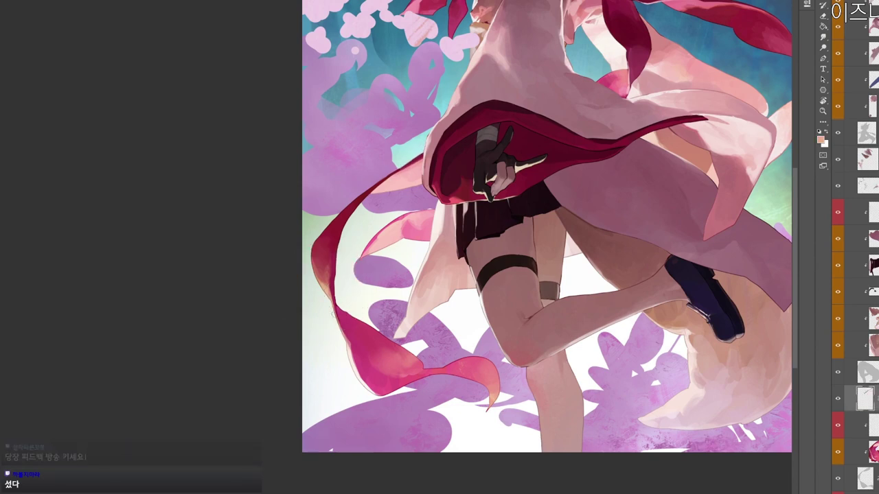
Sample tones around the long ribbon's lower bend and paint along its outer edge down to the curve.
{"action": "left_click", "coordinate": [332, 294], "text": "alt"}
{"action": "left_click_drag", "start_coordinate": [333, 297], "coordinate": [368, 391]}
{"action": "left_click", "coordinate": [352, 346], "text": "alt"}
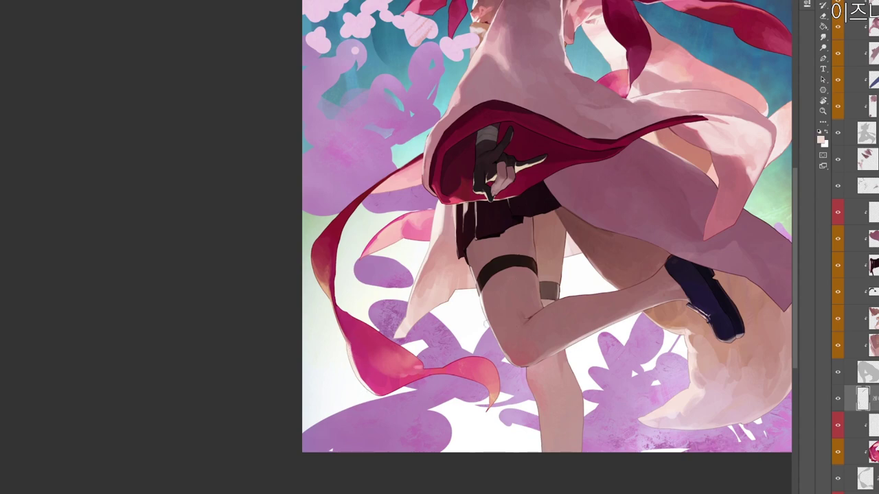
Retouch the lower lobe of the long ribbon beside the legs with pinks sampled from it.
{"action": "key", "text": "r"}
{"action": "left_click_drag", "start_coordinate": [485, 324], "coordinate": [354, 415]}
{"action": "left_click", "coordinate": [252, 395], "text": "alt"}
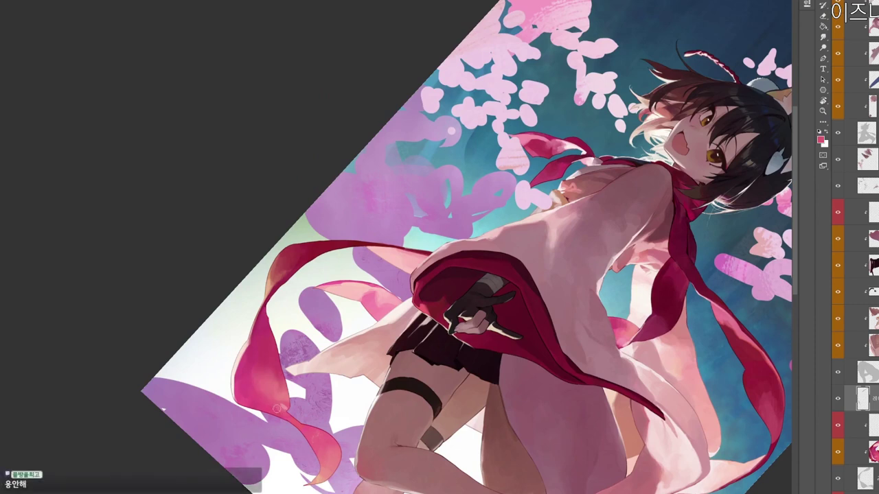
{"action": "left_click_drag", "start_coordinate": [268, 391], "coordinate": [326, 314]}
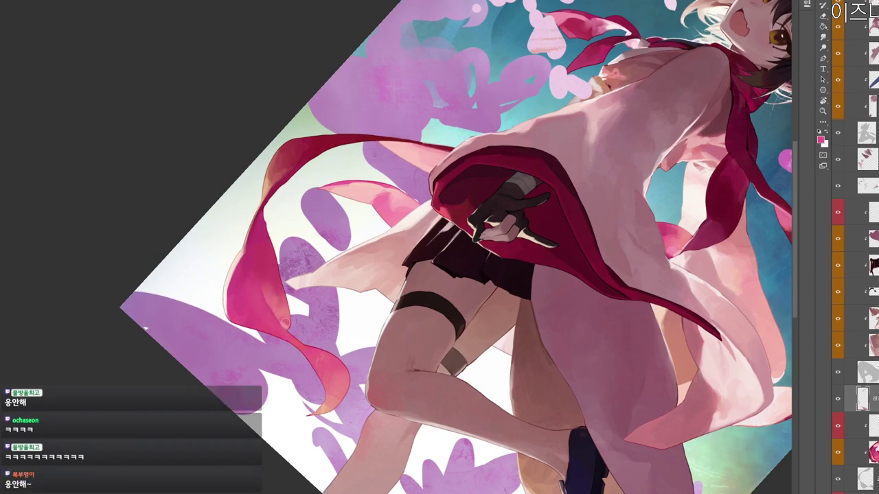
{"action": "left_click", "coordinate": [283, 326], "text": "alt"}
Refine the narrow twist before the long ribbon's curled tip with red and pink tones sampled from the ribbon.
{"action": "key", "text": "r"}
{"action": "left_click_drag", "start_coordinate": [348, 260], "coordinate": [488, 135]}
{"action": "left_click", "coordinate": [433, 241], "text": "alt"}
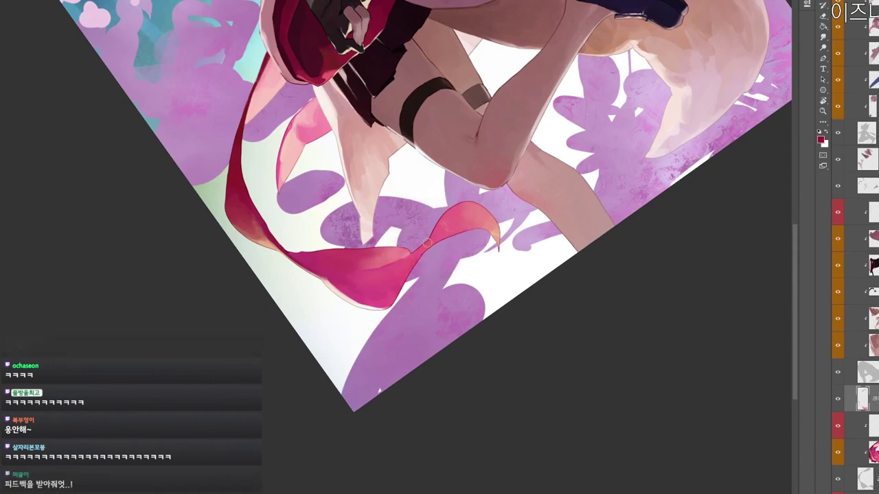
{"action": "left_click_drag", "start_coordinate": [426, 245], "coordinate": [440, 225]}
{"action": "left_click", "coordinate": [441, 230], "text": "alt"}
{"action": "scroll", "coordinate": [441, 229], "scroll_direction": "up", "scroll_amount": 5}
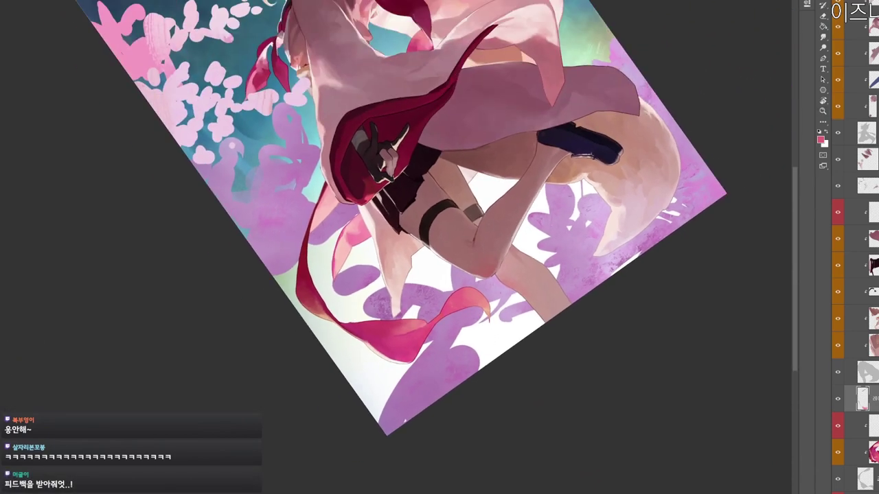
Select the red-labelled clipping layer over the ribbon paint, switch the painting colour to white and turn the canvas upright.
{"action": "left_click", "coordinate": [872, 426]}
{"action": "left_click_drag", "start_coordinate": [582, 377], "coordinate": [574, 367]}
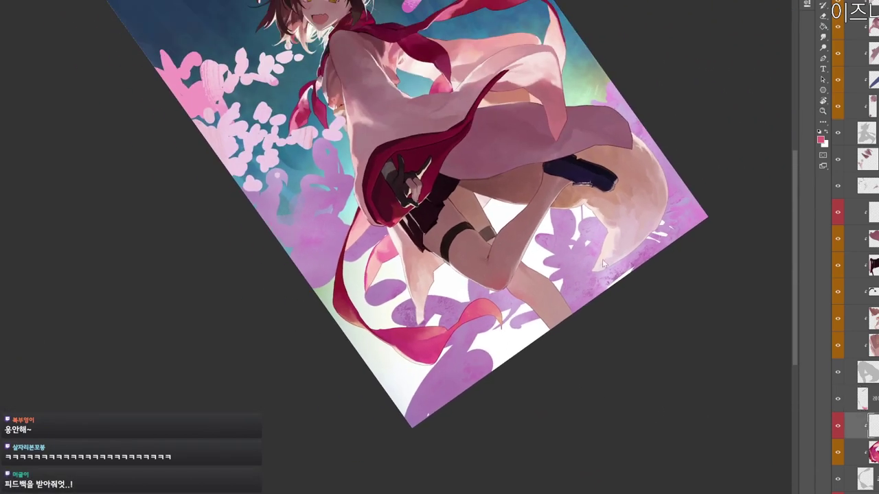
{"action": "key", "text": "x"}
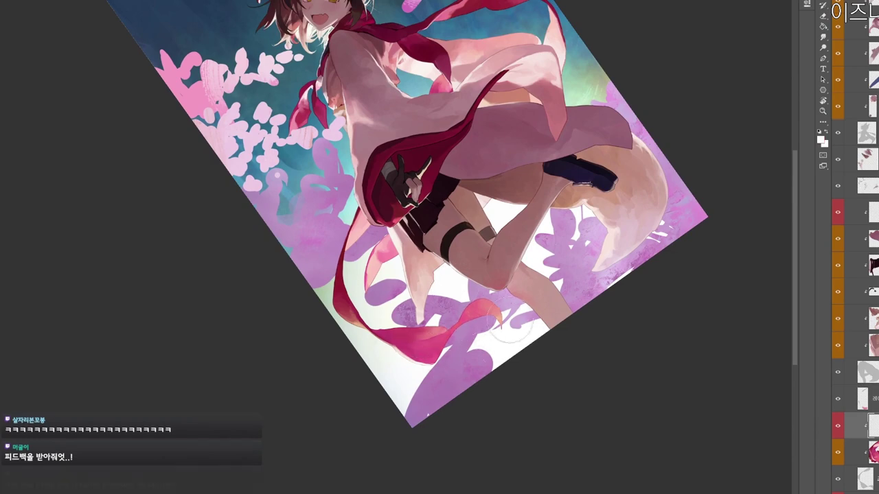
{"action": "key", "text": "r"}
{"action": "left_click_drag", "start_coordinate": [628, 332], "coordinate": [434, 470]}
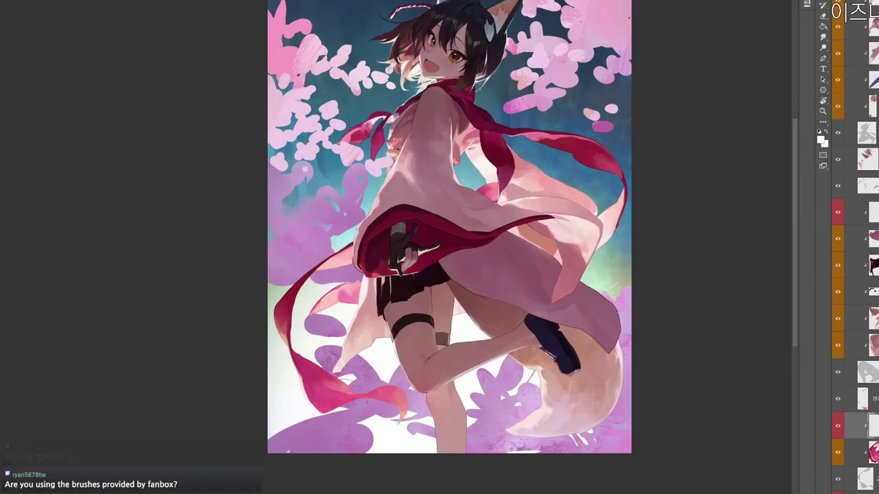
{"action": "left_click_drag", "start_coordinate": [650, 470], "coordinate": [654, 414]}
Move down to the next clipping group and select its red-labelled layer.
{"action": "left_click", "coordinate": [866, 478]}
{"action": "scroll", "coordinate": [866, 440], "scroll_direction": "down", "scroll_amount": 3}
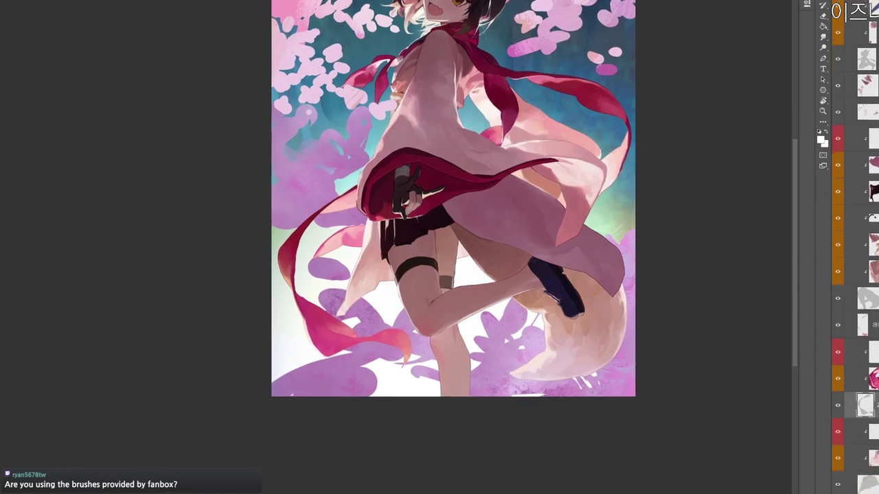
{"action": "scroll", "coordinate": [867, 405], "scroll_direction": "down", "scroll_amount": 2}
{"action": "left_click", "coordinate": [870, 378]}
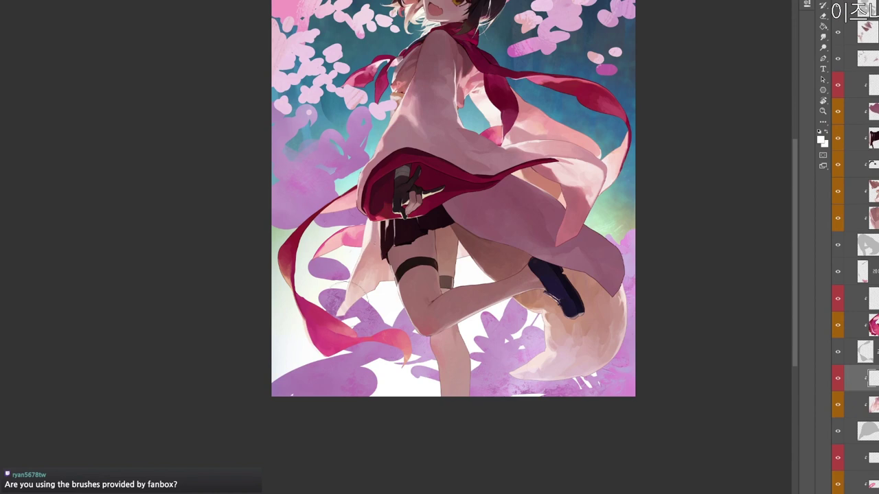
{"action": "mouse_move", "coordinate": [487, 259]}
{"action": "left_mouse_down"}
{"action": "mouse_move", "coordinate": [549, 258]}
{"action": "mouse_move", "coordinate": [545, 298]}
{"action": "left_mouse_up"}
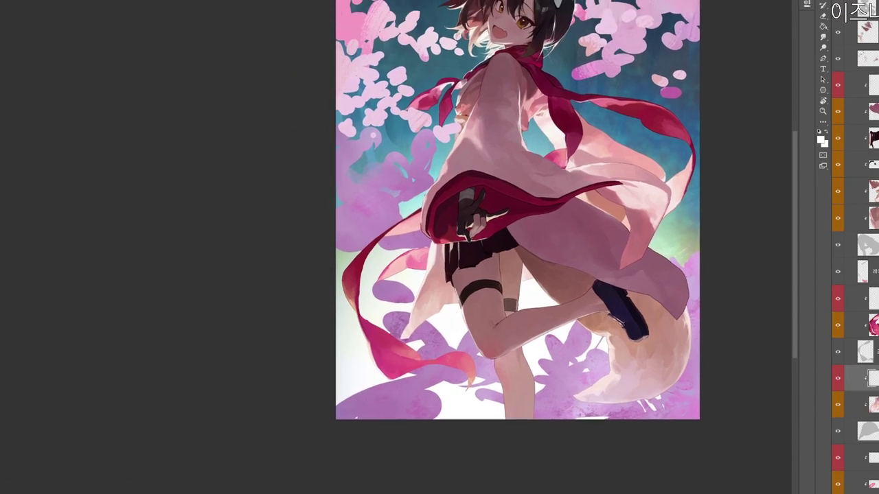
Select the lower orange-labelled paint layer clipped in the group below, and undo the last change.
{"action": "key", "text": "alt+bracketleft"}
{"action": "key", "text": "alt+bracketleft"}
{"action": "key", "text": "alt+bracketleft"}
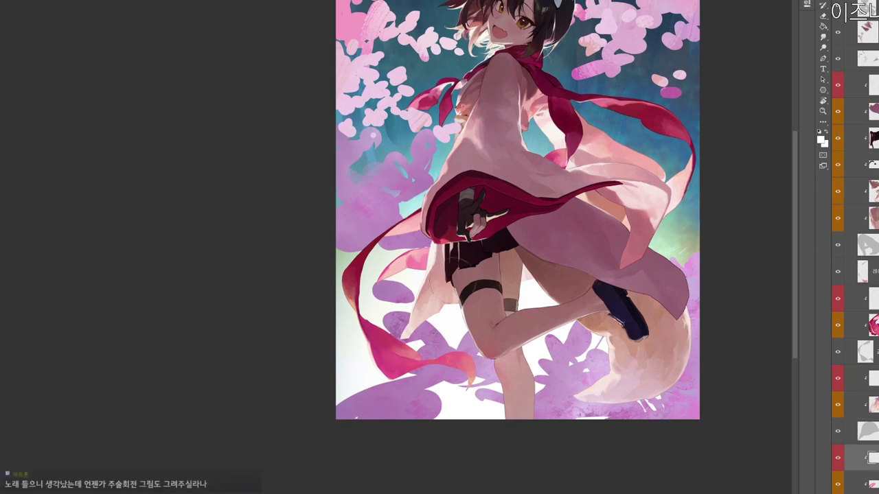
{"action": "scroll", "coordinate": [856, 247], "scroll_direction": "down", "scroll_amount": 1}
{"action": "scroll", "coordinate": [862, 425], "scroll_direction": "down", "scroll_amount": 3}
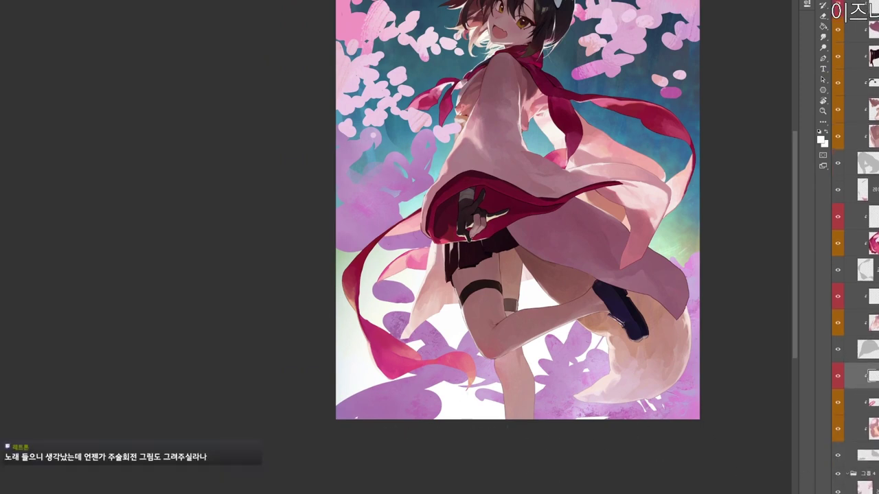
{"action": "left_click", "coordinate": [870, 429]}
{"action": "left_click_drag", "start_coordinate": [748, 462], "coordinate": [732, 487]}
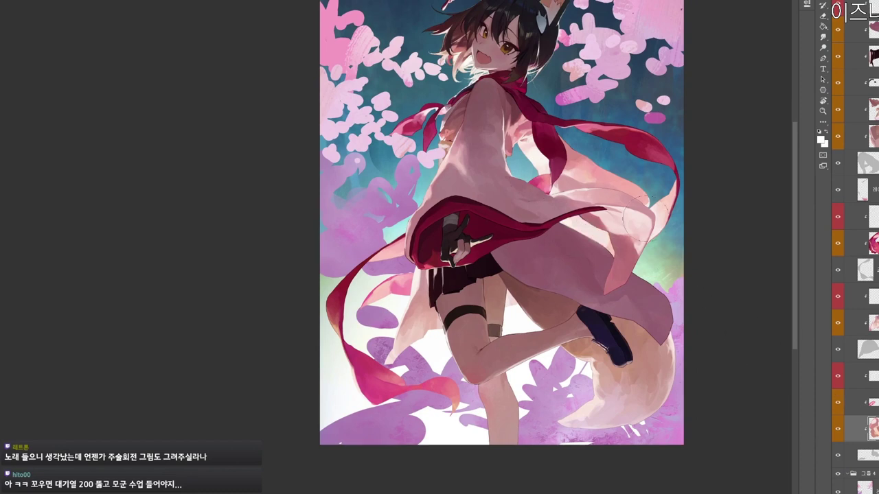
{"action": "key", "text": "ctrl+z"}
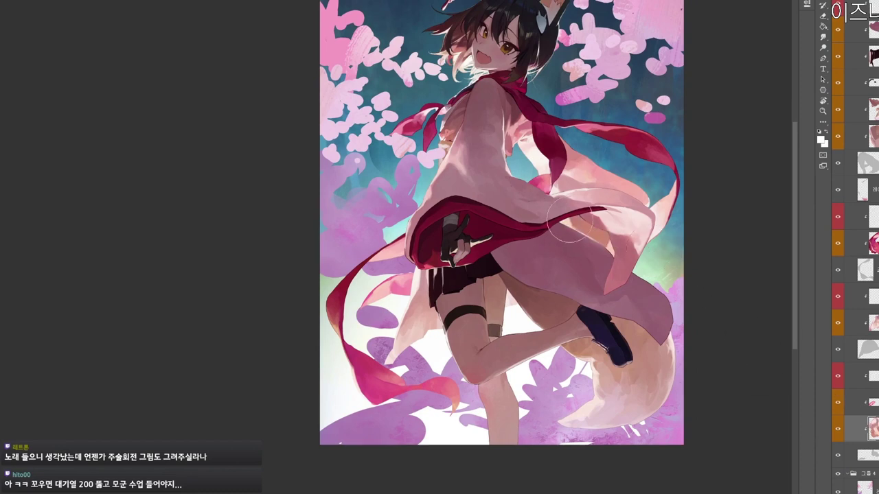
Brighten the robe's inner fold beside the crimson trim with a sampled peach tone, and choose a paler, less saturated painting colour.
{"action": "left_click", "coordinate": [570, 222], "text": "alt"}
{"action": "left_click_drag", "start_coordinate": [574, 231], "coordinate": [610, 254]}
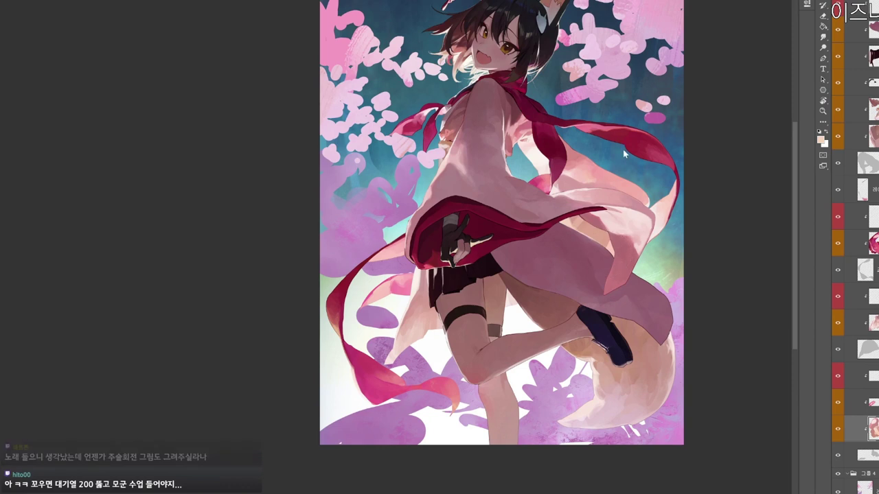
{"action": "left_click", "coordinate": [820, 139]}
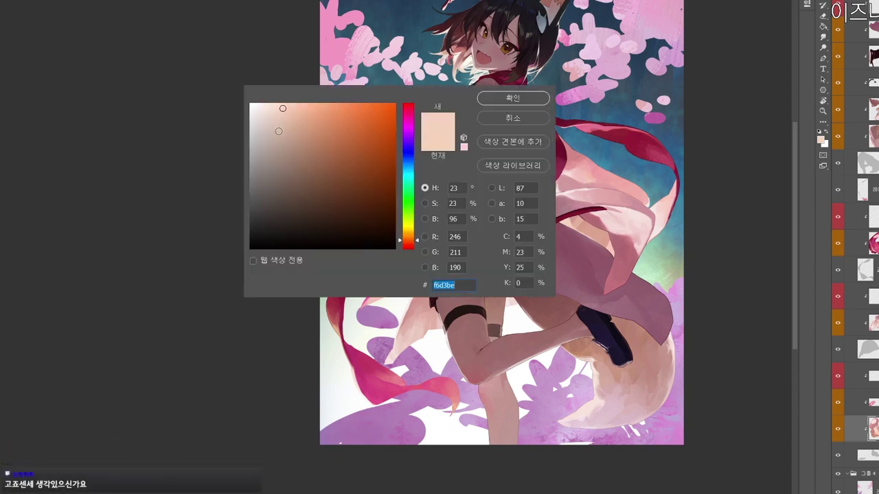
{"action": "left_click", "coordinate": [275, 121]}
{"action": "left_click", "coordinate": [504, 98]}
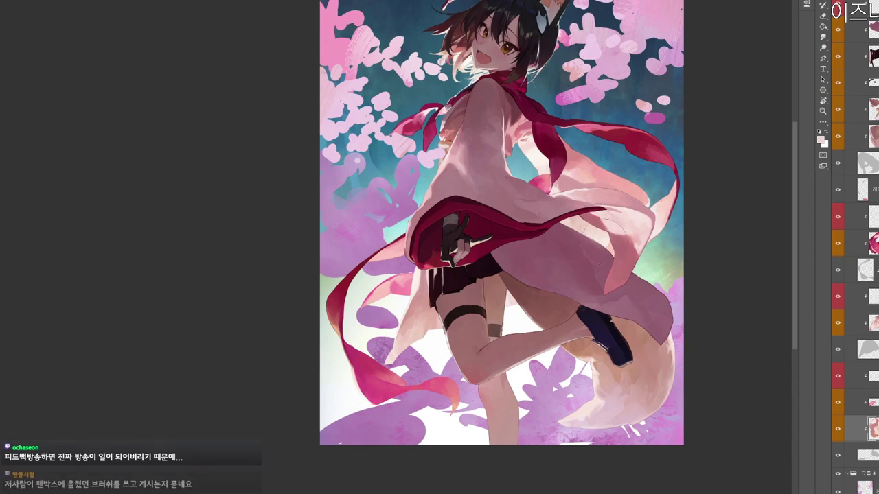
Examine the whole illustration at several zoom levels, toggling the proof colours on and off to check its values.
{"action": "left_click_drag", "start_coordinate": [662, 370], "coordinate": [625, 393]}
{"action": "key", "text": "ctrl+y"}
{"action": "key", "text": "ctrl+y"}
{"action": "mouse_move", "coordinate": [614, 184]}
{"action": "left_mouse_down"}
{"action": "mouse_move", "coordinate": [629, 175]}
{"action": "mouse_move", "coordinate": [621, 182]}
{"action": "left_mouse_up"}
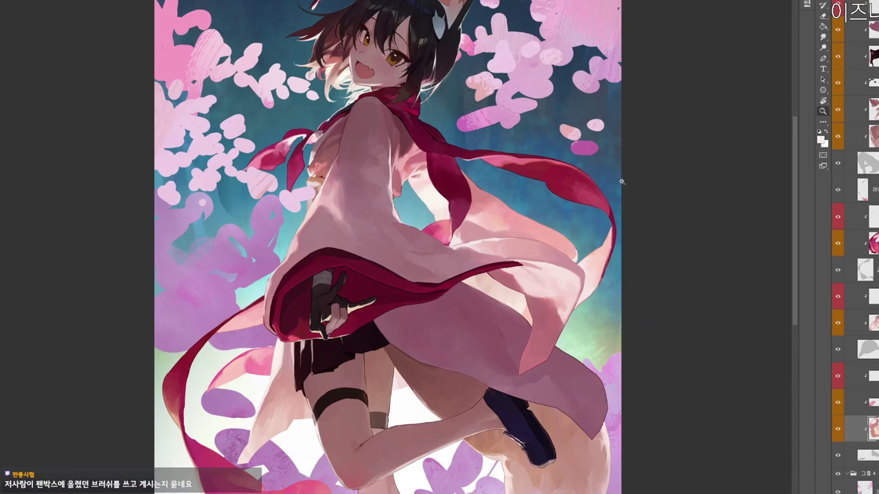
{"action": "left_click_drag", "start_coordinate": [695, 446], "coordinate": [687, 447]}
{"action": "mouse_move", "coordinate": [714, 482]}
{"action": "left_mouse_down"}
{"action": "mouse_move", "coordinate": [704, 446]}
{"action": "mouse_move", "coordinate": [719, 476]}
{"action": "left_mouse_up"}
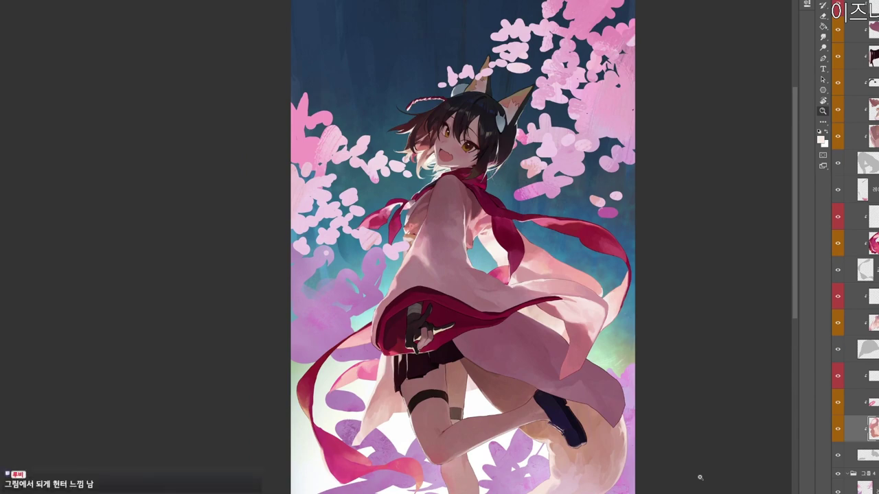
{"action": "left_click_drag", "start_coordinate": [700, 477], "coordinate": [643, 477]}
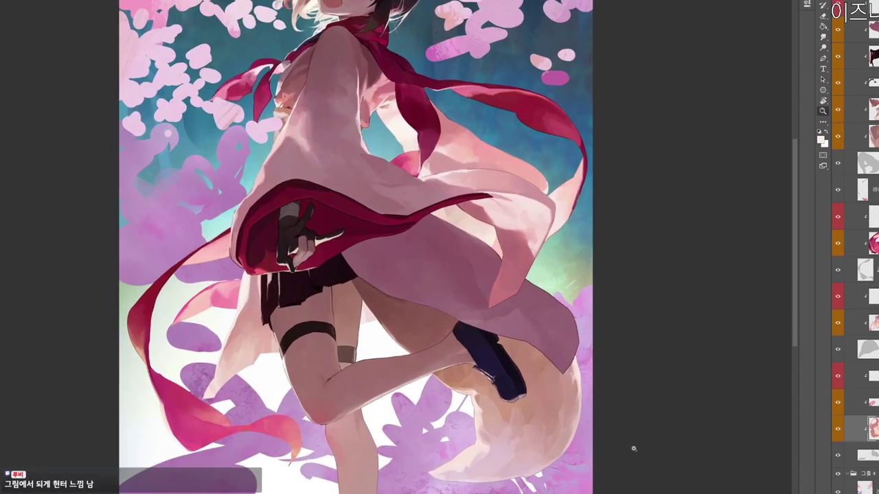
{"action": "left_click_drag", "start_coordinate": [641, 439], "coordinate": [653, 493]}
{"action": "key", "text": "ctrl+y"}
{"action": "key", "text": "ctrl+y"}
{"action": "left_click", "coordinate": [412, 192]}
{"action": "left_click", "coordinate": [419, 165], "text": "alt"}
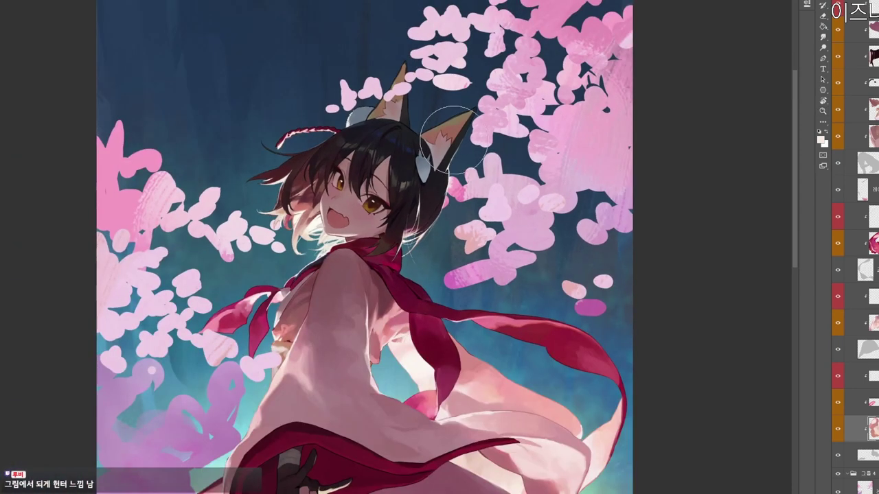
{"action": "key", "text": "ctrl+minus"}
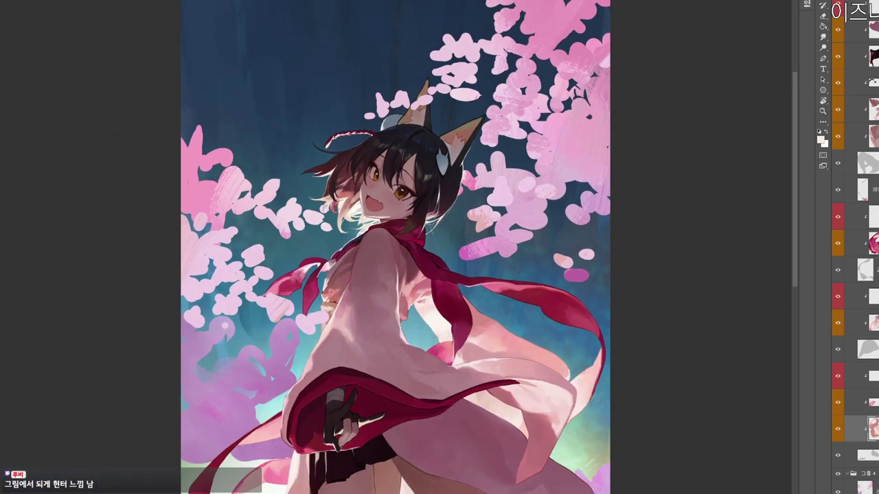
{"action": "scroll", "coordinate": [608, 263], "scroll_direction": "down", "scroll_amount": 1}
{"action": "key", "text": "ctrl+minus"}
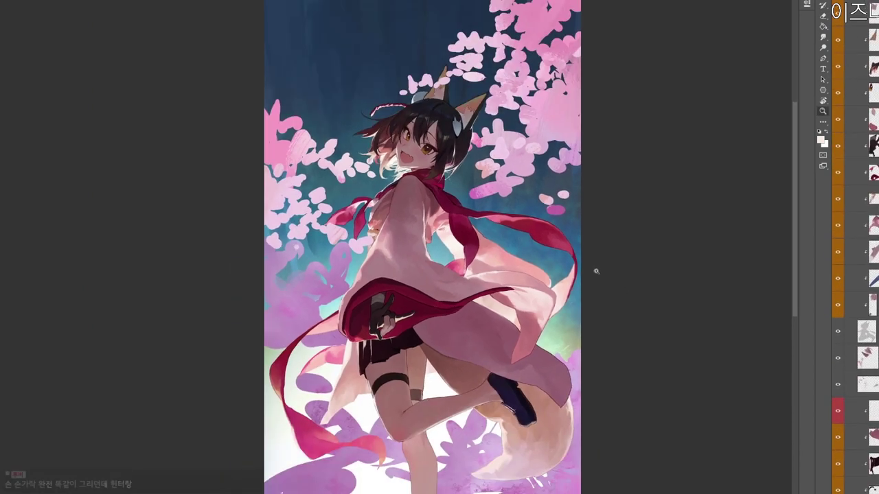
{"action": "key", "text": "ctrl+y"}
{"action": "key", "text": "ctrl+y"}
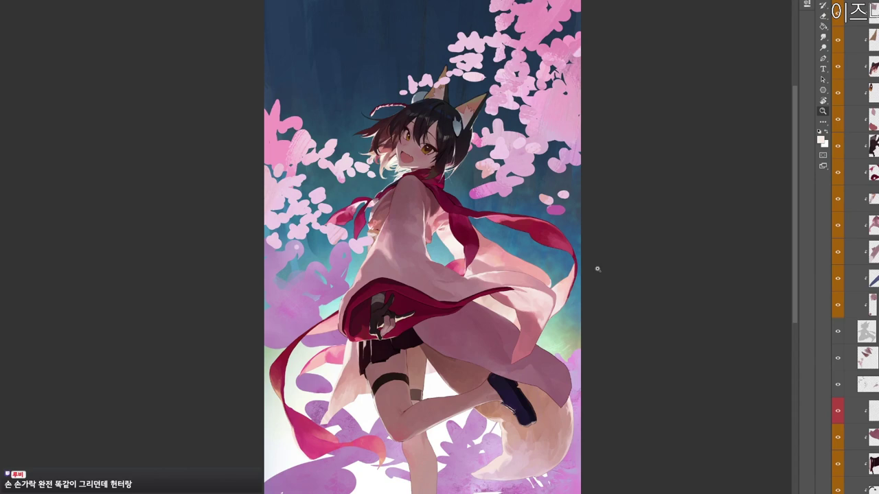
Set the painting colour to dark brown #1a130f and create a new layer for brushwork on the character's head.
{"action": "left_click_drag", "start_coordinate": [565, 144], "coordinate": [635, 142]}
{"action": "left_click_drag", "start_coordinate": [486, 120], "coordinate": [494, 136]}
{"action": "left_click", "coordinate": [821, 139]}
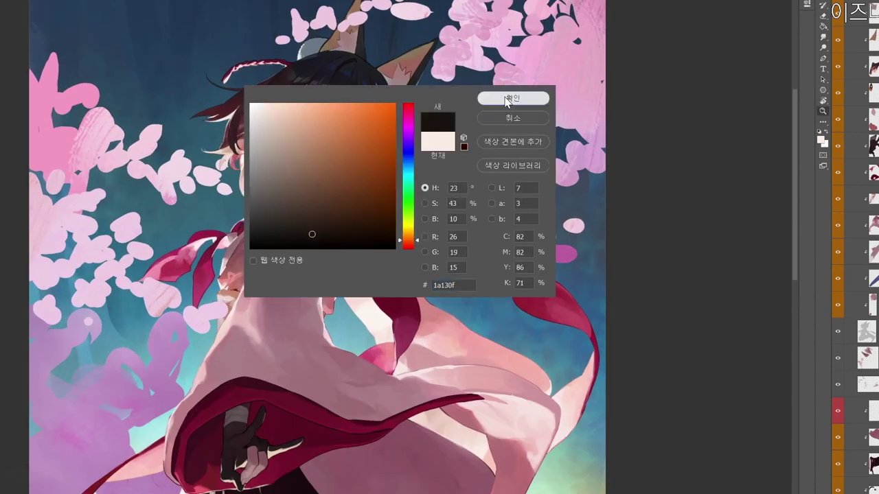
{"action": "key", "text": "Return"}
{"action": "scroll", "coordinate": [854, 247], "scroll_direction": "up", "scroll_amount": 4}
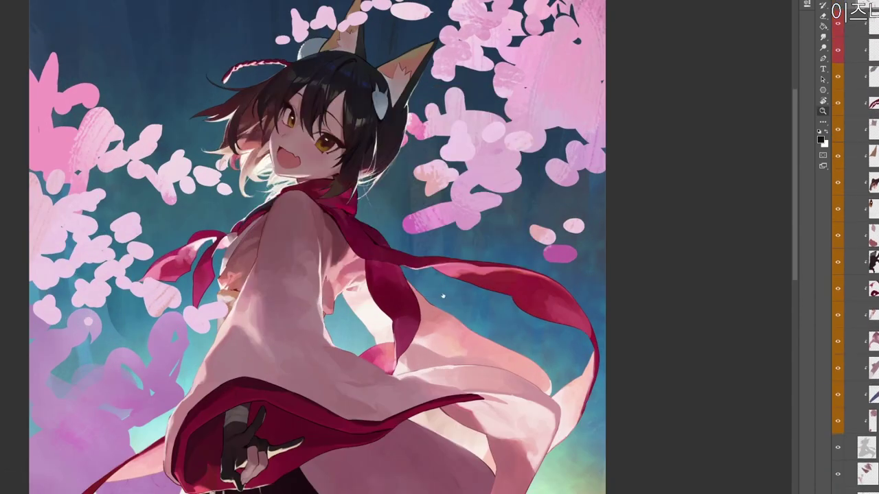
{"action": "key", "text": "ctrl+shift+n"}
{"action": "key", "text": "Return"}
{"action": "left_click_drag", "start_coordinate": [381, 245], "coordinate": [454, 314]}
{"action": "key", "text": "b"}
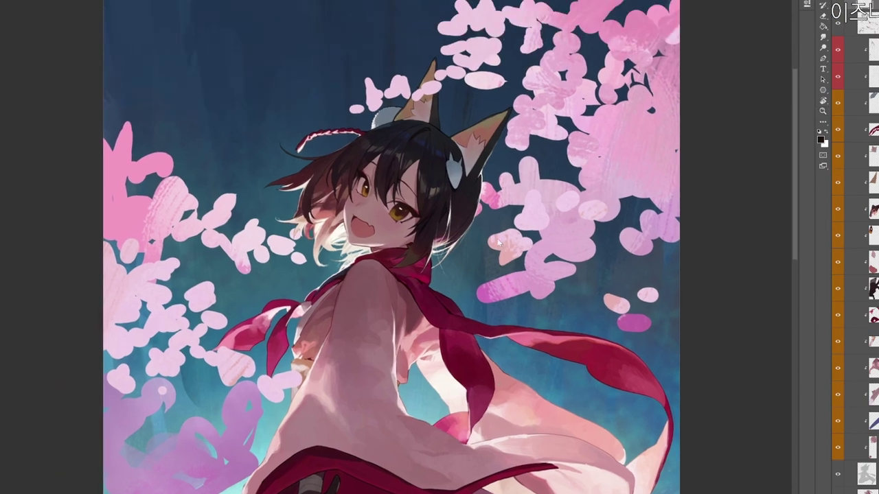
Paint the facial markings on the white mask-shaped hair ornament below the fox ear in dark red #2e0b10.
{"action": "key", "text": "z"}
{"action": "left_click", "coordinate": [449, 232]}
{"action": "left_click", "coordinate": [451, 234]}
{"action": "key", "text": "b"}
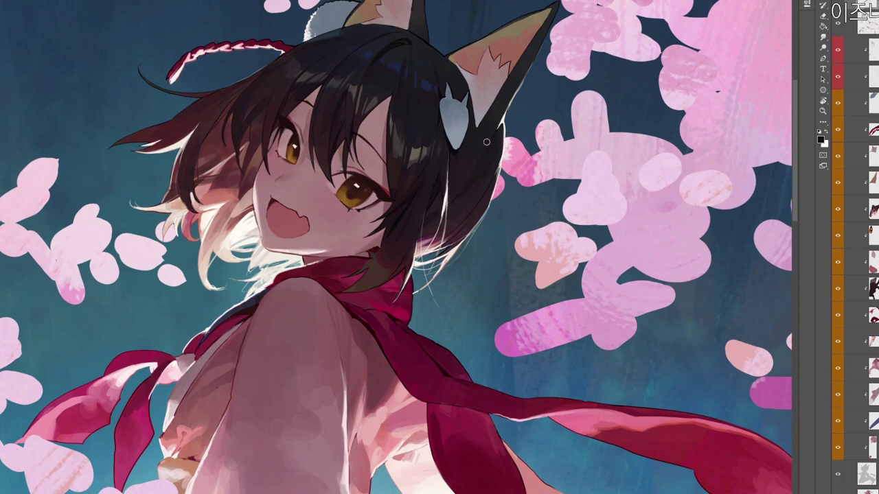
{"action": "scroll", "coordinate": [492, 170], "scroll_direction": "down", "scroll_amount": 2}
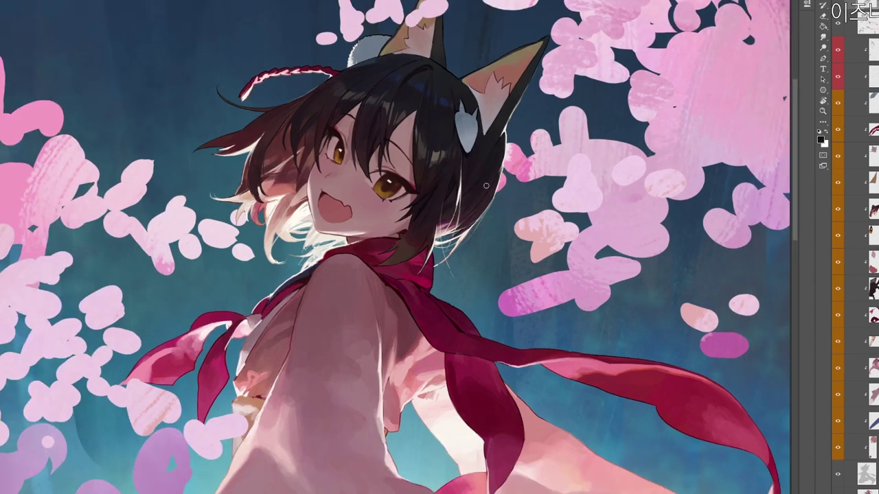
{"action": "scroll", "coordinate": [497, 156], "scroll_direction": "down", "scroll_amount": 2}
{"action": "left_click_drag", "start_coordinate": [498, 155], "coordinate": [498, 220]}
{"action": "scroll", "coordinate": [497, 221], "scroll_direction": "up", "scroll_amount": 2}
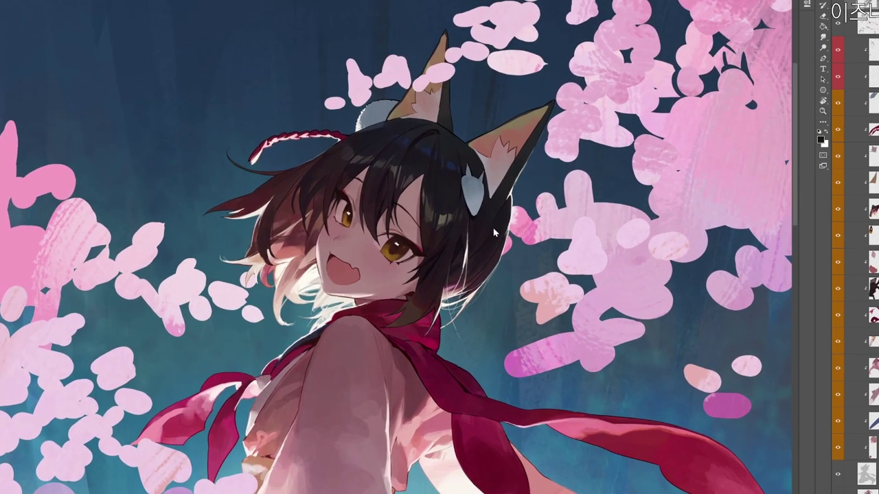
{"action": "left_click", "coordinate": [820, 140]}
{"action": "left_click", "coordinate": [409, 107]}
{"action": "left_click", "coordinate": [362, 223]}
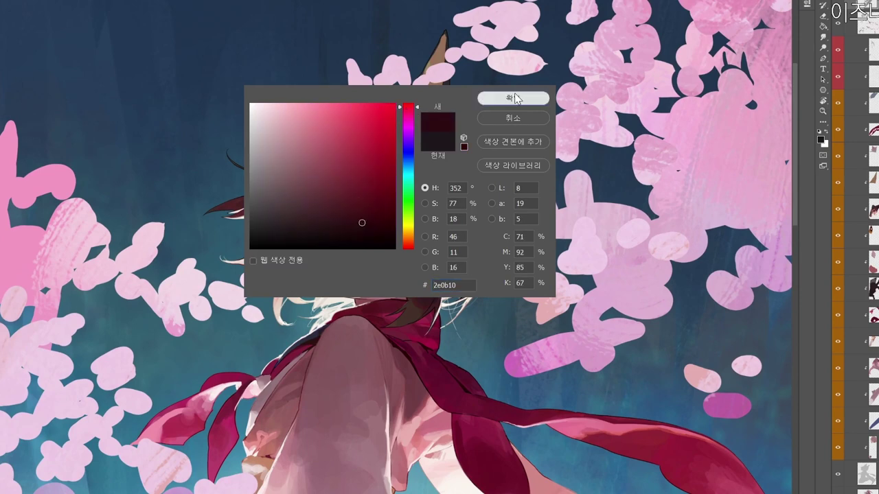
{"action": "left_click", "coordinate": [516, 98]}
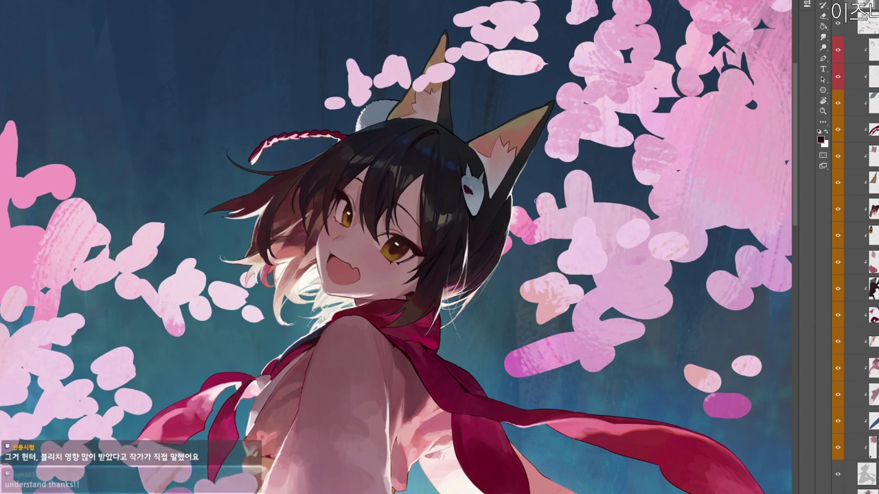
{"action": "left_click_drag", "start_coordinate": [508, 248], "coordinate": [550, 258]}
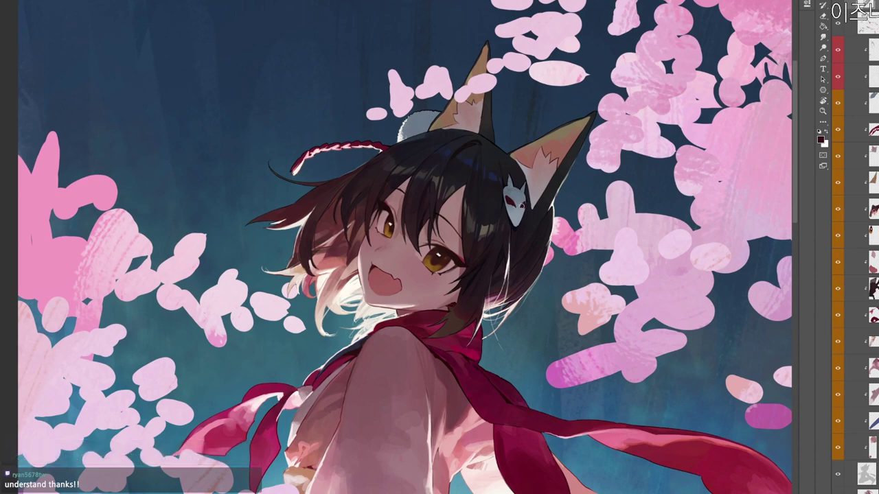
{"action": "left_click_drag", "start_coordinate": [521, 241], "coordinate": [541, 270]}
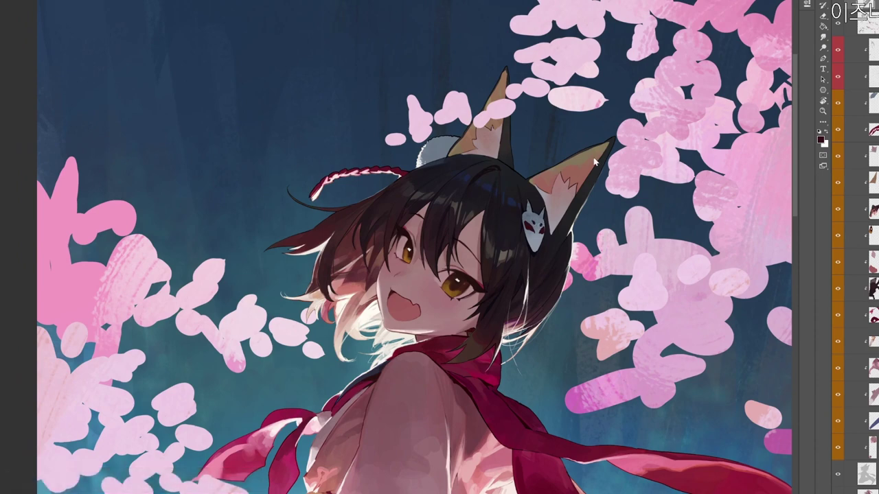
Refine the facial markings on the white mask-shaped hair ornament using dark crimson #451320.
{"action": "left_click", "coordinate": [820, 139]}
{"action": "left_click", "coordinate": [329, 224]}
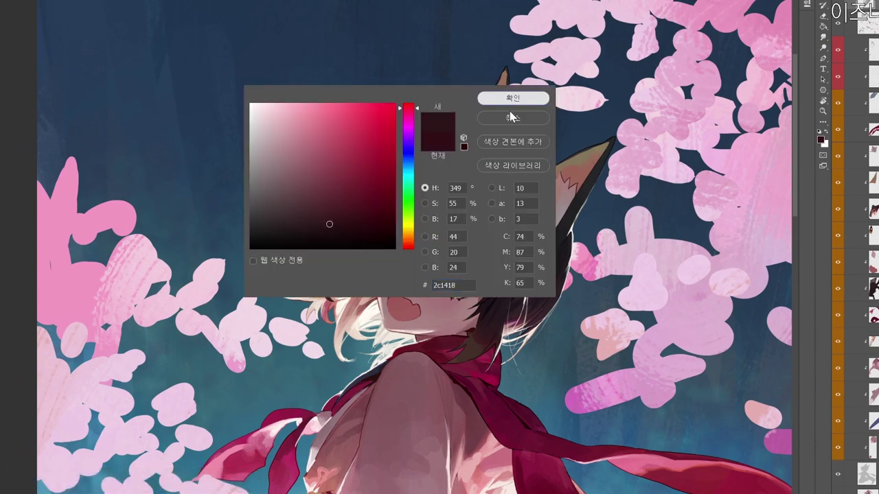
{"action": "left_click", "coordinate": [511, 117]}
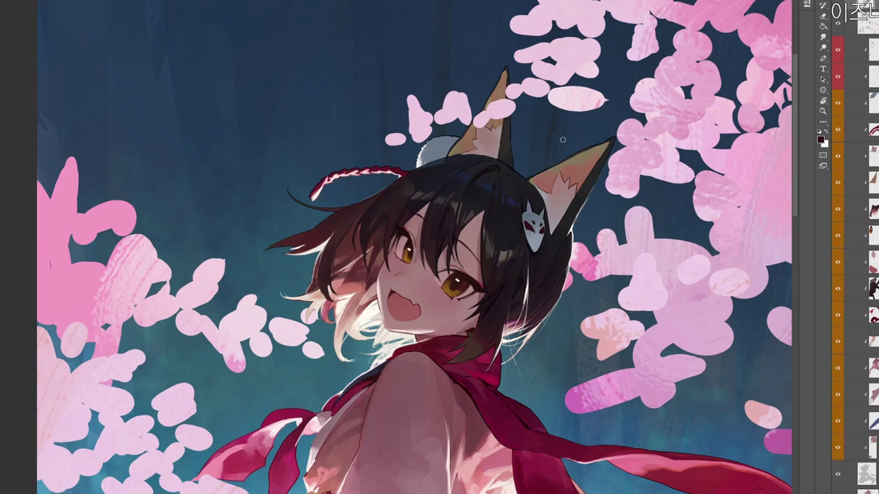
{"action": "left_click_drag", "start_coordinate": [541, 297], "coordinate": [567, 277]}
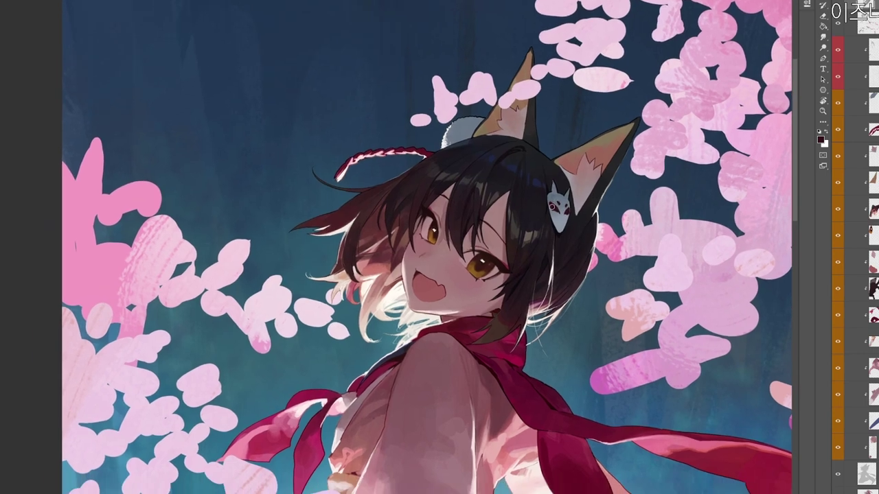
{"action": "left_click", "coordinate": [820, 140]}
{"action": "left_click", "coordinate": [356, 209]}
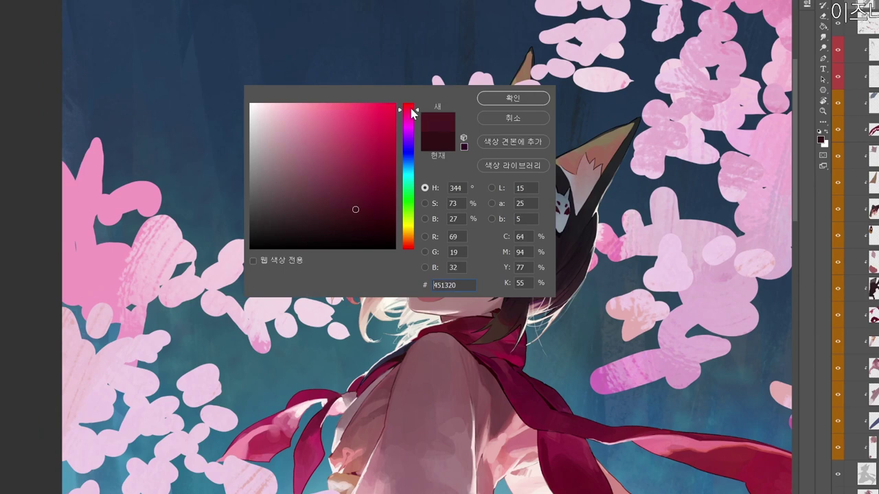
{"action": "left_click", "coordinate": [510, 99]}
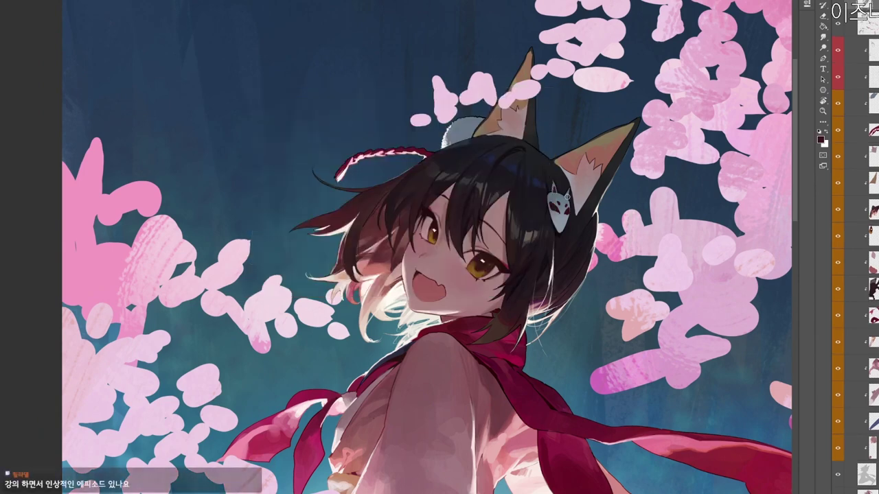
{"action": "scroll", "coordinate": [427, 247], "scroll_direction": "down", "scroll_amount": 2}
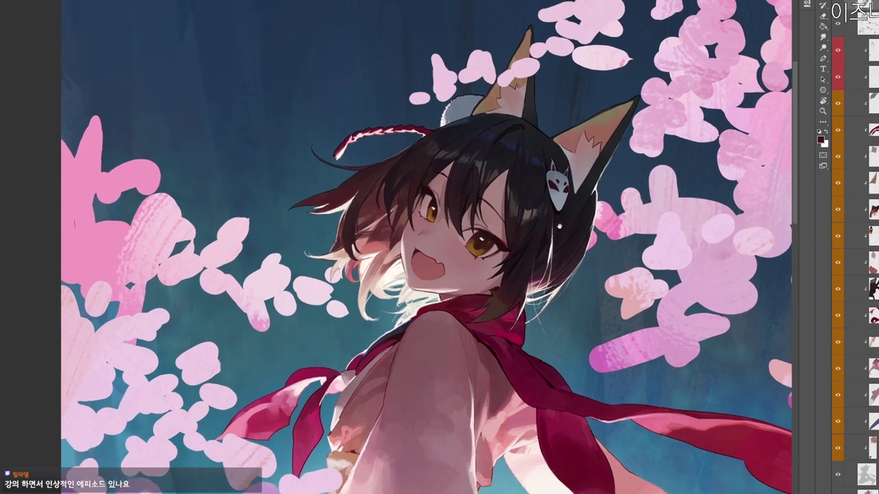
{"action": "scroll", "coordinate": [579, 201], "scroll_direction": "down", "scroll_amount": 1}
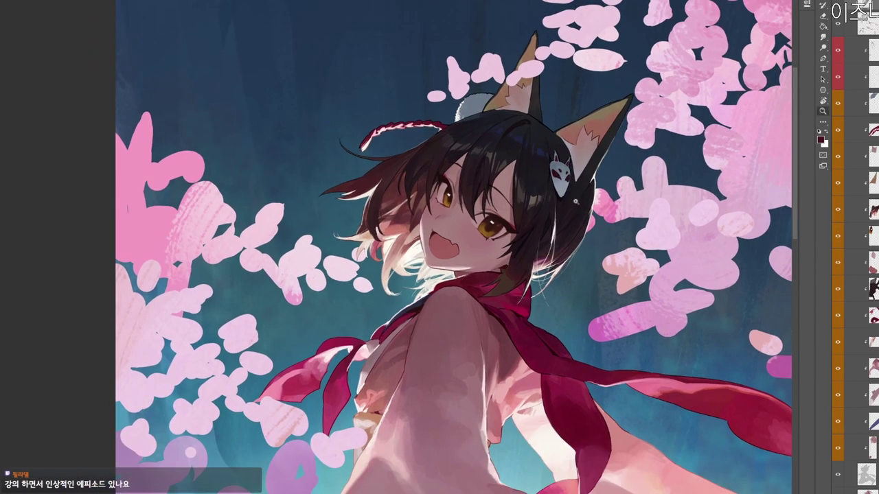
{"action": "scroll", "coordinate": [569, 176], "scroll_direction": "up", "scroll_amount": 3}
{"action": "scroll", "coordinate": [567, 180], "scroll_direction": "down", "scroll_amount": 2}
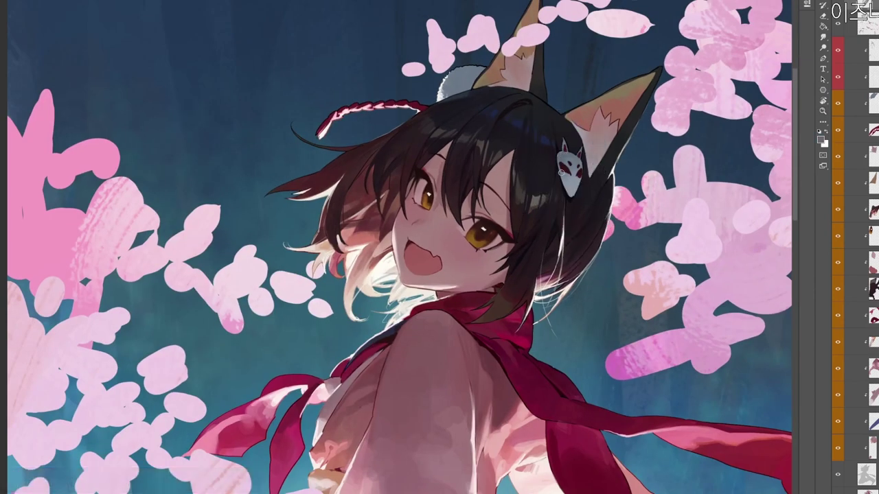
Paint fur shading inside the near fox ear above the mask ornament using muted reddish brown #6a4242 and tones sampled from the ear.
{"action": "left_click", "coordinate": [570, 185], "text": "alt"}
{"action": "left_click_drag", "start_coordinate": [645, 143], "coordinate": [572, 178]}
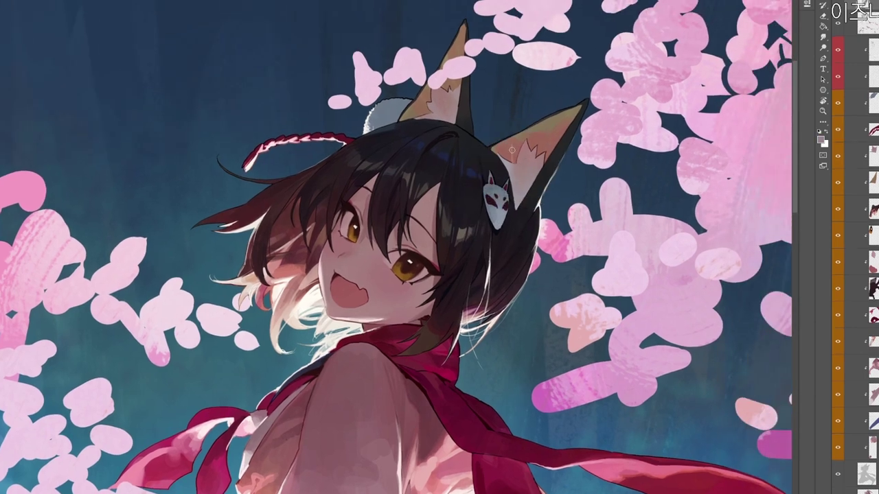
{"action": "left_click", "coordinate": [820, 139]}
{"action": "left_click", "coordinate": [303, 187]}
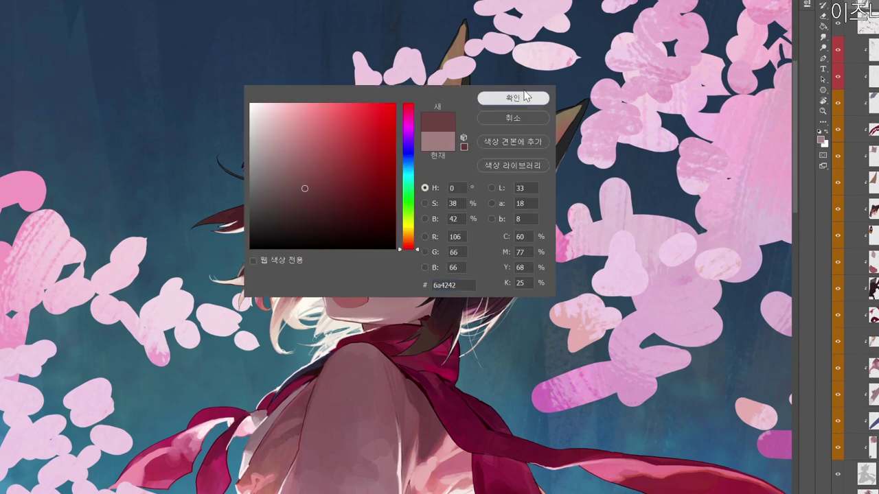
{"action": "left_click", "coordinate": [526, 97]}
{"action": "left_click", "coordinate": [509, 152], "text": "alt"}
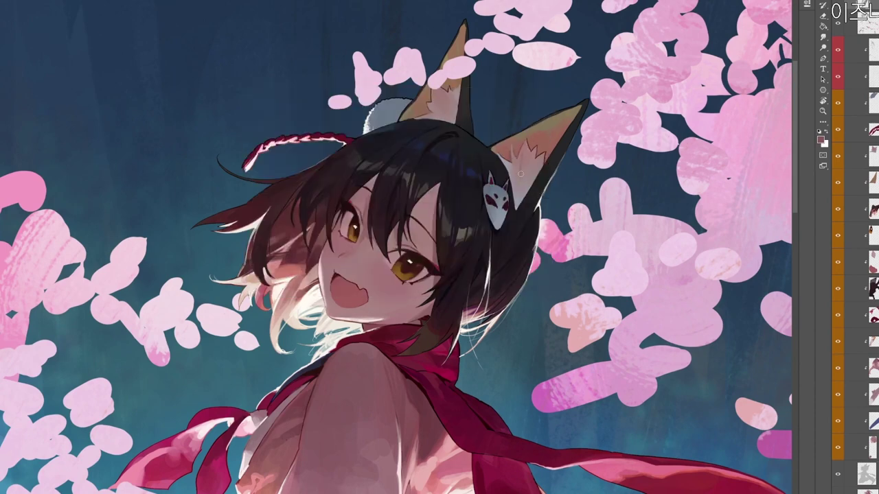
{"action": "left_click", "coordinate": [523, 169], "text": "alt"}
{"action": "scroll", "coordinate": [544, 154], "scroll_direction": "down", "scroll_amount": 2}
{"action": "left_click", "coordinate": [542, 155], "text": "alt"}
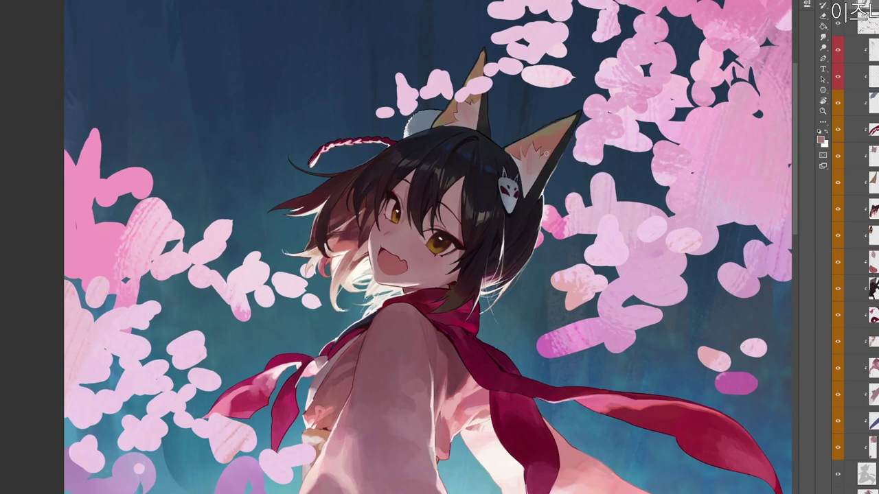
Refine the inner fur and tip of the near fox ear with darker reddish brown #5b3938 and tones sampled from the ear.
{"action": "left_click", "coordinate": [820, 140]}
{"action": "left_click", "coordinate": [305, 197]}
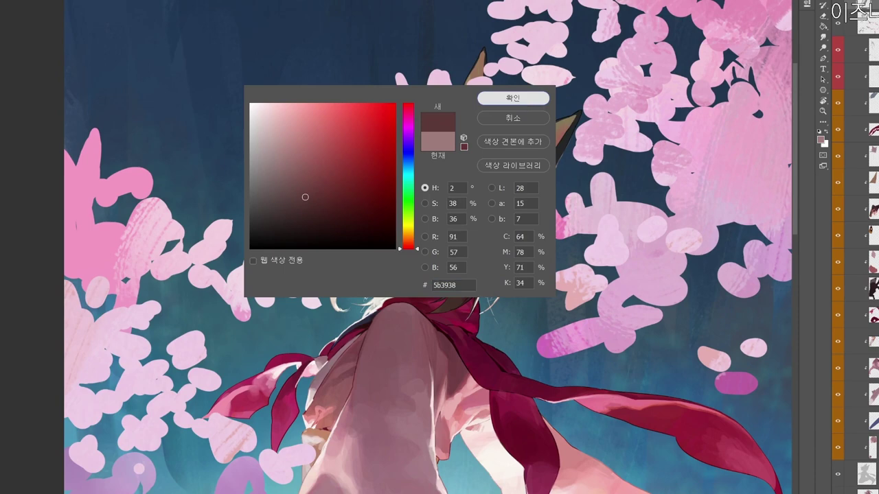
{"action": "left_click", "coordinate": [513, 98]}
{"action": "left_click_drag", "start_coordinate": [547, 192], "coordinate": [530, 208]}
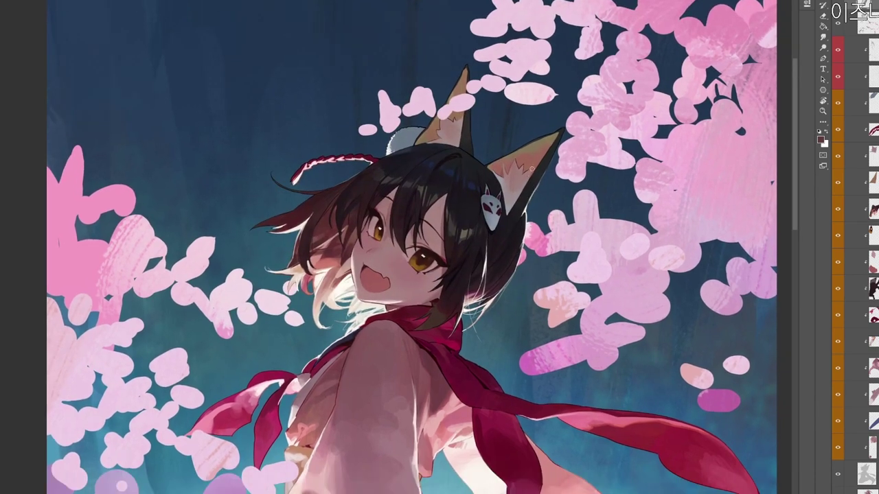
{"action": "left_click_drag", "start_coordinate": [553, 142], "coordinate": [546, 188]}
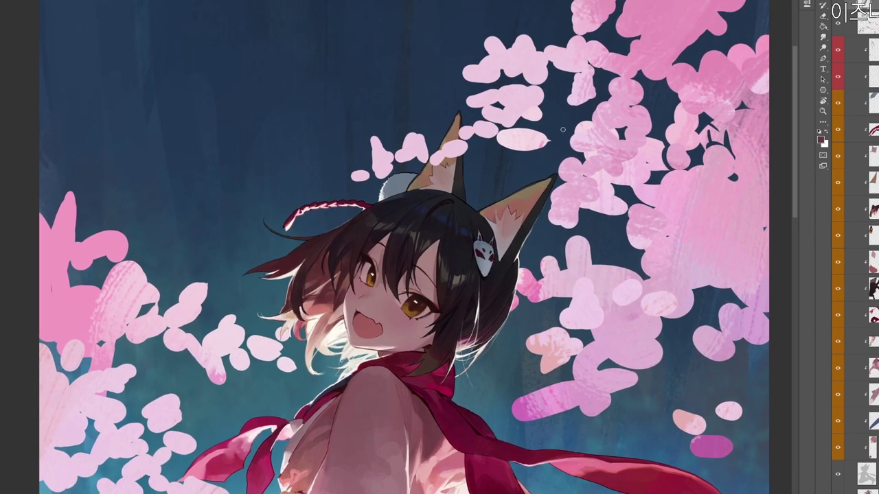
{"action": "left_click", "coordinate": [540, 187], "text": "alt"}
{"action": "left_click", "coordinate": [552, 178], "text": "alt"}
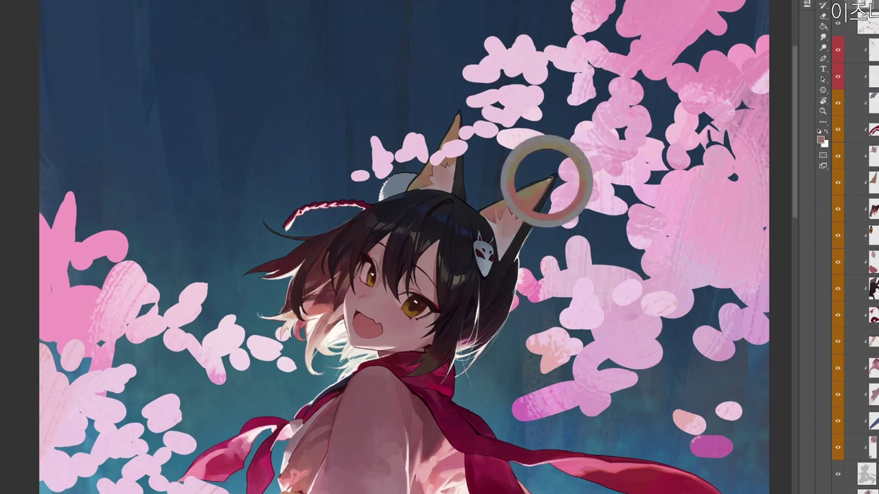
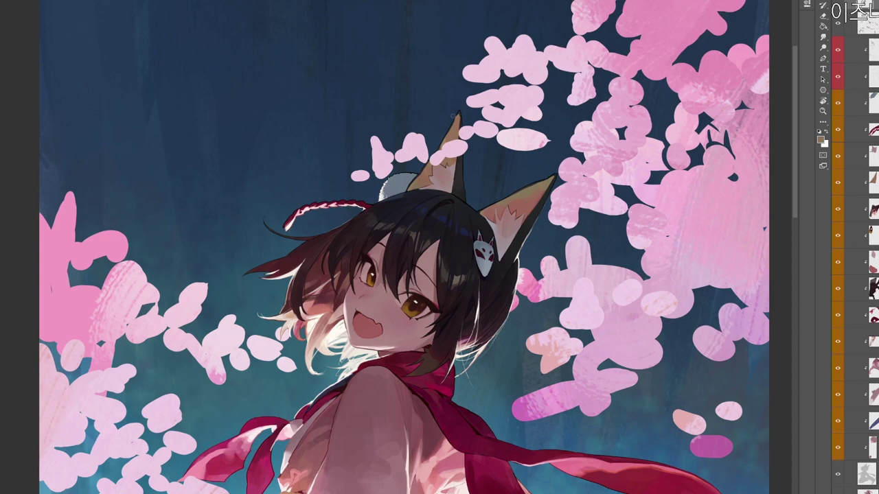
Touch up the far fox ear and the fur at its base with tones sampled from both ears.
{"action": "left_click", "coordinate": [459, 179], "text": "alt"}
{"action": "left_click", "coordinate": [499, 219], "text": "alt"}
{"action": "left_click", "coordinate": [446, 177], "text": "alt"}
{"action": "left_click", "coordinate": [436, 179], "text": "alt"}
Pick tan #c0a078, sample the pale edge tone behind the near ear, and strengthen the rim light along the back of the hair.
{"action": "scroll", "coordinate": [639, 344], "scroll_direction": "down", "scroll_amount": 2}
{"action": "left_click_drag", "start_coordinate": [562, 347], "coordinate": [555, 302]}
{"action": "left_click_drag", "start_coordinate": [529, 447], "coordinate": [542, 376]}
{"action": "scroll", "coordinate": [560, 369], "scroll_direction": "down", "scroll_amount": 1}
{"action": "scroll", "coordinate": [597, 143], "scroll_direction": "up", "scroll_amount": 3}
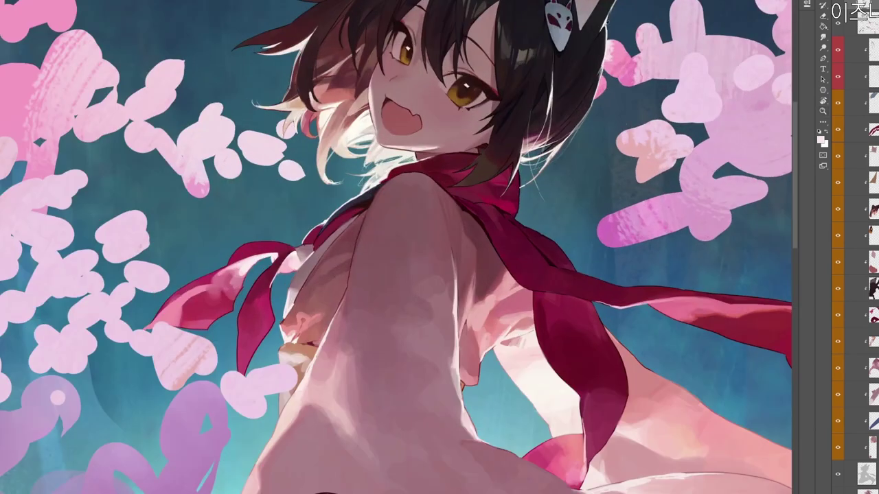
{"action": "key", "text": "n"}
{"action": "left_click", "coordinate": [304, 139]}
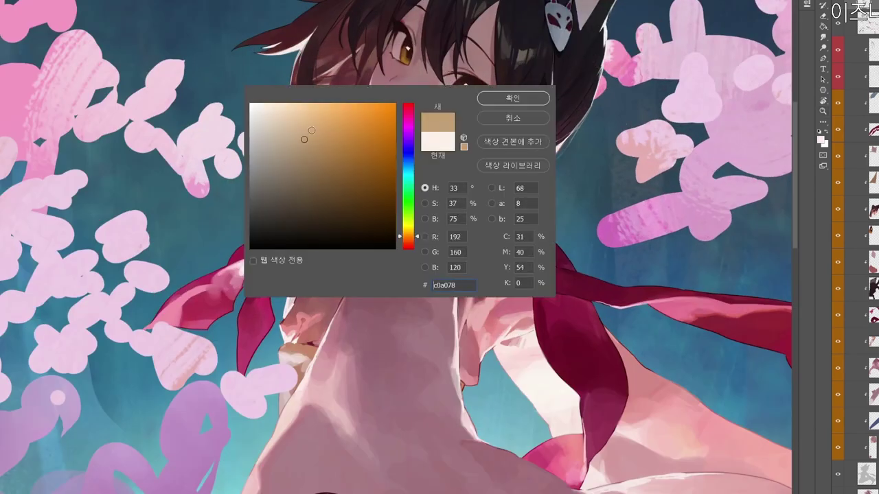
{"action": "left_click", "coordinate": [507, 97]}
{"action": "left_click_drag", "start_coordinate": [529, 141], "coordinate": [513, 220]}
{"action": "left_click_drag", "start_coordinate": [558, 132], "coordinate": [554, 123]}
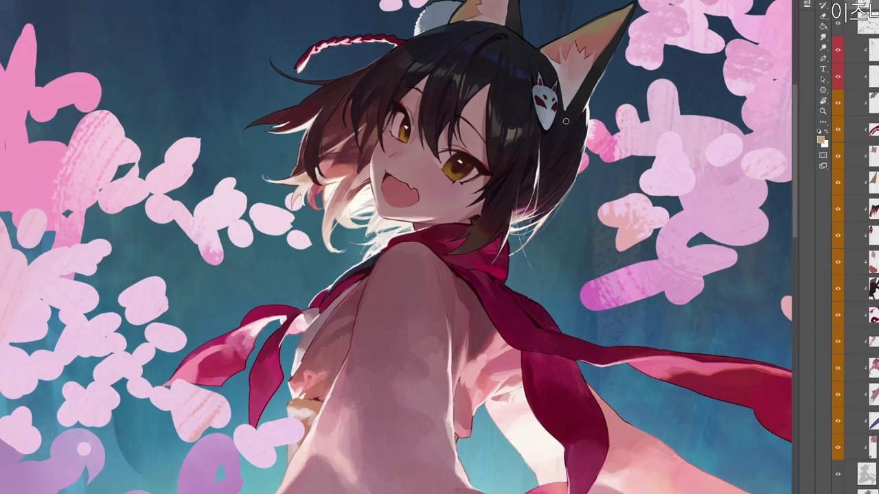
{"action": "left_click", "coordinate": [588, 115], "text": "alt"}
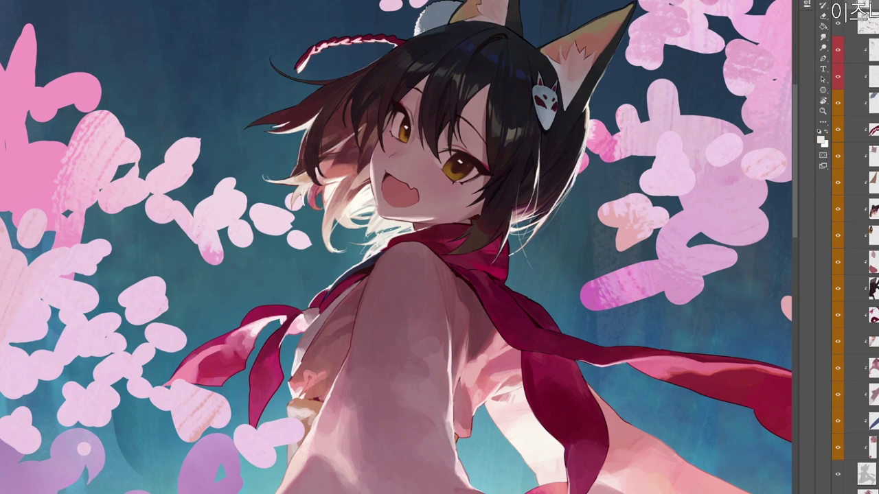
Choose a warmer, mid-dark painting colour and sample the hair edge to refine the lit strands behind the head.
{"action": "left_click", "coordinate": [821, 140]}
{"action": "left_click", "coordinate": [331, 173]}
{"action": "left_click", "coordinate": [403, 245]}
{"action": "left_click", "coordinate": [335, 162]}
{"action": "left_click", "coordinate": [513, 97]}
{"action": "left_click", "coordinate": [580, 163], "text": "alt"}
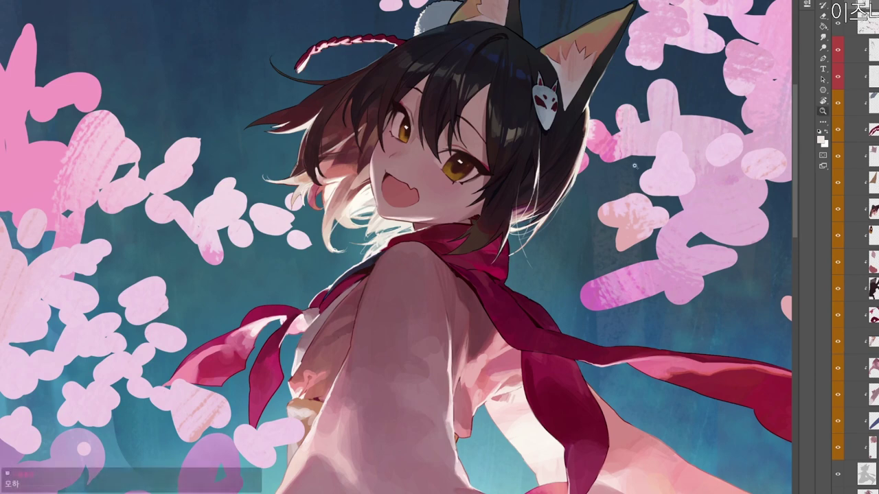
Examine the whole illustration at several zoom levels, toggling the proof colours to compare the head, robe and blossoms.
{"action": "scroll", "coordinate": [618, 154], "scroll_direction": "down", "scroll_amount": 1}
{"action": "scroll", "coordinate": [570, 136], "scroll_direction": "up", "scroll_amount": 1}
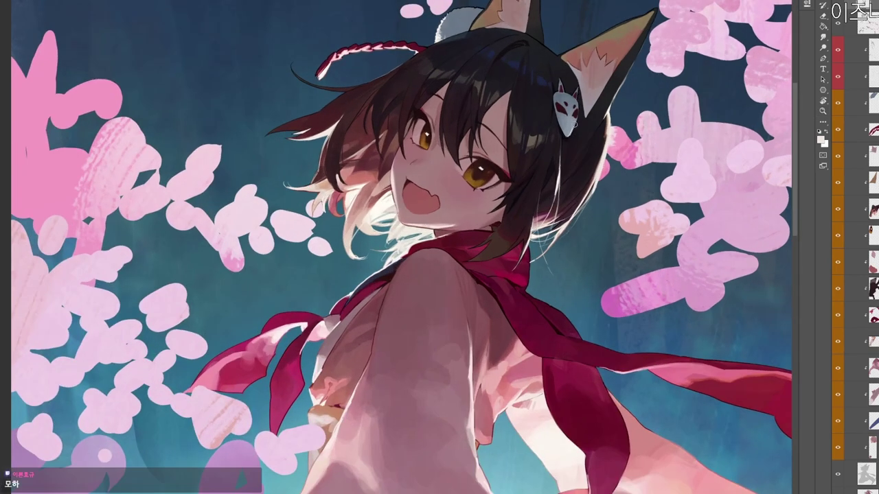
{"action": "scroll", "coordinate": [582, 116], "scroll_direction": "down", "scroll_amount": 1}
{"action": "left_click_drag", "start_coordinate": [583, 199], "coordinate": [563, 239]}
{"action": "scroll", "coordinate": [567, 232], "scroll_direction": "down", "scroll_amount": 1}
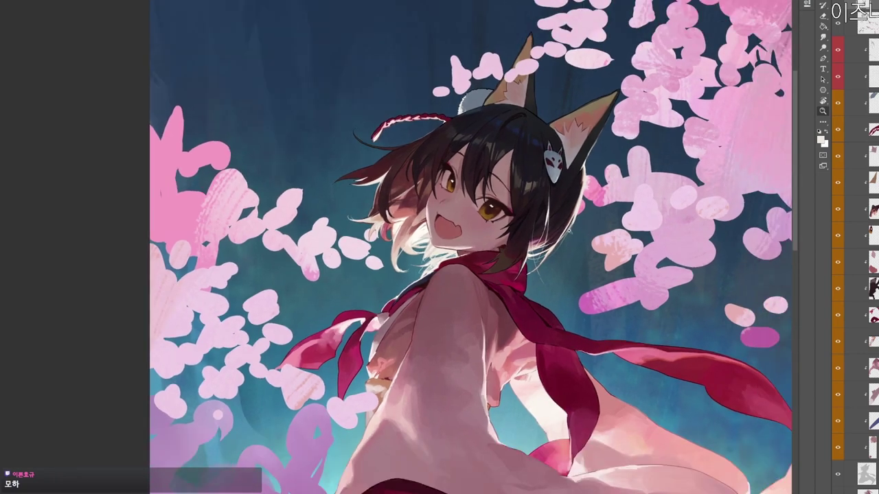
{"action": "scroll", "coordinate": [559, 295], "scroll_direction": "down", "scroll_amount": 3}
{"action": "left_click_drag", "start_coordinate": [576, 378], "coordinate": [544, 194]}
{"action": "key", "text": "ctrl+y"}
{"action": "key", "text": "ctrl+y"}
{"action": "scroll", "coordinate": [576, 440], "scroll_direction": "down", "scroll_amount": 3}
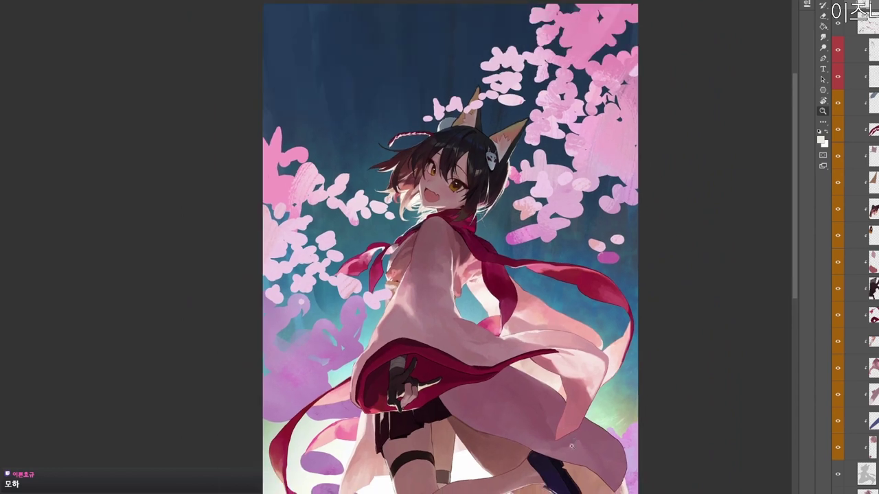
{"action": "left_click_drag", "start_coordinate": [544, 488], "coordinate": [527, 414]}
{"action": "scroll", "coordinate": [550, 417], "scroll_direction": "down", "scroll_amount": 1}
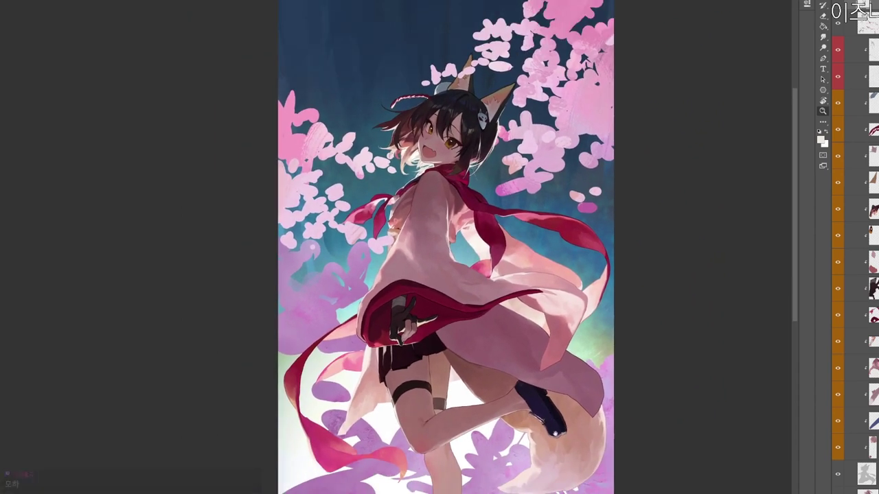
{"action": "left_click_drag", "start_coordinate": [559, 441], "coordinate": [534, 407]}
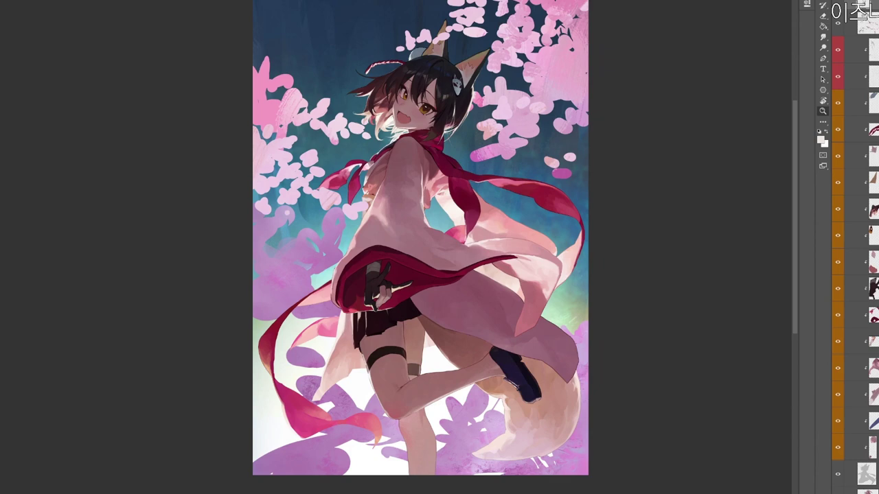
{"action": "left_click", "coordinate": [645, 174]}
Choose a muted red painting colour and ready the brush for work around the base of the far fox ear.
{"action": "left_click_drag", "start_coordinate": [453, 176], "coordinate": [570, 318]}
{"action": "left_click", "coordinate": [820, 140]}
{"action": "left_click", "coordinate": [302, 140]}
{"action": "left_click", "coordinate": [408, 247]}
{"action": "left_click", "coordinate": [322, 155]}
{"action": "left_click", "coordinate": [517, 101]}
{"action": "left_click_drag", "start_coordinate": [575, 239], "coordinate": [526, 292]}
{"action": "key", "text": "r"}
{"action": "key", "text": "z"}
{"action": "left_click_drag", "start_coordinate": [522, 285], "coordinate": [562, 244]}
{"action": "key", "text": "r"}
{"action": "key", "text": "b"}
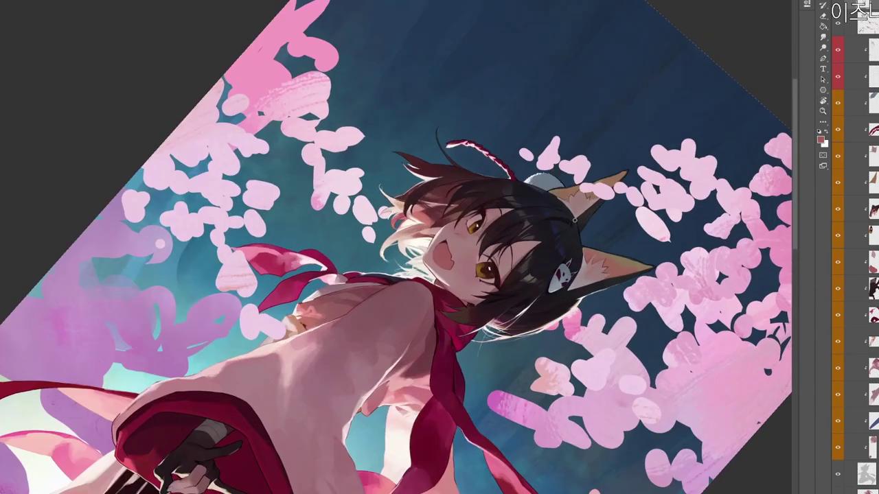
Touch up the hair around the far ear's base, adjusting the painting colour and sampling nearby dark tones.
{"action": "left_click", "coordinate": [578, 225], "text": "alt"}
{"action": "key", "text": "n"}
{"action": "left_click", "coordinate": [301, 172]}
{"action": "left_click", "coordinate": [511, 100]}
{"action": "left_click", "coordinate": [570, 220], "text": "alt"}
{"action": "left_click", "coordinate": [574, 235], "text": "alt"}
{"action": "key", "text": "r"}
{"action": "left_click_drag", "start_coordinate": [652, 167], "coordinate": [616, 375]}
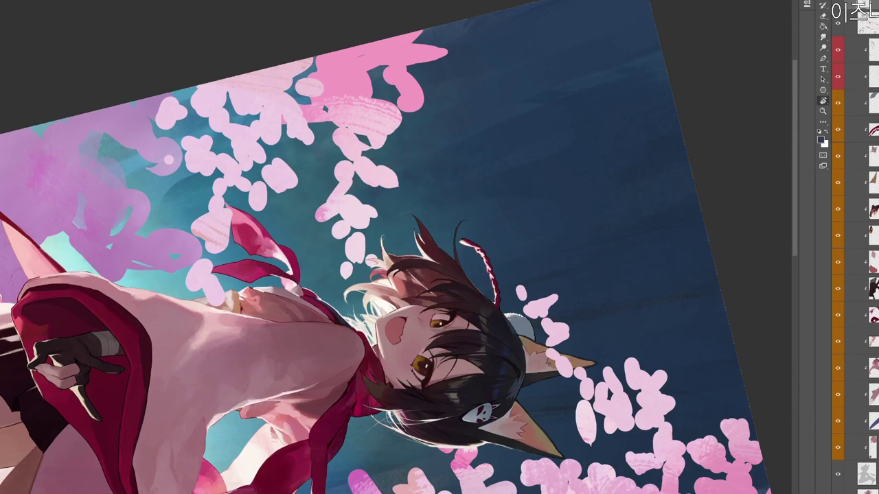
Create a new layer beneath the character's base layer for loose hair strands, with the brush ready.
{"action": "left_click_drag", "start_coordinate": [635, 282], "coordinate": [399, 45]}
{"action": "left_click_drag", "start_coordinate": [502, 147], "coordinate": [515, 270]}
{"action": "left_click", "coordinate": [862, 473]}
{"action": "left_click", "coordinate": [866, 491]}
{"action": "key", "text": "ctrl+shift+n"}
{"action": "left_click", "coordinate": [502, 98]}
{"action": "key", "text": "b"}
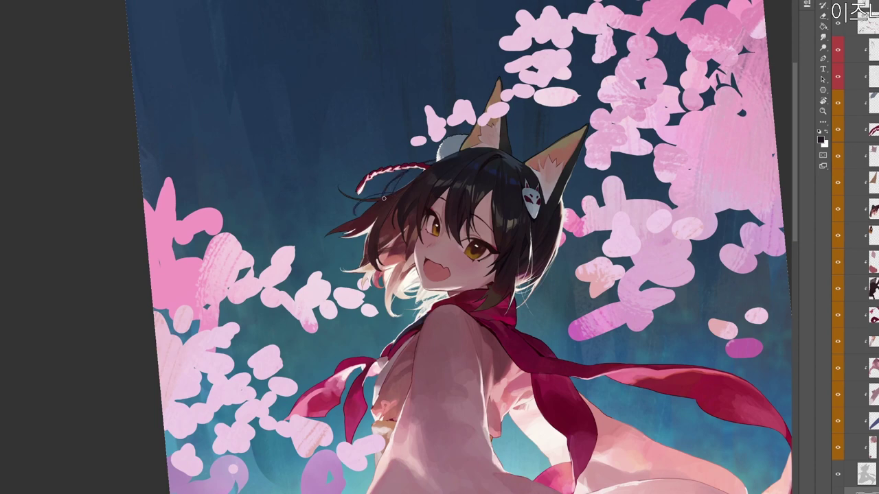
Paint thin dark flyaway strands extending from the windblown hair below the braided red cord.
{"action": "key", "text": "r"}
{"action": "left_click_drag", "start_coordinate": [461, 243], "coordinate": [450, 187]}
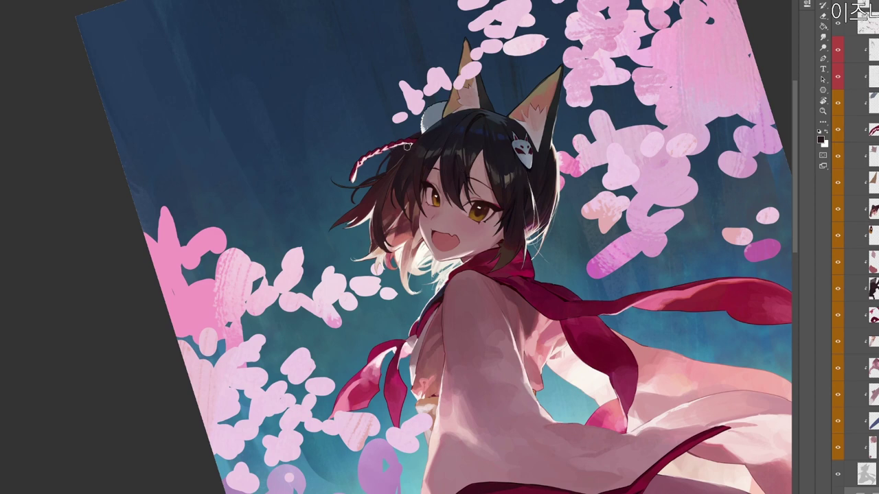
{"action": "key", "text": "b"}
{"action": "left_click_drag", "start_coordinate": [466, 153], "coordinate": [525, 181]}
{"action": "key", "text": "b"}
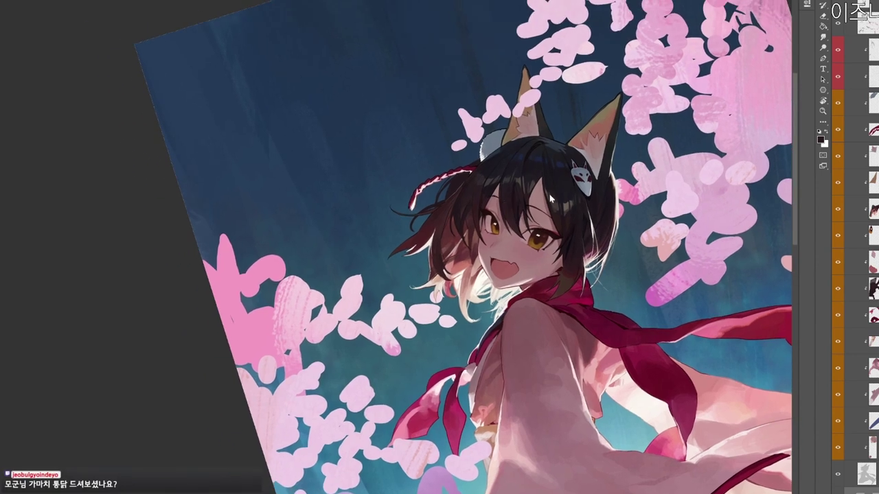
Enlarge the brush and tint the windblown strands with warm tones sampled from the hair's inner side.
{"action": "left_click", "coordinate": [457, 261], "text": "alt"}
{"action": "key", "text": "]"}
{"action": "key", "text": "]"}
{"action": "key", "text": "]"}
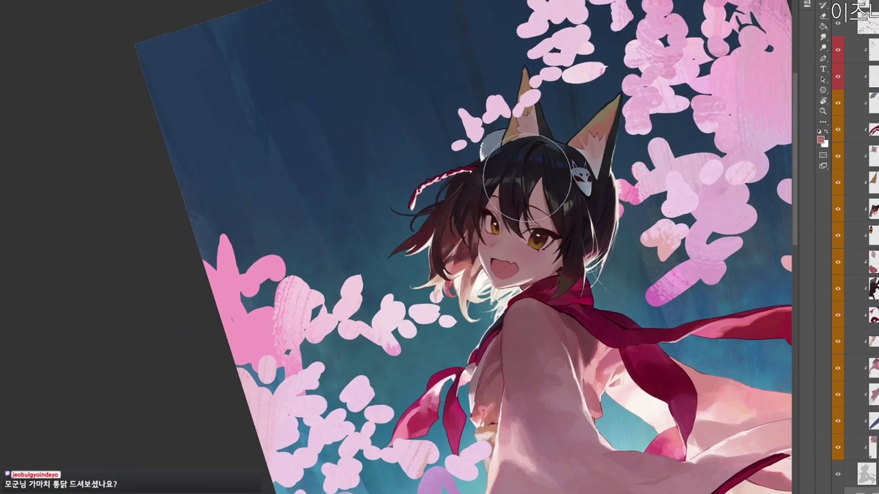
{"action": "left_click_drag", "start_coordinate": [409, 234], "coordinate": [498, 172]}
{"action": "left_click", "coordinate": [482, 280], "text": "alt"}
{"action": "mouse_move", "coordinate": [444, 246]}
{"action": "left_mouse_down"}
{"action": "mouse_move", "coordinate": [459, 229]}
{"action": "mouse_move", "coordinate": [450, 237]}
{"action": "left_mouse_up"}
Paint a thin curling dark flyaway strand beside the braided red cord at the windblown side of the hair.
{"action": "key", "text": "r"}
{"action": "mouse_move", "coordinate": [602, 119]}
{"action": "left_mouse_down"}
{"action": "mouse_move", "coordinate": [439, 378]}
{"action": "mouse_move", "coordinate": [420, 294]}
{"action": "left_mouse_up"}
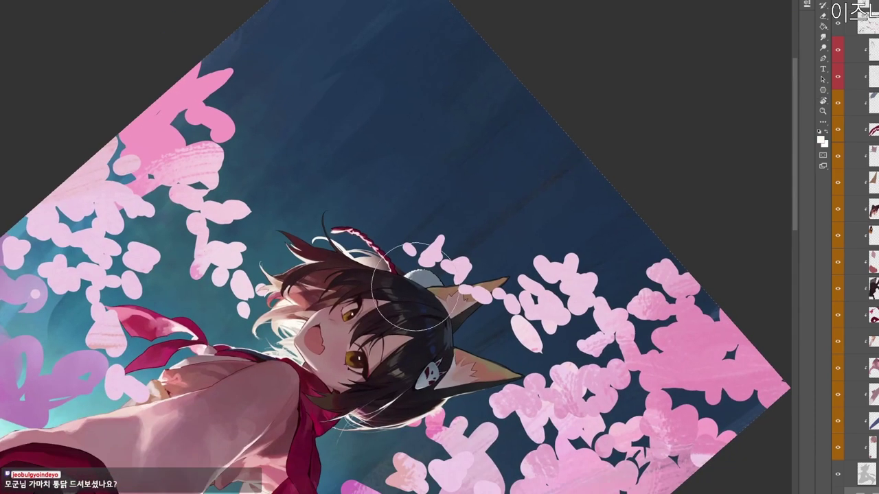
{"action": "left_click_drag", "start_coordinate": [464, 193], "coordinate": [484, 257]}
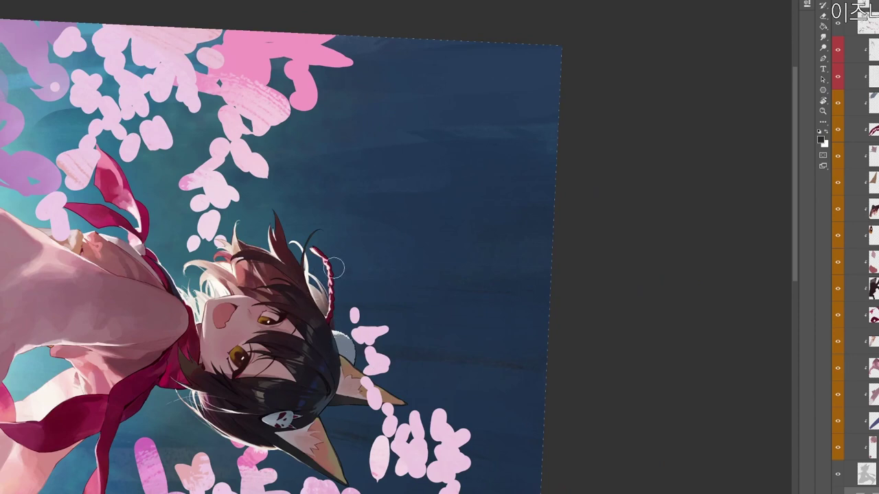
{"action": "left_click_drag", "start_coordinate": [330, 254], "coordinate": [359, 172]}
{"action": "mouse_move", "coordinate": [335, 231]}
{"action": "left_mouse_down"}
{"action": "mouse_move", "coordinate": [337, 224]}
{"action": "mouse_move", "coordinate": [342, 232]}
{"action": "left_mouse_up"}
{"action": "left_click", "coordinate": [339, 224], "text": "alt"}
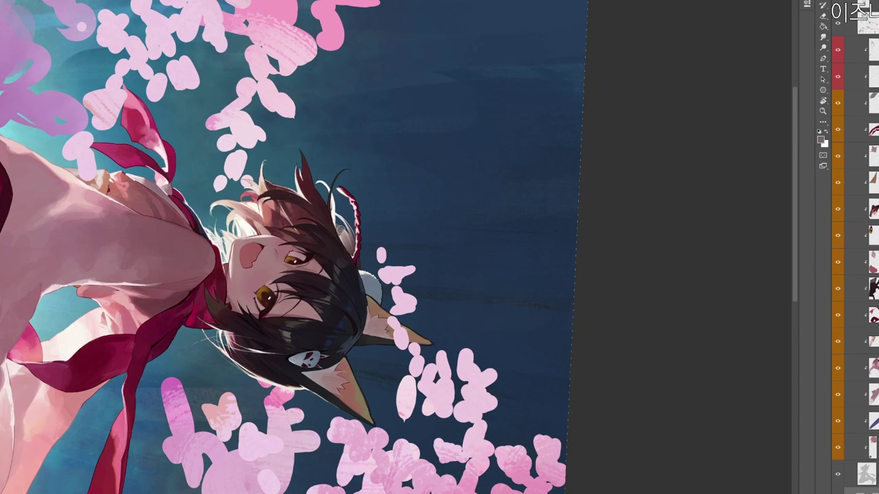
Refine the loose strands between the braided cord and the windblown hair with dark tones sampled from the nearby hair.
{"action": "left_click", "coordinate": [319, 210], "text": "alt"}
{"action": "left_click", "coordinate": [340, 238], "text": "alt"}
{"action": "left_click", "coordinate": [344, 231], "text": "alt"}
{"action": "mouse_move", "coordinate": [346, 232]}
{"action": "left_mouse_down"}
{"action": "mouse_move", "coordinate": [355, 273]}
{"action": "mouse_move", "coordinate": [372, 47]}
{"action": "left_mouse_up"}
{"action": "left_click", "coordinate": [352, 237], "text": "alt"}
{"action": "left_click", "coordinate": [349, 250], "text": "alt"}
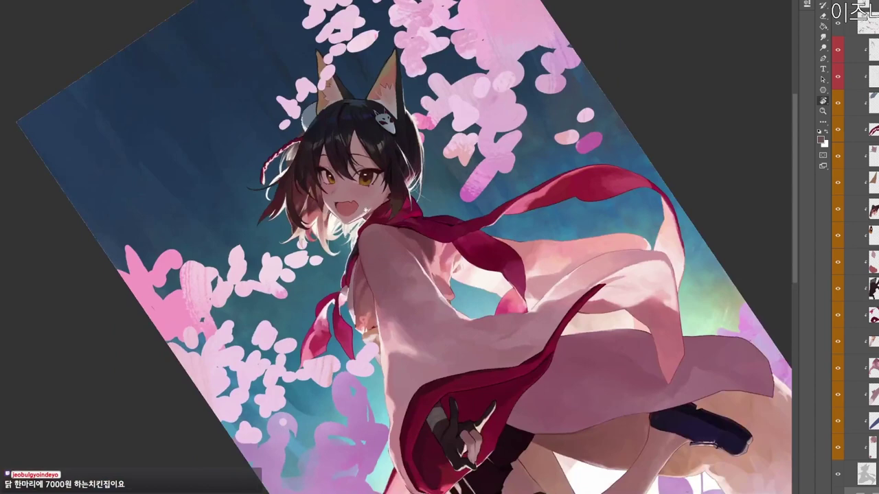
Touch up the hair where the braided red cord joins the head, using a dark tone sampled there.
{"action": "left_click_drag", "start_coordinate": [336, 172], "coordinate": [449, 206]}
{"action": "left_click_drag", "start_coordinate": [411, 186], "coordinate": [435, 170]}
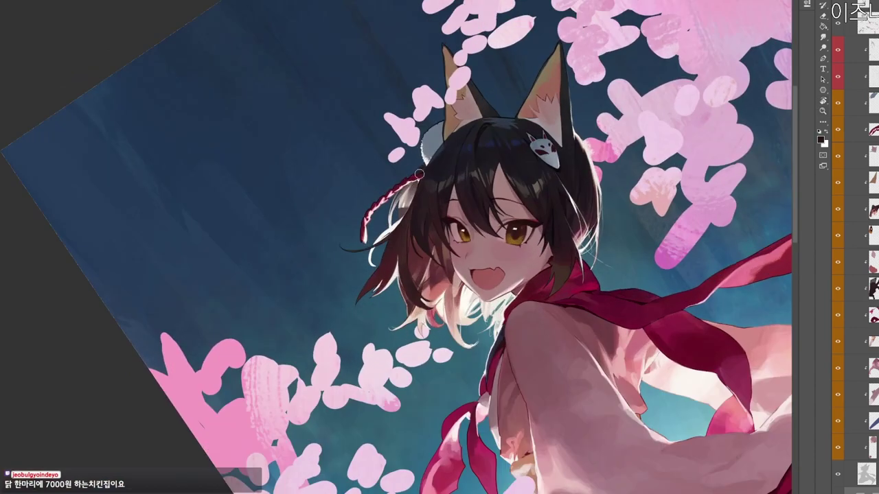
{"action": "left_click", "coordinate": [415, 184], "text": "alt"}
{"action": "left_click_drag", "start_coordinate": [479, 164], "coordinate": [474, 154]}
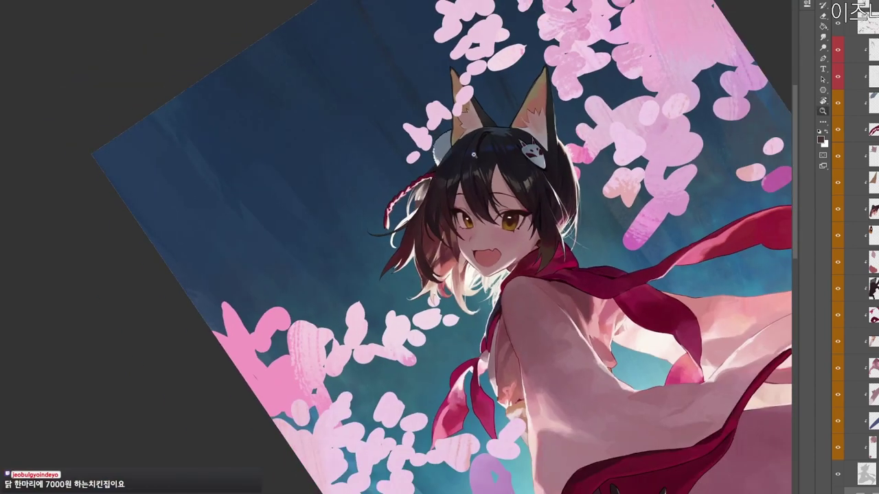
Examine the whole figure with the proof colours preview toggled on and off, checking the hair against the background.
{"action": "left_click_drag", "start_coordinate": [622, 276], "coordinate": [437, 441]}
{"action": "left_click_drag", "start_coordinate": [520, 417], "coordinate": [517, 385]}
{"action": "key", "text": "ctrl+y"}
{"action": "key", "text": "ctrl+y"}
{"action": "key", "text": "z"}
{"action": "left_click_drag", "start_coordinate": [614, 410], "coordinate": [520, 290]}
{"action": "key", "text": "z"}
{"action": "left_click_drag", "start_coordinate": [549, 103], "coordinate": [527, 92]}
{"action": "scroll", "coordinate": [481, 157], "scroll_direction": "up", "scroll_amount": 2}
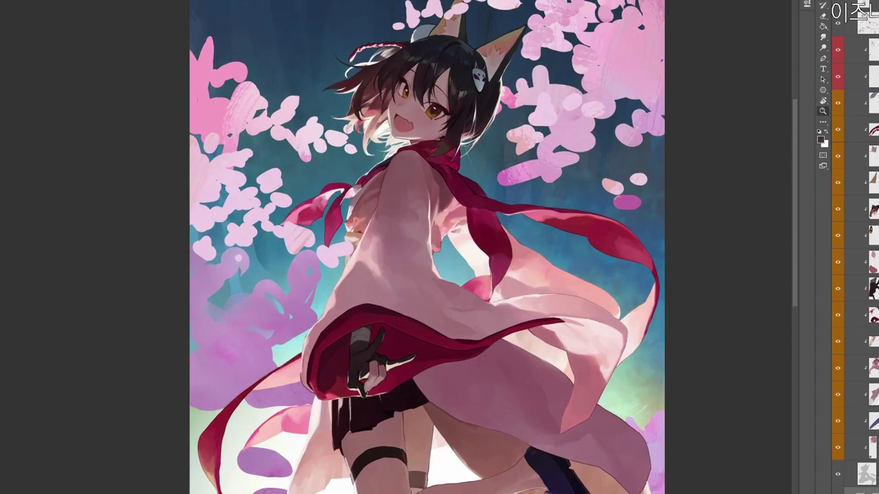
{"action": "scroll", "coordinate": [531, 149], "scroll_direction": "up", "scroll_amount": 2}
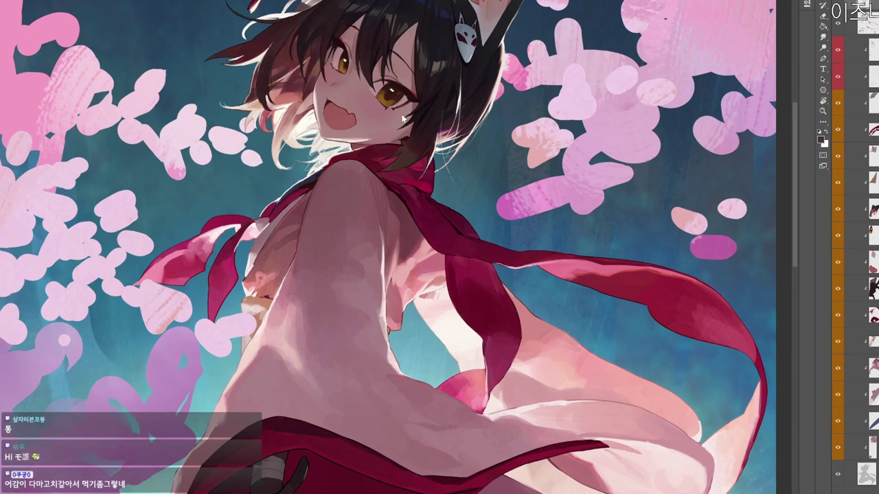
Keep the painting colour at 413538 and touch up the hair ends above the scarf with a light tone sampled there.
{"action": "key", "text": "n"}
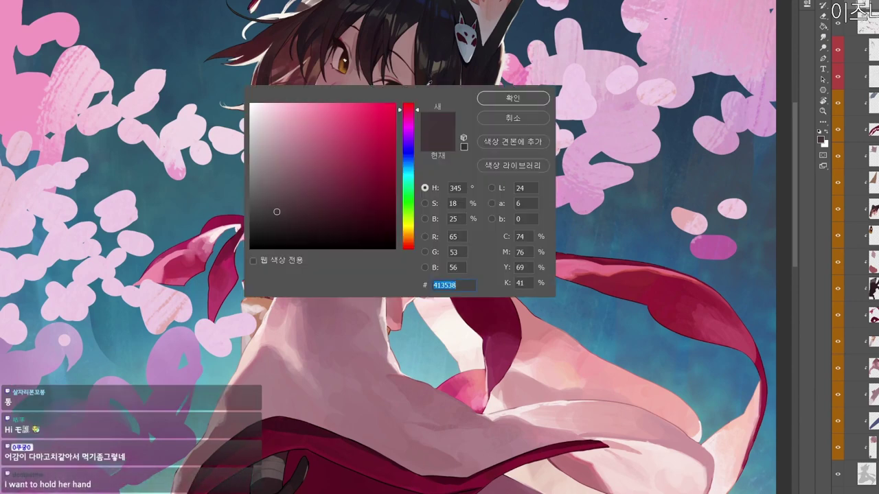
{"action": "left_click", "coordinate": [492, 102]}
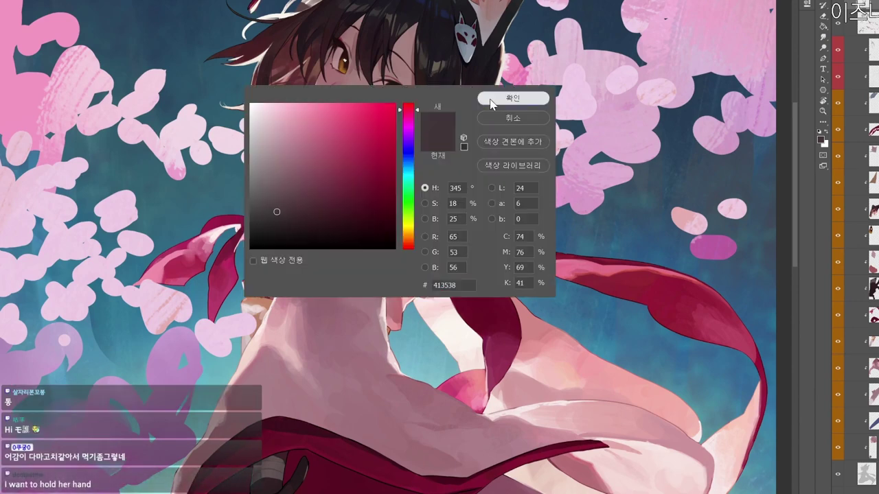
{"action": "left_click_drag", "start_coordinate": [464, 218], "coordinate": [480, 253]}
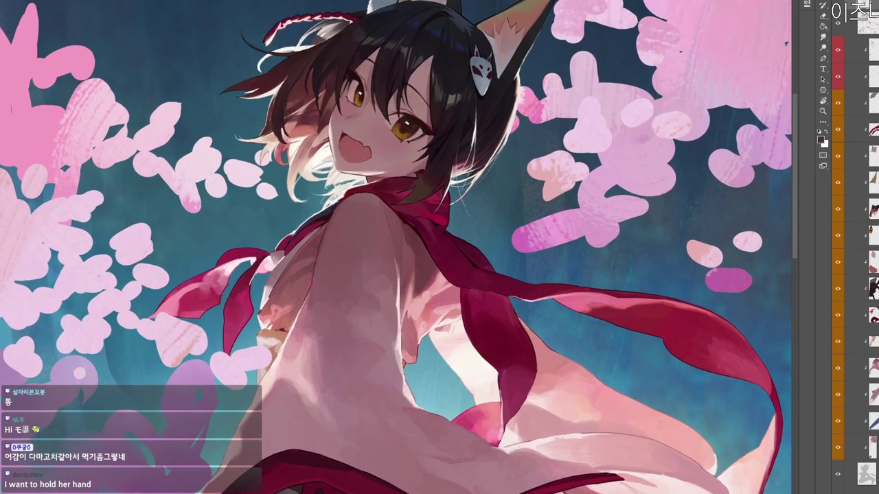
{"action": "left_click", "coordinate": [446, 193], "text": "alt"}
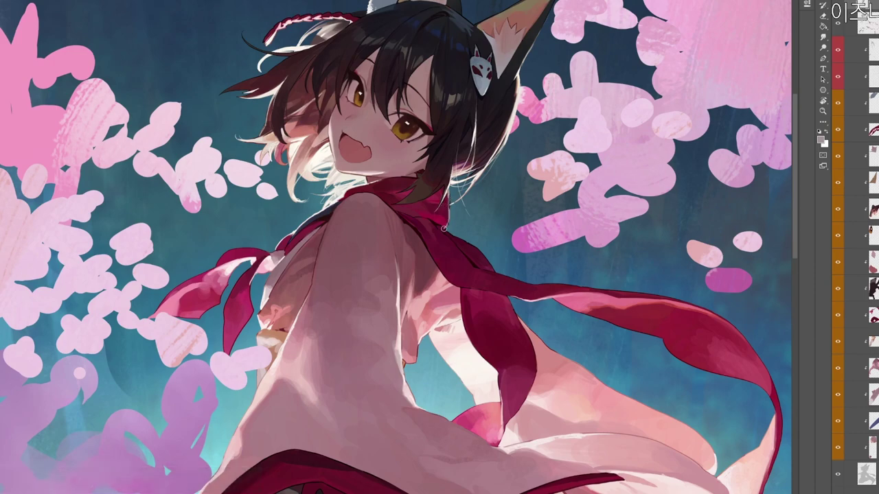
{"action": "key", "text": "ctrl+space"}
{"action": "left_click_drag", "start_coordinate": [456, 240], "coordinate": [434, 237]}
{"action": "left_click_drag", "start_coordinate": [450, 232], "coordinate": [456, 320]}
Refine the fine rim-lit flyaway strands behind the neck, sampling tones from the adjacent hair.
{"action": "key", "text": "r"}
{"action": "left_click_drag", "start_coordinate": [467, 320], "coordinate": [517, 183]}
{"action": "key", "text": "ctrl+space"}
{"action": "left_click_drag", "start_coordinate": [508, 254], "coordinate": [539, 253]}
{"action": "left_click", "coordinate": [457, 135], "text": "alt"}
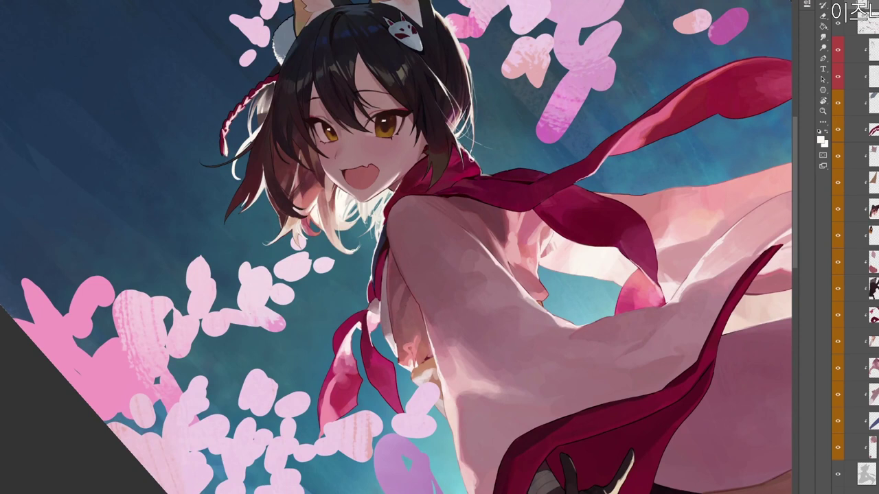
{"action": "left_click", "coordinate": [447, 134], "text": "alt"}
{"action": "left_click", "coordinate": [439, 132], "text": "alt"}
Examine the whole illustration, hiding and reshowing the upper blossom layer and toggling the proof colours preview.
{"action": "key", "text": "z"}
{"action": "left_click_drag", "start_coordinate": [478, 122], "coordinate": [412, 125]}
{"action": "key", "text": "r"}
{"action": "left_click_drag", "start_coordinate": [508, 141], "coordinate": [571, 333]}
{"action": "key", "text": "z"}
{"action": "left_click_drag", "start_coordinate": [567, 421], "coordinate": [536, 295]}
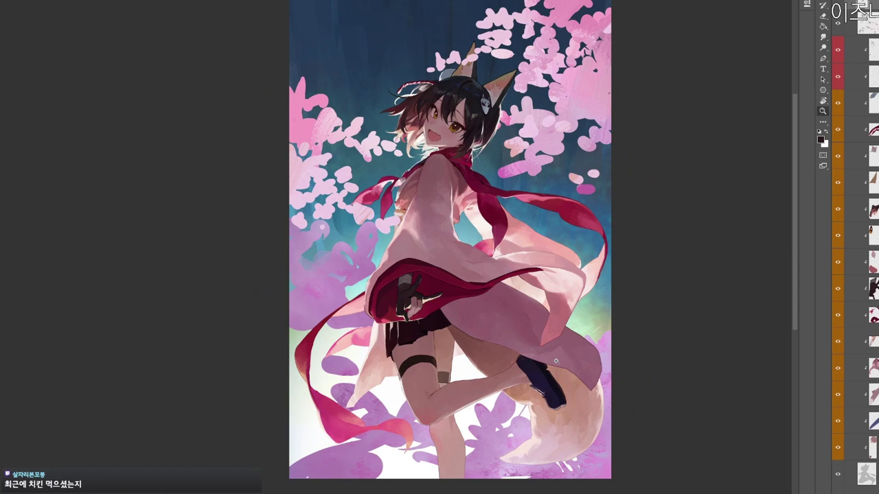
{"action": "left_click", "coordinate": [837, 2]}
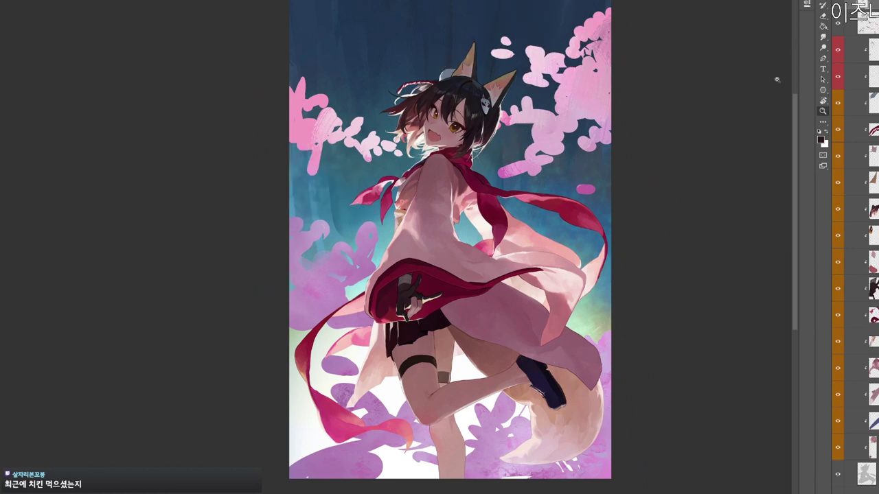
{"action": "left_click", "coordinate": [837, 2]}
{"action": "left_click_drag", "start_coordinate": [587, 479], "coordinate": [556, 385]}
{"action": "key", "text": "ctrl+y"}
{"action": "key", "text": "ctrl+y"}
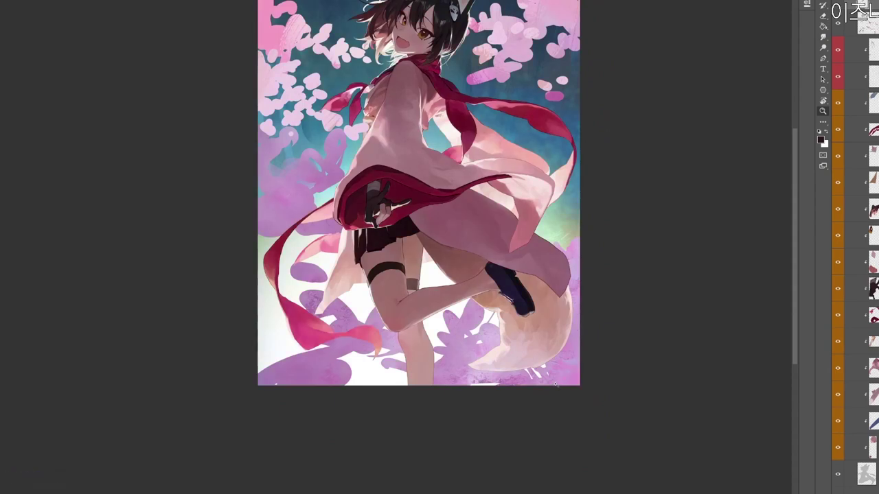
Set the painting colour to greyish 9a8f92 and select the third layer beneath the character's base layer.
{"action": "left_click", "coordinate": [649, 355]}
{"action": "left_click_drag", "start_coordinate": [517, 245], "coordinate": [580, 342]}
{"action": "key", "text": "n"}
{"action": "left_click", "coordinate": [261, 160]}
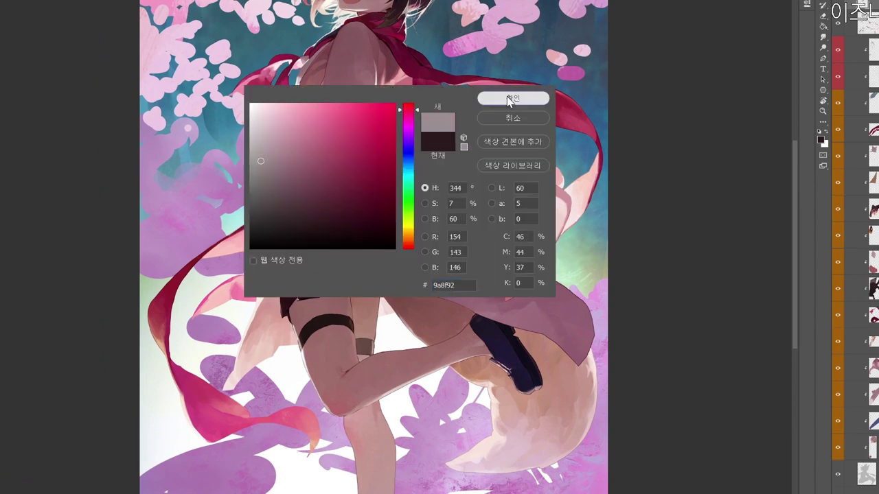
{"action": "left_click", "coordinate": [511, 101]}
{"action": "left_click_drag", "start_coordinate": [561, 184], "coordinate": [634, 240]}
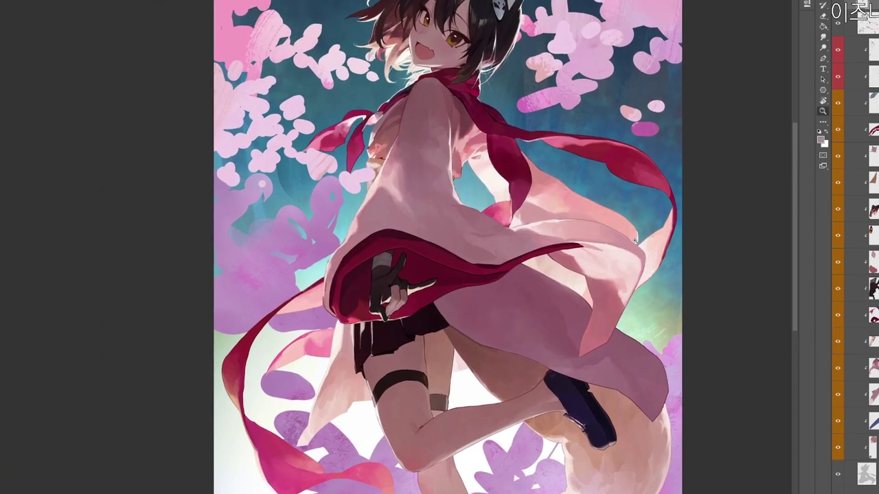
{"action": "scroll", "coordinate": [855, 247], "scroll_direction": "down", "scroll_amount": 10}
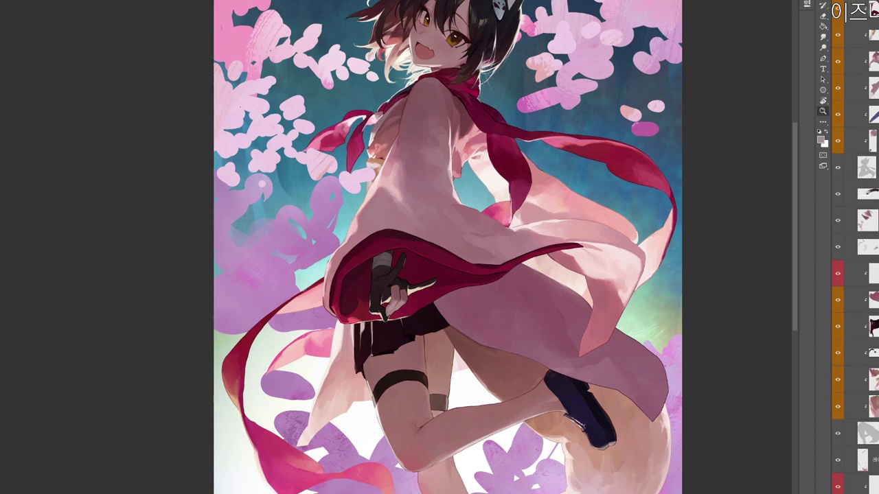
{"action": "scroll", "coordinate": [855, 275], "scroll_direction": "down", "scroll_amount": 4}
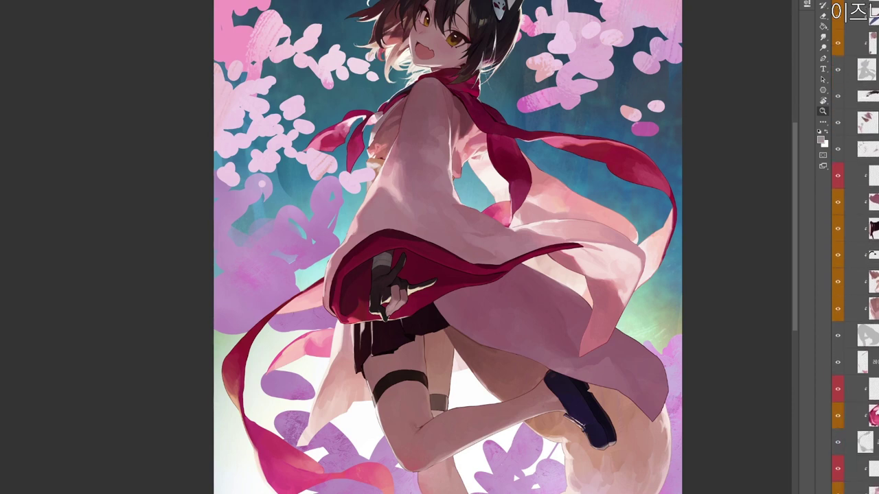
{"action": "left_click", "coordinate": [866, 96]}
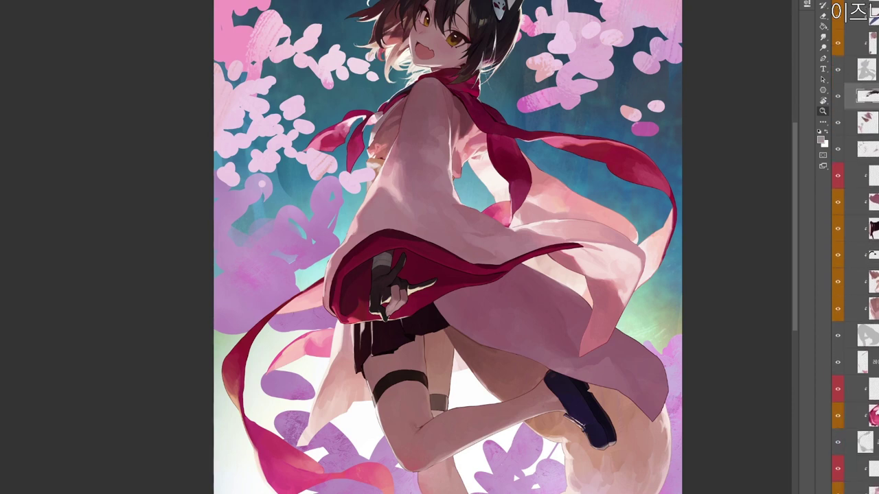
{"action": "left_click", "coordinate": [867, 123]}
{"action": "left_click", "coordinate": [868, 149]}
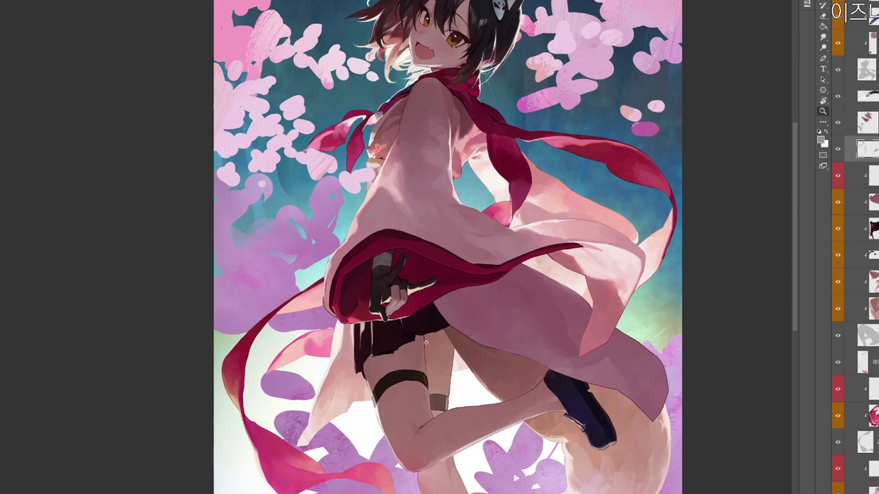
Start reworking the black thigh strap on the raised leg and set the painting colour to reddish brown 8b4135.
{"action": "scroll", "coordinate": [427, 334], "scroll_direction": "up", "scroll_amount": 2}
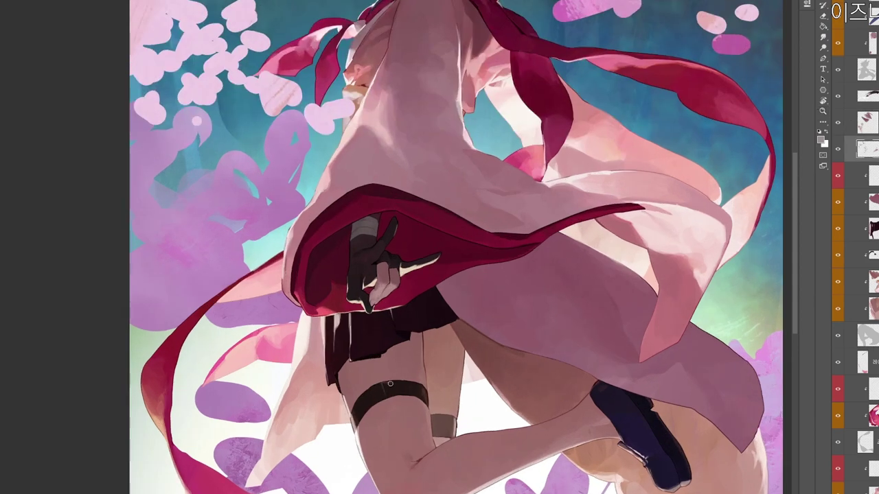
{"action": "key", "text": "r"}
{"action": "left_click_drag", "start_coordinate": [464, 368], "coordinate": [492, 223]}
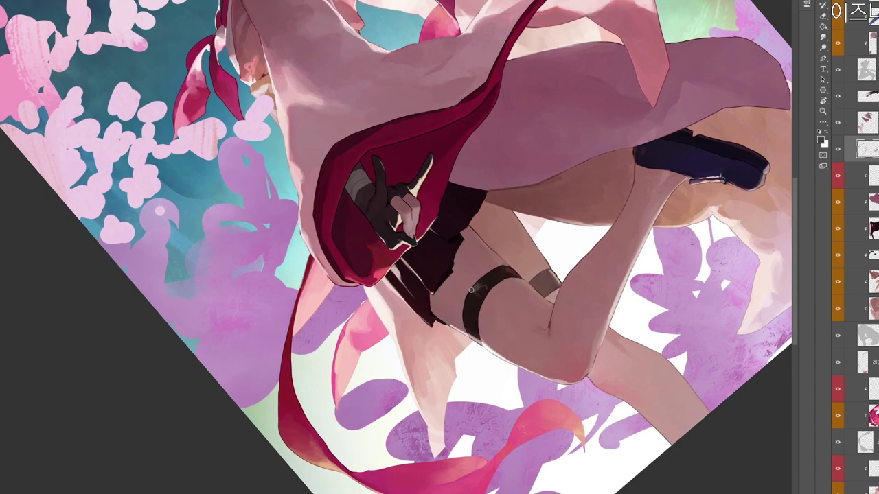
{"action": "key", "text": "x"}
{"action": "key", "text": "n"}
{"action": "left_click", "coordinate": [341, 169]}
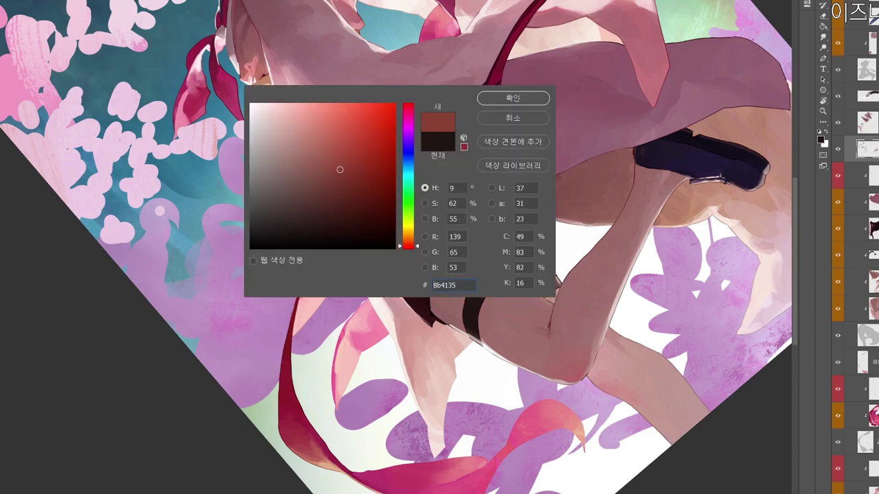
{"action": "left_click", "coordinate": [512, 98]}
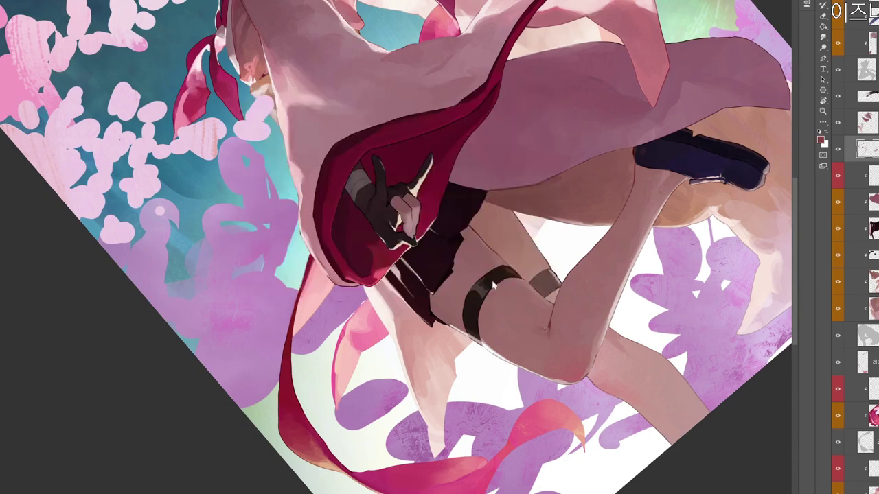
Shade the thigh strap to look like glossy dark leather, using tones sampled from the strap.
{"action": "left_click", "coordinate": [473, 322], "text": "alt"}
{"action": "left_click", "coordinate": [481, 298], "text": "alt"}
{"action": "left_click_drag", "start_coordinate": [514, 287], "coordinate": [489, 292]}
{"action": "left_click_drag", "start_coordinate": [544, 315], "coordinate": [520, 387]}
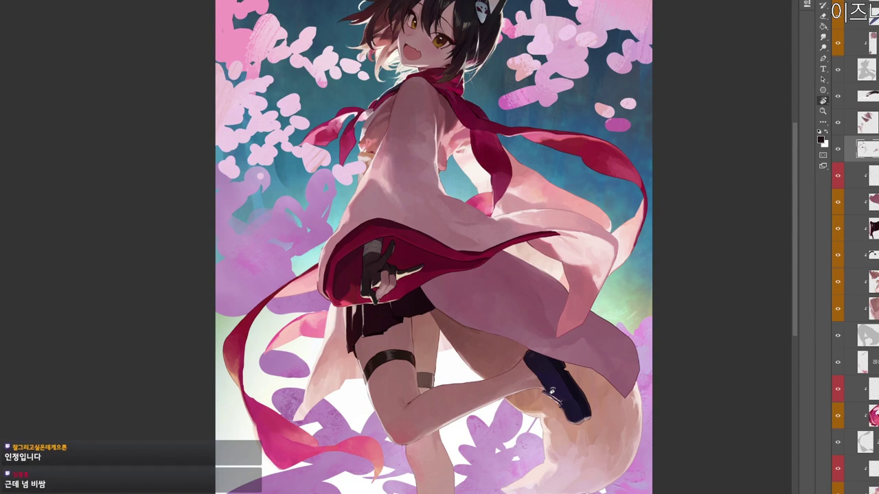
Keep the near-black painting colour, enlarge the brush and darken the ankle end of the raised navy shoe.
{"action": "left_click_drag", "start_coordinate": [552, 391], "coordinate": [439, 329]}
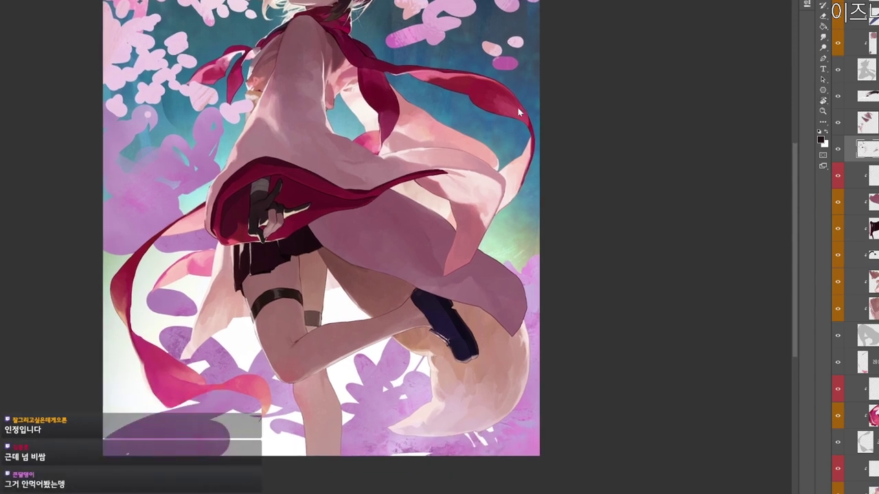
{"action": "left_click", "coordinate": [820, 140]}
{"action": "left_click", "coordinate": [513, 98]}
{"action": "scroll", "coordinate": [459, 272], "scroll_direction": "up", "scroll_amount": 4}
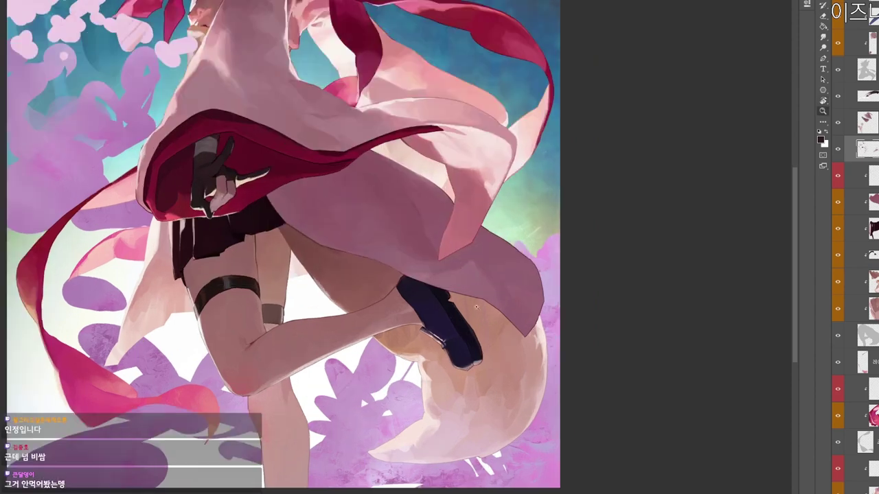
{"action": "key", "text": "]"}
{"action": "key", "text": "]"}
{"action": "key", "text": "]"}
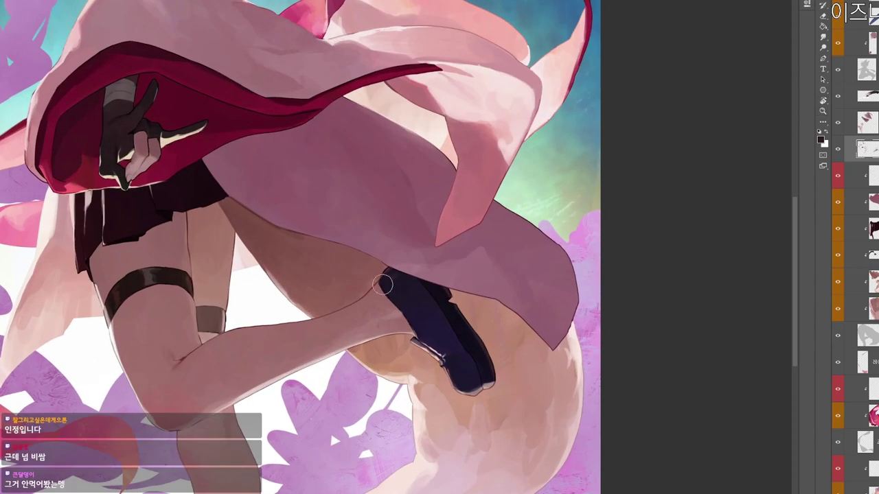
{"action": "left_click_drag", "start_coordinate": [391, 284], "coordinate": [433, 311]}
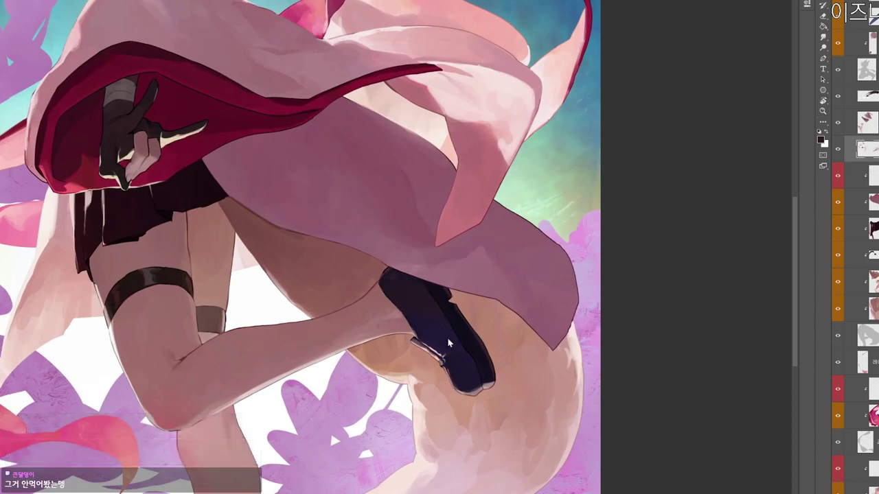
Choose a darker painting colour and deepen the shading across the navy shoe down to its toe.
{"action": "key", "text": "n"}
{"action": "left_click", "coordinate": [317, 235]}
{"action": "left_click", "coordinate": [500, 100]}
{"action": "left_click_drag", "start_coordinate": [479, 343], "coordinate": [448, 318]}
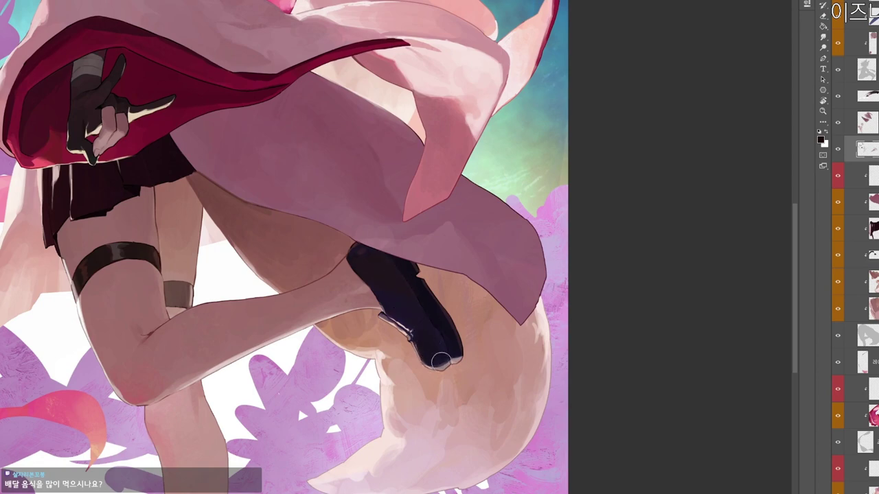
Examine the darkened shoe and thigh strap against the whole illustration, toggling the proof colours preview.
{"action": "left_click_drag", "start_coordinate": [488, 266], "coordinate": [398, 264]}
{"action": "left_click_drag", "start_coordinate": [503, 102], "coordinate": [531, 226]}
{"action": "key", "text": "ctrl+y"}
{"action": "key", "text": "ctrl+y"}
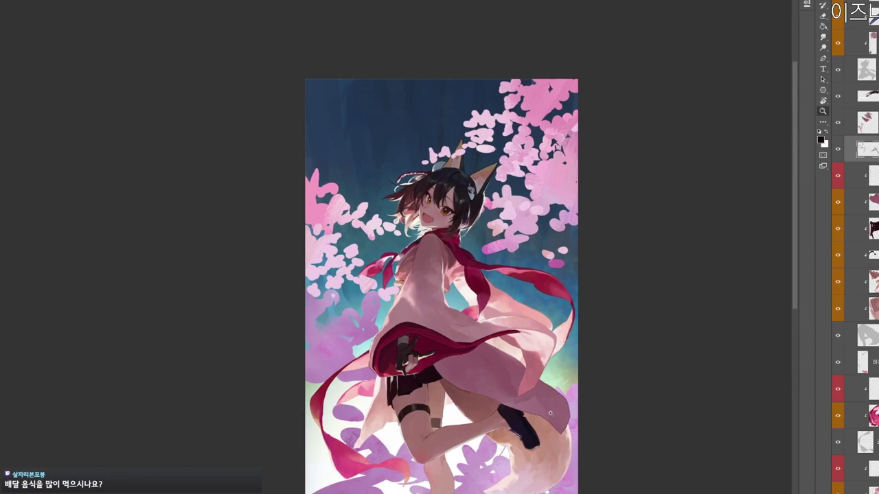
{"action": "left_click_drag", "start_coordinate": [502, 352], "coordinate": [508, 352]}
{"action": "left_click_drag", "start_coordinate": [526, 429], "coordinate": [526, 390]}
{"action": "left_click_drag", "start_coordinate": [539, 342], "coordinate": [542, 341]}
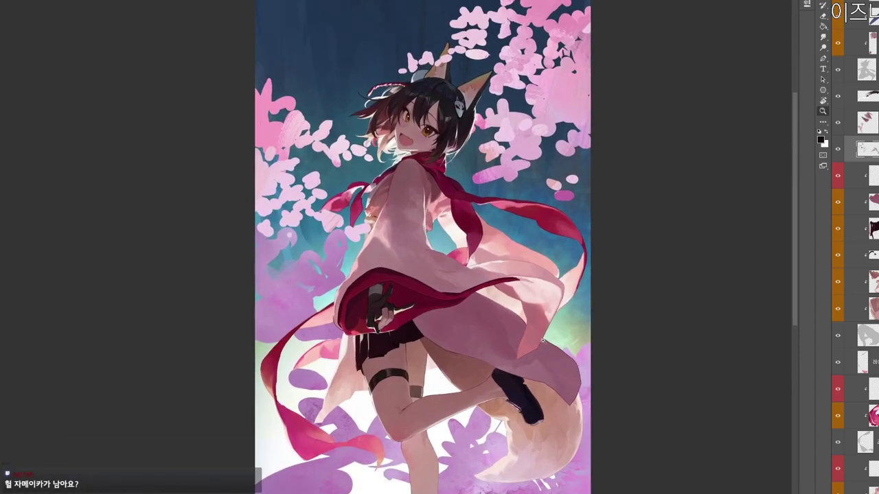
Choose white as the painting colour and touch up the light rim along the edges of the legs.
{"action": "key", "text": "n"}
{"action": "left_click", "coordinate": [250, 105]}
{"action": "left_click", "coordinate": [514, 102]}
{"action": "left_click_drag", "start_coordinate": [442, 376], "coordinate": [479, 228]}
{"action": "scroll", "coordinate": [477, 311], "scroll_direction": "up", "scroll_amount": 1}
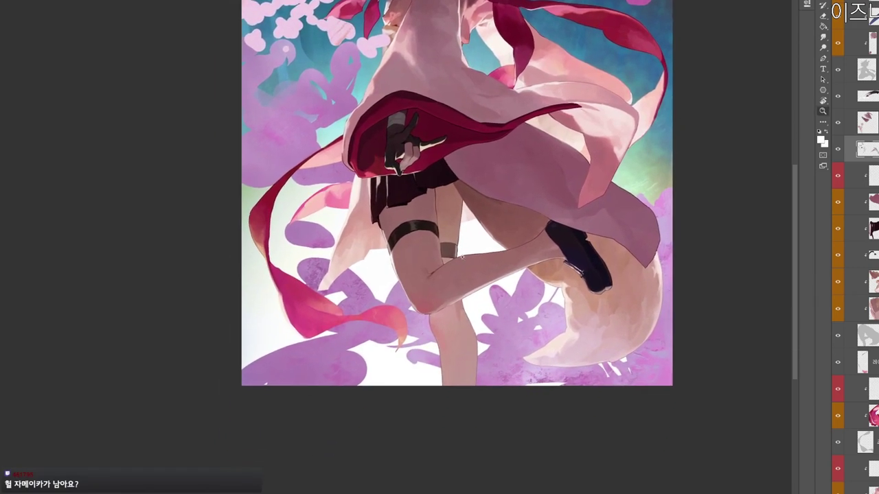
{"action": "left_click", "coordinate": [469, 252], "text": "ctrl"}
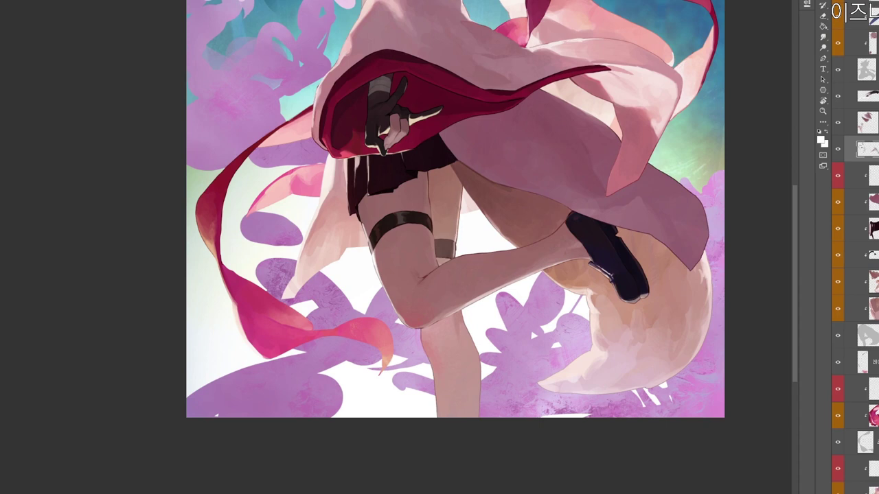
{"action": "scroll", "coordinate": [490, 142], "scroll_direction": "down", "scroll_amount": 1}
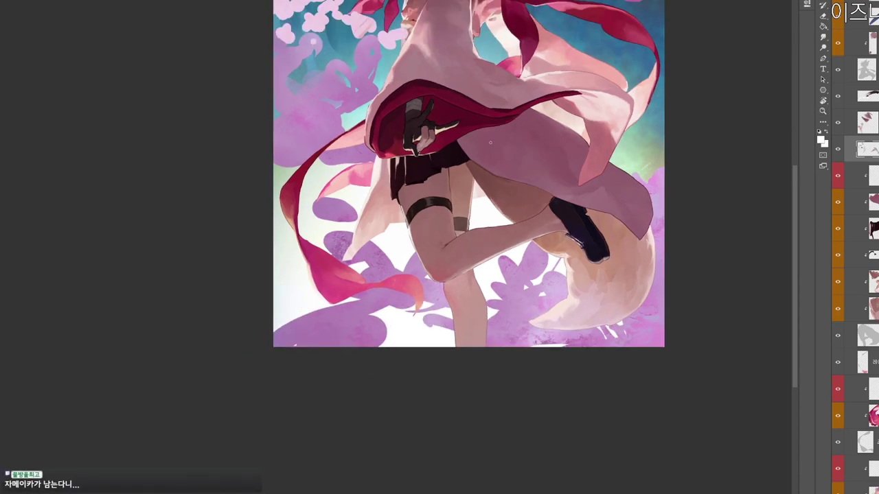
Examine the legs, shoe and coat from a tilted view and against the whole upright illustration.
{"action": "left_click_drag", "start_coordinate": [625, 366], "coordinate": [529, 420]}
{"action": "key", "text": "r"}
{"action": "left_click_drag", "start_coordinate": [545, 245], "coordinate": [452, 237]}
{"action": "scroll", "coordinate": [397, 282], "scroll_direction": "up", "scroll_amount": 1}
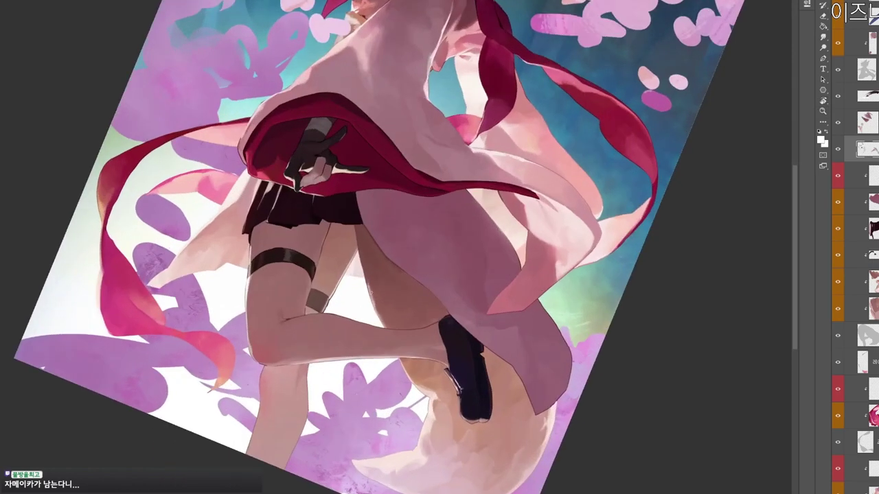
{"action": "key", "text": "z"}
{"action": "left_click", "coordinate": [548, 324], "text": "alt"}
{"action": "left_click", "coordinate": [553, 329], "text": "alt"}
{"action": "key", "text": "r"}
{"action": "left_click_drag", "start_coordinate": [554, 207], "coordinate": [533, 113]}
{"action": "key", "text": "z"}
{"action": "left_click_drag", "start_coordinate": [482, 140], "coordinate": [509, 238]}
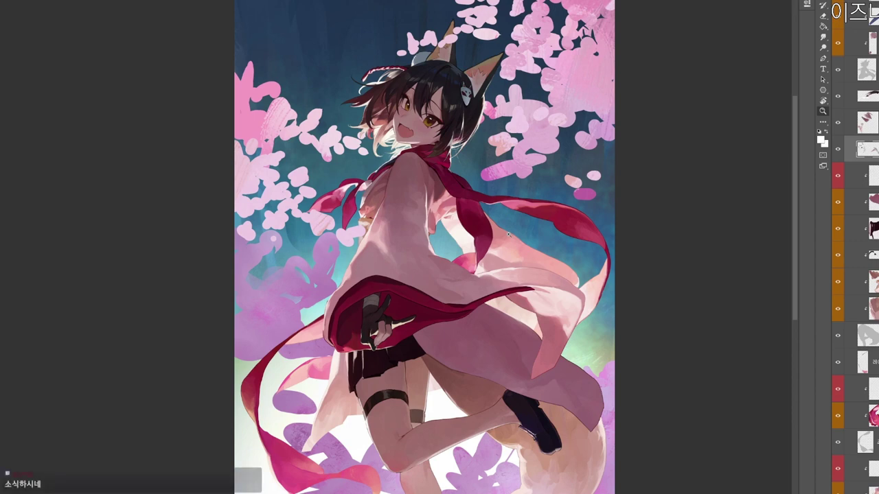
{"action": "left_click_drag", "start_coordinate": [545, 273], "coordinate": [566, 375]}
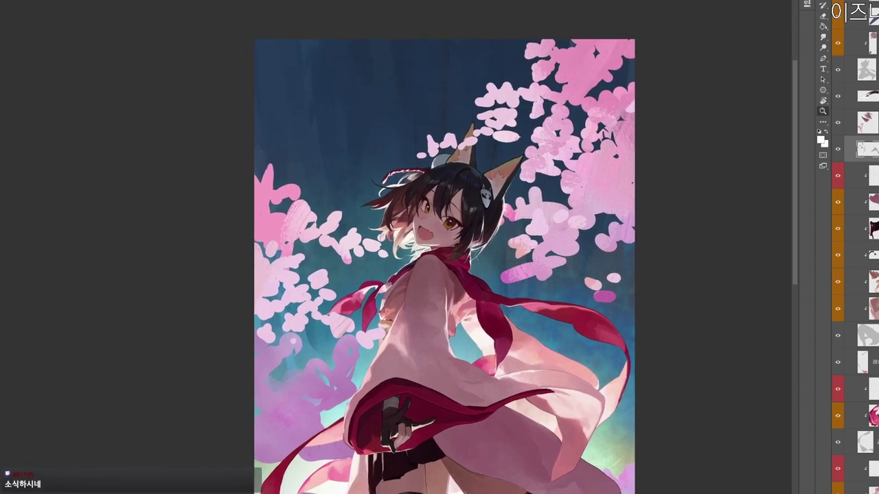
Refine the loose hair below the braided cord with a muted tone sampled from the hair's edge.
{"action": "scroll", "coordinate": [858, 247], "scroll_direction": "up", "scroll_amount": 5}
{"action": "scroll", "coordinate": [392, 203], "scroll_direction": "up", "scroll_amount": 2}
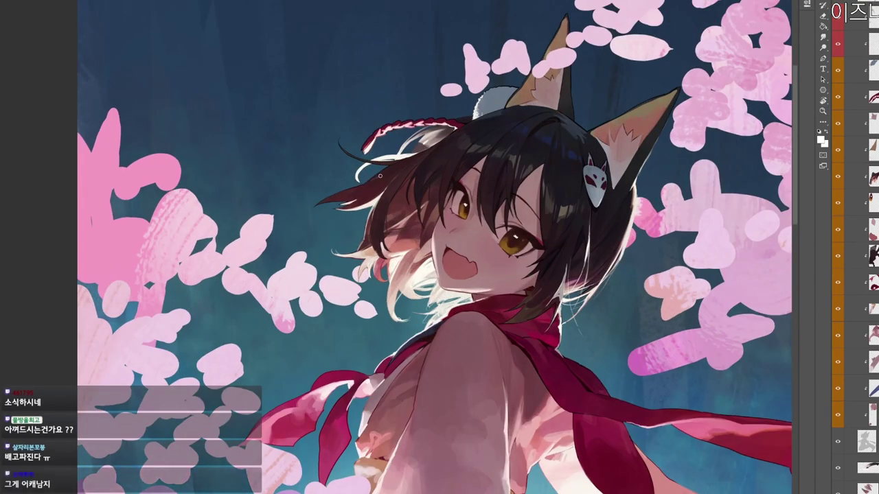
{"action": "key", "text": "r"}
{"action": "left_click_drag", "start_coordinate": [442, 216], "coordinate": [430, 156]}
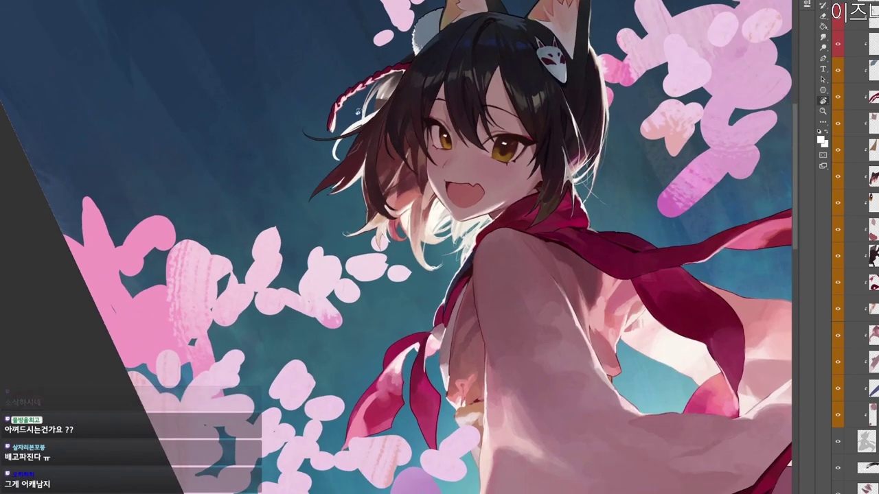
{"action": "left_click", "coordinate": [357, 146], "text": "alt"}
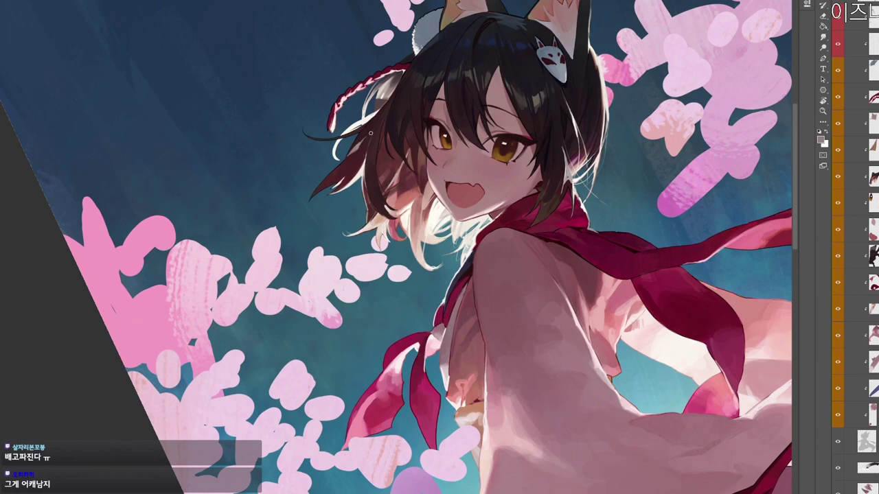
Paint thin white flyaway strands in the hair beneath the braided red cord, on the face's outer side.
{"action": "key", "text": "r"}
{"action": "left_click_drag", "start_coordinate": [385, 120], "coordinate": [368, 169]}
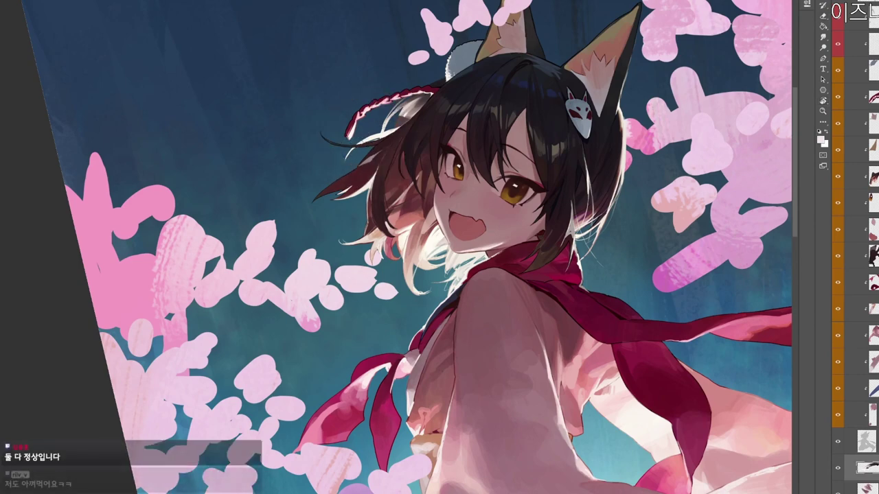
{"action": "left_click_drag", "start_coordinate": [366, 145], "coordinate": [375, 142]}
{"action": "key", "text": "x"}
{"action": "key", "text": "x"}
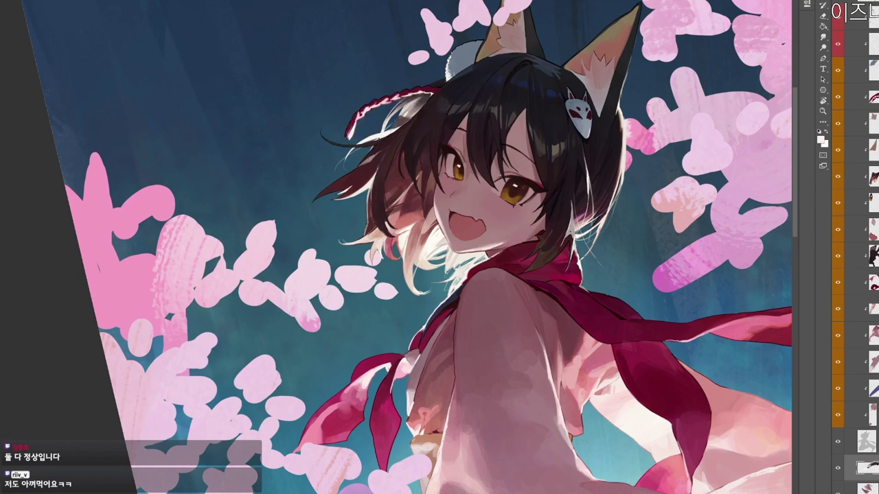
{"action": "left_click_drag", "start_coordinate": [444, 101], "coordinate": [379, 130]}
{"action": "left_click_drag", "start_coordinate": [583, 157], "coordinate": [672, 295]}
{"action": "left_click_drag", "start_coordinate": [693, 302], "coordinate": [650, 312]}
{"action": "scroll", "coordinate": [483, 175], "scroll_direction": "up", "scroll_amount": 3}
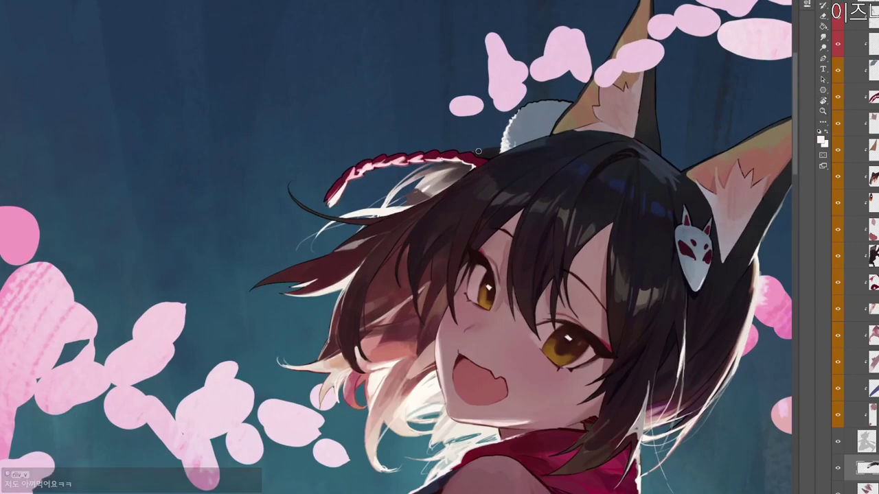
{"action": "left_click_drag", "start_coordinate": [613, 149], "coordinate": [596, 145]}
{"action": "left_click_drag", "start_coordinate": [631, 429], "coordinate": [529, 359]}
Add a new layer above the face and hair layers and touch up the eyes with a pale cream colour.
{"action": "left_click", "coordinate": [866, 2]}
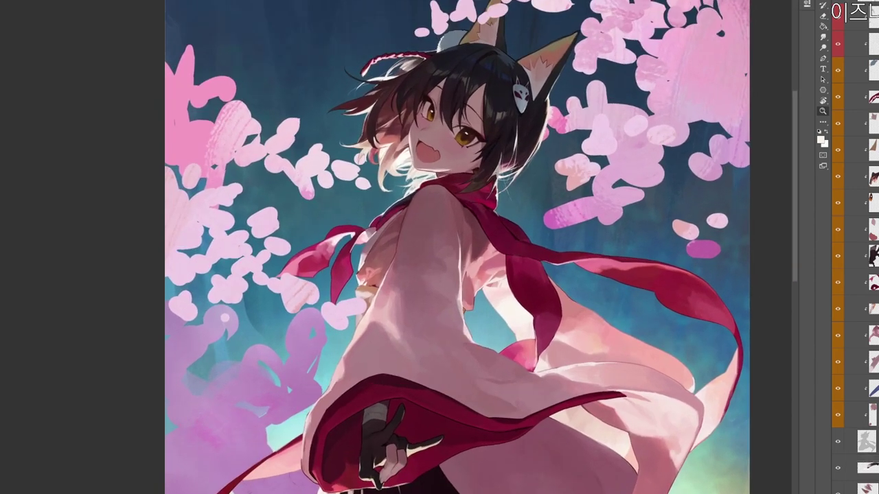
{"action": "key", "text": "ctrl+alt+shift+e"}
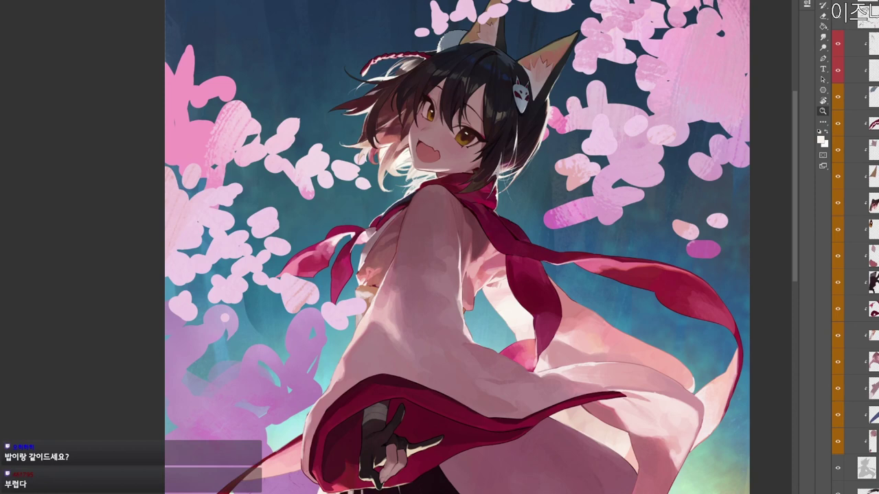
{"action": "left_click_drag", "start_coordinate": [132, 285], "coordinate": [131, 280]}
{"action": "left_click_drag", "start_coordinate": [442, 99], "coordinate": [435, 166]}
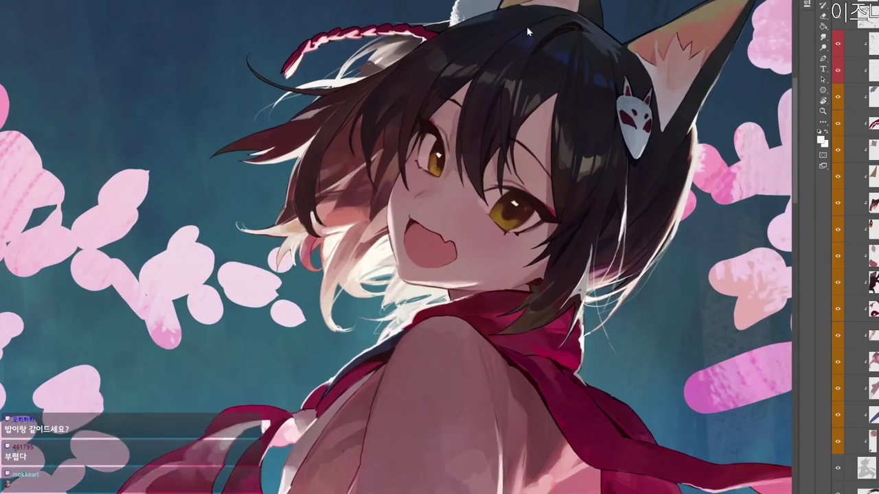
{"action": "key", "text": "n"}
{"action": "left_click_drag", "start_coordinate": [294, 109], "coordinate": [298, 111]}
{"action": "left_click", "coordinate": [519, 102]}
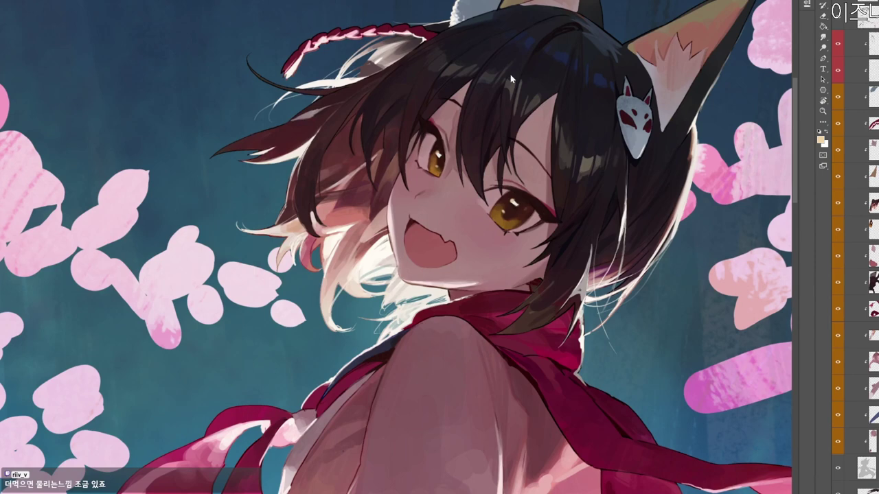
Refine the eyes with salmon #f2987c and dark tones sampled from the lash lines.
{"action": "key", "text": "n"}
{"action": "left_click", "coordinate": [408, 244]}
{"action": "left_click", "coordinate": [320, 111]}
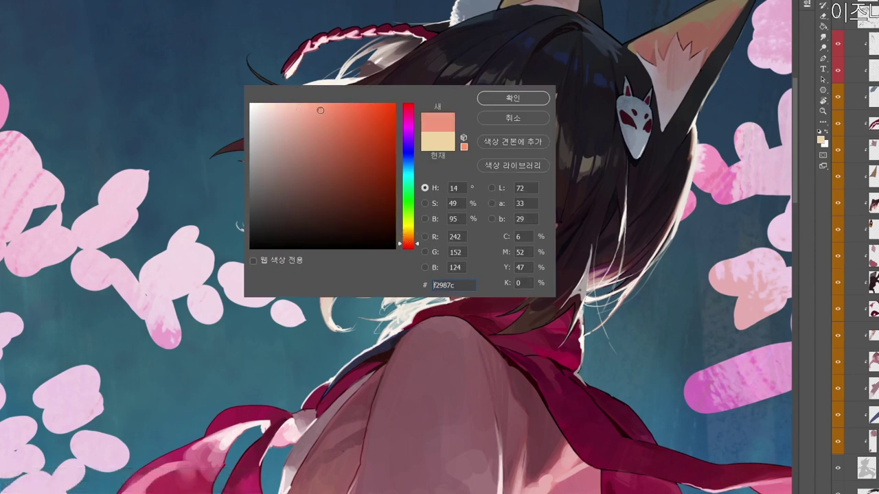
{"action": "left_click", "coordinate": [514, 98]}
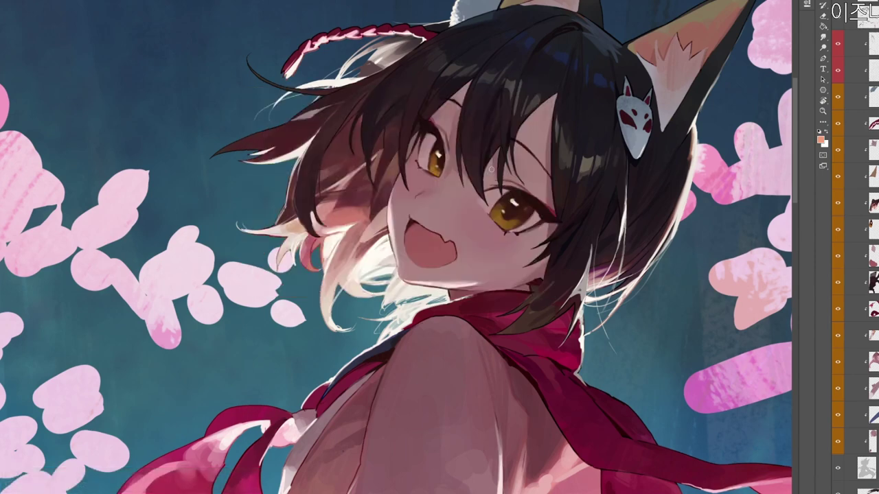
{"action": "left_click", "coordinate": [546, 223], "text": "alt"}
{"action": "left_click", "coordinate": [423, 128], "text": "alt"}
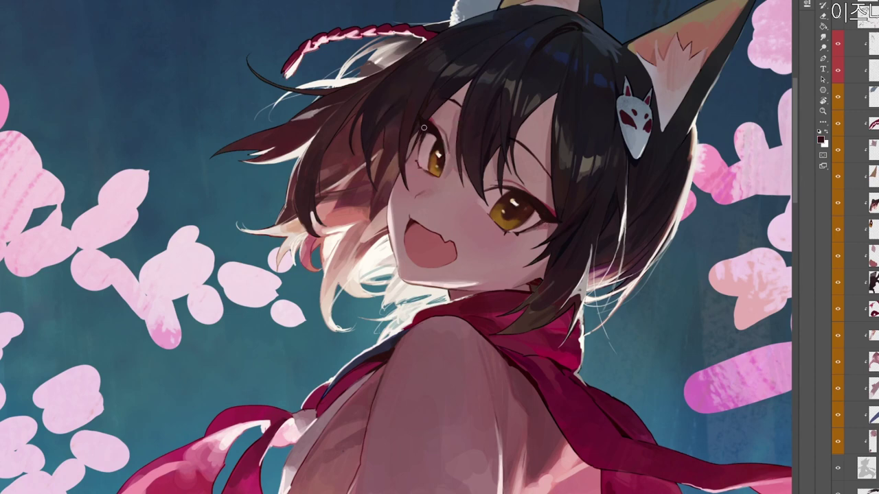
{"action": "left_click", "coordinate": [551, 224], "text": "alt"}
{"action": "left_click", "coordinate": [543, 218], "text": "alt"}
{"action": "left_click", "coordinate": [520, 204], "text": "alt"}
Set the painting colour to dark red-brown #4f1713 for the eye details.
{"action": "key", "text": "n"}
{"action": "left_click", "coordinate": [343, 176]}
{"action": "left_click", "coordinate": [408, 248]}
{"action": "left_click", "coordinate": [360, 204]}
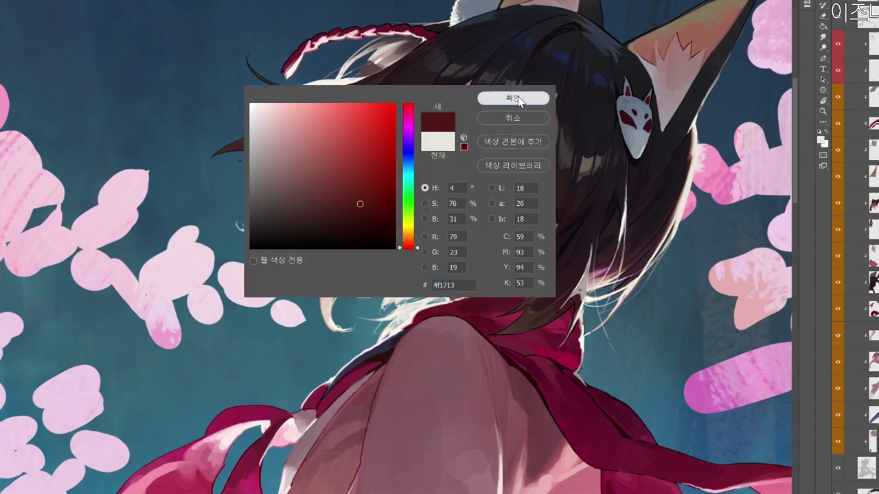
{"action": "left_click", "coordinate": [516, 99]}
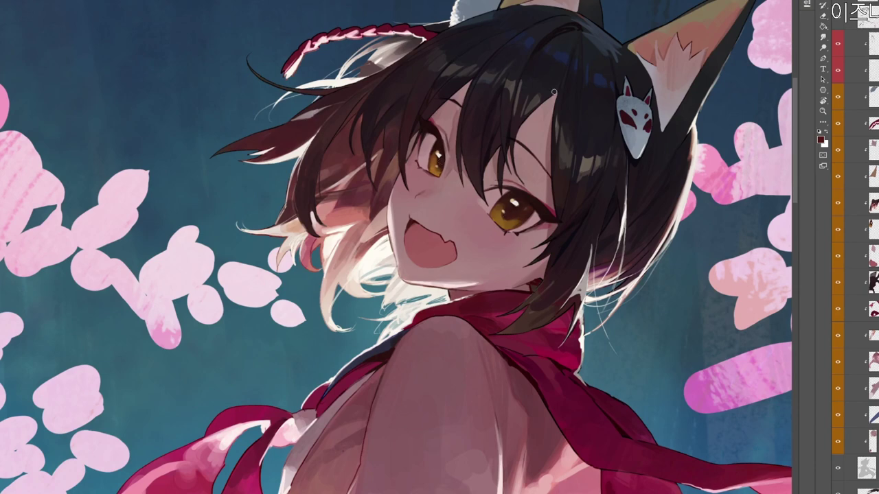
Sample the dark hair tone and paint over the fringe strands above the eyes to refine their shape.
{"action": "scroll", "coordinate": [562, 210], "scroll_direction": "down", "scroll_amount": 2}
{"action": "scroll", "coordinate": [596, 280], "scroll_direction": "down", "scroll_amount": 2}
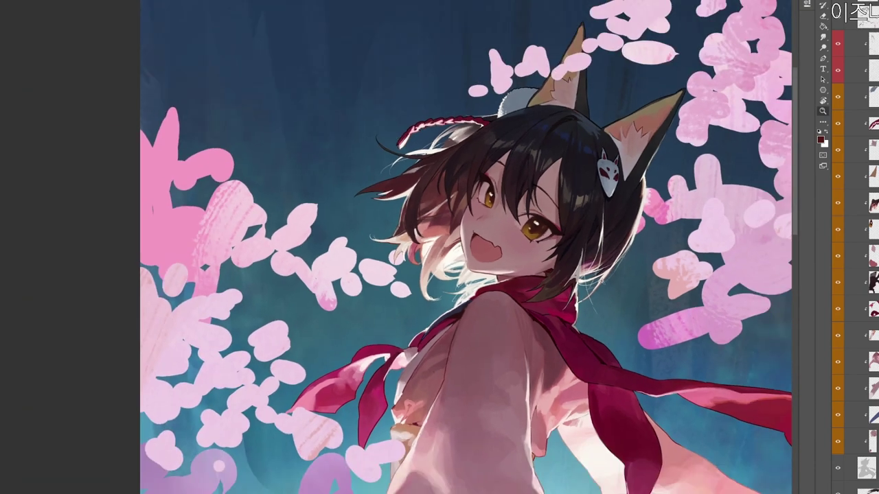
{"action": "scroll", "coordinate": [632, 310], "scroll_direction": "down", "scroll_amount": 1}
{"action": "scroll", "coordinate": [495, 197], "scroll_direction": "up", "scroll_amount": 6}
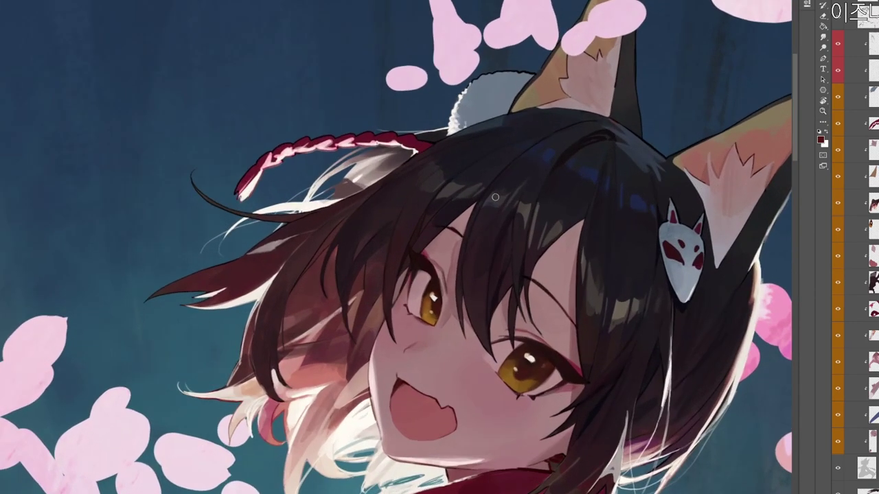
{"action": "left_click", "coordinate": [468, 203], "text": "alt"}
{"action": "left_click_drag", "start_coordinate": [445, 229], "coordinate": [425, 261]}
{"action": "left_click_drag", "start_coordinate": [460, 211], "coordinate": [438, 240]}
{"action": "scroll", "coordinate": [468, 201], "scroll_direction": "down", "scroll_amount": 2}
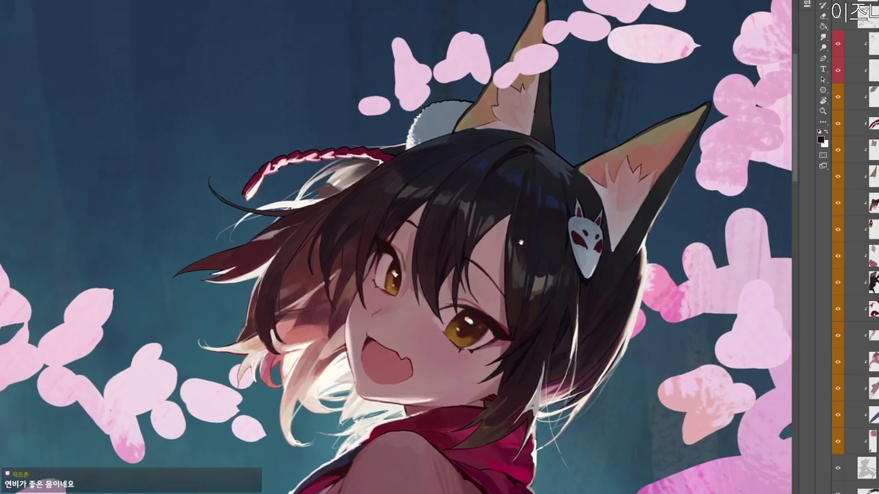
{"action": "left_click_drag", "start_coordinate": [521, 242], "coordinate": [514, 242]}
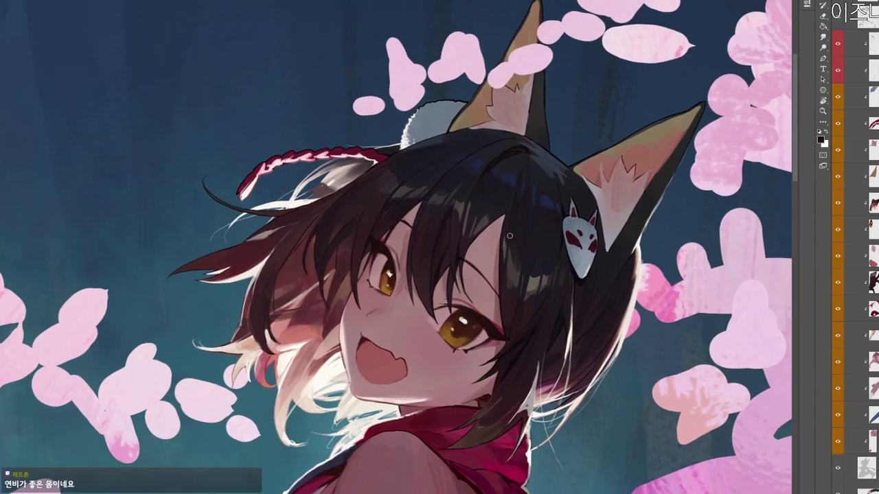
{"action": "left_click_drag", "start_coordinate": [506, 300], "coordinate": [500, 285]}
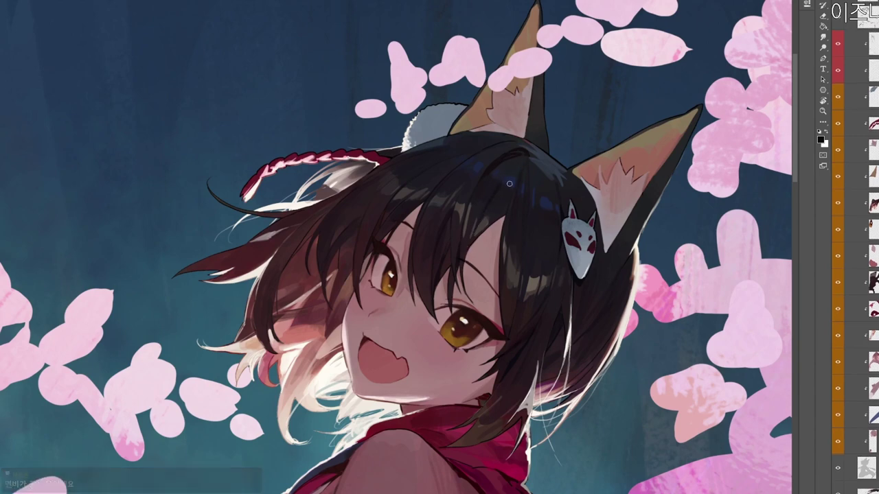
Paint thin dark strands down the edge of the fringe beside the bare forehead, using a sampled hair tone.
{"action": "left_click", "coordinate": [496, 217], "text": "alt"}
{"action": "mouse_move", "coordinate": [495, 212]}
{"action": "left_mouse_down"}
{"action": "mouse_move", "coordinate": [495, 290]}
{"action": "mouse_move", "coordinate": [498, 283]}
{"action": "left_mouse_up"}
{"action": "mouse_move", "coordinate": [492, 250]}
{"action": "left_mouse_down"}
{"action": "mouse_move", "coordinate": [496, 300]}
{"action": "mouse_move", "coordinate": [491, 287]}
{"action": "left_mouse_up"}
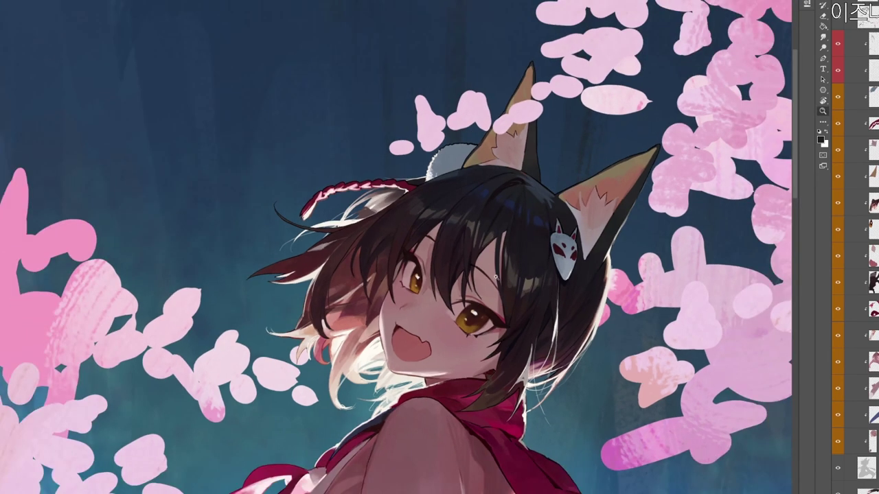
{"action": "left_click_drag", "start_coordinate": [554, 213], "coordinate": [550, 280]}
Set the painting colour to near-black #0e0a11 and draw a fine hair strand over the forehead gap.
{"action": "type", "text": "n0e0a11"}
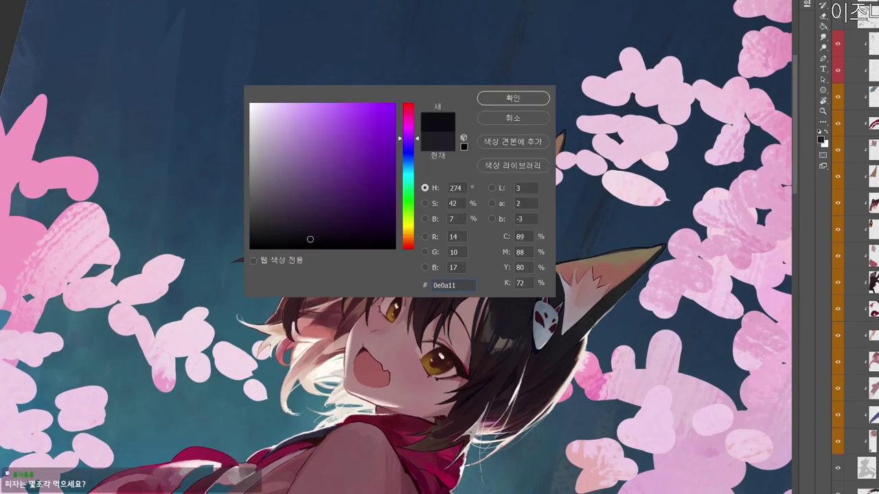
{"action": "left_click", "coordinate": [527, 102]}
{"action": "left_click_drag", "start_coordinate": [545, 329], "coordinate": [533, 245]}
{"action": "scroll", "coordinate": [532, 244], "scroll_direction": "up", "scroll_amount": 3}
{"action": "scroll", "coordinate": [451, 186], "scroll_direction": "down", "scroll_amount": 2}
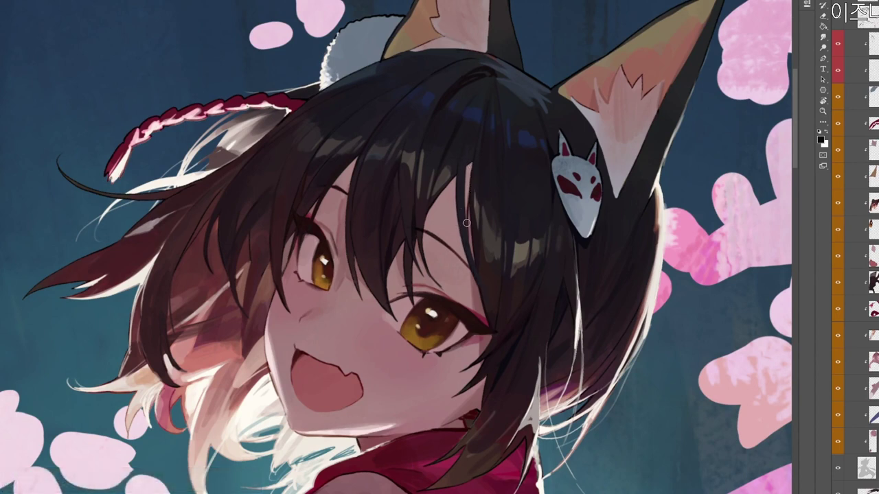
{"action": "left_click_drag", "start_coordinate": [468, 162], "coordinate": [465, 225]}
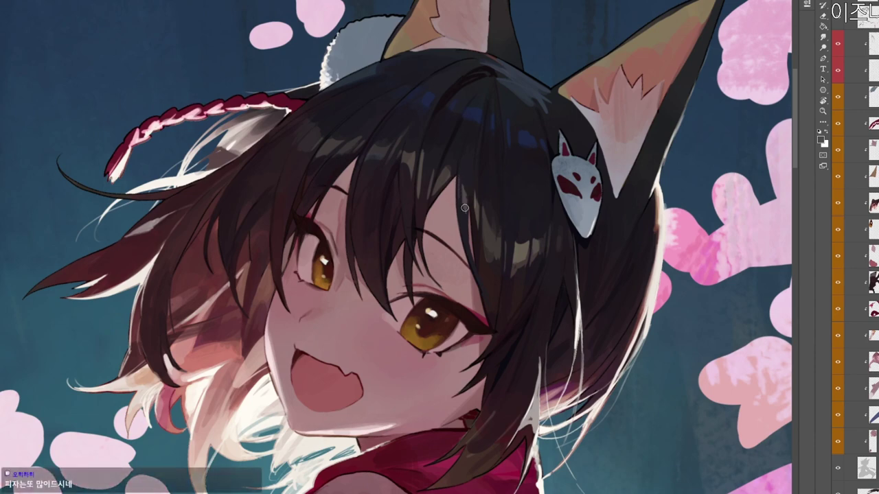
Sample dark tones from the hair and refine the strands around the forehead gap and crown.
{"action": "scroll", "coordinate": [467, 211], "scroll_direction": "down", "scroll_amount": 1}
{"action": "left_click", "coordinate": [464, 185], "text": "alt"}
{"action": "key", "text": "r"}
{"action": "left_click_drag", "start_coordinate": [471, 197], "coordinate": [488, 231]}
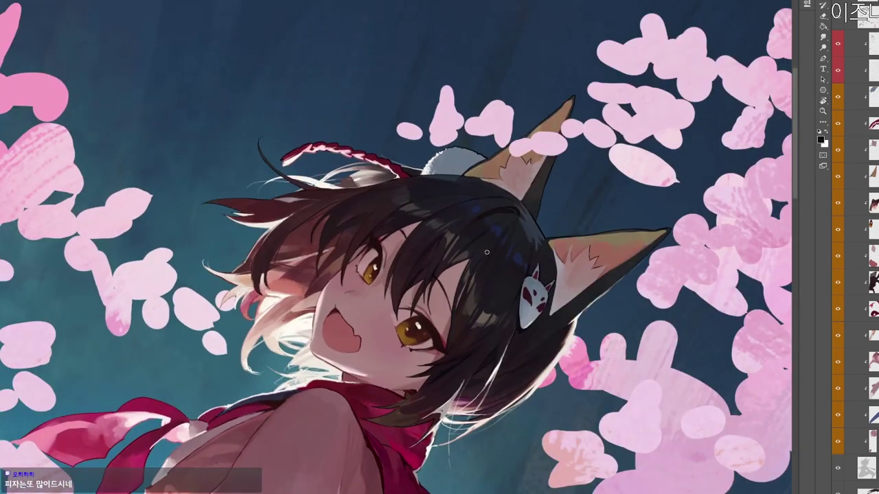
{"action": "key", "text": "ctrl+space"}
{"action": "left_click_drag", "start_coordinate": [521, 224], "coordinate": [543, 247]}
{"action": "left_click", "coordinate": [491, 225], "text": "alt"}
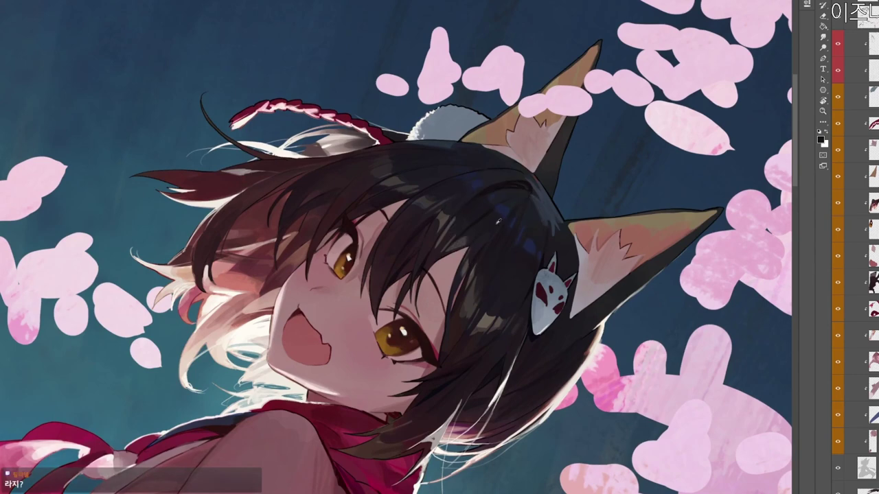
{"action": "key", "text": "ctrl+space"}
{"action": "left_click_drag", "start_coordinate": [515, 194], "coordinate": [486, 200]}
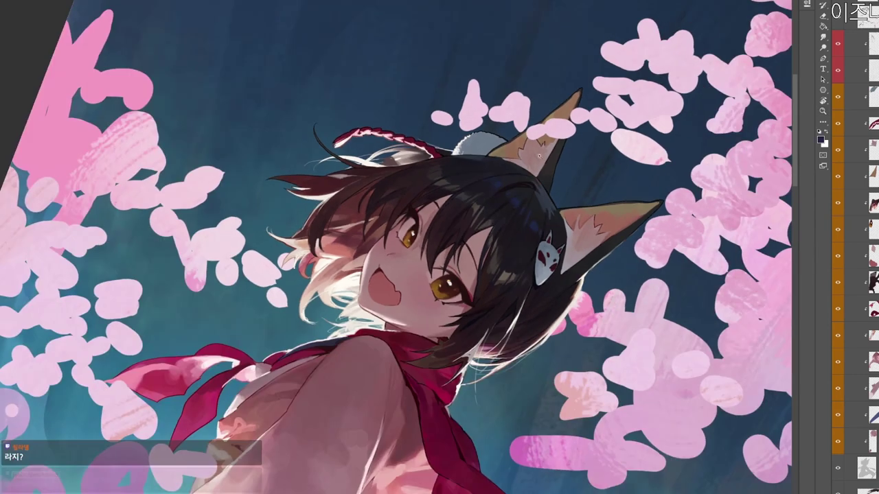
Examine the refined face and hair against the whole illustration in its upright orientation.
{"action": "key", "text": "r"}
{"action": "left_click_drag", "start_coordinate": [561, 282], "coordinate": [609, 244]}
{"action": "key", "text": "ctrl+space"}
{"action": "key", "text": "r"}
{"action": "key", "text": "space"}
{"action": "left_click_drag", "start_coordinate": [583, 306], "coordinate": [597, 278]}
{"action": "key", "text": "ctrl+space"}
{"action": "left_click_drag", "start_coordinate": [613, 275], "coordinate": [599, 292]}
{"action": "left_click_drag", "start_coordinate": [613, 398], "coordinate": [593, 450]}
{"action": "key", "text": "space"}
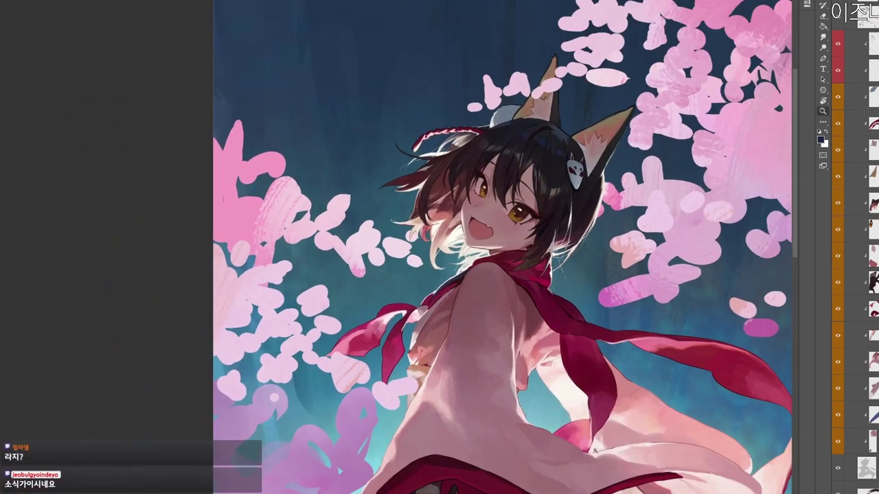
{"action": "left_click_drag", "start_coordinate": [596, 490], "coordinate": [533, 369]}
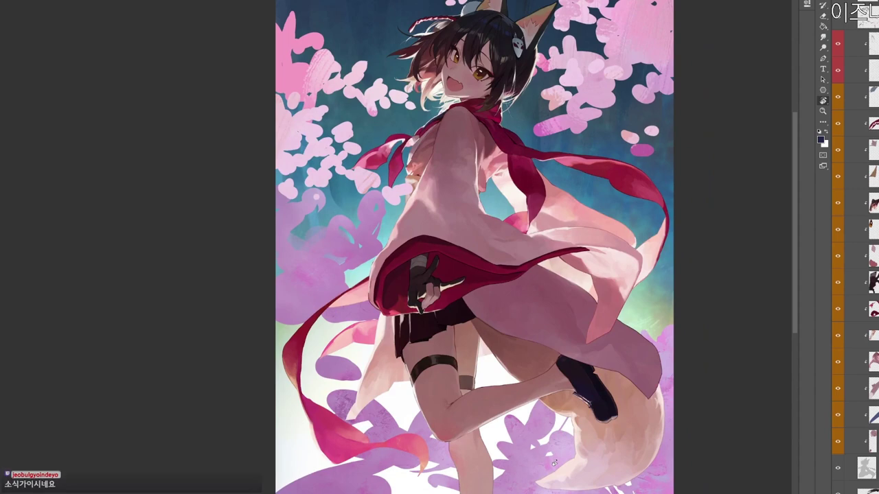
Set the painting colour to dark red #3b0e0b.
{"action": "left_click_drag", "start_coordinate": [486, 72], "coordinate": [528, 72]}
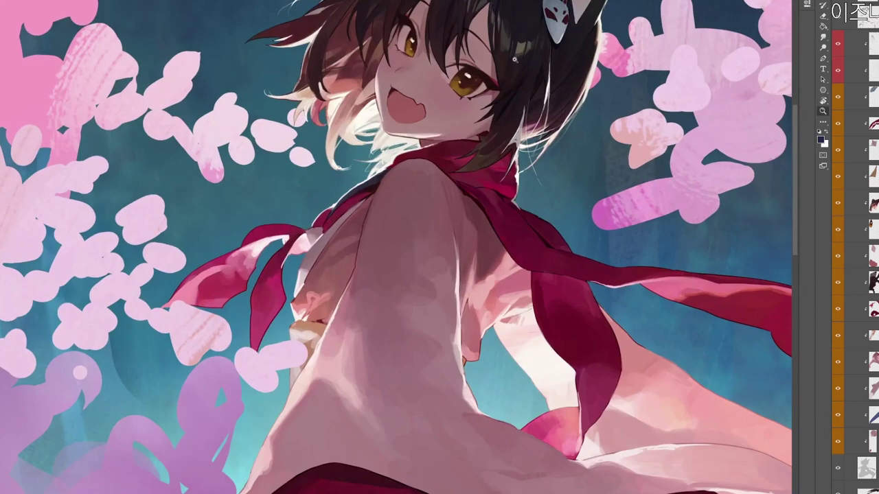
{"action": "left_click", "coordinate": [820, 140]}
{"action": "left_click", "coordinate": [363, 211]}
{"action": "left_click", "coordinate": [408, 248]}
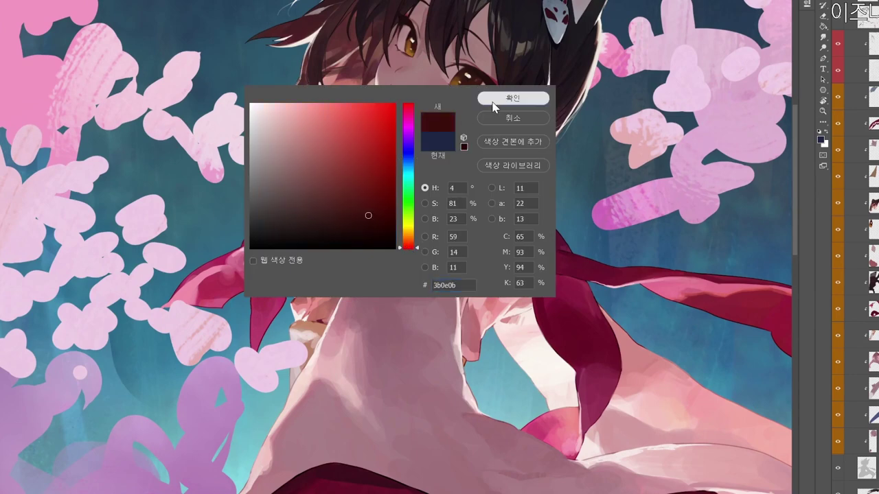
{"action": "left_click", "coordinate": [512, 98]}
Examine the face, scarf and shoulder up close and against the whole illustration in its upright orientation.
{"action": "scroll", "coordinate": [447, 50], "scroll_direction": "down", "scroll_amount": 3}
{"action": "scroll", "coordinate": [448, 50], "scroll_direction": "up", "scroll_amount": 4}
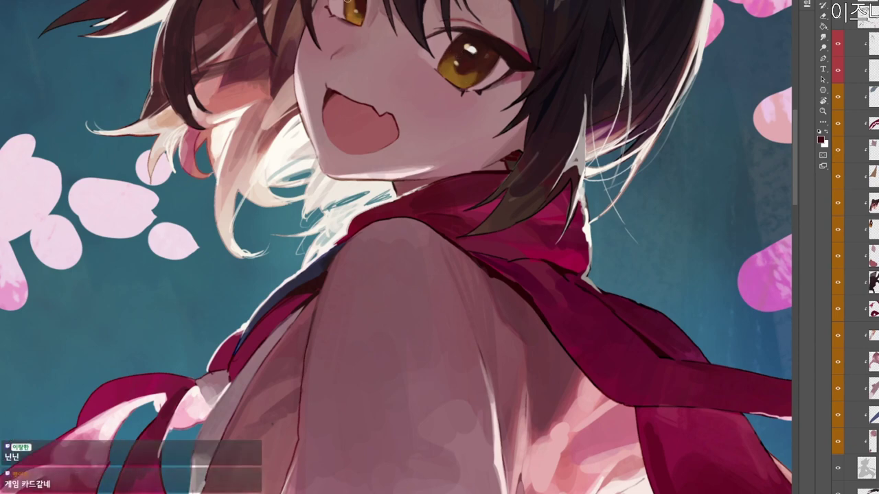
{"action": "left_click_drag", "start_coordinate": [346, 8], "coordinate": [277, 8]}
{"action": "left_click_drag", "start_coordinate": [640, 298], "coordinate": [632, 287]}
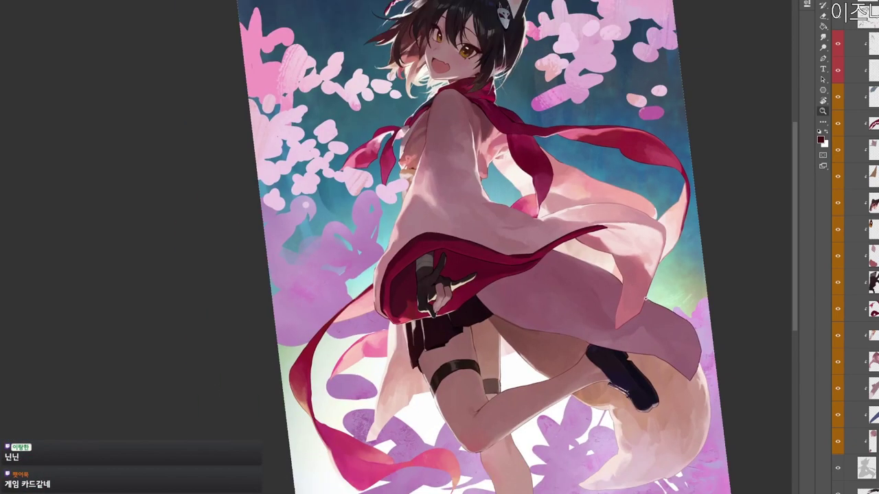
{"action": "key", "text": "Escape"}
{"action": "left_click_drag", "start_coordinate": [612, 405], "coordinate": [585, 413]}
{"action": "left_click_drag", "start_coordinate": [584, 413], "coordinate": [593, 414]}
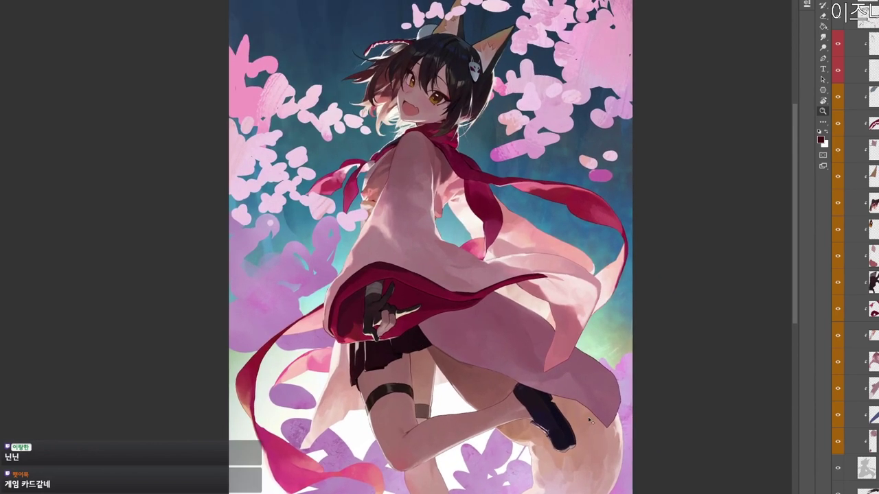
{"action": "left_click_drag", "start_coordinate": [598, 351], "coordinate": [593, 405]}
{"action": "key", "text": "r"}
{"action": "left_click_drag", "start_coordinate": [629, 275], "coordinate": [442, 455]}
{"action": "key", "text": "Escape"}
{"action": "mouse_move", "coordinate": [521, 337]}
{"action": "left_mouse_down"}
{"action": "mouse_move", "coordinate": [512, 335]}
{"action": "mouse_move", "coordinate": [530, 331]}
{"action": "left_mouse_up"}
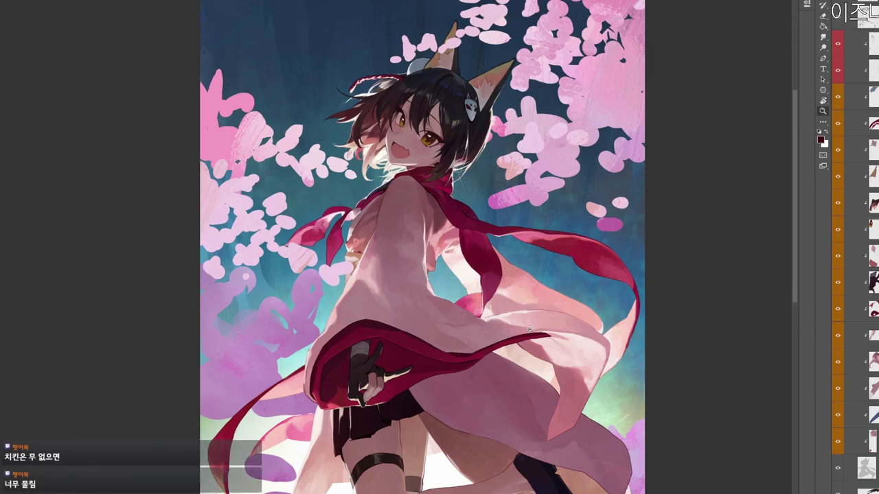
{"action": "left_click_drag", "start_coordinate": [704, 319], "coordinate": [598, 279]}
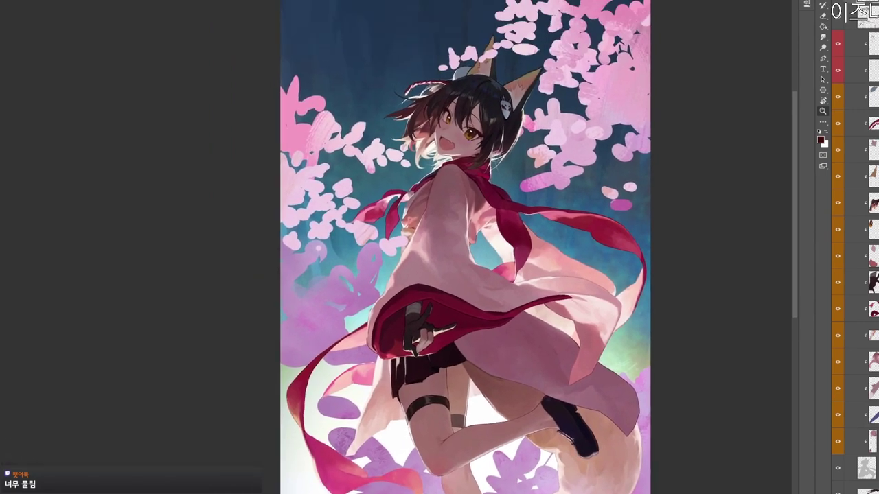
Create a new layer above the character layers and set the painting colour to an ochre brown.
{"action": "key", "text": "ctrl+shift+n"}
{"action": "key", "text": "Return"}
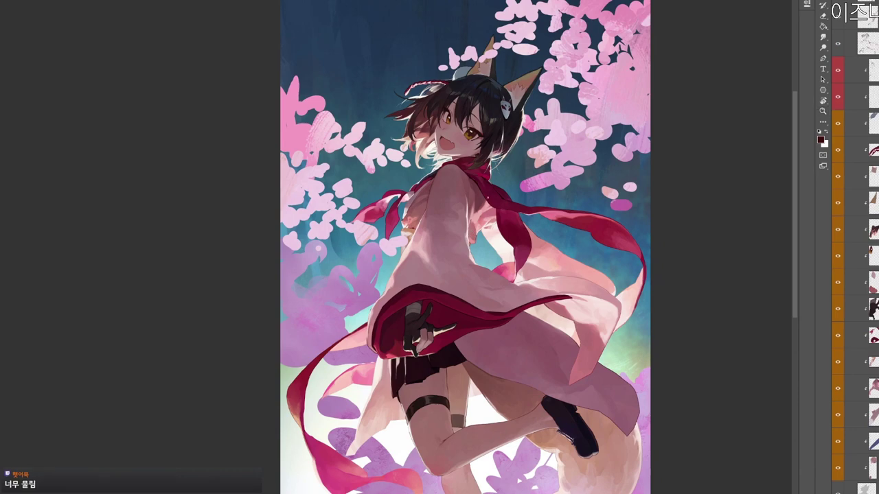
{"action": "left_click_drag", "start_coordinate": [470, 234], "coordinate": [512, 234]}
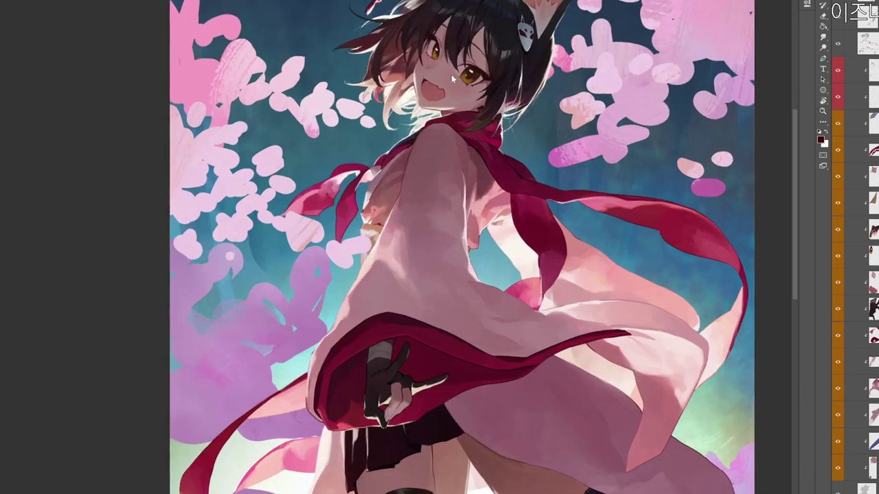
{"action": "key", "text": "n"}
{"action": "left_click", "coordinate": [334, 165]}
{"action": "left_click", "coordinate": [408, 241]}
{"action": "left_click", "coordinate": [508, 100]}
Outline a bow loop in the gap between the back sleeve and the hanging scarf tail and fill it with ochre brown.
{"action": "key", "text": "ctrl+minus"}
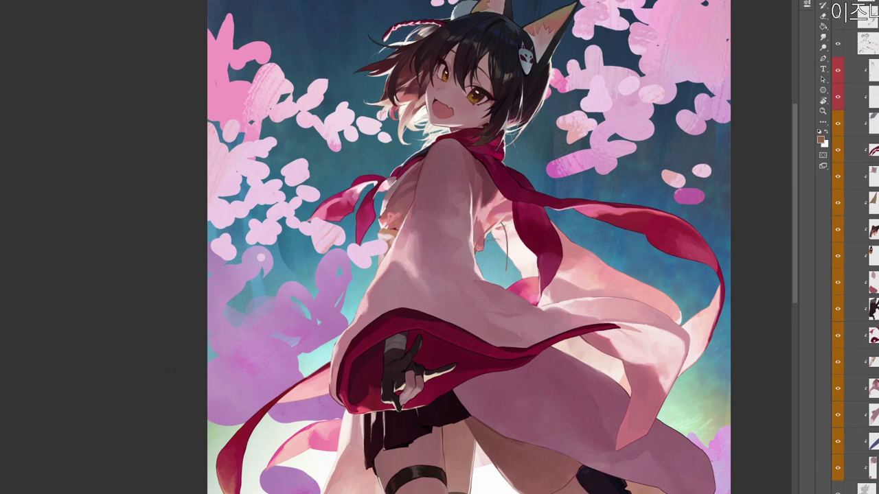
{"action": "key", "text": "e"}
{"action": "mouse_move", "coordinate": [506, 243]}
{"action": "left_mouse_down"}
{"action": "mouse_move", "coordinate": [506, 273]}
{"action": "mouse_move", "coordinate": [505, 223]}
{"action": "mouse_move", "coordinate": [509, 236]}
{"action": "left_mouse_up"}
{"action": "key", "text": "b"}
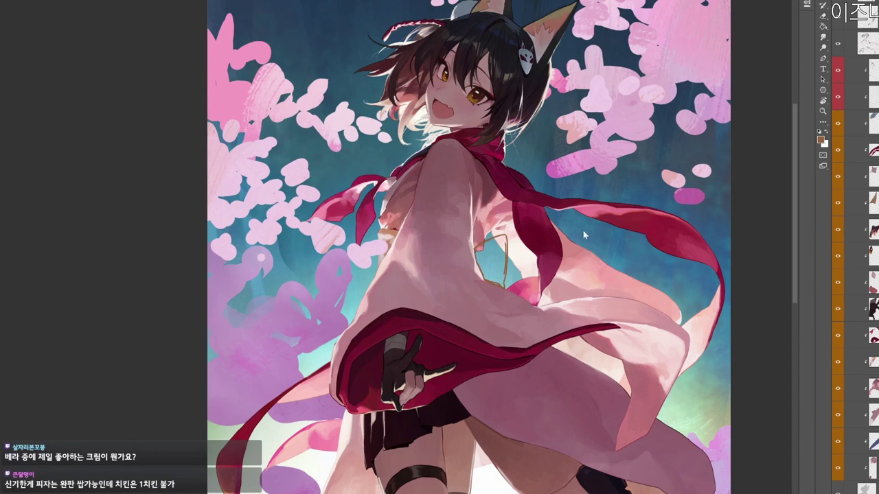
{"action": "mouse_move", "coordinate": [480, 247]}
{"action": "left_mouse_down"}
{"action": "mouse_move", "coordinate": [481, 255]}
{"action": "mouse_move", "coordinate": [496, 243]}
{"action": "mouse_move", "coordinate": [479, 256]}
{"action": "mouse_move", "coordinate": [495, 282]}
{"action": "mouse_move", "coordinate": [502, 244]}
{"action": "mouse_move", "coordinate": [501, 278]}
{"action": "left_mouse_up"}
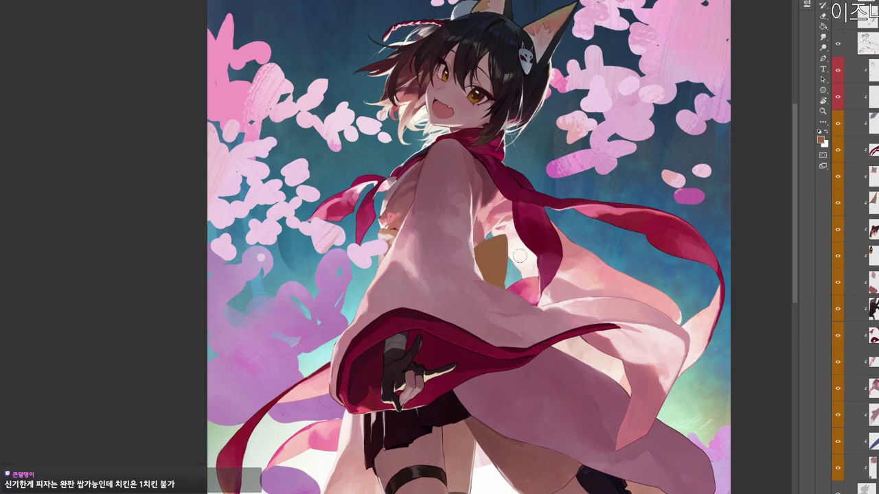
Trim and clean the edges of the ochre bow loop with the Eraser.
{"action": "scroll", "coordinate": [500, 277], "scroll_direction": "up", "scroll_amount": 1}
{"action": "key", "text": "b"}
{"action": "scroll", "coordinate": [537, 236], "scroll_direction": "down", "scroll_amount": 1}
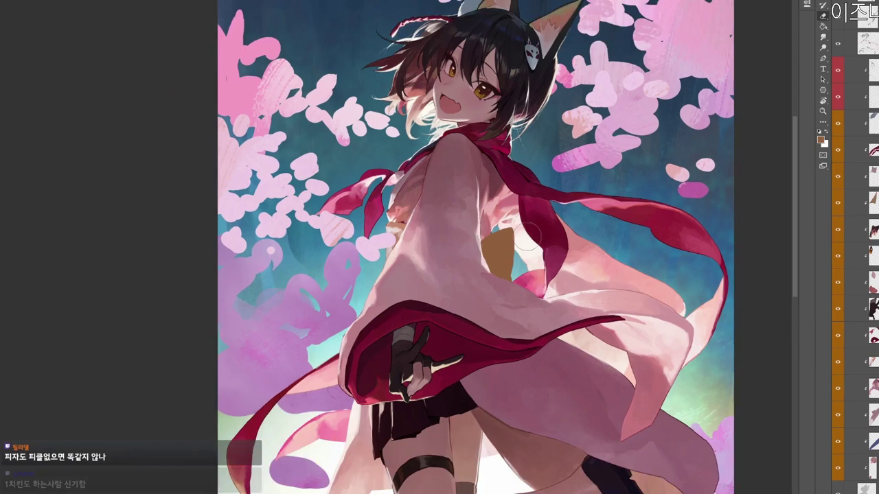
{"action": "scroll", "coordinate": [502, 245], "scroll_direction": "up", "scroll_amount": 2}
{"action": "key", "text": "e"}
{"action": "mouse_move", "coordinate": [464, 226]}
{"action": "left_mouse_down"}
{"action": "mouse_move", "coordinate": [466, 250]}
{"action": "mouse_move", "coordinate": [481, 253]}
{"action": "left_mouse_up"}
{"action": "key", "text": "b"}
{"action": "key", "text": "z"}
{"action": "scroll", "coordinate": [535, 236], "scroll_direction": "down", "scroll_amount": 4}
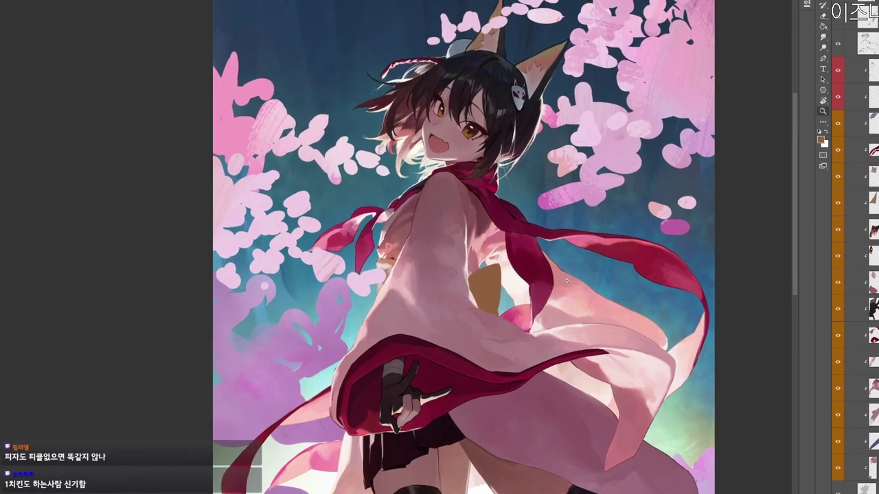
{"action": "scroll", "coordinate": [516, 253], "scroll_direction": "up", "scroll_amount": 2}
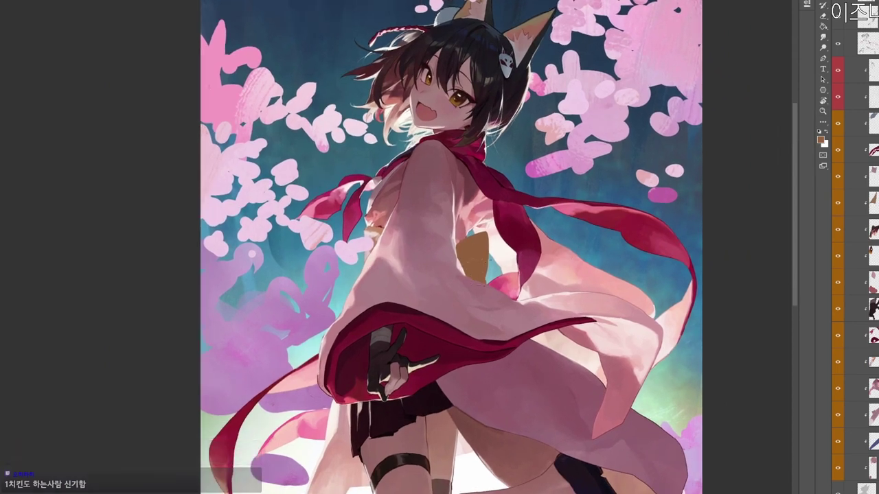
Sample tones around the bow, undo the trial stroke and set the painting colour to muted brown #6f513d for shading.
{"action": "left_click", "coordinate": [504, 283], "text": "alt"}
{"action": "left_click_drag", "start_coordinate": [468, 243], "coordinate": [481, 265]}
{"action": "left_click", "coordinate": [479, 270], "text": "alt"}
{"action": "key", "text": "ctrl+z"}
{"action": "left_click_drag", "start_coordinate": [508, 325], "coordinate": [527, 248]}
{"action": "key", "text": "n"}
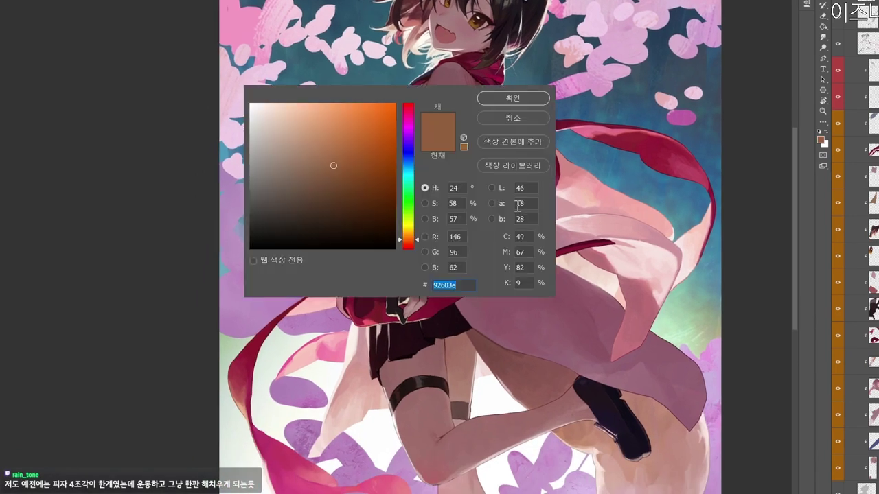
{"action": "left_click", "coordinate": [316, 185]}
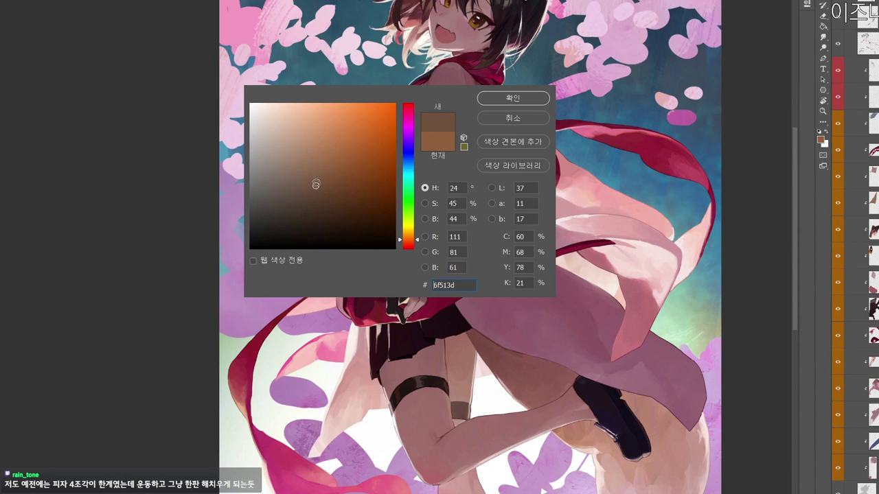
{"action": "left_click", "coordinate": [511, 99]}
{"action": "left_click", "coordinate": [502, 193], "text": "alt"}
{"action": "left_click_drag", "start_coordinate": [584, 214], "coordinate": [567, 250]}
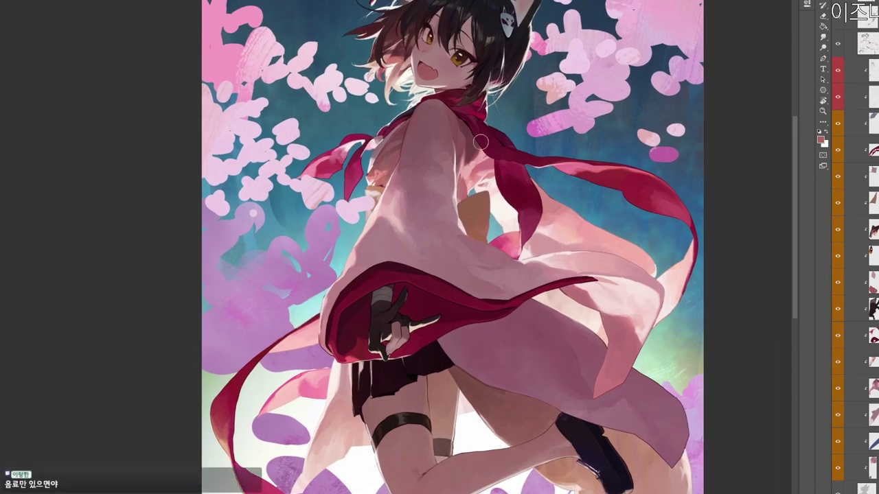
Set the painting colour to peach #e8b08b, then a paler tint, and dab small highlights near the bow's lower edge.
{"action": "key", "text": "n"}
{"action": "left_click", "coordinate": [307, 117]}
{"action": "left_click", "coordinate": [407, 239]}
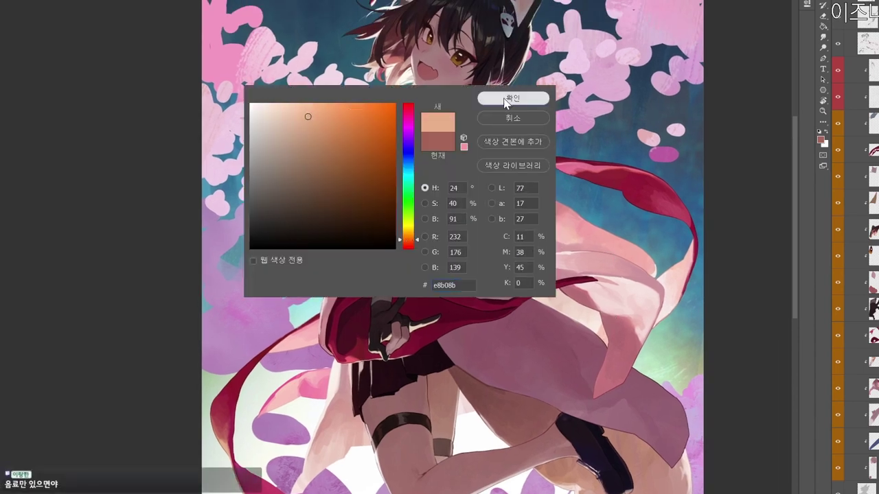
{"action": "left_click", "coordinate": [510, 99]}
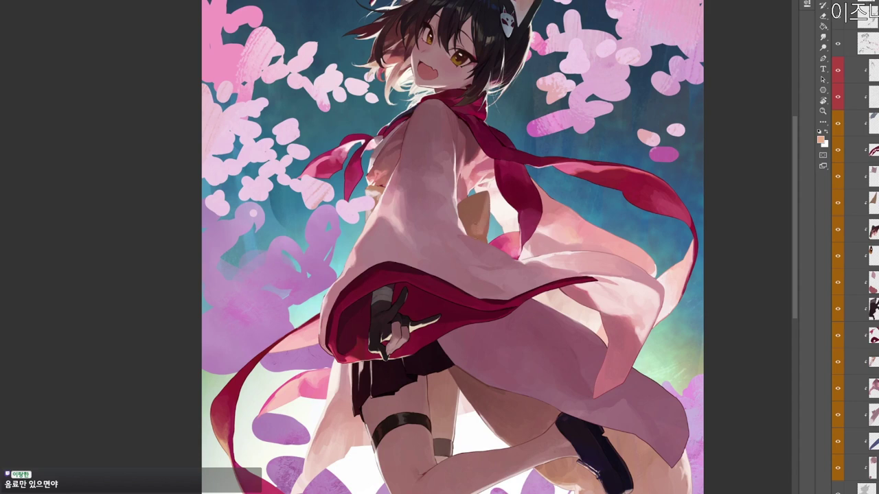
{"action": "left_click", "coordinate": [480, 227], "text": "alt"}
{"action": "left_click", "coordinate": [821, 140]}
{"action": "left_click", "coordinate": [281, 105]}
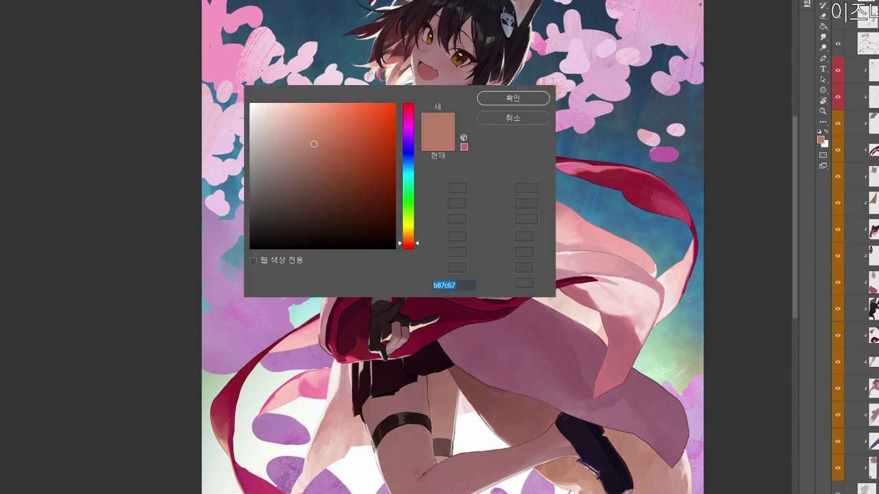
{"action": "left_click", "coordinate": [506, 99]}
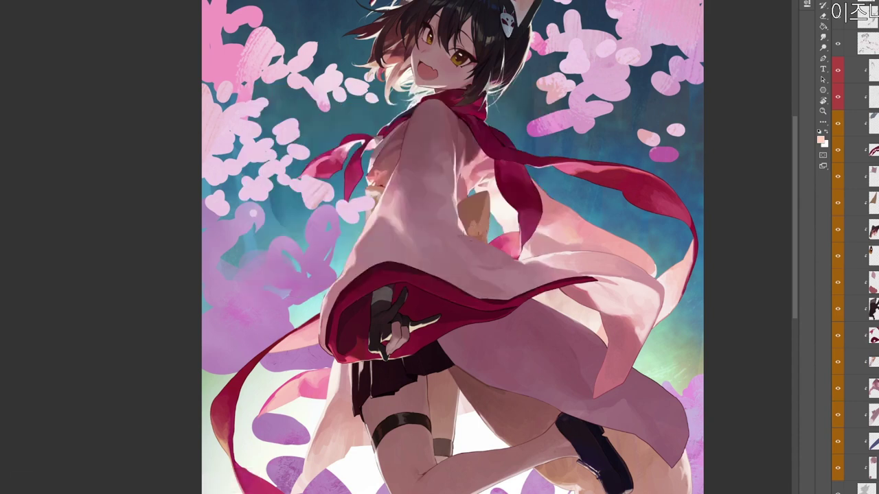
{"action": "left_click_drag", "start_coordinate": [474, 232], "coordinate": [481, 227]}
Sample the bow's tones and choose progressively darker browns to paint the shading on the bow.
{"action": "left_click", "coordinate": [489, 200], "text": "alt"}
{"action": "left_click", "coordinate": [490, 198], "text": "alt"}
{"action": "key", "text": "n"}
{"action": "left_click", "coordinate": [325, 173]}
{"action": "left_click", "coordinate": [518, 101]}
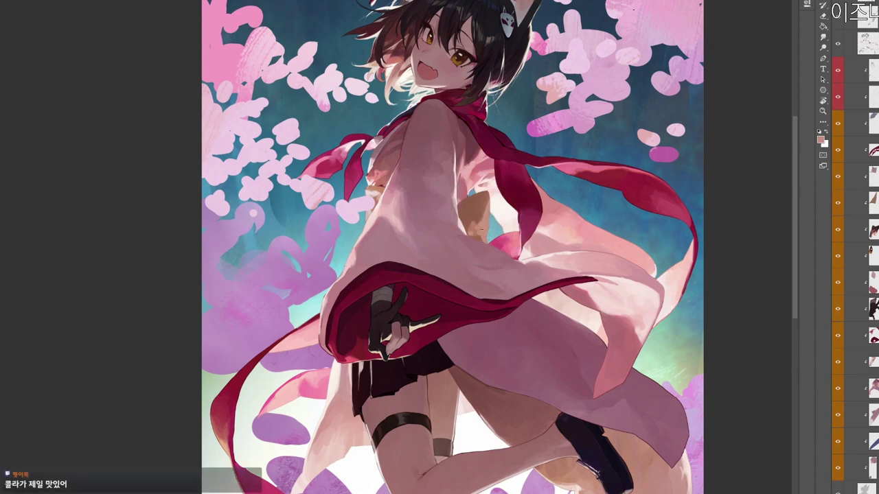
{"action": "key", "text": "n"}
{"action": "left_click", "coordinate": [347, 202]}
{"action": "left_click", "coordinate": [520, 101]}
{"action": "key", "text": "ctrl+space"}
{"action": "left_click", "coordinate": [479, 207]}
{"action": "key", "text": "alt+space"}
{"action": "left_click", "coordinate": [551, 202]}
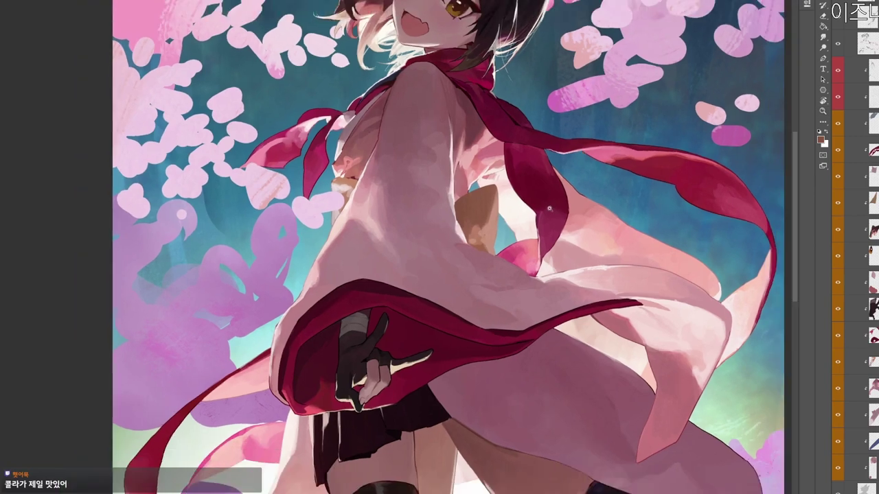
Choose a dark reddish brown and refine the folds and contour of the bow on the rotated canvas.
{"action": "key", "text": "space"}
{"action": "left_click_drag", "start_coordinate": [583, 131], "coordinate": [526, 289]}
{"action": "key", "text": "r"}
{"action": "left_click_drag", "start_coordinate": [519, 318], "coordinate": [511, 192]}
{"action": "key", "text": "n"}
{"action": "left_click", "coordinate": [340, 203]}
{"action": "left_click", "coordinate": [508, 100]}
{"action": "scroll", "coordinate": [464, 332], "scroll_direction": "up", "scroll_amount": 2}
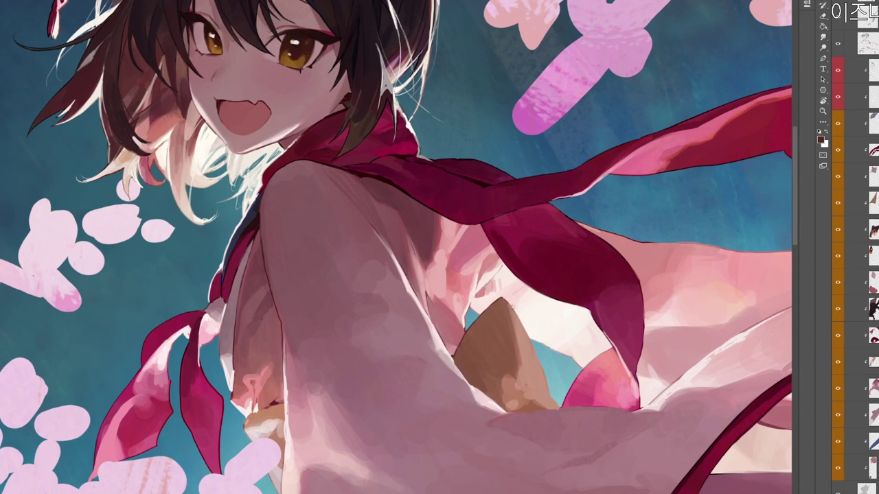
Sample a tone from the bow and touch up its outer edge.
{"action": "key", "text": "z"}
{"action": "left_click_drag", "start_coordinate": [554, 403], "coordinate": [358, 419]}
{"action": "key", "text": "r"}
{"action": "key", "text": "z"}
{"action": "key", "text": "r"}
{"action": "left_click_drag", "start_coordinate": [516, 364], "coordinate": [556, 308]}
{"action": "left_click", "coordinate": [488, 317], "text": "alt"}
{"action": "left_click_drag", "start_coordinate": [487, 313], "coordinate": [483, 257]}
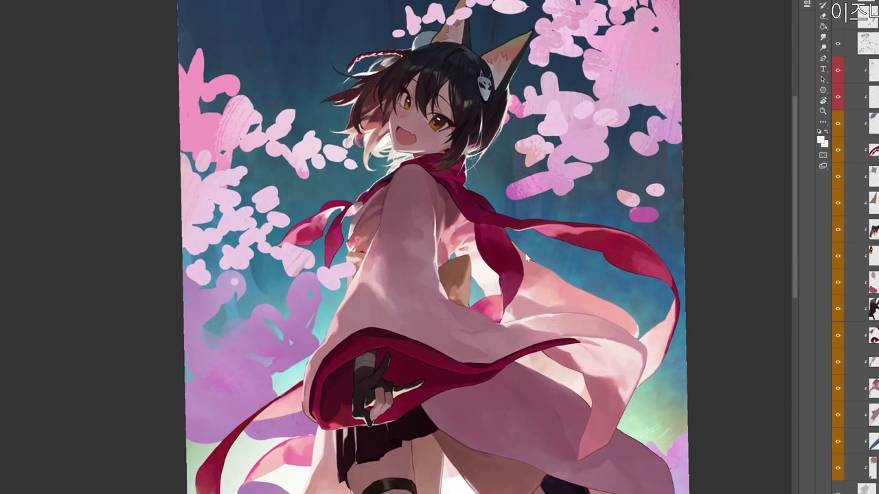
Paint a thin near-white rim light along the bow's outer edge beside the scarf tail.
{"action": "scroll", "coordinate": [461, 297], "scroll_direction": "up", "scroll_amount": 2}
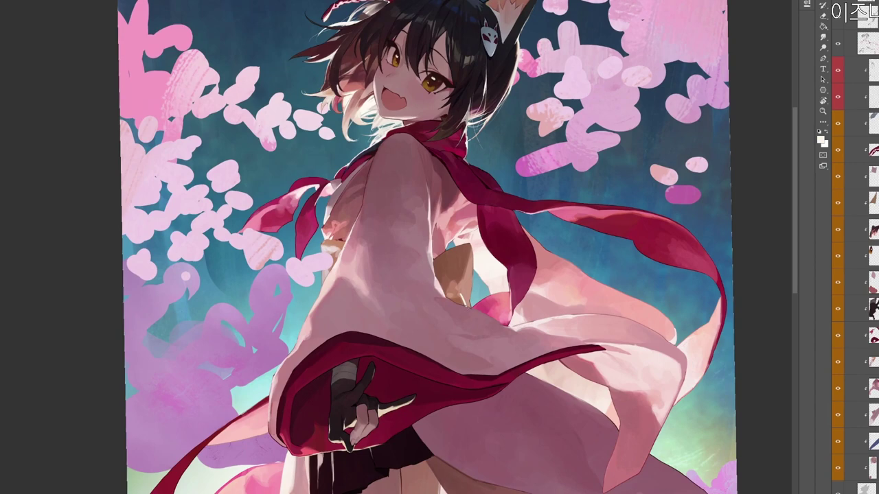
{"action": "left_click_drag", "start_coordinate": [464, 292], "coordinate": [470, 265]}
{"action": "mouse_move", "coordinate": [469, 299]}
{"action": "left_mouse_down"}
{"action": "mouse_move", "coordinate": [472, 253]}
{"action": "mouse_move", "coordinate": [465, 272]}
{"action": "left_mouse_up"}
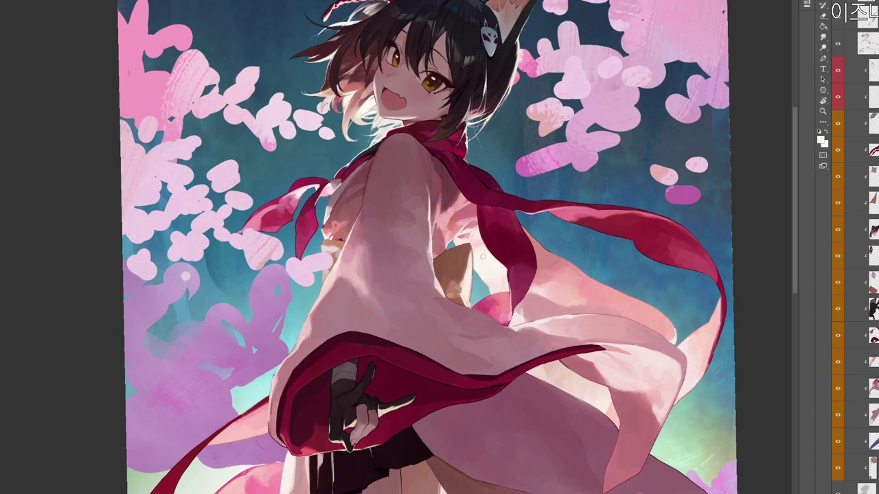
{"action": "left_click_drag", "start_coordinate": [511, 242], "coordinate": [489, 237]}
{"action": "key", "text": "r"}
{"action": "mouse_move", "coordinate": [524, 313]}
{"action": "left_mouse_down"}
{"action": "mouse_move", "coordinate": [375, 453]}
{"action": "mouse_move", "coordinate": [526, 293]}
{"action": "left_mouse_up"}
{"action": "key", "text": "ctrl+space"}
{"action": "mouse_move", "coordinate": [474, 256]}
{"action": "left_mouse_down"}
{"action": "mouse_move", "coordinate": [508, 256]}
{"action": "mouse_move", "coordinate": [487, 230]}
{"action": "left_mouse_up"}
Sample tones around the bow, set an ochre brown colour and refine the bow's tip on the rotated canvas.
{"action": "left_click", "coordinate": [487, 244], "text": "alt"}
{"action": "left_click", "coordinate": [476, 265], "text": "alt"}
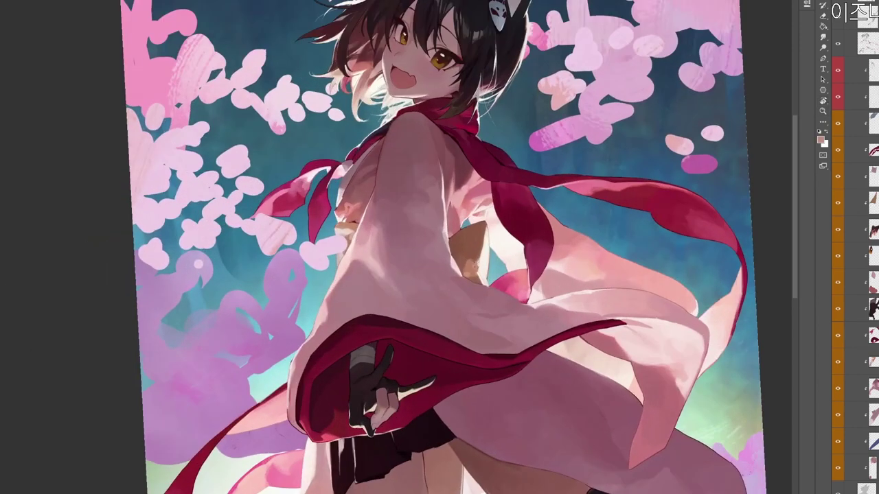
{"action": "left_click", "coordinate": [821, 140]}
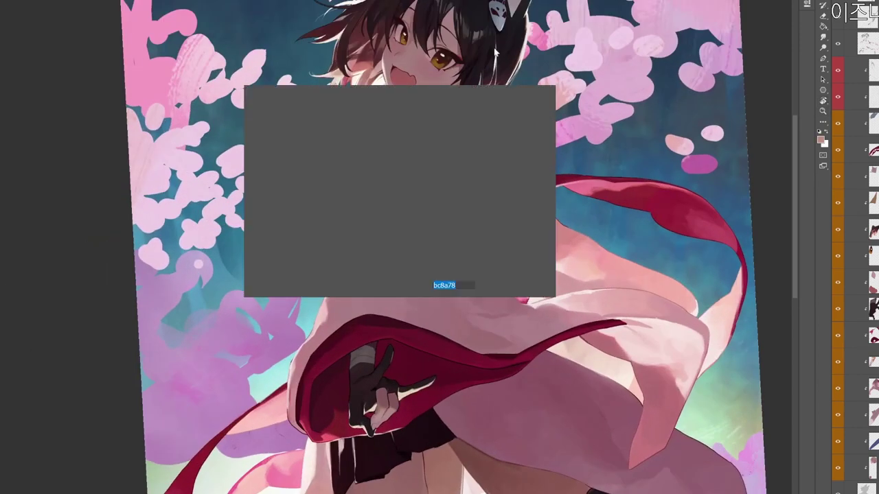
{"action": "left_click", "coordinate": [335, 156]}
{"action": "left_click", "coordinate": [409, 238]}
{"action": "left_click", "coordinate": [511, 96]}
{"action": "key", "text": "r"}
{"action": "left_click_drag", "start_coordinate": [446, 312], "coordinate": [474, 115]}
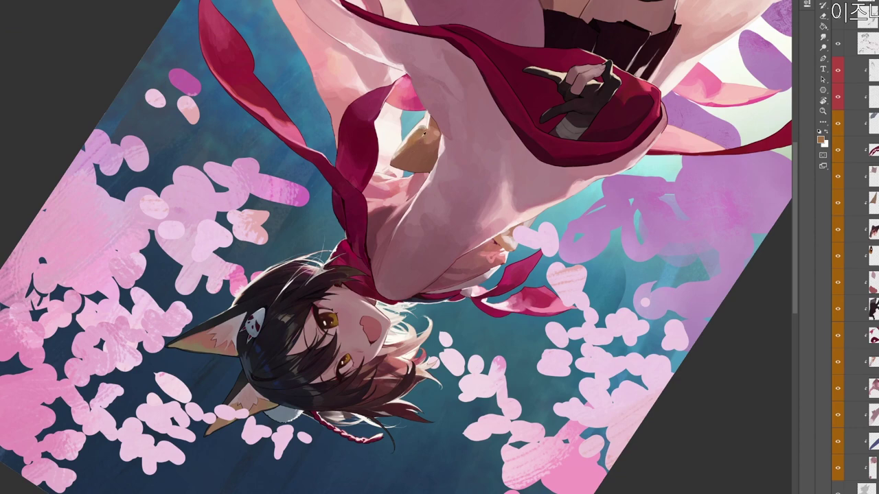
{"action": "left_click", "coordinate": [417, 142], "text": "alt"}
Examine the whole upright illustration and compare its values in a greyscale proof against full colour.
{"action": "scroll", "coordinate": [428, 125], "scroll_direction": "down", "scroll_amount": 2}
{"action": "key", "text": "r"}
{"action": "left_click_drag", "start_coordinate": [326, 82], "coordinate": [465, 377]}
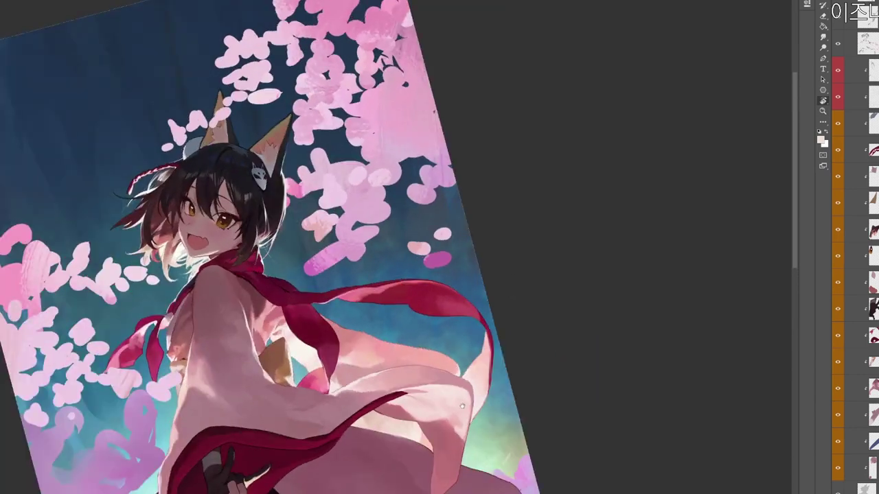
{"action": "left_click_drag", "start_coordinate": [427, 490], "coordinate": [513, 358]}
{"action": "key", "text": "Escape"}
{"action": "scroll", "coordinate": [549, 300], "scroll_direction": "down", "scroll_amount": 2}
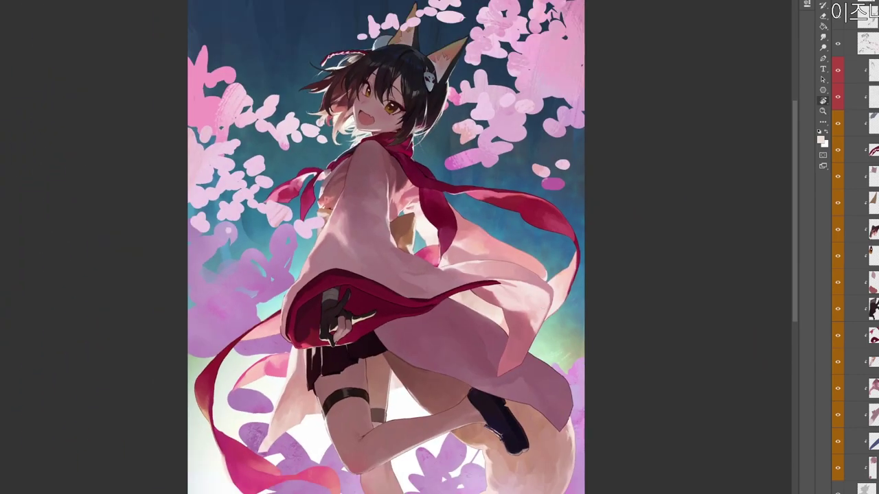
{"action": "key", "text": "z"}
{"action": "scroll", "coordinate": [600, 225], "scroll_direction": "down", "scroll_amount": 2}
{"action": "key", "text": "ctrl+y"}
{"action": "key", "text": "ctrl+y"}
{"action": "key", "text": "ctrl+y"}
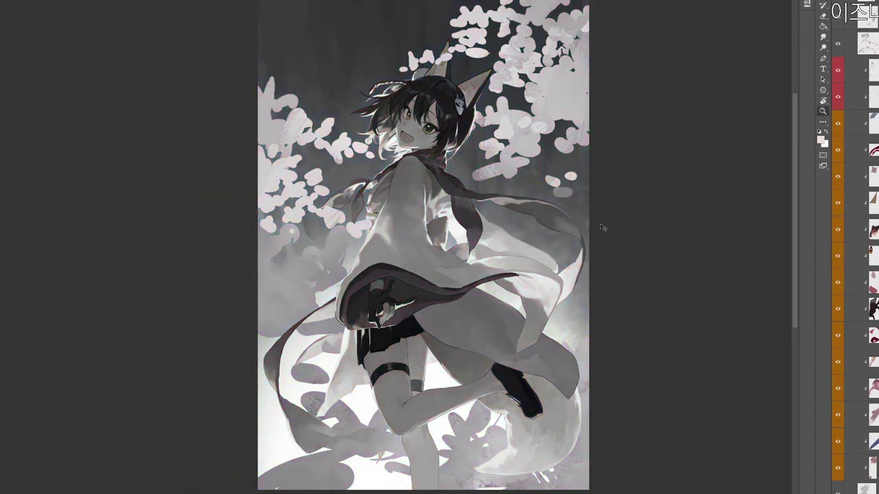
{"action": "key", "text": "ctrl+y"}
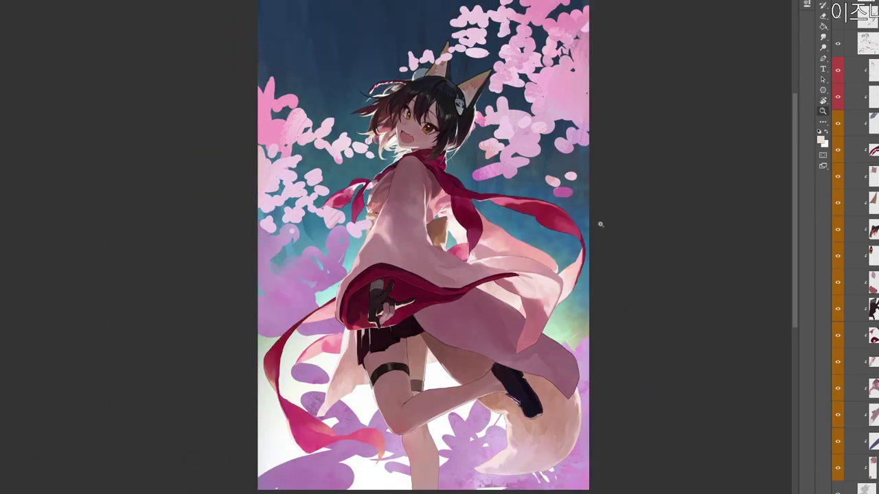
Examine the whole illustration and the figure's kimono at several magnifications.
{"action": "scroll", "coordinate": [600, 225], "scroll_direction": "down", "scroll_amount": 2}
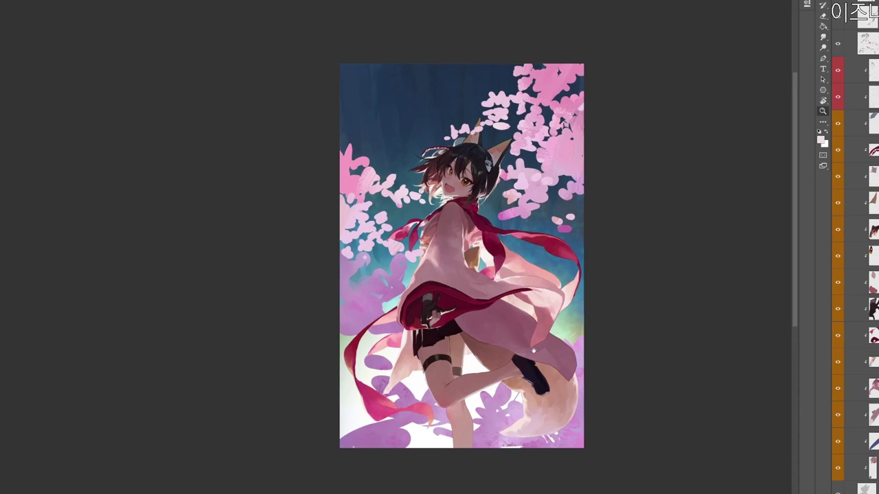
{"action": "scroll", "coordinate": [515, 254], "scroll_direction": "up", "scroll_amount": 3}
{"action": "left_click_drag", "start_coordinate": [518, 254], "coordinate": [537, 281]}
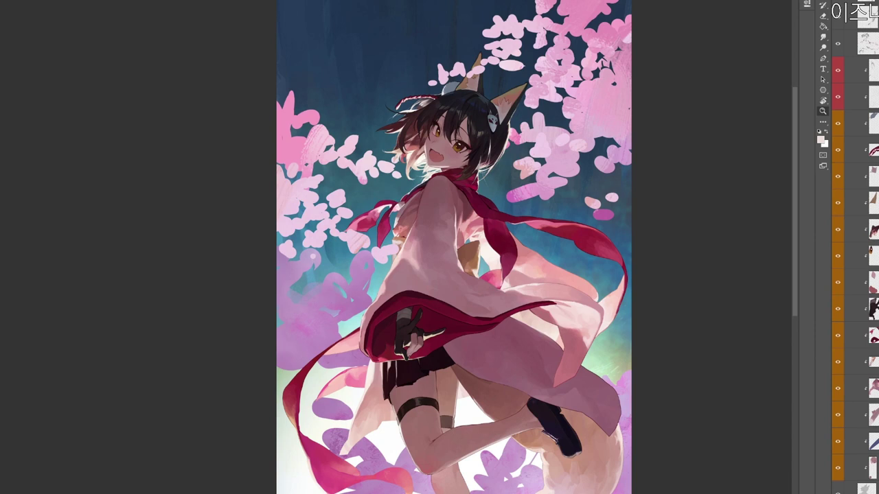
{"action": "left_click_drag", "start_coordinate": [527, 291], "coordinate": [543, 342]}
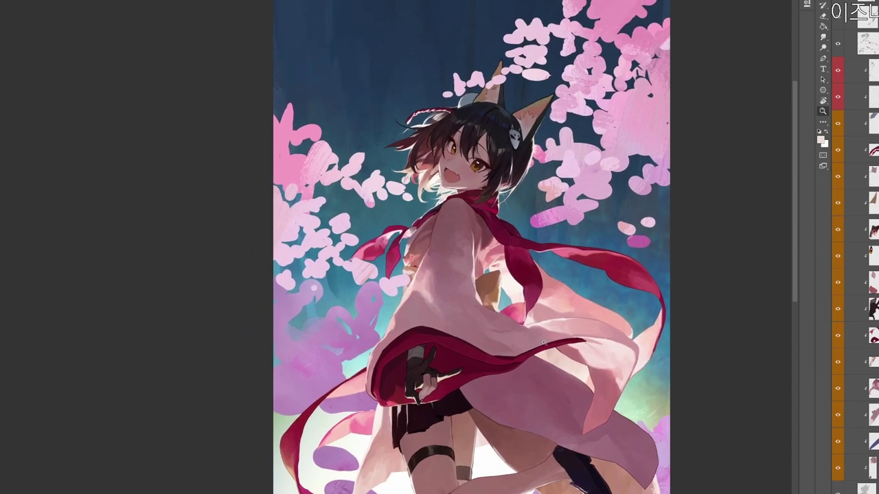
{"action": "left_click_drag", "start_coordinate": [628, 430], "coordinate": [623, 407]}
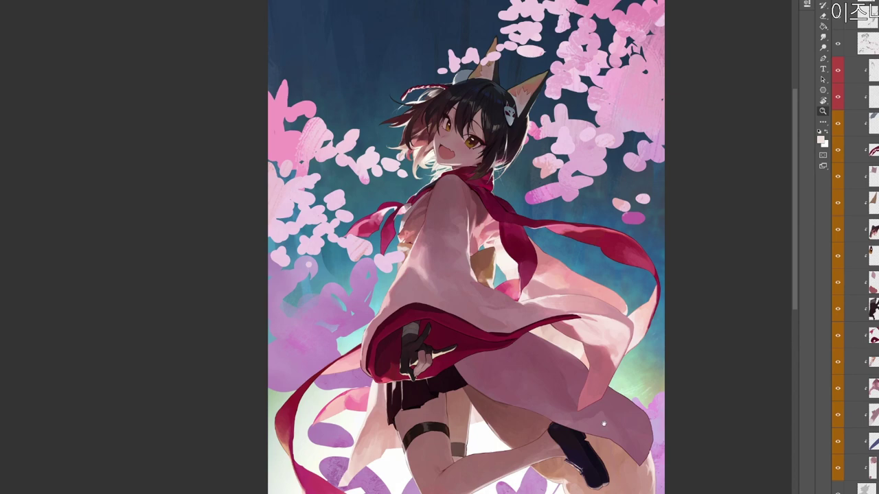
{"action": "left_click_drag", "start_coordinate": [618, 417], "coordinate": [632, 399]}
{"action": "left_click_drag", "start_coordinate": [583, 374], "coordinate": [590, 374]}
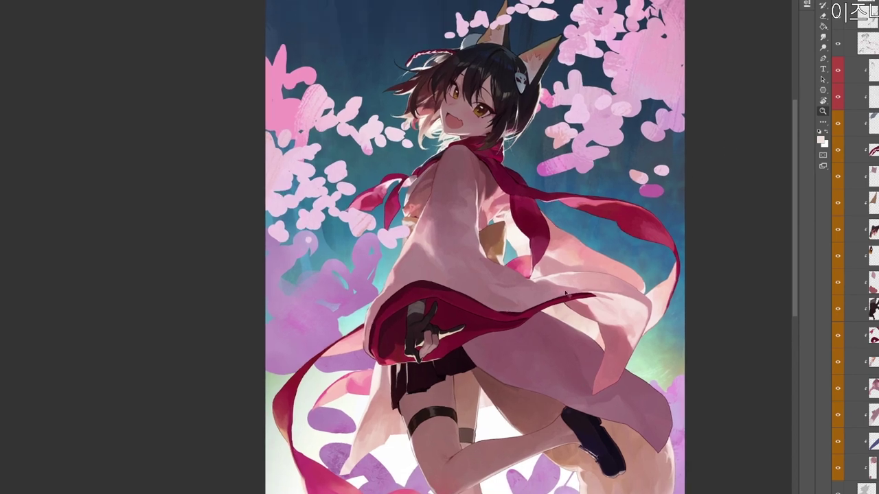
{"action": "scroll", "coordinate": [514, 204], "scroll_direction": "up", "scroll_amount": 2}
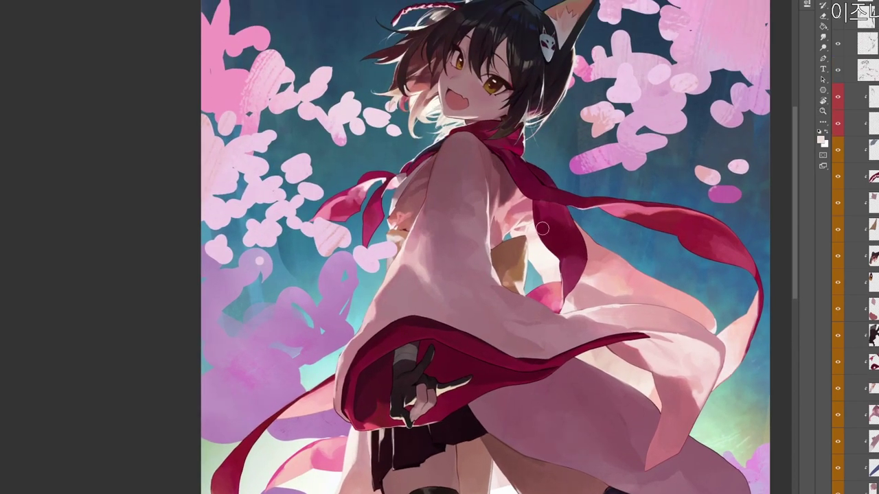
{"action": "scroll", "coordinate": [555, 254], "scroll_direction": "down", "scroll_amount": 1}
{"action": "scroll", "coordinate": [540, 282], "scroll_direction": "down", "scroll_amount": 1}
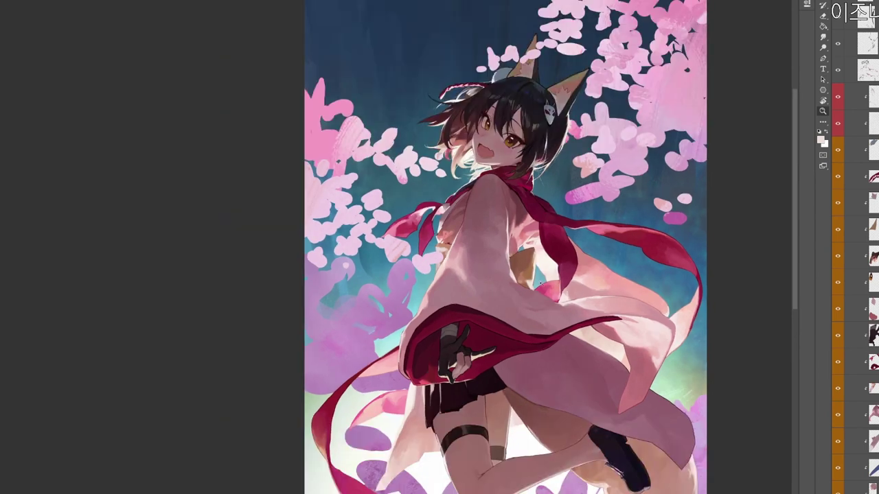
Set the painting colour to the dark reddish brown #413335.
{"action": "key", "text": "n"}
{"action": "left_click", "coordinate": [323, 208]}
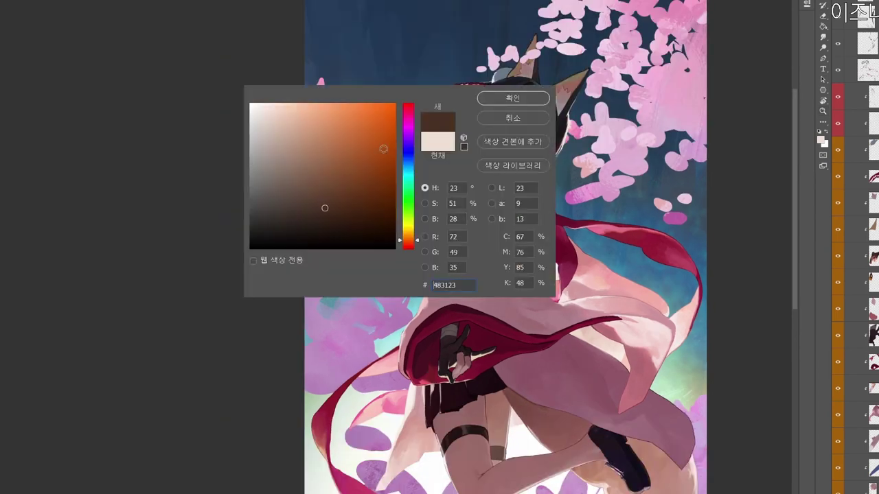
{"action": "left_click", "coordinate": [408, 107]}
{"action": "left_click_drag", "start_coordinate": [324, 169], "coordinate": [280, 211]}
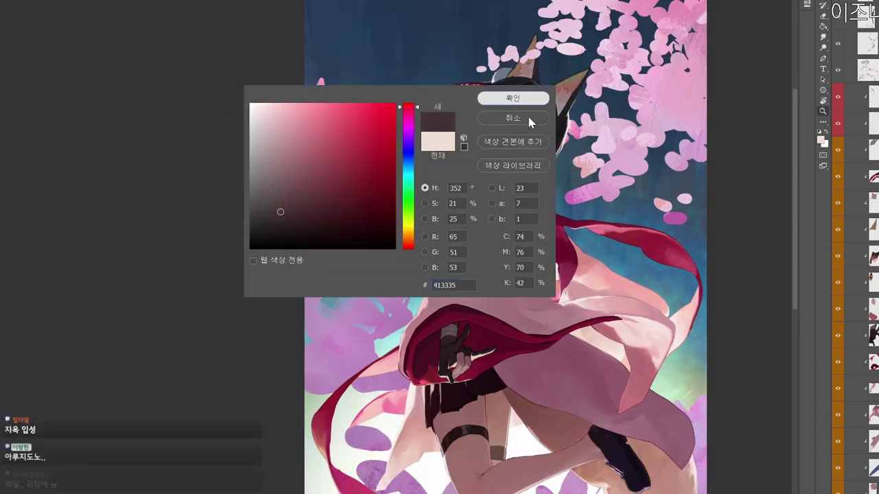
{"action": "left_click", "coordinate": [512, 98]}
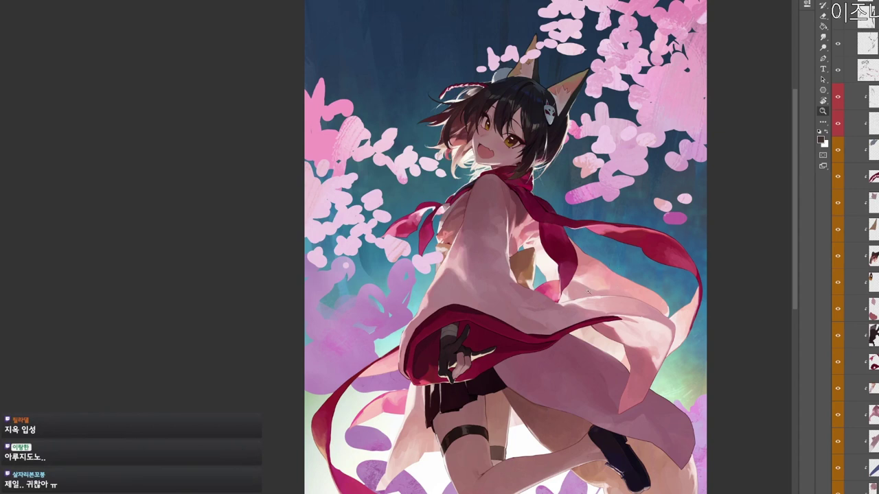
Sketch thin dark outlines of cloud-like pattern shapes on the kimono's upper sleeve and along its lower flaring part.
{"action": "left_click_drag", "start_coordinate": [550, 262], "coordinate": [517, 225]}
{"action": "key", "text": "b"}
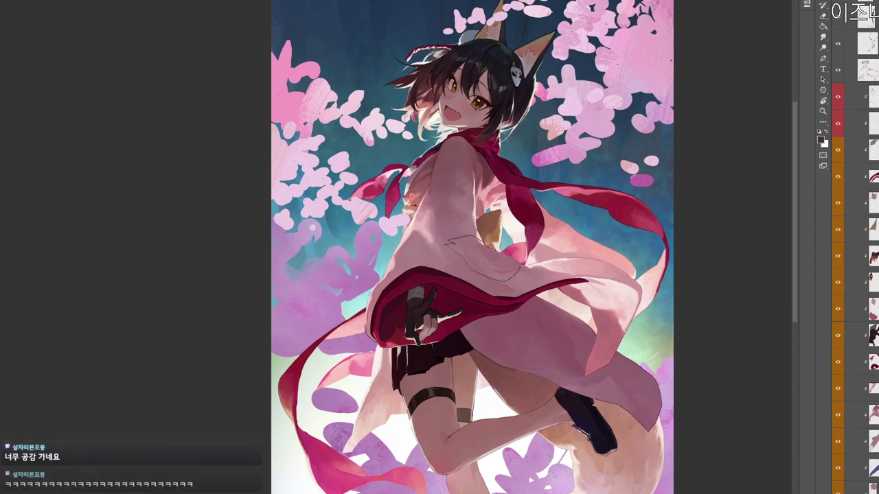
{"action": "left_click_drag", "start_coordinate": [503, 255], "coordinate": [516, 255]}
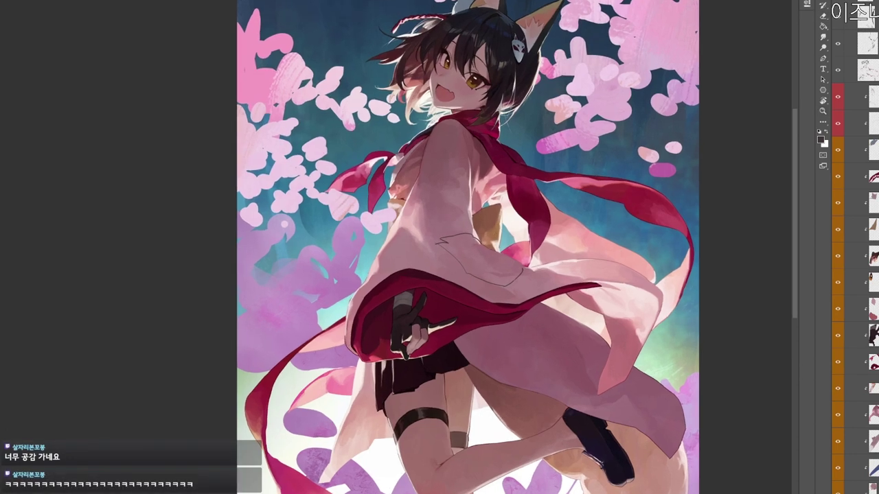
{"action": "scroll", "coordinate": [545, 297], "scroll_direction": "down", "scroll_amount": 1}
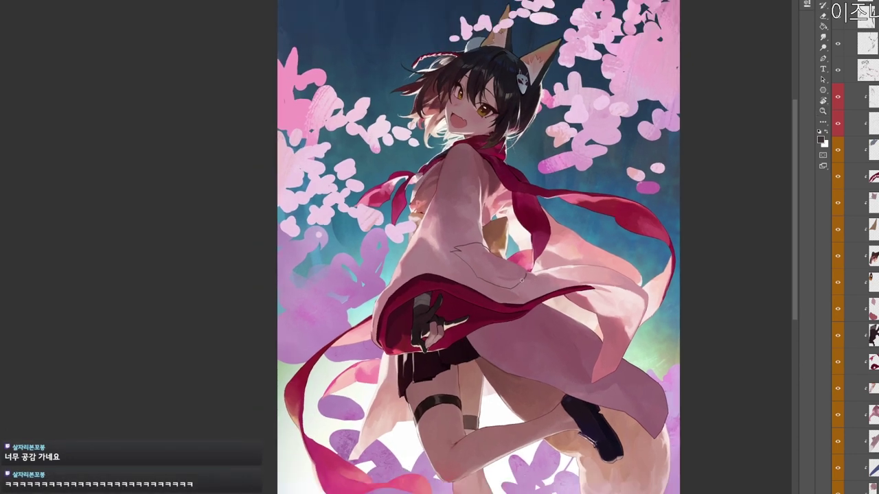
{"action": "key", "text": "e"}
{"action": "mouse_move", "coordinate": [530, 276]}
{"action": "left_mouse_down"}
{"action": "mouse_move", "coordinate": [503, 288]}
{"action": "mouse_move", "coordinate": [472, 273]}
{"action": "mouse_move", "coordinate": [514, 279]}
{"action": "mouse_move", "coordinate": [529, 296]}
{"action": "left_mouse_up"}
{"action": "key", "text": "b"}
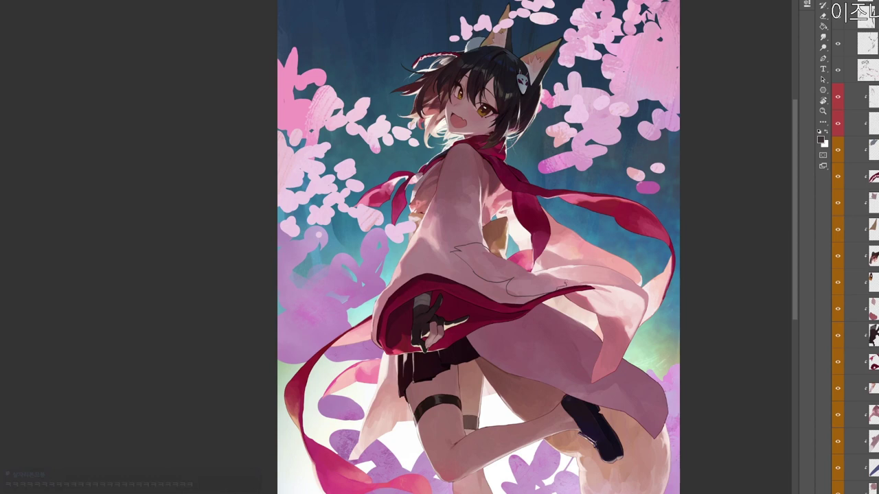
{"action": "left_click_drag", "start_coordinate": [555, 268], "coordinate": [584, 267]}
{"action": "left_click_drag", "start_coordinate": [574, 220], "coordinate": [581, 265]}
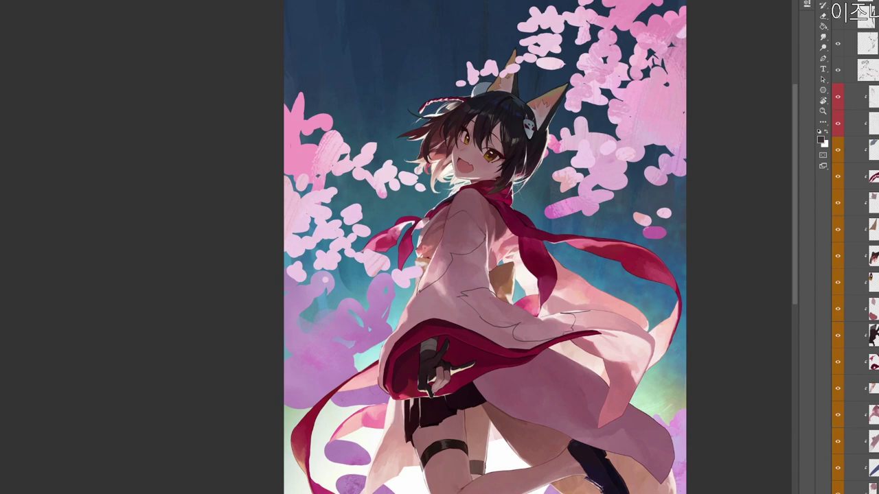
Refine the lower pattern outline towards its pointed end on a rotated canvas and return the canvas to upright.
{"action": "scroll", "coordinate": [623, 379], "scroll_direction": "down", "scroll_amount": 2}
{"action": "scroll", "coordinate": [437, 210], "scroll_direction": "up", "scroll_amount": 3}
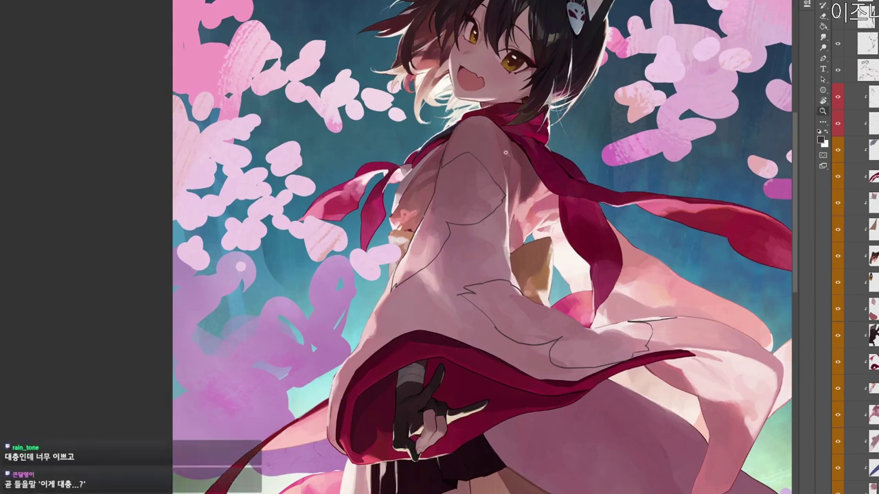
{"action": "scroll", "coordinate": [444, 151], "scroll_direction": "down", "scroll_amount": 2}
{"action": "scroll", "coordinate": [443, 151], "scroll_direction": "up", "scroll_amount": 1}
{"action": "scroll", "coordinate": [486, 241], "scroll_direction": "up", "scroll_amount": 2}
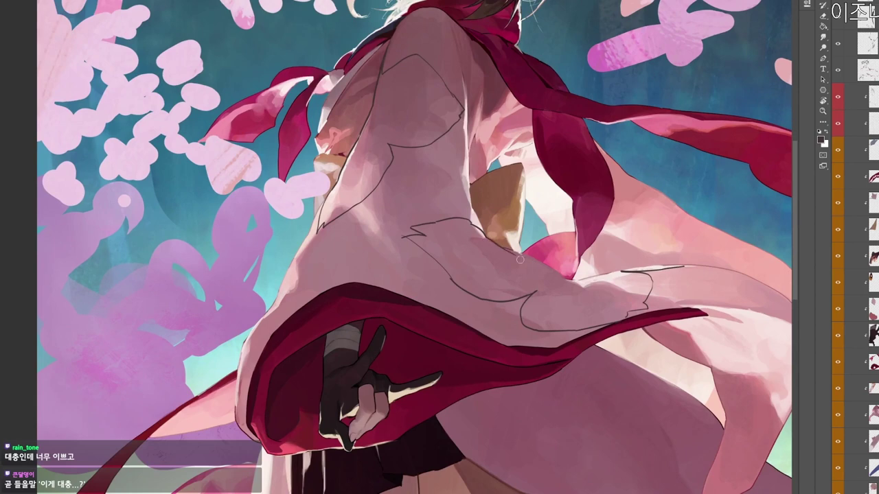
{"action": "scroll", "coordinate": [573, 282], "scroll_direction": "up", "scroll_amount": 2}
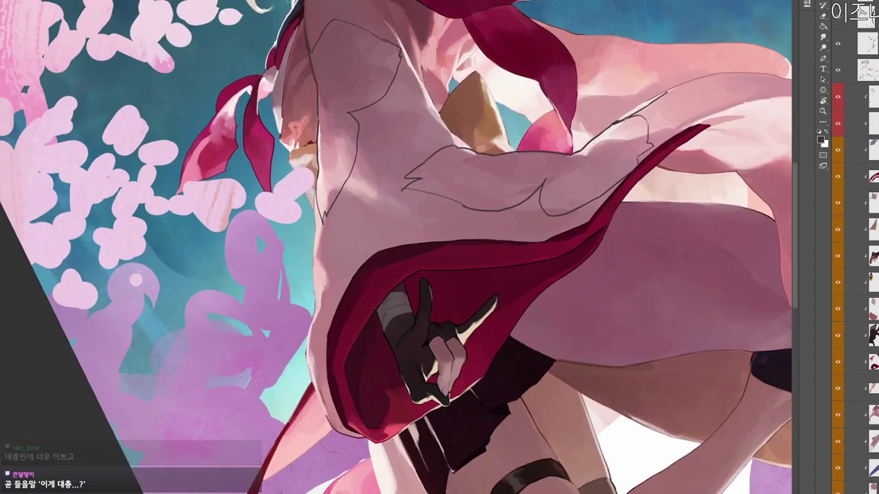
{"action": "left_click_drag", "start_coordinate": [681, 90], "coordinate": [634, 96]}
{"action": "key", "text": "r"}
{"action": "key", "text": "Escape"}
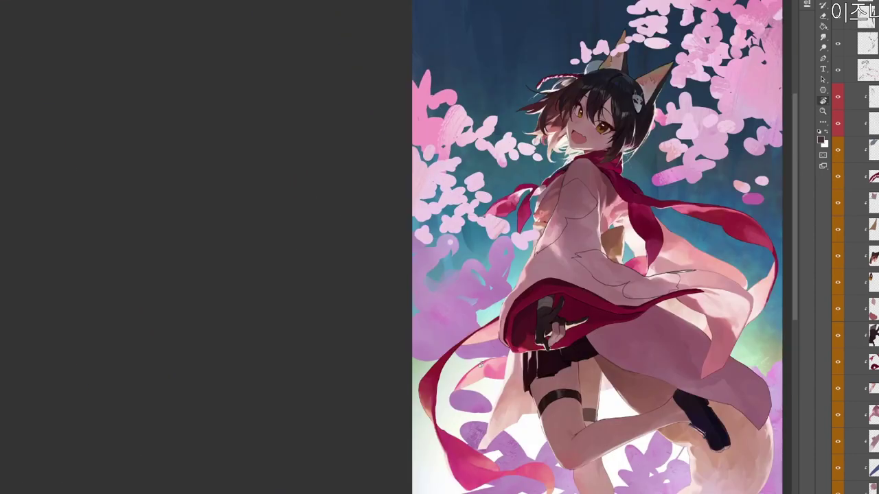
Try to fill the sketched sleeve shapes through an inverted selection of the area outside them, and undo it.
{"action": "left_click_drag", "start_coordinate": [621, 347], "coordinate": [534, 357]}
{"action": "left_click_drag", "start_coordinate": [611, 264], "coordinate": [576, 246]}
{"action": "mouse_move", "coordinate": [554, 307]}
{"action": "left_mouse_down"}
{"action": "mouse_move", "coordinate": [563, 306]}
{"action": "mouse_move", "coordinate": [524, 270]}
{"action": "mouse_move", "coordinate": [510, 278]}
{"action": "left_mouse_up"}
{"action": "left_click_drag", "start_coordinate": [485, 163], "coordinate": [503, 147]}
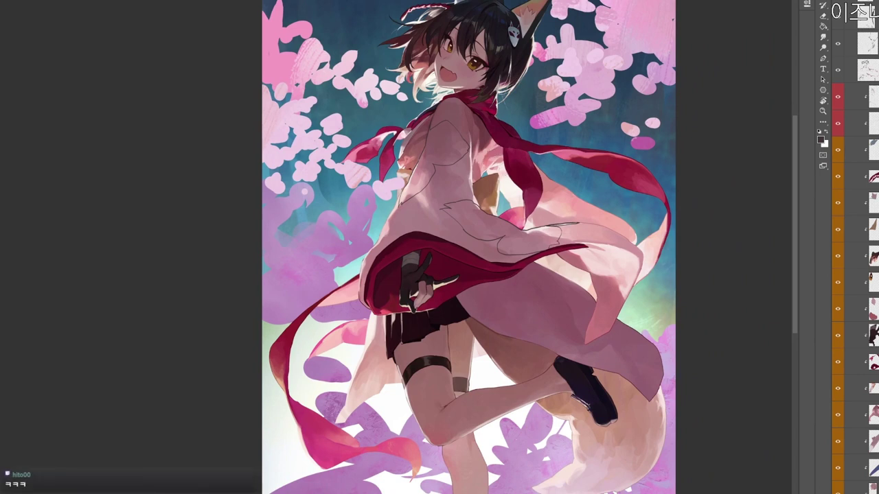
{"action": "left_click", "coordinate": [530, 111]}
{"action": "key", "text": "ctrl+shift+i"}
{"action": "key", "text": "alt+Delete"}
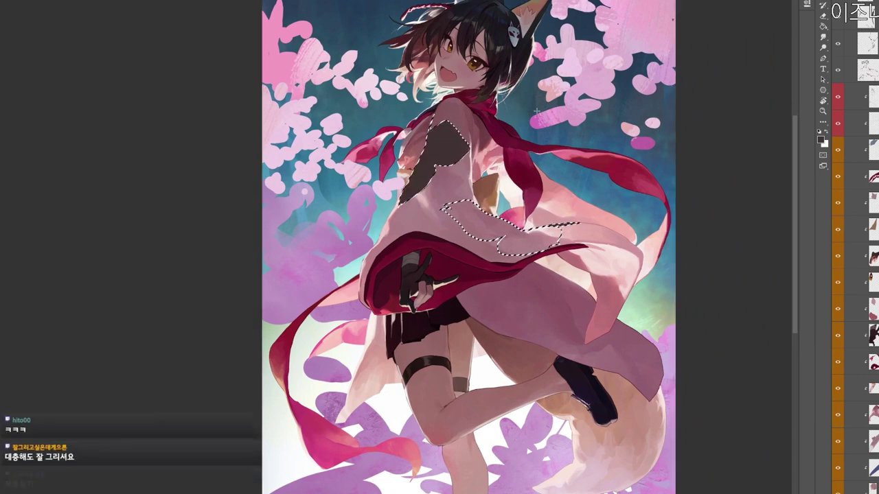
{"action": "key", "text": "ctrl+z"}
{"action": "key", "text": "ctrl+d"}
Check the sketched outlines for gaps with a test selection and close the gap in the lower sleeve shape.
{"action": "left_click", "coordinate": [459, 245], "text": "ctrl"}
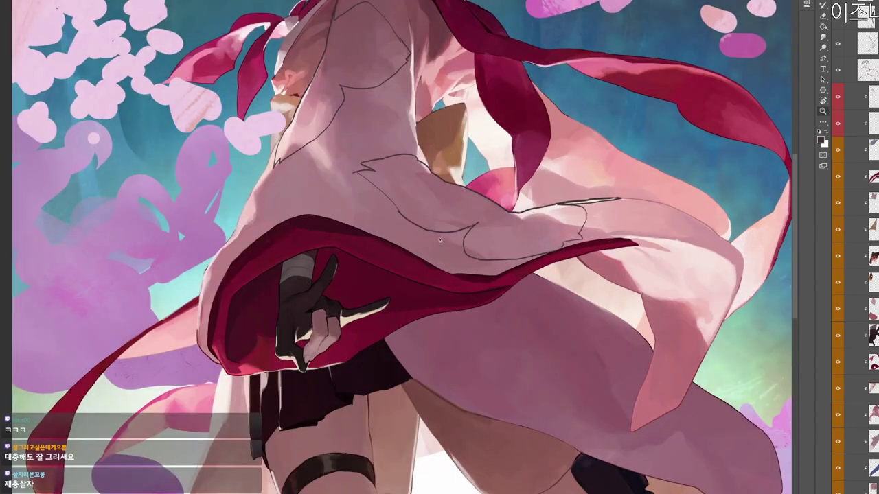
{"action": "key", "text": "e"}
{"action": "key", "text": "w"}
{"action": "left_click", "coordinate": [447, 139]}
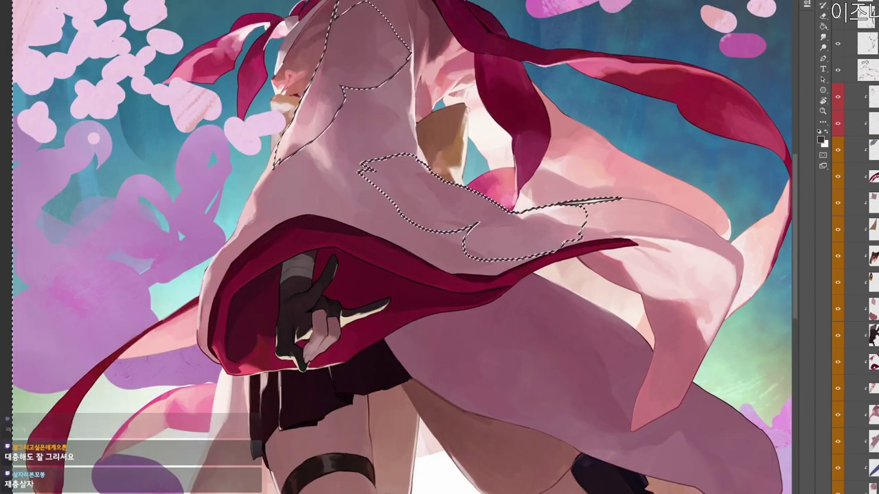
{"action": "left_click", "coordinate": [469, 108], "text": "alt"}
{"action": "key", "text": "ctrl+d"}
{"action": "left_click_drag", "start_coordinate": [528, 172], "coordinate": [557, 201]}
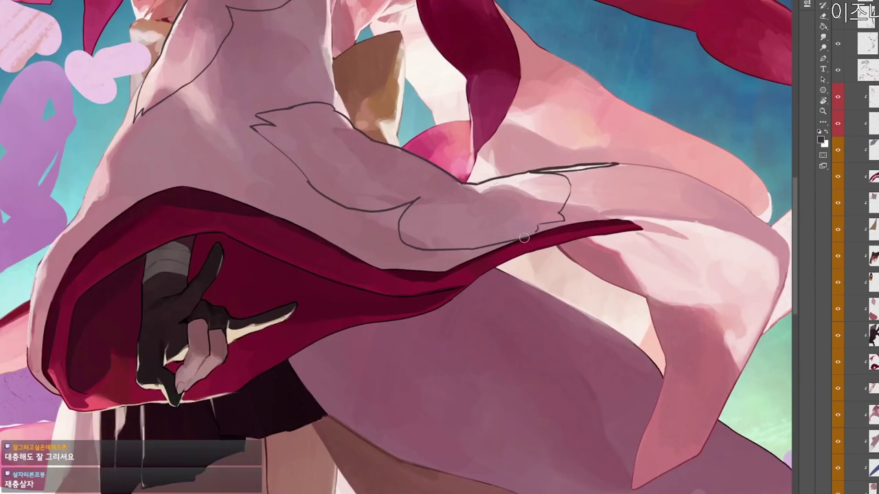
Select by the closed outlines and fill both sleeve pattern shapes with the dark brown, then deselect.
{"action": "key", "text": "ctrl+0"}
{"action": "key", "text": "ctrl+Return"}
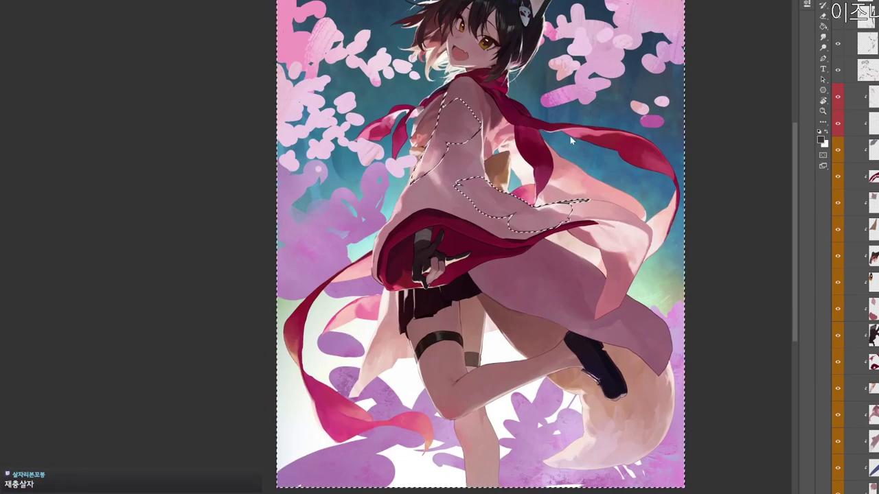
{"action": "key", "text": "alt+BackSpace"}
{"action": "key", "text": "ctrl+d"}
{"action": "scroll", "coordinate": [573, 235], "scroll_direction": "up", "scroll_amount": 1}
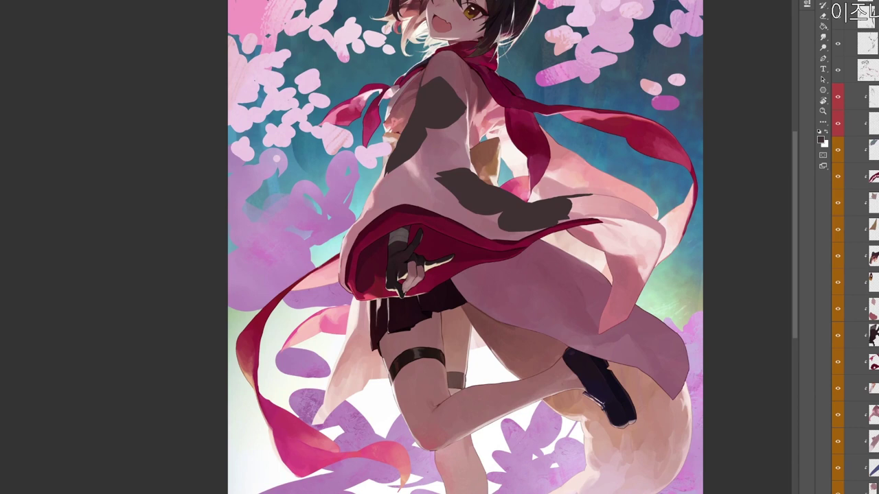
{"action": "left_click_drag", "start_coordinate": [560, 128], "coordinate": [508, 211]}
{"action": "scroll", "coordinate": [508, 212], "scroll_direction": "down", "scroll_amount": 1}
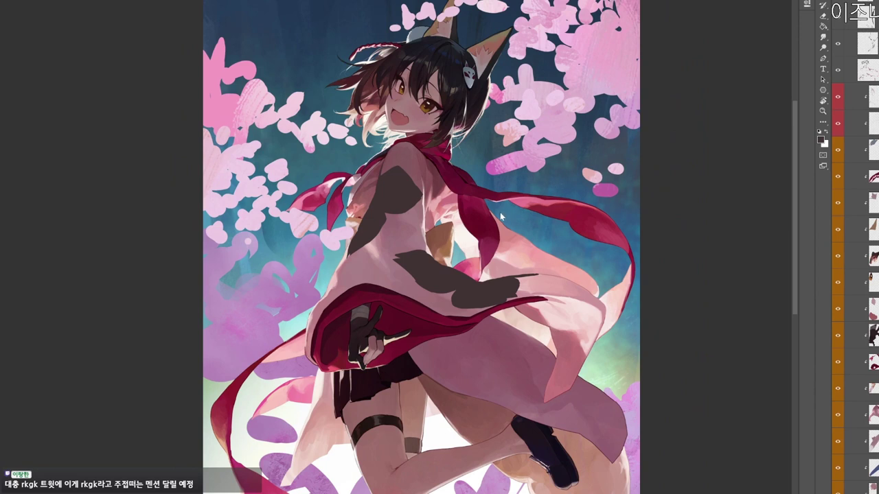
Set the painting colour to dark red #571212 and recolour the lower sleeve pattern shape.
{"action": "scroll", "coordinate": [481, 234], "scroll_direction": "down", "scroll_amount": 2}
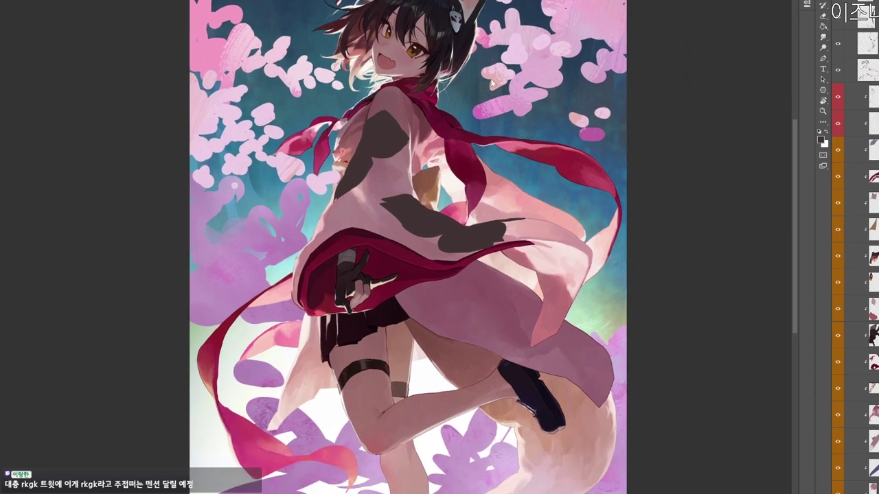
{"action": "key", "text": "n"}
{"action": "left_click", "coordinate": [360, 180]}
{"action": "left_click", "coordinate": [410, 105]}
{"action": "left_click", "coordinate": [365, 199]}
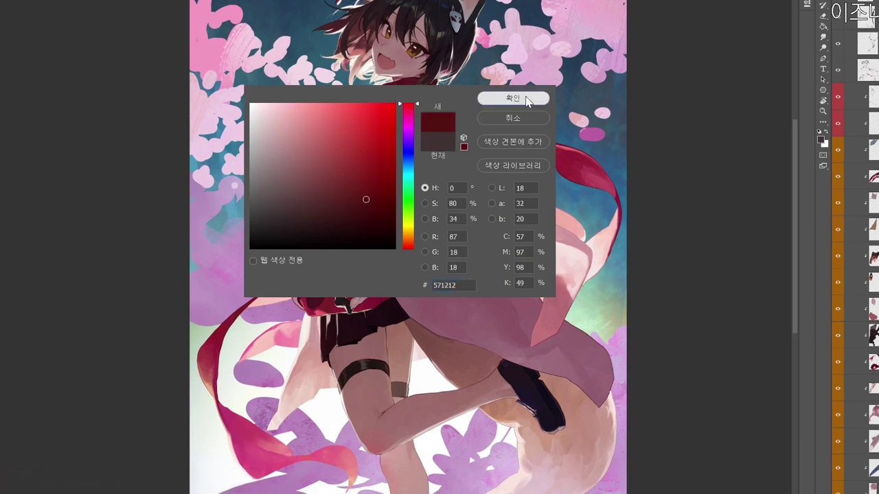
{"action": "left_click", "coordinate": [526, 103]}
{"action": "mouse_move", "coordinate": [434, 221]}
{"action": "left_mouse_down"}
{"action": "mouse_move", "coordinate": [391, 206]}
{"action": "mouse_move", "coordinate": [416, 221]}
{"action": "mouse_move", "coordinate": [416, 259]}
{"action": "mouse_move", "coordinate": [477, 245]}
{"action": "left_mouse_up"}
Choose an orange tone and recolour the upper sleeve pattern shape.
{"action": "left_click", "coordinate": [820, 140]}
{"action": "left_click", "coordinate": [314, 133]}
{"action": "left_click", "coordinate": [407, 241]}
{"action": "left_click", "coordinate": [319, 139]}
{"action": "left_click", "coordinate": [505, 97]}
{"action": "mouse_move", "coordinate": [347, 157]}
{"action": "left_mouse_down"}
{"action": "mouse_move", "coordinate": [340, 190]}
{"action": "mouse_move", "coordinate": [397, 143]}
{"action": "mouse_move", "coordinate": [362, 180]}
{"action": "left_mouse_up"}
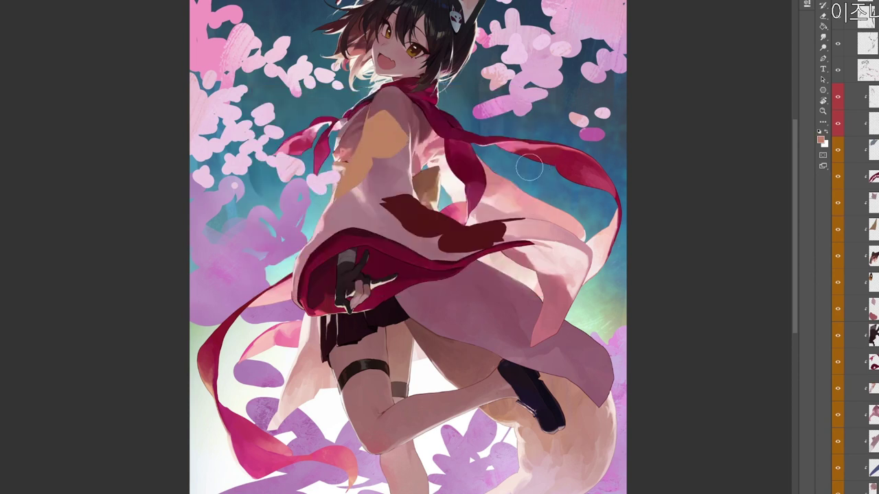
Brighten the painting colour to orange #f09360 and paint over the upper sleeve pattern shape.
{"action": "left_click", "coordinate": [820, 139]}
{"action": "left_click", "coordinate": [337, 112]}
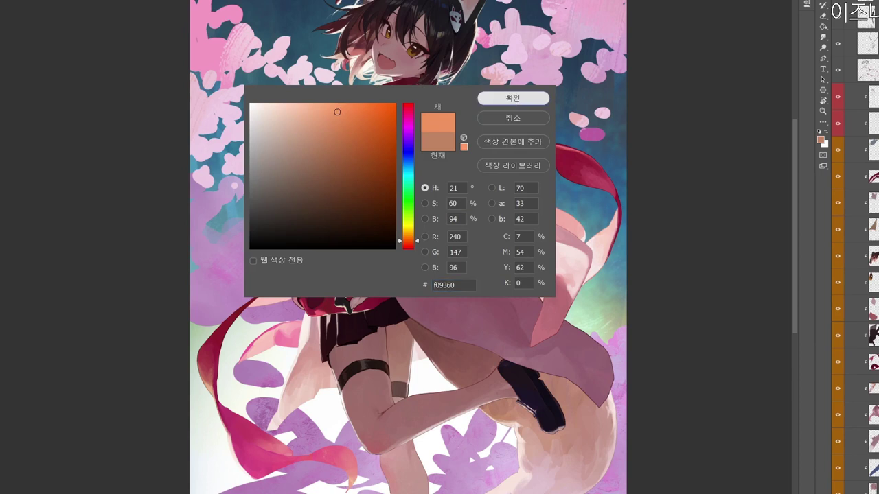
{"action": "left_click", "coordinate": [515, 98]}
{"action": "left_click_drag", "start_coordinate": [363, 155], "coordinate": [351, 184]}
{"action": "left_click_drag", "start_coordinate": [386, 120], "coordinate": [352, 186]}
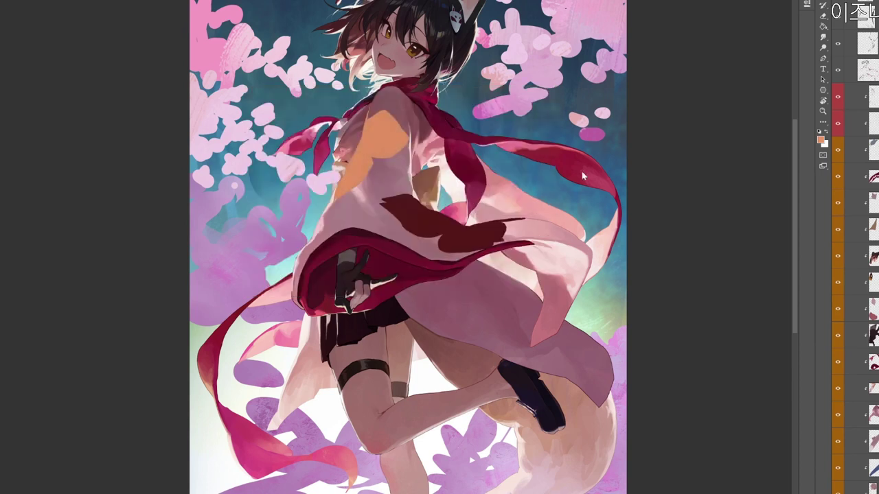
Try out several hues, settle on a crimson painting colour and recolour the lower sleeve pattern shape.
{"action": "left_click", "coordinate": [819, 139]}
{"action": "left_click", "coordinate": [366, 140]}
{"action": "left_click", "coordinate": [409, 104]}
{"action": "left_click", "coordinate": [379, 157]}
{"action": "left_click", "coordinate": [409, 249]}
{"action": "left_click", "coordinate": [376, 165]}
{"action": "left_click", "coordinate": [410, 112]}
{"action": "left_click", "coordinate": [512, 99]}
{"action": "left_click_drag", "start_coordinate": [441, 228], "coordinate": [496, 238]}
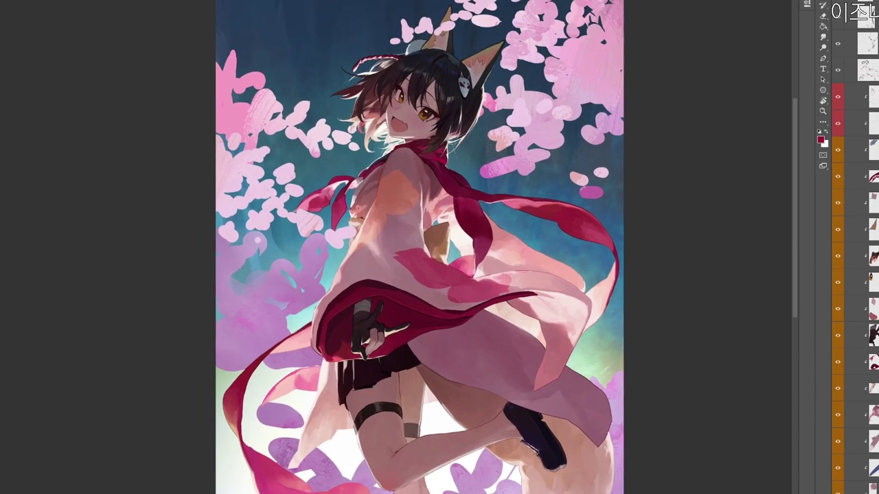
Adjust the crimson painting colour twice and intensify the orange and crimson pattern shapes on the kimono sleeve.
{"action": "left_click", "coordinate": [820, 139]}
{"action": "left_click", "coordinate": [381, 195]}
{"action": "left_click", "coordinate": [513, 101]}
{"action": "left_click", "coordinate": [426, 312]}
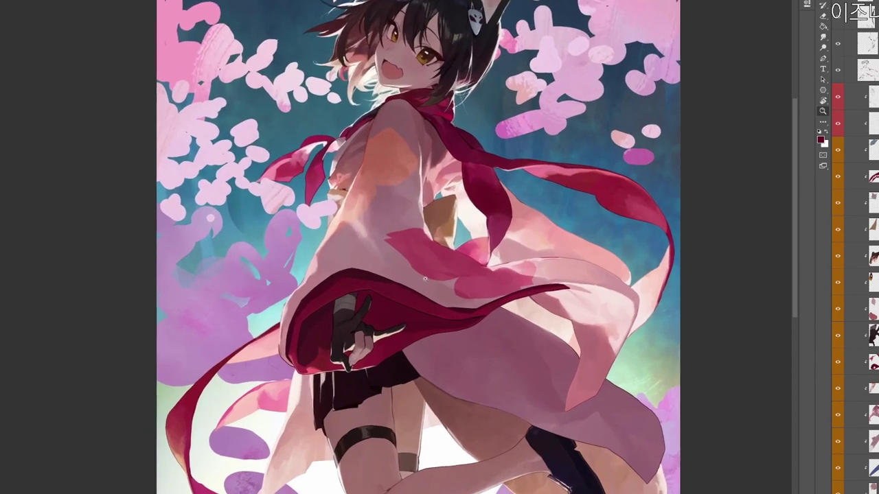
{"action": "left_click", "coordinate": [819, 139]}
{"action": "left_click", "coordinate": [387, 164]}
{"action": "left_click", "coordinate": [514, 96]}
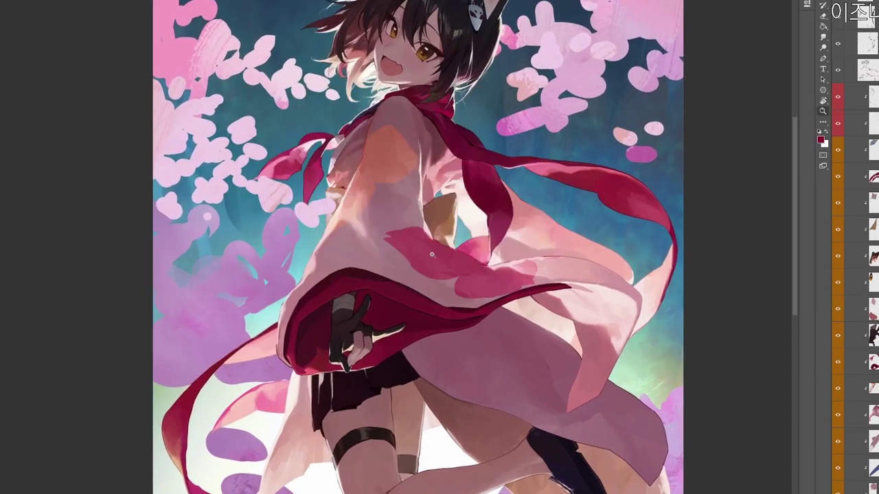
{"action": "left_click_drag", "start_coordinate": [513, 247], "coordinate": [494, 252]}
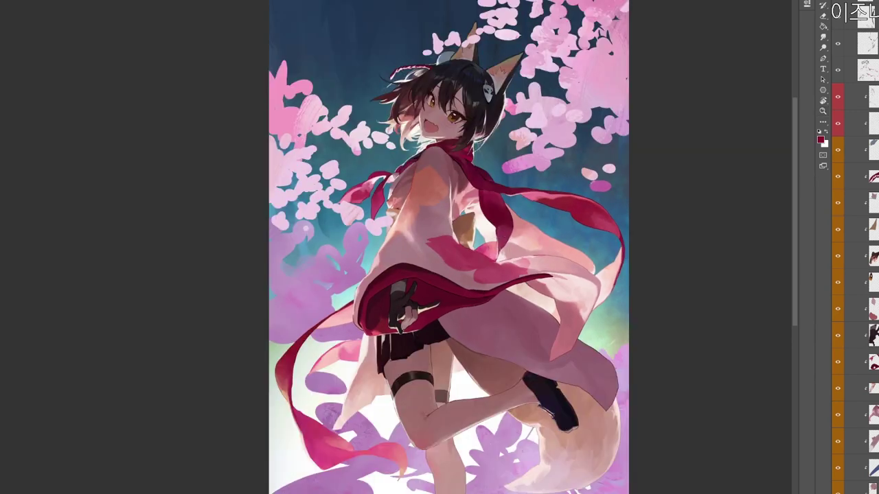
{"action": "left_click", "coordinate": [843, 37]}
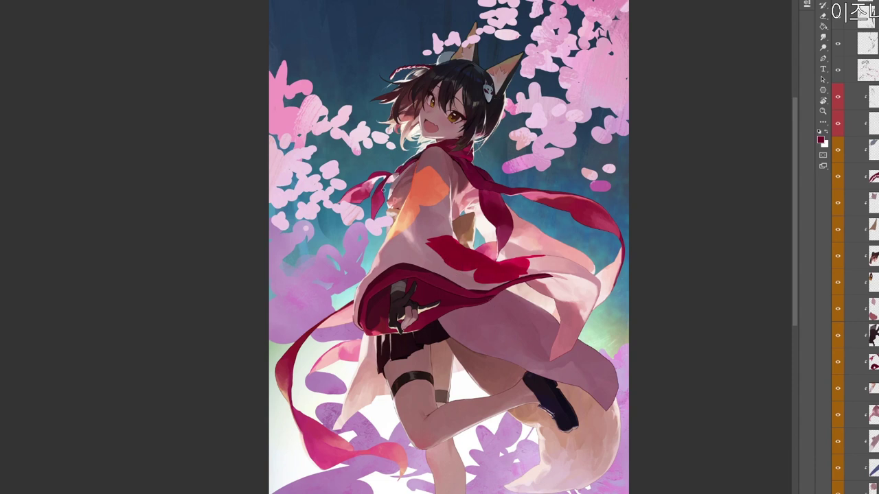
Recolour the upper sleeve pattern shape in a light sandy orange and set the painting colour to greyish tan #80725f.
{"action": "left_click", "coordinate": [820, 139]}
{"action": "left_click", "coordinate": [312, 124]}
{"action": "left_click", "coordinate": [409, 236]}
{"action": "left_click", "coordinate": [510, 101]}
{"action": "mouse_move", "coordinate": [424, 173]}
{"action": "left_mouse_down"}
{"action": "mouse_move", "coordinate": [400, 232]}
{"action": "mouse_move", "coordinate": [432, 201]}
{"action": "left_mouse_up"}
{"action": "left_click", "coordinate": [820, 139]}
{"action": "left_click_drag", "start_coordinate": [294, 158], "coordinate": [287, 176]}
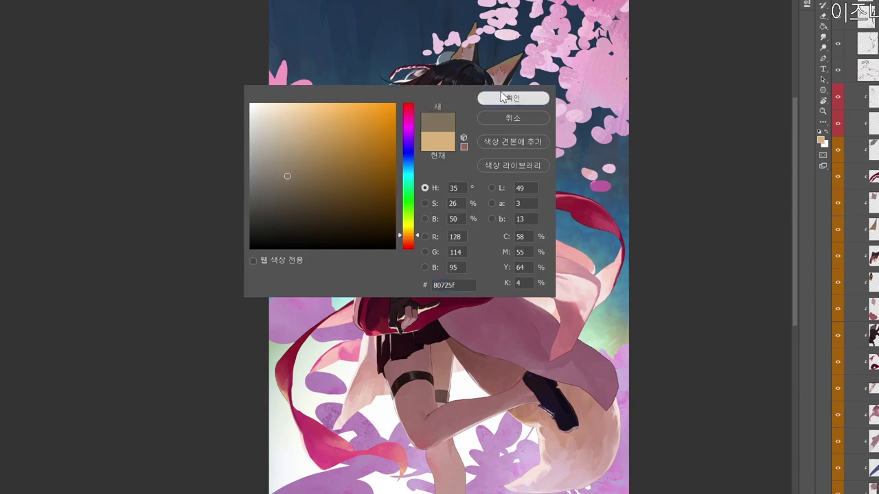
{"action": "left_click", "coordinate": [508, 98]}
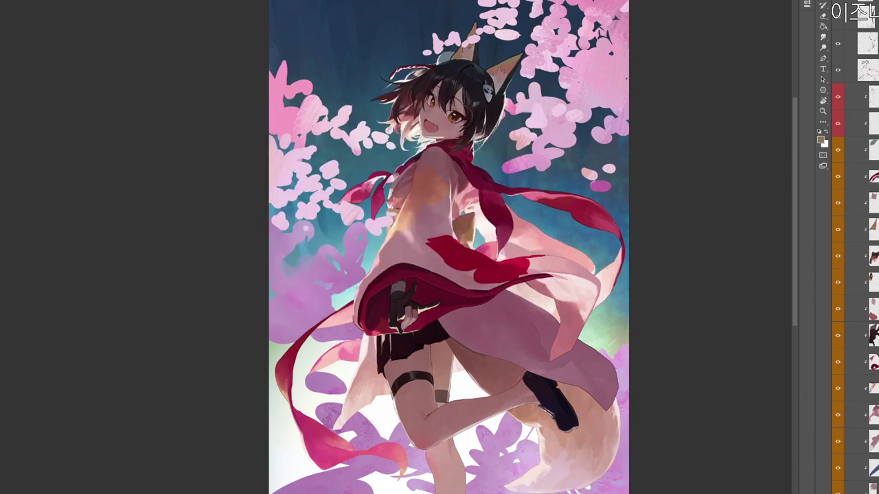
Choose a dark red painting colour and tone down the crimson pattern shape on the lower sleeve.
{"action": "key", "text": "n"}
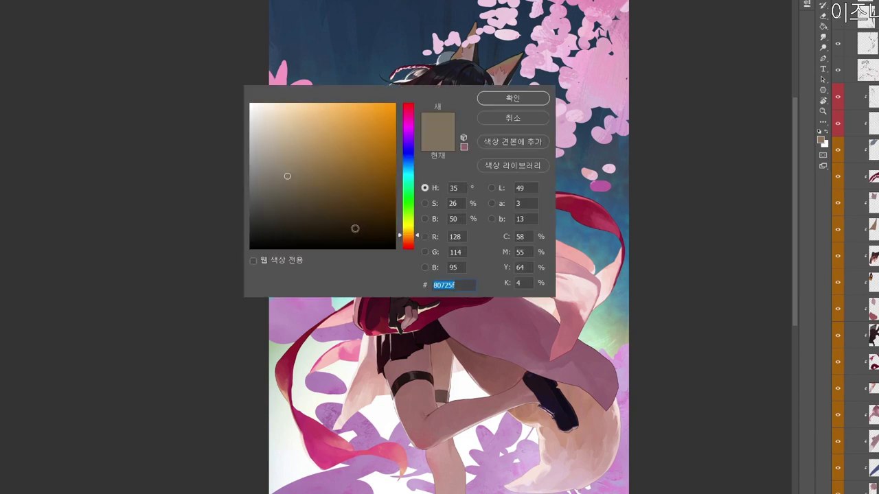
{"action": "left_click", "coordinate": [357, 231]}
{"action": "left_click", "coordinate": [411, 107]}
{"action": "left_click", "coordinate": [517, 99]}
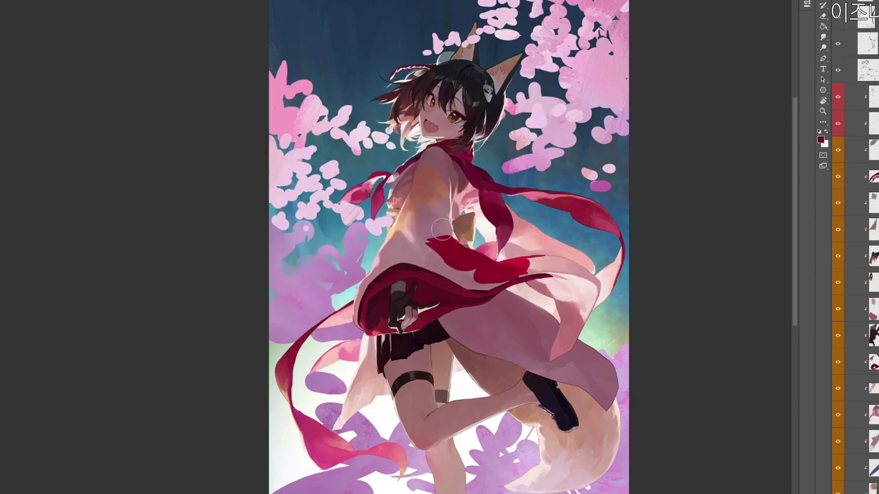
{"action": "key", "text": "F12"}
{"action": "left_click_drag", "start_coordinate": [361, 206], "coordinate": [363, 207]}
{"action": "left_click", "coordinate": [522, 100]}
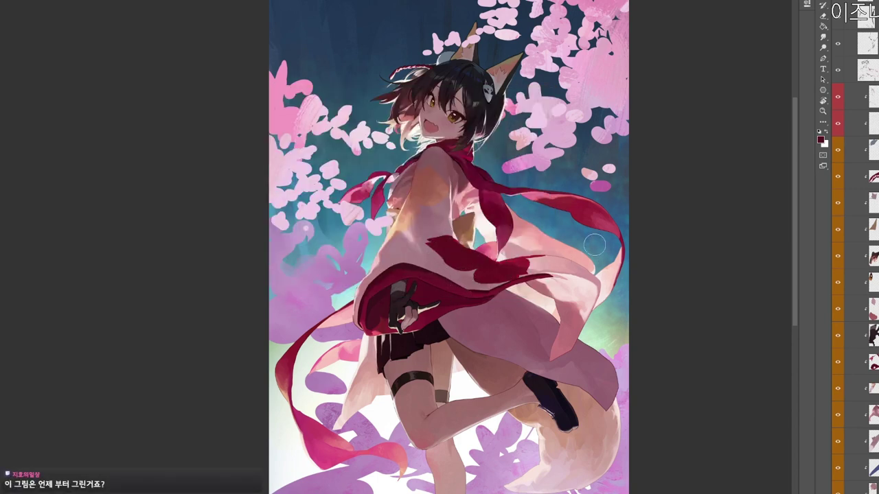
Set the painting colour to #882b43 and paint a cherry blossom on the orange shape of the upper sleeve.
{"action": "left_click_drag", "start_coordinate": [533, 336], "coordinate": [550, 326]}
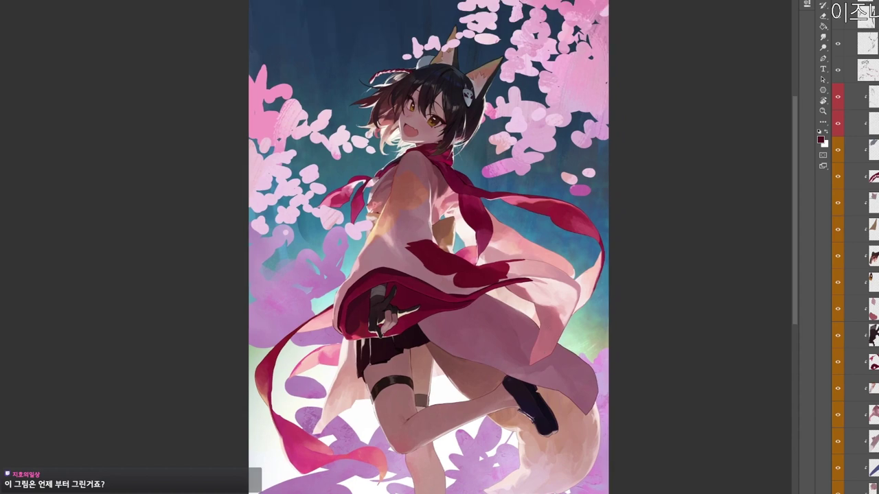
{"action": "scroll", "coordinate": [491, 240], "scroll_direction": "up", "scroll_amount": 1}
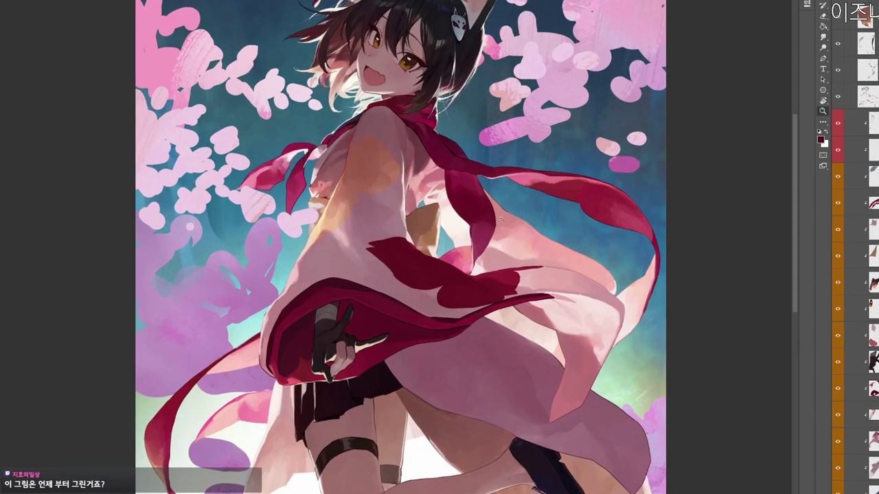
{"action": "scroll", "coordinate": [508, 278], "scroll_direction": "down", "scroll_amount": 1}
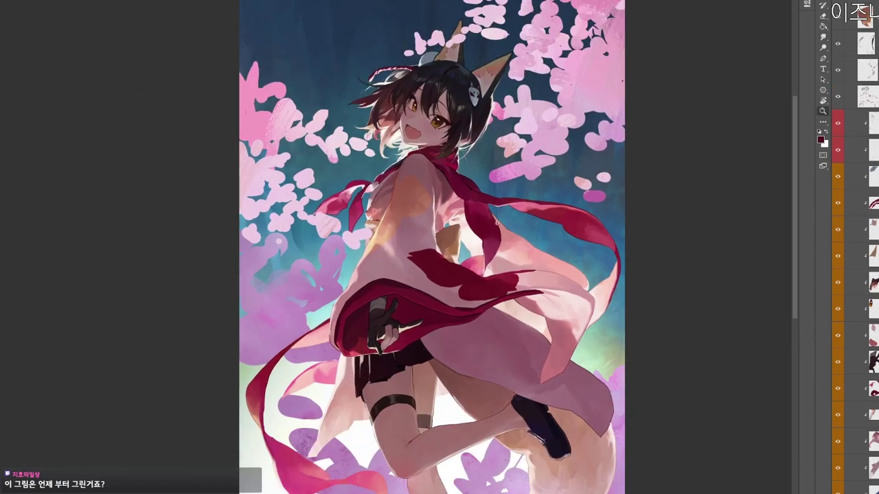
{"action": "key", "text": "n"}
{"action": "key", "text": "Escape"}
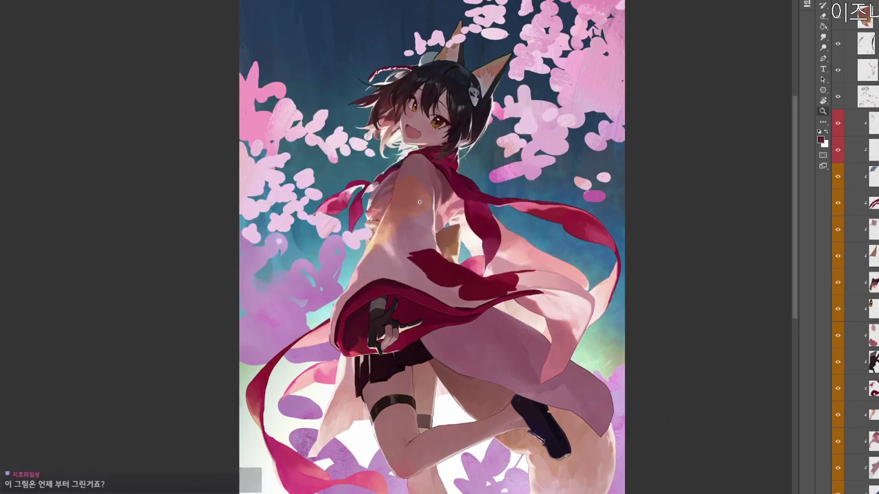
{"action": "left_click_drag", "start_coordinate": [405, 196], "coordinate": [395, 209]}
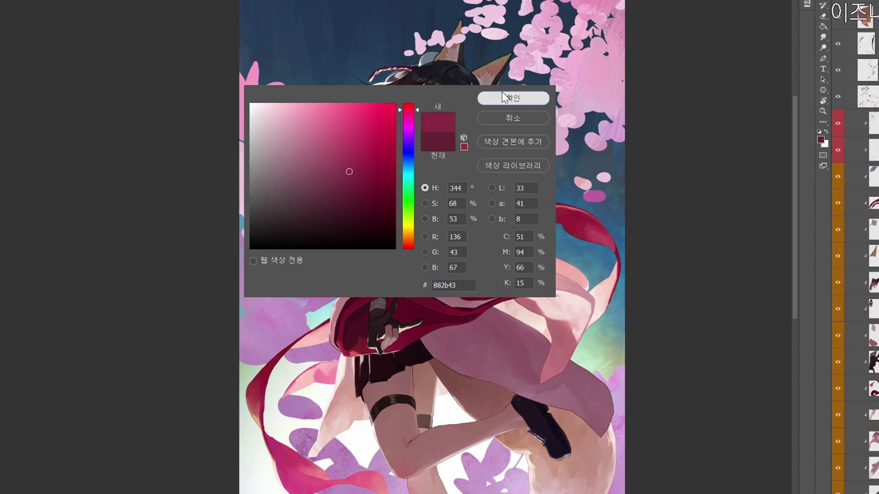
{"action": "left_click", "coordinate": [502, 95]}
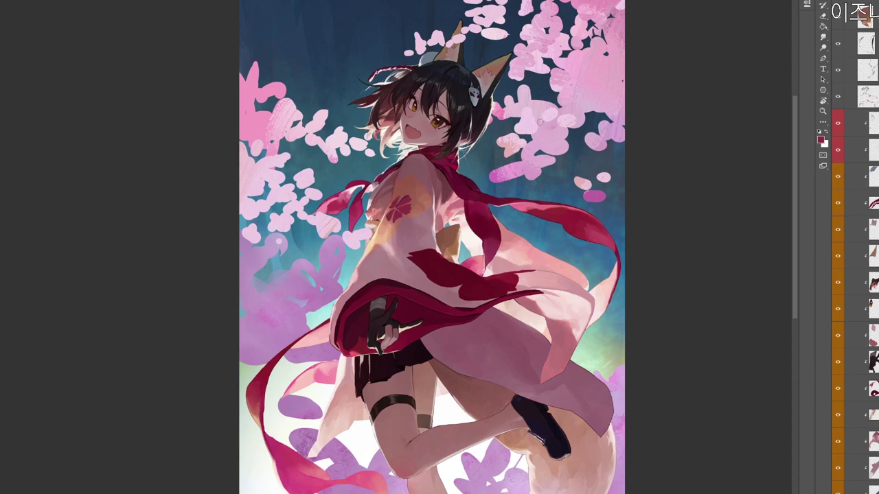
Paint a partial blossom at the upper sleeve's edge and another full blossom further down the sleeve, trimming the petals with the eraser.
{"action": "left_click_drag", "start_coordinate": [402, 201], "coordinate": [431, 189]}
{"action": "key", "text": "e"}
{"action": "key", "text": "b"}
{"action": "key", "text": "e"}
{"action": "key", "text": "b"}
{"action": "scroll", "coordinate": [433, 206], "scroll_direction": "down", "scroll_amount": 1}
{"action": "scroll", "coordinate": [516, 160], "scroll_direction": "down", "scroll_amount": 1}
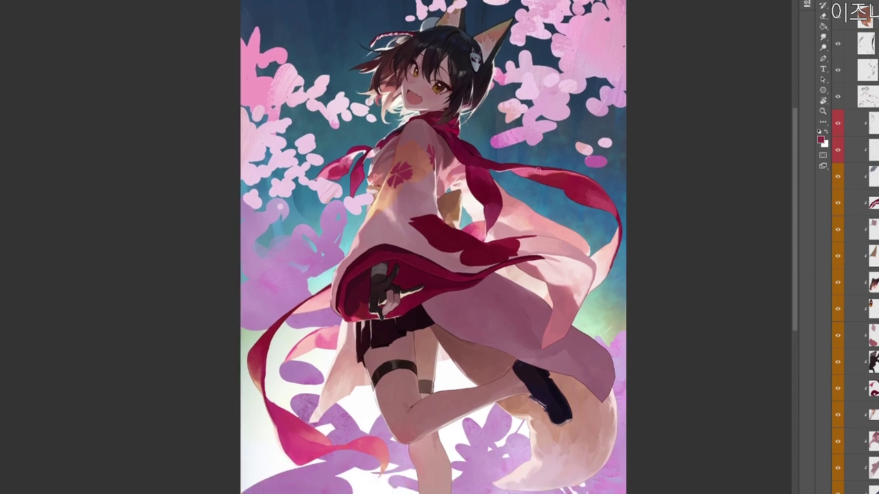
{"action": "left_click_drag", "start_coordinate": [482, 190], "coordinate": [506, 220]}
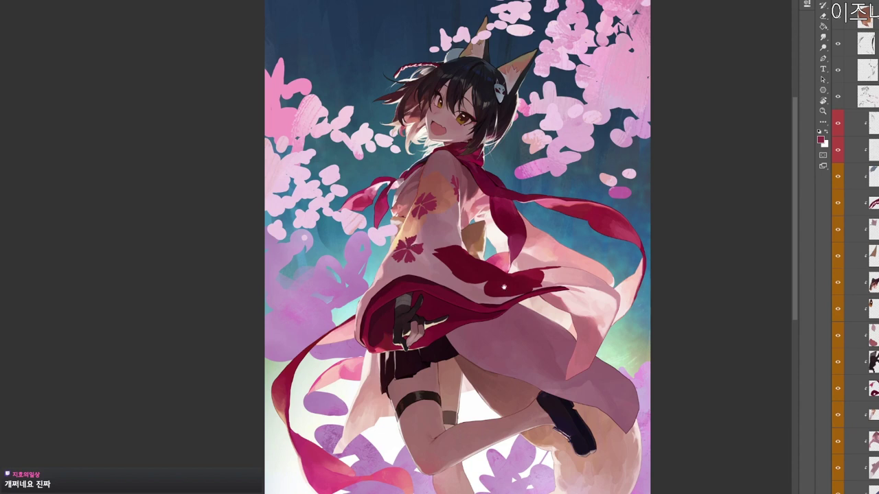
Paint a cherry blossom over the dark crimson shape on the lower sleeve and refine it with a sampled red.
{"action": "scroll", "coordinate": [515, 246], "scroll_direction": "down", "scroll_amount": 2}
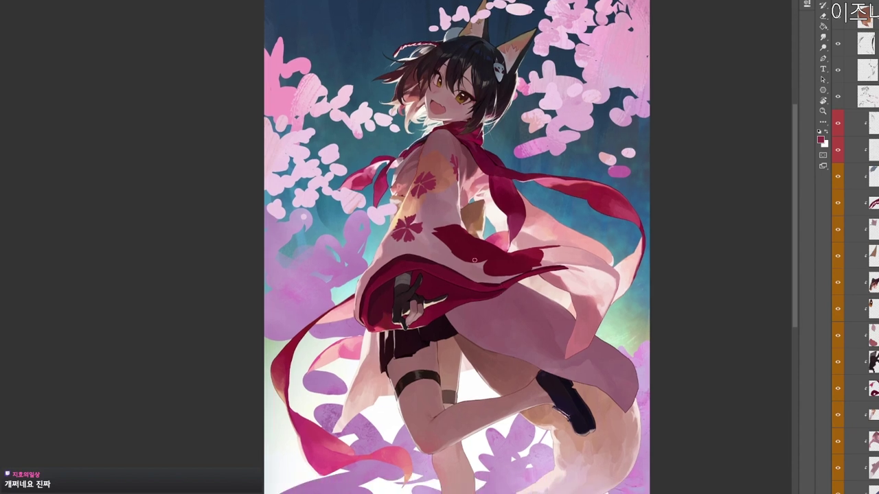
{"action": "left_click_drag", "start_coordinate": [478, 256], "coordinate": [499, 267]}
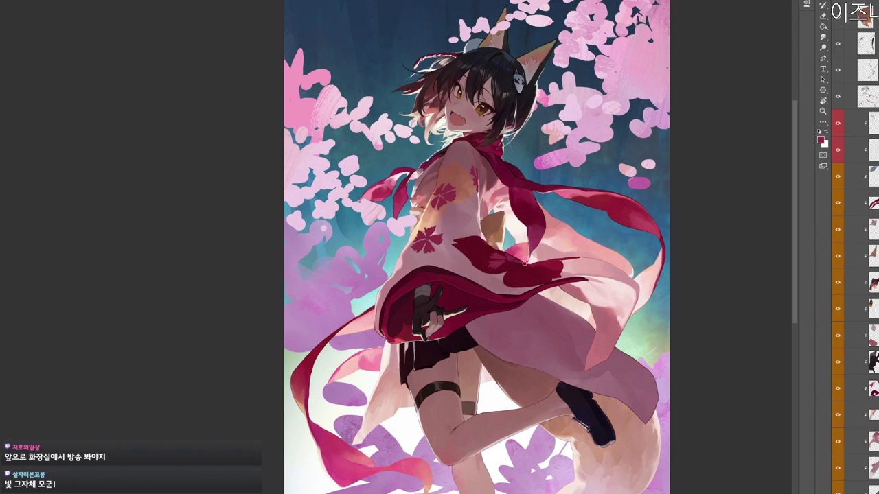
{"action": "left_click_drag", "start_coordinate": [561, 284], "coordinate": [502, 236]}
{"action": "left_click_drag", "start_coordinate": [546, 264], "coordinate": [537, 235]}
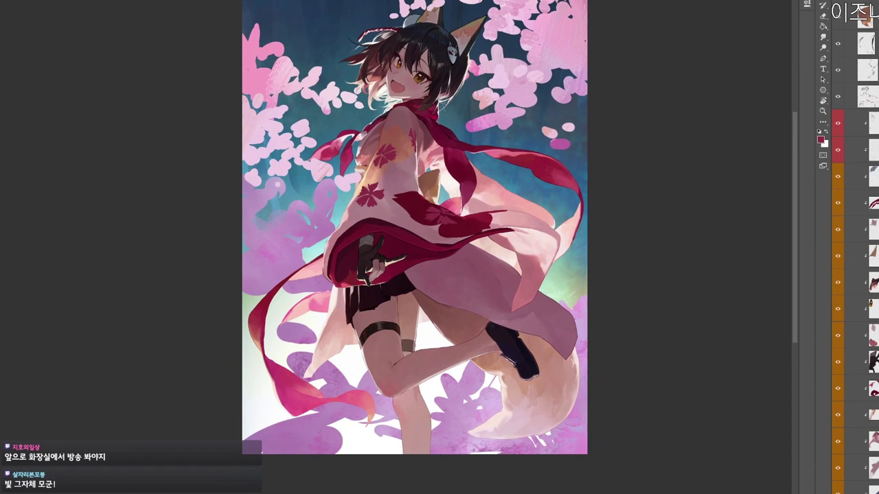
{"action": "scroll", "coordinate": [538, 158], "scroll_direction": "down", "scroll_amount": 1}
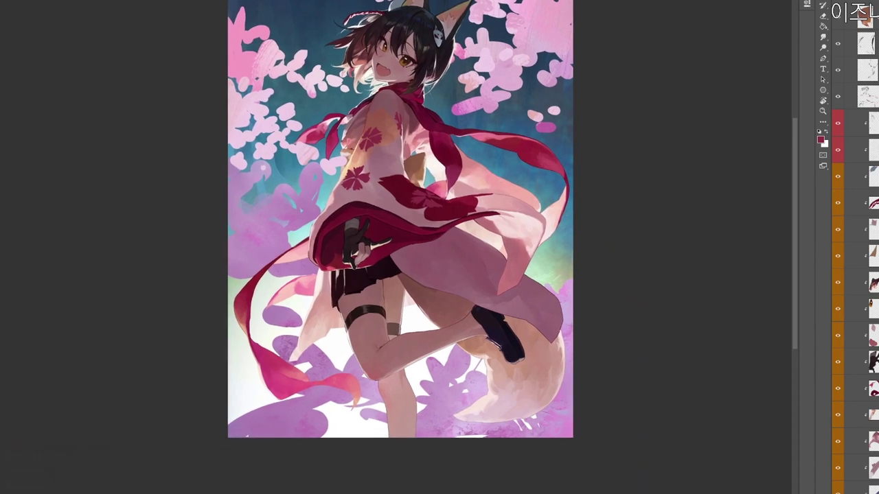
{"action": "left_click", "coordinate": [469, 204], "text": "alt"}
{"action": "left_click_drag", "start_coordinate": [472, 200], "coordinate": [475, 197]}
{"action": "left_click_drag", "start_coordinate": [469, 128], "coordinate": [495, 159]}
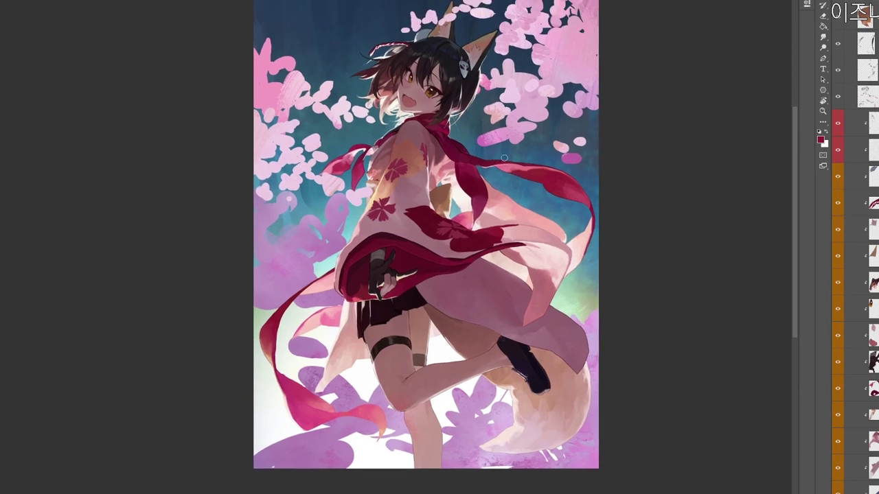
{"action": "left_click_drag", "start_coordinate": [482, 202], "coordinate": [499, 177]}
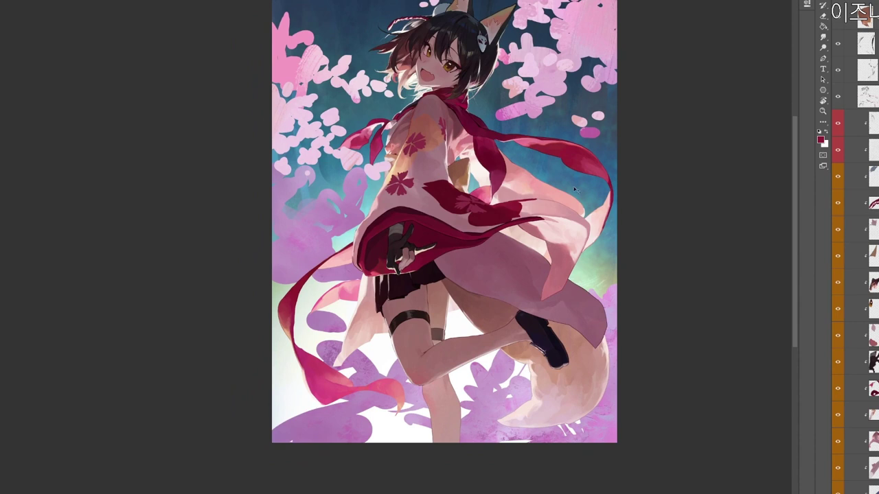
Add a new layer and choose a muted pink painting colour, starting from greyish pink #9b868a.
{"action": "key", "text": "ctrl+alt+shift+n"}
{"action": "key", "text": "n"}
{"action": "left_click_drag", "start_coordinate": [300, 176], "coordinate": [269, 161]}
{"action": "left_click", "coordinate": [530, 98]}
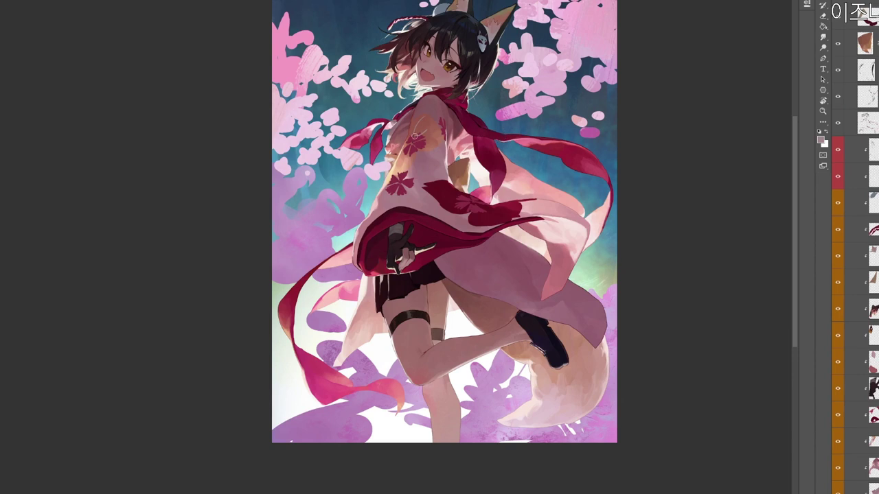
{"action": "key", "text": "F1"}
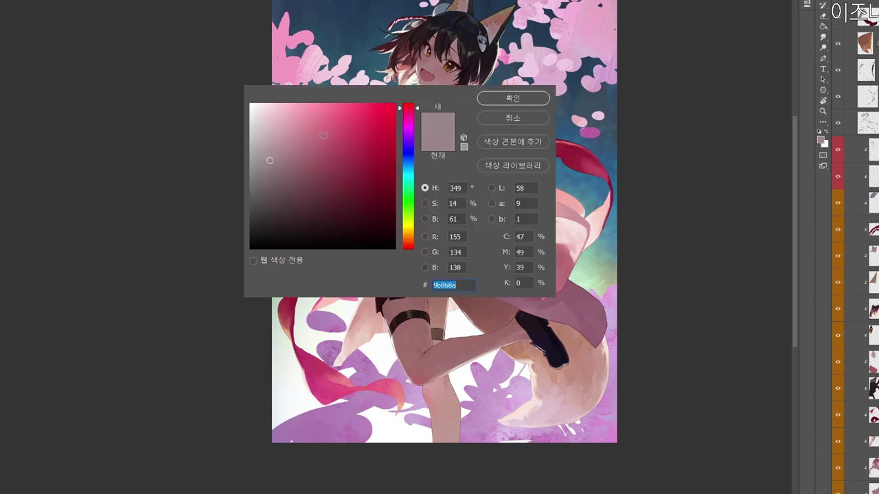
{"action": "left_click", "coordinate": [506, 99]}
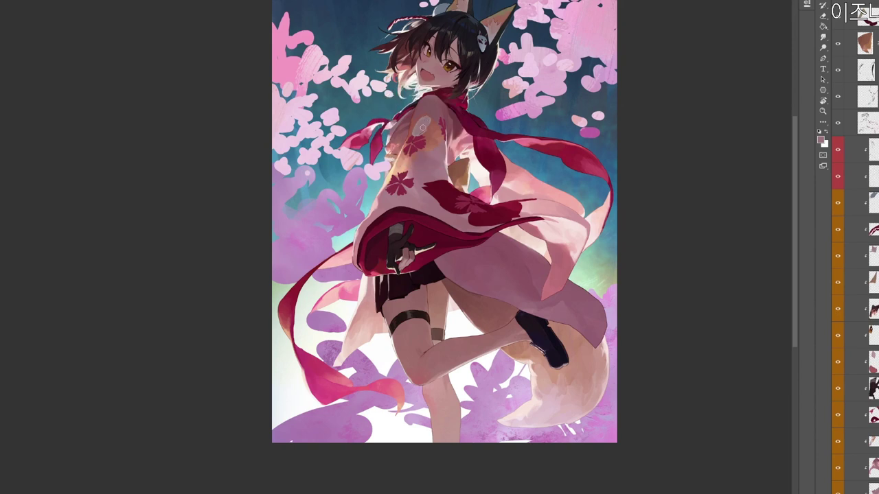
Paint pale blossom petals on the kimono shoulder and clean their edges with the eraser.
{"action": "mouse_move", "coordinate": [413, 137]}
{"action": "left_mouse_down"}
{"action": "mouse_move", "coordinate": [426, 118]}
{"action": "mouse_move", "coordinate": [410, 126]}
{"action": "mouse_move", "coordinate": [423, 114]}
{"action": "mouse_move", "coordinate": [415, 123]}
{"action": "mouse_move", "coordinate": [426, 114]}
{"action": "mouse_move", "coordinate": [434, 123]}
{"action": "mouse_move", "coordinate": [427, 102]}
{"action": "left_mouse_up"}
{"action": "key", "text": "e"}
{"action": "key", "text": "b"}
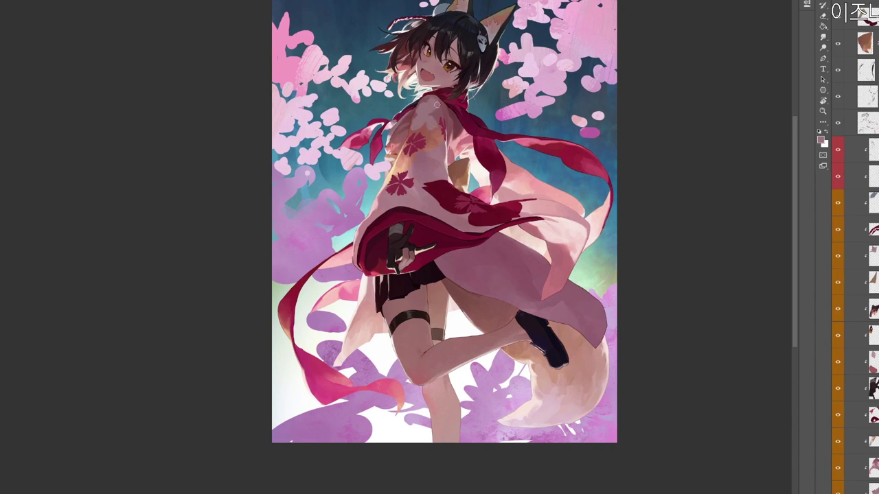
{"action": "key", "text": "e"}
{"action": "key", "text": "b"}
Set the painting colour to #8a564d and work on the pale shoulder blossoms' petals, sampling nearby colours.
{"action": "left_click", "coordinate": [431, 127], "text": "alt"}
{"action": "key", "text": "n"}
{"action": "left_click_drag", "start_coordinate": [310, 180], "coordinate": [314, 171]}
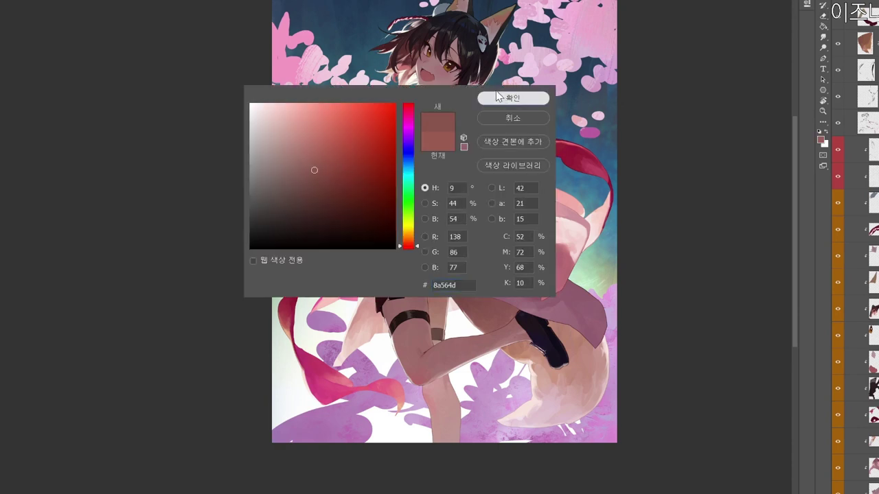
{"action": "left_click", "coordinate": [499, 96]}
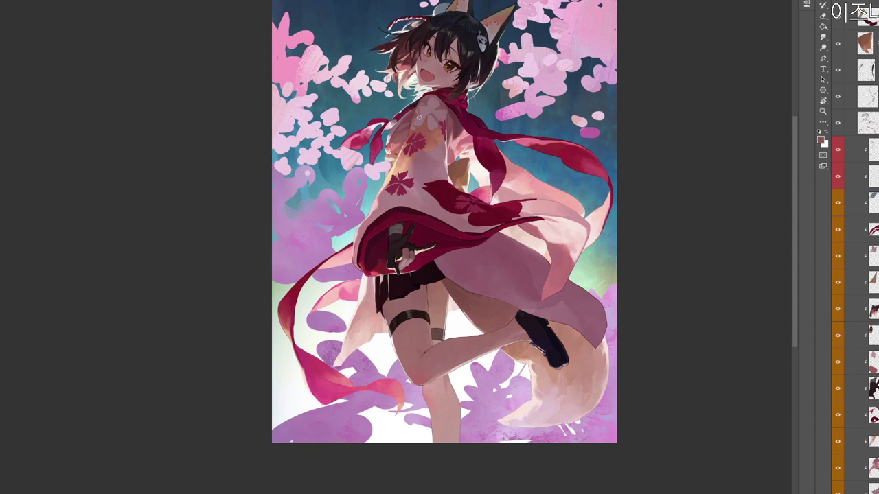
{"action": "left_click", "coordinate": [434, 120], "text": "alt"}
{"action": "left_click", "coordinate": [424, 124], "text": "alt"}
{"action": "left_click", "coordinate": [418, 130], "text": "alt"}
{"action": "left_click", "coordinate": [424, 134], "text": "alt"}
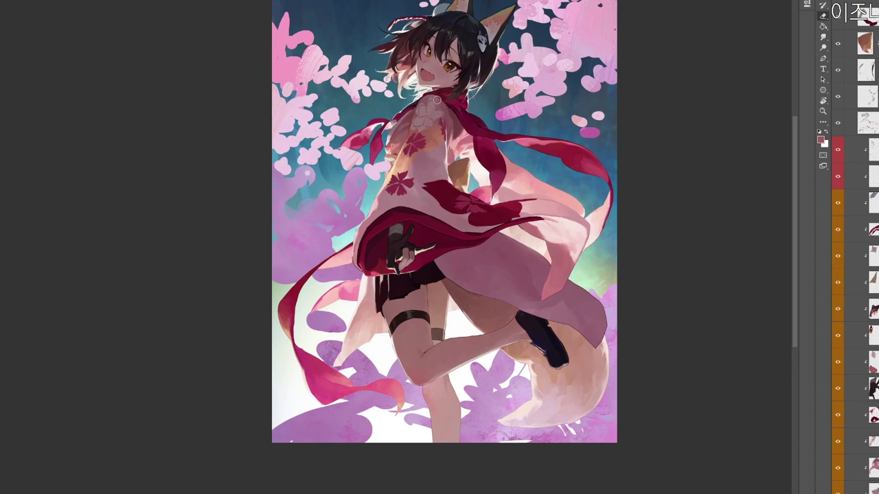
Refine the petal shapes and outlines of the pale shoulder blossoms using colours sampled from the sleeve and the eraser.
{"action": "left_click", "coordinate": [423, 111], "text": "alt"}
{"action": "key", "text": "e"}
{"action": "key", "text": "b"}
{"action": "left_click_drag", "start_coordinate": [529, 272], "coordinate": [541, 322]}
{"action": "left_click", "coordinate": [446, 166], "text": "alt"}
{"action": "left_click", "coordinate": [442, 169], "text": "alt"}
{"action": "left_click", "coordinate": [447, 181], "text": "alt"}
{"action": "left_click_drag", "start_coordinate": [439, 165], "coordinate": [438, 167]}
{"action": "left_click", "coordinate": [442, 164], "text": "alt"}
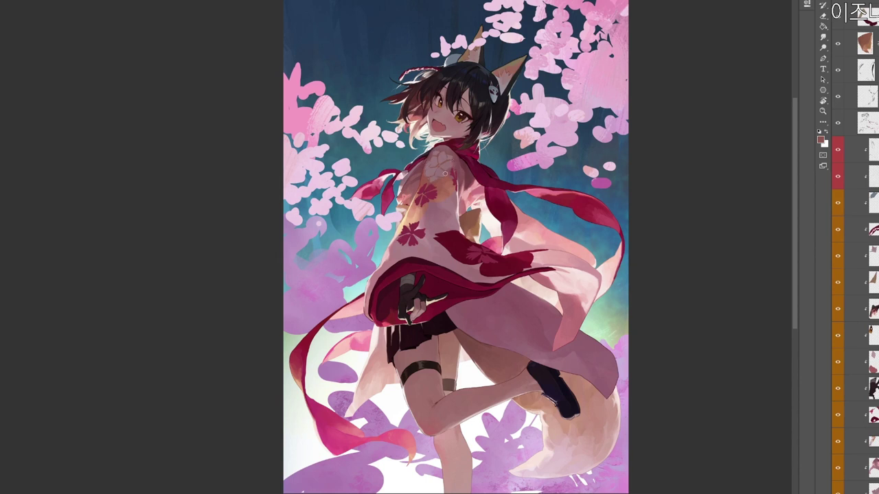
{"action": "left_click", "coordinate": [448, 167], "text": "alt"}
{"action": "mouse_move", "coordinate": [534, 308]}
{"action": "left_mouse_down"}
{"action": "mouse_move", "coordinate": [553, 254]}
{"action": "mouse_move", "coordinate": [523, 273]}
{"action": "left_mouse_up"}
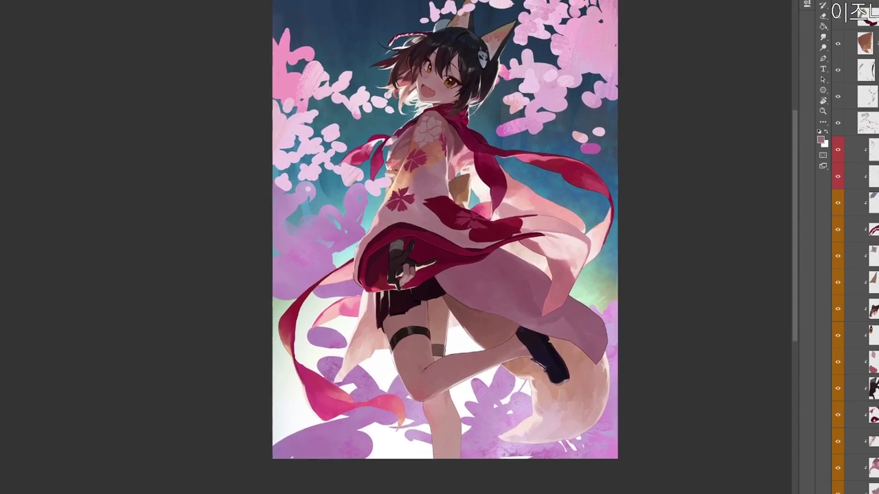
Set the painting colour to dark crimson #6a2736 and touch up the pale blossoms on the shoulder.
{"action": "left_click", "coordinate": [820, 140]}
{"action": "left_click", "coordinate": [323, 166]}
{"action": "left_click", "coordinate": [341, 188]}
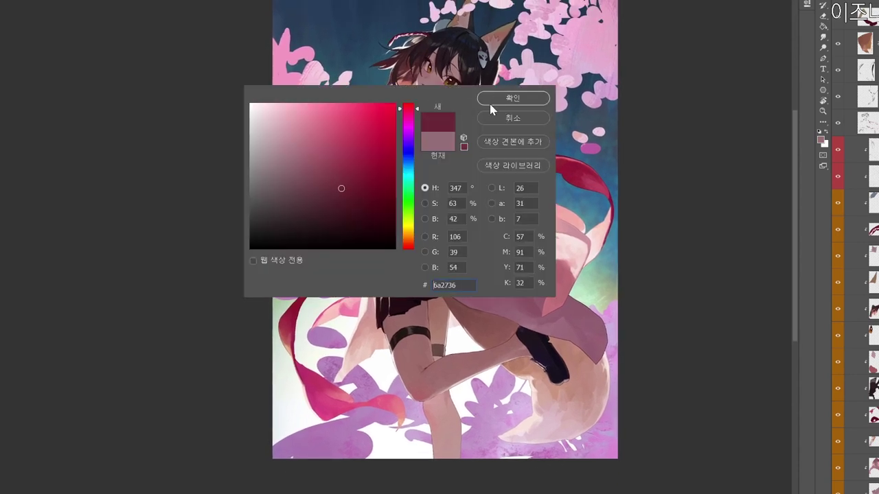
{"action": "left_click", "coordinate": [492, 103]}
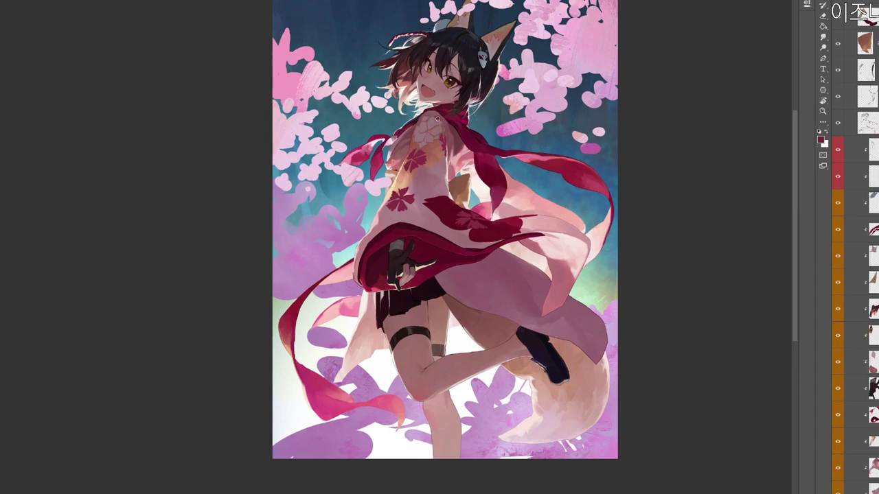
{"action": "left_click_drag", "start_coordinate": [523, 128], "coordinate": [541, 133]}
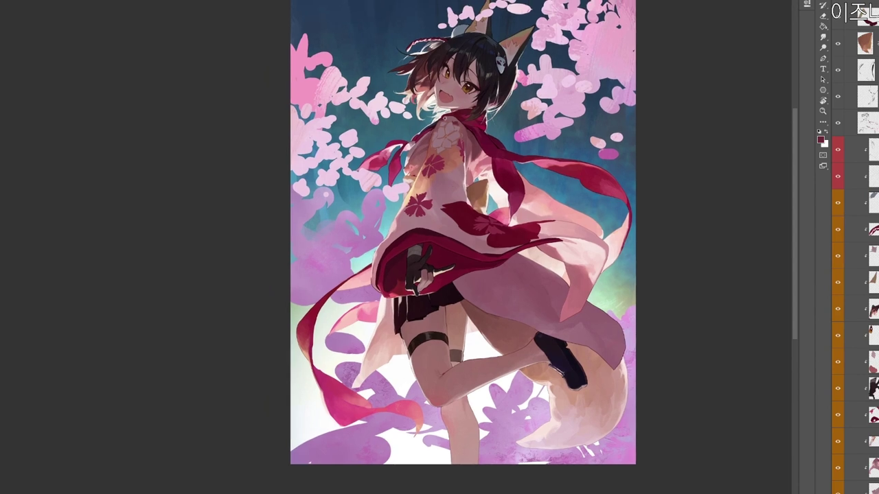
Sample colours from the pale shoulder blossoms, set the painting colour to a reddish brown and touch up their petals.
{"action": "left_click", "coordinate": [451, 124], "text": "alt"}
{"action": "left_click", "coordinate": [449, 118], "text": "alt"}
{"action": "left_click_drag", "start_coordinate": [508, 116], "coordinate": [469, 107]}
{"action": "key", "text": "n"}
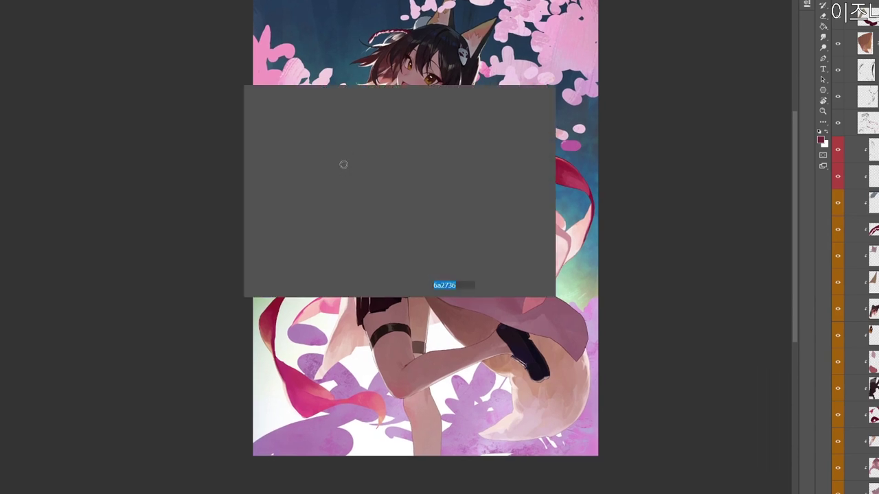
{"action": "left_click", "coordinate": [342, 158]}
{"action": "left_click", "coordinate": [410, 239]}
{"action": "left_click", "coordinate": [500, 98]}
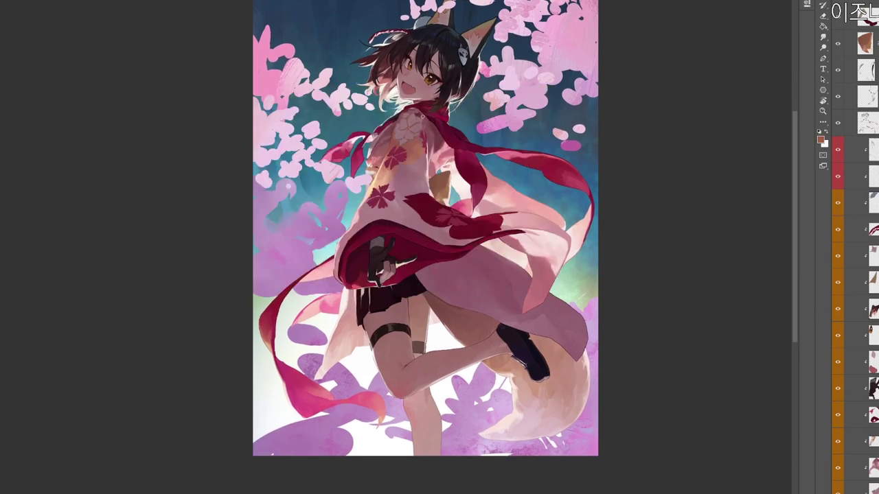
Choose dark brown #582e21 and orange-brown #985c2c as painting colours for touching up the upper sleeve beside the pale blossoms.
{"action": "left_click", "coordinate": [421, 114], "text": "alt"}
{"action": "key", "text": "n"}
{"action": "left_click", "coordinate": [339, 197]}
{"action": "left_click", "coordinate": [506, 94]}
{"action": "key", "text": "n"}
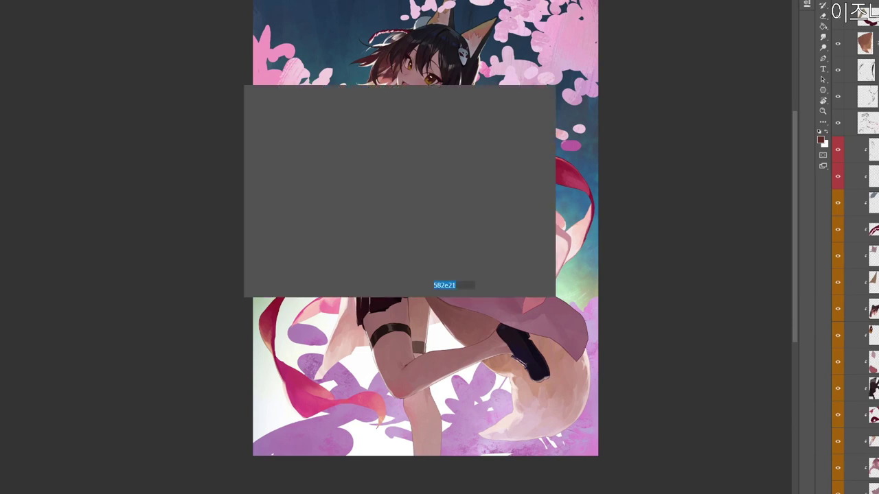
{"action": "left_click", "coordinate": [345, 178]}
{"action": "left_click", "coordinate": [410, 239]}
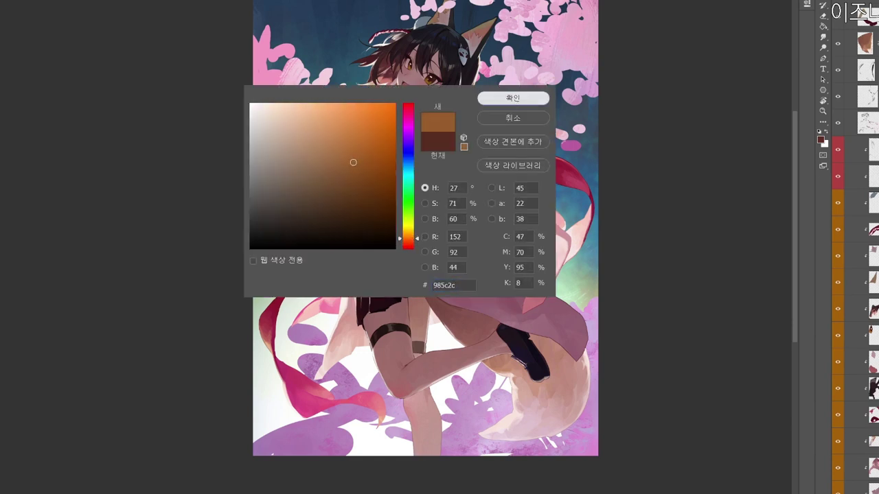
{"action": "left_click", "coordinate": [515, 98]}
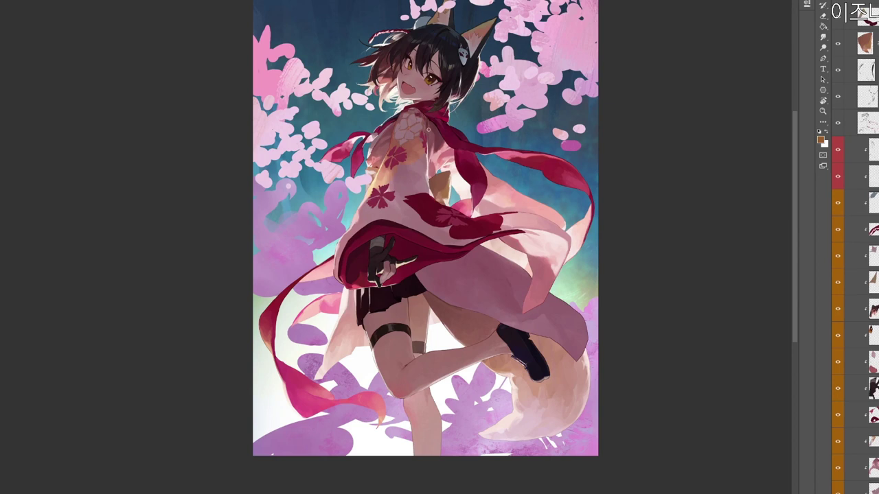
Touch up the blossoms at the back of the shoulder with dark violet #32284f and crimson #772036.
{"action": "key", "text": "F6"}
{"action": "type", "text": "32284f"}
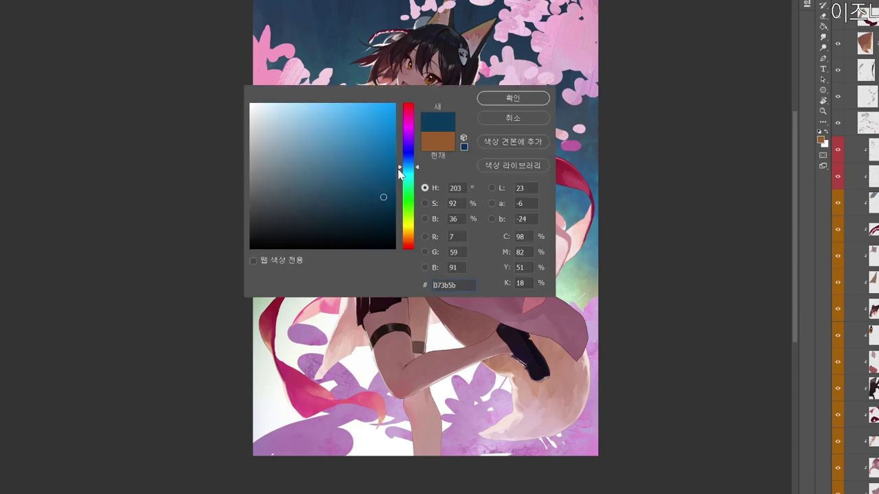
{"action": "left_click", "coordinate": [513, 98]}
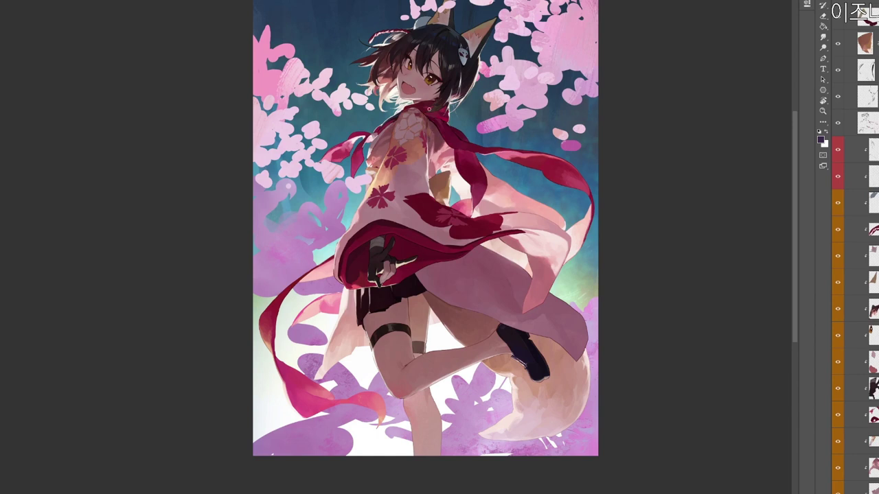
{"action": "left_click", "coordinate": [424, 142], "text": "alt"}
{"action": "key", "text": "n"}
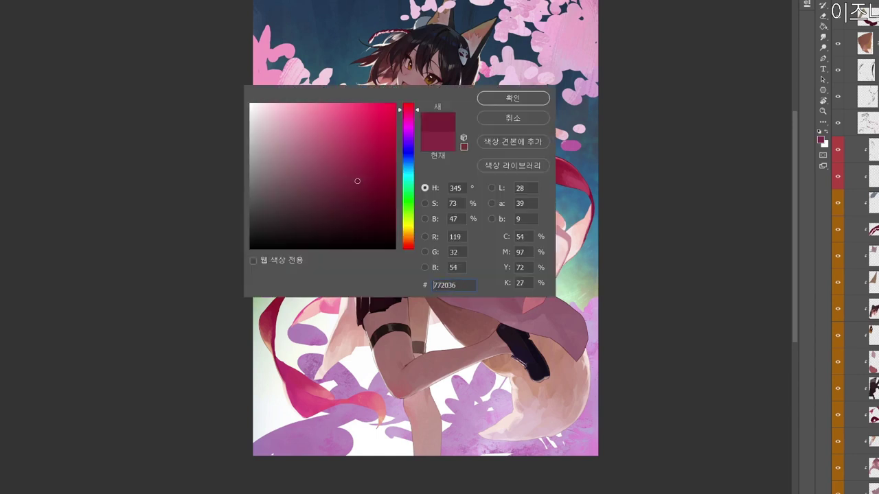
{"action": "left_click", "coordinate": [505, 99]}
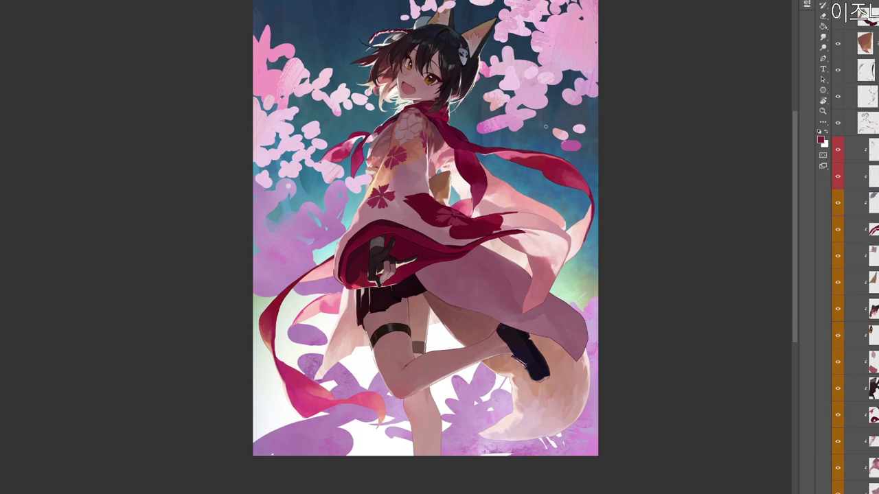
Refine the pale shoulder blossoms with colours sampled from their petals and a dusty pink painting colour.
{"action": "left_click", "coordinate": [404, 127], "text": "alt"}
{"action": "left_click", "coordinate": [410, 121], "text": "alt"}
{"action": "key", "text": "n"}
{"action": "left_click", "coordinate": [313, 158]}
{"action": "left_click", "coordinate": [492, 94]}
{"action": "left_click_drag", "start_coordinate": [440, 209], "coordinate": [480, 225]}
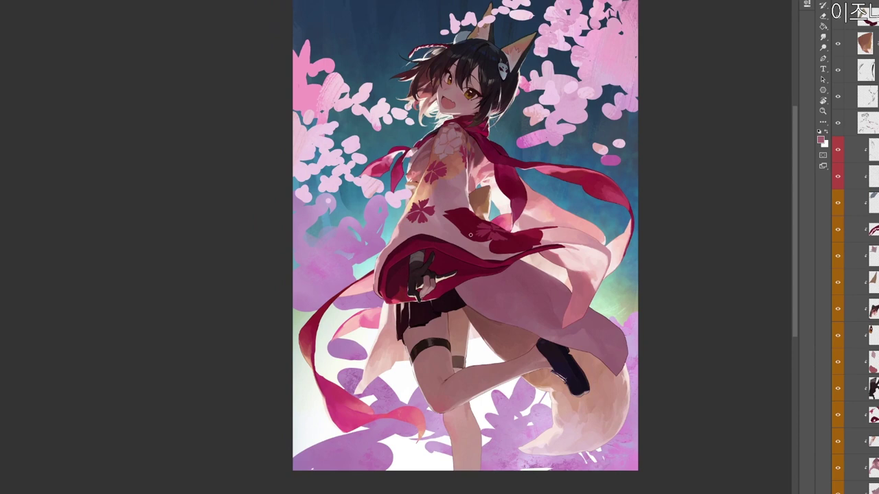
{"action": "left_click_drag", "start_coordinate": [515, 278], "coordinate": [516, 287]}
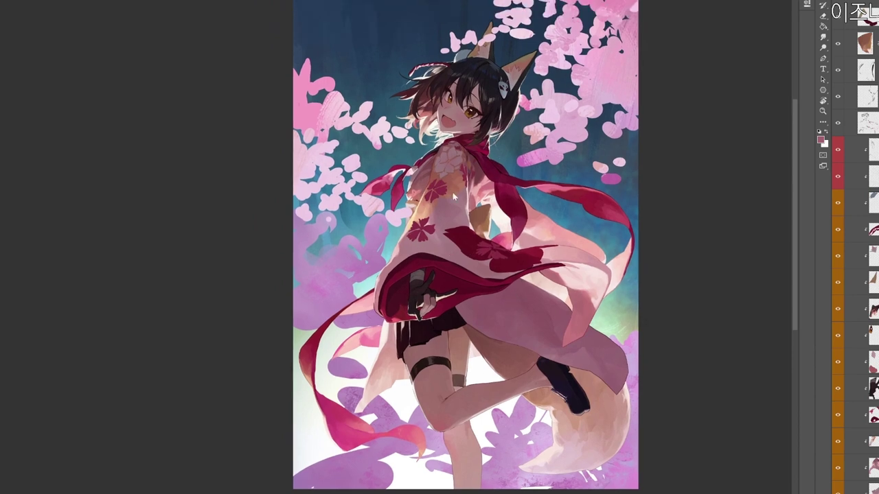
Set the painting colour to ochre #af8b45 and adjust it to a more muted shade for the sleeve.
{"action": "left_click", "coordinate": [821, 140]}
{"action": "left_click", "coordinate": [327, 129]}
{"action": "left_click_drag", "start_coordinate": [410, 240], "coordinate": [410, 233]}
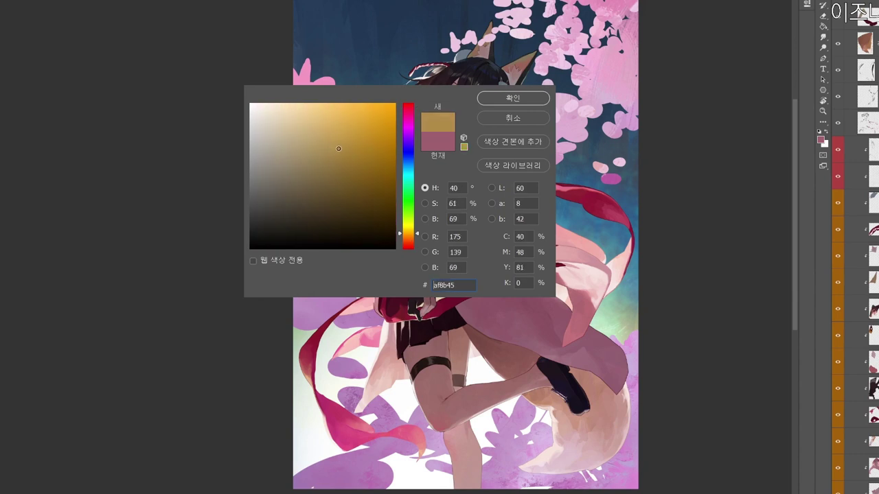
{"action": "left_click", "coordinate": [512, 97]}
{"action": "left_click", "coordinate": [821, 140]}
{"action": "left_click", "coordinate": [306, 168]}
{"action": "left_click", "coordinate": [513, 100]}
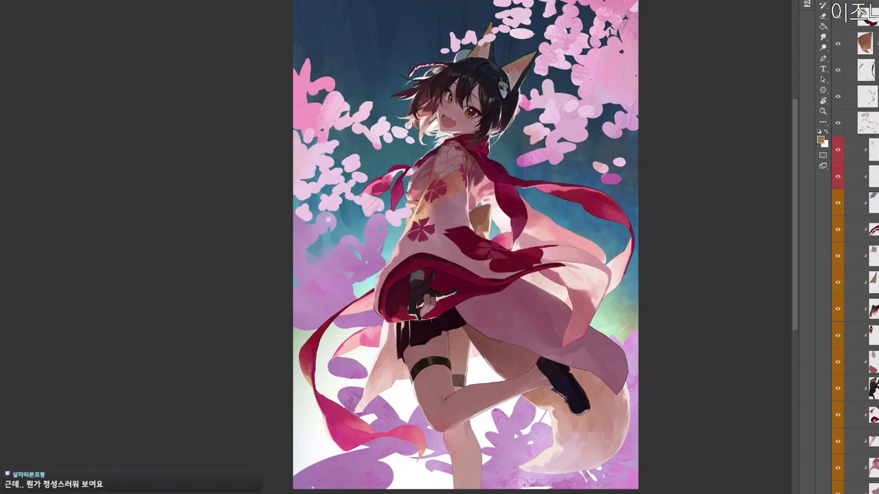
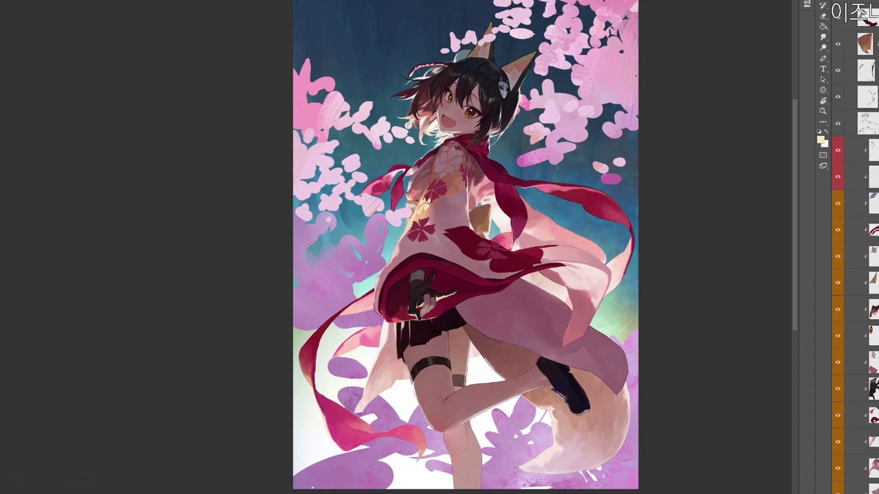
Paint yellow and peach accents around the upper crimson blossom on the sleeve, sampling neighbouring kimono colours.
{"action": "left_click_drag", "start_coordinate": [506, 205], "coordinate": [503, 190]}
{"action": "left_click_drag", "start_coordinate": [448, 164], "coordinate": [431, 200]}
{"action": "left_click", "coordinate": [429, 197], "text": "alt"}
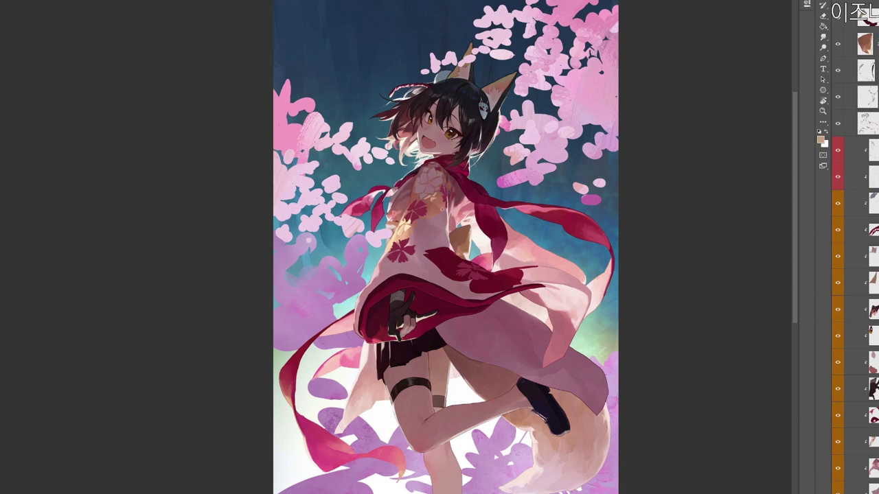
{"action": "left_click_drag", "start_coordinate": [438, 199], "coordinate": [432, 197]}
{"action": "left_click", "coordinate": [460, 213], "text": "alt"}
{"action": "scroll", "coordinate": [436, 218], "scroll_direction": "down", "scroll_amount": 2}
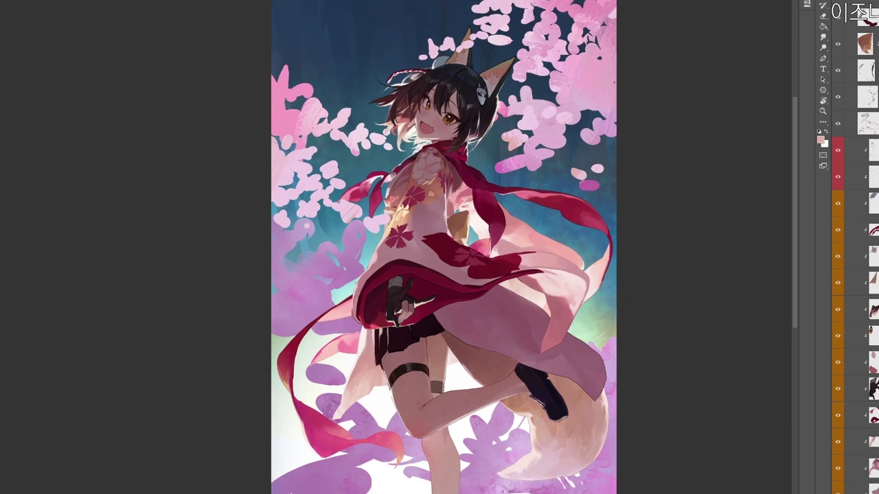
Set the painting colour to salmon pink #d38080 for the kimono's upper sleeve.
{"action": "key", "text": "n"}
{"action": "left_click", "coordinate": [307, 129]}
{"action": "left_click", "coordinate": [496, 100]}
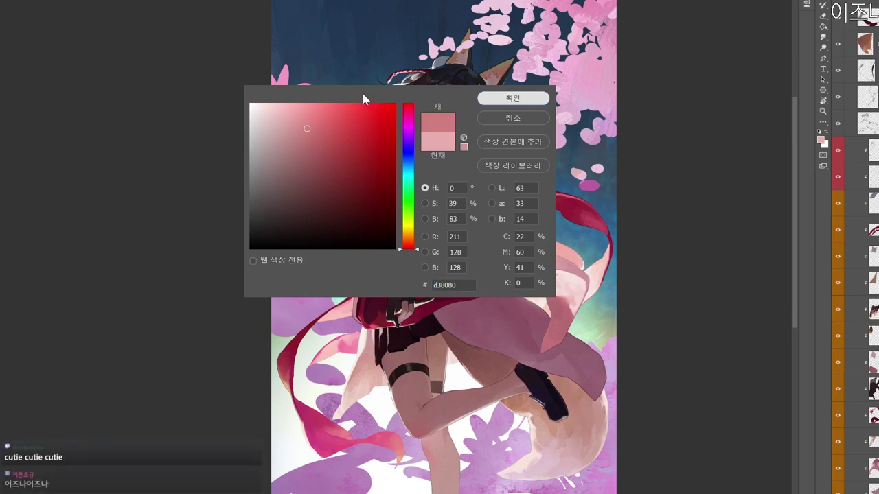
{"action": "key", "text": "Return"}
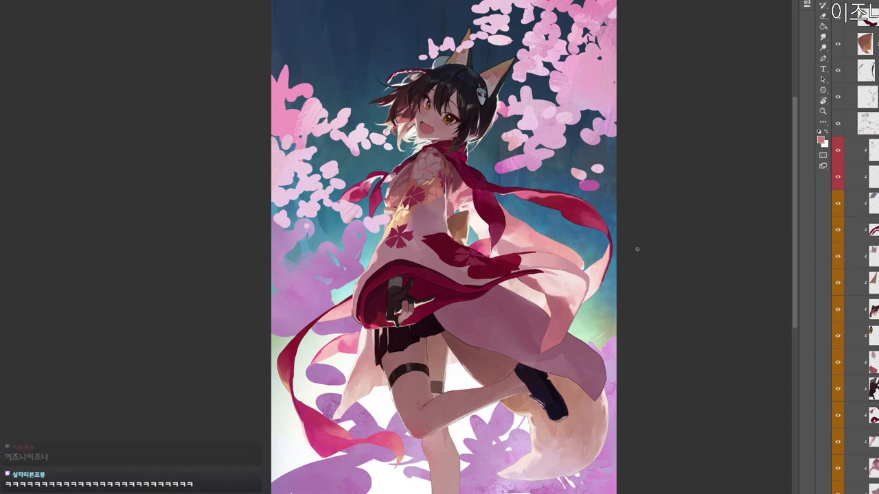
Sample the upper crimson sleeve blossom, deepen the colour to #881d31 and touch up the blossom pattern.
{"action": "left_click", "coordinate": [408, 200], "text": "alt"}
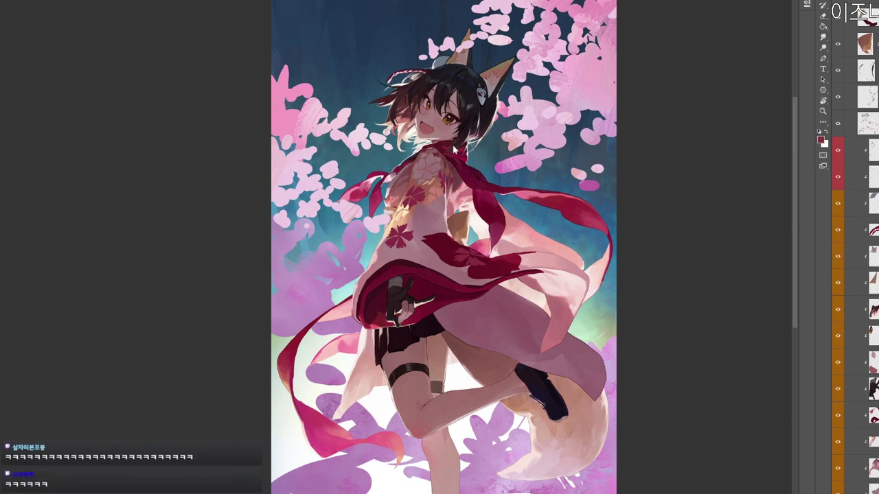
{"action": "key", "text": "n"}
{"action": "left_click_drag", "start_coordinate": [355, 169], "coordinate": [359, 173]}
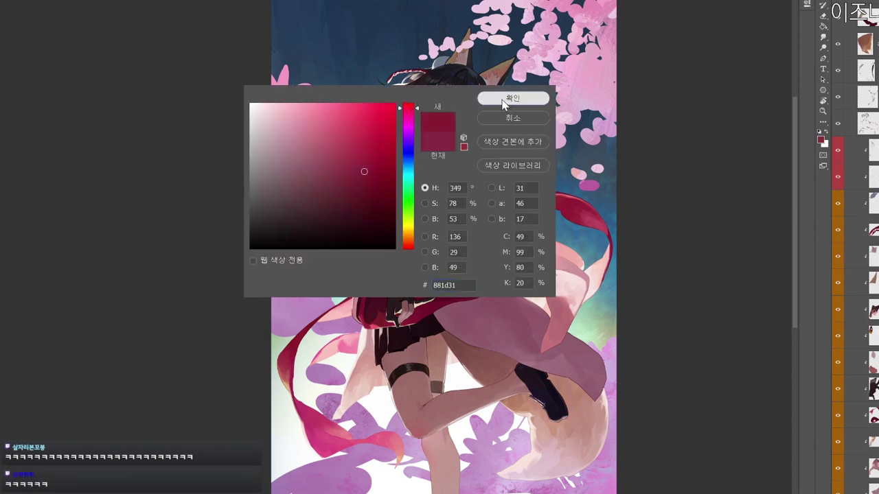
{"action": "left_click", "coordinate": [507, 102]}
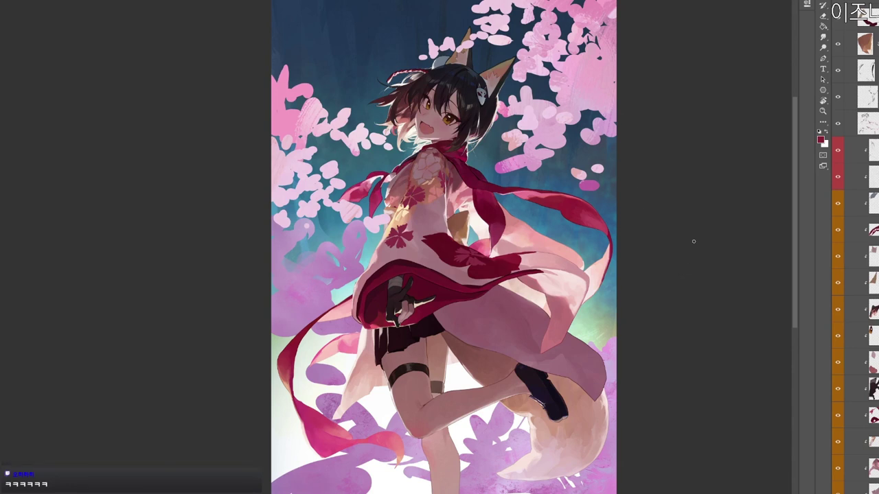
{"action": "scroll", "coordinate": [447, 302], "scroll_direction": "down", "scroll_amount": 1}
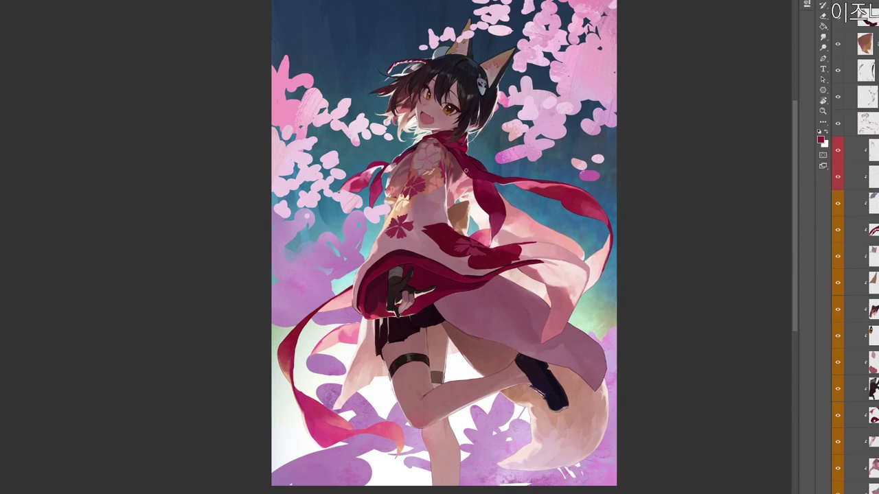
{"action": "left_click_drag", "start_coordinate": [472, 224], "coordinate": [476, 243]}
Rework the sleeve's yellow pattern using sampled pale yellow #fce6b7, an olive brown and a sampled peach tone.
{"action": "left_click", "coordinate": [408, 221], "text": "alt"}
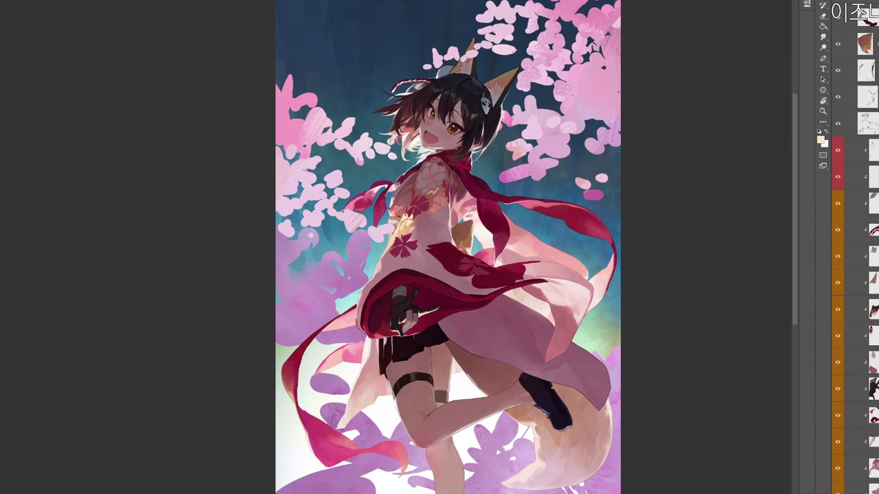
{"action": "left_click", "coordinate": [821, 139]}
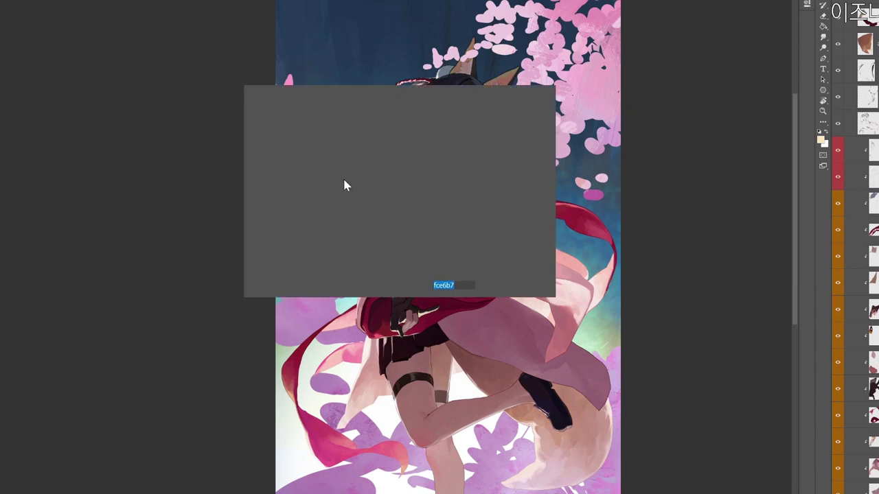
{"action": "left_click", "coordinate": [332, 165]}
{"action": "left_click", "coordinate": [514, 98]}
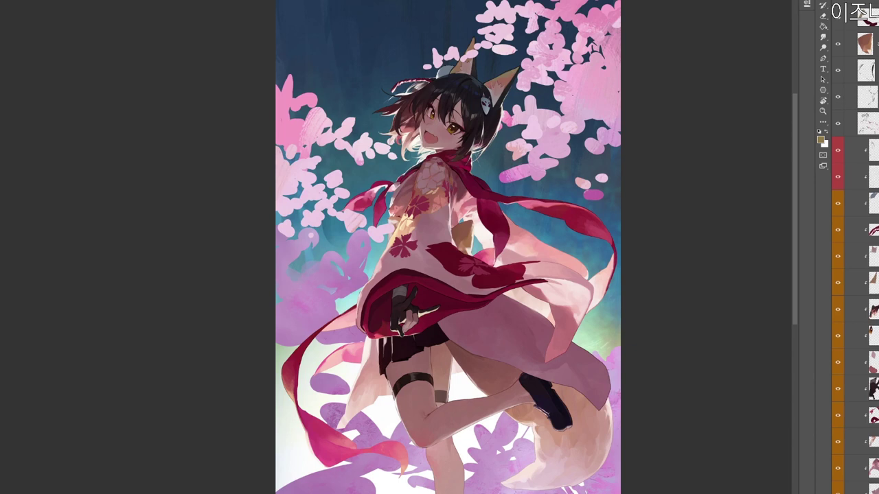
{"action": "left_click", "coordinate": [437, 207], "text": "alt"}
{"action": "left_click_drag", "start_coordinate": [459, 299], "coordinate": [468, 268]}
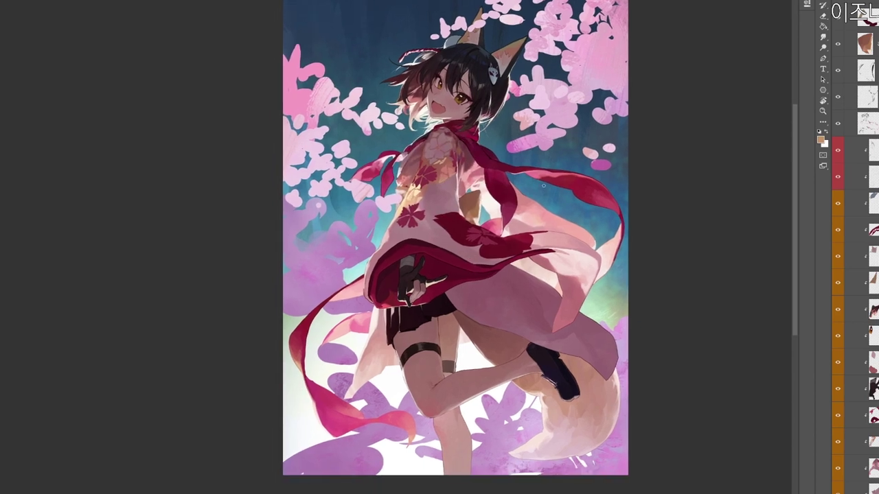
Paint a pale blossom between the two crimson blossoms on the sleeve using beige #bda99d.
{"action": "left_click", "coordinate": [820, 139]}
{"action": "mouse_move", "coordinate": [302, 132]}
{"action": "left_mouse_down"}
{"action": "mouse_move", "coordinate": [279, 119]}
{"action": "mouse_move", "coordinate": [258, 126]}
{"action": "mouse_move", "coordinate": [274, 141]}
{"action": "left_mouse_up"}
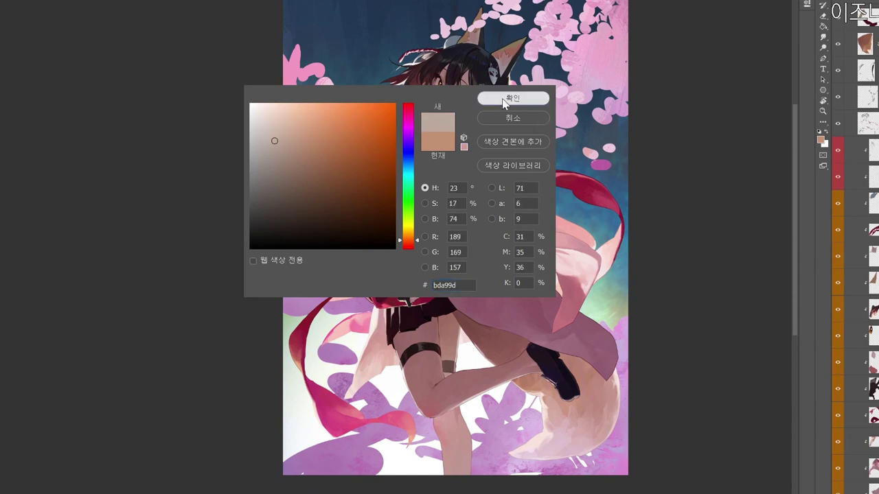
{"action": "left_click", "coordinate": [513, 98]}
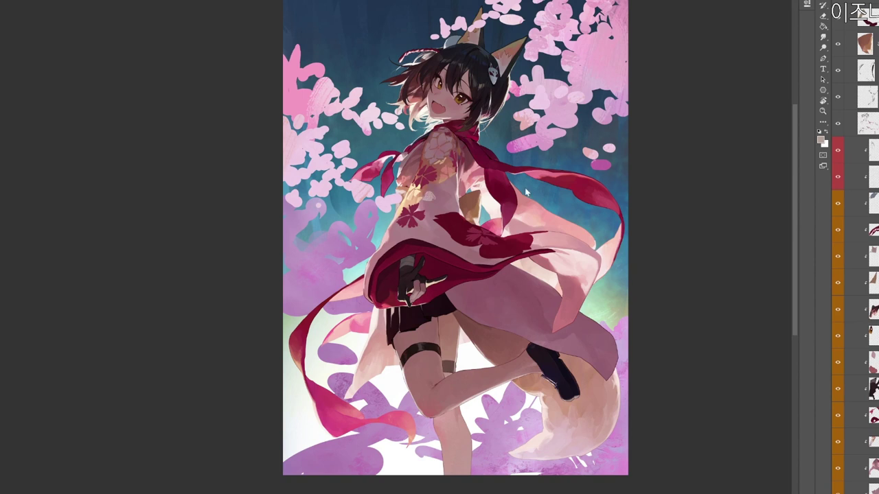
{"action": "left_click_drag", "start_coordinate": [430, 201], "coordinate": [433, 206]}
{"action": "mouse_move", "coordinate": [436, 209]}
{"action": "left_mouse_down"}
{"action": "mouse_move", "coordinate": [445, 199]}
{"action": "mouse_move", "coordinate": [435, 196]}
{"action": "left_mouse_up"}
{"action": "left_click", "coordinate": [430, 197], "text": "alt"}
{"action": "left_click", "coordinate": [431, 204], "text": "alt"}
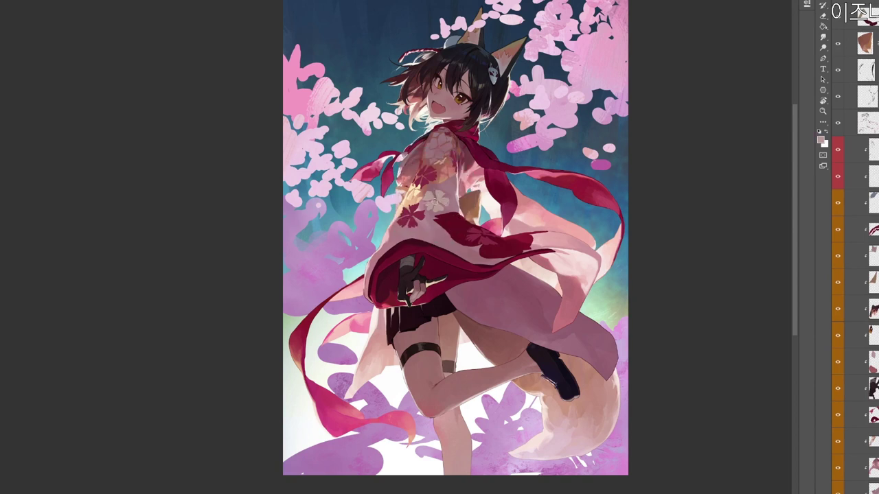
Refine the new pale sleeve blossom's petals with colours sampled from the blossom and the surrounding sleeve.
{"action": "left_click", "coordinate": [434, 193], "text": "alt"}
{"action": "left_click", "coordinate": [448, 198], "text": "alt"}
{"action": "left_click_drag", "start_coordinate": [448, 197], "coordinate": [451, 200]}
{"action": "left_click", "coordinate": [450, 200], "text": "alt"}
{"action": "left_click", "coordinate": [450, 203], "text": "alt"}
Set the painting colour to a muted blue-violet and tint the new pale sleeve blossom with it.
{"action": "left_click", "coordinate": [820, 139]}
{"action": "left_click", "coordinate": [323, 166]}
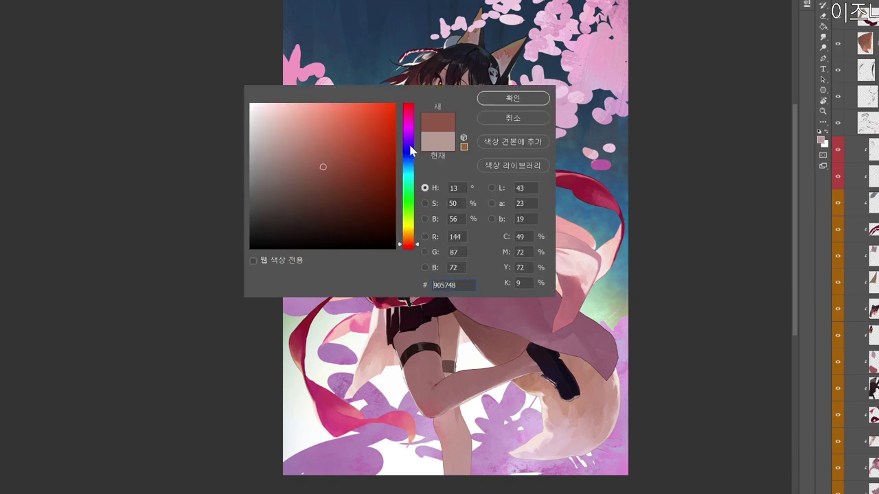
{"action": "left_click", "coordinate": [409, 154]}
{"action": "left_click", "coordinate": [524, 100]}
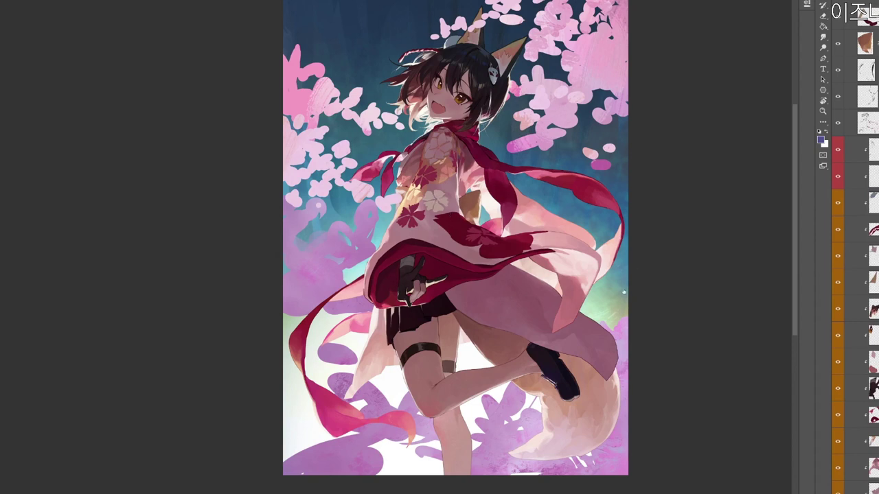
{"action": "left_click_drag", "start_coordinate": [432, 198], "coordinate": [442, 203]}
{"action": "left_click", "coordinate": [437, 200], "text": "alt"}
{"action": "left_click_drag", "start_coordinate": [465, 239], "coordinate": [468, 249]}
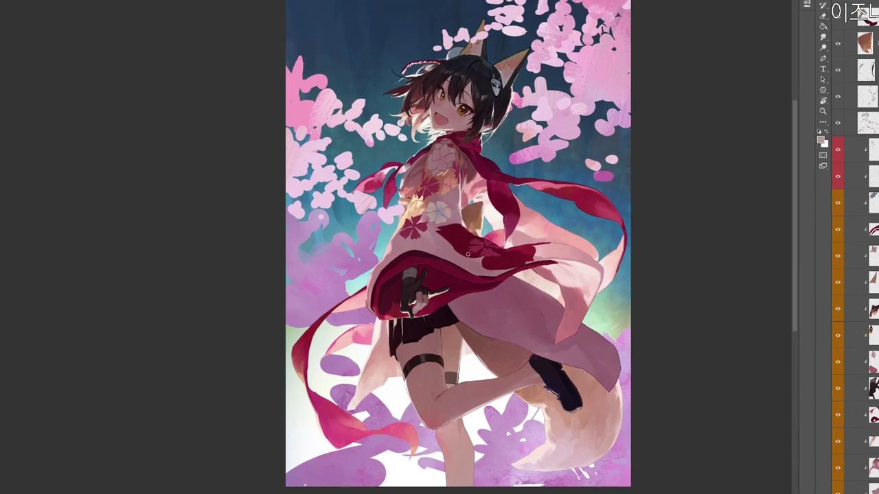
Choose a dark reddish brown from the sleeve's crimson area and touch up the new pale blossom, resampling its petal colour.
{"action": "left_click", "coordinate": [461, 240], "text": "alt"}
{"action": "key", "text": "n"}
{"action": "left_click", "coordinate": [335, 195]}
{"action": "left_click", "coordinate": [524, 100]}
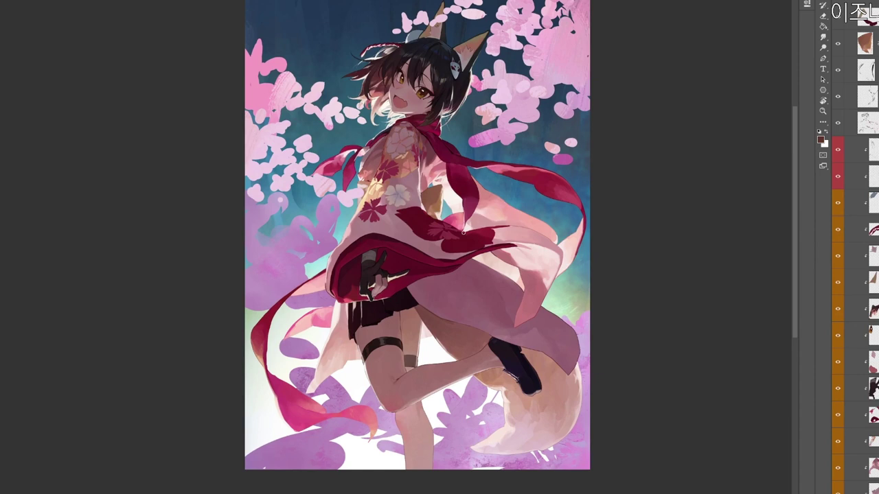
{"action": "left_click", "coordinate": [394, 196], "text": "alt"}
{"action": "left_click_drag", "start_coordinate": [466, 274], "coordinate": [519, 285]}
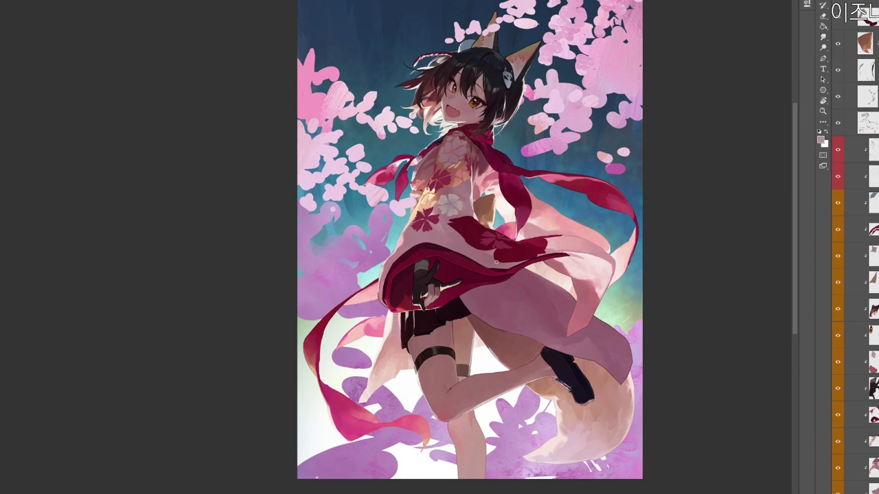
Paint a small pale blossom on the sleeve's lower crimson patch using colours sampled from the sleeve.
{"action": "left_click", "coordinate": [452, 211], "text": "alt"}
{"action": "left_click", "coordinate": [471, 230], "text": "alt"}
{"action": "left_click_drag", "start_coordinate": [552, 230], "coordinate": [539, 230]}
{"action": "left_click_drag", "start_coordinate": [578, 252], "coordinate": [519, 255]}
{"action": "key", "text": "r"}
{"action": "left_click_drag", "start_coordinate": [520, 255], "coordinate": [379, 424]}
{"action": "left_click_drag", "start_coordinate": [426, 481], "coordinate": [524, 263]}
{"action": "left_click_drag", "start_coordinate": [450, 276], "coordinate": [479, 287]}
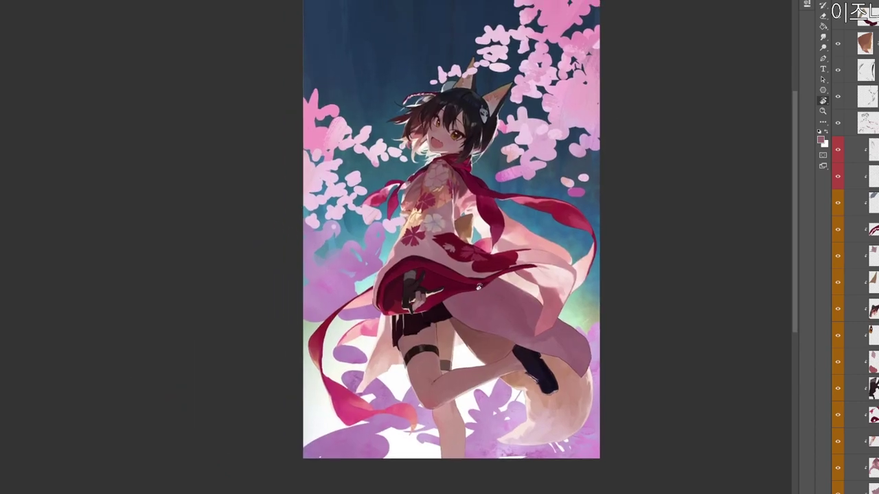
Pick a new painting colour and add a muted second blossom beside the pale one on the sleeve's lower crimson patch.
{"action": "left_click_drag", "start_coordinate": [470, 232], "coordinate": [502, 229]}
{"action": "left_click_drag", "start_coordinate": [492, 280], "coordinate": [469, 256]}
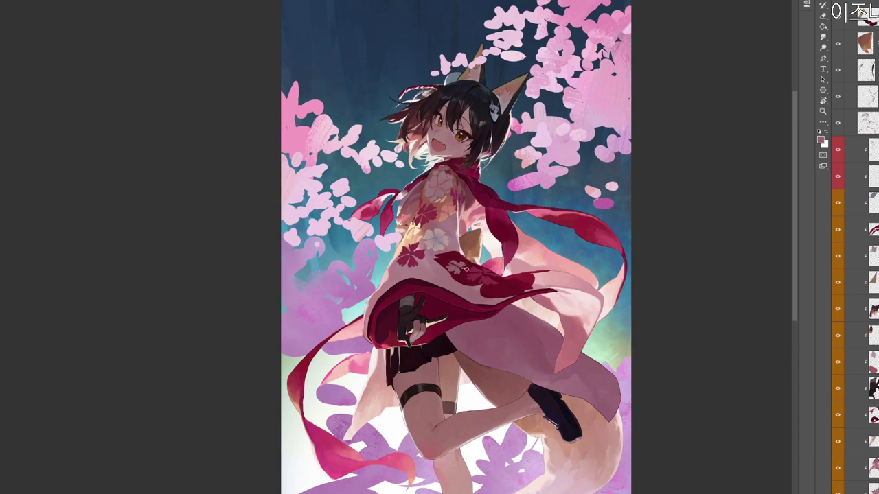
{"action": "left_click_drag", "start_coordinate": [518, 294], "coordinate": [524, 272]}
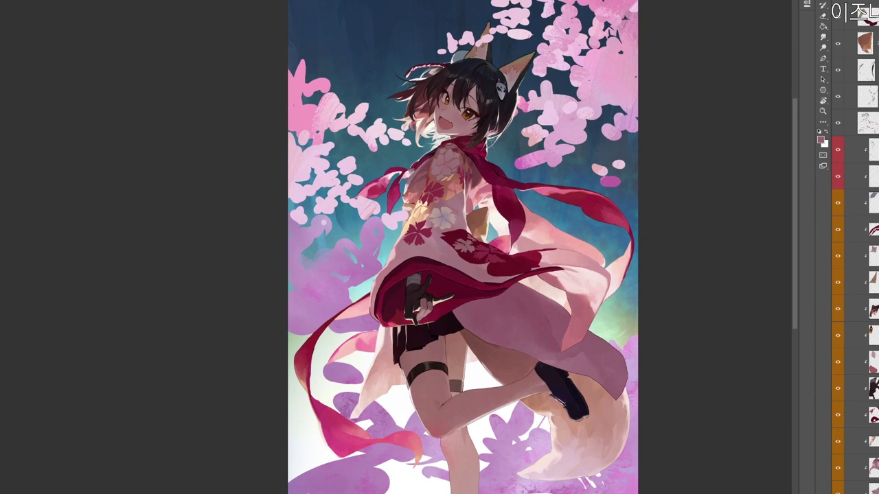
{"action": "key", "text": "n"}
{"action": "left_click", "coordinate": [325, 169]}
{"action": "left_click", "coordinate": [516, 99]}
{"action": "scroll", "coordinate": [494, 255], "scroll_direction": "down", "scroll_amount": 2}
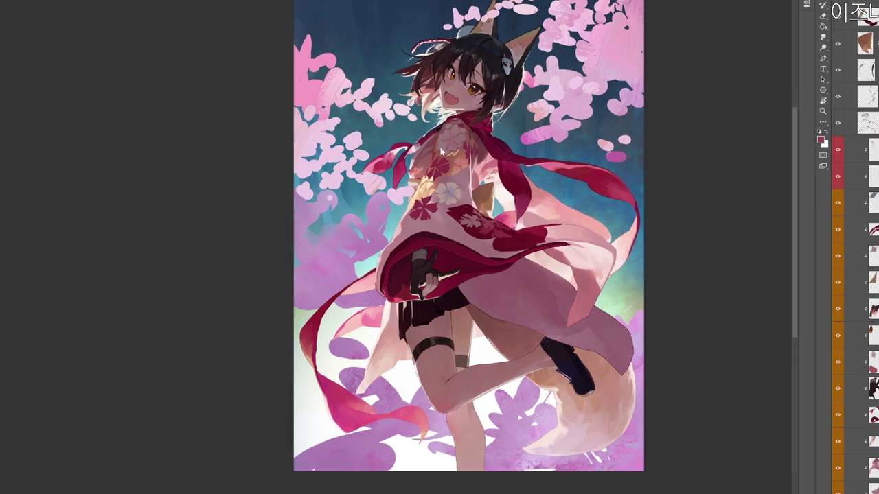
Set the painting colour to dusty pink #b8757c and shape the muted blossom, resampling crimson tones from the patch.
{"action": "key", "text": "n"}
{"action": "left_click", "coordinate": [292, 127]}
{"action": "left_click", "coordinate": [304, 134]}
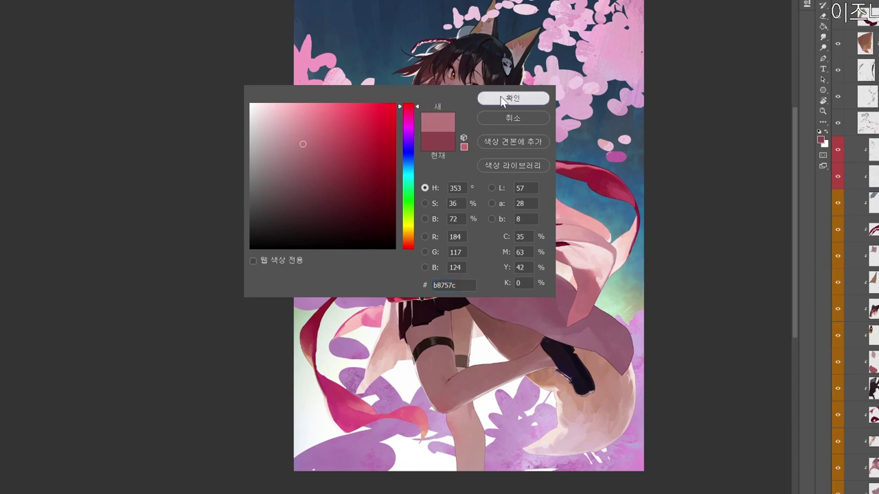
{"action": "left_click", "coordinate": [513, 97]}
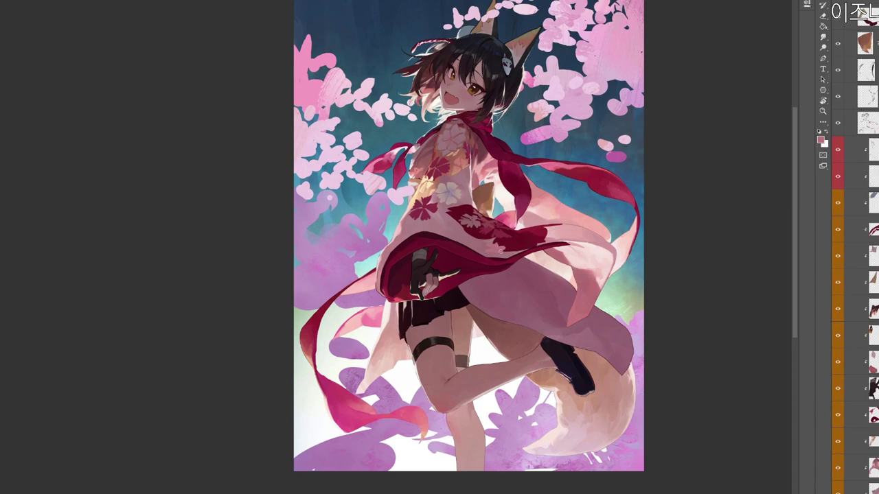
{"action": "left_click", "coordinate": [504, 247], "text": "alt"}
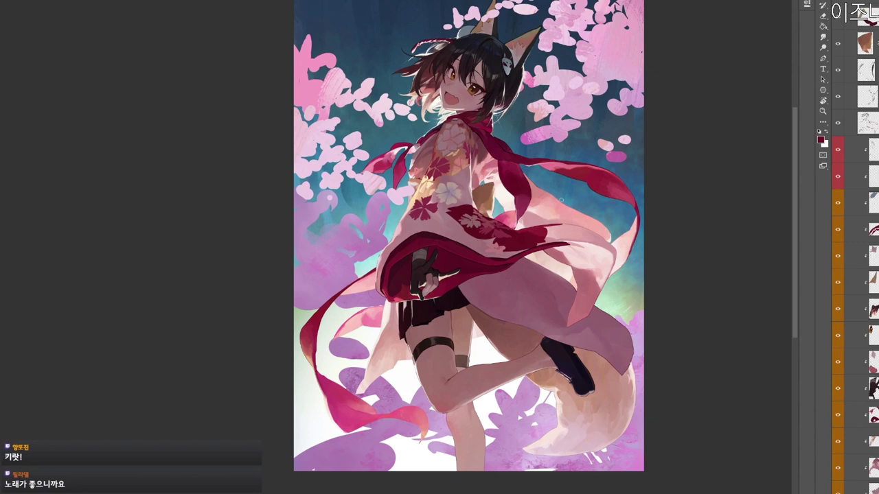
{"action": "left_click", "coordinate": [516, 245], "text": "alt"}
{"action": "left_click", "coordinate": [508, 233], "text": "alt"}
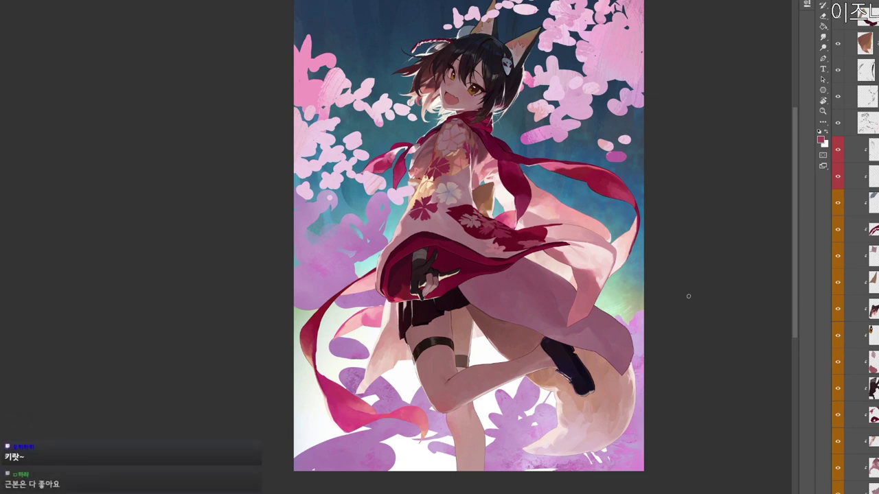
Sample a pale tone from the kimono and paint light petals toward the far end of the crimson patch.
{"action": "left_click", "coordinate": [513, 194], "text": "alt"}
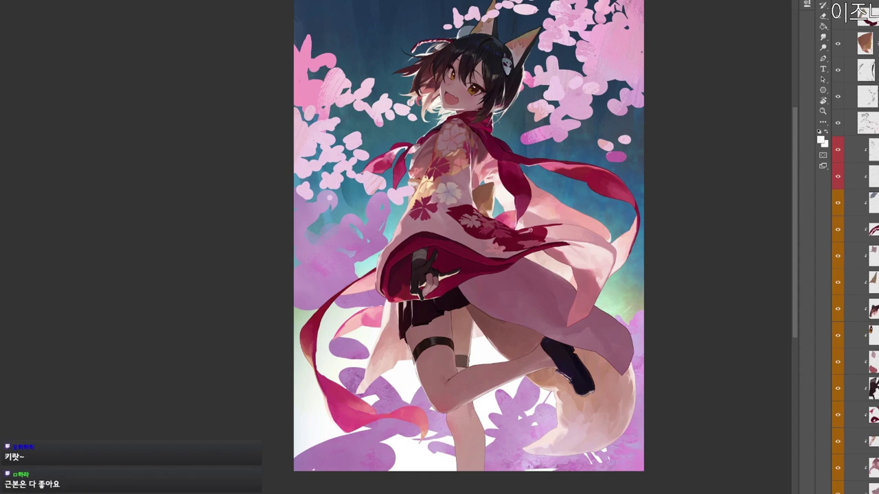
{"action": "left_click", "coordinate": [531, 230], "text": "alt"}
{"action": "left_click_drag", "start_coordinate": [529, 230], "coordinate": [517, 234]}
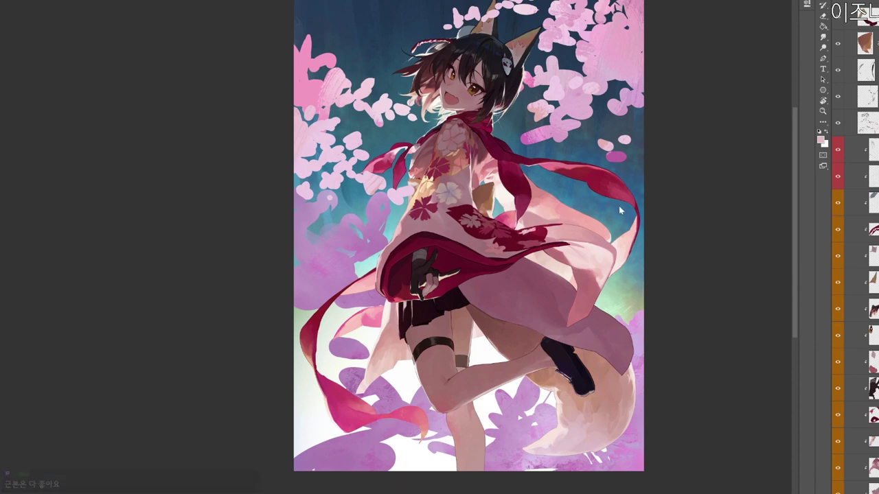
Set the painting colour to a light pink and touch up the crimson patch's upper corner with colours sampled there.
{"action": "left_click", "coordinate": [821, 140]}
{"action": "left_click", "coordinate": [315, 128]}
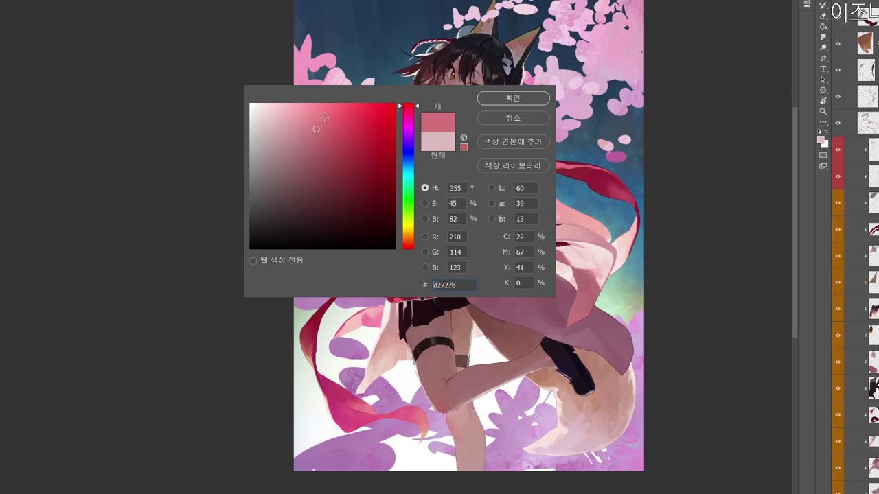
{"action": "left_click", "coordinate": [299, 120]}
{"action": "left_click", "coordinate": [513, 97]}
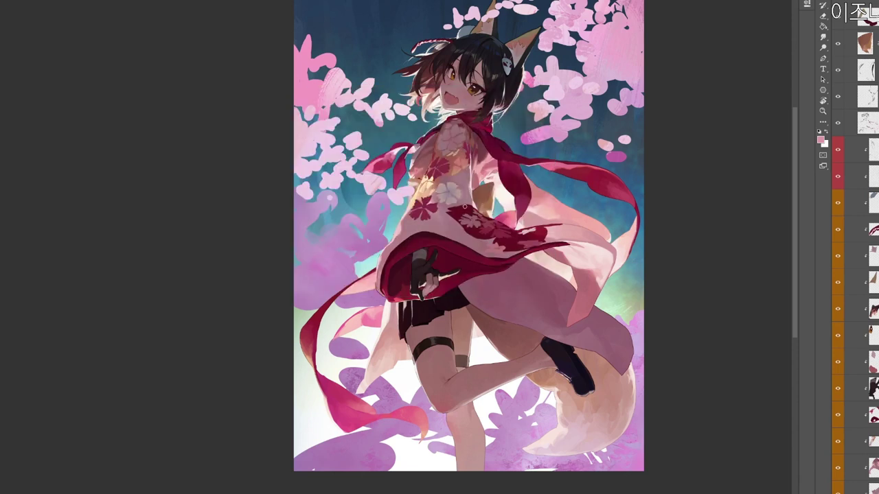
{"action": "left_click", "coordinate": [472, 211], "text": "alt"}
{"action": "left_click", "coordinate": [463, 202], "text": "alt"}
{"action": "left_click", "coordinate": [462, 205], "text": "alt"}
{"action": "left_click_drag", "start_coordinate": [587, 322], "coordinate": [606, 372]}
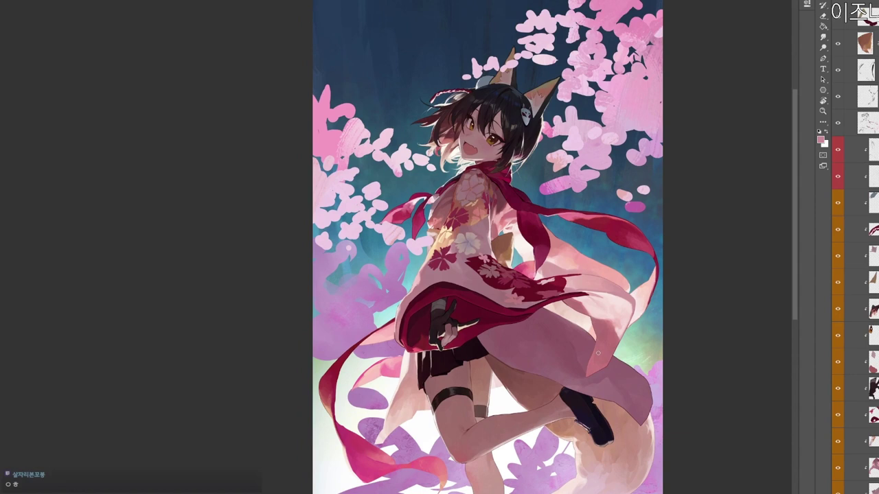
Set the painting colour to a warm terracotta and add warm-toned petals at the crimson patch's far tip.
{"action": "left_click_drag", "start_coordinate": [505, 350], "coordinate": [532, 349]}
{"action": "key", "text": "n"}
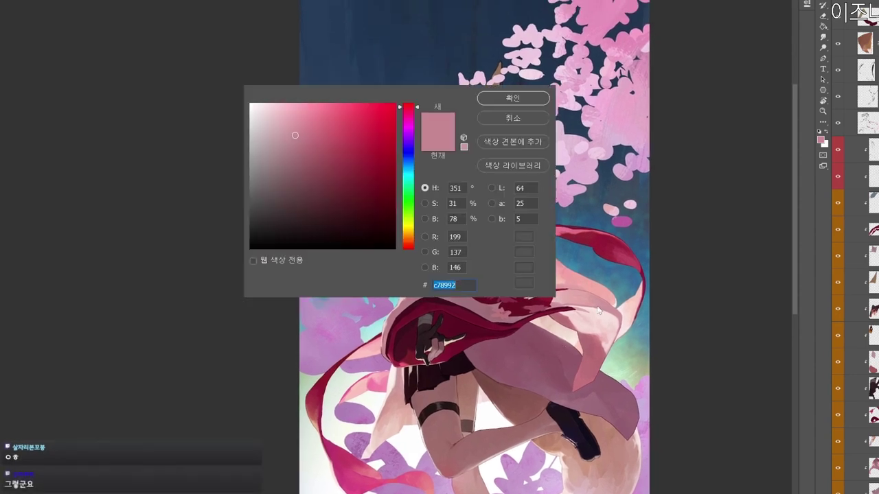
{"action": "left_click", "coordinate": [310, 132]}
{"action": "left_click", "coordinate": [409, 239]}
{"action": "left_click", "coordinate": [522, 102]}
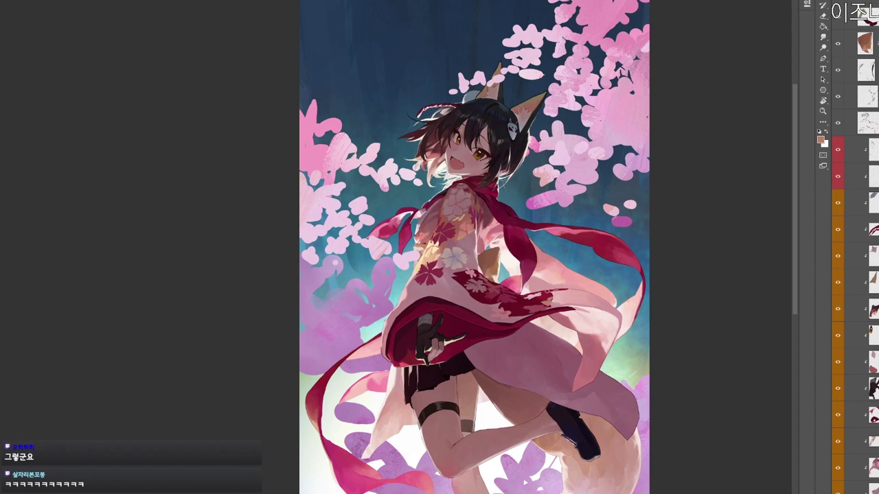
{"action": "left_click_drag", "start_coordinate": [562, 306], "coordinate": [569, 281]}
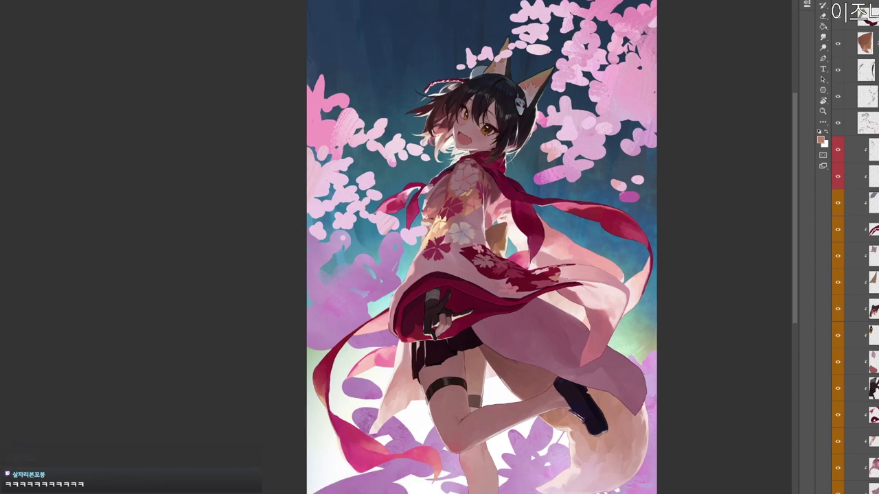
Set the painting colour to greyish beige #be9c90 and refine the tip's petals, resampling crimson from the patch.
{"action": "key", "text": "n"}
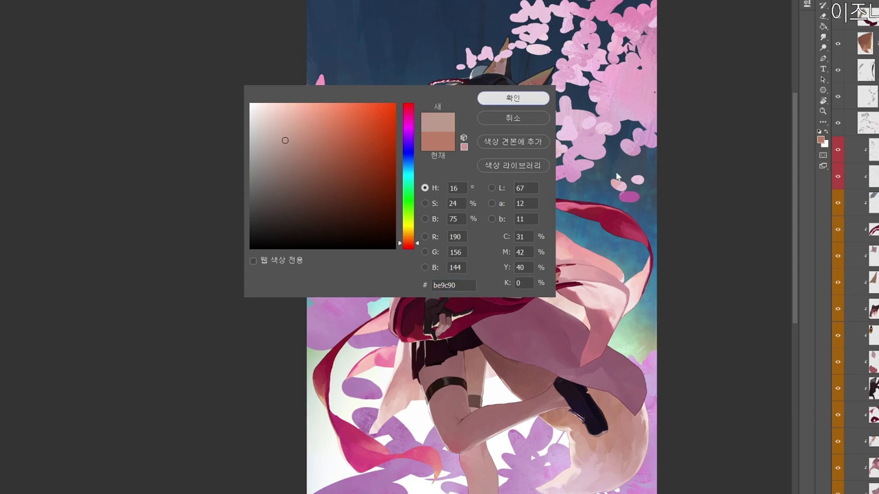
{"action": "left_click", "coordinate": [501, 97]}
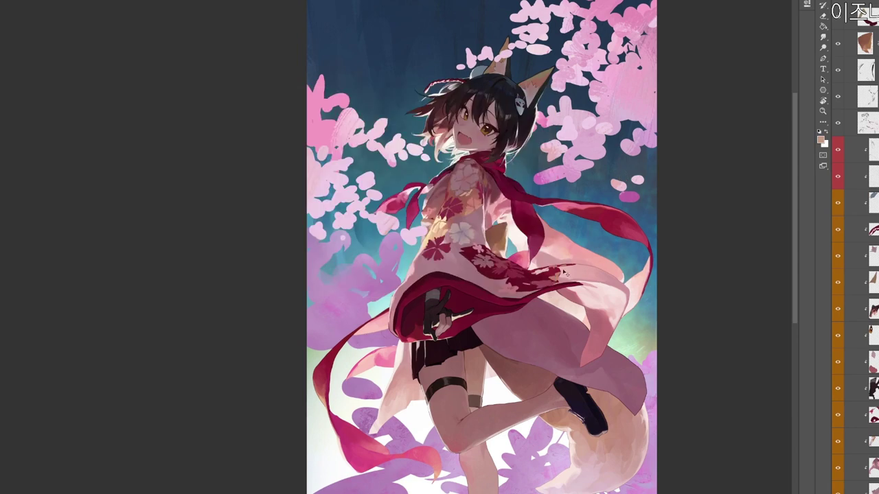
{"action": "left_click", "coordinate": [528, 283], "text": "alt"}
{"action": "left_click", "coordinate": [512, 278], "text": "alt"}
{"action": "left_click", "coordinate": [514, 274], "text": "alt"}
{"action": "left_click_drag", "start_coordinate": [591, 267], "coordinate": [543, 241]}
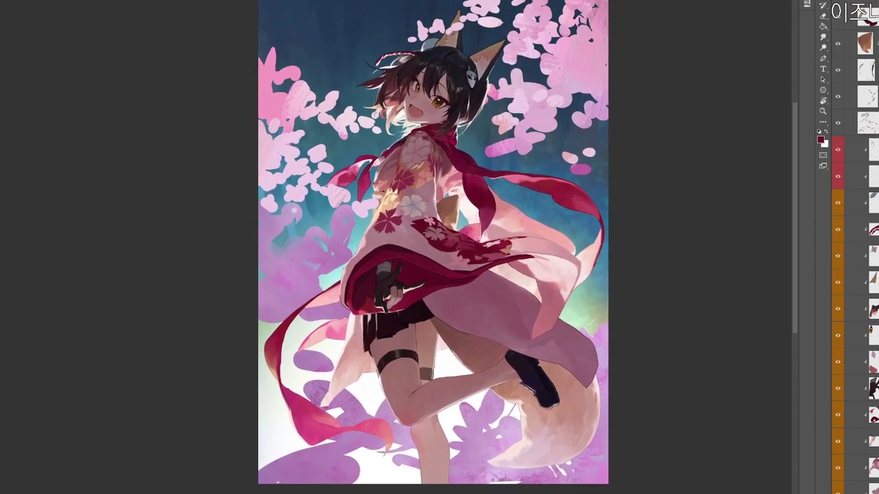
Sample a pale pink from the sleeve and paint it over the narrow tip of the crimson patch.
{"action": "left_click", "coordinate": [424, 138], "text": "alt"}
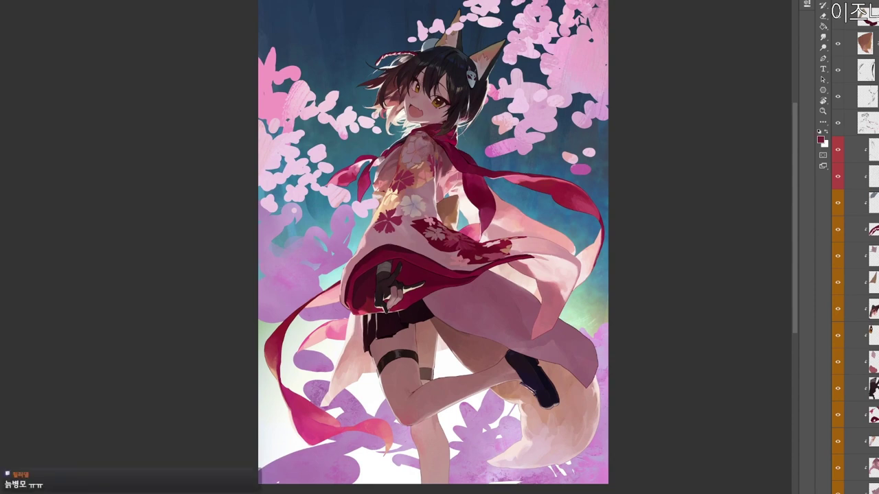
{"action": "key", "text": "r"}
{"action": "left_click_drag", "start_coordinate": [641, 222], "coordinate": [261, 439]}
{"action": "key", "text": "Escape"}
{"action": "left_click", "coordinate": [529, 279]}
{"action": "left_click_drag", "start_coordinate": [524, 330], "coordinate": [554, 323]}
{"action": "scroll", "coordinate": [553, 323], "scroll_direction": "up", "scroll_amount": 2}
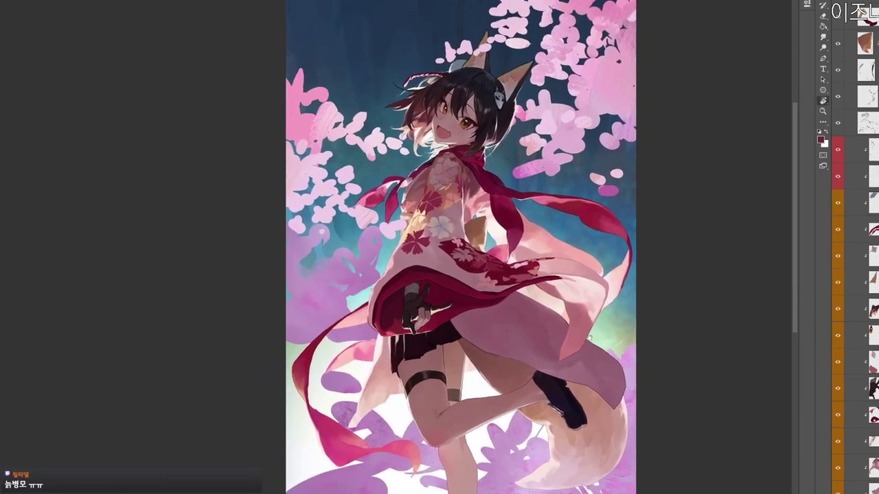
{"action": "key", "text": "r"}
{"action": "left_click_drag", "start_coordinate": [536, 386], "coordinate": [570, 364]}
{"action": "key", "text": "b"}
{"action": "left_click", "coordinate": [462, 268], "text": "alt"}
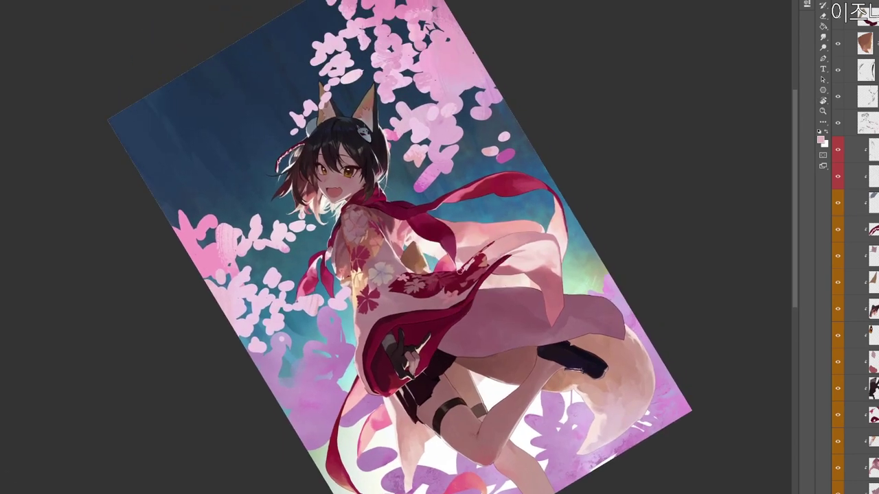
{"action": "left_click_drag", "start_coordinate": [467, 269], "coordinate": [481, 257]}
{"action": "key", "text": "z"}
{"action": "key", "text": "r"}
{"action": "left_click_drag", "start_coordinate": [541, 251], "coordinate": [512, 390]}
{"action": "scroll", "coordinate": [574, 344], "scroll_direction": "down", "scroll_amount": 2}
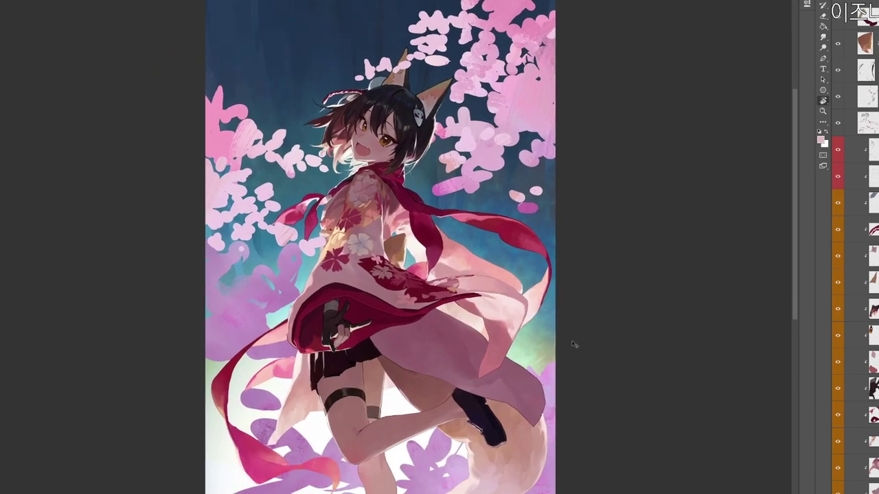
Add a new layer and set the painting colour to a very dark red.
{"action": "key", "text": "ctrl+shift+alt+n"}
{"action": "left_click_drag", "start_coordinate": [440, 387], "coordinate": [441, 348]}
{"action": "key", "text": "n"}
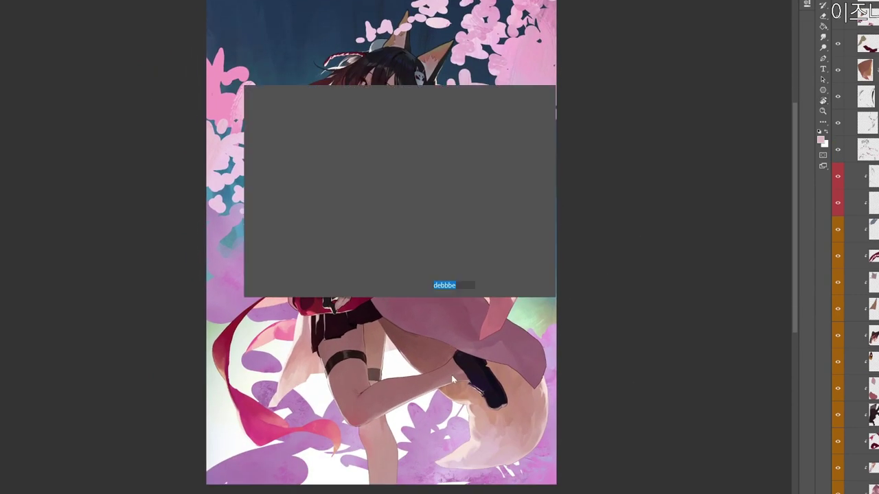
{"action": "mouse_move", "coordinate": [383, 144]}
{"action": "left_mouse_down"}
{"action": "mouse_move", "coordinate": [371, 165]}
{"action": "mouse_move", "coordinate": [374, 205]}
{"action": "left_mouse_up"}
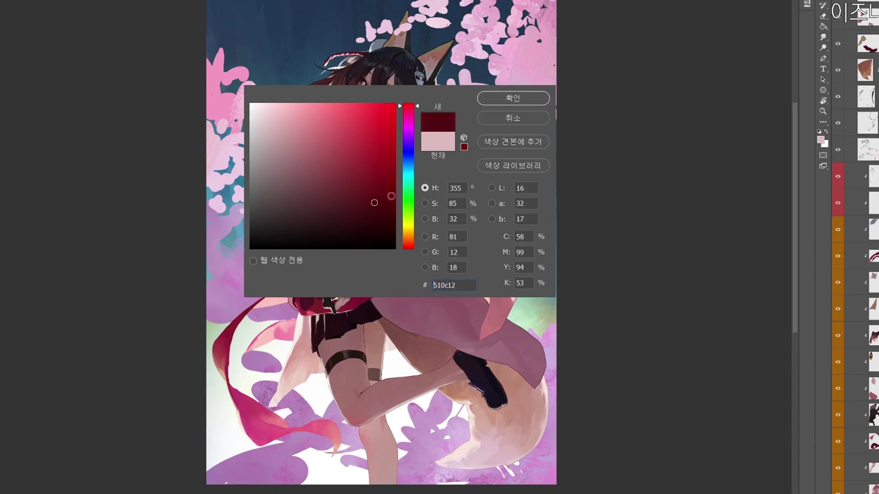
{"action": "left_click", "coordinate": [533, 100]}
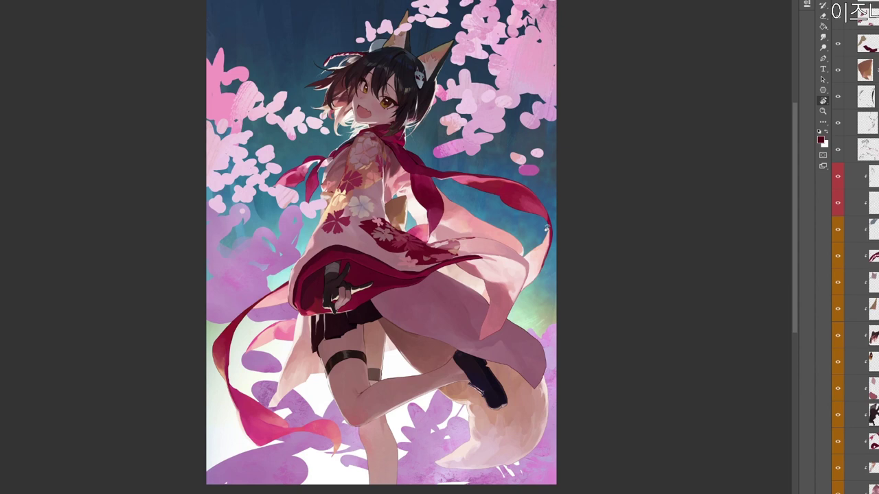
{"action": "left_click_drag", "start_coordinate": [448, 216], "coordinate": [484, 231]}
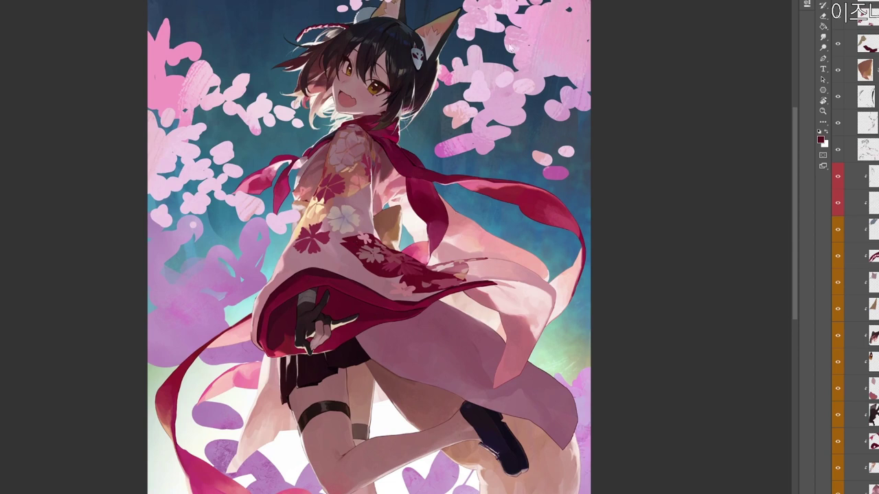
Set the painting colour to crimson and paint red onto the edge of the pink fabric trailing beneath the scarf.
{"action": "left_click", "coordinate": [820, 139]}
{"action": "left_click_drag", "start_coordinate": [337, 163], "coordinate": [374, 181]}
{"action": "left_click", "coordinate": [486, 97]}
{"action": "key", "text": "r"}
{"action": "mouse_move", "coordinate": [494, 225]}
{"action": "left_mouse_down"}
{"action": "mouse_move", "coordinate": [511, 207]}
{"action": "mouse_move", "coordinate": [486, 265]}
{"action": "mouse_move", "coordinate": [472, 141]}
{"action": "left_mouse_up"}
{"action": "key", "text": "z"}
{"action": "left_click_drag", "start_coordinate": [406, 275], "coordinate": [426, 245]}
{"action": "key", "text": "b"}
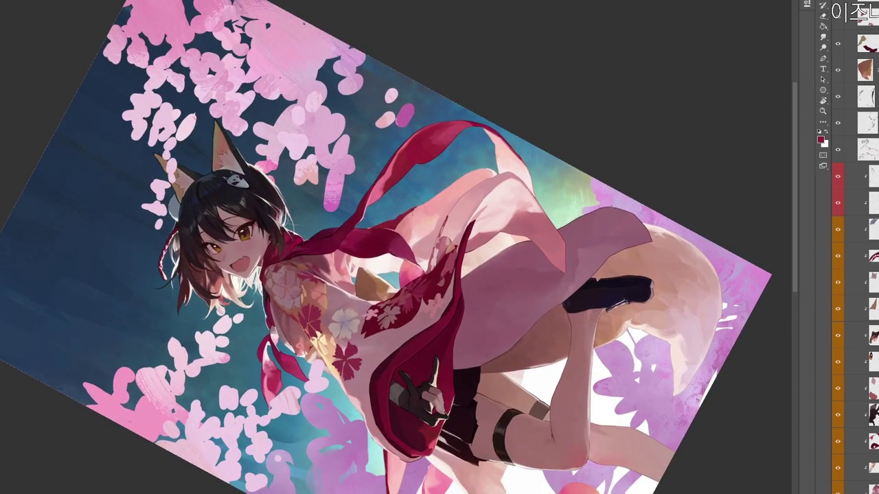
{"action": "key", "text": "e"}
{"action": "key", "text": "r"}
{"action": "mouse_move", "coordinate": [409, 219]}
{"action": "left_mouse_down"}
{"action": "mouse_move", "coordinate": [417, 301]}
{"action": "mouse_move", "coordinate": [408, 354]}
{"action": "mouse_move", "coordinate": [584, 141]}
{"action": "left_mouse_up"}
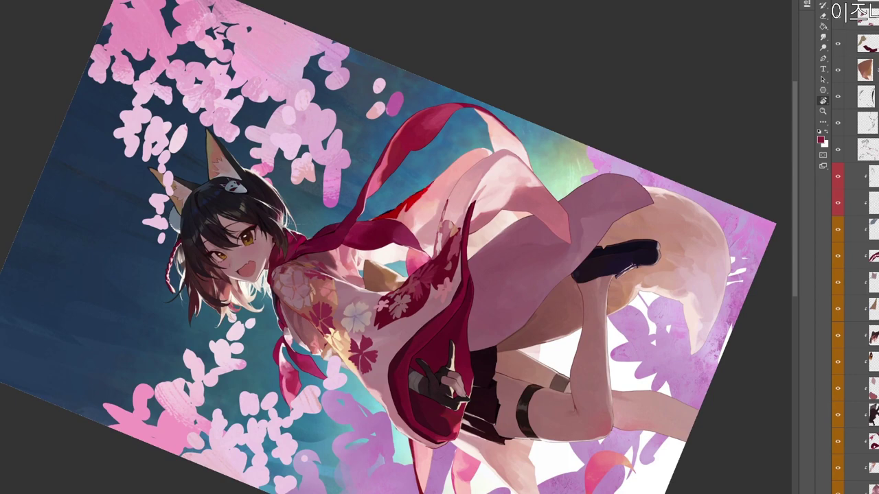
Set the painting colour to dark maroon #583138 and add a short stroke to the fabric edge beneath the scarf.
{"action": "key", "text": "v"}
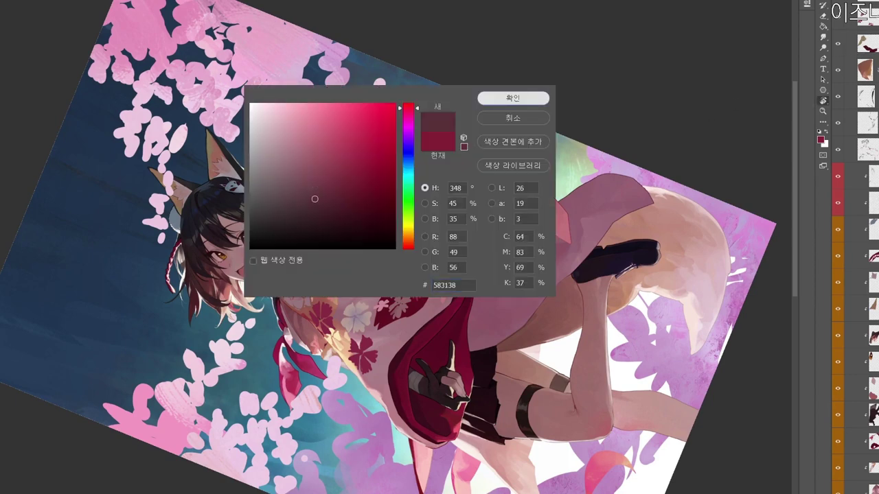
{"action": "left_click", "coordinate": [516, 94]}
{"action": "left_click_drag", "start_coordinate": [385, 220], "coordinate": [388, 228]}
{"action": "key", "text": "r"}
{"action": "left_click_drag", "start_coordinate": [602, 188], "coordinate": [599, 202]}
Set the painting colour to rose pink #c8687b and paint along the pink fabric's edge beneath the scarf.
{"action": "key", "text": "n"}
{"action": "left_click", "coordinate": [320, 135]}
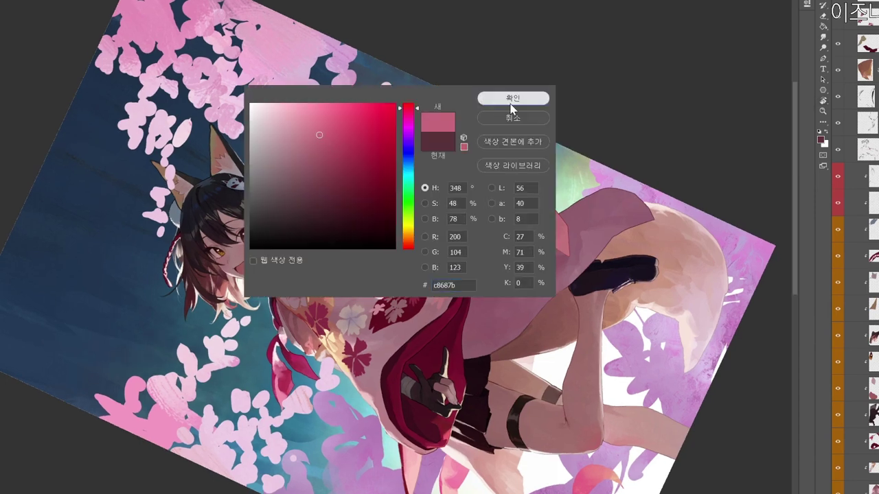
{"action": "left_click", "coordinate": [510, 103]}
{"action": "left_click_drag", "start_coordinate": [388, 212], "coordinate": [422, 205]}
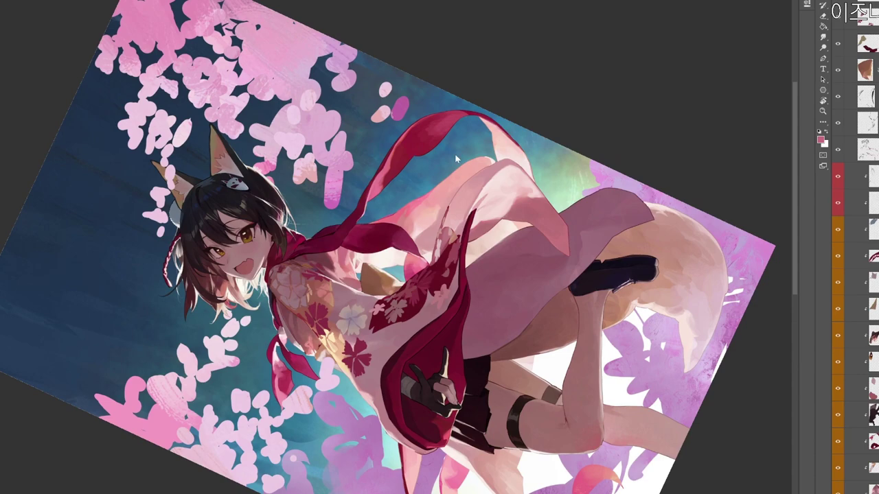
Choose a deeper muted rose and shade the same edge of the pink fabric beneath the scarf.
{"action": "key", "text": "n"}
{"action": "left_click", "coordinate": [325, 158]}
{"action": "left_click", "coordinate": [511, 103]}
{"action": "left_click_drag", "start_coordinate": [386, 223], "coordinate": [416, 205]}
{"action": "key", "text": "r"}
{"action": "mouse_move", "coordinate": [559, 112]}
{"action": "left_mouse_down"}
{"action": "mouse_move", "coordinate": [402, 335]}
{"action": "mouse_move", "coordinate": [363, 358]}
{"action": "left_mouse_up"}
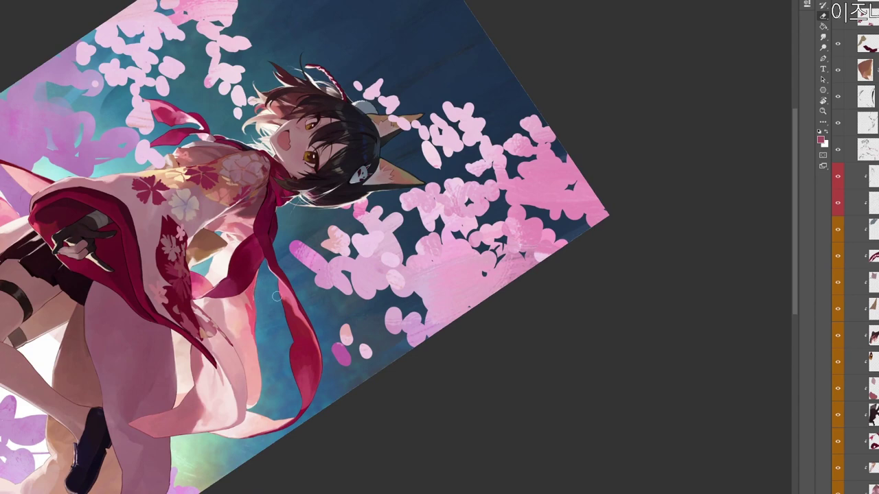
{"action": "left_click_drag", "start_coordinate": [267, 296], "coordinate": [483, 97]}
Choose a darker dusky rose and touch up the folds of the pink fabric near the sleeve's crimson tip.
{"action": "key", "text": "n"}
{"action": "left_click", "coordinate": [319, 173]}
{"action": "left_click", "coordinate": [514, 105]}
{"action": "key", "text": "r"}
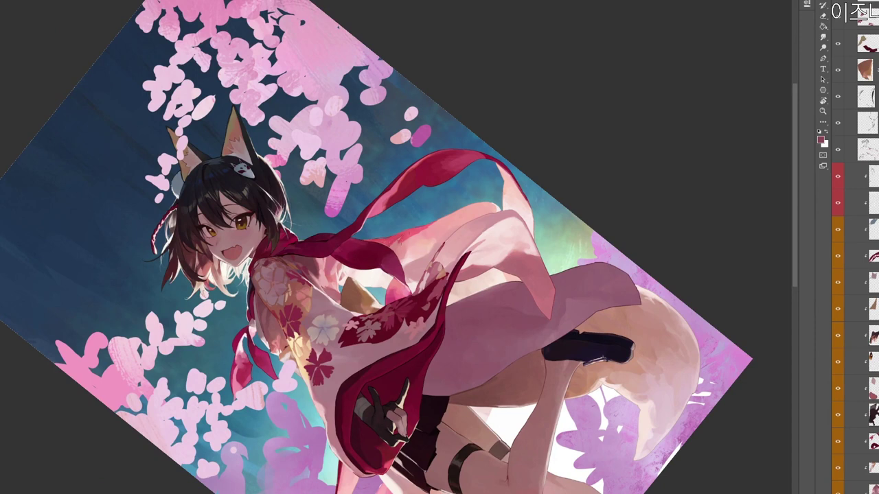
{"action": "key", "text": "r"}
{"action": "left_click_drag", "start_coordinate": [522, 291], "coordinate": [485, 333]}
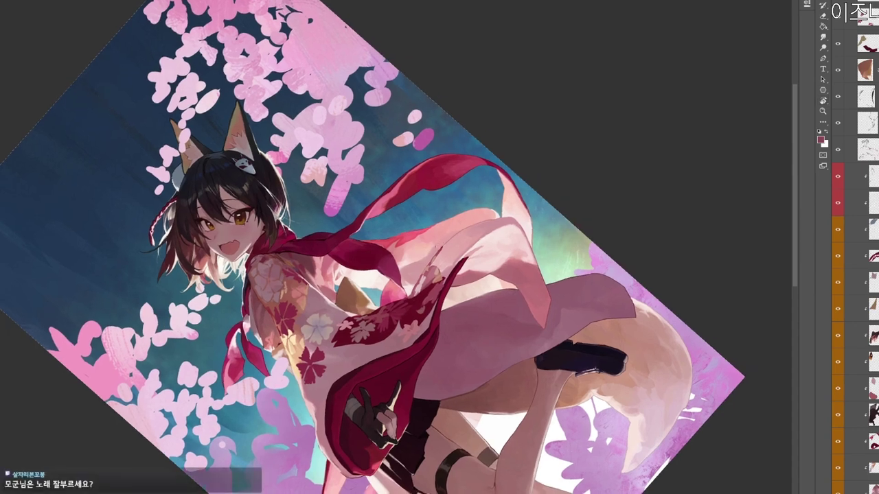
{"action": "left_click_drag", "start_coordinate": [445, 244], "coordinate": [449, 238]}
Set the painting colour to muted tan #b28670.
{"action": "key", "text": "r"}
{"action": "left_click_drag", "start_coordinate": [592, 186], "coordinate": [502, 363]}
{"action": "key", "text": "n"}
{"action": "left_click", "coordinate": [300, 172]}
{"action": "left_click", "coordinate": [403, 236]}
{"action": "left_click", "coordinate": [303, 145]}
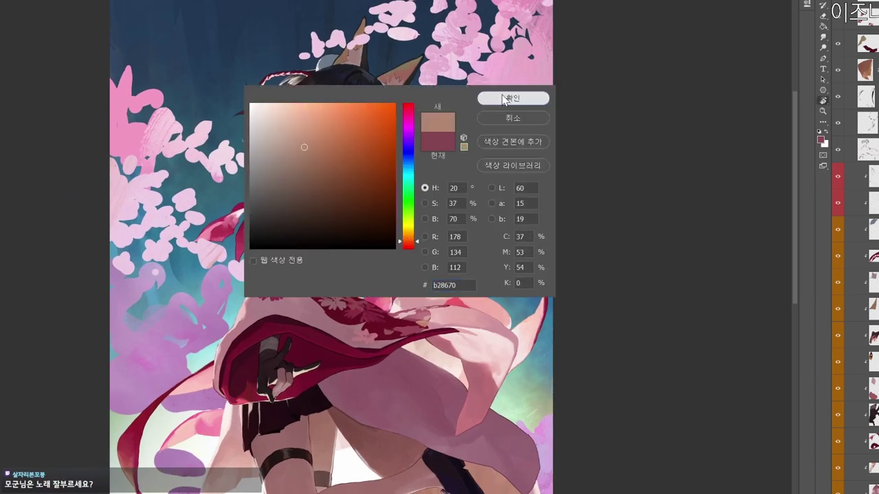
{"action": "left_click", "coordinate": [513, 98]}
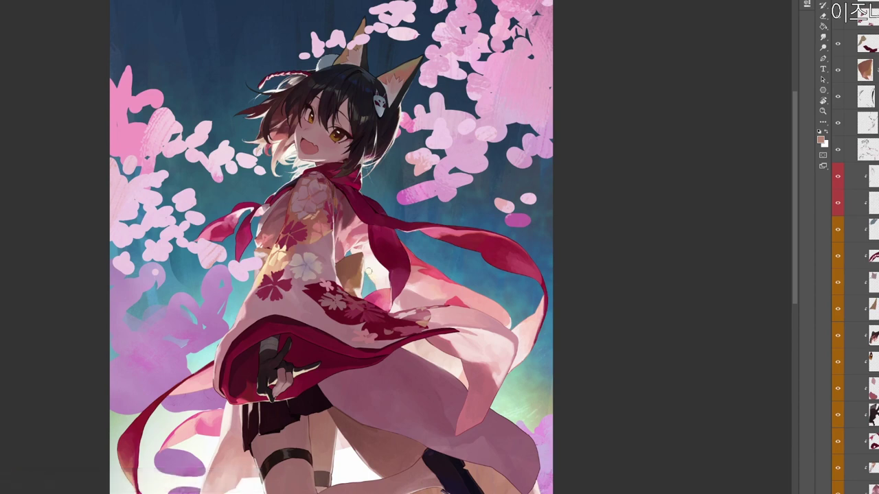
Fine-tune the tan painting colour, trying #b28068 and settling on #b1826c.
{"action": "key", "text": "alt+shift+F9"}
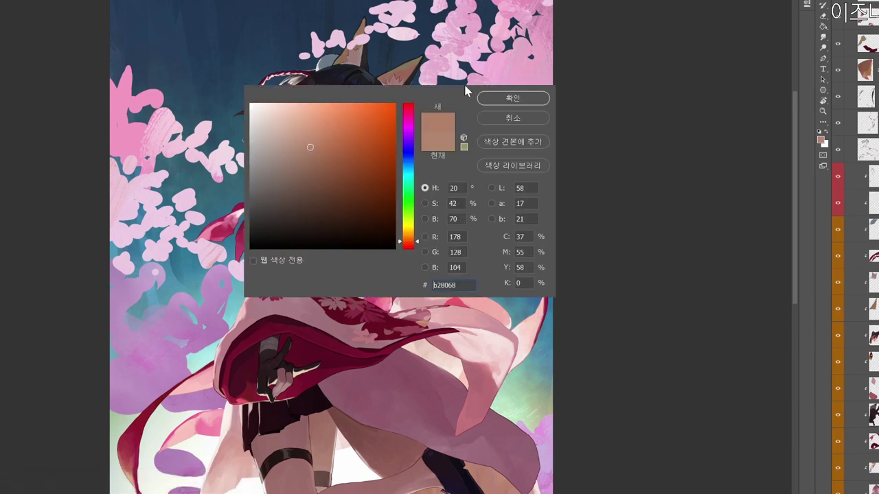
{"action": "left_click", "coordinate": [511, 96]}
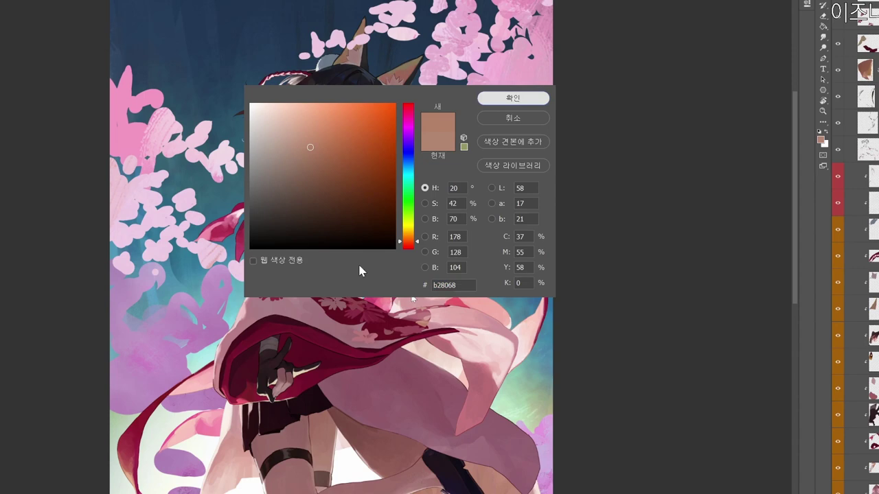
{"action": "scroll", "coordinate": [374, 258], "scroll_direction": "up", "scroll_amount": 4}
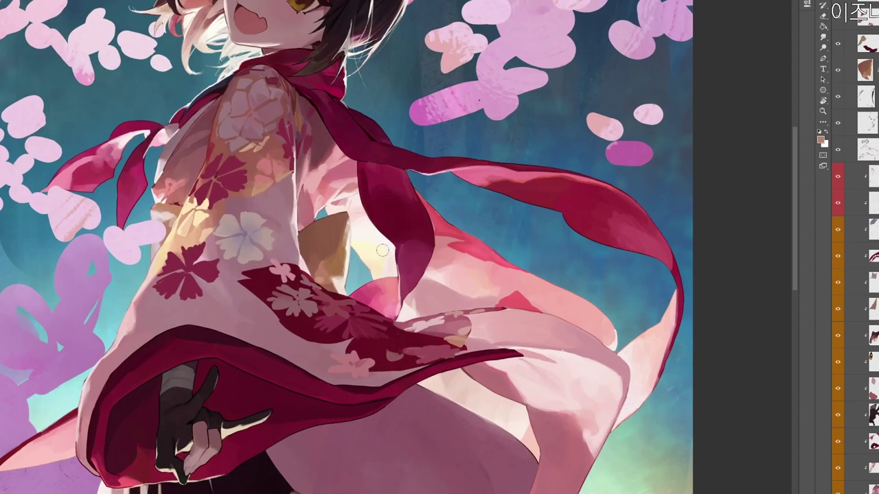
{"action": "key", "text": "alt+shift+F9"}
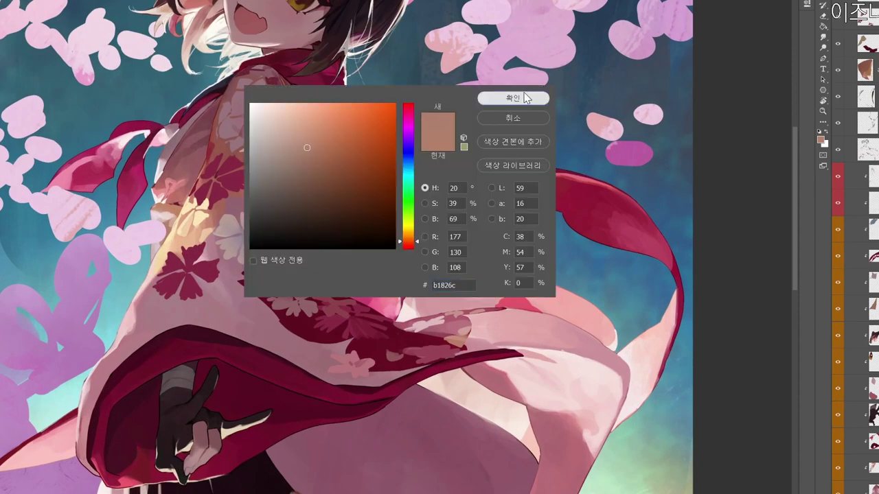
{"action": "left_click", "coordinate": [524, 100]}
Add a new layer for the pattern on the far kimono sleeve beneath the scarf.
{"action": "left_click_drag", "start_coordinate": [497, 211], "coordinate": [446, 220]}
{"action": "key", "text": "r"}
{"action": "left_click_drag", "start_coordinate": [567, 321], "coordinate": [538, 236]}
{"action": "left_click_drag", "start_coordinate": [577, 283], "coordinate": [522, 405]}
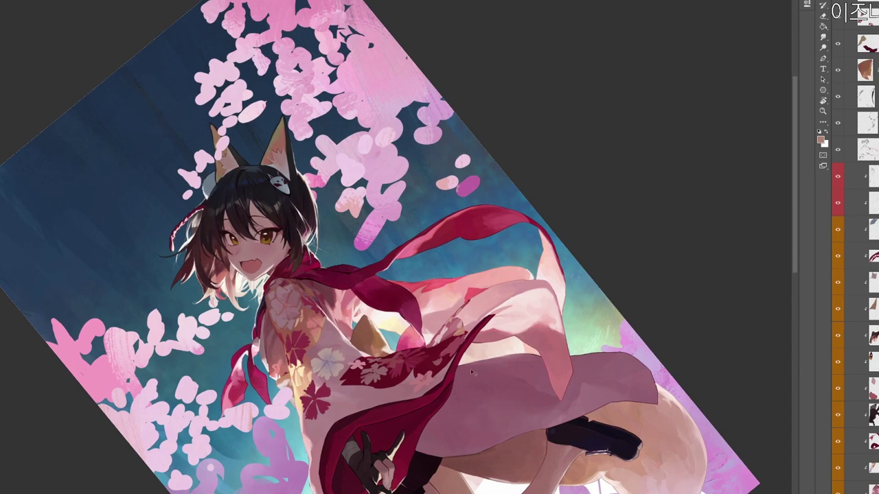
{"action": "key", "text": "ctrl+shift+n"}
{"action": "key", "text": "Return"}
{"action": "left_click_drag", "start_coordinate": [478, 363], "coordinate": [528, 278]}
{"action": "key", "text": "r"}
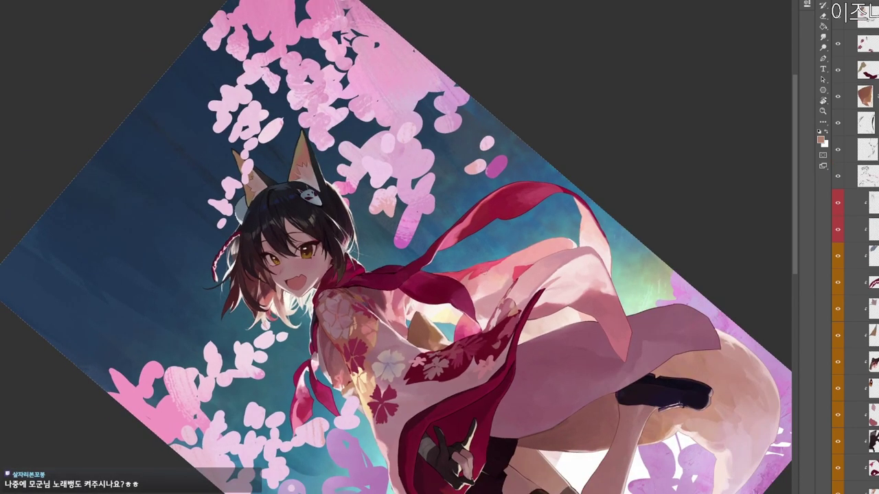
Choose a golden tan close to #c79f65 as the painting colour for the far sleeve's pattern.
{"action": "key", "text": "n"}
{"action": "left_click", "coordinate": [323, 139]}
{"action": "left_click", "coordinate": [409, 235]}
{"action": "left_click", "coordinate": [321, 135]}
{"action": "left_click", "coordinate": [499, 99]}
{"action": "key", "text": "n"}
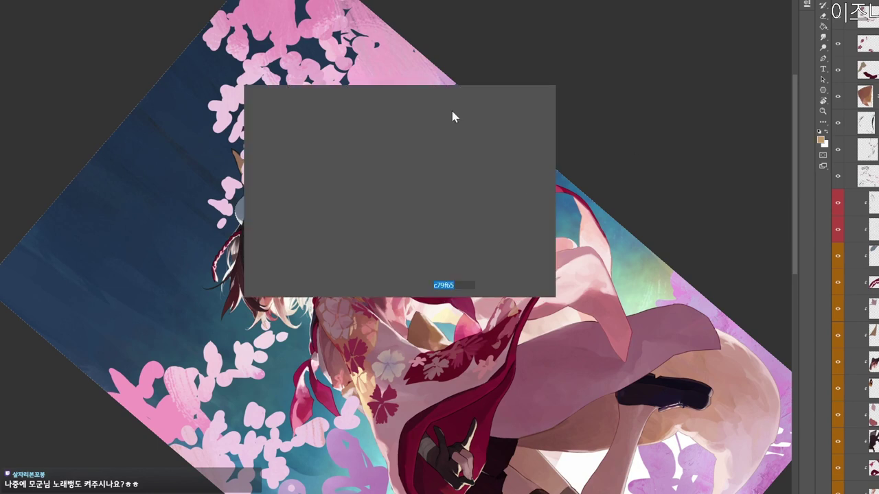
{"action": "left_click", "coordinate": [317, 132]}
{"action": "left_click", "coordinate": [503, 99]}
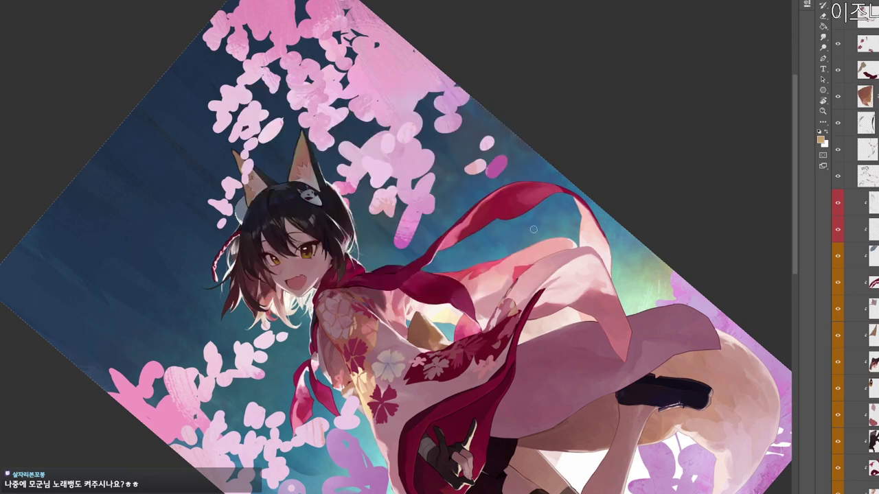
{"action": "left_click_drag", "start_coordinate": [508, 268], "coordinate": [511, 278]}
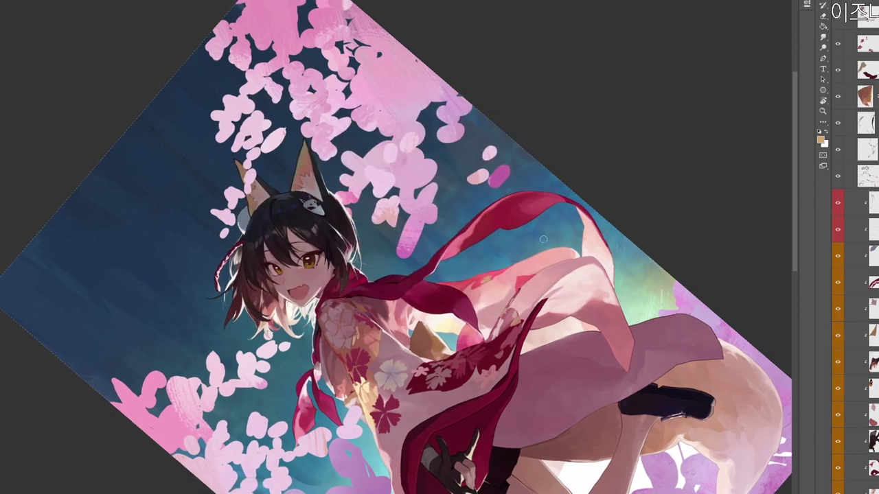
Choose a darker ochre and touch up the pattern on the far sleeve.
{"action": "key", "text": "n"}
{"action": "left_click", "coordinate": [333, 152]}
{"action": "left_click", "coordinate": [512, 98]}
{"action": "key", "text": "e"}
{"action": "key", "text": "b"}
Set the painting colour to golden orange #cc9753 and trim the far sleeve's pattern with the Eraser.
{"action": "key", "text": "n"}
{"action": "left_click_drag", "start_coordinate": [409, 241], "coordinate": [408, 235]}
{"action": "left_click", "coordinate": [337, 133]}
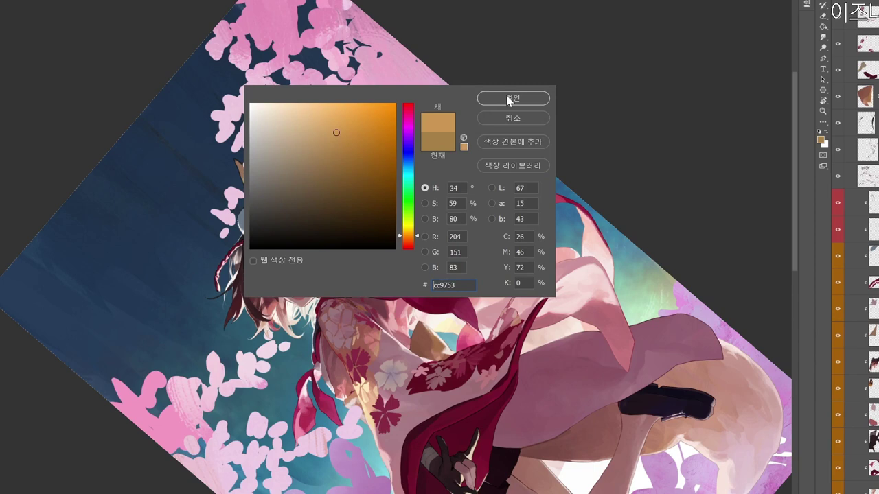
{"action": "left_click", "coordinate": [509, 100]}
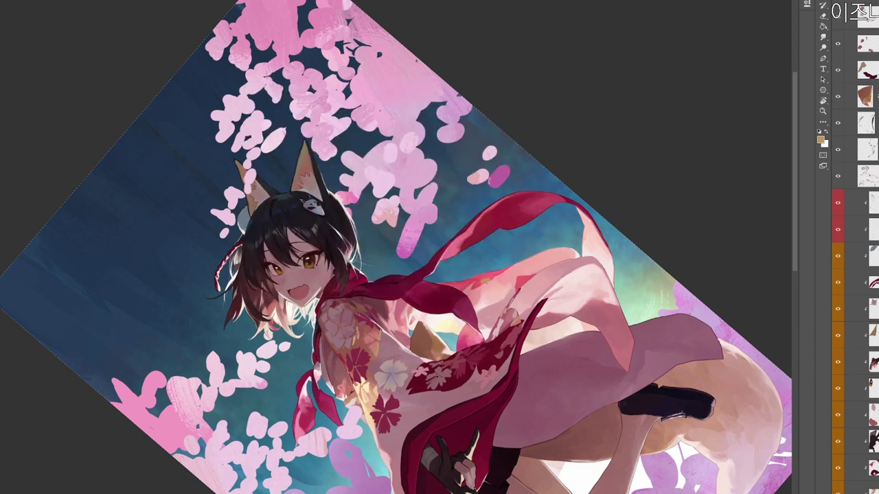
{"action": "key", "text": "e"}
{"action": "left_click_drag", "start_coordinate": [481, 282], "coordinate": [490, 279]}
Sample a colour from the near sleeve and adjust it to dusty pink #c79ca1 for the far sleeve's pattern.
{"action": "left_click", "coordinate": [445, 371], "text": "alt"}
{"action": "key", "text": "n"}
{"action": "left_click", "coordinate": [278, 142]}
{"action": "left_click", "coordinate": [511, 101]}
{"action": "key", "text": "alt+shift+c"}
{"action": "left_click", "coordinate": [281, 132]}
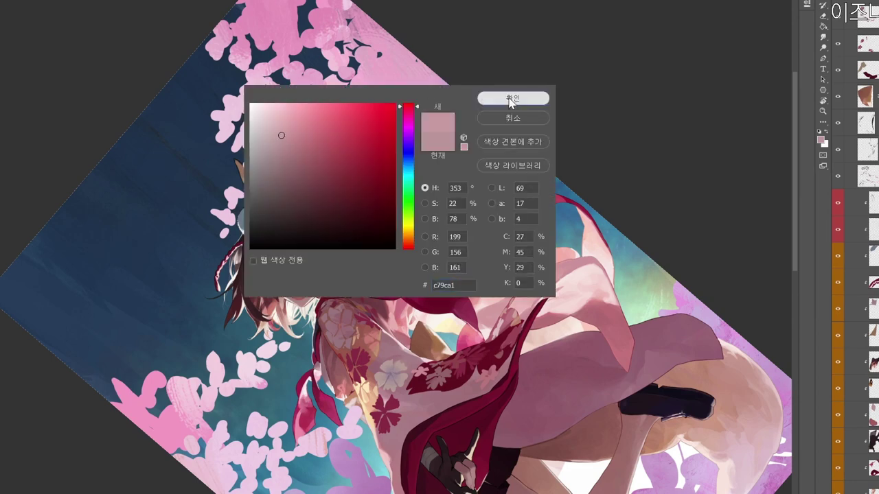
{"action": "left_click", "coordinate": [512, 100]}
{"action": "left_click_drag", "start_coordinate": [469, 262], "coordinate": [479, 233]}
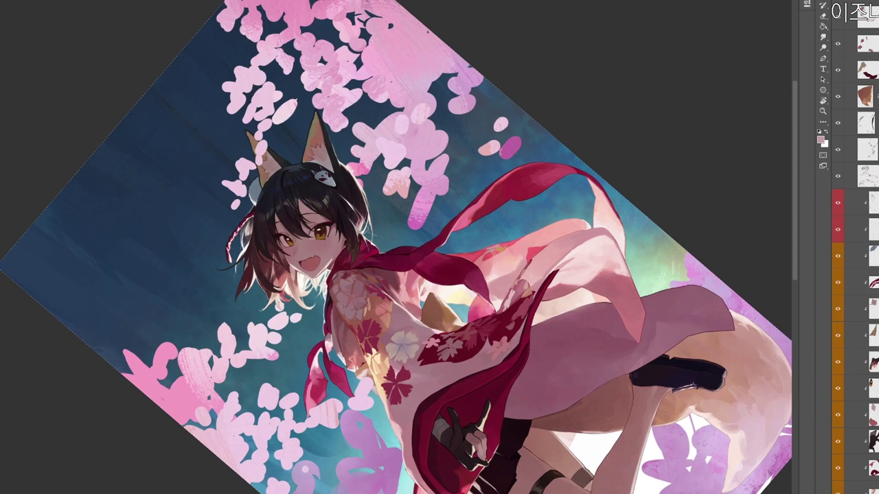
{"action": "left_click_drag", "start_coordinate": [513, 258], "coordinate": [508, 248]}
Sample dark maroon from the artwork and adjust the painting colour to crimson #aa233d.
{"action": "left_click", "coordinate": [464, 253], "text": "alt"}
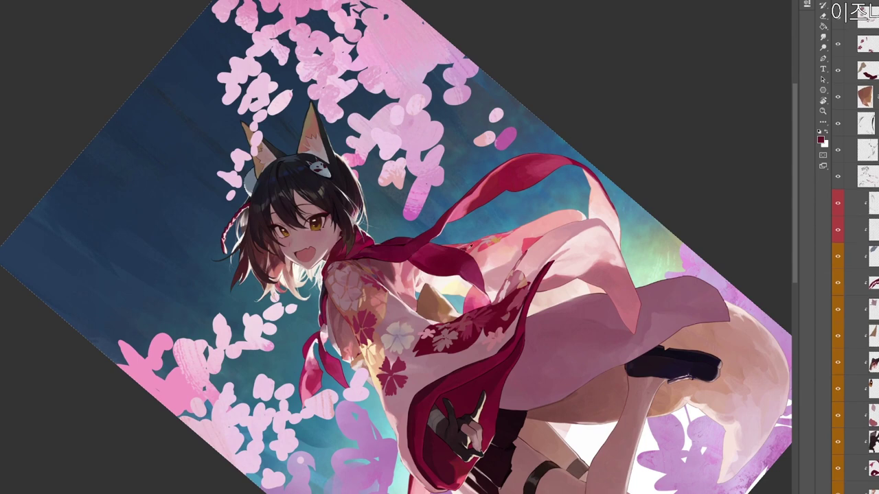
{"action": "key", "text": "n"}
{"action": "left_click", "coordinate": [365, 152]}
{"action": "left_click", "coordinate": [411, 108]}
{"action": "left_click", "coordinate": [513, 98]}
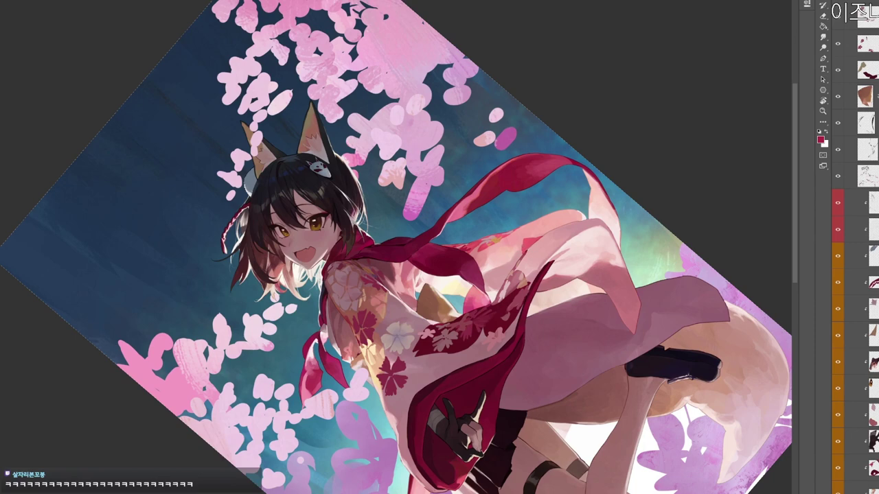
Change the painting colour to a warm orange for the far sleeve's blossoms.
{"action": "key", "text": "r"}
{"action": "left_click_drag", "start_coordinate": [581, 263], "coordinate": [500, 410]}
{"action": "left_click_drag", "start_coordinate": [500, 360], "coordinate": [487, 306]}
{"action": "key", "text": "n"}
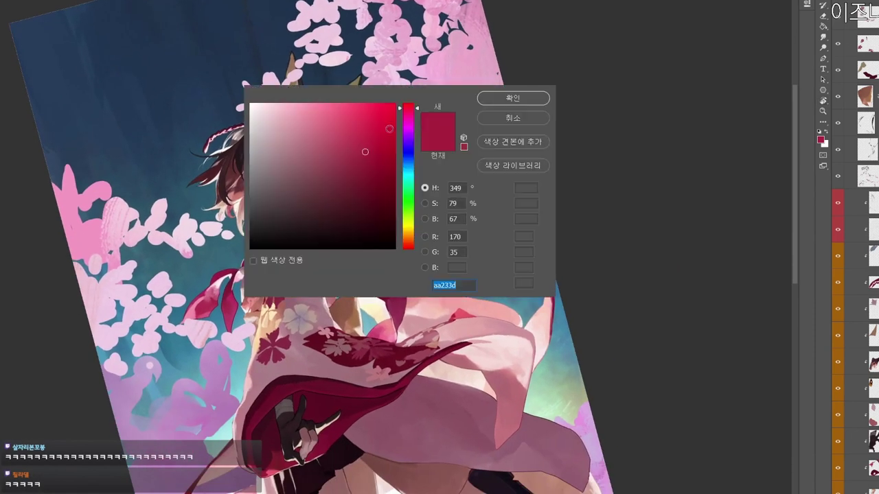
{"action": "left_click", "coordinate": [407, 241]}
{"action": "left_click", "coordinate": [513, 97]}
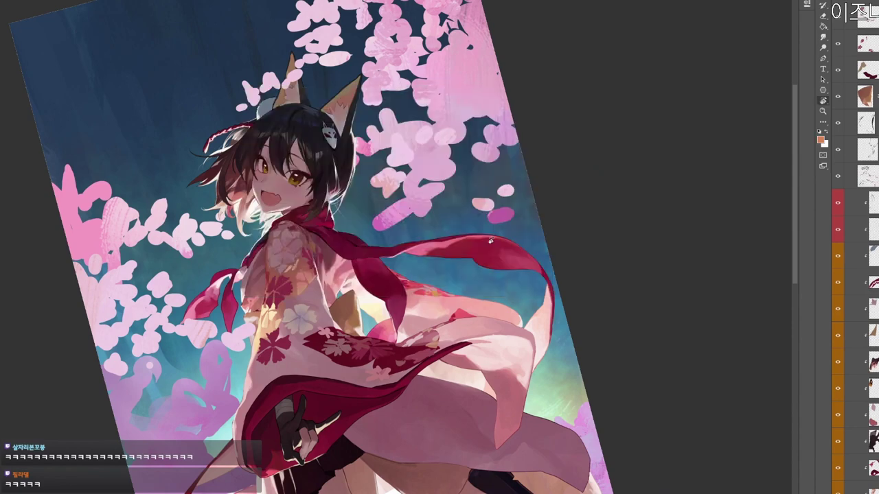
Try pale beige #e0c3ad and shift the painting colour's hue to a pale pink.
{"action": "scroll", "coordinate": [490, 240], "scroll_direction": "down", "scroll_amount": 2}
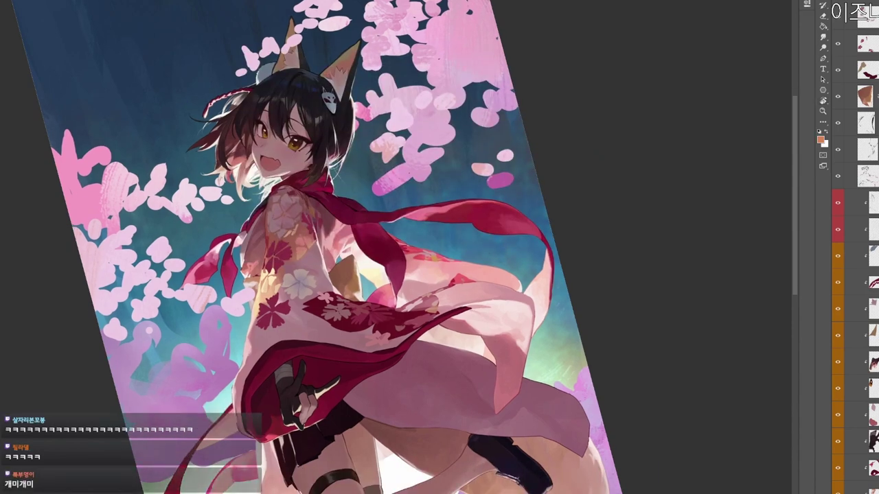
{"action": "key", "text": "r"}
{"action": "left_click_drag", "start_coordinate": [350, 86], "coordinate": [309, 96]}
{"action": "key", "text": "n"}
{"action": "left_click", "coordinate": [282, 121]}
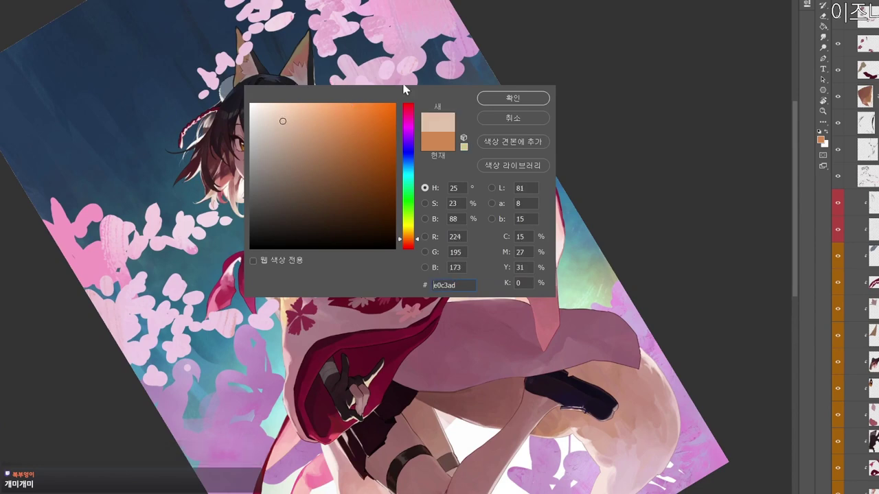
{"action": "left_click", "coordinate": [408, 156]}
{"action": "left_click", "coordinate": [269, 126]}
{"action": "left_click", "coordinate": [408, 116]}
{"action": "left_click", "coordinate": [507, 97]}
Paint a pale blossom on the far sleeve beneath the scarf and choose a peach-tan for the surrounding pattern.
{"action": "key", "text": "r"}
{"action": "left_click_drag", "start_coordinate": [480, 295], "coordinate": [385, 335]}
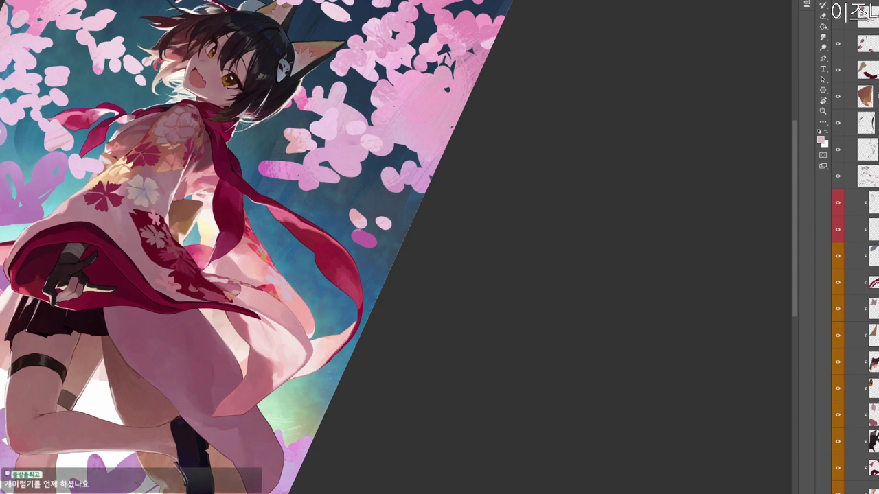
{"action": "key", "text": "r"}
{"action": "left_click_drag", "start_coordinate": [357, 429], "coordinate": [498, 156]}
{"action": "left_click_drag", "start_coordinate": [521, 335], "coordinate": [459, 332]}
{"action": "left_click_drag", "start_coordinate": [435, 368], "coordinate": [445, 351]}
{"action": "key", "text": "b"}
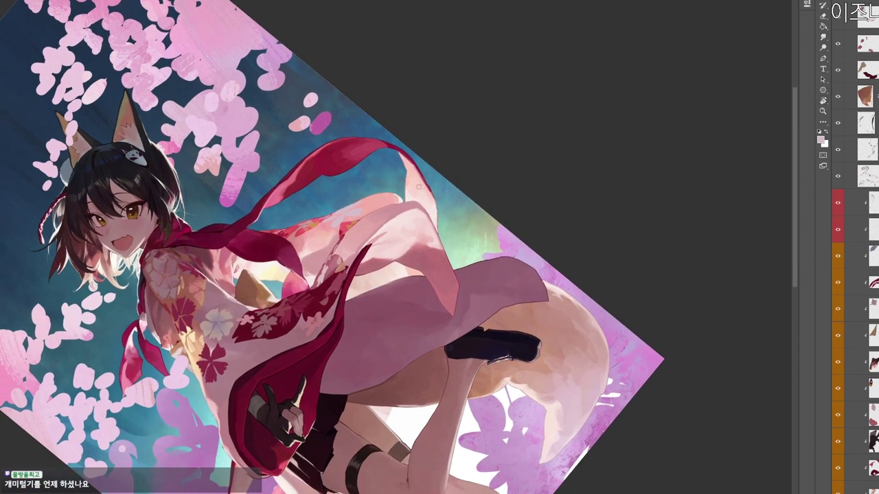
{"action": "key", "text": "n"}
{"action": "left_click", "coordinate": [304, 139]}
{"action": "left_click", "coordinate": [408, 240]}
{"action": "left_click", "coordinate": [508, 101]}
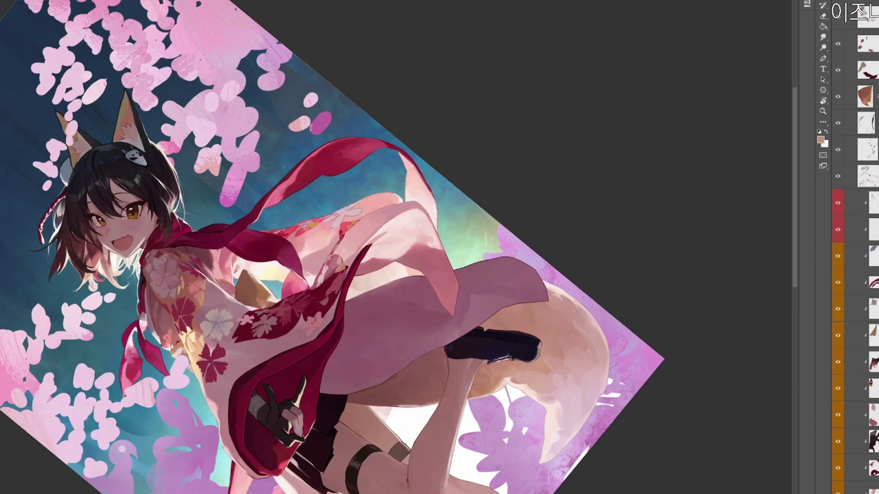
Choose a light blue painting colour and tint the pale blossom on the far sleeve.
{"action": "key", "text": "r"}
{"action": "left_click_drag", "start_coordinate": [424, 175], "coordinate": [437, 119]}
{"action": "key", "text": "r"}
{"action": "left_click", "coordinate": [820, 140]}
{"action": "left_click_drag", "start_coordinate": [299, 148], "coordinate": [276, 130]}
{"action": "left_click", "coordinate": [408, 169]}
{"action": "left_click", "coordinate": [511, 100]}
{"action": "left_click_drag", "start_coordinate": [427, 304], "coordinate": [440, 367]}
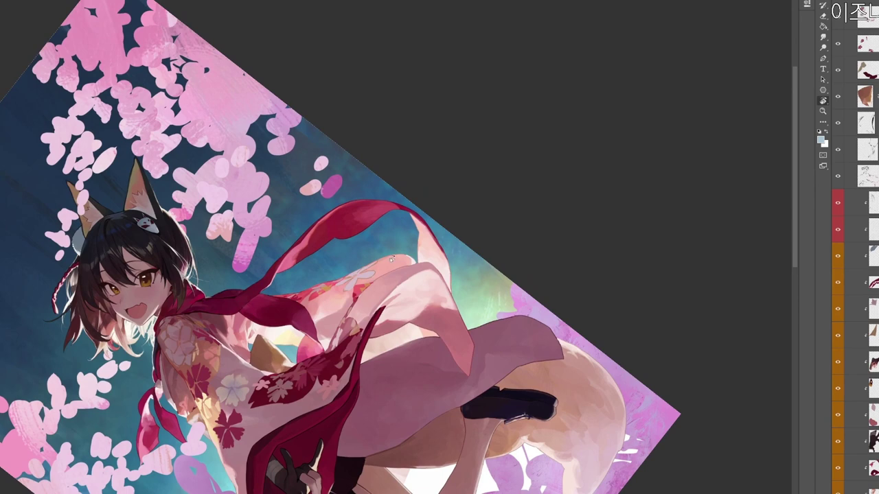
Set the painting colour to peach #e5ae85 and add warm petals to the far sleeve's pattern.
{"action": "left_click_drag", "start_coordinate": [496, 241], "coordinate": [311, 311]}
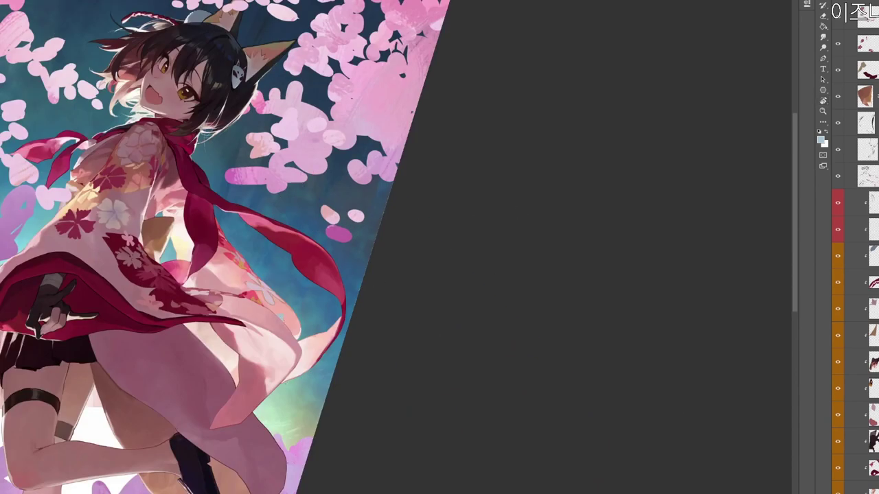
{"action": "left_click_drag", "start_coordinate": [362, 363], "coordinate": [490, 141]}
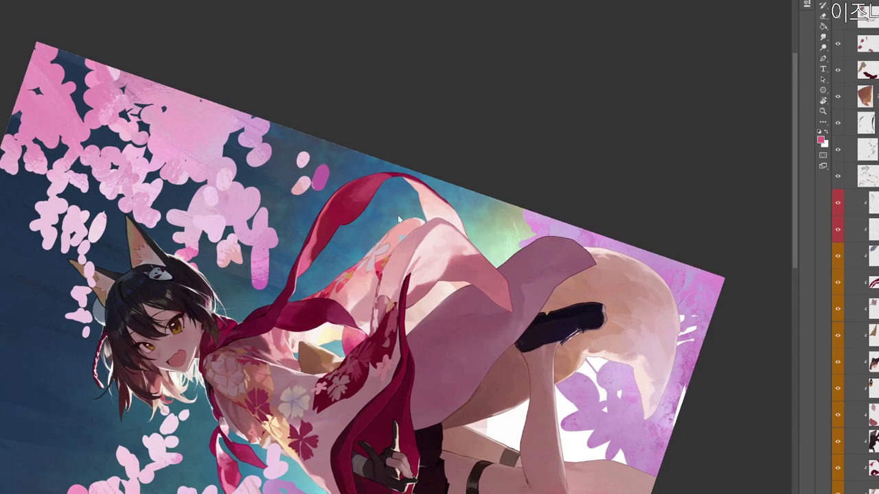
{"action": "key", "text": "n"}
{"action": "left_click", "coordinate": [311, 117]}
{"action": "left_click", "coordinate": [409, 239]}
{"action": "left_click", "coordinate": [509, 101]}
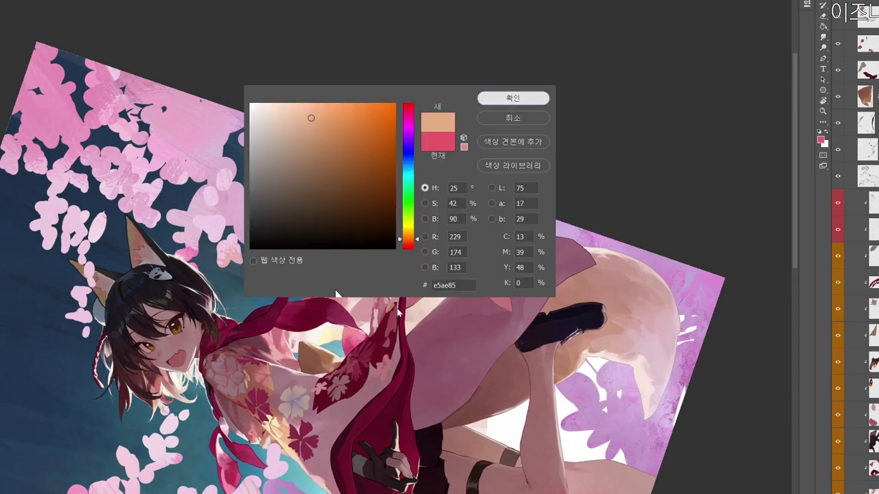
{"action": "left_click_drag", "start_coordinate": [399, 311], "coordinate": [404, 285]}
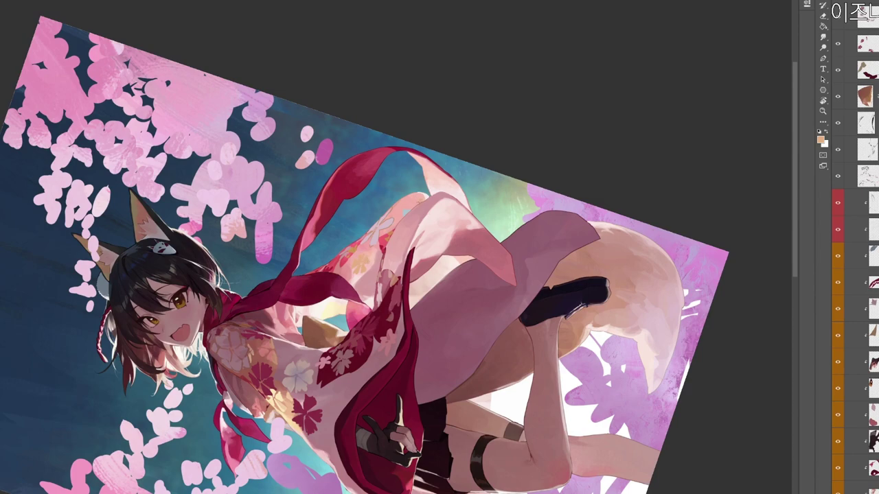
Sample colours from the far sleeve's blossoms and touch up the petals up close.
{"action": "key", "text": "r"}
{"action": "left_click_drag", "start_coordinate": [575, 110], "coordinate": [298, 387]}
{"action": "key", "text": "ctrl+space"}
{"action": "left_click_drag", "start_coordinate": [246, 265], "coordinate": [287, 265]}
{"action": "left_click", "coordinate": [240, 260], "text": "alt"}
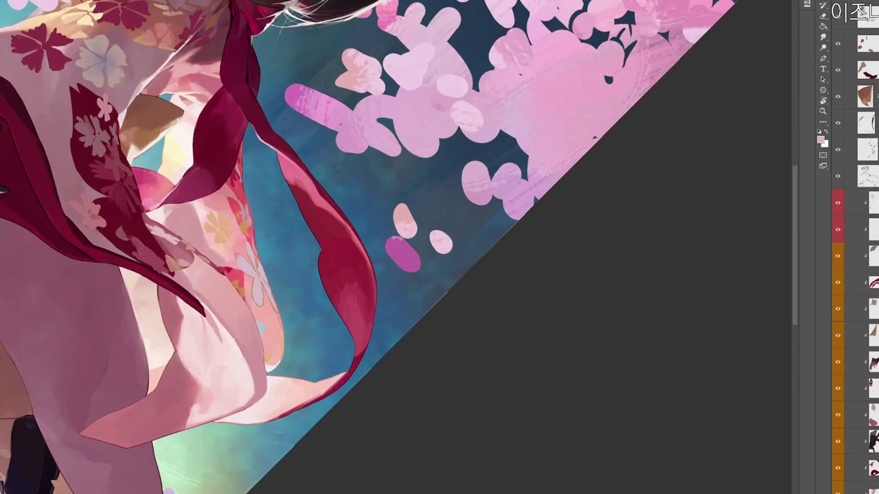
{"action": "left_click", "coordinate": [253, 268], "text": "alt"}
{"action": "key", "text": "ctrl+space"}
{"action": "left_click_drag", "start_coordinate": [267, 227], "coordinate": [257, 227]}
Try dark brown #7d4d32 and shift the painting colour's hue to a deep magenta.
{"action": "key", "text": "r"}
{"action": "left_click_drag", "start_coordinate": [389, 347], "coordinate": [461, 191]}
{"action": "key", "text": "ctrl+space"}
{"action": "left_click_drag", "start_coordinate": [456, 197], "coordinate": [512, 177]}
{"action": "key", "text": "space"}
{"action": "key", "text": "n"}
{"action": "left_click", "coordinate": [342, 184]}
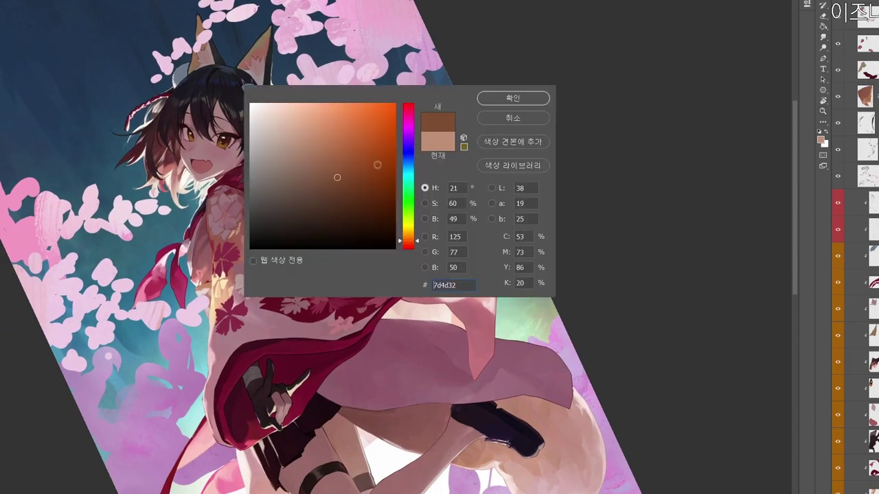
{"action": "left_click", "coordinate": [407, 115]}
{"action": "left_click", "coordinate": [340, 180]}
{"action": "left_click", "coordinate": [512, 99]}
Set the painting colour to vivid pink #d35081 and lighten it to a softer pink for the fabric near the obi bow.
{"action": "key", "text": "r"}
{"action": "mouse_move", "coordinate": [416, 201]}
{"action": "left_mouse_down"}
{"action": "mouse_move", "coordinate": [413, 245]}
{"action": "mouse_move", "coordinate": [399, 258]}
{"action": "mouse_move", "coordinate": [357, 206]}
{"action": "mouse_move", "coordinate": [326, 232]}
{"action": "left_mouse_up"}
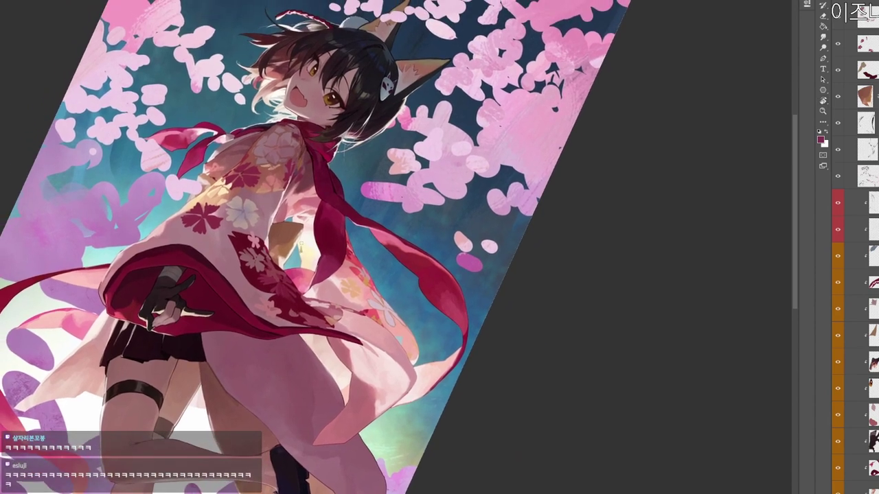
{"action": "key", "text": "n"}
{"action": "left_click", "coordinate": [339, 128]}
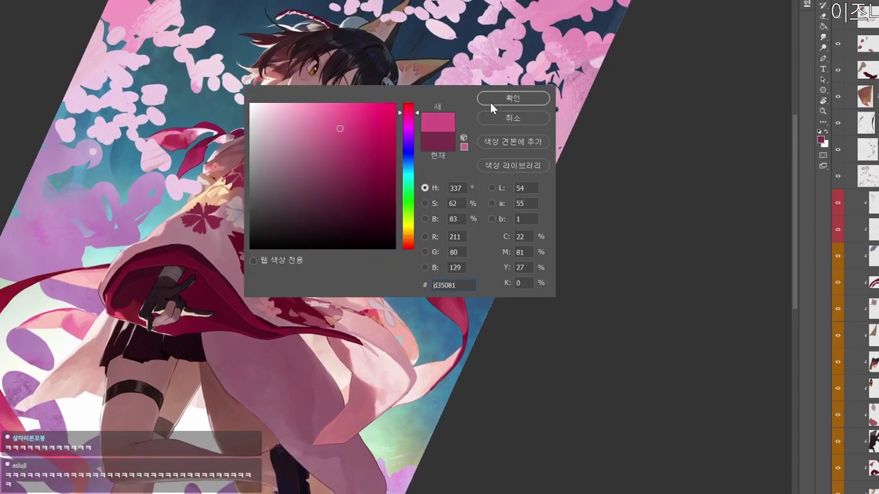
{"action": "left_click", "coordinate": [502, 98]}
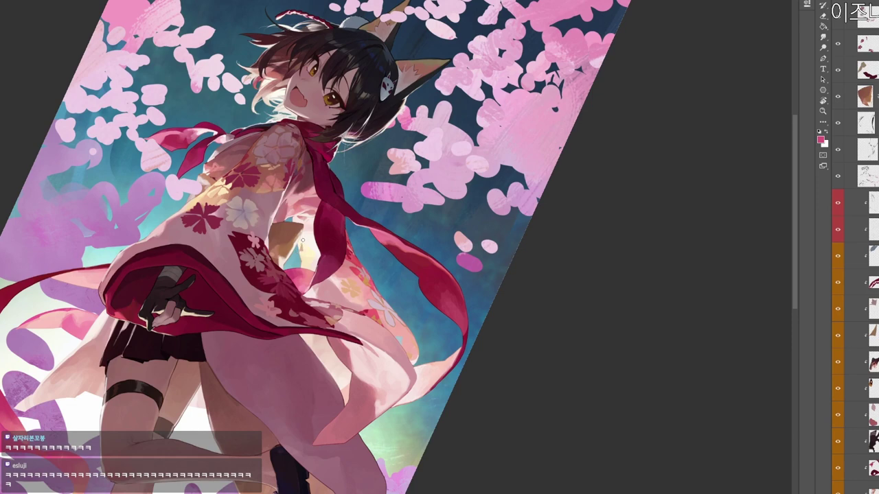
{"action": "left_click", "coordinate": [820, 140]}
{"action": "left_click", "coordinate": [320, 114]}
{"action": "left_click", "coordinate": [512, 98]}
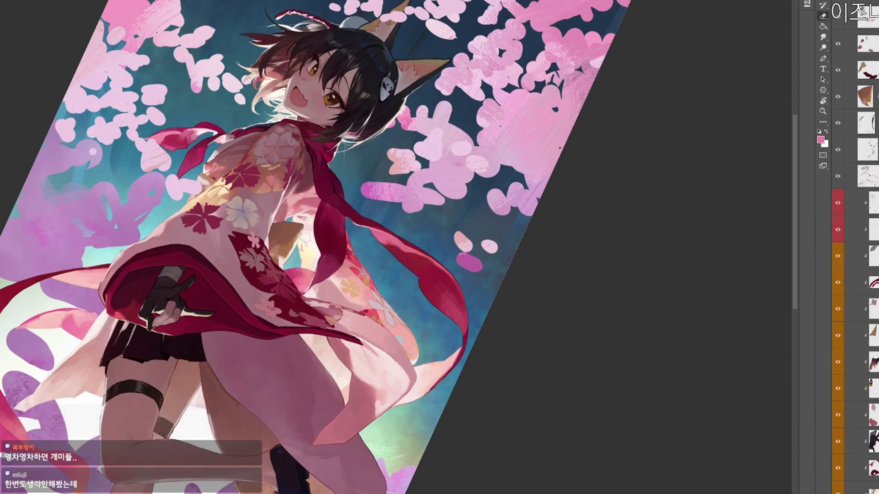
Touch up the kimono fabric by erasing and repainting, and switch the painting colour from soft pink to deep magenta.
{"action": "key", "text": "e"}
{"action": "key", "text": "r"}
{"action": "left_click_drag", "start_coordinate": [371, 424], "coordinate": [472, 358]}
{"action": "key", "text": "b"}
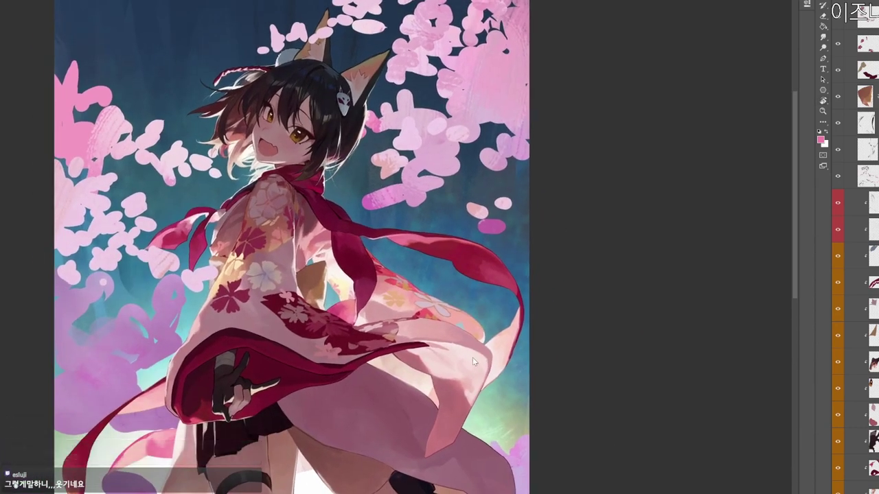
{"action": "left_click", "coordinate": [821, 140]}
{"action": "left_click", "coordinate": [353, 129]}
{"action": "left_click", "coordinate": [511, 99]}
{"action": "key", "text": "e"}
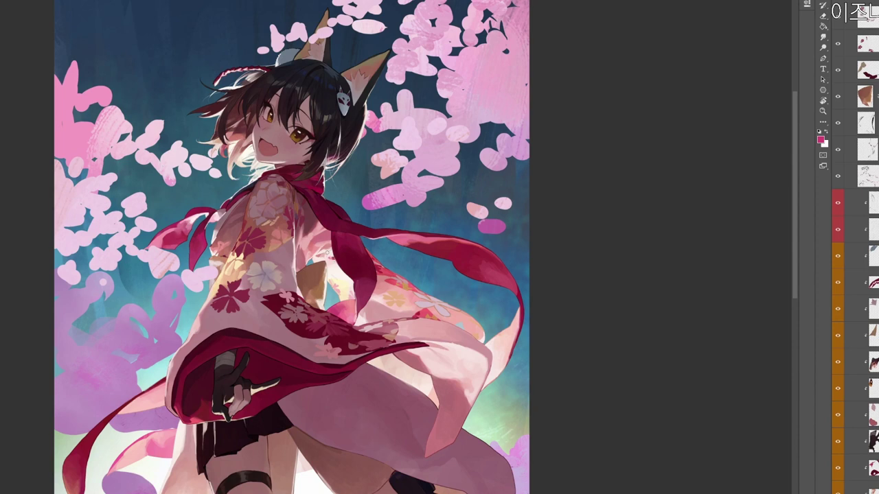
{"action": "left_click_drag", "start_coordinate": [530, 351], "coordinate": [560, 302]}
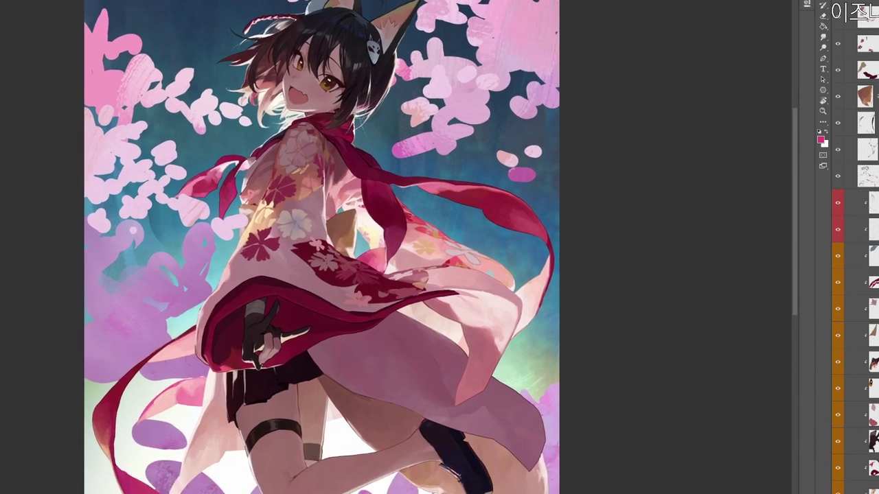
Change the painting colour to burnt orange #d06536.
{"action": "key", "text": "n"}
{"action": "left_click", "coordinate": [336, 119]}
{"action": "left_click", "coordinate": [407, 242]}
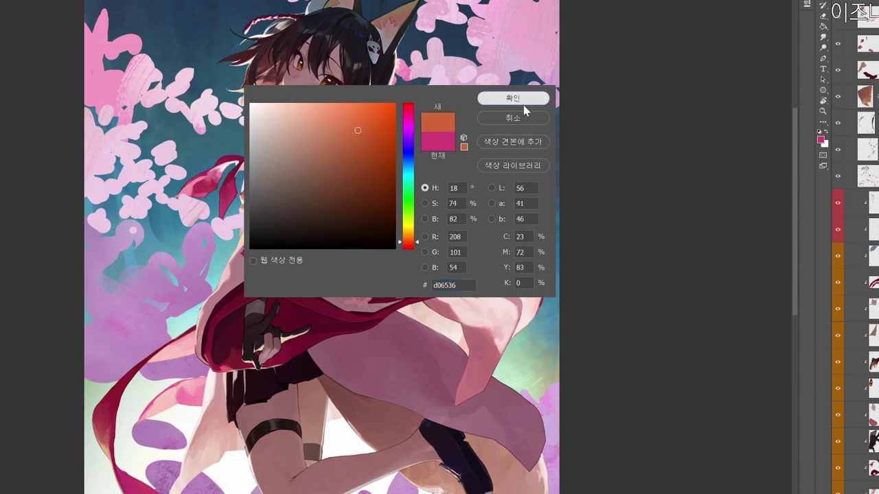
{"action": "left_click", "coordinate": [520, 103]}
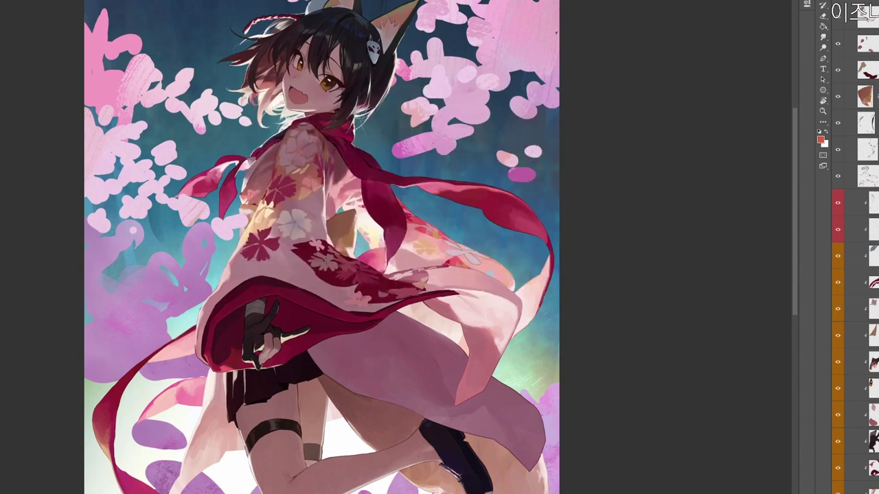
Sample the scarf's crimson, touch up the far sleeve's pattern with red, and lighten the painting colour to #b43f58.
{"action": "left_click", "coordinate": [332, 169], "text": "alt"}
{"action": "key", "text": "n"}
{"action": "left_click", "coordinate": [512, 97]}
{"action": "key", "text": "e"}
{"action": "key", "text": "b"}
{"action": "left_click_drag", "start_coordinate": [381, 204], "coordinate": [397, 264]}
{"action": "key", "text": "n"}
{"action": "left_click_drag", "start_coordinate": [365, 167], "coordinate": [345, 146]}
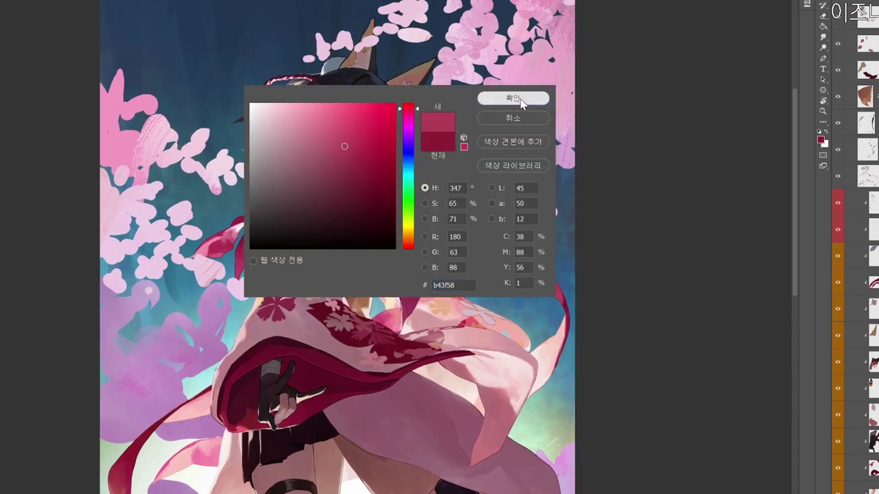
{"action": "key", "text": "Return"}
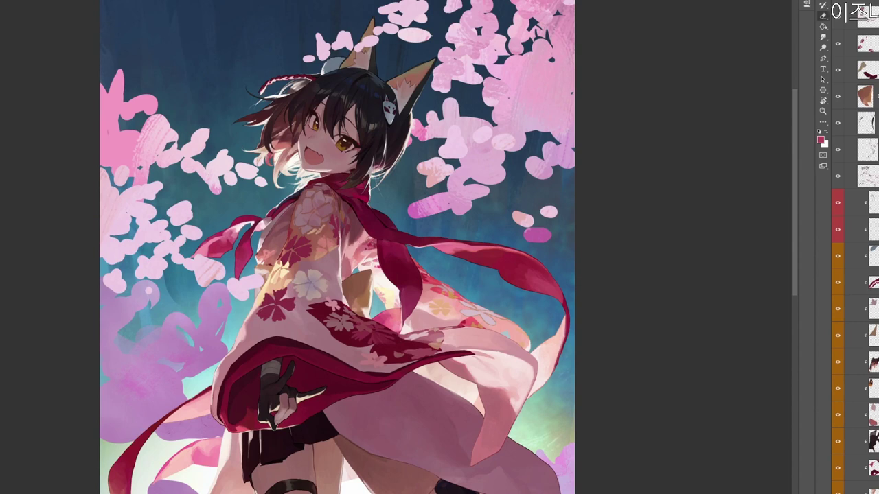
Shift the painting colour to a light orange for the far sleeve's pattern, and sample a red from that area.
{"action": "key", "text": "b"}
{"action": "key", "text": "n"}
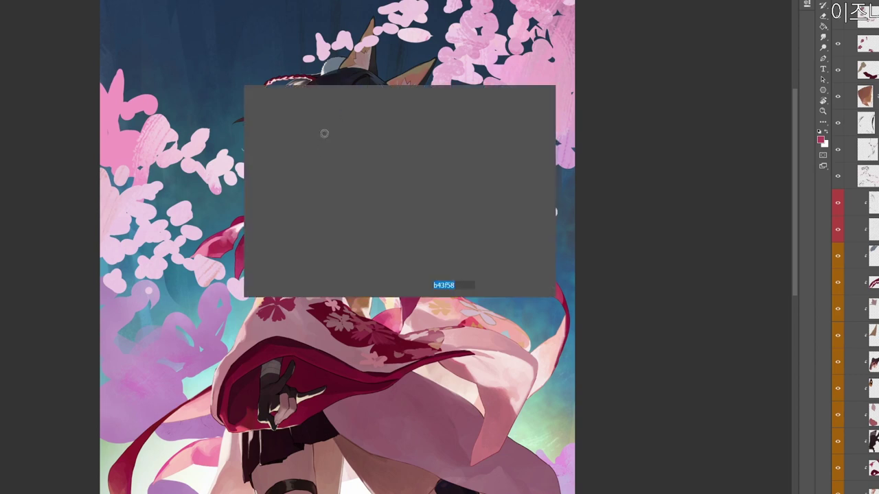
{"action": "left_click", "coordinate": [323, 140]}
{"action": "left_click", "coordinate": [410, 238]}
{"action": "left_click", "coordinate": [347, 133]}
{"action": "left_click", "coordinate": [519, 100]}
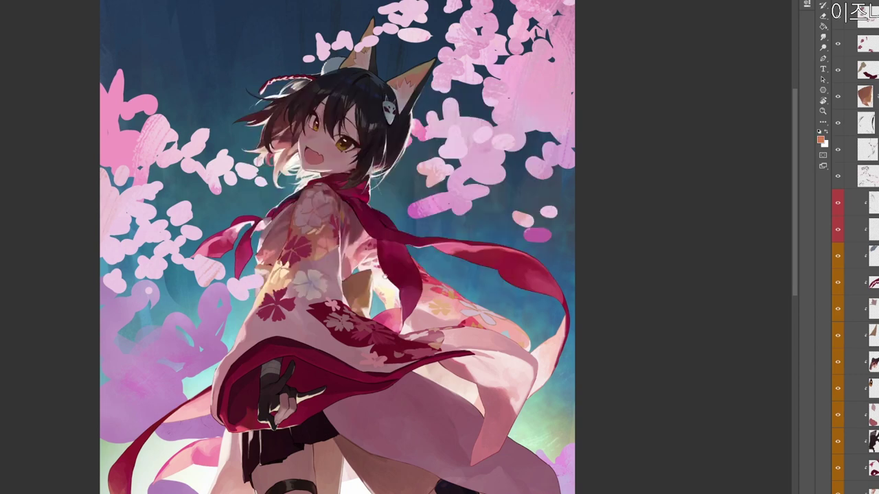
{"action": "left_click_drag", "start_coordinate": [351, 286], "coordinate": [386, 255]}
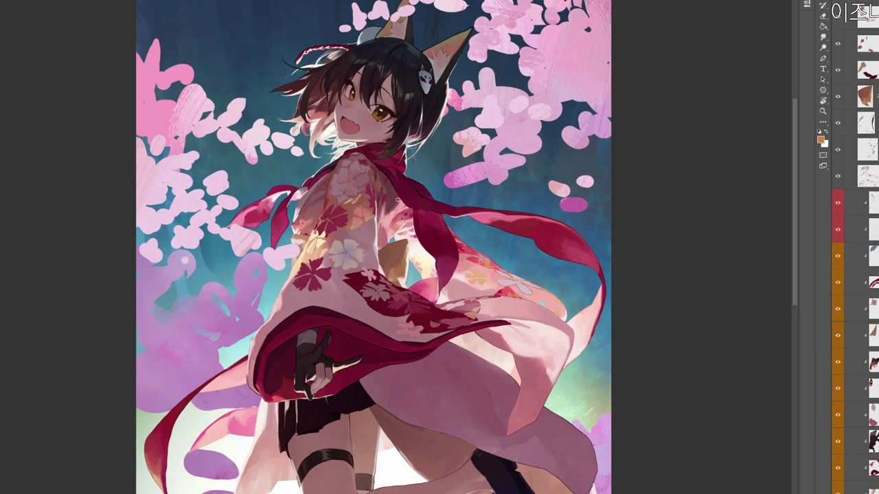
{"action": "scroll", "coordinate": [511, 193], "scroll_direction": "down", "scroll_amount": 2}
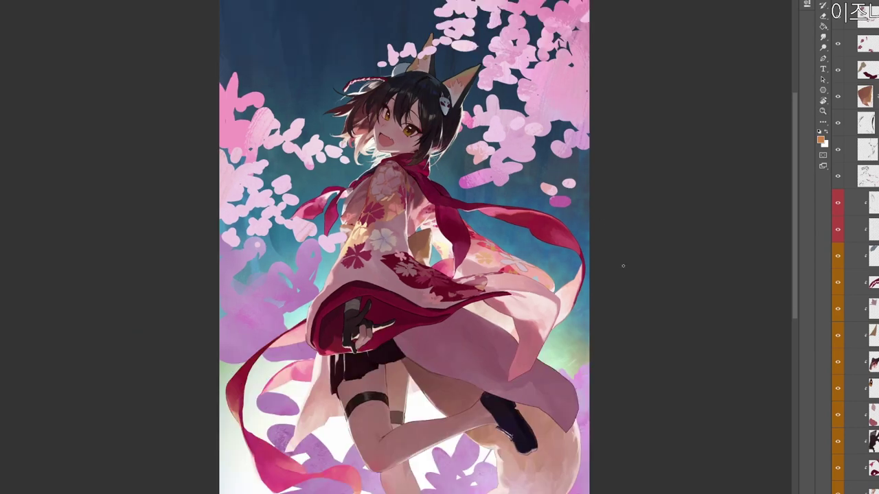
{"action": "left_click_drag", "start_coordinate": [499, 324], "coordinate": [463, 333]}
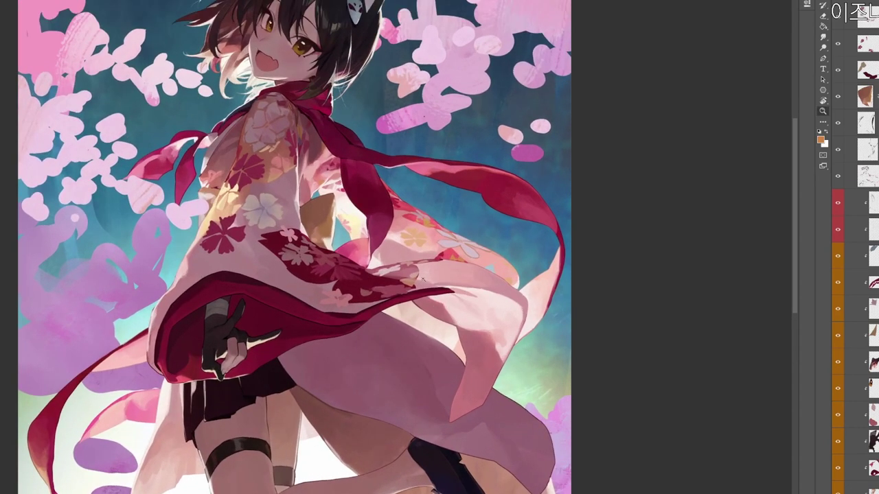
{"action": "left_click", "coordinate": [398, 206], "text": "alt"}
{"action": "scroll", "coordinate": [442, 198], "scroll_direction": "down", "scroll_amount": 1}
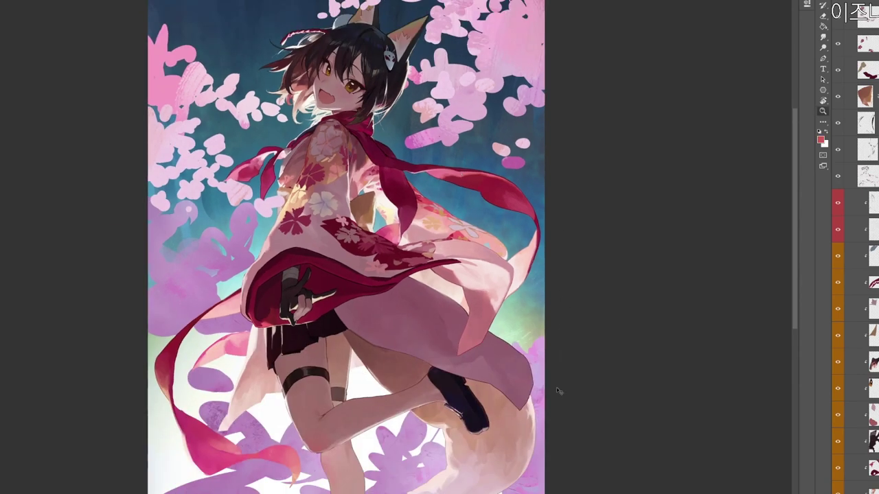
Preview the illustration in grayscale at a rotated angle to check the values, and return to colour.
{"action": "key", "text": "ctrl+y"}
{"action": "key", "text": "r"}
{"action": "left_click_drag", "start_coordinate": [556, 387], "coordinate": [507, 139]}
{"action": "left_click_drag", "start_coordinate": [421, 255], "coordinate": [433, 261]}
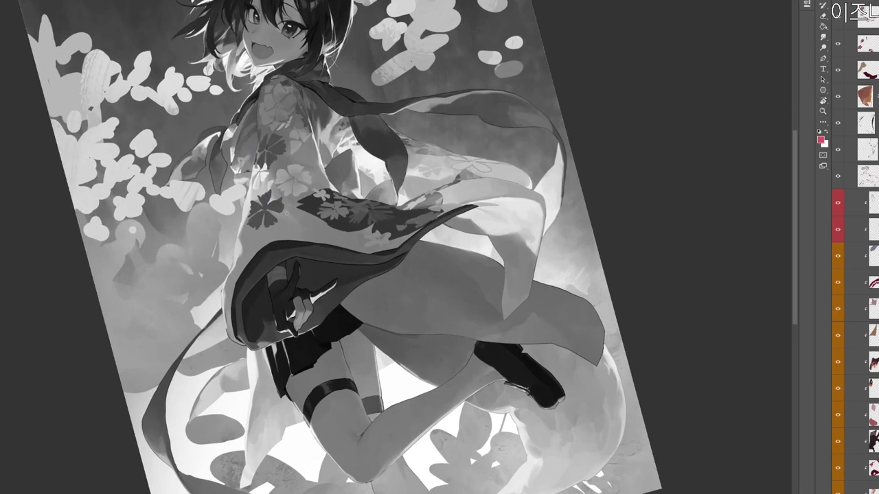
{"action": "key", "text": "ctrl+y"}
{"action": "left_click_drag", "start_coordinate": [403, 202], "coordinate": [273, 225]}
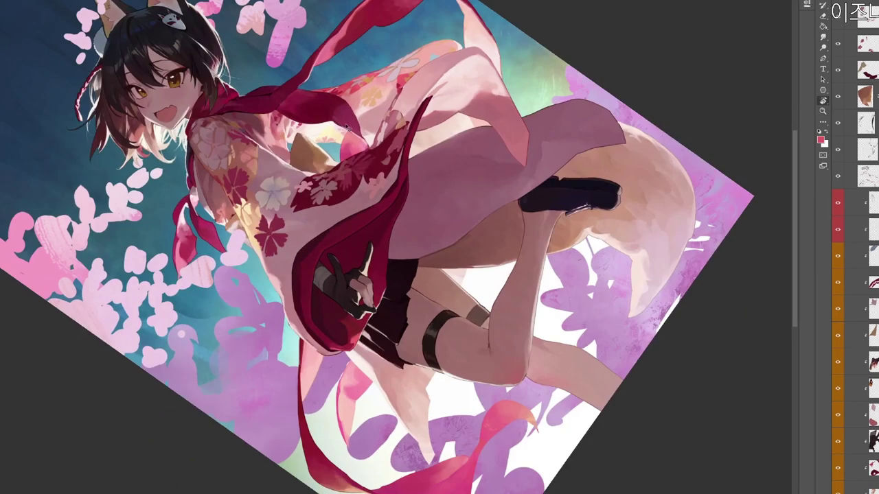
{"action": "left_click_drag", "start_coordinate": [453, 237], "coordinate": [437, 284]}
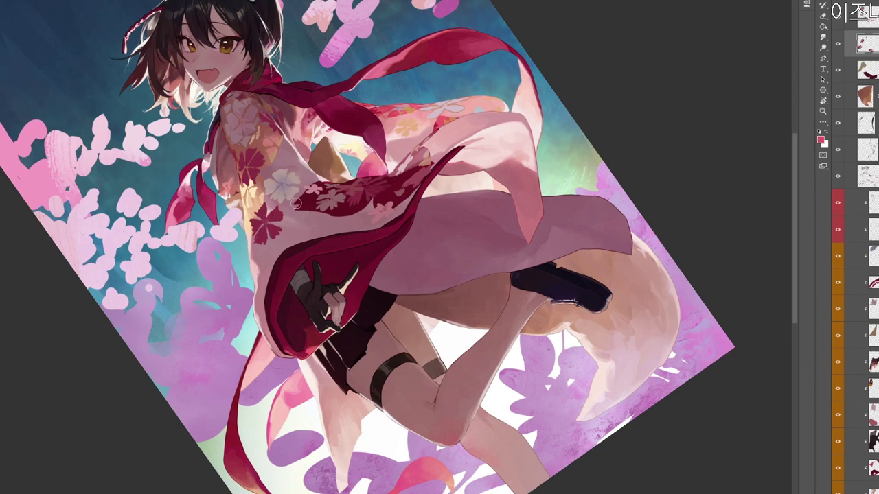
Sample the near sleeve's dark crimson and mute the painting colour to brownish #5d3b41.
{"action": "left_click_drag", "start_coordinate": [262, 226], "coordinate": [268, 222]}
{"action": "left_click", "coordinate": [271, 220], "text": "alt"}
{"action": "left_click", "coordinate": [316, 216], "text": "alt"}
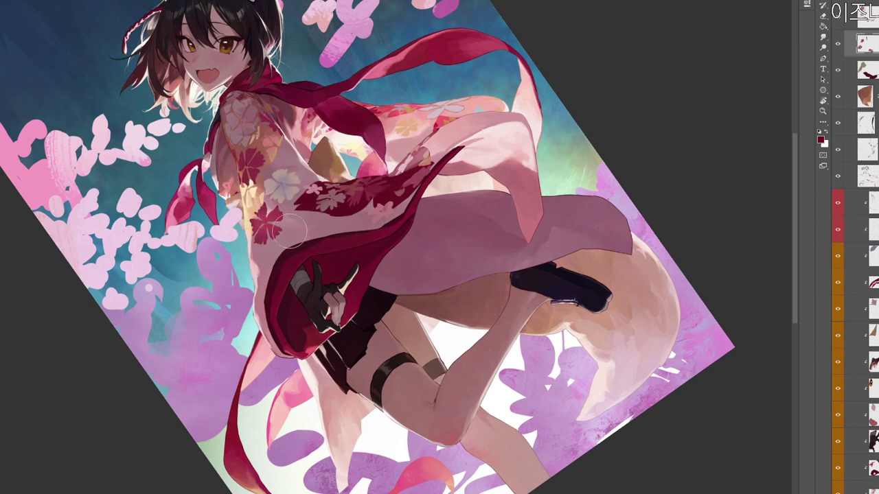
{"action": "key", "text": "r"}
{"action": "left_click_drag", "start_coordinate": [471, 254], "coordinate": [464, 277]}
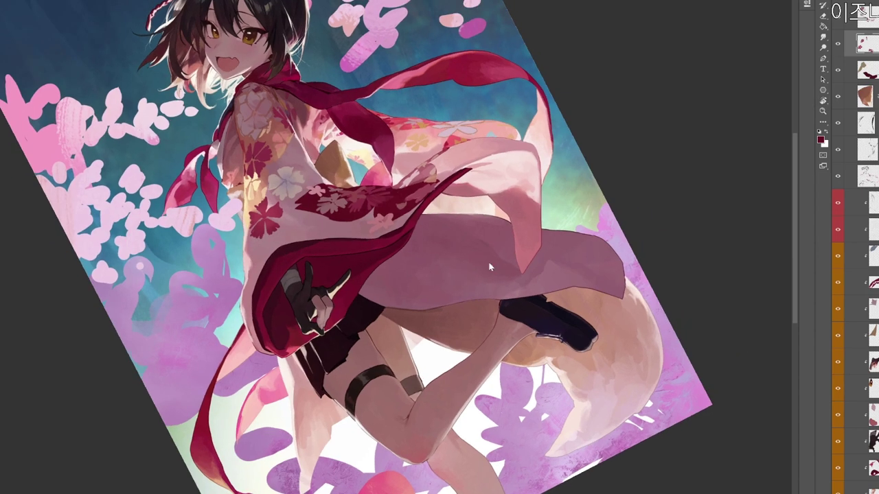
{"action": "key", "text": "space"}
{"action": "left_click_drag", "start_coordinate": [427, 231], "coordinate": [455, 240]}
{"action": "key", "text": "n"}
{"action": "left_click_drag", "start_coordinate": [292, 141], "coordinate": [333, 178]}
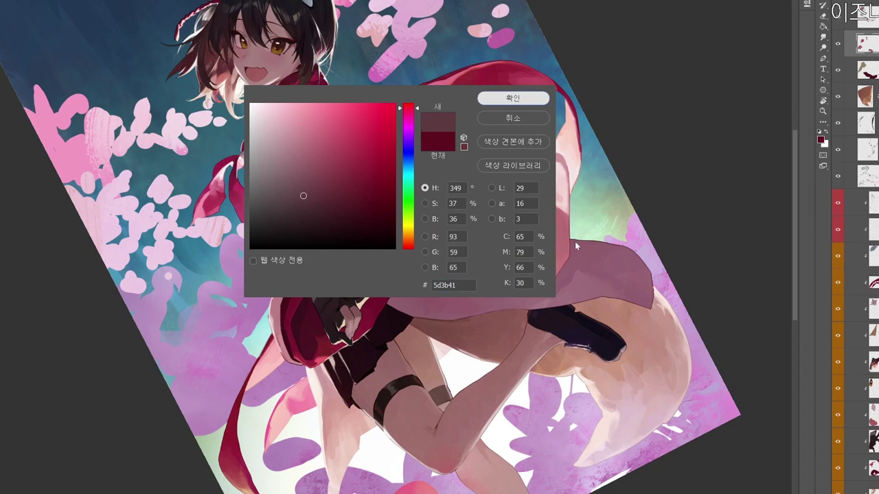
{"action": "left_click", "coordinate": [512, 98]}
Compare the whole upright illustration in grayscale and full colour to judge the kimono's overall contrast.
{"action": "key", "text": "r"}
{"action": "left_click_drag", "start_coordinate": [609, 333], "coordinate": [507, 432]}
{"action": "key", "text": "z"}
{"action": "left_click_drag", "start_coordinate": [575, 385], "coordinate": [534, 398]}
{"action": "key", "text": "space"}
{"action": "left_click_drag", "start_coordinate": [553, 489], "coordinate": [546, 412]}
{"action": "key", "text": "ctrl+y"}
{"action": "key", "text": "ctrl+y"}
{"action": "key", "text": "ctrl+y"}
{"action": "key", "text": "ctrl+y"}
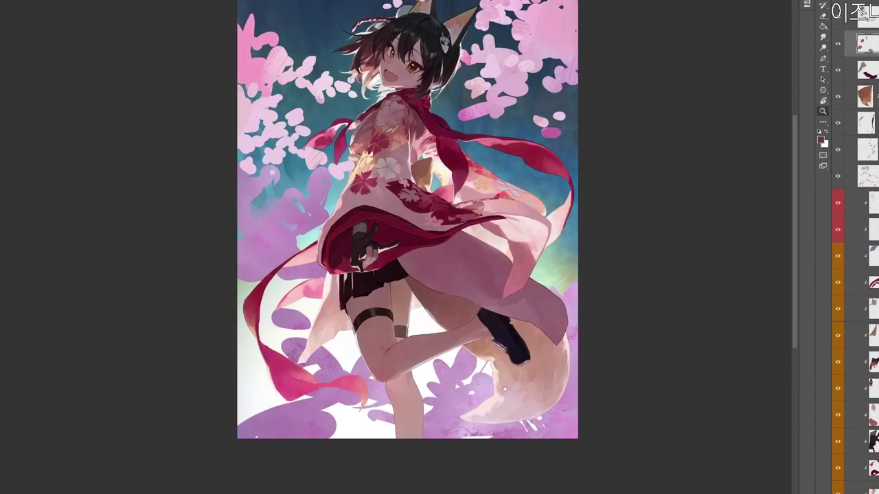
{"action": "left_click_drag", "start_coordinate": [486, 383], "coordinate": [490, 416]}
{"action": "key", "text": "ctrl+y"}
{"action": "key", "text": "ctrl+y"}
{"action": "key", "text": "ctrl+y"}
{"action": "key", "text": "ctrl+y"}
{"action": "key", "text": "ctrl+y"}
{"action": "key", "text": "ctrl+y"}
{"action": "left_click_drag", "start_coordinate": [464, 477], "coordinate": [428, 432]}
{"action": "key", "text": "ctrl+y"}
{"action": "key", "text": "ctrl+y"}
{"action": "left_click_drag", "start_coordinate": [478, 362], "coordinate": [471, 391]}
{"action": "left_click_drag", "start_coordinate": [470, 389], "coordinate": [479, 387]}
{"action": "left_click_drag", "start_coordinate": [568, 394], "coordinate": [558, 379]}
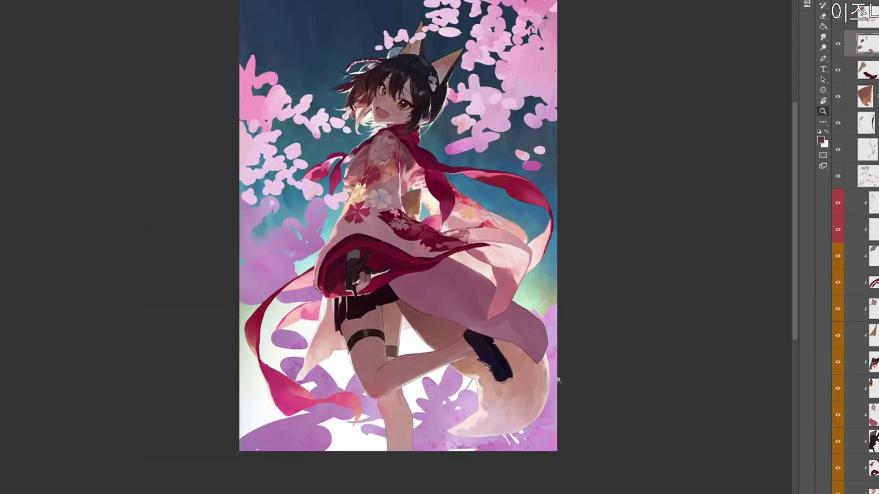
{"action": "left_click_drag", "start_coordinate": [634, 491], "coordinate": [661, 443]}
Find the layer holding the kimono's lower fabric and add a new empty layer above it.
{"action": "scroll", "coordinate": [862, 247], "scroll_direction": "down", "scroll_amount": 8}
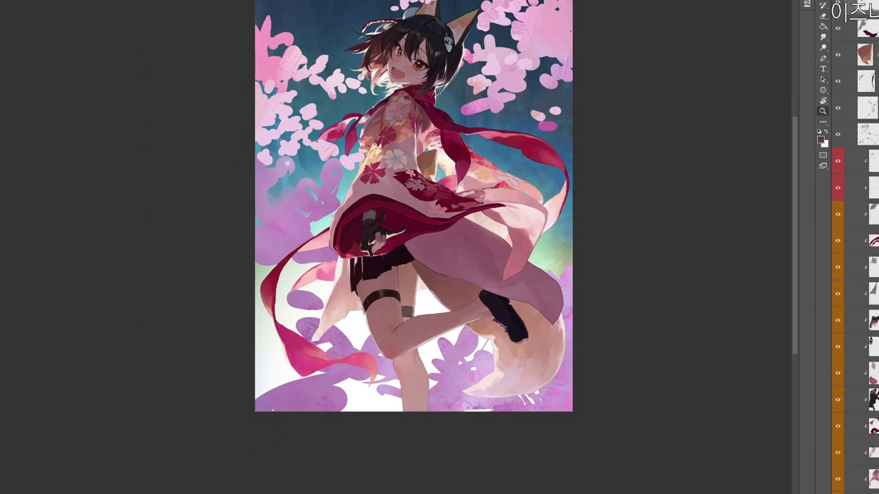
{"action": "scroll", "coordinate": [855, 247], "scroll_direction": "down", "scroll_amount": 2}
{"action": "left_click", "coordinate": [868, 189]}
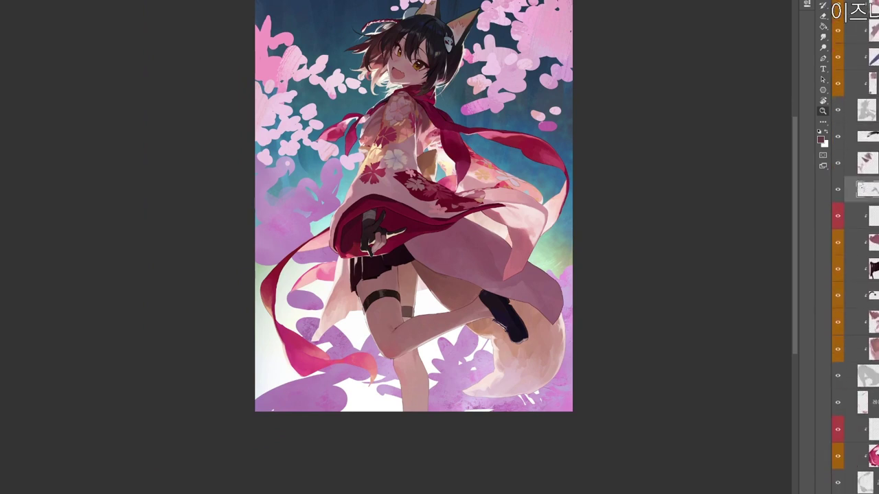
{"action": "left_click", "coordinate": [868, 376]}
{"action": "left_click", "coordinate": [869, 190]}
{"action": "left_click", "coordinate": [868, 136]}
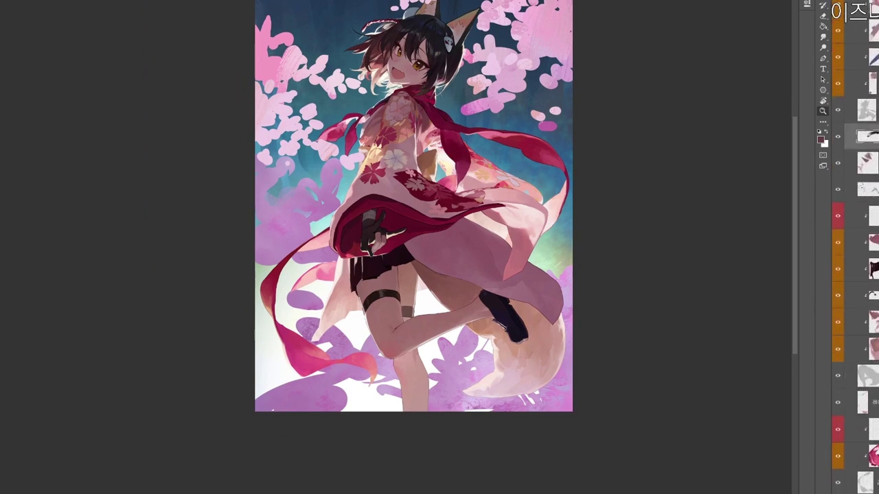
{"action": "left_click", "coordinate": [868, 162]}
{"action": "key", "text": "ctrl+alt+shift+n"}
Choose a dark crimson and outline a large pointed petal shape on the kimono's lower fabric.
{"action": "left_click", "coordinate": [471, 255]}
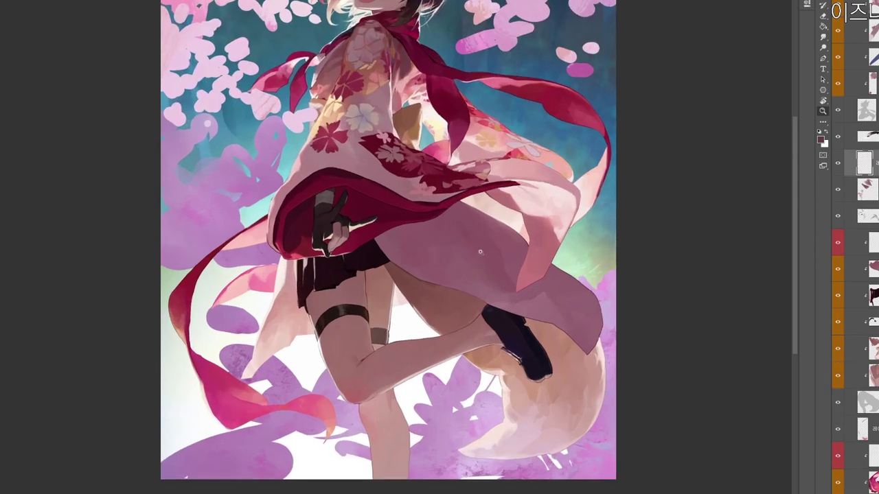
{"action": "key", "text": "b"}
{"action": "key", "text": "n"}
{"action": "left_click", "coordinate": [364, 181]}
{"action": "left_click", "coordinate": [407, 110]}
{"action": "left_click", "coordinate": [376, 186]}
{"action": "left_click", "coordinate": [490, 99]}
{"action": "scroll", "coordinate": [418, 267], "scroll_direction": "down", "scroll_amount": 2}
{"action": "left_click_drag", "start_coordinate": [419, 267], "coordinate": [417, 267]}
{"action": "mouse_move", "coordinate": [355, 254]}
{"action": "left_mouse_down"}
{"action": "mouse_move", "coordinate": [373, 276]}
{"action": "mouse_move", "coordinate": [414, 278]}
{"action": "mouse_move", "coordinate": [448, 245]}
{"action": "left_mouse_up"}
{"action": "key", "text": "ctrl+z"}
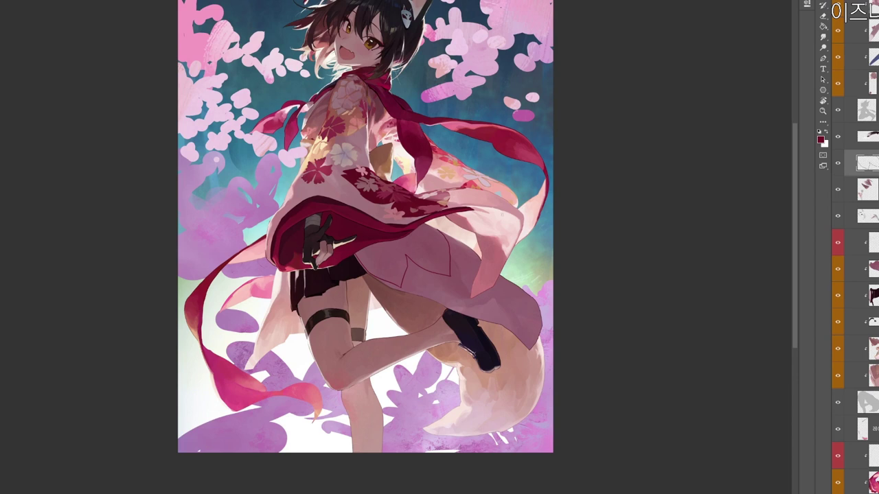
Close the petal outline along the near sleeve's hem and fill the shape with dark crimson.
{"action": "key", "text": "z"}
{"action": "left_click", "coordinate": [418, 224]}
{"action": "key", "text": "b"}
{"action": "left_click", "coordinate": [413, 200], "text": "alt"}
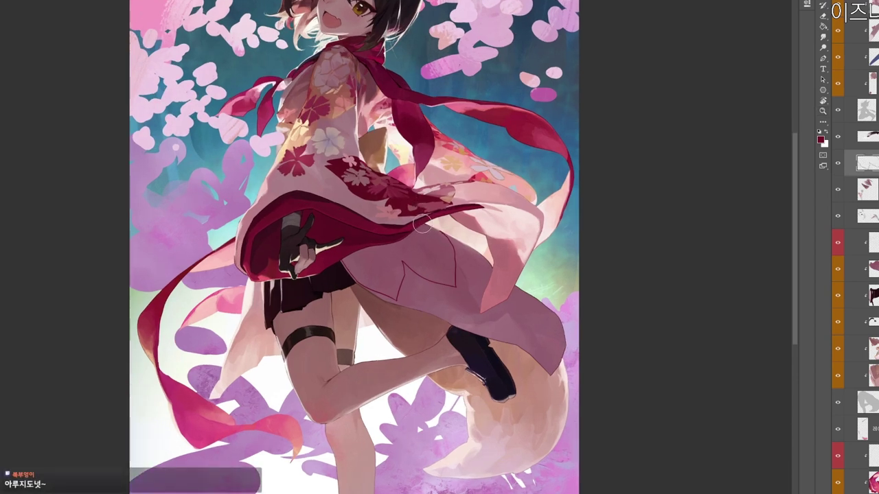
{"action": "left_click", "coordinate": [354, 256], "text": "alt"}
{"action": "mouse_move", "coordinate": [381, 247]}
{"action": "left_mouse_down"}
{"action": "mouse_move", "coordinate": [414, 239]}
{"action": "mouse_move", "coordinate": [407, 242]}
{"action": "left_mouse_up"}
{"action": "key", "text": "z"}
{"action": "left_click_drag", "start_coordinate": [465, 240], "coordinate": [473, 245]}
{"action": "left_click", "coordinate": [229, 110]}
{"action": "key", "text": "alt+BackSpace"}
{"action": "key", "text": "ctrl+d"}
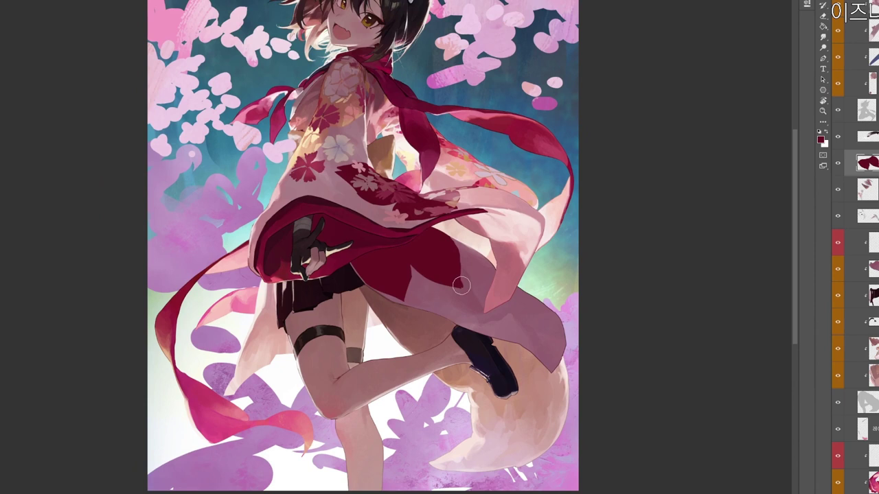
Refine the outer edges and tip of the filled crimson petals on the lower fabric.
{"action": "left_click_drag", "start_coordinate": [461, 285], "coordinate": [431, 259]}
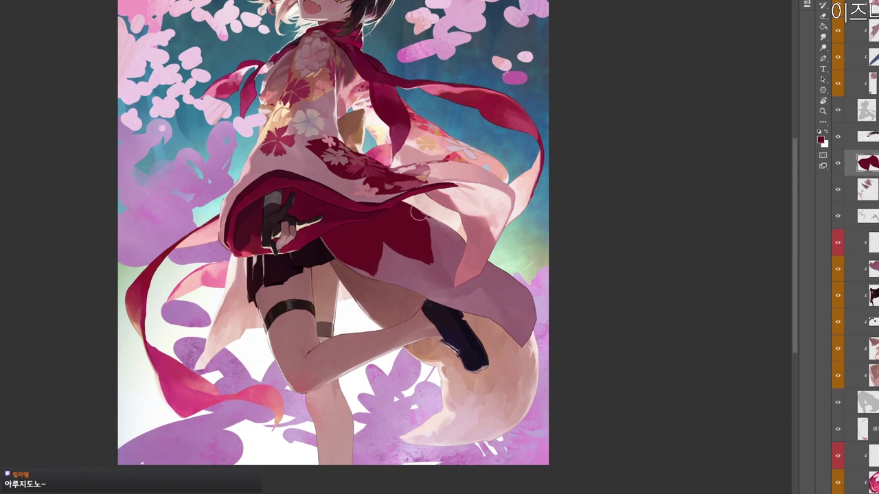
{"action": "left_click_drag", "start_coordinate": [438, 220], "coordinate": [415, 210]}
{"action": "left_click_drag", "start_coordinate": [416, 210], "coordinate": [471, 272]}
{"action": "left_click_drag", "start_coordinate": [471, 272], "coordinate": [497, 270]}
{"action": "scroll", "coordinate": [481, 235], "scroll_direction": "down", "scroll_amount": 2}
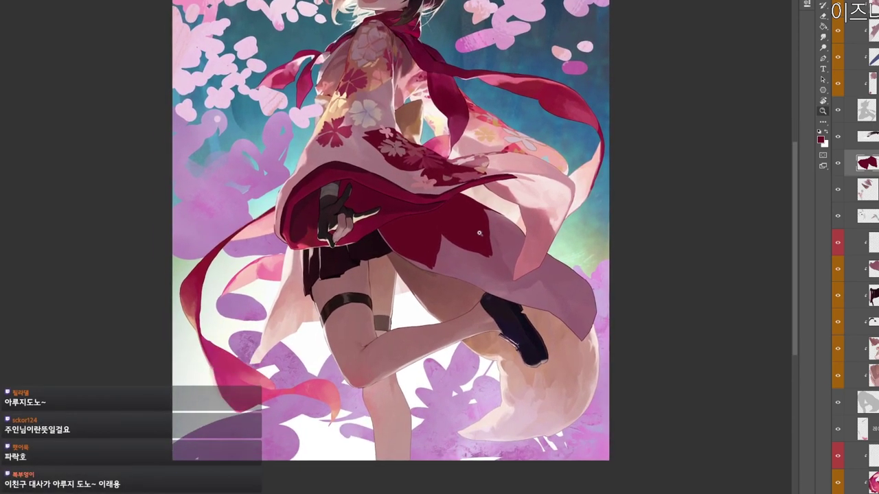
{"action": "left_click_drag", "start_coordinate": [555, 206], "coordinate": [552, 204]}
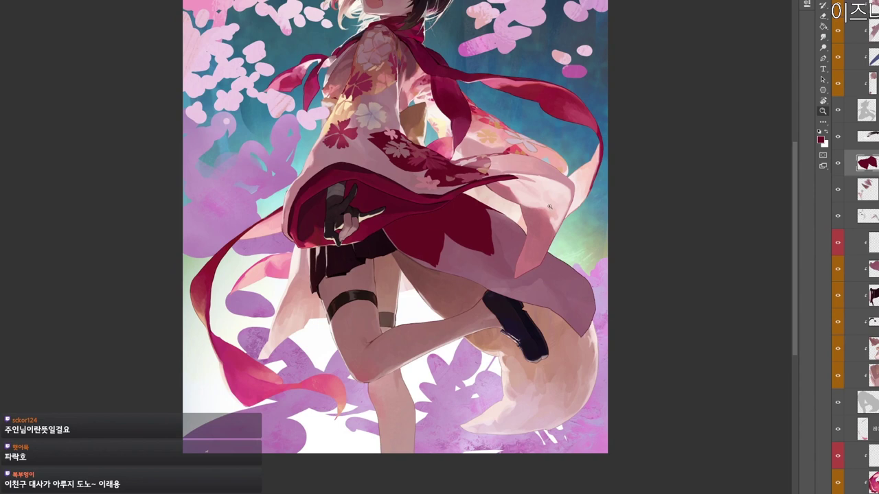
Set the painting colour to crimson #80152a and shift the filled petals to a brighter red.
{"action": "key", "text": "n"}
{"action": "left_click", "coordinate": [516, 101]}
{"action": "left_click_drag", "start_coordinate": [531, 276], "coordinate": [516, 319]}
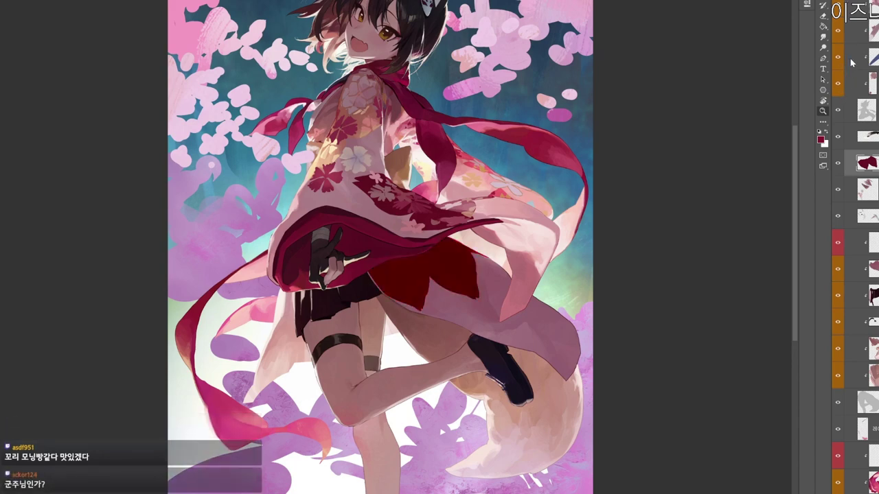
{"action": "left_click_drag", "start_coordinate": [622, 198], "coordinate": [630, 199]}
{"action": "left_click_drag", "start_coordinate": [523, 242], "coordinate": [513, 238]}
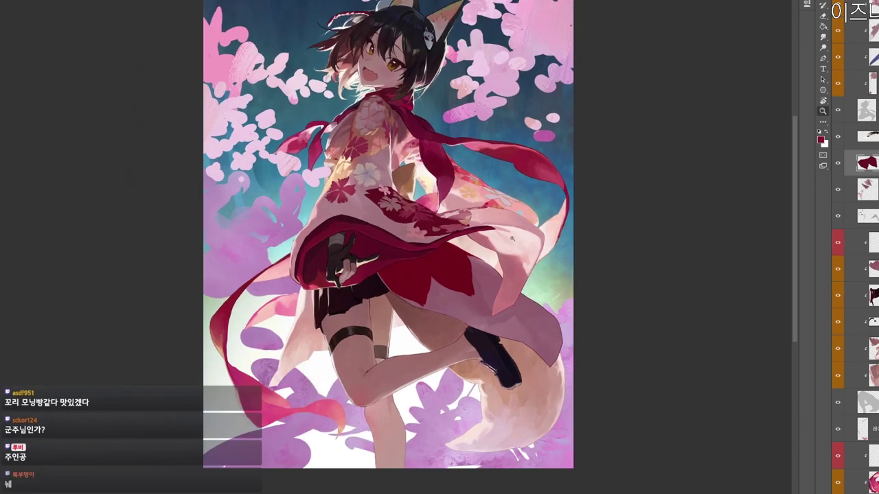
Choose a darker plum-crimson and softly shade the filled crimson petals on the kimono's lower fabric.
{"action": "left_click", "coordinate": [820, 139]}
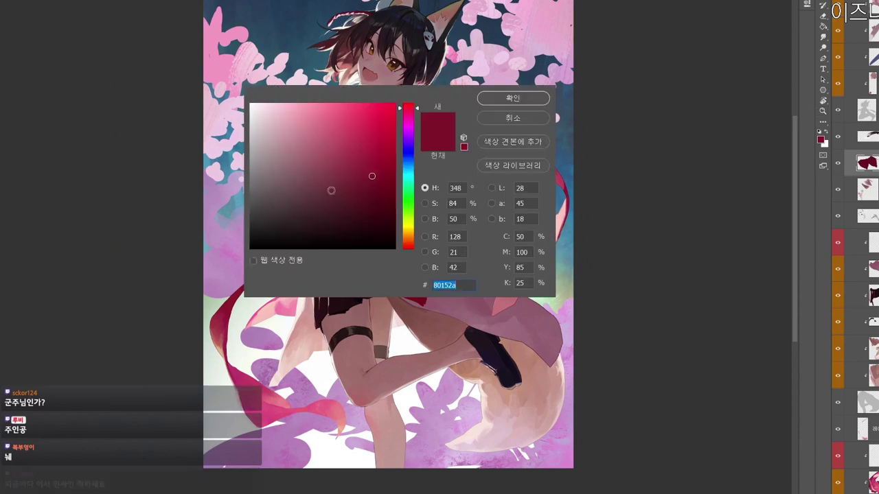
{"action": "left_click", "coordinate": [513, 98]}
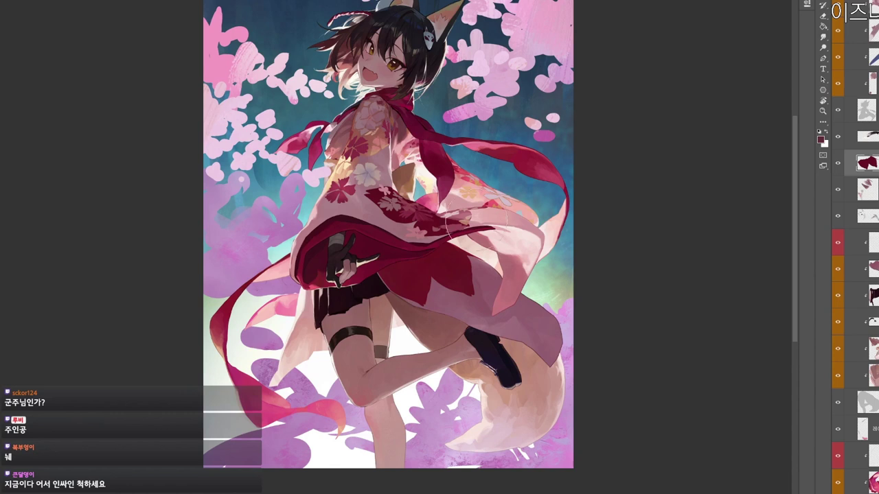
{"action": "left_click", "coordinate": [464, 246], "text": "alt"}
{"action": "left_click_drag", "start_coordinate": [463, 246], "coordinate": [457, 266]}
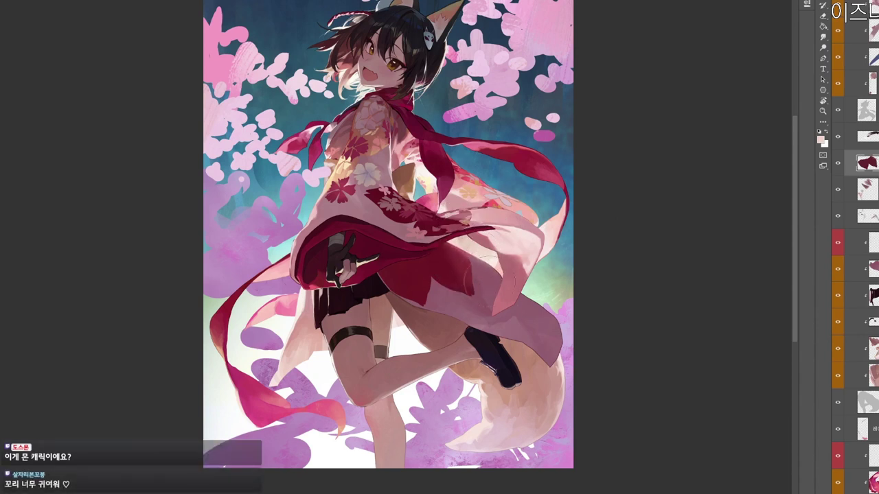
{"action": "left_click_drag", "start_coordinate": [506, 250], "coordinate": [517, 250]}
{"action": "mouse_move", "coordinate": [474, 221]}
{"action": "left_mouse_down"}
{"action": "mouse_move", "coordinate": [478, 248]}
{"action": "mouse_move", "coordinate": [515, 248]}
{"action": "left_mouse_up"}
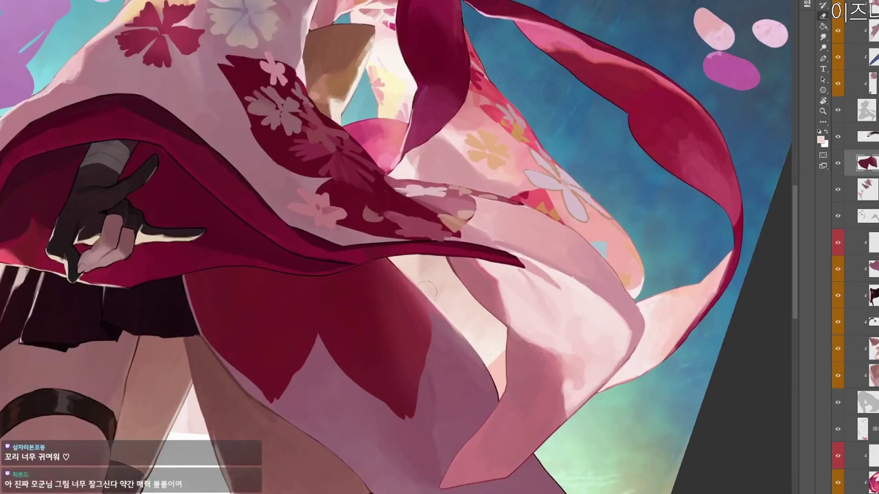
Examine how the crimson petals on the lower fabric fit the whole figure.
{"action": "scroll", "coordinate": [411, 267], "scroll_direction": "down", "scroll_amount": 2}
{"action": "scroll", "coordinate": [561, 196], "scroll_direction": "up", "scroll_amount": 1}
{"action": "scroll", "coordinate": [561, 195], "scroll_direction": "down", "scroll_amount": 2}
{"action": "scroll", "coordinate": [585, 210], "scroll_direction": "up", "scroll_amount": 1}
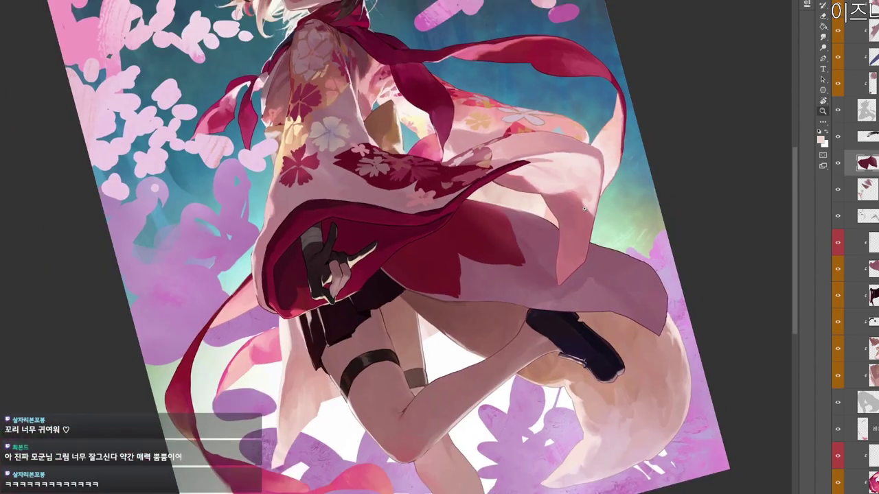
{"action": "left_click_drag", "start_coordinate": [584, 209], "coordinate": [550, 137]}
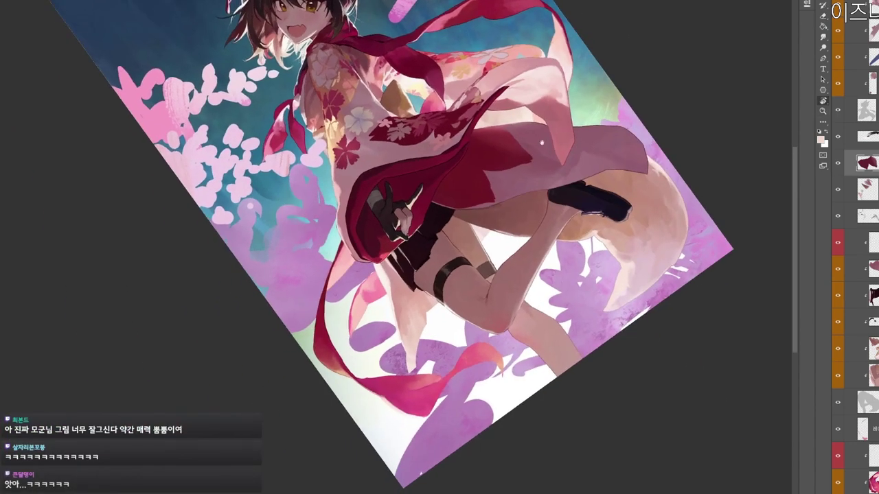
{"action": "left_click_drag", "start_coordinate": [537, 168], "coordinate": [533, 249]}
{"action": "scroll", "coordinate": [528, 274], "scroll_direction": "up", "scroll_amount": 1}
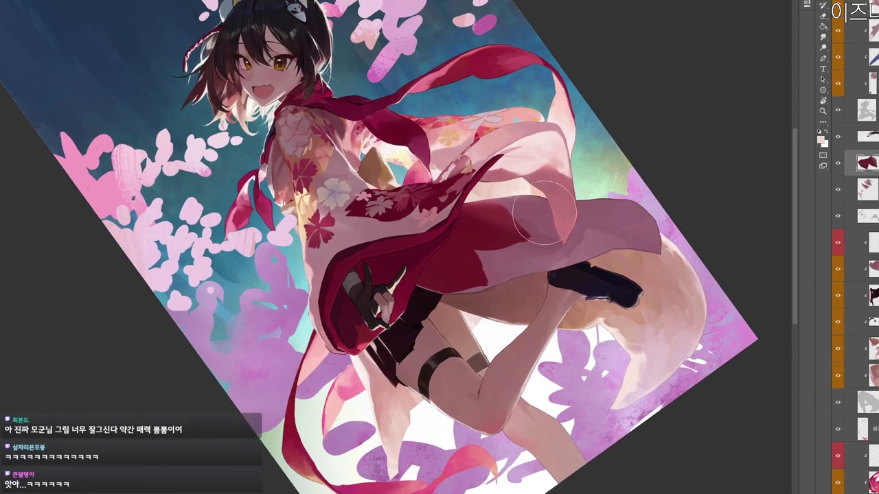
{"action": "key", "text": "r"}
{"action": "left_click_drag", "start_coordinate": [552, 238], "coordinate": [538, 264]}
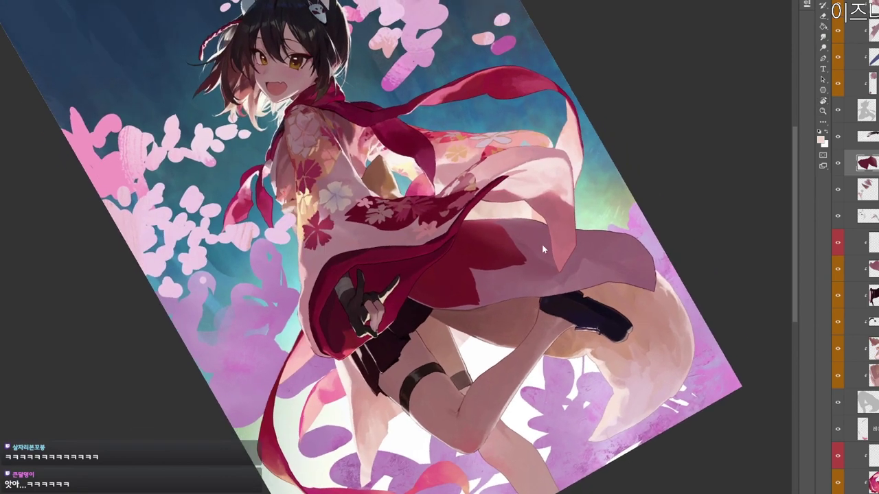
Set the painting colour to a pale greyish pink.
{"action": "key", "text": "n"}
{"action": "left_click", "coordinate": [282, 127]}
{"action": "left_click", "coordinate": [268, 134]}
{"action": "left_click", "coordinate": [528, 102]}
{"action": "key", "text": "r"}
{"action": "mouse_move", "coordinate": [508, 235]}
{"action": "left_mouse_down"}
{"action": "mouse_move", "coordinate": [506, 224]}
{"action": "mouse_move", "coordinate": [500, 252]}
{"action": "left_mouse_up"}
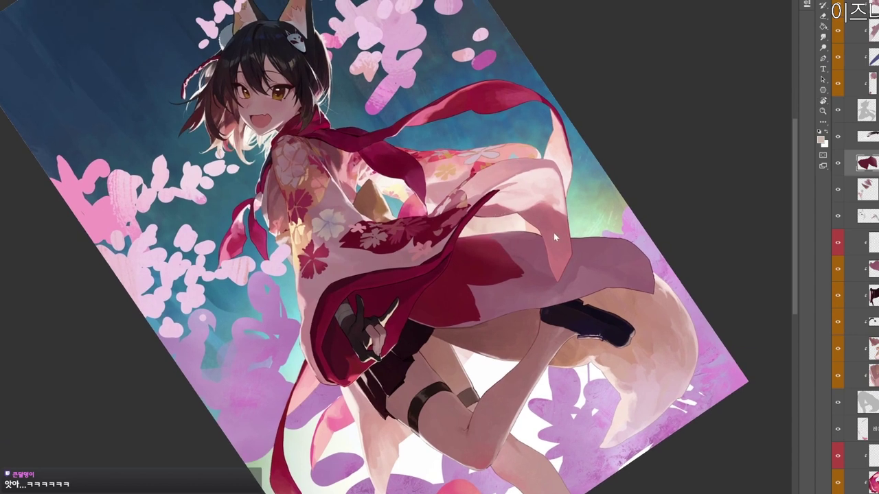
Sample a muted rose from the sleeve pattern and paint small blossoms over the crimson petals on a new layer.
{"action": "left_click", "coordinate": [380, 236], "text": "alt"}
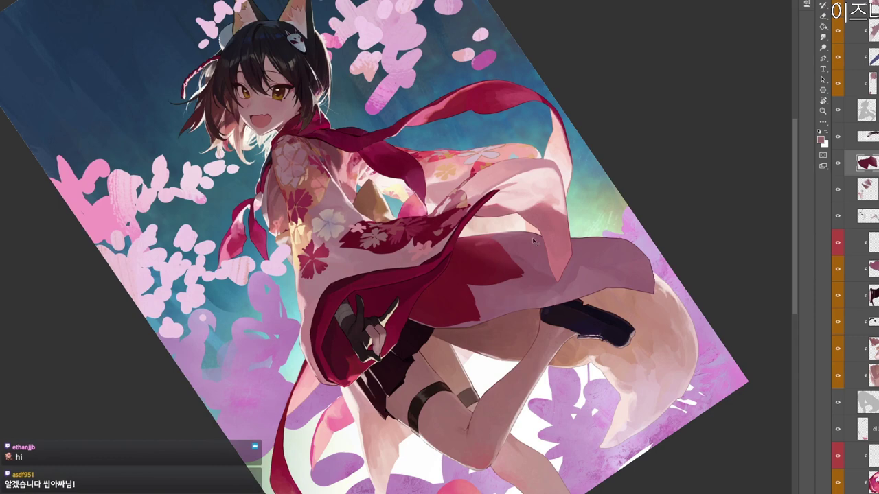
{"action": "key", "text": "ctrl+shift+n"}
{"action": "key", "text": "Return"}
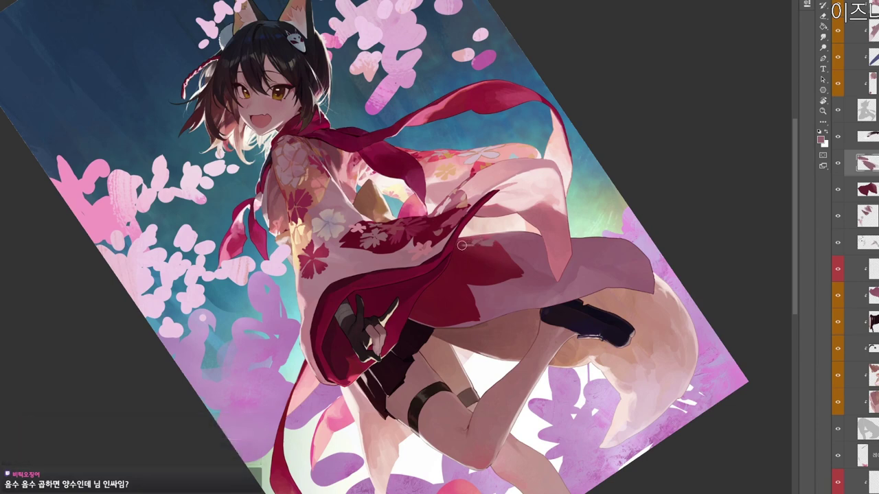
{"action": "mouse_move", "coordinate": [467, 245]}
{"action": "left_mouse_down"}
{"action": "mouse_move", "coordinate": [497, 314]}
{"action": "mouse_move", "coordinate": [477, 352]}
{"action": "mouse_move", "coordinate": [510, 272]}
{"action": "left_mouse_up"}
{"action": "key", "text": "e"}
{"action": "key", "text": "r"}
{"action": "left_click_drag", "start_coordinate": [464, 244], "coordinate": [355, 357]}
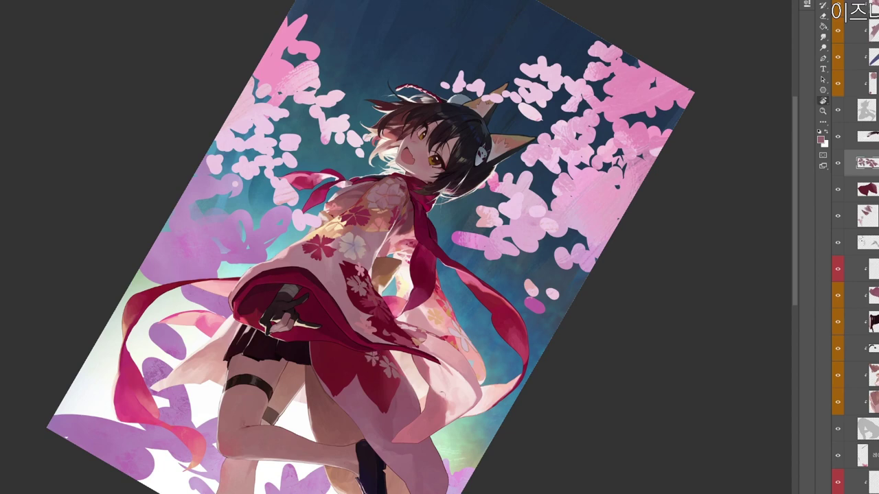
Set the painting colour to a muted blue-violet and mix a purple tone for the small blossoms on the crimson petals.
{"action": "left_click_drag", "start_coordinate": [419, 425], "coordinate": [542, 251]}
{"action": "left_click", "coordinate": [820, 139]}
{"action": "left_click", "coordinate": [319, 161]}
{"action": "left_click", "coordinate": [405, 151]}
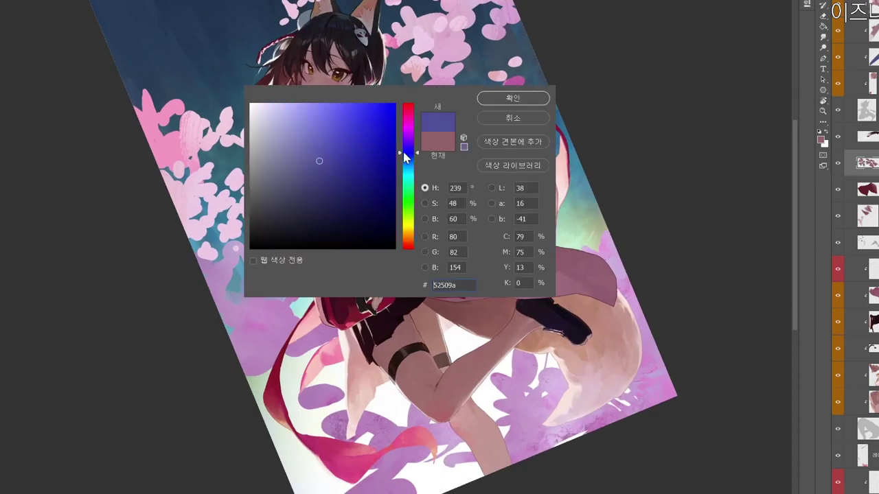
{"action": "left_click", "coordinate": [512, 98]}
{"action": "left_click_drag", "start_coordinate": [512, 302], "coordinate": [527, 295]}
{"action": "left_click_drag", "start_coordinate": [460, 345], "coordinate": [486, 309]}
{"action": "left_click", "coordinate": [492, 199], "text": "alt"}
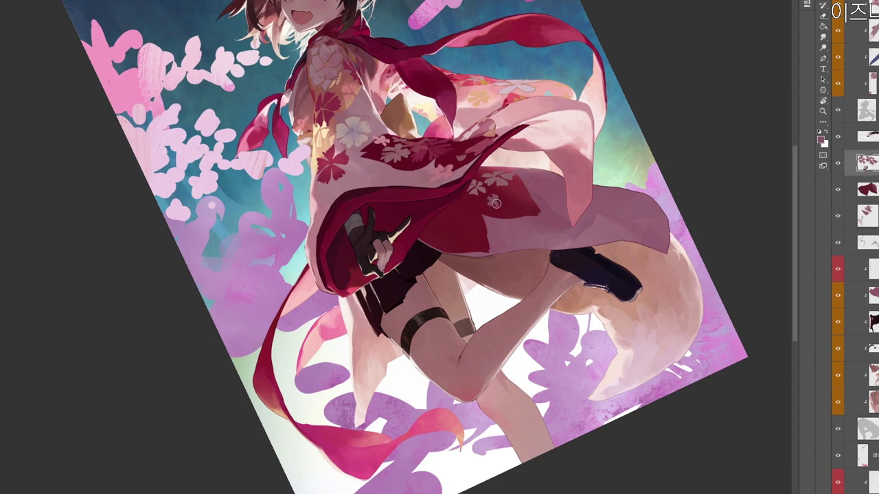
Paint a large pale five-petalled cherry blossom at the lower end of the kimono's red panel.
{"action": "left_click_drag", "start_coordinate": [535, 225], "coordinate": [512, 224]}
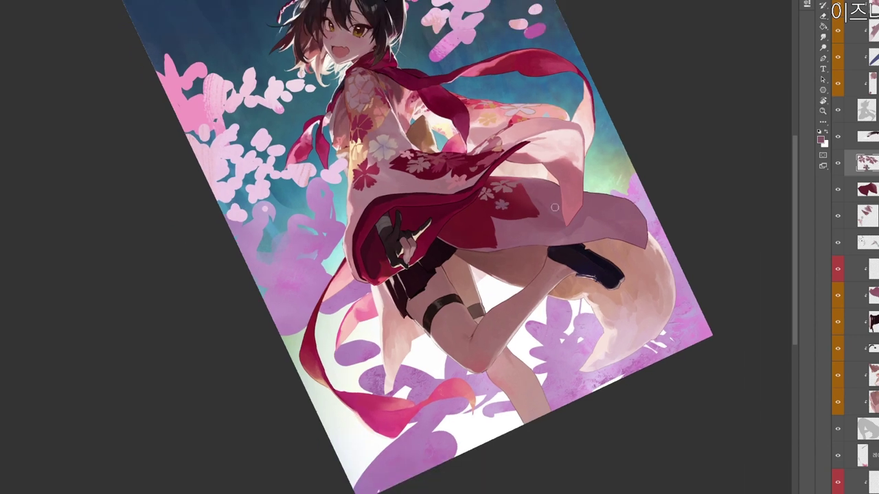
{"action": "left_click_drag", "start_coordinate": [567, 183], "coordinate": [446, 357]}
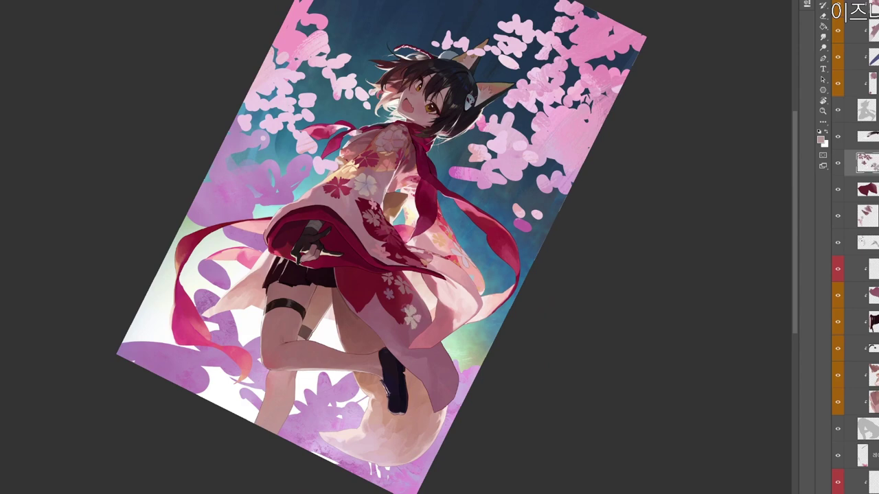
{"action": "key", "text": "r"}
{"action": "left_click_drag", "start_coordinate": [433, 393], "coordinate": [560, 167]}
{"action": "scroll", "coordinate": [481, 246], "scroll_direction": "up", "scroll_amount": 3}
{"action": "left_click_drag", "start_coordinate": [477, 279], "coordinate": [459, 159]}
{"action": "left_click_drag", "start_coordinate": [455, 155], "coordinate": [511, 253]}
Choose a lighter greyish pink and paint a small blossom directly above the large pale one on the red panel.
{"action": "key", "text": "n"}
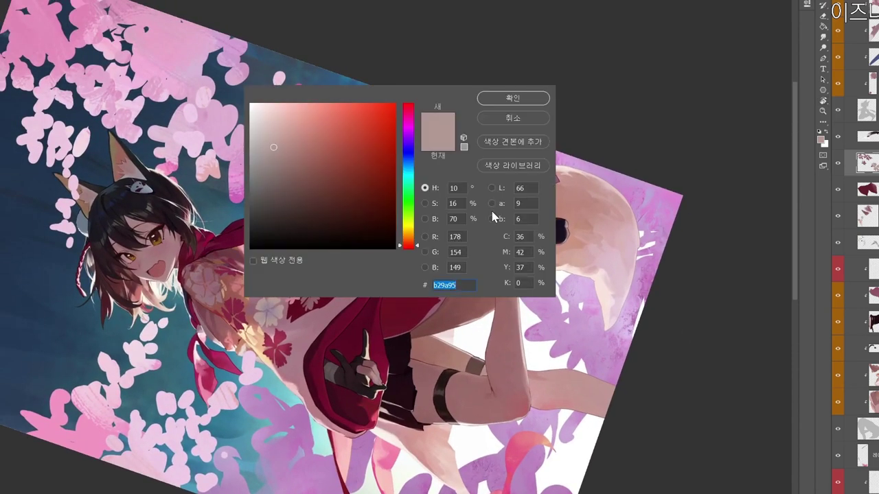
{"action": "left_click", "coordinate": [534, 98]}
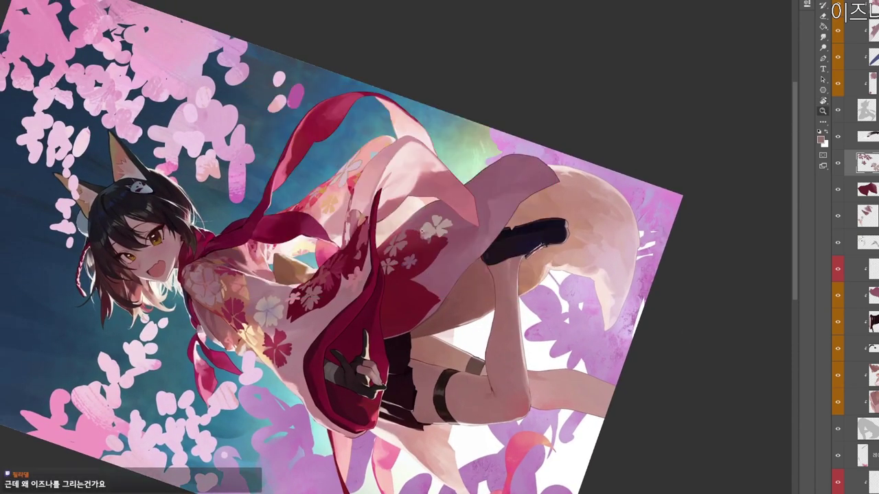
{"action": "left_click_drag", "start_coordinate": [414, 214], "coordinate": [425, 211]}
{"action": "key", "text": "e"}
{"action": "key", "text": "n"}
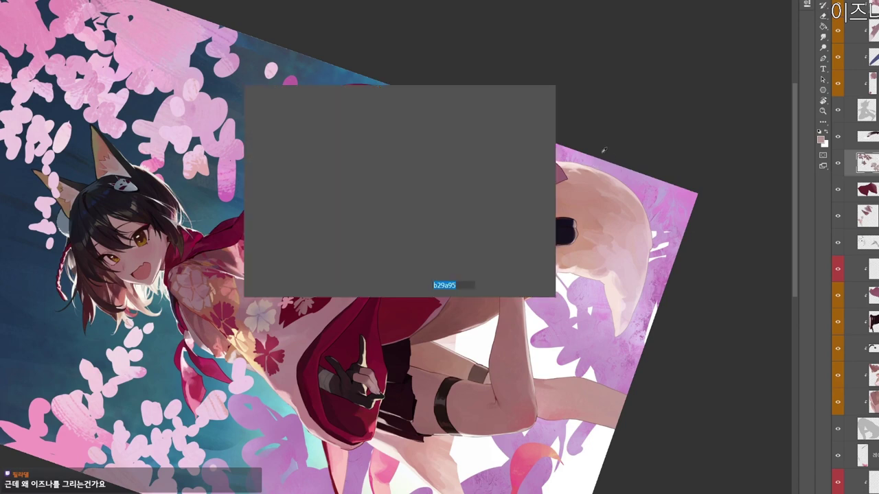
{"action": "left_click", "coordinate": [263, 131]}
{"action": "left_click", "coordinate": [503, 104]}
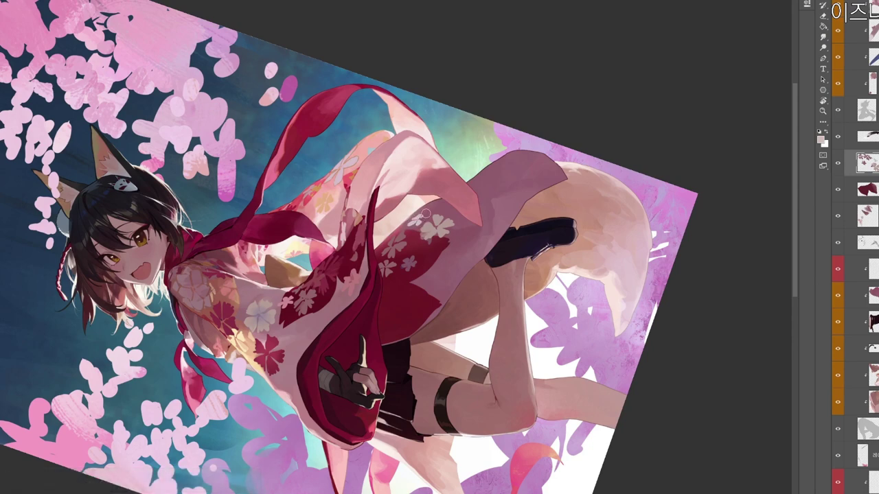
{"action": "key", "text": "ctrl+space"}
{"action": "left_click_drag", "start_coordinate": [475, 203], "coordinate": [462, 206]}
{"action": "key", "text": "r"}
{"action": "left_click_drag", "start_coordinate": [515, 304], "coordinate": [436, 315]}
{"action": "key", "text": "space"}
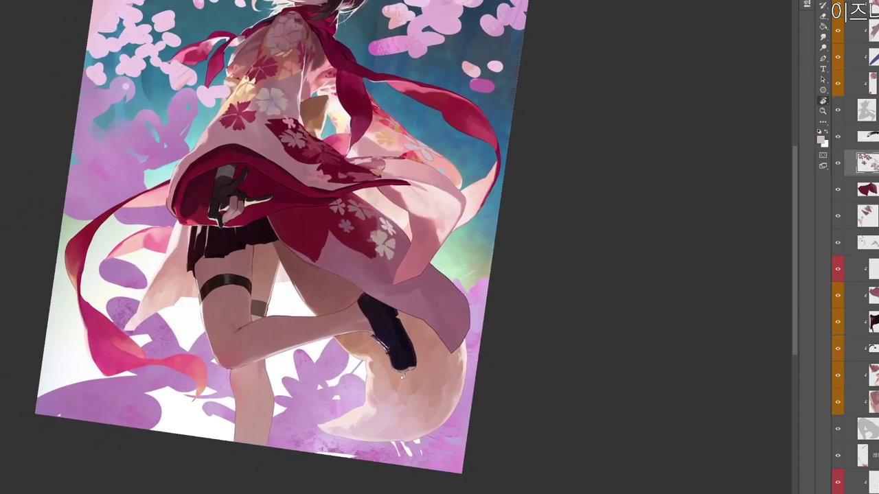
Change the paint colour to lavender and paint two blossoms on the red panel, near the skirt and its lower edge.
{"action": "left_click", "coordinate": [821, 139]}
{"action": "left_click", "coordinate": [299, 136]}
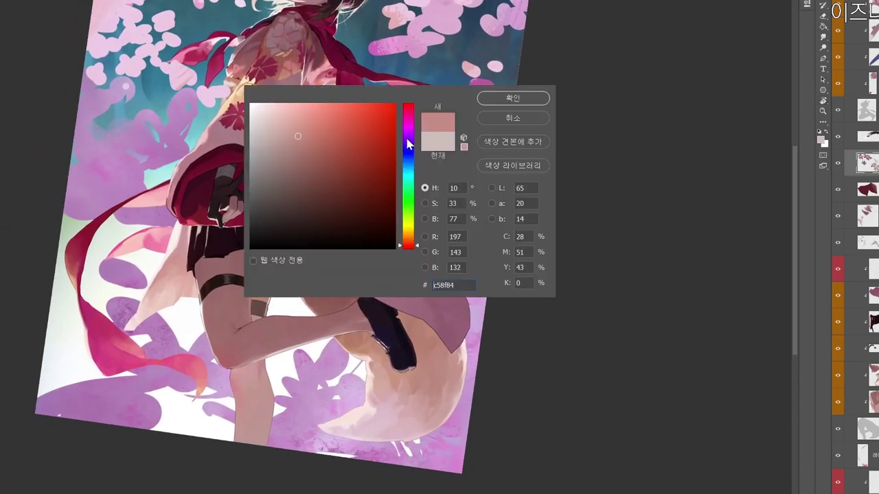
{"action": "left_click", "coordinate": [406, 141]}
{"action": "left_click", "coordinate": [516, 101]}
{"action": "scroll", "coordinate": [434, 174], "scroll_direction": "down", "scroll_amount": 1}
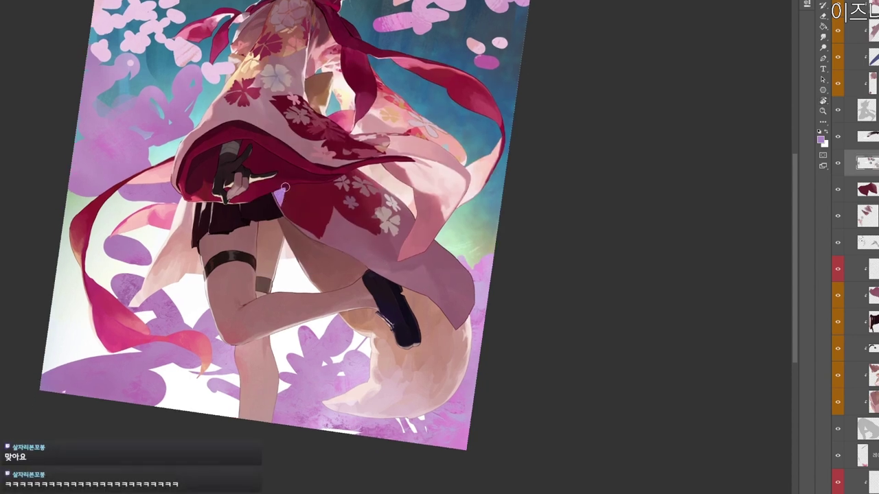
{"action": "key", "text": "e"}
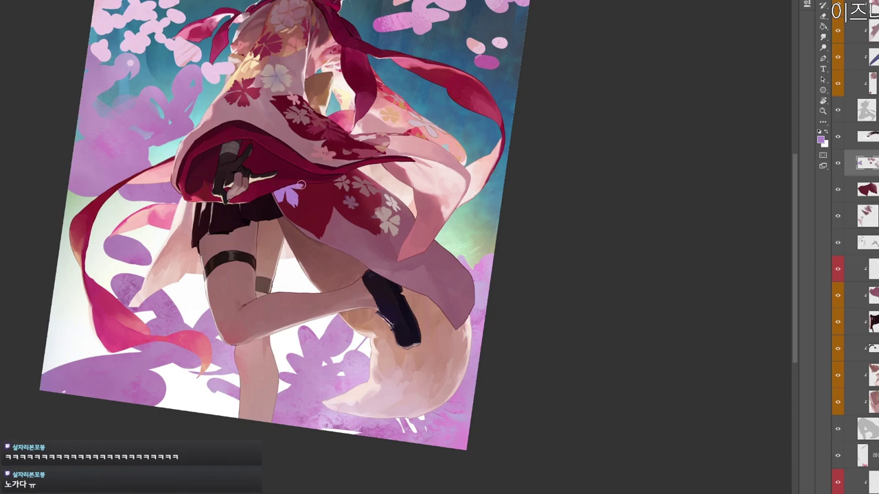
{"action": "key", "text": "r"}
{"action": "left_click_drag", "start_coordinate": [355, 209], "coordinate": [298, 184]}
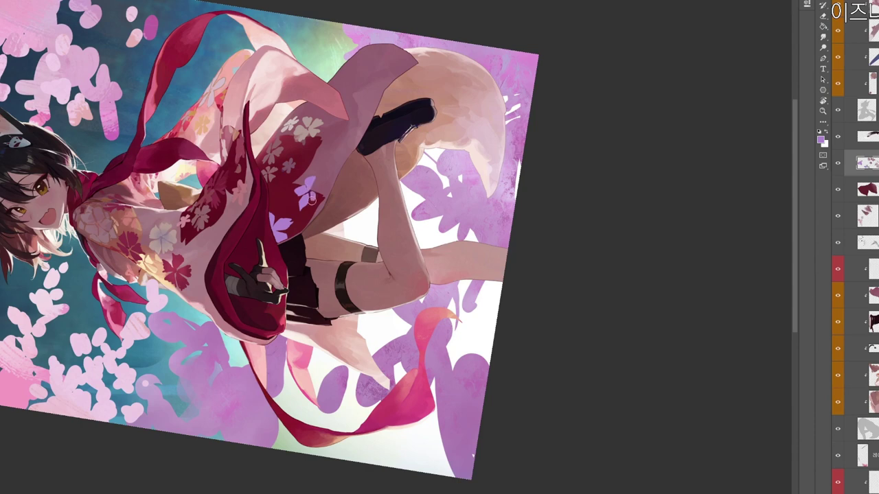
{"action": "left_click_drag", "start_coordinate": [317, 187], "coordinate": [324, 181]}
Paint a small blue flower in #7a89ac beside the lavender blossoms and a pale flower just above it.
{"action": "key", "text": "r"}
{"action": "left_click_drag", "start_coordinate": [488, 301], "coordinate": [258, 412]}
{"action": "mouse_move", "coordinate": [524, 334]}
{"action": "left_mouse_down"}
{"action": "mouse_move", "coordinate": [451, 398]}
{"action": "mouse_move", "coordinate": [507, 442]}
{"action": "left_mouse_up"}
{"action": "type", "text": "bn7a89ac"}
{"action": "key", "text": "Return"}
{"action": "left_click_drag", "start_coordinate": [429, 249], "coordinate": [445, 236]}
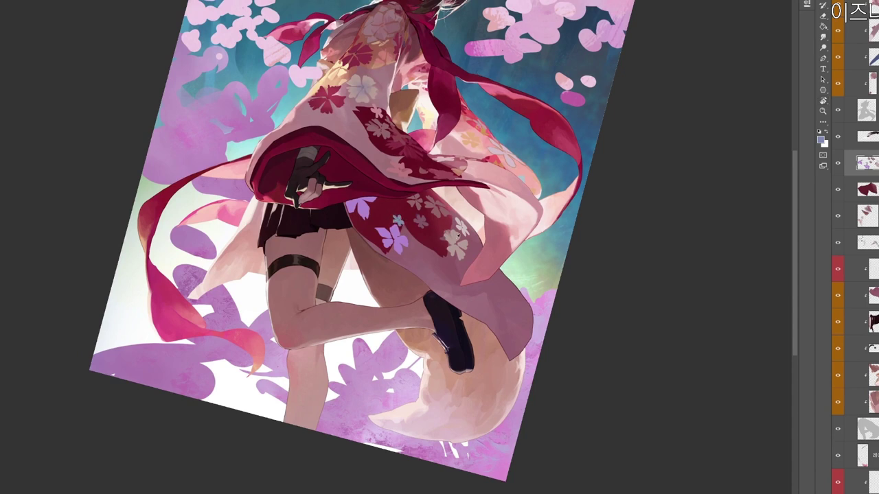
{"action": "left_click_drag", "start_coordinate": [391, 211], "coordinate": [391, 197]}
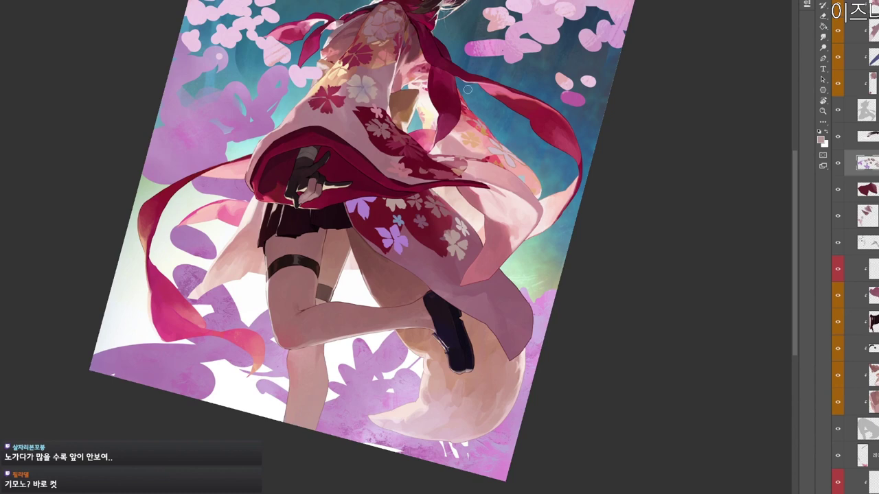
Set the paint colour to #ad6f62 and, on a new layer, paint a terracotta blossom in the middle of the red panel.
{"action": "key", "text": "r"}
{"action": "left_click_drag", "start_coordinate": [473, 214], "coordinate": [525, 99]}
{"action": "key", "text": "space"}
{"action": "key", "text": "n"}
{"action": "left_click", "coordinate": [312, 149]}
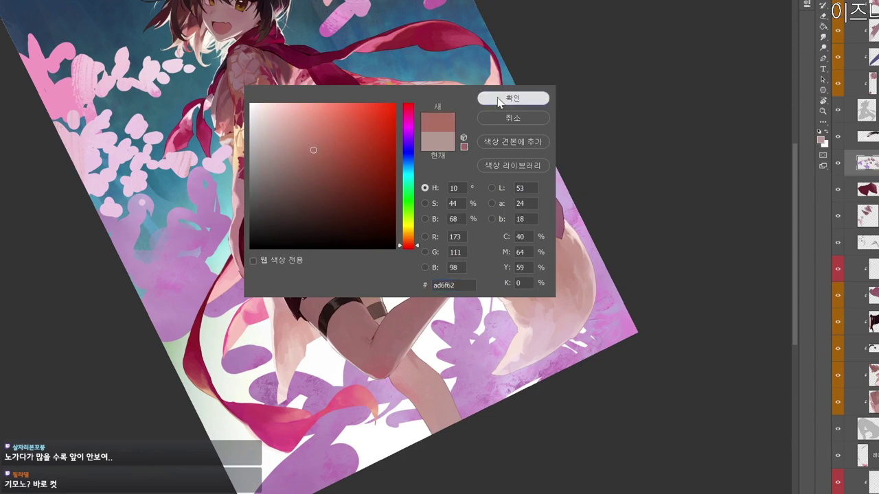
{"action": "left_click", "coordinate": [499, 98]}
{"action": "left_click_drag", "start_coordinate": [458, 158], "coordinate": [426, 348]}
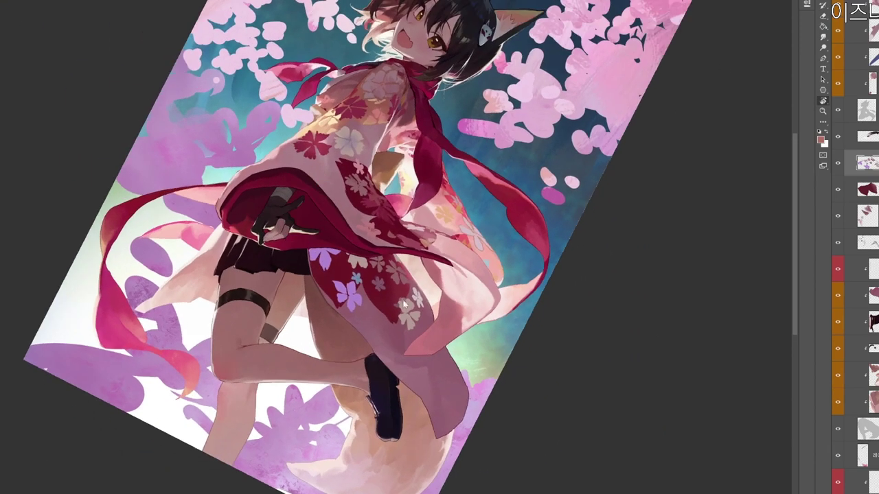
{"action": "key", "text": "ctrl+shift+alt+n"}
{"action": "left_click_drag", "start_coordinate": [383, 273], "coordinate": [388, 279]}
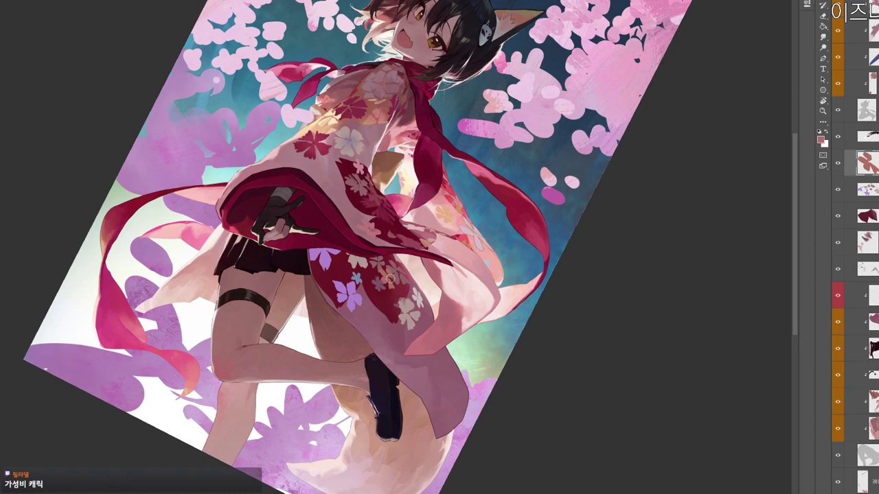
{"action": "left_click_drag", "start_coordinate": [396, 285], "coordinate": [397, 288]}
Choose a paler greyish pink and paint small petals at the red panel's edge beside the large pale blossom.
{"action": "key", "text": "r"}
{"action": "mouse_move", "coordinate": [436, 375]}
{"action": "left_mouse_down"}
{"action": "mouse_move", "coordinate": [462, 349]}
{"action": "mouse_move", "coordinate": [512, 215]}
{"action": "left_mouse_up"}
{"action": "key", "text": "space"}
{"action": "mouse_move", "coordinate": [544, 300]}
{"action": "left_mouse_down"}
{"action": "mouse_move", "coordinate": [516, 372]}
{"action": "mouse_move", "coordinate": [453, 436]}
{"action": "left_mouse_up"}
{"action": "key", "text": "r"}
{"action": "key", "text": "space"}
{"action": "left_click_drag", "start_coordinate": [453, 436], "coordinate": [468, 364]}
{"action": "key", "text": "n"}
{"action": "left_click_drag", "start_coordinate": [295, 145], "coordinate": [273, 141]}
{"action": "left_click", "coordinate": [513, 97]}
{"action": "key", "text": "r"}
{"action": "left_click_drag", "start_coordinate": [472, 370], "coordinate": [463, 328]}
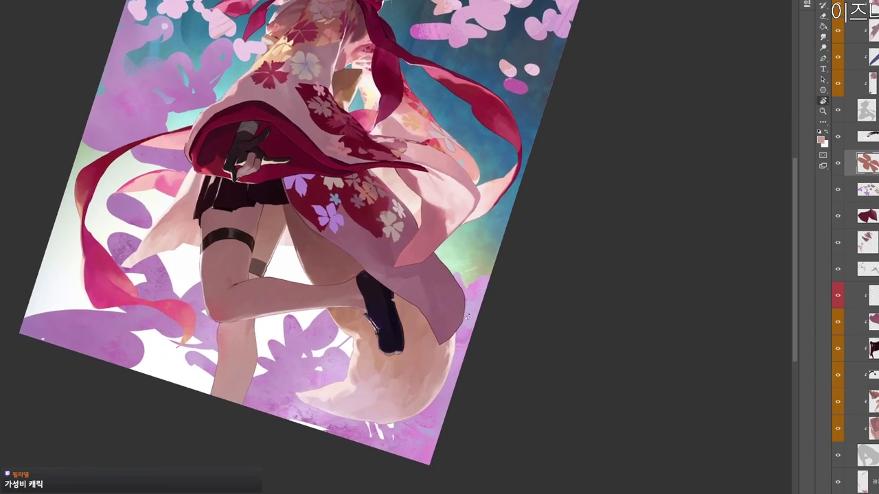
{"action": "left_click_drag", "start_coordinate": [406, 237], "coordinate": [408, 244]}
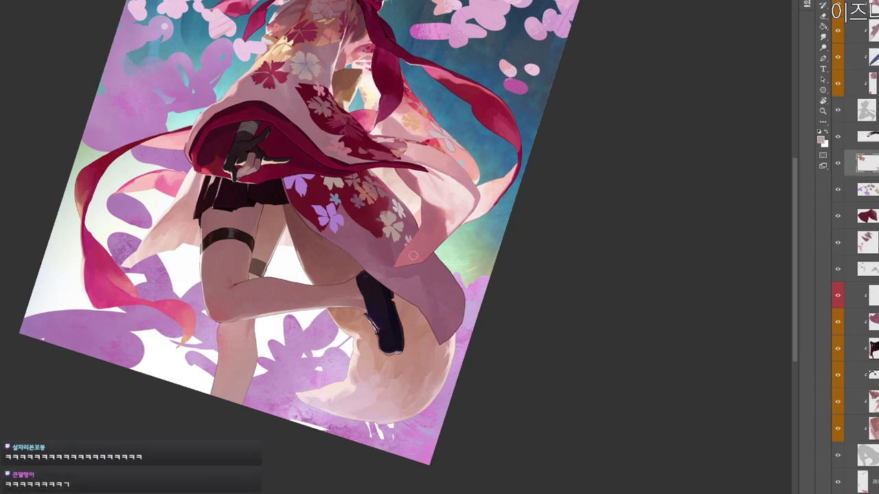
Choose a light pink and paint a five-petalled blossom on the plain mauve hem of the kimono.
{"action": "scroll", "coordinate": [451, 254], "scroll_direction": "down", "scroll_amount": 2}
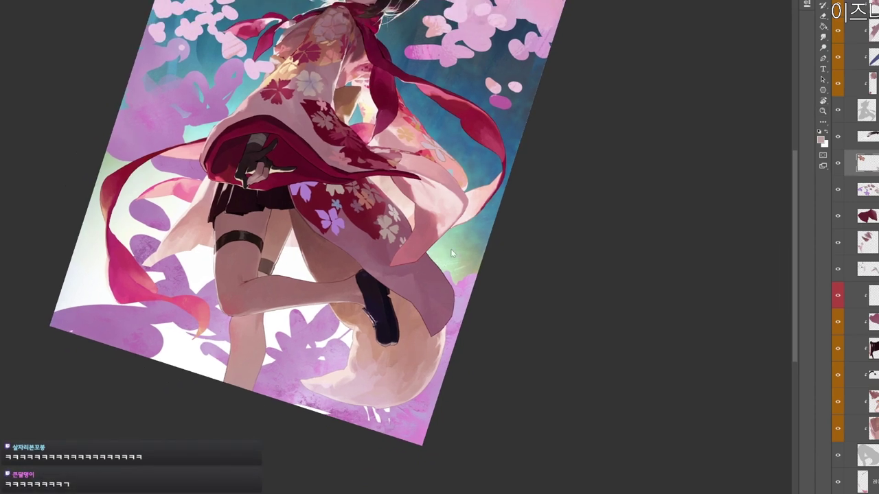
{"action": "key", "text": "n"}
{"action": "left_click_drag", "start_coordinate": [280, 116], "coordinate": [280, 110]}
{"action": "left_click", "coordinate": [505, 103]}
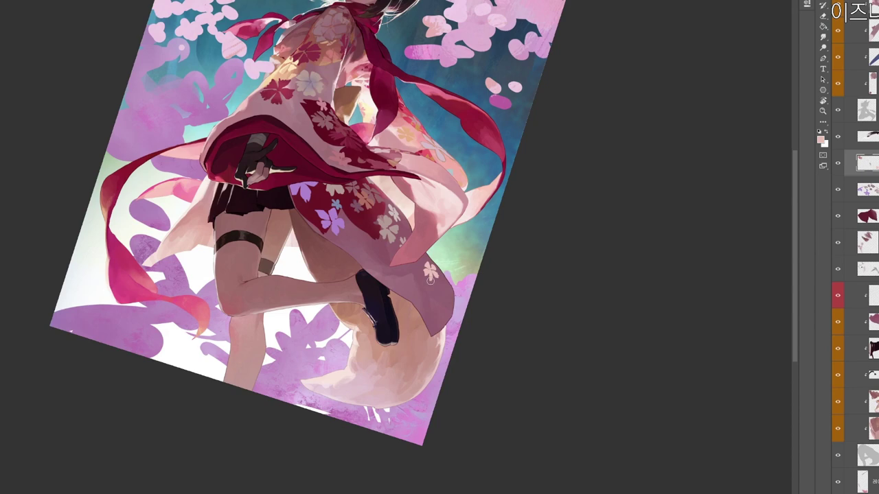
Change the paint colour to dark rose #984256.
{"action": "key", "text": "ctrl+space"}
{"action": "left_click_drag", "start_coordinate": [452, 207], "coordinate": [429, 222]}
{"action": "key", "text": "r"}
{"action": "left_click_drag", "start_coordinate": [477, 353], "coordinate": [489, 248]}
{"action": "key", "text": "space"}
{"action": "key", "text": "r"}
{"action": "key", "text": "ctrl+space"}
{"action": "left_click_drag", "start_coordinate": [474, 280], "coordinate": [489, 279]}
{"action": "key", "text": "space"}
{"action": "left_click_drag", "start_coordinate": [467, 306], "coordinate": [495, 340]}
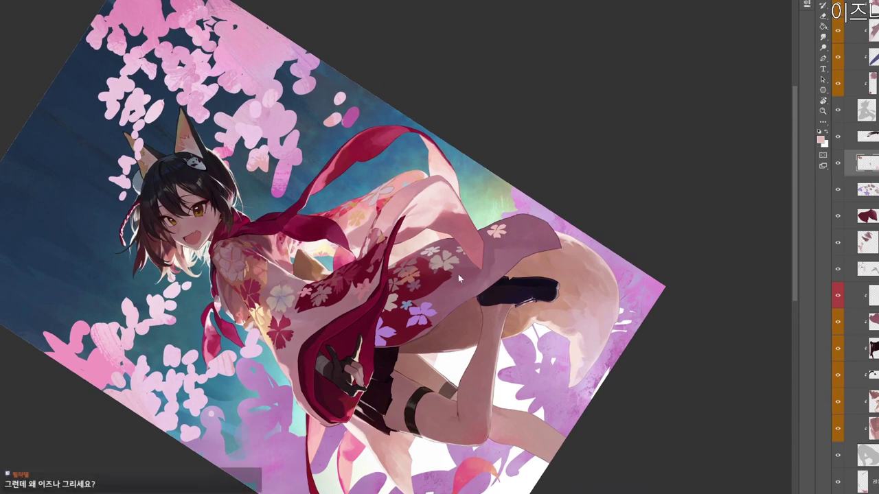
{"action": "key", "text": "n"}
{"action": "left_click", "coordinate": [341, 169]}
{"action": "left_click", "coordinate": [407, 121]}
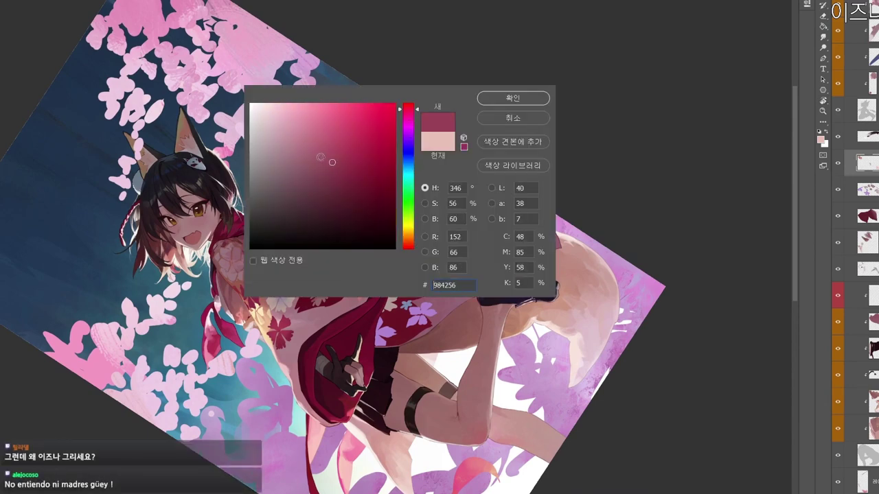
{"action": "left_click", "coordinate": [513, 98]}
{"action": "left_click_drag", "start_coordinate": [519, 290], "coordinate": [490, 251]}
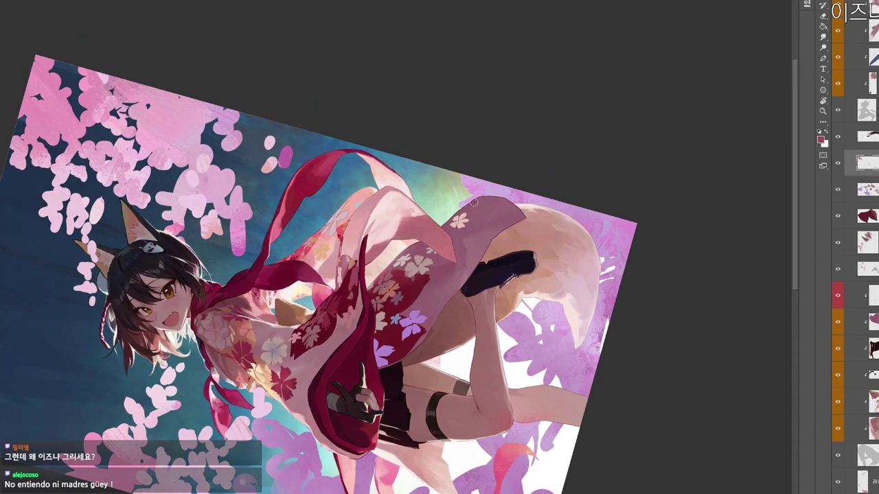
Darken the paint colour and block in a dark red patch at the outer end of the mauve hem.
{"action": "key", "text": "n"}
{"action": "left_click", "coordinate": [329, 174]}
{"action": "left_click", "coordinate": [514, 100]}
{"action": "key", "text": "Return"}
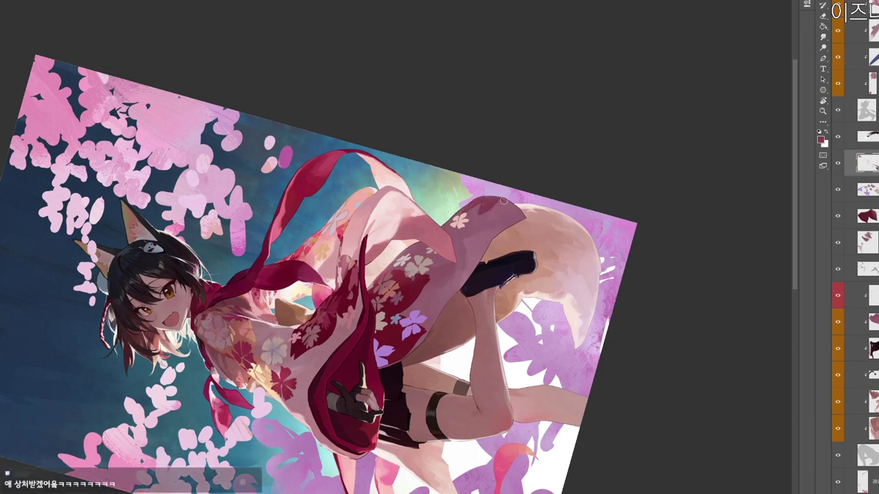
Adjust the paint colour to a rose red and extend the pattern patches along the mauve hem.
{"action": "left_click_drag", "start_coordinate": [535, 308], "coordinate": [295, 476]}
{"action": "mouse_move", "coordinate": [429, 437]}
{"action": "left_mouse_down"}
{"action": "mouse_move", "coordinate": [466, 408]}
{"action": "mouse_move", "coordinate": [481, 339]}
{"action": "mouse_move", "coordinate": [514, 339]}
{"action": "mouse_move", "coordinate": [471, 211]}
{"action": "left_mouse_up"}
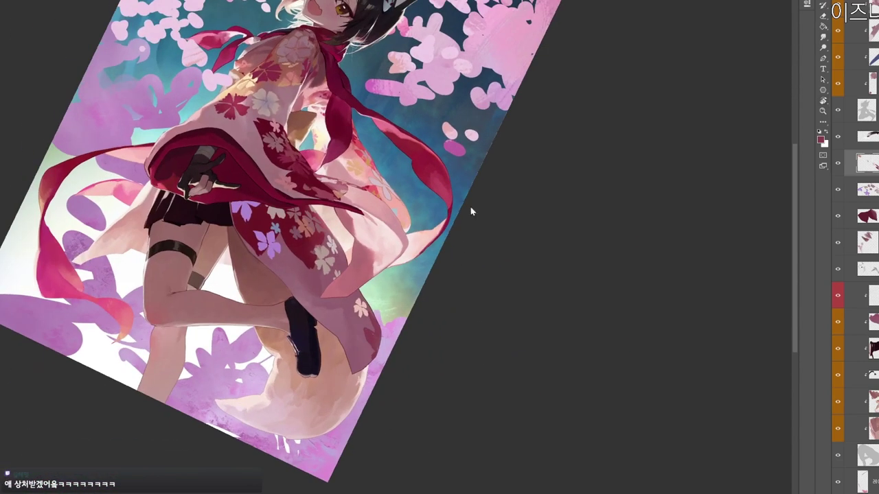
{"action": "key", "text": "n"}
{"action": "left_click", "coordinate": [490, 99]}
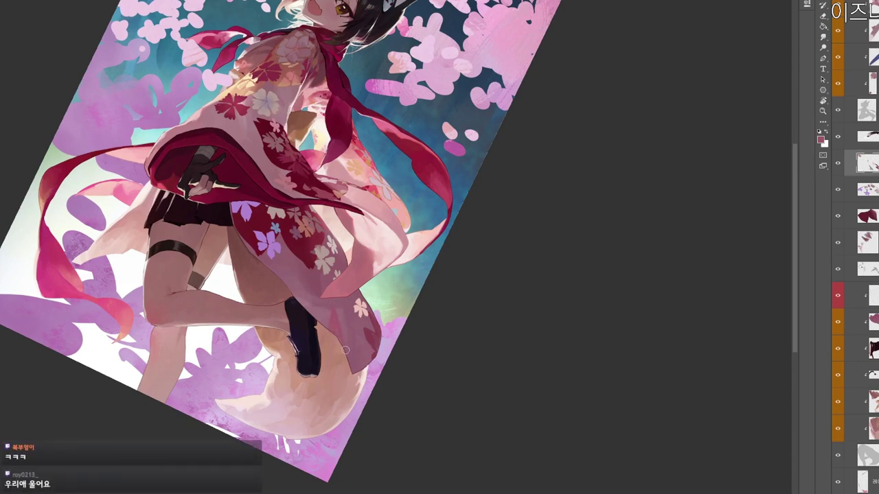
Set the paint colour to #b37858 and paint a small orange blossom below the large pale flower on the kimono.
{"action": "key", "text": "r"}
{"action": "left_click_drag", "start_coordinate": [370, 317], "coordinate": [388, 405]}
{"action": "key", "text": "Escape"}
{"action": "left_click_drag", "start_coordinate": [441, 406], "coordinate": [593, 389]}
{"action": "left_click_drag", "start_coordinate": [548, 345], "coordinate": [529, 346]}
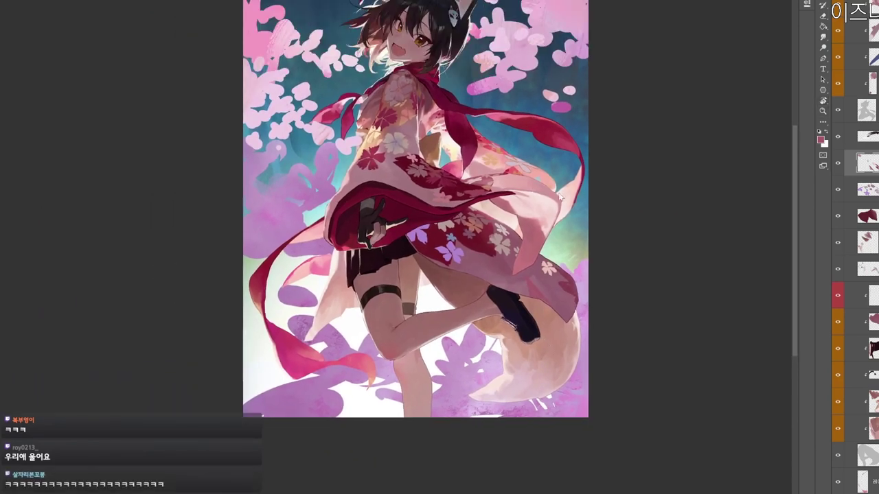
{"action": "key", "text": "n"}
{"action": "left_click", "coordinate": [318, 127]}
{"action": "left_click", "coordinate": [406, 240]}
{"action": "left_click", "coordinate": [323, 147]}
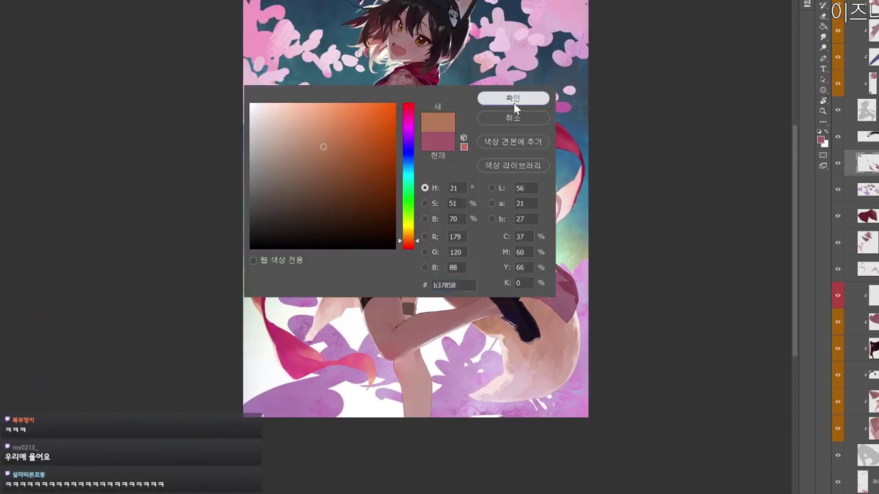
{"action": "left_click", "coordinate": [512, 100]}
{"action": "left_click_drag", "start_coordinate": [504, 261], "coordinate": [480, 234]}
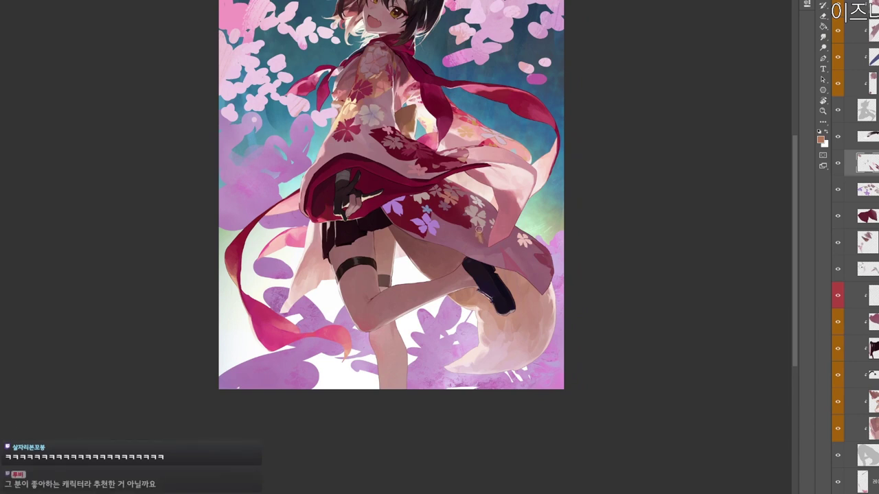
{"action": "left_click_drag", "start_coordinate": [523, 219], "coordinate": [508, 209]}
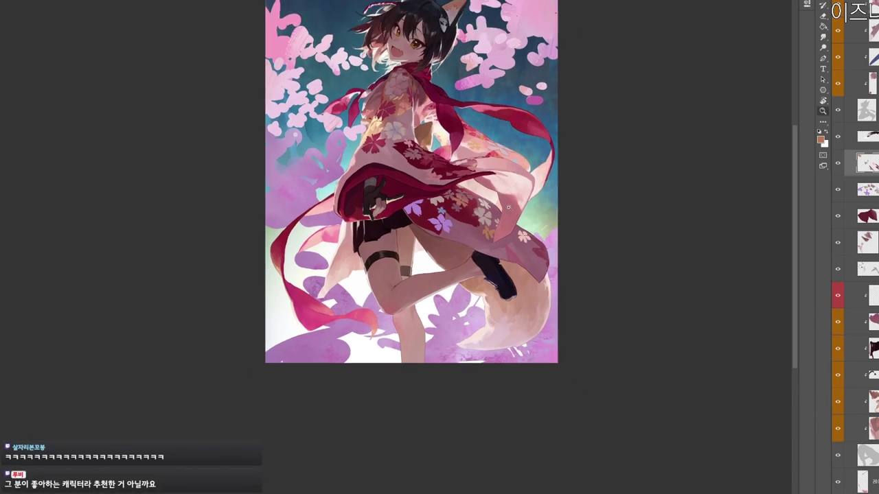
{"action": "scroll", "coordinate": [490, 237], "scroll_direction": "up", "scroll_amount": 2}
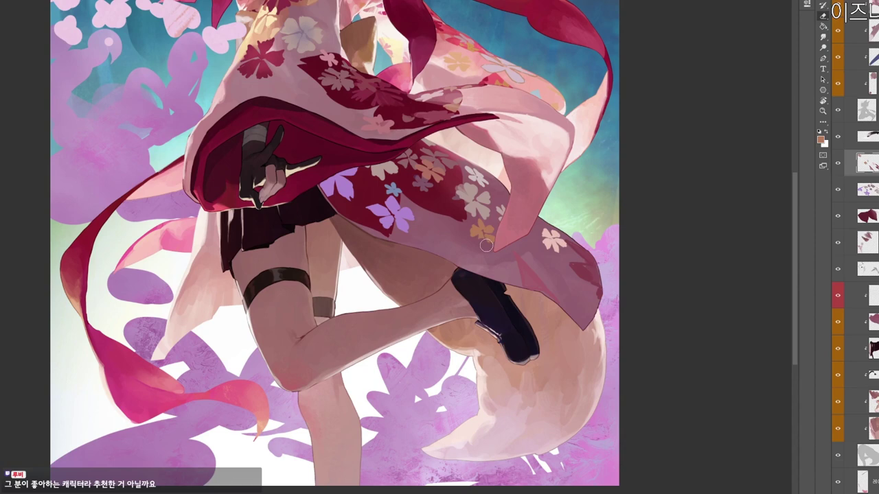
{"action": "scroll", "coordinate": [522, 206], "scroll_direction": "down", "scroll_amount": 2}
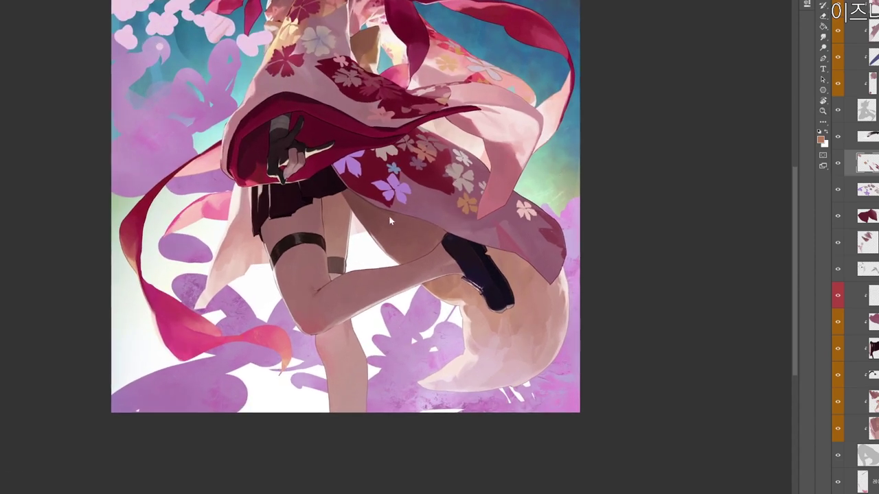
Sample a muted brown from the canvas and paint a beige blossom on the hem between the orange and pink ones.
{"action": "left_click", "coordinate": [373, 215], "text": "alt"}
{"action": "key", "text": "n"}
{"action": "key", "text": "Escape"}
{"action": "left_click_drag", "start_coordinate": [518, 252], "coordinate": [461, 247]}
{"action": "left_click_drag", "start_coordinate": [479, 248], "coordinate": [462, 249]}
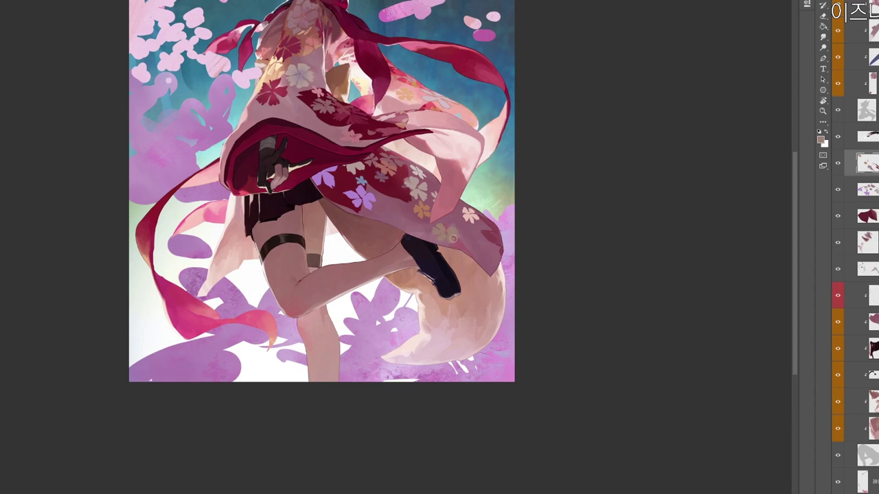
Select the layer that holds the lavender and blue blossoms.
{"action": "scroll", "coordinate": [484, 267], "scroll_direction": "down", "scroll_amount": 4}
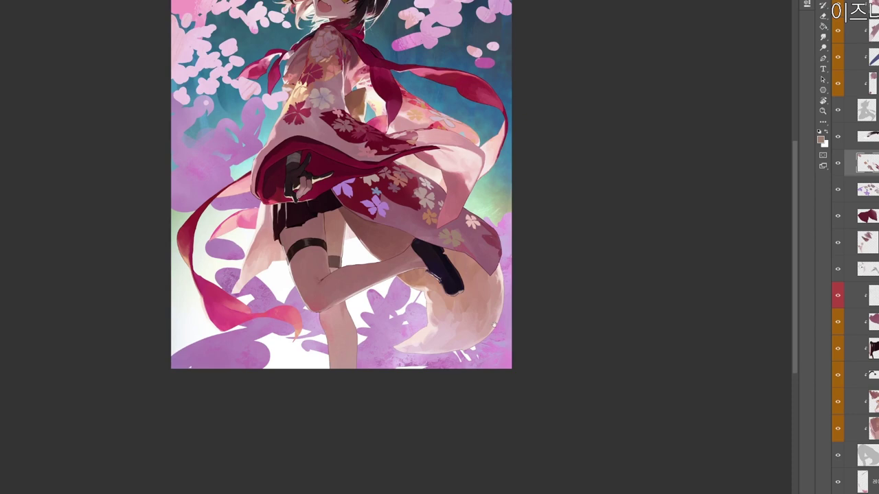
{"action": "left_click_drag", "start_coordinate": [509, 360], "coordinate": [526, 191]}
{"action": "key", "text": "r"}
{"action": "left_click_drag", "start_coordinate": [527, 228], "coordinate": [541, 285]}
{"action": "left_click", "coordinate": [867, 190]}
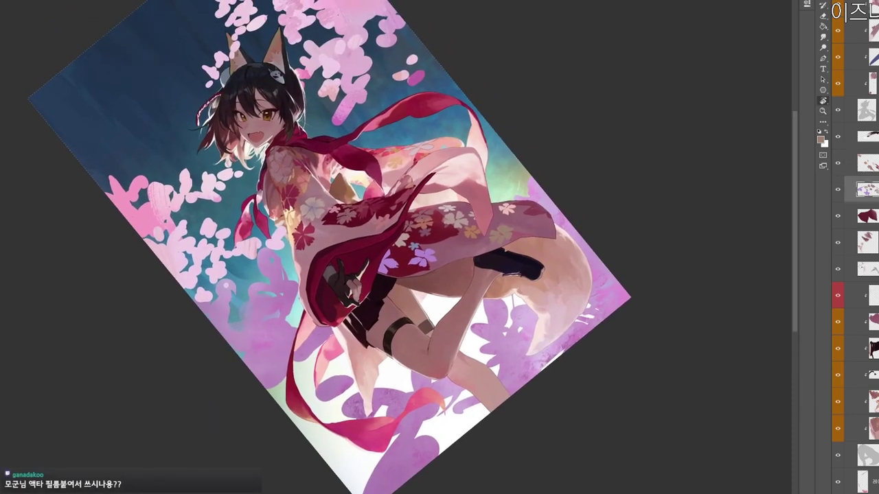
Outline a freehand selection around the pale, orange and beige blossoms along the kimono's hem and enlarge the brush.
{"action": "left_click_drag", "start_coordinate": [520, 224], "coordinate": [509, 151]}
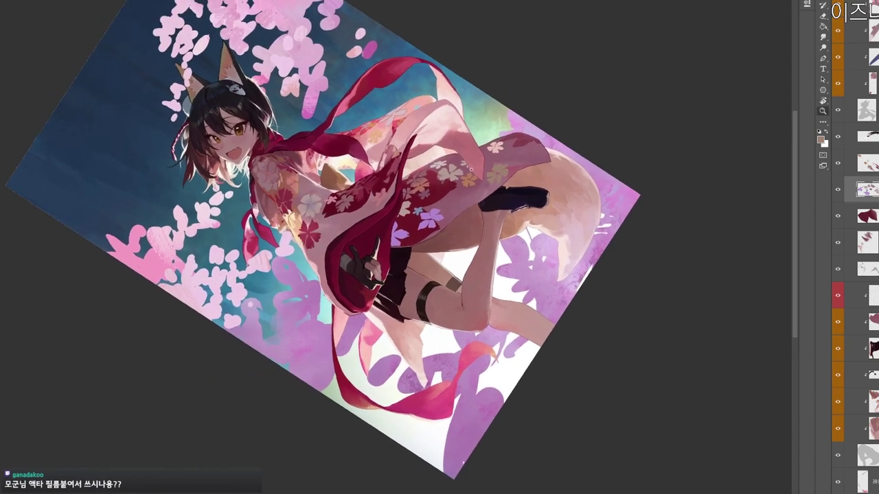
{"action": "left_click_drag", "start_coordinate": [407, 169], "coordinate": [426, 167]}
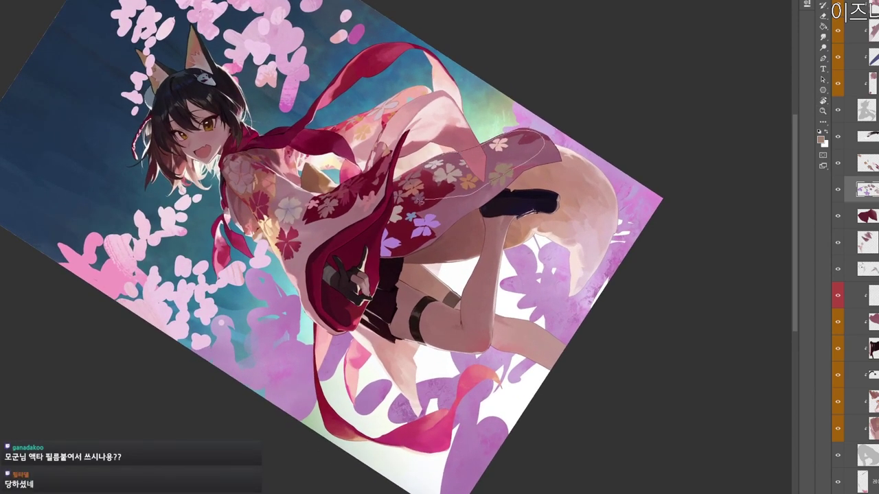
{"action": "left_click_drag", "start_coordinate": [410, 174], "coordinate": [415, 169]}
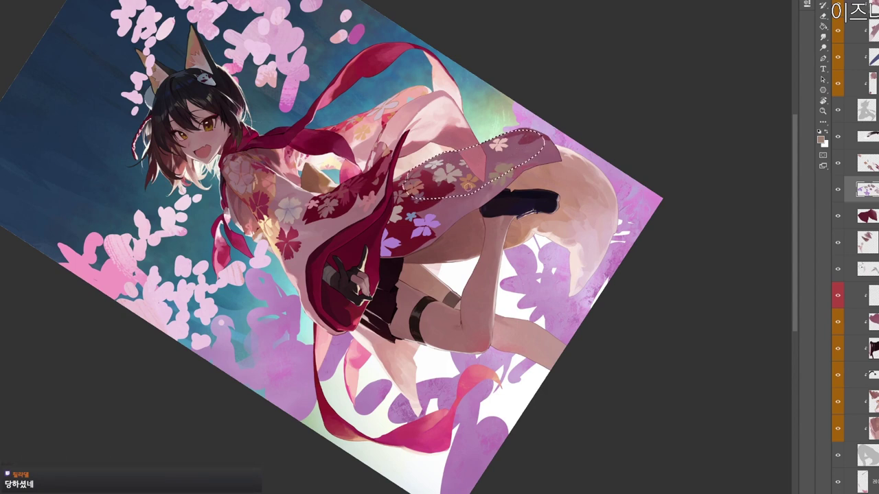
{"action": "key", "text": "bracketright"}
{"action": "key", "text": "bracketright"}
{"action": "key", "text": "bracketright"}
{"action": "key", "text": "bracketright"}
{"action": "key", "text": "bracketright"}
{"action": "key", "text": "bracketright"}
{"action": "key", "text": "bracketright"}
{"action": "key", "text": "bracketright"}
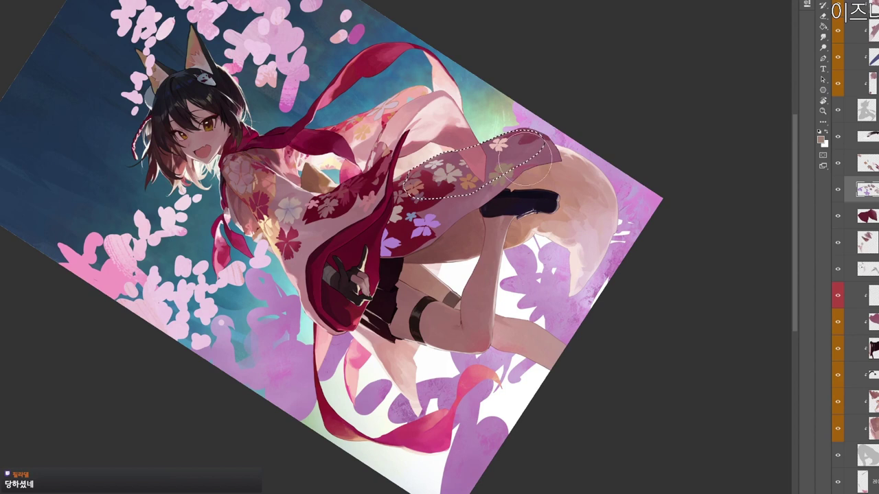
Tint the selected hem blossoms with browns #73452c and #844523 and clear the selection.
{"action": "left_click", "coordinate": [820, 139]}
{"action": "left_click_drag", "start_coordinate": [383, 147], "coordinate": [340, 183]}
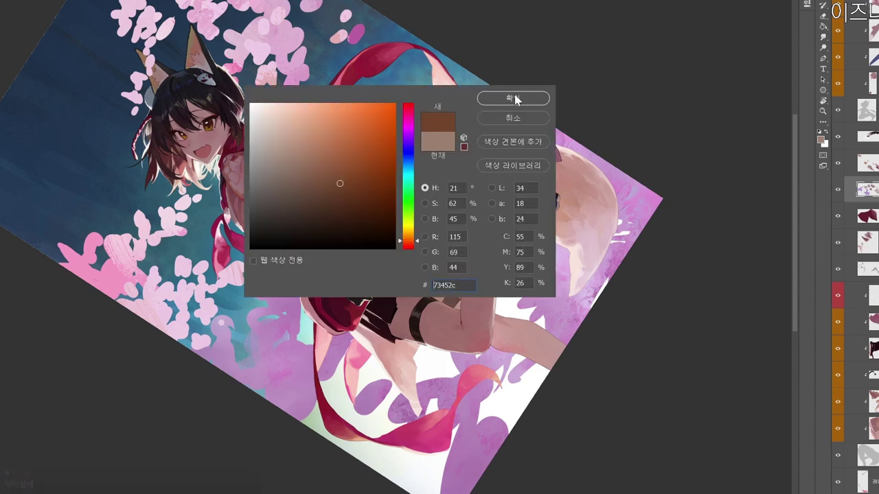
{"action": "key", "text": "Return"}
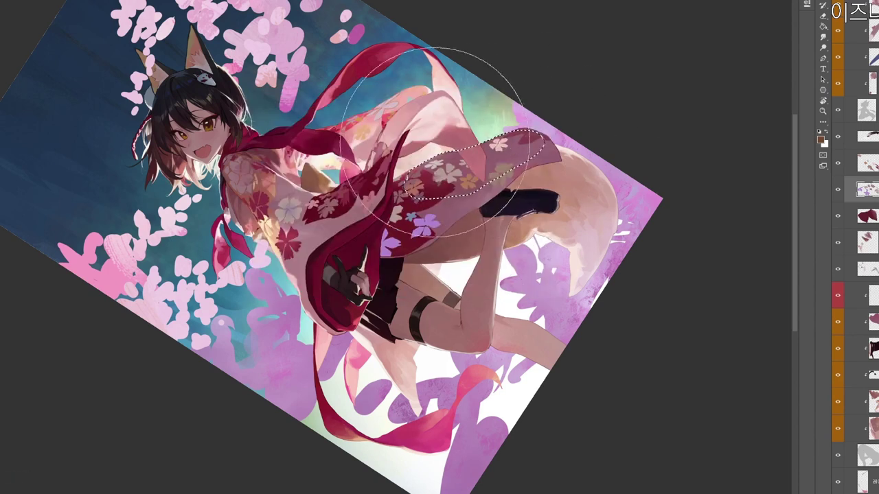
{"action": "key", "text": "F12"}
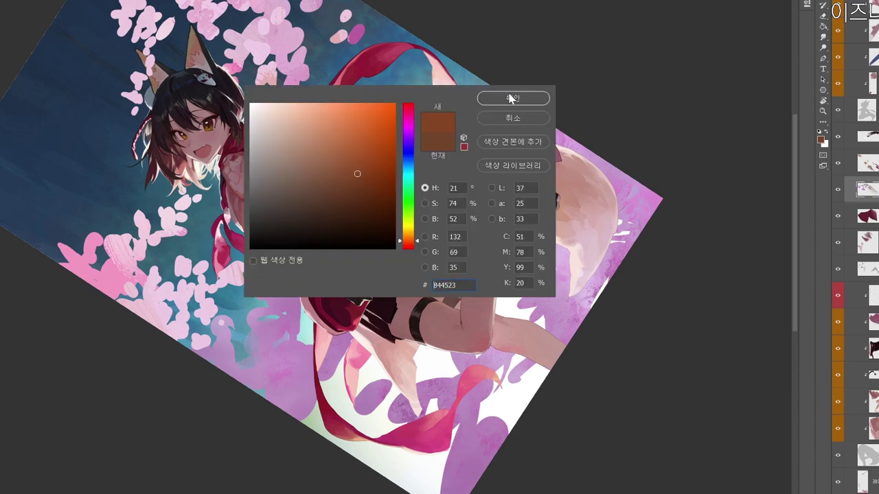
{"action": "left_click", "coordinate": [479, 97]}
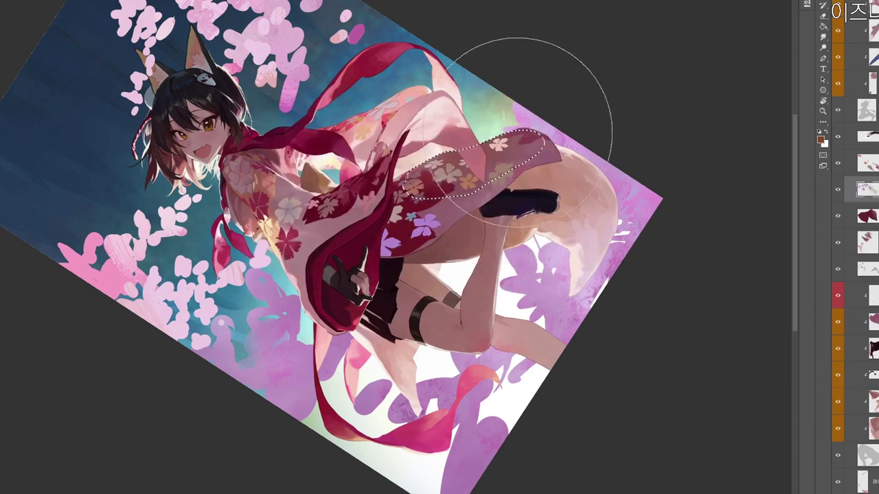
{"action": "key", "text": "ctrl+d"}
Set the paint colour to a very dark maroon and shade the lavender blossoms on their layer in the kimono's lower panel.
{"action": "key", "text": "r"}
{"action": "left_click_drag", "start_coordinate": [616, 177], "coordinate": [297, 413]}
{"action": "left_click_drag", "start_coordinate": [362, 463], "coordinate": [540, 241]}
{"action": "left_click_drag", "start_coordinate": [576, 270], "coordinate": [466, 360]}
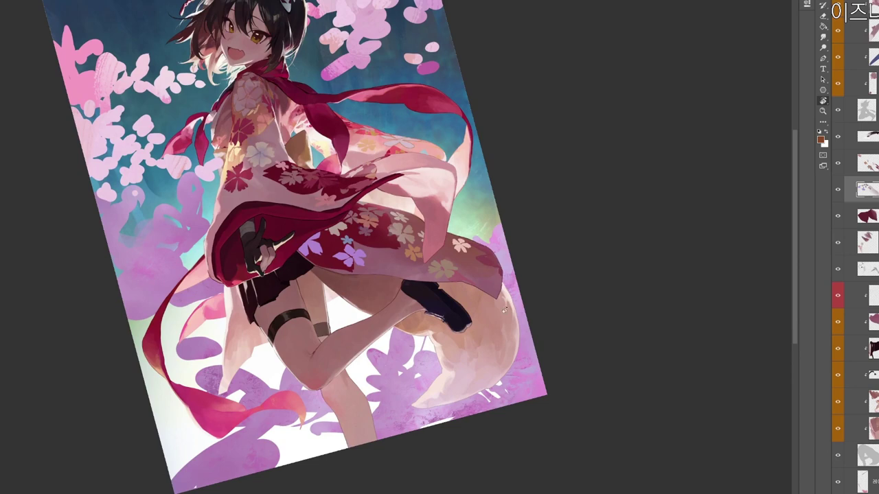
{"action": "key", "text": "Escape"}
{"action": "left_click_drag", "start_coordinate": [514, 451], "coordinate": [520, 398]}
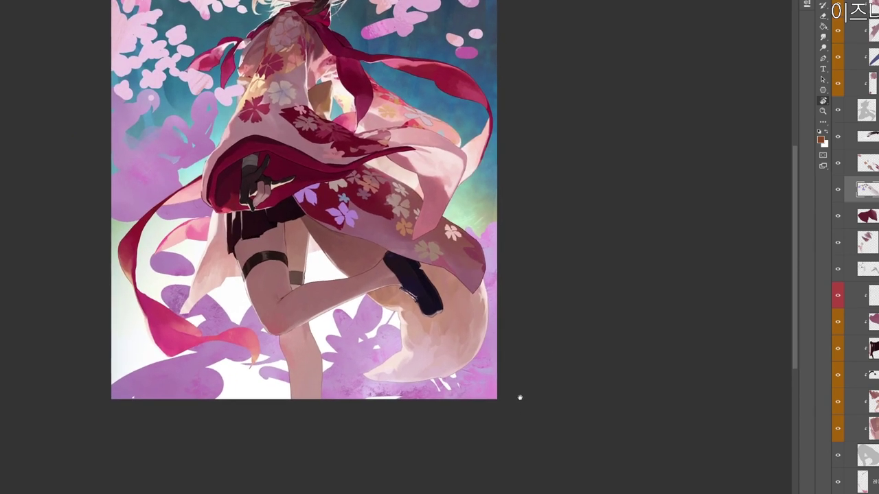
{"action": "key", "text": "n"}
{"action": "left_click", "coordinate": [349, 195]}
{"action": "left_click", "coordinate": [407, 115]}
{"action": "left_click", "coordinate": [362, 212]}
{"action": "left_click", "coordinate": [497, 96]}
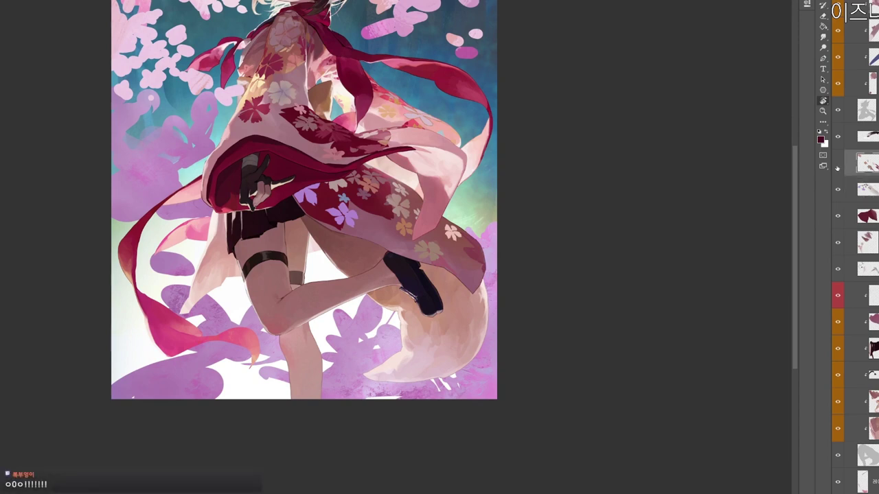
{"action": "left_click", "coordinate": [868, 190]}
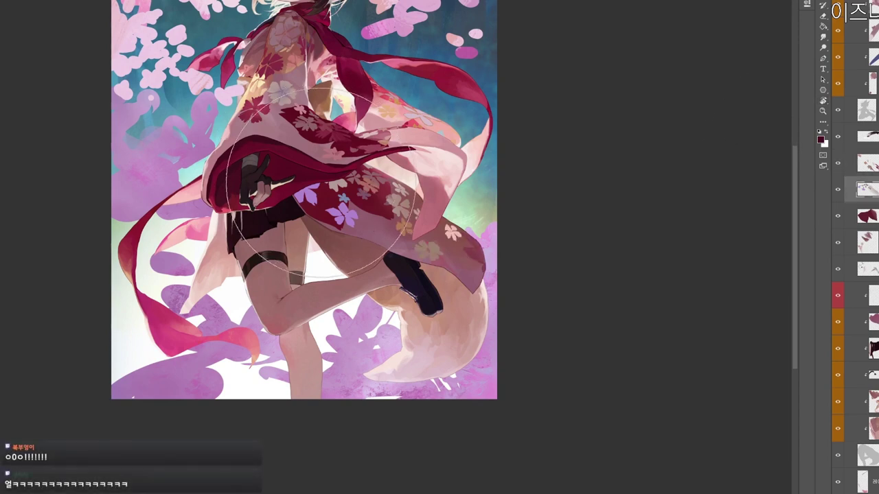
{"action": "mouse_move", "coordinate": [302, 192]}
{"action": "left_mouse_down"}
{"action": "mouse_move", "coordinate": [324, 184]}
{"action": "mouse_move", "coordinate": [330, 166]}
{"action": "left_mouse_up"}
Change the paint colour to a deep magenta pink and select the layer that holds the lavender blossoms.
{"action": "key", "text": "r"}
{"action": "mouse_move", "coordinate": [436, 328]}
{"action": "left_mouse_down"}
{"action": "mouse_move", "coordinate": [468, 144]}
{"action": "mouse_move", "coordinate": [452, 115]}
{"action": "left_mouse_up"}
{"action": "key", "text": "space"}
{"action": "left_click_drag", "start_coordinate": [406, 201], "coordinate": [485, 252]}
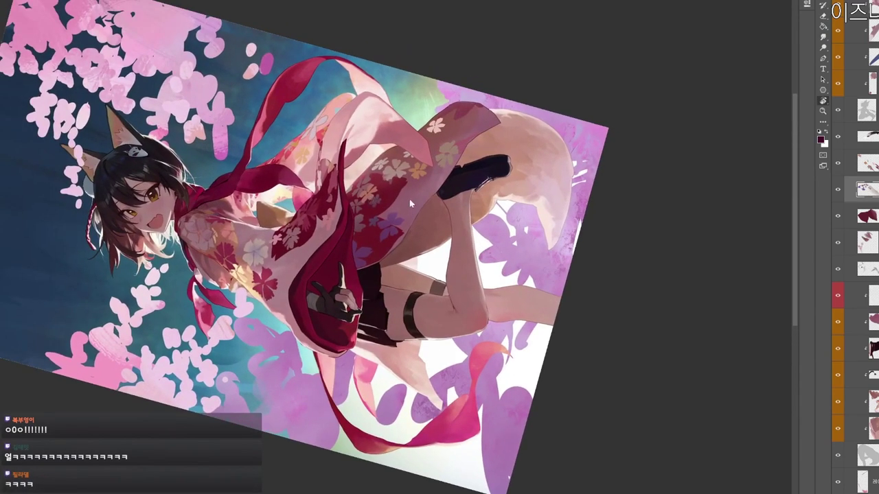
{"action": "key", "text": "b"}
{"action": "left_click", "coordinate": [406, 191], "text": "ctrl"}
{"action": "left_click", "coordinate": [821, 140]}
{"action": "left_click_drag", "start_coordinate": [346, 153], "coordinate": [342, 158]}
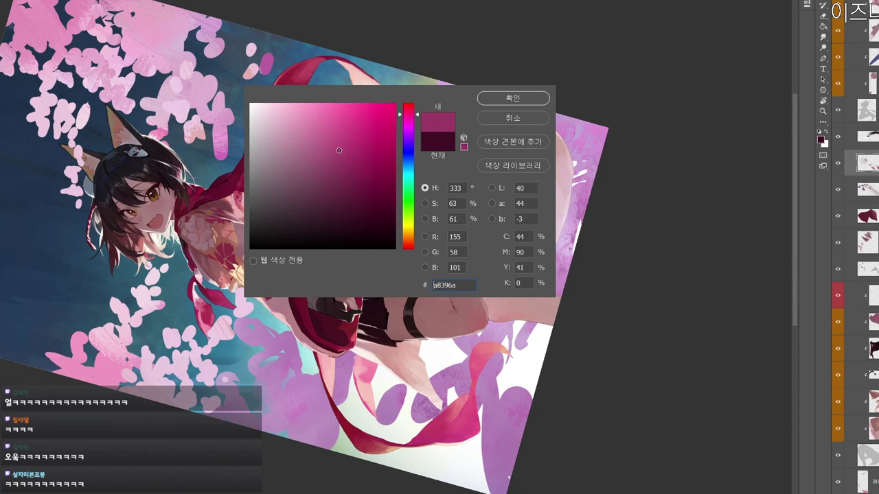
{"action": "left_click", "coordinate": [513, 98]}
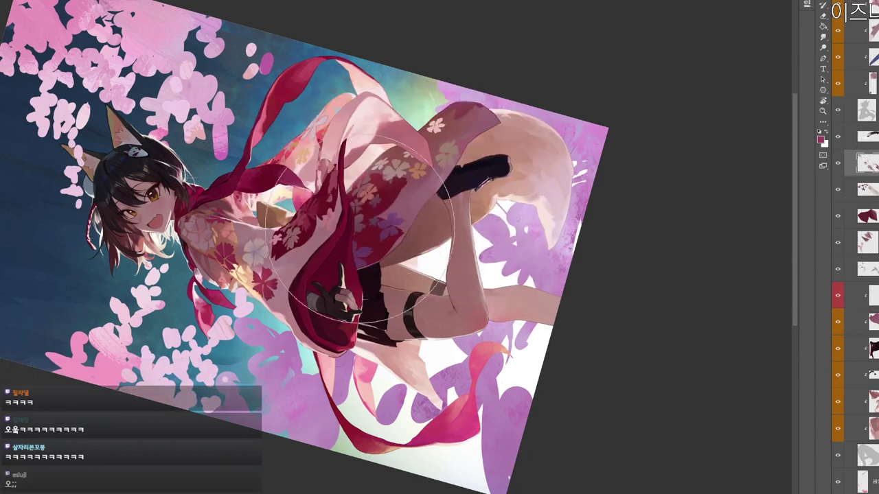
{"action": "left_click", "coordinate": [392, 233], "text": "ctrl"}
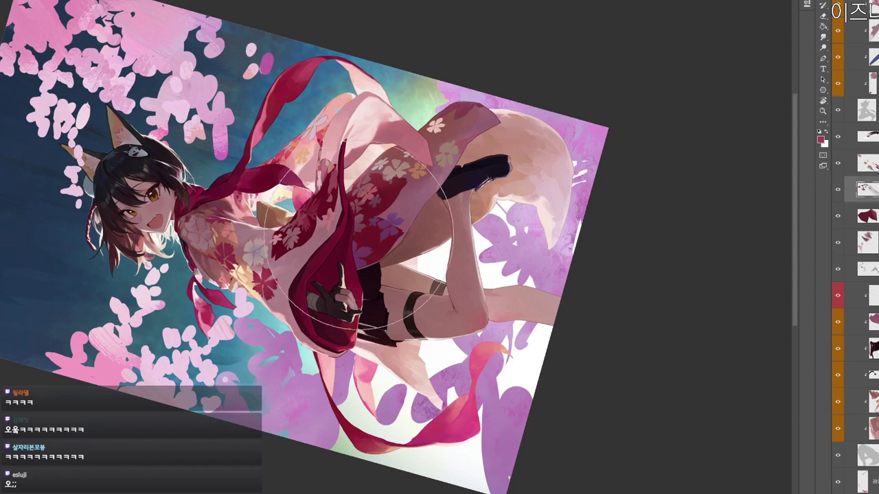
Set the paint colour to light pink #d9c5ca and paint small pale blossoms on the red area of the kimono's lower panel.
{"action": "left_click", "coordinate": [821, 139]}
{"action": "left_click", "coordinate": [290, 133]}
{"action": "left_click", "coordinate": [514, 94]}
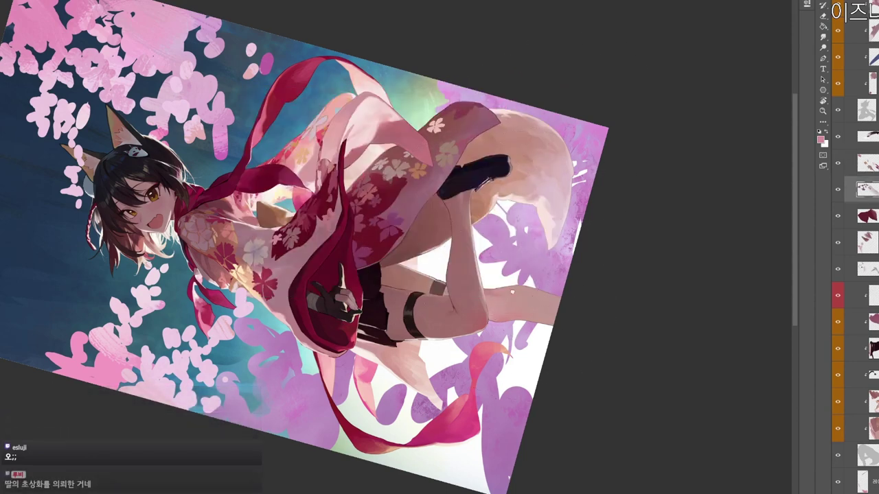
{"action": "key", "text": "r"}
{"action": "left_click_drag", "start_coordinate": [472, 159], "coordinate": [380, 368]}
{"action": "left_click", "coordinate": [820, 139]}
{"action": "left_click", "coordinate": [256, 124]}
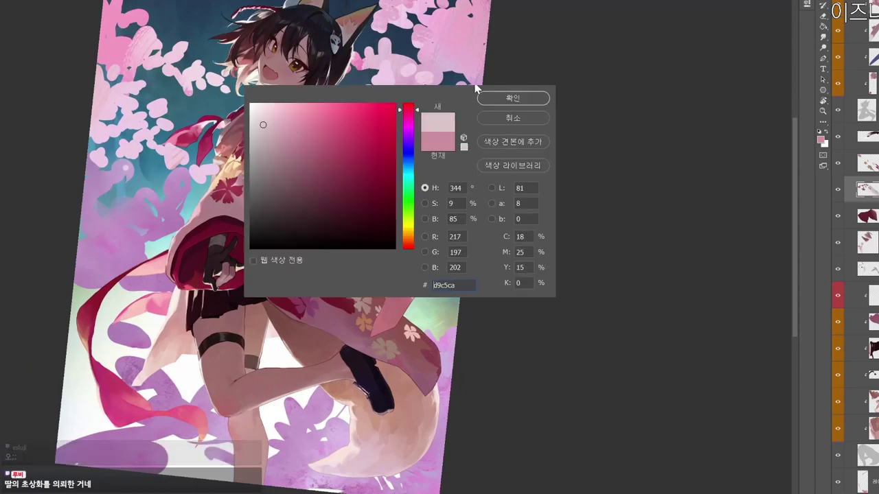
{"action": "left_click", "coordinate": [508, 98]}
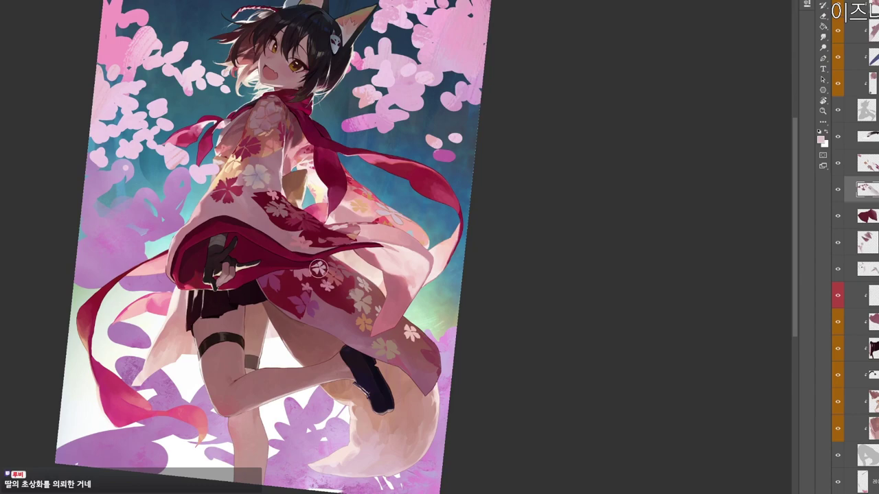
{"action": "key", "text": "r"}
{"action": "left_click_drag", "start_coordinate": [510, 238], "coordinate": [353, 402]}
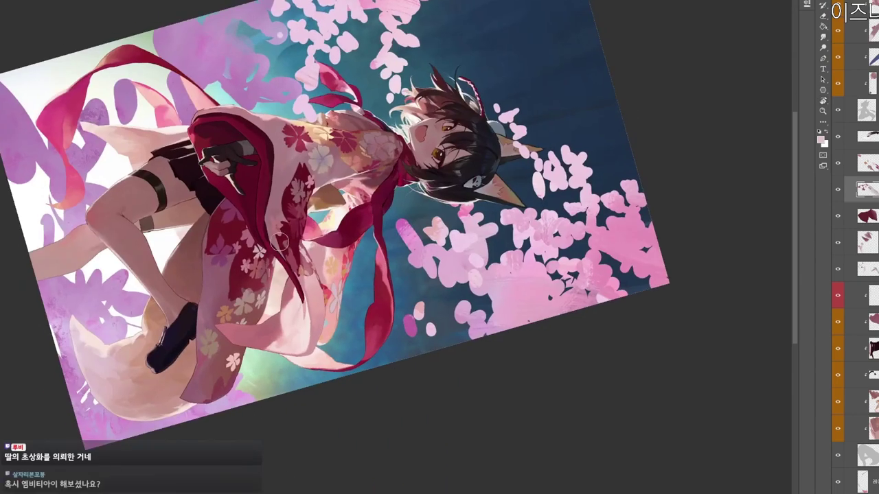
{"action": "mouse_move", "coordinate": [273, 328]}
{"action": "left_mouse_down"}
{"action": "mouse_move", "coordinate": [304, 439]}
{"action": "mouse_move", "coordinate": [558, 29]}
{"action": "mouse_move", "coordinate": [536, 4]}
{"action": "left_mouse_up"}
{"action": "left_click_drag", "start_coordinate": [532, 237], "coordinate": [494, 94]}
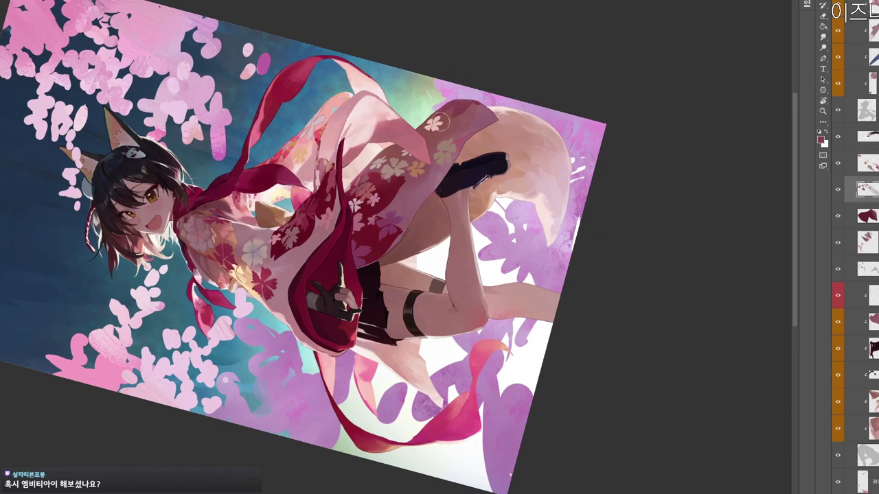
Select the layer of the hem blossoms and go back to the layer directly below it.
{"action": "left_click", "coordinate": [450, 145], "text": "ctrl"}
{"action": "left_click_drag", "start_coordinate": [451, 144], "coordinate": [432, 187]}
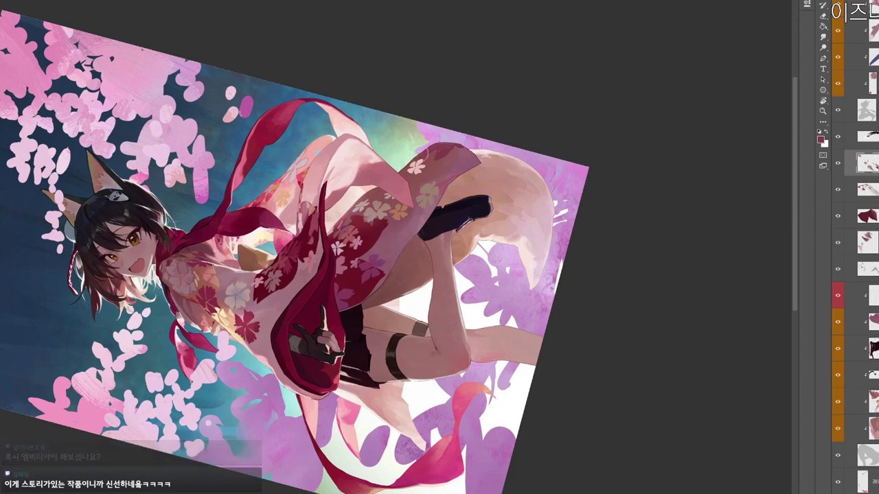
{"action": "key", "text": "r"}
{"action": "left_click_drag", "start_coordinate": [506, 102], "coordinate": [391, 327]}
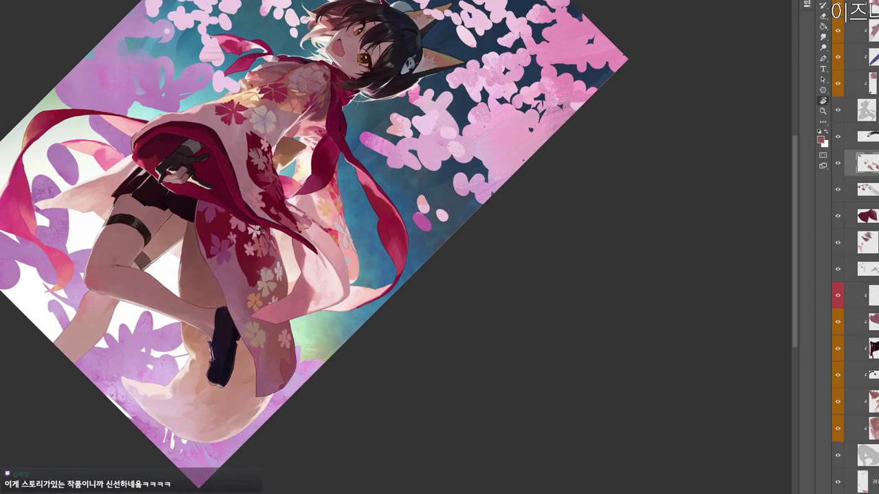
{"action": "key", "text": "alt+bracketleft"}
{"action": "key", "text": "r"}
{"action": "left_click_drag", "start_coordinate": [437, 379], "coordinate": [435, 44]}
{"action": "left_click_drag", "start_coordinate": [532, 55], "coordinate": [496, 364]}
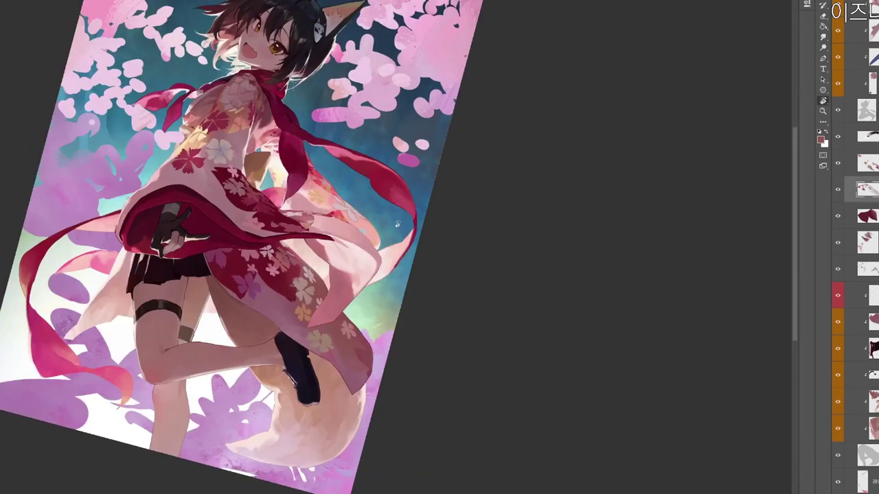
{"action": "left_click_drag", "start_coordinate": [464, 173], "coordinate": [474, 130]}
{"action": "left_click_drag", "start_coordinate": [444, 197], "coordinate": [458, 169]}
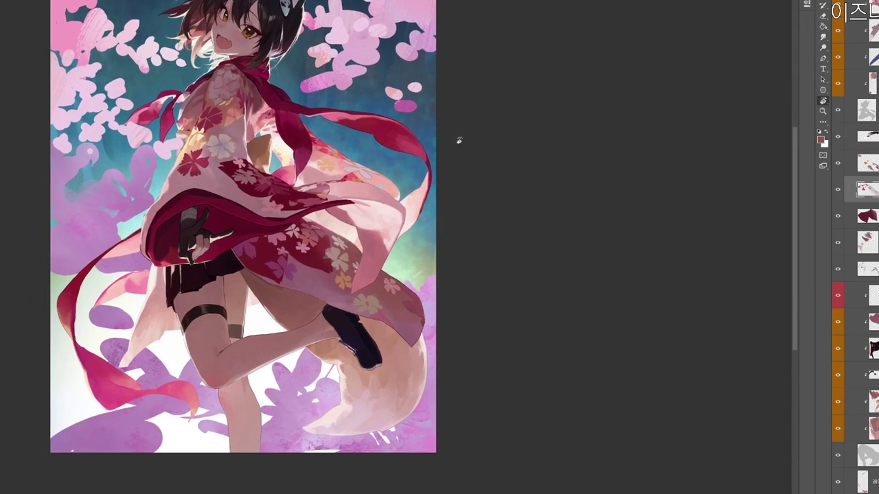
Add a new empty layer directly above the kimono's blossom layers.
{"action": "left_click", "coordinate": [841, 138]}
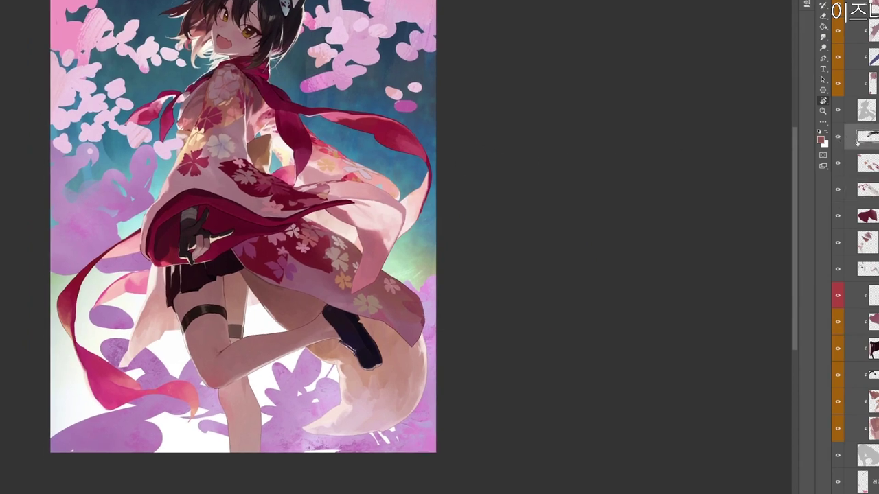
{"action": "left_click", "coordinate": [843, 163]}
{"action": "key", "text": "ctrl+shift+alt+n"}
{"action": "left_click_drag", "start_coordinate": [391, 217], "coordinate": [419, 256]}
{"action": "key", "text": "z"}
{"action": "left_click_drag", "start_coordinate": [420, 254], "coordinate": [397, 235]}
{"action": "key", "text": "b"}
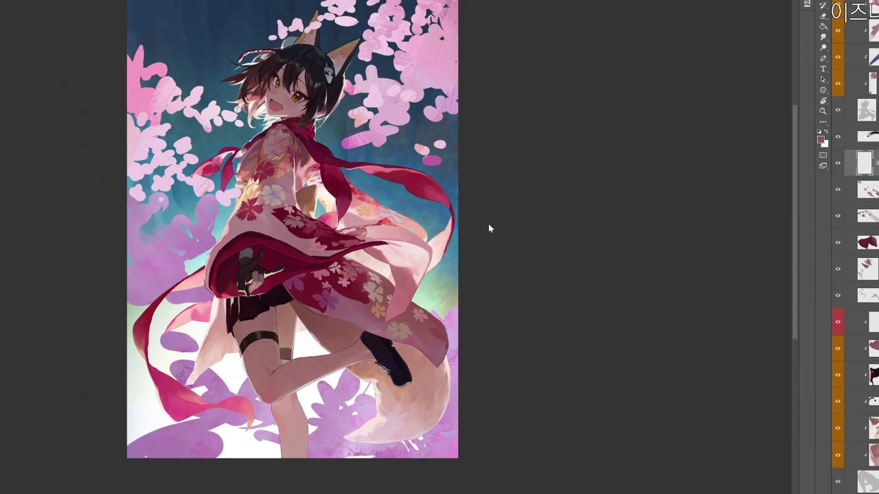
Set the paint colour to a light peach and brush a soft glow over the kimono's lower panel.
{"action": "key", "text": "n"}
{"action": "left_click", "coordinate": [308, 114]}
{"action": "left_click_drag", "start_coordinate": [307, 114], "coordinate": [292, 115]}
{"action": "left_click", "coordinate": [408, 240]}
{"action": "key", "text": "Return"}
{"action": "key", "text": "ctrl+plus"}
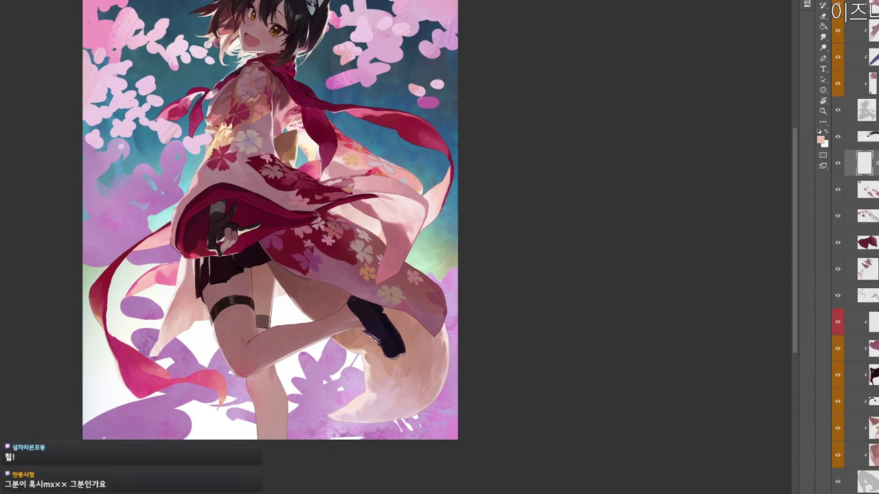
{"action": "mouse_move", "coordinate": [307, 220]}
{"action": "left_mouse_down"}
{"action": "mouse_move", "coordinate": [297, 212]}
{"action": "mouse_move", "coordinate": [321, 226]}
{"action": "mouse_move", "coordinate": [292, 201]}
{"action": "mouse_move", "coordinate": [345, 242]}
{"action": "left_mouse_up"}
Fine-tune the peach colour, add another soft stroke over the lower panel and compare the glow layer hidden and shown.
{"action": "key", "text": "n"}
{"action": "left_click_drag", "start_coordinate": [300, 110], "coordinate": [300, 107]}
{"action": "left_click", "coordinate": [511, 102]}
{"action": "left_click", "coordinate": [838, 164]}
{"action": "left_click", "coordinate": [838, 165]}
{"action": "left_click_drag", "start_coordinate": [305, 207], "coordinate": [309, 223]}
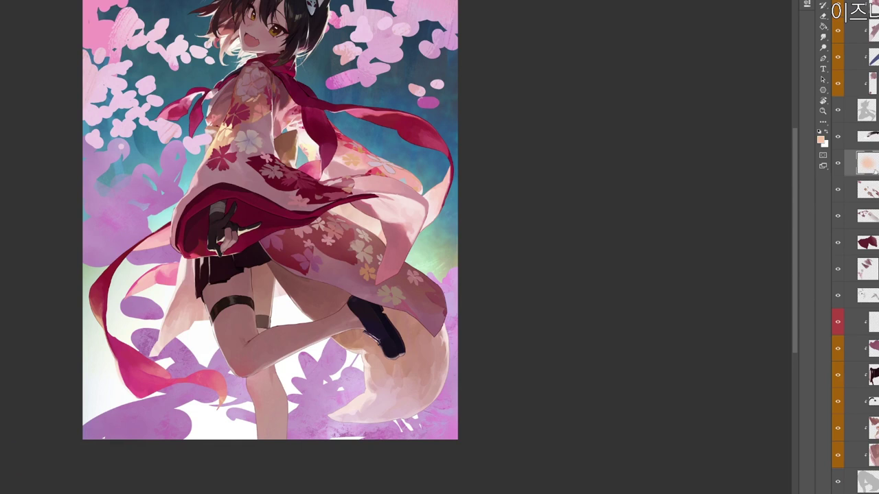
{"action": "left_click", "coordinate": [838, 164]}
{"action": "left_click", "coordinate": [839, 164]}
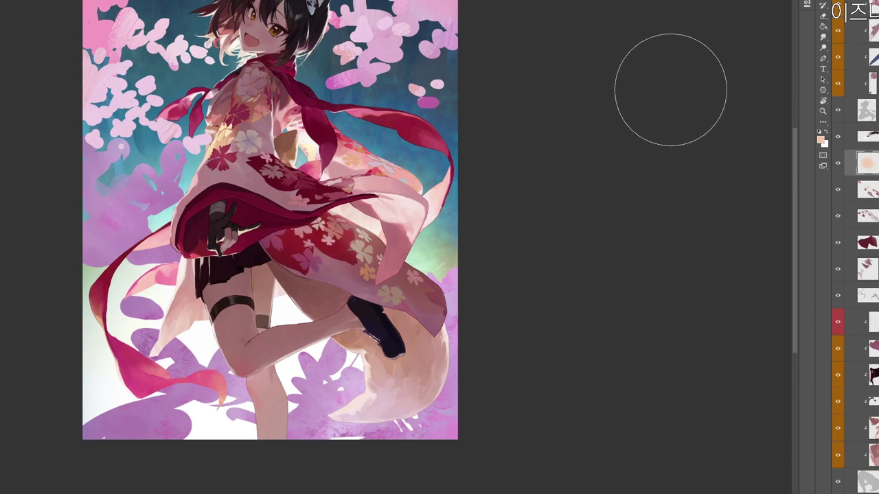
Try a stronger peach dab over the kimono's lower panel and undo it.
{"action": "left_click_drag", "start_coordinate": [526, 257], "coordinate": [561, 295]}
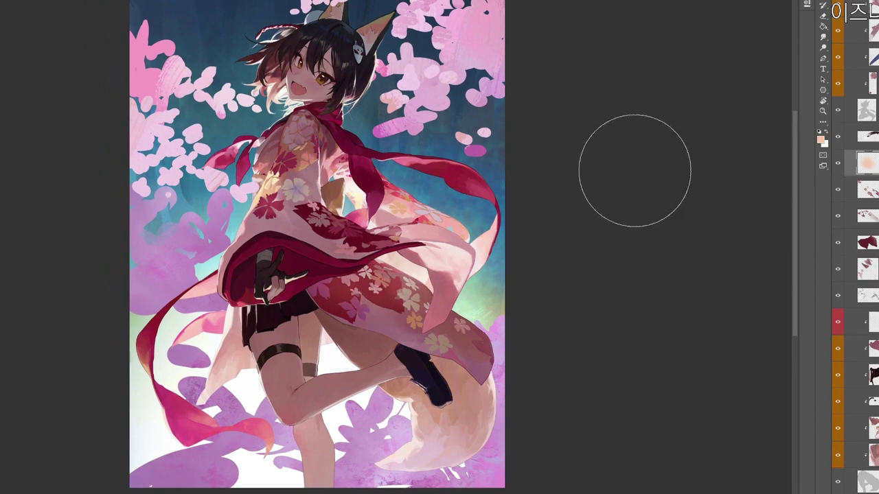
{"action": "left_click_drag", "start_coordinate": [488, 267], "coordinate": [539, 273]}
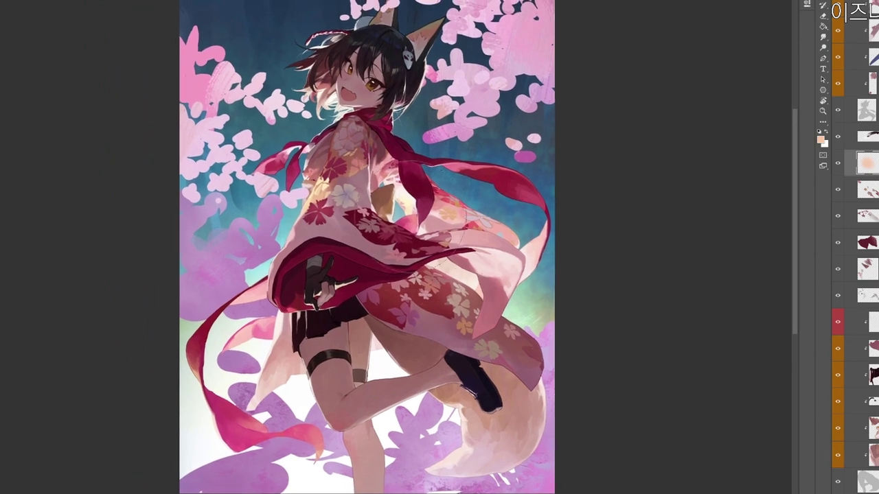
{"action": "left_click_drag", "start_coordinate": [543, 410], "coordinate": [639, 330]}
{"action": "key", "text": "ctrl+y"}
{"action": "key", "text": "ctrl+y"}
{"action": "left_click_drag", "start_coordinate": [619, 490], "coordinate": [594, 454]}
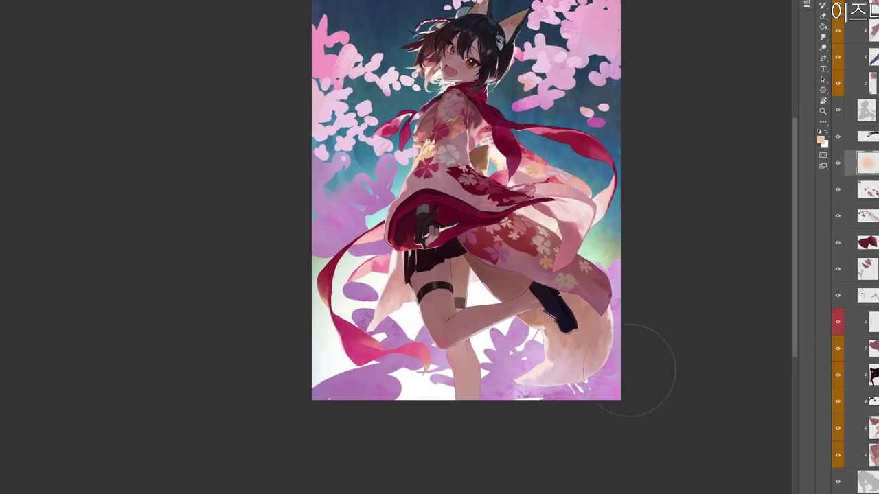
{"action": "left_click", "coordinate": [508, 219]}
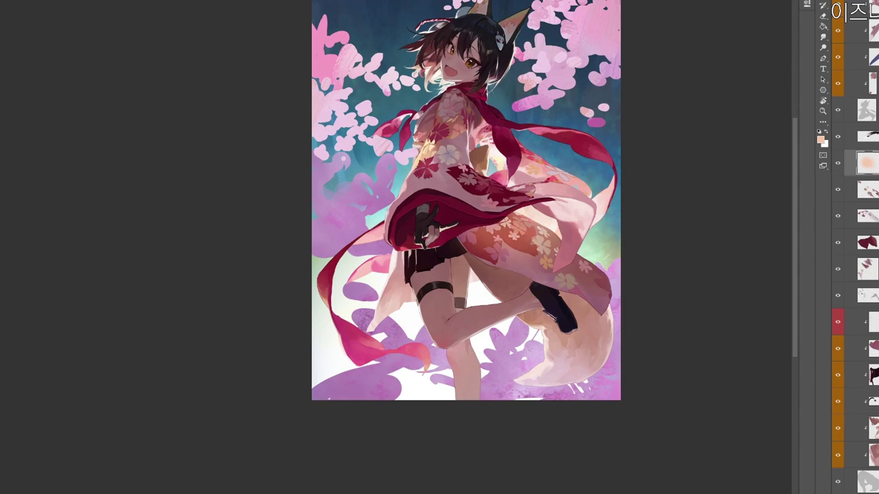
{"action": "key", "text": "ctrl+z"}
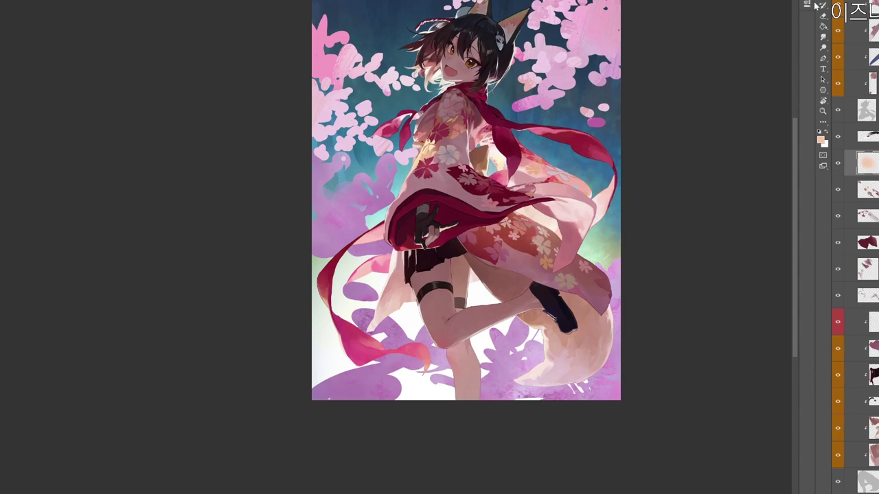
Set the paint colour to a very dark brown for detail work around the character's face.
{"action": "left_click_drag", "start_coordinate": [667, 151], "coordinate": [612, 188]}
{"action": "key", "text": "r"}
{"action": "left_click_drag", "start_coordinate": [621, 153], "coordinate": [567, 139]}
{"action": "key", "text": "Escape"}
{"action": "key", "text": "z"}
{"action": "left_click_drag", "start_coordinate": [505, 262], "coordinate": [525, 259]}
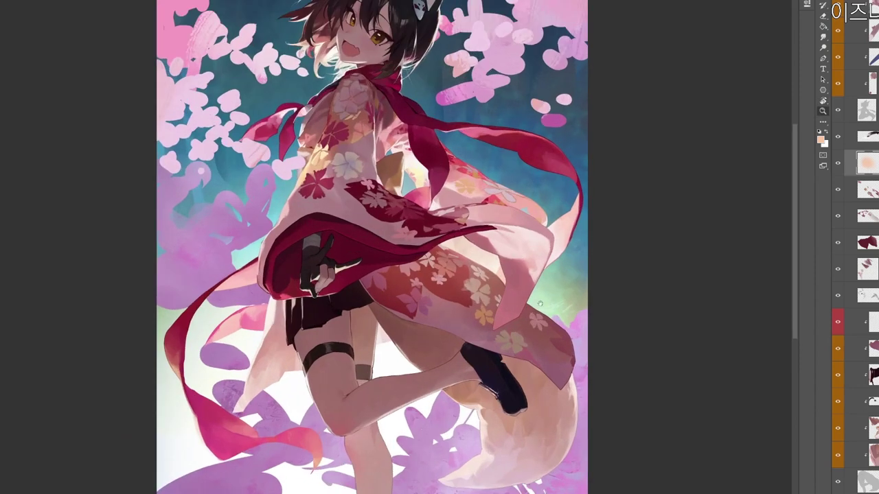
{"action": "left_click_drag", "start_coordinate": [540, 297], "coordinate": [528, 397]}
{"action": "left_click_drag", "start_coordinate": [539, 364], "coordinate": [534, 347]}
{"action": "left_click_drag", "start_coordinate": [402, 154], "coordinate": [419, 149]}
{"action": "key", "text": "b"}
{"action": "key", "text": "n"}
{"action": "left_click", "coordinate": [355, 213]}
{"action": "left_click", "coordinate": [490, 104]}
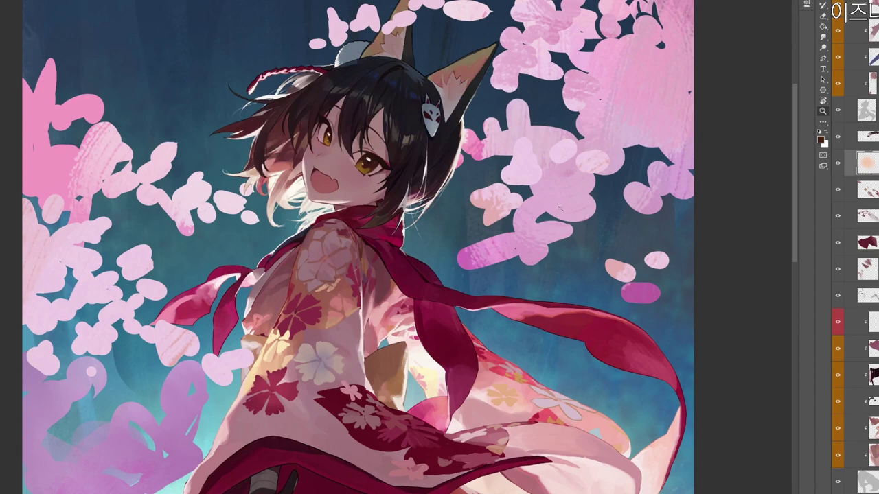
Set the paint colour to dark red #2e0808 and touch up the outlines of the character's eyes.
{"action": "left_click_drag", "start_coordinate": [622, 245], "coordinate": [609, 241]}
{"action": "scroll", "coordinate": [866, 247], "scroll_direction": "up", "scroll_amount": 8}
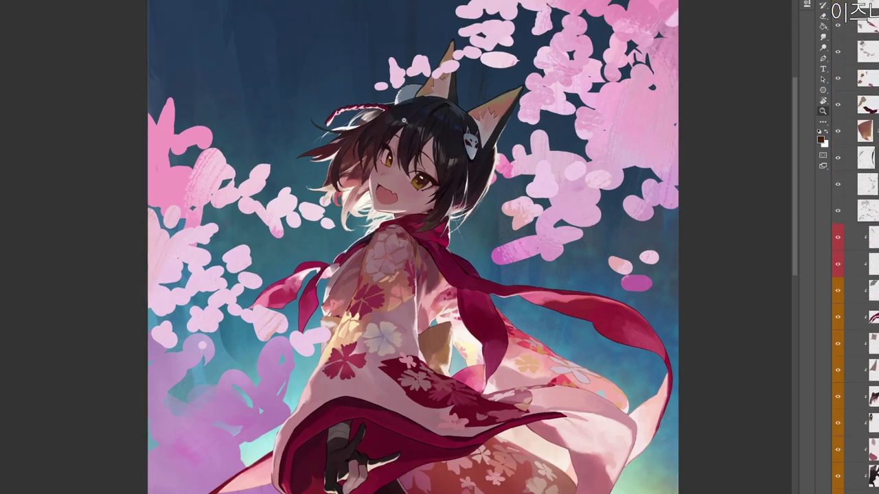
{"action": "left_click", "coordinate": [392, 143]}
{"action": "key", "text": "z"}
{"action": "key", "text": "r"}
{"action": "left_click_drag", "start_coordinate": [424, 94], "coordinate": [397, 91]}
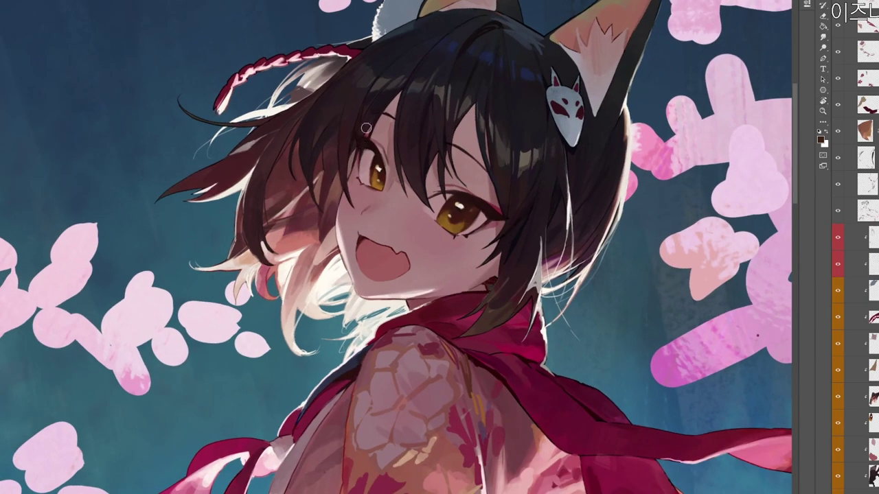
{"action": "key", "text": "n"}
{"action": "left_click", "coordinate": [409, 247]}
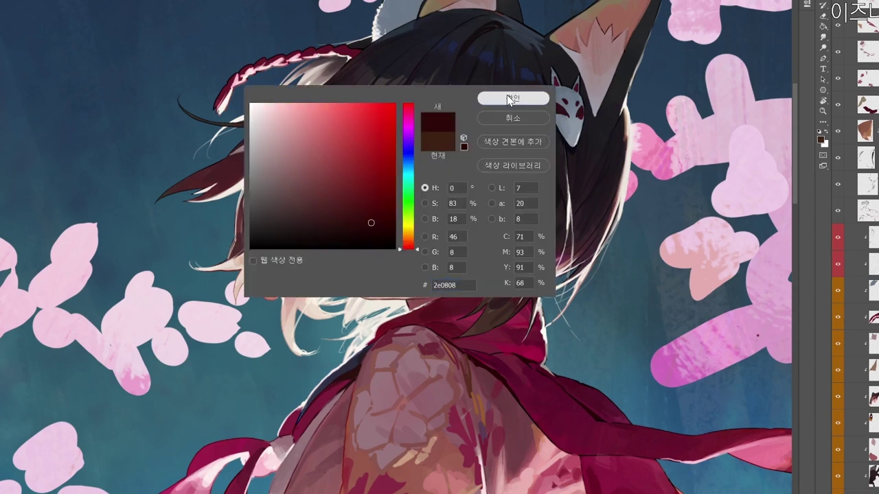
{"action": "left_click", "coordinate": [510, 97]}
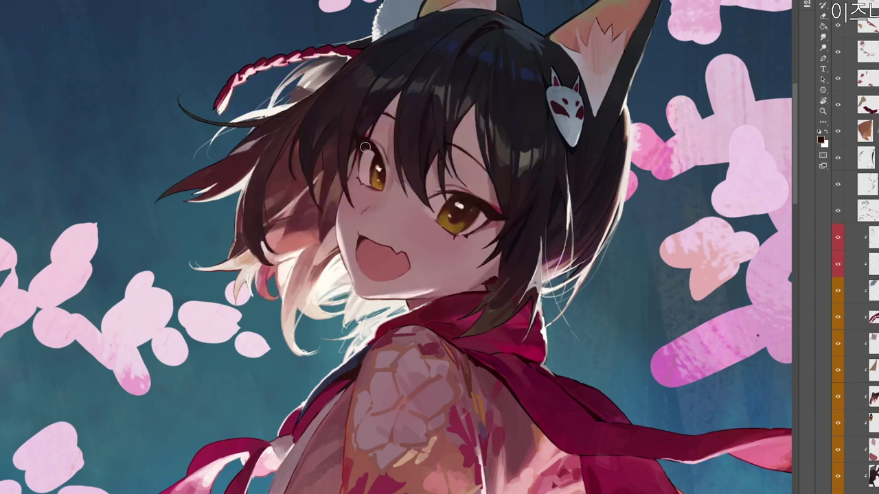
{"action": "left_click", "coordinate": [476, 167], "text": "alt"}
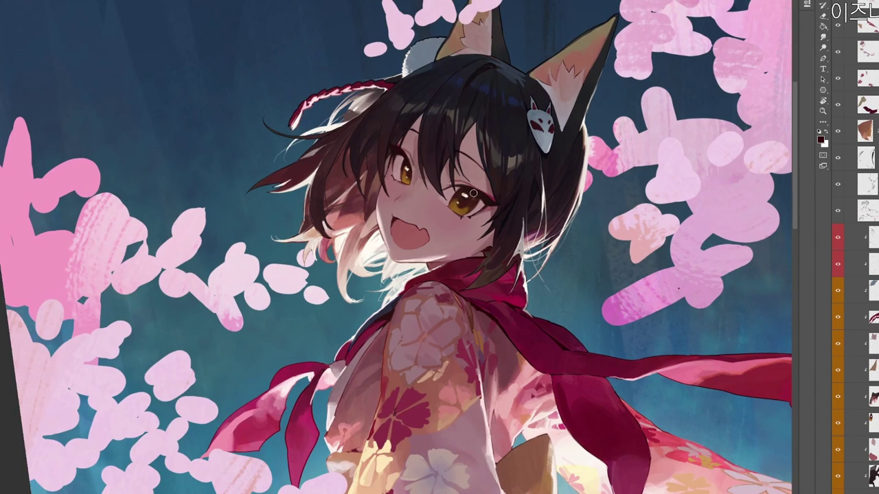
{"action": "left_click", "coordinate": [538, 187], "text": "alt"}
{"action": "left_click_drag", "start_coordinate": [517, 176], "coordinate": [474, 44]}
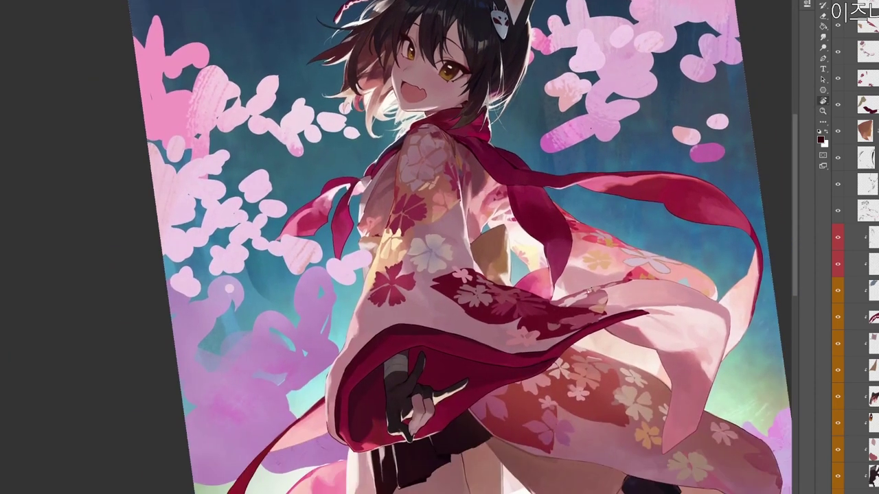
{"action": "key", "text": "Escape"}
Add a new empty layer for the sleeve pattern and set the paint colour to light pink #fad8d8.
{"action": "left_click", "coordinate": [867, 6]}
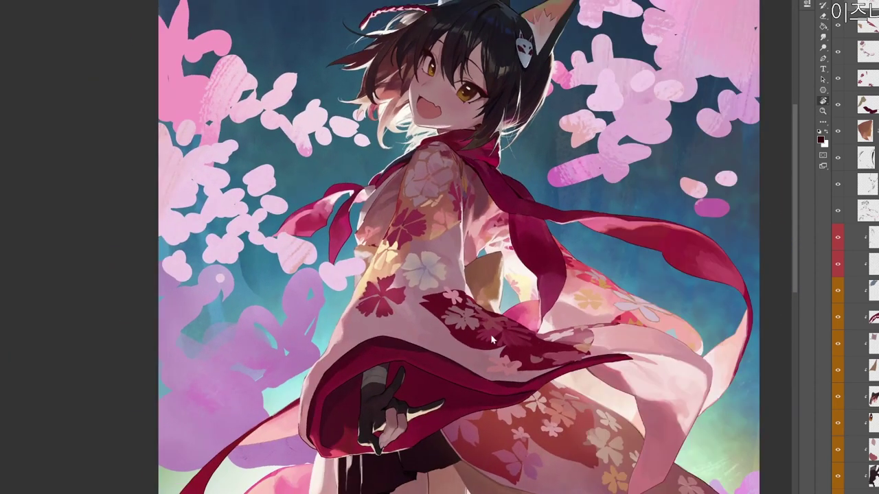
{"action": "key", "text": "ctrl+alt+shift+n"}
{"action": "left_click_drag", "start_coordinate": [438, 432], "coordinate": [466, 392]}
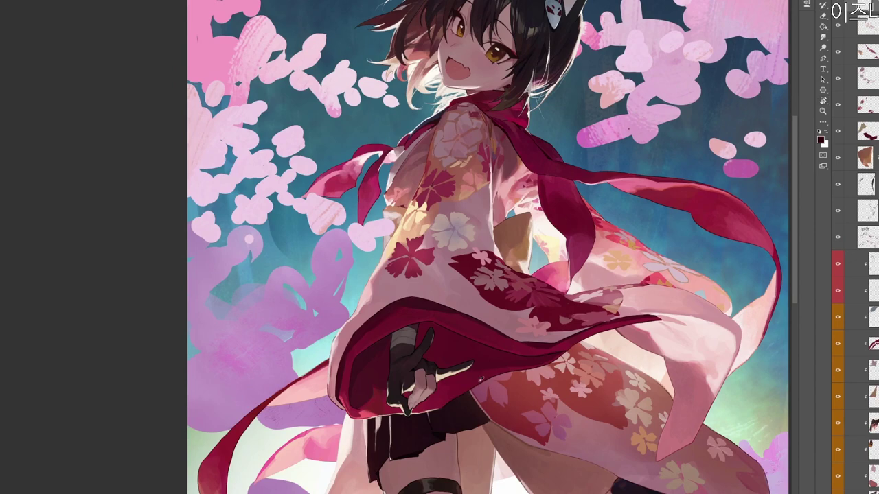
{"action": "key", "text": "n"}
{"action": "mouse_move", "coordinate": [309, 146]}
{"action": "left_mouse_down"}
{"action": "mouse_move", "coordinate": [281, 118]}
{"action": "mouse_move", "coordinate": [348, 160]}
{"action": "mouse_move", "coordinate": [276, 105]}
{"action": "left_mouse_up"}
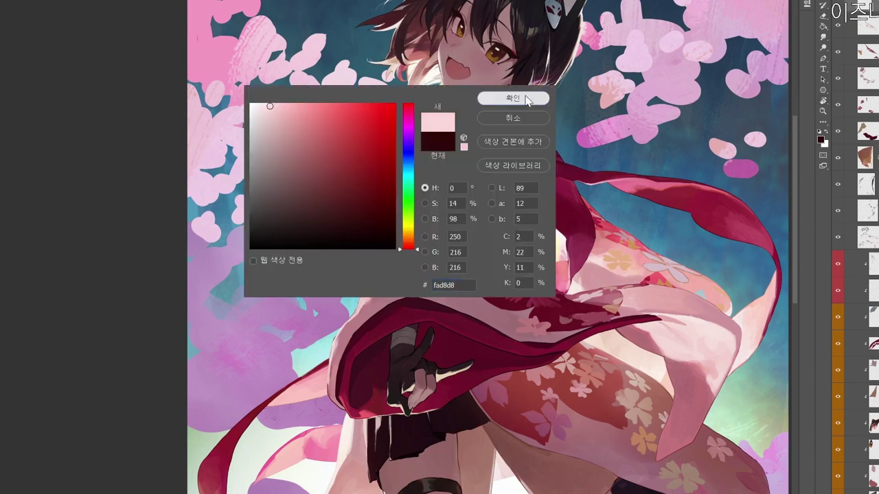
{"action": "left_click", "coordinate": [528, 99]}
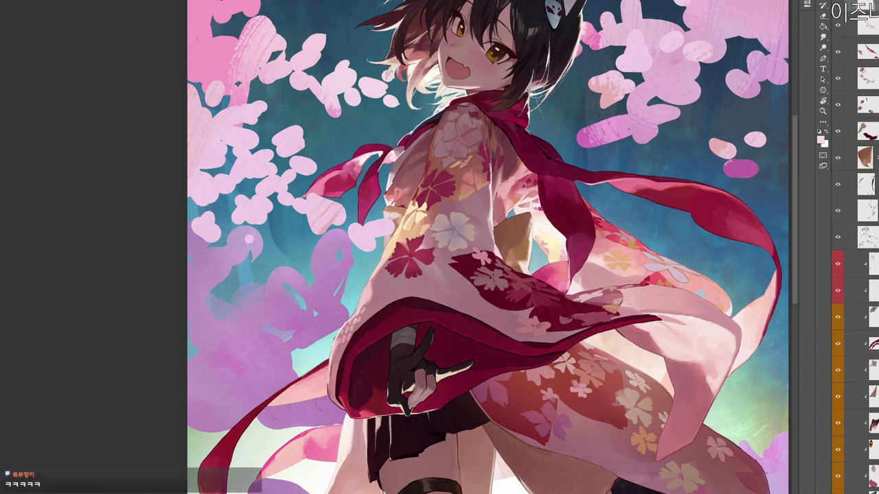
Brush a fine light pink net pattern along the outer edge of the kimono's front sleeve.
{"action": "left_click_drag", "start_coordinate": [376, 294], "coordinate": [335, 296]}
{"action": "key", "text": "r"}
{"action": "left_click_drag", "start_coordinate": [412, 83], "coordinate": [287, 45]}
{"action": "left_click_drag", "start_coordinate": [414, 198], "coordinate": [457, 206]}
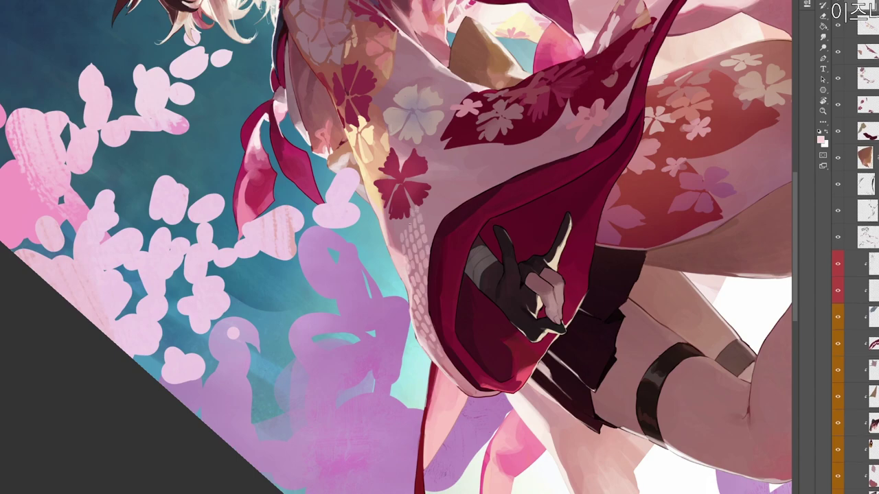
{"action": "key", "text": "z"}
{"action": "left_click", "coordinate": [445, 193], "text": "alt"}
{"action": "key", "text": "r"}
{"action": "left_click_drag", "start_coordinate": [621, 209], "coordinate": [576, 205]}
{"action": "left_click_drag", "start_coordinate": [476, 307], "coordinate": [501, 350]}
{"action": "key", "text": "z"}
{"action": "left_click", "coordinate": [494, 338]}
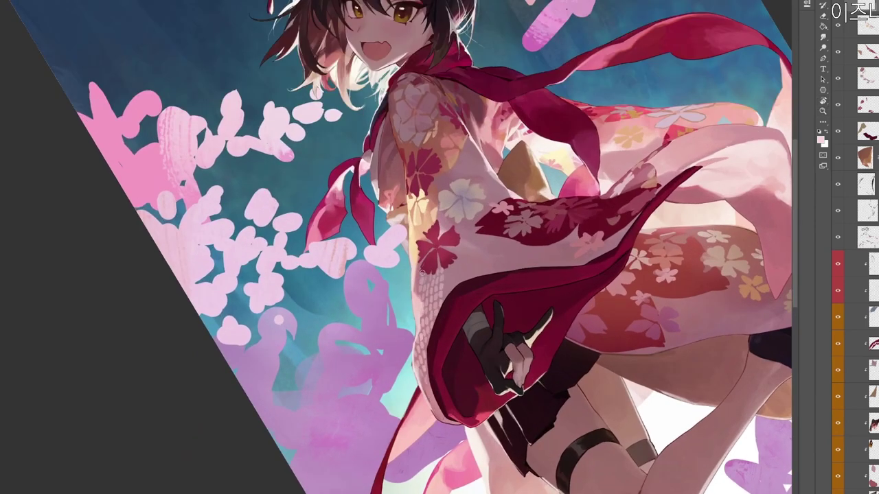
Widen the sleeve's net pattern inward from the outer edge, just below the large red blossom.
{"action": "key", "text": "z"}
{"action": "left_click", "coordinate": [504, 216], "text": "alt"}
{"action": "key", "text": "r"}
{"action": "left_click_drag", "start_coordinate": [559, 131], "coordinate": [530, 121]}
{"action": "left_click_drag", "start_coordinate": [500, 230], "coordinate": [500, 149]}
{"action": "key", "text": "z"}
{"action": "left_click", "coordinate": [471, 198]}
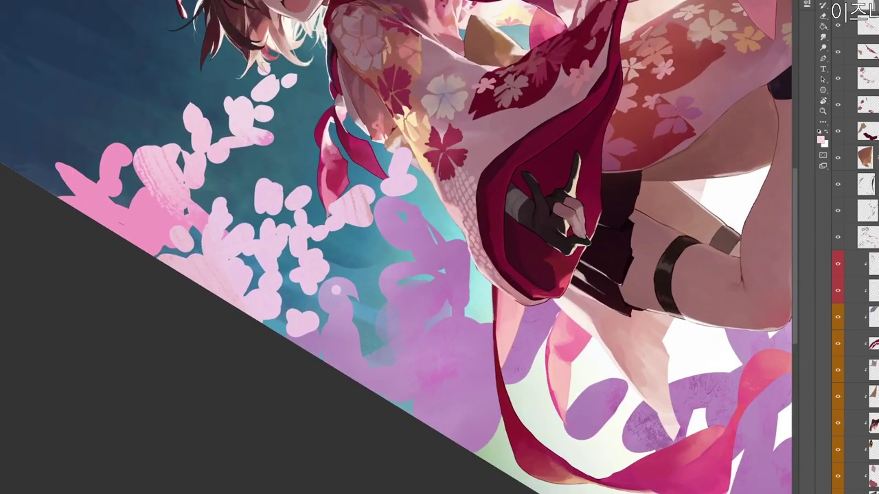
{"action": "key", "text": "space"}
{"action": "left_click_drag", "start_coordinate": [470, 129], "coordinate": [444, 206]}
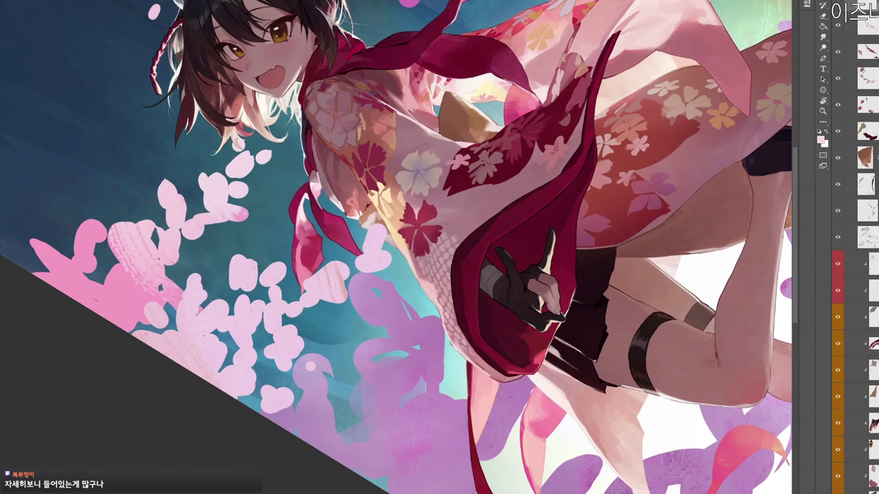
Continue the net pattern around the lower side of the sleeve's large red blossom.
{"action": "key", "text": "ctrl+space"}
{"action": "left_click_drag", "start_coordinate": [489, 210], "coordinate": [362, 328]}
{"action": "key", "text": "r"}
{"action": "key", "text": "space"}
{"action": "left_click_drag", "start_coordinate": [346, 329], "coordinate": [369, 330]}
{"action": "scroll", "coordinate": [369, 329], "scroll_direction": "up", "scroll_amount": 2}
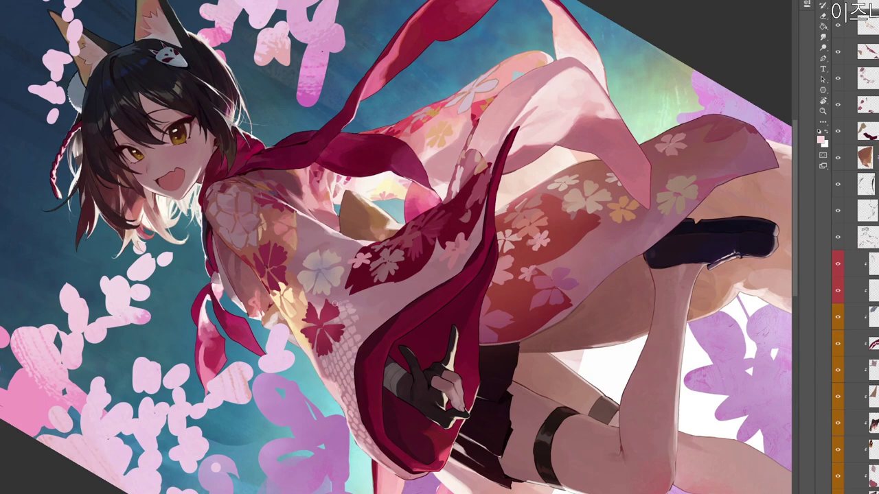
{"action": "key", "text": "r"}
{"action": "left_click_drag", "start_coordinate": [516, 232], "coordinate": [259, 308]}
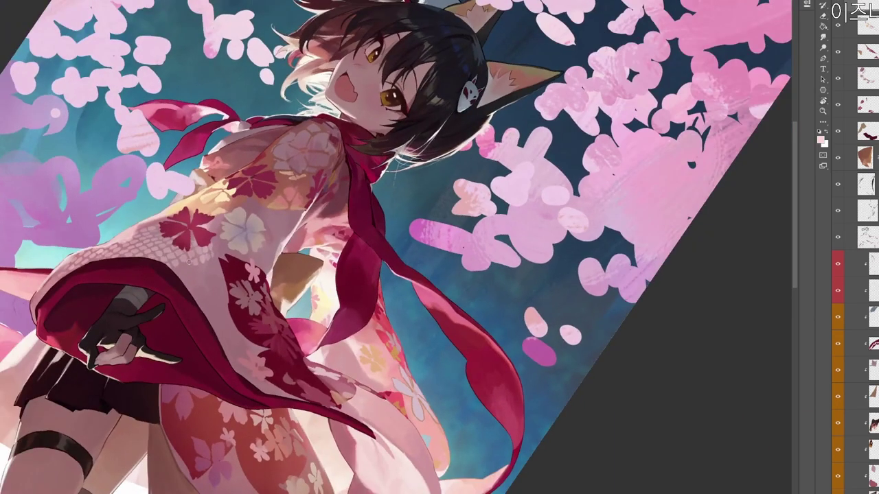
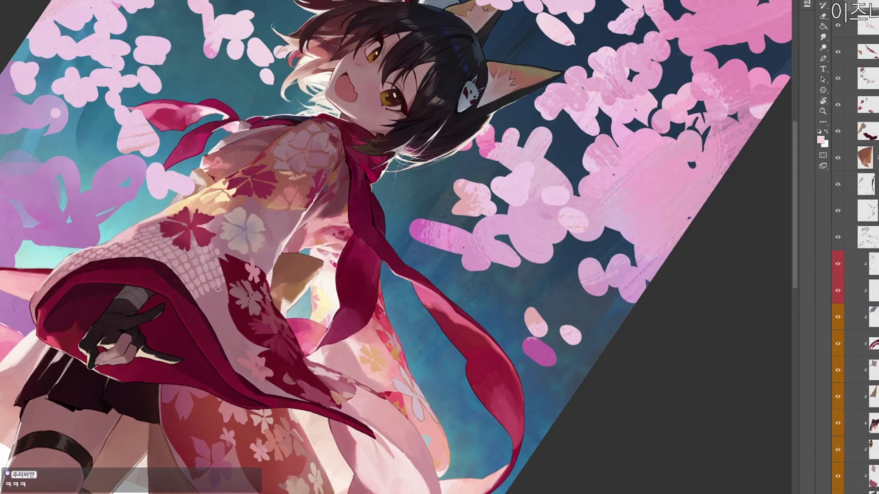
Fill the area between the sleeve's white blossom and the hem with more net pattern, cleaning up its lines.
{"action": "key", "text": "e"}
{"action": "key", "text": "r"}
{"action": "mouse_move", "coordinate": [336, 65]}
{"action": "left_mouse_down"}
{"action": "mouse_move", "coordinate": [458, 300]}
{"action": "mouse_move", "coordinate": [447, 331]}
{"action": "left_mouse_up"}
{"action": "left_click_drag", "start_coordinate": [302, 213], "coordinate": [391, 208]}
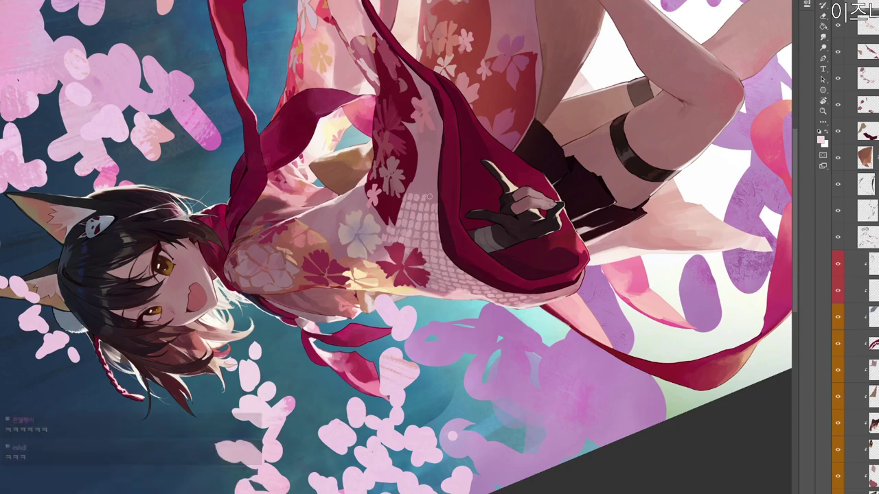
{"action": "key", "text": "r"}
{"action": "left_click_drag", "start_coordinate": [508, 142], "coordinate": [338, 444]}
{"action": "left_click_drag", "start_coordinate": [554, 371], "coordinate": [473, 347]}
{"action": "left_click_drag", "start_coordinate": [393, 157], "coordinate": [356, 117]}
{"action": "left_click_drag", "start_coordinate": [300, 228], "coordinate": [391, 228]}
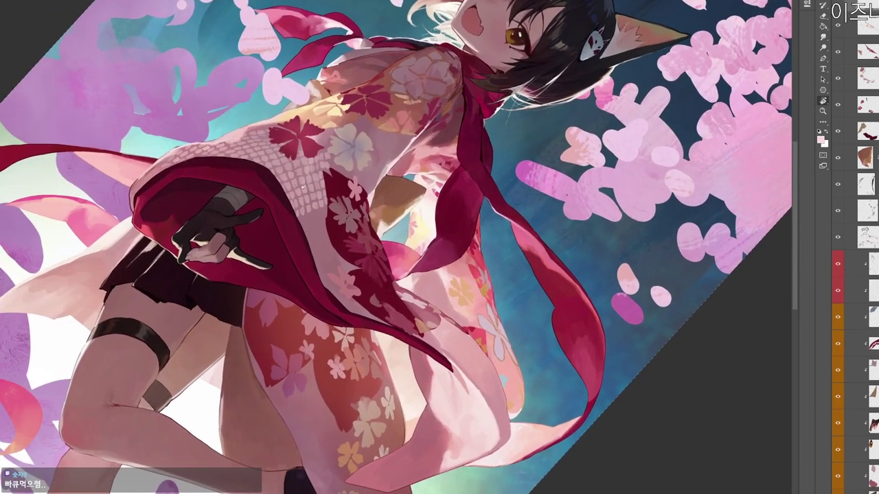
{"action": "left_click_drag", "start_coordinate": [297, 155], "coordinate": [311, 169]}
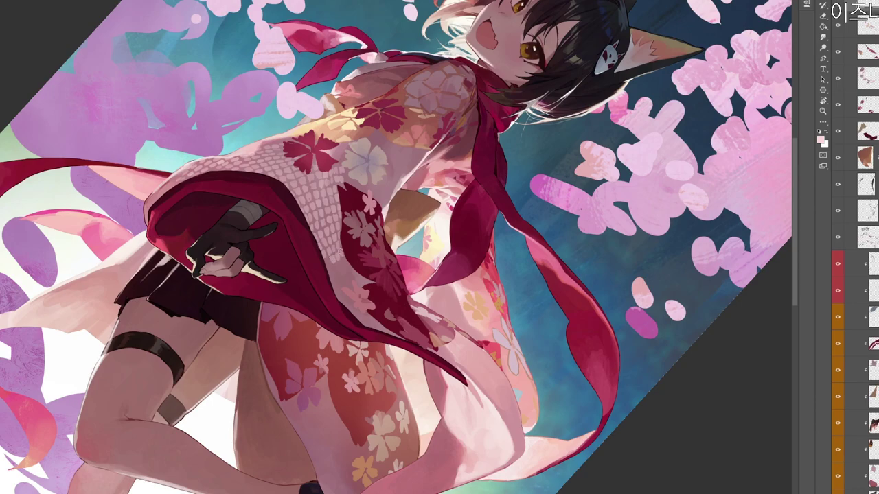
Extend the net pattern along the sleeve hem beneath the dark red blossom patch.
{"action": "left_click_drag", "start_coordinate": [374, 208], "coordinate": [331, 199]}
{"action": "key", "text": "r"}
{"action": "left_click_drag", "start_coordinate": [350, 137], "coordinate": [300, 117]}
{"action": "left_click_drag", "start_coordinate": [499, 167], "coordinate": [452, 78]}
{"action": "left_click_drag", "start_coordinate": [369, 160], "coordinate": [500, 194]}
{"action": "key", "text": "b"}
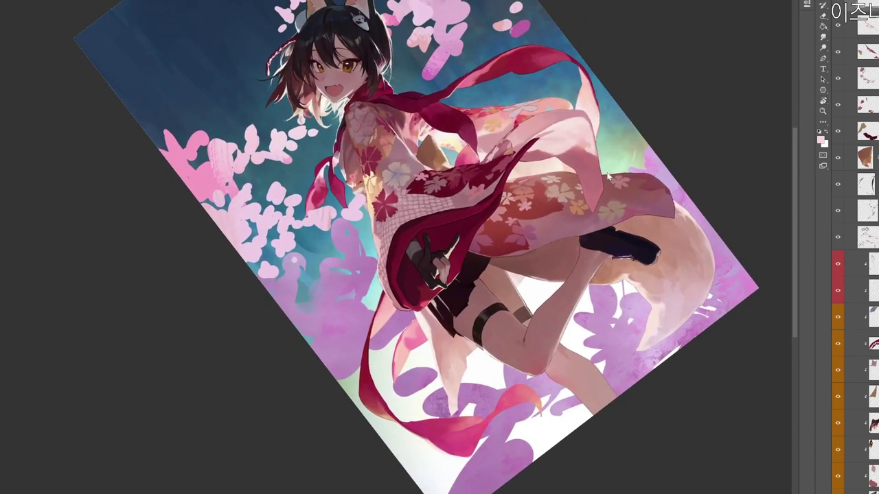
{"action": "mouse_move", "coordinate": [576, 121]}
{"action": "left_mouse_down"}
{"action": "mouse_move", "coordinate": [565, 164]}
{"action": "mouse_move", "coordinate": [569, 215]}
{"action": "left_mouse_up"}
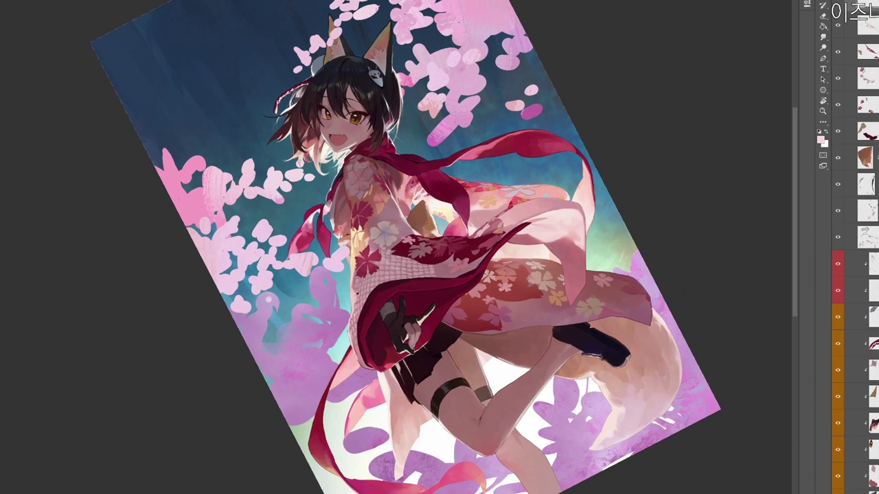
Sample a mauve from the kimono, lighten it to a greyish pink and mute the sleeve's net pattern with a large brush.
{"action": "left_click", "coordinate": [436, 207], "text": "alt"}
{"action": "left_click", "coordinate": [444, 268], "text": "alt"}
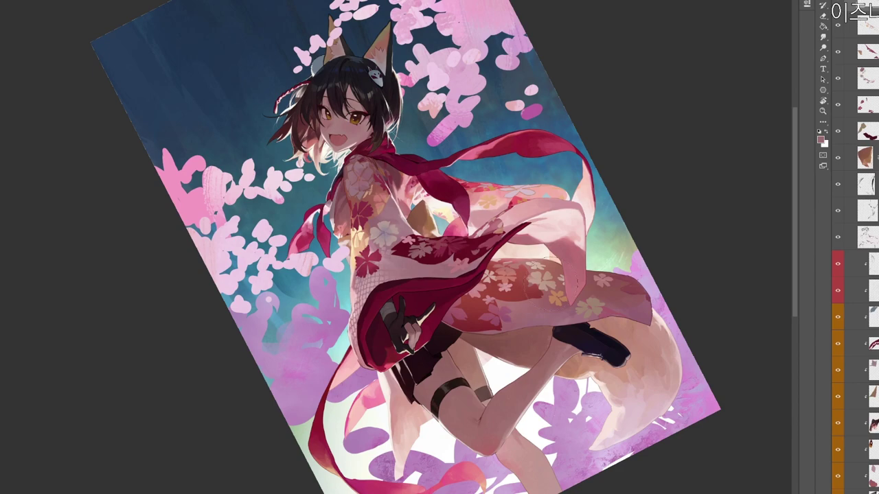
{"action": "key", "text": "r"}
{"action": "mouse_move", "coordinate": [469, 136]}
{"action": "left_mouse_down"}
{"action": "mouse_move", "coordinate": [432, 346]}
{"action": "mouse_move", "coordinate": [284, 364]}
{"action": "mouse_move", "coordinate": [494, 212]}
{"action": "mouse_move", "coordinate": [477, 130]}
{"action": "left_mouse_up"}
{"action": "left_click", "coordinate": [821, 139]}
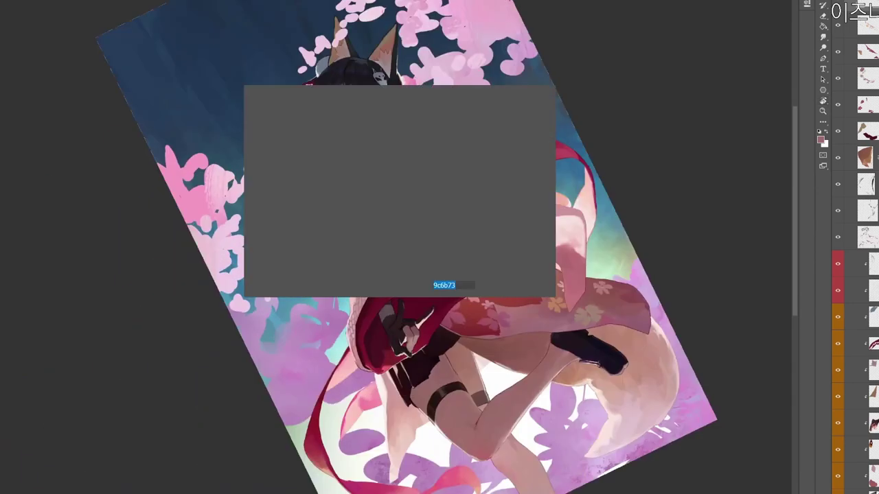
{"action": "left_click", "coordinate": [266, 134]}
{"action": "left_click", "coordinate": [500, 104]}
{"action": "key", "text": "b"}
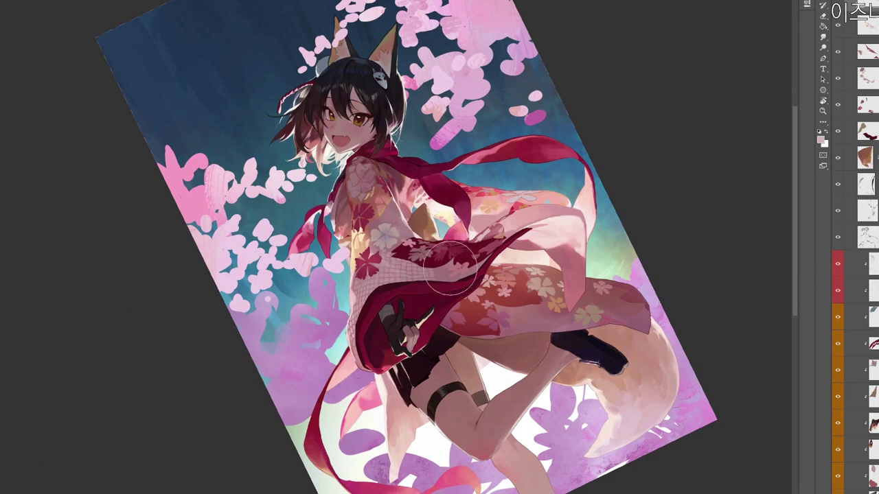
{"action": "key", "text": "r"}
{"action": "left_click_drag", "start_coordinate": [481, 196], "coordinate": [563, 374]}
{"action": "key", "text": "Escape"}
{"action": "left_click_drag", "start_coordinate": [504, 487], "coordinate": [546, 358]}
{"action": "key", "text": "ctrl+y"}
{"action": "key", "text": "ctrl+y"}
{"action": "left_click_drag", "start_coordinate": [517, 425], "coordinate": [532, 445]}
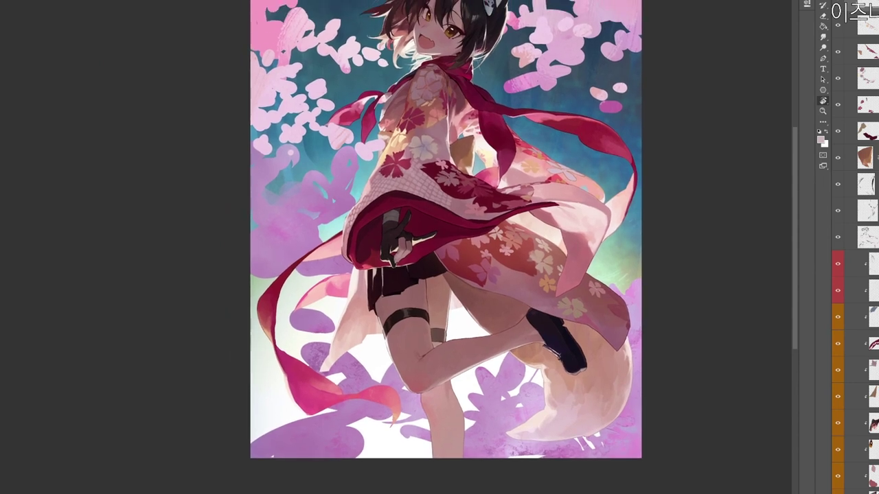
Add a new empty layer directly above the kimono's upper blossom layer, below the peach glow layer.
{"action": "scroll", "coordinate": [855, 247], "scroll_direction": "down", "scroll_amount": 10}
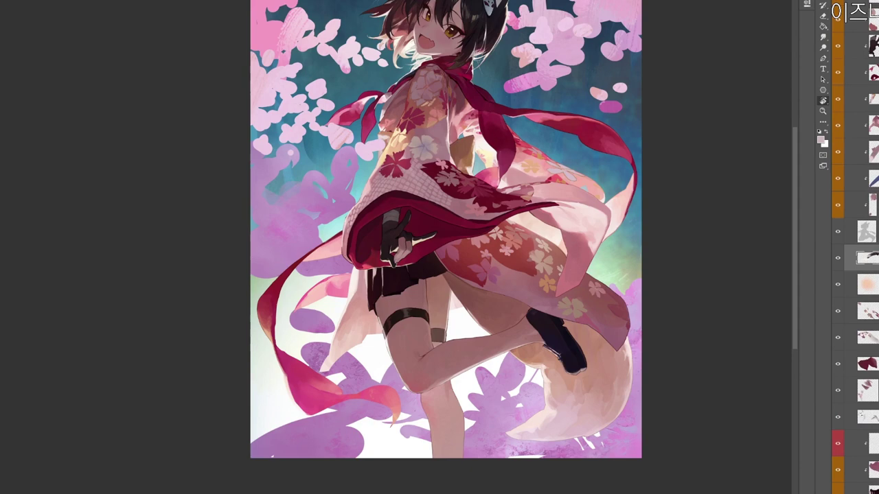
{"action": "left_click", "coordinate": [868, 284]}
{"action": "left_click", "coordinate": [866, 310]}
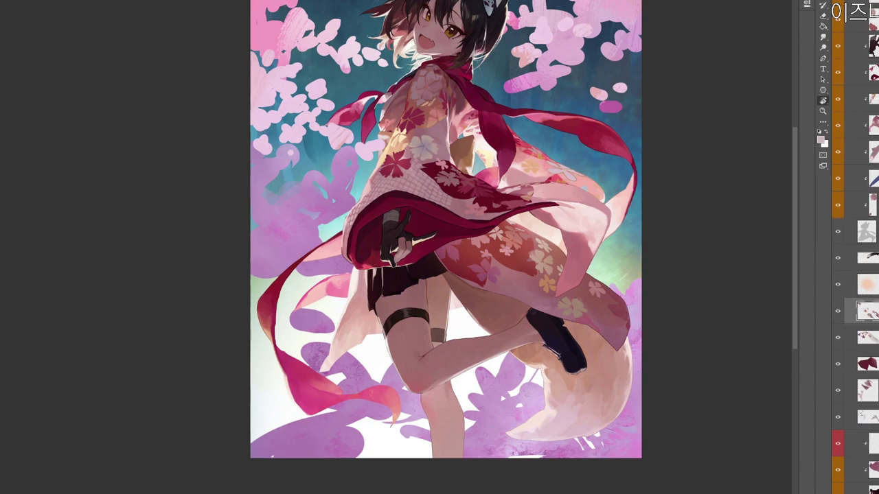
{"action": "key", "text": "ctrl+shift+n"}
{"action": "key", "text": "Return"}
Sample a near-black colour and paint over the band around the character's front thigh.
{"action": "scroll", "coordinate": [474, 282], "scroll_direction": "up", "scroll_amount": 5}
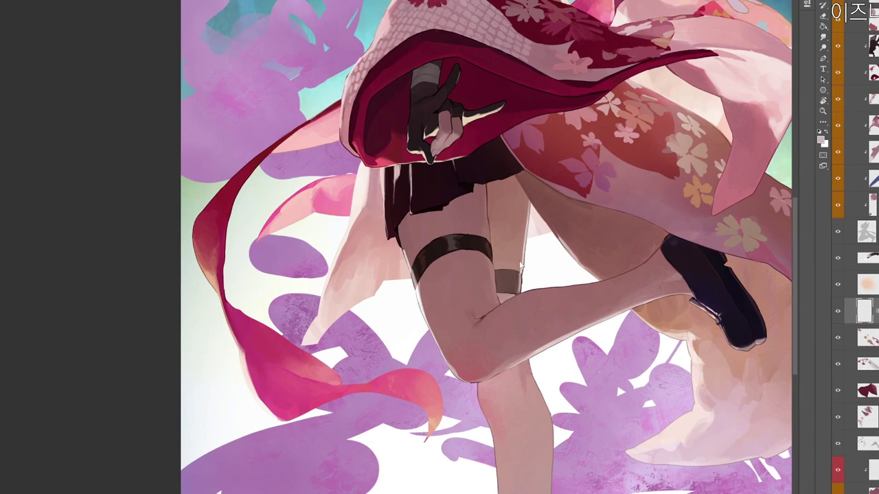
{"action": "left_click_drag", "start_coordinate": [515, 260], "coordinate": [488, 228]}
{"action": "key", "text": "z"}
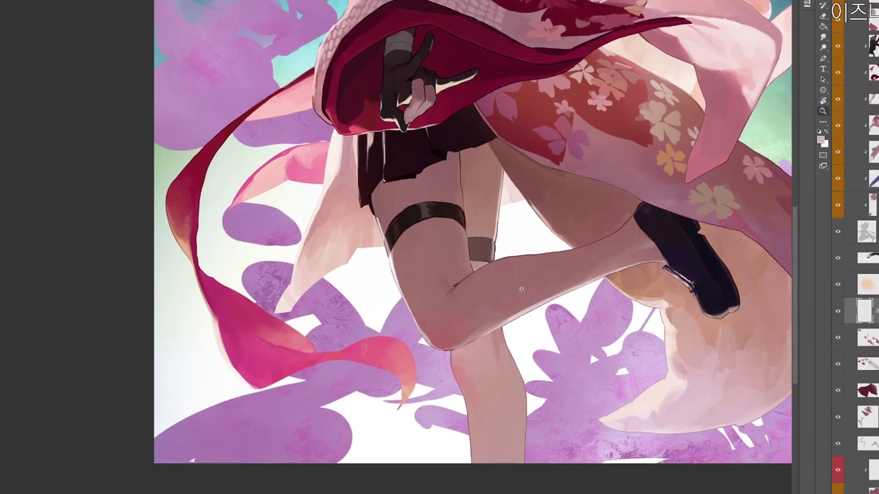
{"action": "scroll", "coordinate": [521, 289], "scroll_direction": "down", "scroll_amount": 1}
{"action": "left_click", "coordinate": [454, 221], "text": "alt"}
{"action": "left_click_drag", "start_coordinate": [463, 219], "coordinate": [471, 221]}
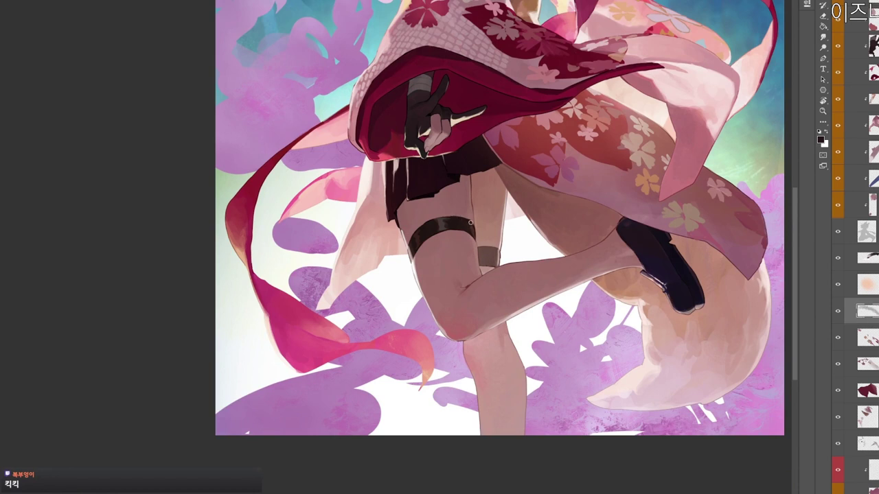
{"action": "left_click_drag", "start_coordinate": [497, 304], "coordinate": [494, 287]}
{"action": "left_click_drag", "start_coordinate": [457, 186], "coordinate": [460, 193]}
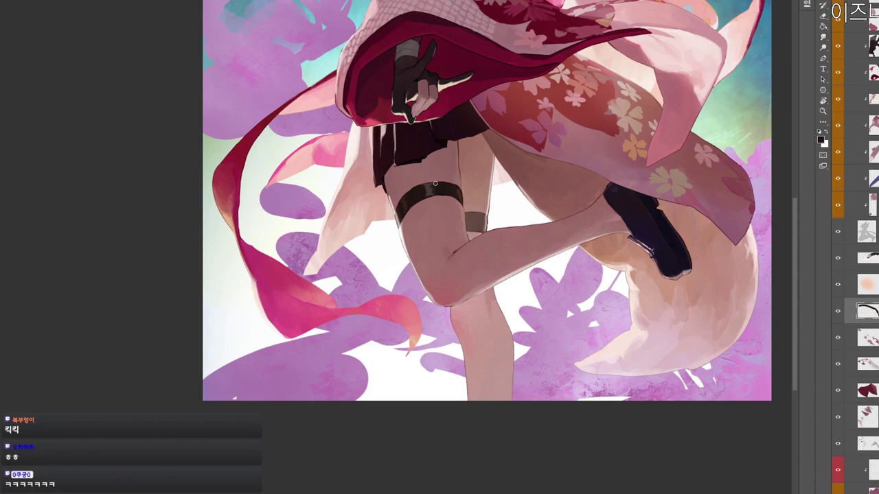
Draw thin dark strap lines curving from the thigh band down the outer side of the front thigh.
{"action": "left_click", "coordinate": [458, 191], "text": "alt"}
{"action": "mouse_move", "coordinate": [460, 190]}
{"action": "left_mouse_down"}
{"action": "mouse_move", "coordinate": [405, 232]}
{"action": "mouse_move", "coordinate": [405, 243]}
{"action": "left_mouse_up"}
{"action": "left_click", "coordinate": [442, 191], "text": "alt"}
{"action": "left_click_drag", "start_coordinate": [427, 197], "coordinate": [410, 263]}
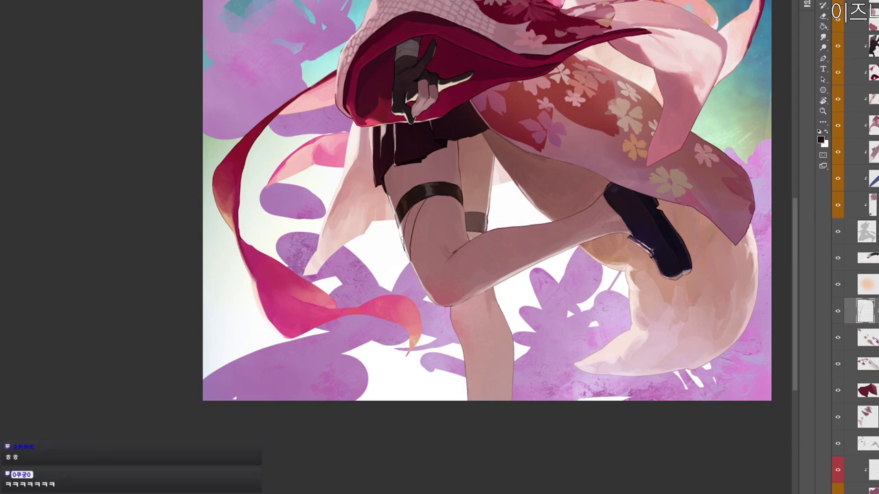
Erase the thin strap lines below the front thigh band and add a new empty layer above the band's layer.
{"action": "mouse_move", "coordinate": [439, 197]}
{"action": "left_mouse_down"}
{"action": "mouse_move", "coordinate": [420, 249]}
{"action": "mouse_move", "coordinate": [425, 225]}
{"action": "left_mouse_up"}
{"action": "key", "text": "e"}
{"action": "mouse_move", "coordinate": [416, 261]}
{"action": "left_mouse_down"}
{"action": "mouse_move", "coordinate": [419, 246]}
{"action": "mouse_move", "coordinate": [423, 269]}
{"action": "left_mouse_up"}
{"action": "key", "text": "ctrl+alt+shift+n"}
{"action": "key", "text": "b"}
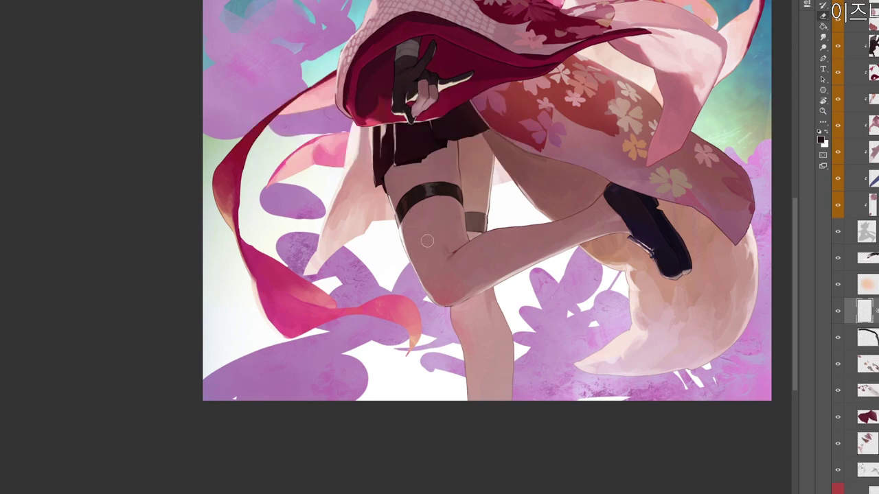
Move the thigh band's layer down below the kimono layers, merge it into the layer beneath and reselect the empty layer.
{"action": "key", "text": "alt+bracketleft"}
{"action": "left_click_drag", "start_coordinate": [866, 337], "coordinate": [867, 431]}
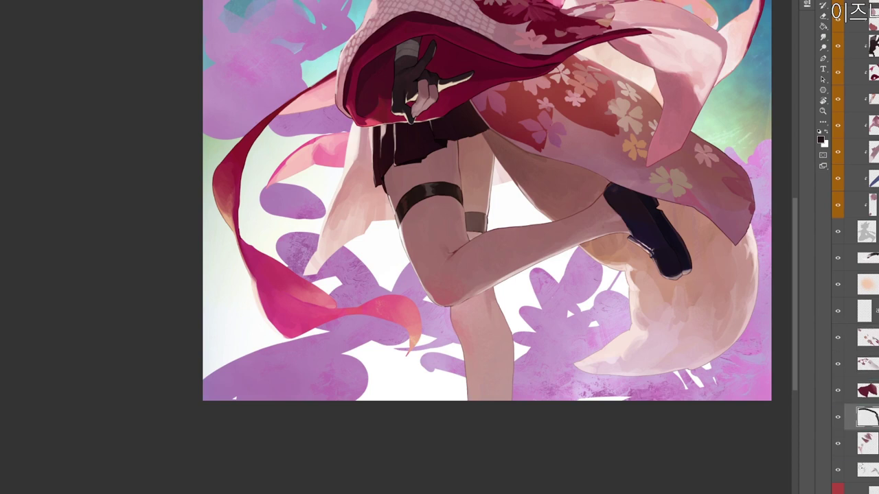
{"action": "key", "text": "ctrl+bracketleft"}
{"action": "key", "text": "alt+bracketleft"}
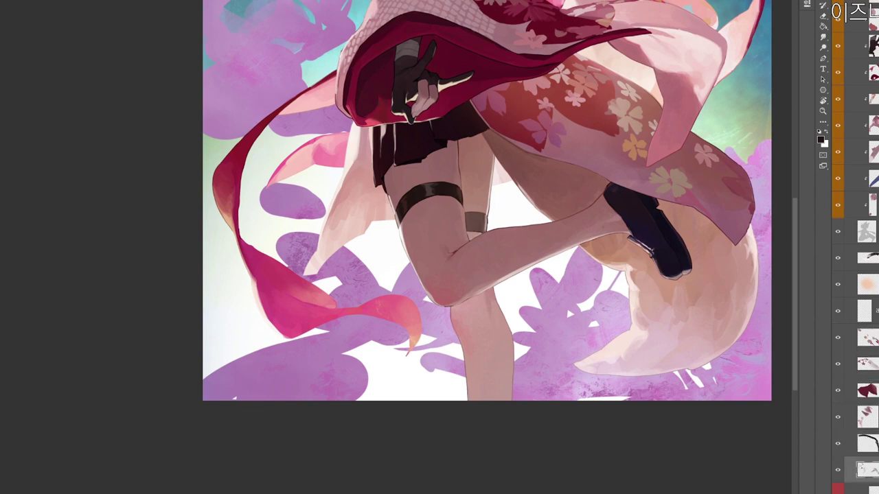
{"action": "key", "text": "alt+bracketright"}
{"action": "key", "text": "ctrl+e"}
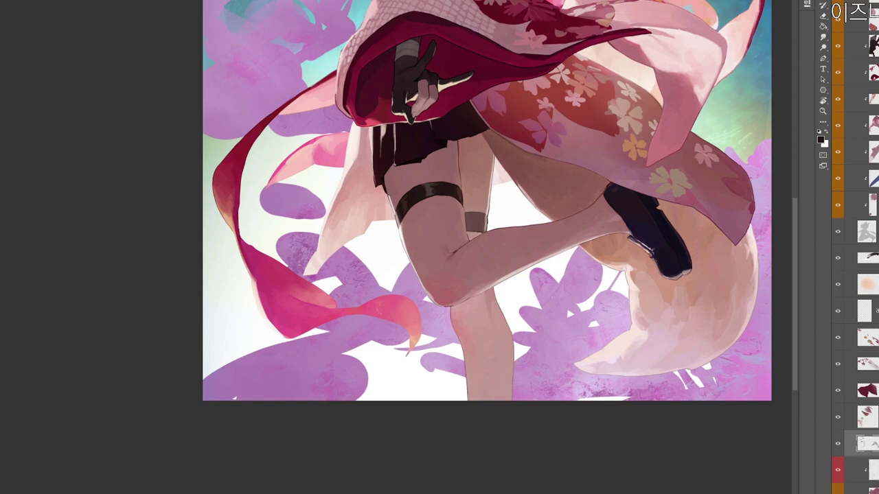
{"action": "left_click", "coordinate": [871, 311]}
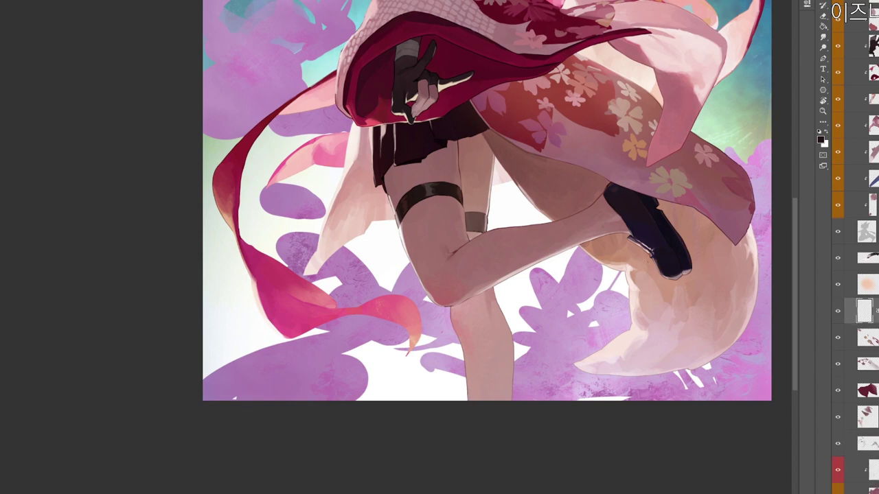
Sketch thin curved dark lines from the thigh band down the front thigh and around the bent knee.
{"action": "left_click_drag", "start_coordinate": [400, 221], "coordinate": [405, 248]}
{"action": "key", "text": "ctrl+z"}
{"action": "left_click_drag", "start_coordinate": [417, 217], "coordinate": [424, 281]}
{"action": "mouse_move", "coordinate": [446, 225]}
{"action": "left_mouse_down"}
{"action": "mouse_move", "coordinate": [440, 302]}
{"action": "mouse_move", "coordinate": [465, 224]}
{"action": "mouse_move", "coordinate": [453, 277]}
{"action": "mouse_move", "coordinate": [458, 301]}
{"action": "left_mouse_up"}
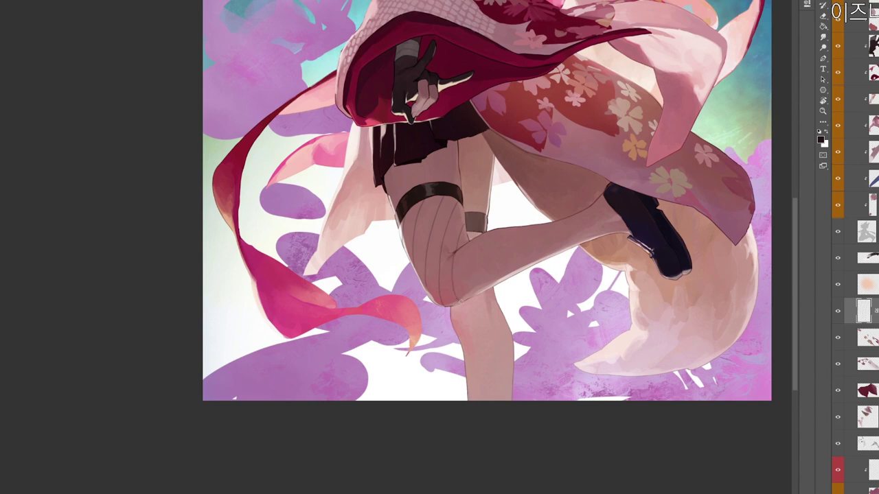
{"action": "key", "text": "ctrl+z"}
{"action": "left_click_drag", "start_coordinate": [464, 231], "coordinate": [453, 258]}
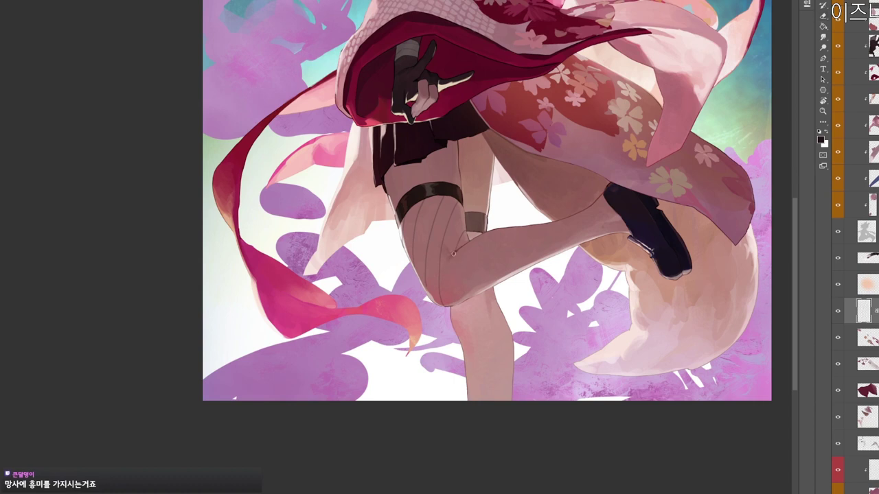
{"action": "key", "text": "ctrl+z"}
{"action": "left_click_drag", "start_coordinate": [450, 260], "coordinate": [459, 300]}
{"action": "key", "text": "e"}
{"action": "mouse_move", "coordinate": [466, 244]}
{"action": "left_mouse_down"}
{"action": "mouse_move", "coordinate": [457, 252]}
{"action": "mouse_move", "coordinate": [471, 287]}
{"action": "mouse_move", "coordinate": [482, 272]}
{"action": "mouse_move", "coordinate": [490, 287]}
{"action": "left_mouse_up"}
{"action": "key", "text": "b"}
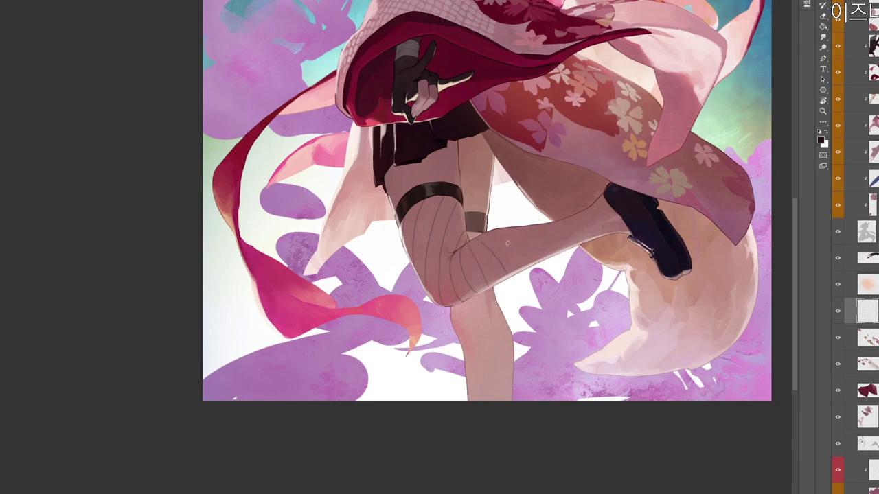
Continue the evenly spaced curved lines across the raised calf from the knee to the ankle.
{"action": "key", "text": "r"}
{"action": "mouse_move", "coordinate": [576, 214]}
{"action": "left_mouse_down"}
{"action": "mouse_move", "coordinate": [389, 429]}
{"action": "mouse_move", "coordinate": [307, 439]}
{"action": "mouse_move", "coordinate": [530, 322]}
{"action": "left_mouse_up"}
{"action": "key", "text": "ctrl+z"}
{"action": "key", "text": "ctrl+z"}
{"action": "key", "text": "ctrl+z"}
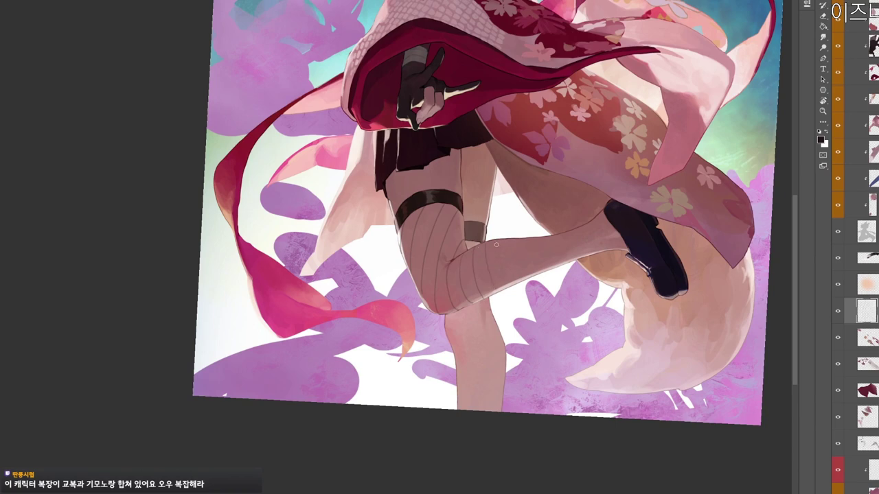
{"action": "key", "text": "r"}
{"action": "mouse_move", "coordinate": [508, 278]}
{"action": "left_mouse_down"}
{"action": "mouse_move", "coordinate": [560, 236]}
{"action": "mouse_move", "coordinate": [481, 226]}
{"action": "mouse_move", "coordinate": [439, 289]}
{"action": "mouse_move", "coordinate": [445, 334]}
{"action": "left_mouse_up"}
{"action": "key", "text": "ctrl+z"}
{"action": "key", "text": "b"}
{"action": "left_click_drag", "start_coordinate": [467, 291], "coordinate": [474, 339]}
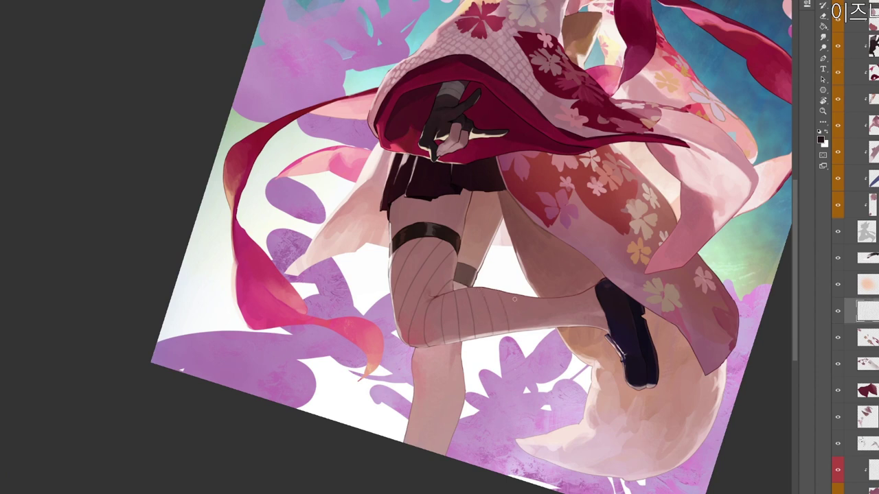
{"action": "mouse_move", "coordinate": [539, 316]}
{"action": "left_mouse_down"}
{"action": "mouse_move", "coordinate": [539, 324]}
{"action": "mouse_move", "coordinate": [525, 299]}
{"action": "mouse_move", "coordinate": [506, 304]}
{"action": "mouse_move", "coordinate": [504, 290]}
{"action": "left_mouse_up"}
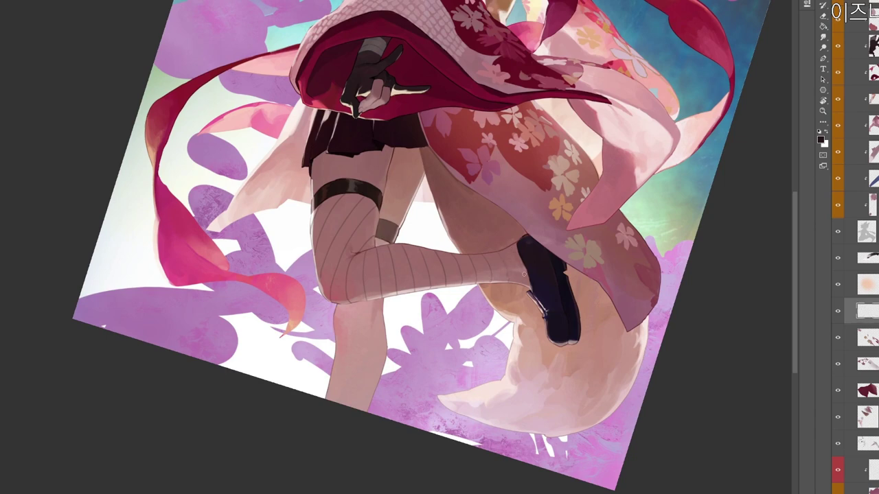
{"action": "left_click_drag", "start_coordinate": [539, 271], "coordinate": [481, 273]}
{"action": "left_click_drag", "start_coordinate": [583, 428], "coordinate": [637, 219]}
{"action": "left_click_drag", "start_coordinate": [562, 299], "coordinate": [591, 299]}
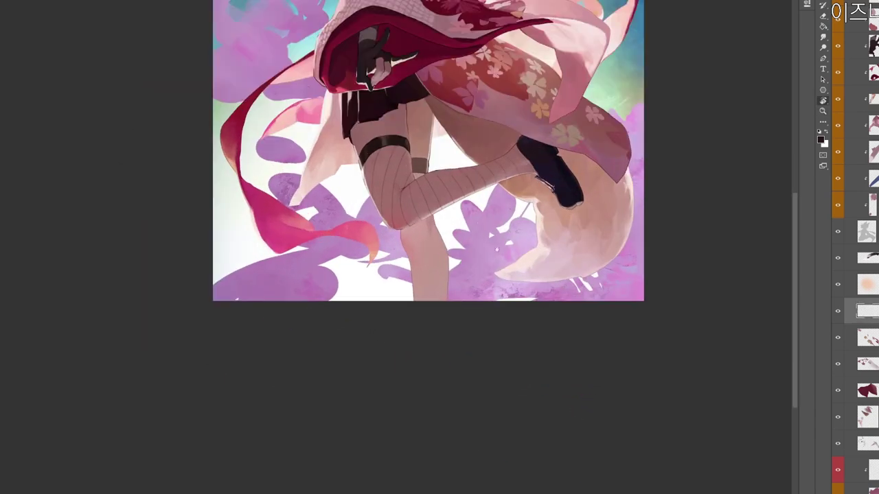
Sketch crossing diagonal lines over the thigh, knee and calf to form a rough fishnet of diamonds.
{"action": "left_click_drag", "start_coordinate": [525, 248], "coordinate": [545, 305]}
{"action": "left_click_drag", "start_coordinate": [414, 261], "coordinate": [450, 261]}
{"action": "left_click_drag", "start_coordinate": [371, 232], "coordinate": [415, 267]}
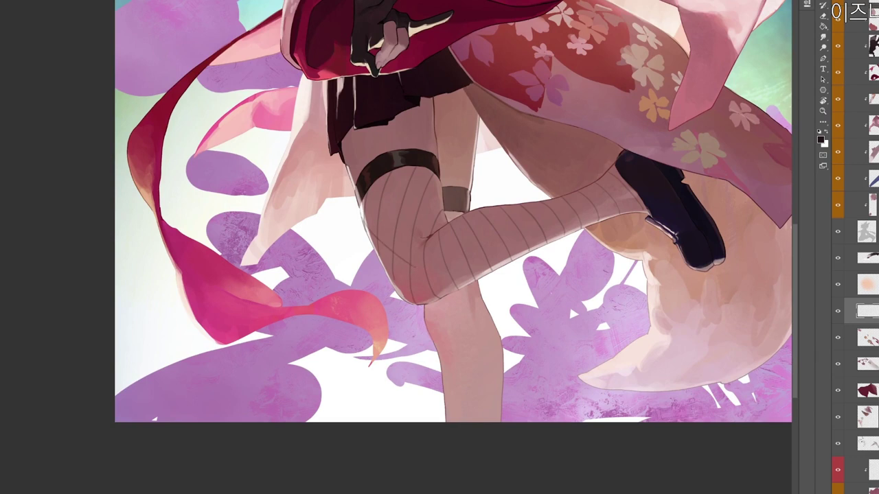
{"action": "key", "text": "ctrl+z"}
{"action": "left_click_drag", "start_coordinate": [376, 183], "coordinate": [434, 234]}
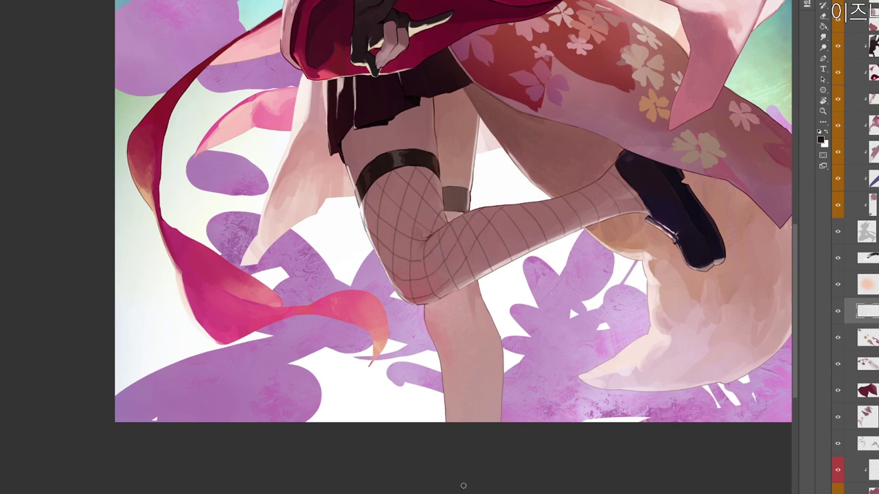
{"action": "key", "text": "r"}
{"action": "left_click_drag", "start_coordinate": [505, 374], "coordinate": [455, 416]}
{"action": "key", "text": "r"}
{"action": "mouse_move", "coordinate": [456, 285]}
{"action": "left_mouse_down"}
{"action": "mouse_move", "coordinate": [447, 299]}
{"action": "mouse_move", "coordinate": [464, 260]}
{"action": "left_mouse_up"}
{"action": "left_click_drag", "start_coordinate": [449, 306], "coordinate": [487, 276]}
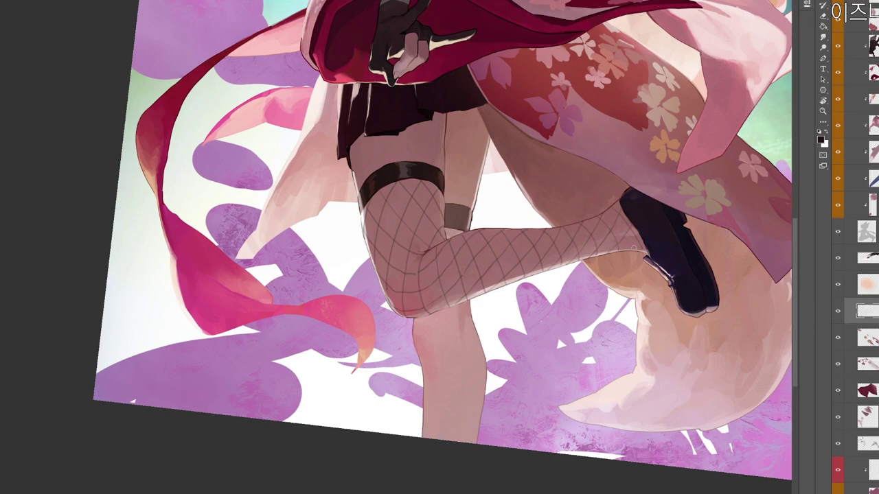
Fade the rough fishnet sketch and add a new empty layer directly above its layer.
{"action": "key", "text": "z"}
{"action": "left_click_drag", "start_coordinate": [654, 245], "coordinate": [521, 251]}
{"action": "key", "text": "r"}
{"action": "left_click_drag", "start_coordinate": [673, 273], "coordinate": [640, 283]}
{"action": "key", "text": "Escape"}
{"action": "left_click_drag", "start_coordinate": [515, 280], "coordinate": [487, 287]}
{"action": "key", "text": "z"}
{"action": "left_click_drag", "start_coordinate": [487, 287], "coordinate": [445, 340]}
{"action": "key", "text": "r"}
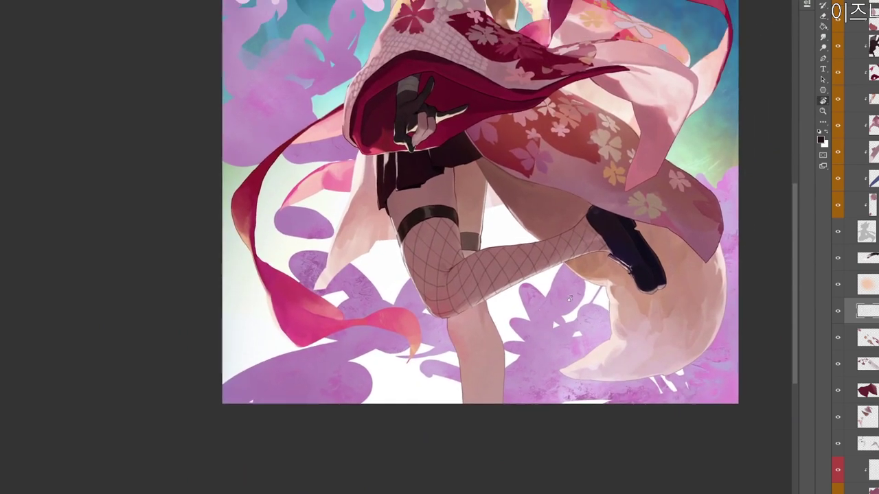
{"action": "key", "text": "ctrl+z"}
{"action": "key", "text": "ctrl+shift+n"}
{"action": "key", "text": "Return"}
Trace a clean dark zigzag line from the thigh band down to the knee and along the calf's underside.
{"action": "key", "text": "z"}
{"action": "mouse_move", "coordinate": [416, 236]}
{"action": "left_mouse_down"}
{"action": "mouse_move", "coordinate": [431, 209]}
{"action": "mouse_move", "coordinate": [418, 238]}
{"action": "mouse_move", "coordinate": [448, 265]}
{"action": "mouse_move", "coordinate": [439, 295]}
{"action": "mouse_move", "coordinate": [464, 311]}
{"action": "mouse_move", "coordinate": [462, 349]}
{"action": "mouse_move", "coordinate": [482, 347]}
{"action": "left_mouse_up"}
{"action": "key", "text": "b"}
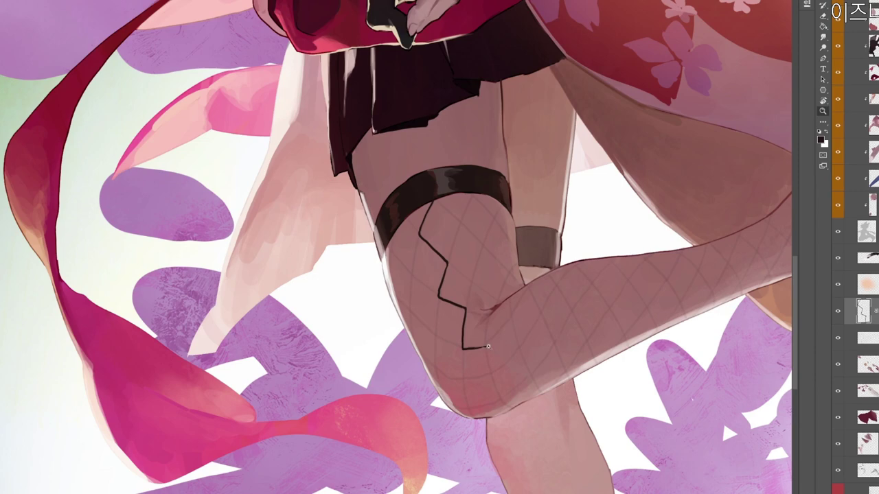
{"action": "scroll", "coordinate": [489, 346], "scroll_direction": "down", "scroll_amount": 2}
{"action": "mouse_move", "coordinate": [486, 347]}
{"action": "left_mouse_down"}
{"action": "mouse_move", "coordinate": [492, 368]}
{"action": "mouse_move", "coordinate": [513, 348]}
{"action": "mouse_move", "coordinate": [527, 368]}
{"action": "mouse_move", "coordinate": [543, 346]}
{"action": "mouse_move", "coordinate": [553, 365]}
{"action": "mouse_move", "coordinate": [562, 348]}
{"action": "mouse_move", "coordinate": [580, 361]}
{"action": "mouse_move", "coordinate": [568, 310]}
{"action": "left_mouse_up"}
{"action": "scroll", "coordinate": [585, 347], "scroll_direction": "down", "scroll_amount": 2}
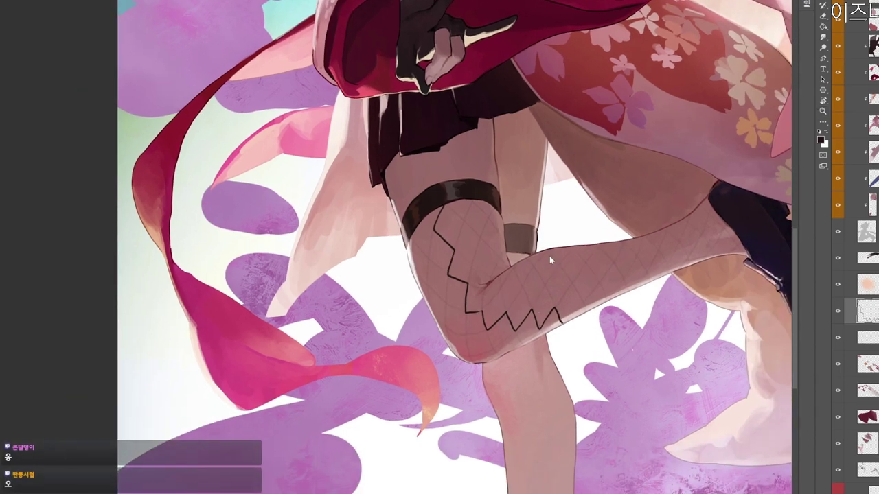
Ink the diamond mesh along the outer side of the thigh and around the tip of the knee.
{"action": "mouse_move", "coordinate": [425, 218]}
{"action": "left_mouse_down"}
{"action": "mouse_move", "coordinate": [429, 259]}
{"action": "mouse_move", "coordinate": [448, 275]}
{"action": "mouse_move", "coordinate": [445, 302]}
{"action": "mouse_move", "coordinate": [466, 313]}
{"action": "mouse_move", "coordinate": [466, 334]}
{"action": "mouse_move", "coordinate": [487, 329]}
{"action": "mouse_move", "coordinate": [497, 349]}
{"action": "mouse_move", "coordinate": [512, 331]}
{"action": "left_mouse_up"}
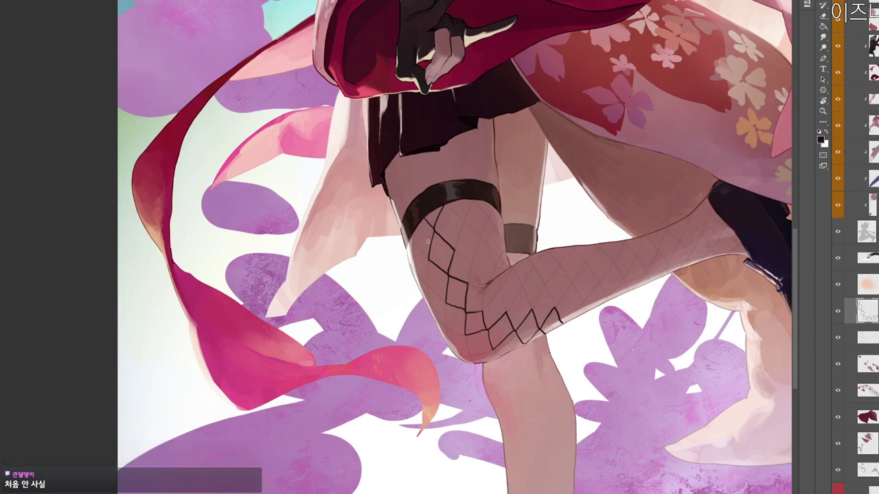
{"action": "left_click_drag", "start_coordinate": [415, 228], "coordinate": [443, 302]}
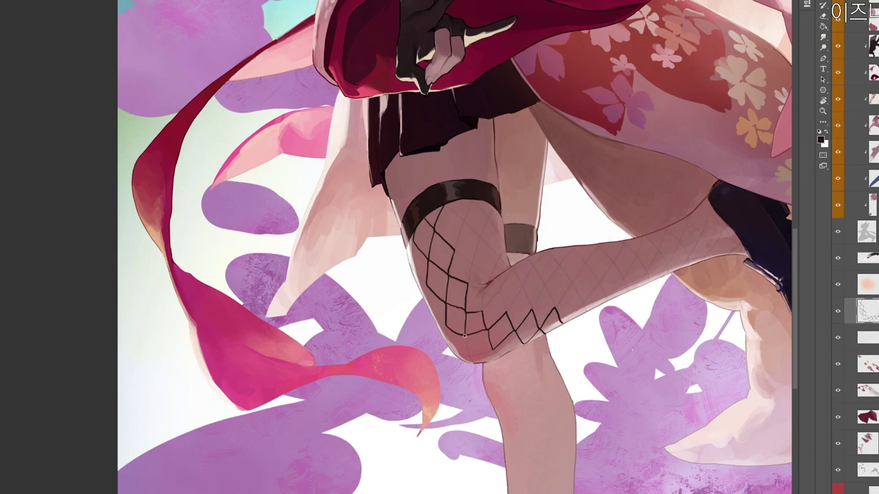
{"action": "left_click_drag", "start_coordinate": [467, 355], "coordinate": [493, 349]}
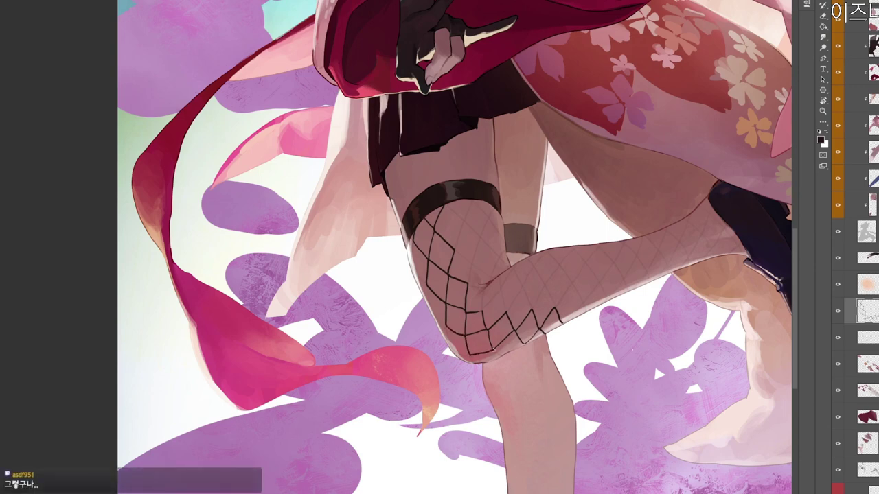
{"action": "left_click_drag", "start_coordinate": [412, 239], "coordinate": [411, 273]}
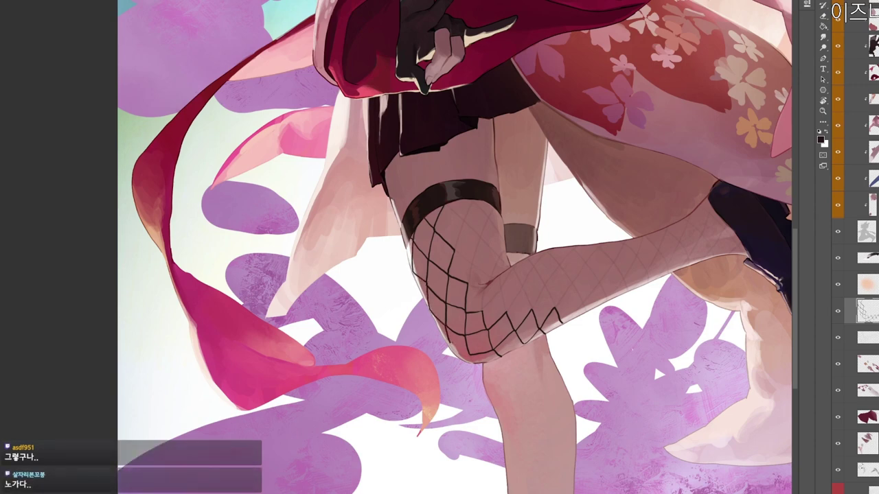
{"action": "left_click_drag", "start_coordinate": [453, 351], "coordinate": [474, 363]}
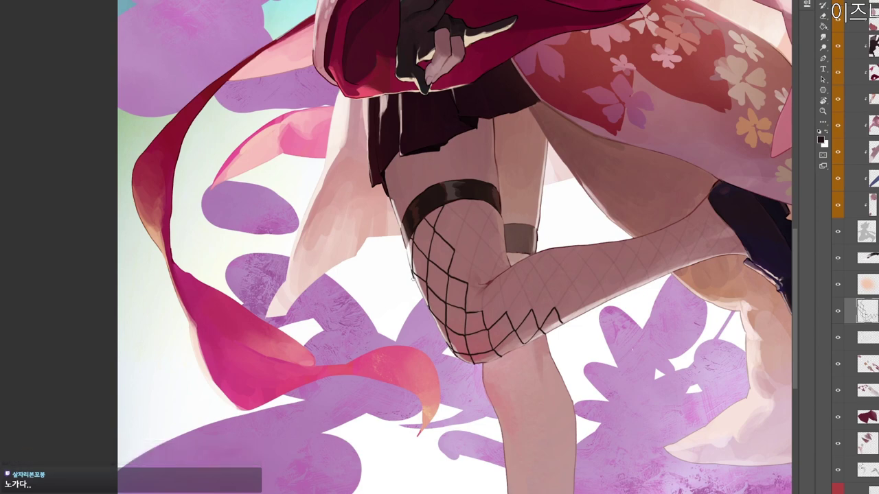
{"action": "left_click_drag", "start_coordinate": [465, 195], "coordinate": [425, 199]}
Extend the inked mesh with another zigzag down the middle of the thigh and further along the lower calf.
{"action": "key", "text": "r"}
{"action": "left_click_drag", "start_coordinate": [581, 234], "coordinate": [583, 183]}
{"action": "scroll", "coordinate": [555, 332], "scroll_direction": "up", "scroll_amount": 4}
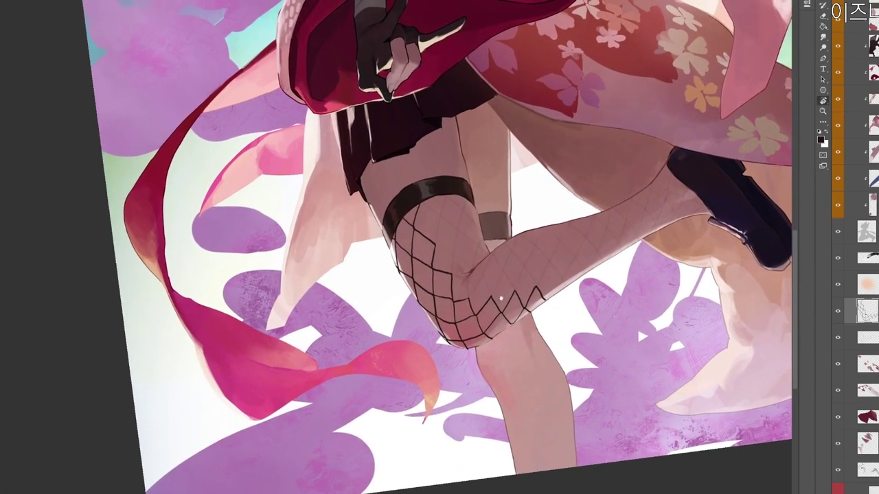
{"action": "left_click_drag", "start_coordinate": [501, 298], "coordinate": [505, 297]}
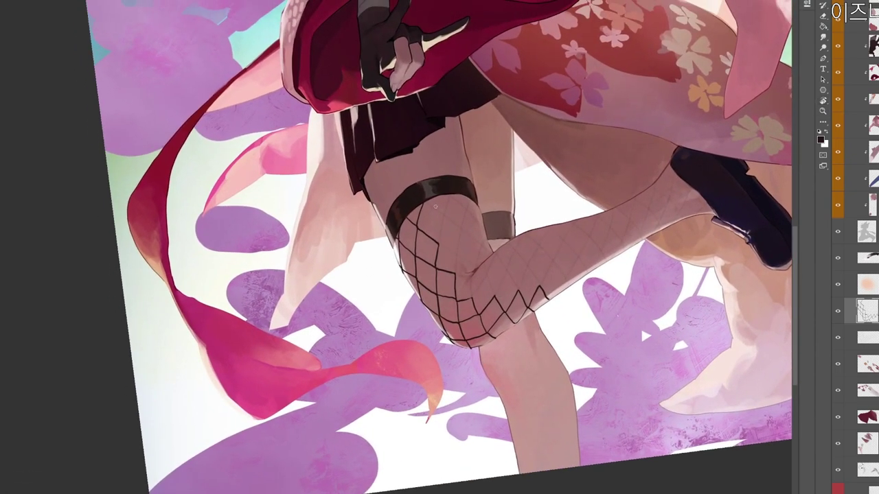
{"action": "left_click_drag", "start_coordinate": [443, 213], "coordinate": [438, 241]}
{"action": "mouse_move", "coordinate": [475, 291]}
{"action": "left_mouse_down"}
{"action": "mouse_move", "coordinate": [516, 264]}
{"action": "mouse_move", "coordinate": [505, 273]}
{"action": "mouse_move", "coordinate": [520, 292]}
{"action": "mouse_move", "coordinate": [527, 267]}
{"action": "mouse_move", "coordinate": [550, 275]}
{"action": "mouse_move", "coordinate": [540, 283]}
{"action": "mouse_move", "coordinate": [553, 262]}
{"action": "mouse_move", "coordinate": [564, 277]}
{"action": "mouse_move", "coordinate": [578, 258]}
{"action": "left_mouse_up"}
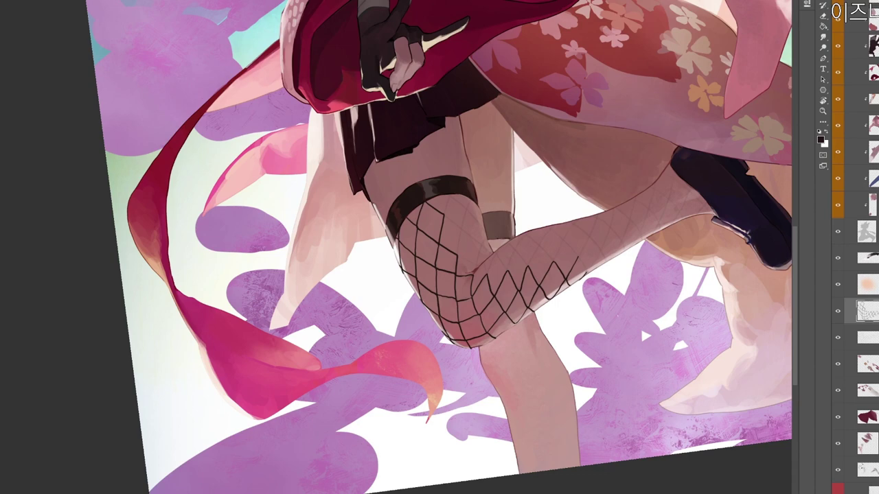
Complete the inked mesh on the inner thigh between the thigh band and the crease behind the knee.
{"action": "key", "text": "r"}
{"action": "left_click_drag", "start_coordinate": [513, 262], "coordinate": [506, 283]}
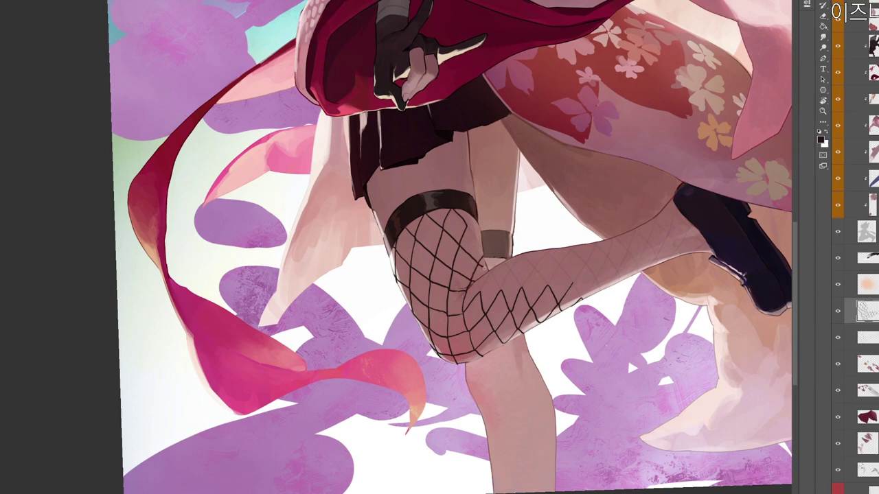
{"action": "left_click_drag", "start_coordinate": [466, 225], "coordinate": [485, 259]}
{"action": "mouse_move", "coordinate": [536, 365]}
{"action": "left_mouse_down"}
{"action": "mouse_move", "coordinate": [526, 328]}
{"action": "mouse_move", "coordinate": [527, 339]}
{"action": "left_mouse_up"}
Ink zigzag rows of net up the raised calf from the knee crease towards the ankle.
{"action": "key", "text": "r"}
{"action": "left_click_drag", "start_coordinate": [526, 302], "coordinate": [503, 187]}
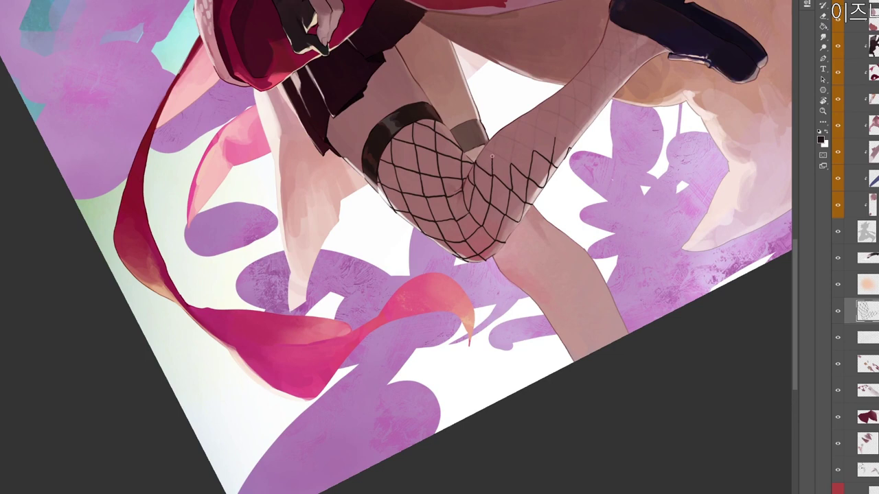
{"action": "mouse_move", "coordinate": [509, 162]}
{"action": "left_mouse_down"}
{"action": "mouse_move", "coordinate": [535, 128]}
{"action": "mouse_move", "coordinate": [556, 131]}
{"action": "mouse_move", "coordinate": [561, 114]}
{"action": "mouse_move", "coordinate": [573, 124]}
{"action": "left_mouse_up"}
{"action": "left_click_drag", "start_coordinate": [639, 91], "coordinate": [566, 206]}
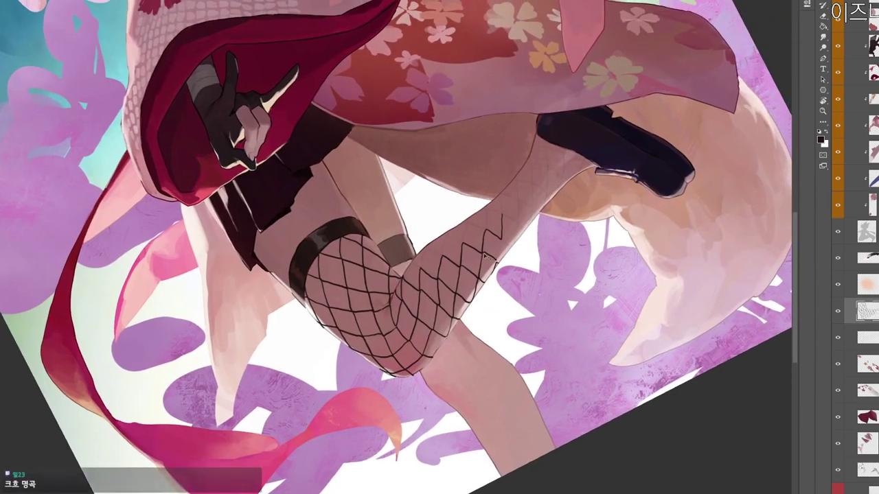
{"action": "left_click_drag", "start_coordinate": [495, 263], "coordinate": [499, 238]}
{"action": "mouse_move", "coordinate": [532, 208]}
{"action": "left_mouse_down"}
{"action": "mouse_move", "coordinate": [538, 216]}
{"action": "mouse_move", "coordinate": [519, 225]}
{"action": "left_mouse_up"}
{"action": "mouse_move", "coordinate": [521, 224]}
{"action": "left_mouse_down"}
{"action": "mouse_move", "coordinate": [531, 183]}
{"action": "mouse_move", "coordinate": [547, 193]}
{"action": "mouse_move", "coordinate": [548, 173]}
{"action": "mouse_move", "coordinate": [580, 163]}
{"action": "mouse_move", "coordinate": [551, 361]}
{"action": "mouse_move", "coordinate": [522, 400]}
{"action": "left_mouse_up"}
{"action": "key", "text": "r"}
Close the remaining diamonds of the fishnet on the upper calf up to the opening of the shoe.
{"action": "key", "text": "z"}
{"action": "left_click_drag", "start_coordinate": [475, 398], "coordinate": [445, 392]}
{"action": "key", "text": "r"}
{"action": "left_click_drag", "start_coordinate": [511, 262], "coordinate": [585, 82]}
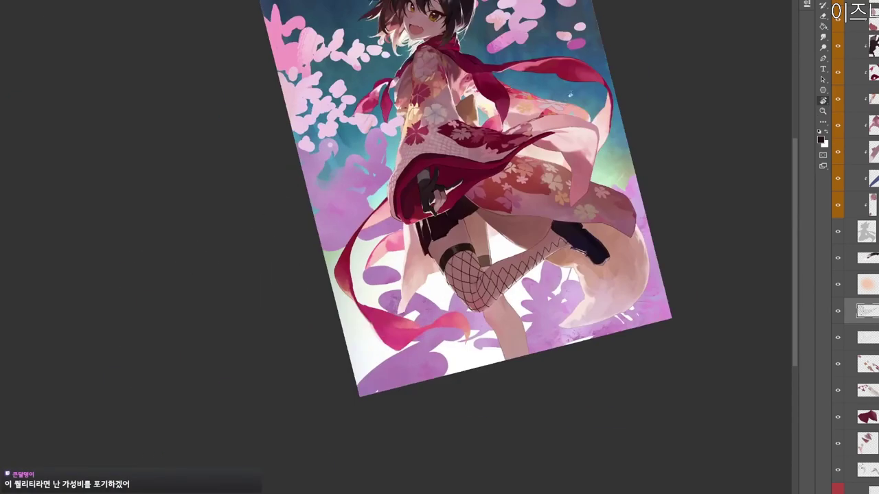
{"action": "key", "text": "z"}
{"action": "left_click_drag", "start_coordinate": [493, 282], "coordinate": [501, 281]}
{"action": "key", "text": "r"}
{"action": "left_click_drag", "start_coordinate": [525, 338], "coordinate": [537, 223]}
{"action": "key", "text": "z"}
{"action": "left_click_drag", "start_coordinate": [479, 168], "coordinate": [482, 255]}
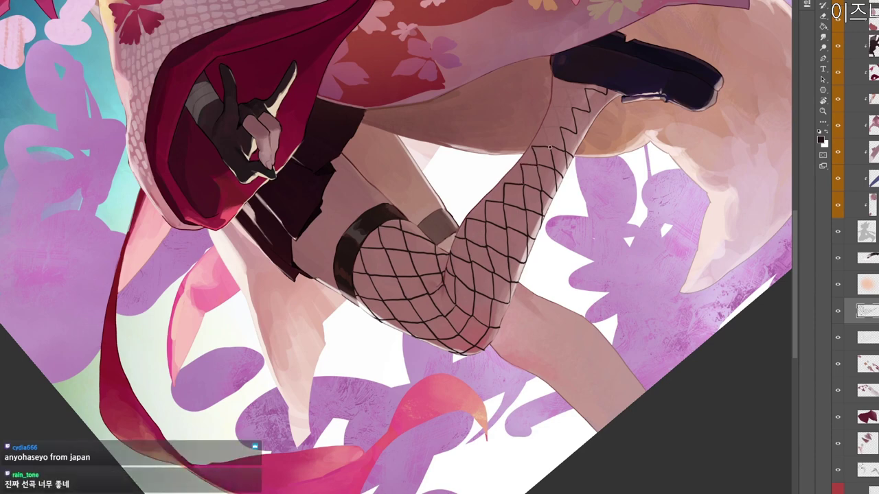
{"action": "mouse_move", "coordinate": [543, 129]}
{"action": "left_mouse_down"}
{"action": "mouse_move", "coordinate": [561, 128]}
{"action": "mouse_move", "coordinate": [555, 107]}
{"action": "left_mouse_up"}
{"action": "mouse_move", "coordinate": [554, 108]}
{"action": "left_mouse_down"}
{"action": "mouse_move", "coordinate": [573, 108]}
{"action": "mouse_move", "coordinate": [567, 92]}
{"action": "mouse_move", "coordinate": [584, 87]}
{"action": "left_mouse_up"}
{"action": "scroll", "coordinate": [600, 79], "scroll_direction": "down", "scroll_amount": 1}
{"action": "key", "text": "r"}
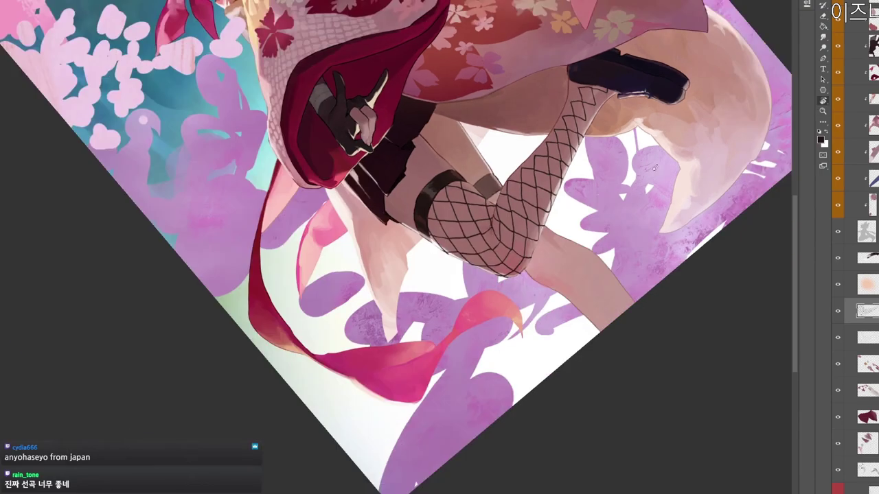
Refine the fishnet lines around the ankle along the edge of the shoe.
{"action": "left_click_drag", "start_coordinate": [361, 154], "coordinate": [511, 178]}
{"action": "scroll", "coordinate": [518, 398], "scroll_direction": "down", "scroll_amount": 1}
{"action": "left_click_drag", "start_coordinate": [509, 450], "coordinate": [496, 287]}
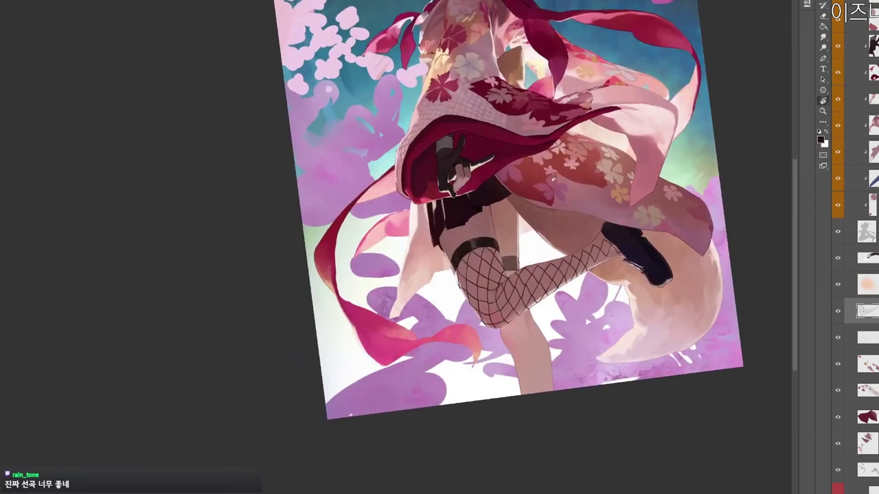
{"action": "key", "text": "z"}
{"action": "left_click", "coordinate": [496, 287]}
{"action": "left_click_drag", "start_coordinate": [482, 241], "coordinate": [481, 299]}
{"action": "key", "text": "r"}
{"action": "key", "text": "z"}
{"action": "key", "text": "b"}
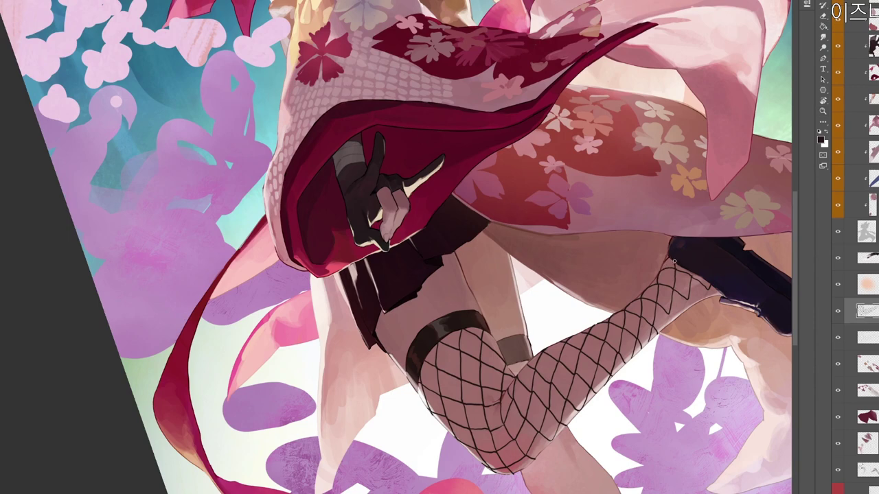
{"action": "left_click_drag", "start_coordinate": [715, 268], "coordinate": [673, 269]}
{"action": "left_click_drag", "start_coordinate": [699, 296], "coordinate": [760, 295]}
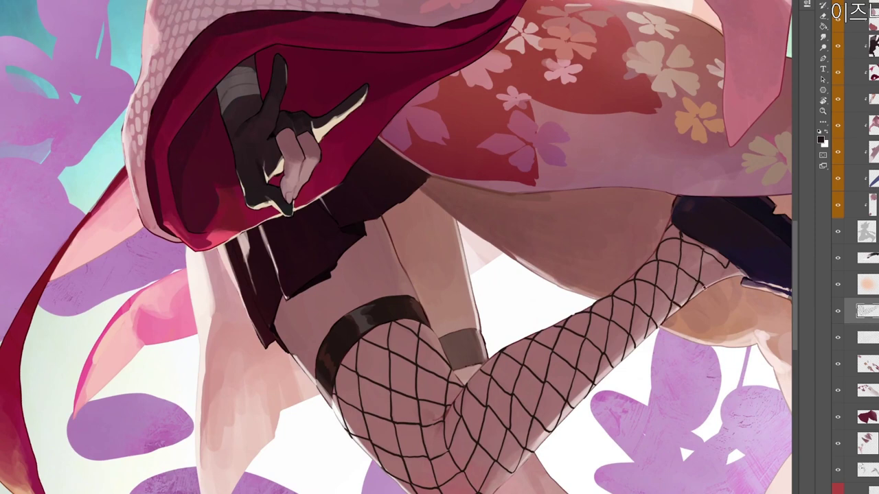
Touch up the fishnet lines at the ankle beside the shoe opening and restore the canvas to upright.
{"action": "mouse_move", "coordinate": [725, 268]}
{"action": "left_mouse_down"}
{"action": "mouse_move", "coordinate": [709, 285]}
{"action": "mouse_move", "coordinate": [733, 277]}
{"action": "left_mouse_up"}
{"action": "left_click", "coordinate": [714, 272], "text": "alt"}
{"action": "left_click", "coordinate": [742, 304], "text": "alt"}
{"action": "key", "text": "Escape"}
{"action": "left_click_drag", "start_coordinate": [631, 491], "coordinate": [505, 442]}
{"action": "left_click_drag", "start_coordinate": [684, 283], "coordinate": [439, 474]}
{"action": "key", "text": "Escape"}
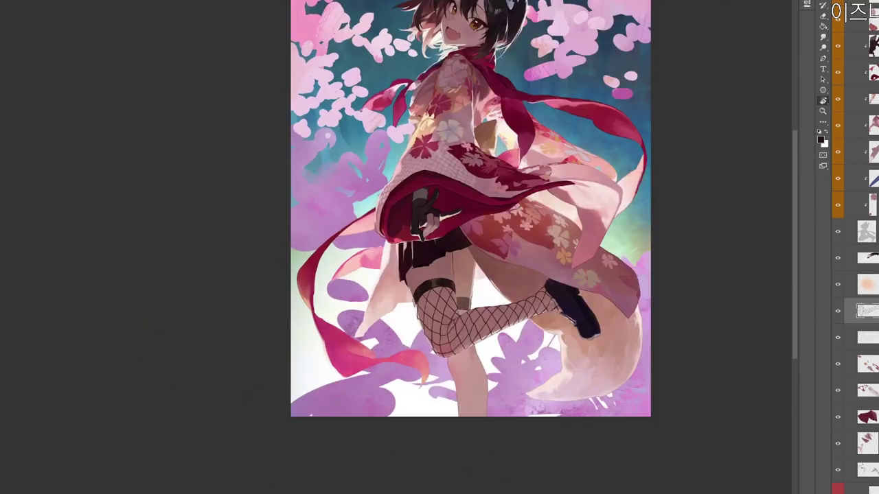
{"action": "left_click_drag", "start_coordinate": [535, 255], "coordinate": [557, 252]}
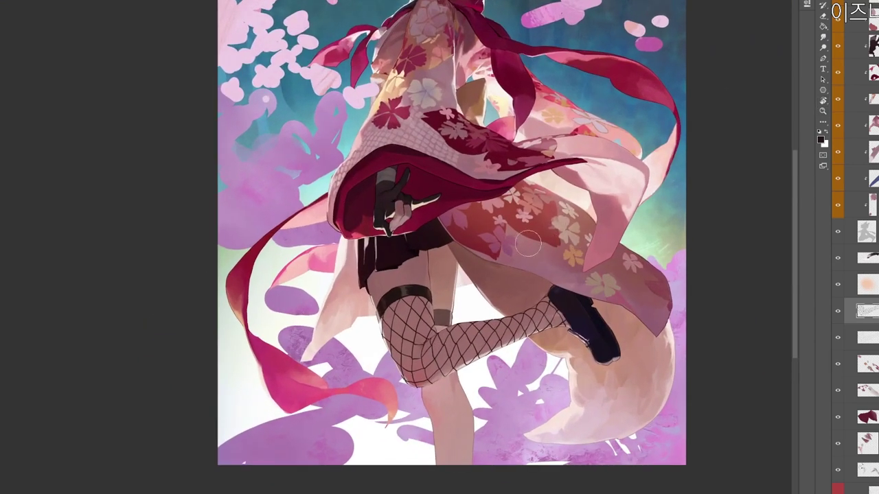
{"action": "scroll", "coordinate": [544, 225], "scroll_direction": "up", "scroll_amount": 1}
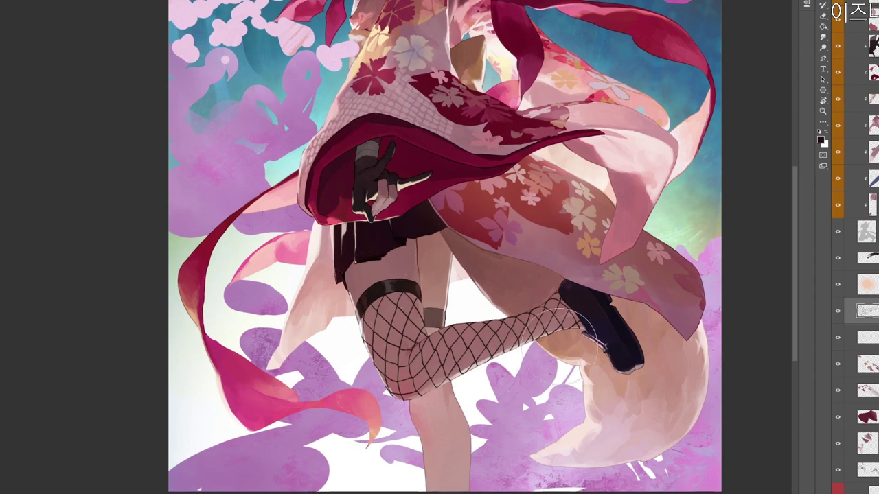
Set the brush colour to dark reddish brown #502623 and touch up the netting around the knee.
{"action": "left_click", "coordinate": [446, 406], "text": "alt"}
{"action": "key", "text": "n"}
{"action": "left_click", "coordinate": [348, 193]}
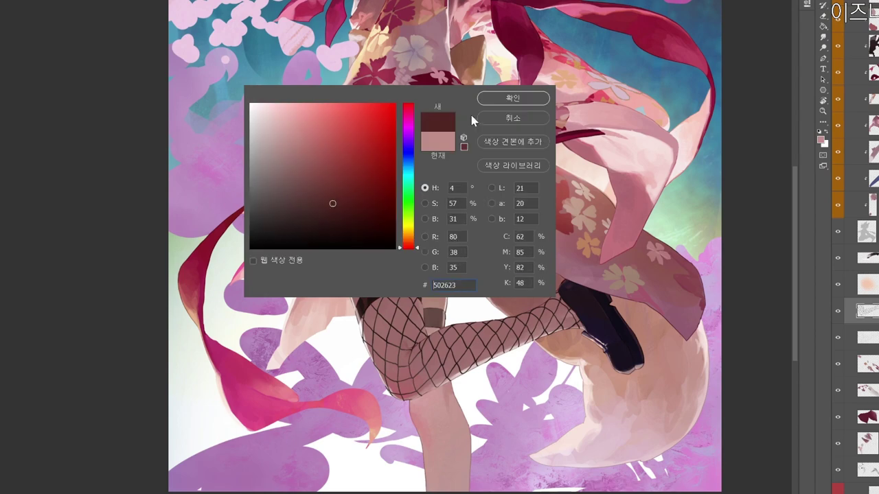
{"action": "left_click", "coordinate": [514, 98]}
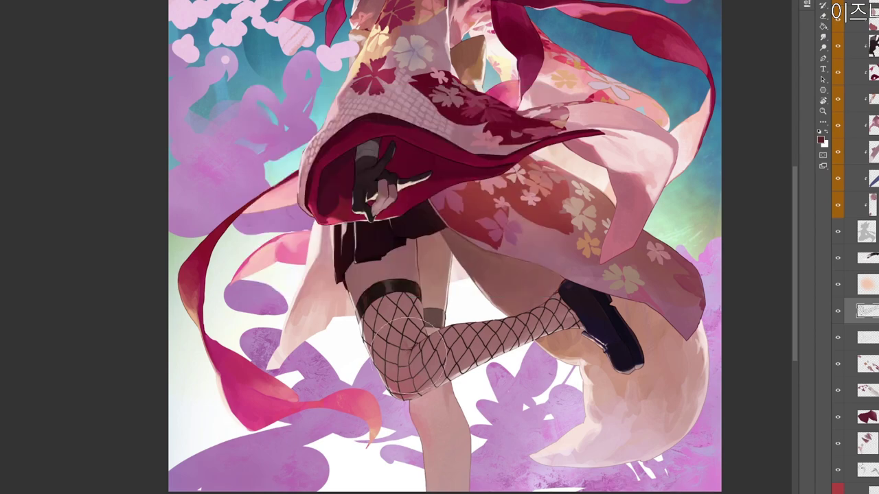
{"action": "left_click_drag", "start_coordinate": [439, 349], "coordinate": [458, 337]}
{"action": "key", "text": "x"}
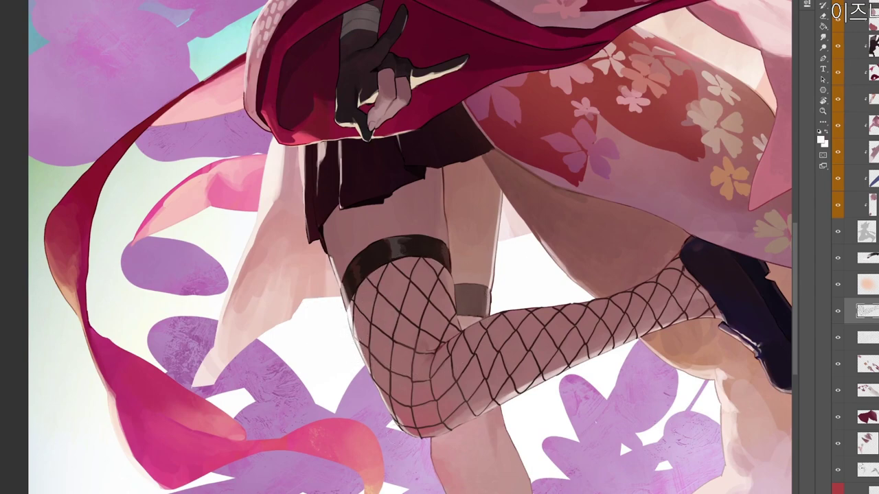
Paint a thin white rim light along the lower edge of the raised calf and knee.
{"action": "key", "text": "r"}
{"action": "mouse_move", "coordinate": [396, 424]}
{"action": "left_mouse_down"}
{"action": "mouse_move", "coordinate": [561, 351]}
{"action": "mouse_move", "coordinate": [572, 331]}
{"action": "mouse_move", "coordinate": [551, 325]}
{"action": "left_mouse_up"}
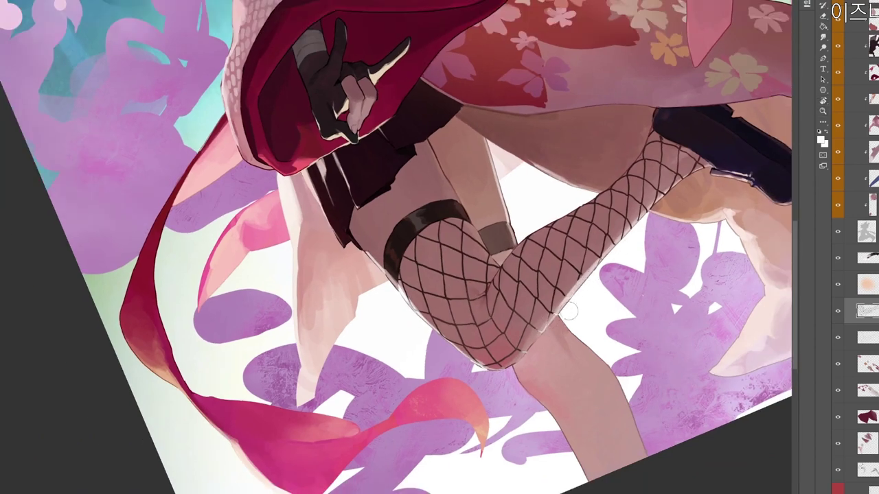
{"action": "scroll", "coordinate": [671, 235], "scroll_direction": "down", "scroll_amount": 2}
{"action": "left_click_drag", "start_coordinate": [672, 232], "coordinate": [587, 333]}
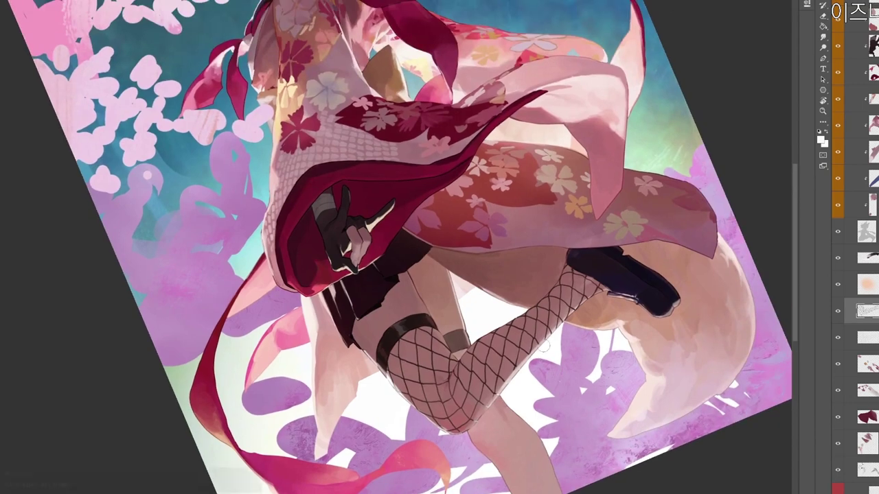
Examine the fishnet leg and the whole figure at several canvas rotations and zoom levels.
{"action": "key", "text": "r"}
{"action": "left_click_drag", "start_coordinate": [646, 300], "coordinate": [494, 489]}
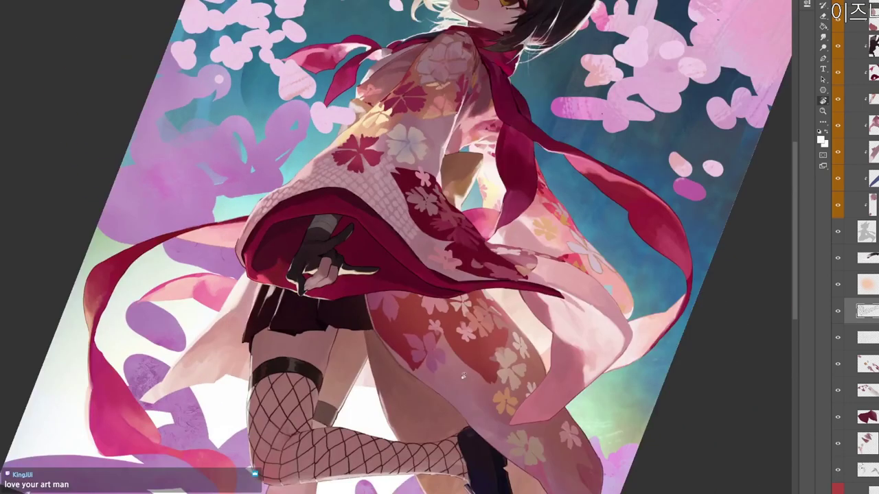
{"action": "left_click_drag", "start_coordinate": [399, 422], "coordinate": [335, 438]}
{"action": "scroll", "coordinate": [293, 437], "scroll_direction": "down", "scroll_amount": 1}
{"action": "key", "text": "r"}
{"action": "left_click_drag", "start_coordinate": [505, 320], "coordinate": [388, 404]}
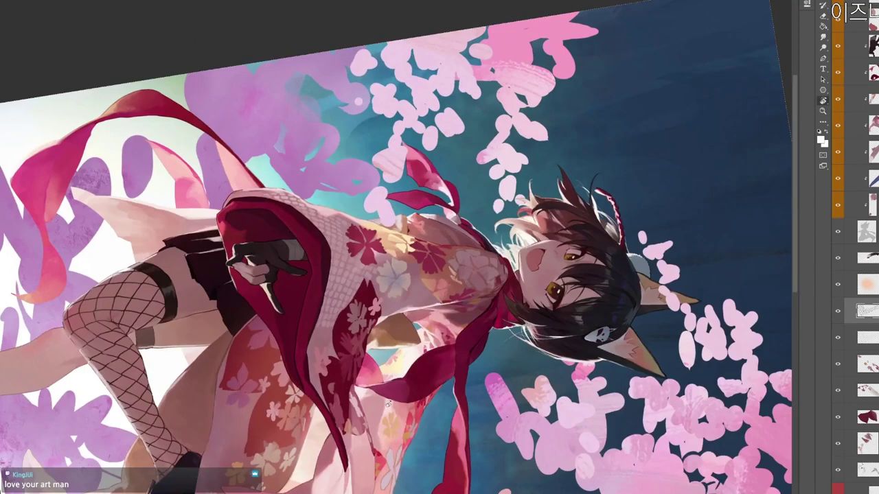
{"action": "left_click_drag", "start_coordinate": [449, 369], "coordinate": [509, 226]}
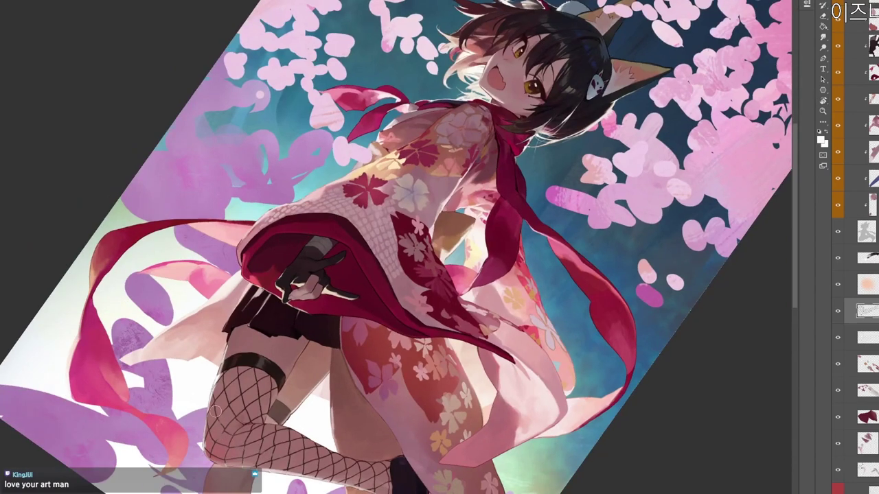
{"action": "key", "text": "z"}
{"action": "left_click_drag", "start_coordinate": [386, 342], "coordinate": [357, 351]}
{"action": "key", "text": "r"}
{"action": "left_click_drag", "start_coordinate": [308, 405], "coordinate": [473, 282]}
{"action": "key", "text": "z"}
{"action": "key", "text": "r"}
{"action": "left_click_drag", "start_coordinate": [525, 219], "coordinate": [566, 344]}
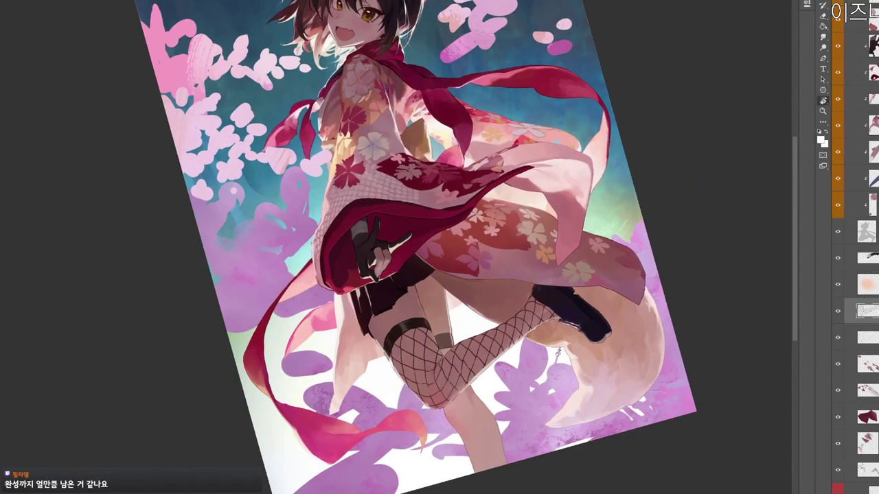
Create a new layer above the fishnet and add fine white highlights along the edges of the raised calf.
{"action": "key", "text": "ctrl+shift+n"}
{"action": "key", "text": "Return"}
{"action": "key", "text": "z"}
{"action": "left_click_drag", "start_coordinate": [497, 349], "coordinate": [539, 336]}
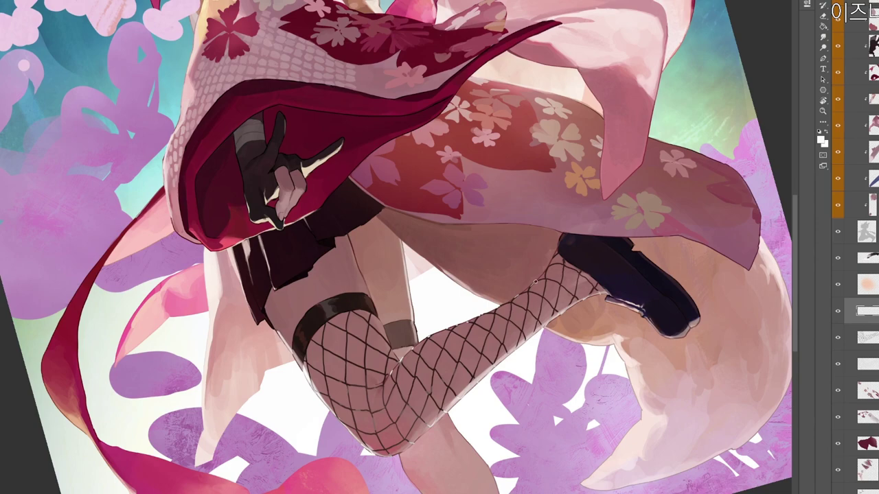
{"action": "left_click_drag", "start_coordinate": [558, 257], "coordinate": [511, 268]}
{"action": "left_click_drag", "start_coordinate": [474, 309], "coordinate": [291, 395]}
{"action": "scroll", "coordinate": [290, 396], "scroll_direction": "up", "scroll_amount": 1}
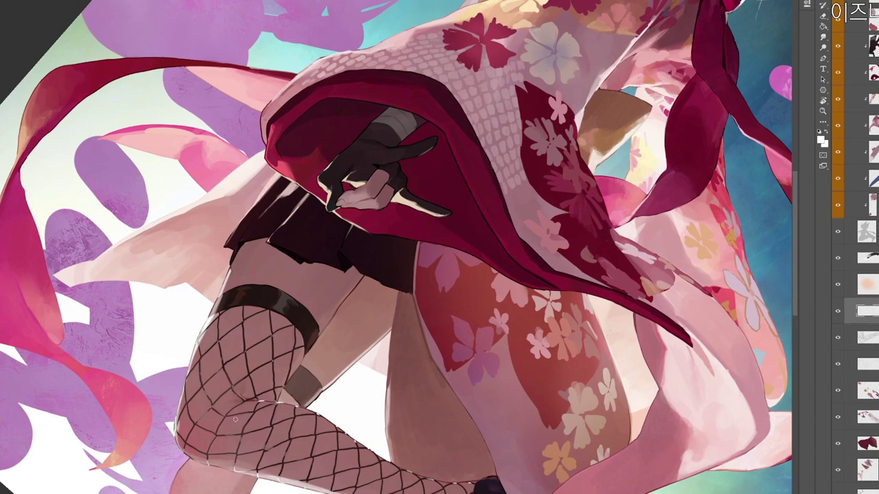
Continue the fine white highlights around the knee and thigh of the raised leg, and reset the canvas rotation.
{"action": "key", "text": "z"}
{"action": "left_click_drag", "start_coordinate": [224, 416], "coordinate": [197, 416]}
{"action": "key", "text": "r"}
{"action": "left_click_drag", "start_coordinate": [402, 335], "coordinate": [479, 171]}
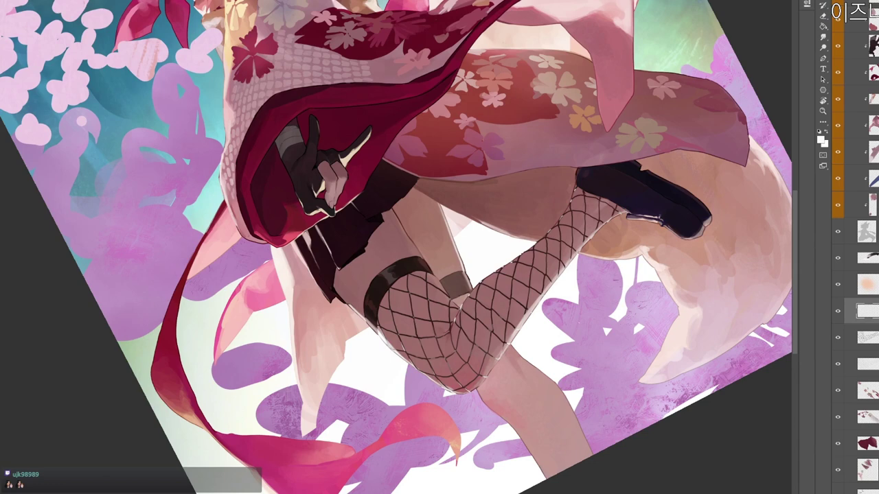
{"action": "key", "text": "z"}
{"action": "left_click_drag", "start_coordinate": [529, 316], "coordinate": [512, 315]}
{"action": "key", "text": "r"}
{"action": "key", "text": "Escape"}
{"action": "left_click_drag", "start_coordinate": [586, 480], "coordinate": [543, 426]}
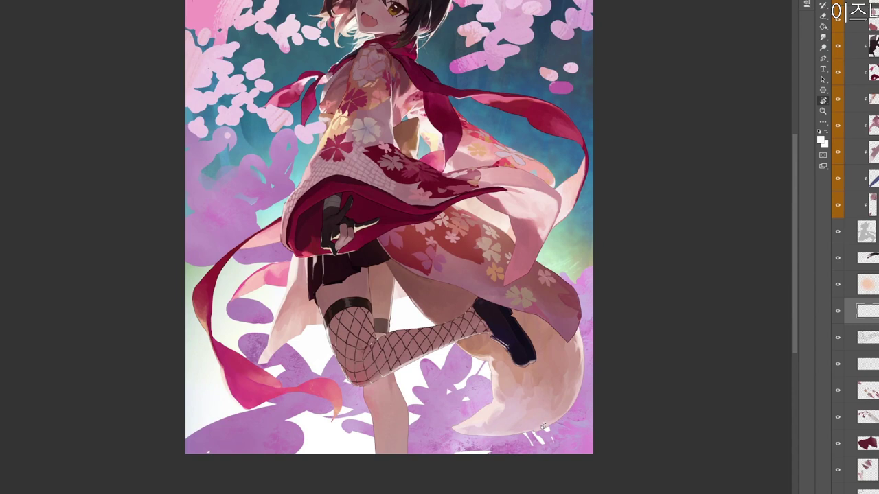
Examine the whole illustration, comparing the decorated leg with the kimono at different zoom levels.
{"action": "scroll", "coordinate": [616, 350], "scroll_direction": "up", "scroll_amount": 2}
{"action": "scroll", "coordinate": [616, 349], "scroll_direction": "left", "scroll_amount": 2}
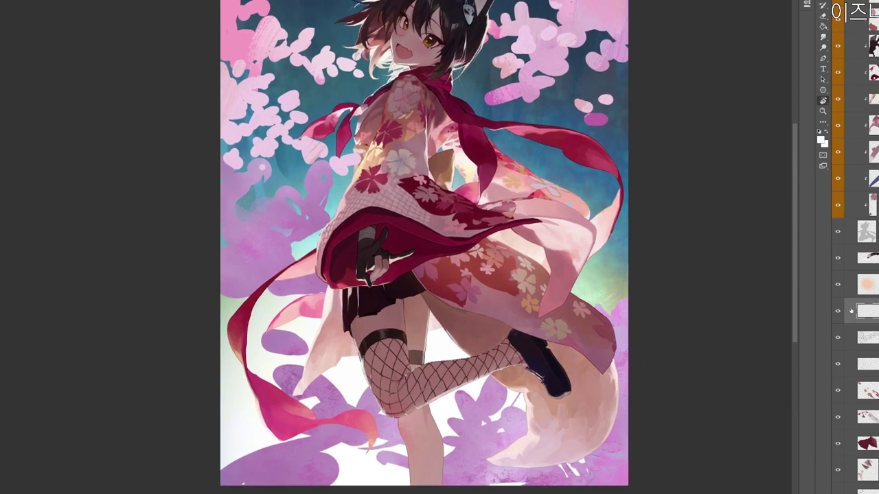
{"action": "scroll", "coordinate": [562, 402], "scroll_direction": "down", "scroll_amount": 1}
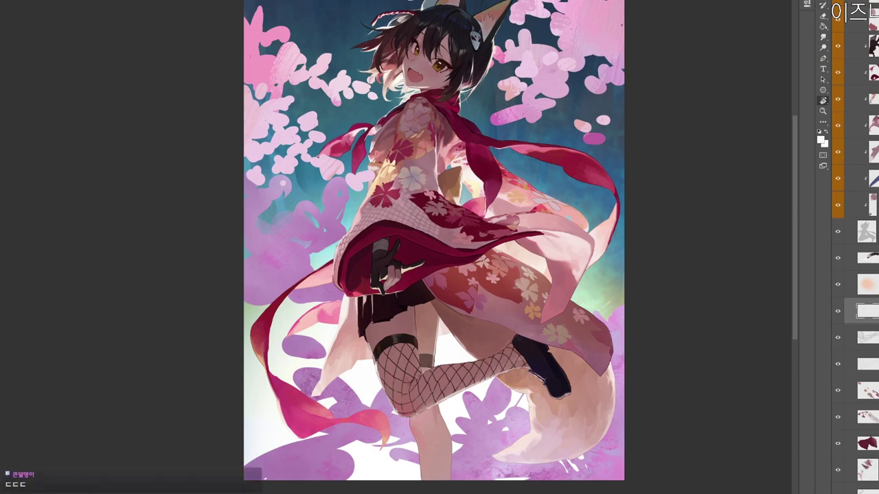
{"action": "scroll", "coordinate": [581, 354], "scroll_direction": "down", "scroll_amount": 3}
{"action": "left_click_drag", "start_coordinate": [605, 336], "coordinate": [581, 324]}
{"action": "left_click_drag", "start_coordinate": [620, 284], "coordinate": [625, 332]}
{"action": "scroll", "coordinate": [554, 396], "scroll_direction": "up", "scroll_amount": 2}
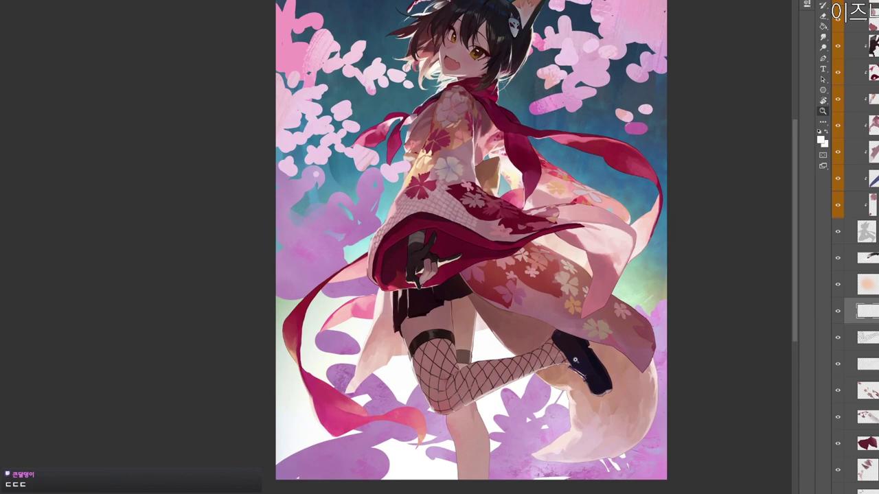
{"action": "scroll", "coordinate": [665, 339], "scroll_direction": "up", "scroll_amount": 1}
{"action": "scroll", "coordinate": [425, 354], "scroll_direction": "up", "scroll_amount": 2}
{"action": "scroll", "coordinate": [406, 349], "scroll_direction": "down", "scroll_amount": 2}
{"action": "left_click_drag", "start_coordinate": [401, 348], "coordinate": [459, 313]}
Add a new layer for the pale kimono panel hanging behind the thigh and move it one level down.
{"action": "left_click", "coordinate": [457, 283], "text": "ctrl"}
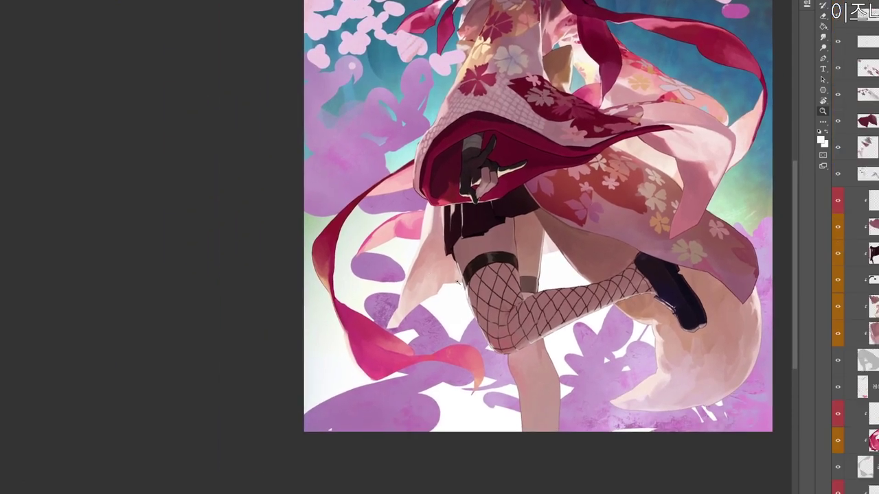
{"action": "scroll", "coordinate": [854, 274], "scroll_direction": "down", "scroll_amount": 4}
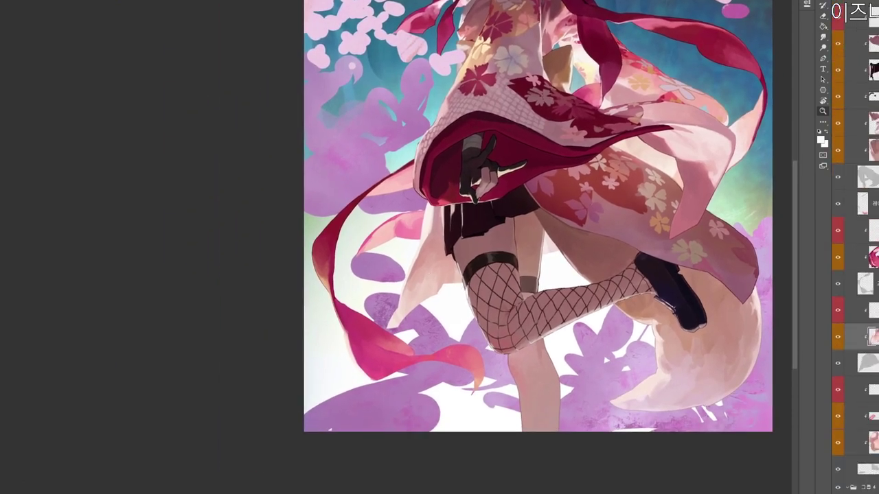
{"action": "left_click", "coordinate": [874, 310]}
{"action": "key", "text": "ctrl+shift+n"}
{"action": "key", "text": "Return"}
{"action": "left_click_drag", "start_coordinate": [439, 317], "coordinate": [449, 365]}
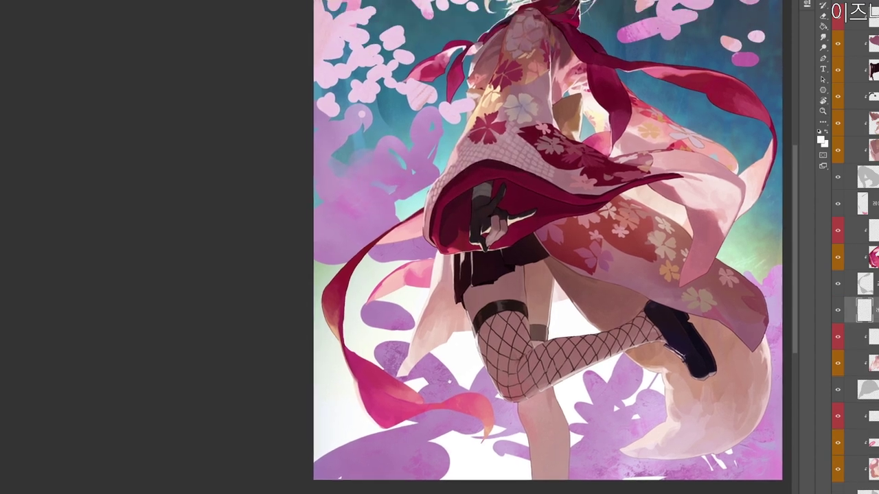
{"action": "key", "text": "ctrl+bracketleft"}
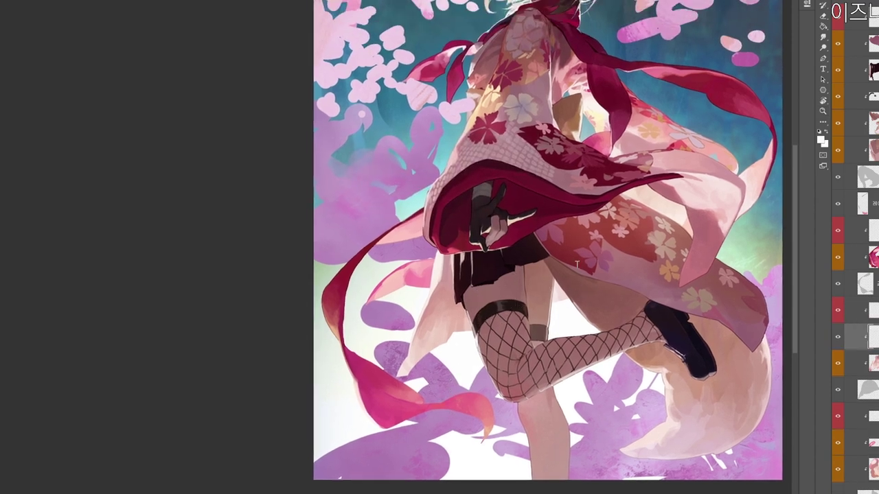
Paint a pinkish-red area down the hanging kimono panel behind the thigh with the scarf's red and shape its edges.
{"action": "left_click", "coordinate": [646, 112], "text": "alt"}
{"action": "left_click_drag", "start_coordinate": [591, 187], "coordinate": [525, 250]}
{"action": "left_click_drag", "start_coordinate": [422, 351], "coordinate": [475, 256]}
{"action": "key", "text": "ctrl+z"}
{"action": "left_click_drag", "start_coordinate": [427, 348], "coordinate": [465, 272]}
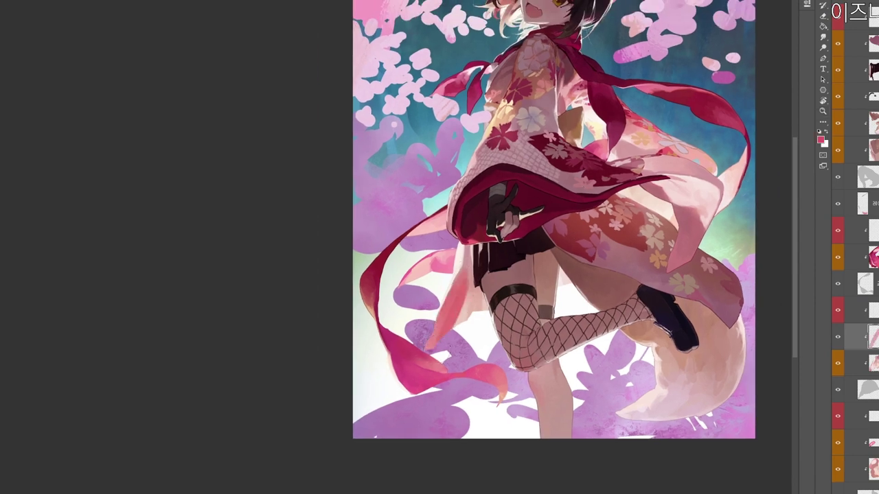
{"action": "left_click_drag", "start_coordinate": [453, 309], "coordinate": [472, 324]}
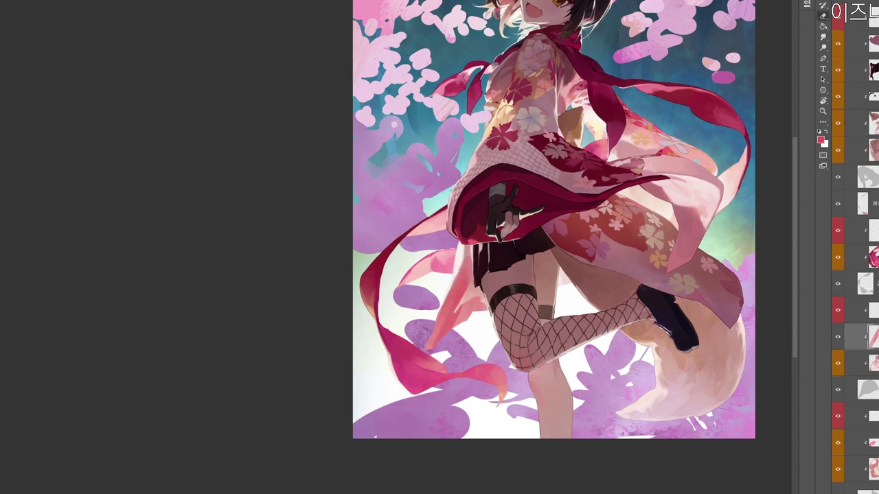
{"action": "left_click_drag", "start_coordinate": [488, 312], "coordinate": [510, 360]}
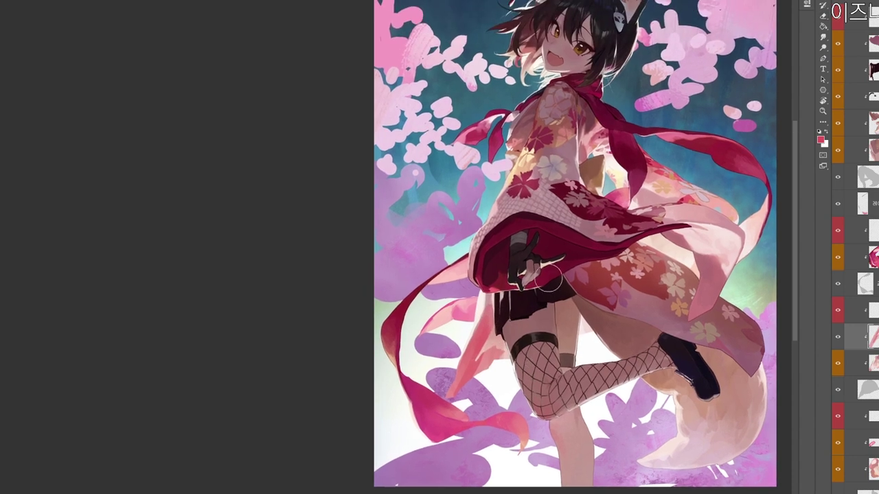
Paint a pale pink cherry blossom over the red area of the hanging panel, using colours sampled from the panel.
{"action": "left_click", "coordinate": [496, 361], "text": "alt"}
{"action": "mouse_move", "coordinate": [488, 354]}
{"action": "left_mouse_down"}
{"action": "mouse_move", "coordinate": [477, 352]}
{"action": "mouse_move", "coordinate": [487, 309]}
{"action": "left_mouse_up"}
{"action": "left_click", "coordinate": [487, 303], "text": "alt"}
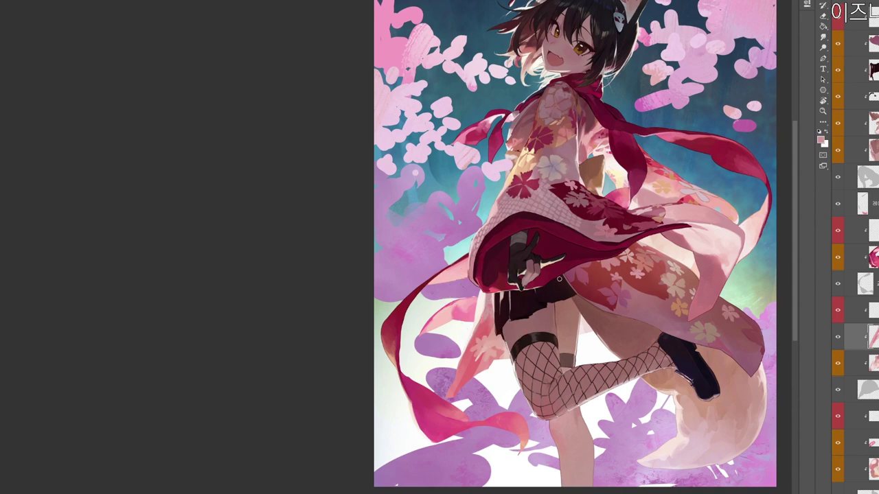
{"action": "left_click", "coordinate": [479, 343], "text": "alt"}
{"action": "left_click", "coordinate": [483, 338], "text": "alt"}
{"action": "left_click", "coordinate": [484, 338], "text": "alt"}
{"action": "left_click_drag", "start_coordinate": [666, 261], "coordinate": [648, 316]}
{"action": "left_click_drag", "start_coordinate": [649, 316], "coordinate": [573, 323]}
{"action": "left_click_drag", "start_coordinate": [530, 344], "coordinate": [550, 348]}
{"action": "left_click", "coordinate": [656, 226], "text": "alt"}
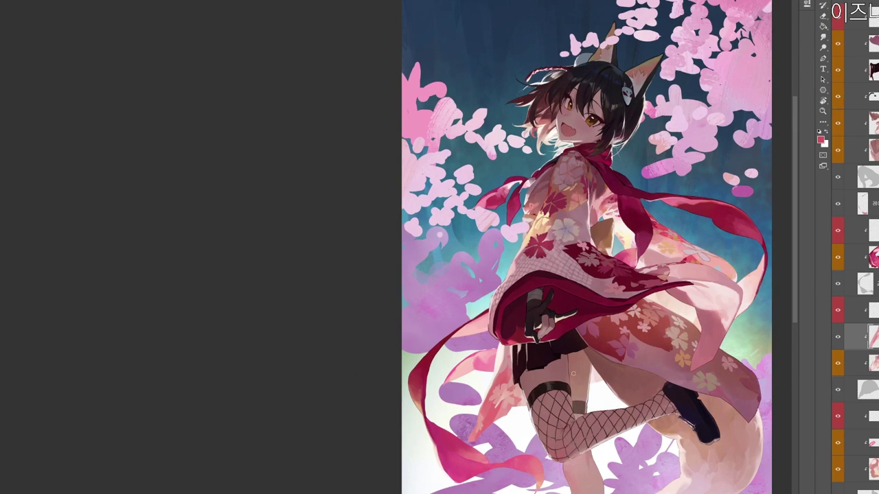
{"action": "left_click_drag", "start_coordinate": [591, 375], "coordinate": [596, 382]}
Examine the whole illustration at different zooms and rotations, toggling colour proofing on and off.
{"action": "left_click_drag", "start_coordinate": [645, 483], "coordinate": [483, 480]}
{"action": "key", "text": "ctrl+y"}
{"action": "key", "text": "ctrl+y"}
{"action": "key", "text": "r"}
{"action": "left_click_drag", "start_coordinate": [615, 360], "coordinate": [371, 486]}
{"action": "key", "text": "Escape"}
{"action": "left_click_drag", "start_coordinate": [546, 446], "coordinate": [584, 425]}
{"action": "key", "text": "z"}
{"action": "left_click_drag", "start_coordinate": [662, 431], "coordinate": [652, 428]}
{"action": "key", "text": "ctrl+y"}
{"action": "key", "text": "ctrl+y"}
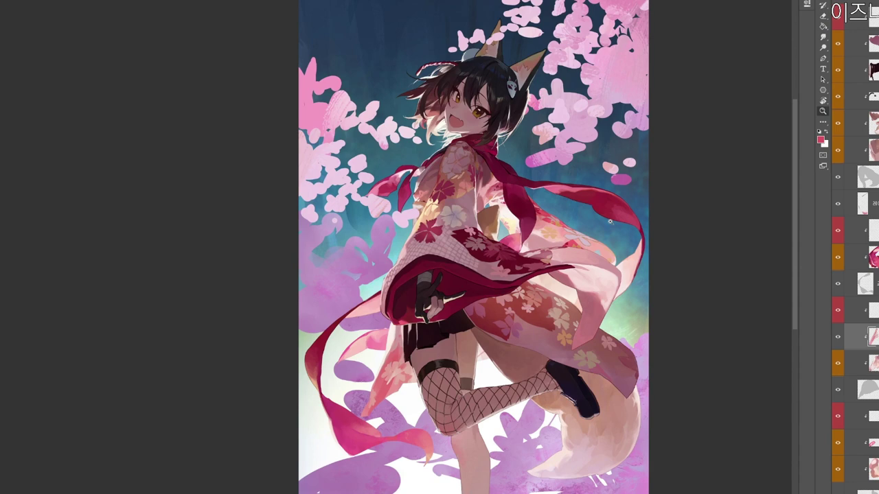
{"action": "left_click_drag", "start_coordinate": [705, 373], "coordinate": [733, 375]}
{"action": "left_click_drag", "start_coordinate": [648, 444], "coordinate": [640, 405]}
{"action": "left_click_drag", "start_coordinate": [655, 422], "coordinate": [646, 423]}
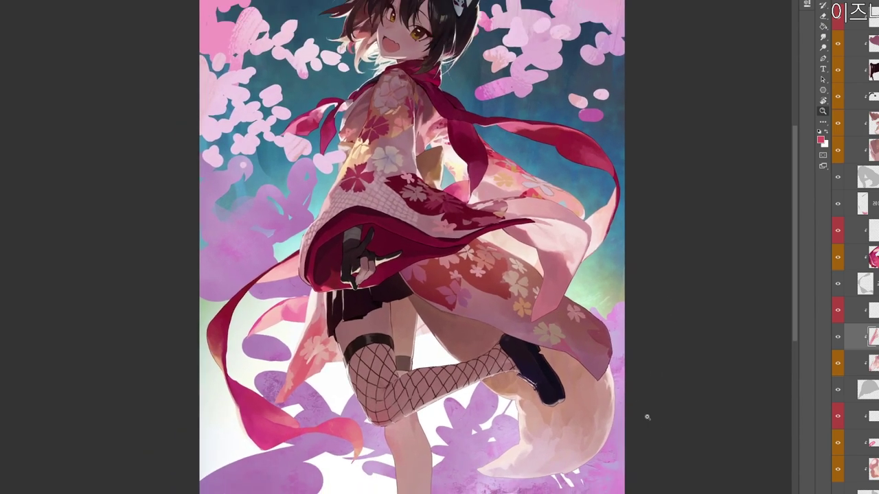
{"action": "left_click_drag", "start_coordinate": [625, 309], "coordinate": [627, 340]}
{"action": "left_click_drag", "start_coordinate": [656, 469], "coordinate": [630, 423]}
{"action": "left_click_drag", "start_coordinate": [598, 366], "coordinate": [593, 406]}
{"action": "left_click_drag", "start_coordinate": [575, 307], "coordinate": [562, 267]}
Select the kimono's pattern layer and fill the tip of the pale flowing sleeve beside the tail with deep crimson.
{"action": "left_click", "coordinate": [564, 329], "text": "ctrl"}
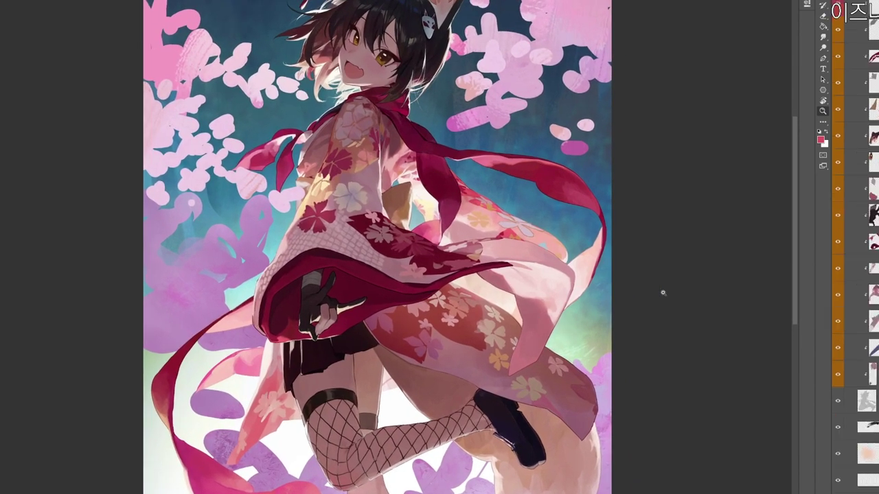
{"action": "scroll", "coordinate": [867, 241], "scroll_direction": "up", "scroll_amount": 7}
{"action": "left_click", "coordinate": [867, 108]}
{"action": "left_click", "coordinate": [868, 134]}
{"action": "left_click_drag", "start_coordinate": [579, 321], "coordinate": [552, 298]}
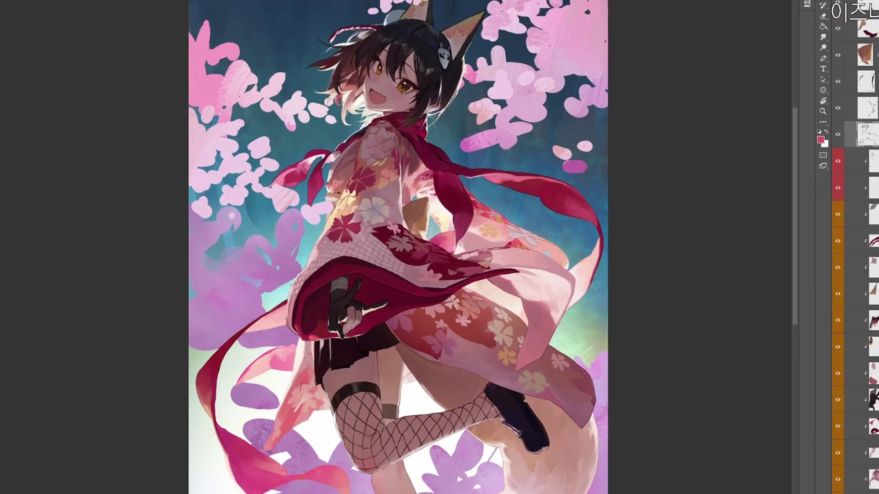
{"action": "left_click", "coordinate": [459, 265], "text": "alt"}
{"action": "left_click", "coordinate": [820, 139]}
{"action": "left_click", "coordinate": [380, 169]}
{"action": "left_click", "coordinate": [523, 100]}
{"action": "mouse_move", "coordinate": [540, 309]}
{"action": "left_mouse_down"}
{"action": "mouse_move", "coordinate": [544, 329]}
{"action": "mouse_move", "coordinate": [553, 331]}
{"action": "mouse_move", "coordinate": [532, 333]}
{"action": "mouse_move", "coordinate": [536, 326]}
{"action": "mouse_move", "coordinate": [538, 341]}
{"action": "mouse_move", "coordinate": [516, 371]}
{"action": "mouse_move", "coordinate": [541, 326]}
{"action": "mouse_move", "coordinate": [544, 343]}
{"action": "mouse_move", "coordinate": [549, 333]}
{"action": "mouse_move", "coordinate": [543, 350]}
{"action": "mouse_move", "coordinate": [551, 334]}
{"action": "left_mouse_up"}
{"action": "left_click", "coordinate": [541, 352], "text": "alt"}
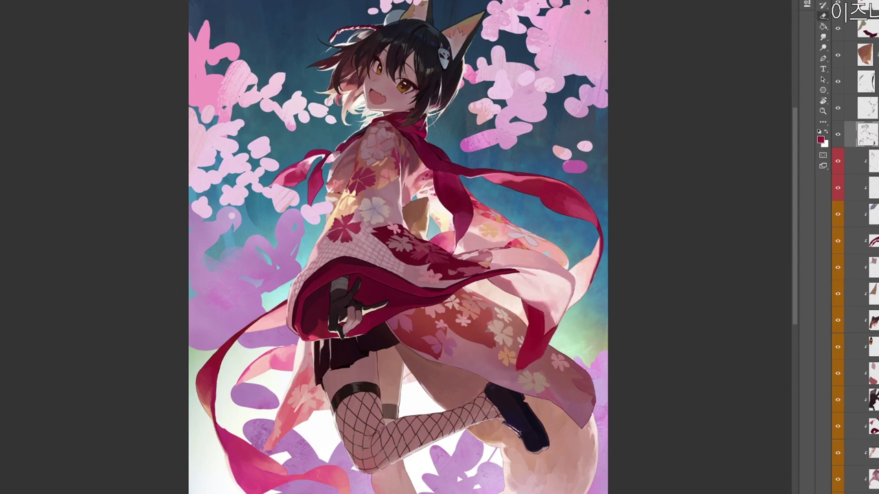
Adjust the crimson brush colour and refine the edge of the crimson area on the flowing sleeve's tip.
{"action": "left_click", "coordinate": [550, 303], "text": "ctrl"}
{"action": "key", "text": "n"}
{"action": "left_click", "coordinate": [335, 186]}
{"action": "left_click", "coordinate": [409, 105]}
{"action": "left_click", "coordinate": [513, 97]}
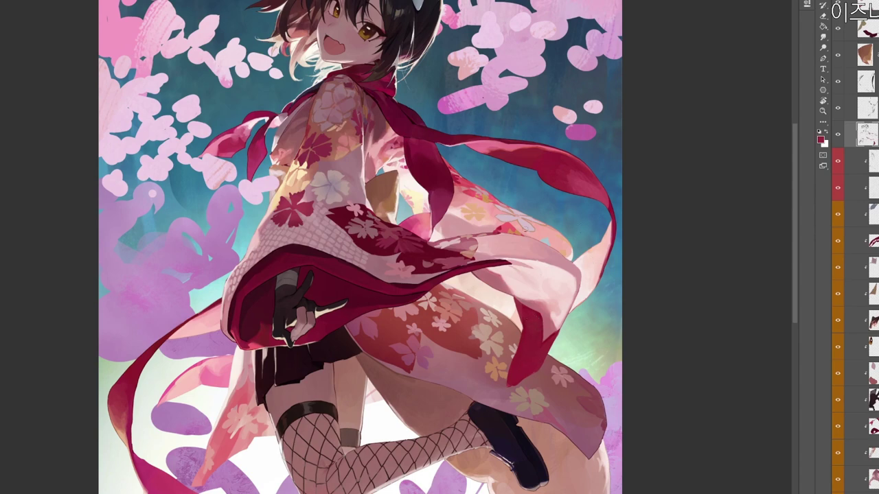
Paint small pink blossoms over the upper edge of the crimson sleeve tip with sampled colours.
{"action": "left_click", "coordinate": [528, 296], "text": "alt"}
{"action": "left_click_drag", "start_coordinate": [526, 306], "coordinate": [530, 313]}
{"action": "left_click", "coordinate": [528, 307], "text": "alt"}
{"action": "left_click", "coordinate": [538, 396], "text": "alt"}
{"action": "mouse_move", "coordinate": [540, 331]}
{"action": "left_mouse_down"}
{"action": "mouse_move", "coordinate": [539, 340]}
{"action": "mouse_move", "coordinate": [540, 324]}
{"action": "mouse_move", "coordinate": [536, 331]}
{"action": "left_mouse_up"}
{"action": "left_click", "coordinate": [532, 327], "text": "alt"}
{"action": "left_click", "coordinate": [536, 335], "text": "alt"}
{"action": "left_click", "coordinate": [534, 324], "text": "alt"}
{"action": "key", "text": "ctrl+0"}
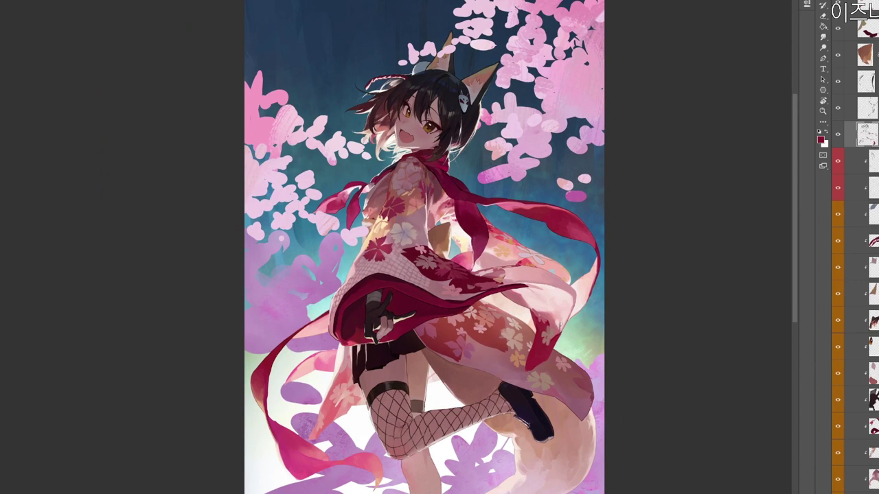
Sample colours from the pale flowing sleeve and paint a light blue blossom accent on it.
{"action": "left_click", "coordinate": [555, 268], "text": "alt"}
{"action": "left_click", "coordinate": [537, 260], "text": "alt"}
{"action": "key", "text": "z"}
{"action": "left_click_drag", "start_coordinate": [604, 302], "coordinate": [587, 287]}
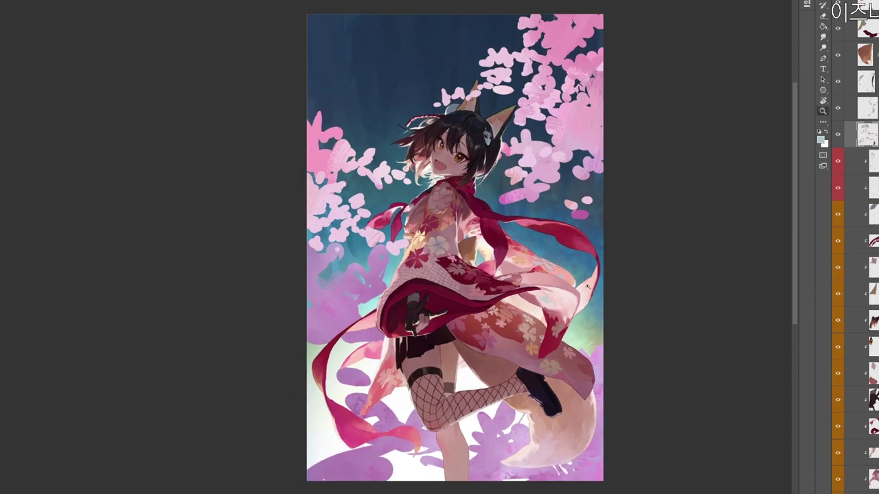
{"action": "key", "text": "r"}
{"action": "left_click_drag", "start_coordinate": [563, 408], "coordinate": [516, 232]}
{"action": "scroll", "coordinate": [515, 232], "scroll_direction": "up", "scroll_amount": 2}
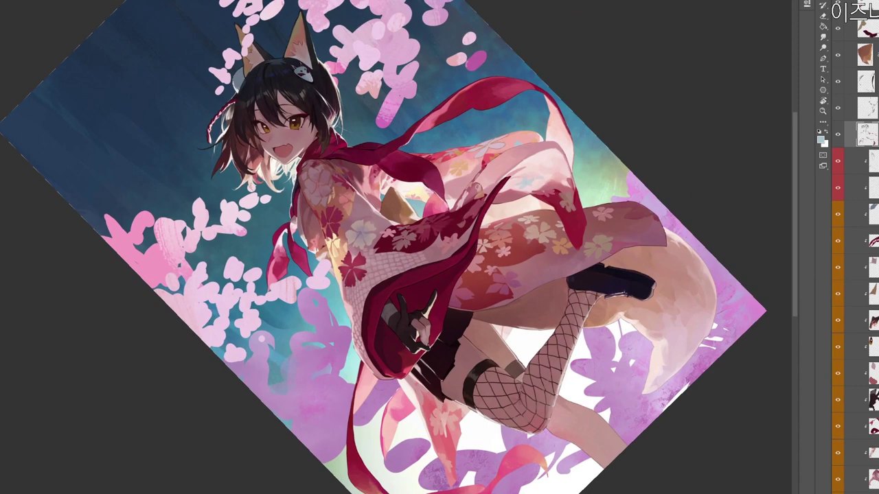
Choose an orange brush colour and touch up the flowing sleeve's pattern with it and a sampled crimson.
{"action": "left_click", "coordinate": [477, 184], "text": "alt"}
{"action": "key", "text": "n"}
{"action": "left_click", "coordinate": [324, 131]}
{"action": "left_click", "coordinate": [408, 239]}
{"action": "left_click", "coordinate": [512, 98]}
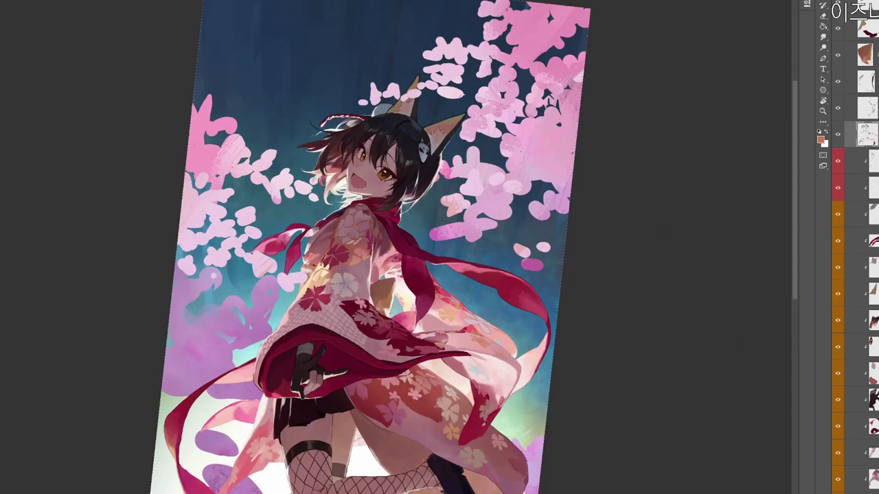
{"action": "left_click", "coordinate": [485, 423], "text": "alt"}
Examine the whole illustration and then the upper body, toggling colour proofing on and off.
{"action": "key", "text": "z"}
{"action": "key", "text": "ctrl+y"}
{"action": "key", "text": "ctrl+y"}
{"action": "key", "text": "r"}
{"action": "key", "text": "Escape"}
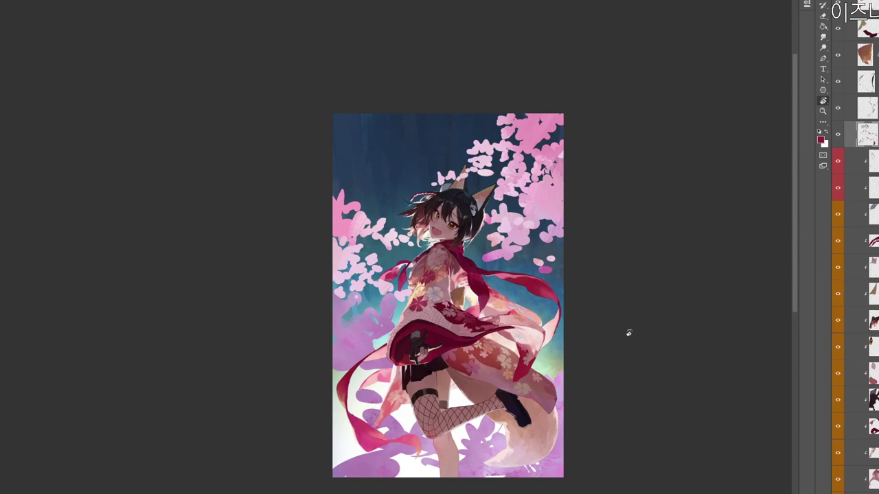
{"action": "key", "text": "z"}
{"action": "left_click_drag", "start_coordinate": [451, 225], "coordinate": [467, 244]}
{"action": "left_click_drag", "start_coordinate": [473, 275], "coordinate": [453, 217]}
{"action": "scroll", "coordinate": [856, 134], "scroll_direction": "up", "scroll_amount": 4}
Create a new layer higher in the layer stack and choose a red-orange colour for a very large brush.
{"action": "left_click", "coordinate": [873, 4]}
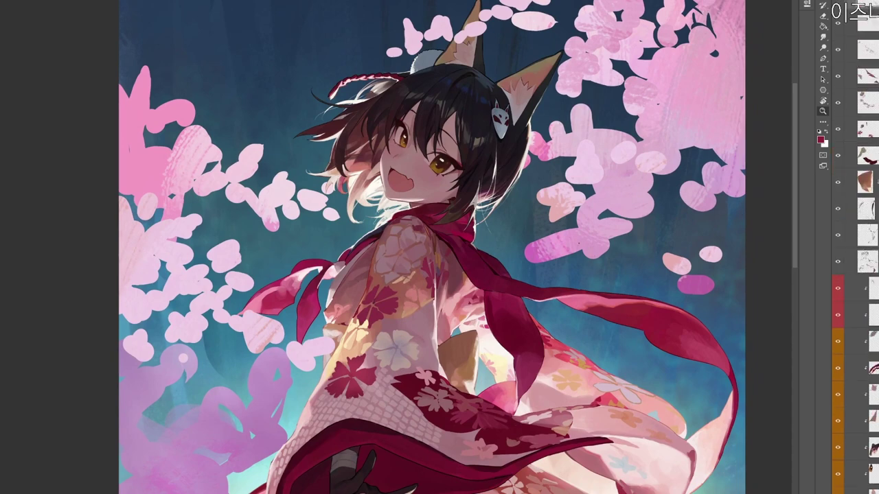
{"action": "key", "text": "ctrl+alt+shift+n"}
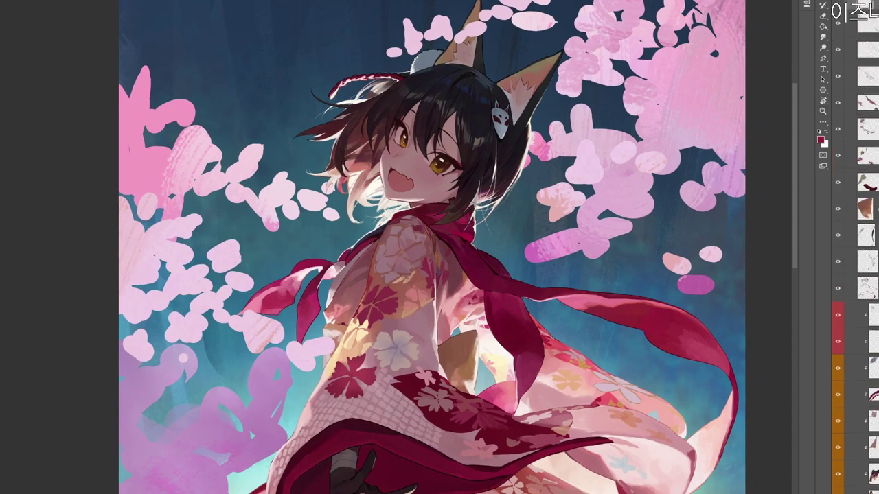
{"action": "left_click_drag", "start_coordinate": [435, 163], "coordinate": [441, 124]}
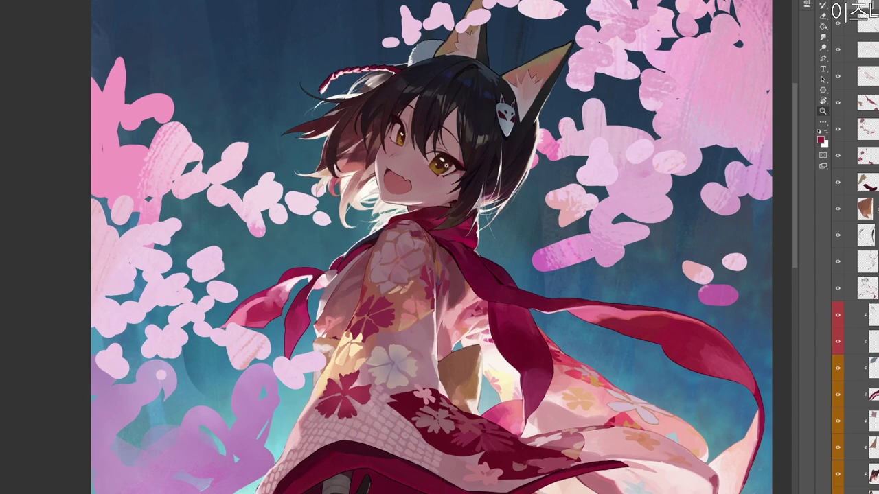
{"action": "key", "text": "n"}
{"action": "left_click", "coordinate": [325, 131]}
{"action": "left_click", "coordinate": [408, 245]}
{"action": "left_click", "coordinate": [347, 122]}
{"action": "left_click", "coordinate": [517, 102]}
{"action": "left_click_drag", "start_coordinate": [459, 142], "coordinate": [466, 189]}
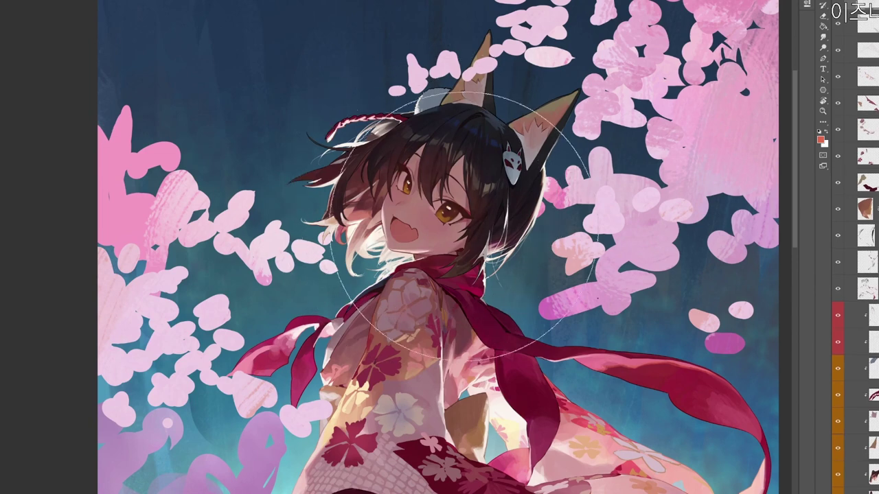
Set the brush colour to d07b5a and try a broad warm glow over the character's face.
{"action": "left_click", "coordinate": [820, 139]}
{"action": "left_click", "coordinate": [409, 243]}
{"action": "left_click_drag", "start_coordinate": [335, 127], "coordinate": [333, 130]}
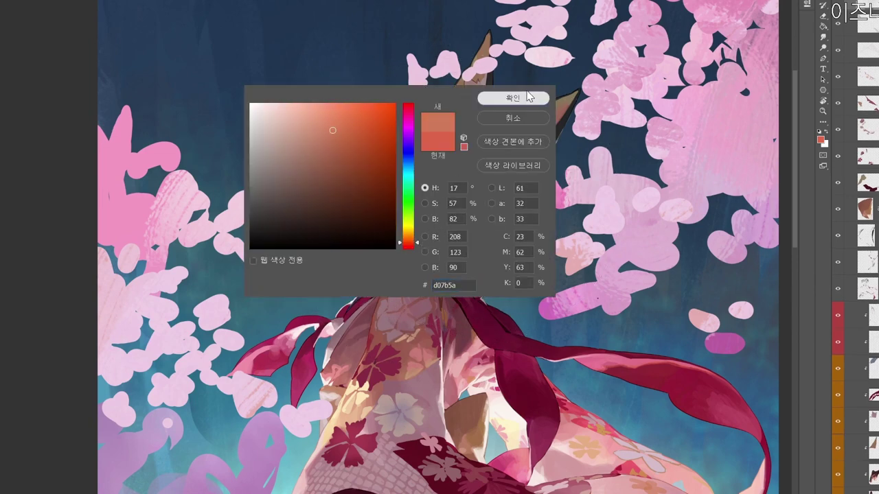
{"action": "left_click", "coordinate": [529, 97]}
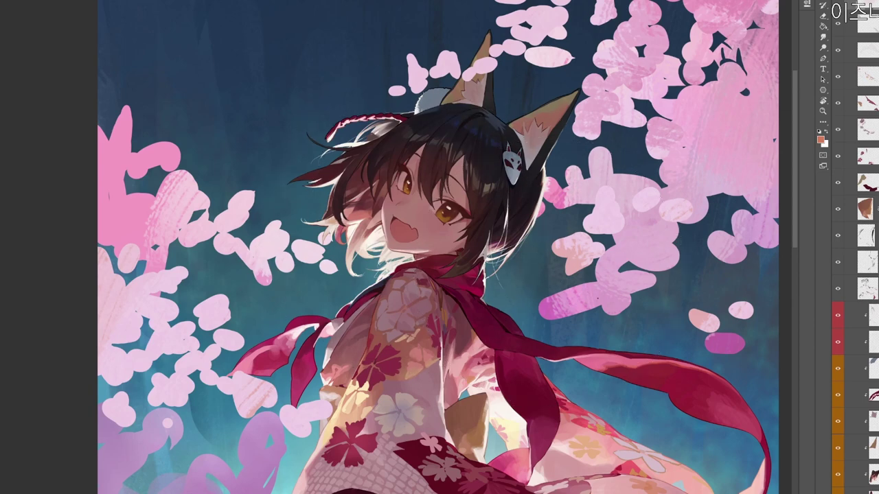
{"action": "key", "text": "ctrl+z"}
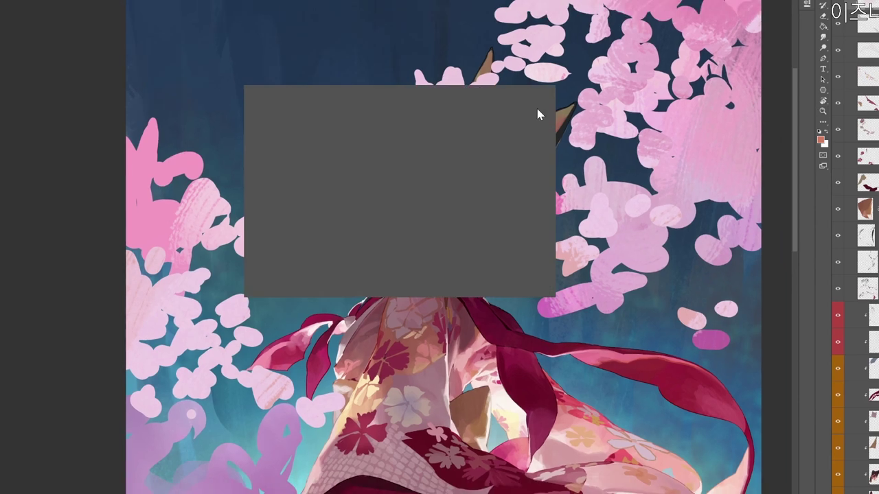
Change the brush colour to the duller c1907d and try another broad glow stroke across the hair and face.
{"action": "left_click", "coordinate": [820, 140]}
{"action": "left_click", "coordinate": [301, 137]}
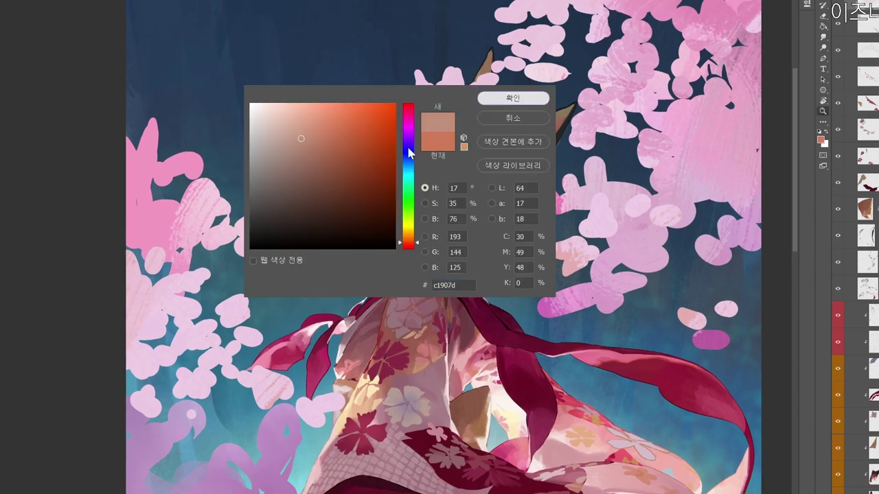
{"action": "left_click", "coordinate": [513, 97]}
{"action": "left_click_drag", "start_coordinate": [437, 168], "coordinate": [453, 206]}
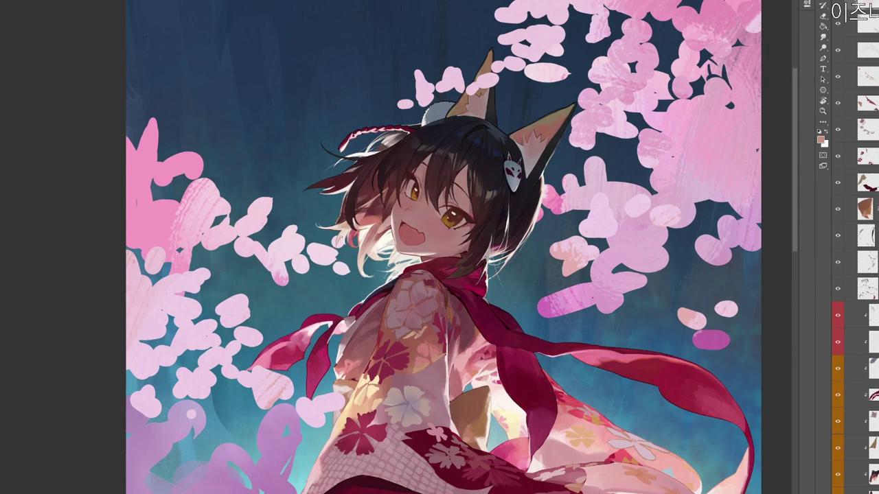
{"action": "key", "text": "ctrl+z"}
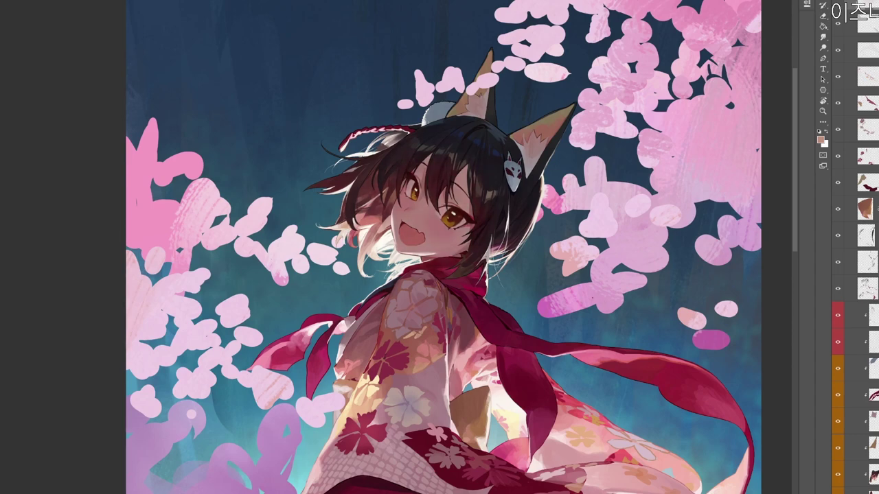
Choose a dusty pink brush colour and softly tint the character's head with the very large brush.
{"action": "left_click_drag", "start_coordinate": [520, 291], "coordinate": [357, 405]}
{"action": "key", "text": "r"}
{"action": "left_click_drag", "start_coordinate": [485, 354], "coordinate": [525, 162]}
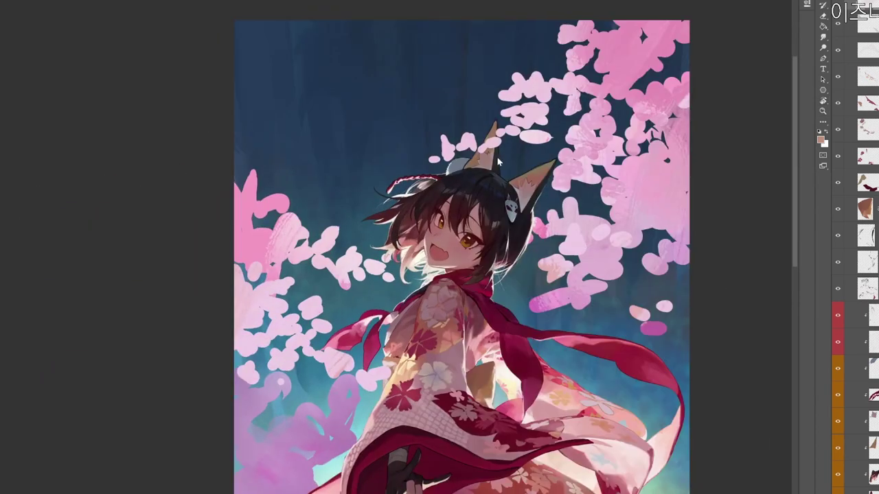
{"action": "key", "text": "n"}
{"action": "left_click", "coordinate": [409, 248]}
{"action": "left_click", "coordinate": [300, 138]}
{"action": "left_click_drag", "start_coordinate": [300, 138], "coordinate": [301, 141]}
{"action": "left_click", "coordinate": [513, 98]}
{"action": "mouse_move", "coordinate": [524, 307]}
{"action": "left_mouse_down"}
{"action": "mouse_move", "coordinate": [536, 272]}
{"action": "mouse_move", "coordinate": [558, 269]}
{"action": "left_mouse_up"}
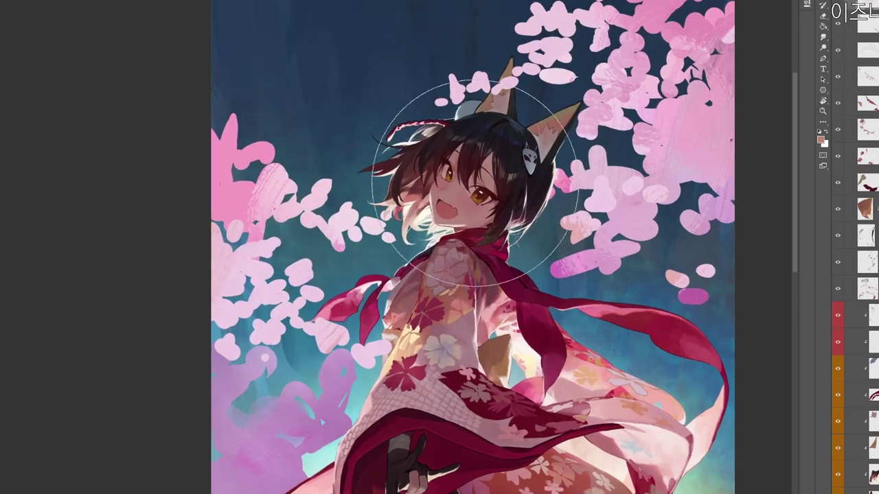
Examine the whole illustration, toggling colour proofing, and look through the layer stack down to the background layers.
{"action": "left_click_drag", "start_coordinate": [672, 309], "coordinate": [660, 321]}
{"action": "left_click_drag", "start_coordinate": [550, 483], "coordinate": [575, 330]}
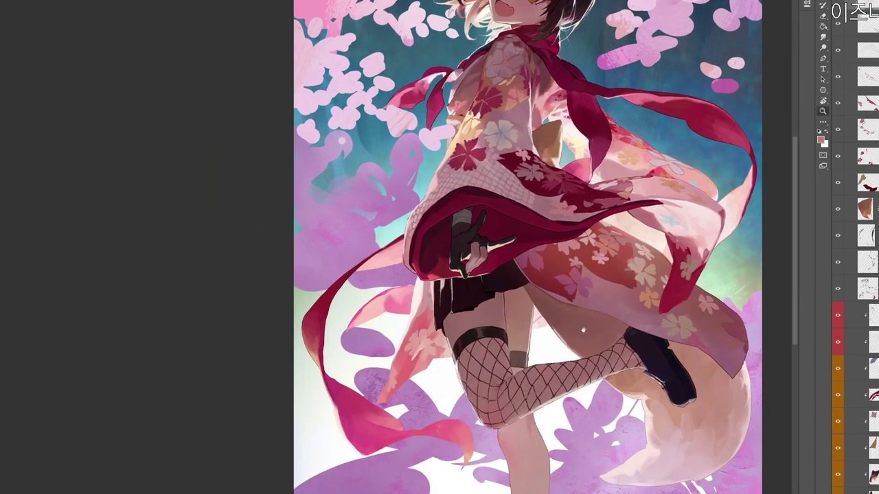
{"action": "left_click", "coordinate": [614, 356], "text": "alt"}
{"action": "key", "text": "ctrl+y"}
{"action": "key", "text": "ctrl+y"}
{"action": "left_click_drag", "start_coordinate": [646, 448], "coordinate": [626, 387]}
{"action": "left_click_drag", "start_coordinate": [718, 242], "coordinate": [661, 305]}
{"action": "scroll", "coordinate": [858, 274], "scroll_direction": "down", "scroll_amount": 15}
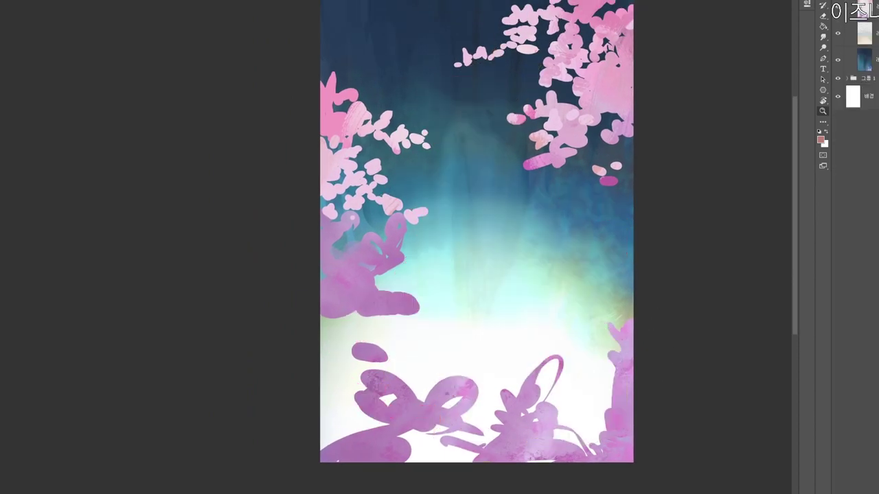
{"action": "scroll", "coordinate": [584, 269], "scroll_direction": "up", "scroll_amount": 1}
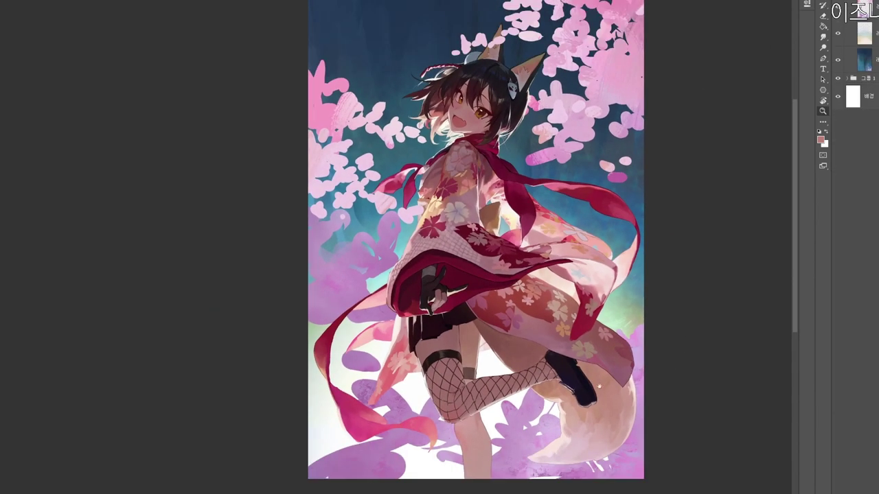
{"action": "scroll", "coordinate": [606, 362], "scroll_direction": "down", "scroll_amount": 2}
{"action": "key", "text": "ctrl+y"}
{"action": "key", "text": "ctrl+y"}
{"action": "scroll", "coordinate": [615, 277], "scroll_direction": "up", "scroll_amount": 2}
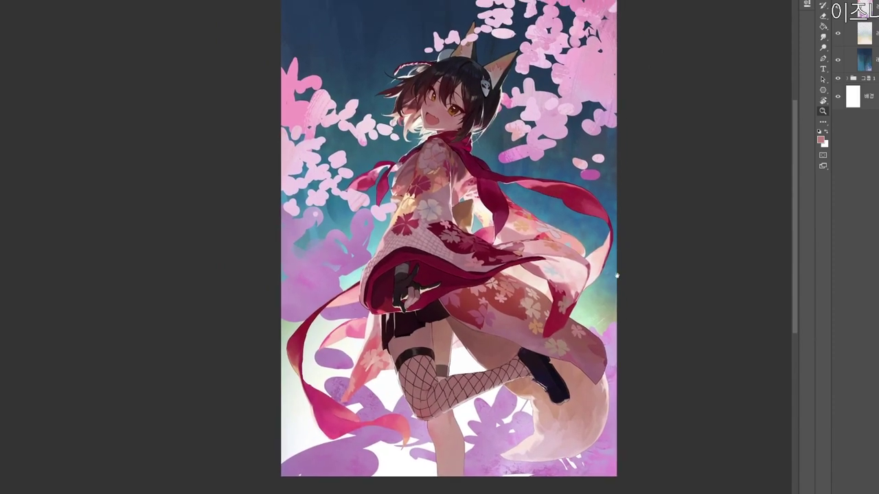
Select the pale gradient background layer and compare the picture with and without it.
{"action": "left_click", "coordinate": [866, 11]}
{"action": "left_click", "coordinate": [865, 29]}
{"action": "left_click", "coordinate": [839, 35]}
{"action": "left_click", "coordinate": [838, 34]}
{"action": "scroll", "coordinate": [563, 195], "scroll_direction": "down", "scroll_amount": 1}
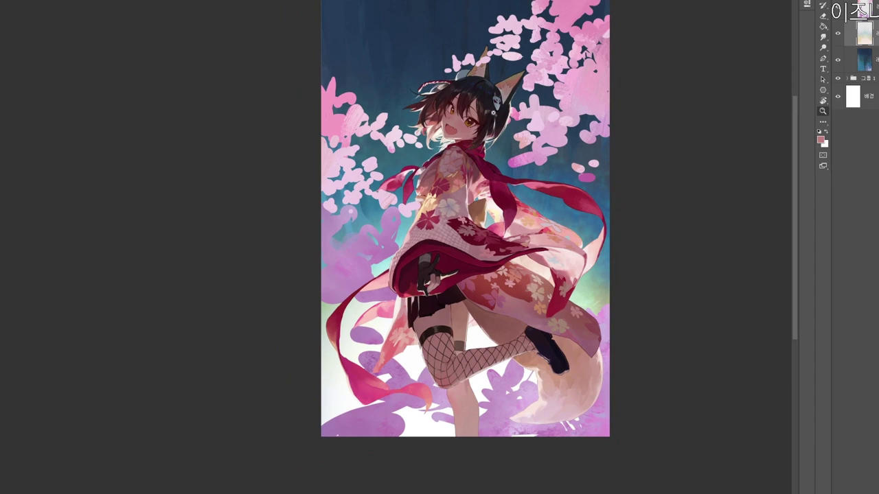
{"action": "scroll", "coordinate": [491, 117], "scroll_direction": "up", "scroll_amount": 1}
{"action": "left_click_drag", "start_coordinate": [572, 145], "coordinate": [473, 208]}
Select the background blossom layer, compare its visibility, and take the surplus pale pink clusters out of the picture.
{"action": "left_click", "coordinate": [864, 10]}
{"action": "left_click", "coordinate": [837, 10]}
{"action": "left_click", "coordinate": [838, 9]}
{"action": "left_click", "coordinate": [837, 10]}
{"action": "left_click", "coordinate": [837, 10]}
{"action": "left_click", "coordinate": [837, 9]}
{"action": "left_click_drag", "start_coordinate": [523, 247], "coordinate": [526, 208]}
Reshape the background blossom cluster beside the character's ear into small petals with sampled pinks and the Eraser.
{"action": "left_click", "coordinate": [515, 118], "text": "alt"}
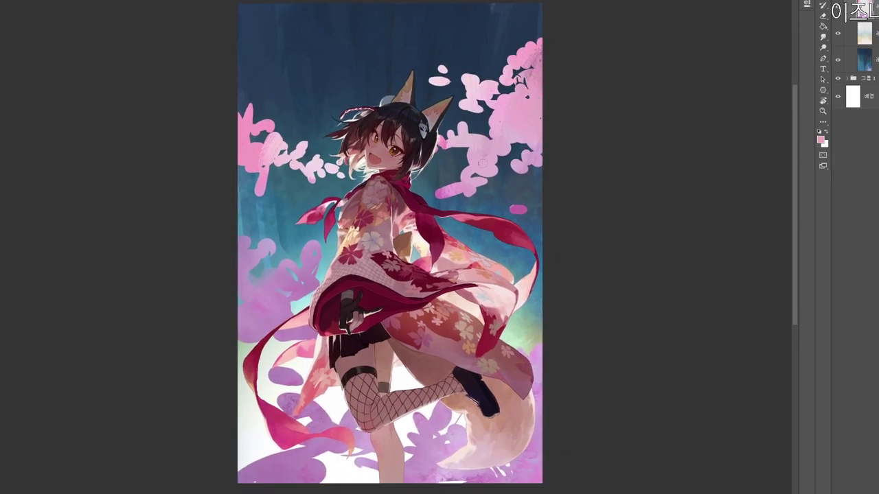
{"action": "left_click", "coordinate": [441, 146], "text": "alt"}
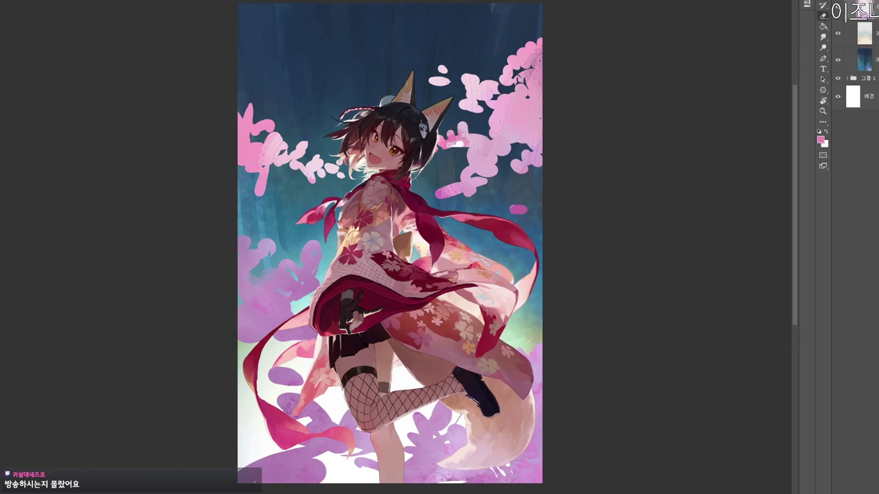
{"action": "mouse_move", "coordinate": [465, 141]}
{"action": "left_mouse_down"}
{"action": "mouse_move", "coordinate": [440, 157]}
{"action": "mouse_move", "coordinate": [449, 146]}
{"action": "mouse_move", "coordinate": [445, 162]}
{"action": "left_mouse_up"}
{"action": "key", "text": "b"}
{"action": "left_click", "coordinate": [461, 143], "text": "alt"}
{"action": "left_click", "coordinate": [448, 155], "text": "alt"}
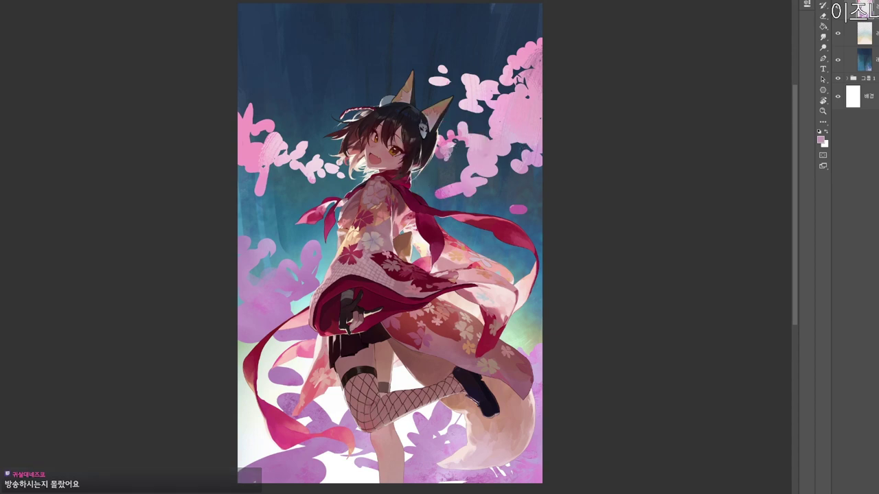
{"action": "key", "text": "e"}
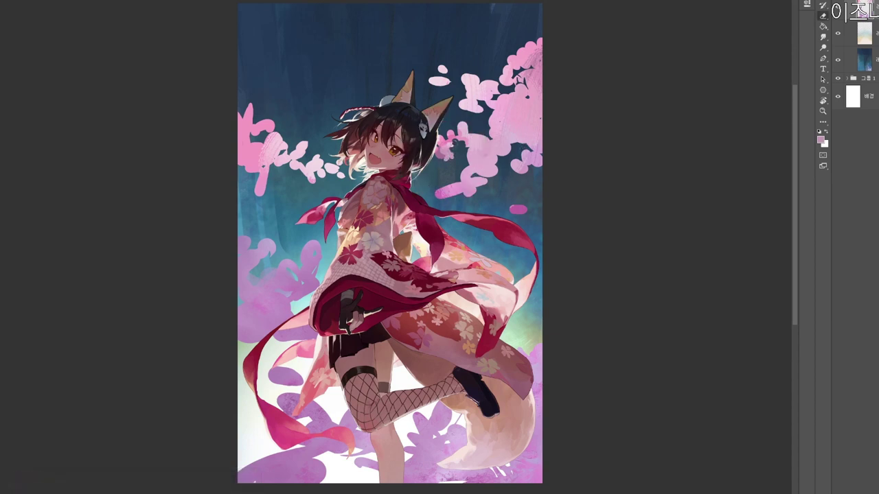
{"action": "key", "text": "b"}
Choose a brighter pink and paint more petalled blossoms into the cluster beside the ear, carving their outlines with the Eraser.
{"action": "key", "text": "r"}
{"action": "left_click_drag", "start_coordinate": [536, 257], "coordinate": [439, 252]}
{"action": "key", "text": "n"}
{"action": "left_click", "coordinate": [371, 112]}
{"action": "left_click", "coordinate": [494, 96]}
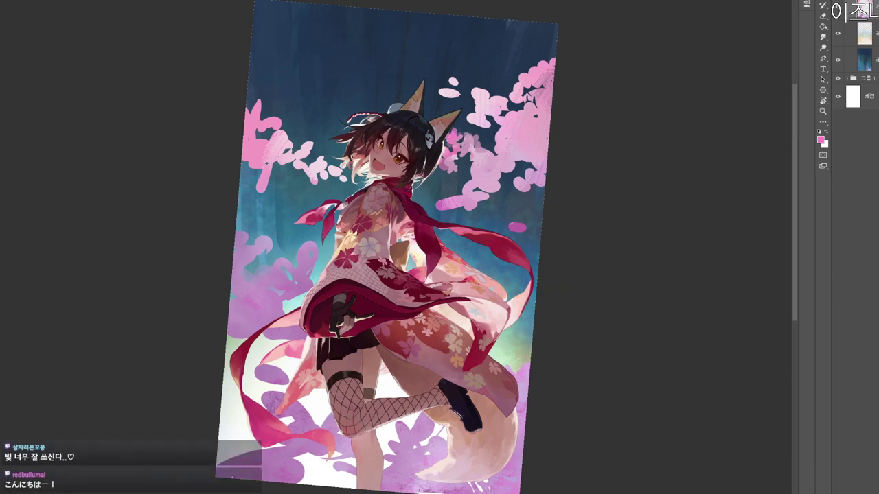
{"action": "key", "text": "e"}
{"action": "key", "text": "b"}
{"action": "key", "text": "r"}
{"action": "left_click_drag", "start_coordinate": [563, 240], "coordinate": [562, 211]}
{"action": "left_click_drag", "start_coordinate": [561, 211], "coordinate": [585, 250]}
{"action": "key", "text": "e"}
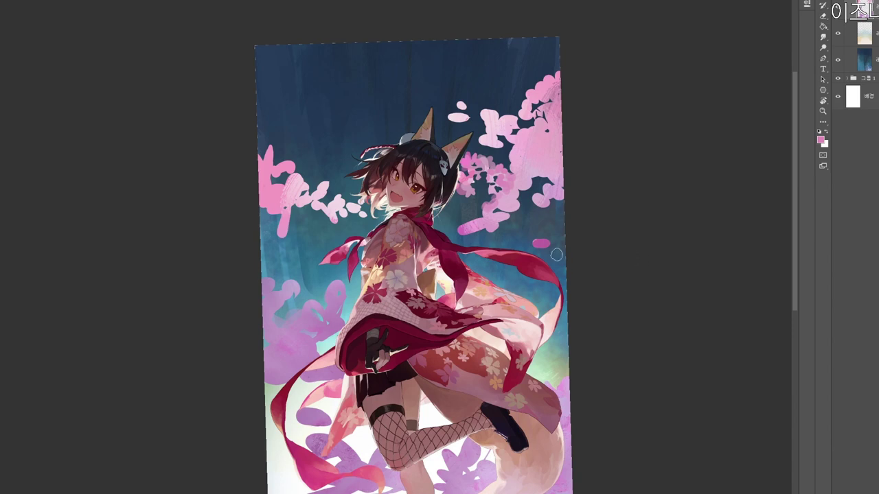
Examine the blossom cluster against the whole illustration, toggling the blossom layer's visibility.
{"action": "key", "text": "r"}
{"action": "left_click_drag", "start_coordinate": [574, 298], "coordinate": [571, 340]}
{"action": "key", "text": "space"}
{"action": "left_click_drag", "start_coordinate": [402, 360], "coordinate": [415, 336]}
{"action": "key", "text": "z"}
{"action": "left_click_drag", "start_coordinate": [415, 336], "coordinate": [421, 282]}
{"action": "left_click", "coordinate": [837, 7]}
{"action": "left_click", "coordinate": [837, 6]}
{"action": "key", "text": "space"}
{"action": "left_click_drag", "start_coordinate": [564, 198], "coordinate": [566, 219]}
Shape the lower end of the blossom cluster above the scarf into petals with sampled pink and the Eraser.
{"action": "key", "text": "e"}
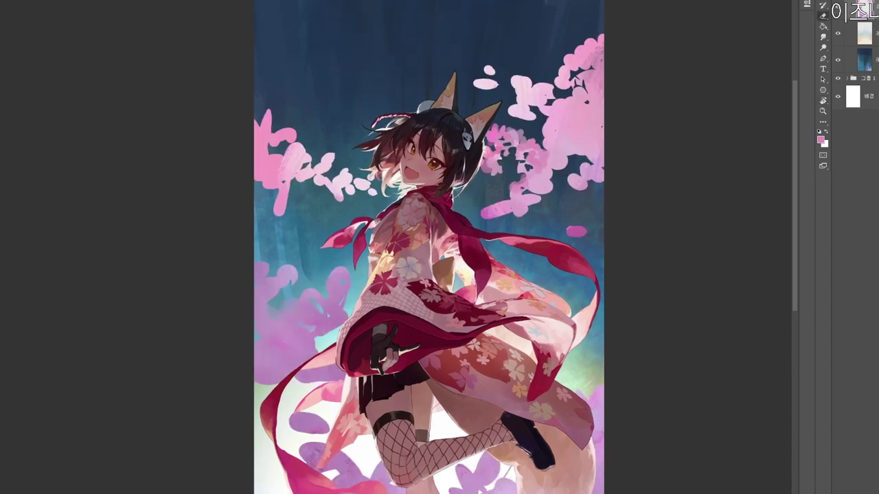
{"action": "key", "text": "b"}
{"action": "left_click", "coordinate": [510, 192], "text": "alt"}
{"action": "left_click_drag", "start_coordinate": [511, 192], "coordinate": [499, 197]}
{"action": "key", "text": "e"}
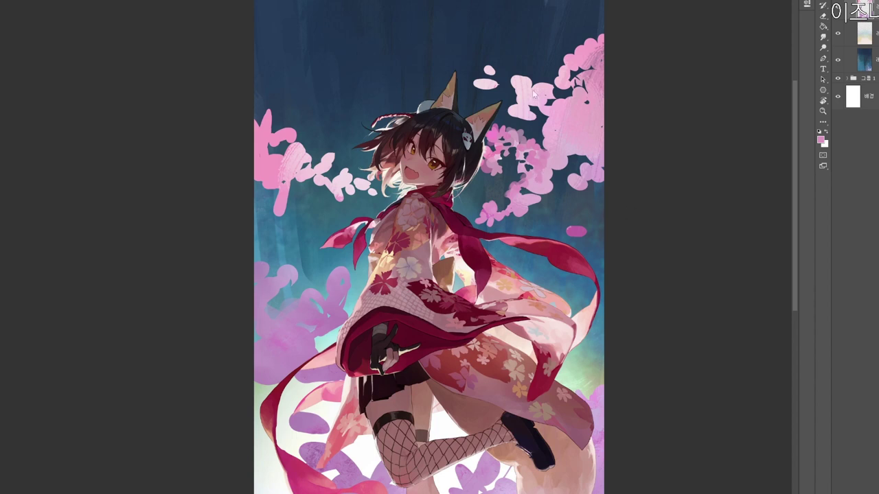
Set the brush colour to d9becf and detail the lower blossom cluster with pale petals, trimming their edges with the Eraser.
{"action": "left_click", "coordinate": [821, 140]}
{"action": "left_click", "coordinate": [268, 124]}
{"action": "left_click", "coordinate": [510, 100]}
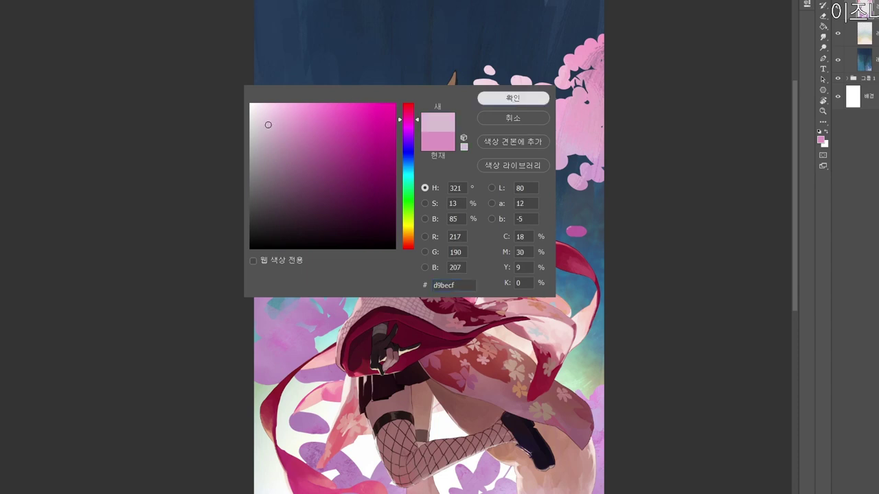
{"action": "mouse_move", "coordinate": [527, 188]}
{"action": "left_mouse_down"}
{"action": "mouse_move", "coordinate": [556, 180]}
{"action": "mouse_move", "coordinate": [558, 171]}
{"action": "mouse_move", "coordinate": [522, 200]}
{"action": "mouse_move", "coordinate": [526, 217]}
{"action": "mouse_move", "coordinate": [505, 221]}
{"action": "mouse_move", "coordinate": [550, 195]}
{"action": "mouse_move", "coordinate": [553, 181]}
{"action": "left_mouse_up"}
{"action": "left_click", "coordinate": [539, 186], "text": "alt"}
{"action": "key", "text": "e"}
{"action": "key", "text": "b"}
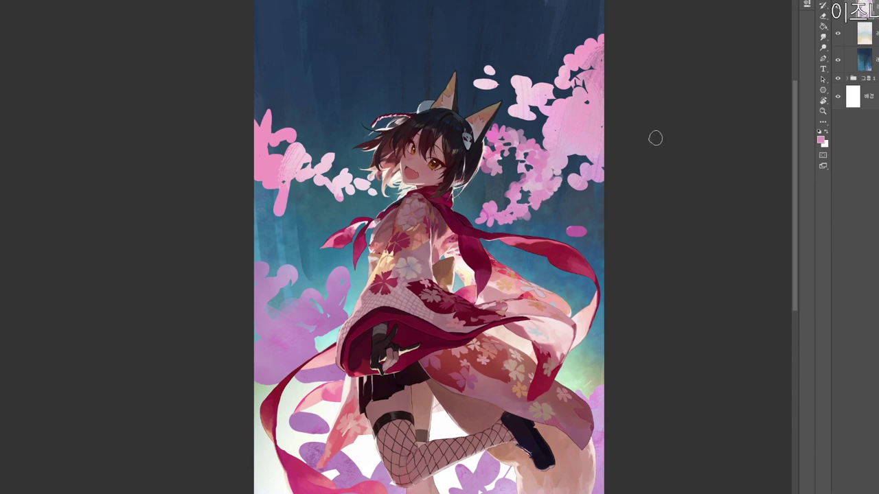
{"action": "key", "text": "e"}
{"action": "key", "text": "b"}
{"action": "mouse_move", "coordinate": [558, 169]}
{"action": "left_mouse_down"}
{"action": "mouse_move", "coordinate": [567, 163]}
{"action": "mouse_move", "coordinate": [553, 137]}
{"action": "mouse_move", "coordinate": [530, 140]}
{"action": "mouse_move", "coordinate": [534, 197]}
{"action": "left_mouse_up"}
{"action": "key", "text": "e"}
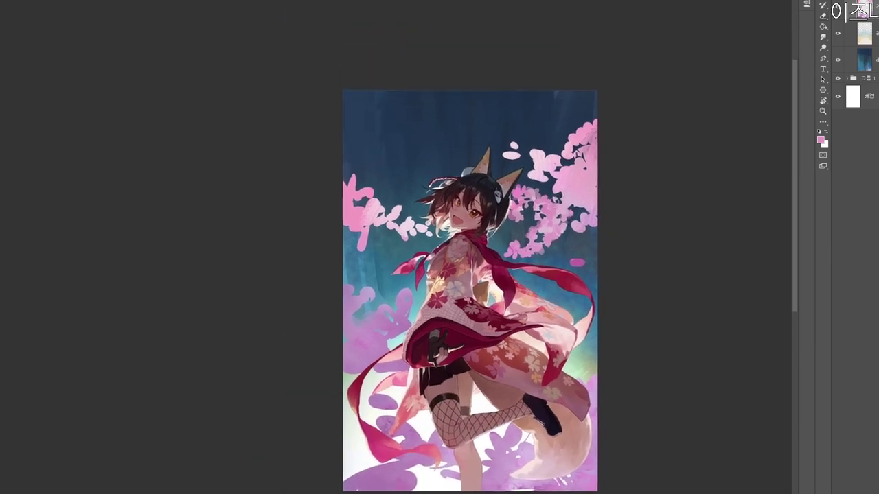
Carve the underside of the upper blossom shape beside the ear tip into separate petals.
{"action": "key", "text": "e"}
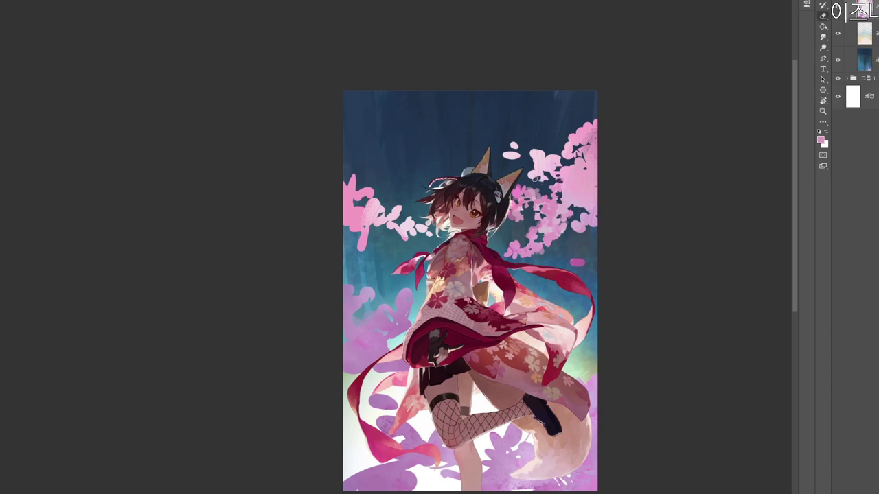
{"action": "left_click_drag", "start_coordinate": [540, 174], "coordinate": [530, 179]}
{"action": "key", "text": "b"}
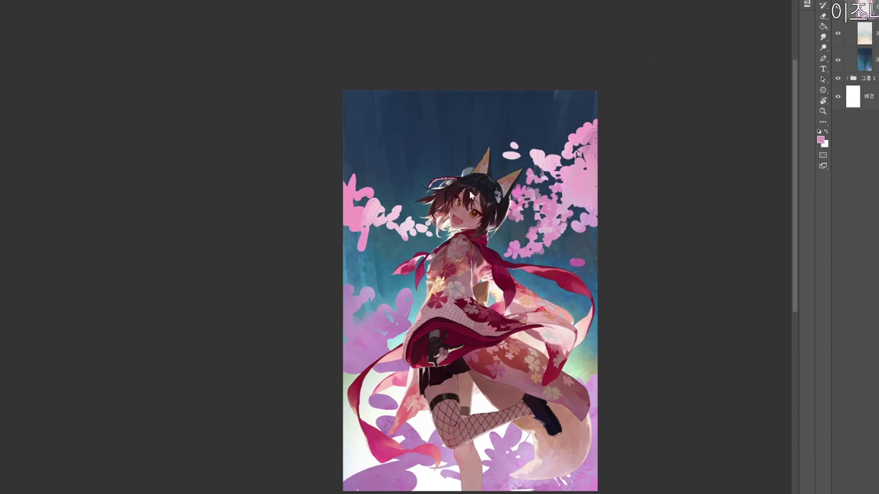
Choose a lighter pink and turn the upper blossom shape and the lone ovals near the ear tips into petalled blossoms.
{"action": "key", "text": "n"}
{"action": "left_click", "coordinate": [280, 125]}
{"action": "left_click", "coordinate": [526, 101]}
{"action": "mouse_move", "coordinate": [534, 169]}
{"action": "left_mouse_down"}
{"action": "mouse_move", "coordinate": [533, 221]}
{"action": "mouse_move", "coordinate": [464, 52]}
{"action": "mouse_move", "coordinate": [472, 59]}
{"action": "mouse_move", "coordinate": [465, 62]}
{"action": "mouse_move", "coordinate": [475, 49]}
{"action": "mouse_move", "coordinate": [499, 72]}
{"action": "left_mouse_up"}
{"action": "key", "text": "e"}
{"action": "key", "text": "b"}
{"action": "key", "text": "e"}
{"action": "left_click_drag", "start_coordinate": [505, 59], "coordinate": [516, 75]}
{"action": "key", "text": "b"}
{"action": "key", "text": "e"}
{"action": "left_click_drag", "start_coordinate": [499, 67], "coordinate": [528, 76]}
{"action": "key", "text": "b"}
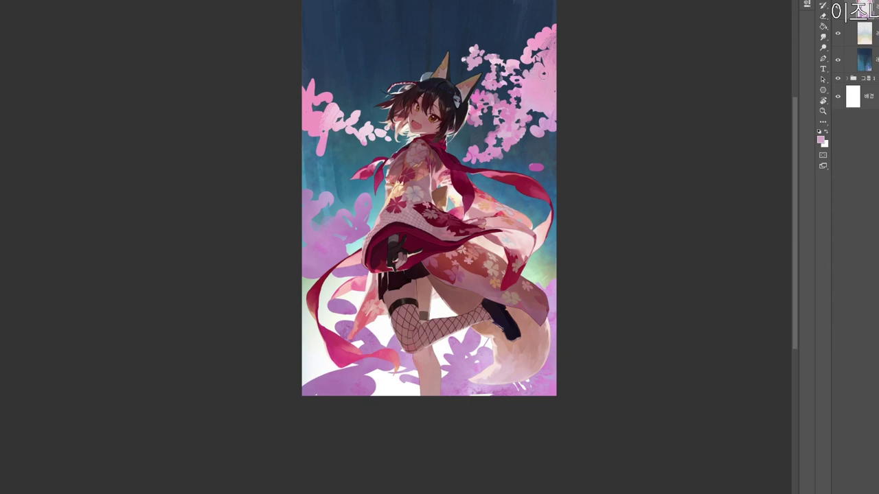
Set the brush colour to e97ec2 and reshape the lower outer lobes of the large blossom cluster beside the ears into petals.
{"action": "left_click", "coordinate": [820, 139]}
{"action": "left_click", "coordinate": [316, 116]}
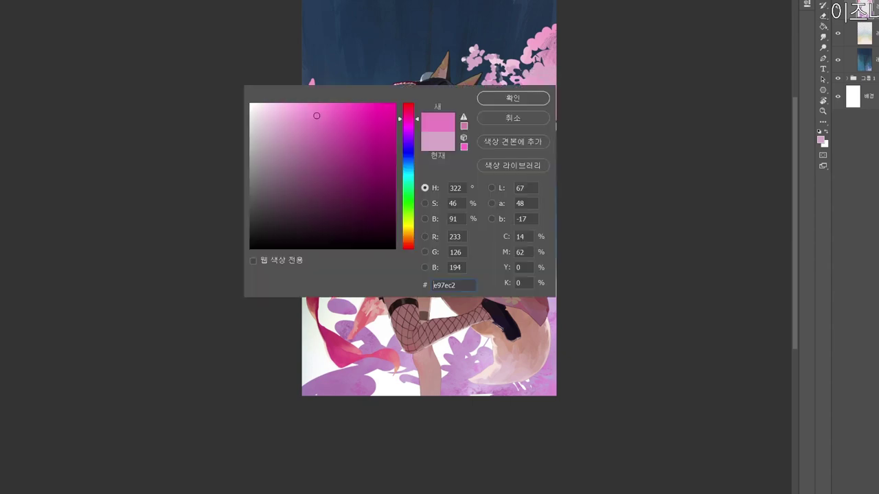
{"action": "left_click", "coordinate": [509, 99]}
{"action": "mouse_move", "coordinate": [535, 124]}
{"action": "left_mouse_down"}
{"action": "mouse_move", "coordinate": [530, 142]}
{"action": "mouse_move", "coordinate": [540, 142]}
{"action": "mouse_move", "coordinate": [543, 111]}
{"action": "left_mouse_up"}
{"action": "key", "text": "e"}
{"action": "key", "text": "b"}
{"action": "left_click", "coordinate": [545, 111], "text": "alt"}
{"action": "key", "text": "e"}
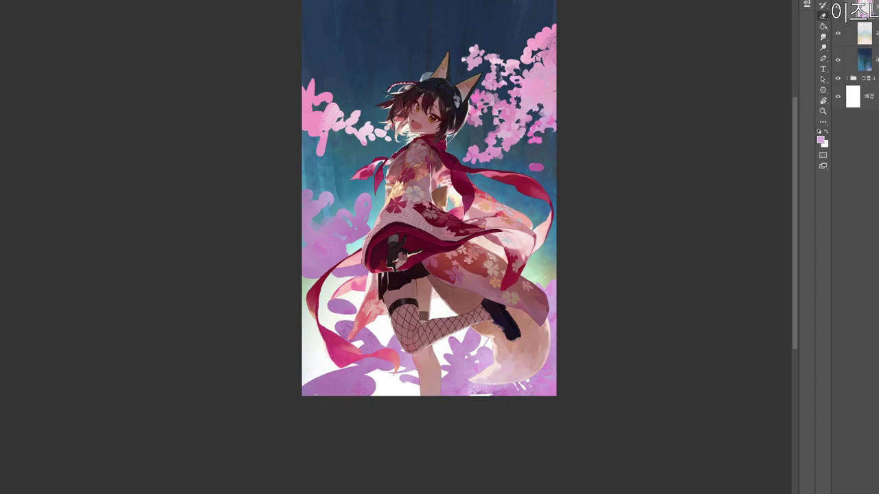
Set the brush colour to e482b2 and break the large cluster's outer and upper edges into petals, trimming them with the Eraser.
{"action": "key", "text": "b"}
{"action": "left_click", "coordinate": [820, 139]}
{"action": "left_click", "coordinate": [313, 119]}
{"action": "left_click", "coordinate": [410, 118]}
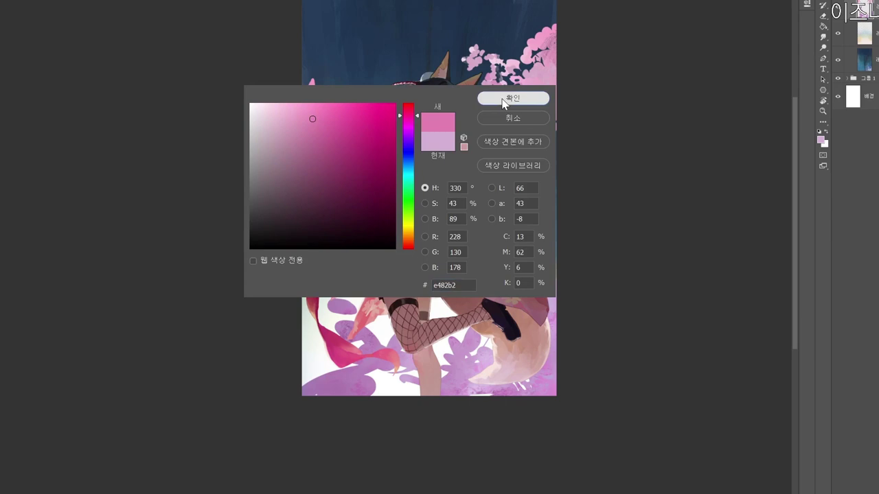
{"action": "left_click", "coordinate": [504, 102]}
{"action": "mouse_move", "coordinate": [541, 112]}
{"action": "left_mouse_down"}
{"action": "mouse_move", "coordinate": [524, 99]}
{"action": "mouse_move", "coordinate": [537, 88]}
{"action": "mouse_move", "coordinate": [548, 97]}
{"action": "mouse_move", "coordinate": [535, 70]}
{"action": "mouse_move", "coordinate": [548, 75]}
{"action": "mouse_move", "coordinate": [546, 51]}
{"action": "mouse_move", "coordinate": [541, 36]}
{"action": "mouse_move", "coordinate": [528, 36]}
{"action": "mouse_move", "coordinate": [521, 49]}
{"action": "mouse_move", "coordinate": [546, 44]}
{"action": "mouse_move", "coordinate": [555, 18]}
{"action": "left_mouse_up"}
{"action": "key", "text": "e"}
{"action": "key", "text": "b"}
{"action": "left_click_drag", "start_coordinate": [556, 131], "coordinate": [551, 135]}
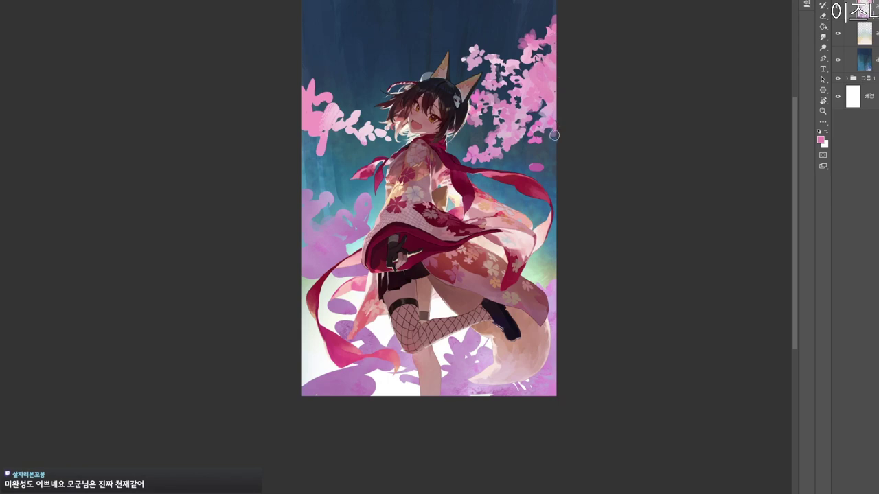
Turn the lone oval above the trailing scarf into a petalled blossom using sampled and freshly chosen pinks.
{"action": "mouse_move", "coordinate": [533, 168]}
{"action": "left_mouse_down"}
{"action": "mouse_move", "coordinate": [587, 225]}
{"action": "mouse_move", "coordinate": [597, 215]}
{"action": "mouse_move", "coordinate": [596, 230]}
{"action": "mouse_move", "coordinate": [602, 220]}
{"action": "left_mouse_up"}
{"action": "left_click", "coordinate": [603, 220], "text": "alt"}
{"action": "key", "text": "n"}
{"action": "left_click", "coordinate": [302, 119]}
{"action": "left_click", "coordinate": [520, 97]}
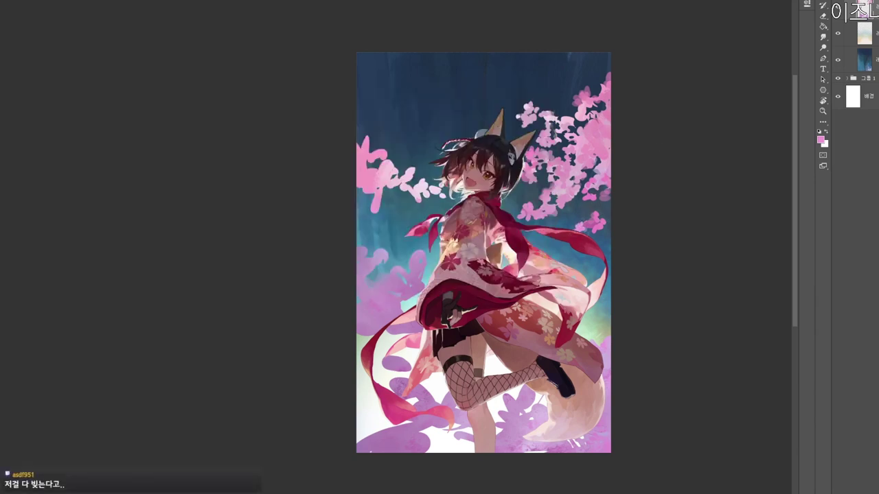
Detail the tip of the blossom branch beside the hair with petals in sampled pale and mid pinks.
{"action": "scroll", "coordinate": [611, 220], "scroll_direction": "down", "scroll_amount": 2}
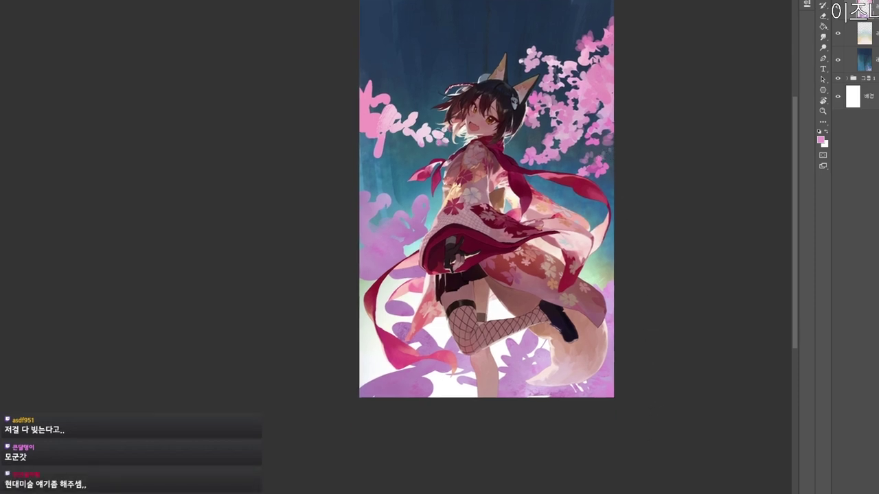
{"action": "left_click", "coordinate": [435, 137], "text": "alt"}
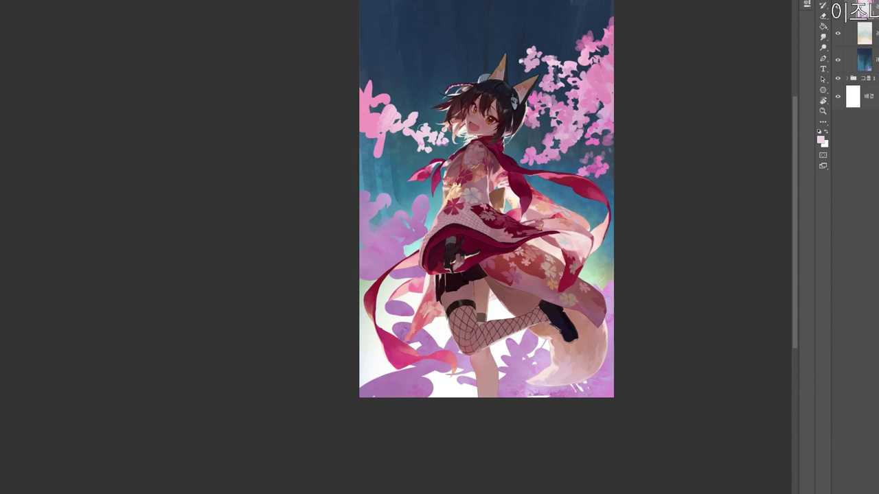
{"action": "left_click", "coordinate": [419, 143], "text": "alt"}
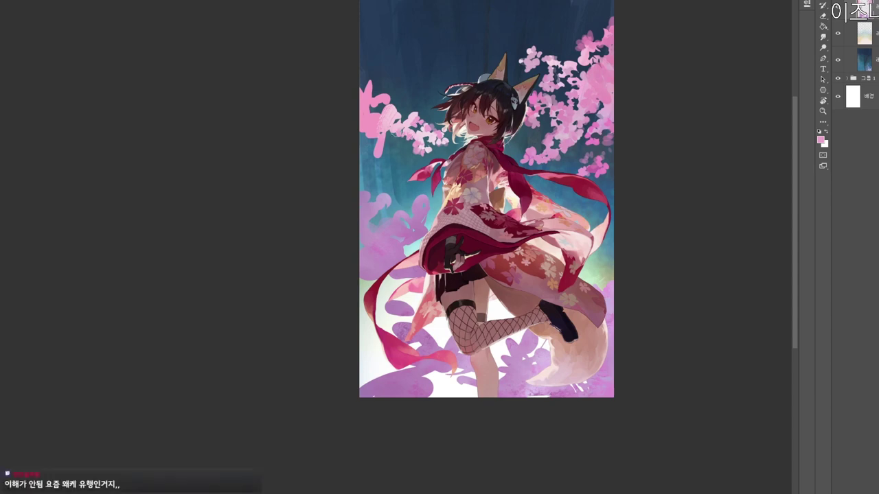
Set the brush colour to f4a6d2 and shape the outer end of the hair-side blossom branch into petals, trimming with the Eraser.
{"action": "key", "text": "n"}
{"action": "left_click", "coordinate": [296, 109]}
{"action": "left_click", "coordinate": [513, 100]}
{"action": "left_click_drag", "start_coordinate": [442, 101], "coordinate": [427, 127]}
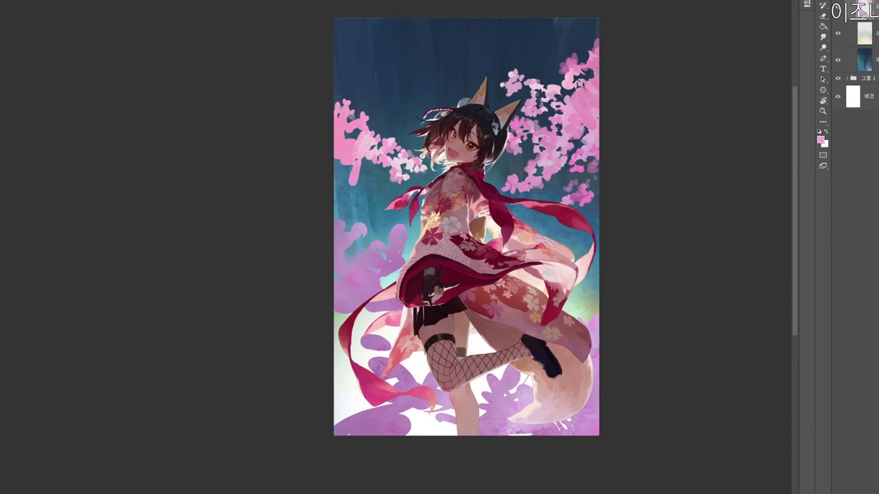
{"action": "key", "text": "e"}
{"action": "key", "text": "b"}
Choose a paler pink to detail the middle of the hair-side branch, and shape its drooping stub into petals.
{"action": "left_click", "coordinate": [820, 140]}
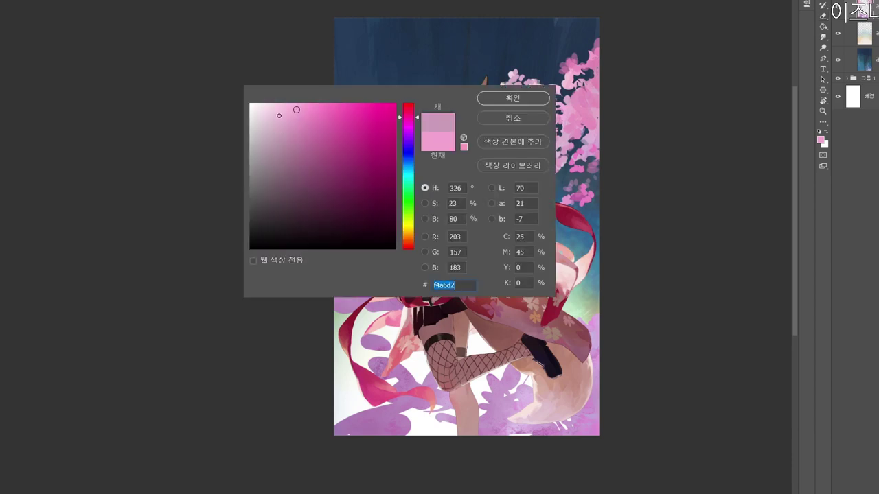
{"action": "left_click", "coordinate": [513, 97]}
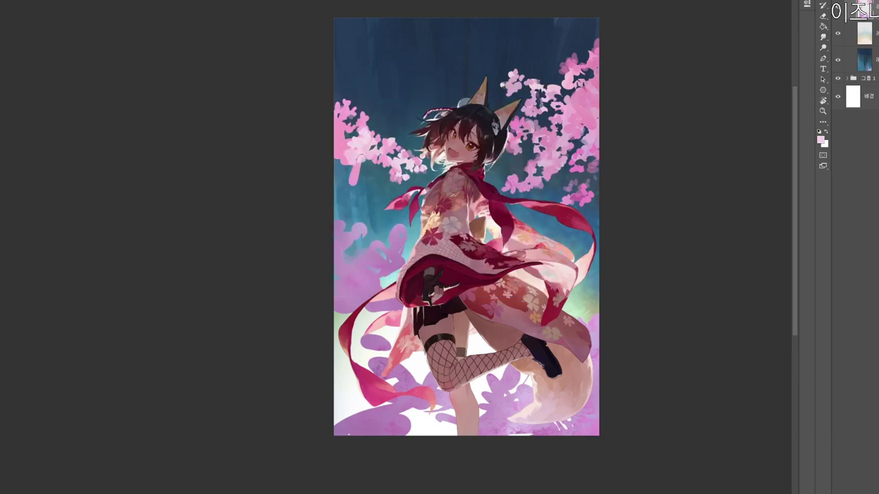
{"action": "left_click_drag", "start_coordinate": [360, 171], "coordinate": [362, 163]}
{"action": "key", "text": "e"}
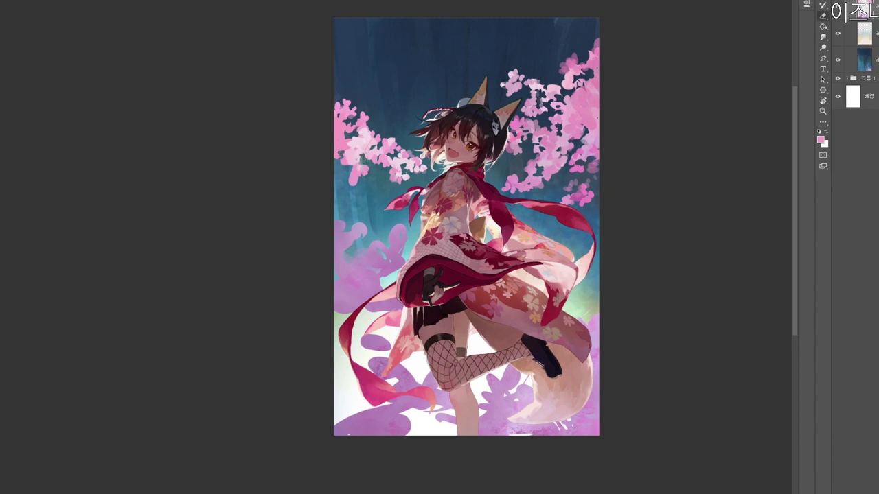
Set the brush colour to edbed6 and add light petals across the hair-side branch, refining their edges with the Eraser.
{"action": "key", "text": "b"}
{"action": "left_click", "coordinate": [820, 140]}
{"action": "left_click", "coordinate": [279, 113]}
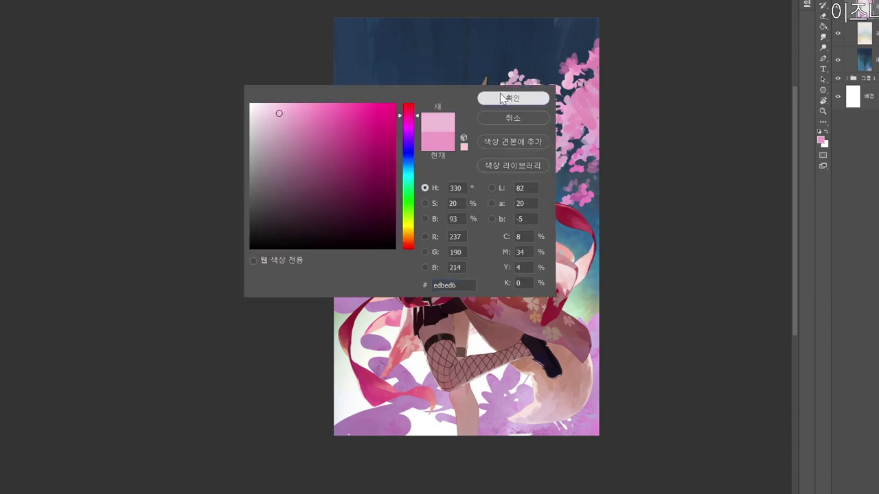
{"action": "left_click", "coordinate": [508, 98]}
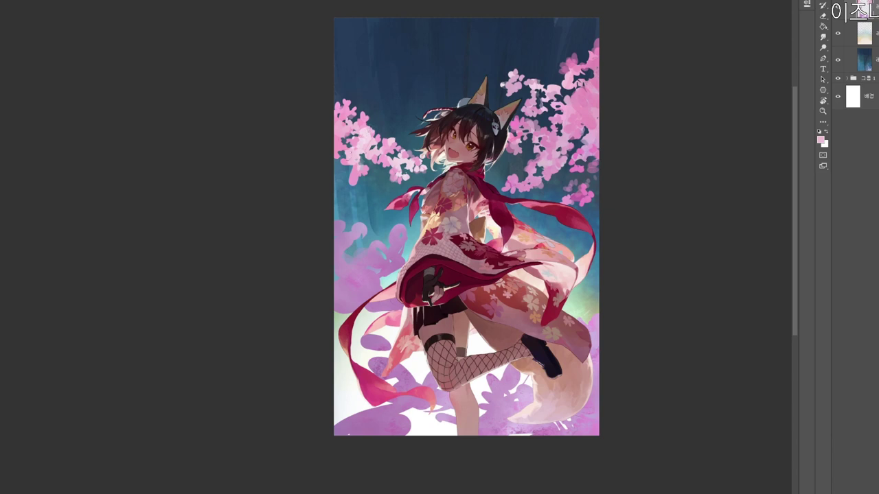
{"action": "key", "text": "e"}
{"action": "key", "text": "b"}
On the layer below the blossoms, add small distant blossoms around the hair-side branch in ef81b9 and a sampled pink.
{"action": "left_click", "coordinate": [868, 33]}
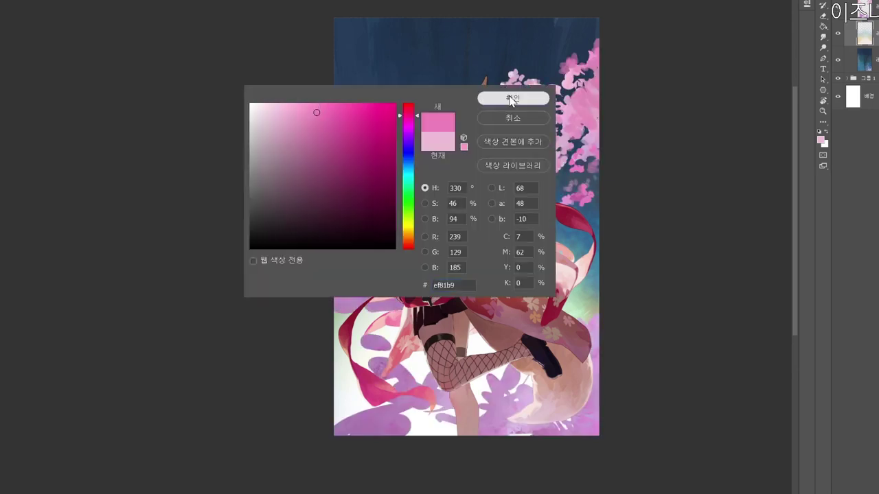
{"action": "left_click", "coordinate": [513, 99]}
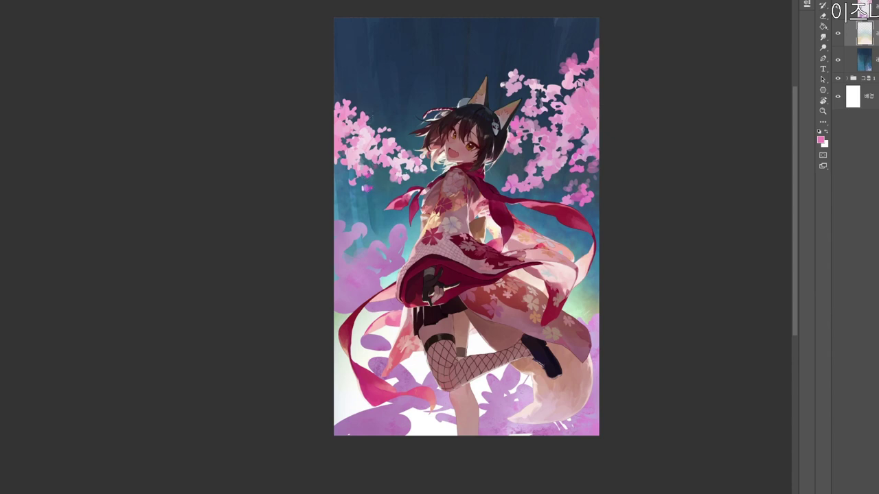
{"action": "left_click", "coordinate": [351, 102], "text": "alt"}
{"action": "left_click_drag", "start_coordinate": [393, 127], "coordinate": [392, 126]}
{"action": "left_click_drag", "start_coordinate": [595, 290], "coordinate": [599, 270]}
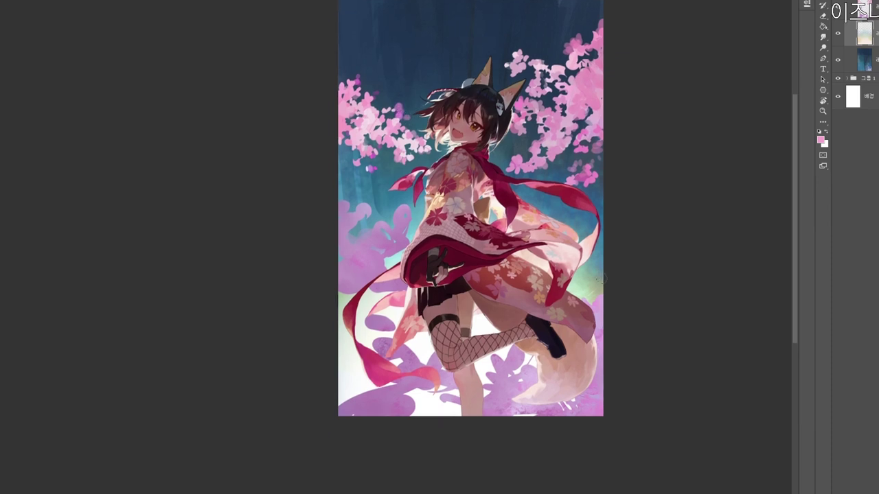
Set the brush colour to f5c9df and touch up the small distant blossoms around the hair-side branch.
{"action": "key", "text": "n"}
{"action": "left_click", "coordinate": [277, 108]}
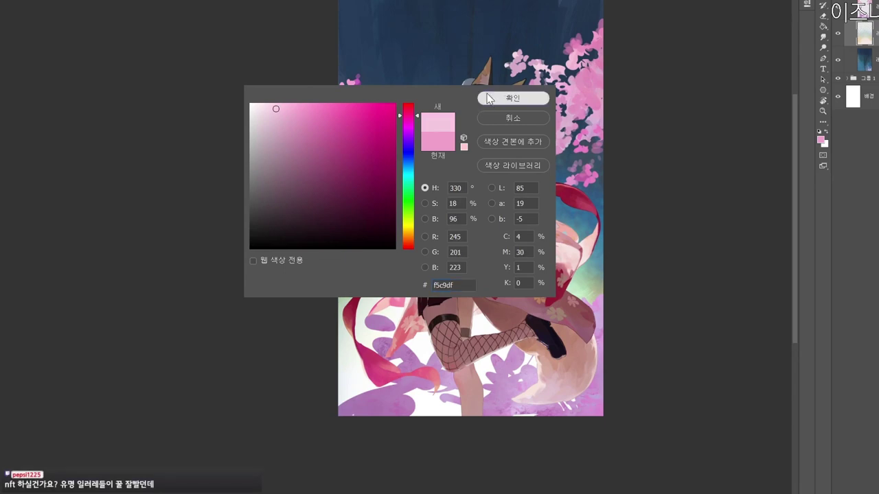
{"action": "left_click", "coordinate": [489, 98]}
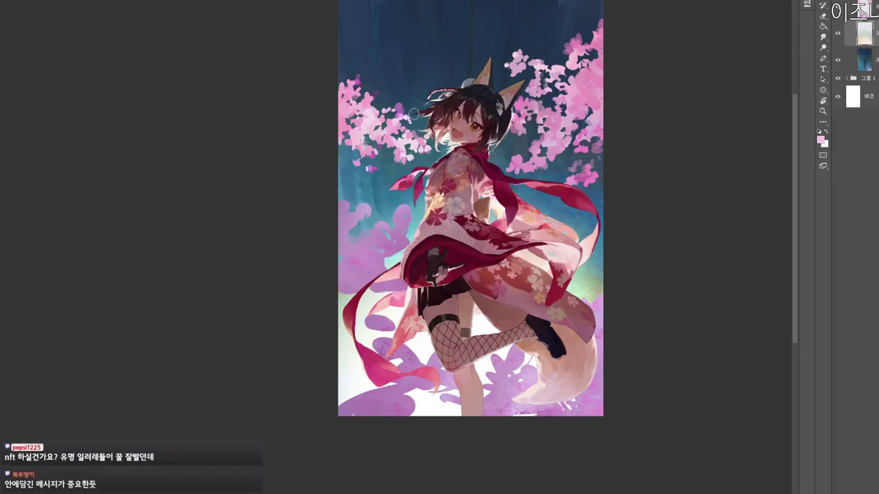
{"action": "left_click_drag", "start_coordinate": [474, 152], "coordinate": [449, 195]}
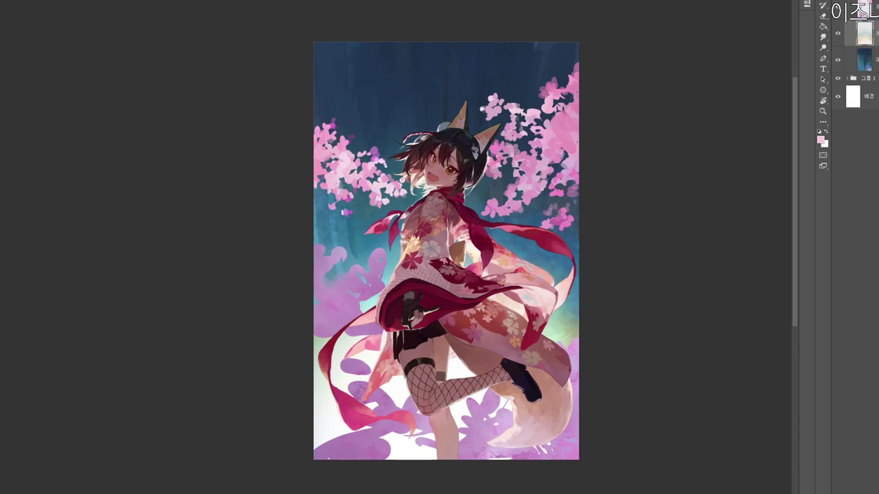
Toggle the visibility of the blossom layer and the layer below it to check which one holds the small distant blossoms.
{"action": "left_click", "coordinate": [837, 8]}
{"action": "left_click", "coordinate": [838, 8]}
{"action": "left_click", "coordinate": [858, 9]}
{"action": "left_click_drag", "start_coordinate": [480, 274], "coordinate": [490, 218]}
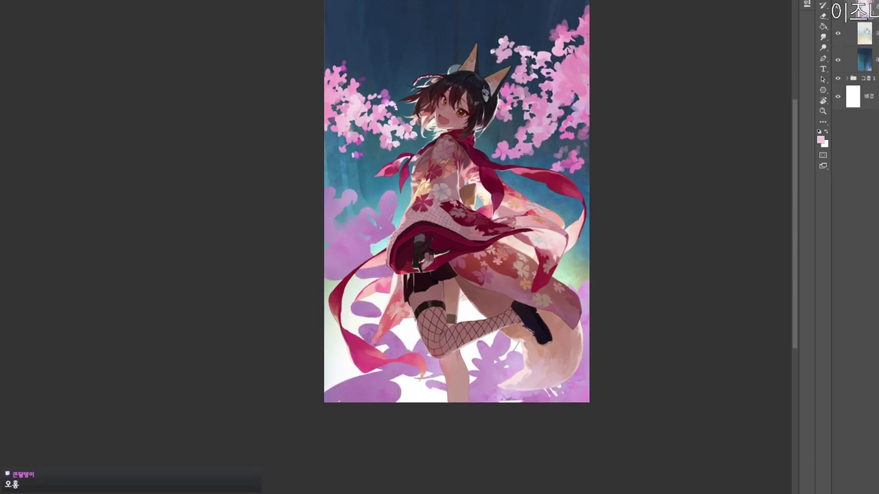
{"action": "left_click", "coordinate": [838, 8]}
{"action": "left_click", "coordinate": [837, 33]}
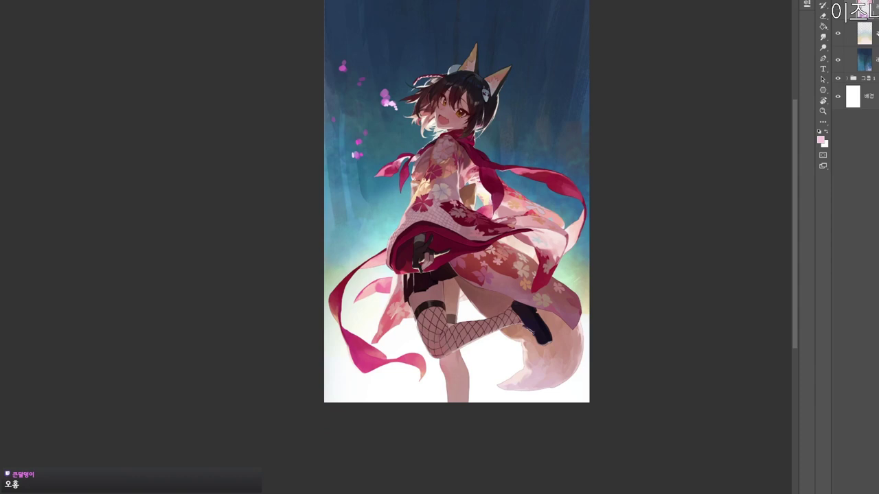
{"action": "left_click", "coordinate": [837, 33]}
Try deleting an outlined area from the layer below the blossoms, and undo the edits.
{"action": "left_click", "coordinate": [868, 29]}
{"action": "mouse_move", "coordinate": [331, 26]}
{"action": "left_mouse_down"}
{"action": "mouse_move", "coordinate": [353, 180]}
{"action": "mouse_move", "coordinate": [402, 118]}
{"action": "mouse_move", "coordinate": [332, 25]}
{"action": "left_mouse_up"}
{"action": "key", "text": "Delete"}
{"action": "key", "text": "ctrl+d"}
{"action": "key", "text": "ctrl+z"}
{"action": "key", "text": "ctrl+z"}
{"action": "key", "text": "ctrl+z"}
{"action": "key", "text": "ctrl+z"}
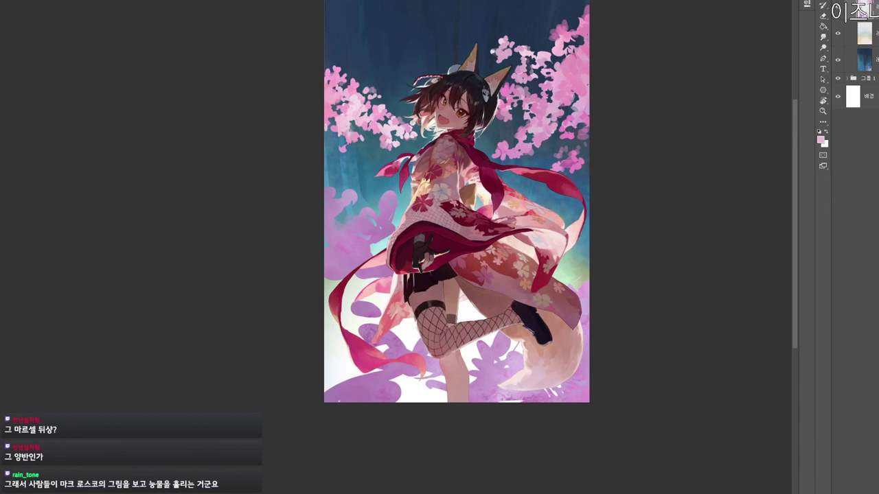
Choose a deeper pink, and cut the lassoed purple shapes beside and below the kimono and paste them onto a new layer.
{"action": "key", "text": "n"}
{"action": "left_click", "coordinate": [318, 113]}
{"action": "left_click", "coordinate": [494, 98]}
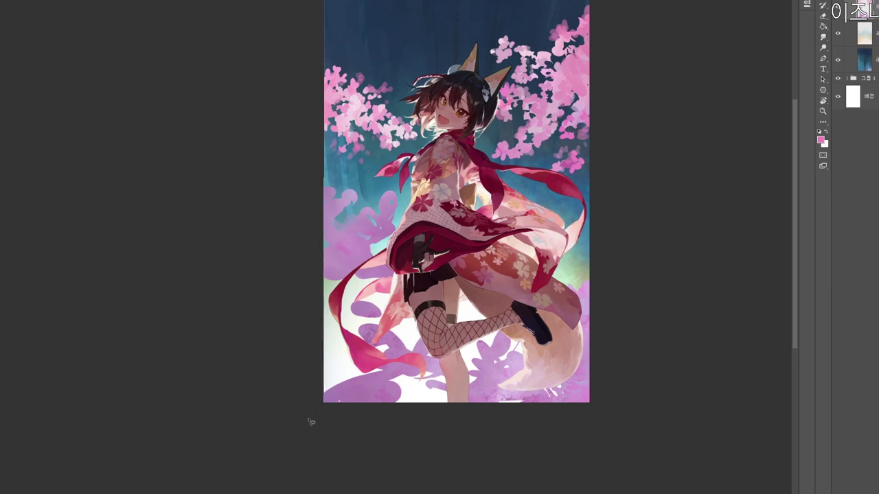
{"action": "mouse_move", "coordinate": [312, 380]}
{"action": "left_mouse_down"}
{"action": "mouse_move", "coordinate": [416, 195]}
{"action": "mouse_move", "coordinate": [336, 176]}
{"action": "left_mouse_up"}
{"action": "key", "text": "ctrl+x"}
{"action": "key", "text": "ctrl+v"}
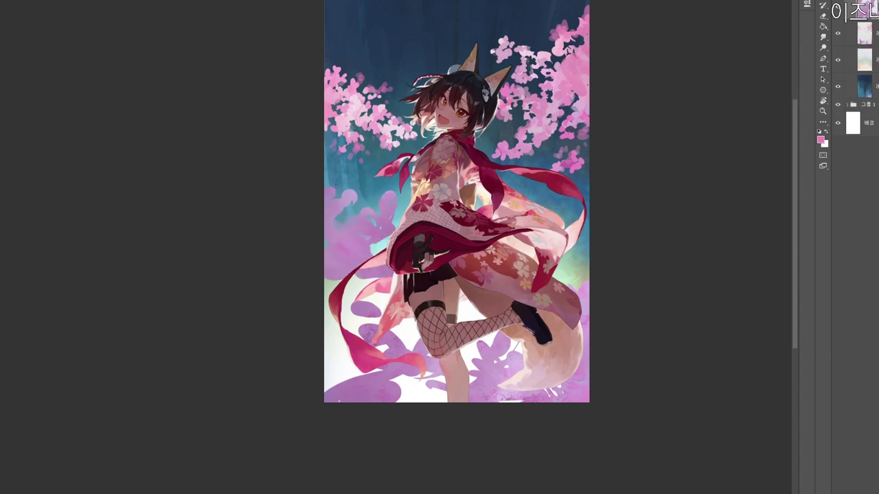
Set the brush colour to f8bbda and turn the upper outer end of the purple mass into petalled blossoms, trimming with the Eraser.
{"action": "key", "text": "e"}
{"action": "key", "text": "b"}
{"action": "left_click", "coordinate": [820, 139]}
{"action": "left_click", "coordinate": [286, 108]}
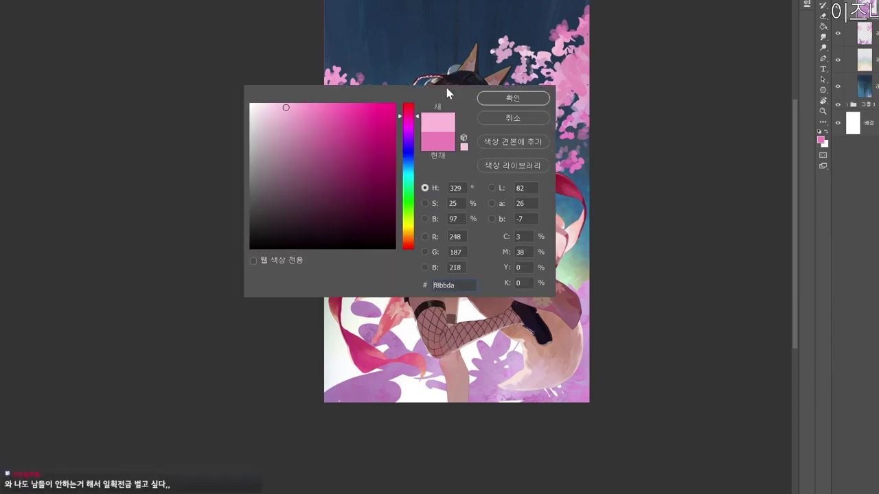
{"action": "left_click", "coordinate": [512, 98]}
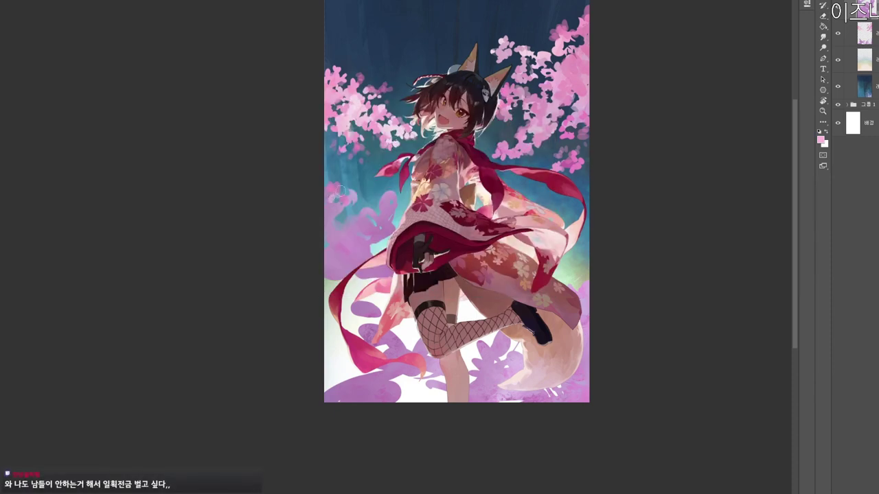
{"action": "left_click_drag", "start_coordinate": [337, 192], "coordinate": [341, 187]}
{"action": "key", "text": "e"}
{"action": "key", "text": "b"}
{"action": "left_click_drag", "start_coordinate": [349, 198], "coordinate": [358, 199]}
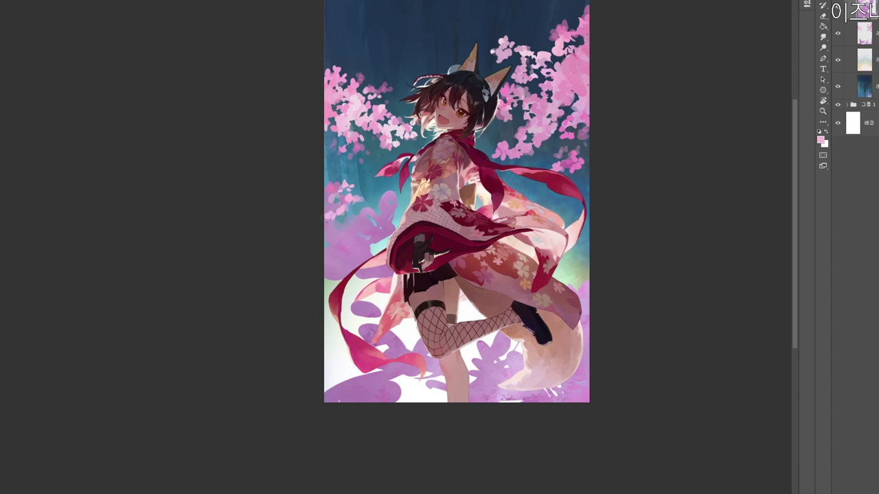
Carve the purple lobe beside the kimono hem with the Eraser and repaint it as blossoms in f1a7c8.
{"action": "key", "text": "e"}
{"action": "left_click_drag", "start_coordinate": [364, 214], "coordinate": [370, 208]}
{"action": "key", "text": "b"}
{"action": "left_click", "coordinate": [368, 214], "text": "alt"}
{"action": "left_click", "coordinate": [820, 140]}
{"action": "left_click", "coordinate": [294, 111]}
{"action": "left_click_drag", "start_coordinate": [412, 122], "coordinate": [412, 114]}
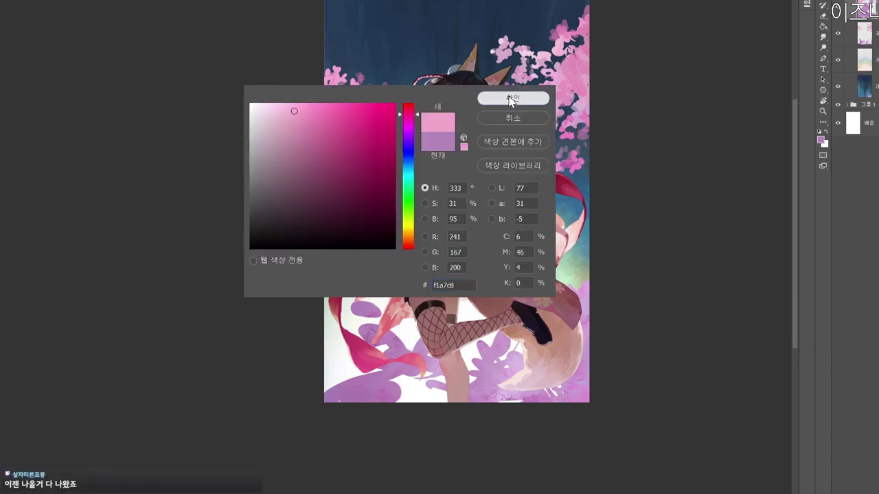
{"action": "left_click", "coordinate": [513, 98]}
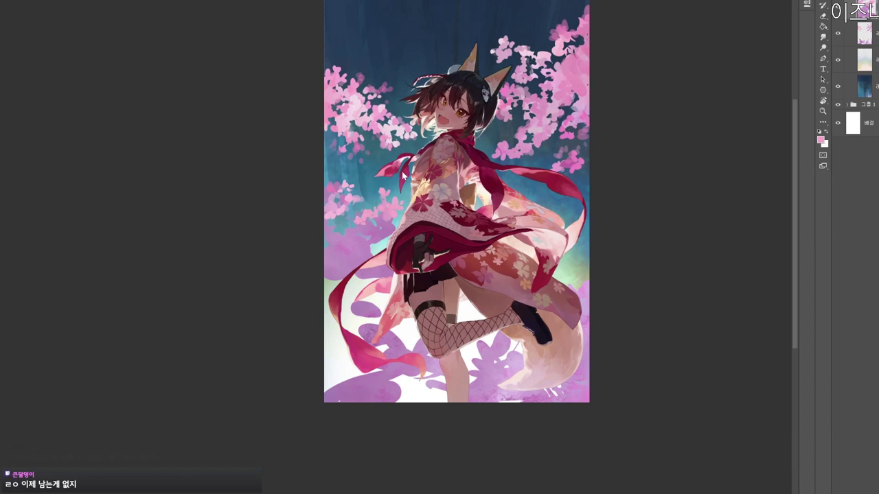
Choose a deeper pink to add darker petals to the blossoms beside the kimono hem, and clean their edges with the Eraser.
{"action": "key", "text": "n"}
{"action": "left_click", "coordinate": [326, 113]}
{"action": "left_click", "coordinate": [485, 103]}
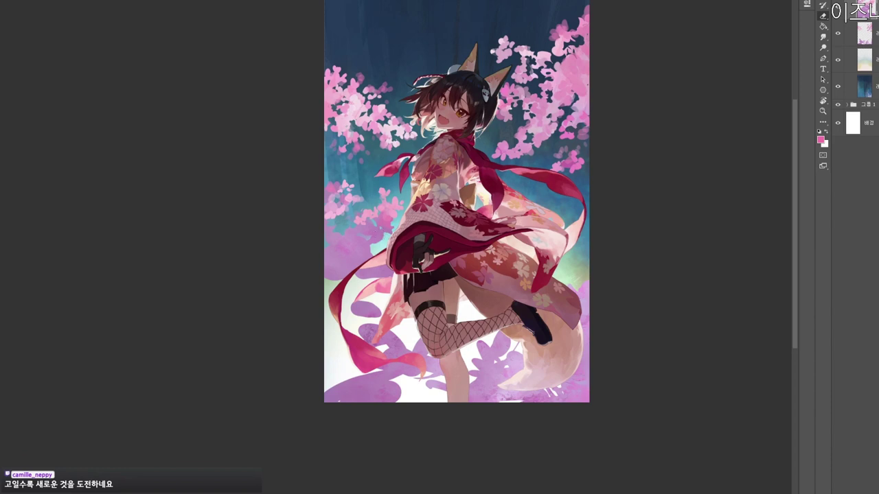
{"action": "key", "text": "b"}
Set the brush colour to ffd7e9 and paint pale petals on the upper purple mass beside the kimono hem, trimming with the Eraser.
{"action": "key", "text": "n"}
{"action": "left_click", "coordinate": [299, 112]}
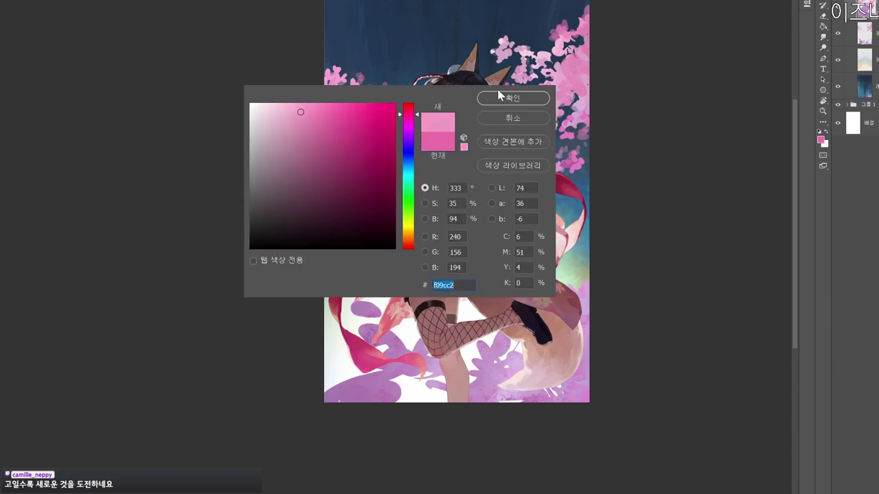
{"action": "left_click", "coordinate": [494, 102]}
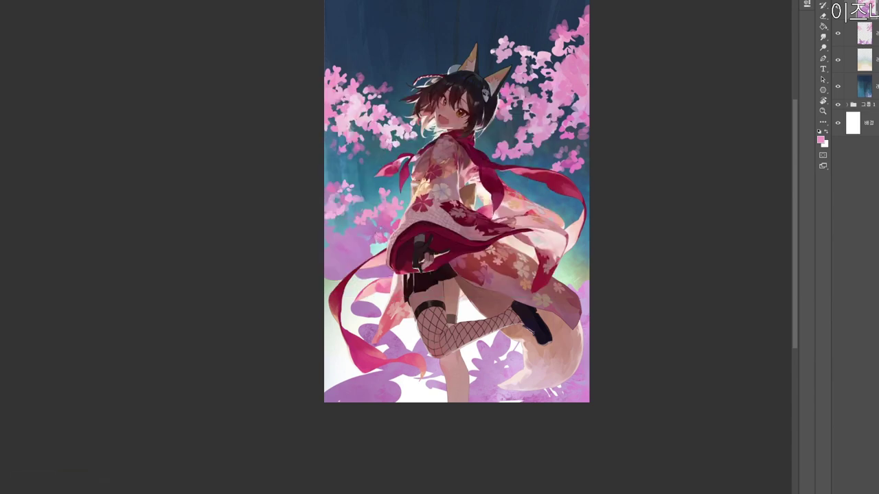
{"action": "key", "text": "n"}
{"action": "left_click", "coordinate": [273, 103]}
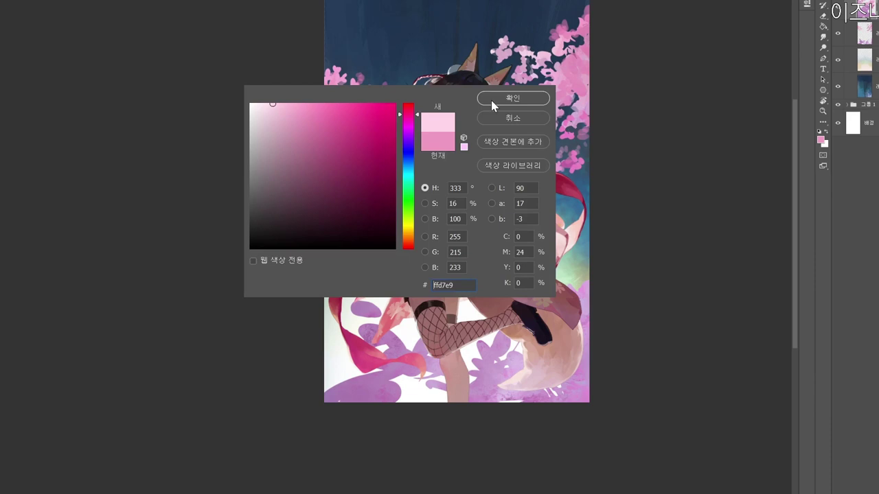
{"action": "left_click", "coordinate": [490, 101]}
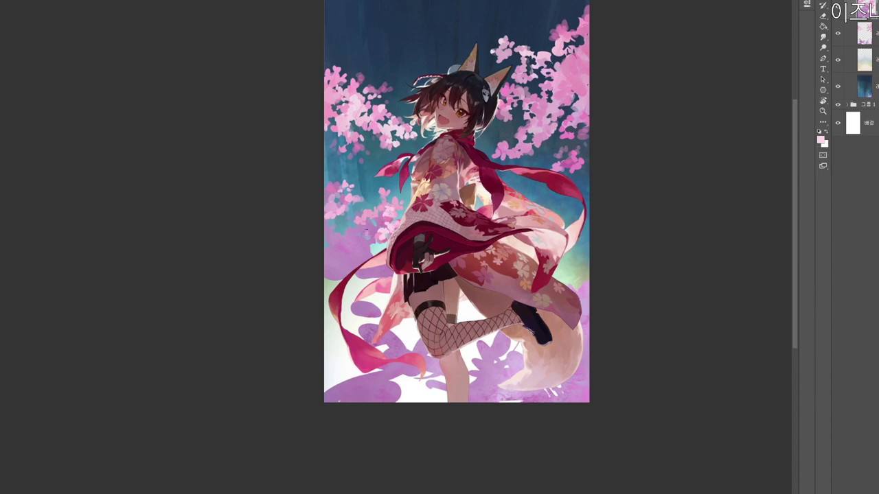
{"action": "key", "text": "e"}
{"action": "key", "text": "b"}
{"action": "key", "text": "e"}
Choose and sample pinker tones, and repaint the rest of the purple mass beside the kimono hem as clustered blossoms.
{"action": "left_click", "coordinate": [820, 140]}
{"action": "left_click", "coordinate": [309, 111]}
{"action": "left_click", "coordinate": [506, 101]}
{"action": "left_click", "coordinate": [367, 256], "text": "alt"}
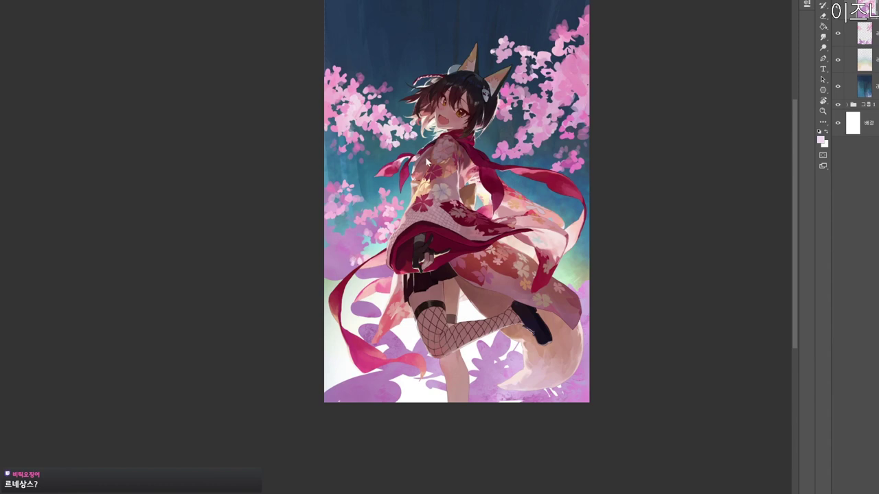
{"action": "left_click", "coordinate": [496, 102]}
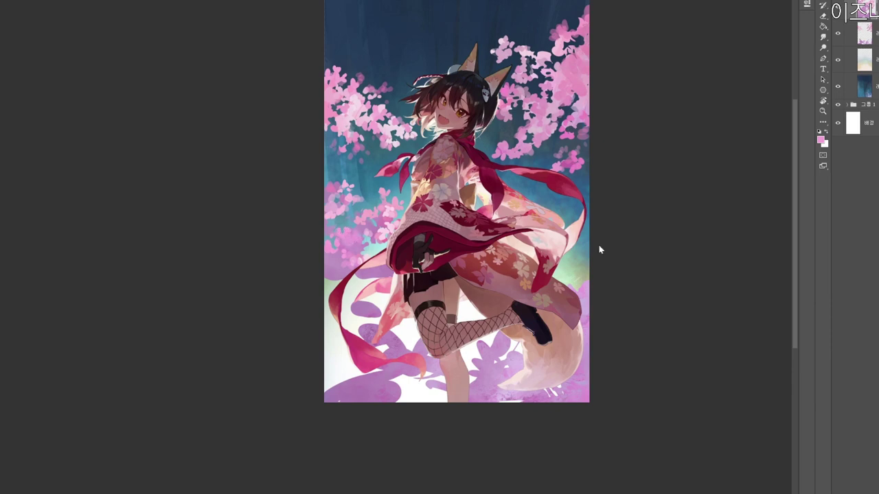
Add darker petals in eb7ea7 and pale ones in f6b9de to the blossoms above the loose ribbon.
{"action": "left_click", "coordinate": [820, 140]}
{"action": "left_click", "coordinate": [317, 114]}
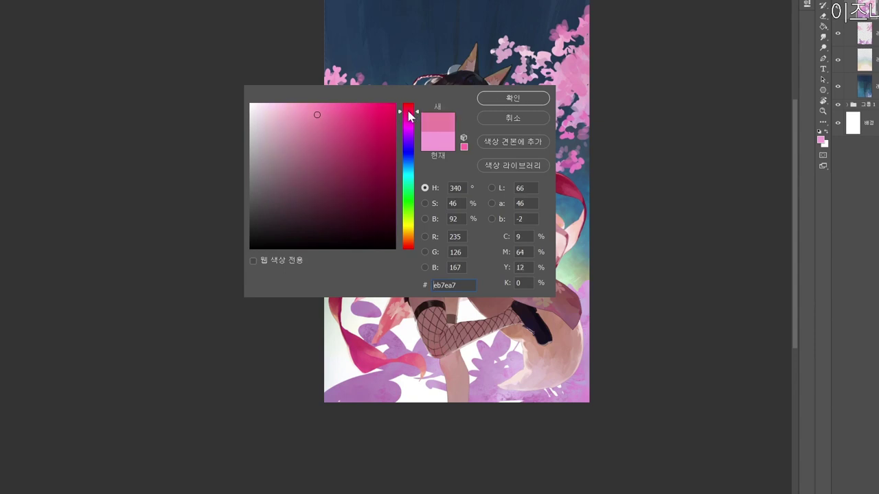
{"action": "left_click", "coordinate": [513, 98]}
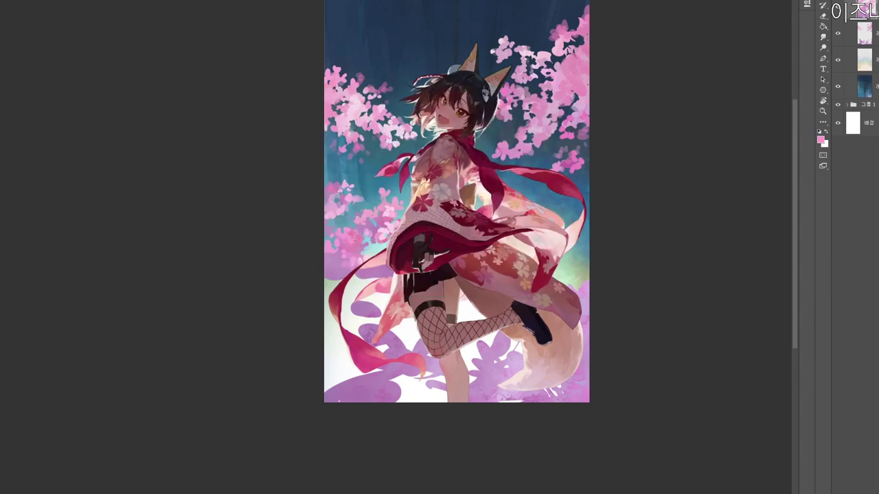
{"action": "key", "text": "n"}
{"action": "left_click", "coordinate": [286, 109]}
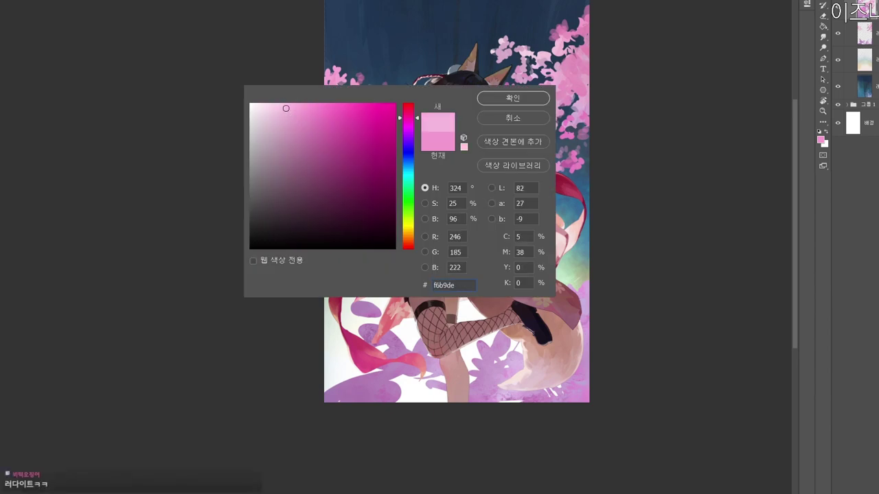
{"action": "left_click", "coordinate": [508, 98]}
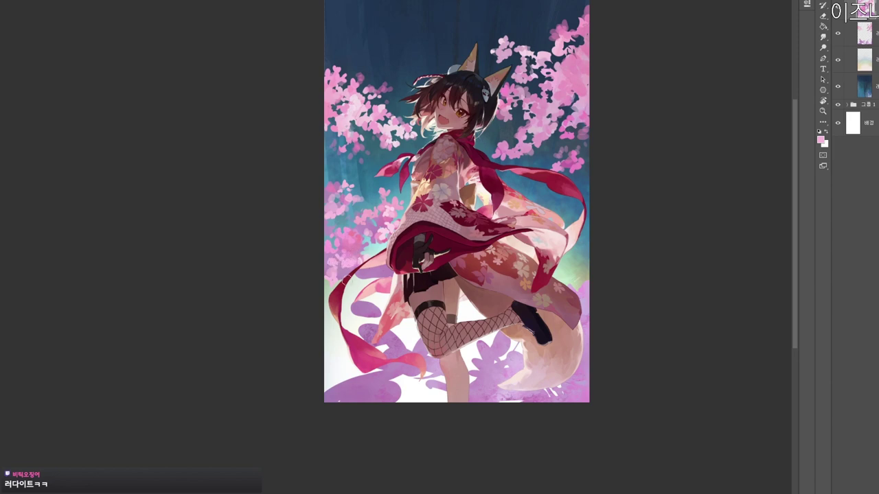
Sample the purple, choose a redder pink, and paint the strip under the blossoms behind the ribbon as petals.
{"action": "left_click", "coordinate": [360, 281], "text": "alt"}
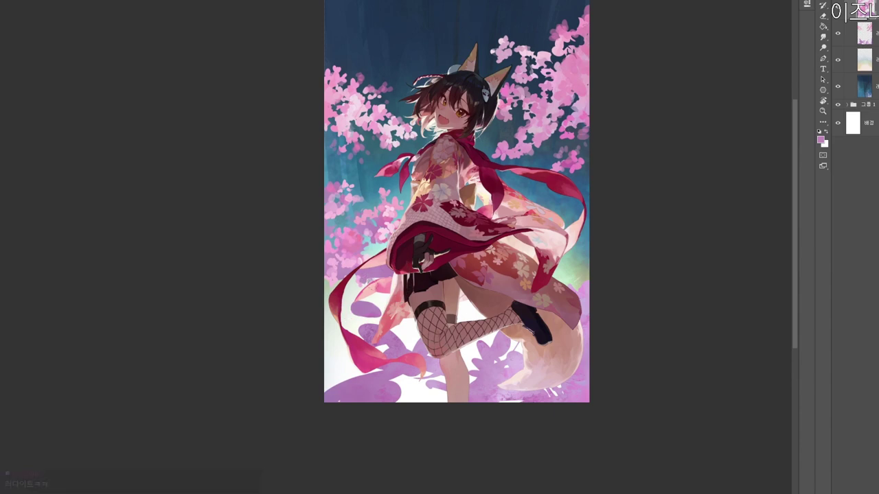
{"action": "key", "text": "n"}
{"action": "left_click", "coordinate": [322, 130]}
{"action": "left_click", "coordinate": [408, 116]}
{"action": "left_click", "coordinate": [513, 98]}
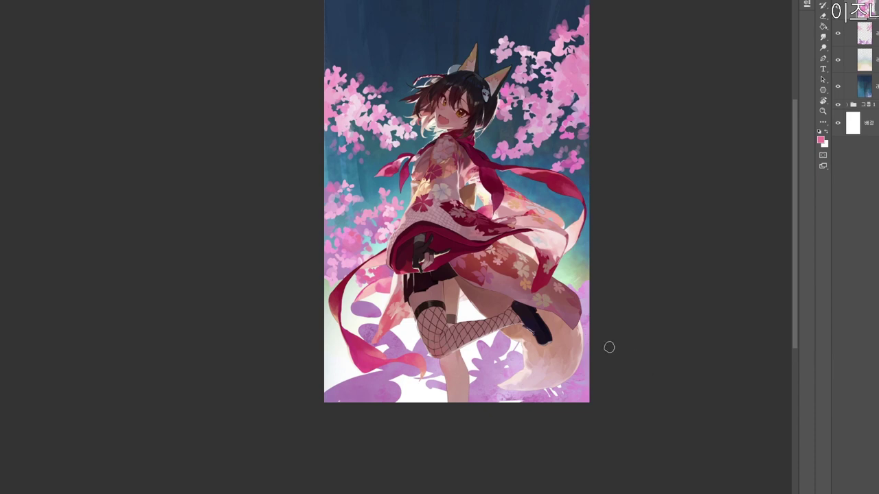
Cut the remaining purple shapes across the lower part of the blossom layer and paste them onto a new layer.
{"action": "key", "text": "e"}
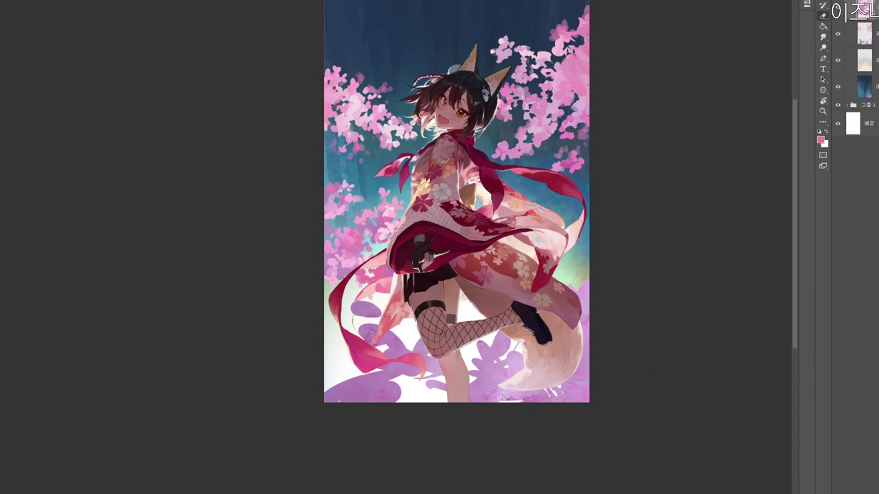
{"action": "left_click", "coordinate": [863, 34]}
{"action": "left_click", "coordinate": [837, 34]}
{"action": "left_click", "coordinate": [837, 35]}
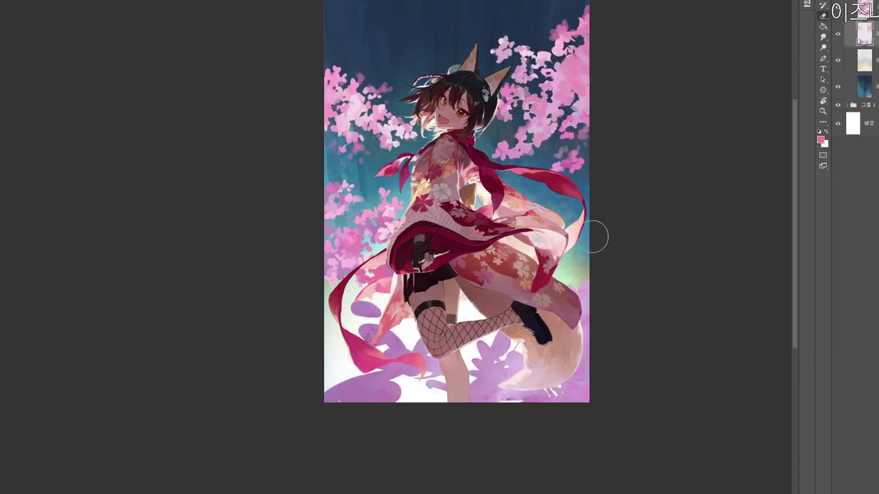
{"action": "mouse_move", "coordinate": [304, 362]}
{"action": "left_mouse_down"}
{"action": "mouse_move", "coordinate": [657, 396]}
{"action": "mouse_move", "coordinate": [500, 285]}
{"action": "mouse_move", "coordinate": [343, 296]}
{"action": "left_mouse_up"}
{"action": "key", "text": "ctrl+x"}
{"action": "key", "text": "ctrl+v"}
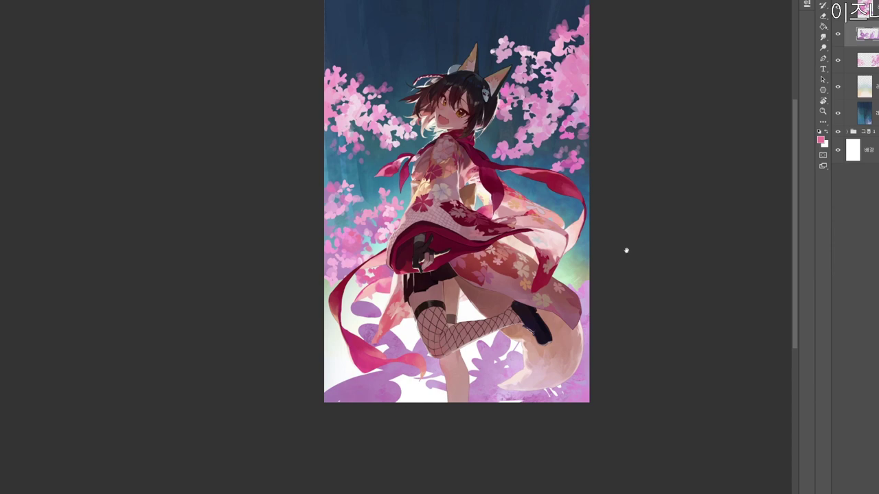
Choose a reddish pink and reshape the purple ovals inside the ribbon loop into petalled blossoms.
{"action": "scroll", "coordinate": [456, 202], "scroll_direction": "down", "scroll_amount": 2}
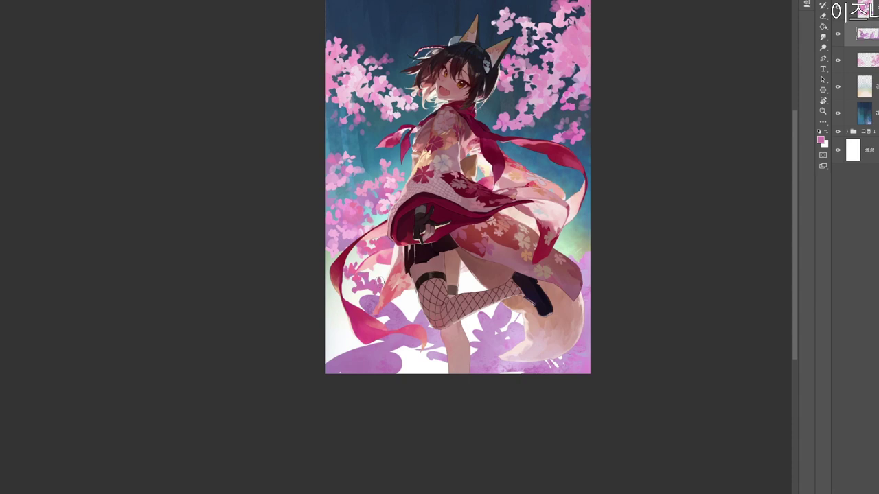
{"action": "key", "text": "n"}
{"action": "left_click", "coordinate": [412, 109]}
{"action": "left_click", "coordinate": [513, 98]}
{"action": "key", "text": "n"}
{"action": "left_click", "coordinate": [312, 120]}
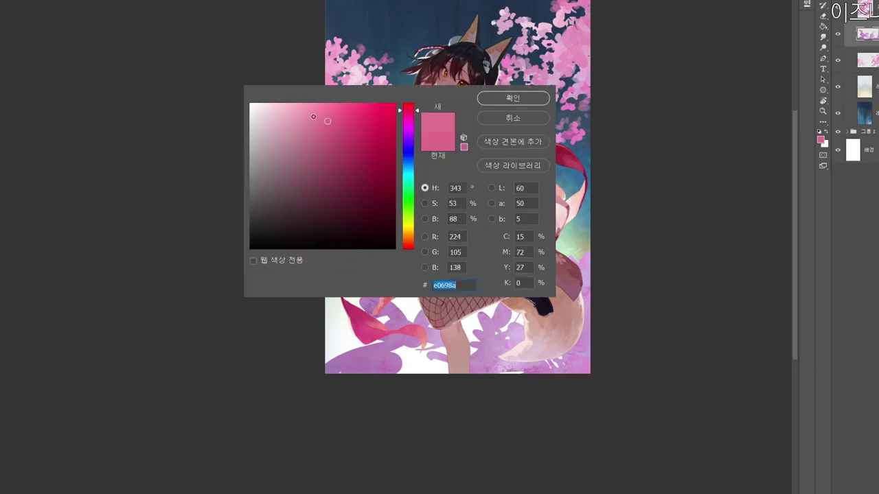
{"action": "left_click", "coordinate": [511, 100]}
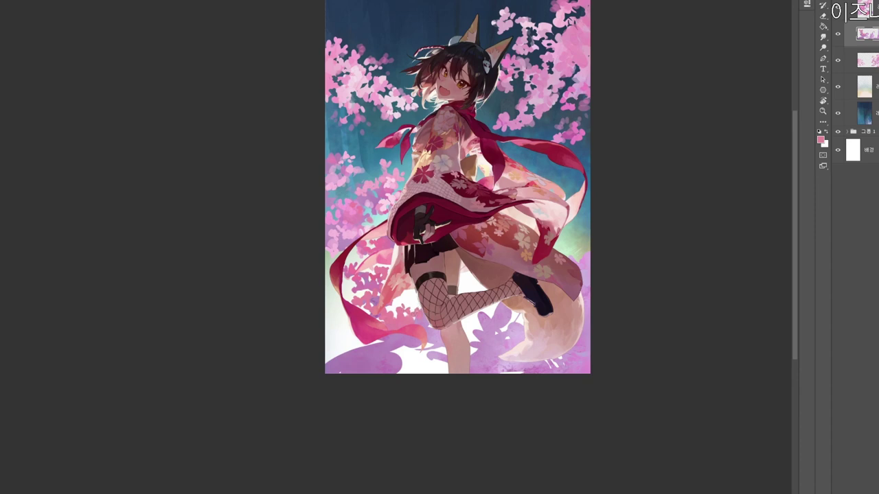
Choose a deeper pink and add darker blossoms around the tail end of the ribbon.
{"action": "left_click", "coordinate": [820, 140]}
{"action": "left_click", "coordinate": [333, 126]}
{"action": "left_click", "coordinate": [501, 100]}
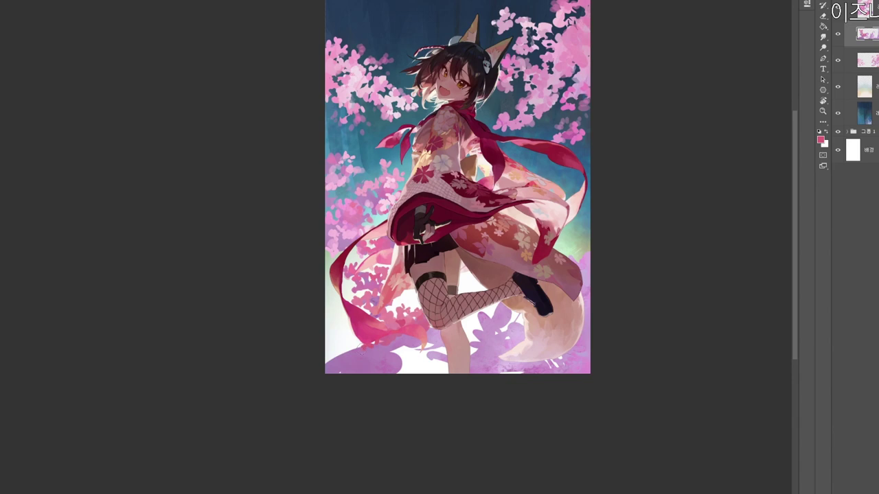
Shift the sampled purple to a redder pink and repaint the large purple shape in the canvas's lower-left corner as blossoms.
{"action": "left_click", "coordinate": [351, 348], "text": "alt"}
{"action": "left_click", "coordinate": [820, 140]}
{"action": "left_click", "coordinate": [322, 124]}
{"action": "left_click", "coordinate": [410, 114]}
{"action": "left_click", "coordinate": [502, 101]}
{"action": "left_click_drag", "start_coordinate": [339, 351], "coordinate": [328, 350]}
{"action": "mouse_move", "coordinate": [383, 365]}
{"action": "left_mouse_down"}
{"action": "mouse_move", "coordinate": [401, 366]}
{"action": "mouse_move", "coordinate": [390, 348]}
{"action": "left_mouse_up"}
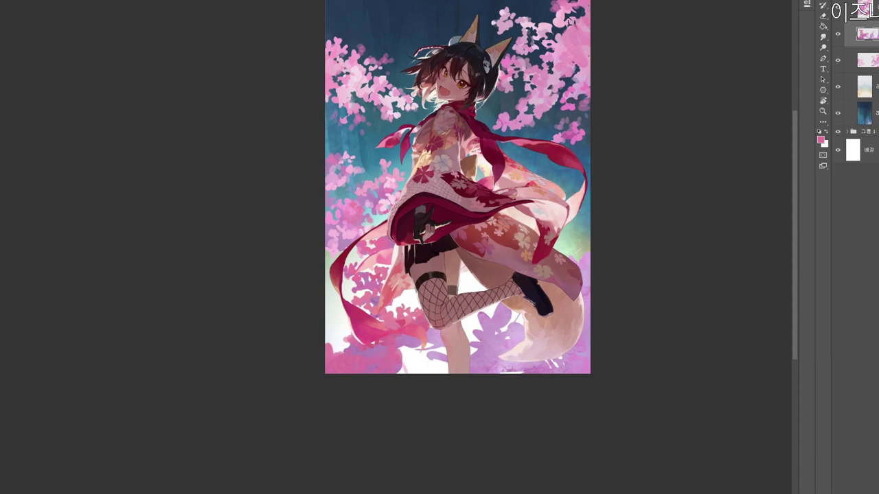
Sample nearby pinks and turn the purple shapes on both sides of the standing leg into blossoms, cutting gaps with the Eraser.
{"action": "scroll", "coordinate": [475, 332], "scroll_direction": "down", "scroll_amount": 2}
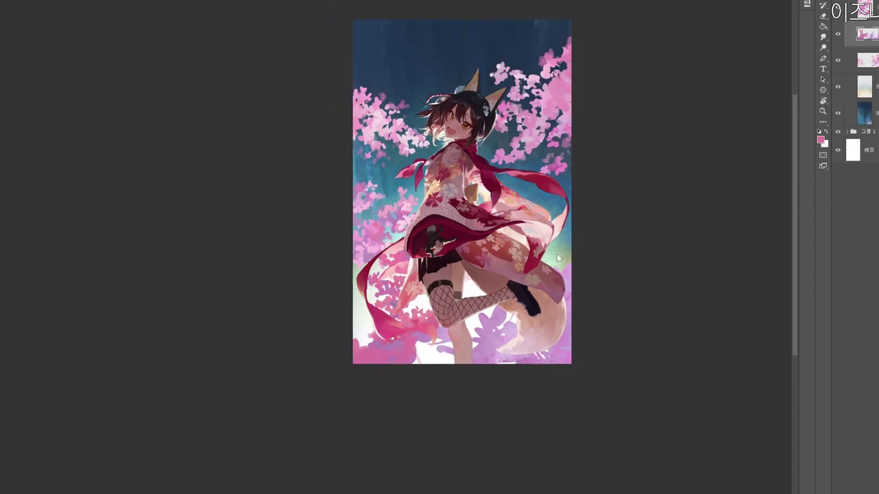
{"action": "left_click", "coordinate": [402, 339], "text": "alt"}
{"action": "mouse_move", "coordinate": [417, 342]}
{"action": "left_mouse_down"}
{"action": "mouse_move", "coordinate": [433, 345]}
{"action": "mouse_move", "coordinate": [427, 355]}
{"action": "mouse_move", "coordinate": [443, 337]}
{"action": "mouse_move", "coordinate": [448, 346]}
{"action": "mouse_move", "coordinate": [430, 357]}
{"action": "mouse_move", "coordinate": [449, 355]}
{"action": "left_mouse_up"}
{"action": "left_click", "coordinate": [425, 346], "text": "alt"}
{"action": "left_click", "coordinate": [447, 336], "text": "alt"}
{"action": "key", "text": "e"}
{"action": "mouse_move", "coordinate": [476, 331]}
{"action": "left_mouse_down"}
{"action": "mouse_move", "coordinate": [480, 342]}
{"action": "mouse_move", "coordinate": [487, 336]}
{"action": "left_mouse_up"}
{"action": "key", "text": "b"}
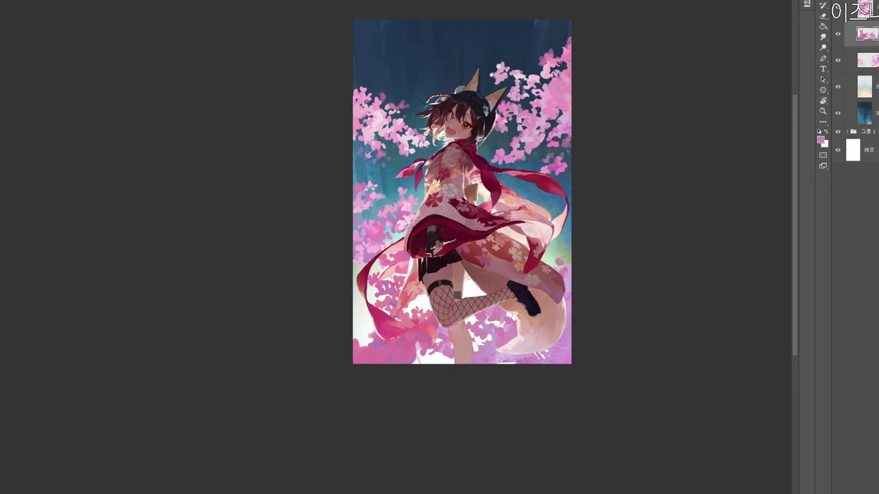
Compare the blossom layers and hide all of them except the one with the cluster beside the kimono hem.
{"action": "mouse_move", "coordinate": [569, 269]}
{"action": "left_mouse_down"}
{"action": "mouse_move", "coordinate": [571, 260]}
{"action": "mouse_move", "coordinate": [567, 290]}
{"action": "left_mouse_up"}
{"action": "mouse_move", "coordinate": [557, 346]}
{"action": "left_mouse_down"}
{"action": "mouse_move", "coordinate": [542, 359]}
{"action": "mouse_move", "coordinate": [576, 364]}
{"action": "mouse_move", "coordinate": [599, 392]}
{"action": "left_mouse_up"}
{"action": "key", "text": "alt+bracketright"}
{"action": "key", "text": "alt+bracketright"}
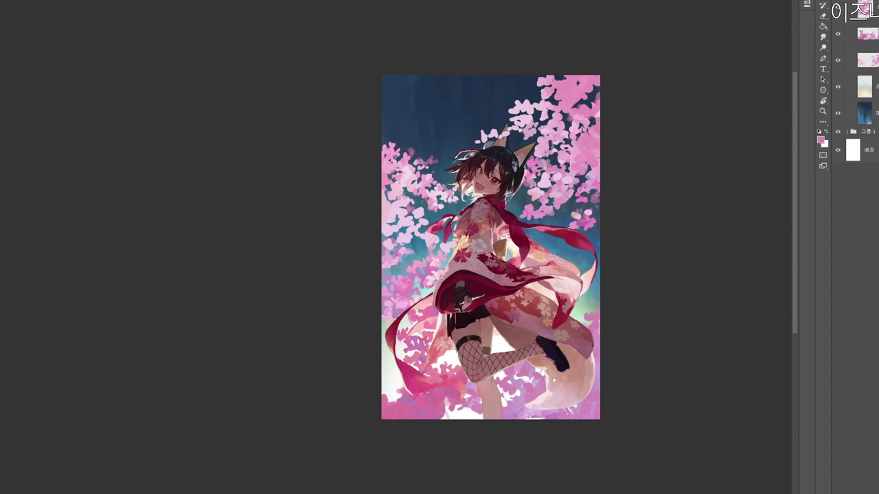
{"action": "left_click_drag", "start_coordinate": [558, 395], "coordinate": [561, 363]}
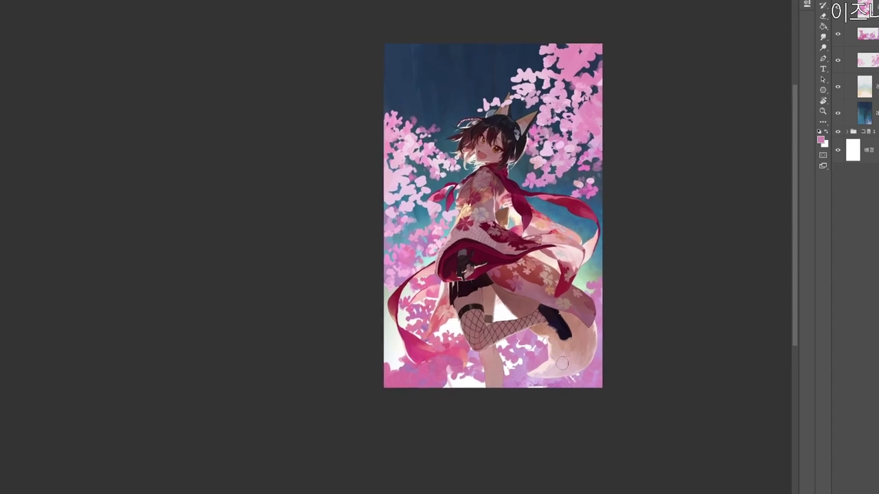
{"action": "left_click", "coordinate": [851, 11]}
{"action": "left_click", "coordinate": [853, 40]}
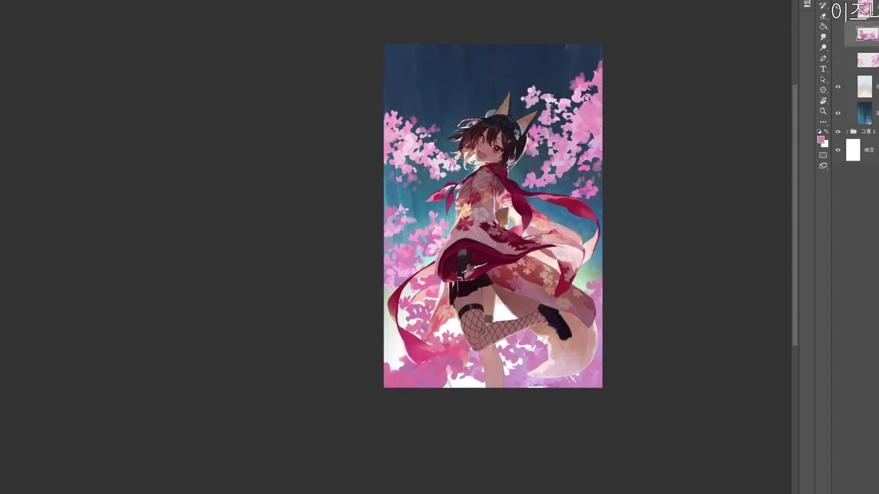
{"action": "left_click_drag", "start_coordinate": [502, 282], "coordinate": [510, 287]}
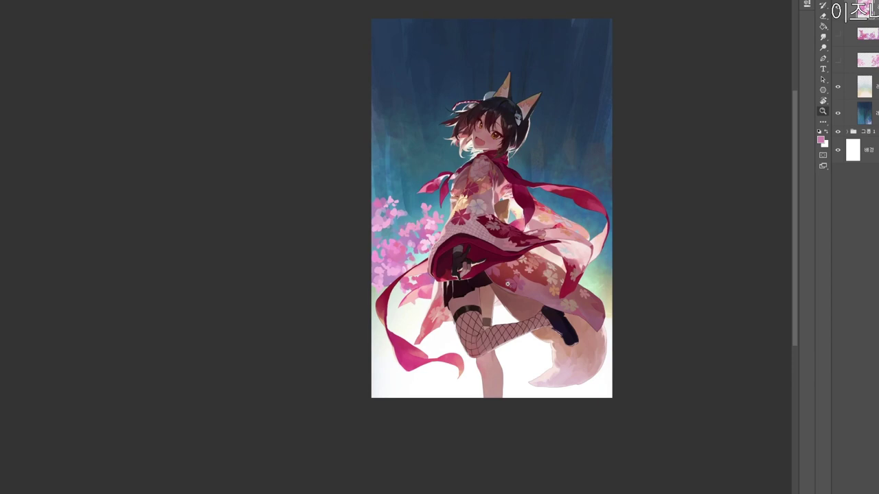
Set the brush colour to 66354c and paint thin dark branches through the blossoms beside the kimono on a new layer.
{"action": "key", "text": "n"}
{"action": "left_click", "coordinate": [319, 191]}
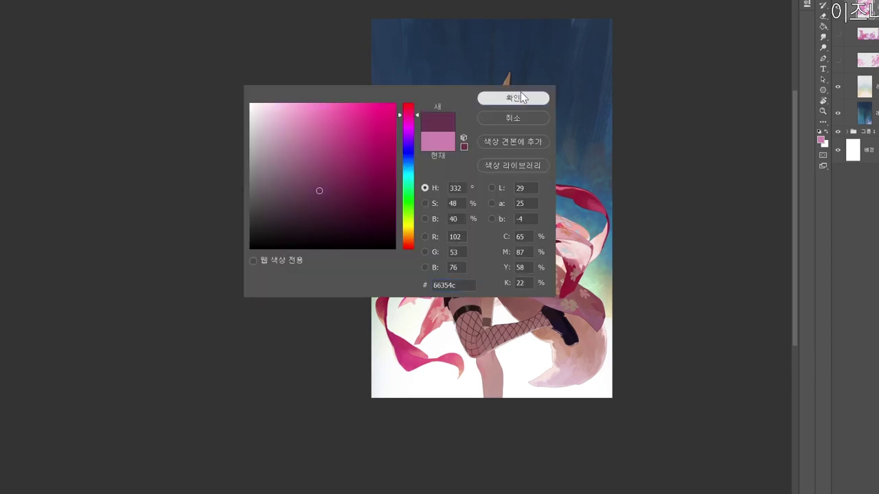
{"action": "left_click", "coordinate": [521, 98]}
{"action": "scroll", "coordinate": [477, 285], "scroll_direction": "up", "scroll_amount": 1}
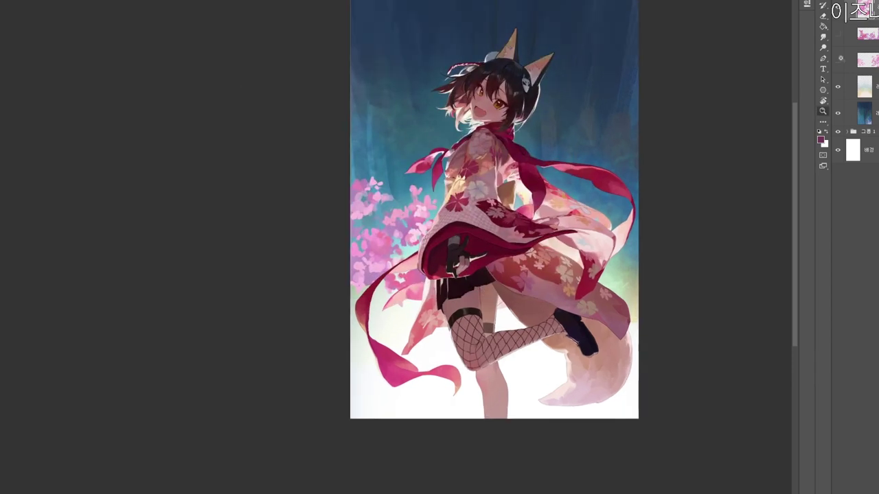
{"action": "key", "text": "ctrl+shift+n"}
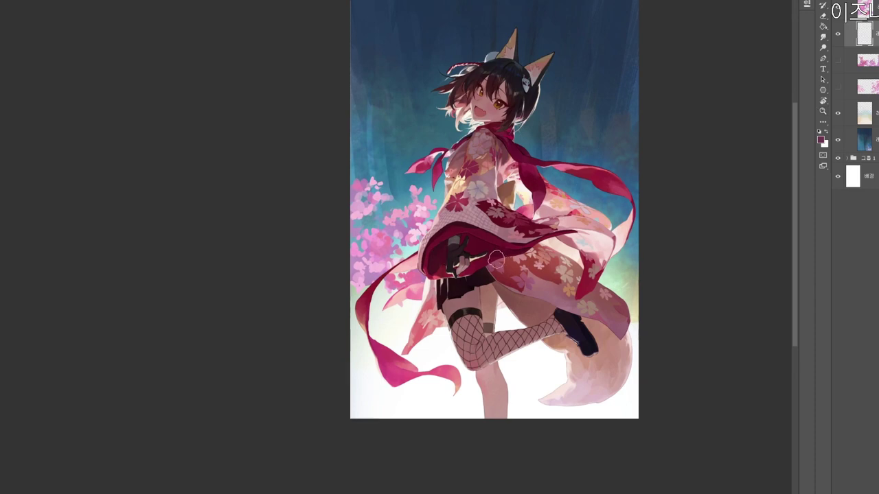
{"action": "left_click_drag", "start_coordinate": [351, 290], "coordinate": [355, 288]}
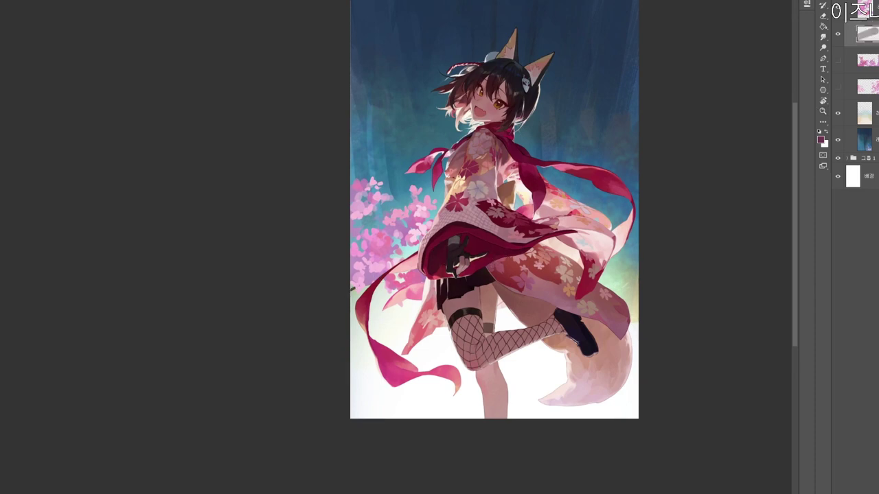
{"action": "left_click_drag", "start_coordinate": [394, 251], "coordinate": [414, 245]}
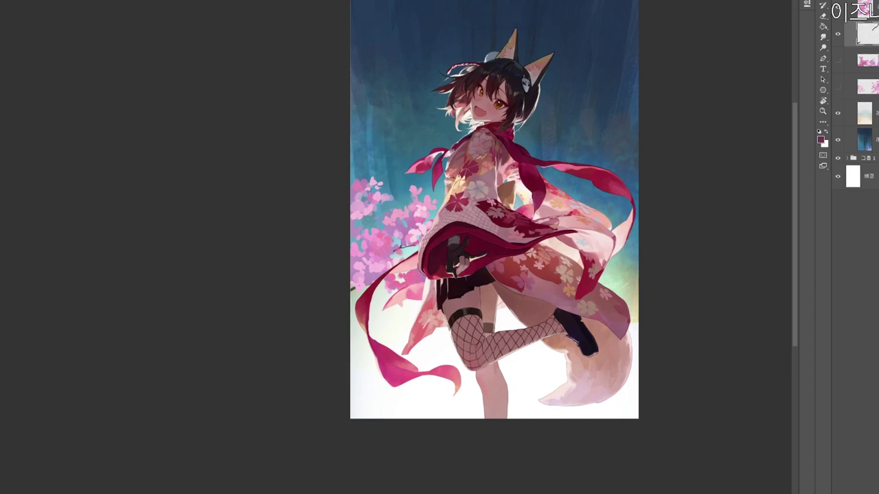
{"action": "left_click_drag", "start_coordinate": [361, 232], "coordinate": [376, 206]}
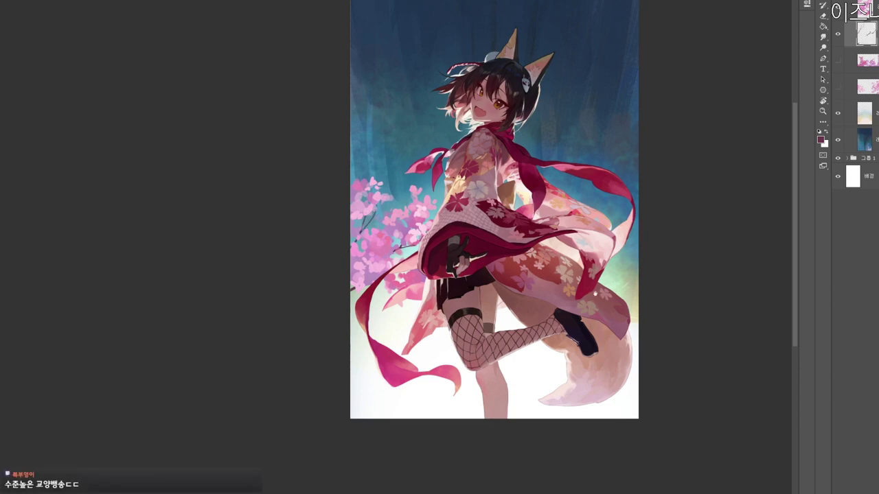
{"action": "left_click_drag", "start_coordinate": [592, 281], "coordinate": [572, 270]}
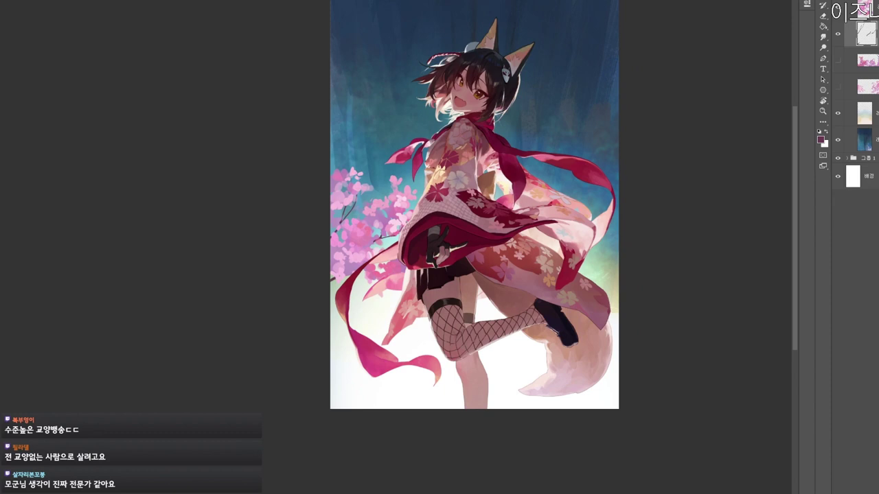
Show the layer with the lower blossoms and paint dark branches through the bottom-left blossoms on a new layer above it.
{"action": "left_click", "coordinate": [868, 60]}
{"action": "left_click", "coordinate": [837, 61]}
{"action": "left_click_drag", "start_coordinate": [567, 324], "coordinate": [570, 271]}
{"action": "left_click_drag", "start_coordinate": [420, 336], "coordinate": [441, 359]}
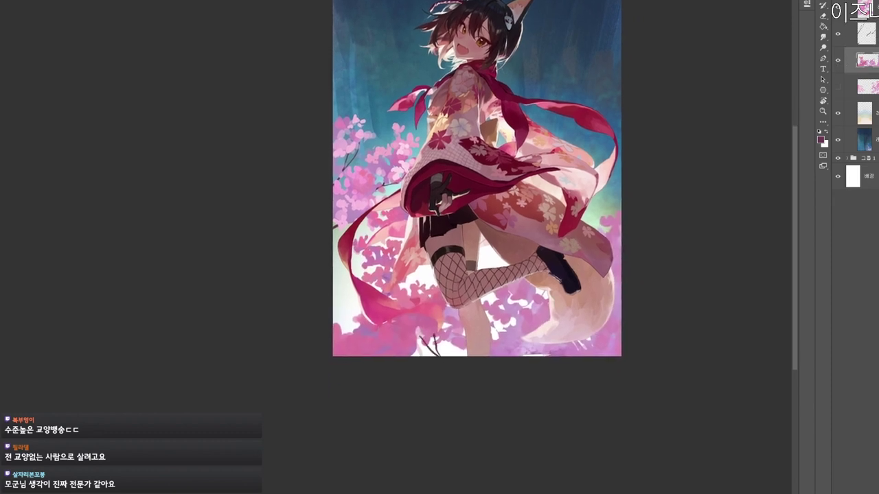
{"action": "key", "text": "ctrl+shift+alt+n"}
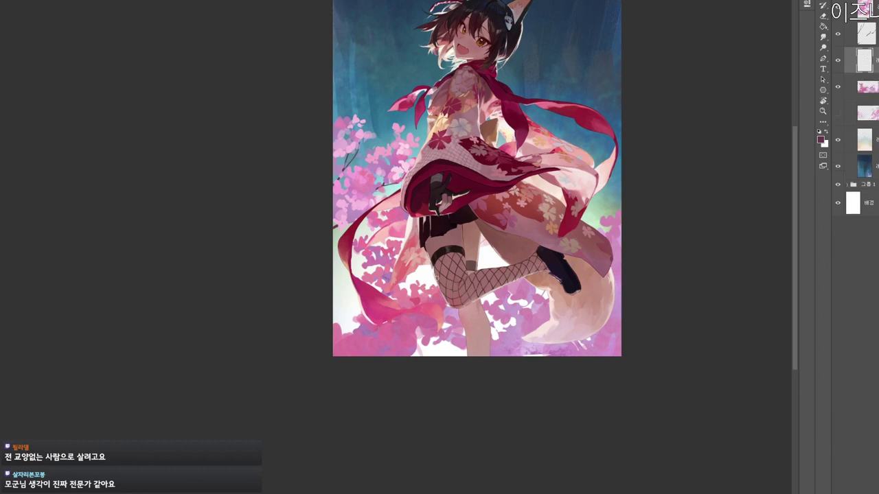
{"action": "mouse_move", "coordinate": [415, 332]}
{"action": "left_mouse_down"}
{"action": "mouse_move", "coordinate": [424, 344]}
{"action": "mouse_move", "coordinate": [408, 323]}
{"action": "left_mouse_up"}
{"action": "left_click", "coordinate": [406, 321]}
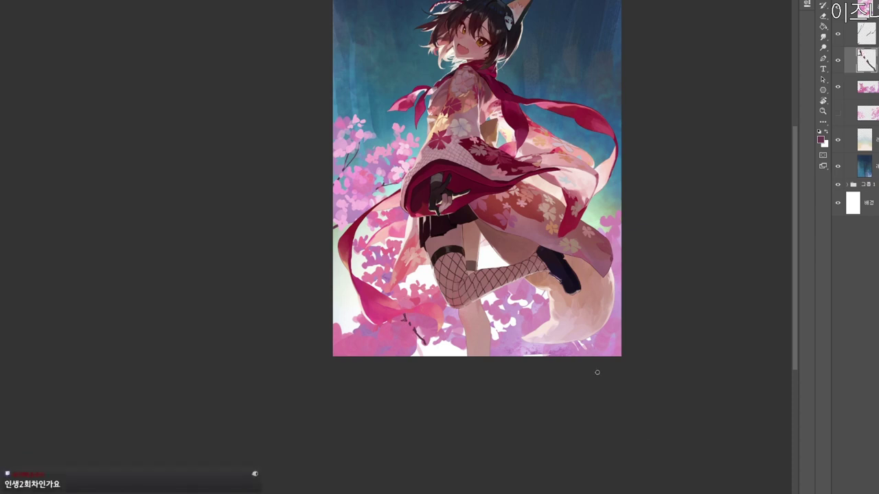
{"action": "mouse_move", "coordinate": [425, 344]}
{"action": "left_mouse_down"}
{"action": "mouse_move", "coordinate": [431, 356]}
{"action": "mouse_move", "coordinate": [431, 324]}
{"action": "left_mouse_up"}
{"action": "key", "text": "e"}
{"action": "mouse_move", "coordinate": [393, 351]}
{"action": "left_mouse_down"}
{"action": "mouse_move", "coordinate": [399, 344]}
{"action": "mouse_move", "coordinate": [410, 354]}
{"action": "mouse_move", "coordinate": [402, 342]}
{"action": "left_mouse_up"}
{"action": "key", "text": "b"}
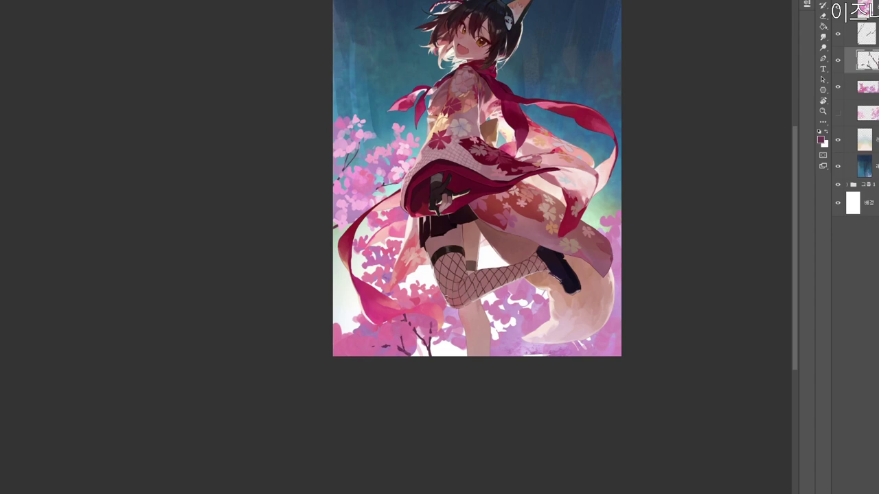
Paint thin dark branches through the purple blossoms beneath the fox tail, out to the canvas's right edge.
{"action": "left_click_drag", "start_coordinate": [556, 382], "coordinate": [580, 371]}
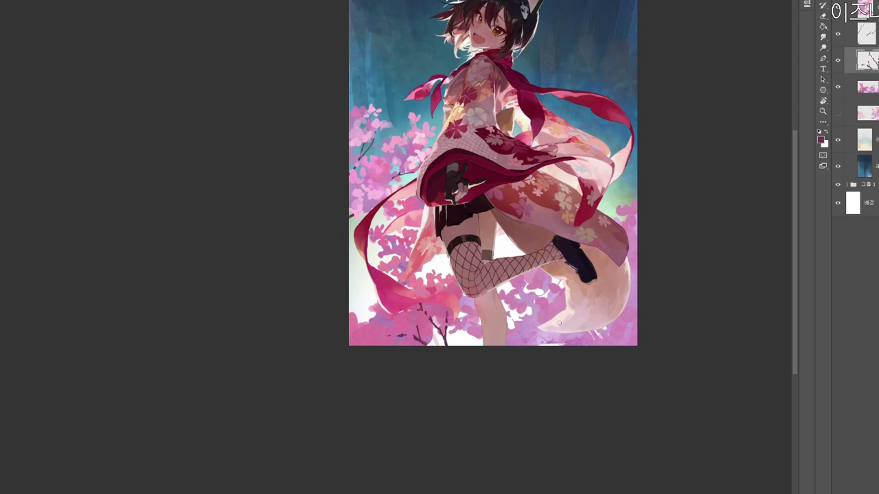
{"action": "mouse_move", "coordinate": [557, 347]}
{"action": "left_mouse_down"}
{"action": "mouse_move", "coordinate": [562, 335]}
{"action": "mouse_move", "coordinate": [552, 347]}
{"action": "mouse_move", "coordinate": [575, 335]}
{"action": "left_mouse_up"}
{"action": "key", "text": "e"}
{"action": "key", "text": "b"}
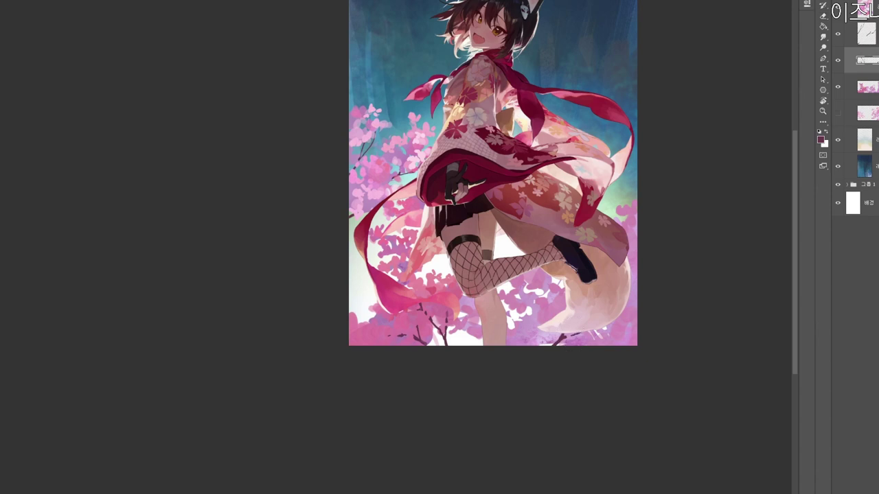
{"action": "left_click_drag", "start_coordinate": [572, 335], "coordinate": [588, 334]}
{"action": "left_click_drag", "start_coordinate": [609, 334], "coordinate": [630, 333]}
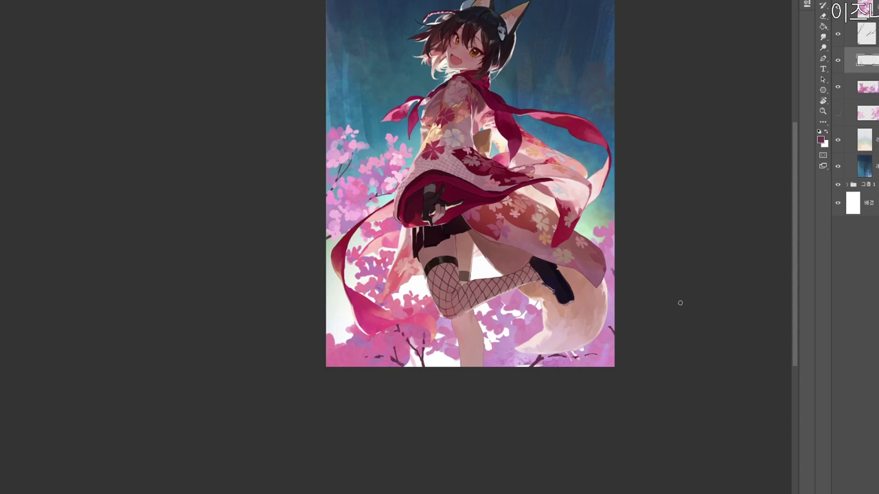
Refine the pink blossoms at the canvas's right edge behind the tail on the lower blossom layer, then compare the picture without that layer.
{"action": "key", "text": "alt+bracketleft"}
{"action": "left_click", "coordinate": [589, 233], "text": "alt"}
{"action": "left_click_drag", "start_coordinate": [623, 233], "coordinate": [607, 281]}
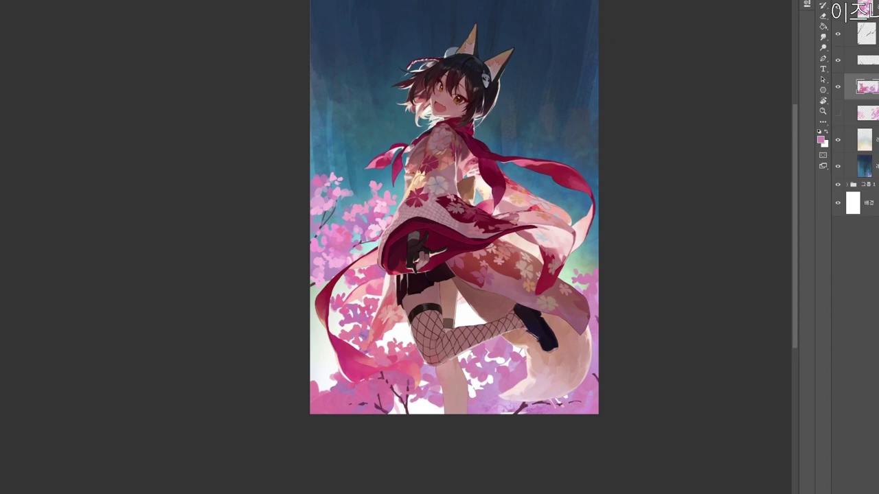
{"action": "left_click", "coordinate": [837, 89]}
{"action": "left_click", "coordinate": [837, 89]}
{"action": "left_click_drag", "start_coordinate": [693, 248], "coordinate": [664, 232]}
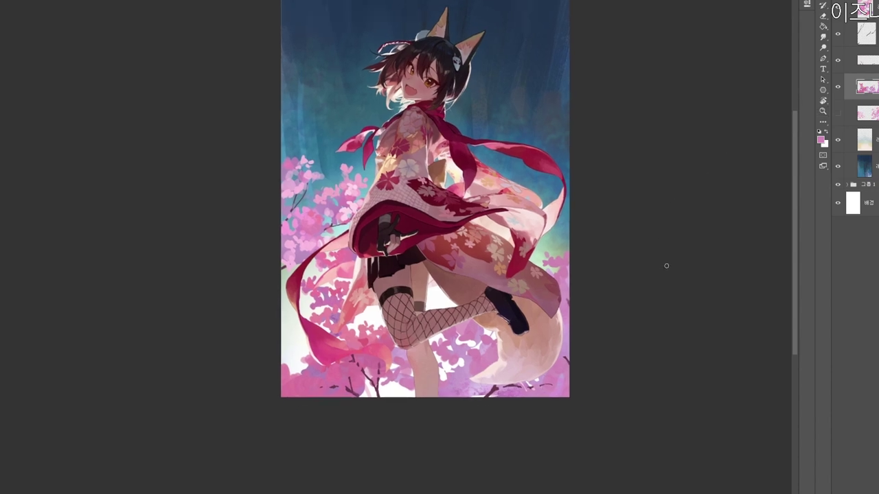
Select and show the layer with the pink shapes in the upper-right corner and beside the scarf knot's ends.
{"action": "left_click", "coordinate": [871, 10]}
{"action": "left_click_drag", "start_coordinate": [579, 154], "coordinate": [547, 191]}
{"action": "left_click_drag", "start_coordinate": [543, 289], "coordinate": [544, 289]}
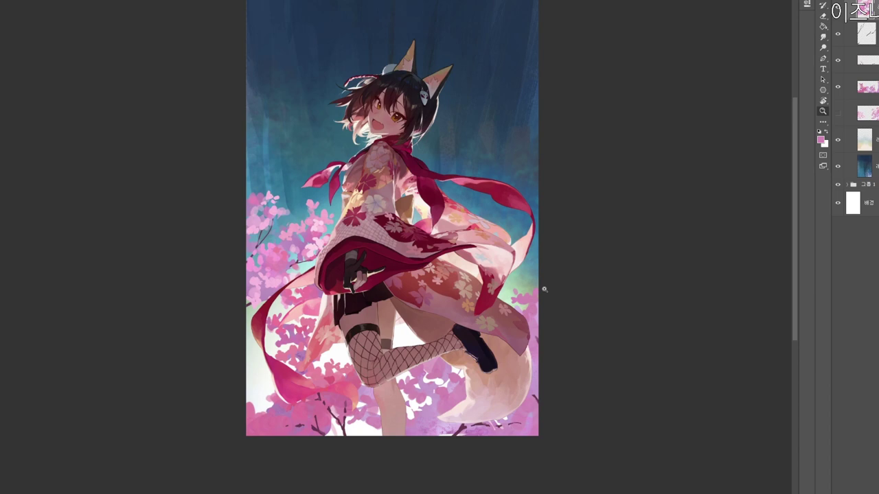
{"action": "scroll", "coordinate": [576, 227], "scroll_direction": "up", "scroll_amount": 2}
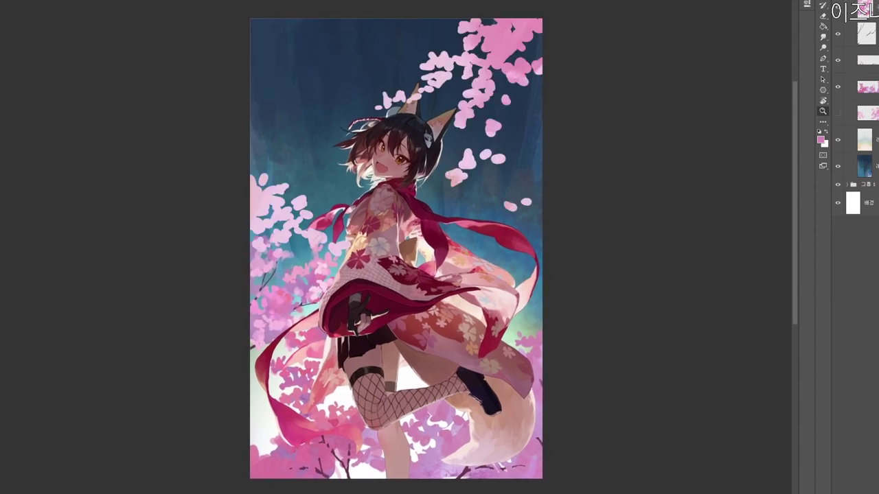
{"action": "left_click_drag", "start_coordinate": [581, 134], "coordinate": [610, 171]}
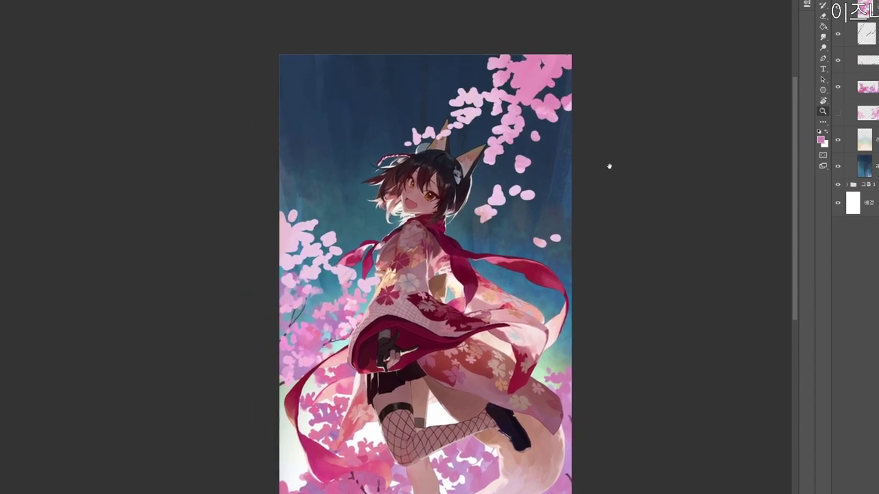
Sample and adjust pinks and repaint the petal shapes above the fox ears as detailed cherry blossoms.
{"action": "key", "text": "b"}
{"action": "left_click", "coordinate": [470, 95], "text": "alt"}
{"action": "mouse_move", "coordinate": [469, 90]}
{"action": "left_mouse_down"}
{"action": "mouse_move", "coordinate": [474, 80]}
{"action": "mouse_move", "coordinate": [448, 103]}
{"action": "mouse_move", "coordinate": [459, 107]}
{"action": "mouse_move", "coordinate": [482, 85]}
{"action": "mouse_move", "coordinate": [463, 110]}
{"action": "left_mouse_up"}
{"action": "left_click", "coordinate": [455, 96], "text": "alt"}
{"action": "left_click", "coordinate": [528, 82], "text": "alt"}
{"action": "left_click", "coordinate": [488, 66], "text": "alt"}
{"action": "key", "text": "n"}
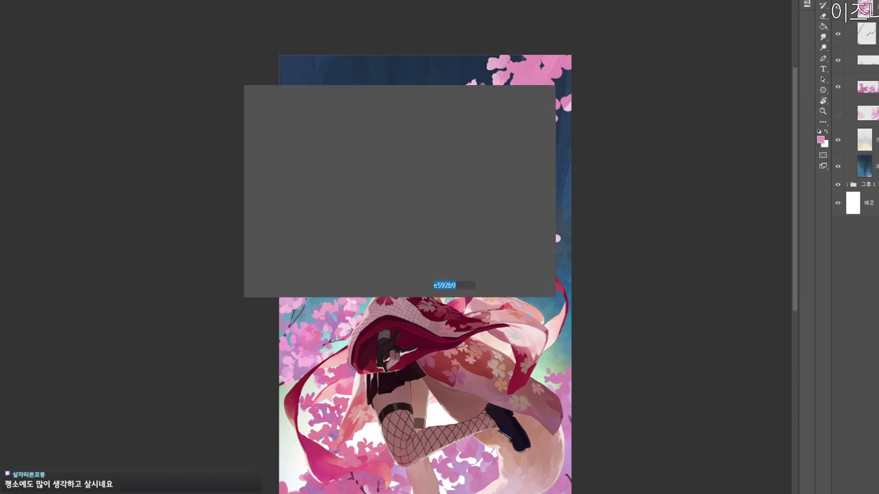
{"action": "left_click", "coordinate": [314, 111]}
{"action": "left_click", "coordinate": [513, 99]}
{"action": "mouse_move", "coordinate": [459, 106]}
{"action": "left_mouse_down"}
{"action": "mouse_move", "coordinate": [453, 116]}
{"action": "mouse_move", "coordinate": [464, 96]}
{"action": "mouse_move", "coordinate": [453, 90]}
{"action": "left_mouse_up"}
{"action": "left_click", "coordinate": [464, 89], "text": "alt"}
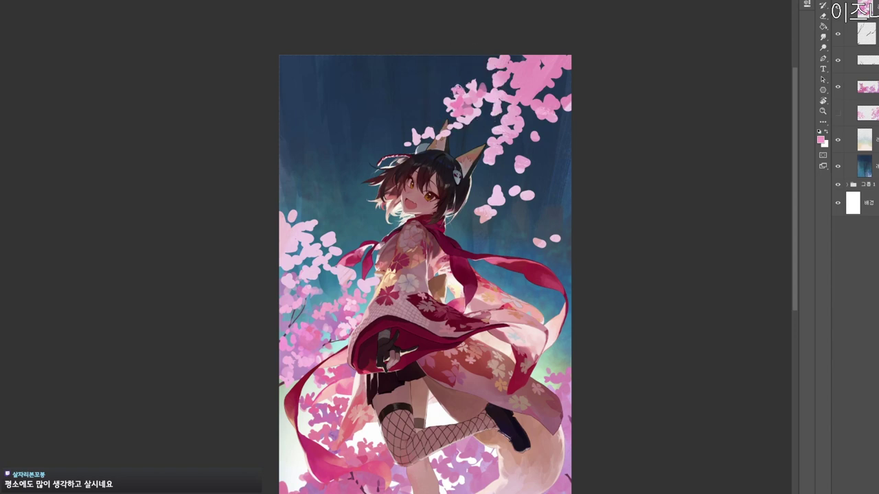
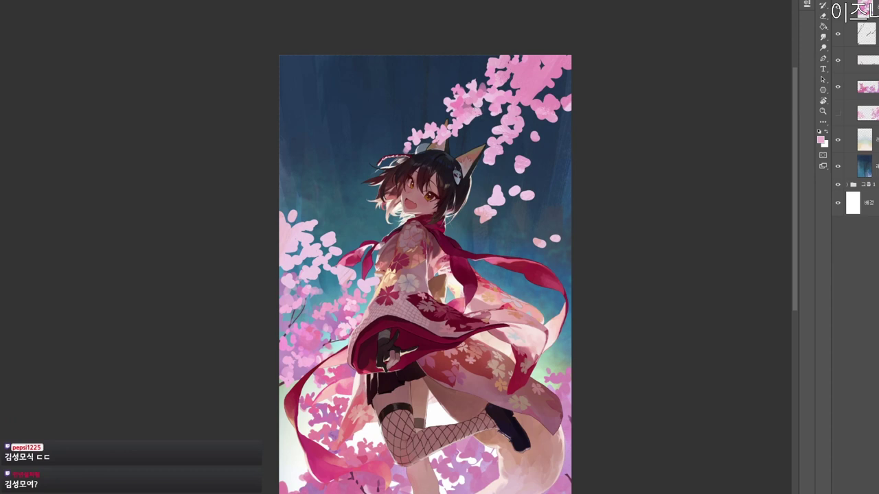
Repaint the large pink cluster in the canvas's upper-right corner as blossoms, cutting gaps between the petals with the Eraser.
{"action": "left_click_drag", "start_coordinate": [513, 92], "coordinate": [533, 84]}
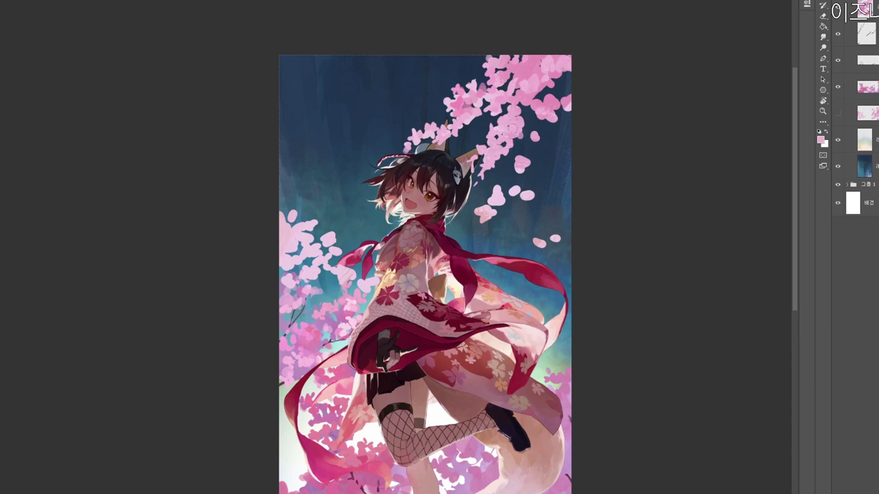
{"action": "key", "text": "e"}
{"action": "left_click_drag", "start_coordinate": [527, 108], "coordinate": [524, 105]}
{"action": "key", "text": "b"}
{"action": "mouse_move", "coordinate": [554, 91]}
{"action": "left_mouse_down"}
{"action": "mouse_move", "coordinate": [562, 91]}
{"action": "mouse_move", "coordinate": [561, 107]}
{"action": "mouse_move", "coordinate": [563, 94]}
{"action": "left_mouse_up"}
{"action": "key", "text": "e"}
{"action": "key", "text": "b"}
{"action": "left_click", "coordinate": [568, 100], "text": "alt"}
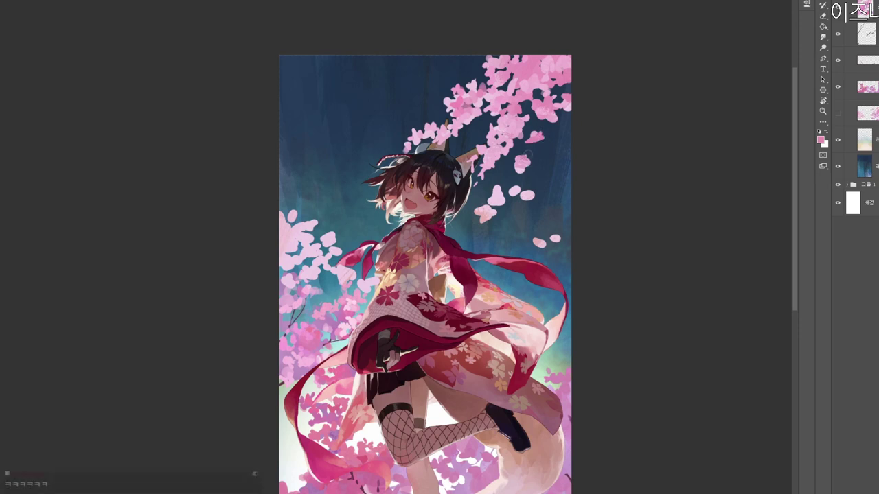
Sample nearby pinks and turn the loose petals below the upper-right cluster into small blossoms down to the flying scarf.
{"action": "left_click", "coordinate": [519, 171], "text": "alt"}
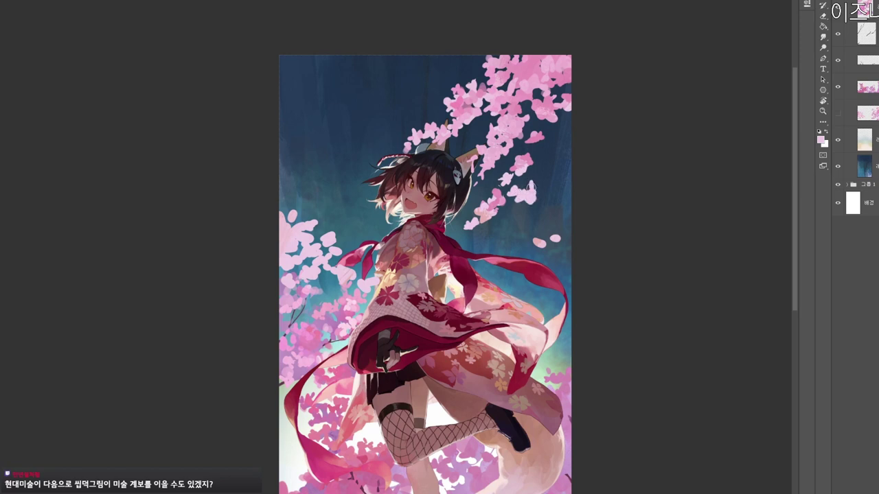
{"action": "left_click", "coordinate": [538, 160], "text": "alt"}
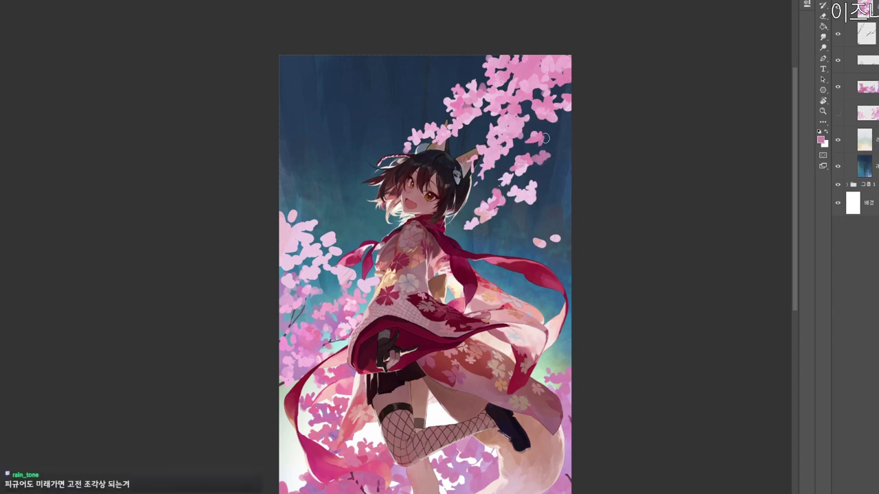
{"action": "left_click_drag", "start_coordinate": [555, 238], "coordinate": [528, 247]}
{"action": "left_click", "coordinate": [540, 242], "text": "alt"}
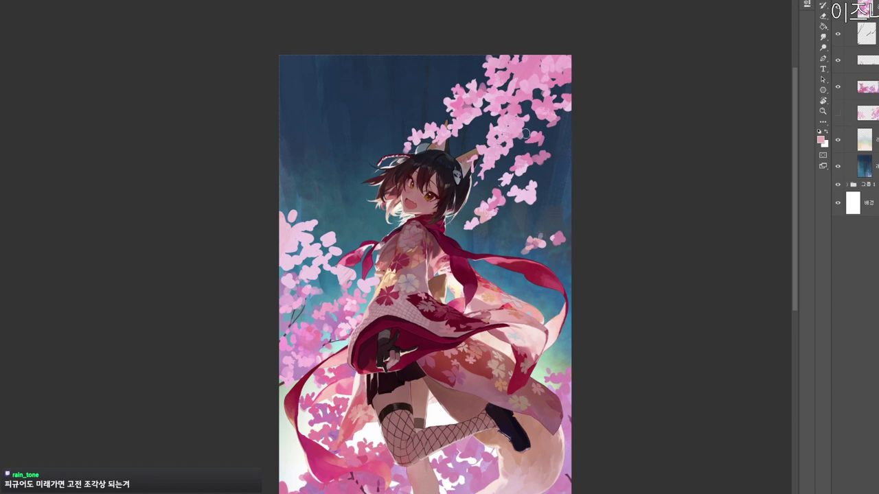
Pick redder pink brush colours and repaint the upper part of the cluster at the canvas's left edge as blossoms.
{"action": "left_click_drag", "start_coordinate": [551, 326], "coordinate": [572, 286]}
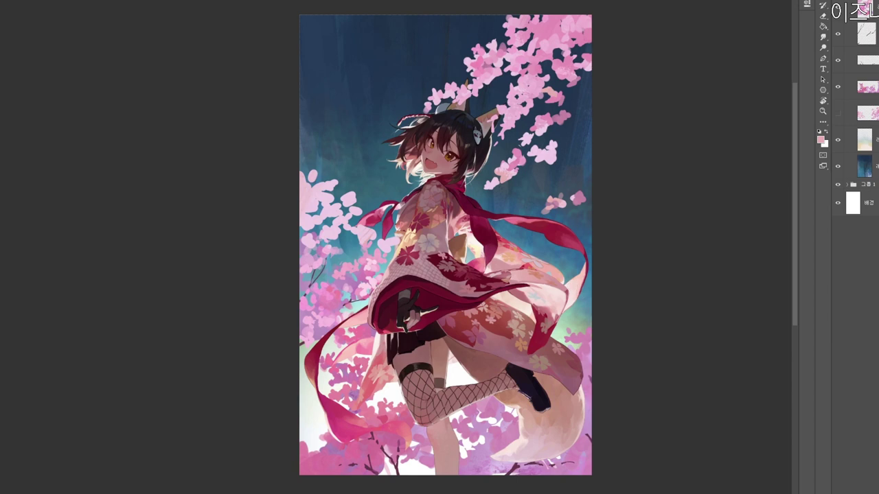
{"action": "left_click_drag", "start_coordinate": [553, 318], "coordinate": [573, 286]}
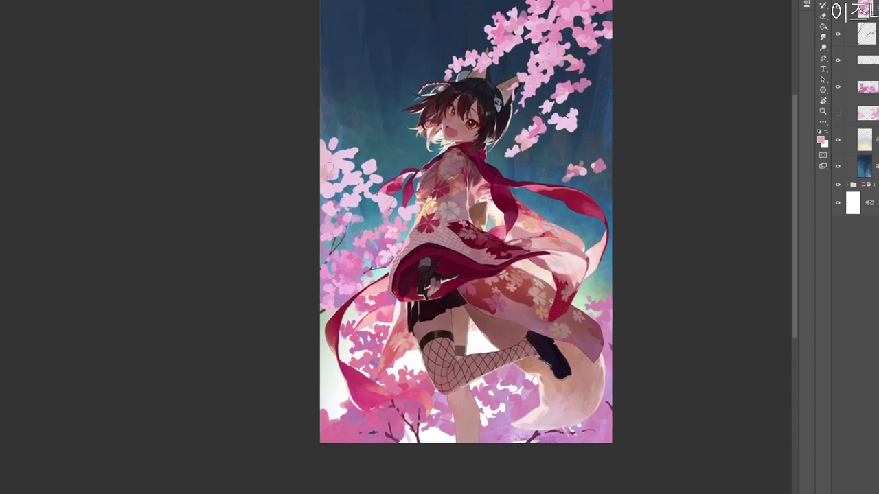
{"action": "left_click", "coordinate": [321, 129]}
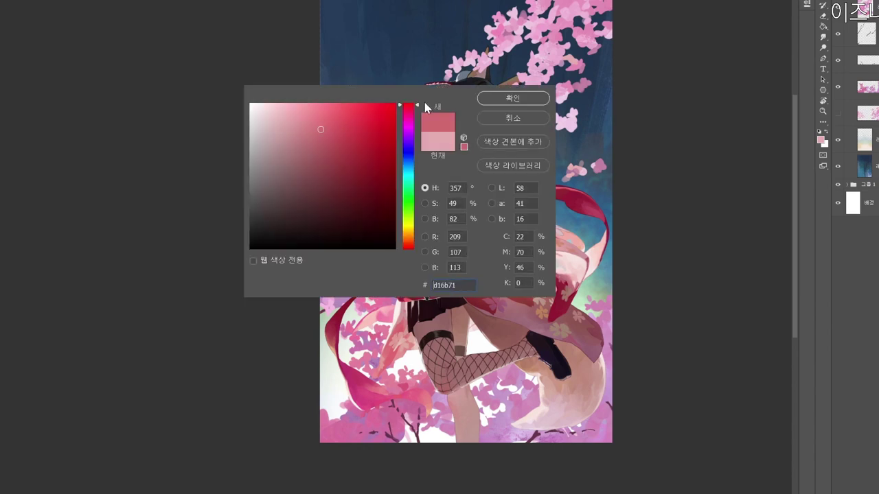
{"action": "left_click", "coordinate": [494, 98]}
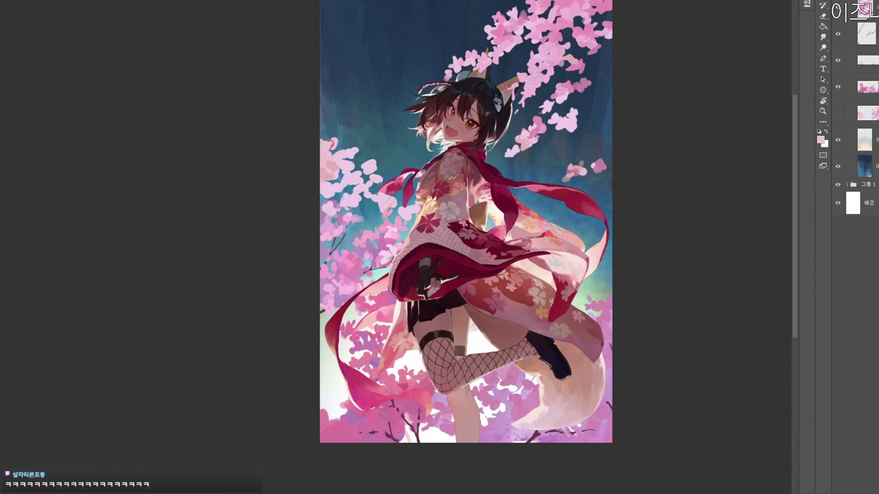
{"action": "left_click", "coordinate": [305, 115]}
{"action": "left_click", "coordinate": [496, 97]}
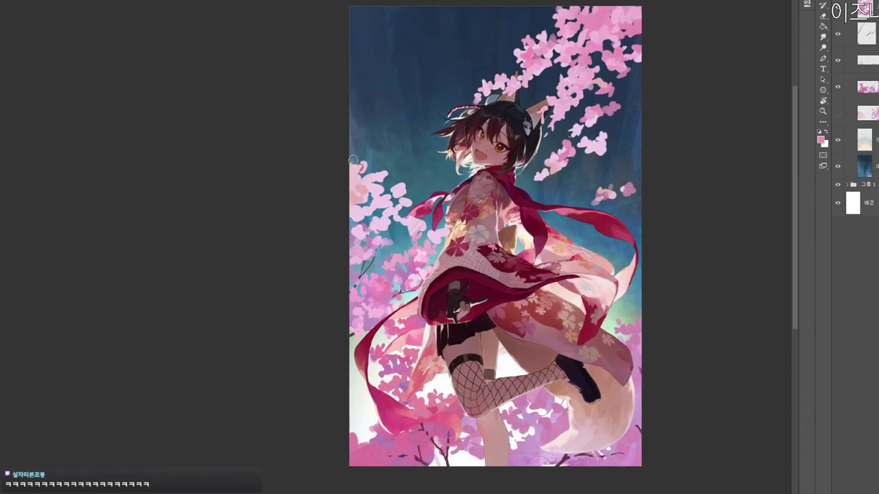
{"action": "left_click_drag", "start_coordinate": [357, 161], "coordinate": [371, 165]}
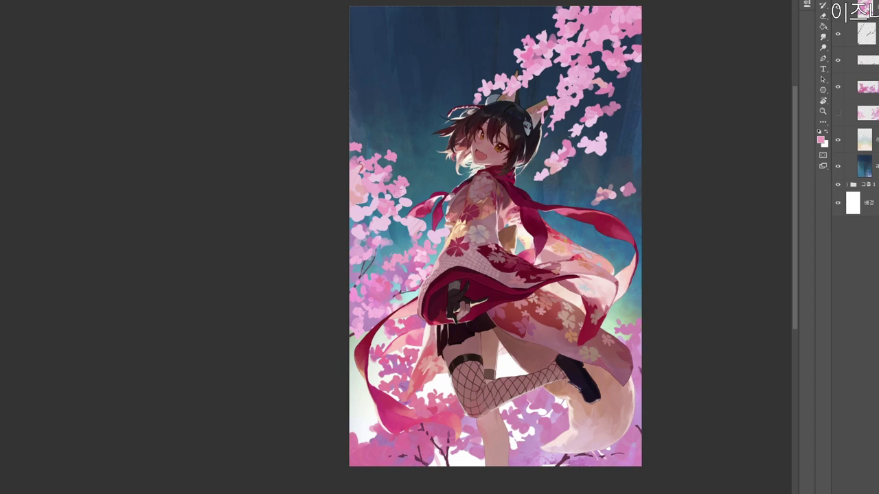
Refine the left cluster's light petals near the scarf ends with a sampled pink, trimming them with the Eraser.
{"action": "left_click", "coordinate": [401, 190], "text": "alt"}
{"action": "key", "text": "e"}
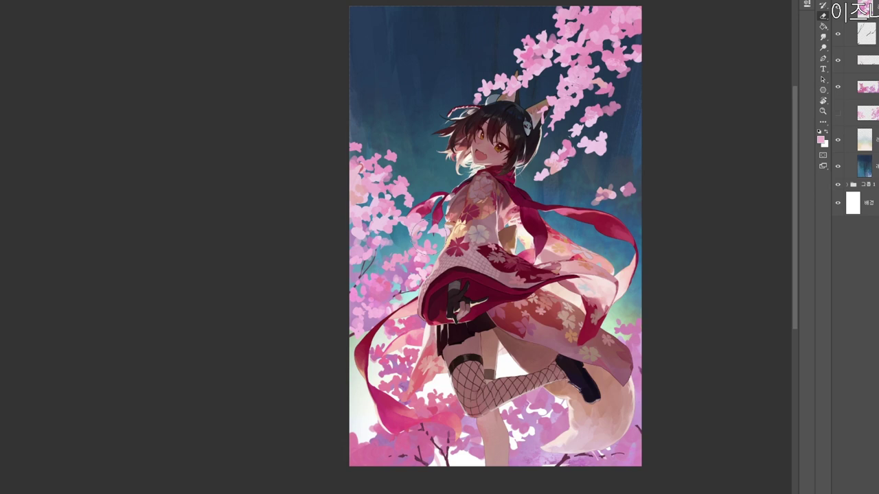
{"action": "key", "text": "b"}
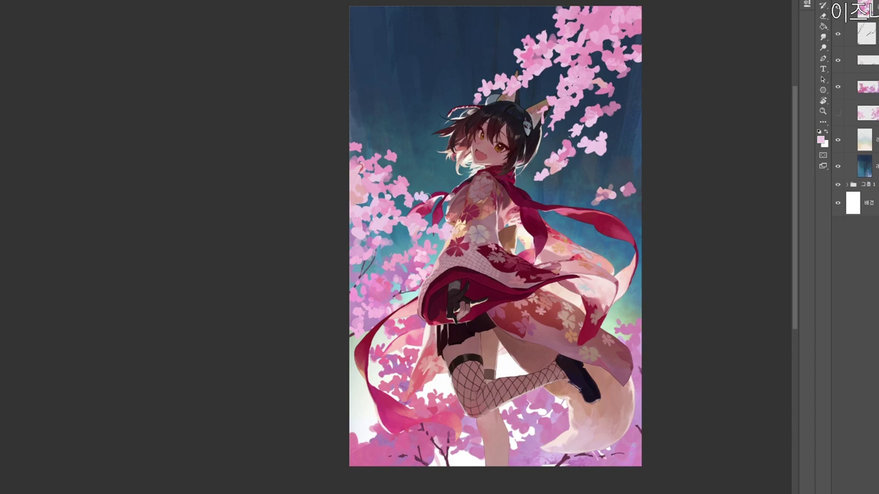
Examine the whole illustration at several zoom levels to judge the balance of blossoms around the character.
{"action": "left_click_drag", "start_coordinate": [530, 329], "coordinate": [506, 304]}
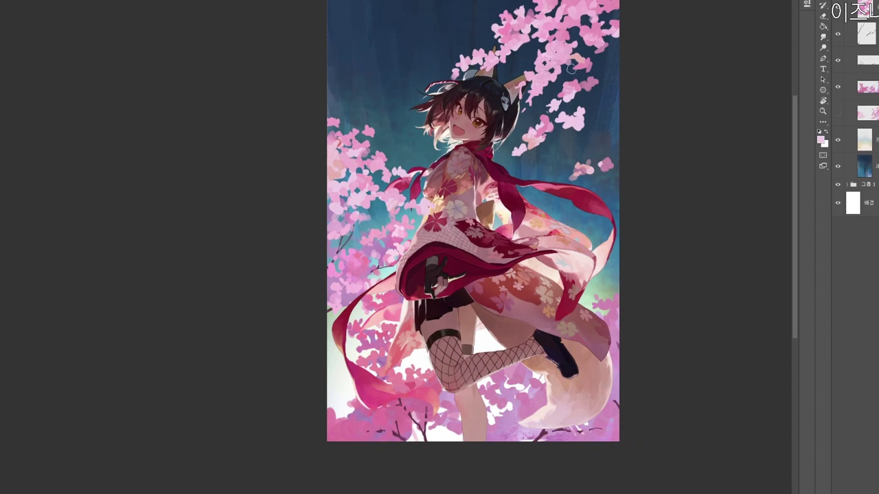
{"action": "key", "text": "ctrl+plus"}
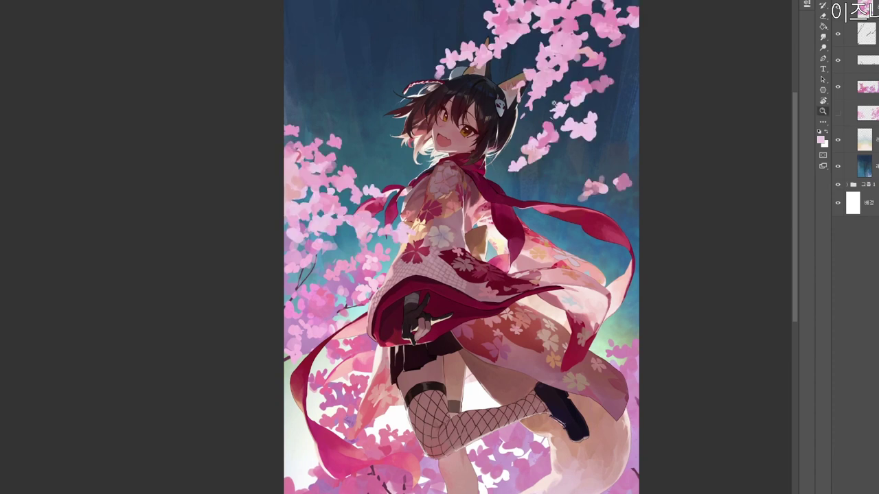
{"action": "key", "text": "ctrl+minus"}
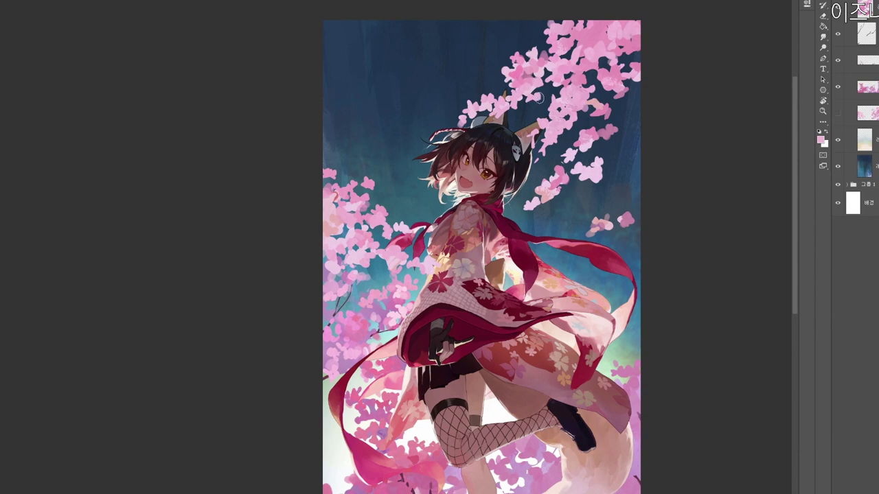
{"action": "left_click_drag", "start_coordinate": [612, 98], "coordinate": [592, 103]}
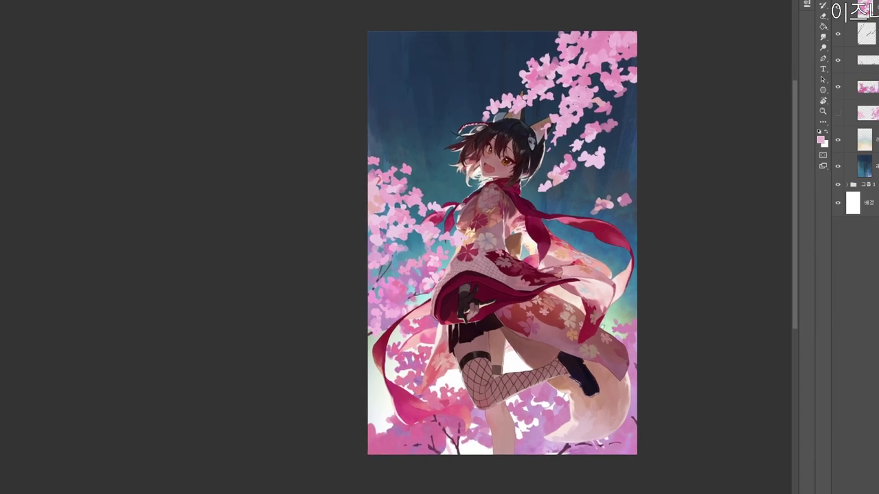
{"action": "left_click_drag", "start_coordinate": [604, 324], "coordinate": [569, 318]}
{"action": "key", "text": "ctrl+y"}
{"action": "key", "text": "ctrl+y"}
{"action": "left_click_drag", "start_coordinate": [578, 448], "coordinate": [591, 435]}
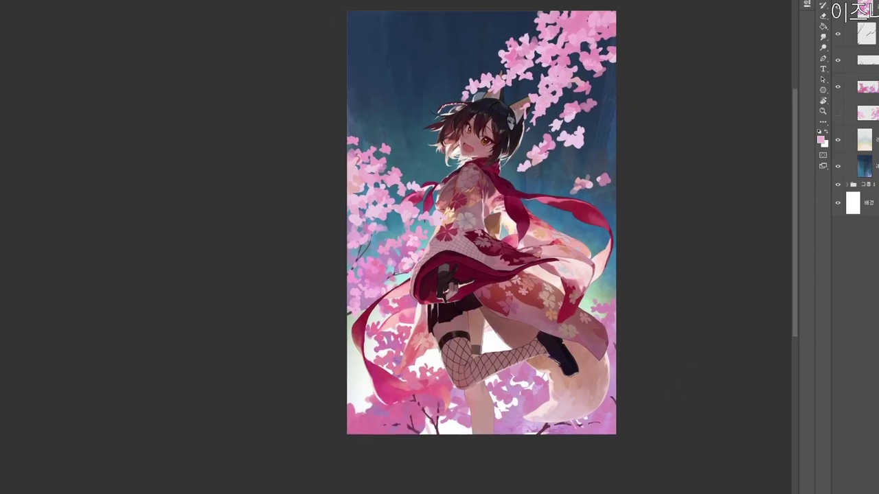
On a new layer, choose a dark muted pink-brown and paint thin branches among the upper-right blossoms, trimming them with the Eraser.
{"action": "key", "text": "ctrl+shift+n"}
{"action": "key", "text": "Return"}
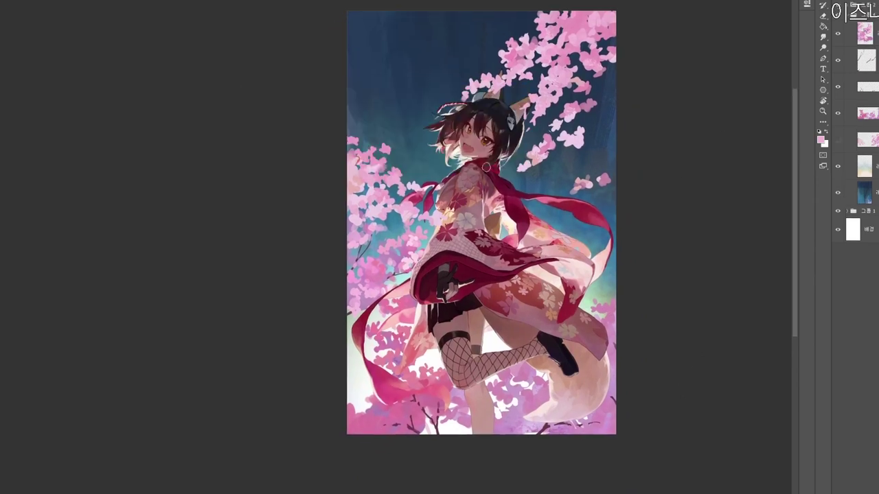
{"action": "key", "text": "n"}
{"action": "left_click", "coordinate": [305, 201]}
{"action": "left_click", "coordinate": [408, 109]}
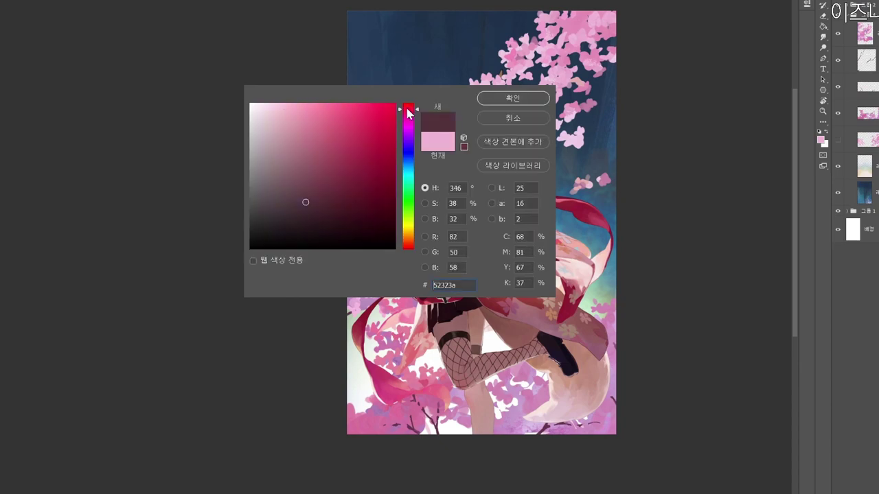
{"action": "left_click", "coordinate": [298, 186]}
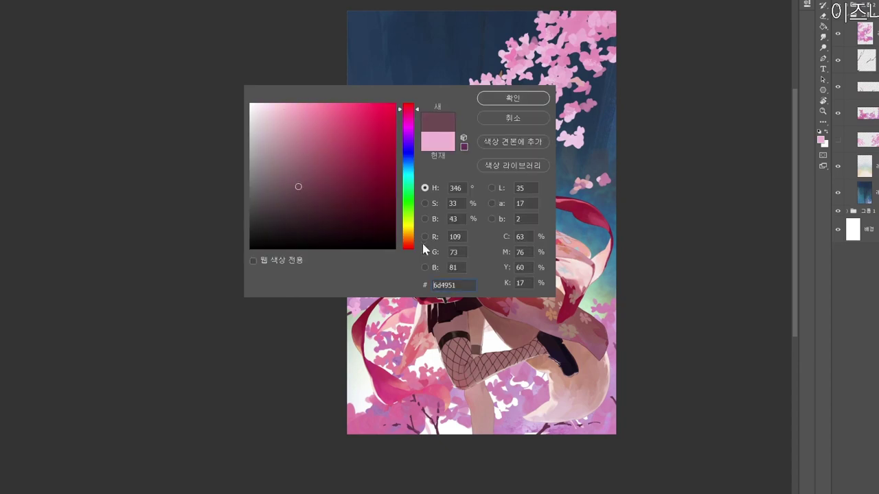
{"action": "left_click", "coordinate": [289, 204]}
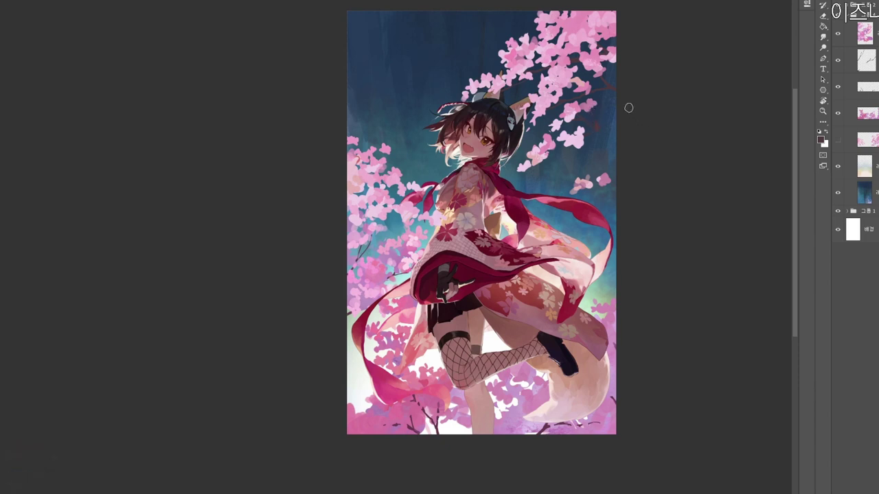
{"action": "left_click_drag", "start_coordinate": [598, 156], "coordinate": [556, 164]}
{"action": "key", "text": "e"}
{"action": "left_click_drag", "start_coordinate": [555, 126], "coordinate": [549, 134]}
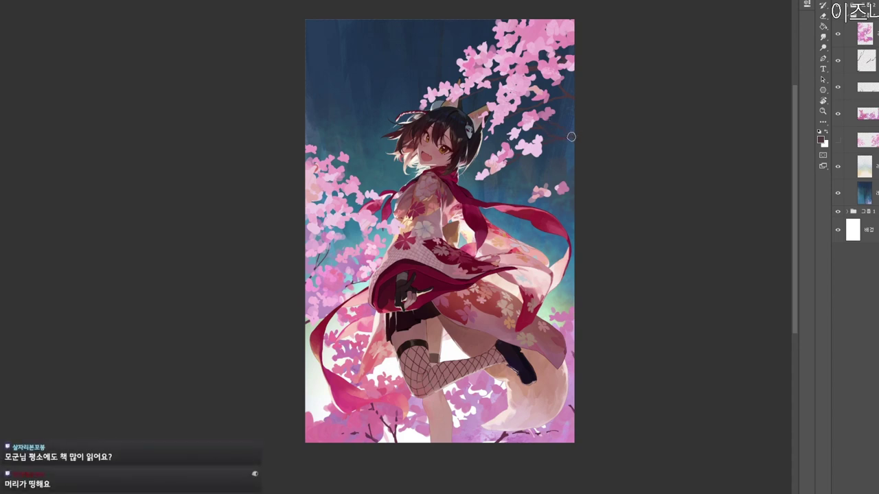
Paint thin dark branches into the left blossom cluster below the scarf ends and trim them with the Eraser.
{"action": "left_click_drag", "start_coordinate": [582, 229], "coordinate": [599, 207]}
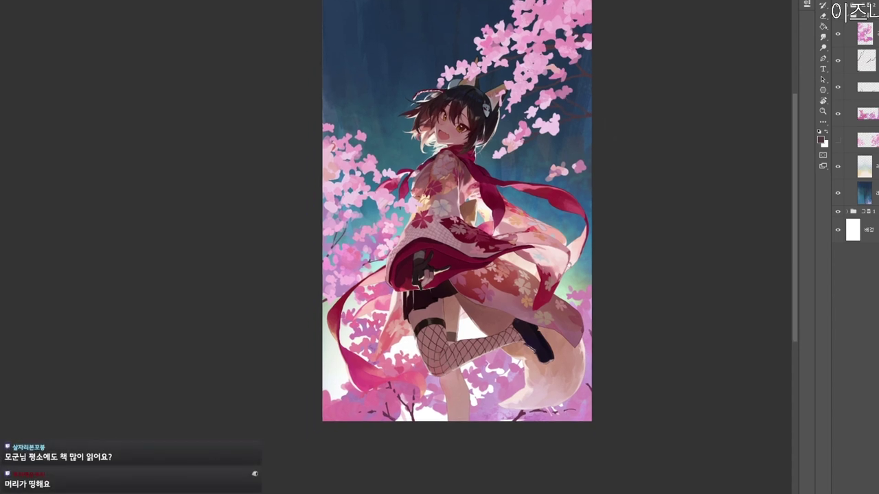
{"action": "left_click_drag", "start_coordinate": [559, 260], "coordinate": [589, 267]}
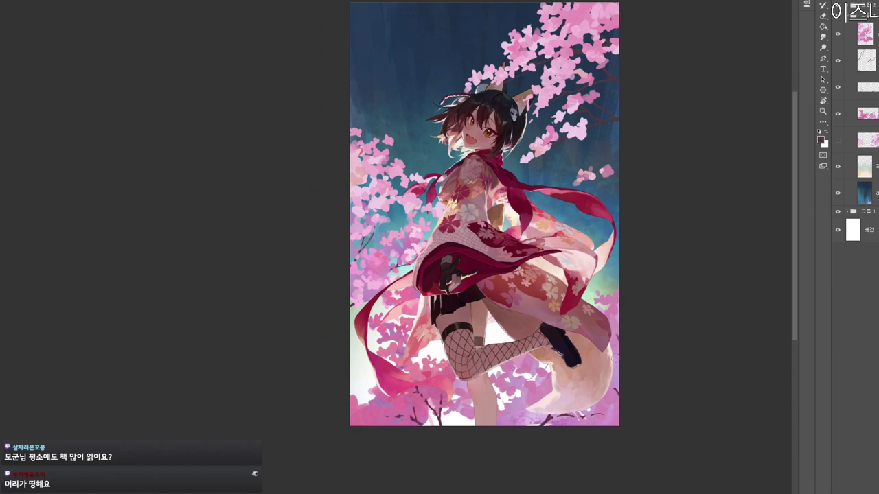
{"action": "left_click_drag", "start_coordinate": [635, 182], "coordinate": [620, 197]}
{"action": "left_click_drag", "start_coordinate": [711, 165], "coordinate": [705, 120]}
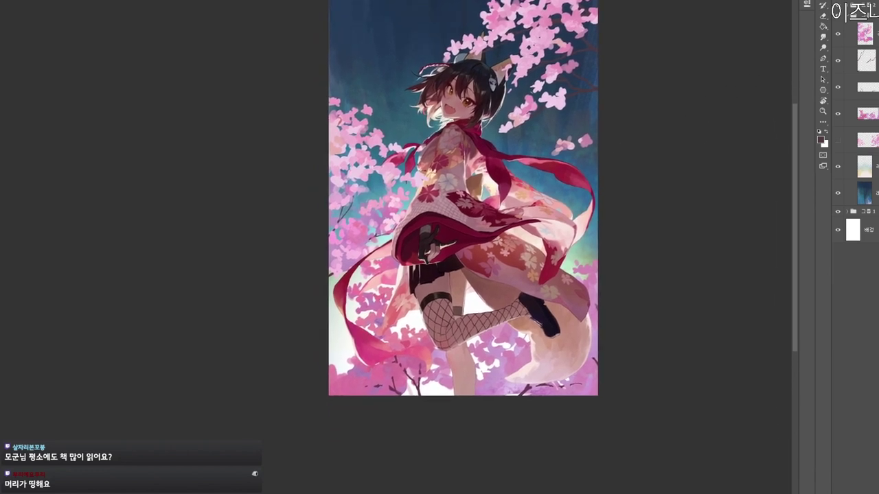
{"action": "scroll", "coordinate": [623, 145], "scroll_direction": "left", "scroll_amount": 2}
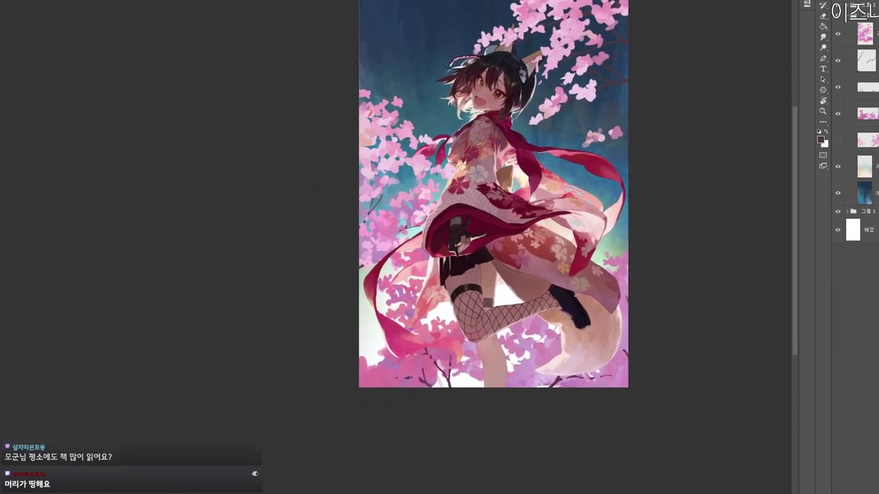
{"action": "left_click_drag", "start_coordinate": [447, 119], "coordinate": [499, 119]}
{"action": "left_click_drag", "start_coordinate": [534, 145], "coordinate": [506, 199]}
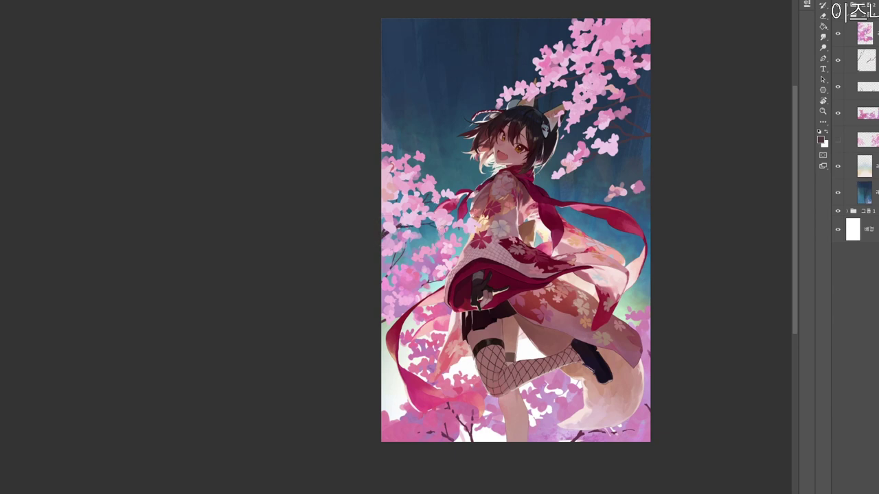
{"action": "left_click_drag", "start_coordinate": [534, 273], "coordinate": [510, 228]}
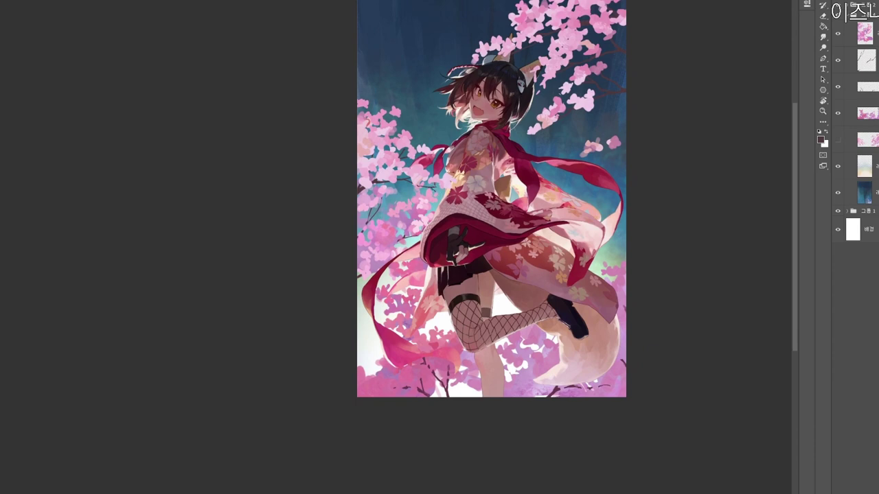
{"action": "key", "text": "e"}
{"action": "left_click_drag", "start_coordinate": [578, 268], "coordinate": [566, 282]}
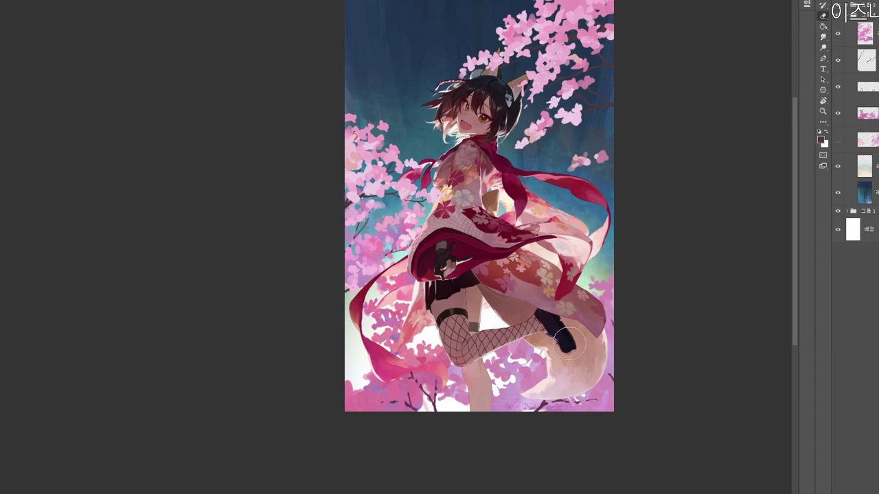
{"action": "left_click_drag", "start_coordinate": [643, 220], "coordinate": [634, 250]}
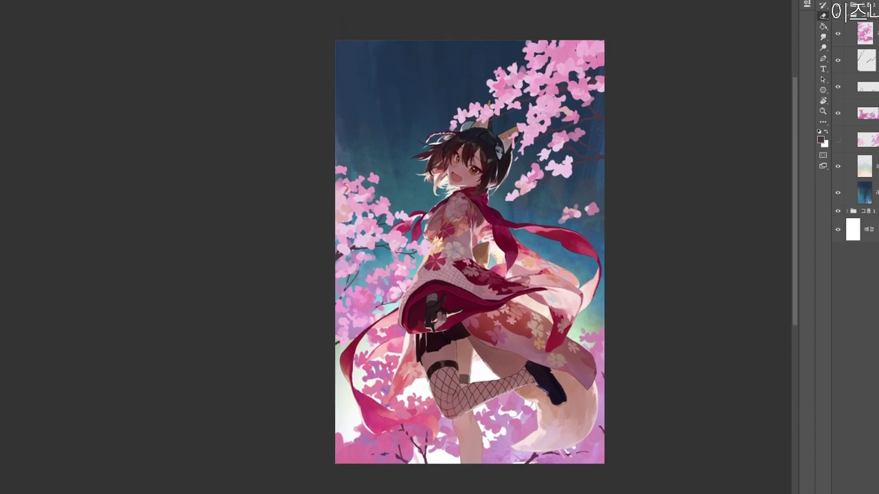
Turn on the hidden rear blossom layer and compare the illustration with the blossom and branch layers hidden and shown.
{"action": "left_click", "coordinate": [838, 33]}
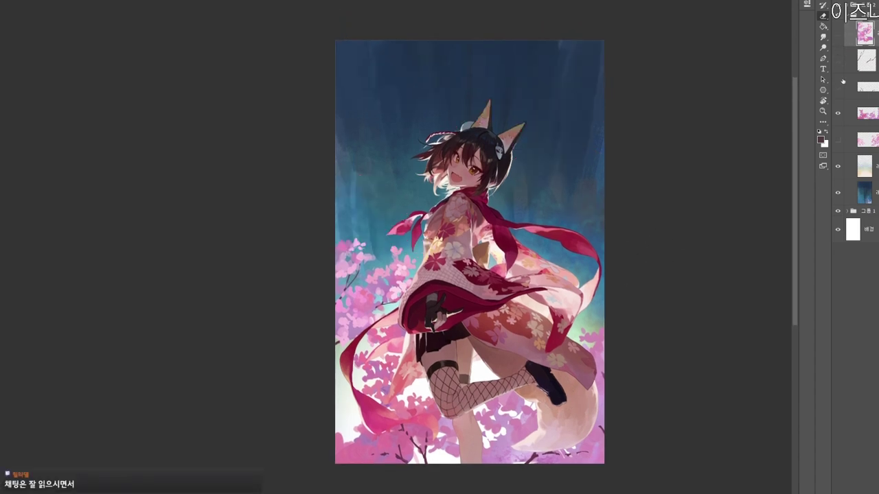
{"action": "left_click", "coordinate": [838, 140]}
{"action": "left_click", "coordinate": [838, 114]}
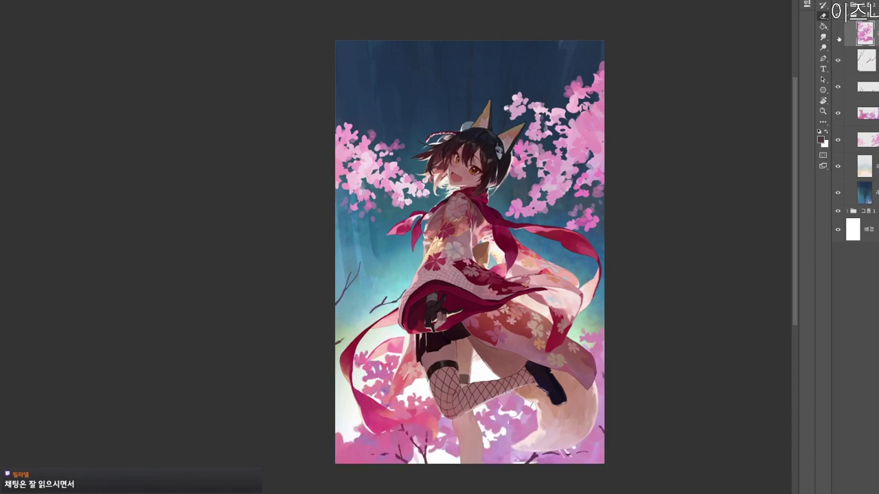
{"action": "left_click", "coordinate": [837, 60]}
{"action": "left_click", "coordinate": [837, 33]}
{"action": "left_click_drag", "start_coordinate": [611, 318], "coordinate": [622, 266]}
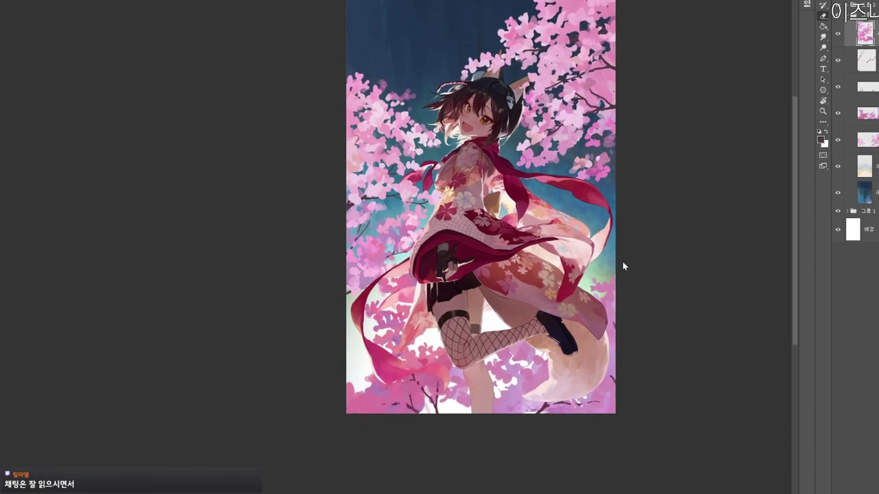
{"action": "left_click", "coordinate": [865, 140]}
{"action": "left_click", "coordinate": [838, 140]}
{"action": "left_click", "coordinate": [838, 140]}
Add a new layer directly above the rear blossoms and paint dark branches at the canvas's right edge, cleaning them with the Eraser.
{"action": "key", "text": "ctrl+shift+n"}
{"action": "key", "text": "Return"}
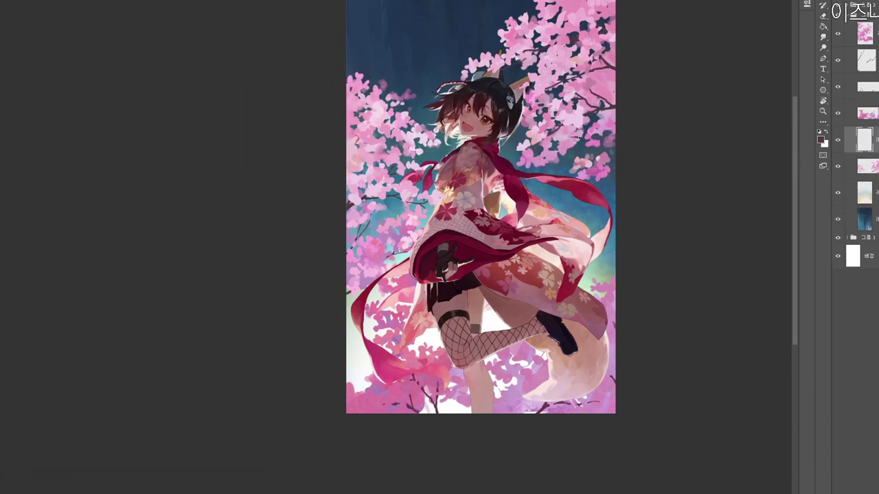
{"action": "key", "text": "e"}
{"action": "mouse_move", "coordinate": [586, 129]}
{"action": "left_mouse_down"}
{"action": "mouse_move", "coordinate": [569, 143]}
{"action": "mouse_move", "coordinate": [592, 142]}
{"action": "left_mouse_up"}
{"action": "key", "text": "b"}
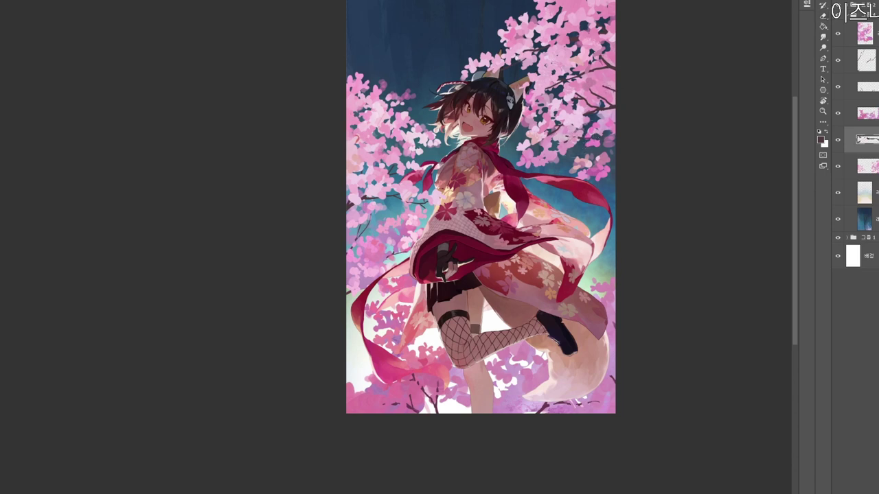
{"action": "left_click_drag", "start_coordinate": [616, 94], "coordinate": [613, 88]}
{"action": "key", "text": "e"}
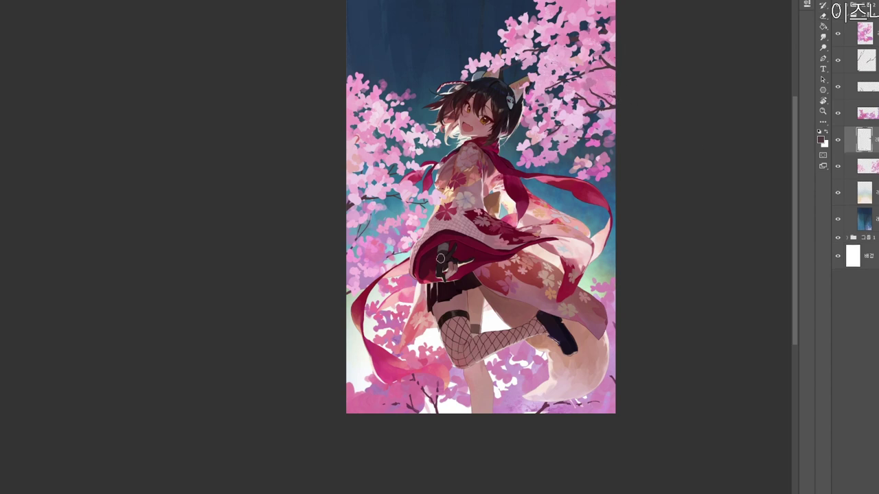
Hide the front blossom and branch layers to isolate the rear upper clusters, keeping the new rear branch layer visible.
{"action": "left_click", "coordinate": [868, 113]}
{"action": "left_click", "coordinate": [868, 61]}
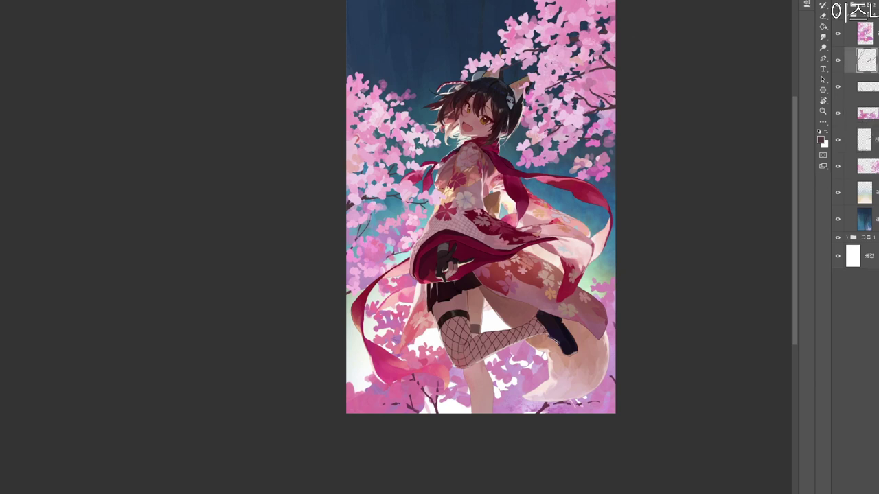
{"action": "left_click_drag", "start_coordinate": [625, 179], "coordinate": [622, 147]}
{"action": "left_click_drag", "start_coordinate": [618, 209], "coordinate": [619, 234]}
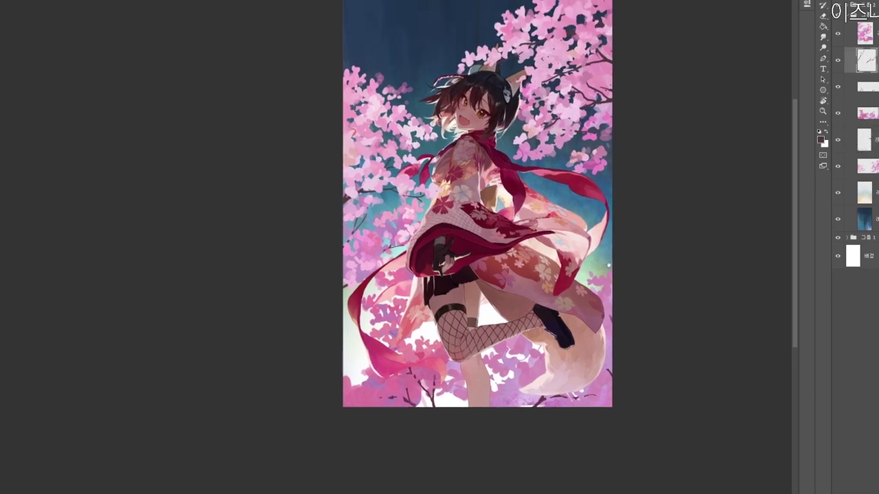
{"action": "left_click", "coordinate": [867, 3]}
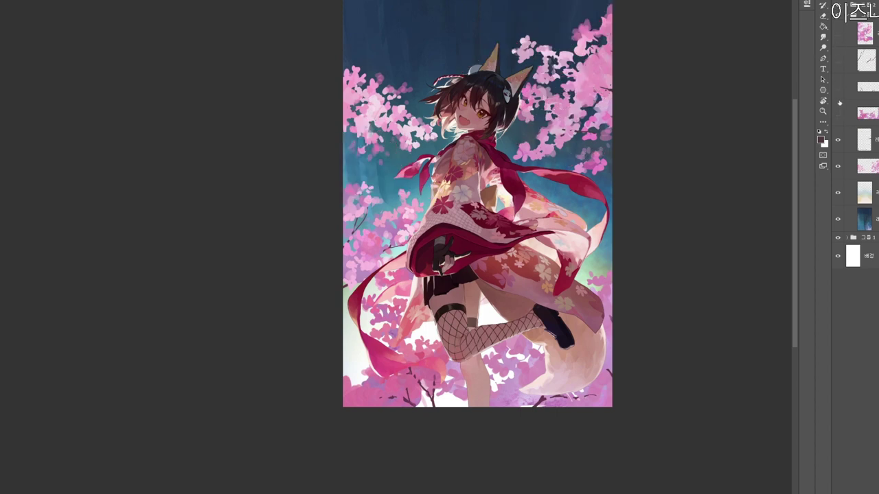
{"action": "left_click", "coordinate": [838, 165]}
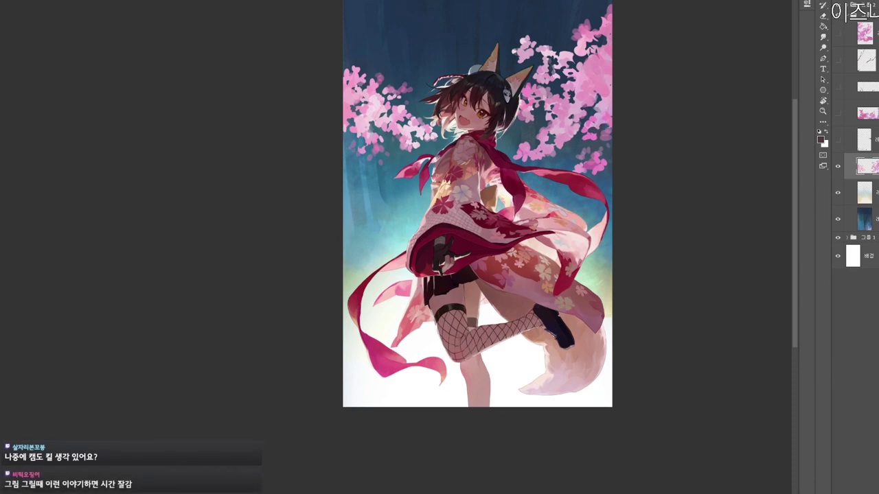
{"action": "left_click", "coordinate": [865, 141]}
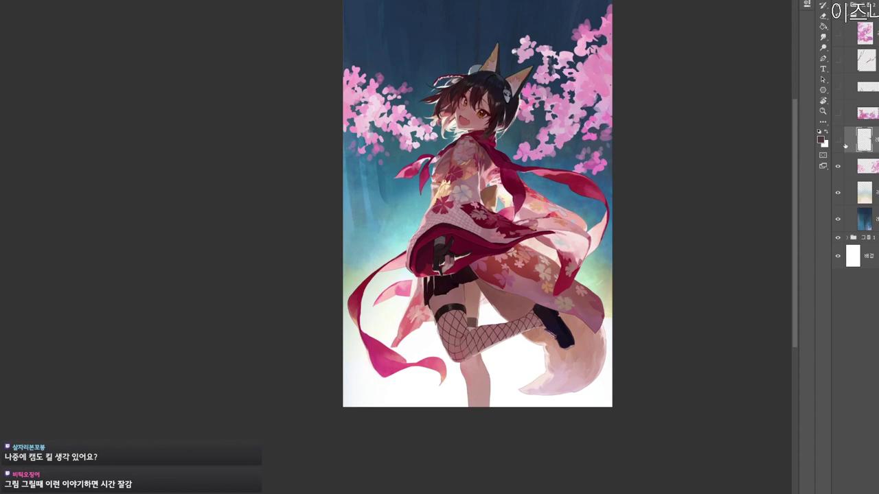
{"action": "left_click", "coordinate": [838, 140]}
Paint a branch under the left rear cluster on the rear branch layer, using a sampled background blue and a darker navy.
{"action": "left_click", "coordinate": [864, 166]}
{"action": "left_click_drag", "start_coordinate": [491, 248], "coordinate": [539, 249]}
{"action": "left_click_drag", "start_coordinate": [493, 214], "coordinate": [506, 264]}
{"action": "left_click", "coordinate": [865, 140]}
{"action": "mouse_move", "coordinate": [441, 204]}
{"action": "left_mouse_down"}
{"action": "mouse_move", "coordinate": [424, 216]}
{"action": "mouse_move", "coordinate": [448, 208]}
{"action": "left_mouse_up"}
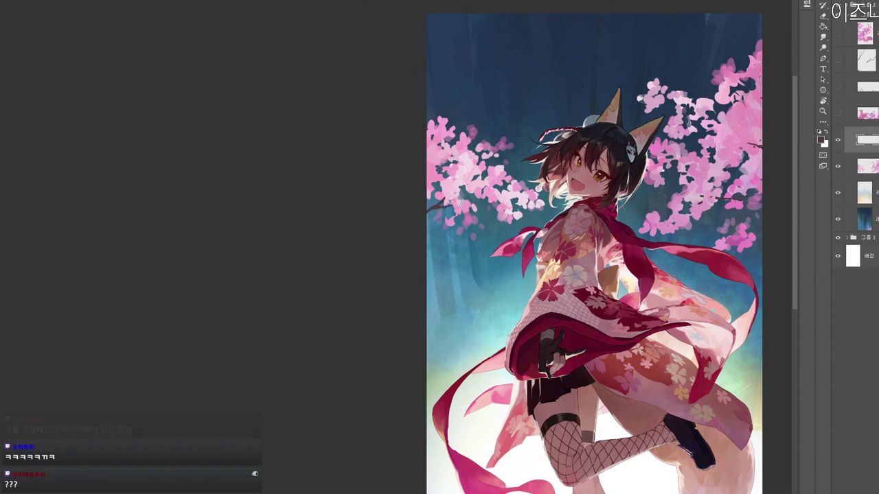
{"action": "left_click", "coordinate": [478, 199], "text": "alt"}
{"action": "left_click_drag", "start_coordinate": [433, 207], "coordinate": [447, 200]}
{"action": "left_click_drag", "start_coordinate": [515, 232], "coordinate": [510, 202]}
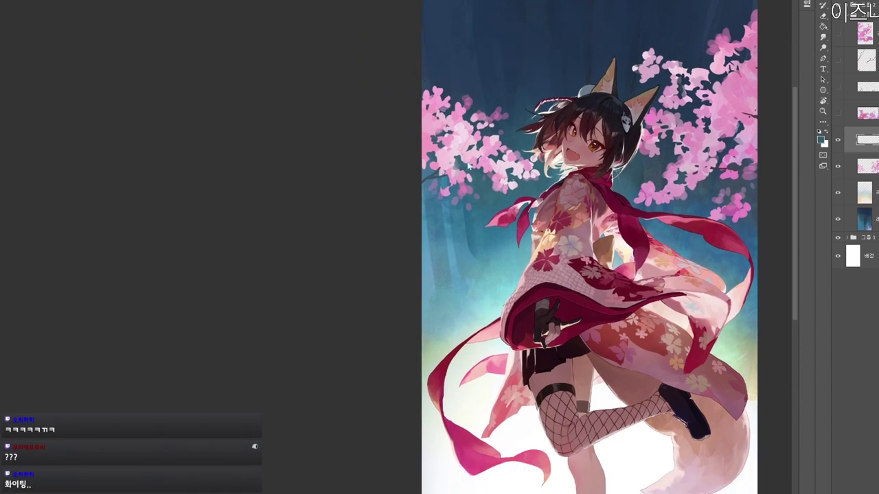
{"action": "key", "text": "n"}
{"action": "left_click", "coordinate": [276, 223]}
{"action": "left_click", "coordinate": [528, 94]}
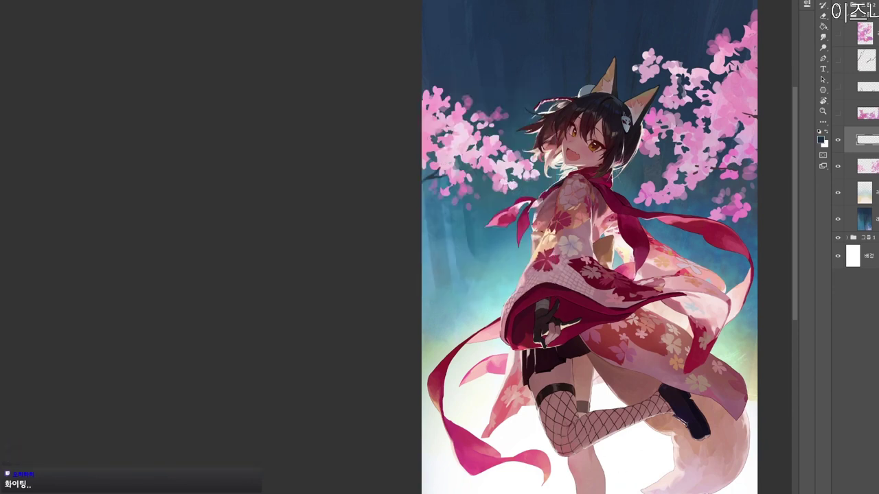
{"action": "scroll", "coordinate": [678, 175], "scroll_direction": "right", "scroll_amount": 2}
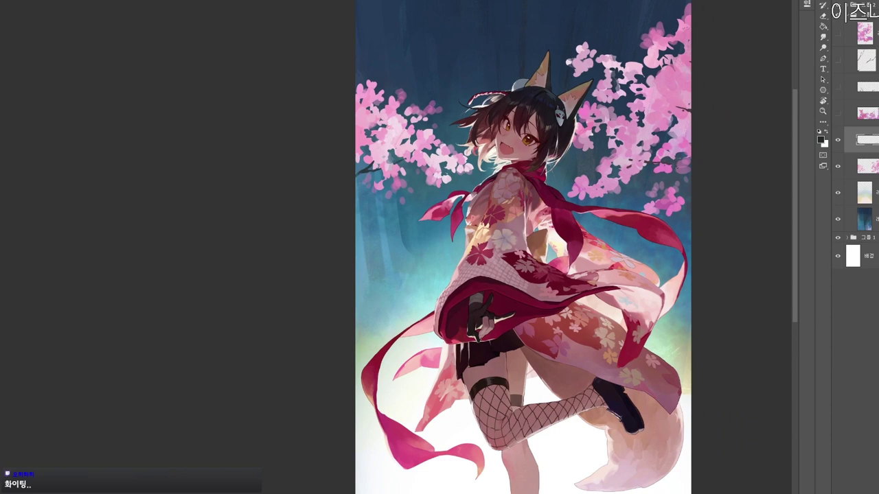
Create a new layer above the rear blossoms and move it above the rear branch layer.
{"action": "left_click", "coordinate": [868, 167]}
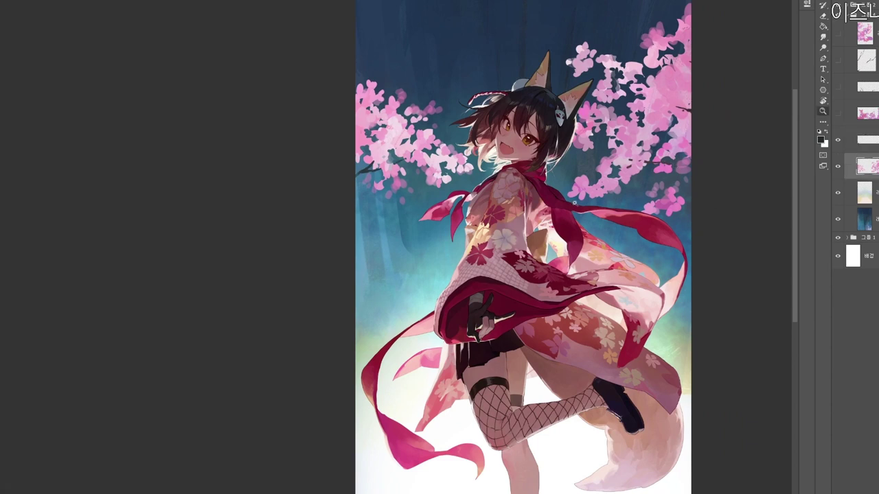
{"action": "left_click_drag", "start_coordinate": [575, 204], "coordinate": [591, 200]}
{"action": "left_click_drag", "start_coordinate": [631, 125], "coordinate": [579, 178]}
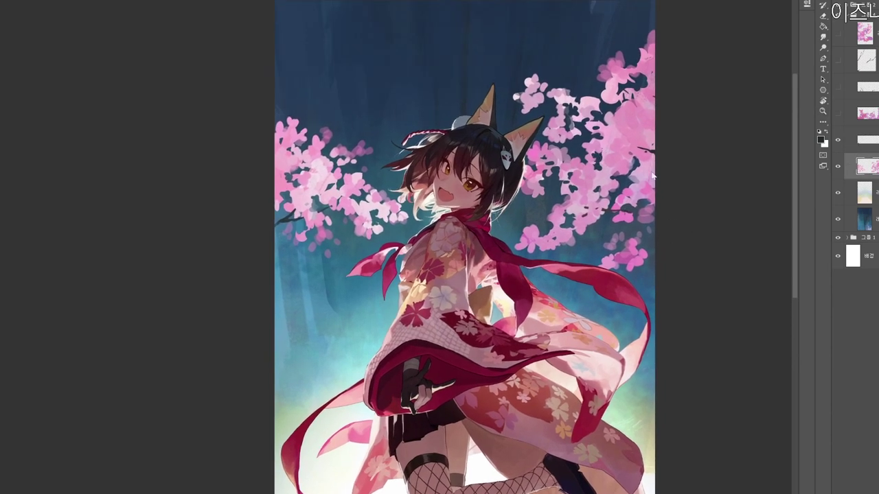
{"action": "key", "text": "ctrl+shift+n"}
{"action": "key", "text": "Return"}
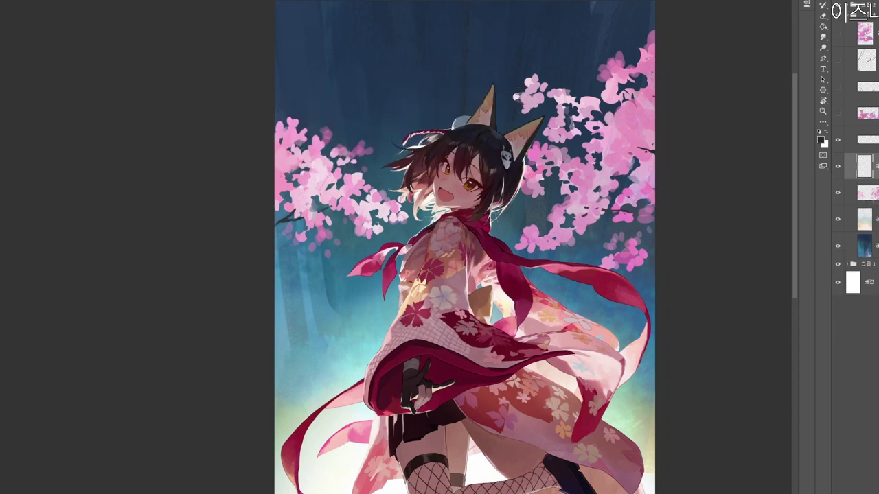
{"action": "key", "text": "ctrl+bracketright"}
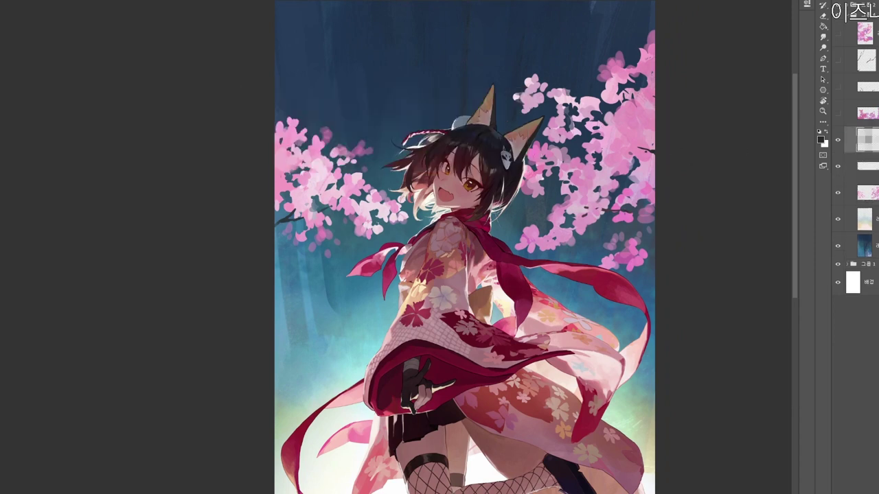
Set the brush colour to near-white and paint light petals over the right rear blossom cluster beside the fox ear.
{"action": "key", "text": "n"}
{"action": "left_click_drag", "start_coordinate": [261, 107], "coordinate": [249, 102]}
{"action": "left_click", "coordinate": [483, 100]}
{"action": "left_click", "coordinate": [513, 97]}
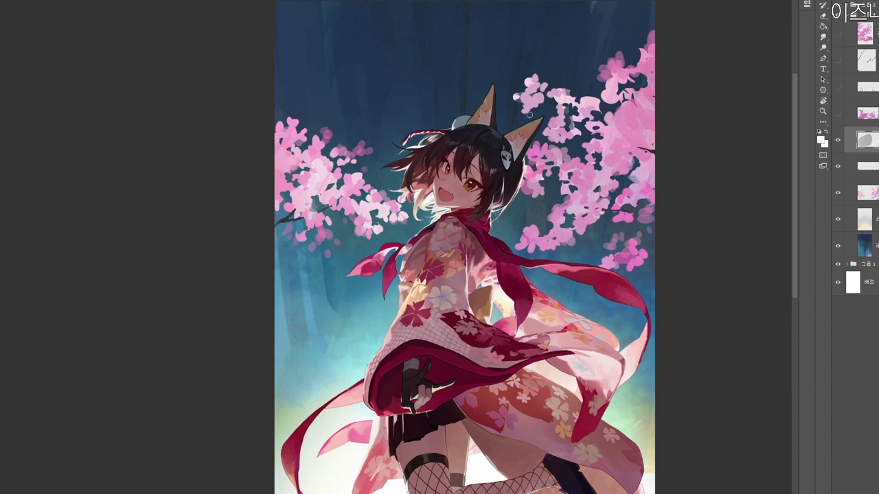
{"action": "mouse_move", "coordinate": [532, 159]}
{"action": "left_mouse_down"}
{"action": "mouse_move", "coordinate": [538, 142]}
{"action": "mouse_move", "coordinate": [550, 146]}
{"action": "left_mouse_up"}
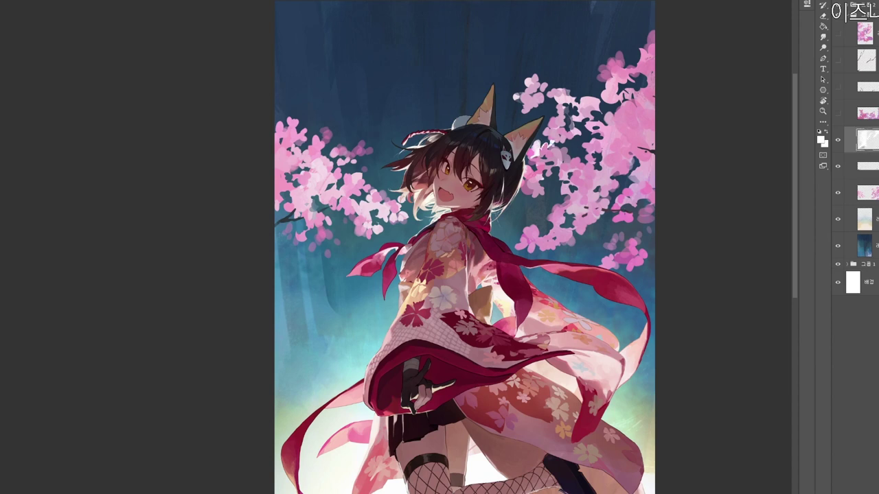
{"action": "left_click_drag", "start_coordinate": [631, 60], "coordinate": [604, 101]}
{"action": "left_click", "coordinate": [563, 184]}
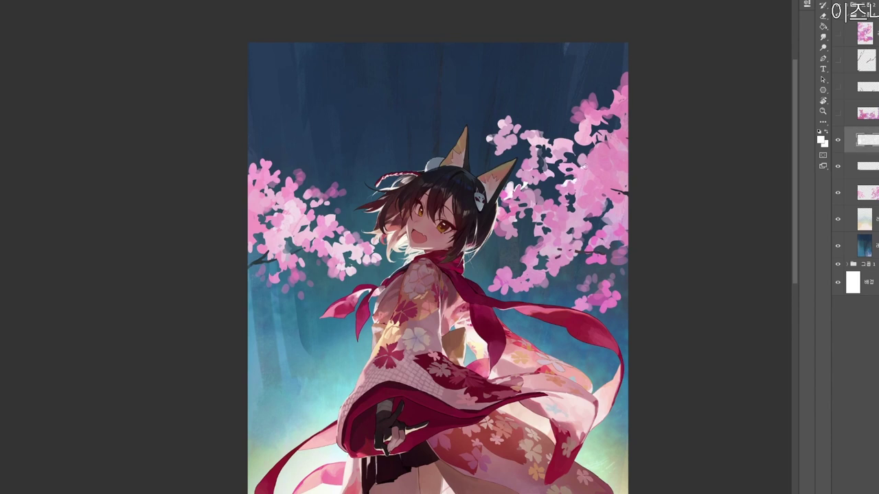
Touch up the light petals on the right rear blossom cluster and make the rear blossom layer active.
{"action": "left_click_drag", "start_coordinate": [584, 160], "coordinate": [587, 167]}
{"action": "left_click_drag", "start_coordinate": [635, 130], "coordinate": [630, 94]}
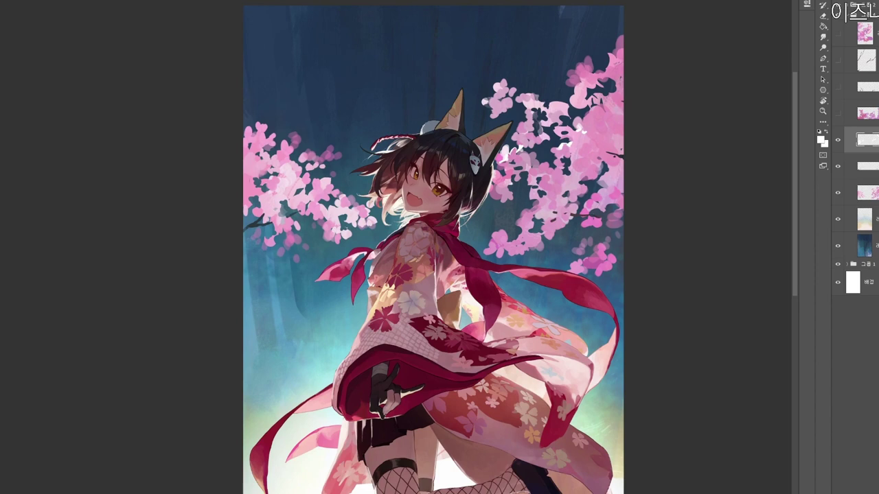
{"action": "key", "text": "alt+bracketleft"}
{"action": "key", "text": "alt+bracketleft"}
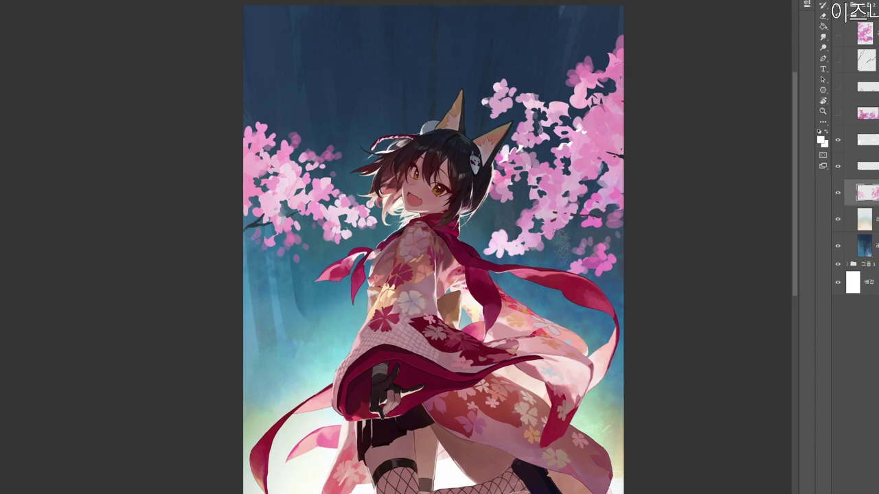
{"action": "left_click_drag", "start_coordinate": [548, 290], "coordinate": [618, 255]}
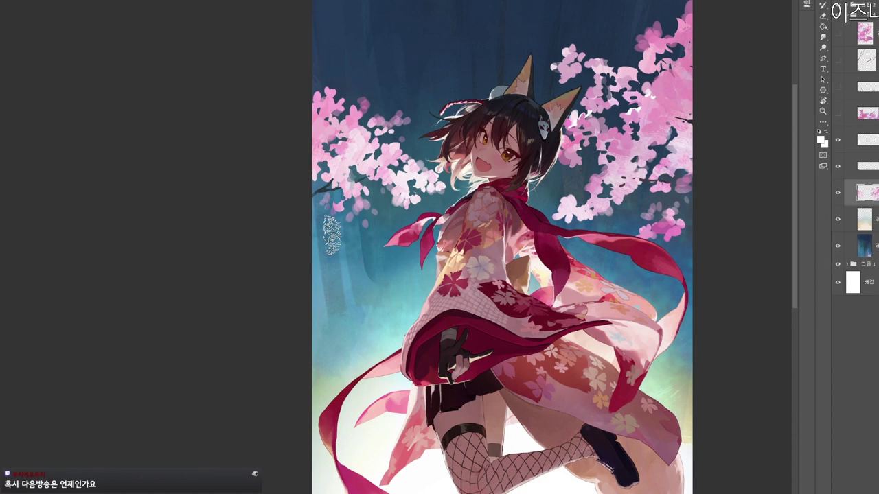
{"action": "scroll", "coordinate": [618, 209], "scroll_direction": "up", "scroll_amount": 1}
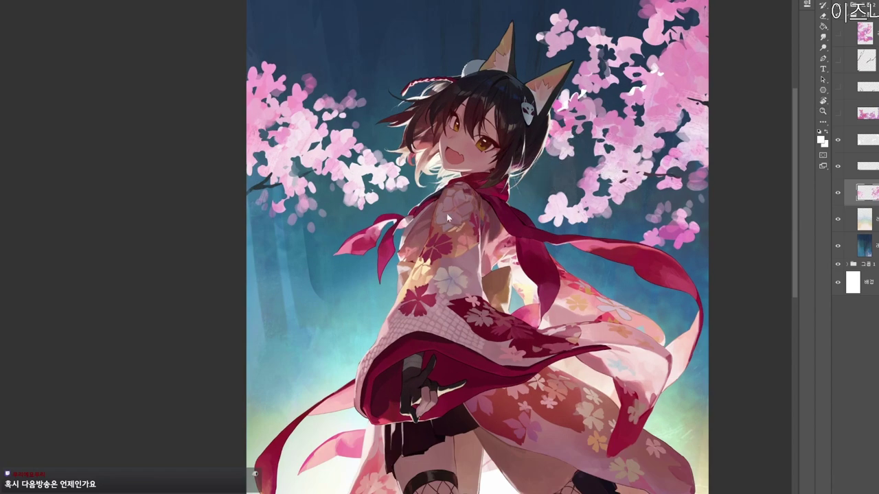
Set the brush colour to crimson cf2c52 and paint reddish petals on the light-petal layer, in the right cluster beside the character's hair.
{"action": "left_click", "coordinate": [820, 140]}
{"action": "left_click", "coordinate": [339, 119]}
{"action": "left_click", "coordinate": [408, 108]}
{"action": "left_click", "coordinate": [365, 131]}
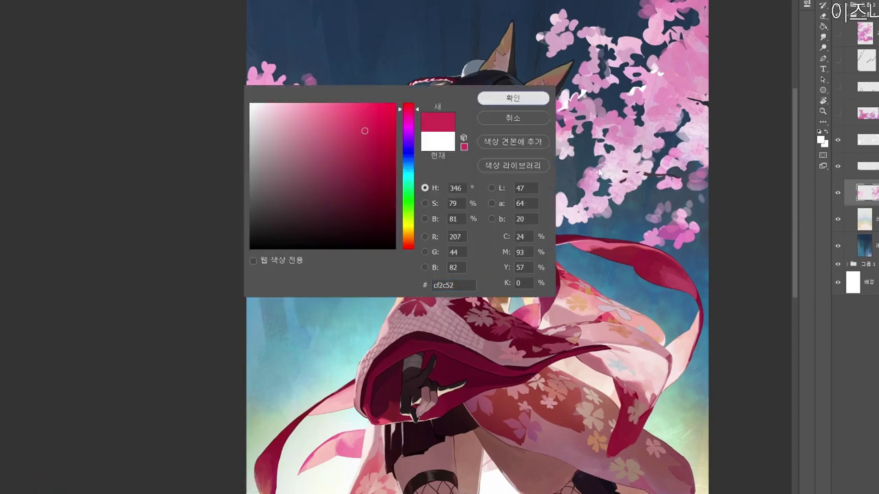
{"action": "left_click", "coordinate": [502, 100]}
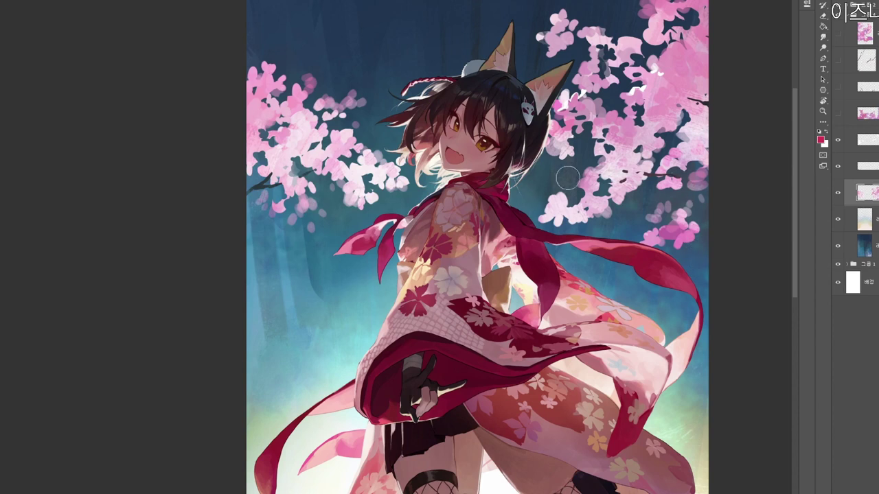
{"action": "left_click", "coordinate": [854, 168]}
{"action": "left_click", "coordinate": [858, 193]}
{"action": "left_click", "coordinate": [862, 140]}
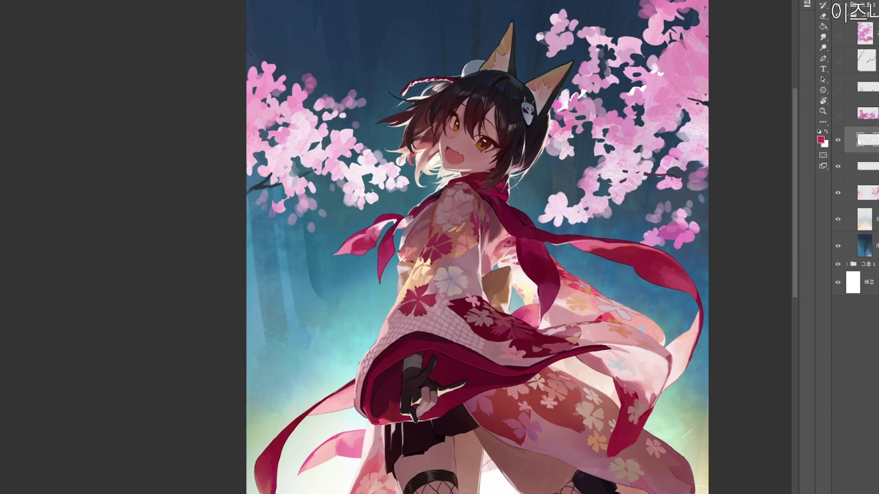
{"action": "left_click", "coordinate": [557, 135]}
{"action": "key", "text": "ctrl+z"}
{"action": "mouse_move", "coordinate": [556, 129]}
{"action": "left_mouse_down"}
{"action": "mouse_move", "coordinate": [555, 137]}
{"action": "mouse_move", "coordinate": [562, 121]}
{"action": "mouse_move", "coordinate": [546, 138]}
{"action": "left_mouse_up"}
{"action": "left_click", "coordinate": [556, 131], "text": "alt"}
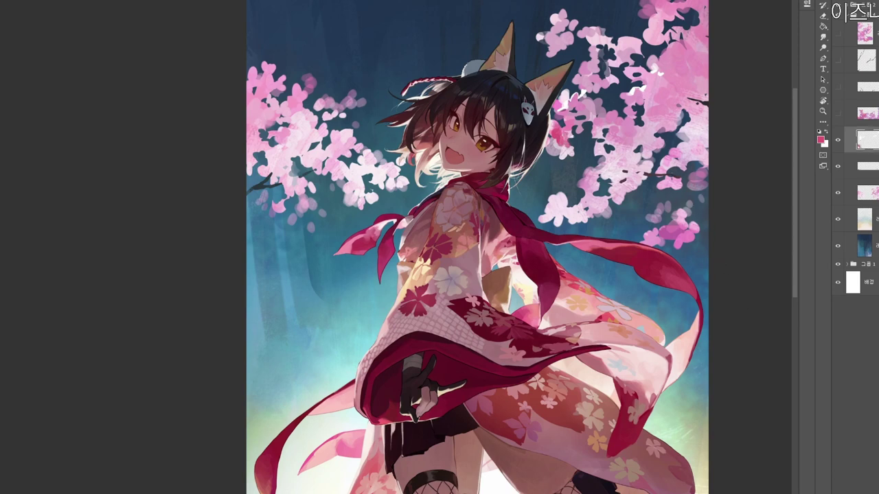
Extend the reddish petals beside the fox ear, blending them into the right cluster with sampled pink tones.
{"action": "left_click", "coordinate": [559, 120], "text": "alt"}
{"action": "left_click_drag", "start_coordinate": [585, 132], "coordinate": [605, 215]}
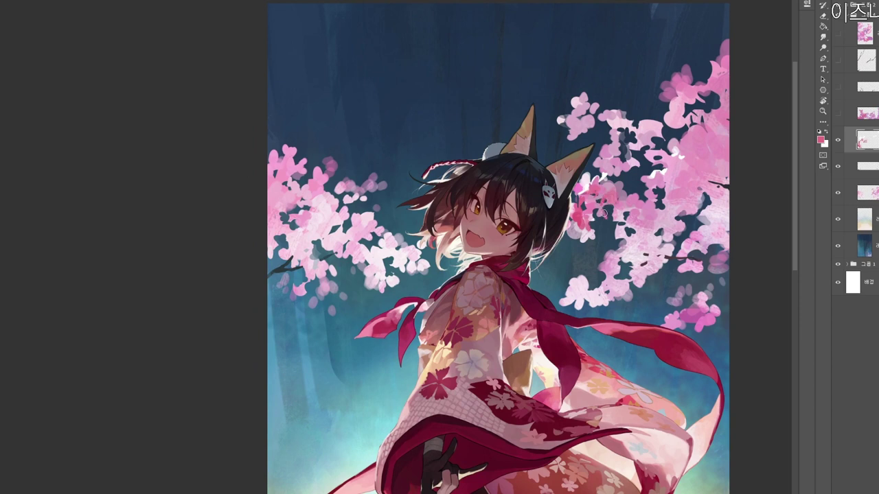
{"action": "left_click", "coordinate": [605, 213], "text": "alt"}
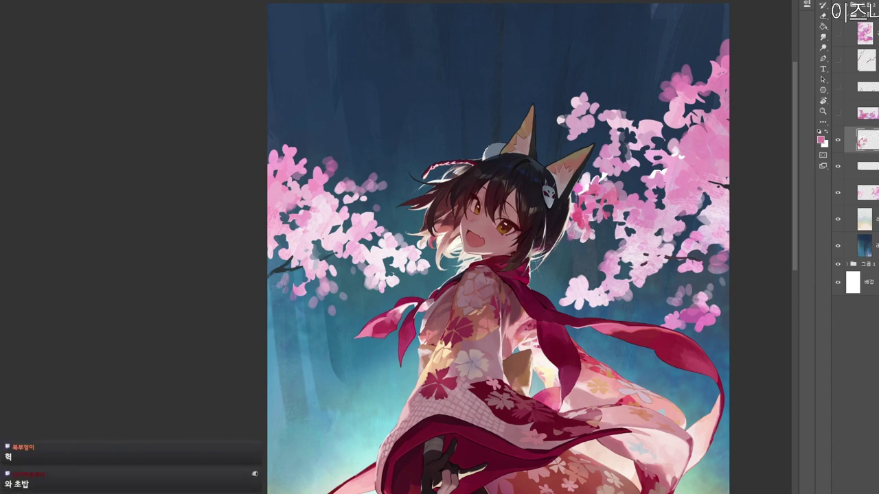
{"action": "left_click", "coordinate": [575, 231]}
{"action": "left_click_drag", "start_coordinate": [575, 230], "coordinate": [581, 177]}
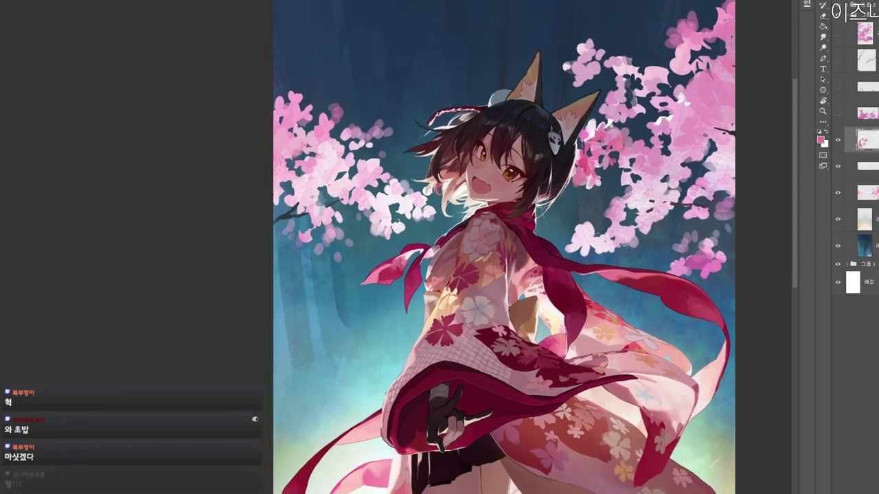
{"action": "left_click", "coordinate": [584, 176], "text": "alt"}
{"action": "left_click", "coordinate": [588, 165], "text": "alt"}
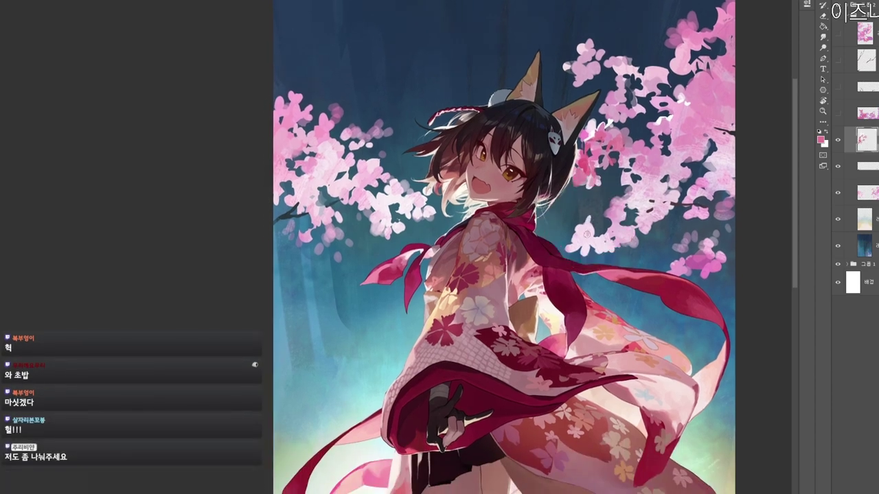
Set the brush colour to a pale blue-white and paint bright petals at the lower tip of the right cluster above the scarf.
{"action": "key", "text": "n"}
{"action": "left_click", "coordinate": [272, 112]}
{"action": "left_click", "coordinate": [407, 167]}
{"action": "left_click", "coordinate": [508, 102]}
{"action": "key", "text": "Return"}
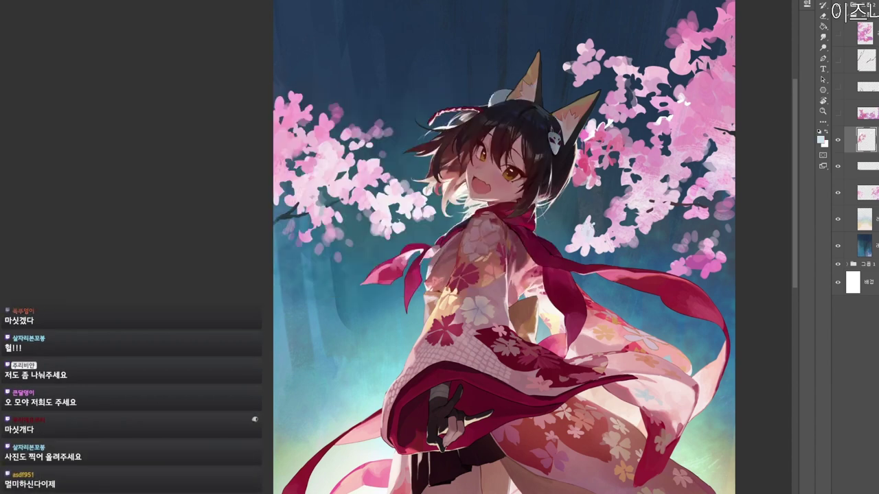
{"action": "mouse_move", "coordinate": [597, 237]}
{"action": "left_mouse_down"}
{"action": "mouse_move", "coordinate": [609, 310]}
{"action": "mouse_move", "coordinate": [618, 300]}
{"action": "left_mouse_up"}
{"action": "left_click", "coordinate": [610, 309], "text": "alt"}
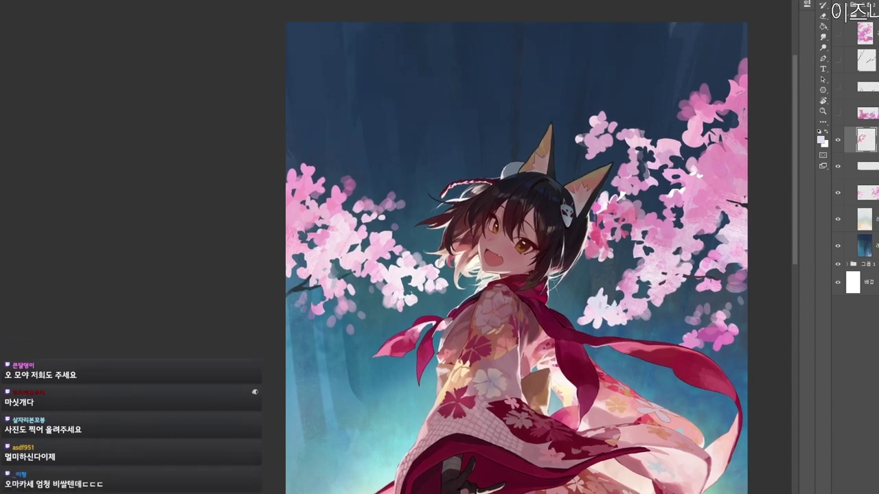
Show the hidden front blossom and branch layers and toggle the new petal layer to compare the overall picture.
{"action": "left_click_drag", "start_coordinate": [649, 285], "coordinate": [591, 216]}
{"action": "left_click", "coordinate": [837, 113]}
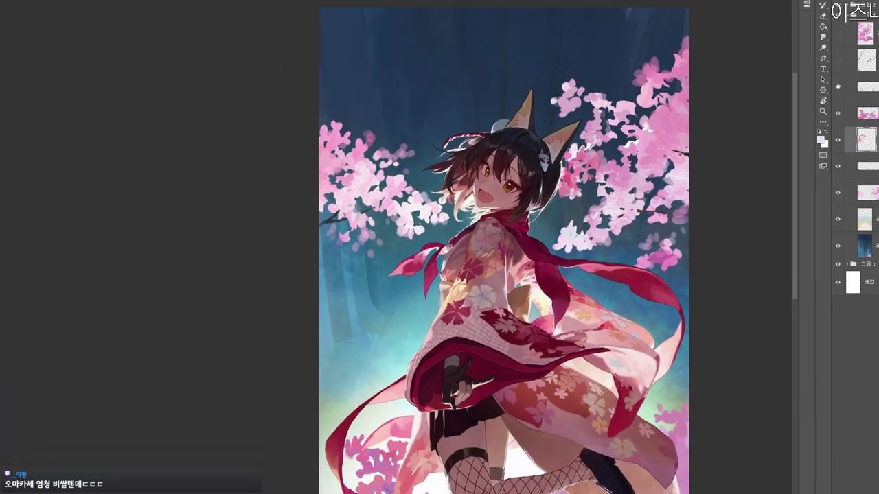
{"action": "left_click", "coordinate": [837, 60]}
{"action": "left_click", "coordinate": [837, 33]}
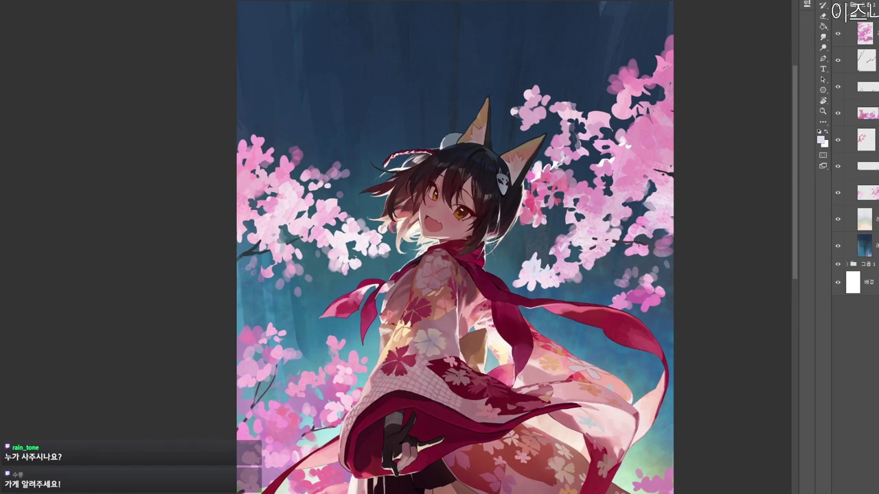
{"action": "left_click", "coordinate": [866, 140]}
{"action": "left_click", "coordinate": [837, 140]}
{"action": "left_click", "coordinate": [837, 140]}
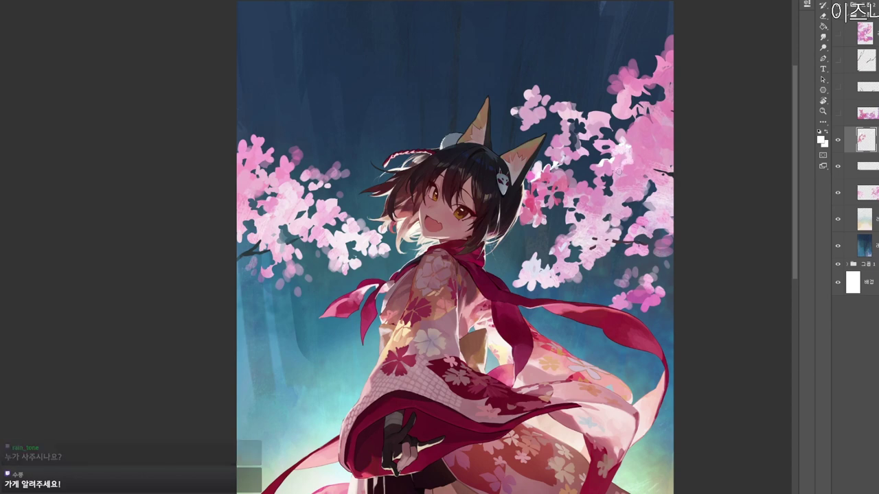
Move the new petal layer below the rear branch layer and merge it with the rear blossom layer.
{"action": "left_click", "coordinate": [637, 140], "text": "alt"}
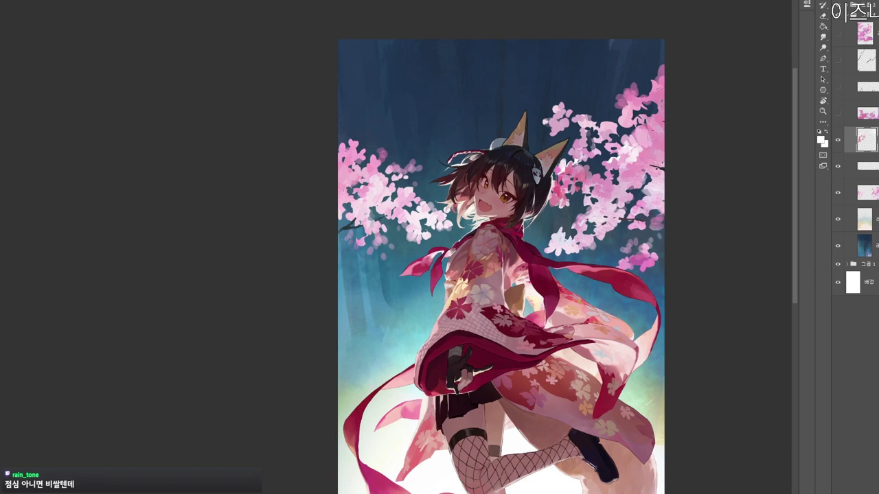
{"action": "scroll", "coordinate": [637, 152], "scroll_direction": "down", "scroll_amount": 1}
{"action": "left_click_drag", "start_coordinate": [626, 161], "coordinate": [591, 137]}
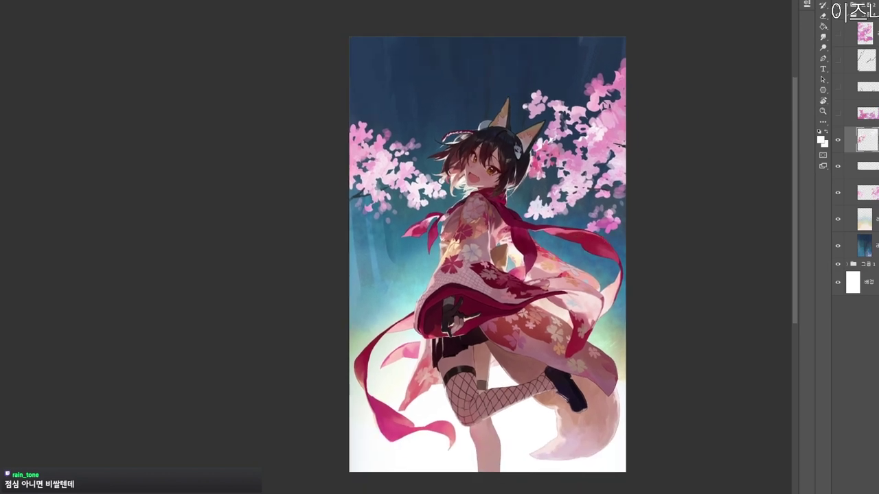
{"action": "left_click_drag", "start_coordinate": [637, 237], "coordinate": [608, 255]}
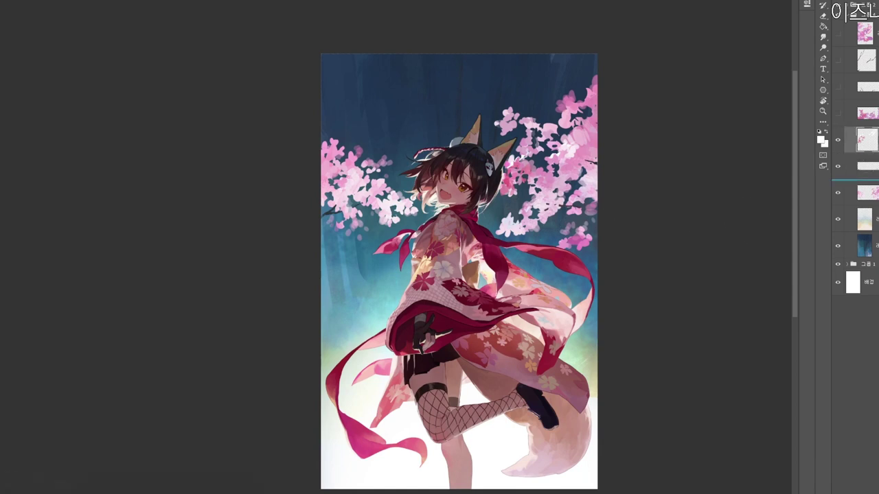
{"action": "key", "text": "ctrl+bracketleft"}
{"action": "left_click", "coordinate": [868, 193], "text": "shift"}
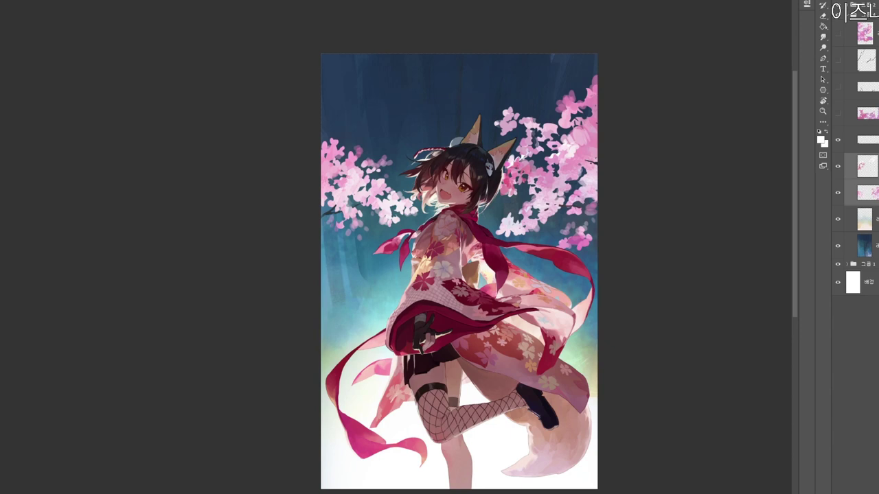
{"action": "key", "text": "ctrl+e"}
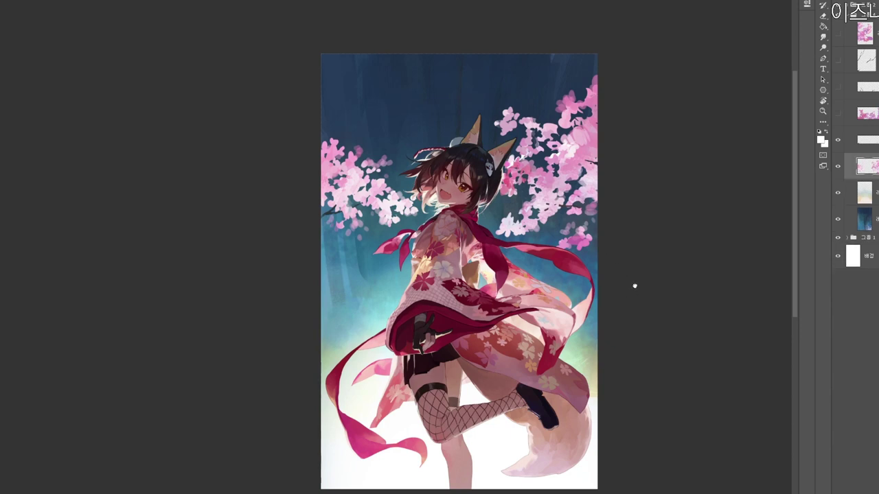
Darken the upper right blossoms with a very large soft brush, using sampled background navy and dark maroon 5a1b31.
{"action": "left_click", "coordinate": [570, 80], "text": "alt"}
{"action": "left_click", "coordinate": [553, 103]}
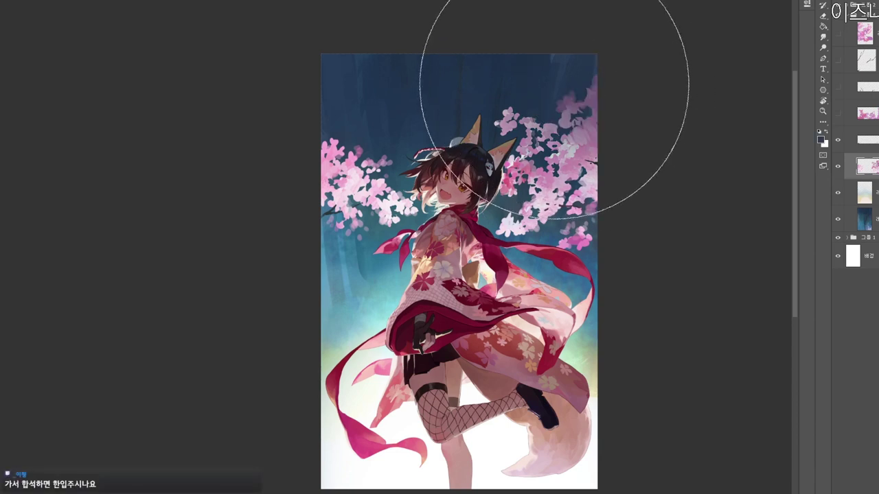
{"action": "key", "text": "n"}
{"action": "left_click", "coordinate": [408, 112]}
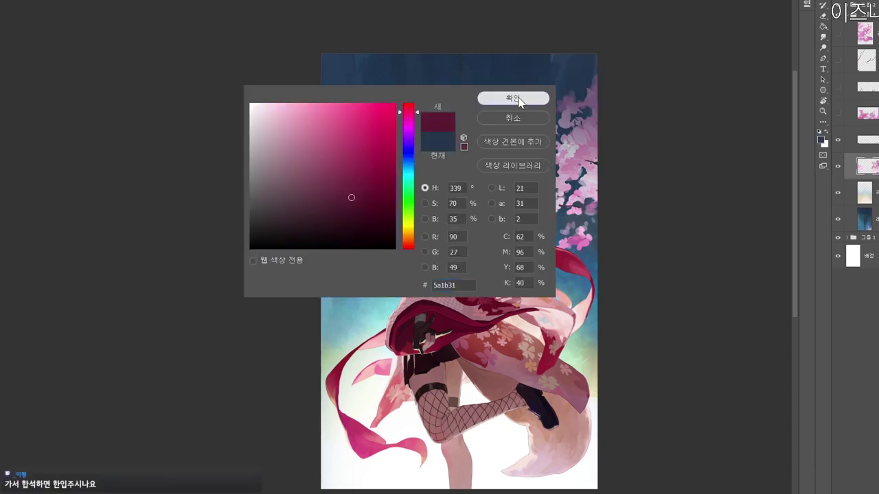
{"action": "left_click", "coordinate": [519, 101]}
{"action": "left_click", "coordinate": [545, 120]}
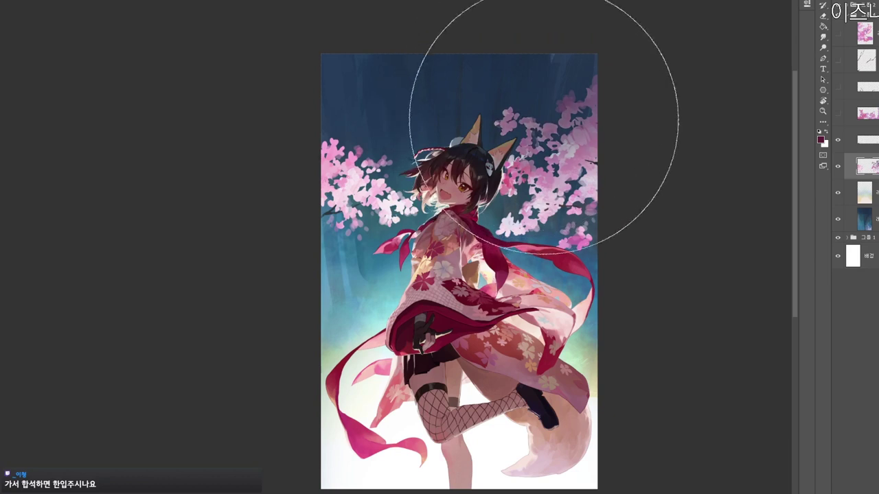
Shade the upper part of the left blossoms with maroon and sampled navy, and darken the right cluster's top corner further.
{"action": "left_click", "coordinate": [335, 114]}
{"action": "left_click", "coordinate": [378, 96], "text": "alt"}
{"action": "left_click", "coordinate": [349, 140]}
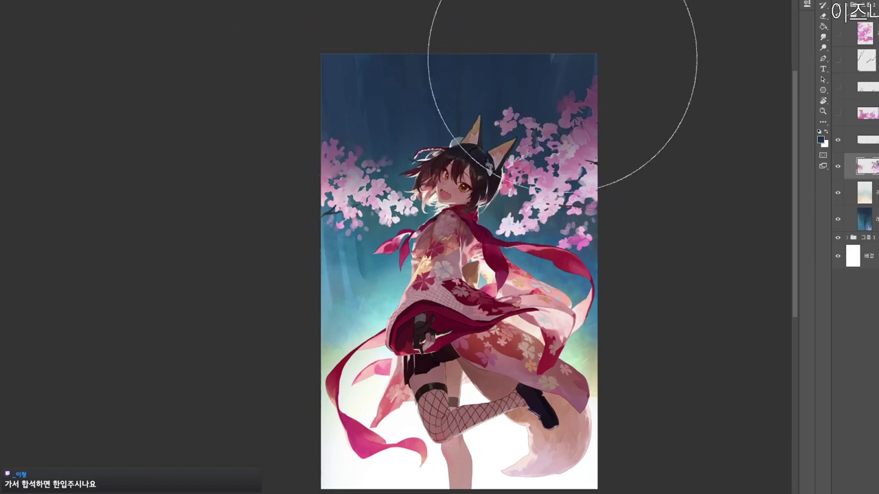
{"action": "left_click", "coordinate": [591, 98]}
Set the brush colour to a dark purple and paint shadowed petals across the upper right blossom cluster.
{"action": "left_click_drag", "start_coordinate": [614, 298], "coordinate": [634, 342]}
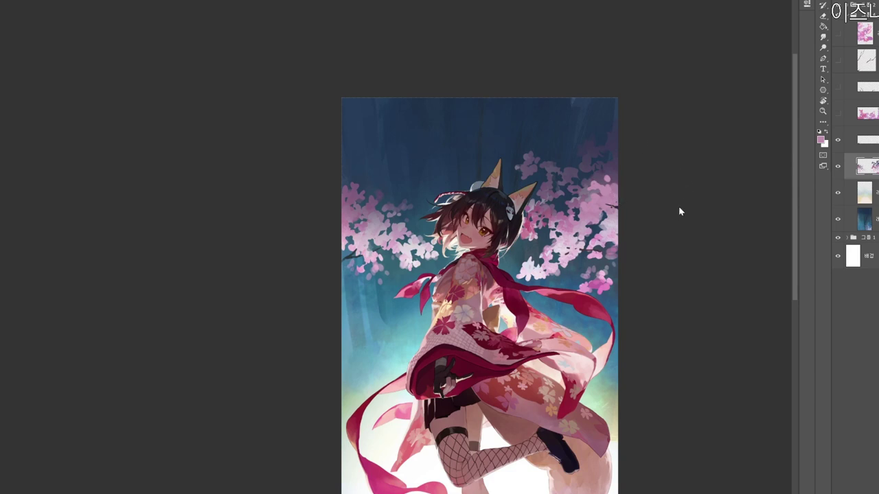
{"action": "left_click", "coordinate": [820, 139]}
{"action": "left_click", "coordinate": [344, 187]}
{"action": "left_click", "coordinate": [533, 99]}
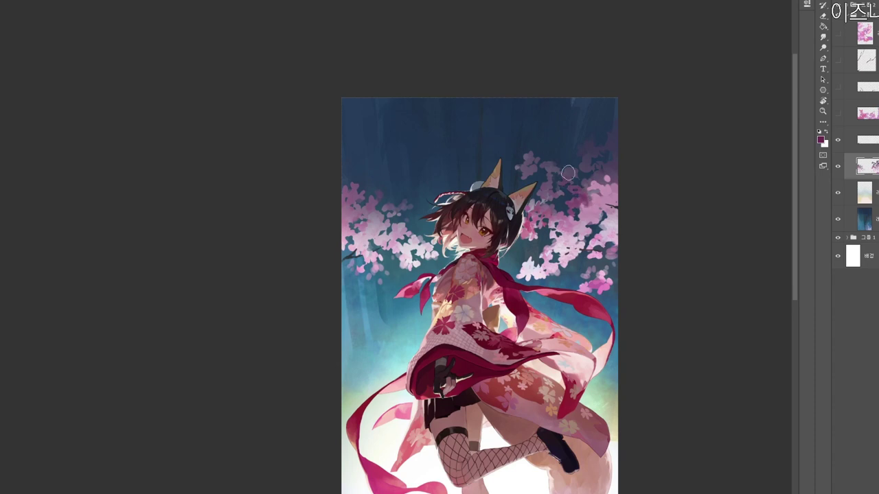
{"action": "mouse_move", "coordinate": [541, 176]}
{"action": "left_mouse_down"}
{"action": "mouse_move", "coordinate": [571, 182]}
{"action": "mouse_move", "coordinate": [573, 161]}
{"action": "mouse_move", "coordinate": [589, 162]}
{"action": "mouse_move", "coordinate": [589, 176]}
{"action": "mouse_move", "coordinate": [594, 135]}
{"action": "mouse_move", "coordinate": [609, 133]}
{"action": "mouse_move", "coordinate": [632, 169]}
{"action": "left_mouse_up"}
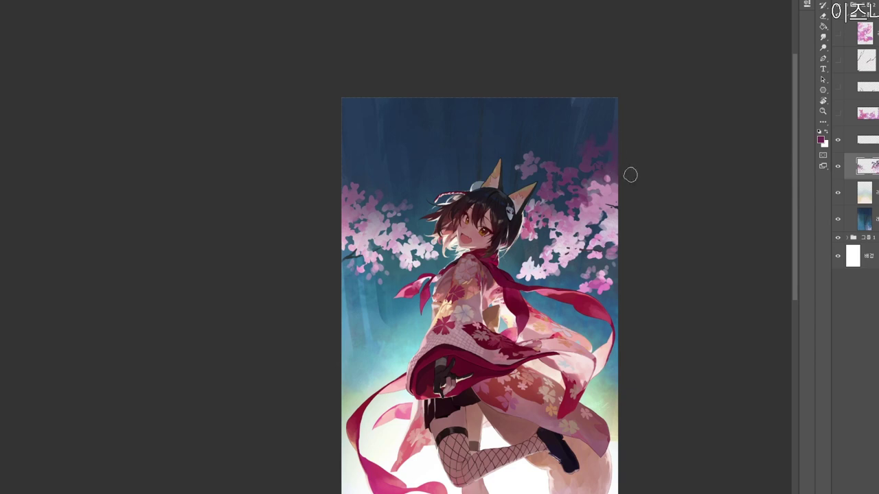
Paint dark purple petals along the top of the left blossom cluster, blending with sampled background tones.
{"action": "left_click_drag", "start_coordinate": [594, 380], "coordinate": [603, 364]}
{"action": "mouse_move", "coordinate": [350, 169]}
{"action": "left_mouse_down"}
{"action": "mouse_move", "coordinate": [350, 194]}
{"action": "mouse_move", "coordinate": [366, 195]}
{"action": "mouse_move", "coordinate": [366, 177]}
{"action": "mouse_move", "coordinate": [368, 190]}
{"action": "mouse_move", "coordinate": [401, 189]}
{"action": "mouse_move", "coordinate": [369, 191]}
{"action": "mouse_move", "coordinate": [390, 183]}
{"action": "mouse_move", "coordinate": [389, 198]}
{"action": "mouse_move", "coordinate": [373, 206]}
{"action": "mouse_move", "coordinate": [381, 210]}
{"action": "mouse_move", "coordinate": [391, 203]}
{"action": "mouse_move", "coordinate": [434, 221]}
{"action": "left_mouse_up"}
{"action": "left_click", "coordinate": [403, 171], "text": "alt"}
{"action": "left_click", "coordinate": [382, 201], "text": "alt"}
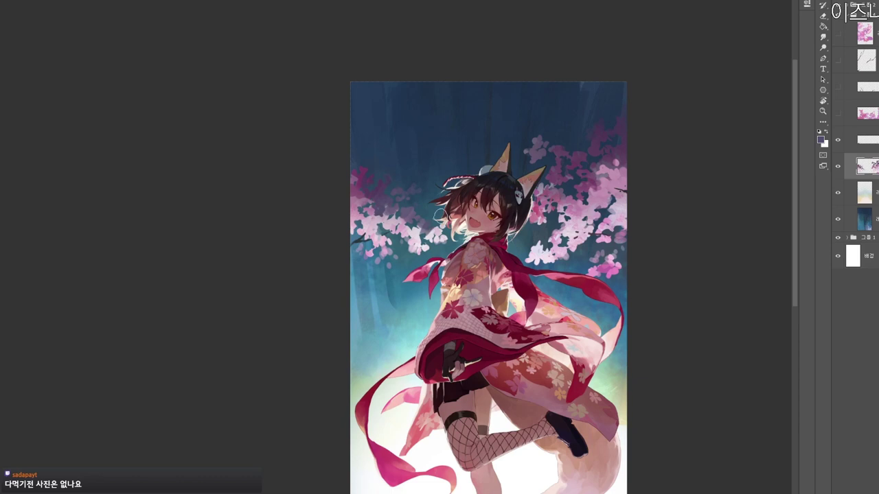
Set the brush colour to pale lavender e4dff7 and paint light accent petals in the left blossom cluster.
{"action": "left_click_drag", "start_coordinate": [529, 189], "coordinate": [611, 187]}
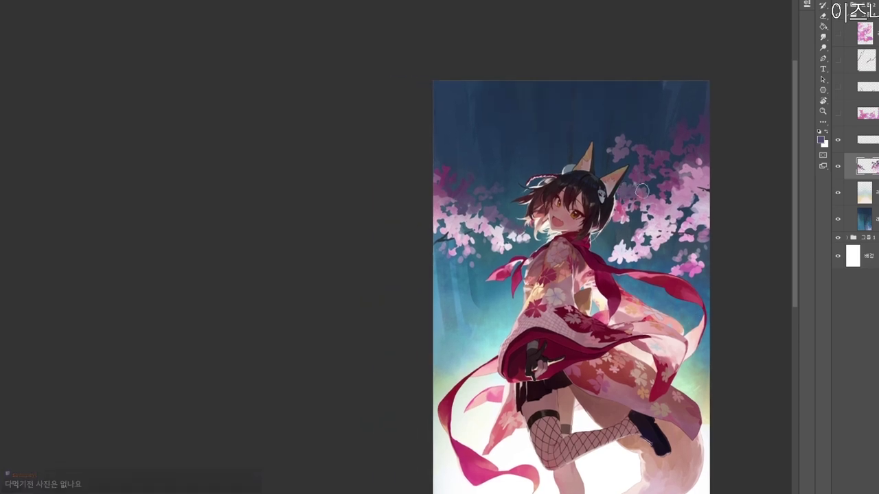
{"action": "key", "text": "n"}
{"action": "left_click", "coordinate": [257, 105]}
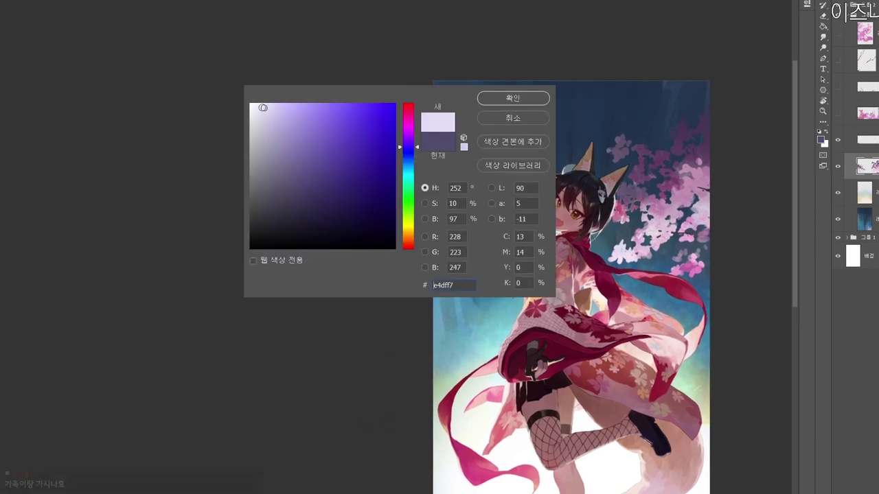
{"action": "left_click", "coordinate": [508, 100]}
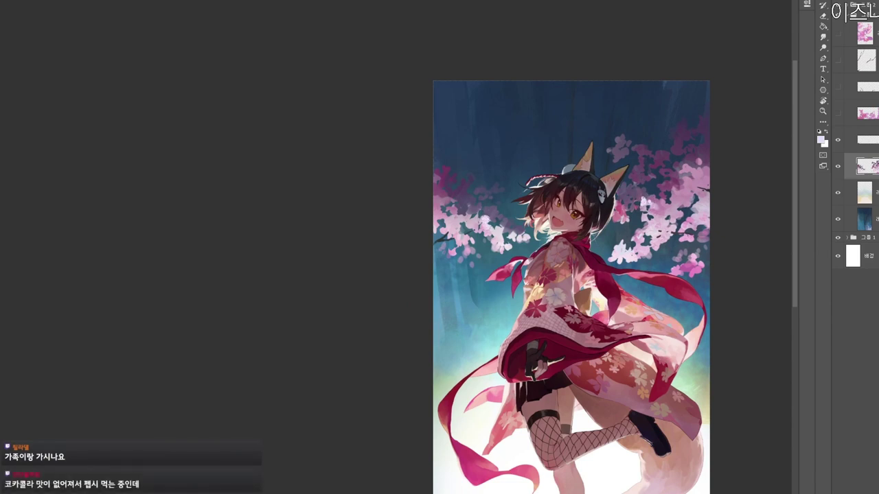
{"action": "left_click_drag", "start_coordinate": [474, 210], "coordinate": [476, 212]}
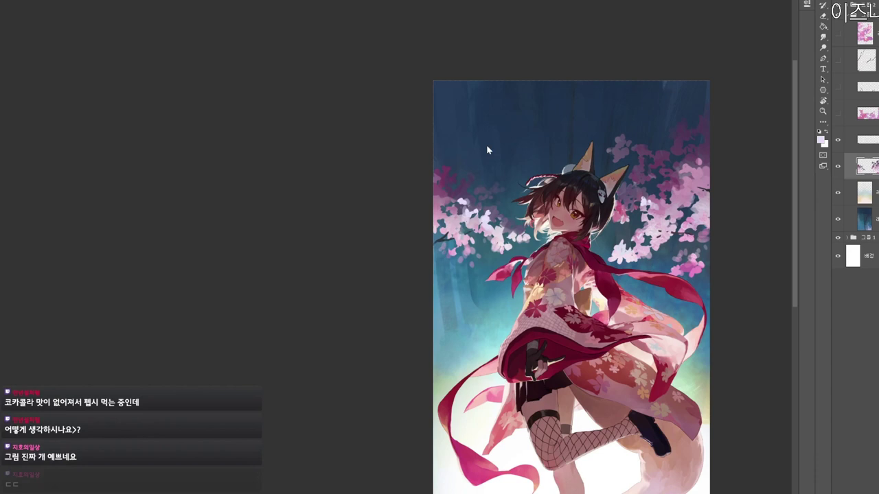
Set the brush colour to muted pink cbb0c4 and touch up petals in the left blossom cluster.
{"action": "key", "text": "n"}
{"action": "left_click", "coordinate": [268, 133]}
{"action": "left_click", "coordinate": [410, 123]}
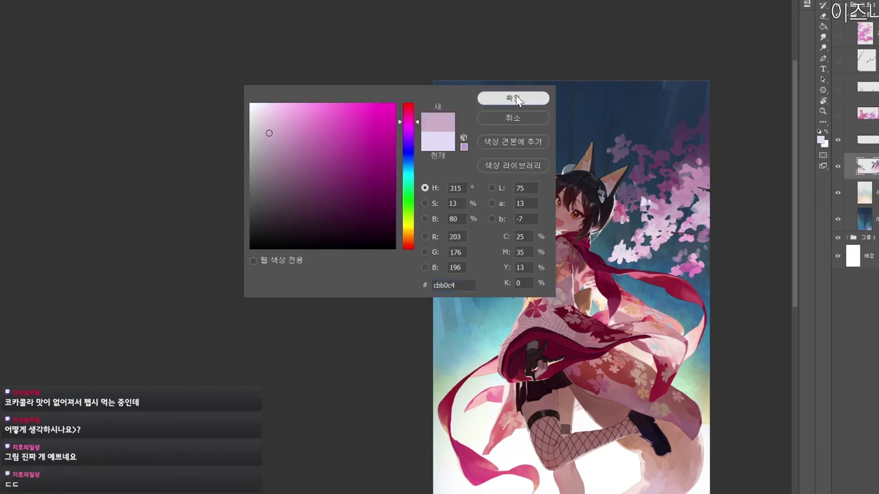
{"action": "left_click", "coordinate": [519, 99]}
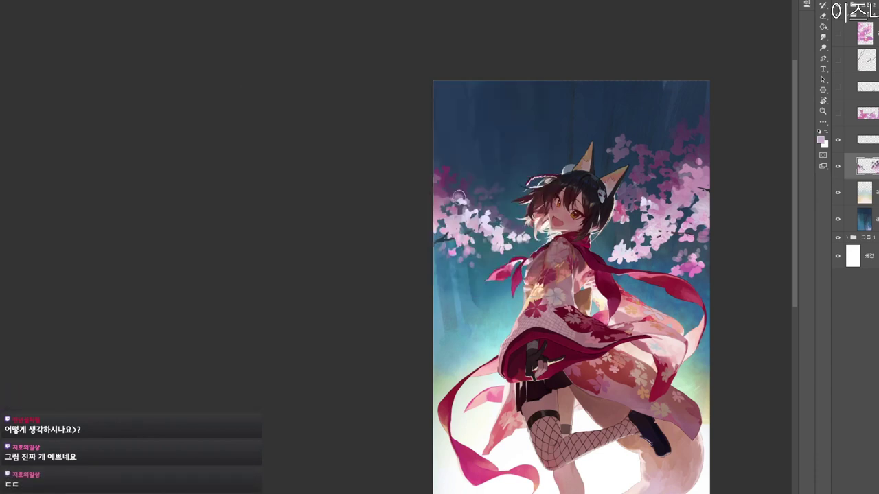
{"action": "left_click_drag", "start_coordinate": [639, 348], "coordinate": [622, 317]}
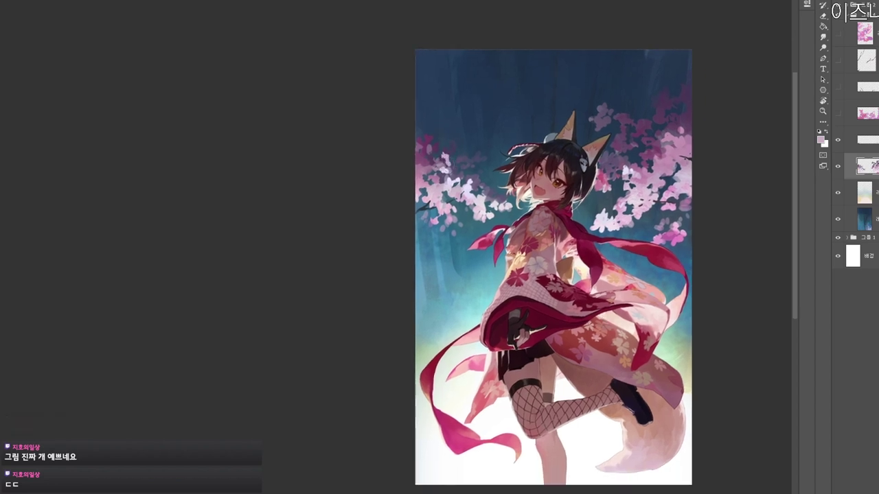
{"action": "left_click_drag", "start_coordinate": [447, 159], "coordinate": [419, 124]}
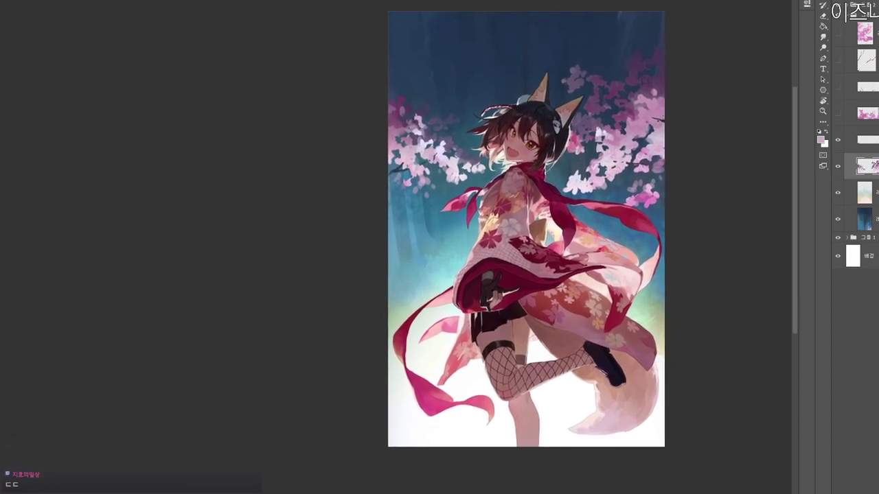
Show the lower pink blossoms layer and smooth the blue background on its own layer with sampled navy and teal tones.
{"action": "left_click", "coordinate": [844, 114]}
{"action": "left_click", "coordinate": [837, 114]}
{"action": "left_click_drag", "start_coordinate": [619, 328], "coordinate": [612, 306]}
{"action": "left_click", "coordinate": [858, 218]}
{"action": "left_click_drag", "start_coordinate": [543, 282], "coordinate": [505, 283]}
{"action": "left_click", "coordinate": [455, 75], "text": "alt"}
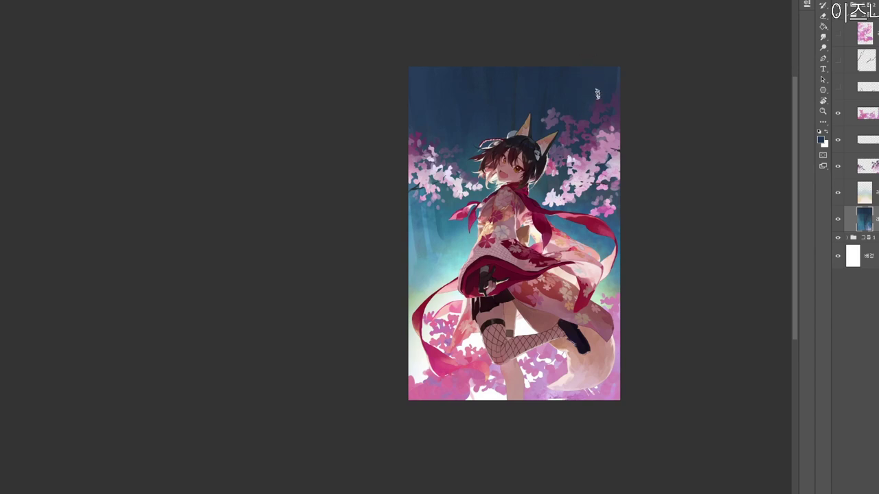
{"action": "mouse_move", "coordinate": [414, 236]}
{"action": "left_mouse_down"}
{"action": "mouse_move", "coordinate": [423, 266]}
{"action": "mouse_move", "coordinate": [431, 234]}
{"action": "left_mouse_up"}
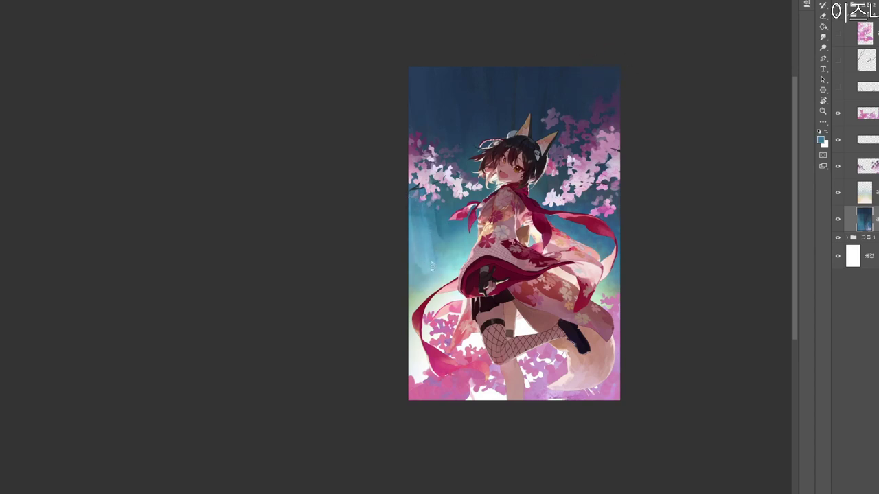
{"action": "left_click_drag", "start_coordinate": [542, 267], "coordinate": [547, 264]}
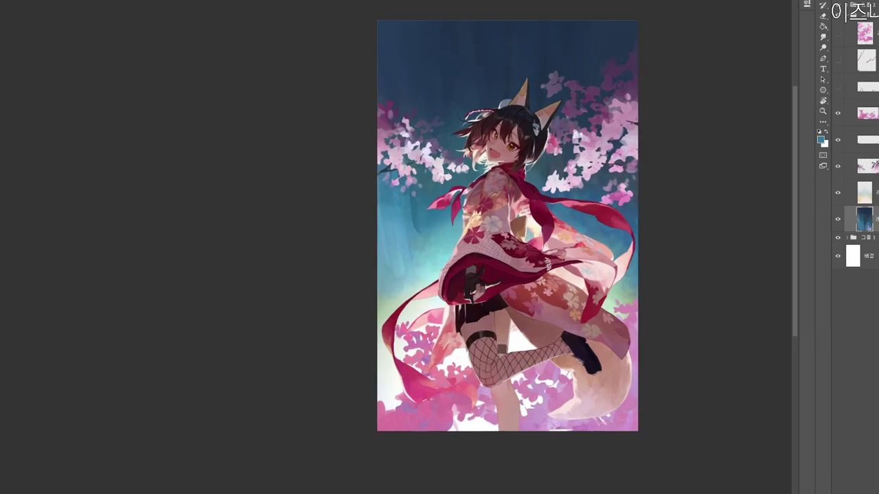
{"action": "left_click_drag", "start_coordinate": [622, 306], "coordinate": [624, 335]}
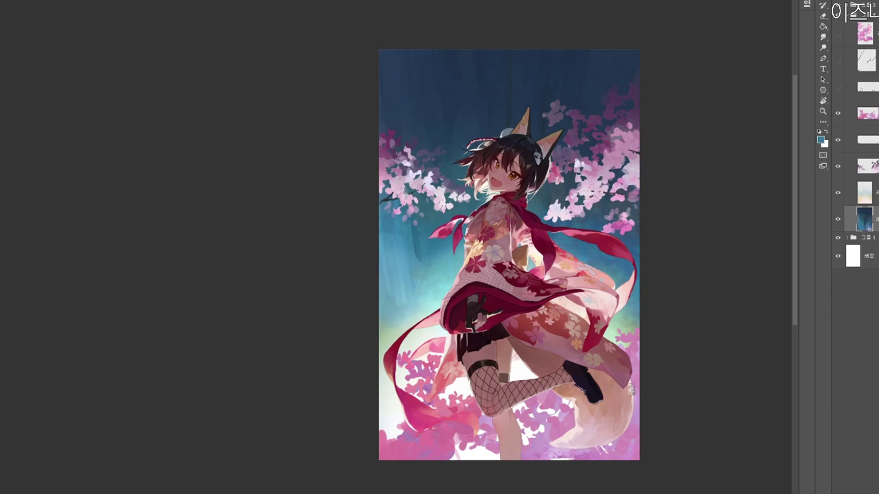
{"action": "left_click", "coordinate": [516, 107], "text": "alt"}
Select the lower pink blossoms layer and toggle its visibility to compare the picture with and without it.
{"action": "left_click", "coordinate": [854, 140]}
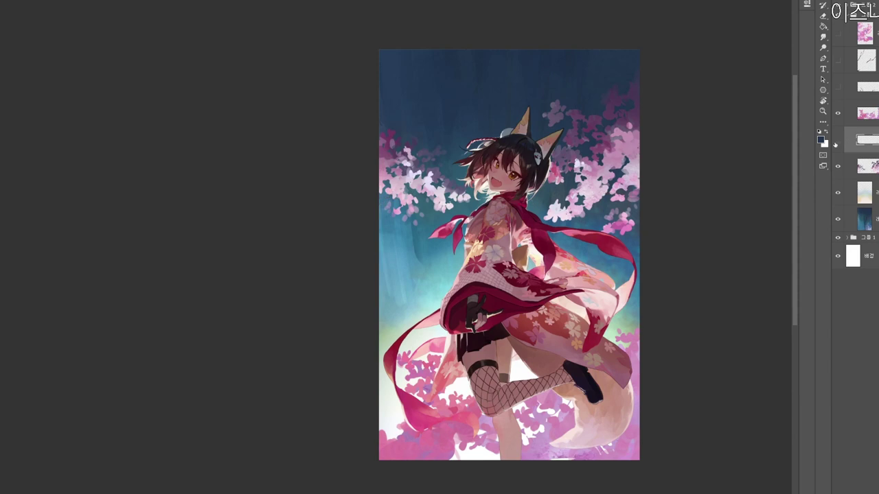
{"action": "left_click_drag", "start_coordinate": [591, 238], "coordinate": [589, 267]}
{"action": "left_click", "coordinate": [853, 115]}
{"action": "left_click", "coordinate": [837, 115]}
{"action": "left_click", "coordinate": [837, 115]}
{"action": "left_click_drag", "start_coordinate": [607, 387], "coordinate": [606, 310]}
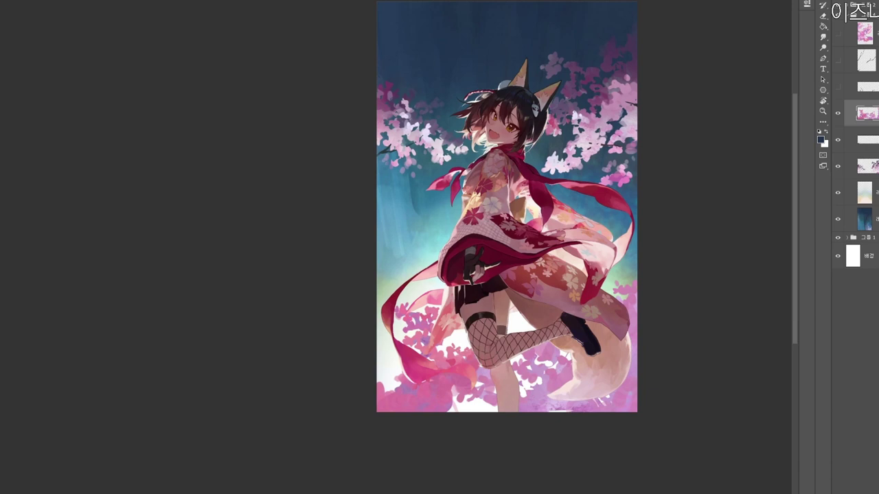
Sample a background blue and shade the lower blossoms along the canvas's right edge, redoing the first stroke.
{"action": "scroll", "coordinate": [621, 196], "scroll_direction": "down", "scroll_amount": 1}
{"action": "left_click", "coordinate": [611, 207], "text": "alt"}
{"action": "left_click_drag", "start_coordinate": [623, 282], "coordinate": [633, 344]}
{"action": "key", "text": "ctrl+z"}
{"action": "mouse_move", "coordinate": [628, 276]}
{"action": "left_mouse_down"}
{"action": "mouse_move", "coordinate": [637, 287]}
{"action": "mouse_move", "coordinate": [638, 336]}
{"action": "left_mouse_up"}
Set the brush colour to a dark purple and paint shadows over the right and left parts of the lower blossoms.
{"action": "left_click", "coordinate": [643, 330], "text": "alt"}
{"action": "key", "text": "n"}
{"action": "left_click", "coordinate": [302, 207]}
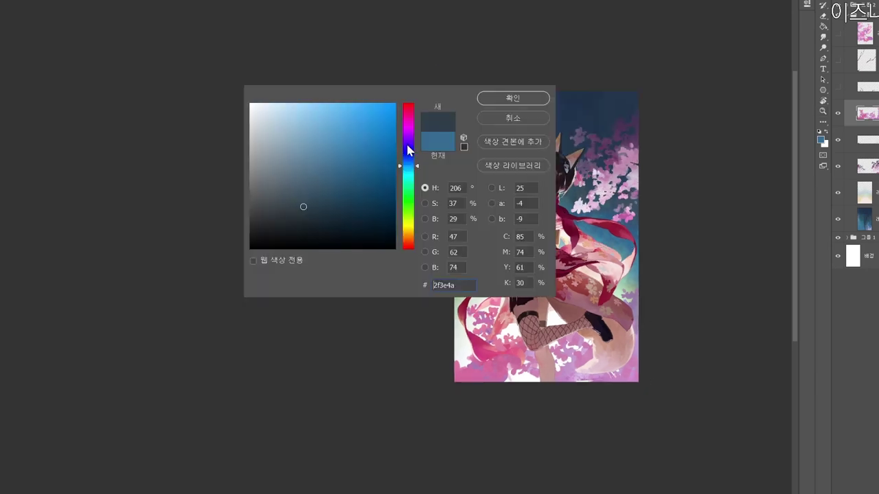
{"action": "left_click_drag", "start_coordinate": [406, 151], "coordinate": [408, 121]}
{"action": "left_click", "coordinate": [529, 100]}
{"action": "left_click_drag", "start_coordinate": [625, 299], "coordinate": [633, 309]}
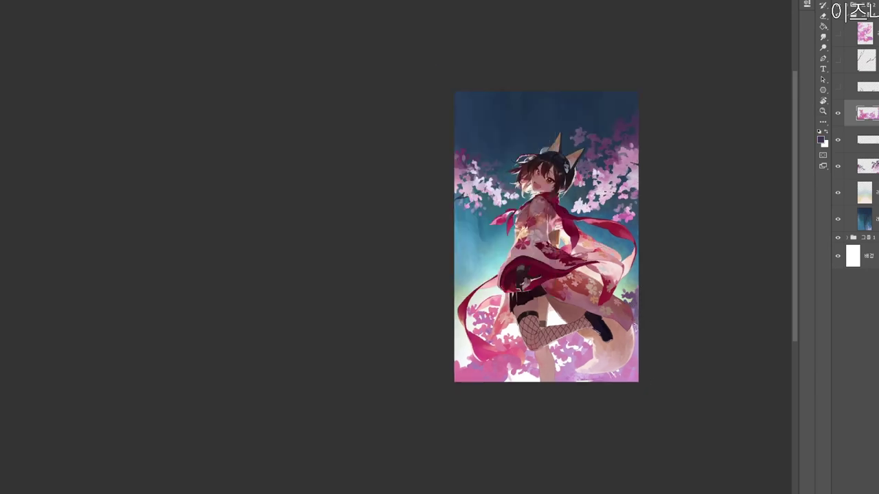
{"action": "mouse_move", "coordinate": [467, 303]}
{"action": "left_mouse_down"}
{"action": "mouse_move", "coordinate": [479, 324]}
{"action": "mouse_move", "coordinate": [495, 311]}
{"action": "left_mouse_up"}
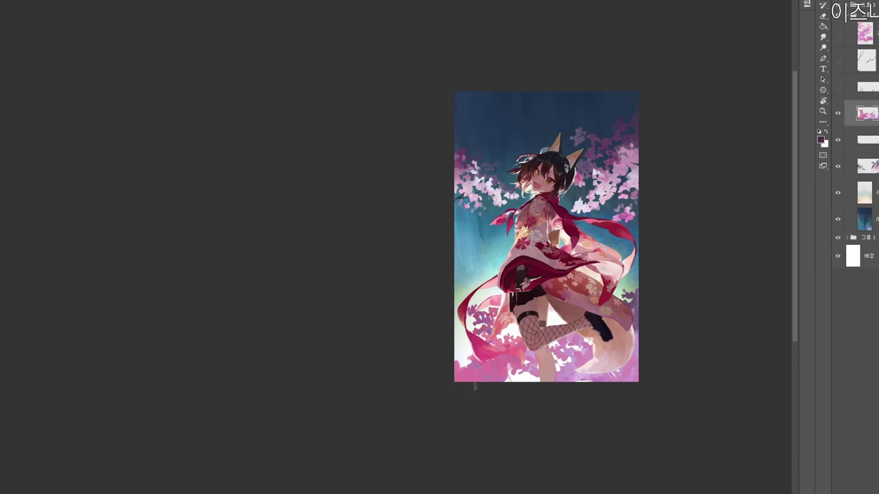
{"action": "mouse_move", "coordinate": [464, 360]}
{"action": "left_mouse_down"}
{"action": "mouse_move", "coordinate": [483, 370]}
{"action": "mouse_move", "coordinate": [520, 342]}
{"action": "left_mouse_up"}
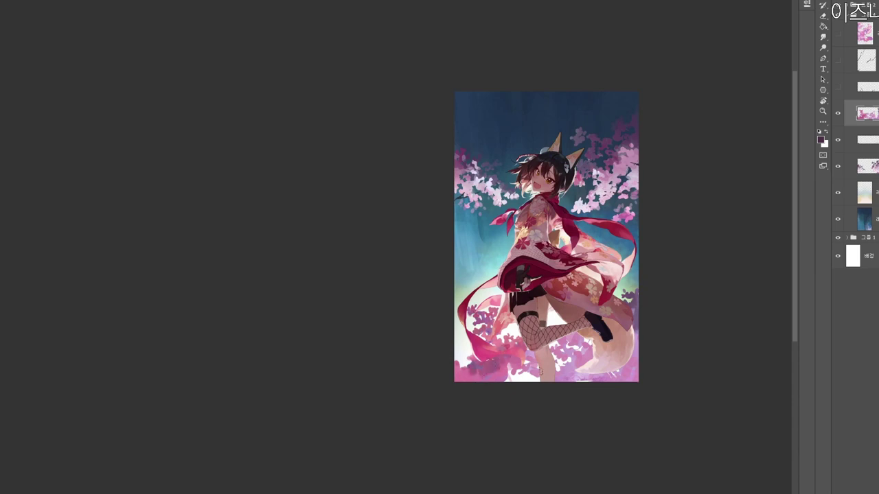
Set the foreground colour to #db4165 and tint the lower blossoms around the fox tail with it.
{"action": "left_click_drag", "start_coordinate": [562, 366], "coordinate": [577, 350]}
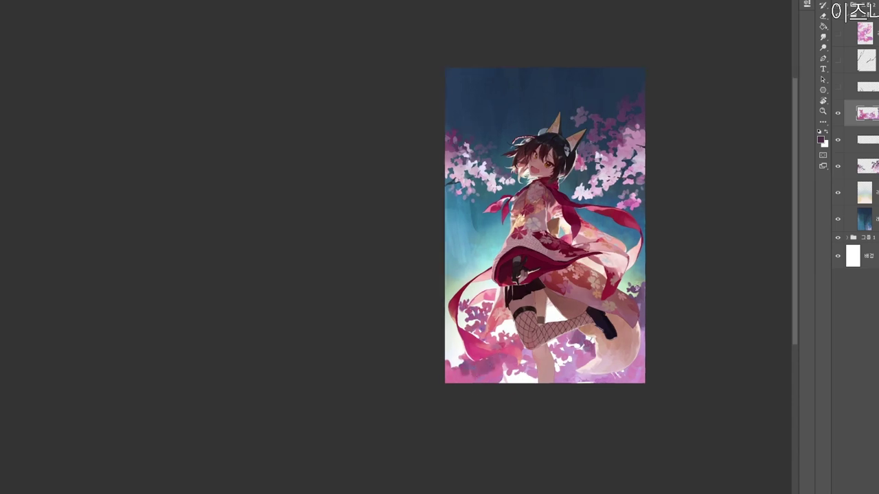
{"action": "key", "text": "n"}
{"action": "left_click", "coordinate": [342, 123]}
{"action": "left_click", "coordinate": [408, 109]}
{"action": "left_click", "coordinate": [353, 124]}
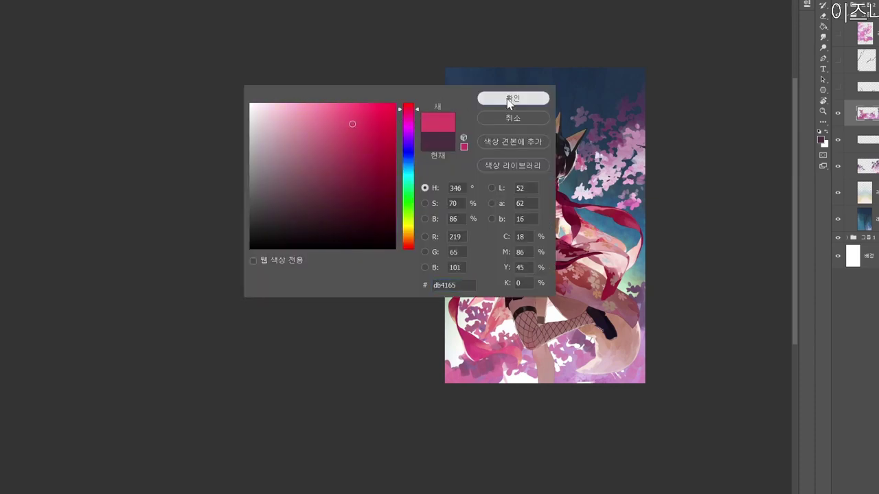
{"action": "left_click", "coordinate": [510, 102]}
{"action": "left_click_drag", "start_coordinate": [572, 350], "coordinate": [578, 350]}
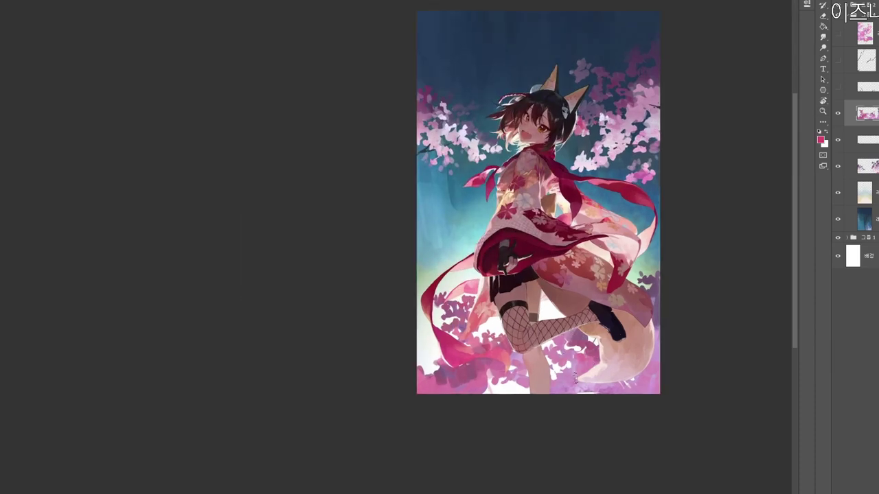
{"action": "scroll", "coordinate": [599, 369], "scroll_direction": "down", "scroll_amount": 1}
{"action": "left_click_drag", "start_coordinate": [641, 389], "coordinate": [657, 318]}
{"action": "left_click_drag", "start_coordinate": [655, 359], "coordinate": [649, 394]}
{"action": "left_click_drag", "start_coordinate": [596, 407], "coordinate": [589, 376]}
{"action": "left_click_drag", "start_coordinate": [606, 229], "coordinate": [595, 254]}
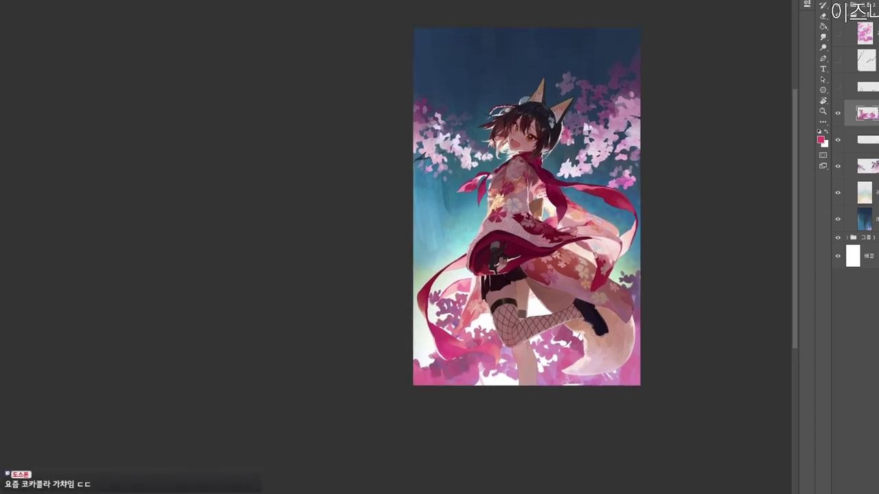
Try to wash the blossoms along the lower edge of the illustration with pale pink using a large brush.
{"action": "key", "text": "n"}
{"action": "left_click_drag", "start_coordinate": [281, 112], "coordinate": [268, 104]}
{"action": "left_click", "coordinate": [520, 102]}
{"action": "mouse_move", "coordinate": [567, 253]}
{"action": "left_mouse_down"}
{"action": "mouse_move", "coordinate": [548, 272]}
{"action": "mouse_move", "coordinate": [490, 398]}
{"action": "mouse_move", "coordinate": [422, 334]}
{"action": "mouse_move", "coordinate": [588, 403]}
{"action": "mouse_move", "coordinate": [630, 450]}
{"action": "left_mouse_up"}
{"action": "key", "text": "ctrl+z"}
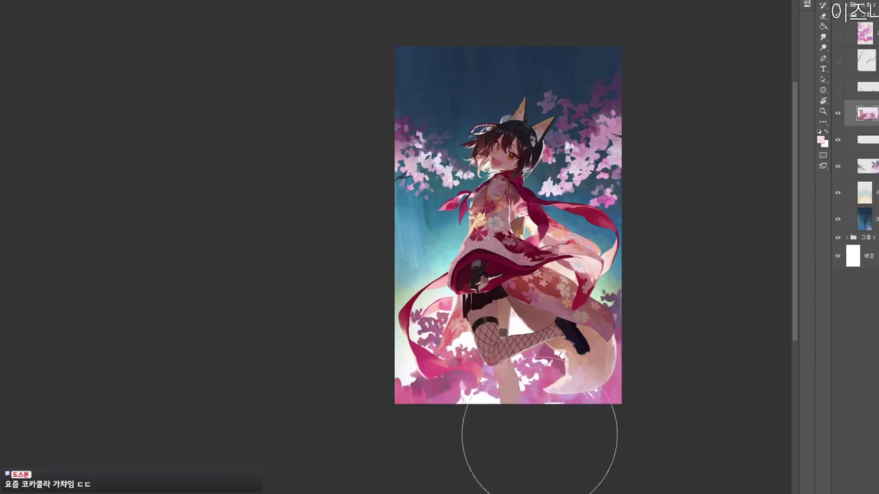
{"action": "mouse_move", "coordinate": [545, 430]}
{"action": "left_mouse_down"}
{"action": "mouse_move", "coordinate": [446, 373]}
{"action": "mouse_move", "coordinate": [584, 363]}
{"action": "mouse_move", "coordinate": [608, 421]}
{"action": "mouse_move", "coordinate": [560, 416]}
{"action": "left_mouse_up"}
{"action": "key", "text": "r"}
{"action": "left_click_drag", "start_coordinate": [608, 376], "coordinate": [571, 375]}
{"action": "left_click_drag", "start_coordinate": [564, 421], "coordinate": [630, 471]}
{"action": "key", "text": "z"}
{"action": "left_click_drag", "start_coordinate": [555, 443], "coordinate": [559, 416]}
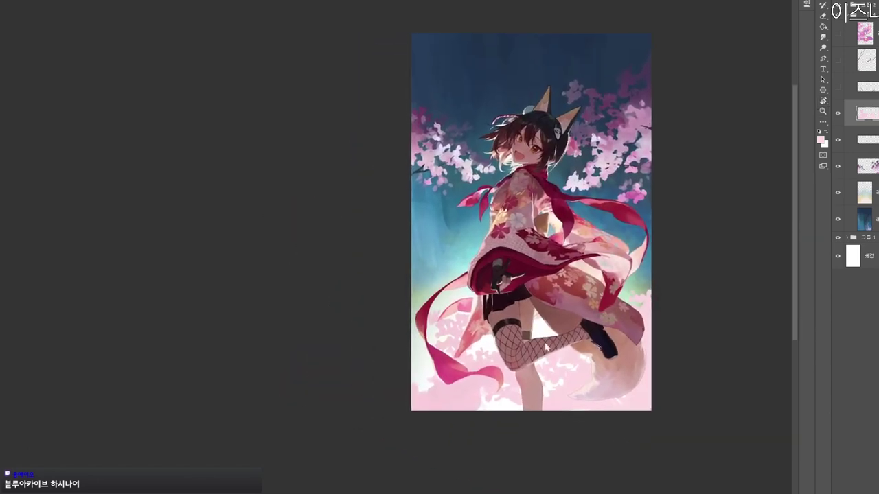
Choose a muted rose foreground colour and brush over the lower blossoms from the ribbon across to the tail.
{"action": "left_click", "coordinate": [820, 140]}
{"action": "left_click", "coordinate": [319, 136]}
{"action": "left_click", "coordinate": [528, 100]}
{"action": "left_click_drag", "start_coordinate": [674, 343], "coordinate": [631, 301]}
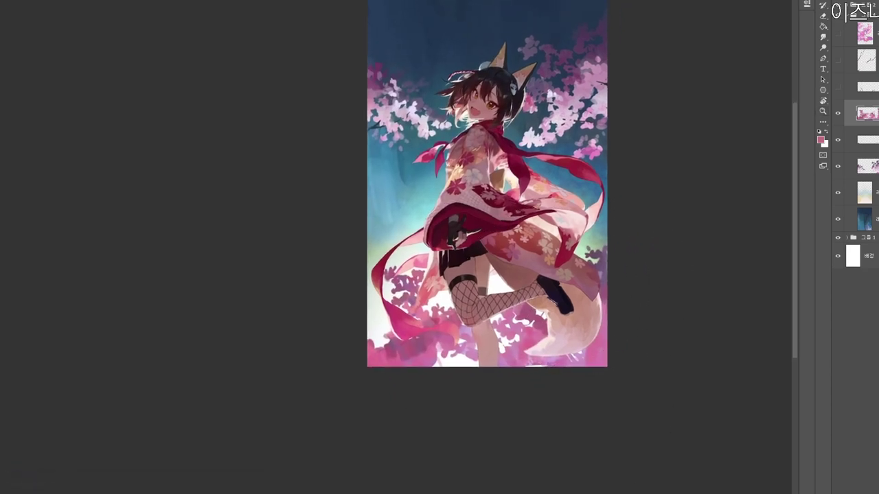
{"action": "key", "text": "x"}
{"action": "mouse_move", "coordinate": [403, 357]}
{"action": "left_mouse_down"}
{"action": "mouse_move", "coordinate": [421, 365]}
{"action": "mouse_move", "coordinate": [415, 337]}
{"action": "mouse_move", "coordinate": [423, 355]}
{"action": "mouse_move", "coordinate": [438, 356]}
{"action": "mouse_move", "coordinate": [405, 323]}
{"action": "mouse_move", "coordinate": [432, 322]}
{"action": "mouse_move", "coordinate": [437, 351]}
{"action": "mouse_move", "coordinate": [443, 329]}
{"action": "mouse_move", "coordinate": [462, 327]}
{"action": "mouse_move", "coordinate": [493, 368]}
{"action": "mouse_move", "coordinate": [537, 349]}
{"action": "mouse_move", "coordinate": [563, 371]}
{"action": "mouse_move", "coordinate": [579, 368]}
{"action": "mouse_move", "coordinate": [610, 334]}
{"action": "mouse_move", "coordinate": [596, 305]}
{"action": "mouse_move", "coordinate": [608, 280]}
{"action": "left_mouse_up"}
Sample a light pink from the blossoms beside the ribbon and paint it over the lower-left blossoms.
{"action": "mouse_move", "coordinate": [418, 269]}
{"action": "left_mouse_down"}
{"action": "mouse_move", "coordinate": [403, 297]}
{"action": "mouse_move", "coordinate": [421, 276]}
{"action": "left_mouse_up"}
{"action": "left_click", "coordinate": [420, 264], "text": "alt"}
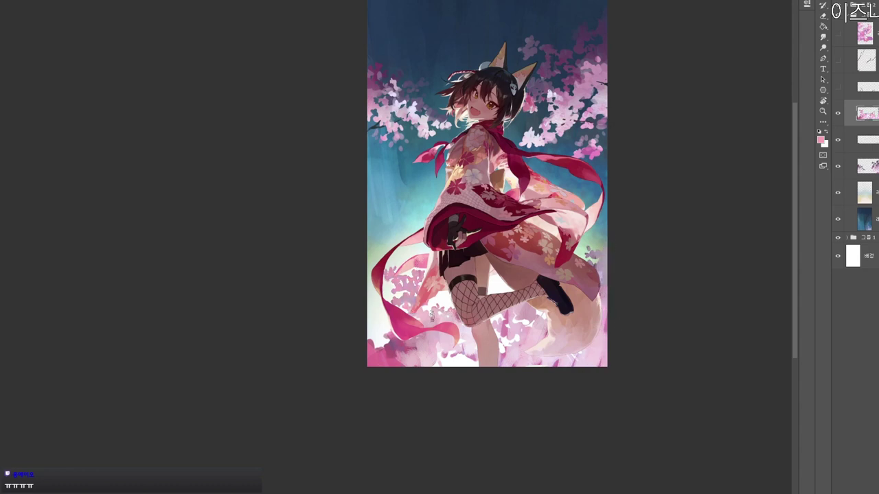
{"action": "mouse_move", "coordinate": [385, 339]}
{"action": "left_mouse_down"}
{"action": "mouse_move", "coordinate": [394, 358]}
{"action": "mouse_move", "coordinate": [413, 342]}
{"action": "left_mouse_up"}
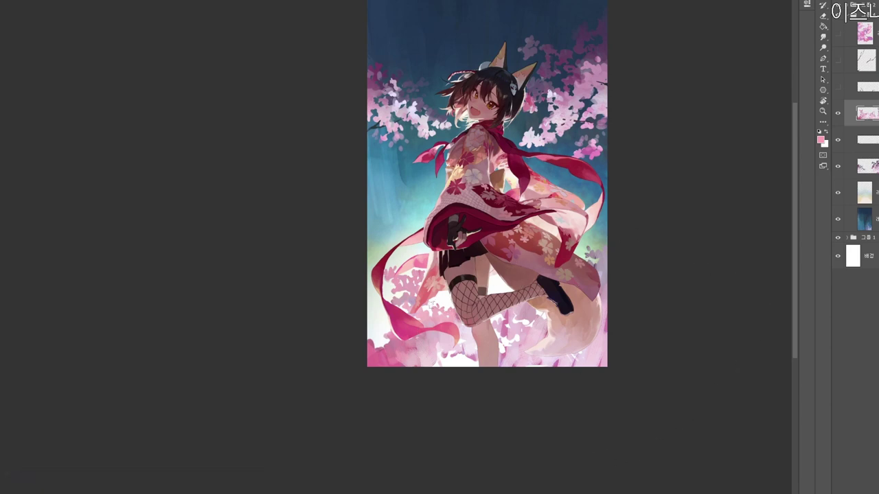
{"action": "left_click_drag", "start_coordinate": [406, 348], "coordinate": [414, 340]}
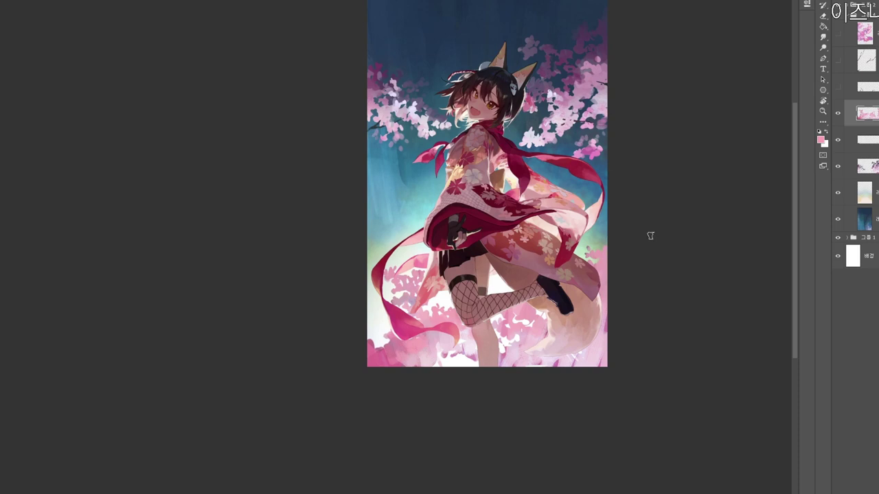
Set the foreground colour to #f4dfe4 and lighten the blossoms along the bottom edge of the illustration.
{"action": "left_click", "coordinate": [820, 140]}
{"action": "left_click", "coordinate": [261, 108]}
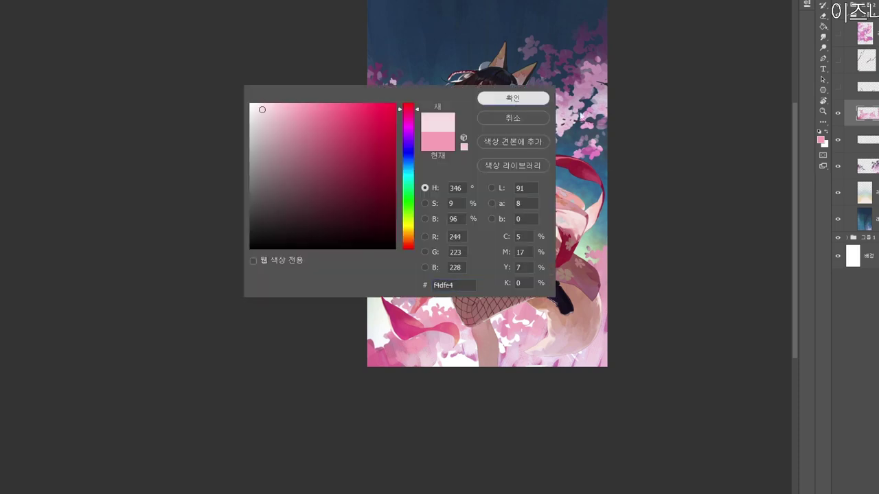
{"action": "left_click", "coordinate": [519, 101]}
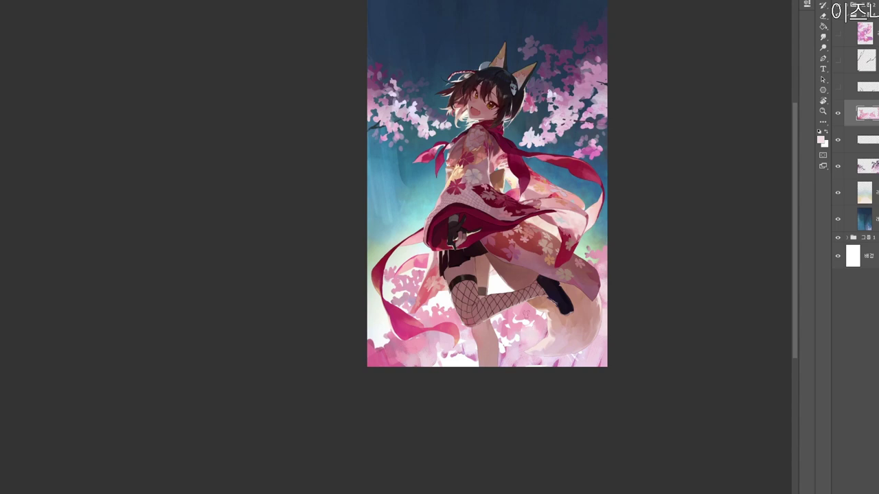
{"action": "mouse_move", "coordinate": [423, 333]}
{"action": "left_mouse_down"}
{"action": "mouse_move", "coordinate": [431, 359]}
{"action": "mouse_move", "coordinate": [416, 366]}
{"action": "left_mouse_up"}
{"action": "mouse_move", "coordinate": [383, 348]}
{"action": "left_mouse_down"}
{"action": "mouse_move", "coordinate": [372, 392]}
{"action": "mouse_move", "coordinate": [372, 355]}
{"action": "mouse_move", "coordinate": [408, 357]}
{"action": "left_mouse_up"}
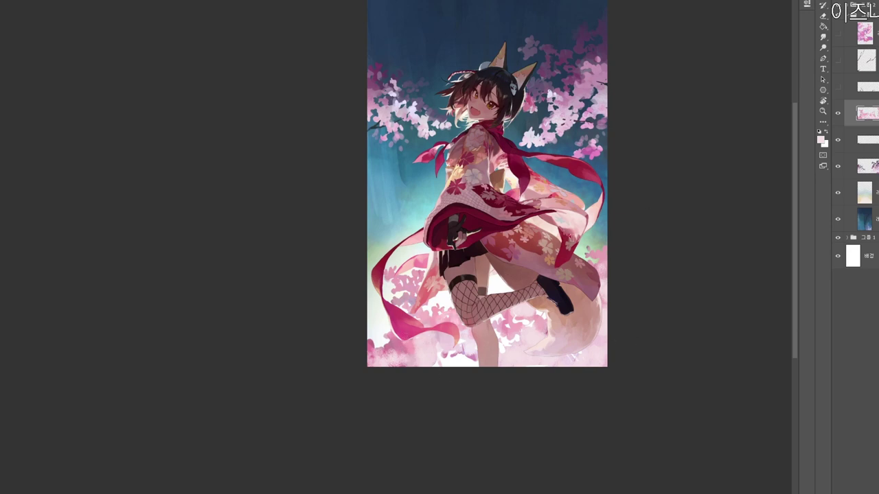
{"action": "scroll", "coordinate": [558, 290], "scroll_direction": "up", "scroll_amount": 2}
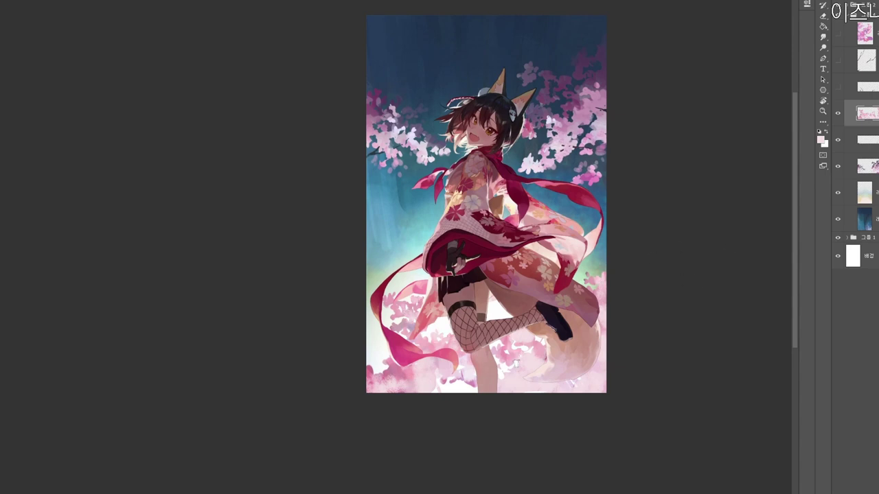
{"action": "left_click_drag", "start_coordinate": [578, 373], "coordinate": [584, 326]}
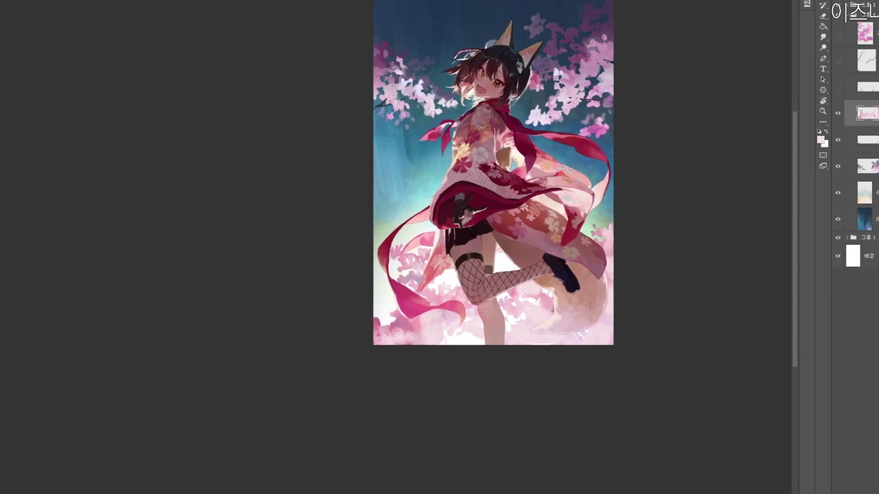
{"action": "left_click_drag", "start_coordinate": [549, 358], "coordinate": [526, 404]}
{"action": "left_click_drag", "start_coordinate": [438, 377], "coordinate": [459, 375]}
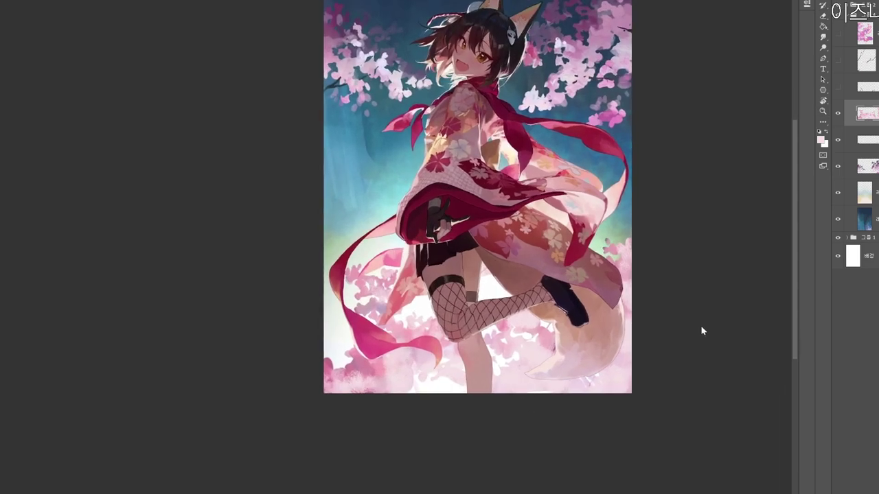
Show the lower branch layer and soften its dark branches with the muted mauve #a48189, redoing the strokes.
{"action": "left_click", "coordinate": [863, 91]}
{"action": "left_click", "coordinate": [837, 88]}
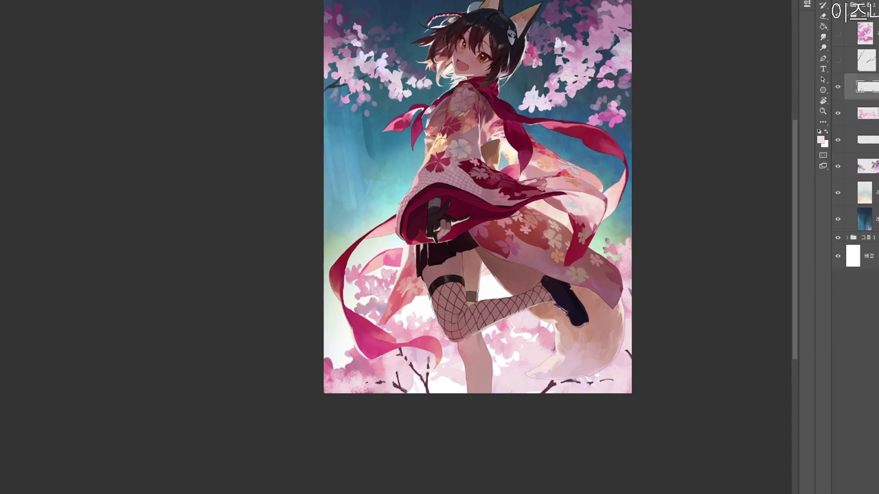
{"action": "mouse_move", "coordinate": [397, 375]}
{"action": "left_mouse_down"}
{"action": "mouse_move", "coordinate": [405, 357]}
{"action": "mouse_move", "coordinate": [425, 378]}
{"action": "left_mouse_up"}
{"action": "left_click", "coordinate": [820, 140]}
{"action": "left_click", "coordinate": [281, 156]}
{"action": "left_click", "coordinate": [526, 103]}
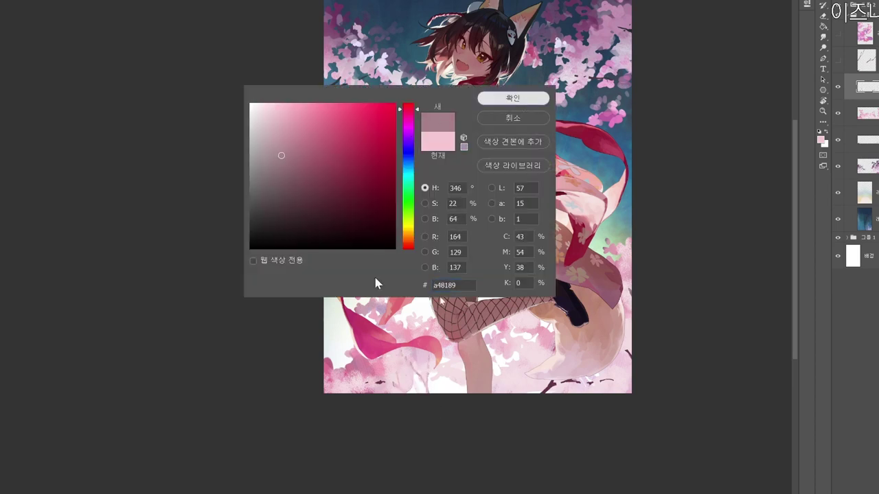
{"action": "left_click_drag", "start_coordinate": [395, 373], "coordinate": [400, 389]}
{"action": "left_click_drag", "start_coordinate": [410, 362], "coordinate": [426, 391]}
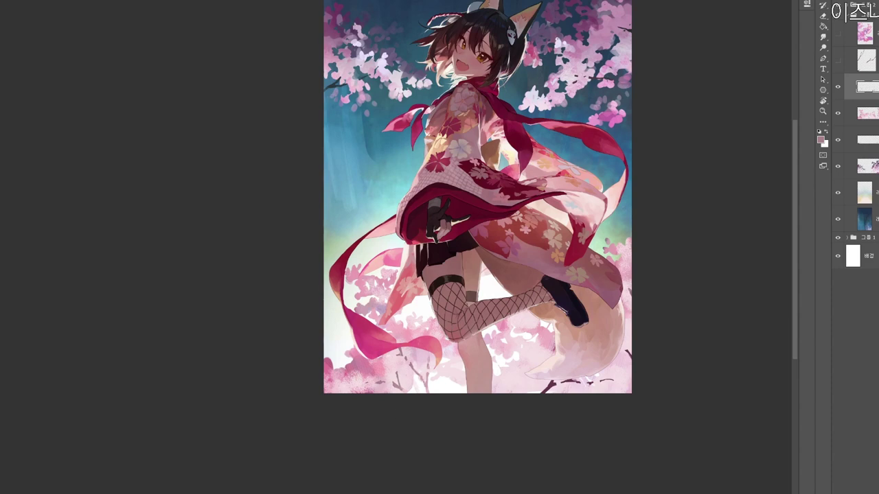
{"action": "key", "text": "ctrl+z"}
{"action": "key", "text": "ctrl+z"}
{"action": "mouse_move", "coordinate": [553, 393]}
{"action": "left_mouse_down"}
{"action": "mouse_move", "coordinate": [564, 377]}
{"action": "mouse_move", "coordinate": [618, 393]}
{"action": "mouse_move", "coordinate": [614, 365]}
{"action": "left_mouse_up"}
Make the hidden layer of thin branches and the pink blossom layer above it visible.
{"action": "left_click", "coordinate": [866, 60]}
{"action": "left_click", "coordinate": [837, 64]}
{"action": "key", "text": "alt+bracketright"}
{"action": "left_click", "coordinate": [838, 33]}
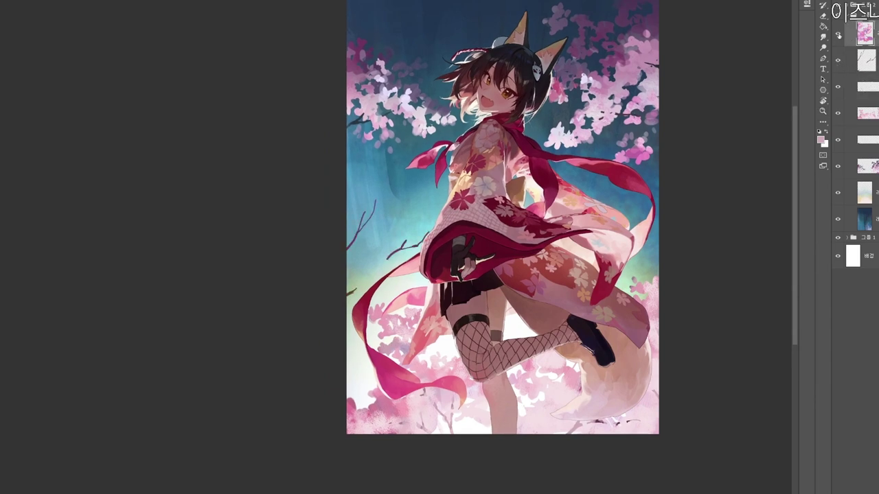
Create a new layer directly above the lower blossom layer.
{"action": "key", "text": "alt+bracketleft"}
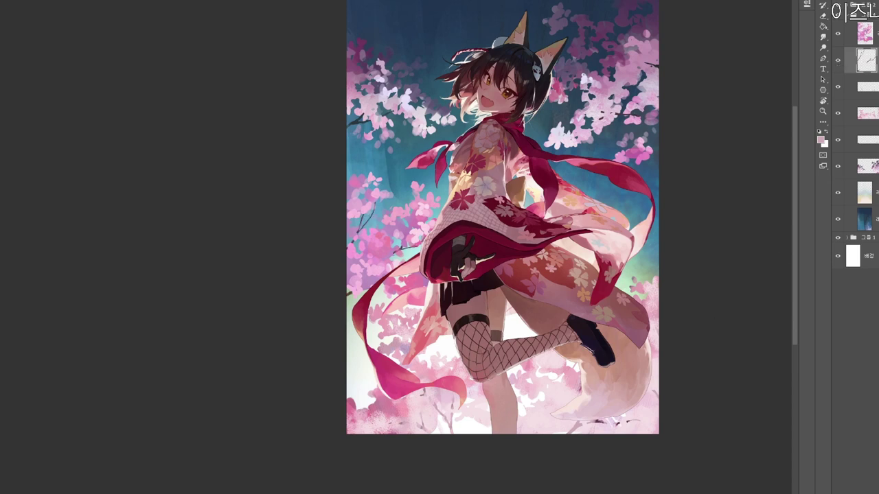
{"action": "key", "text": "alt+bracketleft"}
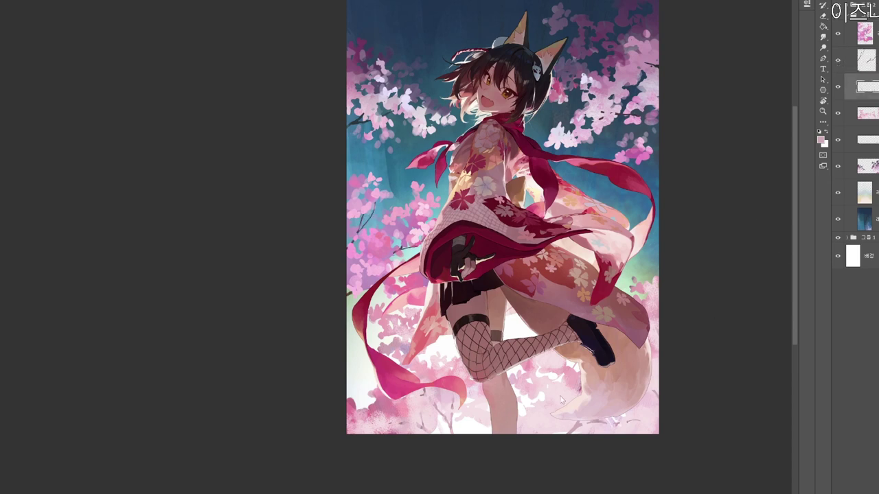
{"action": "key", "text": "alt+bracketleft"}
{"action": "key", "text": "ctrl+shift+n"}
{"action": "key", "text": "Return"}
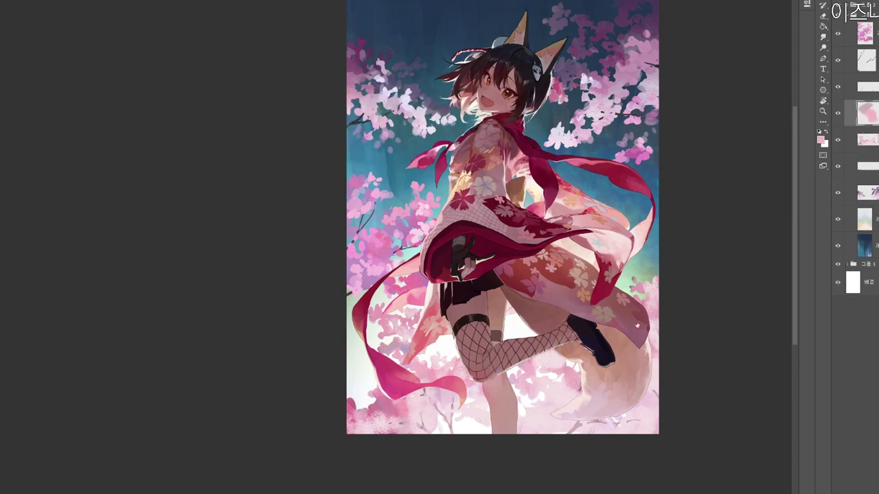
Paint small pink petal clusters among the lower blossoms near the tail, kimono hem and ribbon, sampling pink from the picture.
{"action": "left_click_drag", "start_coordinate": [537, 389], "coordinate": [541, 392]}
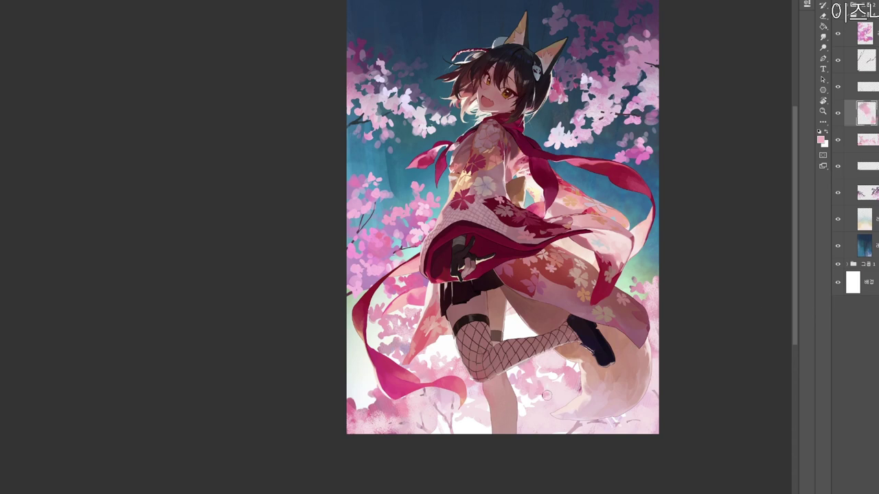
{"action": "left_click_drag", "start_coordinate": [569, 401], "coordinate": [573, 400]}
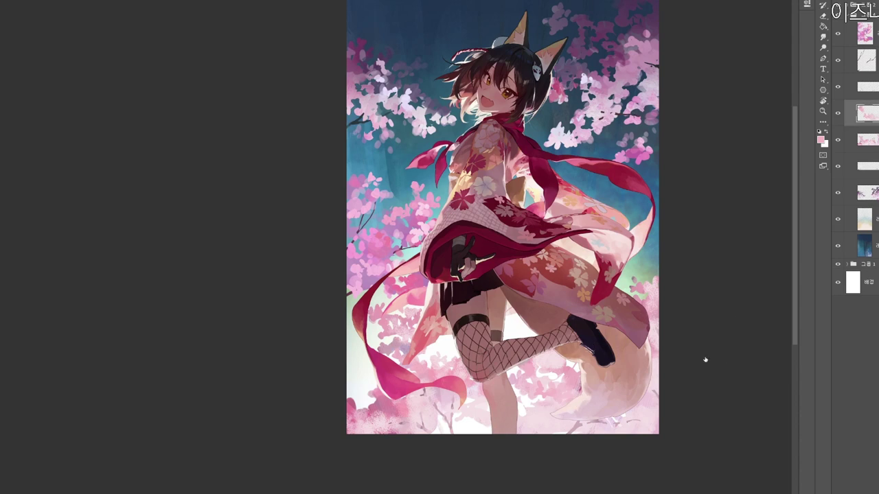
{"action": "left_click_drag", "start_coordinate": [543, 366], "coordinate": [546, 360]}
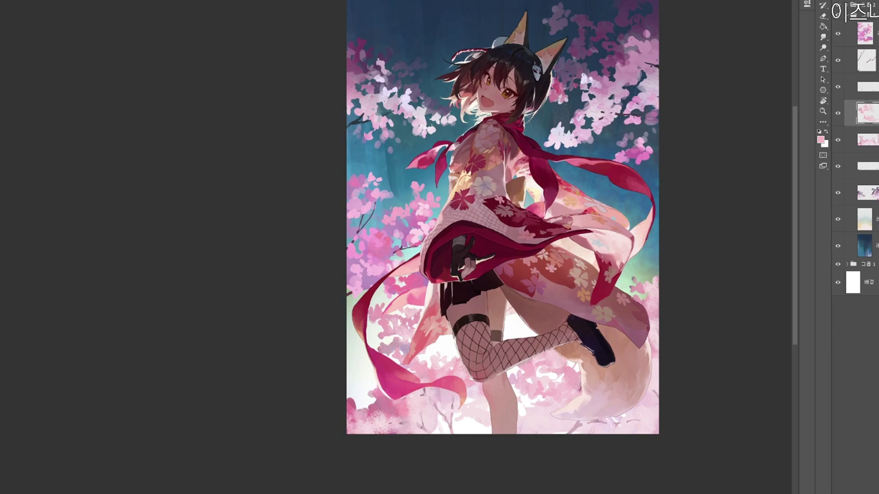
{"action": "left_click_drag", "start_coordinate": [630, 287], "coordinate": [637, 280]}
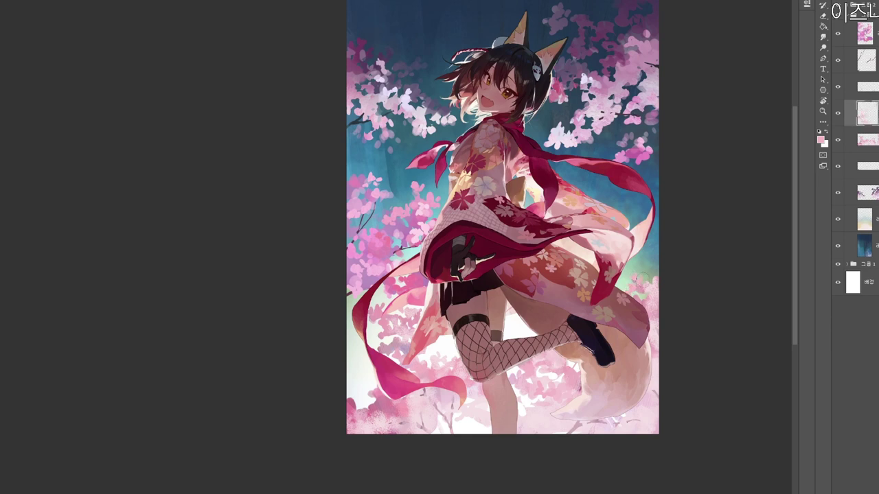
{"action": "left_click_drag", "start_coordinate": [453, 361], "coordinate": [451, 354]}
{"action": "left_click_drag", "start_coordinate": [368, 397], "coordinate": [365, 391]}
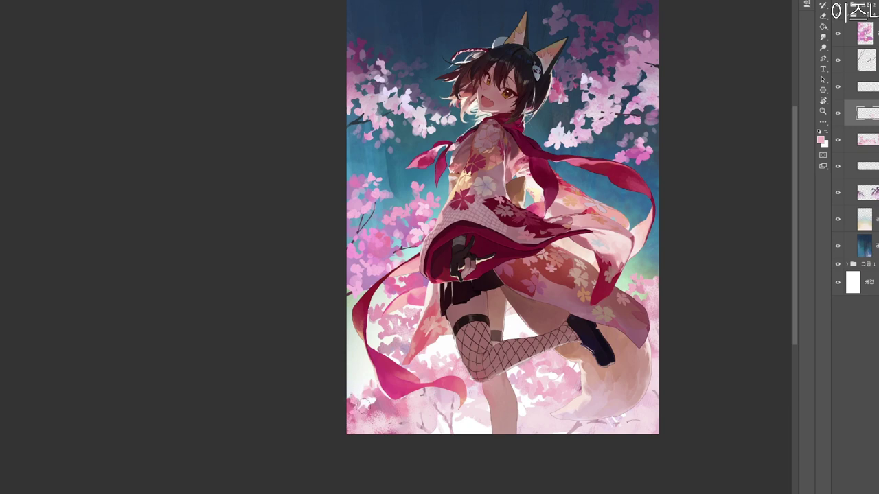
{"action": "left_click", "coordinate": [389, 422], "text": "alt"}
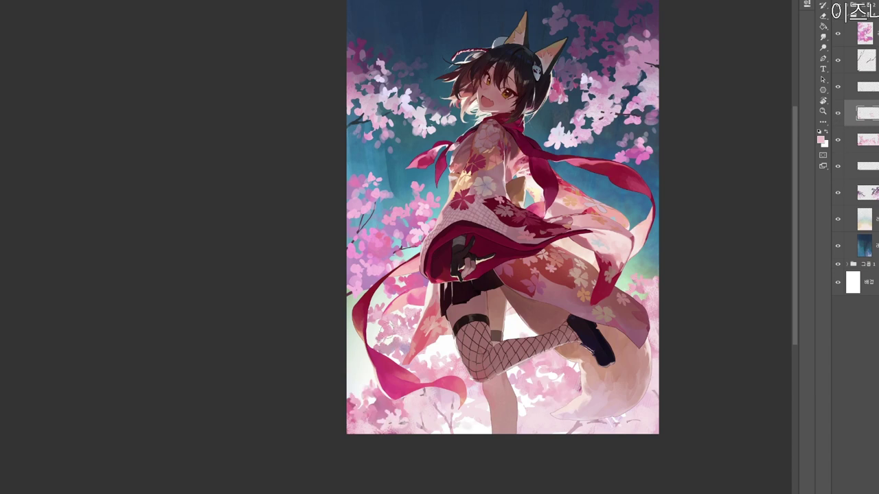
Set the foreground colour to #fae4eb and paint pale petal highlights on the lower blossoms.
{"action": "left_click", "coordinate": [820, 139]}
{"action": "left_click", "coordinate": [262, 104]}
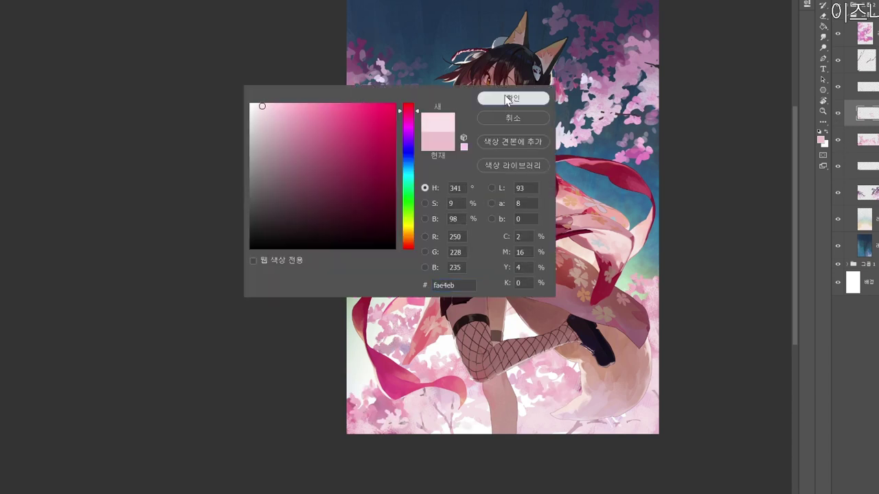
{"action": "left_click", "coordinate": [522, 94]}
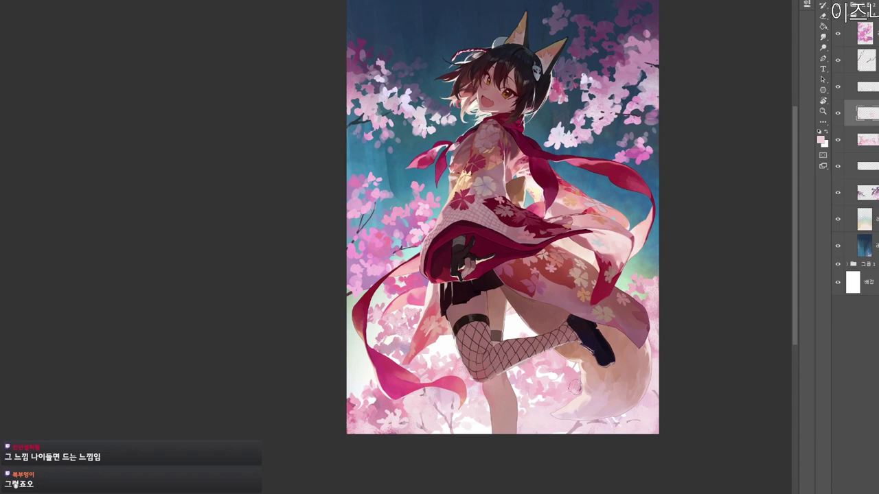
{"action": "left_click_drag", "start_coordinate": [582, 467], "coordinate": [593, 451]}
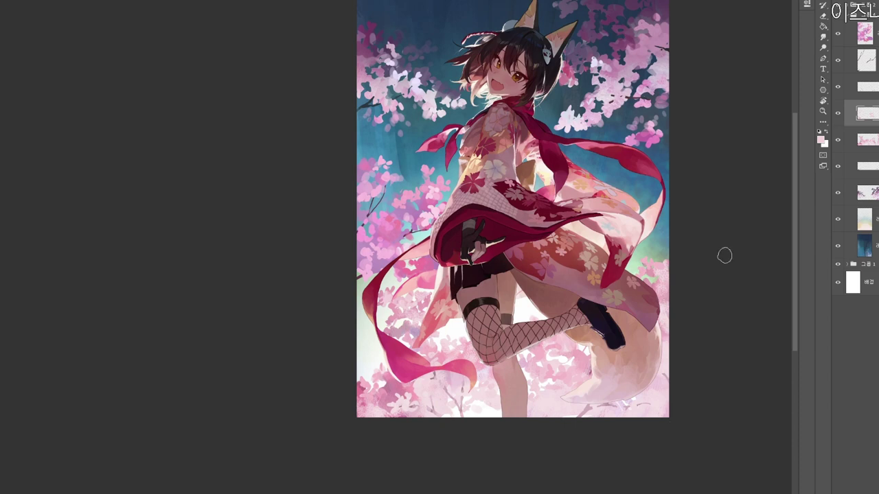
Toggle the upper pink blossom layer off and on to compare the composition with and without it.
{"action": "scroll", "coordinate": [649, 304], "scroll_direction": "down", "scroll_amount": 1}
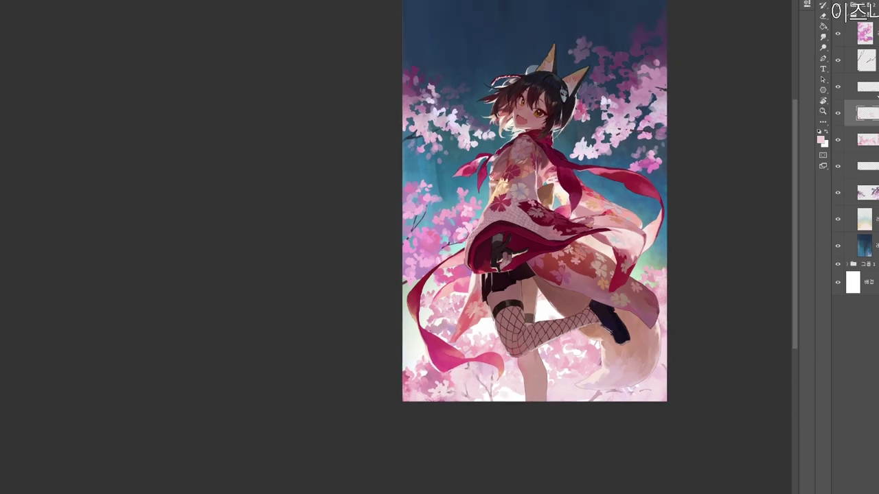
{"action": "left_click", "coordinate": [846, 88]}
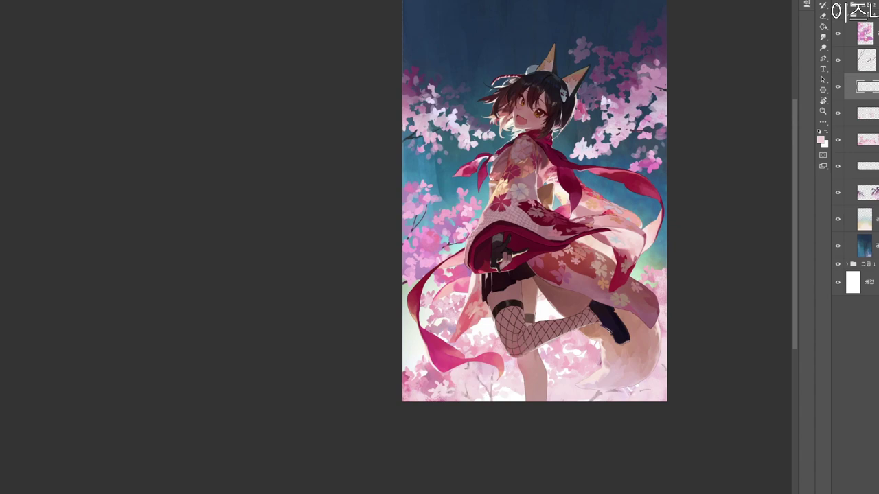
{"action": "left_click", "coordinate": [852, 35]}
{"action": "left_click", "coordinate": [837, 34]}
{"action": "left_click", "coordinate": [838, 33]}
{"action": "left_click_drag", "start_coordinate": [480, 226], "coordinate": [496, 239]}
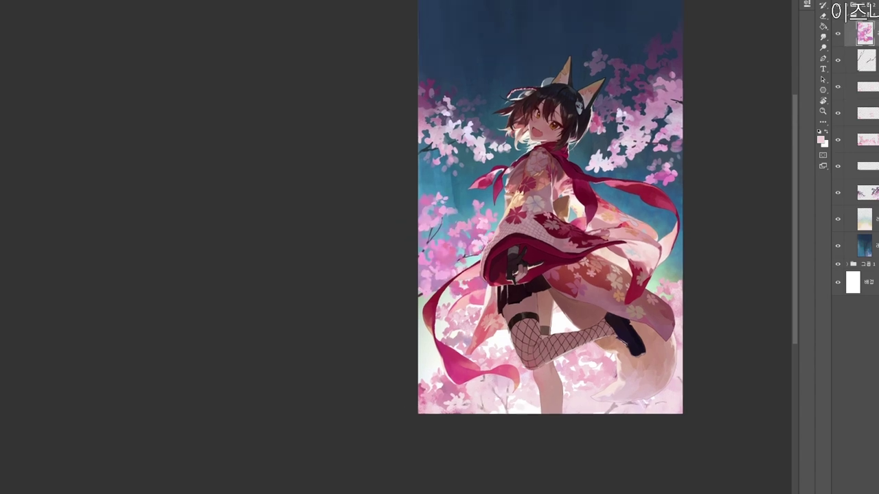
Set the foreground colour to #2c4a8f and glaze blue over the mid-height blossoms beside the kimono, sampling a lighter blue from the picture.
{"action": "scroll", "coordinate": [542, 299], "scroll_direction": "down", "scroll_amount": 1}
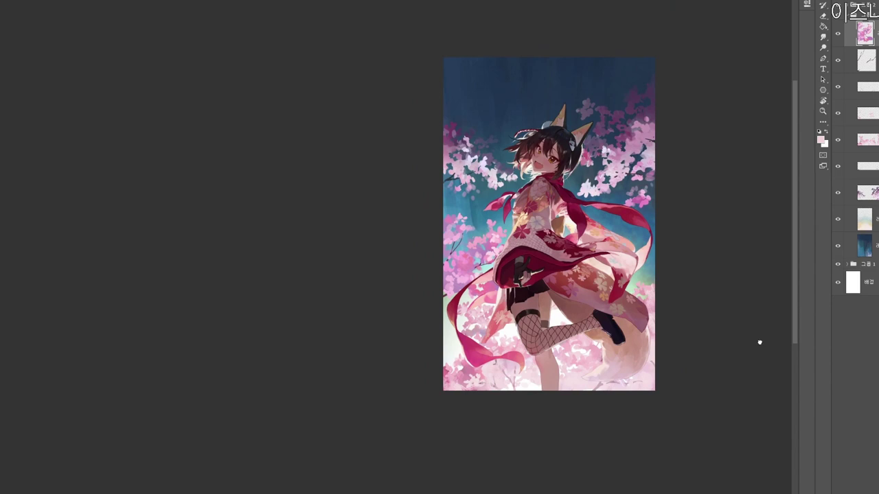
{"action": "left_click_drag", "start_coordinate": [599, 251], "coordinate": [556, 280]}
{"action": "key", "text": "ctrl+z"}
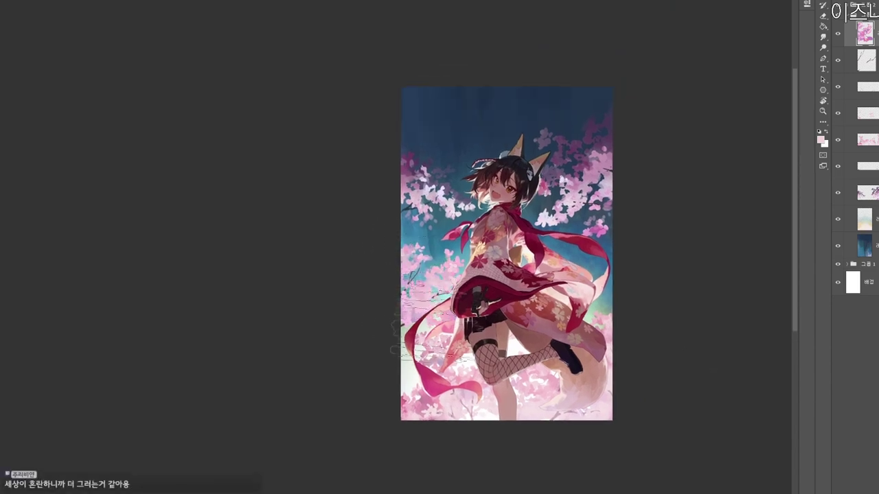
{"action": "mouse_move", "coordinate": [542, 312]}
{"action": "left_mouse_down"}
{"action": "mouse_move", "coordinate": [556, 283]}
{"action": "mouse_move", "coordinate": [480, 259]}
{"action": "left_mouse_up"}
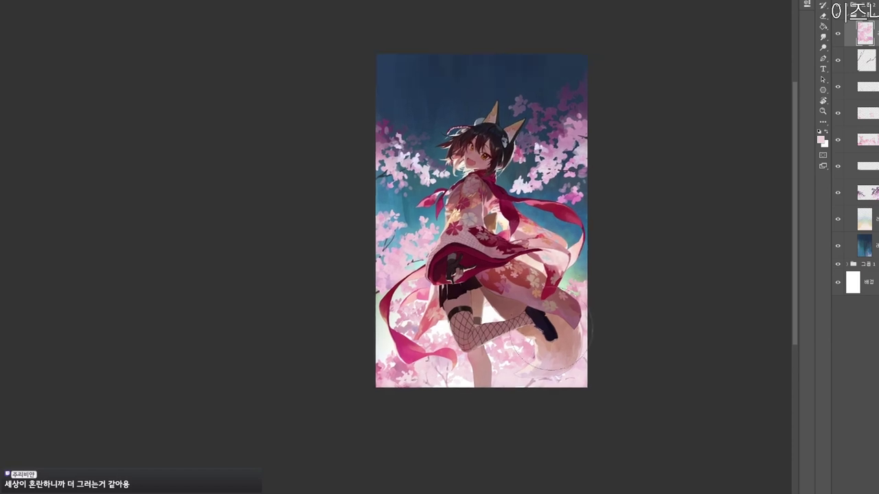
{"action": "key", "text": "n"}
{"action": "left_click", "coordinate": [350, 167]}
{"action": "left_click", "coordinate": [412, 159]}
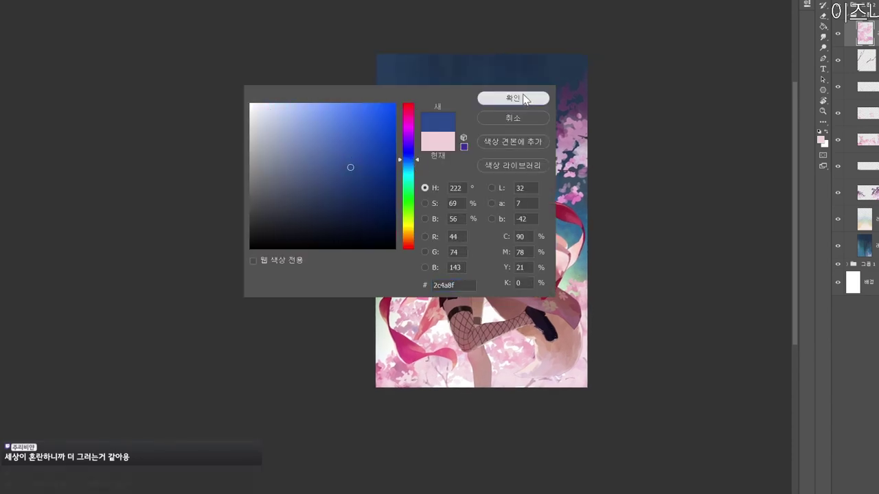
{"action": "left_click", "coordinate": [526, 97]}
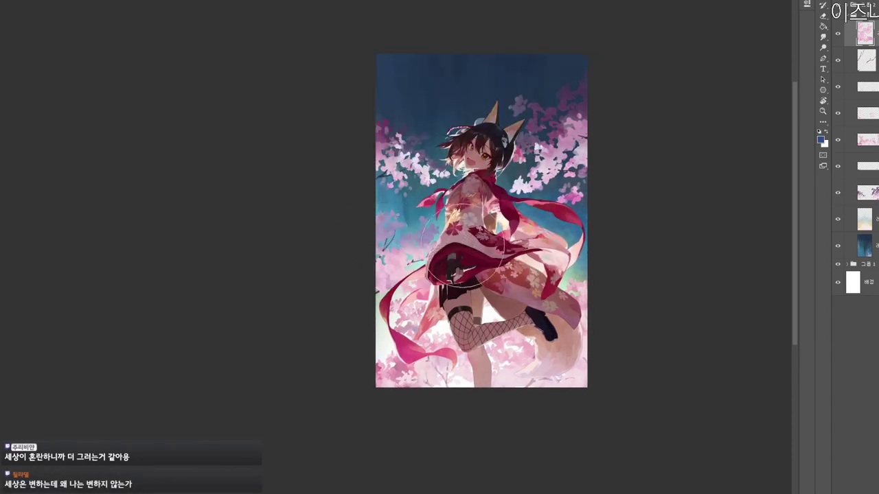
{"action": "left_click", "coordinate": [437, 222], "text": "alt"}
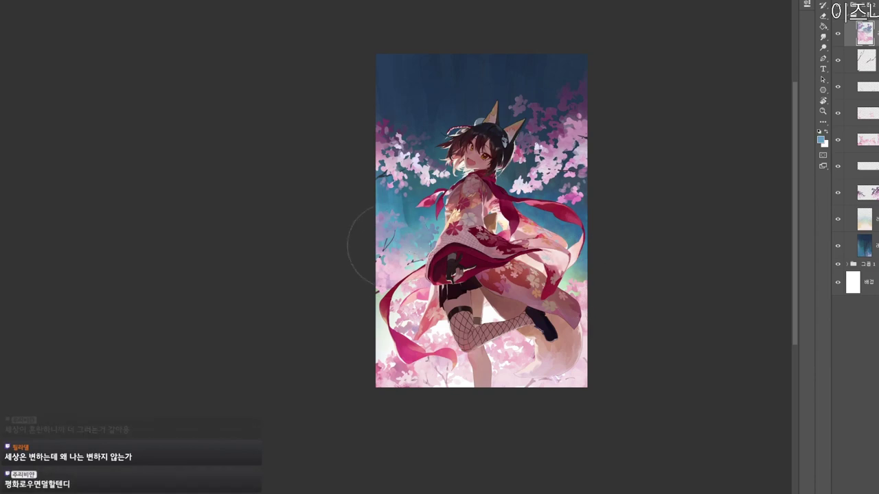
Set the foreground colour to #302e70 and shade the mid-height blossoms around the bare branches with indigo.
{"action": "key", "text": "n"}
{"action": "left_click", "coordinate": [408, 157]}
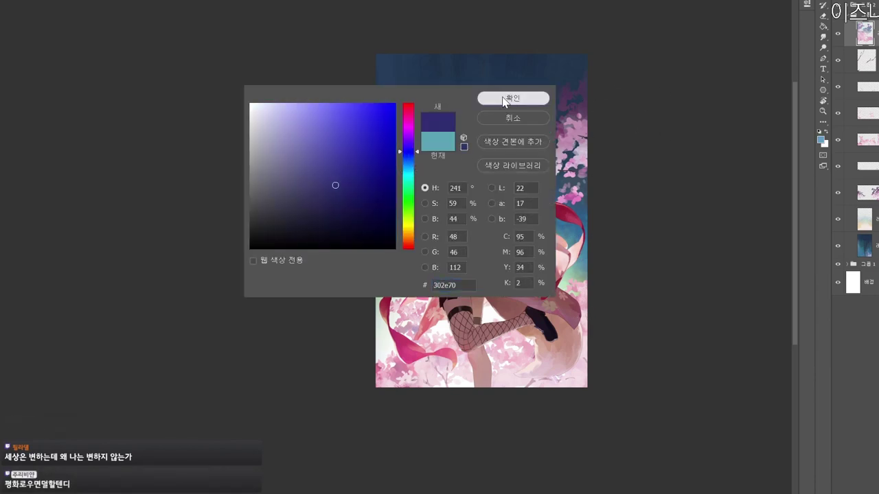
{"action": "left_click", "coordinate": [513, 97]}
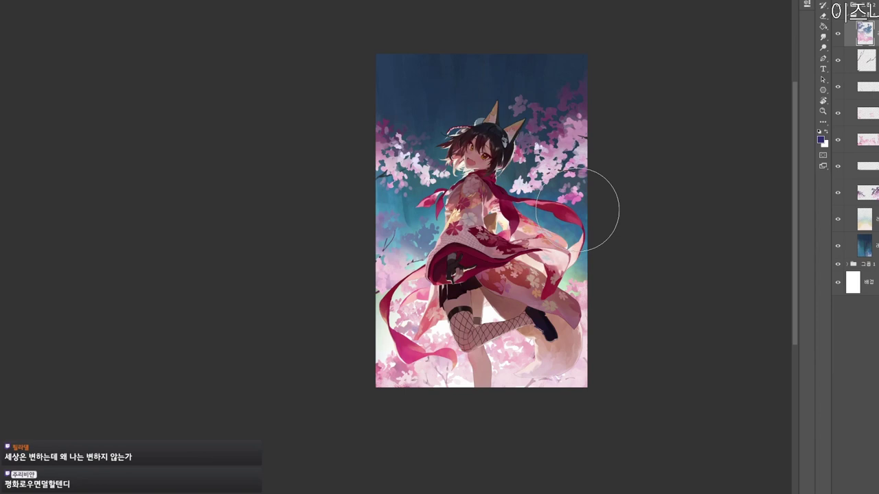
{"action": "left_click_drag", "start_coordinate": [610, 284], "coordinate": [589, 303]}
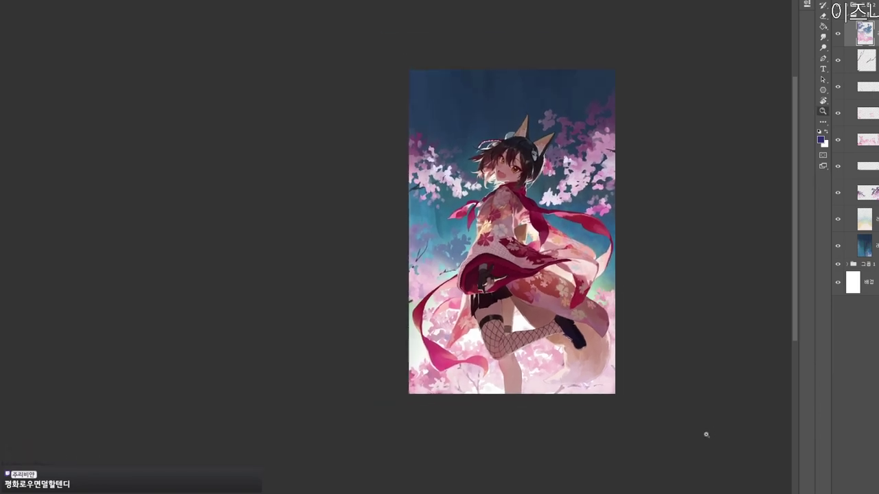
{"action": "left_click_drag", "start_coordinate": [680, 374], "coordinate": [675, 362]}
{"action": "left_click_drag", "start_coordinate": [567, 347], "coordinate": [607, 359]}
{"action": "left_click_drag", "start_coordinate": [537, 310], "coordinate": [527, 309]}
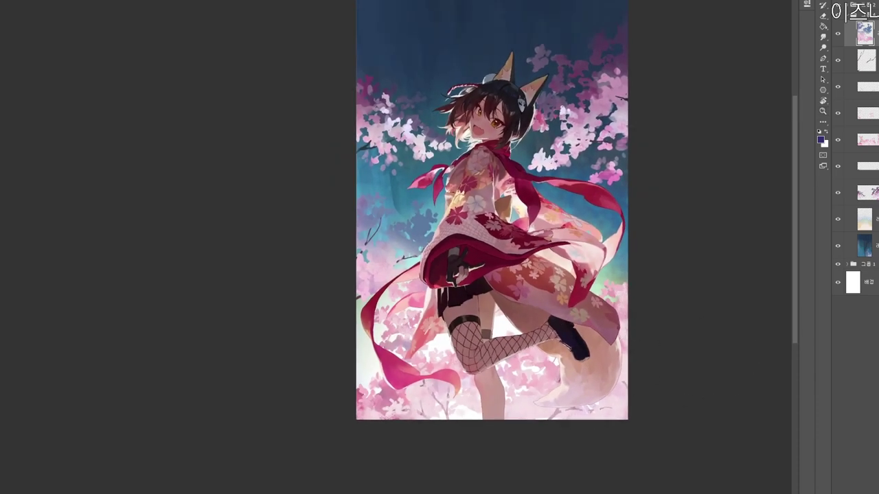
{"action": "left_click_drag", "start_coordinate": [465, 271], "coordinate": [536, 302]}
Sample the pale blossom tone, change the foreground colour to a stronger pink, and glaze it over the blossoms near the bare branches.
{"action": "left_click", "coordinate": [466, 290], "text": "alt"}
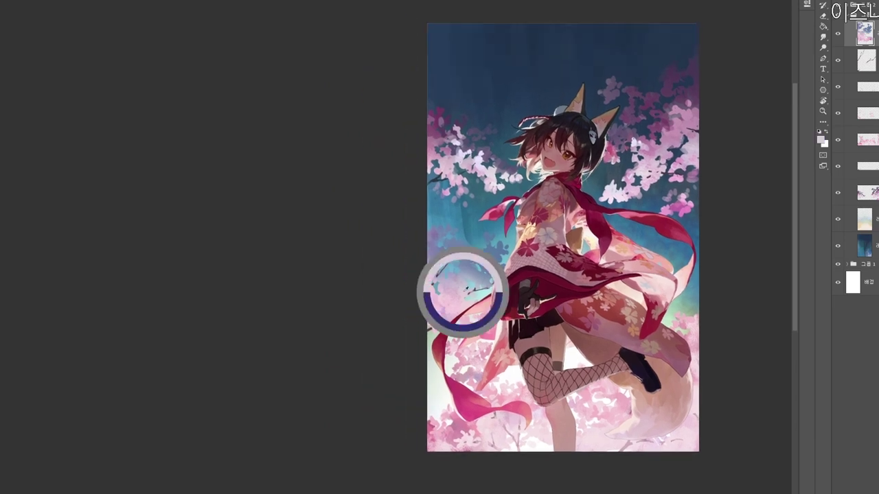
{"action": "key", "text": "n"}
{"action": "left_click", "coordinate": [298, 115]}
{"action": "left_click", "coordinate": [409, 115]}
{"action": "left_click", "coordinate": [515, 101]}
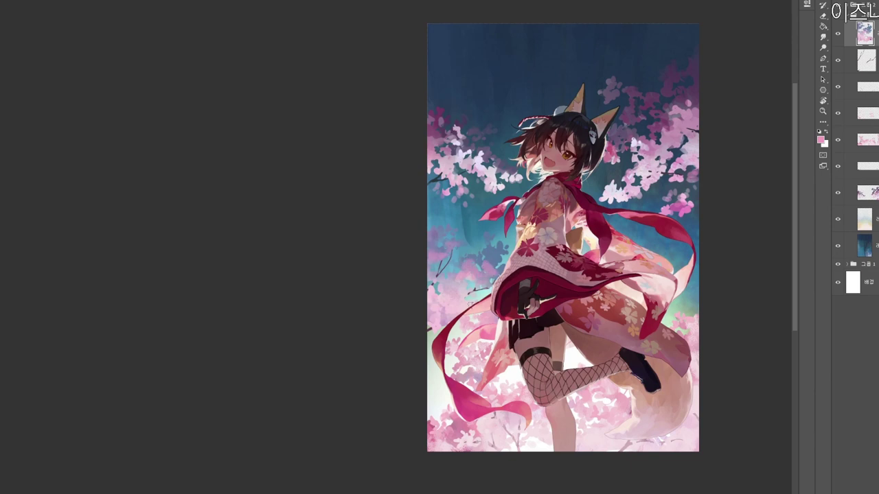
{"action": "left_click_drag", "start_coordinate": [662, 409], "coordinate": [607, 368]}
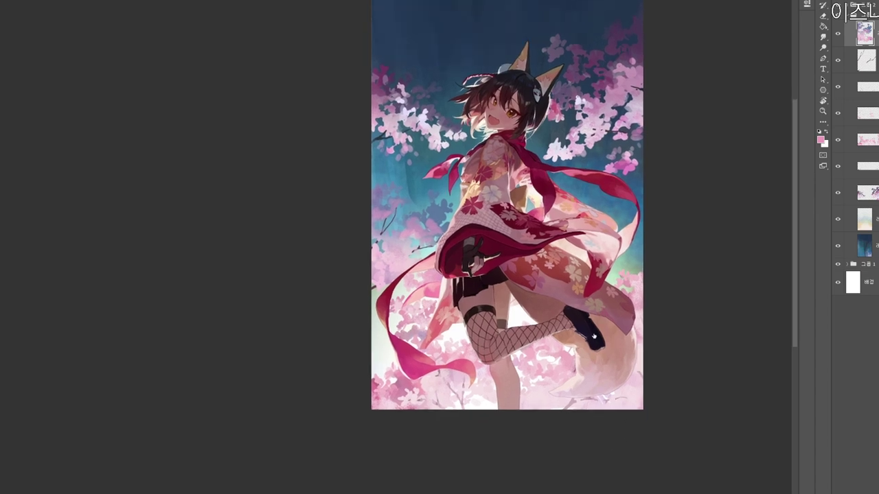
Sample a muted blue from the mid-height blossoms and blend it into the petals beside the kimono sleeve.
{"action": "left_click", "coordinate": [438, 215], "text": "alt"}
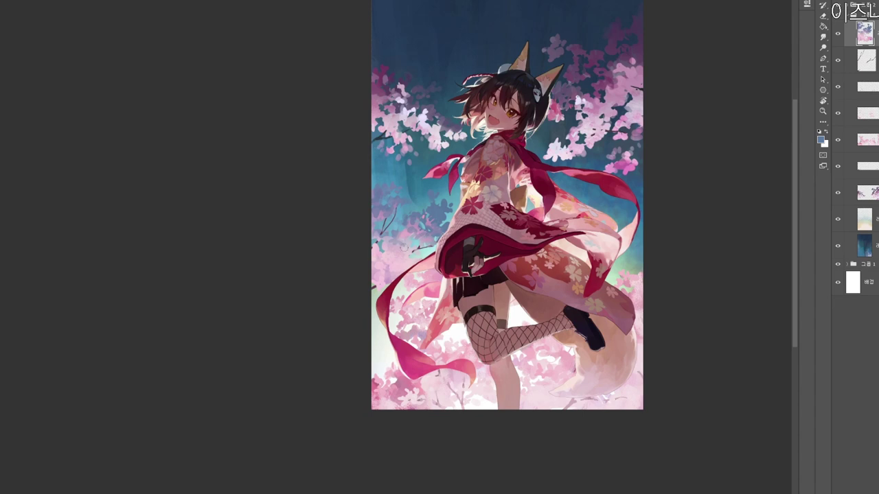
{"action": "left_click_drag", "start_coordinate": [661, 346], "coordinate": [572, 382]}
{"action": "left_click_drag", "start_coordinate": [573, 383], "coordinate": [560, 374]}
{"action": "scroll", "coordinate": [568, 354], "scroll_direction": "down", "scroll_amount": 2}
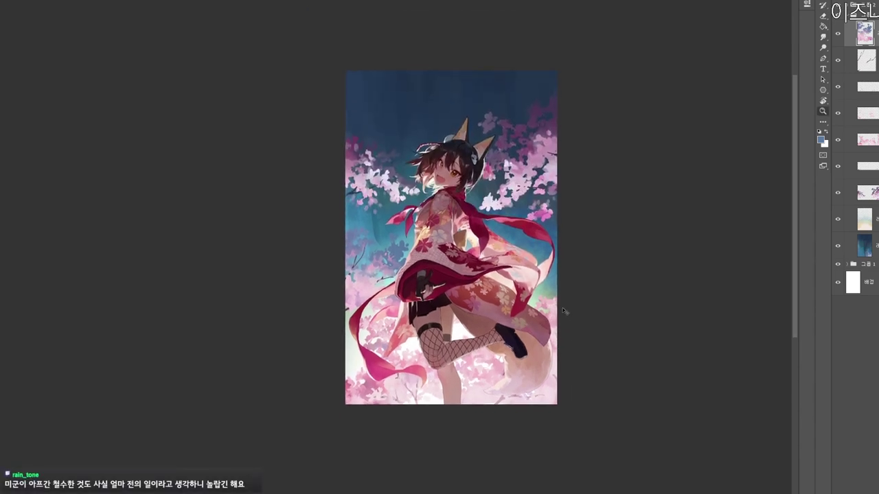
Select the small lower petal layer from the canvas, and show the large foreground blossoms in front of the character.
{"action": "left_click", "coordinate": [561, 303], "text": "ctrl"}
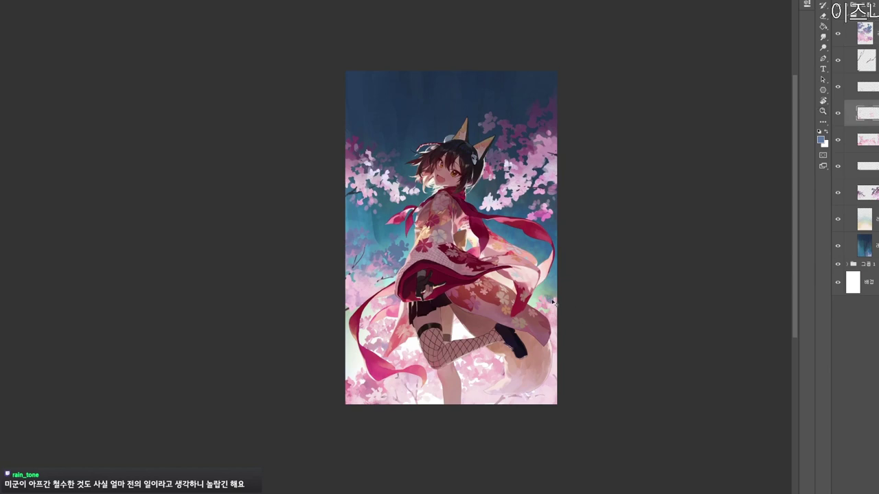
{"action": "left_click_drag", "start_coordinate": [561, 446], "coordinate": [601, 371]}
{"action": "scroll", "coordinate": [602, 385], "scroll_direction": "up", "scroll_amount": 3}
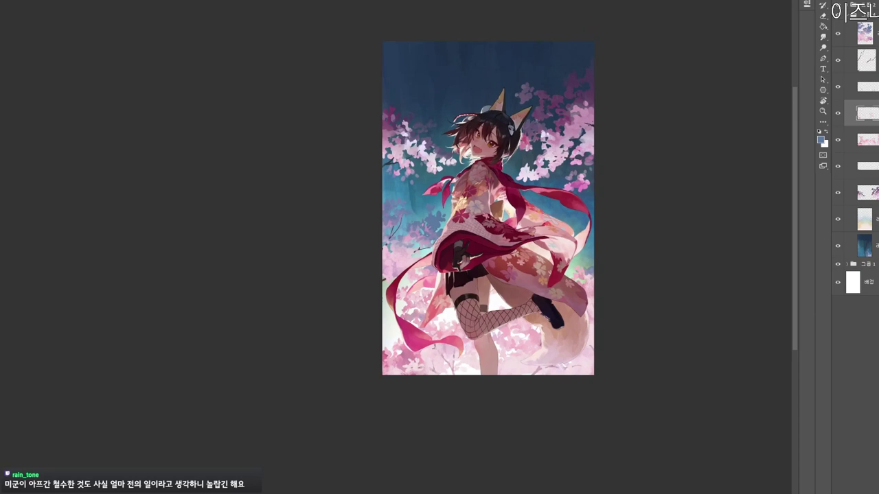
{"action": "left_click_drag", "start_coordinate": [591, 300], "coordinate": [364, 485]}
{"action": "key", "text": "r"}
{"action": "key", "text": "Escape"}
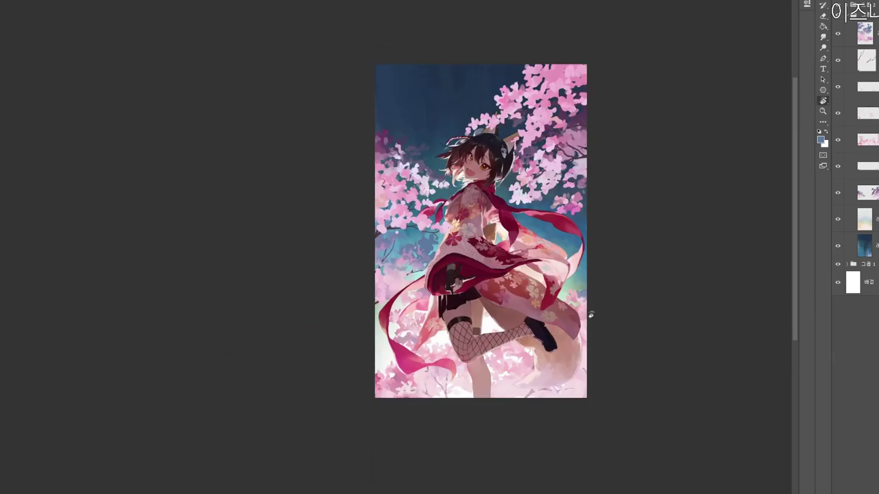
Glaze a blue shadow over the large foreground blossoms in the picture's upper-right corner.
{"action": "key", "text": "z"}
{"action": "left_click", "coordinate": [591, 303]}
{"action": "left_click", "coordinate": [549, 347], "text": "alt"}
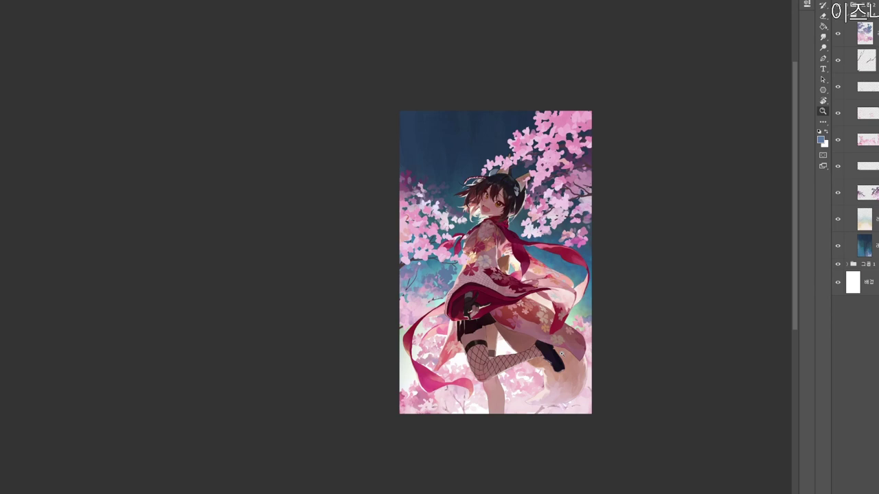
{"action": "left_click_drag", "start_coordinate": [537, 284], "coordinate": [545, 278]}
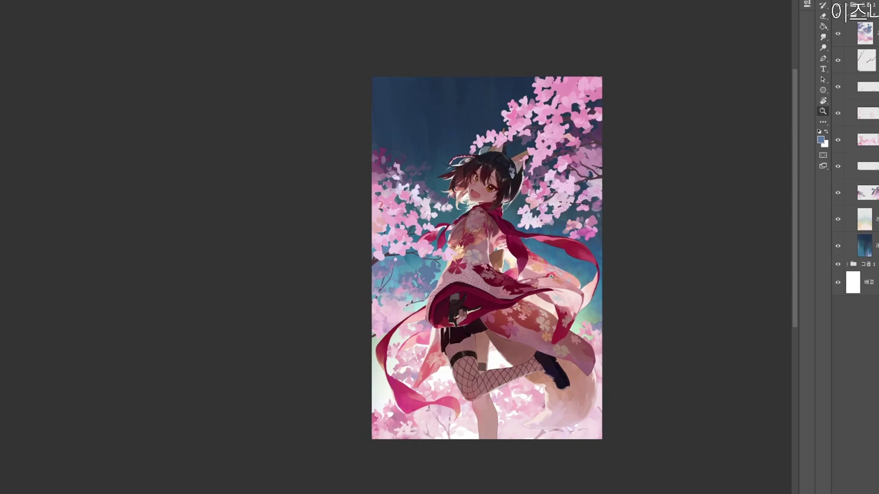
{"action": "left_click_drag", "start_coordinate": [553, 308], "coordinate": [528, 302]}
{"action": "left_click_drag", "start_coordinate": [551, 239], "coordinate": [555, 266]}
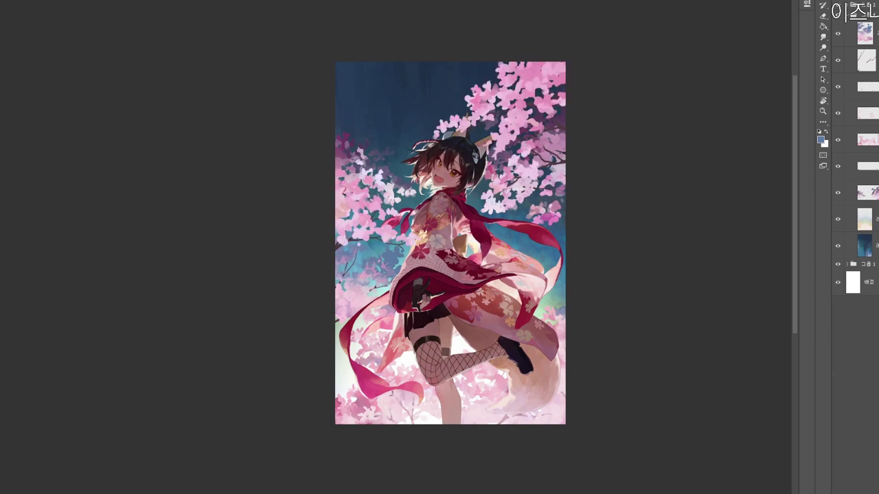
{"action": "left_click_drag", "start_coordinate": [450, 243], "coordinate": [451, 272]}
{"action": "mouse_move", "coordinate": [497, 92]}
{"action": "left_mouse_down"}
{"action": "mouse_move", "coordinate": [498, 118]}
{"action": "mouse_move", "coordinate": [516, 121]}
{"action": "left_mouse_up"}
{"action": "mouse_move", "coordinate": [526, 84]}
{"action": "left_mouse_down"}
{"action": "mouse_move", "coordinate": [527, 128]}
{"action": "mouse_move", "coordinate": [533, 126]}
{"action": "left_mouse_up"}
{"action": "mouse_move", "coordinate": [548, 67]}
{"action": "left_mouse_down"}
{"action": "mouse_move", "coordinate": [549, 129]}
{"action": "mouse_move", "coordinate": [564, 134]}
{"action": "left_mouse_up"}
Blend purple and pink tones sampled from the picture over the upper-right foreground blossoms.
{"action": "left_click", "coordinate": [562, 162], "text": "alt"}
{"action": "left_click_drag", "start_coordinate": [508, 85], "coordinate": [506, 130]}
{"action": "left_click_drag", "start_coordinate": [524, 84], "coordinate": [527, 133]}
{"action": "mouse_move", "coordinate": [537, 81]}
{"action": "left_mouse_down"}
{"action": "mouse_move", "coordinate": [538, 128]}
{"action": "mouse_move", "coordinate": [551, 122]}
{"action": "mouse_move", "coordinate": [503, 134]}
{"action": "mouse_move", "coordinate": [480, 156]}
{"action": "mouse_move", "coordinate": [485, 130]}
{"action": "mouse_move", "coordinate": [547, 132]}
{"action": "left_mouse_up"}
{"action": "left_click", "coordinate": [481, 130], "text": "alt"}
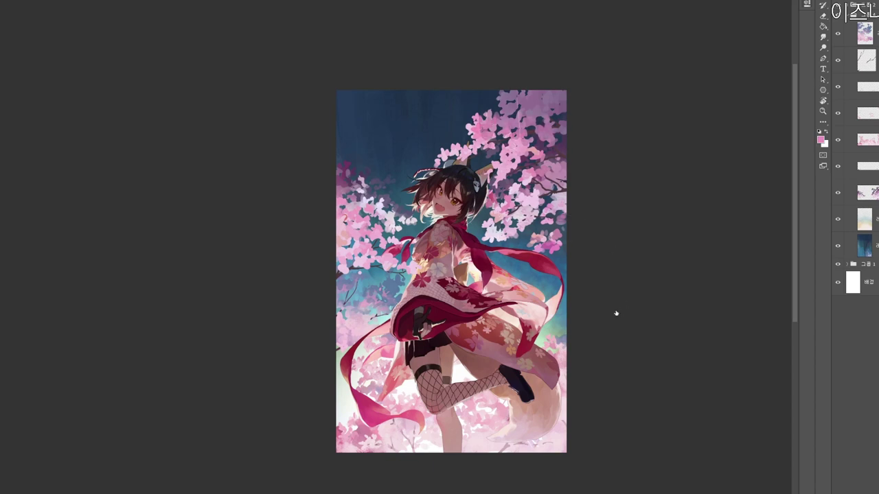
{"action": "left_click", "coordinate": [526, 210], "text": "alt"}
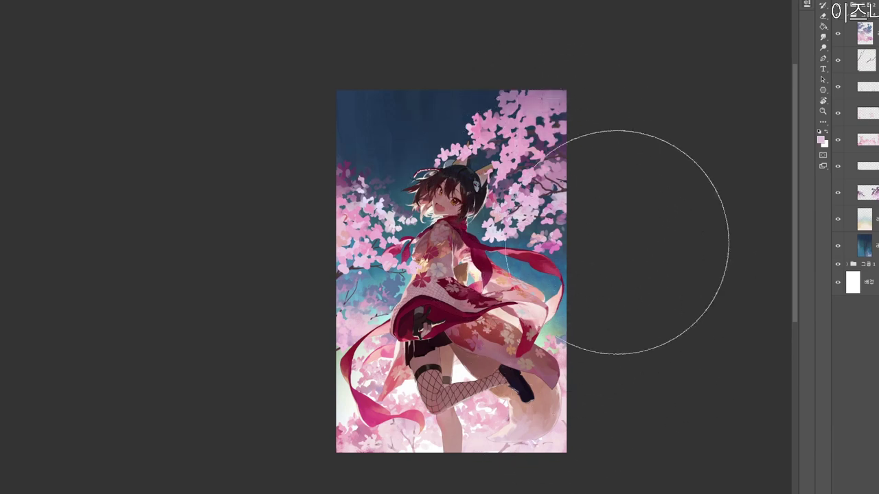
Move the left foreground blossom cluster down so that it overlaps the trailing red ribbon.
{"action": "left_click_drag", "start_coordinate": [487, 342], "coordinate": [527, 297]}
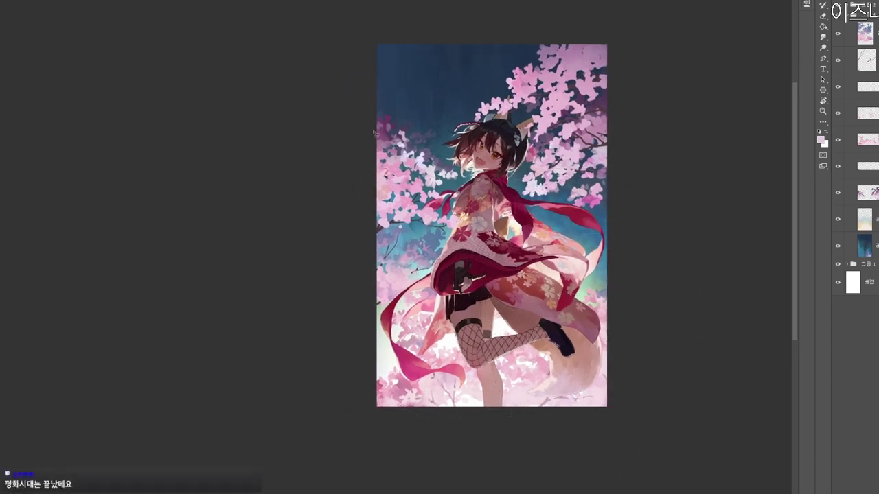
{"action": "left_click_drag", "start_coordinate": [504, 249], "coordinate": [489, 204]}
{"action": "left_click_drag", "start_coordinate": [414, 211], "coordinate": [414, 400]}
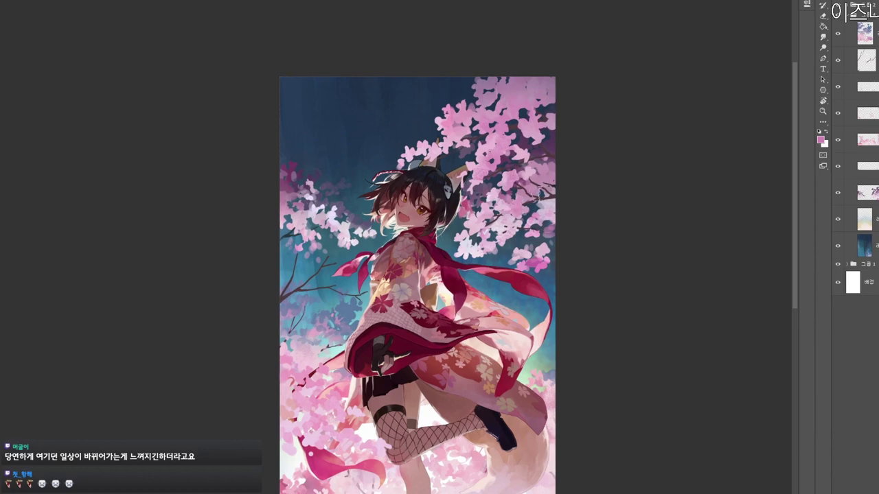
Paint pale pink petal highlights on the upper-right foreground blossoms, rotating the canvas for the strokes.
{"action": "left_click_drag", "start_coordinate": [281, 114], "coordinate": [272, 108]}
{"action": "left_click", "coordinate": [502, 100]}
{"action": "key", "text": "r"}
{"action": "left_click_drag", "start_coordinate": [512, 399], "coordinate": [483, 241]}
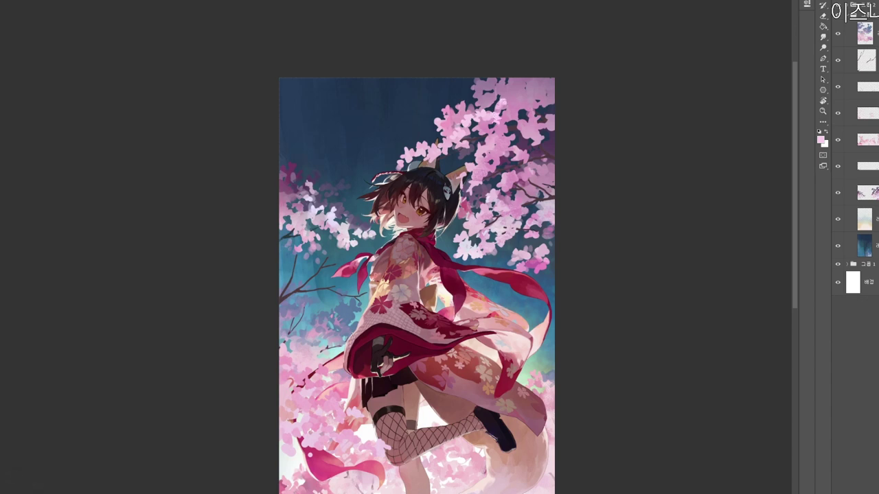
{"action": "key", "text": "r"}
{"action": "left_click_drag", "start_coordinate": [540, 276], "coordinate": [500, 361]}
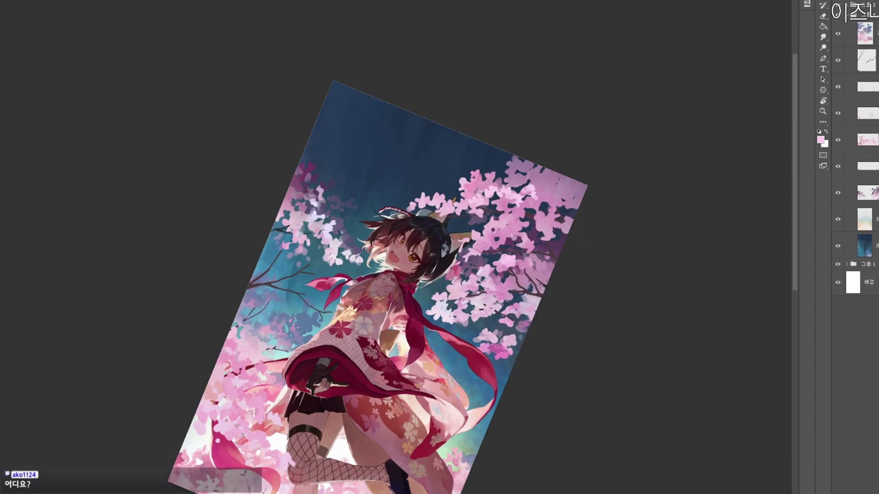
Change the foreground colour to a near-white pink and paint the brightest petals inside the upper-right blossom cluster.
{"action": "key", "text": "n"}
{"action": "left_click", "coordinate": [260, 105]}
{"action": "left_click", "coordinate": [507, 103]}
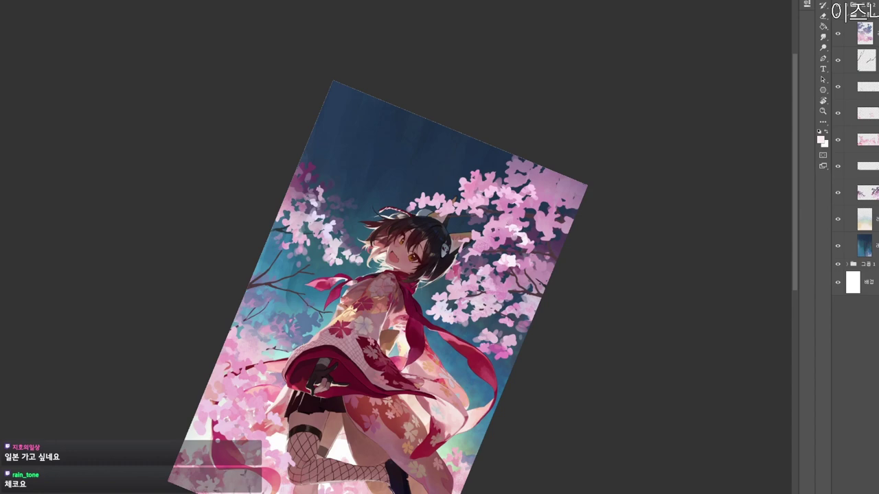
{"action": "left_click_drag", "start_coordinate": [569, 281], "coordinate": [555, 106]}
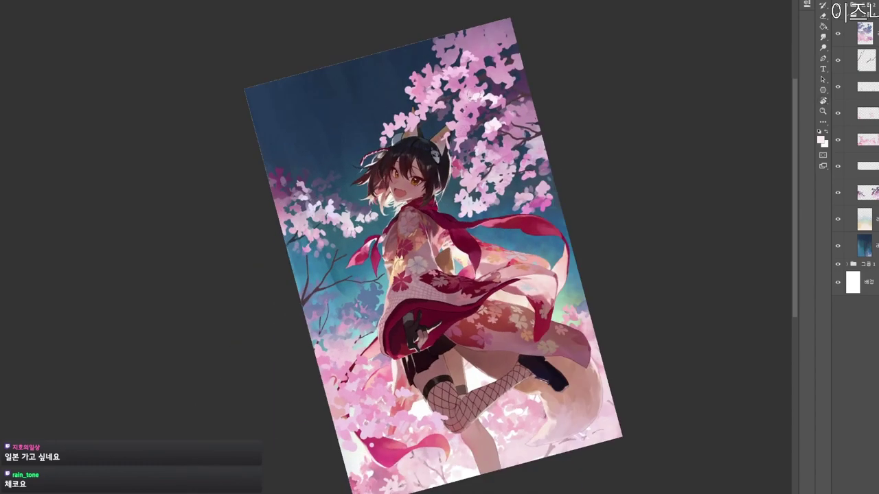
{"action": "key", "text": "Escape"}
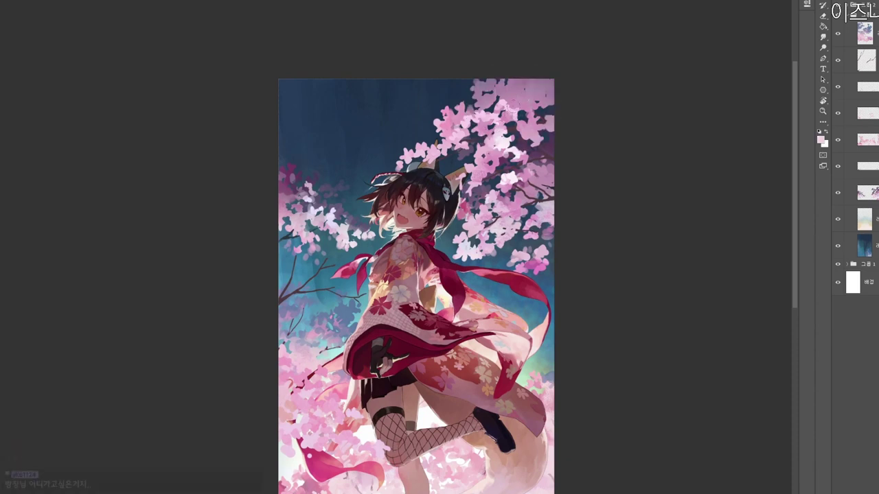
Sample light pinks from the upper-right blossoms and paint more distinct petals toward the picture's right edge.
{"action": "left_click", "coordinate": [514, 110], "text": "alt"}
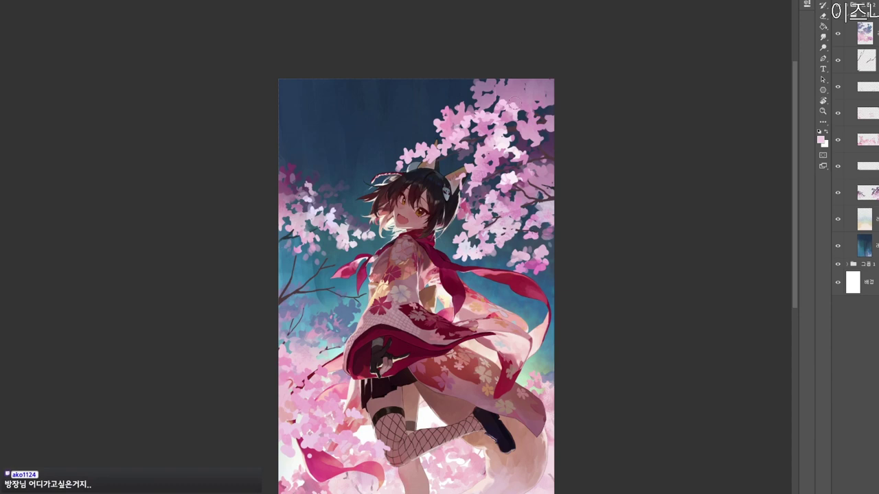
{"action": "left_click_drag", "start_coordinate": [509, 104], "coordinate": [507, 103]}
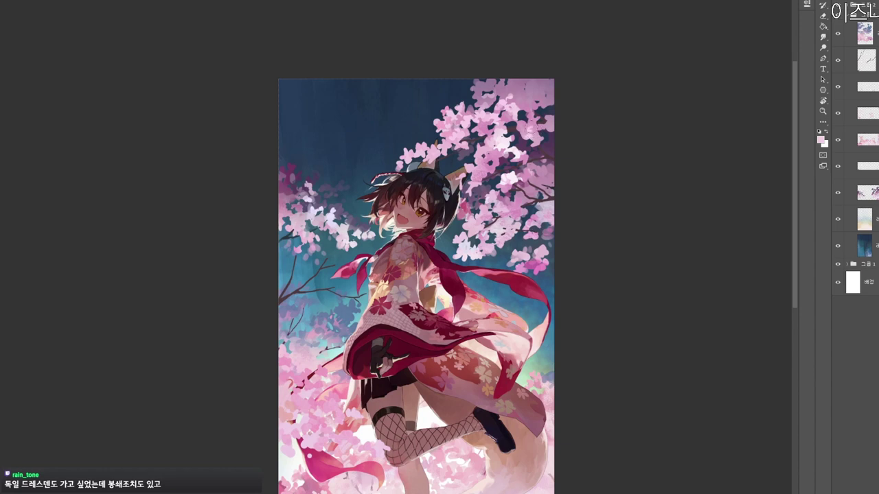
{"action": "left_click", "coordinate": [533, 128], "text": "alt"}
{"action": "left_click", "coordinate": [536, 123], "text": "alt"}
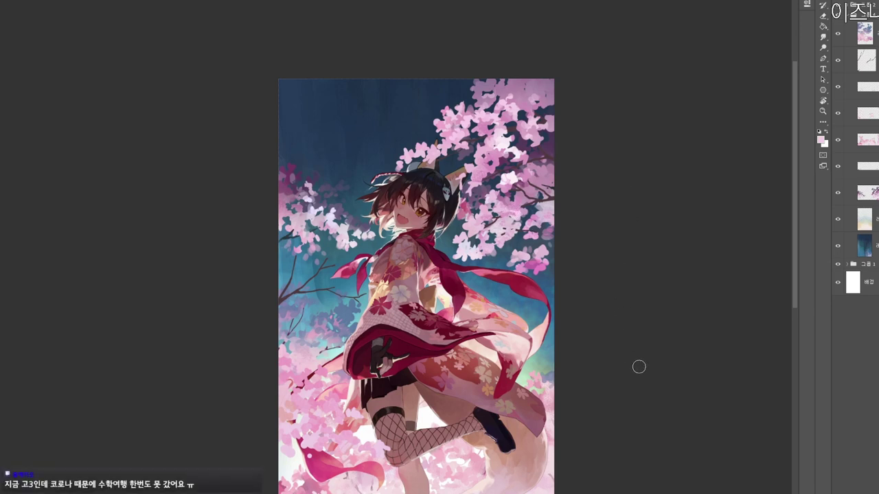
Toggle the layer group above the blossom layers off and on to compare the picture with and without it.
{"action": "left_click", "coordinate": [838, 5]}
{"action": "left_click", "coordinate": [838, 5]}
{"action": "left_click", "coordinate": [837, 5]}
{"action": "left_click", "coordinate": [838, 4]}
Sample a dark navy from the gap at the right edge of the upper-right blossoms and review the whole picture.
{"action": "left_click", "coordinate": [548, 110], "text": "alt"}
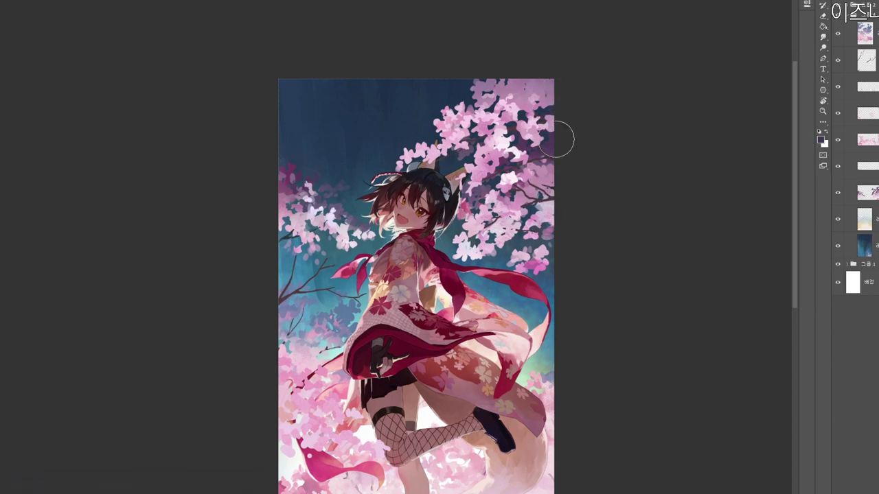
{"action": "left_click_drag", "start_coordinate": [543, 389], "coordinate": [569, 365]}
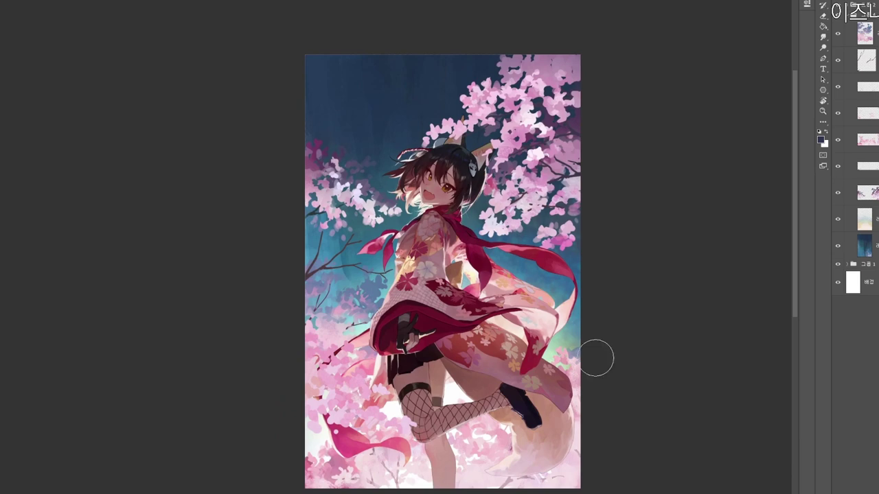
{"action": "left_click_drag", "start_coordinate": [555, 400], "coordinate": [534, 395]}
{"action": "left_click_drag", "start_coordinate": [515, 320], "coordinate": [507, 285]}
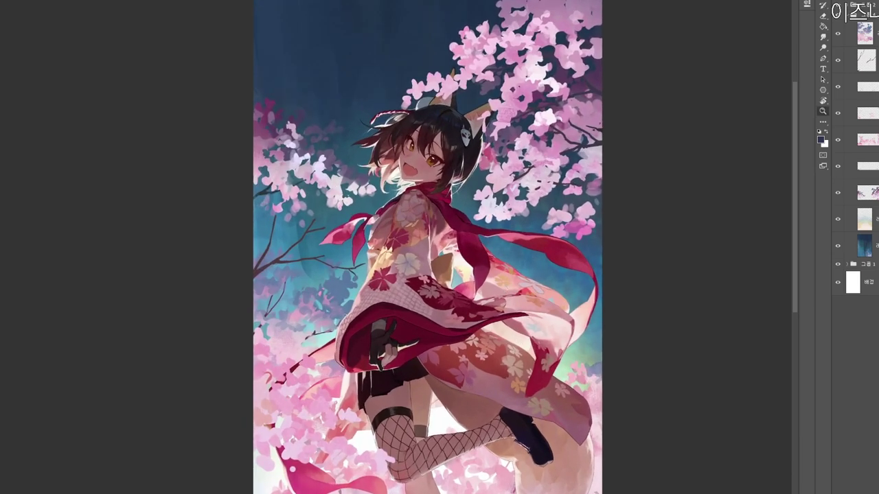
{"action": "scroll", "coordinate": [481, 242], "scroll_direction": "up", "scroll_amount": 3}
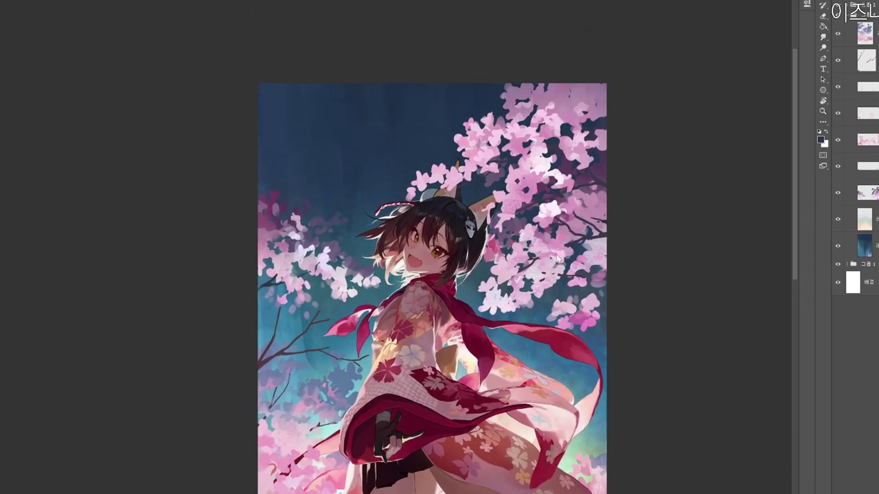
Add a new layer above the blossom layers and change the foreground colour to near-white.
{"action": "key", "text": "ctrl+alt+shift+n"}
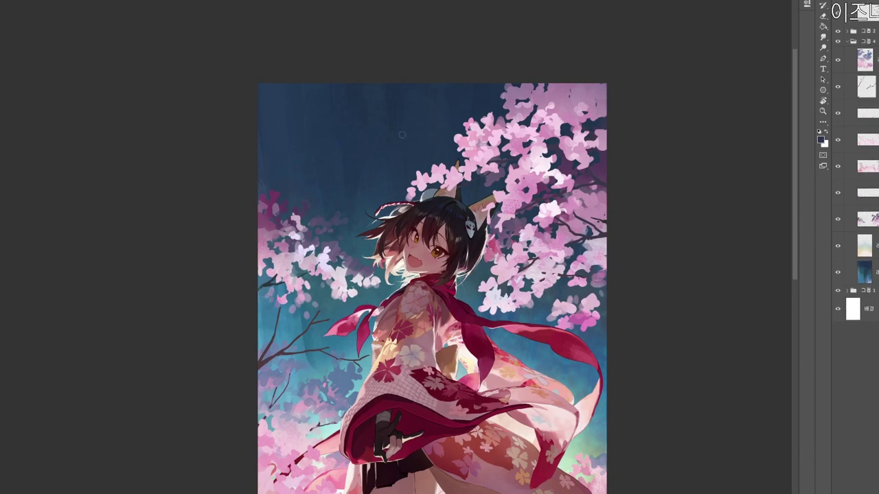
{"action": "key", "text": "n"}
{"action": "left_click_drag", "start_coordinate": [279, 117], "coordinate": [250, 104]}
{"action": "left_click_drag", "start_coordinate": [409, 195], "coordinate": [405, 179]}
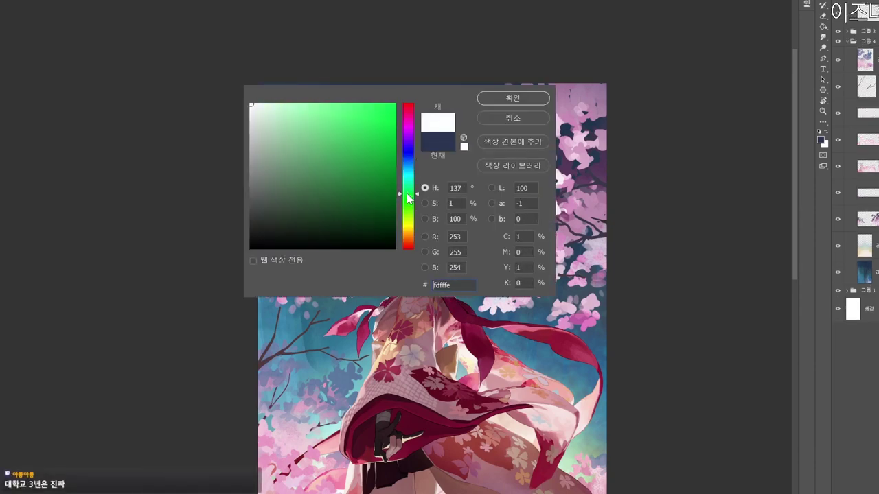
{"action": "left_click", "coordinate": [407, 126]}
{"action": "left_click", "coordinate": [526, 97]}
Paint bright highlights along the left side of the upper-right blossoms, using near-white and a pale pink sampled from the cluster.
{"action": "left_click_drag", "start_coordinate": [445, 147], "coordinate": [455, 141]}
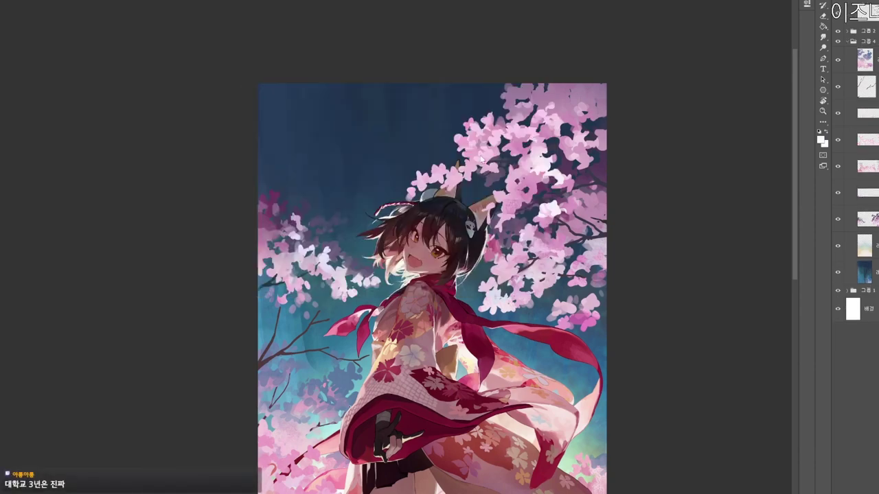
{"action": "scroll", "coordinate": [453, 146], "scroll_direction": "up", "scroll_amount": 2}
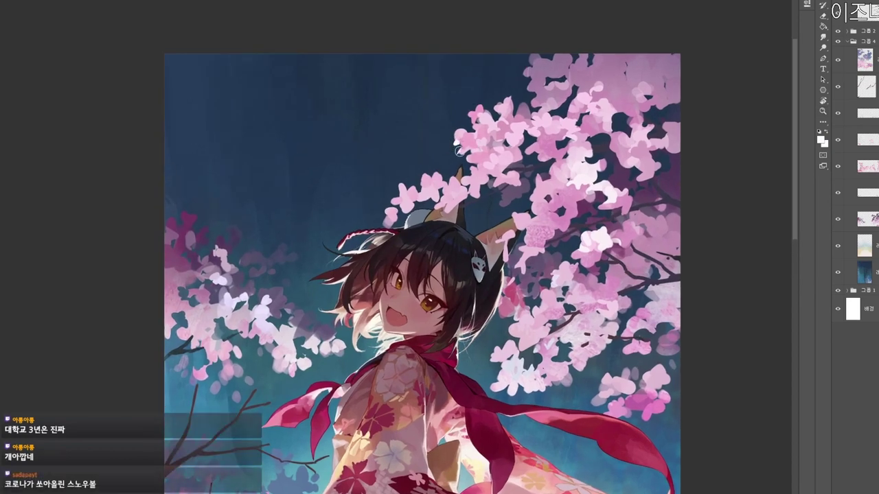
{"action": "scroll", "coordinate": [478, 144], "scroll_direction": "down", "scroll_amount": 2}
{"action": "left_click", "coordinate": [469, 149], "text": "alt"}
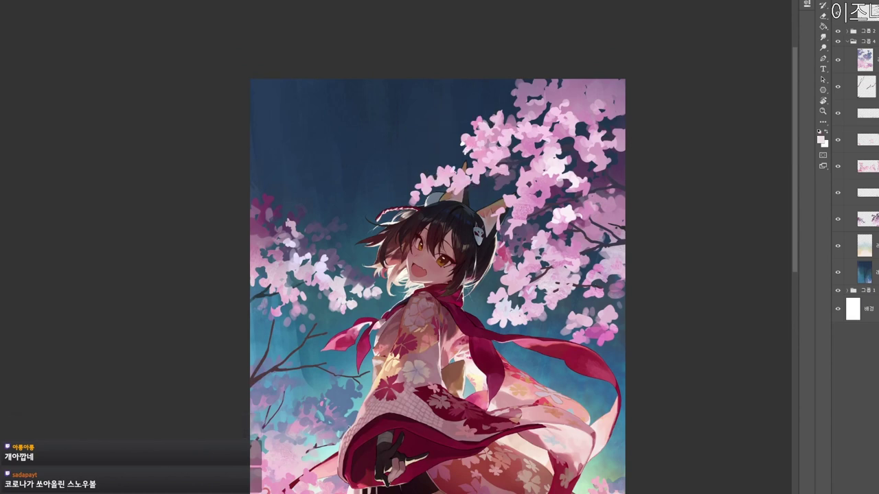
{"action": "left_click_drag", "start_coordinate": [534, 287], "coordinate": [505, 285]}
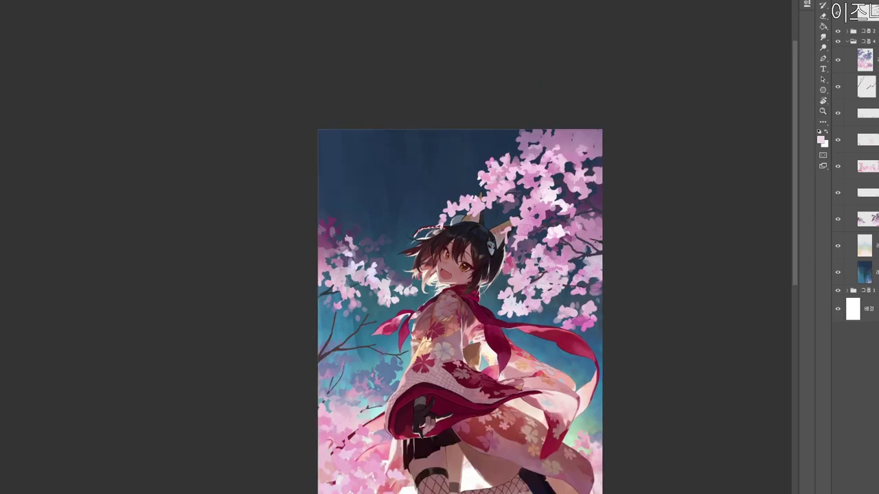
{"action": "left_click_drag", "start_coordinate": [567, 218], "coordinate": [572, 219]}
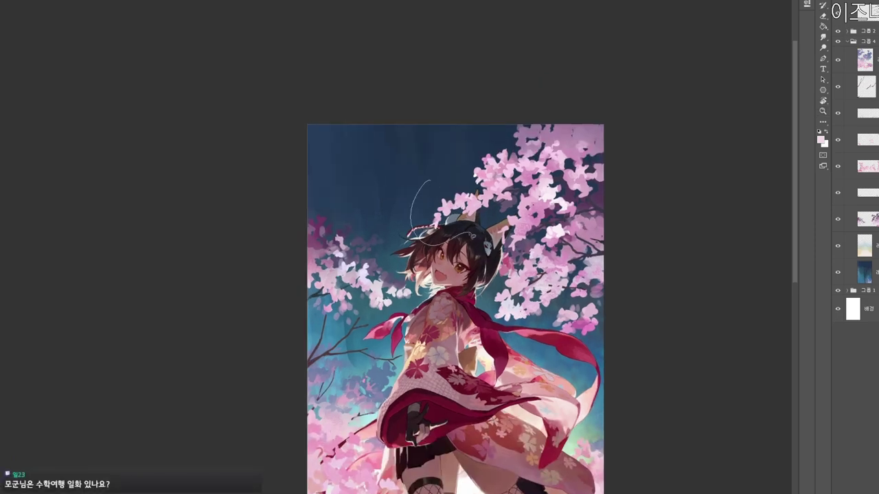
{"action": "scroll", "coordinate": [427, 202], "scroll_direction": "up", "scroll_amount": 1}
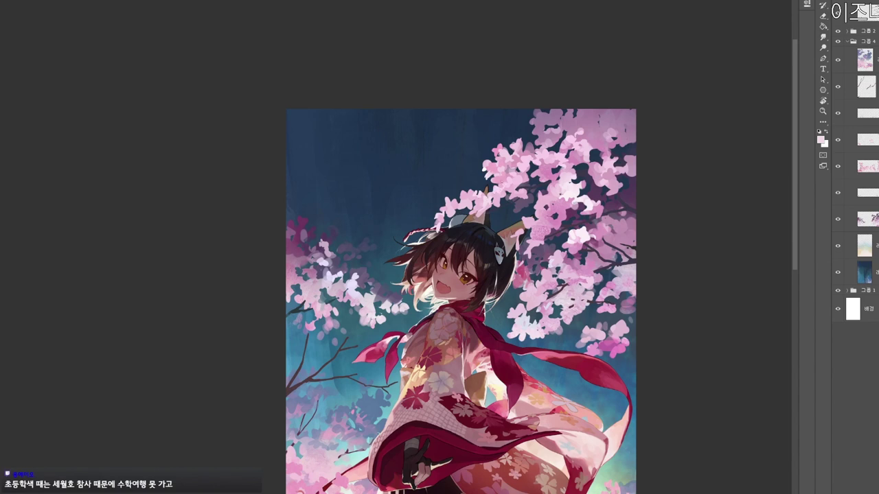
{"action": "left_click_drag", "start_coordinate": [460, 302], "coordinate": [457, 275]}
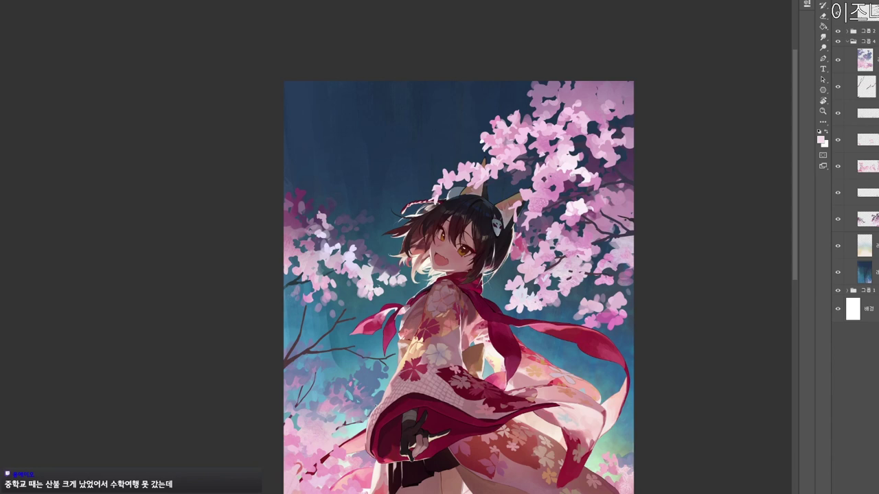
Sample a mid pink from the upper-right blossoms and change the foreground colour to a deeper, more saturated pink.
{"action": "left_click_drag", "start_coordinate": [530, 143], "coordinate": [540, 144]}
{"action": "left_click", "coordinate": [539, 144], "text": "alt"}
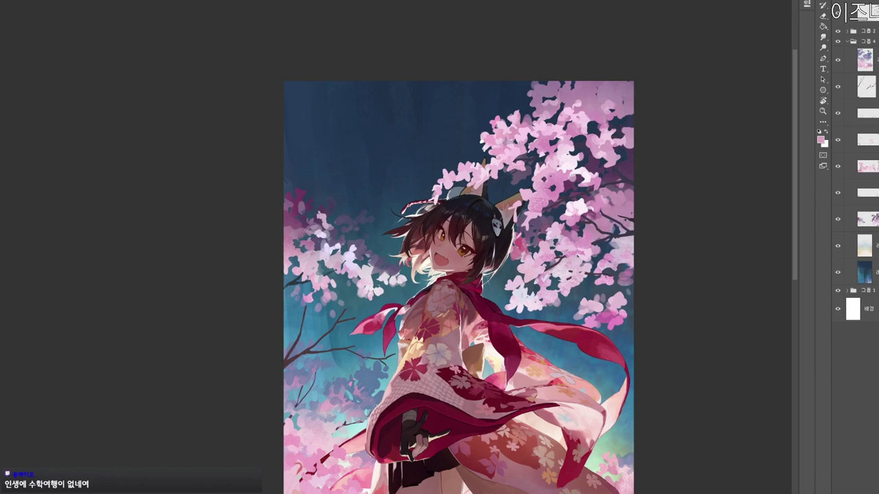
{"action": "left_click", "coordinate": [538, 144], "text": "alt"}
{"action": "left_click", "coordinate": [529, 138], "text": "alt"}
{"action": "left_click", "coordinate": [820, 139]}
{"action": "left_click", "coordinate": [333, 131]}
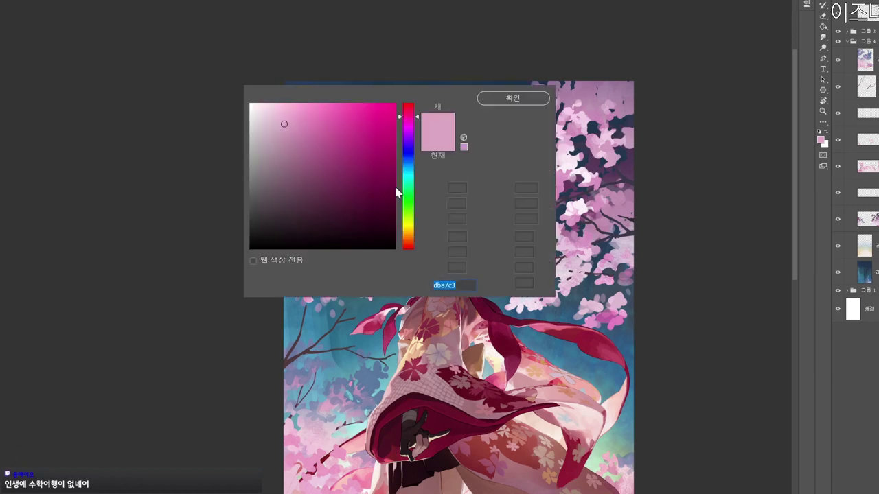
{"action": "left_click", "coordinate": [509, 103]}
{"action": "key", "text": "Return"}
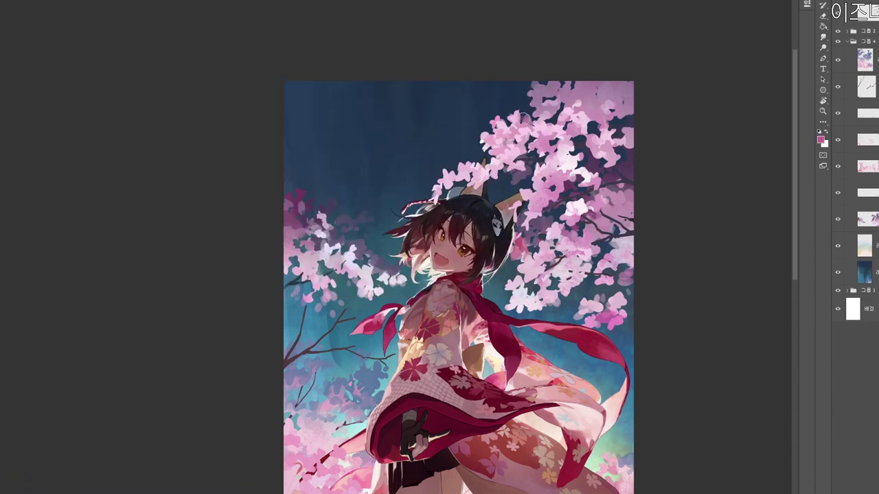
Sample pinks from the upper-right cluster and paint mid-pink petals along its upper-left side and the picture's top edge.
{"action": "left_click", "coordinate": [516, 123], "text": "alt"}
{"action": "left_click", "coordinate": [517, 121], "text": "alt"}
{"action": "left_click", "coordinate": [516, 122], "text": "alt"}
{"action": "left_click", "coordinate": [525, 121], "text": "alt"}
{"action": "mouse_move", "coordinate": [521, 133]}
{"action": "left_mouse_down"}
{"action": "mouse_move", "coordinate": [533, 114]}
{"action": "mouse_move", "coordinate": [520, 133]}
{"action": "left_mouse_up"}
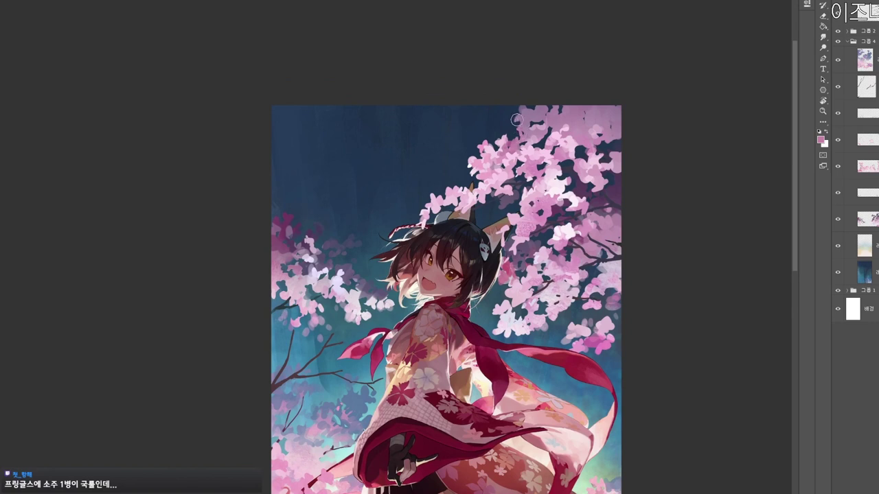
{"action": "left_click_drag", "start_coordinate": [517, 112], "coordinate": [539, 110]}
{"action": "left_click", "coordinate": [536, 124], "text": "alt"}
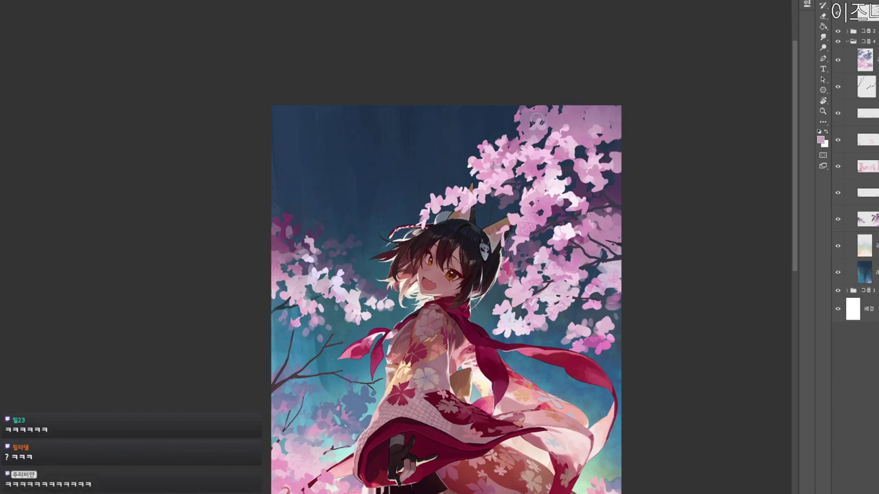
Change the foreground colour to a deep crimson pink for dark accents among the topmost blossoms.
{"action": "left_click_drag", "start_coordinate": [547, 114], "coordinate": [536, 93]}
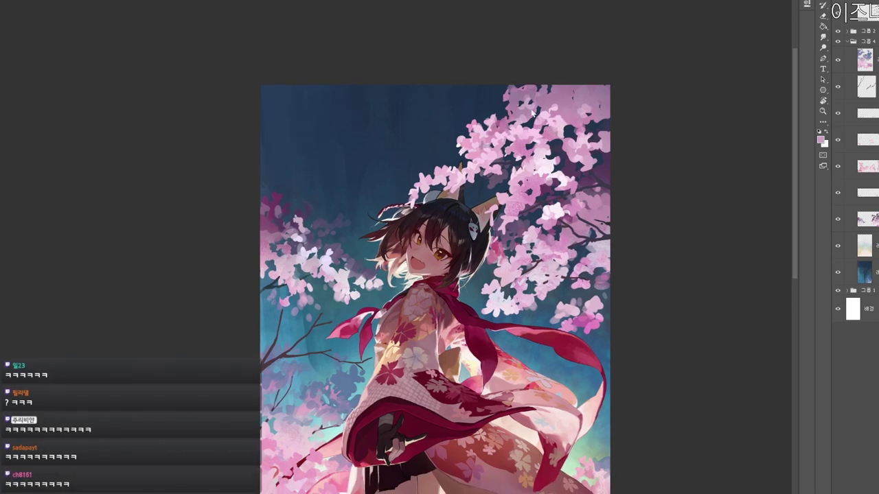
{"action": "key", "text": "n"}
{"action": "left_click", "coordinate": [307, 153]}
{"action": "left_click", "coordinate": [408, 111]}
{"action": "left_click", "coordinate": [340, 165]}
{"action": "left_click", "coordinate": [490, 100]}
{"action": "left_click_drag", "start_coordinate": [531, 80], "coordinate": [488, 42]}
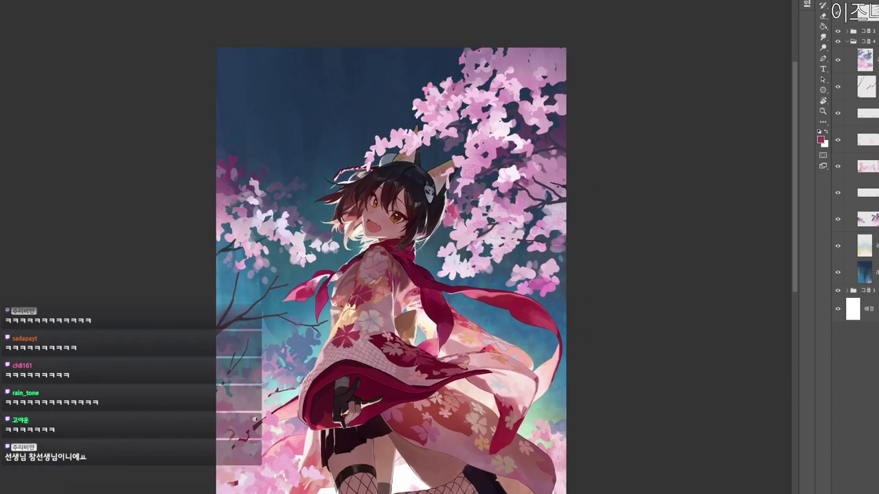
Change the foreground colour to a vivid magenta and paint deeper pink accents among the topmost blossoms, blending with sampled pinks.
{"action": "left_click", "coordinate": [499, 67], "text": "alt"}
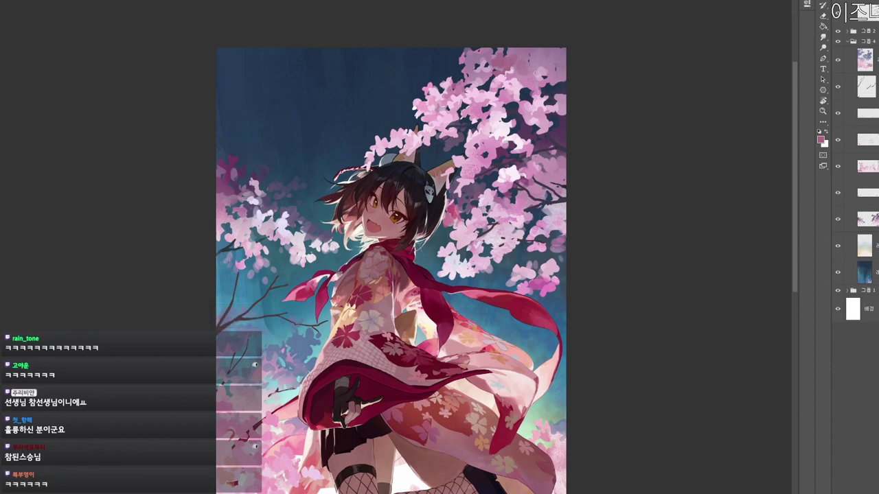
{"action": "key", "text": "n"}
{"action": "left_click", "coordinate": [349, 142]}
{"action": "left_click", "coordinate": [512, 99]}
{"action": "left_click", "coordinate": [508, 96]}
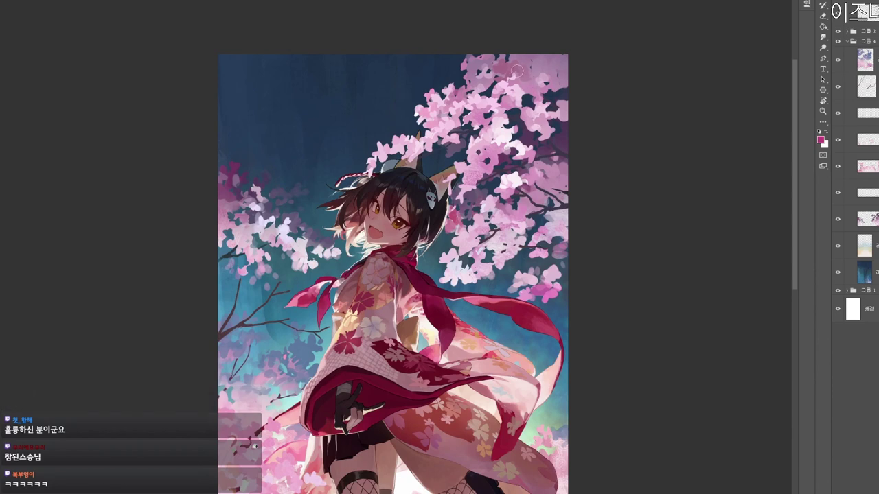
{"action": "left_click", "coordinate": [513, 83], "text": "alt"}
{"action": "left_click_drag", "start_coordinate": [513, 85], "coordinate": [506, 93]}
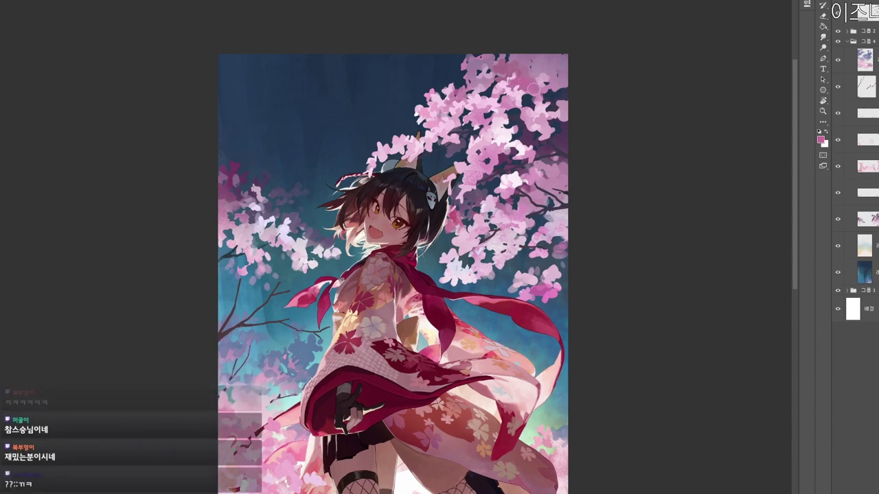
Merge the new layer into the blossom layer below and erase gaps along the upper-right cluster's right edge.
{"action": "left_click", "coordinate": [555, 98], "text": "alt"}
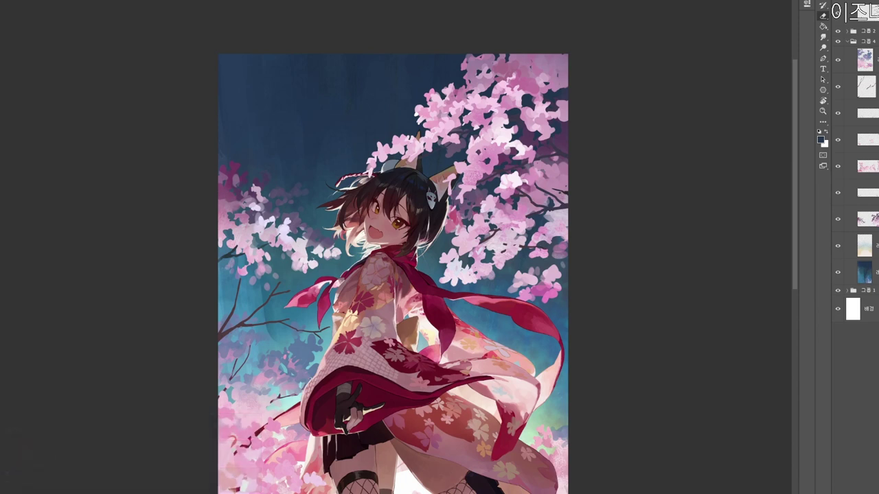
{"action": "scroll", "coordinate": [855, 171], "scroll_direction": "down", "scroll_amount": 1}
{"action": "left_click", "coordinate": [543, 70]}
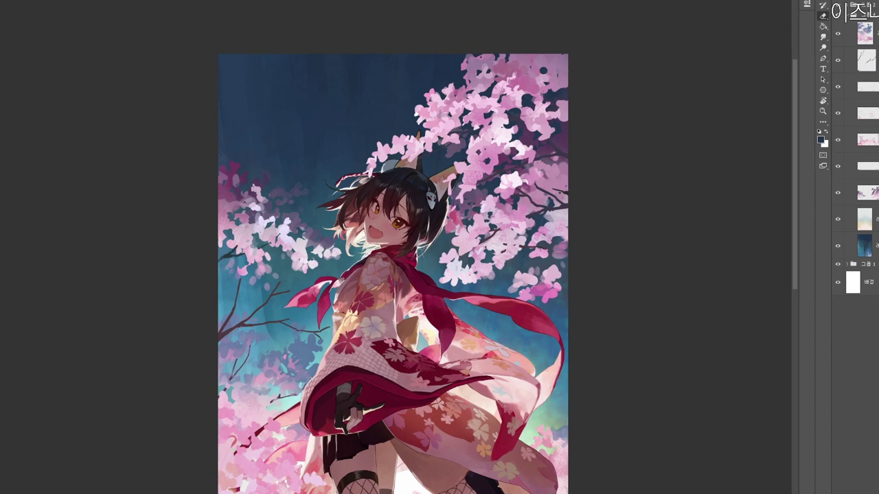
{"action": "left_click_drag", "start_coordinate": [523, 37], "coordinate": [521, 72]}
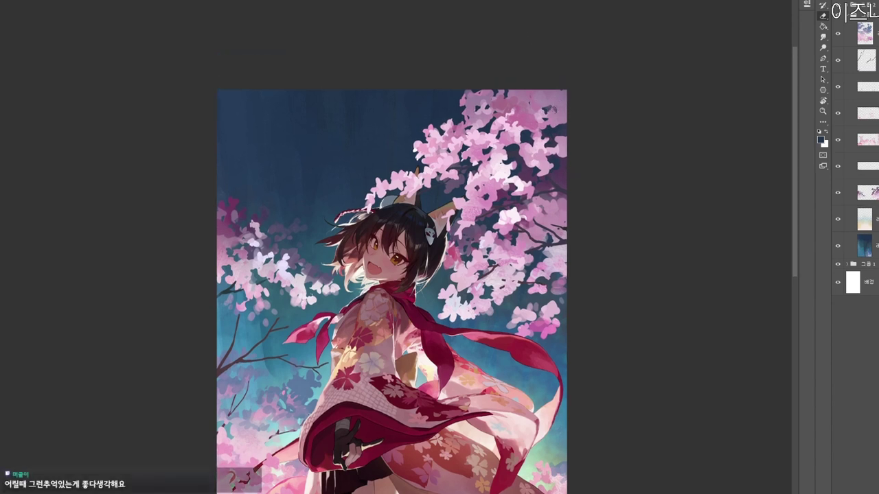
{"action": "left_click_drag", "start_coordinate": [555, 111], "coordinate": [565, 119]}
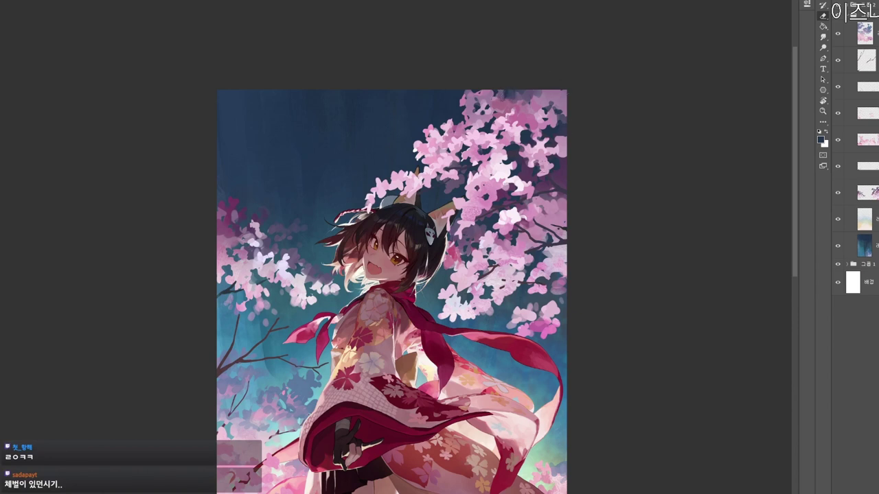
{"action": "mouse_move", "coordinate": [544, 160]}
{"action": "left_mouse_down"}
{"action": "mouse_move", "coordinate": [546, 167]}
{"action": "mouse_move", "coordinate": [564, 143]}
{"action": "left_mouse_up"}
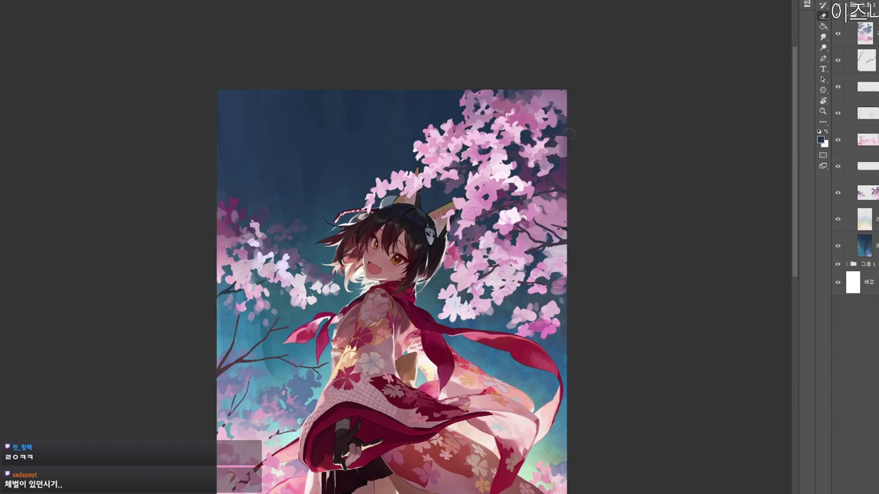
Sample pinks from the middle of the upper-right cluster and repaint the petals above the fox ear.
{"action": "left_click", "coordinate": [501, 179], "text": "alt"}
{"action": "left_click_drag", "start_coordinate": [502, 176], "coordinate": [497, 180]}
{"action": "left_click", "coordinate": [493, 179], "text": "alt"}
{"action": "left_click", "coordinate": [493, 177], "text": "alt"}
{"action": "left_click", "coordinate": [492, 178], "text": "alt"}
{"action": "left_click", "coordinate": [478, 175], "text": "alt"}
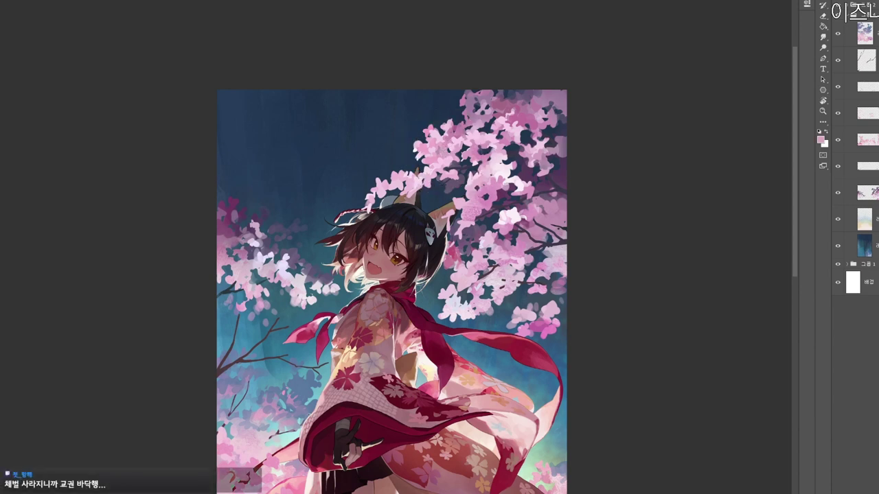
Change the foreground colour to the saturated pink db5e9e for accents on the upper-right blossoms.
{"action": "key", "text": "n"}
{"action": "left_click", "coordinate": [334, 125]}
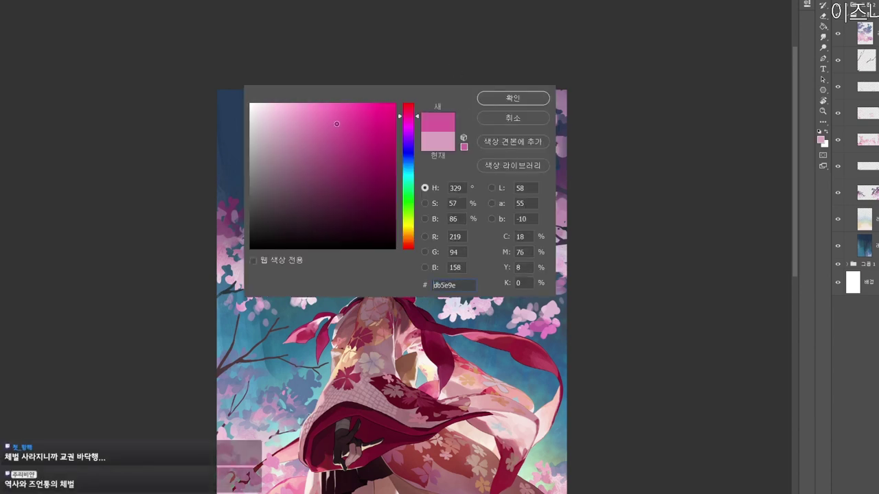
{"action": "left_click", "coordinate": [500, 97]}
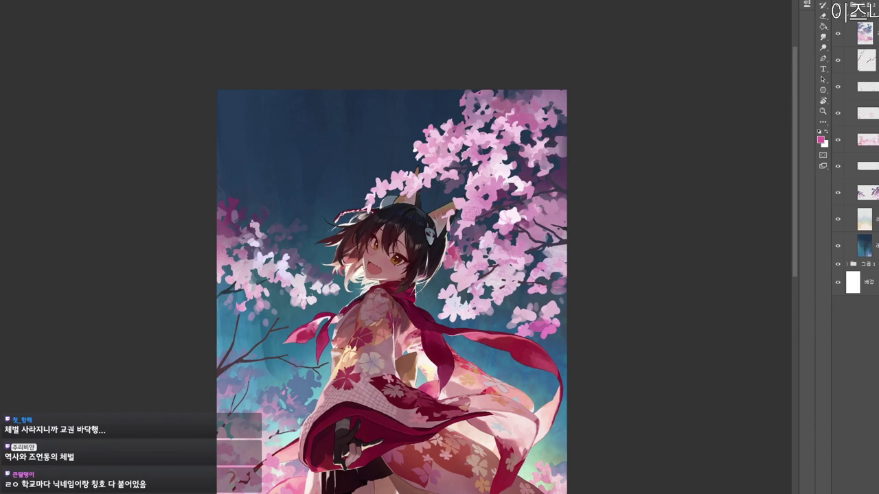
Sample white and light pinks from the upper-right cluster and refine the petals above the fox ear.
{"action": "left_click", "coordinate": [446, 154], "text": "alt"}
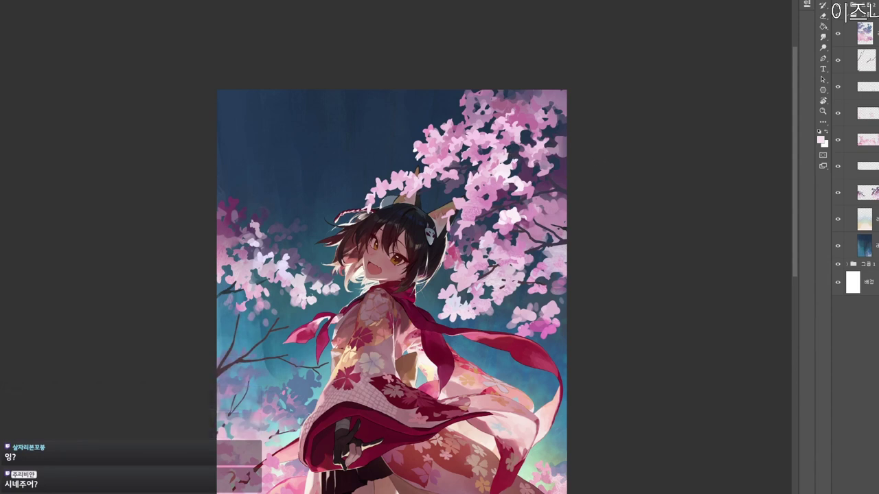
{"action": "left_click", "coordinate": [516, 167], "text": "alt"}
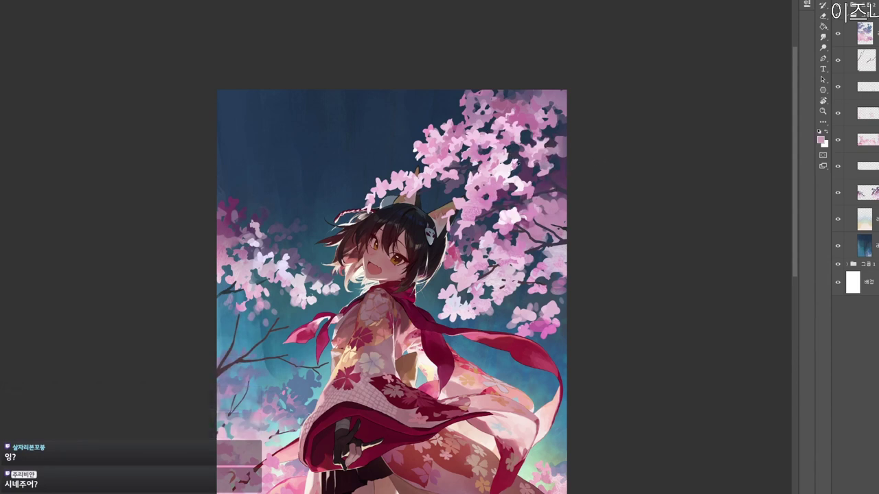
{"action": "left_click", "coordinate": [498, 176], "text": "alt"}
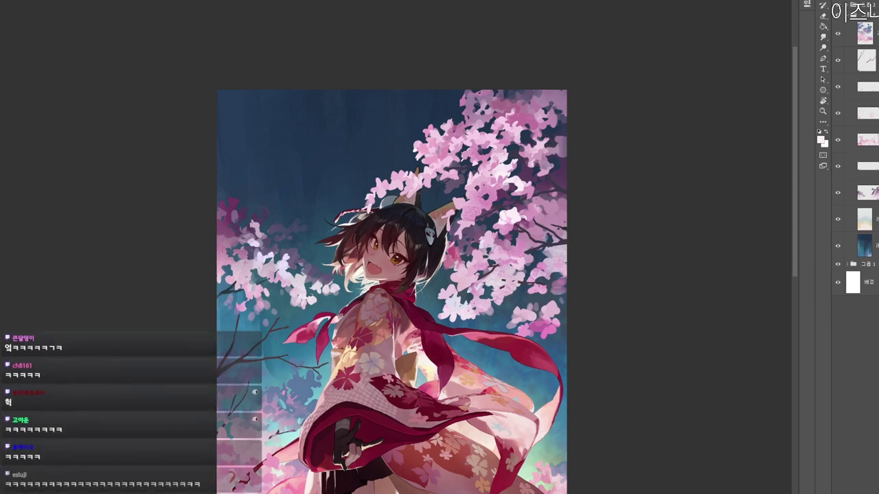
{"action": "left_click_drag", "start_coordinate": [471, 200], "coordinate": [480, 186]}
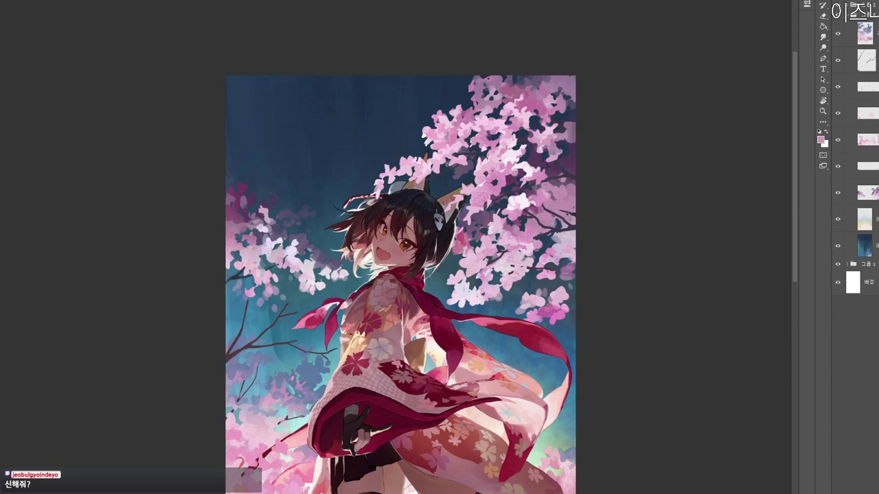
Sample light pinks from the lower middle of the upper-right cluster and touch up the petals around the sampled spots.
{"action": "left_click", "coordinate": [509, 155], "text": "alt"}
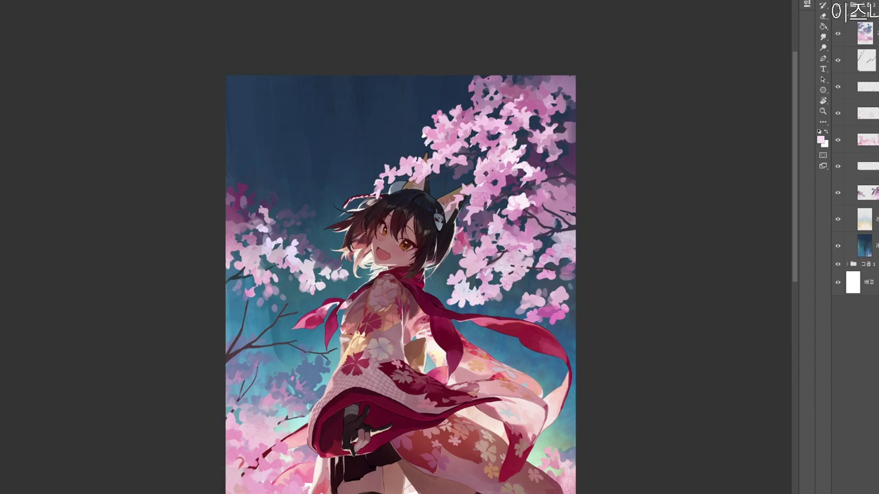
{"action": "left_click", "coordinate": [494, 162], "text": "alt"}
{"action": "left_click", "coordinate": [487, 162], "text": "alt"}
{"action": "left_click", "coordinate": [508, 157], "text": "alt"}
{"action": "key", "text": "z"}
{"action": "left_click", "coordinate": [582, 171], "text": "alt"}
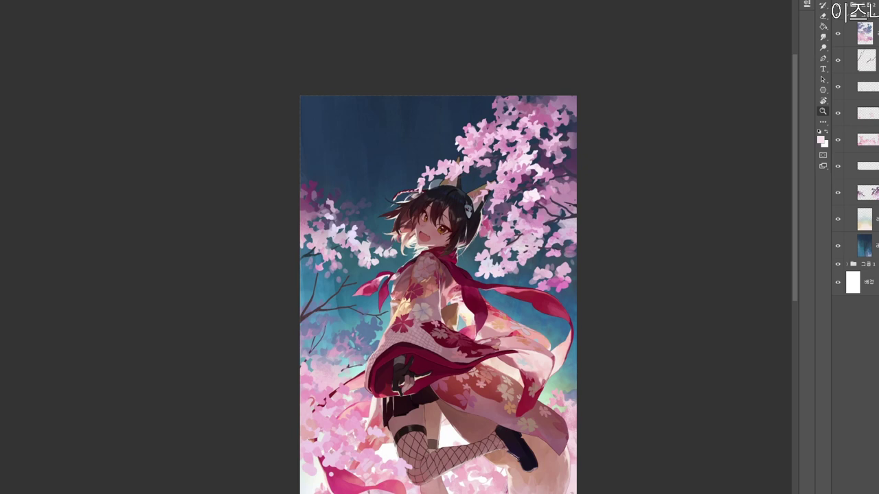
{"action": "left_click", "coordinate": [628, 325]}
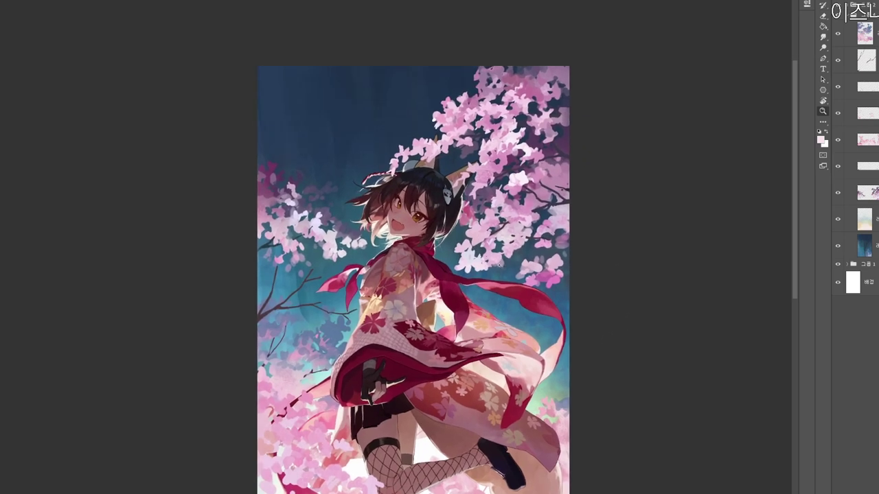
{"action": "left_click", "coordinate": [626, 324]}
Sample pale pink from the blossoms beside the fox ear and repaint the petals along the ear's right side.
{"action": "left_click", "coordinate": [465, 235], "text": "alt"}
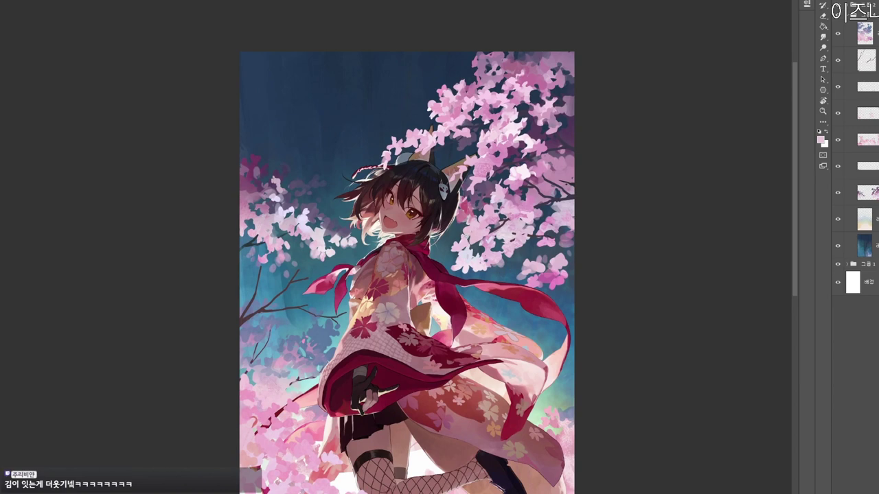
{"action": "left_click_drag", "start_coordinate": [451, 230], "coordinate": [542, 328]}
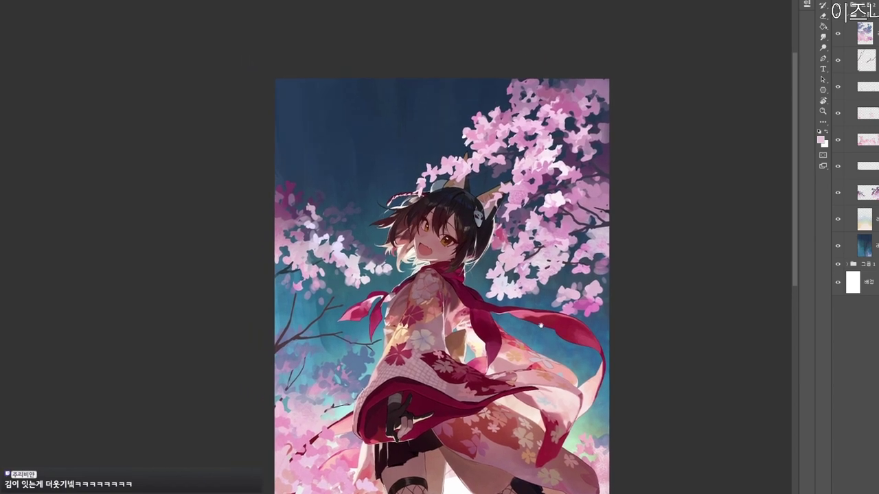
{"action": "left_click_drag", "start_coordinate": [493, 213], "coordinate": [528, 213]}
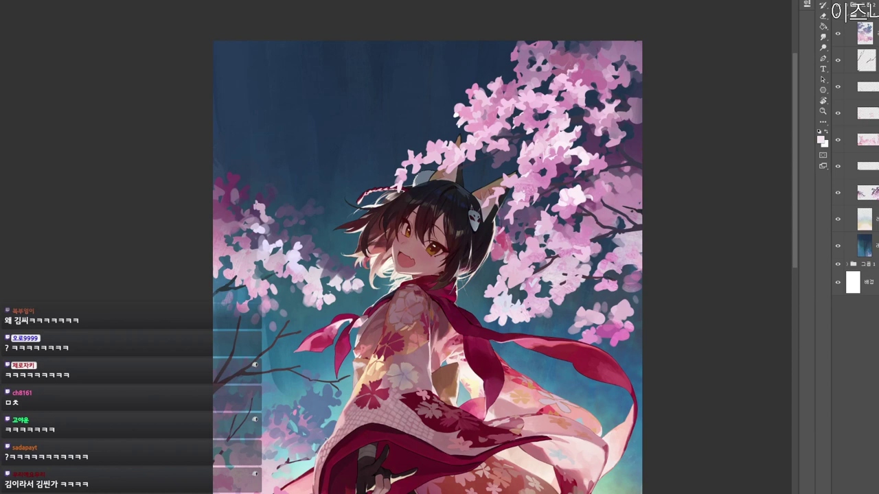
{"action": "left_click", "coordinate": [517, 187], "text": "alt"}
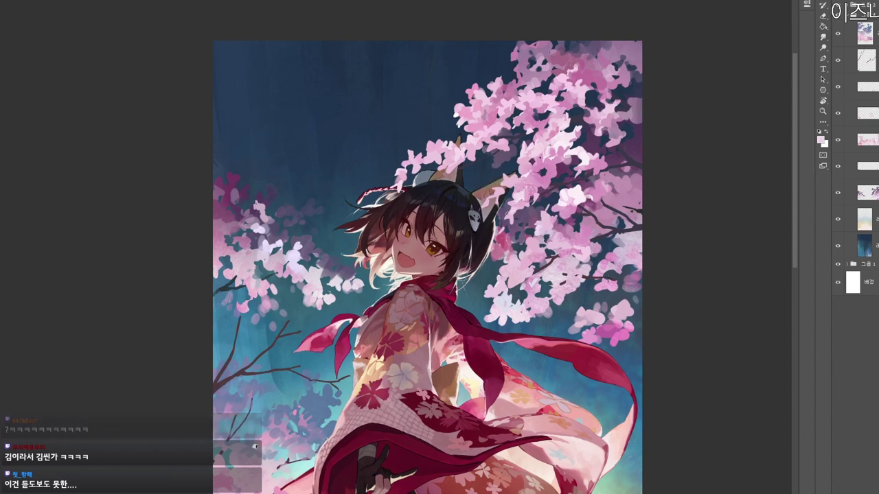
{"action": "left_click_drag", "start_coordinate": [506, 192], "coordinate": [505, 182]}
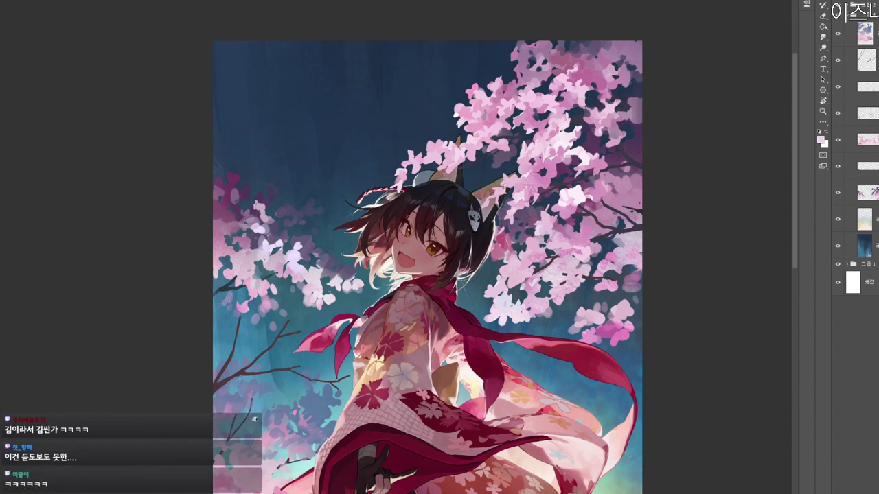
{"action": "scroll", "coordinate": [545, 168], "scroll_direction": "down", "scroll_amount": 1}
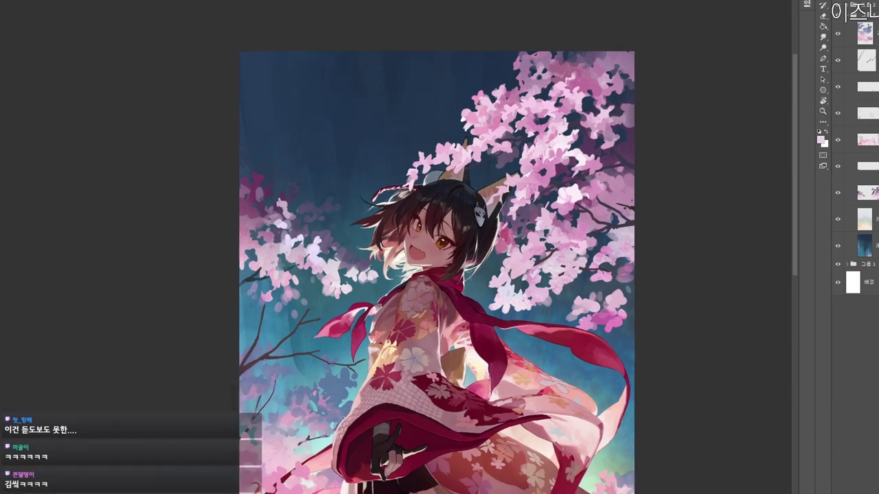
Set the foreground colour to dark magenta 932e59, blend it with sampled cluster tones and paint deeper accents between the upper-right petals.
{"action": "key", "text": "n"}
{"action": "left_click", "coordinate": [350, 165]}
{"action": "left_click", "coordinate": [407, 113]}
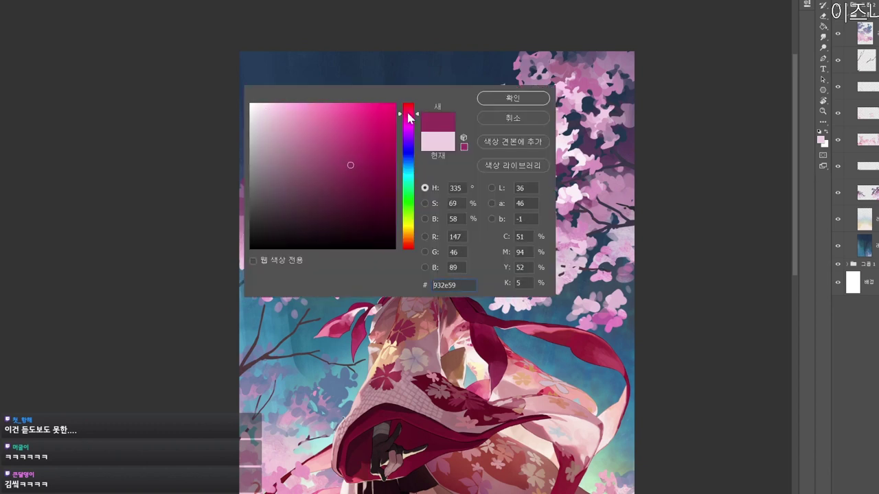
{"action": "left_click", "coordinate": [513, 98]}
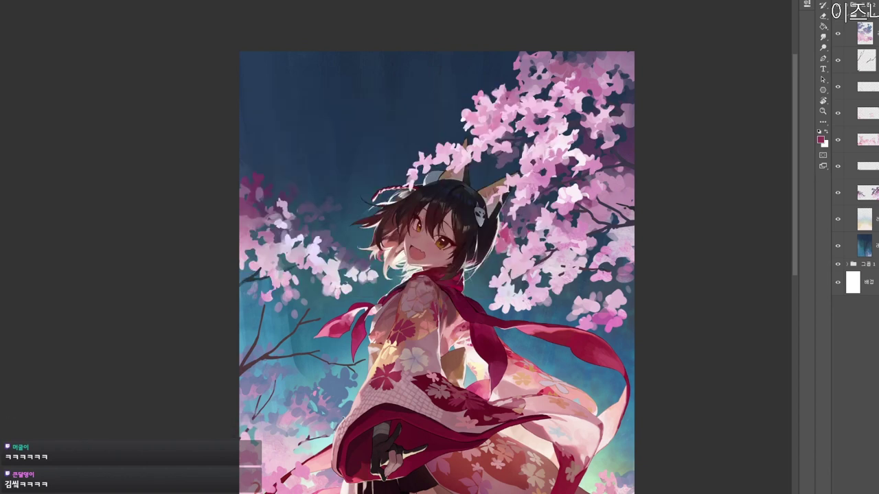
{"action": "left_click", "coordinate": [557, 172], "text": "alt"}
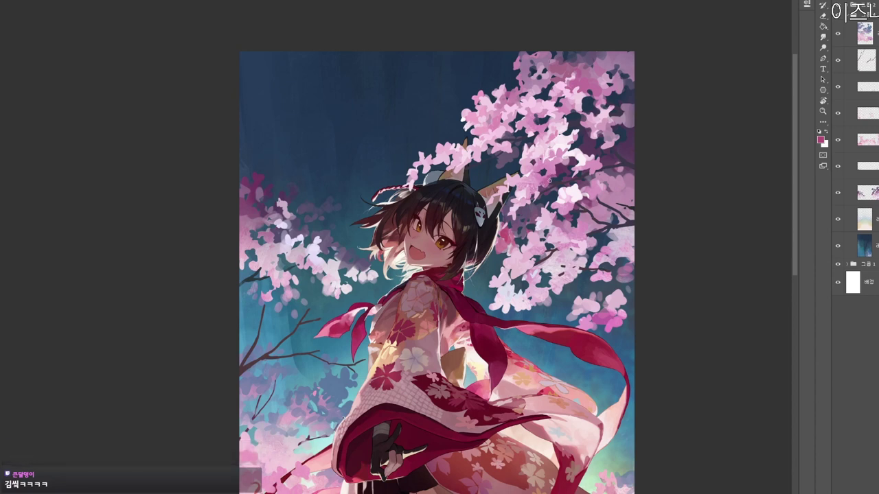
{"action": "left_click", "coordinate": [551, 169], "text": "alt"}
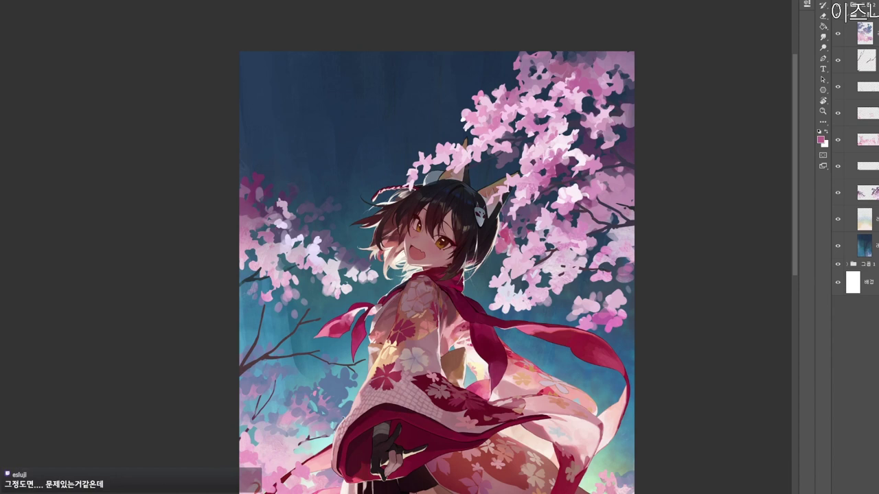
{"action": "left_click_drag", "start_coordinate": [593, 162], "coordinate": [589, 161]}
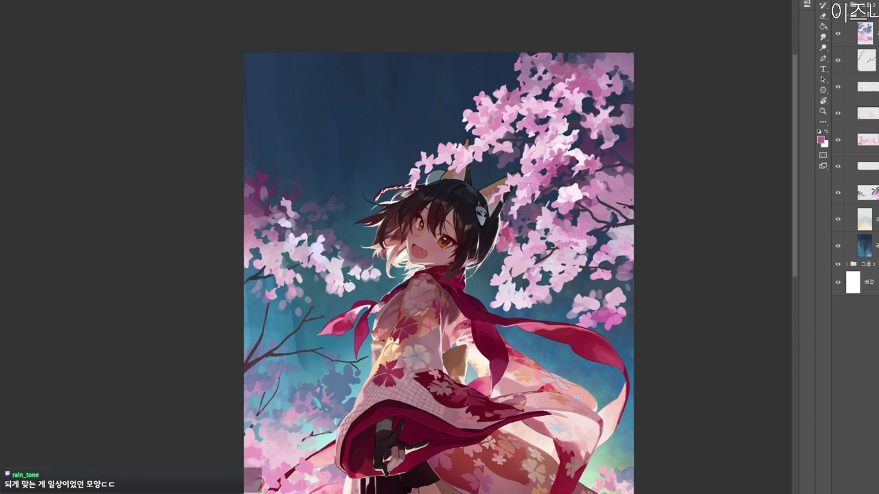
Sample near-white from the bright blossom right of the fox ear and touch up the highlights there.
{"action": "left_click", "coordinate": [579, 191], "text": "alt"}
{"action": "left_click", "coordinate": [576, 185], "text": "alt"}
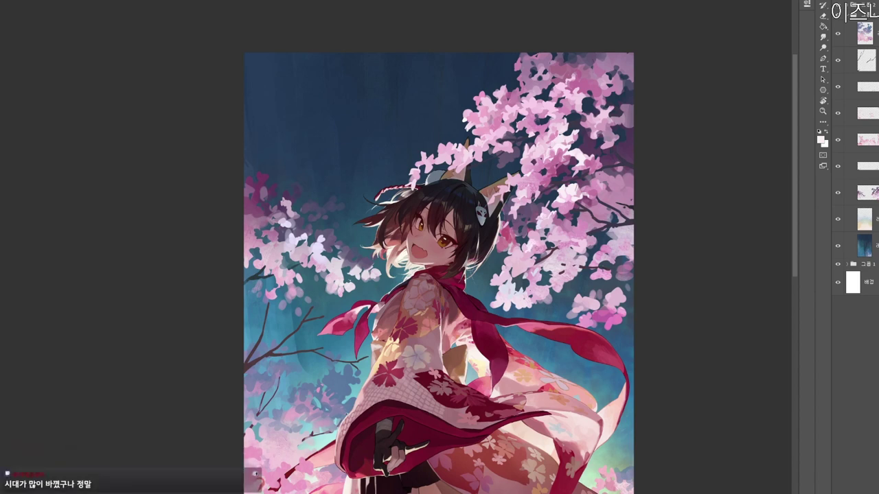
{"action": "left_click_drag", "start_coordinate": [586, 276], "coordinate": [586, 228]}
{"action": "left_click_drag", "start_coordinate": [602, 359], "coordinate": [657, 334]}
{"action": "key", "text": "r"}
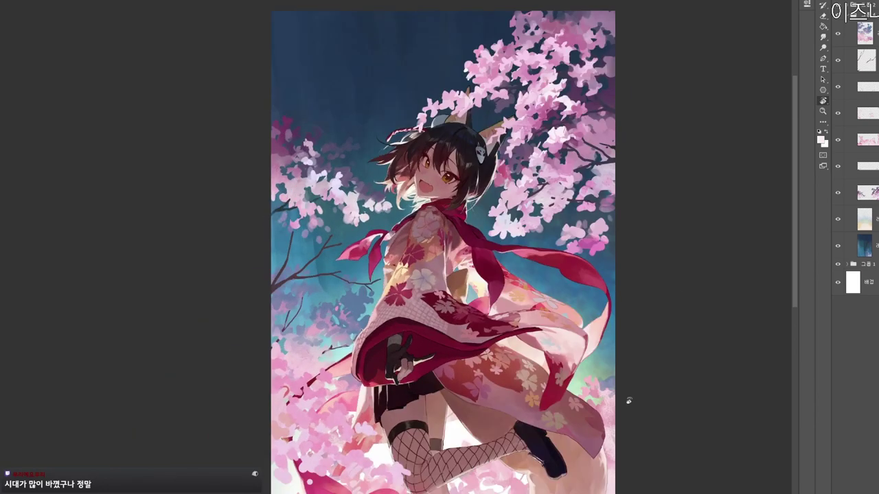
{"action": "left_click_drag", "start_coordinate": [628, 398], "coordinate": [622, 397]}
{"action": "left_click_drag", "start_coordinate": [509, 282], "coordinate": [539, 281]}
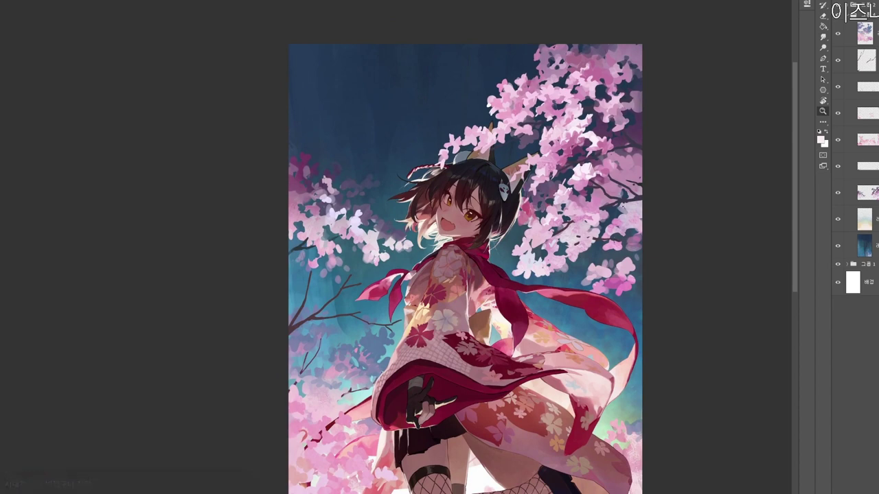
Create a new layer, choose a light pink and paint a falling petal in the sky above the left blossoms.
{"action": "scroll", "coordinate": [614, 233], "scroll_direction": "down", "scroll_amount": 1}
{"action": "key", "text": "ctrl+alt+shift+n"}
{"action": "key", "text": "b"}
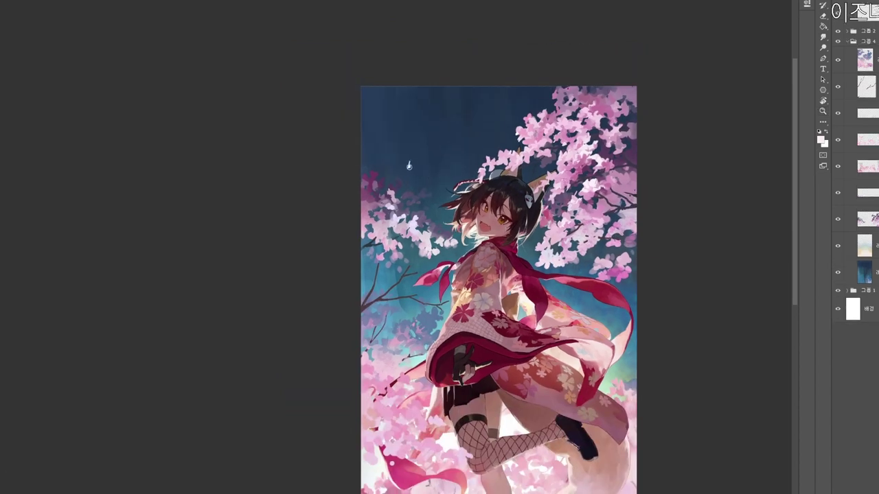
{"action": "key", "text": "n"}
{"action": "left_click_drag", "start_coordinate": [325, 120], "coordinate": [315, 111]}
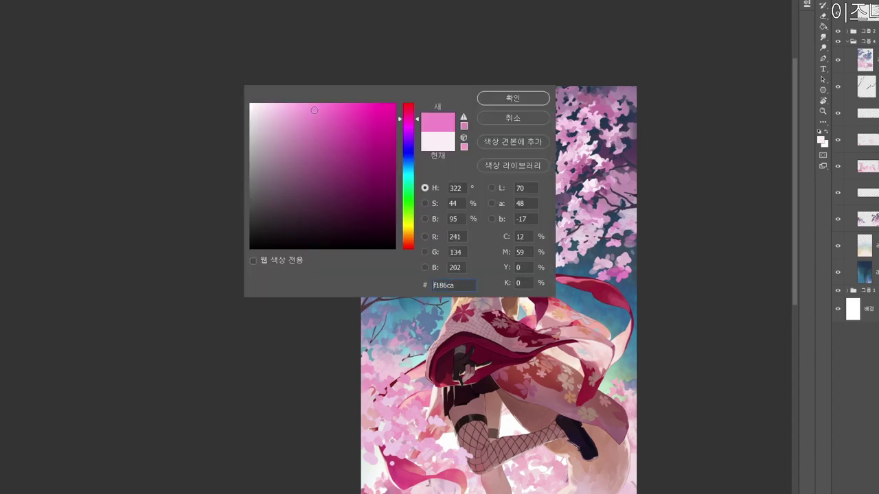
{"action": "left_click", "coordinate": [511, 100]}
{"action": "left_click_drag", "start_coordinate": [411, 169], "coordinate": [409, 161]}
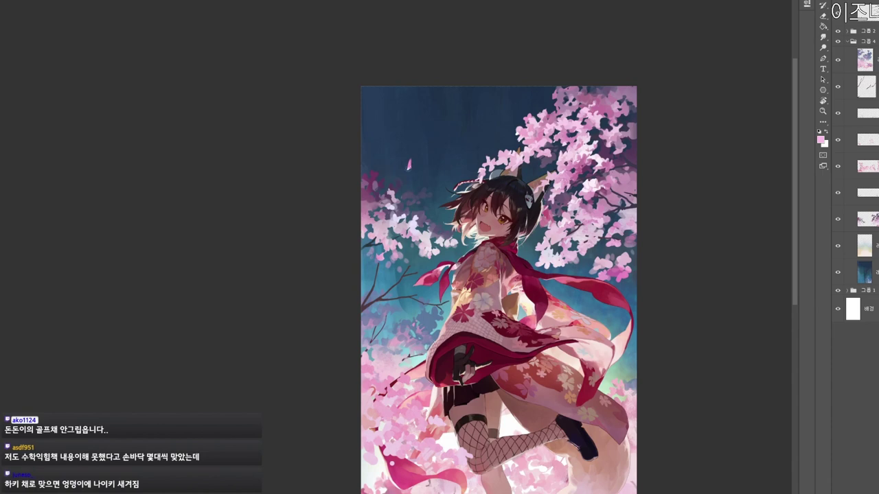
Paint more small falling petals across the upper-left sky and trim their shapes with the eraser.
{"action": "left_click_drag", "start_coordinate": [425, 145], "coordinate": [435, 144]}
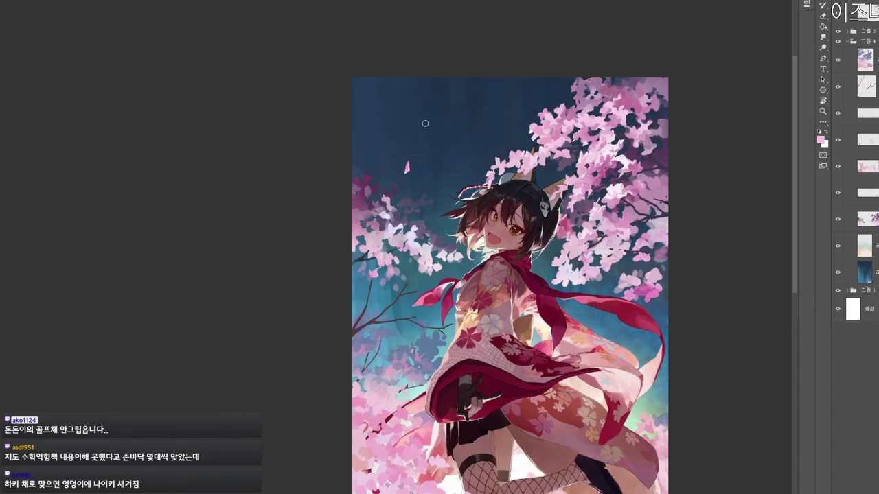
{"action": "scroll", "coordinate": [416, 172], "scroll_direction": "up", "scroll_amount": 1}
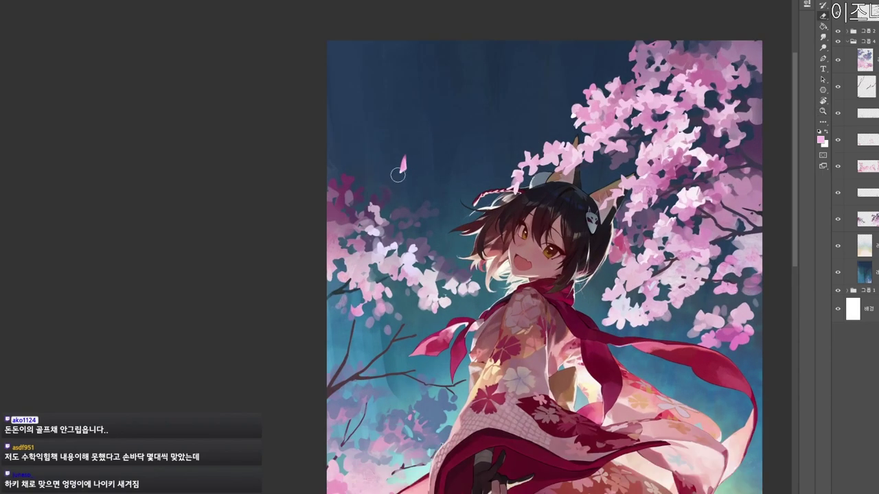
{"action": "mouse_move", "coordinate": [413, 108]}
{"action": "left_mouse_down"}
{"action": "mouse_move", "coordinate": [423, 96]}
{"action": "mouse_move", "coordinate": [402, 85]}
{"action": "left_mouse_up"}
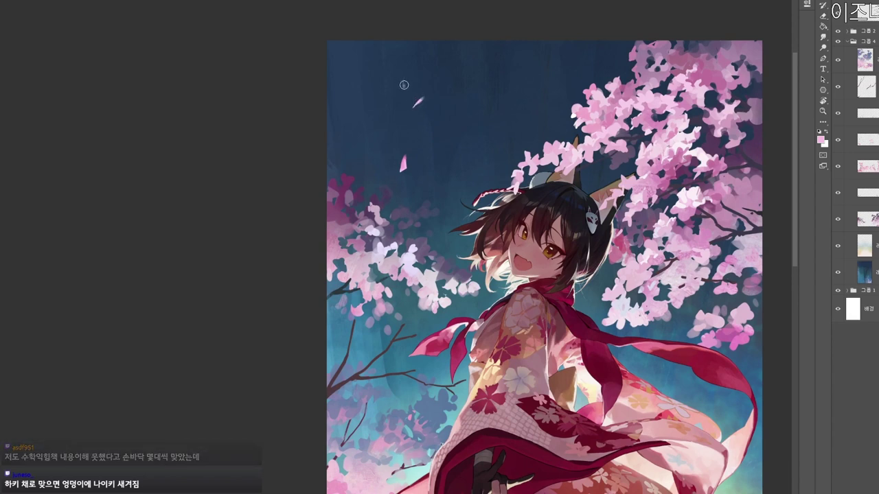
{"action": "scroll", "coordinate": [405, 81], "scroll_direction": "down", "scroll_amount": 1}
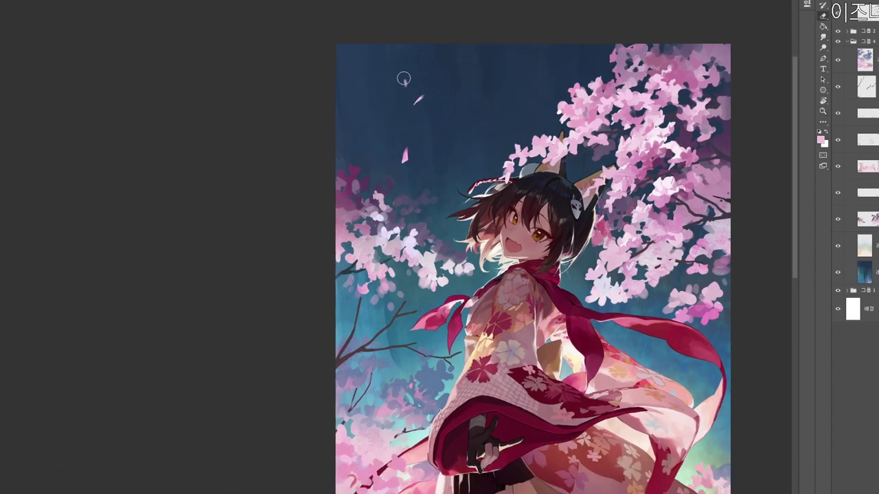
{"action": "left_click_drag", "start_coordinate": [452, 89], "coordinate": [452, 99]}
{"action": "scroll", "coordinate": [452, 96], "scroll_direction": "down", "scroll_amount": 1}
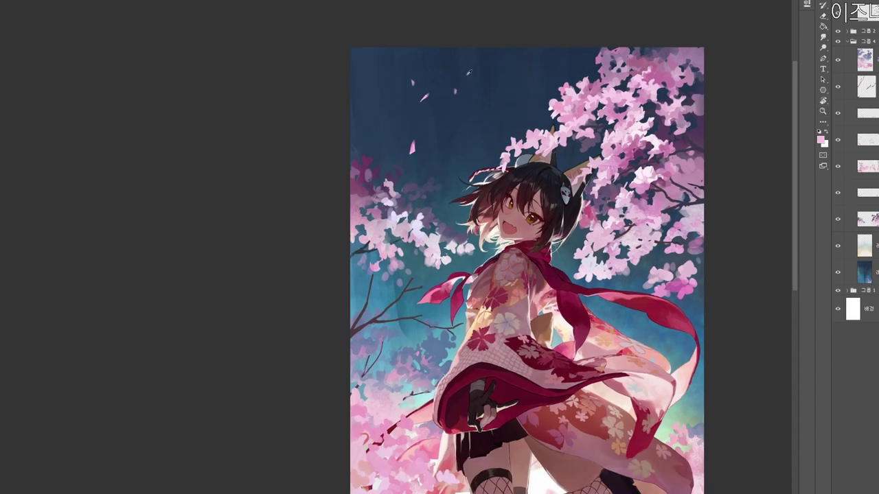
Set the foreground colour to pink f390ce and scatter tiny petals across the sky between the image's left edge and the fox ear.
{"action": "key", "text": "n"}
{"action": "left_click", "coordinate": [309, 109]}
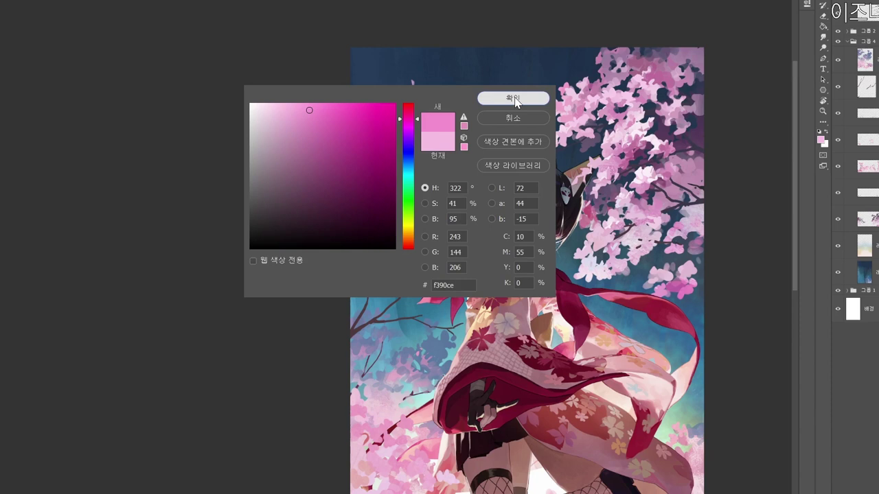
{"action": "left_click", "coordinate": [515, 97]}
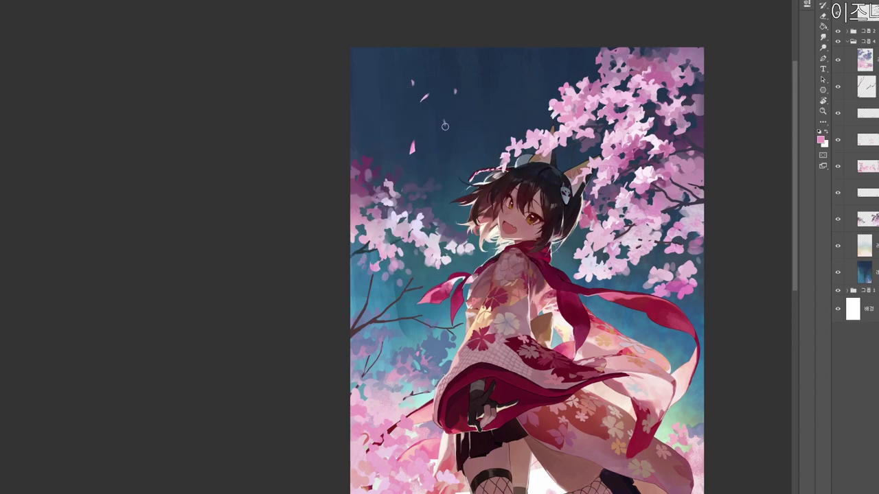
{"action": "left_click_drag", "start_coordinate": [503, 131], "coordinate": [504, 137]}
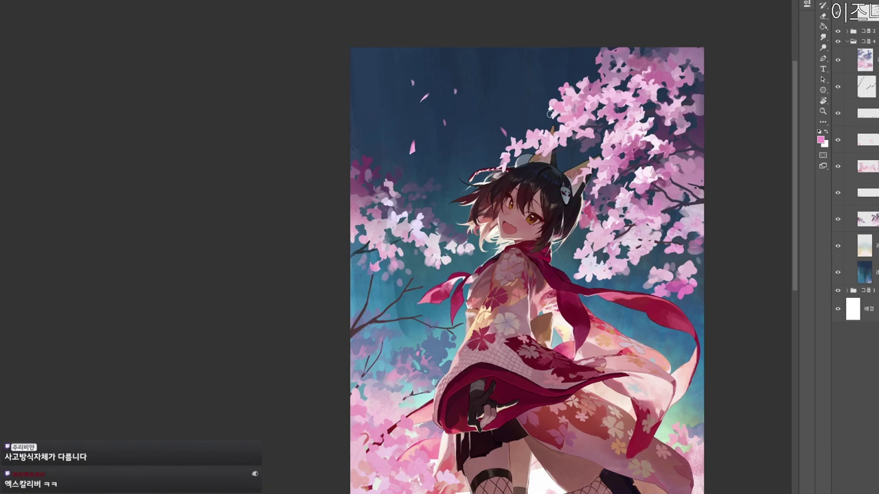
{"action": "left_click_drag", "start_coordinate": [372, 76], "coordinate": [371, 81]}
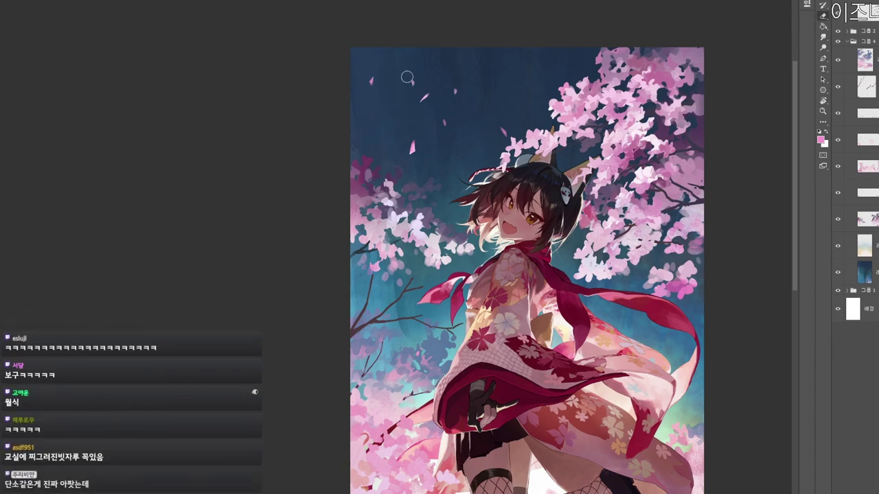
Change the foreground colour to the muted pink df8ec1 and add small petals near the sky's upper-left corner.
{"action": "key", "text": "n"}
{"action": "left_click", "coordinate": [302, 121]}
{"action": "left_click", "coordinate": [520, 99]}
{"action": "left_click_drag", "start_coordinate": [403, 77], "coordinate": [403, 82]}
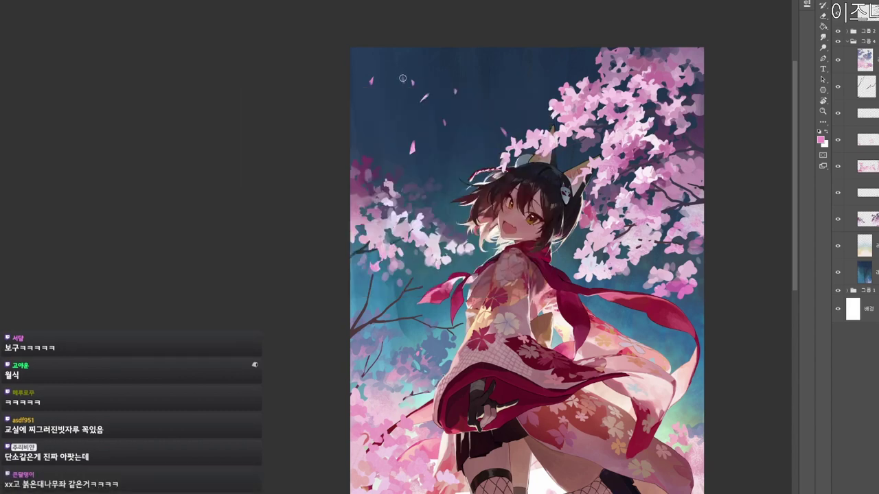
{"action": "key", "text": "z"}
{"action": "left_click_drag", "start_coordinate": [500, 112], "coordinate": [492, 114]}
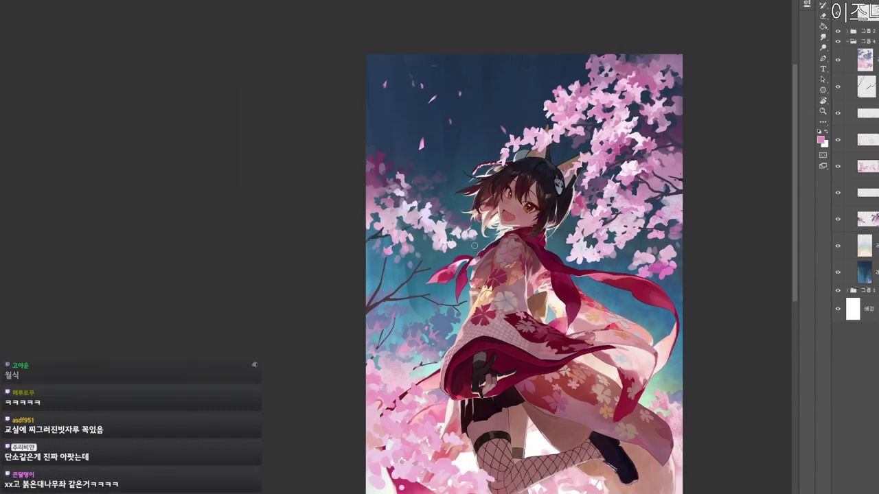
Choose a lighter pink and paint stray falling petals around the flowing scarf and beside the left branches.
{"action": "scroll", "coordinate": [493, 114], "scroll_direction": "down", "scroll_amount": 1}
{"action": "scroll", "coordinate": [480, 214], "scroll_direction": "down", "scroll_amount": 1}
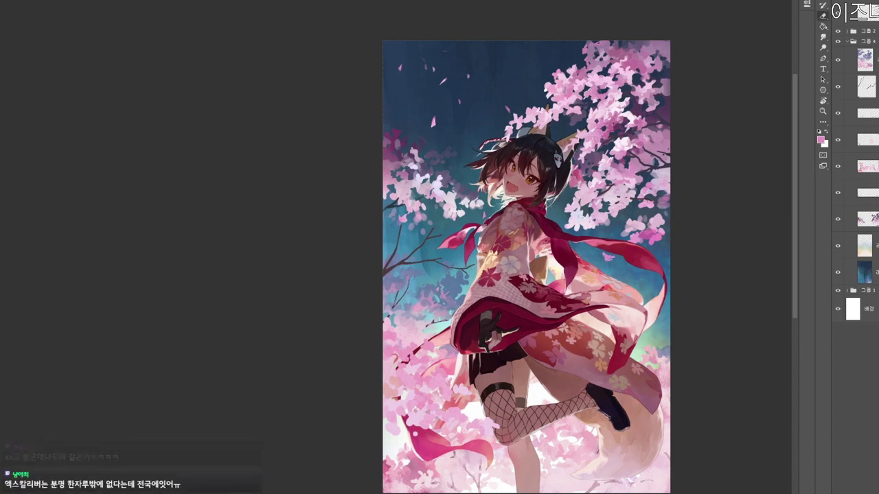
{"action": "left_click_drag", "start_coordinate": [615, 259], "coordinate": [595, 247]}
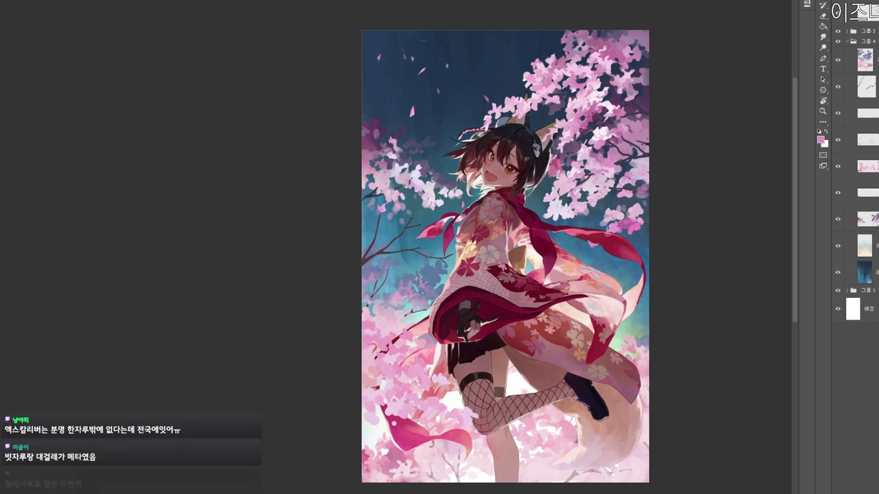
{"action": "key", "text": "n"}
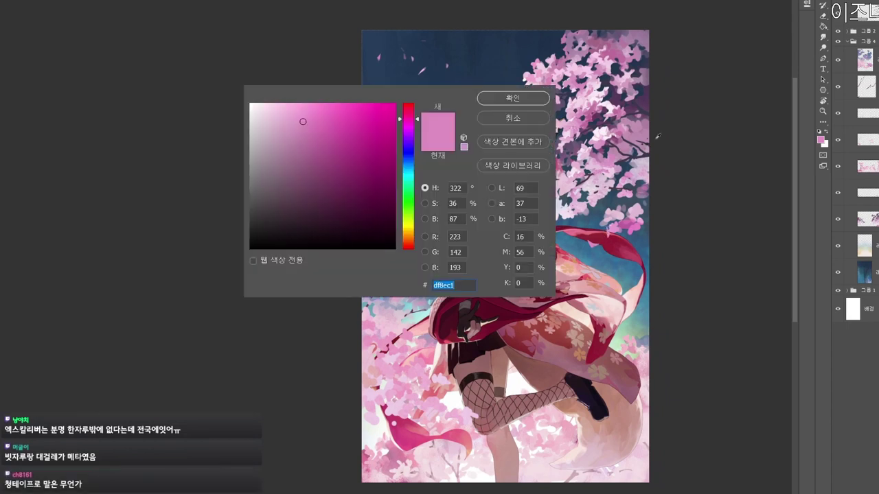
{"action": "left_click", "coordinate": [296, 110]}
{"action": "left_click", "coordinate": [528, 101]}
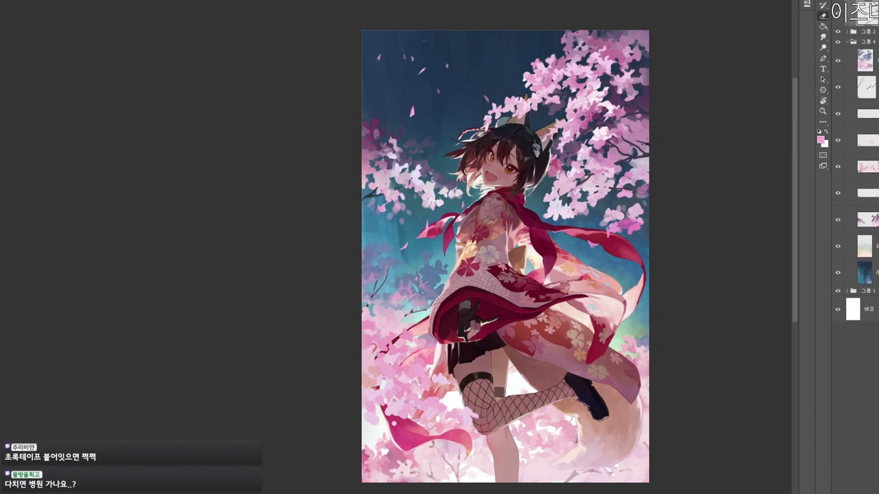
Paint pale falling petals around the scarf ends and in the sky above the fox ears, trimming their edges with the eraser.
{"action": "scroll", "coordinate": [418, 226], "scroll_direction": "up", "scroll_amount": 1}
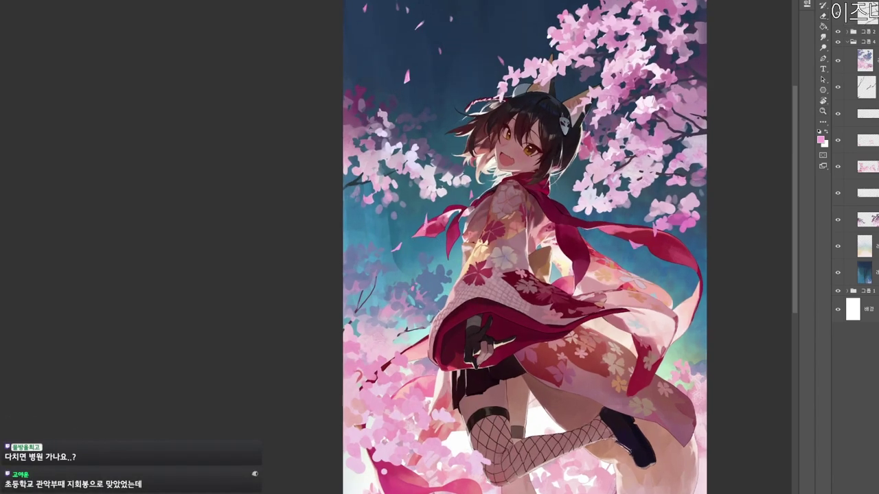
{"action": "scroll", "coordinate": [418, 267], "scroll_direction": "down", "scroll_amount": 1}
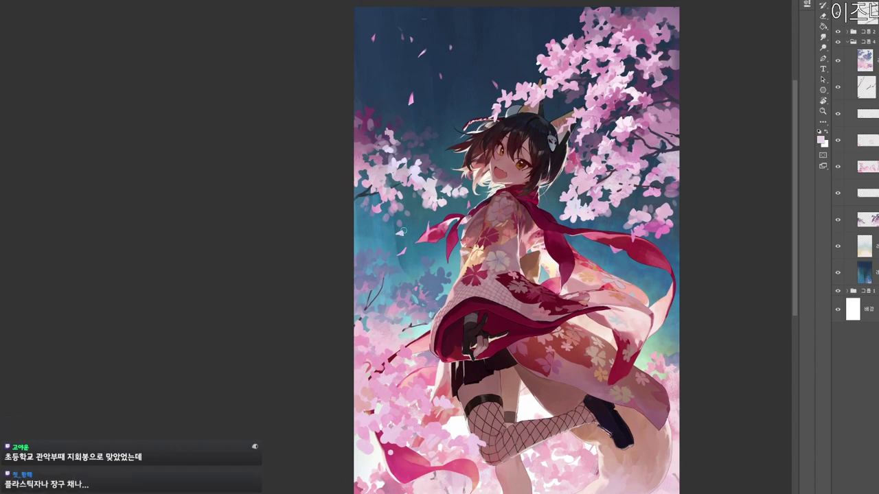
{"action": "scroll", "coordinate": [406, 232], "scroll_direction": "down", "scroll_amount": 1}
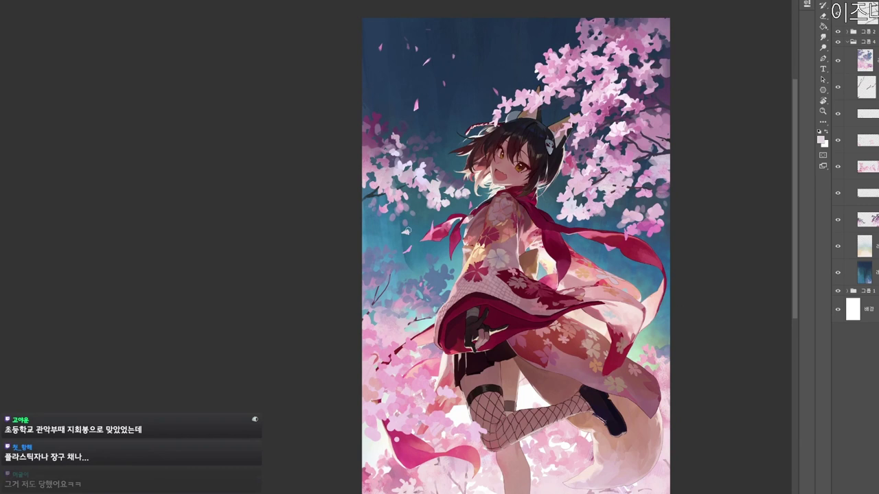
{"action": "scroll", "coordinate": [416, 238], "scroll_direction": "down", "scroll_amount": 1}
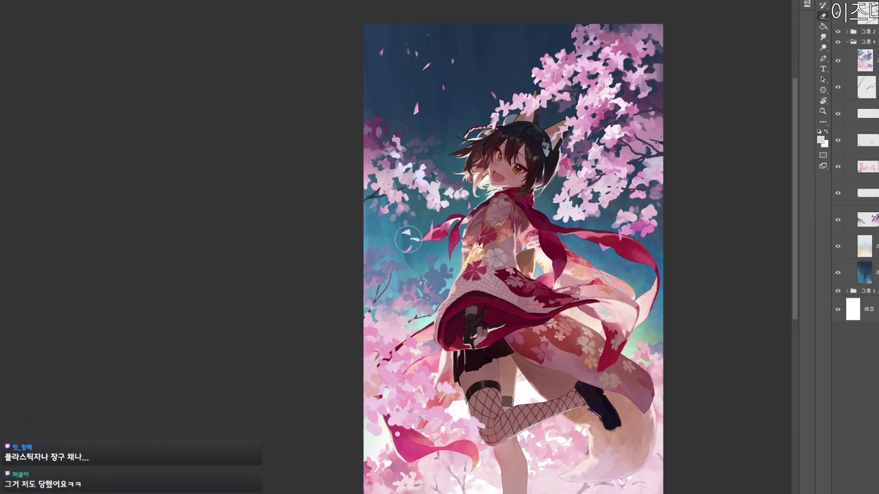
{"action": "left_click_drag", "start_coordinate": [418, 241], "coordinate": [410, 211]}
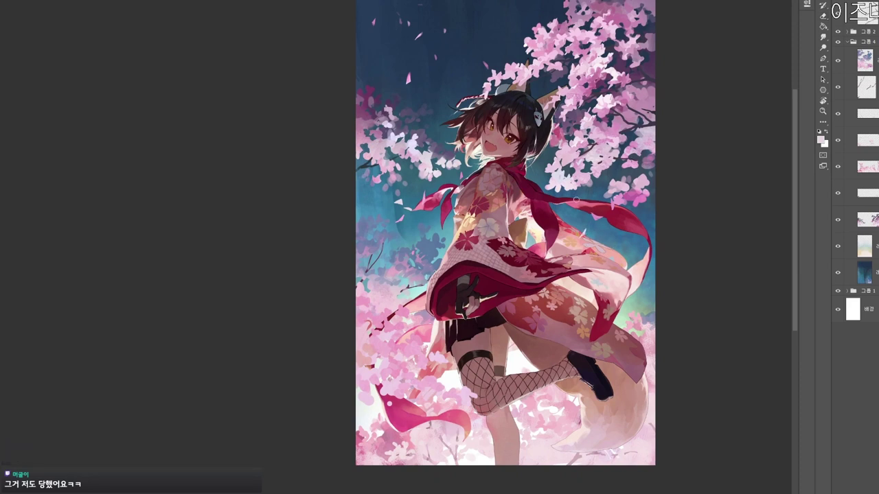
{"action": "left_click_drag", "start_coordinate": [480, 237], "coordinate": [466, 259]}
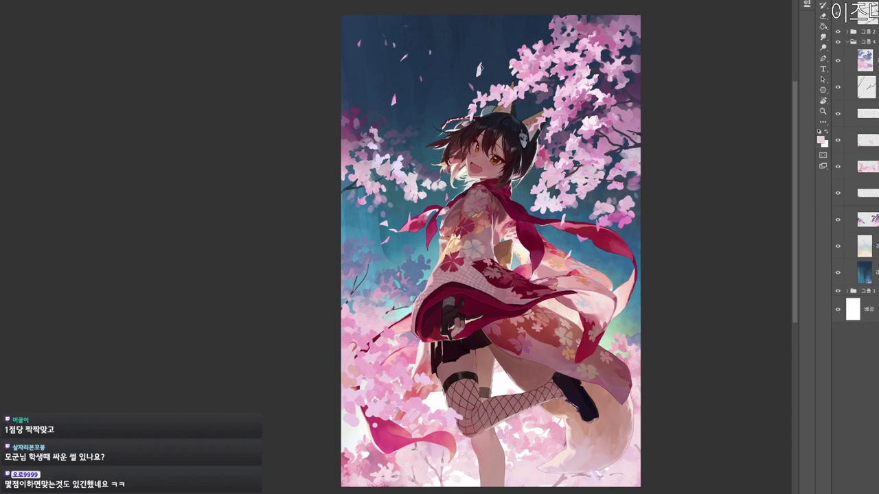
{"action": "key", "text": "e"}
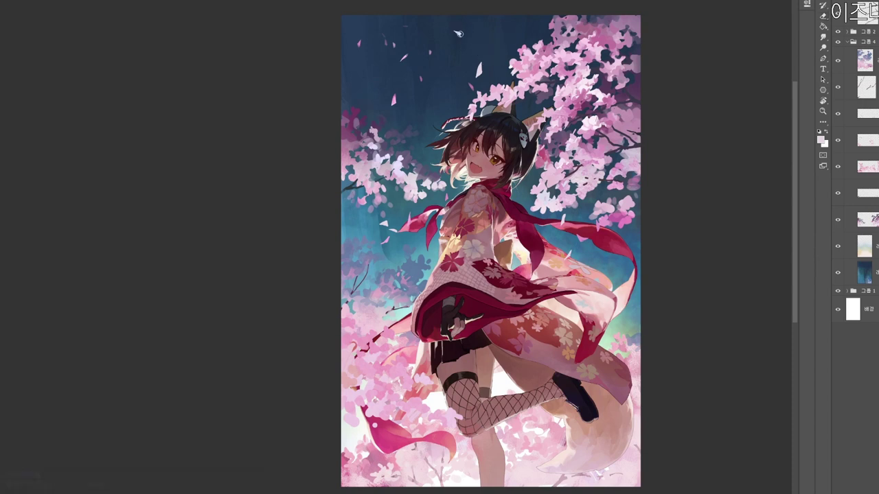
Shape the curved pale petal in the upper sky with the eraser, sample a blossom pink, and add small petals beside the hair and ears.
{"action": "key", "text": "e"}
{"action": "left_click_drag", "start_coordinate": [457, 39], "coordinate": [464, 45]}
{"action": "key", "text": "b"}
{"action": "left_click", "coordinate": [496, 87], "text": "alt"}
{"action": "key", "text": "b"}
{"action": "key", "text": "e"}
{"action": "scroll", "coordinate": [463, 96], "scroll_direction": "down", "scroll_amount": 2}
{"action": "scroll", "coordinate": [569, 272], "scroll_direction": "up", "scroll_amount": 2}
{"action": "mouse_move", "coordinate": [577, 327]}
{"action": "left_mouse_down"}
{"action": "mouse_move", "coordinate": [560, 331]}
{"action": "mouse_move", "coordinate": [577, 327]}
{"action": "left_mouse_up"}
{"action": "key", "text": "b"}
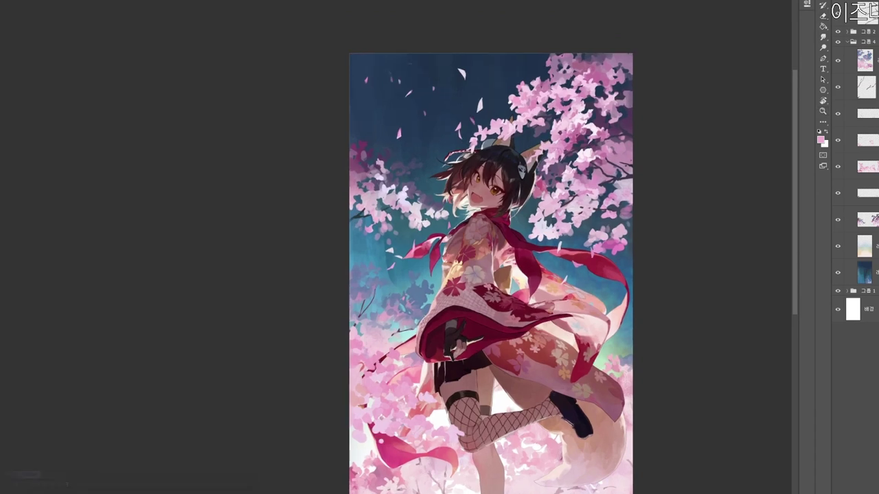
Paint pink falling petals over the kimono hem, near the shoe and beside the standing leg, trimming their shapes with the eraser.
{"action": "mouse_move", "coordinate": [602, 389]}
{"action": "left_mouse_down"}
{"action": "mouse_move", "coordinate": [593, 416]}
{"action": "mouse_move", "coordinate": [586, 366]}
{"action": "left_mouse_up"}
{"action": "key", "text": "e"}
{"action": "key", "text": "b"}
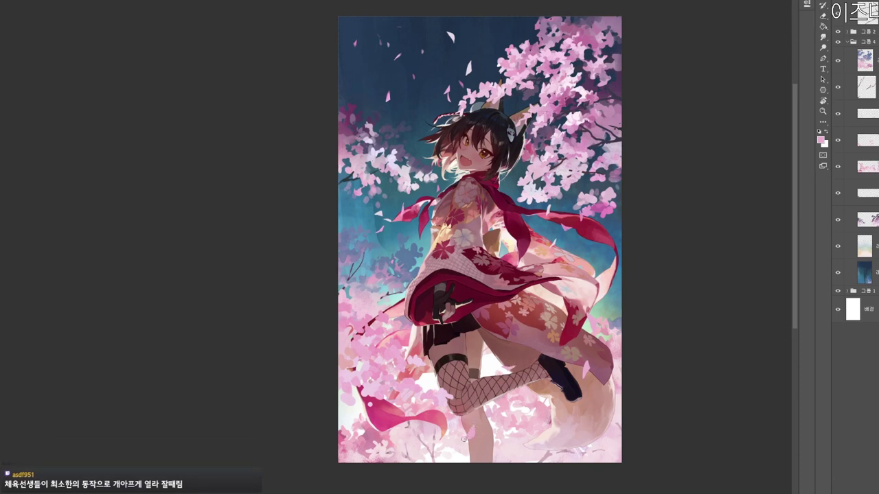
{"action": "scroll", "coordinate": [466, 438], "scroll_direction": "down", "scroll_amount": 2}
{"action": "left_click_drag", "start_coordinate": [491, 412], "coordinate": [498, 395]}
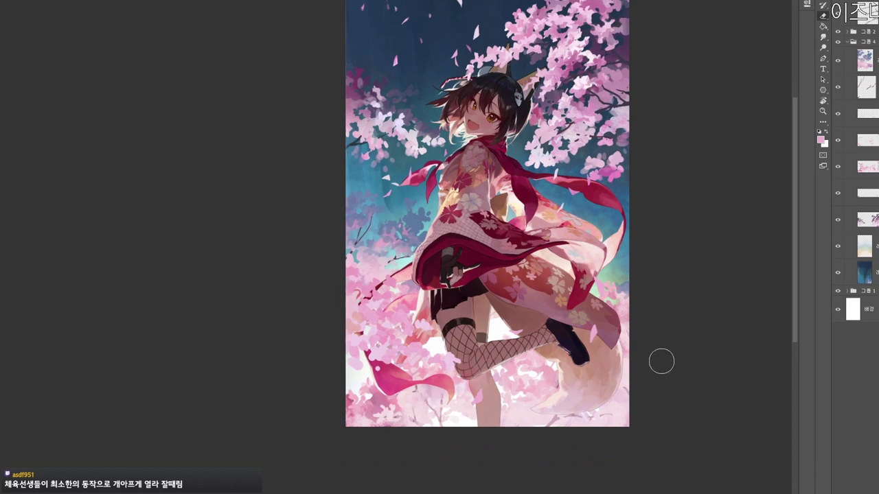
{"action": "key", "text": "b"}
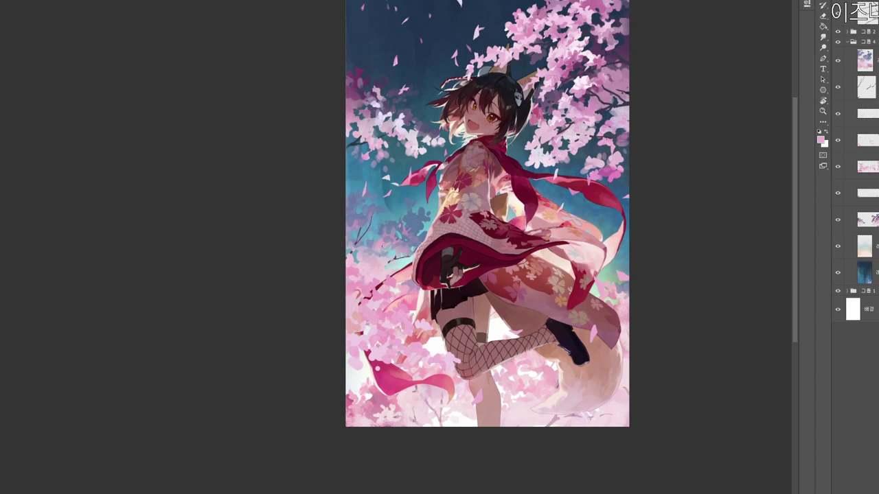
{"action": "left_click_drag", "start_coordinate": [557, 274], "coordinate": [522, 311]}
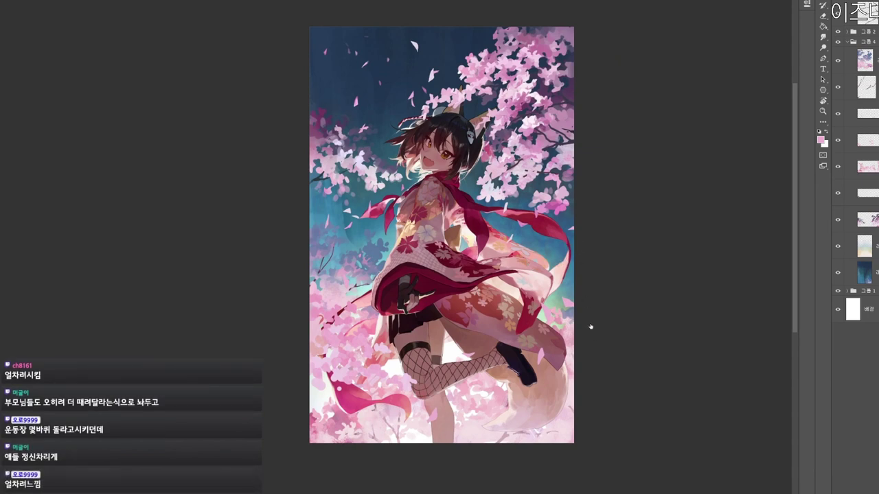
Set the foreground colour to the deep pink e1496d and tint the falling petal beside the standing leg.
{"action": "left_click", "coordinate": [821, 140]}
{"action": "left_click", "coordinate": [348, 120]}
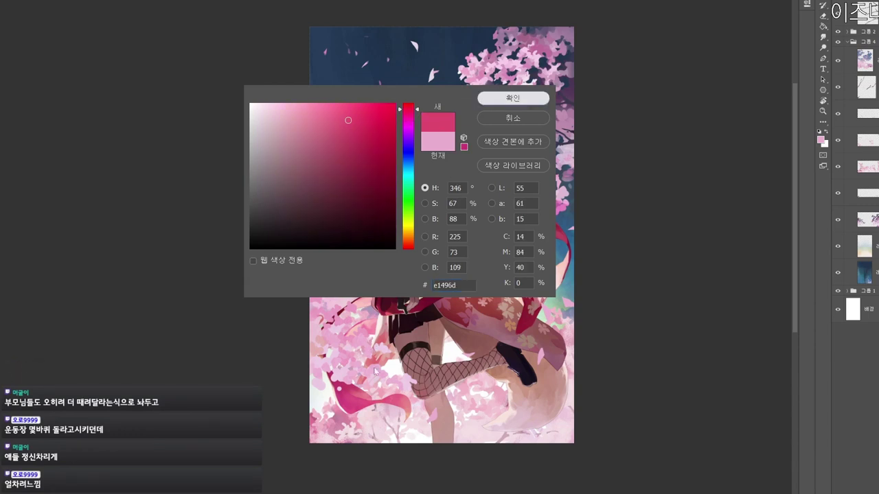
{"action": "left_click", "coordinate": [513, 98]}
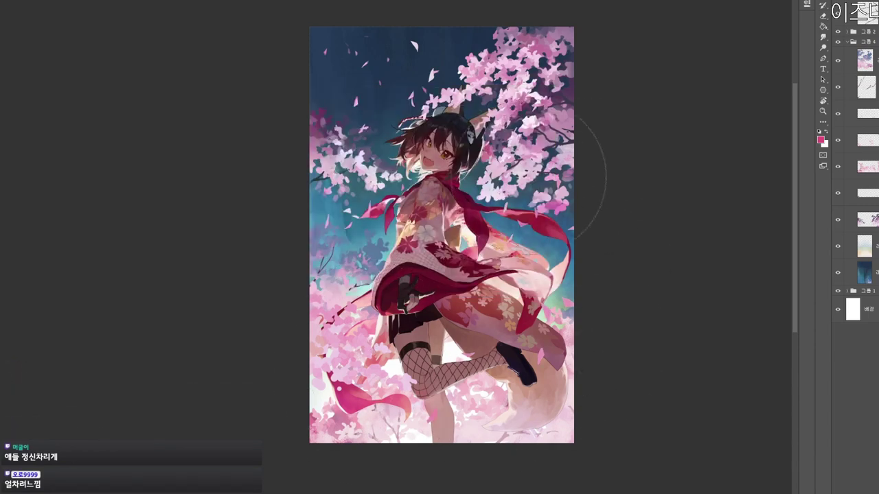
{"action": "left_click_drag", "start_coordinate": [546, 323], "coordinate": [527, 262]}
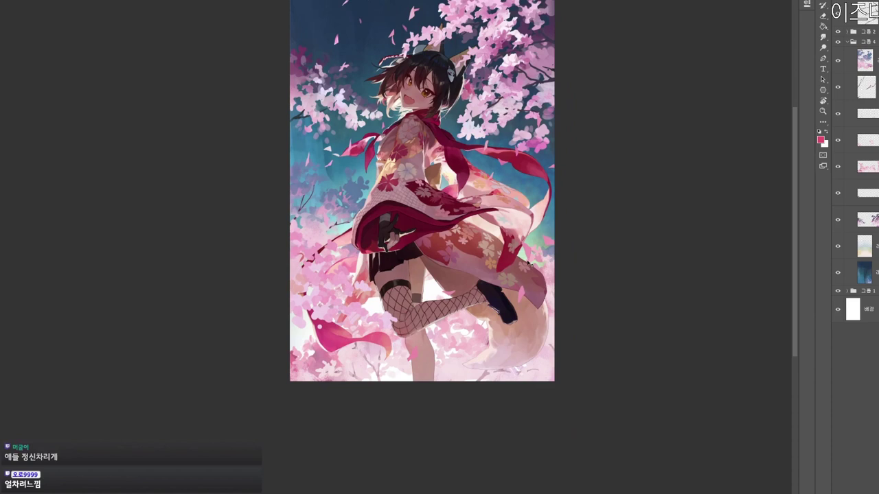
{"action": "left_click_drag", "start_coordinate": [602, 390], "coordinate": [600, 435]}
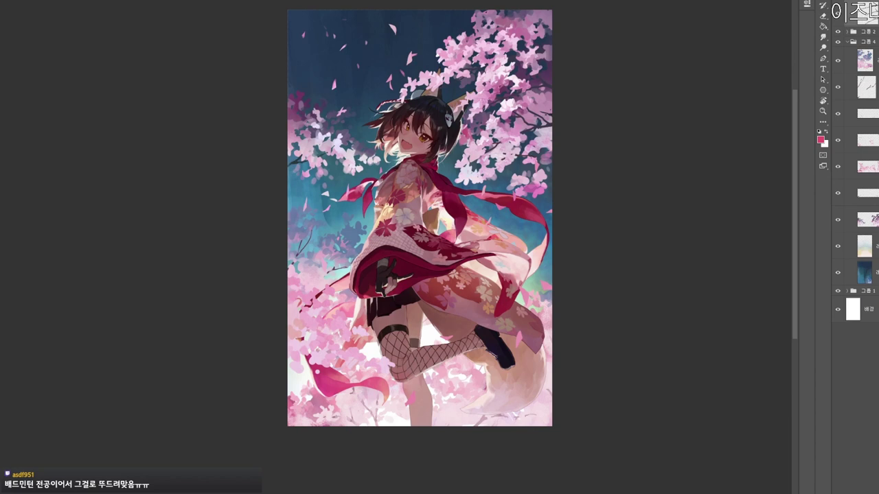
Merge the falling-petals layer down, and toggle the proof colours preview on and off to check the picture.
{"action": "key", "text": "ctrl+e"}
{"action": "left_click_drag", "start_coordinate": [618, 369], "coordinate": [616, 334]}
{"action": "left_click_drag", "start_coordinate": [591, 403], "coordinate": [573, 420]}
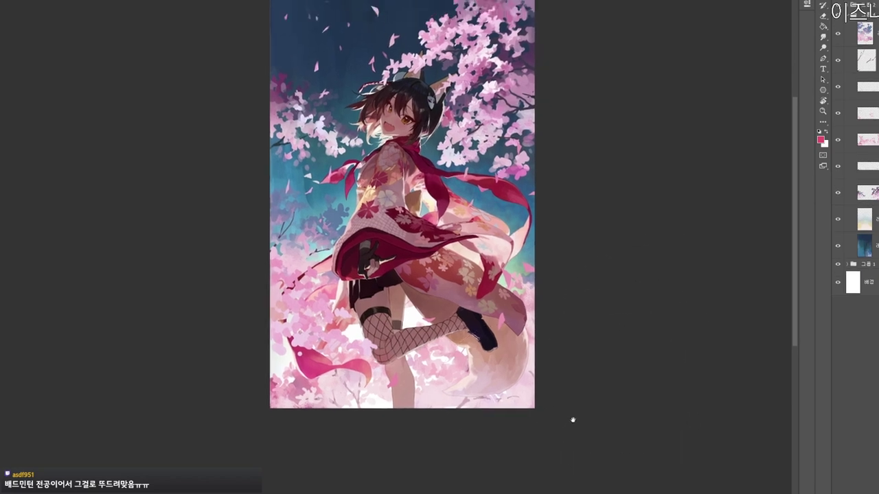
{"action": "key", "text": "ctrl+y"}
{"action": "key", "text": "ctrl+y"}
{"action": "left_click_drag", "start_coordinate": [541, 457], "coordinate": [597, 449]}
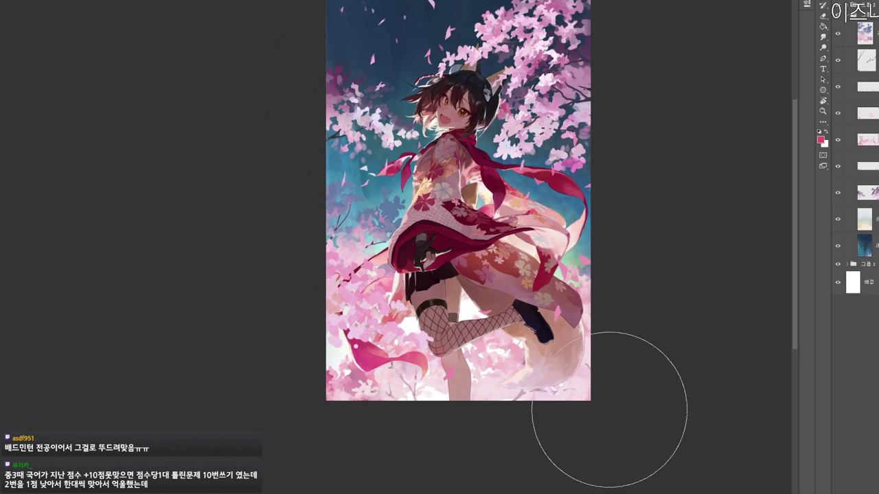
Hide the foreground blossom, branch and petal layers, and merge the two lowest blossom layers holding the background branches behind the head.
{"action": "left_click", "coordinate": [866, 192]}
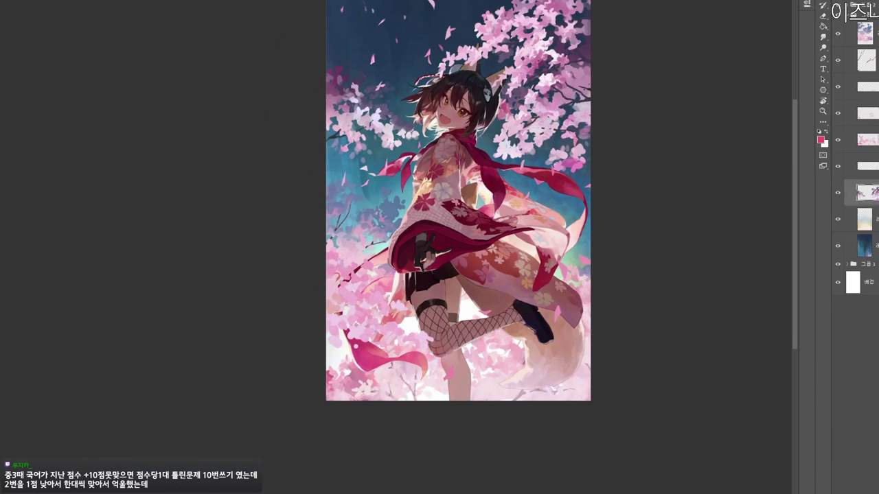
{"action": "left_click", "coordinate": [866, 33], "text": "shift"}
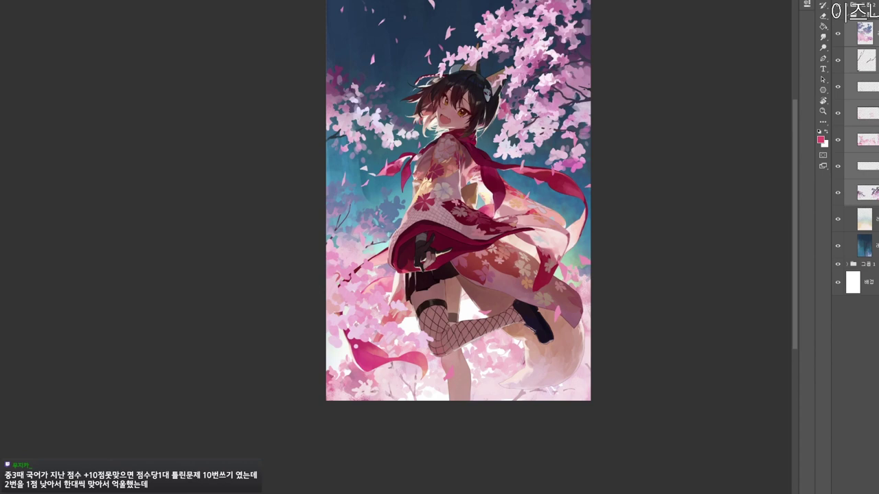
{"action": "left_click_drag", "start_coordinate": [838, 140], "coordinate": [838, 167]}
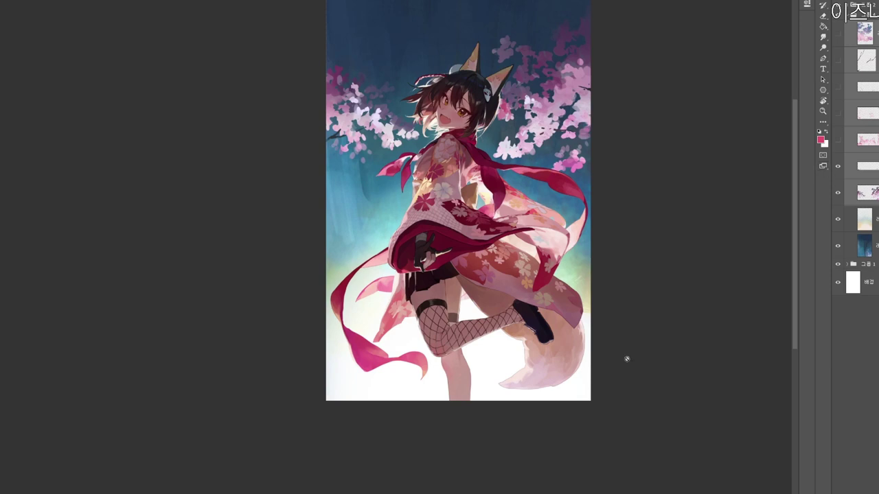
{"action": "left_click_drag", "start_coordinate": [604, 365], "coordinate": [611, 383]}
{"action": "left_click", "coordinate": [872, 167], "text": "shift"}
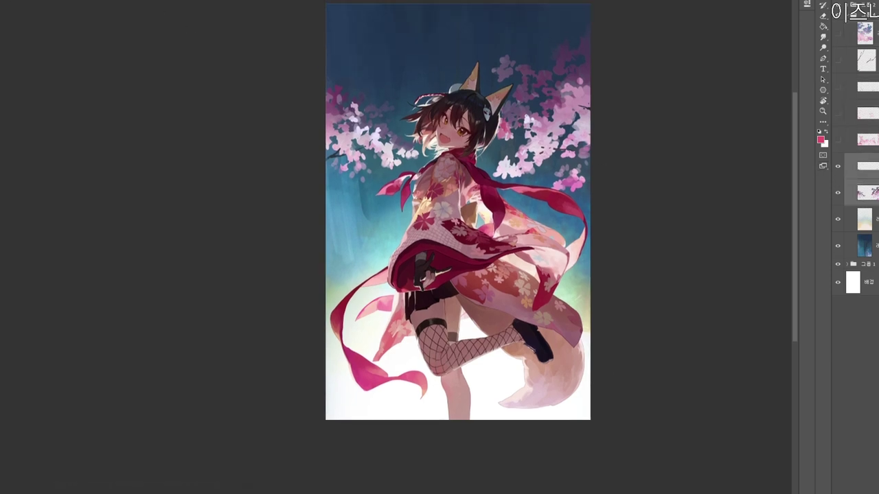
{"action": "key", "text": "ctrl+e"}
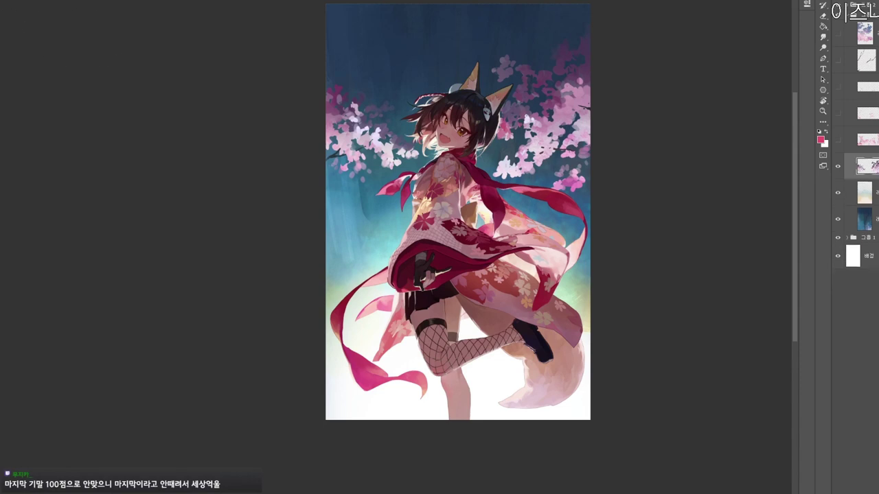
Show the pink blossom layer around the legs and the two layers directly above it, merging all three into one layer.
{"action": "key", "text": "alt+bracketright"}
{"action": "left_click", "coordinate": [837, 141]}
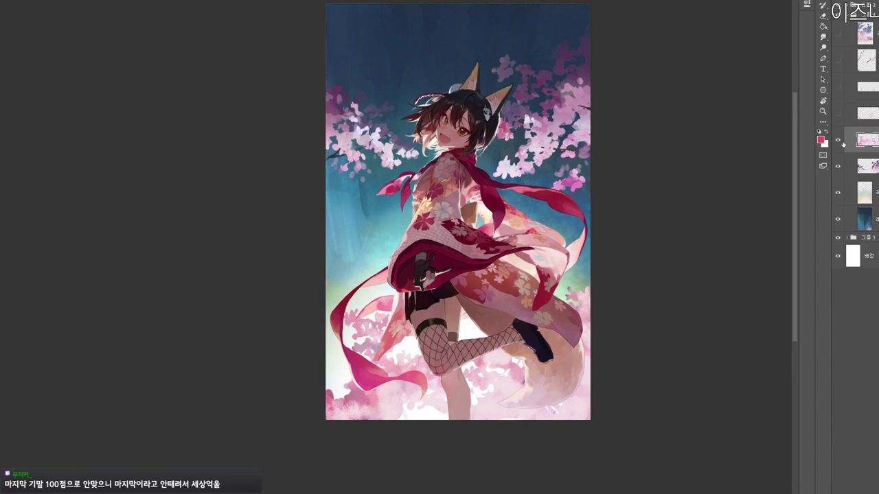
{"action": "left_click", "coordinate": [871, 114]}
{"action": "left_click", "coordinate": [838, 114]}
{"action": "left_click", "coordinate": [871, 140], "text": "shift"}
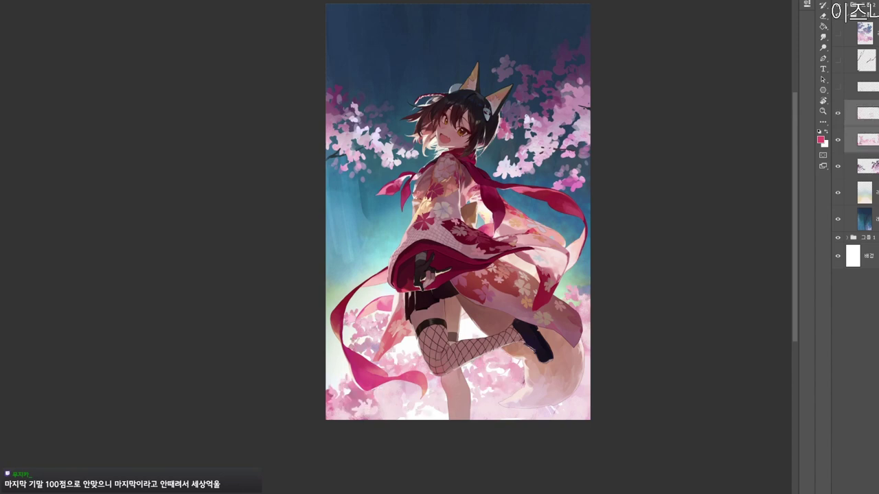
{"action": "key", "text": "ctrl+e"}
{"action": "left_click", "coordinate": [868, 87]}
{"action": "left_click", "coordinate": [838, 87]}
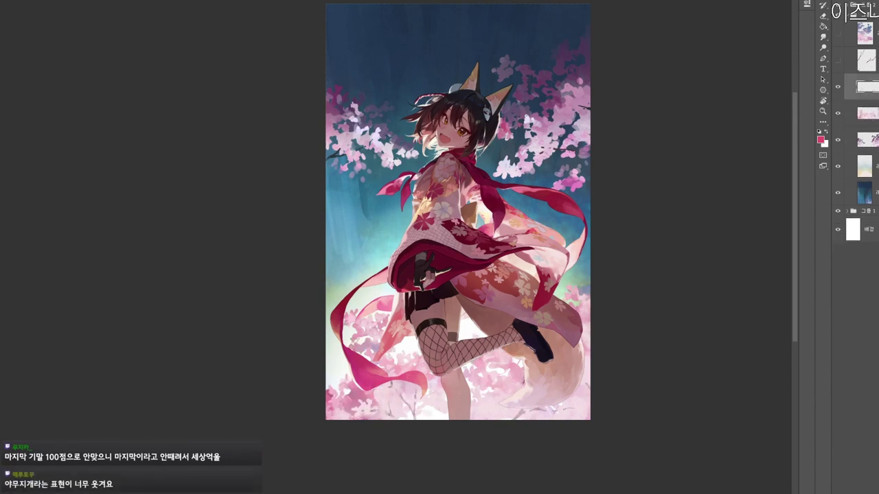
{"action": "left_click", "coordinate": [869, 114], "text": "shift"}
{"action": "key", "text": "ctrl+e"}
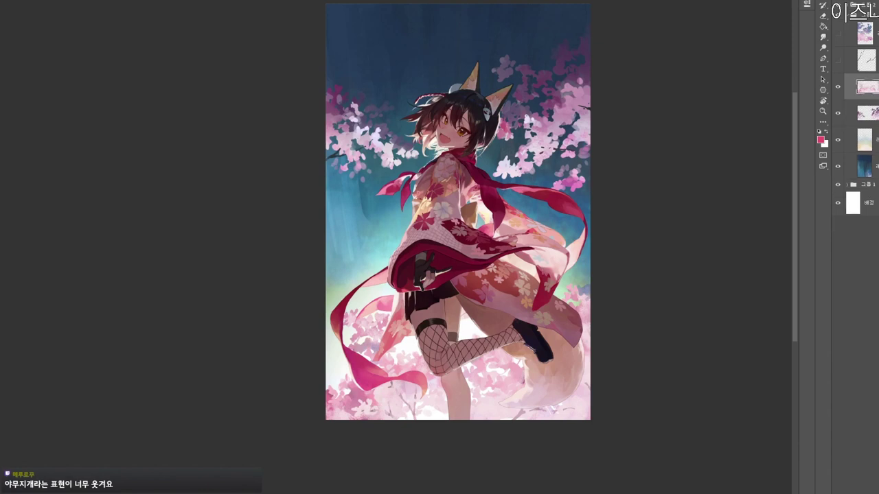
Show the thin dark branches layer and the bluish-pink blossom layer above it, and merge them together.
{"action": "left_click", "coordinate": [852, 57]}
{"action": "left_click", "coordinate": [850, 39], "text": "shift"}
{"action": "left_click_drag", "start_coordinate": [837, 33], "coordinate": [838, 60]}
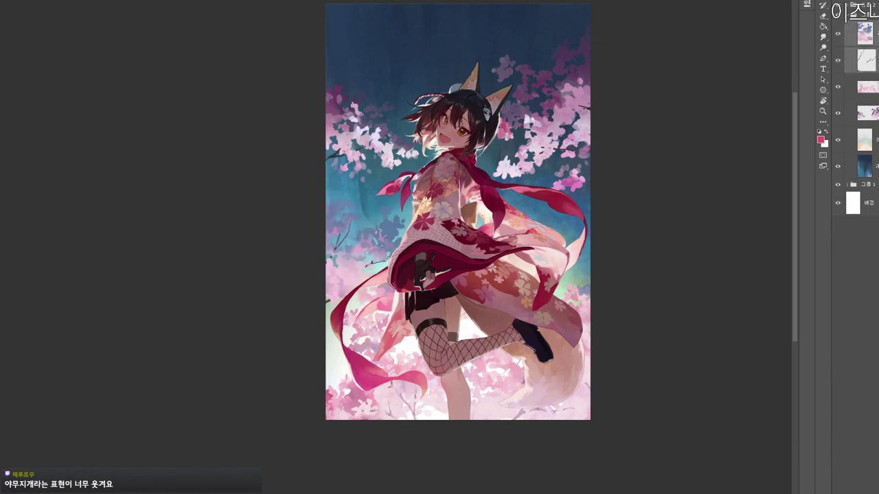
{"action": "key", "text": "ctrl+e"}
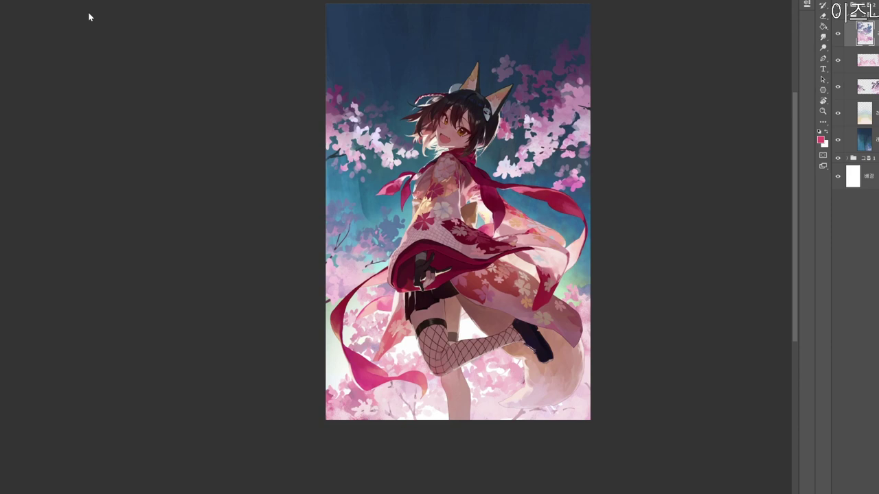
Review the whole picture with the interface panels hidden, and bring the panels back.
{"action": "key", "text": "Tab"}
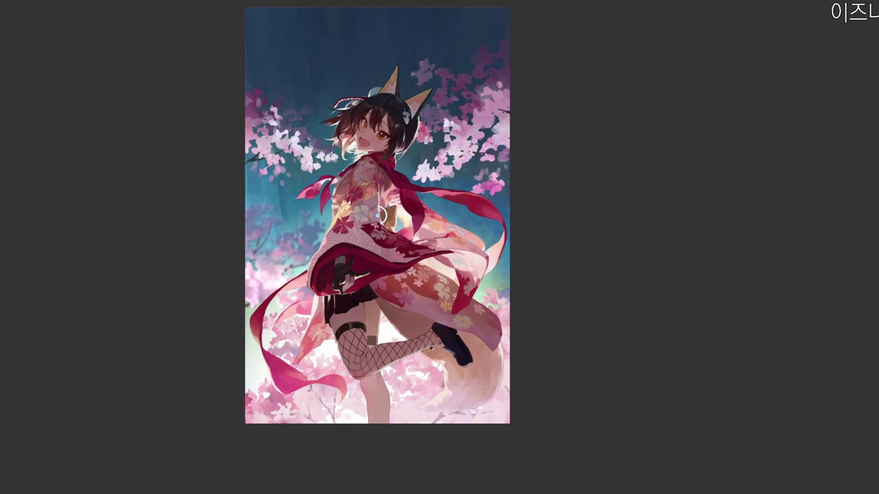
{"action": "key", "text": "Tab"}
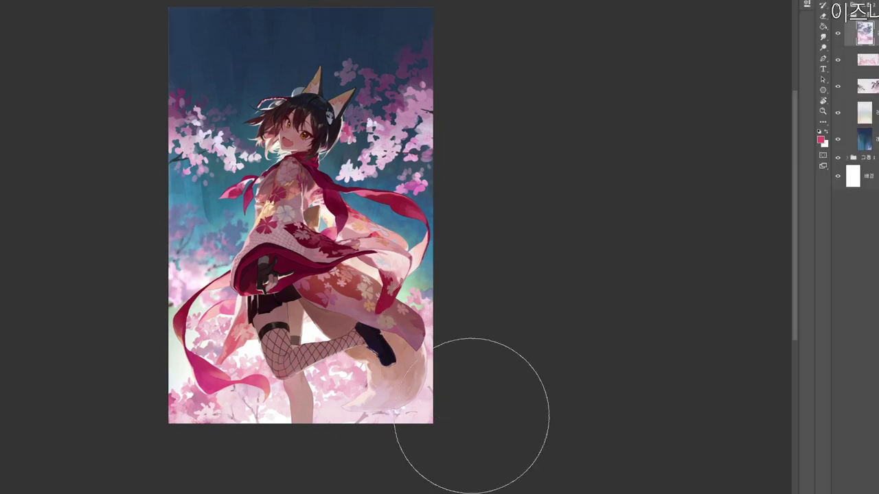
{"action": "left_click_drag", "start_coordinate": [465, 453], "coordinate": [508, 460]}
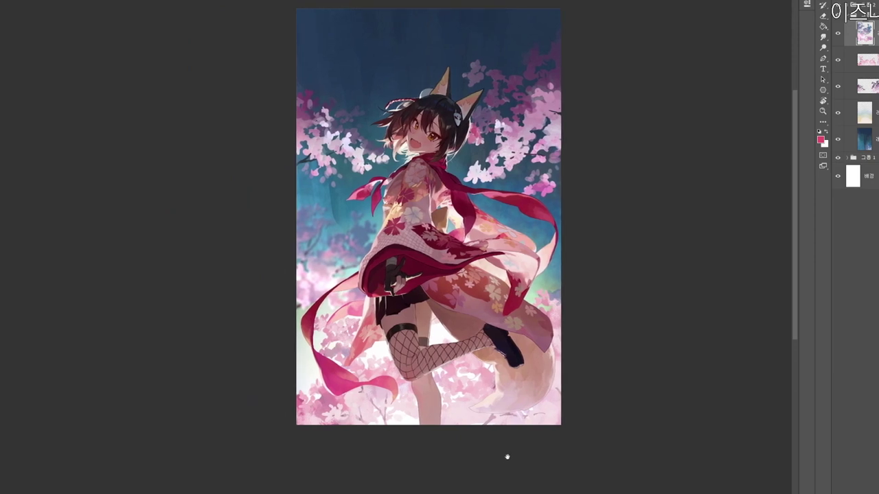
Select the blossom layer with the upper background branches and toggle its visibility off and on to check its content.
{"action": "left_click", "coordinate": [867, 59]}
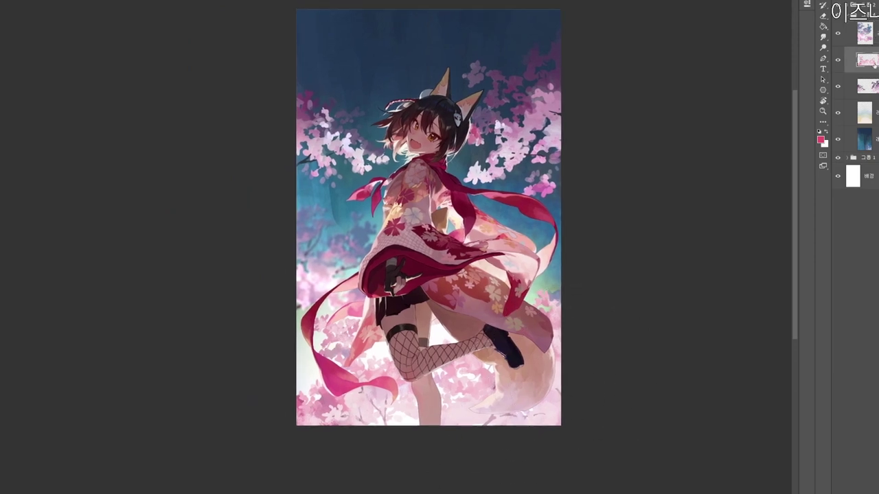
{"action": "key", "text": "alt+bracketleft"}
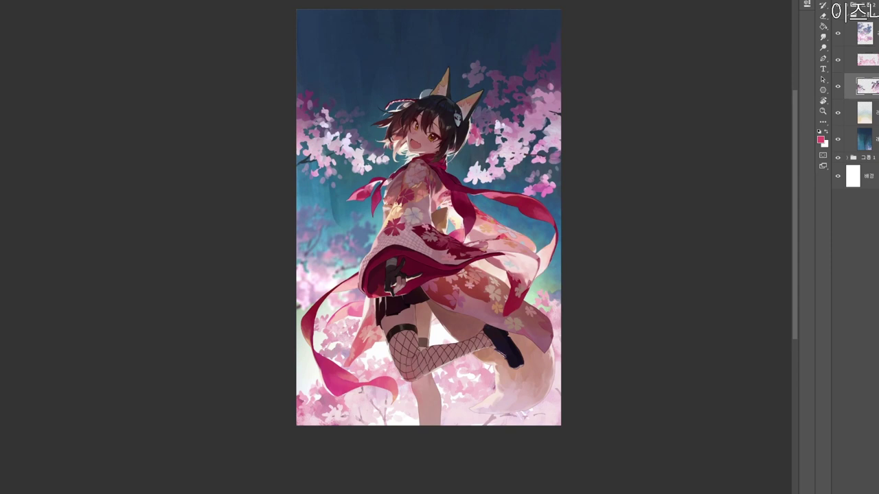
{"action": "left_click", "coordinate": [838, 87]}
{"action": "left_click", "coordinate": [837, 87]}
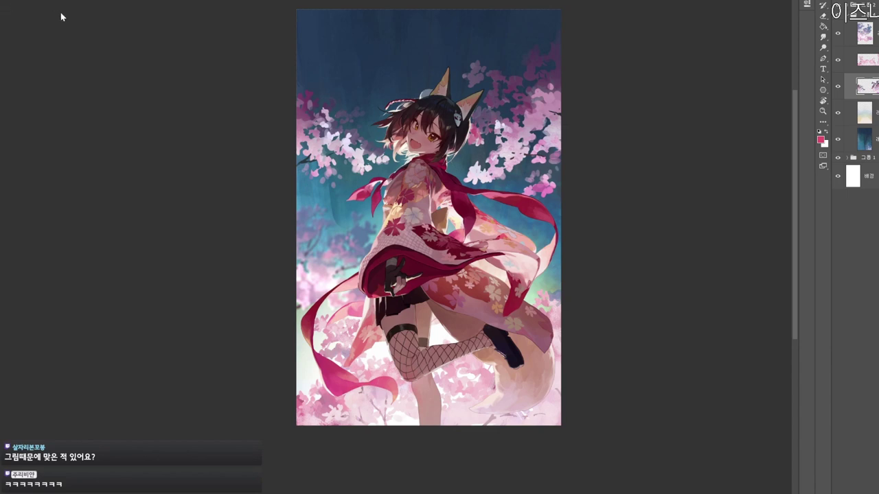
Try an iris blur and an overall blur on the upper branch blossom layer, compare the result and undo the blur.
{"action": "key", "text": "Tab"}
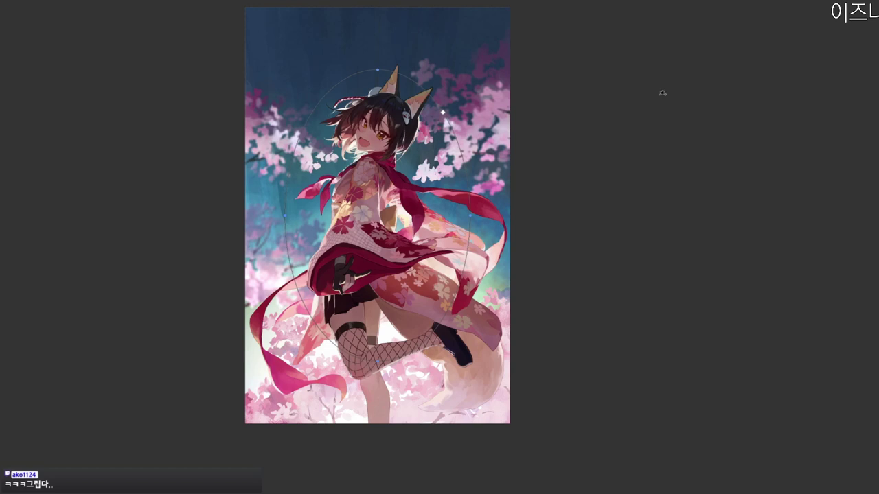
{"action": "key", "text": "Tab"}
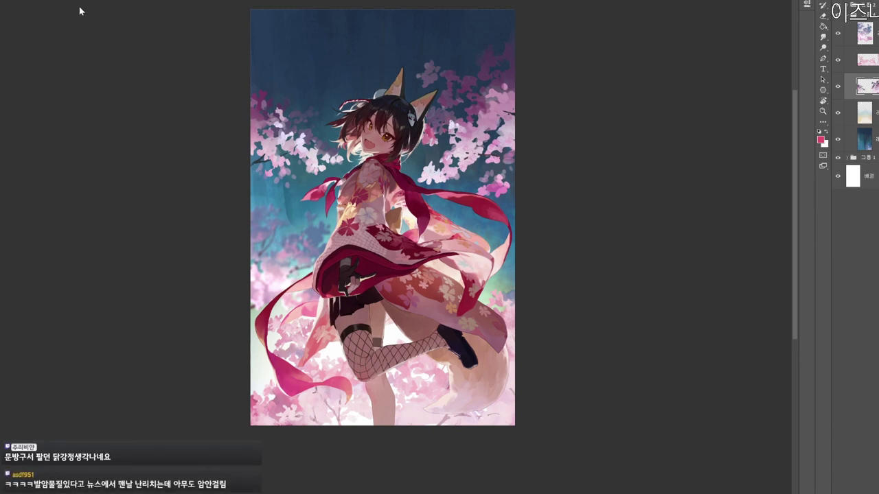
{"action": "key", "text": "Tab"}
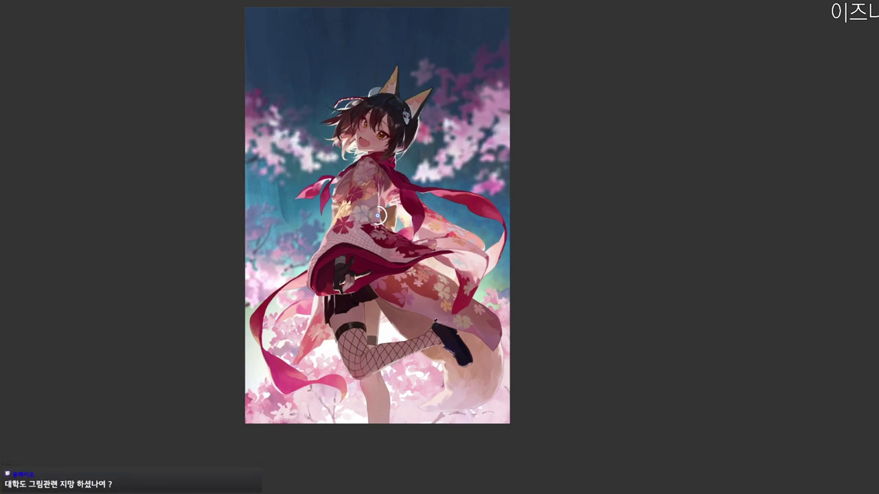
{"action": "key", "text": "Tab"}
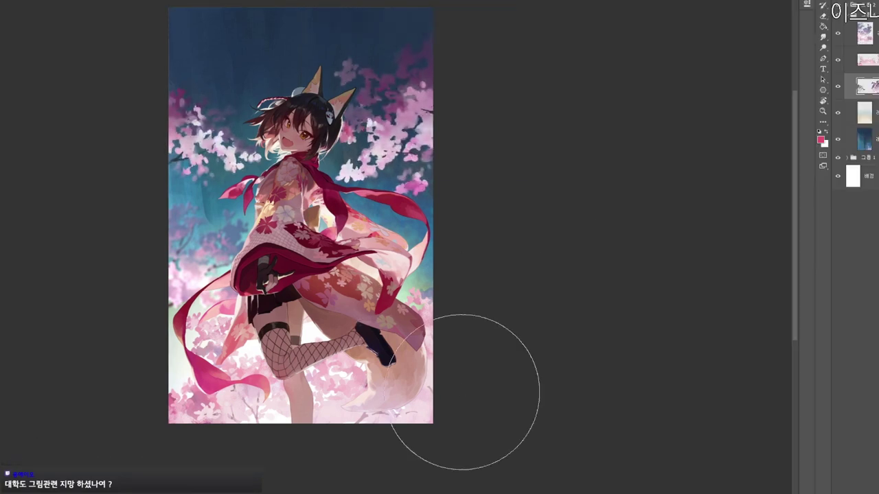
{"action": "mouse_move", "coordinate": [446, 460]}
{"action": "left_mouse_down"}
{"action": "mouse_move", "coordinate": [501, 472]}
{"action": "mouse_move", "coordinate": [516, 462]}
{"action": "mouse_move", "coordinate": [255, 368]}
{"action": "mouse_move", "coordinate": [473, 427]}
{"action": "mouse_move", "coordinate": [656, 460]}
{"action": "mouse_move", "coordinate": [622, 468]}
{"action": "left_mouse_up"}
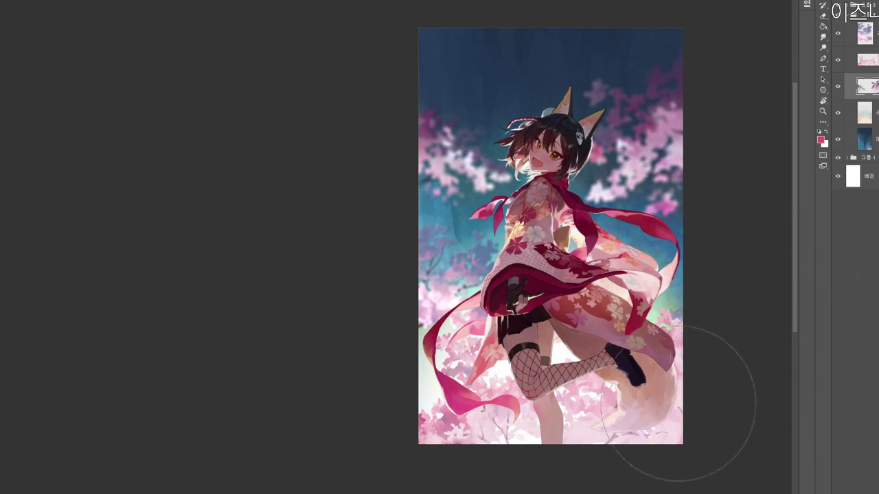
{"action": "left_click_drag", "start_coordinate": [685, 407], "coordinate": [655, 403]}
{"action": "left_click_drag", "start_coordinate": [641, 434], "coordinate": [616, 424]}
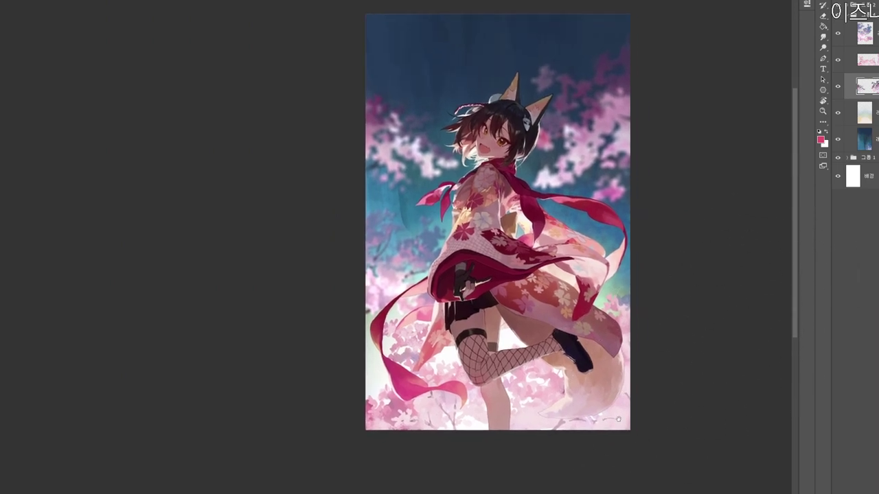
{"action": "key", "text": "ctrl+z"}
{"action": "key", "text": "ctrl+z"}
{"action": "key", "text": "ctrl+shift+z"}
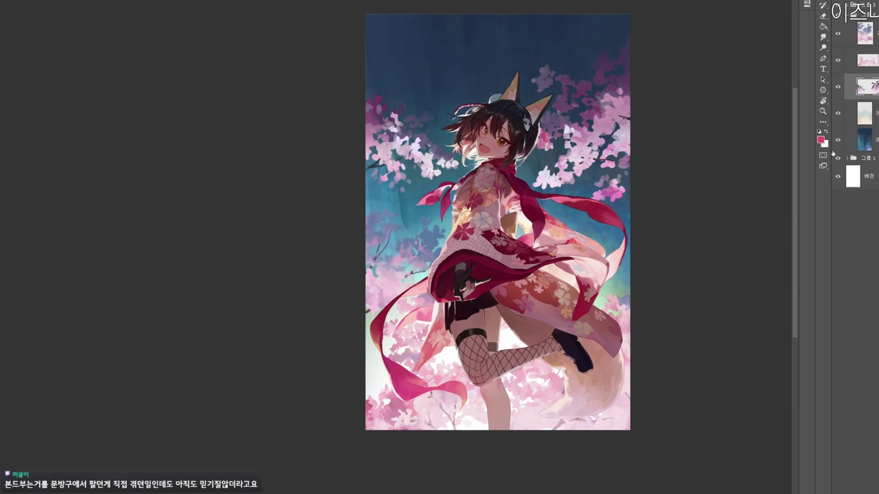
Move the pink lower blossom layer beneath the upper branch blossom layer in the layer stack.
{"action": "left_click_drag", "start_coordinate": [618, 337], "coordinate": [610, 361]}
{"action": "left_click_drag", "start_coordinate": [600, 437], "coordinate": [600, 419]}
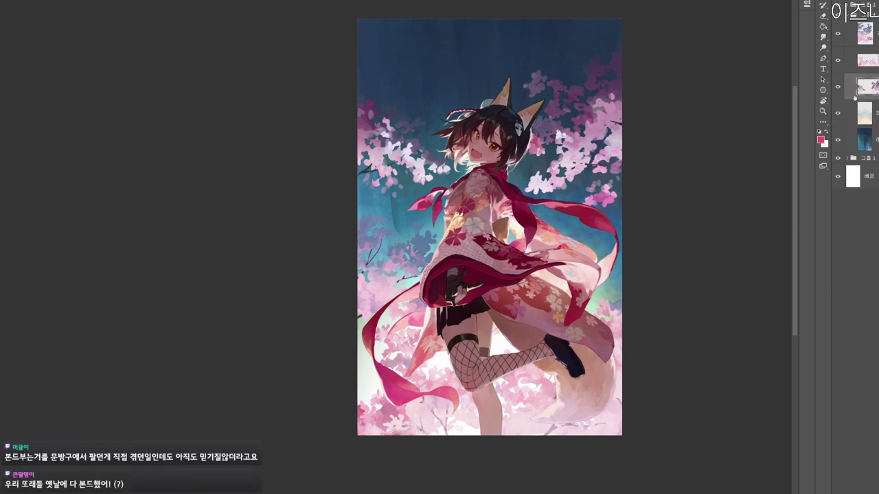
{"action": "left_click_drag", "start_coordinate": [874, 60], "coordinate": [874, 101]}
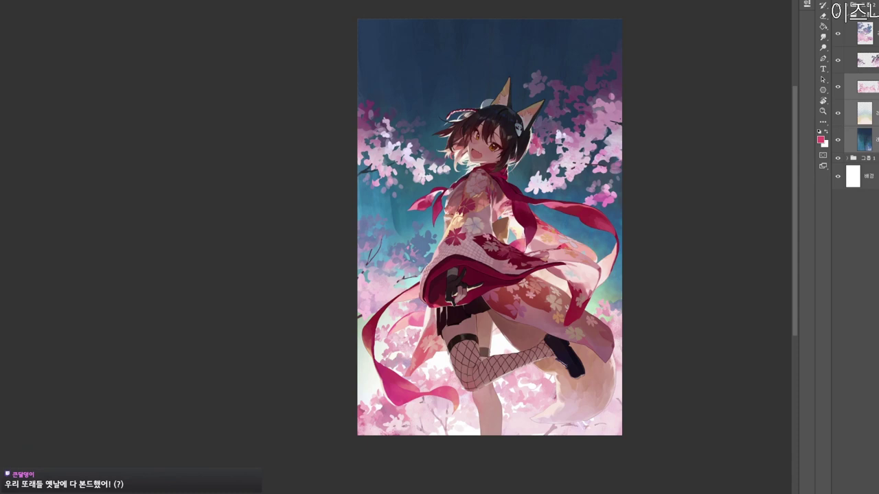
Duplicate the lower blossom, yellow glow and blue background layers into a group, hide the originals and merge the group into one layer.
{"action": "key", "text": "ctrl+j"}
{"action": "key", "text": "ctrl+g"}
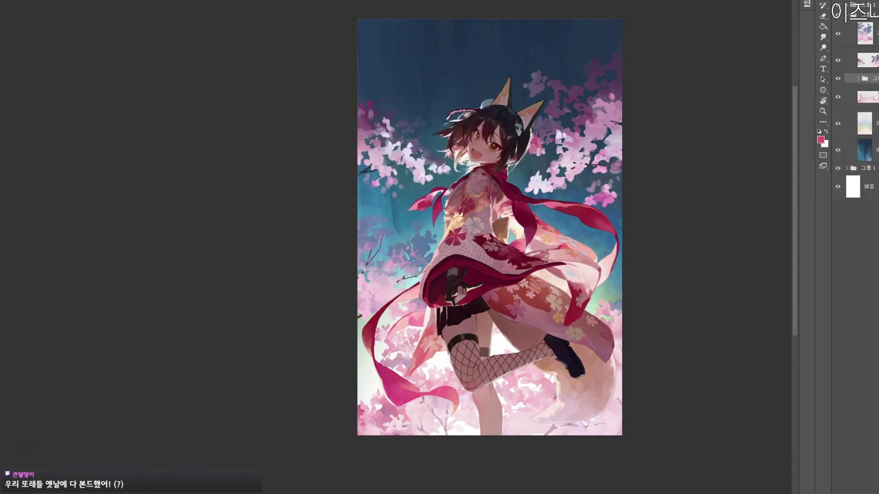
{"action": "left_click", "coordinate": [866, 97]}
{"action": "left_click_drag", "start_coordinate": [838, 97], "coordinate": [838, 150]}
{"action": "left_click", "coordinate": [867, 79]}
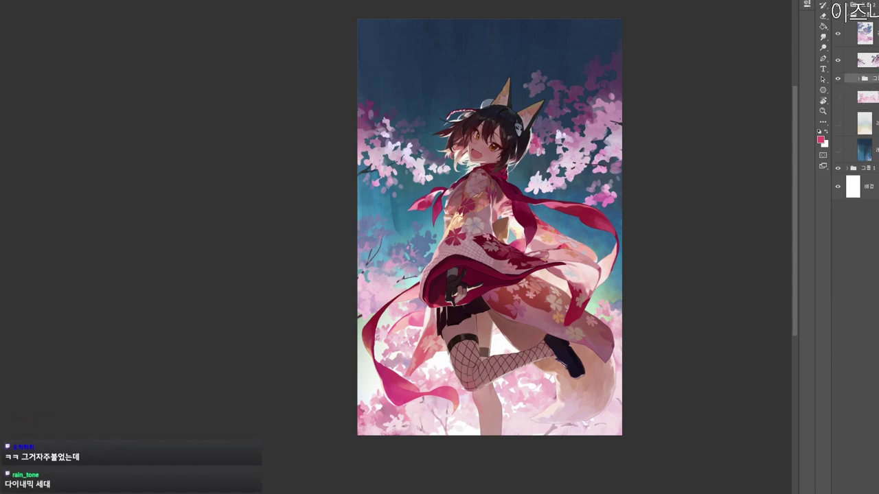
{"action": "key", "text": "ctrl+e"}
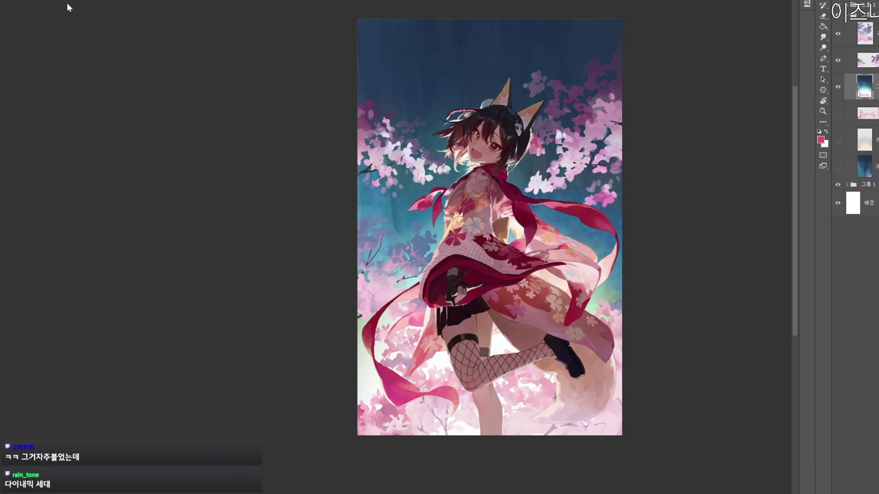
Blur the merged background layer so the lower blossoms look softly out of focus.
{"action": "key", "text": "Tab"}
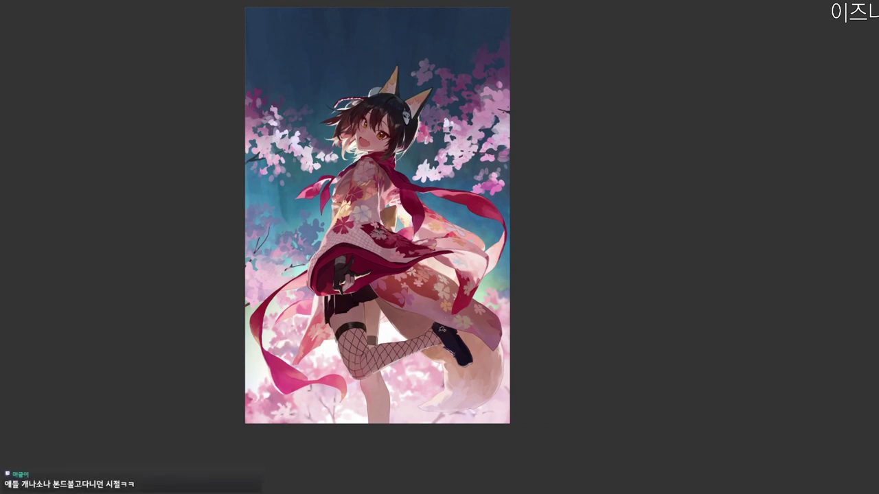
{"action": "key", "text": "Tab"}
{"action": "left_click_drag", "start_coordinate": [429, 393], "coordinate": [569, 451]}
{"action": "left_click_drag", "start_coordinate": [549, 486], "coordinate": [582, 458]}
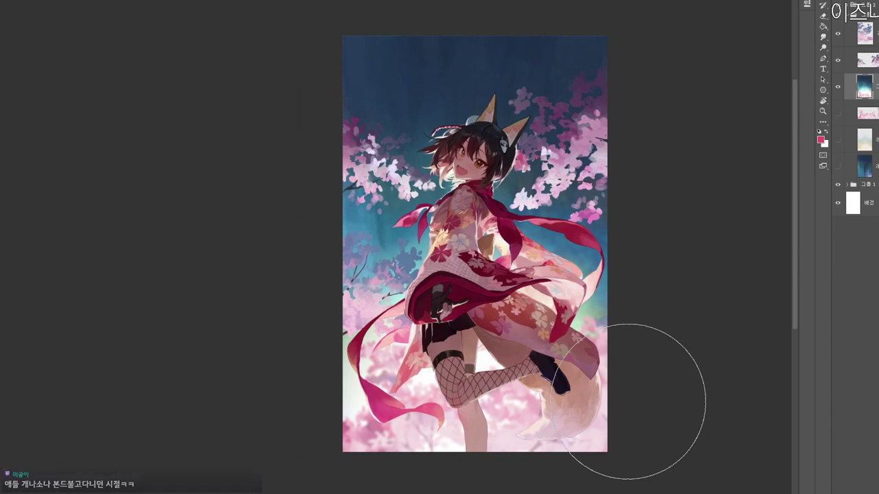
Hide the two blossom layers above the merged background and add a new empty layer directly above it.
{"action": "left_click", "coordinate": [862, 60]}
{"action": "left_click", "coordinate": [838, 59]}
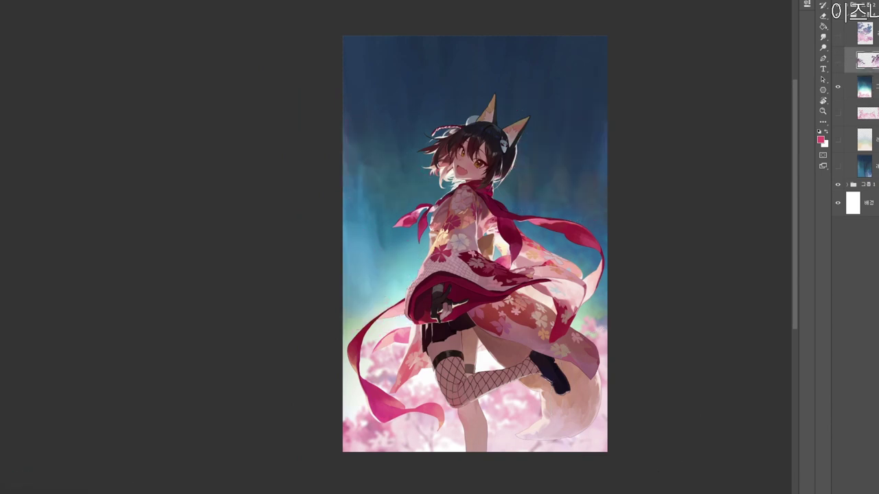
{"action": "key", "text": "alt+bracketleft"}
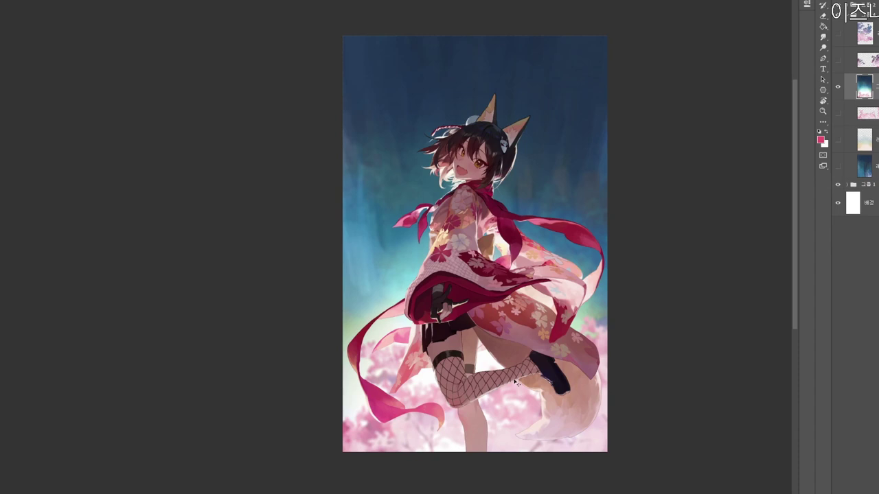
{"action": "key", "text": "ctrl+alt+shift+n"}
Try a pale pink #fee5f7 haze painted softly over the lower background on the new layer.
{"action": "left_click_drag", "start_coordinate": [539, 433], "coordinate": [536, 379]}
{"action": "left_click", "coordinate": [369, 322], "text": "alt"}
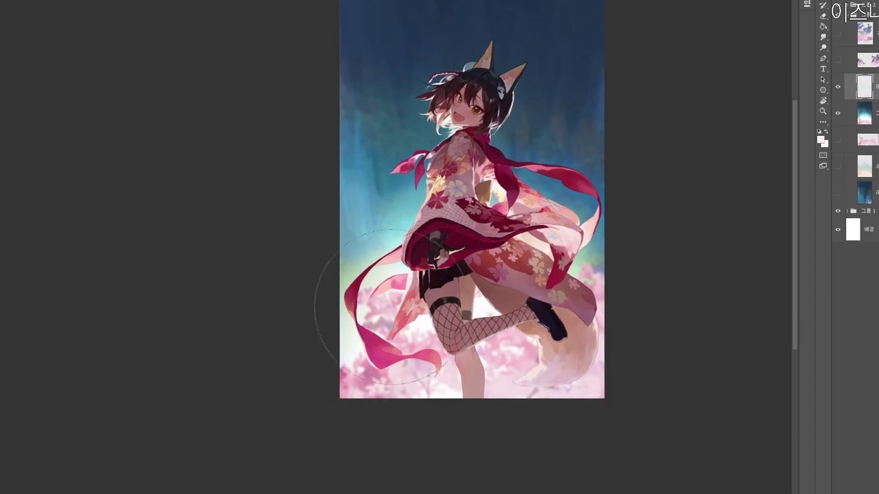
{"action": "left_click", "coordinate": [821, 140]}
{"action": "left_click", "coordinate": [257, 104]}
{"action": "left_click_drag", "start_coordinate": [405, 207], "coordinate": [409, 230]}
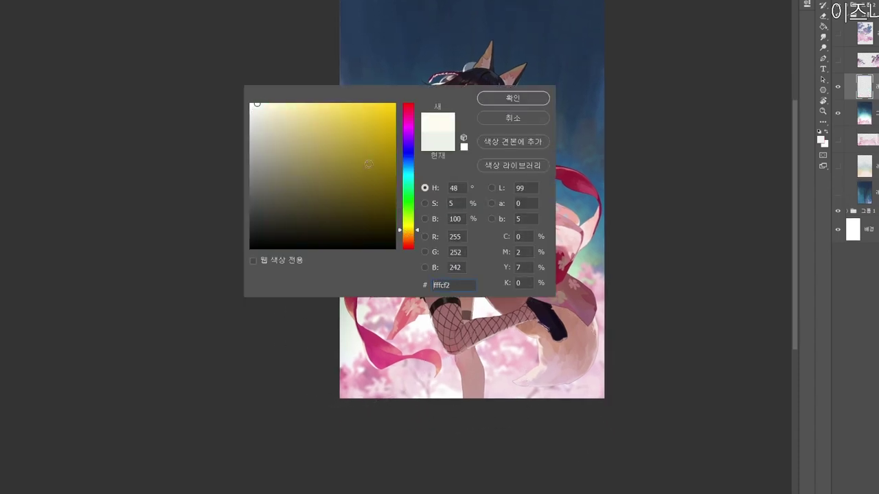
{"action": "type", "text": "fee5f7"}
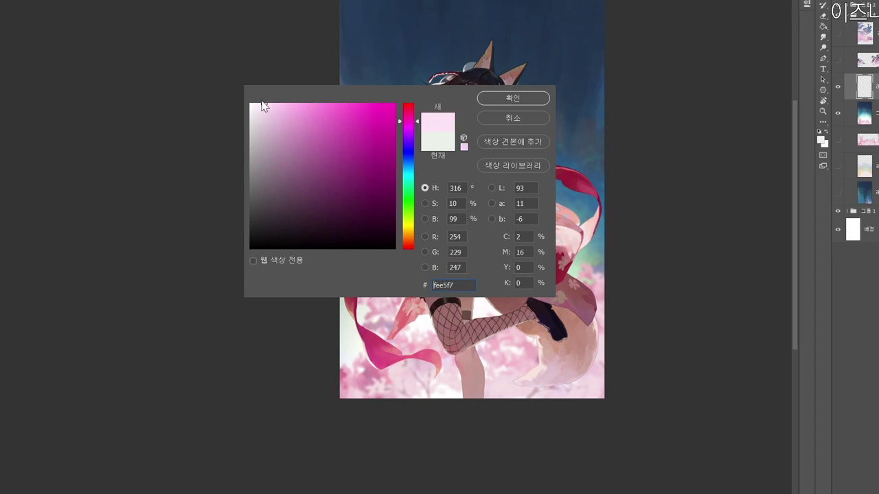
{"action": "left_click", "coordinate": [518, 98]}
{"action": "left_click_drag", "start_coordinate": [536, 297], "coordinate": [511, 294]}
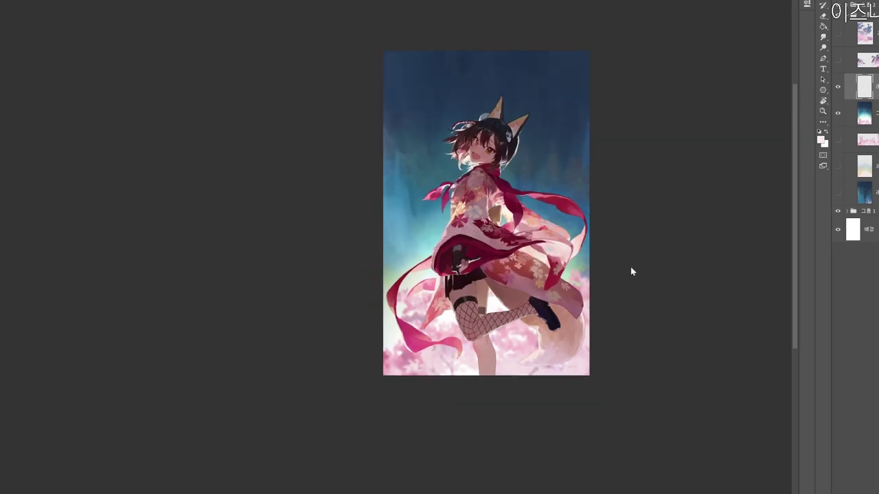
{"action": "mouse_move", "coordinate": [406, 332]}
{"action": "left_mouse_down"}
{"action": "mouse_move", "coordinate": [432, 297]}
{"action": "mouse_move", "coordinate": [504, 343]}
{"action": "mouse_move", "coordinate": [596, 373]}
{"action": "mouse_move", "coordinate": [574, 381]}
{"action": "mouse_move", "coordinate": [541, 322]}
{"action": "left_mouse_up"}
Switch the paint colour to a warmer near-white and try it over the lower background around the legs.
{"action": "key", "text": "n"}
{"action": "left_click", "coordinate": [254, 107]}
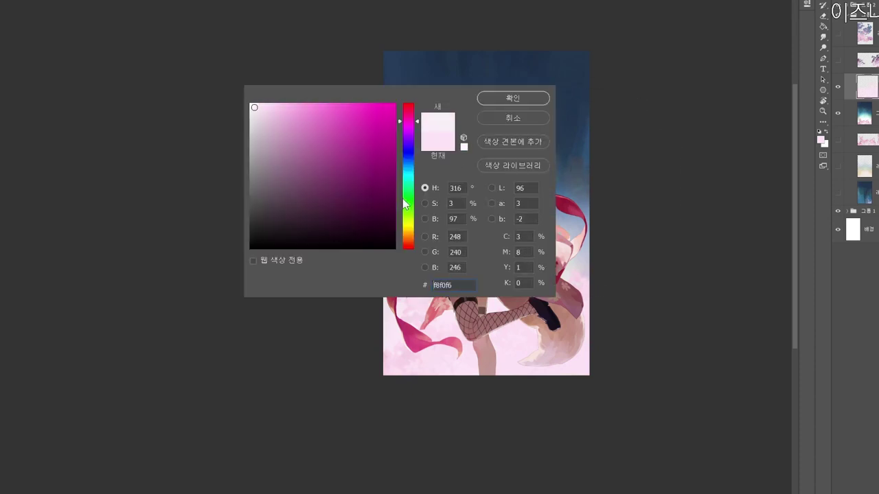
{"action": "left_click", "coordinate": [408, 212]}
{"action": "left_click", "coordinate": [512, 98]}
{"action": "mouse_move", "coordinate": [398, 337]}
{"action": "left_mouse_down"}
{"action": "mouse_move", "coordinate": [490, 304]}
{"action": "mouse_move", "coordinate": [543, 381]}
{"action": "mouse_move", "coordinate": [608, 350]}
{"action": "mouse_move", "coordinate": [721, 235]}
{"action": "left_mouse_up"}
Compare the haze strokes by undoing and redoing them, and keep only a faint white haze over the lower blossoms.
{"action": "key", "text": "ctrl+z"}
{"action": "key", "text": "ctrl+shift+z"}
{"action": "key", "text": "ctrl+shift+z"}
{"action": "key", "text": "ctrl+z"}
{"action": "key", "text": "ctrl+z"}
{"action": "key", "text": "ctrl+z"}
{"action": "key", "text": "ctrl+shift+z"}
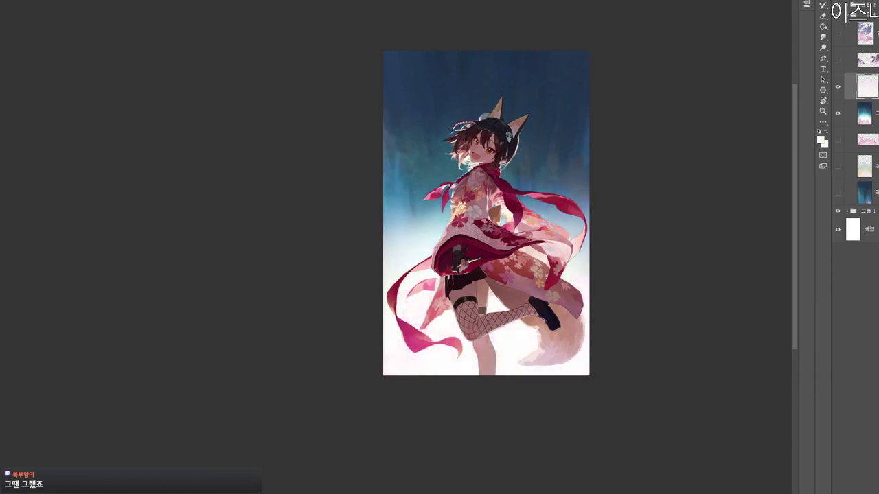
{"action": "key", "text": "ctrl+z"}
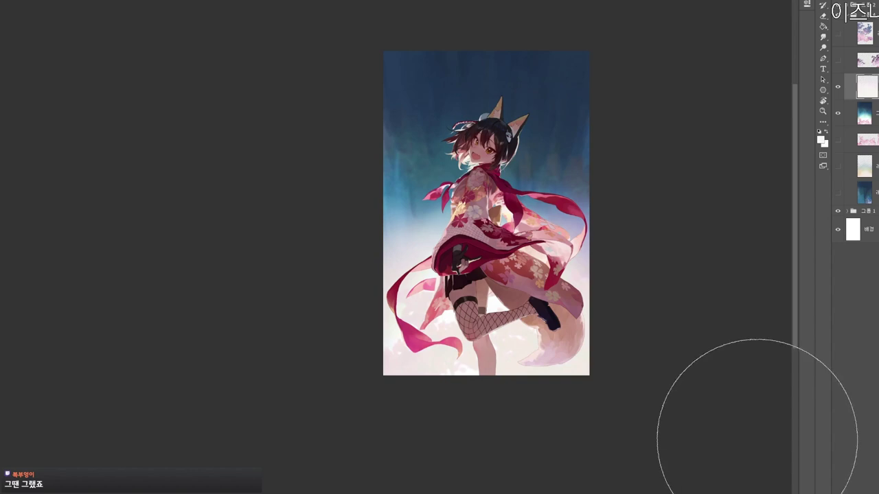
{"action": "key", "text": "ctrl+shift+z"}
{"action": "key", "text": "ctrl+z"}
{"action": "key", "text": "ctrl+shift+z"}
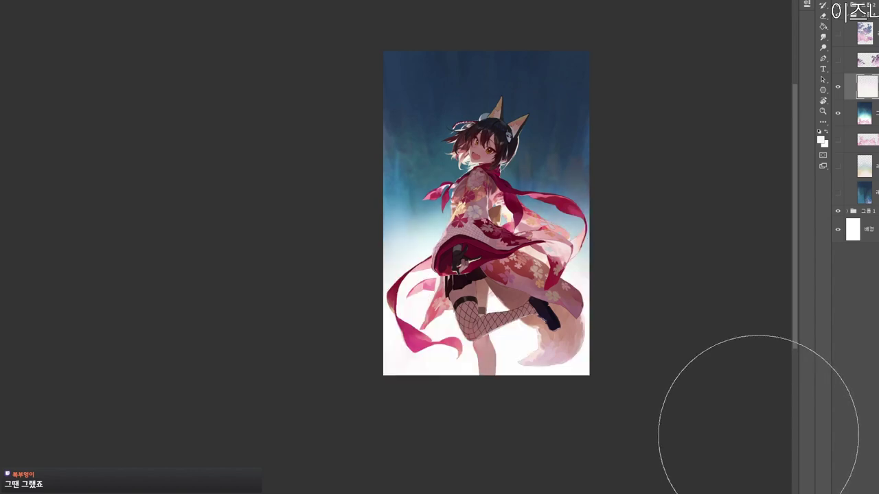
{"action": "key", "text": "ctrl+z"}
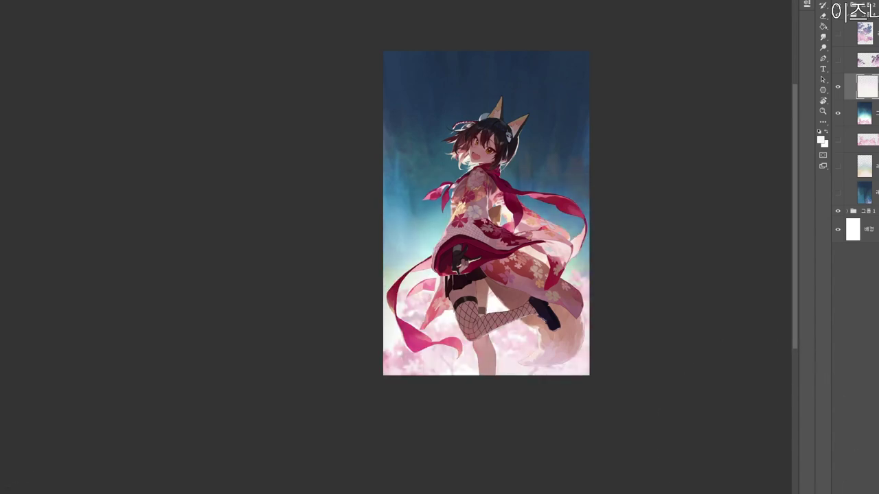
{"action": "left_click_drag", "start_coordinate": [530, 293], "coordinate": [535, 333]}
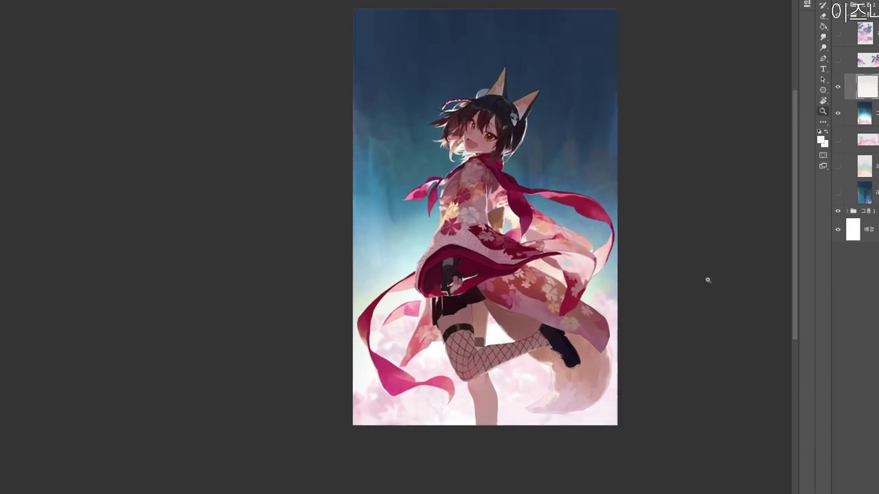
Hide the blurred merged background and the sketch group, show the three original background layers, and select the blue background layer.
{"action": "left_click", "coordinate": [865, 113]}
{"action": "left_click_drag", "start_coordinate": [526, 243], "coordinate": [536, 266]}
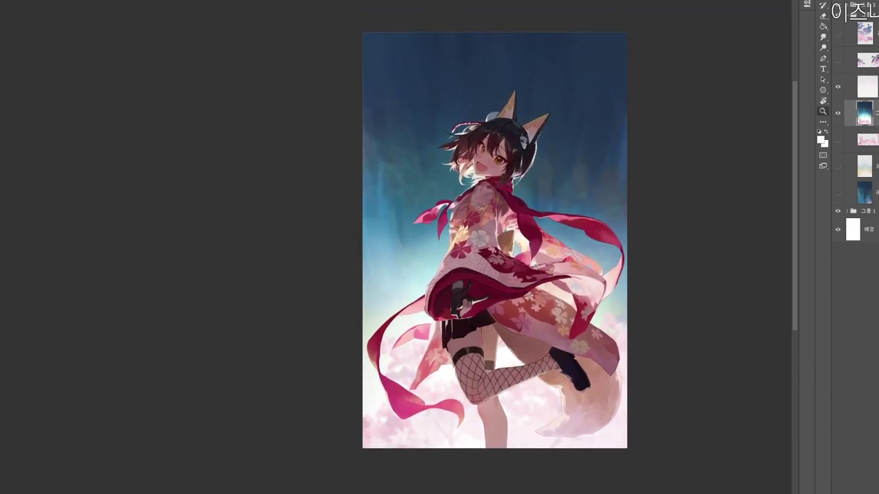
{"action": "left_click", "coordinate": [838, 113]}
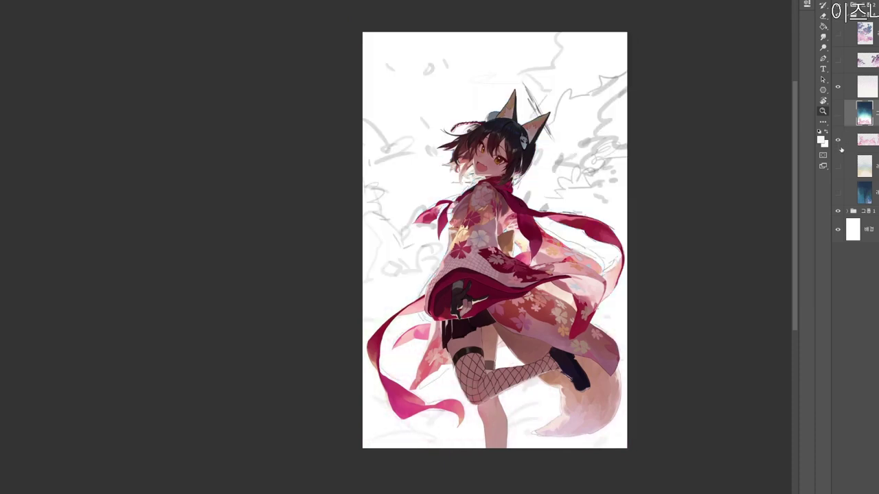
{"action": "left_click", "coordinate": [838, 194]}
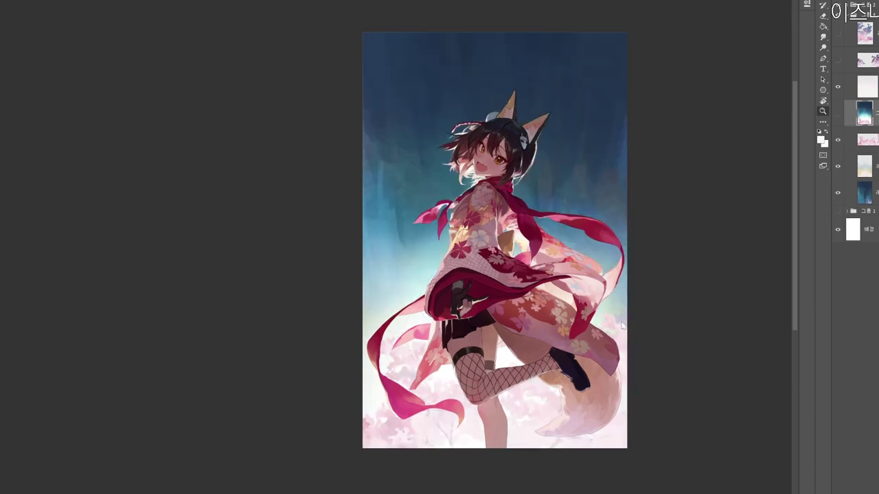
{"action": "left_click_drag", "start_coordinate": [614, 326], "coordinate": [592, 322]}
{"action": "left_click", "coordinate": [866, 193]}
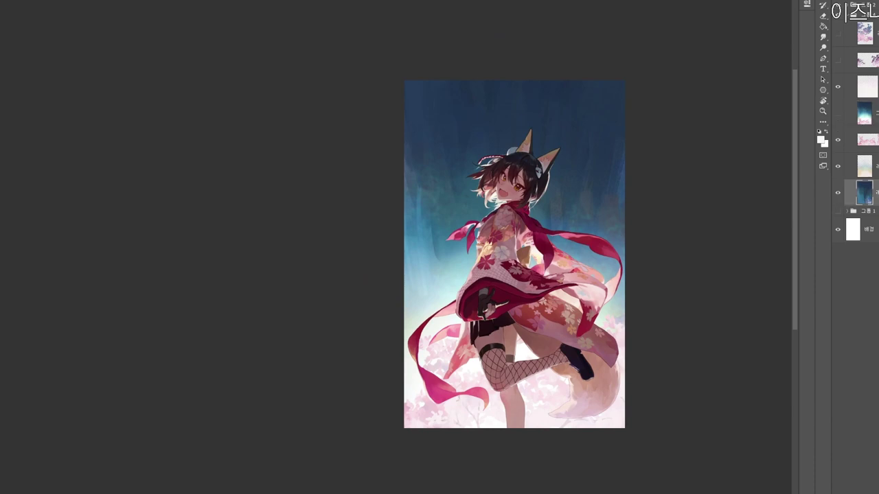
Hide the yellow glow and lower blossom layers to isolate the blue background layer for painting.
{"action": "left_click", "coordinate": [437, 198], "text": "alt"}
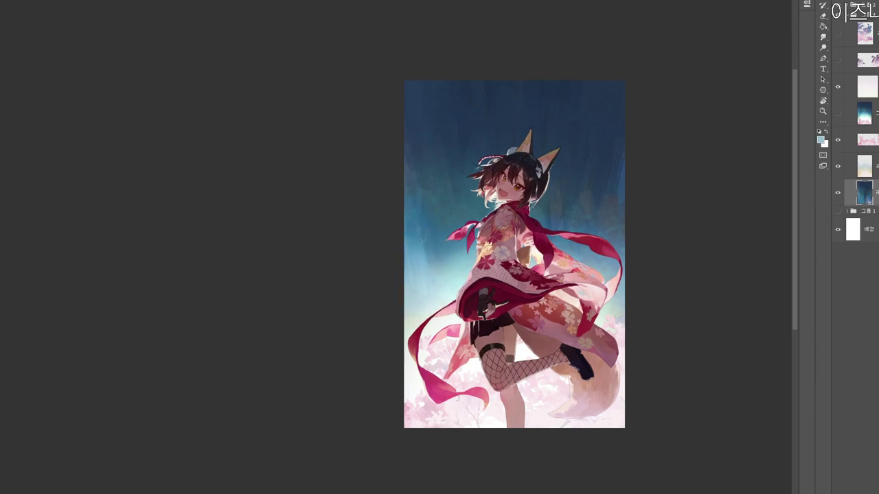
{"action": "key", "text": "alt+]"}
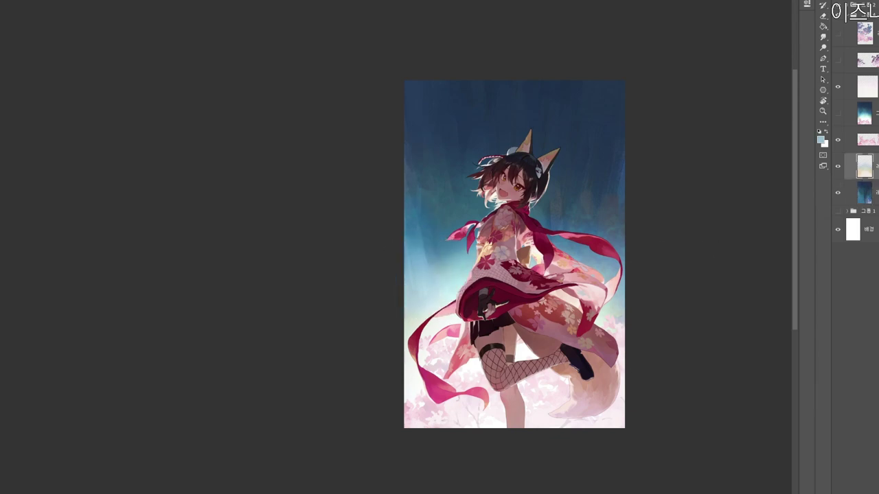
{"action": "left_click_drag", "start_coordinate": [838, 168], "coordinate": [837, 142]}
Smooth the blue background gradient around the character by brushing mid and dark blues sampled from the neighbouring areas.
{"action": "left_click", "coordinate": [419, 231], "text": "alt"}
{"action": "left_click_drag", "start_coordinate": [429, 243], "coordinate": [440, 266]}
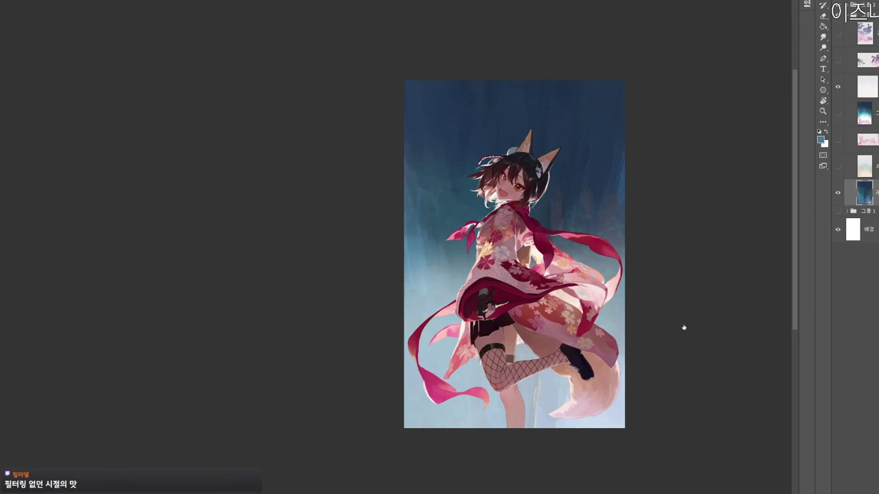
{"action": "left_click", "coordinate": [444, 238], "text": "alt"}
{"action": "mouse_move", "coordinate": [440, 240]}
{"action": "left_mouse_down"}
{"action": "mouse_move", "coordinate": [447, 286]}
{"action": "mouse_move", "coordinate": [447, 262]}
{"action": "left_mouse_up"}
{"action": "left_click", "coordinate": [576, 209], "text": "alt"}
{"action": "mouse_move", "coordinate": [570, 198]}
{"action": "left_mouse_down"}
{"action": "mouse_move", "coordinate": [562, 239]}
{"action": "mouse_move", "coordinate": [567, 195]}
{"action": "mouse_move", "coordinate": [601, 174]}
{"action": "mouse_move", "coordinate": [594, 225]}
{"action": "left_mouse_up"}
{"action": "left_click", "coordinate": [624, 189], "text": "alt"}
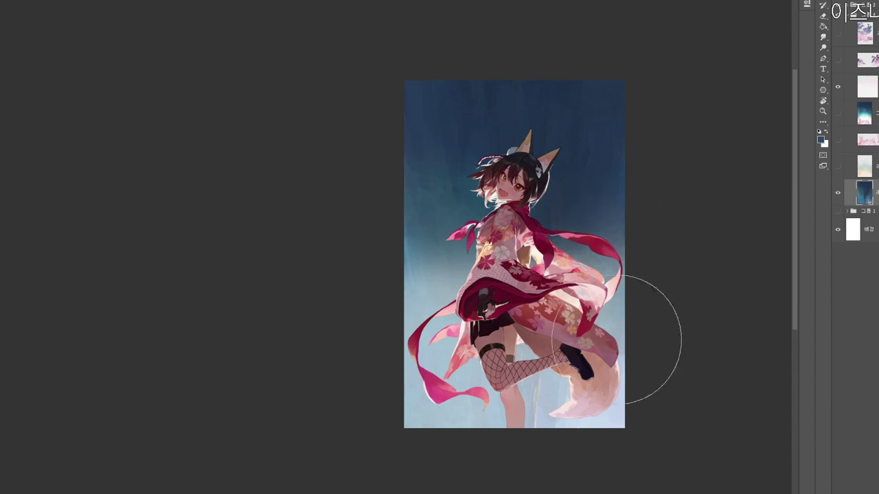
{"action": "left_click", "coordinate": [428, 261], "text": "alt"}
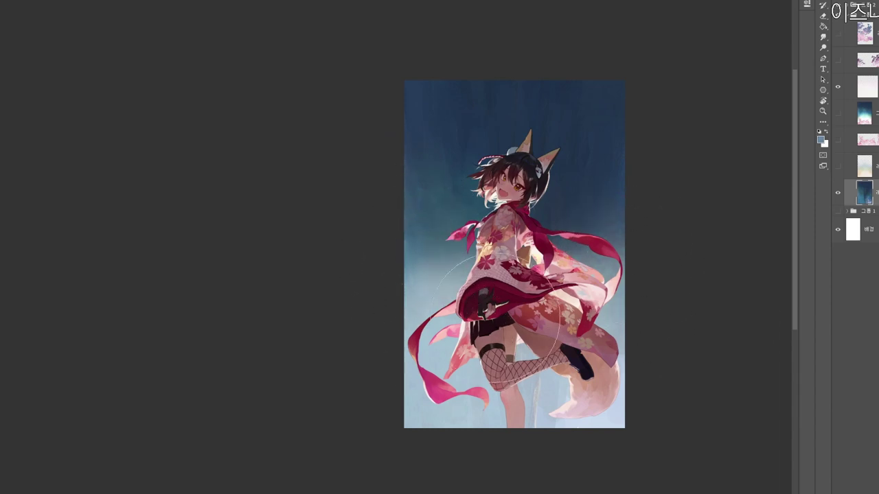
{"action": "left_click", "coordinate": [437, 201], "text": "alt"}
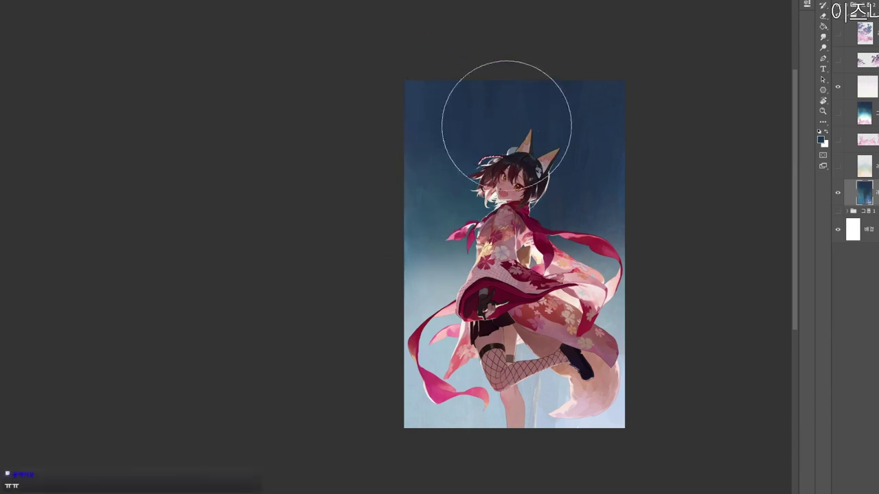
{"action": "left_click", "coordinate": [560, 220], "text": "alt"}
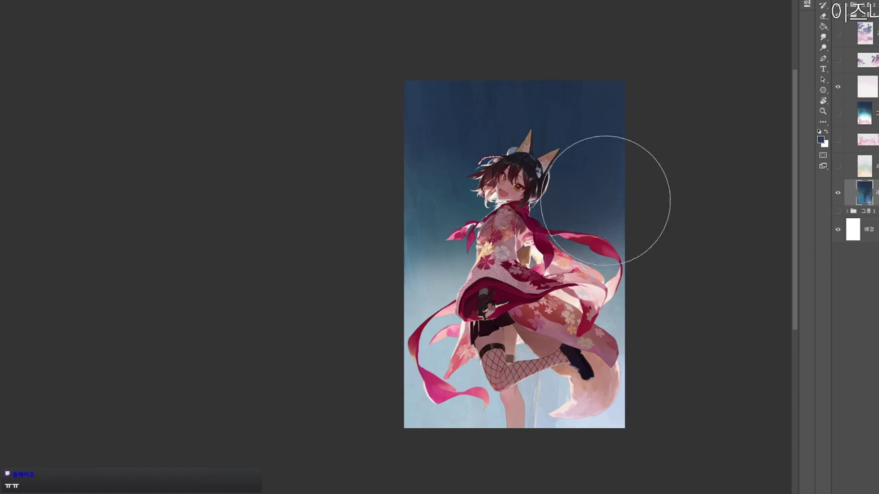
Show the yellow glow, lower blossom and upper blossom branch layers again, leaving the upper blossom layer selected.
{"action": "left_click", "coordinate": [865, 139]}
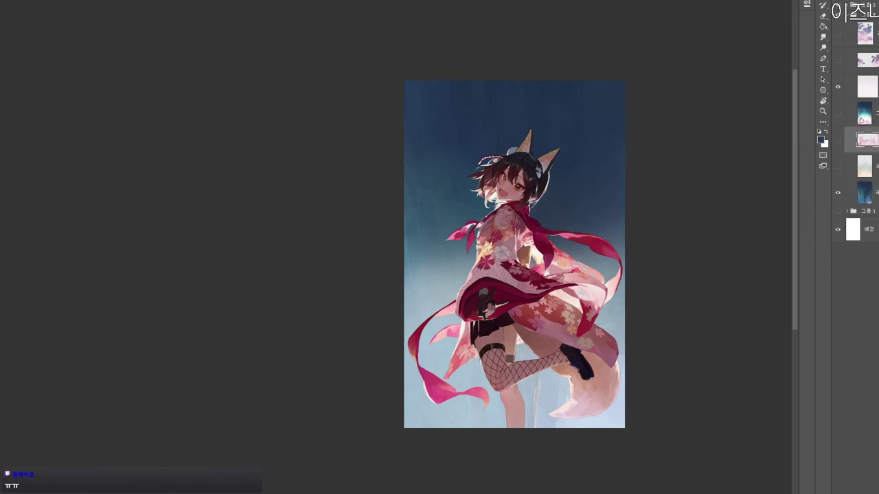
{"action": "left_click", "coordinate": [837, 166]}
{"action": "left_click", "coordinate": [837, 139]}
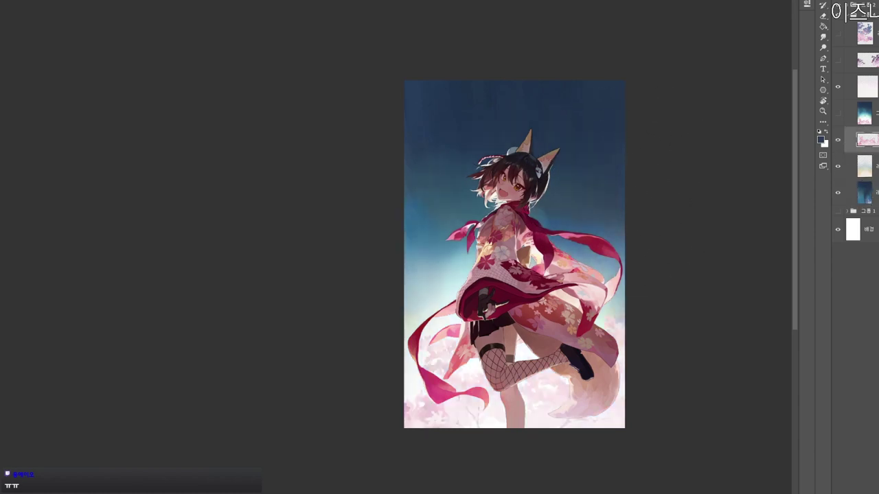
{"action": "left_click", "coordinate": [866, 87]}
{"action": "left_click_drag", "start_coordinate": [657, 409], "coordinate": [649, 394]}
{"action": "left_click", "coordinate": [854, 62]}
{"action": "left_click", "coordinate": [837, 63]}
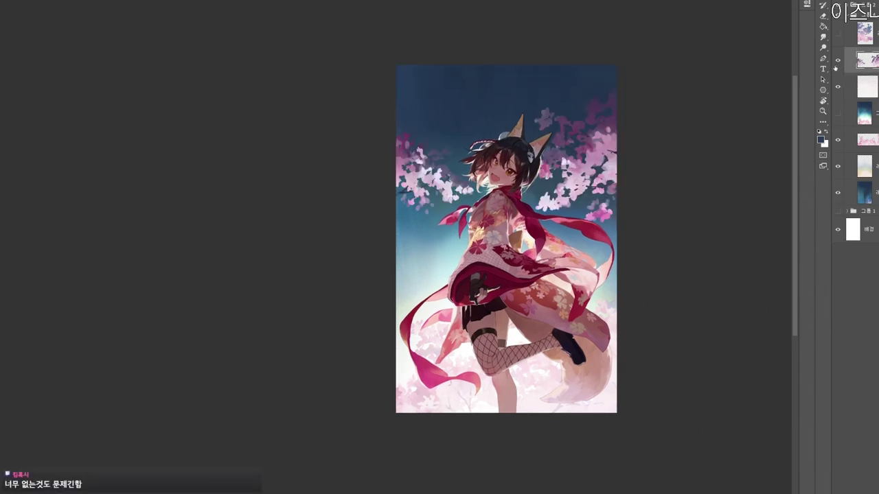
Examine the whole illustration with the interface panels hidden, and restore the panels and centre the canvas.
{"action": "key", "text": "z"}
{"action": "left_click_drag", "start_coordinate": [538, 230], "coordinate": [549, 231]}
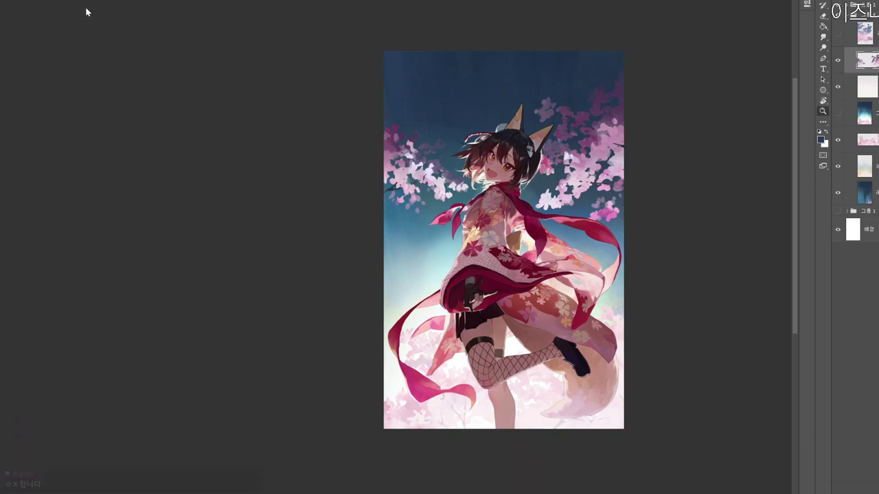
{"action": "key", "text": "f"}
{"action": "key", "text": "Tab"}
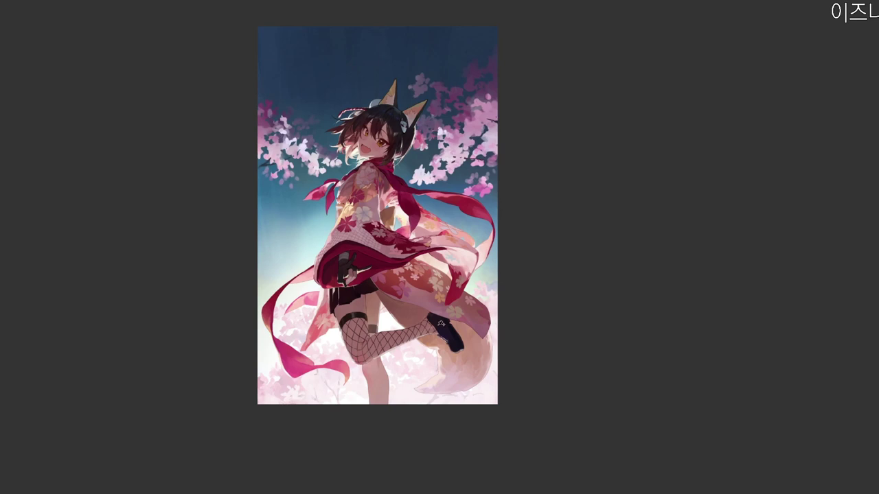
{"action": "key", "text": "Tab"}
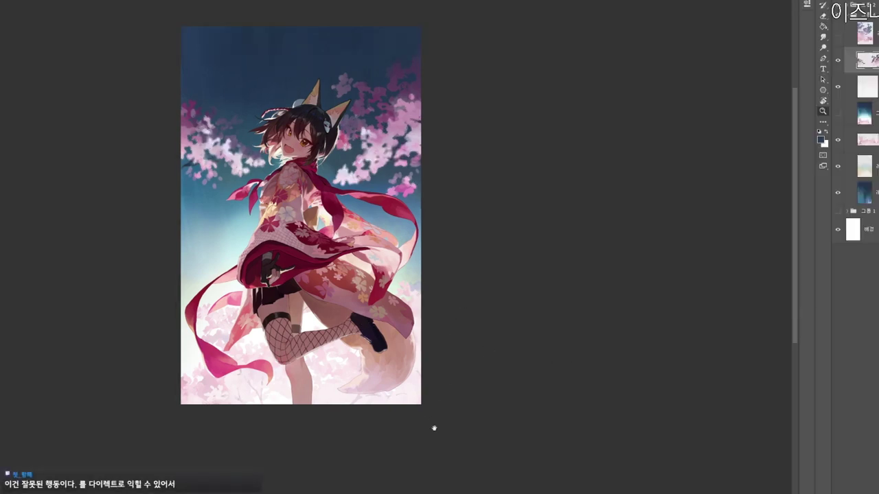
{"action": "left_click_drag", "start_coordinate": [400, 409], "coordinate": [496, 467]}
{"action": "left_click_drag", "start_coordinate": [559, 392], "coordinate": [626, 384]}
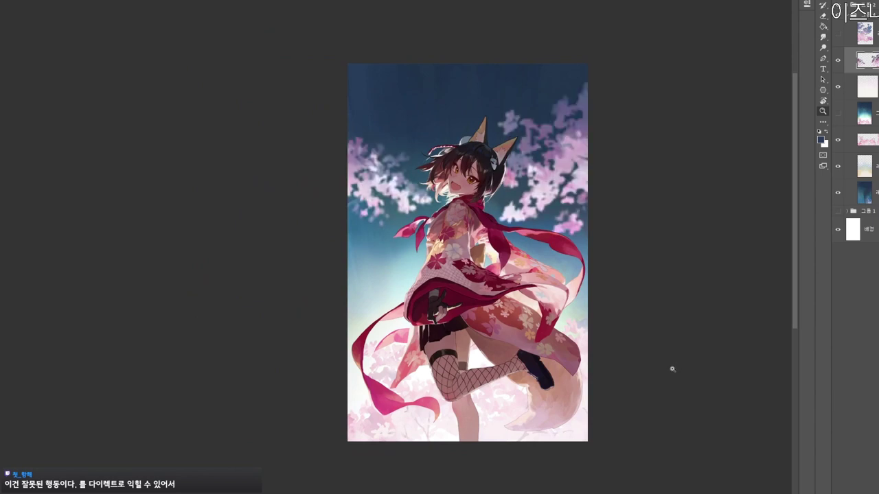
Try different blend modes on the blurred upper blossom layer, comparing them through undo, redo and toggling the layer's visibility.
{"action": "key", "text": "shift+plus"}
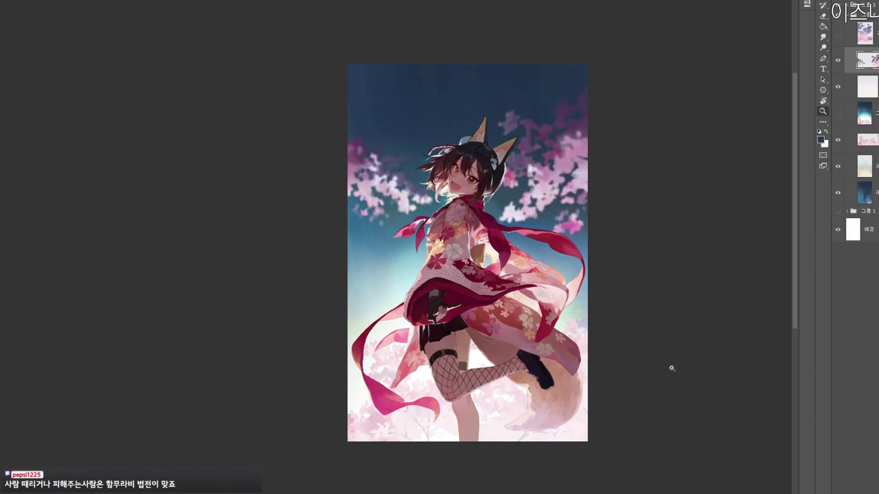
{"action": "left_click", "coordinate": [838, 64]}
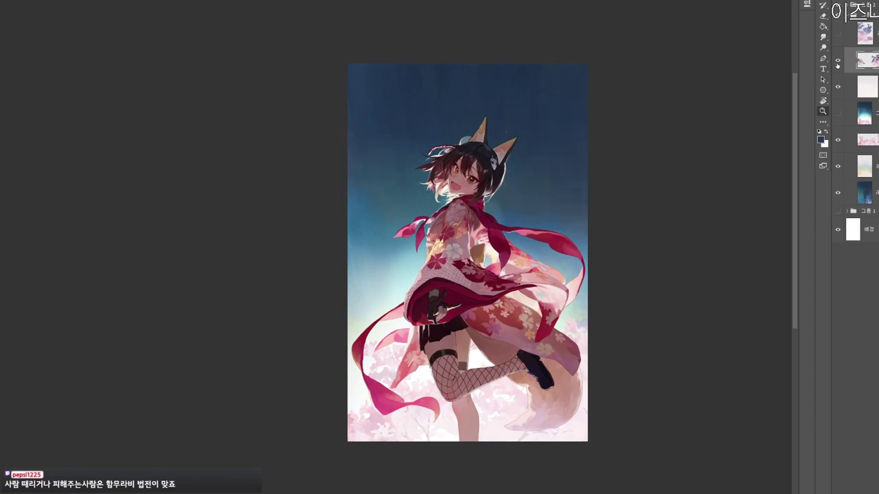
{"action": "left_click", "coordinate": [837, 65]}
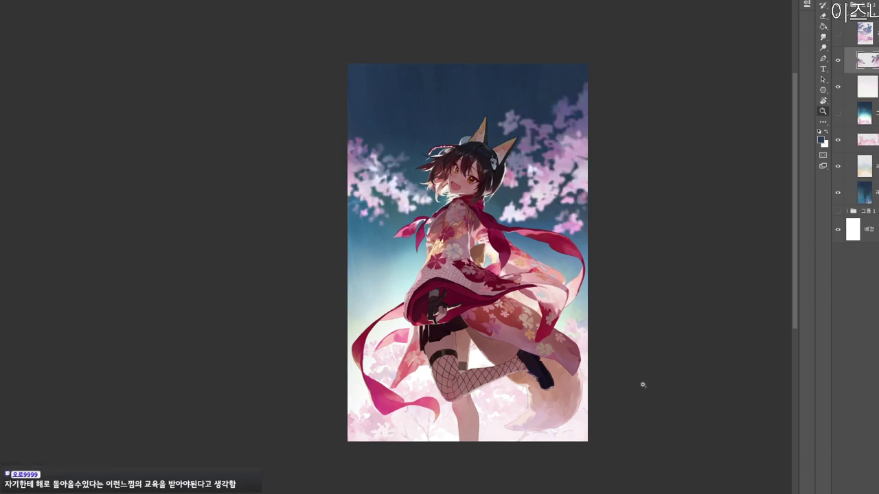
{"action": "key", "text": "ctrl+z"}
{"action": "key", "text": "ctrl+shift+z"}
{"action": "key", "text": "ctrl+z"}
{"action": "left_click_drag", "start_coordinate": [564, 397], "coordinate": [579, 378]}
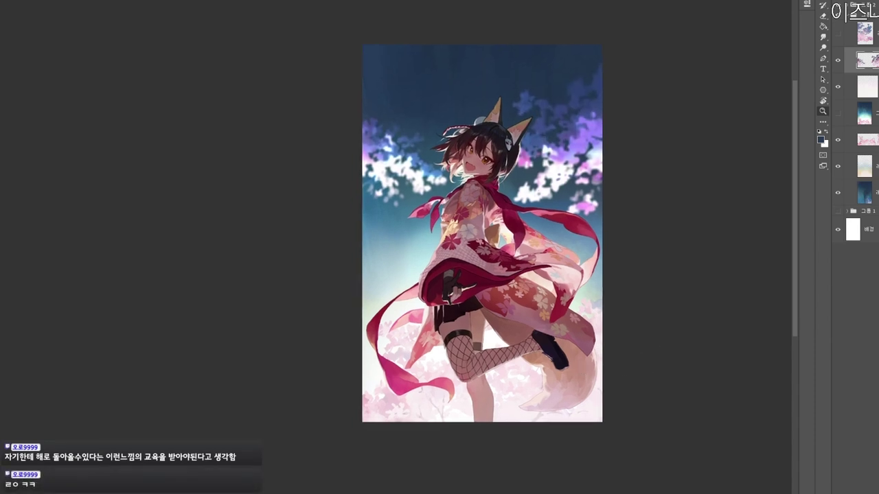
{"action": "key", "text": "ctrl+shift+z"}
{"action": "key", "text": "ctrl+z"}
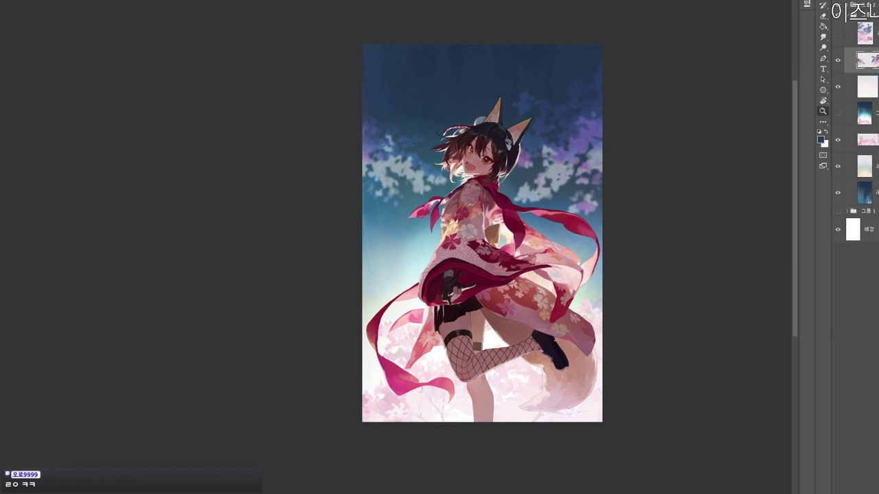
{"action": "key", "text": "ctrl+shift+z"}
{"action": "left_click_drag", "start_coordinate": [530, 262], "coordinate": [527, 282]}
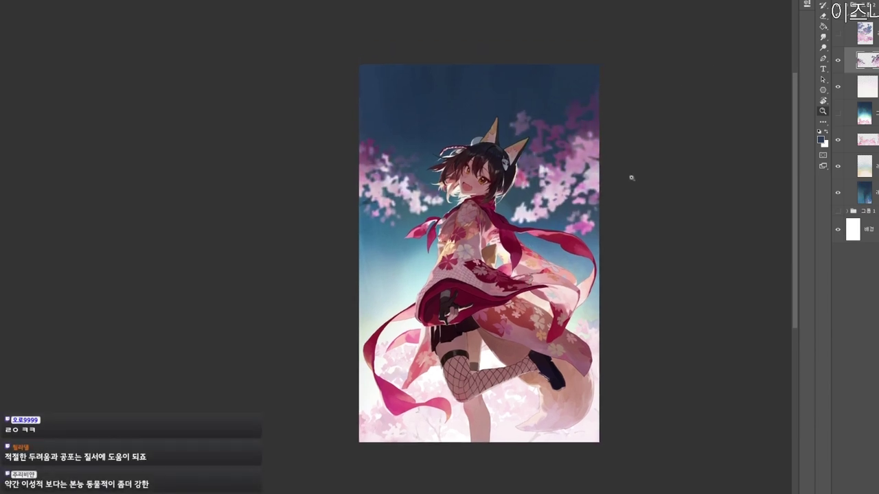
Add a new layer clipped to the upper blossoms and try broad dark blue shading over the branches.
{"action": "key", "text": "ctrl+shift+n"}
{"action": "key", "text": "Return"}
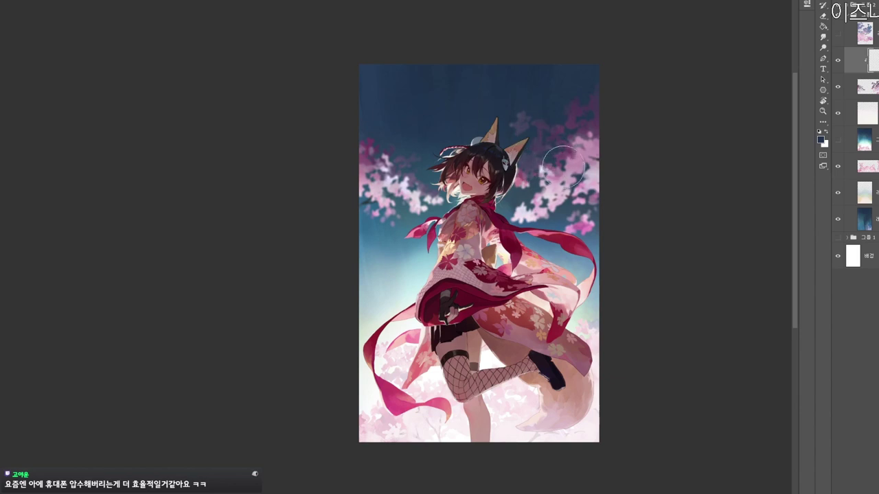
{"action": "left_click_drag", "start_coordinate": [570, 160], "coordinate": [510, 197]}
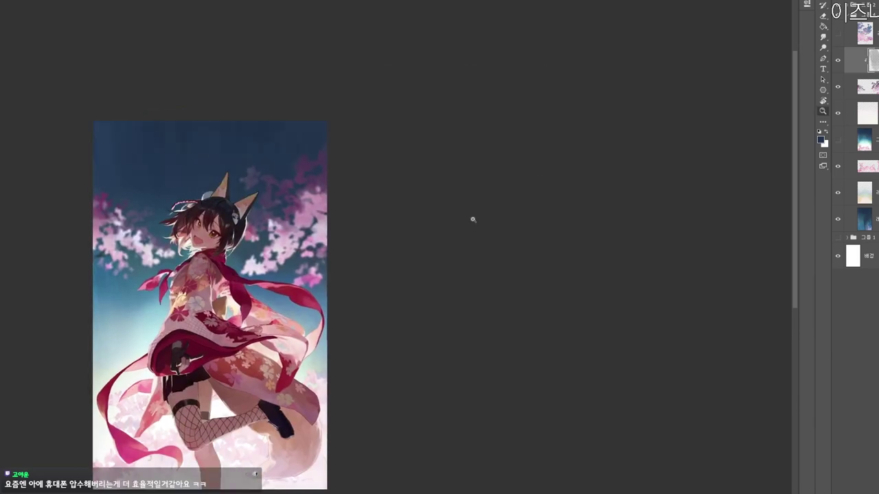
{"action": "left_click_drag", "start_coordinate": [362, 276], "coordinate": [611, 269]}
Try pale pink petals in sampled colours on the blossom cluster beside the character's ears.
{"action": "left_click", "coordinate": [543, 204], "text": "alt"}
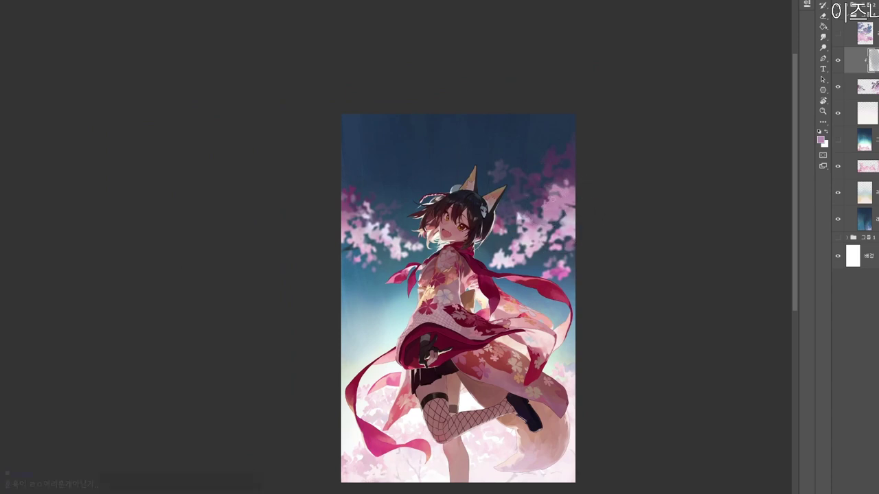
{"action": "scroll", "coordinate": [547, 227], "scroll_direction": "up", "scroll_amount": 1}
{"action": "scroll", "coordinate": [557, 166], "scroll_direction": "up", "scroll_amount": 1}
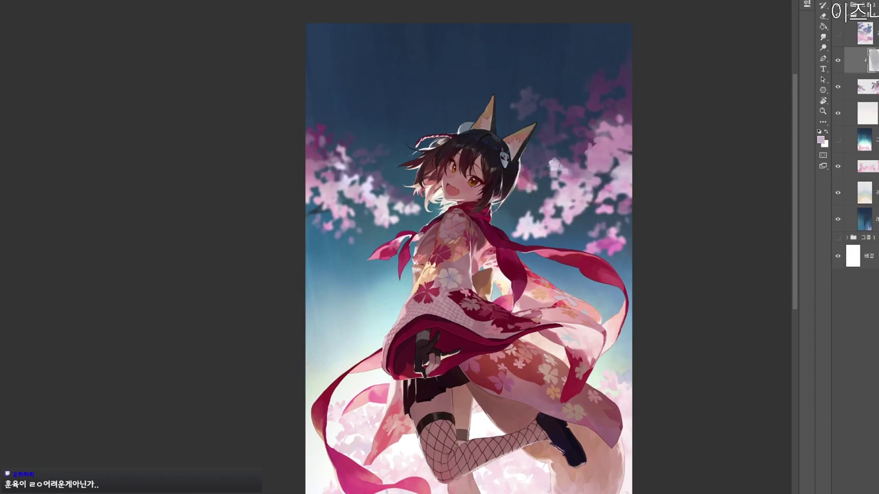
{"action": "left_click_drag", "start_coordinate": [571, 174], "coordinate": [579, 173]}
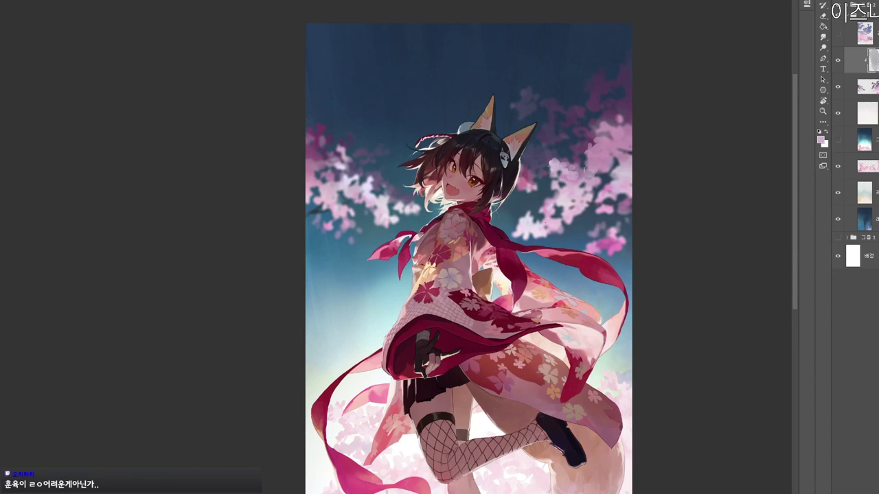
{"action": "left_click", "coordinate": [590, 145], "text": "alt"}
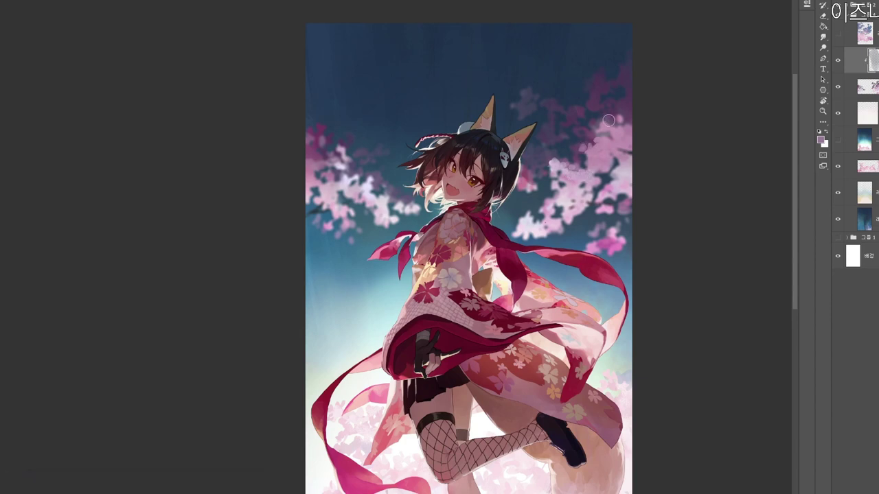
{"action": "left_click_drag", "start_coordinate": [634, 411], "coordinate": [655, 372]}
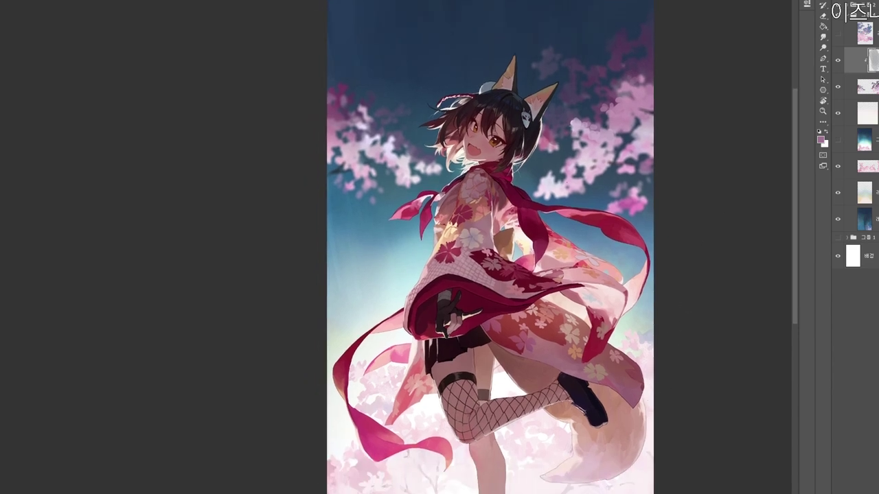
Delete the clipped paint layer above the upper blossoms.
{"action": "key", "text": "Delete"}
{"action": "key", "text": "ctrl+z"}
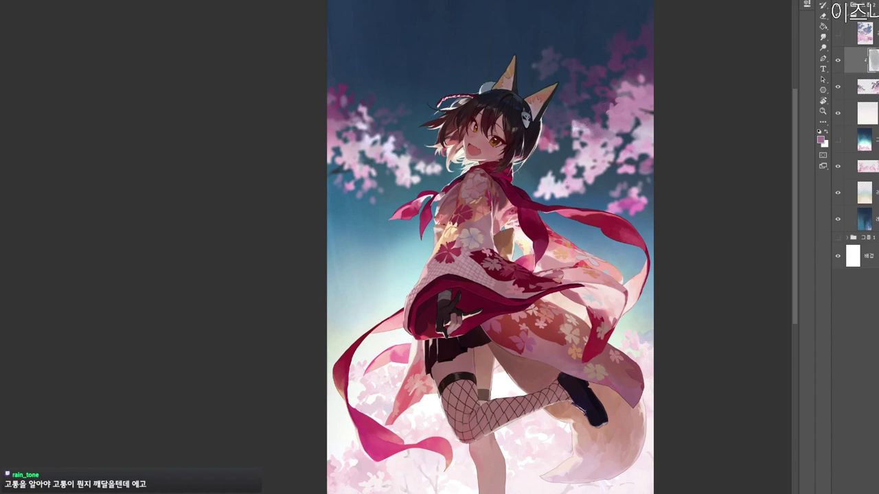
{"action": "key", "text": "Delete"}
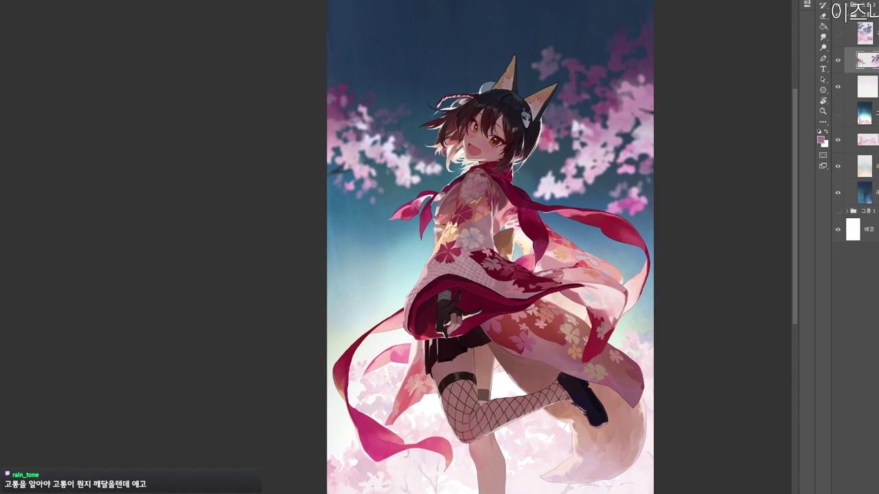
Try another blend mode on the upper blossom layer and return the layer to its sharp, unblurred look.
{"action": "key", "text": "shift+alt+w"}
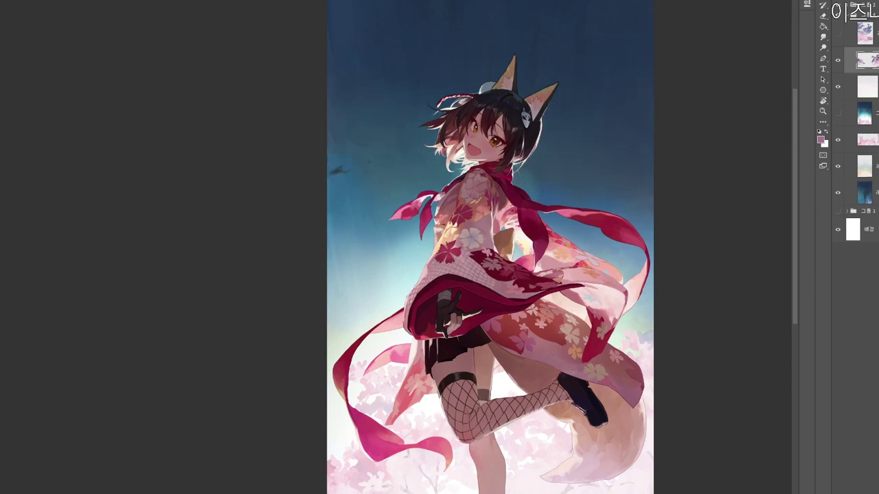
{"action": "left_click", "coordinate": [838, 61]}
{"action": "key", "text": "ctrl+comma"}
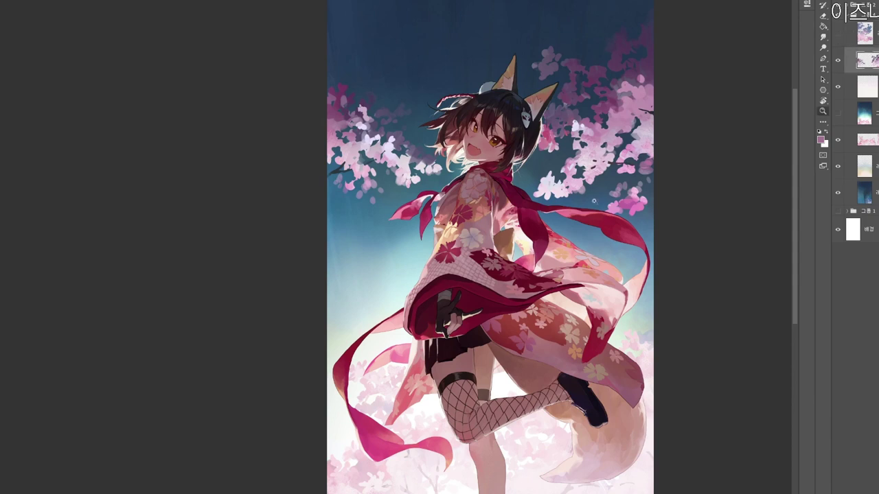
Touch up the upper blossom clusters with light pink petals and erase small areas around the branch at the canvas edge.
{"action": "scroll", "coordinate": [555, 192], "scroll_direction": "up", "scroll_amount": 1}
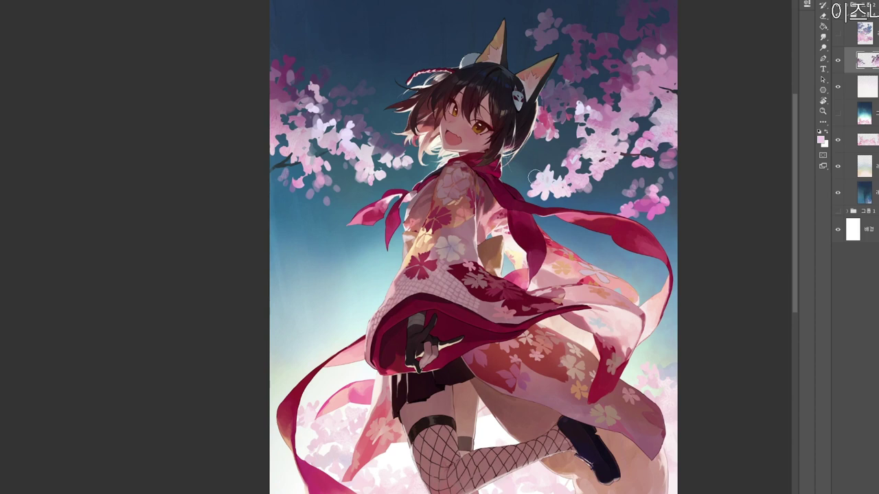
{"action": "key", "text": "e"}
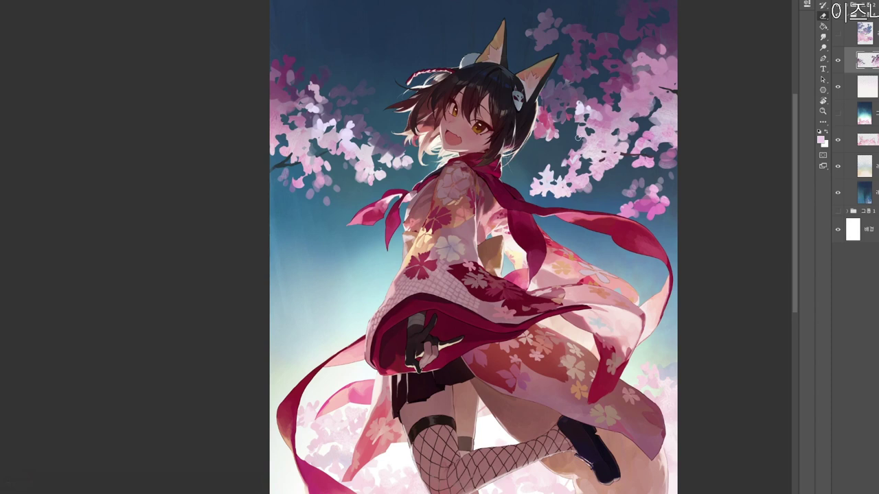
{"action": "scroll", "coordinate": [474, 247], "scroll_direction": "up", "scroll_amount": 5}
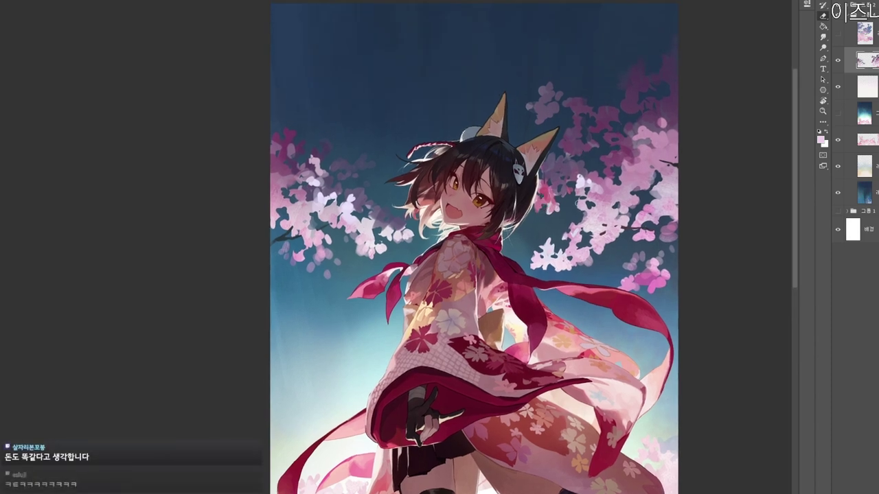
{"action": "left_click_drag", "start_coordinate": [536, 220], "coordinate": [562, 194]}
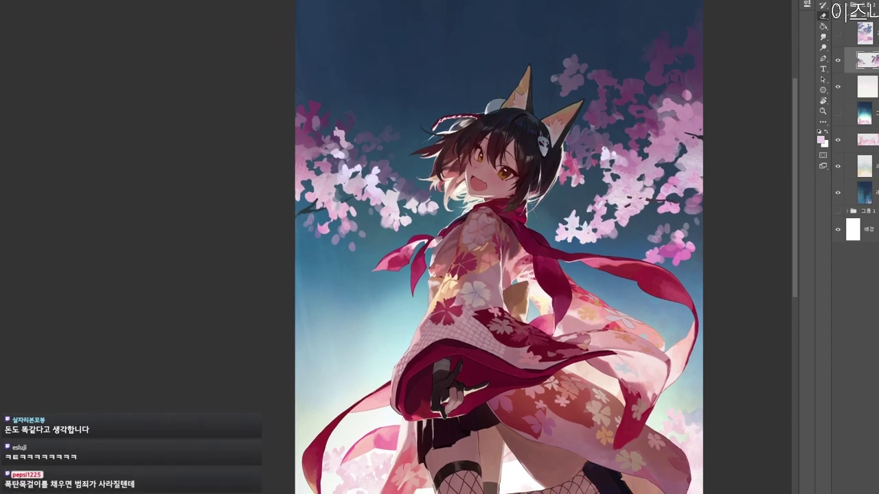
{"action": "left_click_drag", "start_coordinate": [698, 131], "coordinate": [687, 131]}
{"action": "left_click_drag", "start_coordinate": [673, 261], "coordinate": [691, 287]}
{"action": "left_click_drag", "start_coordinate": [691, 286], "coordinate": [653, 295]}
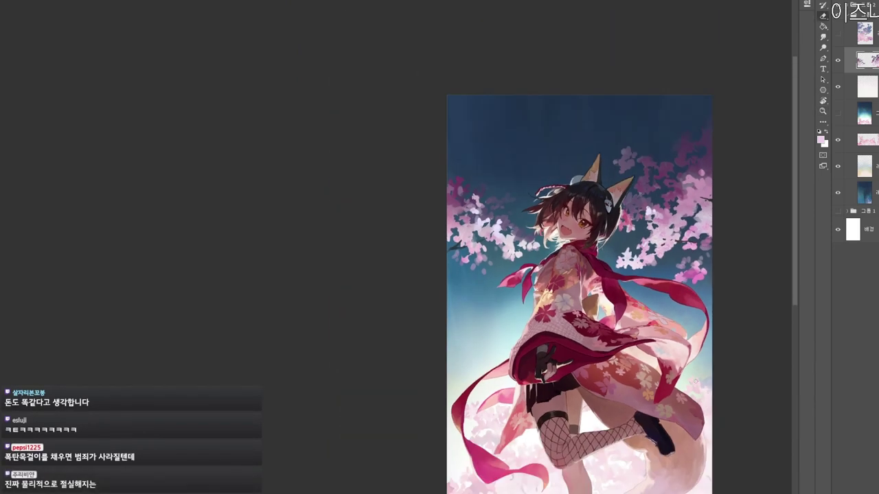
Show the hidden lower blossom layer and the foreground group with its blossom branches and drifting petals.
{"action": "left_click", "coordinate": [865, 33]}
{"action": "left_click", "coordinate": [838, 34]}
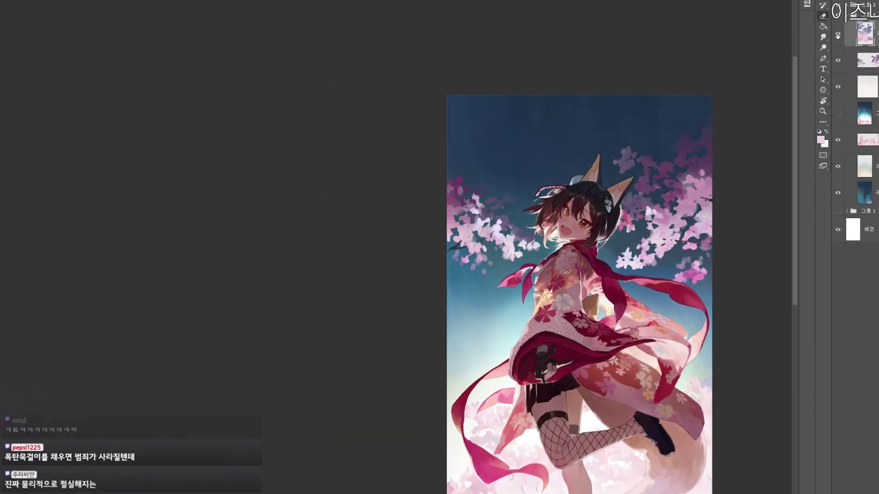
{"action": "left_click", "coordinate": [866, 5]}
{"action": "left_click", "coordinate": [837, 5]}
{"action": "left_click_drag", "start_coordinate": [604, 371], "coordinate": [545, 334]}
{"action": "key", "text": "r"}
{"action": "left_click_drag", "start_coordinate": [670, 314], "coordinate": [672, 269]}
{"action": "left_click_drag", "start_coordinate": [651, 334], "coordinate": [651, 313]}
{"action": "key", "text": "z"}
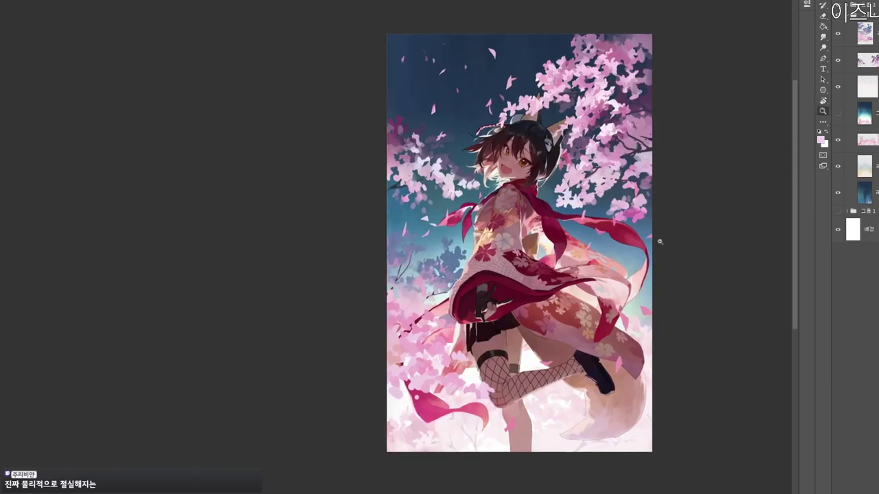
{"action": "left_click_drag", "start_coordinate": [657, 240], "coordinate": [648, 235]}
{"action": "left_click_drag", "start_coordinate": [598, 369], "coordinate": [605, 355]}
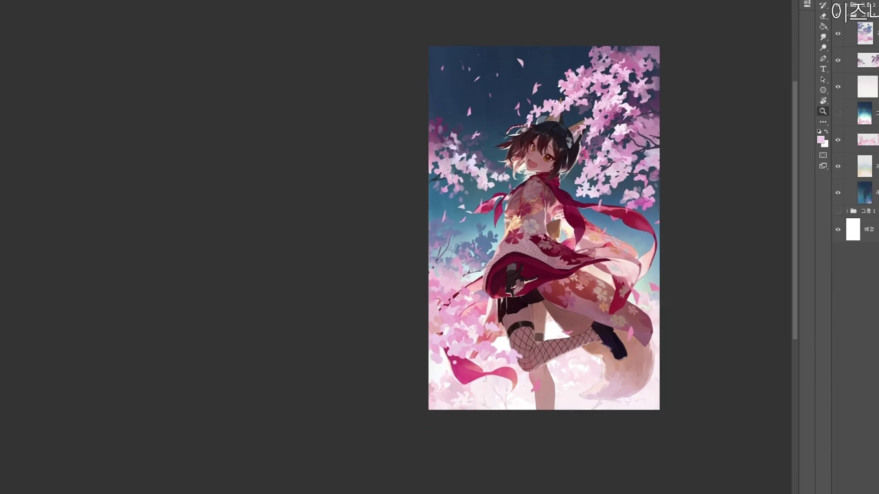
Add a layer above the background blossoms and softly brush sampled dark blue over the upper sky and blossom clusters.
{"action": "left_click", "coordinate": [876, 32]}
{"action": "left_click", "coordinate": [837, 5]}
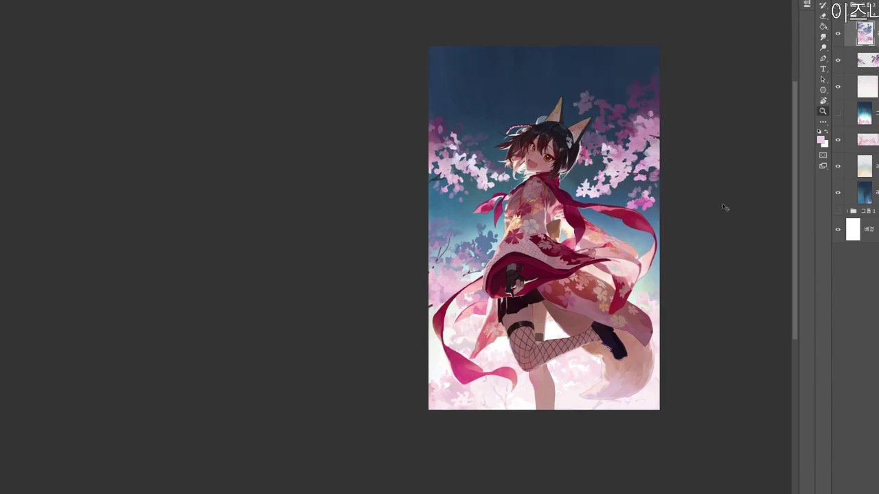
{"action": "key", "text": "ctrl+shift+n"}
{"action": "key", "text": "Return"}
{"action": "left_click_drag", "start_coordinate": [565, 332], "coordinate": [558, 299]}
{"action": "key", "text": "b"}
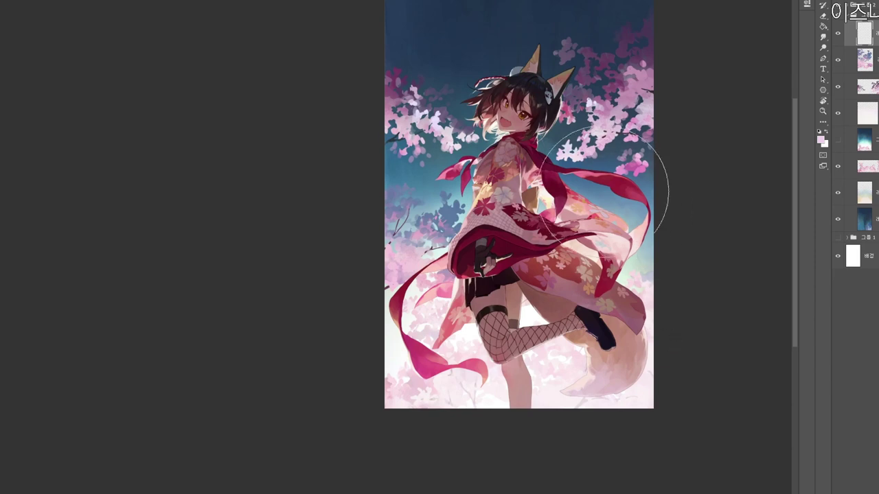
{"action": "left_click_drag", "start_coordinate": [610, 216], "coordinate": [604, 216]}
{"action": "left_click", "coordinate": [469, 63], "text": "alt"}
{"action": "mouse_move", "coordinate": [433, 56]}
{"action": "left_mouse_down"}
{"action": "mouse_move", "coordinate": [424, 148]}
{"action": "mouse_move", "coordinate": [455, 44]}
{"action": "mouse_move", "coordinate": [483, 112]}
{"action": "mouse_move", "coordinate": [538, 115]}
{"action": "mouse_move", "coordinate": [593, 68]}
{"action": "mouse_move", "coordinate": [611, 112]}
{"action": "mouse_move", "coordinate": [579, 86]}
{"action": "mouse_move", "coordinate": [619, 63]}
{"action": "mouse_move", "coordinate": [644, 229]}
{"action": "left_mouse_up"}
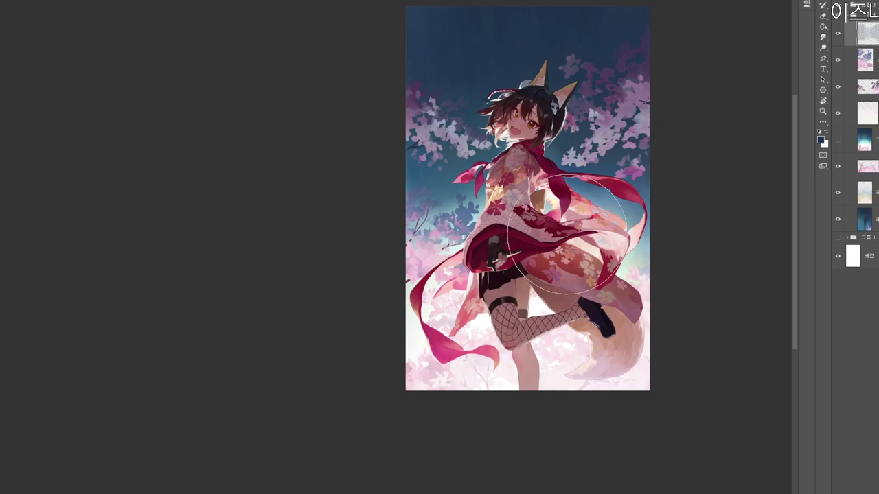
{"action": "left_click_drag", "start_coordinate": [589, 101], "coordinate": [579, 161]}
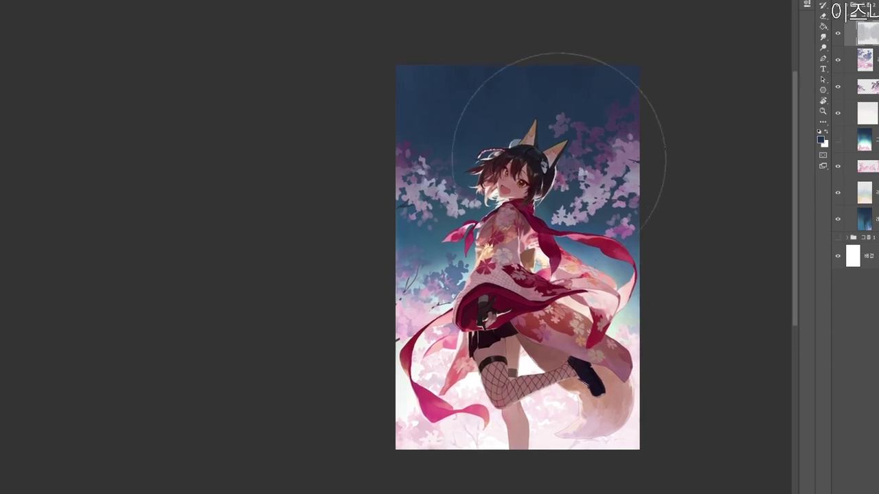
{"action": "left_click_drag", "start_coordinate": [413, 292], "coordinate": [427, 315]}
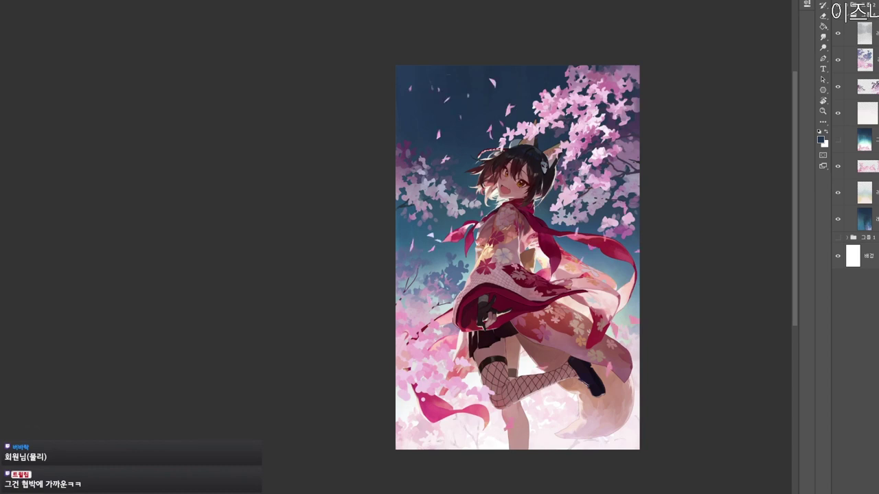
{"action": "left_click_drag", "start_coordinate": [623, 352], "coordinate": [607, 348]}
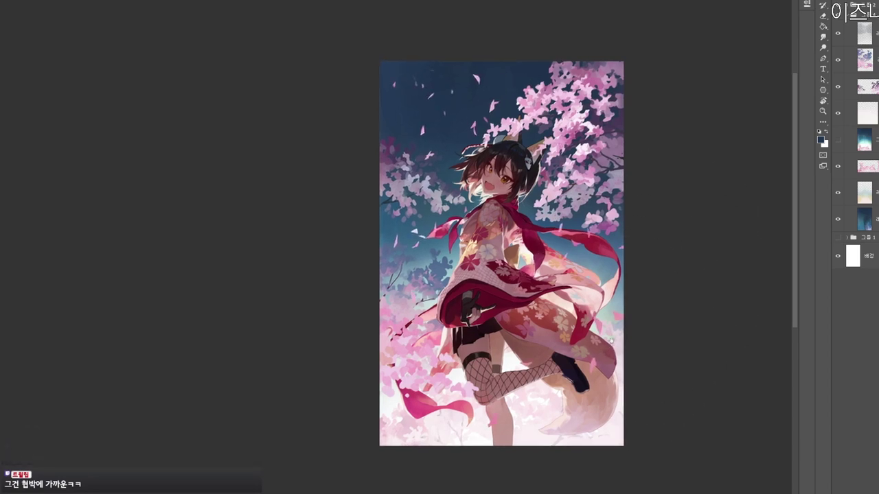
{"action": "left_click", "coordinate": [866, 33]}
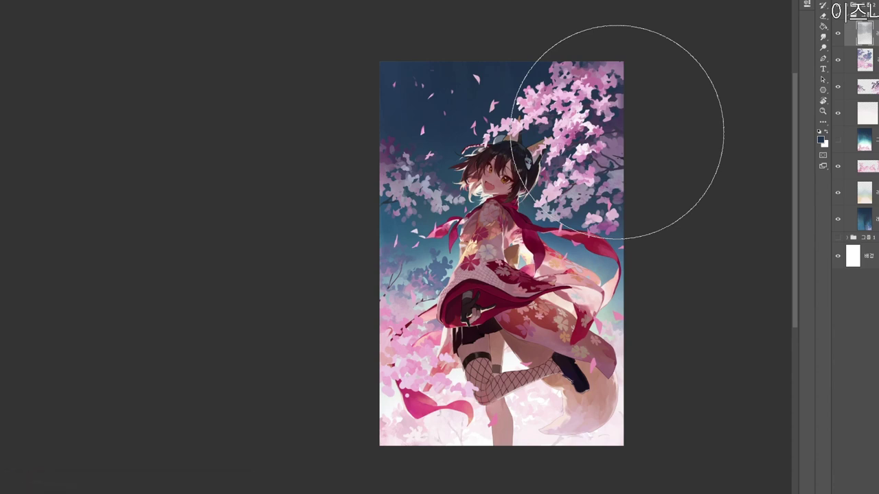
{"action": "left_click_drag", "start_coordinate": [623, 291], "coordinate": [618, 309]}
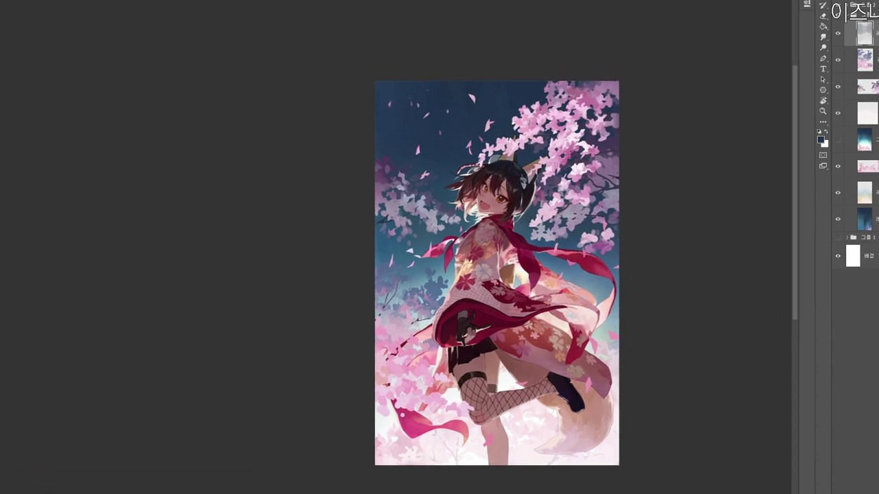
Compare the illustration with the foreground blossom group switched off and on.
{"action": "left_click", "coordinate": [867, 3]}
{"action": "left_click", "coordinate": [837, 2]}
{"action": "left_click", "coordinate": [837, 3]}
{"action": "left_click", "coordinate": [838, 5]}
{"action": "left_click", "coordinate": [837, 5]}
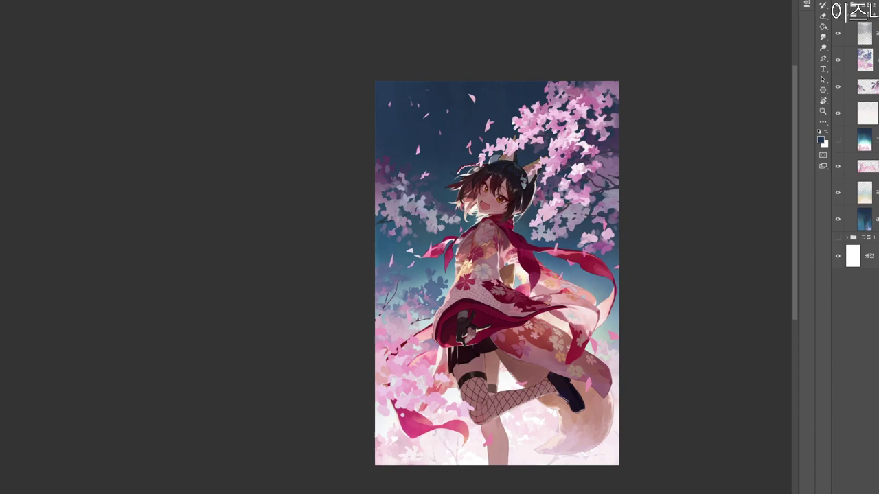
{"action": "left_click_drag", "start_coordinate": [650, 211], "coordinate": [592, 150]}
{"action": "left_click", "coordinate": [837, 5]}
{"action": "left_click", "coordinate": [837, 4]}
Add a layer over the foreground blossoms, tint the upper branch a stronger pink and merge it down.
{"action": "key", "text": "ctrl+shift+n"}
{"action": "key", "text": "Return"}
{"action": "left_click_drag", "start_coordinate": [541, 222], "coordinate": [546, 265]}
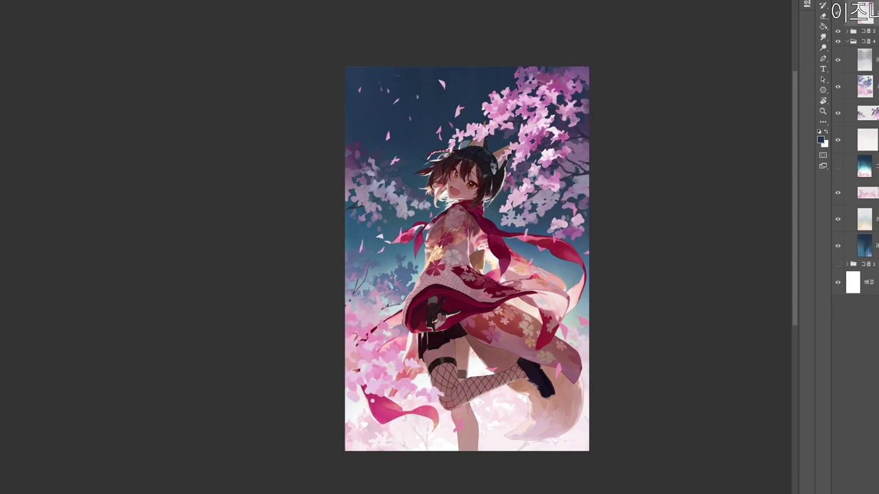
{"action": "key", "text": "ctrl+e"}
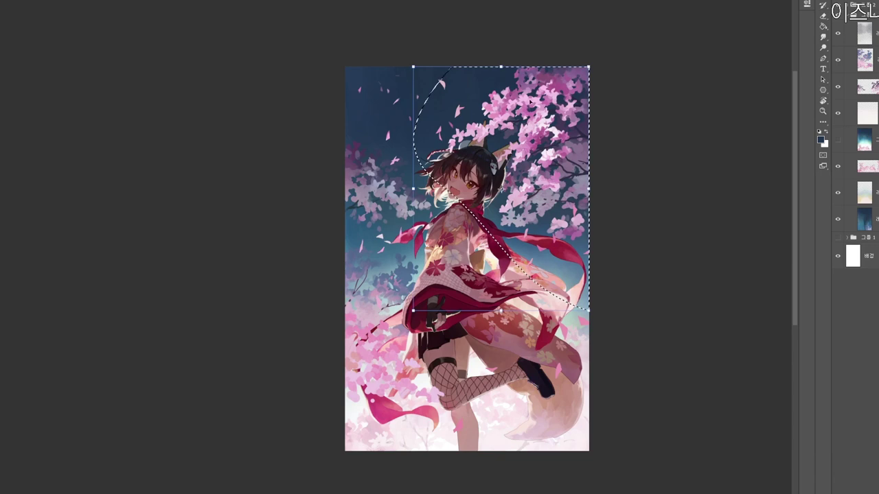
Transform the selected upper foreground blossom branch and shift it slightly towards the character's face.
{"action": "key", "text": "ctrl+t"}
{"action": "left_click_drag", "start_coordinate": [518, 189], "coordinate": [507, 188]}
{"action": "key", "text": "Return"}
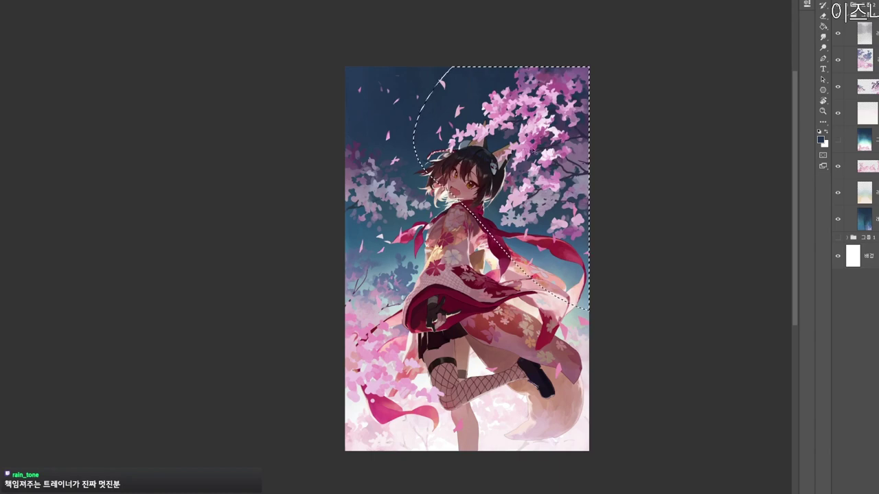
{"action": "key", "text": "ctrl+space"}
{"action": "left_click_drag", "start_coordinate": [468, 140], "coordinate": [482, 141]}
{"action": "left_click", "coordinate": [482, 140]}
{"action": "key", "text": "ctrl+t"}
{"action": "key", "text": "Return"}
Reselect the upper foreground branch with the Lasso, transform it further to the left and deselect.
{"action": "key", "text": "ctrl+space"}
{"action": "left_click_drag", "start_coordinate": [483, 97], "coordinate": [459, 99]}
{"action": "mouse_move", "coordinate": [473, 49]}
{"action": "left_mouse_down"}
{"action": "mouse_move", "coordinate": [458, 248]}
{"action": "mouse_move", "coordinate": [621, 48]}
{"action": "left_mouse_up"}
{"action": "key", "text": "ctrl+t"}
{"action": "left_click_drag", "start_coordinate": [407, 196], "coordinate": [375, 190]}
{"action": "key", "text": "Return"}
{"action": "key", "text": "ctrl+d"}
{"action": "key", "text": "z"}
{"action": "left_click_drag", "start_coordinate": [571, 339], "coordinate": [547, 341]}
{"action": "key", "text": "r"}
{"action": "left_click_drag", "start_coordinate": [613, 334], "coordinate": [614, 308]}
{"action": "key", "text": "l"}
{"action": "key", "text": "ctrl+t"}
{"action": "left_click_drag", "start_coordinate": [508, 226], "coordinate": [516, 226]}
{"action": "key", "text": "Escape"}
{"action": "key", "text": "r"}
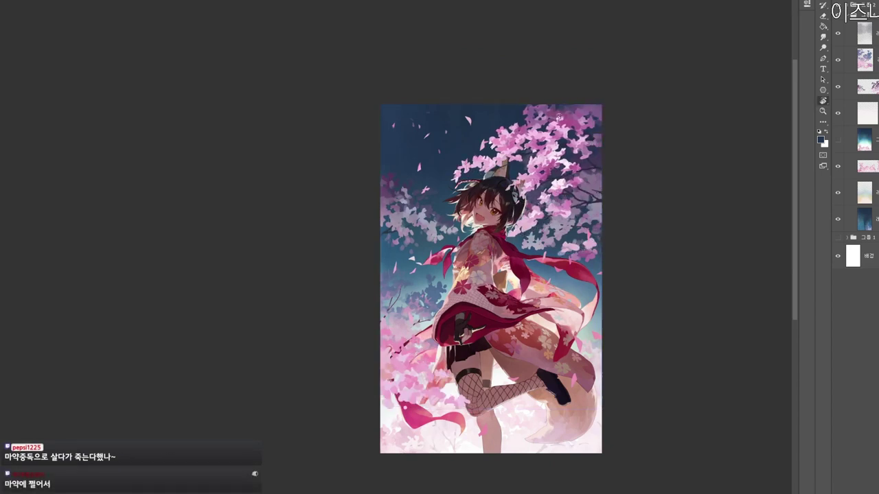
Lasso the upper blossom branch above the character's ears, nudge it slightly left with Free Transform and deselect.
{"action": "mouse_move", "coordinate": [490, 99]}
{"action": "left_mouse_down"}
{"action": "mouse_move", "coordinate": [419, 172]}
{"action": "mouse_move", "coordinate": [648, 318]}
{"action": "mouse_move", "coordinate": [611, 49]}
{"action": "left_mouse_up"}
{"action": "key", "text": "ctrl+t"}
{"action": "mouse_move", "coordinate": [522, 206]}
{"action": "left_mouse_down"}
{"action": "mouse_move", "coordinate": [530, 206]}
{"action": "mouse_move", "coordinate": [512, 204]}
{"action": "left_mouse_up"}
{"action": "key", "text": "Return"}
{"action": "key", "text": "ctrl+d"}
Examine how the repositioned blossom branch frames the character's head and ears, both close up and in the full picture.
{"action": "key", "text": "z"}
{"action": "scroll", "coordinate": [517, 239], "scroll_direction": "up", "scroll_amount": 1}
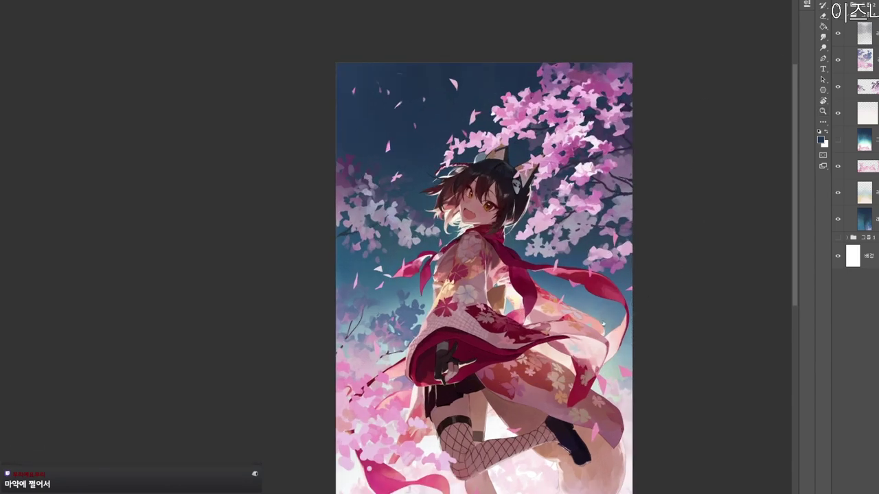
{"action": "scroll", "coordinate": [495, 149], "scroll_direction": "up", "scroll_amount": 2}
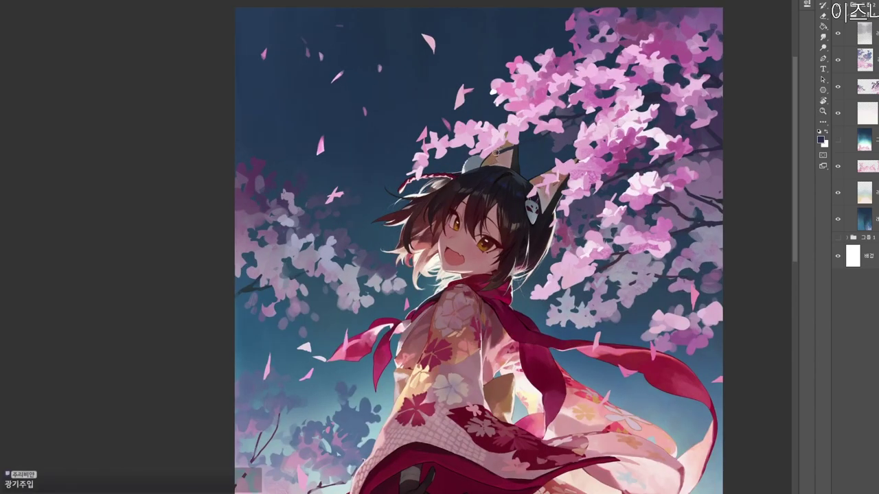
{"action": "scroll", "coordinate": [490, 154], "scroll_direction": "down", "scroll_amount": 1}
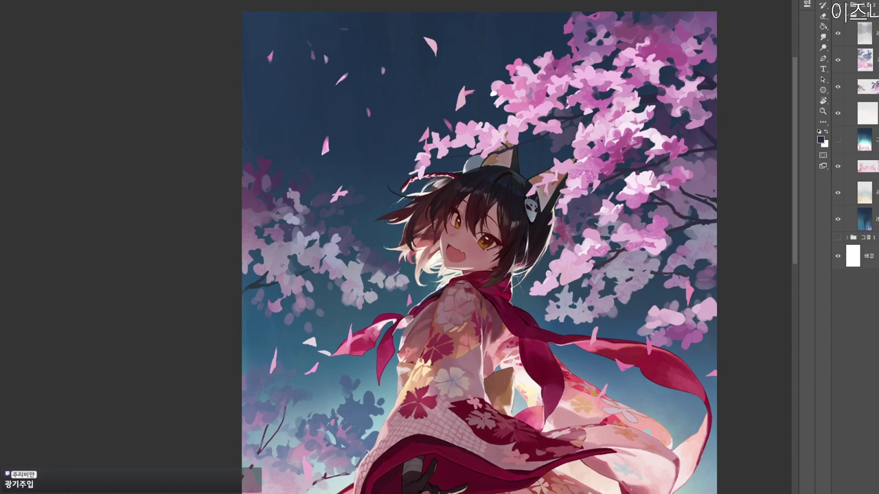
{"action": "scroll", "coordinate": [526, 144], "scroll_direction": "down", "scroll_amount": 1}
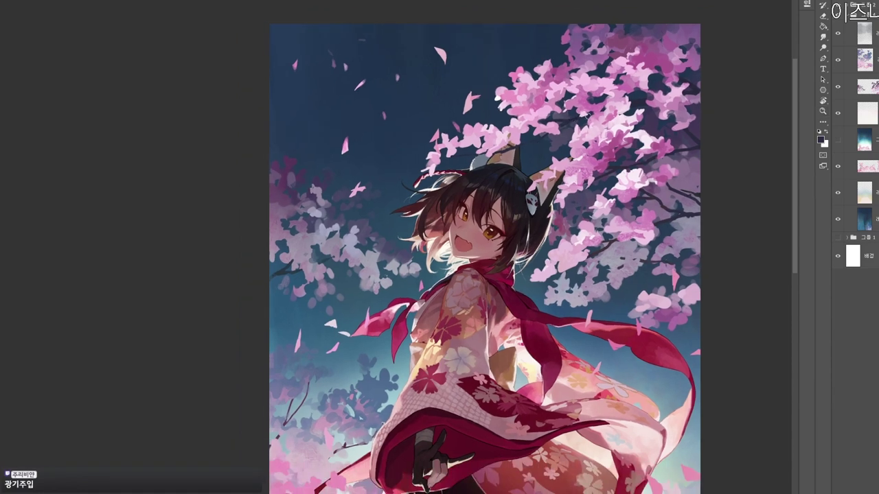
{"action": "scroll", "coordinate": [629, 108], "scroll_direction": "down", "scroll_amount": 4}
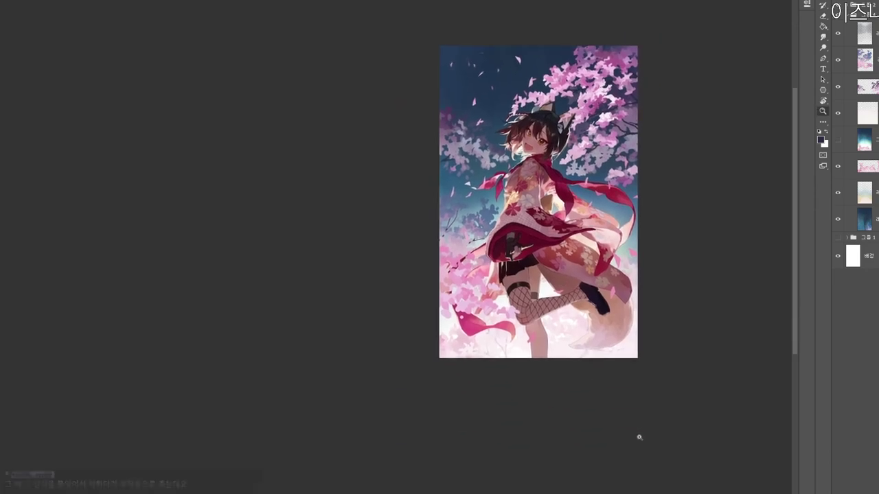
{"action": "left_click_drag", "start_coordinate": [665, 416], "coordinate": [621, 458]}
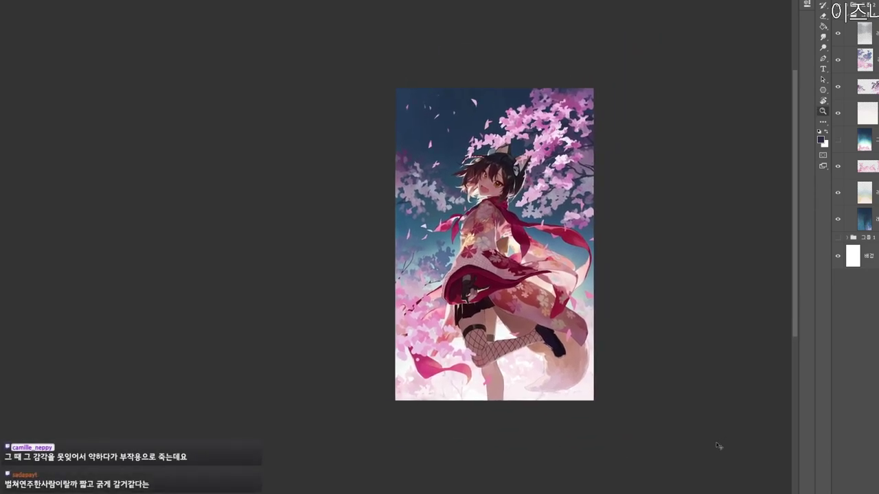
{"action": "scroll", "coordinate": [604, 403], "scroll_direction": "up", "scroll_amount": 2}
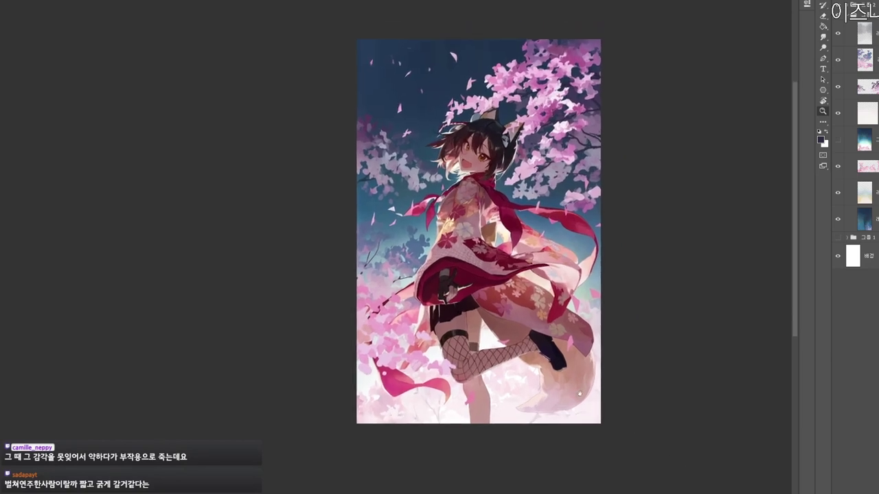
{"action": "left_click_drag", "start_coordinate": [599, 237], "coordinate": [594, 190]}
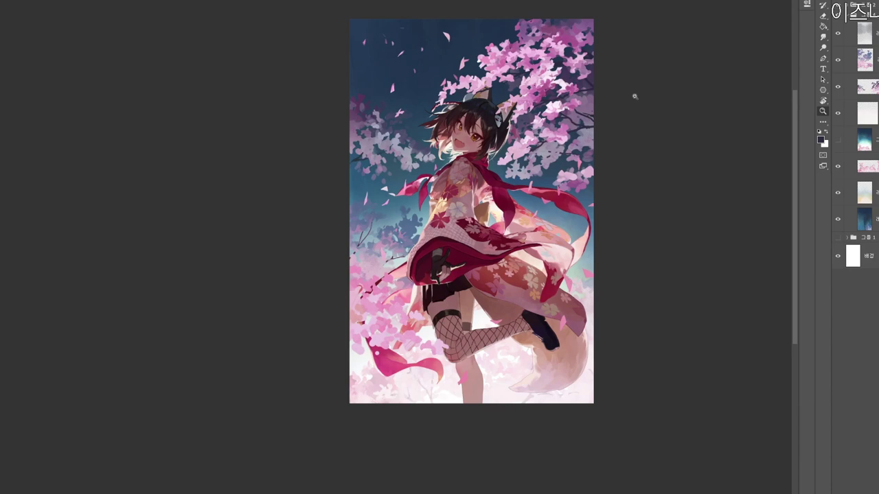
{"action": "left_click", "coordinate": [505, 145]}
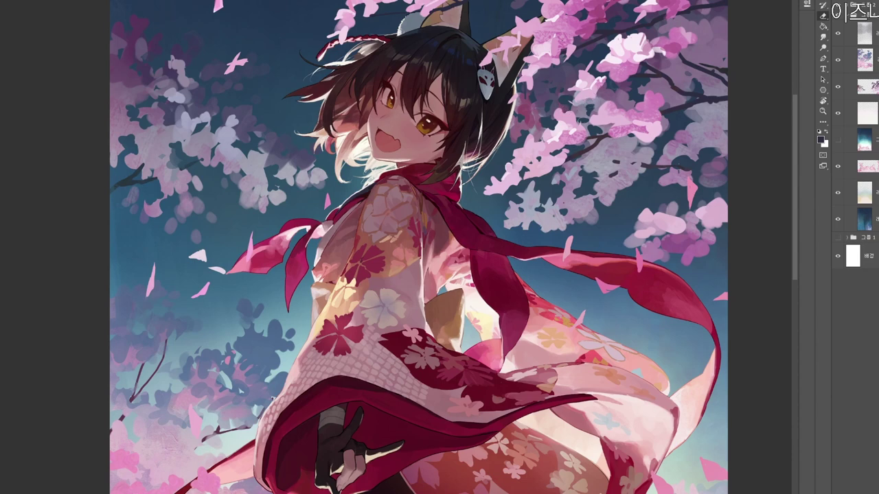
{"action": "scroll", "coordinate": [619, 83], "scroll_direction": "down", "scroll_amount": 1}
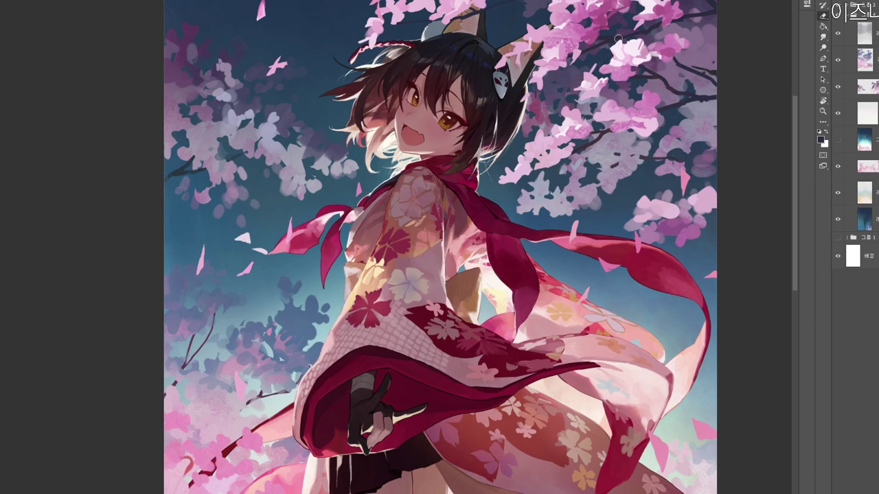
{"action": "left_click_drag", "start_coordinate": [656, 27], "coordinate": [626, 88]}
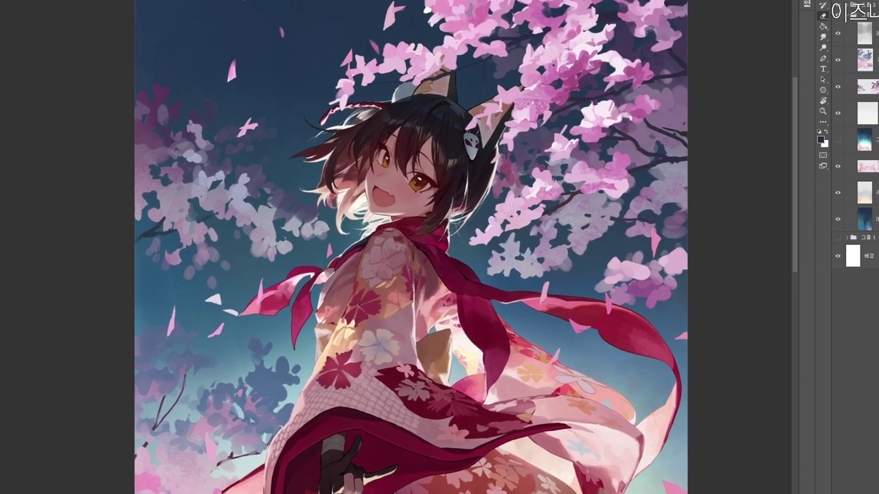
Sample pink from the upper blossoms, lighten the brush colour to #f6c2e7 and touch up petals on the foreground branch.
{"action": "left_click", "coordinate": [639, 118], "text": "alt"}
{"action": "scroll", "coordinate": [648, 125], "scroll_direction": "down", "scroll_amount": 1}
{"action": "left_click_drag", "start_coordinate": [615, 214], "coordinate": [607, 245]}
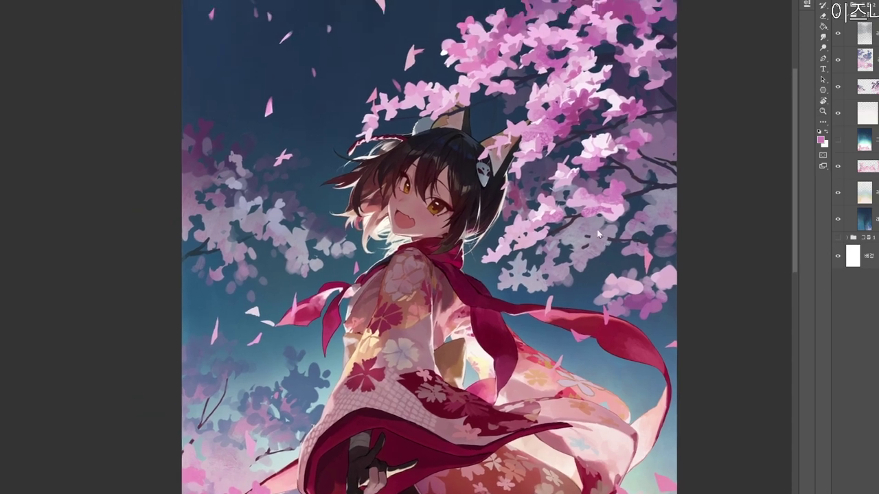
{"action": "key", "text": "n"}
{"action": "left_click", "coordinate": [288, 108]}
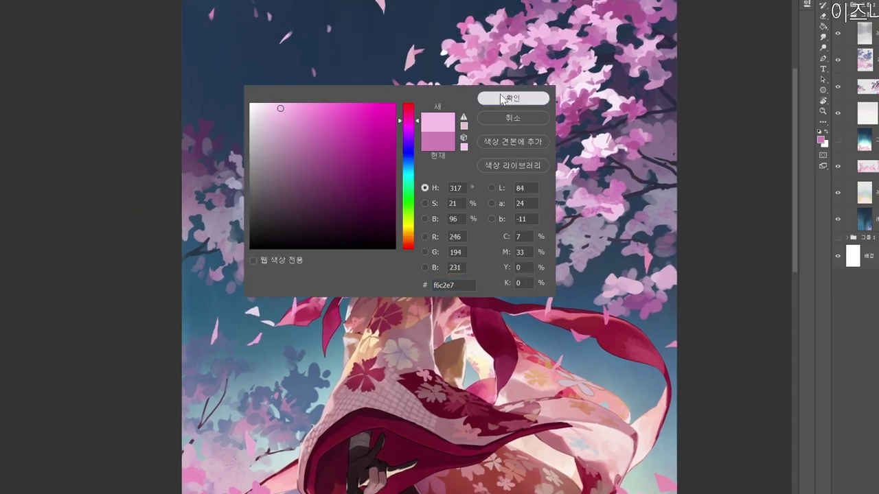
{"action": "left_click", "coordinate": [504, 100]}
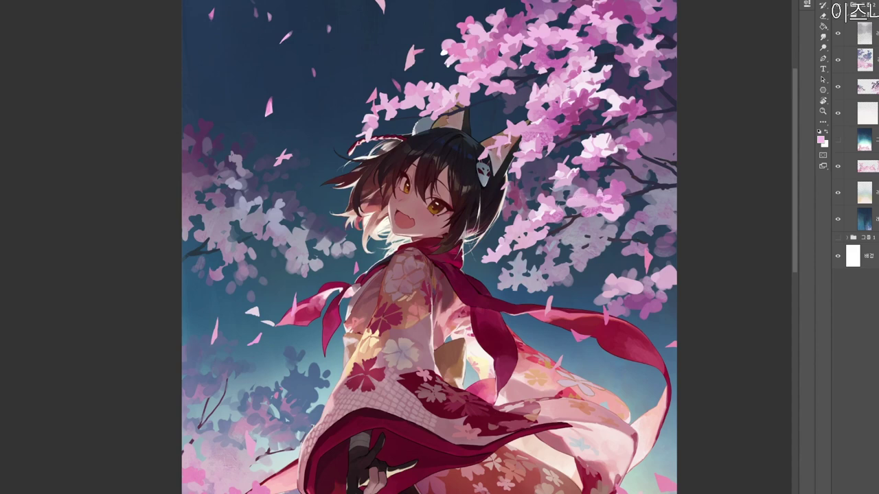
{"action": "scroll", "coordinate": [633, 197], "scroll_direction": "down", "scroll_amount": 1}
{"action": "scroll", "coordinate": [632, 197], "scroll_direction": "down", "scroll_amount": 1}
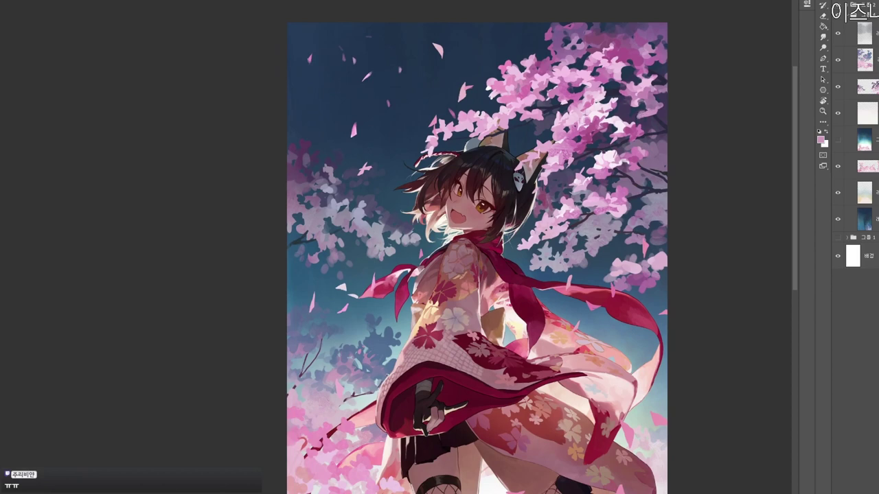
Check the whole illustration with the colour proof view switched on and off.
{"action": "key", "text": "z"}
{"action": "left_click_drag", "start_coordinate": [632, 101], "coordinate": [621, 96]}
{"action": "key", "text": "ctrl+y"}
{"action": "key", "text": "ctrl+y"}
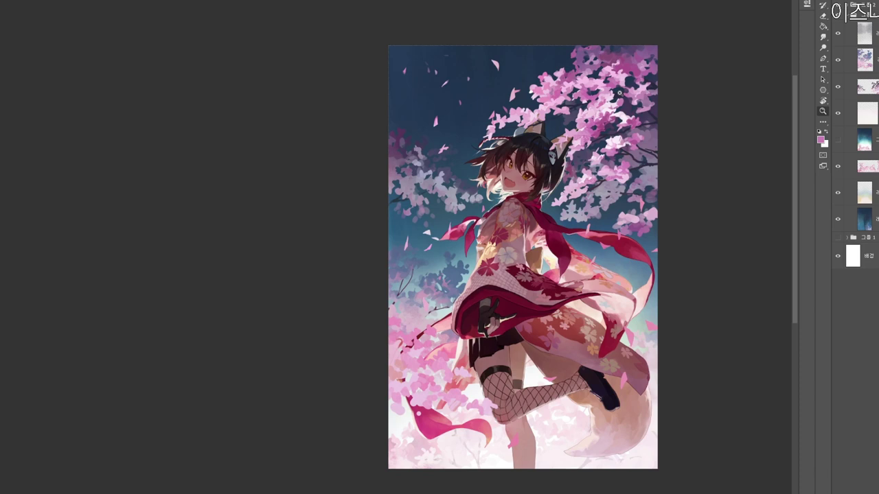
{"action": "left_click_drag", "start_coordinate": [690, 231], "coordinate": [619, 299]}
{"action": "left_click_drag", "start_coordinate": [599, 365], "coordinate": [622, 314]}
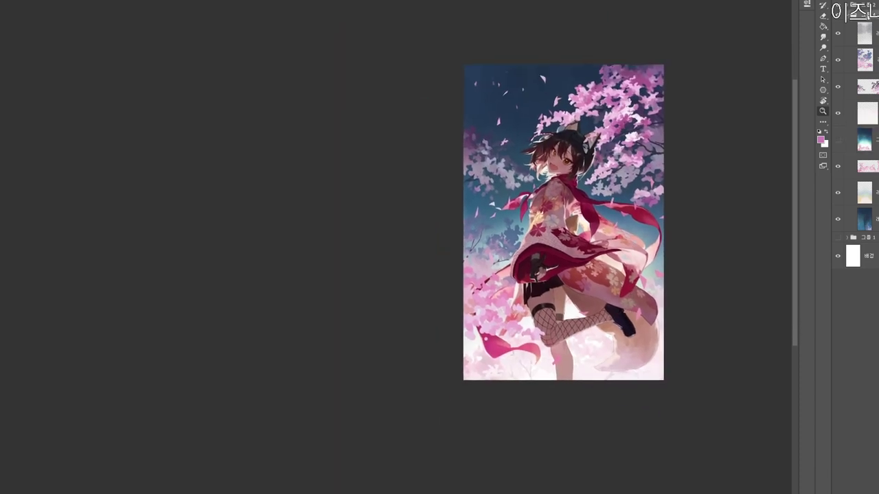
Add a new layer above the background layers, pick a pink brush colour and dab a large soft glow behind the character.
{"action": "key", "text": "ctrl+shift+n"}
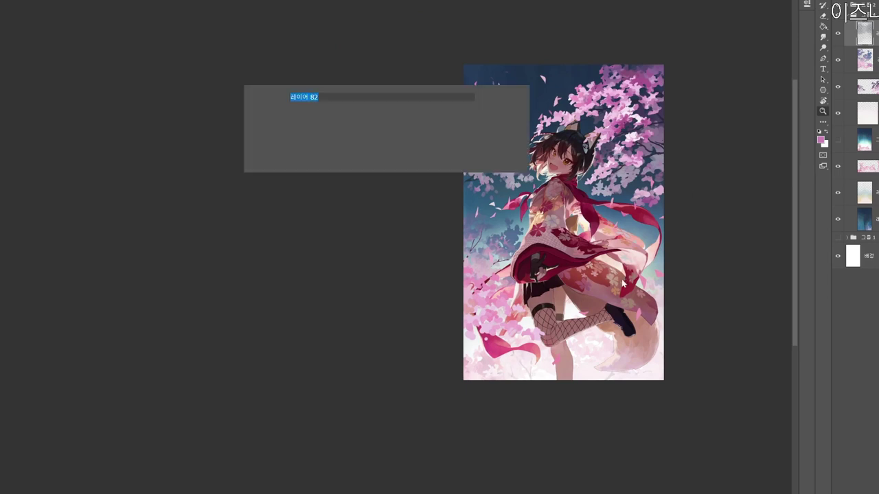
{"action": "key", "text": "Return"}
{"action": "left_click_drag", "start_coordinate": [704, 355], "coordinate": [720, 353]}
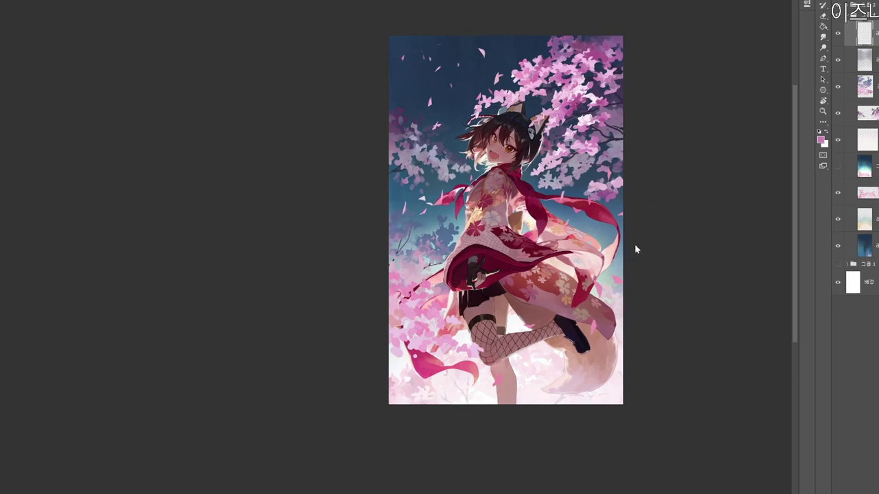
{"action": "key", "text": "n"}
{"action": "left_click", "coordinate": [308, 111]}
{"action": "left_click", "coordinate": [511, 100]}
{"action": "left_click", "coordinate": [521, 175]}
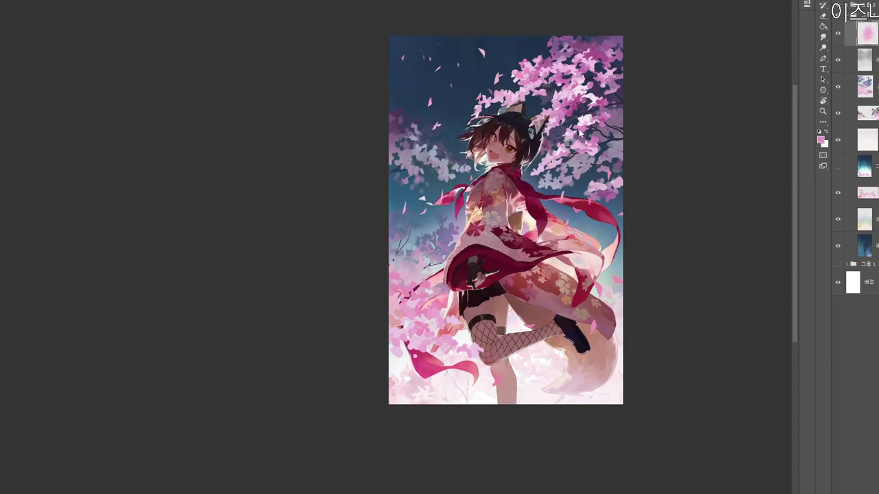
Set the brush colour to pale yellow #f0e1ae and paint a warm glow behind the character's waist and legs.
{"action": "key", "text": "n"}
{"action": "left_click", "coordinate": [296, 122]}
{"action": "left_click", "coordinate": [412, 230]}
{"action": "left_click", "coordinate": [290, 112]}
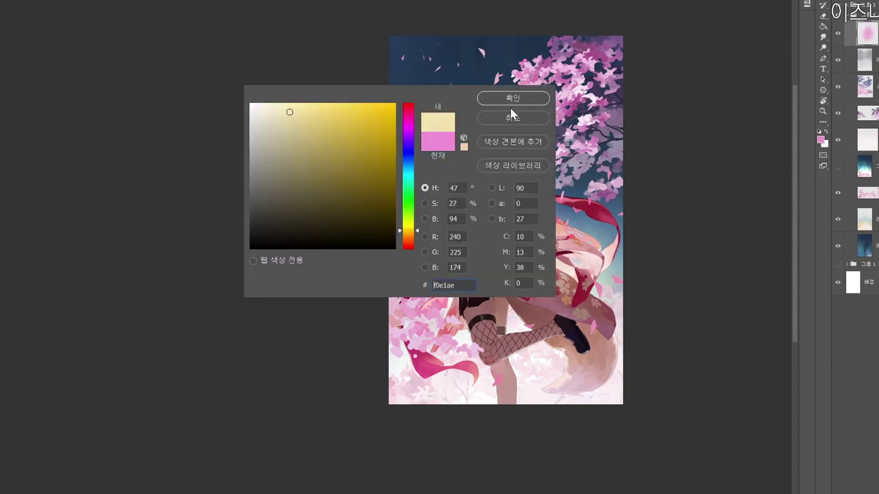
{"action": "left_click", "coordinate": [515, 97]}
{"action": "left_click_drag", "start_coordinate": [498, 285], "coordinate": [511, 269]}
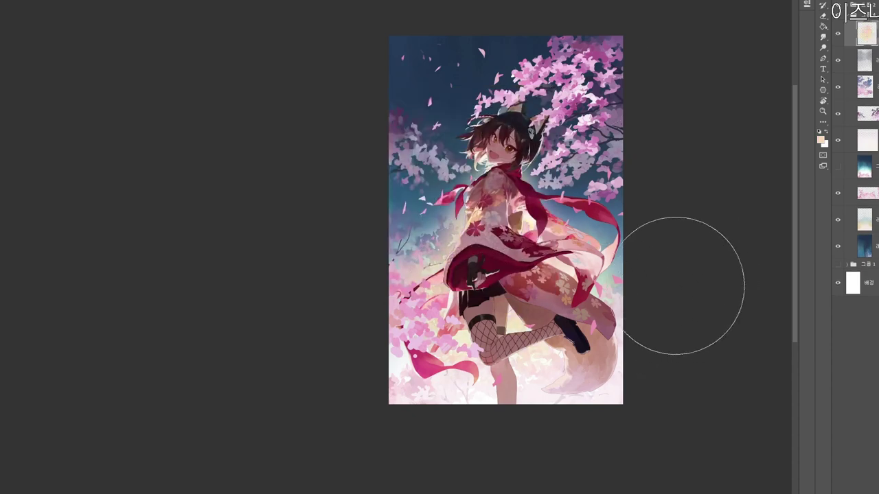
Compare the illustration with and without the latest warm glow strokes, both close up and in the full picture.
{"action": "key", "text": "ctrl+z"}
{"action": "mouse_move", "coordinate": [433, 274]}
{"action": "left_mouse_down"}
{"action": "mouse_move", "coordinate": [454, 199]}
{"action": "mouse_move", "coordinate": [439, 247]}
{"action": "mouse_move", "coordinate": [456, 206]}
{"action": "left_mouse_up"}
{"action": "key", "text": "ctrl+z"}
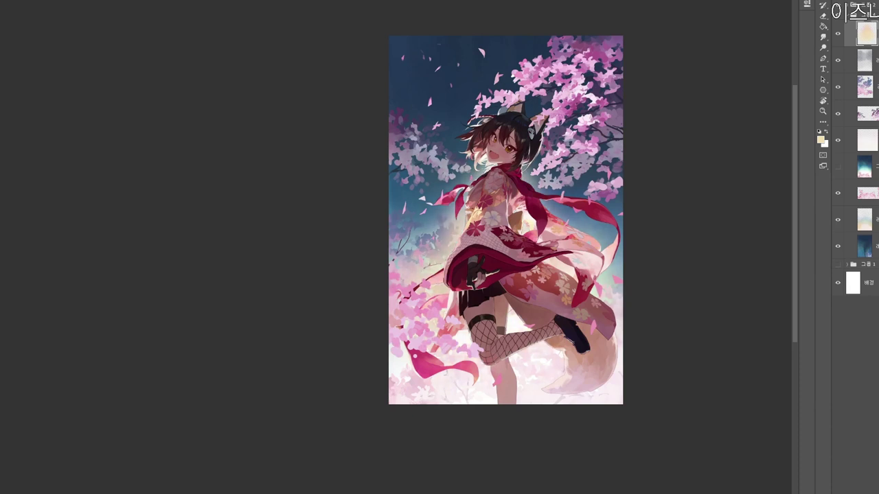
{"action": "key", "text": "ctrl+z"}
{"action": "key", "text": "ctrl+shift+z"}
{"action": "key", "text": "ctrl+shift+z"}
{"action": "key", "text": "ctrl+z"}
{"action": "key", "text": "ctrl+z"}
{"action": "key", "text": "ctrl+shift+z"}
{"action": "key", "text": "ctrl+shift+z"}
{"action": "key", "text": "ctrl+z"}
{"action": "key", "text": "ctrl+z"}
{"action": "left_click_drag", "start_coordinate": [521, 272], "coordinate": [549, 278]}
{"action": "left_click_drag", "start_coordinate": [586, 313], "coordinate": [564, 308]}
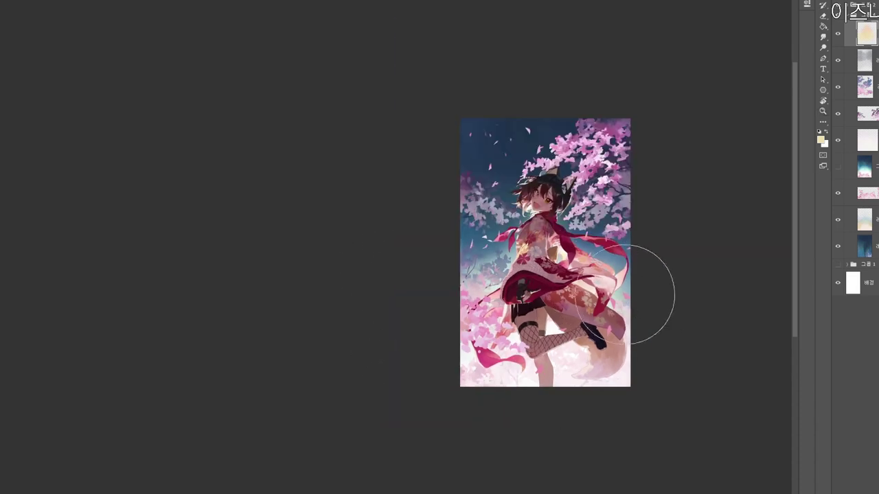
{"action": "left_click_drag", "start_coordinate": [562, 353], "coordinate": [569, 353]}
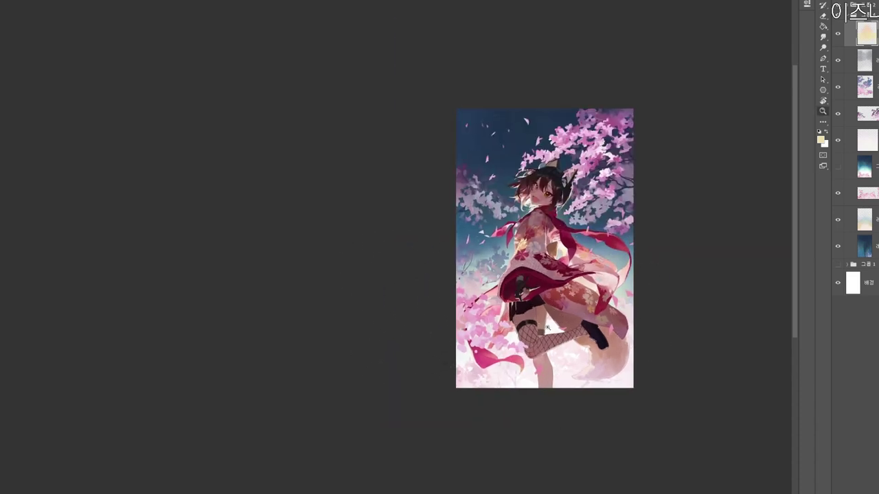
{"action": "scroll", "coordinate": [540, 322], "scroll_direction": "up", "scroll_amount": 2}
{"action": "left_click_drag", "start_coordinate": [623, 392], "coordinate": [618, 376]}
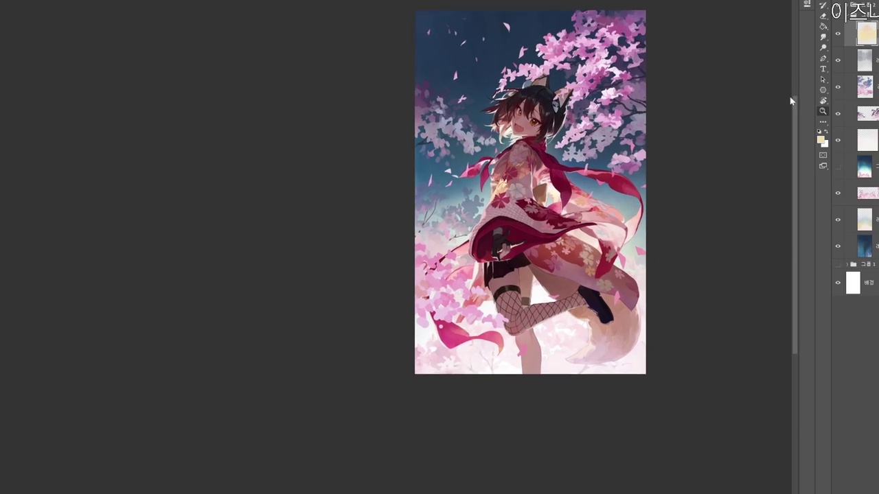
Add another layer above the background, select the whole canvas and fill it with mid grey #7c7c7c.
{"action": "key", "text": "ctrl+alt+shift+n"}
{"action": "left_click_drag", "start_coordinate": [568, 251], "coordinate": [534, 302]}
{"action": "left_click_drag", "start_coordinate": [358, 32], "coordinate": [642, 445]}
{"action": "key", "text": "n"}
{"action": "left_click", "coordinate": [251, 179]}
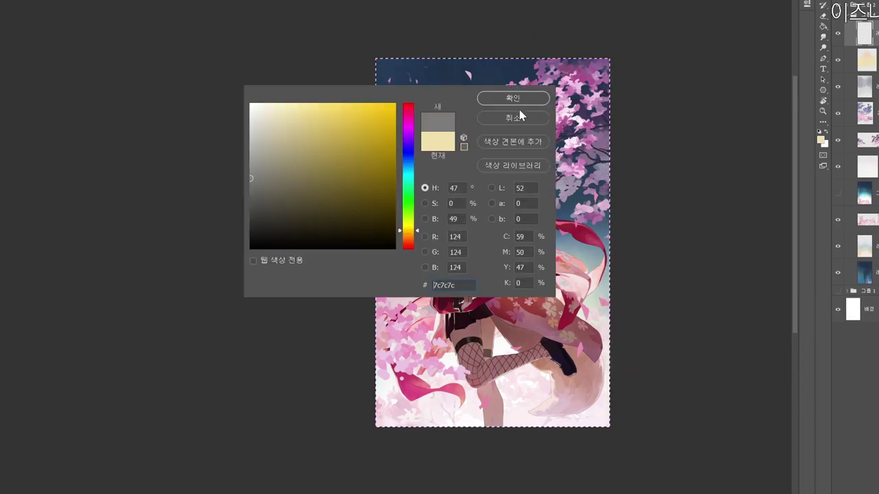
{"action": "left_click", "coordinate": [523, 100]}
{"action": "key", "text": "alt+BackSpace"}
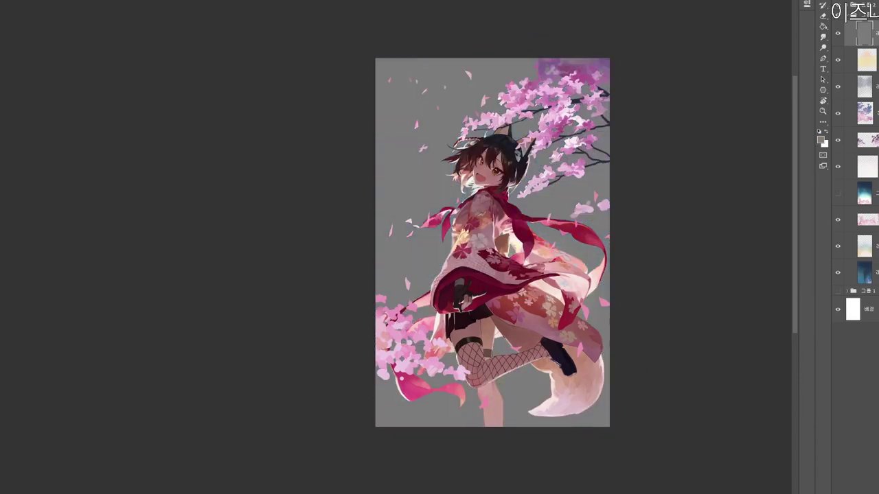
Apply a filter to the grey layer and change its blending so the night sky and blossoms show through.
{"action": "left_click", "coordinate": [473, 33]}
{"action": "left_click", "coordinate": [400, 98]}
{"action": "left_click", "coordinate": [845, 40]}
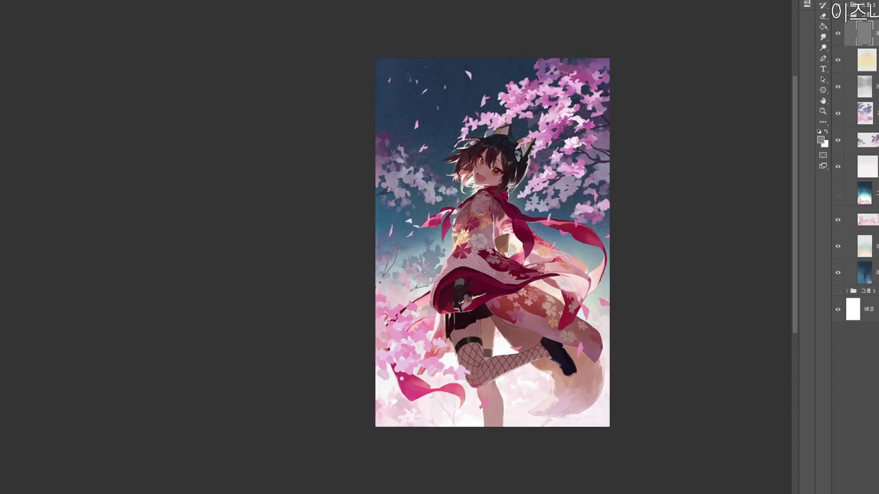
Examine how the grey overlay affects the sky and blossoms around the character, close up and in the full picture.
{"action": "key", "text": "z"}
{"action": "left_click_drag", "start_coordinate": [550, 151], "coordinate": [586, 165]}
{"action": "left_click_drag", "start_coordinate": [607, 201], "coordinate": [597, 187]}
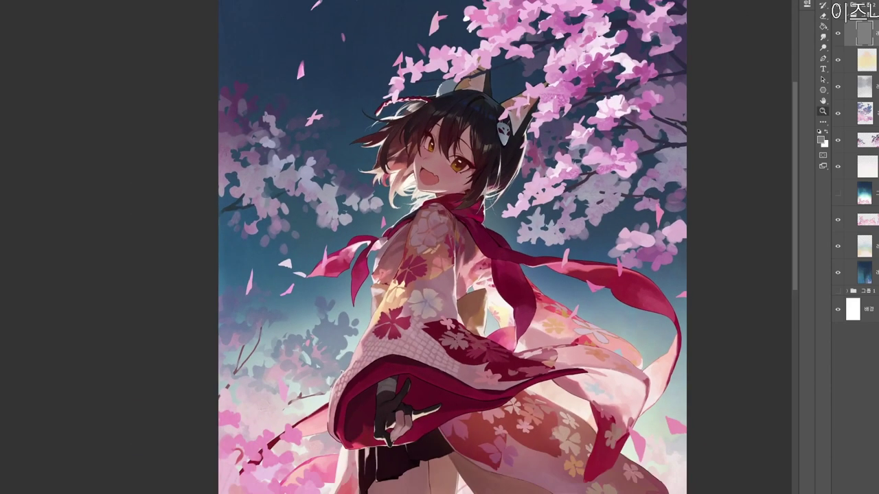
{"action": "left_click_drag", "start_coordinate": [678, 110], "coordinate": [655, 113]}
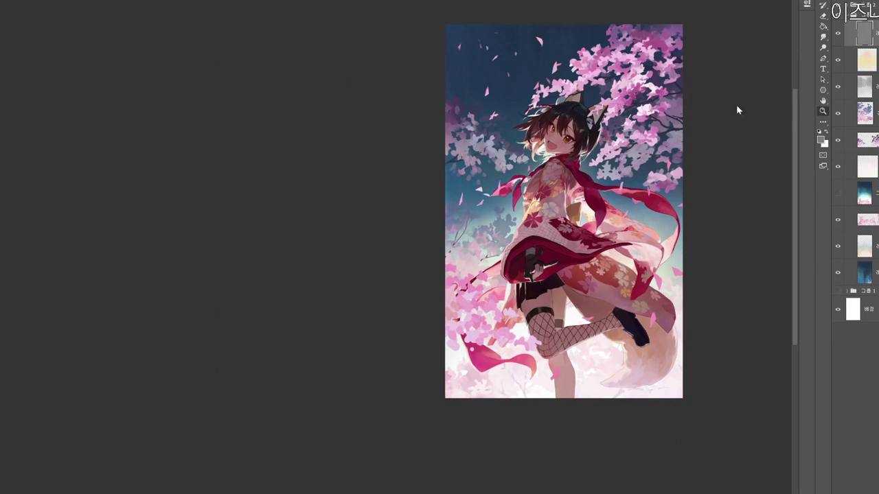
{"action": "left_click", "coordinate": [664, 186]}
{"action": "left_click_drag", "start_coordinate": [667, 275], "coordinate": [661, 265]}
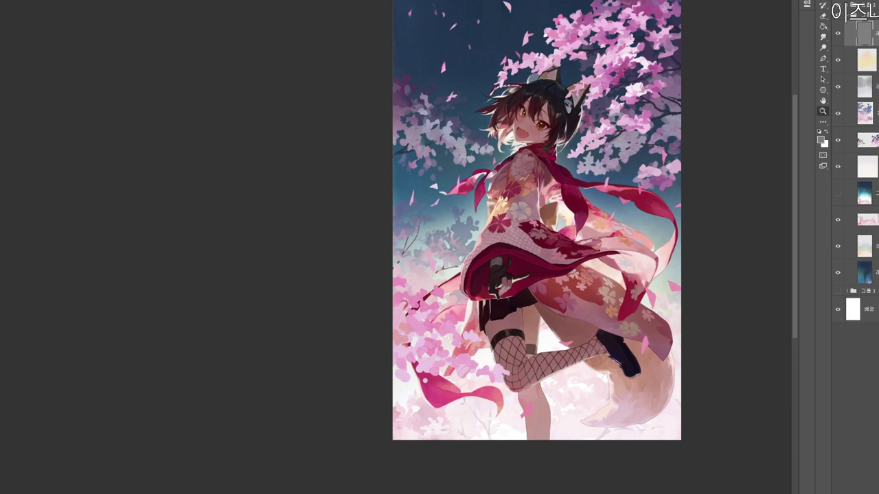
{"action": "left_click", "coordinate": [871, 61]}
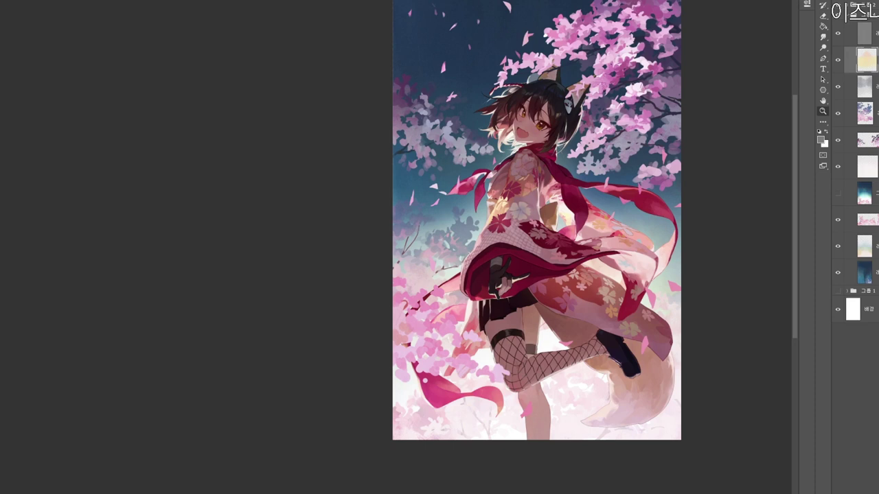
{"action": "left_click_drag", "start_coordinate": [630, 356], "coordinate": [623, 348]}
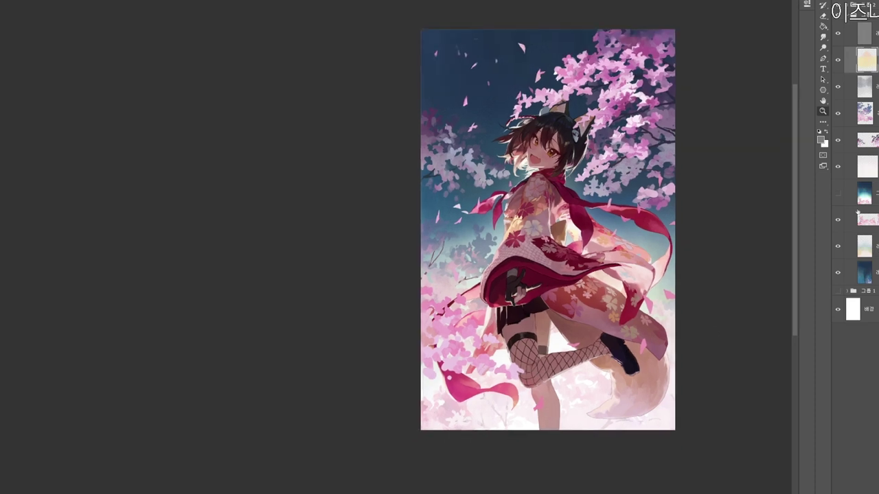
Delete the hidden blue sky layer from among the background layers.
{"action": "left_click", "coordinate": [871, 193]}
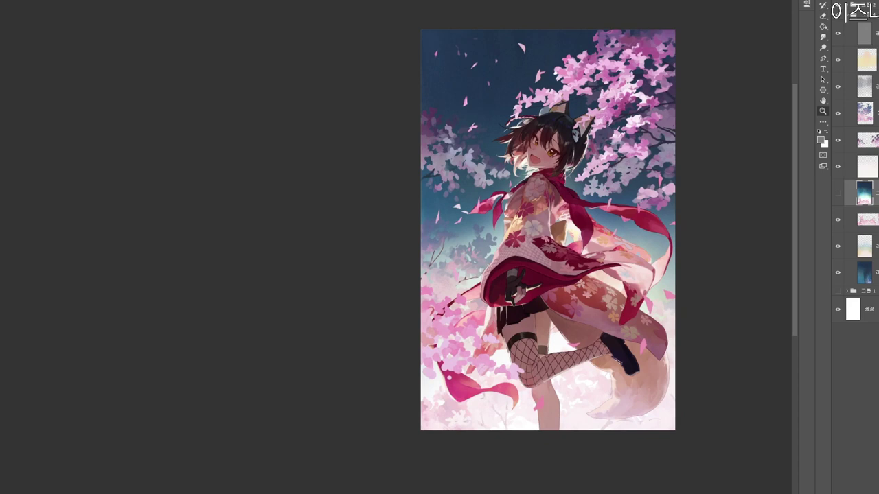
{"action": "left_click", "coordinate": [872, 33]}
{"action": "left_click", "coordinate": [871, 60]}
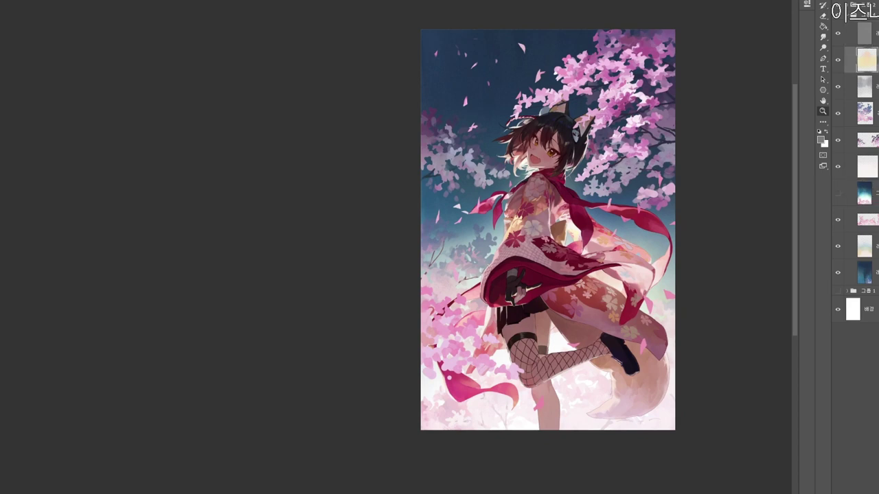
{"action": "left_click", "coordinate": [872, 194]}
{"action": "key", "text": "Delete"}
Group the background layers from the warm glow down and merge a duplicate of the group into one layer, hiding the original.
{"action": "left_click", "coordinate": [872, 60]}
{"action": "left_click", "coordinate": [871, 246], "text": "shift"}
{"action": "key", "text": "ctrl+g"}
{"action": "key", "text": "ctrl+j"}
{"action": "key", "text": "ctrl+z"}
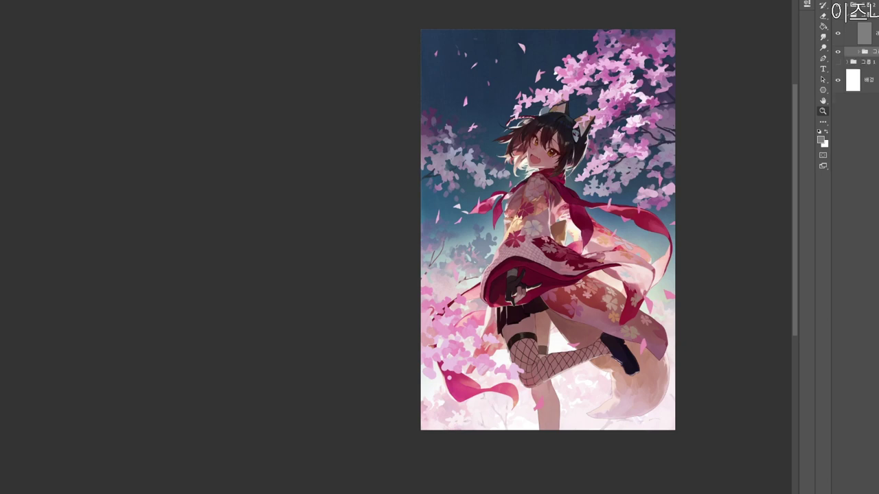
{"action": "left_click", "coordinate": [767, 162]}
{"action": "key", "text": "Return"}
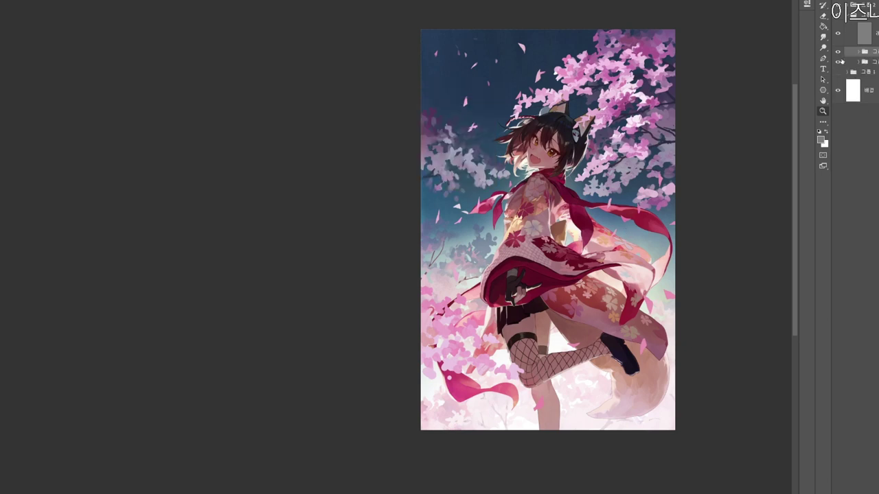
{"action": "key", "text": "ctrl+e"}
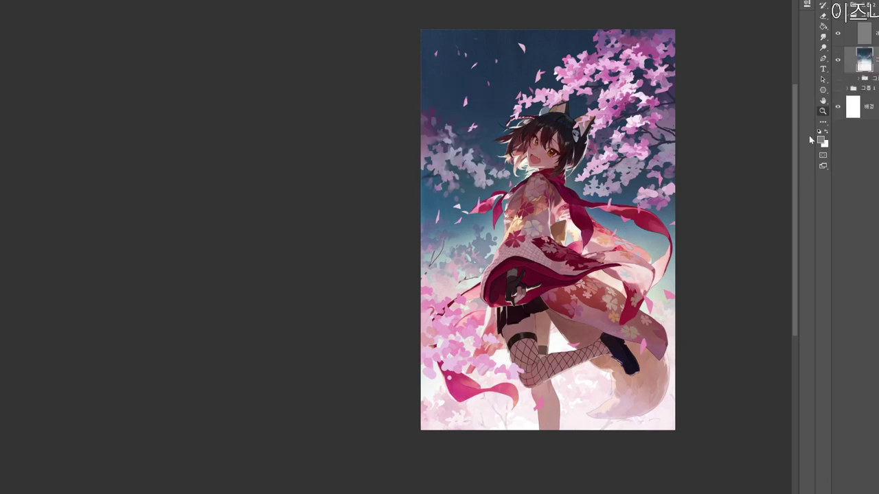
Soften the merged background layer with Gaussian Blur at a radius of 9.4 pixels.
{"action": "left_click_drag", "start_coordinate": [641, 63], "coordinate": [707, 6]}
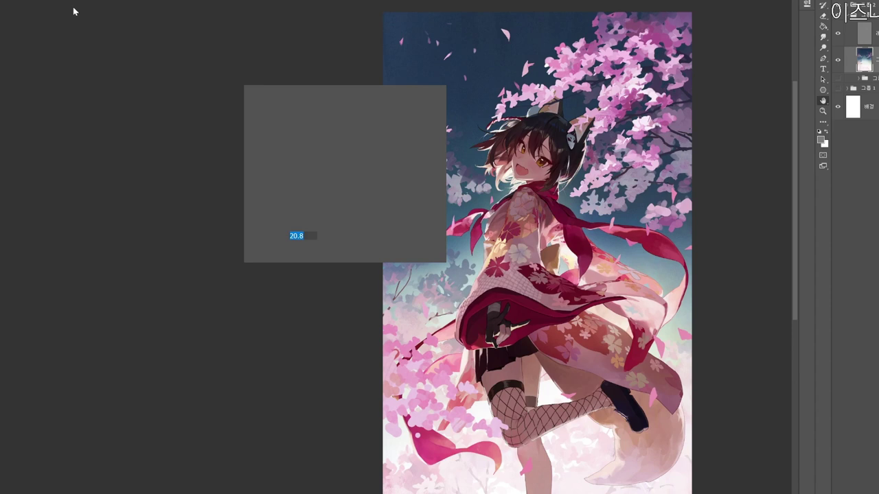
{"action": "key", "text": "ctrl+alt+f"}
{"action": "mouse_move", "coordinate": [300, 251]}
{"action": "left_mouse_down"}
{"action": "mouse_move", "coordinate": [286, 252]}
{"action": "mouse_move", "coordinate": [297, 256]}
{"action": "left_mouse_up"}
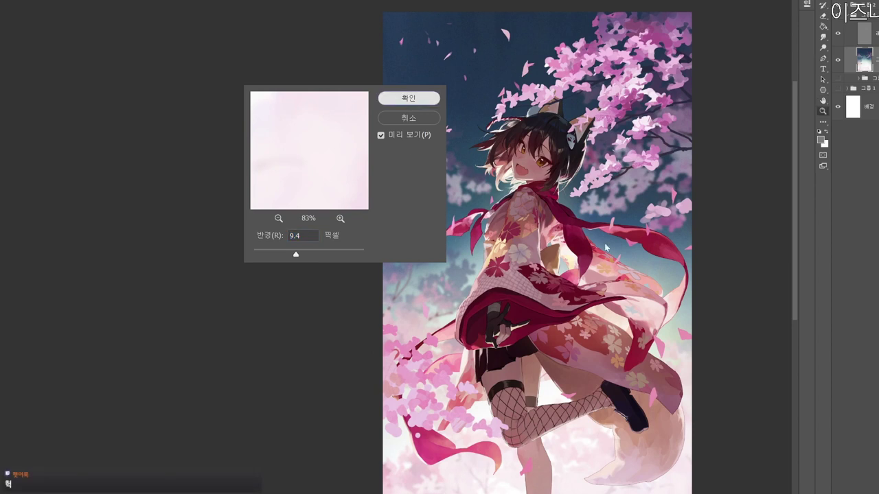
{"action": "left_click", "coordinate": [410, 100]}
Inspect the blurred background around the scarf and kimono with the grey overlay layer hidden.
{"action": "scroll", "coordinate": [669, 395], "scroll_direction": "down", "scroll_amount": 1}
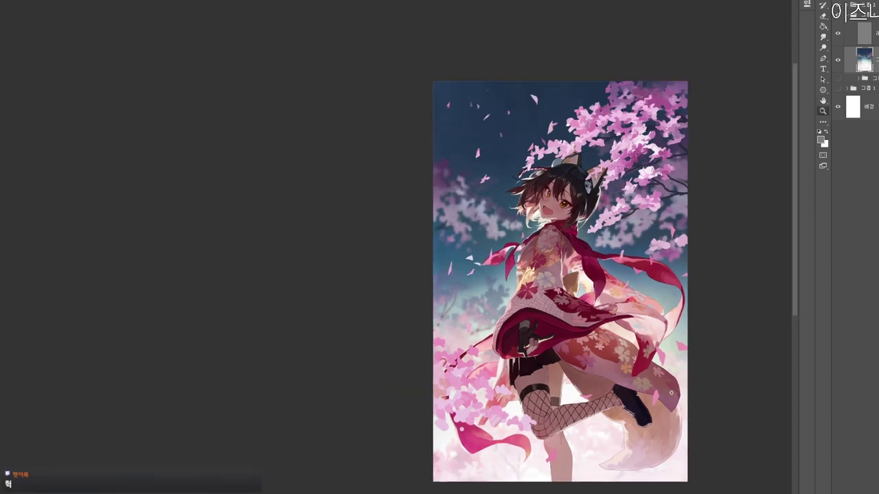
{"action": "left_click_drag", "start_coordinate": [642, 447], "coordinate": [645, 431]}
{"action": "left_click_drag", "start_coordinate": [648, 346], "coordinate": [635, 330]}
{"action": "left_click", "coordinate": [863, 32]}
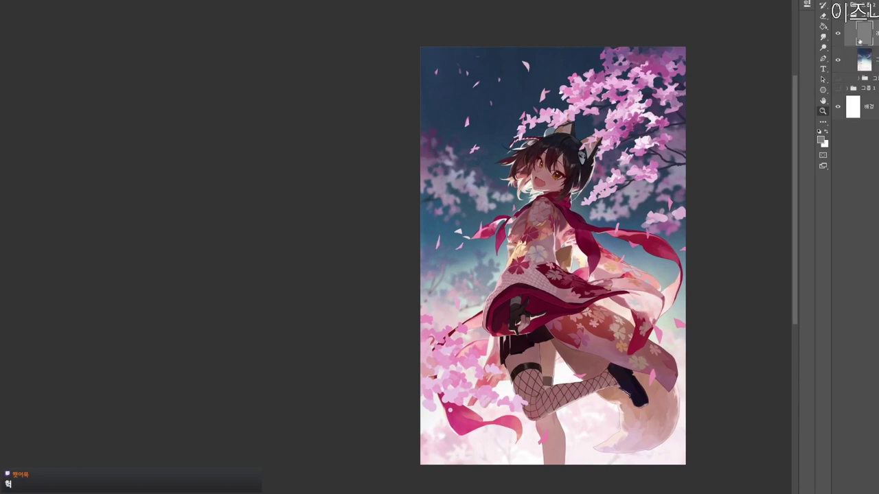
{"action": "scroll", "coordinate": [658, 261], "scroll_direction": "up", "scroll_amount": 1}
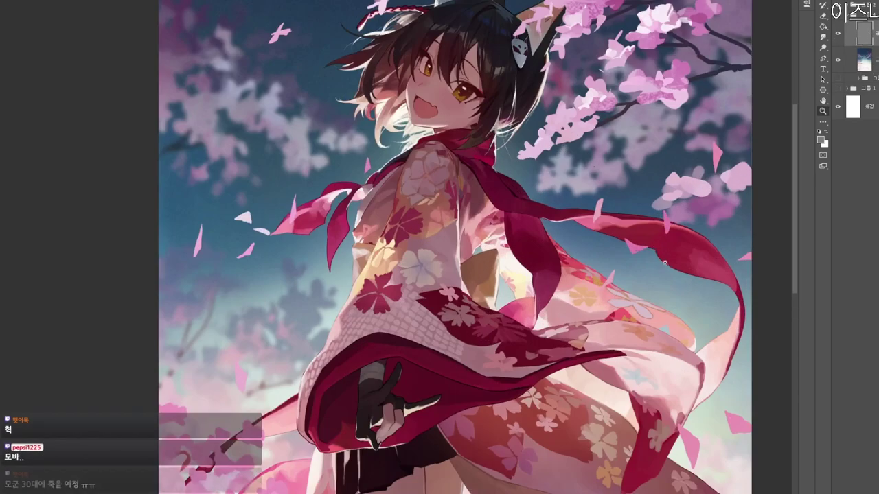
{"action": "left_click_drag", "start_coordinate": [670, 150], "coordinate": [693, 150]}
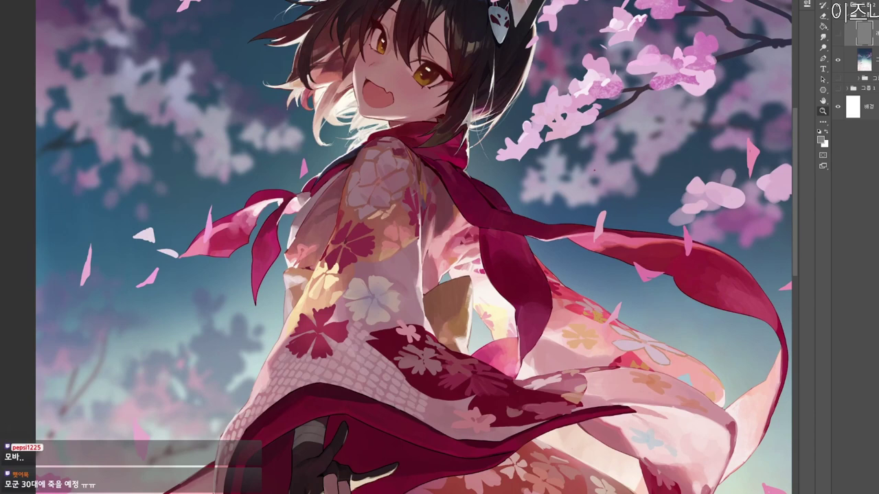
{"action": "left_click", "coordinate": [837, 33]}
{"action": "left_click", "coordinate": [863, 59]}
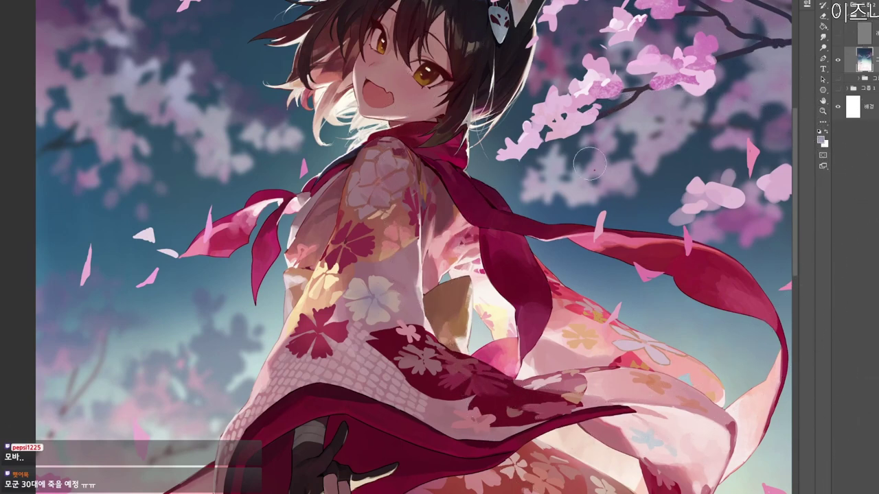
Find the layer holding the stray dark speck on the background blossoms above the scarf and erase the speck.
{"action": "left_click", "coordinate": [595, 169], "text": "alt"}
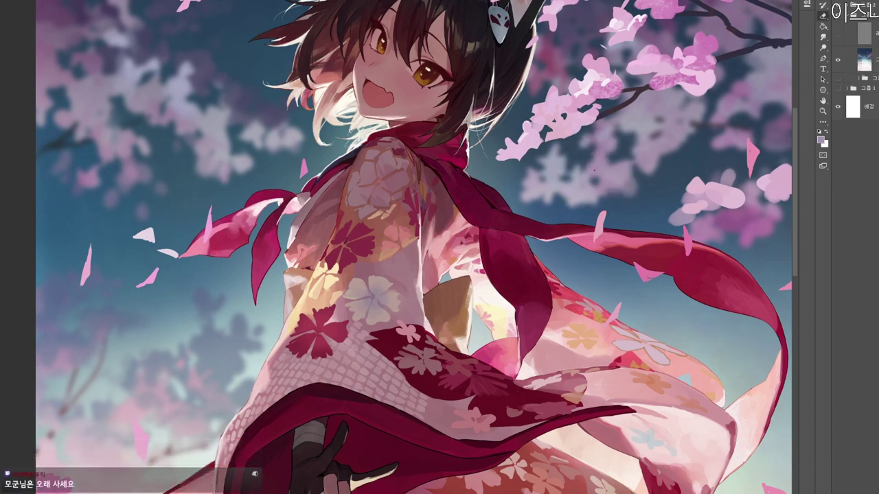
{"action": "left_click_drag", "start_coordinate": [595, 166], "coordinate": [641, 159]}
{"action": "left_click", "coordinate": [596, 185], "text": "ctrl"}
{"action": "mouse_move", "coordinate": [623, 198]}
{"action": "left_mouse_down"}
{"action": "mouse_move", "coordinate": [594, 245]}
{"action": "mouse_move", "coordinate": [630, 248]}
{"action": "mouse_move", "coordinate": [631, 258]}
{"action": "left_mouse_up"}
{"action": "key", "text": "e"}
{"action": "left_click", "coordinate": [866, 129]}
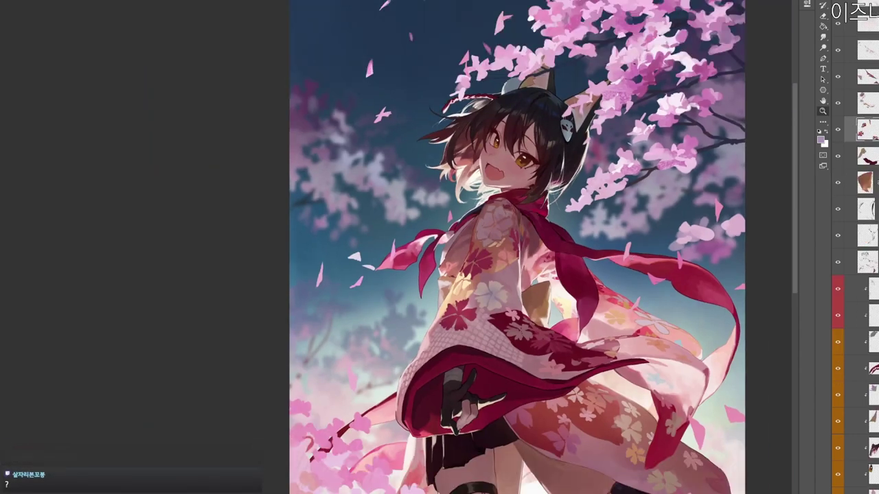
Review the full illustration with its blurred background, toggling the colour proof view.
{"action": "scroll", "coordinate": [866, 247], "scroll_direction": "down", "scroll_amount": 15}
{"action": "left_click_drag", "start_coordinate": [629, 288], "coordinate": [626, 320]}
{"action": "left_click_drag", "start_coordinate": [624, 420], "coordinate": [614, 361]}
{"action": "key", "text": "ctrl+y"}
{"action": "key", "text": "ctrl+y"}
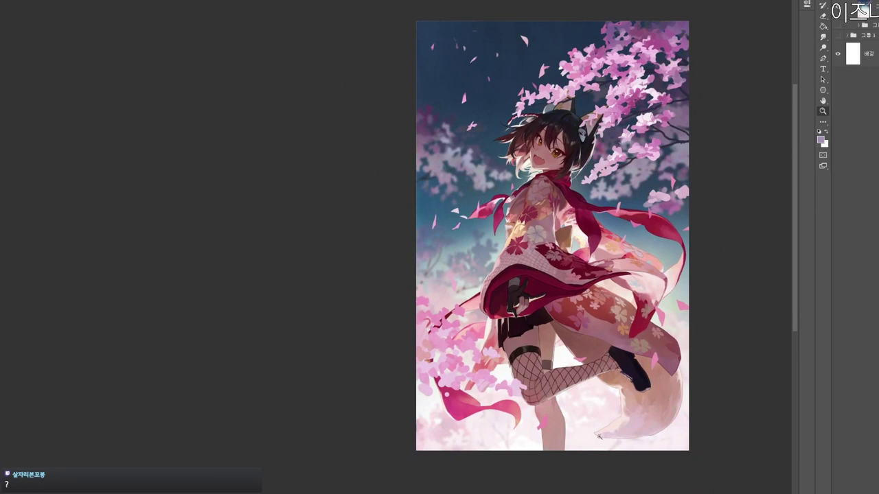
{"action": "scroll", "coordinate": [587, 443], "scroll_direction": "down", "scroll_amount": 2}
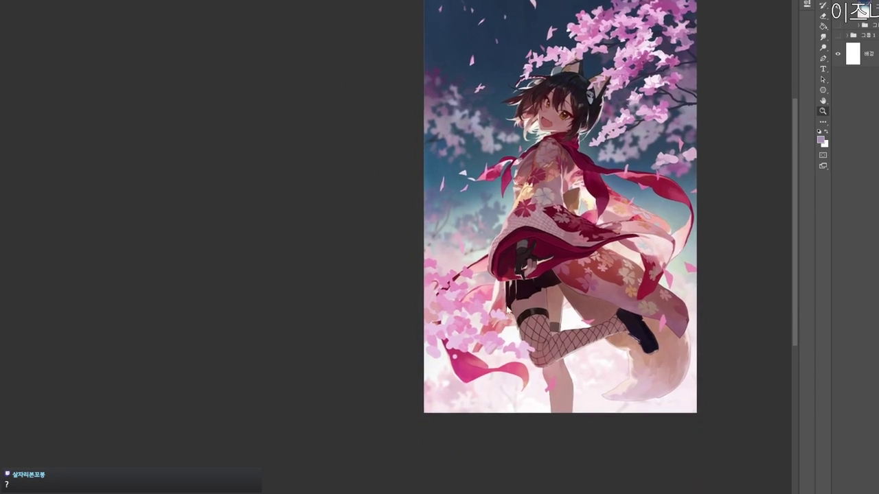
Add pale pink petals to the foreground blossom cluster beside the raised knee, using colours sampled from the surrounding blossoms.
{"action": "key", "text": "ctrl+z"}
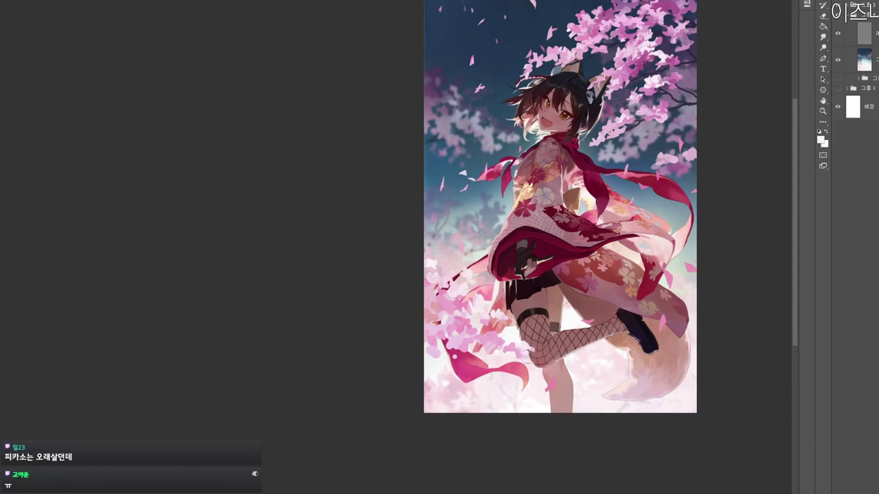
{"action": "left_click", "coordinate": [520, 347], "text": "alt"}
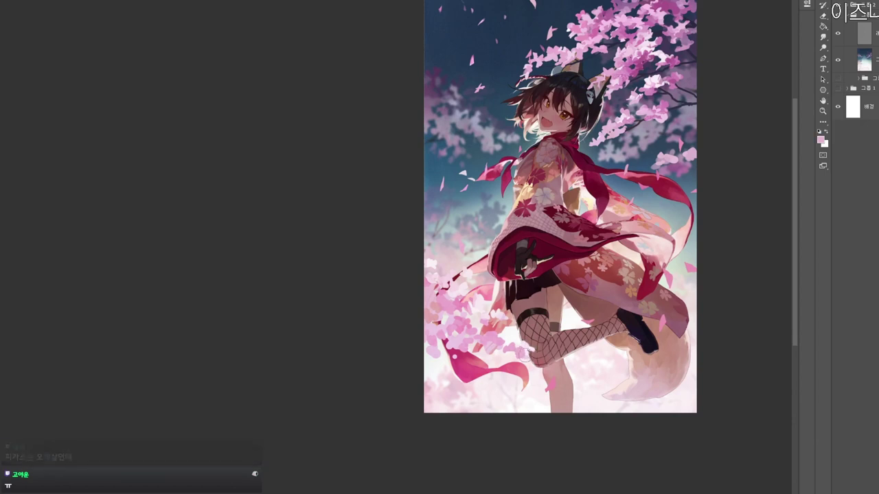
{"action": "left_click", "coordinate": [513, 340], "text": "alt"}
{"action": "left_click_drag", "start_coordinate": [483, 338], "coordinate": [503, 341]}
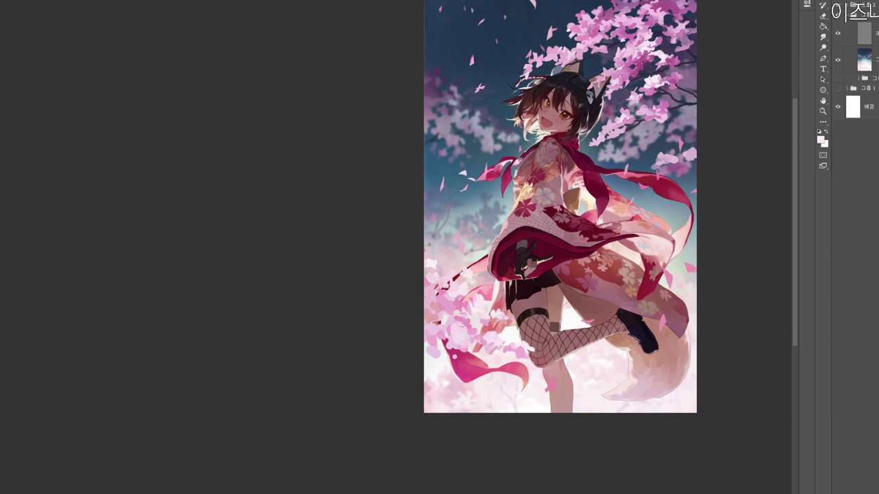
{"action": "left_click", "coordinate": [460, 328], "text": "alt"}
{"action": "left_click", "coordinate": [462, 336], "text": "alt"}
{"action": "left_click_drag", "start_coordinate": [458, 338], "coordinate": [450, 339]}
{"action": "scroll", "coordinate": [454, 357], "scroll_direction": "up", "scroll_amount": 1}
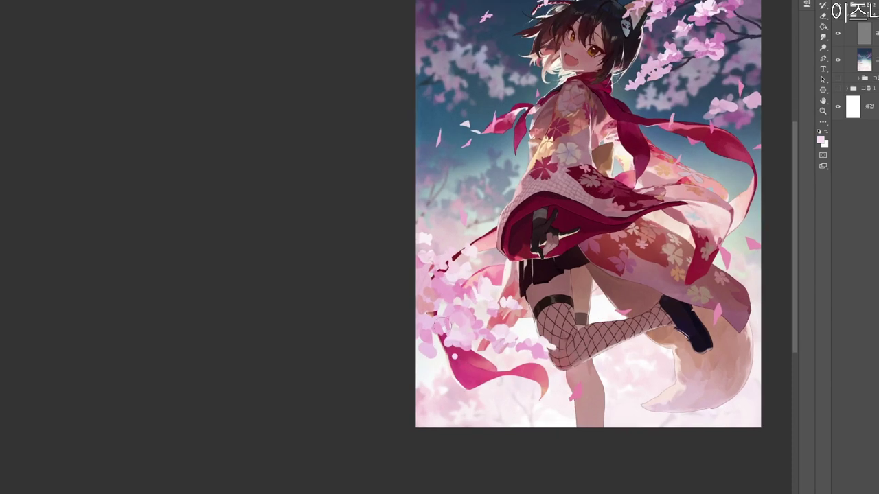
Paint light pink petals where the foreground blossom cluster meets the canvas's left edge, using sampled blossom colours.
{"action": "left_click", "coordinate": [438, 304], "text": "alt"}
{"action": "left_click_drag", "start_coordinate": [423, 300], "coordinate": [420, 309]}
{"action": "left_click", "coordinate": [424, 305], "text": "alt"}
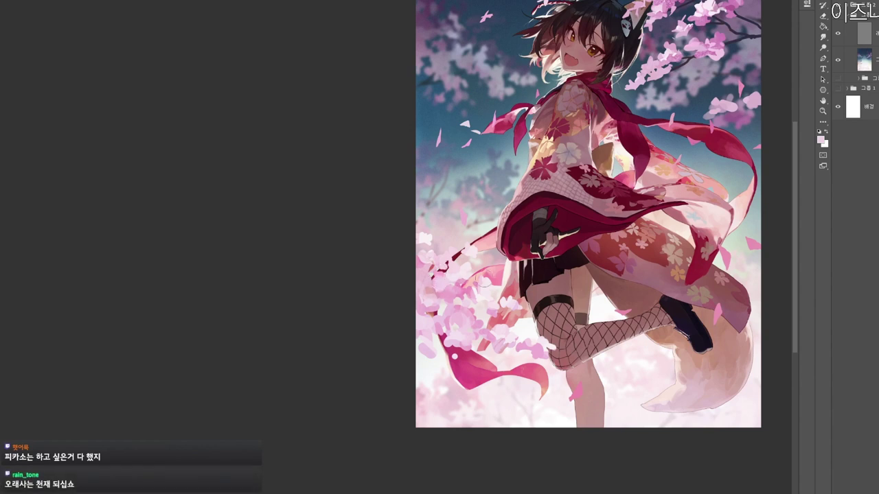
{"action": "left_click_drag", "start_coordinate": [639, 363], "coordinate": [634, 380]}
Pick a deeper pink and shade the underside of the foreground blossom cluster above the loose scarf end.
{"action": "key", "text": "n"}
{"action": "left_click_drag", "start_coordinate": [316, 118], "coordinate": [319, 126]}
{"action": "left_click", "coordinate": [499, 103]}
{"action": "key", "text": "Return"}
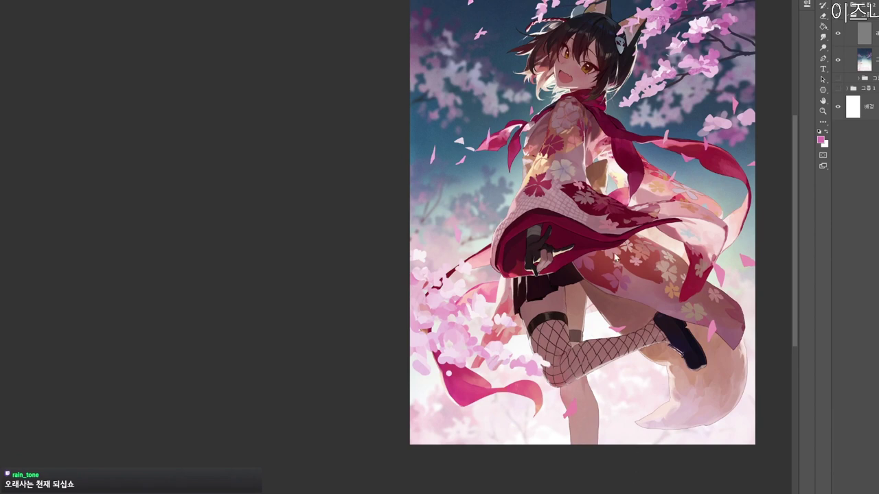
{"action": "left_click_drag", "start_coordinate": [440, 354], "coordinate": [459, 360]}
{"action": "left_click", "coordinate": [458, 357], "text": "alt"}
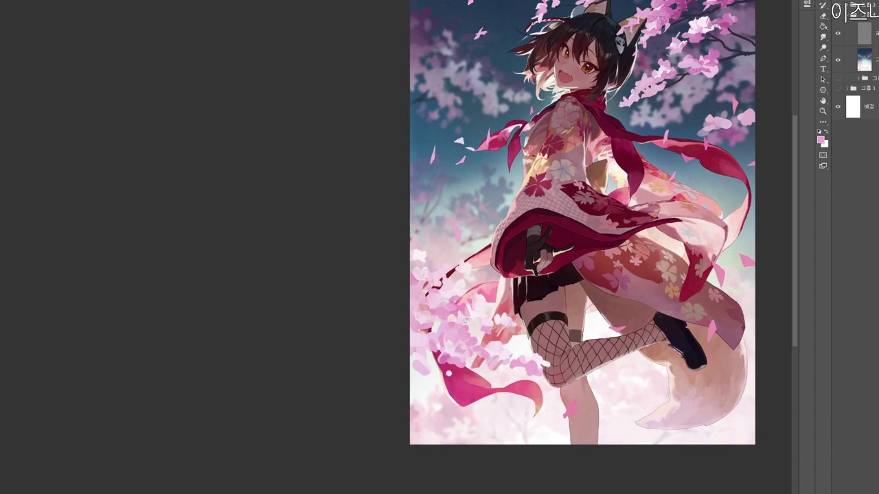
Shade the middle of the foreground blossom cluster with sampled petal tones and newly picked mid and dusty pinks.
{"action": "left_click", "coordinate": [466, 320], "text": "alt"}
{"action": "left_click", "coordinate": [462, 332], "text": "alt"}
{"action": "left_click", "coordinate": [820, 139]}
{"action": "left_click", "coordinate": [322, 124]}
{"action": "left_click", "coordinate": [539, 96]}
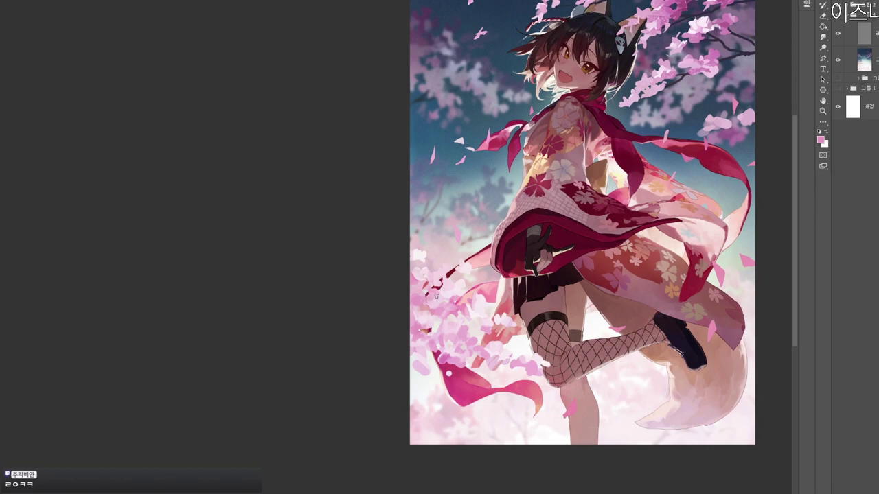
{"action": "key", "text": "n"}
{"action": "left_click", "coordinate": [283, 125]}
{"action": "left_click", "coordinate": [511, 98]}
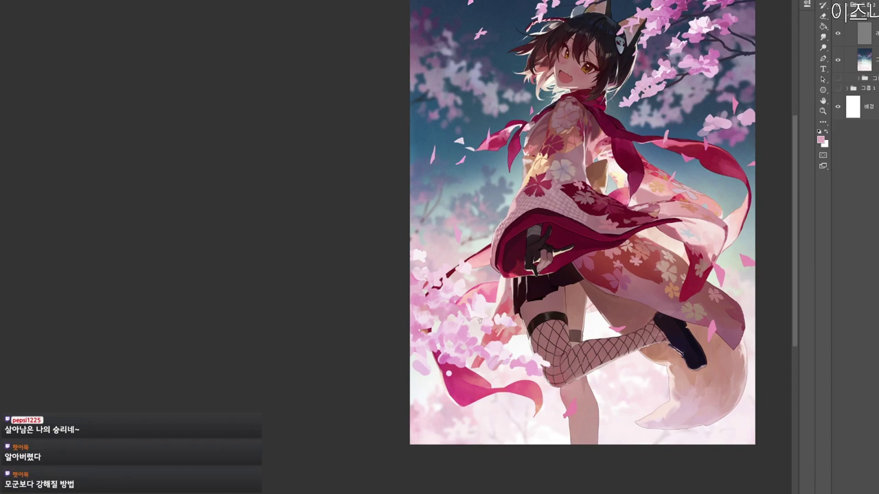
Touch up the blossoms nearest the raised knee with pale pinks sampled from the surrounding petals.
{"action": "left_click", "coordinate": [535, 358], "text": "alt"}
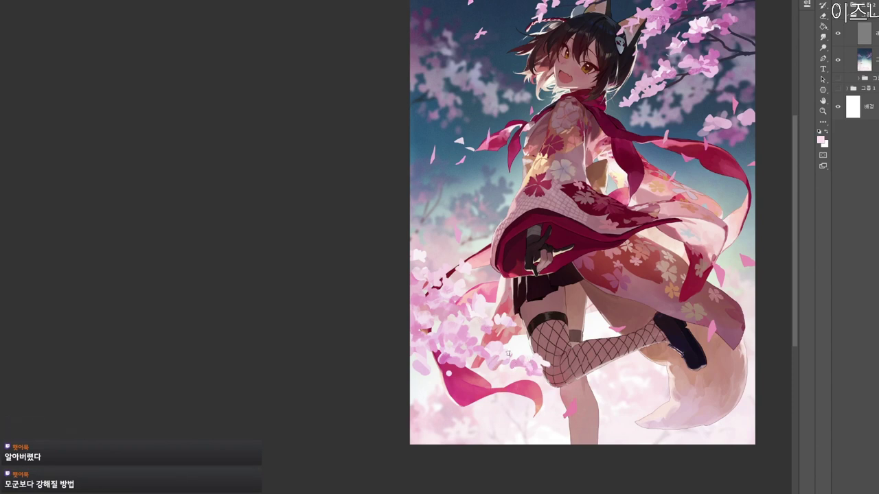
{"action": "left_click", "coordinate": [497, 364], "text": "alt"}
{"action": "left_click_drag", "start_coordinate": [488, 361], "coordinate": [502, 368]}
{"action": "mouse_move", "coordinate": [539, 405]}
{"action": "left_mouse_down"}
{"action": "mouse_move", "coordinate": [527, 406]}
{"action": "mouse_move", "coordinate": [547, 391]}
{"action": "left_mouse_up"}
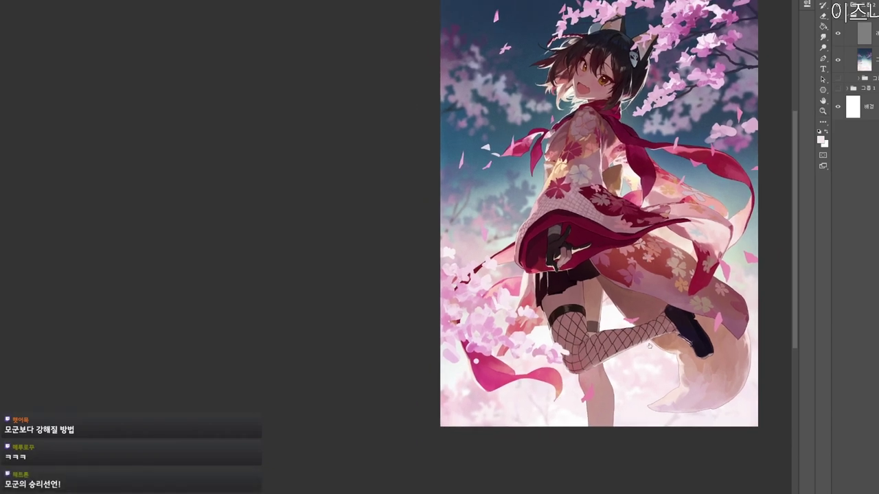
{"action": "left_click_drag", "start_coordinate": [649, 260], "coordinate": [622, 298]}
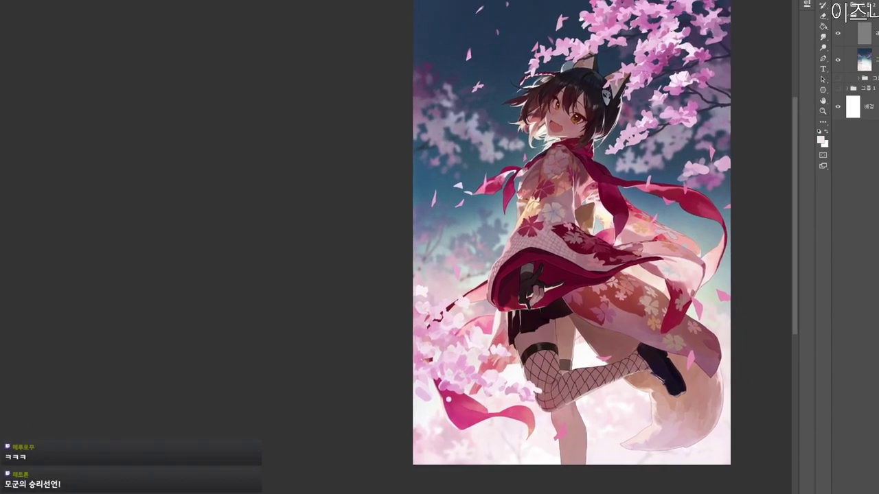
Choose a very dark brown and paint a short branch beneath the foreground blossoms above the loose scarf end.
{"action": "left_click", "coordinate": [442, 314], "text": "alt"}
{"action": "left_click", "coordinate": [821, 140]}
{"action": "left_click_drag", "start_coordinate": [306, 180], "coordinate": [287, 211]}
{"action": "left_click", "coordinate": [535, 94]}
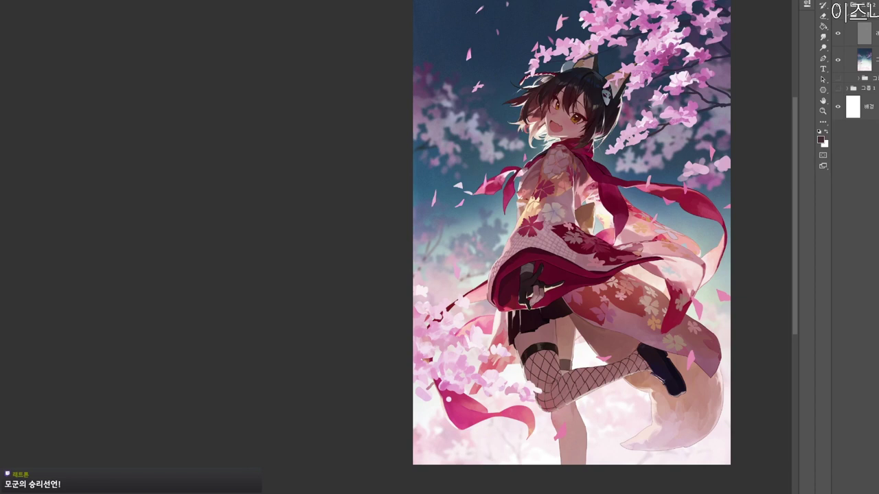
{"action": "left_click_drag", "start_coordinate": [432, 386], "coordinate": [439, 375]}
Set the paint colour to grey-brown 635959 and extend the lower branch to the canvas's left edge.
{"action": "left_click", "coordinate": [440, 374], "text": "alt"}
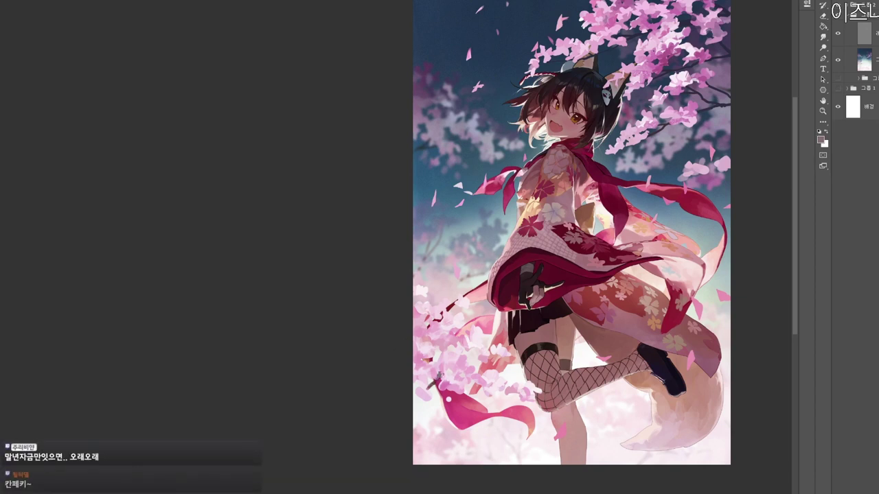
{"action": "key", "text": "n"}
{"action": "left_click", "coordinate": [265, 190]}
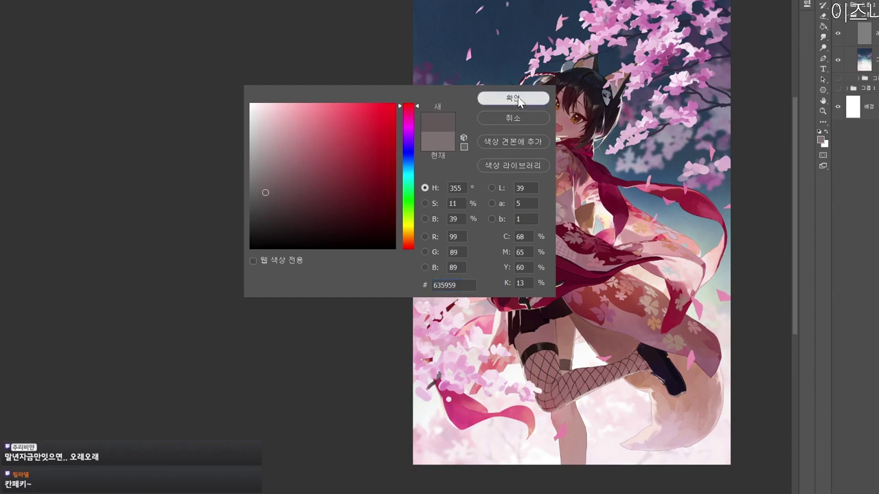
{"action": "left_click", "coordinate": [514, 98]}
{"action": "mouse_move", "coordinate": [416, 399]}
{"action": "left_mouse_down"}
{"action": "mouse_move", "coordinate": [409, 404]}
{"action": "mouse_move", "coordinate": [412, 390]}
{"action": "left_mouse_up"}
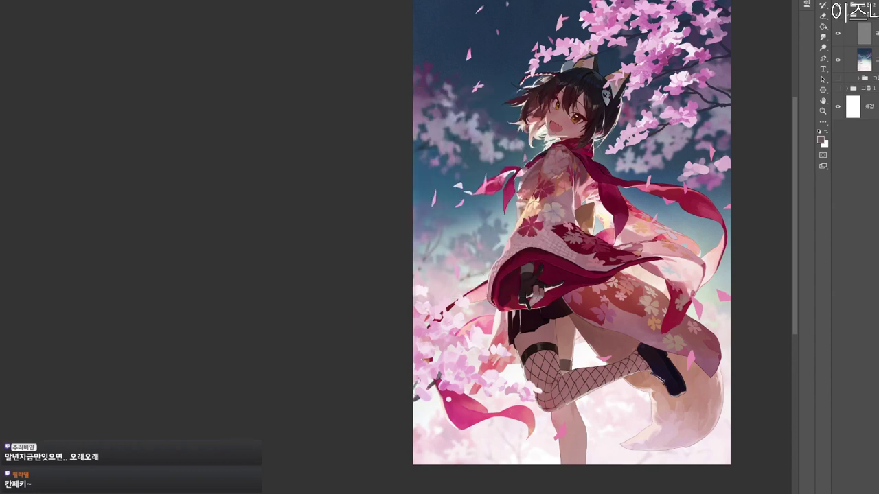
Paint dark strokes on the upper-right branch beside the fox ears to define it among the blossoms.
{"action": "left_click_drag", "start_coordinate": [543, 360], "coordinate": [468, 392]}
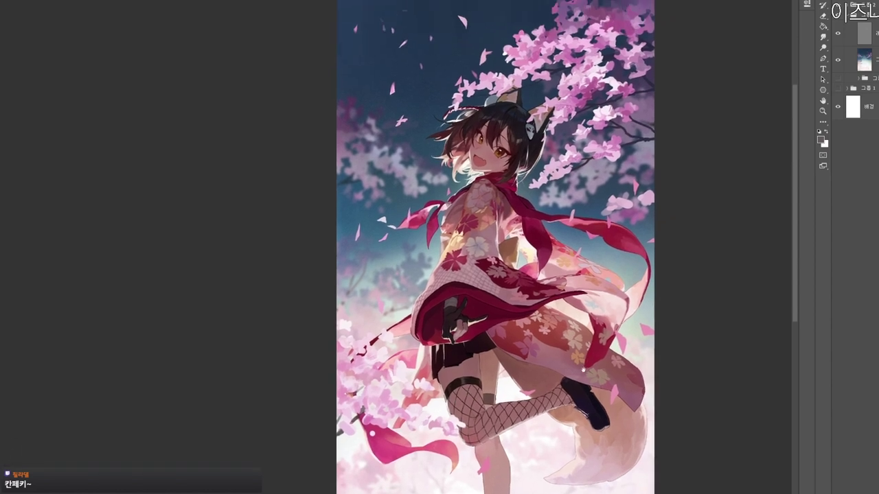
{"action": "left_click_drag", "start_coordinate": [590, 365], "coordinate": [526, 396]}
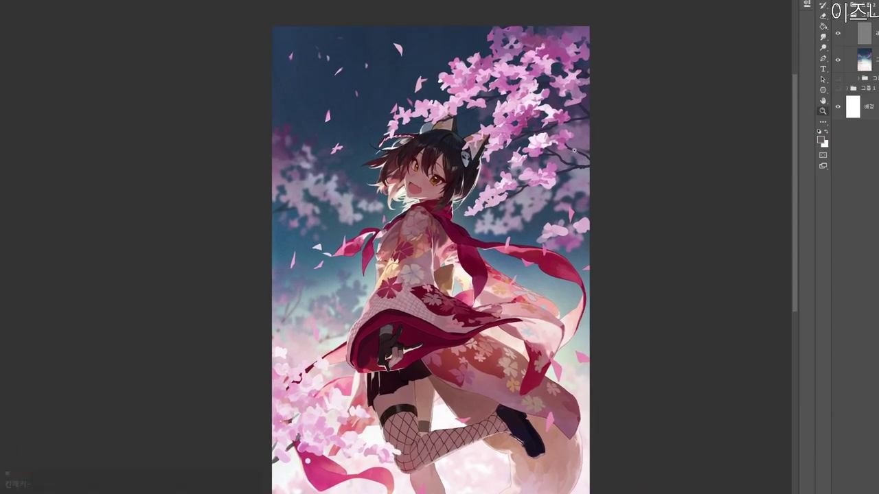
{"action": "scroll", "coordinate": [587, 147], "scroll_direction": "up", "scroll_amount": 1}
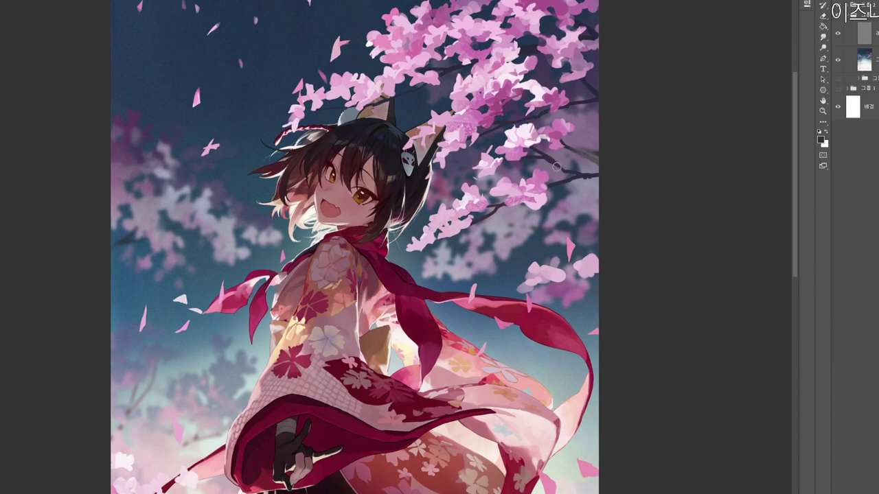
{"action": "left_click_drag", "start_coordinate": [557, 165], "coordinate": [551, 158]}
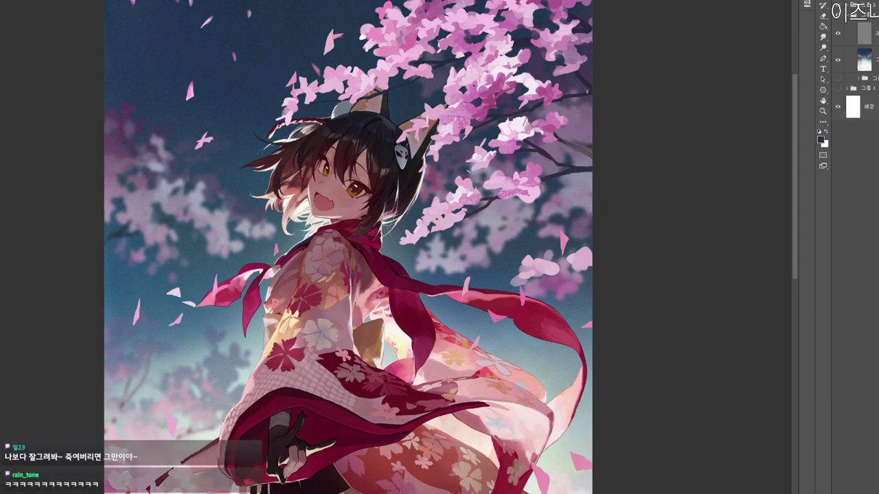
Pick a lighter muted purple, tone the upper-right branches among the blossoms, and switch to the Eraser to tidy them.
{"action": "key", "text": "n"}
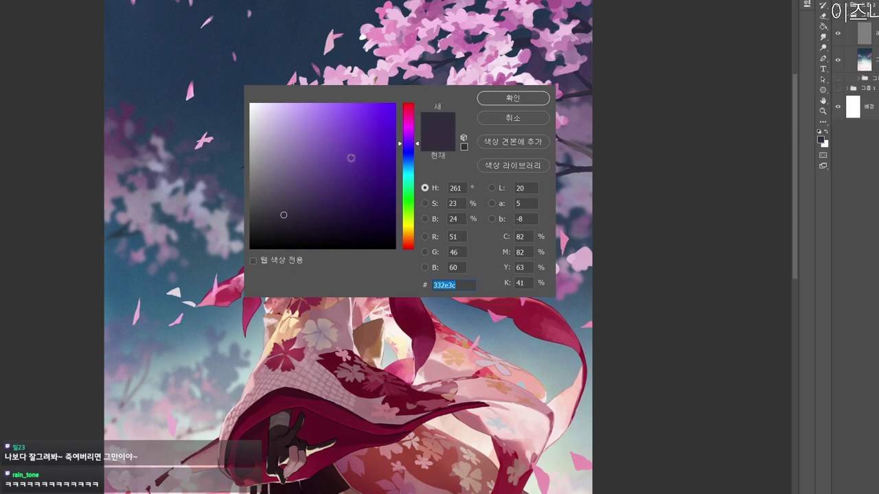
{"action": "left_click", "coordinate": [273, 197]}
{"action": "left_click", "coordinate": [405, 125]}
{"action": "left_click", "coordinate": [513, 97]}
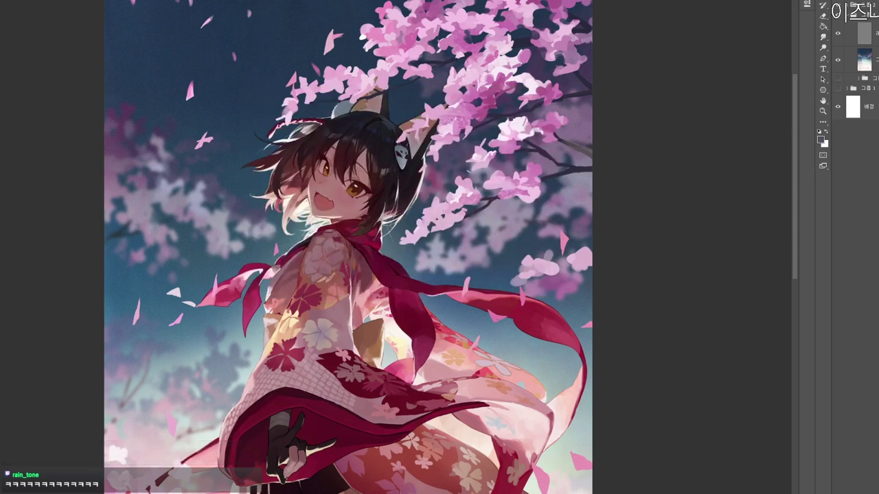
{"action": "left_click_drag", "start_coordinate": [462, 107], "coordinate": [440, 108]}
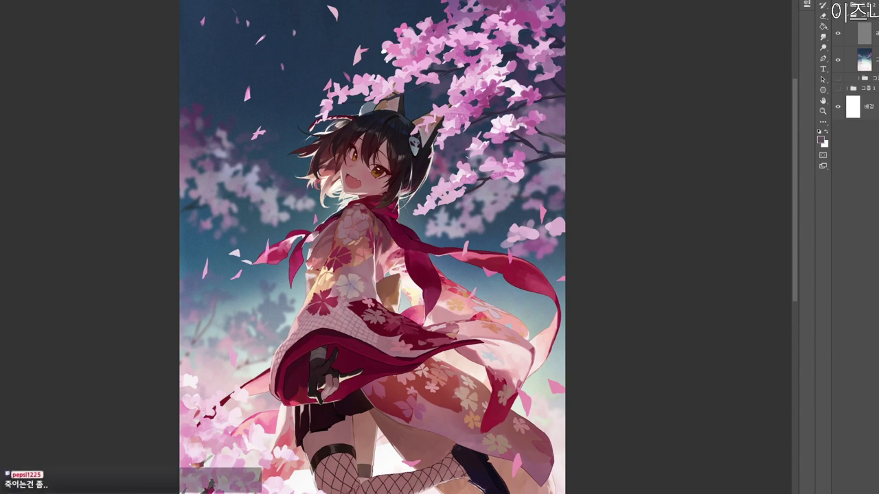
{"action": "key", "text": "e"}
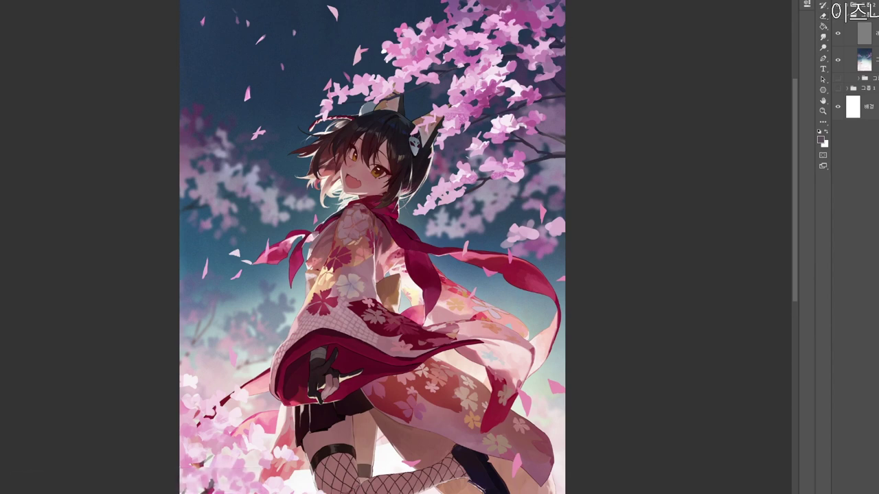
{"action": "left_click_drag", "start_coordinate": [583, 38], "coordinate": [572, 35]}
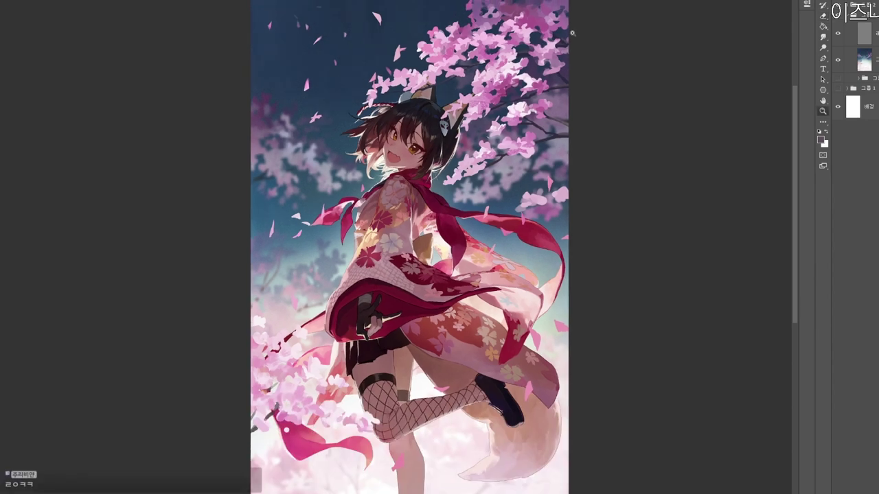
Set the paint colour to pink c2658f and shade the petals of the blossom spray hanging beside the character's hair.
{"action": "left_click_drag", "start_coordinate": [469, 184], "coordinate": [484, 184]}
{"action": "left_click", "coordinate": [474, 156], "text": "alt"}
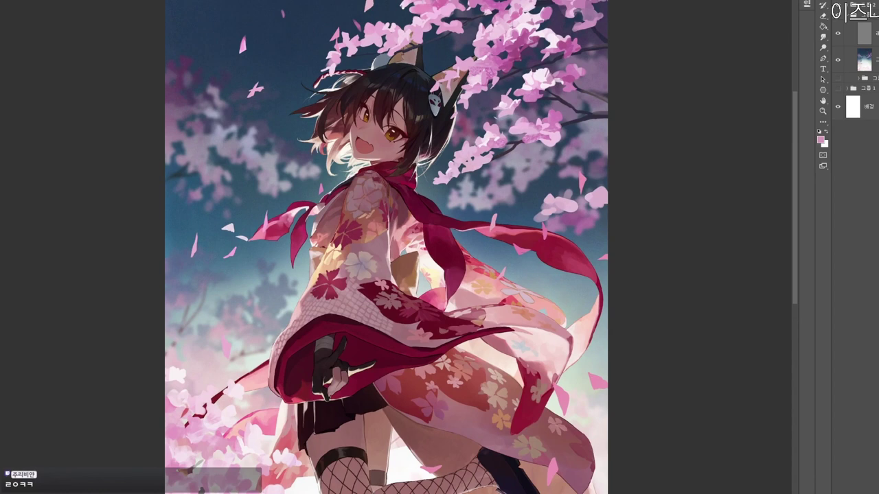
{"action": "key", "text": "n"}
{"action": "left_click", "coordinate": [319, 138]}
{"action": "left_click", "coordinate": [409, 114]}
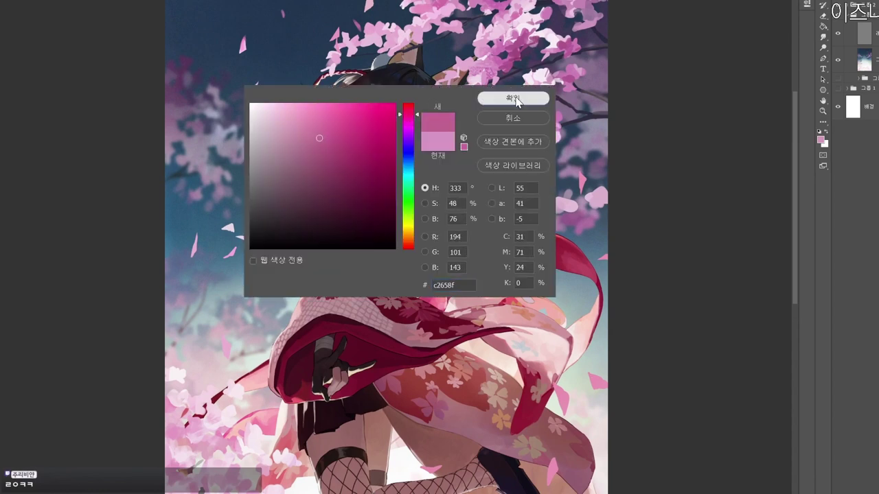
{"action": "left_click", "coordinate": [514, 100]}
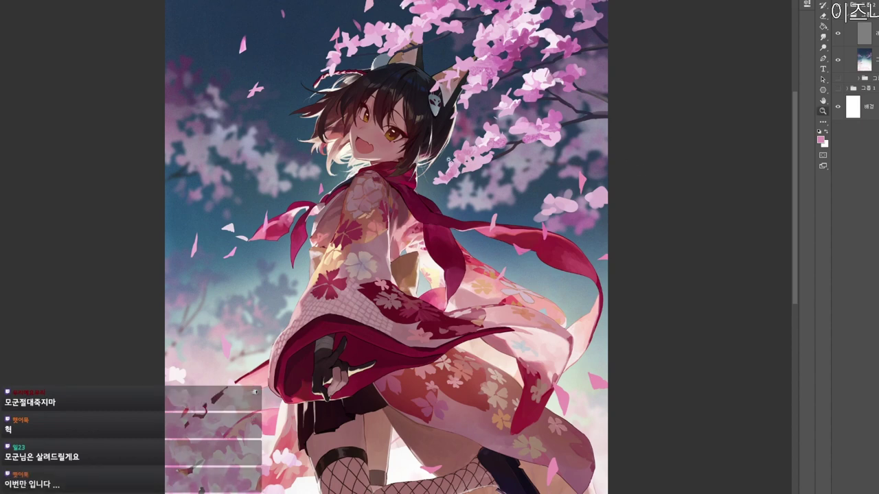
Set the paint colour to pale pink f6dae7 and add highlights to the blossom spray beside the character's hair.
{"action": "left_click_drag", "start_coordinate": [452, 164], "coordinate": [465, 163]}
{"action": "key", "text": "n"}
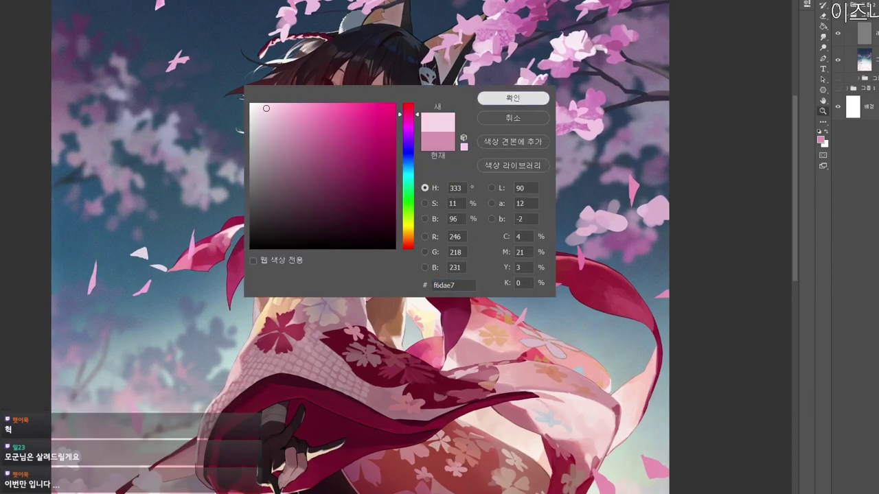
{"action": "left_click", "coordinate": [497, 100]}
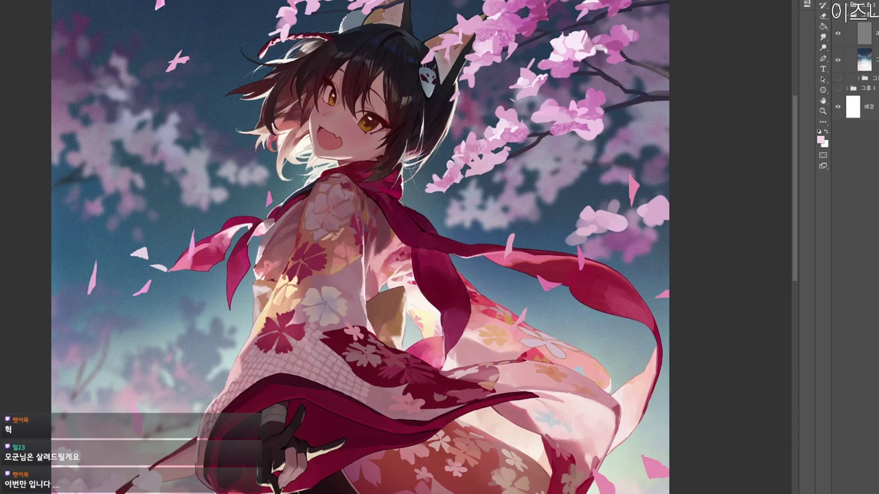
{"action": "scroll", "coordinate": [487, 123], "scroll_direction": "down", "scroll_amount": 2}
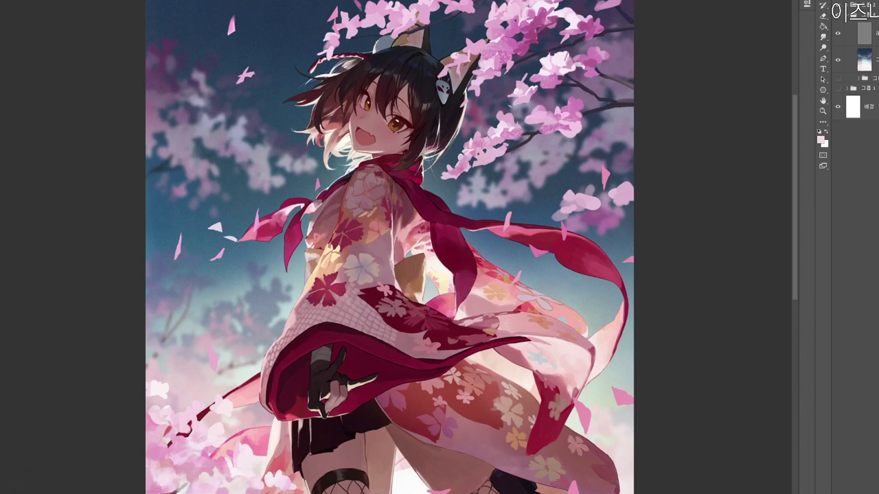
{"action": "scroll", "coordinate": [487, 78], "scroll_direction": "down", "scroll_amount": 1}
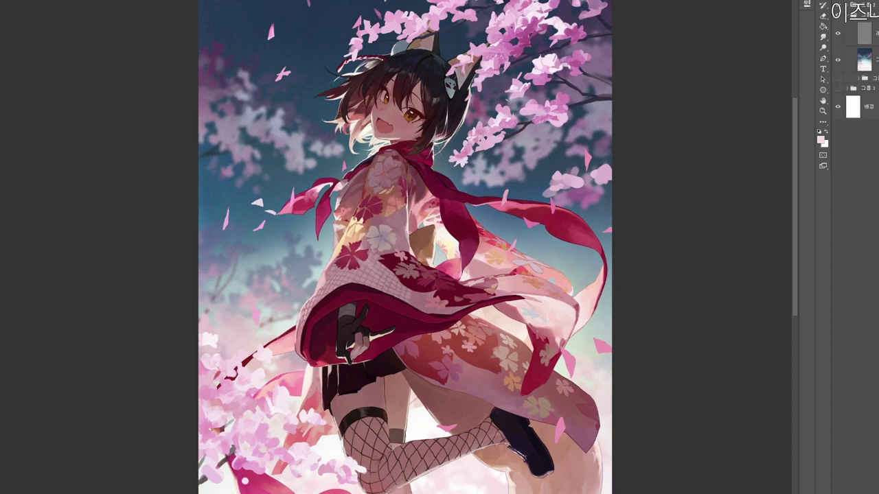
Set the paint colour to pink e15796 and add accents to the flower centres on the blossom spray beside the hair.
{"action": "left_click_drag", "start_coordinate": [494, 158], "coordinate": [503, 155]}
{"action": "key", "text": "n"}
{"action": "left_click", "coordinate": [339, 120]}
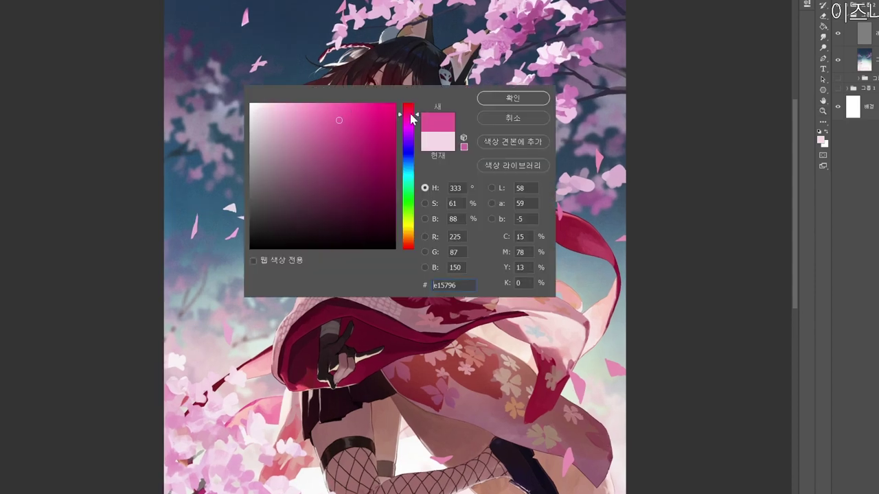
{"action": "left_click", "coordinate": [510, 98]}
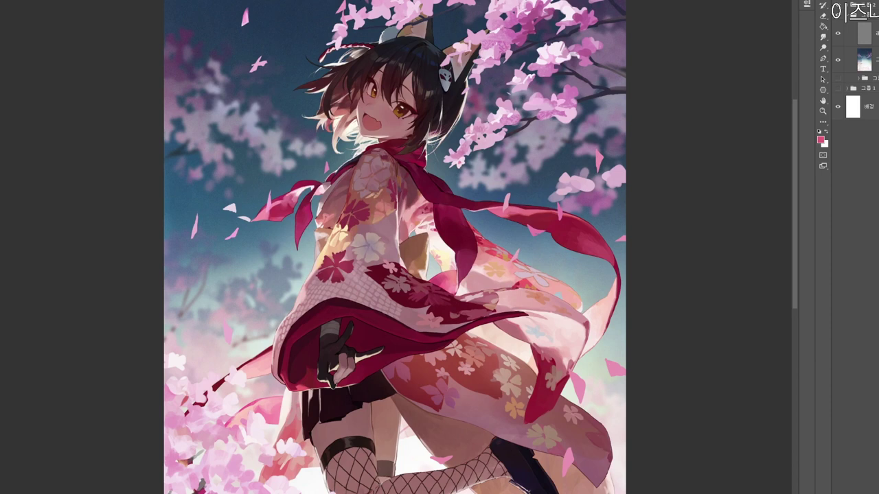
{"action": "left_click_drag", "start_coordinate": [412, 219], "coordinate": [420, 278]}
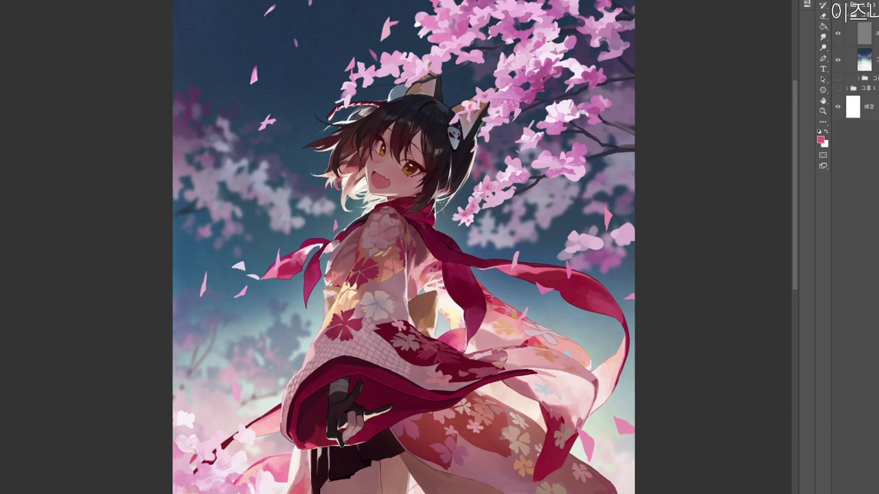
{"action": "key", "text": "r"}
{"action": "left_click_drag", "start_coordinate": [610, 246], "coordinate": [566, 252]}
{"action": "left_click_drag", "start_coordinate": [364, 144], "coordinate": [539, 210]}
{"action": "key", "text": "r"}
{"action": "key", "text": "z"}
{"action": "left_click_drag", "start_coordinate": [600, 268], "coordinate": [598, 213]}
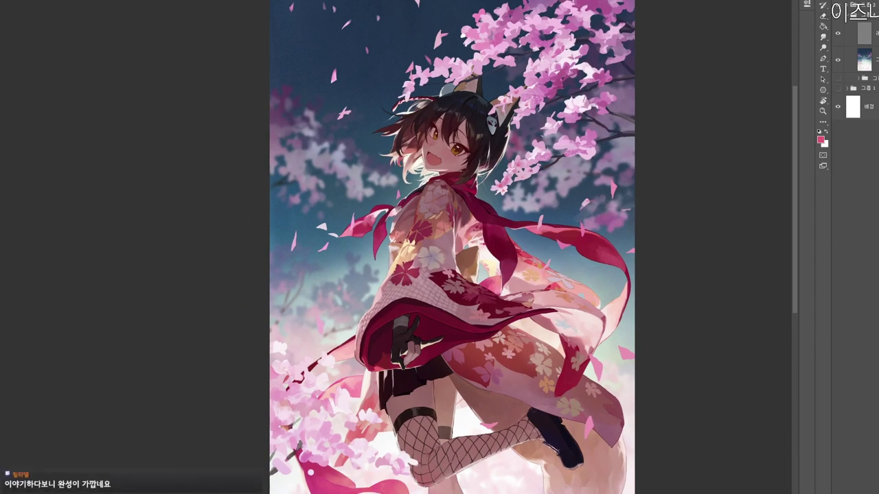
Set the paint colour to near-white pink fff2f4 and brighten petals on the blossom branches around the fox ears with the Brush.
{"action": "key", "text": "n"}
{"action": "left_click", "coordinate": [257, 104]}
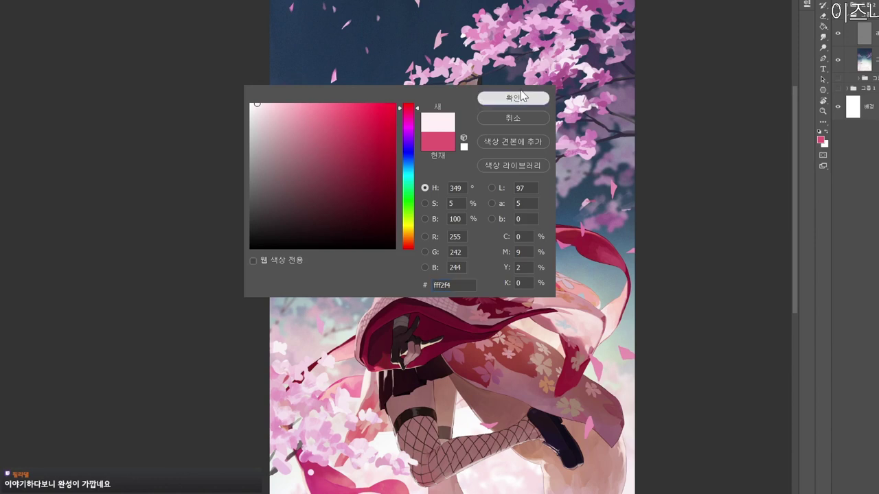
{"action": "left_click", "coordinate": [523, 97]}
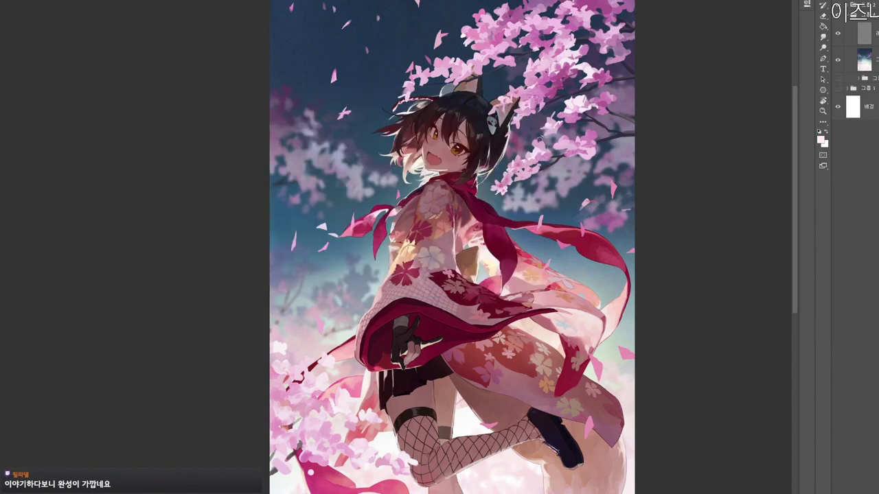
{"action": "left_click_drag", "start_coordinate": [525, 171], "coordinate": [535, 172]}
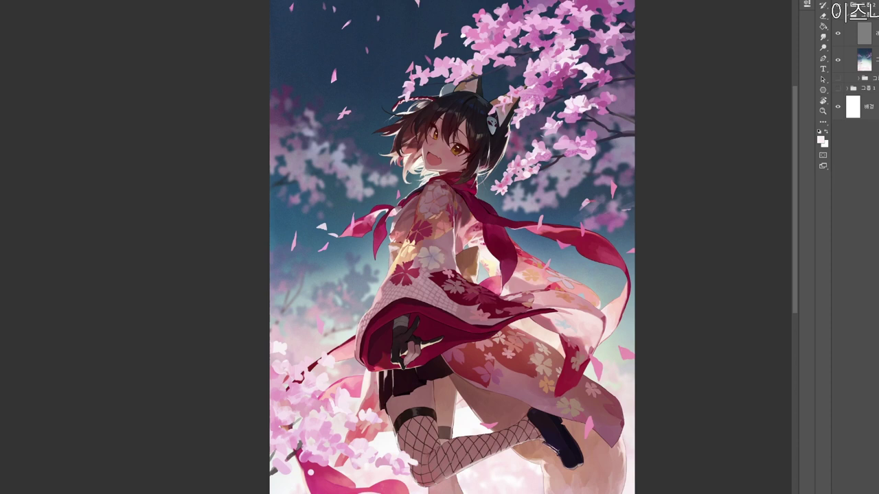
{"action": "left_click_drag", "start_coordinate": [512, 93], "coordinate": [541, 78]}
{"action": "key", "text": "z"}
{"action": "left_click_drag", "start_coordinate": [559, 87], "coordinate": [546, 89]}
{"action": "key", "text": "r"}
{"action": "mouse_move", "coordinate": [669, 169]}
{"action": "left_mouse_down"}
{"action": "mouse_move", "coordinate": [601, 402]}
{"action": "mouse_move", "coordinate": [634, 170]}
{"action": "left_mouse_up"}
{"action": "key", "text": "Escape"}
{"action": "key", "text": "b"}
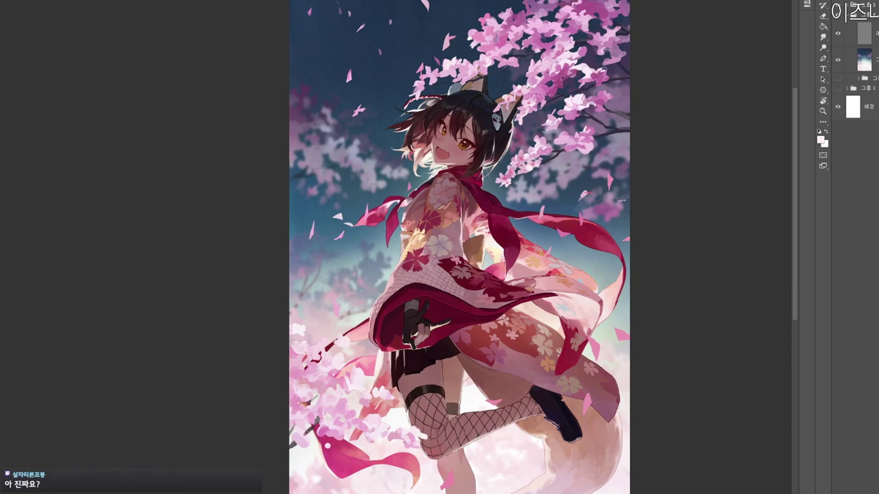
{"action": "left_click_drag", "start_coordinate": [616, 62], "coordinate": [604, 63]}
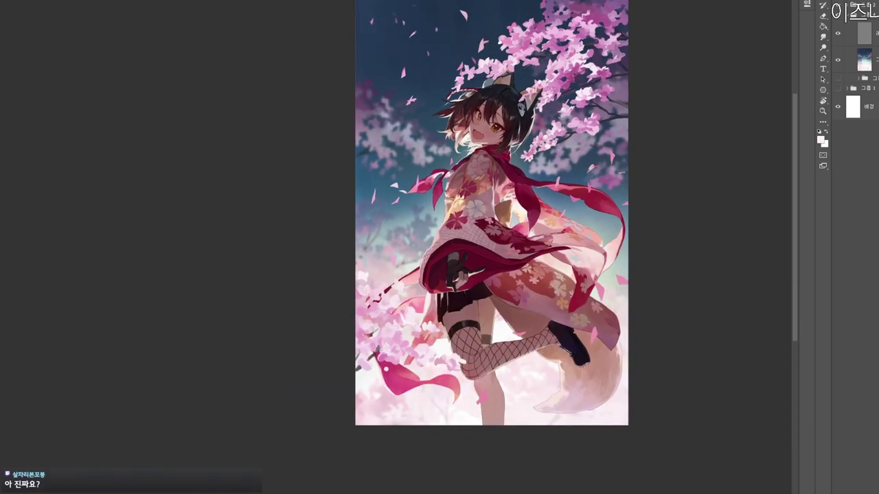
Examine the whole illustration's composition at different zoom levels and rotations.
{"action": "left_click_drag", "start_coordinate": [612, 251], "coordinate": [627, 212]}
{"action": "key", "text": "ctrl+y"}
{"action": "key", "text": "ctrl+y"}
{"action": "left_click_drag", "start_coordinate": [644, 424], "coordinate": [569, 389]}
{"action": "key", "text": "r"}
{"action": "left_click_drag", "start_coordinate": [537, 103], "coordinate": [445, 367]}
{"action": "left_click_drag", "start_coordinate": [491, 389], "coordinate": [585, 146]}
{"action": "key", "text": "Escape"}
{"action": "key", "text": "z"}
{"action": "left_click_drag", "start_coordinate": [520, 166], "coordinate": [560, 168]}
{"action": "left_click_drag", "start_coordinate": [504, 103], "coordinate": [559, 282]}
{"action": "left_click_drag", "start_coordinate": [653, 219], "coordinate": [632, 205]}
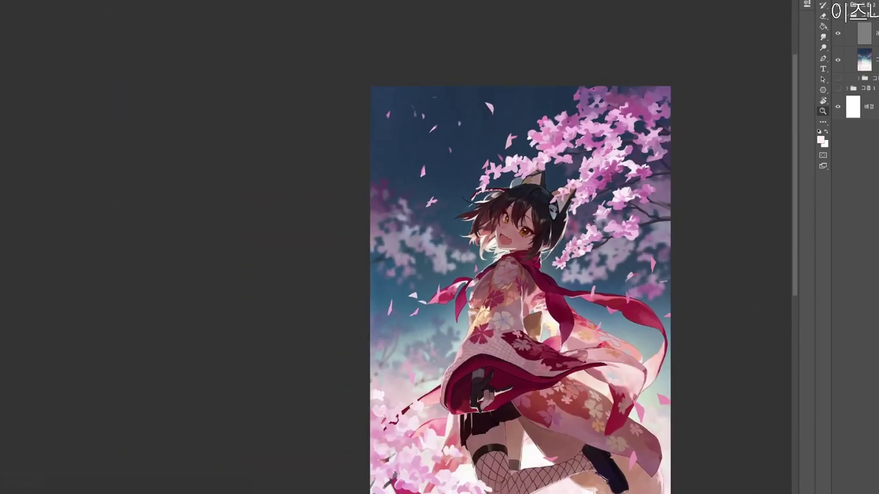
Free-transform a rectangular selection around the character on the grey layer above the background, and clear the selection.
{"action": "left_click", "coordinate": [868, 33]}
{"action": "left_click_drag", "start_coordinate": [561, 297], "coordinate": [523, 295]}
{"action": "left_click_drag", "start_coordinate": [538, 219], "coordinate": [510, 156]}
{"action": "key", "text": "m"}
{"action": "left_click_drag", "start_coordinate": [431, 130], "coordinate": [609, 389]}
{"action": "key", "text": "ctrl+t"}
{"action": "key", "text": "Return"}
{"action": "key", "text": "ctrl+d"}
{"action": "key", "text": "z"}
{"action": "left_click_drag", "start_coordinate": [530, 236], "coordinate": [557, 243]}
{"action": "left_click", "coordinate": [567, 277], "text": "alt"}
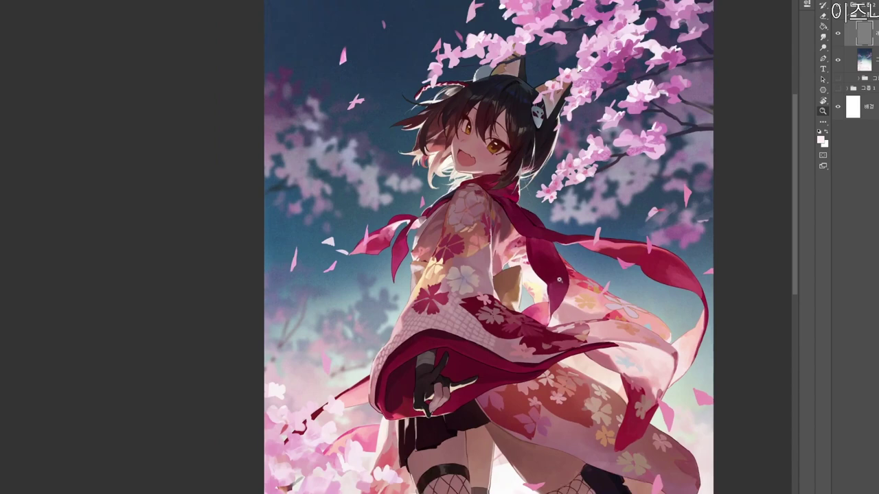
Select the foreground blossoms in the canvas's lower-left corner and cut and paste them in place onto a new layer.
{"action": "left_click_drag", "start_coordinate": [566, 420], "coordinate": [542, 359]}
{"action": "left_click_drag", "start_coordinate": [542, 412], "coordinate": [530, 413]}
{"action": "left_click_drag", "start_coordinate": [543, 486], "coordinate": [549, 388]}
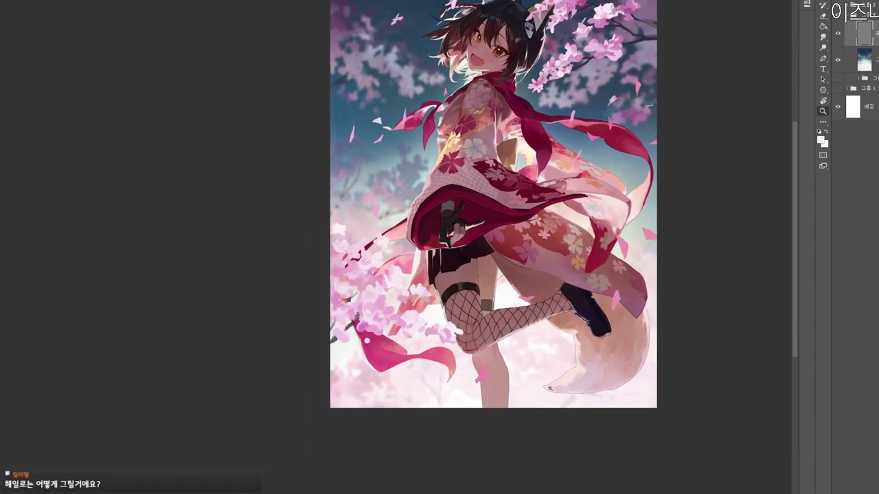
{"action": "scroll", "coordinate": [549, 389], "scroll_direction": "up", "scroll_amount": 3}
{"action": "left_click_drag", "start_coordinate": [530, 396], "coordinate": [532, 374]}
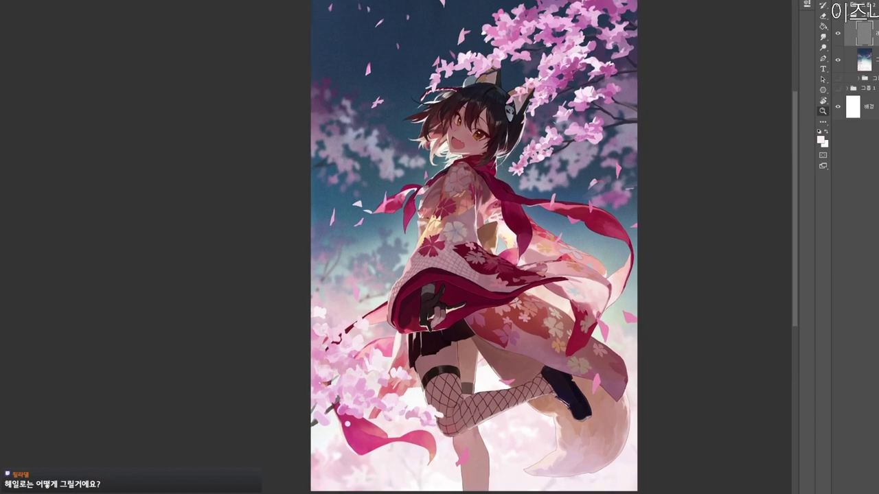
{"action": "left_click", "coordinate": [577, 189], "text": "ctrl"}
{"action": "left_click_drag", "start_coordinate": [567, 192], "coordinate": [540, 194]}
{"action": "left_click_drag", "start_coordinate": [527, 391], "coordinate": [370, 246]}
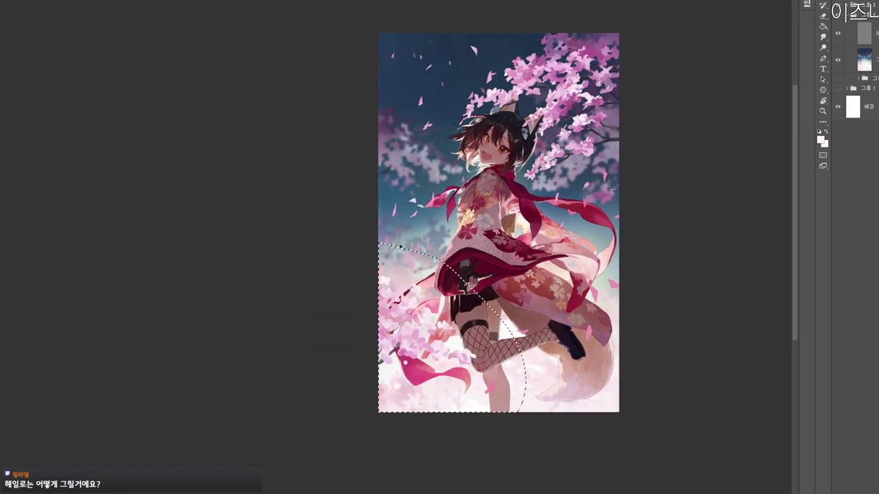
{"action": "key", "text": "ctrl+x"}
{"action": "key", "text": "ctrl+shift+v"}
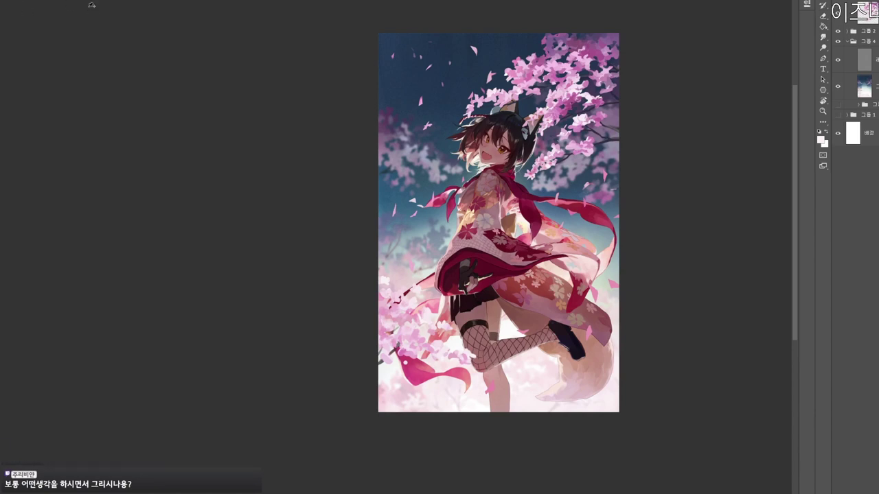
Blur the separated foreground blossoms in the canvas's lower-left corner.
{"action": "key", "text": "Tab"}
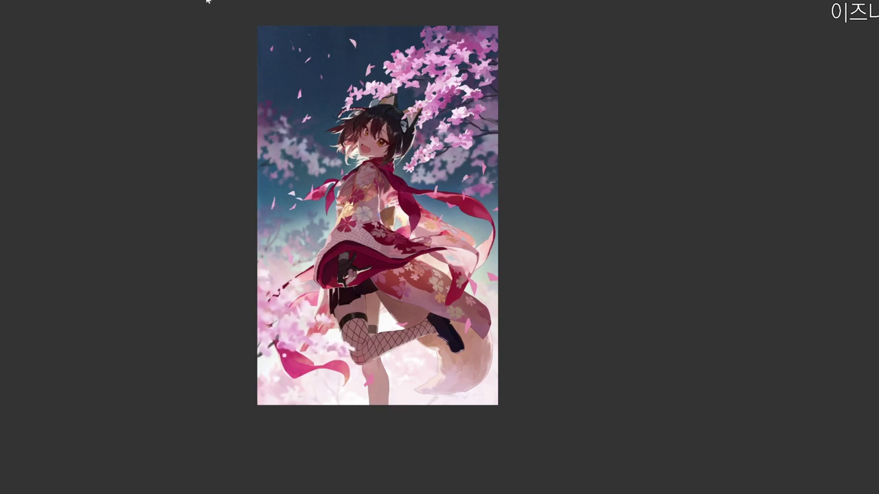
{"action": "key", "text": "Tab"}
{"action": "left_click_drag", "start_coordinate": [378, 407], "coordinate": [458, 423]}
{"action": "left_click_drag", "start_coordinate": [560, 418], "coordinate": [557, 449]}
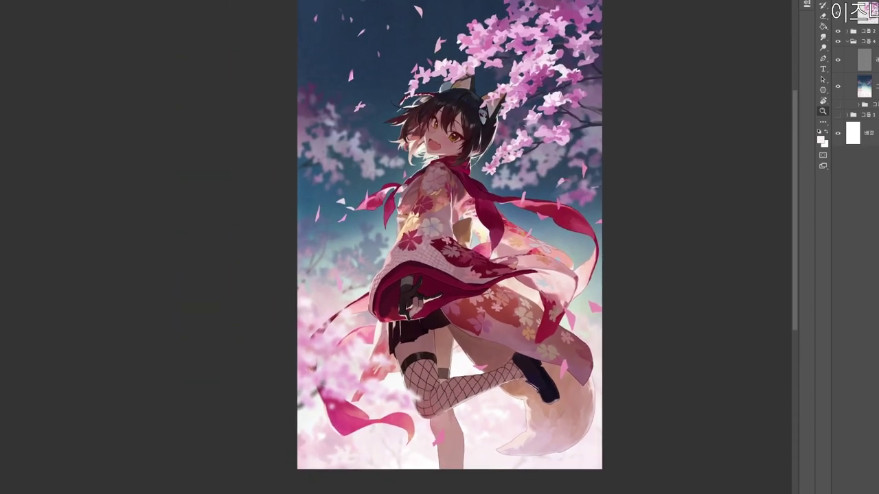
Create a new layer at the top of the character group and paint sampled pale pink on the small scarf tail.
{"action": "left_click", "coordinate": [847, 40]}
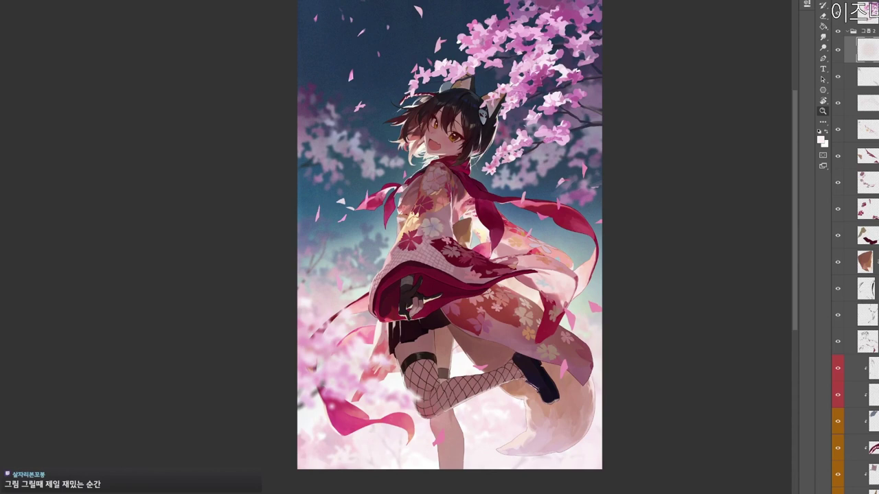
{"action": "key", "text": "ctrl+shift+n"}
{"action": "key", "text": "Return"}
{"action": "left_click_drag", "start_coordinate": [398, 249], "coordinate": [458, 224]}
{"action": "left_click_drag", "start_coordinate": [382, 223], "coordinate": [413, 253]}
{"action": "left_click_drag", "start_coordinate": [414, 254], "coordinate": [443, 240]}
{"action": "left_click", "coordinate": [426, 187], "text": "alt"}
{"action": "mouse_move", "coordinate": [426, 186]}
{"action": "left_mouse_down"}
{"action": "mouse_move", "coordinate": [416, 215]}
{"action": "mouse_move", "coordinate": [418, 196]}
{"action": "left_mouse_up"}
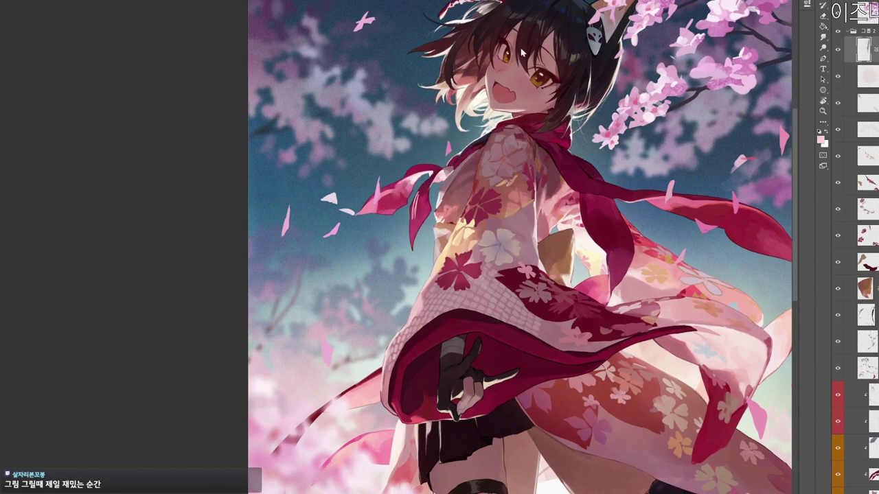
Pick a medium pink, paint along the small scarf tail beside the shoulder, and sample its crimson tone.
{"action": "key", "text": "n"}
{"action": "left_click", "coordinate": [320, 117]}
{"action": "left_click", "coordinate": [506, 102]}
{"action": "left_click", "coordinate": [506, 100]}
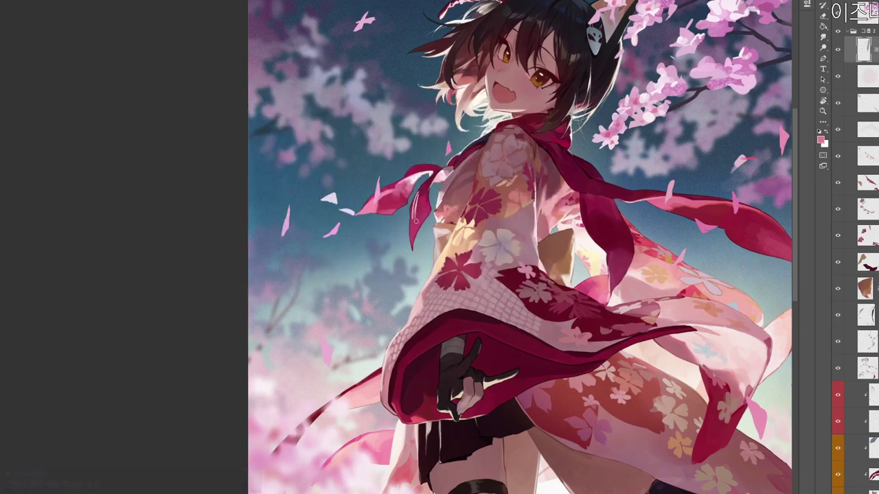
{"action": "mouse_move", "coordinate": [420, 197]}
{"action": "left_mouse_down"}
{"action": "mouse_move", "coordinate": [415, 209]}
{"action": "mouse_move", "coordinate": [454, 181]}
{"action": "left_mouse_up"}
{"action": "left_click", "coordinate": [421, 199], "text": "alt"}
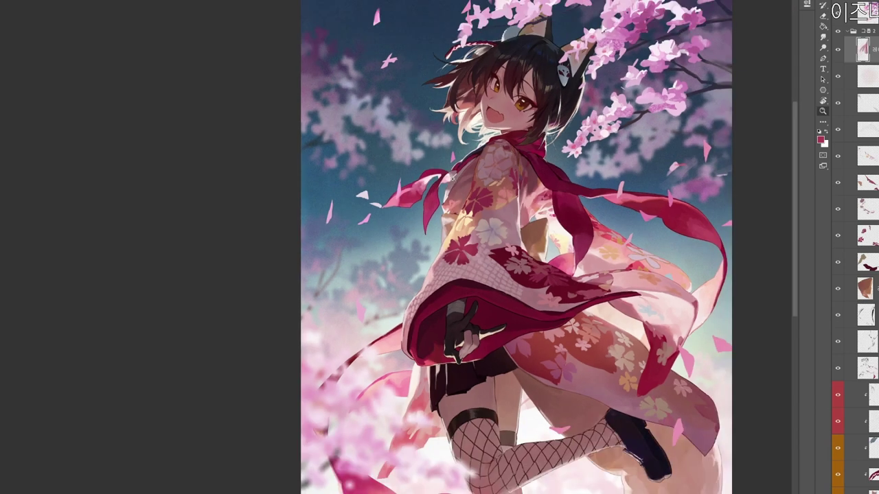
Pick a lighter pink and add accents to the lower end of the small scarf tail.
{"action": "left_click_drag", "start_coordinate": [520, 239], "coordinate": [518, 268]}
{"action": "key", "text": "n"}
{"action": "left_click", "coordinate": [302, 110]}
{"action": "left_click", "coordinate": [508, 102]}
{"action": "left_click_drag", "start_coordinate": [429, 246], "coordinate": [424, 257]}
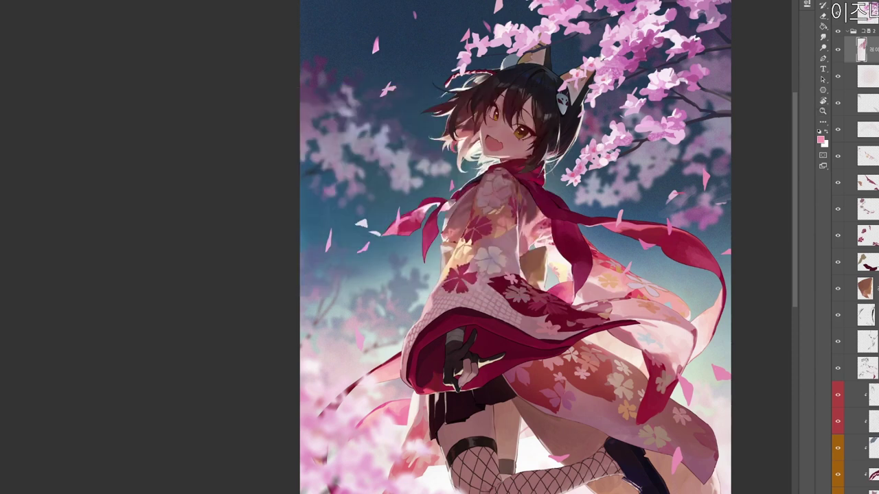
Sample a pale tone from the hair tips and add light strokes to the hair ends beside the face and nape.
{"action": "left_click", "coordinate": [471, 160], "text": "alt"}
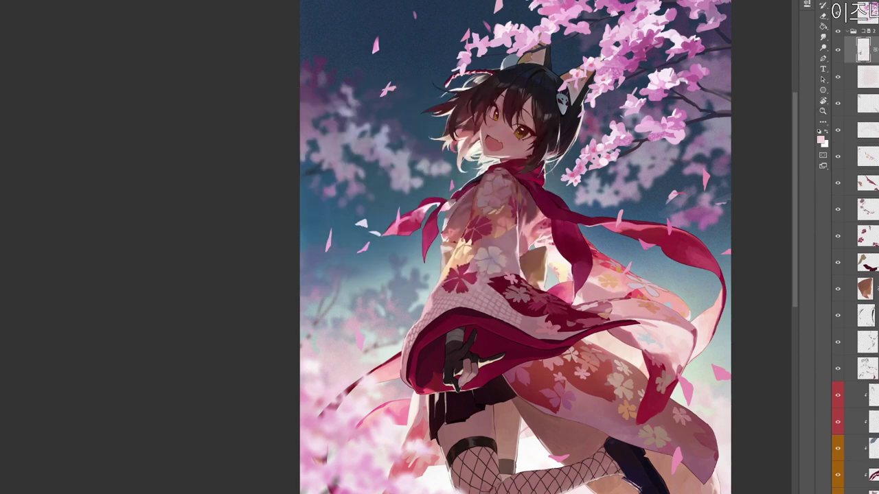
{"action": "left_click_drag", "start_coordinate": [468, 156], "coordinate": [464, 161]}
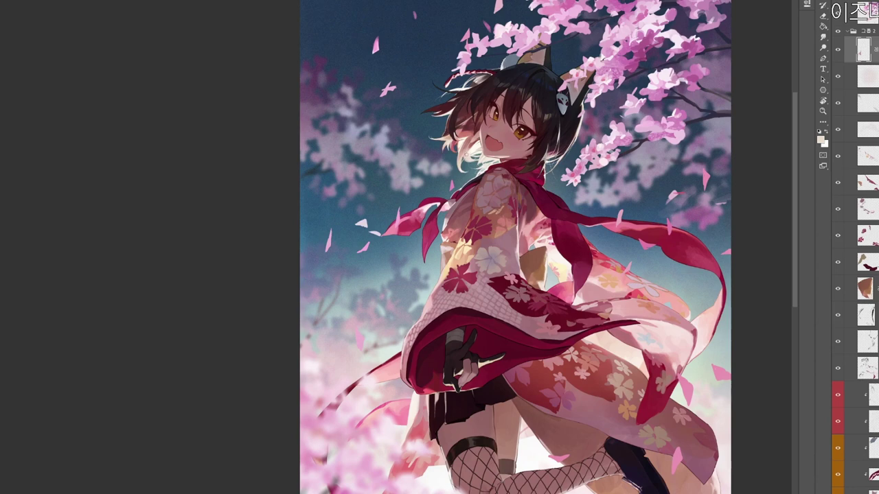
{"action": "left_click_drag", "start_coordinate": [564, 150], "coordinate": [563, 152]}
{"action": "mouse_move", "coordinate": [609, 174]}
{"action": "left_mouse_down"}
{"action": "mouse_move", "coordinate": [556, 189]}
{"action": "mouse_move", "coordinate": [586, 179]}
{"action": "left_mouse_up"}
{"action": "scroll", "coordinate": [586, 179], "scroll_direction": "down", "scroll_amount": 1}
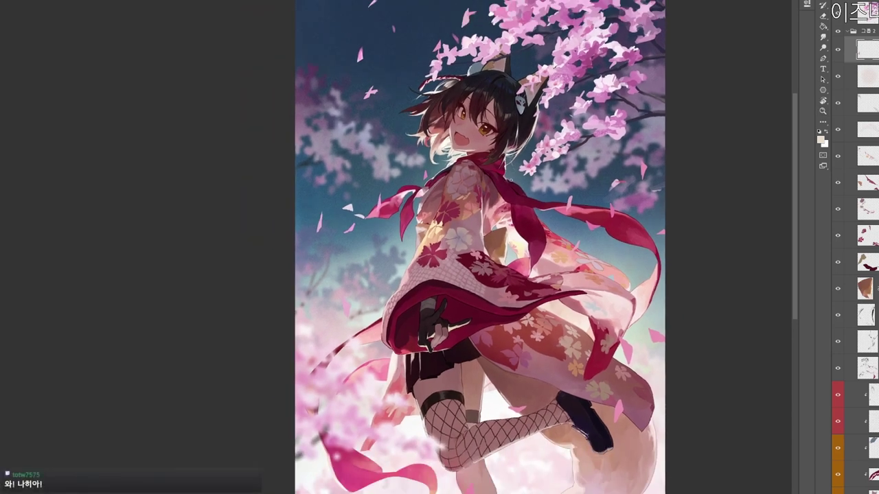
Set the paint colour to pale peach fbe9d9 and brighten the rim light along the hair's outer edge.
{"action": "left_click", "coordinate": [821, 139]}
{"action": "left_click_drag", "start_coordinate": [267, 108], "coordinate": [270, 106]}
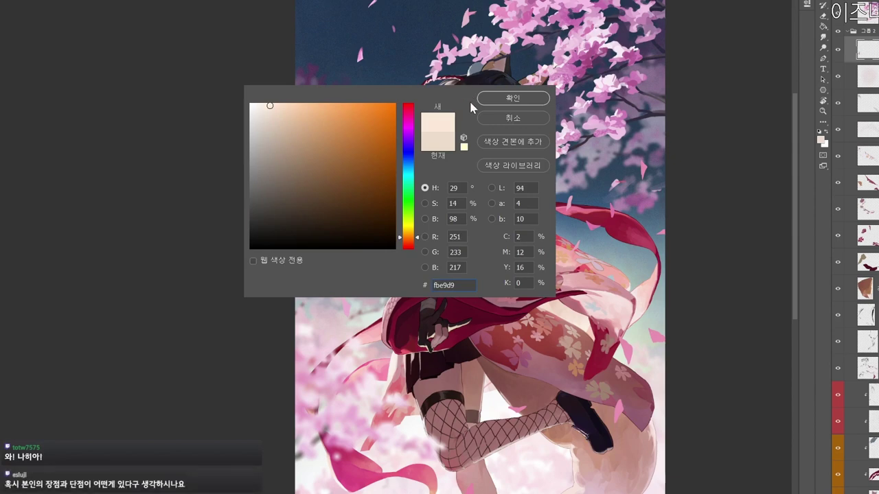
{"action": "left_click", "coordinate": [511, 103]}
{"action": "key", "text": "r"}
{"action": "left_click_drag", "start_coordinate": [473, 208], "coordinate": [441, 108]}
{"action": "left_click_drag", "start_coordinate": [441, 108], "coordinate": [452, 229]}
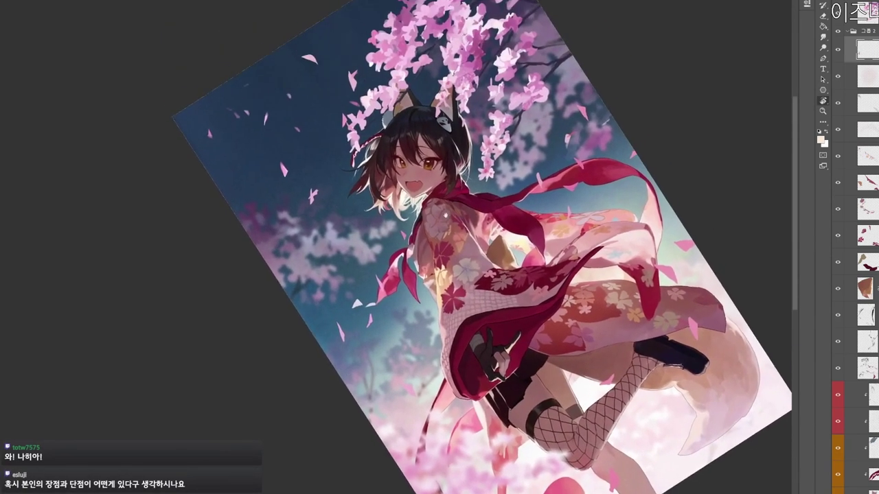
{"action": "left_click_drag", "start_coordinate": [355, 142], "coordinate": [378, 136]}
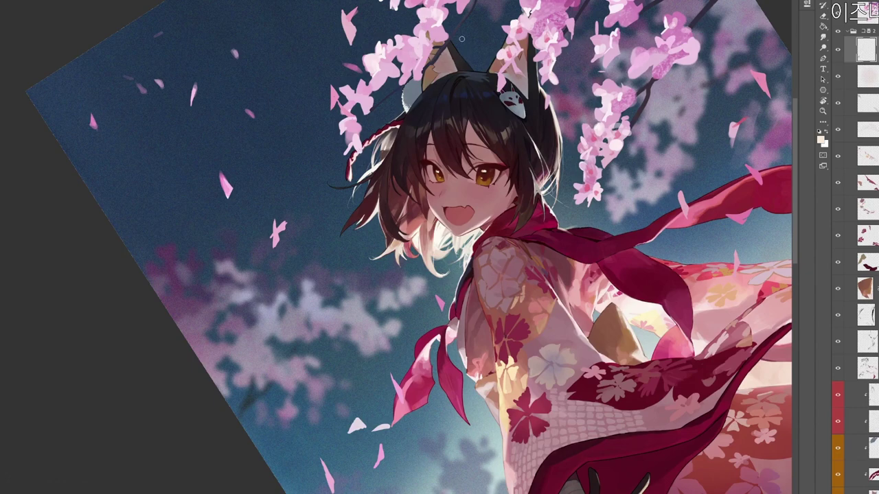
Paint fine rim highlights around the fox ears and the crown of the hair, tidying them with the Eraser.
{"action": "left_click_drag", "start_coordinate": [461, 47], "coordinate": [513, 135]}
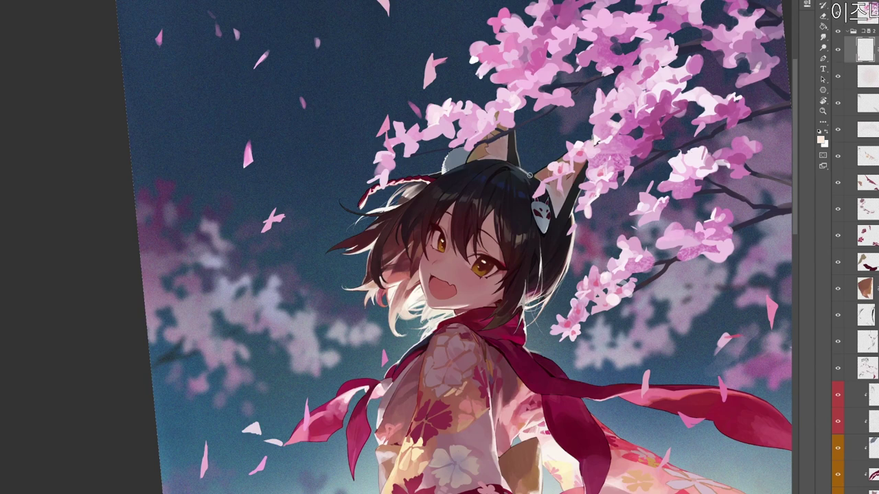
{"action": "key", "text": "e"}
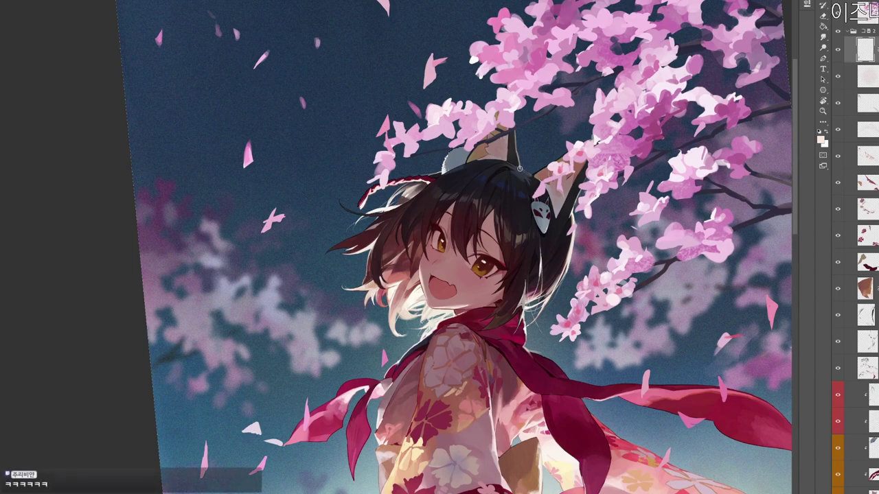
{"action": "key", "text": "r"}
{"action": "left_click_drag", "start_coordinate": [548, 155], "coordinate": [492, 223]}
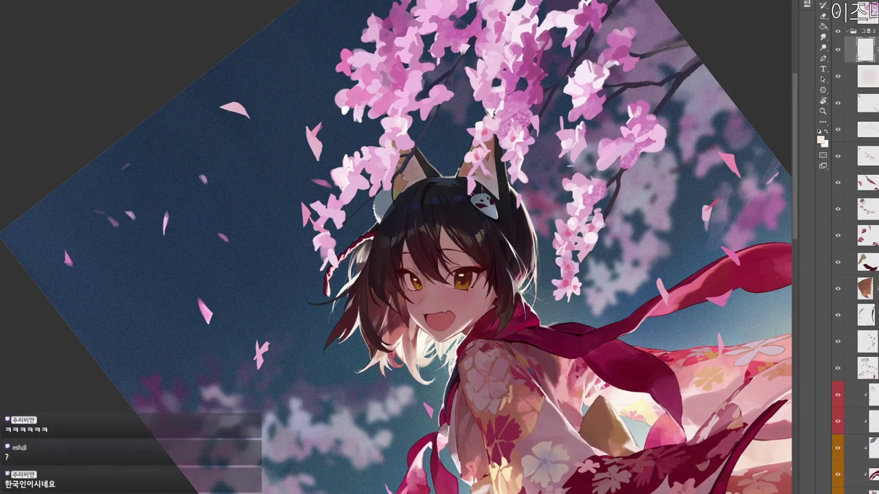
{"action": "left_click_drag", "start_coordinate": [483, 139], "coordinate": [541, 244]}
{"action": "key", "text": "r"}
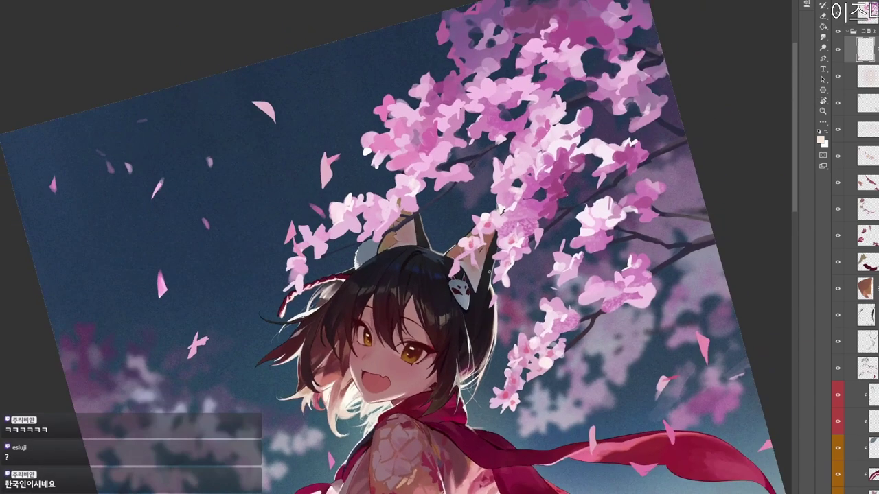
{"action": "left_click_drag", "start_coordinate": [489, 328], "coordinate": [499, 273]}
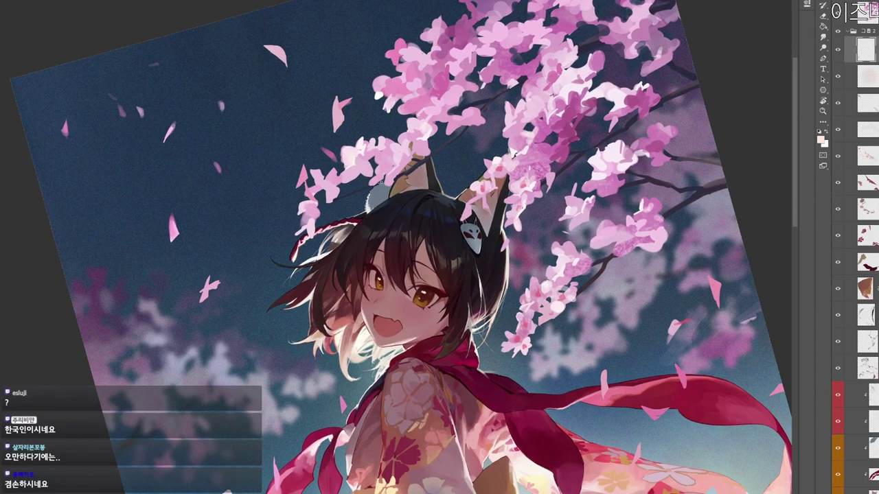
{"action": "left_click_drag", "start_coordinate": [429, 198], "coordinate": [443, 141]}
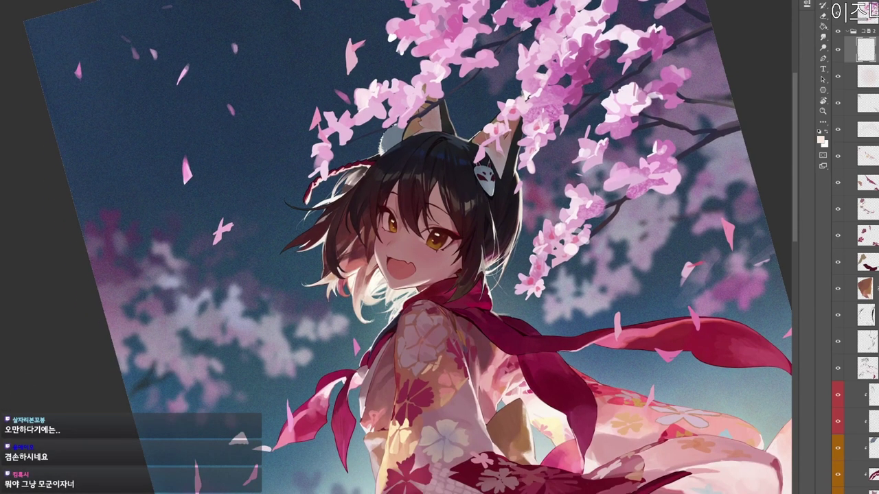
{"action": "key", "text": "r"}
{"action": "left_click_drag", "start_coordinate": [513, 286], "coordinate": [498, 324]}
{"action": "left_click_drag", "start_coordinate": [459, 306], "coordinate": [466, 250]}
{"action": "key", "text": "z"}
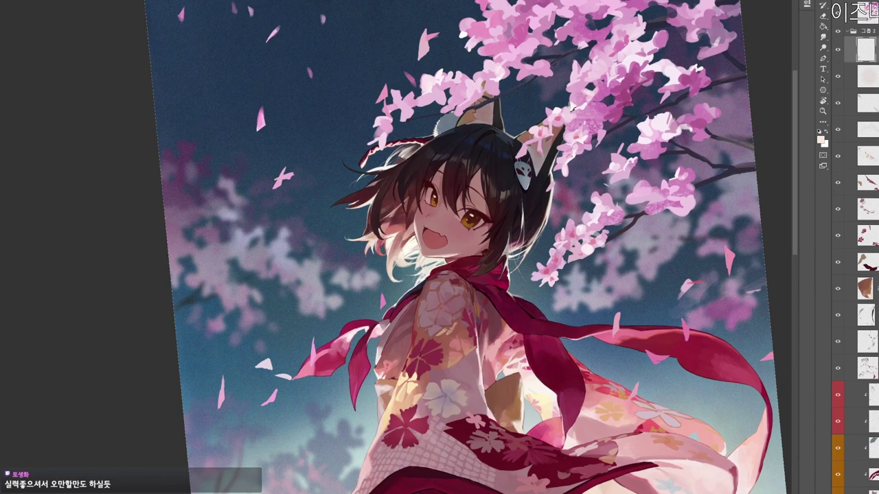
Examine the rim light on the hair, scarf and kimono sleeves from several canvas angles.
{"action": "left_click_drag", "start_coordinate": [477, 343], "coordinate": [469, 275]}
{"action": "key", "text": "r"}
{"action": "left_click_drag", "start_coordinate": [539, 357], "coordinate": [527, 378]}
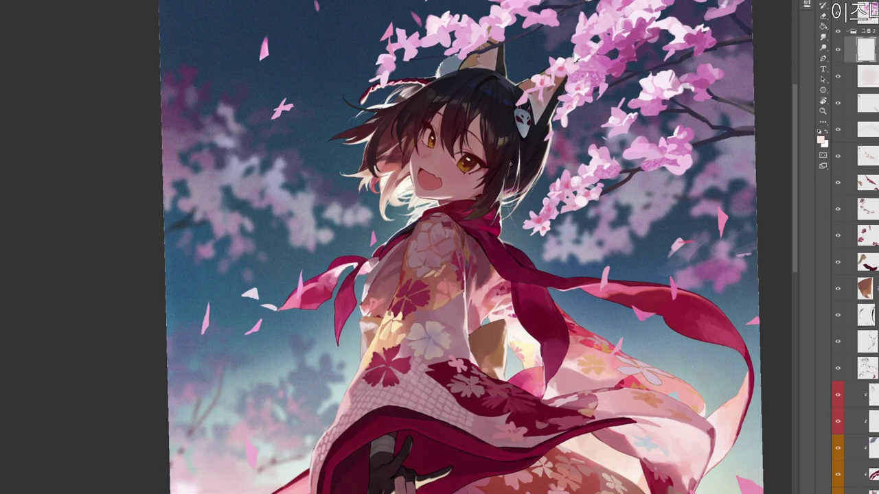
{"action": "left_click_drag", "start_coordinate": [598, 220], "coordinate": [585, 157]}
{"action": "left_click_drag", "start_coordinate": [588, 257], "coordinate": [561, 381]}
{"action": "left_click_drag", "start_coordinate": [532, 305], "coordinate": [525, 263]}
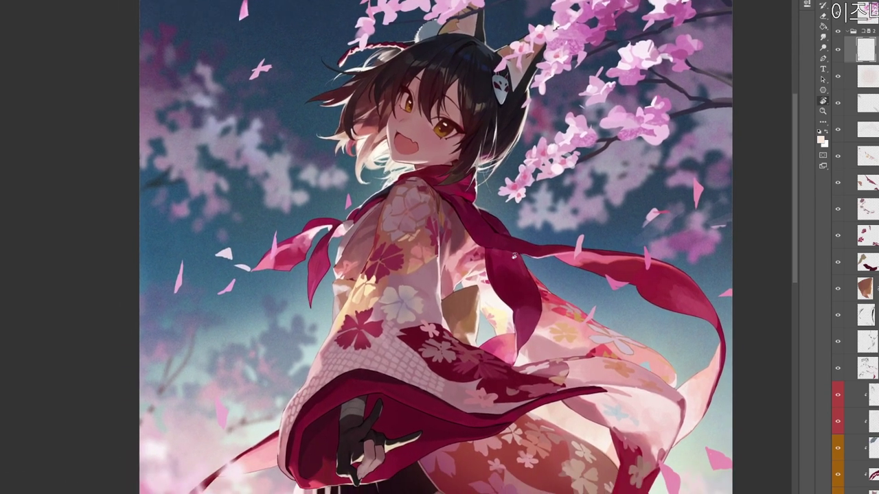
{"action": "left_click_drag", "start_coordinate": [523, 207], "coordinate": [485, 302]}
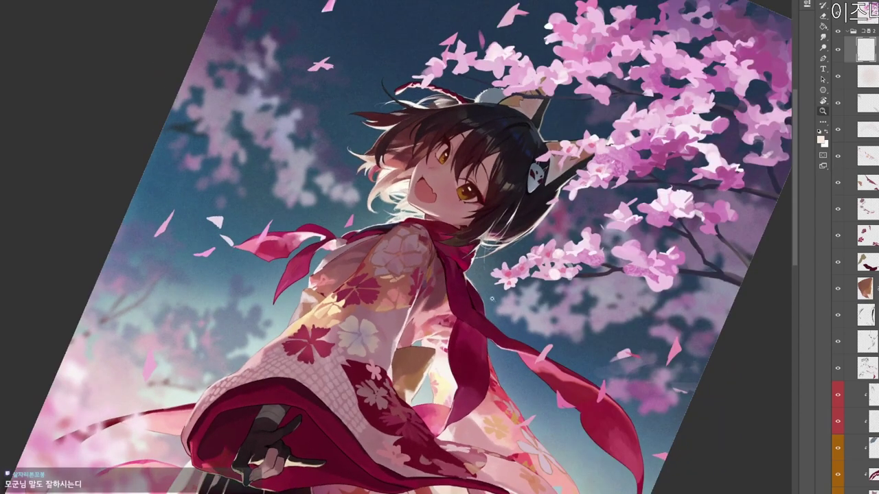
{"action": "scroll", "coordinate": [495, 296], "scroll_direction": "down", "scroll_amount": 2}
{"action": "left_click_drag", "start_coordinate": [446, 400], "coordinate": [394, 186]}
{"action": "left_click_drag", "start_coordinate": [380, 170], "coordinate": [413, 213]}
{"action": "scroll", "coordinate": [413, 214], "scroll_direction": "up", "scroll_amount": 1}
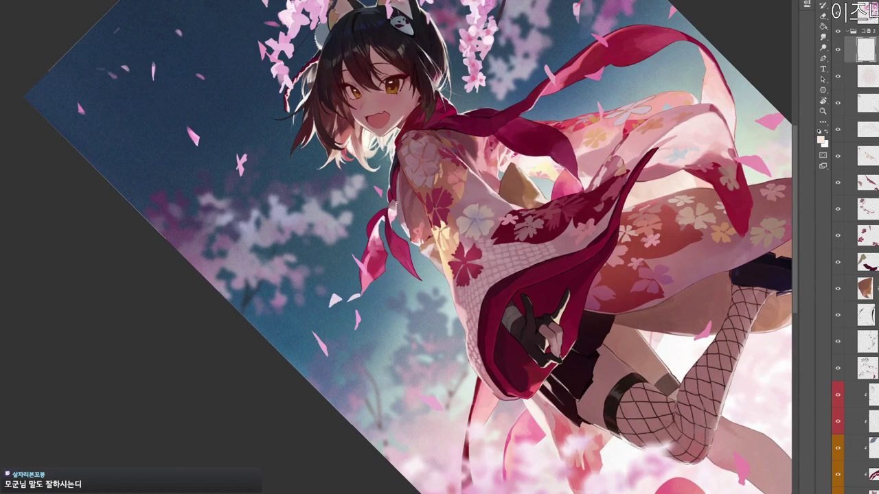
{"action": "left_click_drag", "start_coordinate": [440, 237], "coordinate": [400, 369]}
{"action": "left_click_drag", "start_coordinate": [453, 333], "coordinate": [475, 306]}
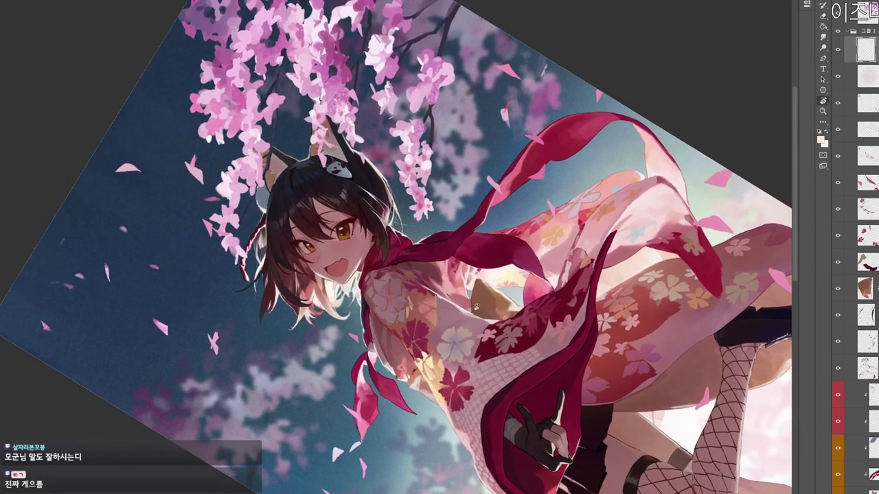
{"action": "left_click_drag", "start_coordinate": [491, 267], "coordinate": [498, 208]}
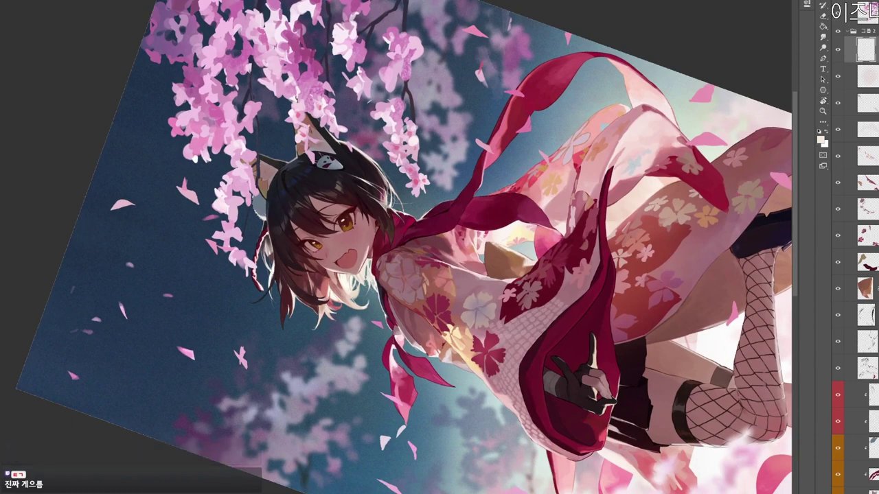
Extend the thin pale rim highlights to the lower figure, along the outline of the raised shoe.
{"action": "left_click_drag", "start_coordinate": [501, 193], "coordinate": [474, 199]}
{"action": "key", "text": "Escape"}
{"action": "left_click_drag", "start_coordinate": [408, 415], "coordinate": [480, 238]}
{"action": "left_click_drag", "start_coordinate": [448, 317], "coordinate": [468, 269]}
{"action": "left_click_drag", "start_coordinate": [403, 241], "coordinate": [433, 207]}
{"action": "left_click_drag", "start_coordinate": [370, 190], "coordinate": [410, 171]}
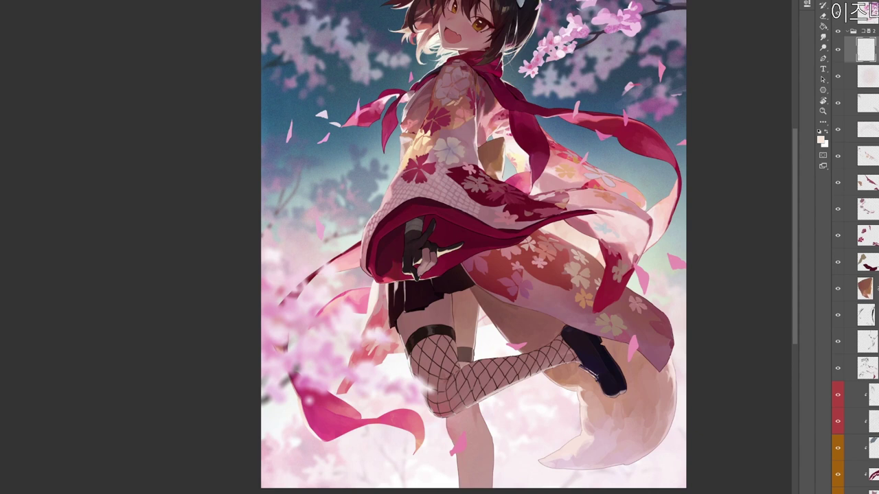
{"action": "key", "text": "r"}
{"action": "left_click_drag", "start_coordinate": [460, 261], "coordinate": [466, 235]}
{"action": "left_click_drag", "start_coordinate": [375, 154], "coordinate": [409, 194]}
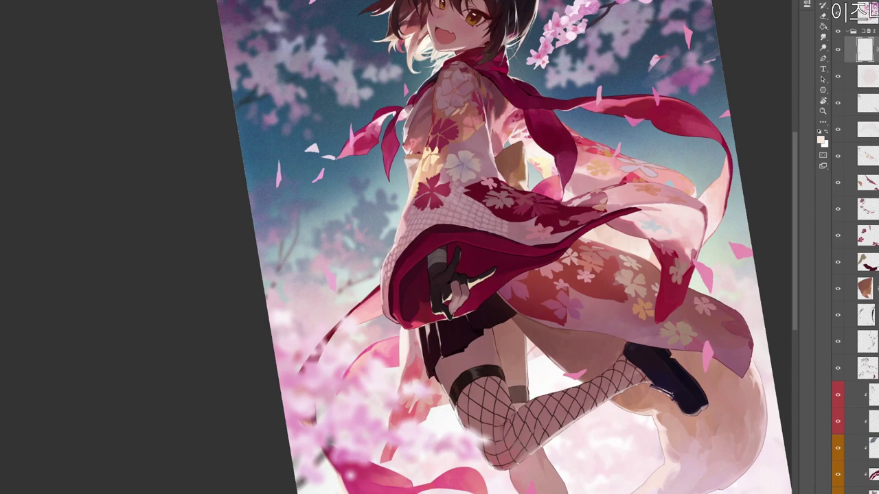
{"action": "scroll", "coordinate": [424, 221], "scroll_direction": "down", "scroll_amount": 1}
{"action": "left_click_drag", "start_coordinate": [504, 266], "coordinate": [447, 252]}
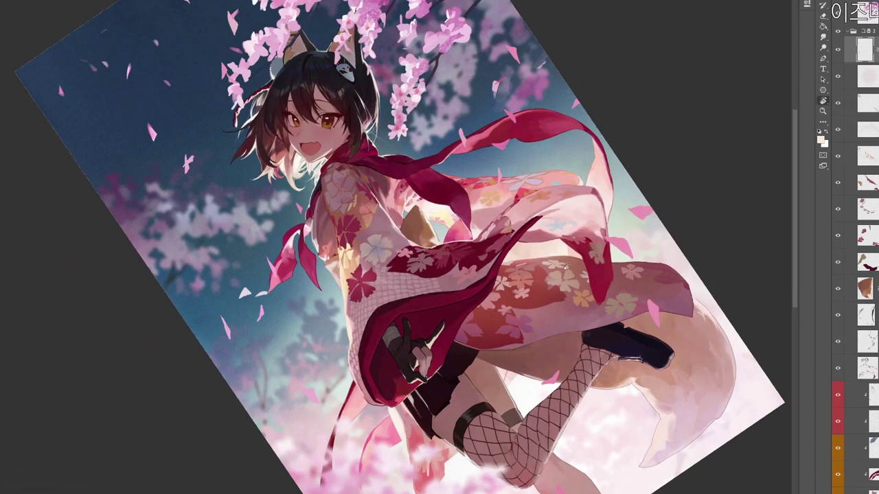
Refine the pale rim highlights along the kimono sleeve and scarf edges with the brush and Eraser.
{"action": "left_click_drag", "start_coordinate": [520, 278], "coordinate": [486, 336]}
{"action": "left_click_drag", "start_coordinate": [439, 293], "coordinate": [460, 292]}
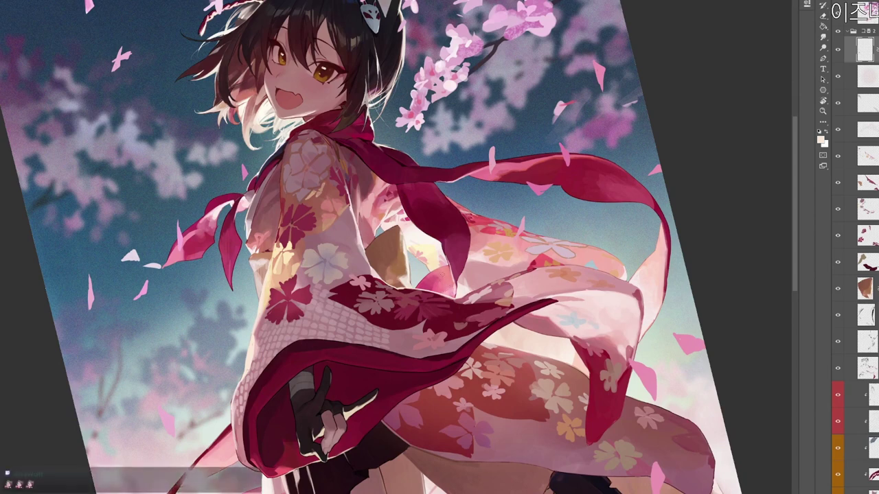
{"action": "left_click_drag", "start_coordinate": [465, 307], "coordinate": [481, 278]}
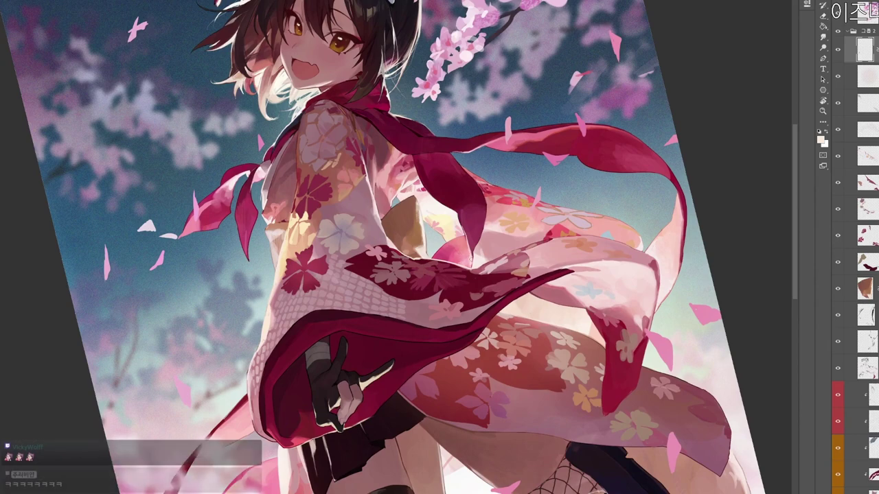
{"action": "left_click_drag", "start_coordinate": [479, 262], "coordinate": [490, 298]}
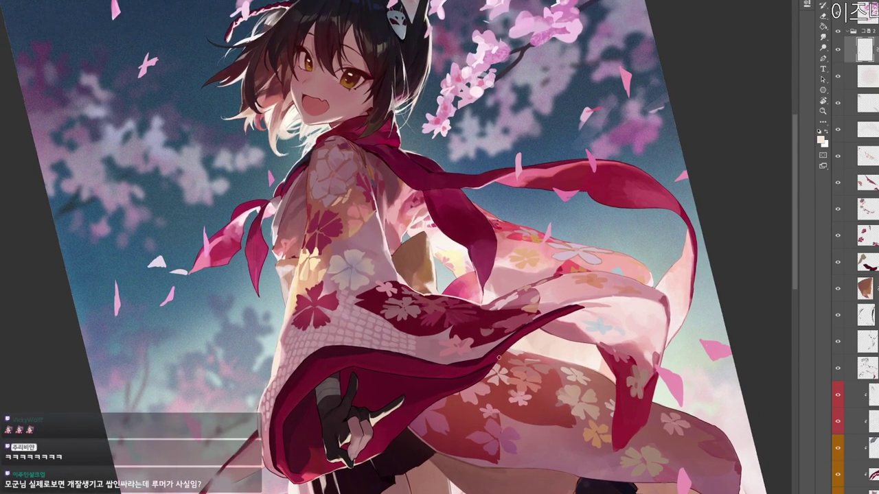
{"action": "key", "text": "r"}
{"action": "left_click_drag", "start_coordinate": [509, 369], "coordinate": [516, 345]}
{"action": "left_click_drag", "start_coordinate": [515, 309], "coordinate": [513, 320]}
{"action": "key", "text": "e"}
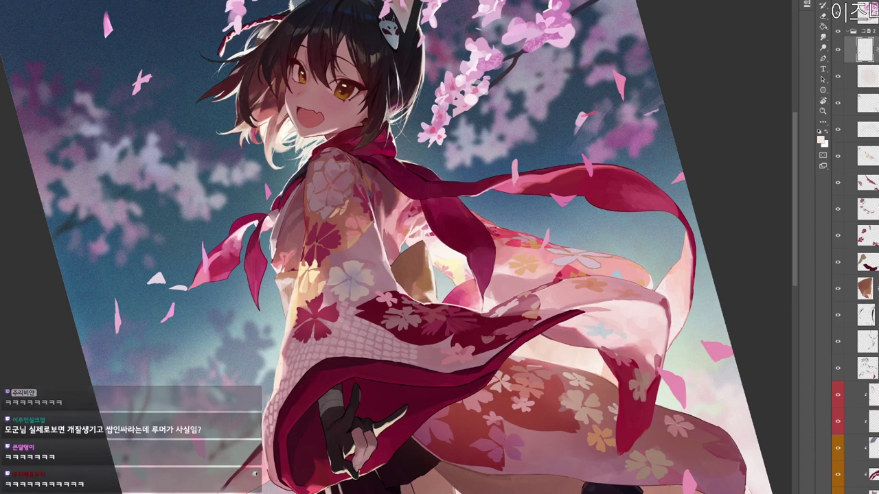
Examine the rim lighting over the whole figure from different canvas rotations, ending with the full illustration upright.
{"action": "key", "text": "z"}
{"action": "left_click_drag", "start_coordinate": [536, 282], "coordinate": [537, 215]}
{"action": "key", "text": "r"}
{"action": "key", "text": "space"}
{"action": "left_click_drag", "start_coordinate": [538, 214], "coordinate": [529, 253]}
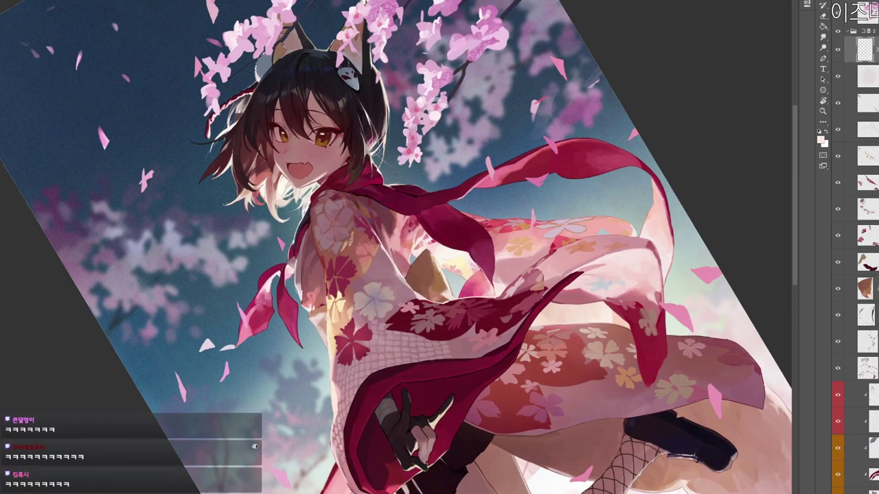
{"action": "key", "text": "r"}
{"action": "left_click_drag", "start_coordinate": [576, 229], "coordinate": [518, 312]}
{"action": "key", "text": "space"}
{"action": "key", "text": "z"}
{"action": "key", "text": "r"}
{"action": "left_click_drag", "start_coordinate": [559, 399], "coordinate": [480, 460]}
{"action": "key", "text": "space"}
{"action": "left_click_drag", "start_coordinate": [467, 481], "coordinate": [472, 343]}
{"action": "key", "text": "r"}
{"action": "left_click_drag", "start_coordinate": [564, 359], "coordinate": [484, 419]}
{"action": "left_click_drag", "start_coordinate": [484, 419], "coordinate": [498, 380]}
{"action": "scroll", "coordinate": [498, 379], "scroll_direction": "down", "scroll_amount": 1}
{"action": "scroll", "coordinate": [497, 380], "scroll_direction": "down", "scroll_amount": 1}
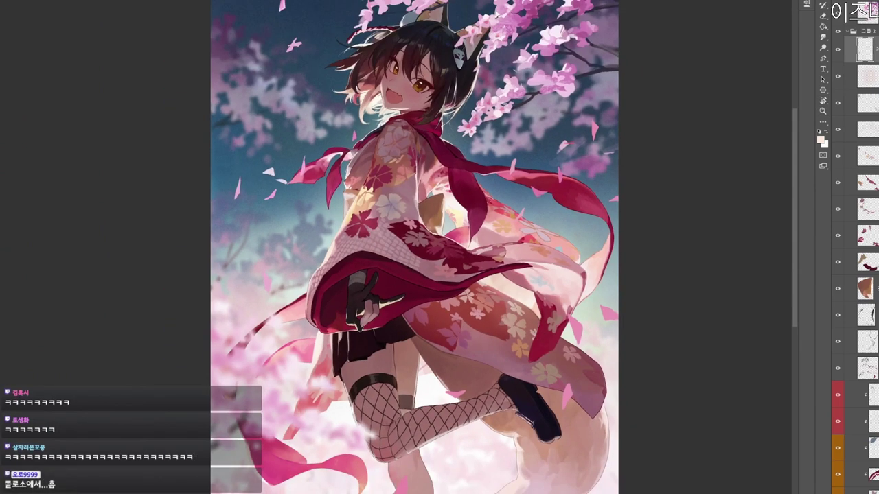
Check the layers below the orange-tagged character layers by toggling their visibility, and add a new layer directly above the orange glow layer.
{"action": "scroll", "coordinate": [855, 247], "scroll_direction": "down", "scroll_amount": 10}
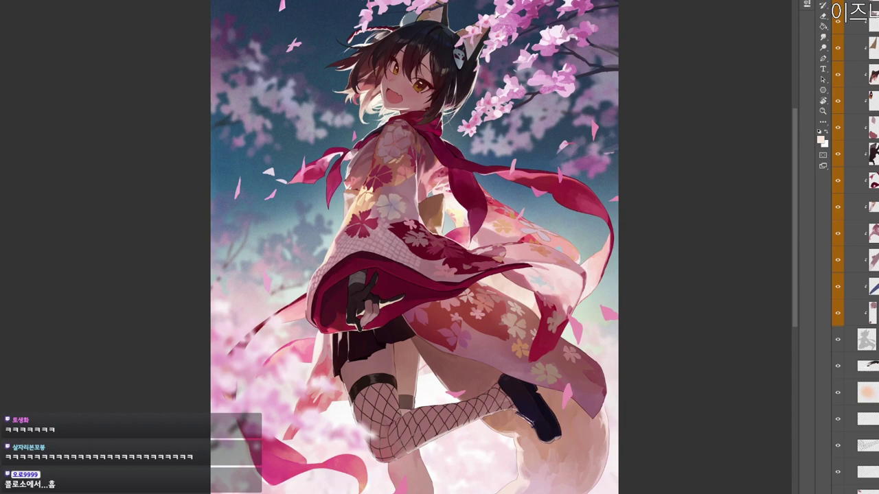
{"action": "left_click", "coordinate": [866, 366]}
{"action": "left_click", "coordinate": [838, 366]}
{"action": "left_click", "coordinate": [837, 367]}
{"action": "left_click", "coordinate": [866, 393]}
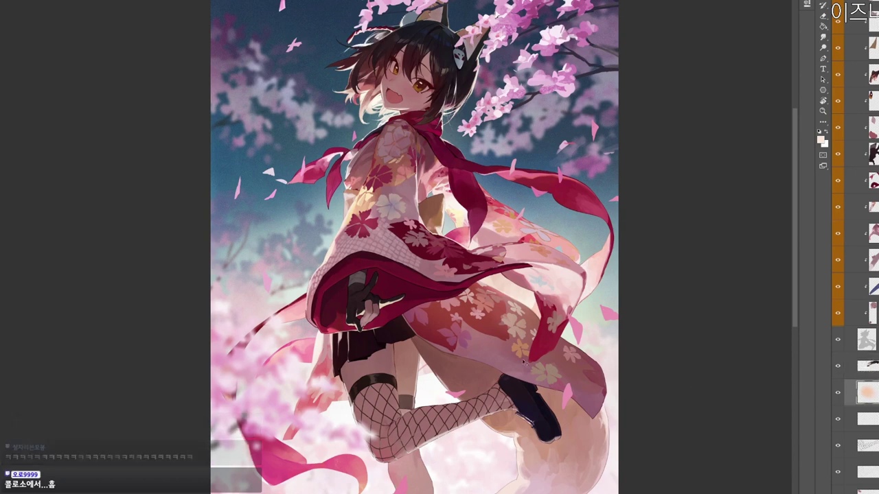
{"action": "key", "text": "ctrl+comma"}
{"action": "key", "text": "ctrl+comma"}
{"action": "key", "text": "ctrl+alt+shift+n"}
{"action": "left_click_drag", "start_coordinate": [556, 378], "coordinate": [512, 353]}
{"action": "scroll", "coordinate": [512, 352], "scroll_direction": "down", "scroll_amount": 1}
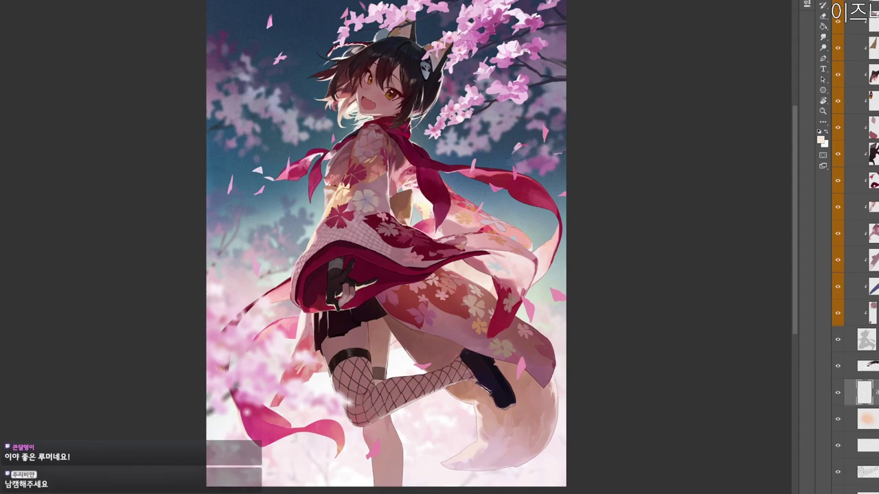
Brush a soft pale glow over the skirt and lower kimono, and erase the excess around the legs.
{"action": "left_click_drag", "start_coordinate": [459, 291], "coordinate": [411, 266]}
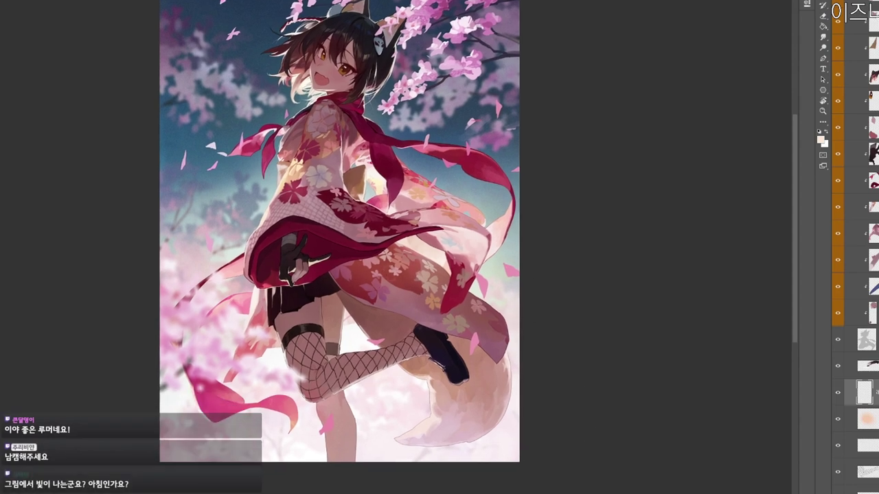
{"action": "key", "text": "r"}
{"action": "left_click_drag", "start_coordinate": [501, 254], "coordinate": [569, 337]}
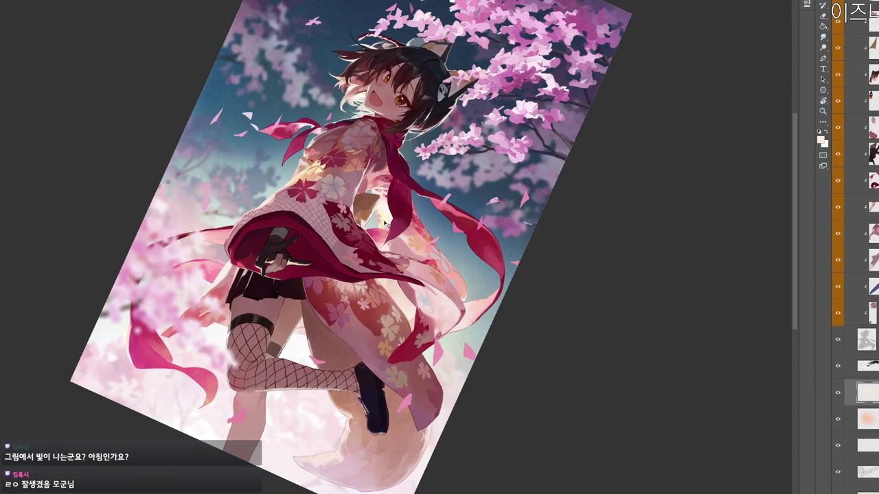
{"action": "left_click_drag", "start_coordinate": [344, 306], "coordinate": [334, 351]}
{"action": "key", "text": "z"}
{"action": "left_click_drag", "start_coordinate": [404, 277], "coordinate": [392, 267]}
{"action": "key", "text": "e"}
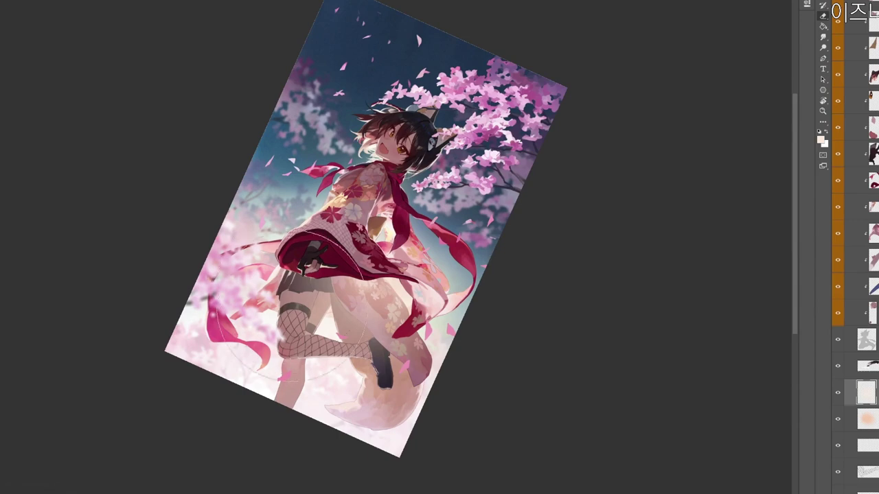
{"action": "key", "text": "r"}
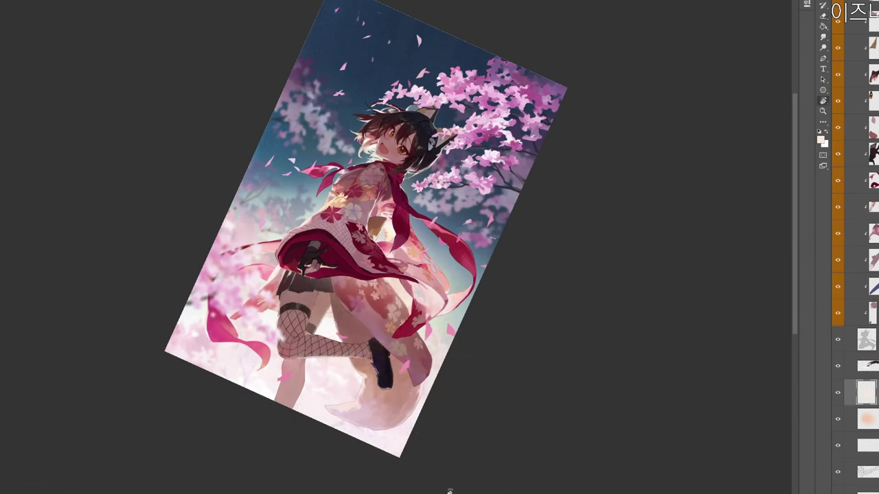
{"action": "left_click_drag", "start_coordinate": [455, 423], "coordinate": [431, 252]}
{"action": "key", "text": "b"}
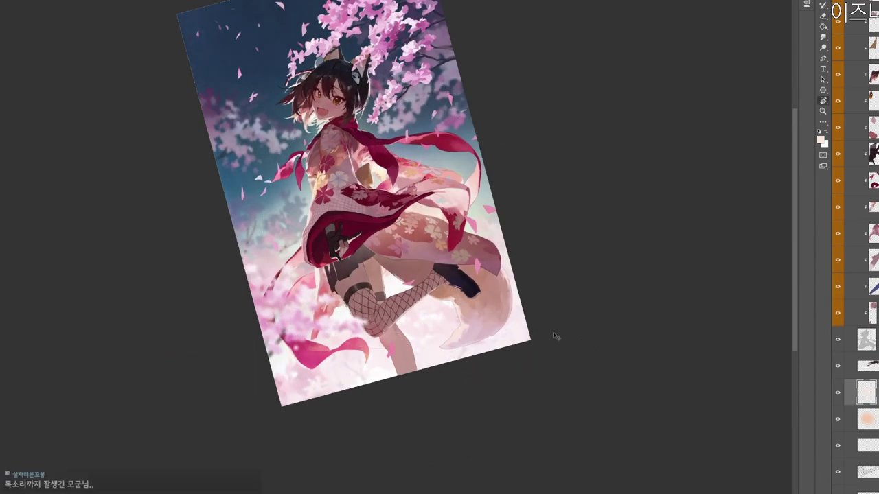
{"action": "key", "text": "Escape"}
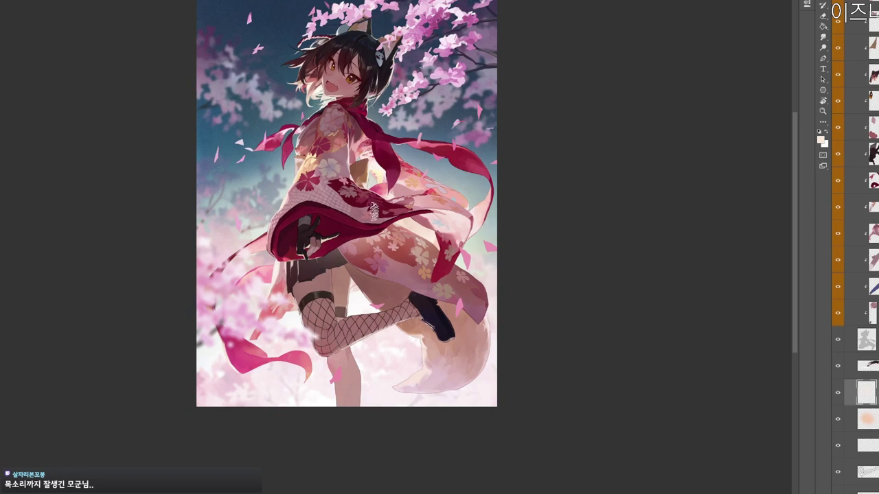
{"action": "key", "text": "r"}
{"action": "left_click_drag", "start_coordinate": [480, 296], "coordinate": [374, 405]}
{"action": "key", "text": "z"}
{"action": "left_click_drag", "start_coordinate": [355, 362], "coordinate": [375, 362]}
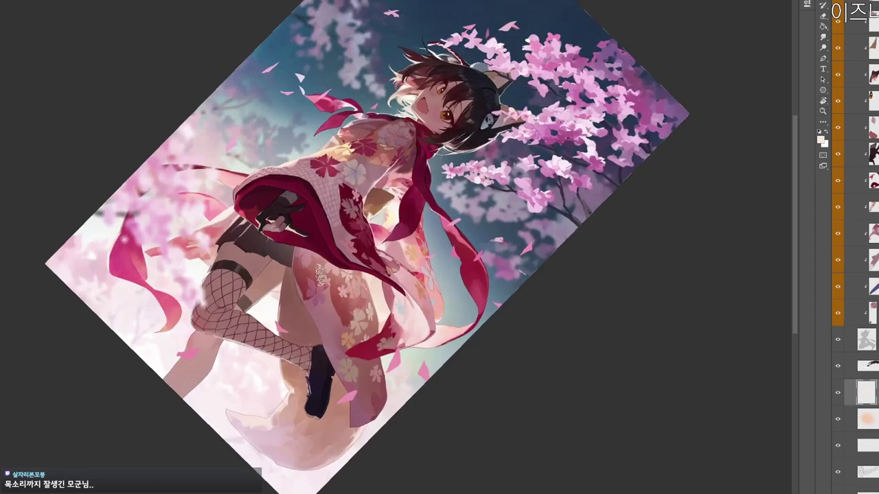
{"action": "left_click_drag", "start_coordinate": [583, 275], "coordinate": [587, 314]}
{"action": "left_click_drag", "start_coordinate": [563, 381], "coordinate": [470, 476]}
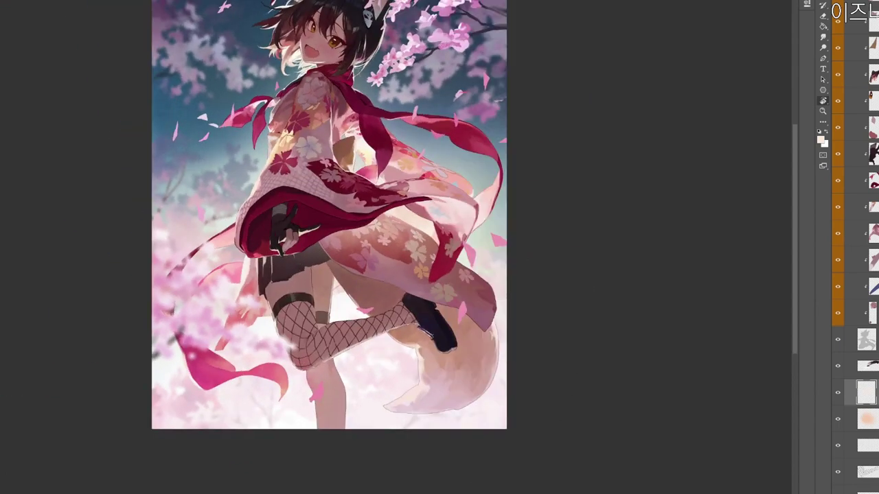
Lasso the sash area behind the character's waist and brush soft pale light inside it on a new upper layer.
{"action": "scroll", "coordinate": [855, 247], "scroll_direction": "up", "scroll_amount": 5}
{"action": "left_click", "coordinate": [868, 133]}
{"action": "left_click", "coordinate": [867, 5]}
{"action": "left_click_drag", "start_coordinate": [511, 204], "coordinate": [469, 310]}
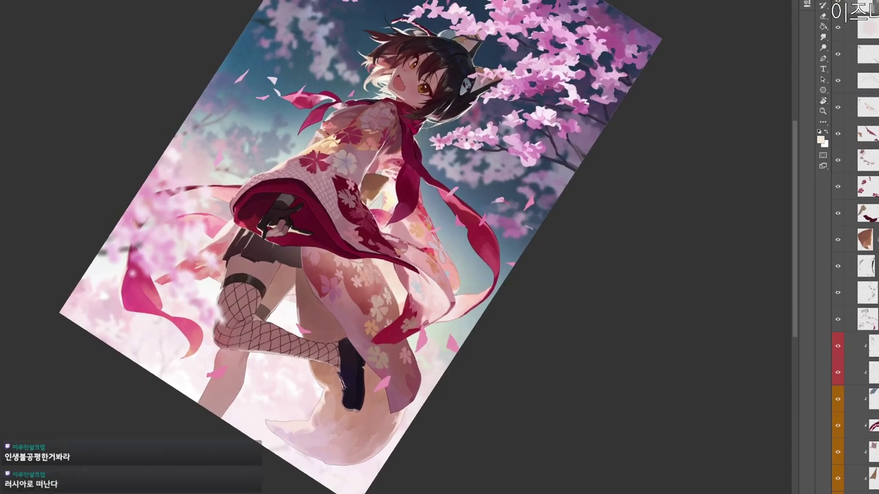
{"action": "mouse_move", "coordinate": [399, 183]}
{"action": "left_mouse_down"}
{"action": "mouse_move", "coordinate": [365, 191]}
{"action": "mouse_move", "coordinate": [396, 195]}
{"action": "left_mouse_up"}
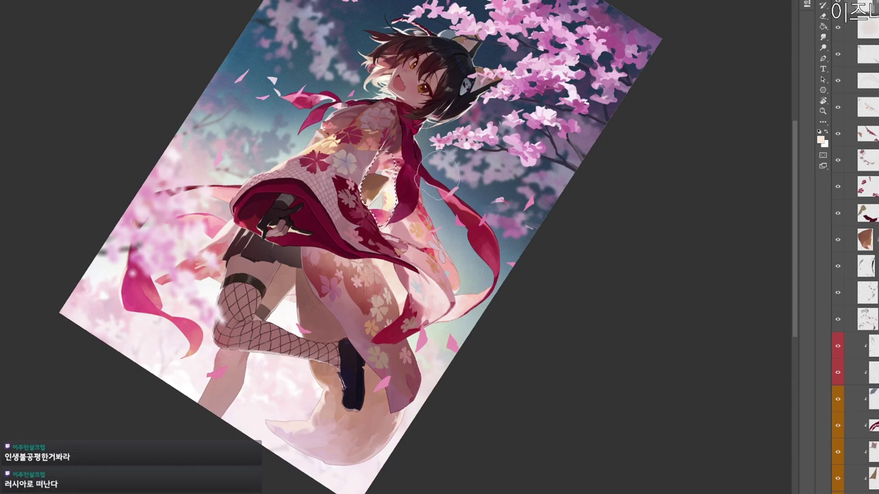
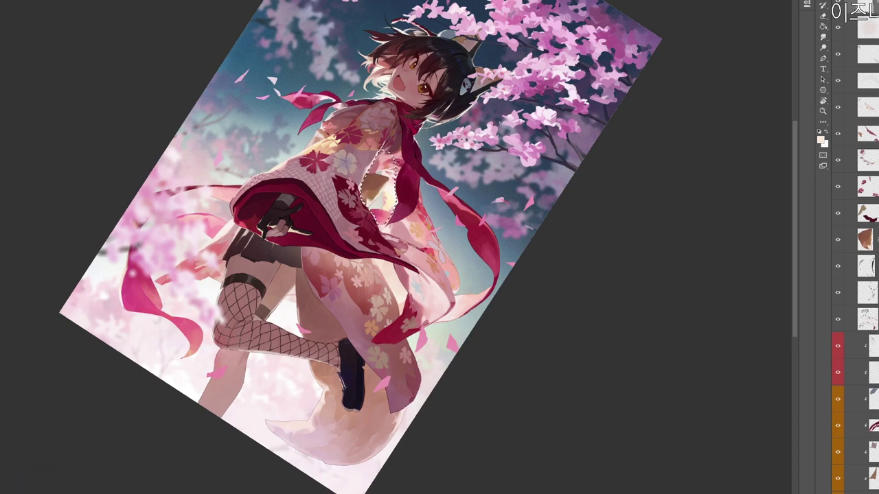
{"action": "key", "text": "ctrl+shift+n"}
{"action": "key", "text": "Return"}
{"action": "left_click_drag", "start_coordinate": [371, 194], "coordinate": [367, 183]}
{"action": "key", "text": "ctrl+d"}
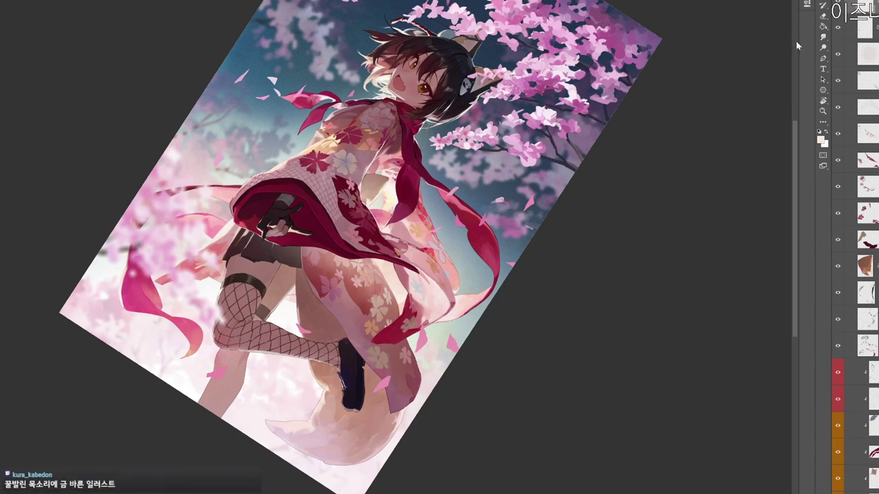
{"action": "key", "text": "r"}
{"action": "key", "text": "Escape"}
{"action": "left_click_drag", "start_coordinate": [399, 280], "coordinate": [484, 302]}
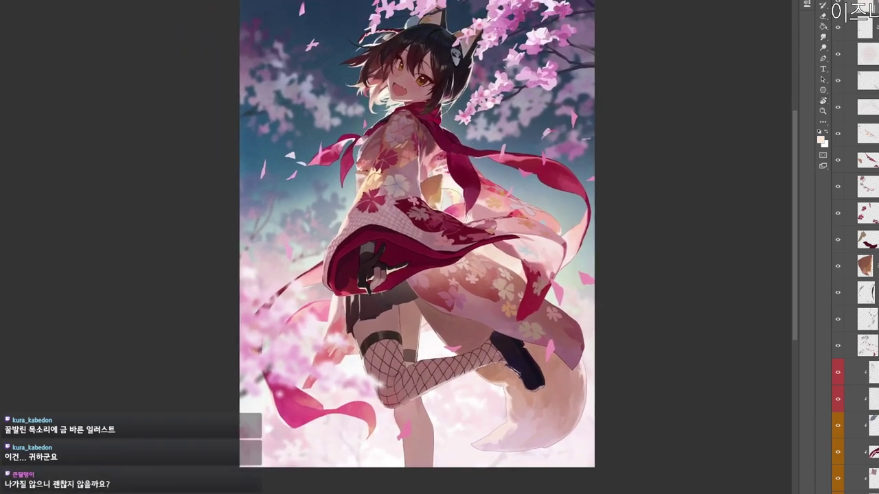
{"action": "left_click_drag", "start_coordinate": [534, 298], "coordinate": [482, 301]}
{"action": "left_click_drag", "start_coordinate": [417, 342], "coordinate": [433, 276]}
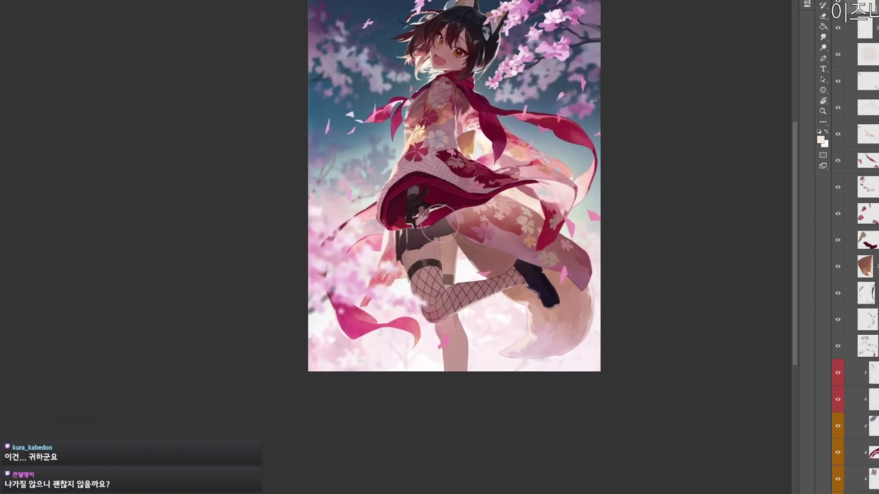
{"action": "left_click_drag", "start_coordinate": [496, 276], "coordinate": [511, 317]}
Brush a soft light-orange glow around the skirt and hips on a new layer directly below the grey figure base layer.
{"action": "key", "text": "n"}
{"action": "left_click_drag", "start_coordinate": [333, 123], "coordinate": [333, 106]}
{"action": "left_click", "coordinate": [513, 98]}
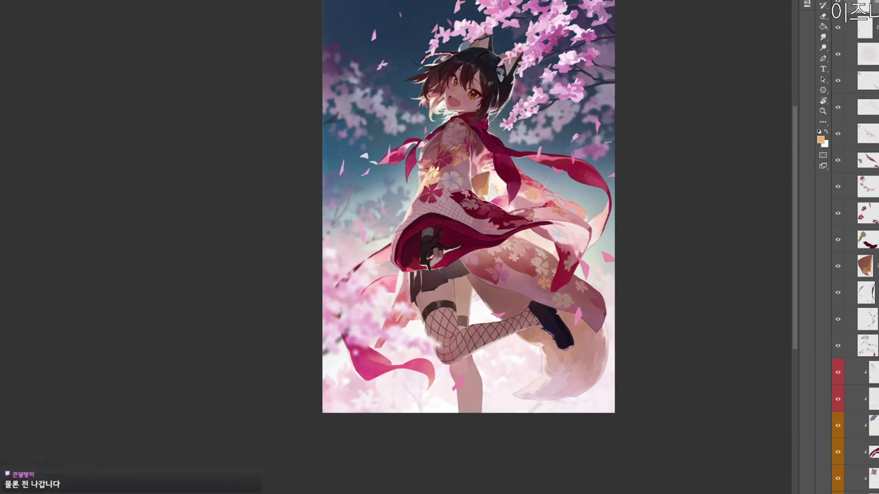
{"action": "scroll", "coordinate": [854, 247], "scroll_direction": "down", "scroll_amount": 10}
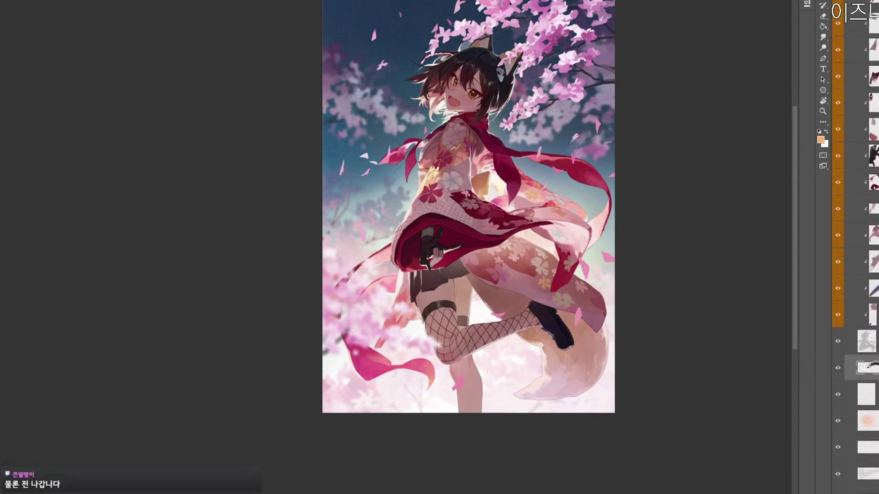
{"action": "key", "text": "ctrl+shift+n"}
{"action": "key", "text": "Return"}
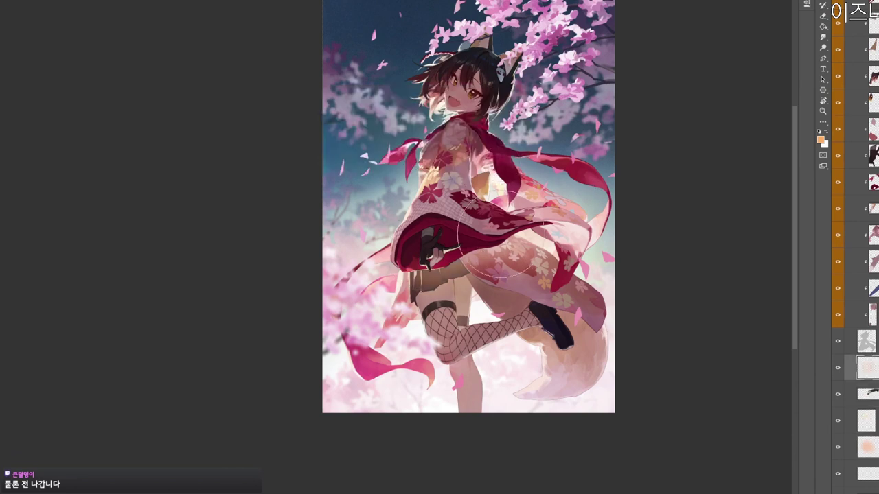
{"action": "left_click_drag", "start_coordinate": [426, 246], "coordinate": [460, 249]}
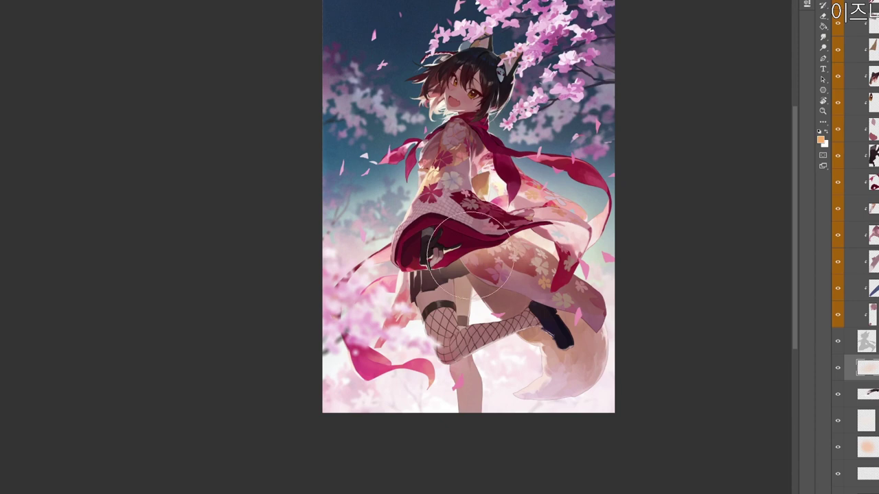
{"action": "left_click_drag", "start_coordinate": [401, 263], "coordinate": [369, 260]}
{"action": "left_click_drag", "start_coordinate": [552, 250], "coordinate": [555, 277]}
Set the brush colour to a pale mint with hue 154°, saturation 9% and brightness 96%, and brush it over the lower kimono.
{"action": "left_click", "coordinate": [820, 140]}
{"action": "left_click", "coordinate": [263, 109]}
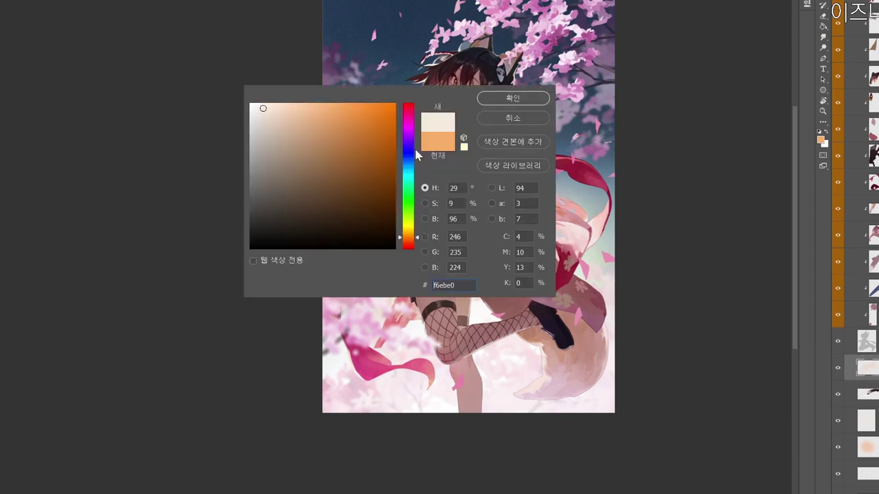
{"action": "left_click", "coordinate": [408, 187]}
{"action": "left_click", "coordinate": [525, 99]}
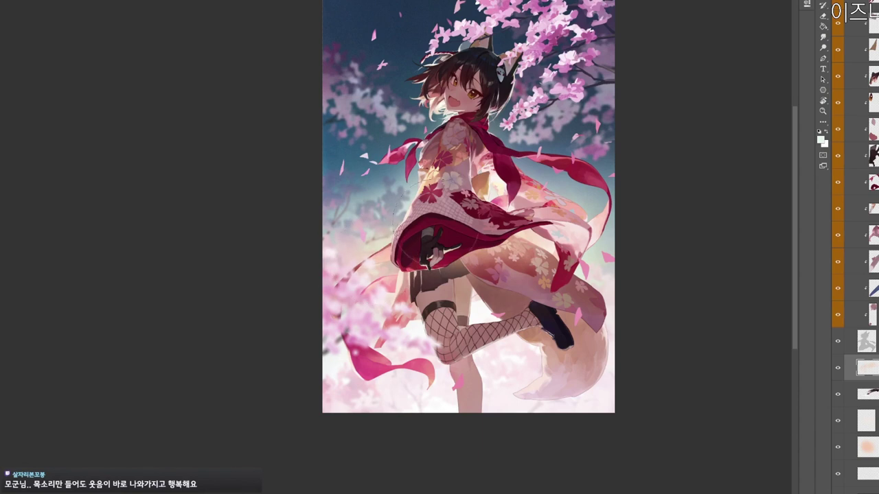
{"action": "left_click_drag", "start_coordinate": [506, 232], "coordinate": [530, 284]}
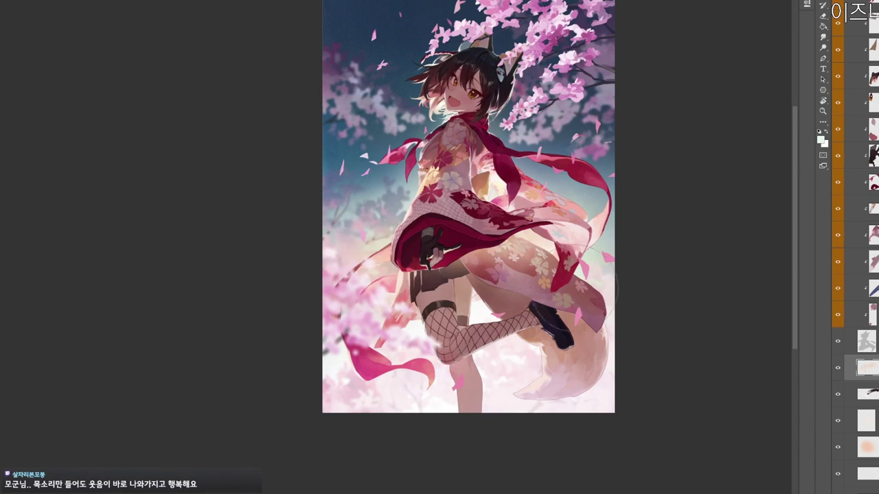
Set the brush colour to green #86dab6 and brush a soft tint around the fox tail.
{"action": "left_click", "coordinate": [820, 140]}
{"action": "left_click", "coordinate": [306, 125]}
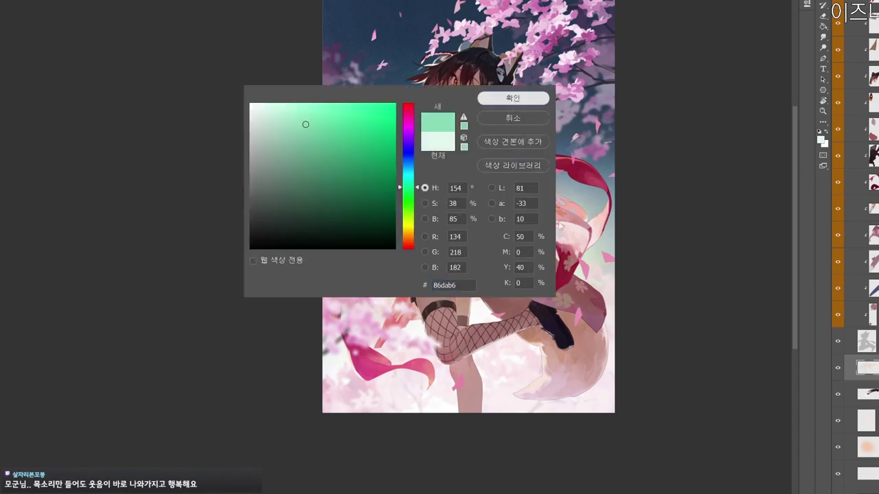
{"action": "left_click", "coordinate": [516, 100]}
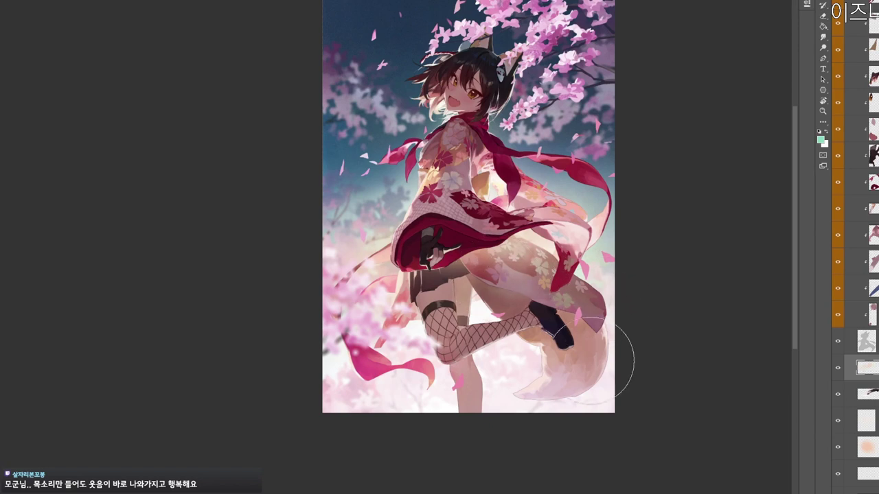
{"action": "mouse_move", "coordinate": [594, 376]}
{"action": "left_mouse_down"}
{"action": "mouse_move", "coordinate": [572, 439]}
{"action": "mouse_move", "coordinate": [552, 439]}
{"action": "left_mouse_up"}
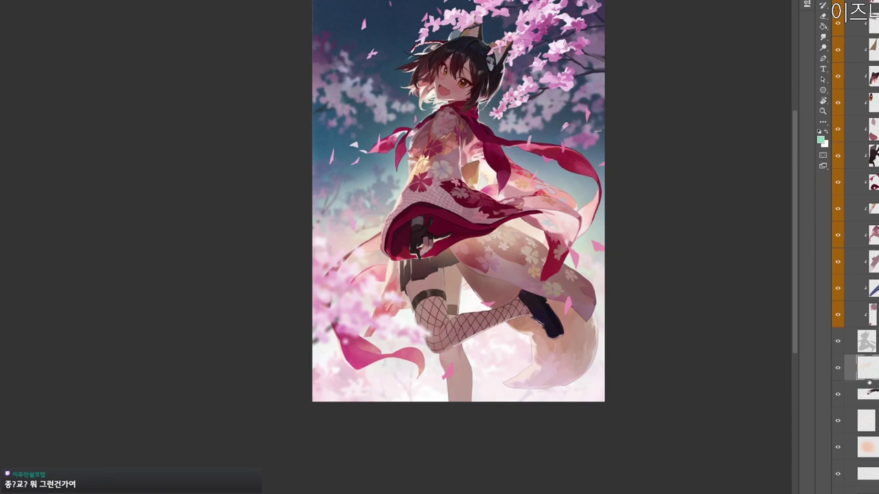
Compare the illustration with the new glow layer hidden and shown.
{"action": "left_click", "coordinate": [837, 369]}
{"action": "left_click", "coordinate": [837, 368]}
{"action": "left_click", "coordinate": [837, 368]}
{"action": "left_click", "coordinate": [838, 369]}
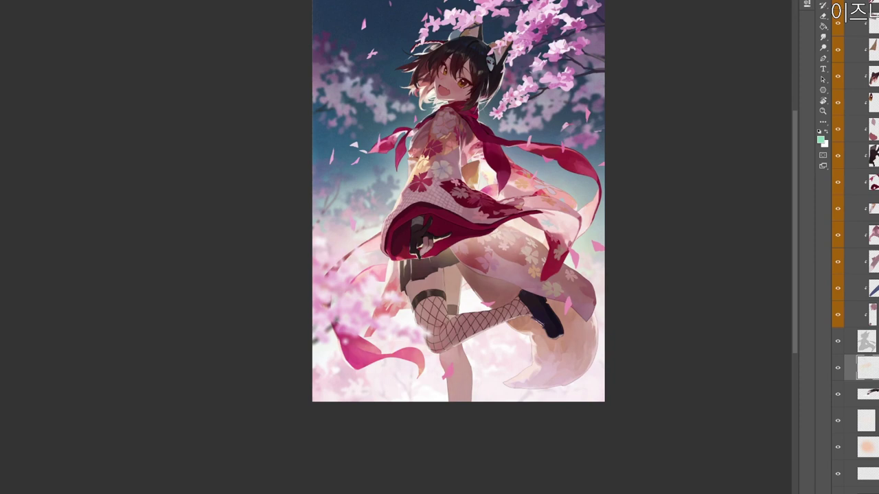
Apply the Add Noise filter to the glow layer with Gaussian distribution and a much lower amount.
{"action": "key", "text": "ctrl+alt+f"}
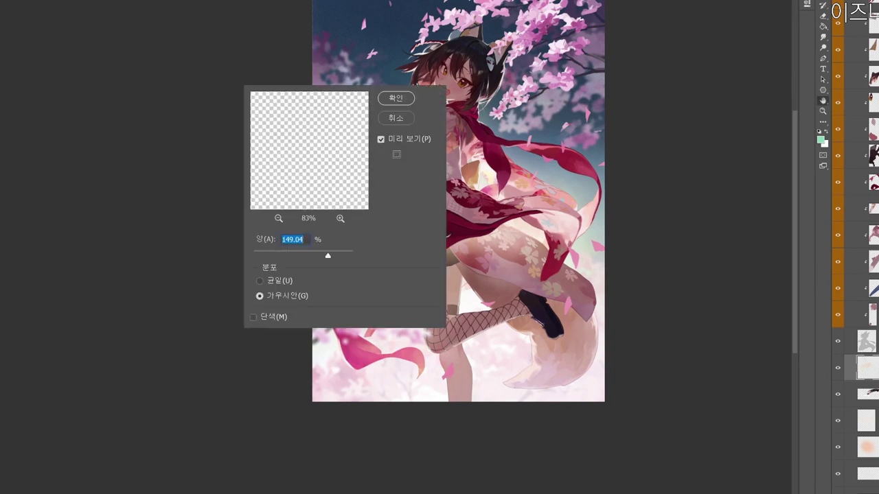
{"action": "left_click", "coordinate": [279, 255]}
{"action": "left_click_drag", "start_coordinate": [282, 256], "coordinate": [283, 251]}
{"action": "left_click", "coordinate": [407, 98]}
Examine the whole illustration at several zoom levels to judge the glow and overall colours.
{"action": "key", "text": "z"}
{"action": "mouse_move", "coordinate": [451, 284]}
{"action": "left_mouse_down"}
{"action": "mouse_move", "coordinate": [487, 286]}
{"action": "mouse_move", "coordinate": [453, 286]}
{"action": "left_mouse_up"}
{"action": "left_click_drag", "start_coordinate": [600, 358], "coordinate": [583, 390]}
{"action": "key", "text": "ctrl+y"}
{"action": "key", "text": "ctrl+y"}
{"action": "left_click_drag", "start_coordinate": [541, 459], "coordinate": [571, 454]}
{"action": "left_click_drag", "start_coordinate": [537, 492], "coordinate": [578, 442]}
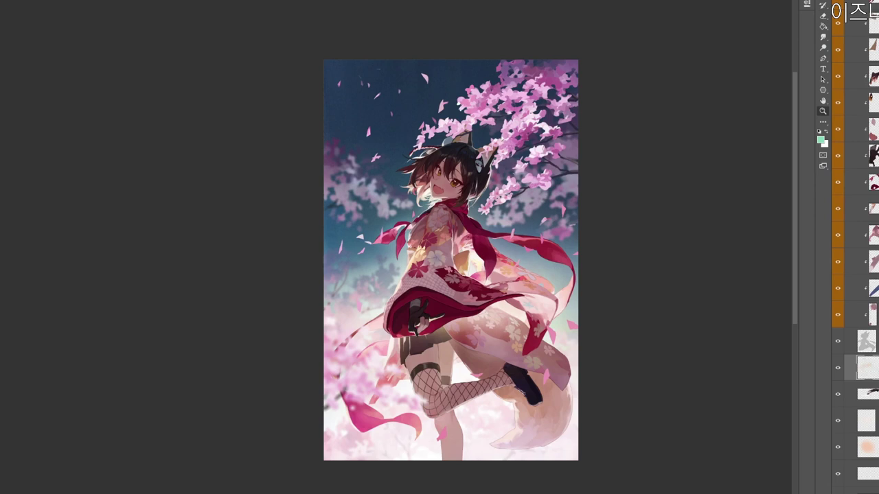
{"action": "left_click_drag", "start_coordinate": [453, 333], "coordinate": [482, 328]}
{"action": "left_click_drag", "start_coordinate": [551, 294], "coordinate": [570, 255]}
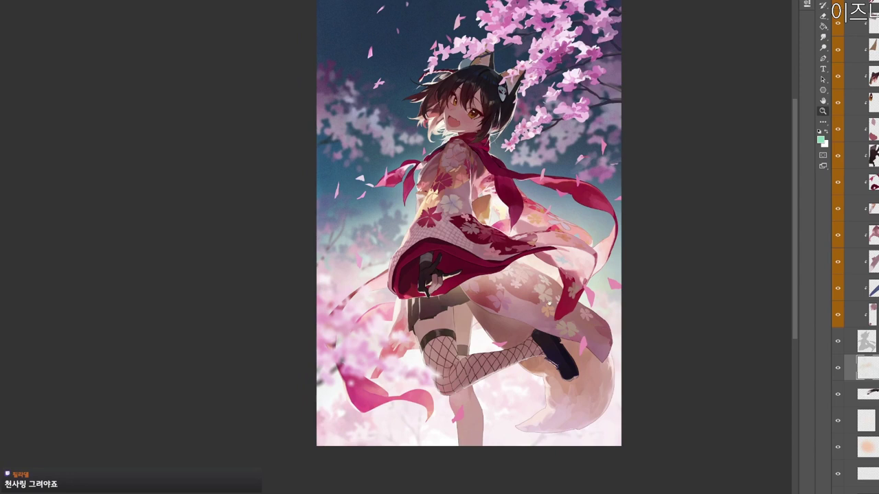
{"action": "left_click_drag", "start_coordinate": [557, 299], "coordinate": [545, 329]}
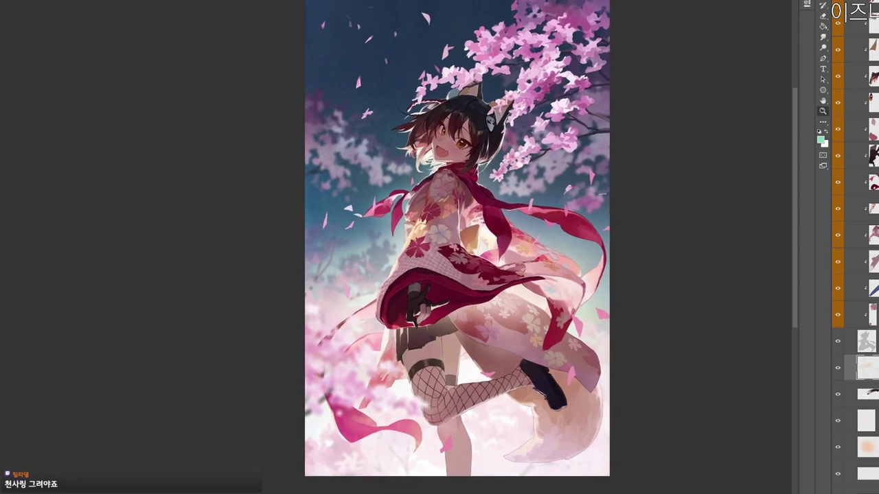
Collapse the character's layer group and expand the background group 그룹 4.
{"action": "scroll", "coordinate": [851, 247], "scroll_direction": "up", "scroll_amount": 5}
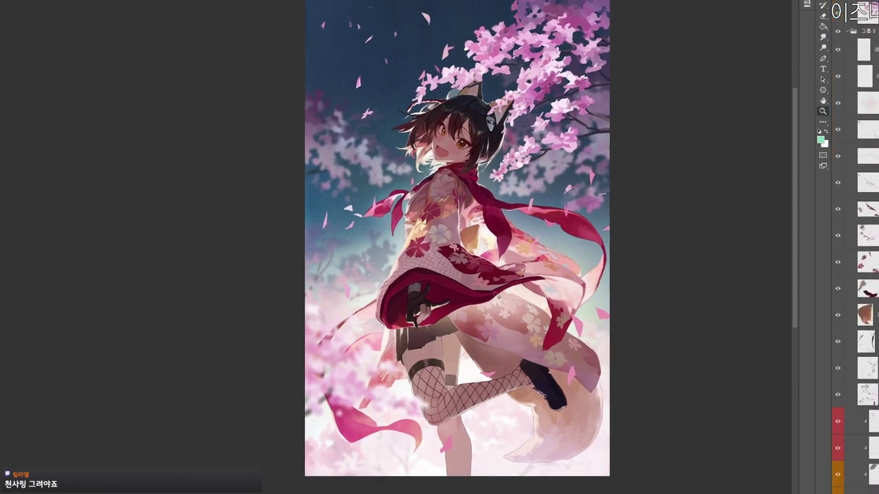
{"action": "scroll", "coordinate": [854, 247], "scroll_direction": "up", "scroll_amount": 1}
{"action": "mouse_move", "coordinate": [503, 241]}
{"action": "left_mouse_down"}
{"action": "mouse_move", "coordinate": [494, 187]}
{"action": "mouse_move", "coordinate": [518, 221]}
{"action": "left_mouse_up"}
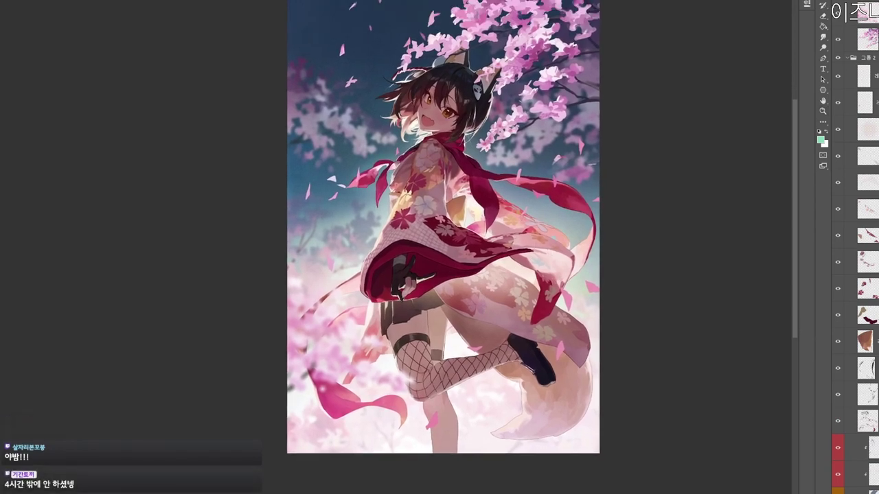
{"action": "scroll", "coordinate": [854, 247], "scroll_direction": "down", "scroll_amount": 4}
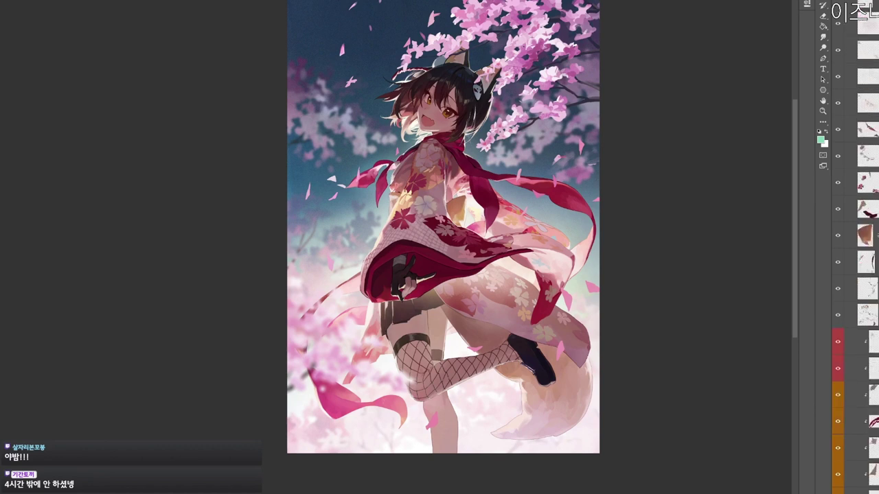
{"action": "key", "text": "ctrl+shift+e"}
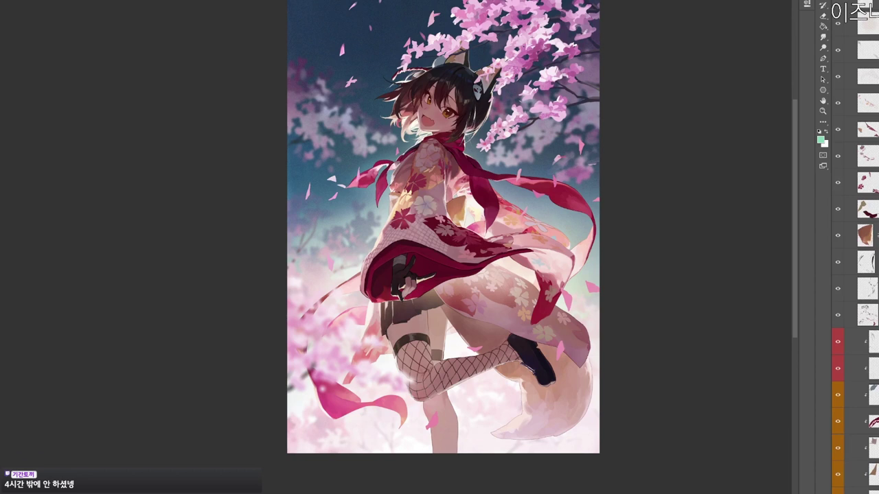
{"action": "left_click", "coordinate": [847, 6]}
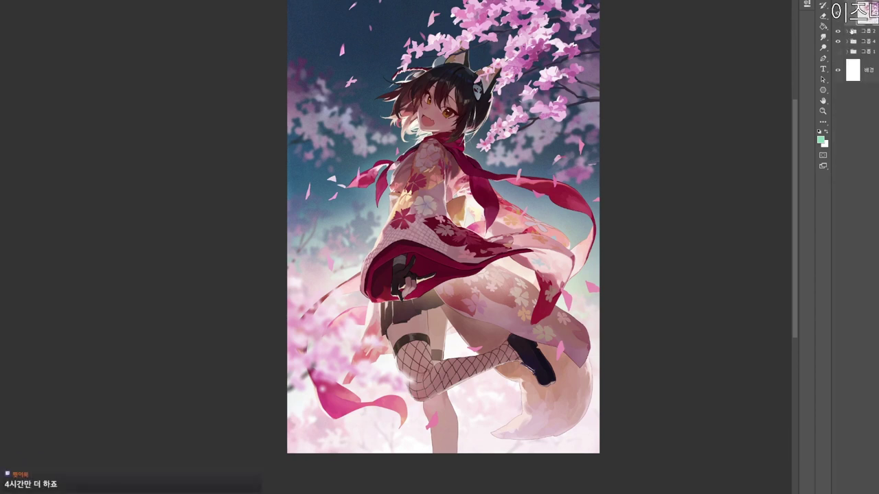
{"action": "left_click", "coordinate": [847, 42]}
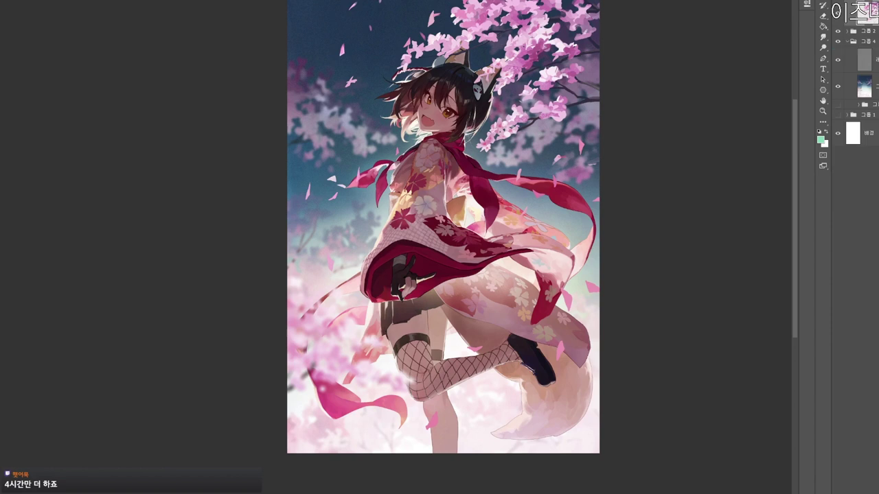
Move the blossom-branch layer behind the character, into group 그룹 4 between the grey layer and the sky layer.
{"action": "left_click_drag", "start_coordinate": [866, 48], "coordinate": [866, 74]}
{"action": "left_click_drag", "start_coordinate": [563, 235], "coordinate": [552, 236]}
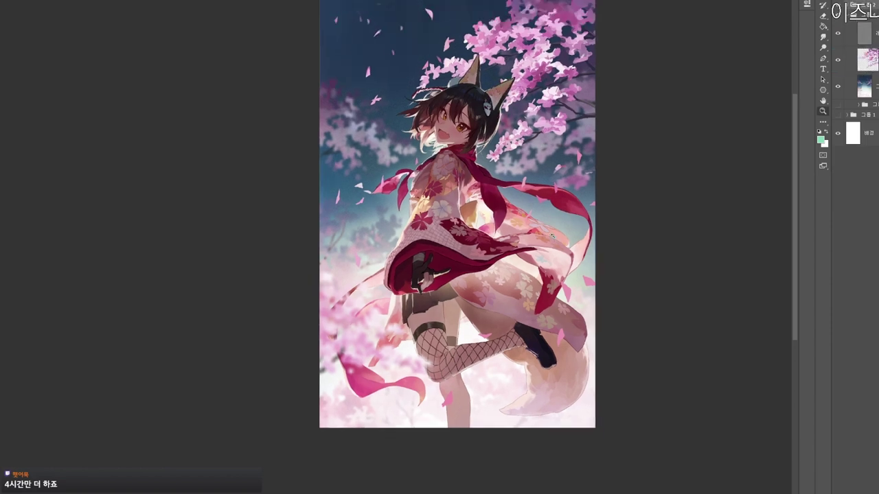
{"action": "left_click", "coordinate": [576, 403], "text": "alt"}
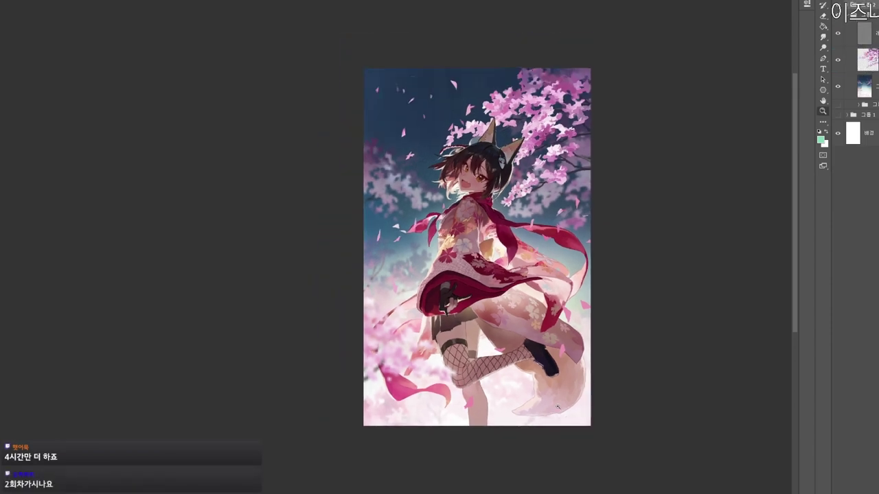
Apply a Gaussian Blur with a 4.9-pixel radius to the blossom-branch layer.
{"action": "left_click", "coordinate": [870, 60]}
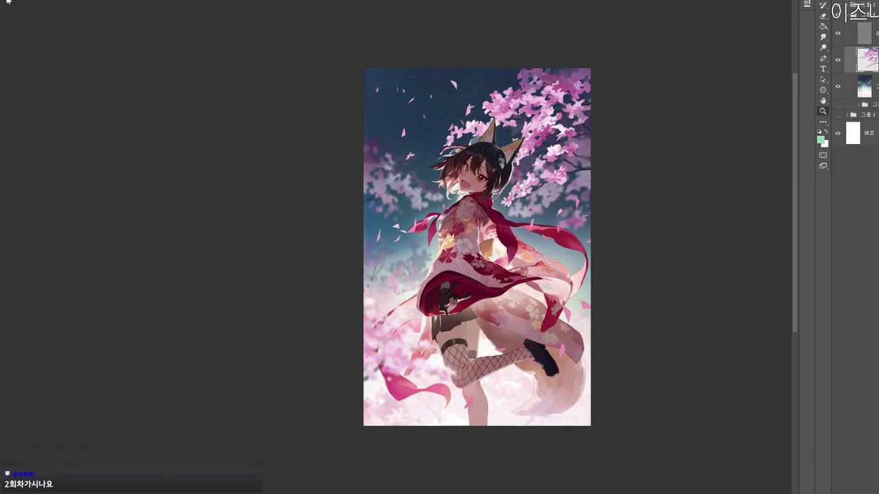
{"action": "left_click", "coordinate": [76, 3]}
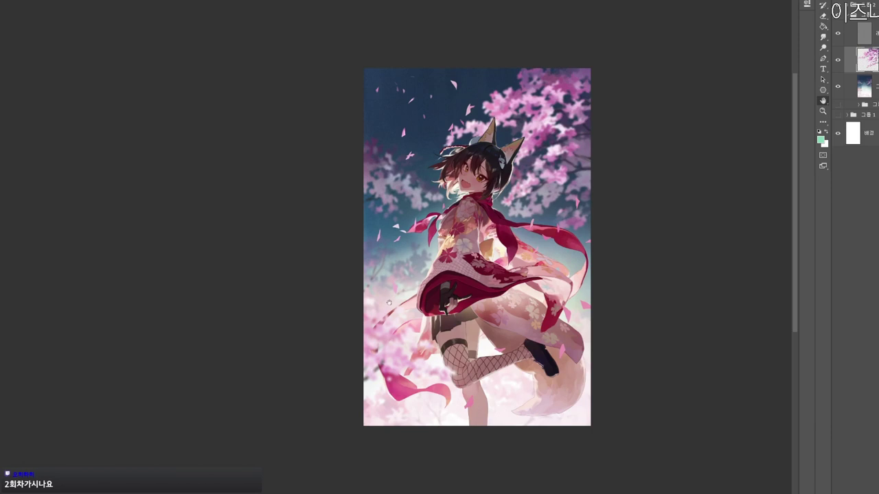
{"action": "left_click", "coordinate": [276, 252]}
{"action": "left_click_drag", "start_coordinate": [277, 256], "coordinate": [284, 257]}
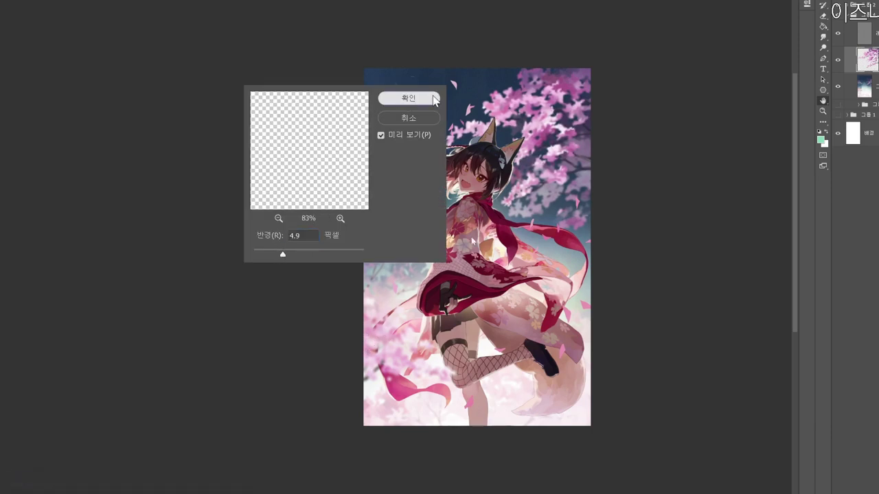
{"action": "left_click", "coordinate": [396, 97]}
Examine the softened blossom branches against the character at several zoom levels.
{"action": "left_click", "coordinate": [523, 392]}
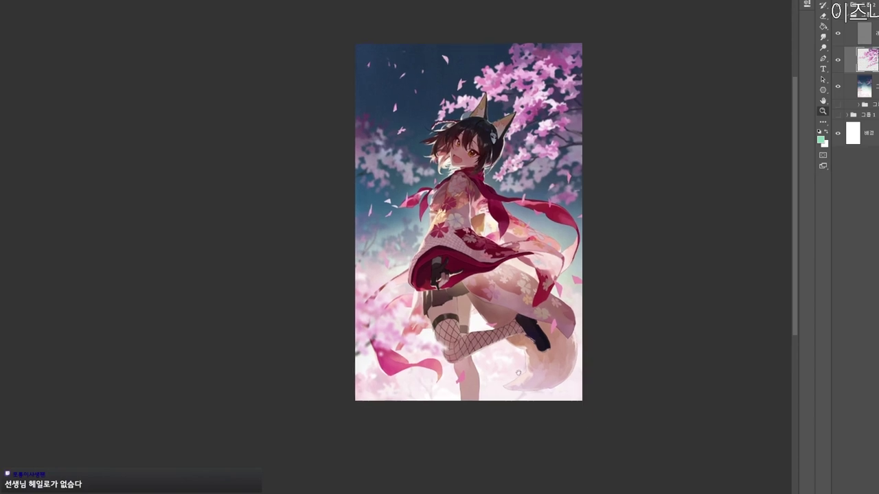
{"action": "left_click_drag", "start_coordinate": [528, 387], "coordinate": [511, 401]}
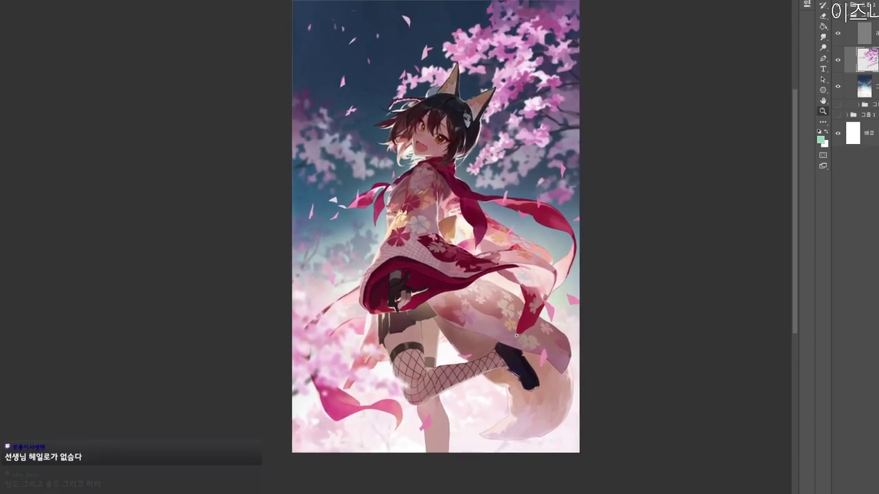
{"action": "left_click_drag", "start_coordinate": [479, 346], "coordinate": [471, 372]}
{"action": "left_click", "coordinate": [471, 375]}
{"action": "left_click_drag", "start_coordinate": [529, 291], "coordinate": [515, 317]}
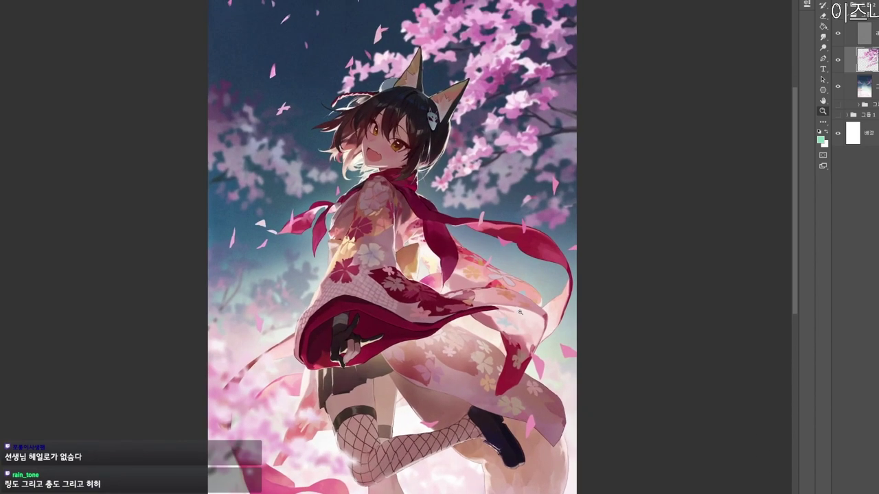
{"action": "key", "text": "r"}
{"action": "mouse_move", "coordinate": [584, 206]}
{"action": "left_mouse_down"}
{"action": "mouse_move", "coordinate": [549, 378]}
{"action": "mouse_move", "coordinate": [588, 205]}
{"action": "left_mouse_up"}
{"action": "key", "text": "Escape"}
{"action": "left_click_drag", "start_coordinate": [552, 377], "coordinate": [554, 338]}
{"action": "left_click_drag", "start_coordinate": [533, 419], "coordinate": [495, 386]}
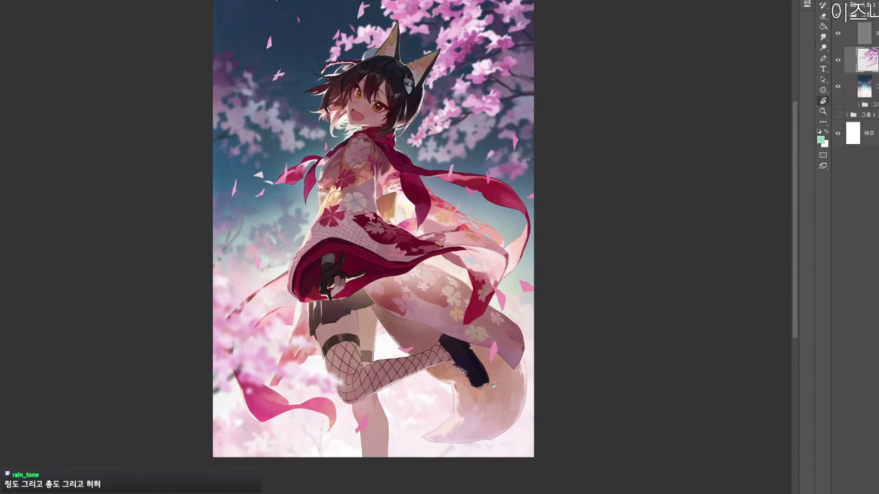
Select the grey layer above the blossom branches and collapse the background group 그룹 4.
{"action": "left_click", "coordinate": [865, 34]}
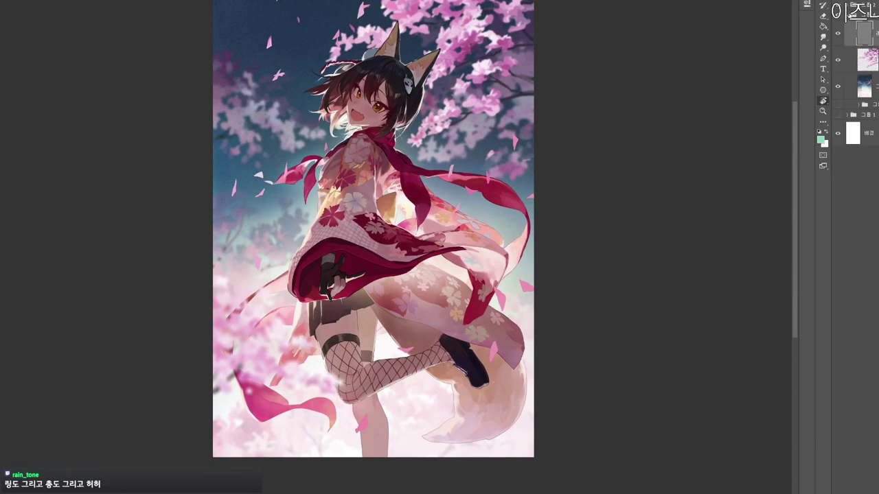
{"action": "left_click", "coordinate": [847, 15]}
{"action": "left_click", "coordinate": [850, 6]}
{"action": "key", "text": "z"}
{"action": "left_click_drag", "start_coordinate": [500, 285], "coordinate": [461, 348]}
{"action": "left_click_drag", "start_coordinate": [428, 436], "coordinate": [434, 398]}
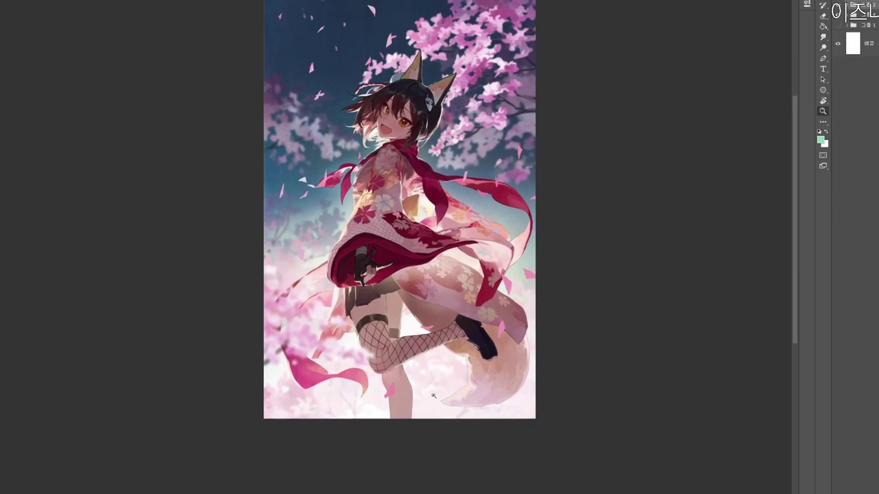
{"action": "left_click_drag", "start_coordinate": [567, 312], "coordinate": [515, 334]}
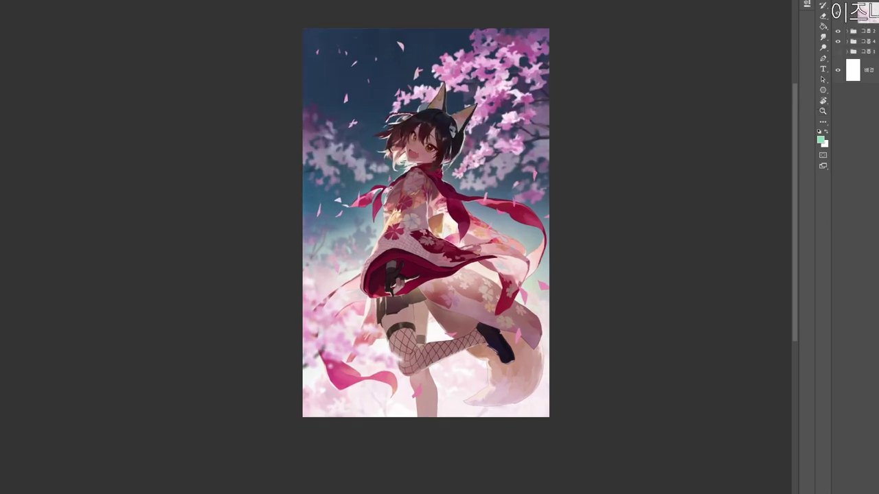
Set the foreground colour to a pale aqua and dab small light specks into the sky beside the character.
{"action": "left_click_drag", "start_coordinate": [373, 176], "coordinate": [392, 173]}
{"action": "key", "text": "n"}
{"action": "left_click_drag", "start_coordinate": [284, 138], "coordinate": [253, 92]}
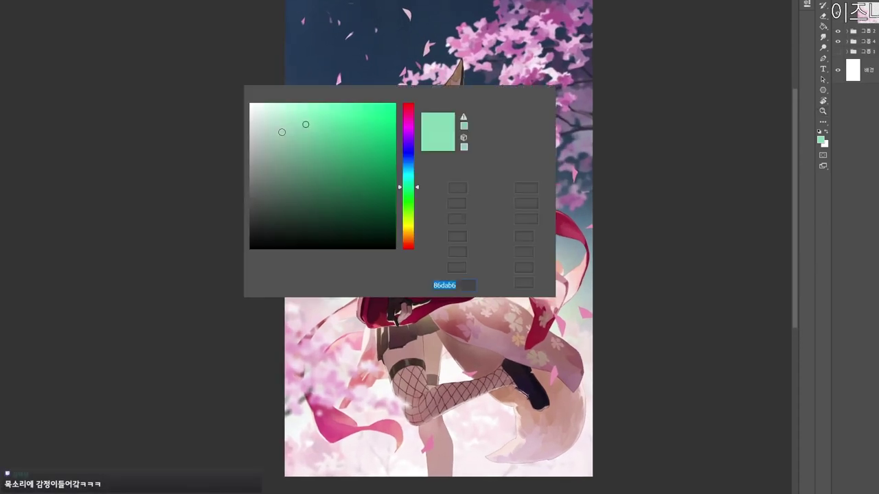
{"action": "left_click", "coordinate": [408, 215]}
{"action": "left_click", "coordinate": [409, 193]}
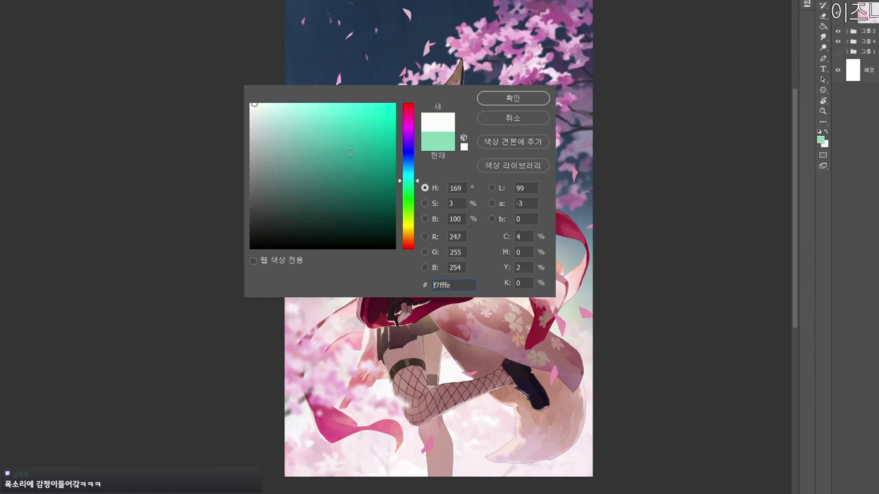
{"action": "left_click", "coordinate": [273, 108]}
{"action": "left_click", "coordinate": [508, 98]}
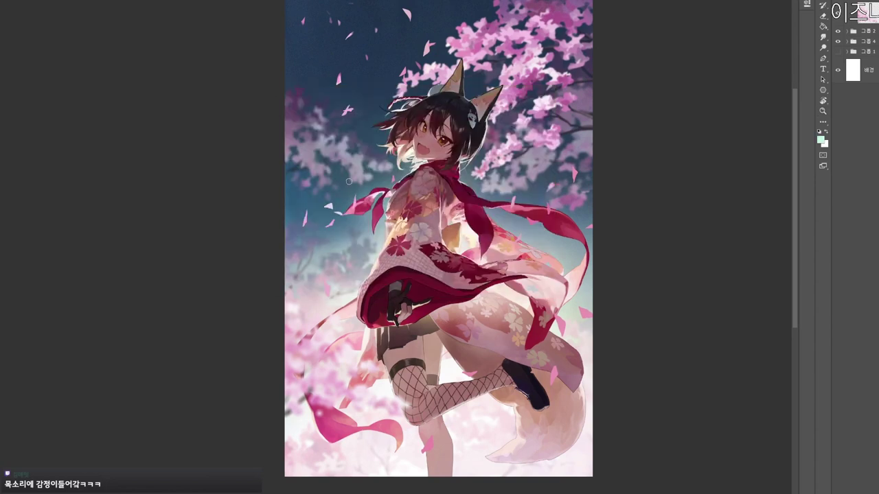
{"action": "left_click_drag", "start_coordinate": [518, 359], "coordinate": [516, 359]}
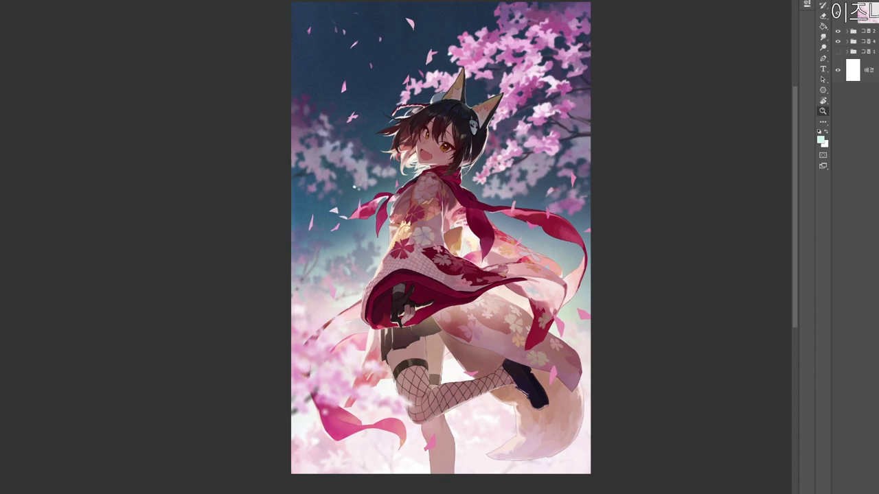
Change the foreground colour to light green b0eebb for the floating specks.
{"action": "key", "text": "b"}
{"action": "left_click", "coordinate": [820, 140]}
{"action": "left_click", "coordinate": [287, 113]}
{"action": "left_click", "coordinate": [407, 197]}
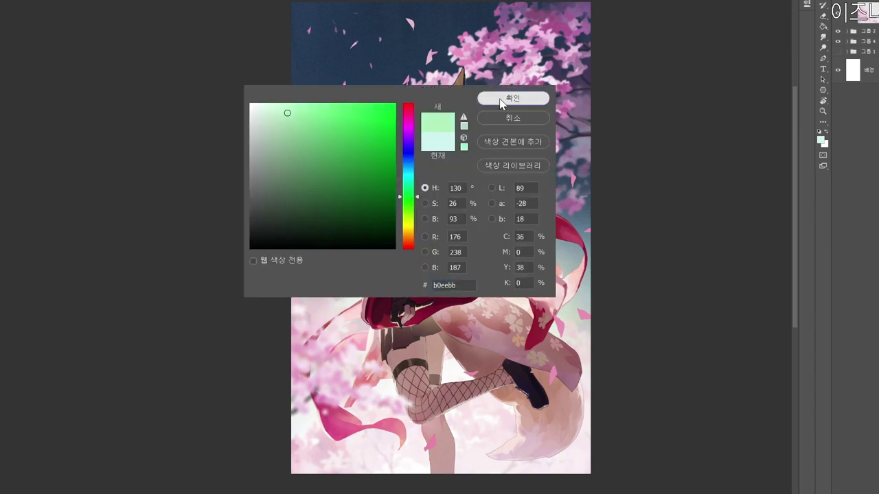
{"action": "left_click", "coordinate": [506, 98]}
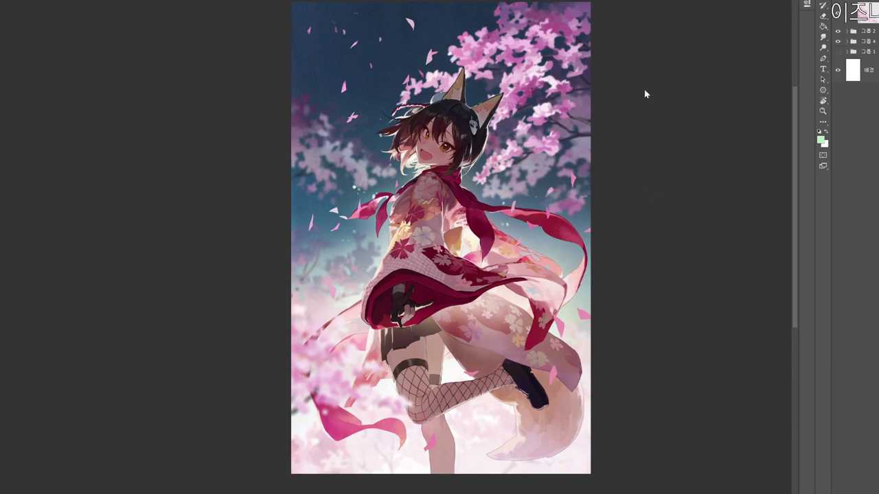
Add more small floating specks around the character, switching the foreground colour to light pink and to pale yellow.
{"action": "key", "text": "n"}
{"action": "left_click", "coordinate": [412, 130]}
{"action": "left_click", "coordinate": [512, 97]}
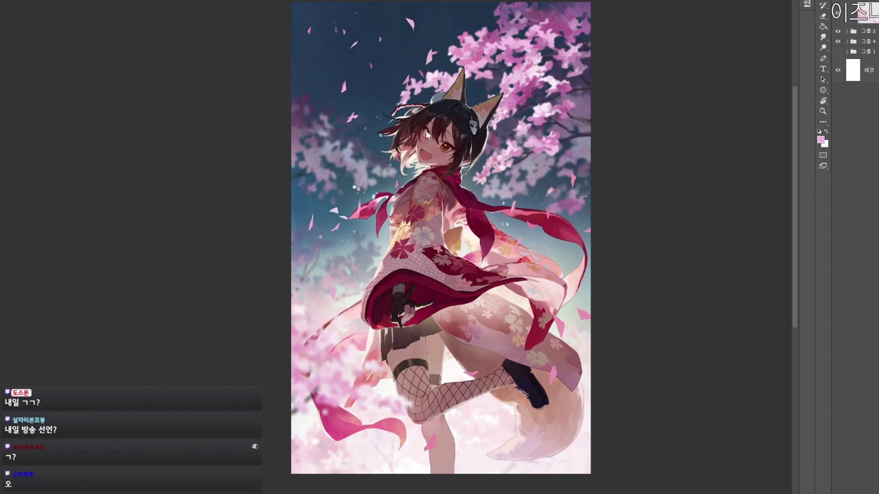
{"action": "left_click", "coordinate": [820, 139]}
{"action": "left_click", "coordinate": [269, 112]}
{"action": "left_click", "coordinate": [412, 225]}
{"action": "left_click", "coordinate": [512, 98]}
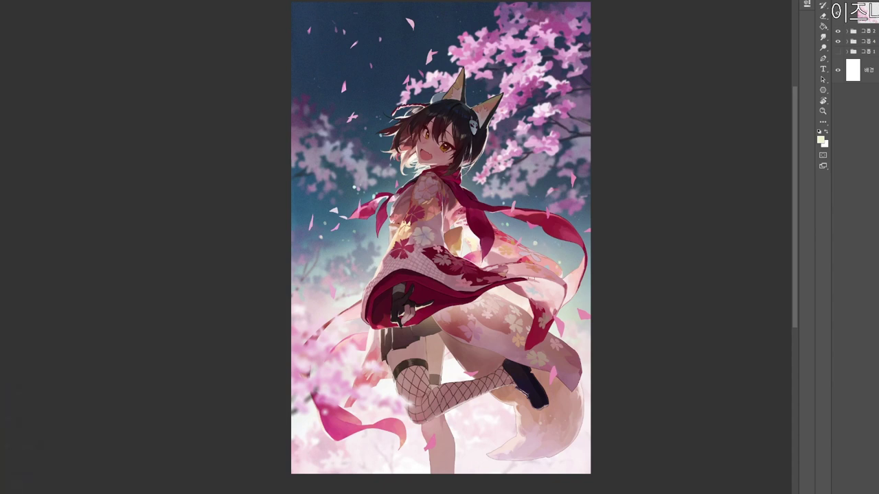
Review the floating light specks across the whole illustration at different zoom levels.
{"action": "scroll", "coordinate": [509, 292], "scroll_direction": "down", "scroll_amount": 1}
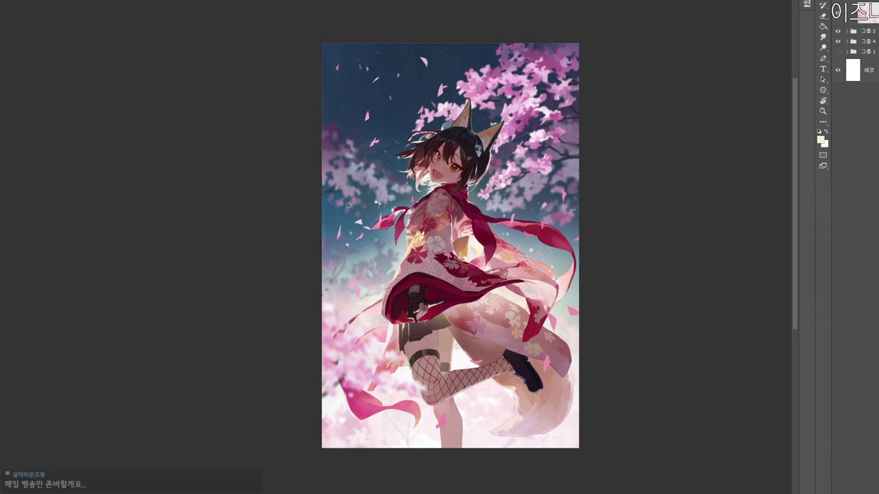
{"action": "scroll", "coordinate": [551, 271], "scroll_direction": "up", "scroll_amount": 1}
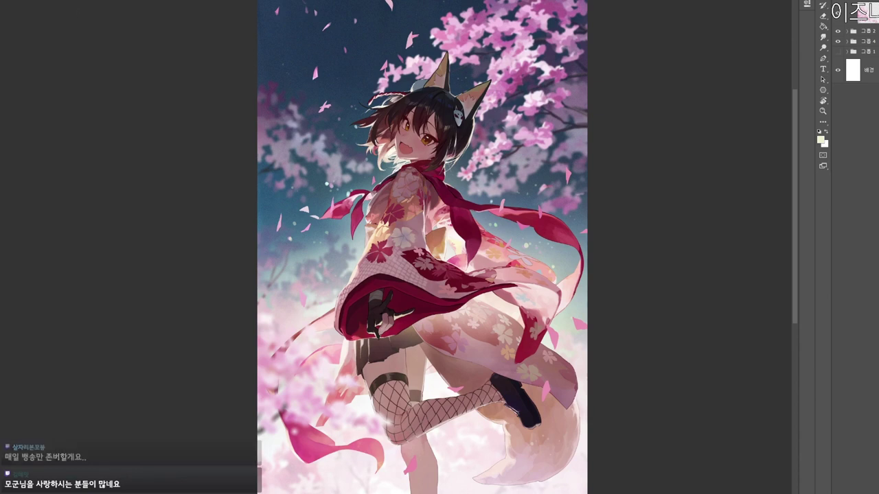
{"action": "key", "text": "z"}
{"action": "left_click_drag", "start_coordinate": [539, 253], "coordinate": [480, 247]}
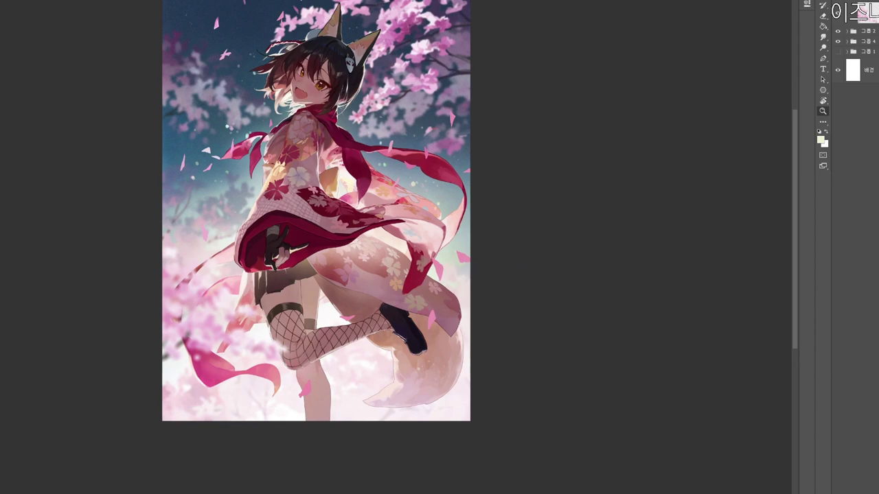
{"action": "key", "text": "ctrl+b"}
{"action": "key", "text": "Escape"}
{"action": "left_click_drag", "start_coordinate": [410, 175], "coordinate": [419, 199]}
{"action": "left_click_drag", "start_coordinate": [464, 245], "coordinate": [453, 245]}
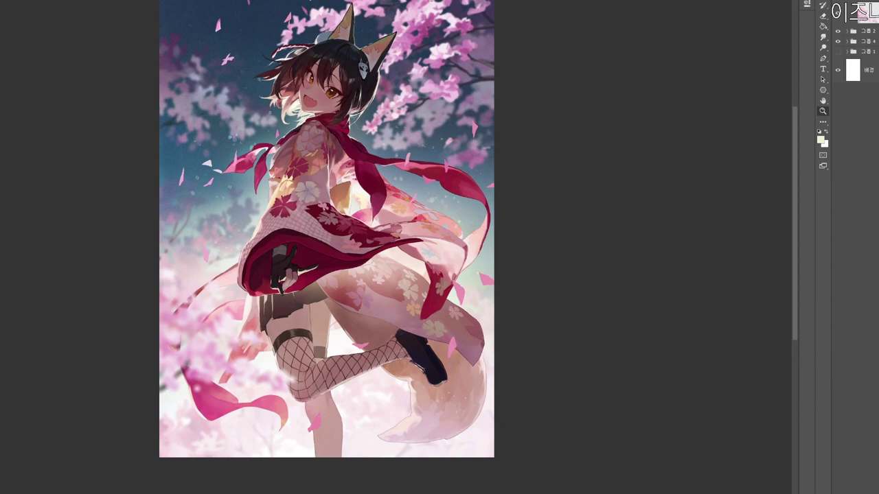
Switch to the Brush tool and create a new layer at the top of the layer stack.
{"action": "left_click_drag", "start_coordinate": [506, 428], "coordinate": [580, 471]}
{"action": "key", "text": "b"}
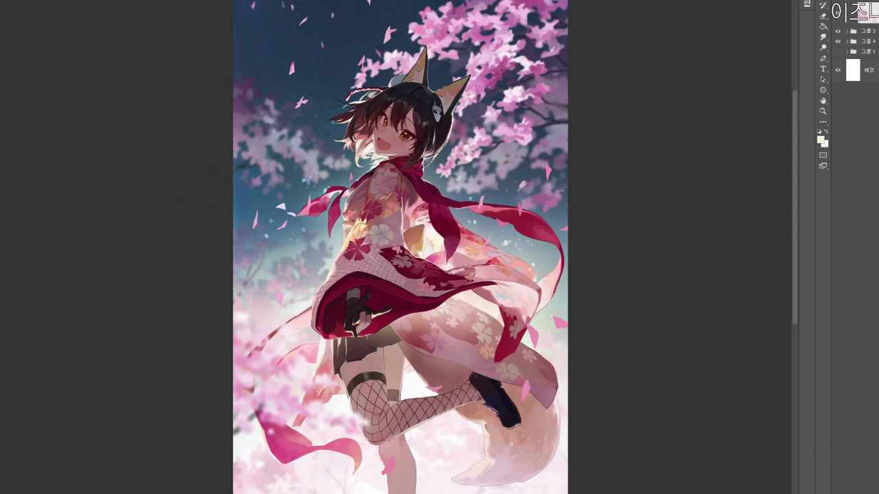
{"action": "key", "text": "ctrl+shift+n"}
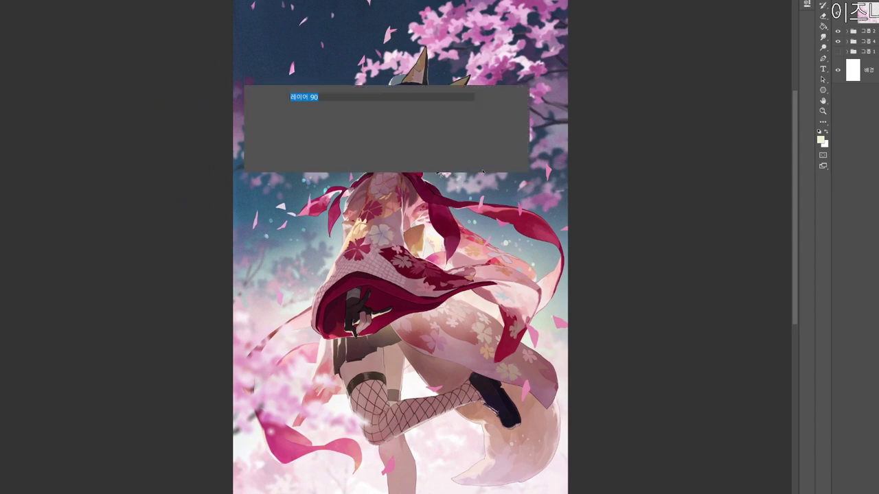
{"action": "key", "text": "Return"}
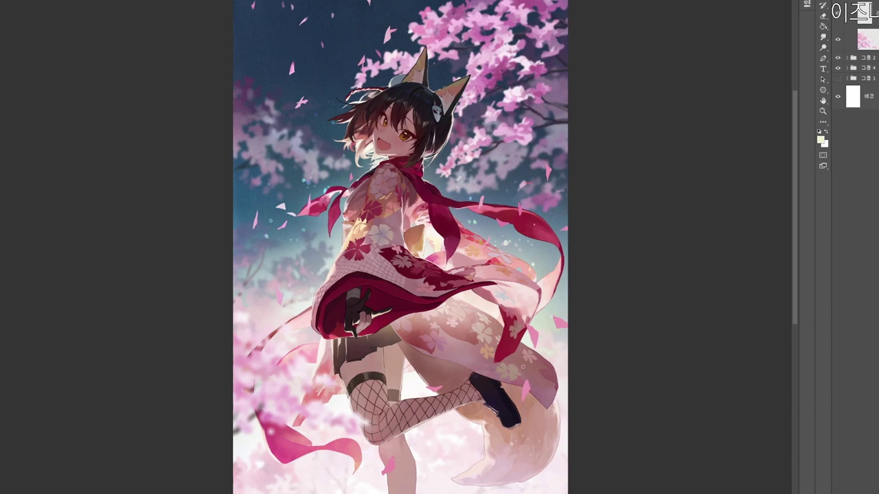
{"action": "left_click_drag", "start_coordinate": [398, 254], "coordinate": [393, 283]}
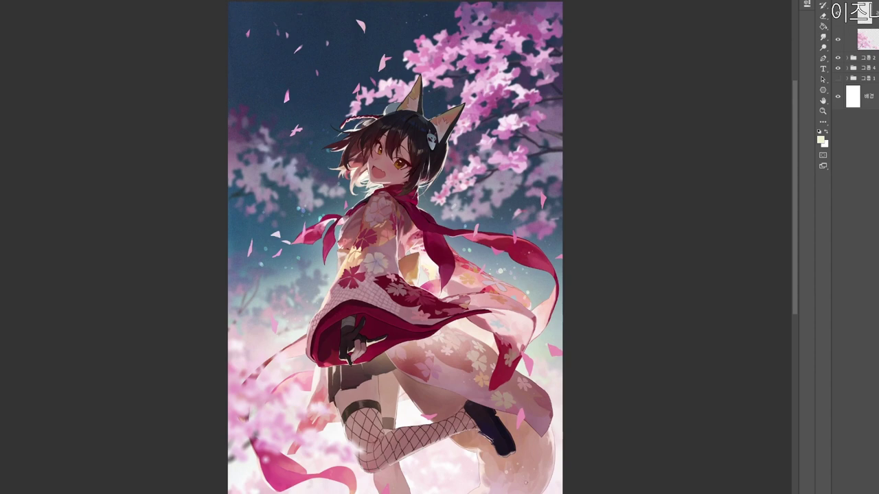
Inspect the character's face, scarf and the surrounding light specks up close.
{"action": "left_click_drag", "start_coordinate": [531, 477], "coordinate": [501, 438]}
{"action": "key", "text": "ctrl+y"}
{"action": "key", "text": "ctrl+y"}
{"action": "left_click_drag", "start_coordinate": [486, 473], "coordinate": [543, 493]}
{"action": "left_click_drag", "start_coordinate": [451, 198], "coordinate": [461, 213]}
{"action": "key", "text": "ctrl+y"}
{"action": "key", "text": "ctrl+y"}
{"action": "key", "text": "ctrl+shift+e"}
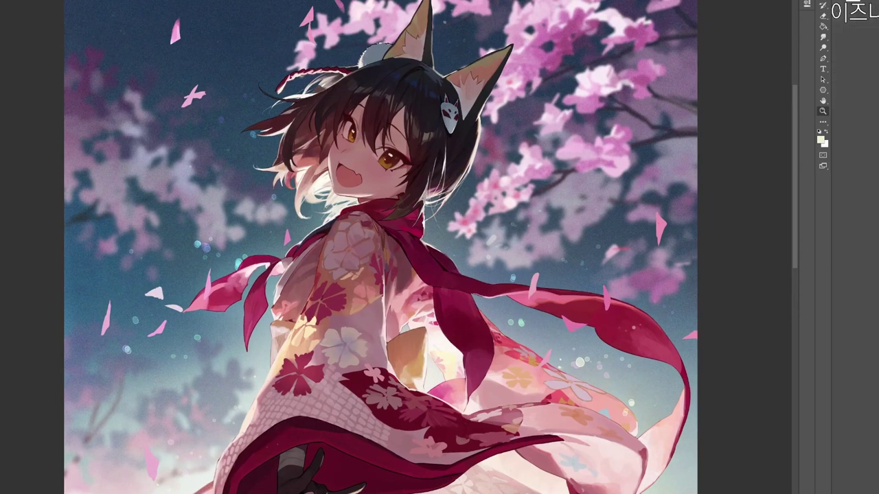
Show the character's individual layers and set the foreground colour to golden yellow for the eyes.
{"action": "key", "text": "F7"}
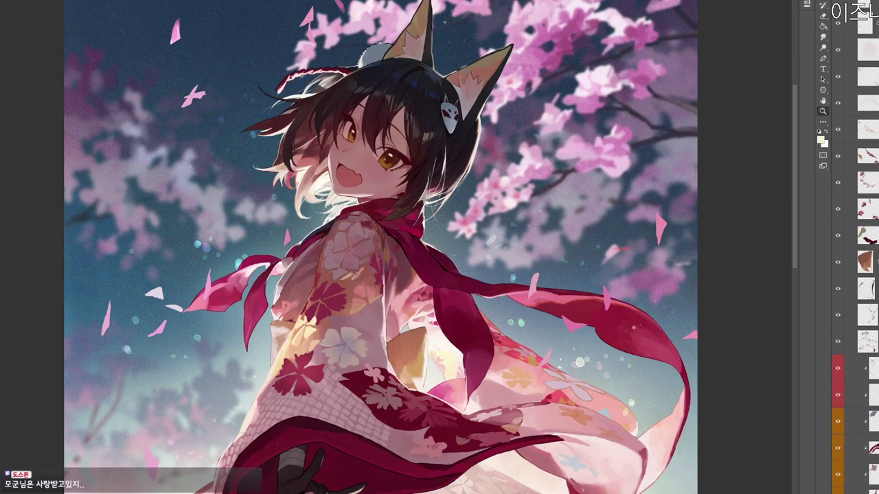
{"action": "left_click_drag", "start_coordinate": [700, 156], "coordinate": [741, 158]}
{"action": "left_click_drag", "start_coordinate": [287, 195], "coordinate": [270, 197]}
{"action": "left_click", "coordinate": [820, 140]}
{"action": "left_click", "coordinate": [338, 136]}
{"action": "left_click", "coordinate": [355, 109]}
{"action": "left_click", "coordinate": [513, 97]}
{"action": "left_click_drag", "start_coordinate": [192, 184], "coordinate": [232, 192]}
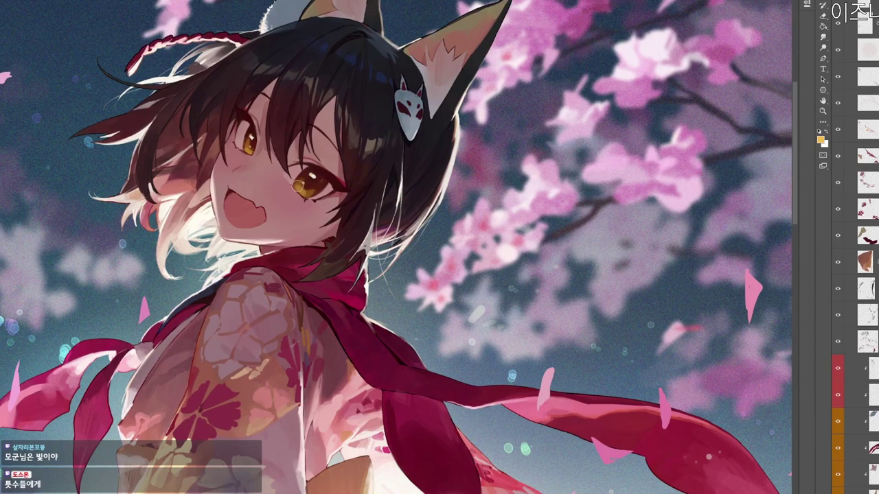
Set the foreground colour to red be3b22 for the cheek blush.
{"action": "key", "text": "r"}
{"action": "key", "text": "Escape"}
{"action": "left_click_drag", "start_coordinate": [407, 227], "coordinate": [508, 259]}
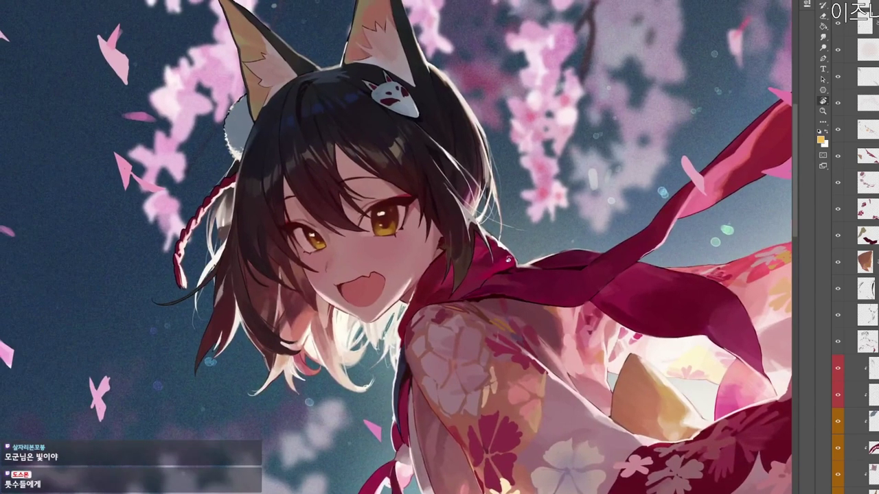
{"action": "key", "text": "n"}
{"action": "left_click", "coordinate": [369, 140]}
{"action": "left_click", "coordinate": [409, 245]}
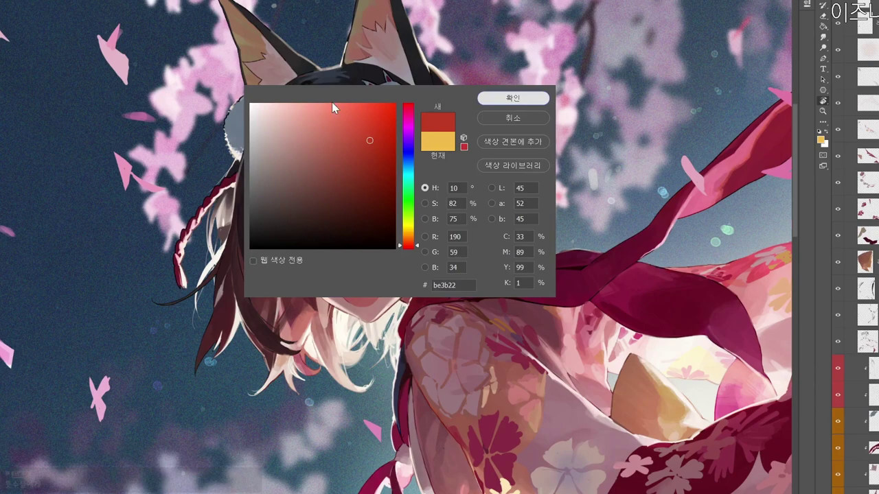
{"action": "key", "text": "Return"}
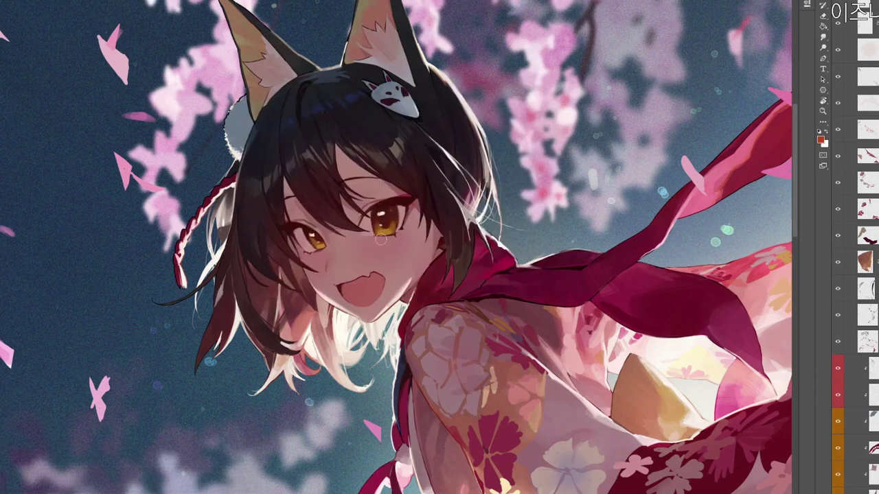
Change the foreground colour to a softer muted red, c65b5b.
{"action": "key", "text": "ctrl+space"}
{"action": "left_click_drag", "start_coordinate": [358, 197], "coordinate": [343, 195]}
{"action": "key", "text": "r"}
{"action": "mouse_move", "coordinate": [477, 236]}
{"action": "left_mouse_down"}
{"action": "mouse_move", "coordinate": [343, 423]}
{"action": "mouse_move", "coordinate": [384, 424]}
{"action": "mouse_move", "coordinate": [542, 90]}
{"action": "left_mouse_up"}
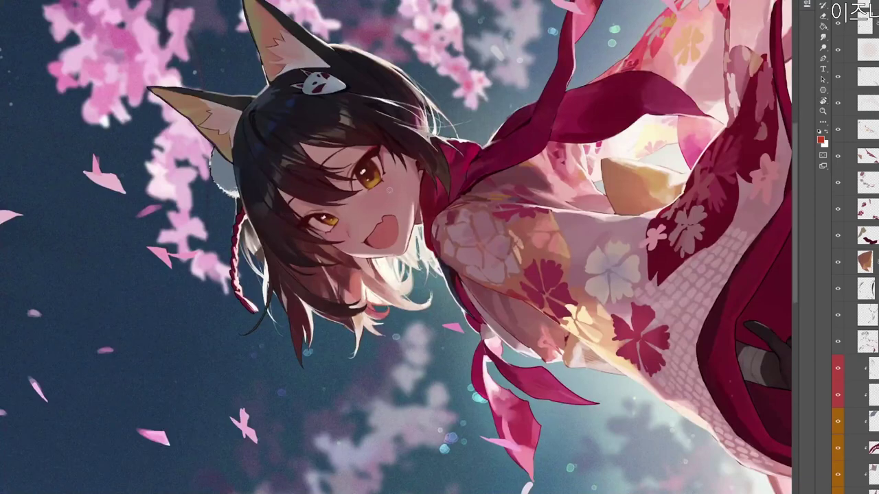
{"action": "key", "text": "n"}
{"action": "left_click", "coordinate": [316, 130]}
{"action": "left_click_drag", "start_coordinate": [410, 244], "coordinate": [406, 252]}
{"action": "left_click", "coordinate": [328, 136]}
{"action": "left_click", "coordinate": [496, 99]}
Create a new layer and brush a soft blush over the character's cheeks.
{"action": "key", "text": "r"}
{"action": "left_click_drag", "start_coordinate": [469, 225], "coordinate": [428, 364]}
{"action": "key", "text": "ctrl+shift+n"}
{"action": "key", "text": "Return"}
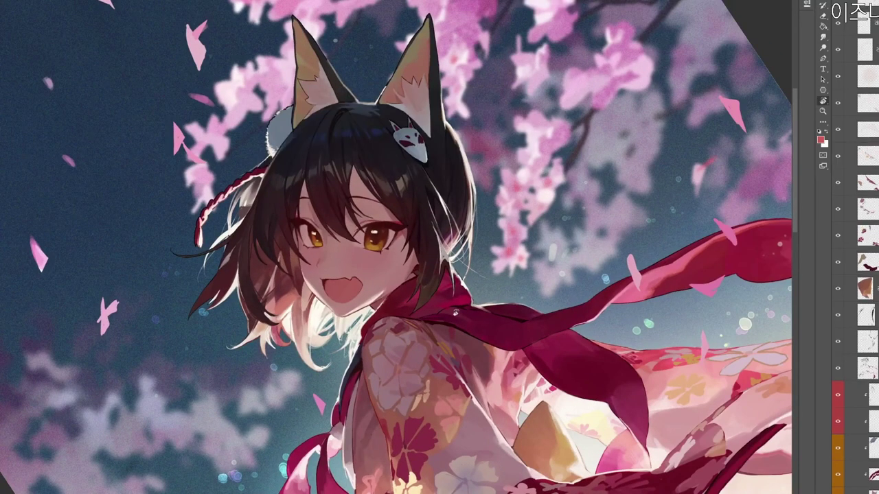
{"action": "left_click_drag", "start_coordinate": [455, 313], "coordinate": [469, 233]}
{"action": "key", "text": "b"}
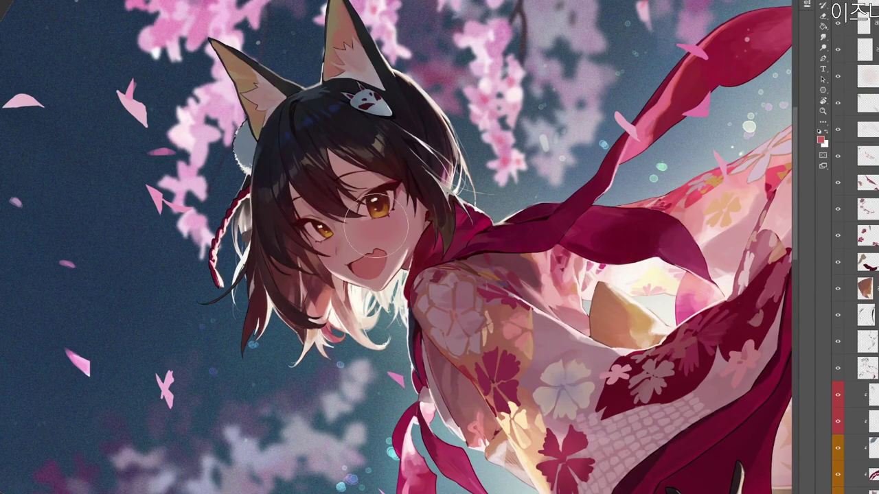
{"action": "left_click_drag", "start_coordinate": [405, 216], "coordinate": [453, 120]}
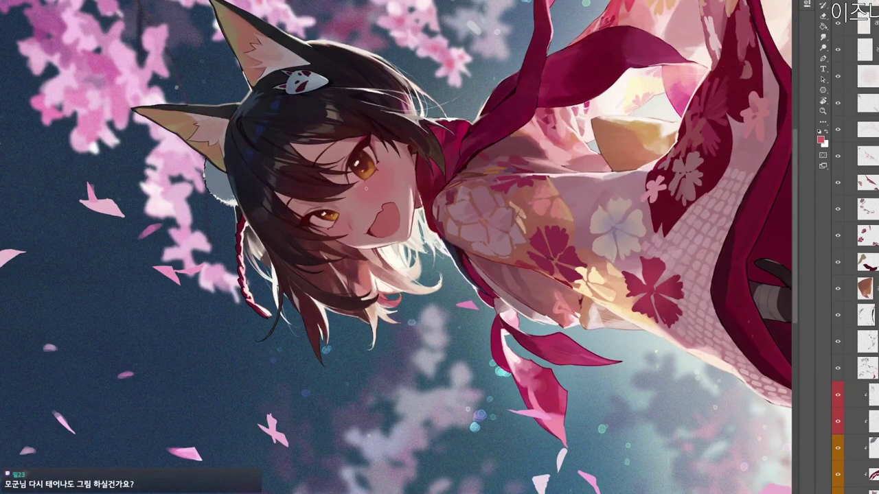
Darken the muted red foreground colour for deepening the cheek blush.
{"action": "key", "text": "n"}
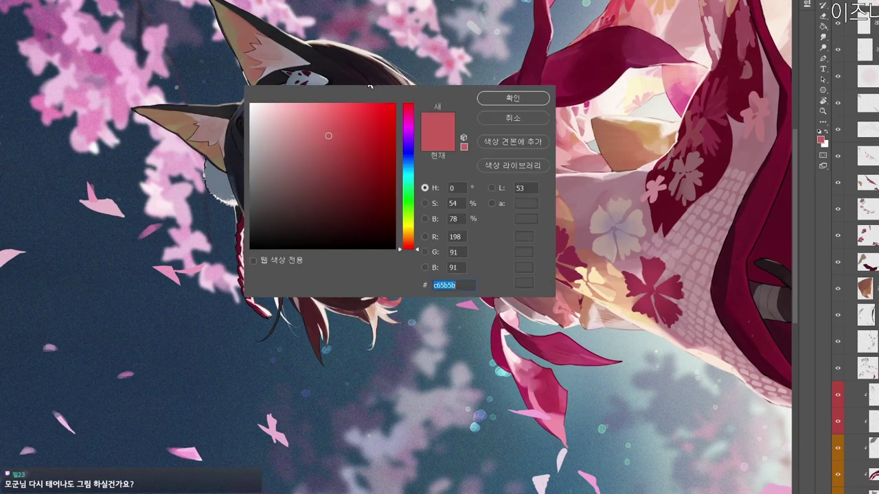
{"action": "left_click", "coordinate": [326, 164]}
{"action": "left_click", "coordinate": [514, 98]}
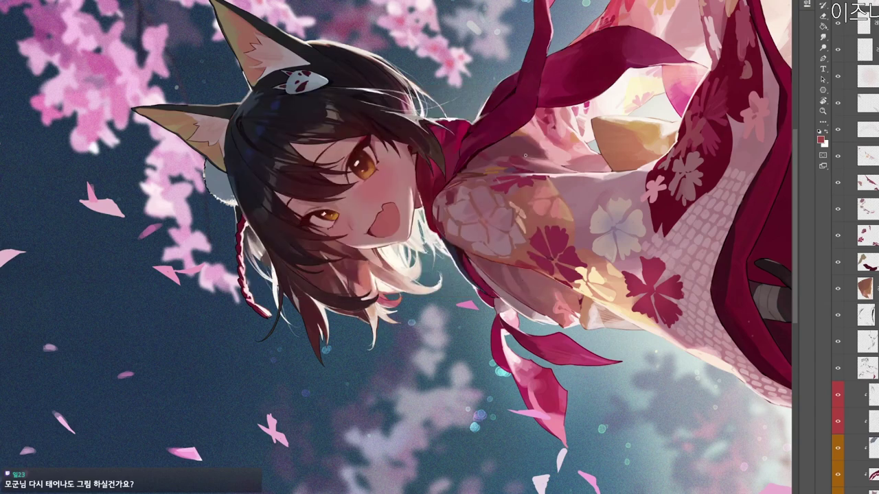
{"action": "key", "text": "r"}
{"action": "left_click_drag", "start_coordinate": [524, 155], "coordinate": [515, 228]}
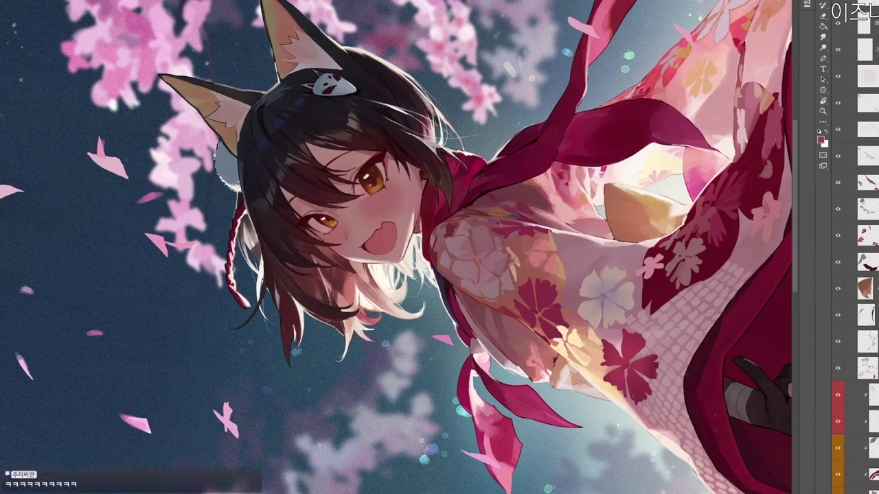
{"action": "key", "text": "r"}
{"action": "left_click_drag", "start_coordinate": [542, 199], "coordinate": [535, 261]}
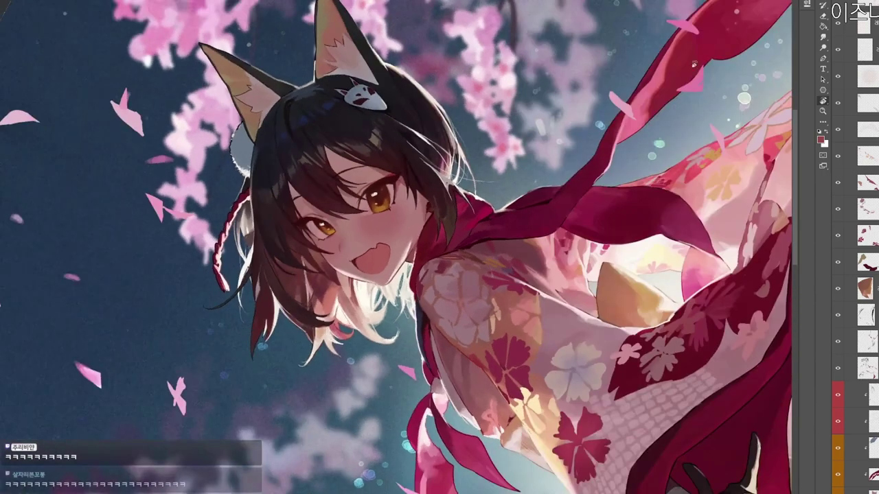
{"action": "left_click_drag", "start_coordinate": [377, 216], "coordinate": [403, 229]}
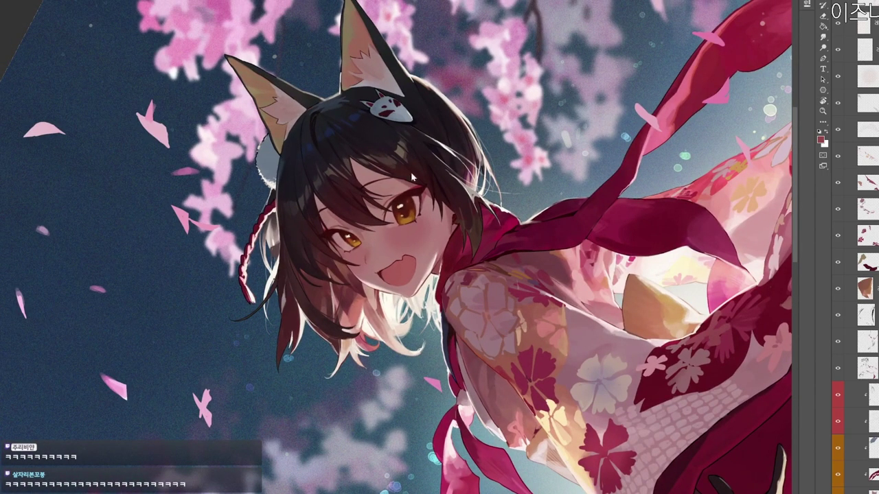
Shift the foreground colour to crimson 983245.
{"action": "key", "text": "n"}
{"action": "left_click", "coordinate": [347, 163]}
{"action": "left_click", "coordinate": [413, 108]}
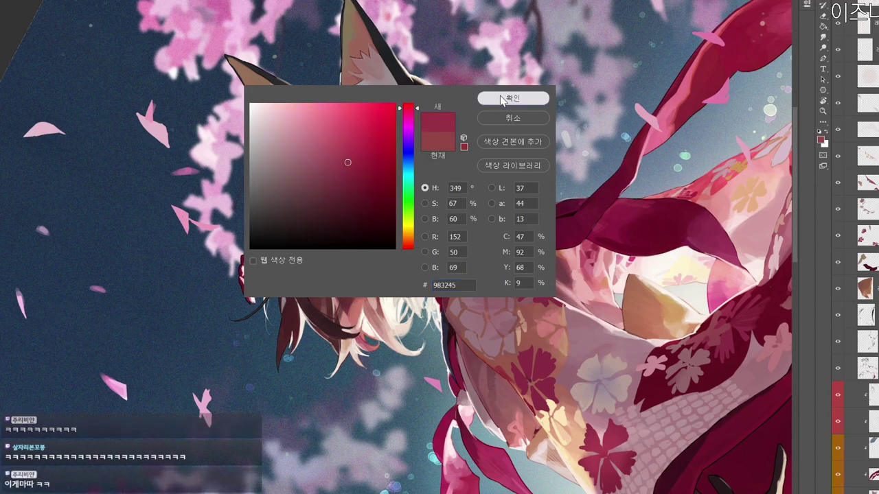
{"action": "left_click", "coordinate": [504, 101]}
Pick a more saturated crimson for the blush detail and create another new layer.
{"action": "scroll", "coordinate": [400, 238], "scroll_direction": "up", "scroll_amount": 3}
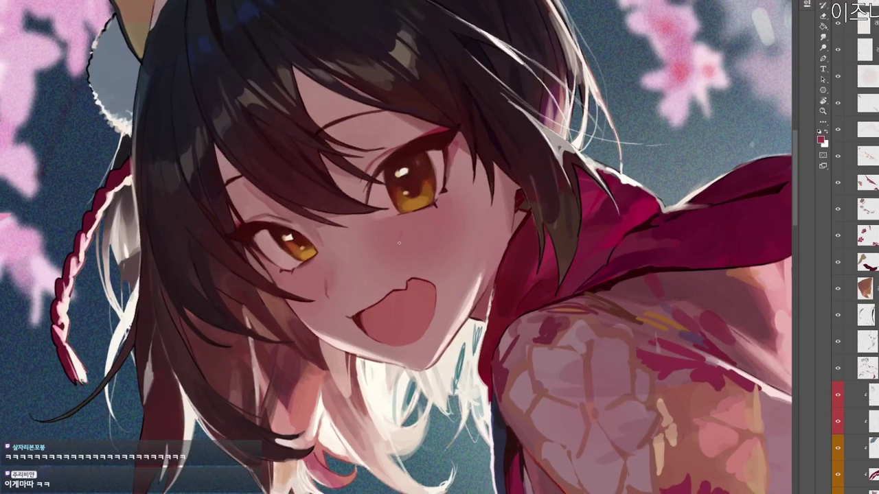
{"action": "key", "text": "n"}
{"action": "left_click", "coordinate": [369, 151]}
{"action": "left_click", "coordinate": [387, 142]}
{"action": "left_click", "coordinate": [488, 102]}
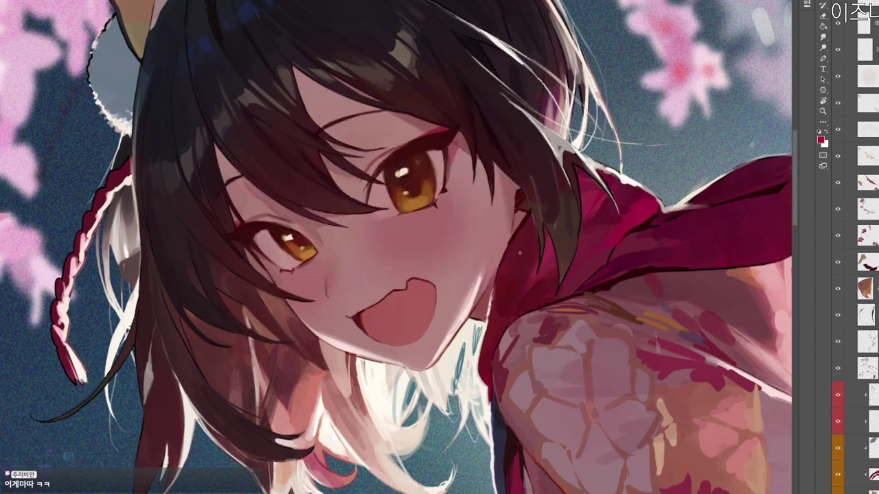
{"action": "key", "text": "ctrl+shift+n"}
{"action": "key", "text": "Return"}
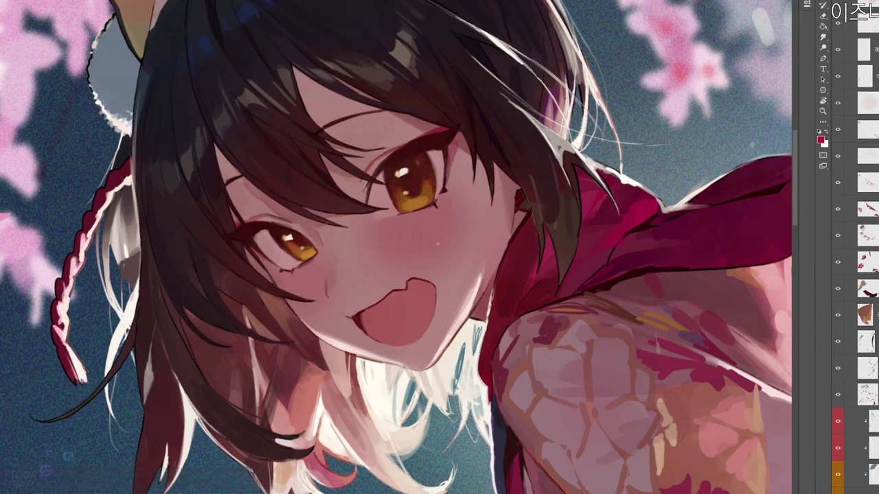
Set the foreground colour to dark crimson 8d0e26 and add fine blush lines on the cheeks.
{"action": "key", "text": "z"}
{"action": "left_click_drag", "start_coordinate": [539, 212], "coordinate": [474, 214]}
{"action": "key", "text": "r"}
{"action": "left_click_drag", "start_coordinate": [415, 134], "coordinate": [471, 183]}
{"action": "key", "text": "z"}
{"action": "left_click_drag", "start_coordinate": [501, 256], "coordinate": [477, 259]}
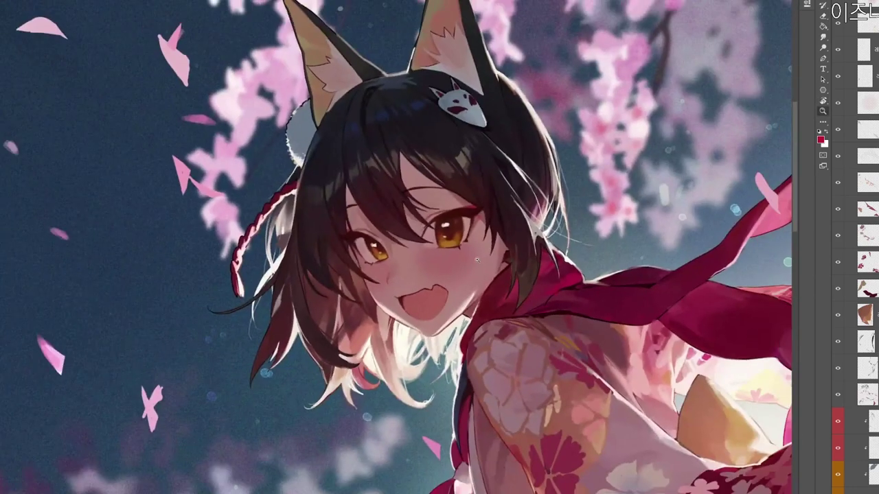
{"action": "key", "text": "n"}
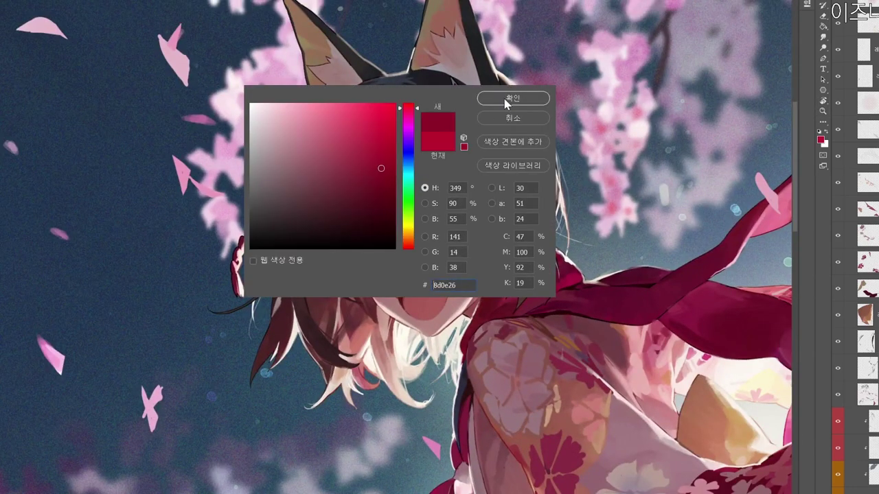
{"action": "left_click", "coordinate": [504, 99]}
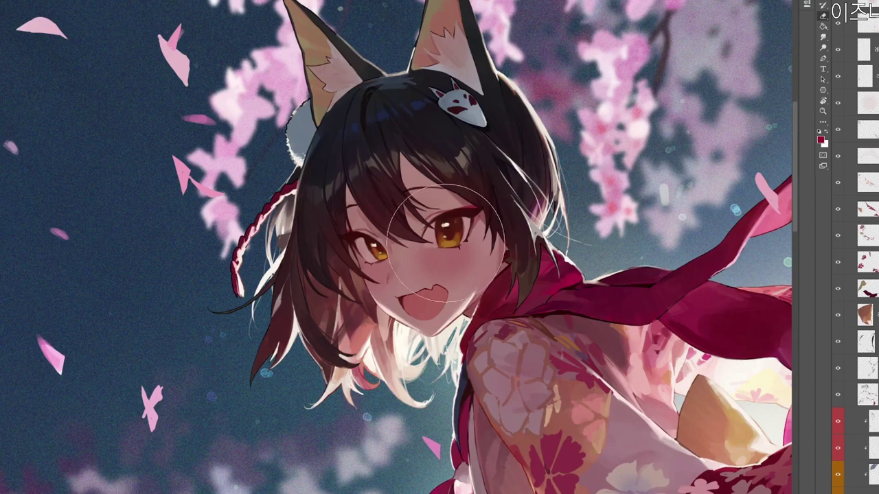
{"action": "scroll", "coordinate": [440, 257], "scroll_direction": "up", "scroll_amount": 1}
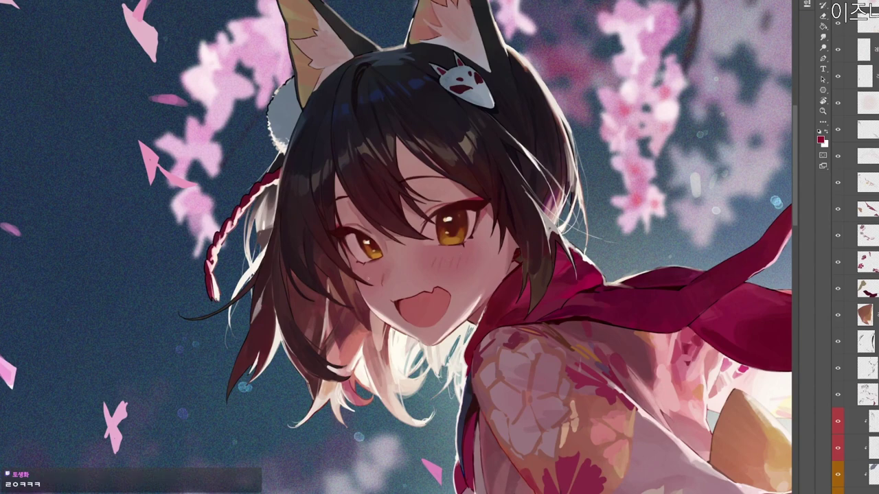
Set the foreground colour to very dark maroon 280f14.
{"action": "scroll", "coordinate": [494, 228], "scroll_direction": "down", "scroll_amount": 3}
{"action": "key", "text": "r"}
{"action": "left_click_drag", "start_coordinate": [521, 81], "coordinate": [553, 49]}
{"action": "key", "text": "n"}
{"action": "left_click", "coordinate": [340, 226]}
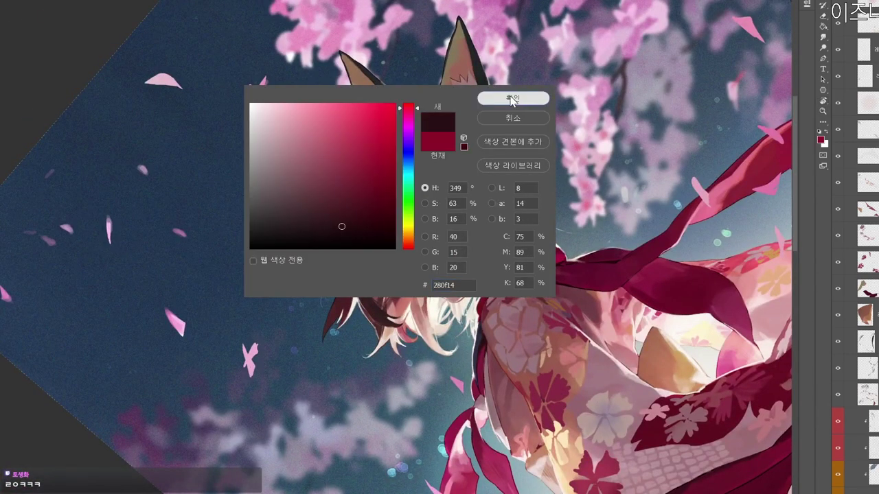
{"action": "left_click", "coordinate": [512, 99]}
Create a new layer and switch to the Brush tool for retouching around the head.
{"action": "left_click_drag", "start_coordinate": [497, 204], "coordinate": [461, 335]}
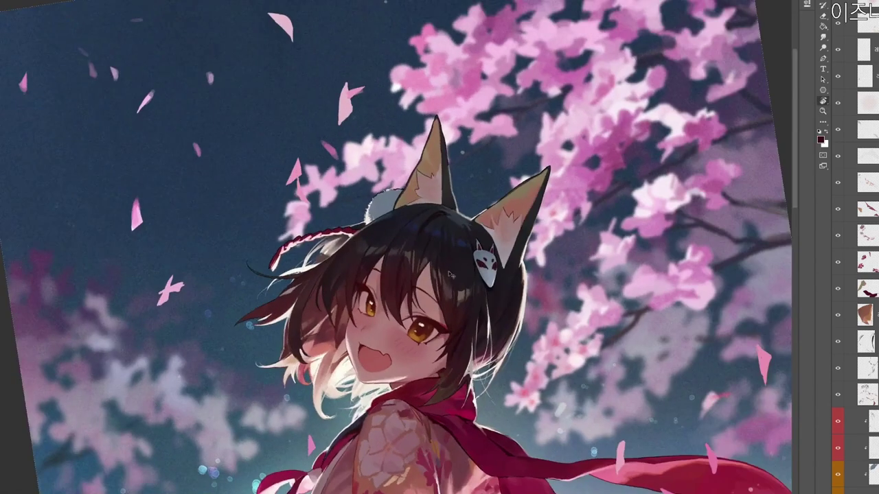
{"action": "key", "text": "ctrl+shift+alt+n"}
{"action": "left_click_drag", "start_coordinate": [524, 277], "coordinate": [459, 331]}
{"action": "key", "text": "z"}
{"action": "left_click_drag", "start_coordinate": [411, 287], "coordinate": [423, 283]}
{"action": "key", "text": "b"}
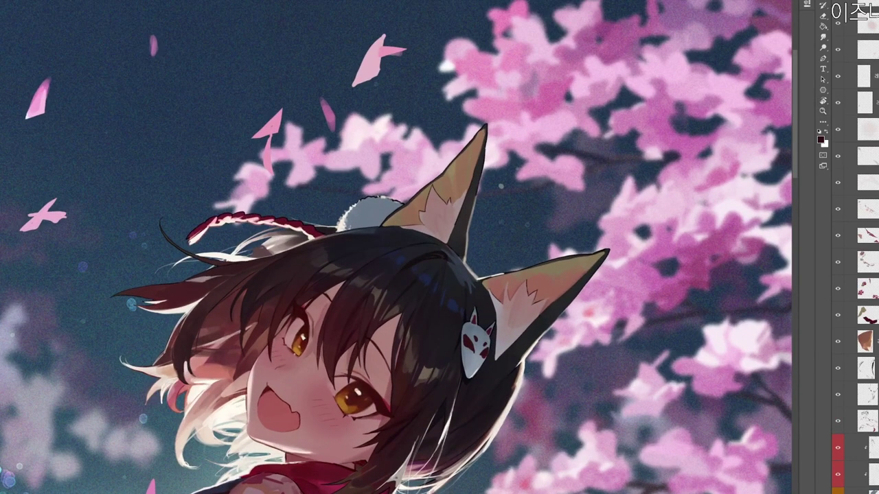
Examine the retouched face up close, and check the whole illustration from the head down to the legs and tail.
{"action": "key", "text": "z"}
{"action": "left_click_drag", "start_coordinate": [369, 384], "coordinate": [353, 378]}
{"action": "key", "text": "r"}
{"action": "left_click_drag", "start_coordinate": [430, 317], "coordinate": [526, 177]}
{"action": "key", "text": "z"}
{"action": "left_click_drag", "start_coordinate": [512, 324], "coordinate": [486, 324]}
{"action": "key", "text": "r"}
{"action": "left_click_drag", "start_coordinate": [488, 326], "coordinate": [442, 380]}
{"action": "left_click_drag", "start_coordinate": [443, 381], "coordinate": [484, 154]}
{"action": "left_click_drag", "start_coordinate": [607, 395], "coordinate": [570, 431]}
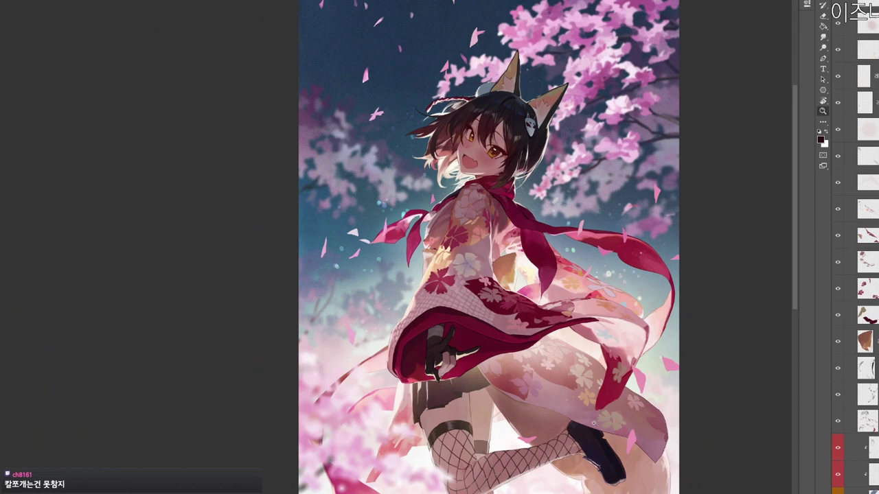
{"action": "left_click_drag", "start_coordinate": [514, 464], "coordinate": [493, 434]}
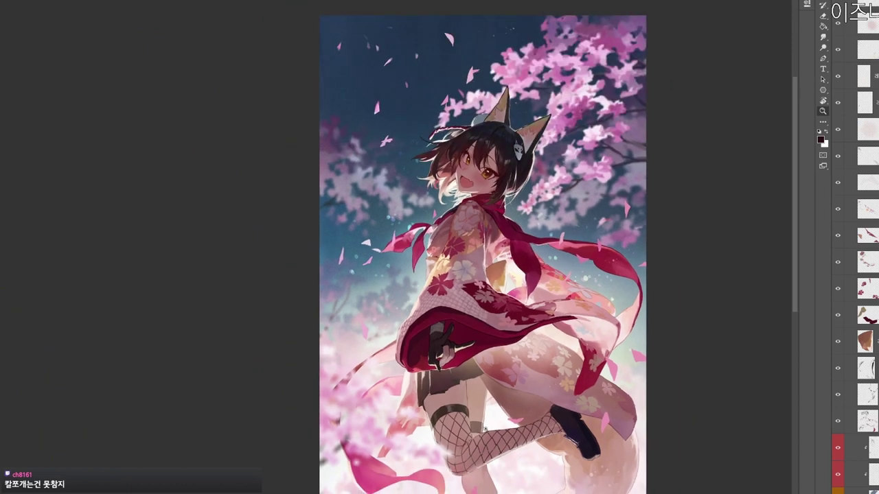
{"action": "left_click_drag", "start_coordinate": [463, 383], "coordinate": [484, 304]}
{"action": "left_click_drag", "start_coordinate": [533, 319], "coordinate": [520, 309]}
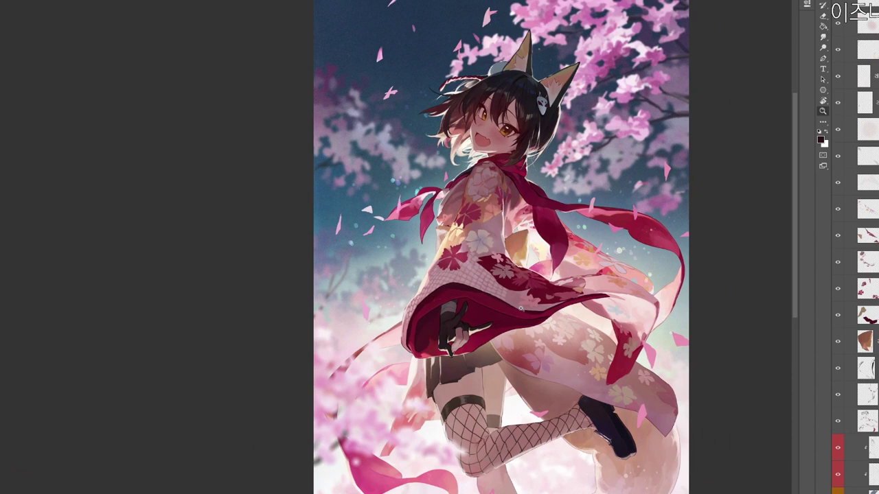
{"action": "left_click_drag", "start_coordinate": [600, 465], "coordinate": [571, 382]}
{"action": "left_click_drag", "start_coordinate": [582, 399], "coordinate": [579, 359]}
{"action": "left_click_drag", "start_coordinate": [578, 357], "coordinate": [567, 346]}
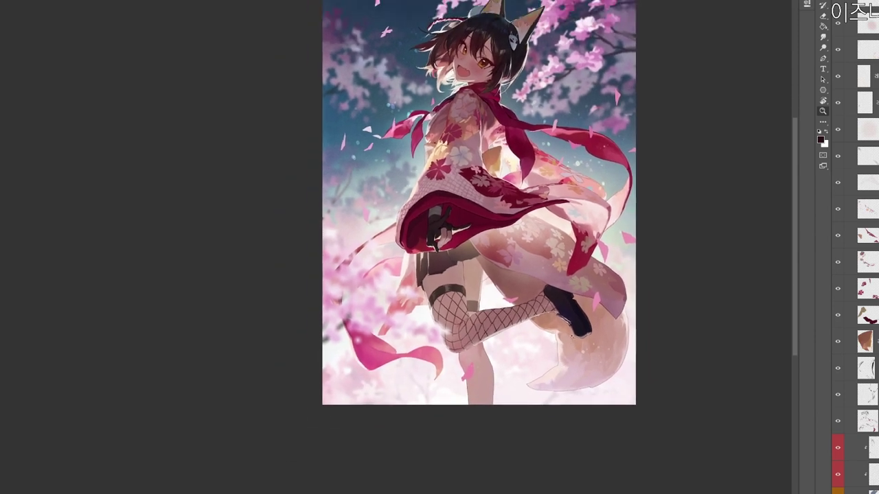
{"action": "left_click_drag", "start_coordinate": [616, 245], "coordinate": [592, 274]}
Create a new layer and airbrush a soft haze over the raised shoe with a colour sampled beside it.
{"action": "key", "text": "ctrl+shift+n"}
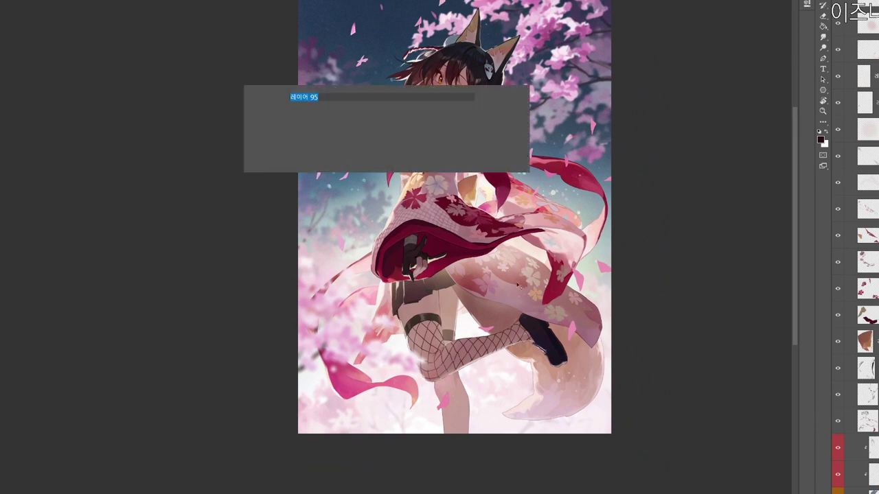
{"action": "key", "text": "Return"}
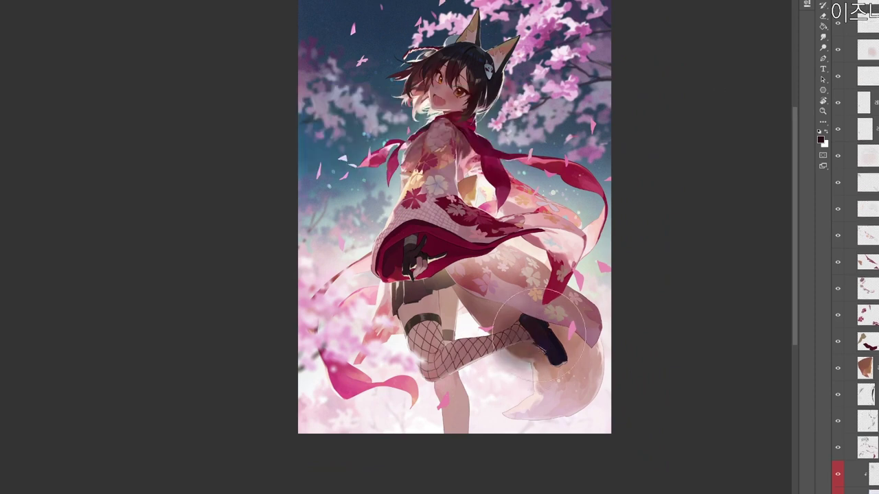
{"action": "left_click", "coordinate": [535, 365], "text": "alt"}
{"action": "mouse_move", "coordinate": [548, 348]}
{"action": "left_mouse_down"}
{"action": "mouse_move", "coordinate": [441, 373]}
{"action": "mouse_move", "coordinate": [533, 325]}
{"action": "mouse_move", "coordinate": [567, 389]}
{"action": "mouse_move", "coordinate": [573, 366]}
{"action": "mouse_move", "coordinate": [526, 324]}
{"action": "mouse_move", "coordinate": [556, 337]}
{"action": "mouse_move", "coordinate": [567, 392]}
{"action": "left_mouse_up"}
{"action": "key", "text": "ctrl+z"}
{"action": "left_click", "coordinate": [524, 354], "text": "alt"}
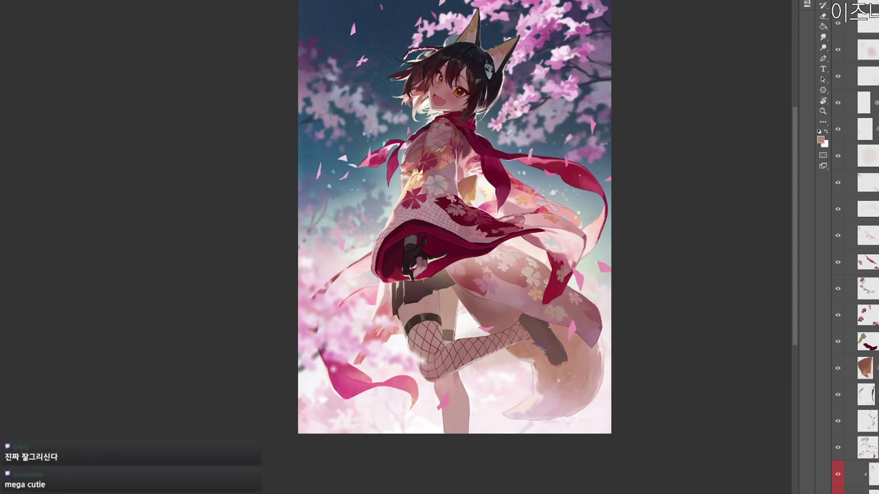
Compare the shoe with and without the haze, and brush more haze down over the tail.
{"action": "key", "text": "ctrl+z"}
{"action": "key", "text": "ctrl+shift+z"}
{"action": "key", "text": "ctrl+z"}
{"action": "key", "text": "ctrl+shift+z"}
{"action": "left_click_drag", "start_coordinate": [562, 370], "coordinate": [575, 396]}
{"action": "key", "text": "ctrl+z"}
{"action": "key", "text": "ctrl+shift+z"}
{"action": "key", "text": "ctrl+z"}
{"action": "key", "text": "ctrl+shift+z"}
Undo the last haze stroke and check the shoe and tail within the whole illustration.
{"action": "left_click_drag", "start_coordinate": [631, 220], "coordinate": [573, 206]}
{"action": "key", "text": "r"}
{"action": "left_click_drag", "start_coordinate": [646, 282], "coordinate": [617, 273]}
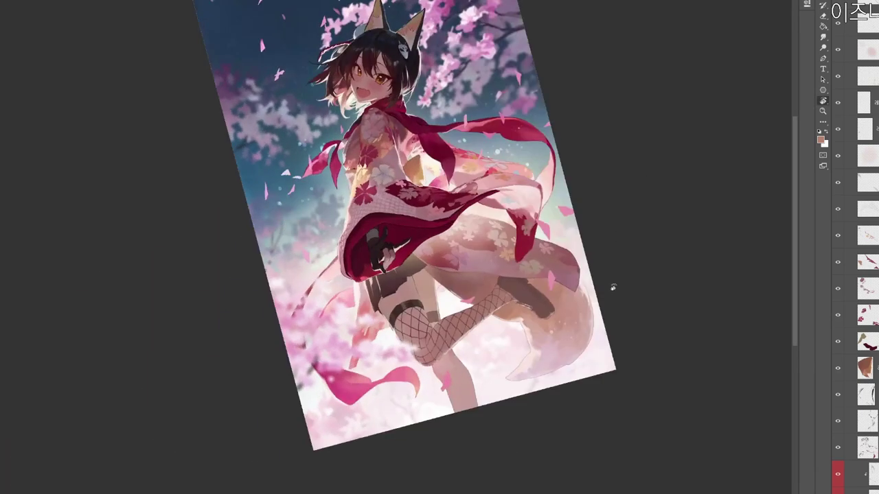
{"action": "key", "text": "Escape"}
{"action": "key", "text": "ctrl+z"}
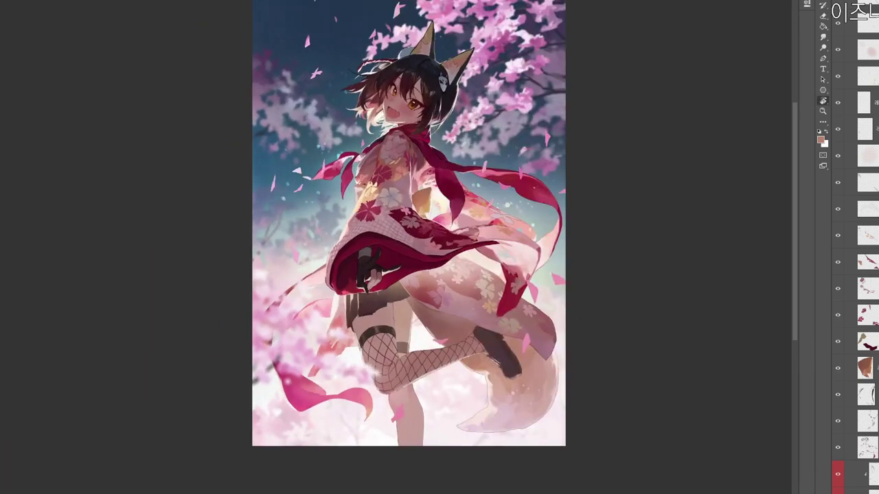
{"action": "left_click_drag", "start_coordinate": [422, 283], "coordinate": [487, 283]}
{"action": "key", "text": "z"}
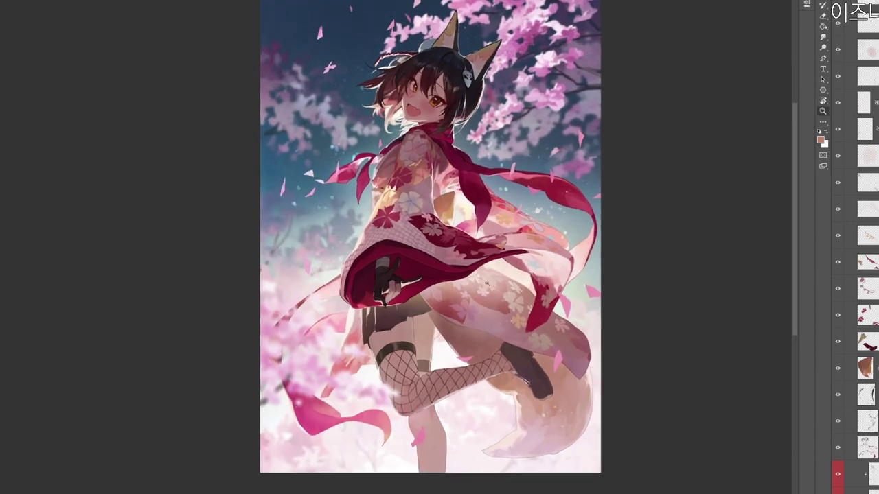
{"action": "left_click_drag", "start_coordinate": [524, 416], "coordinate": [524, 453]}
{"action": "left_click_drag", "start_coordinate": [456, 318], "coordinate": [486, 351]}
{"action": "left_click_drag", "start_coordinate": [522, 441], "coordinate": [475, 289]}
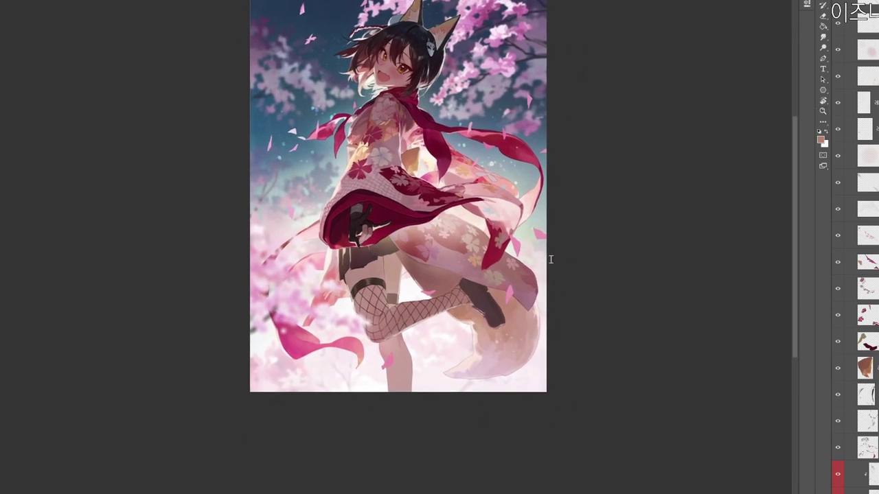
{"action": "scroll", "coordinate": [494, 226], "scroll_direction": "down", "scroll_amount": 1}
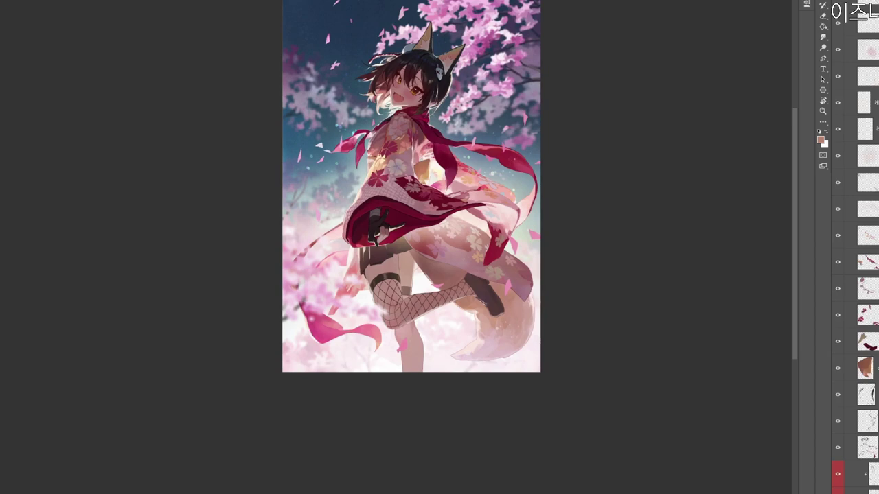
Create a new layer and set the brush colour to a saturated crimson for a halo.
{"action": "key", "text": "ctrl+shift+n"}
{"action": "key", "text": "Return"}
{"action": "key", "text": "ctrl+space"}
{"action": "left_click_drag", "start_coordinate": [446, 120], "coordinate": [484, 100]}
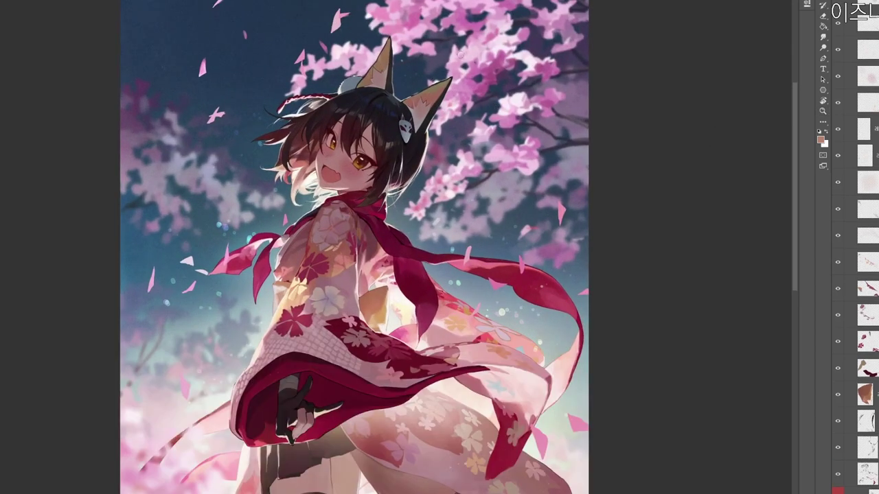
{"action": "key", "text": "n"}
{"action": "left_click_drag", "start_coordinate": [343, 128], "coordinate": [359, 133]}
{"action": "left_click", "coordinate": [371, 136]}
{"action": "left_click", "coordinate": [411, 111]}
{"action": "left_click", "coordinate": [513, 98]}
{"action": "scroll", "coordinate": [355, 247], "scroll_direction": "up", "scroll_amount": 2}
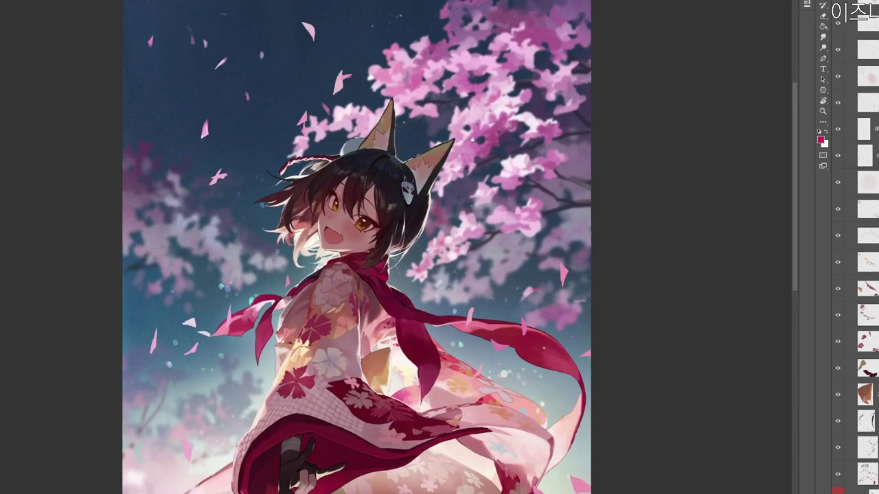
Sketch a thin slanted crimson ellipse above the fox ears as a halo, undoing the first attempt and redrawing it.
{"action": "mouse_move", "coordinate": [383, 70]}
{"action": "left_mouse_down"}
{"action": "mouse_move", "coordinate": [459, 154]}
{"action": "mouse_move", "coordinate": [382, 62]}
{"action": "mouse_move", "coordinate": [471, 165]}
{"action": "left_mouse_up"}
{"action": "key", "text": "ctrl+z"}
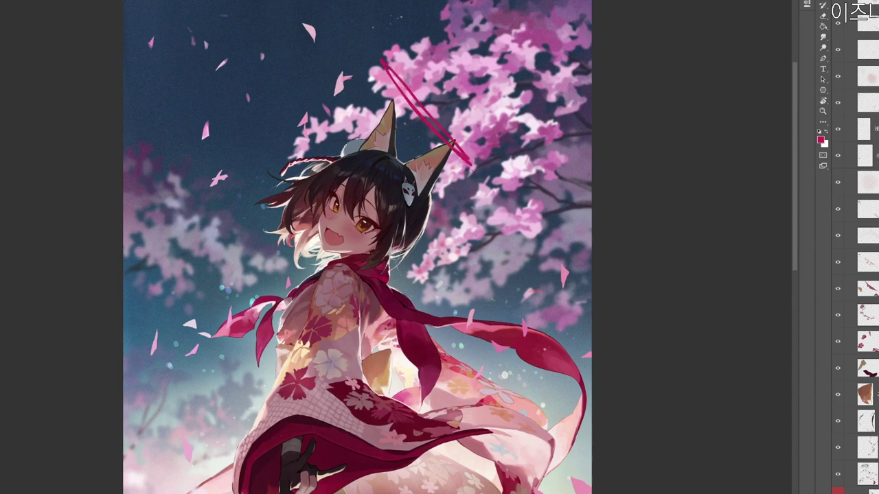
{"action": "left_click_drag", "start_coordinate": [383, 66], "coordinate": [474, 167]}
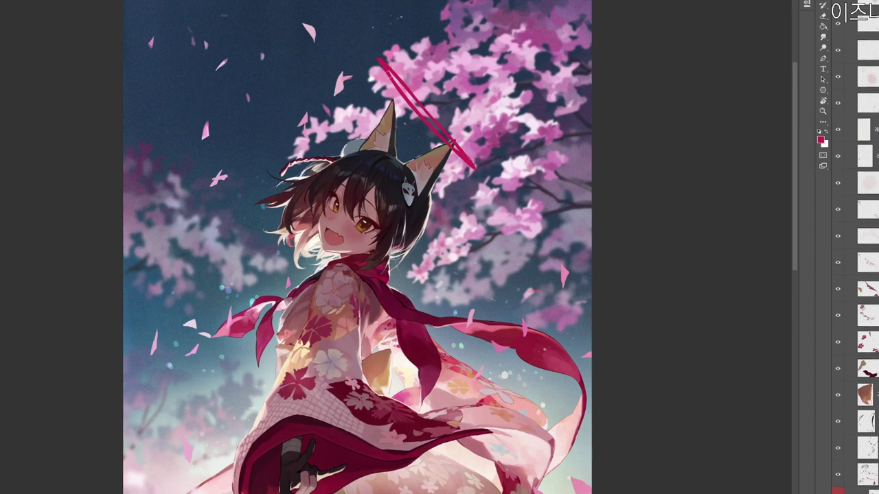
Rotate the canvas to bring the halo closer to level, and erase along its strokes to thin the ring.
{"action": "key", "text": "r"}
{"action": "mouse_move", "coordinate": [420, 117]}
{"action": "left_mouse_down"}
{"action": "mouse_move", "coordinate": [296, 59]}
{"action": "mouse_move", "coordinate": [239, 69]}
{"action": "left_mouse_up"}
{"action": "key", "text": "space"}
{"action": "left_click_drag", "start_coordinate": [239, 69], "coordinate": [462, 139]}
{"action": "key", "text": "e"}
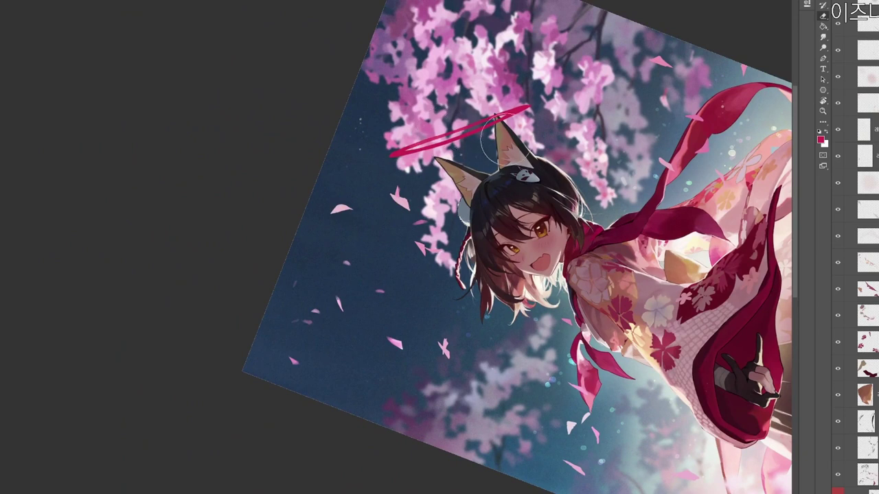
{"action": "left_click_drag", "start_coordinate": [419, 145], "coordinate": [495, 119]}
{"action": "left_click_drag", "start_coordinate": [416, 143], "coordinate": [508, 111]}
{"action": "left_click_drag", "start_coordinate": [462, 131], "coordinate": [514, 111]}
Redraw the long edges of the halo ring with clean crimson strokes, undoing the first one.
{"action": "key", "text": "b"}
{"action": "mouse_move", "coordinate": [396, 153]}
{"action": "left_mouse_down"}
{"action": "mouse_move", "coordinate": [525, 106]}
{"action": "mouse_move", "coordinate": [486, 124]}
{"action": "left_mouse_up"}
{"action": "key", "text": "ctrl+z"}
{"action": "left_click_drag", "start_coordinate": [417, 143], "coordinate": [525, 108]}
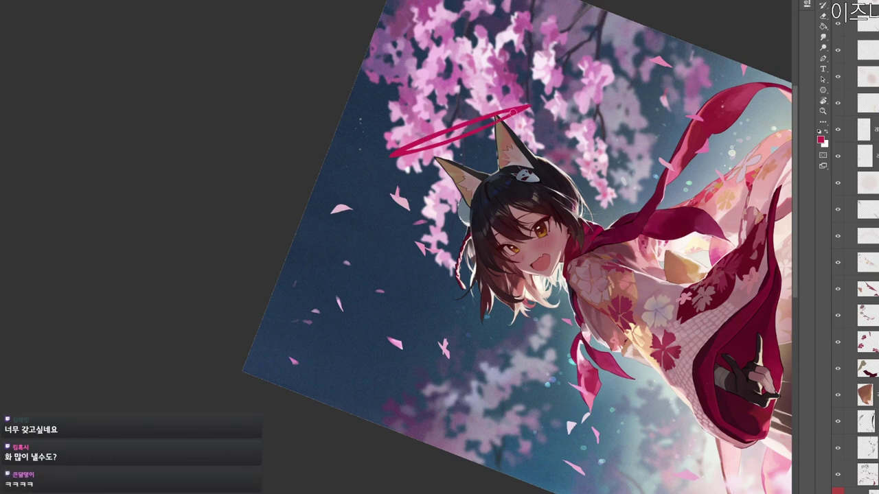
{"action": "left_click_drag", "start_coordinate": [488, 119], "coordinate": [463, 147]}
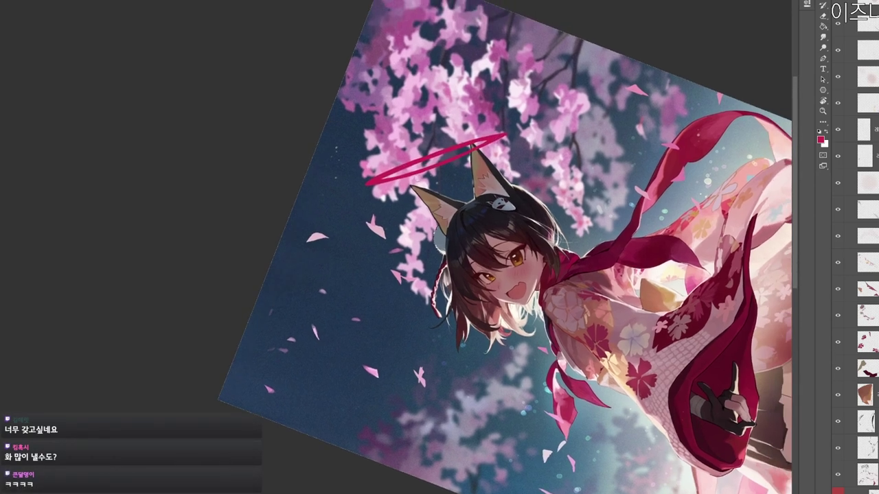
Clean up the halo's pointed end in front of the blossoms with the eraser, checking its shape up close.
{"action": "key", "text": "r"}
{"action": "left_click_drag", "start_coordinate": [473, 227], "coordinate": [471, 201]}
{"action": "key", "text": "e"}
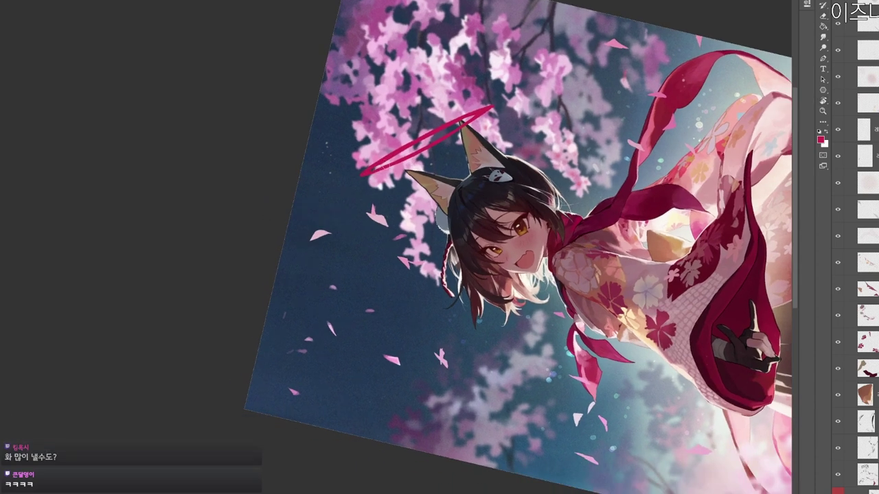
{"action": "key", "text": "e"}
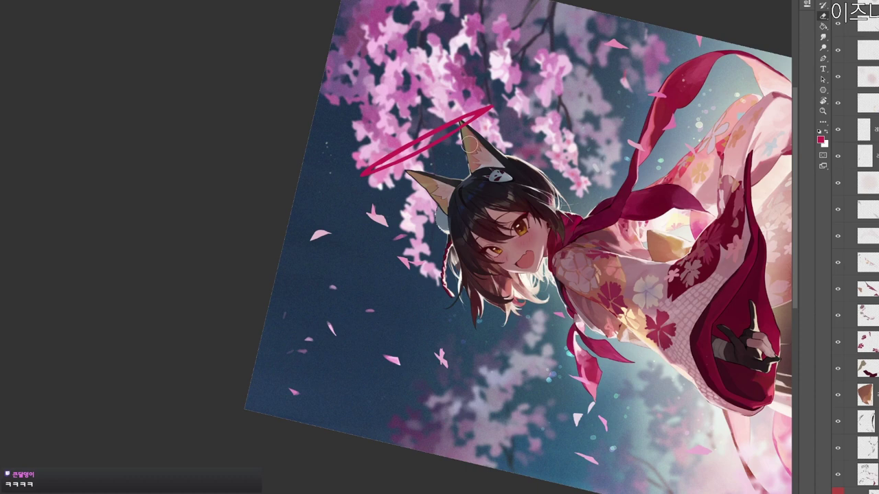
{"action": "key", "text": "z"}
{"action": "left_click_drag", "start_coordinate": [375, 171], "coordinate": [390, 164]}
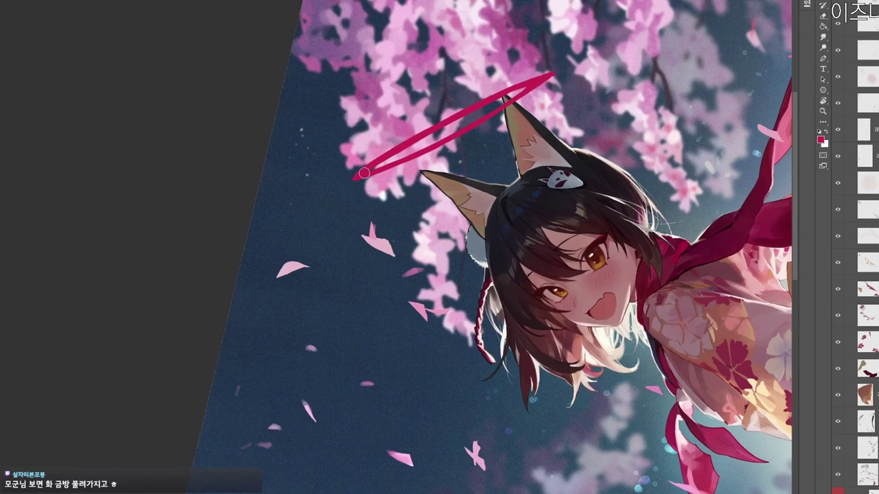
{"action": "key", "text": "z"}
{"action": "left_click_drag", "start_coordinate": [399, 158], "coordinate": [389, 159]}
{"action": "key", "text": "e"}
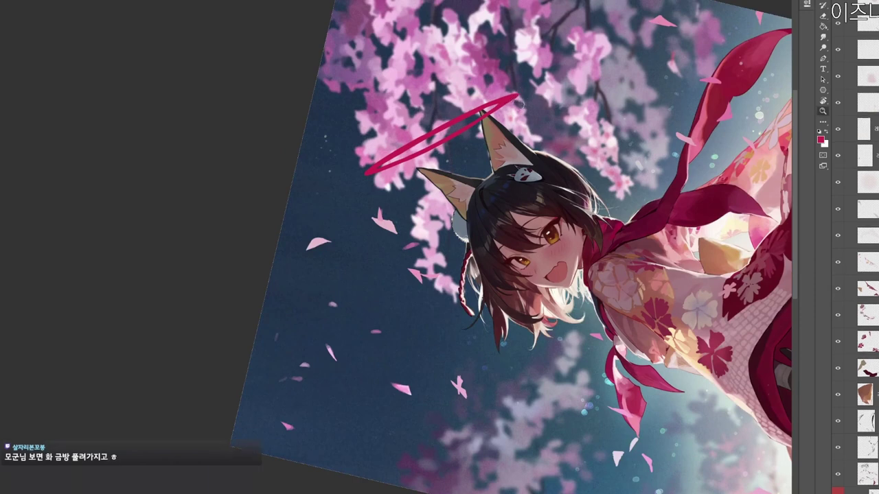
Touch up the halo's edge near the ear tip and begin a fine line inside the ring.
{"action": "key", "text": "z"}
{"action": "left_click_drag", "start_coordinate": [516, 99], "coordinate": [509, 101]}
{"action": "key", "text": "b"}
{"action": "left_click_drag", "start_coordinate": [469, 123], "coordinate": [479, 128]}
{"action": "key", "text": "z"}
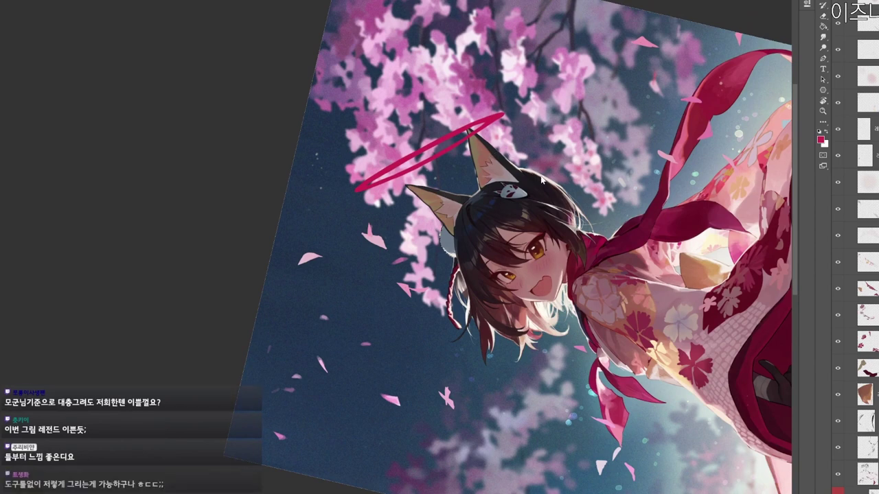
{"action": "left_click_drag", "start_coordinate": [496, 203], "coordinate": [440, 179]}
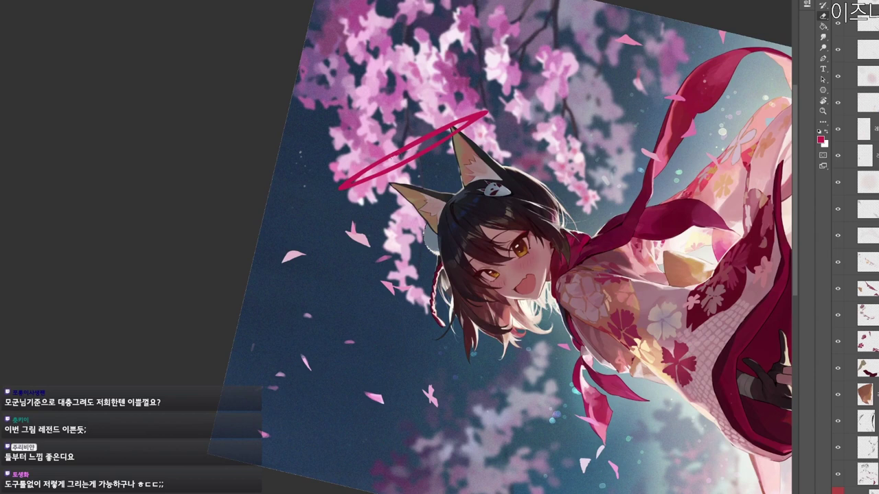
{"action": "left_click_drag", "start_coordinate": [394, 158], "coordinate": [364, 176]}
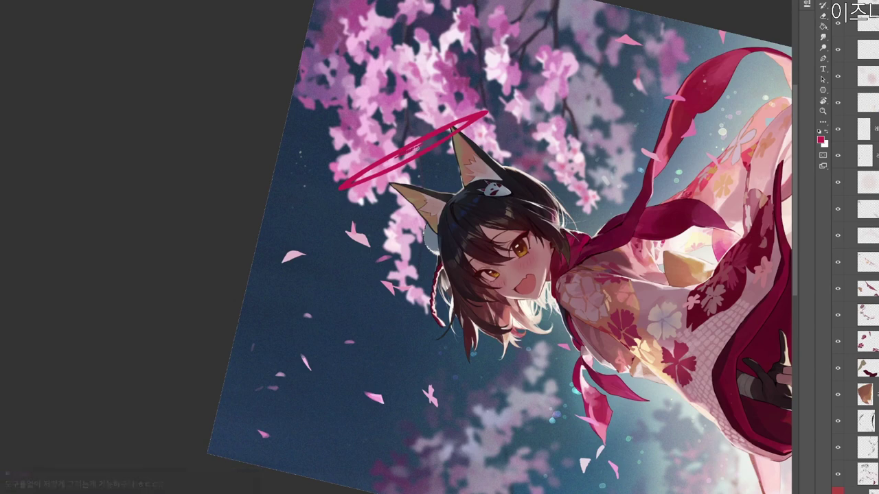
Turn the canvas to steepen the halo, then paint and trim thin crimson lines inside the ring.
{"action": "scroll", "coordinate": [473, 127], "scroll_direction": "down", "scroll_amount": 3}
{"action": "key", "text": "r"}
{"action": "left_click_drag", "start_coordinate": [453, 117], "coordinate": [426, 284]}
{"action": "scroll", "coordinate": [419, 274], "scroll_direction": "up", "scroll_amount": 3}
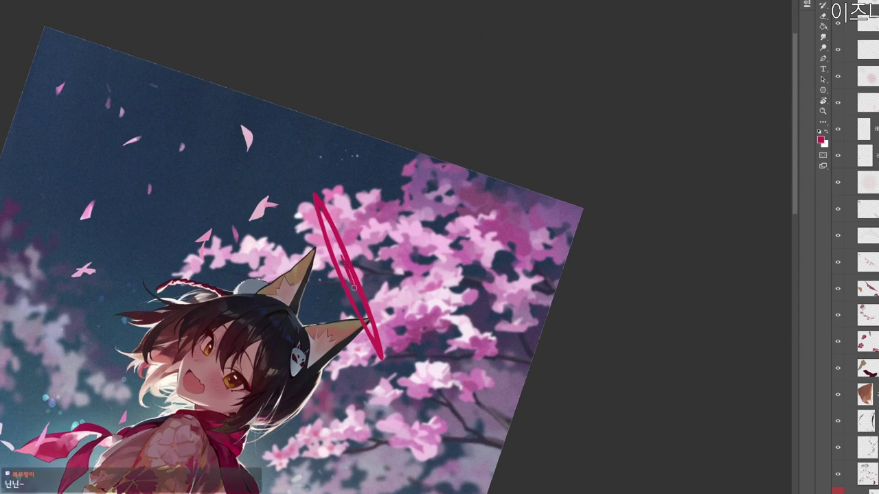
{"action": "key", "text": "e"}
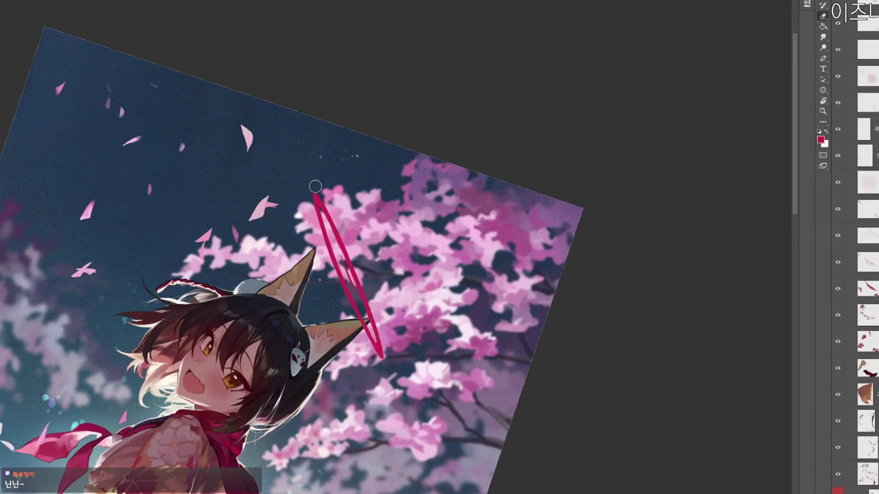
{"action": "key", "text": "b"}
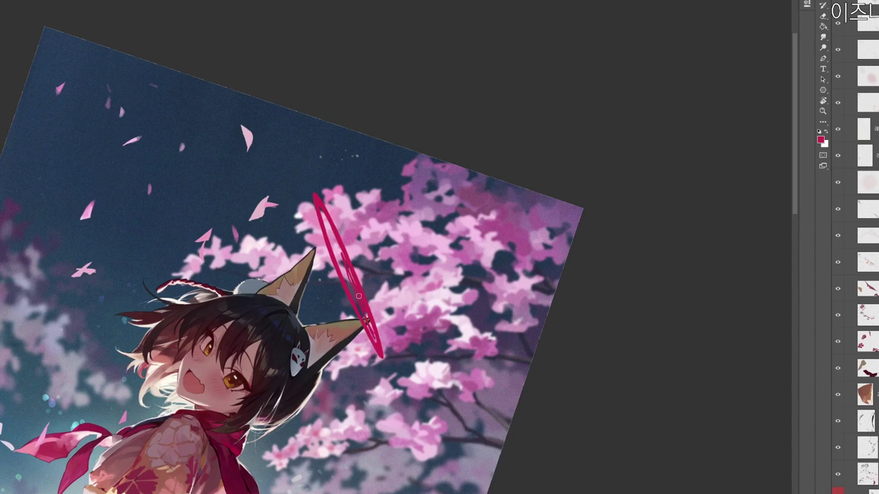
{"action": "key", "text": "e"}
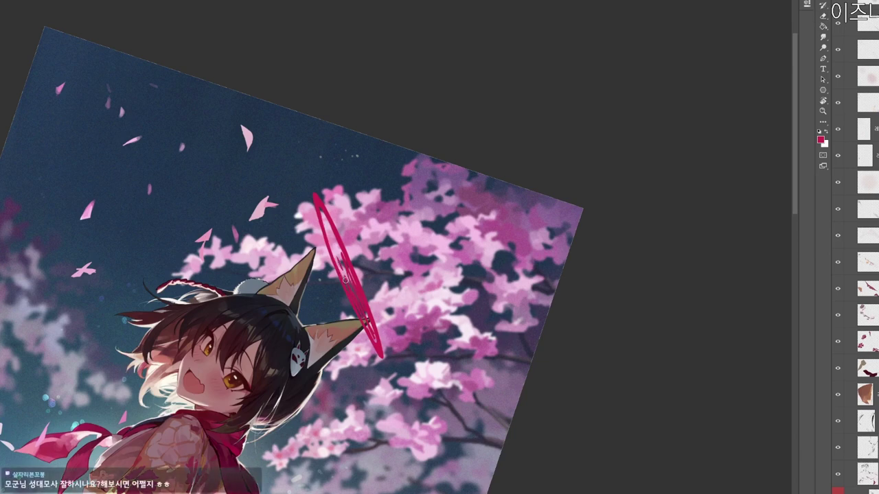
{"action": "mouse_move", "coordinate": [340, 264]}
{"action": "left_mouse_down"}
{"action": "mouse_move", "coordinate": [320, 224]}
{"action": "mouse_move", "coordinate": [347, 280]}
{"action": "left_mouse_up"}
Rotate and enlarge the view of the halo, and fill its interior with fine concentric lines, alternating brush and eraser.
{"action": "key", "text": "r"}
{"action": "left_click_drag", "start_coordinate": [433, 392], "coordinate": [458, 51]}
{"action": "key", "text": "z"}
{"action": "left_click_drag", "start_coordinate": [363, 164], "coordinate": [426, 161]}
{"action": "key", "text": "r"}
{"action": "mouse_move", "coordinate": [426, 161]}
{"action": "left_mouse_down"}
{"action": "mouse_move", "coordinate": [412, 134]}
{"action": "mouse_move", "coordinate": [360, 139]}
{"action": "left_mouse_up"}
{"action": "key", "text": "z"}
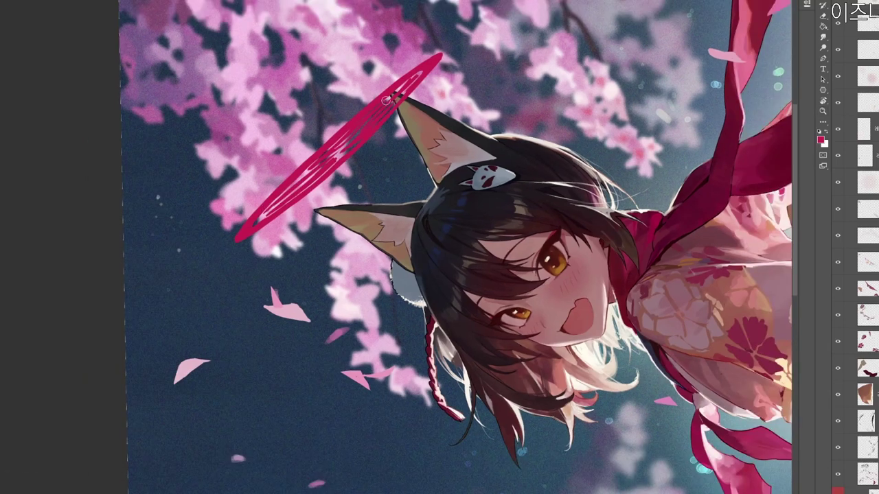
{"action": "key", "text": "e"}
{"action": "key", "text": "b"}
{"action": "key", "text": "b"}
{"action": "key", "text": "e"}
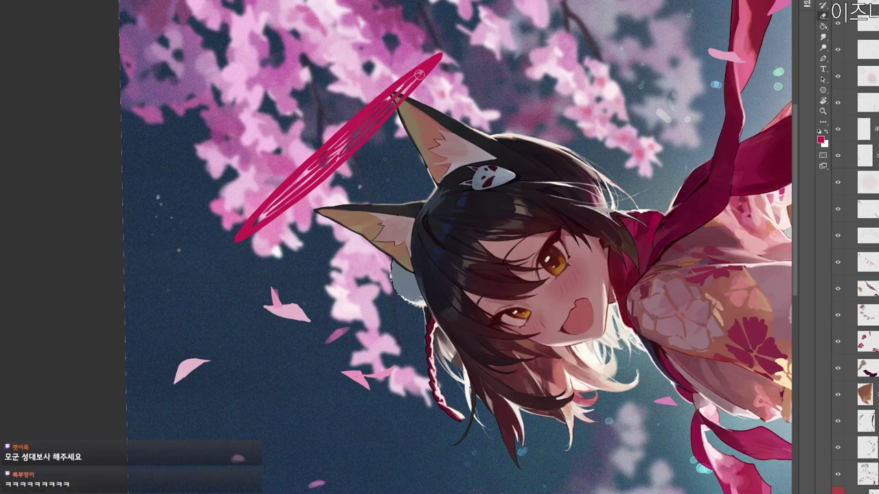
{"action": "left_click_drag", "start_coordinate": [417, 74], "coordinate": [398, 109]}
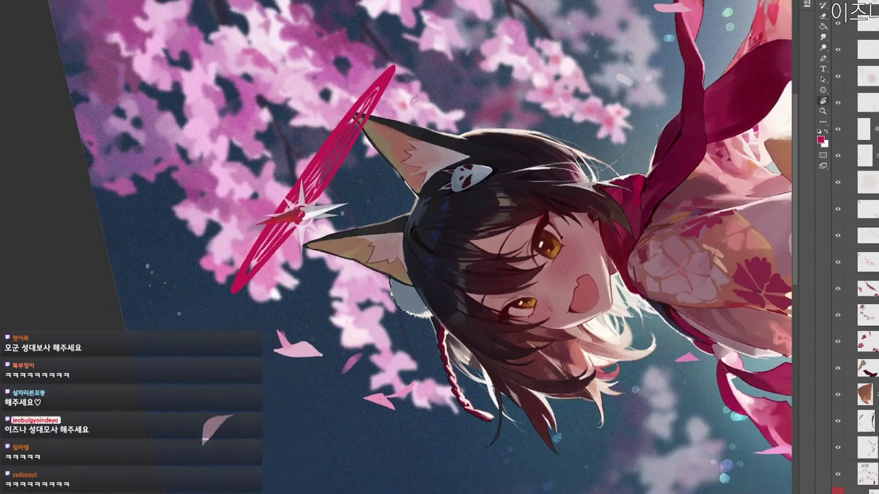
Refine the halo's inner lines and taper its ends from a rotated view.
{"action": "mouse_move", "coordinate": [414, 100]}
{"action": "left_mouse_down"}
{"action": "mouse_move", "coordinate": [344, 59]}
{"action": "mouse_move", "coordinate": [286, 54]}
{"action": "left_mouse_up"}
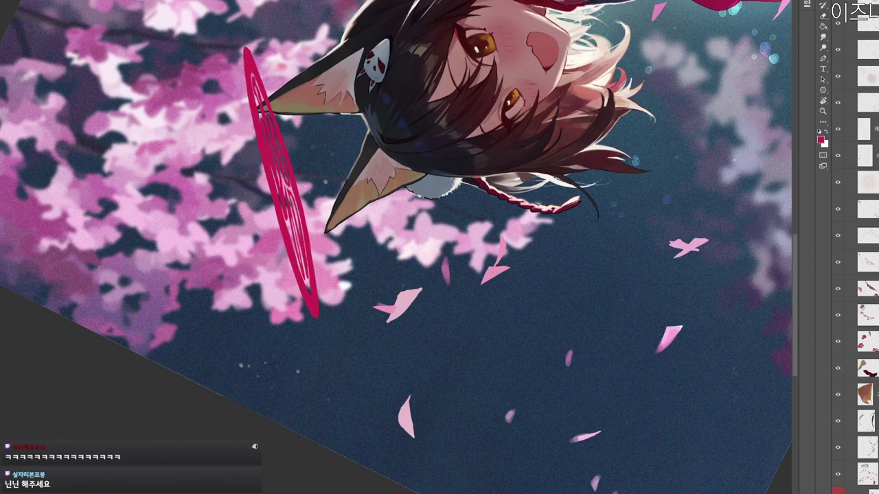
{"action": "left_click", "coordinate": [320, 227], "text": "alt"}
{"action": "left_click_drag", "start_coordinate": [450, 210], "coordinate": [445, 254]}
{"action": "left_click", "coordinate": [336, 218]}
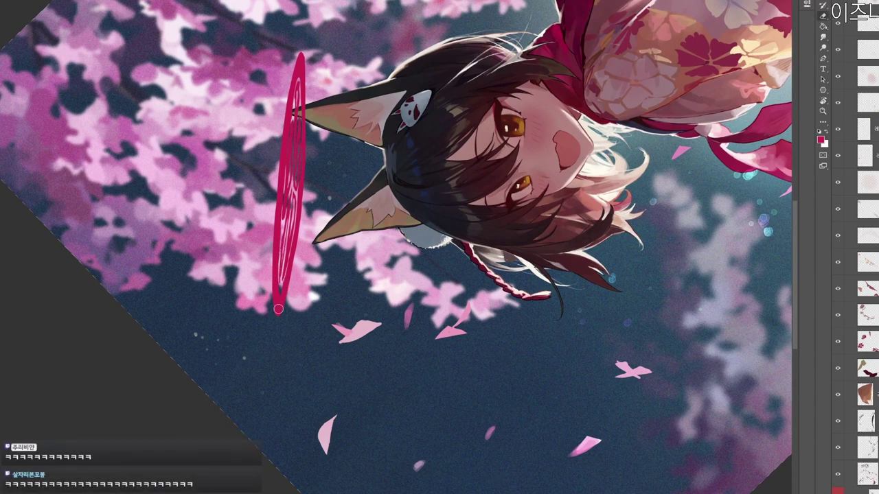
Return the canvas upright and transform the halo, shifting it slightly away from the head.
{"action": "key", "text": "z"}
{"action": "left_click_drag", "start_coordinate": [308, 297], "coordinate": [264, 298]}
{"action": "key", "text": "r"}
{"action": "left_click_drag", "start_coordinate": [364, 288], "coordinate": [213, 393]}
{"action": "left_click_drag", "start_coordinate": [514, 289], "coordinate": [396, 412]}
{"action": "key", "text": "z"}
{"action": "left_click_drag", "start_coordinate": [522, 339], "coordinate": [482, 282]}
{"action": "key", "text": "r"}
{"action": "key", "text": "ctrl+t"}
{"action": "left_click_drag", "start_coordinate": [434, 259], "coordinate": [439, 254]}
{"action": "left_click_drag", "start_coordinate": [379, 201], "coordinate": [386, 207]}
{"action": "key", "text": "Return"}
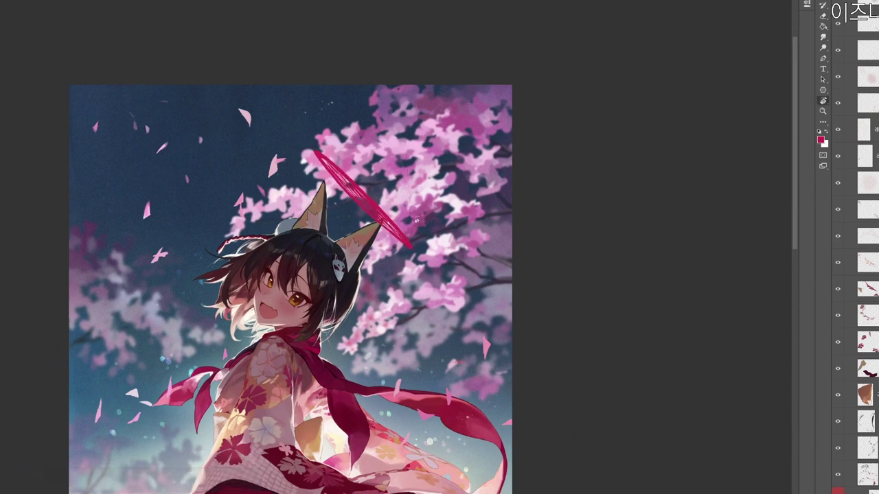
Check the halo within the wider illustration and nudge it slightly downward with another transform.
{"action": "key", "text": "z"}
{"action": "left_click_drag", "start_coordinate": [464, 330], "coordinate": [448, 332]}
{"action": "left_click_drag", "start_coordinate": [460, 377], "coordinate": [459, 328]}
{"action": "left_click_drag", "start_coordinate": [485, 373], "coordinate": [483, 374]}
{"action": "key", "text": "ctrl+t"}
{"action": "left_click_drag", "start_coordinate": [397, 197], "coordinate": [398, 200]}
{"action": "key", "text": "Return"}
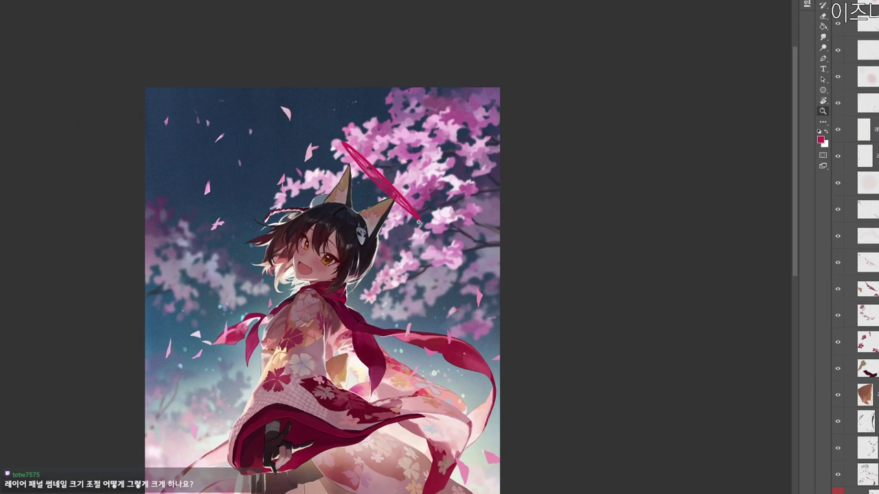
Move the halo layer down the layer stack to sit beneath the character's layers.
{"action": "scroll", "coordinate": [855, 255], "scroll_direction": "down", "scroll_amount": 10}
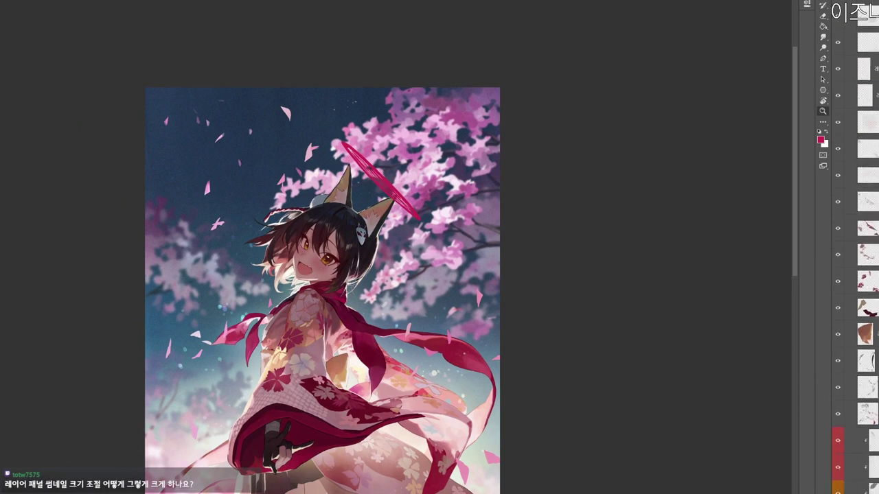
{"action": "scroll", "coordinate": [855, 255], "scroll_direction": "up", "scroll_amount": 10}
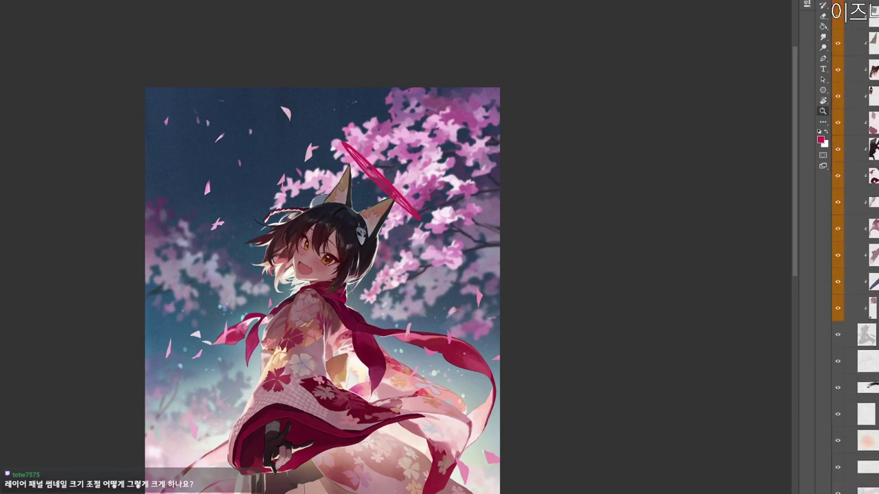
{"action": "scroll", "coordinate": [856, 255], "scroll_direction": "down", "scroll_amount": 10}
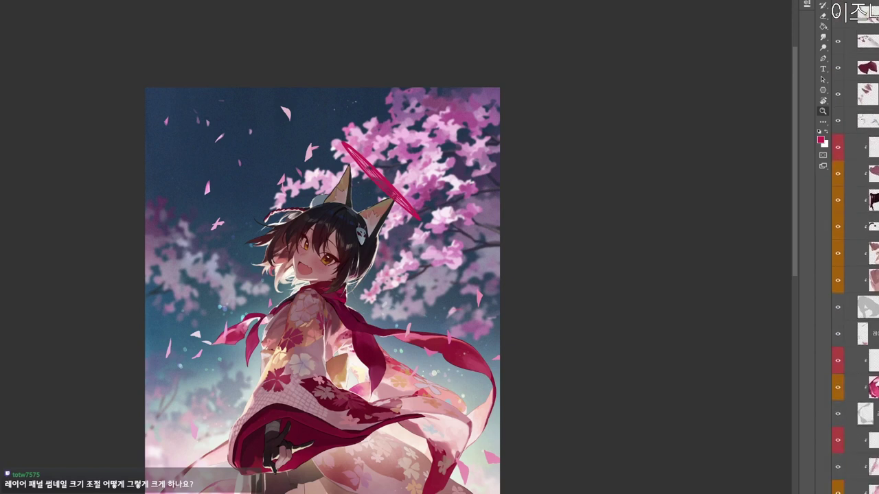
{"action": "scroll", "coordinate": [856, 255], "scroll_direction": "down", "scroll_amount": 1}
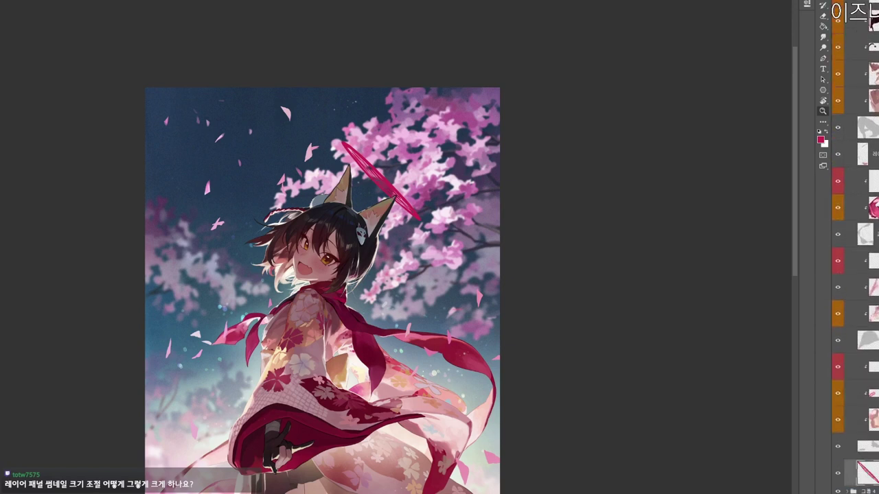
{"action": "scroll", "coordinate": [435, 221], "scroll_direction": "down", "scroll_amount": 2}
Recolour the halo with a brighter crimson.
{"action": "left_click", "coordinate": [820, 139]}
{"action": "left_click", "coordinate": [379, 125]}
{"action": "left_click", "coordinate": [411, 111]}
{"action": "left_click", "coordinate": [525, 102]}
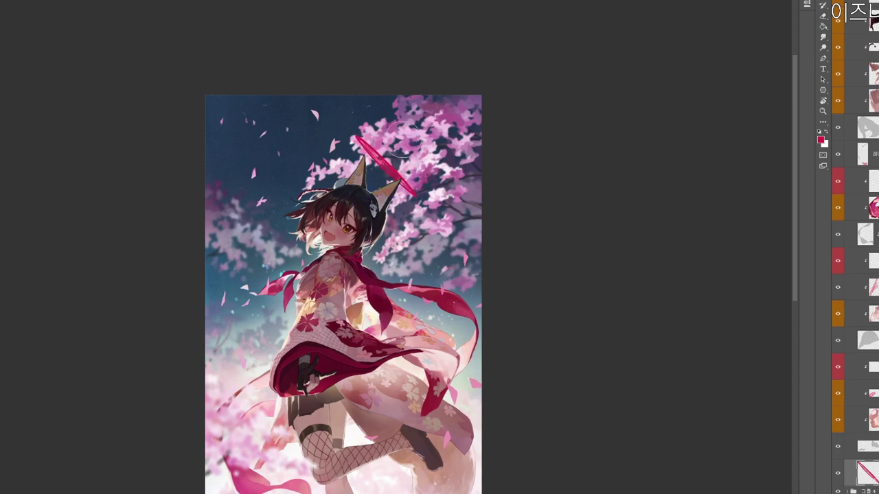
Recolour the halo magenta using colour ec3dcd.
{"action": "left_click_drag", "start_coordinate": [479, 386], "coordinate": [507, 354]}
{"action": "left_click_drag", "start_coordinate": [519, 408], "coordinate": [522, 414]}
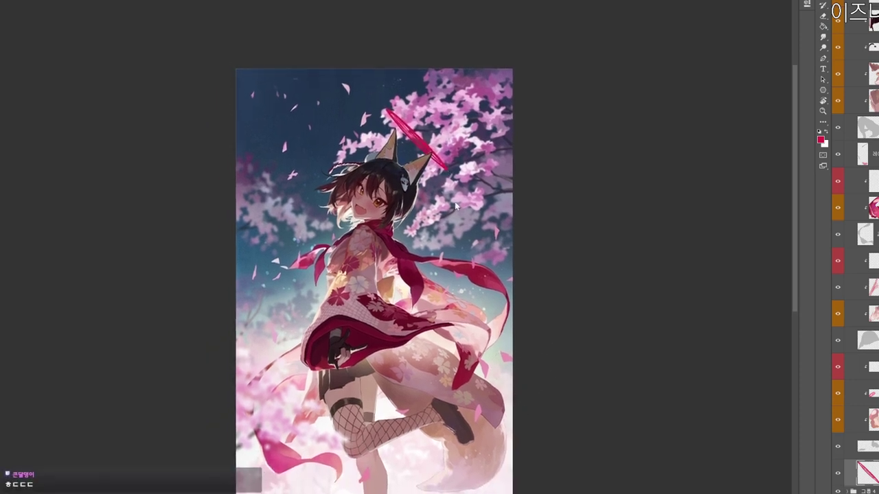
{"action": "key", "text": "n"}
{"action": "left_click", "coordinate": [351, 130]}
{"action": "left_click", "coordinate": [409, 131]}
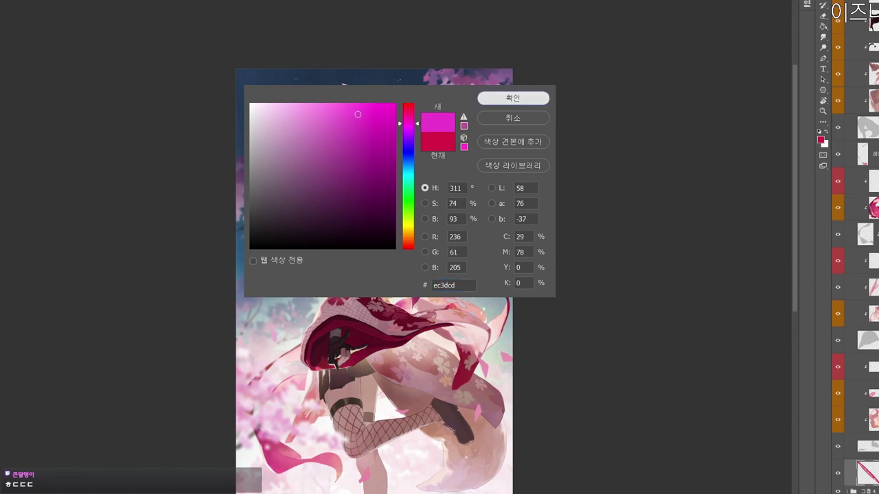
{"action": "left_click", "coordinate": [513, 97]}
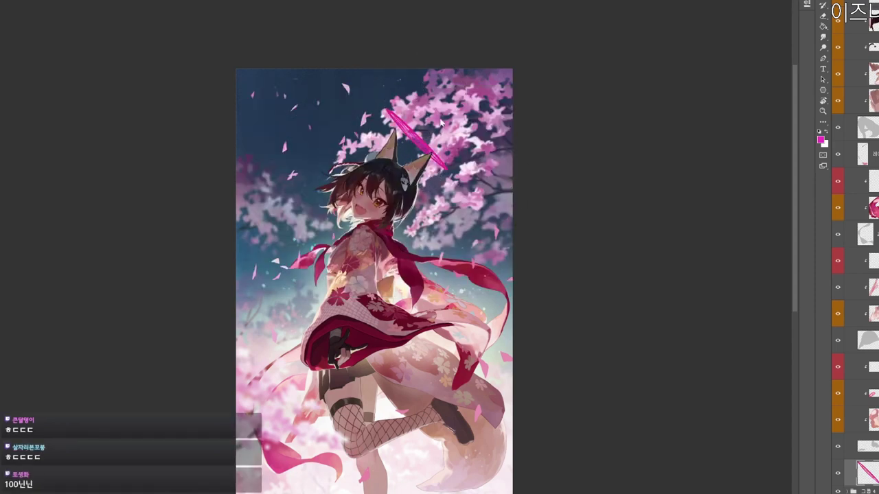
Recolour the halo a darker magenta, ac1868.
{"action": "key", "text": "alt+c"}
{"action": "left_click", "coordinate": [374, 149]}
{"action": "left_click", "coordinate": [411, 120]}
{"action": "left_click", "coordinate": [492, 104]}
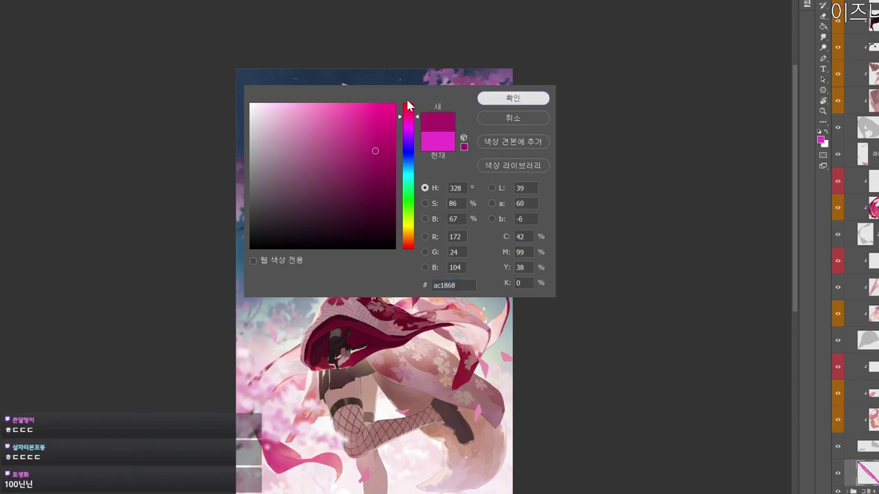
{"action": "left_click_drag", "start_coordinate": [456, 177], "coordinate": [438, 166]}
{"action": "scroll", "coordinate": [401, 148], "scroll_direction": "up", "scroll_amount": 1}
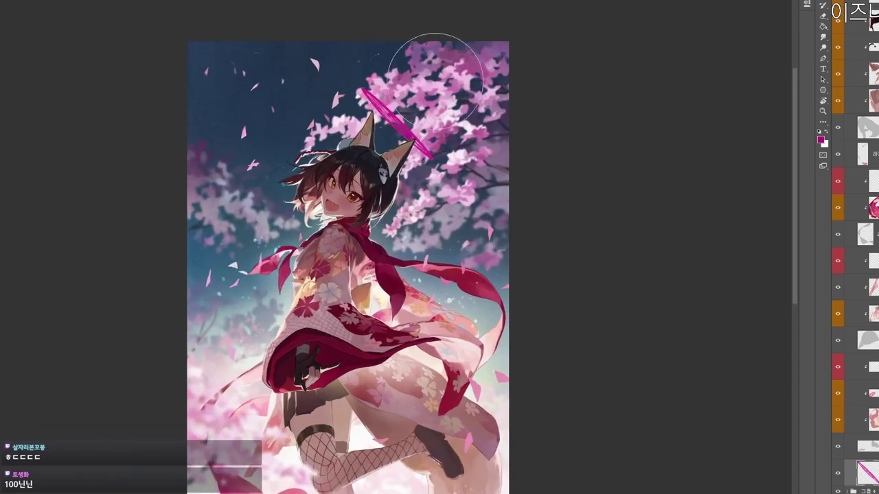
Recolour the halo a pinkish magenta using colour d42a86.
{"action": "key", "text": "alt+c"}
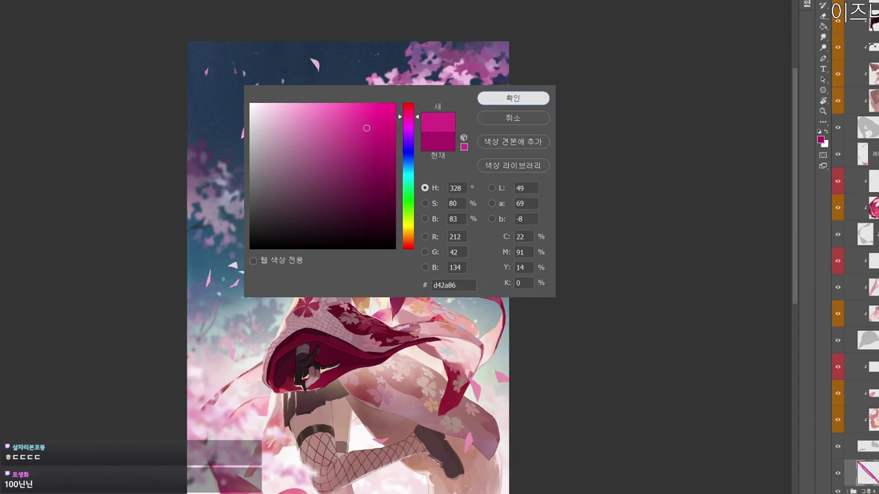
{"action": "left_click", "coordinate": [508, 98]}
{"action": "scroll", "coordinate": [526, 125], "scroll_direction": "down", "scroll_amount": 1}
{"action": "key", "text": "r"}
{"action": "left_click_drag", "start_coordinate": [613, 150], "coordinate": [580, 172]}
{"action": "left_click_drag", "start_coordinate": [513, 245], "coordinate": [515, 255]}
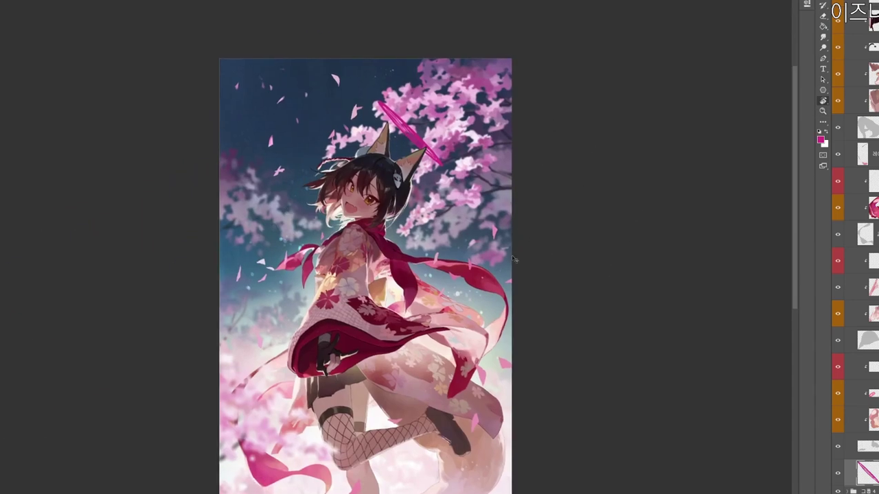
Add a new layer above the halo and brush a soft magenta glow over the ring.
{"action": "key", "text": "ctrl+alt+shift+n"}
{"action": "key", "text": "b"}
{"action": "mouse_move", "coordinate": [385, 115]}
{"action": "left_mouse_down"}
{"action": "mouse_move", "coordinate": [412, 139]}
{"action": "mouse_move", "coordinate": [396, 158]}
{"action": "left_mouse_up"}
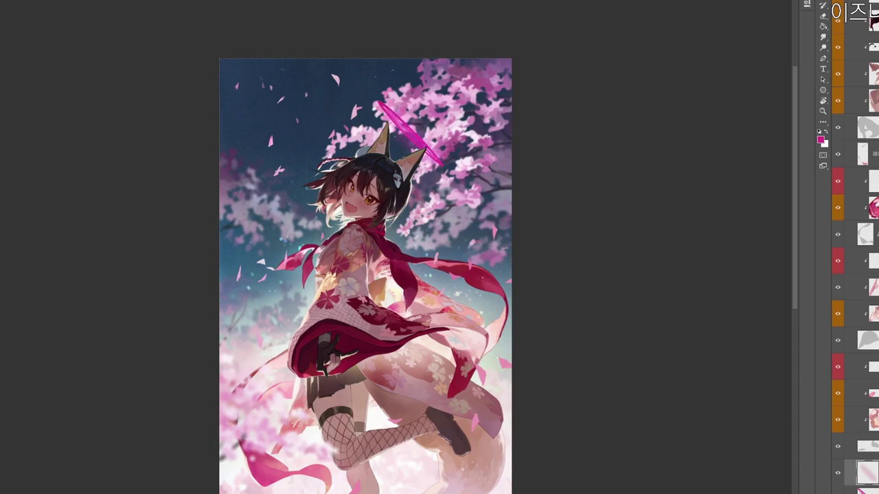
{"action": "key", "text": "r"}
{"action": "left_click_drag", "start_coordinate": [547, 203], "coordinate": [501, 184]}
{"action": "left_click", "coordinate": [399, 189], "text": "ctrl"}
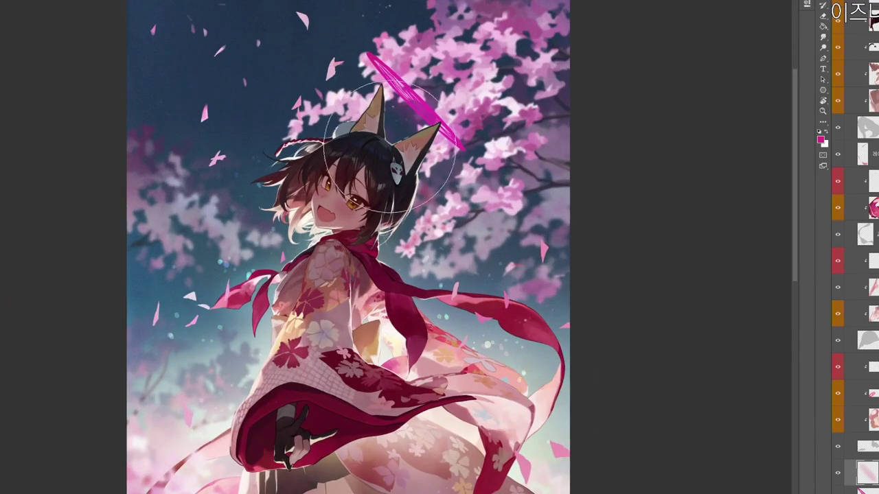
Add a new layer near the top of the layer stack and touch up the fox ears and hair with sampled colours.
{"action": "scroll", "coordinate": [854, 247], "scroll_direction": "down", "scroll_amount": 10}
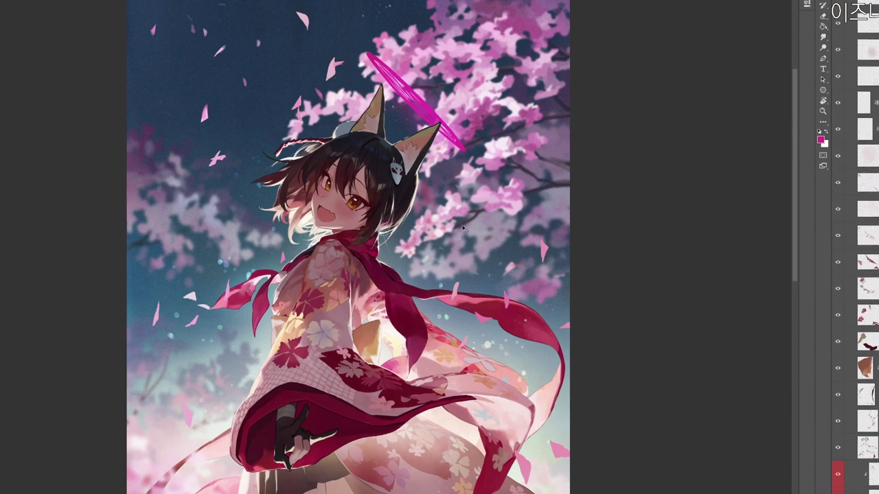
{"action": "key", "text": "ctrl+alt+shift+n"}
{"action": "left_click_drag", "start_coordinate": [440, 189], "coordinate": [429, 236]}
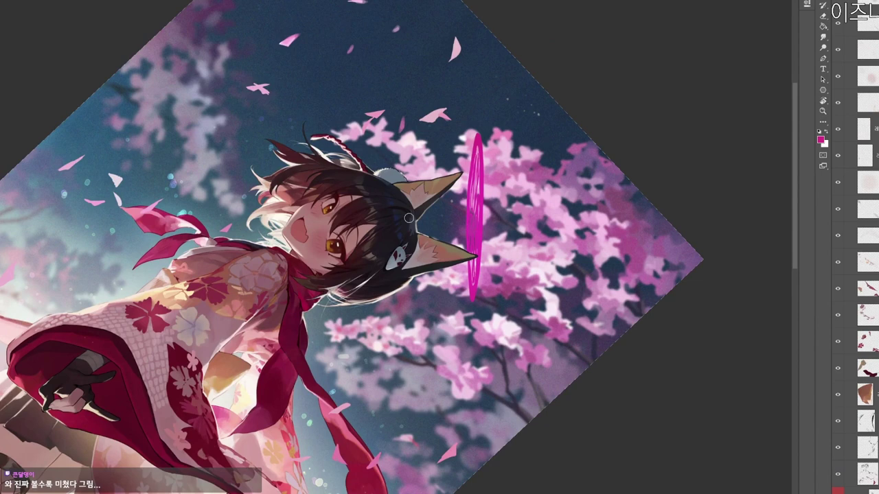
{"action": "key", "text": "ctrl+plus"}
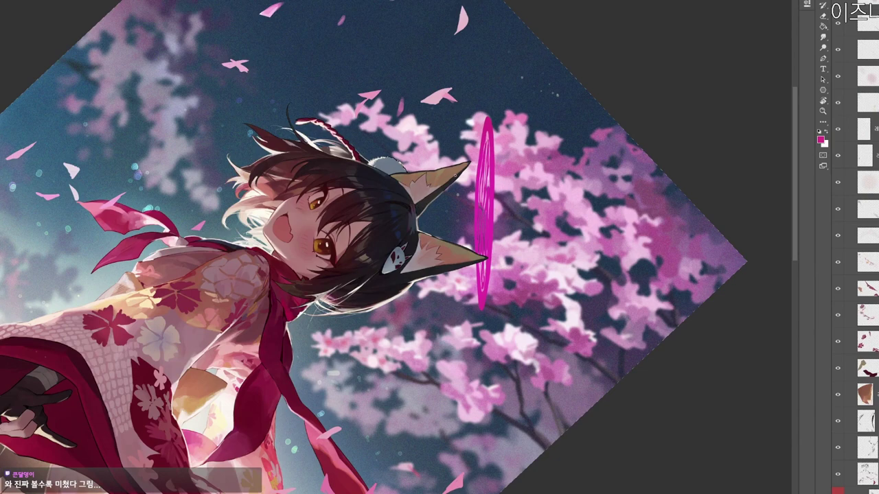
{"action": "key", "text": "ctrl+minus"}
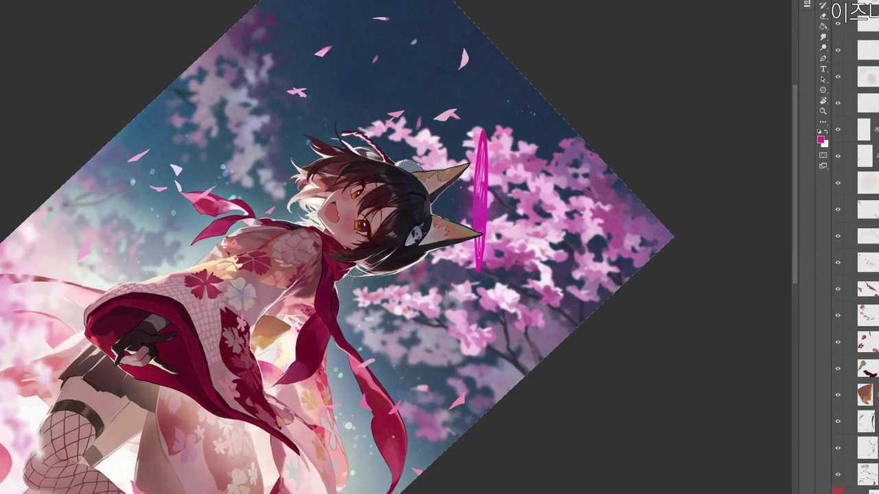
{"action": "key", "text": "ctrl+plus"}
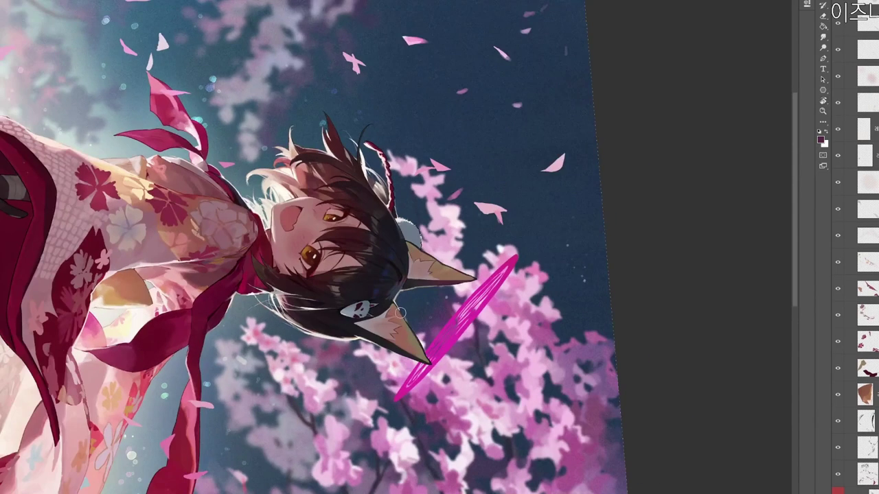
{"action": "left_click_drag", "start_coordinate": [399, 311], "coordinate": [375, 124]}
{"action": "key", "text": "r"}
{"action": "key", "text": "b"}
{"action": "left_click", "coordinate": [340, 80], "text": "alt"}
{"action": "left_click", "coordinate": [338, 61], "text": "alt"}
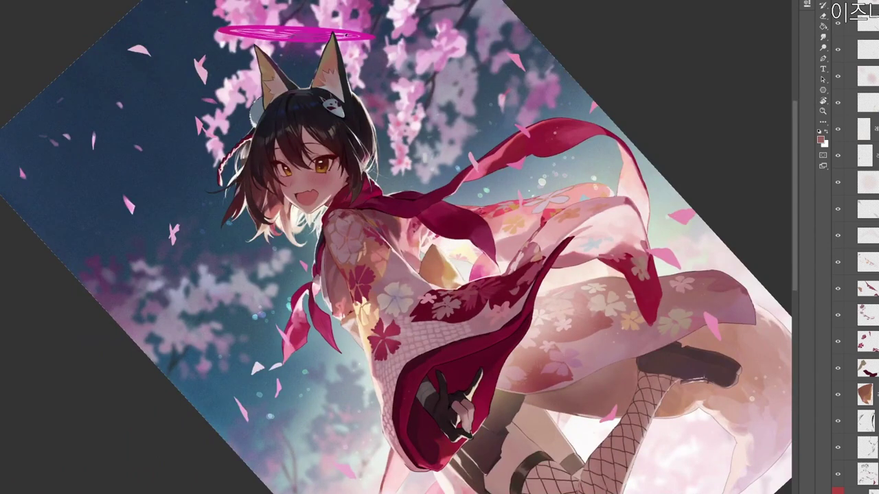
{"action": "left_click", "coordinate": [345, 86], "text": "alt"}
{"action": "key", "text": "r"}
{"action": "left_click_drag", "start_coordinate": [477, 124], "coordinate": [492, 326]}
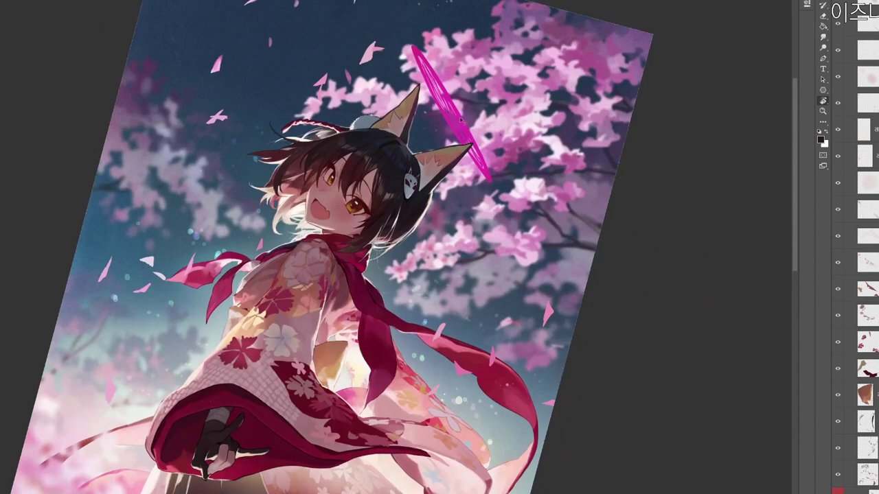
Transform the halo and its glow layer together, rotating them slightly counterclockwise above the ears.
{"action": "left_click", "coordinate": [487, 132], "text": "ctrl"}
{"action": "left_click", "coordinate": [461, 122], "text": "ctrl"}
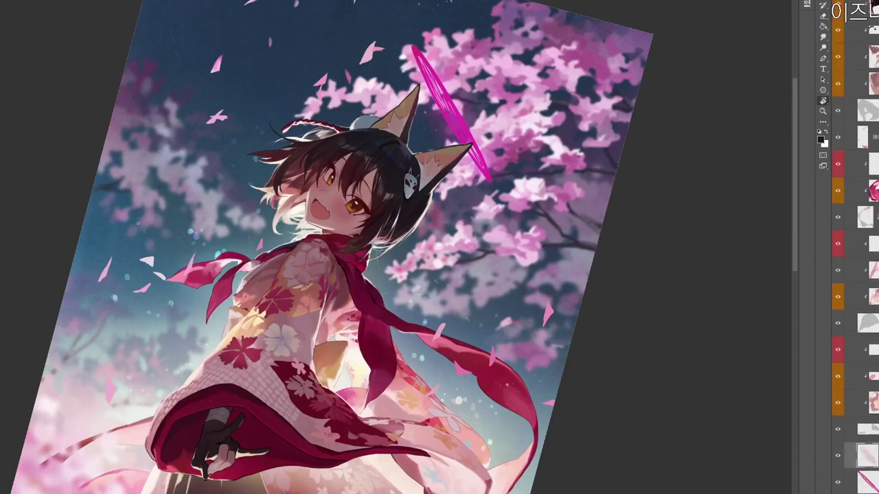
{"action": "left_click", "coordinate": [462, 122], "text": "ctrl+shift"}
{"action": "key", "text": "ctrl+t"}
{"action": "left_click_drag", "start_coordinate": [542, 64], "coordinate": [537, 57]}
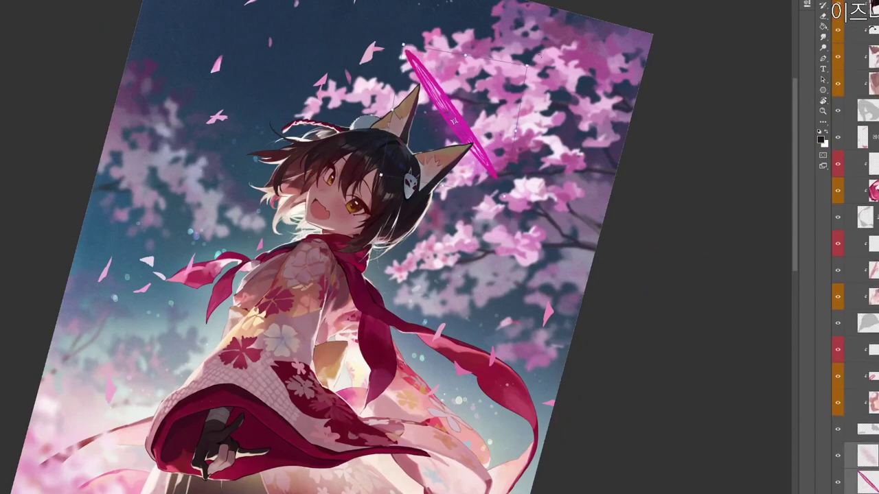
{"action": "left_click_drag", "start_coordinate": [468, 142], "coordinate": [472, 142]}
{"action": "key", "text": "Return"}
Examine the halo's tilt against the head and ears from several canvas rotations.
{"action": "left_click_drag", "start_coordinate": [525, 287], "coordinate": [477, 69]}
{"action": "key", "text": "r"}
{"action": "left_click_drag", "start_coordinate": [427, 210], "coordinate": [492, 283]}
{"action": "left_click", "coordinate": [492, 283], "text": "ctrl"}
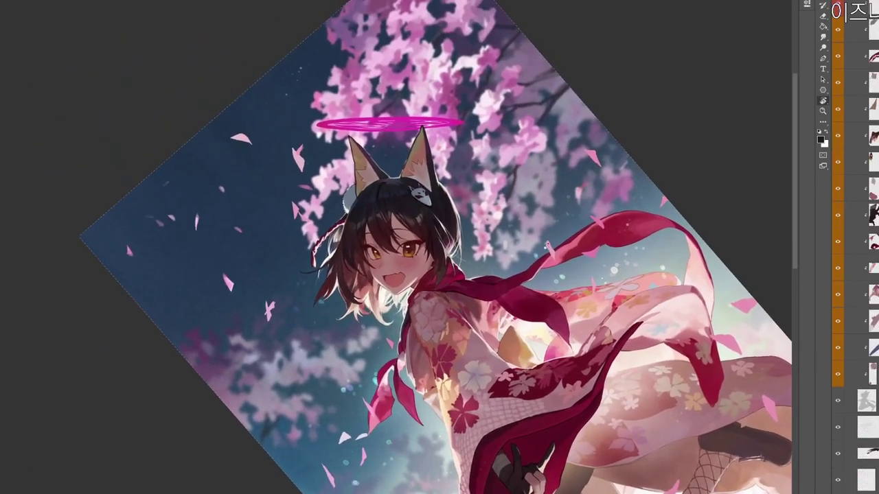
{"action": "scroll", "coordinate": [449, 277], "scroll_direction": "up", "scroll_amount": 3}
{"action": "left_click_drag", "start_coordinate": [446, 308], "coordinate": [458, 311]}
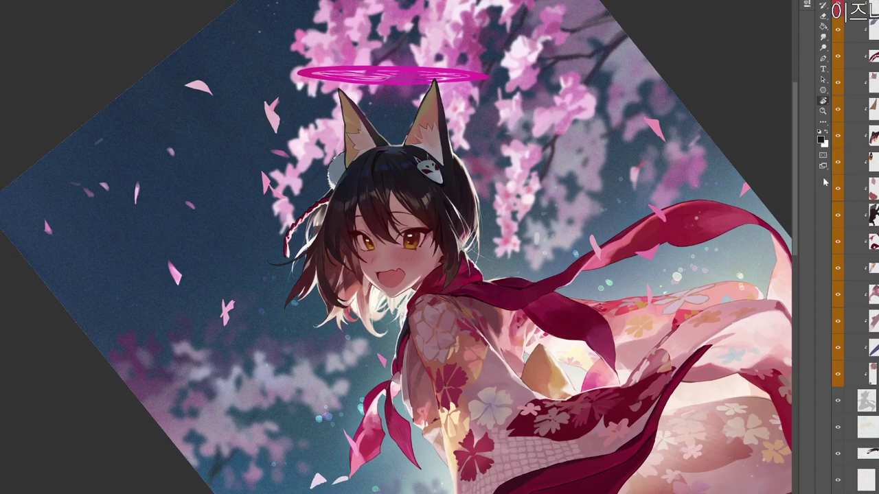
{"action": "scroll", "coordinate": [856, 247], "scroll_direction": "up", "scroll_amount": 6}
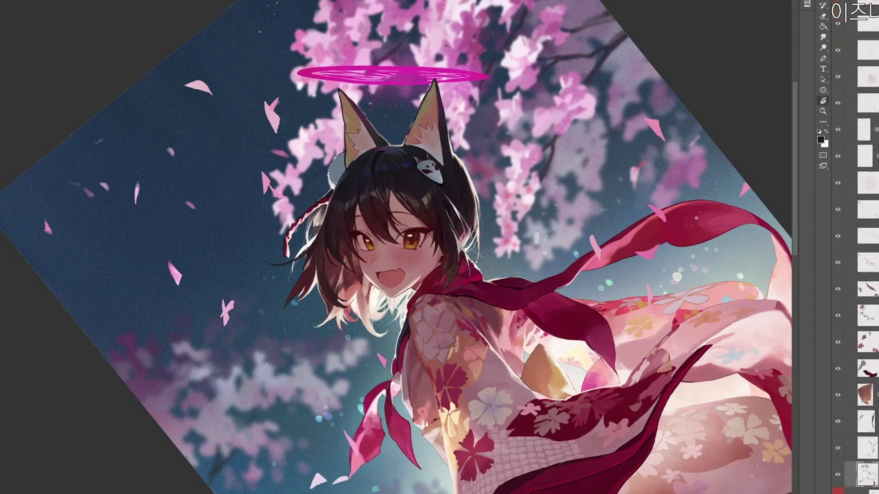
{"action": "left_click_drag", "start_coordinate": [454, 252], "coordinate": [450, 161]}
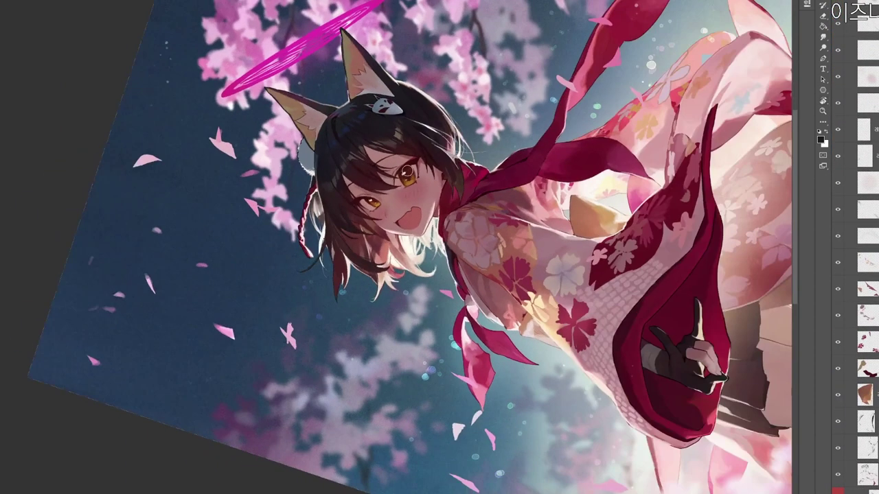
{"action": "left_click_drag", "start_coordinate": [441, 208], "coordinate": [448, 208]}
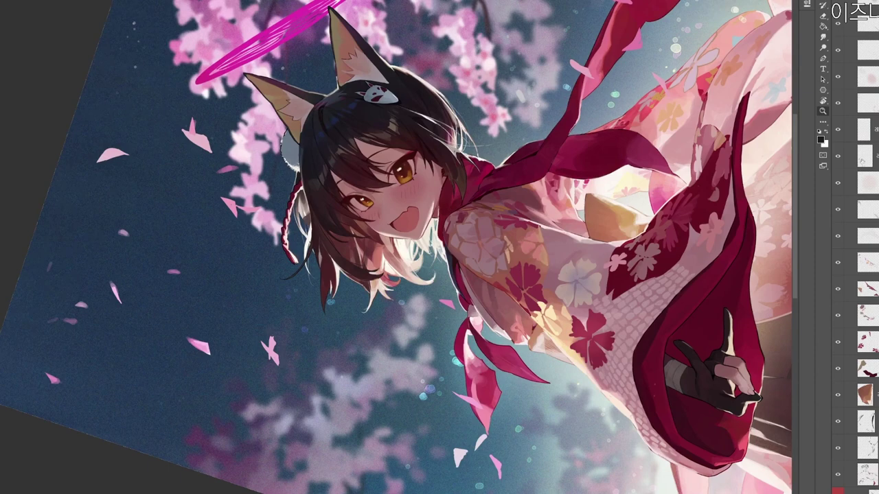
Add a new layer, choose a bright pink and paint a small accent at the character's eye.
{"action": "key", "text": "ctrl+shift+n"}
{"action": "key", "text": "Return"}
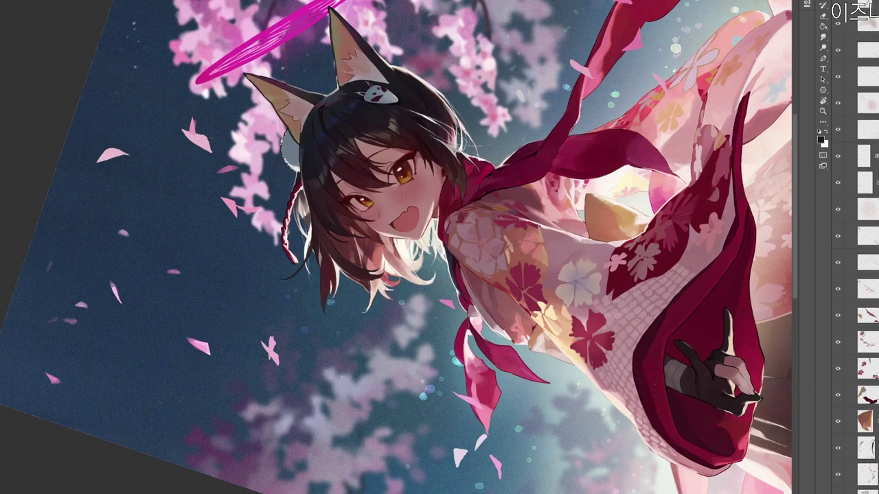
{"action": "key", "text": "n"}
{"action": "left_click", "coordinate": [331, 110]}
{"action": "left_click", "coordinate": [410, 110]}
{"action": "left_click", "coordinate": [497, 98]}
{"action": "left_click", "coordinate": [400, 166], "text": "alt"}
{"action": "left_click_drag", "start_coordinate": [414, 161], "coordinate": [390, 162]}
Examine the whole illustration at different rotations and zoom levels, from the face down to the legs and tail.
{"action": "left_click_drag", "start_coordinate": [509, 312], "coordinate": [424, 333]}
{"action": "scroll", "coordinate": [454, 258], "scroll_direction": "up", "scroll_amount": 4}
{"action": "scroll", "coordinate": [306, 209], "scroll_direction": "down", "scroll_amount": 3}
{"action": "left_click_drag", "start_coordinate": [417, 387], "coordinate": [504, 216]}
{"action": "scroll", "coordinate": [504, 213], "scroll_direction": "down", "scroll_amount": 1}
{"action": "key", "text": "r"}
{"action": "left_click_drag", "start_coordinate": [529, 403], "coordinate": [593, 274]}
{"action": "left_click_drag", "start_coordinate": [572, 348], "coordinate": [597, 267]}
{"action": "key", "text": "z"}
{"action": "left_click_drag", "start_coordinate": [413, 258], "coordinate": [428, 254]}
{"action": "left_click_drag", "start_coordinate": [461, 210], "coordinate": [431, 198]}
{"action": "key", "text": "r"}
{"action": "left_click_drag", "start_coordinate": [602, 247], "coordinate": [384, 449]}
{"action": "left_click_drag", "start_coordinate": [440, 426], "coordinate": [447, 255]}
{"action": "left_click_drag", "start_coordinate": [514, 405], "coordinate": [451, 446]}
{"action": "key", "text": "z"}
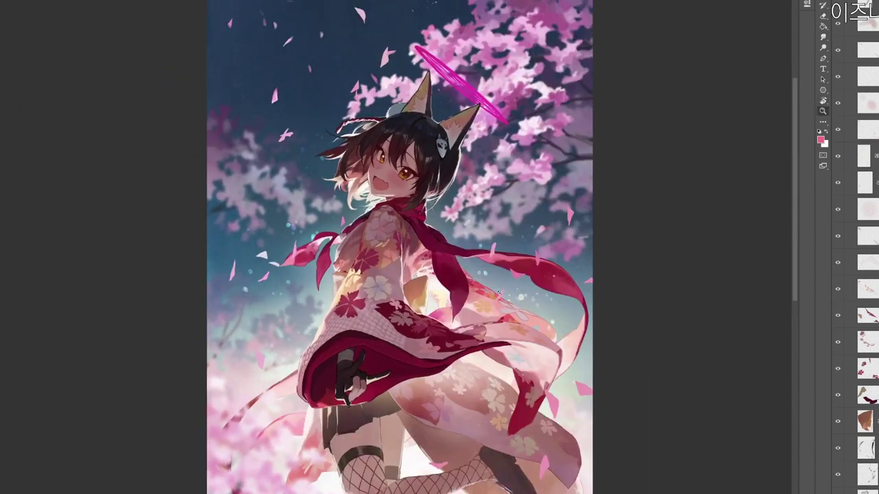
{"action": "left_click_drag", "start_coordinate": [488, 251], "coordinate": [459, 258]}
{"action": "key", "text": "r"}
{"action": "left_click_drag", "start_coordinate": [465, 493], "coordinate": [519, 407]}
{"action": "left_click_drag", "start_coordinate": [564, 361], "coordinate": [536, 407]}
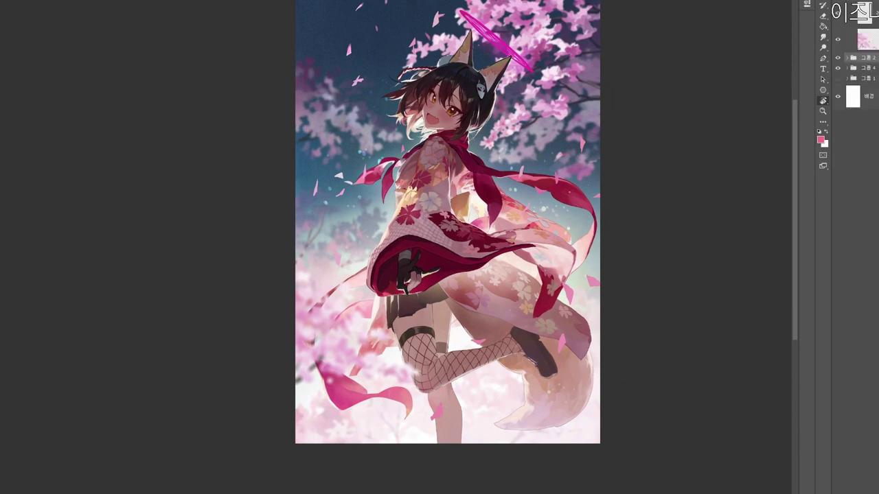
Add a new layer above the foreground blossom layer and sample the scarf's dark crimson as the painting colour.
{"action": "key", "text": "ctrl+shift+n"}
{"action": "key", "text": "Return"}
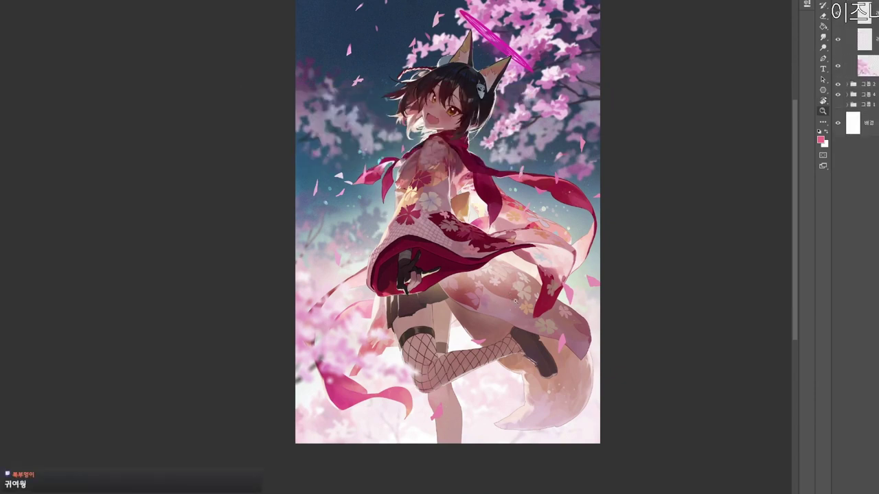
{"action": "scroll", "coordinate": [513, 300], "scroll_direction": "down", "scroll_amount": 1}
{"action": "left_click", "coordinate": [541, 200], "text": "alt"}
{"action": "left_click_drag", "start_coordinate": [302, 403], "coordinate": [404, 312]}
{"action": "key", "text": "ctrl+z"}
{"action": "mouse_move", "coordinate": [325, 434]}
{"action": "left_mouse_down"}
{"action": "mouse_move", "coordinate": [346, 383]}
{"action": "mouse_move", "coordinate": [517, 302]}
{"action": "mouse_move", "coordinate": [598, 216]}
{"action": "mouse_move", "coordinate": [598, 192]}
{"action": "left_mouse_up"}
{"action": "key", "text": "ctrl+z"}
{"action": "key", "text": "ctrl+z"}
{"action": "left_click_drag", "start_coordinate": [330, 421], "coordinate": [374, 324]}
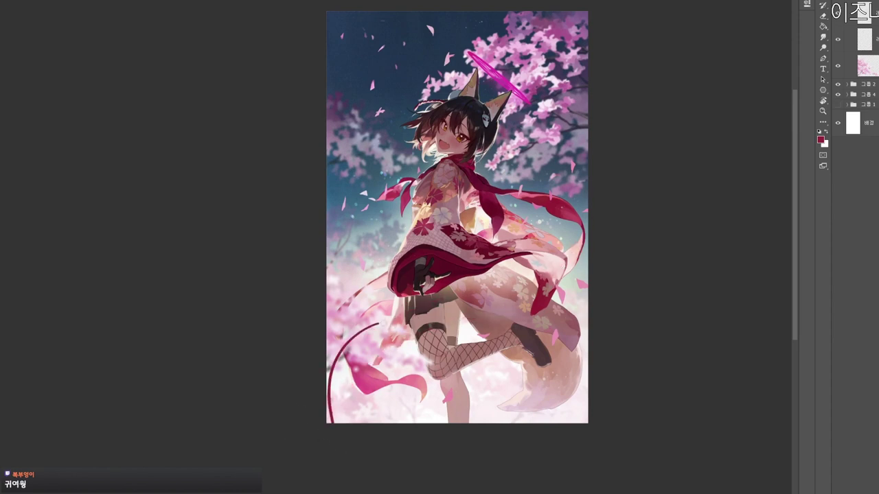
{"action": "mouse_move", "coordinate": [471, 309]}
{"action": "left_mouse_down"}
{"action": "mouse_move", "coordinate": [508, 310]}
{"action": "mouse_move", "coordinate": [409, 346]}
{"action": "mouse_move", "coordinate": [339, 431]}
{"action": "mouse_move", "coordinate": [349, 389]}
{"action": "left_mouse_up"}
{"action": "key", "text": "ctrl+z"}
Outline a sweeping ribbon from the canvas's lower-left edge across the legs and fill it with dark crimson.
{"action": "mouse_move", "coordinate": [335, 327]}
{"action": "left_mouse_down"}
{"action": "mouse_move", "coordinate": [506, 269]}
{"action": "mouse_move", "coordinate": [448, 285]}
{"action": "mouse_move", "coordinate": [390, 347]}
{"action": "mouse_move", "coordinate": [313, 406]}
{"action": "left_mouse_up"}
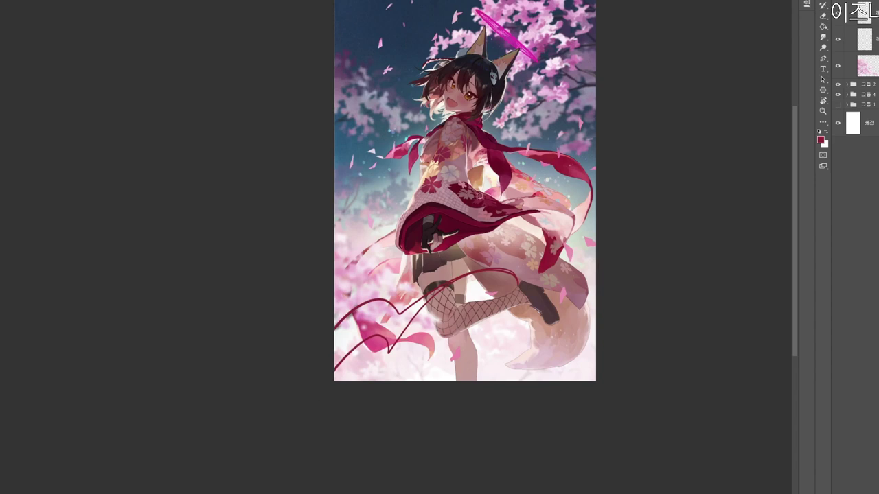
{"action": "mouse_move", "coordinate": [370, 317]}
{"action": "left_mouse_down"}
{"action": "mouse_move", "coordinate": [329, 369]}
{"action": "mouse_move", "coordinate": [330, 343]}
{"action": "mouse_move", "coordinate": [362, 311]}
{"action": "mouse_move", "coordinate": [390, 328]}
{"action": "mouse_move", "coordinate": [384, 322]}
{"action": "mouse_move", "coordinate": [383, 343]}
{"action": "mouse_move", "coordinate": [378, 334]}
{"action": "mouse_move", "coordinate": [389, 349]}
{"action": "mouse_move", "coordinate": [429, 297]}
{"action": "left_mouse_up"}
{"action": "key", "text": "b"}
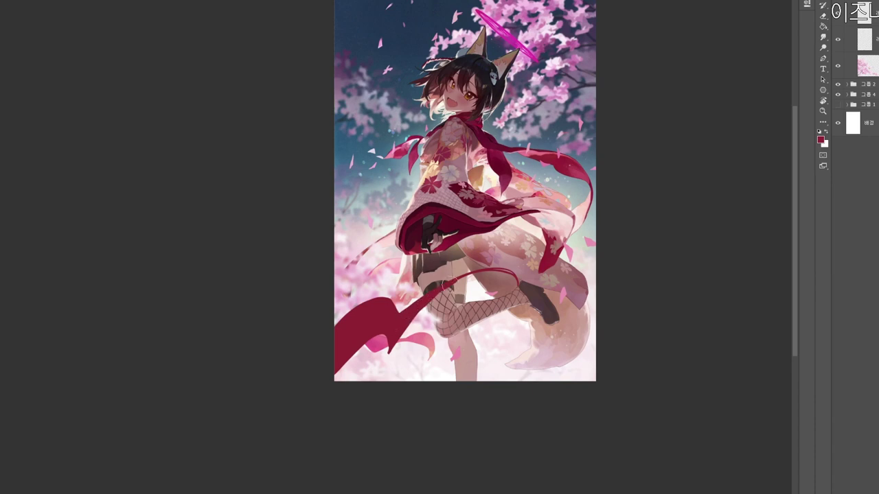
Erase the ribbon's rough edges to refine its curled, tapering end near the raised shoe.
{"action": "key", "text": "e"}
{"action": "mouse_move", "coordinate": [509, 268]}
{"action": "left_mouse_down"}
{"action": "mouse_move", "coordinate": [549, 268]}
{"action": "mouse_move", "coordinate": [532, 321]}
{"action": "mouse_move", "coordinate": [511, 323]}
{"action": "left_mouse_up"}
{"action": "scroll", "coordinate": [542, 295], "scroll_direction": "up", "scroll_amount": 3}
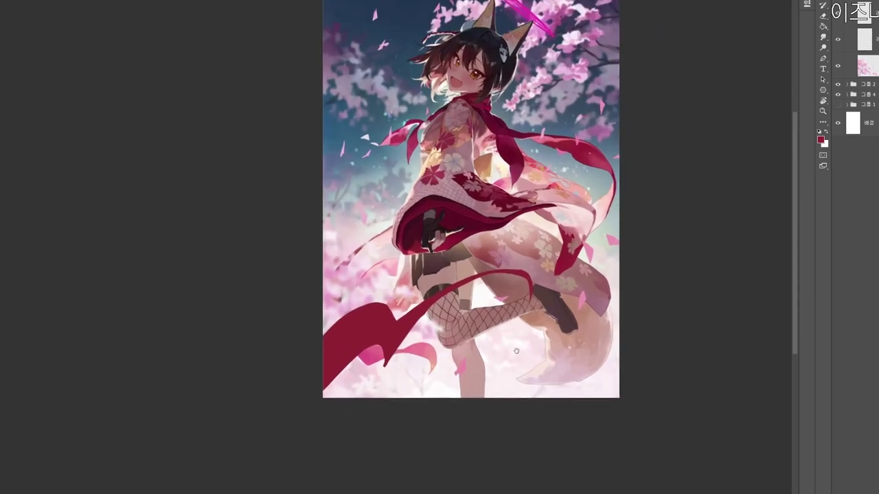
{"action": "scroll", "coordinate": [508, 257], "scroll_direction": "up", "scroll_amount": 2}
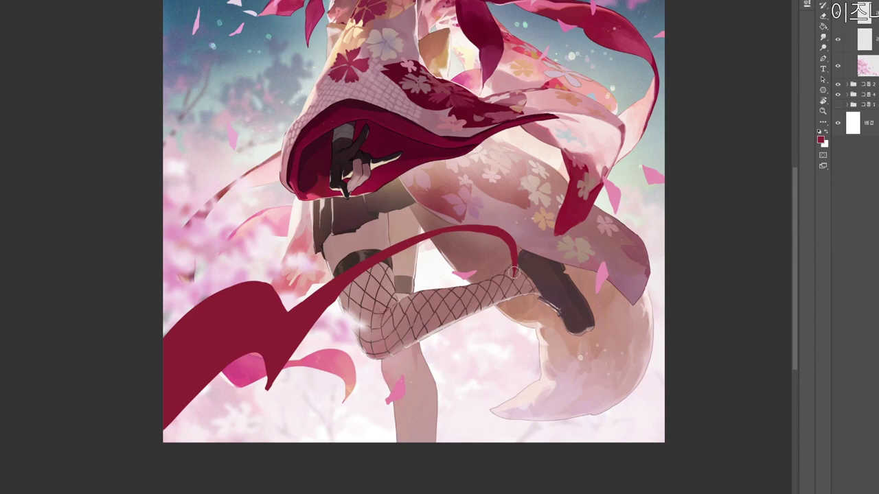
Transform the crimson ribbon to shift it slightly upward across the legs.
{"action": "scroll", "coordinate": [508, 288], "scroll_direction": "down", "scroll_amount": 3}
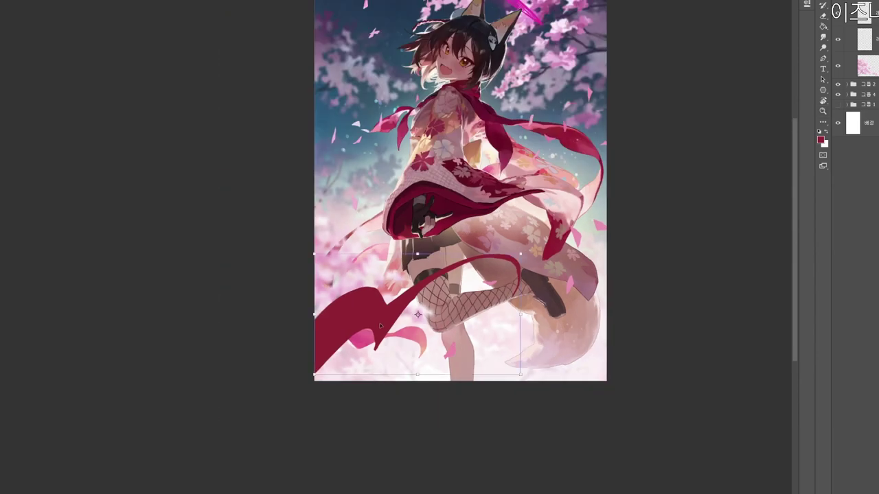
{"action": "scroll", "coordinate": [410, 335], "scroll_direction": "up", "scroll_amount": 1}
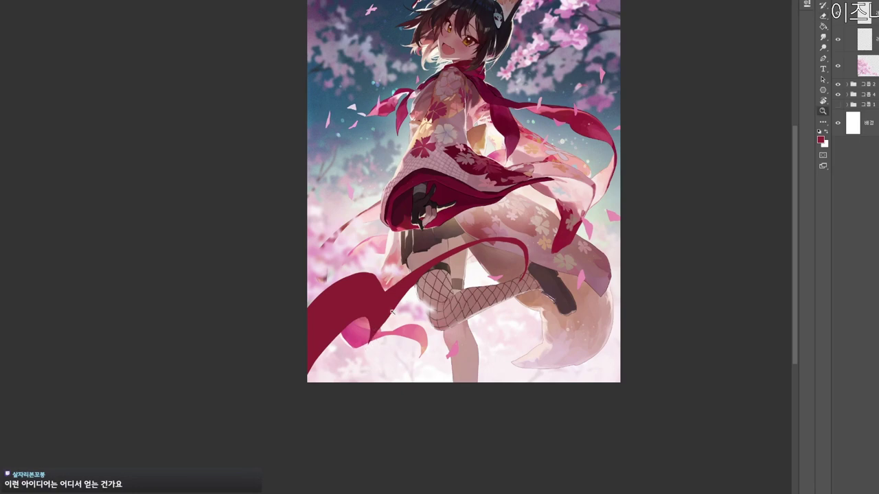
{"action": "scroll", "coordinate": [406, 301], "scroll_direction": "up", "scroll_amount": 2}
Examine the crimson ribbon's silhouette up close, at several canvas rotations, and within the whole illustration.
{"action": "key", "text": "r"}
{"action": "left_click_drag", "start_coordinate": [404, 295], "coordinate": [410, 166]}
{"action": "left_click_drag", "start_coordinate": [357, 189], "coordinate": [387, 186]}
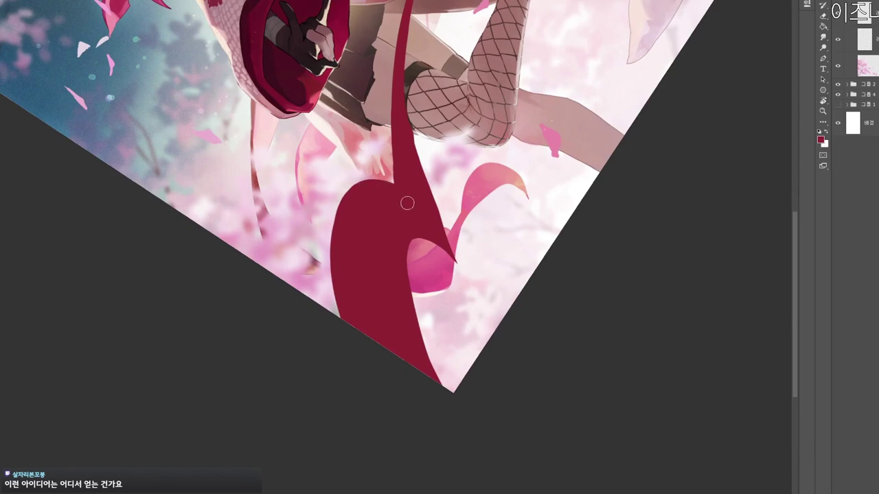
{"action": "scroll", "coordinate": [423, 189], "scroll_direction": "down", "scroll_amount": 2}
{"action": "key", "text": "r"}
{"action": "left_click_drag", "start_coordinate": [429, 223], "coordinate": [344, 402]}
{"action": "key", "text": "Escape"}
{"action": "key", "text": "z"}
{"action": "mouse_move", "coordinate": [532, 255]}
{"action": "left_mouse_down"}
{"action": "mouse_move", "coordinate": [544, 255]}
{"action": "mouse_move", "coordinate": [495, 136]}
{"action": "left_mouse_up"}
{"action": "key", "text": "r"}
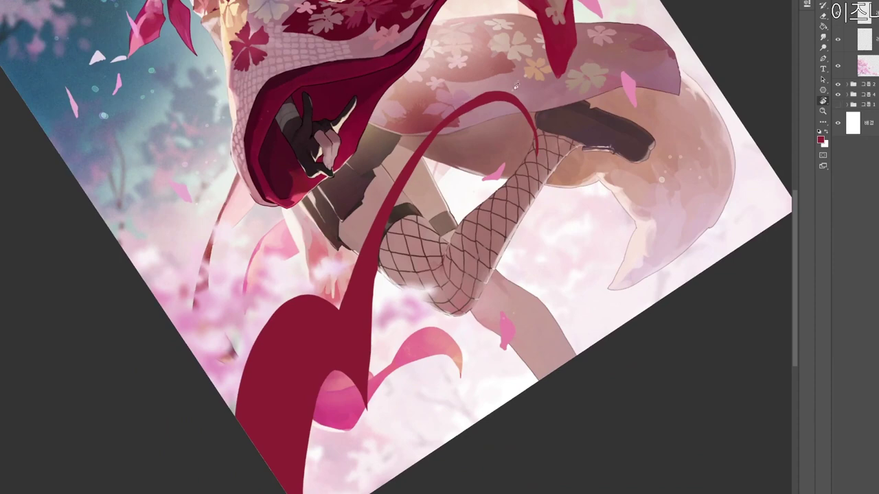
{"action": "key", "text": "z"}
{"action": "mouse_move", "coordinate": [555, 96]}
{"action": "left_mouse_down"}
{"action": "mouse_move", "coordinate": [462, 133]}
{"action": "mouse_move", "coordinate": [507, 91]}
{"action": "mouse_move", "coordinate": [552, 76]}
{"action": "mouse_move", "coordinate": [587, 83]}
{"action": "left_mouse_up"}
{"action": "key", "text": "r"}
{"action": "key", "text": "Escape"}
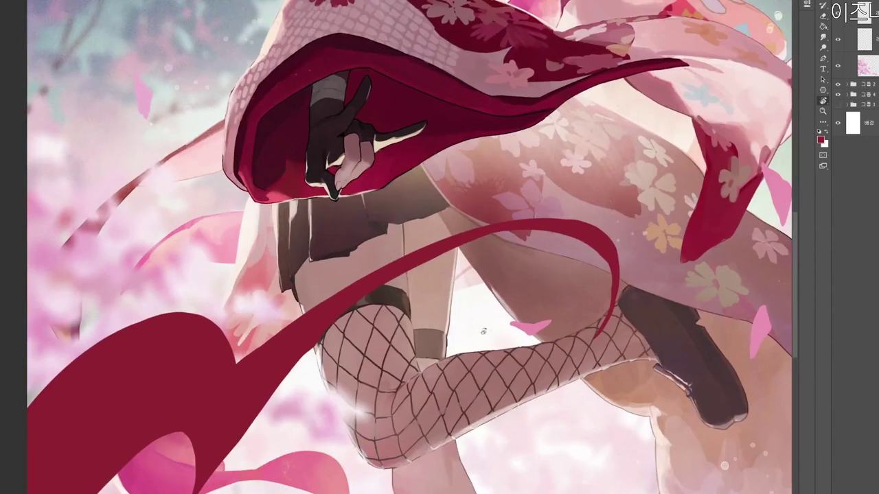
{"action": "key", "text": "z"}
{"action": "left_click_drag", "start_coordinate": [585, 311], "coordinate": [555, 286]}
{"action": "key", "text": "z"}
{"action": "left_click_drag", "start_coordinate": [661, 115], "coordinate": [644, 114]}
{"action": "key", "text": "space"}
{"action": "left_click_drag", "start_coordinate": [635, 195], "coordinate": [547, 209]}
{"action": "key", "text": "z"}
{"action": "key", "text": "space"}
{"action": "left_click_drag", "start_coordinate": [524, 274], "coordinate": [466, 278]}
{"action": "key", "text": "z"}
{"action": "left_click_drag", "start_coordinate": [465, 280], "coordinate": [476, 266]}
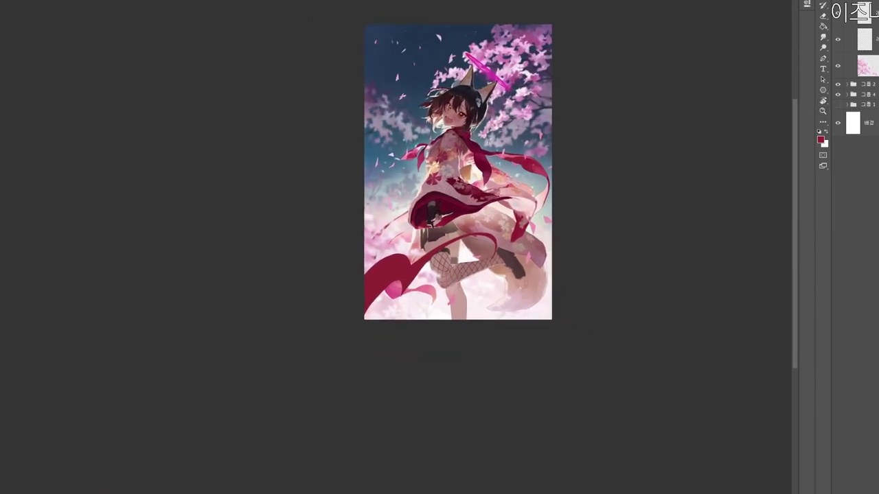
Airbrush a soft pink sampled from the artwork over the crimson ribbon's thin tail and wide lower end.
{"action": "scroll", "coordinate": [470, 189], "scroll_direction": "up", "scroll_amount": 1}
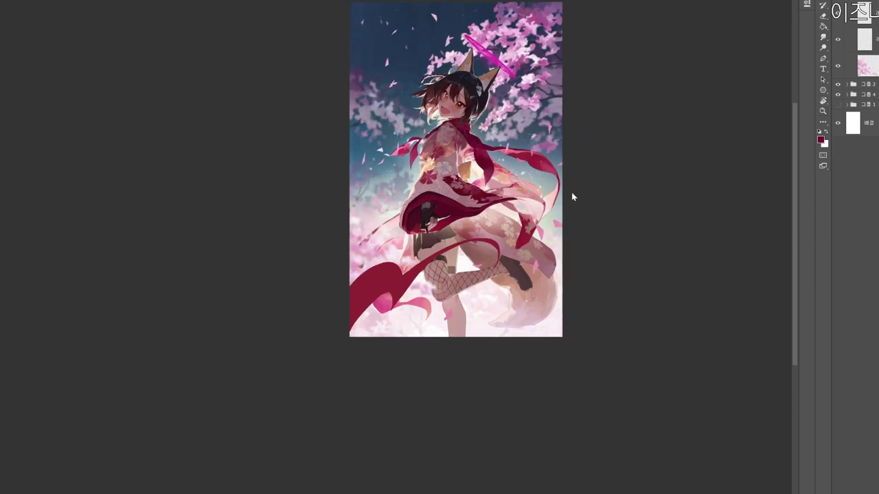
{"action": "left_click", "coordinate": [494, 226], "text": "alt"}
{"action": "left_click_drag", "start_coordinate": [474, 248], "coordinate": [524, 275]}
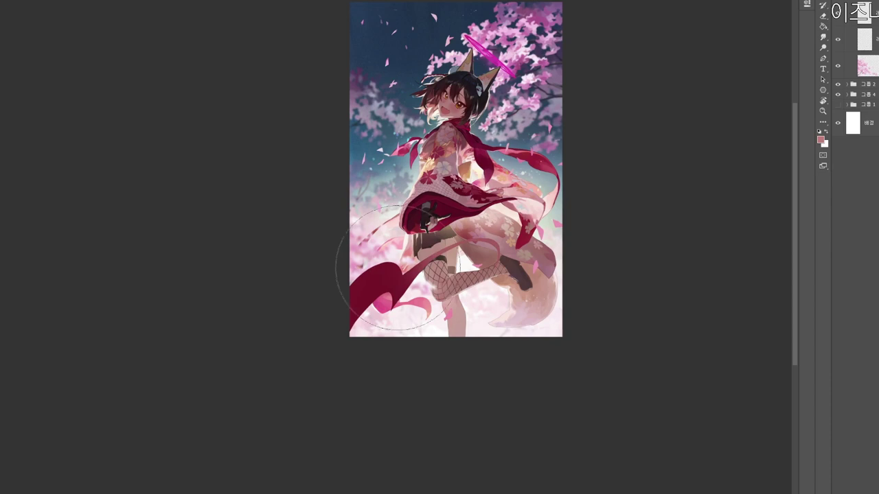
{"action": "left_click_drag", "start_coordinate": [370, 295], "coordinate": [414, 269]}
{"action": "key", "text": "z"}
{"action": "left_click_drag", "start_coordinate": [462, 319], "coordinate": [466, 297]}
Choose a deep crimson and paint lengthwise fold strokes on the wide end of the foreground ribbon.
{"action": "left_click", "coordinate": [820, 139]}
{"action": "left_click", "coordinate": [366, 164]}
{"action": "left_click", "coordinate": [409, 110]}
{"action": "left_click", "coordinate": [501, 98]}
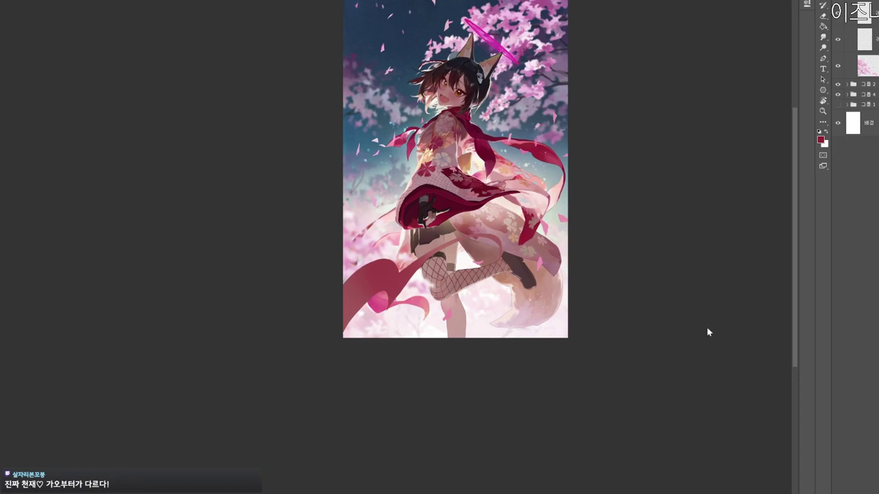
{"action": "mouse_move", "coordinate": [391, 266]}
{"action": "left_mouse_down"}
{"action": "mouse_move", "coordinate": [348, 308]}
{"action": "mouse_move", "coordinate": [346, 324]}
{"action": "left_mouse_up"}
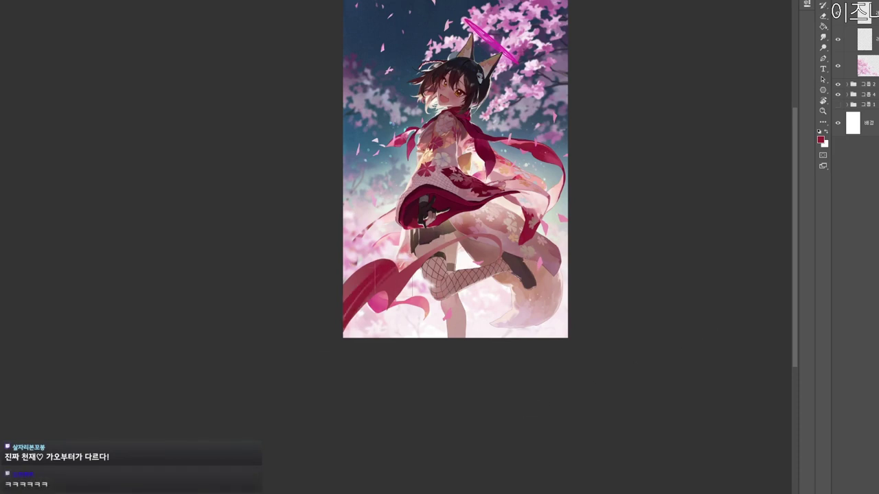
{"action": "left_click_drag", "start_coordinate": [374, 267], "coordinate": [343, 298]}
{"action": "left_click_drag", "start_coordinate": [399, 277], "coordinate": [434, 214]}
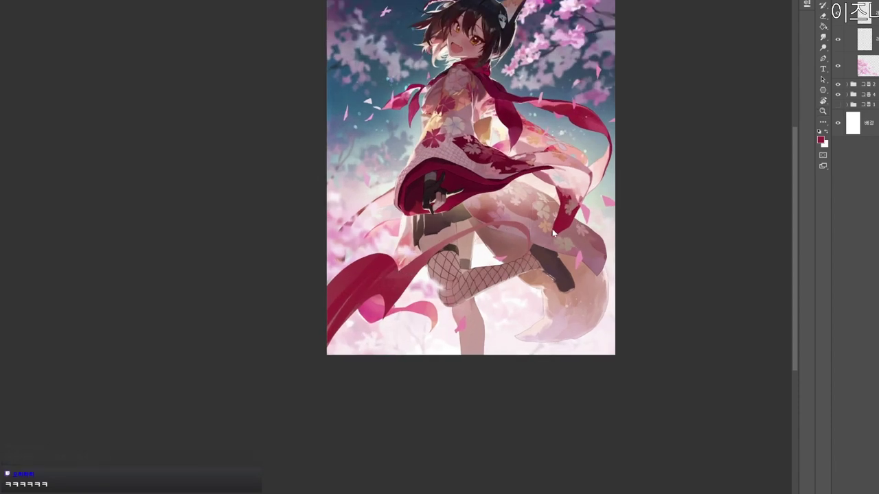
Select the area around the ribbon's thin tail and shade the tail inside it with colours sampled from the ribbon.
{"action": "mouse_move", "coordinate": [400, 269]}
{"action": "left_mouse_down"}
{"action": "mouse_move", "coordinate": [578, 255]}
{"action": "mouse_move", "coordinate": [489, 189]}
{"action": "left_mouse_up"}
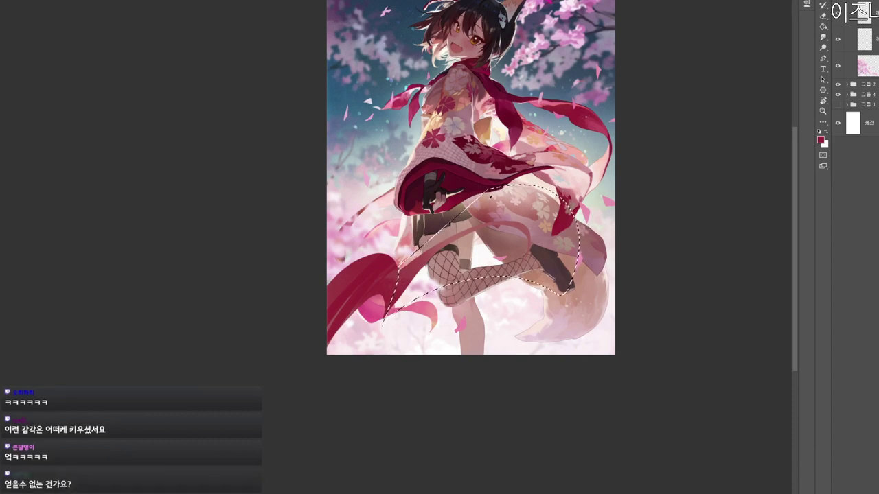
{"action": "mouse_move", "coordinate": [405, 285]}
{"action": "left_mouse_down"}
{"action": "mouse_move", "coordinate": [454, 245]}
{"action": "mouse_move", "coordinate": [405, 269]}
{"action": "mouse_move", "coordinate": [474, 238]}
{"action": "mouse_move", "coordinate": [524, 236]}
{"action": "left_mouse_up"}
{"action": "left_click", "coordinate": [384, 304], "text": "alt"}
{"action": "left_click", "coordinate": [394, 275], "text": "alt"}
{"action": "key", "text": "ctrl+d"}
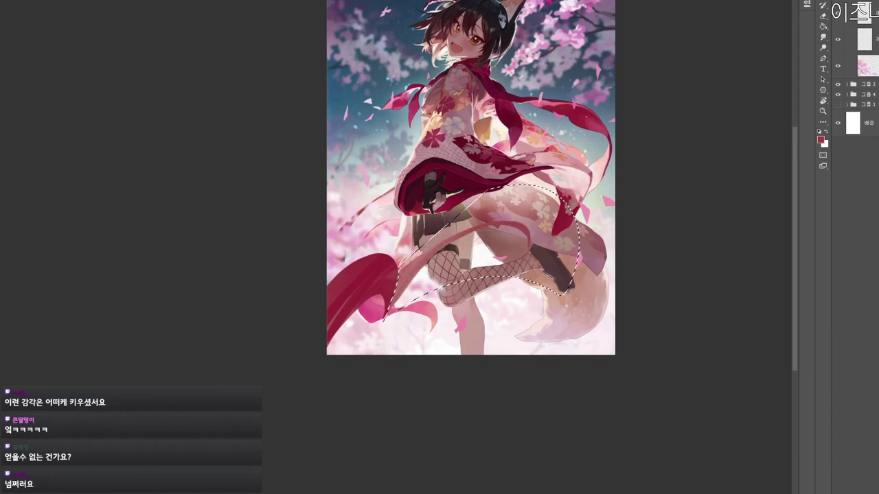
Choose deeper crimson shades and strengthen the shading on the ribbon's wide end and curled tail.
{"action": "key", "text": "n"}
{"action": "left_click", "coordinate": [373, 174]}
{"action": "left_click", "coordinate": [506, 99]}
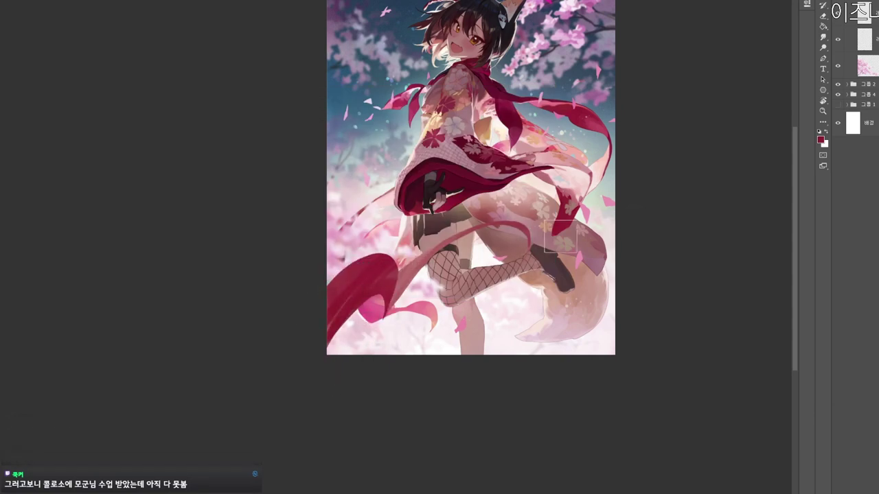
{"action": "left_click", "coordinate": [383, 162]}
{"action": "left_click", "coordinate": [514, 99]}
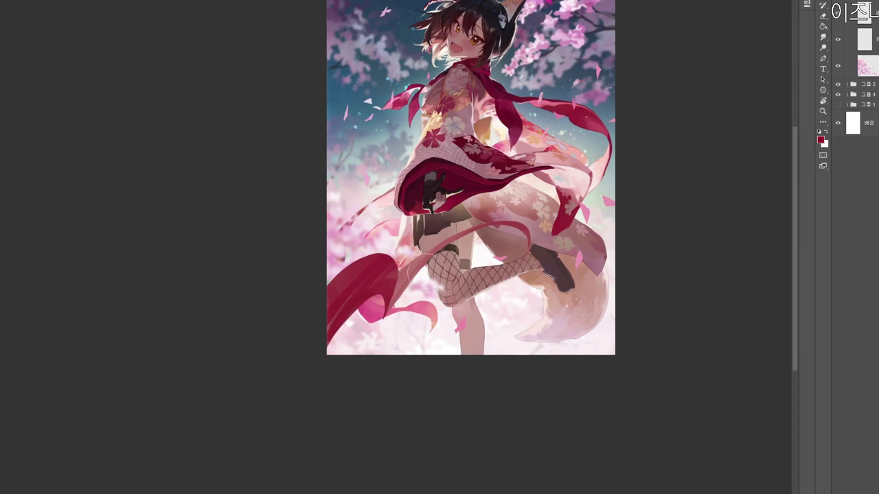
{"action": "left_click_drag", "start_coordinate": [464, 280], "coordinate": [453, 282]}
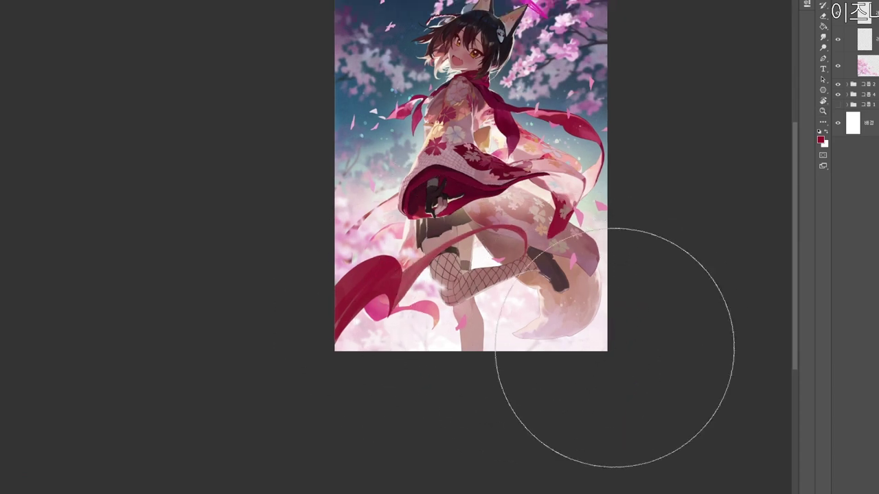
{"action": "mouse_move", "coordinate": [566, 321]}
{"action": "left_mouse_down"}
{"action": "mouse_move", "coordinate": [531, 376]}
{"action": "mouse_move", "coordinate": [546, 343]}
{"action": "left_mouse_up"}
{"action": "key", "text": "ctrl+y"}
{"action": "key", "text": "ctrl+y"}
{"action": "left_click_drag", "start_coordinate": [461, 332], "coordinate": [473, 330]}
Glaze the ribbon's wide end with a sampled pale pink and rework its folds with the ribbon's own crimson.
{"action": "left_click", "coordinate": [402, 273], "text": "alt"}
{"action": "left_click_drag", "start_coordinate": [374, 291], "coordinate": [293, 403]}
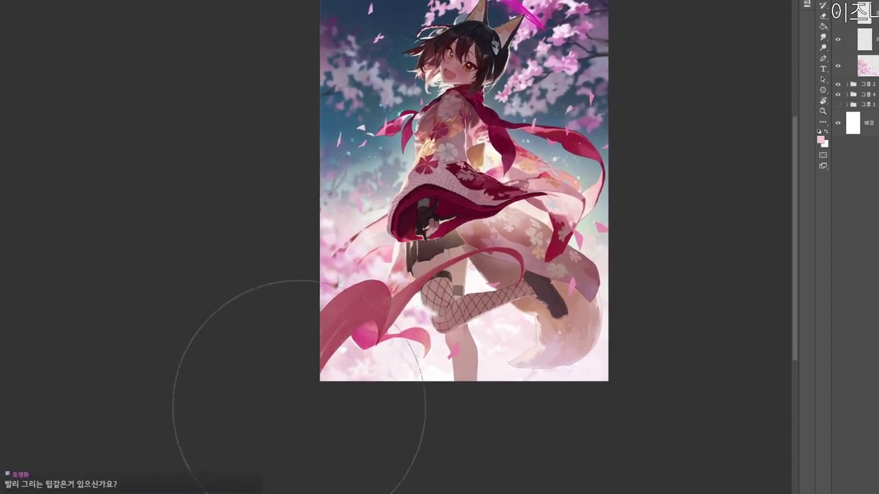
{"action": "left_click", "coordinate": [356, 322], "text": "alt"}
{"action": "left_click_drag", "start_coordinate": [534, 274], "coordinate": [525, 289]}
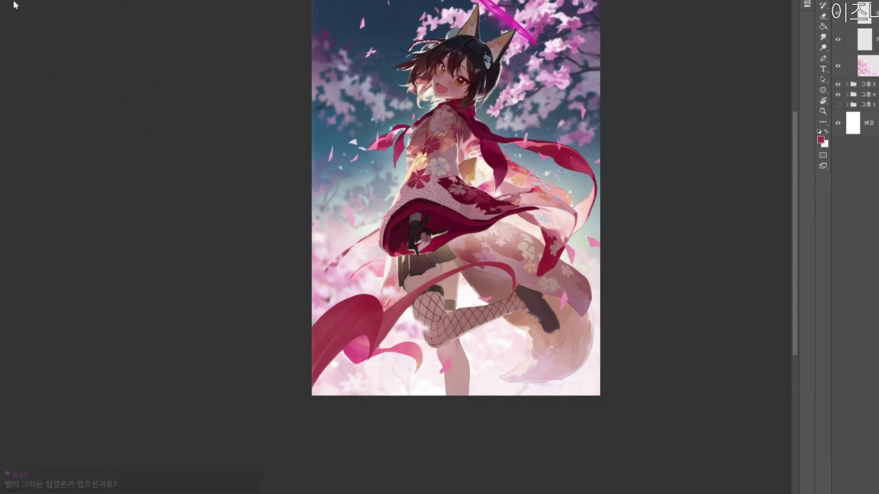
Try an Iris Blur with its focus area centred on the legs to soften the ribbon's near end.
{"action": "left_click", "coordinate": [83, 13]}
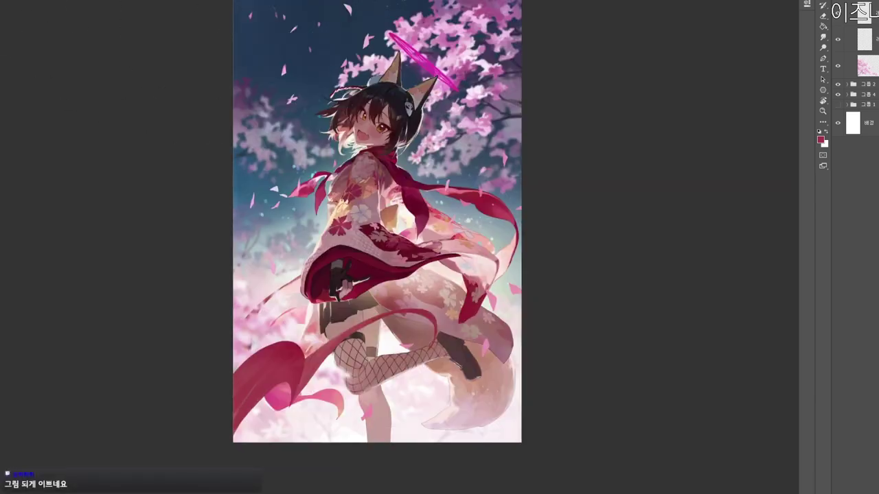
{"action": "left_click_drag", "start_coordinate": [379, 215], "coordinate": [399, 321]}
{"action": "left_click_drag", "start_coordinate": [314, 327], "coordinate": [411, 330]}
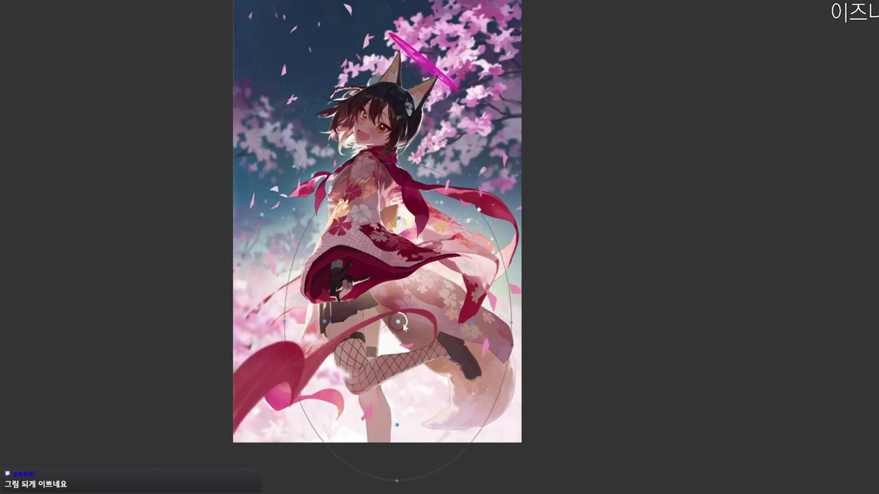
{"action": "left_click_drag", "start_coordinate": [286, 318], "coordinate": [273, 315]}
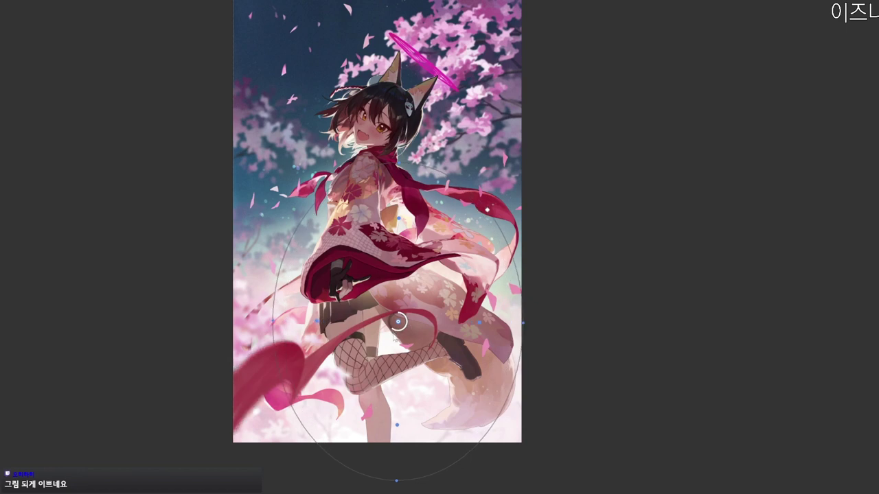
{"action": "left_click_drag", "start_coordinate": [397, 322], "coordinate": [423, 324]}
{"action": "key", "text": "Return"}
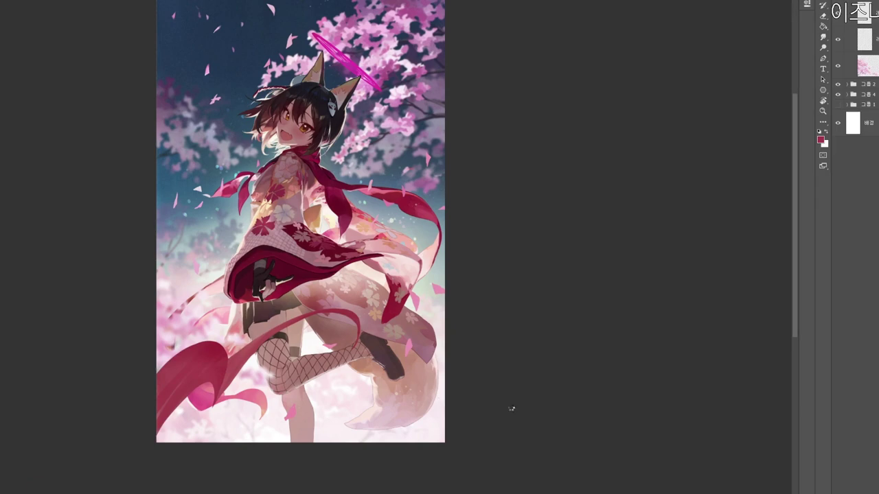
{"action": "key", "text": "r"}
{"action": "left_click_drag", "start_coordinate": [350, 86], "coordinate": [324, 83]}
{"action": "key", "text": "ctrl+z"}
Apply an Iris Blur to the ribbon with a wide, tilted focus ellipse over the legs, leaving the near end soft.
{"action": "left_click_drag", "start_coordinate": [407, 334], "coordinate": [480, 254]}
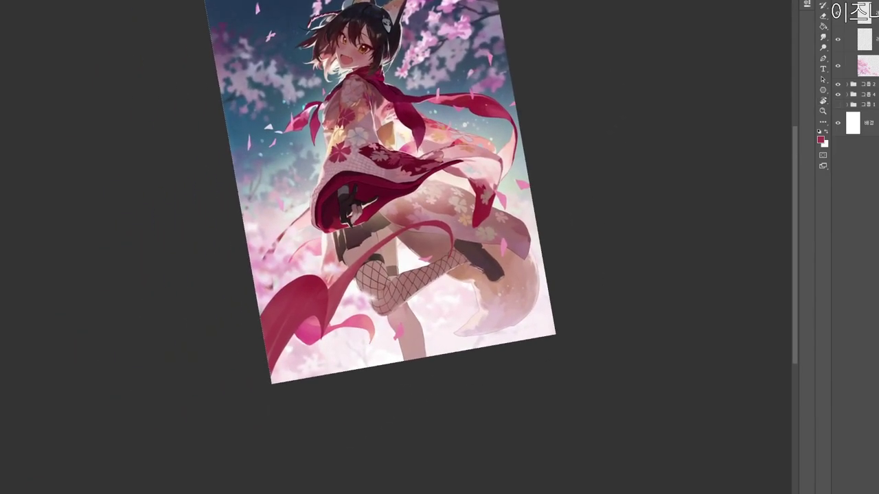
{"action": "left_click", "coordinate": [90, 11]}
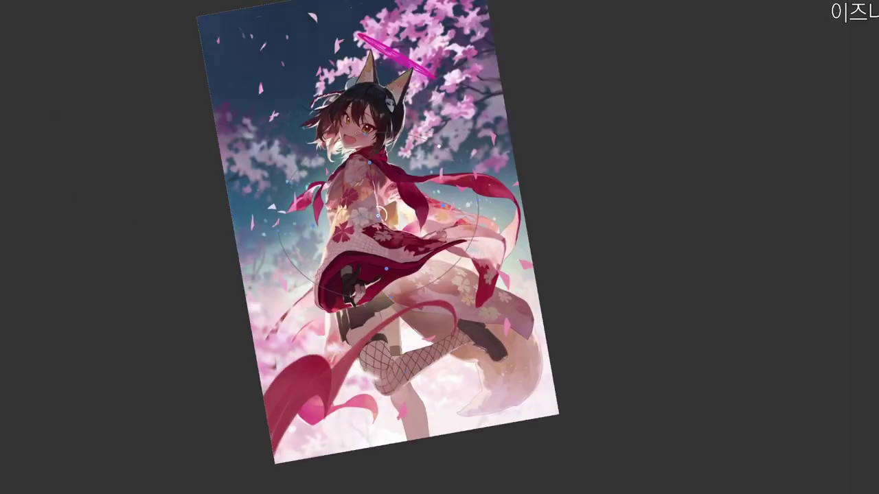
{"action": "left_click_drag", "start_coordinate": [381, 223], "coordinate": [412, 353]}
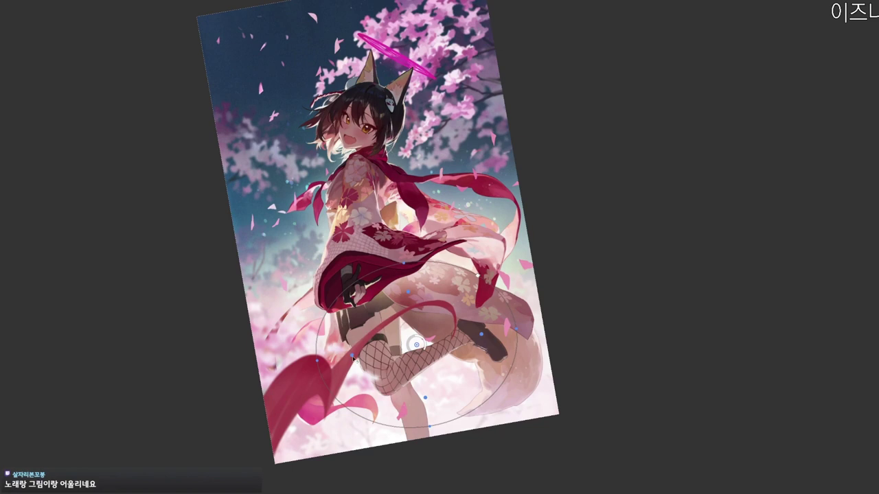
{"action": "left_click_drag", "start_coordinate": [321, 369], "coordinate": [254, 375]}
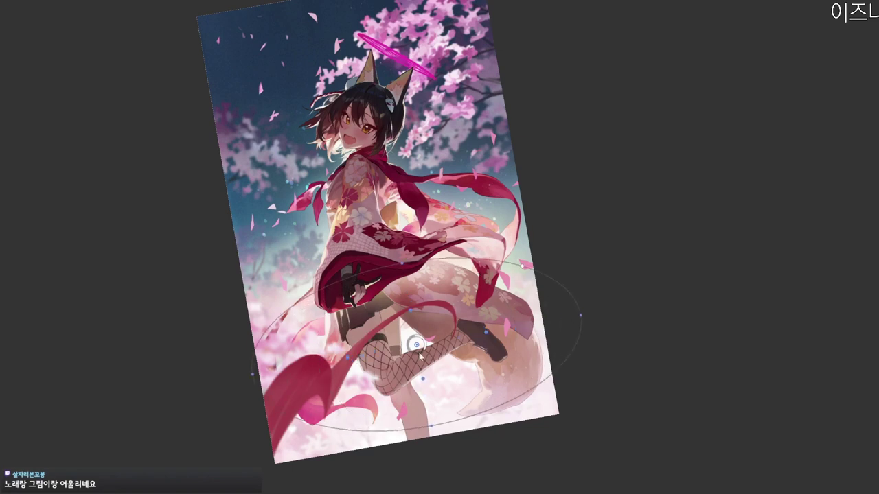
{"action": "left_click_drag", "start_coordinate": [417, 345], "coordinate": [435, 339]}
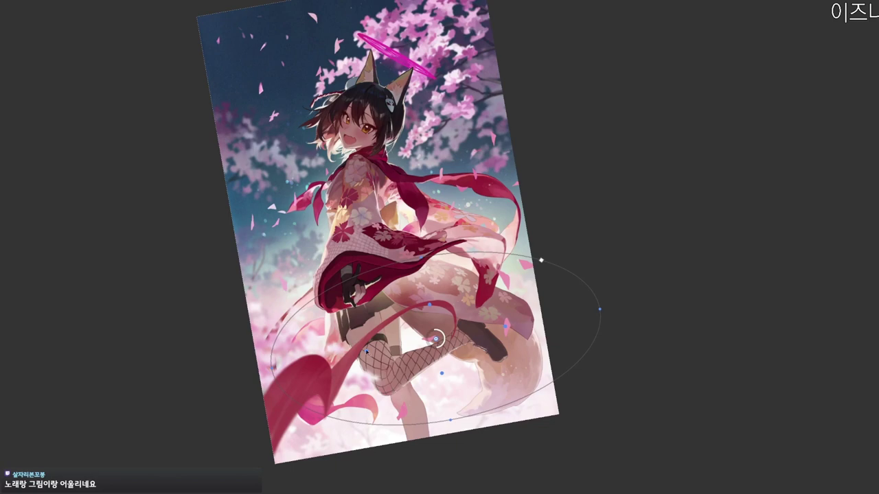
{"action": "key", "text": "Return"}
{"action": "key", "text": "r"}
{"action": "left_click_drag", "start_coordinate": [588, 288], "coordinate": [565, 196]}
{"action": "key", "text": "Escape"}
{"action": "left_click_drag", "start_coordinate": [379, 419], "coordinate": [497, 379]}
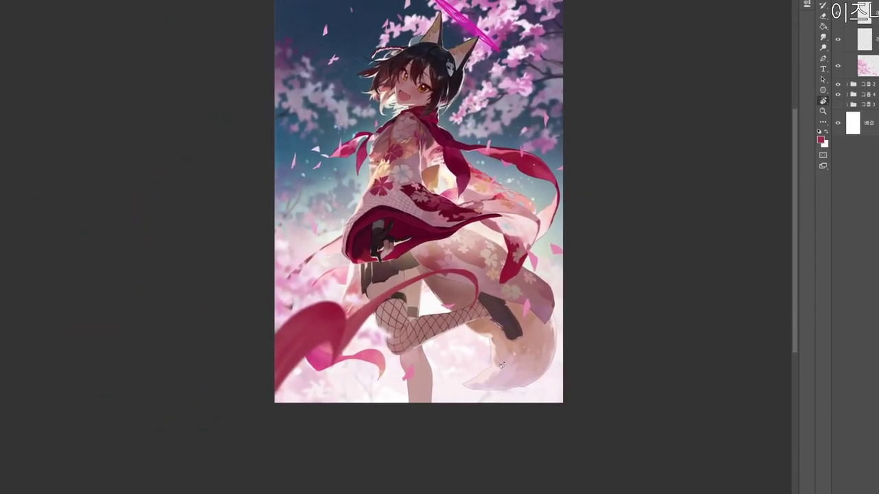
Test the ribbon layer at 70 and 90 percent opacity and return it to 100 percent.
{"action": "key", "text": "7"}
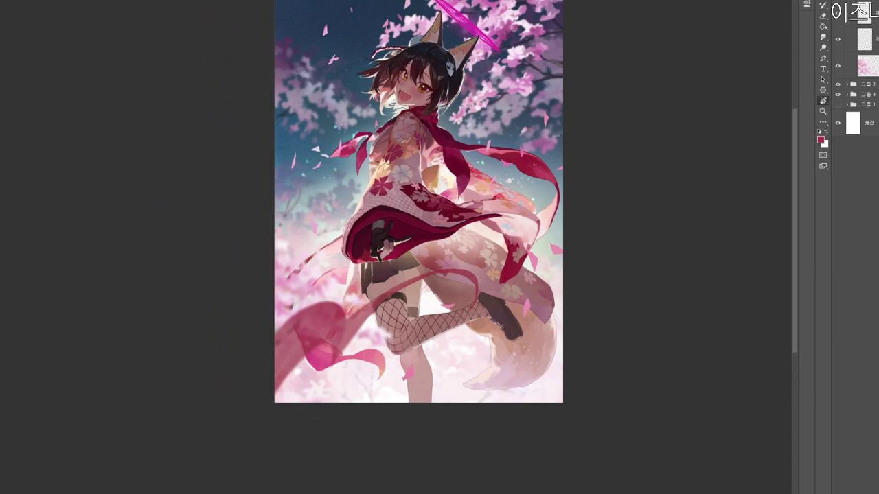
{"action": "key", "text": "9"}
{"action": "key", "text": "0"}
{"action": "left_click_drag", "start_coordinate": [484, 327], "coordinate": [495, 354]}
{"action": "left_click", "coordinate": [448, 353]}
{"action": "left_click_drag", "start_coordinate": [486, 282], "coordinate": [505, 259]}
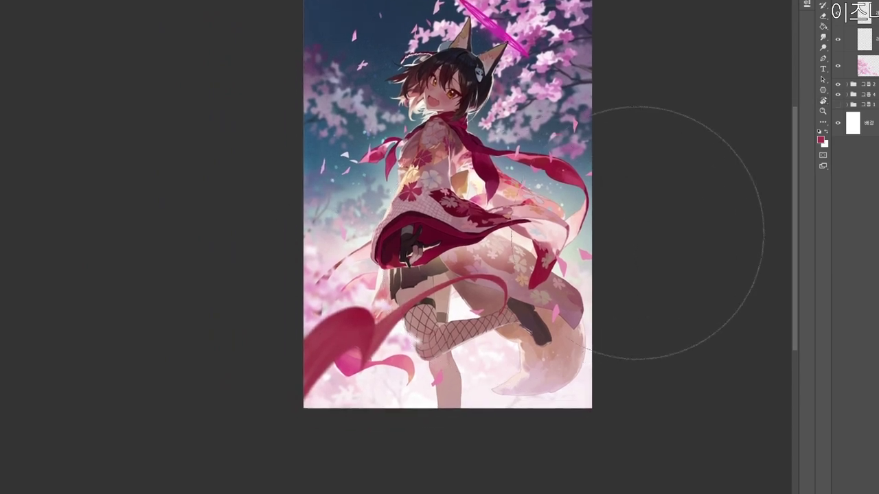
Extend the ribbon's fold with sampled crimson where the wide end meets the pink curled underside.
{"action": "left_click_drag", "start_coordinate": [493, 353], "coordinate": [494, 318]}
{"action": "key", "text": "e"}
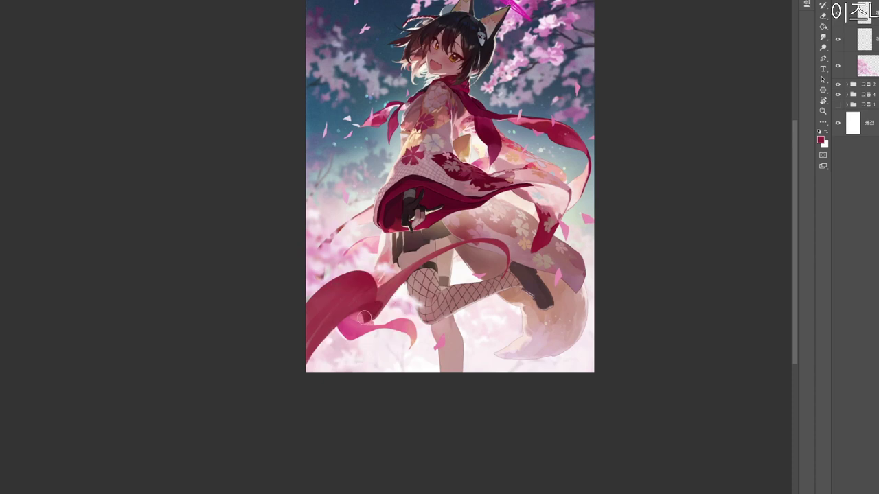
{"action": "left_click", "coordinate": [386, 293], "text": "alt"}
{"action": "mouse_move", "coordinate": [363, 303]}
{"action": "left_mouse_down"}
{"action": "mouse_move", "coordinate": [373, 300]}
{"action": "mouse_move", "coordinate": [364, 301]}
{"action": "left_mouse_up"}
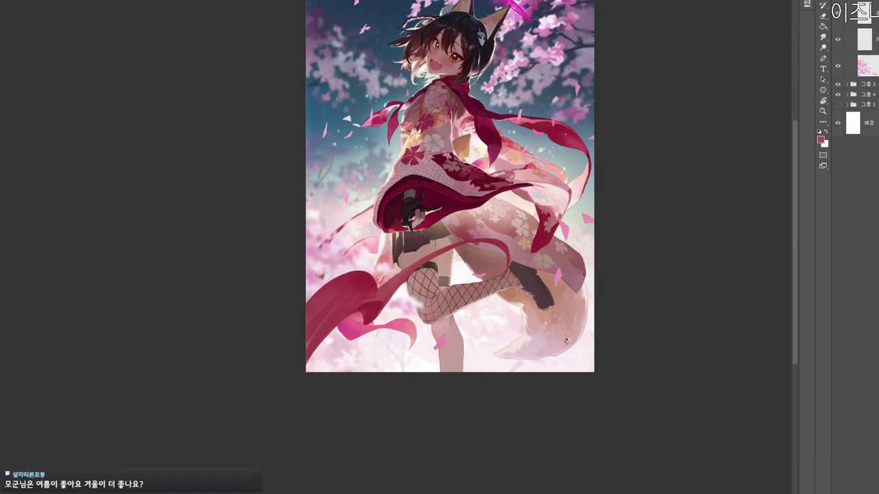
Reapply the Iris Blur to the reworked ribbon to soften its wide foreground end.
{"action": "key", "text": "r"}
{"action": "left_click_drag", "start_coordinate": [508, 36], "coordinate": [586, 91]}
{"action": "key", "text": "Escape"}
{"action": "left_click_drag", "start_coordinate": [491, 303], "coordinate": [483, 349]}
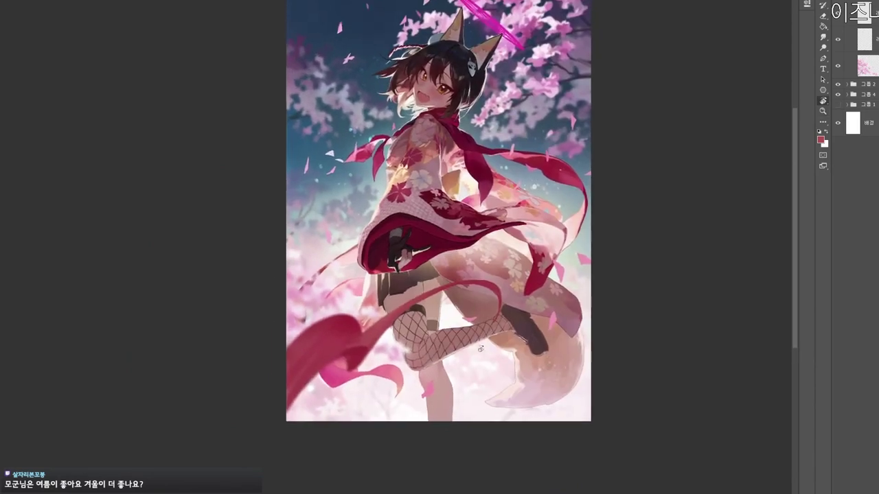
{"action": "scroll", "coordinate": [483, 310], "scroll_direction": "up", "scroll_amount": 1}
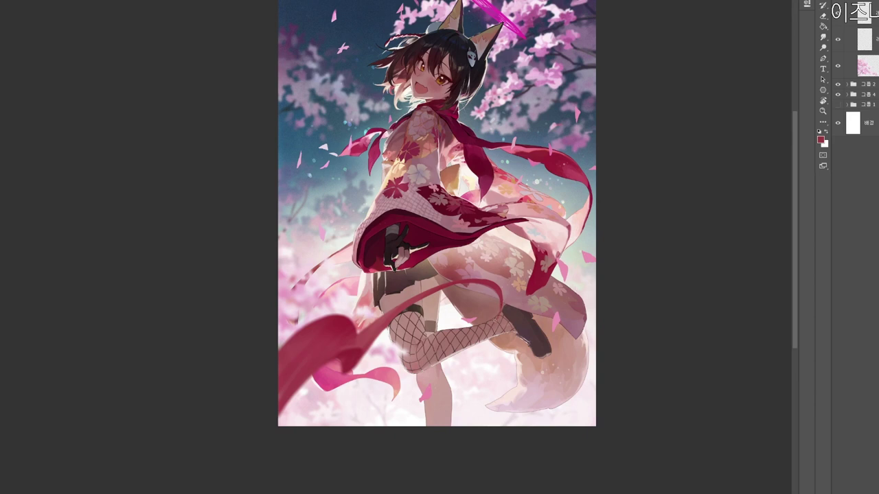
Examine the blurred ribbon within the whole illustration and compare the upper layers by toggling their visibility.
{"action": "left_click_drag", "start_coordinate": [592, 365], "coordinate": [529, 398]}
{"action": "key", "text": "r"}
{"action": "left_click_drag", "start_coordinate": [594, 304], "coordinate": [614, 221]}
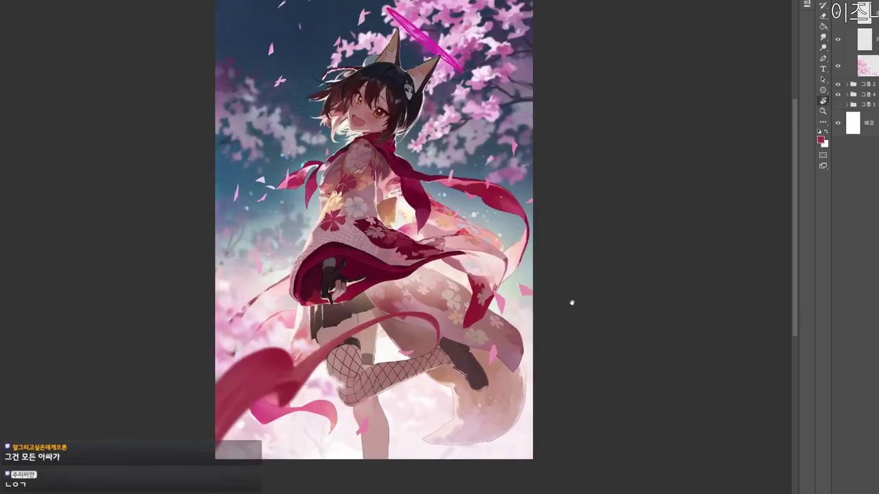
{"action": "left_click_drag", "start_coordinate": [568, 291], "coordinate": [570, 312]}
{"action": "left_click", "coordinate": [838, 2]}
{"action": "left_click_drag", "start_coordinate": [478, 296], "coordinate": [493, 271]}
{"action": "left_click_drag", "start_coordinate": [538, 335], "coordinate": [526, 368]}
{"action": "left_click_drag", "start_coordinate": [453, 289], "coordinate": [482, 259]}
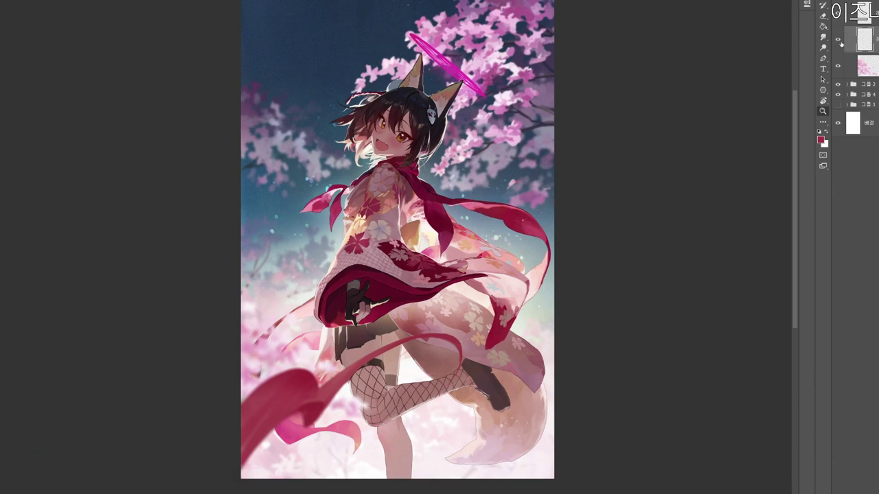
Add a new layer above the drifting petals layer and set the paint colour to light pink #fec4cc.
{"action": "key", "text": "ctrl+shift+n"}
{"action": "key", "text": "Return"}
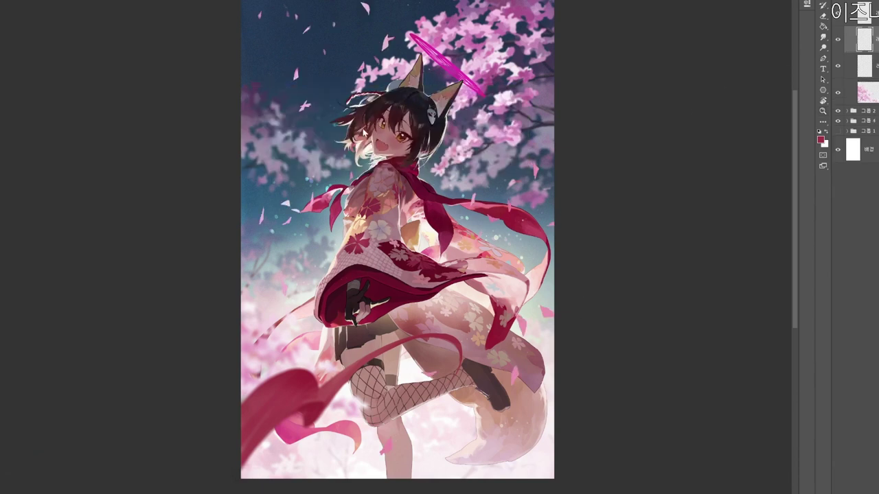
{"action": "key", "text": "n"}
{"action": "left_click_drag", "start_coordinate": [302, 112], "coordinate": [284, 104]}
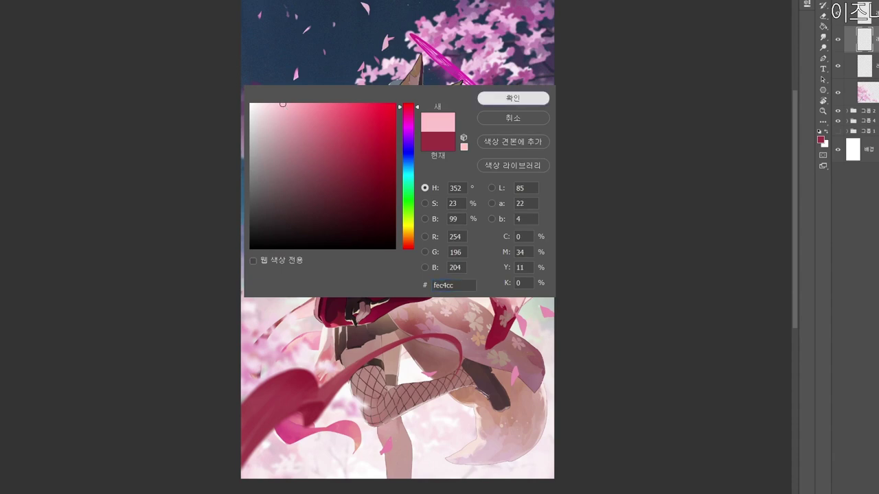
{"action": "left_click", "coordinate": [499, 100]}
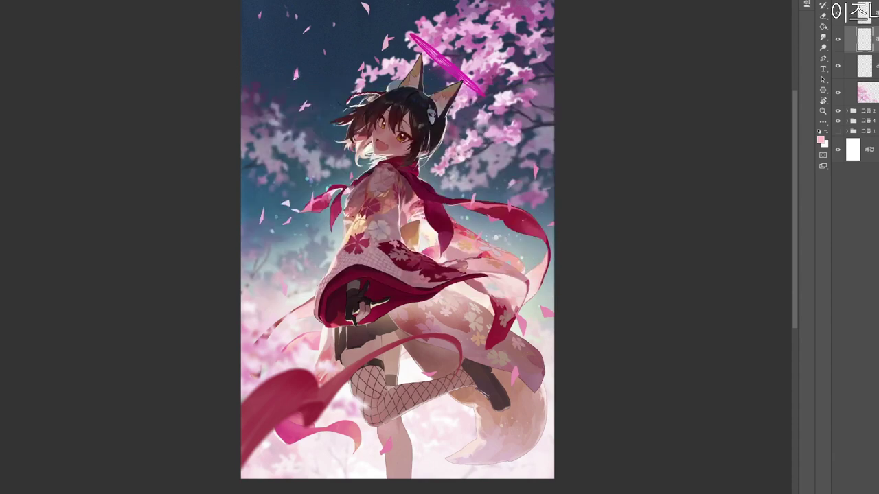
Paint light pink highlights on the drifting petals and compare the result with the highlight layer hidden and shown.
{"action": "left_click_drag", "start_coordinate": [308, 106], "coordinate": [303, 110]}
{"action": "left_click_drag", "start_coordinate": [360, 6], "coordinate": [366, 11]}
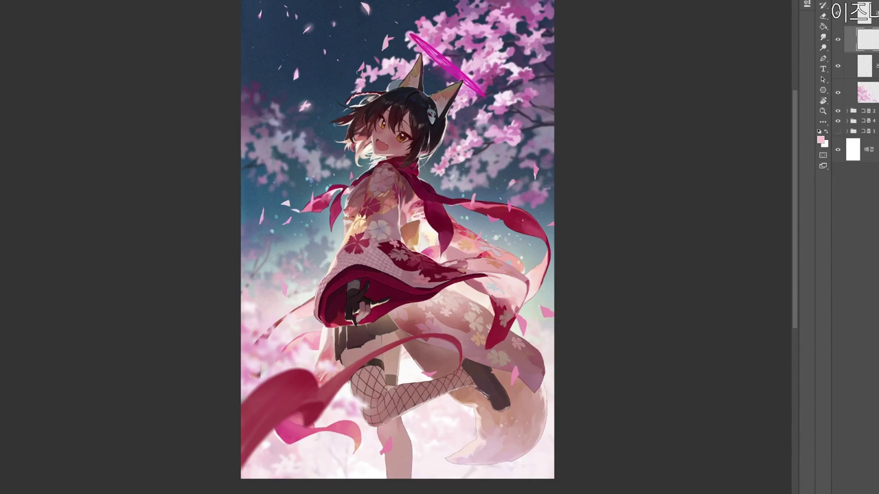
{"action": "left_click_drag", "start_coordinate": [615, 356], "coordinate": [583, 396]}
{"action": "left_click_drag", "start_coordinate": [497, 332], "coordinate": [544, 303]}
{"action": "left_click", "coordinate": [838, 42]}
{"action": "left_click", "coordinate": [838, 42]}
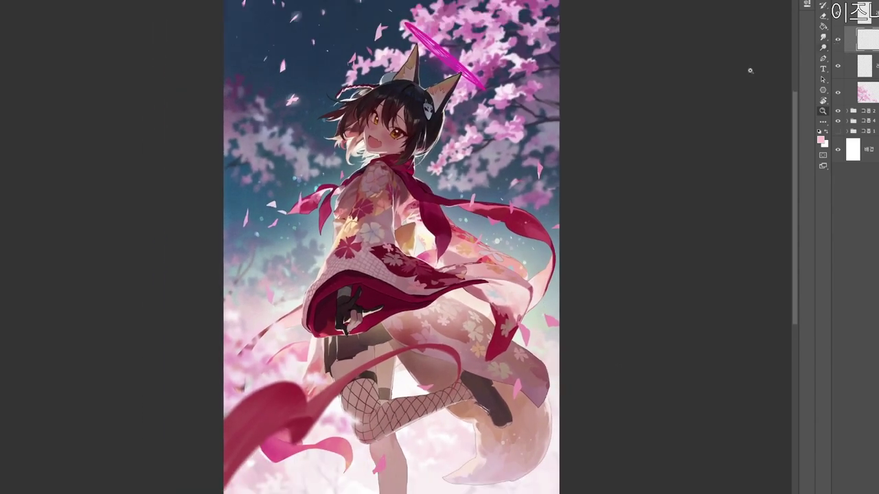
Check the drifting petals around the character and set the paint colour to coral pink #fa6176.
{"action": "left_click_drag", "start_coordinate": [416, 149], "coordinate": [422, 150]}
{"action": "left_click_drag", "start_coordinate": [334, 47], "coordinate": [337, 70]}
{"action": "scroll", "coordinate": [269, 73], "scroll_direction": "up", "scroll_amount": 1}
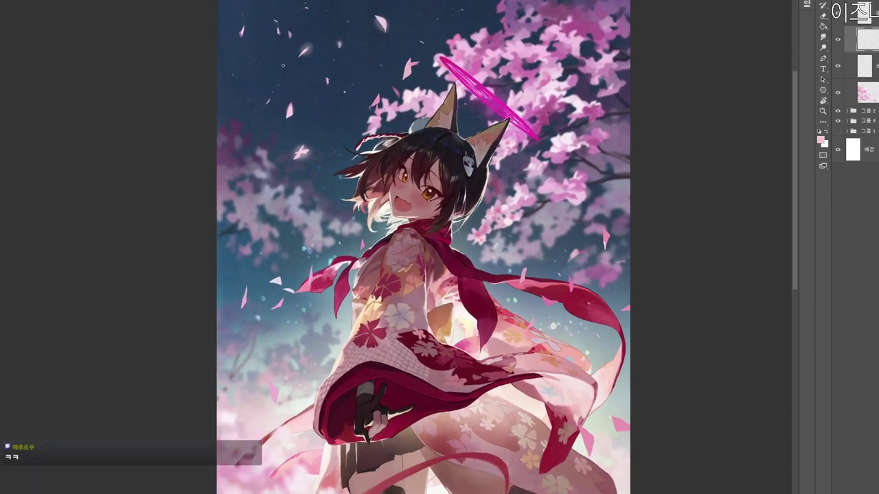
{"action": "scroll", "coordinate": [269, 73], "scroll_direction": "up", "scroll_amount": 2}
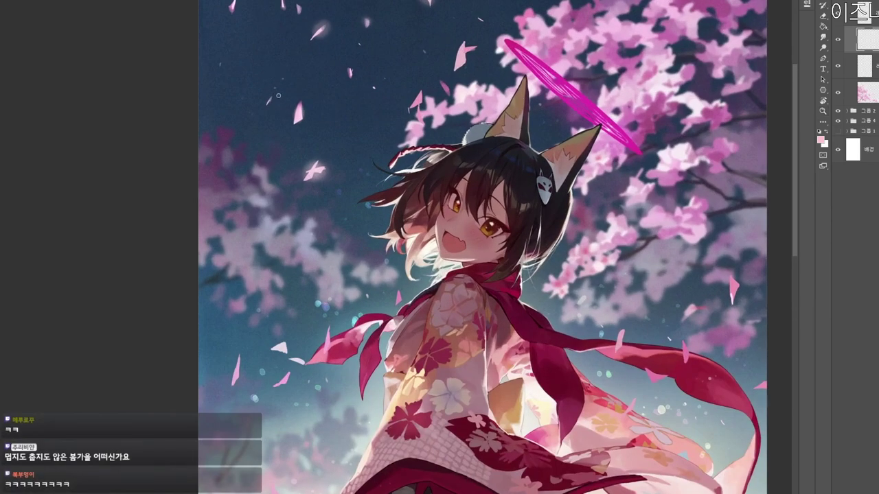
{"action": "scroll", "coordinate": [288, 83], "scroll_direction": "down", "scroll_amount": 1}
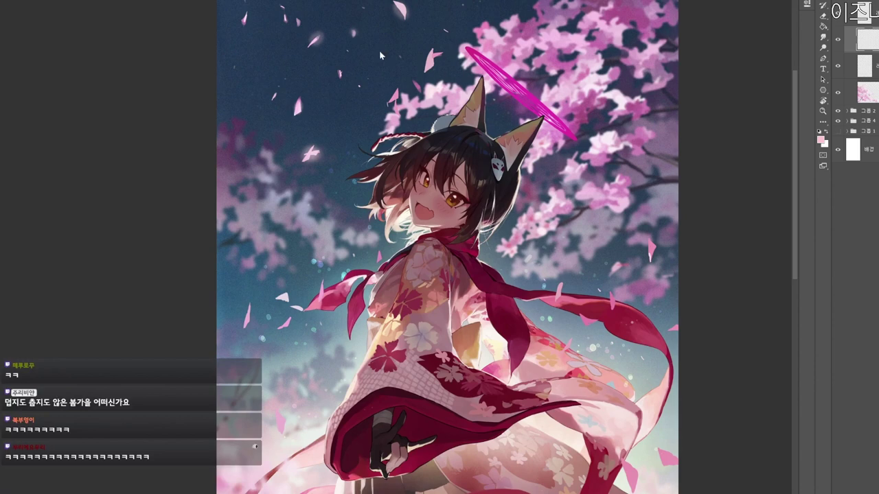
{"action": "left_click", "coordinate": [820, 139]}
{"action": "left_click", "coordinate": [338, 106]}
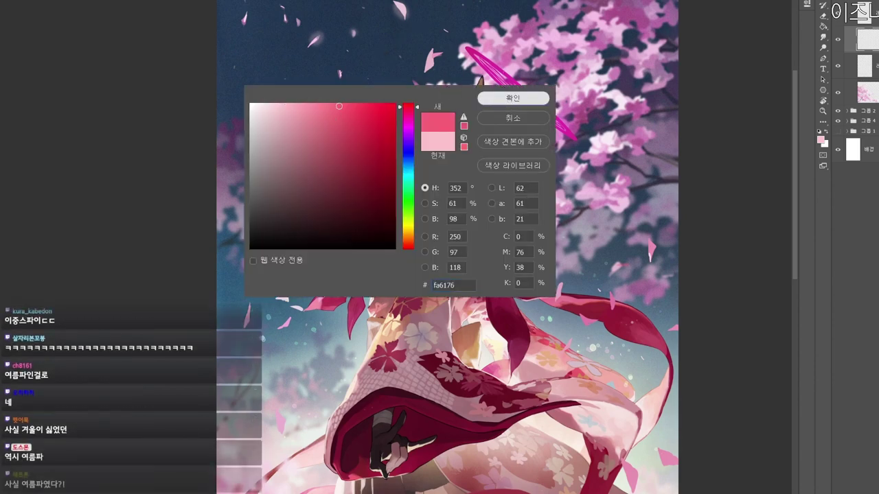
{"action": "left_click", "coordinate": [512, 98]}
Touch up the drifting petals around the character with the coral pink and check them across the illustration.
{"action": "scroll", "coordinate": [275, 103], "scroll_direction": "up", "scroll_amount": 2}
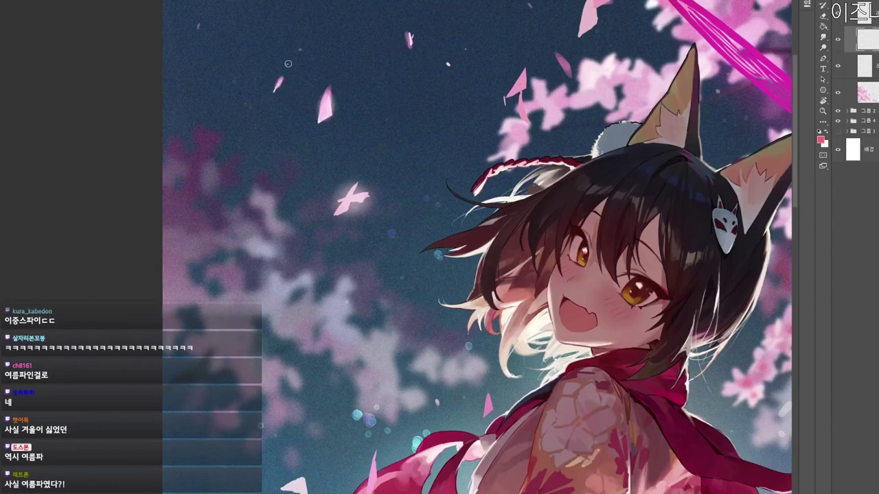
{"action": "scroll", "coordinate": [288, 64], "scroll_direction": "down", "scroll_amount": 2}
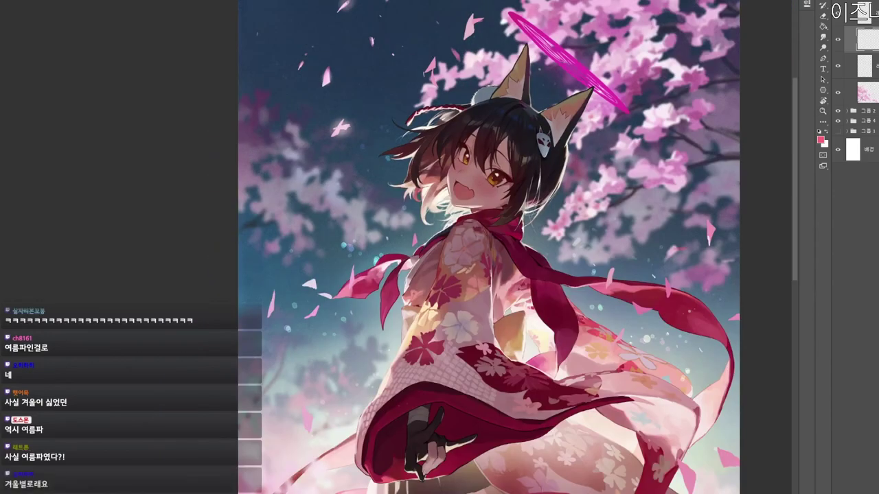
{"action": "left_click_drag", "start_coordinate": [371, 42], "coordinate": [356, 70]}
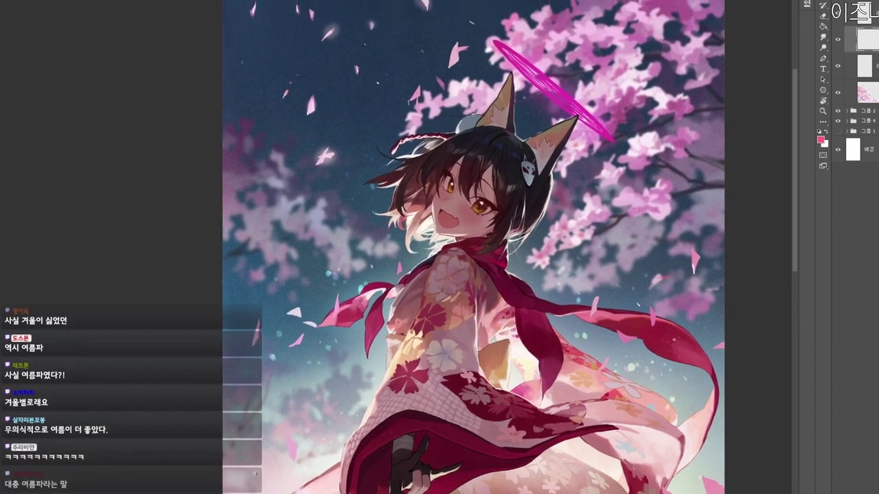
{"action": "key", "text": "z"}
{"action": "scroll", "coordinate": [370, 8], "scroll_direction": "up", "scroll_amount": 2}
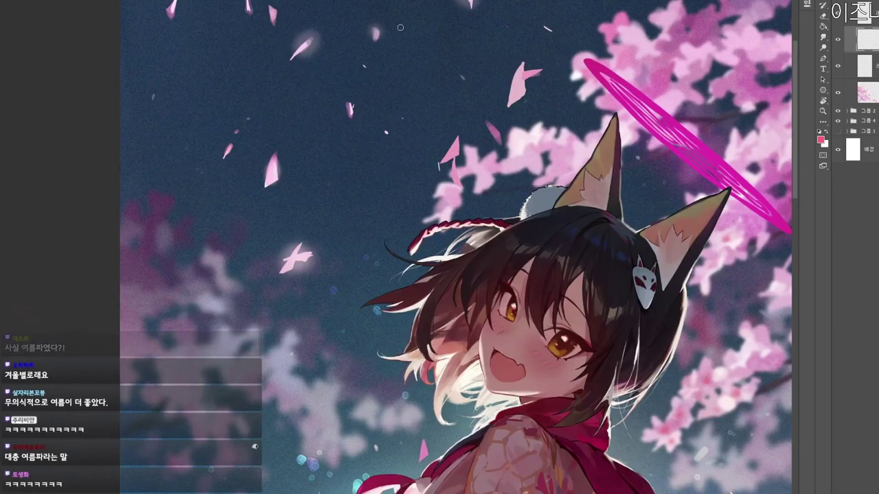
{"action": "scroll", "coordinate": [484, 116], "scroll_direction": "down", "scroll_amount": 4}
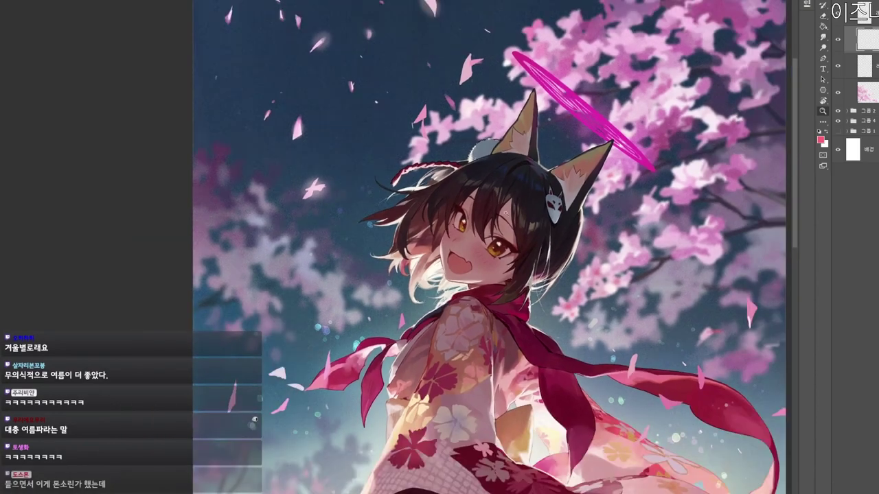
{"action": "left_click_drag", "start_coordinate": [506, 213], "coordinate": [474, 214]}
{"action": "left_click_drag", "start_coordinate": [563, 273], "coordinate": [500, 217]}
{"action": "left_click_drag", "start_coordinate": [500, 216], "coordinate": [534, 213]}
{"action": "scroll", "coordinate": [534, 213], "scroll_direction": "down", "scroll_amount": 1}
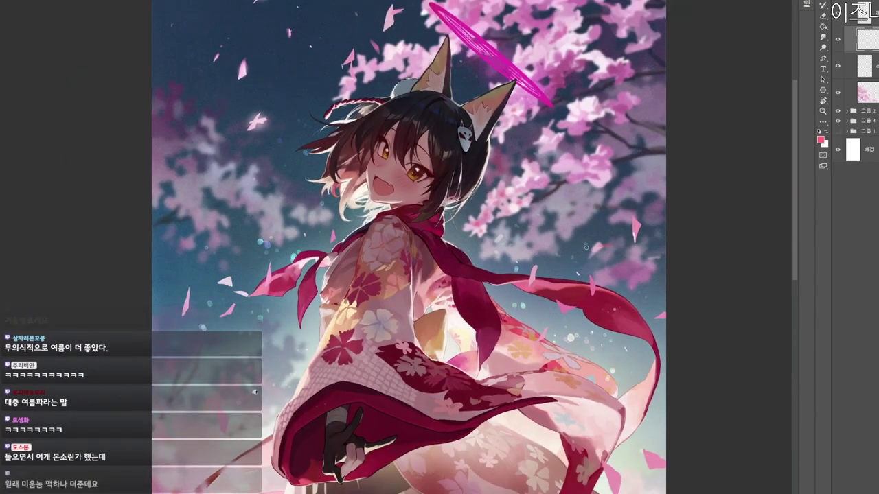
{"action": "scroll", "coordinate": [546, 218], "scroll_direction": "down", "scroll_amount": 1}
{"action": "left_click_drag", "start_coordinate": [546, 217], "coordinate": [565, 266]}
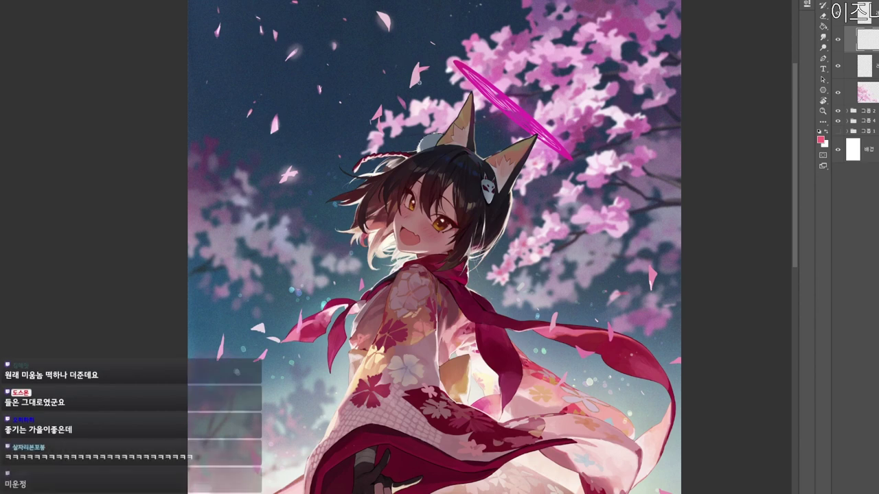
{"action": "scroll", "coordinate": [433, 247], "scroll_direction": "down", "scroll_amount": 1}
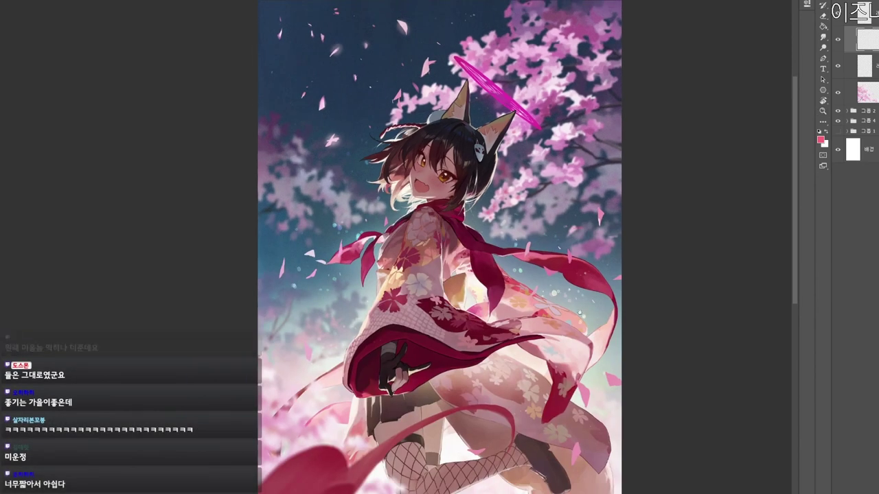
{"action": "scroll", "coordinate": [489, 282], "scroll_direction": "up", "scroll_amount": 1}
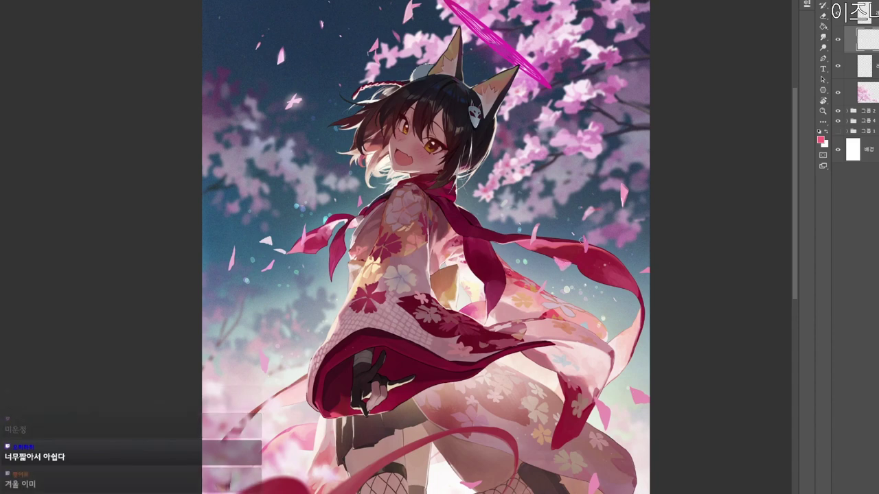
{"action": "scroll", "coordinate": [585, 287], "scroll_direction": "down", "scroll_amount": 1}
{"action": "left_click_drag", "start_coordinate": [412, 109], "coordinate": [403, 76]}
Examine the whole composition with the canvas view rotated, and bring the view back upright.
{"action": "key", "text": "r"}
{"action": "left_click_drag", "start_coordinate": [385, 27], "coordinate": [496, 155]}
{"action": "key", "text": "e"}
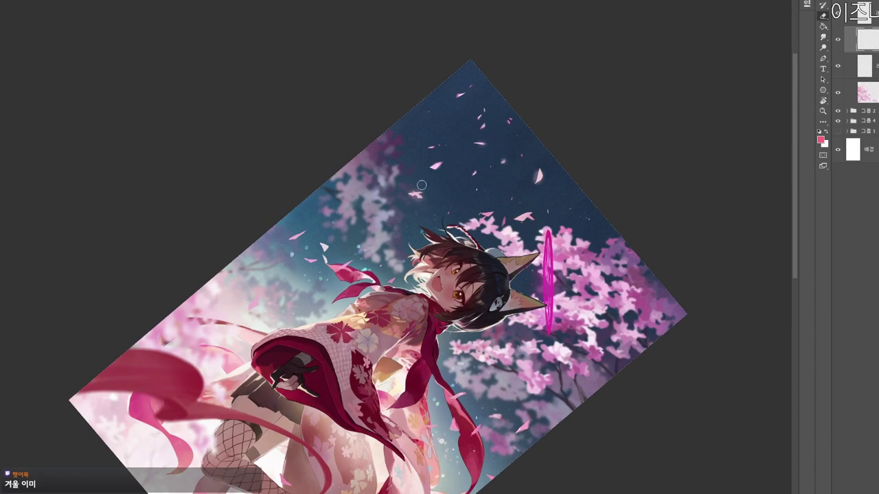
{"action": "key", "text": "r"}
{"action": "left_click_drag", "start_coordinate": [503, 446], "coordinate": [604, 278]}
{"action": "key", "text": "Escape"}
{"action": "left_click_drag", "start_coordinate": [601, 424], "coordinate": [597, 431]}
{"action": "key", "text": "ctrl+y"}
{"action": "key", "text": "ctrl+y"}
{"action": "left_click_drag", "start_coordinate": [619, 323], "coordinate": [616, 410]}
{"action": "left_click_drag", "start_coordinate": [614, 377], "coordinate": [576, 354]}
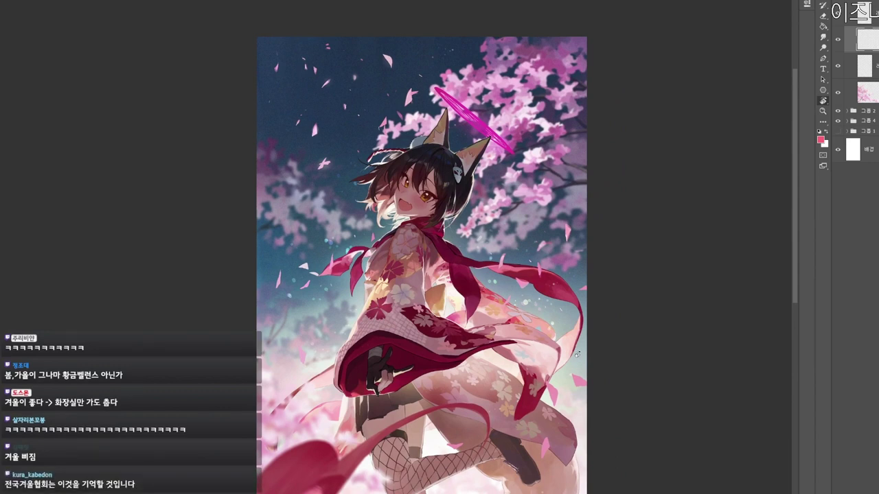
{"action": "left_click_drag", "start_coordinate": [495, 433], "coordinate": [501, 378]}
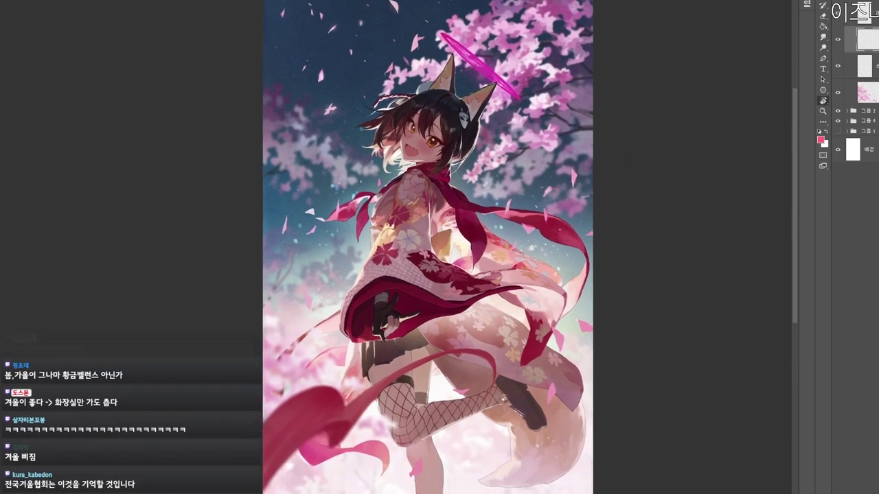
Open the background layer group and add a new layer above the cherry-blossom branch layer inside it.
{"action": "left_click", "coordinate": [869, 99]}
{"action": "left_click", "coordinate": [837, 123]}
{"action": "left_click", "coordinate": [836, 122]}
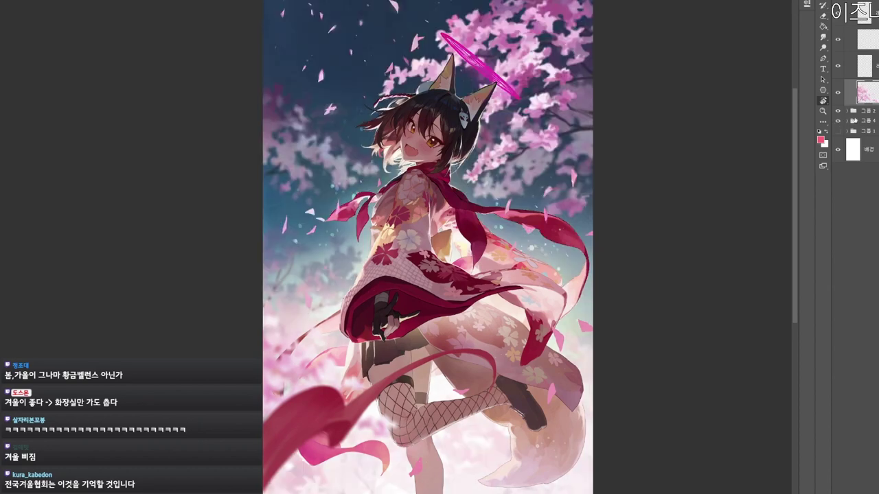
{"action": "left_click", "coordinate": [849, 122]}
{"action": "key", "text": "ctrl+shift+n"}
{"action": "key", "text": "Return"}
Sample dark navy from the night sky, softly shade the upper sky and blossom branches, and undo the heaviest strokes.
{"action": "left_click_drag", "start_coordinate": [626, 220], "coordinate": [628, 264]}
{"action": "key", "text": "b"}
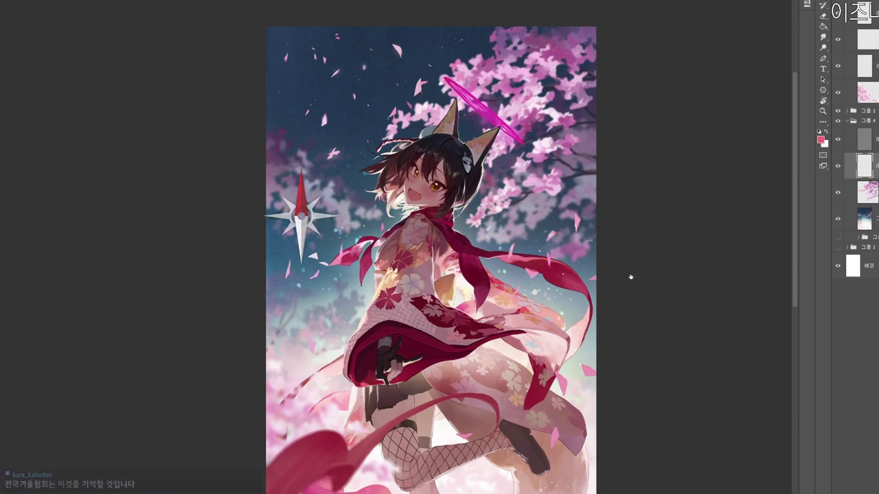
{"action": "key", "text": "ctrl+z"}
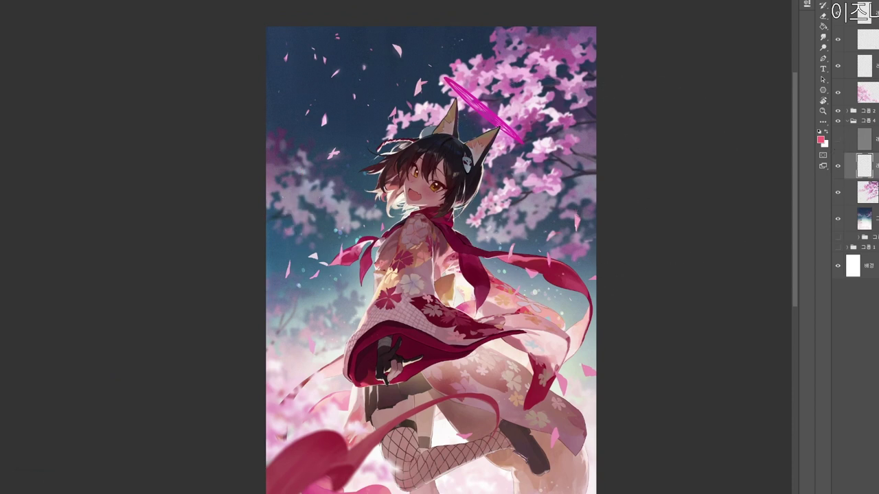
{"action": "left_click", "coordinate": [406, 98], "text": "alt"}
{"action": "mouse_move", "coordinate": [406, 89]}
{"action": "left_mouse_down"}
{"action": "mouse_move", "coordinate": [423, 92]}
{"action": "mouse_move", "coordinate": [416, 115]}
{"action": "left_mouse_up"}
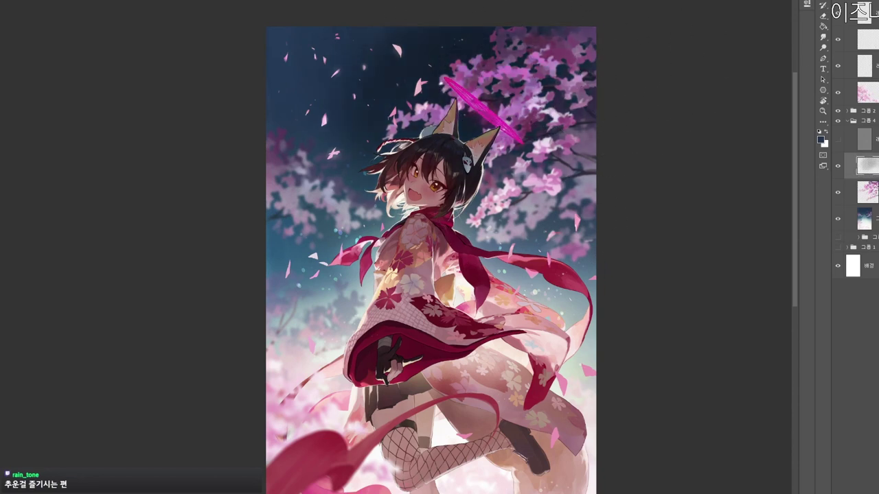
{"action": "key", "text": "ctrl+z"}
{"action": "key", "text": "ctrl+z"}
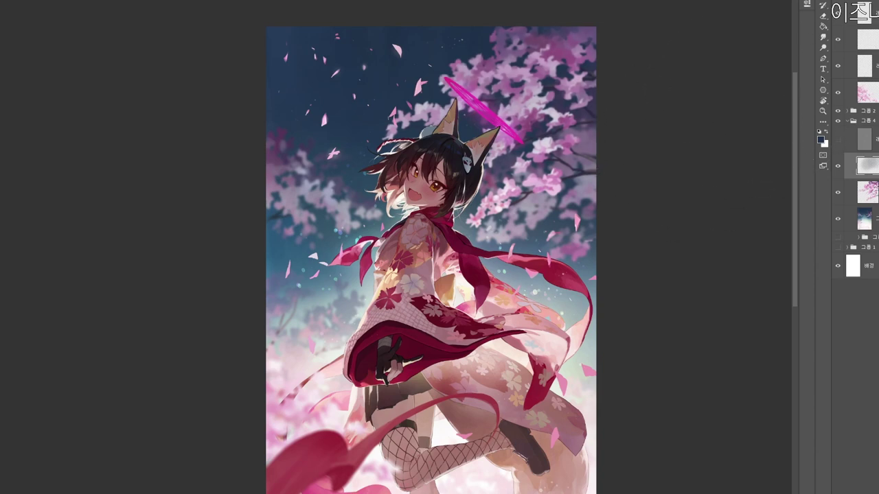
Expand the layer group that holds the character's artwork to reach its individual layers.
{"action": "left_click", "coordinate": [863, 141]}
{"action": "scroll", "coordinate": [460, 124], "scroll_direction": "up", "scroll_amount": 2}
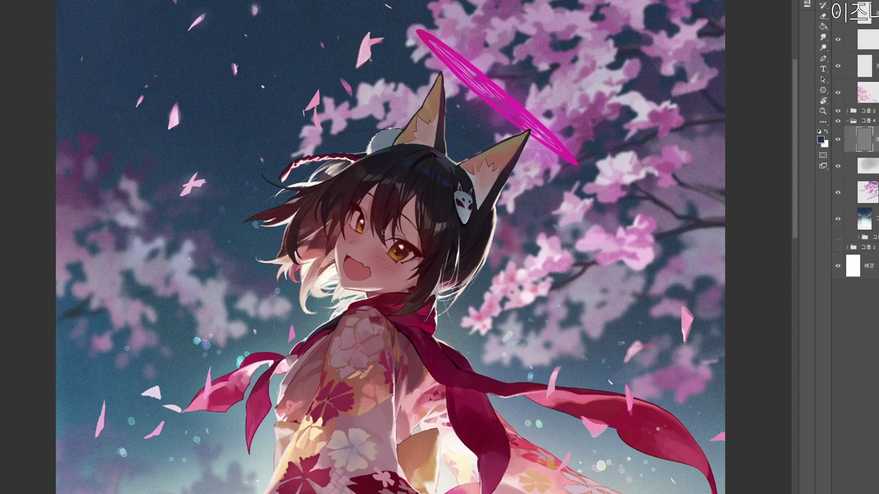
{"action": "left_click", "coordinate": [873, 2]}
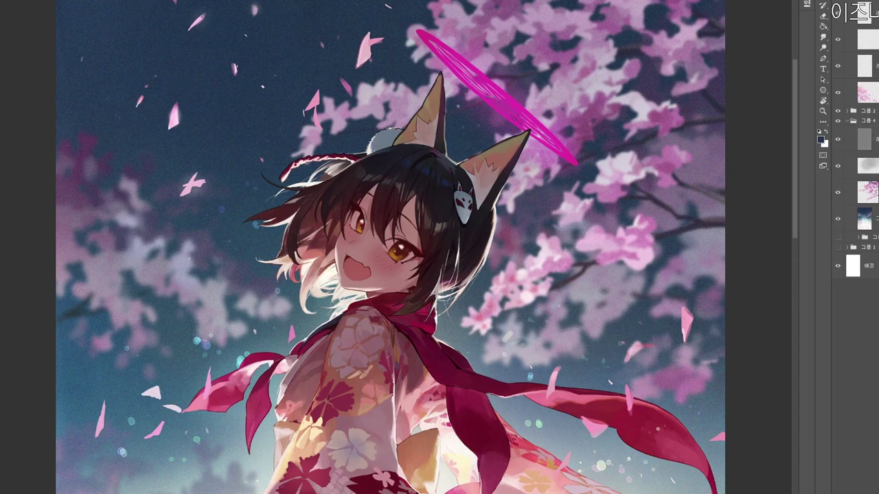
{"action": "left_click", "coordinate": [847, 1]}
{"action": "left_click", "coordinate": [847, 2]}
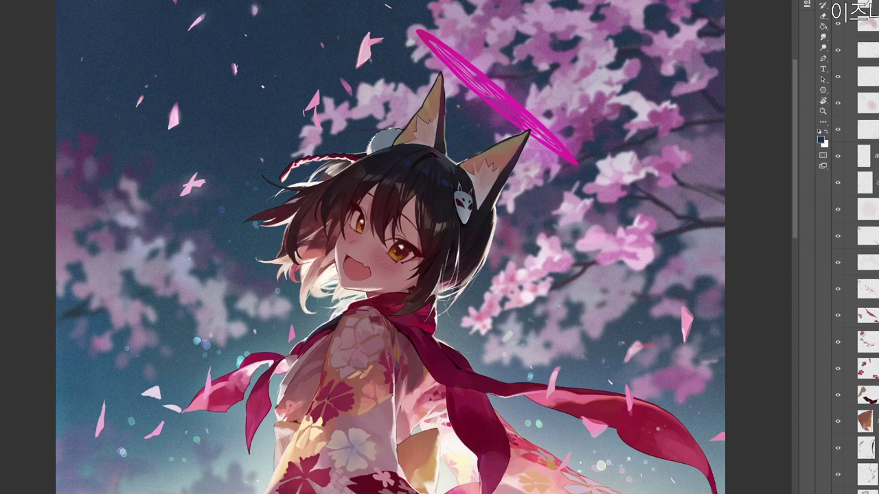
Pick the artwork layer at the character's fox ears and sample a light beige paint colour there.
{"action": "left_click_drag", "start_coordinate": [434, 118], "coordinate": [462, 180]}
{"action": "left_click", "coordinate": [484, 180], "text": "ctrl"}
{"action": "left_click", "coordinate": [461, 180], "text": "alt"}
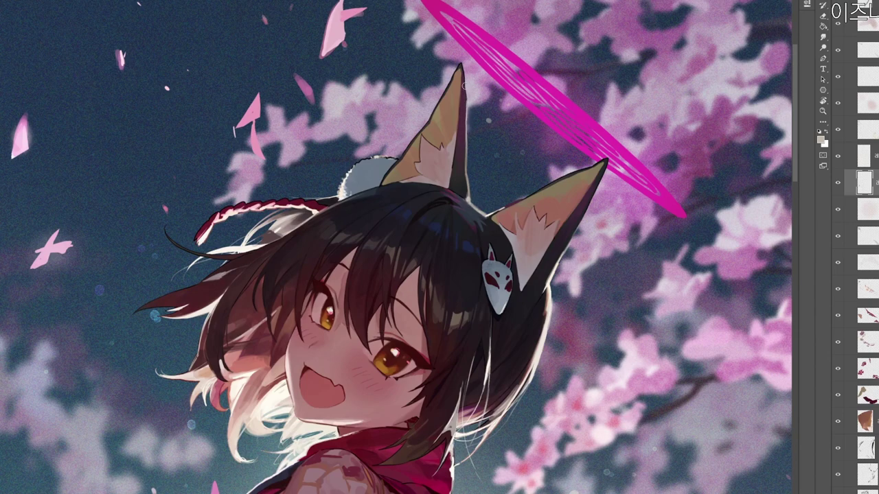
{"action": "scroll", "coordinate": [463, 93], "scroll_direction": "down", "scroll_amount": 1}
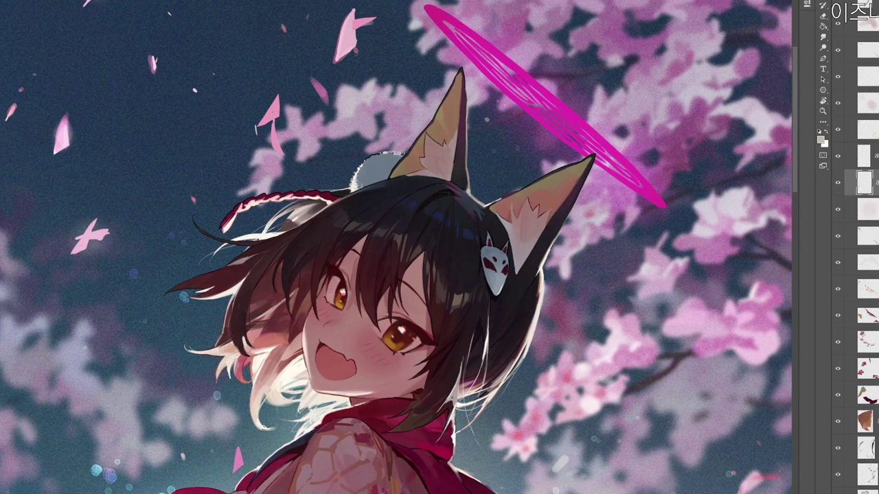
{"action": "scroll", "coordinate": [398, 199], "scroll_direction": "down", "scroll_amount": 1}
{"action": "left_click_drag", "start_coordinate": [398, 185], "coordinate": [468, 243]}
{"action": "scroll", "coordinate": [470, 223], "scroll_direction": "down", "scroll_amount": 1}
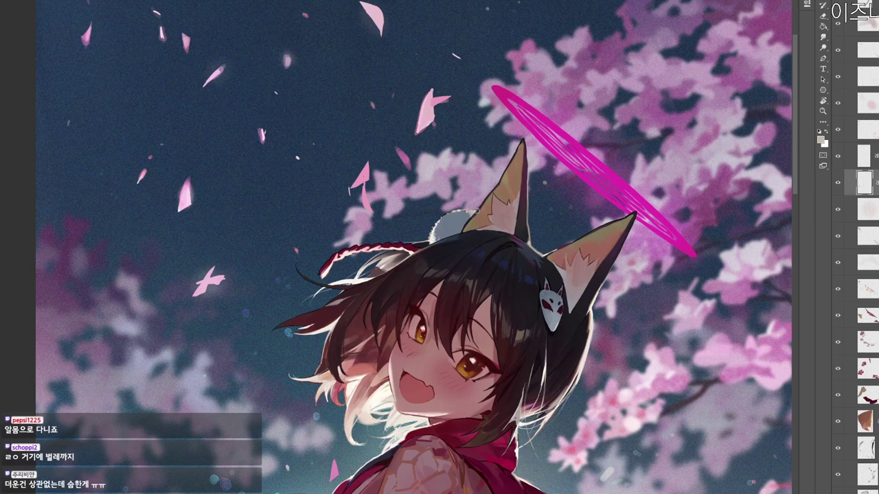
{"action": "scroll", "coordinate": [563, 195], "scroll_direction": "down", "scroll_amount": 2}
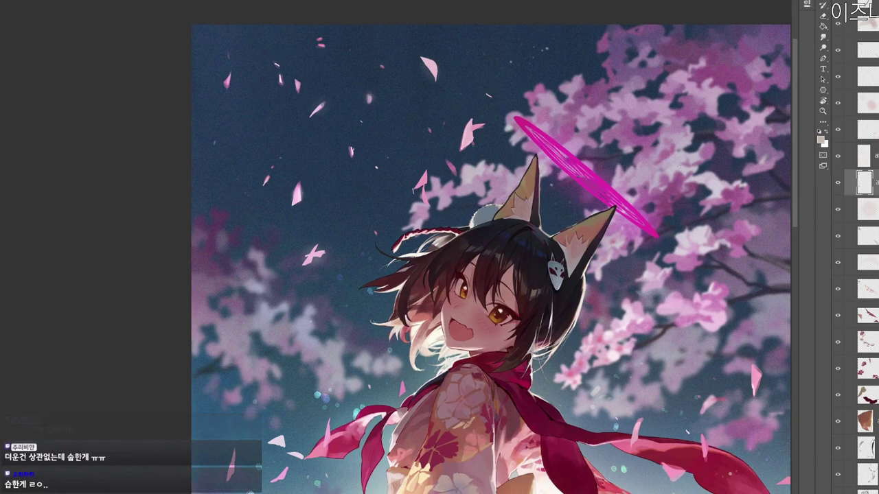
Add a new layer in normal mode at 100% opacity within the character's layer group.
{"action": "left_click", "coordinate": [679, 166], "text": "ctrl"}
{"action": "key", "text": "ctrl+shift+n"}
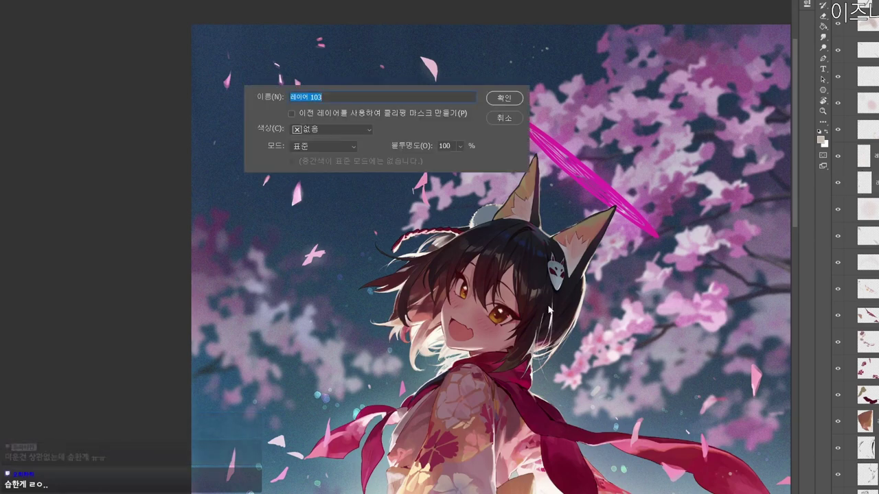
{"action": "key", "text": "Return"}
Examine the character's head and the hair beneath the fox-mask hairpin from several canvas rotations.
{"action": "scroll", "coordinate": [542, 215], "scroll_direction": "up", "scroll_amount": 3}
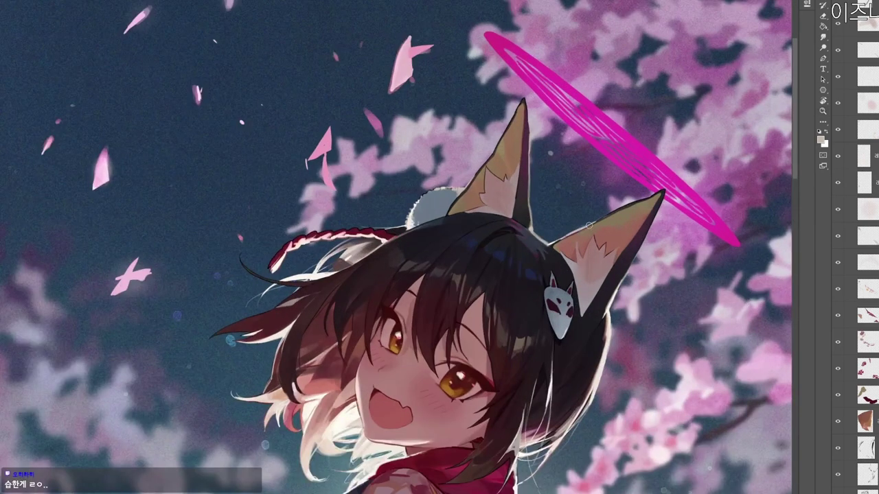
{"action": "scroll", "coordinate": [599, 215], "scroll_direction": "down", "scroll_amount": 2}
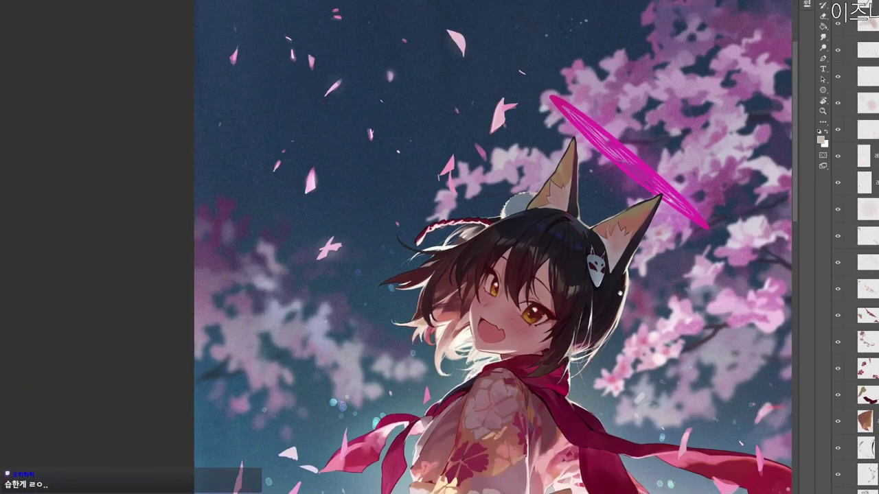
{"action": "left_click_drag", "start_coordinate": [619, 293], "coordinate": [541, 245]}
{"action": "key", "text": "r"}
{"action": "left_click_drag", "start_coordinate": [525, 175], "coordinate": [526, 195]}
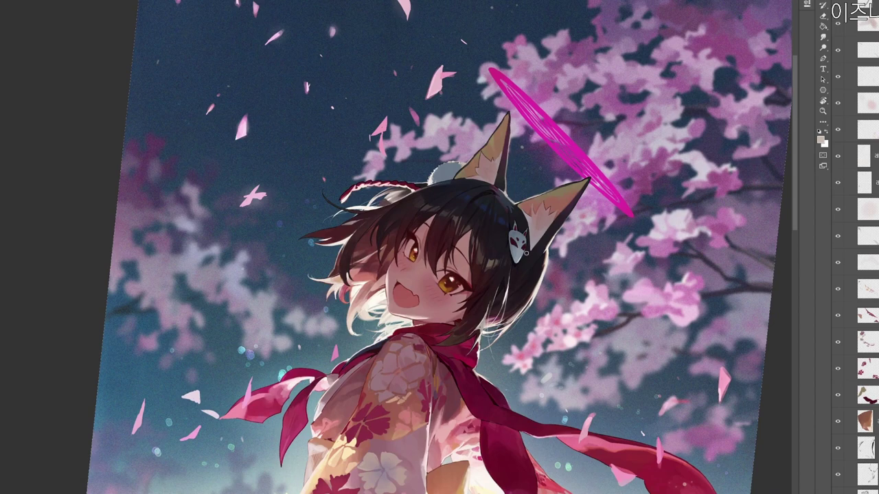
{"action": "key", "text": "r"}
{"action": "left_click_drag", "start_coordinate": [525, 241], "coordinate": [504, 102]}
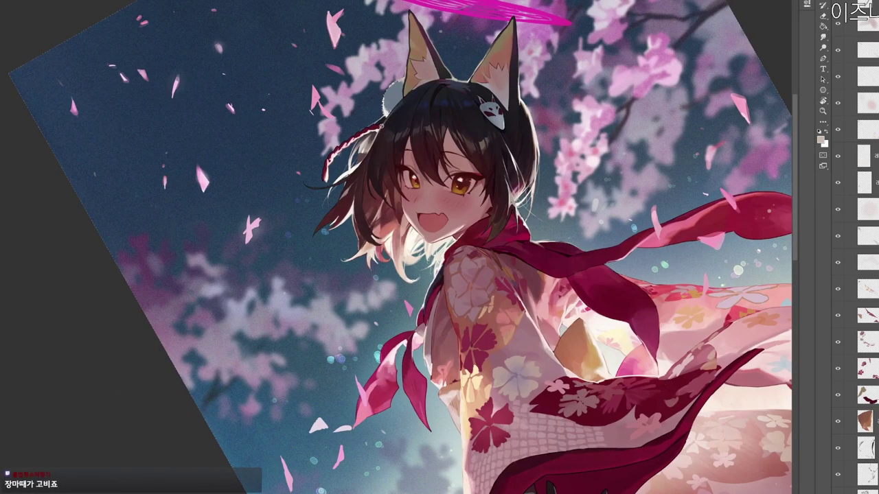
{"action": "key", "text": "r"}
{"action": "left_click_drag", "start_coordinate": [590, 213], "coordinate": [519, 312]}
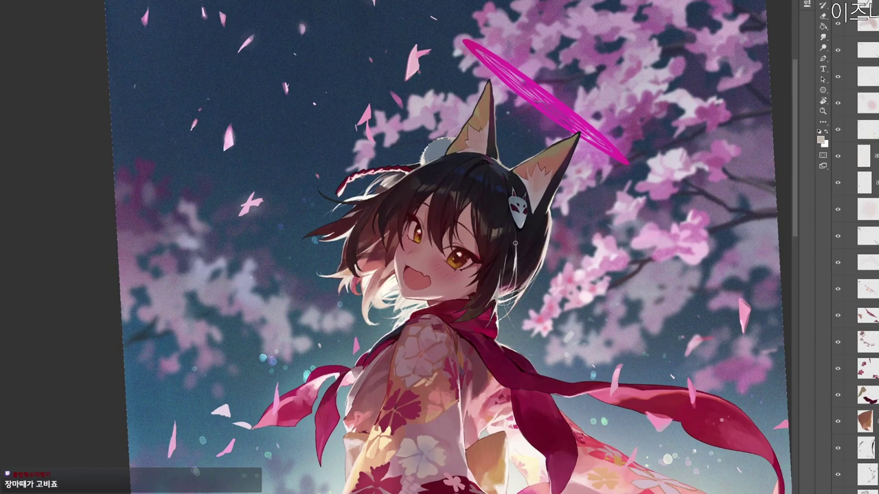
{"action": "key", "text": "ctrl+space"}
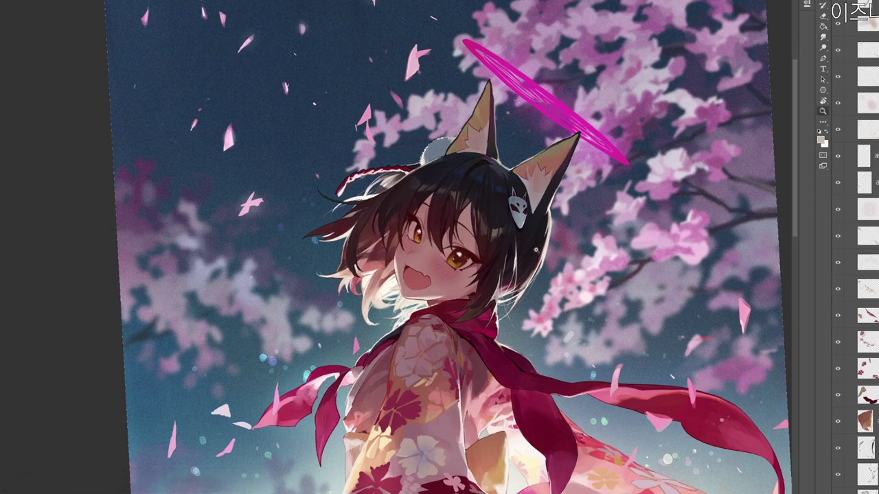
Examine the full illustration, from the character's head down to the tail and legs.
{"action": "left_click_drag", "start_coordinate": [534, 247], "coordinate": [519, 246]}
{"action": "key", "text": "Escape"}
{"action": "key", "text": "space"}
{"action": "left_click_drag", "start_coordinate": [503, 414], "coordinate": [458, 324]}
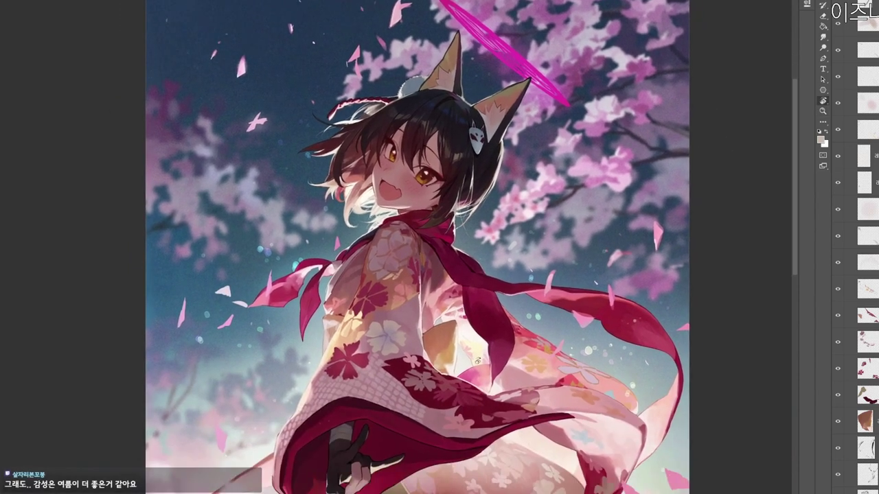
{"action": "key", "text": "ctrl+space"}
{"action": "left_click_drag", "start_coordinate": [541, 359], "coordinate": [525, 360]}
{"action": "left_click_drag", "start_coordinate": [530, 493], "coordinate": [478, 400]}
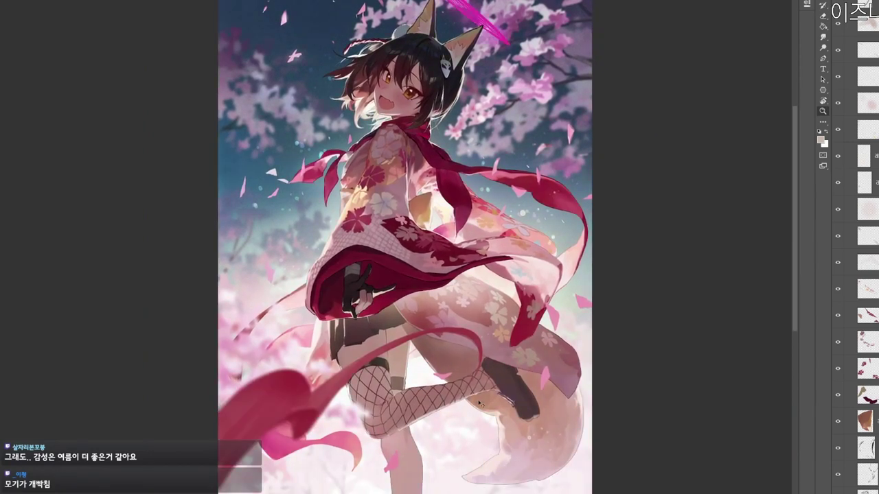
{"action": "left_click_drag", "start_coordinate": [556, 425], "coordinate": [549, 423]}
{"action": "mouse_move", "coordinate": [525, 390]}
{"action": "left_mouse_down"}
{"action": "mouse_move", "coordinate": [553, 341]}
{"action": "mouse_move", "coordinate": [533, 386]}
{"action": "left_mouse_up"}
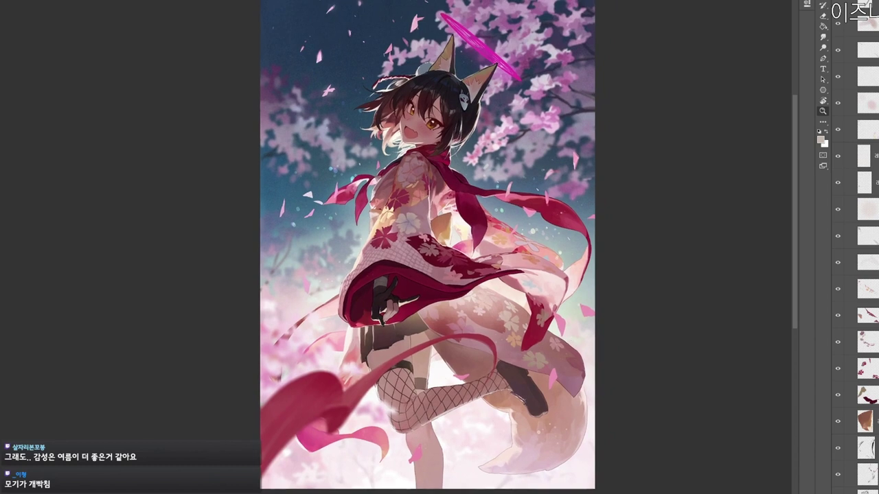
Collapse the artwork's layer group and fill the whole canvas with mid grey on a separate layer above it.
{"action": "key", "text": "ctrl+e"}
{"action": "key", "text": "ctrl+shift+e"}
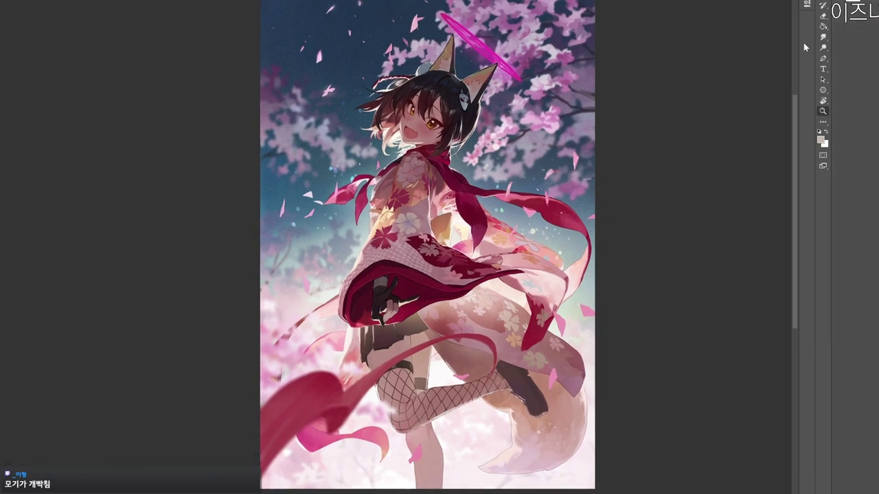
{"action": "scroll", "coordinate": [509, 340], "scroll_direction": "down", "scroll_amount": 1}
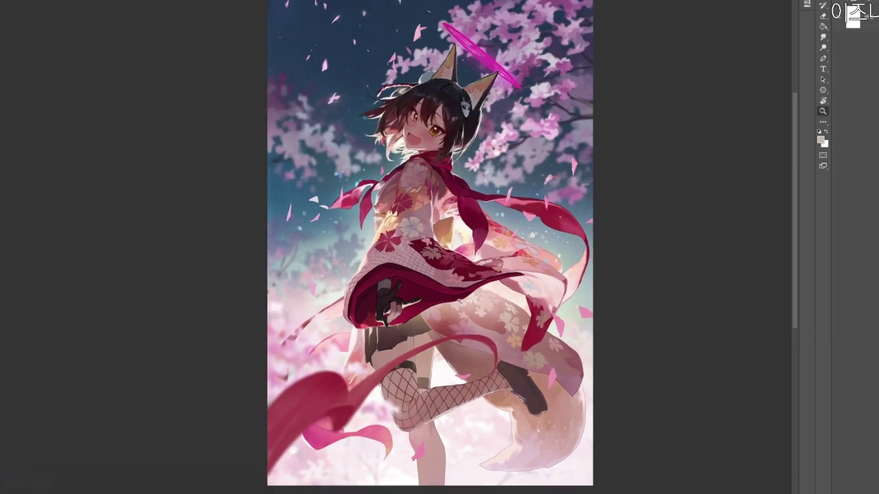
{"action": "key", "text": "ctrl+a"}
{"action": "key", "text": "n"}
{"action": "left_click_drag", "start_coordinate": [272, 155], "coordinate": [250, 172]}
{"action": "left_click", "coordinate": [514, 102]}
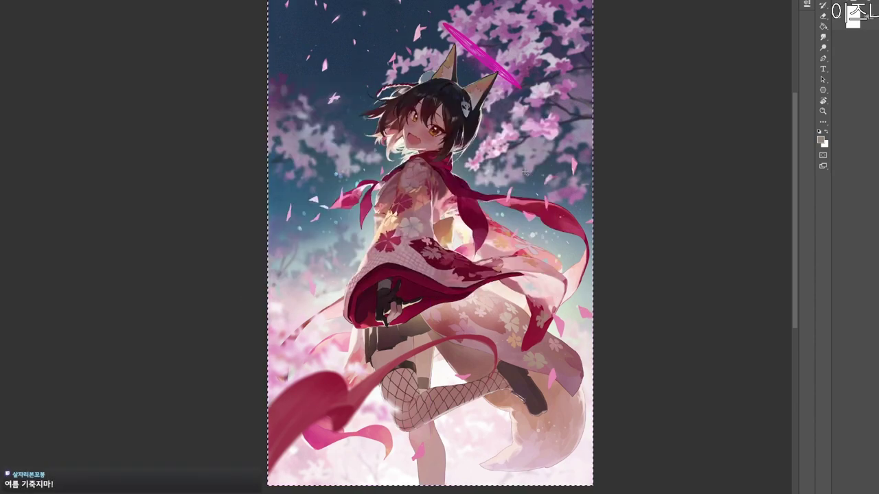
{"action": "key", "text": "alt+BackSpace"}
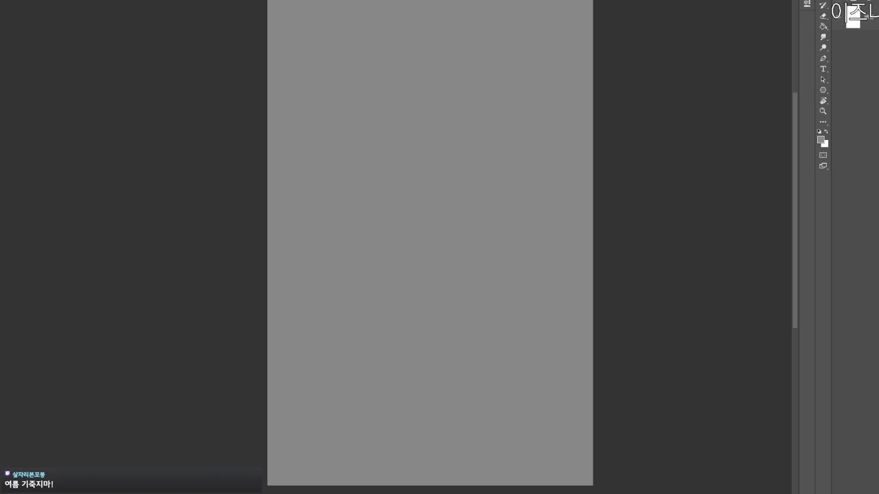
Add Gaussian colour noise to the grey layer and blend it over the artwork as film grain.
{"action": "left_click", "coordinate": [473, 63]}
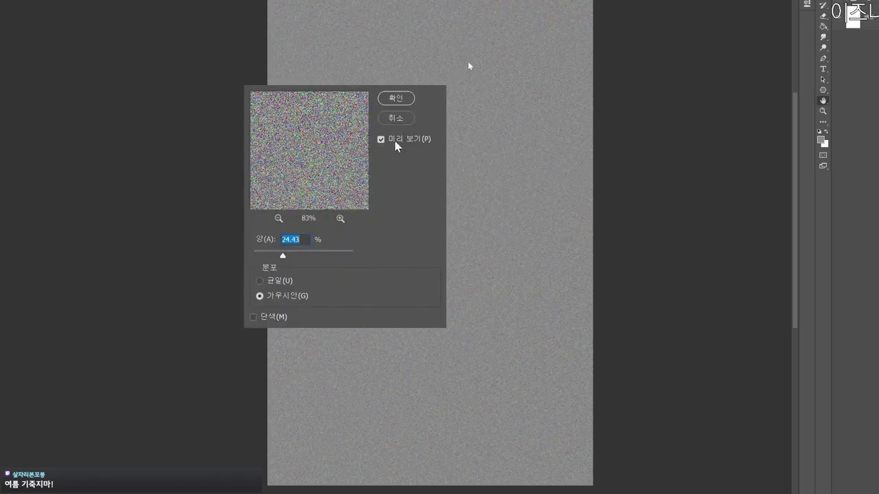
{"action": "left_click", "coordinate": [297, 253]}
{"action": "left_click", "coordinate": [405, 99]}
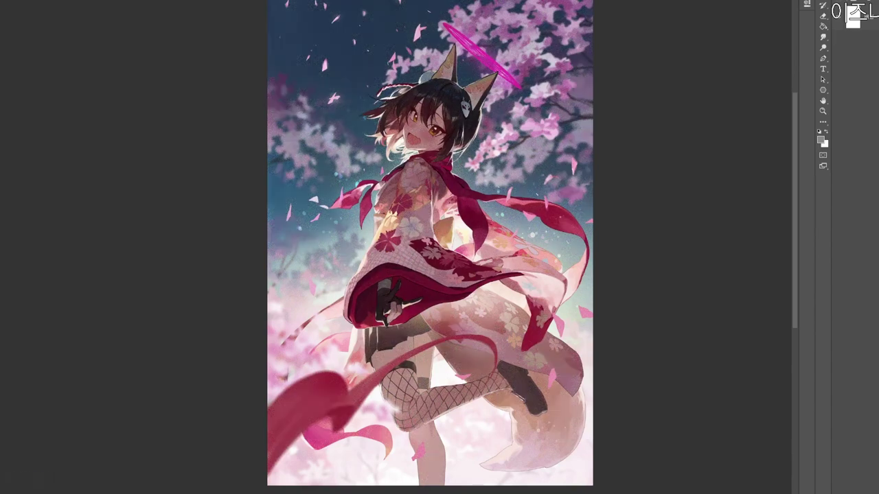
Inspect the grain over the character and background, comparing the picture with the layer shown and hidden.
{"action": "key", "text": "z"}
{"action": "left_click_drag", "start_coordinate": [421, 170], "coordinate": [464, 178]}
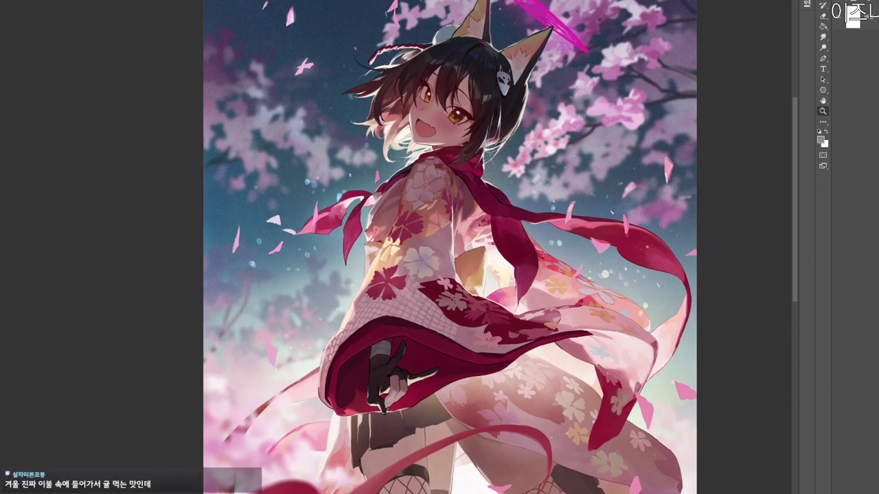
{"action": "left_click_drag", "start_coordinate": [574, 187], "coordinate": [553, 188]}
{"action": "left_click_drag", "start_coordinate": [538, 333], "coordinate": [513, 378]}
{"action": "left_click_drag", "start_coordinate": [518, 325], "coordinate": [503, 493]}
{"action": "left_click_drag", "start_coordinate": [516, 438], "coordinate": [508, 391]}
{"action": "left_click_drag", "start_coordinate": [464, 432], "coordinate": [491, 421]}
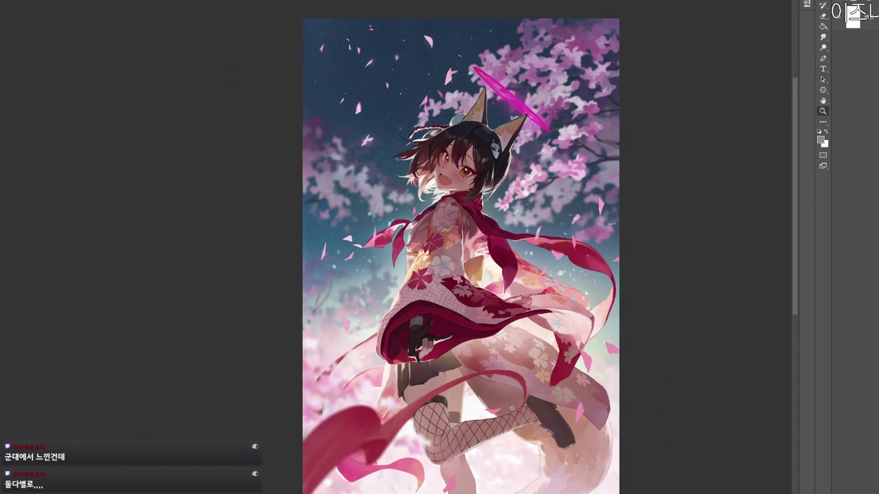
{"action": "scroll", "coordinate": [512, 409], "scroll_direction": "down", "scroll_amount": 1}
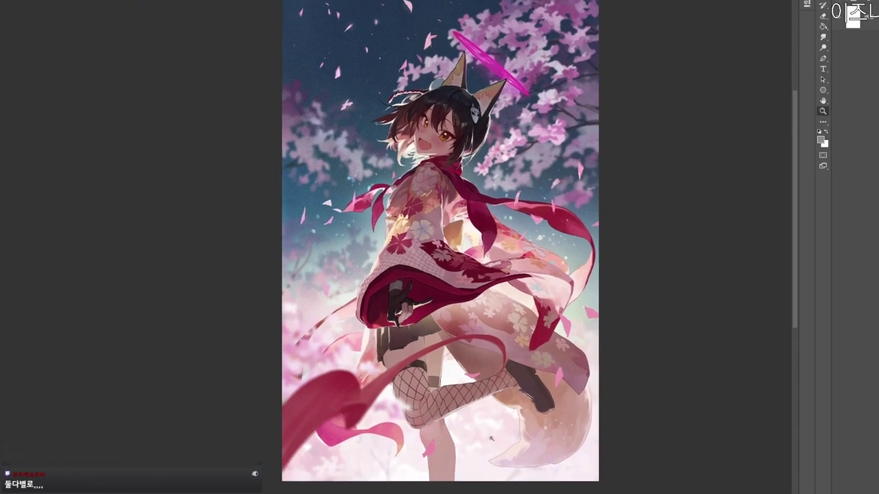
{"action": "key", "text": "ctrl+comma"}
{"action": "key", "text": "ctrl+comma"}
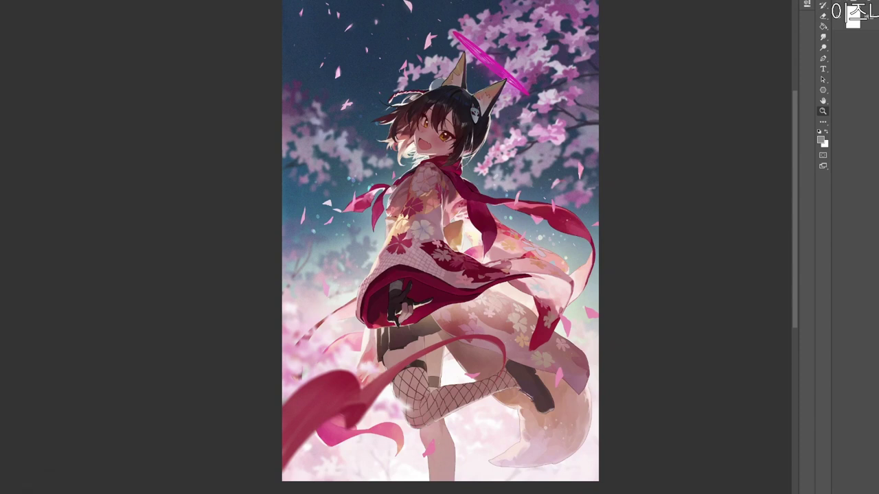
Merge a copy of the artwork group and apply an Iris Blur whose ellipse surrounds the character's upper body.
{"action": "key", "text": "ctrl+j"}
{"action": "key", "text": "Return"}
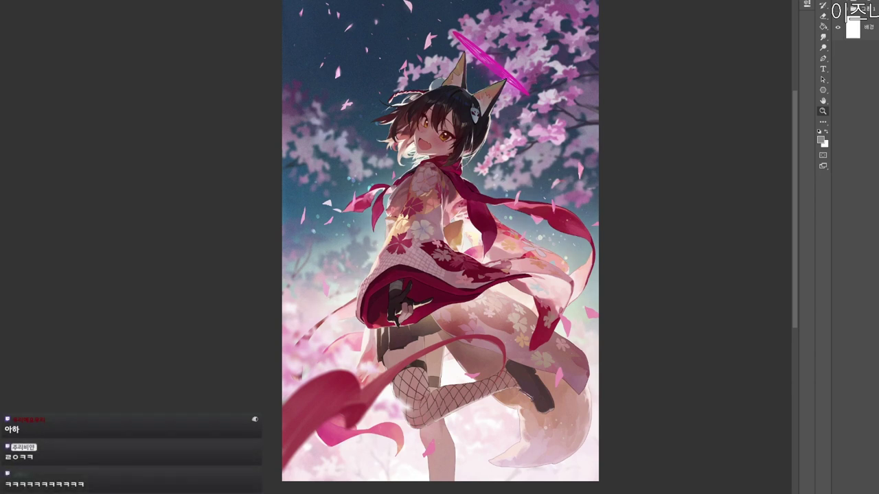
{"action": "key", "text": "ctrl+e"}
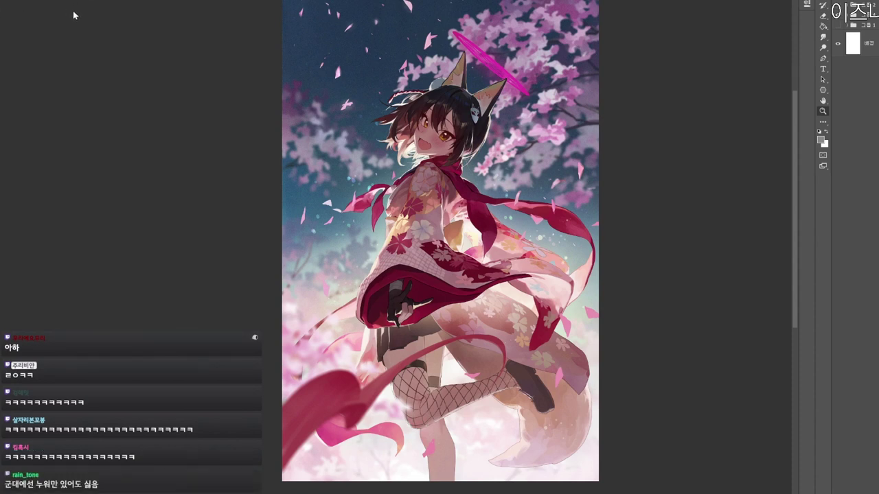
{"action": "left_click", "coordinate": [130, 34]}
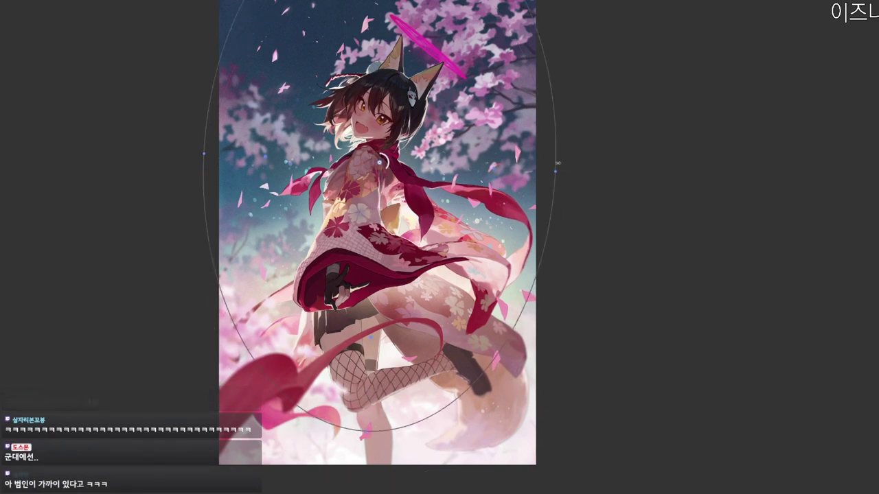
{"action": "key", "text": "Tab"}
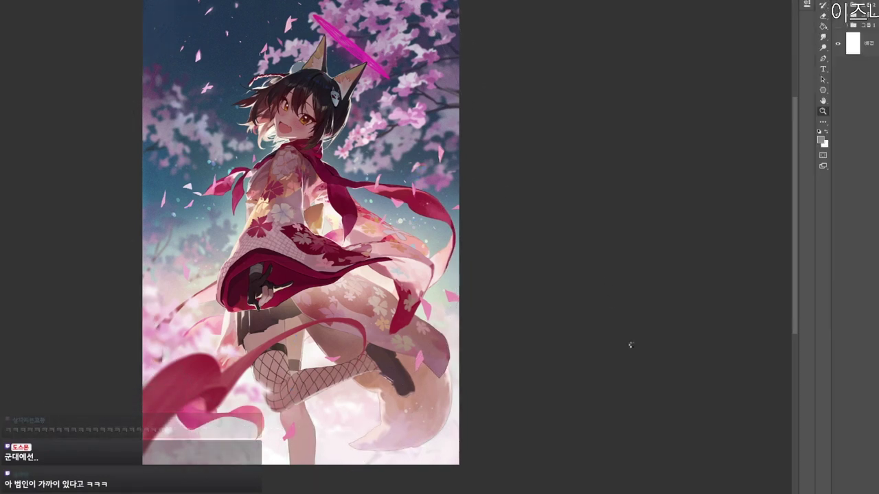
Check the blurred legs, ribbon and tail against the sharp upper body by toggling the top layer's visibility.
{"action": "left_click_drag", "start_coordinate": [403, 415], "coordinate": [478, 493]}
{"action": "scroll", "coordinate": [371, 341], "scroll_direction": "up", "scroll_amount": 1}
{"action": "scroll", "coordinate": [311, 226], "scroll_direction": "up", "scroll_amount": 3}
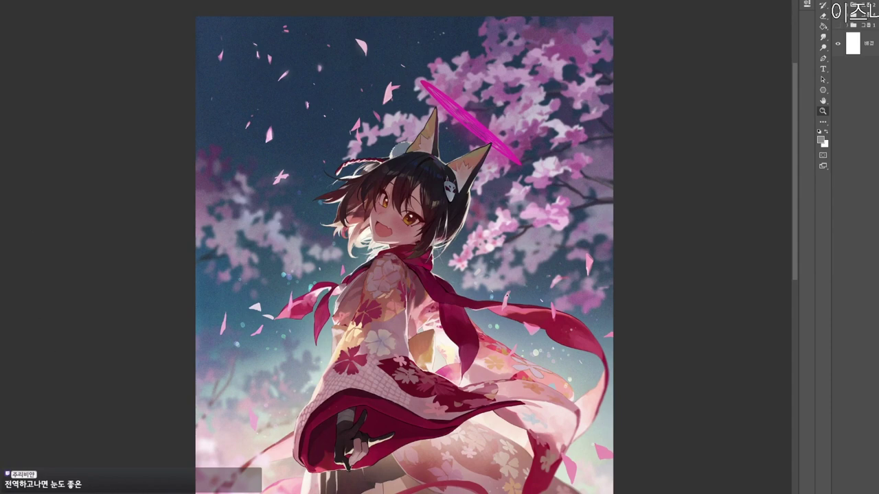
{"action": "left_click_drag", "start_coordinate": [507, 314], "coordinate": [500, 317]}
{"action": "left_click_drag", "start_coordinate": [489, 419], "coordinate": [508, 295]}
{"action": "left_click_drag", "start_coordinate": [496, 362], "coordinate": [520, 351]}
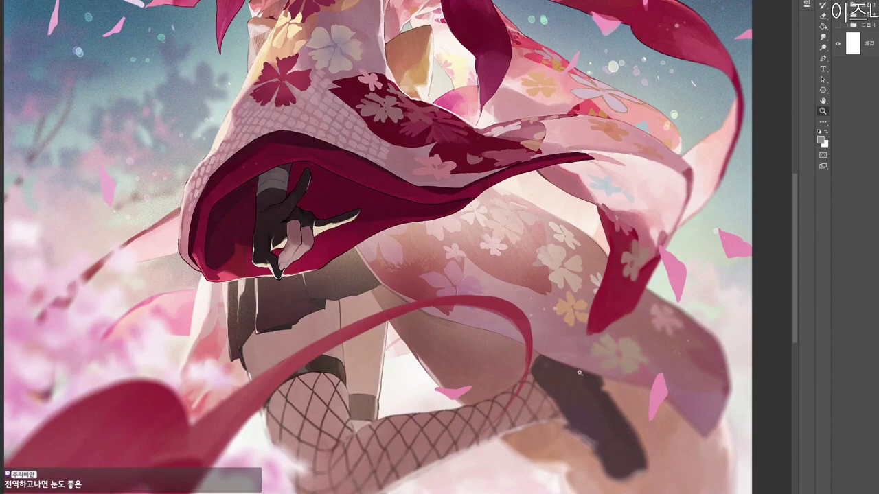
{"action": "scroll", "coordinate": [580, 371], "scroll_direction": "down", "scroll_amount": 6}
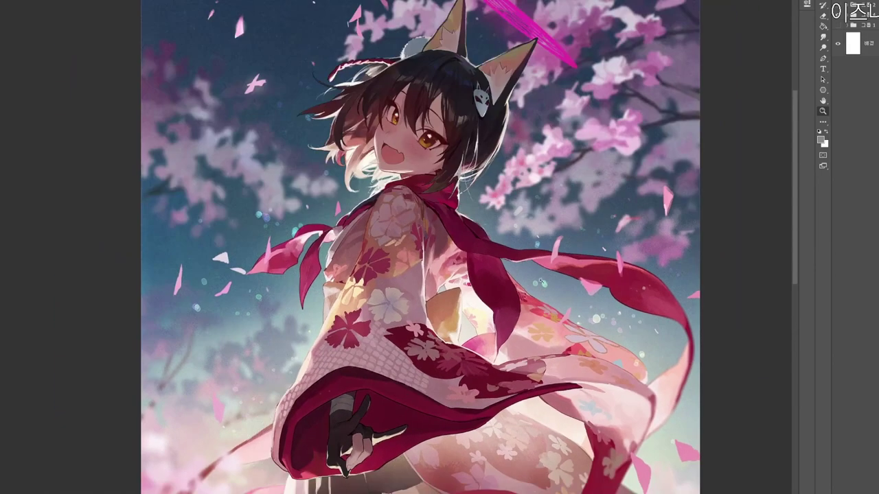
{"action": "left_click_drag", "start_coordinate": [514, 333], "coordinate": [499, 396]}
{"action": "mouse_move", "coordinate": [515, 450]}
{"action": "left_mouse_down"}
{"action": "mouse_move", "coordinate": [513, 356]}
{"action": "mouse_move", "coordinate": [516, 455]}
{"action": "left_mouse_up"}
{"action": "left_click_drag", "start_coordinate": [531, 492], "coordinate": [523, 409]}
{"action": "left_click", "coordinate": [837, 14]}
{"action": "left_click", "coordinate": [838, 14]}
Compare the whole illustration with the colour proof view switched on and off.
{"action": "left_click_drag", "start_coordinate": [567, 222], "coordinate": [550, 214]}
{"action": "key", "text": "ctrl+y"}
{"action": "key", "text": "ctrl+y"}
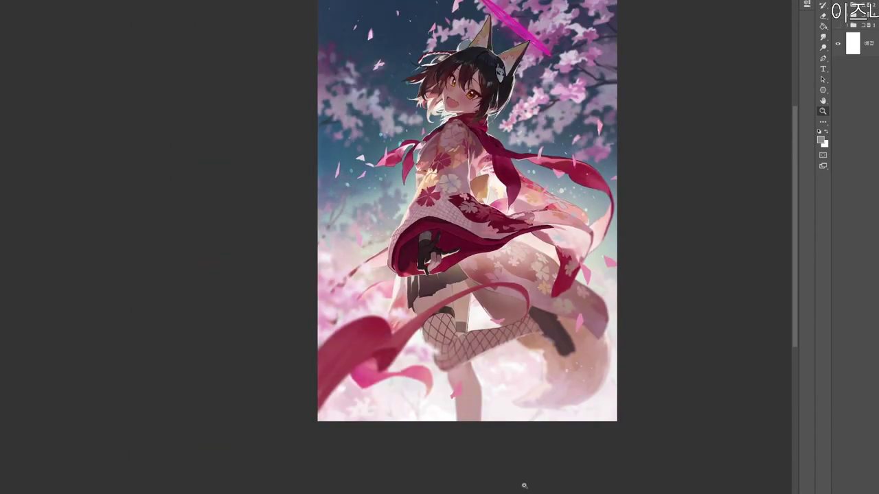
{"action": "mouse_move", "coordinate": [525, 482]}
{"action": "left_mouse_down"}
{"action": "mouse_move", "coordinate": [504, 477]}
{"action": "mouse_move", "coordinate": [519, 483]}
{"action": "left_mouse_up"}
{"action": "left_click_drag", "start_coordinate": [474, 261], "coordinate": [504, 298]}
{"action": "key", "text": "ctrl+y"}
{"action": "key", "text": "ctrl+y"}
{"action": "left_click_drag", "start_coordinate": [527, 395], "coordinate": [523, 388]}
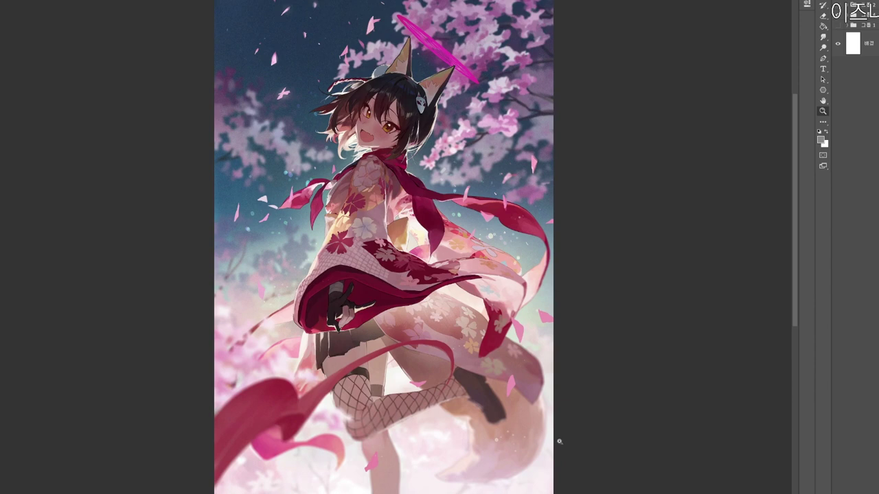
{"action": "mouse_move", "coordinate": [537, 465]}
{"action": "left_mouse_down"}
{"action": "mouse_move", "coordinate": [537, 433]}
{"action": "mouse_move", "coordinate": [544, 456]}
{"action": "mouse_move", "coordinate": [529, 483]}
{"action": "mouse_move", "coordinate": [543, 472]}
{"action": "mouse_move", "coordinate": [536, 457]}
{"action": "mouse_move", "coordinate": [523, 461]}
{"action": "left_mouse_up"}
{"action": "left_click_drag", "start_coordinate": [472, 301], "coordinate": [485, 303]}
{"action": "left_click_drag", "start_coordinate": [529, 404], "coordinate": [478, 357]}
Examine the composition from several canvas rotations and return to the upright view.
{"action": "scroll", "coordinate": [520, 396], "scroll_direction": "down", "scroll_amount": 2}
{"action": "key", "text": "r"}
{"action": "left_click_drag", "start_coordinate": [579, 293], "coordinate": [329, 426]}
{"action": "left_click_drag", "start_coordinate": [390, 408], "coordinate": [520, 194]}
{"action": "key", "text": "Escape"}
{"action": "left_click_drag", "start_coordinate": [406, 240], "coordinate": [427, 241]}
{"action": "left_click_drag", "start_coordinate": [371, 81], "coordinate": [484, 104]}
Set the foreground paint colour to white.
{"action": "left_click", "coordinate": [820, 139]}
{"action": "left_click_drag", "start_coordinate": [263, 114], "coordinate": [257, 103]}
{"action": "left_click", "coordinate": [498, 100]}
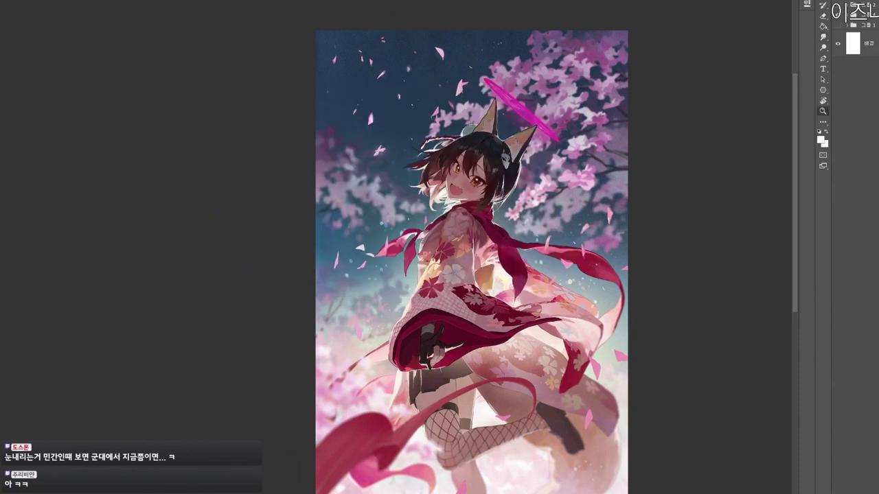
Expand the topmost layer group, select its upper layer and paint a white touch on a petal in the dark sky.
{"action": "scroll", "coordinate": [410, 103], "scroll_direction": "up", "scroll_amount": 1}
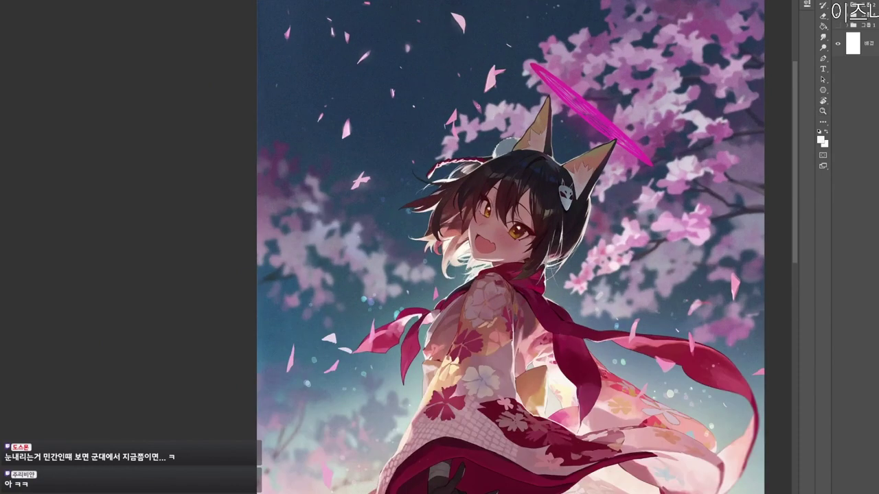
{"action": "left_click", "coordinate": [847, 2]}
{"action": "left_click", "coordinate": [867, 12]}
{"action": "scroll", "coordinate": [395, 70], "scroll_direction": "up", "scroll_amount": 1}
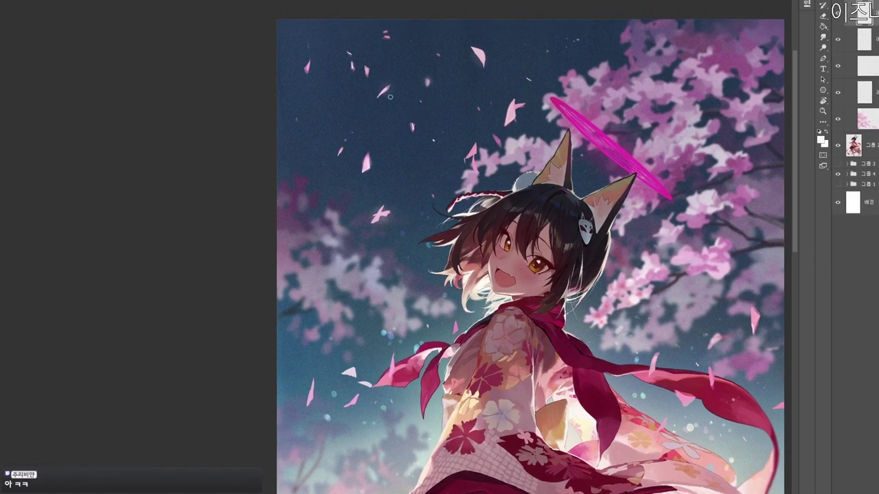
{"action": "left_click_drag", "start_coordinate": [384, 87], "coordinate": [390, 82]}
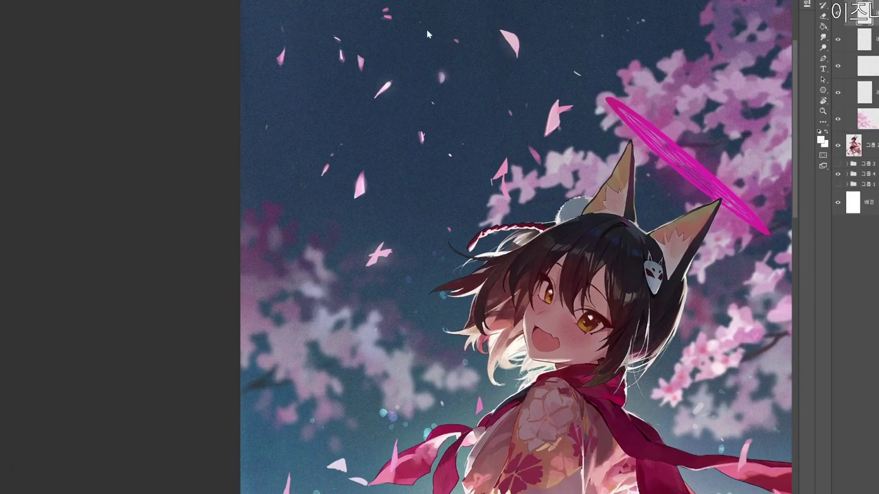
Change the paint colour to a very pale pink.
{"action": "key", "text": "n"}
{"action": "left_click", "coordinate": [270, 111]}
{"action": "left_click_drag", "start_coordinate": [269, 111], "coordinate": [267, 108]}
{"action": "left_click", "coordinate": [407, 234]}
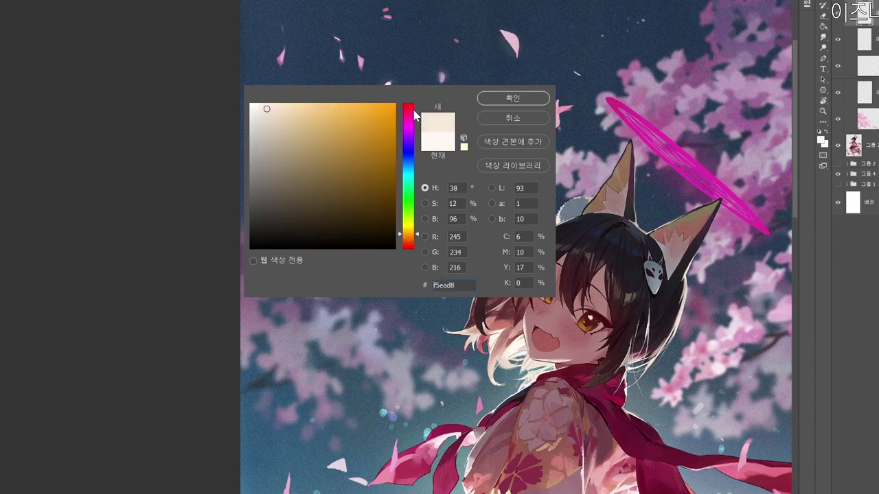
{"action": "left_click", "coordinate": [411, 108]}
{"action": "left_click", "coordinate": [508, 102]}
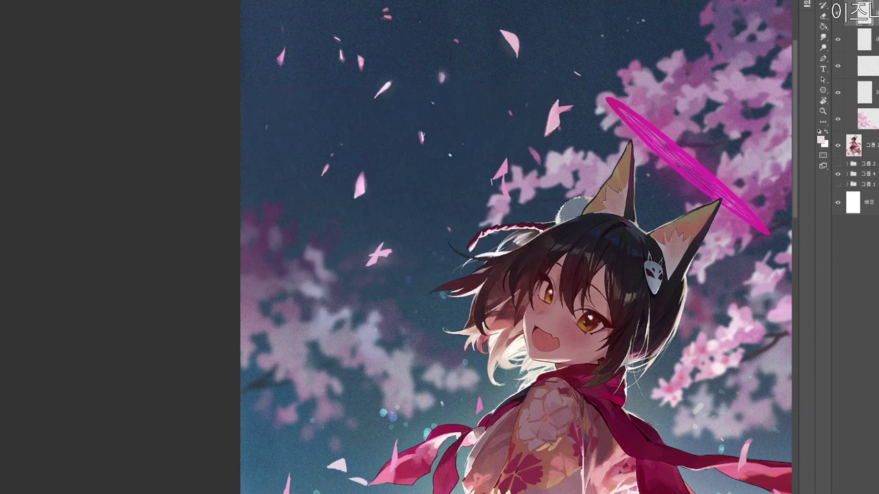
Examine the drifting petals in the sky and the overall picture at different magnifications.
{"action": "scroll", "coordinate": [501, 158], "scroll_direction": "down", "scroll_amount": 1}
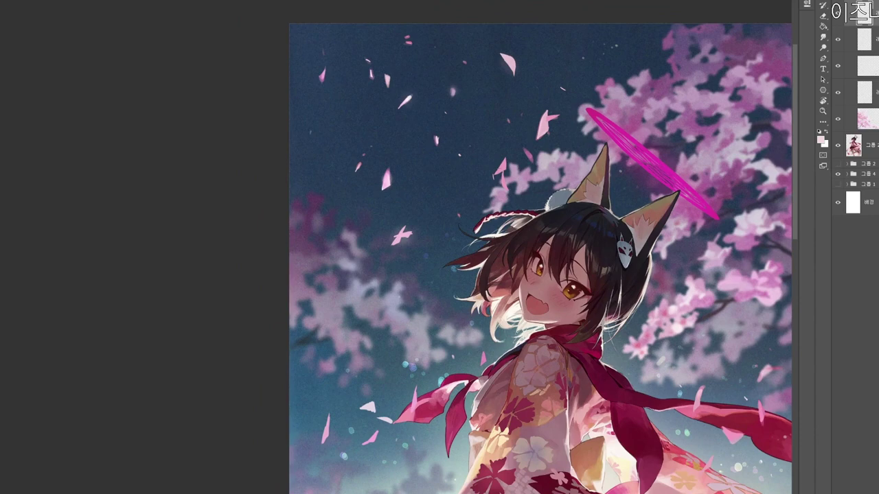
{"action": "mouse_move", "coordinate": [524, 151]}
{"action": "left_mouse_down"}
{"action": "mouse_move", "coordinate": [535, 162]}
{"action": "mouse_move", "coordinate": [536, 142]}
{"action": "mouse_move", "coordinate": [447, 129]}
{"action": "left_mouse_up"}
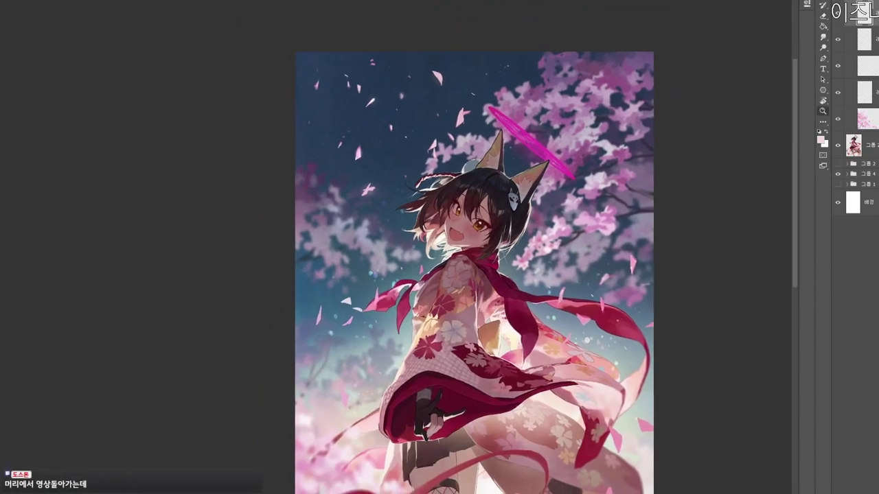
{"action": "scroll", "coordinate": [456, 114], "scroll_direction": "up", "scroll_amount": 2}
{"action": "scroll", "coordinate": [460, 81], "scroll_direction": "up", "scroll_amount": 2}
{"action": "scroll", "coordinate": [470, 76], "scroll_direction": "down", "scroll_amount": 3}
{"action": "left_click_drag", "start_coordinate": [512, 77], "coordinate": [494, 77]}
{"action": "left_click_drag", "start_coordinate": [494, 77], "coordinate": [479, 27]}
{"action": "left_click_drag", "start_coordinate": [545, 253], "coordinate": [558, 253]}
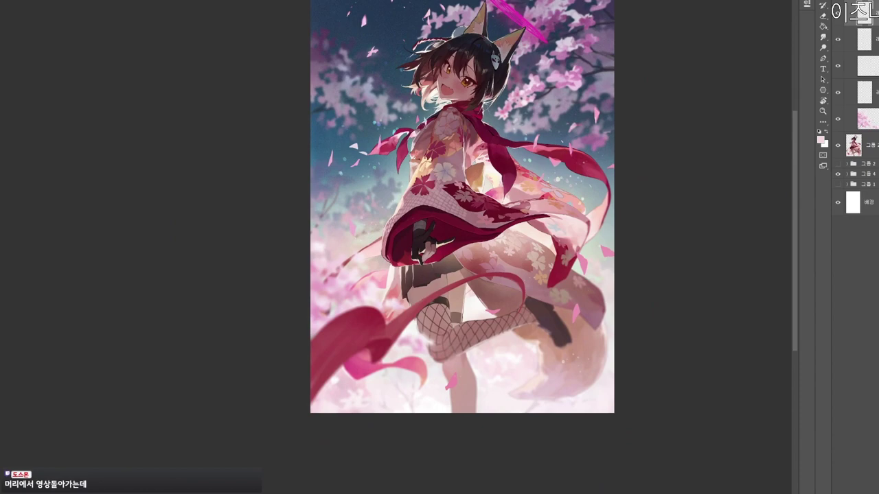
Change the paint colour to a more saturated light pink with a hue of 347°.
{"action": "left_click_drag", "start_coordinate": [439, 99], "coordinate": [460, 96]}
{"action": "key", "text": "n"}
{"action": "left_click_drag", "start_coordinate": [304, 107], "coordinate": [290, 102]}
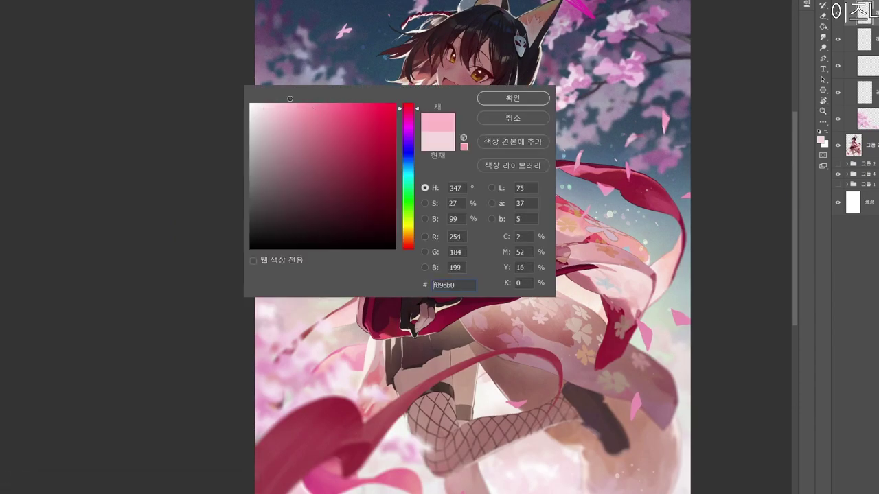
{"action": "left_click", "coordinate": [513, 98]}
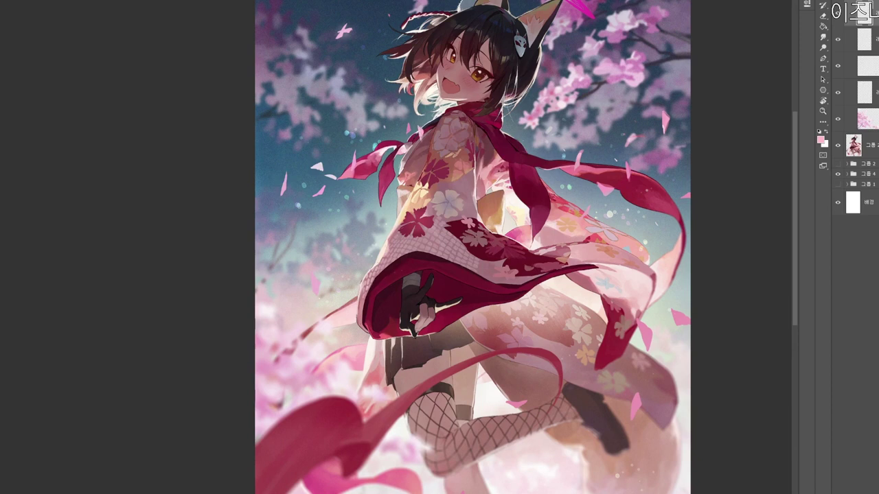
{"action": "left_click_drag", "start_coordinate": [423, 138], "coordinate": [421, 152]}
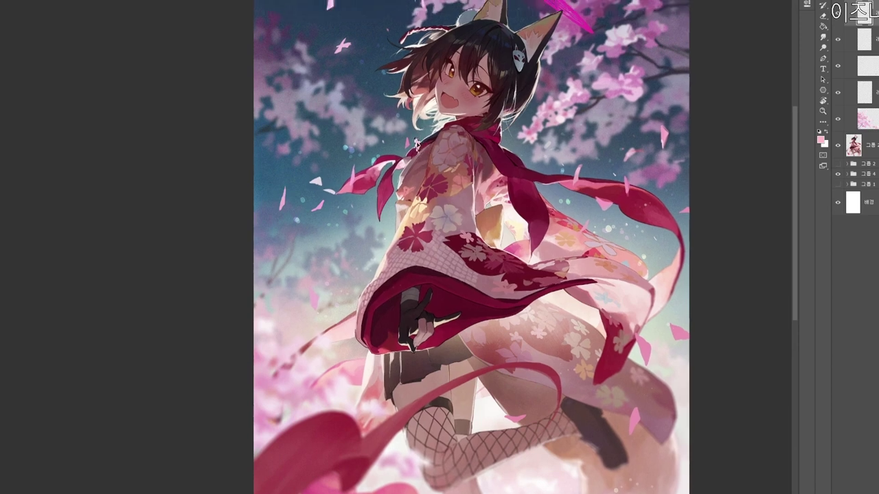
{"action": "scroll", "coordinate": [416, 144], "scroll_direction": "down", "scroll_amount": 1}
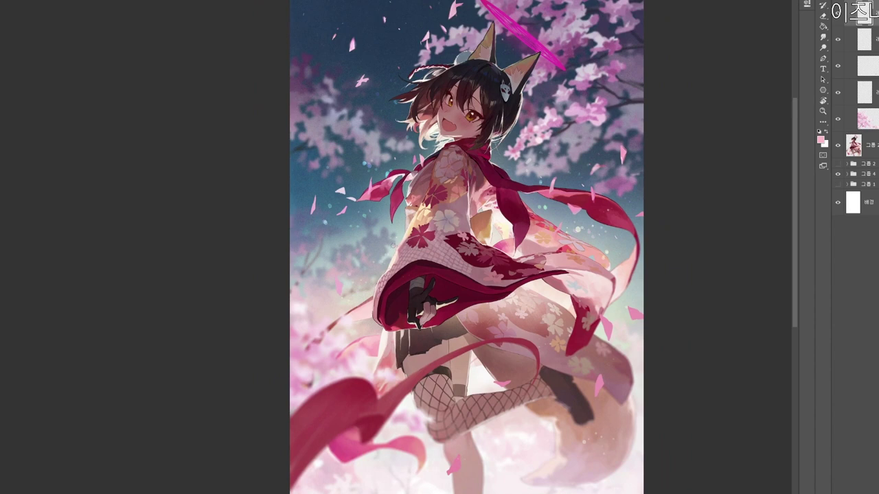
Examine the overall composition of the illustration at different magnifications.
{"action": "left_click_drag", "start_coordinate": [546, 300], "coordinate": [567, 316]}
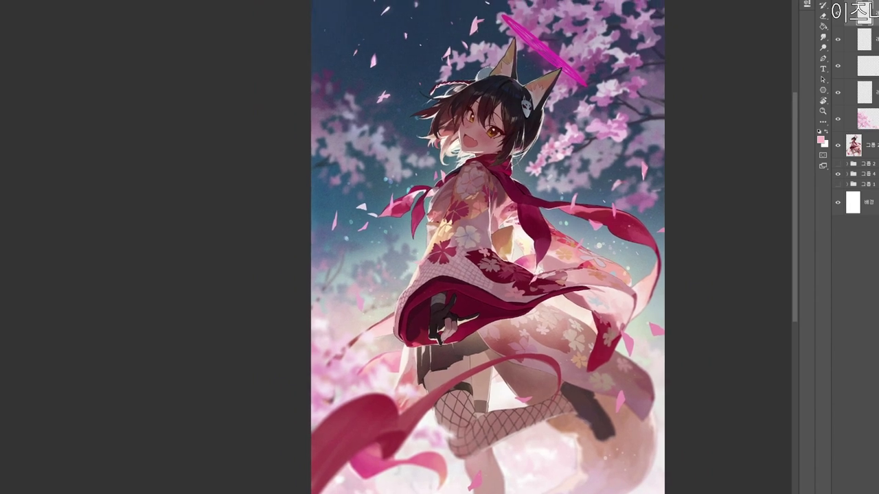
{"action": "scroll", "coordinate": [485, 247], "scroll_direction": "down", "scroll_amount": 2}
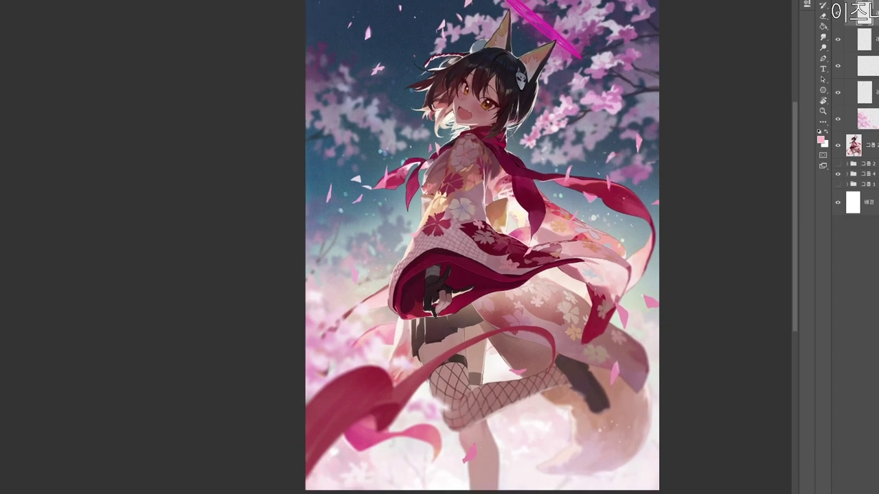
{"action": "mouse_move", "coordinate": [584, 435]}
{"action": "left_mouse_down"}
{"action": "mouse_move", "coordinate": [596, 433]}
{"action": "mouse_move", "coordinate": [589, 432]}
{"action": "left_mouse_up"}
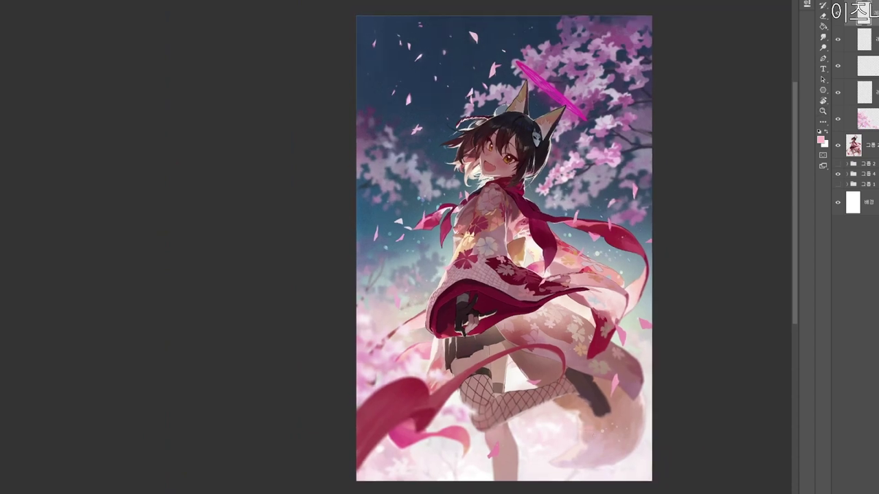
{"action": "left_click_drag", "start_coordinate": [583, 232], "coordinate": [511, 206]}
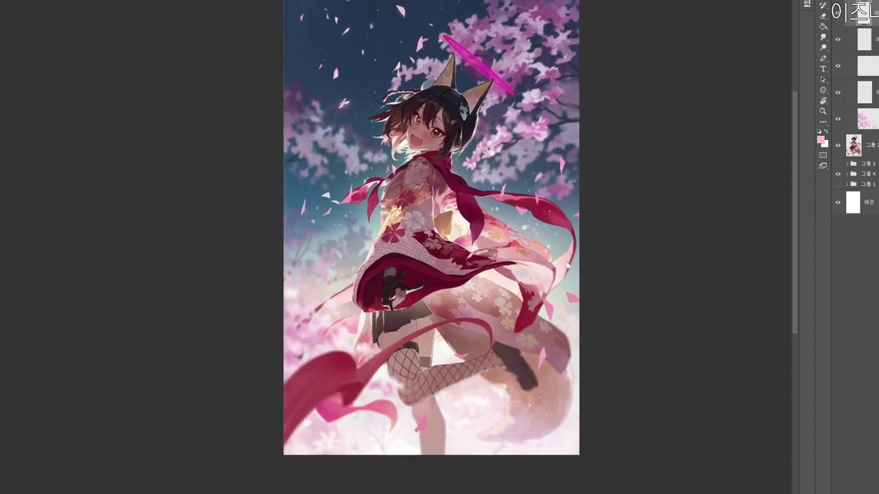
{"action": "key", "text": "x"}
{"action": "left_click_drag", "start_coordinate": [406, 309], "coordinate": [416, 345]}
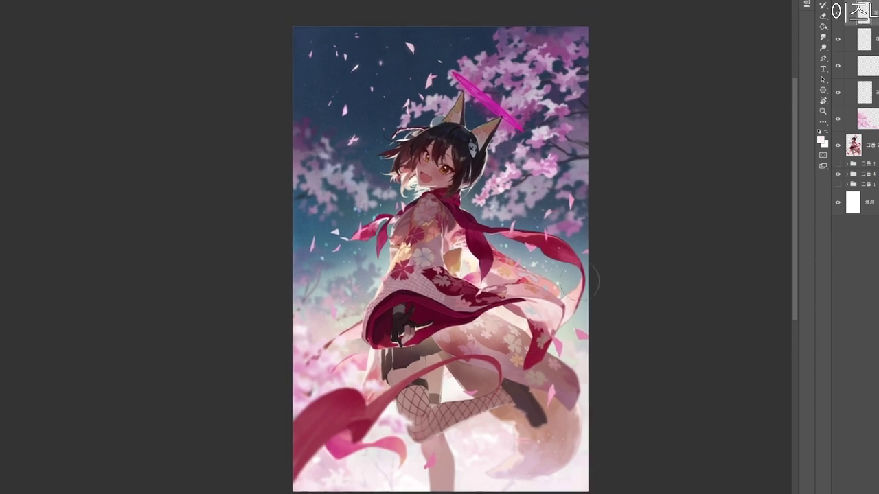
{"action": "left_click_drag", "start_coordinate": [569, 383], "coordinate": [559, 376]}
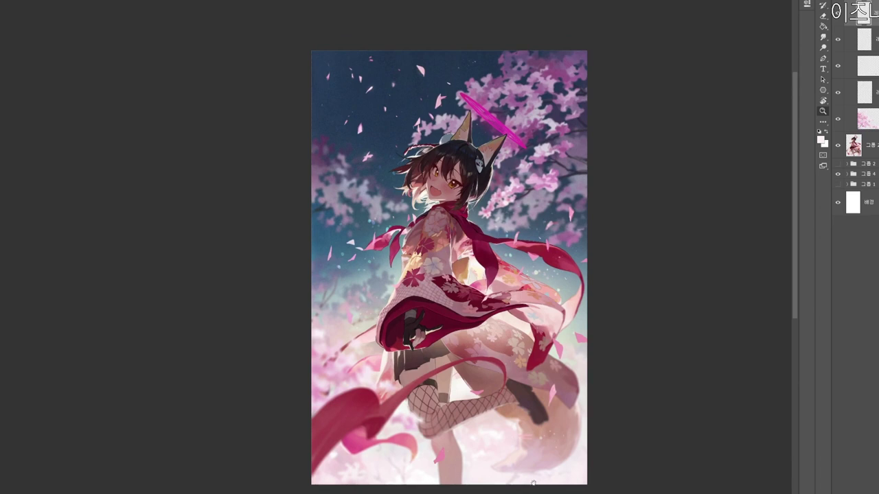
{"action": "left_click_drag", "start_coordinate": [533, 480], "coordinate": [535, 465]}
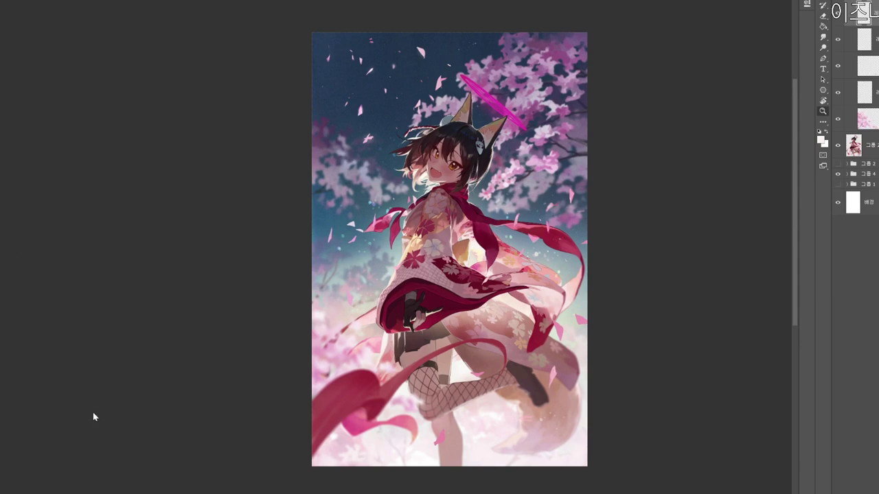
Save the illustration as a JPEG with the highest image quality of 12 and the standard baseline format.
{"action": "left_click", "coordinate": [151, 279]}
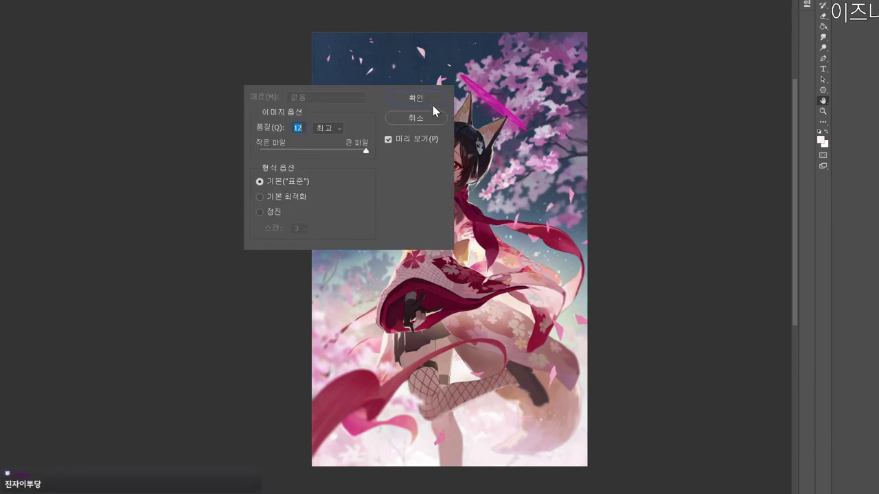
{"action": "left_click", "coordinate": [432, 104]}
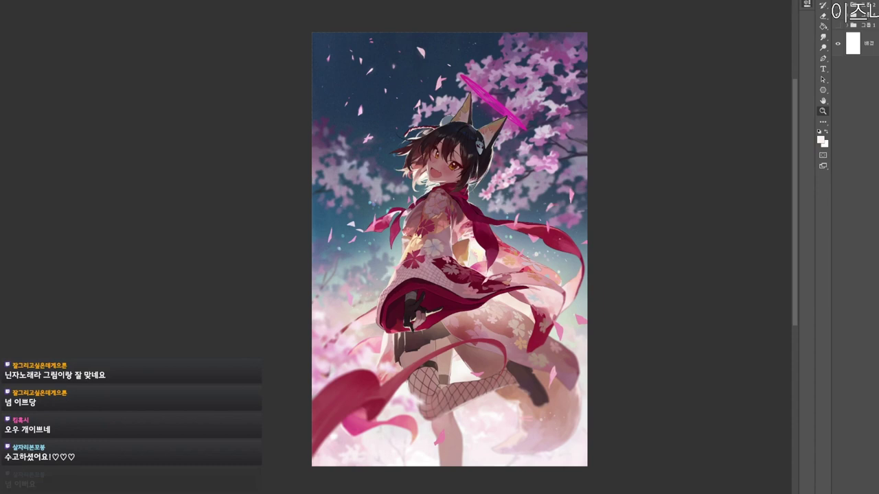
Try a colour adjustment across the whole illustration.
{"action": "key", "text": "ctrl+alt+shift+e"}
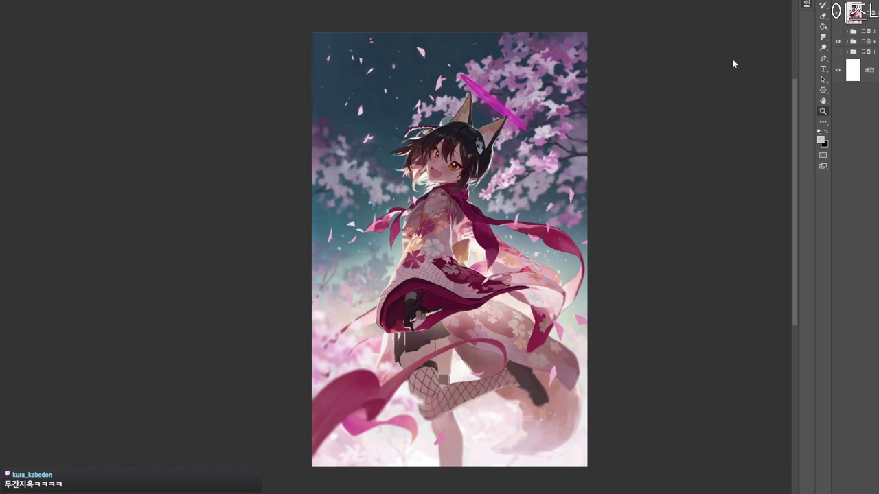
{"action": "mouse_move", "coordinate": [733, 60]}
{"action": "left_mouse_down"}
{"action": "mouse_move", "coordinate": [647, 62]}
{"action": "mouse_move", "coordinate": [858, 72]}
{"action": "mouse_move", "coordinate": [717, 65]}
{"action": "left_mouse_up"}
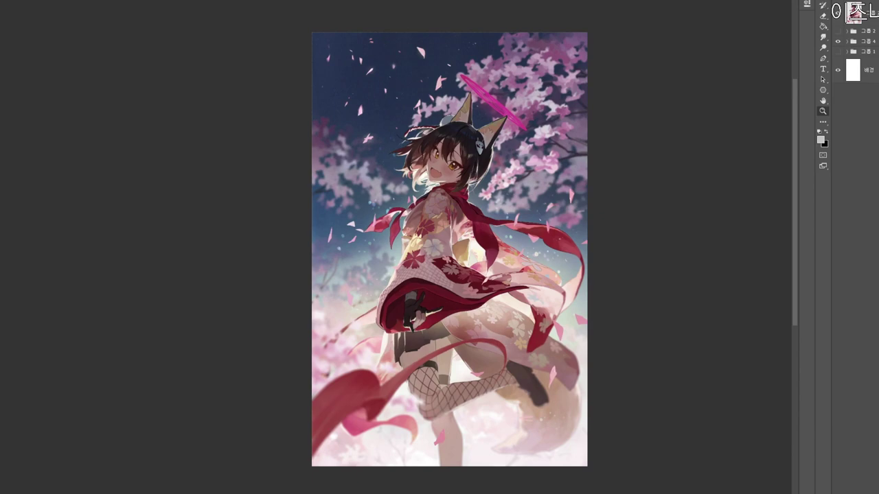
Inspect the character's face, kimono and surrounding petals up close and within the whole picture.
{"action": "scroll", "coordinate": [419, 170], "scroll_direction": "up", "scroll_amount": 4}
{"action": "left_click_drag", "start_coordinate": [444, 82], "coordinate": [440, 160]}
{"action": "scroll", "coordinate": [456, 146], "scroll_direction": "down", "scroll_amount": 1}
{"action": "left_click_drag", "start_coordinate": [464, 195], "coordinate": [456, 165]}
{"action": "key", "text": "ctrl+minus"}
{"action": "scroll", "coordinate": [456, 163], "scroll_direction": "down", "scroll_amount": 2}
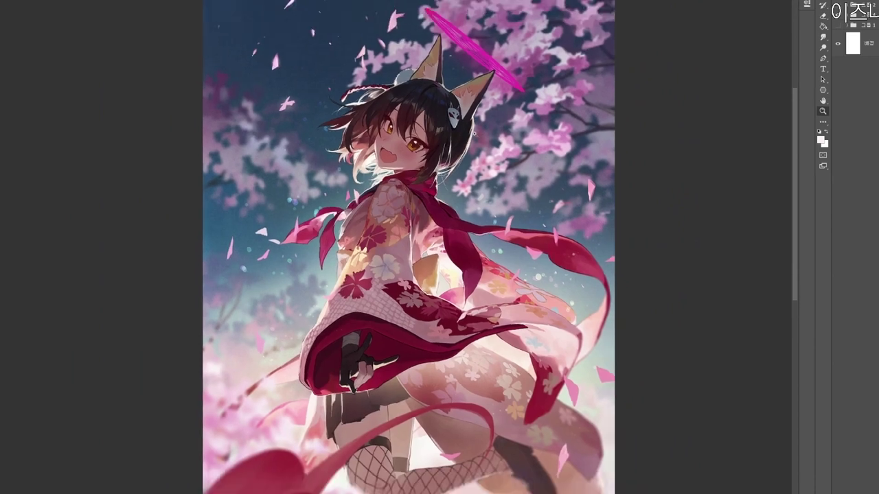
{"action": "left_click_drag", "start_coordinate": [501, 200], "coordinate": [482, 148]}
{"action": "scroll", "coordinate": [484, 136], "scroll_direction": "down", "scroll_amount": 2}
{"action": "scroll", "coordinate": [444, 142], "scroll_direction": "up", "scroll_amount": 4}
{"action": "scroll", "coordinate": [443, 141], "scroll_direction": "down", "scroll_amount": 4}
{"action": "scroll", "coordinate": [442, 140], "scroll_direction": "up", "scroll_amount": 1}
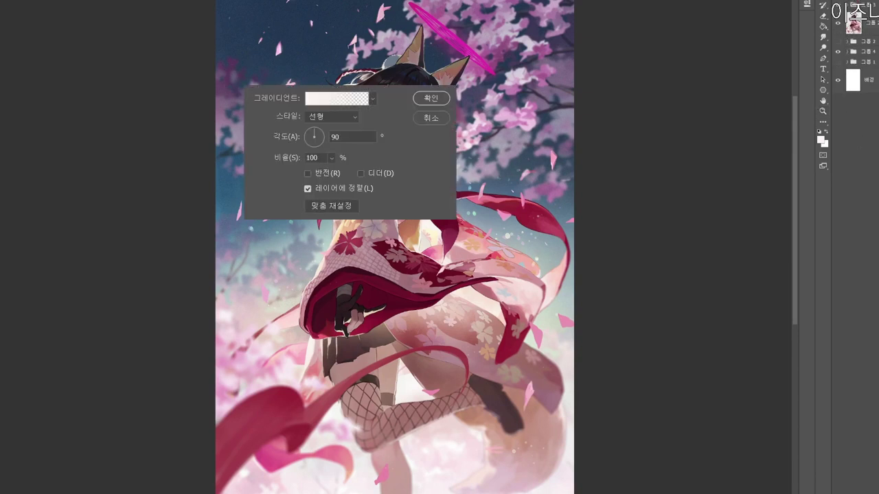
Add a linear gradient fill layer at 90° and 100% scale, fading from pale ivory to transparent.
{"action": "key", "text": "Return"}
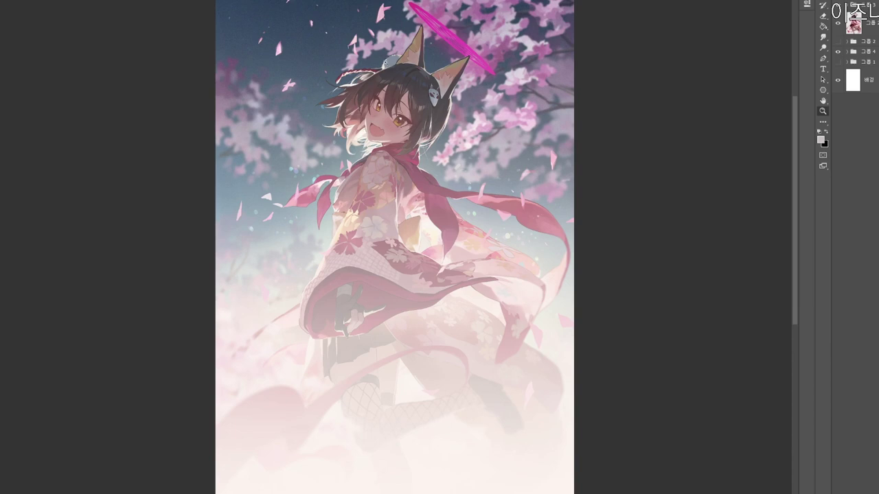
{"action": "left_click_drag", "start_coordinate": [562, 157], "coordinate": [515, 158]}
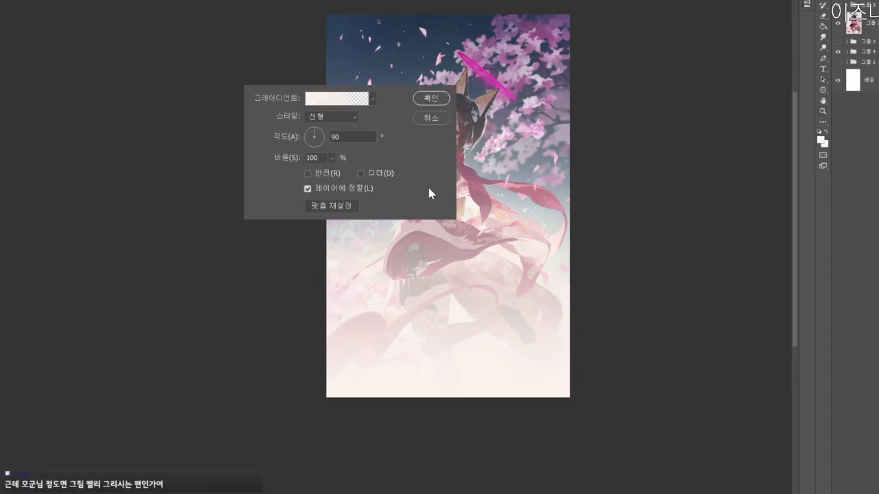
{"action": "left_click_drag", "start_coordinate": [449, 216], "coordinate": [395, 193]}
{"action": "left_click", "coordinate": [484, 275]}
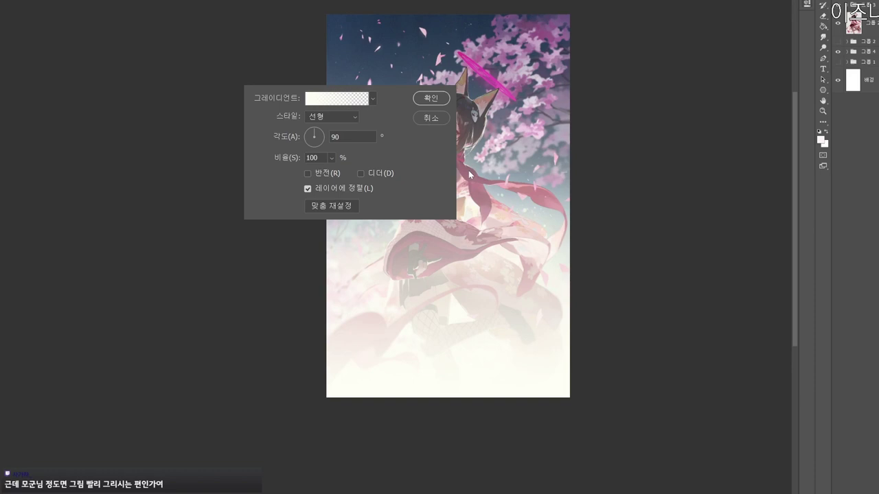
Try light blue and then light green in the gradient, and keep a green band between the ivory and the transparent end.
{"action": "left_click", "coordinate": [613, 235]}
{"action": "left_click", "coordinate": [612, 219]}
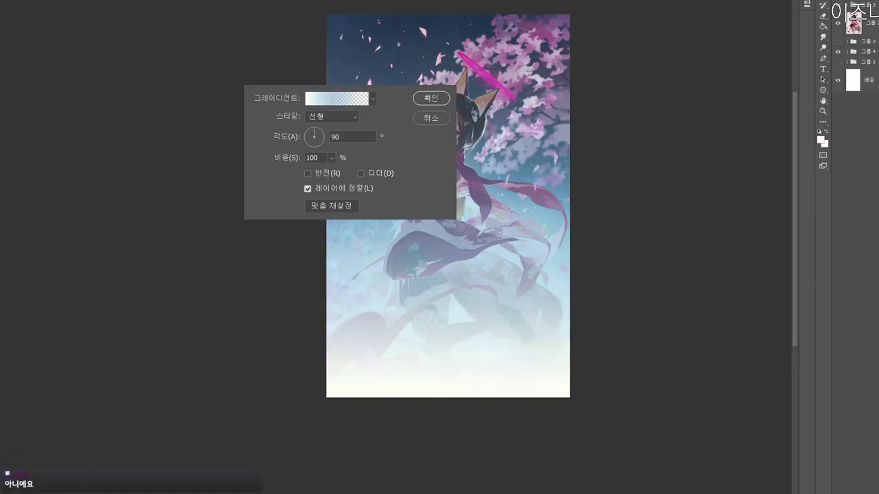
{"action": "left_click", "coordinate": [613, 230]}
{"action": "left_click", "coordinate": [572, 208]}
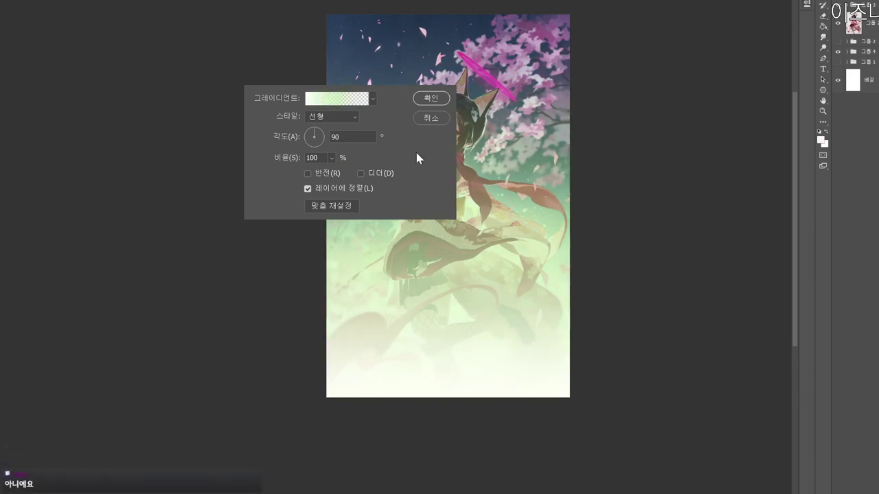
{"action": "left_click", "coordinate": [482, 174]}
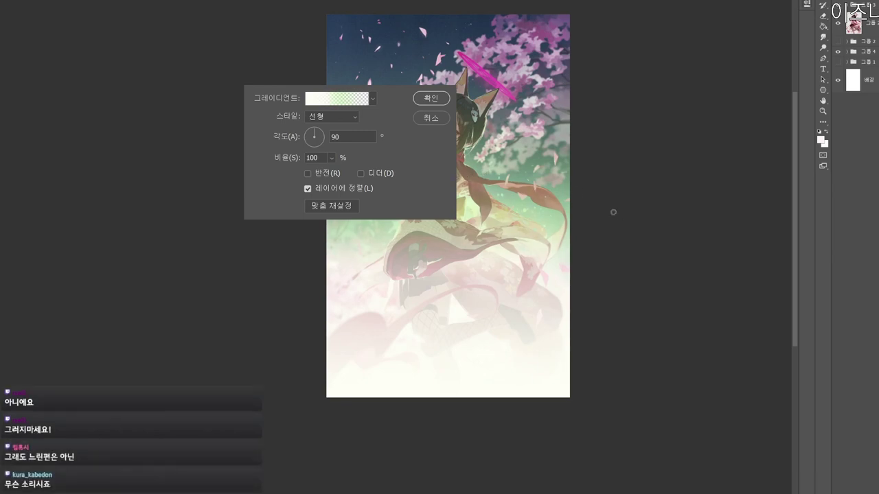
{"action": "left_click", "coordinate": [626, 228]}
{"action": "left_click", "coordinate": [611, 196]}
{"action": "left_click", "coordinate": [610, 189]}
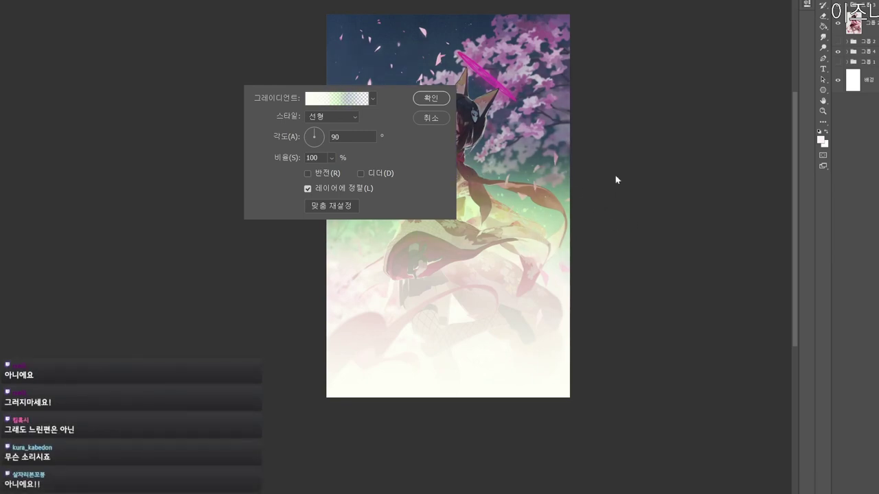
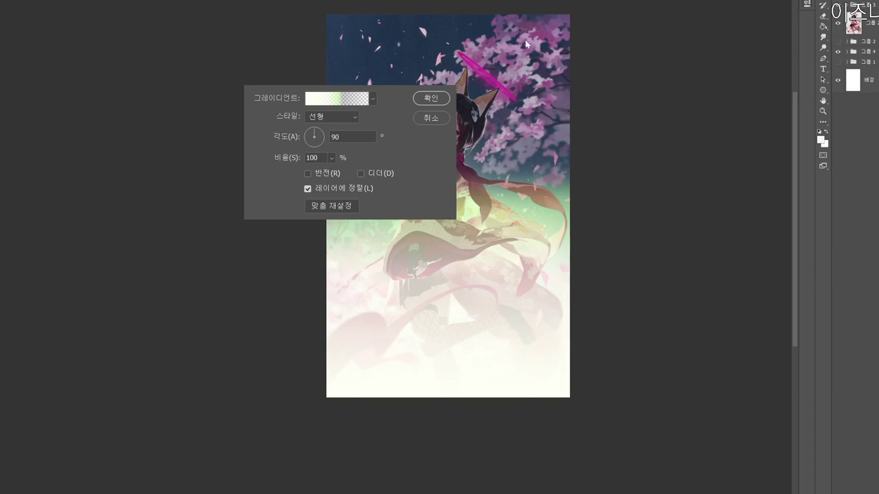
{"action": "left_click", "coordinate": [417, 99]}
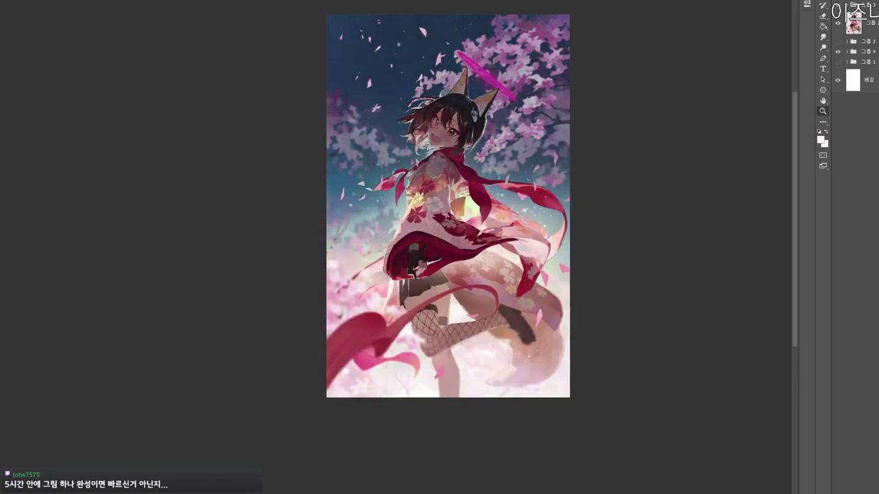
Cycle the gradient fill layer through the blend modes and settle on one that tints the illustration only softly.
{"action": "key", "text": "shift+plus"}
{"action": "key", "text": "shift+plus"}
{"action": "key", "text": "shift+plus"}
{"action": "key", "text": "shift+plus"}
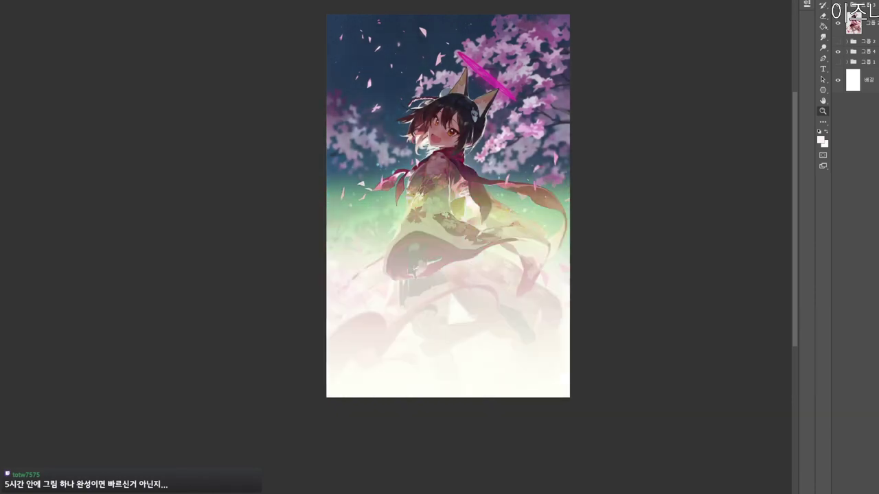
{"action": "key", "text": "shift+plus"}
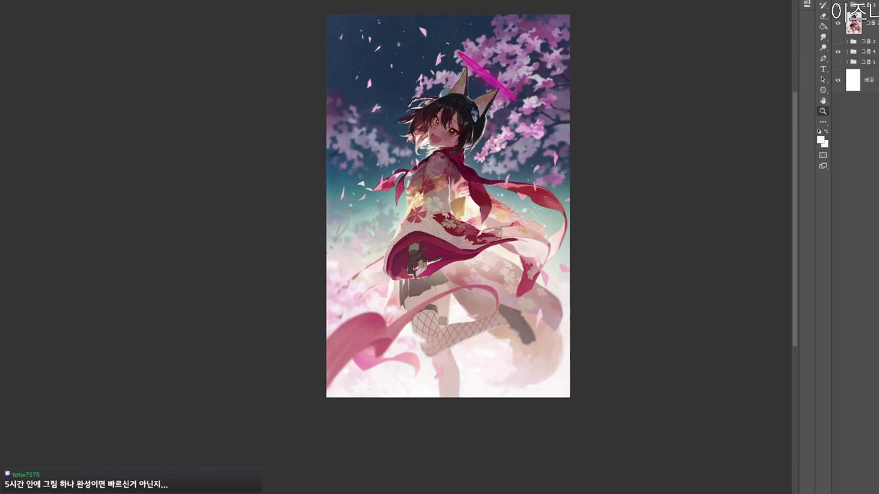
{"action": "key", "text": "shift+plus"}
{"action": "key", "text": "shift+plus"}
{"action": "key", "text": "shift+plus"}
{"action": "key", "text": "shift+plus"}
{"action": "key", "text": "shift+plus"}
{"action": "key", "text": "shift+plus"}
{"action": "key", "text": "shift+plus"}
{"action": "key", "text": "shift+plus"}
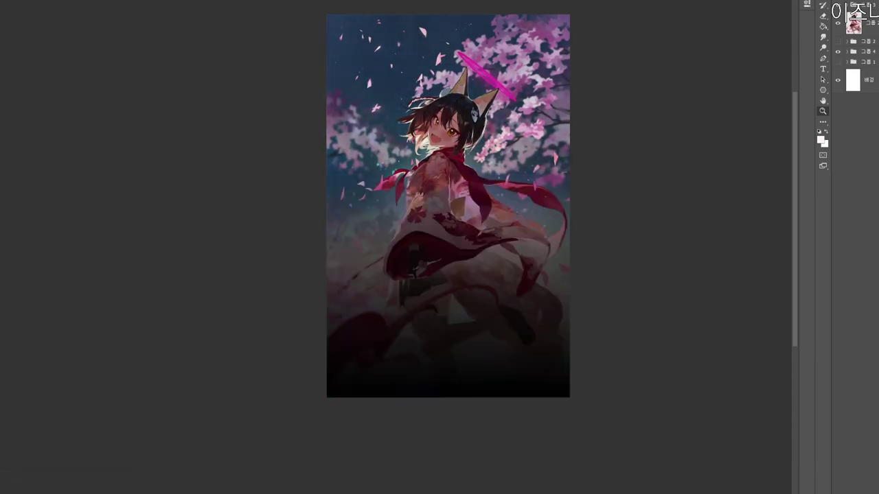
{"action": "key", "text": "shift+plus"}
{"action": "key", "text": "shift+plus"}
{"action": "key", "text": "shift+plus"}
{"action": "key", "text": "shift+plus"}
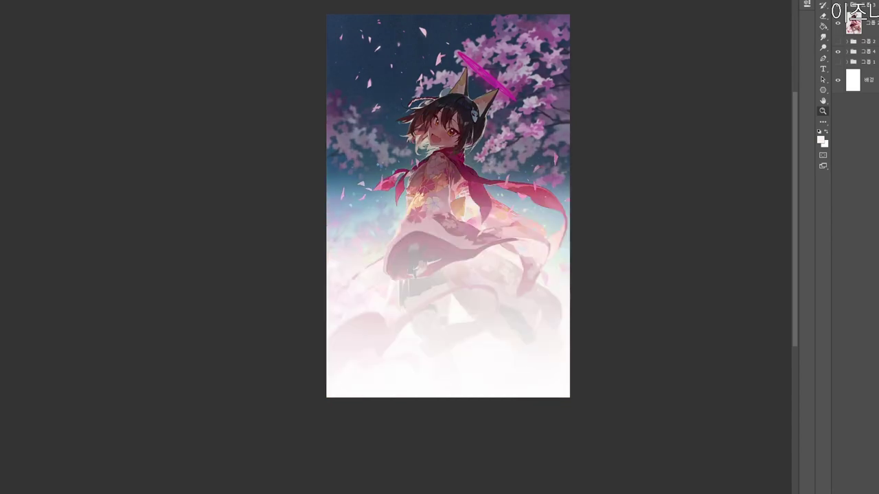
{"action": "key", "text": "shift+plus"}
{"action": "key", "text": "shift+plus"}
{"action": "key", "text": "shift+plus"}
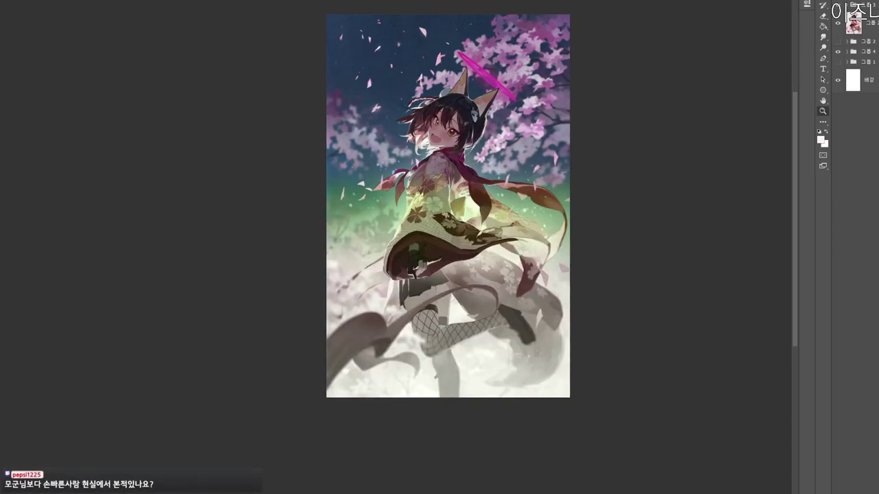
{"action": "key", "text": "shift+plus"}
{"action": "key", "text": "shift+plus"}
{"action": "key", "text": "shift+plus"}
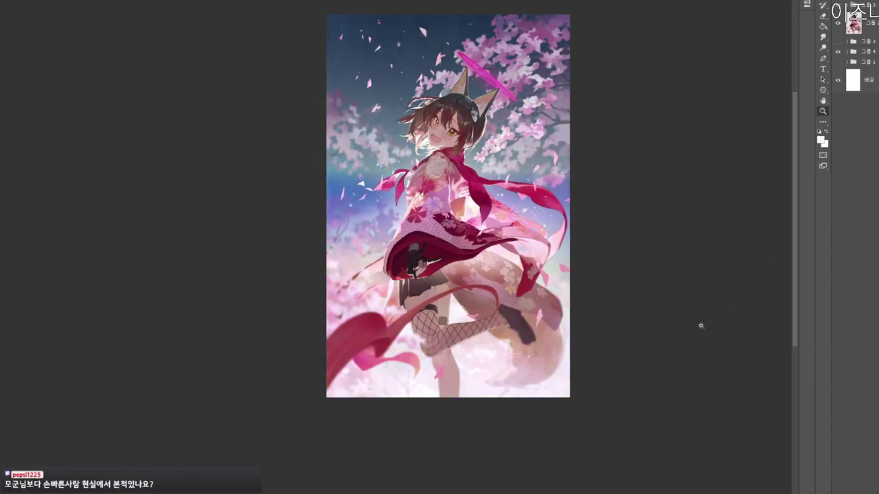
{"action": "key", "text": "shift+plus"}
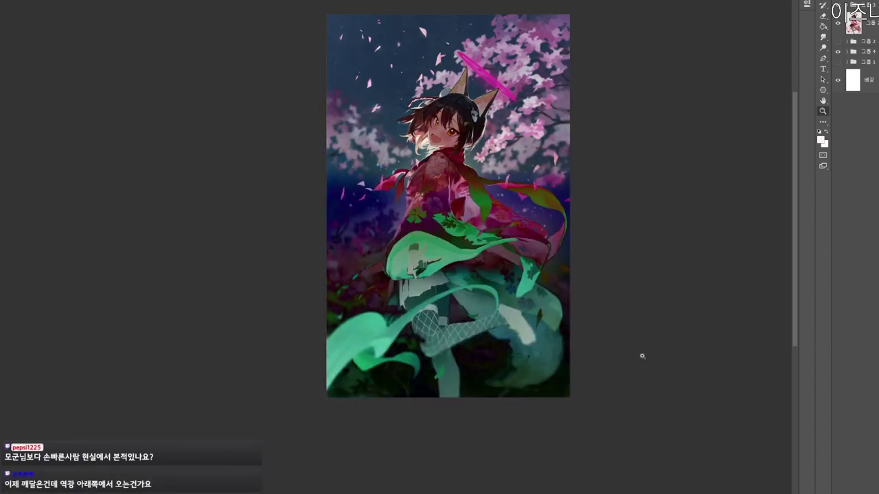
{"action": "key", "text": "shift+plus"}
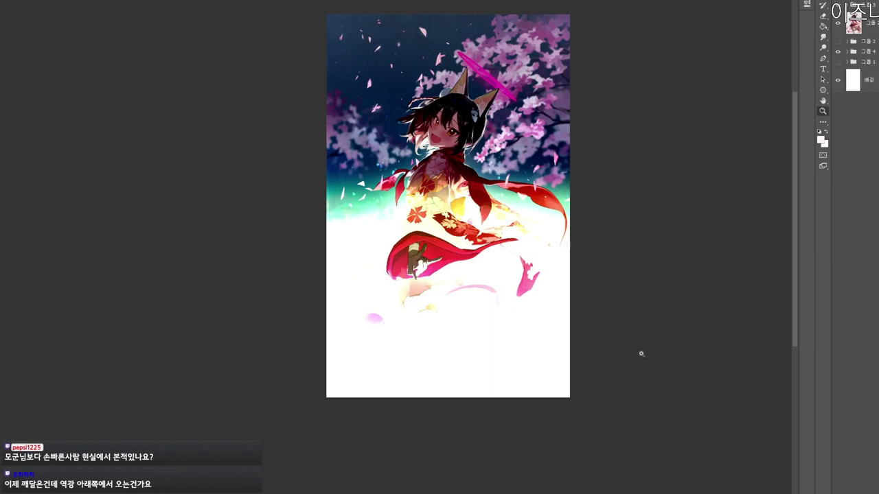
{"action": "key", "text": "shift+plus"}
{"action": "key", "text": "shift+plus"}
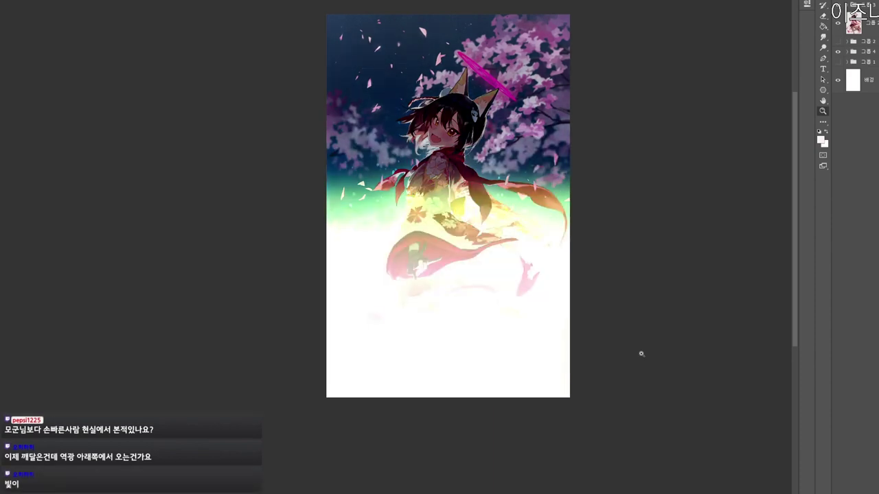
{"action": "key", "text": "shift+plus"}
{"action": "key", "text": "shift+plus"}
{"action": "key", "text": "shift+plus"}
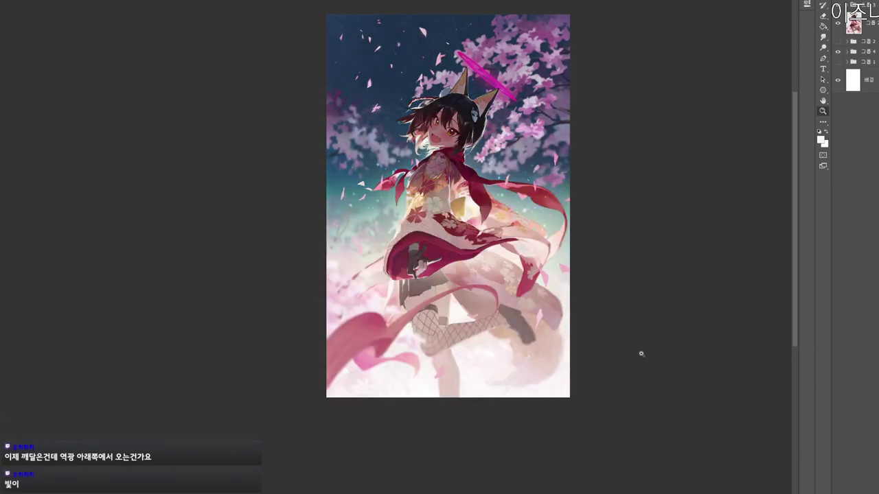
{"action": "key", "text": "shift+plus"}
{"action": "key", "text": "shift+plus"}
{"action": "key", "text": "shift+plus"}
{"action": "key", "text": "shift+plus"}
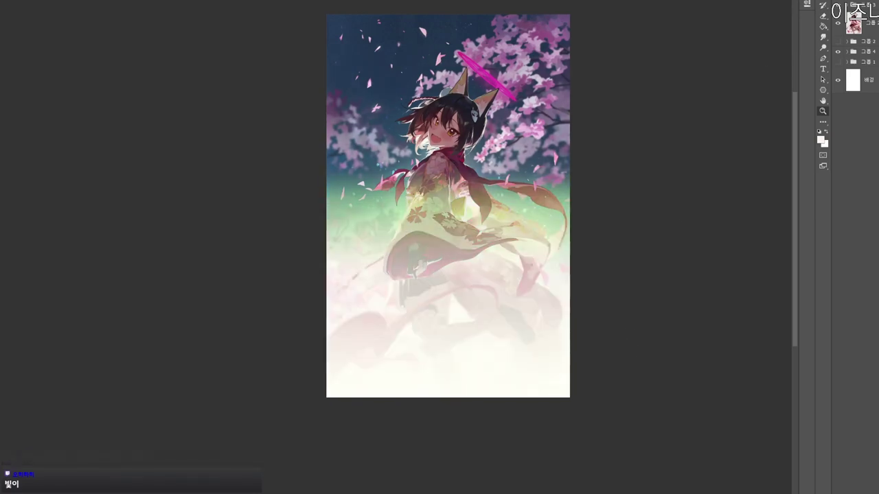
{"action": "key", "text": "shift+plus"}
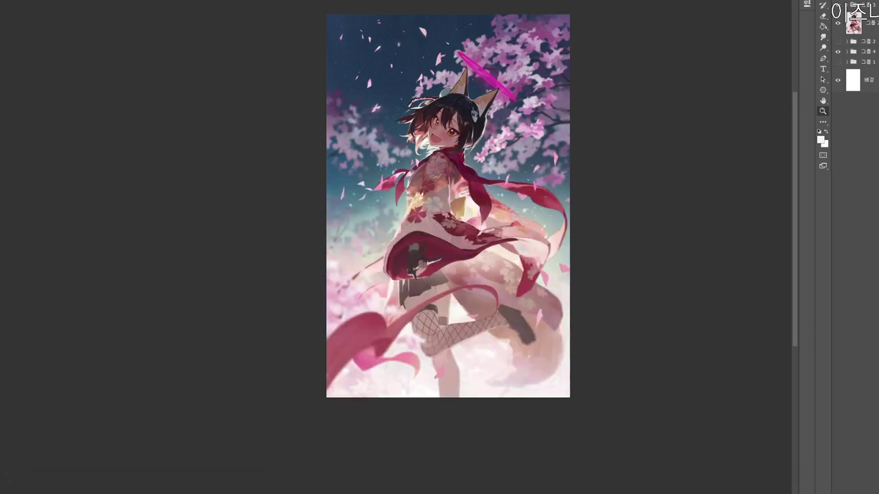
{"action": "key", "text": "shift+plus"}
{"action": "key", "text": "shift+plus"}
{"action": "key", "text": "shift+plus"}
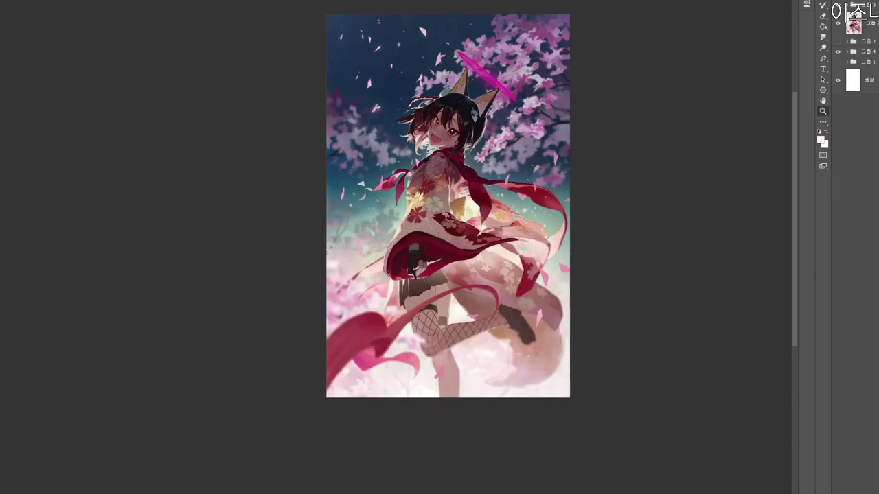
{"action": "key", "text": "shift+plus"}
{"action": "key", "text": "shift+plus"}
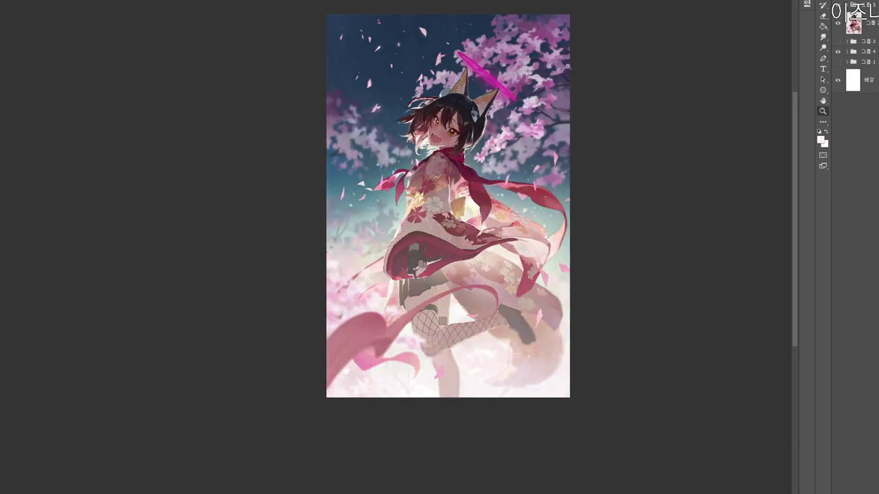
{"action": "key", "text": "shift+plus"}
{"action": "key", "text": "shift+plus"}
{"action": "key", "text": "shift+plus"}
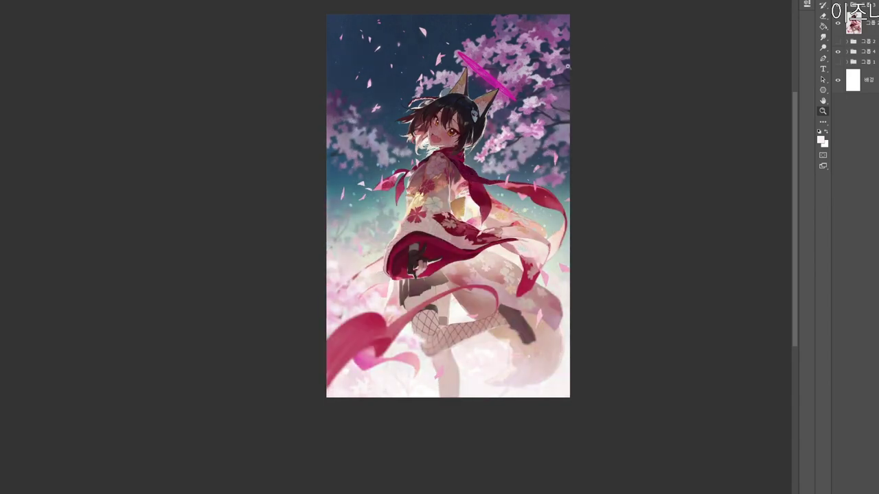
{"action": "key", "text": "shift+plus"}
{"action": "key", "text": "shift+plus"}
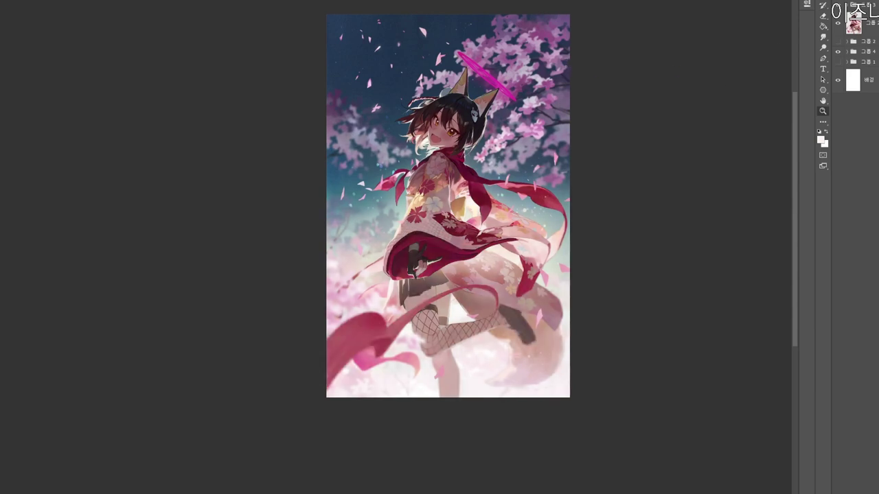
Examine the tinted illustration up close around the character's face and kimono, and as a whole picture.
{"action": "left_click_drag", "start_coordinate": [441, 162], "coordinate": [417, 192]}
{"action": "left_click_drag", "start_coordinate": [422, 254], "coordinate": [448, 195]}
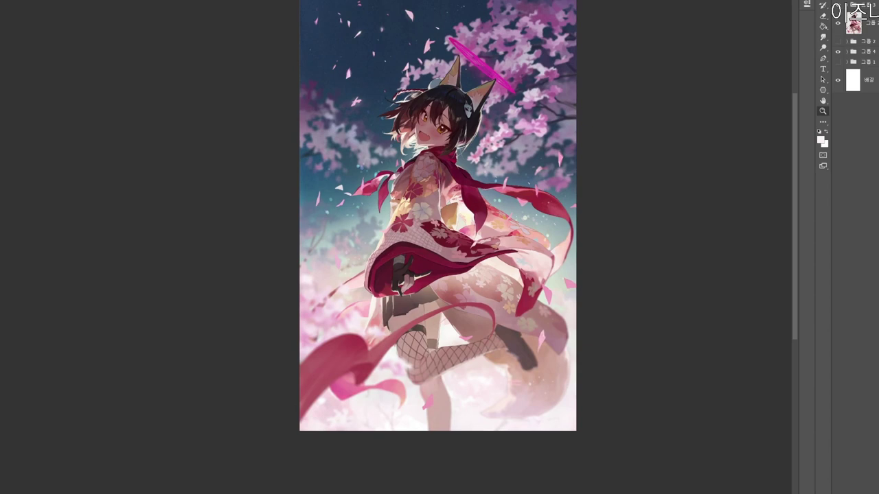
{"action": "scroll", "coordinate": [496, 156], "scroll_direction": "down", "scroll_amount": 1}
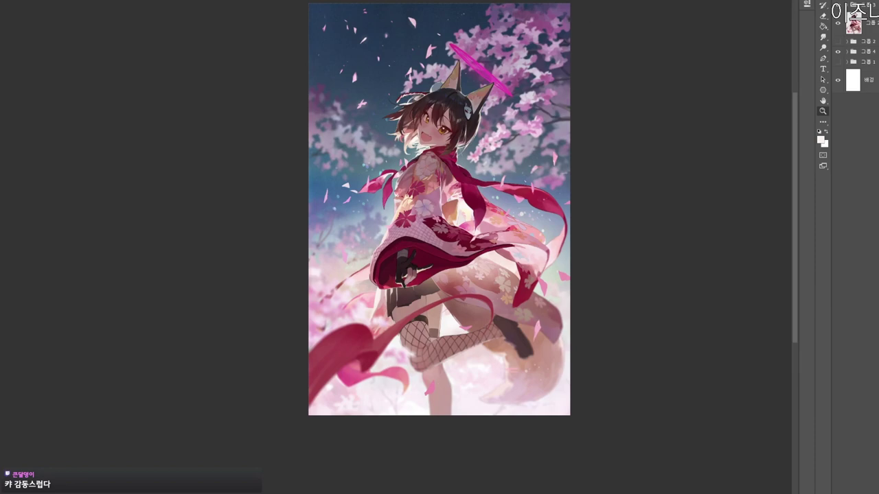
{"action": "left_click_drag", "start_coordinate": [500, 115], "coordinate": [601, 135]}
{"action": "key", "text": "r"}
{"action": "key", "text": "Escape"}
{"action": "key", "text": "z"}
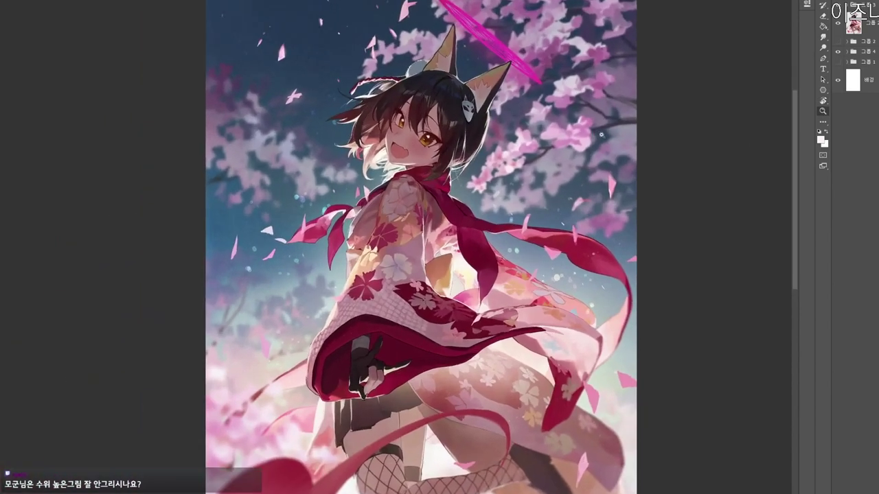
{"action": "scroll", "coordinate": [602, 135], "scroll_direction": "down", "scroll_amount": 3}
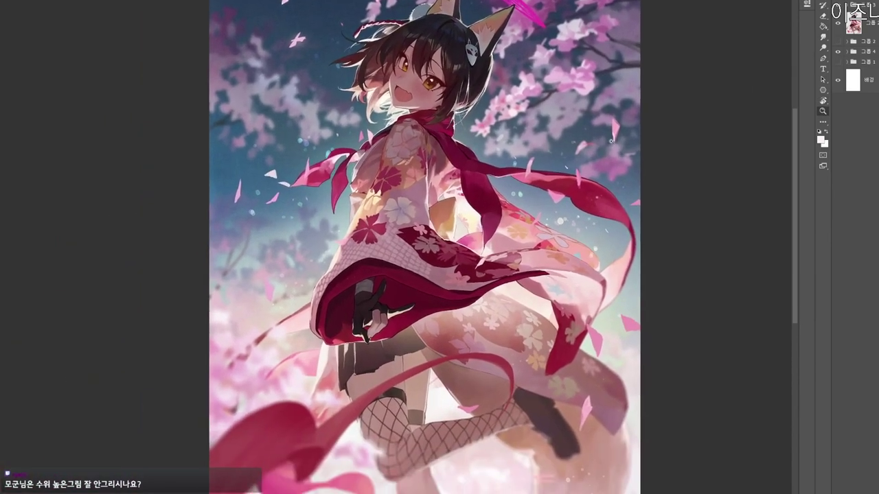
{"action": "scroll", "coordinate": [608, 135], "scroll_direction": "down", "scroll_amount": 1}
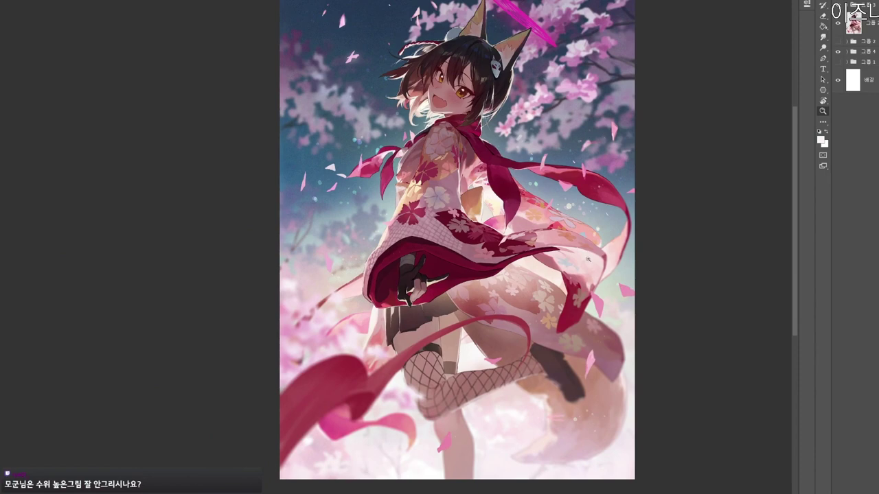
{"action": "scroll", "coordinate": [588, 259], "scroll_direction": "down", "scroll_amount": 2}
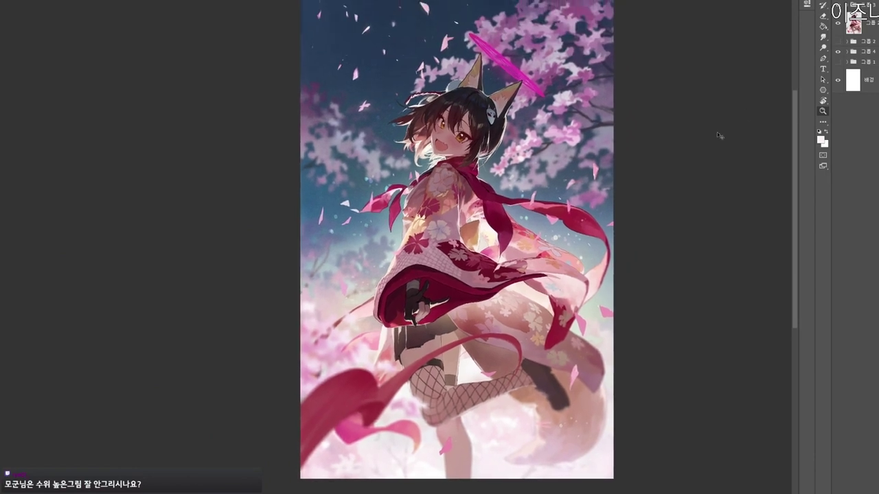
Add a new empty layer above the existing groups and set the foreground colour to warm grey 9c9896.
{"action": "key", "text": "ctrl+shift+n"}
{"action": "key", "text": "Return"}
{"action": "scroll", "coordinate": [458, 147], "scroll_direction": "up", "scroll_amount": 3}
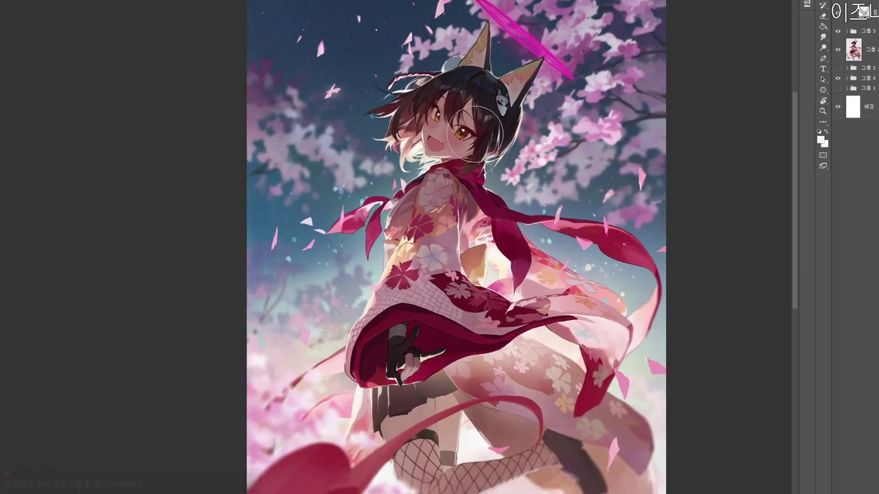
{"action": "scroll", "coordinate": [461, 127], "scroll_direction": "up", "scroll_amount": 2}
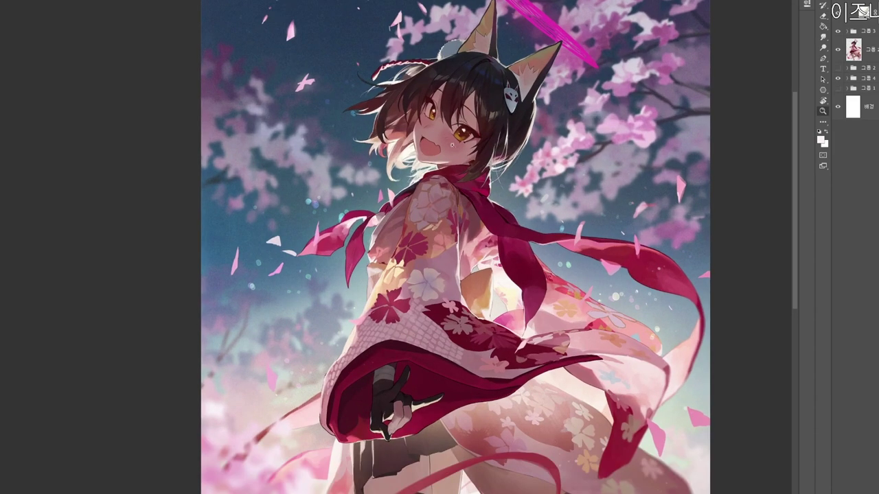
{"action": "key", "text": "n"}
{"action": "left_click", "coordinate": [264, 144]}
{"action": "left_click", "coordinate": [488, 98]}
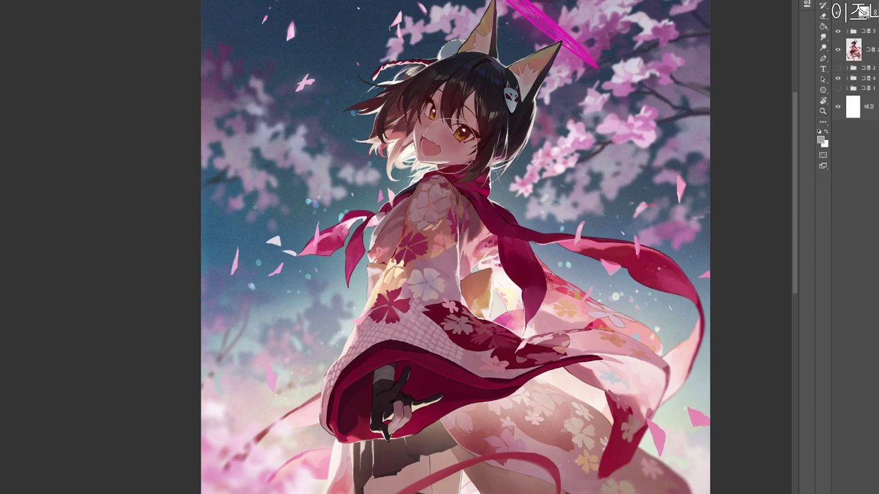
{"action": "key", "text": "z"}
{"action": "left_click_drag", "start_coordinate": [525, 136], "coordinate": [513, 134]}
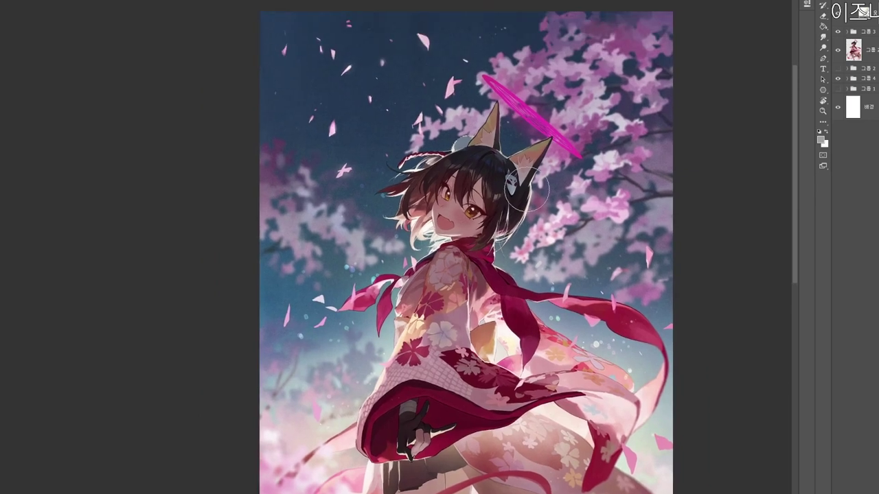
{"action": "left_click", "coordinate": [819, 140]}
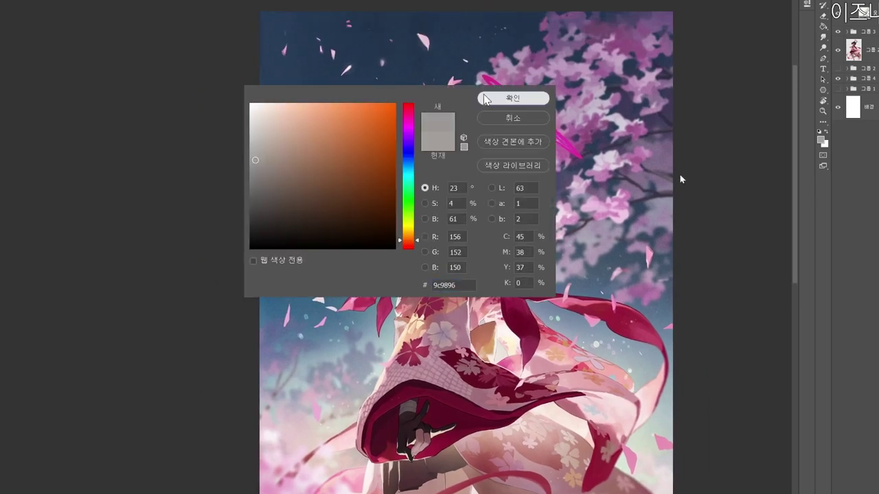
{"action": "left_click", "coordinate": [488, 98]}
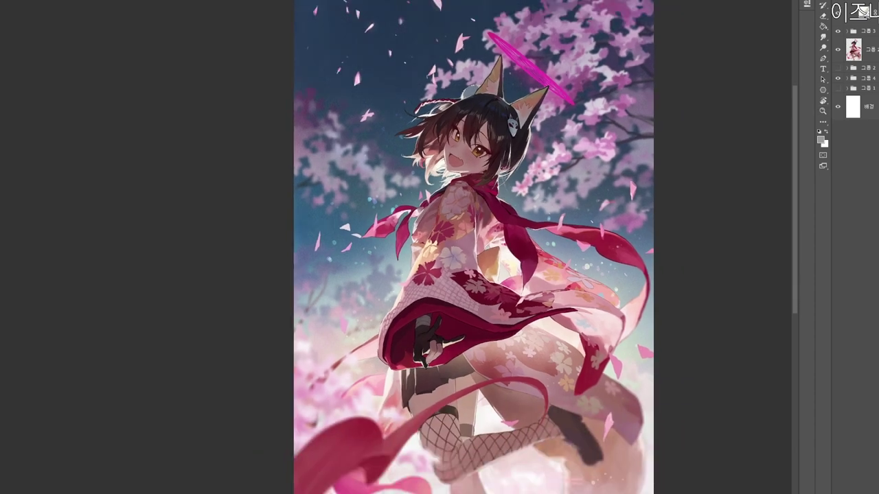
Change the foreground colour to a bright saturated red.
{"action": "left_click", "coordinate": [821, 140]}
{"action": "left_click", "coordinate": [331, 122]}
{"action": "left_click_drag", "start_coordinate": [405, 238], "coordinate": [406, 246]}
{"action": "left_click", "coordinate": [485, 97]}
{"action": "left_click_drag", "start_coordinate": [487, 107], "coordinate": [526, 81]}
{"action": "left_click", "coordinate": [820, 139]}
{"action": "left_click_drag", "start_coordinate": [371, 122], "coordinate": [396, 105]}
{"action": "left_click", "coordinate": [498, 96]}
{"action": "key", "text": "ctrl+minus"}
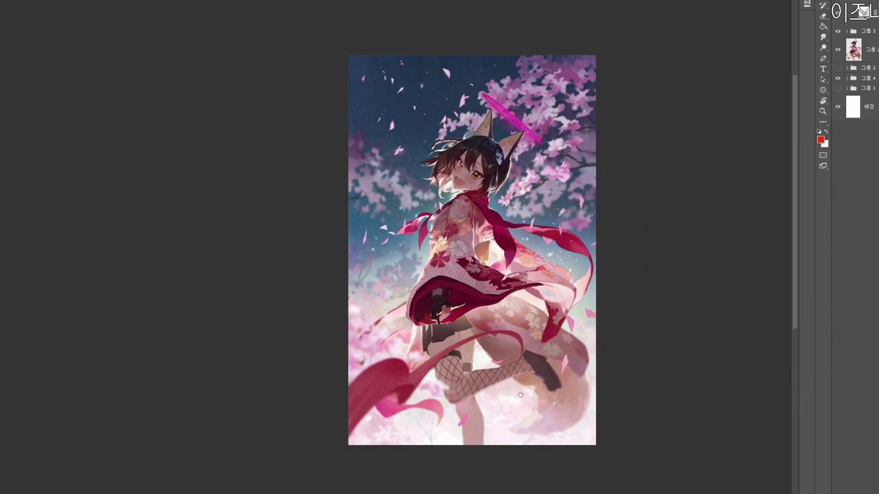
Inspect the character's face, sleeves, scarf and the surrounding blossoms at several magnifications.
{"action": "scroll", "coordinate": [520, 393], "scroll_direction": "up", "scroll_amount": 3}
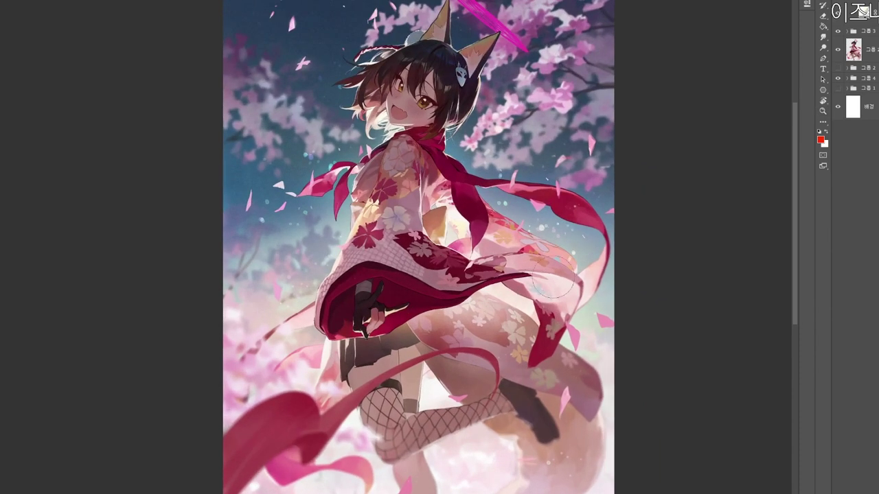
{"action": "scroll", "coordinate": [553, 289], "scroll_direction": "down", "scroll_amount": 1}
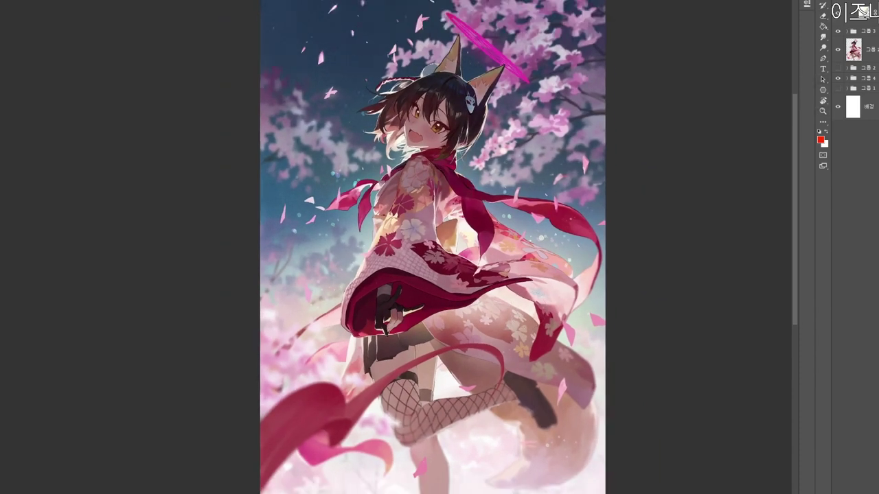
{"action": "scroll", "coordinate": [427, 307], "scroll_direction": "up", "scroll_amount": 8}
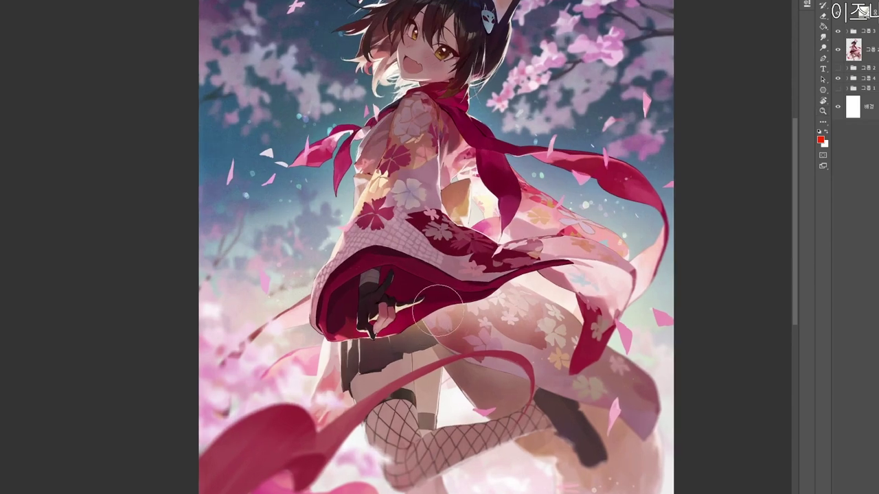
{"action": "key", "text": "ctrl+0"}
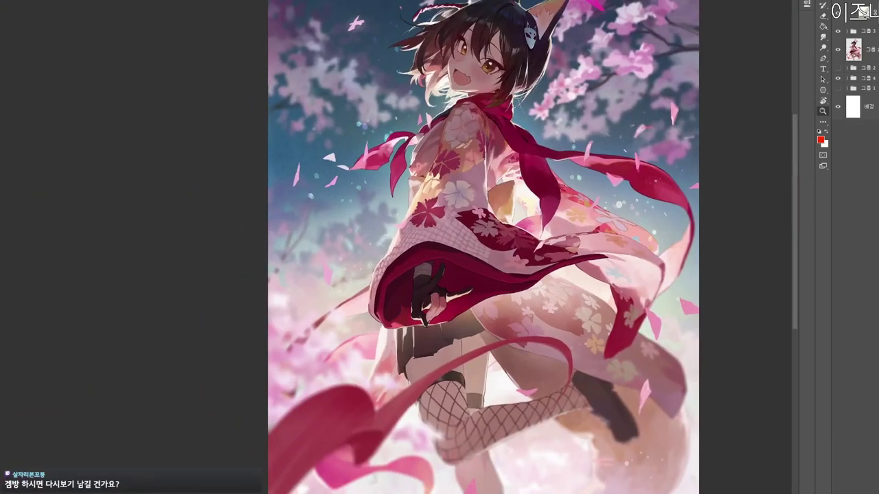
{"action": "scroll", "coordinate": [619, 192], "scroll_direction": "down", "scroll_amount": 2}
{"action": "left_click_drag", "start_coordinate": [580, 153], "coordinate": [529, 209]}
{"action": "scroll", "coordinate": [529, 210], "scroll_direction": "up", "scroll_amount": 2}
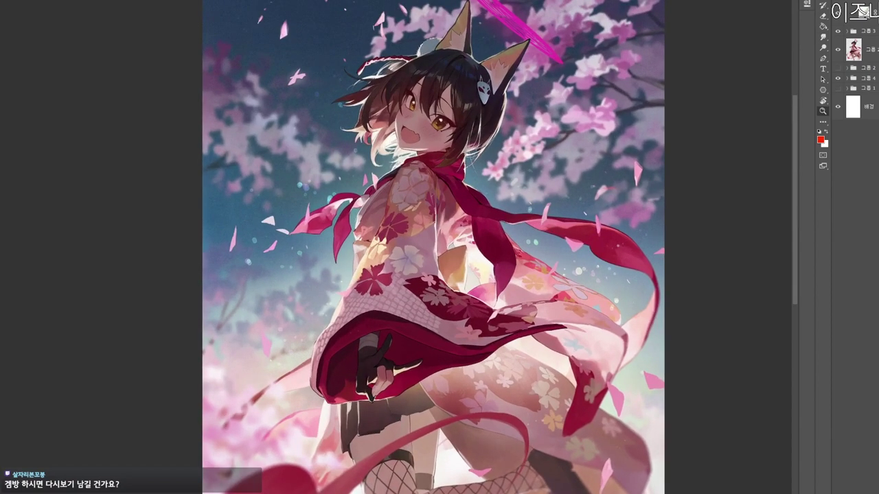
{"action": "left_click_drag", "start_coordinate": [675, 88], "coordinate": [674, 81]}
{"action": "left_click_drag", "start_coordinate": [452, 150], "coordinate": [443, 148]}
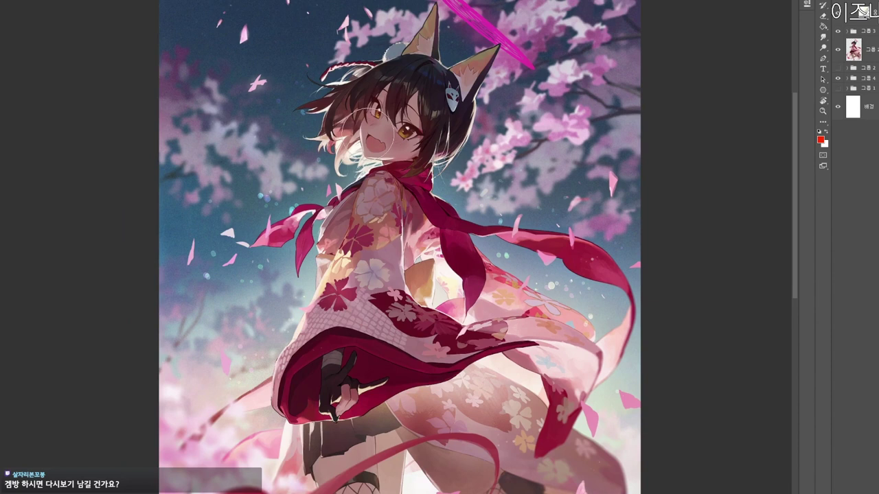
Examine the illustration as a whole and closer around the character's face, scarf and kimono.
{"action": "left_click_drag", "start_coordinate": [527, 244], "coordinate": [540, 283]}
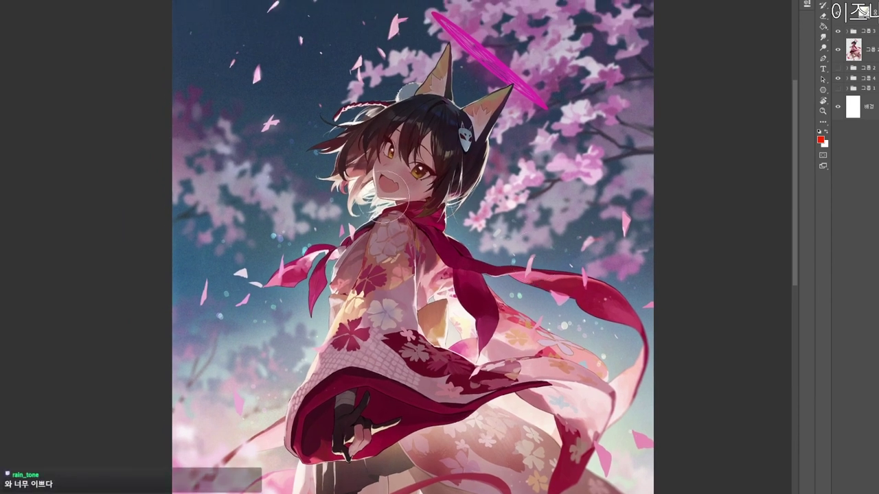
{"action": "scroll", "coordinate": [495, 165], "scroll_direction": "left", "scroll_amount": 2}
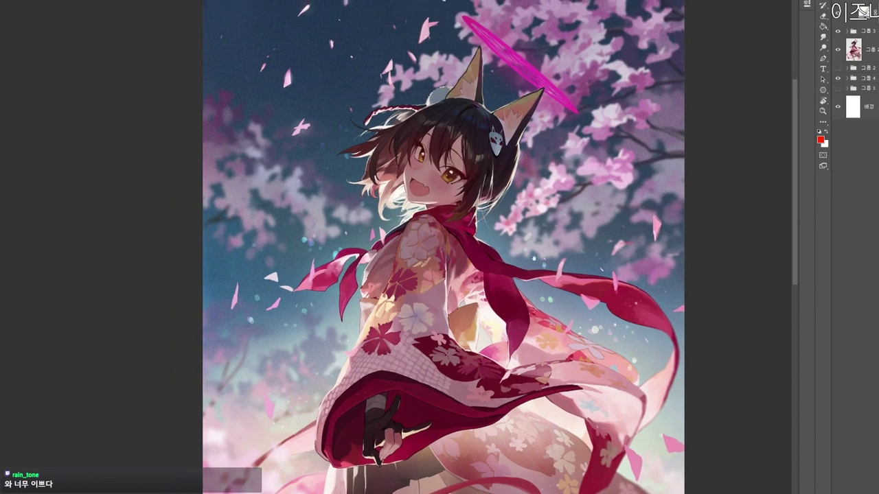
{"action": "scroll", "coordinate": [574, 221], "scroll_direction": "down", "scroll_amount": 1}
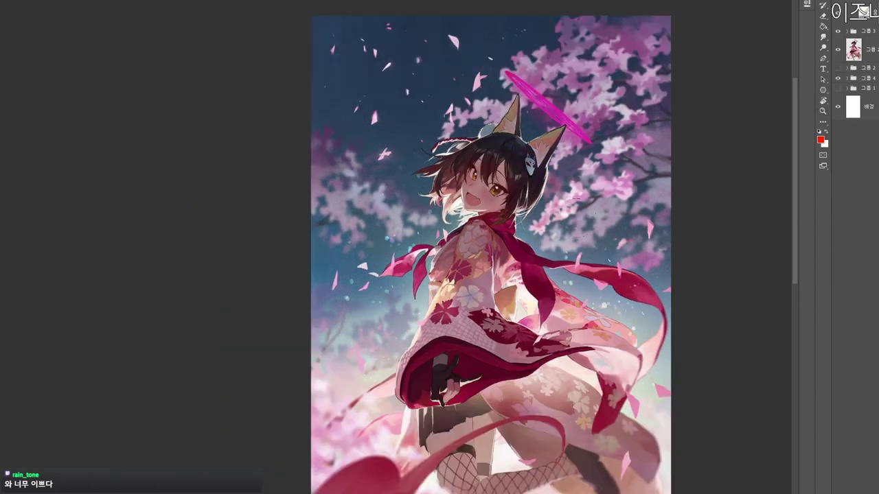
{"action": "left_click_drag", "start_coordinate": [566, 359], "coordinate": [576, 282]}
{"action": "scroll", "coordinate": [575, 280], "scroll_direction": "down", "scroll_amount": 1}
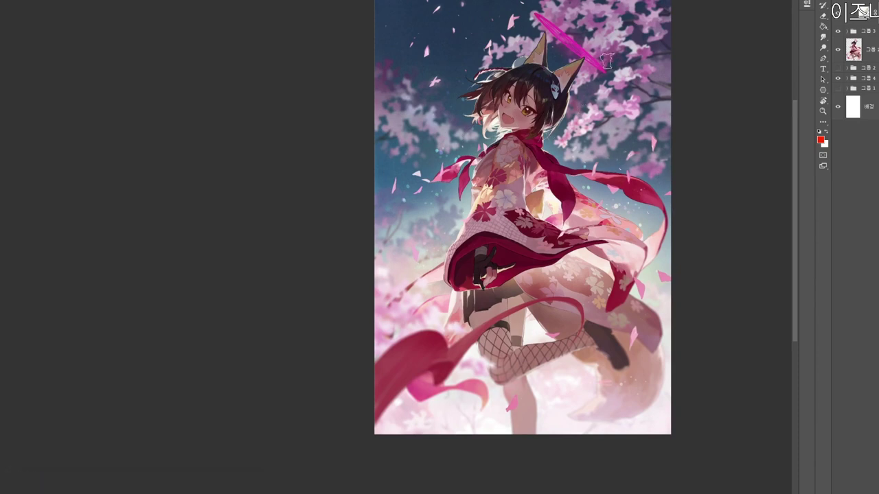
{"action": "left_click_drag", "start_coordinate": [551, 353], "coordinate": [517, 397]}
{"action": "left_click_drag", "start_coordinate": [517, 397], "coordinate": [531, 386]}
{"action": "left_click_drag", "start_coordinate": [549, 191], "coordinate": [553, 280]}
{"action": "scroll", "coordinate": [564, 285], "scroll_direction": "up", "scroll_amount": 3}
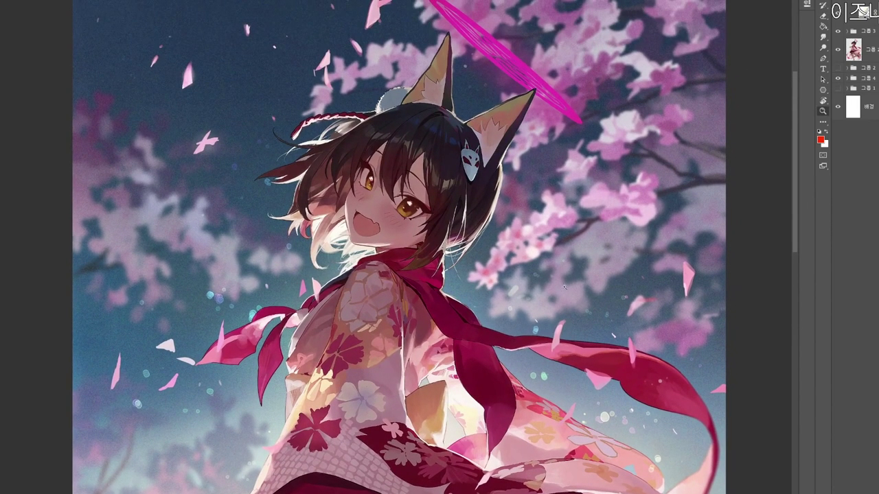
{"action": "scroll", "coordinate": [513, 300], "scroll_direction": "down", "scroll_amount": 1}
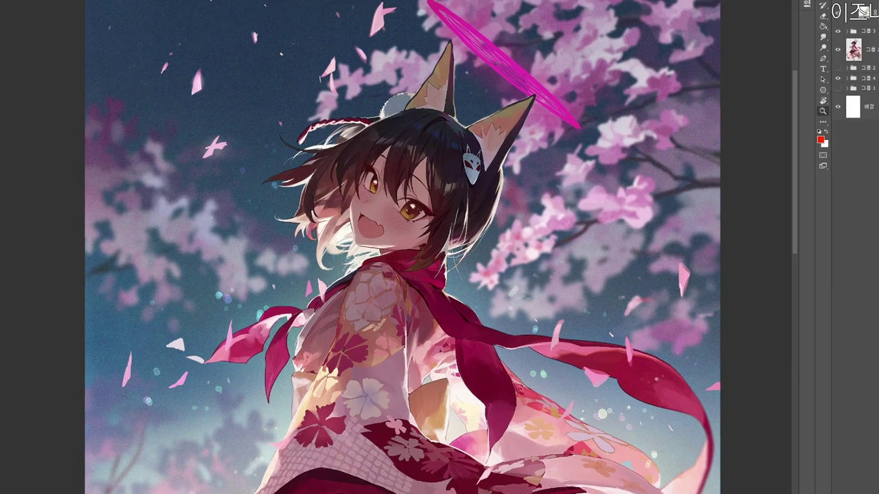
Select the merged character layer and hide the floating petals group above it for painting around the face.
{"action": "left_click", "coordinate": [870, 42]}
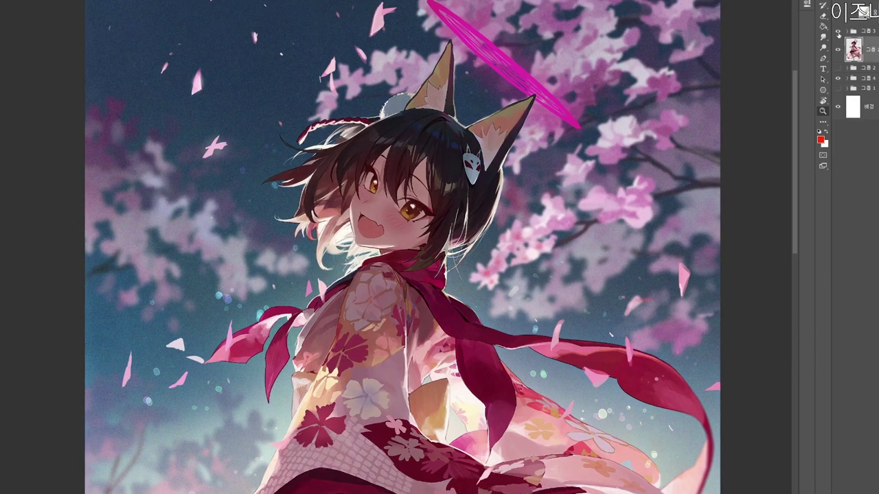
{"action": "left_click", "coordinate": [837, 30]}
{"action": "double_click", "coordinate": [370, 233]}
{"action": "key", "text": "b"}
{"action": "key", "text": "ctrl+d"}
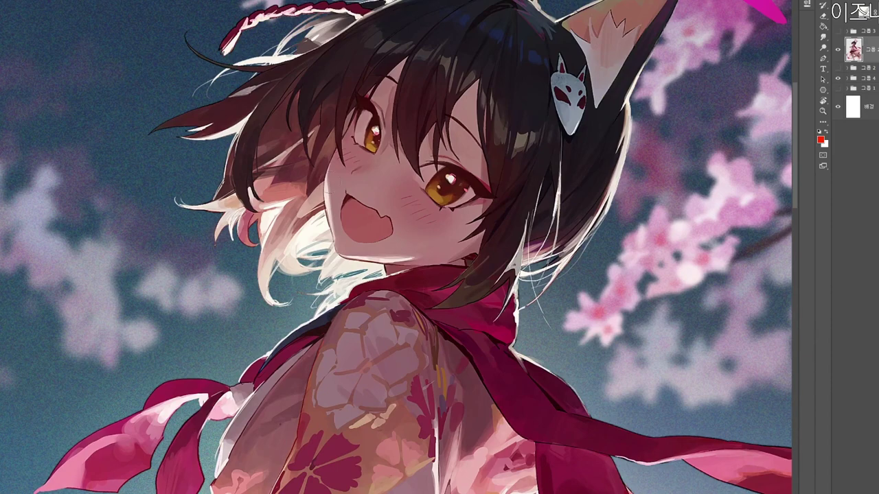
Sample dark maroon and dusty pink tones from the artwork and retouch the shading around the character's face.
{"action": "left_click", "coordinate": [333, 178], "text": "alt"}
{"action": "left_click_drag", "start_coordinate": [414, 225], "coordinate": [409, 224]}
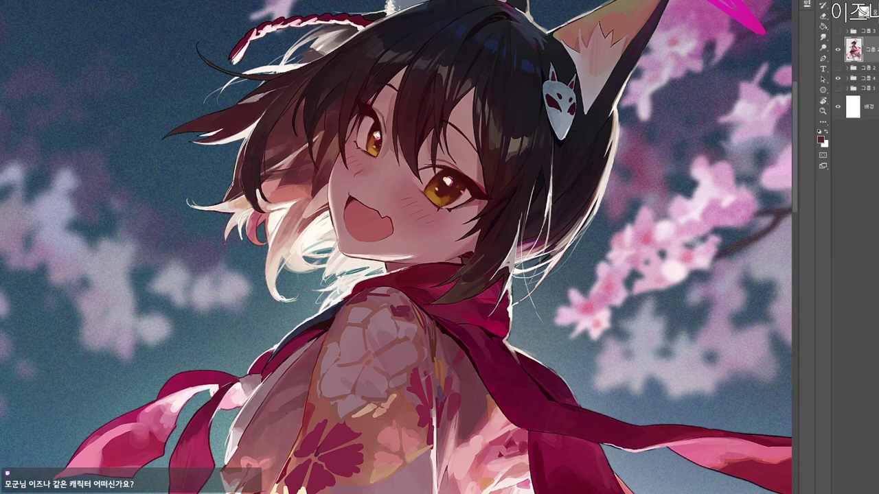
{"action": "left_click_drag", "start_coordinate": [358, 184], "coordinate": [325, 137]}
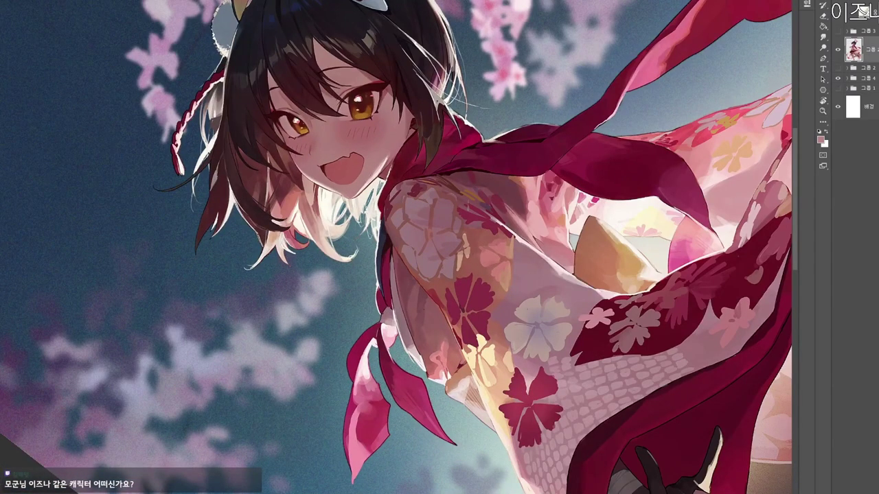
{"action": "left_click_drag", "start_coordinate": [377, 155], "coordinate": [364, 293]}
{"action": "left_click_drag", "start_coordinate": [442, 264], "coordinate": [542, 306]}
{"action": "left_click_drag", "start_coordinate": [465, 291], "coordinate": [453, 205]}
{"action": "left_click_drag", "start_coordinate": [414, 187], "coordinate": [439, 187]}
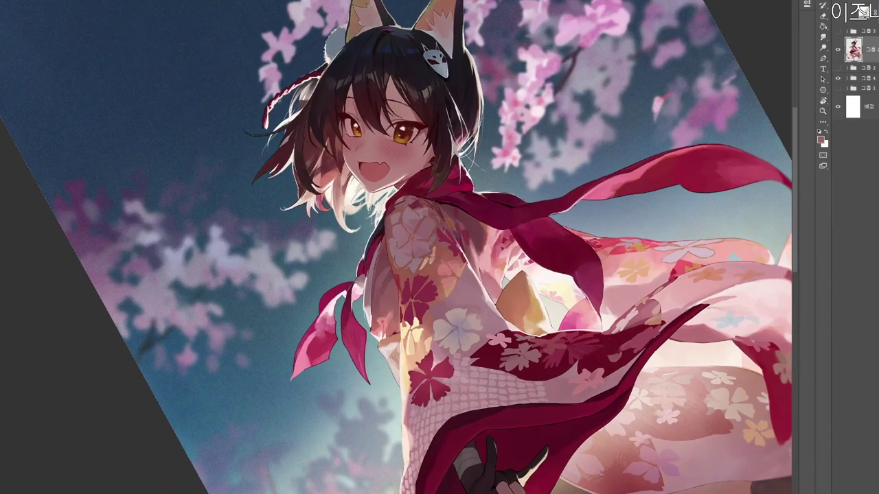
{"action": "left_click_drag", "start_coordinate": [494, 204], "coordinate": [431, 343]}
{"action": "left_click_drag", "start_coordinate": [424, 344], "coordinate": [450, 343]}
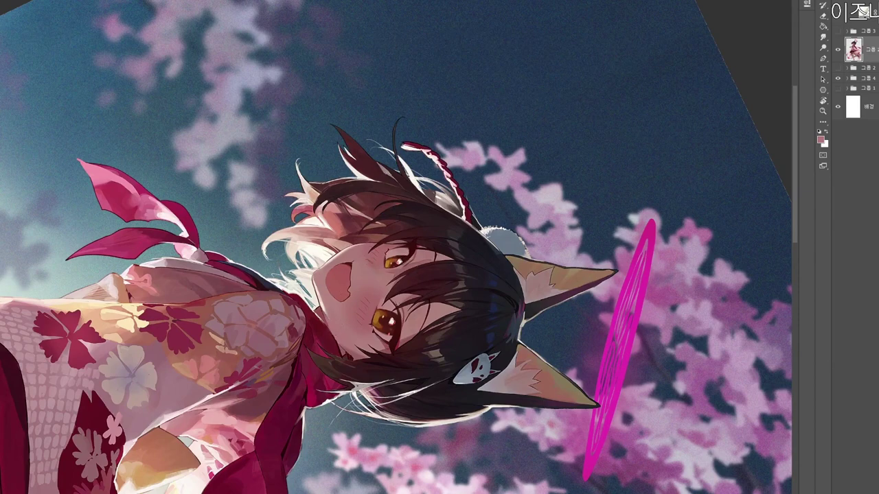
{"action": "left_click_drag", "start_coordinate": [418, 276], "coordinate": [372, 277]}
{"action": "left_click_drag", "start_coordinate": [419, 343], "coordinate": [497, 173]}
{"action": "left_click_drag", "start_coordinate": [431, 151], "coordinate": [463, 152]}
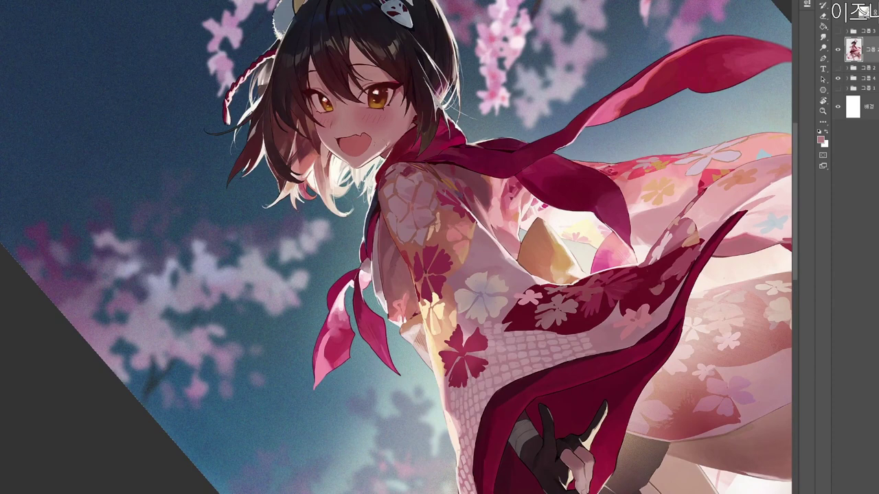
{"action": "left_click_drag", "start_coordinate": [398, 129], "coordinate": [499, 195]}
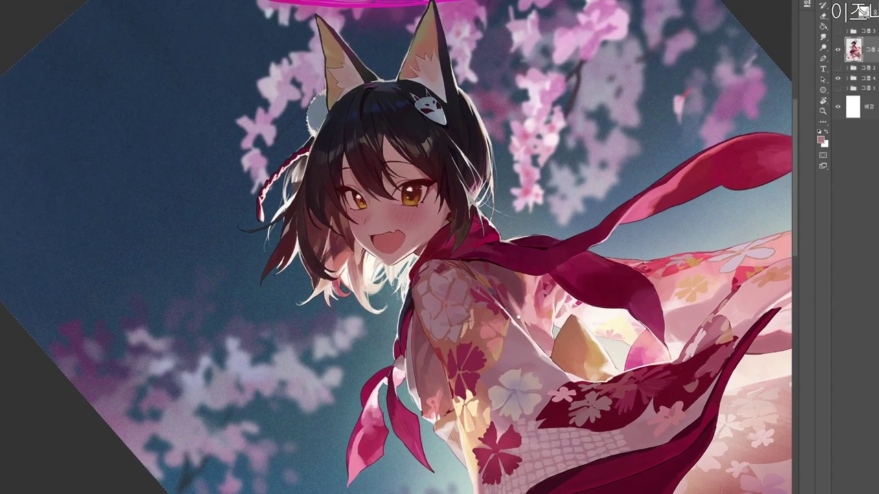
Sample skin and dark red tones beside the jaw and paint the small ear area between the hair and scarf.
{"action": "left_click", "coordinate": [451, 199], "text": "alt"}
{"action": "left_click", "coordinate": [443, 221], "text": "alt"}
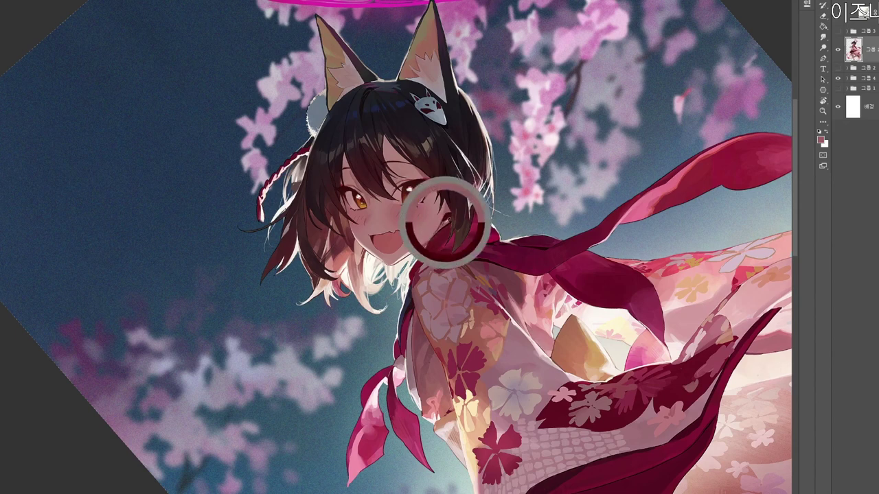
{"action": "left_click", "coordinate": [445, 219], "text": "alt"}
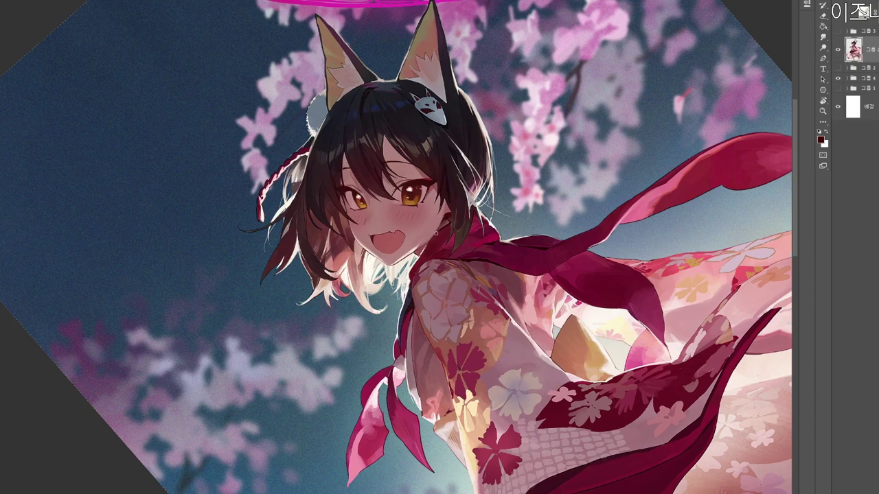
{"action": "left_click", "coordinate": [441, 227], "text": "alt"}
{"action": "left_click", "coordinate": [448, 217], "text": "alt"}
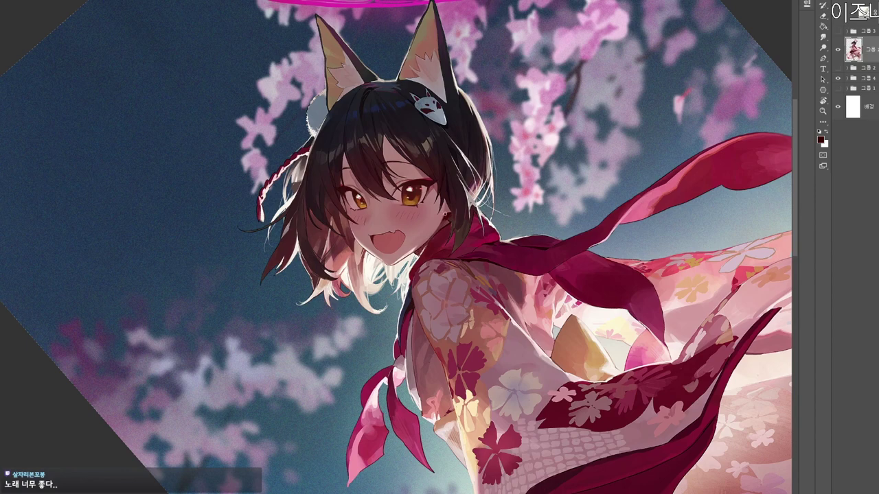
Straighten the rotated canvas and show the floating petals group again.
{"action": "key", "text": "r"}
{"action": "left_click_drag", "start_coordinate": [364, 140], "coordinate": [326, 312]}
{"action": "mouse_move", "coordinate": [390, 259]}
{"action": "left_mouse_down"}
{"action": "mouse_move", "coordinate": [326, 312]}
{"action": "mouse_move", "coordinate": [370, 146]}
{"action": "mouse_move", "coordinate": [261, 125]}
{"action": "left_mouse_up"}
{"action": "scroll", "coordinate": [440, 187], "scroll_direction": "up", "scroll_amount": 4}
{"action": "left_click_drag", "start_coordinate": [457, 160], "coordinate": [534, 298]}
{"action": "key", "text": "r"}
{"action": "key", "text": "Escape"}
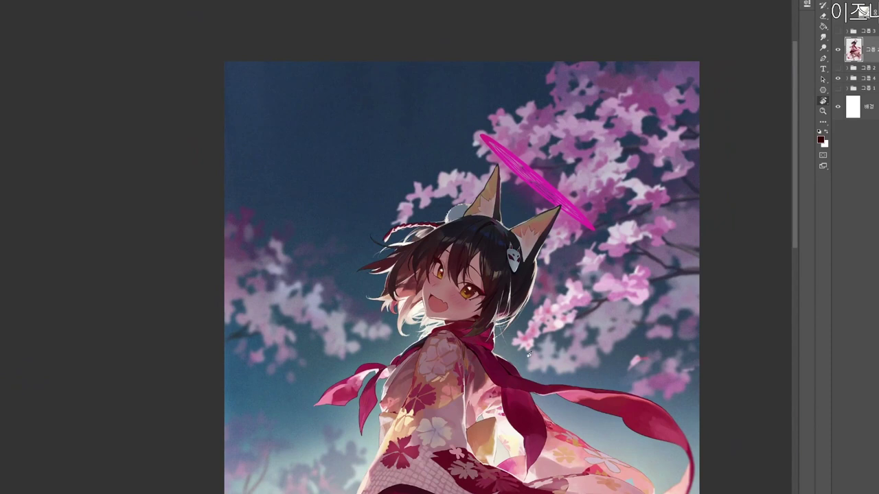
{"action": "left_click_drag", "start_coordinate": [550, 386], "coordinate": [566, 326]}
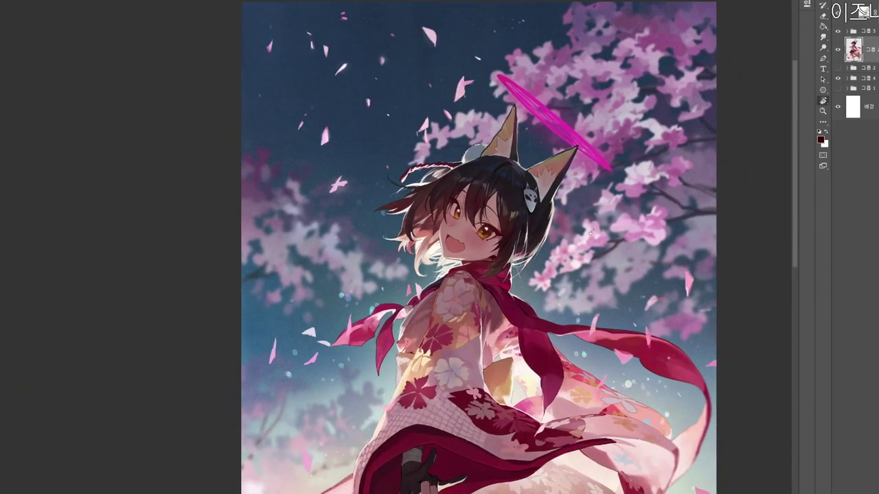
Review the full composition and the retouched face at several magnifications.
{"action": "key", "text": "z"}
{"action": "left_click", "coordinate": [604, 232], "text": "alt"}
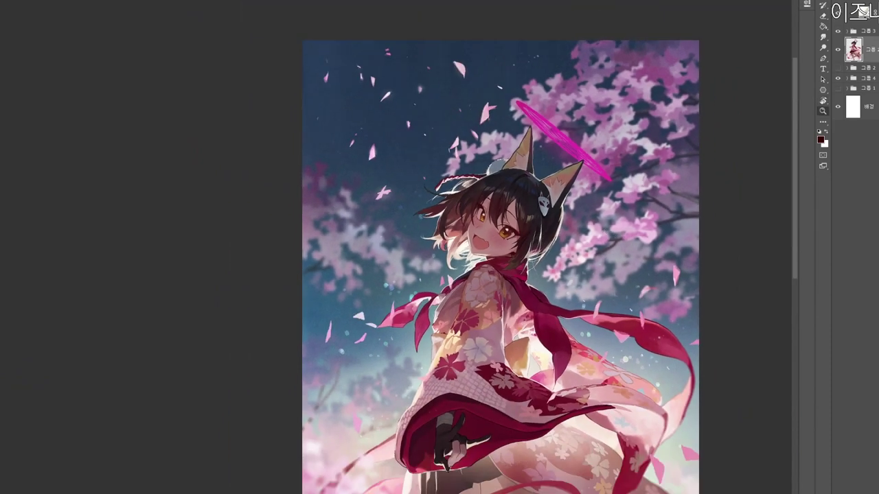
{"action": "left_click_drag", "start_coordinate": [603, 452], "coordinate": [505, 400]}
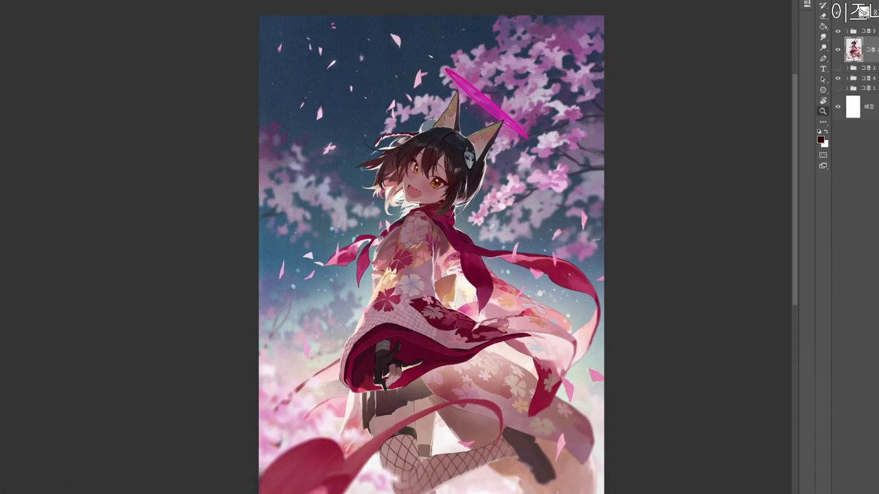
{"action": "left_click_drag", "start_coordinate": [461, 177], "coordinate": [464, 140]}
{"action": "scroll", "coordinate": [453, 110], "scroll_direction": "up", "scroll_amount": 2}
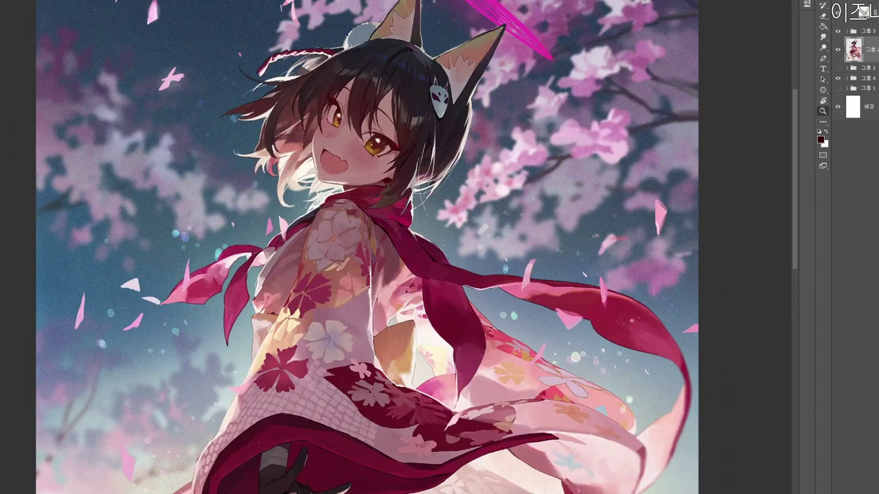
{"action": "left_click_drag", "start_coordinate": [536, 136], "coordinate": [510, 130]}
{"action": "left_click_drag", "start_coordinate": [549, 198], "coordinate": [527, 267]}
{"action": "left_click", "coordinate": [855, 206]}
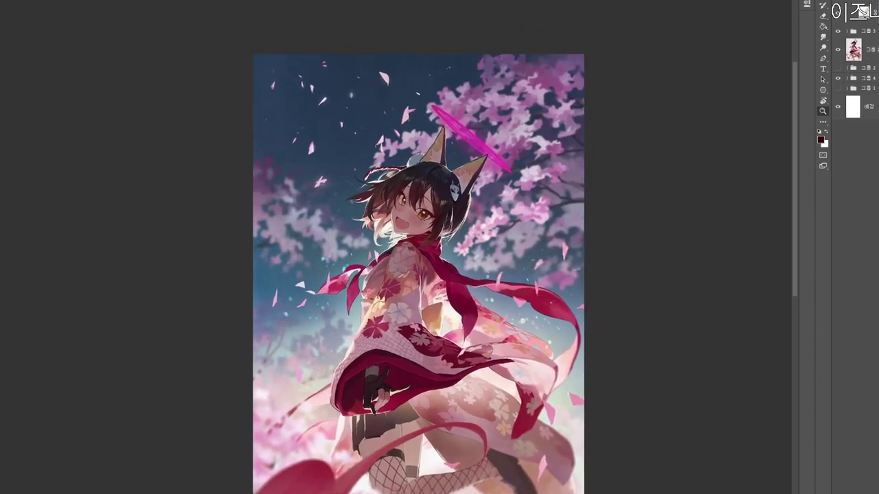
{"action": "scroll", "coordinate": [520, 221], "scroll_direction": "up", "scroll_amount": 2}
{"action": "scroll", "coordinate": [492, 239], "scroll_direction": "down", "scroll_amount": 2}
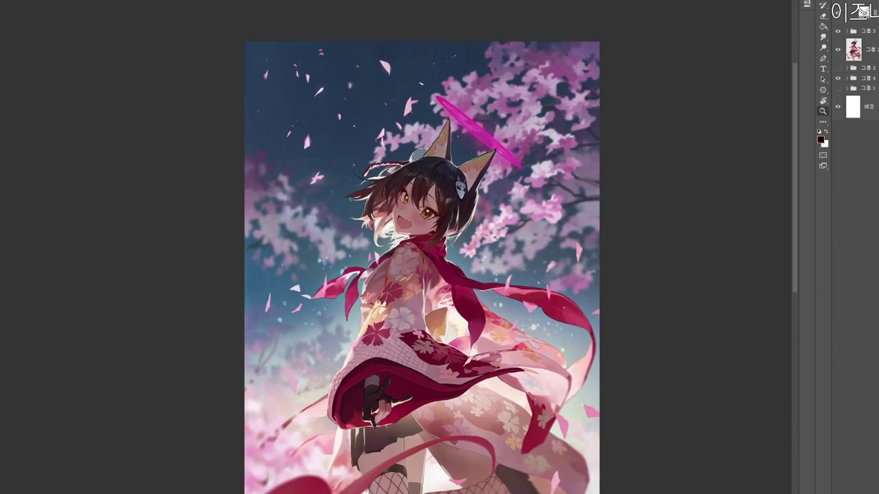
{"action": "left_click_drag", "start_coordinate": [547, 375], "coordinate": [524, 285]}
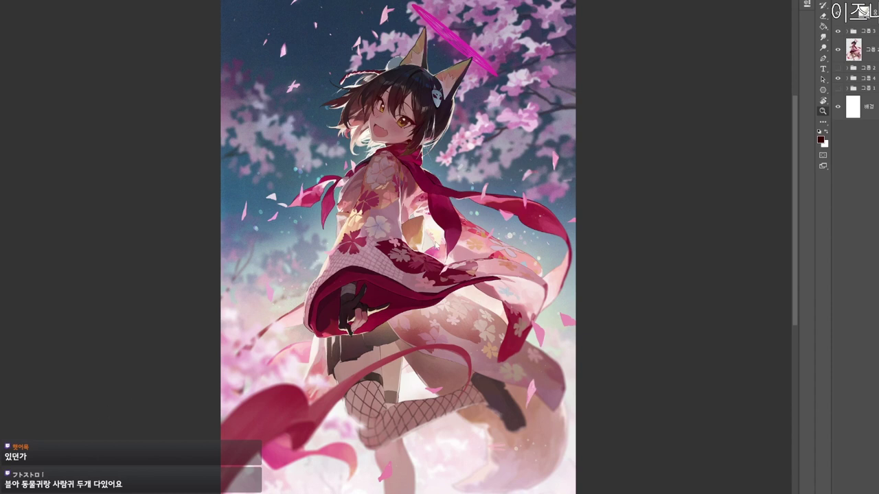
{"action": "key", "text": "h"}
{"action": "left_click", "coordinate": [410, 99]}
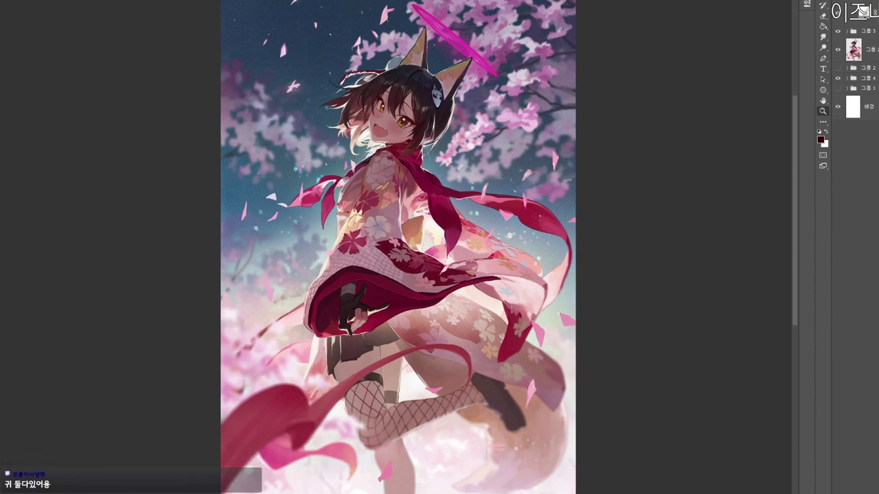
Open the image size settings for the illustration and enter 2.
{"action": "key", "text": "ctrl+Tab"}
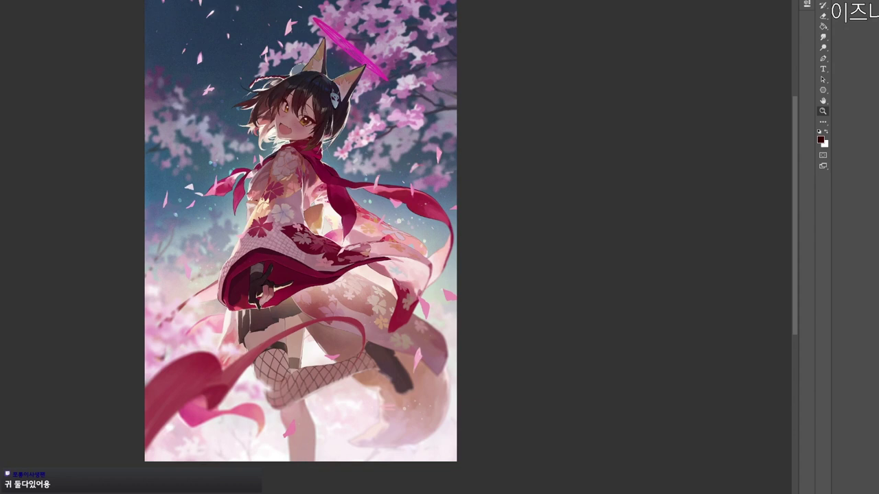
{"action": "key", "text": "ctrl+alt+i"}
{"action": "type", "text": "2"}
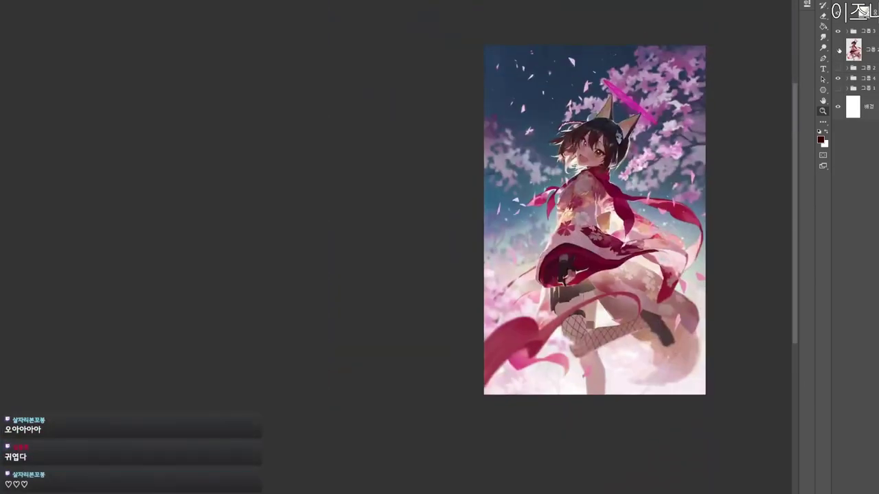
Compare the picture with and without the merged character layer by hiding it and showing it again.
{"action": "left_click", "coordinate": [839, 50]}
{"action": "left_click_drag", "start_coordinate": [662, 112], "coordinate": [481, 129]}
{"action": "left_click_drag", "start_coordinate": [482, 129], "coordinate": [615, 115]}
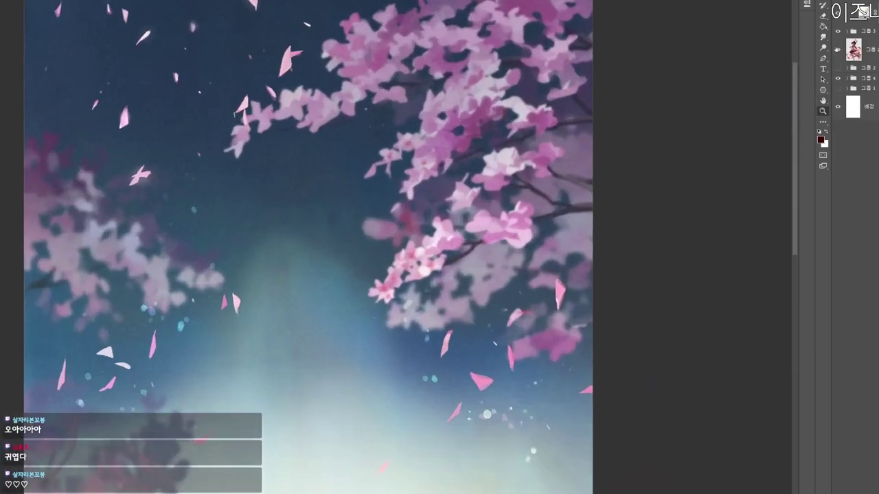
{"action": "left_click", "coordinate": [837, 49]}
{"action": "left_click_drag", "start_coordinate": [421, 261], "coordinate": [397, 261]}
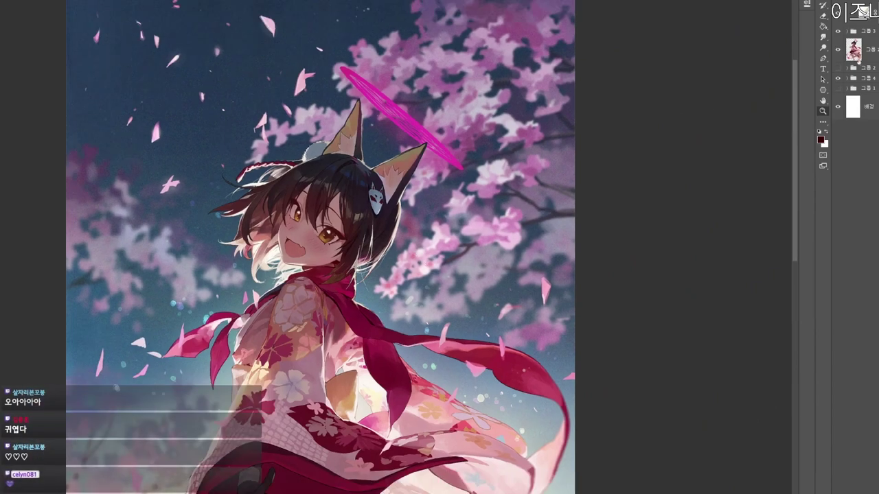
Show the layered character group 그룹 2 beneath the merged character layer and tilt the canvas.
{"action": "left_click", "coordinate": [849, 54]}
{"action": "left_click", "coordinate": [839, 60]}
{"action": "left_click", "coordinate": [838, 68]}
{"action": "left_click", "coordinate": [850, 68]}
{"action": "left_click_drag", "start_coordinate": [472, 241], "coordinate": [559, 275]}
{"action": "key", "text": "r"}
{"action": "left_click_drag", "start_coordinate": [498, 326], "coordinate": [527, 224]}
{"action": "left_click_drag", "start_coordinate": [501, 247], "coordinate": [527, 279]}
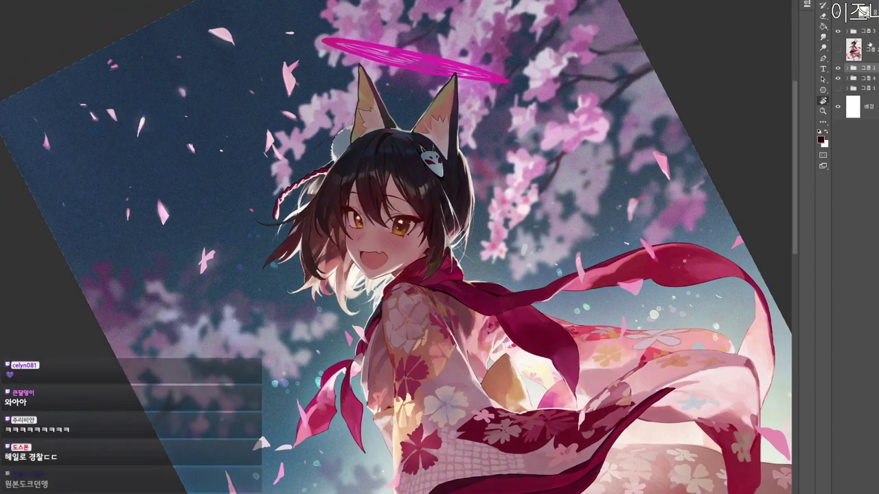
With the merged character layer and petals group hidden, expand group 그룹 2 and select its top layer for painting.
{"action": "left_click", "coordinate": [867, 49]}
{"action": "left_click", "coordinate": [837, 50]}
{"action": "mouse_move", "coordinate": [437, 255]}
{"action": "left_mouse_down"}
{"action": "mouse_move", "coordinate": [456, 255]}
{"action": "mouse_move", "coordinate": [450, 267]}
{"action": "left_mouse_up"}
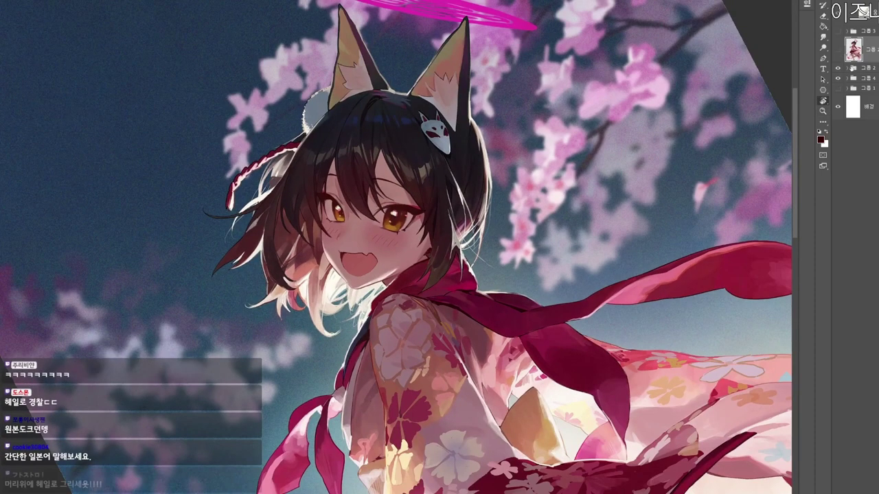
{"action": "left_click", "coordinate": [846, 68]}
{"action": "left_click", "coordinate": [866, 87]}
{"action": "key", "text": "b"}
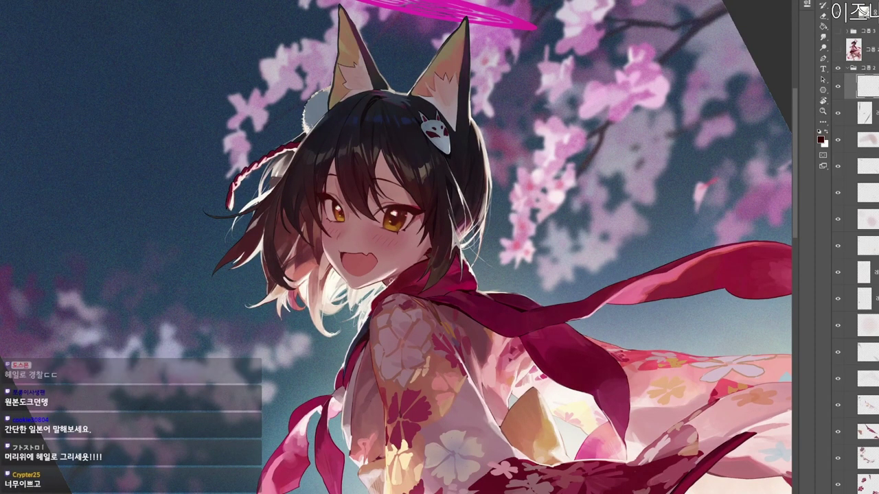
Sample nearby skin and hair colours and paint the small earring and dark shading at the ear beside the scarf.
{"action": "left_click", "coordinate": [392, 279], "text": "alt"}
{"action": "mouse_move", "coordinate": [392, 249]}
{"action": "left_mouse_down"}
{"action": "mouse_move", "coordinate": [374, 274]}
{"action": "mouse_move", "coordinate": [363, 264]}
{"action": "mouse_move", "coordinate": [322, 290]}
{"action": "mouse_move", "coordinate": [326, 298]}
{"action": "mouse_move", "coordinate": [385, 254]}
{"action": "left_mouse_up"}
{"action": "left_click", "coordinate": [316, 267], "text": "alt"}
{"action": "left_click", "coordinate": [331, 261], "text": "alt"}
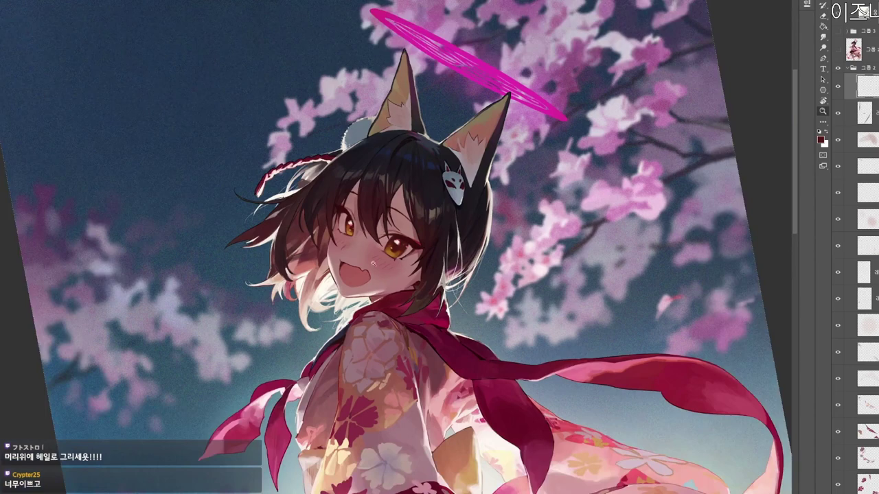
{"action": "left_click_drag", "start_coordinate": [397, 364], "coordinate": [479, 332]}
{"action": "left_click_drag", "start_coordinate": [398, 230], "coordinate": [413, 230]}
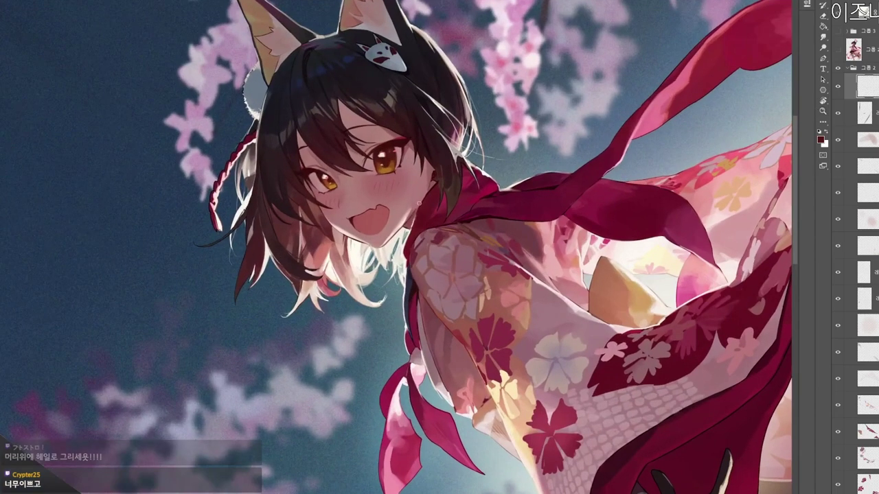
{"action": "left_click_drag", "start_coordinate": [429, 170], "coordinate": [424, 195]}
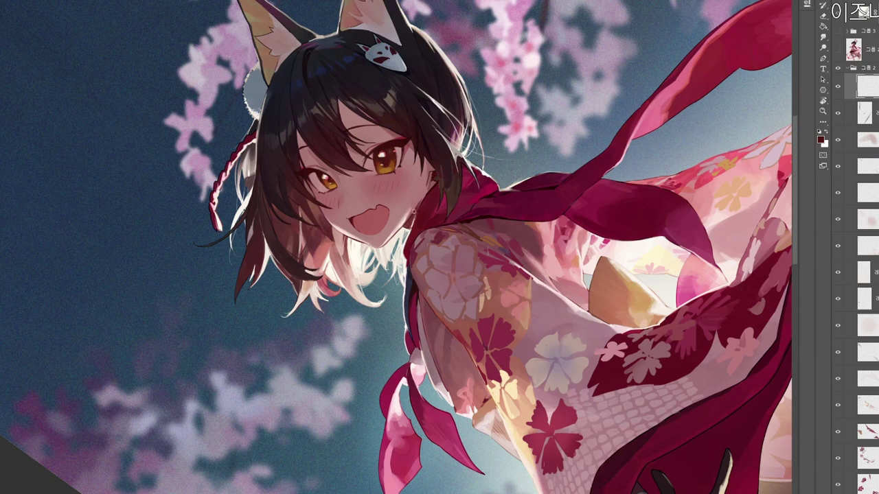
{"action": "left_click", "coordinate": [430, 182], "text": "alt"}
{"action": "left_click", "coordinate": [432, 173], "text": "alt"}
{"action": "left_click_drag", "start_coordinate": [432, 174], "coordinate": [415, 252]}
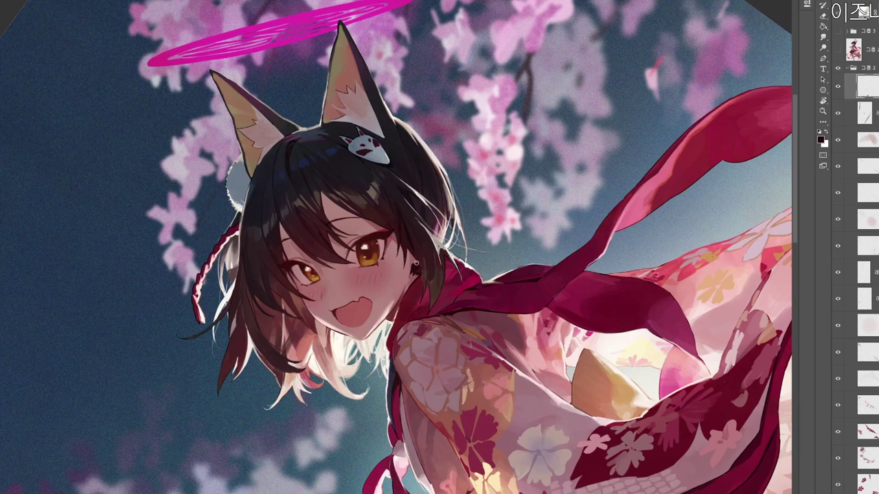
{"action": "left_click", "coordinate": [414, 262], "text": "alt"}
{"action": "left_click", "coordinate": [414, 268], "text": "alt"}
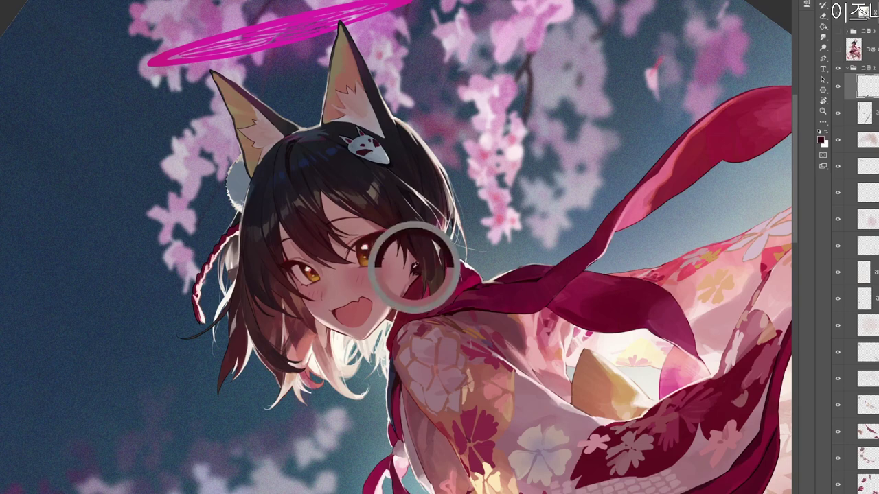
Straighten the canvas, select both magenta halo layers, scale them down and move the halo closer above the fox ears.
{"action": "scroll", "coordinate": [446, 262], "scroll_direction": "down", "scroll_amount": 3}
{"action": "key", "text": "r"}
{"action": "left_click_drag", "start_coordinate": [527, 86], "coordinate": [502, 281]}
{"action": "key", "text": "Escape"}
{"action": "left_click_drag", "start_coordinate": [546, 425], "coordinate": [542, 344]}
{"action": "scroll", "coordinate": [854, 247], "scroll_direction": "down", "scroll_amount": 15}
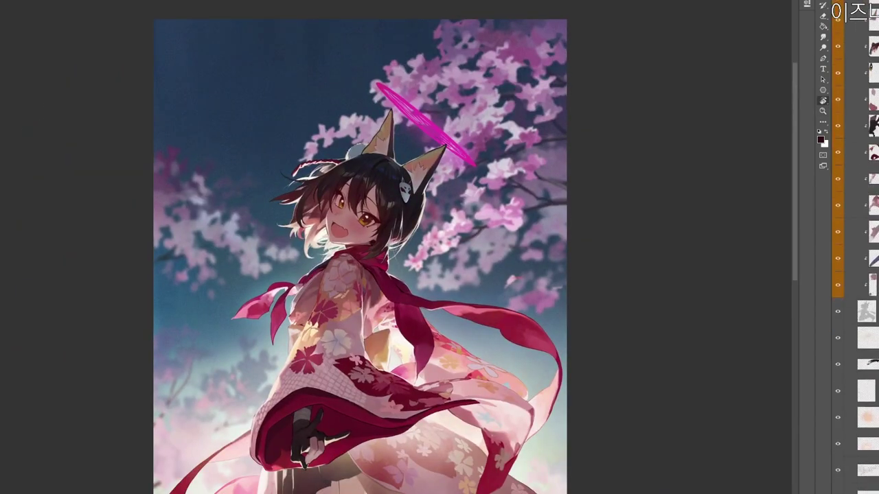
{"action": "scroll", "coordinate": [854, 247], "scroll_direction": "down", "scroll_amount": 3}
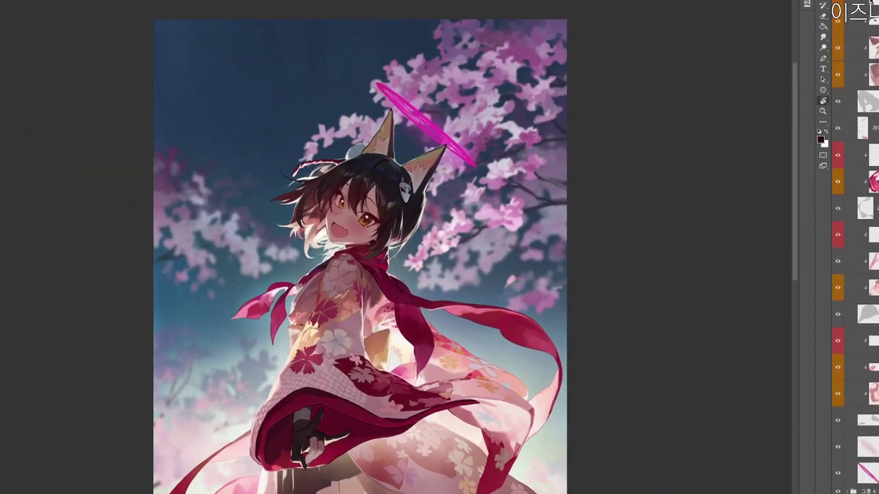
{"action": "left_click", "coordinate": [870, 473]}
{"action": "left_click", "coordinate": [870, 447], "text": "shift"}
{"action": "key", "text": "ctrl+t"}
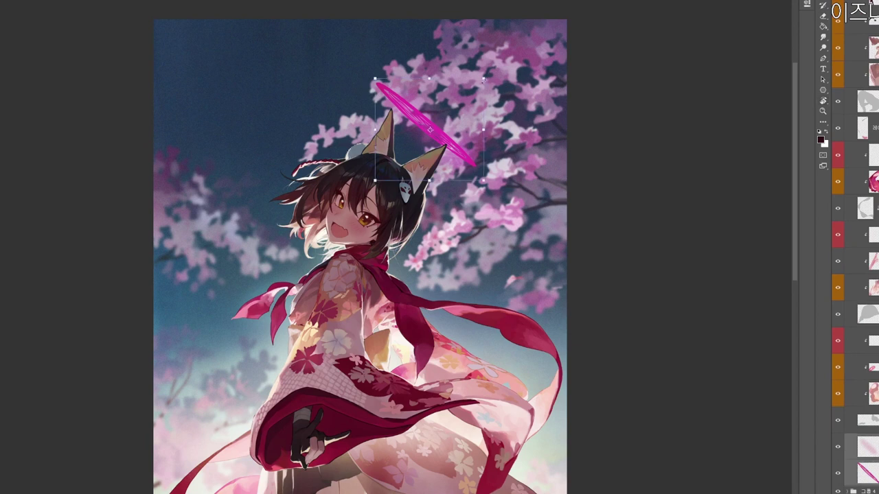
{"action": "left_click_drag", "start_coordinate": [484, 78], "coordinate": [470, 90]}
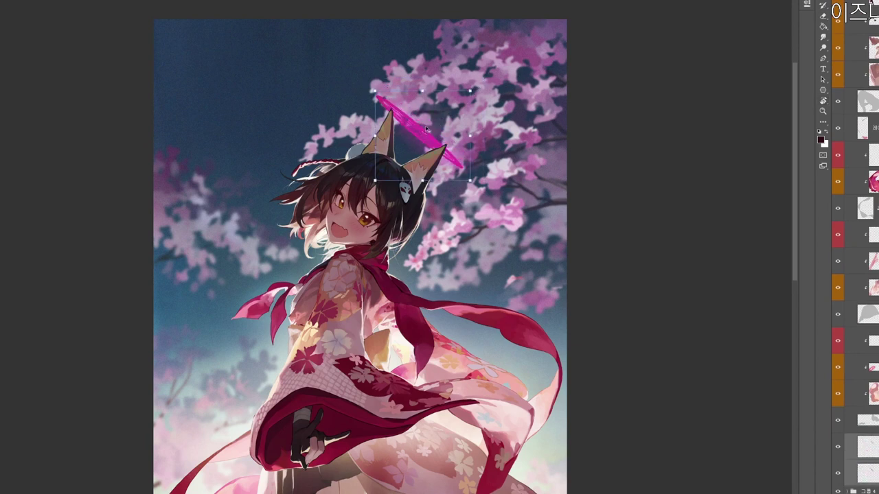
{"action": "left_click_drag", "start_coordinate": [425, 129], "coordinate": [435, 121]}
{"action": "left_click_drag", "start_coordinate": [478, 84], "coordinate": [467, 95]}
{"action": "left_click_drag", "start_coordinate": [425, 134], "coordinate": [459, 162]}
{"action": "key", "text": "Return"}
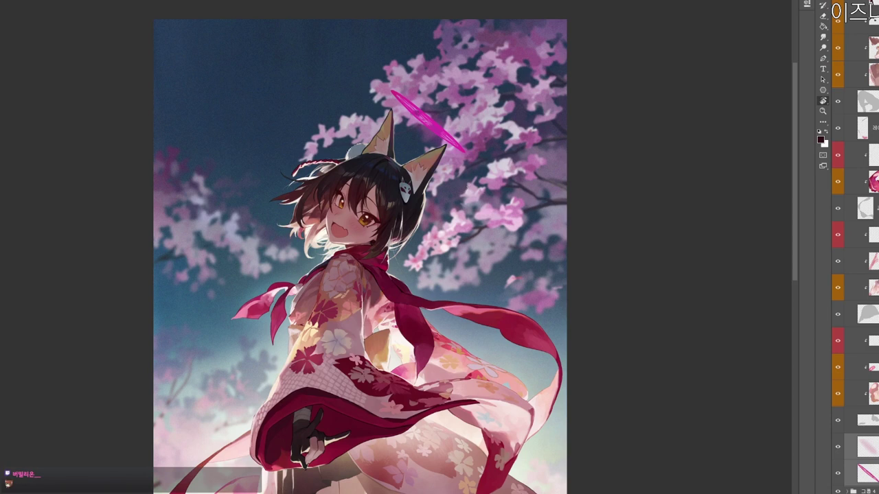
Shrink the halo slightly once more and fine-tune its position above the ears.
{"action": "key", "text": "ctrl+t"}
{"action": "left_click_drag", "start_coordinate": [472, 87], "coordinate": [467, 91]}
{"action": "left_click_drag", "start_coordinate": [446, 137], "coordinate": [450, 138]}
{"action": "key", "text": "Return"}
{"action": "key", "text": "z"}
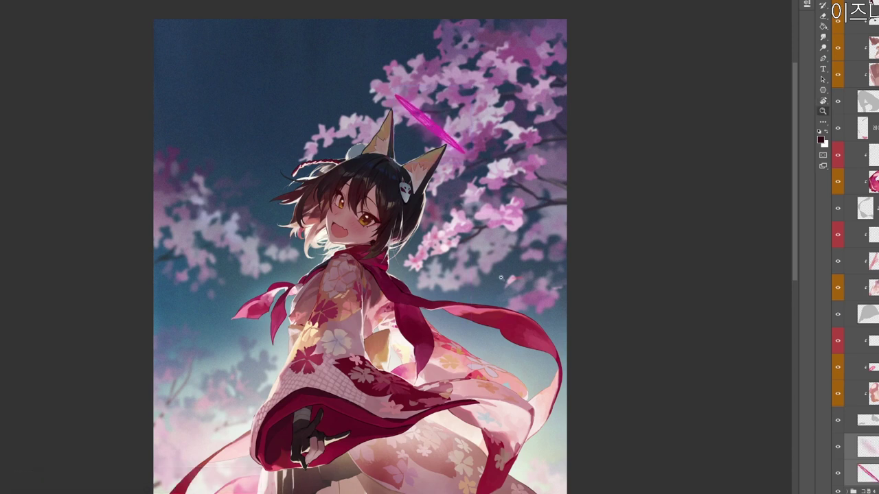
{"action": "left_click_drag", "start_coordinate": [503, 282], "coordinate": [474, 284]}
{"action": "left_click_drag", "start_coordinate": [514, 363], "coordinate": [527, 312]}
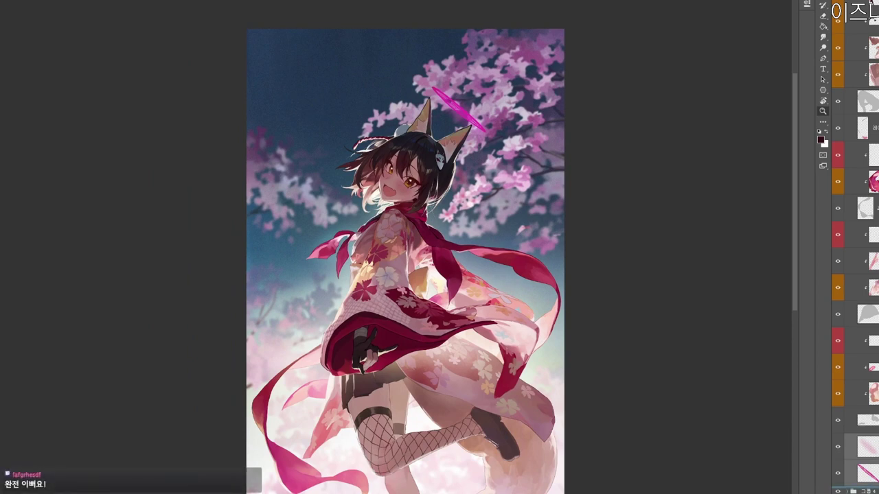
Move the halo layers into their own group beneath the character group 그룹 2, and collapse 그룹 2.
{"action": "key", "text": "ctrl+bracketleft"}
{"action": "scroll", "coordinate": [855, 261], "scroll_direction": "up", "scroll_amount": 3}
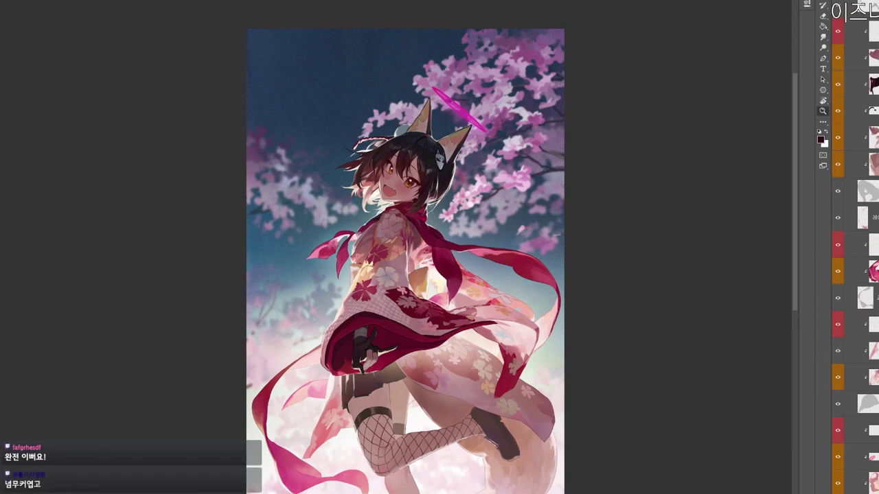
{"action": "scroll", "coordinate": [855, 261], "scroll_direction": "up", "scroll_amount": 15}
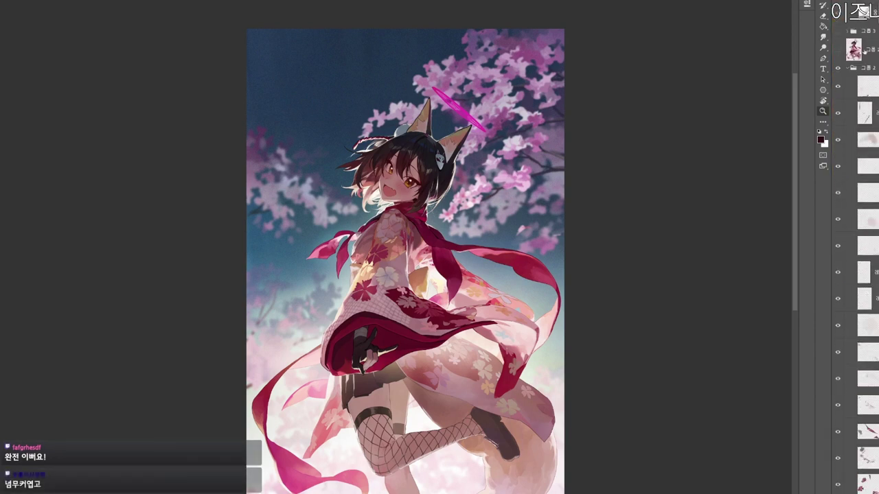
{"action": "left_click", "coordinate": [847, 68]}
{"action": "left_click", "coordinate": [865, 69]}
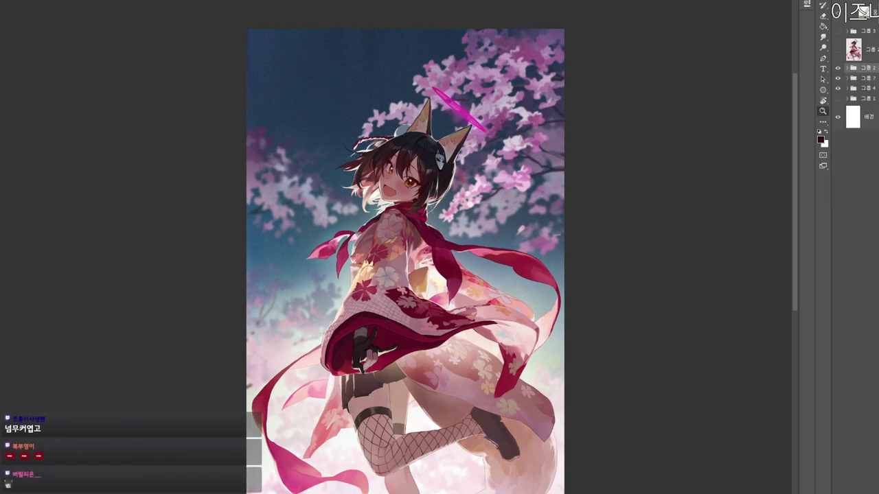
Replace the old merged character layer with a newly merged duplicate of group 그룹 2, hiding the original group.
{"action": "key", "text": "ctrl+j"}
{"action": "key", "text": "Return"}
{"action": "left_click", "coordinate": [837, 78]}
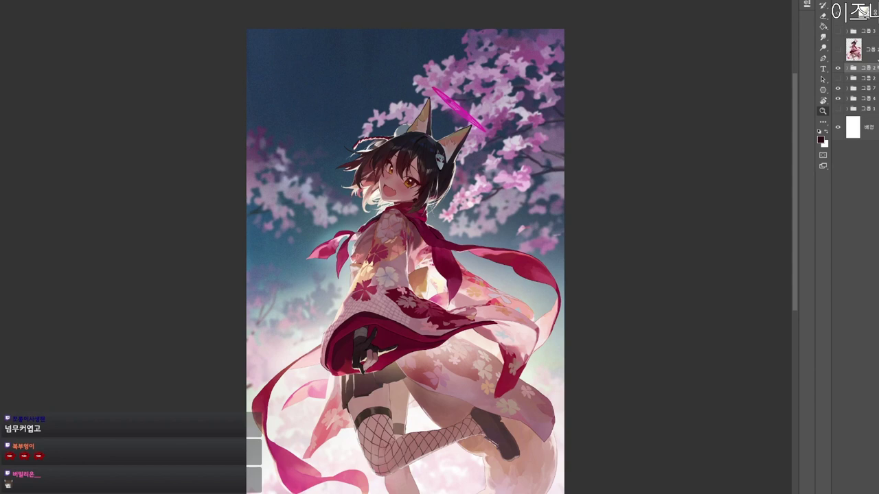
{"action": "left_click", "coordinate": [875, 52]}
{"action": "left_click", "coordinate": [875, 79]}
{"action": "left_click", "coordinate": [869, 67]}
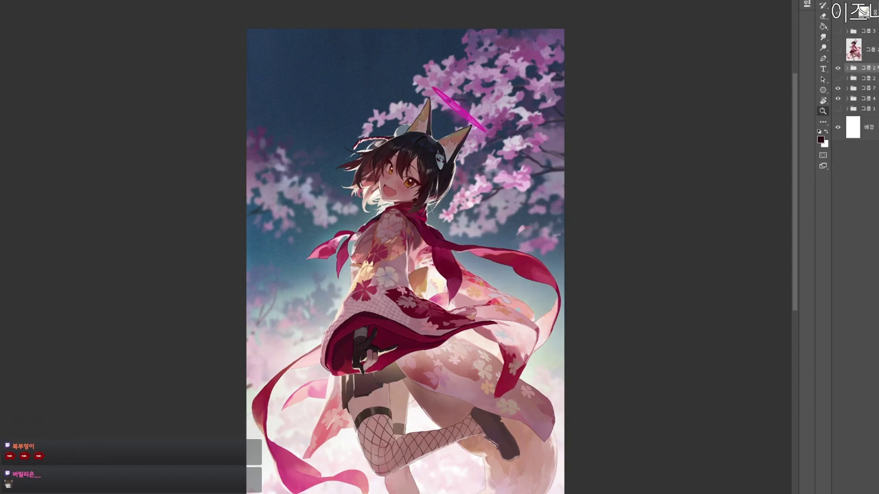
{"action": "key", "text": "ctrl+e"}
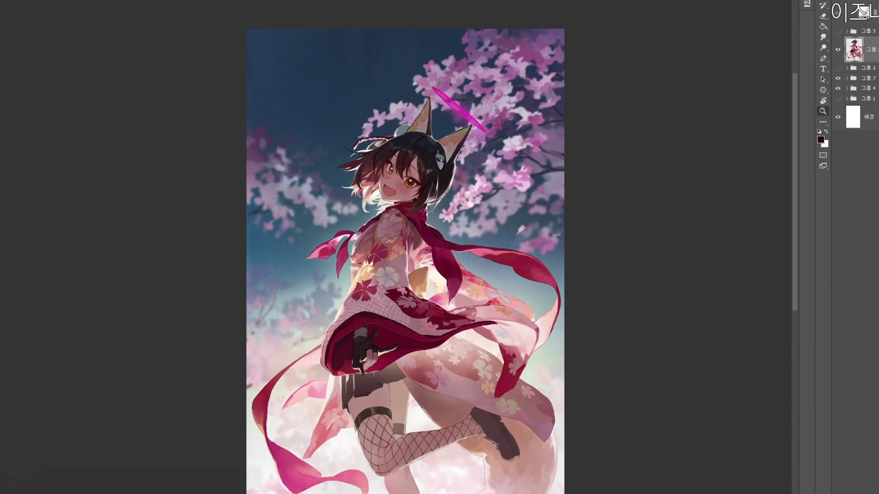
Show the layered group 그룹 2 beneath the new merged character layer and review the picture.
{"action": "scroll", "coordinate": [415, 190], "scroll_direction": "up", "scroll_amount": 5}
{"action": "scroll", "coordinate": [450, 203], "scroll_direction": "down", "scroll_amount": 5}
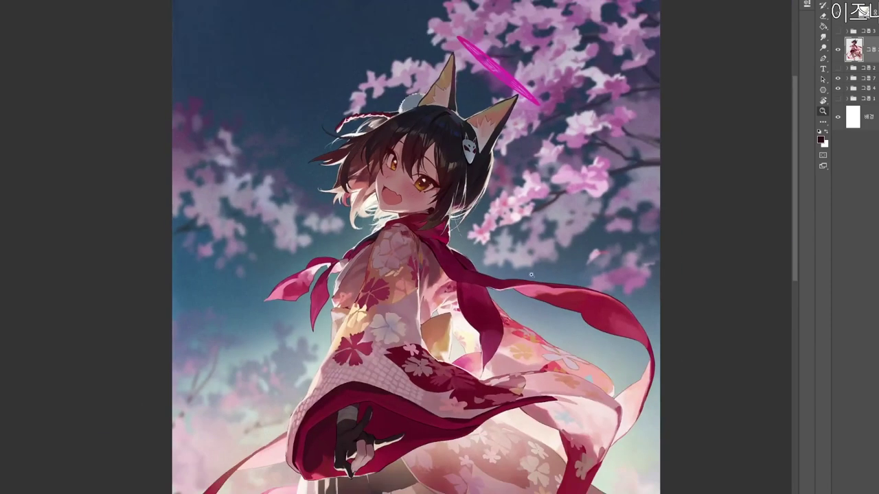
{"action": "scroll", "coordinate": [506, 313], "scroll_direction": "down", "scroll_amount": 3}
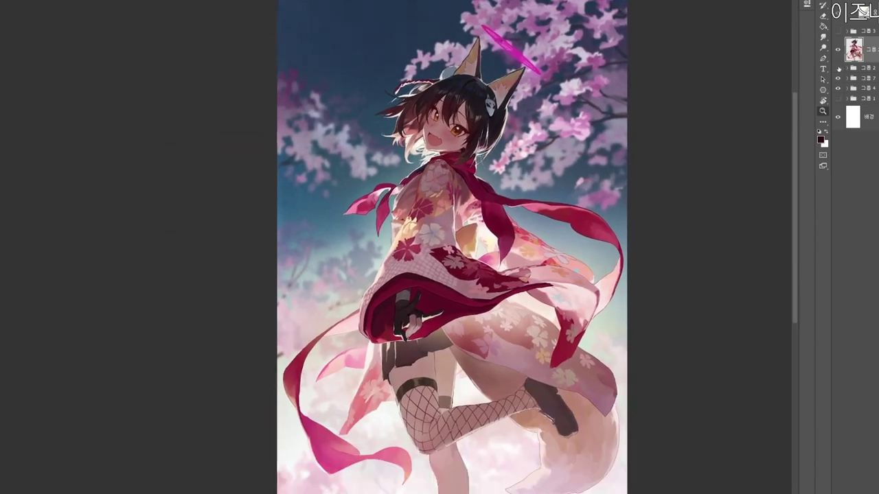
{"action": "scroll", "coordinate": [561, 266], "scroll_direction": "down", "scroll_amount": 1}
{"action": "scroll", "coordinate": [580, 144], "scroll_direction": "up", "scroll_amount": 2}
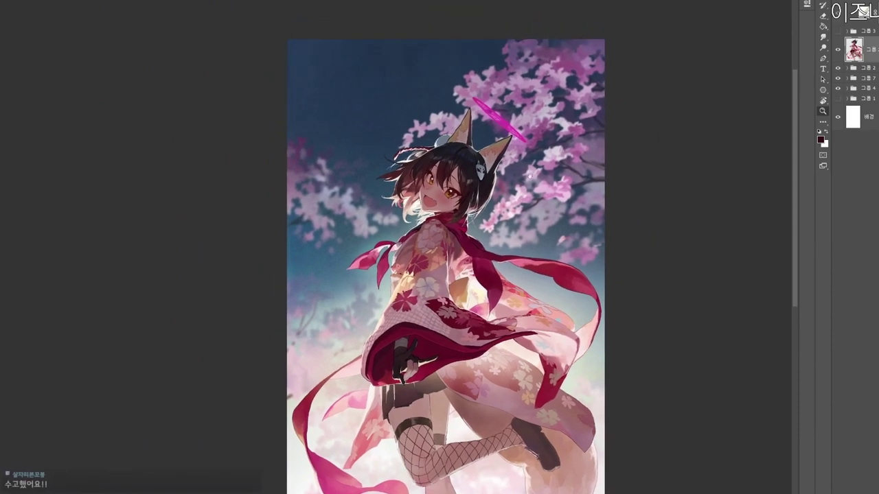
{"action": "left_click", "coordinate": [868, 68]}
{"action": "key", "text": "ctrl+t"}
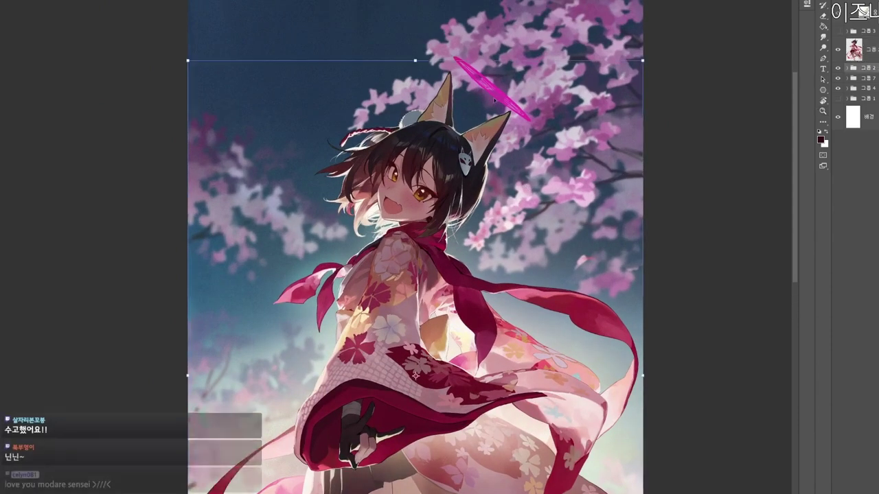
{"action": "key", "text": "Escape"}
Nudge the halo group 그룹 7 slightly to the left and show the petals group 그룹 3.
{"action": "left_click", "coordinate": [866, 77]}
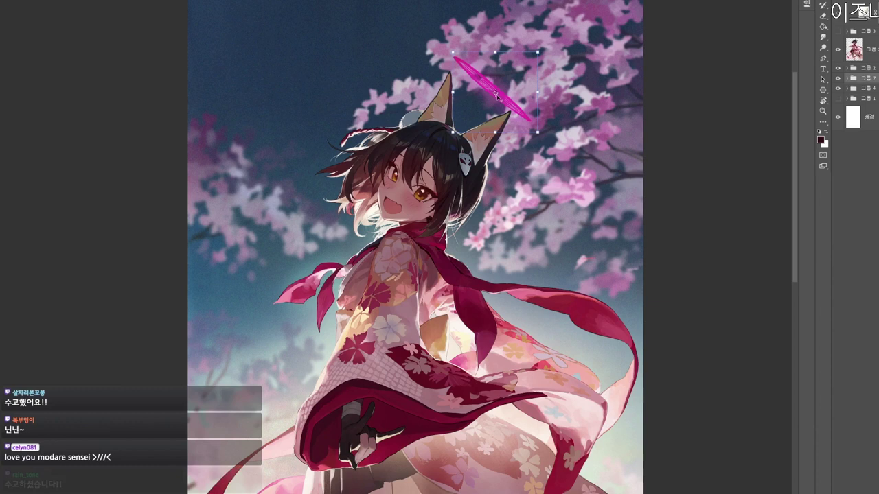
{"action": "left_click_drag", "start_coordinate": [507, 103], "coordinate": [502, 102]}
{"action": "key", "text": "z"}
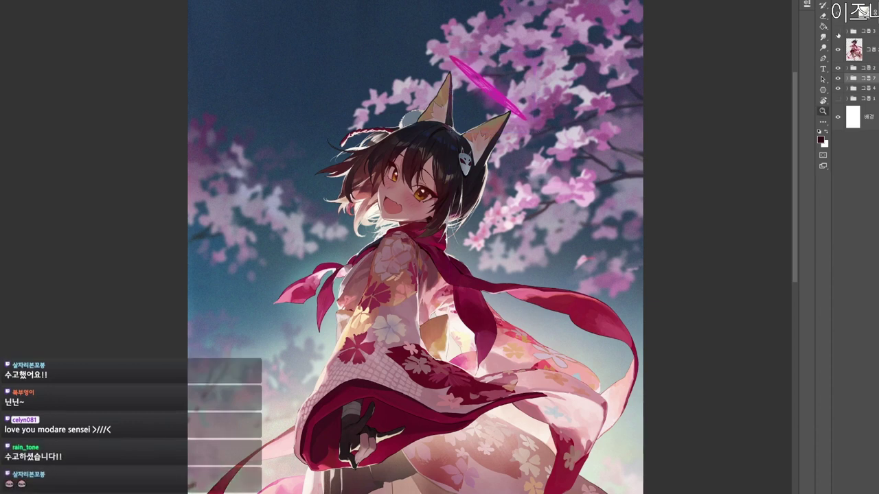
{"action": "left_click", "coordinate": [837, 31]}
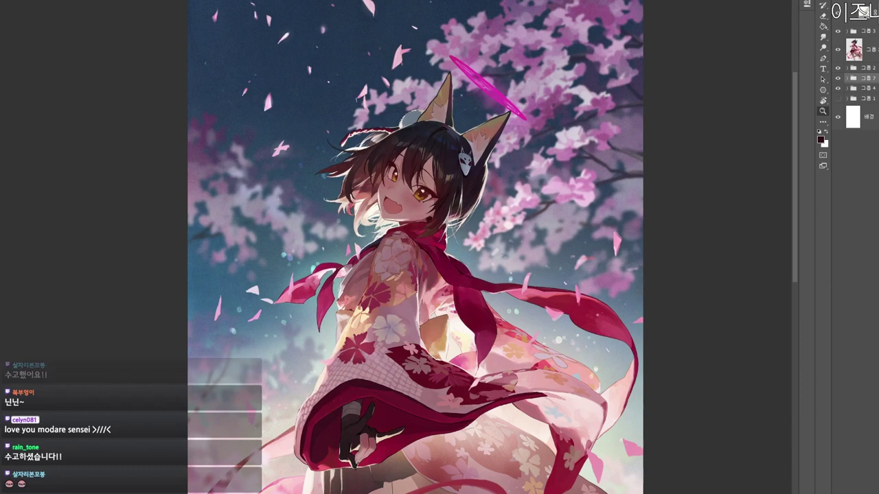
{"action": "left_click_drag", "start_coordinate": [515, 220], "coordinate": [475, 222]}
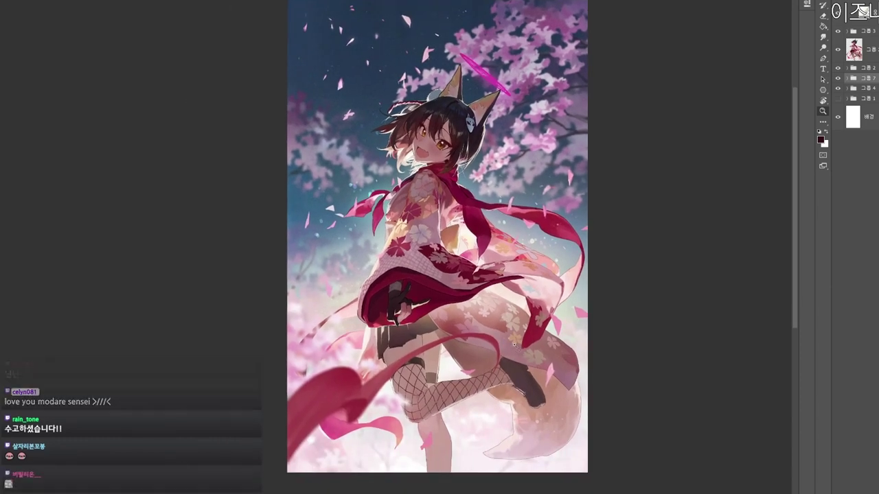